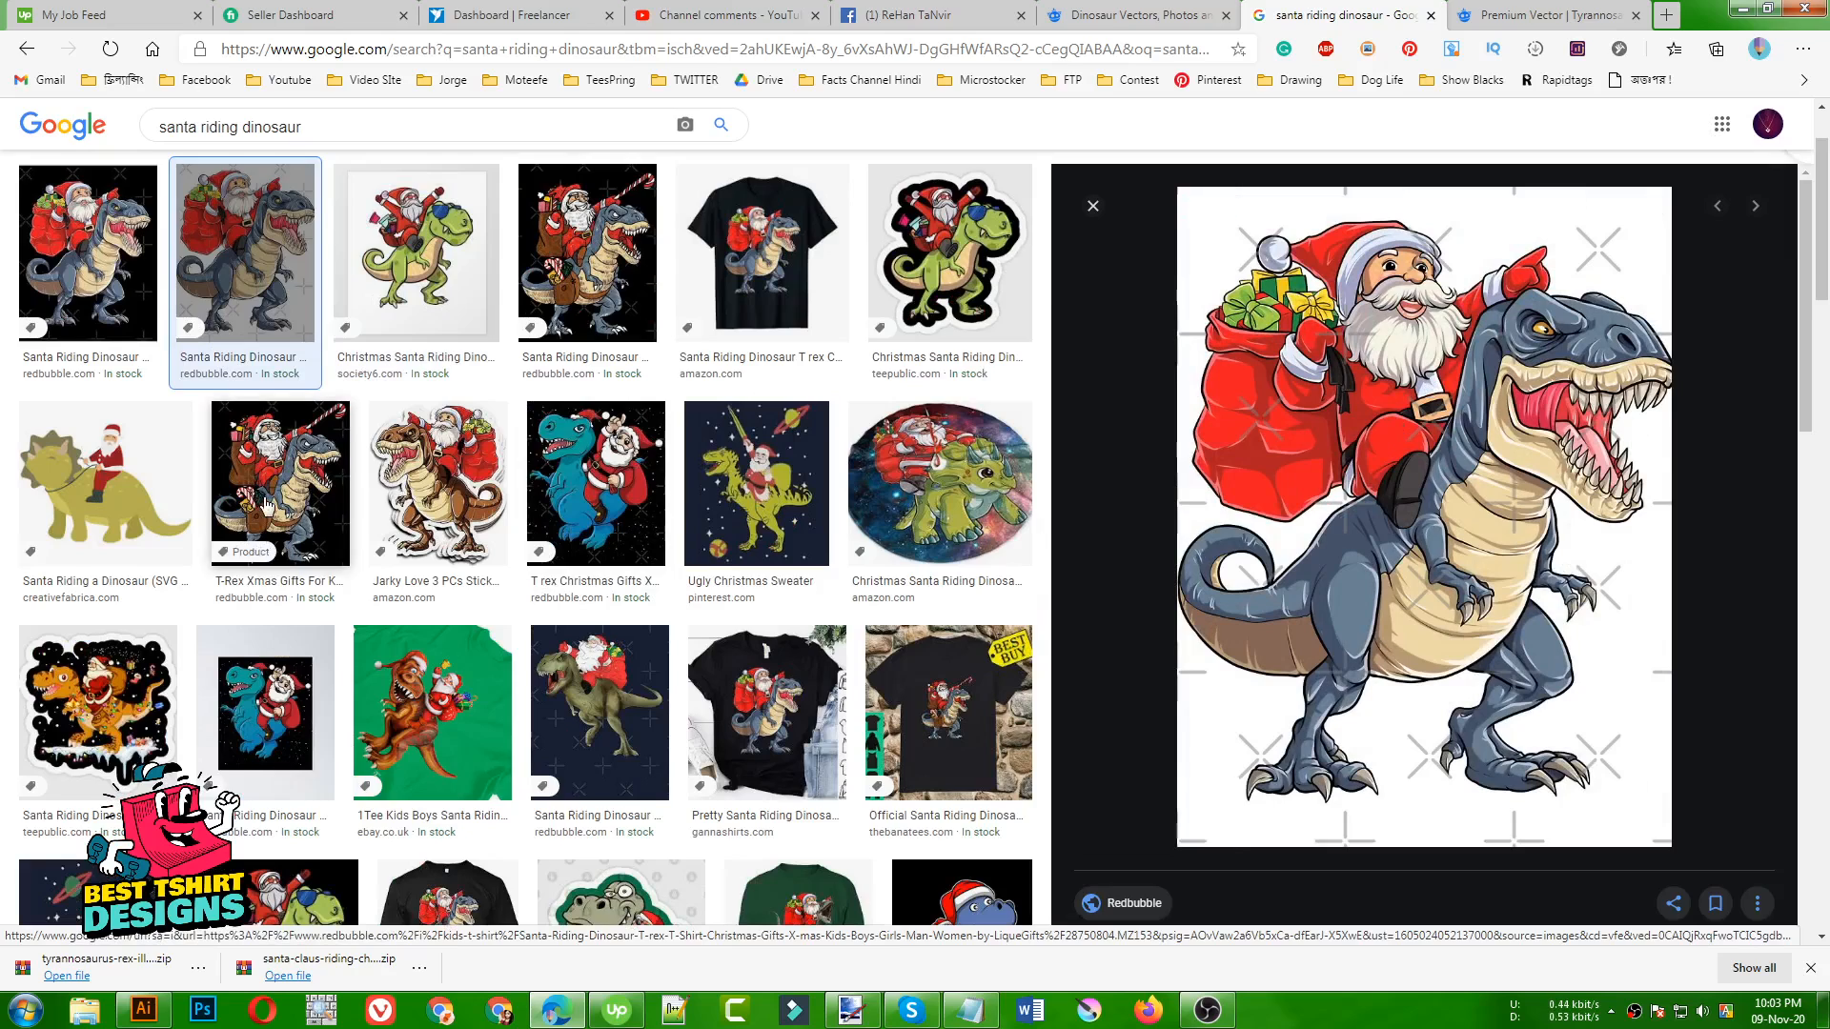
# Examine the image search results for a Santa riding a dinosaur as design references
pyautogui.scroll(-3, 734, 566)
pyautogui.scroll(5, 734, 566)
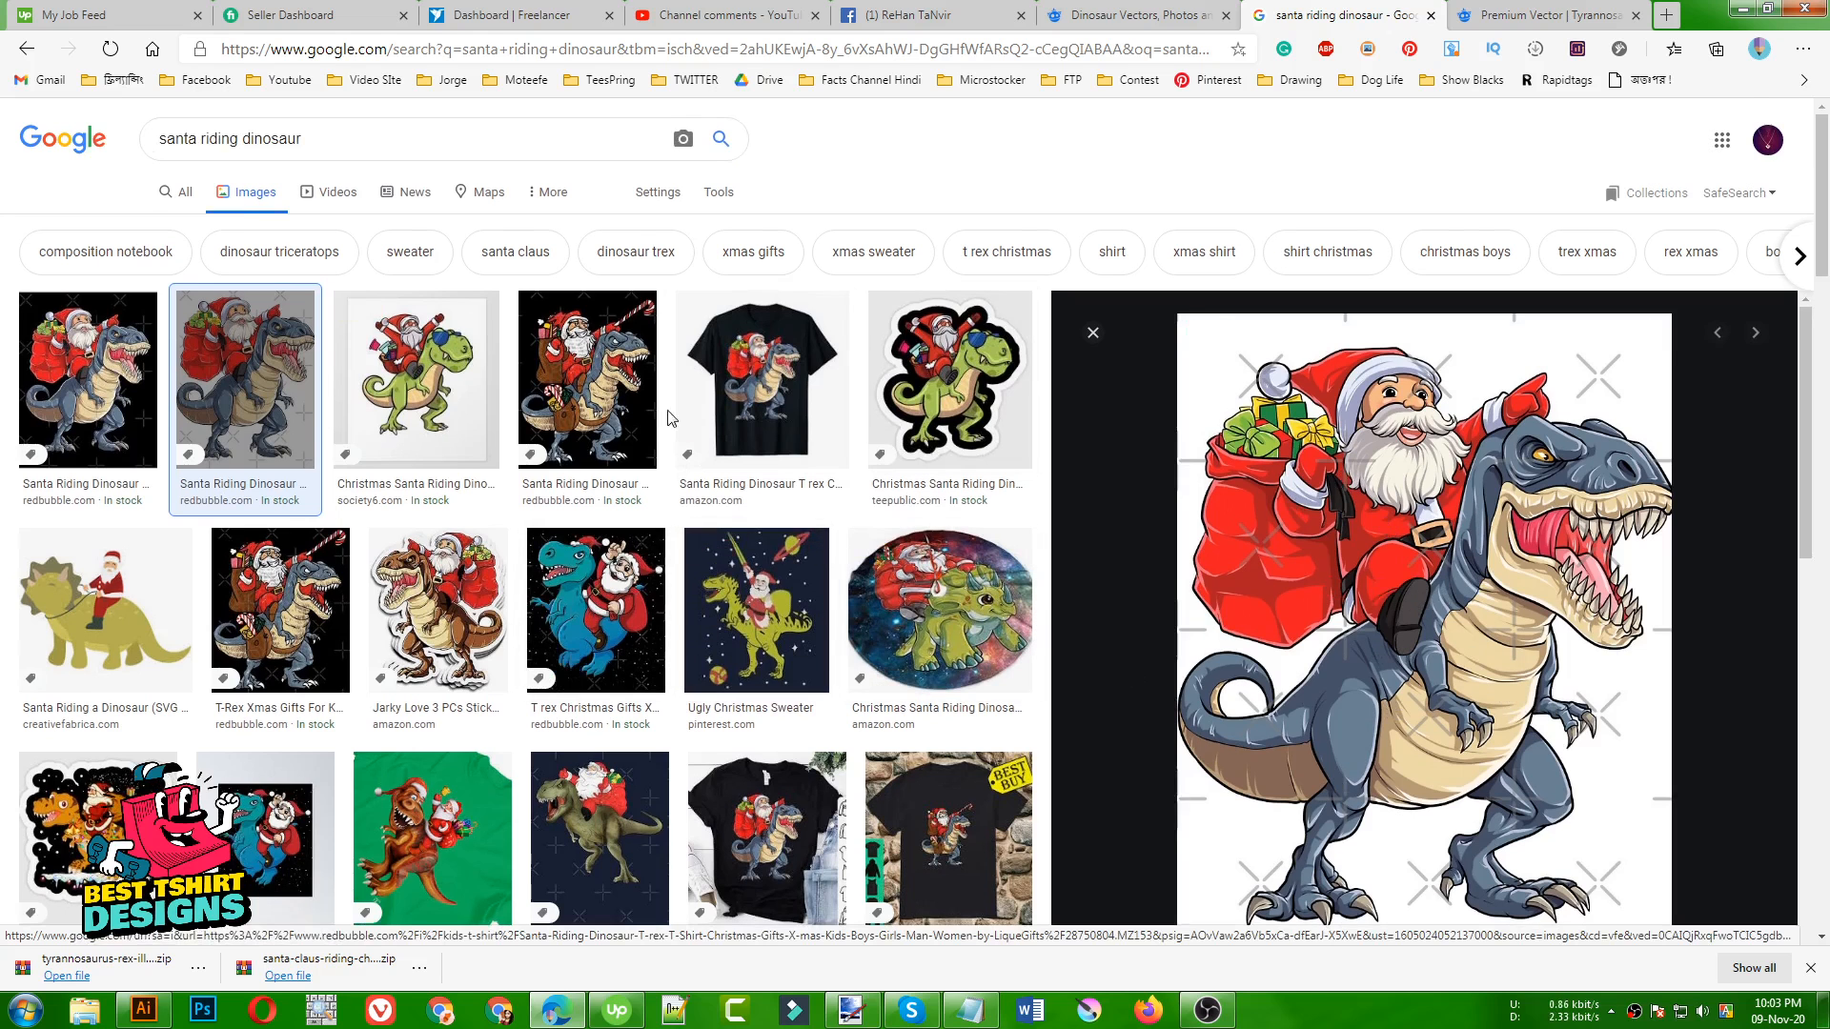
pyautogui.scroll(-4, 367, 545)
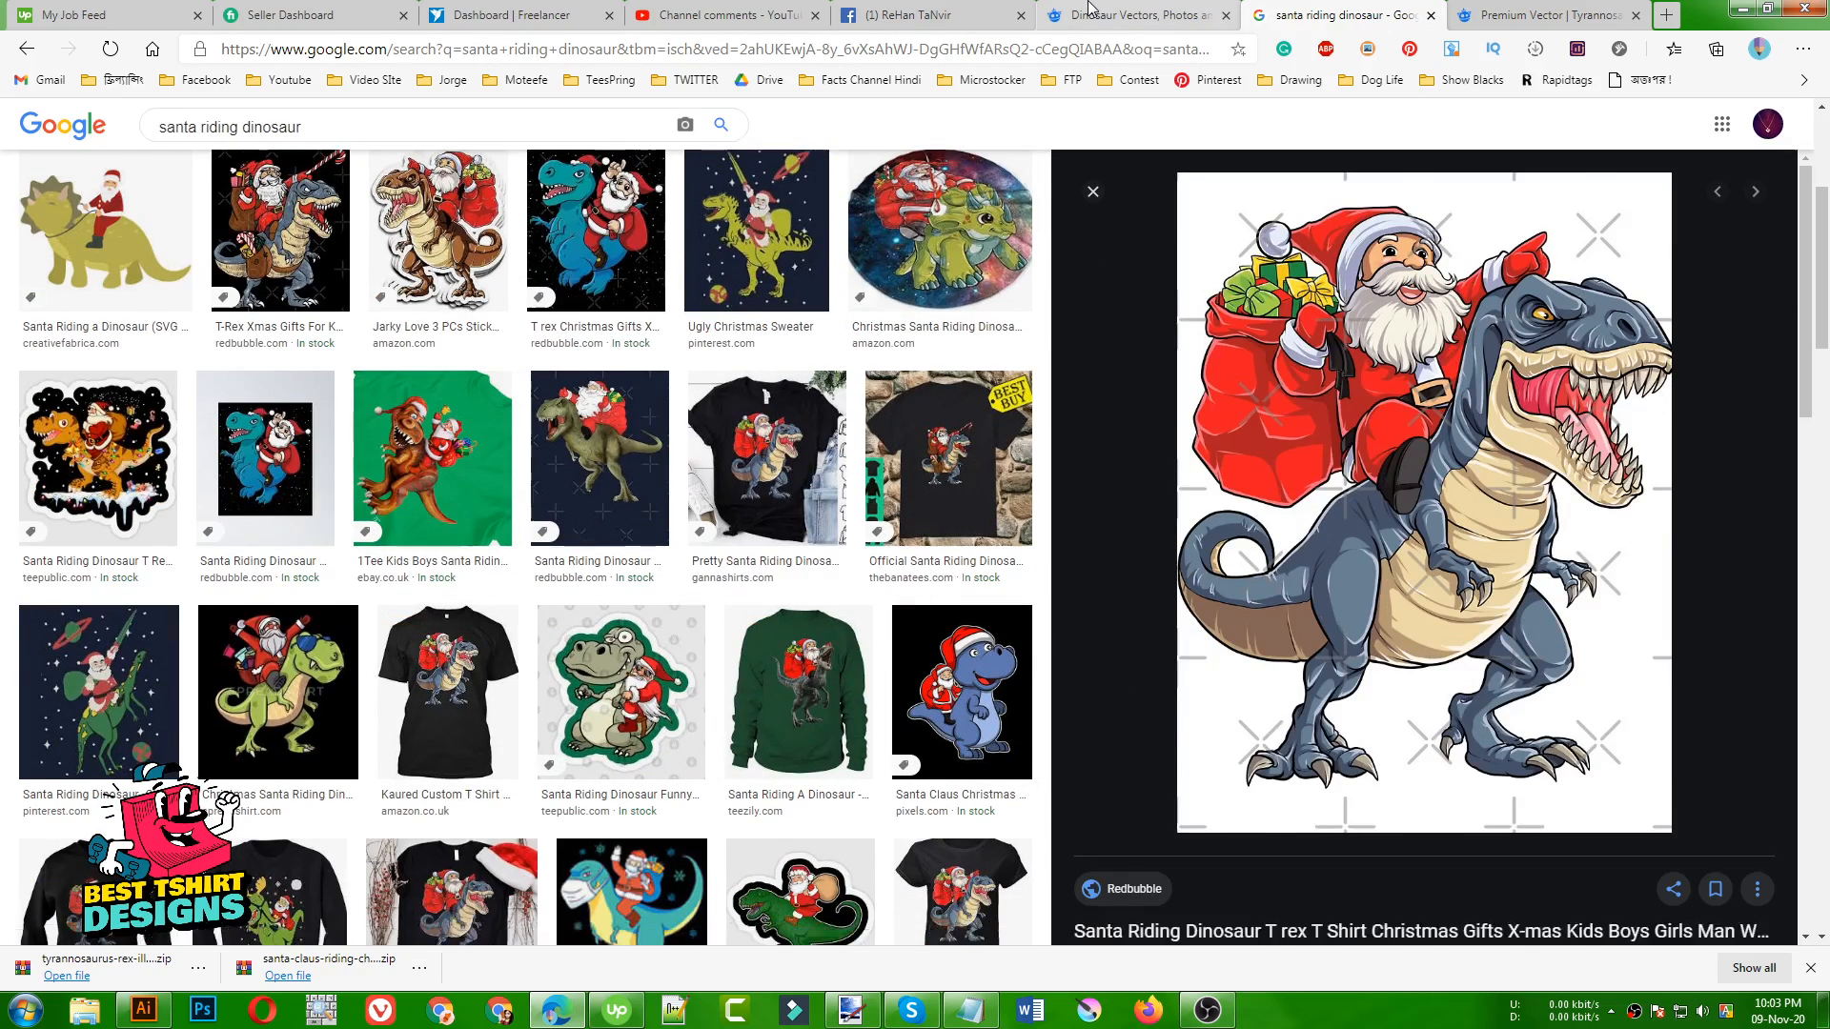
# Browse the Freepik dinosaur results and view the Tyrannosaurus rex illustration's details
pyautogui.click(1134, 14)
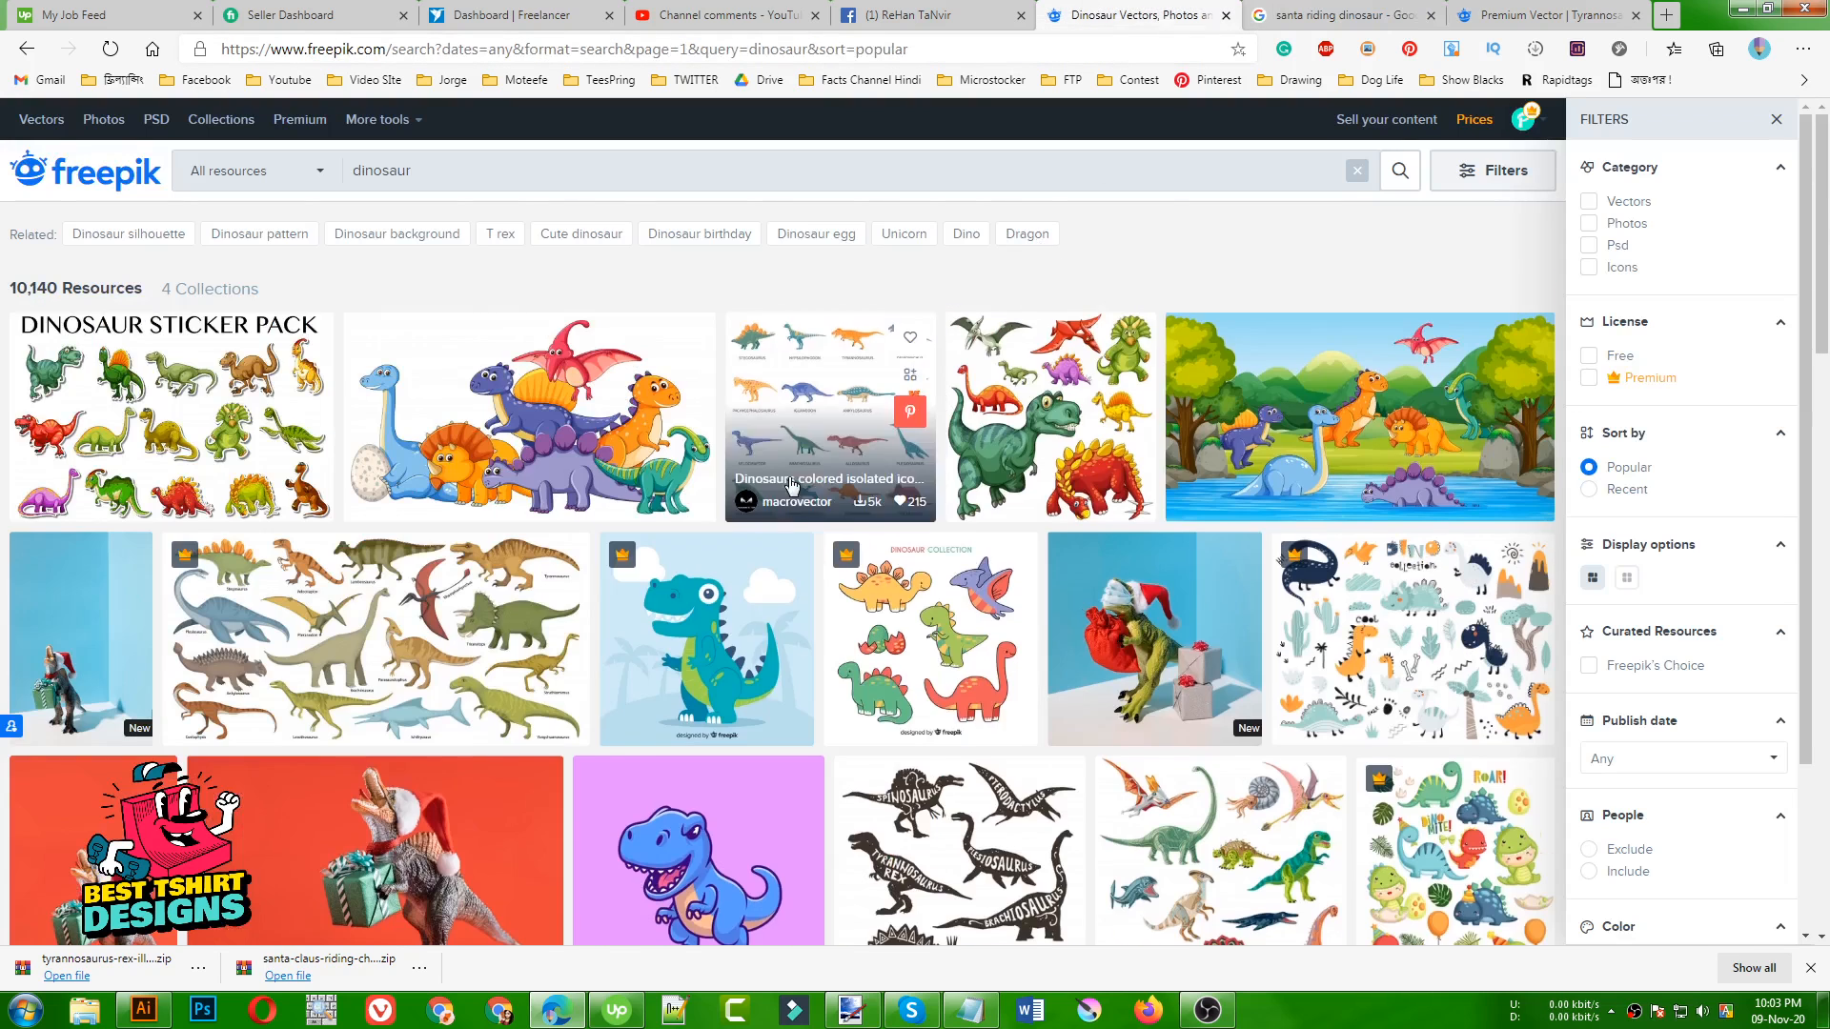
pyautogui.scroll(-8, 703, 465)
pyautogui.scroll(-4, 703, 466)
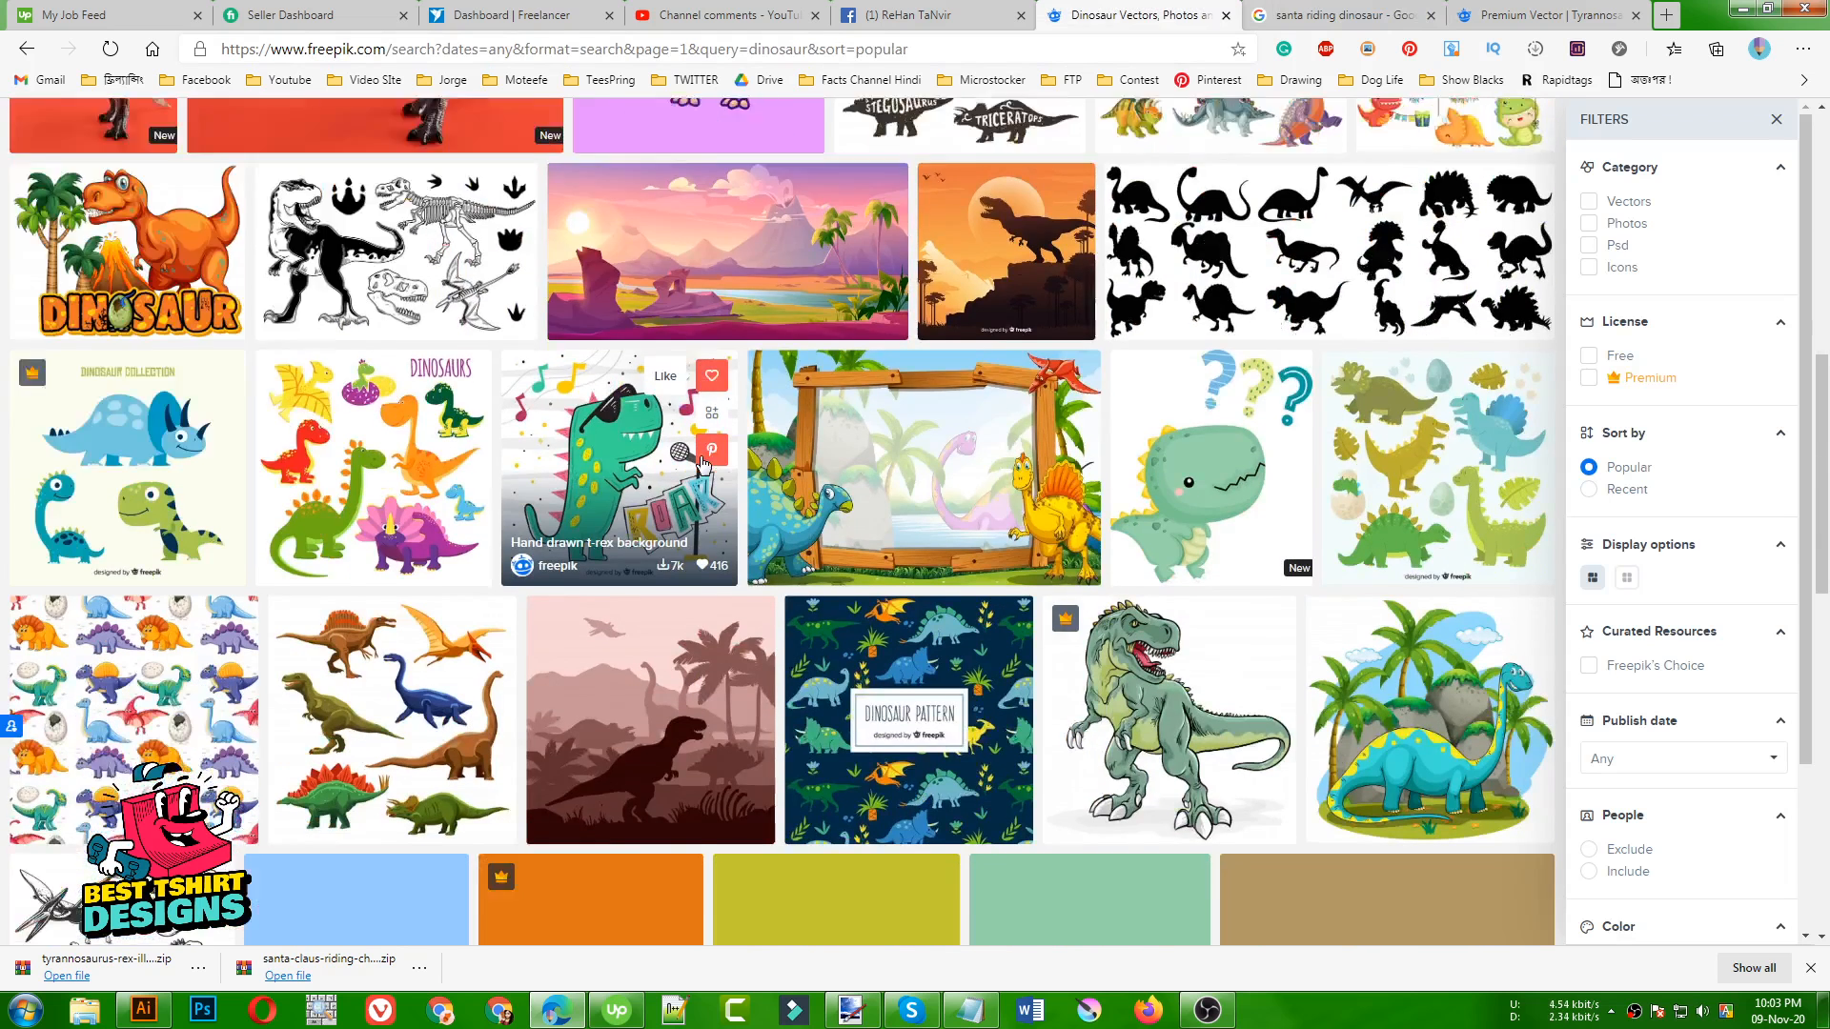
pyautogui.click(1176, 415)
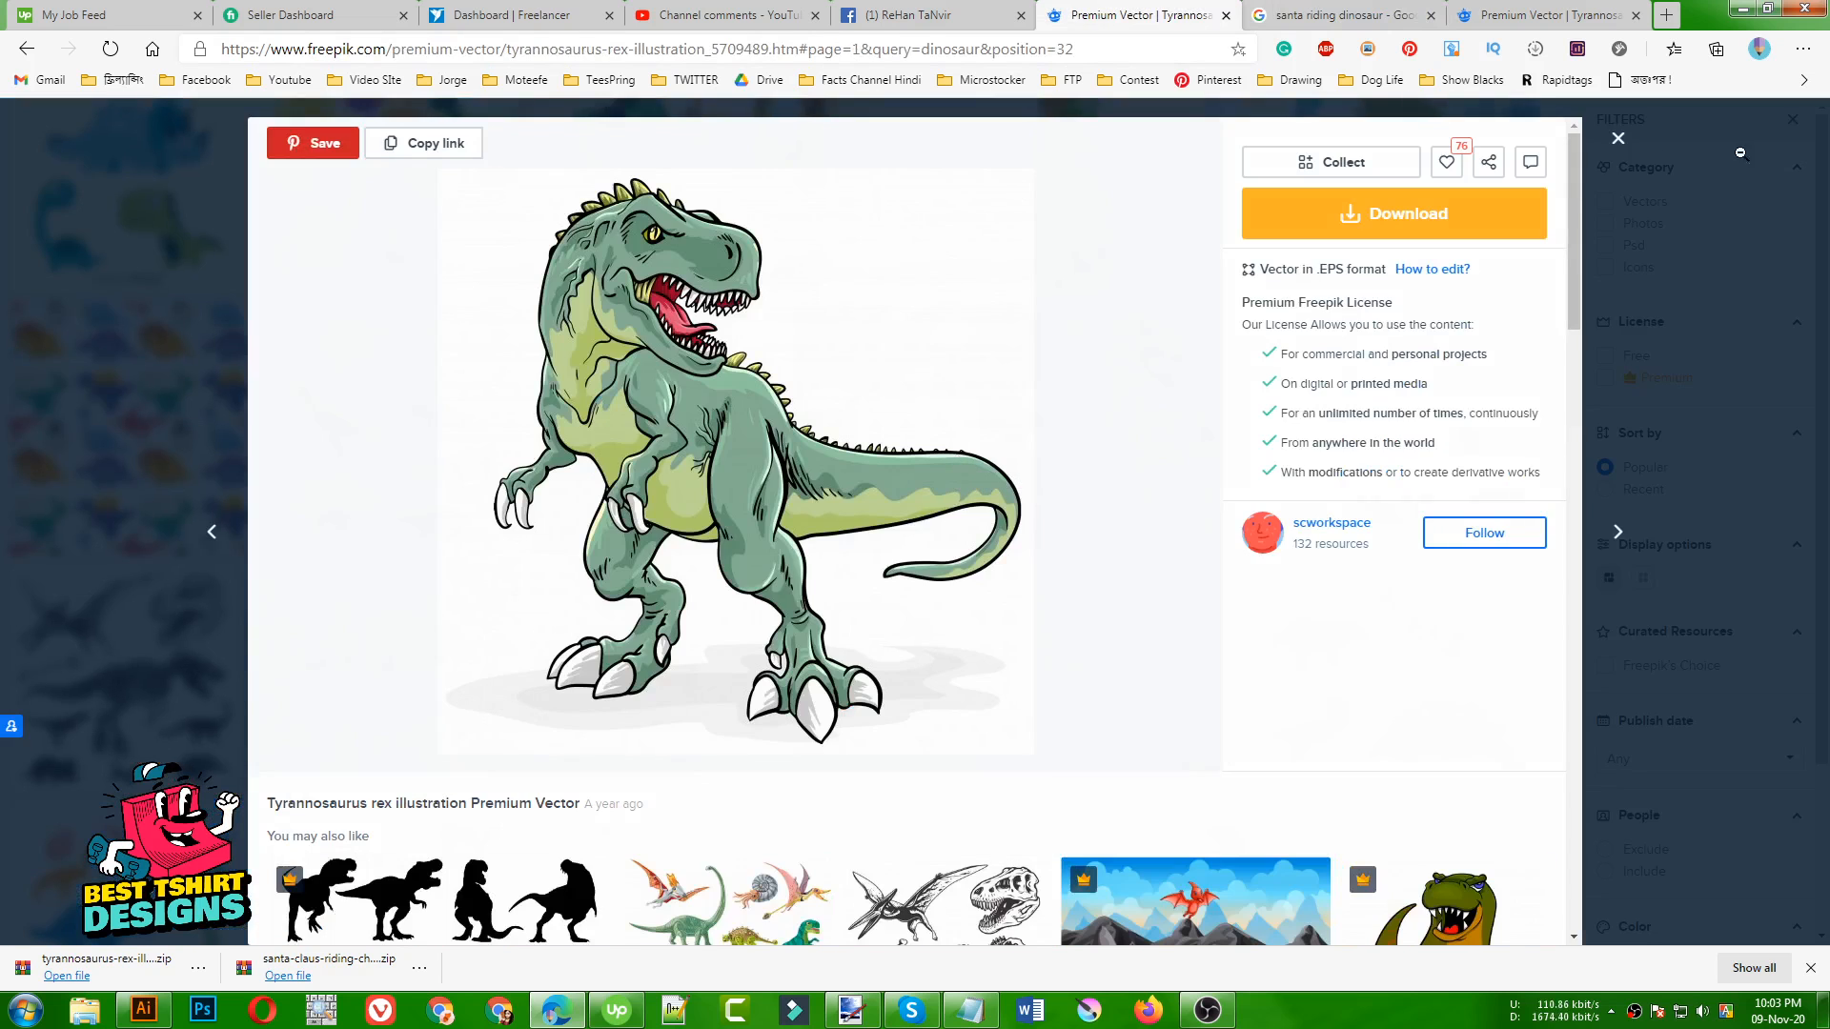
pyautogui.click(1618, 139)
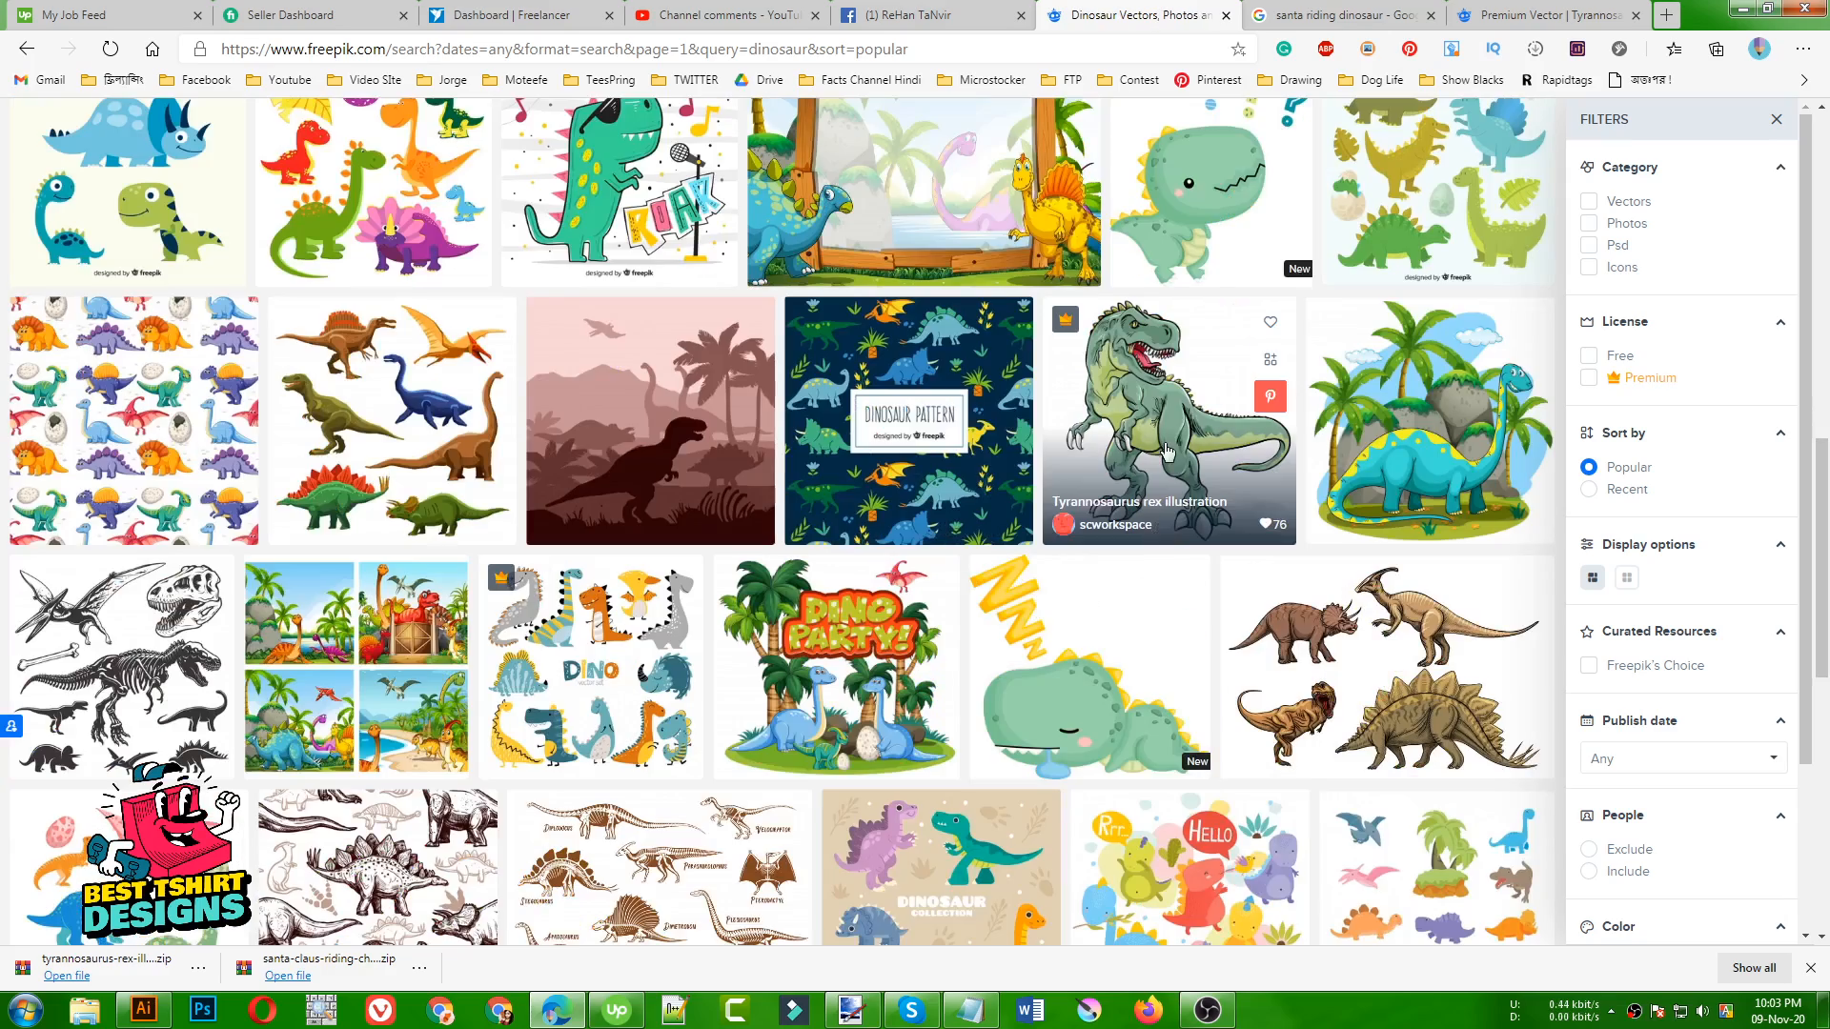
pyautogui.scroll(-10, 1144, 443)
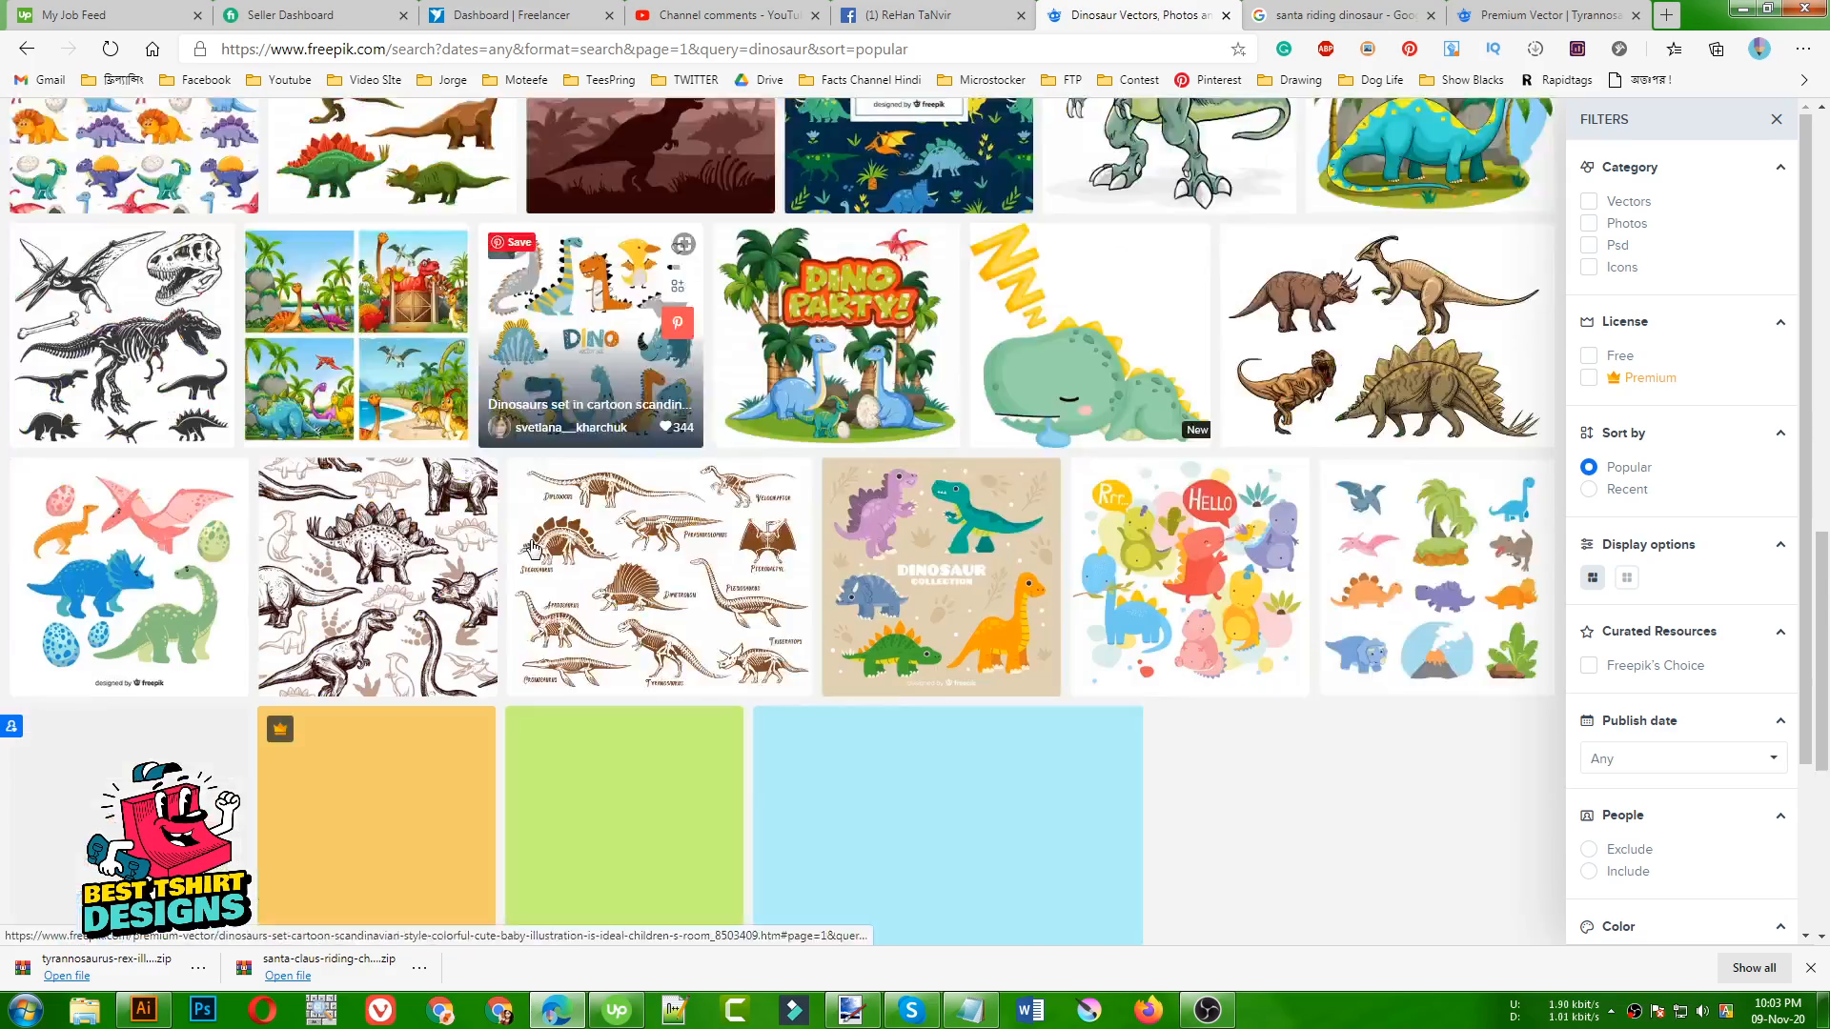
pyautogui.scroll(15, 533, 530)
pyautogui.scroll(3, 534, 530)
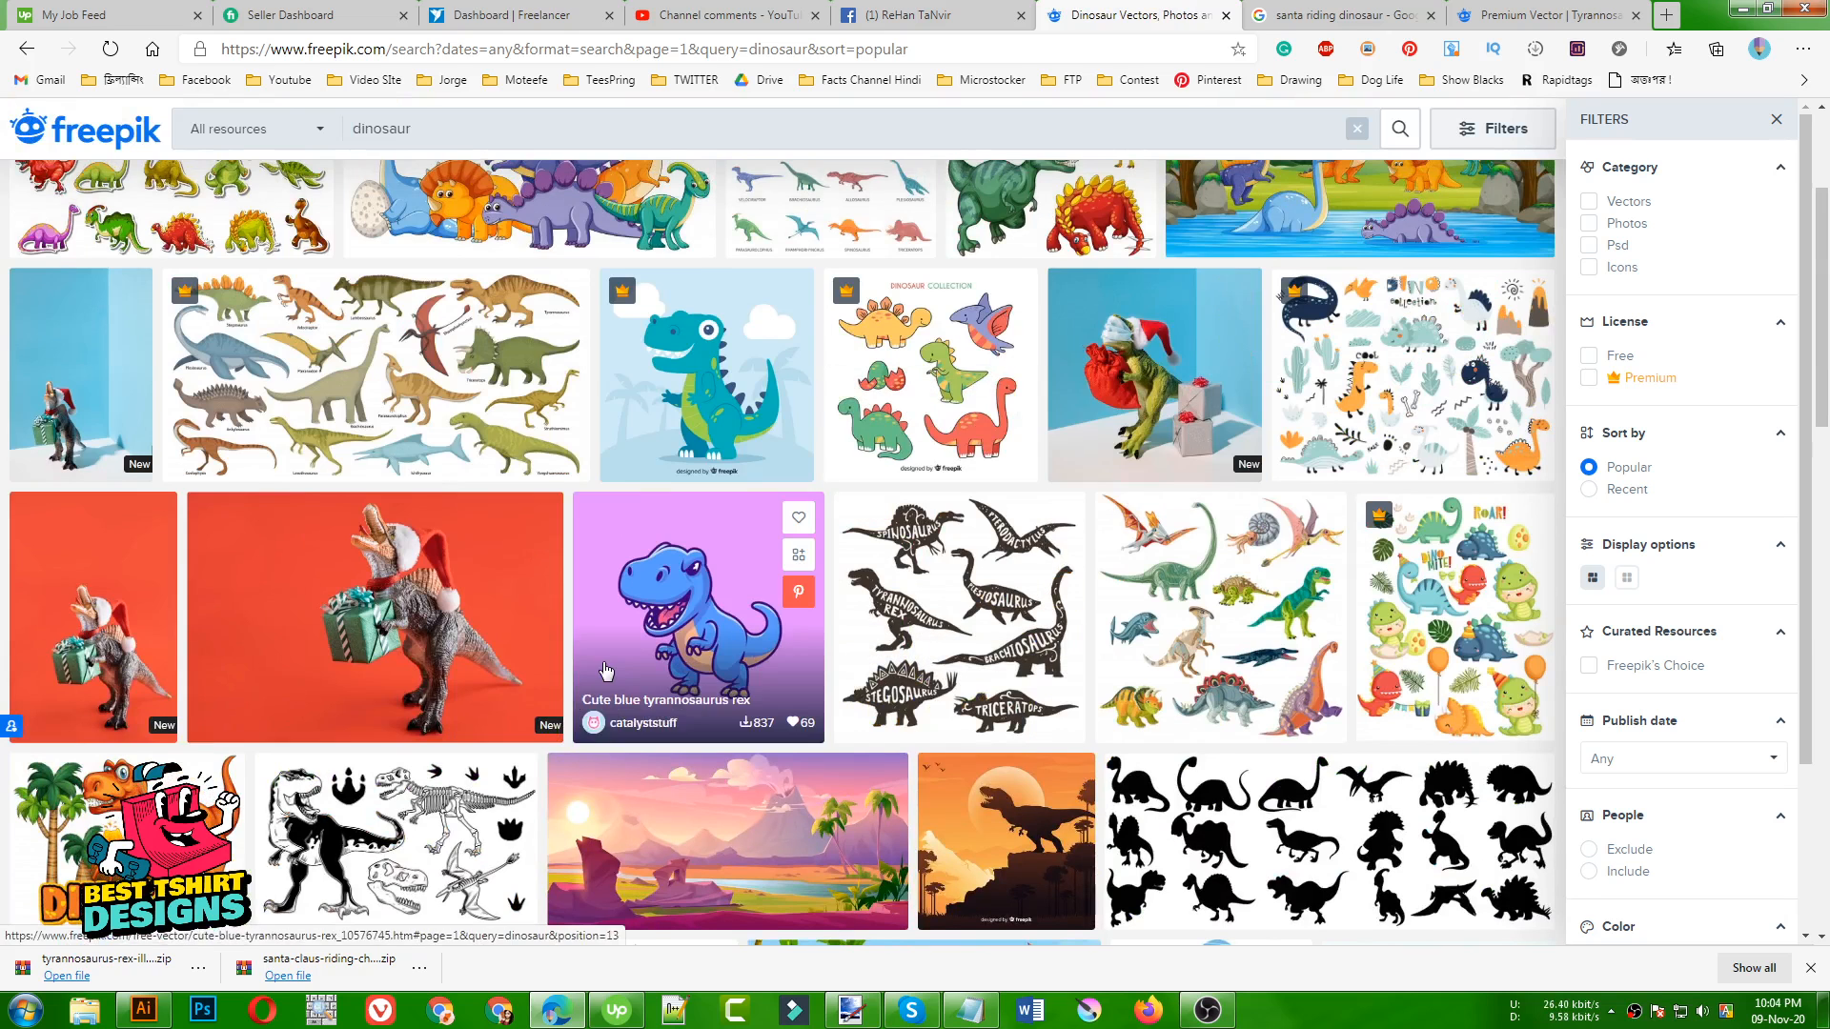
# In Illustrator, ungroup the Santa motorcycle artwork in the 249 document and delete its light blue background
pyautogui.click(139, 1010)
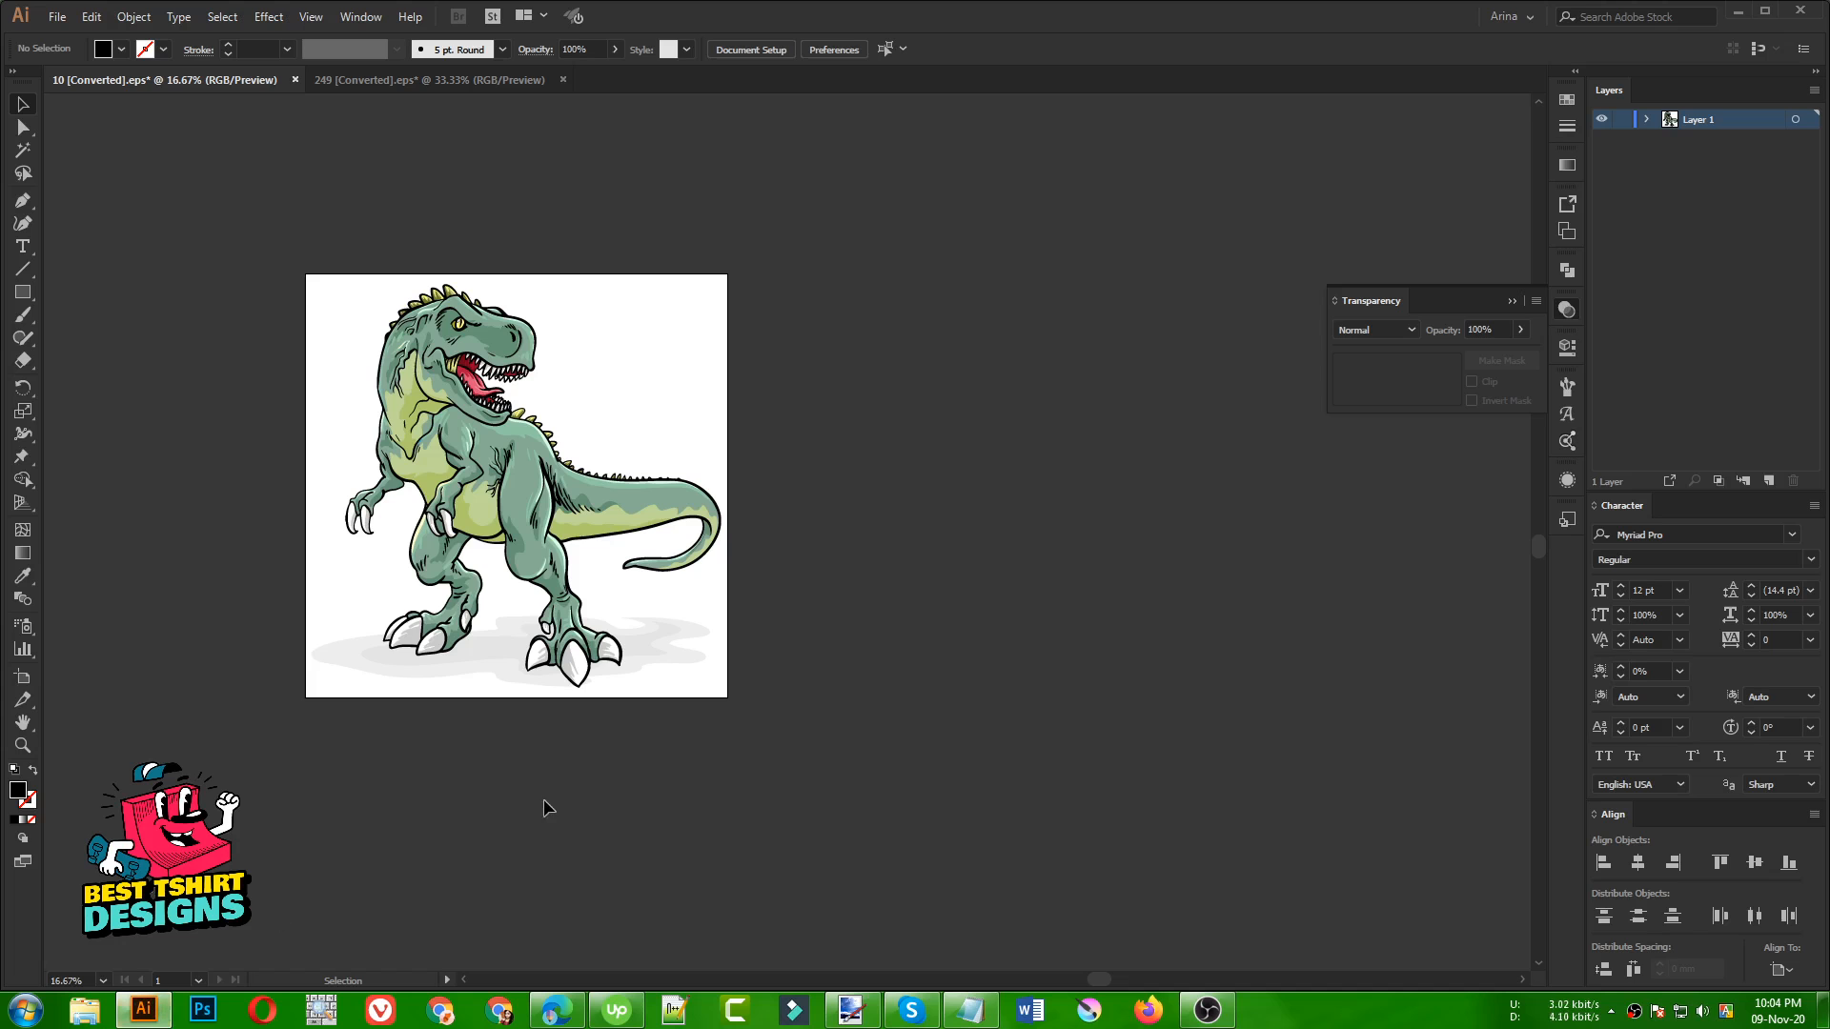
pyautogui.click(397, 83)
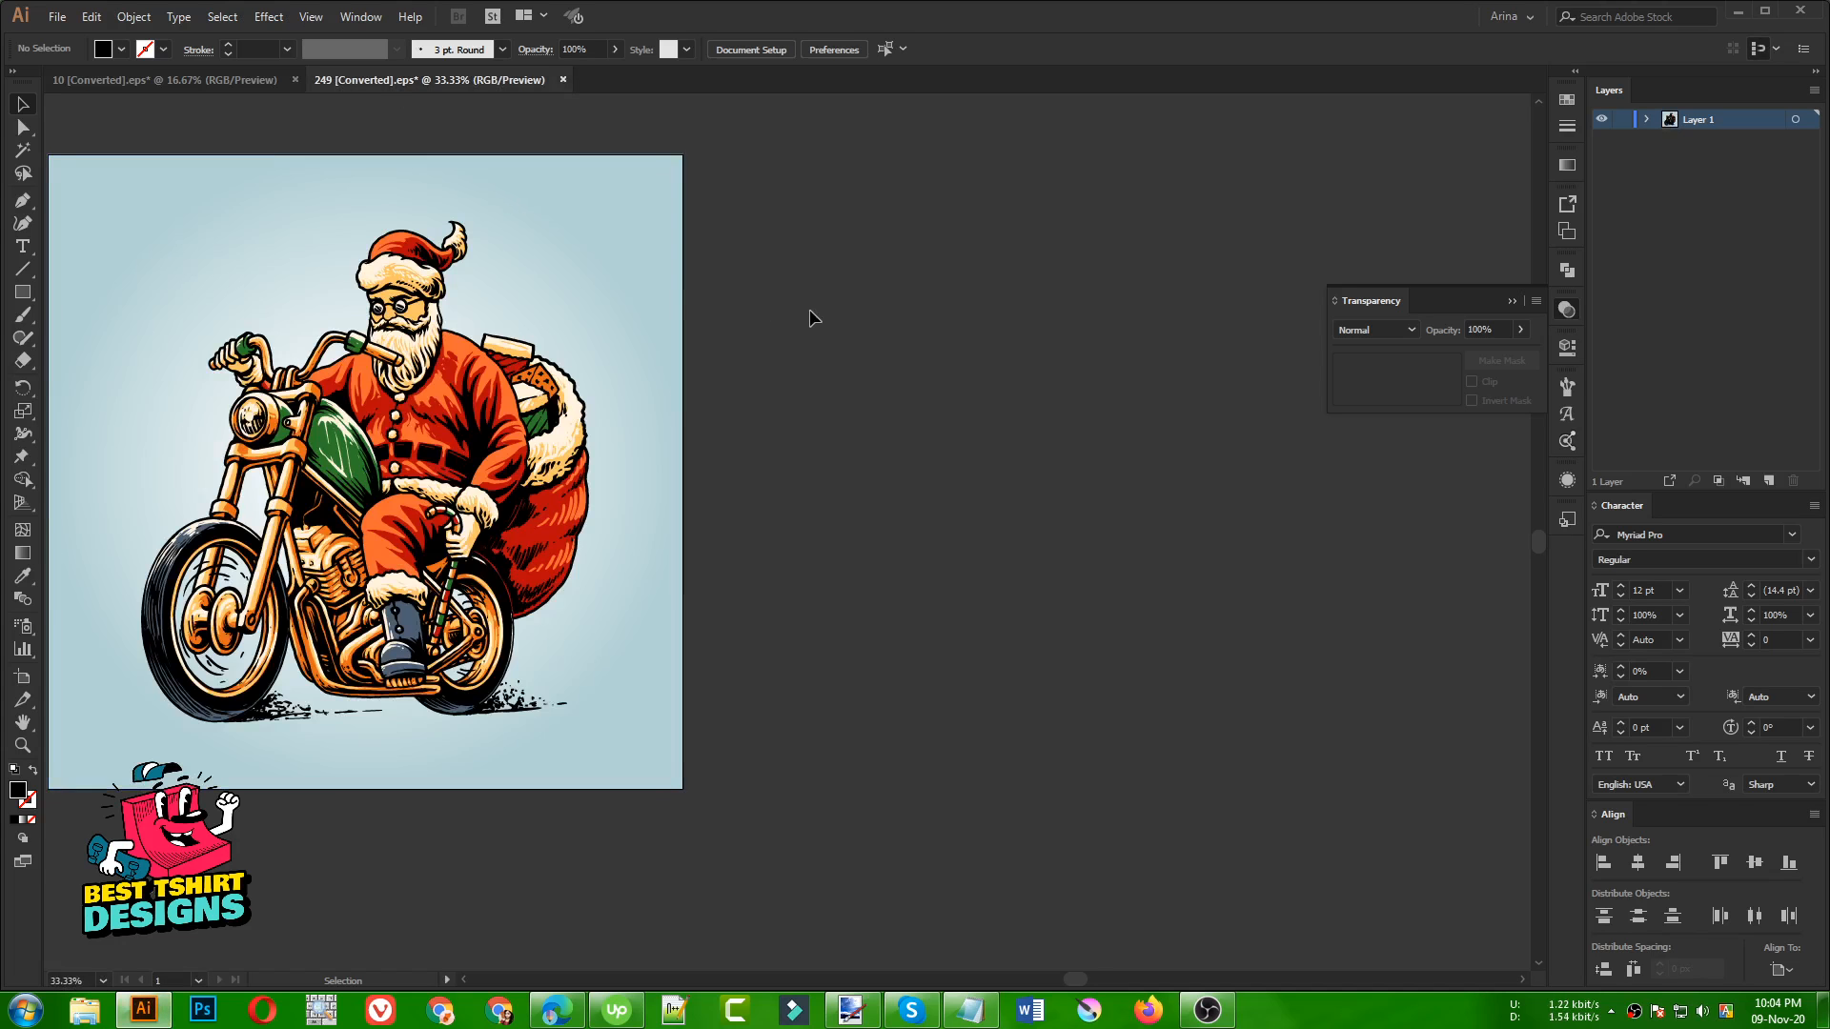
pyautogui.rightClick(657, 294)
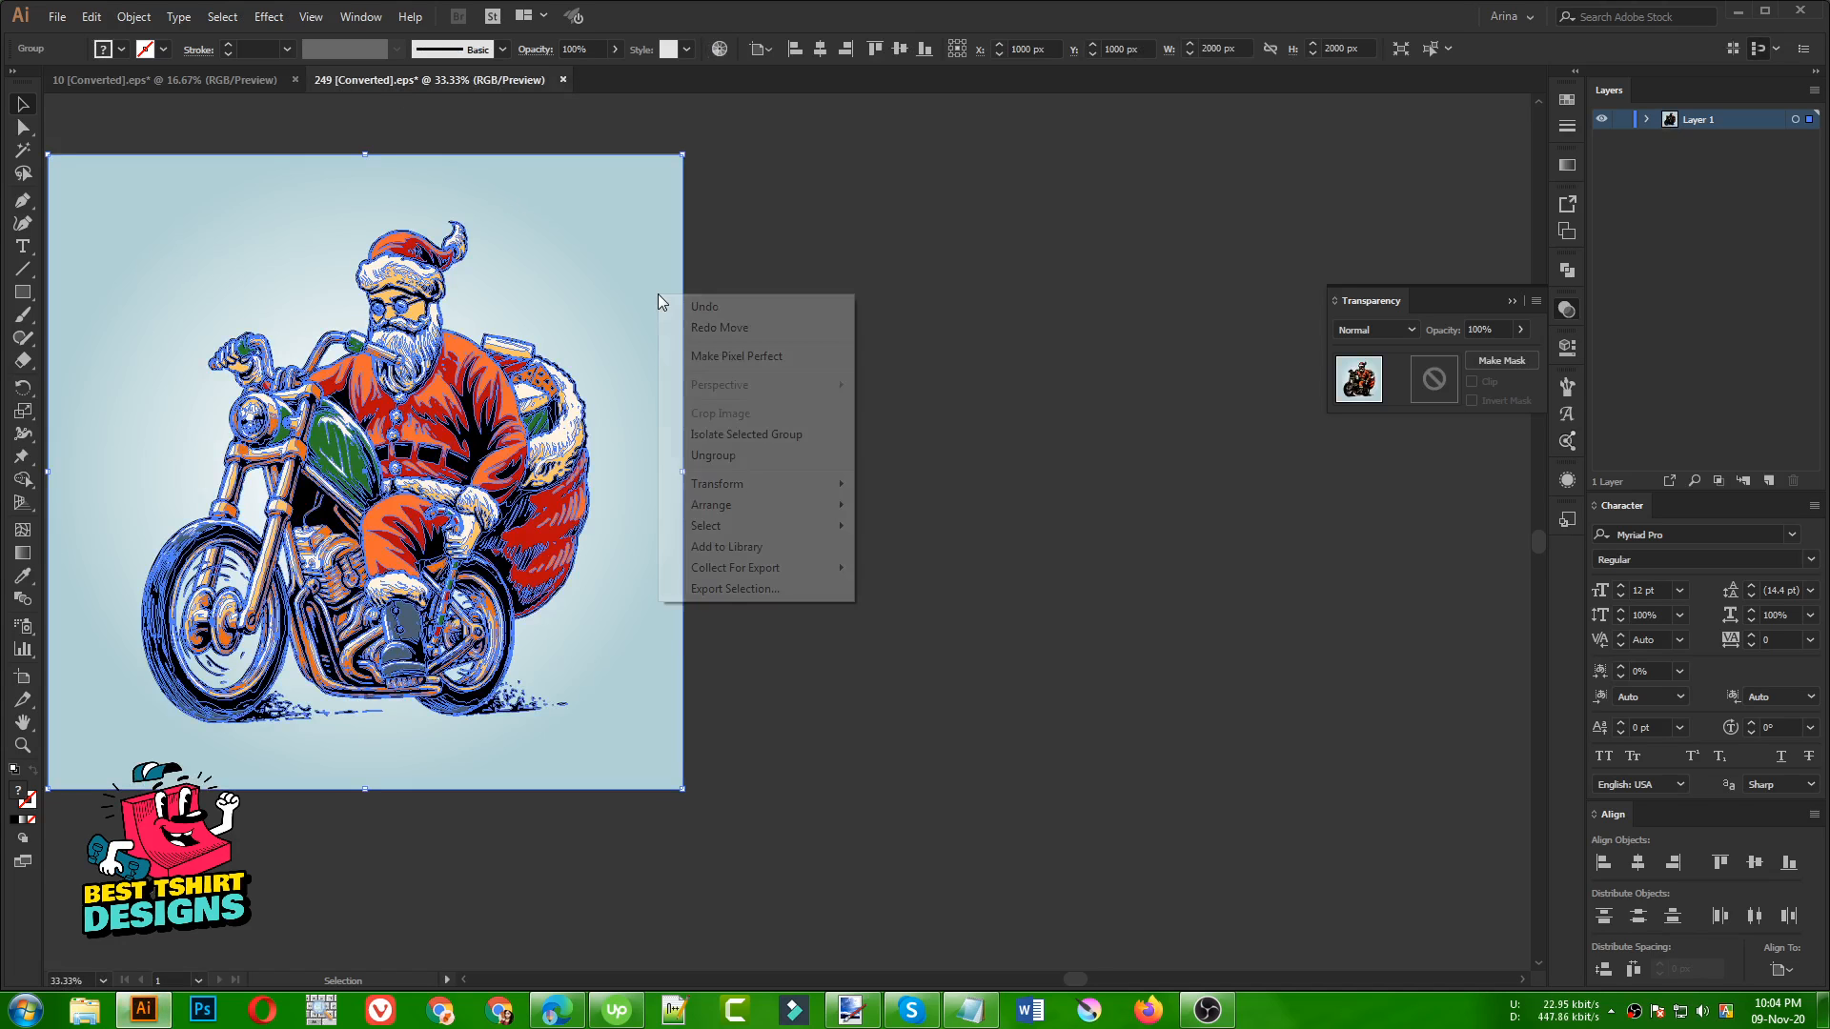
pyautogui.click(705, 455)
pyautogui.click(776, 437)
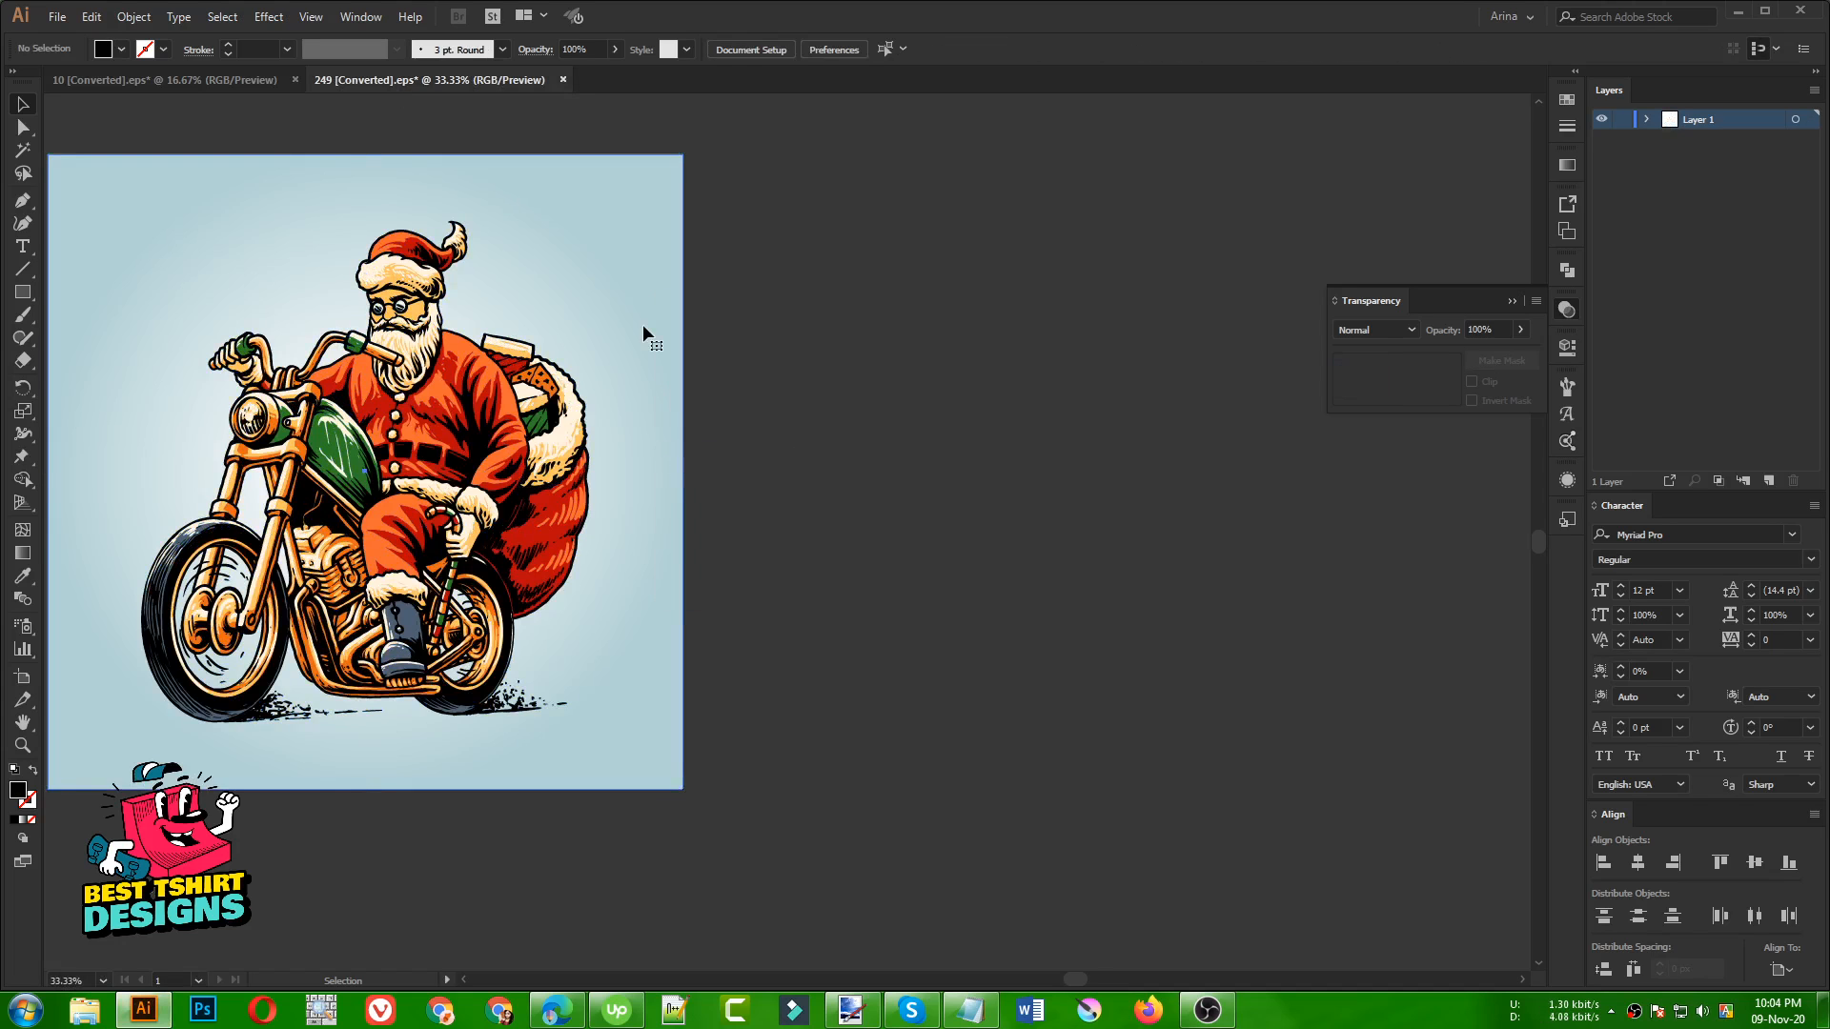
pyautogui.click(643, 327)
pyautogui.press('Delete')
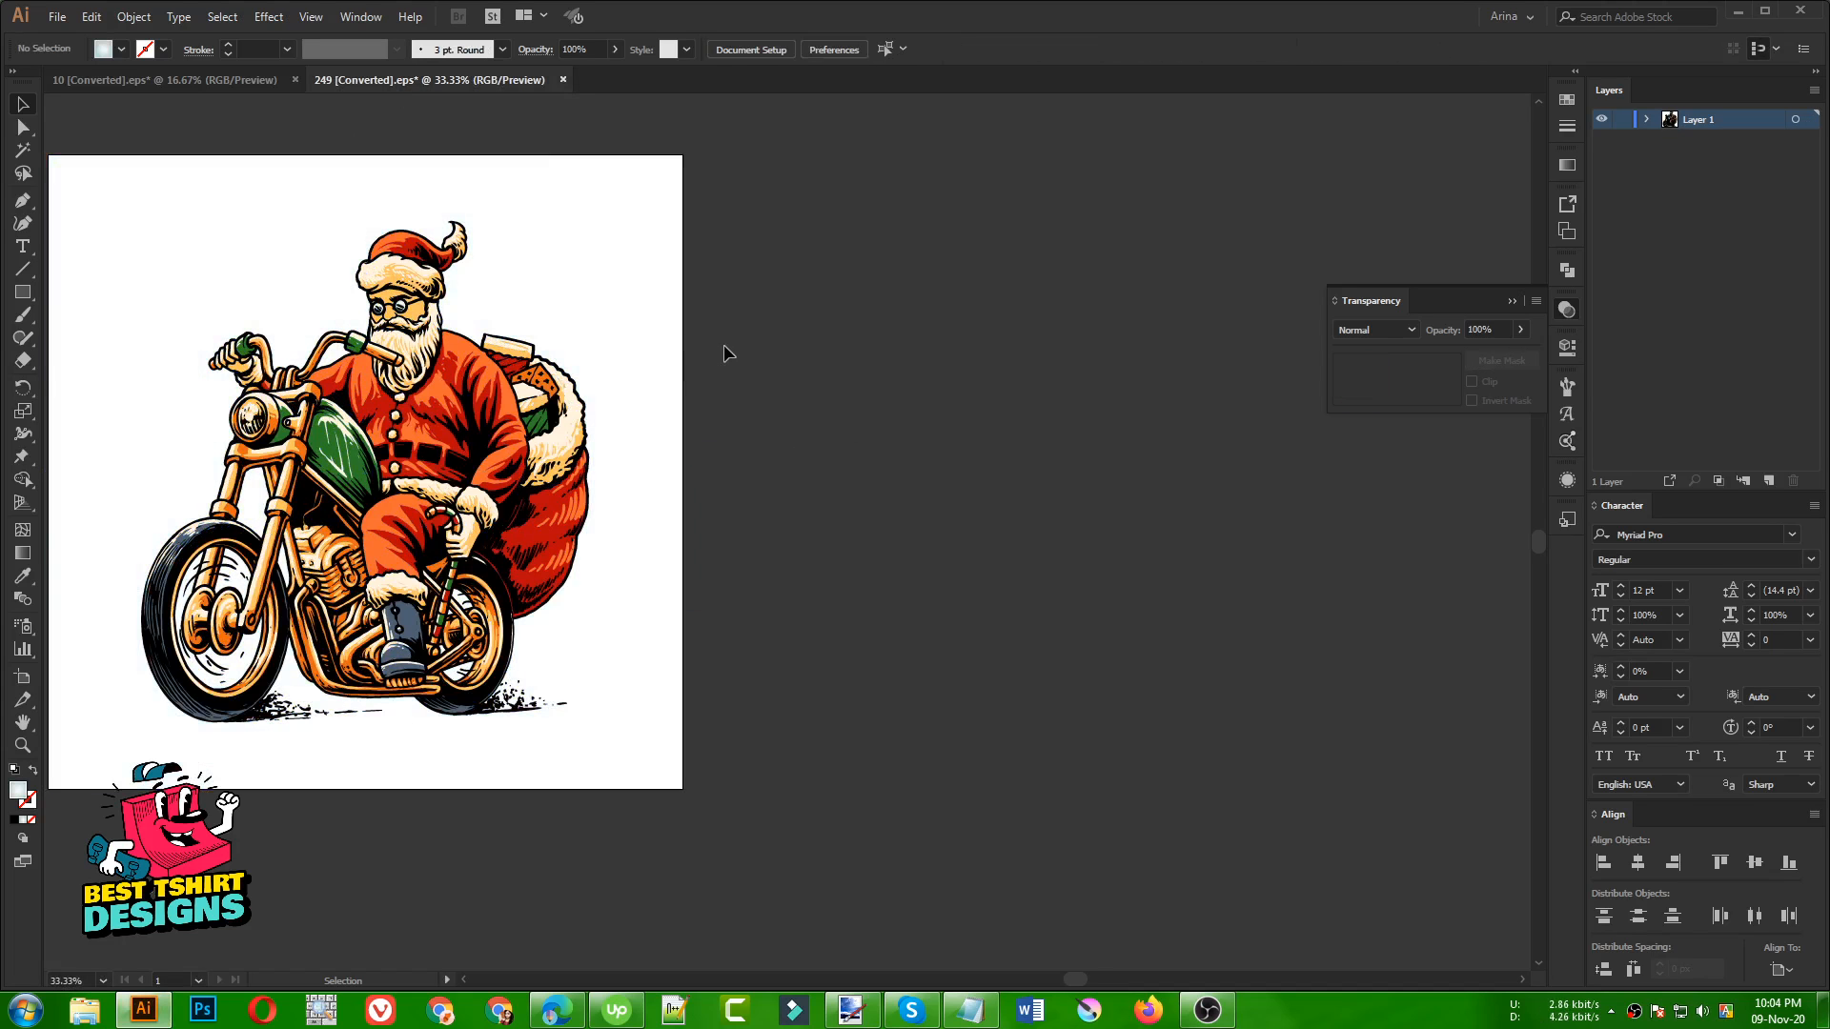
# Delete the grey ground shadow beneath the dinosaur in the 10 document
pyautogui.click(198, 82)
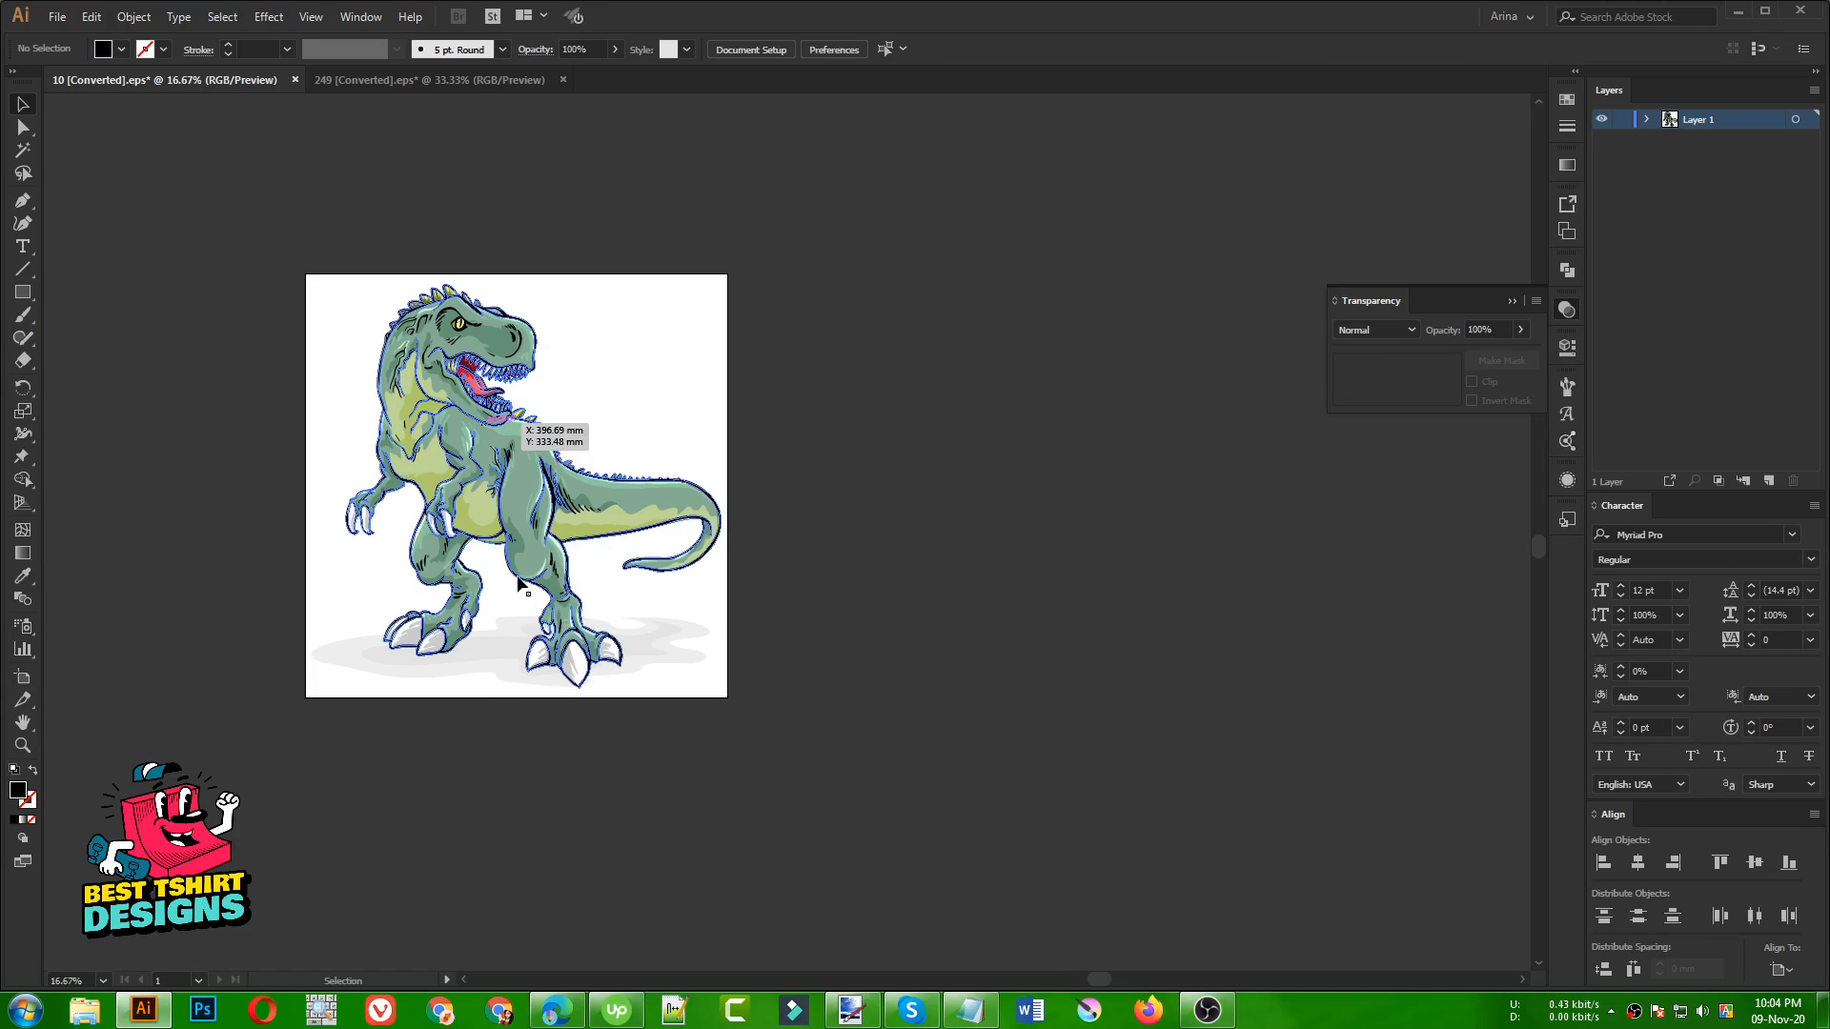
pyautogui.click(490, 659)
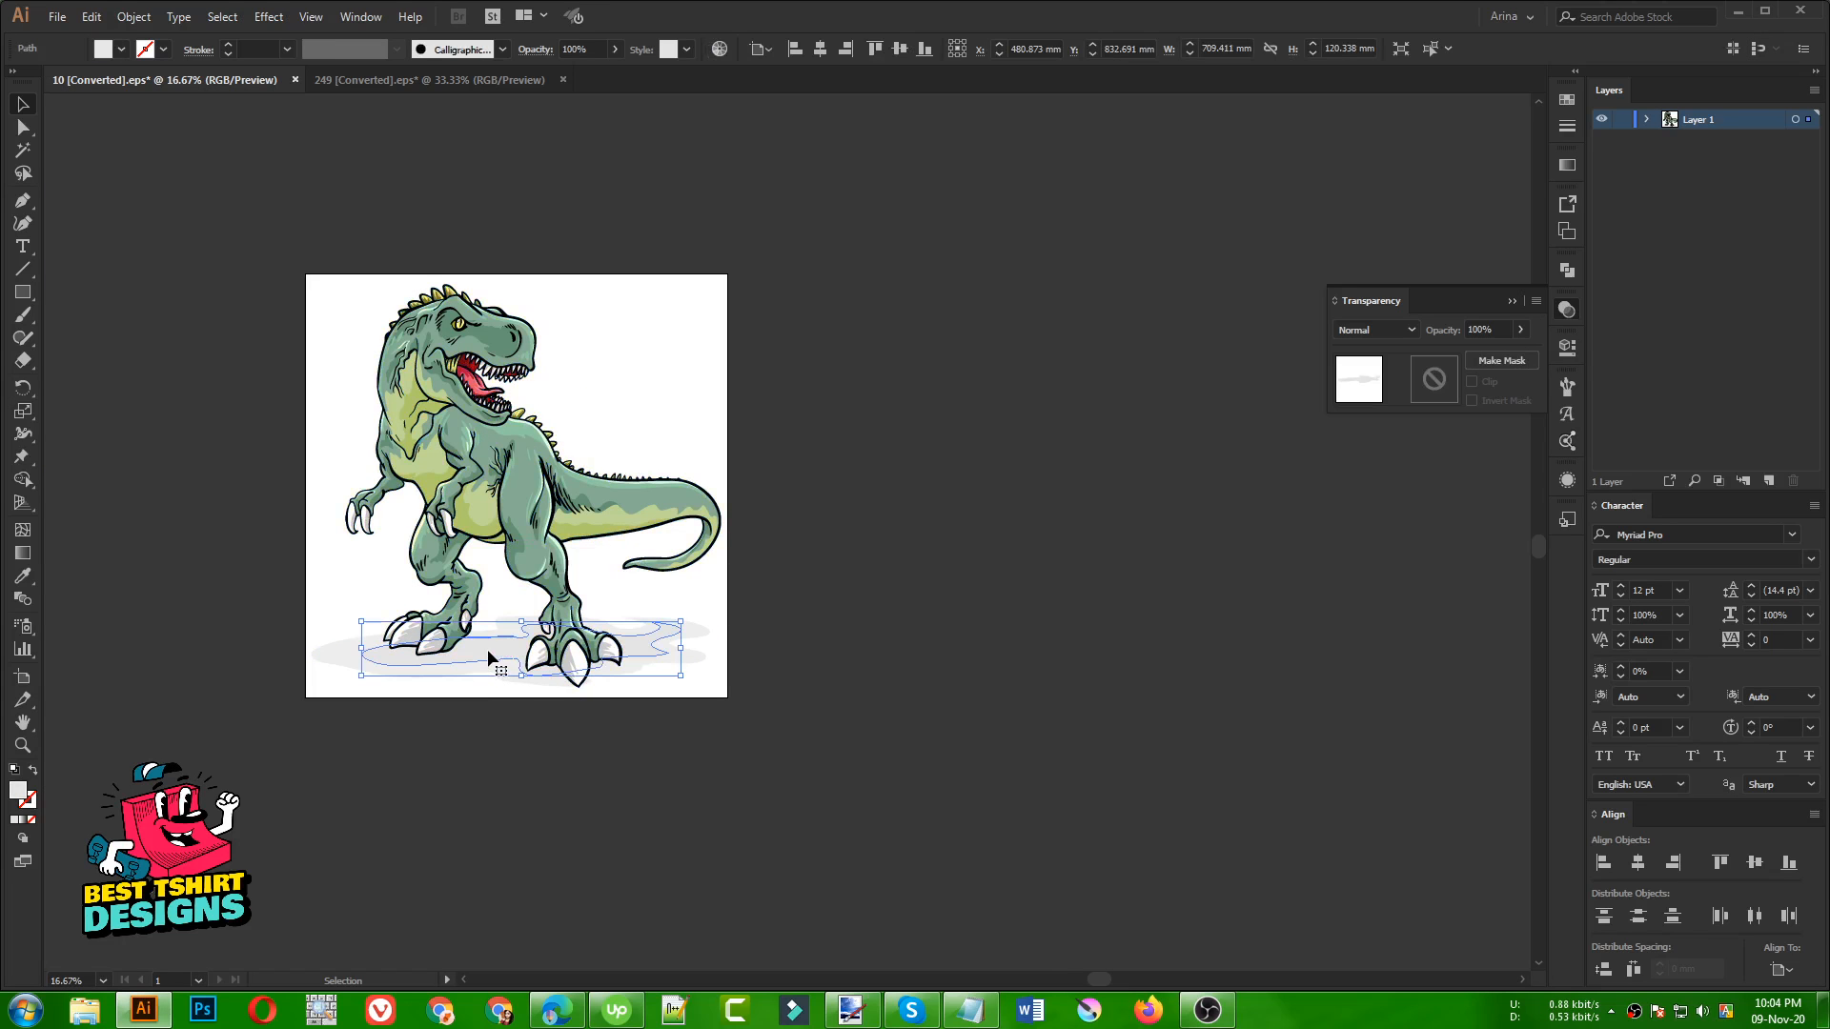
pyautogui.press('Delete')
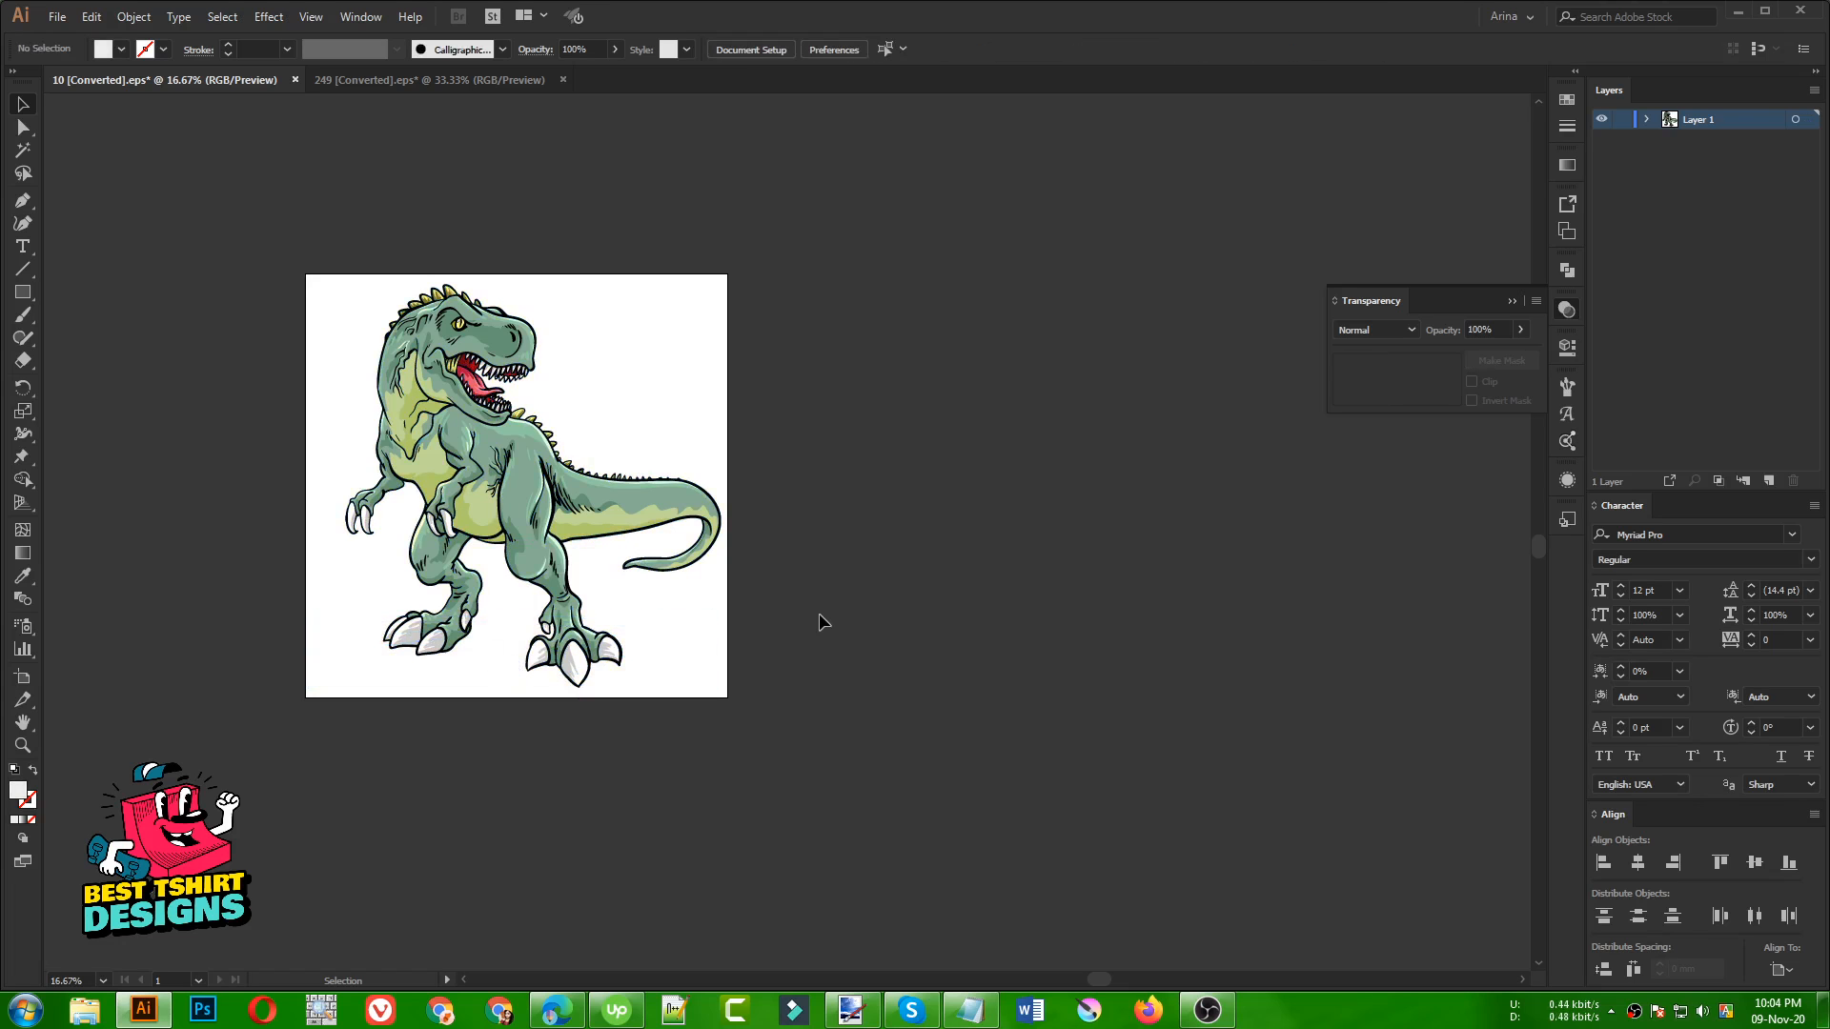
# Move the whole dinosaur off the artboard onto the empty canvas to its right
pyautogui.moveTo(300, 254); pyautogui.dragTo(877, 766)
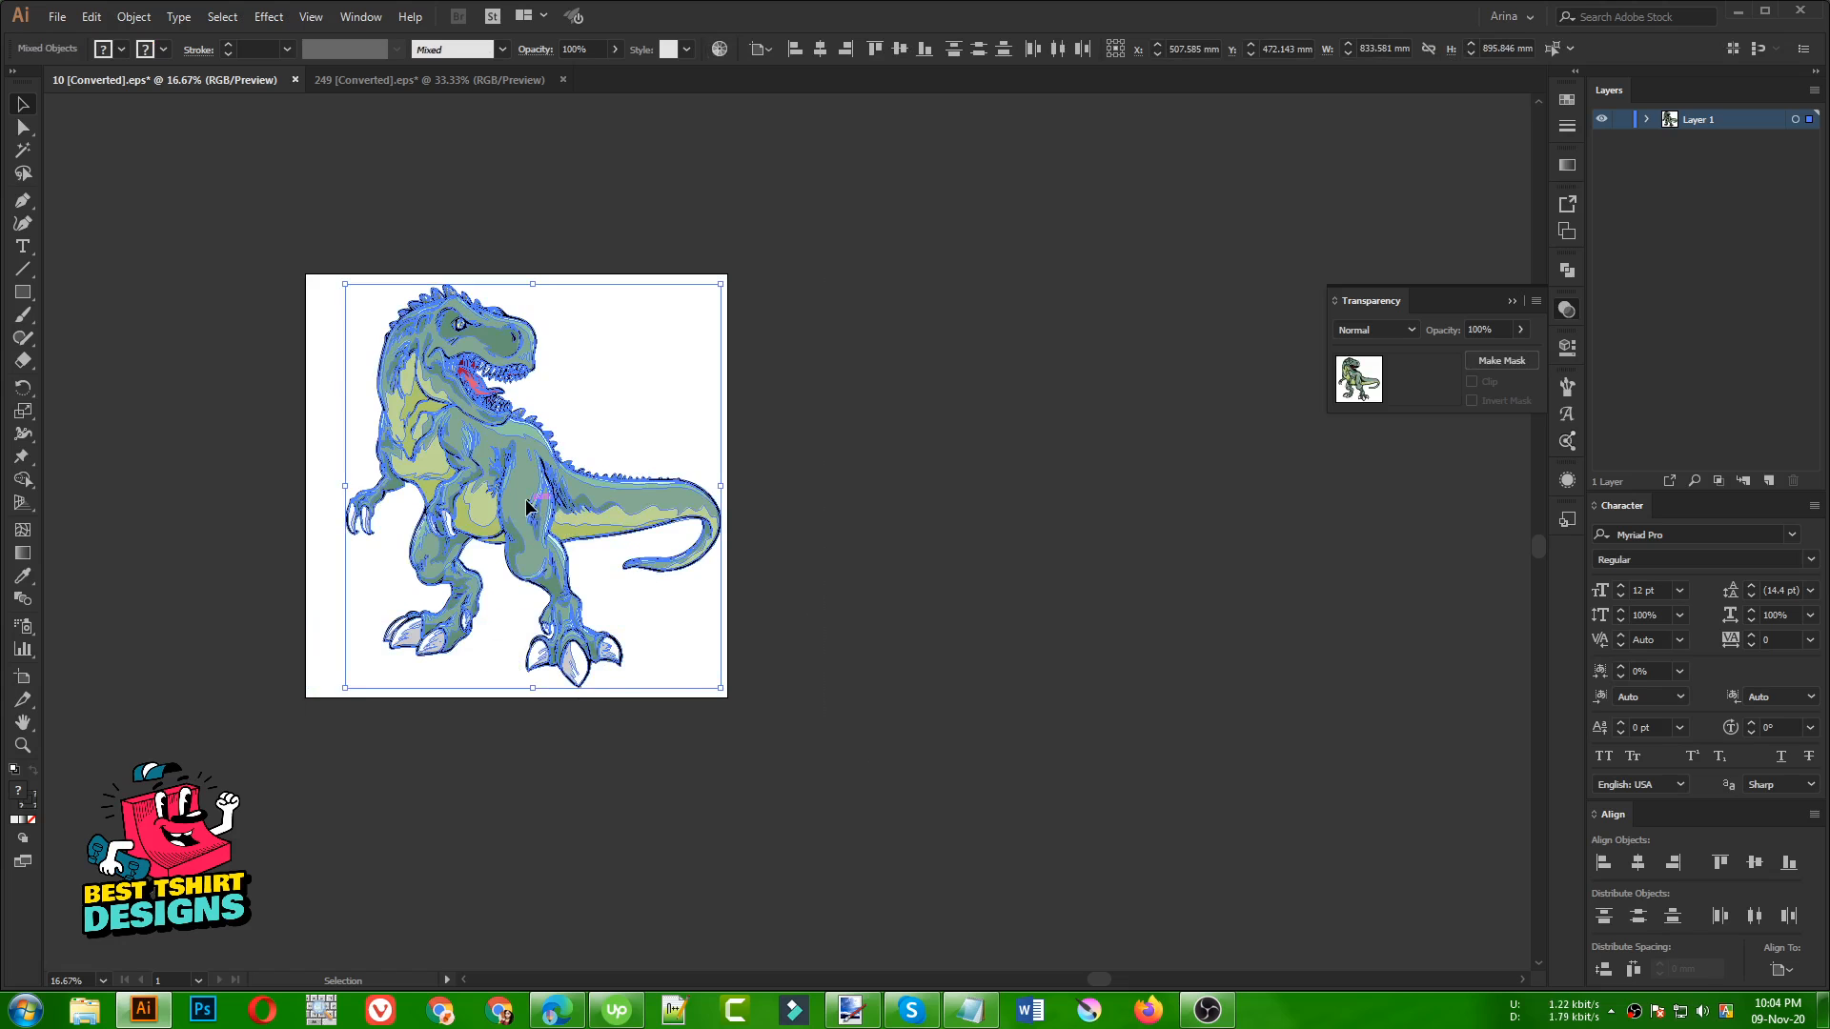
pyautogui.moveTo(527, 506); pyautogui.dragTo(1092, 506)
pyautogui.click(741, 438)
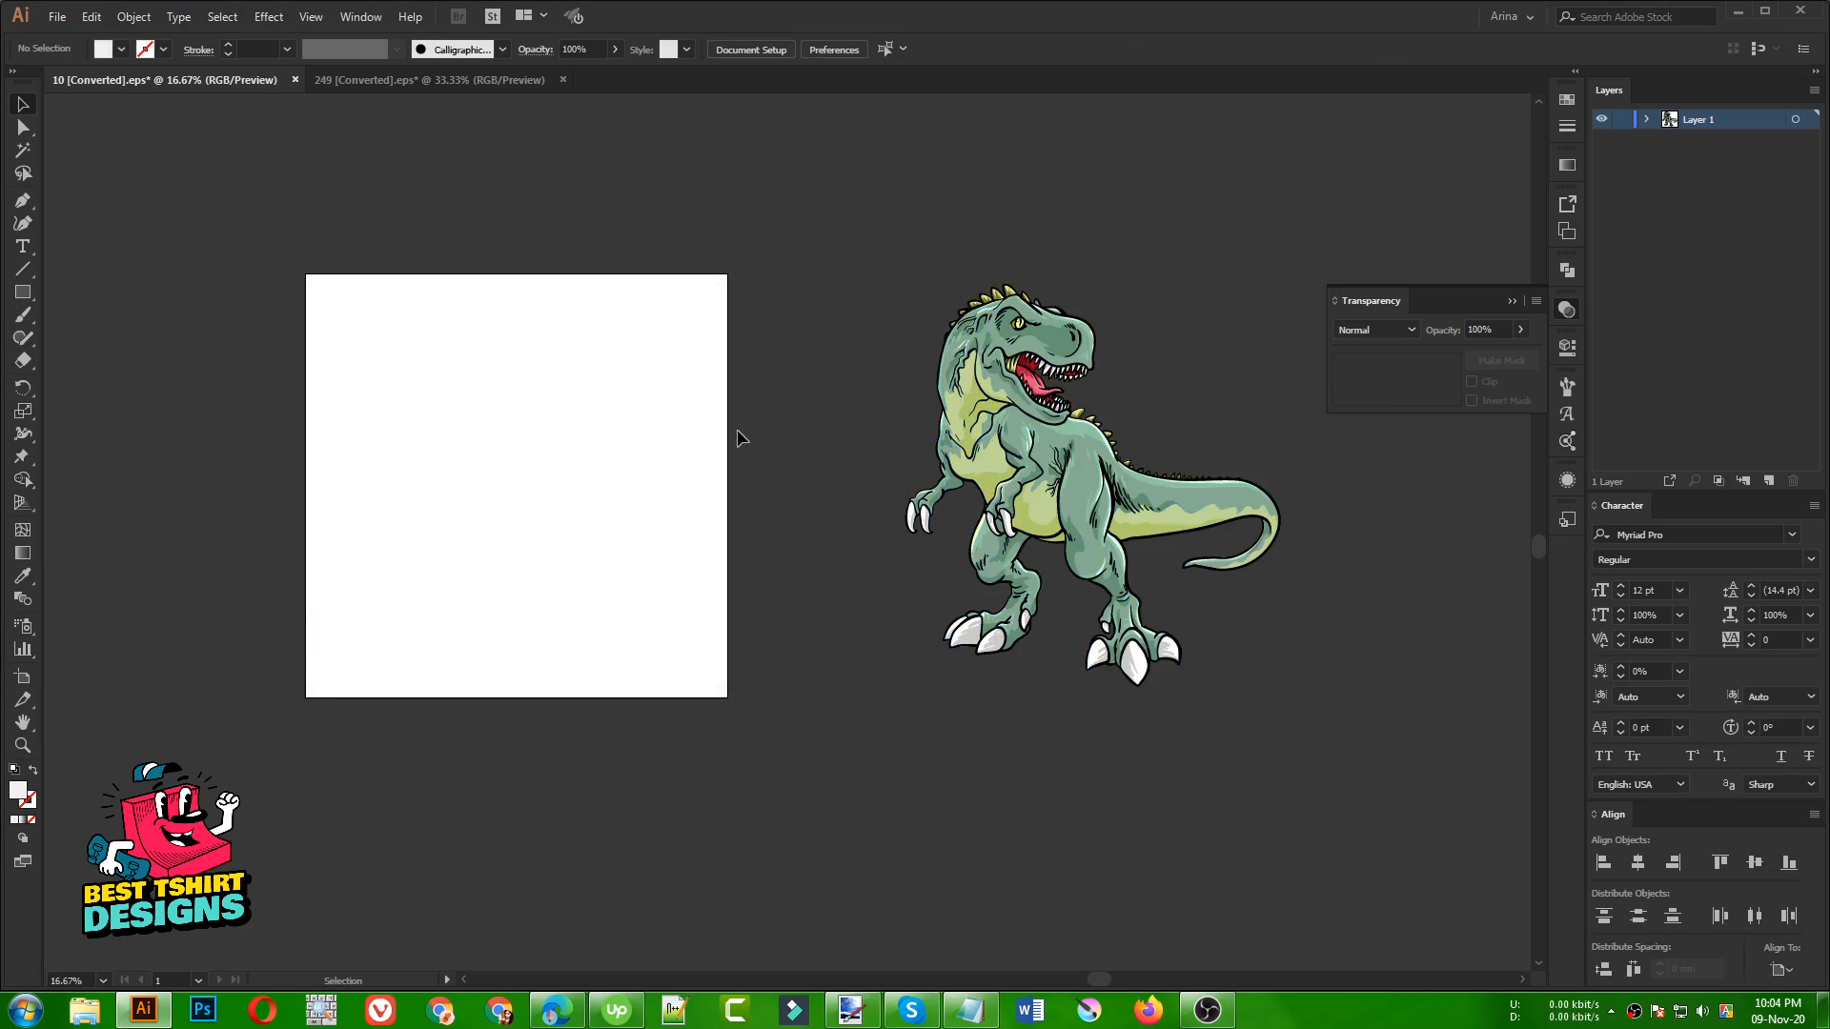
# Copy the Santa motorcycle artwork from the 249 document into the dinosaur document and place it below the dinosaur, clear of the artboard
pyautogui.click(455, 80)
pyautogui.click(401, 299)
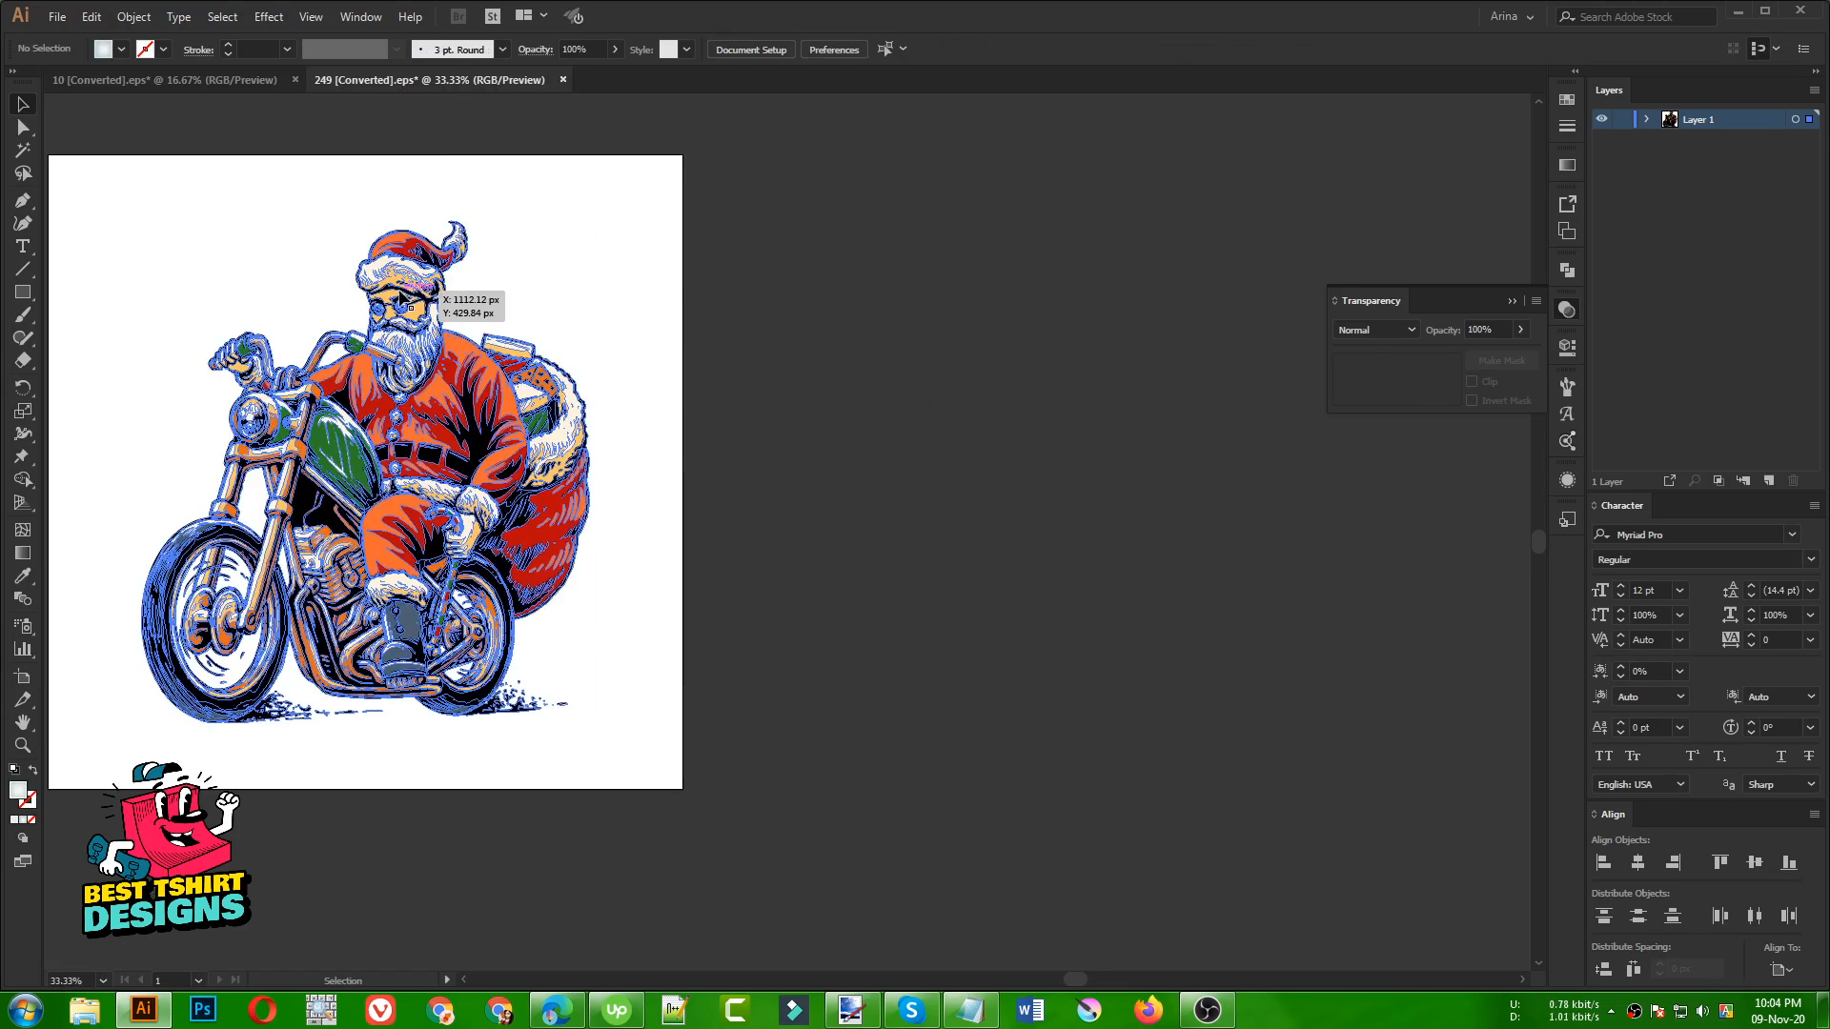
pyautogui.hotkey('ctrl', 'c')
pyautogui.click(212, 84)
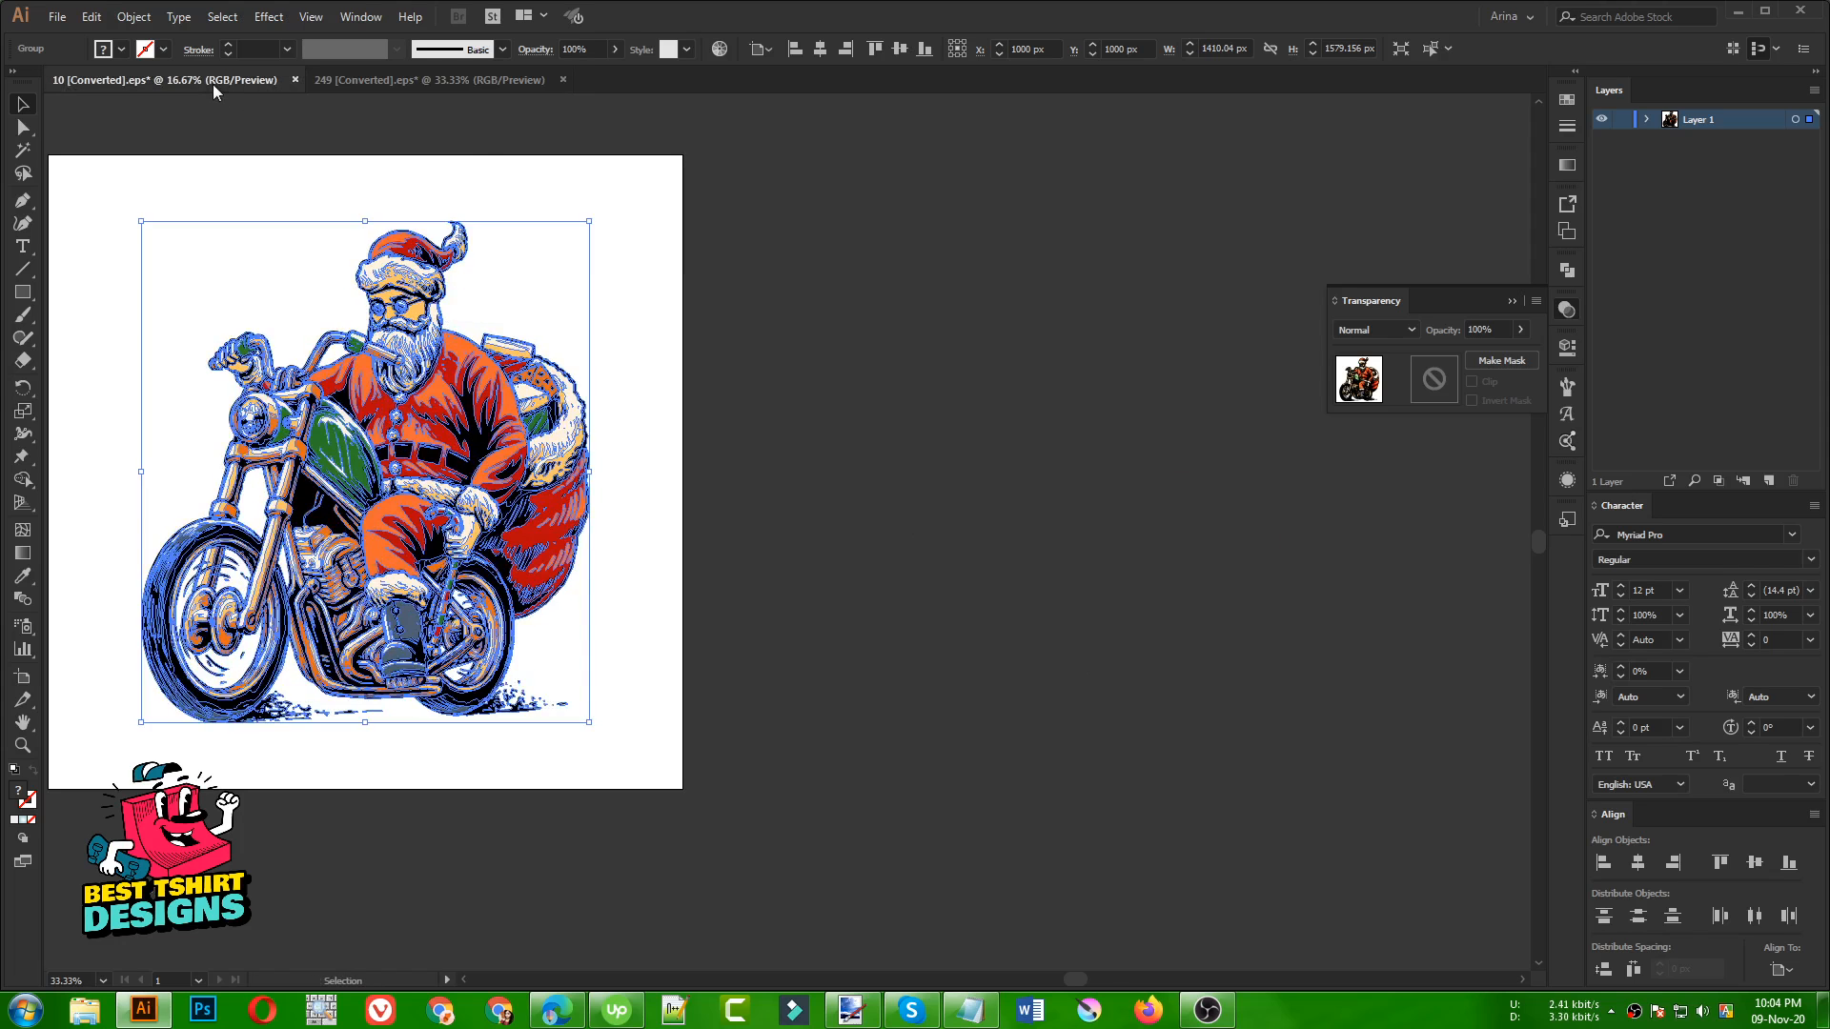
pyautogui.hotkey('ctrl', 'v')
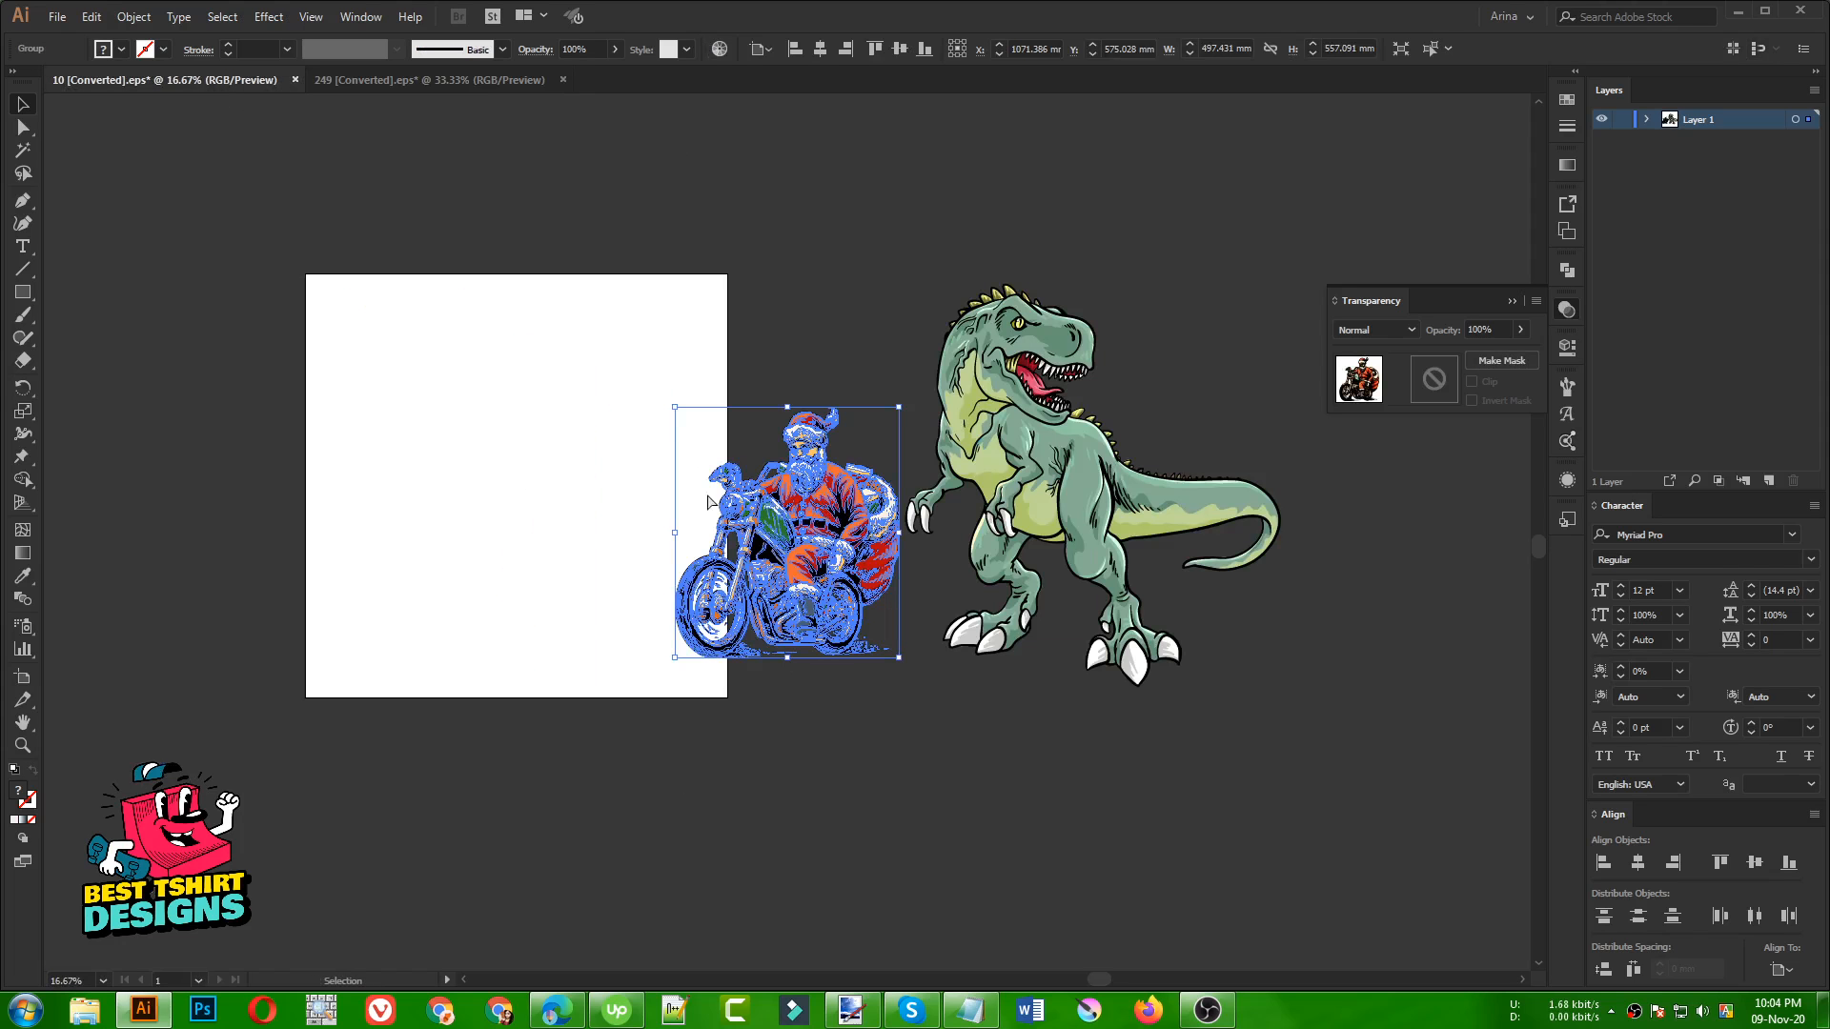
pyautogui.moveTo(826, 518)
pyautogui.mouseDown()
pyautogui.moveTo(610, 629)
pyautogui.moveTo(611, 536)
pyautogui.moveTo(930, 741)
pyautogui.moveTo(670, 537)
pyautogui.moveTo(683, 508)
pyautogui.moveTo(829, 527)
pyautogui.mouseUp()
pyautogui.moveTo(803, 646); pyautogui.dragTo(872, 743)
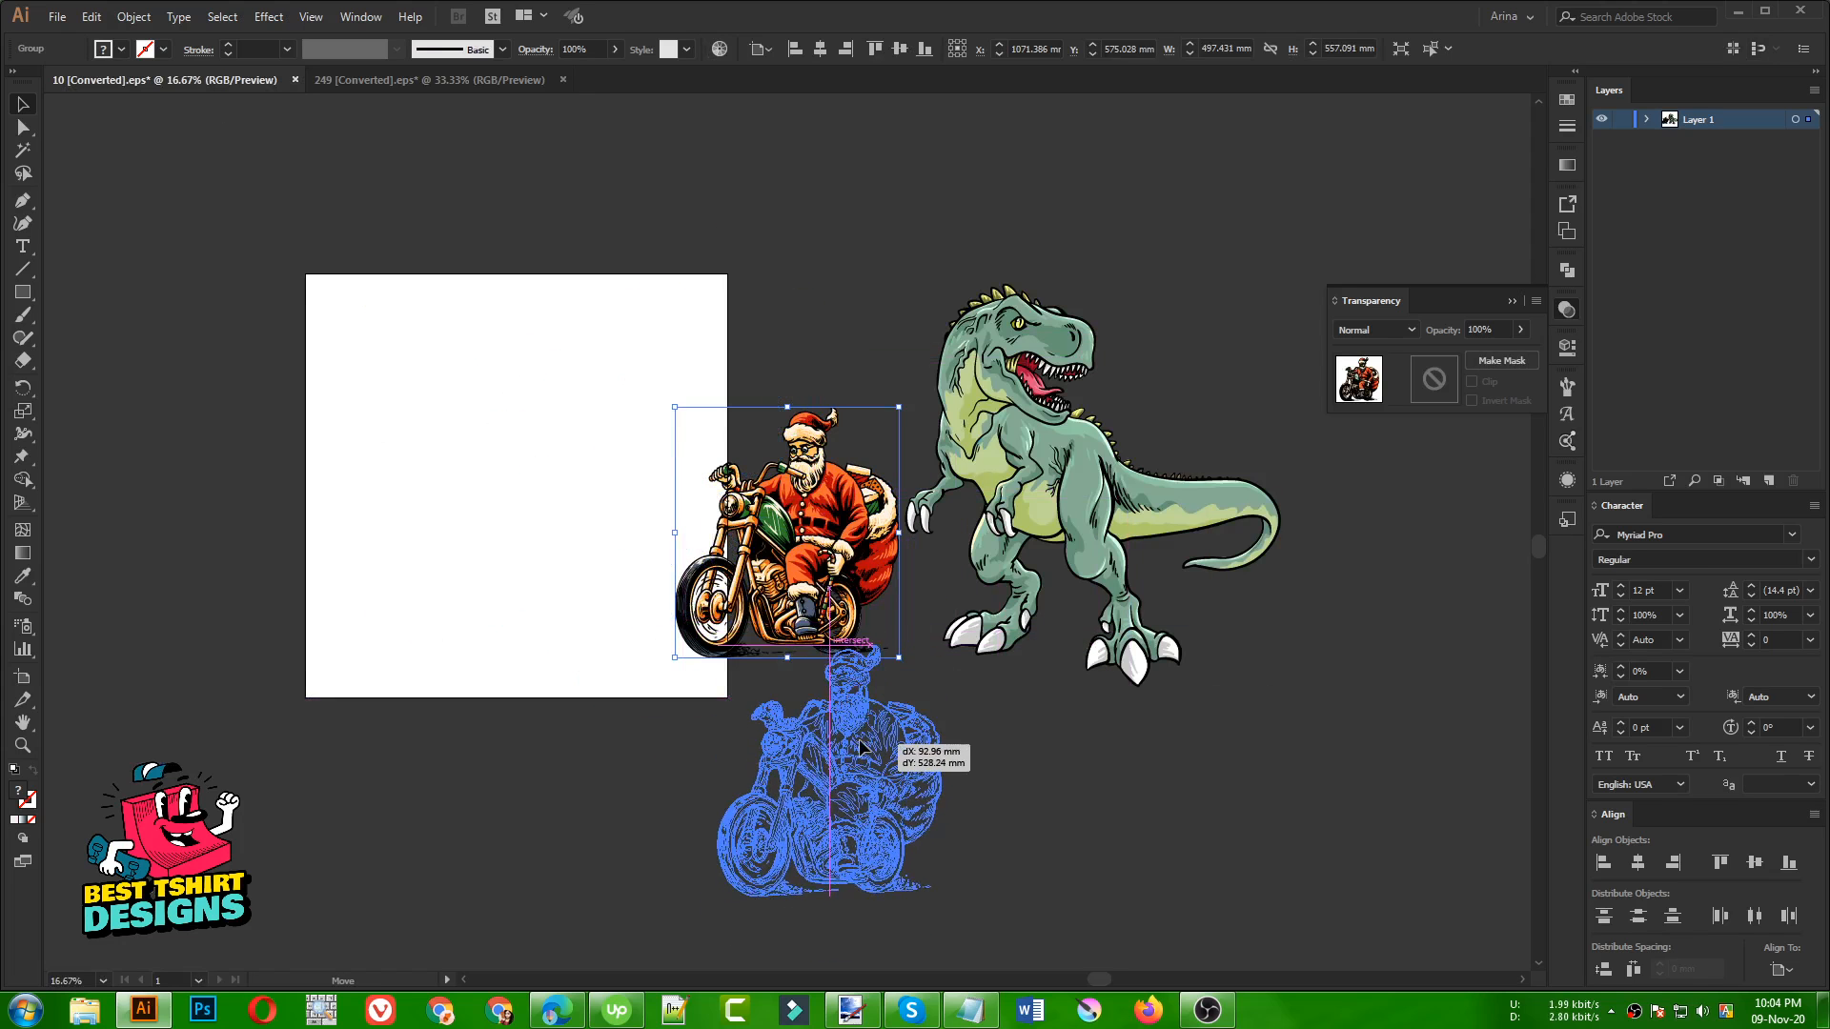
pyautogui.click(1031, 796)
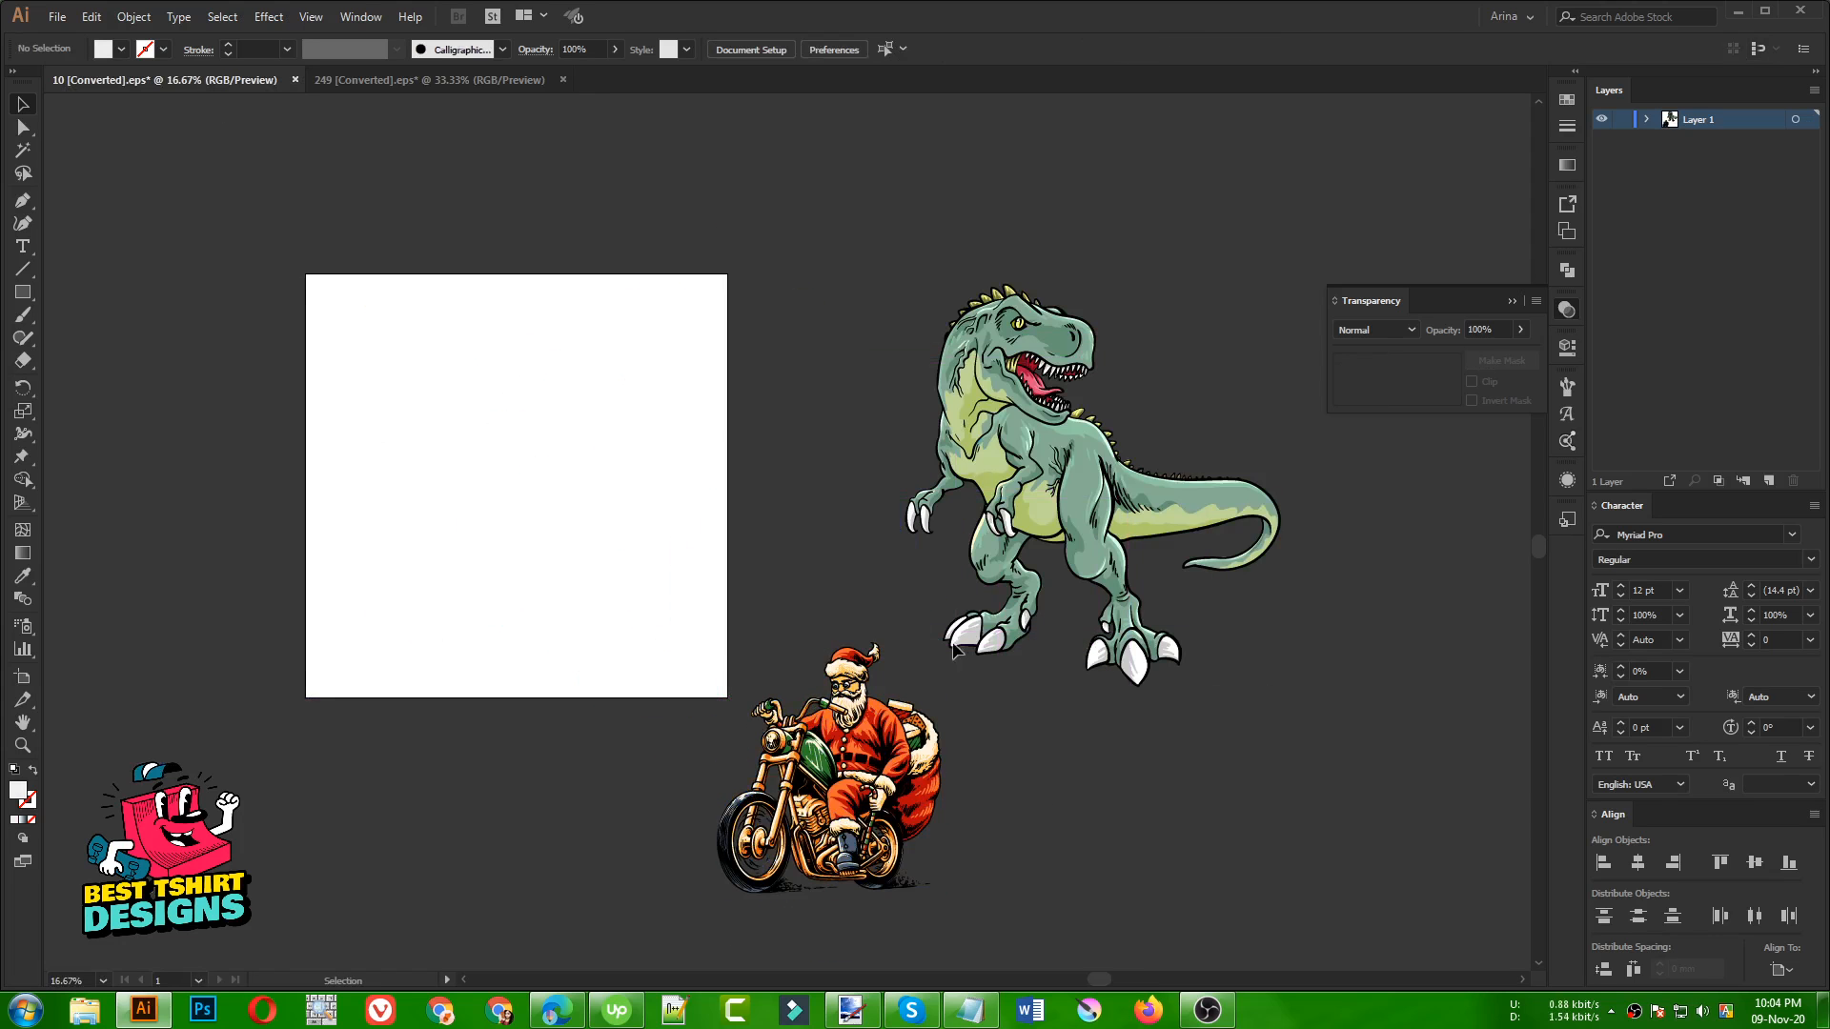
pyautogui.moveTo(282, 270); pyautogui.dragTo(745, 568)
pyautogui.click(336, 1009)
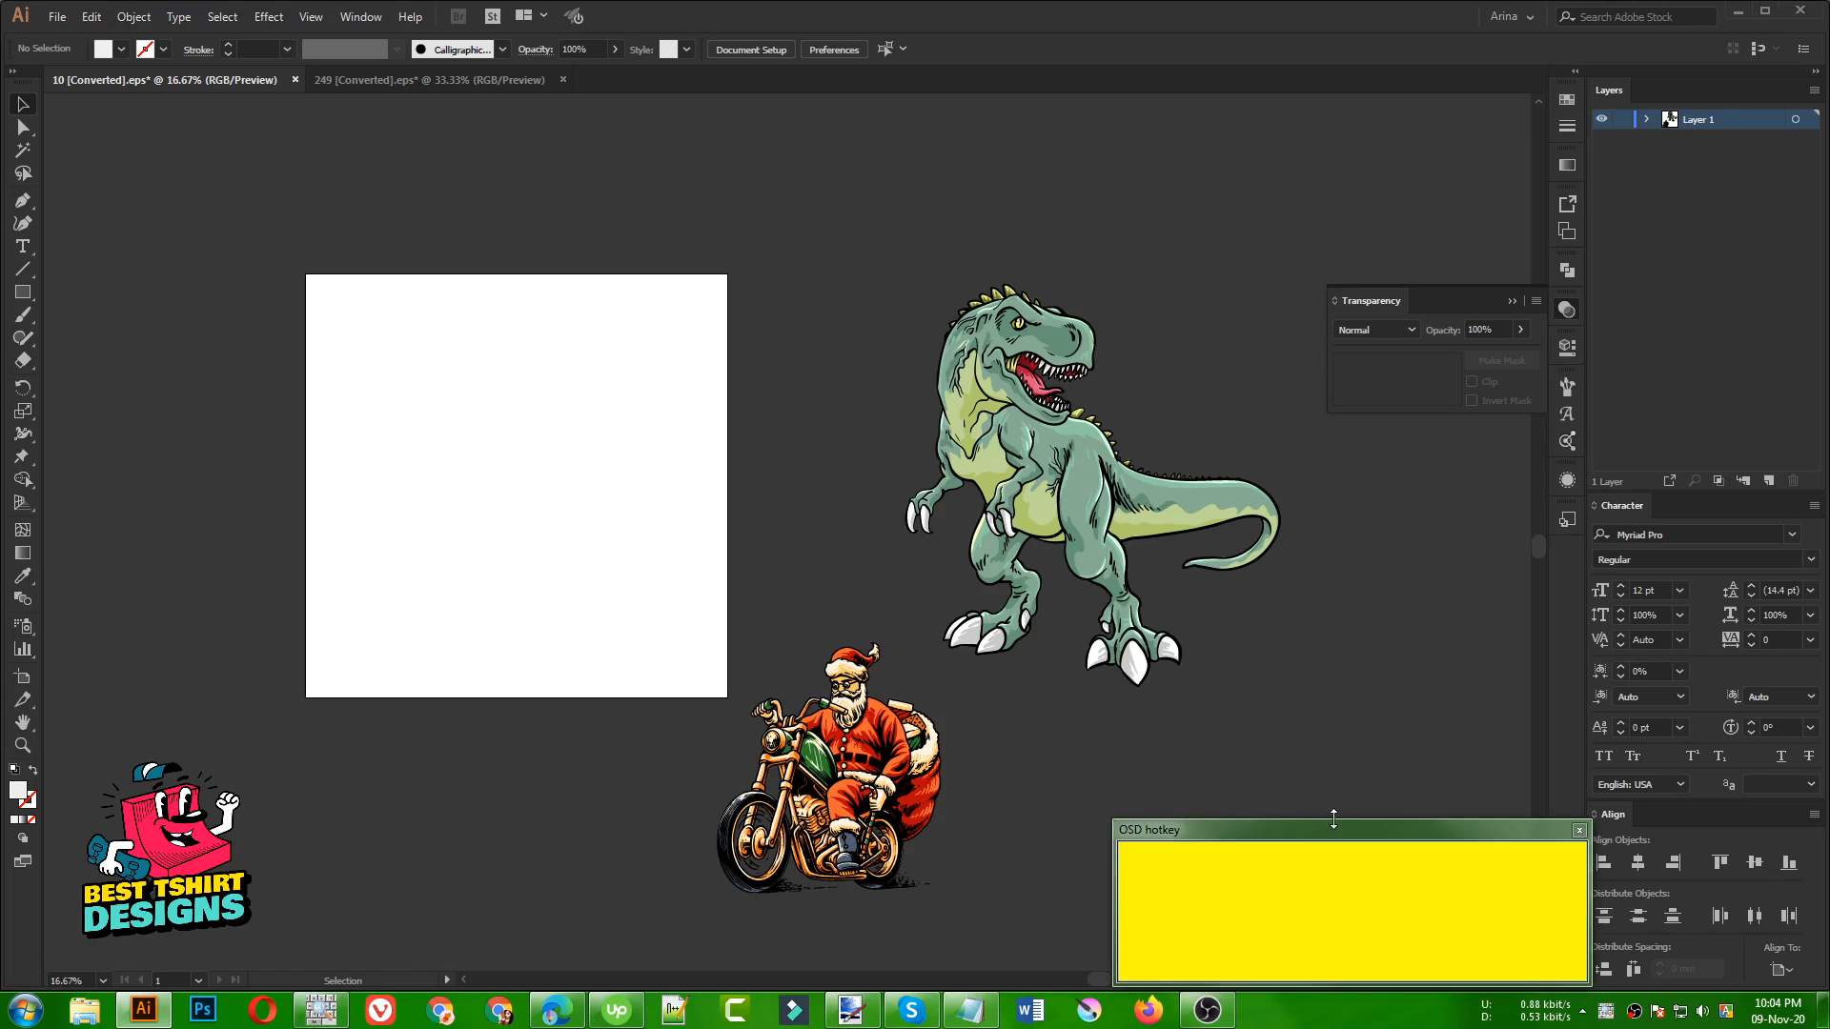
pyautogui.moveTo(1333, 819); pyautogui.dragTo(1301, 868)
pyautogui.click(1332, 866)
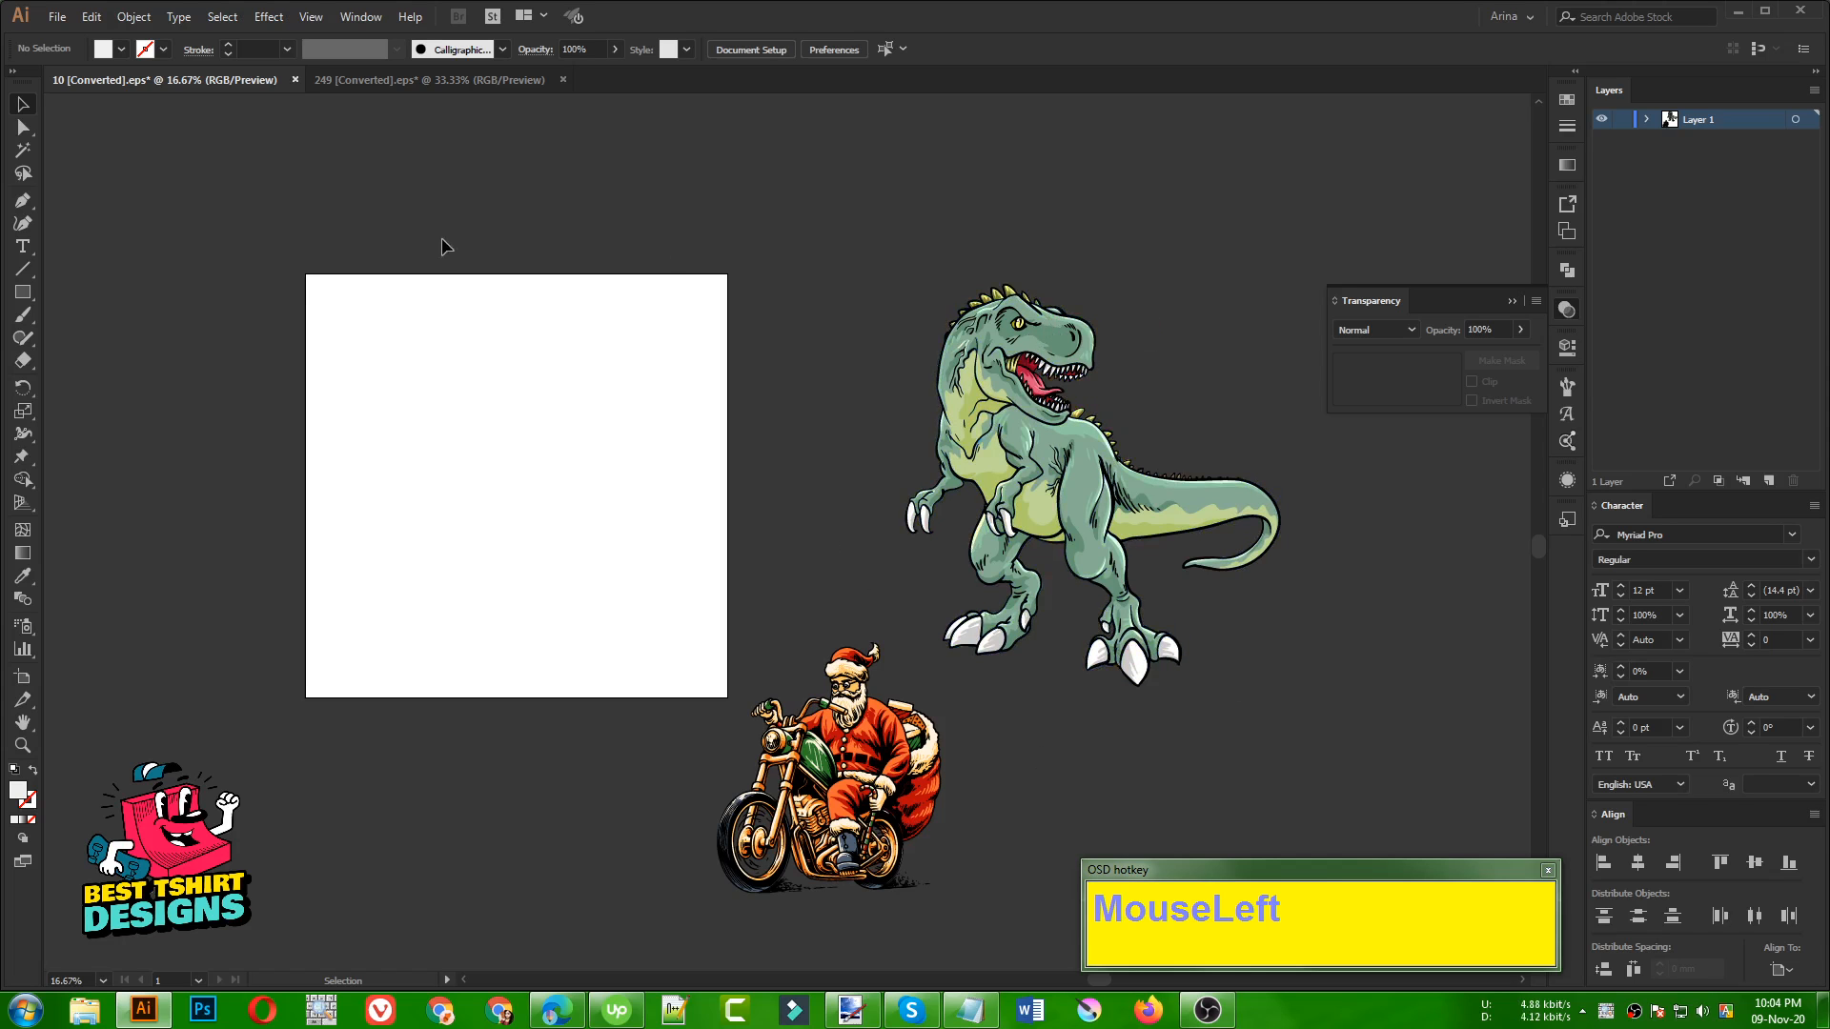
# Group all the parts of the dinosaur into one object
pyautogui.moveTo(269, 256); pyautogui.dragTo(799, 572)
pyautogui.moveTo(888, 240); pyautogui.dragTo(1315, 700)
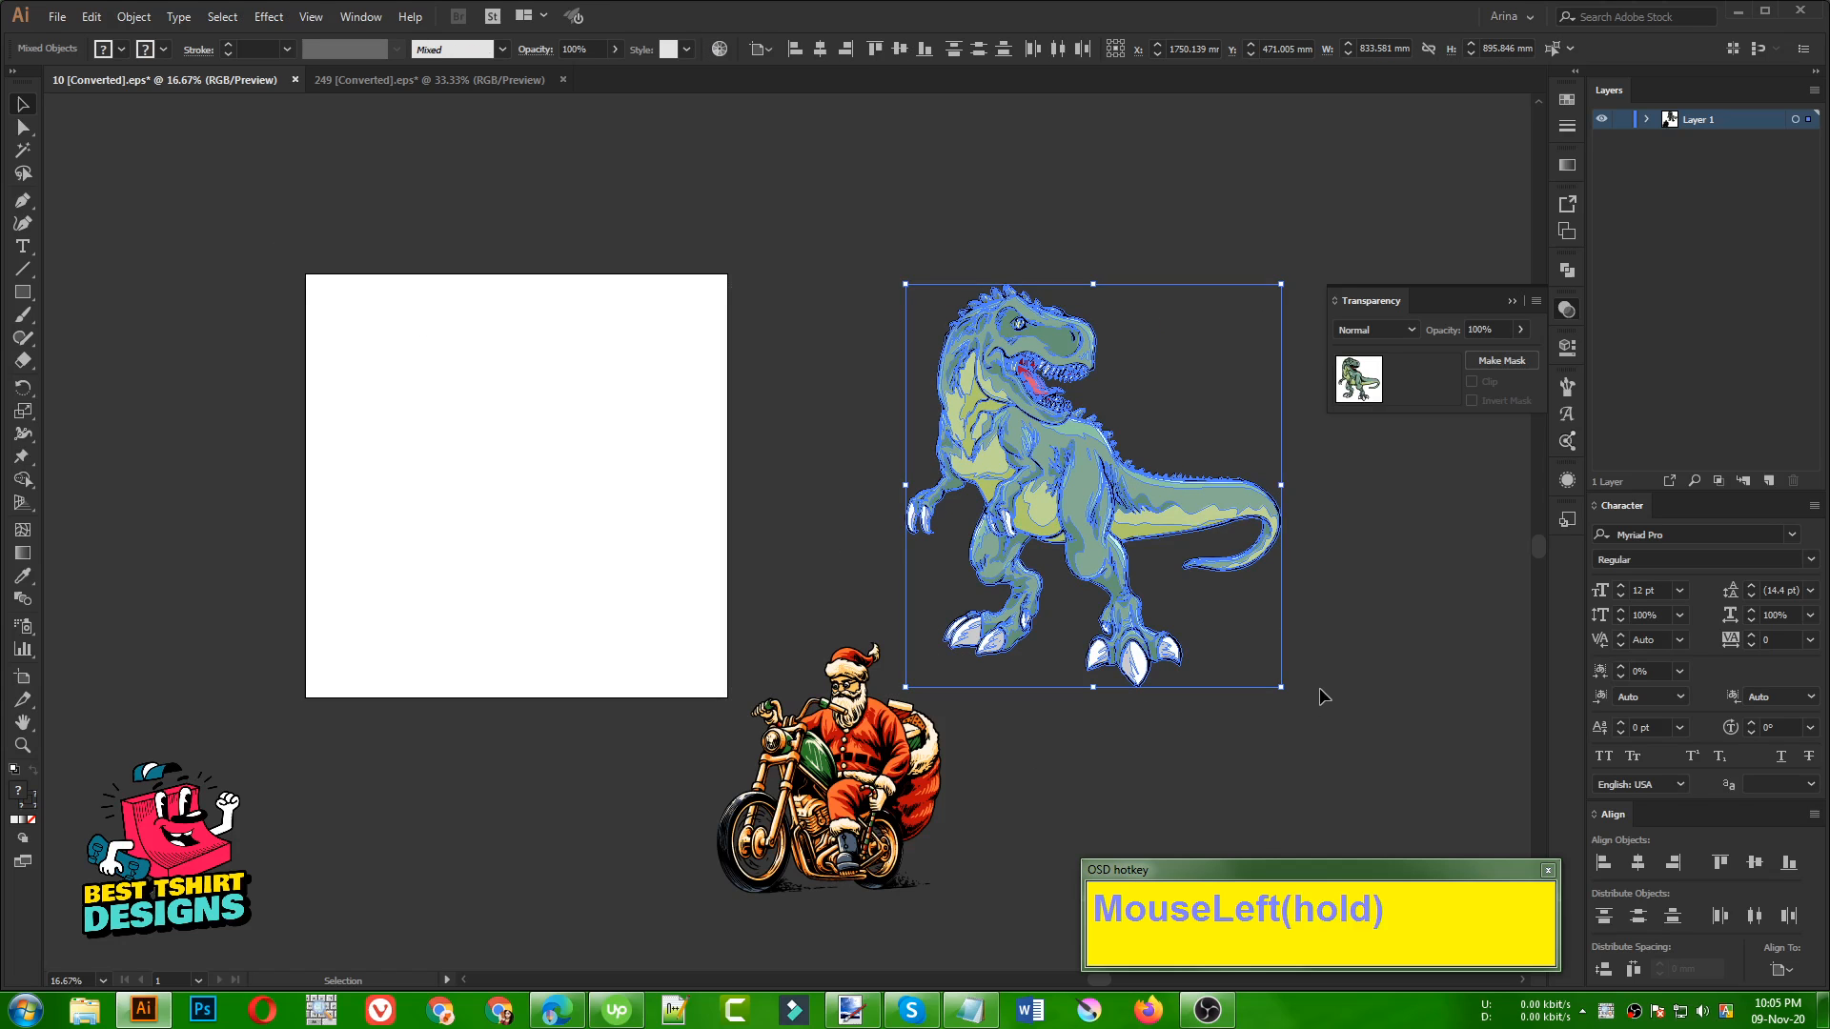
pyautogui.press('ctrl')
pyautogui.hotkey('ctrl', 'g')
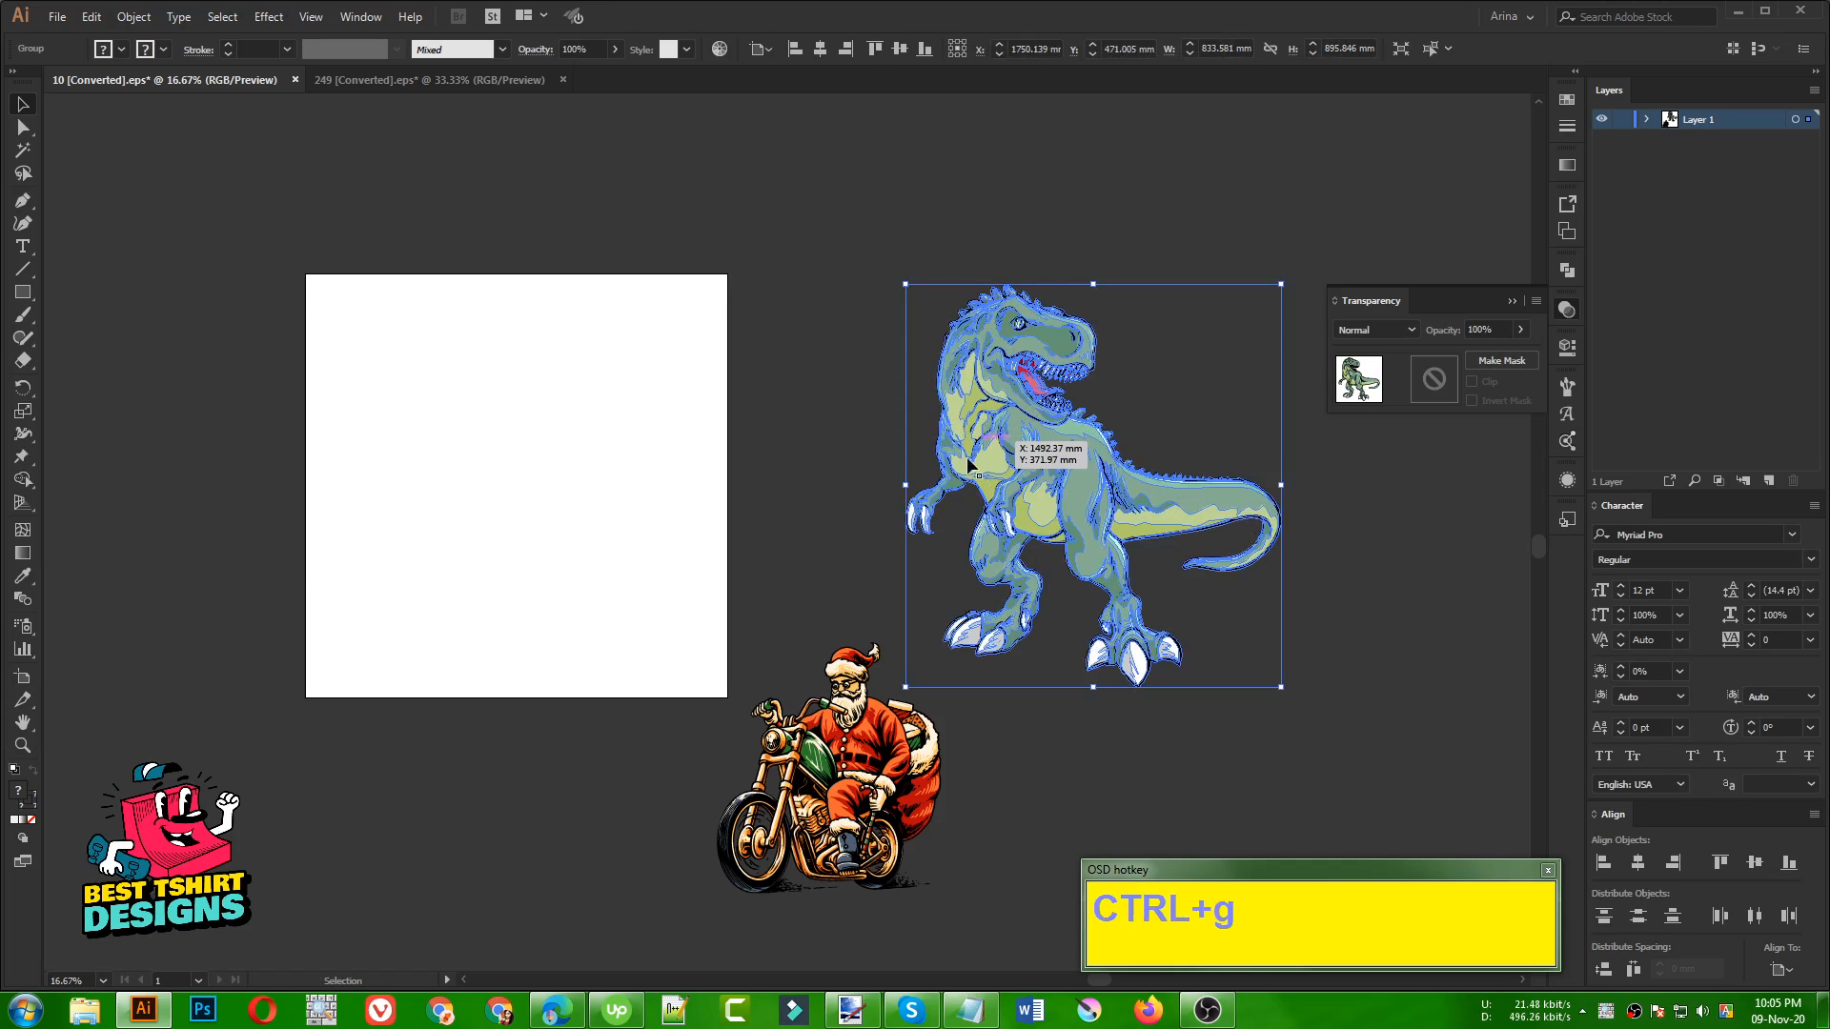
# Cut the Santa motorcycle artwork out of the dinosaur document
pyautogui.click(844, 753)
pyautogui.moveTo(863, 762)
pyautogui.mouseDown()
pyautogui.moveTo(611, 736)
pyautogui.moveTo(872, 785)
pyautogui.mouseUp()
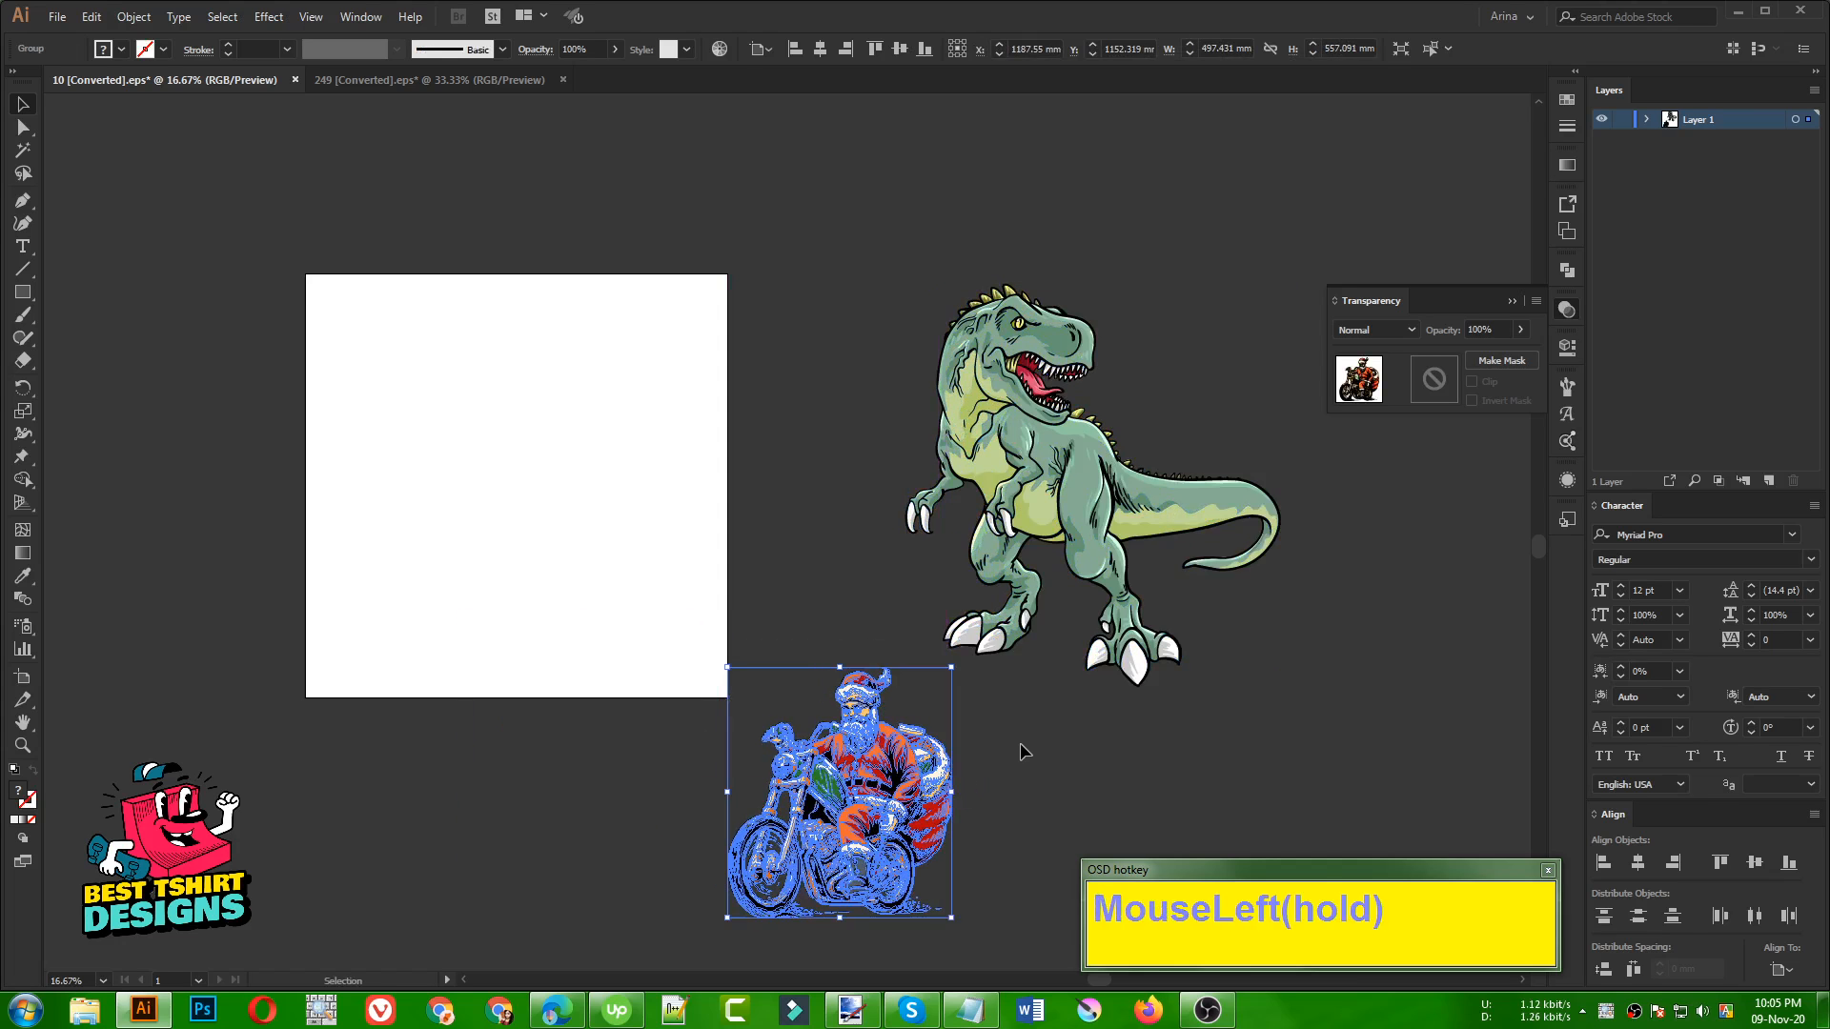
pyautogui.click(1024, 751)
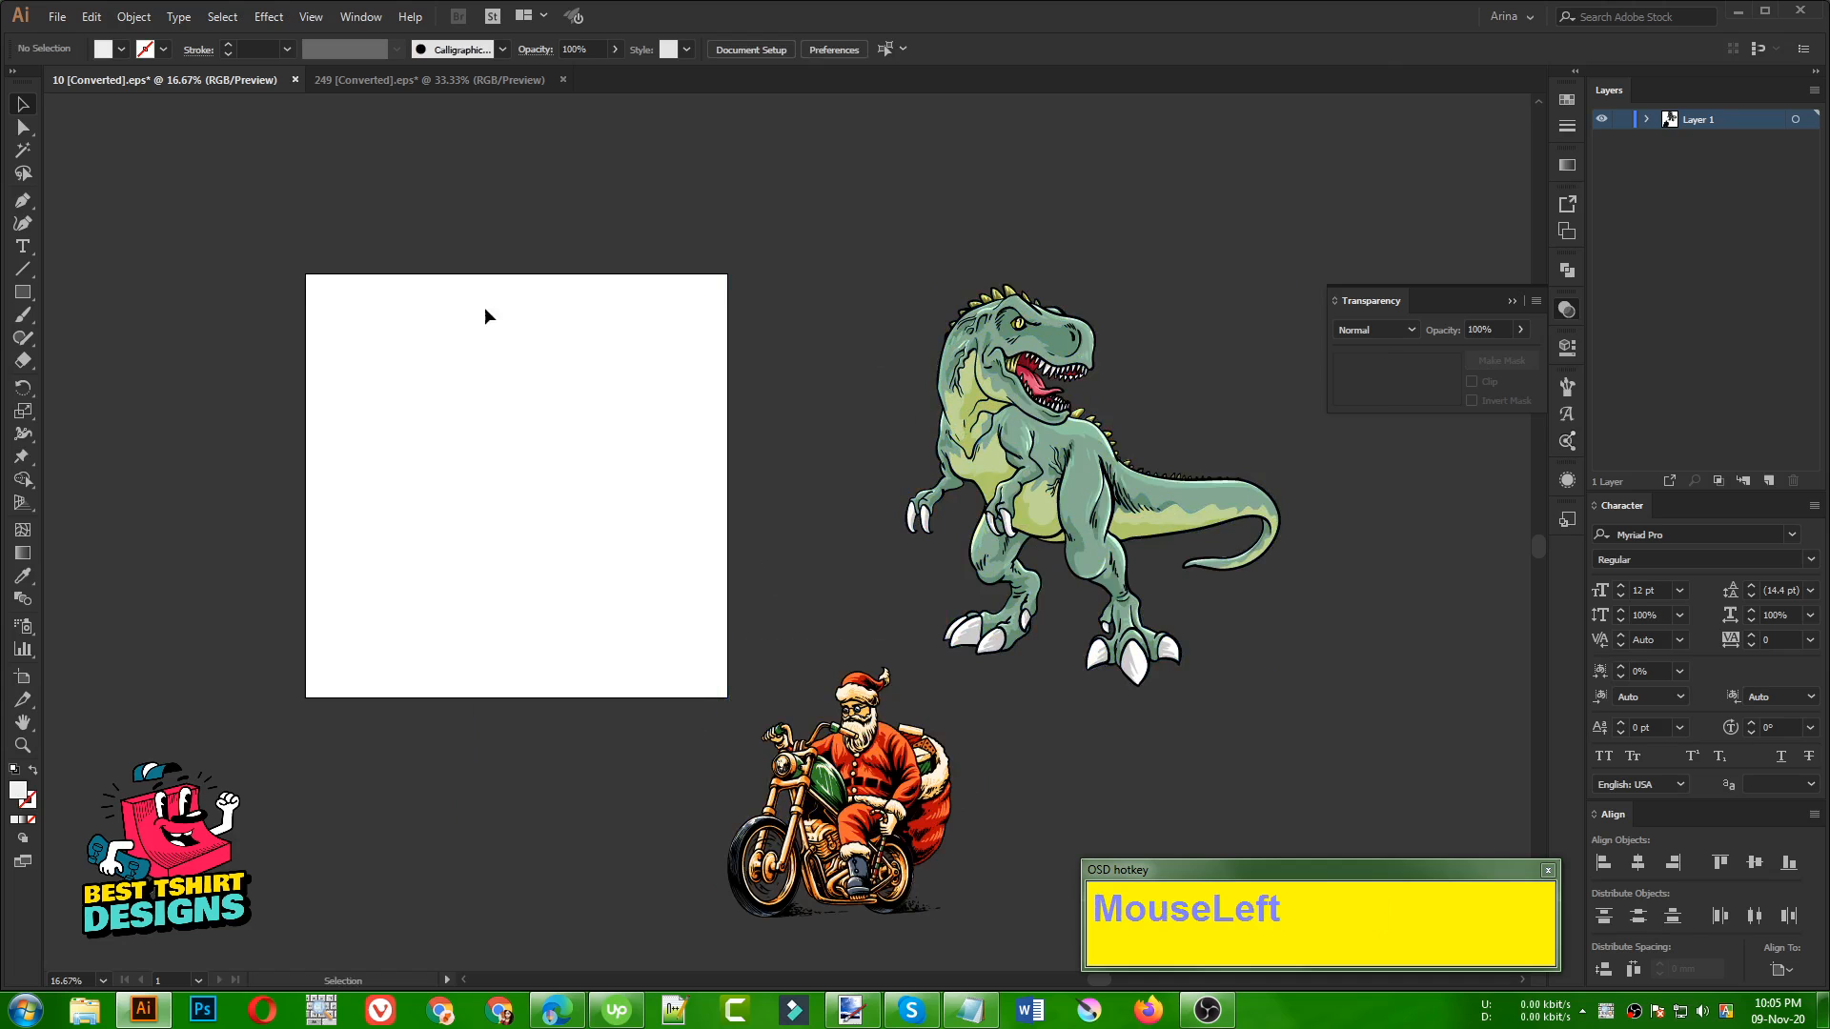
pyautogui.click(899, 844)
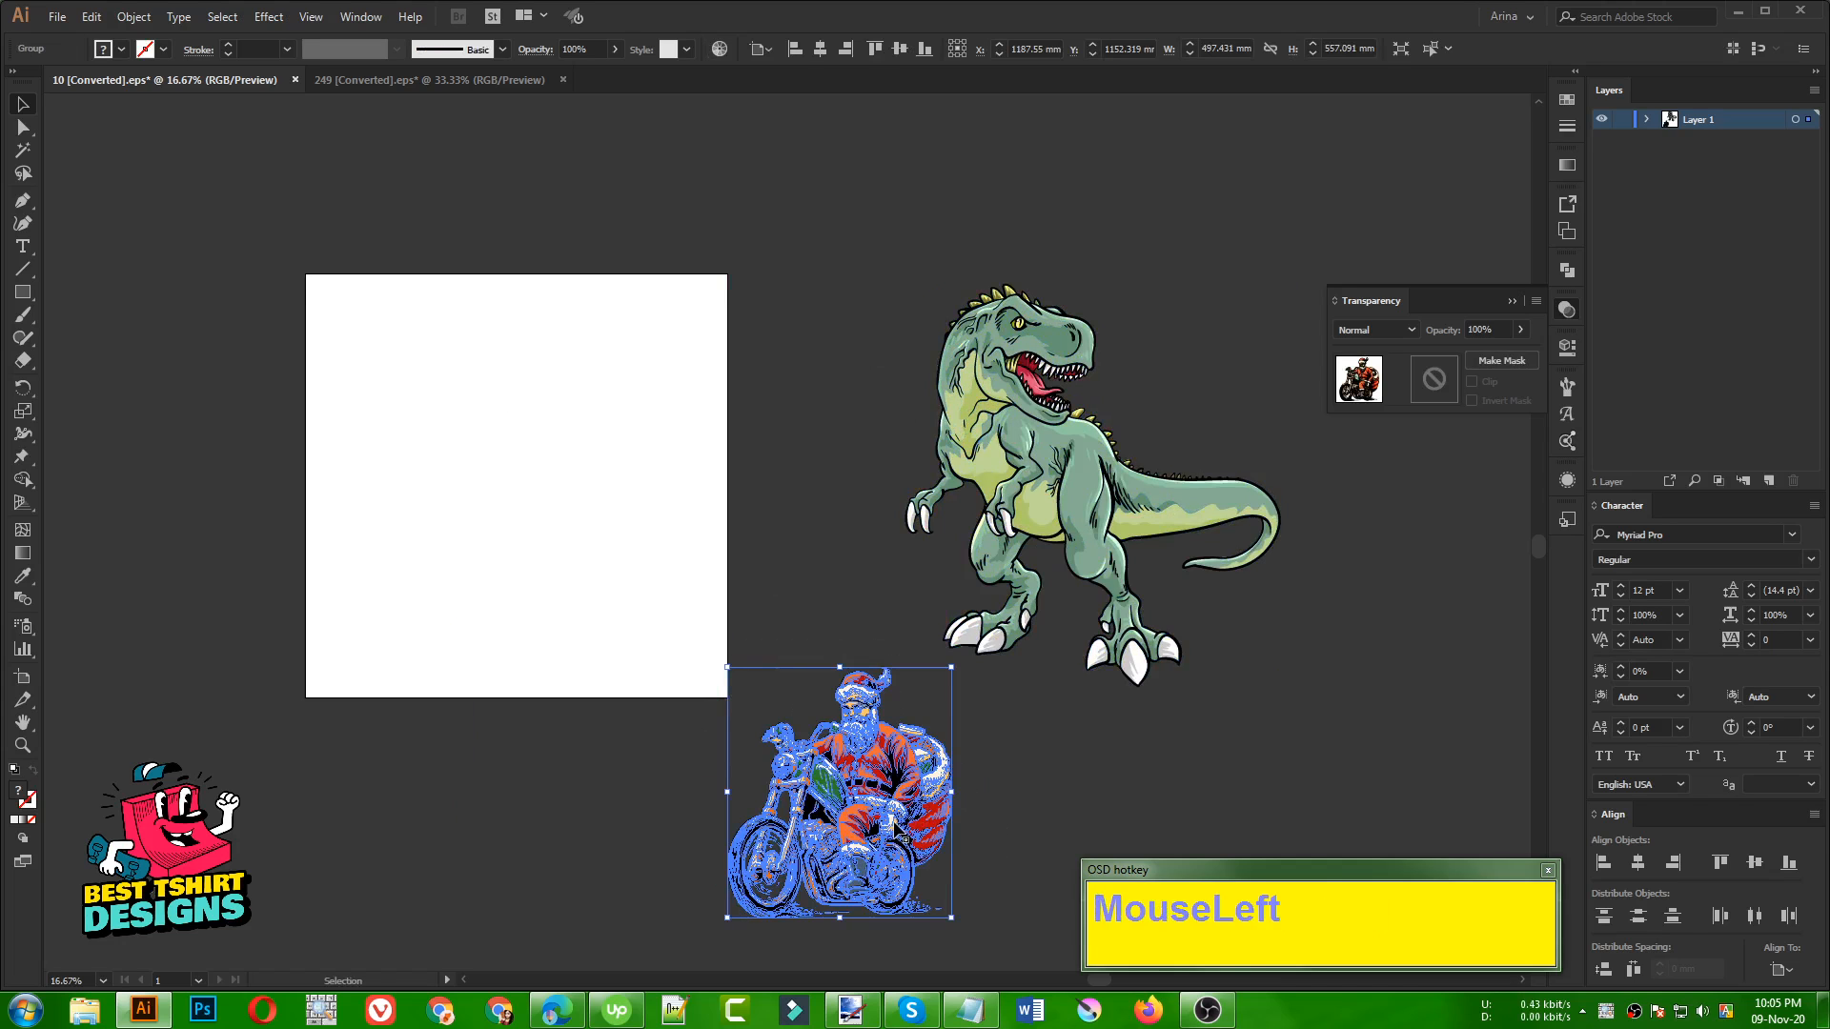
pyautogui.hotkey('ctrl', 'x')
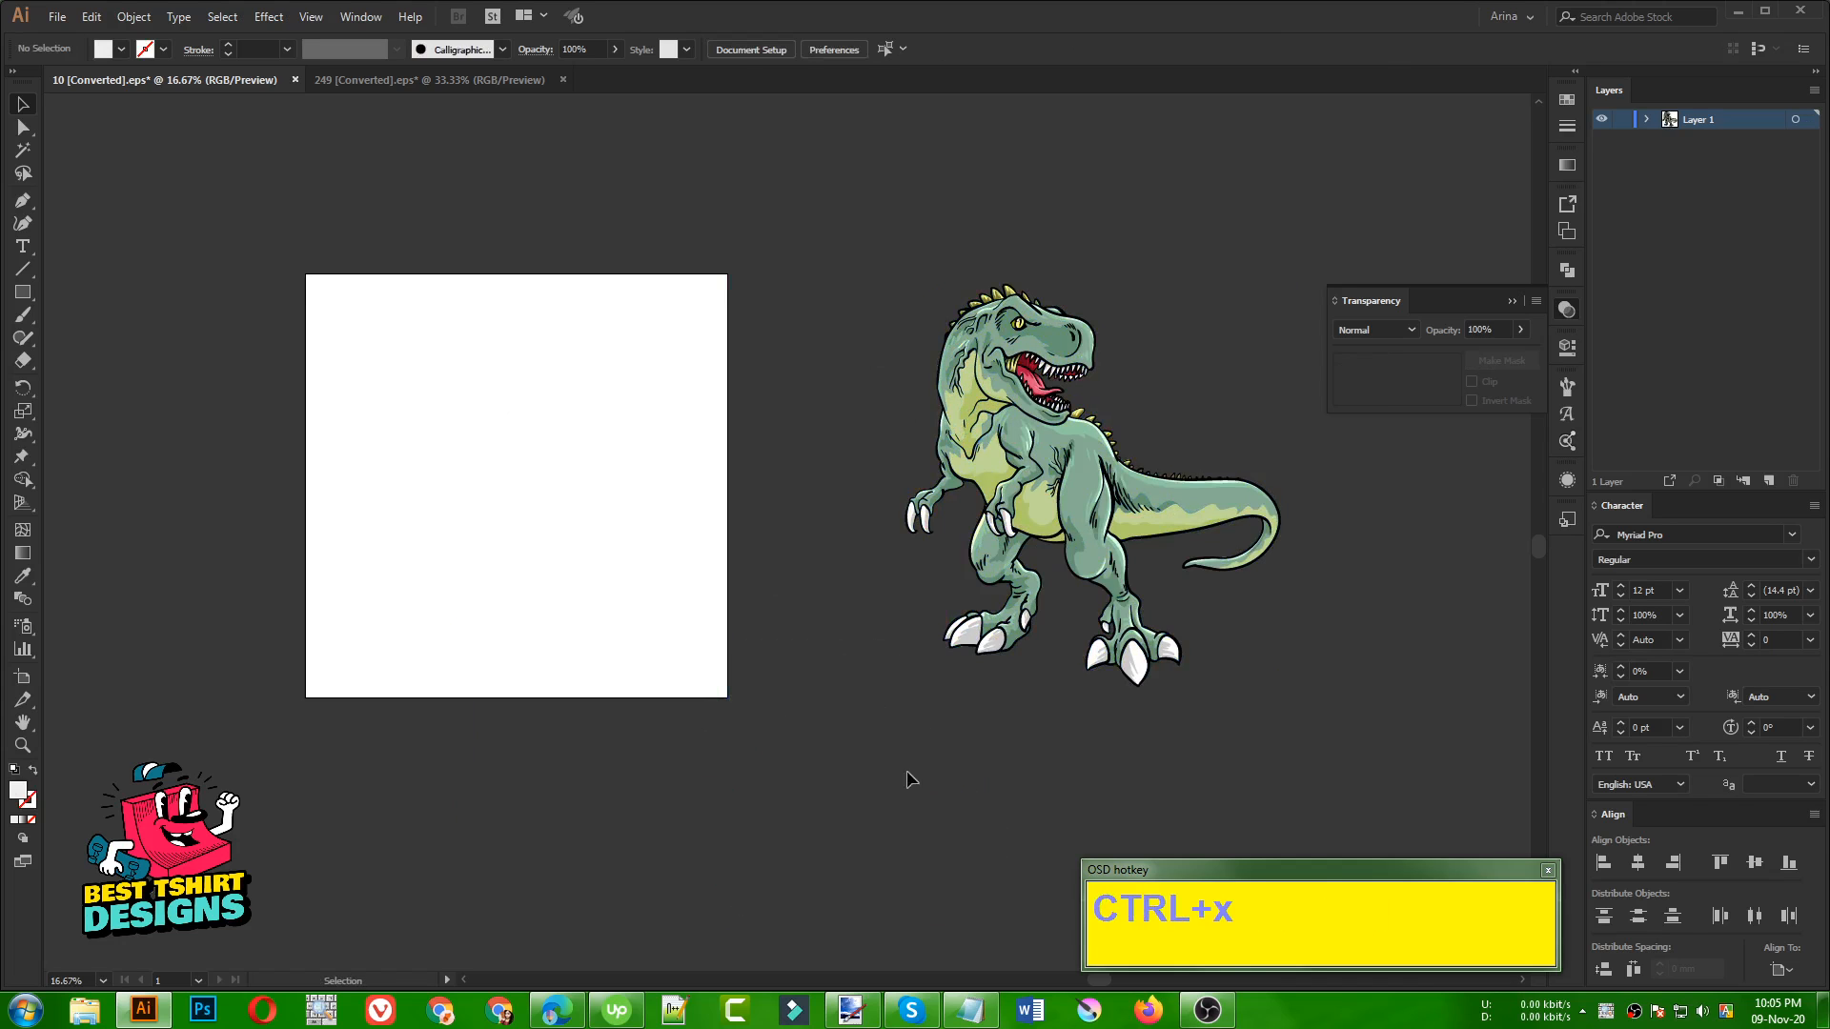
# Select all the dinosaur's black line work with the Magic Wand and move it off the colour fills onto the artboard
pyautogui.scroll(3, 1184, 397)
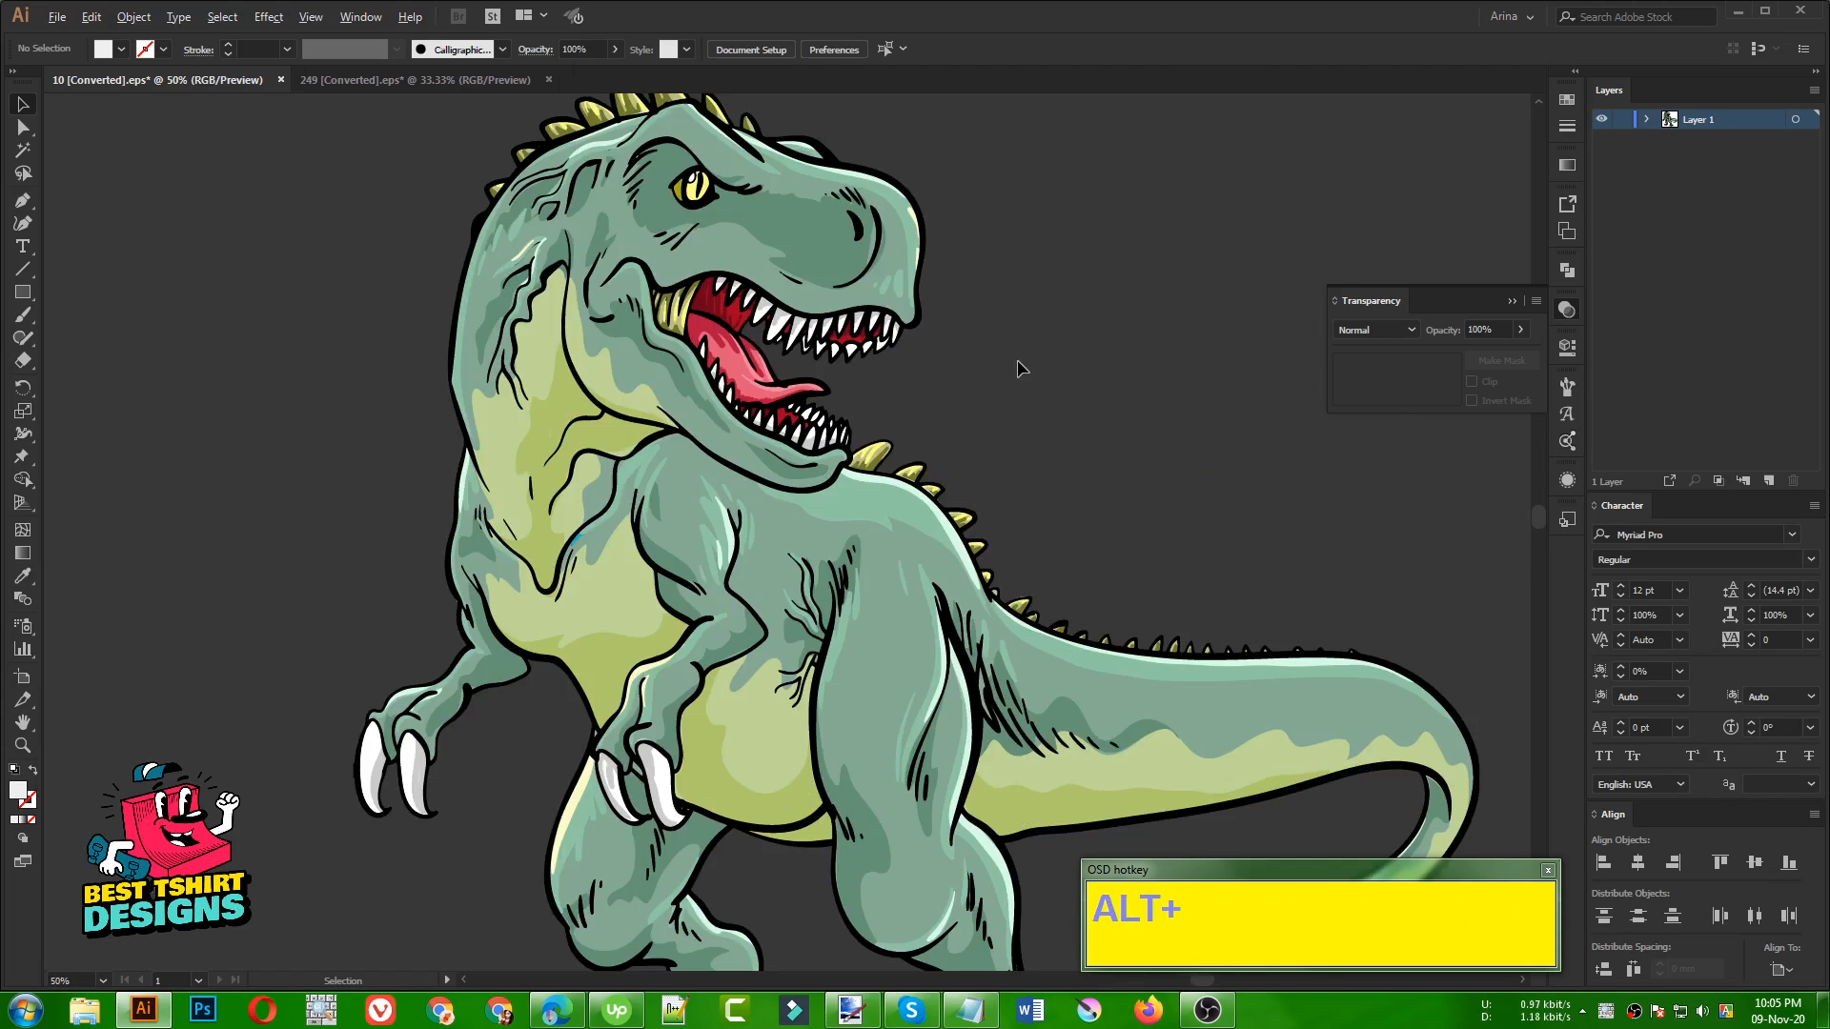
pyautogui.scroll(-1, 1013, 367)
pyautogui.click(23, 150)
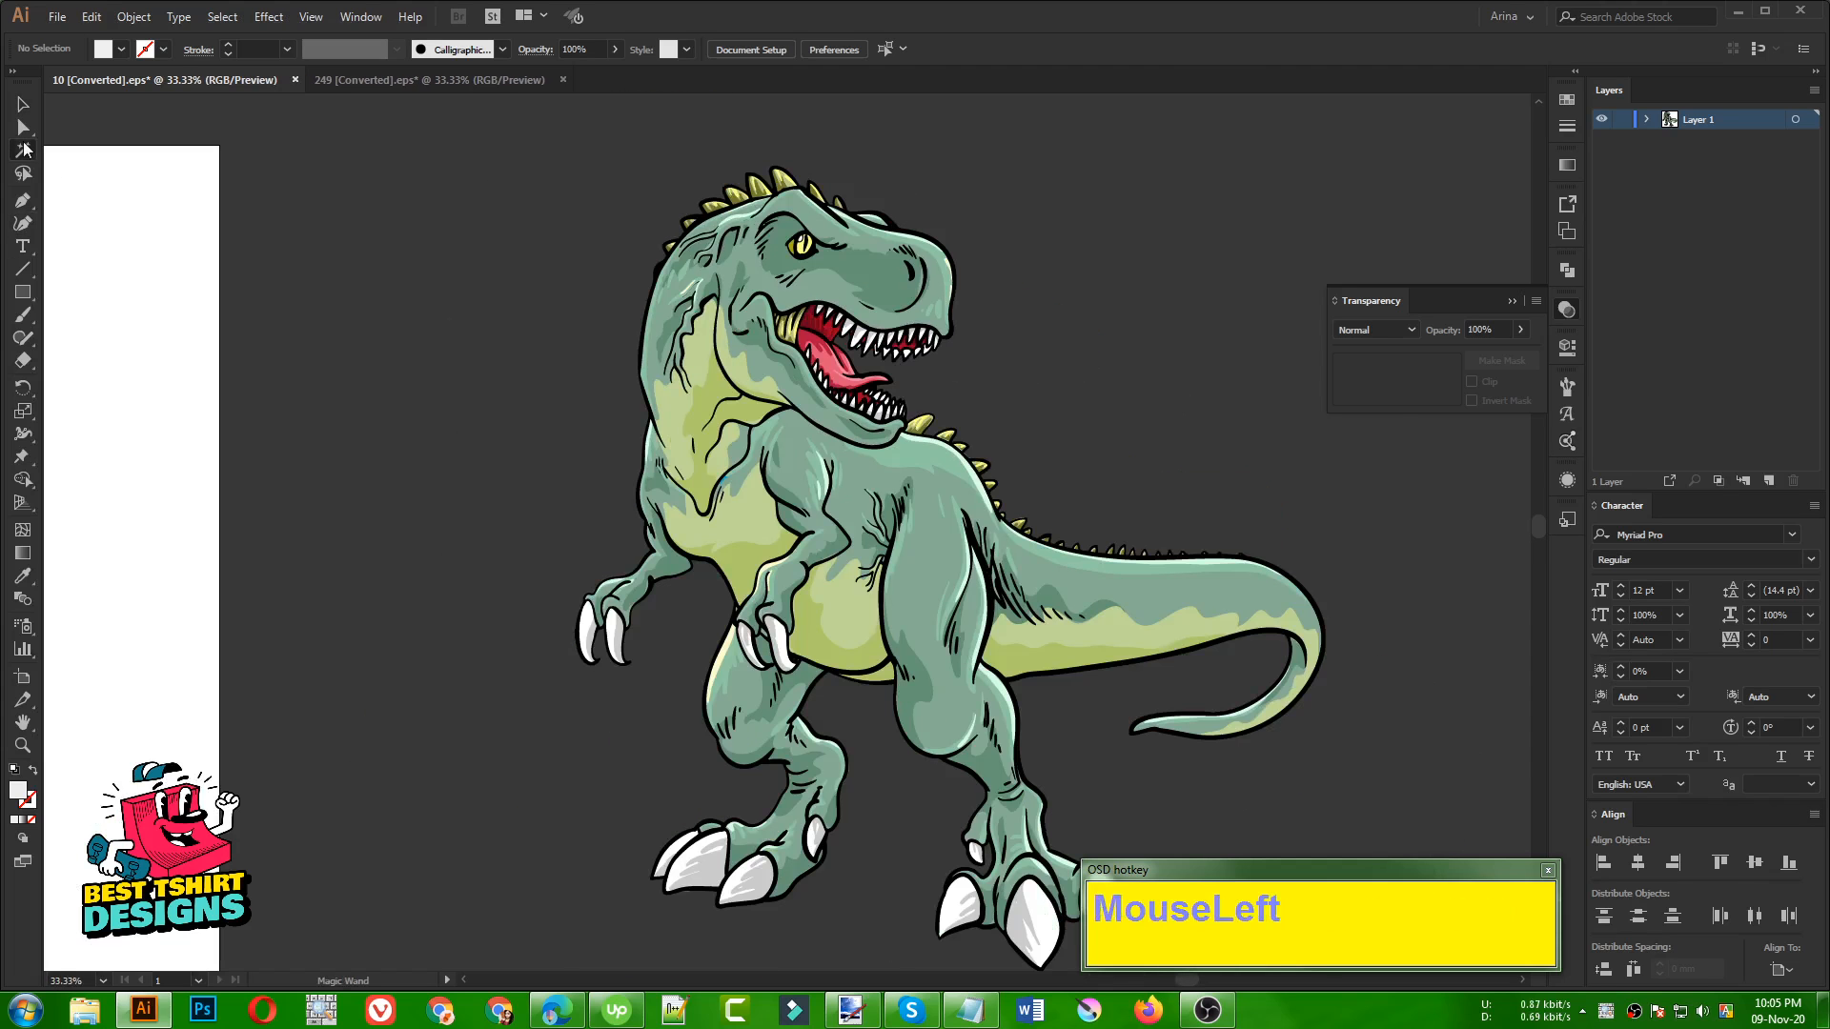
pyautogui.scroll(2, 1001, 519)
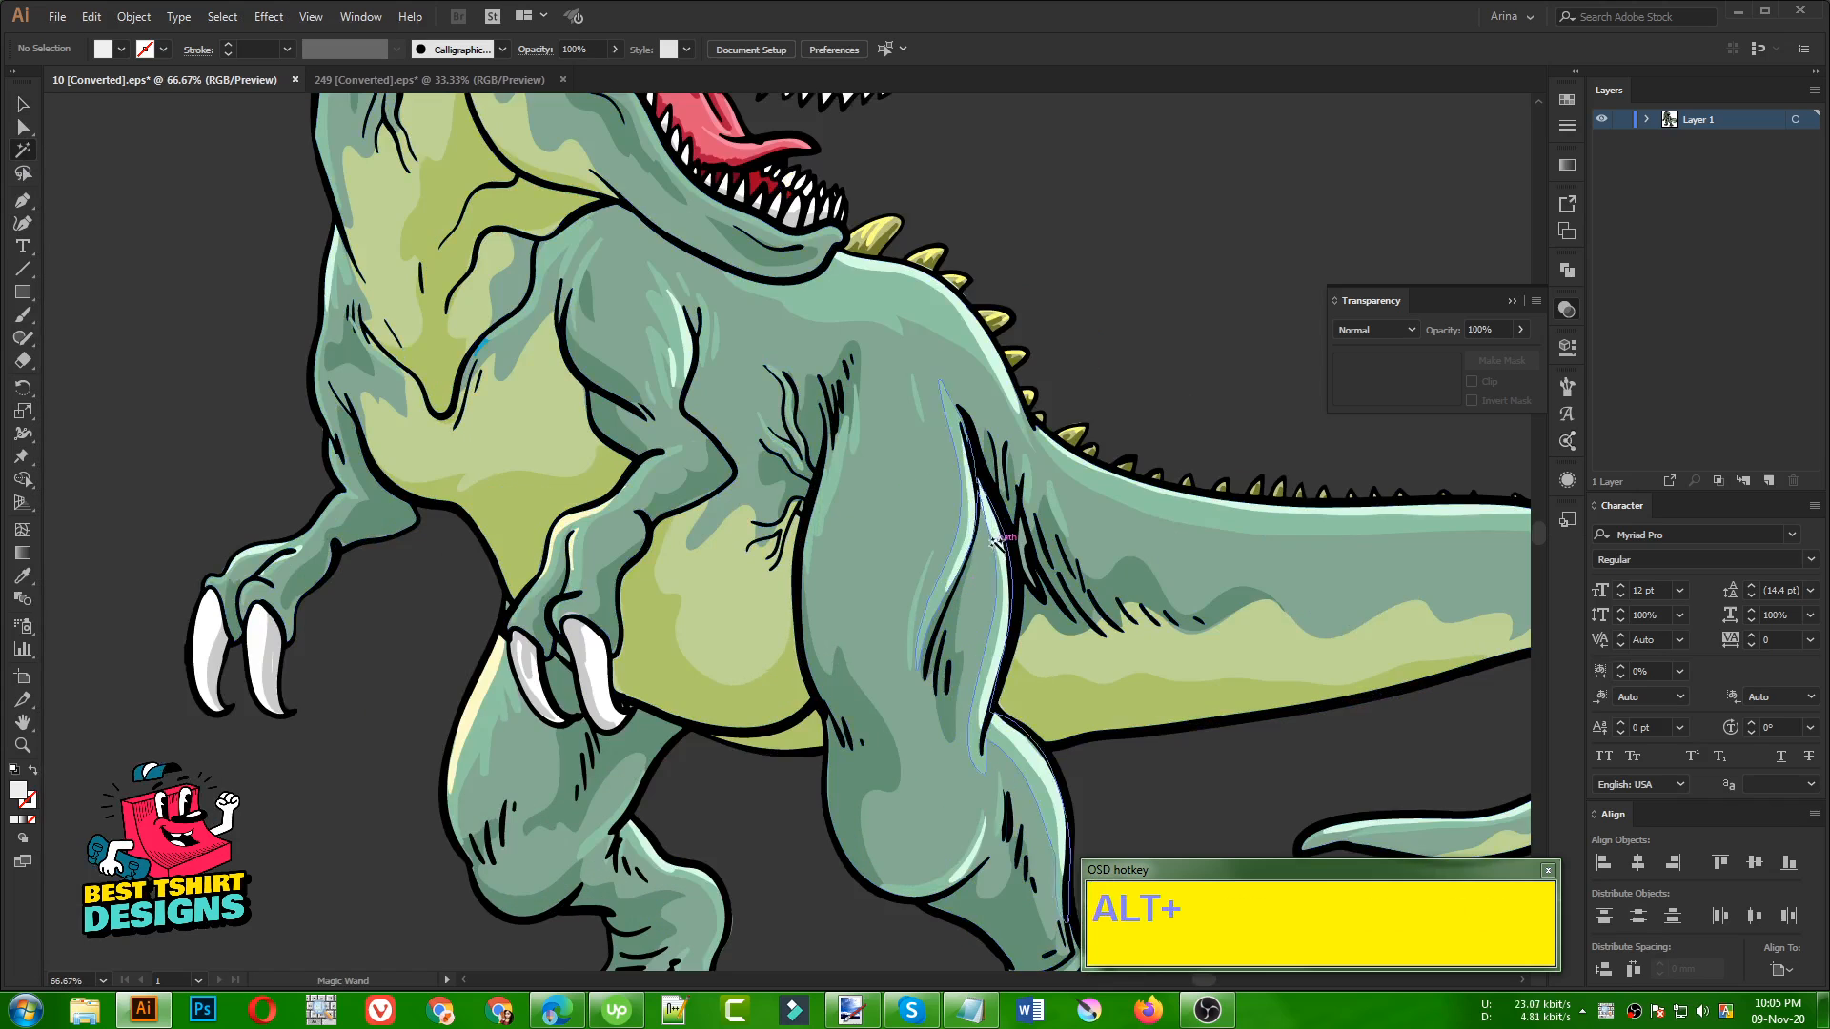
pyautogui.click(1003, 522)
pyautogui.scroll(-3, 795, 460)
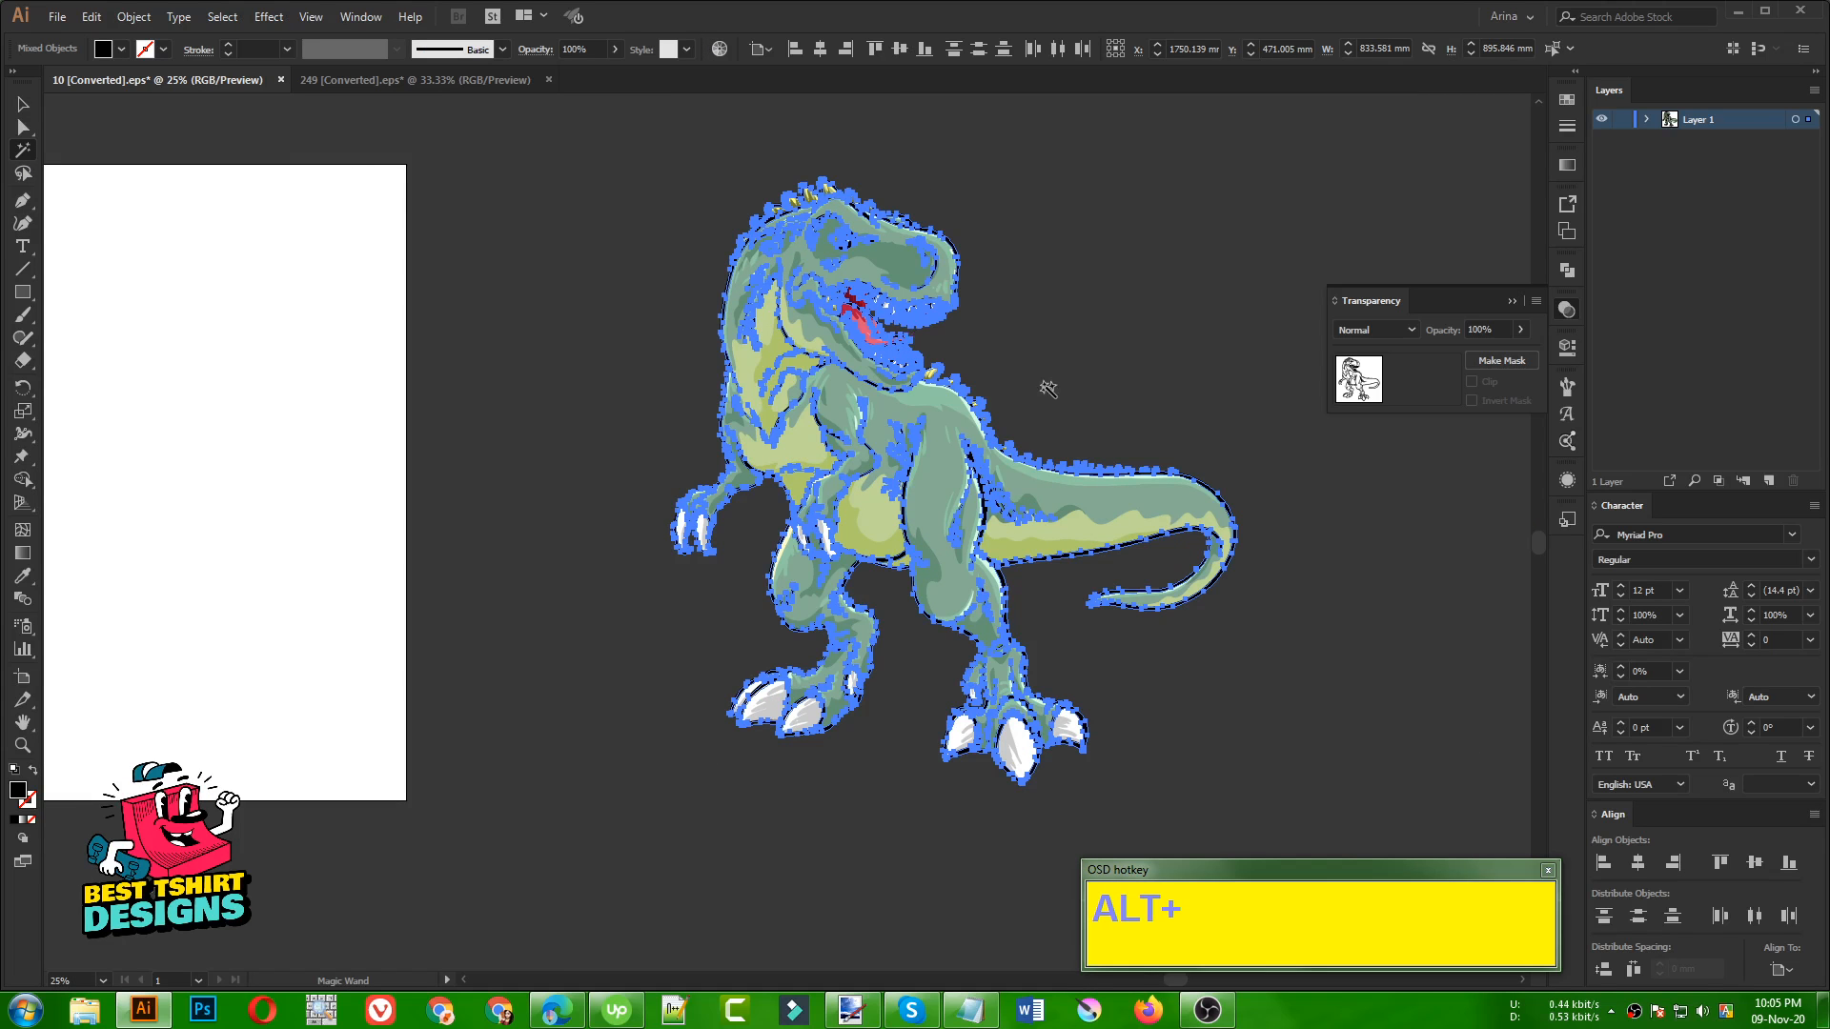
pyautogui.scroll(-1, 982, 447)
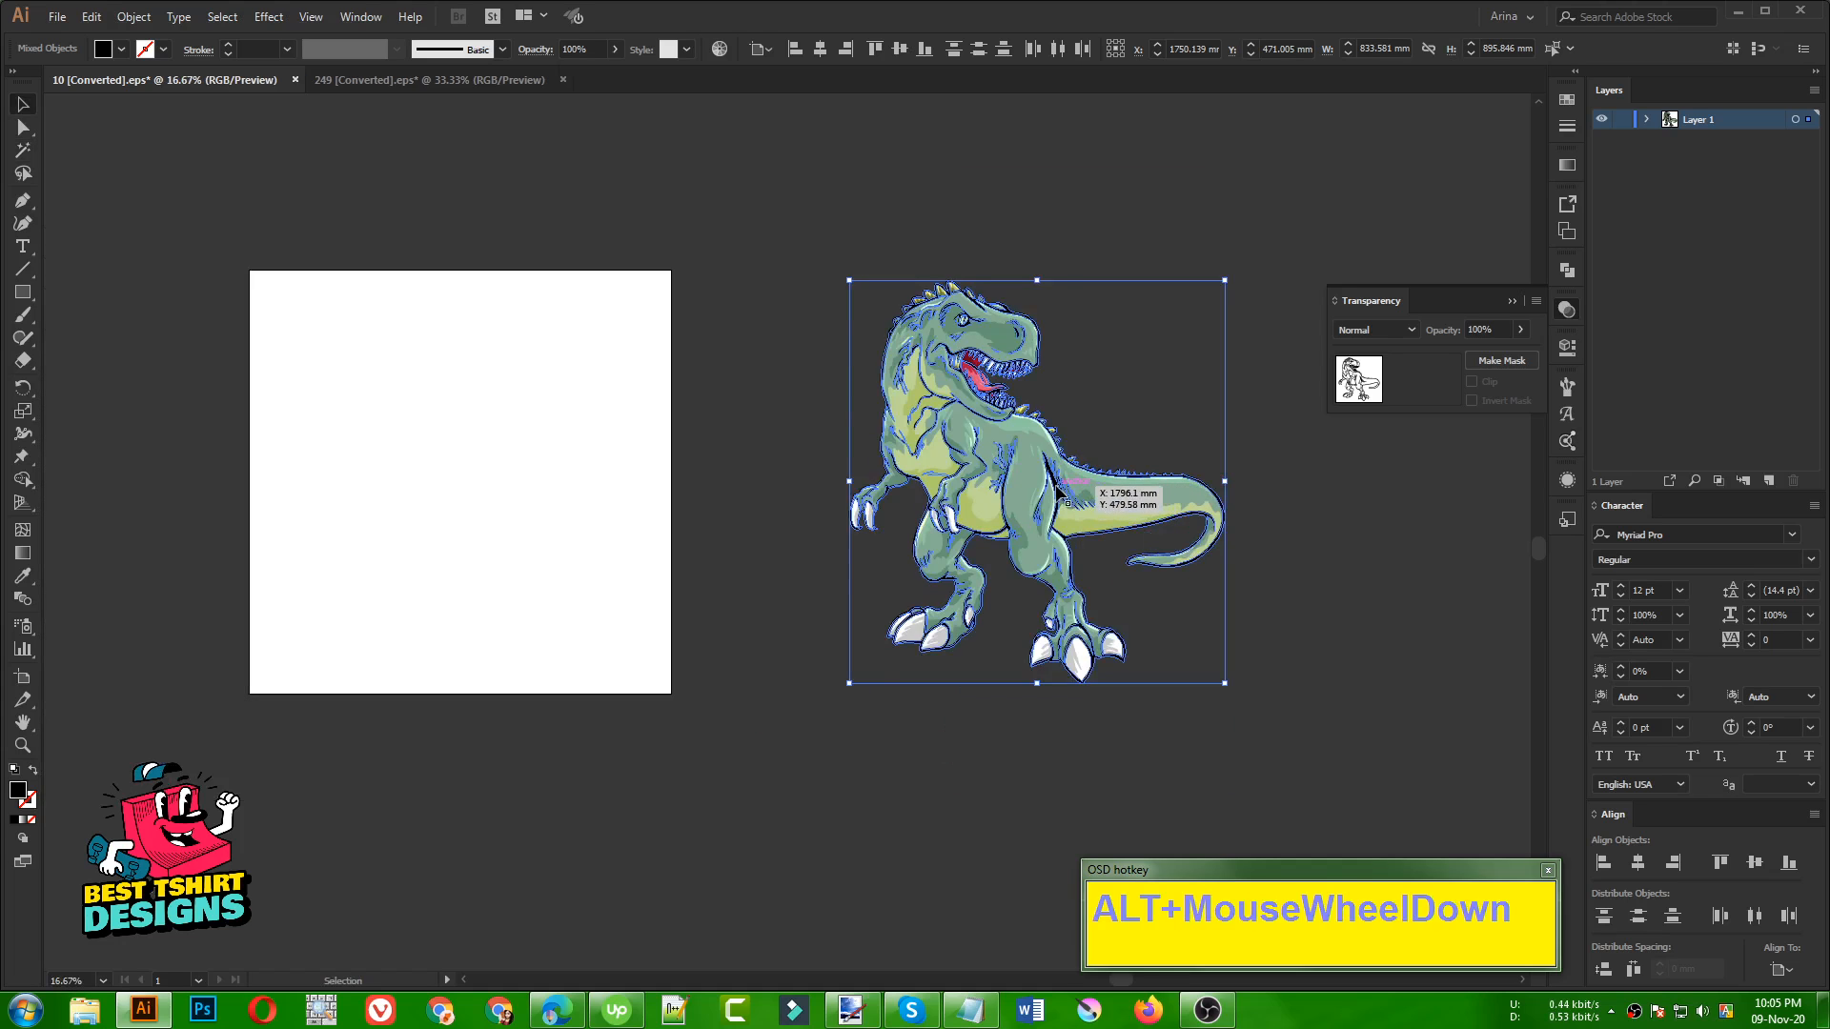
pyautogui.moveTo(1043, 491); pyautogui.dragTo(494, 486)
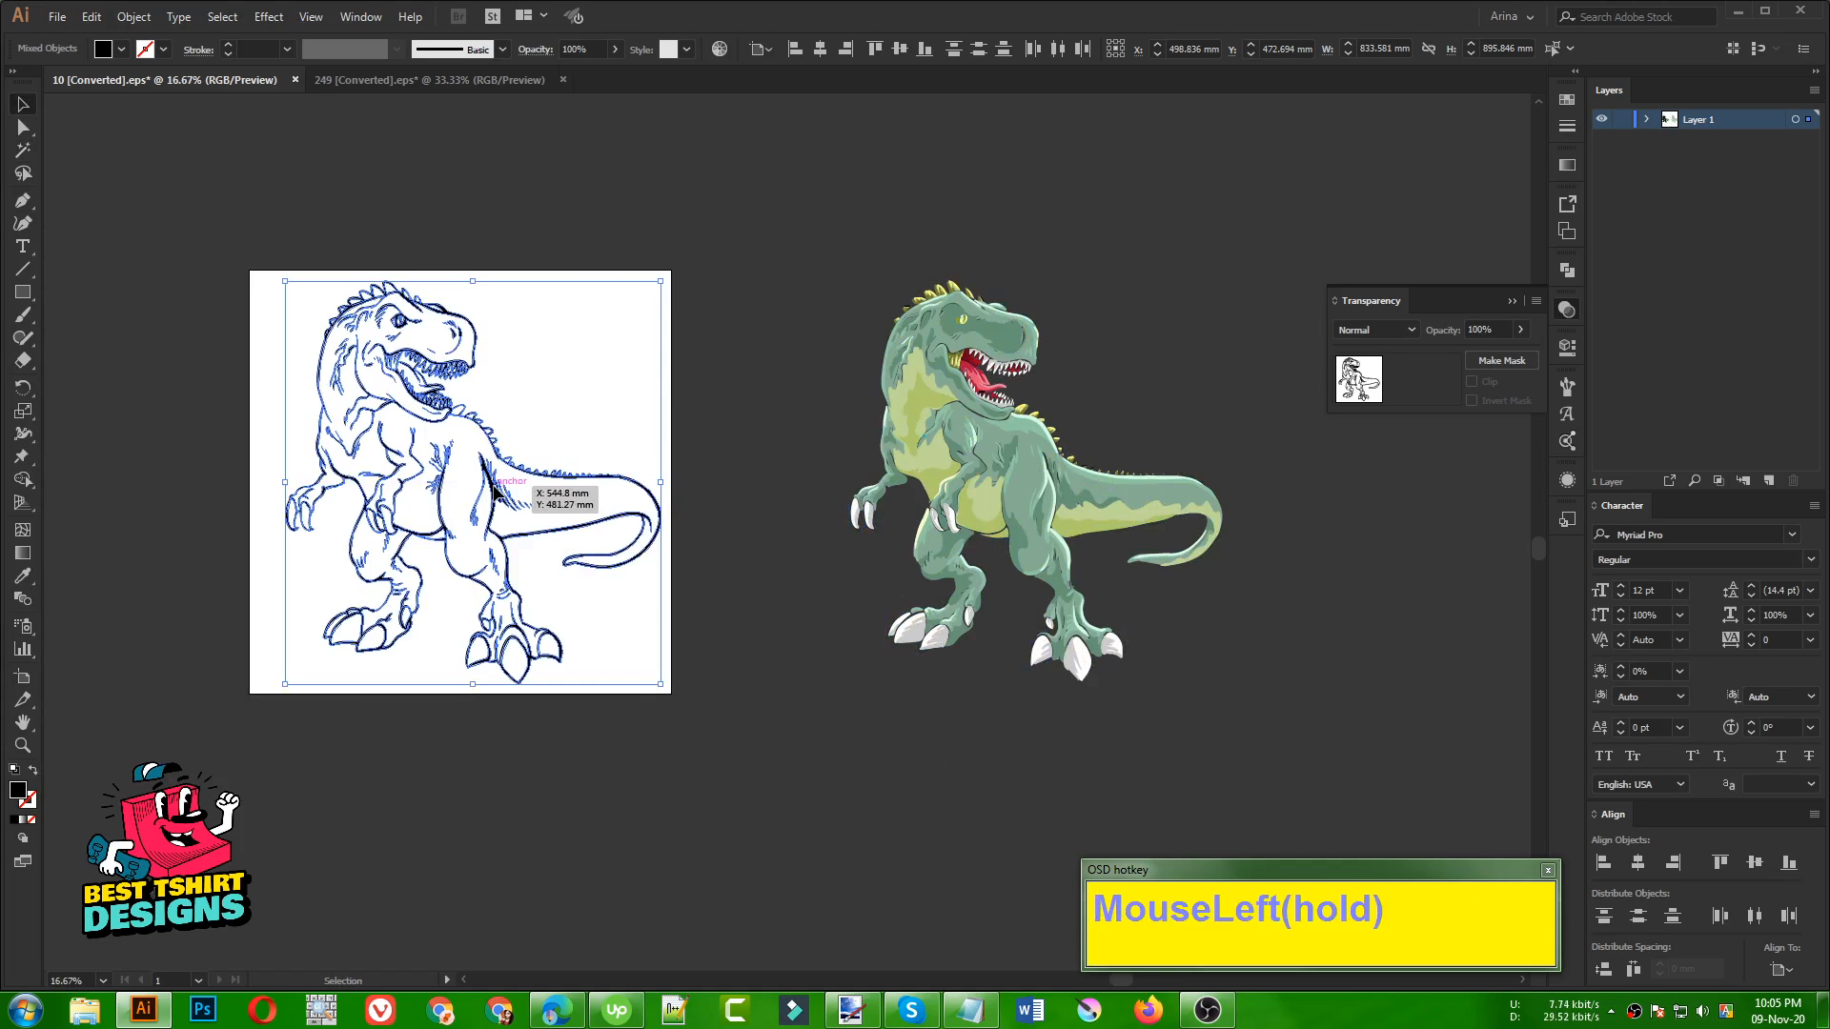
pyautogui.click(517, 403)
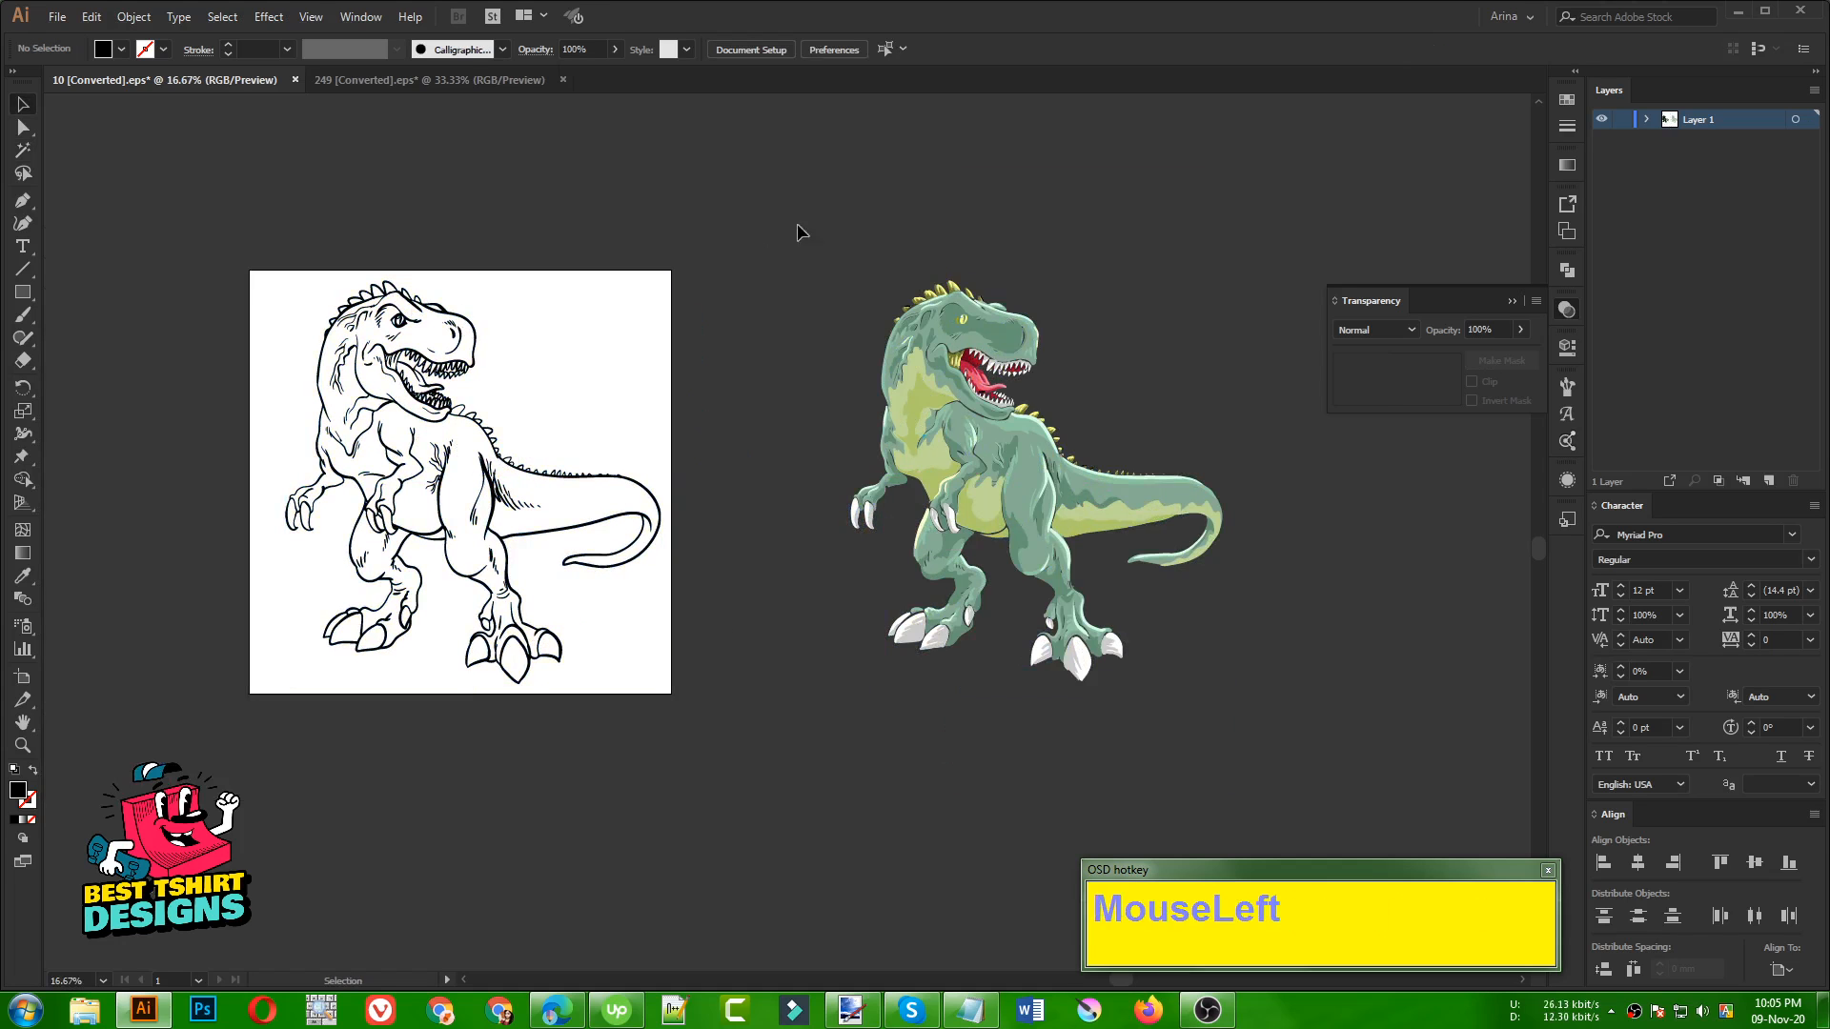
# Ungroup the dinosaur artwork and delete the coloured fills left on the empty canvas beside the artboard
pyautogui.moveTo(781, 225); pyautogui.dragTo(1328, 747)
pyautogui.click(807, 495)
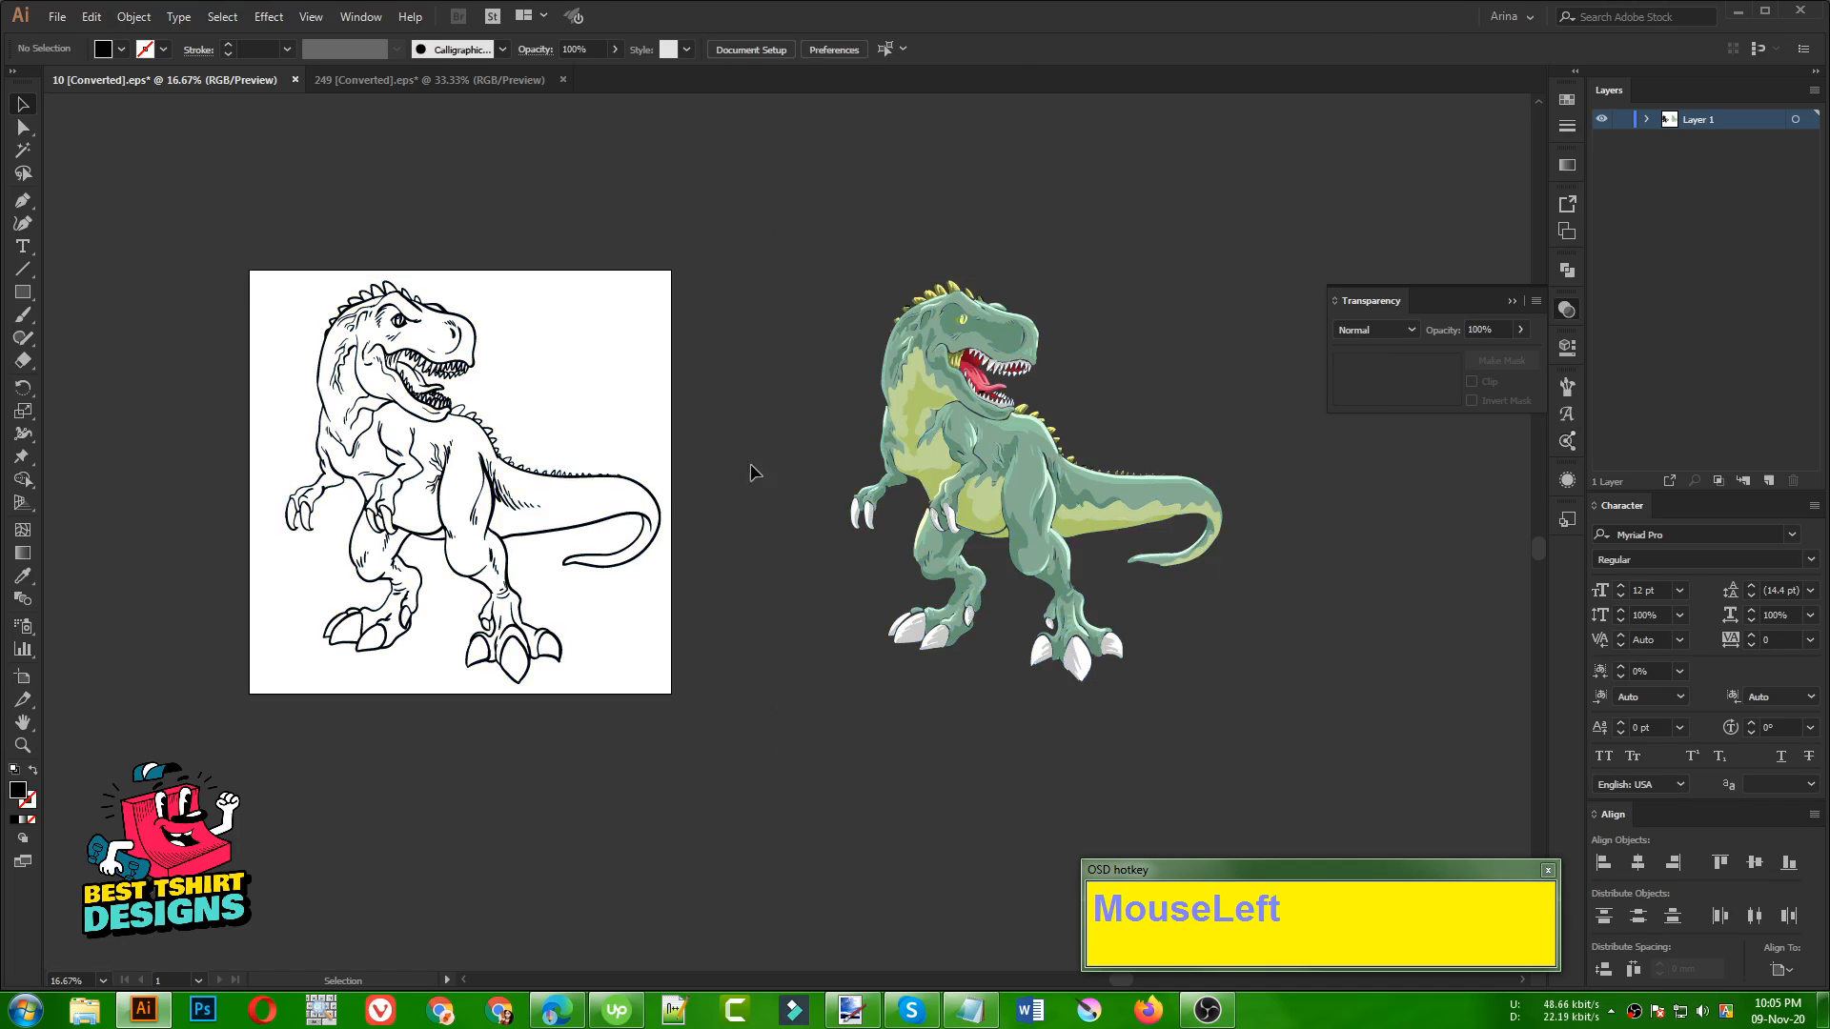
pyautogui.click(594, 482)
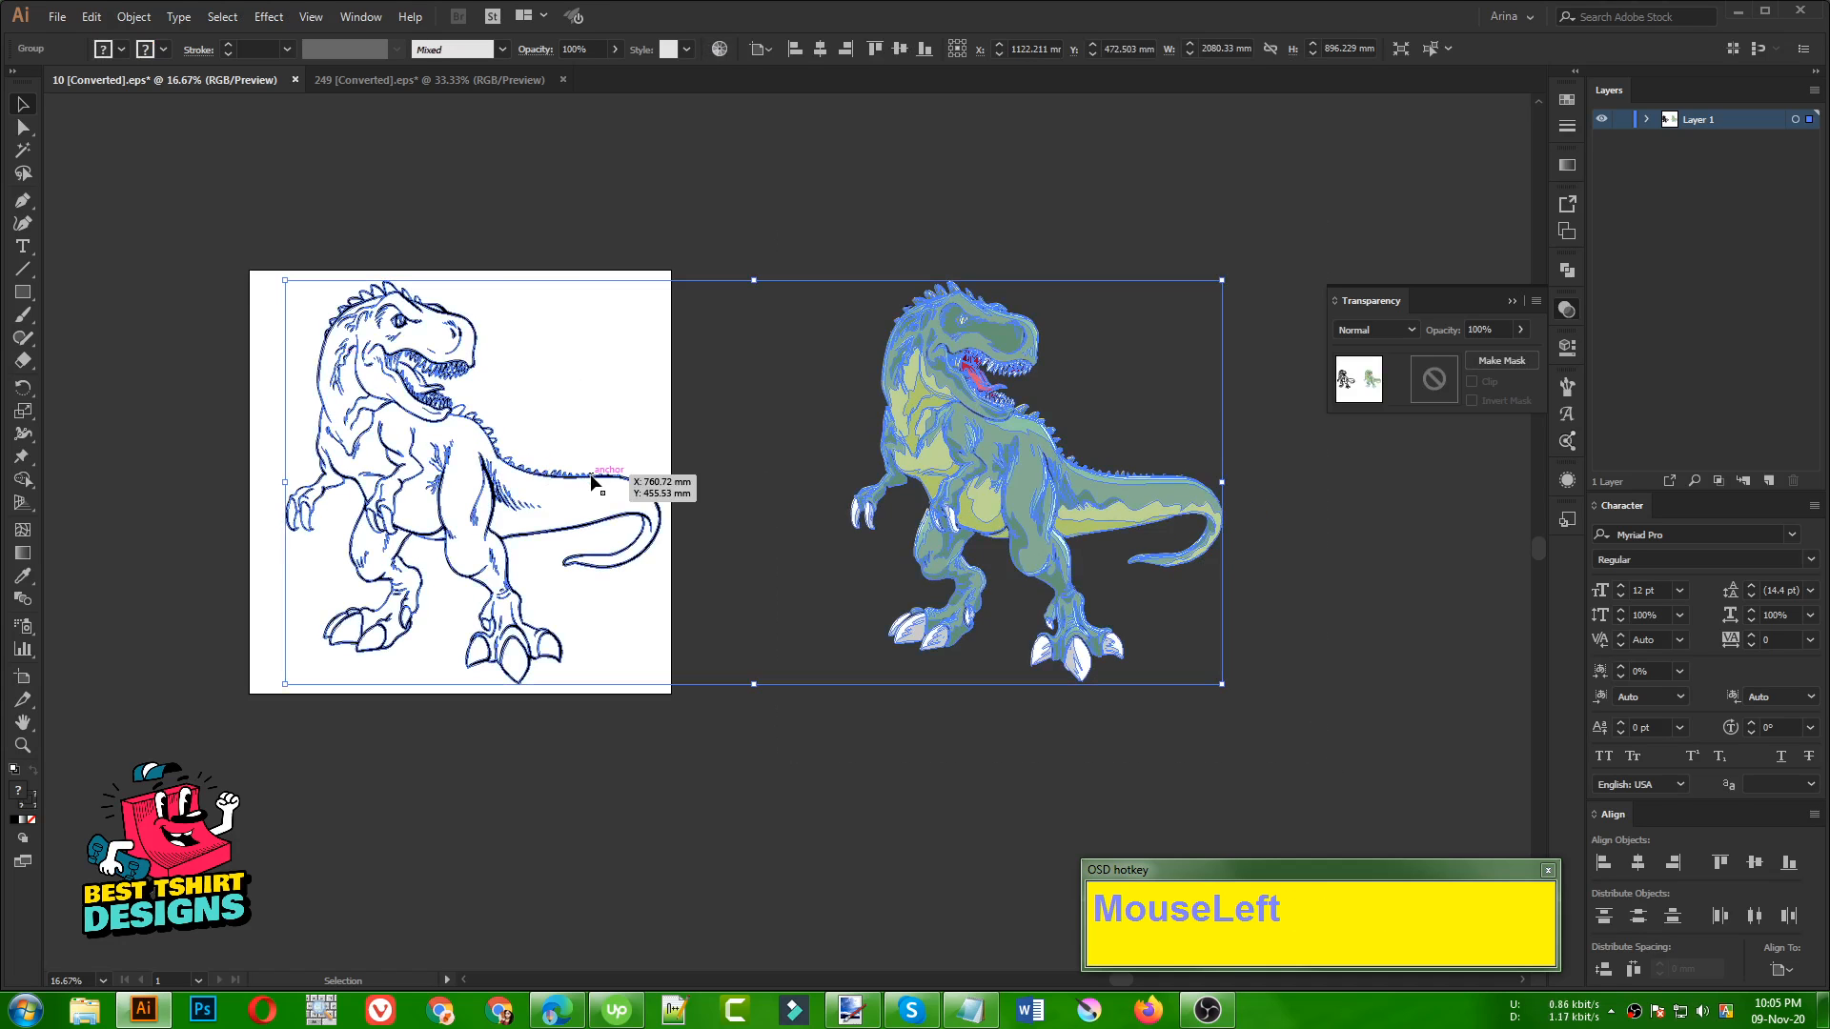
pyautogui.rightClick(648, 477)
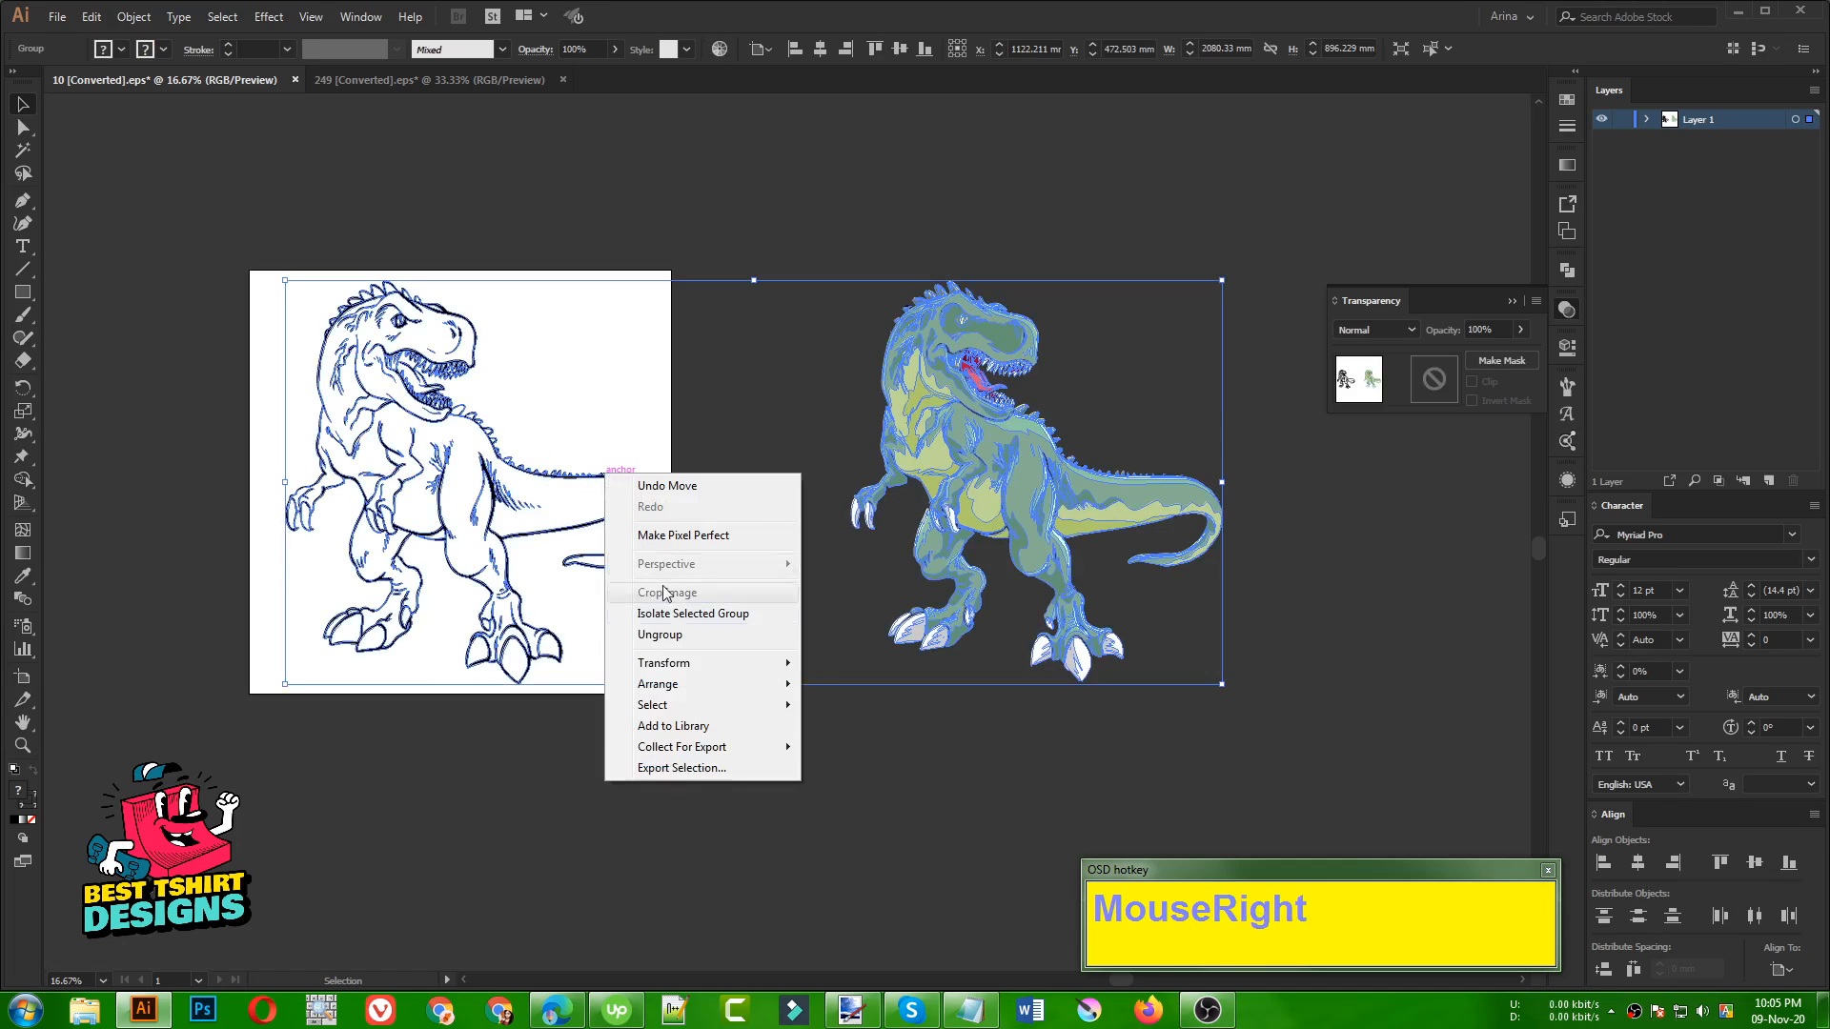
pyautogui.click(658, 634)
pyautogui.moveTo(768, 257); pyautogui.dragTo(1388, 788)
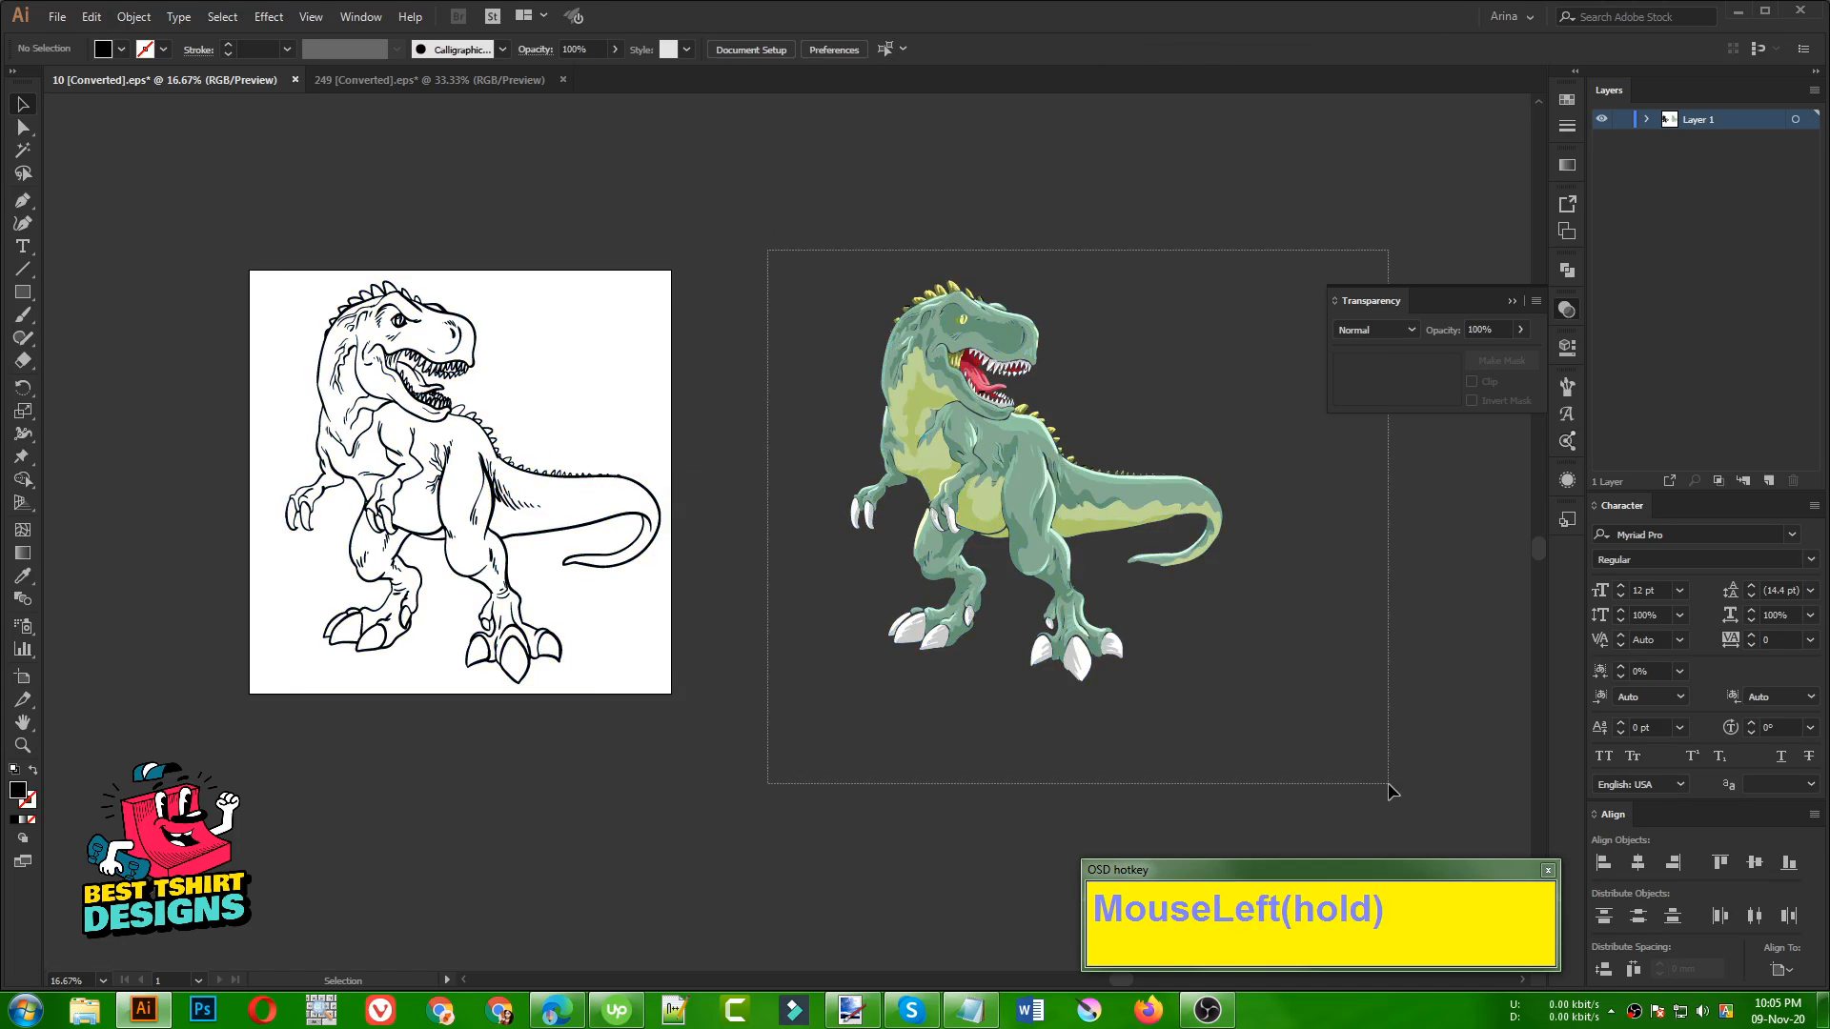
pyautogui.press('Delete')
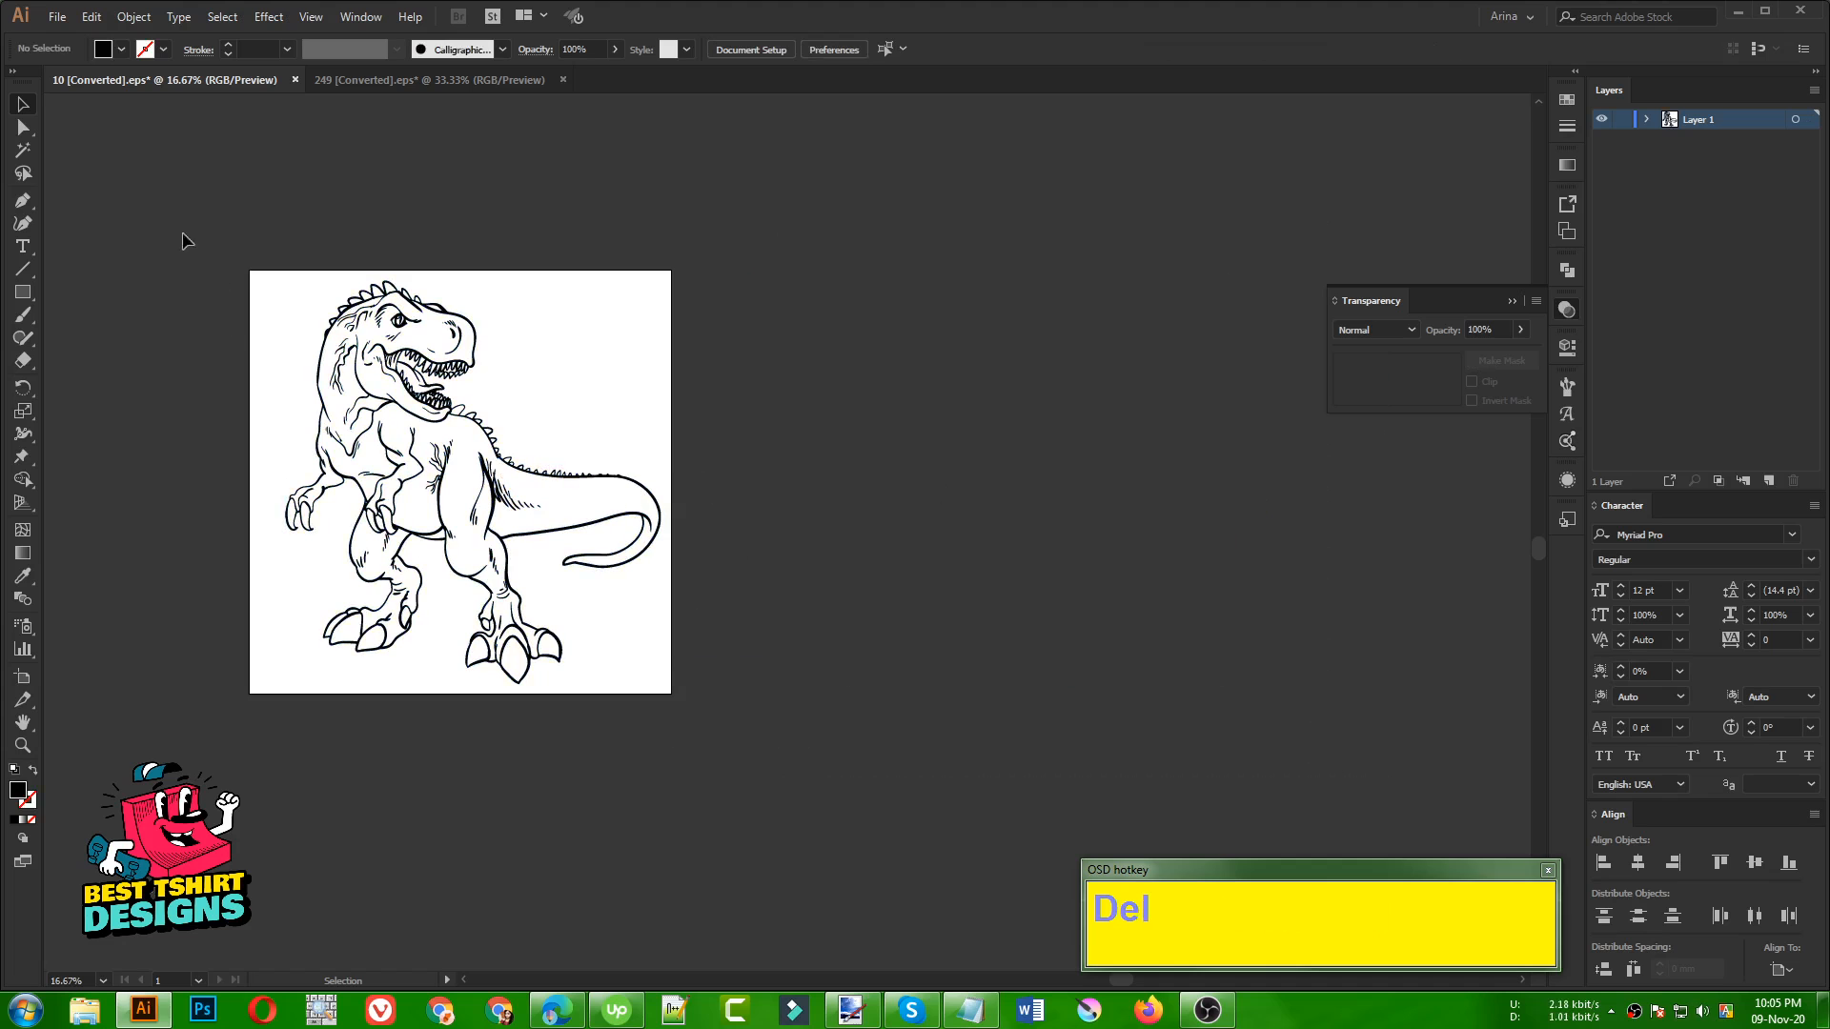
# Group all the black dinosaur line work on the artboard into one object
pyautogui.moveTo(180, 236); pyautogui.dragTo(850, 812)
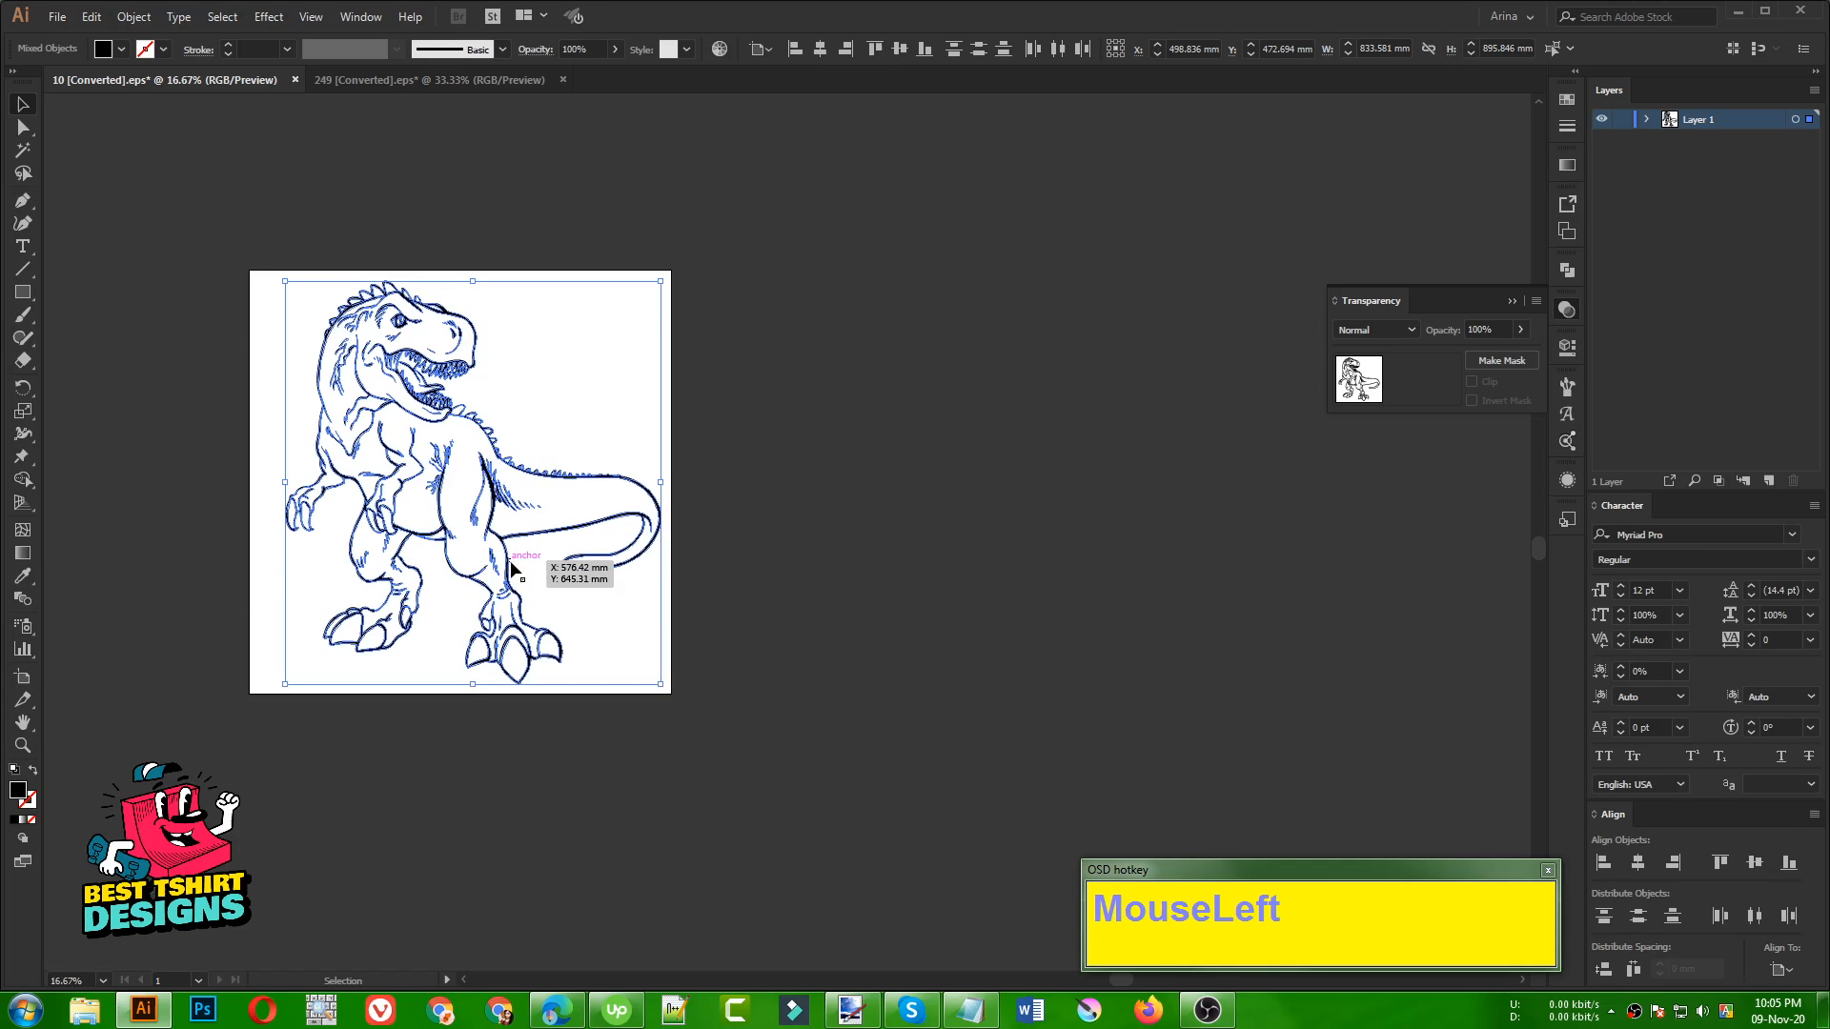
pyautogui.hotkey('ctrl', 'g')
pyautogui.keyDown('ctrl'); pyautogui.click(700, 434); pyautogui.keyUp('ctrl')
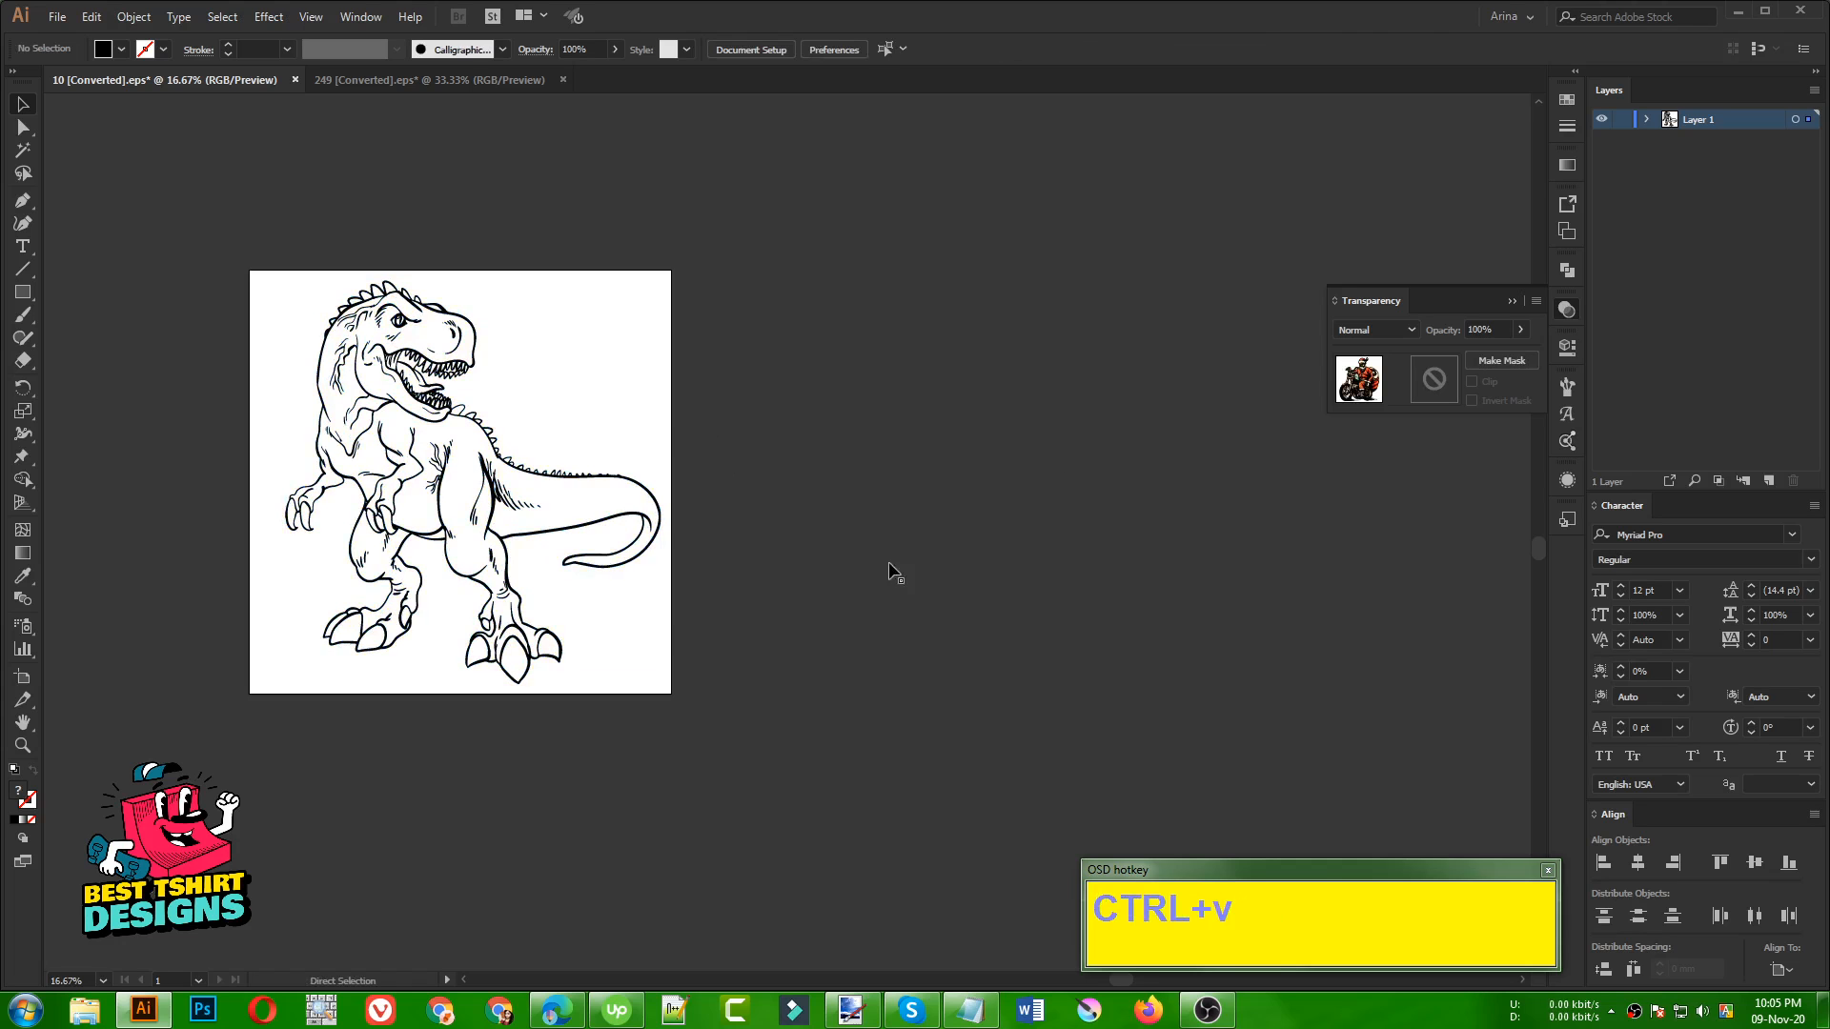
# Paste the Santa motorcycle artwork and place it on the empty canvas to the right of the artboard
pyautogui.moveTo(835, 561); pyautogui.dragTo(1044, 491)
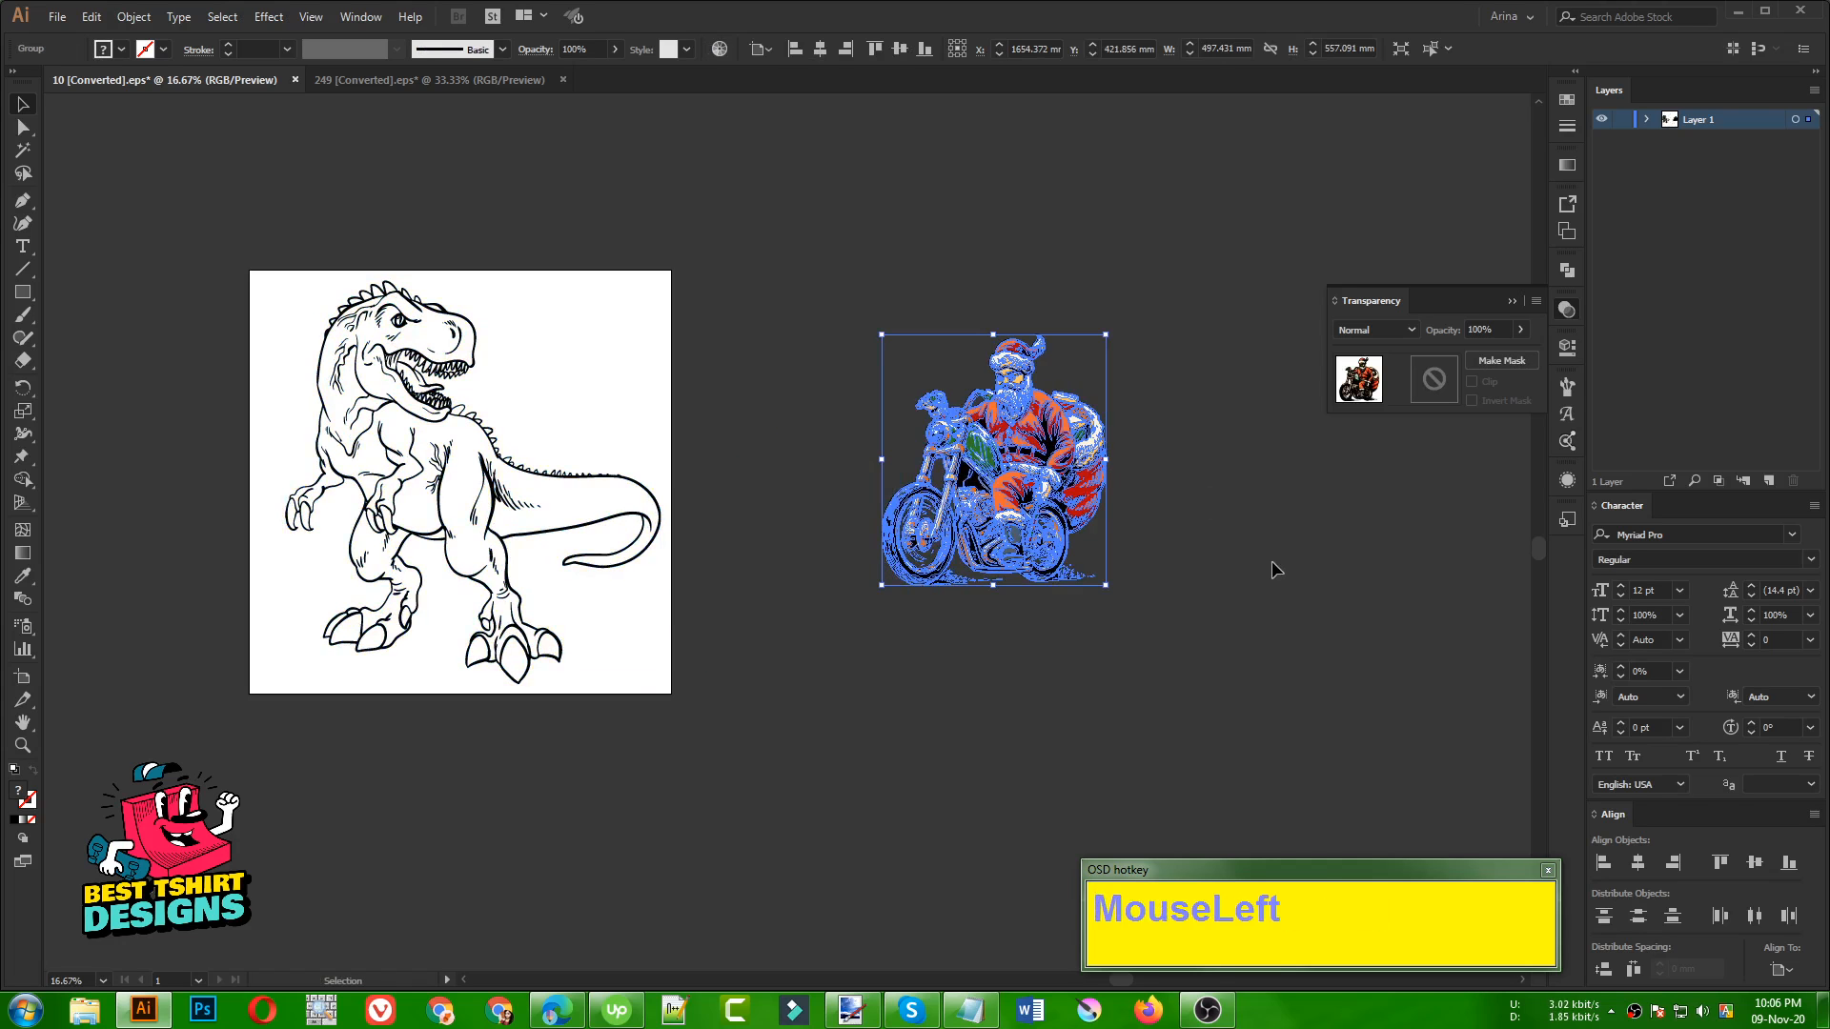
pyautogui.click(1271, 568)
pyautogui.keyDown('alt'); pyautogui.scroll(2, 1234, 487); pyautogui.keyUp('alt')
pyautogui.keyDown('alt'); pyautogui.scroll(2, 943, 334); pyautogui.keyUp('alt')
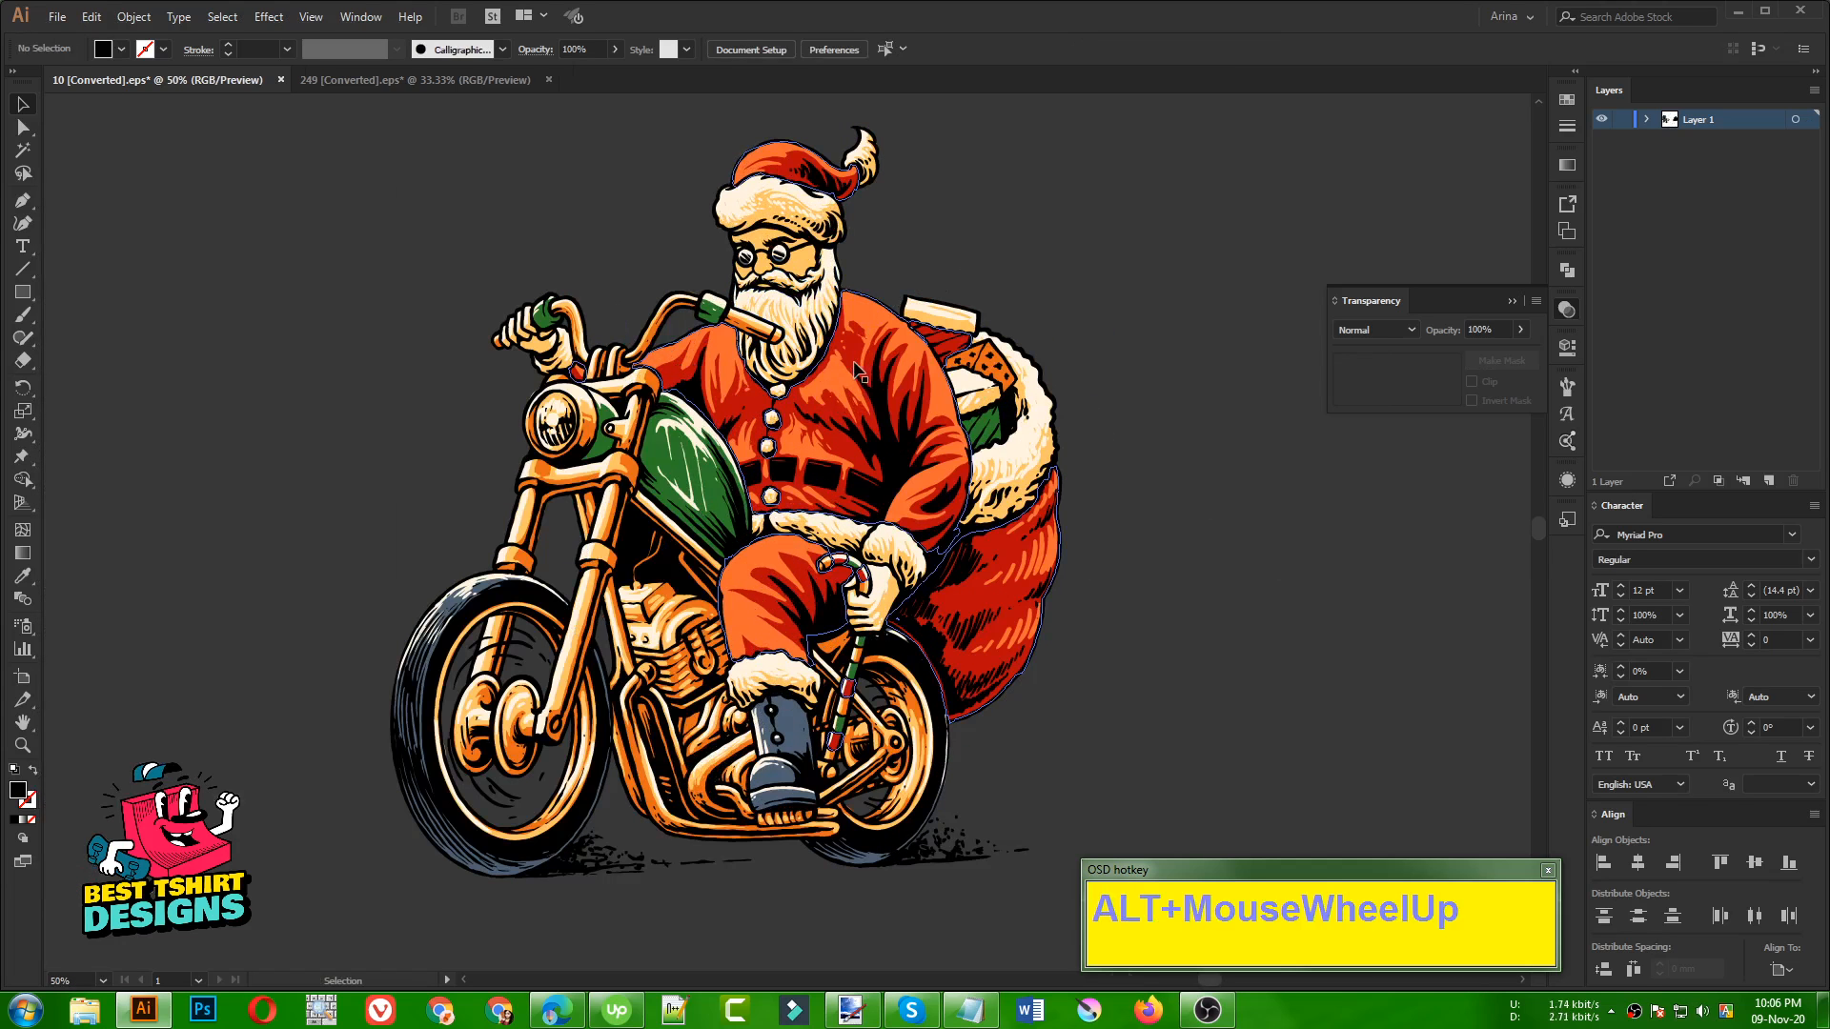
# Select all the black line work of the Santa motorcycle with the Magic Wand and move it clear of the colour fills
pyautogui.keyDown('alt'); pyautogui.scroll(-2, 1039, 362); pyautogui.keyUp('alt')
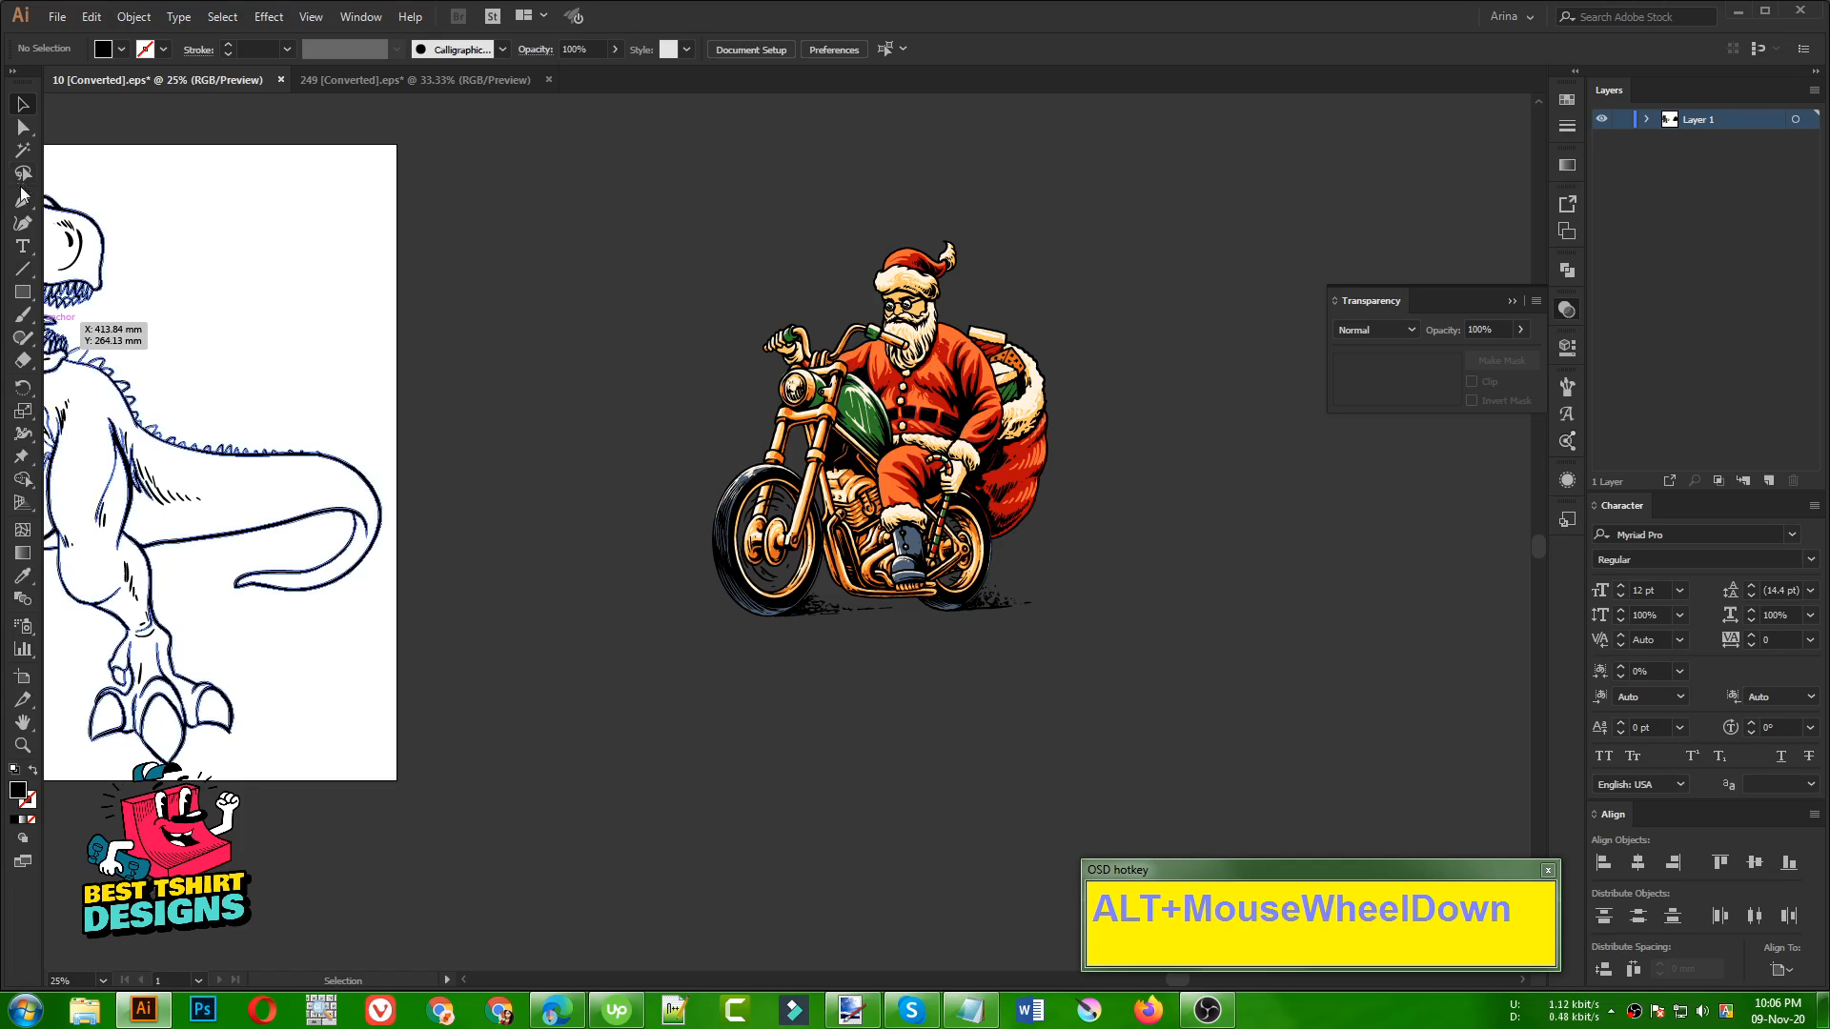
pyautogui.click(25, 150)
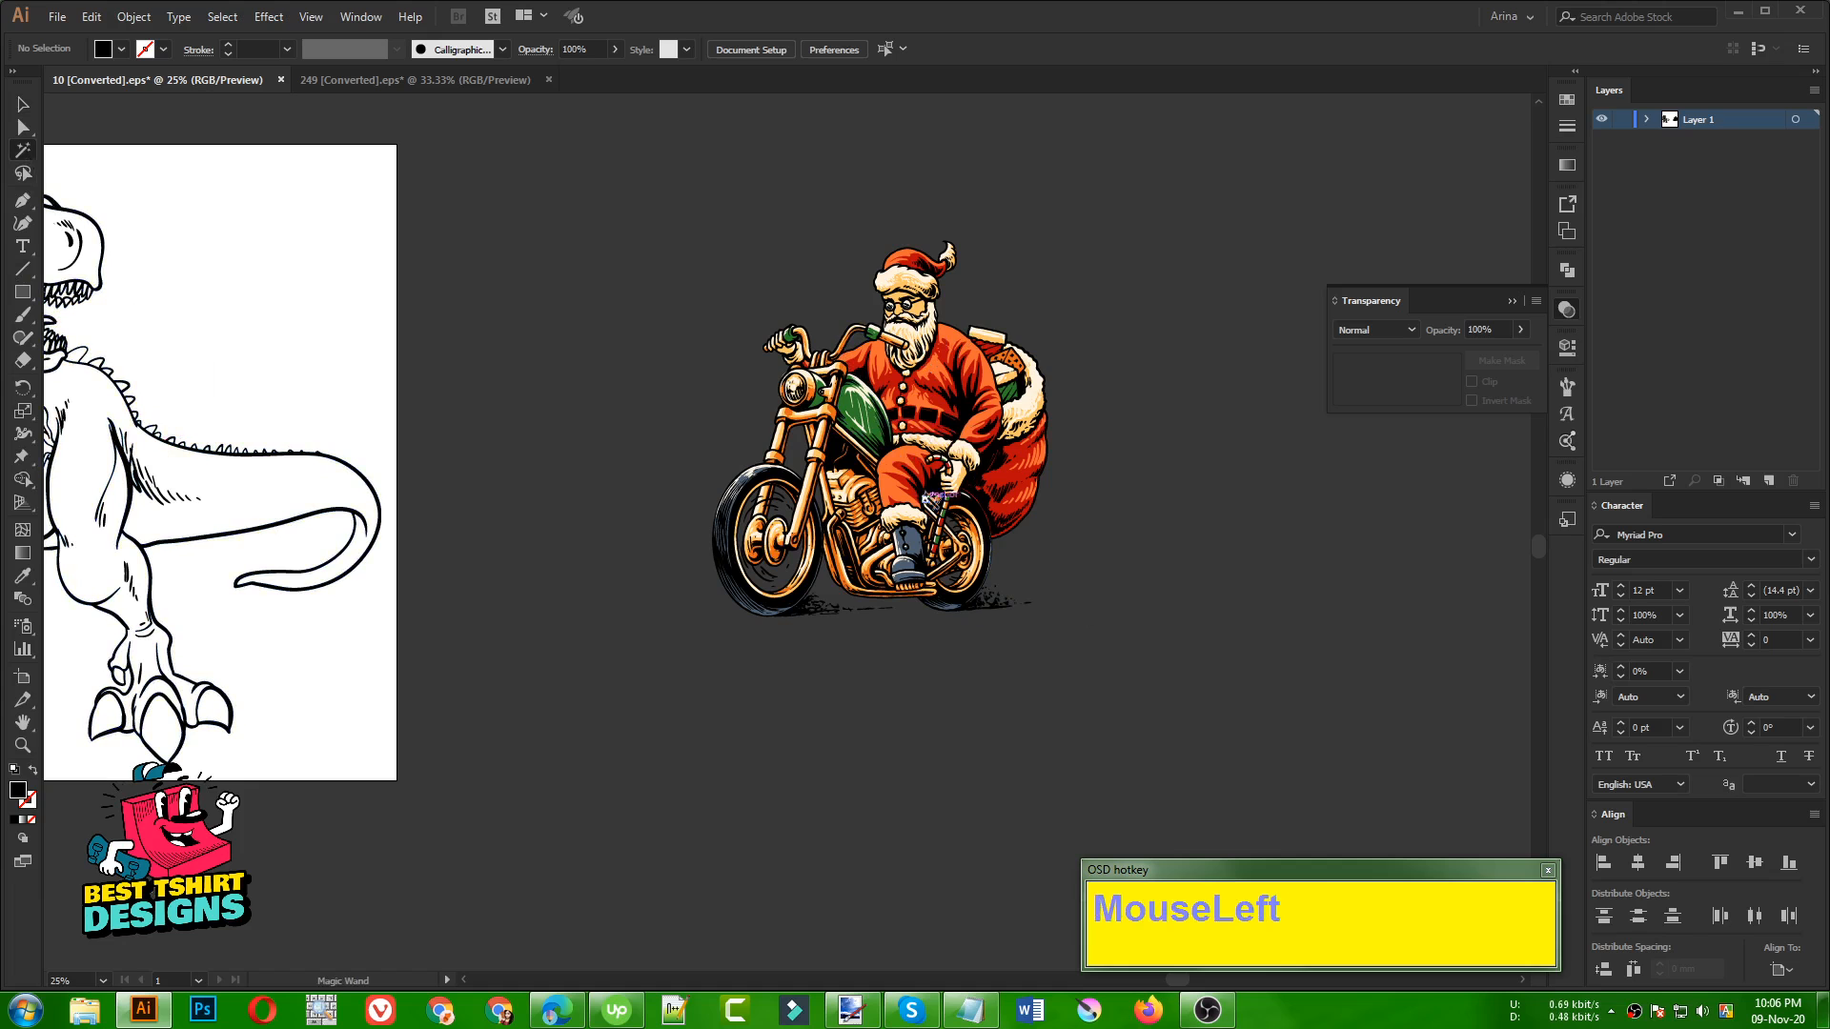
pyautogui.click(972, 488)
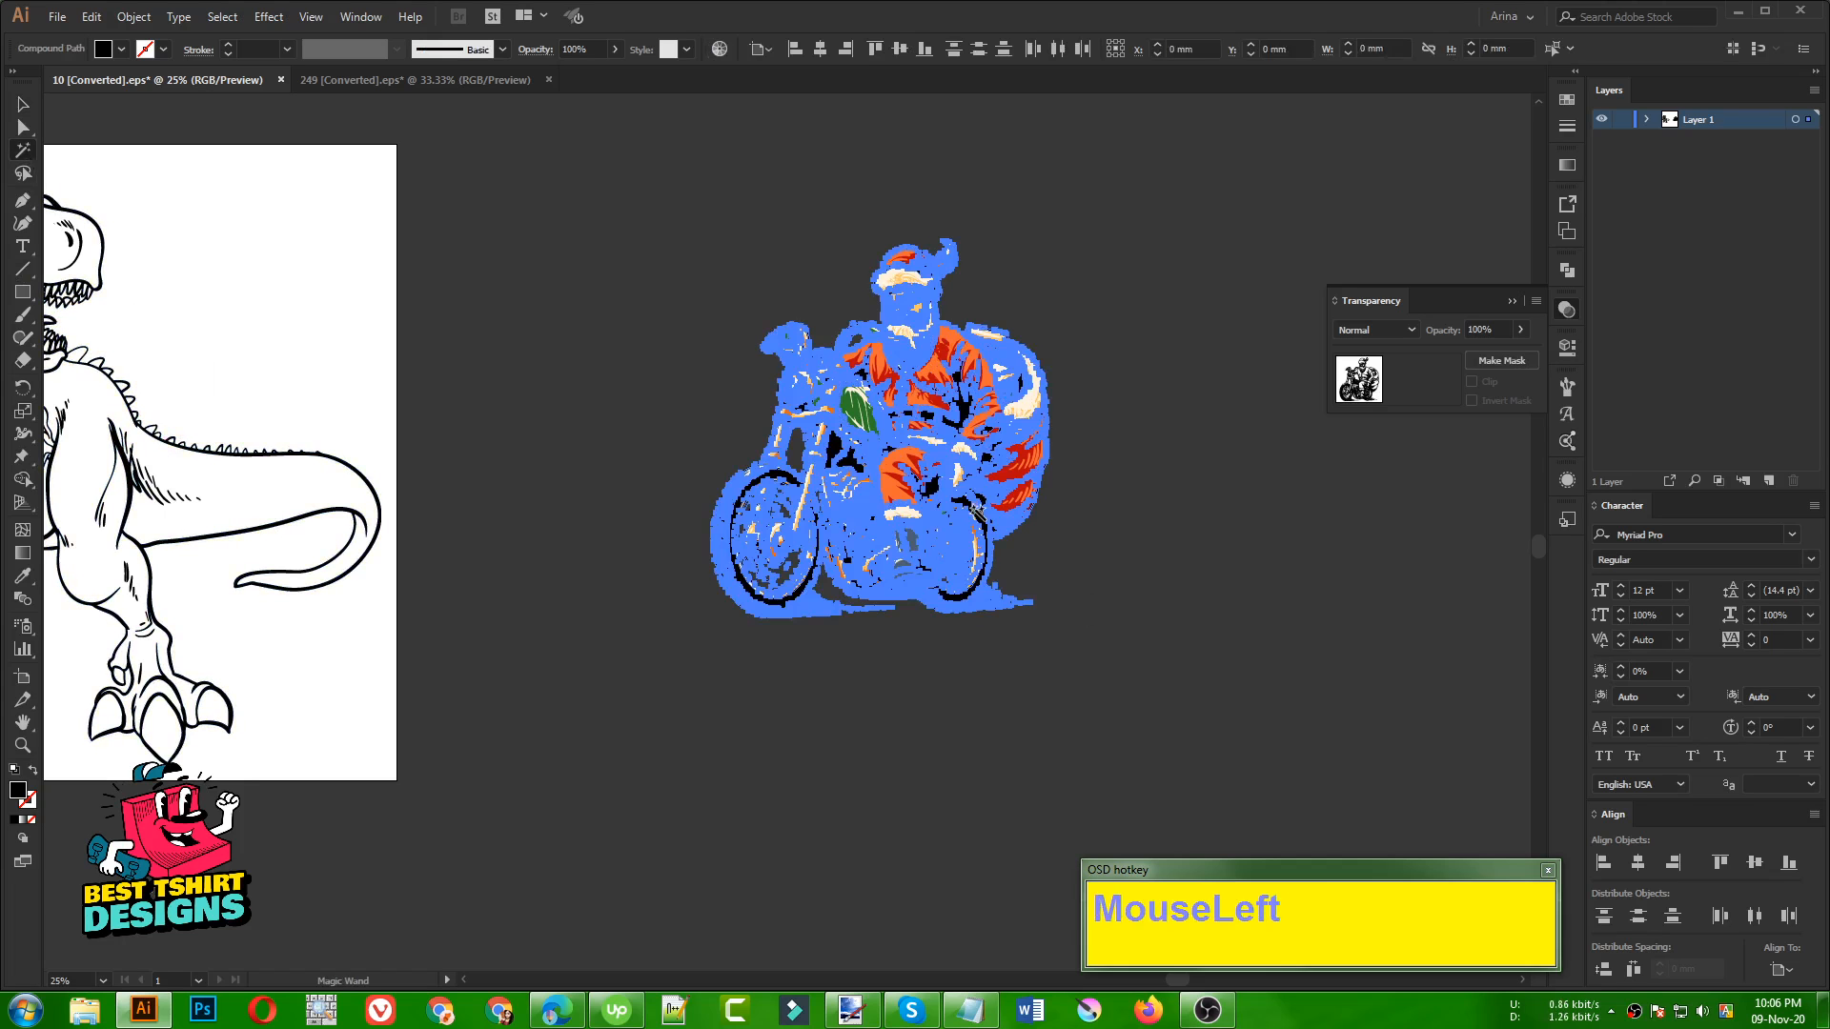
pyautogui.keyDown('alt'); pyautogui.scroll(3, 977, 511); pyautogui.keyUp('alt')
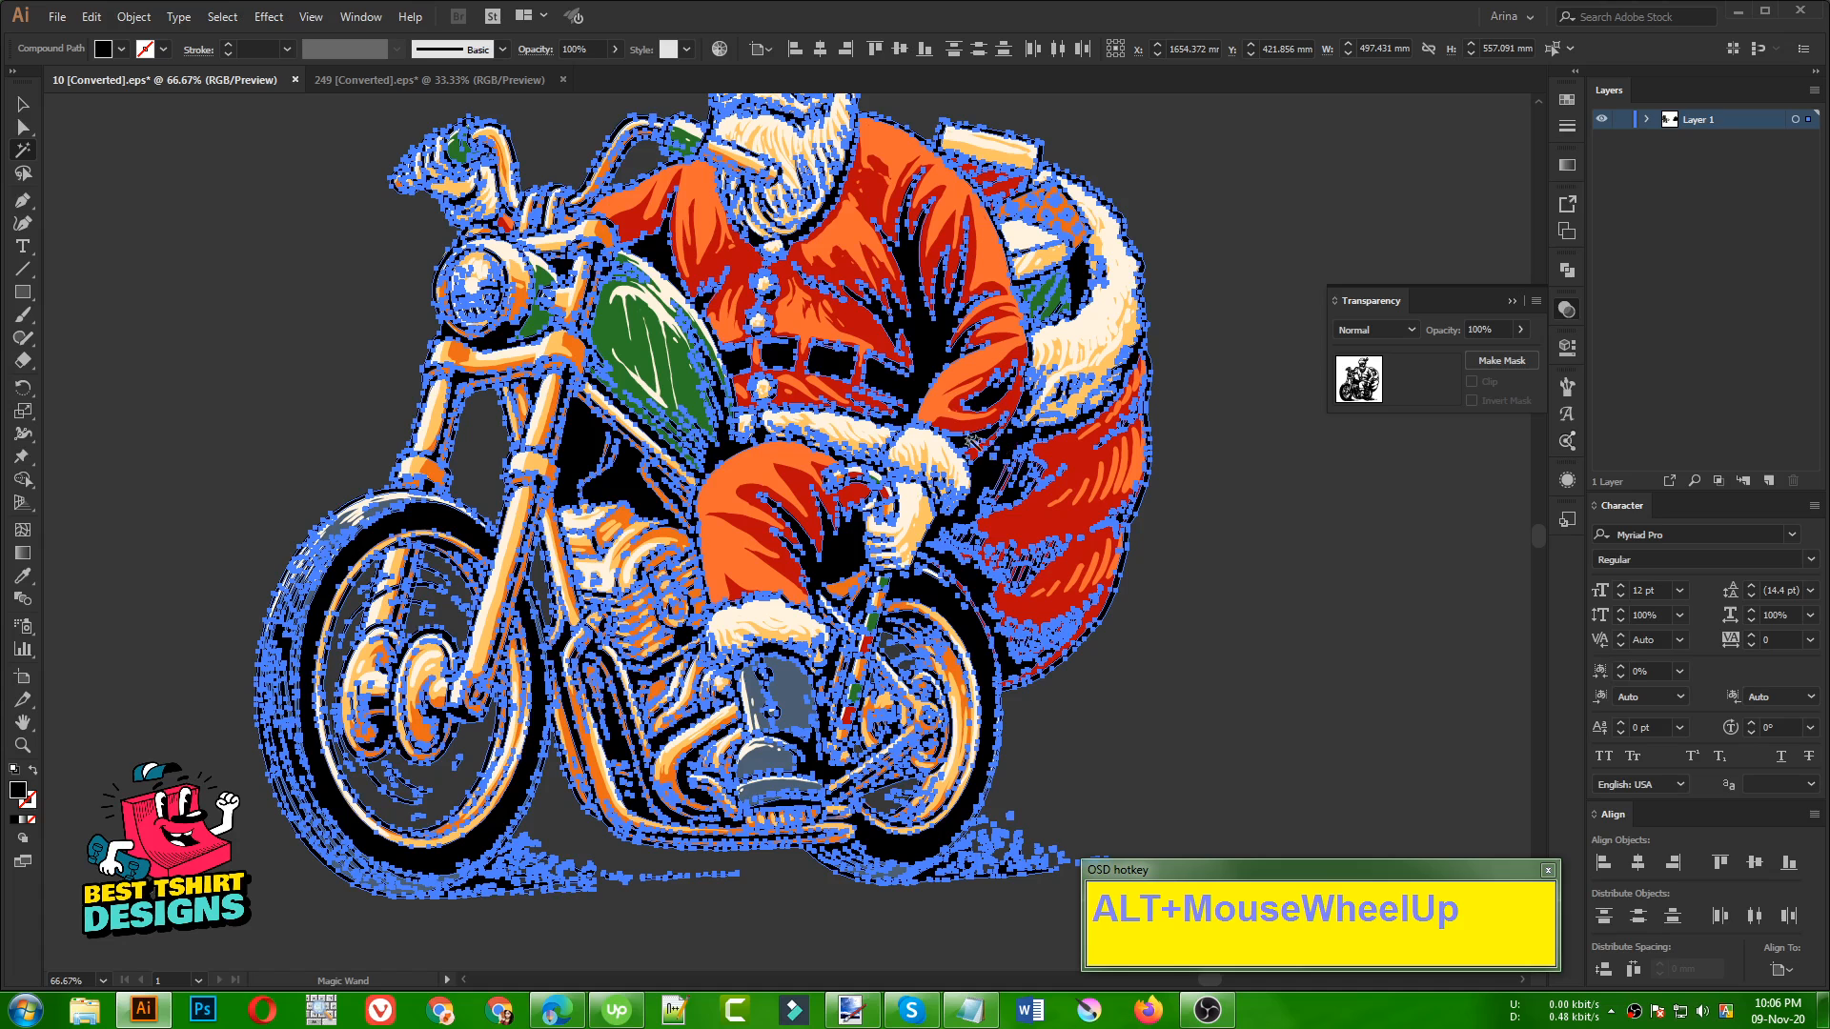
pyautogui.click(925, 336)
pyautogui.keyDown('alt'); pyautogui.scroll(-3, 990, 478); pyautogui.keyUp('alt')
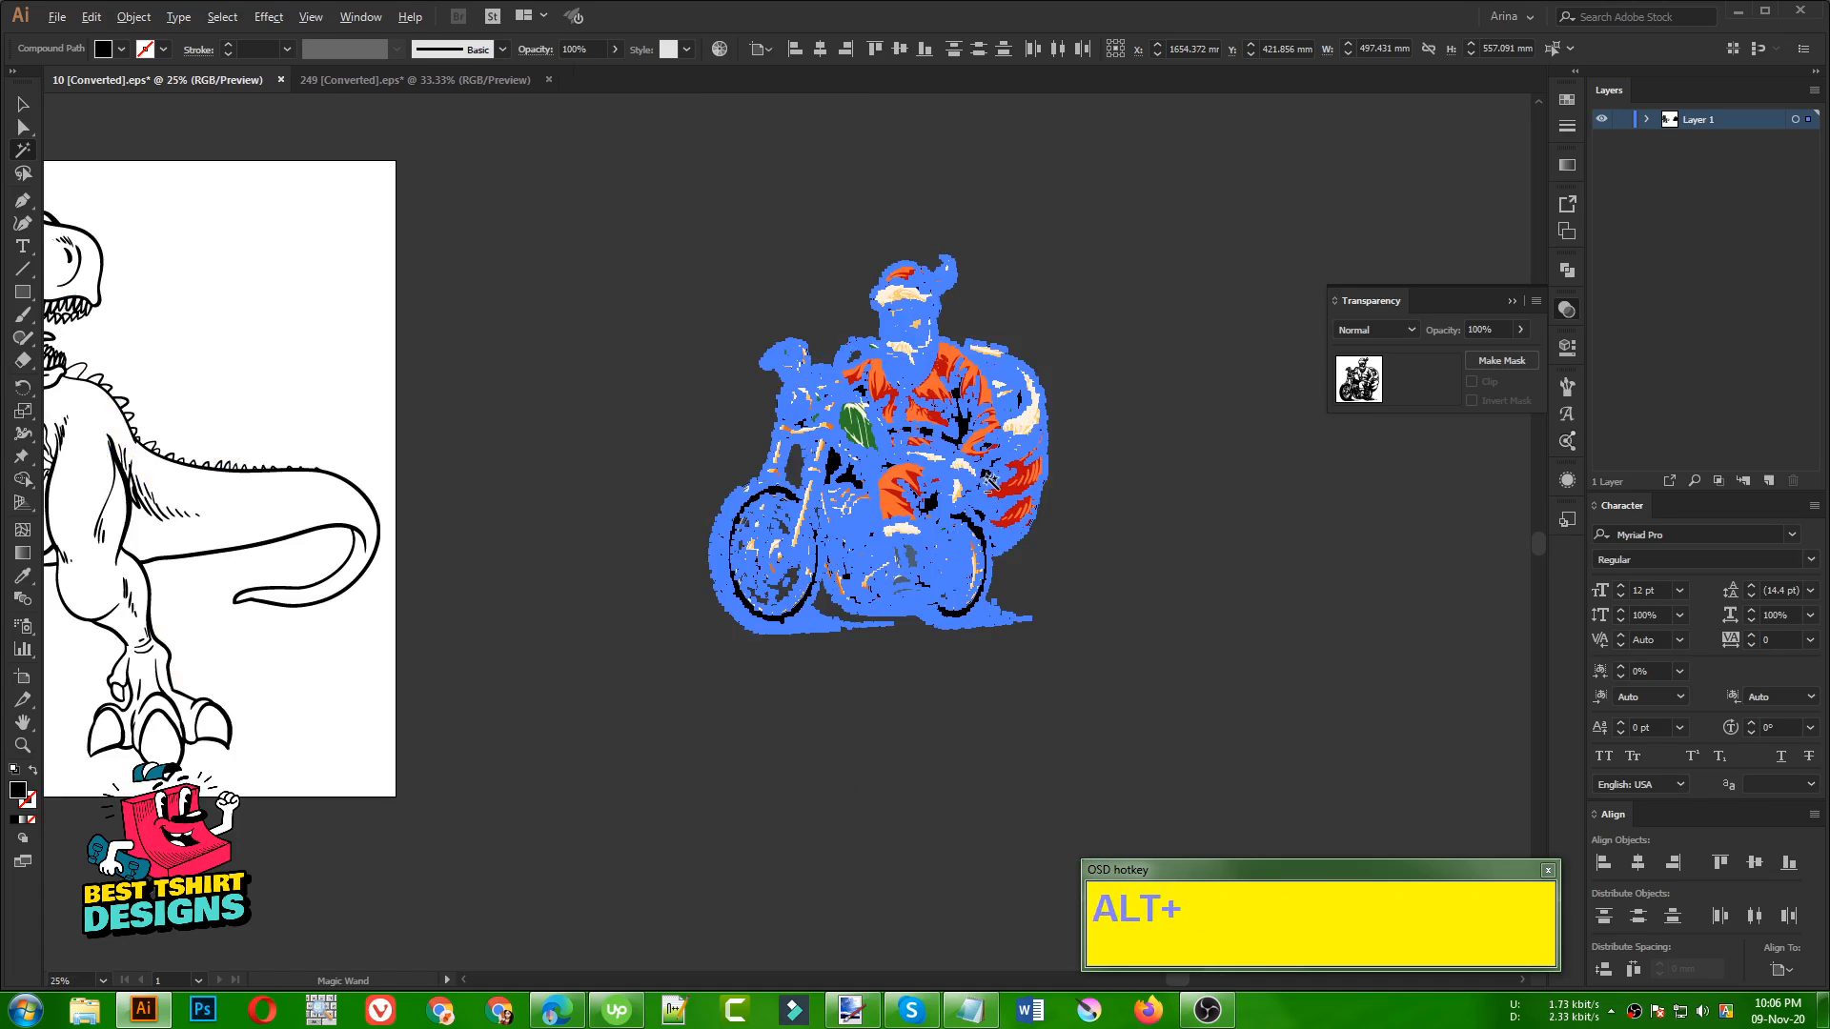
pyautogui.keyDown('alt'); pyautogui.scroll(-1, 989, 476); pyautogui.keyUp('alt')
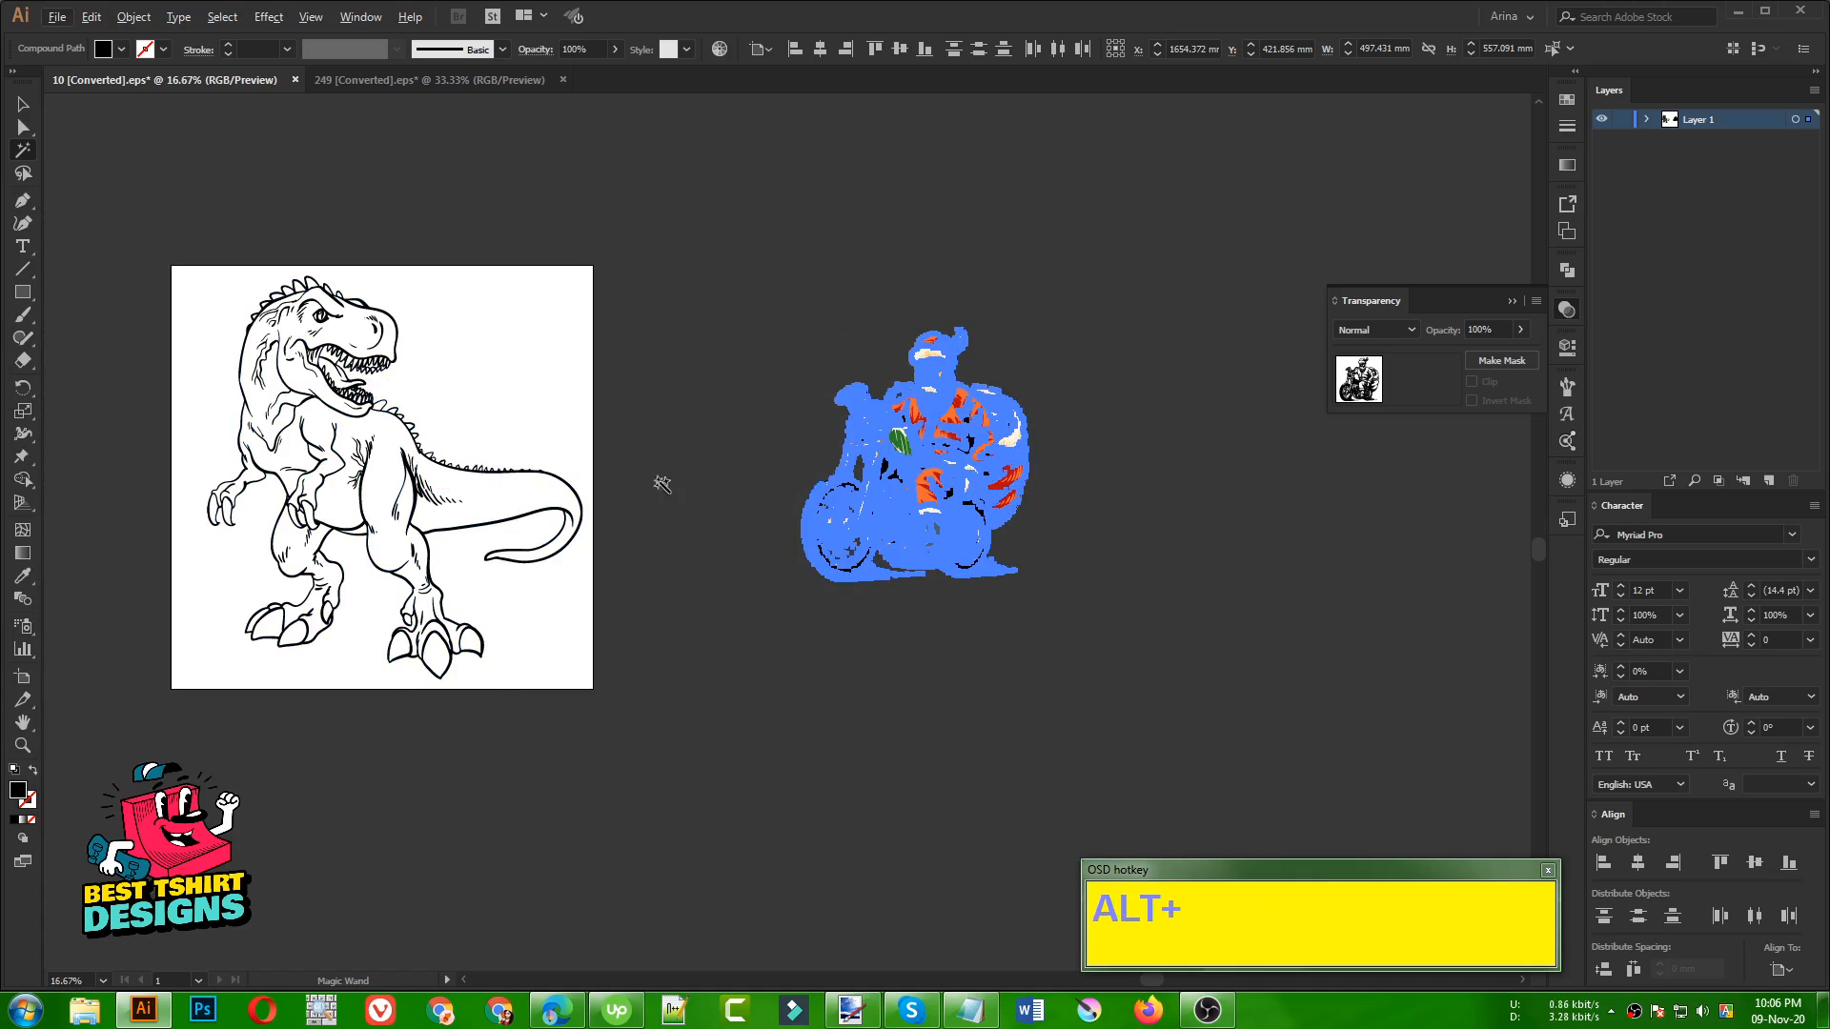
pyautogui.hotkey('alt', 'v')
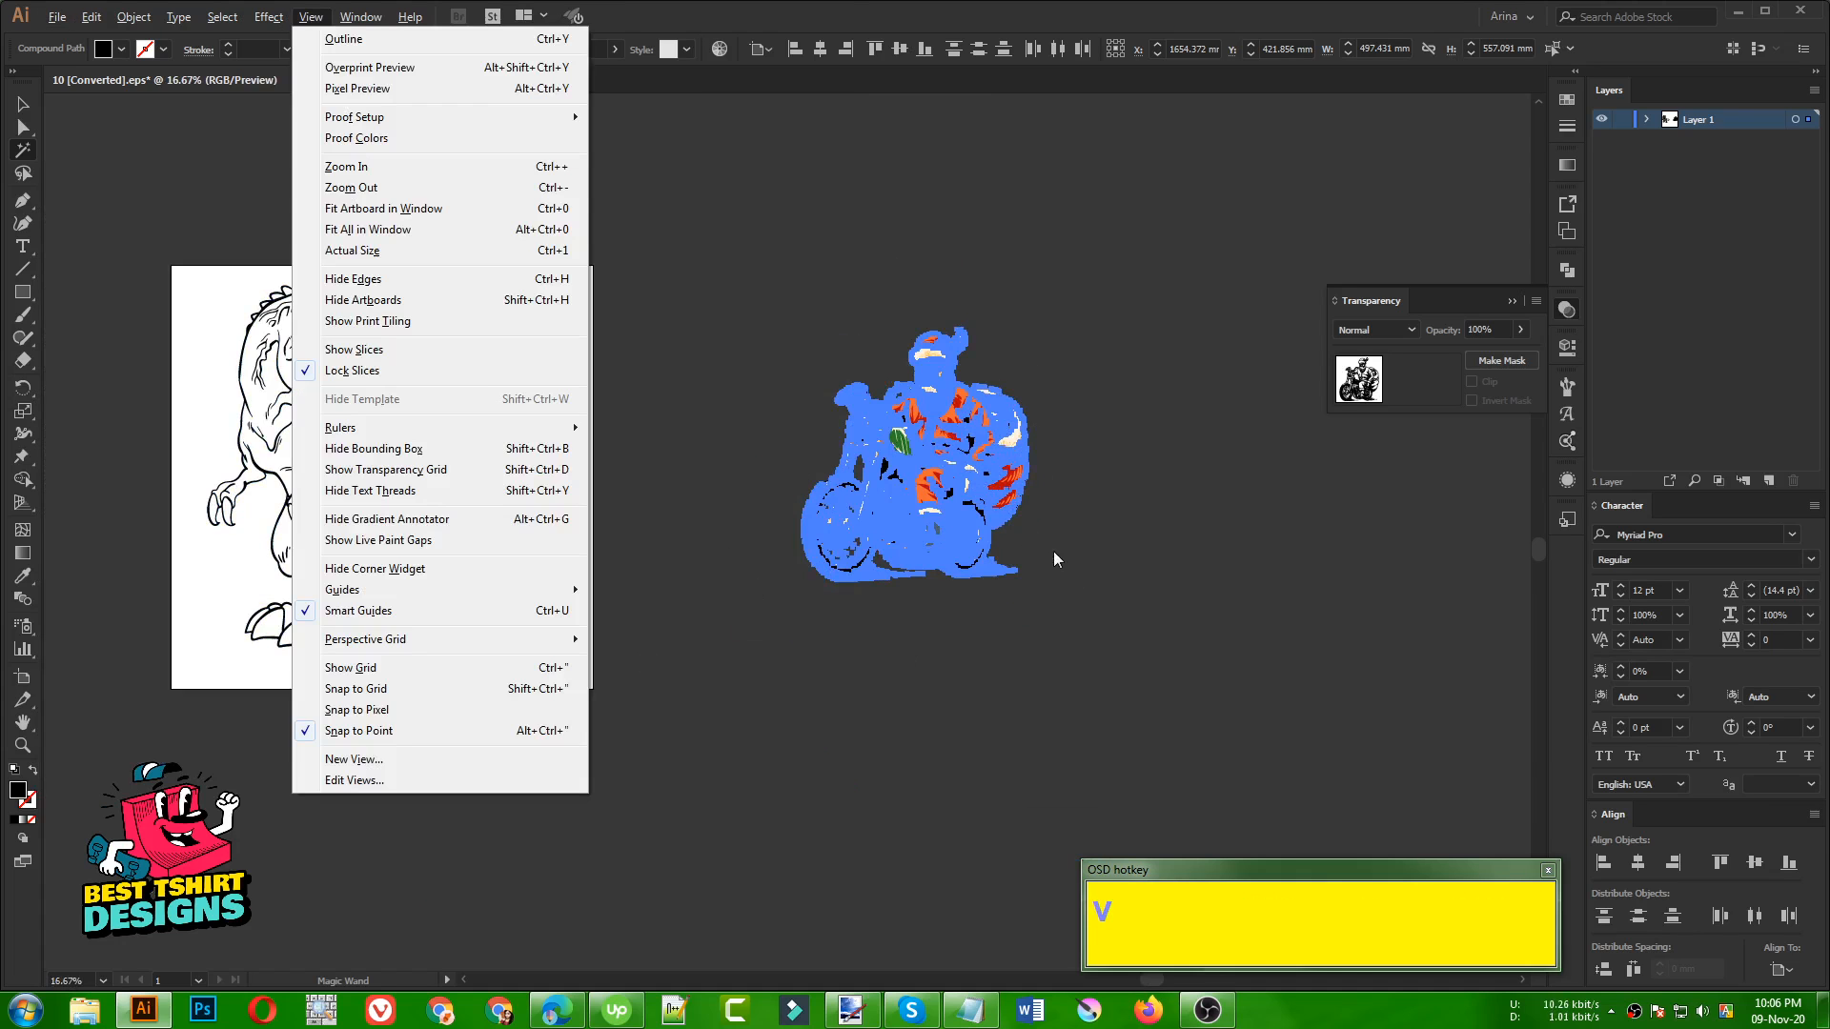
pyautogui.click(1022, 410)
pyautogui.press('v')
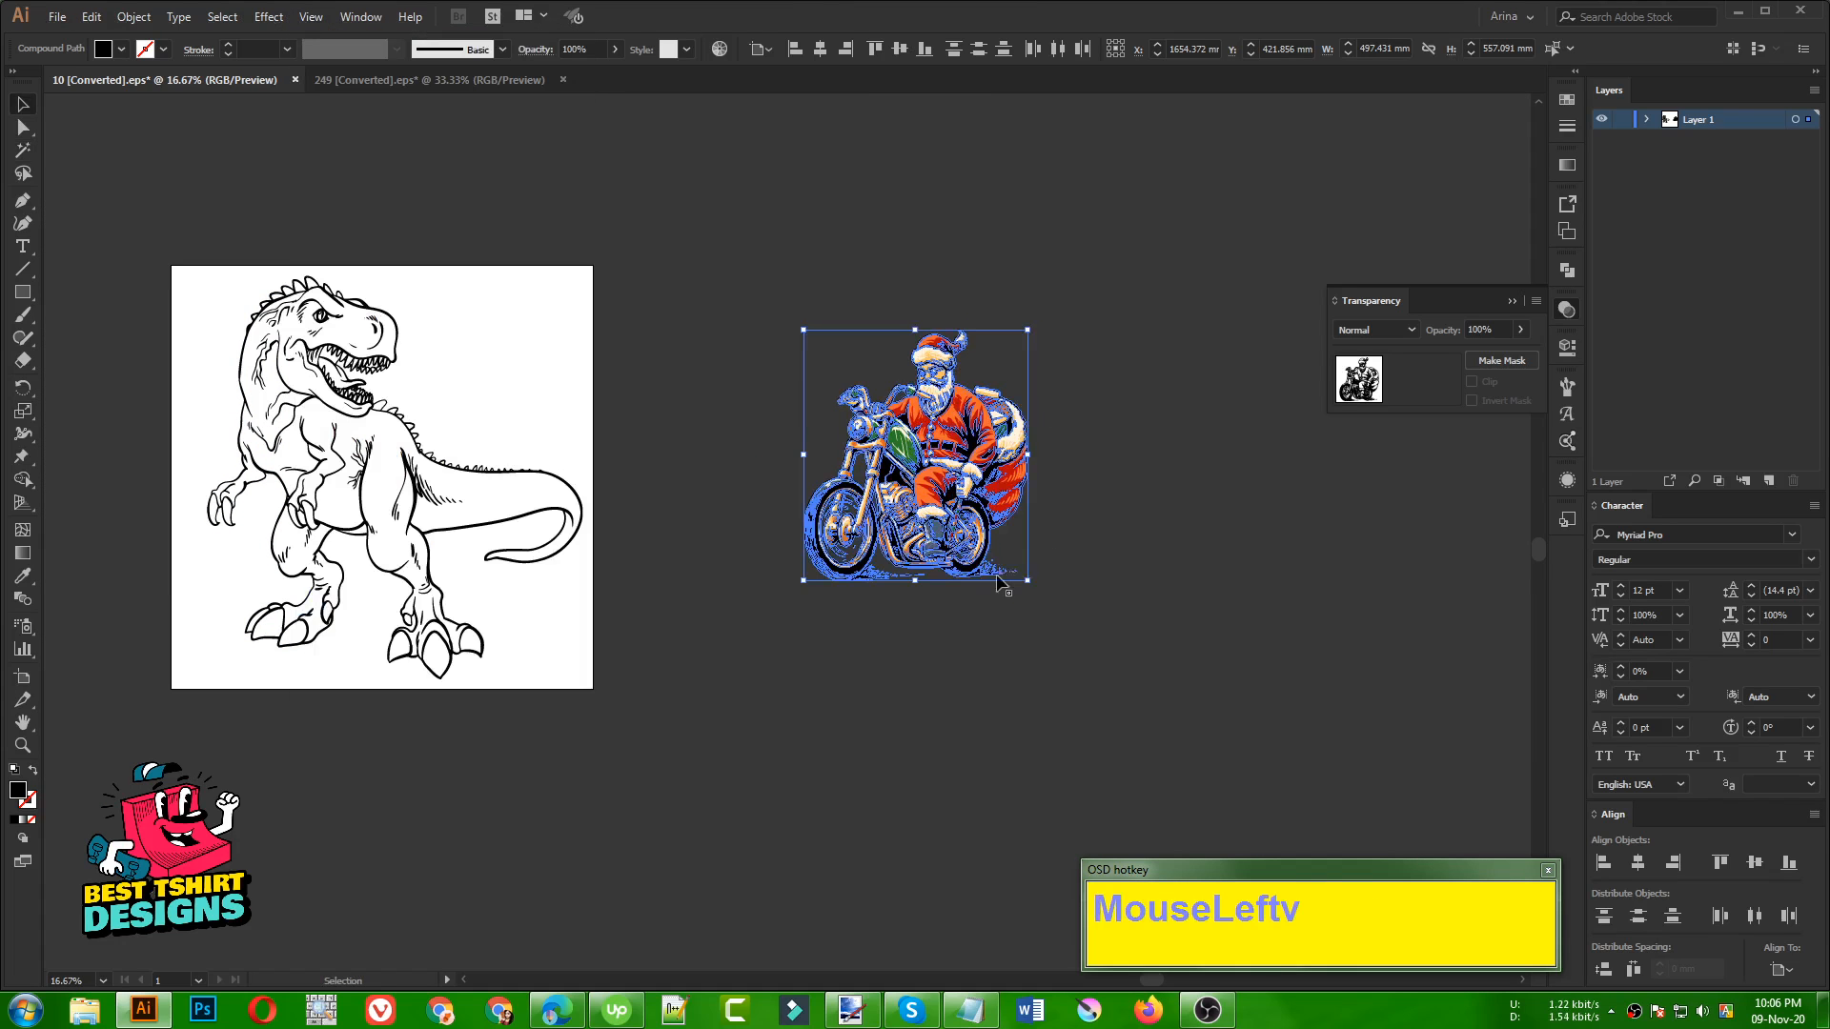
pyautogui.scroll(1, 947, 522)
pyautogui.click(950, 486)
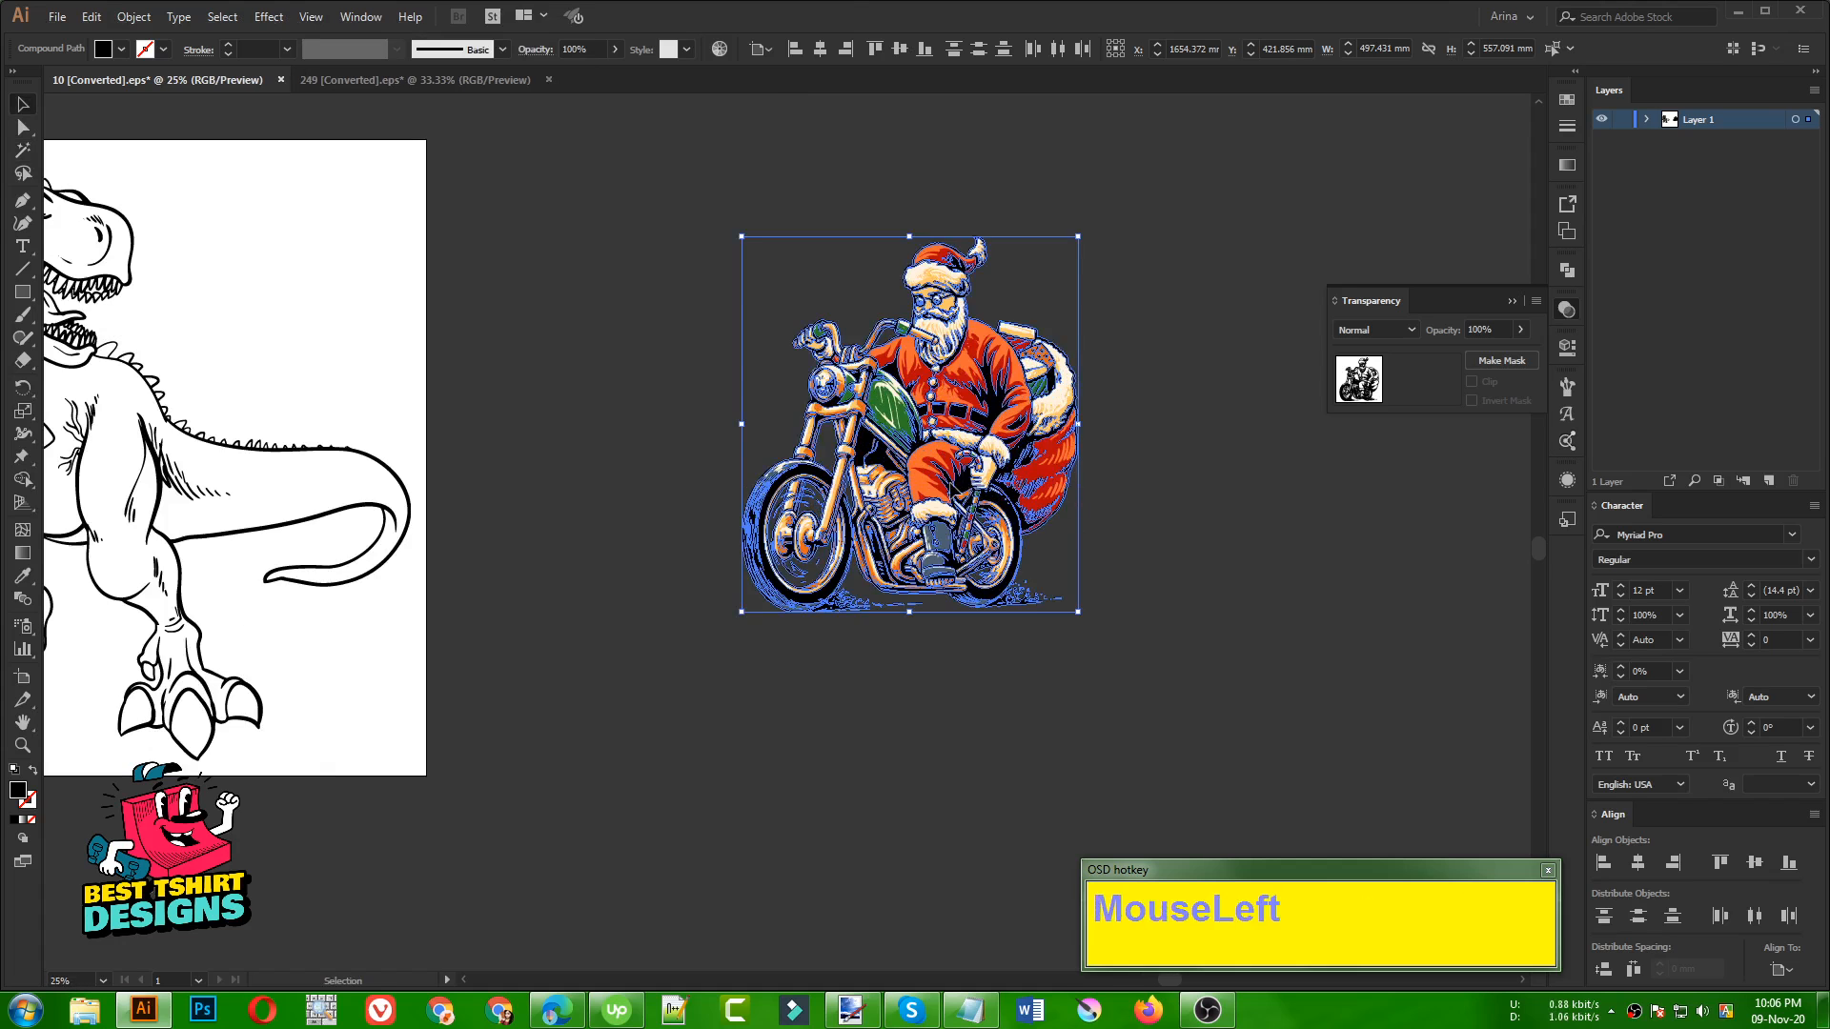
pyautogui.moveTo(950, 486); pyautogui.dragTo(580, 760)
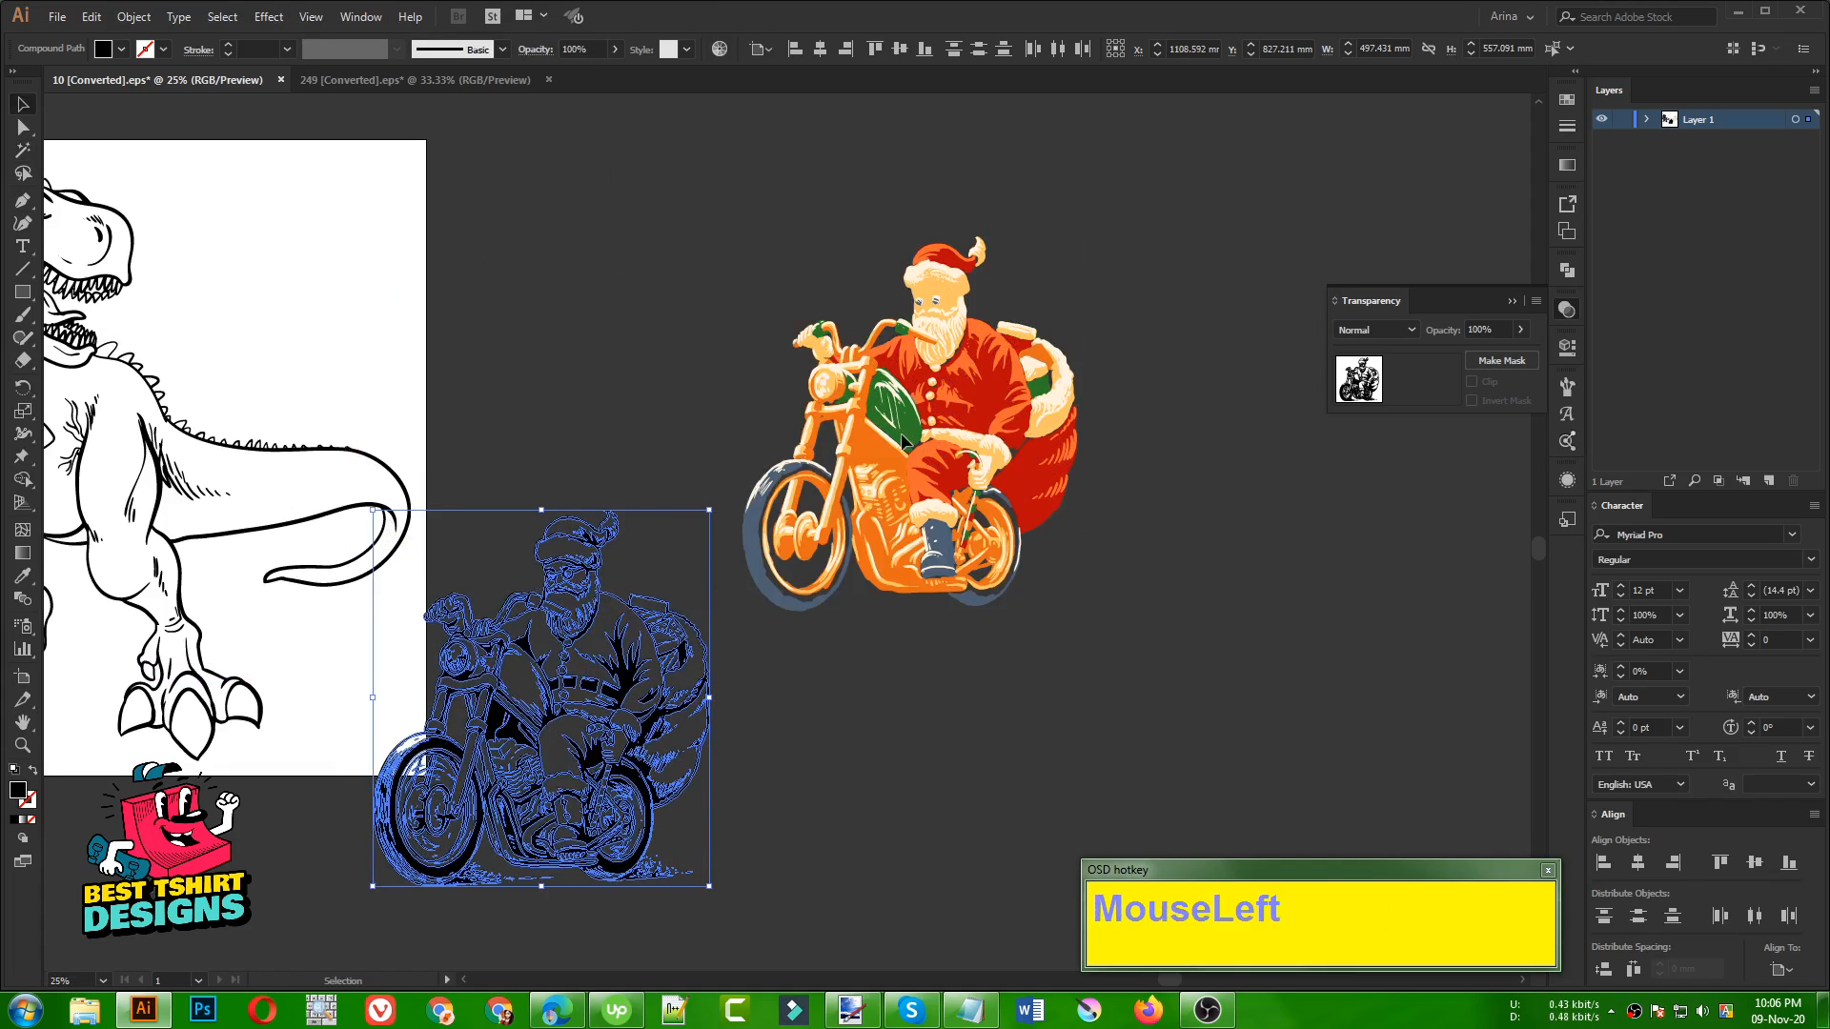
# Cut the Santa line work, delete the remaining coloured fills, and paste the line work back onto the canvas
pyautogui.hotkey('ctrl', 'x')
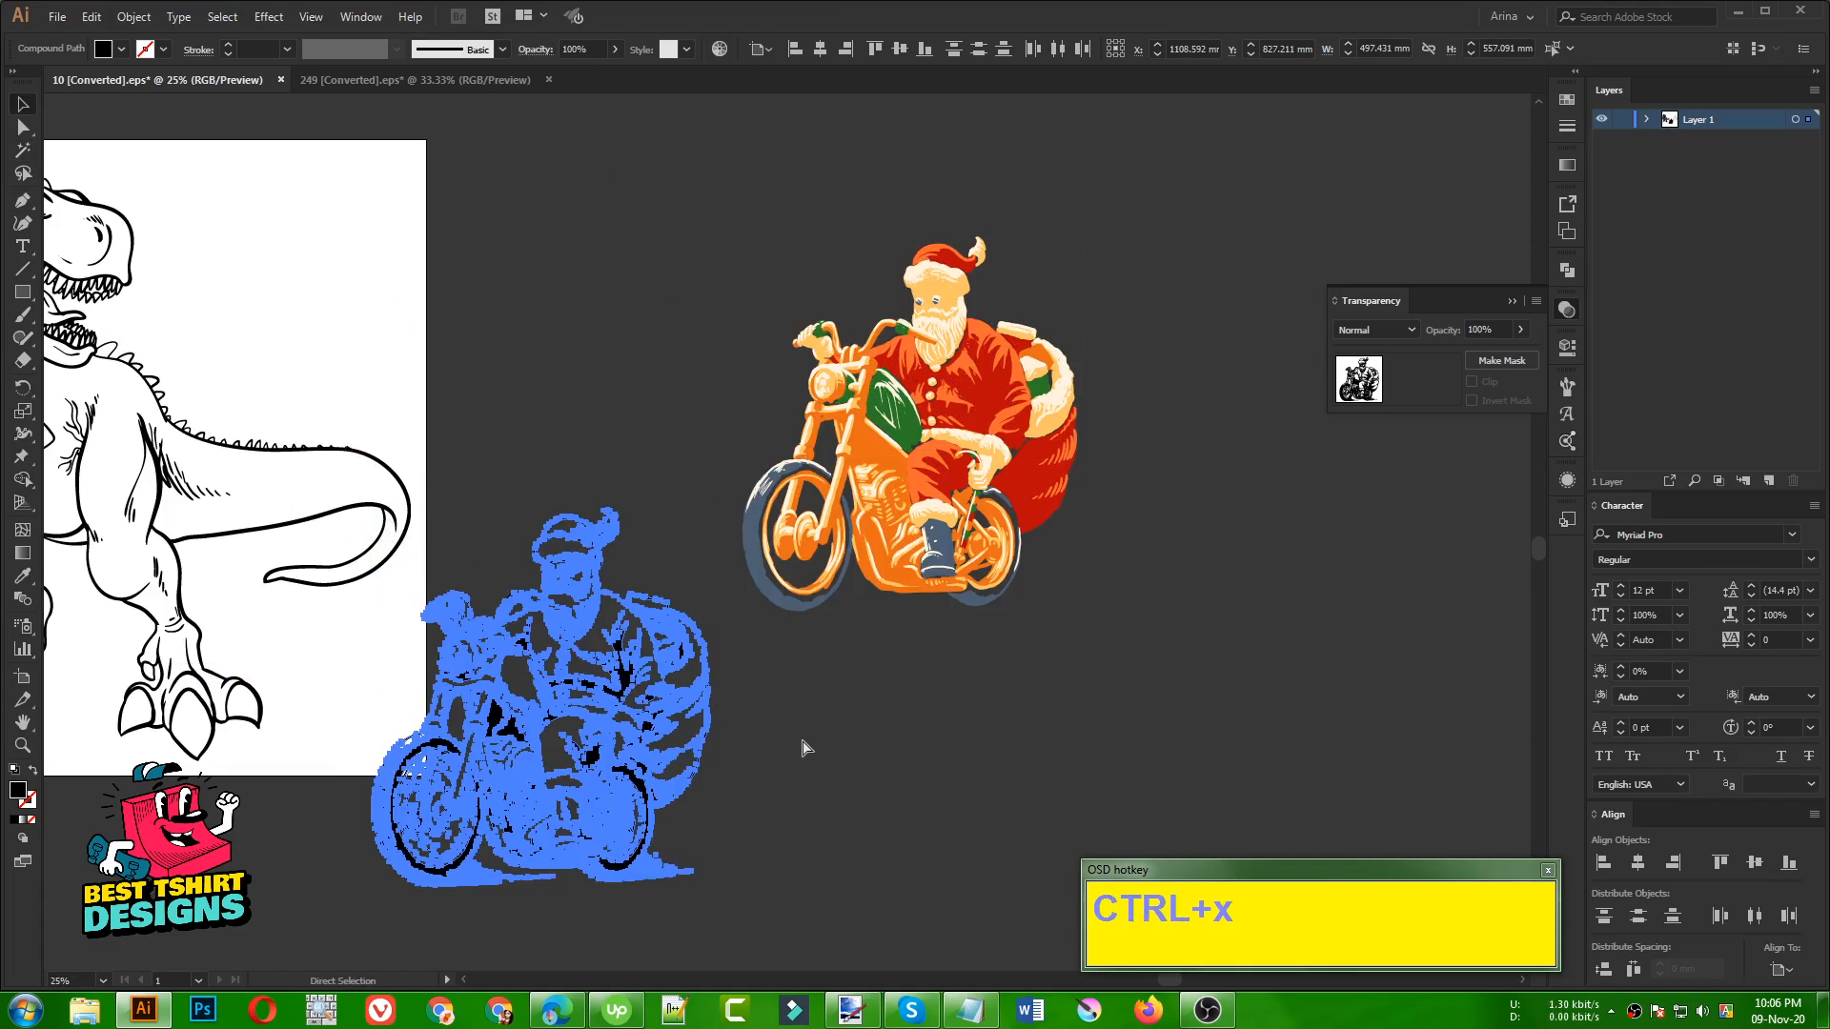
pyautogui.moveTo(654, 171); pyautogui.dragTo(1152, 741)
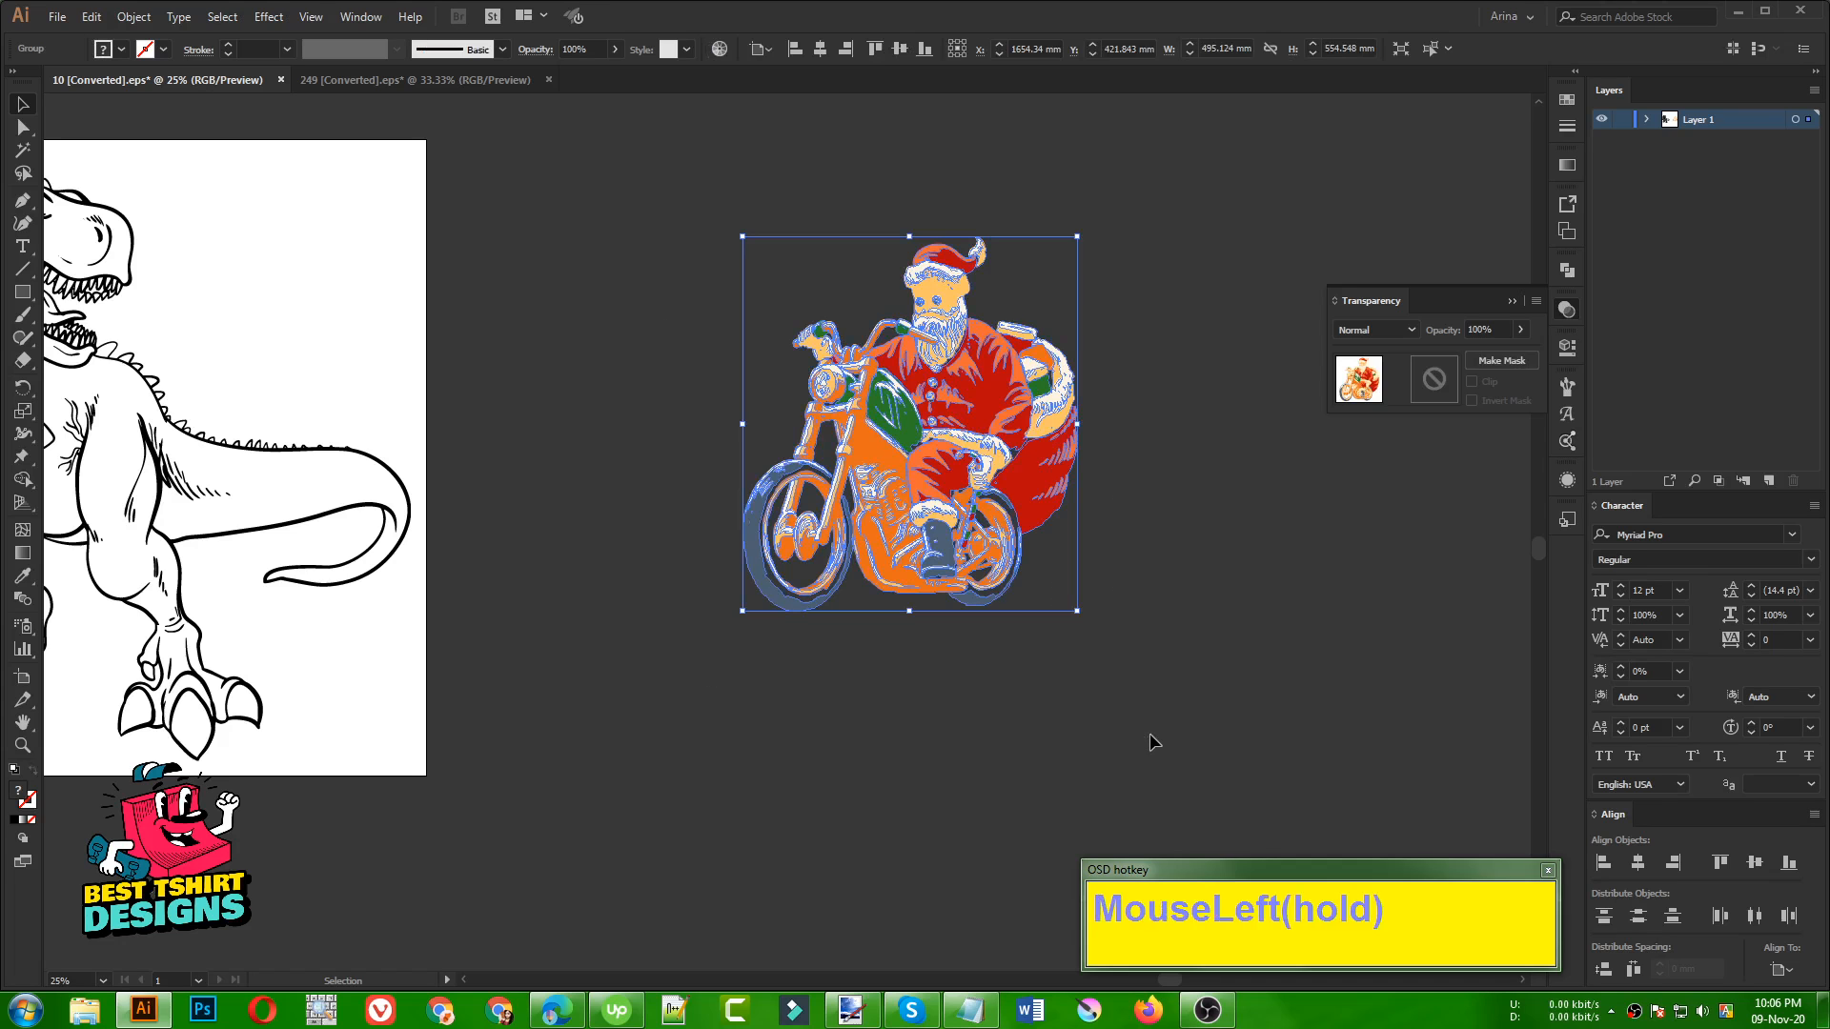
pyautogui.press('Delete')
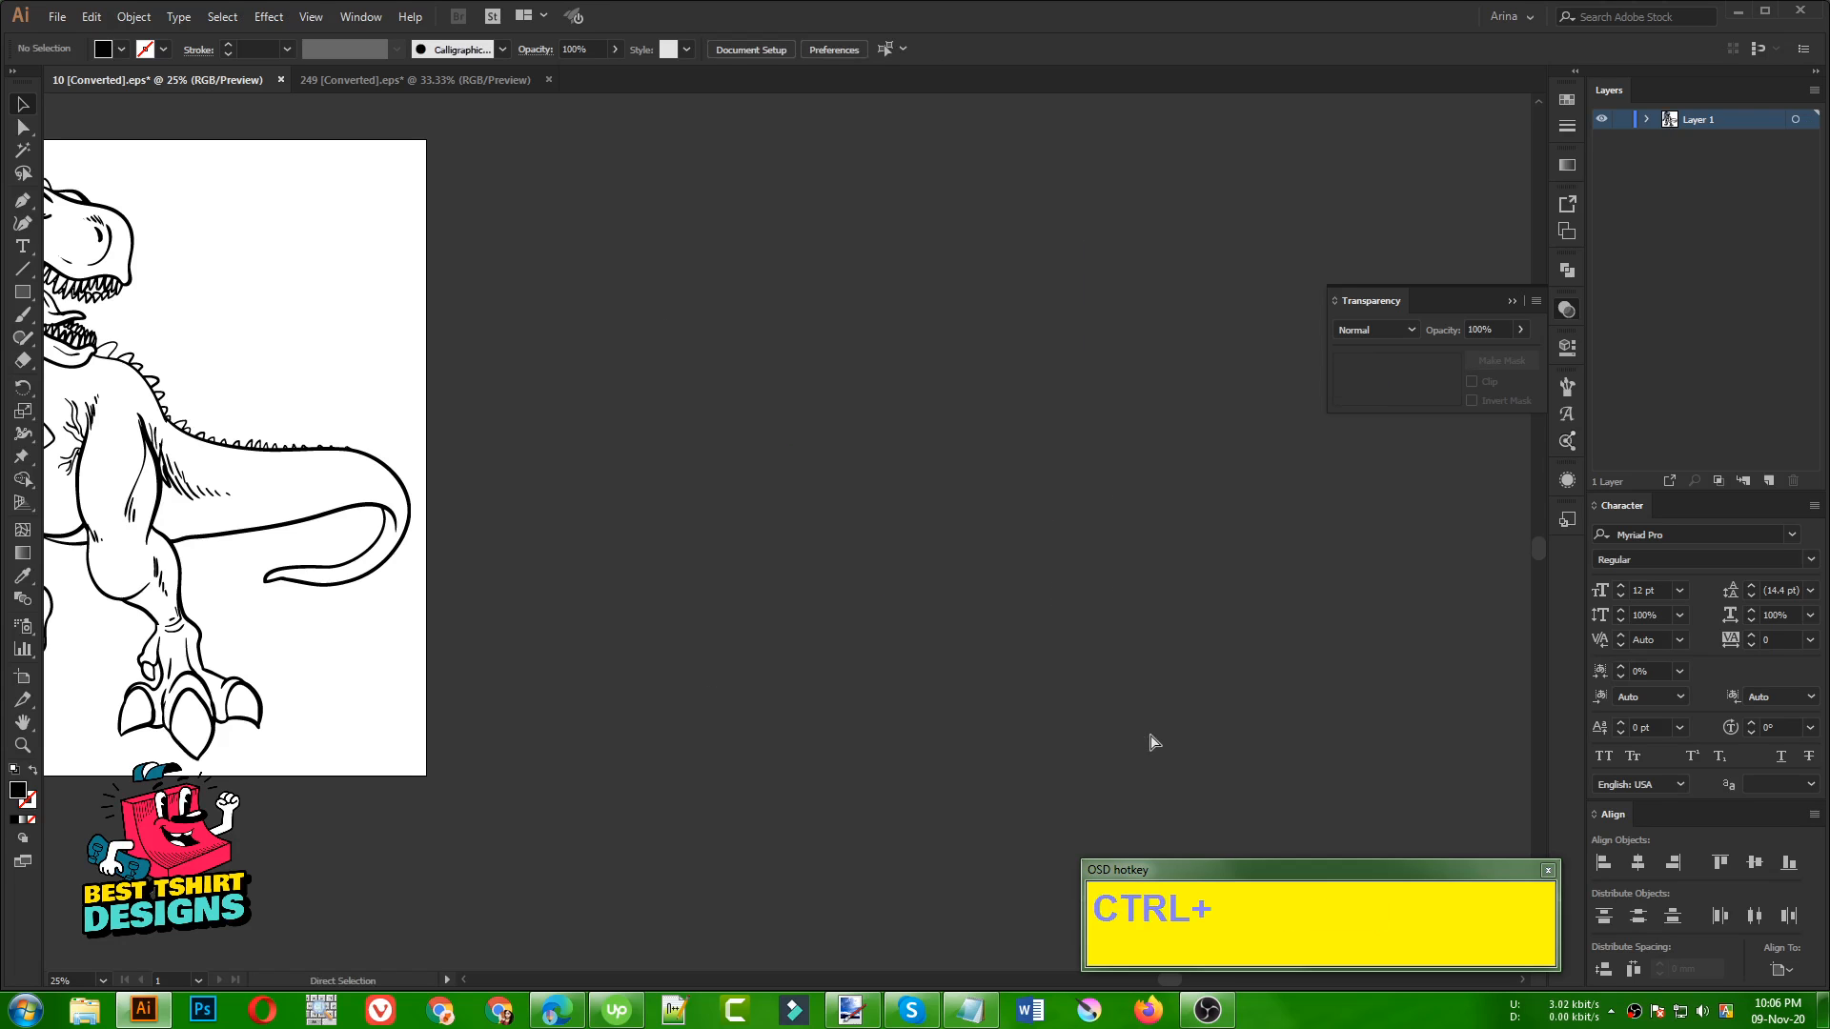
pyautogui.hotkey('ctrl', 'v')
pyautogui.click(991, 586)
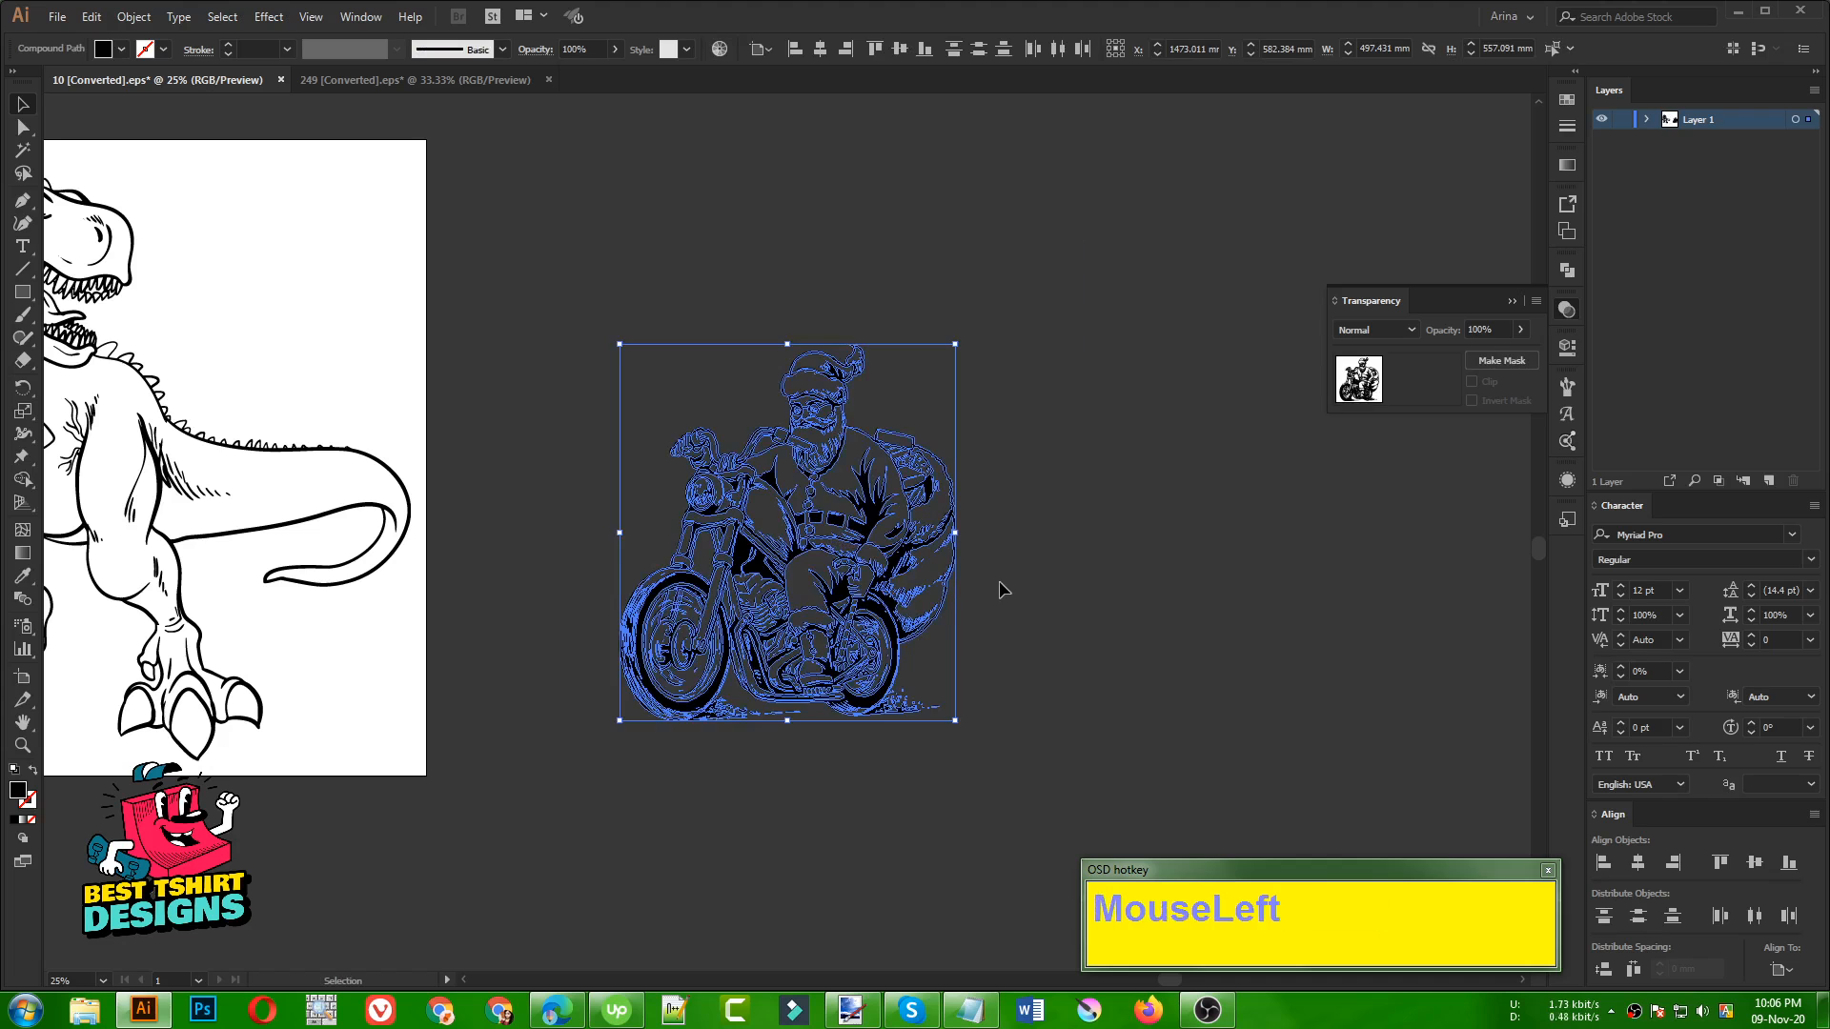
pyautogui.click(812, 448)
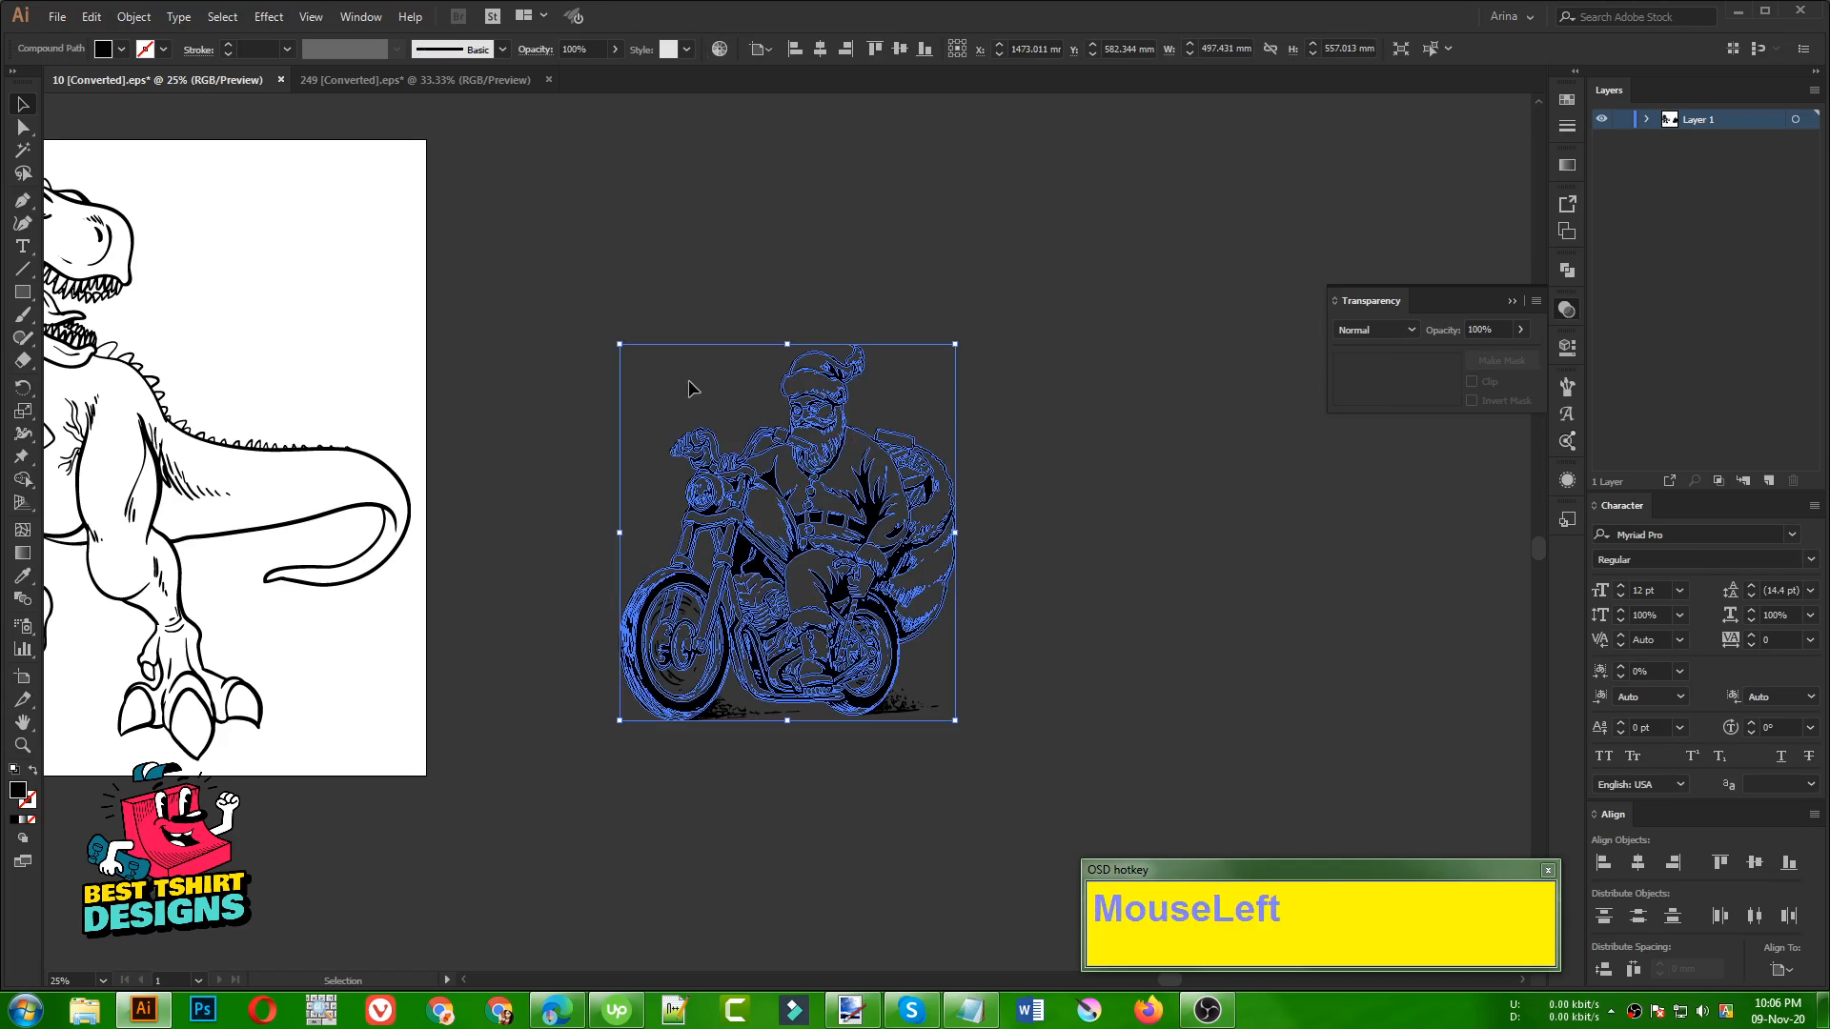
pyautogui.moveTo(563, 310); pyautogui.dragTo(1059, 839)
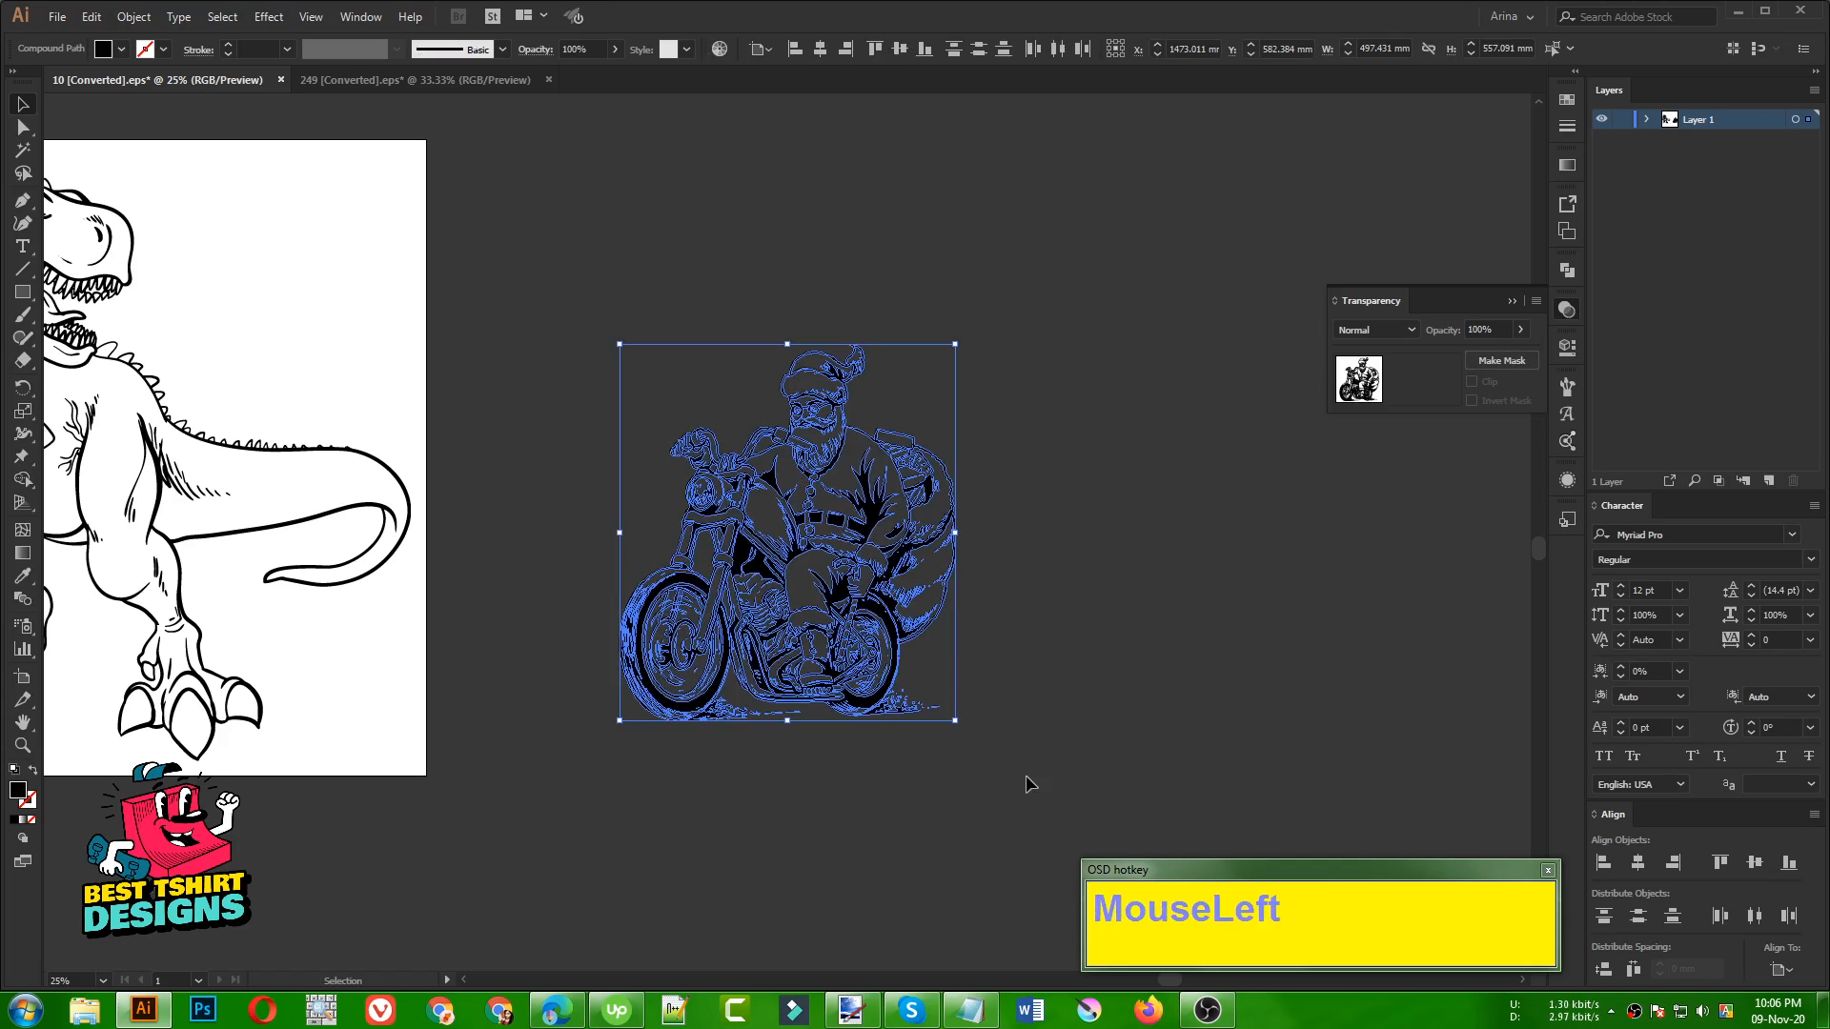
# Scale the dinosaur line art down to about 363 × 390 mm and move it to the lower middle of the artboard
pyautogui.scroll(-1, 1155, 724)
pyautogui.moveTo(667, 797); pyautogui.dragTo(184, 340)
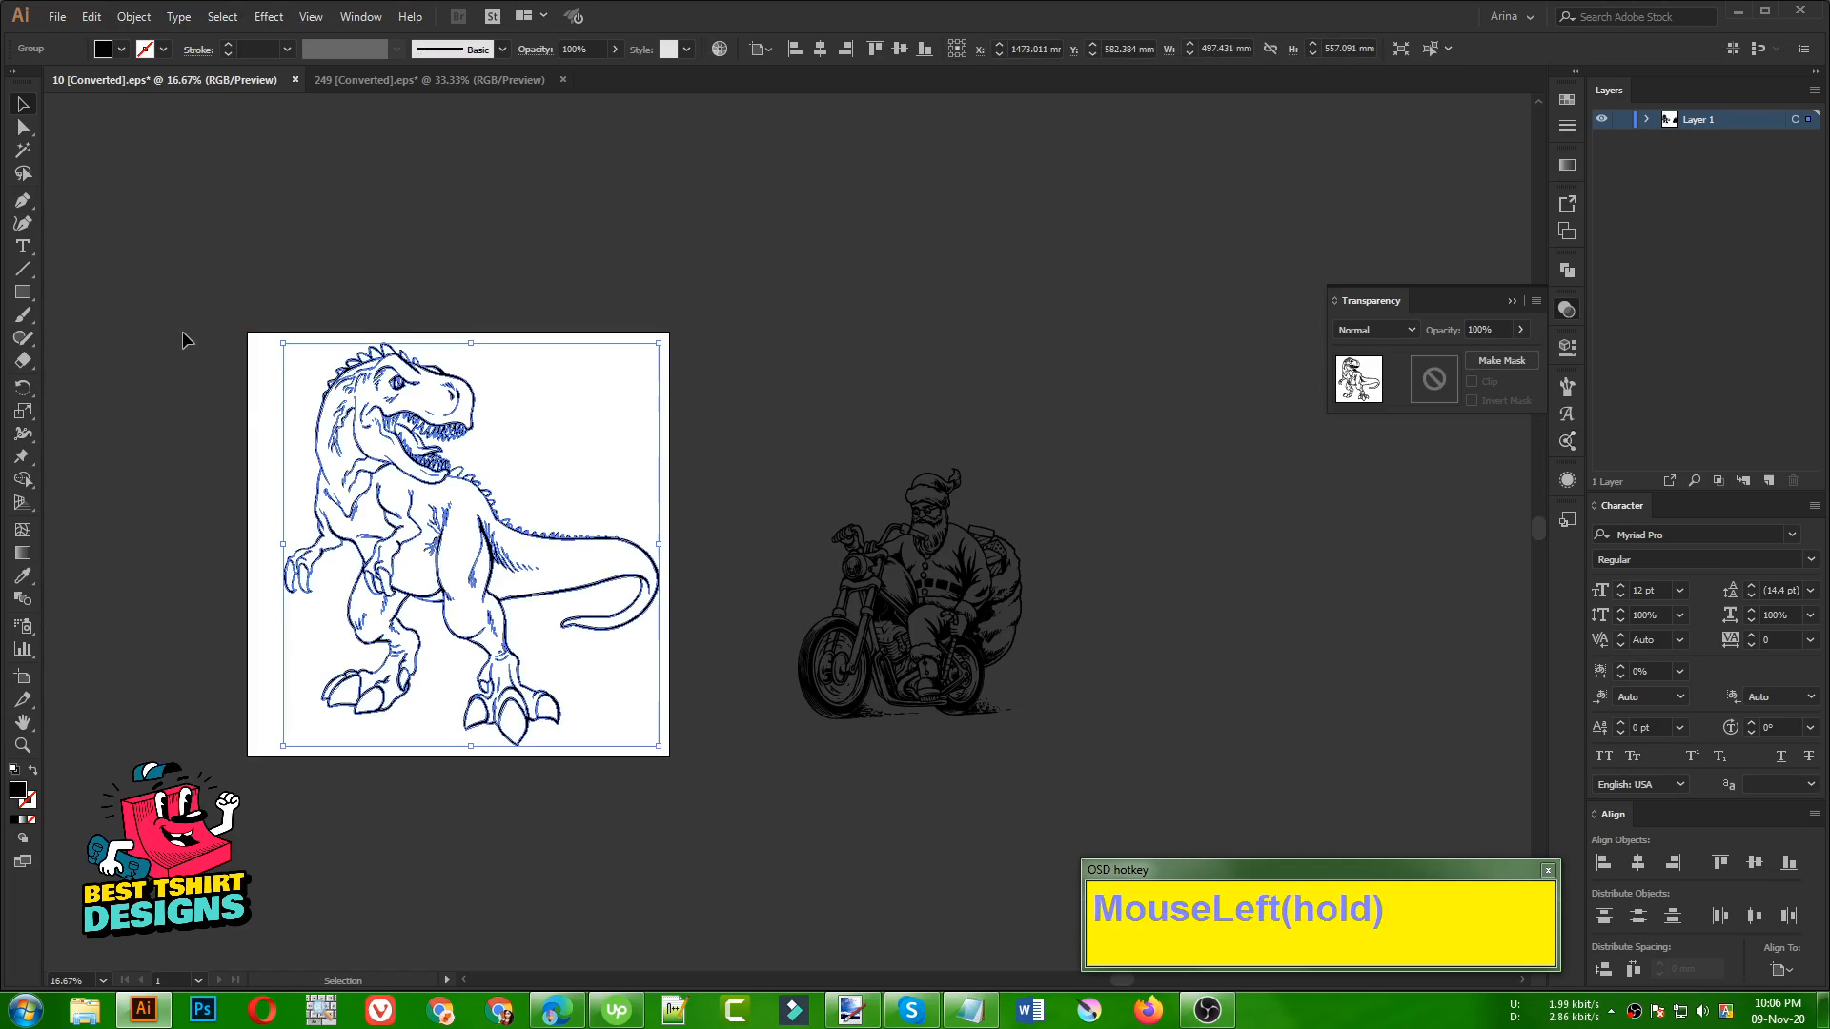
pyautogui.moveTo(659, 747); pyautogui.dragTo(448, 519)
pyautogui.moveTo(360, 473); pyautogui.dragTo(465, 624)
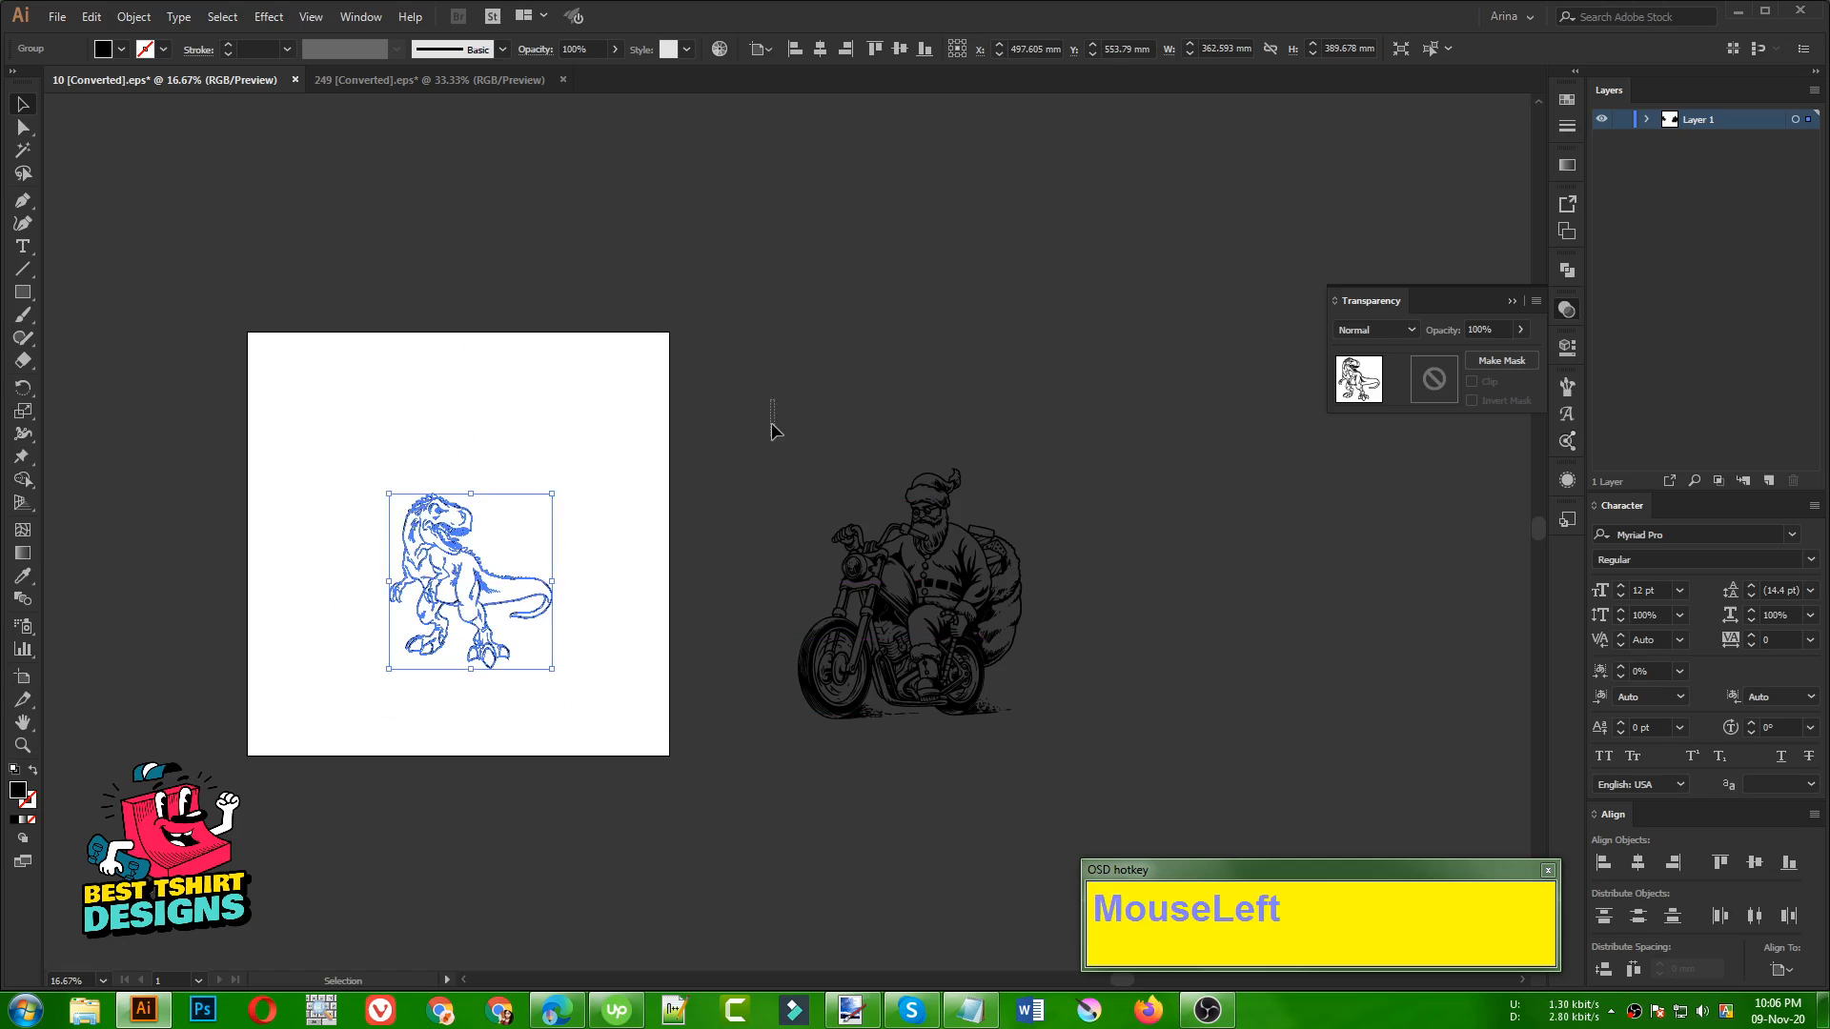
# Move the Santa motorcycle line art onto the artboard's right edge, overlapping the dinosaur's tail
pyautogui.moveTo(768, 408); pyautogui.dragTo(1070, 775)
pyautogui.moveTo(969, 649); pyautogui.dragTo(676, 619)
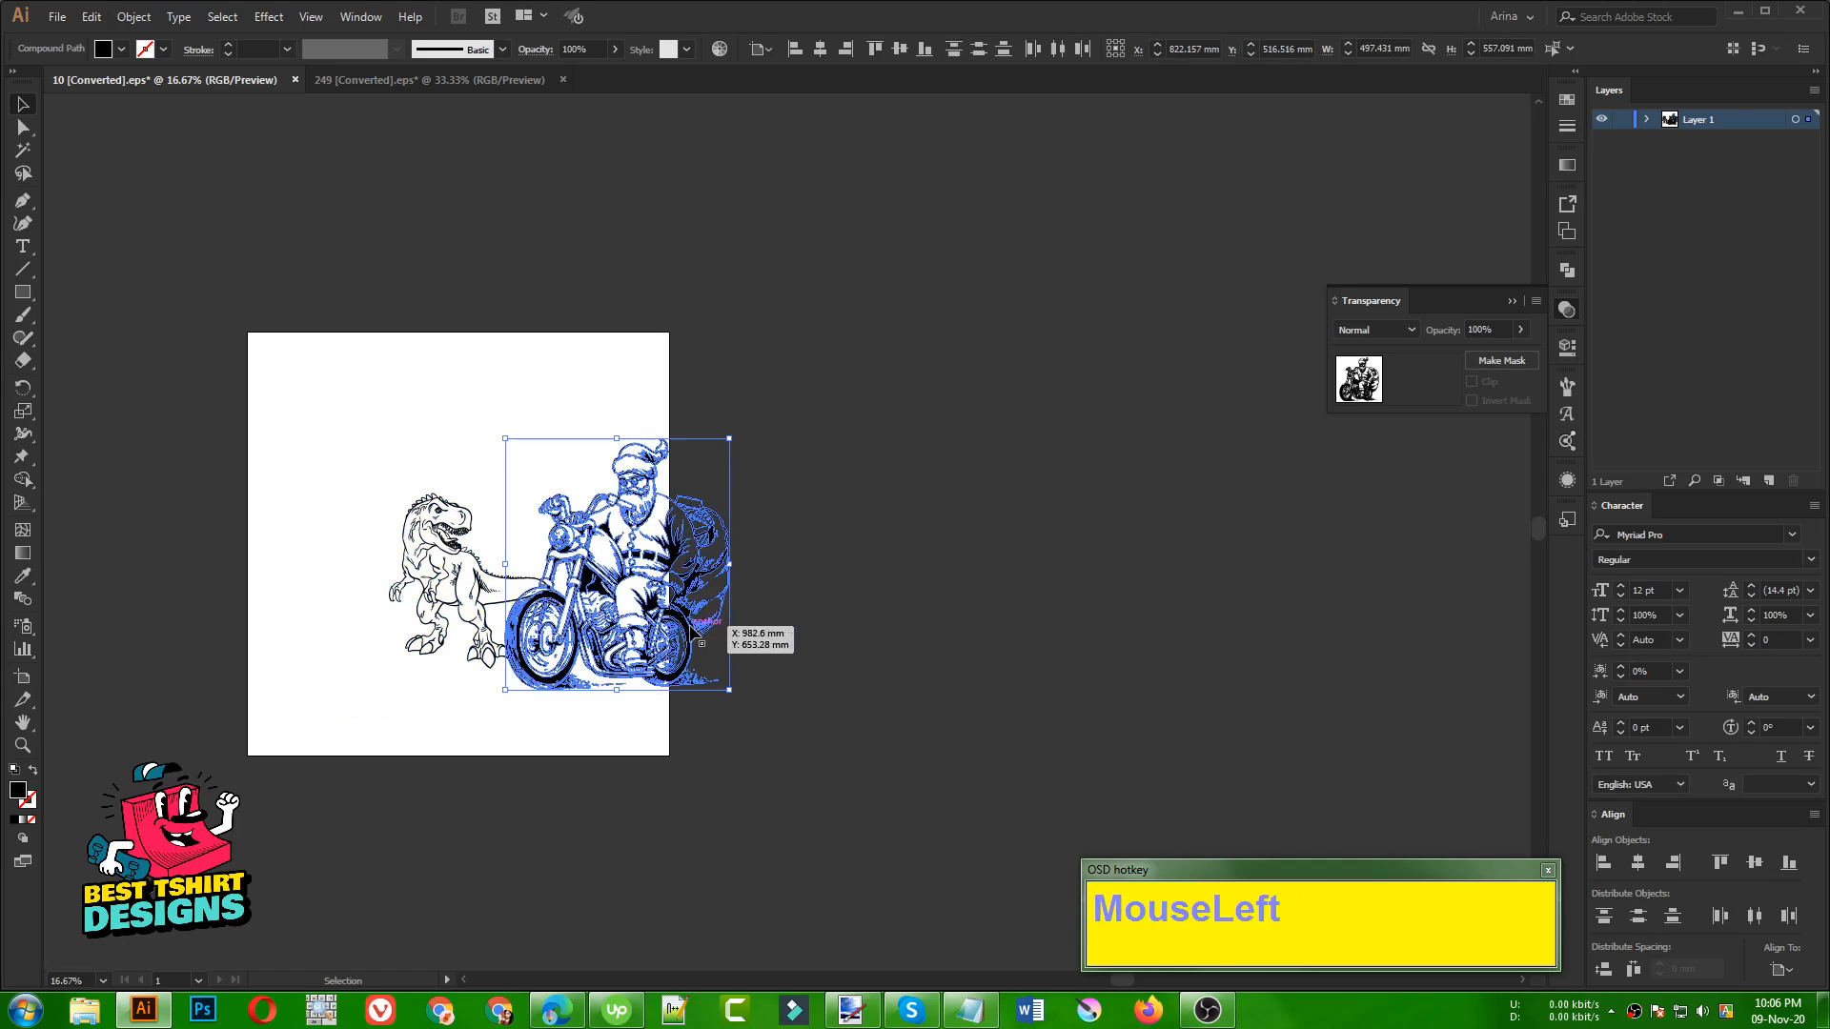
# Scale the Santa motorcycle line art down to about 195 × 218 mm and move it above the dinosaur's tail
pyautogui.scroll(2, 405, 519)
pyautogui.scroll(3, 405, 519)
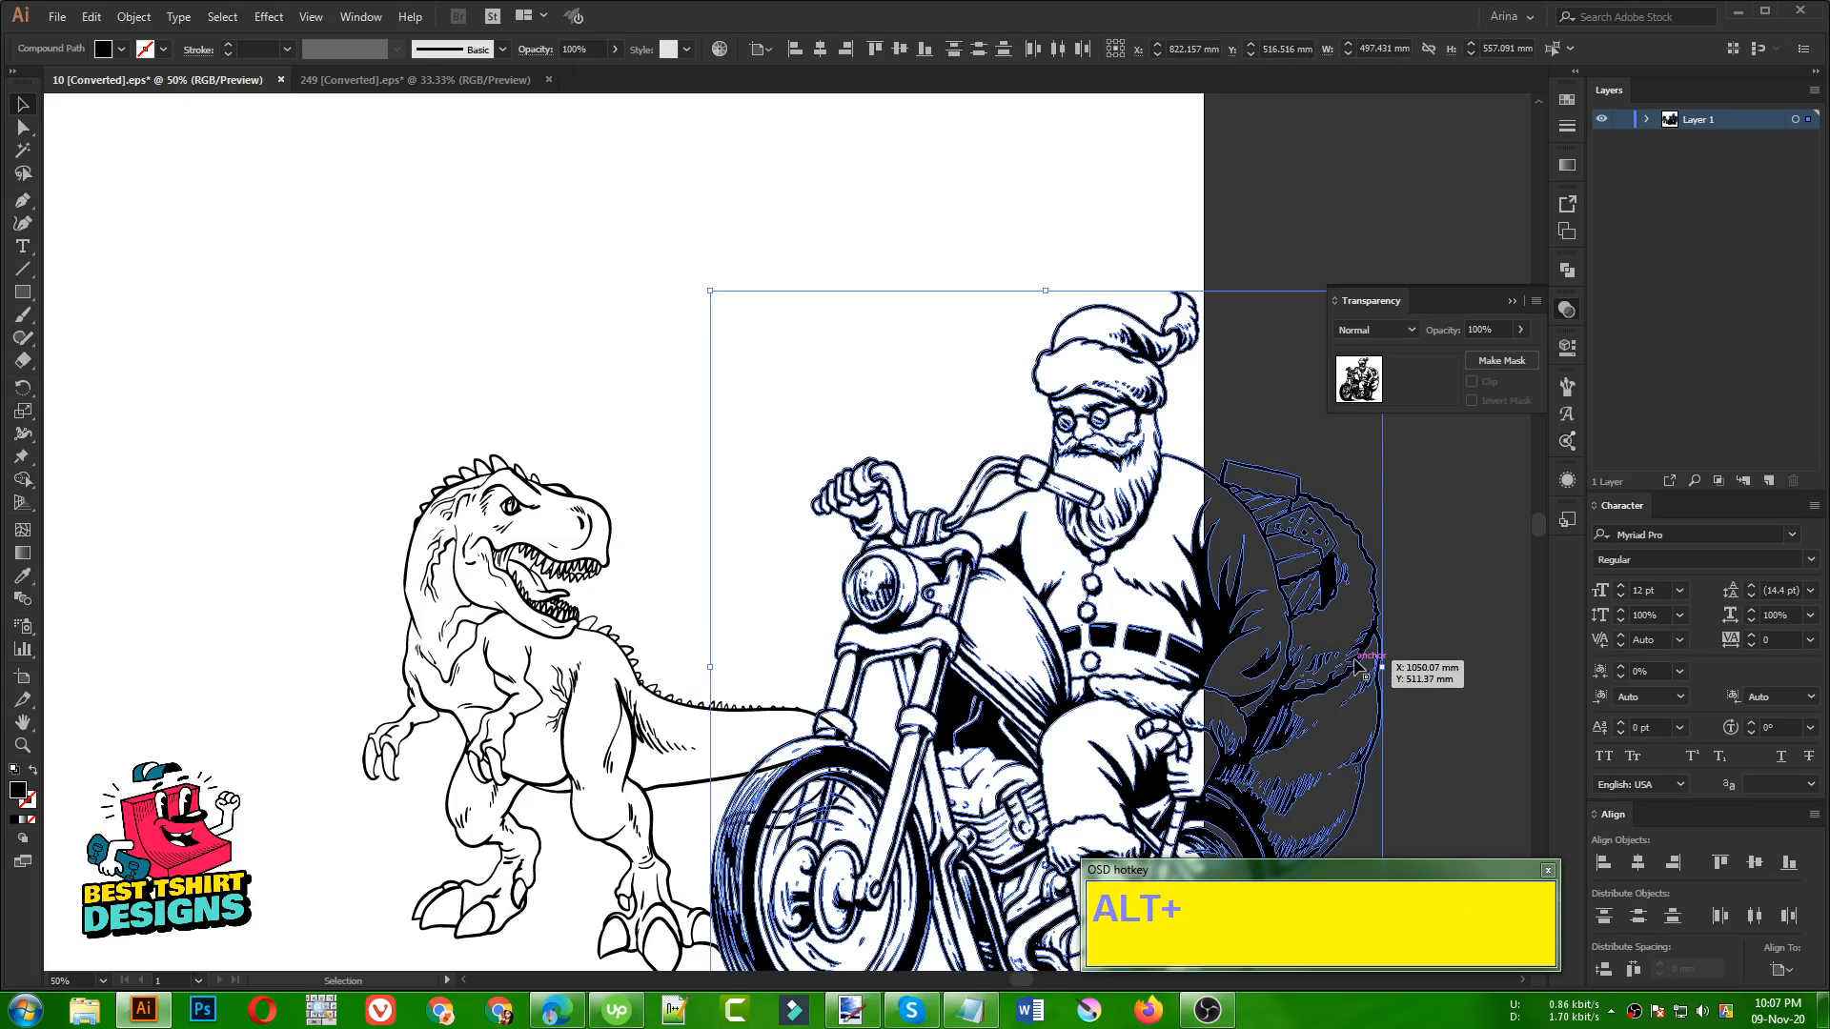
pyautogui.moveTo(1381, 664); pyautogui.dragTo(973, 666)
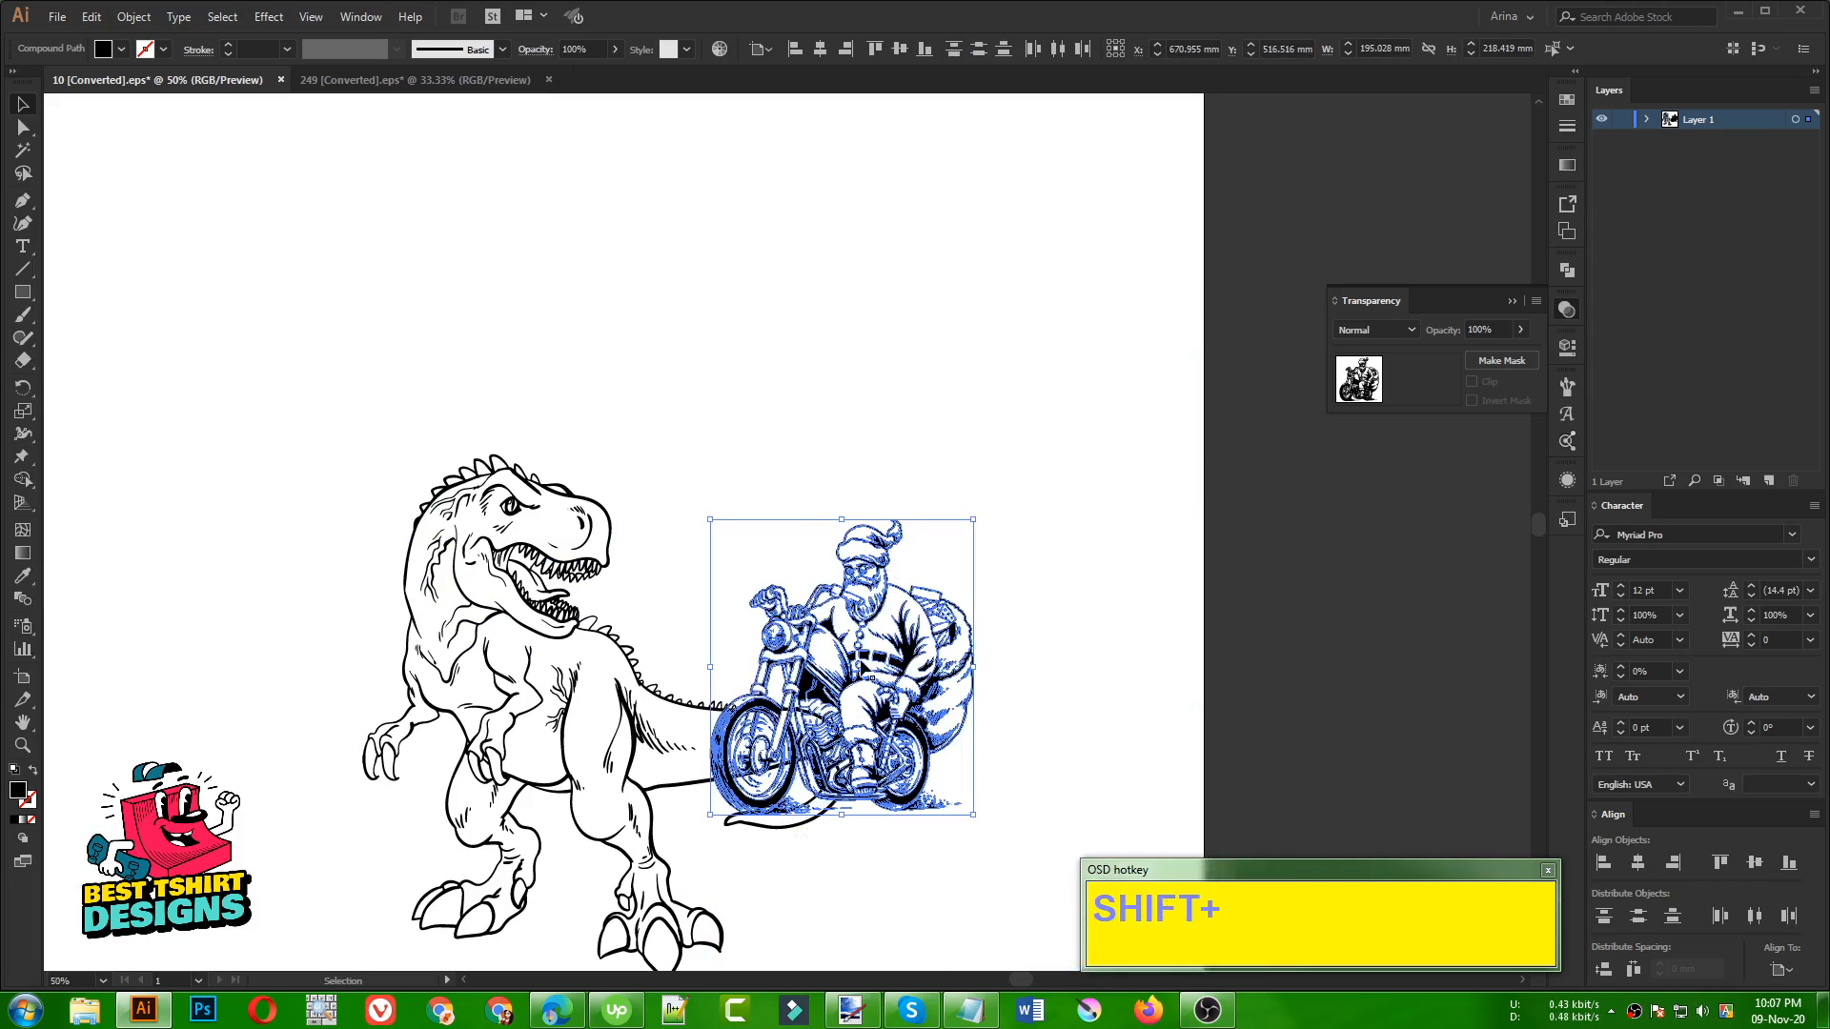
pyautogui.moveTo(847, 617); pyautogui.dragTo(811, 222)
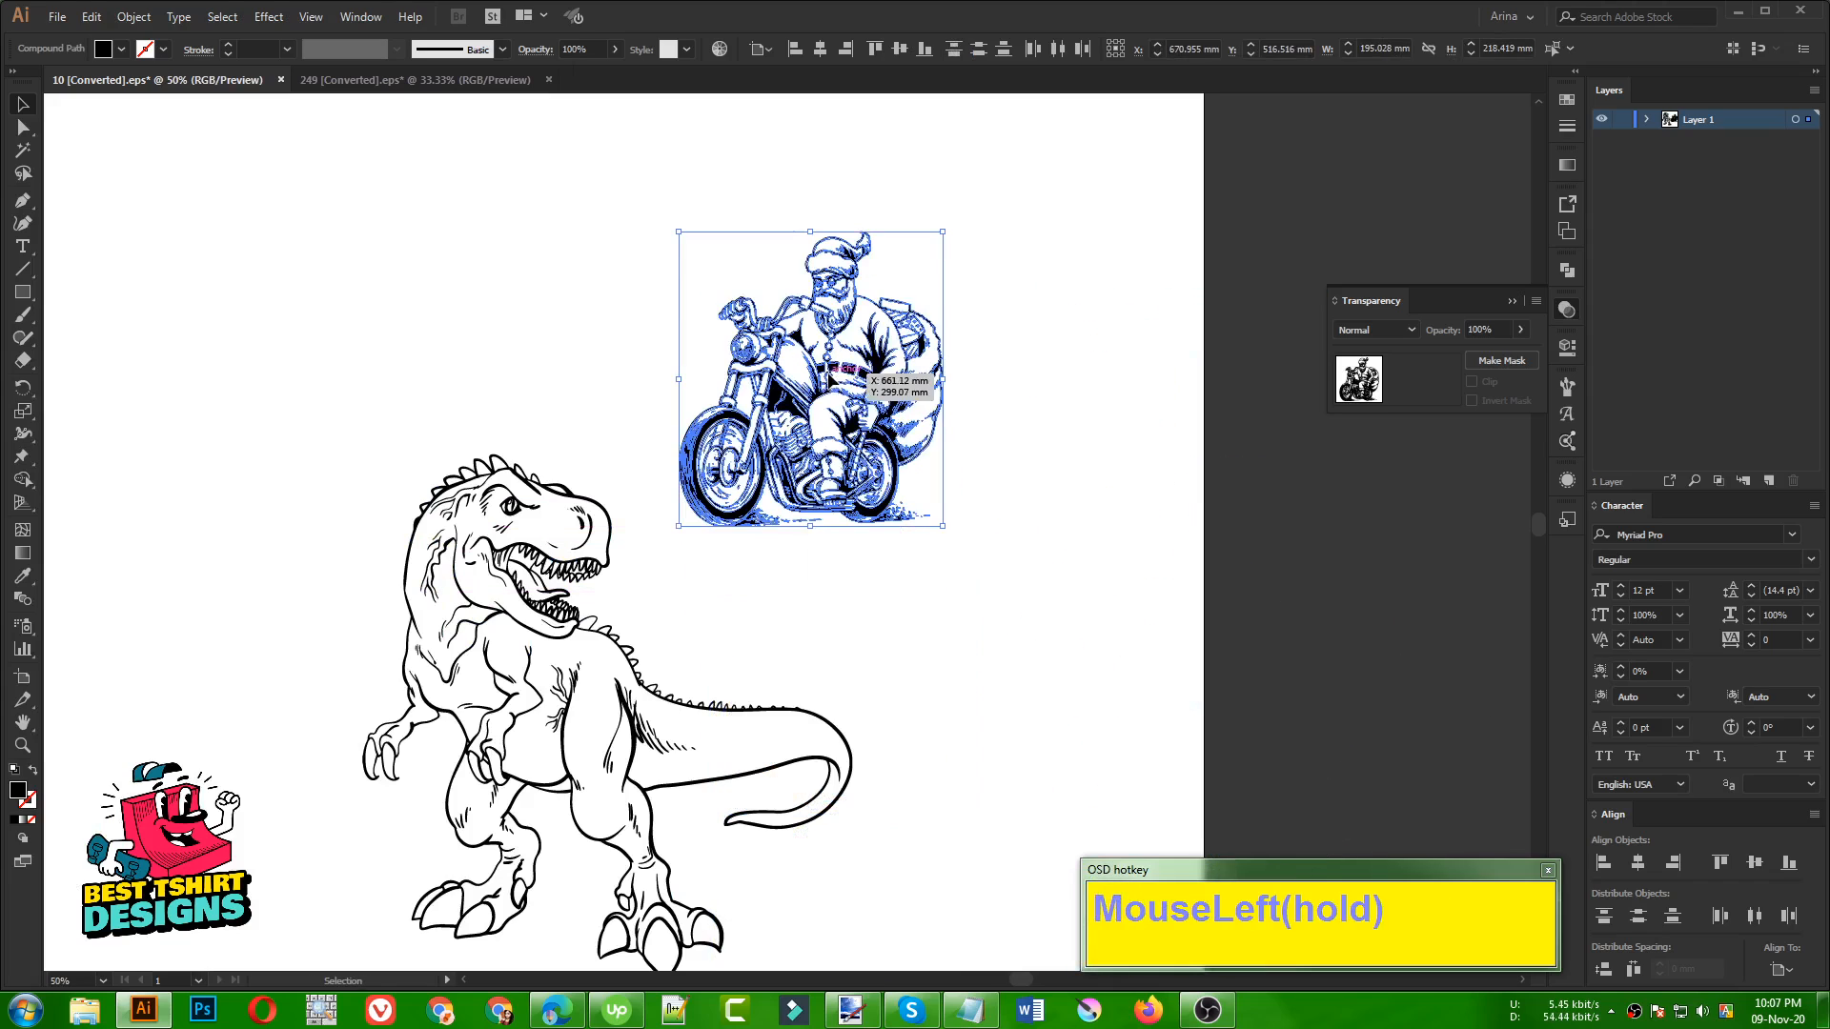
pyautogui.click(1105, 480)
# Place spare copies of the dinosaur and the Santa motorcycle beside the artboard
pyautogui.scroll(-1, 1192, 449)
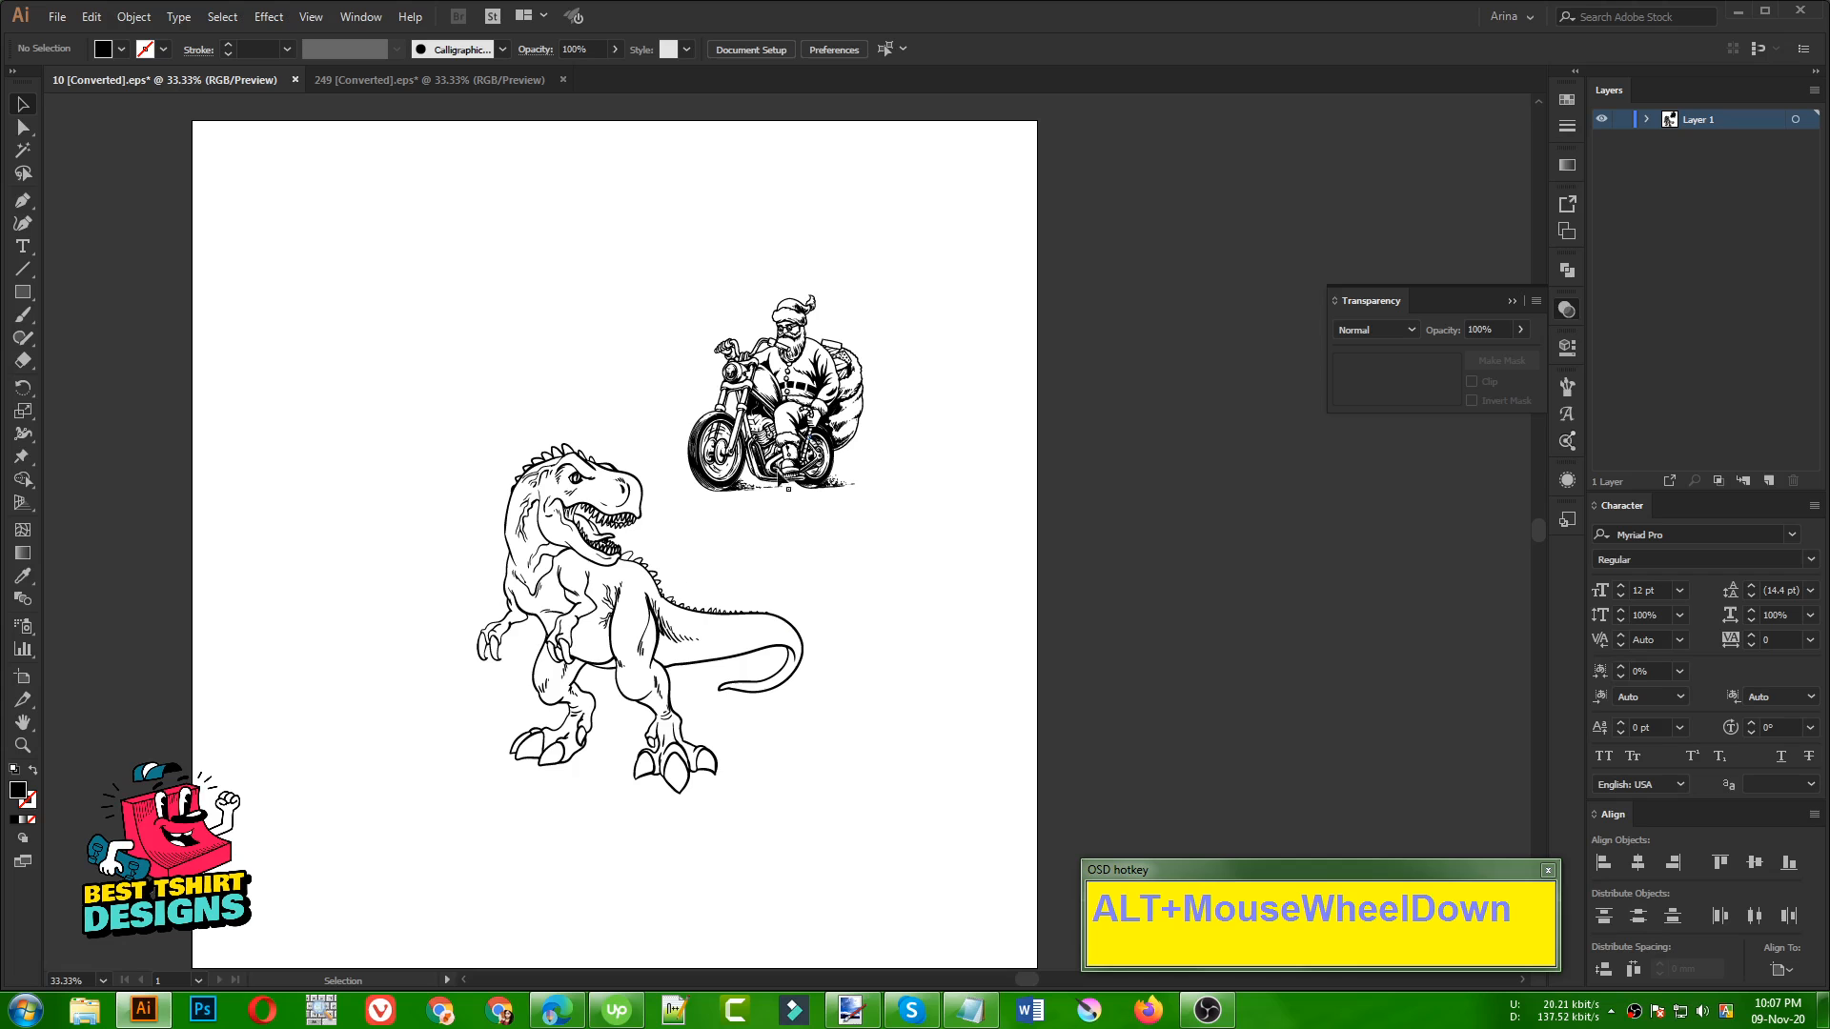
pyautogui.scroll(-1, 469, 534)
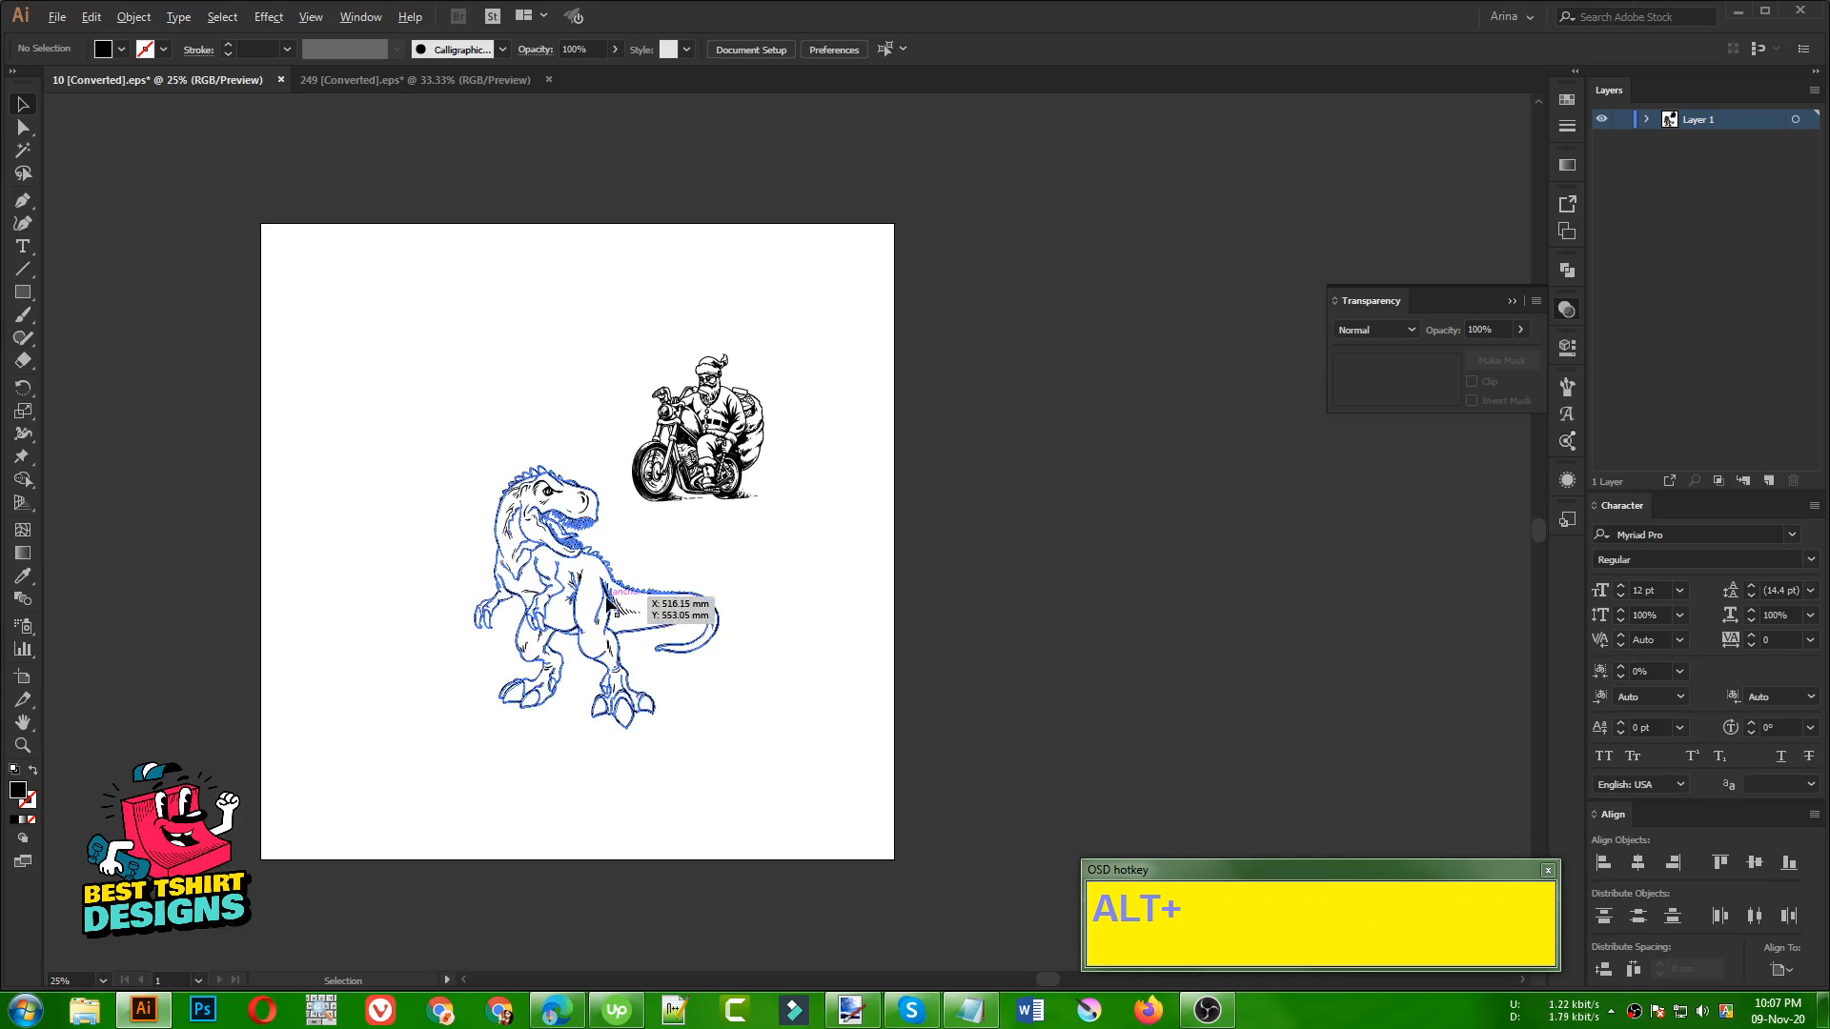
pyautogui.moveTo(607, 601); pyautogui.dragTo(1167, 622)
pyautogui.moveTo(749, 460); pyautogui.dragTo(1283, 386)
pyautogui.click(1027, 393)
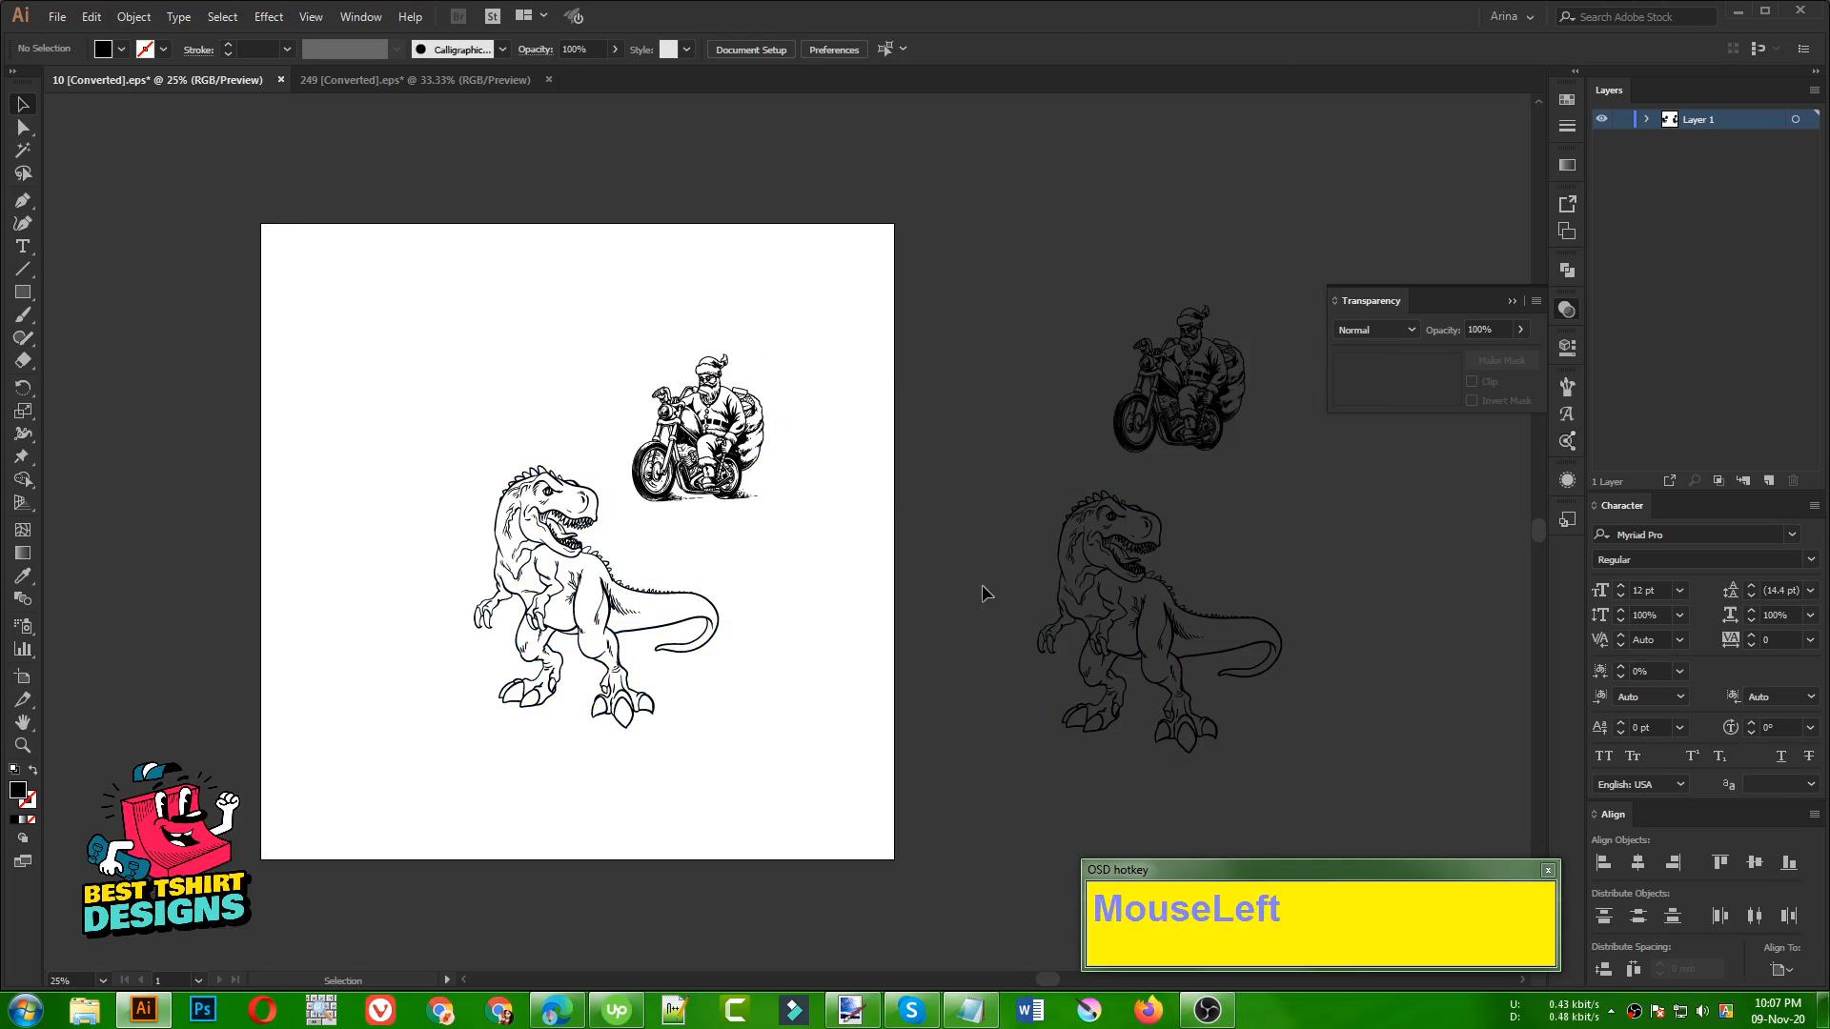
# Examine the Santa motorcycle and the dinosaur's back on the artboard at closer range
pyautogui.scroll(3, 610, 530)
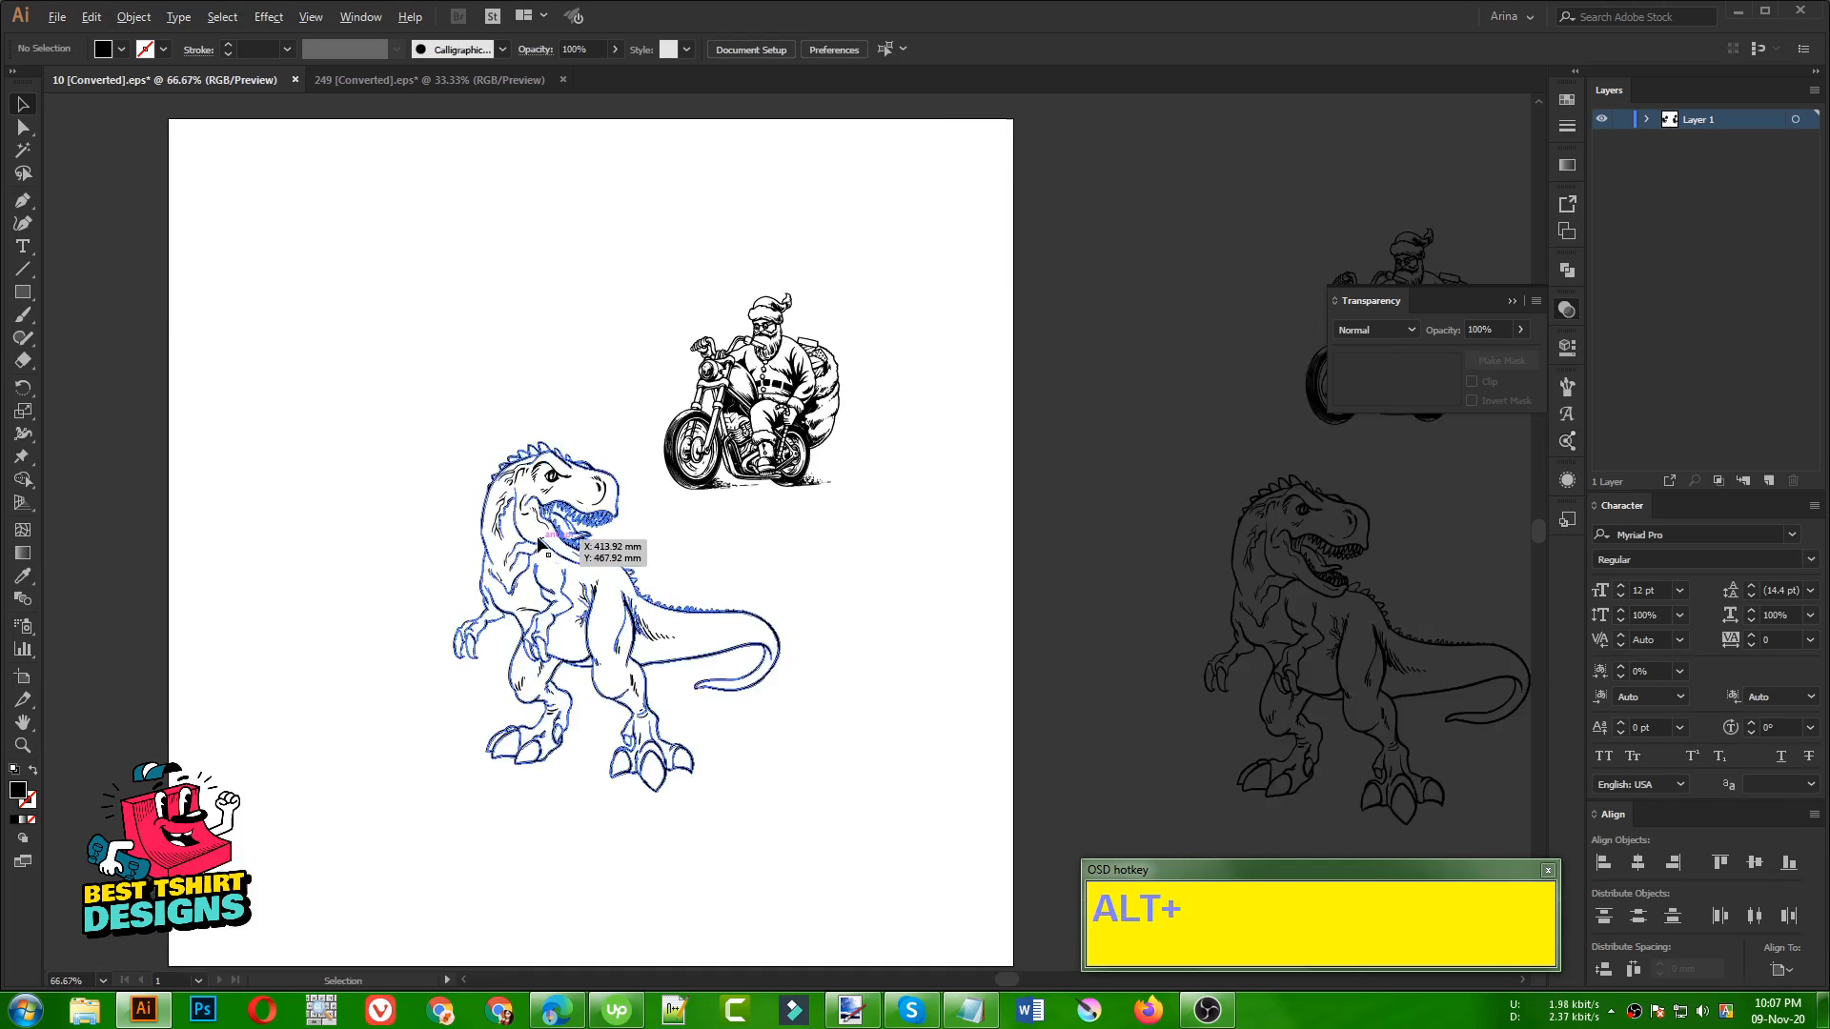
pyautogui.scroll(-1, 584, 528)
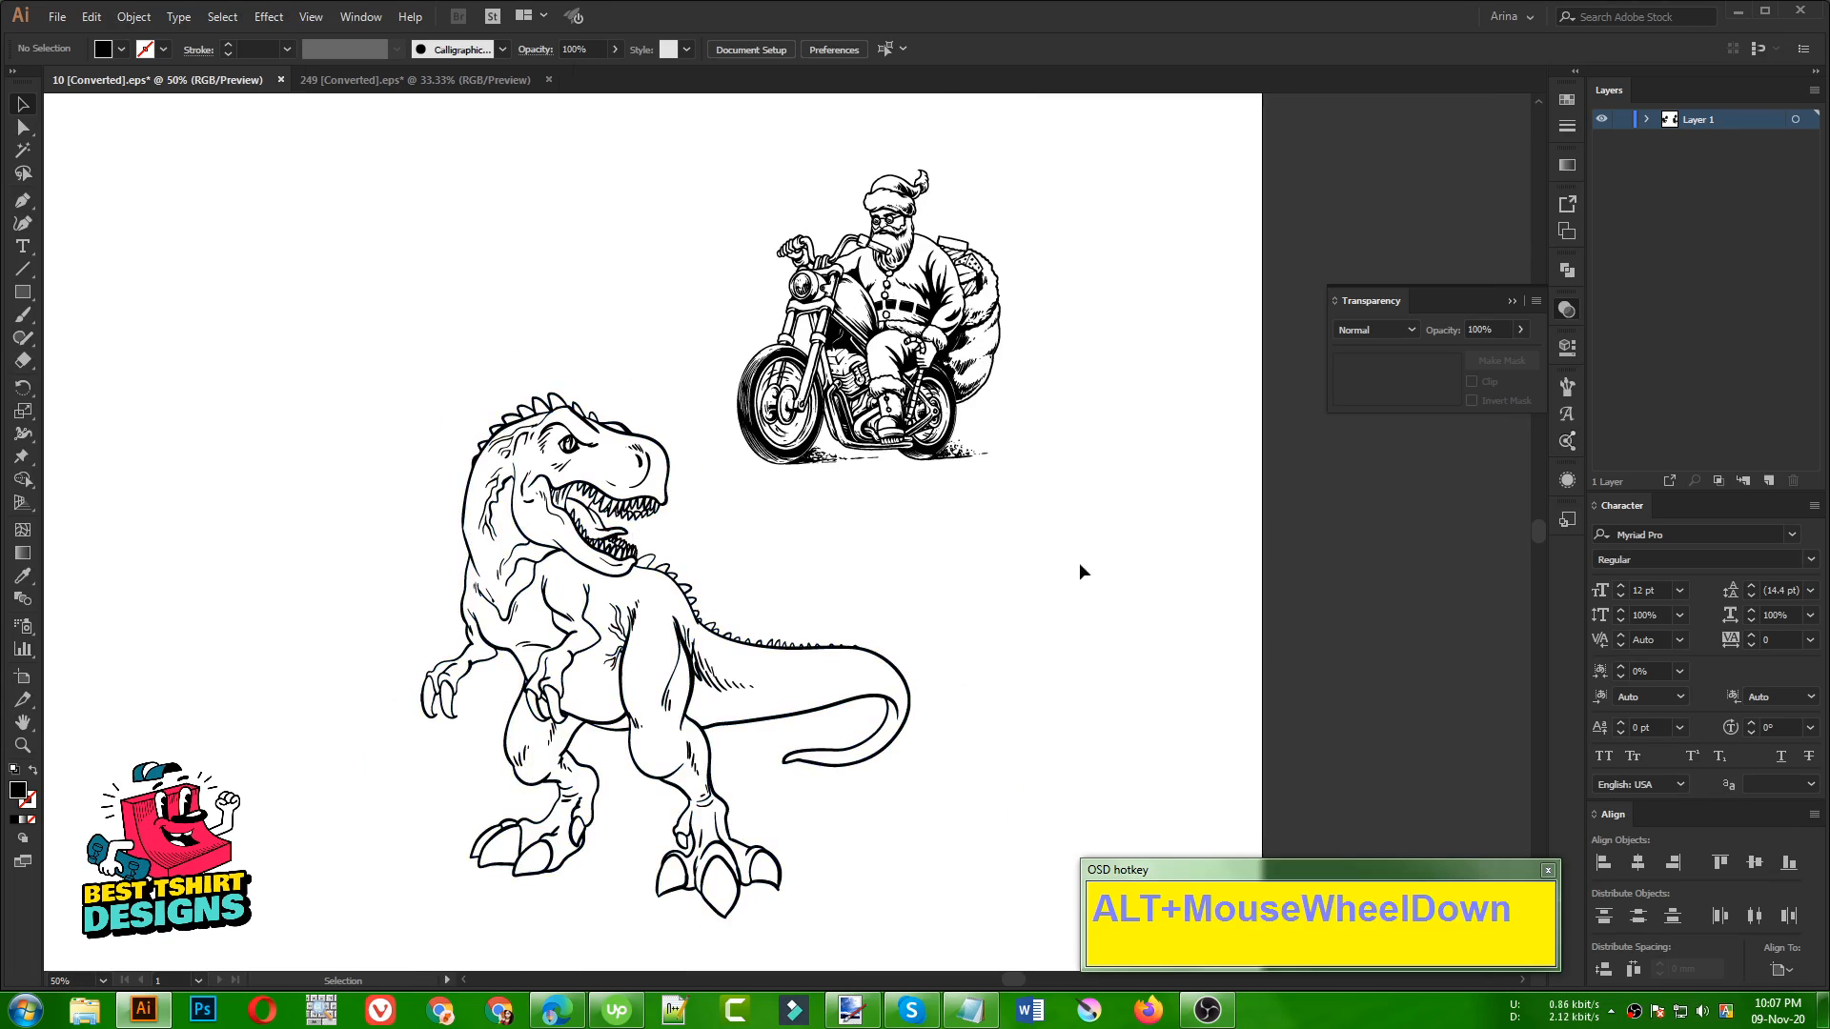
pyautogui.scroll(1, 896, 536)
pyautogui.click(942, 602)
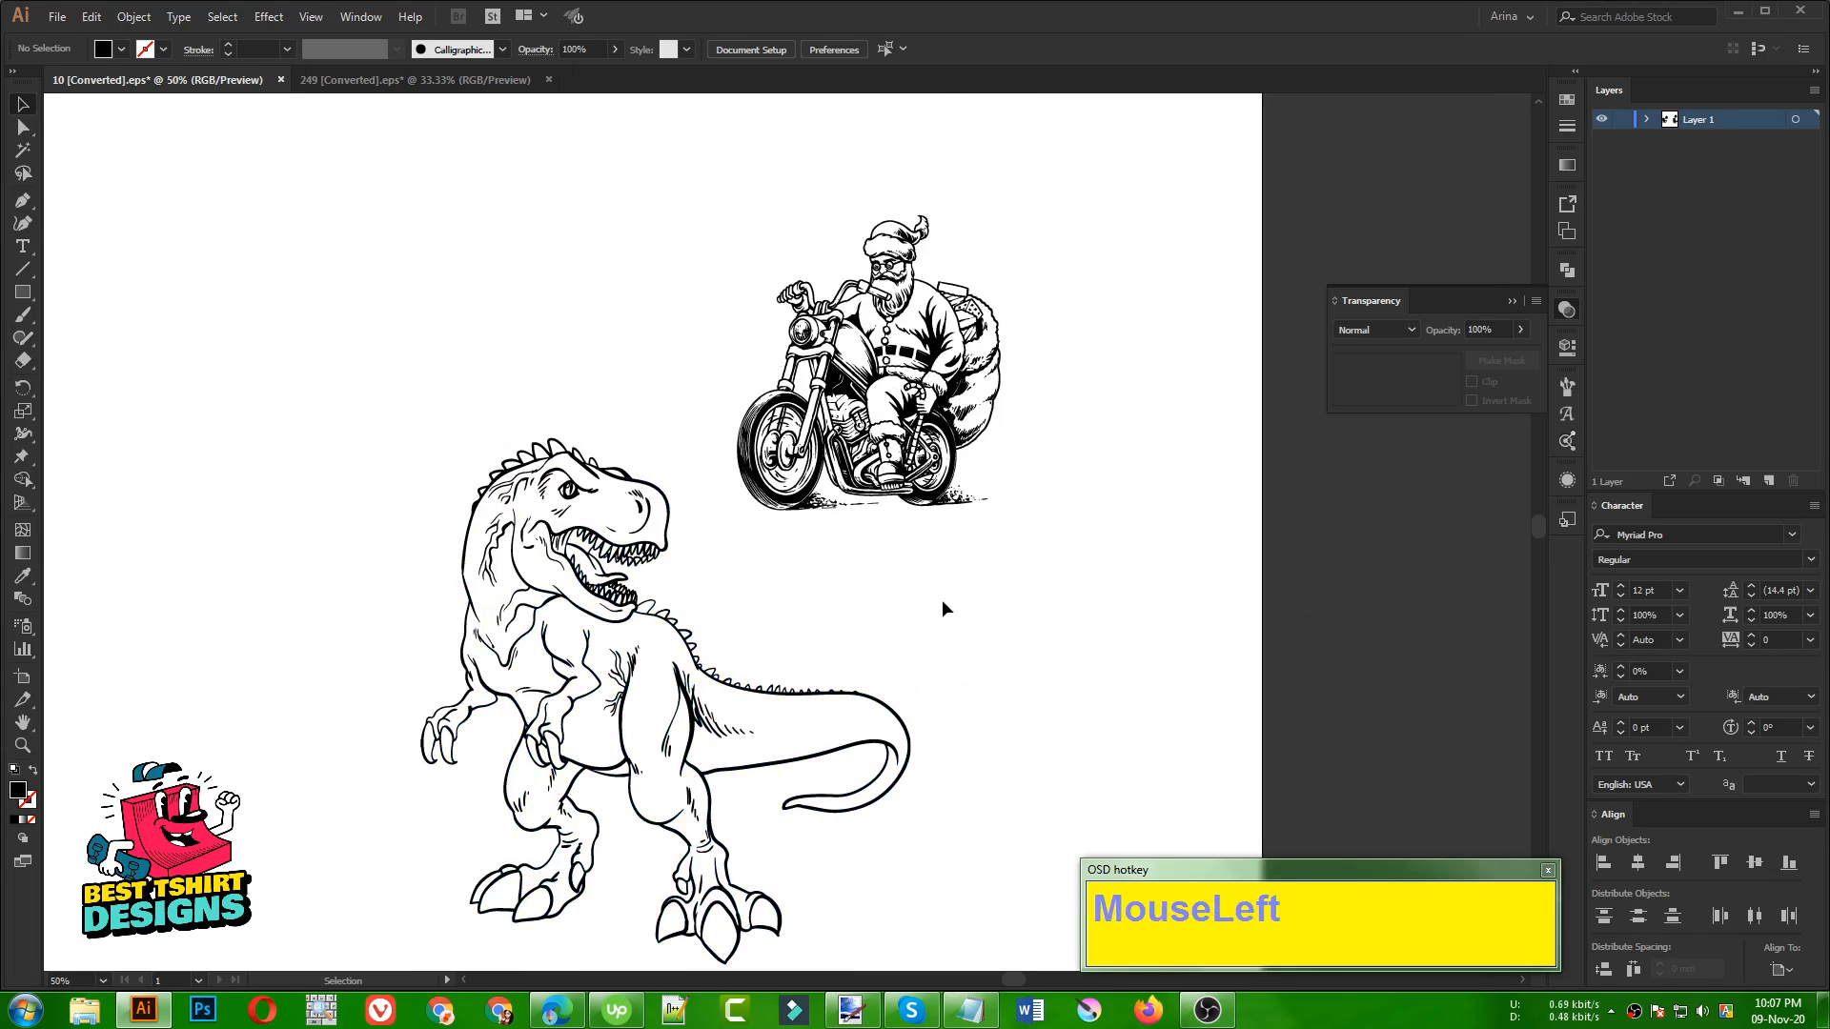
pyautogui.scroll(1, 901, 586)
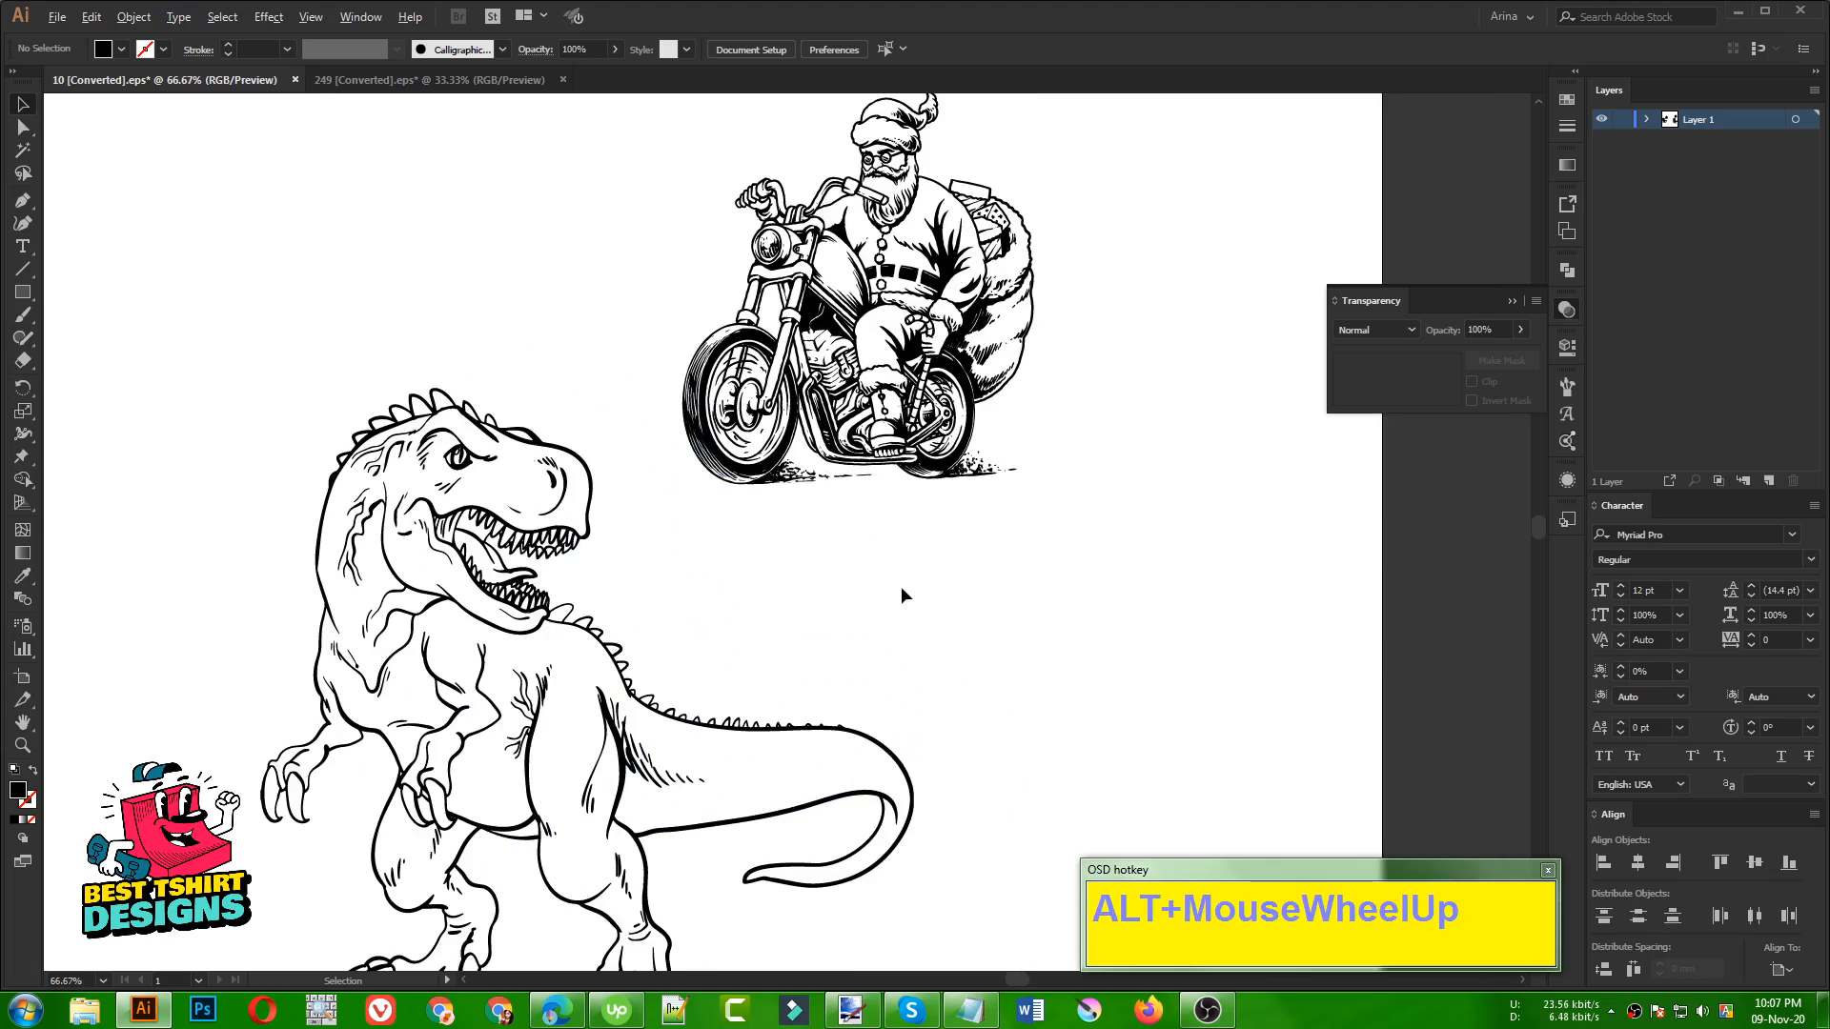
pyautogui.scroll(1, 1029, 591)
pyautogui.scroll(1, 1029, 591)
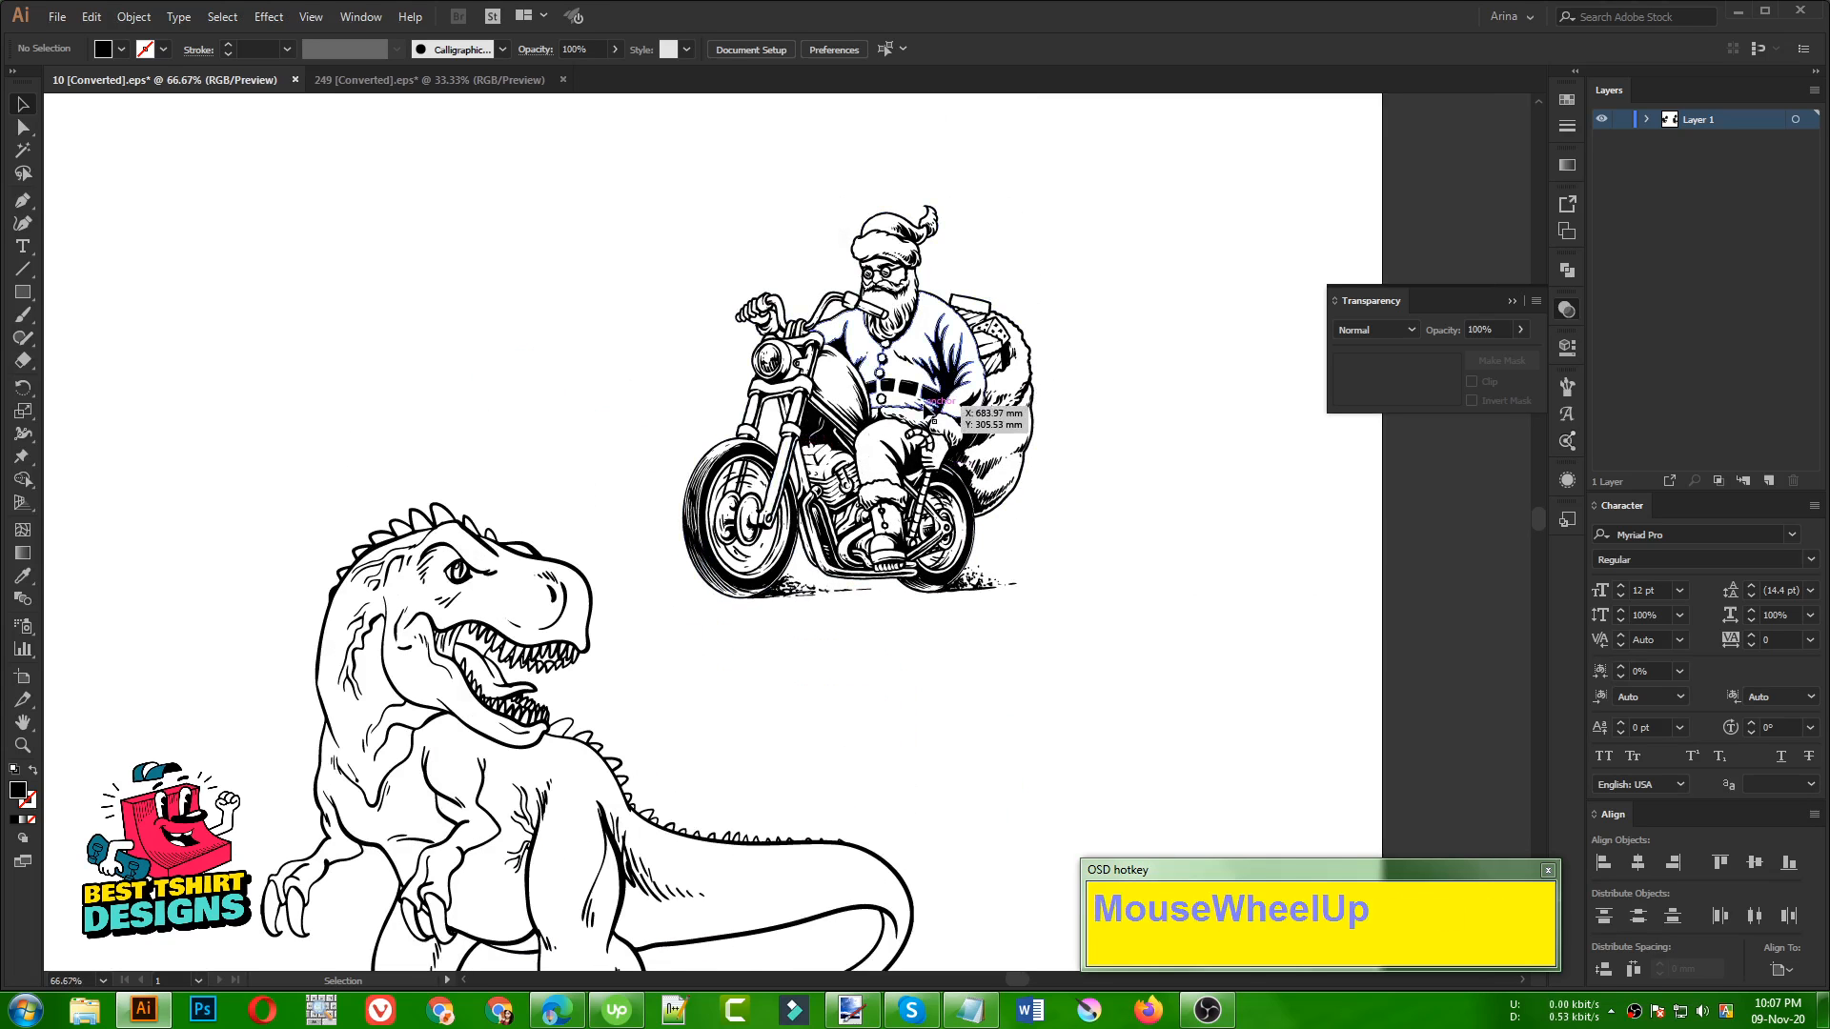
pyautogui.click(1094, 540)
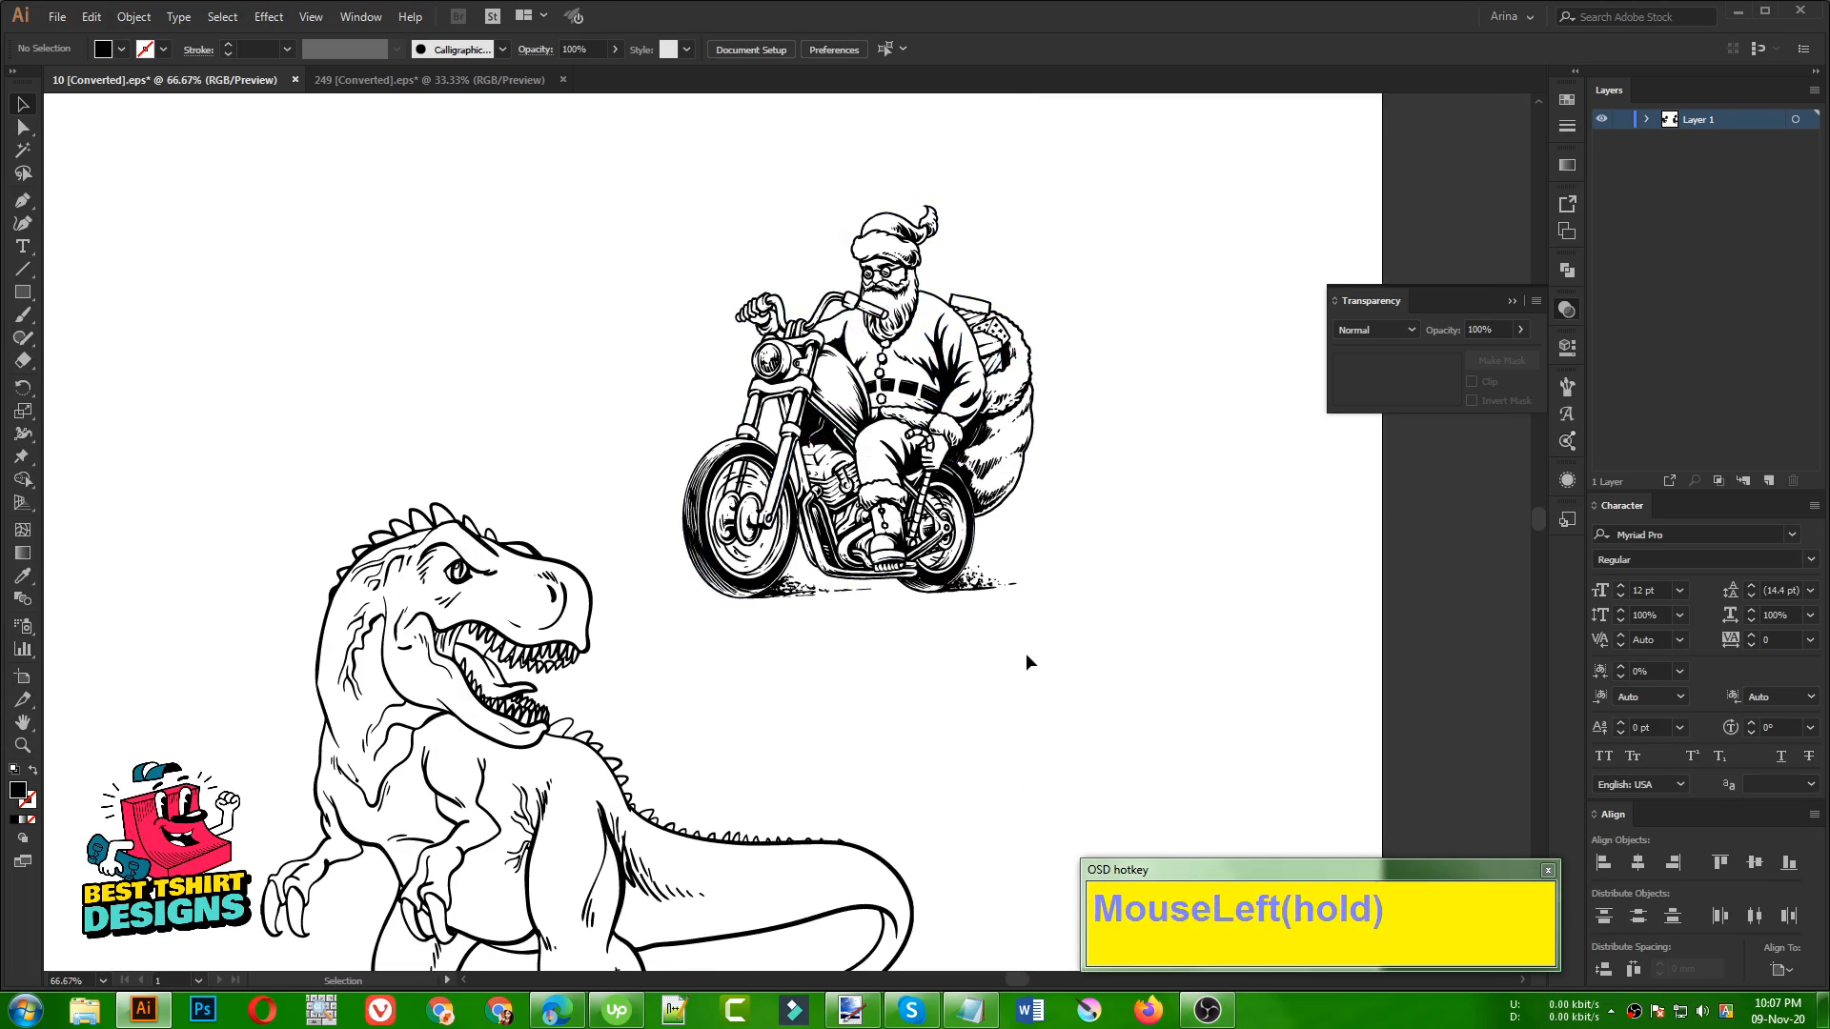
pyautogui.click(994, 626)
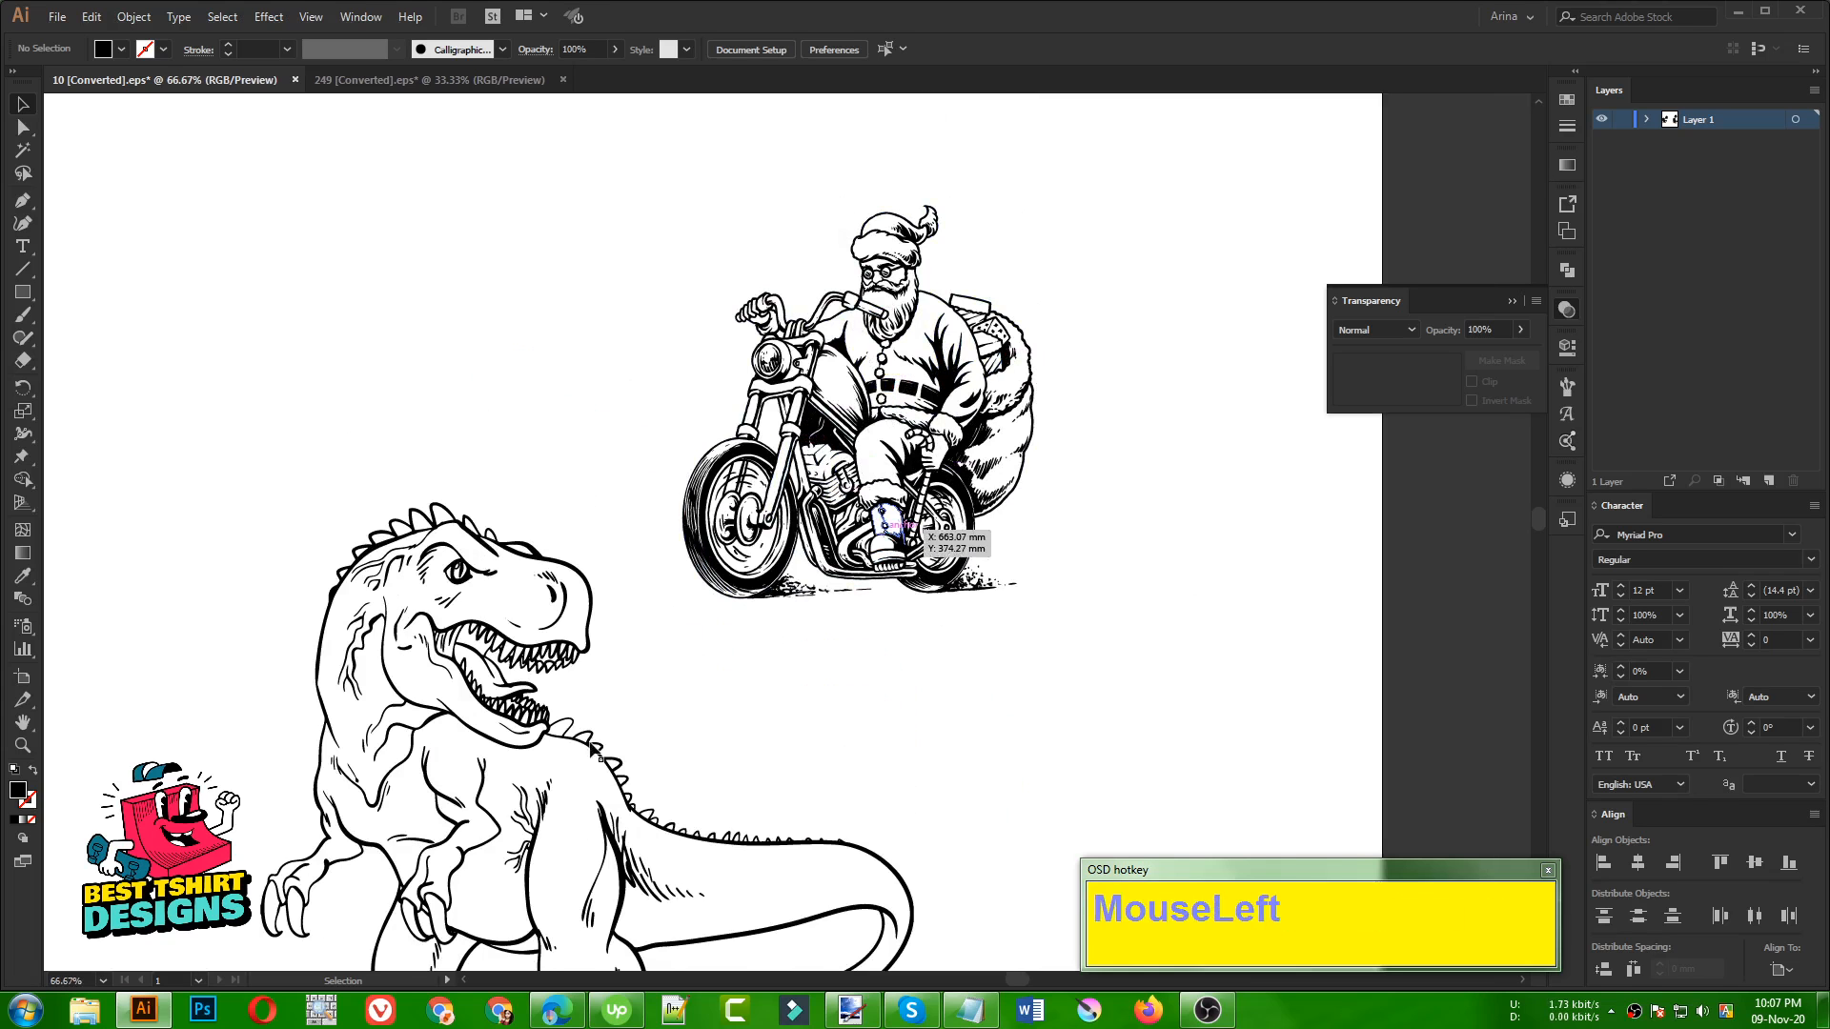
pyautogui.click(742, 678)
pyautogui.keyDown('alt'); pyautogui.scroll(-1, 637, 667); pyautogui.keyUp('alt')
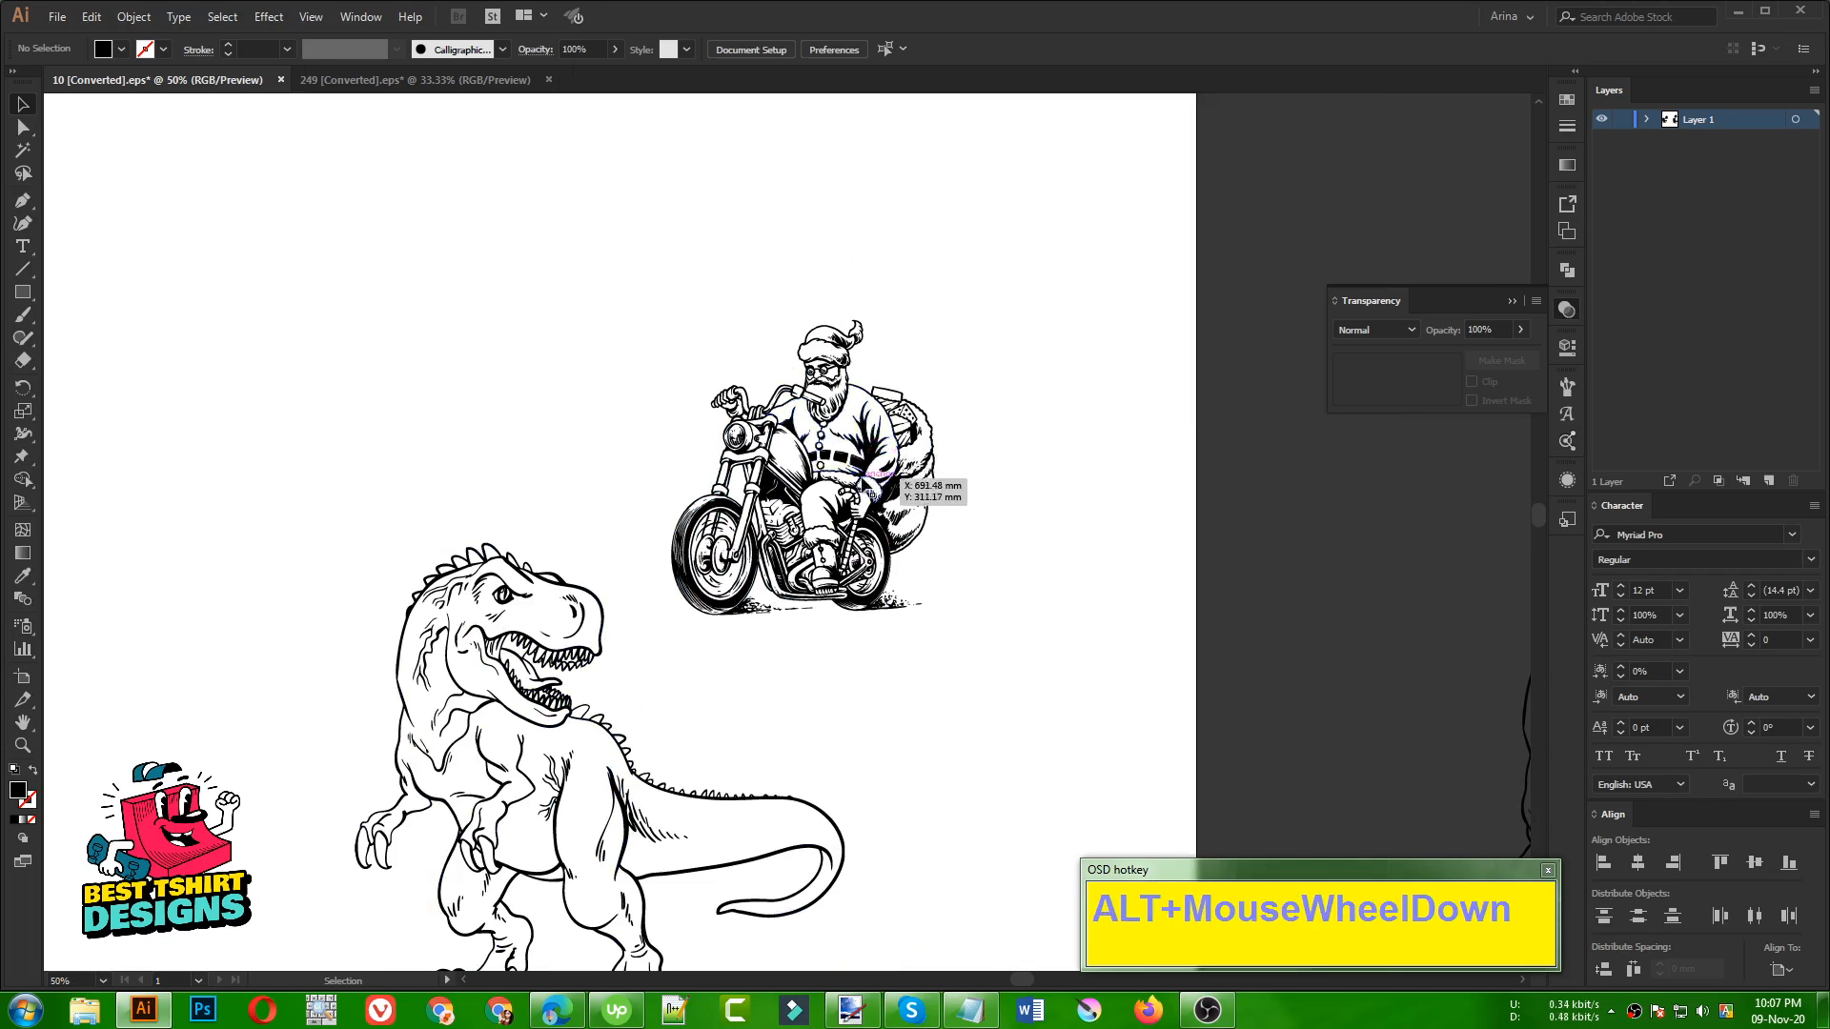
pyautogui.click(992, 667)
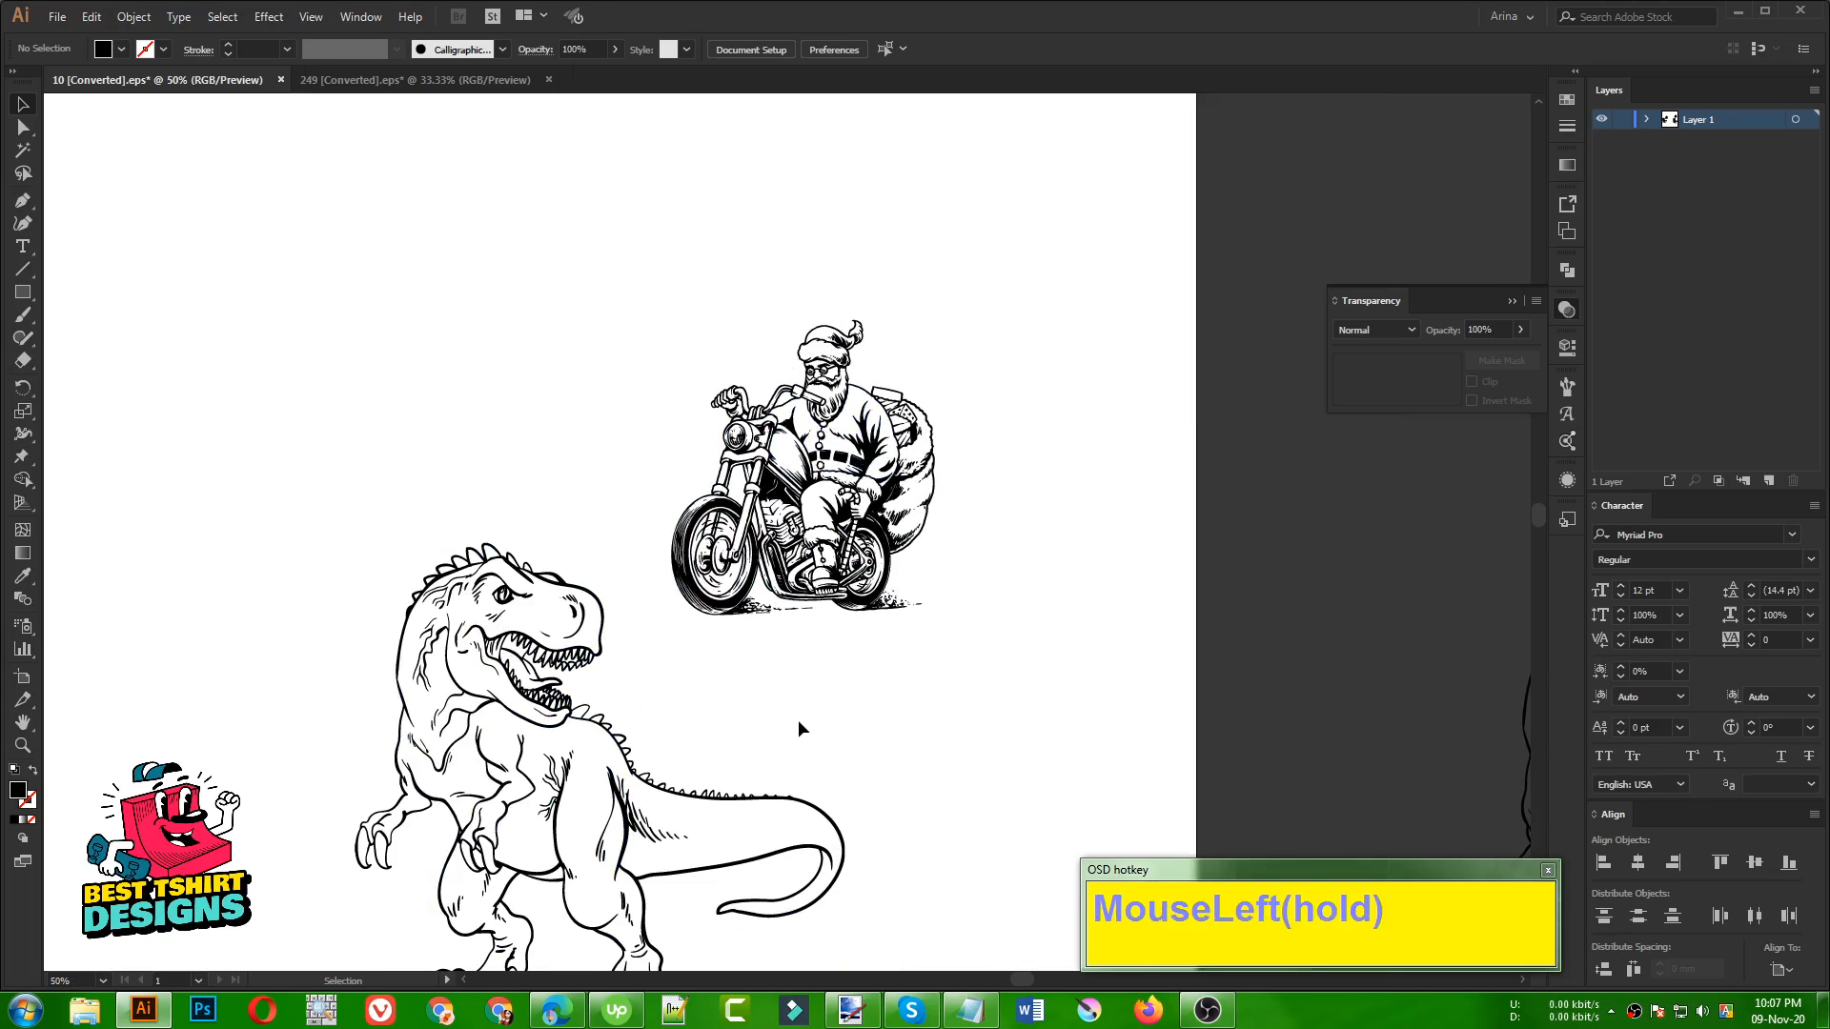
pyautogui.scroll(-2, 798, 716)
pyautogui.click(858, 645)
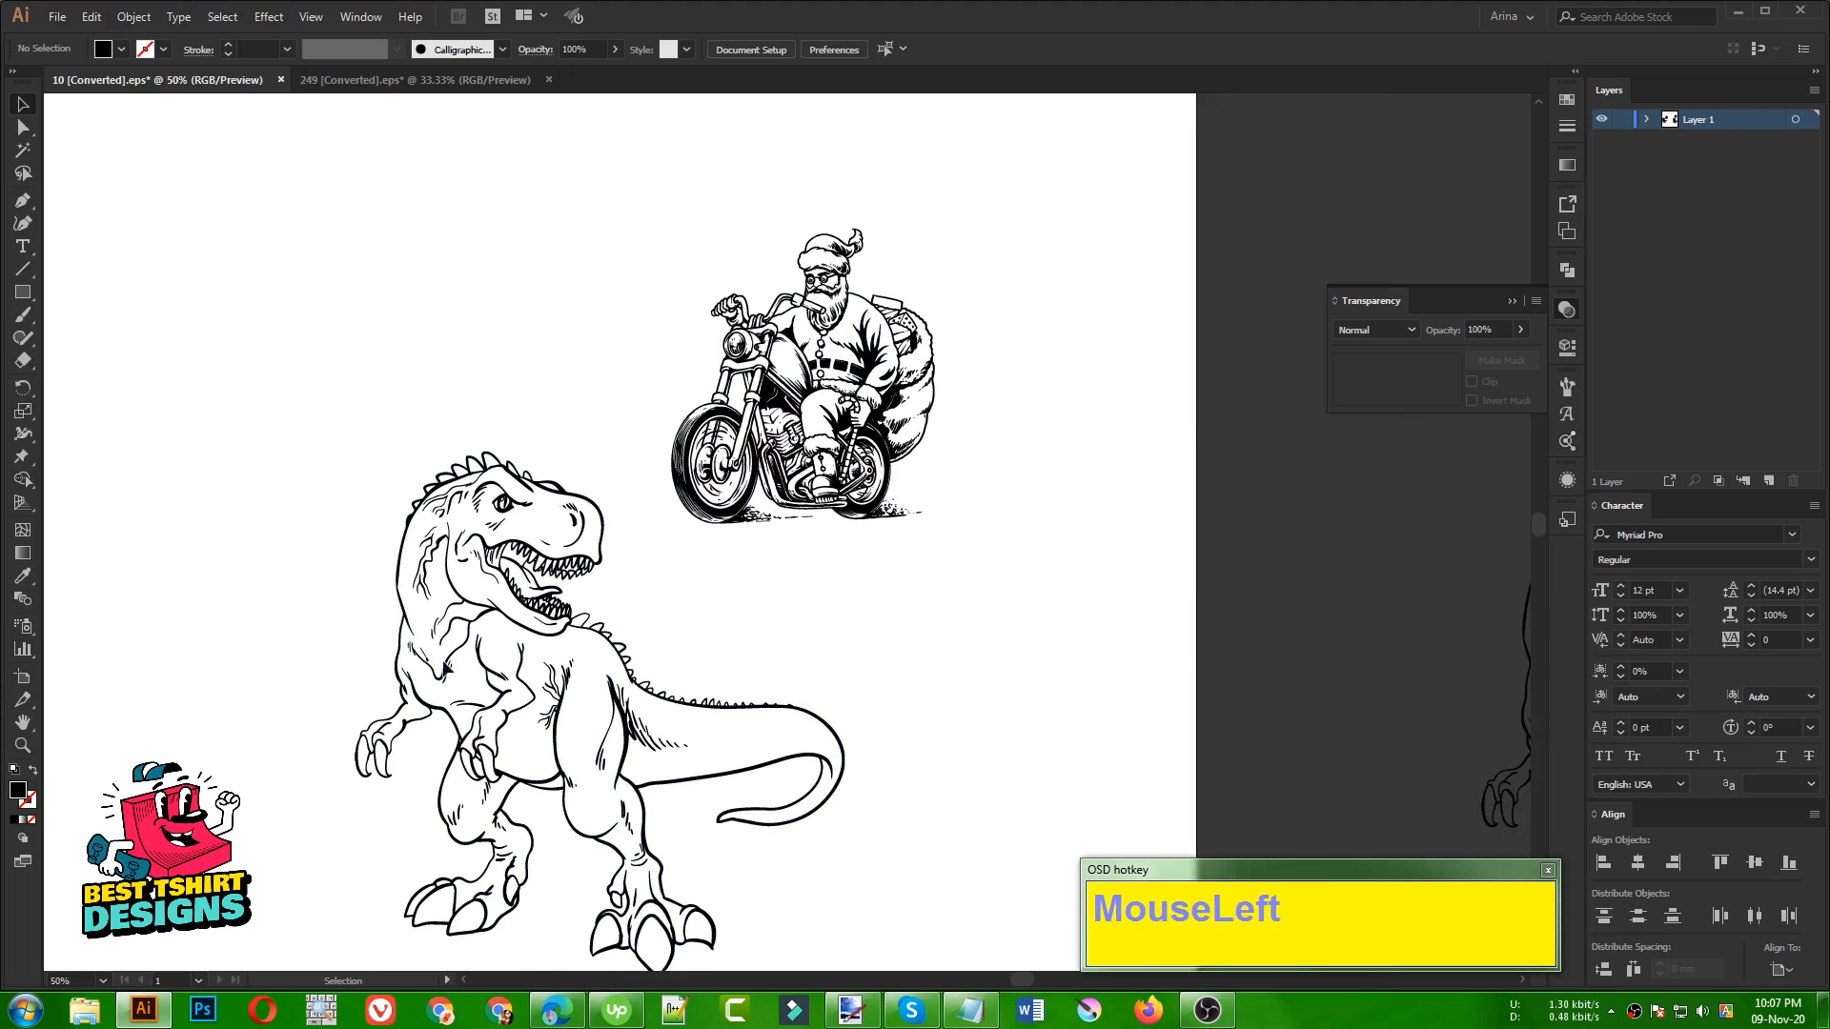
pyautogui.keyDown('alt'); pyautogui.scroll(1, 705, 629); pyautogui.keyUp('alt')
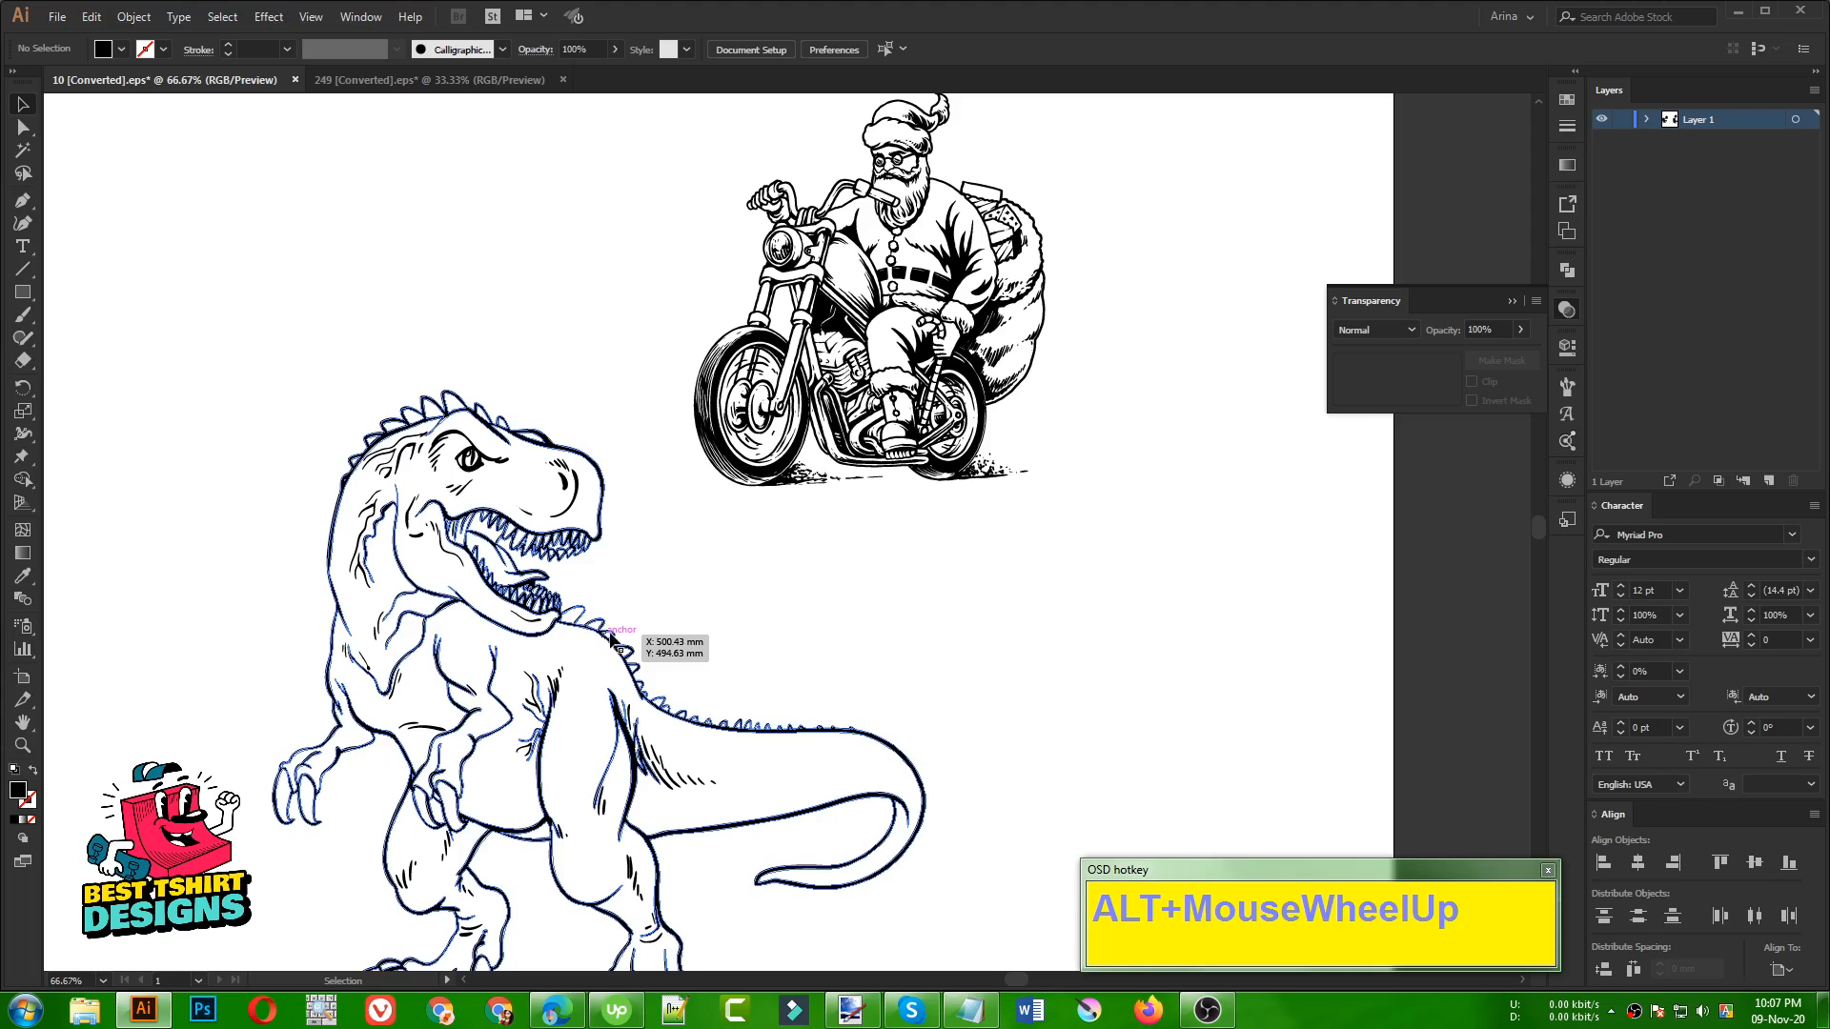
pyautogui.keyDown('alt'); pyautogui.scroll(-1, 683, 602); pyautogui.keyUp('alt')
pyautogui.click(773, 610)
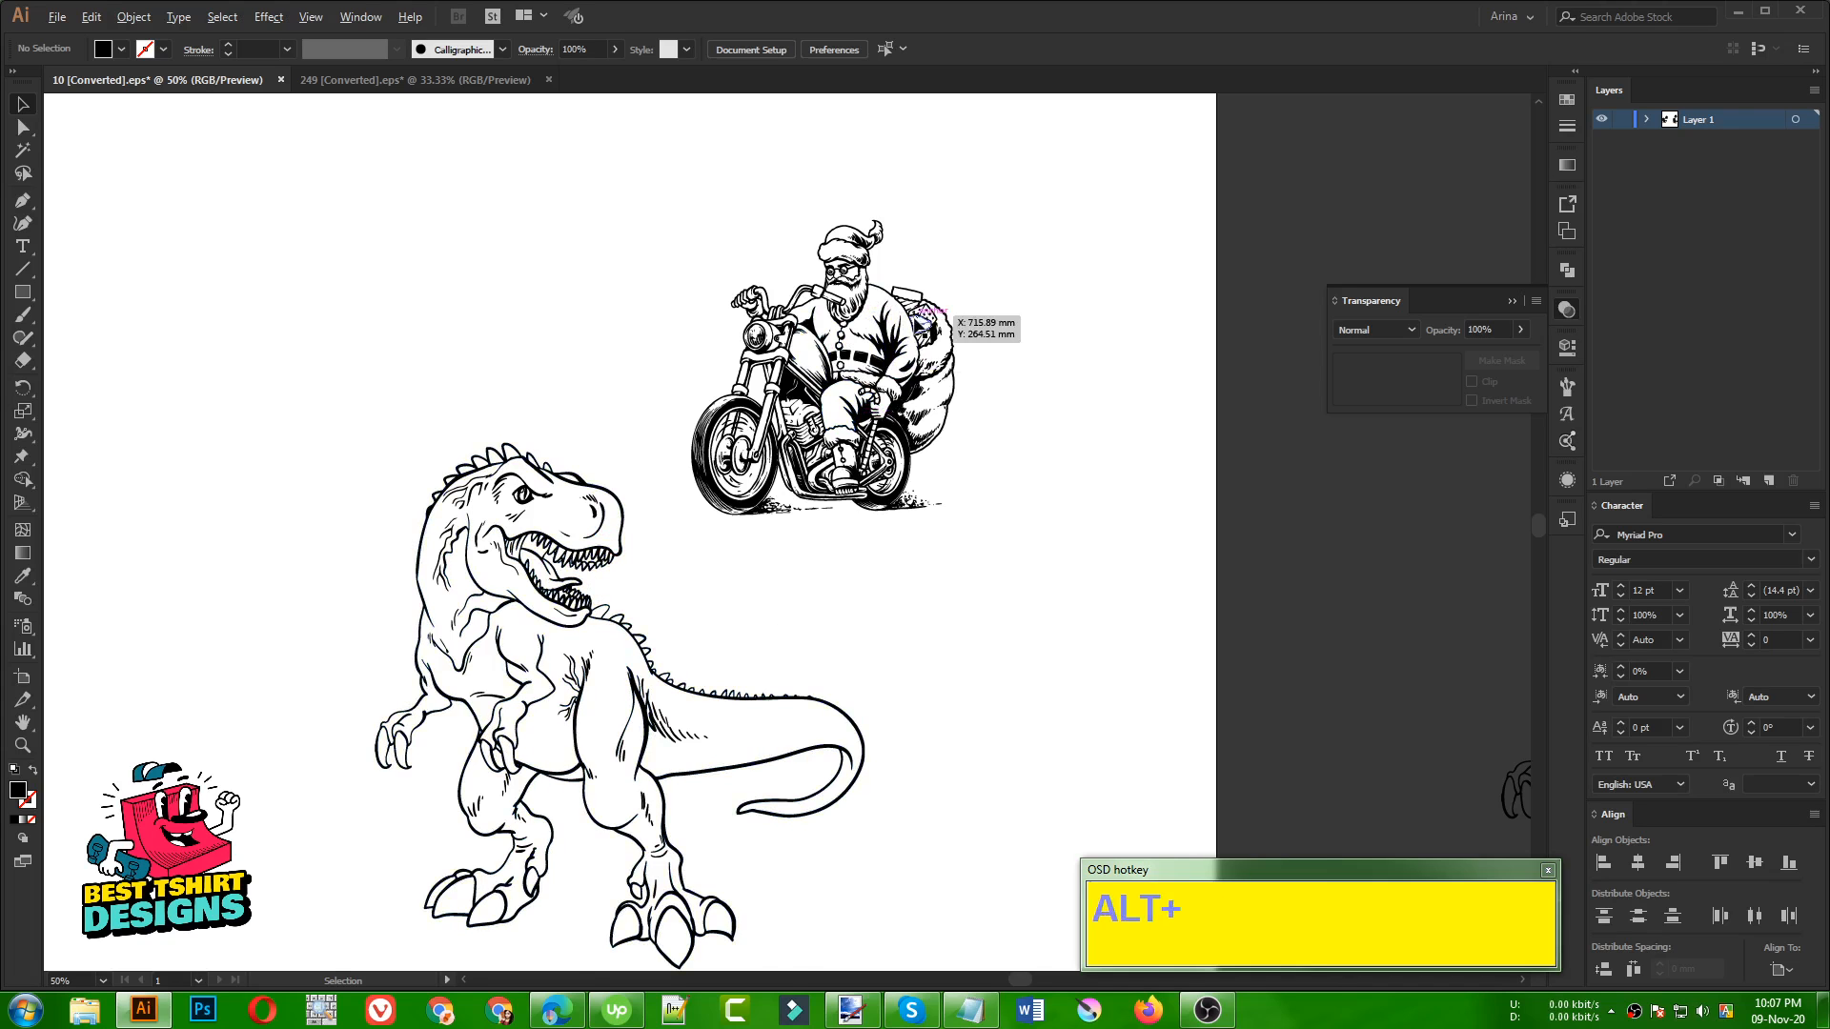
# Select the artboard's Santa motorcycle and use the Eraser to cut a strip from below the headlight down through the engine
pyautogui.scroll(3, 922, 318)
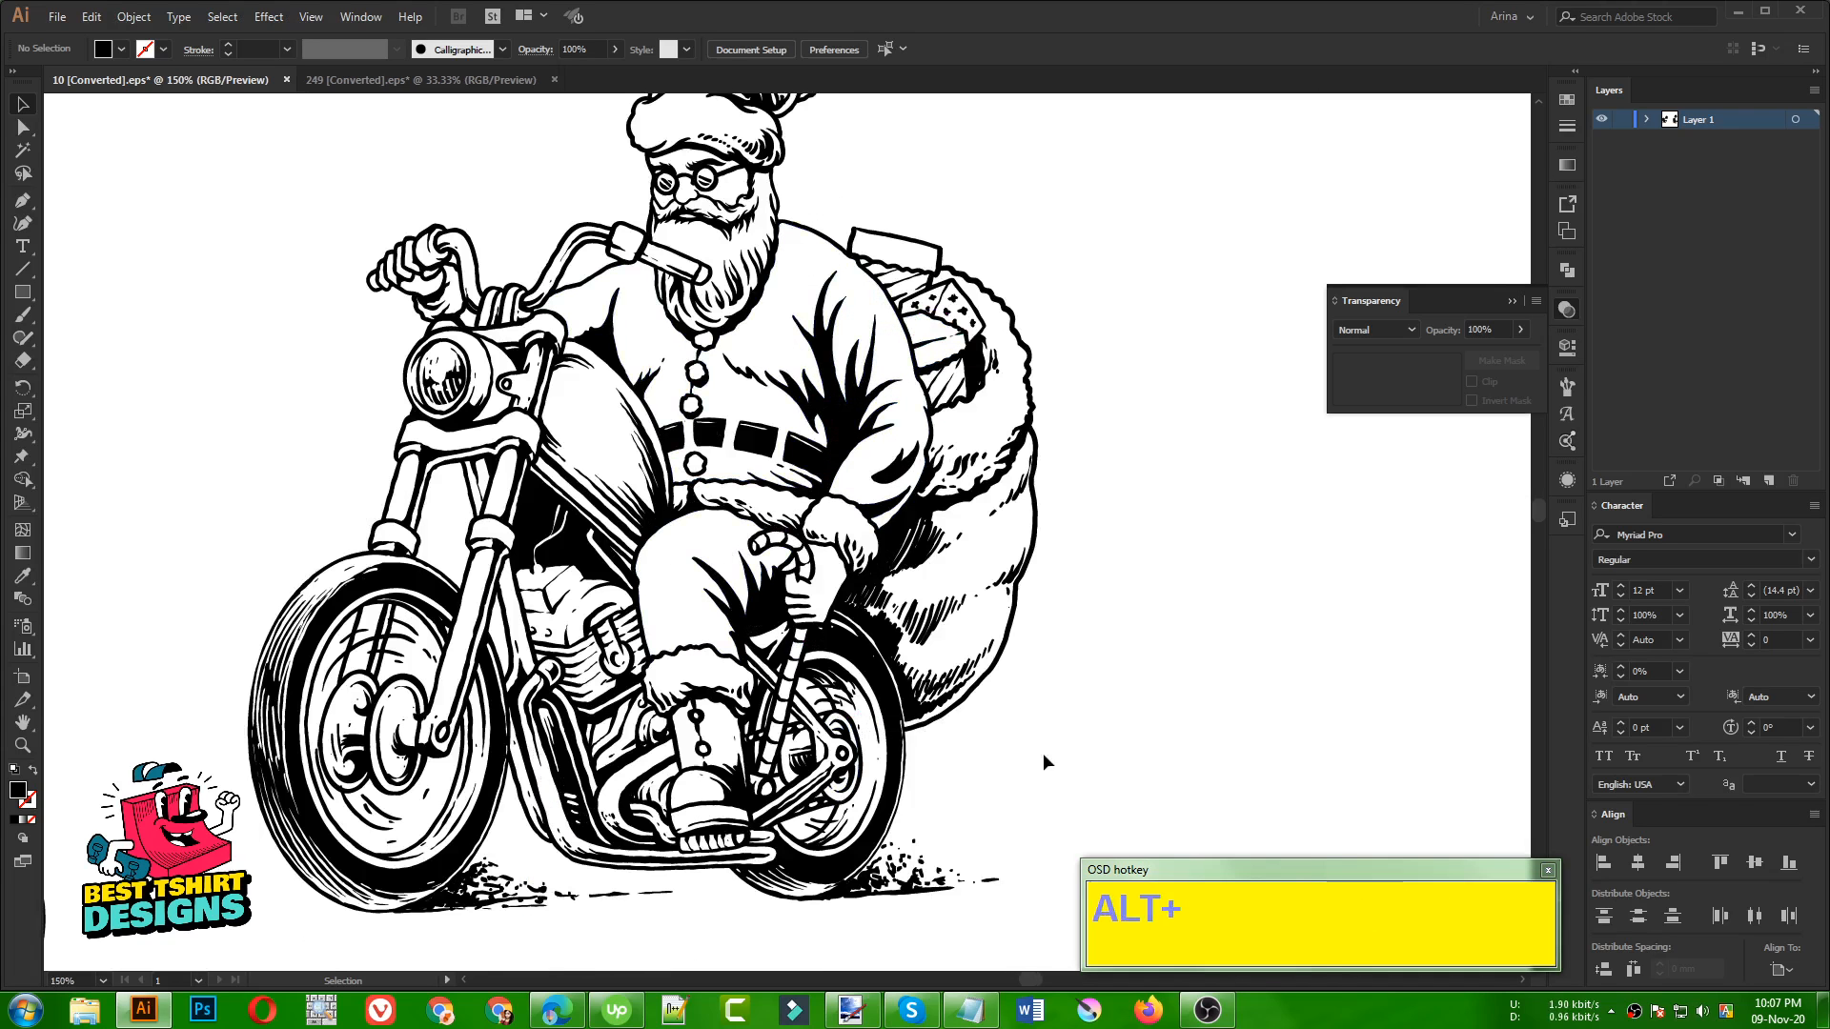
pyautogui.click(645, 446)
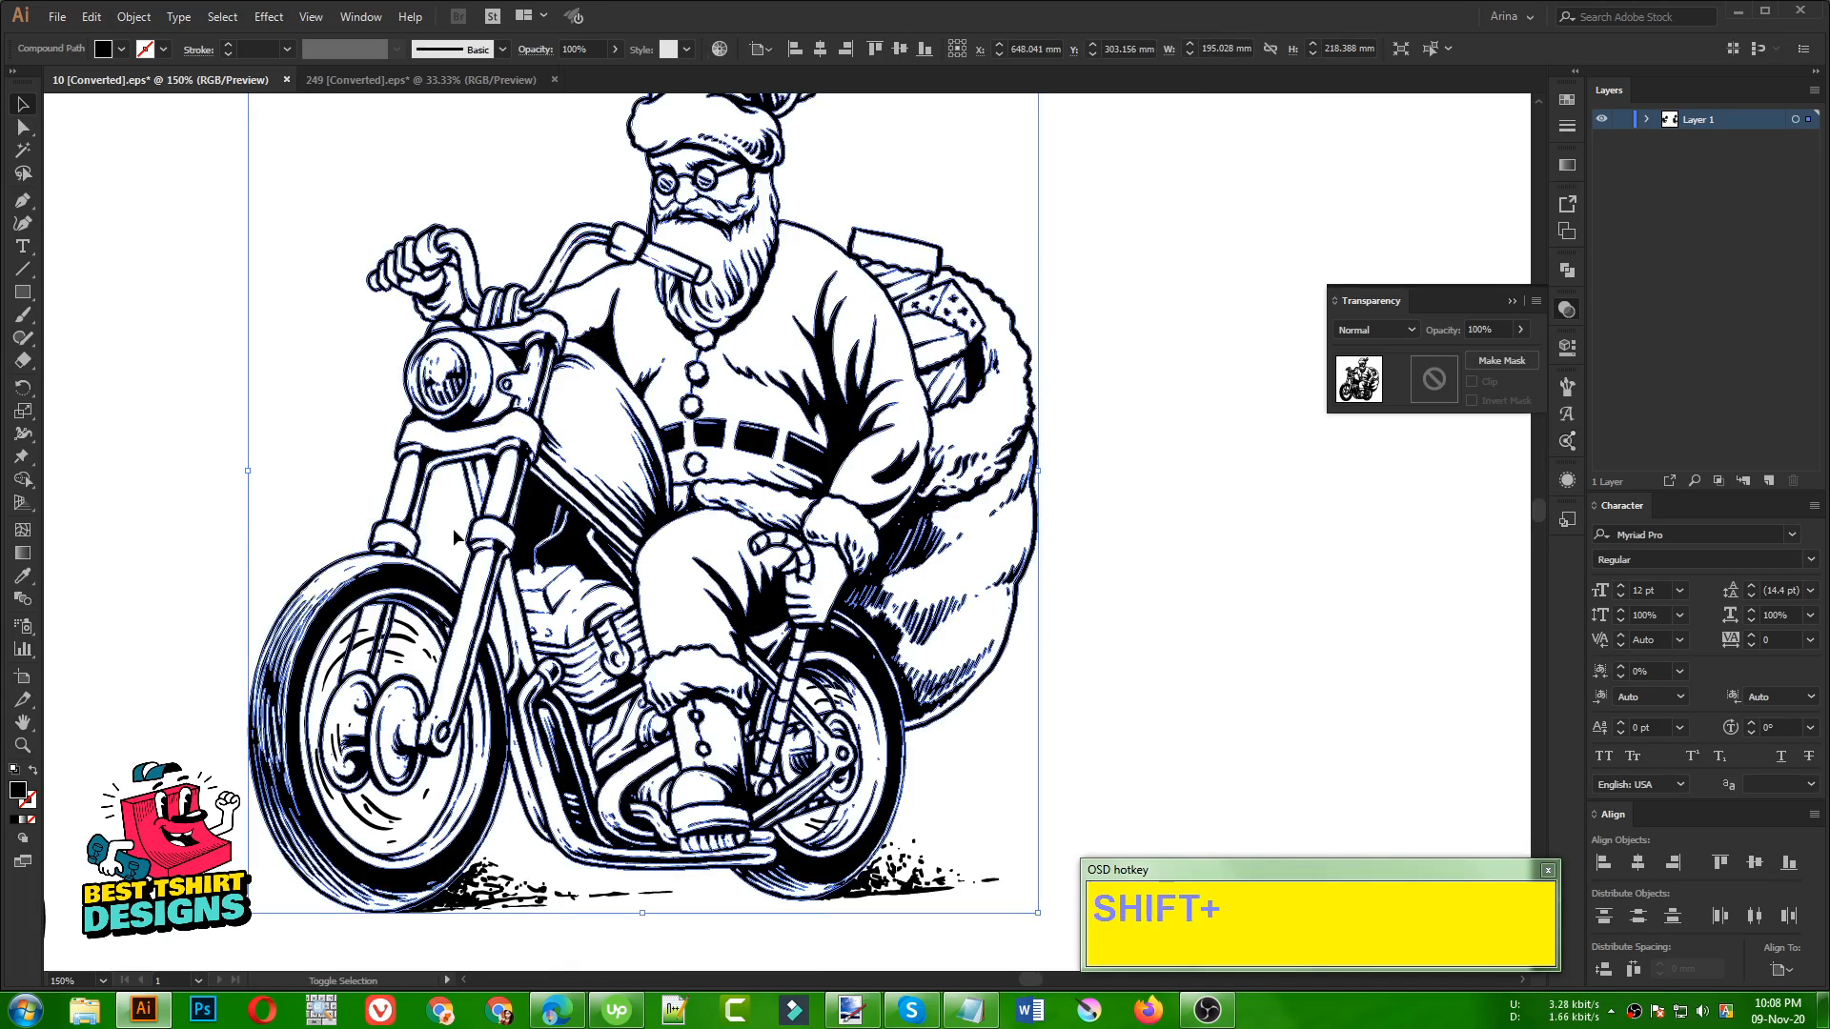
pyautogui.hotkey('shift', 'e')
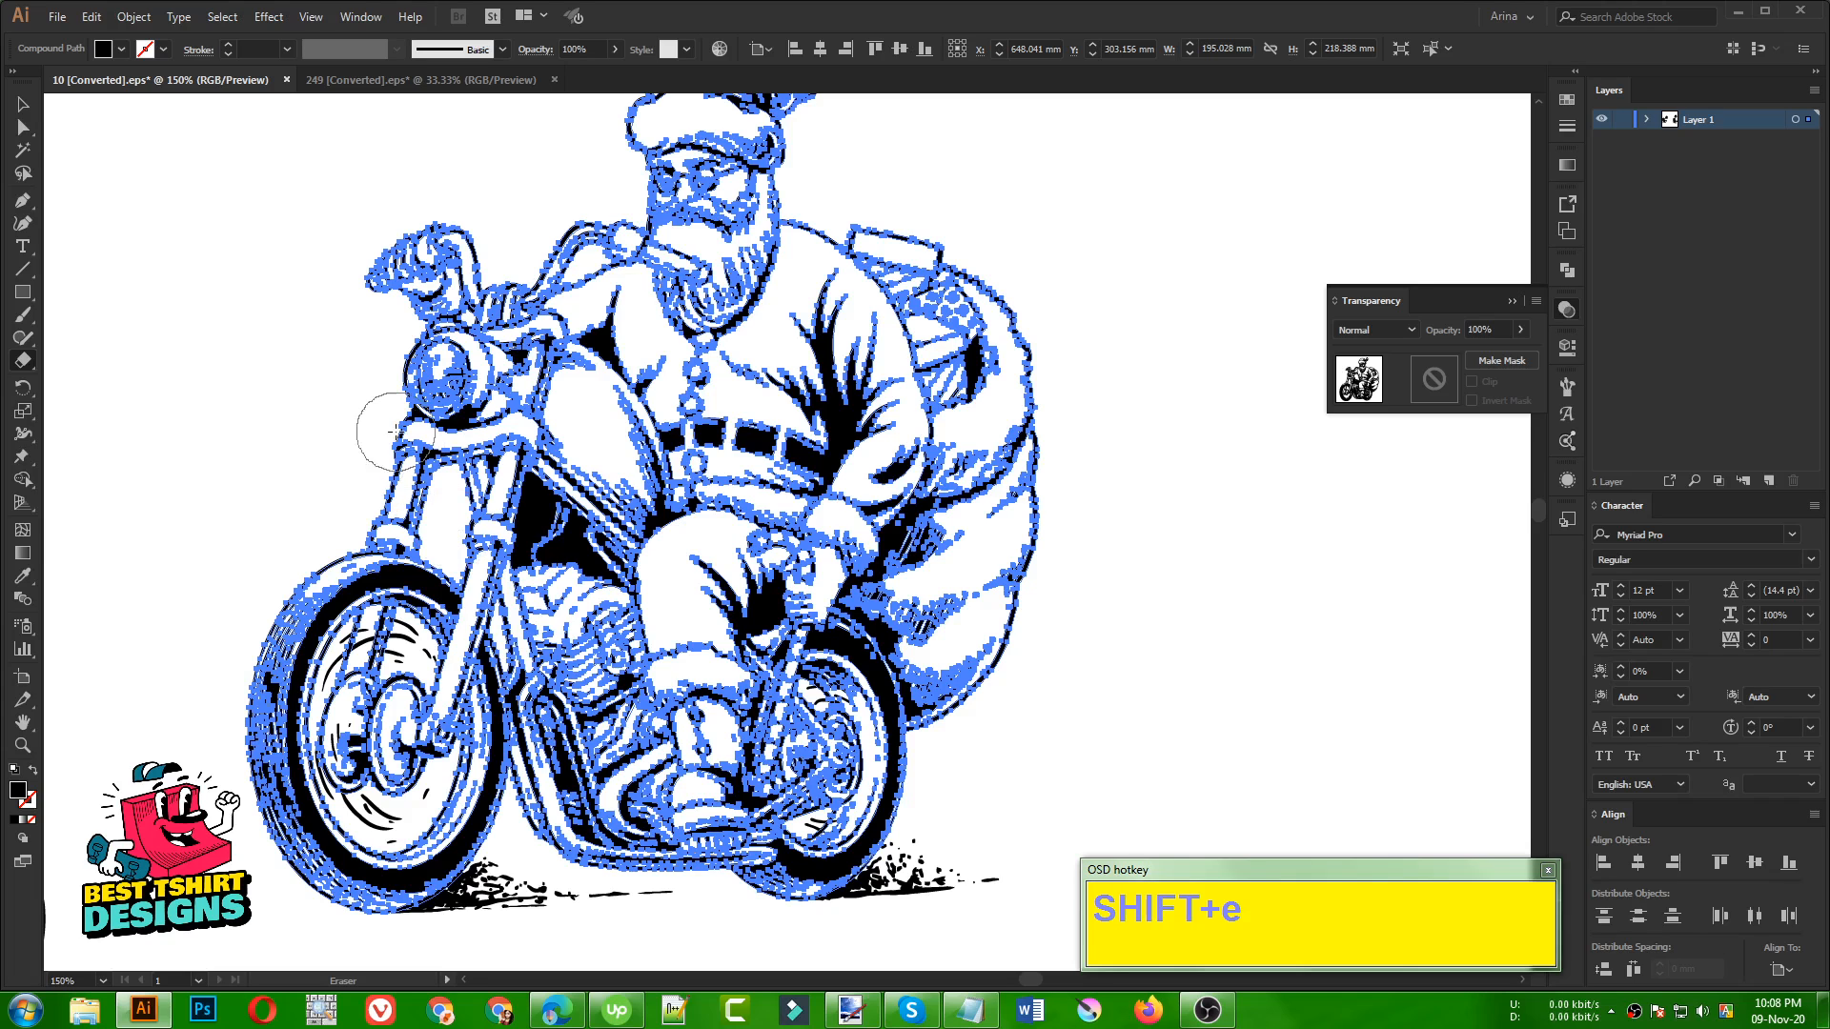
pyautogui.moveTo(395, 431)
pyautogui.mouseDown()
pyautogui.moveTo(539, 427)
pyautogui.moveTo(591, 483)
pyautogui.moveTo(579, 603)
pyautogui.moveTo(610, 926)
pyautogui.mouseUp()
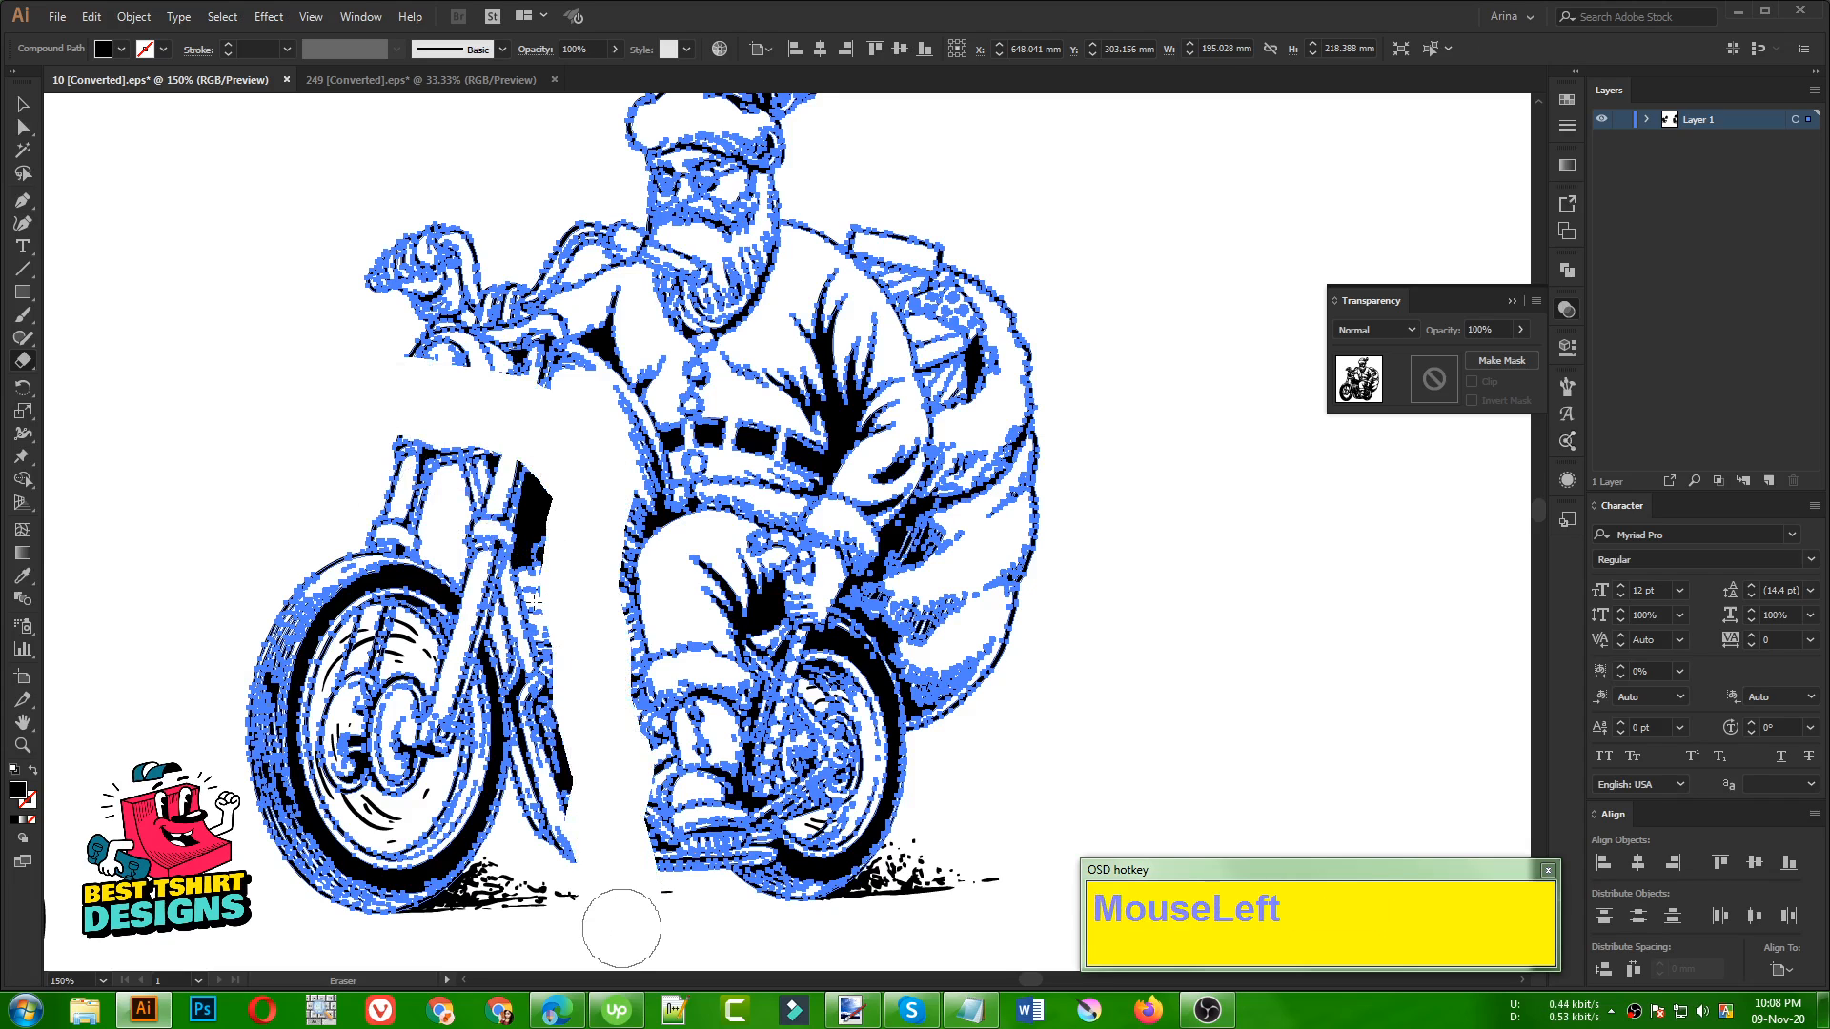
# Erase the motorcycle's front fork, front wheel and the leftover frame pieces in front of Santa's leg
pyautogui.moveTo(457, 458)
pyautogui.mouseDown()
pyautogui.moveTo(405, 455)
pyautogui.moveTo(298, 617)
pyautogui.moveTo(237, 772)
pyautogui.mouseUp()
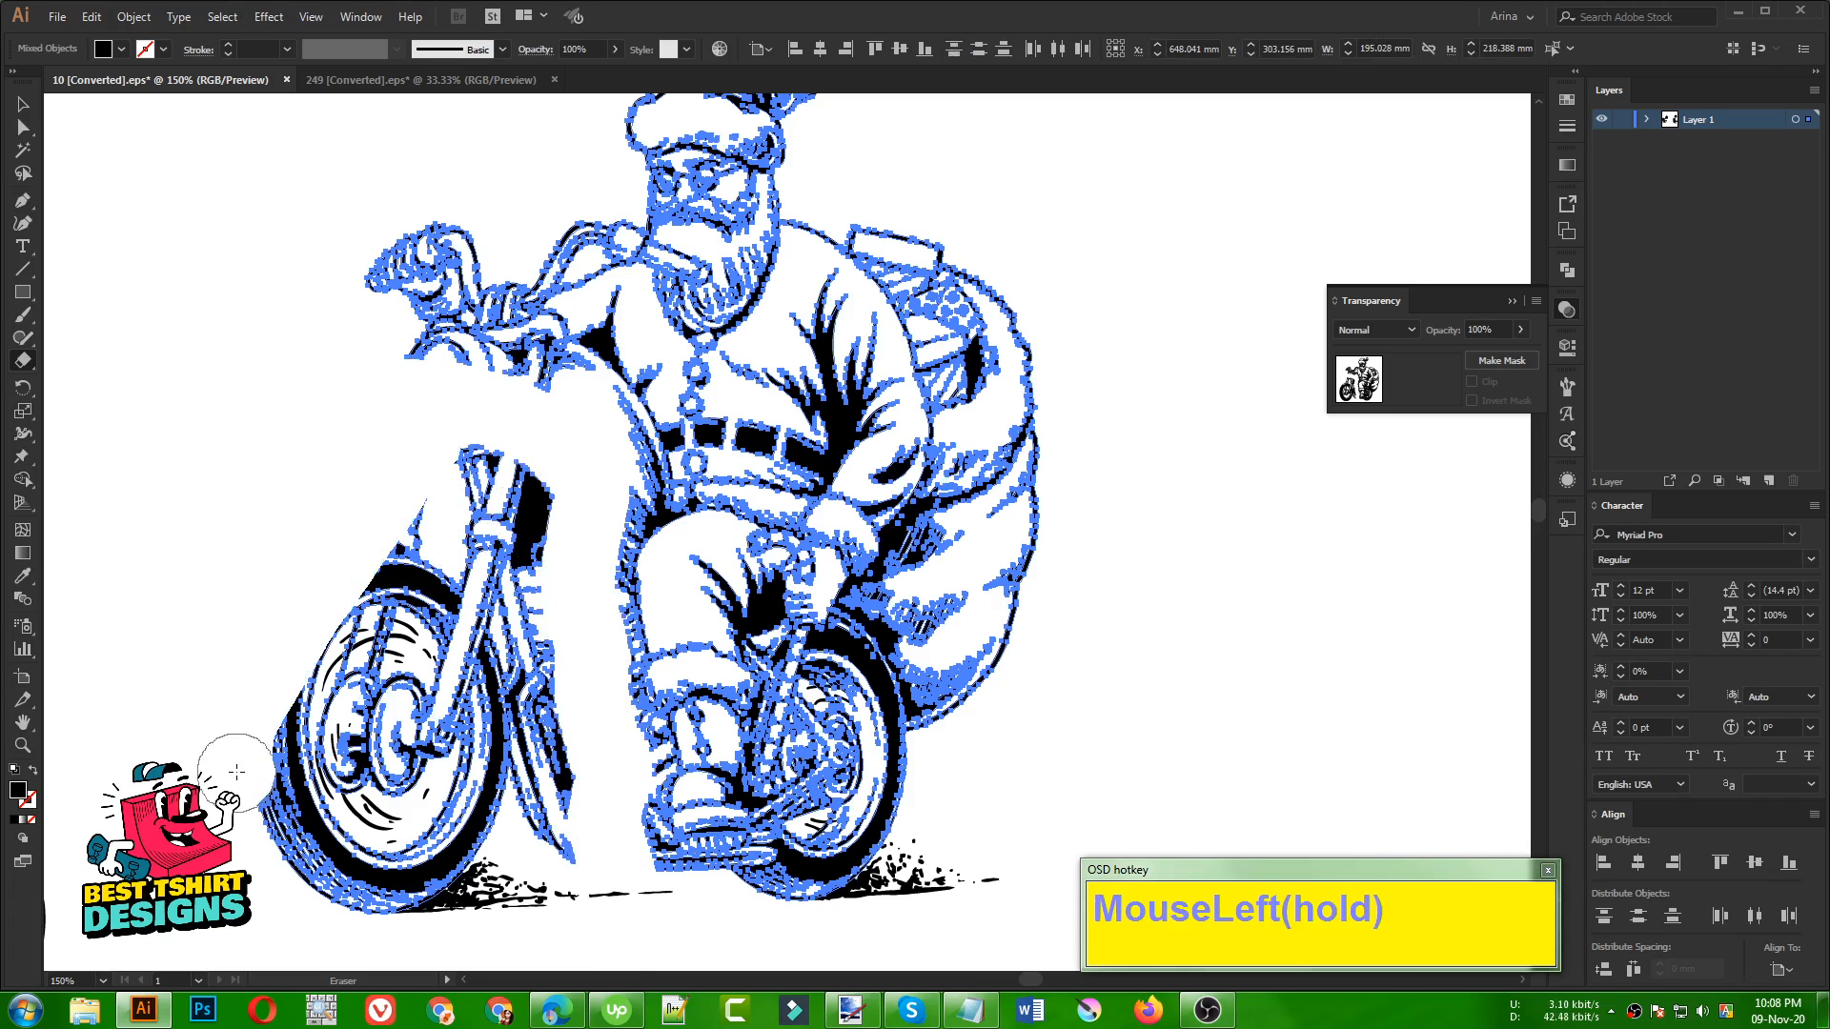
pyautogui.moveTo(482, 435); pyautogui.dragTo(251, 760)
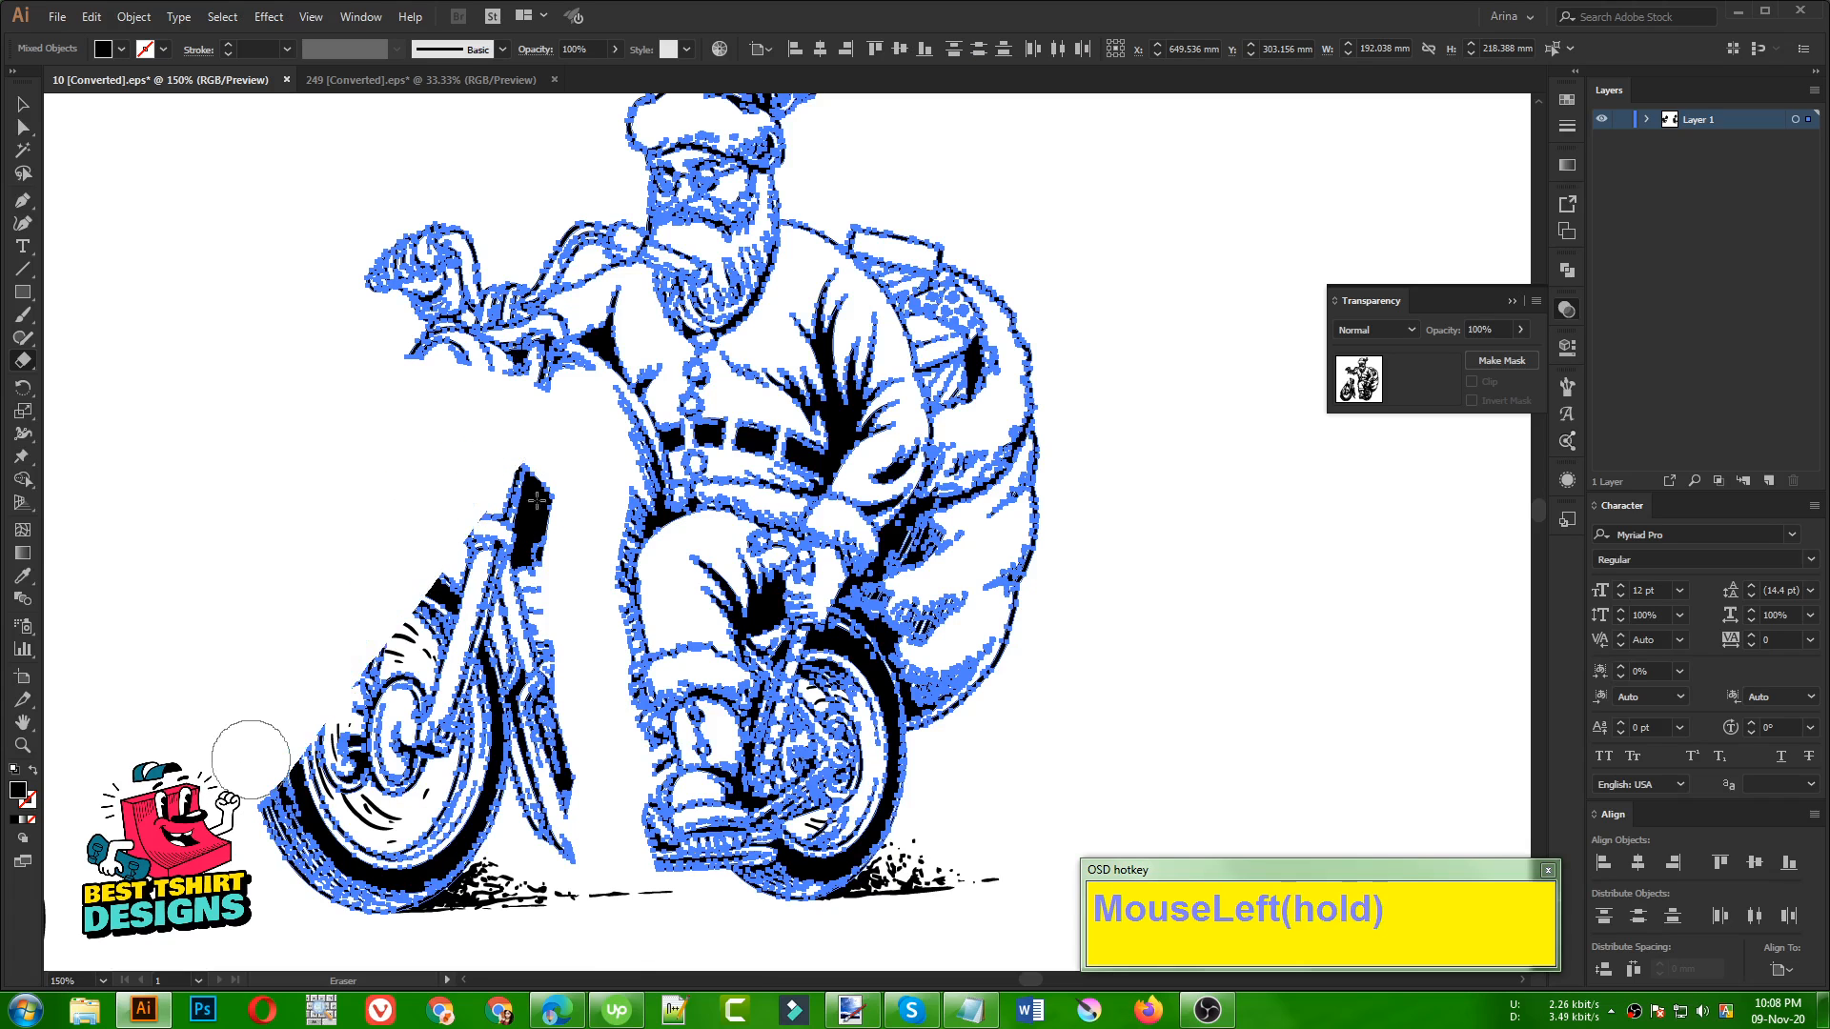
pyautogui.moveTo(545, 461); pyautogui.dragTo(291, 808)
pyautogui.hotkey('ctrl', 'z')
pyautogui.moveTo(431, 576); pyautogui.dragTo(273, 758)
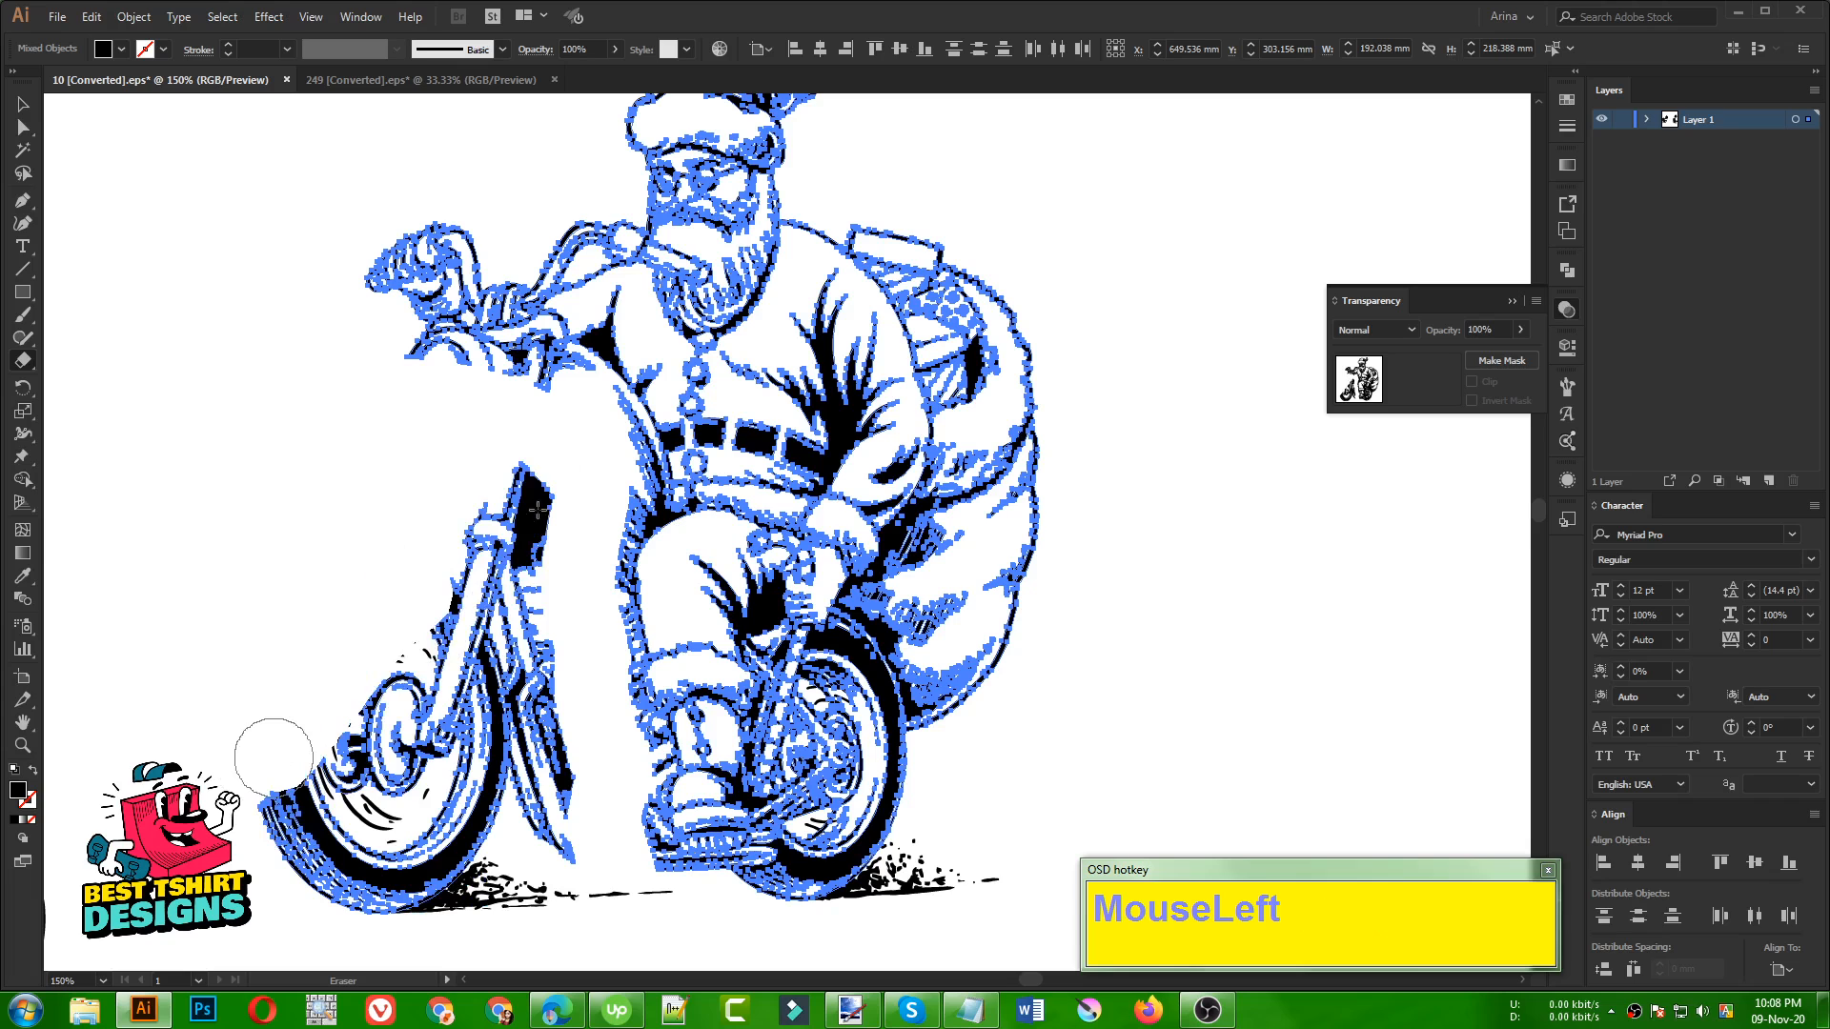
pyautogui.moveTo(517, 471)
pyautogui.mouseDown()
pyautogui.moveTo(542, 848)
pyautogui.moveTo(563, 743)
pyautogui.moveTo(429, 853)
pyautogui.moveTo(239, 825)
pyautogui.moveTo(314, 875)
pyautogui.moveTo(407, 887)
pyautogui.moveTo(269, 822)
pyautogui.moveTo(466, 603)
pyautogui.moveTo(478, 521)
pyautogui.moveTo(365, 782)
pyautogui.moveTo(482, 735)
pyautogui.moveTo(486, 850)
pyautogui.moveTo(511, 777)
pyautogui.mouseUp()
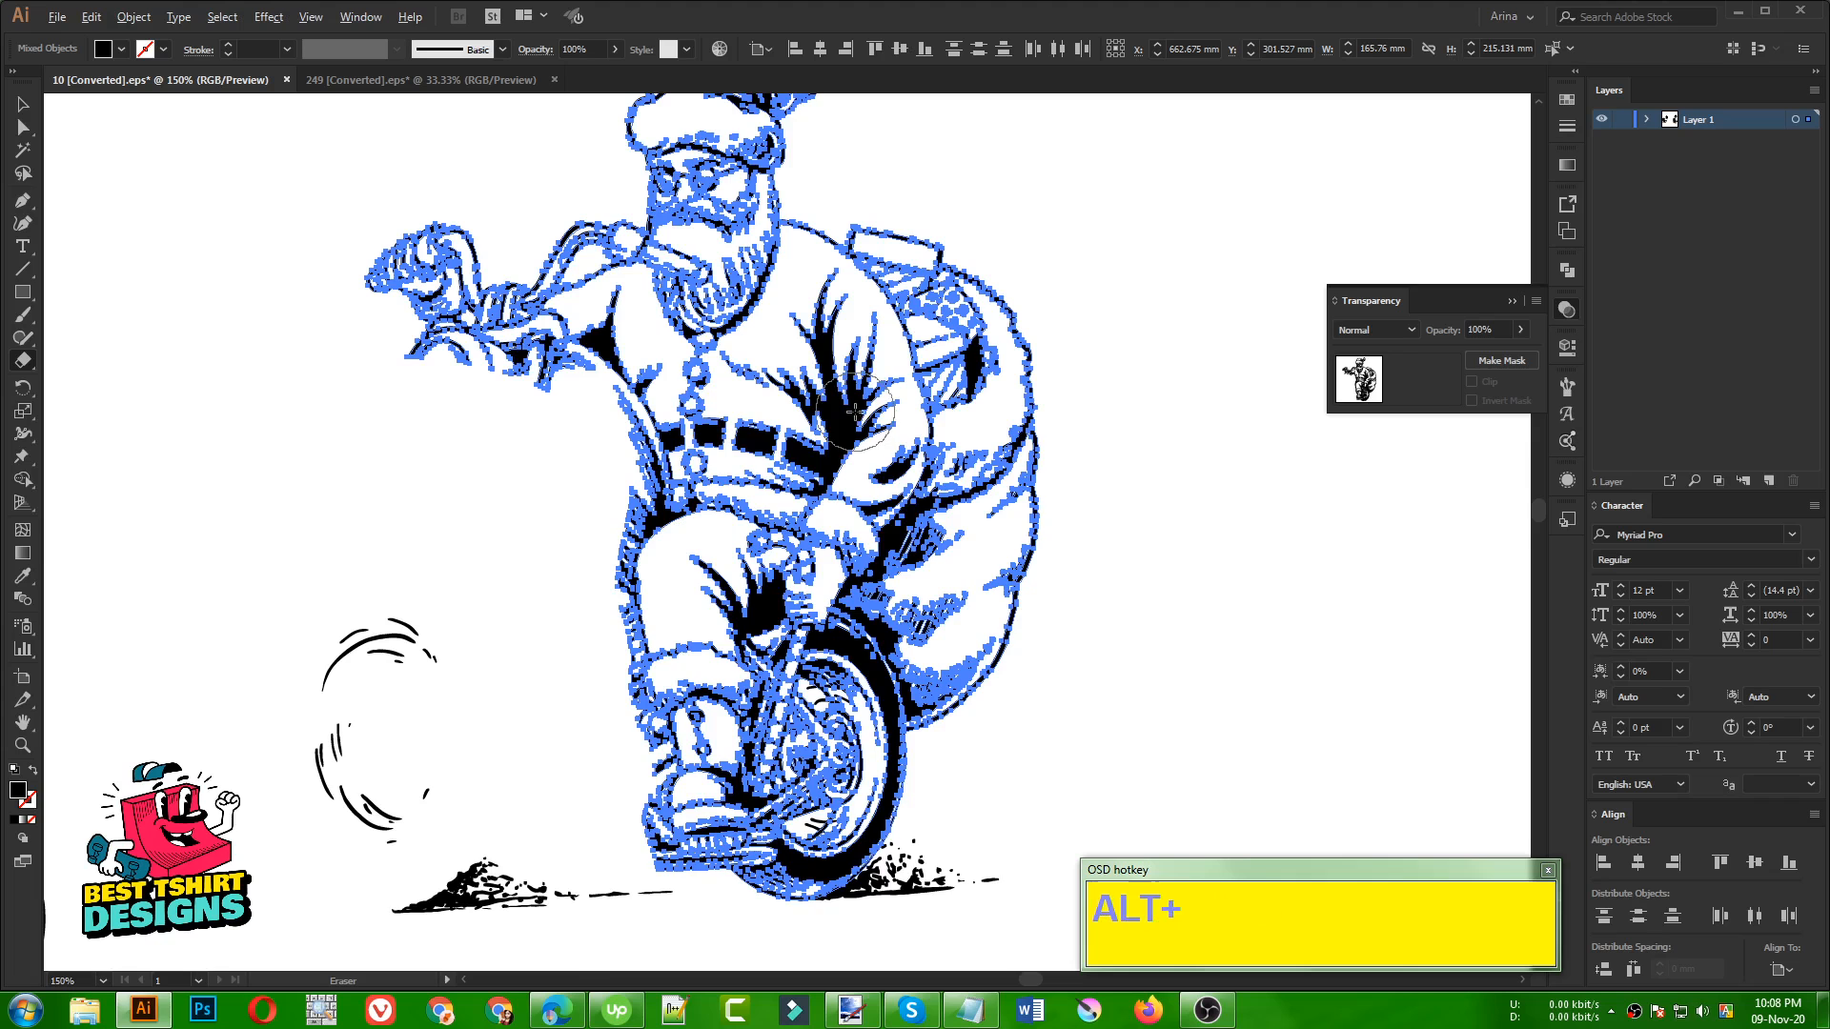
# Hide the selection edges on the partly erased Santa line art
pyautogui.scroll(1, 855, 419)
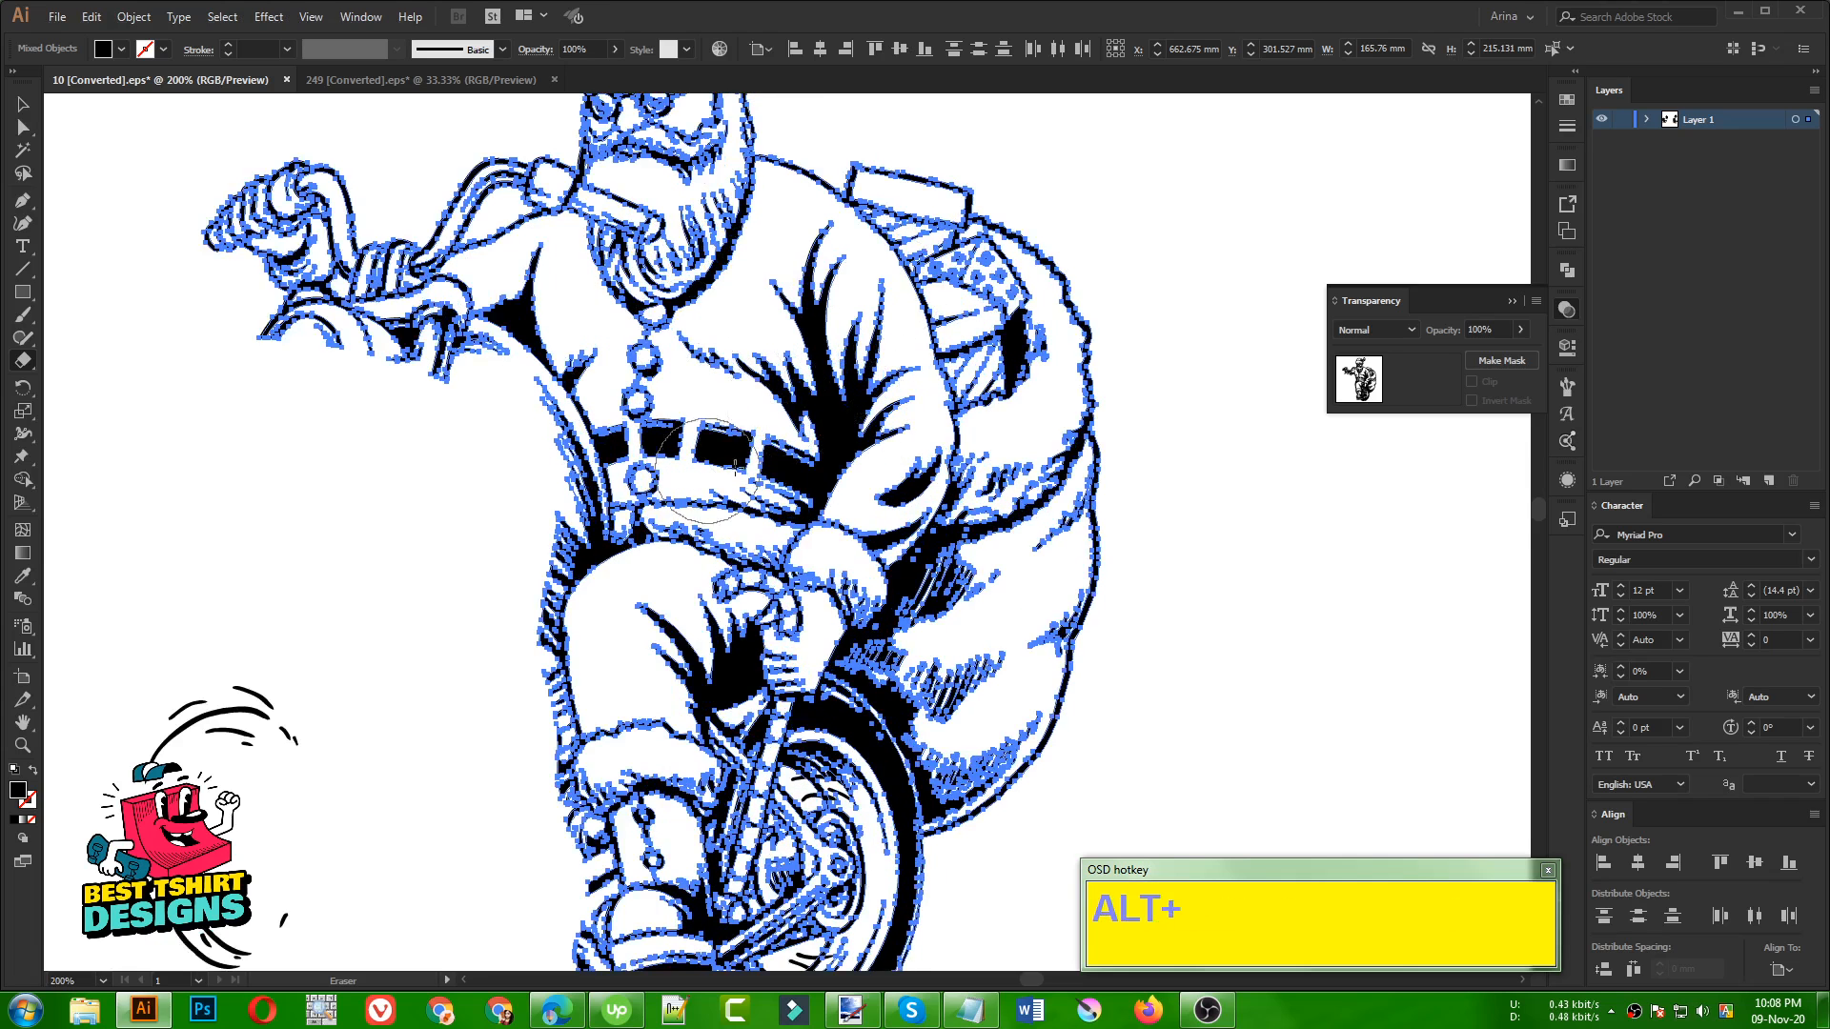
pyautogui.scroll(-1, 715, 555)
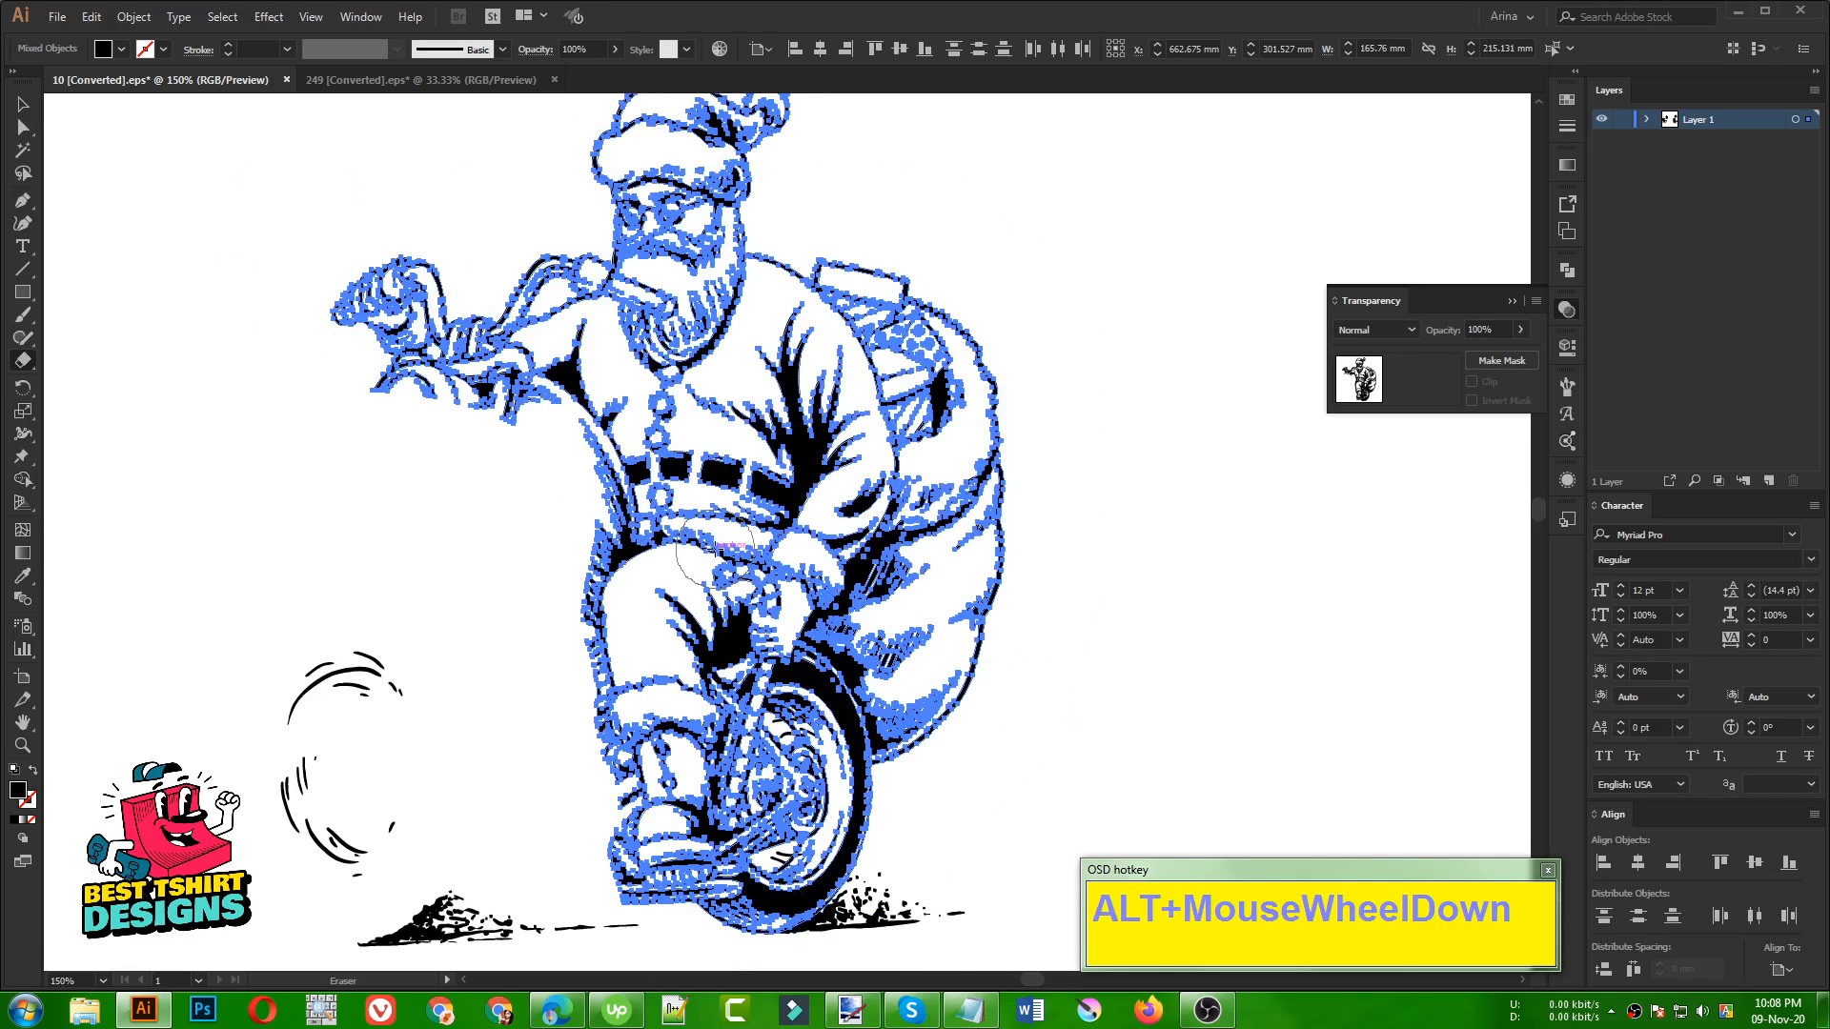
pyautogui.scroll(1, 675, 320)
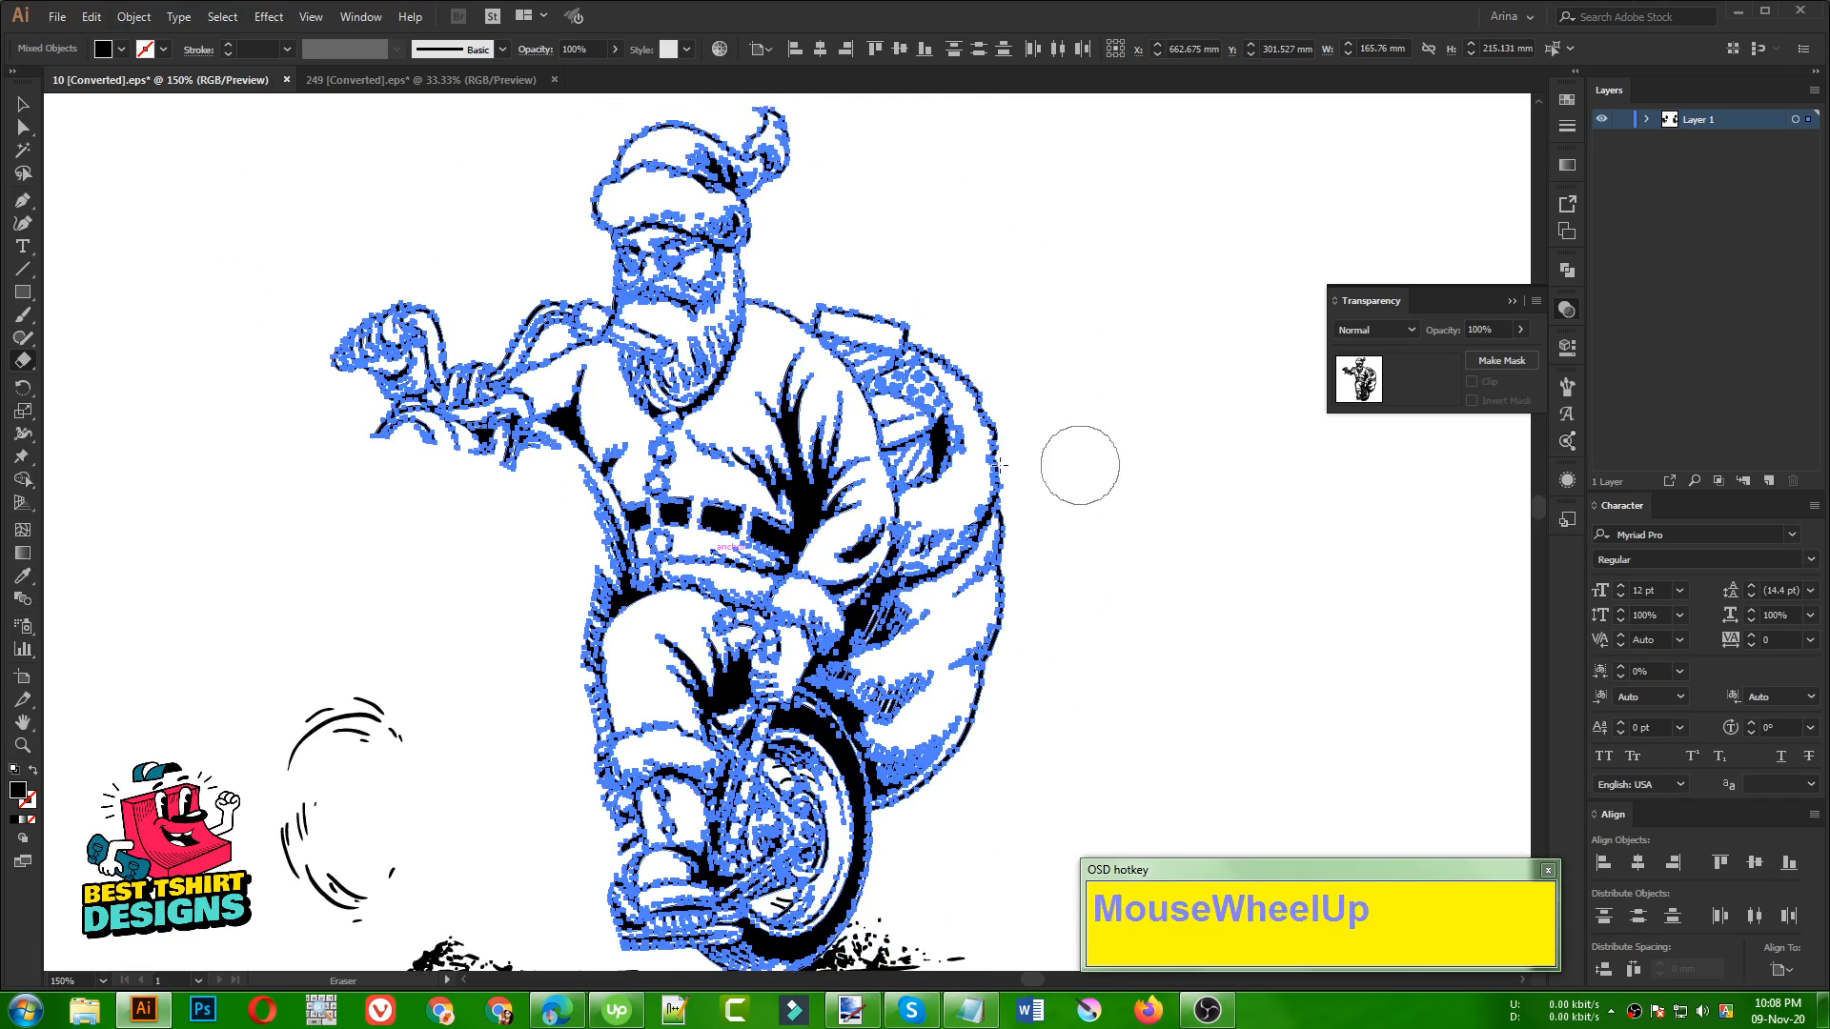
pyautogui.hotkey('ctrl', 'h')
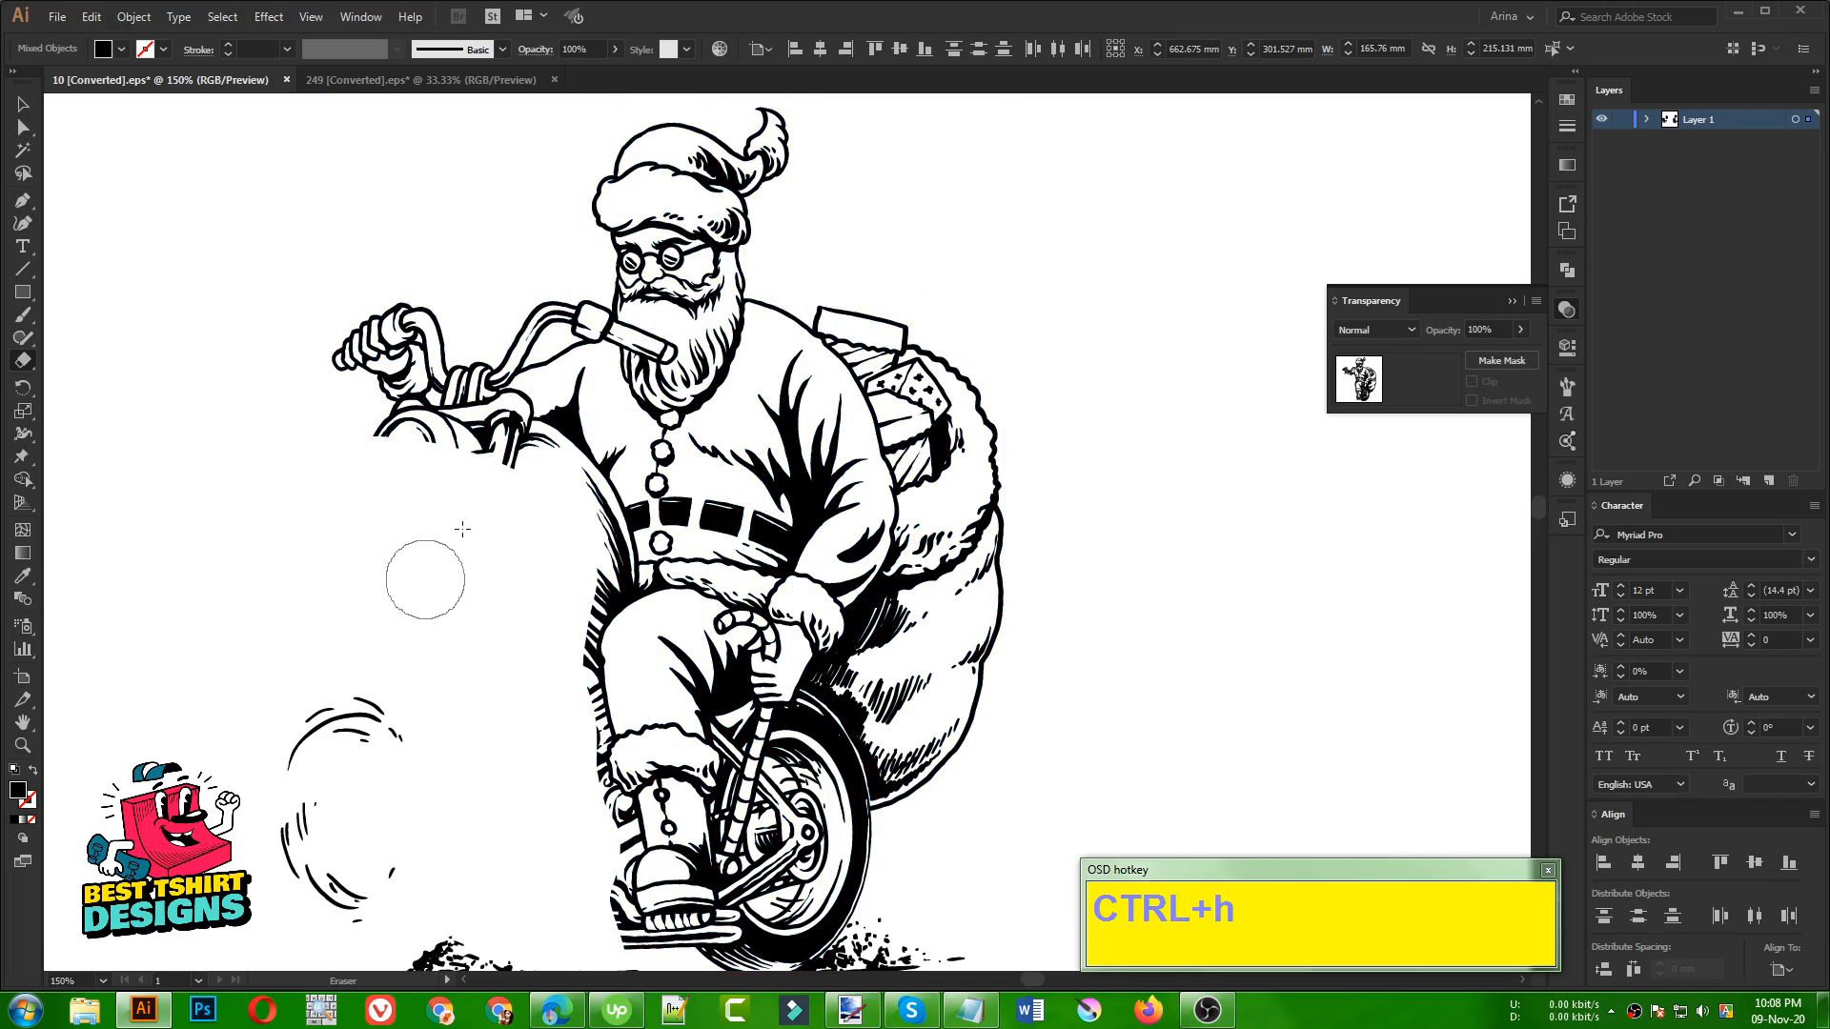
pyautogui.scroll(-1, 641, 574)
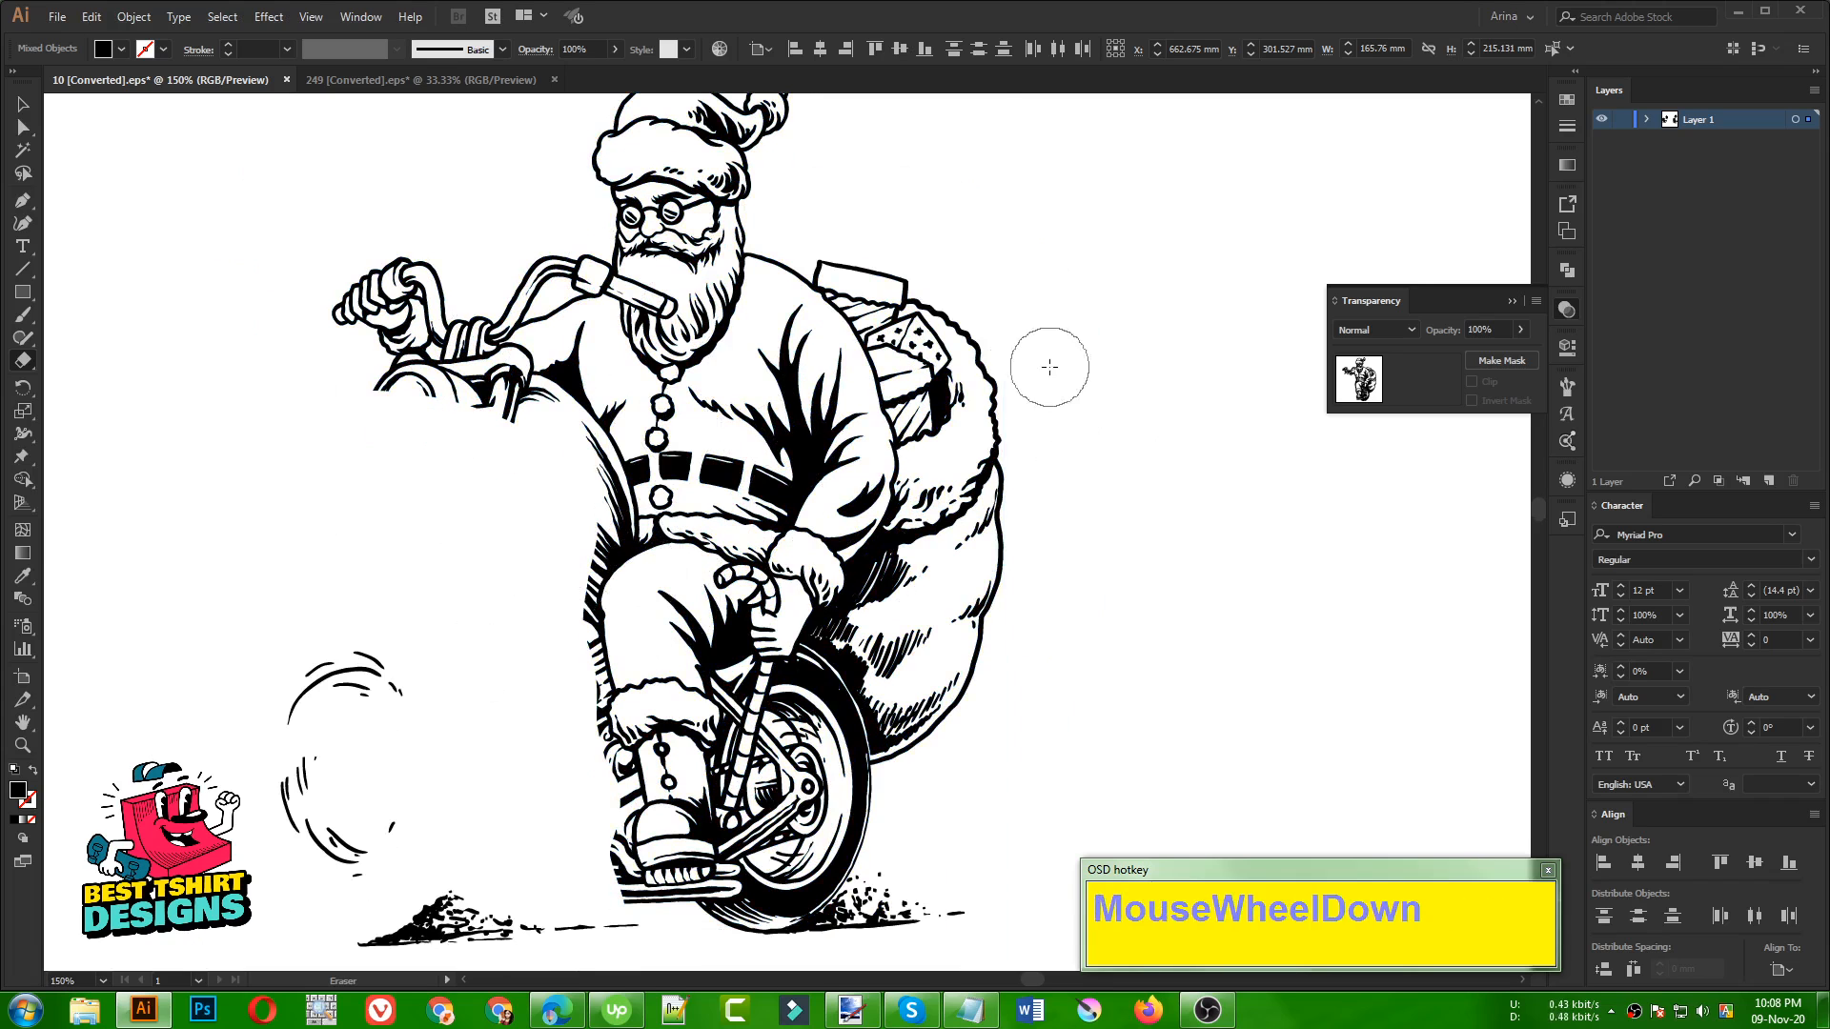
# Try erasing a diagonal band across Santa's body, undo it, and compare the artwork with selection edges shown and hidden
pyautogui.moveTo(1050, 367); pyautogui.dragTo(176, 726)
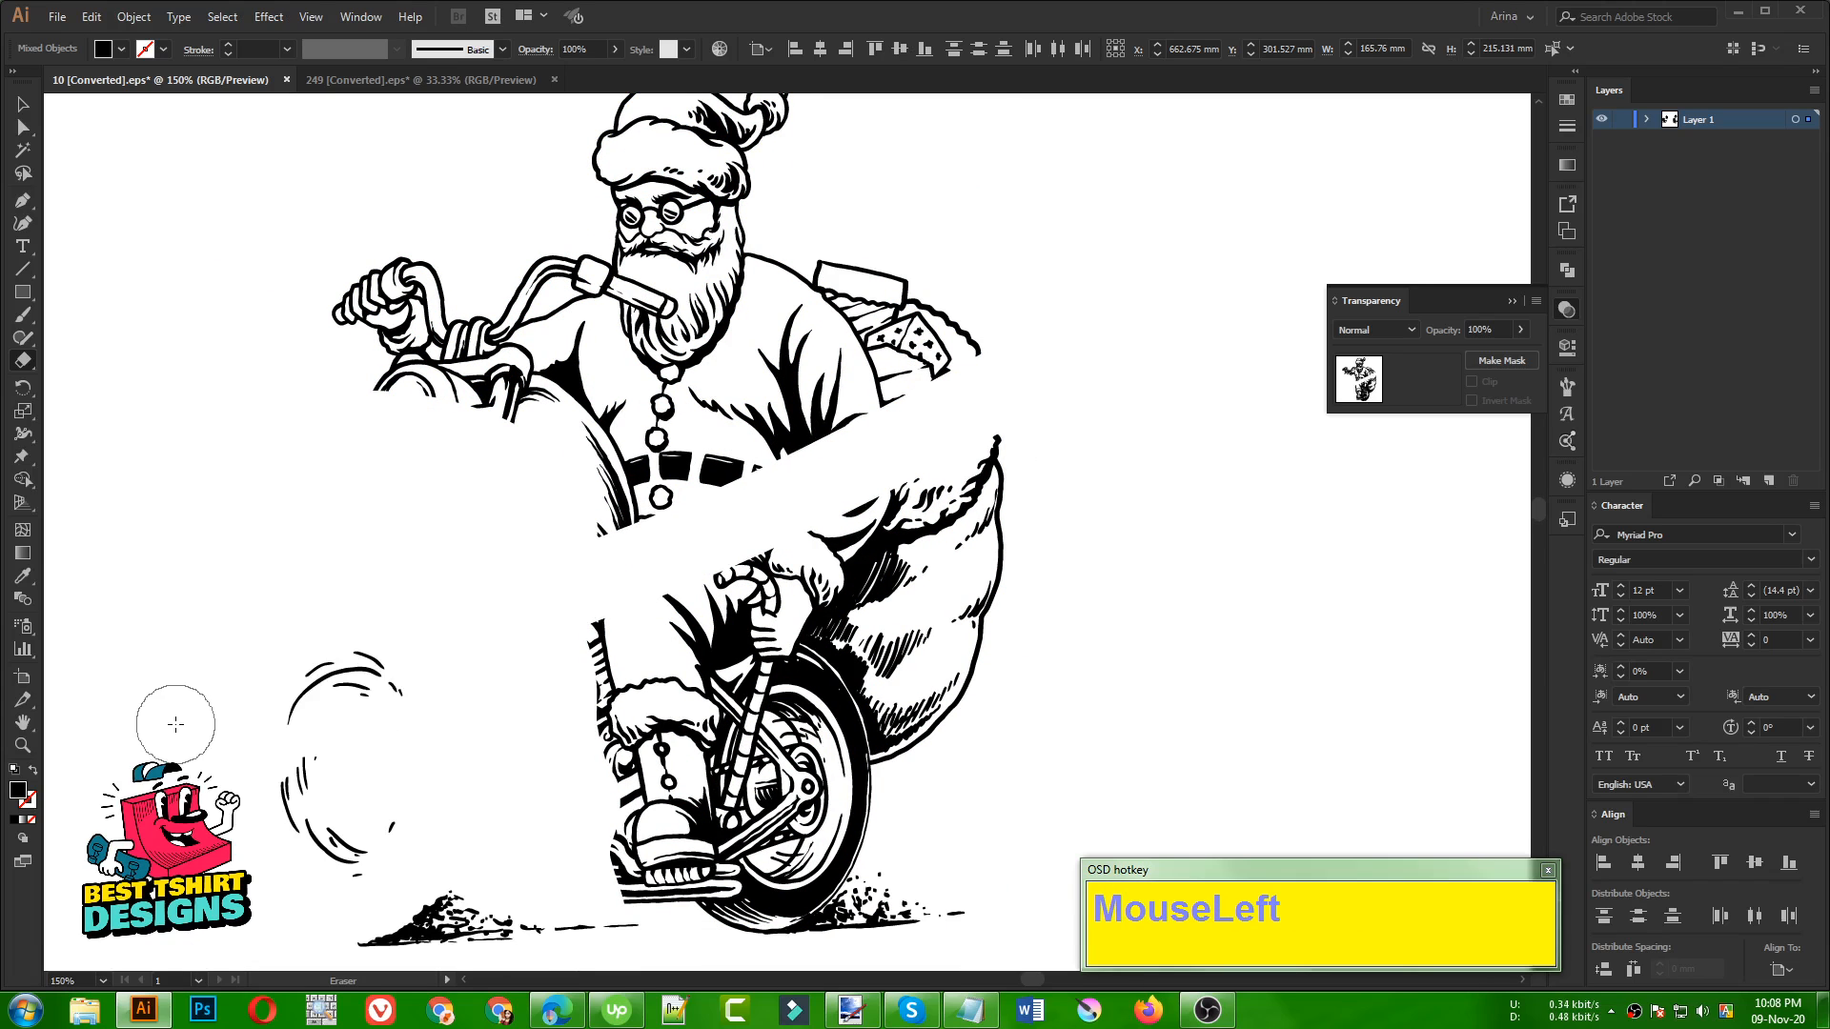
pyautogui.hotkey('ctrl', 'z')
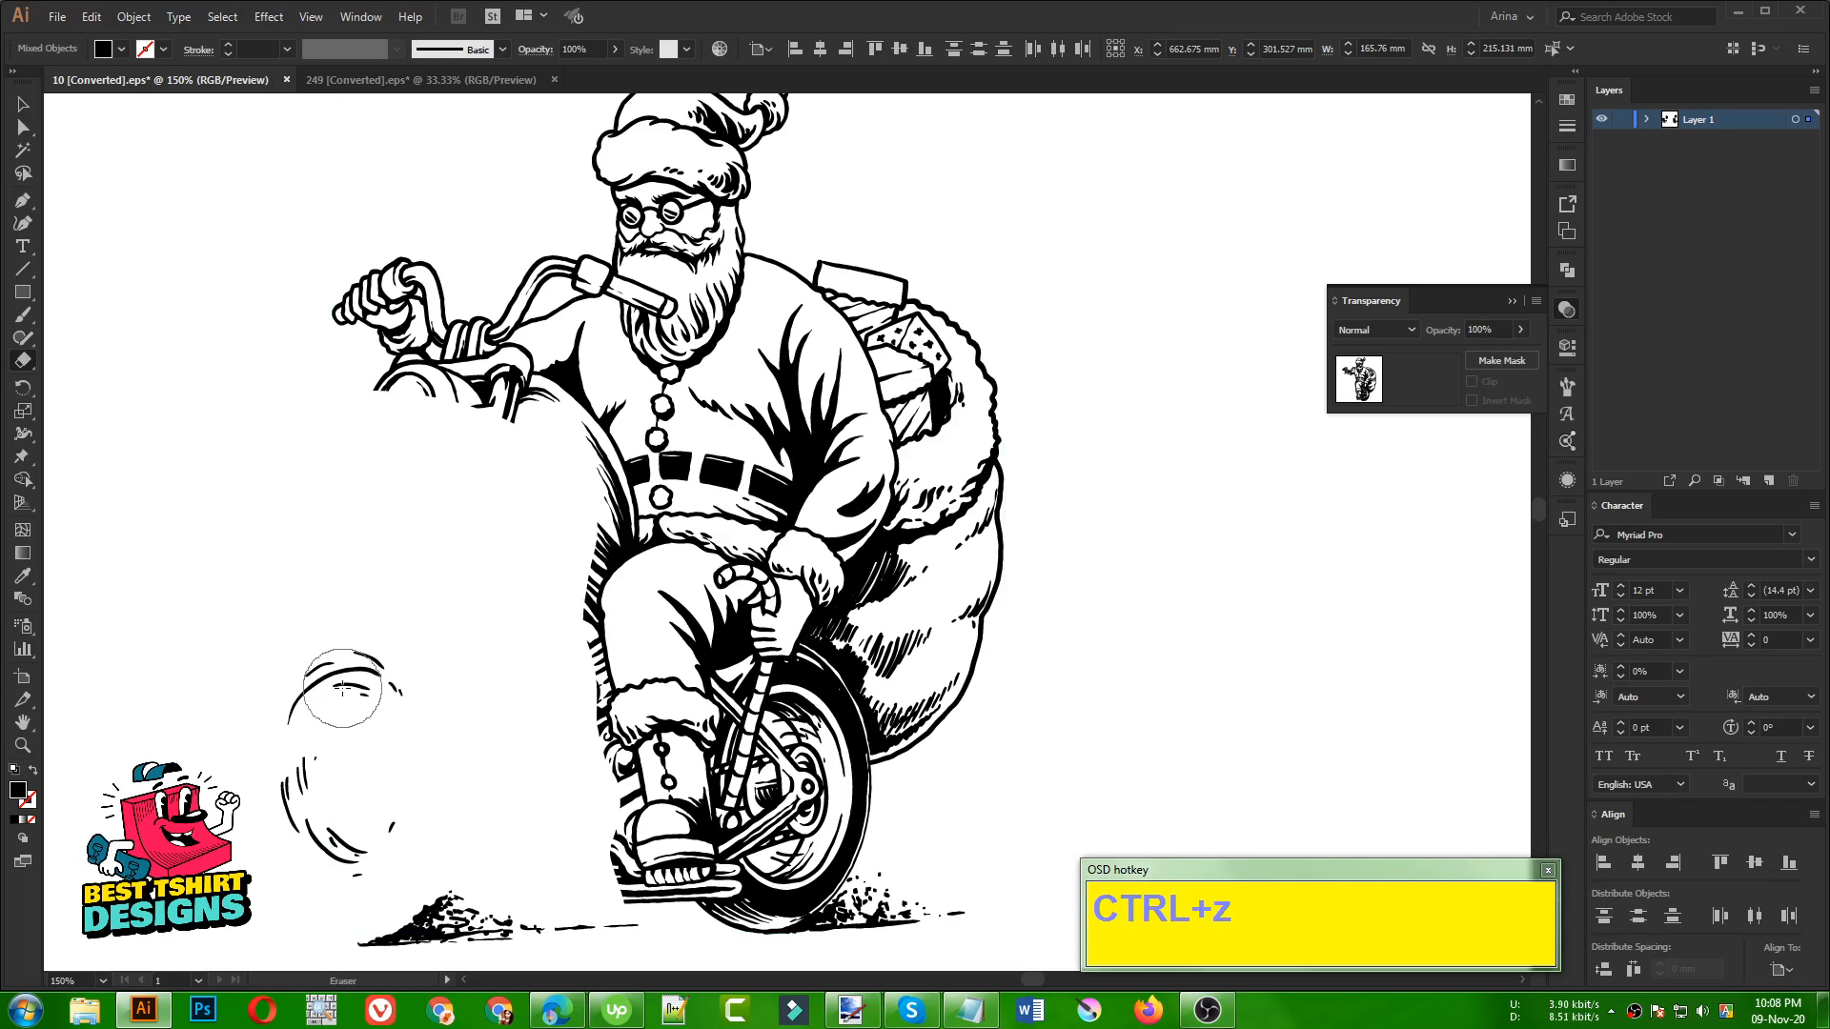
pyautogui.press('ctrl')
pyautogui.hotkey('ctrl', 'h')
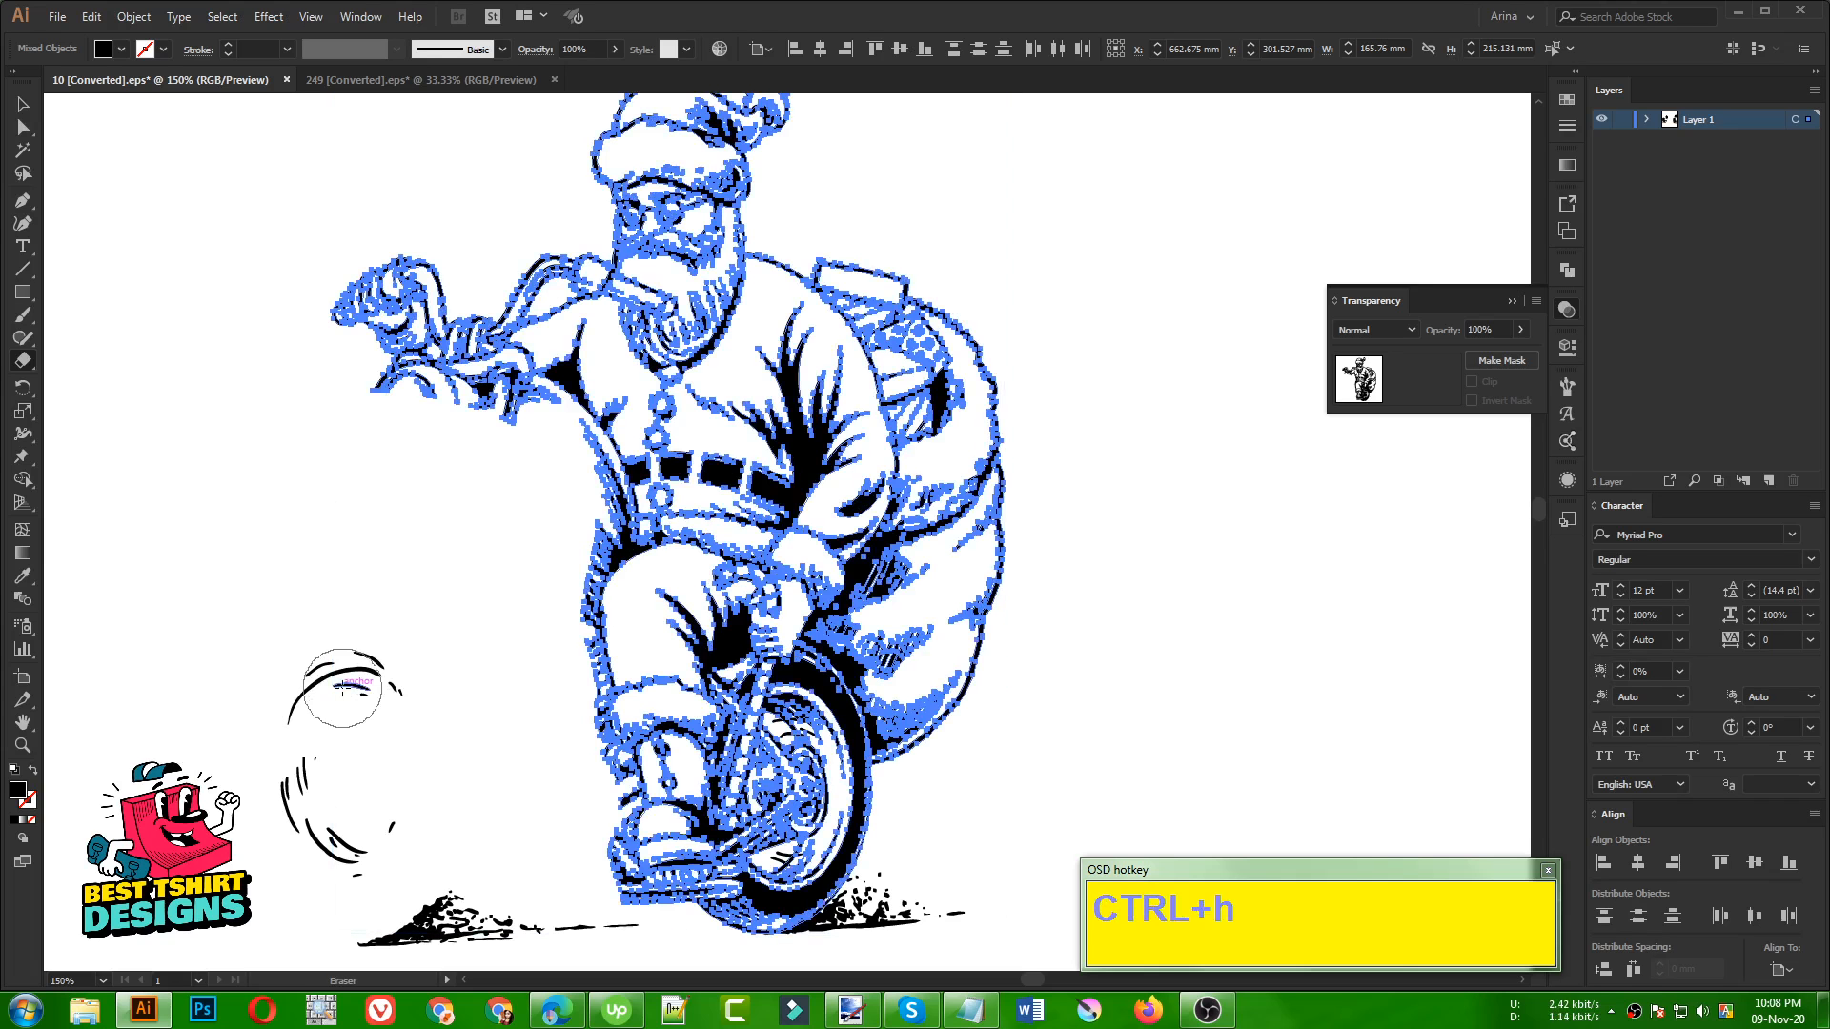
pyautogui.hotkey('ctrl', 'h')
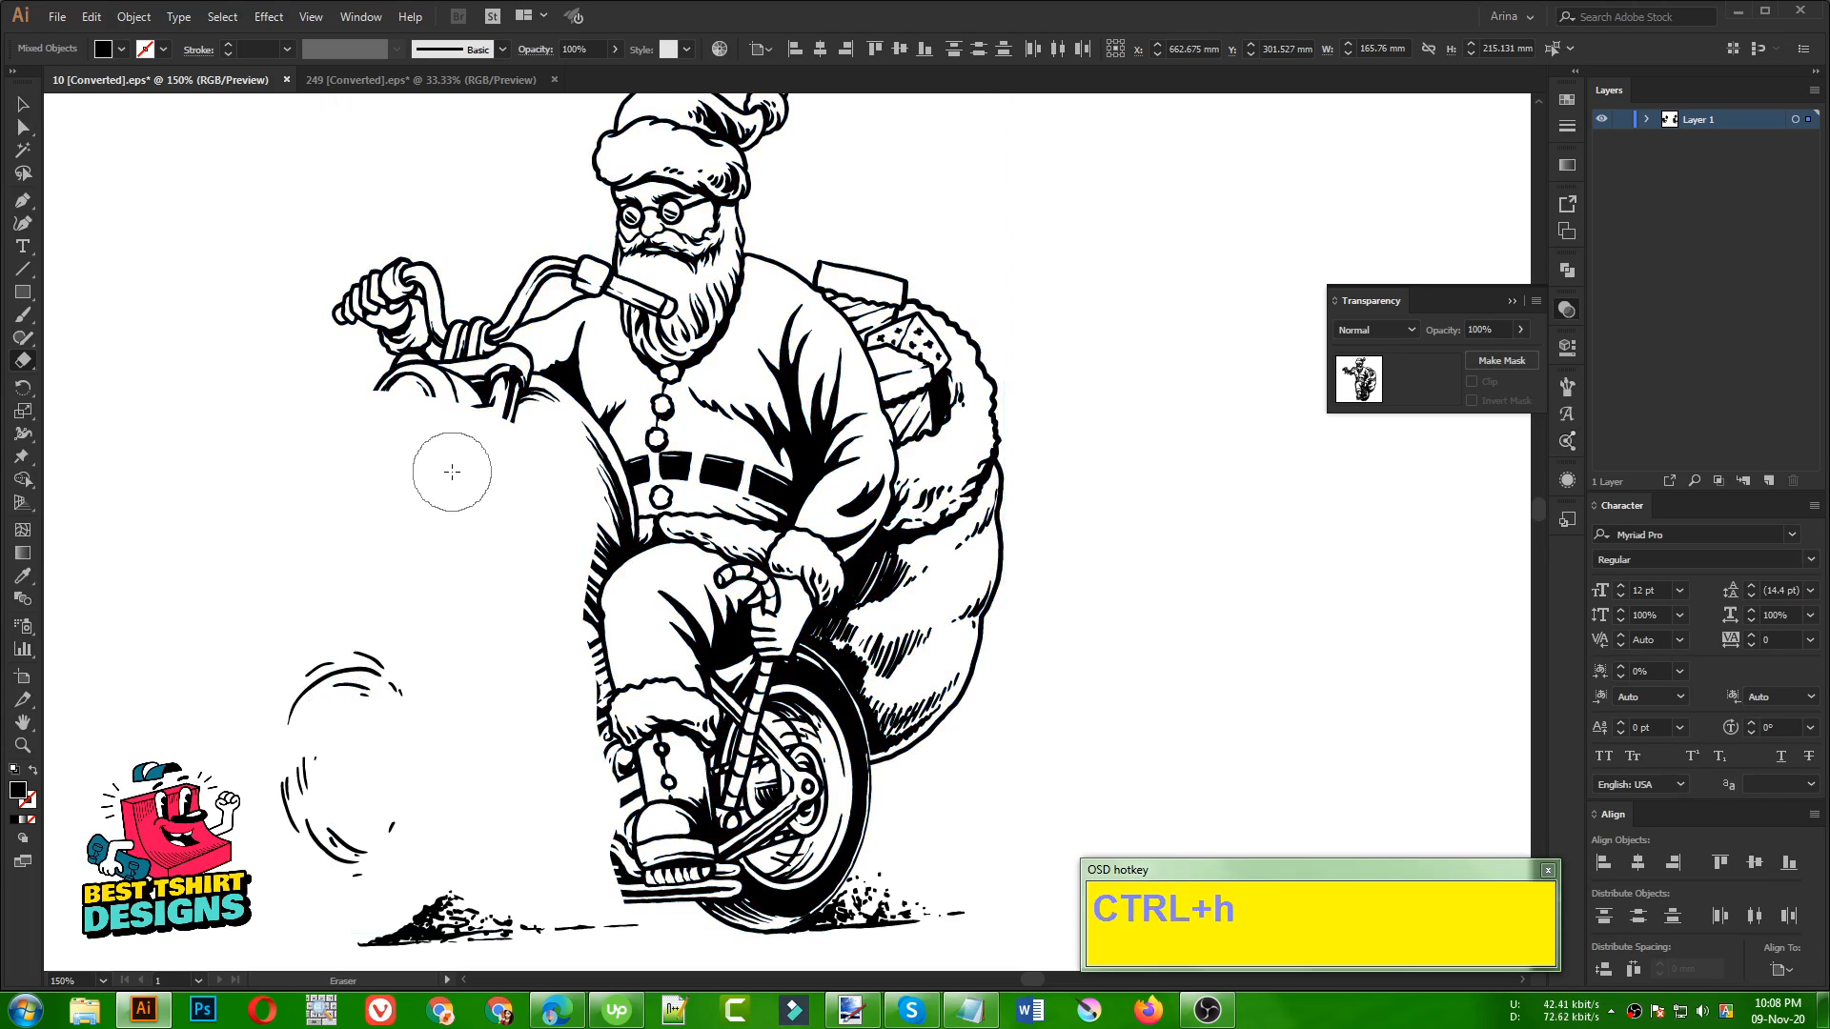
# Erase the remaining motorcycle tank and engine pieces along the edge of Santa's belly, raised leg and boot
pyautogui.scroll(2, 510, 686)
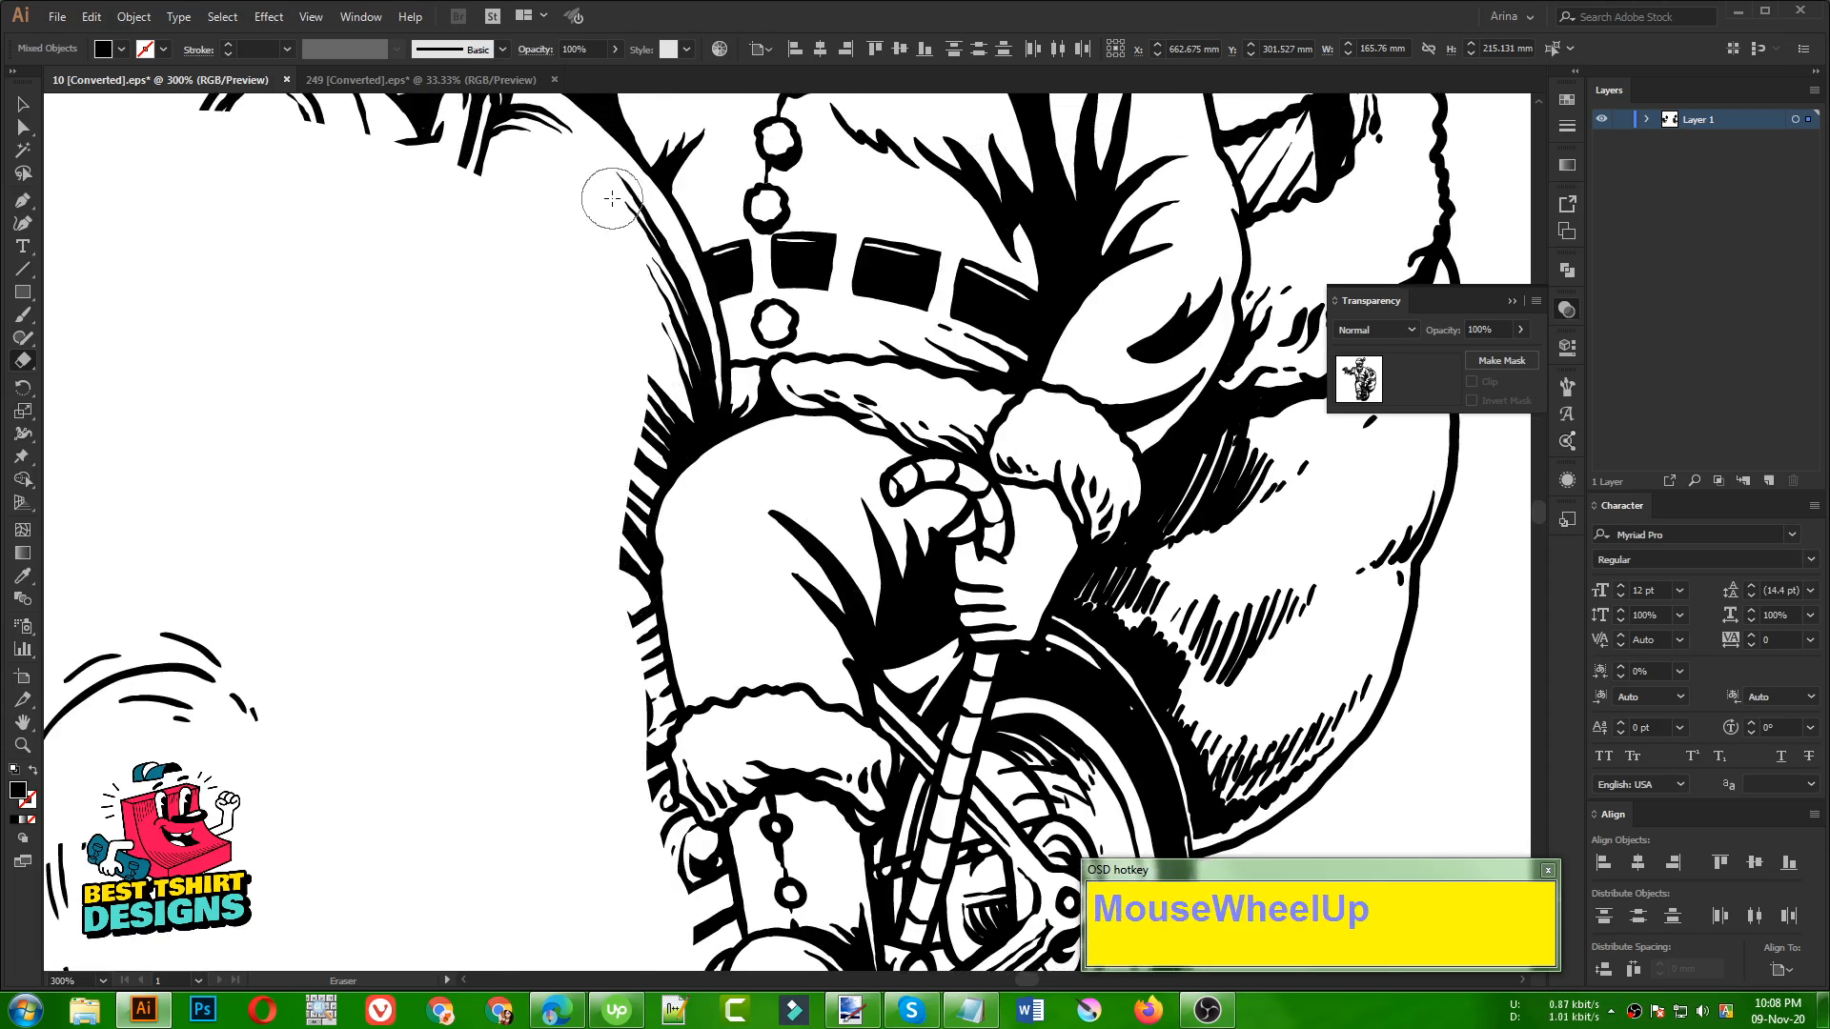
pyautogui.moveTo(611, 194); pyautogui.dragTo(685, 339)
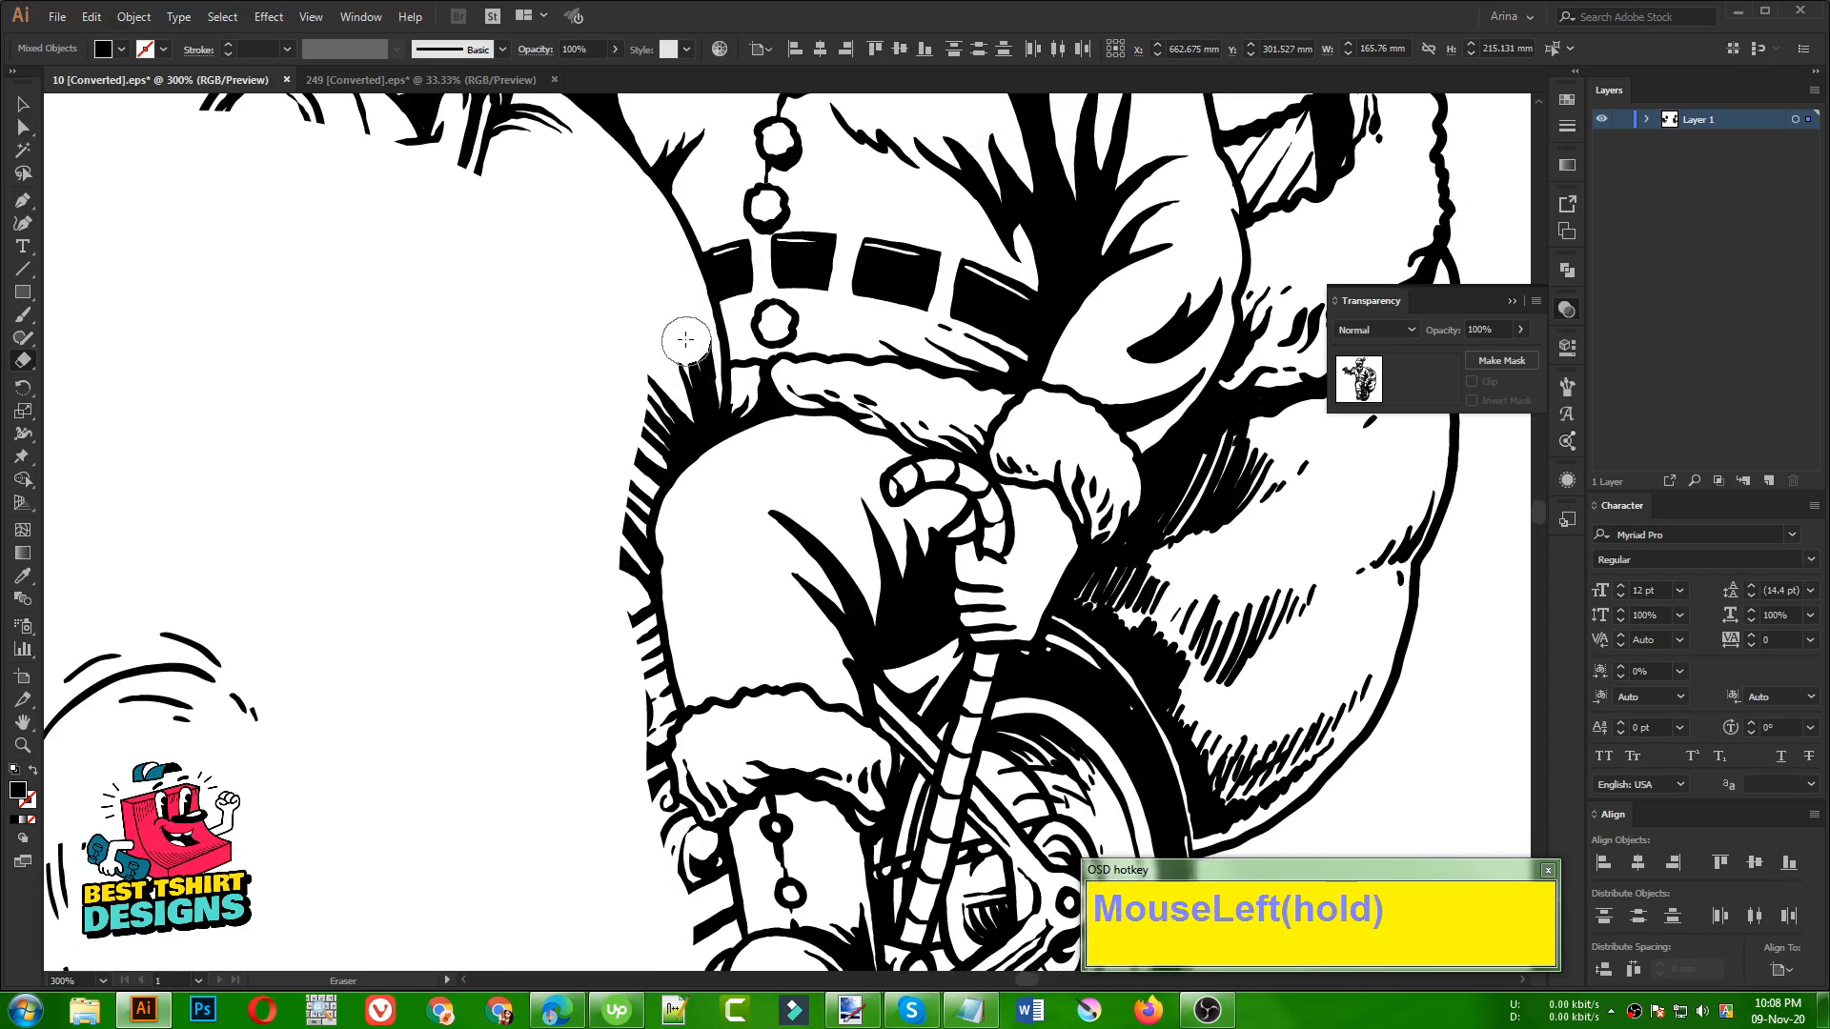
pyautogui.moveTo(695, 414); pyautogui.dragTo(659, 436)
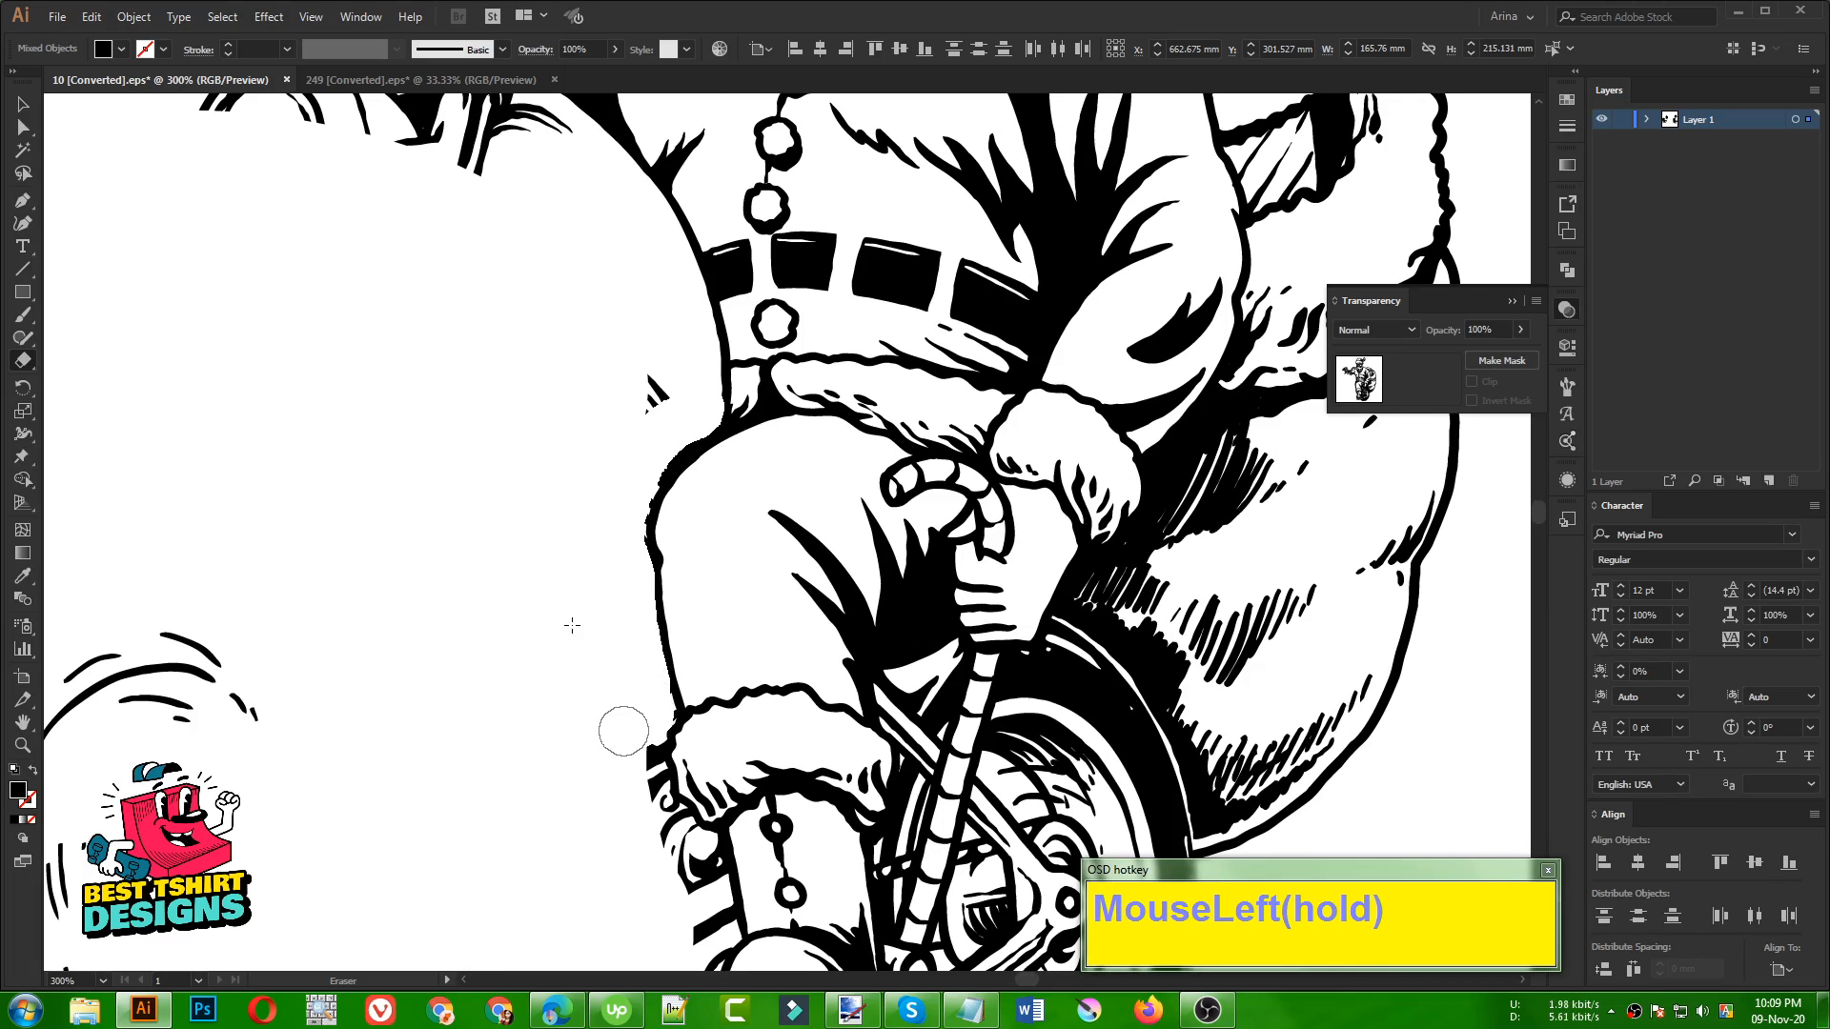
pyautogui.moveTo(683, 403); pyautogui.dragTo(613, 347)
pyautogui.scroll(-3, 613, 347)
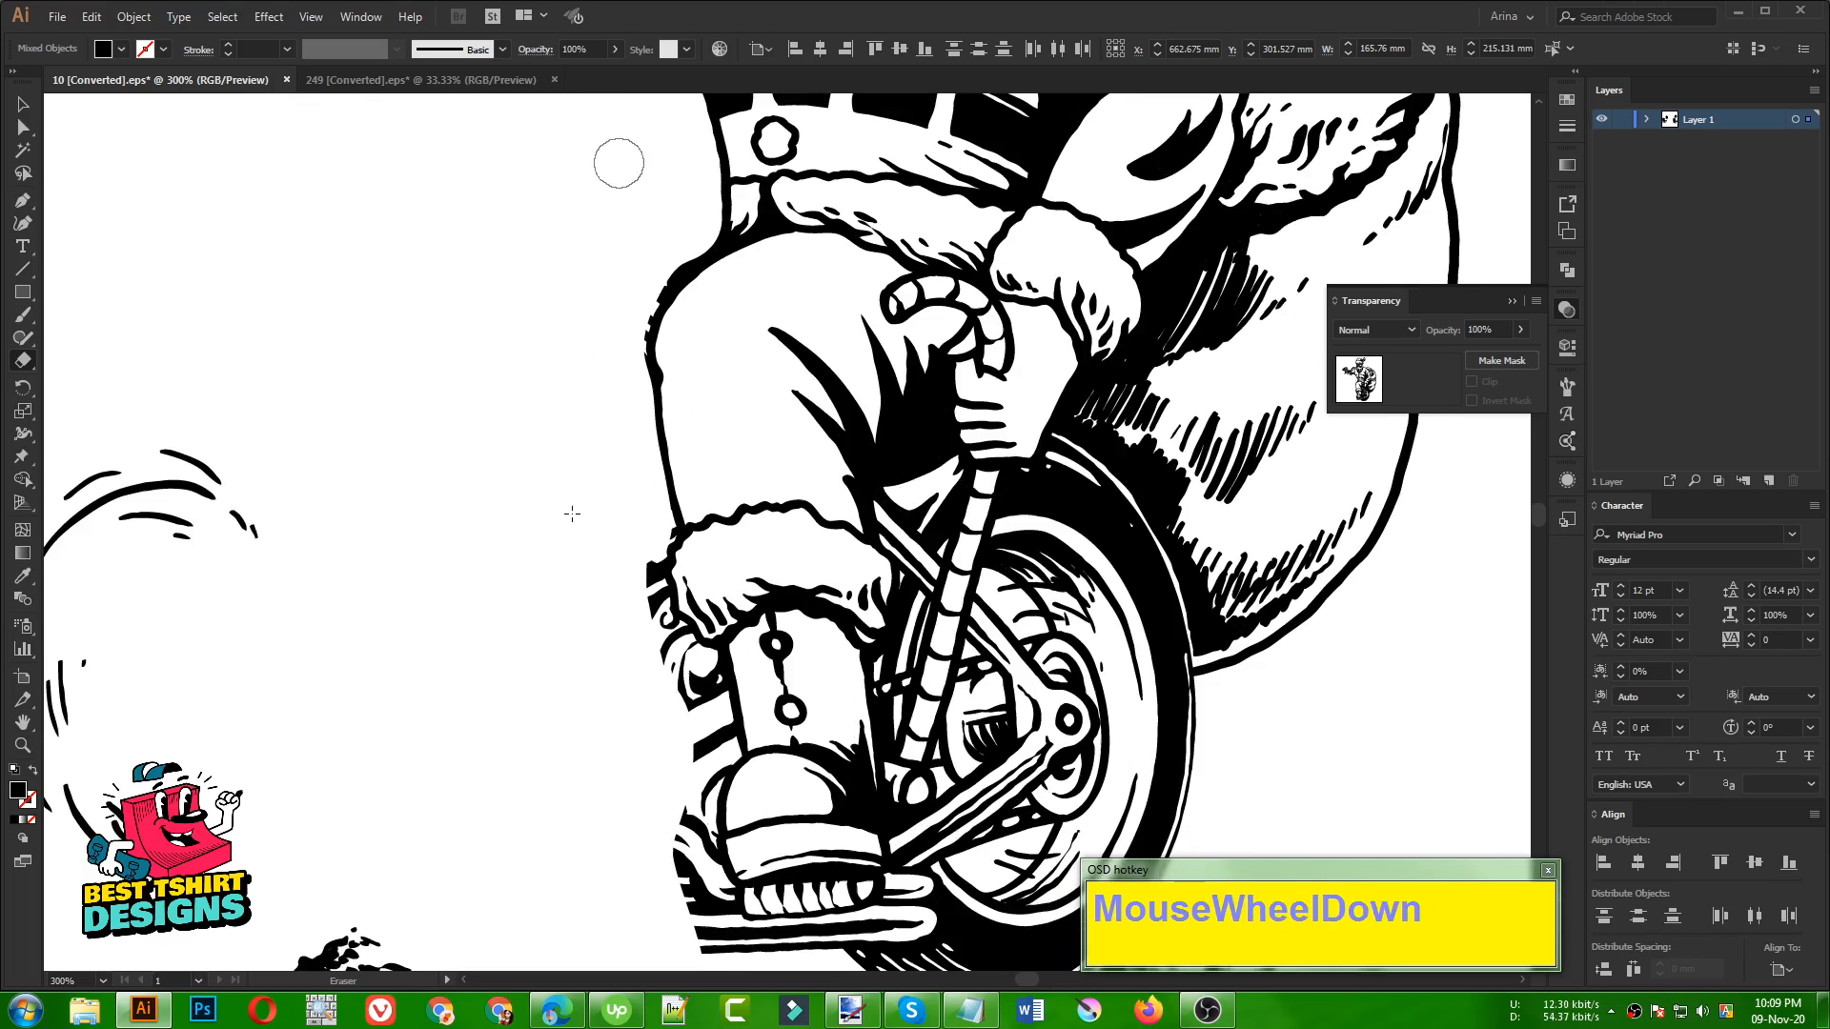
pyautogui.moveTo(689, 229); pyautogui.dragTo(677, 250)
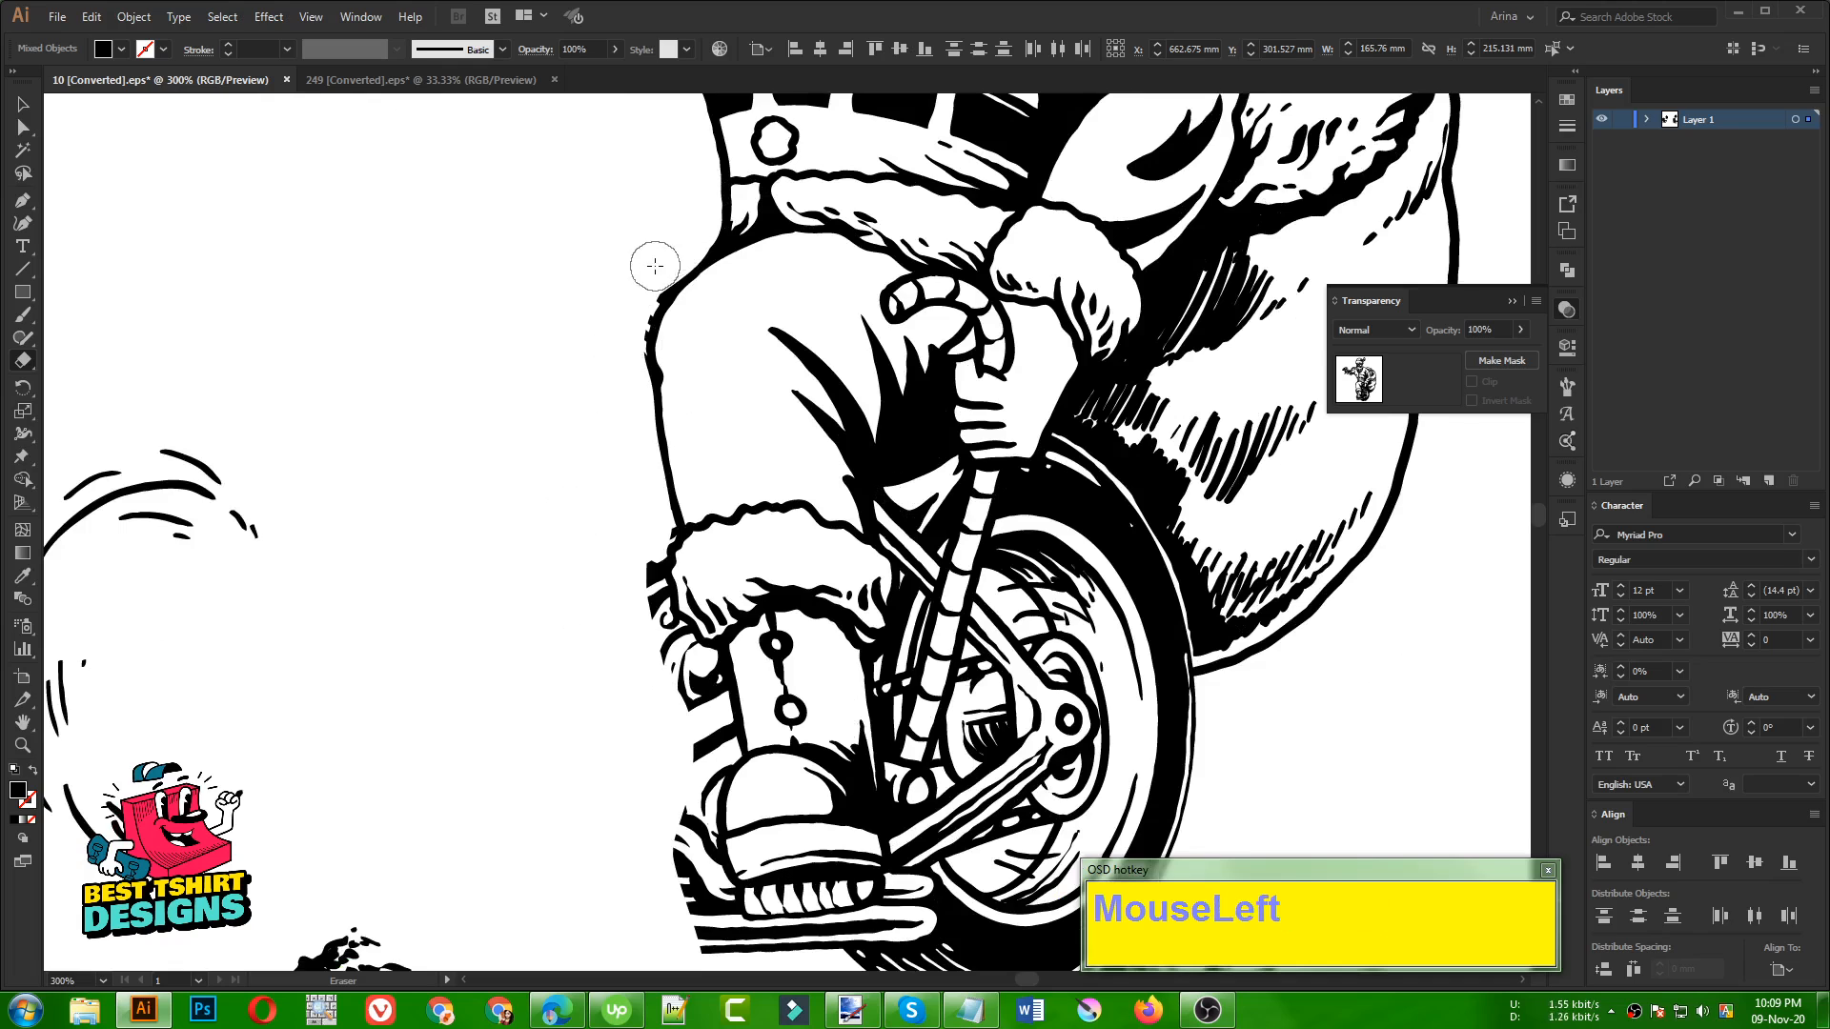
pyautogui.moveTo(635, 298); pyautogui.dragTo(616, 362)
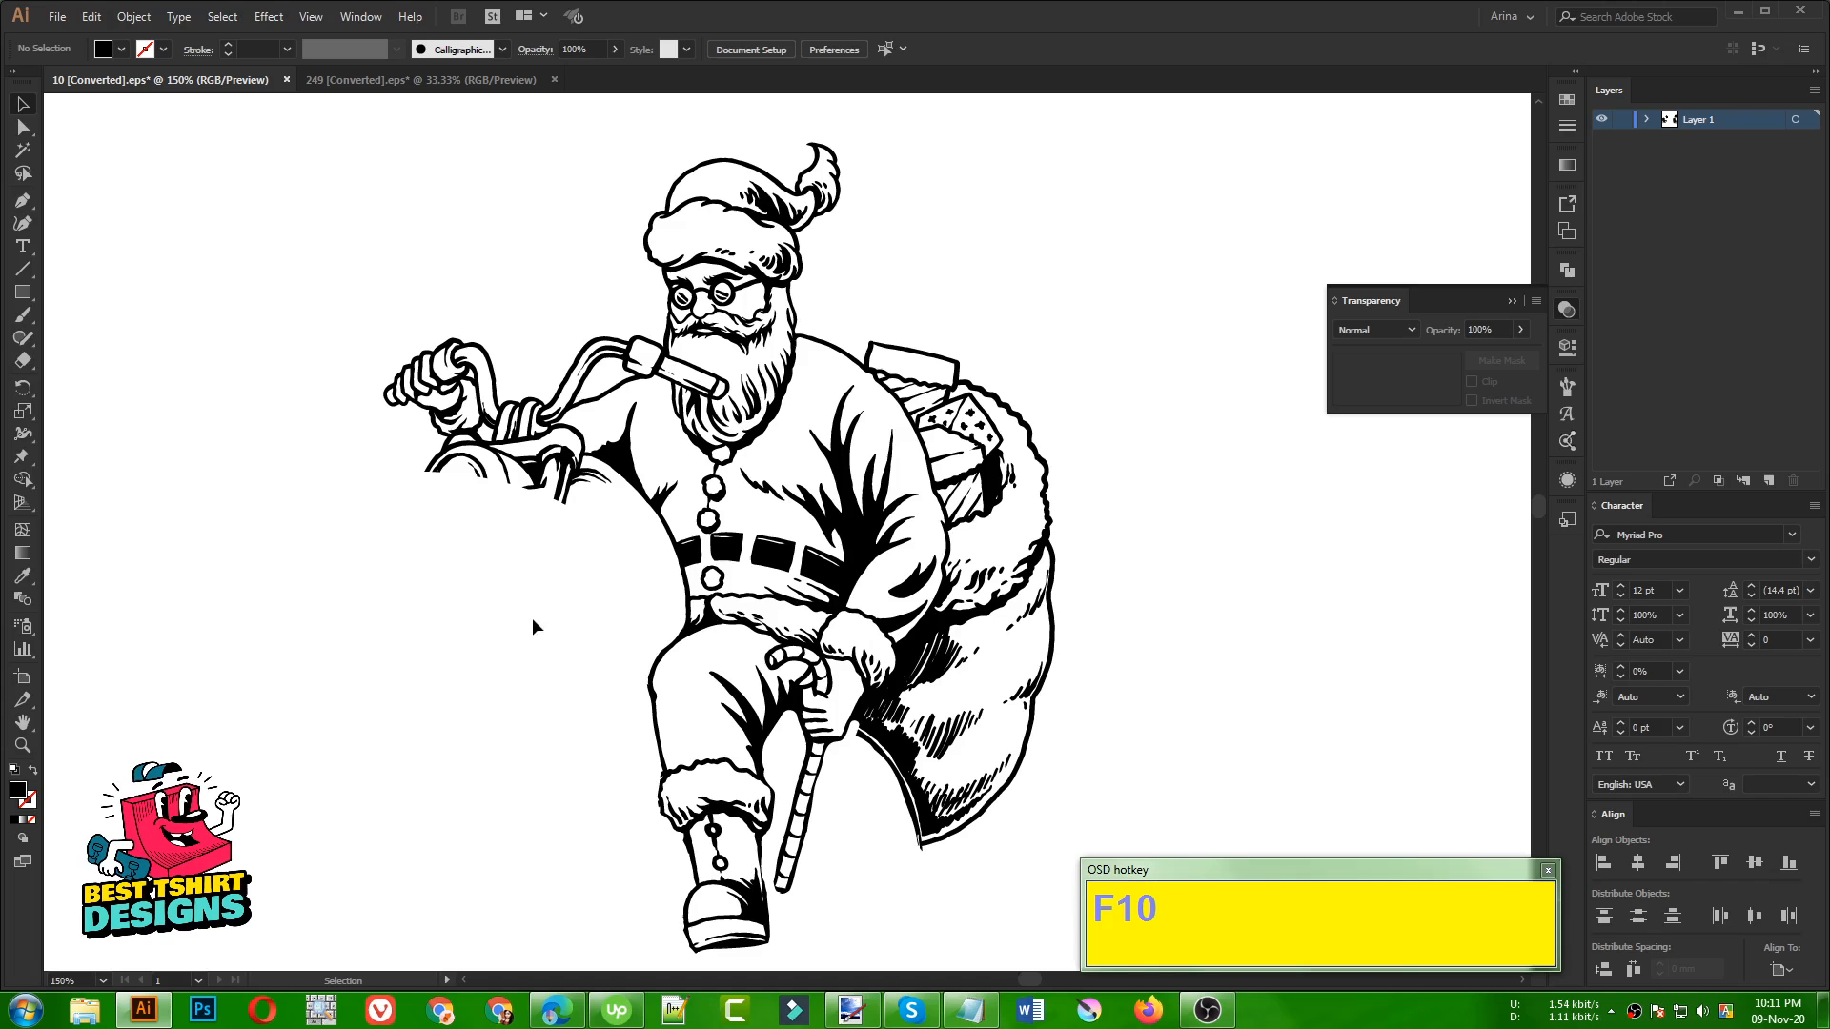
pyautogui.click(539, 608)
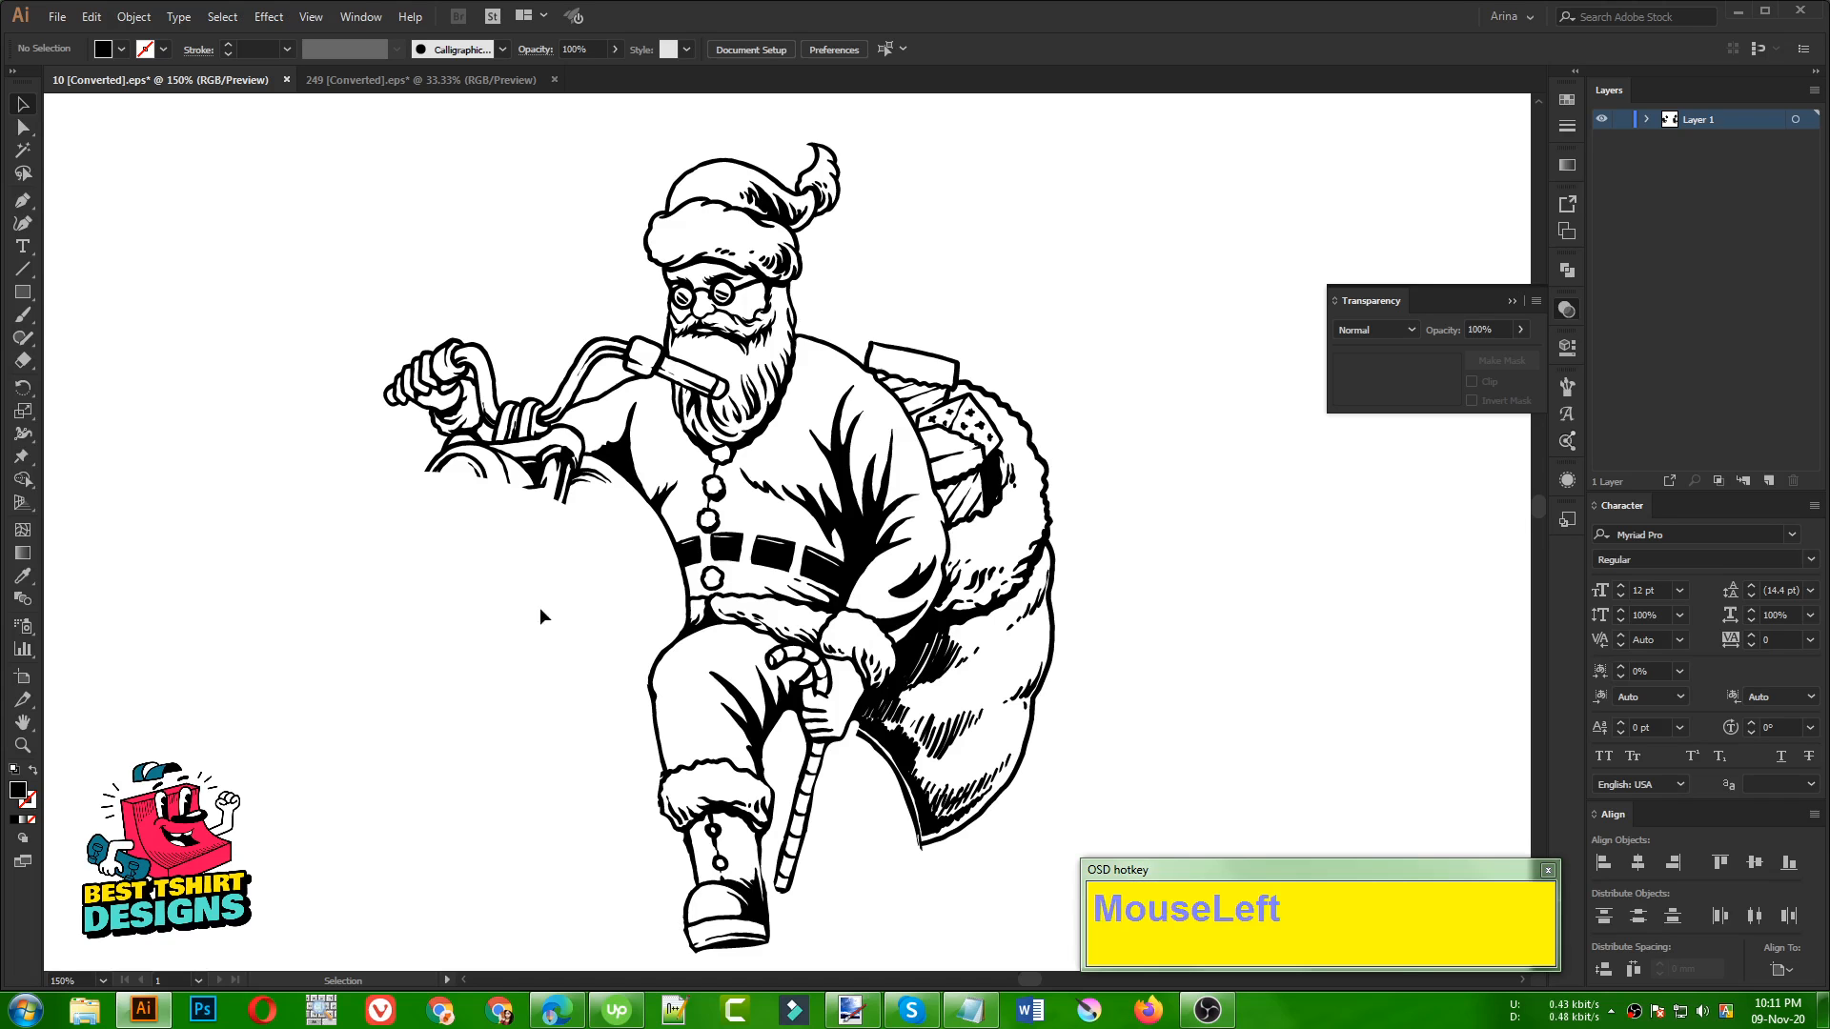
# Select the Santa artwork and erase the handlebar stretch between his gripping hand and his beard
pyautogui.scroll(-2, 545, 556)
pyautogui.click(543, 560)
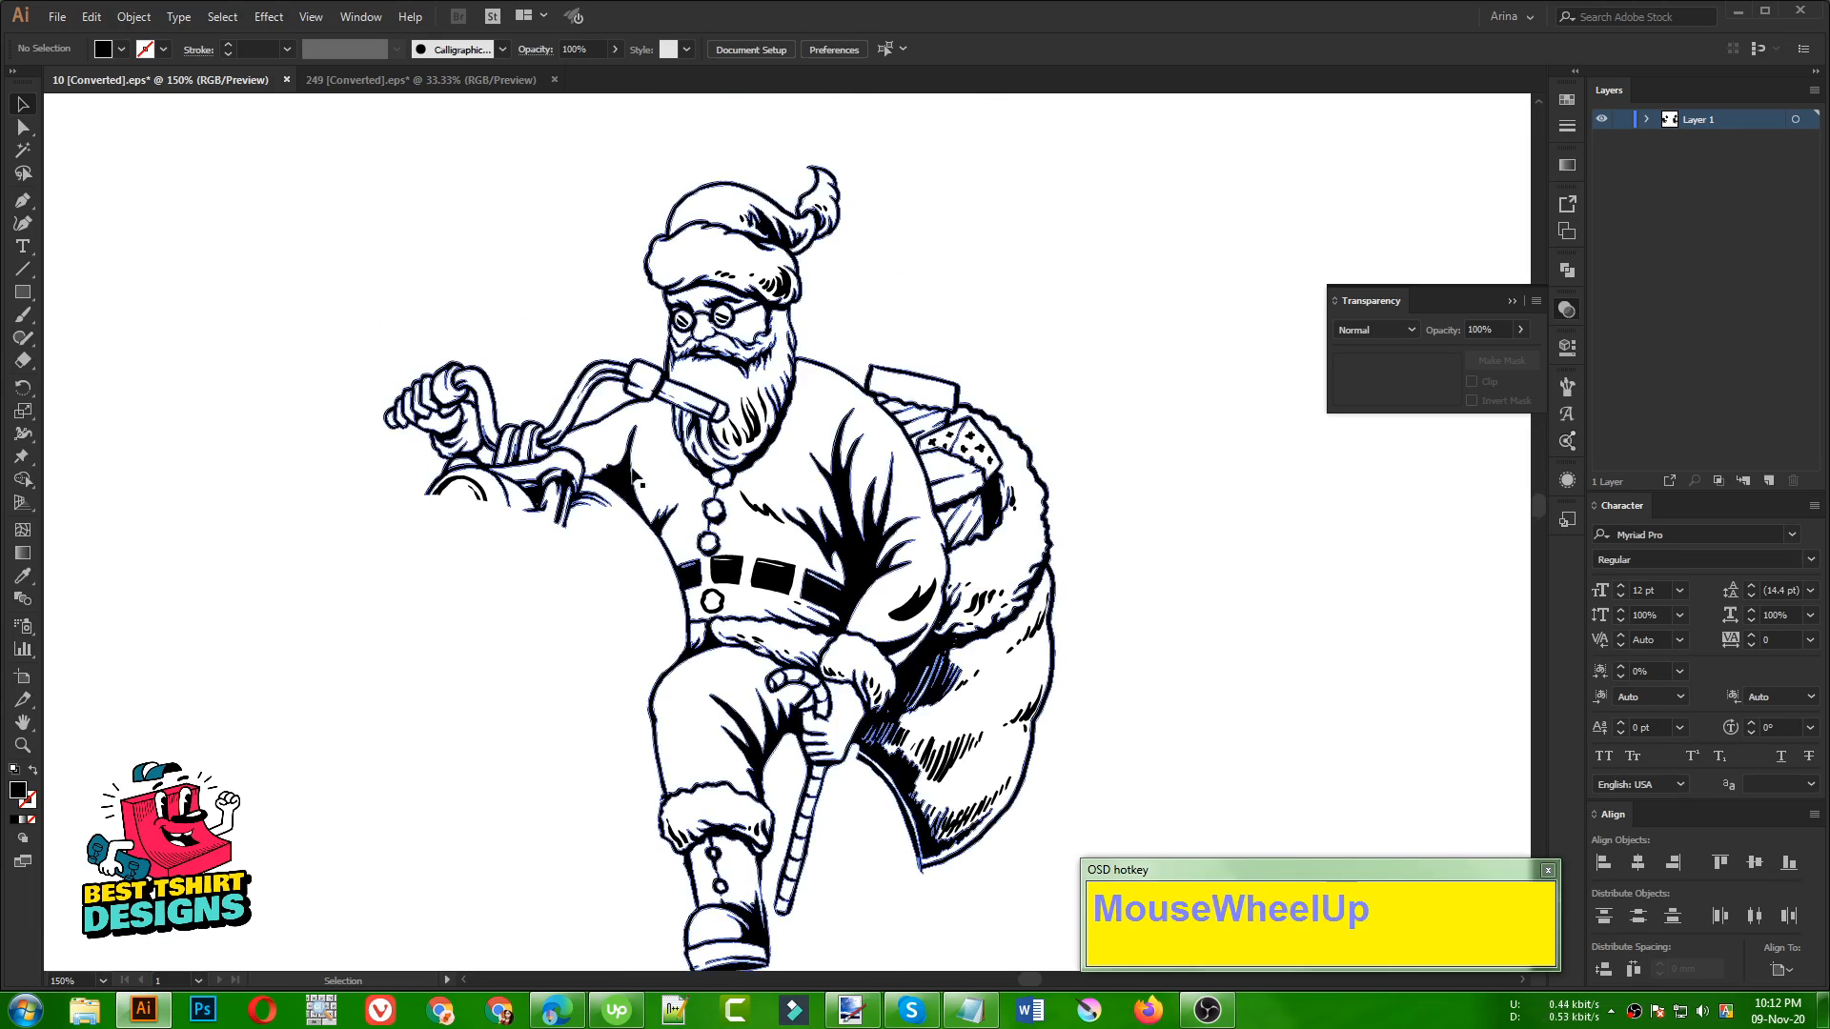
pyautogui.keyDown('alt'); pyautogui.scroll(2, 667, 379); pyautogui.keyUp('alt')
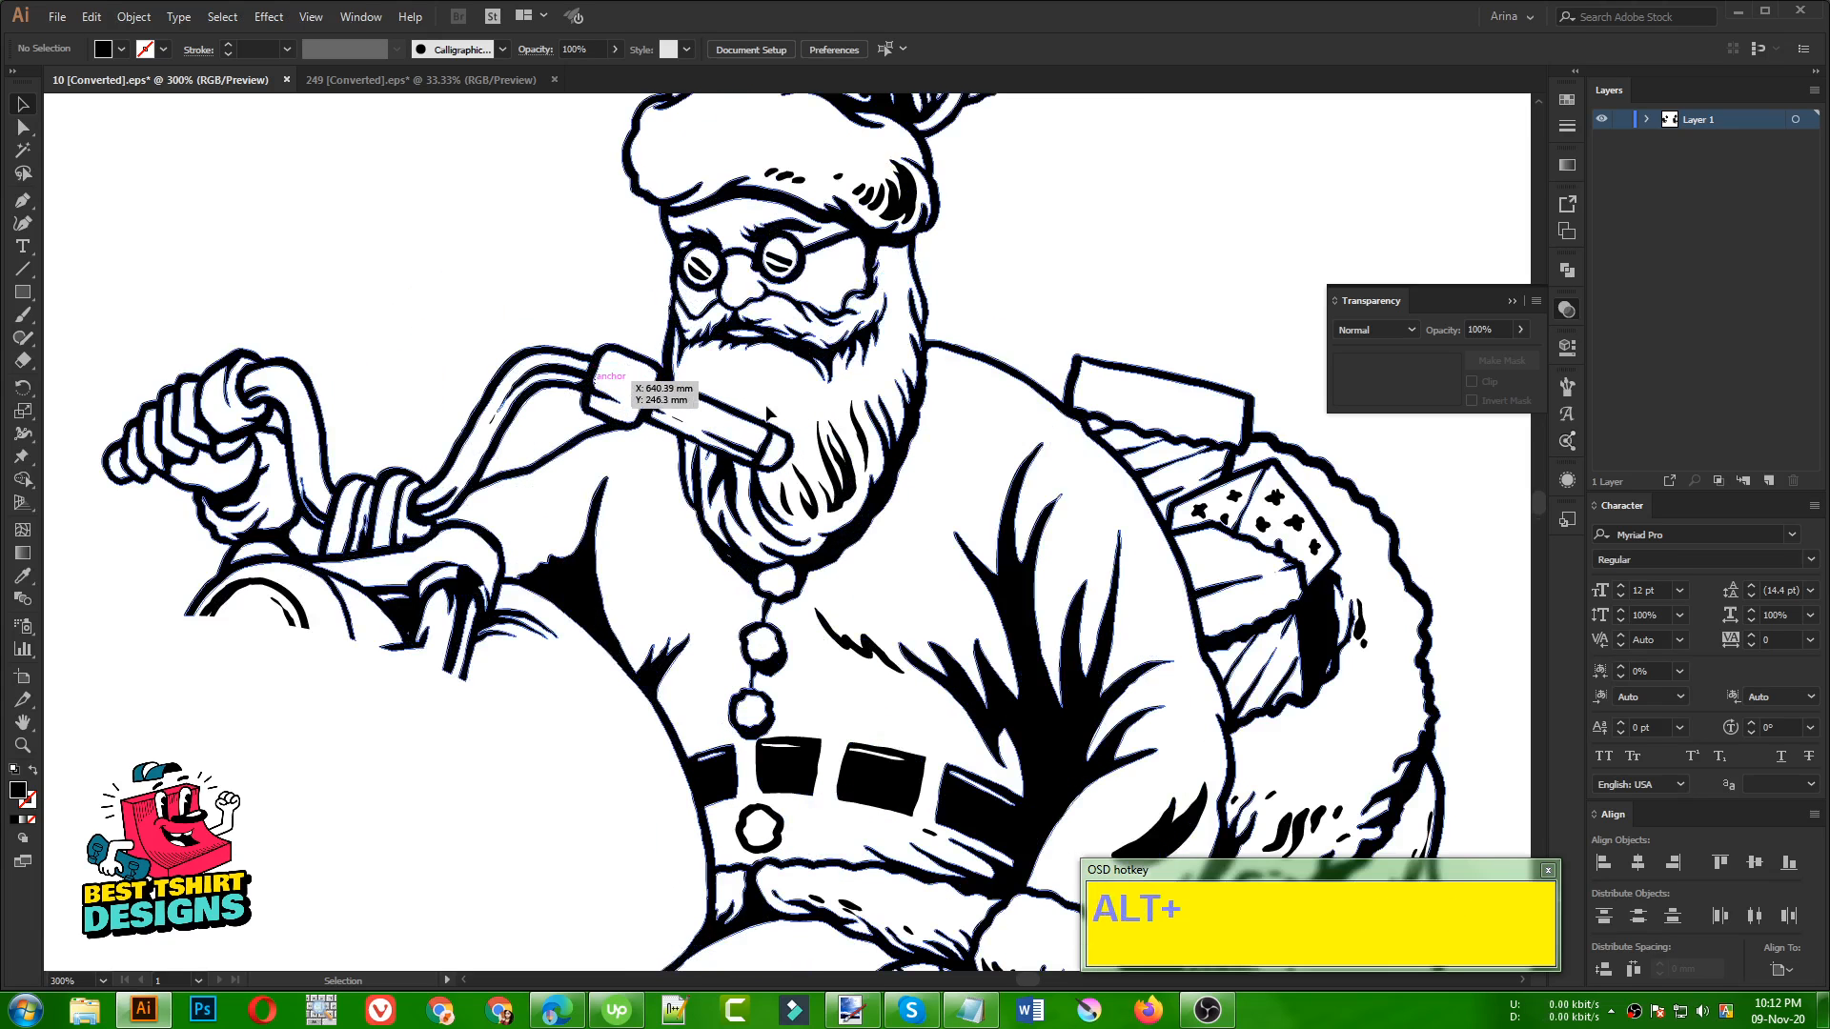
pyautogui.scroll(1, 787, 474)
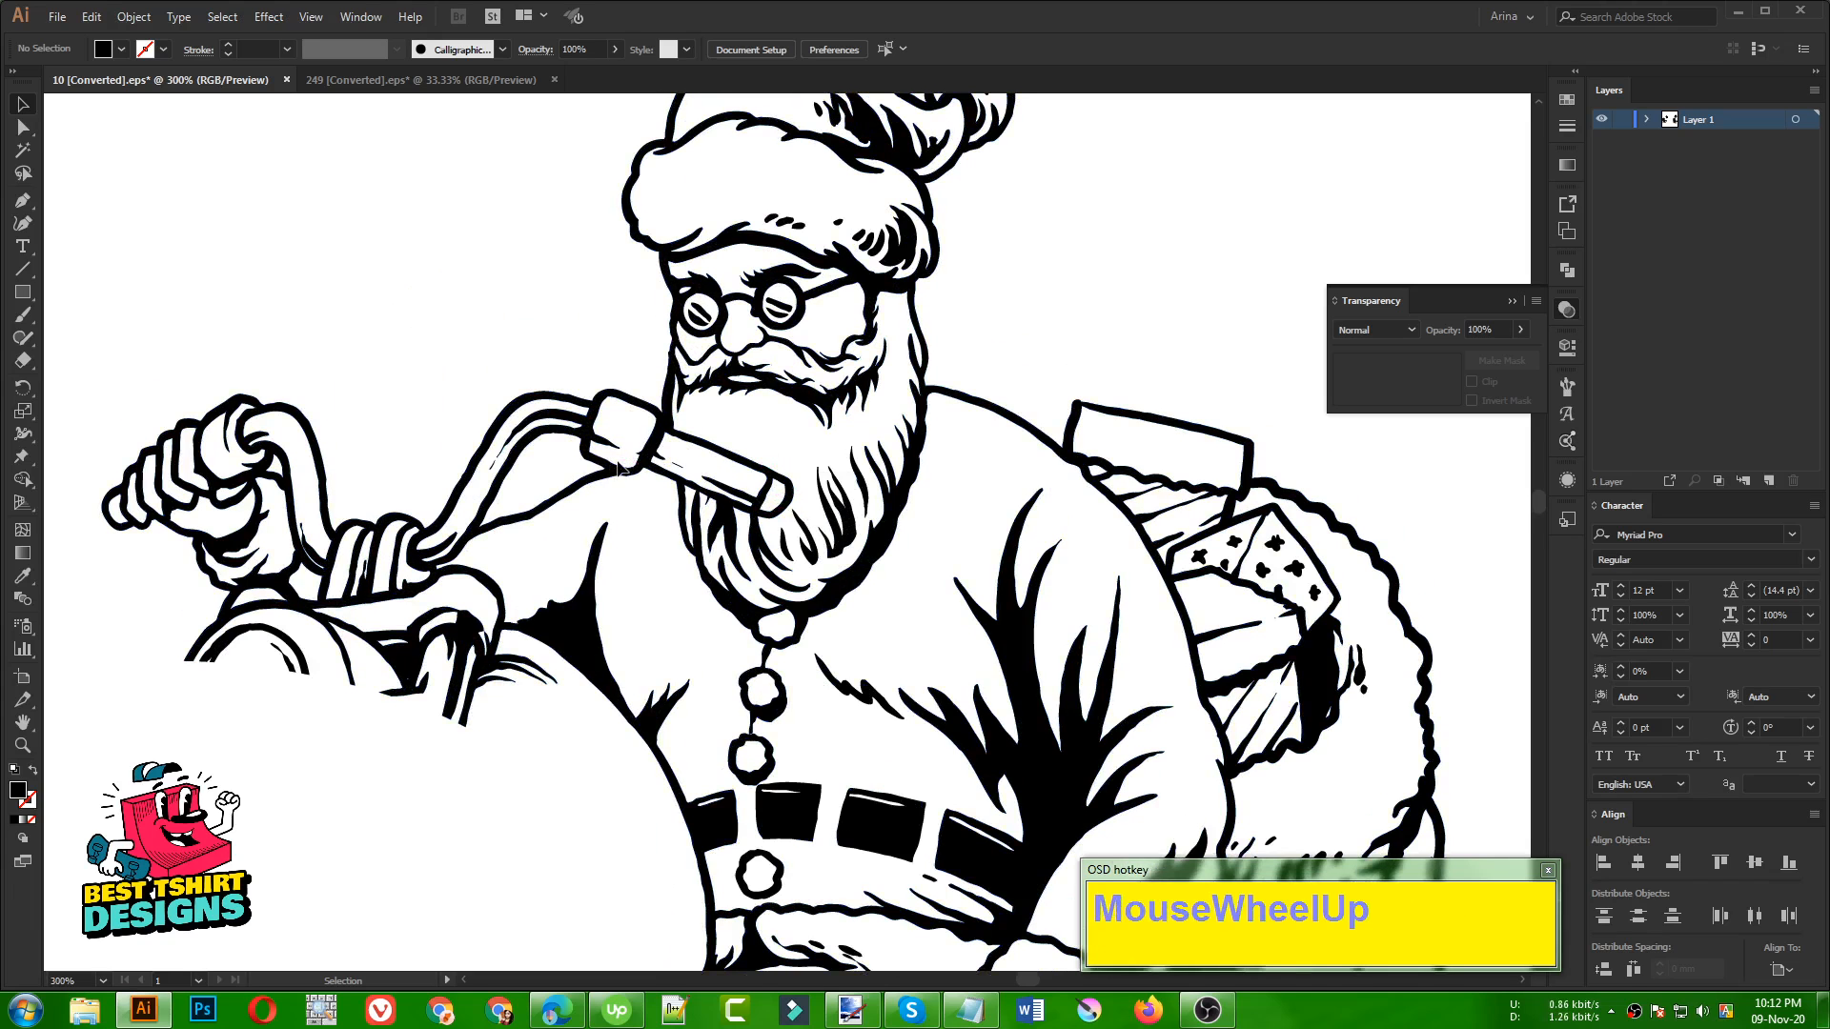
pyautogui.click(717, 481)
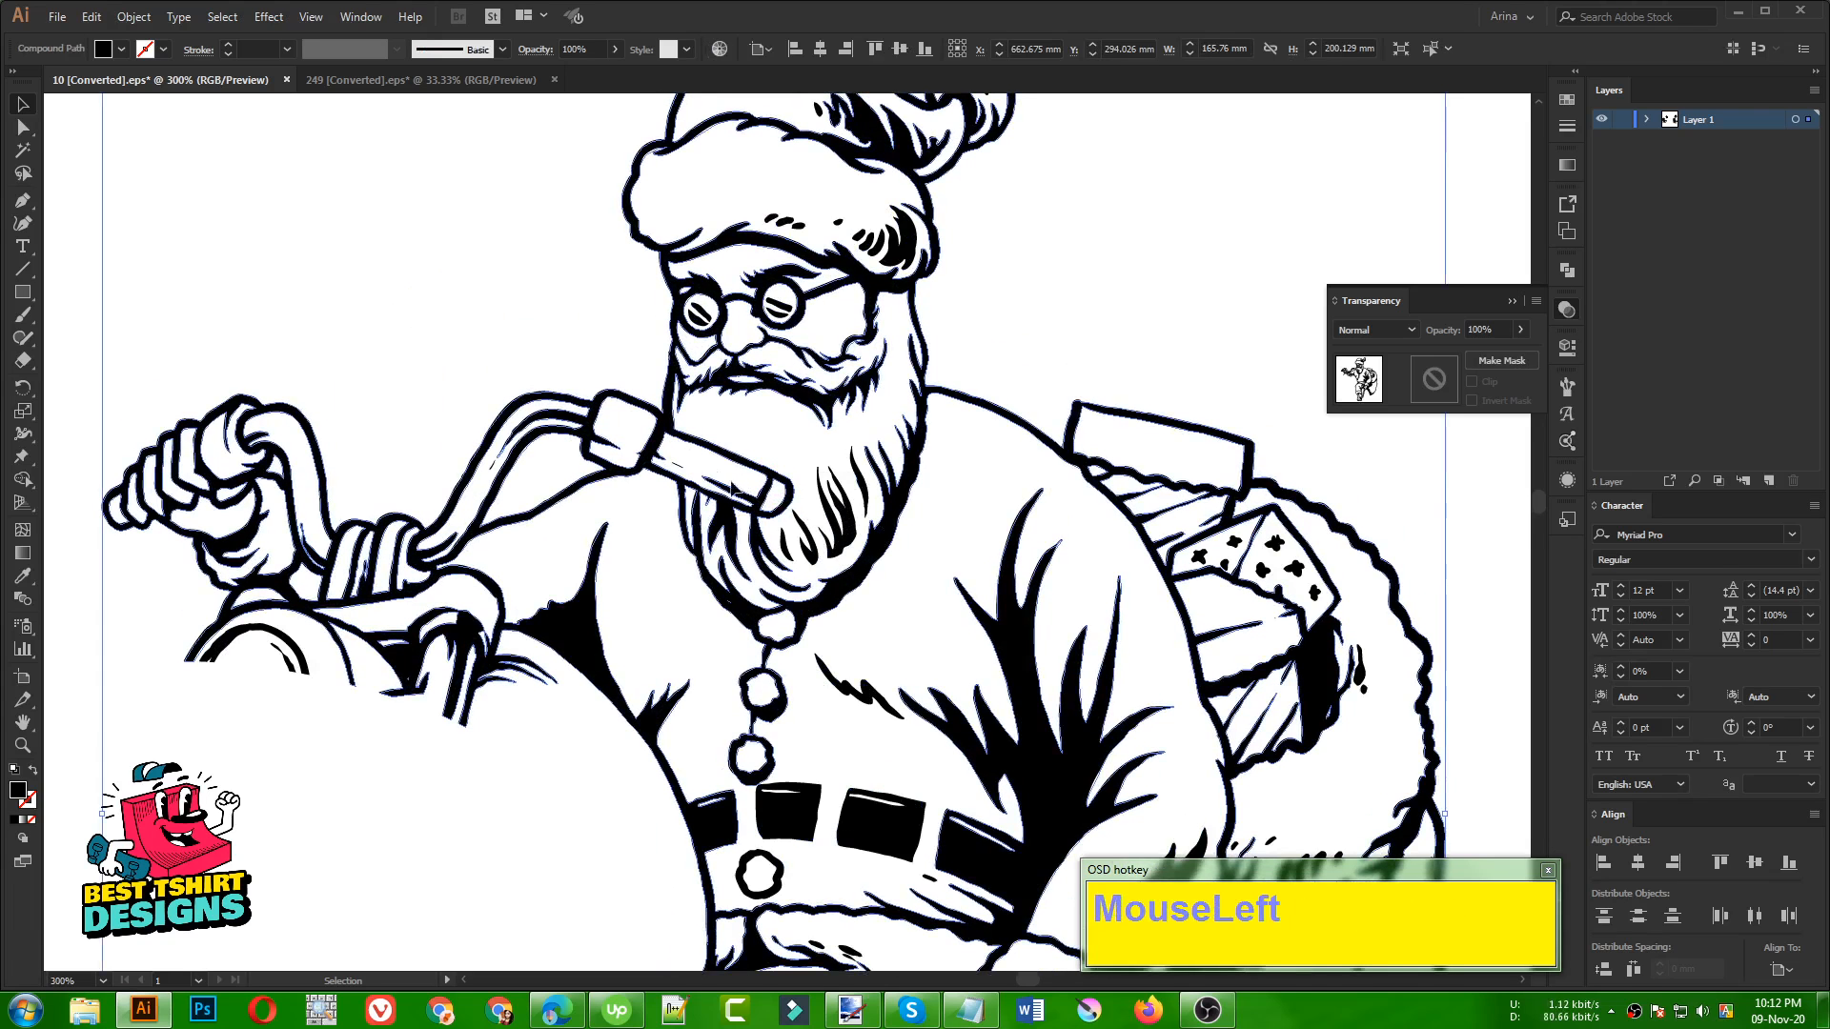
pyautogui.hotkey('shift', 'e')
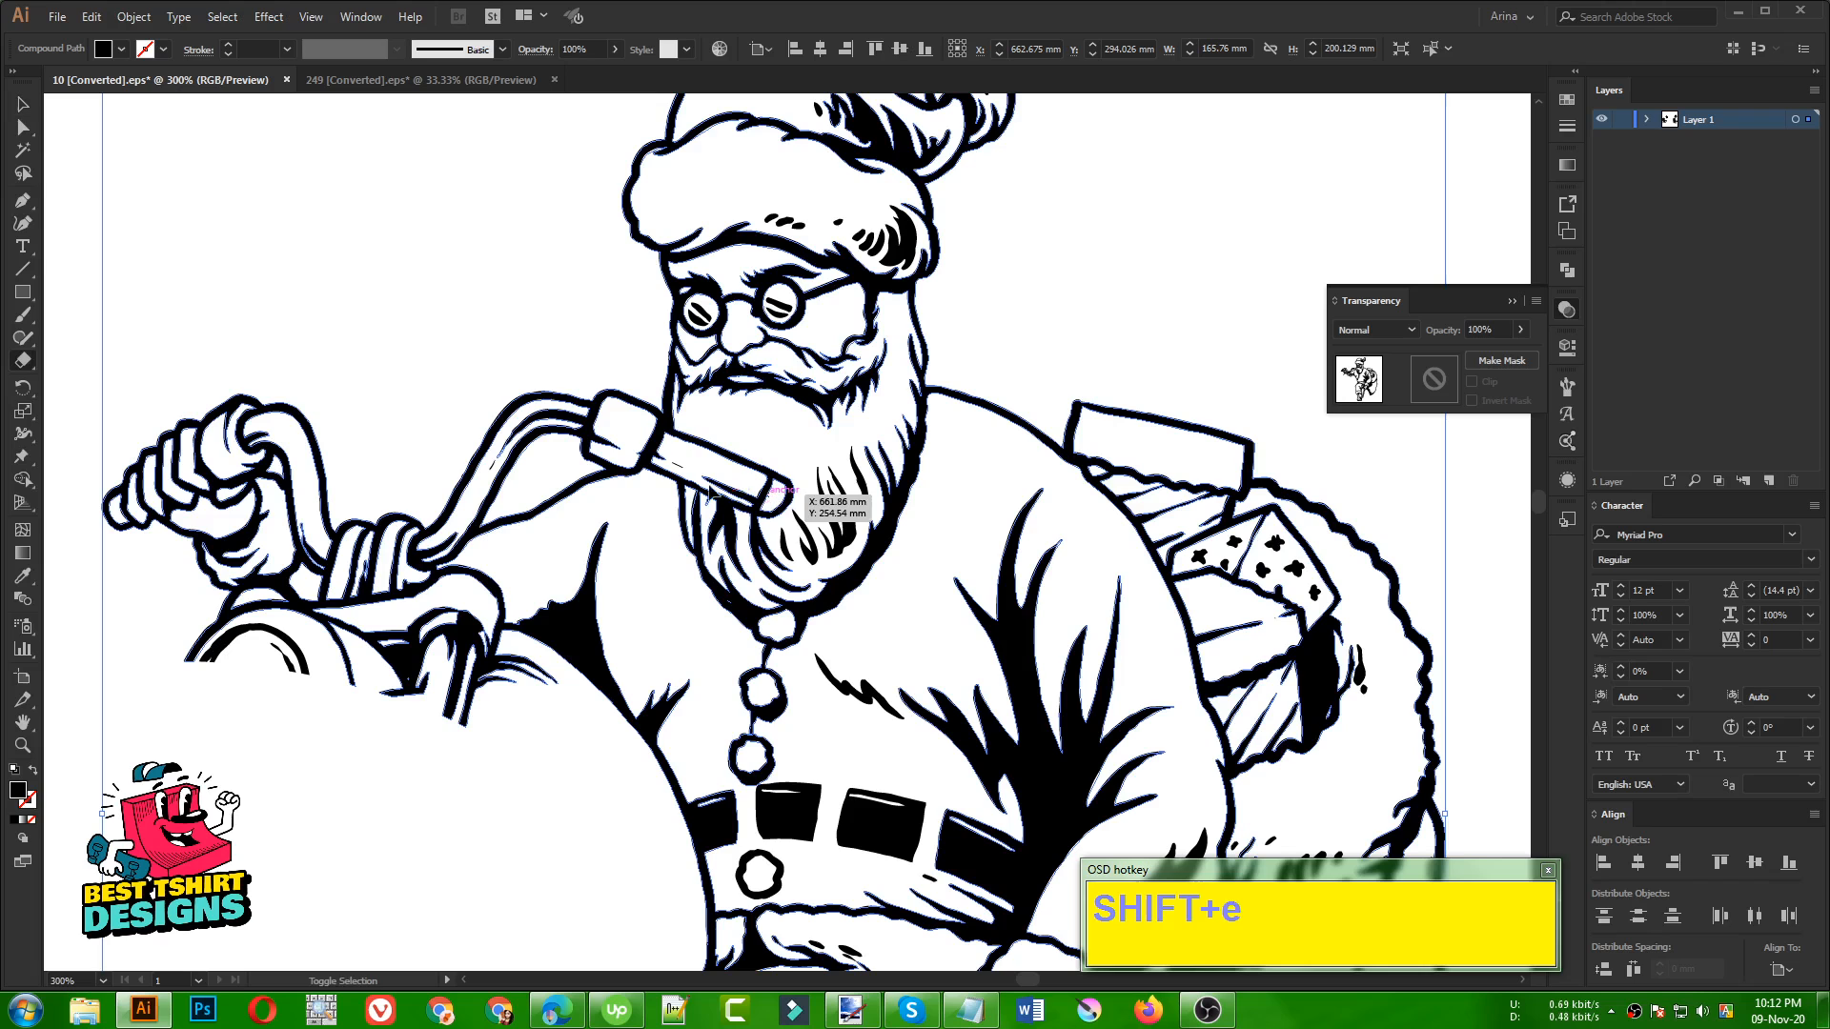
pyautogui.moveTo(622, 386)
pyautogui.mouseDown()
pyautogui.moveTo(600, 455)
pyautogui.moveTo(623, 427)
pyautogui.moveTo(552, 417)
pyautogui.moveTo(593, 394)
pyautogui.moveTo(496, 412)
pyautogui.moveTo(503, 433)
pyautogui.moveTo(535, 423)
pyautogui.moveTo(468, 469)
pyautogui.moveTo(482, 482)
pyautogui.moveTo(448, 498)
pyautogui.mouseUp()
# Delete a stray handlebar speck left above Santa's outstretched arm
pyautogui.scroll(-5, 448, 498)
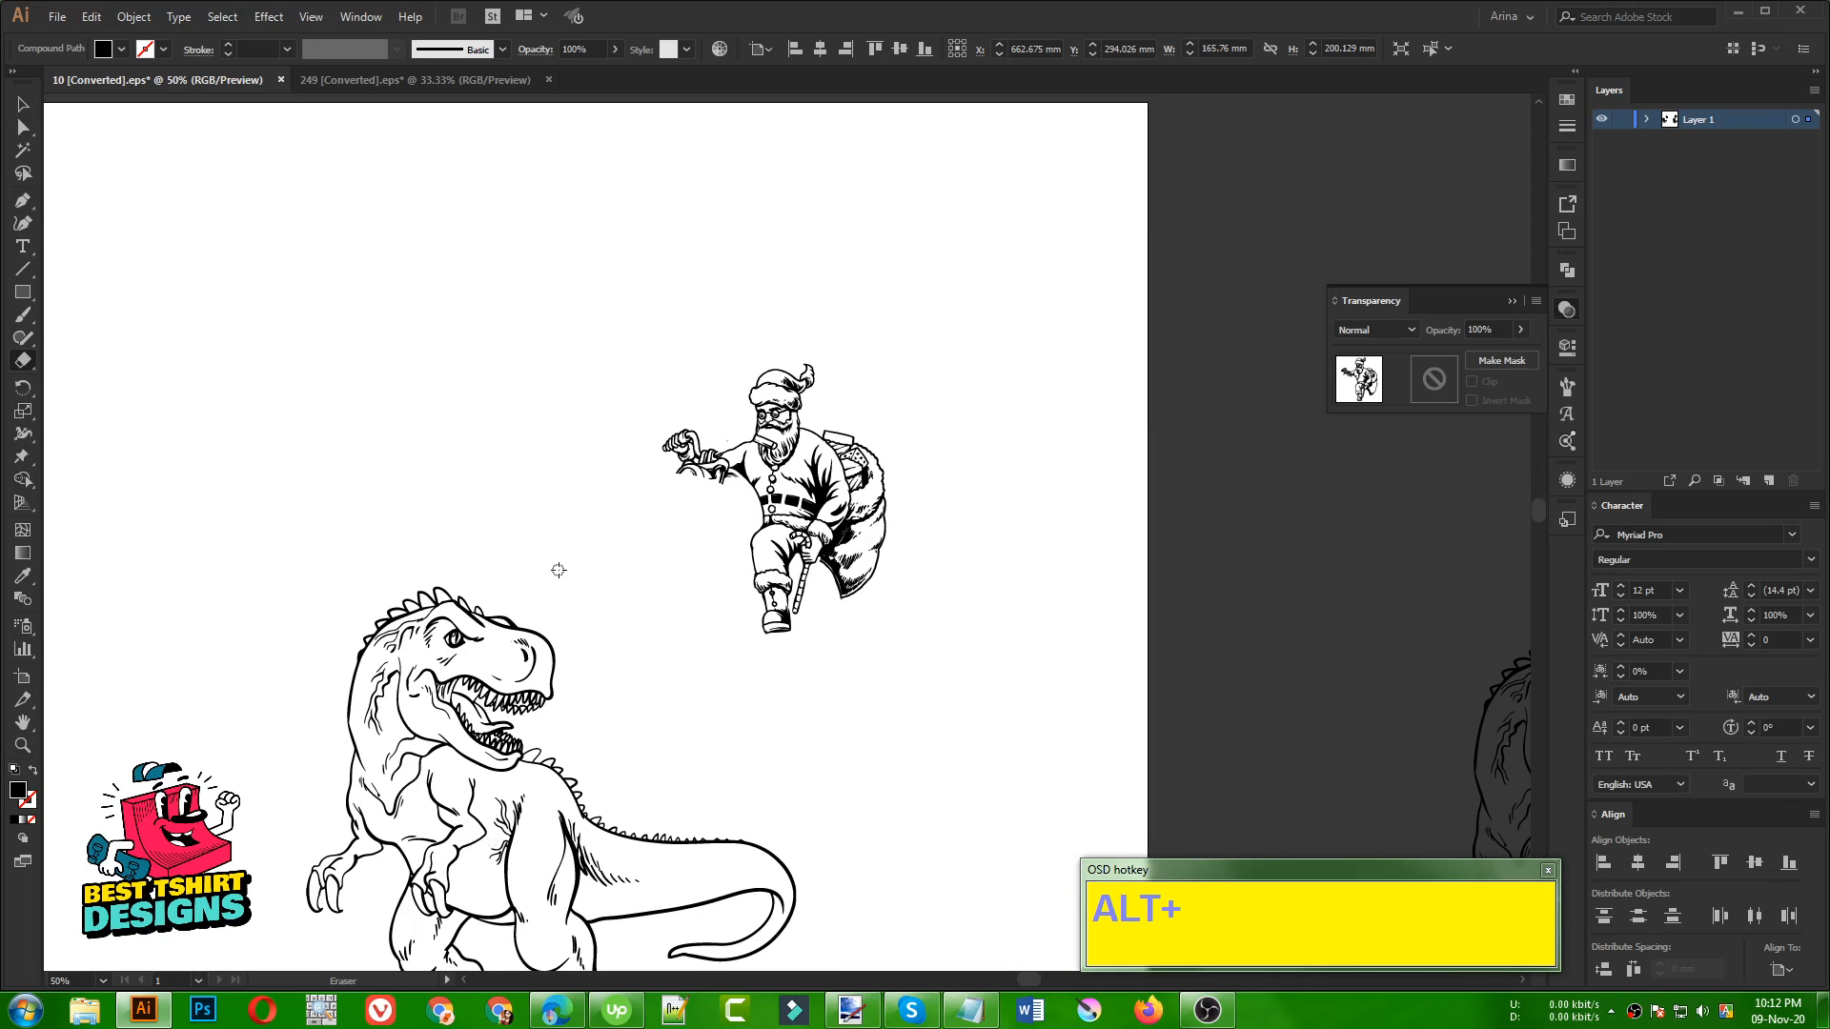
pyautogui.scroll(7, 767, 424)
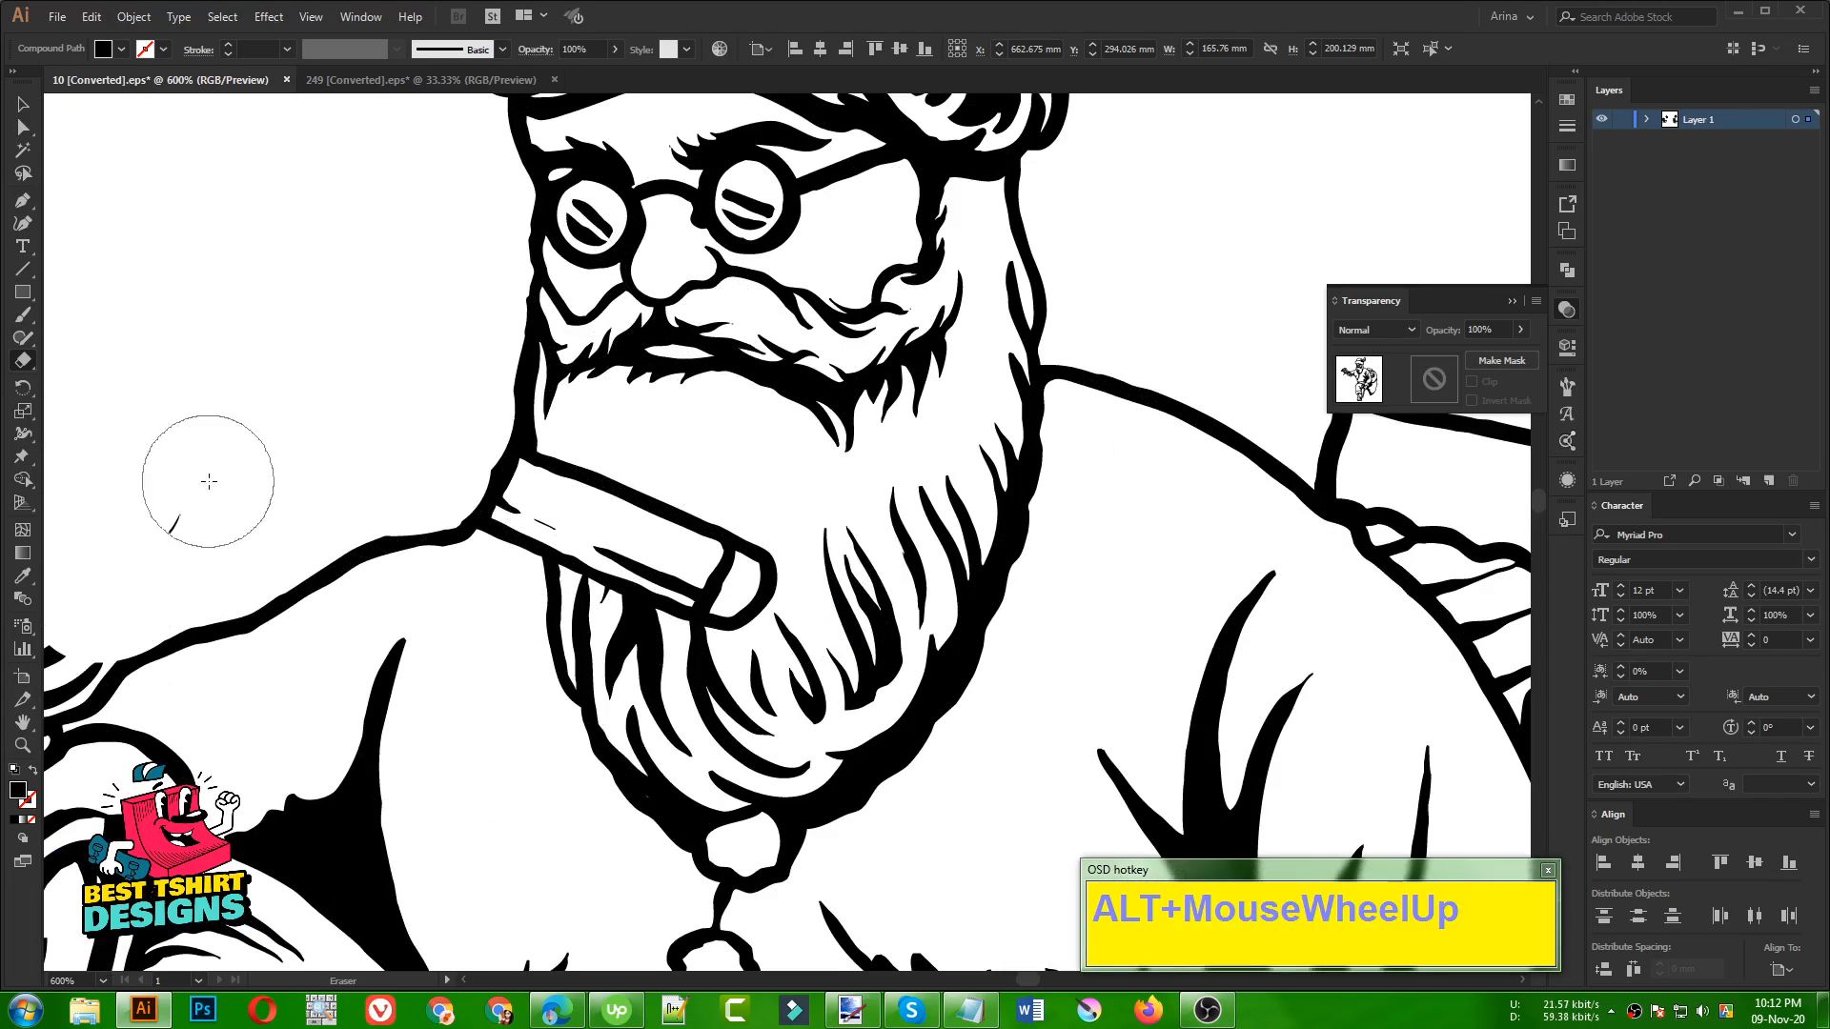
pyautogui.click(165, 503)
pyautogui.scroll(-4, 618, 456)
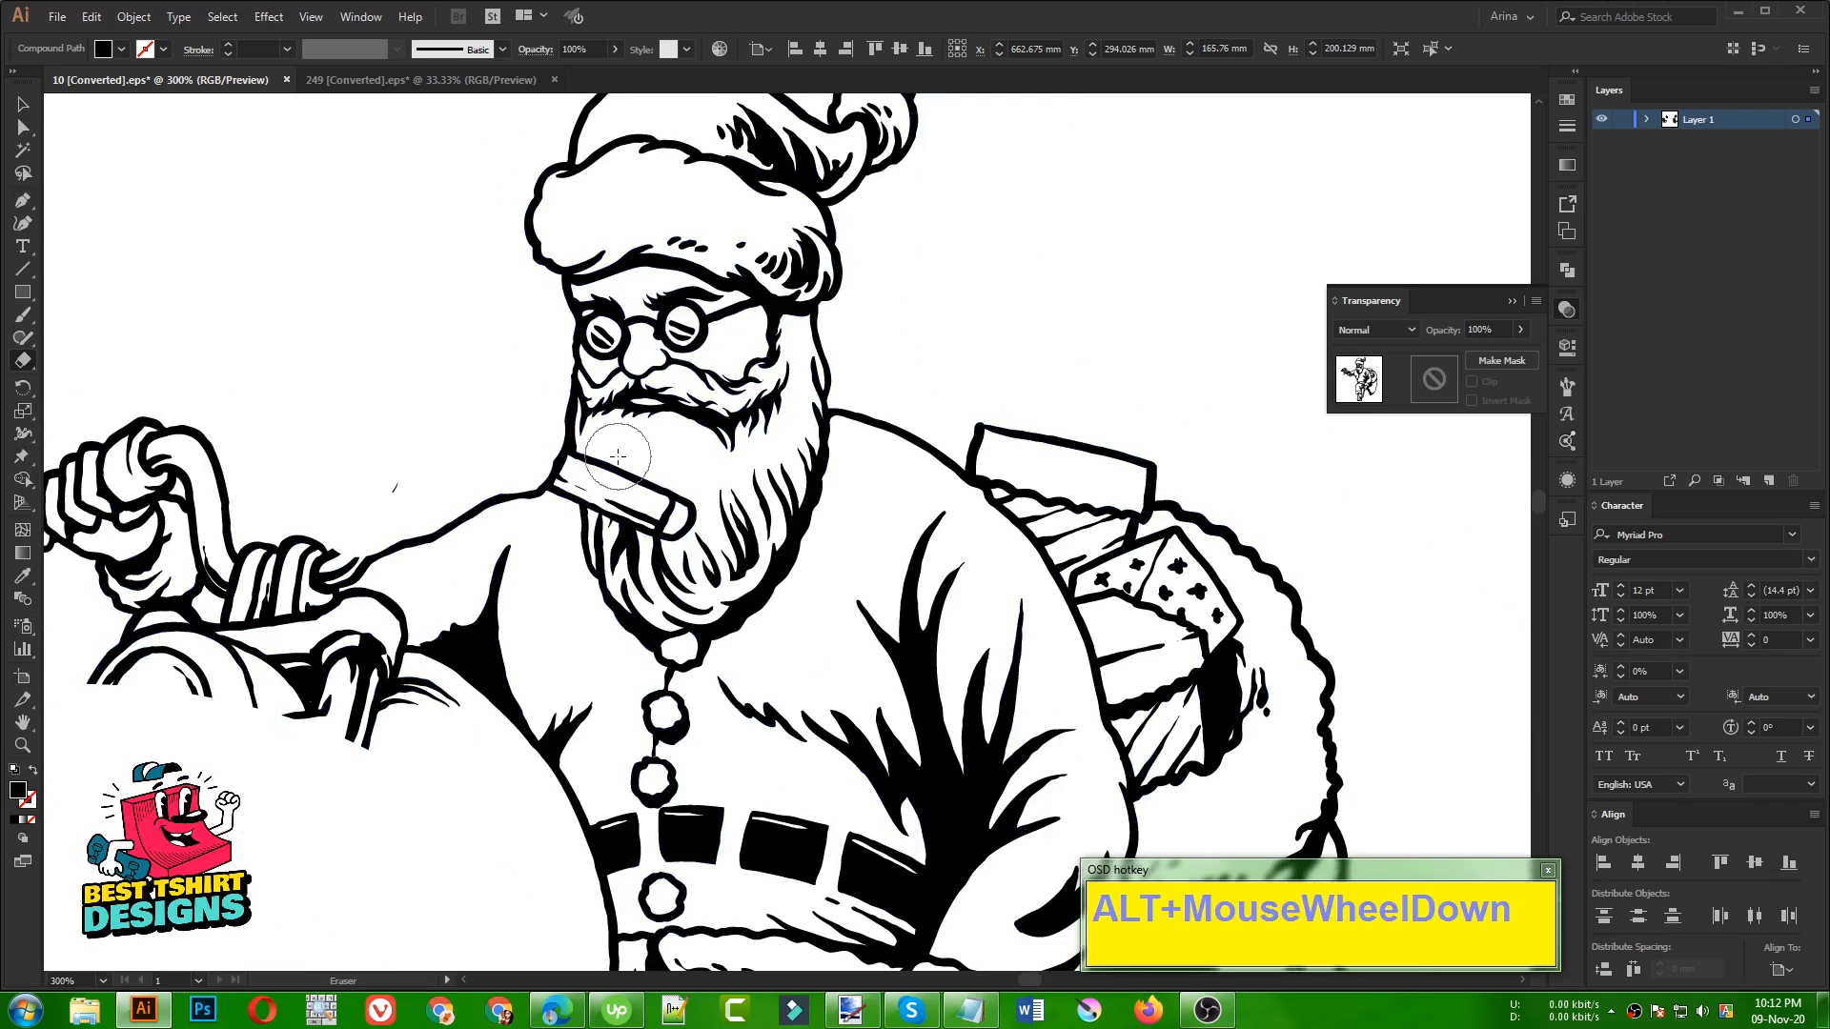
pyautogui.press('v')
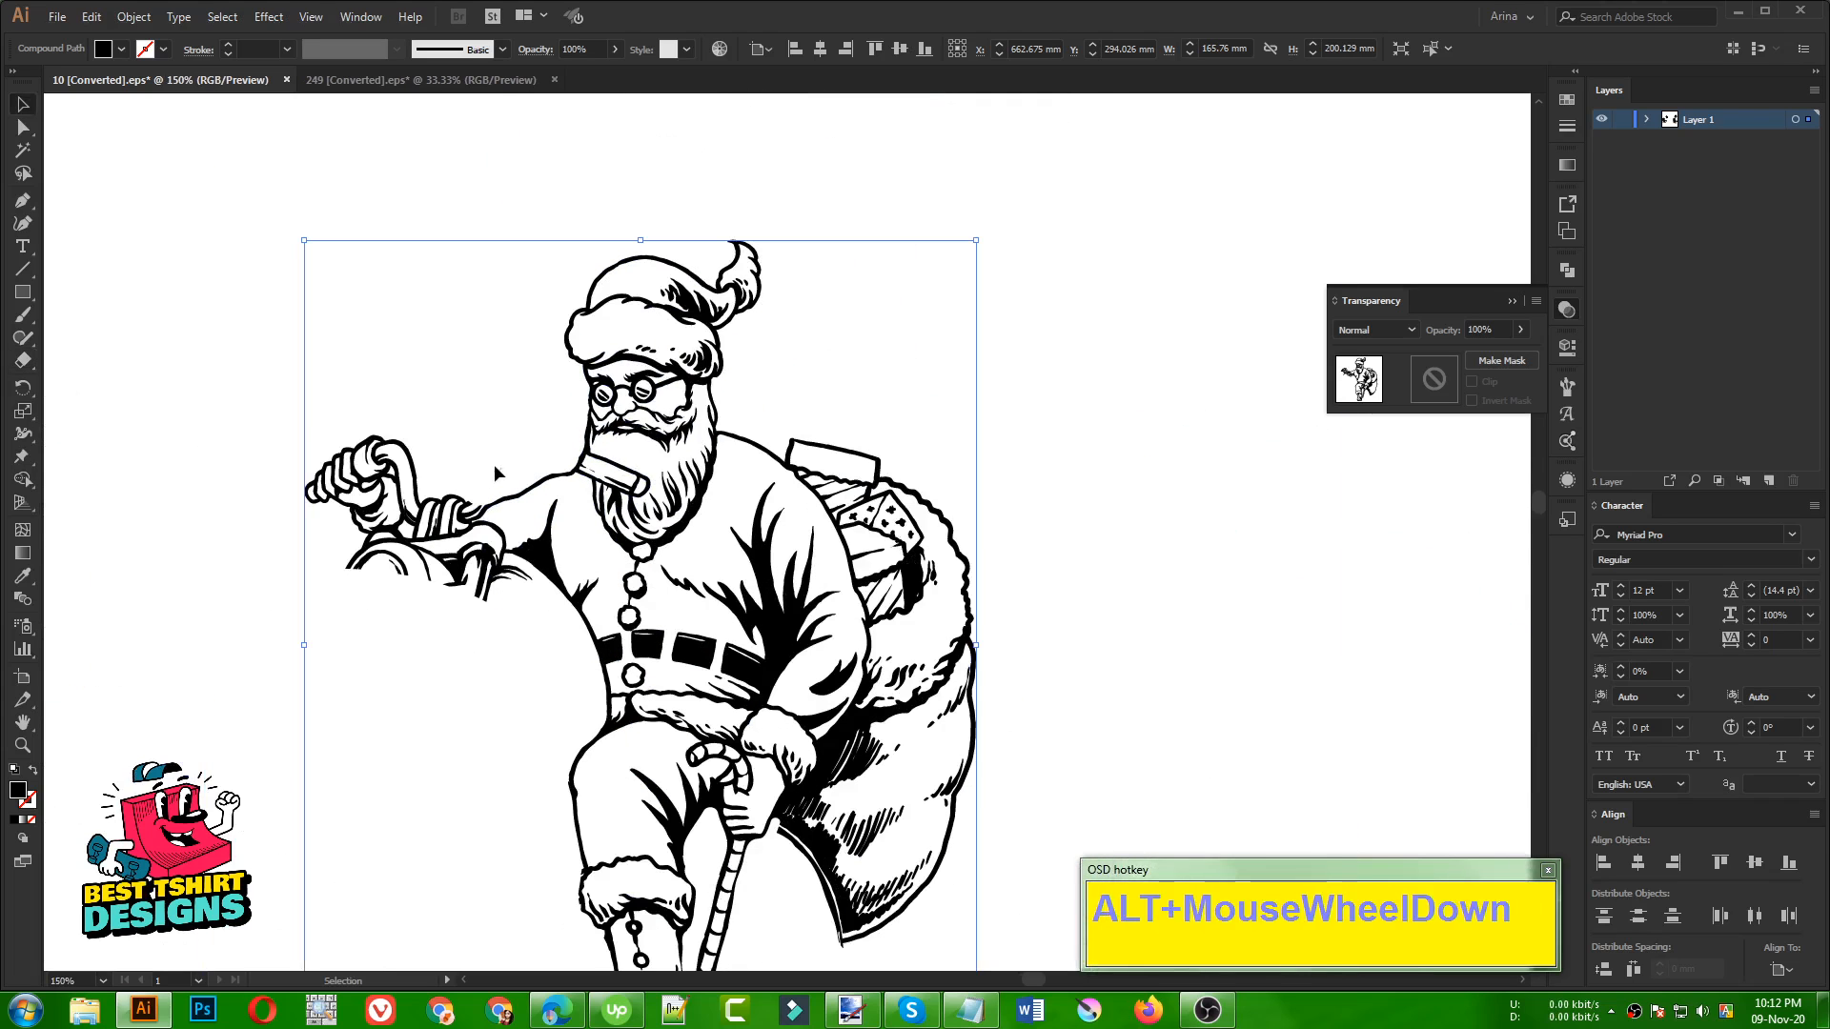
pyautogui.click(500, 467)
pyautogui.press('Delete')
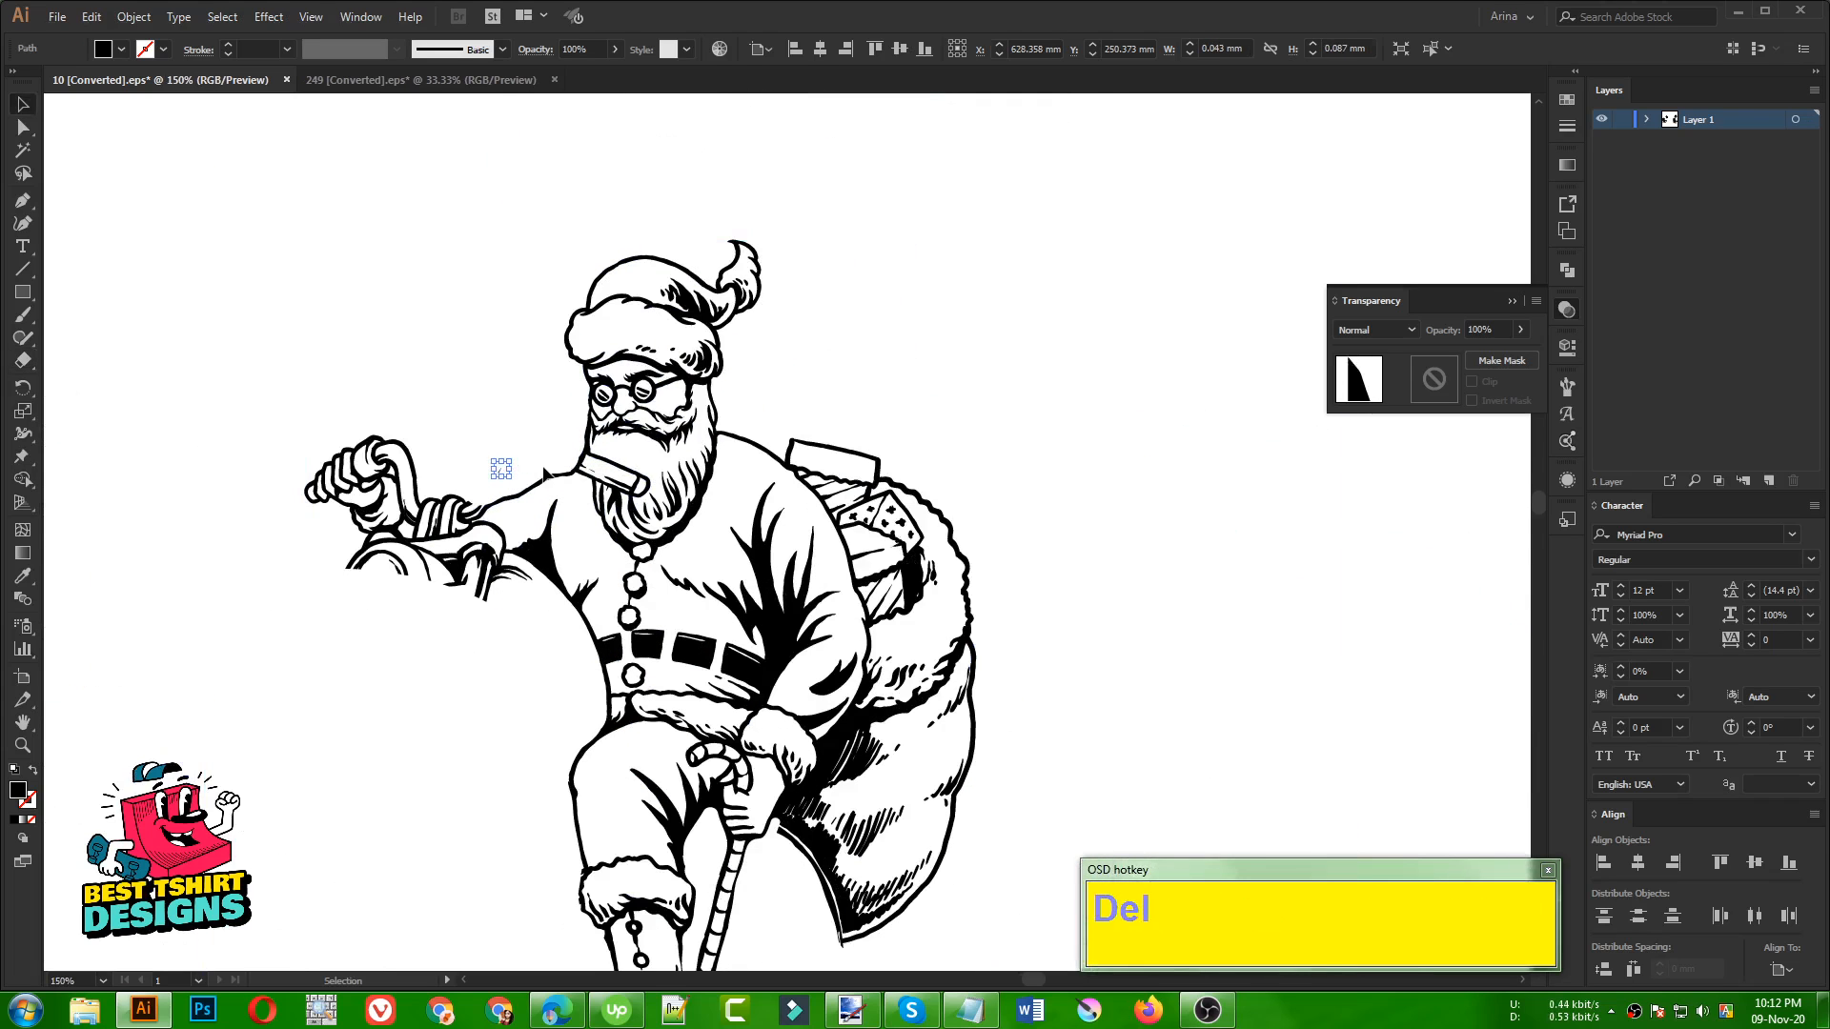
# Duplicate the Santa beside the original and erase everything on the copy except the area around the lower face and beard
pyautogui.scroll(-3, 615, 476)
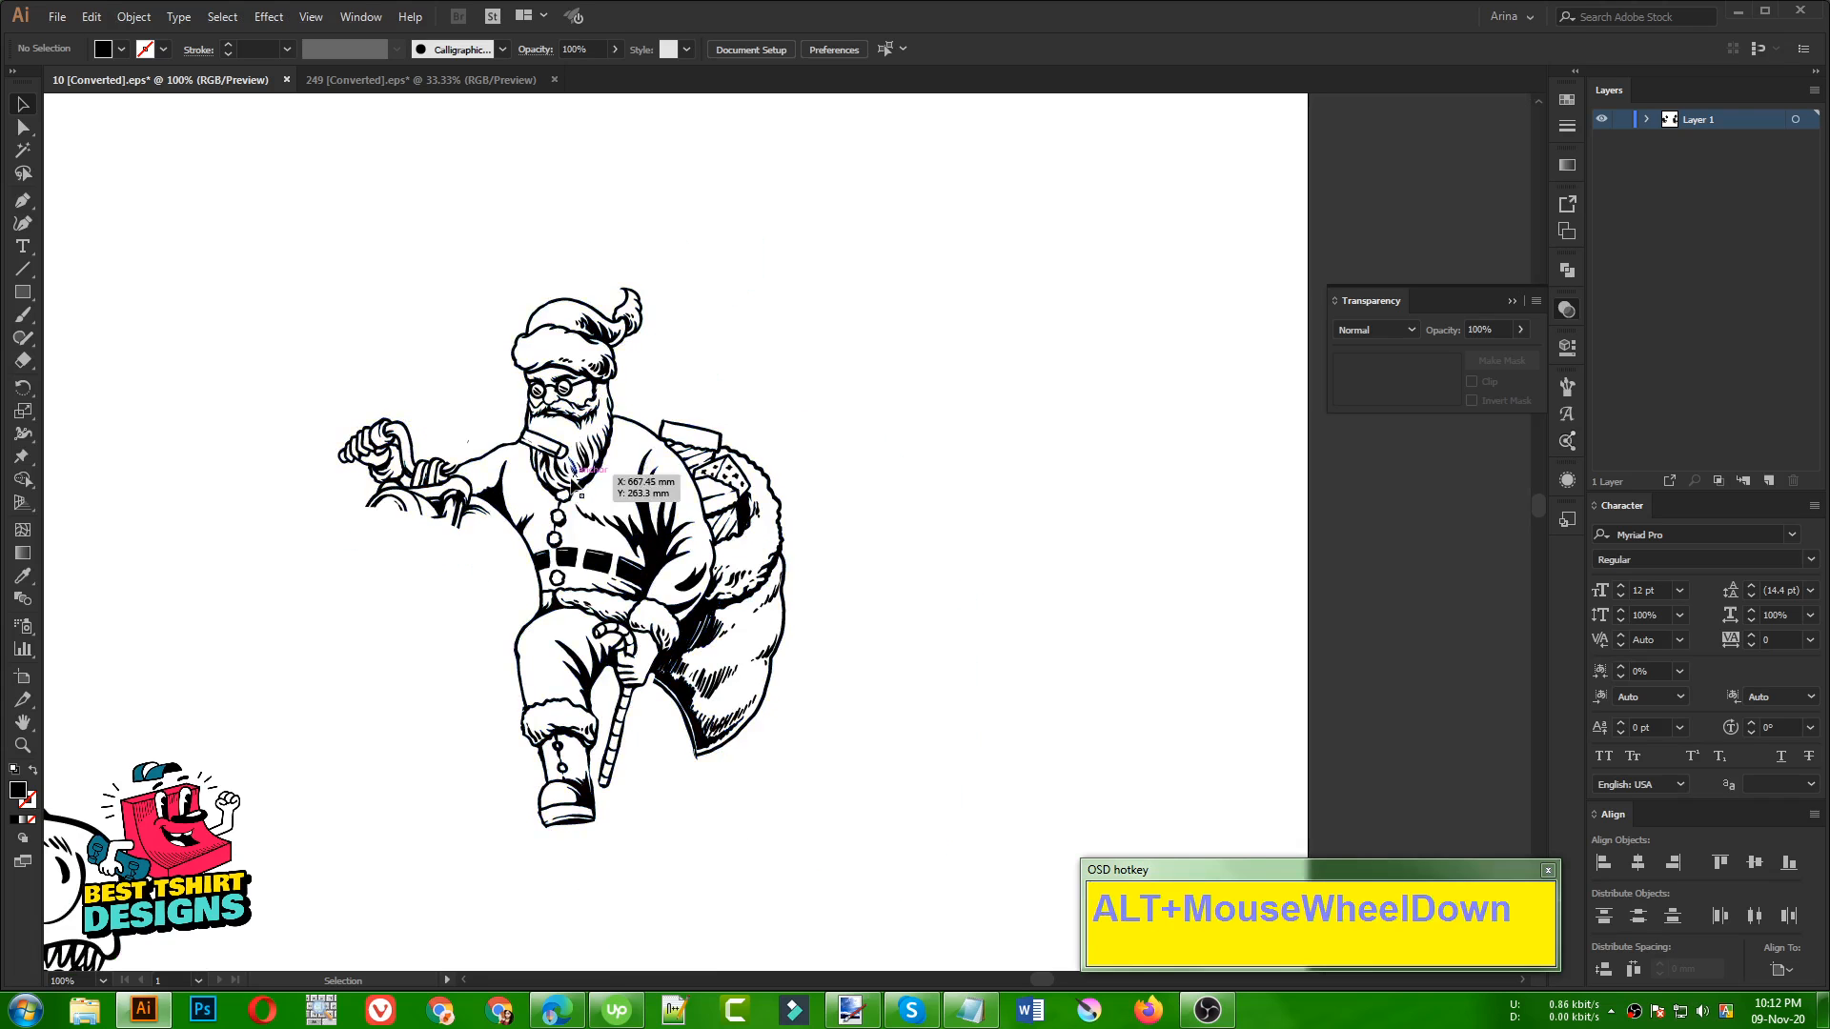
pyautogui.moveTo(617, 467); pyautogui.dragTo(1044, 527)
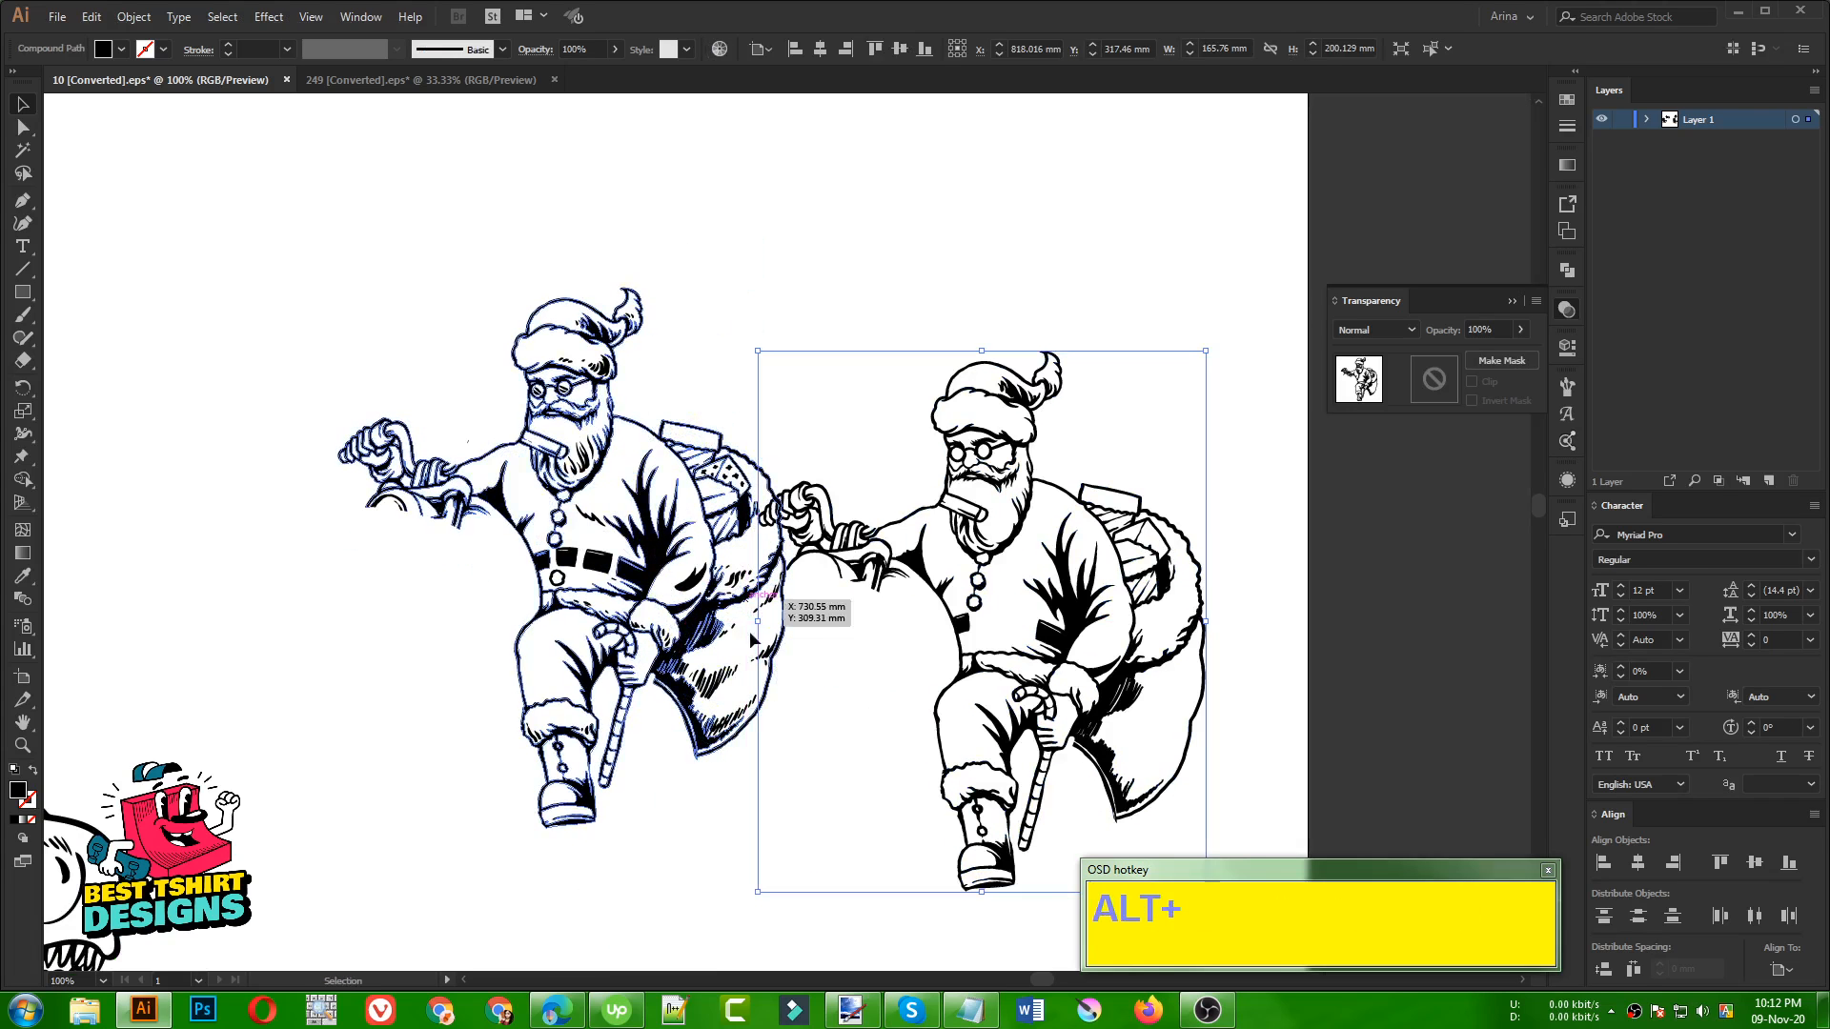
pyautogui.hotkey('shift', 'e')
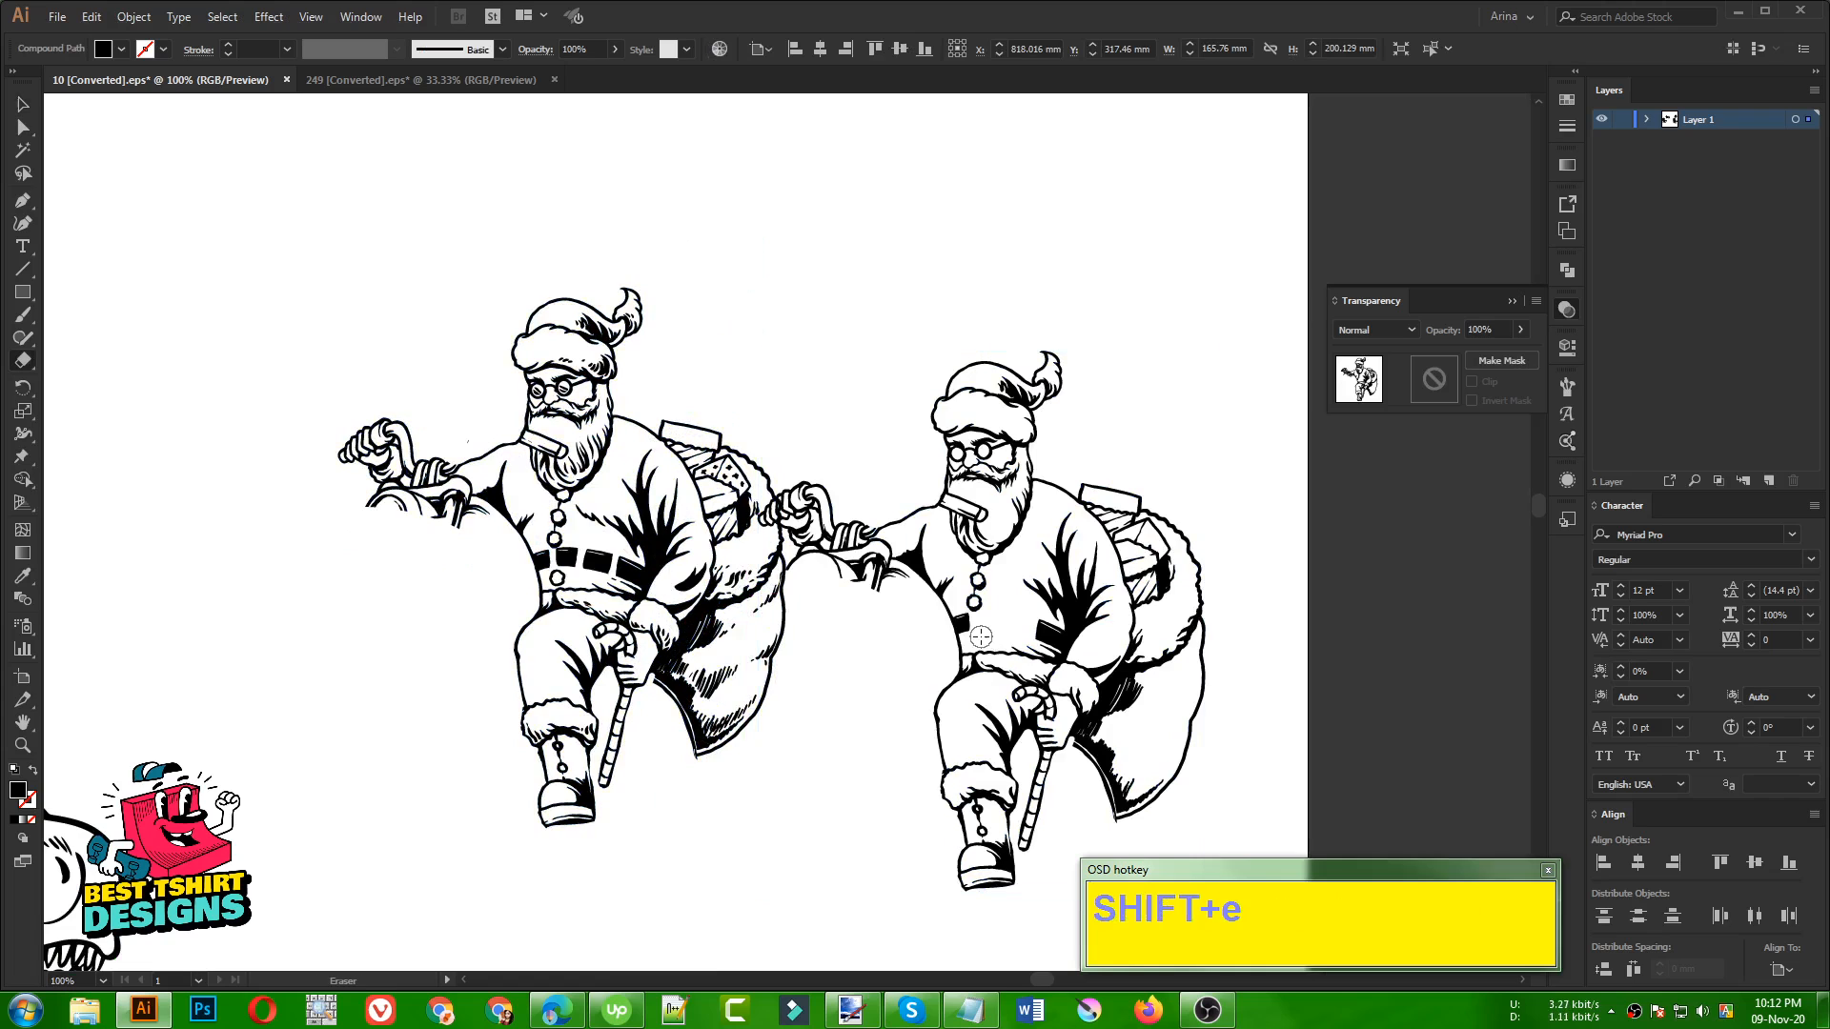
pyautogui.moveTo(981, 636); pyautogui.dragTo(759, 486)
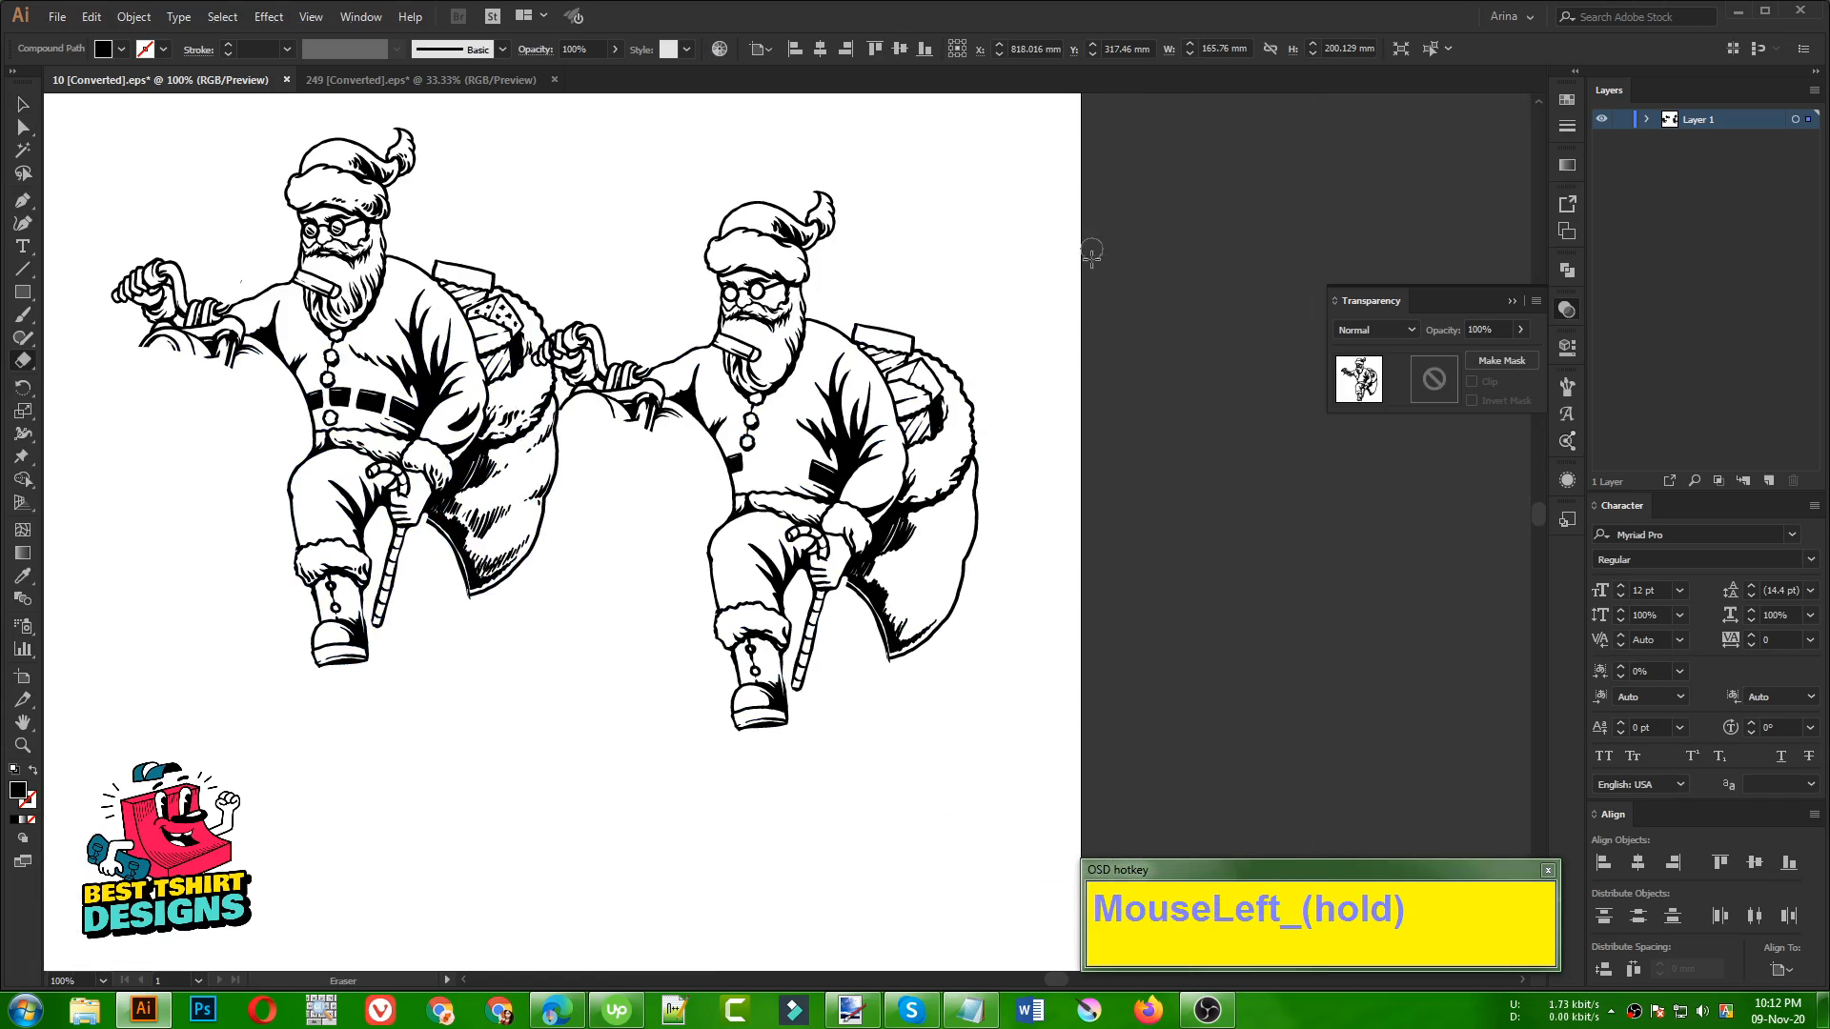
pyautogui.moveTo(1065, 255)
pyautogui.mouseDown()
pyautogui.moveTo(1053, 351)
pyautogui.moveTo(821, 710)
pyautogui.mouseUp()
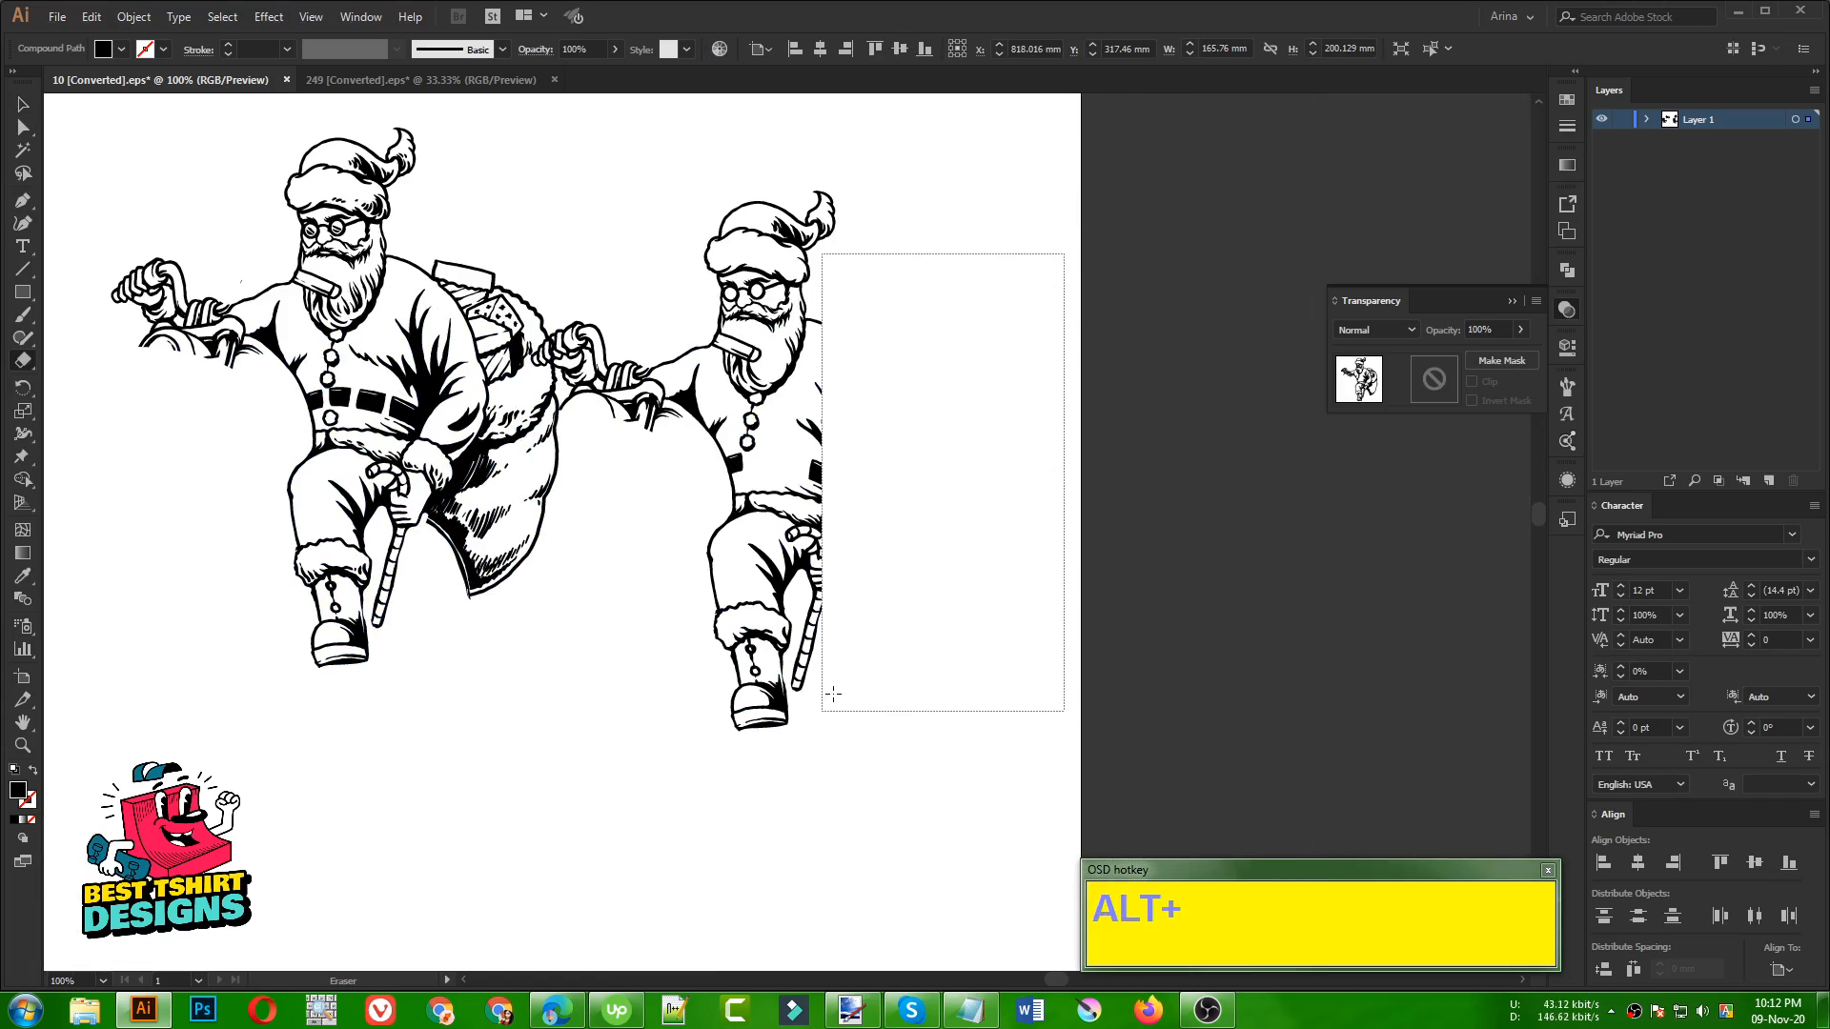
pyautogui.moveTo(847, 797); pyautogui.dragTo(645, 415)
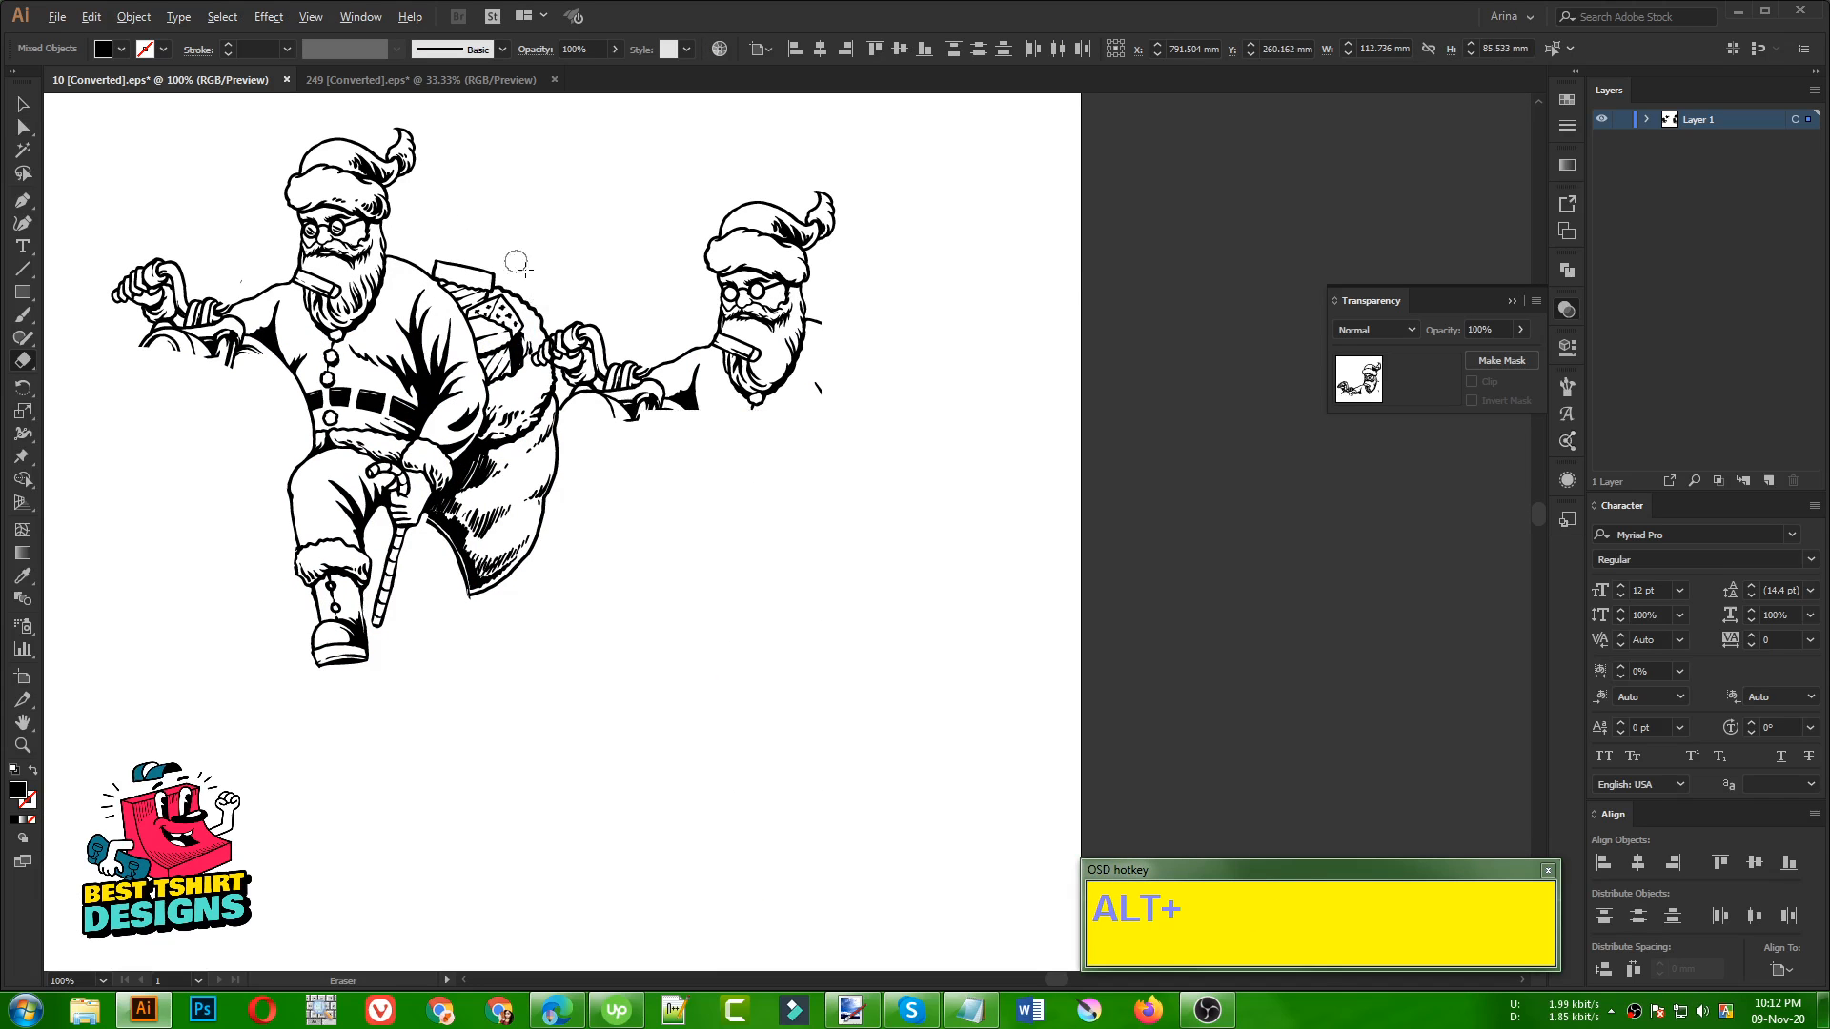
pyautogui.moveTo(471, 217)
pyautogui.mouseDown()
pyautogui.moveTo(620, 461)
pyautogui.moveTo(729, 563)
pyautogui.mouseUp()
pyautogui.moveTo(628, 175); pyautogui.dragTo(901, 301)
# Erase the moustache, handlebar end and stray lines from the copied face, keeping only the lower beard contour
pyautogui.keyDown('alt'); pyautogui.scroll(3, 806, 300); pyautogui.keyUp('alt')
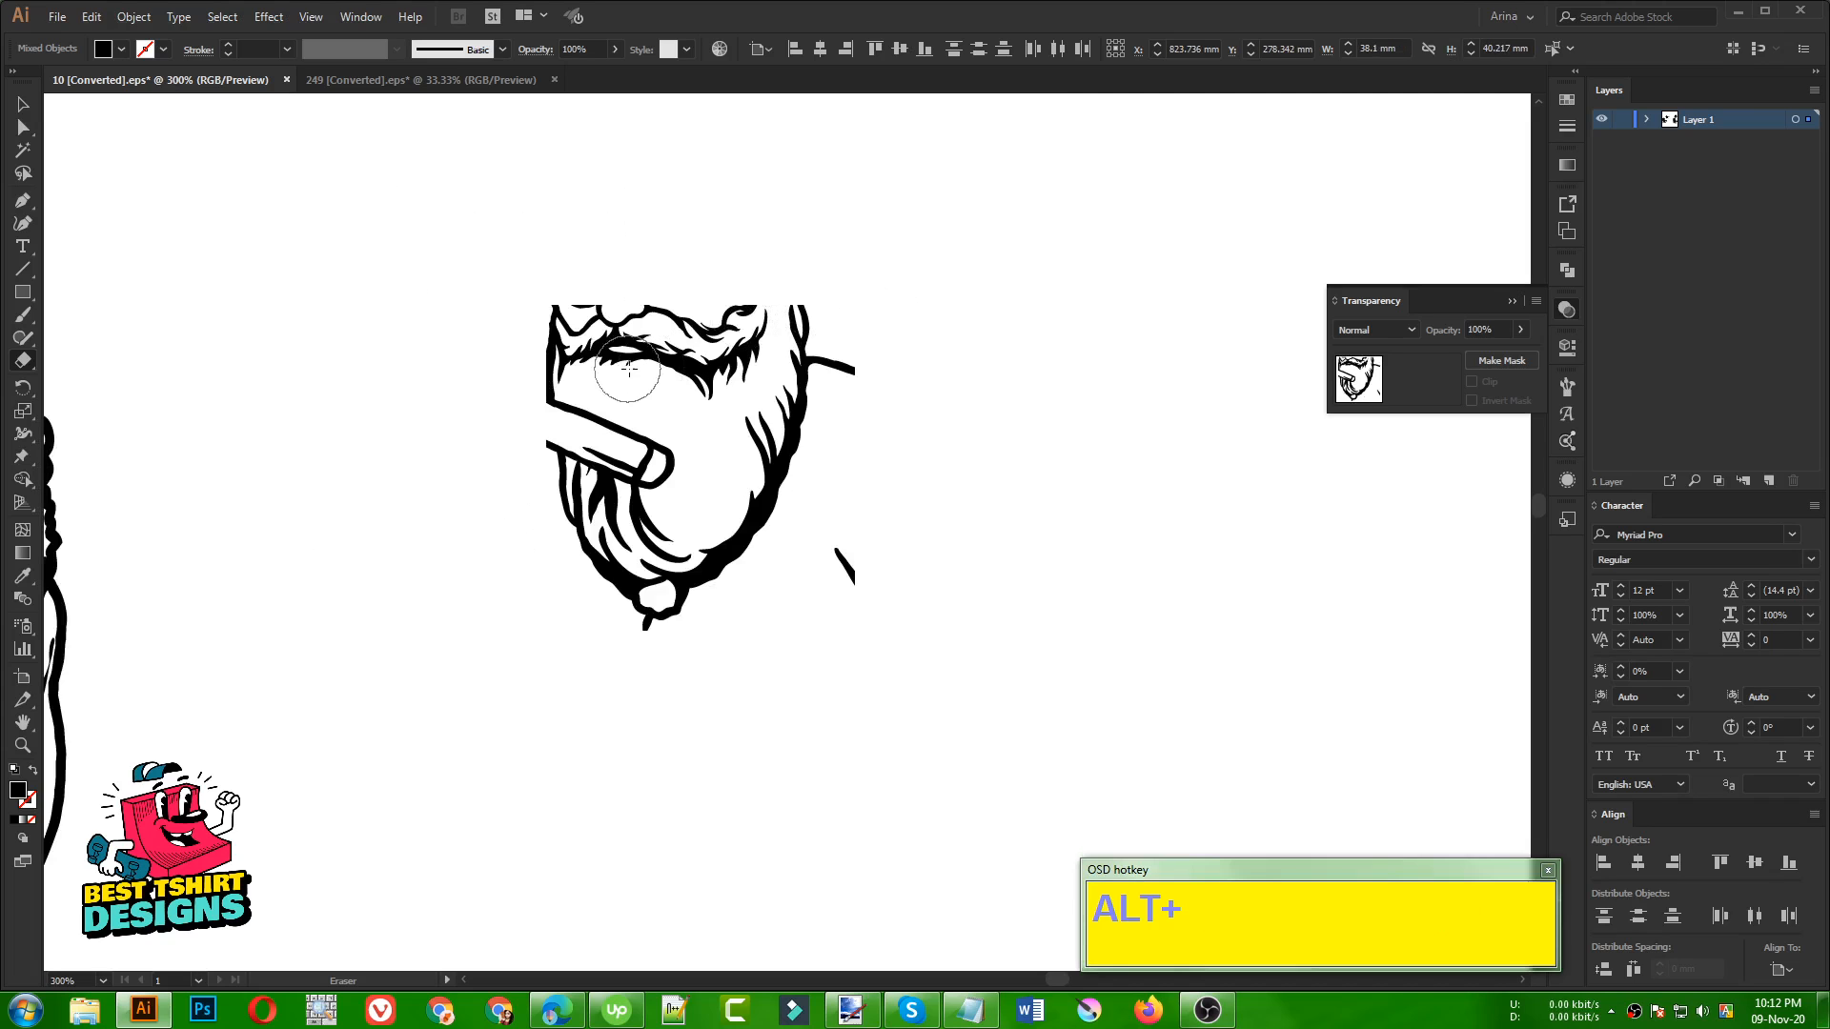
pyautogui.moveTo(555, 412)
pyautogui.mouseDown()
pyautogui.moveTo(654, 464)
pyautogui.moveTo(734, 352)
pyautogui.moveTo(741, 305)
pyautogui.moveTo(657, 351)
pyautogui.moveTo(657, 296)
pyautogui.moveTo(539, 321)
pyautogui.moveTo(605, 355)
pyautogui.moveTo(532, 377)
pyautogui.mouseUp()
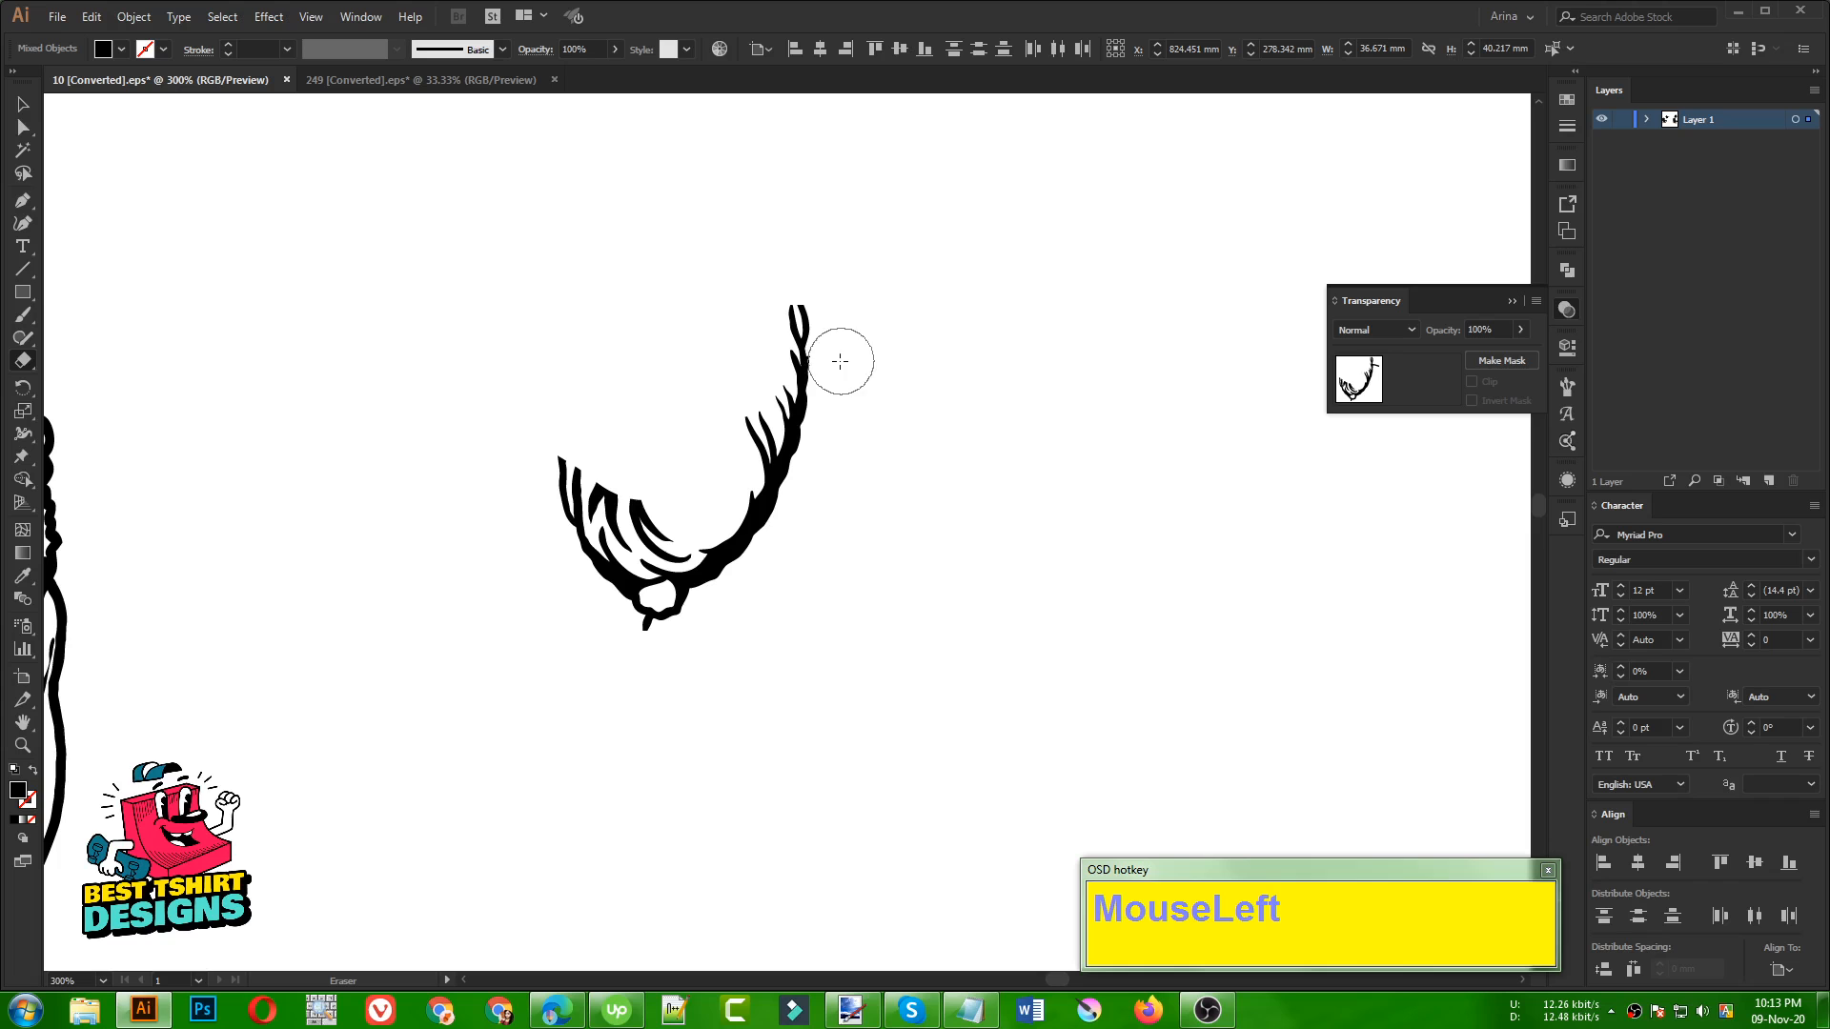
pyautogui.moveTo(840, 361); pyautogui.dragTo(839, 353)
pyautogui.scroll(-2, 968, 397)
pyautogui.press('v')
pyautogui.click(965, 394)
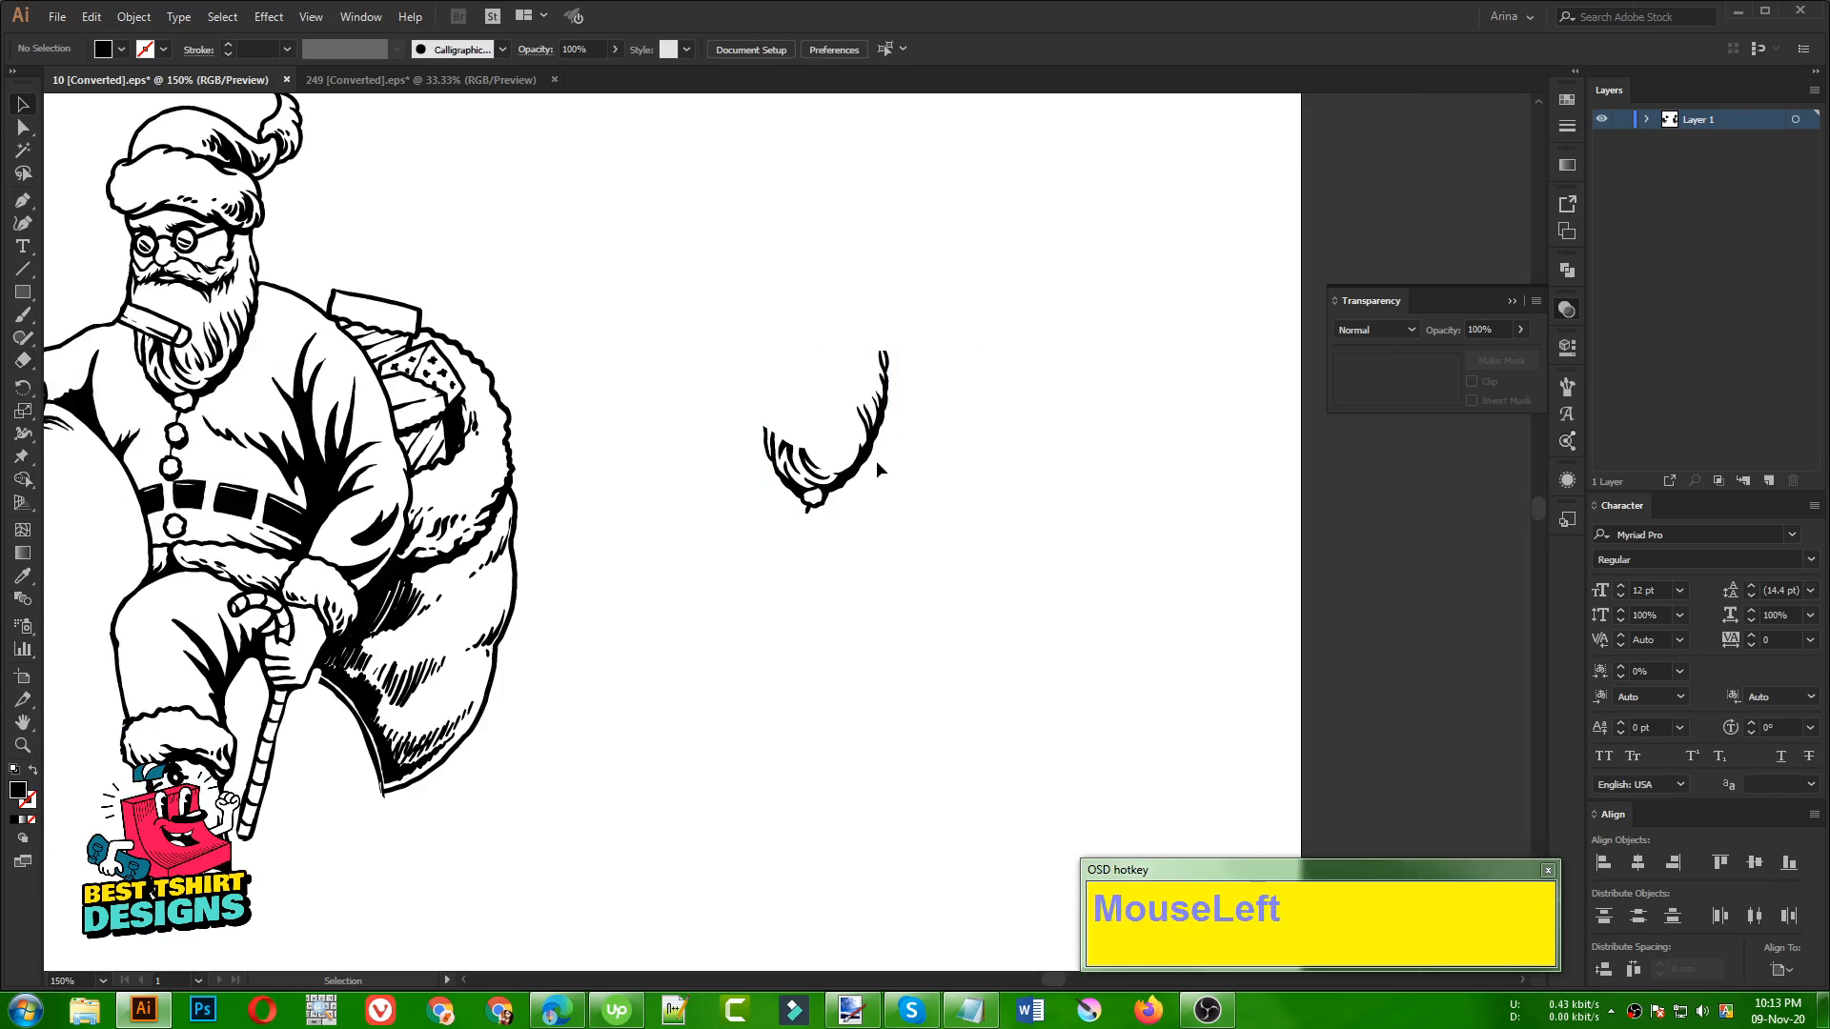
# Reflect the isolated beard piece across the vertical axis
pyautogui.click(877, 462)
pyautogui.rightClick(872, 456)
pyautogui.moveTo(941, 629)
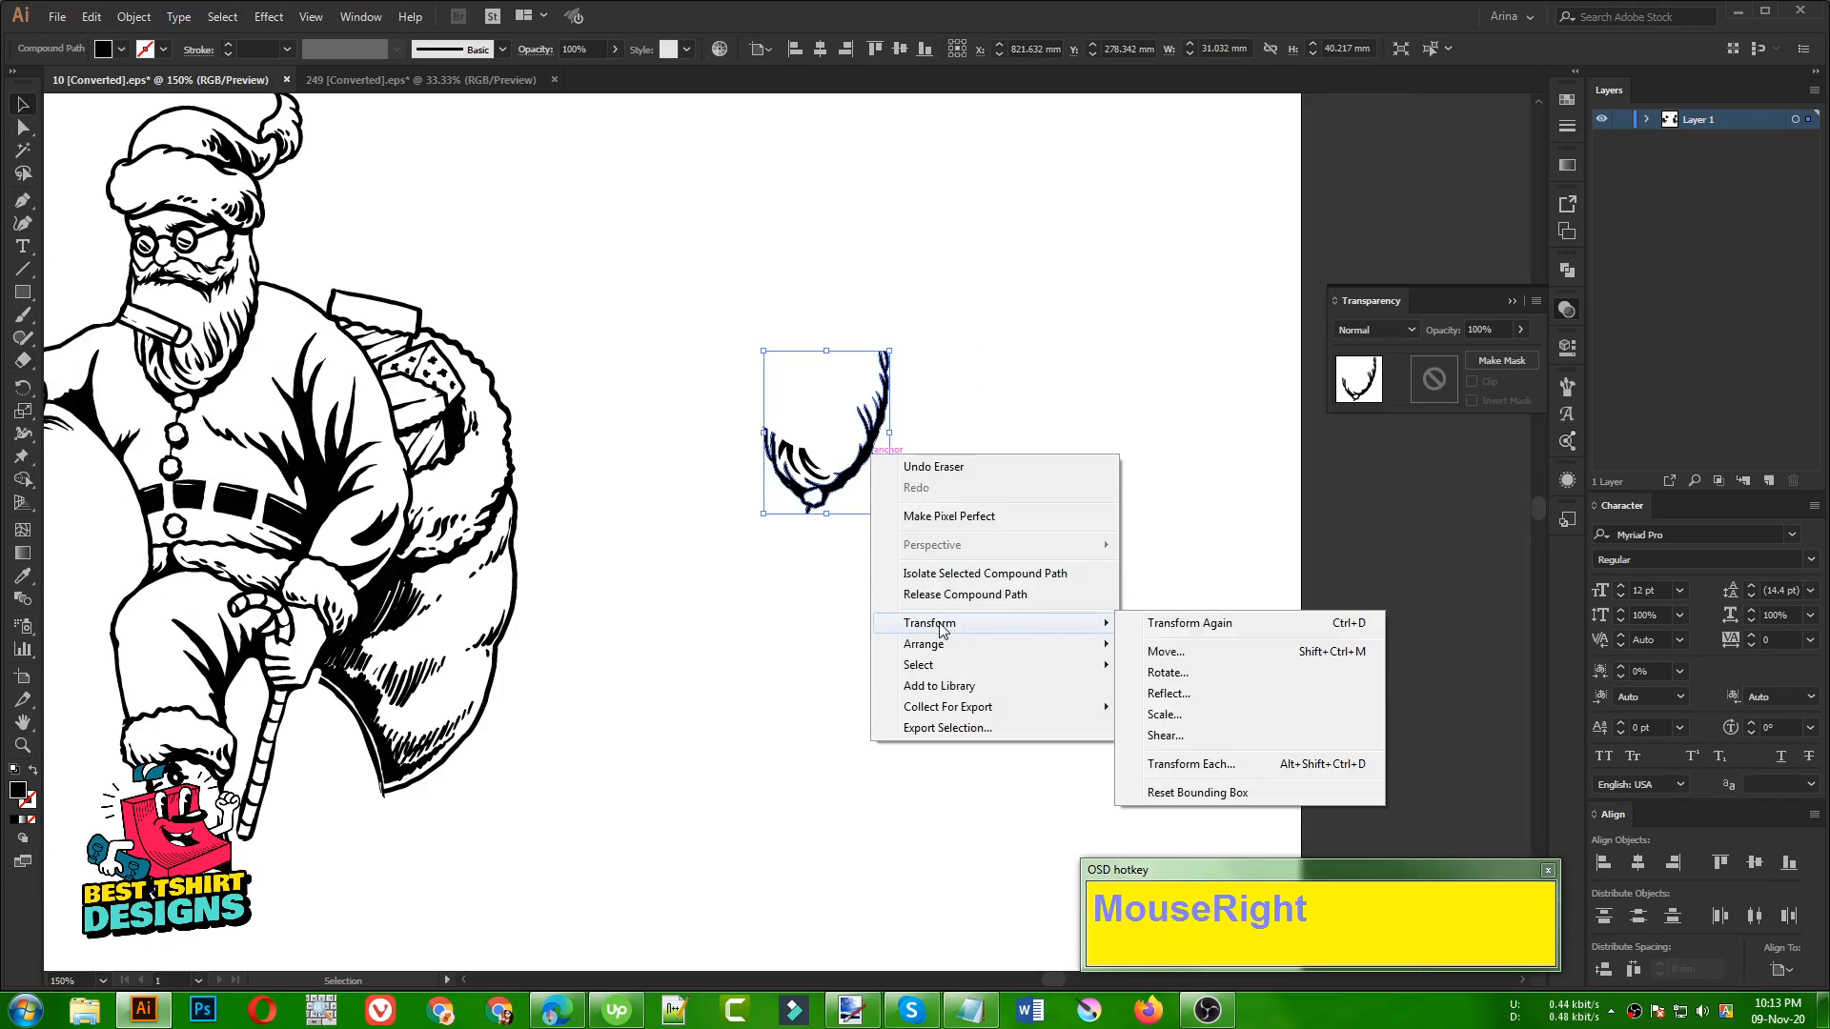
pyautogui.click(1168, 693)
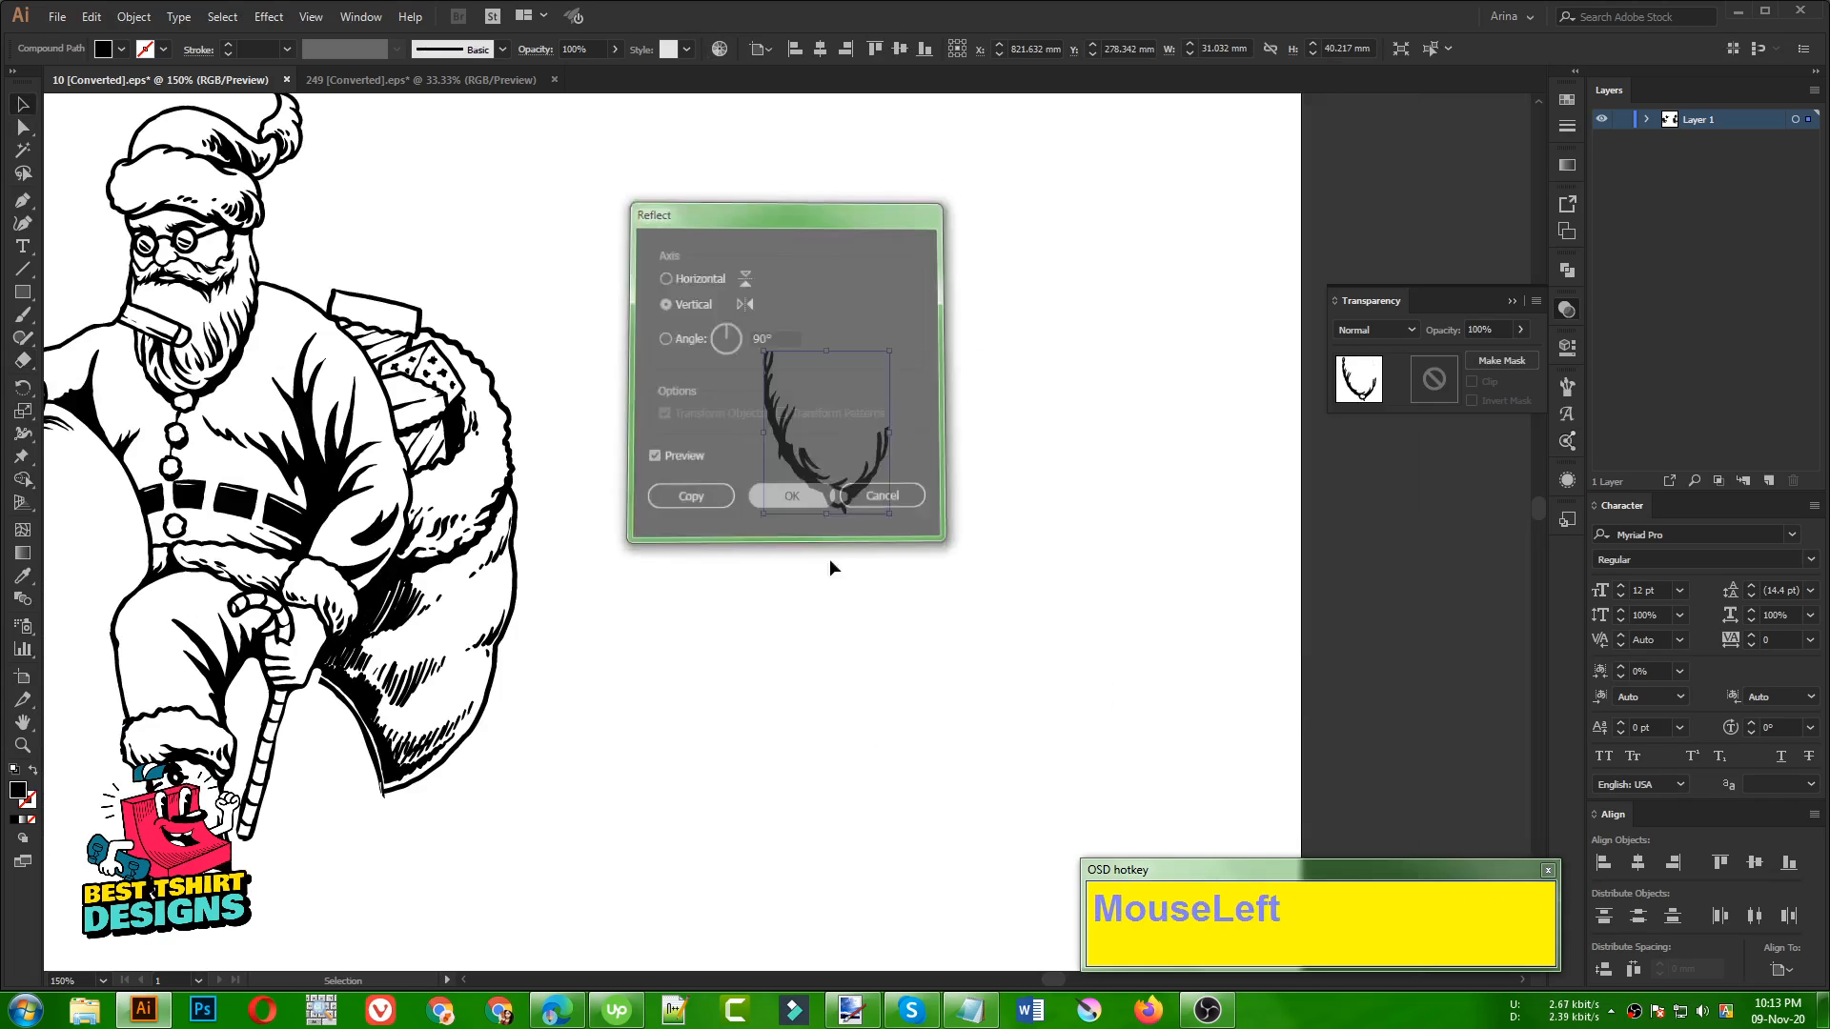
pyautogui.click(993, 633)
# Move the mirrored beard piece onto the original Santa's beard and rotate it slightly to follow the face's edge
pyautogui.scroll(-1, 992, 557)
pyautogui.scroll(2, 1215, 632)
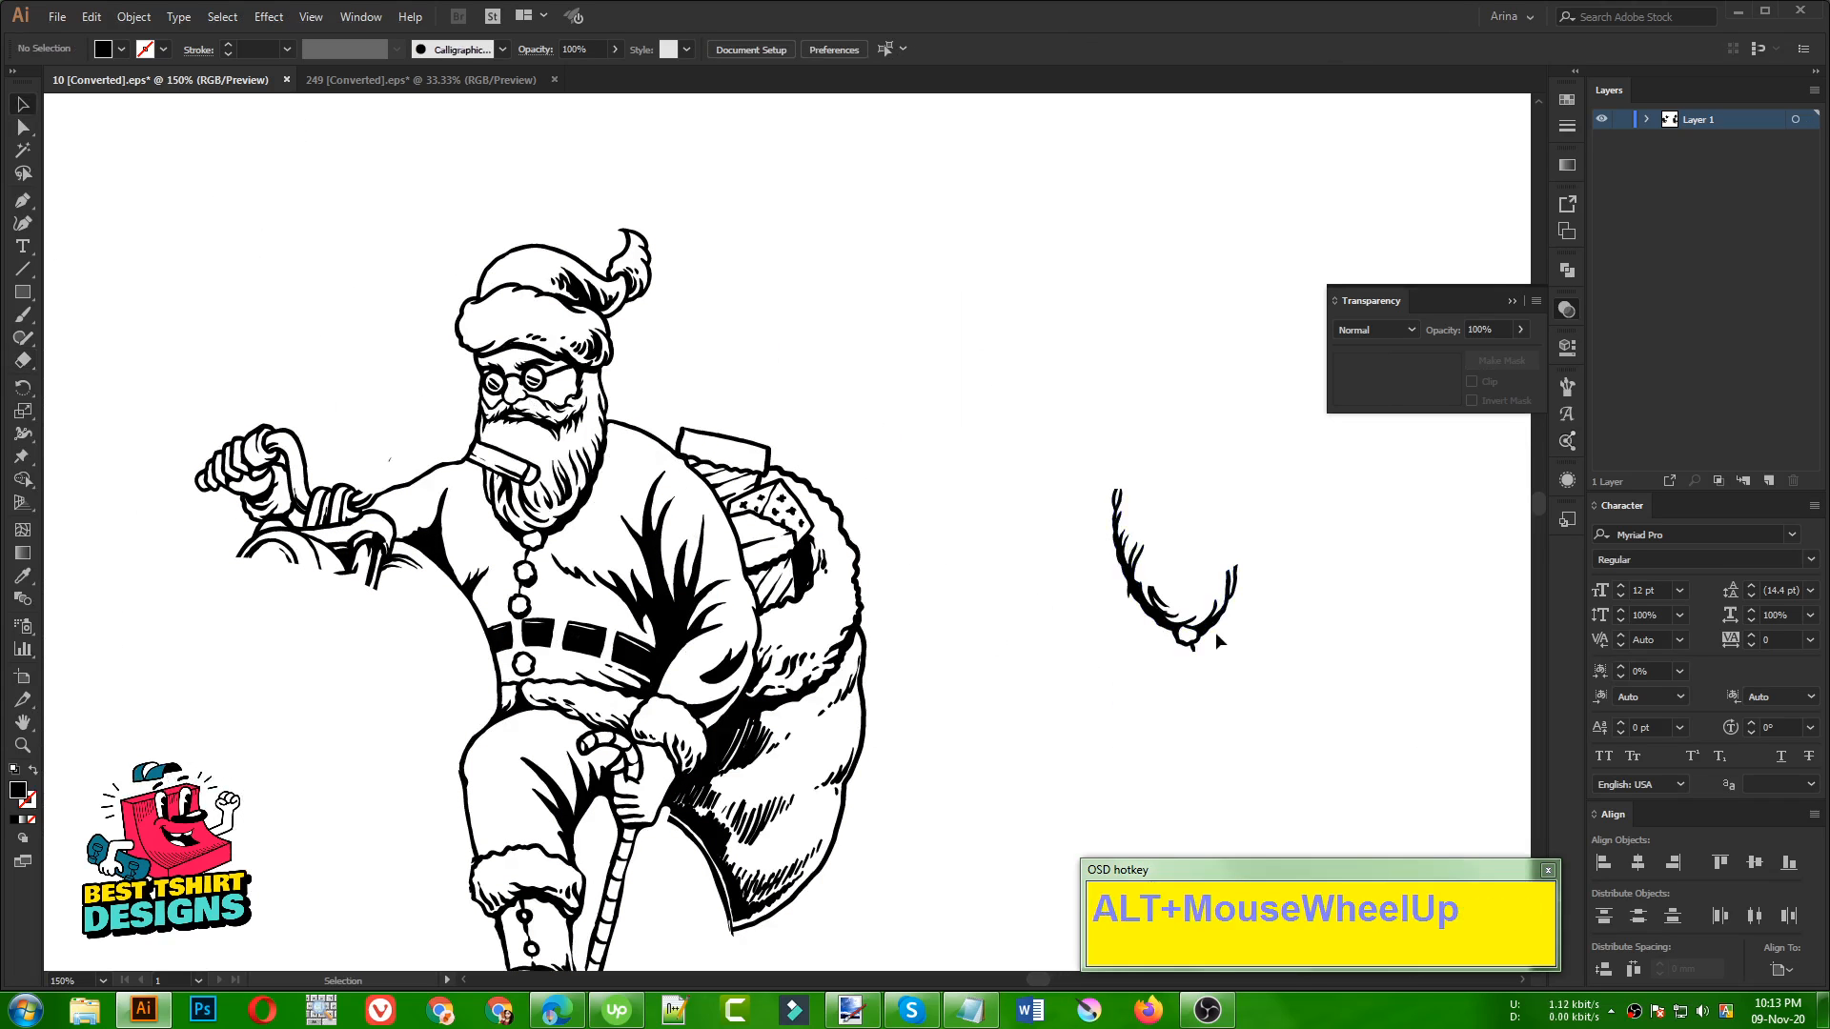
pyautogui.moveTo(1212, 632); pyautogui.dragTo(558, 534)
pyautogui.moveTo(602, 467); pyautogui.dragTo(599, 484)
pyautogui.scroll(2, 488, 472)
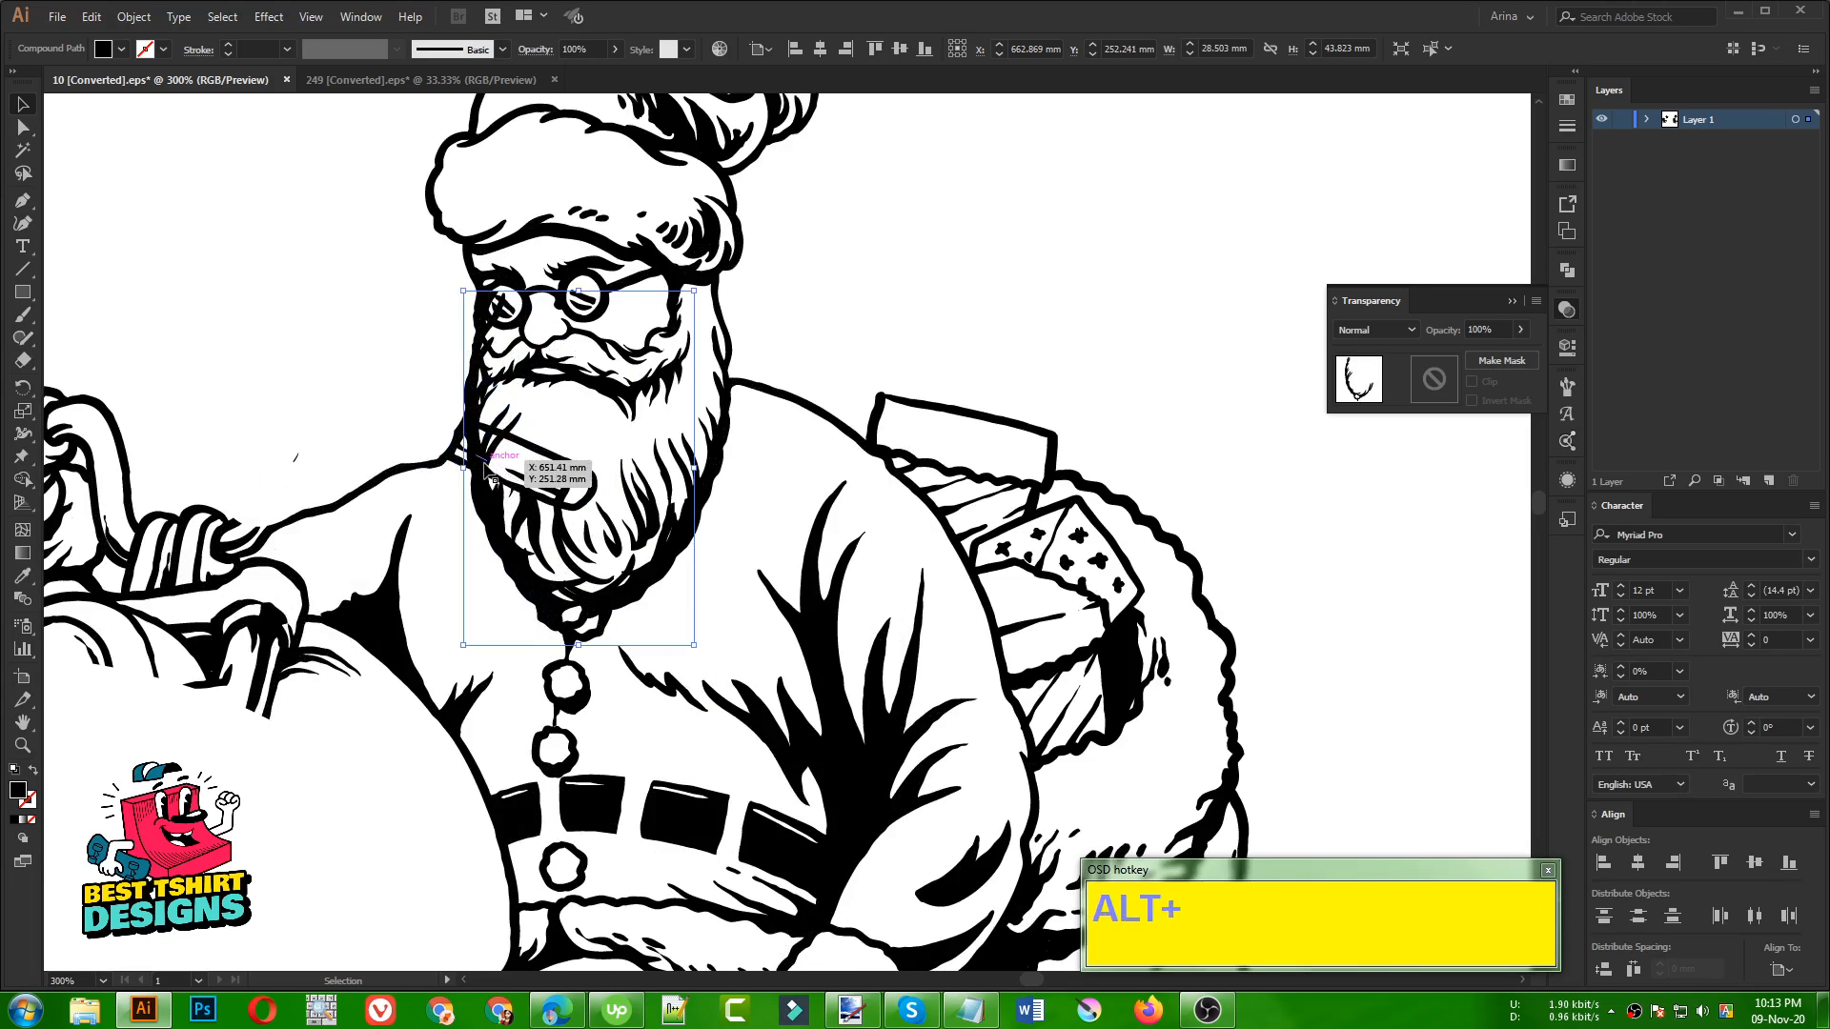
# Select the original Santa line art and erase the handlebar end crossing his beard
pyautogui.click(561, 460)
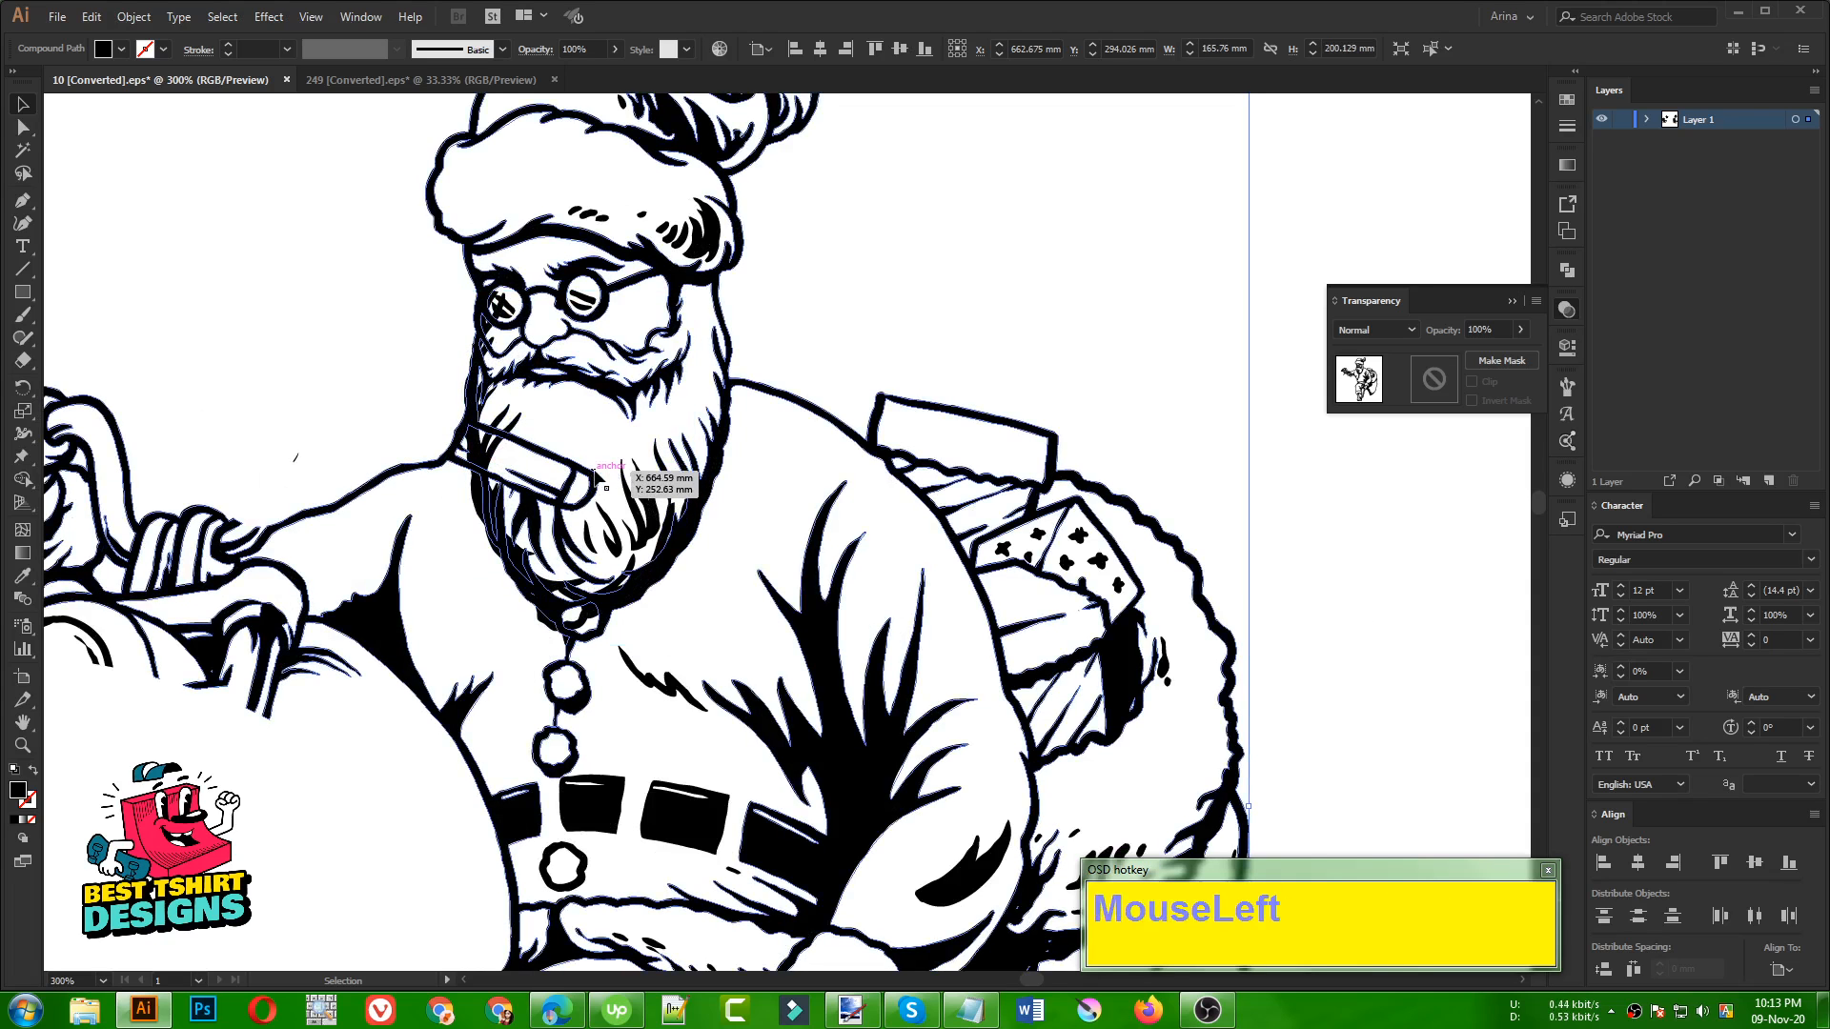
pyautogui.hotkey('shift', 'e')
pyautogui.moveTo(558, 462); pyautogui.dragTo(579, 484)
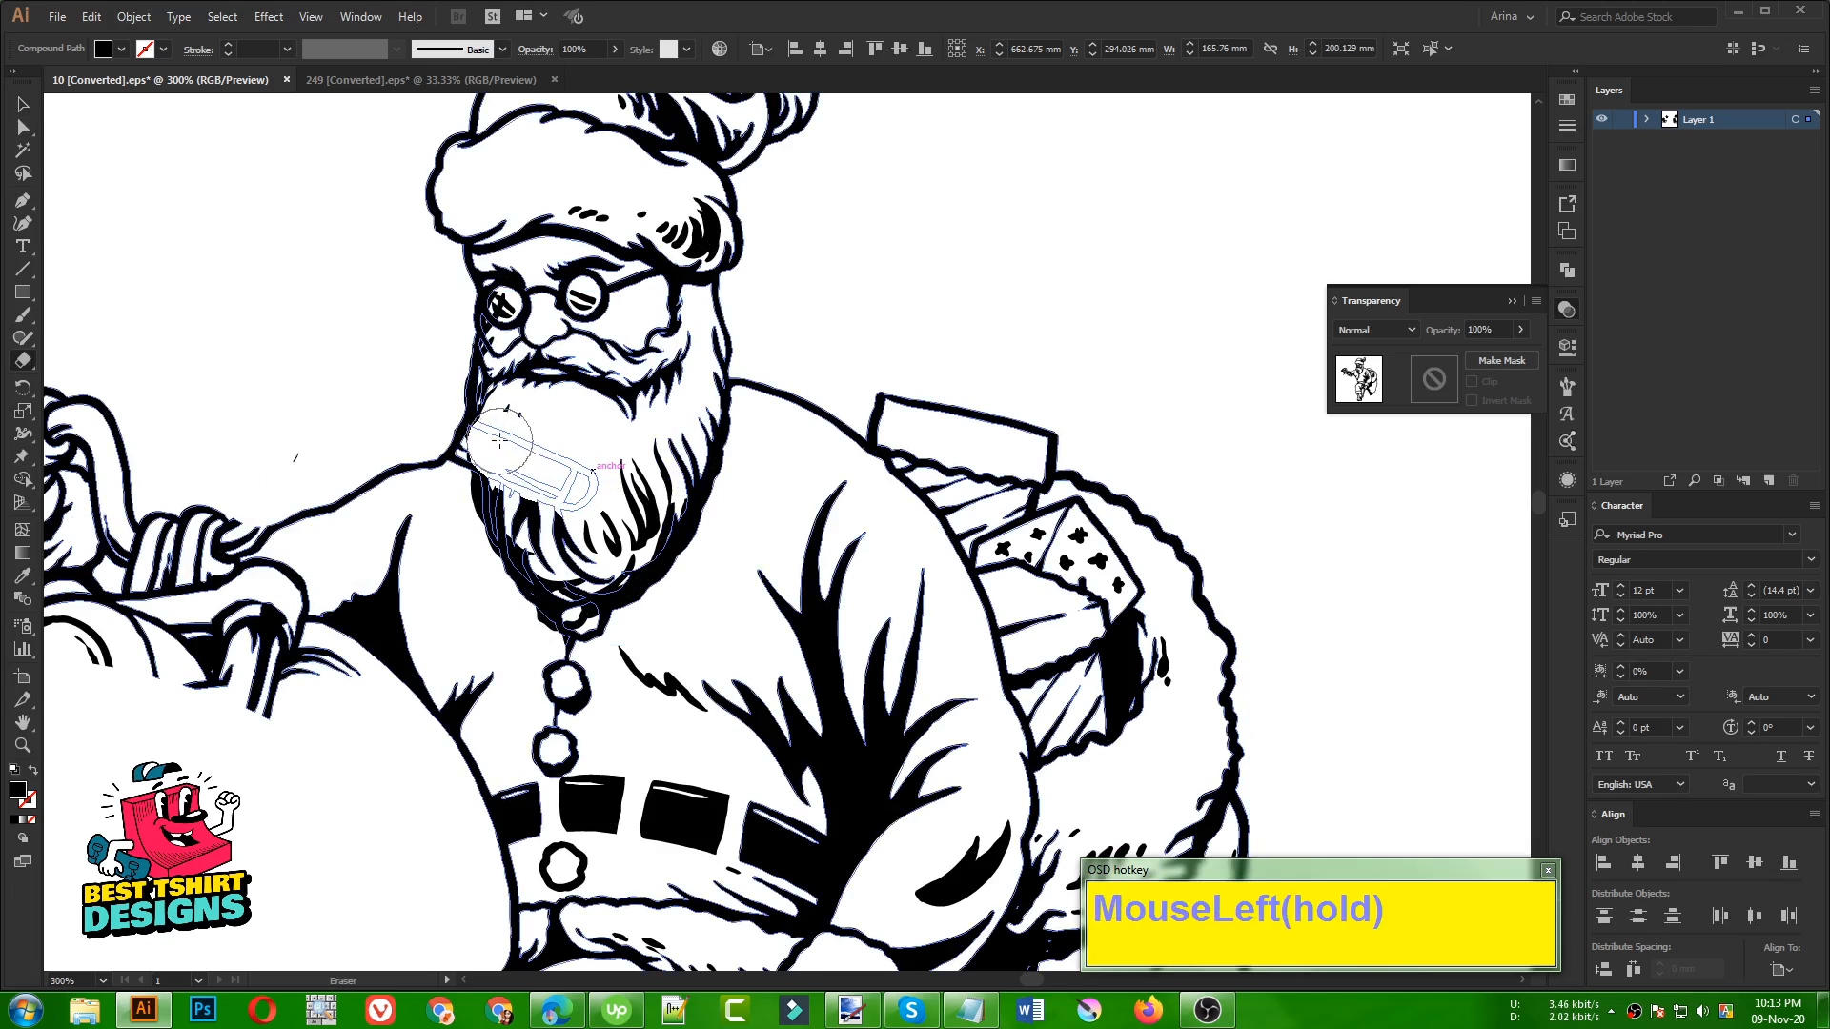
pyautogui.moveTo(617, 450); pyautogui.dragTo(604, 420)
# Open Santa's compound path in isolation mode and clear the selection of its beard outline
pyautogui.press('v')
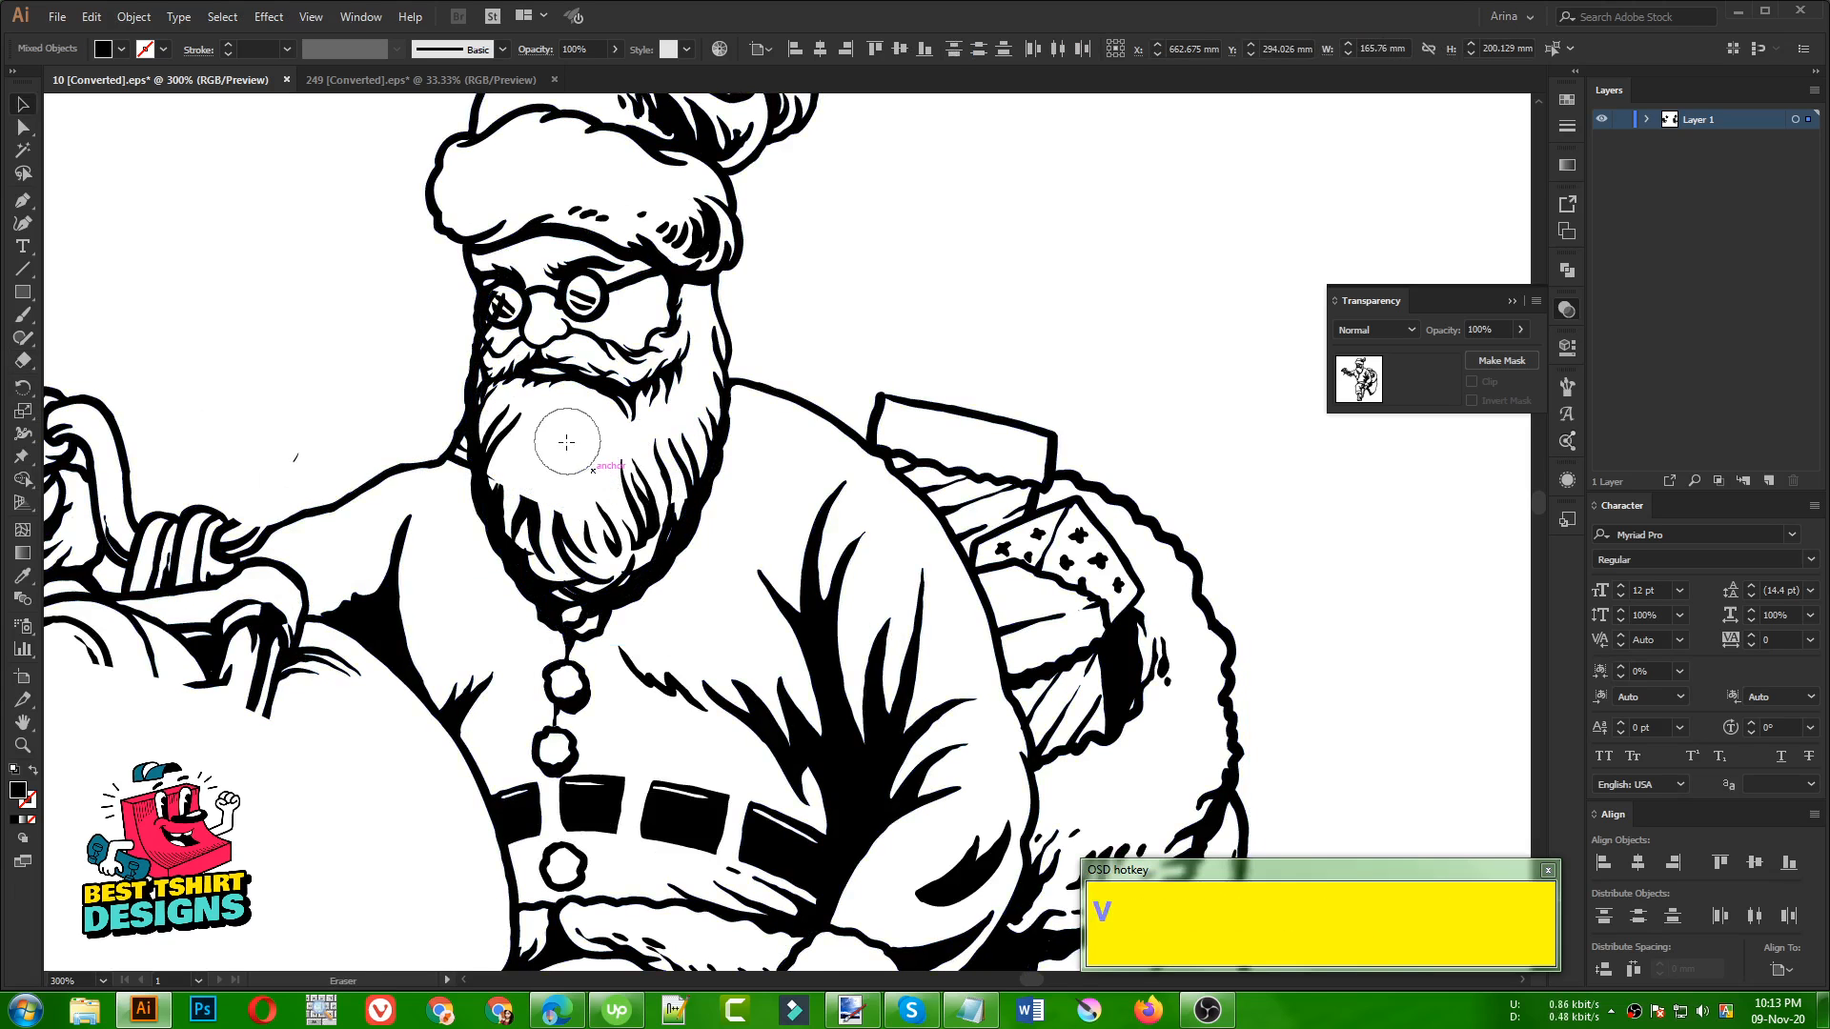
pyautogui.click(563, 443)
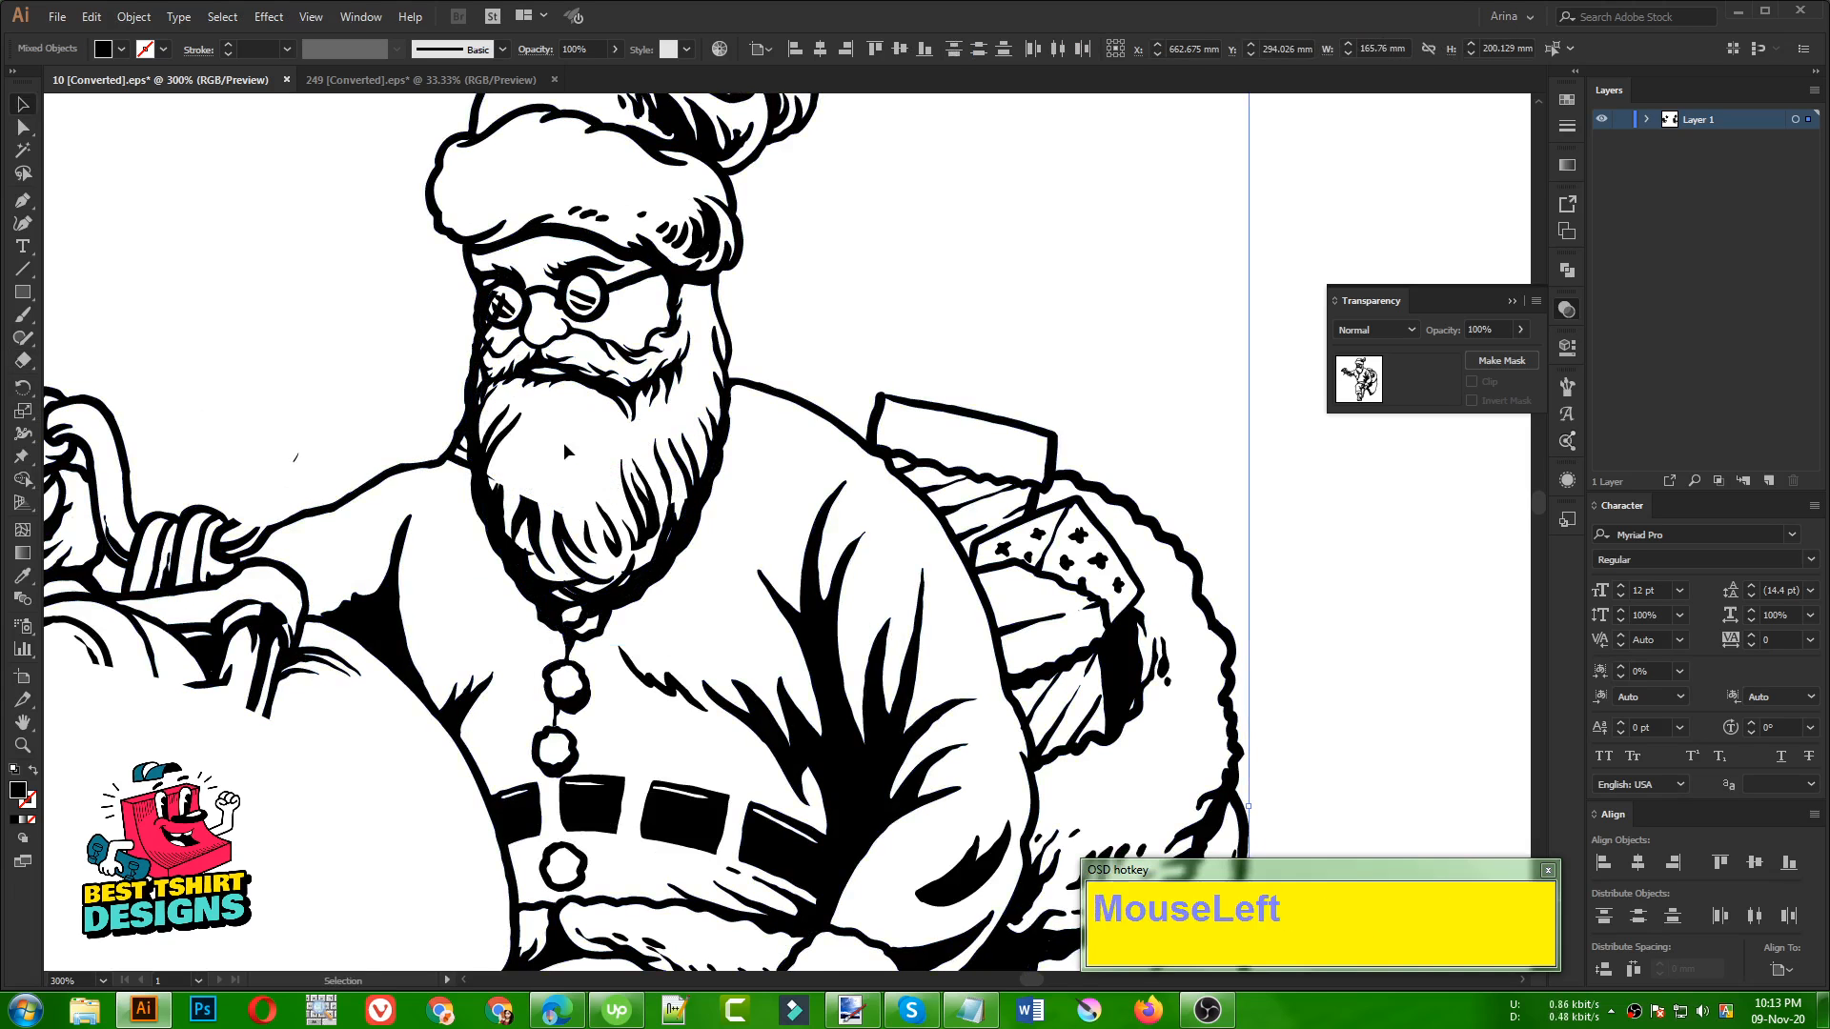
pyautogui.doubleClick(460, 465)
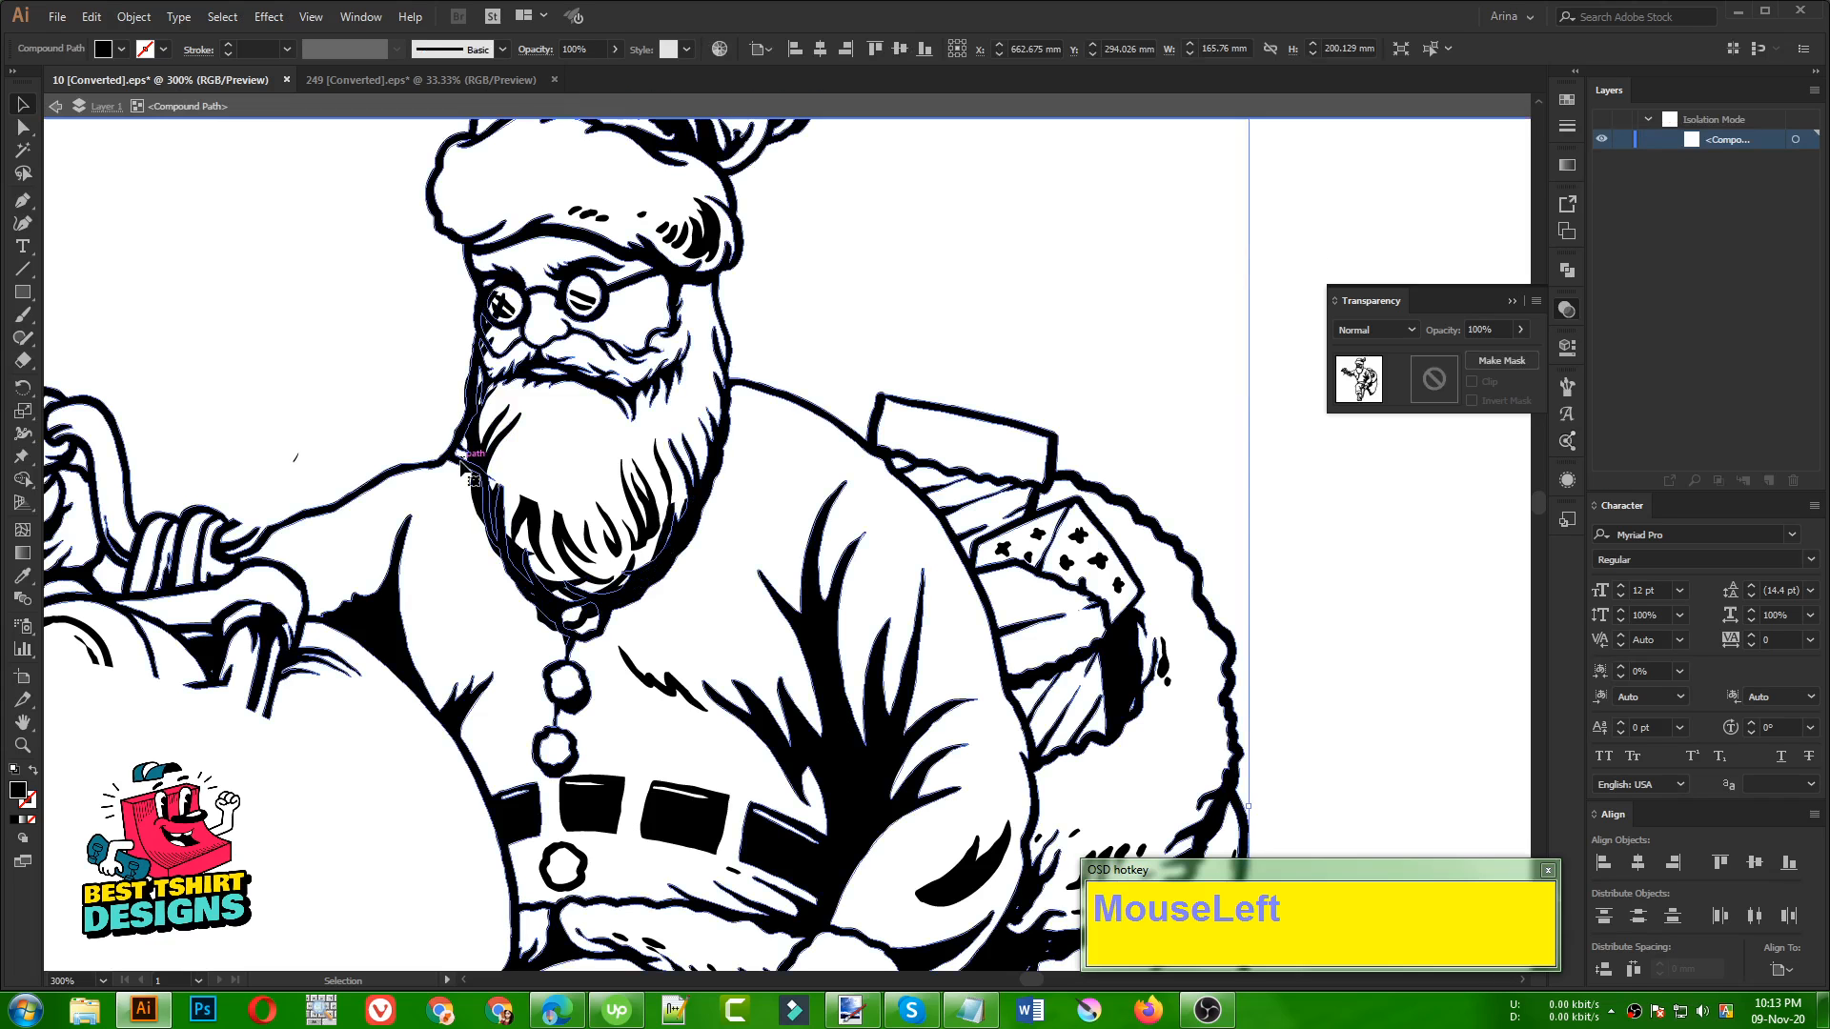
pyautogui.click(533, 469)
pyautogui.scroll(-1, 614, 502)
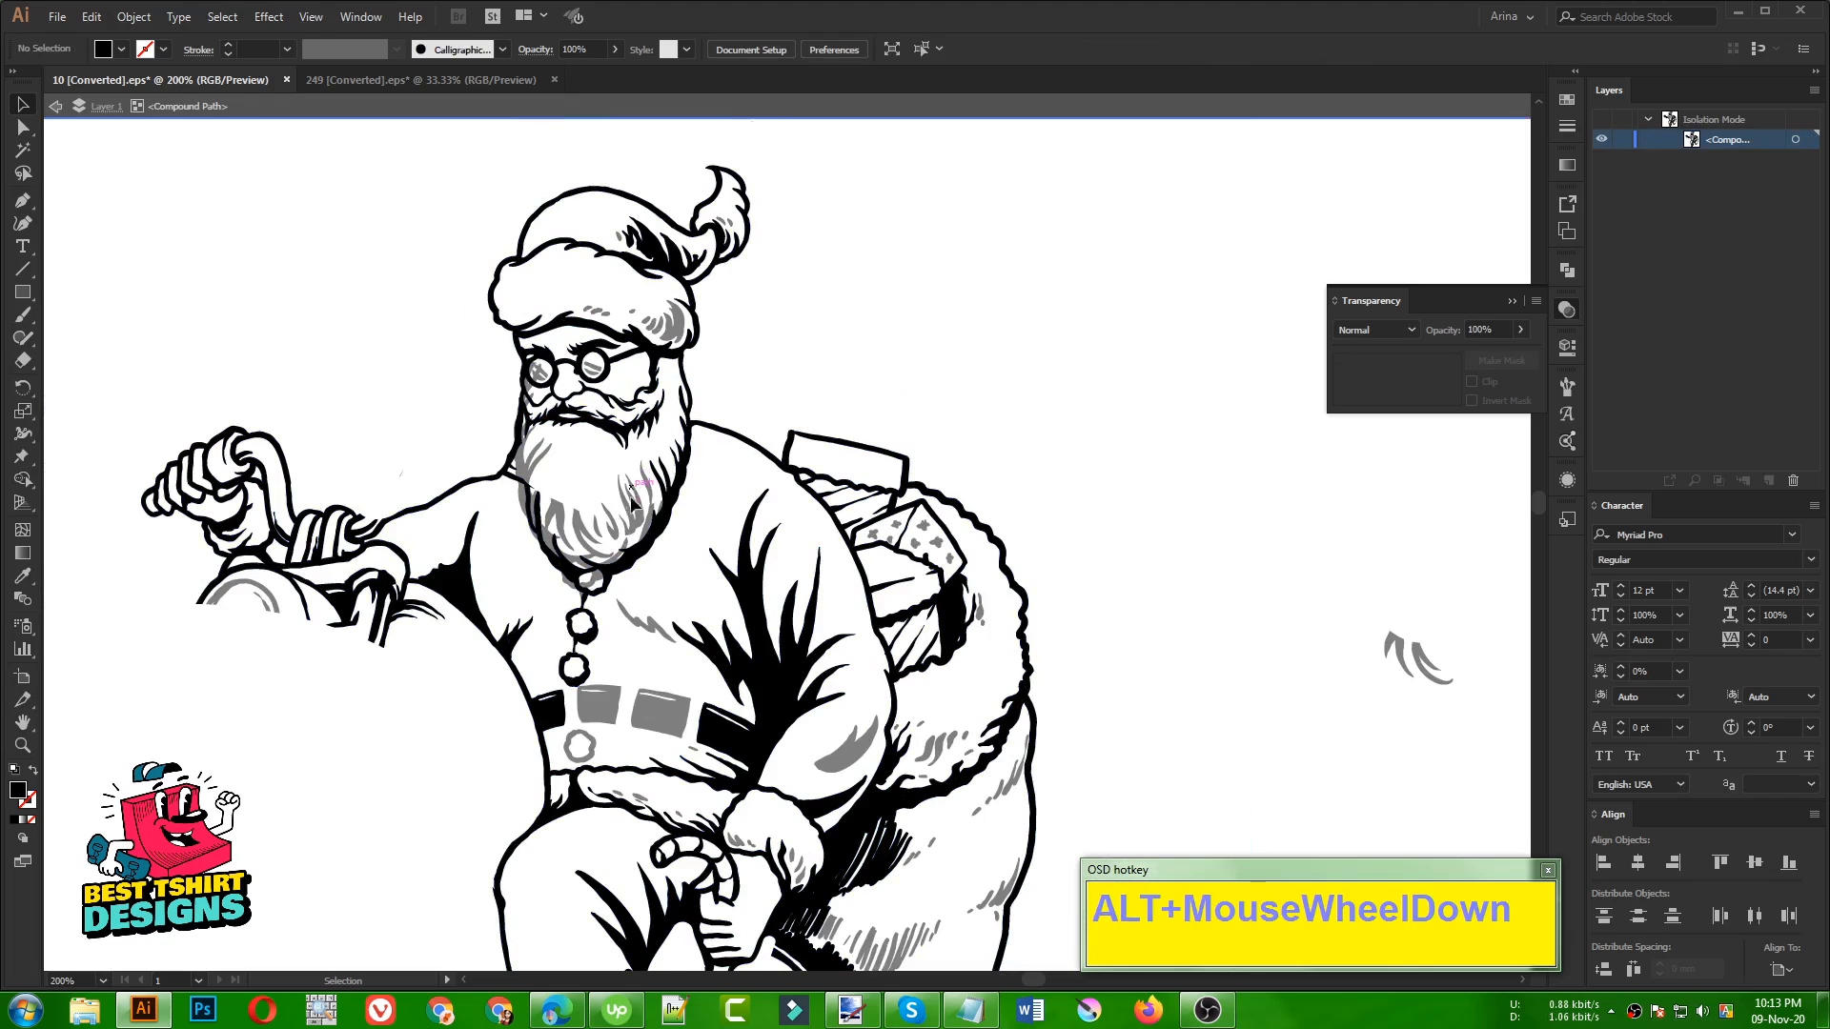
# Erase the shoulder line segment crossing the beard's left edge in Santa's isolated line art and exit isolation mode
pyautogui.scroll(2, 537, 466)
pyautogui.click(510, 503)
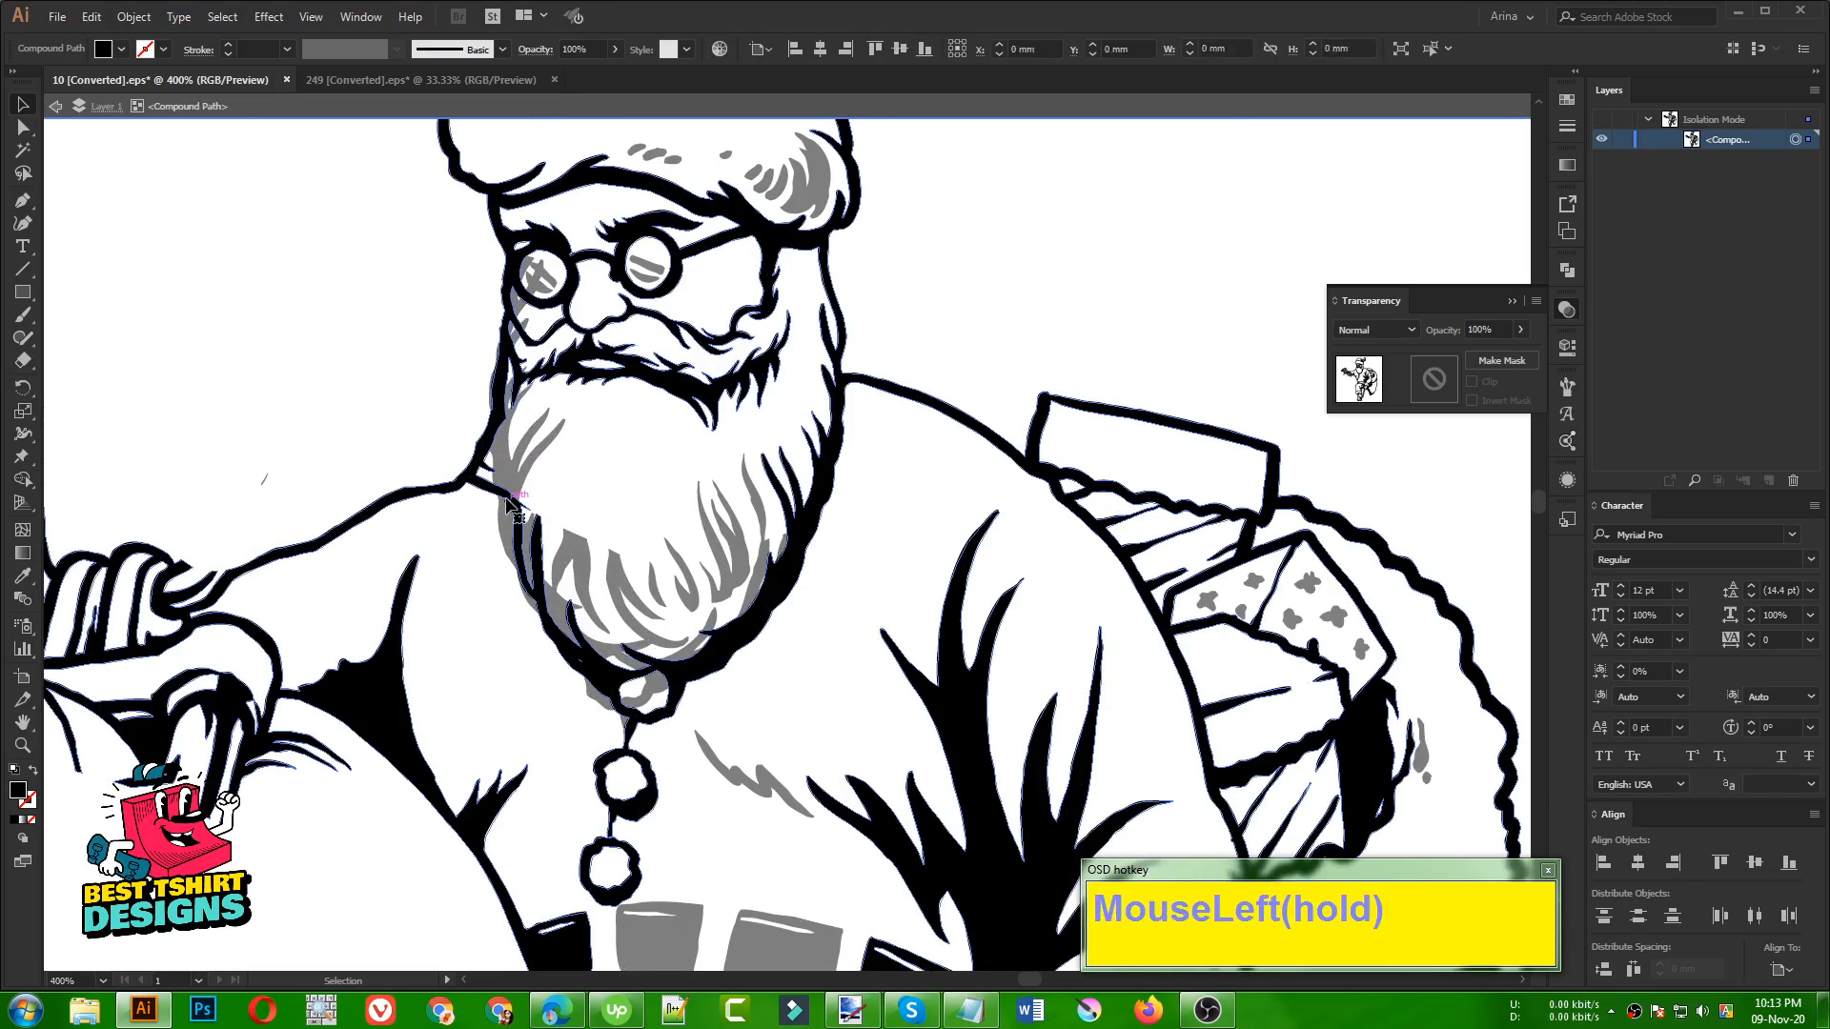
pyautogui.hotkey('shift', 'e')
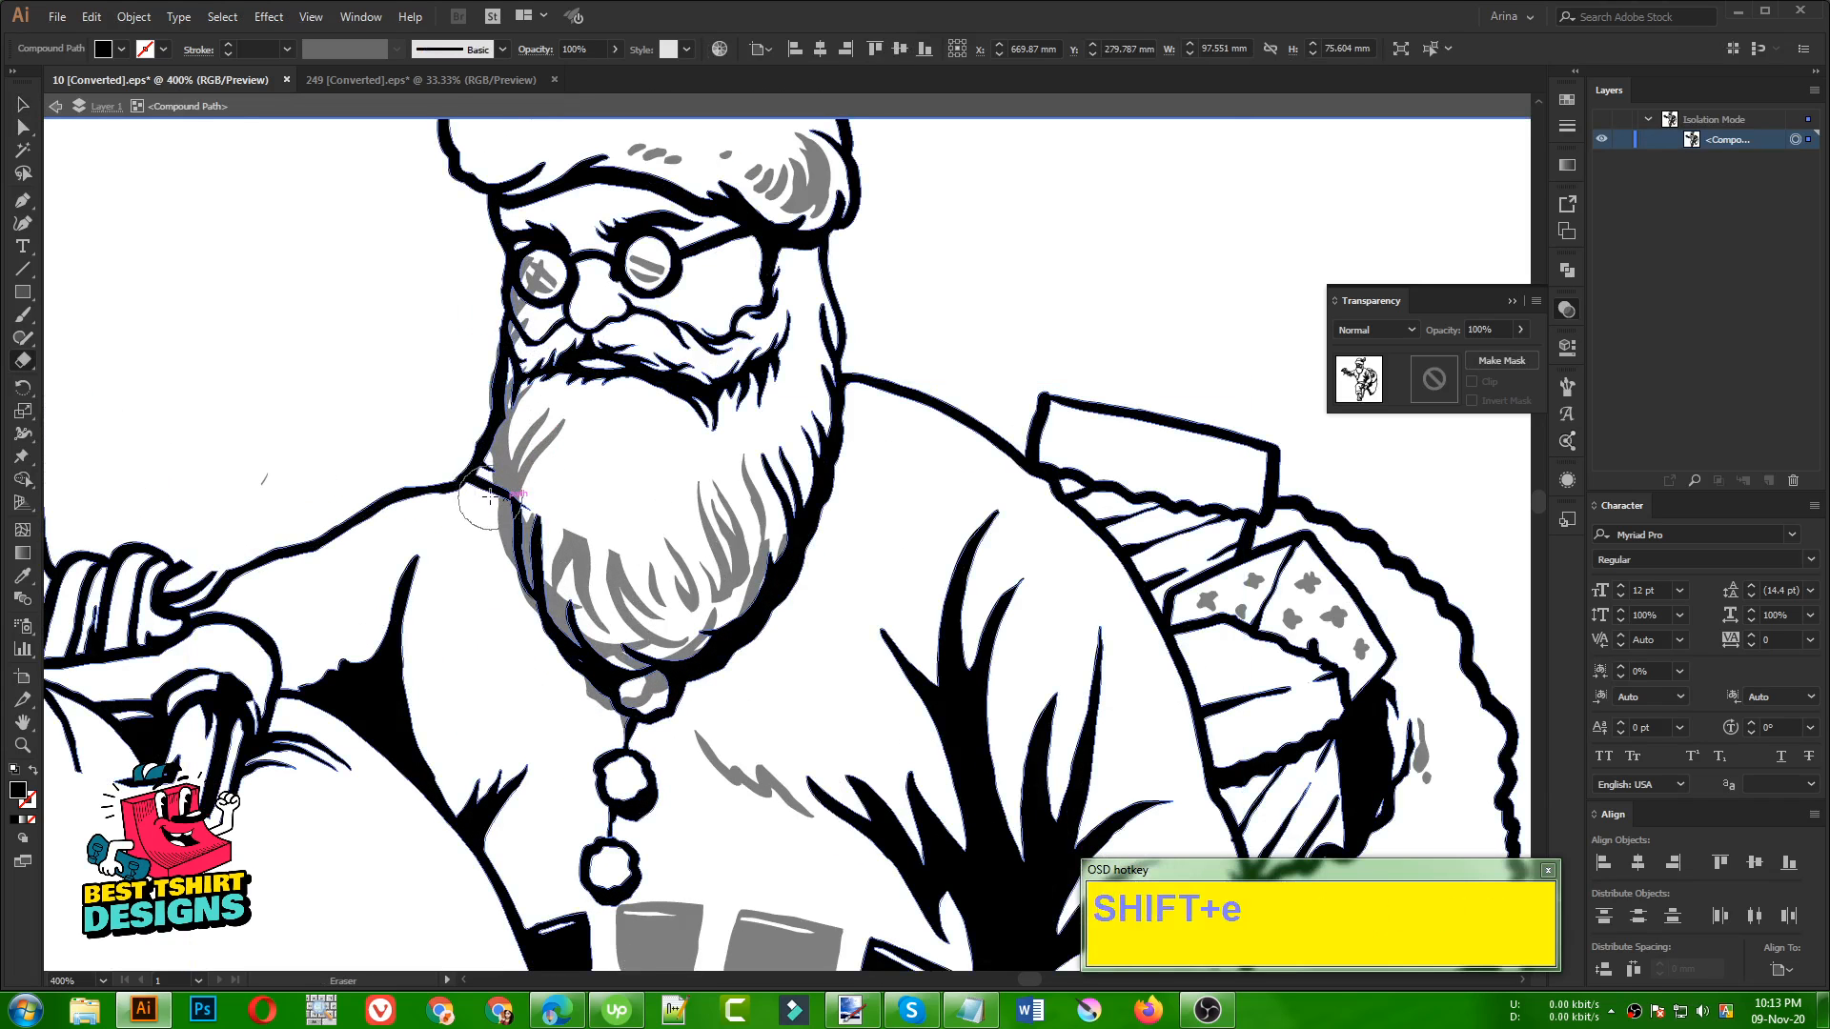
pyautogui.moveTo(485, 497)
pyautogui.mouseDown()
pyautogui.moveTo(524, 493)
pyautogui.moveTo(565, 434)
pyautogui.mouseUp()
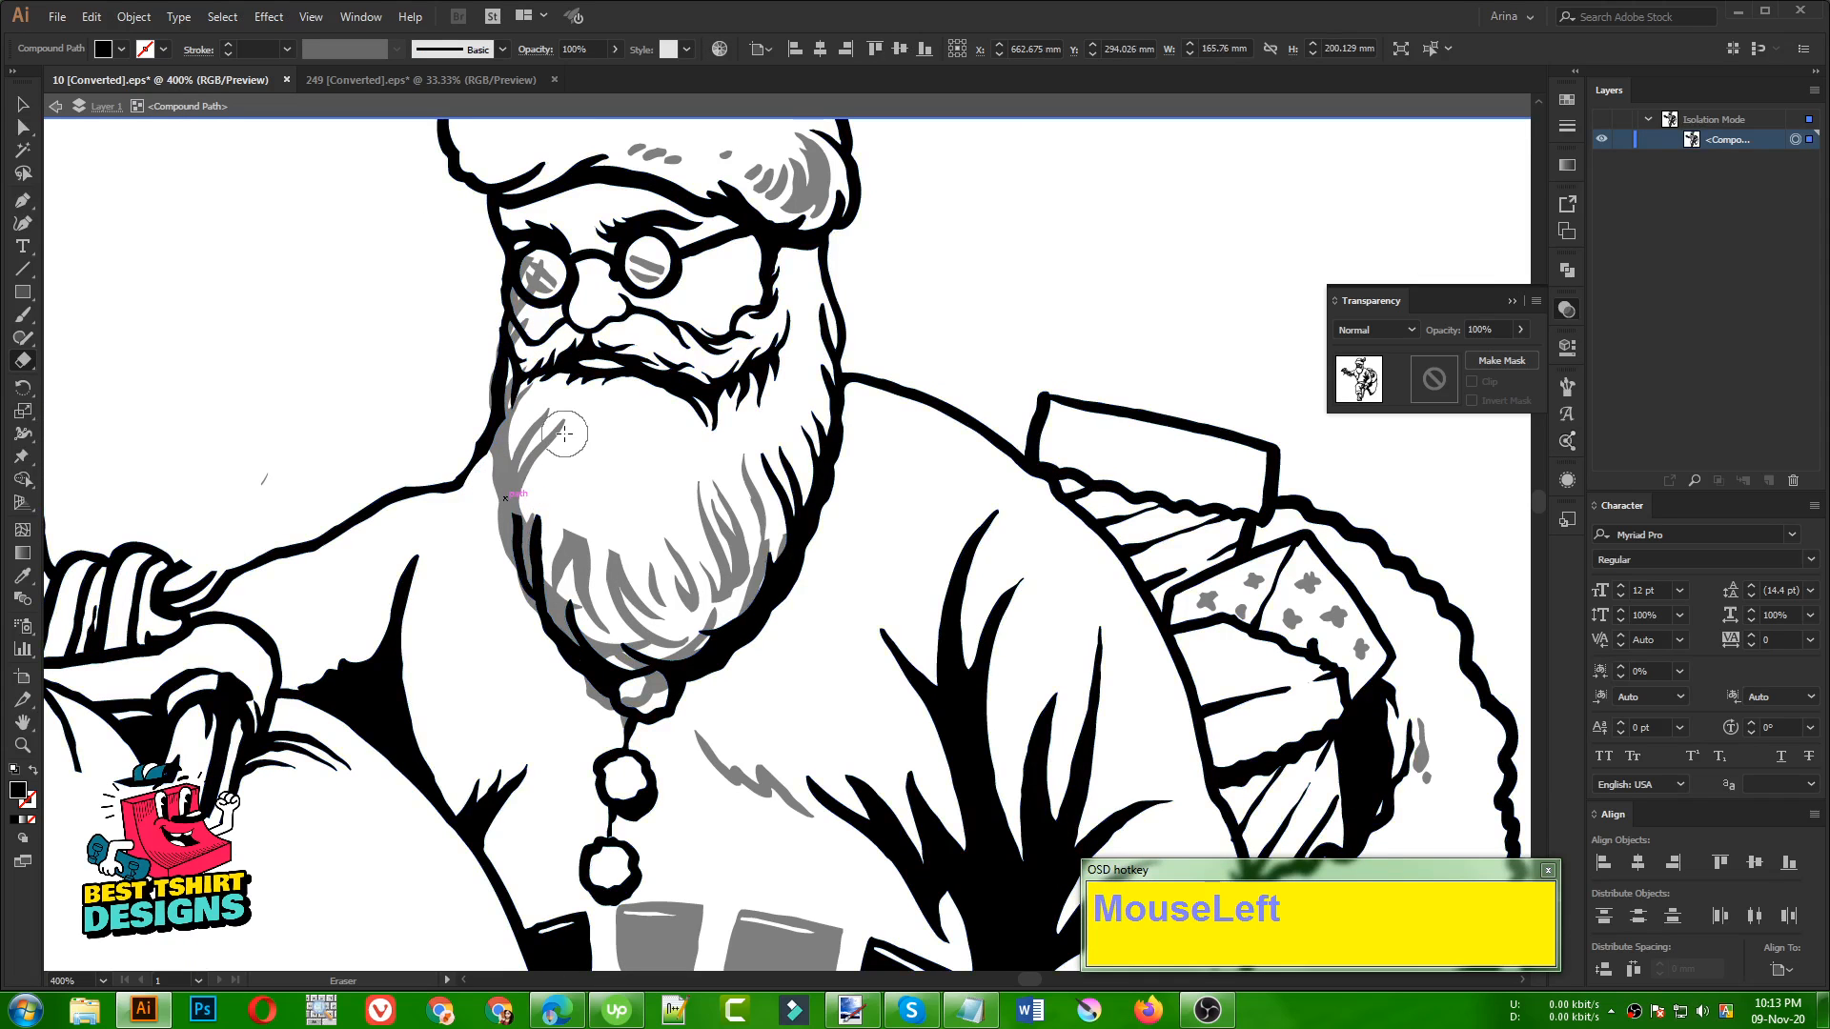
pyautogui.press('v')
pyautogui.doubleClick(592, 436)
pyautogui.scroll(-1, 592, 436)
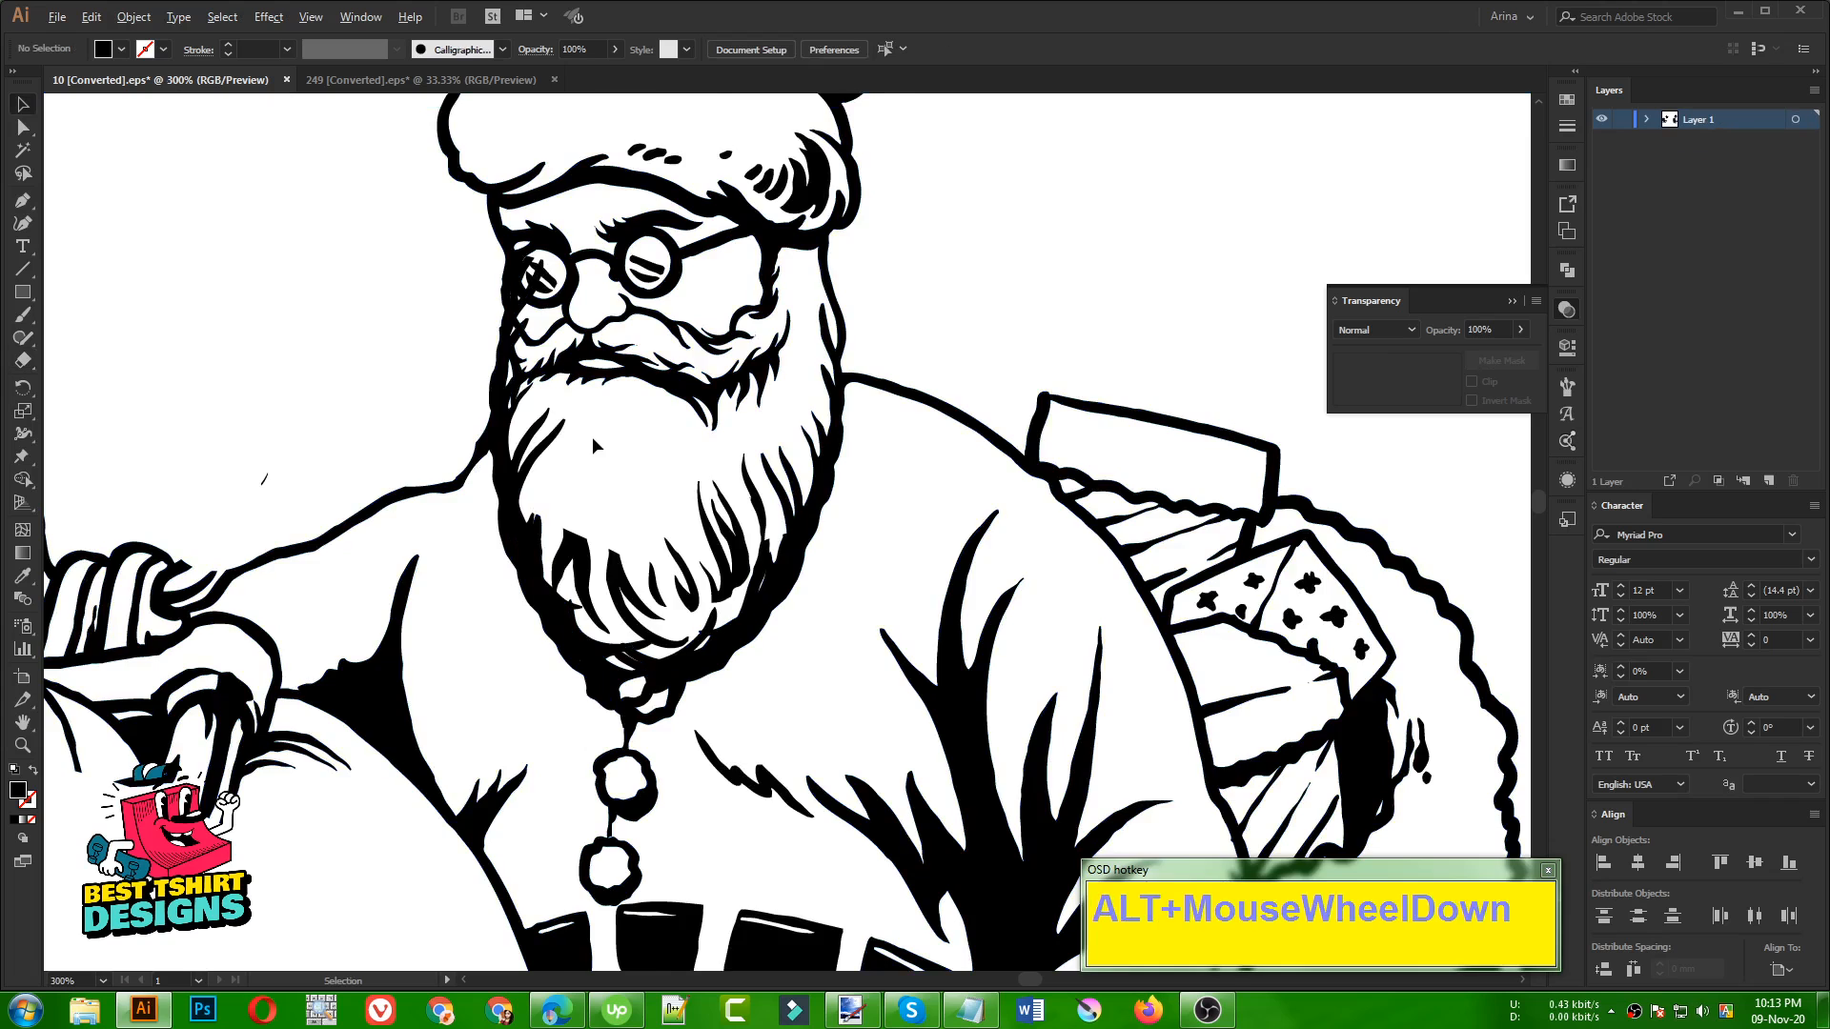
pyautogui.scroll(-1, 592, 436)
# Delete the two stray hair strand shapes in the lower left and middle of Santa's beard
pyautogui.scroll(3, 592, 476)
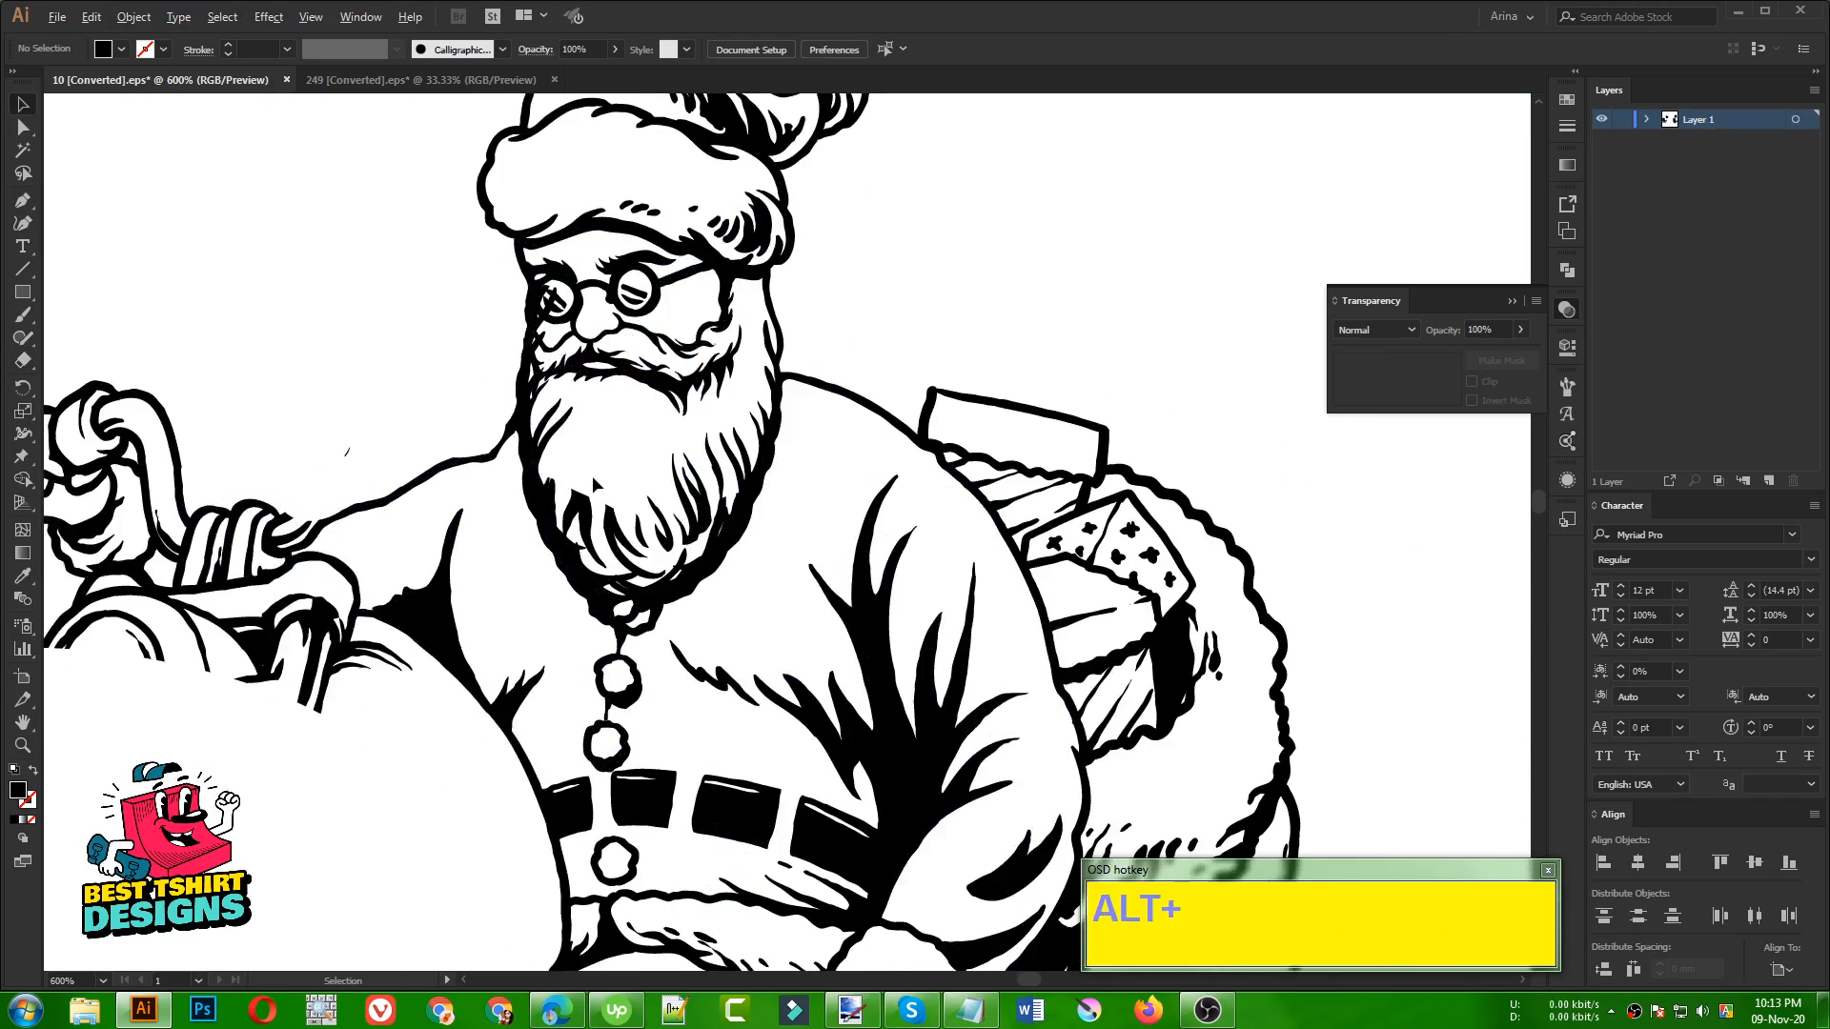
pyautogui.click(583, 517)
pyautogui.doubleClick(583, 520)
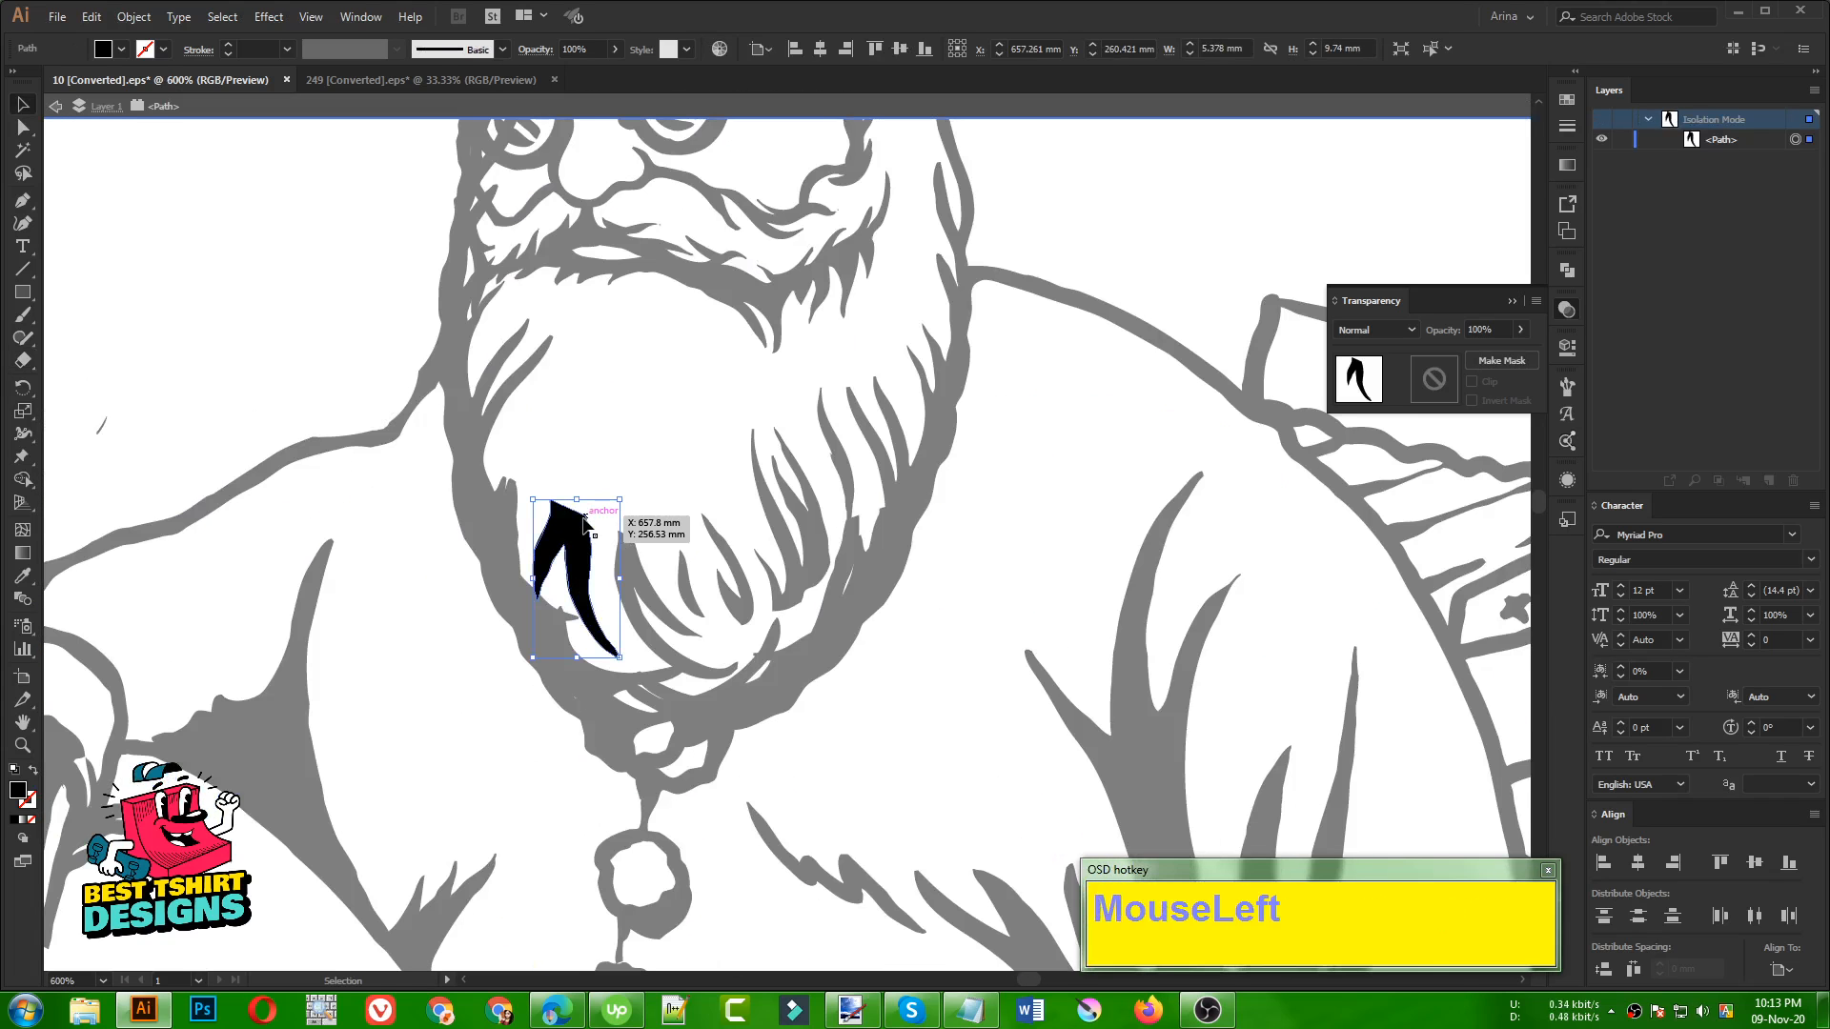
pyautogui.press('Delete')
pyautogui.doubleClick(618, 485)
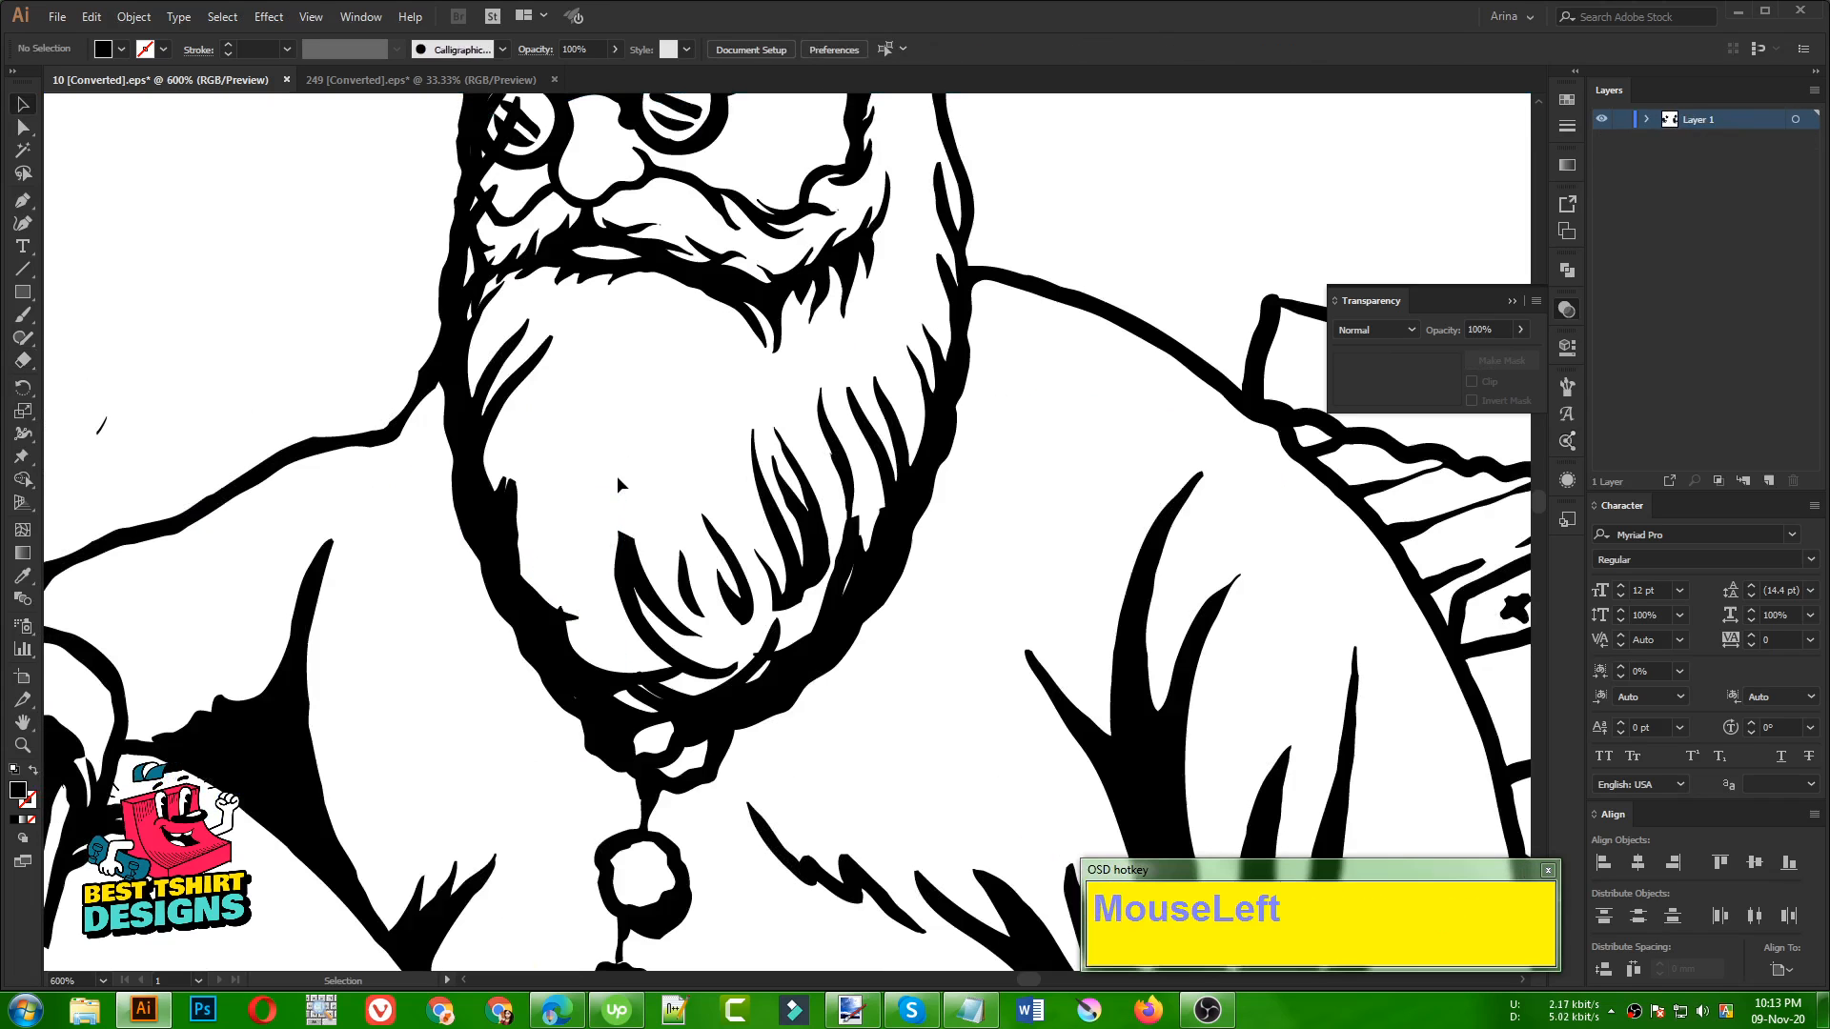
pyautogui.click(629, 555)
pyautogui.press('Delete')
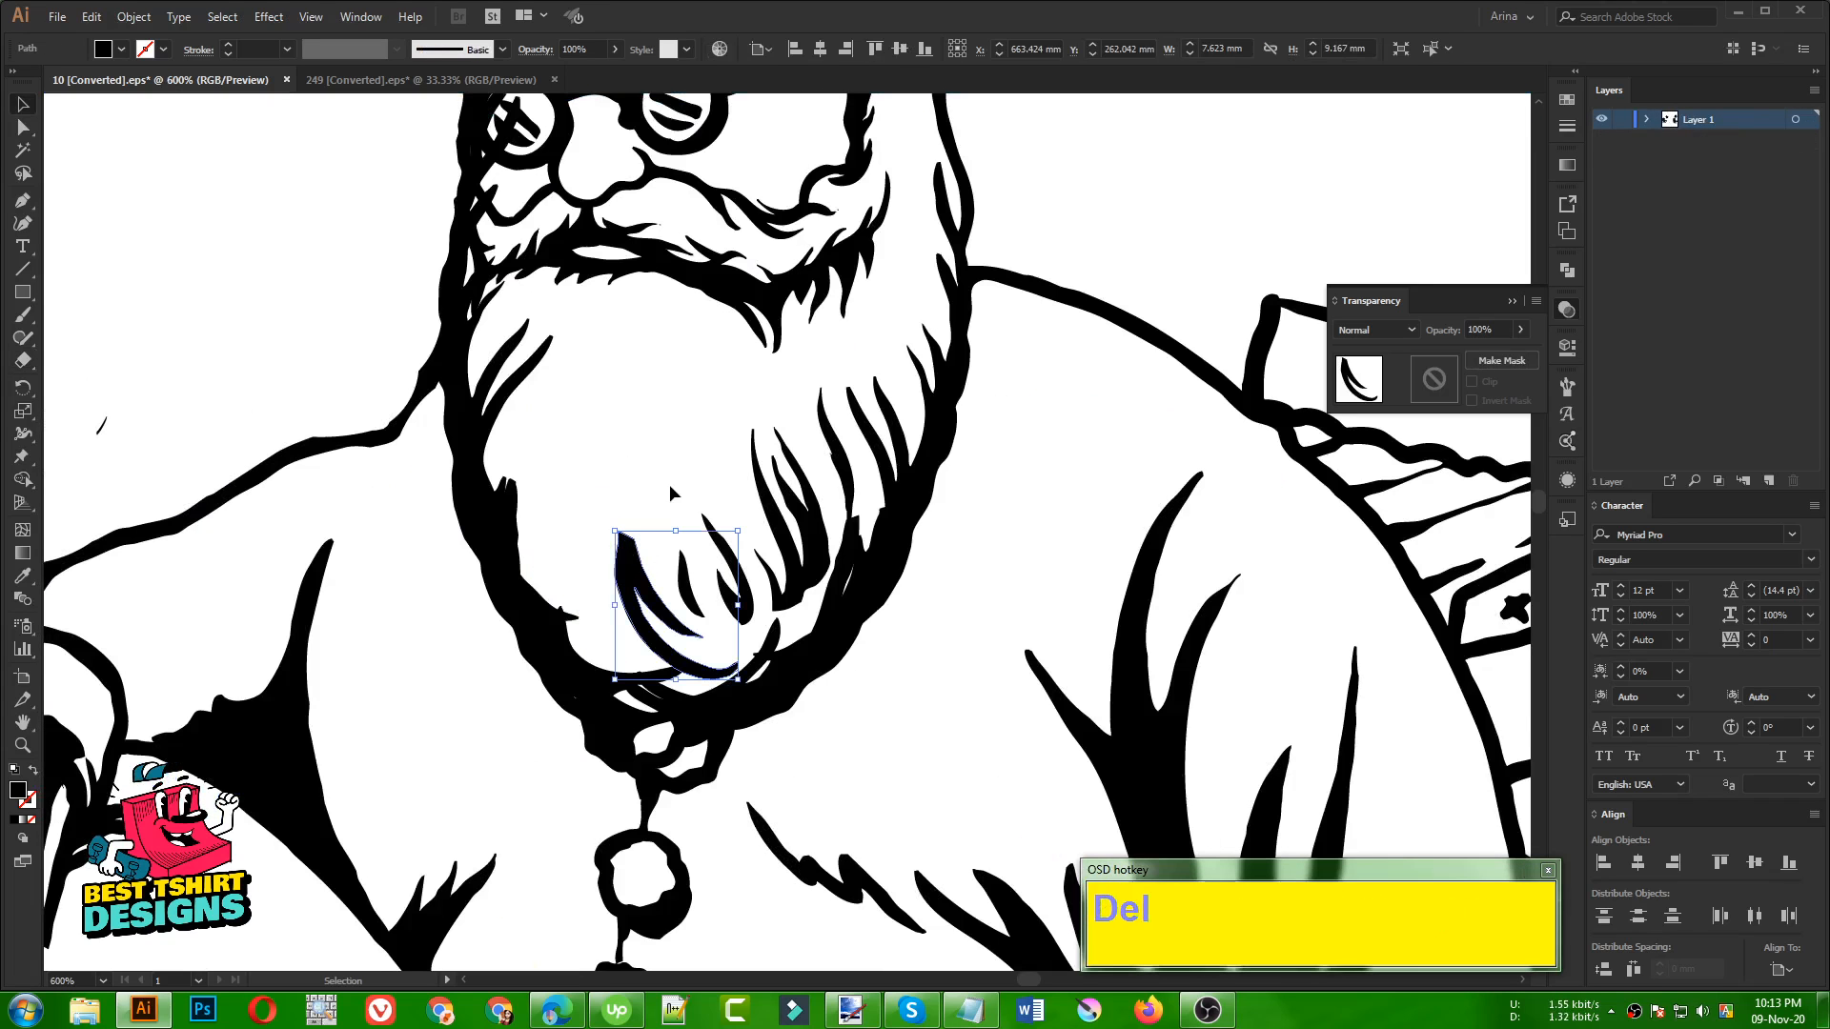
# Copy the right-hand beard hair strands to the beard's left half, reflect the copy and reposition it slightly
pyautogui.moveTo(716, 417)
pyautogui.mouseDown()
pyautogui.moveTo(839, 520)
pyautogui.moveTo(600, 490)
pyautogui.mouseUp()
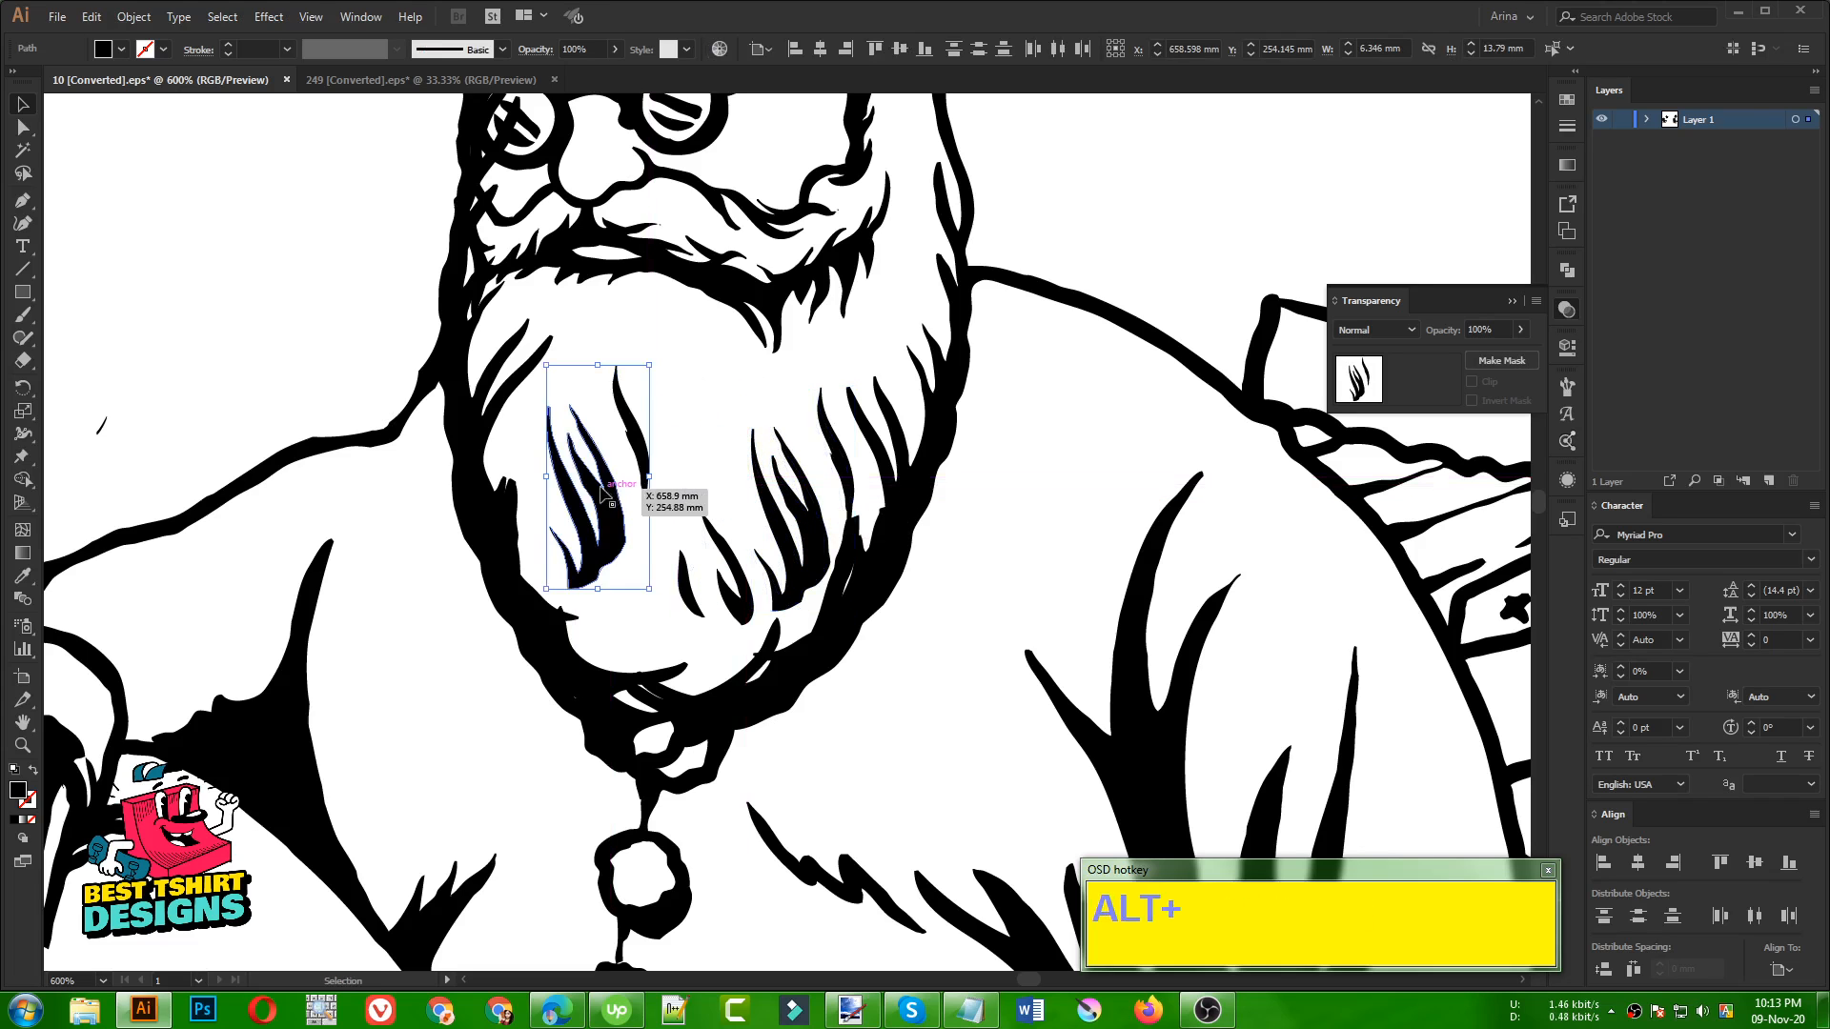
pyautogui.rightClick(600, 491)
pyautogui.moveTo(681, 748)
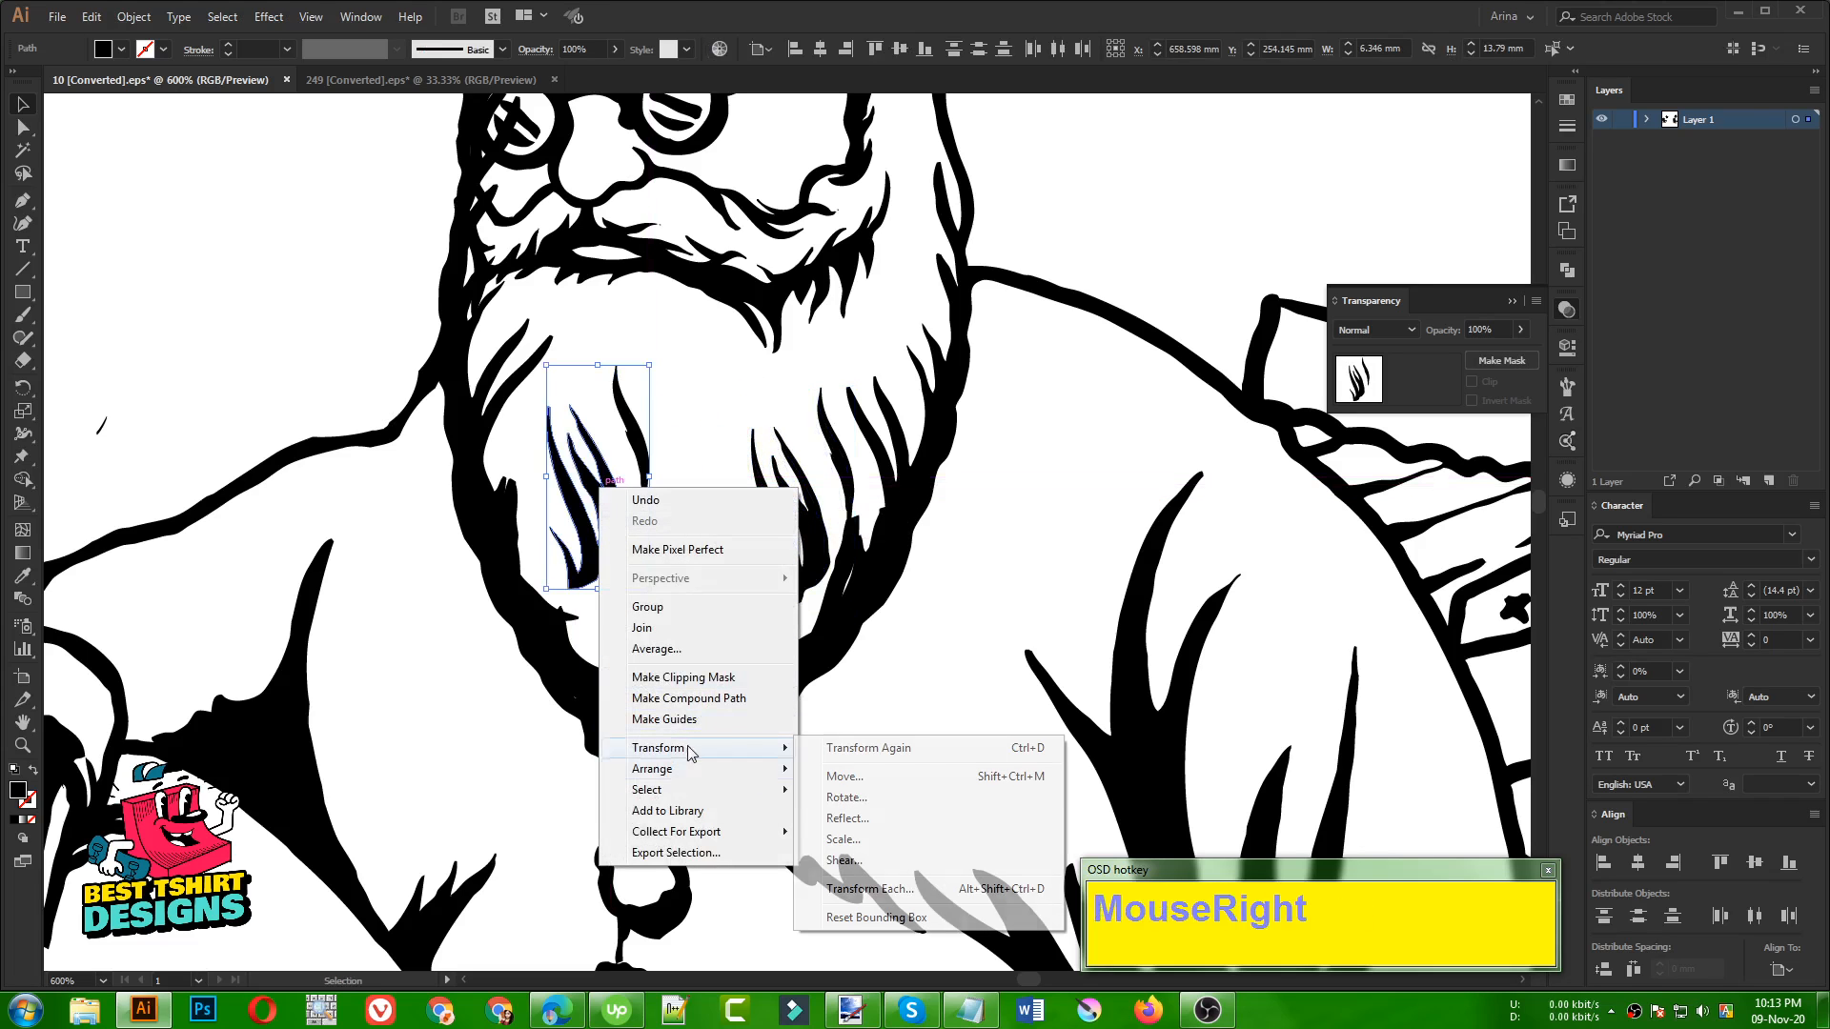
pyautogui.click(839, 821)
pyautogui.click(792, 497)
pyautogui.moveTo(604, 529); pyautogui.dragTo(574, 570)
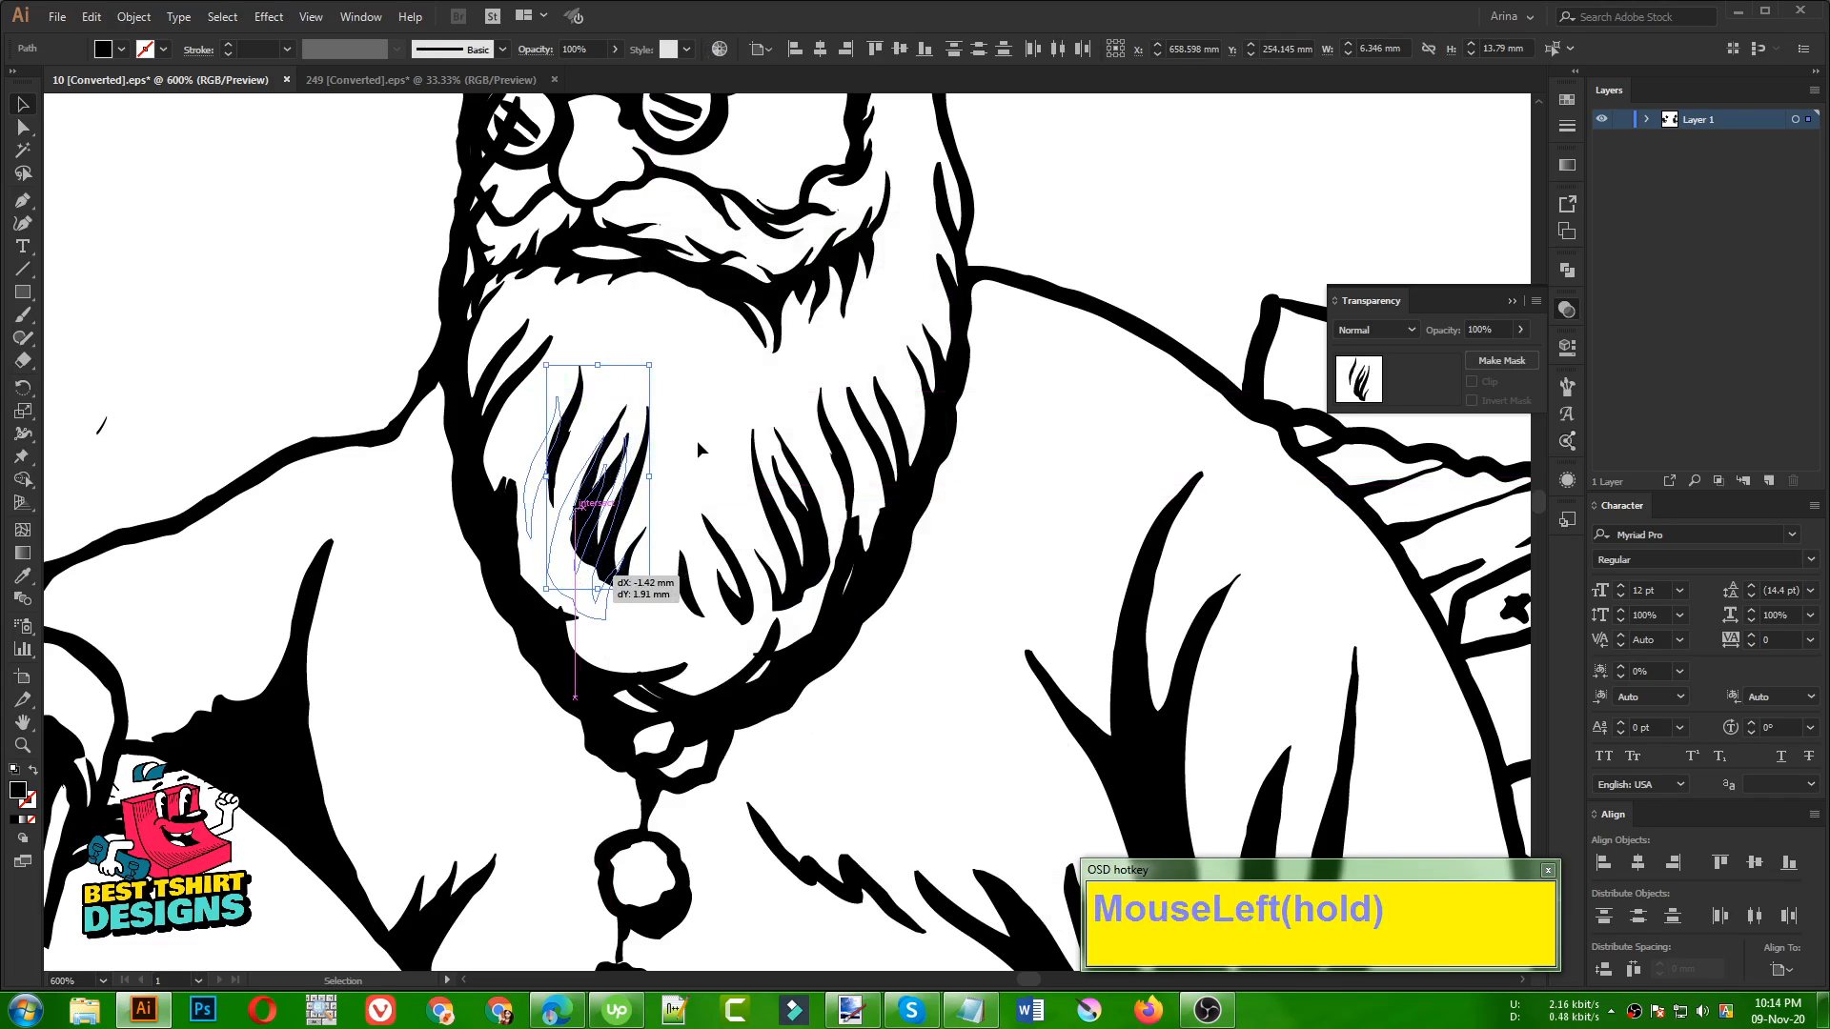
pyautogui.click(696, 440)
# Try to move the mirrored beard piece away from Santa's face, and undo the move
pyautogui.scroll(-3, 644, 415)
pyautogui.scroll(-2, 643, 414)
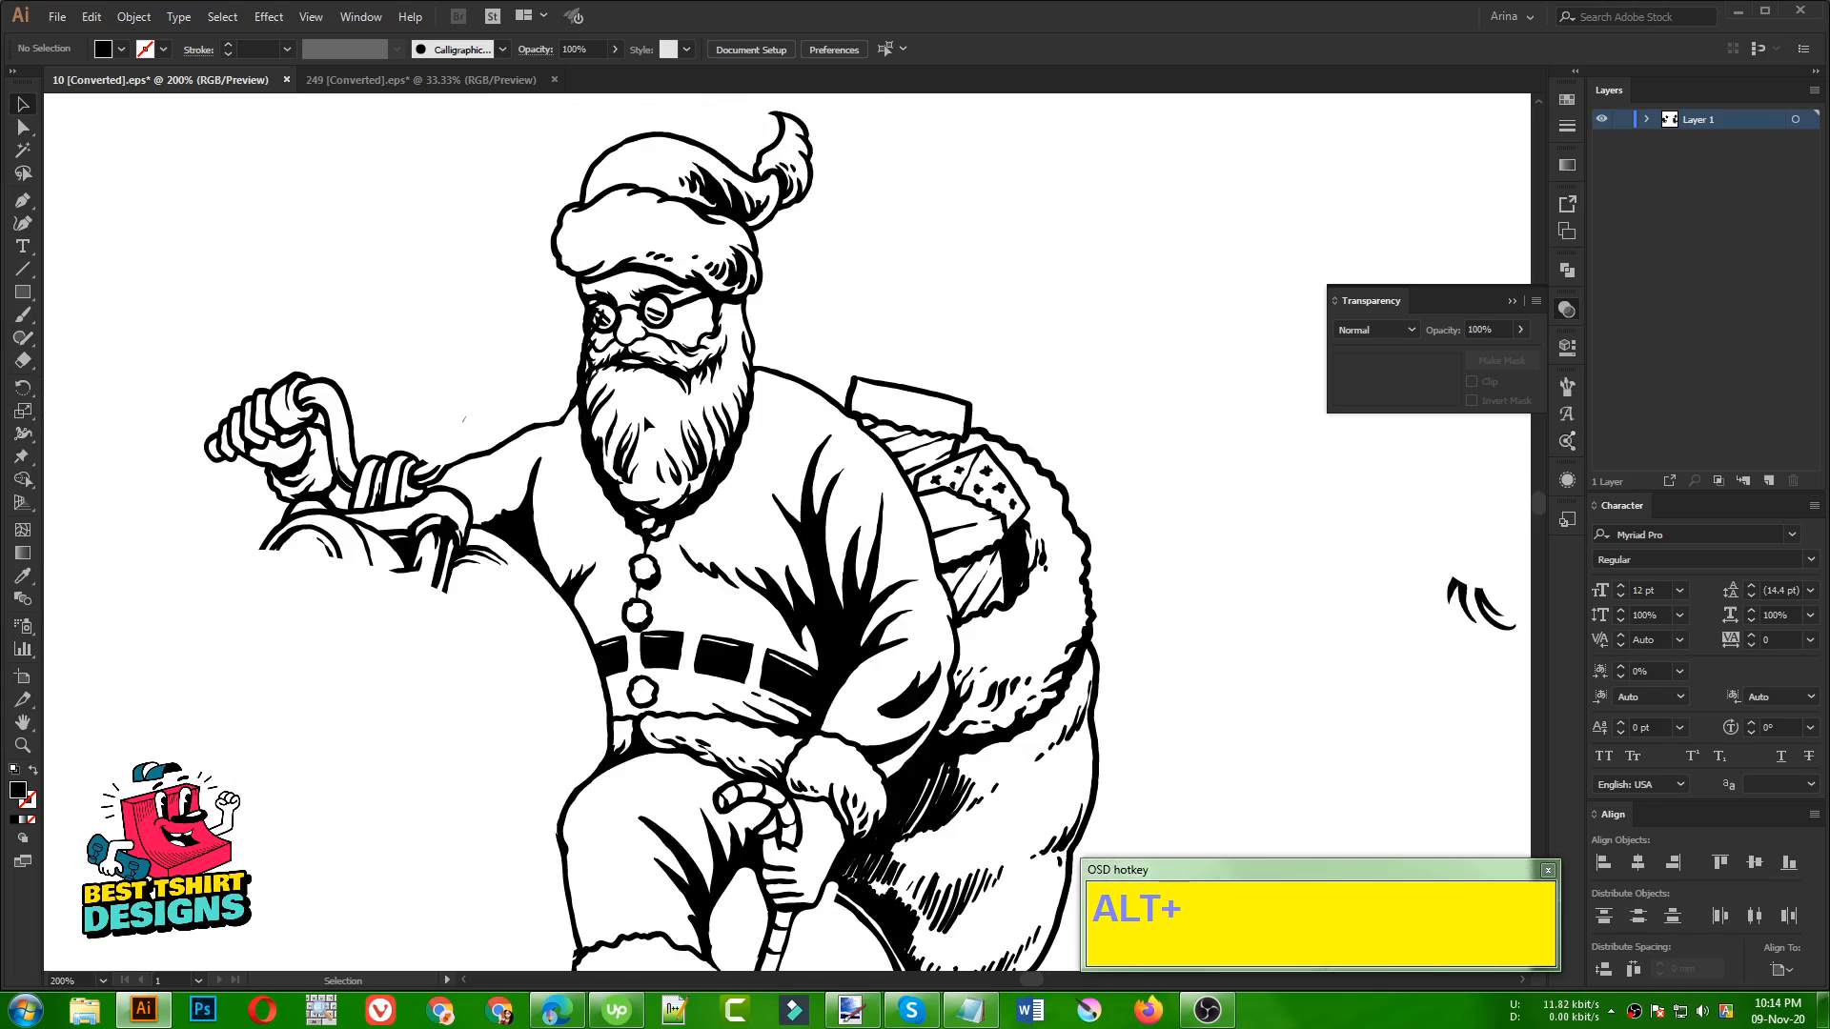
pyautogui.scroll(4, 572, 439)
pyautogui.click(556, 455)
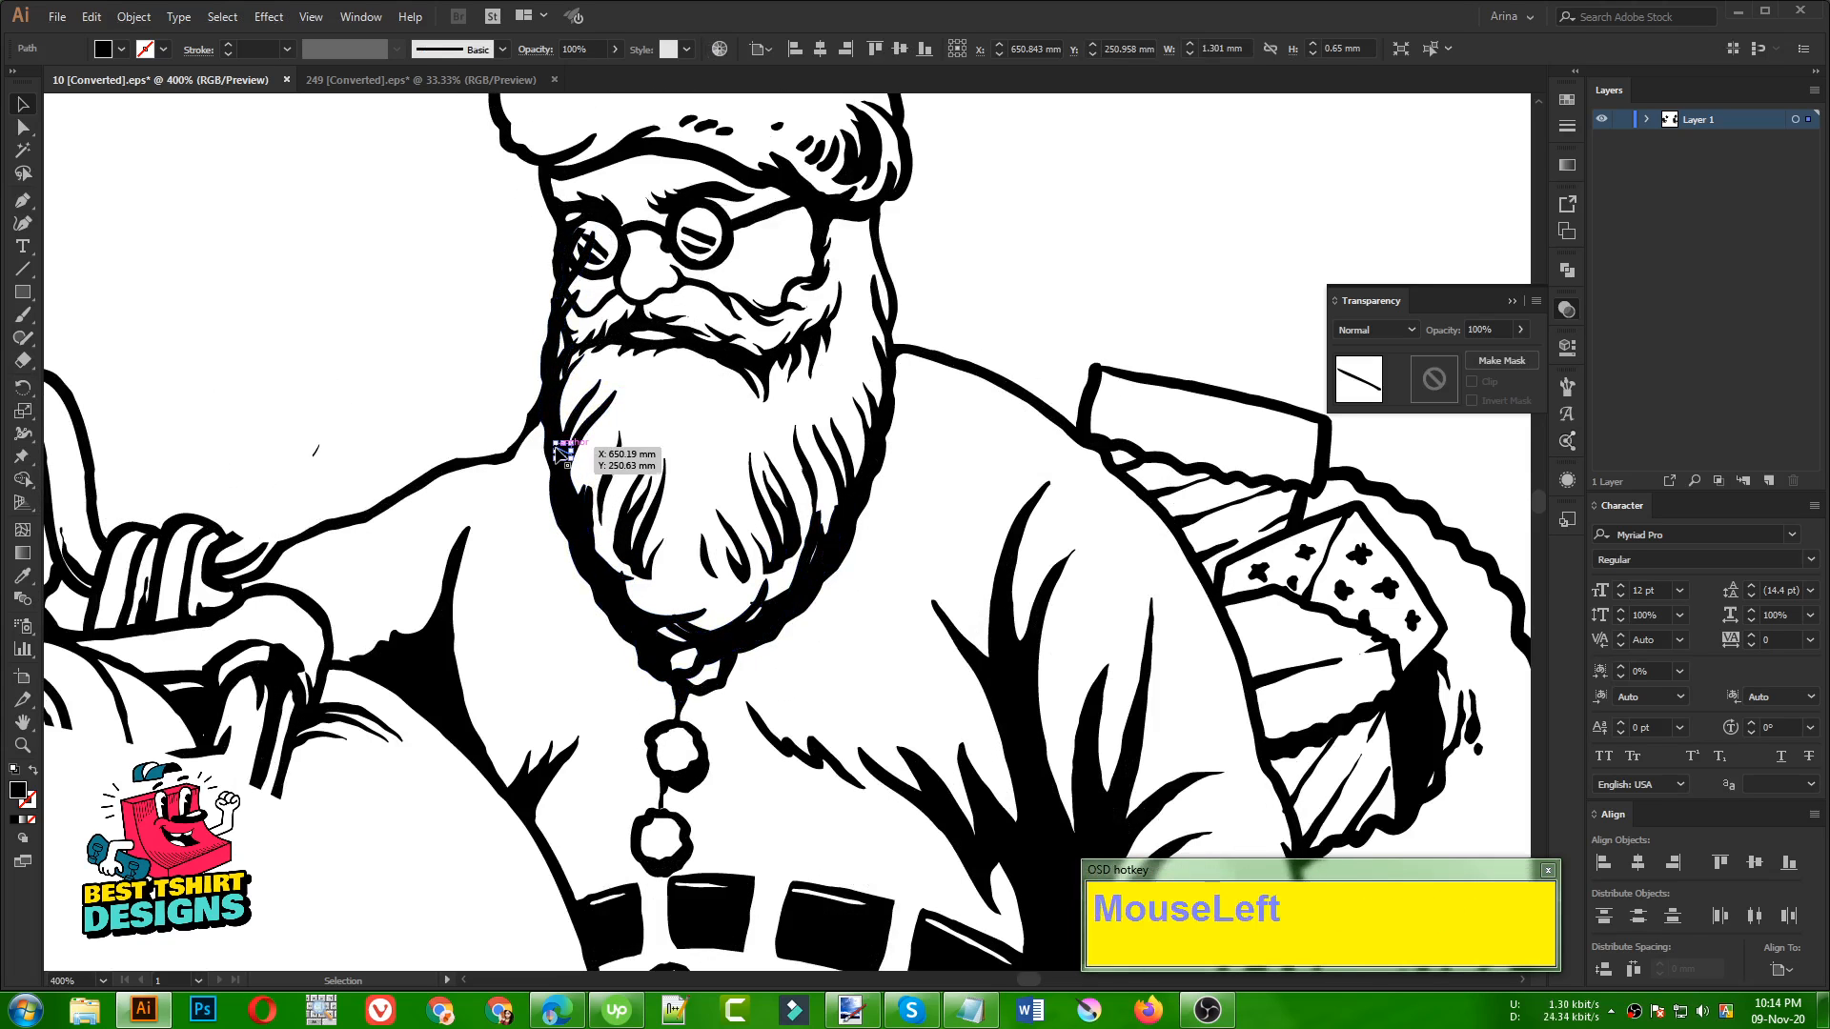
pyautogui.click(682, 409)
pyautogui.scroll(2, 907, 546)
pyautogui.scroll(1, 907, 546)
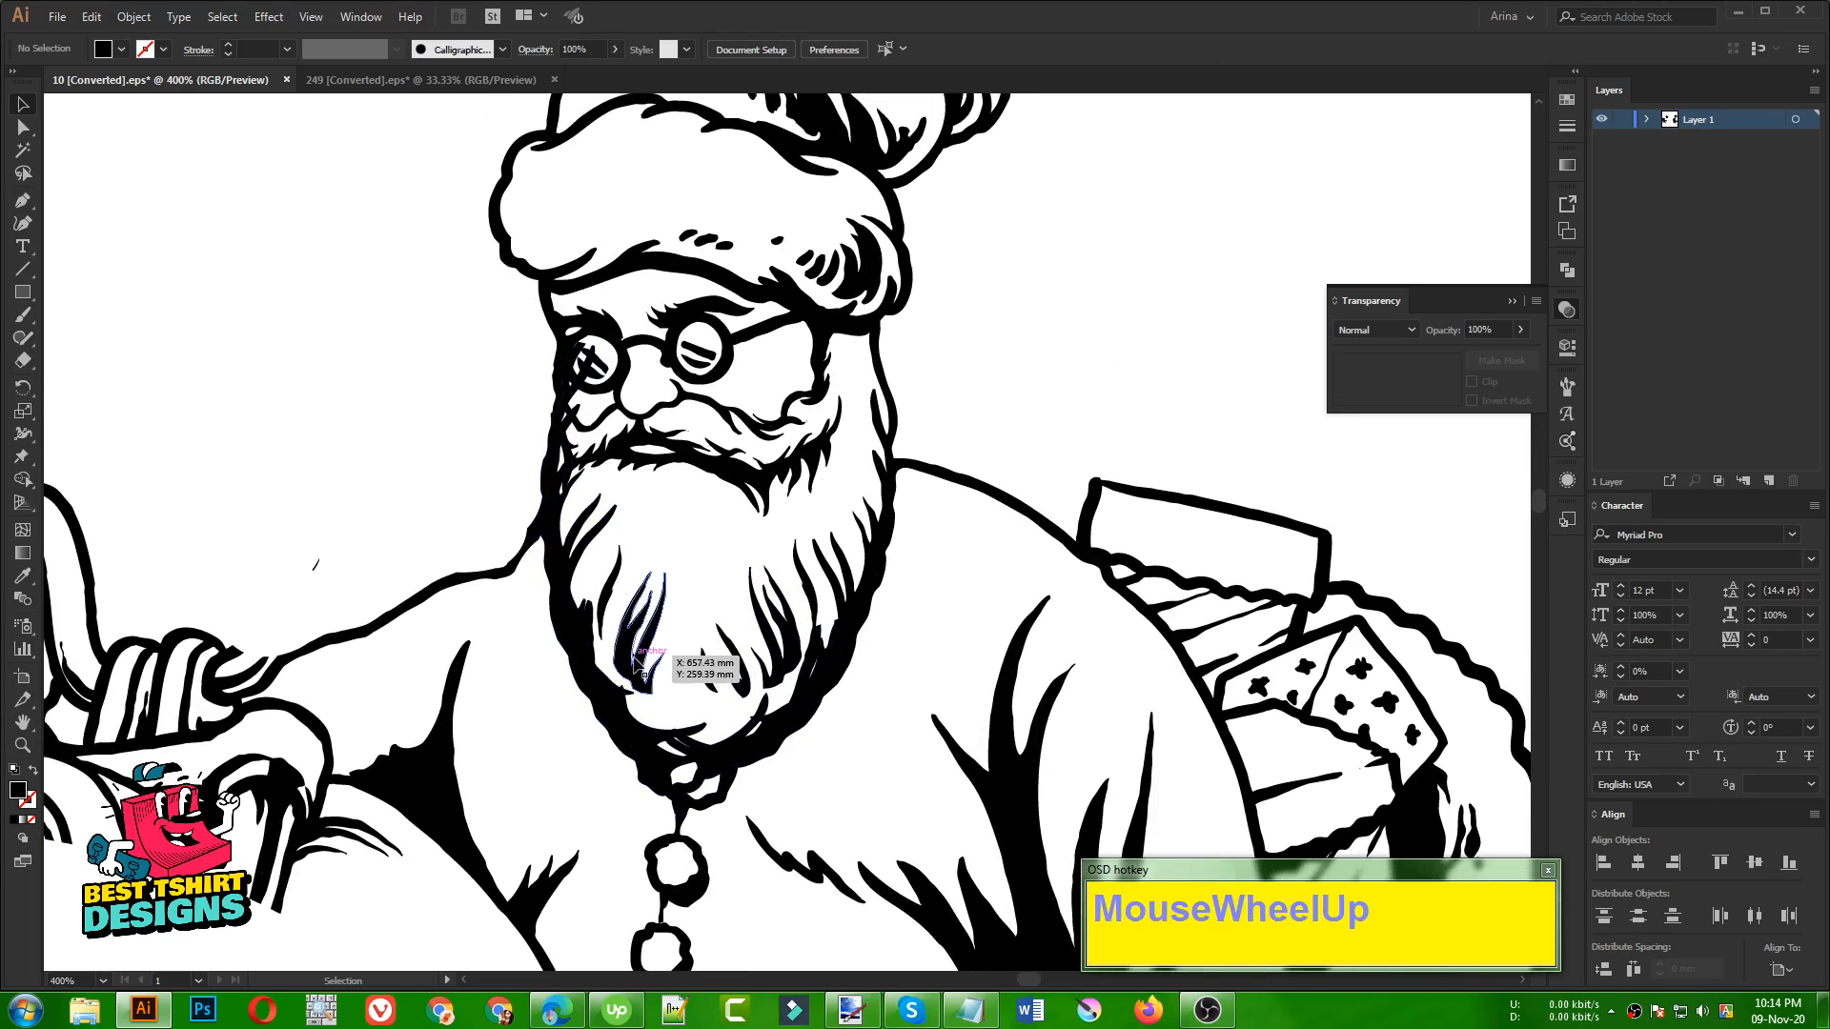
pyautogui.click(622, 747)
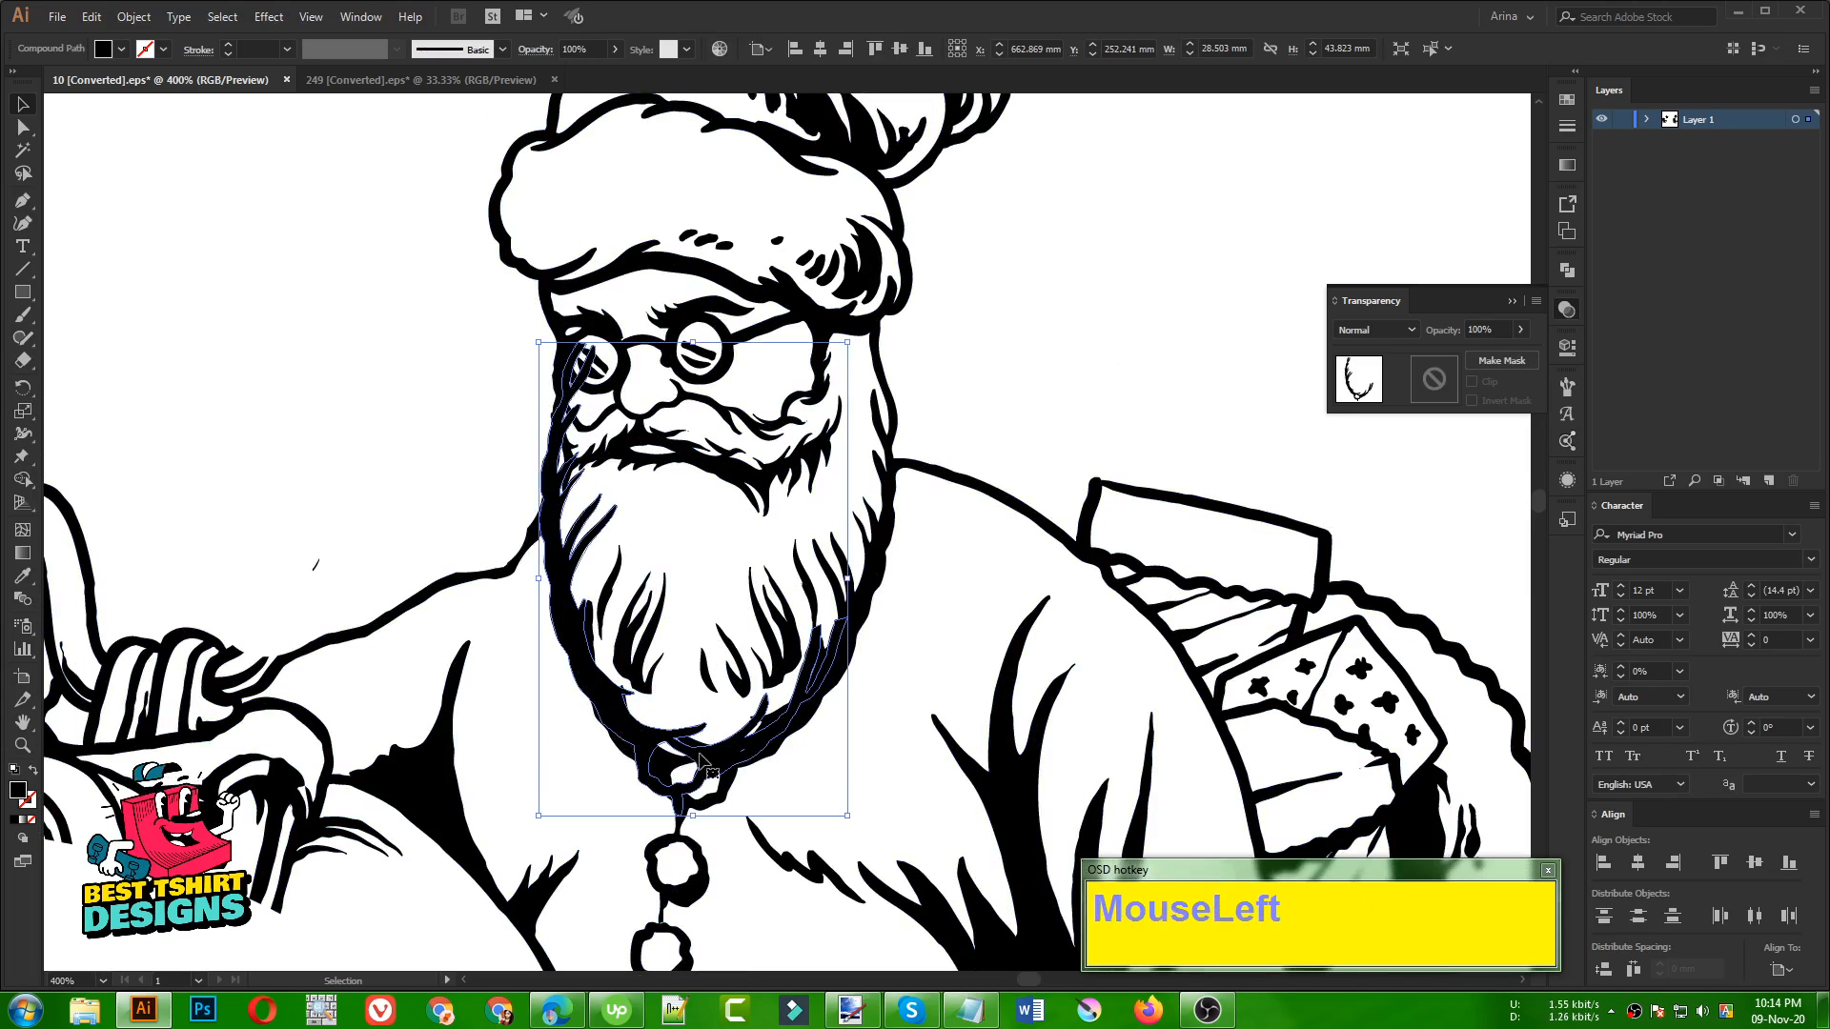
pyautogui.moveTo(700, 760); pyautogui.dragTo(435, 715)
pyautogui.hotkey('ctrl', 'z')
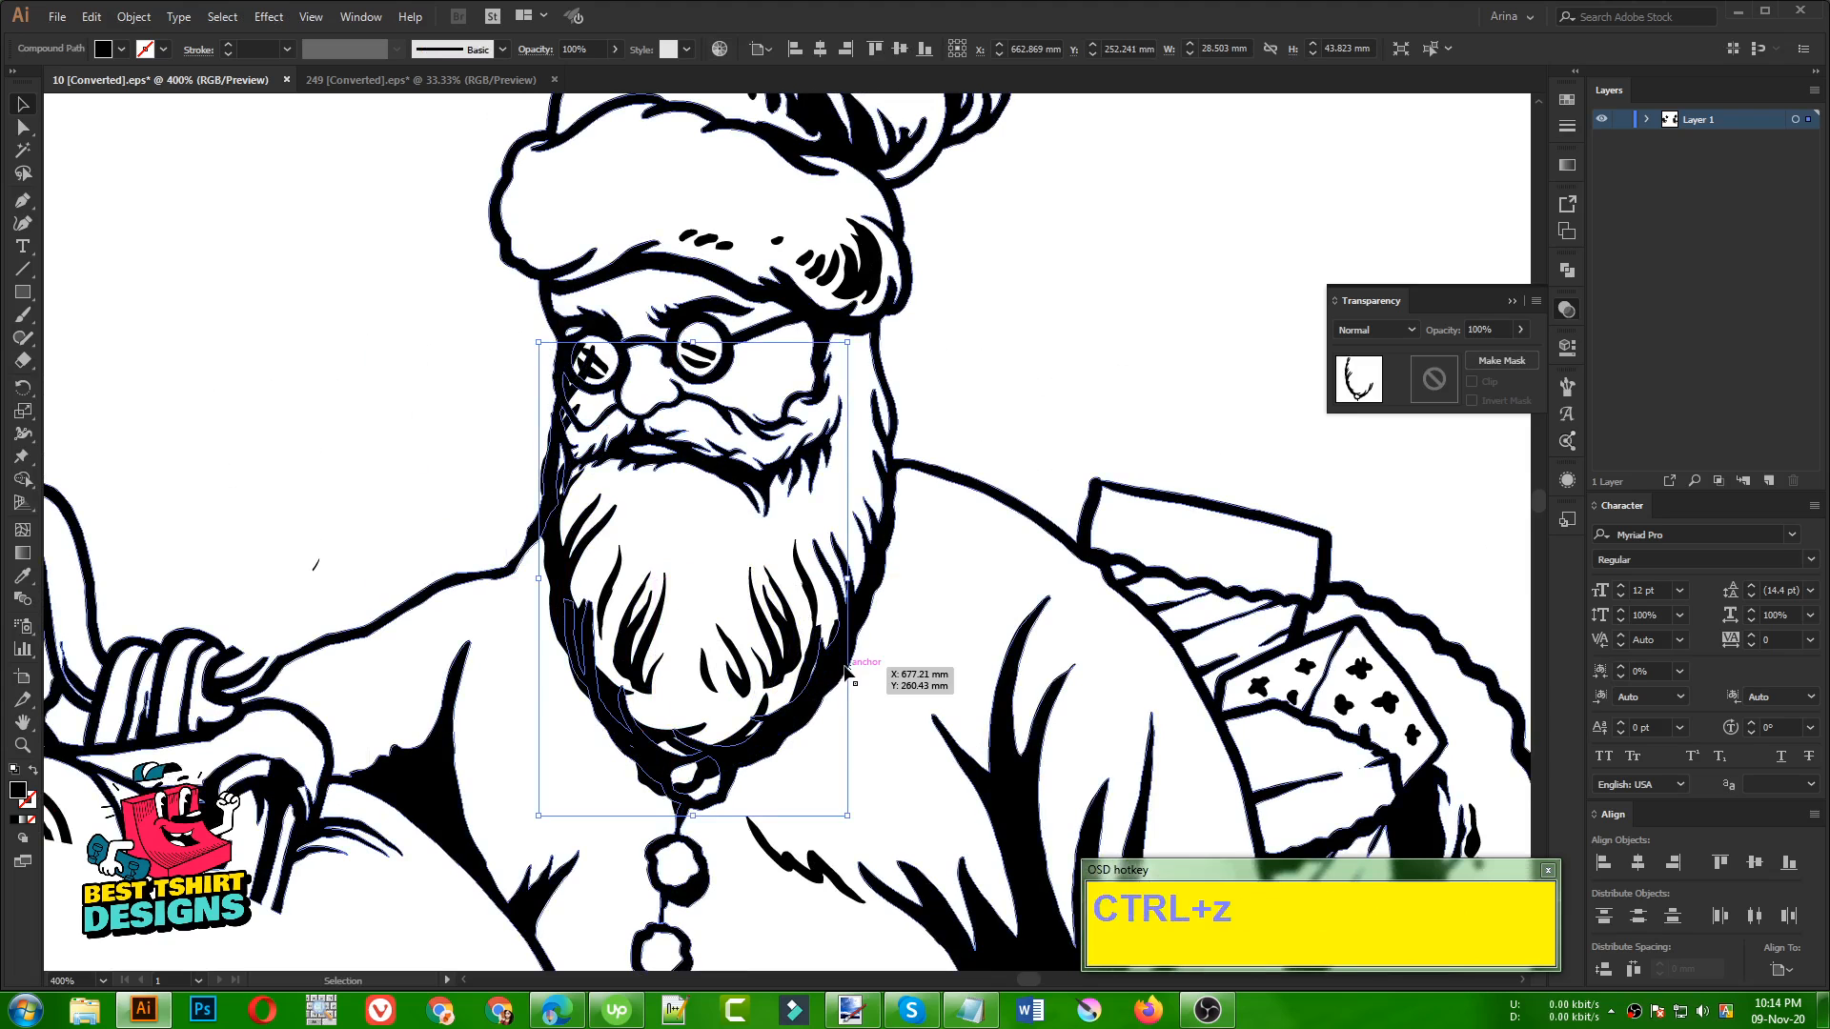
# Erase the mirrored beard piece where it overlaps the lower right edge of the original beard
pyautogui.hotkey('shift', 'e')
pyautogui.moveTo(837, 564); pyautogui.dragTo(763, 742)
pyautogui.click(768, 732)
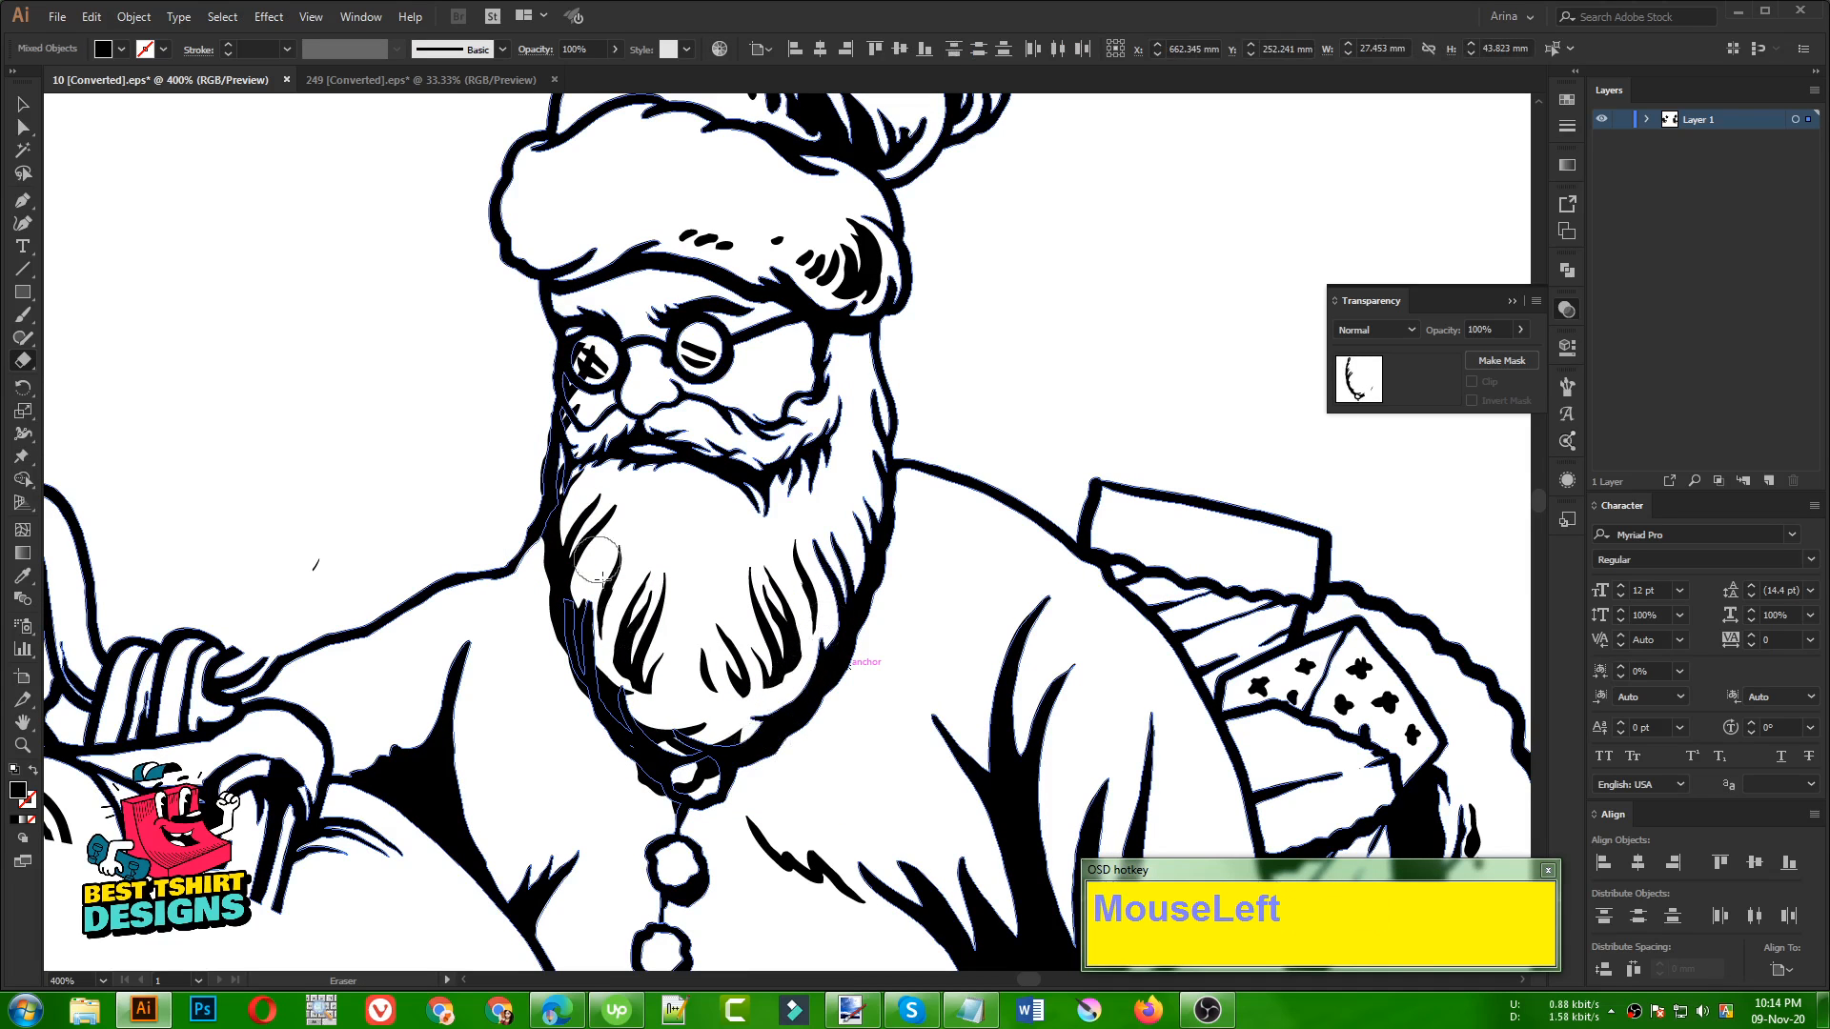
# Erase the mirrored beard piece's upper end over the left eyeglass and cheek, keeping Santa's original glasses intact
pyautogui.moveTo(591, 356); pyautogui.dragTo(562, 448)
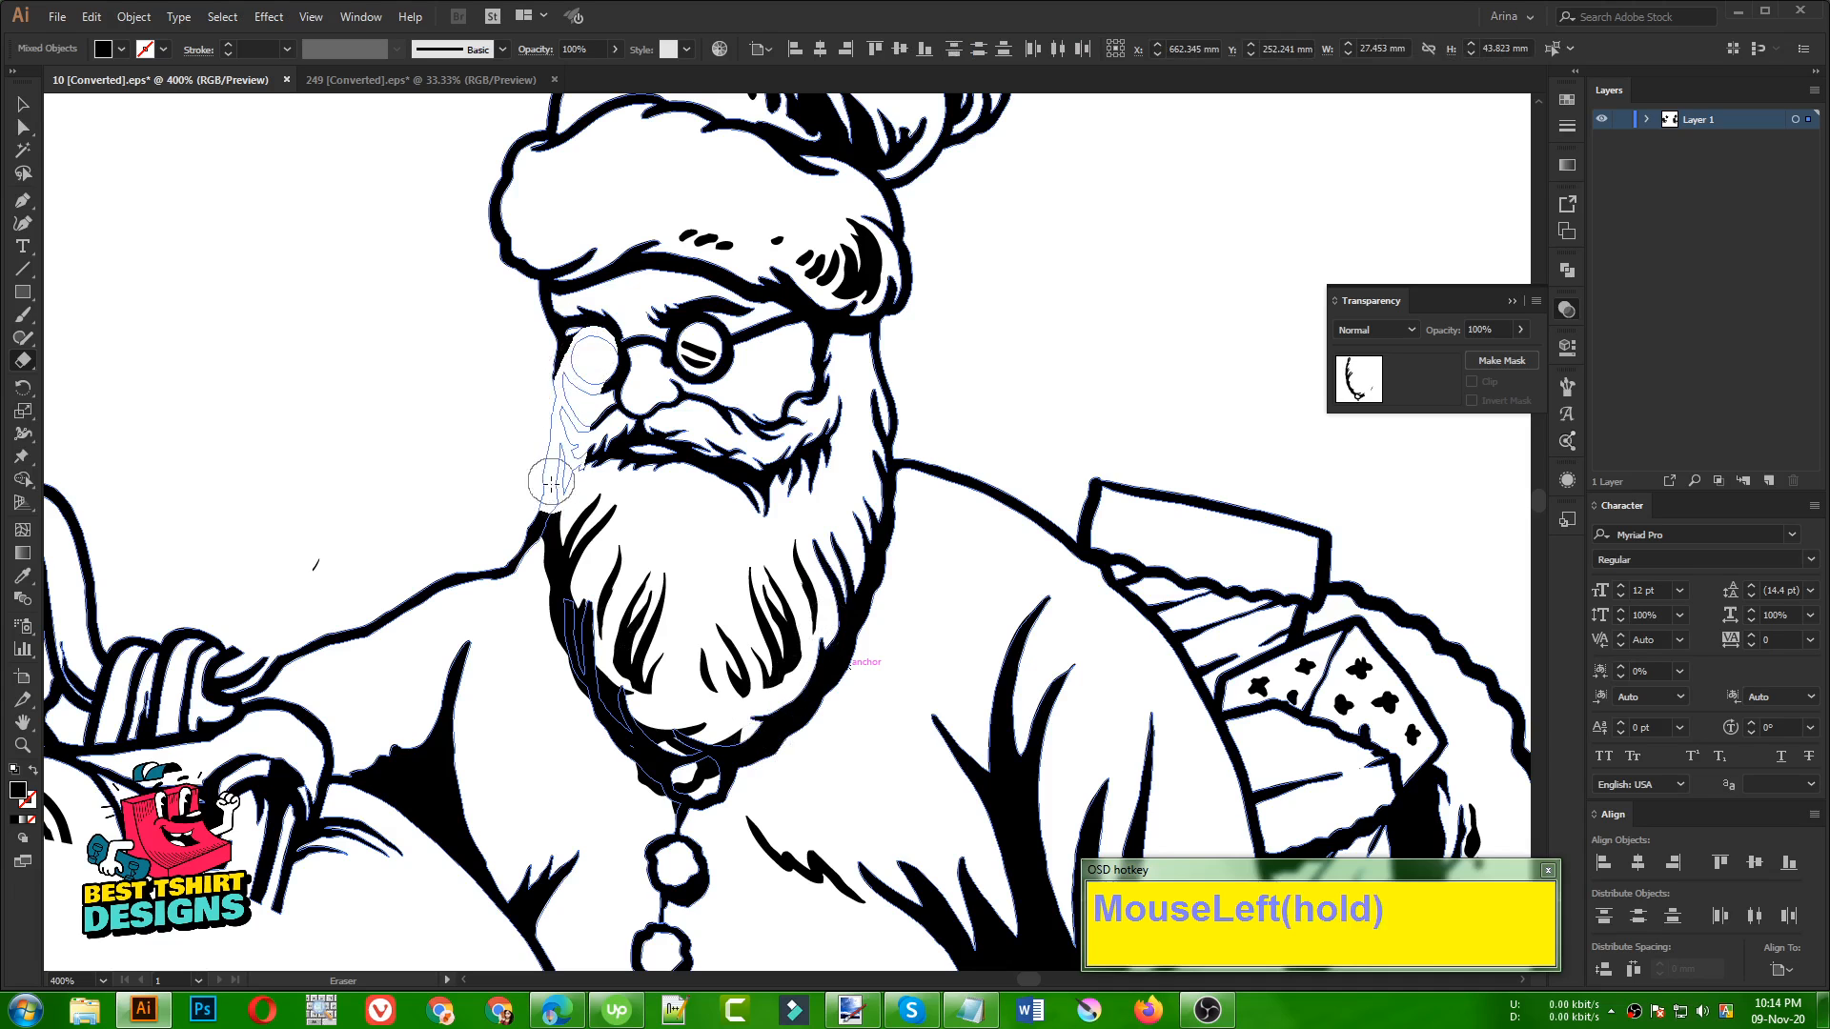
pyautogui.moveTo(562, 324); pyautogui.dragTo(558, 384)
pyautogui.hotkey('ctrl', 'z')
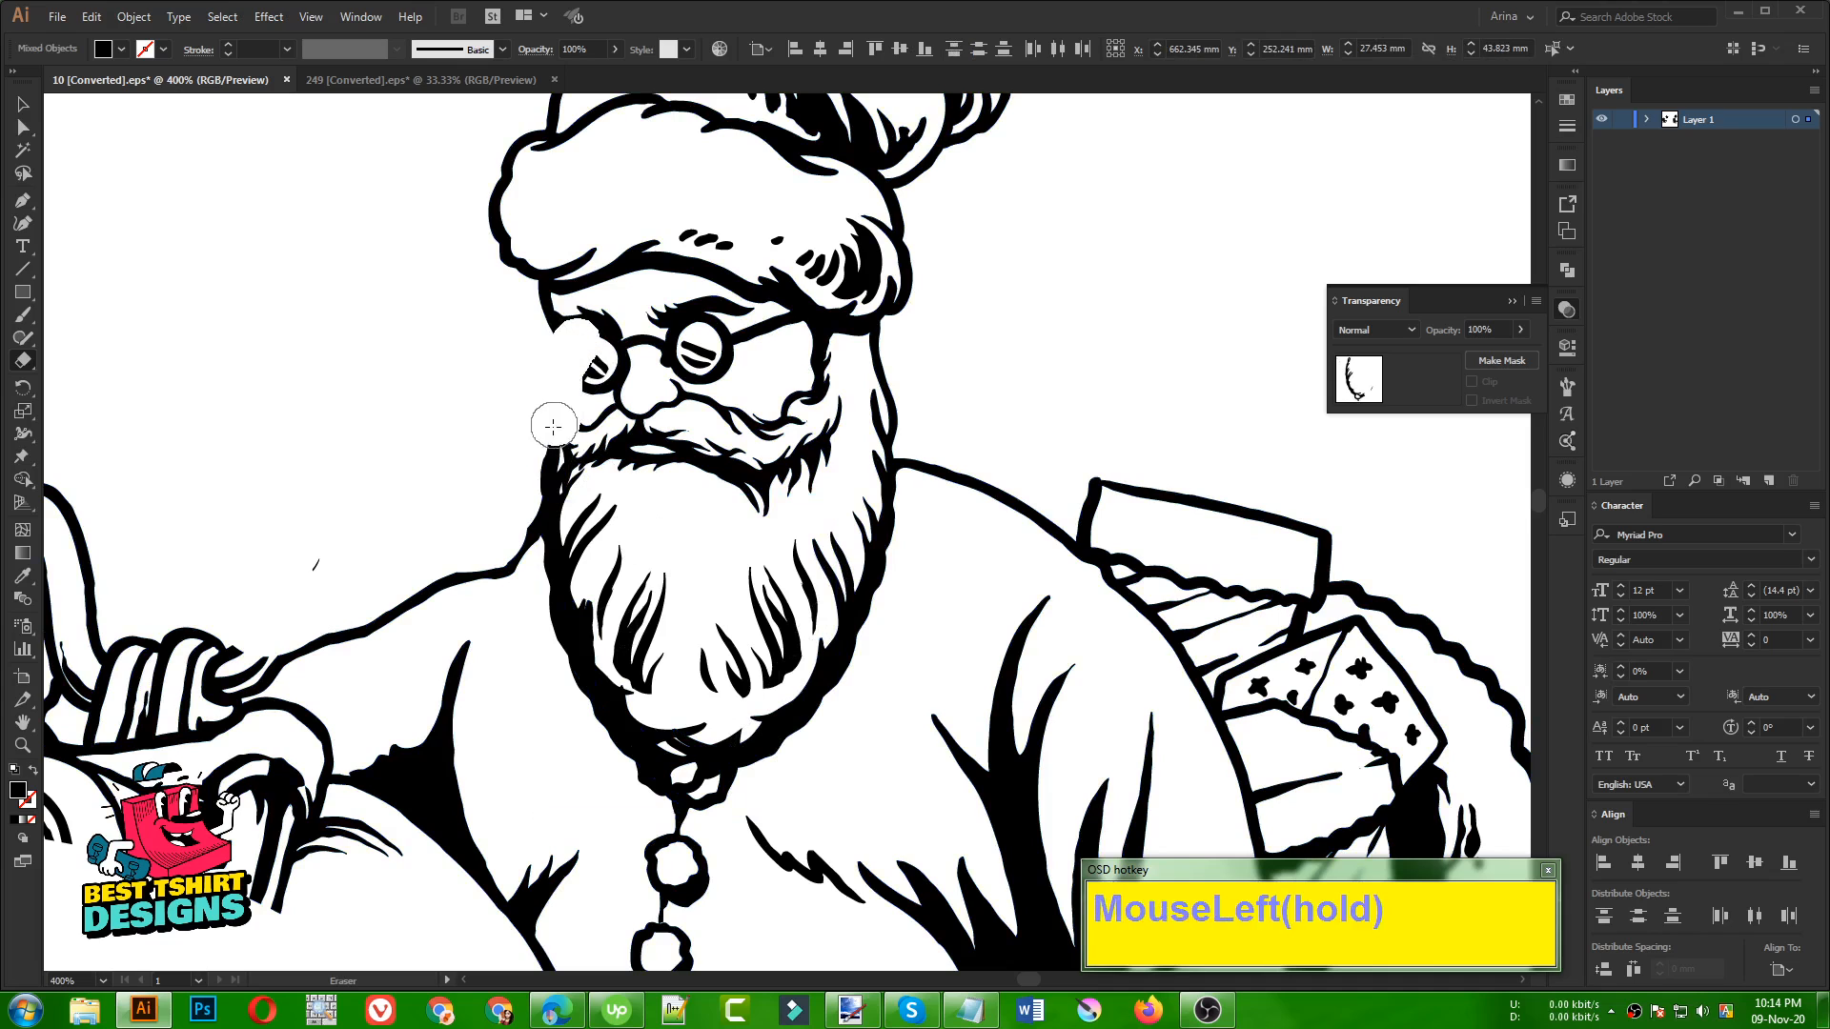
pyautogui.moveTo(541, 468)
pyautogui.mouseDown()
pyautogui.moveTo(510, 516)
pyautogui.moveTo(433, 507)
pyautogui.moveTo(430, 487)
pyautogui.moveTo(482, 472)
pyautogui.moveTo(606, 340)
pyautogui.moveTo(537, 418)
pyautogui.moveTo(571, 446)
pyautogui.moveTo(505, 467)
pyautogui.mouseUp()
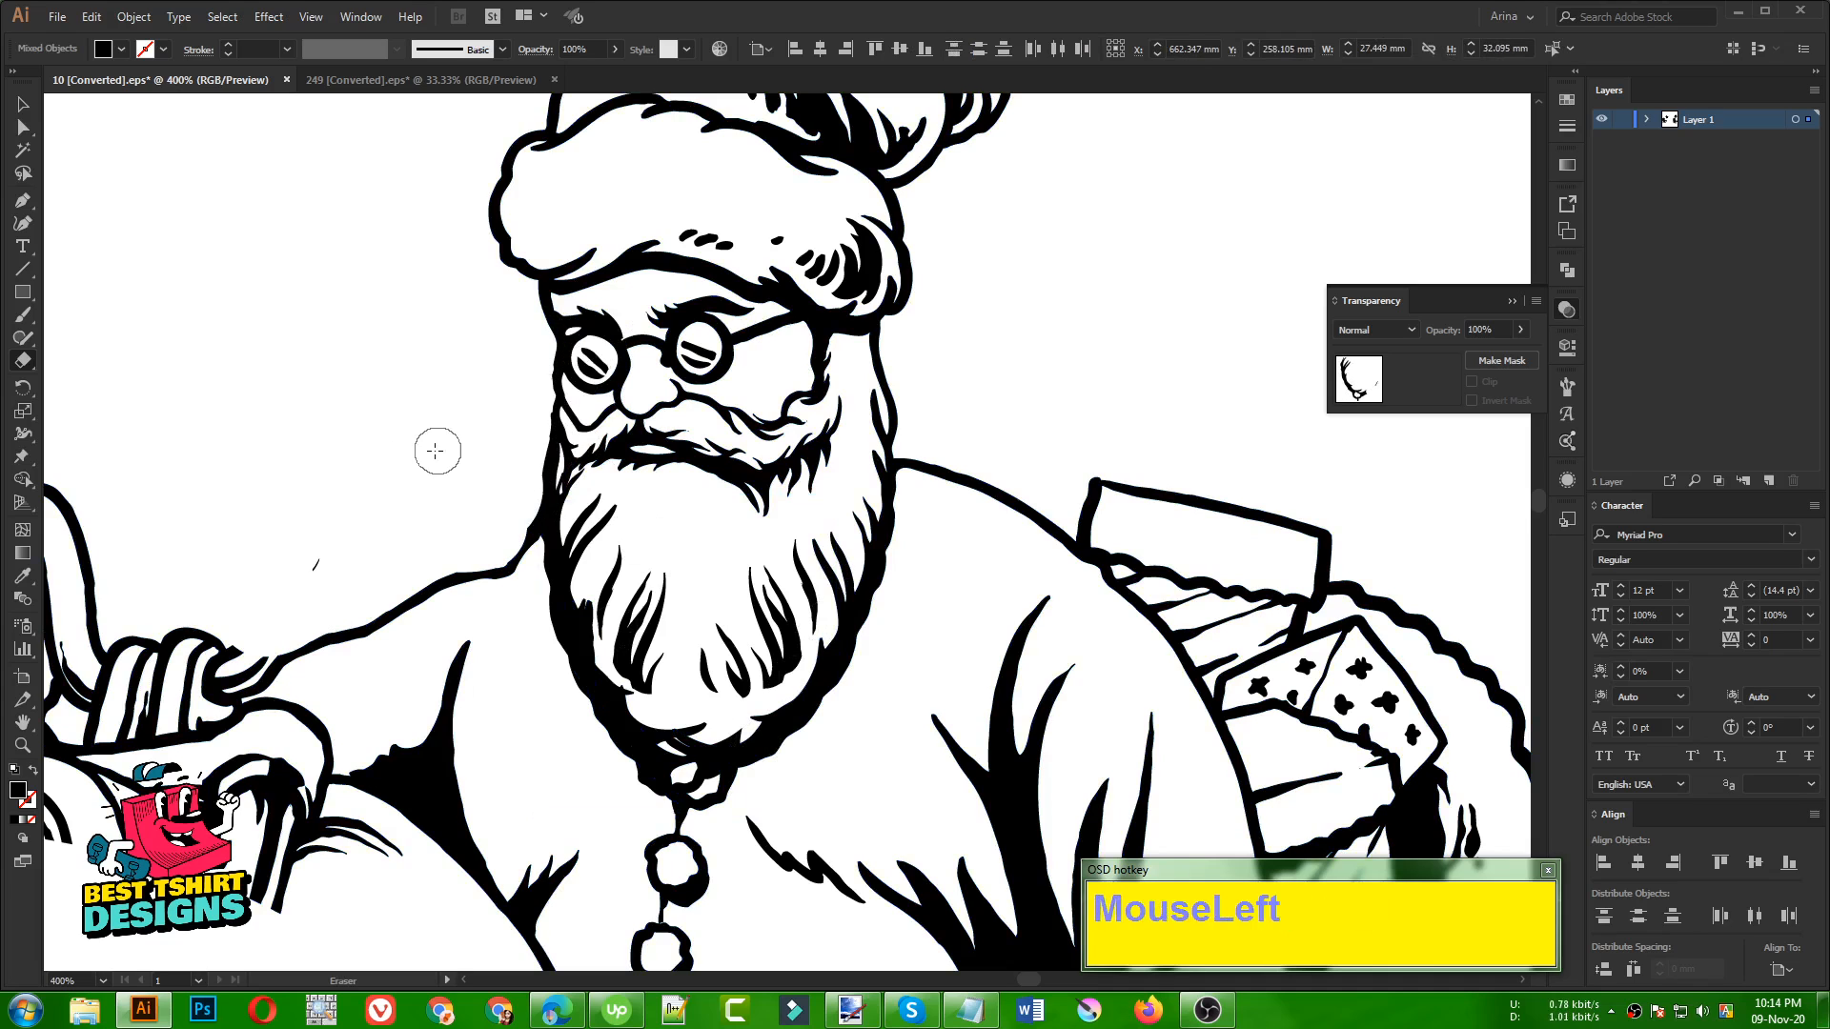
pyautogui.press('v')
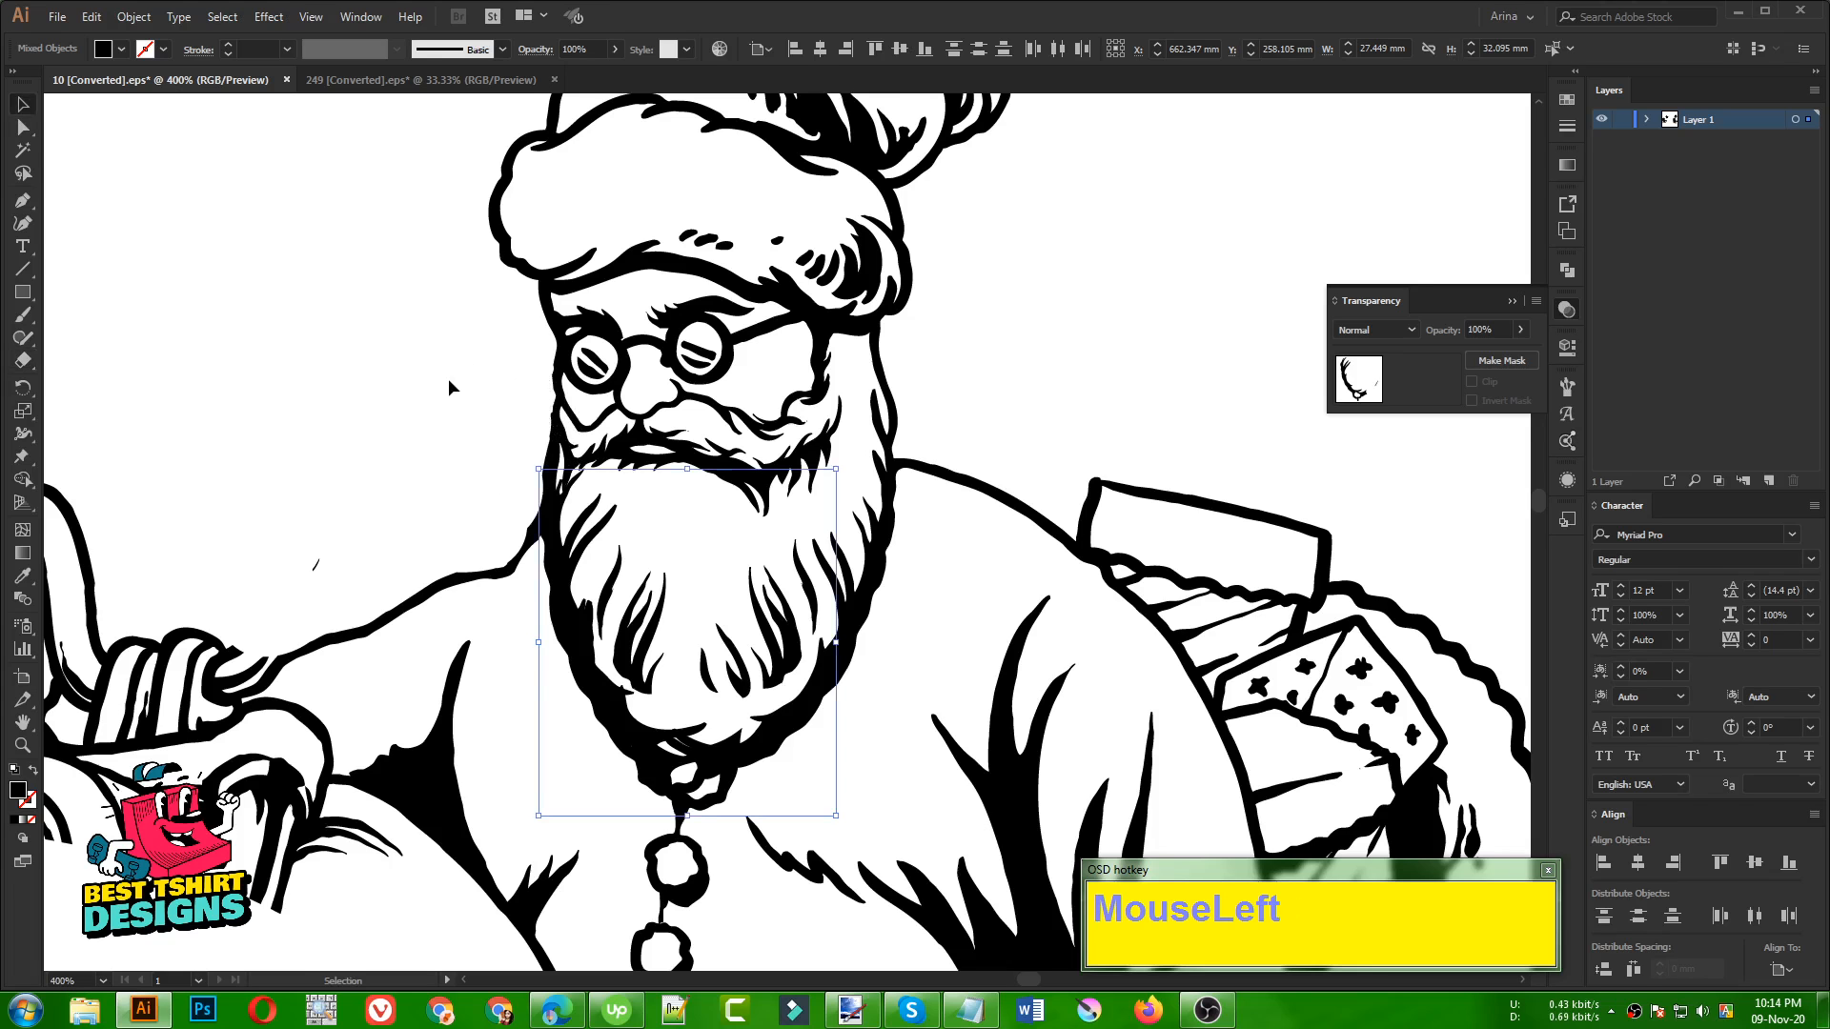
pyautogui.click(448, 379)
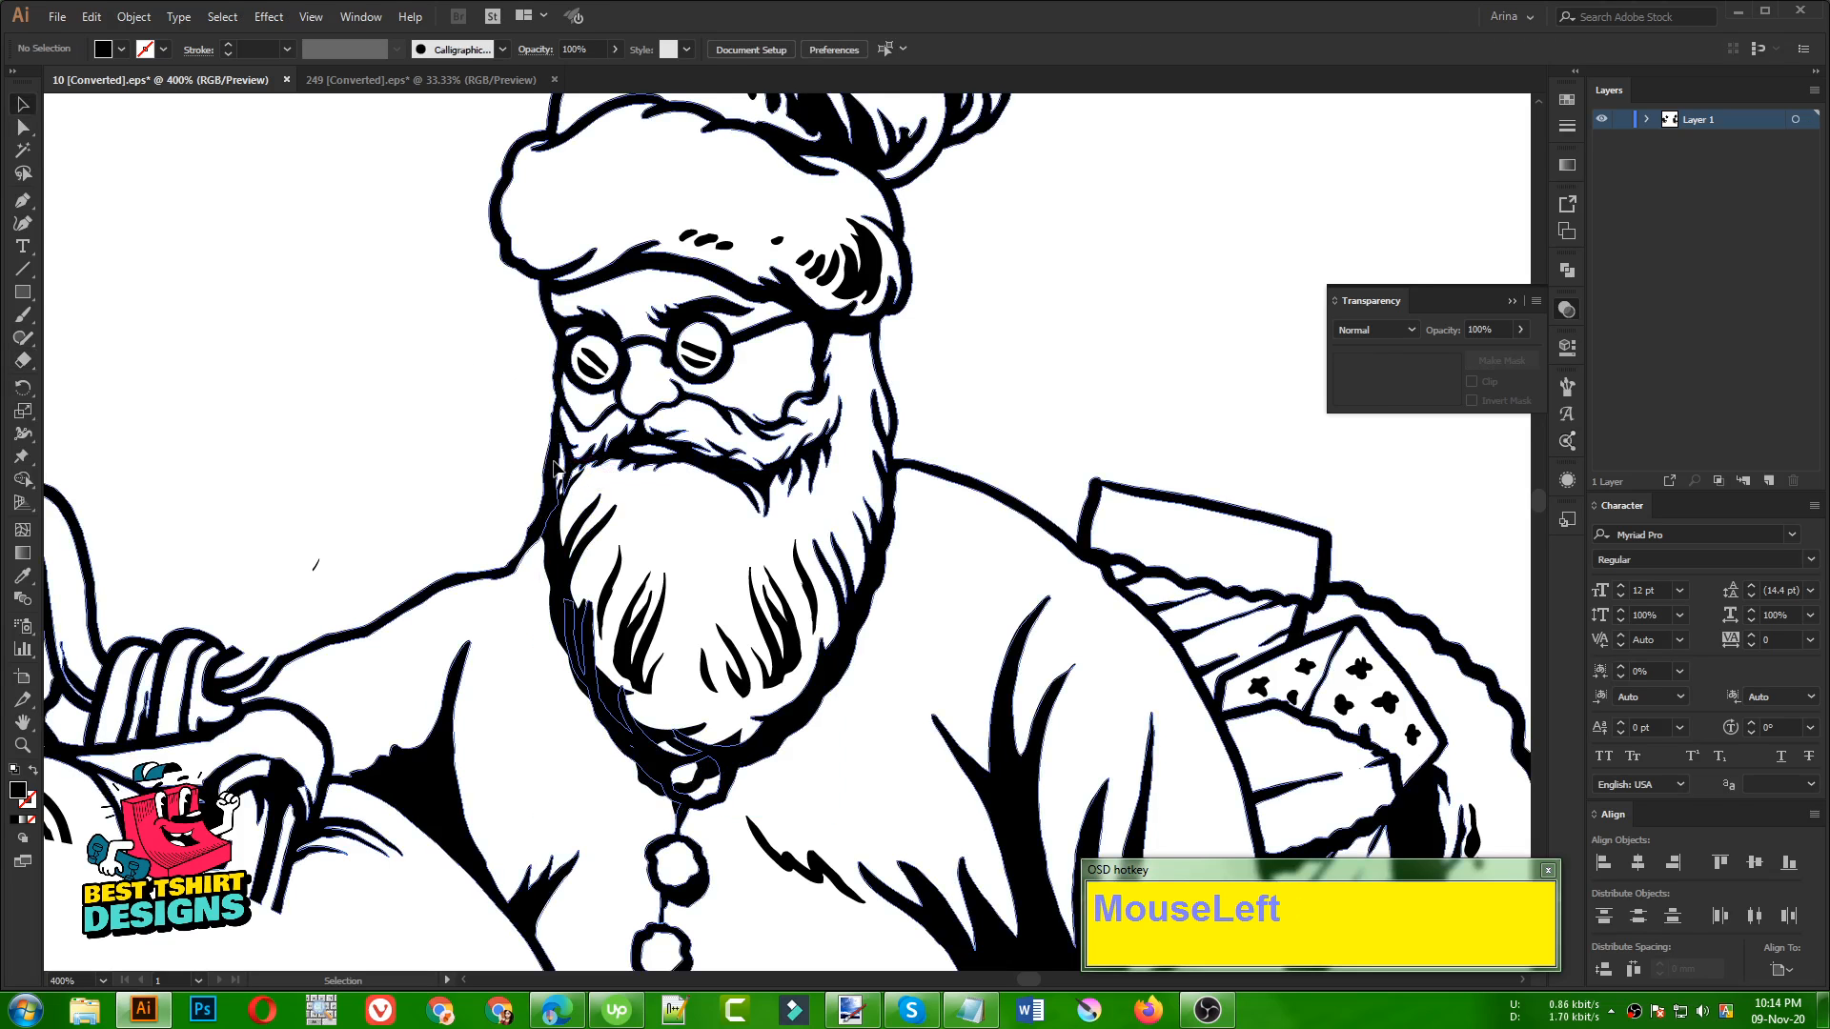
# Erase the leftover line beside Santa's left cheek above the shoulder in the original line art
pyautogui.click(555, 467)
pyautogui.hotkey('shift', 'e')
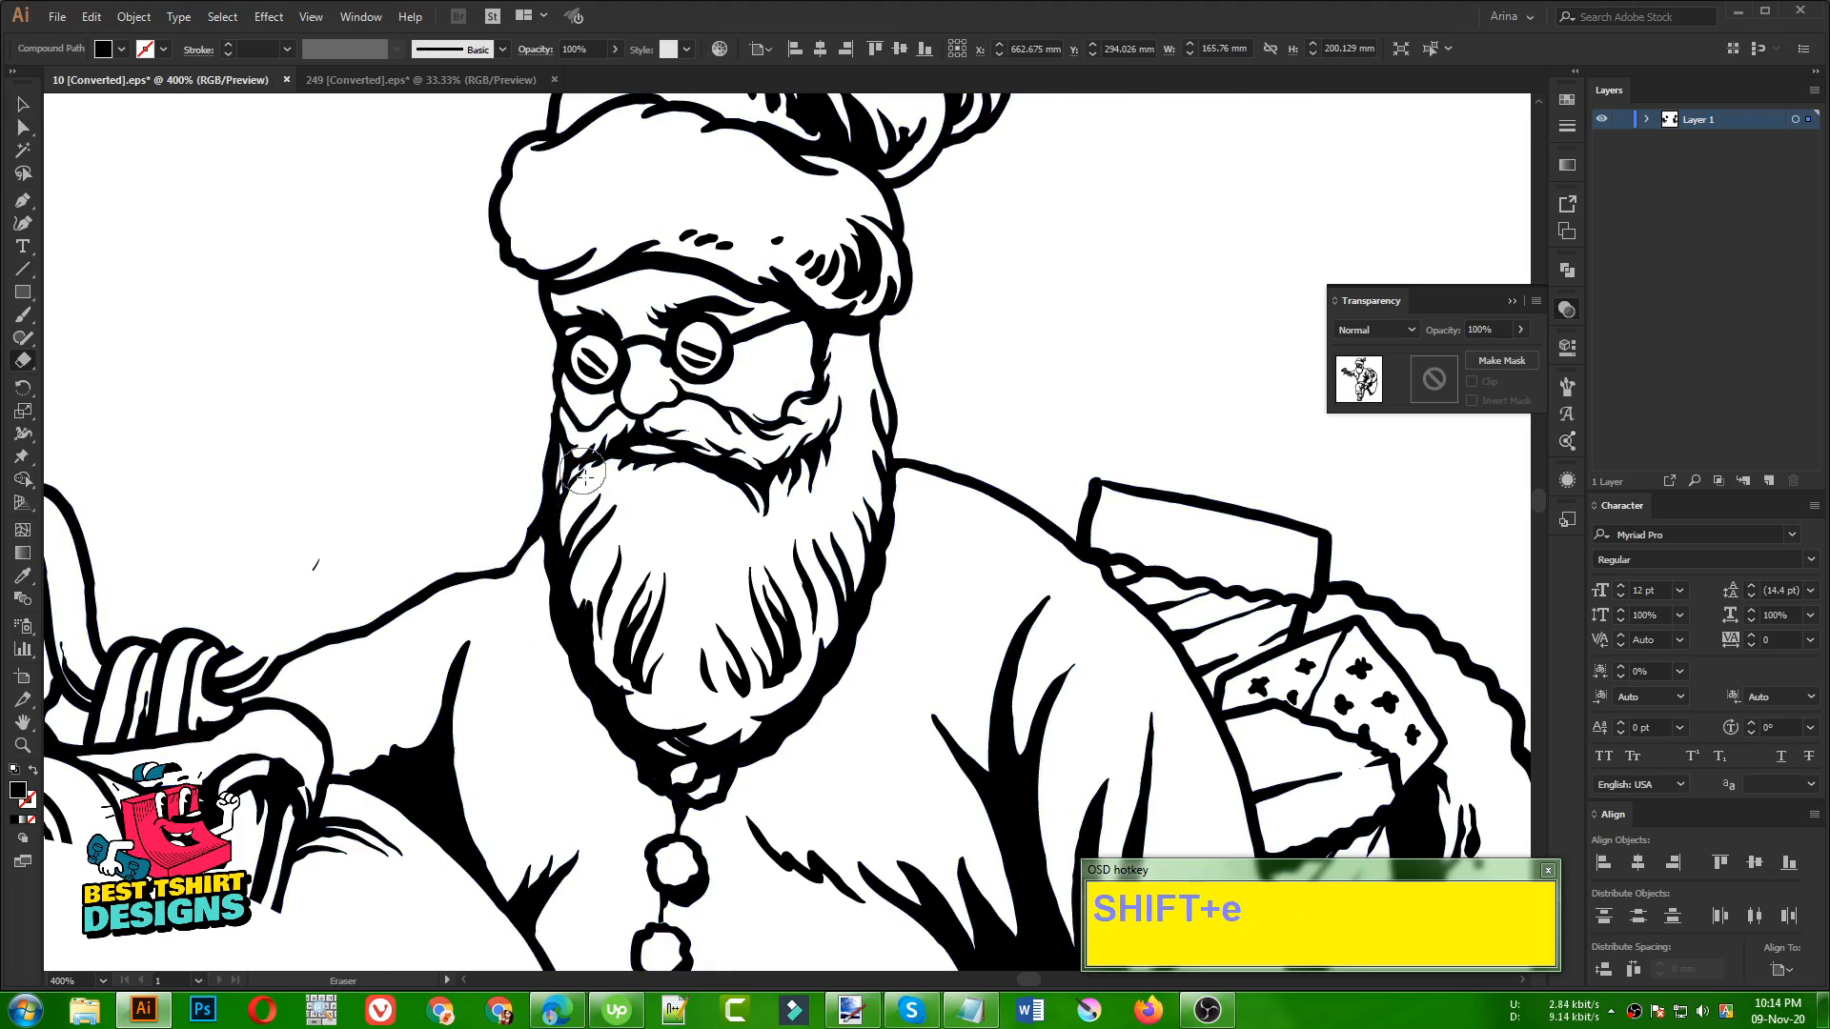
pyautogui.scroll(2, 543, 460)
pyautogui.moveTo(552, 443); pyautogui.dragTo(555, 468)
pyautogui.moveTo(501, 558); pyautogui.dragTo(444, 586)
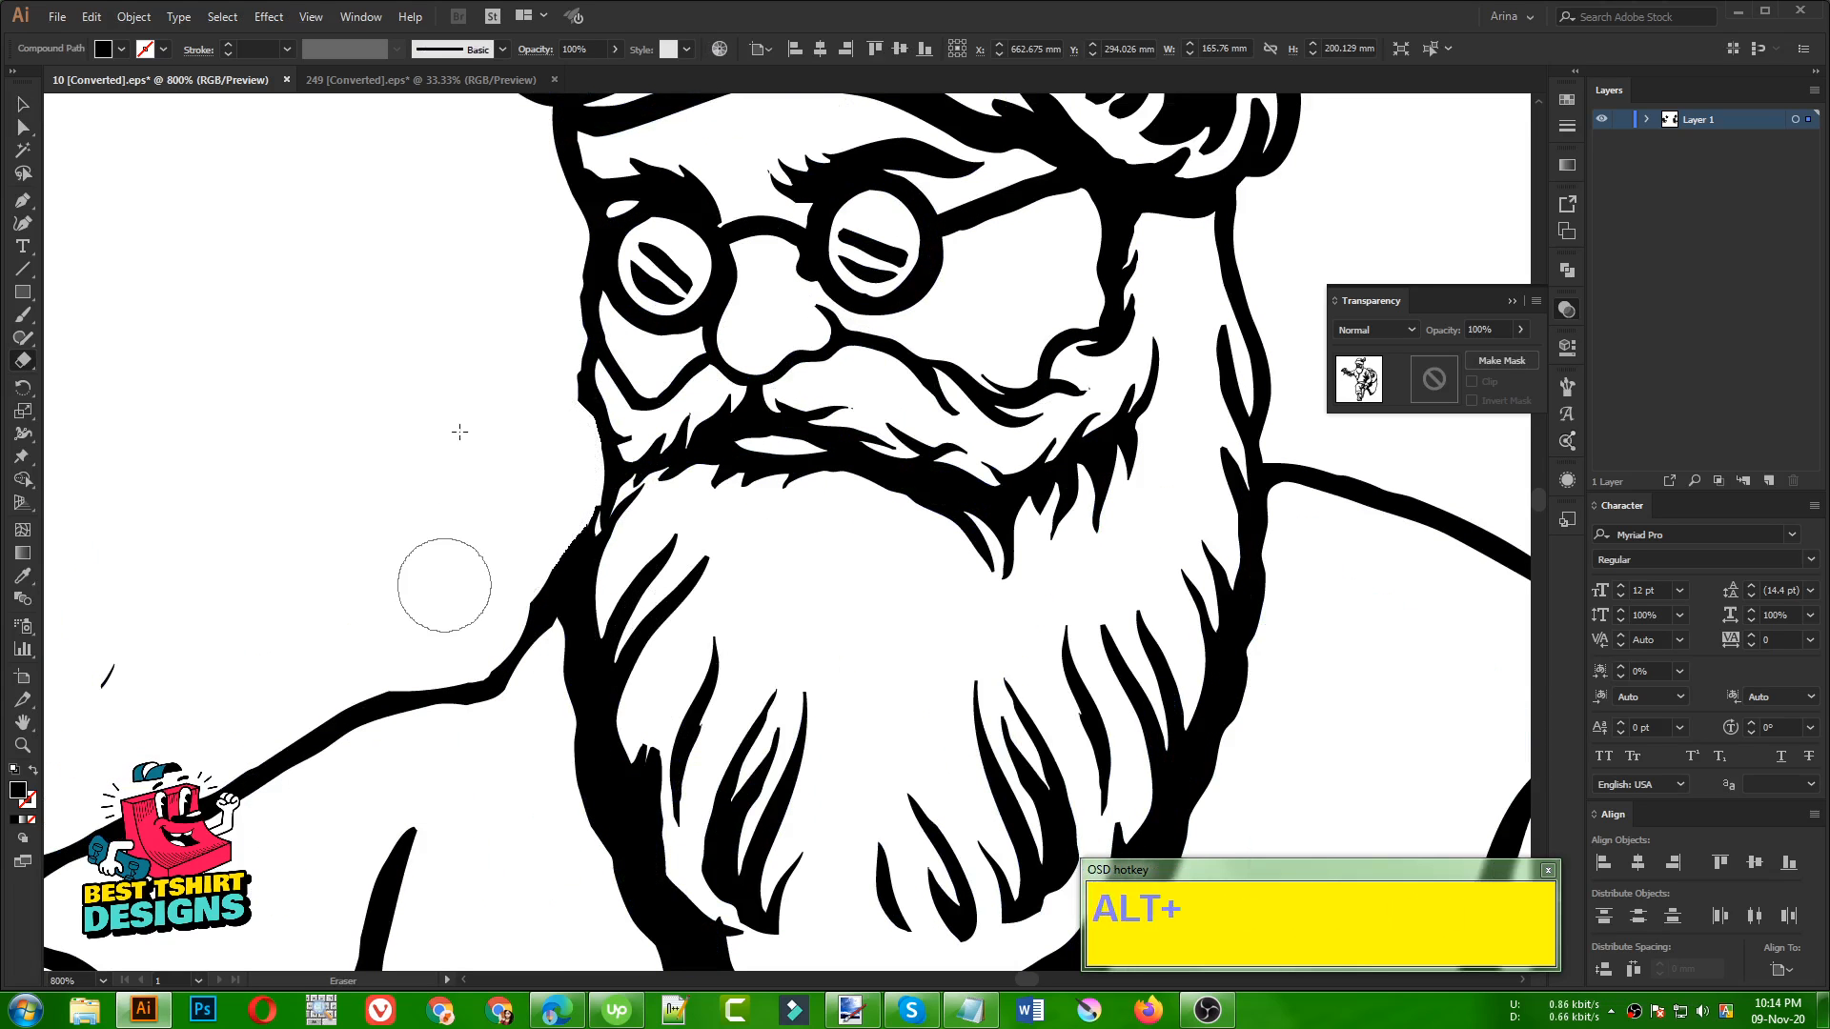
pyautogui.scroll(-6, 484, 426)
pyautogui.press('v')
pyautogui.click(832, 307)
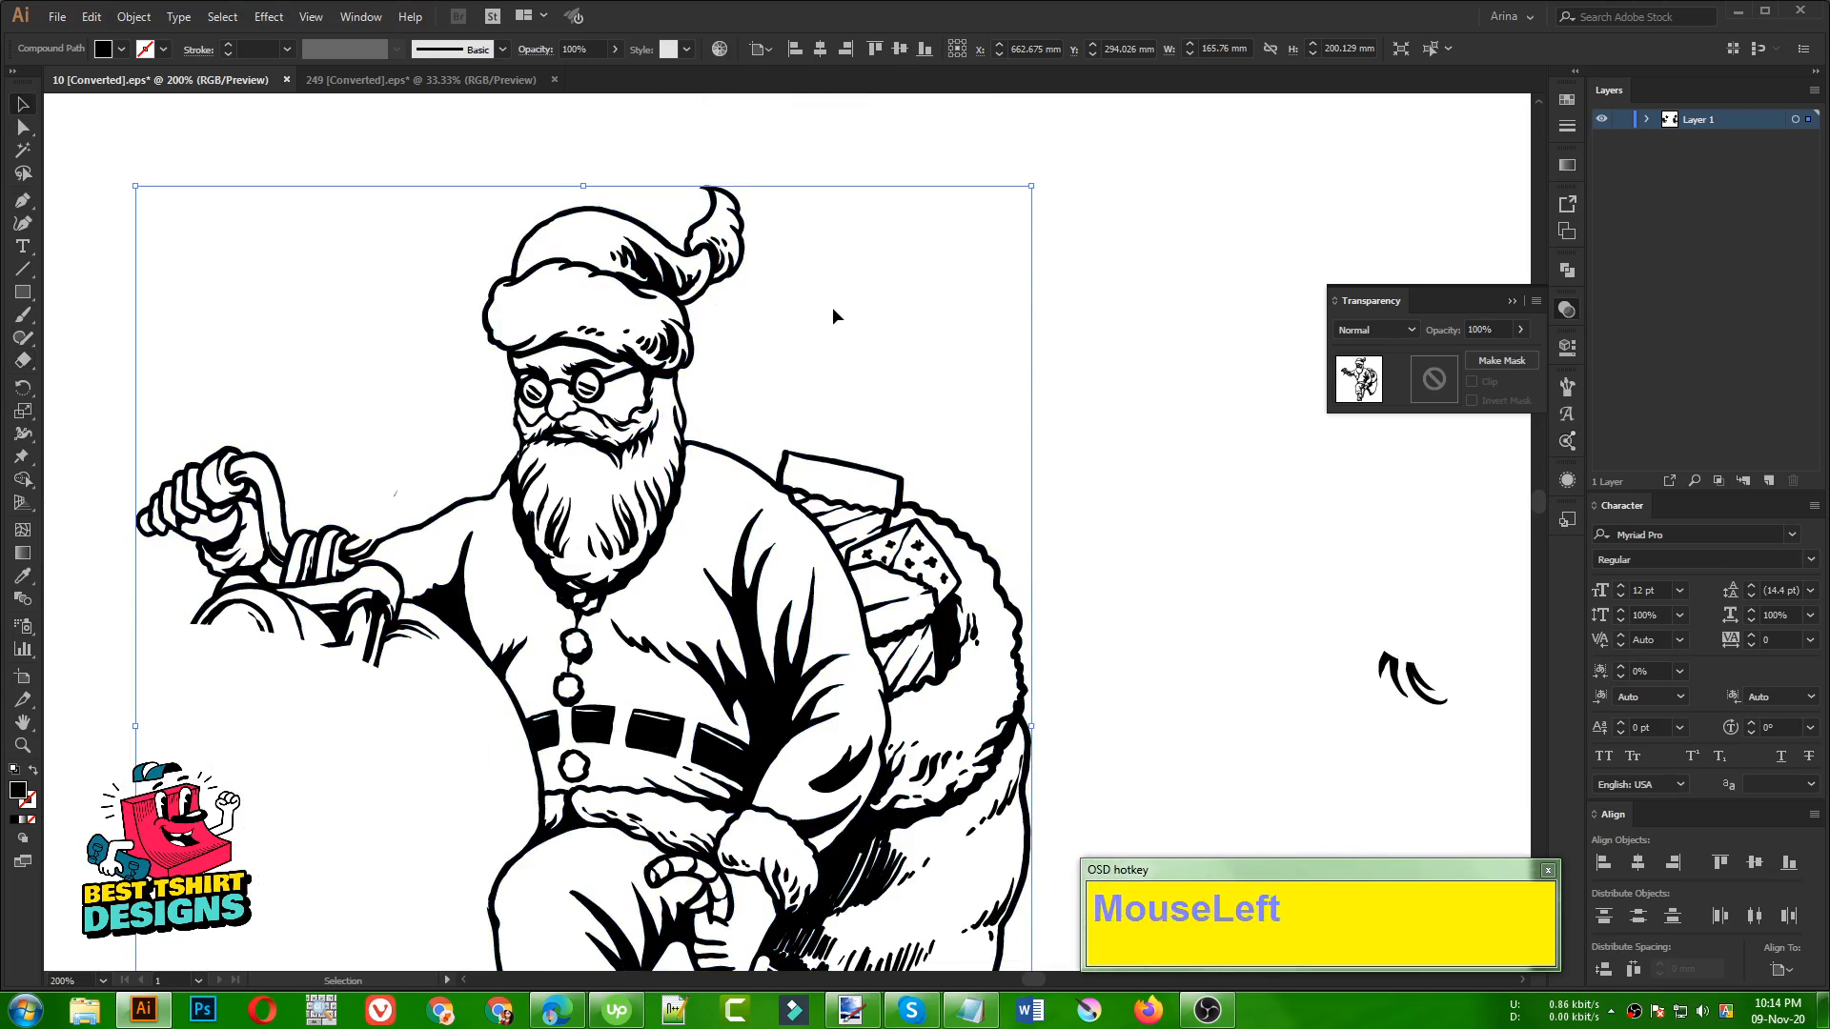
# Isolate Santa's compound path and erase the old beard outline doubling the mirrored piece along the beard's lower left
pyautogui.scroll(-2, 832, 306)
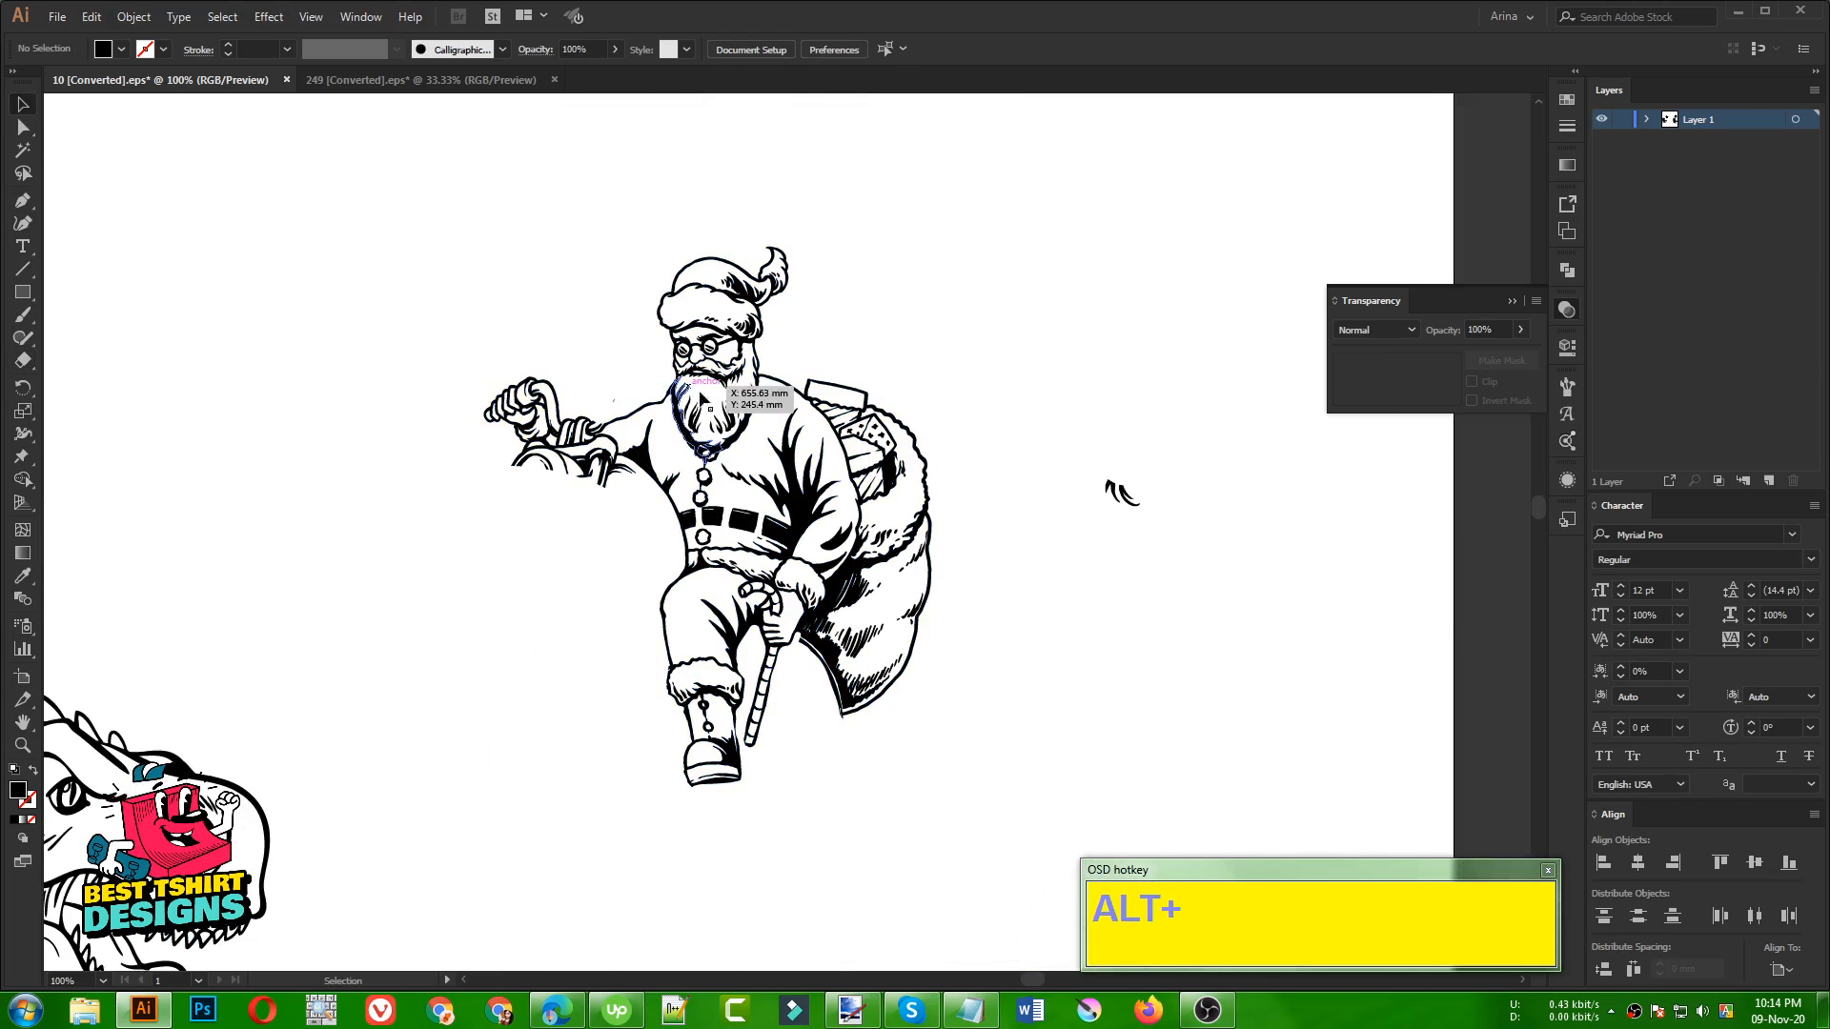
pyautogui.scroll(4, 712, 404)
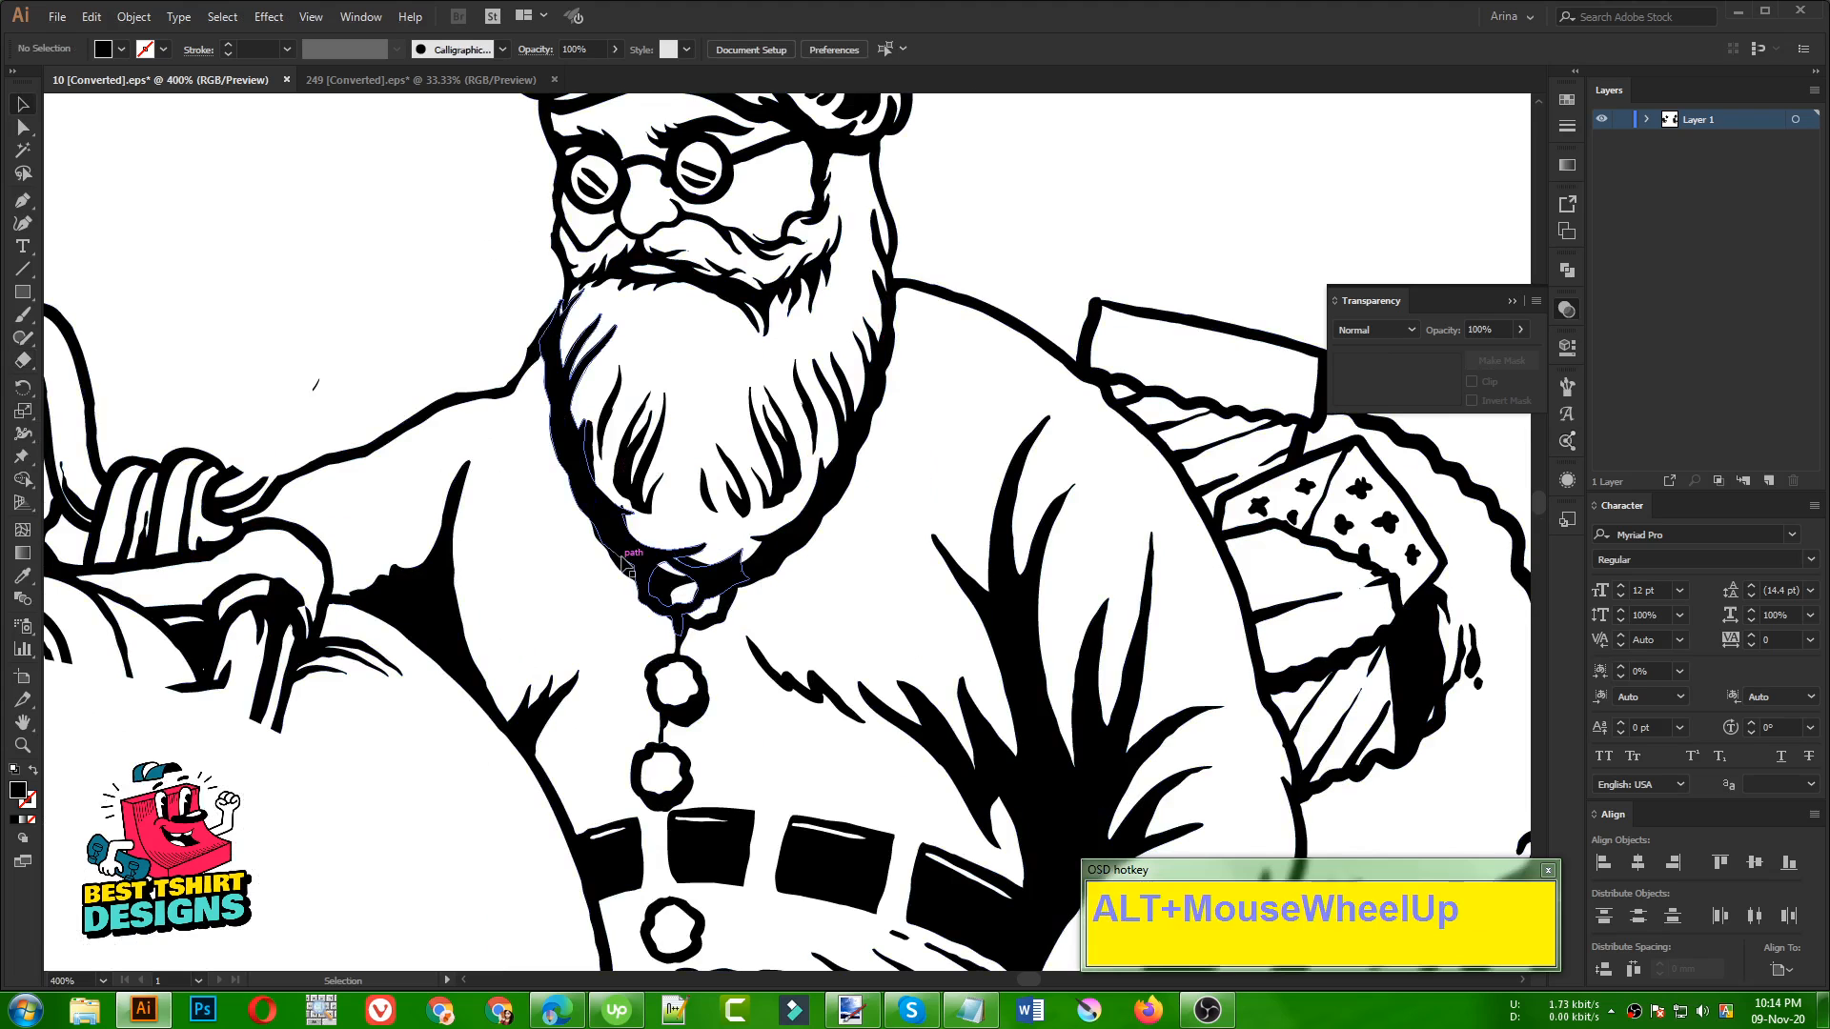
pyautogui.click(779, 553)
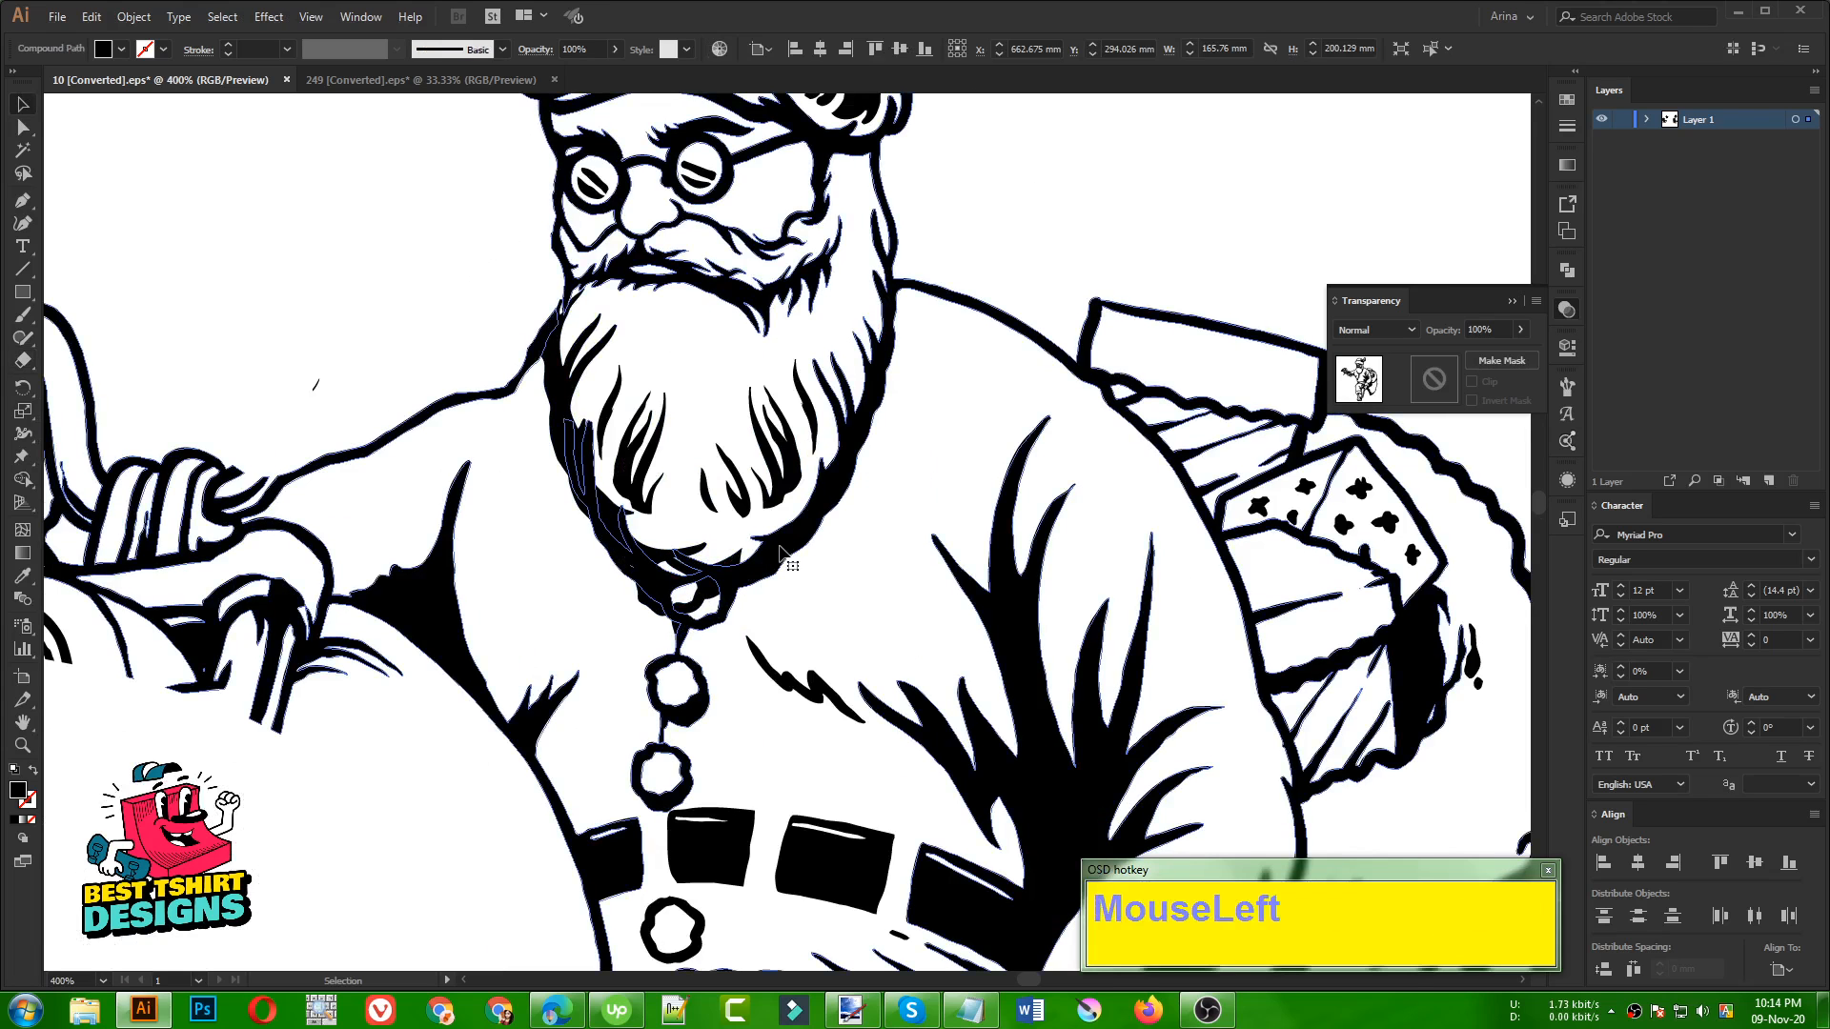
pyautogui.doubleClick(938, 536)
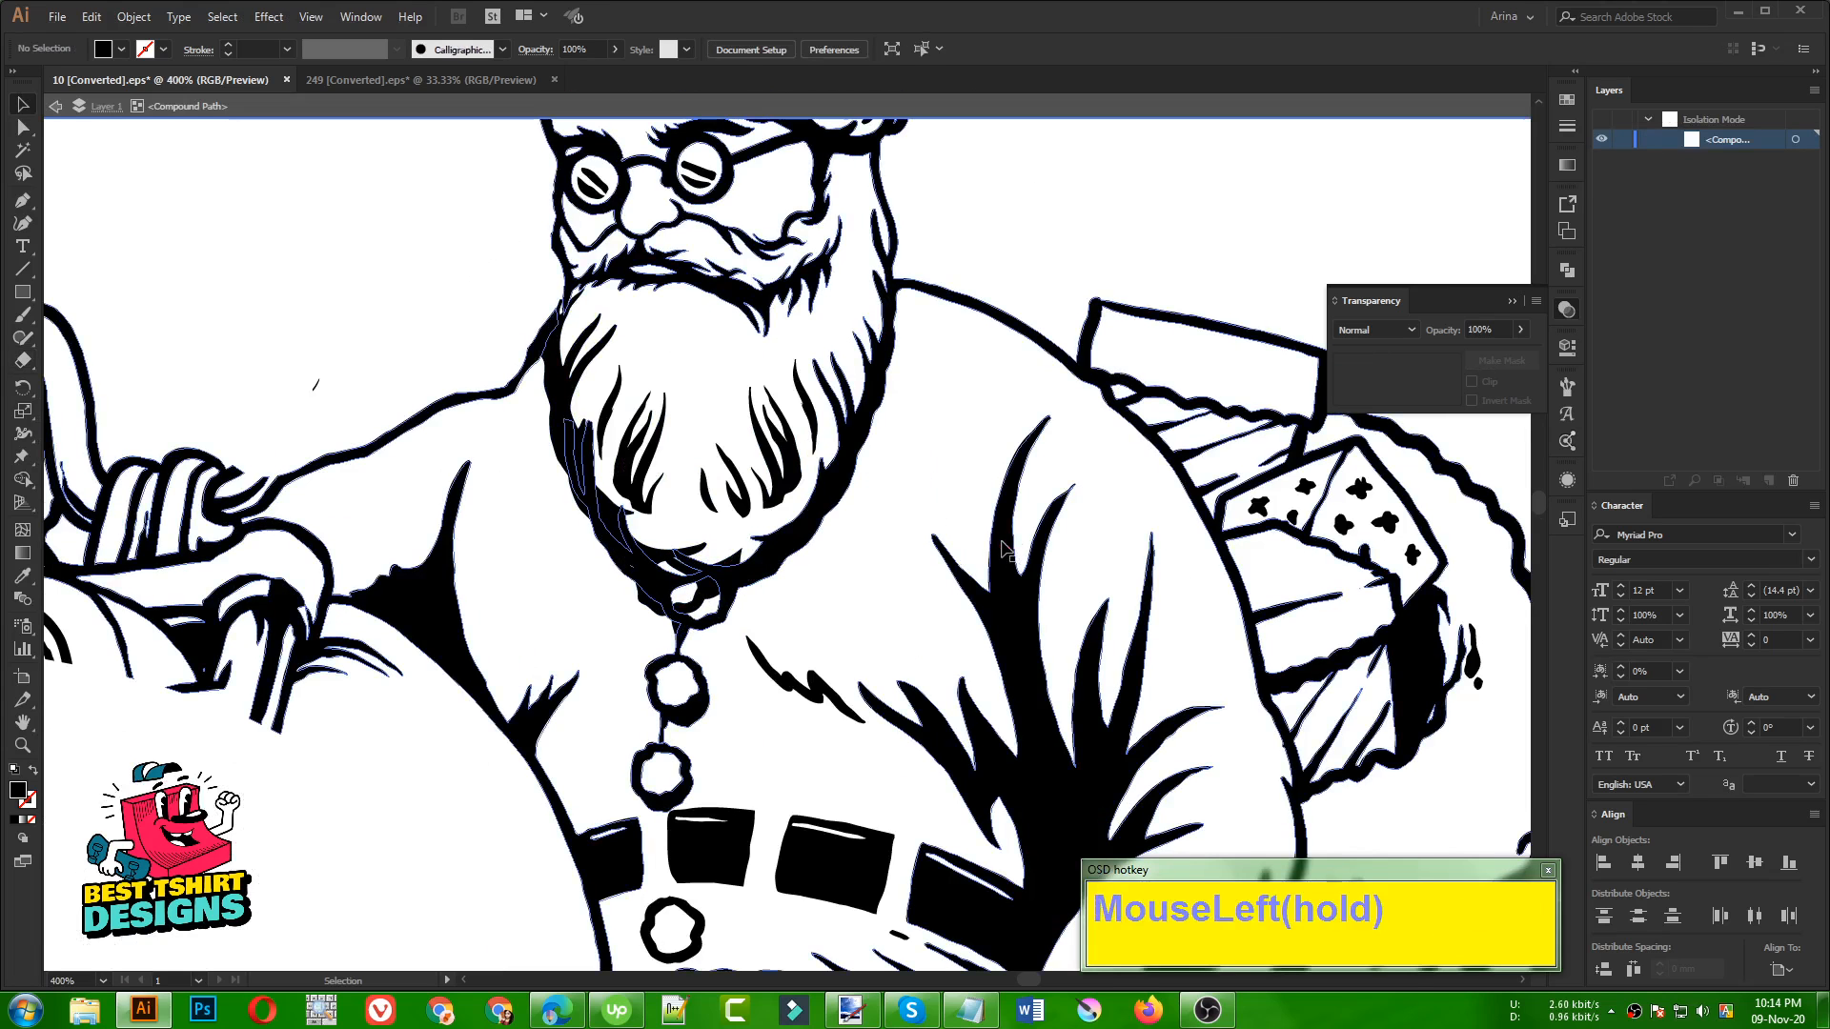
pyautogui.click(627, 528)
pyautogui.hotkey('shift', 'e')
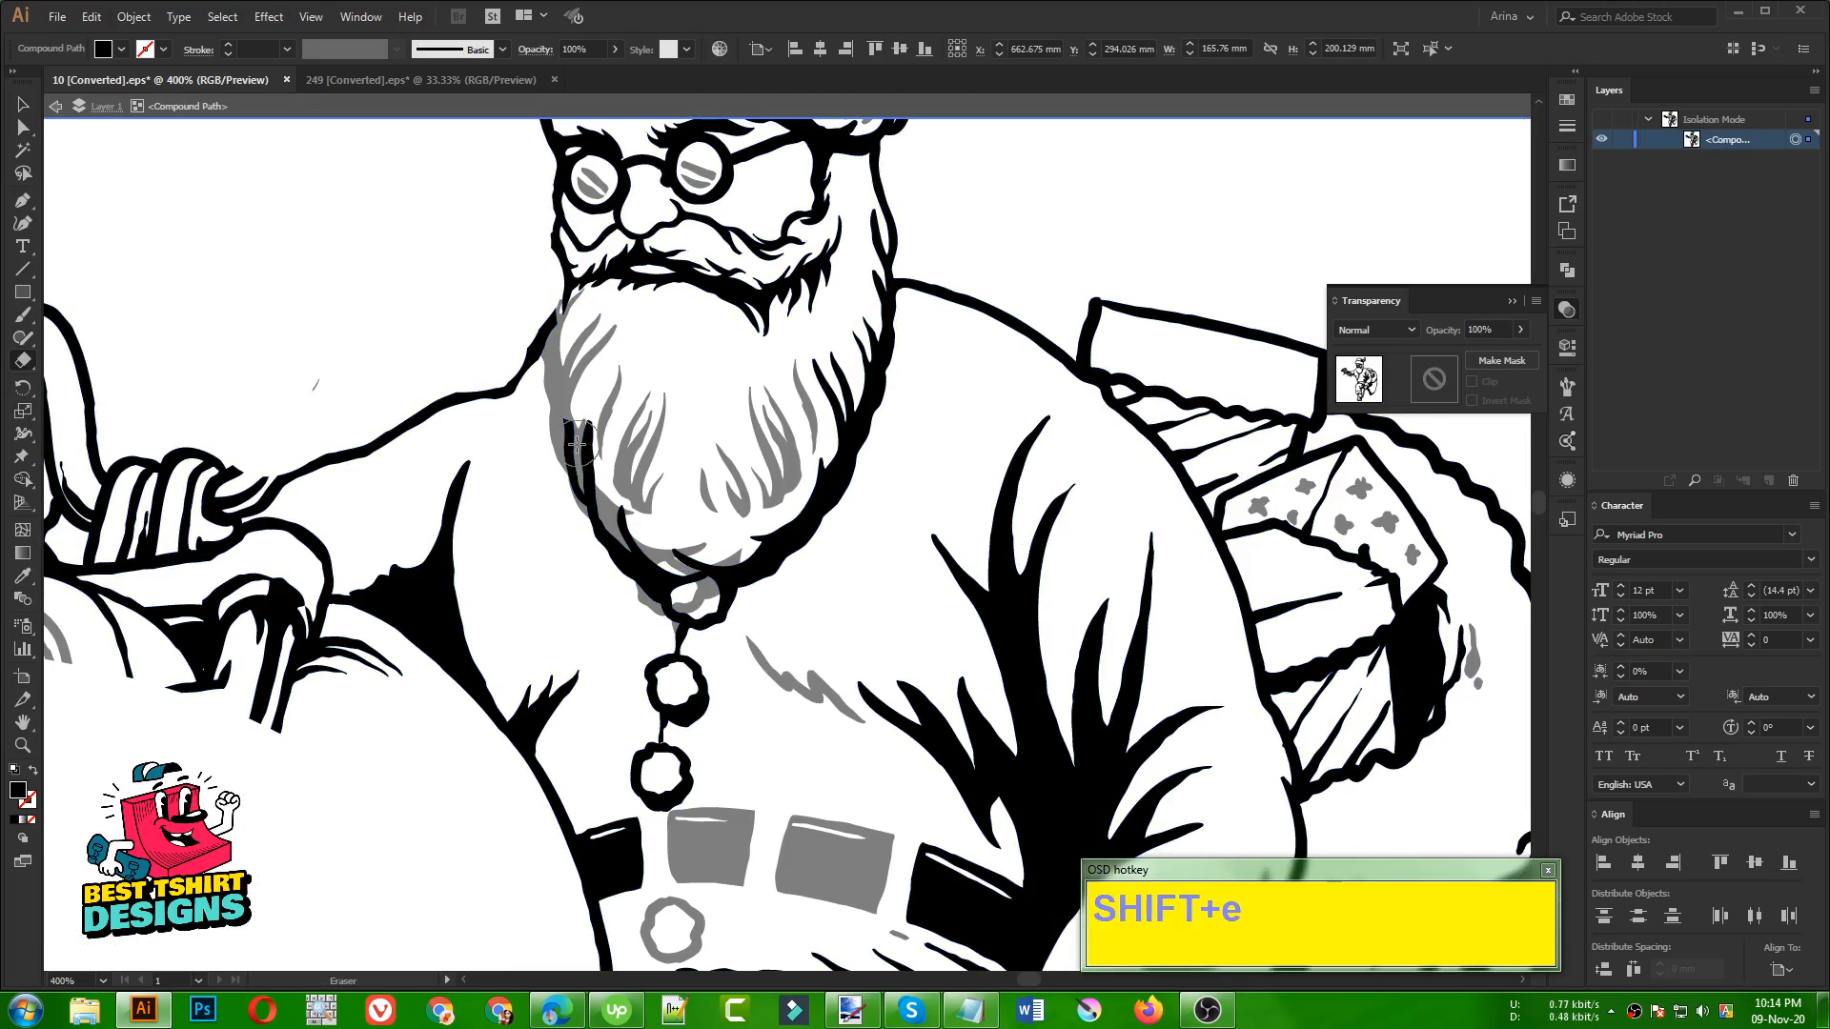
pyautogui.moveTo(578, 441)
pyautogui.mouseDown()
pyautogui.moveTo(603, 563)
pyautogui.moveTo(590, 404)
pyautogui.mouseUp()
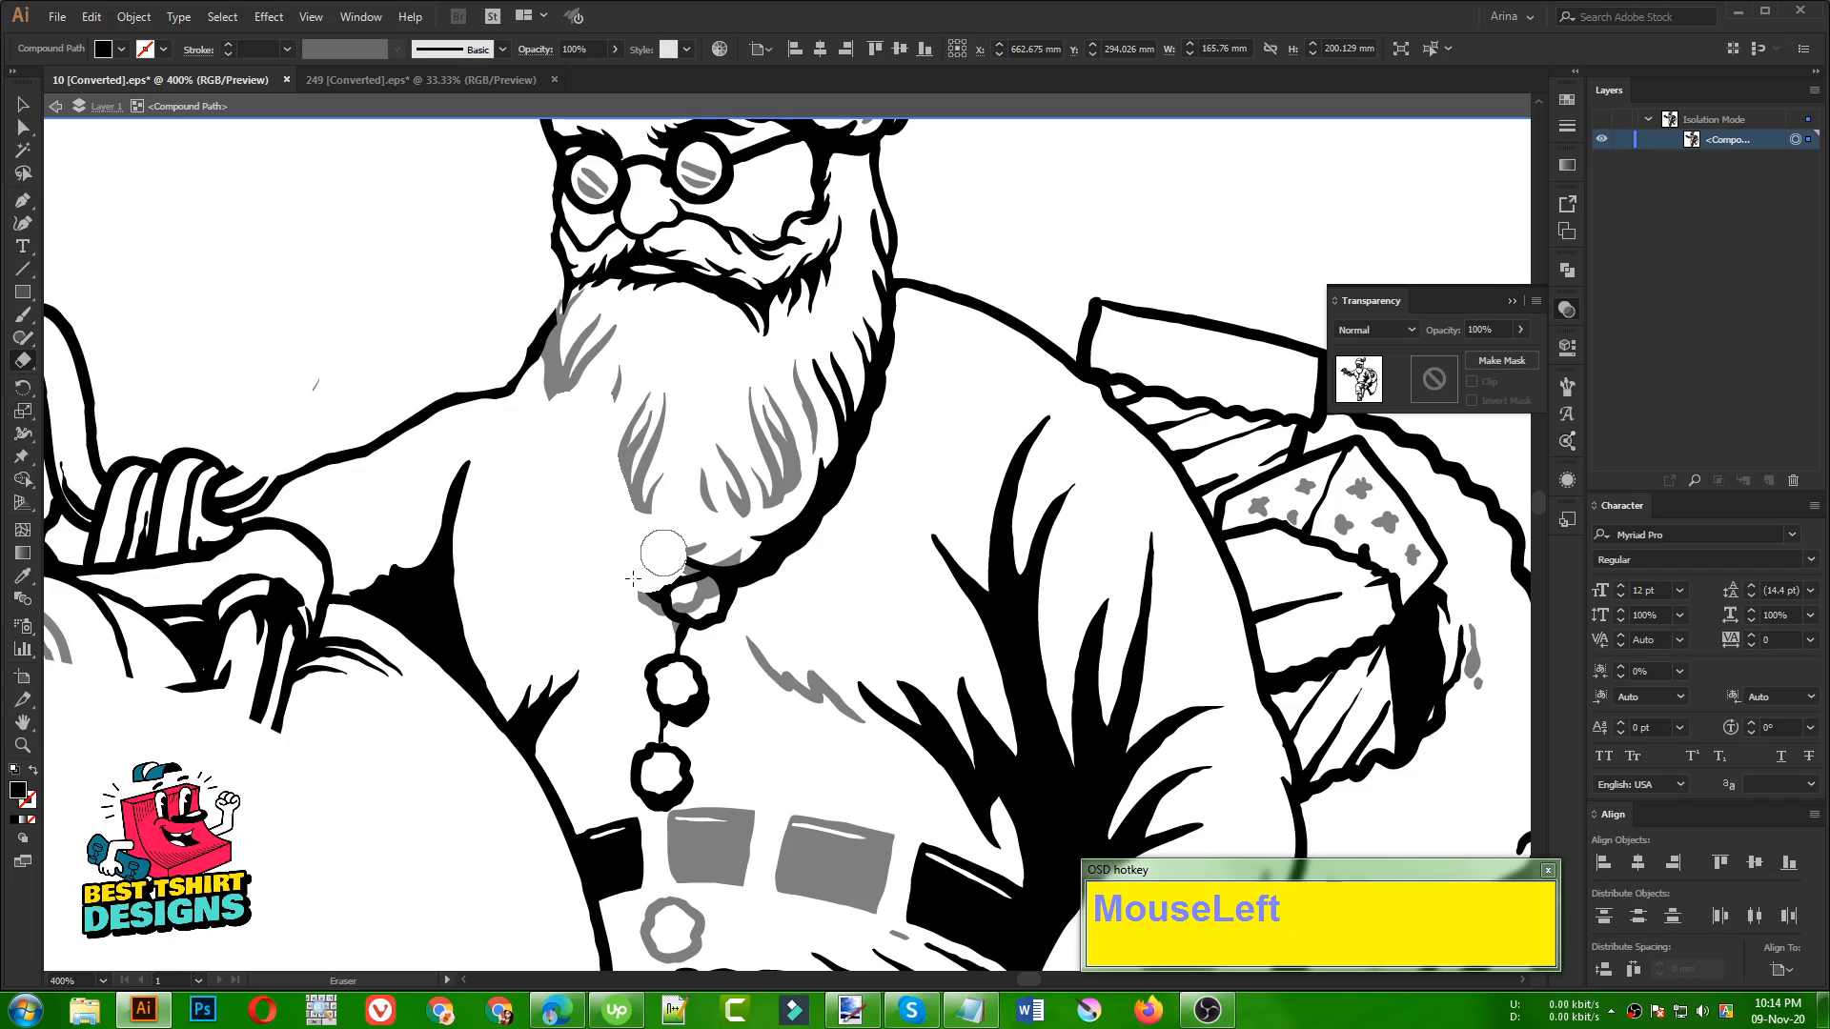
pyautogui.moveTo(633, 578); pyautogui.dragTo(642, 586)
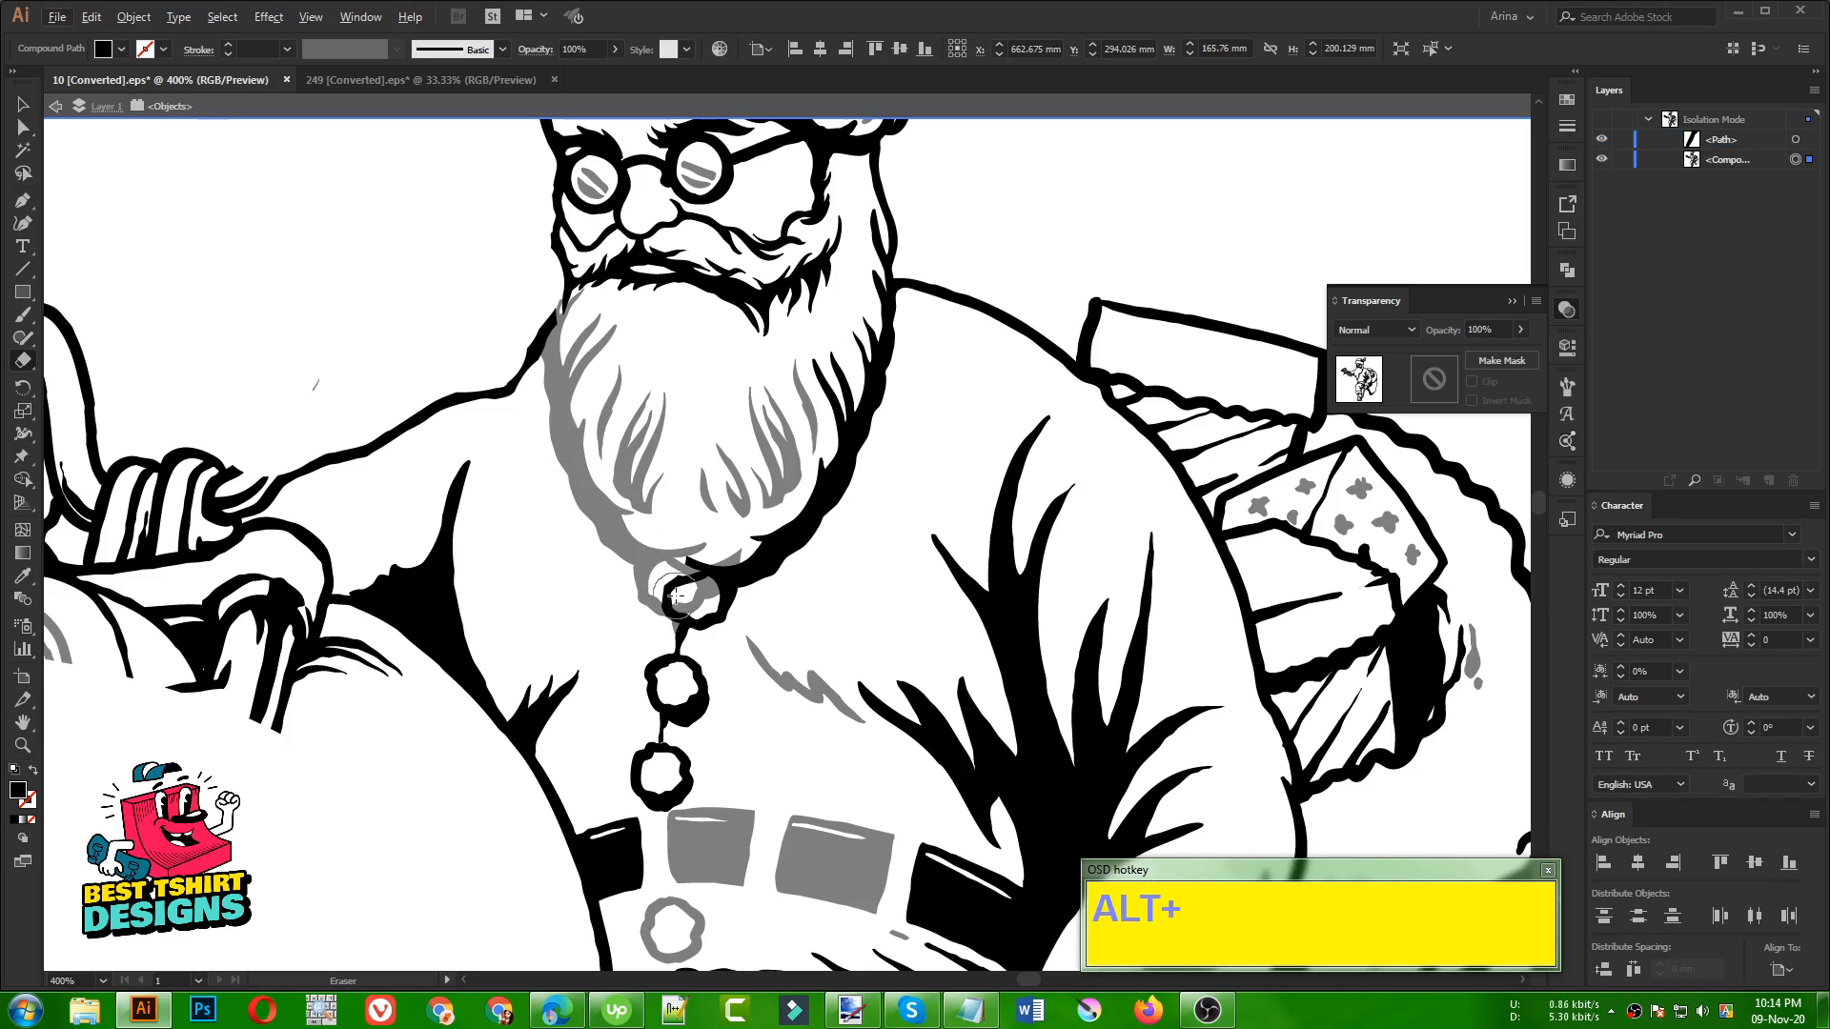
# Erase the original line art overlapping the button under the beard tip and exit isolation mode
pyautogui.moveTo(700, 570)
pyautogui.mouseDown()
pyautogui.moveTo(678, 581)
pyautogui.moveTo(644, 554)
pyautogui.mouseUp()
pyautogui.press('v')
pyautogui.click(813, 598)
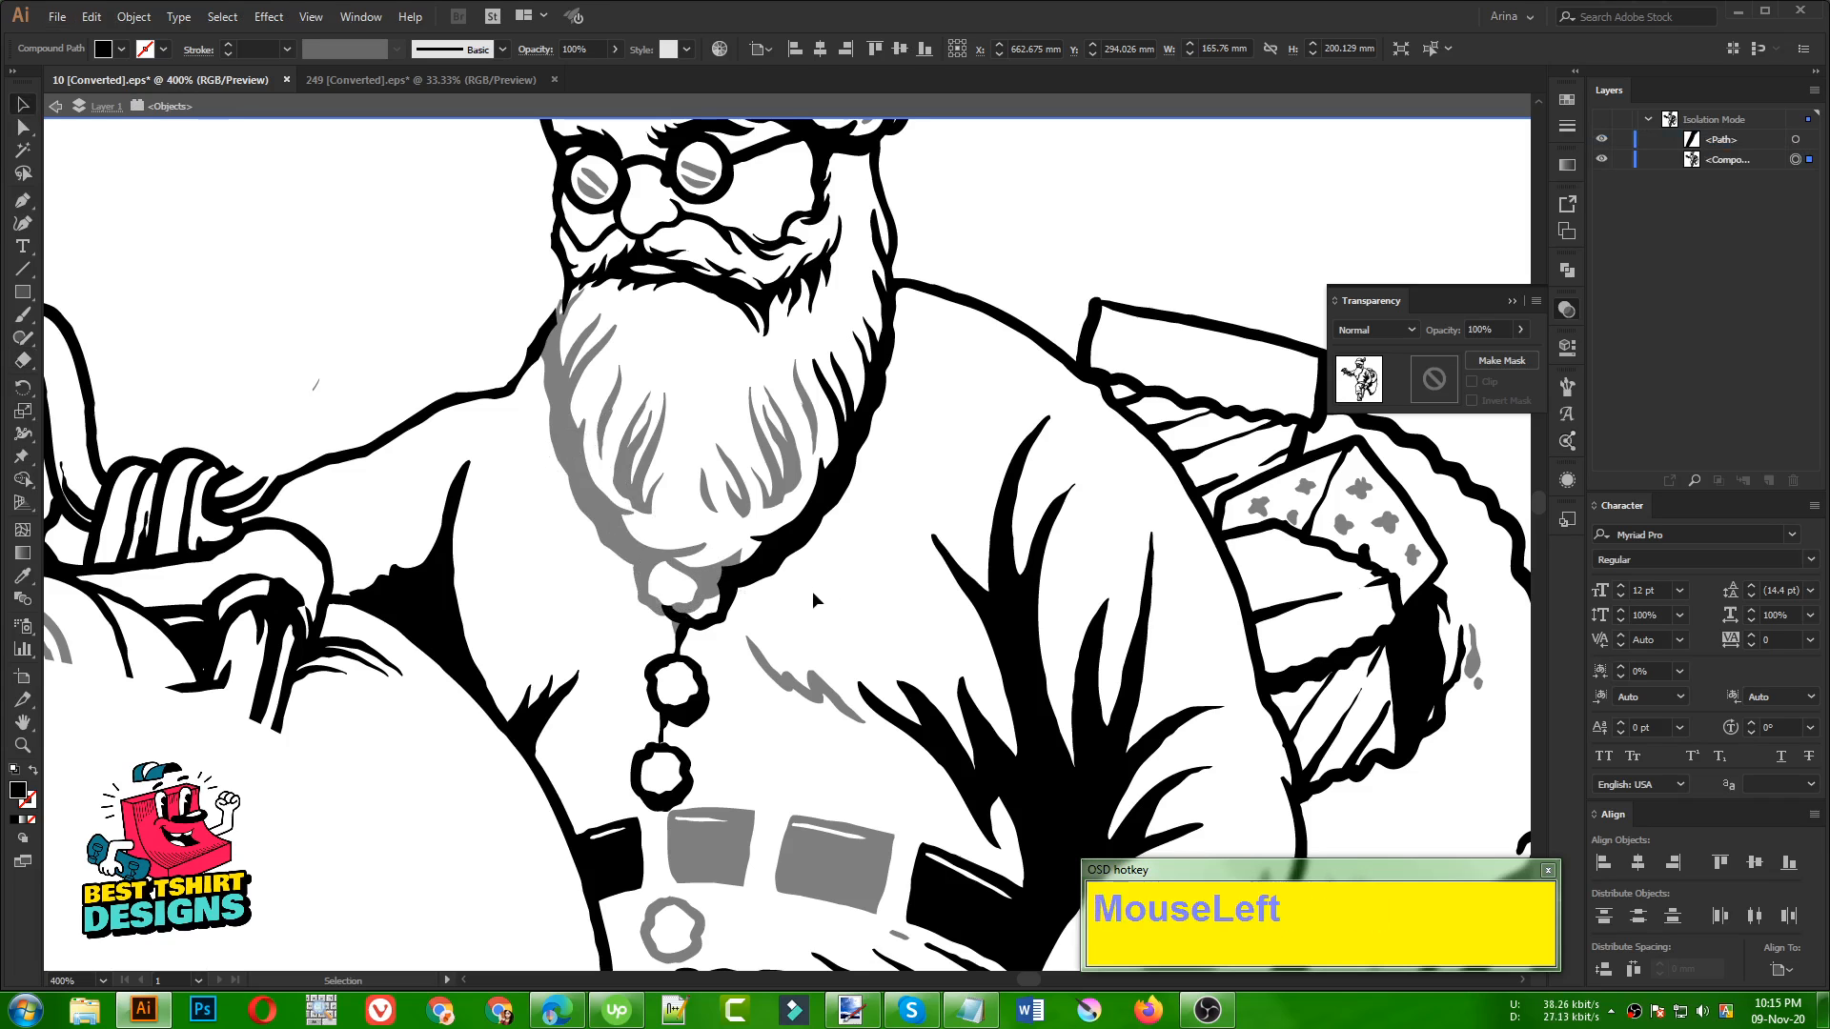
pyautogui.doubleClick(817, 597)
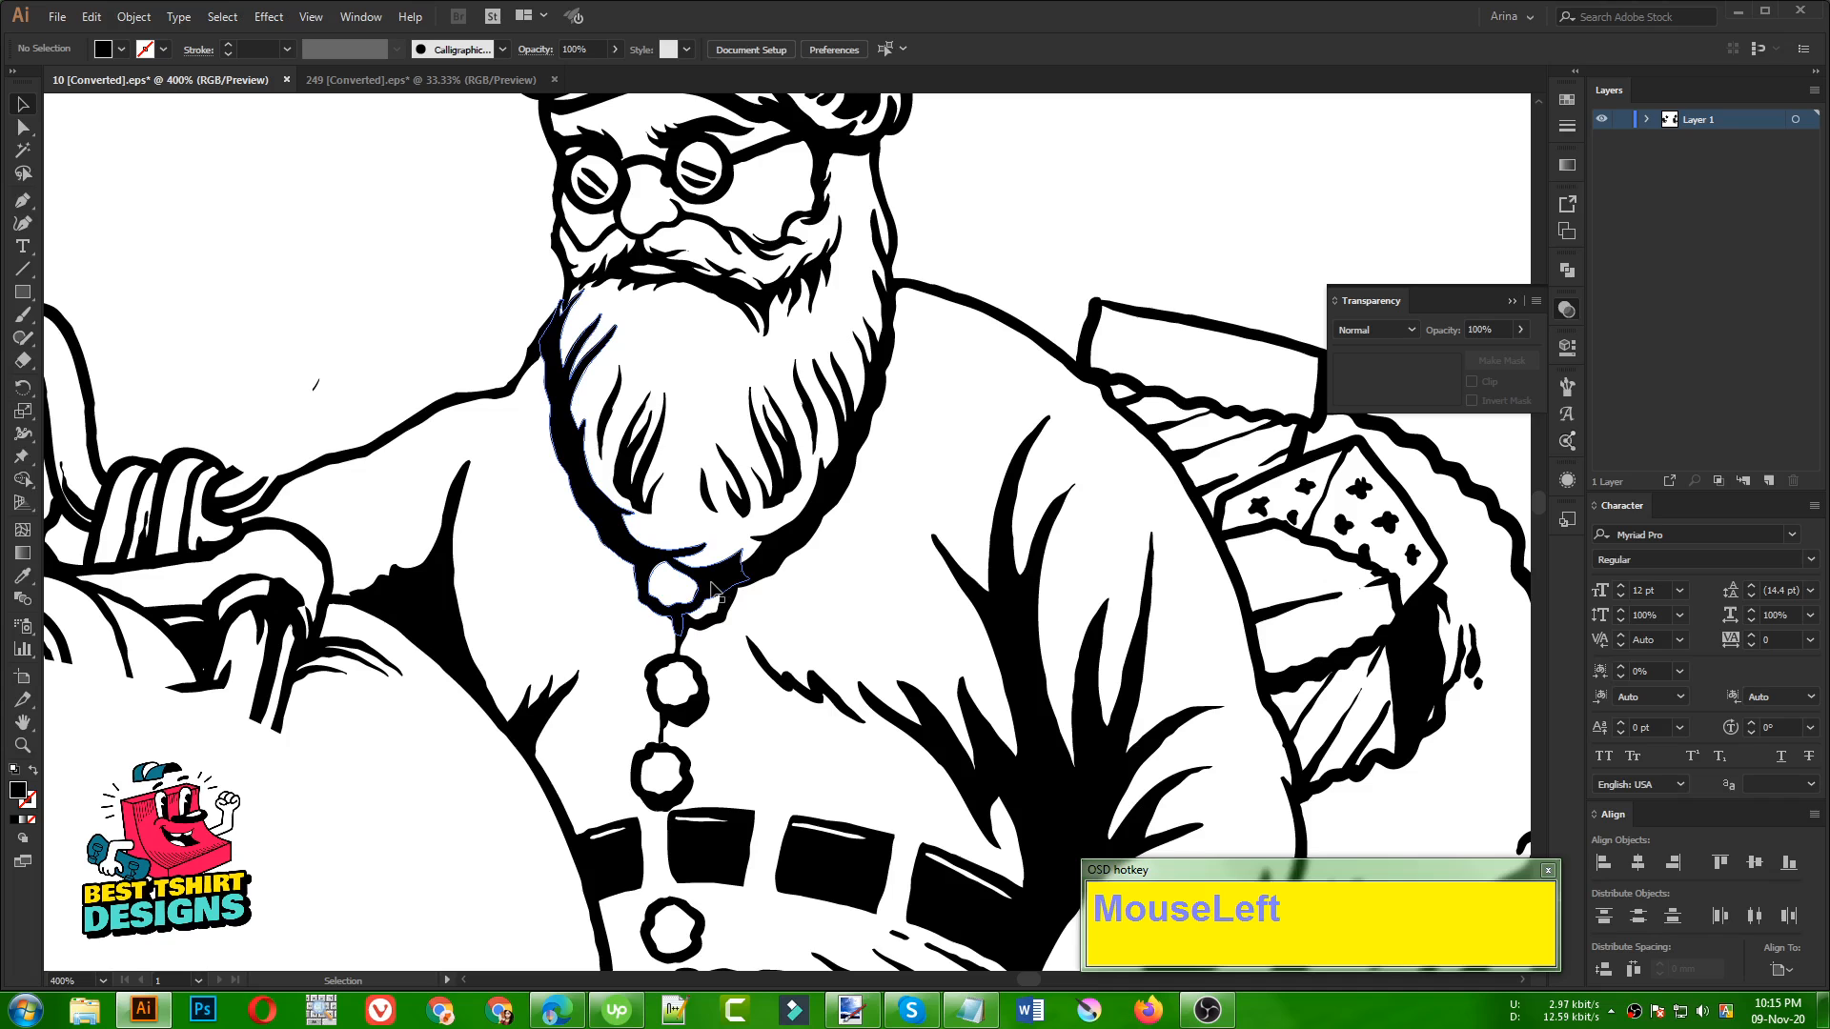
# Erase the mirrored beard piece's leftover strokes inside the beard tip and across the button directly beneath it
pyautogui.click(708, 584)
pyautogui.hotkey('shift', 'e')
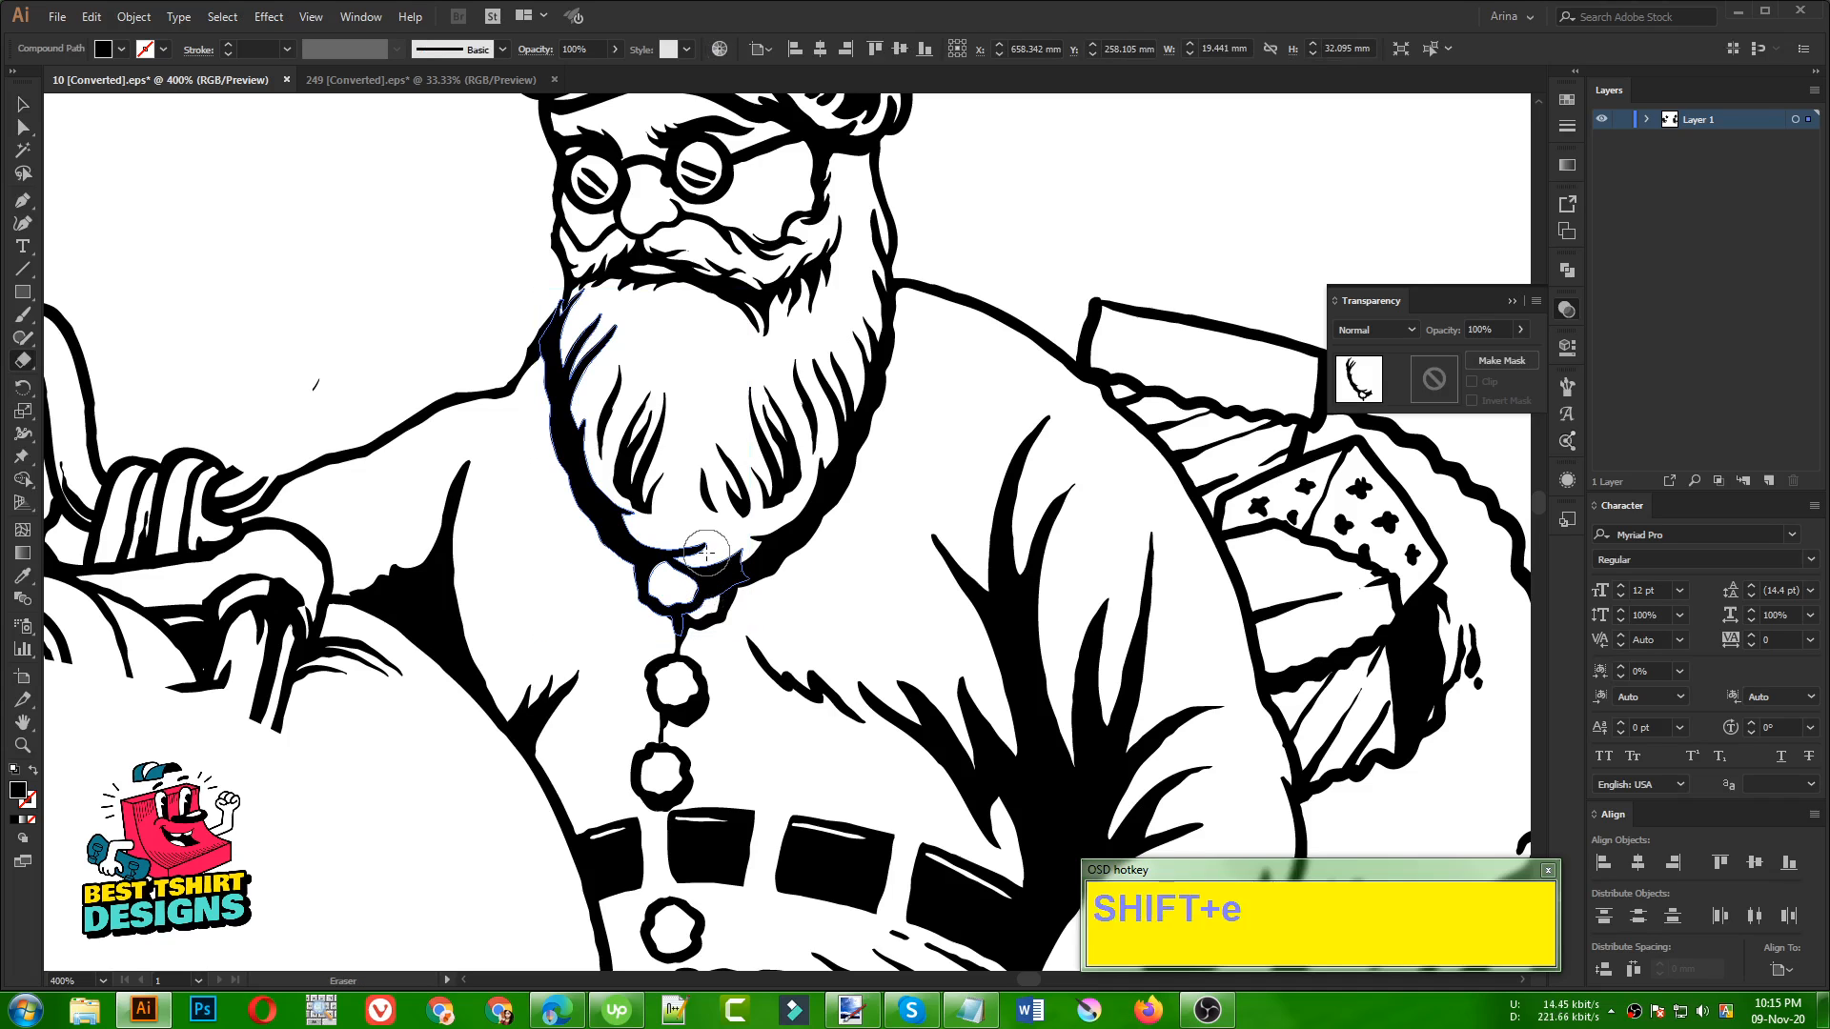
pyautogui.moveTo(706, 551)
pyautogui.mouseDown()
pyautogui.moveTo(762, 522)
pyautogui.moveTo(780, 536)
pyautogui.mouseUp()
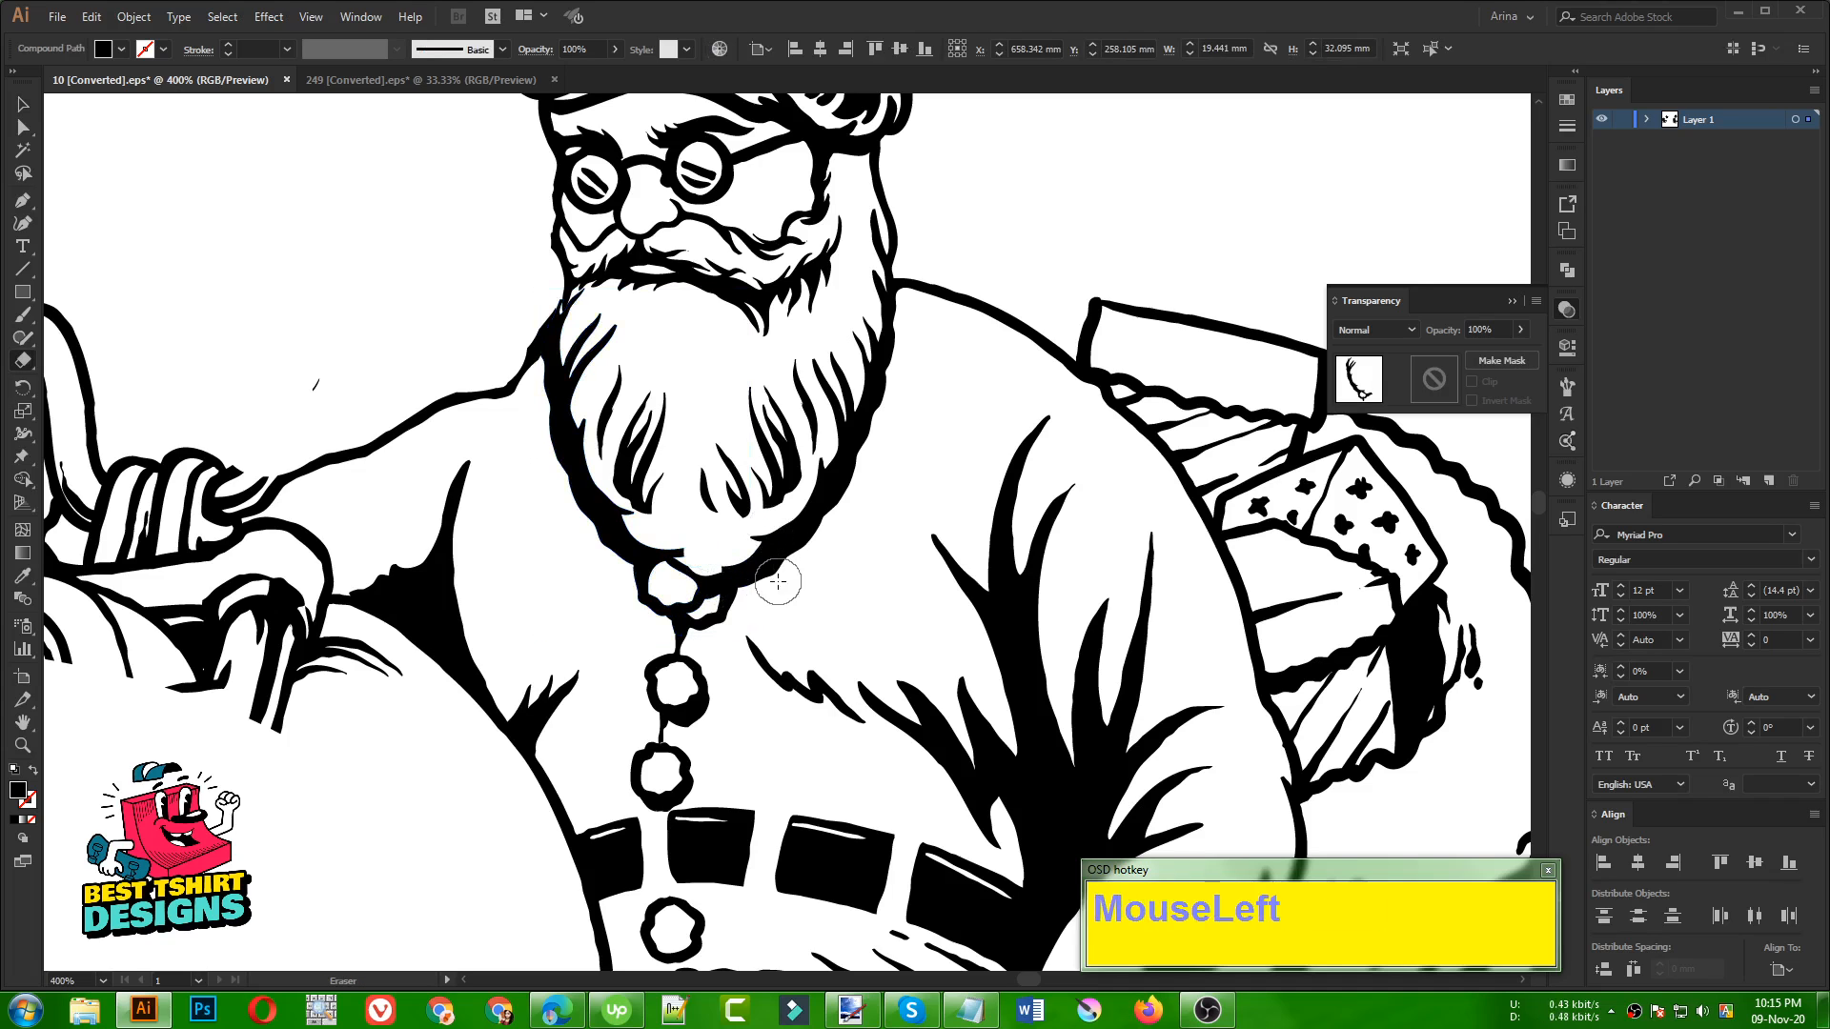
pyautogui.click(691, 587)
pyautogui.click(697, 590)
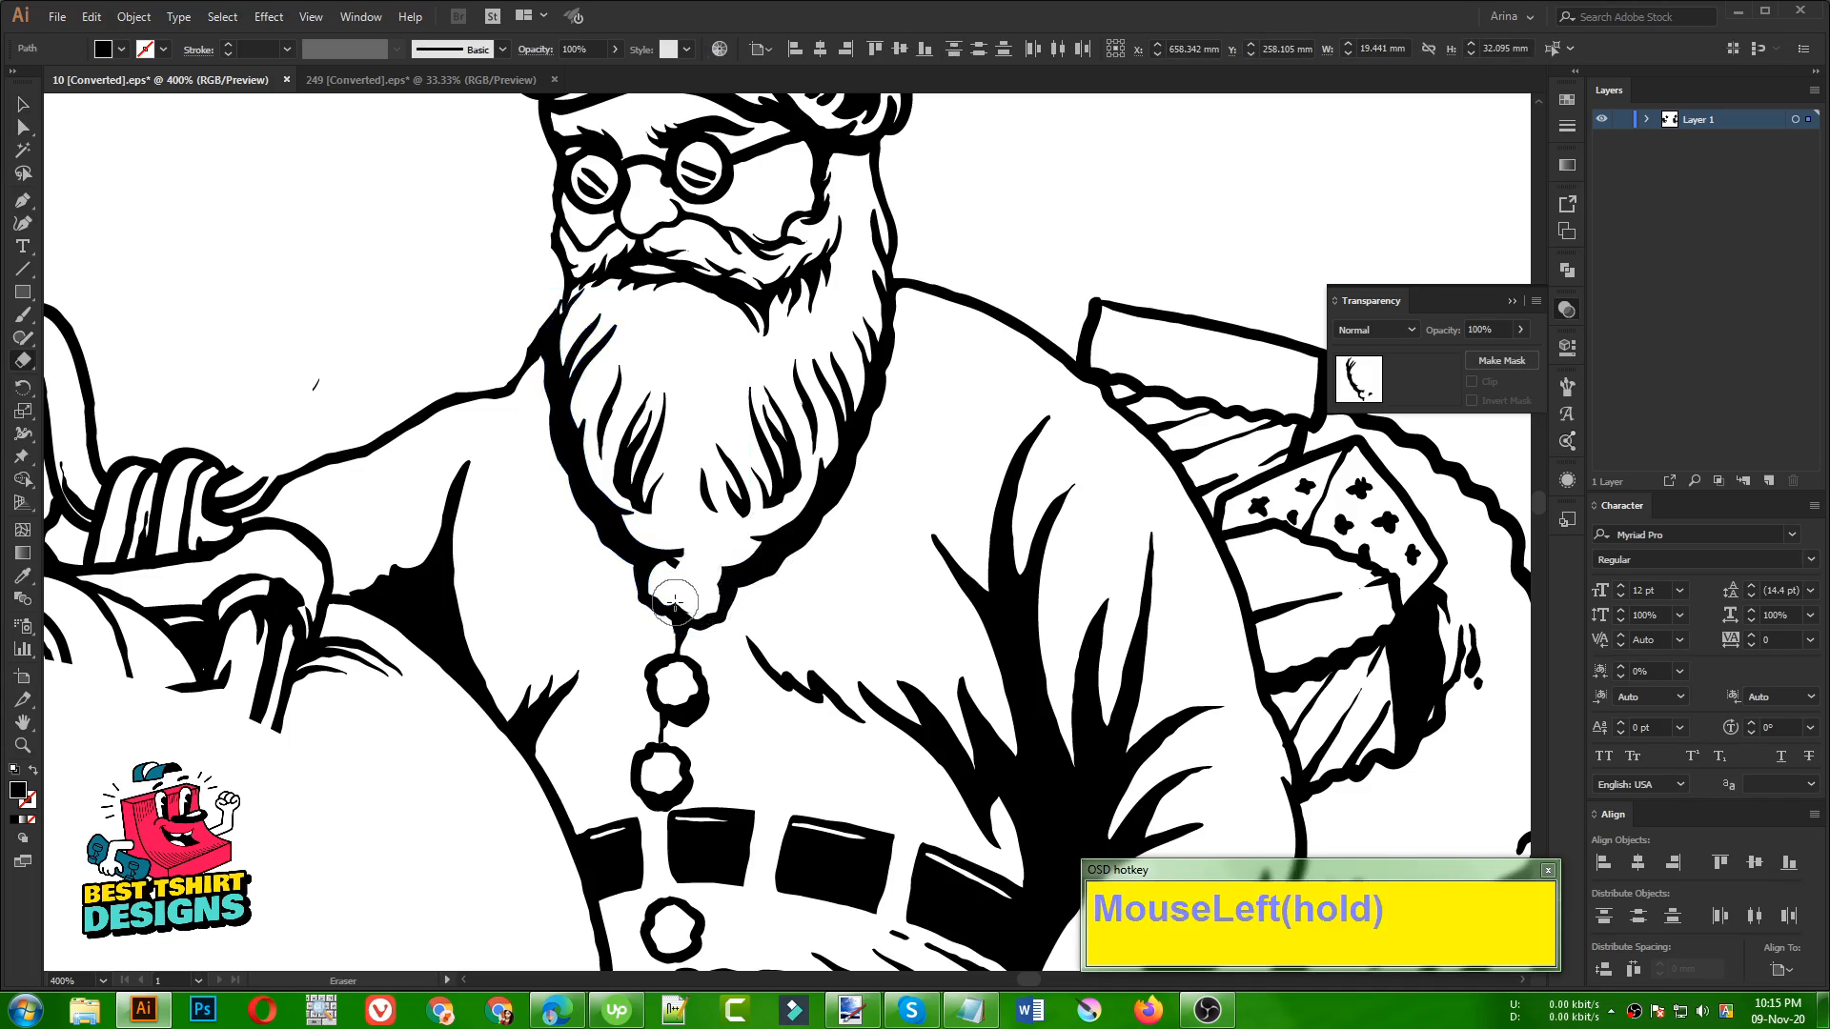
# Delete the stray marks left over in the empty space on both sides of Santa
pyautogui.scroll(-2, 675, 602)
pyautogui.press('v')
pyautogui.click(385, 426)
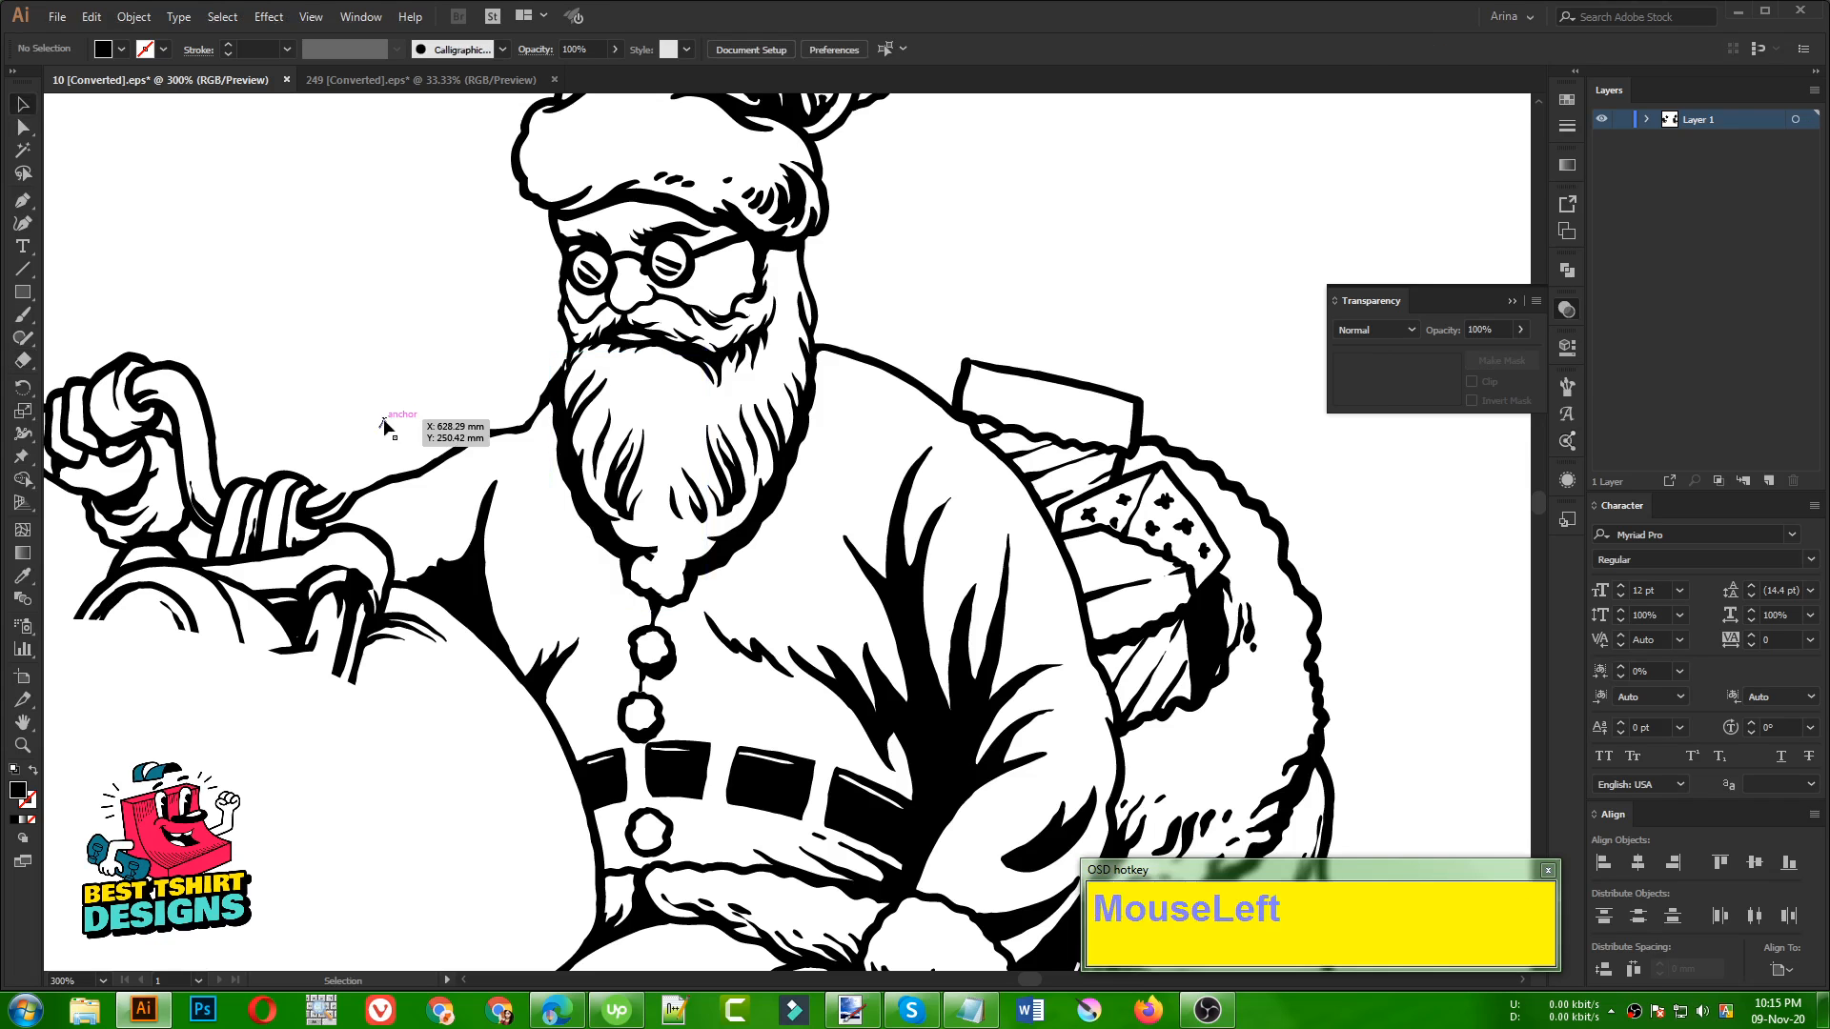
pyautogui.press('Delete')
pyautogui.scroll(-4, 455, 457)
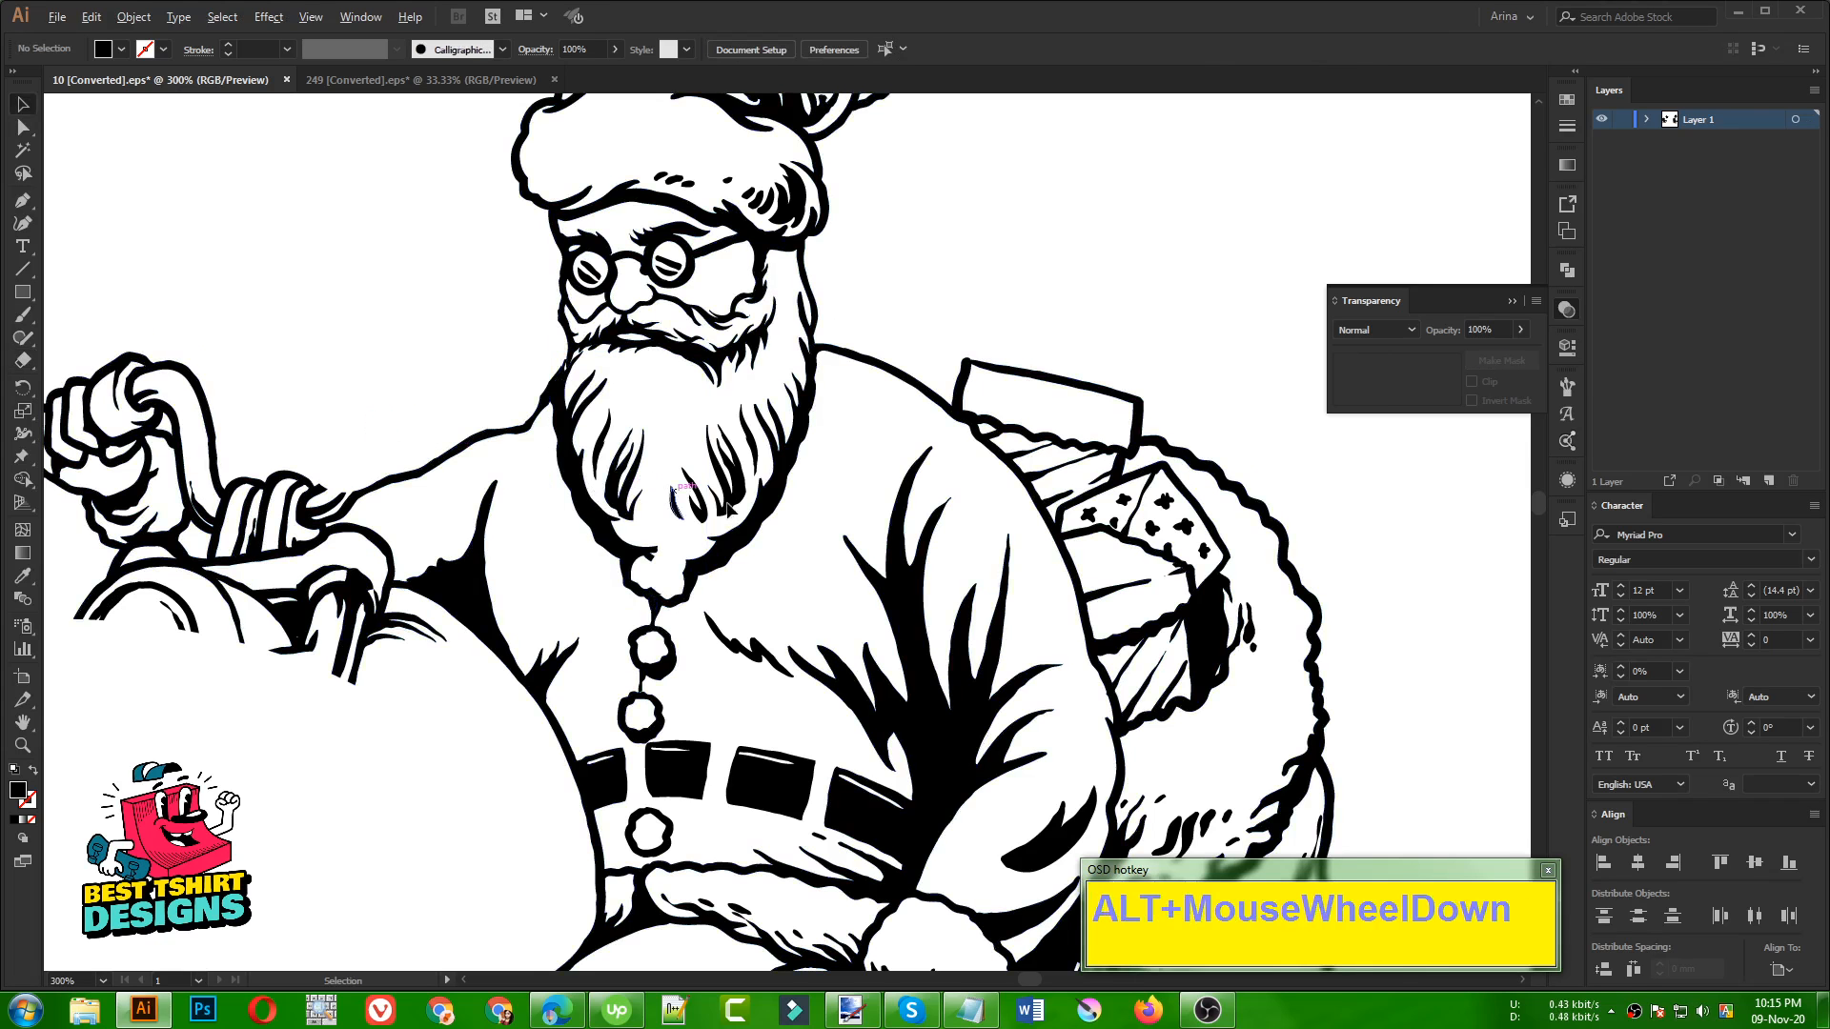
pyautogui.click(879, 374)
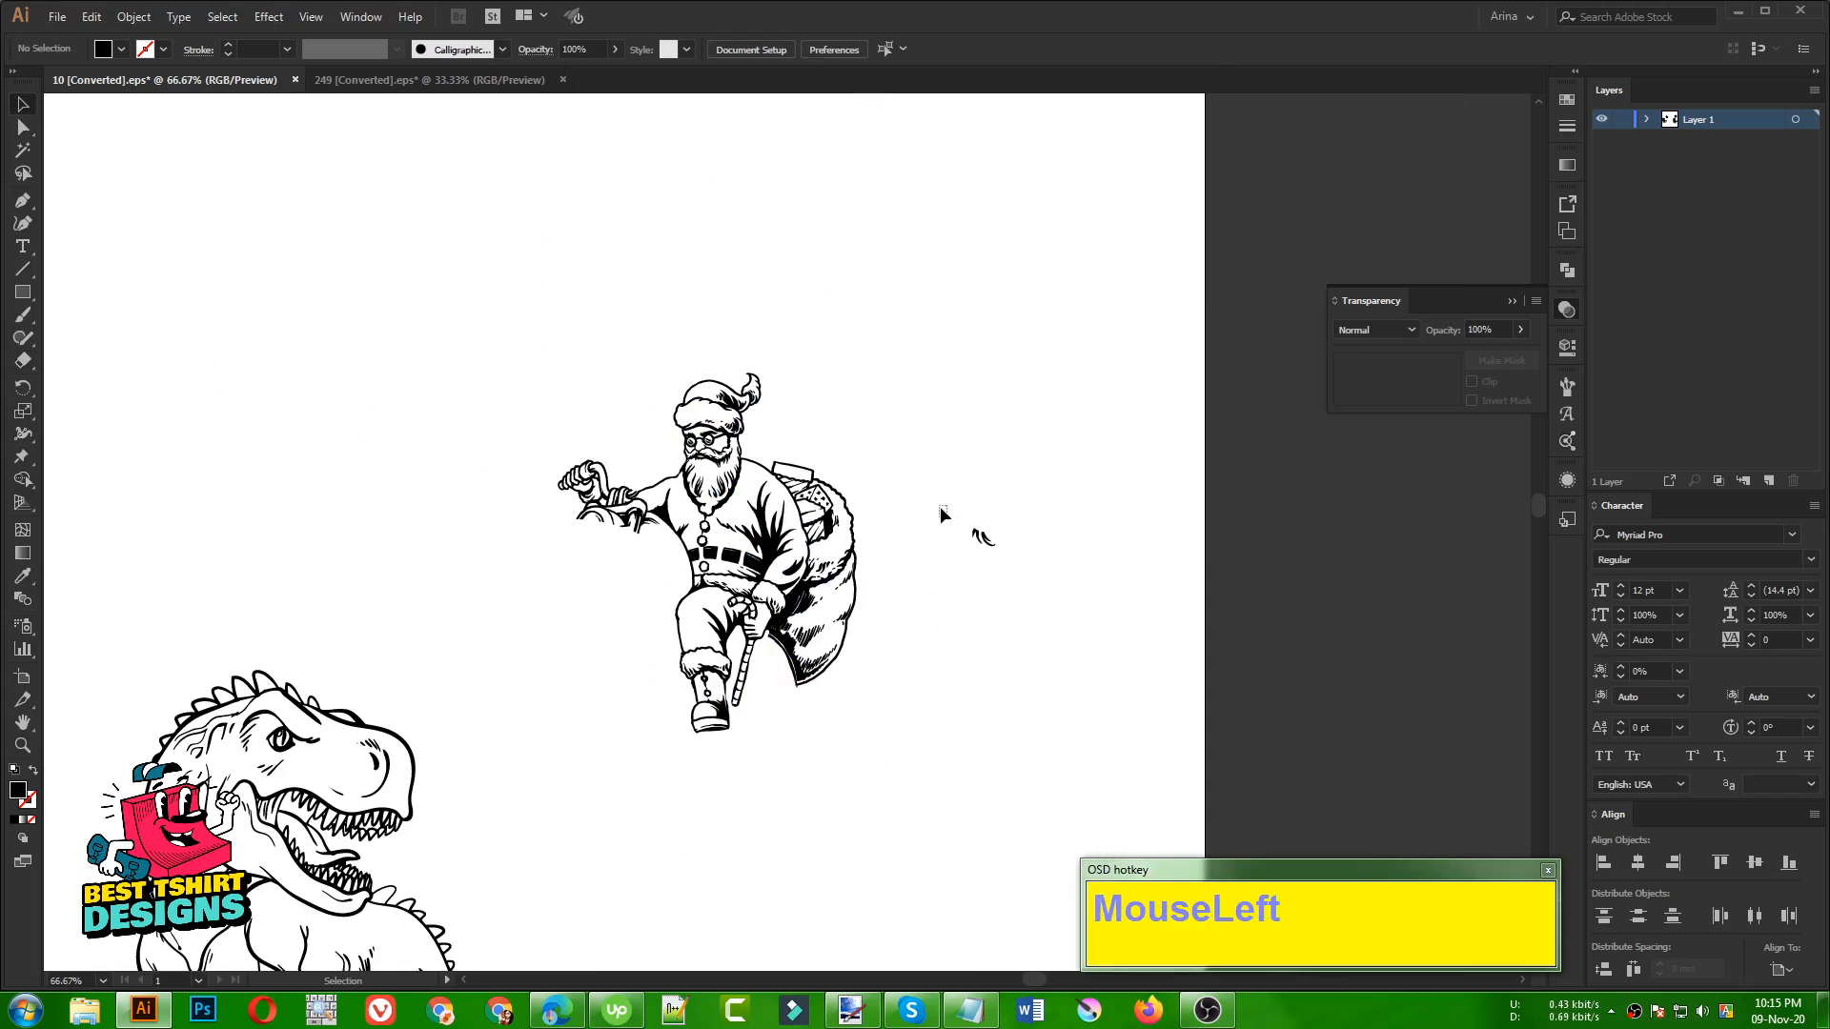
pyautogui.click(982, 536)
pyautogui.press('Delete')
# Select all of Santa's line art, including the repaired beard, and group it into one object
pyautogui.moveTo(519, 328); pyautogui.dragTo(978, 800)
pyautogui.click(976, 690)
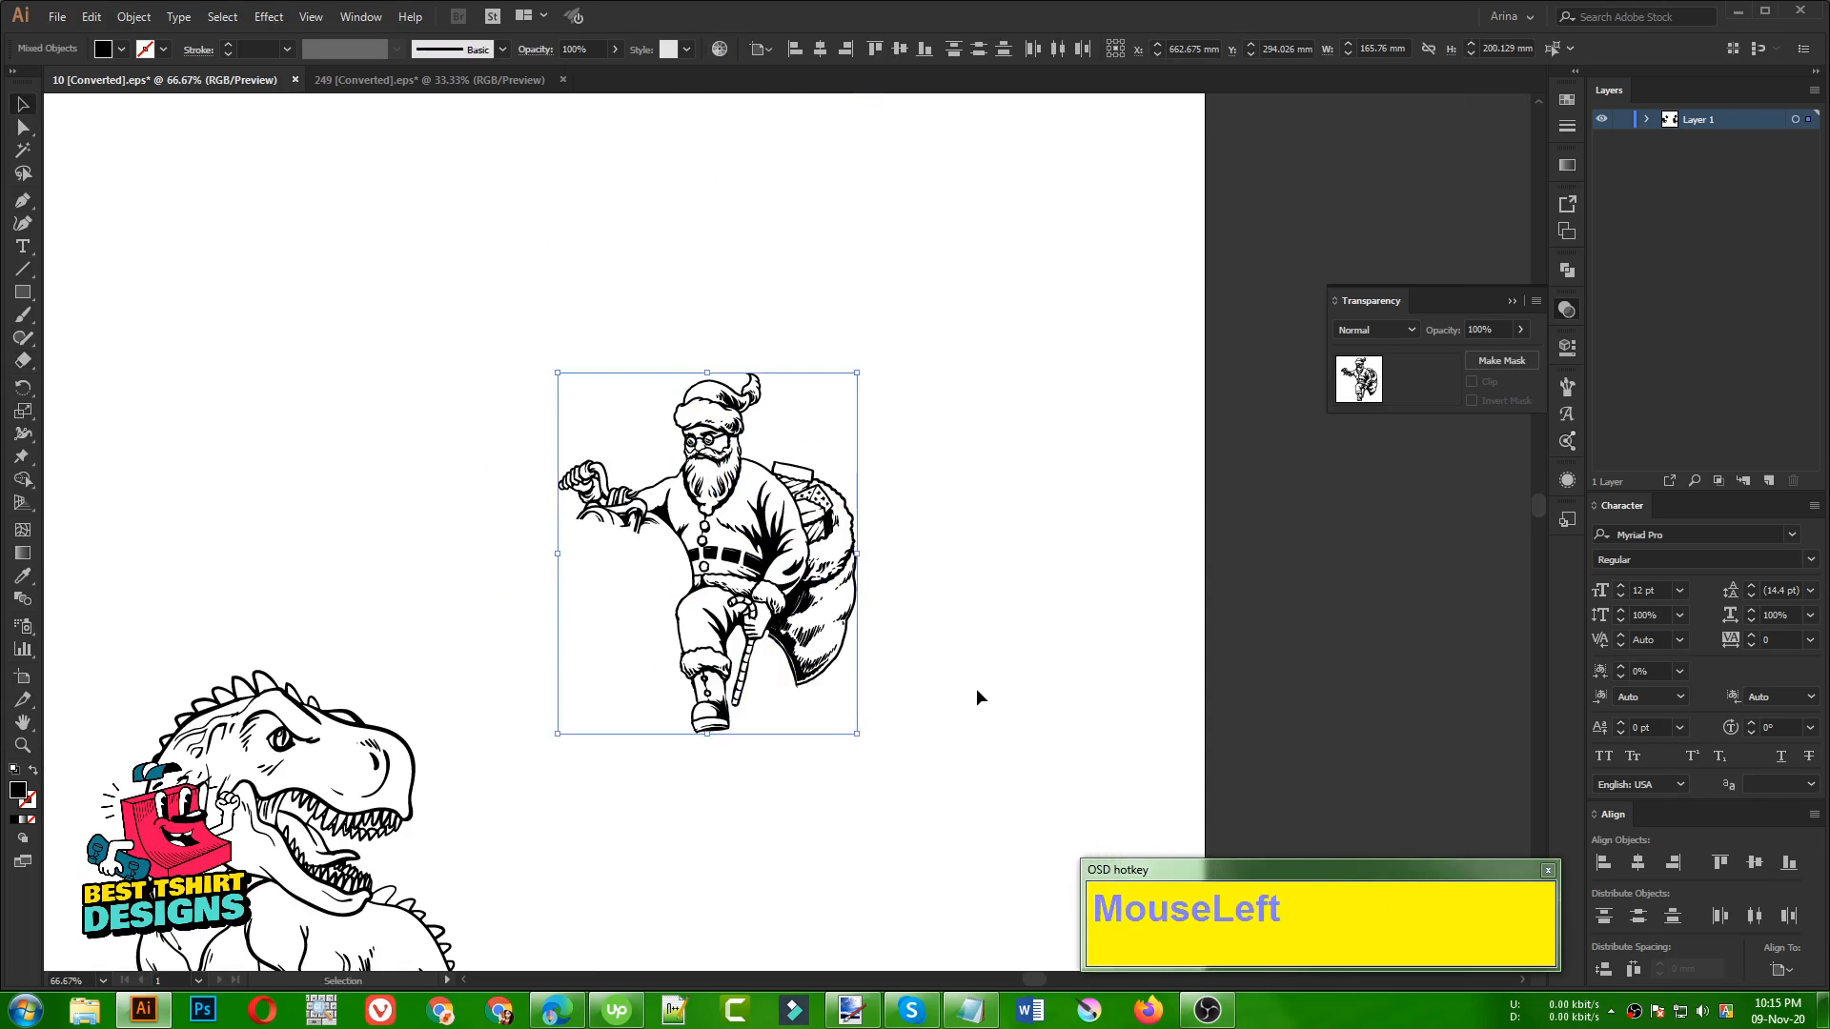
pyautogui.moveTo(495, 310); pyautogui.dragTo(947, 780)
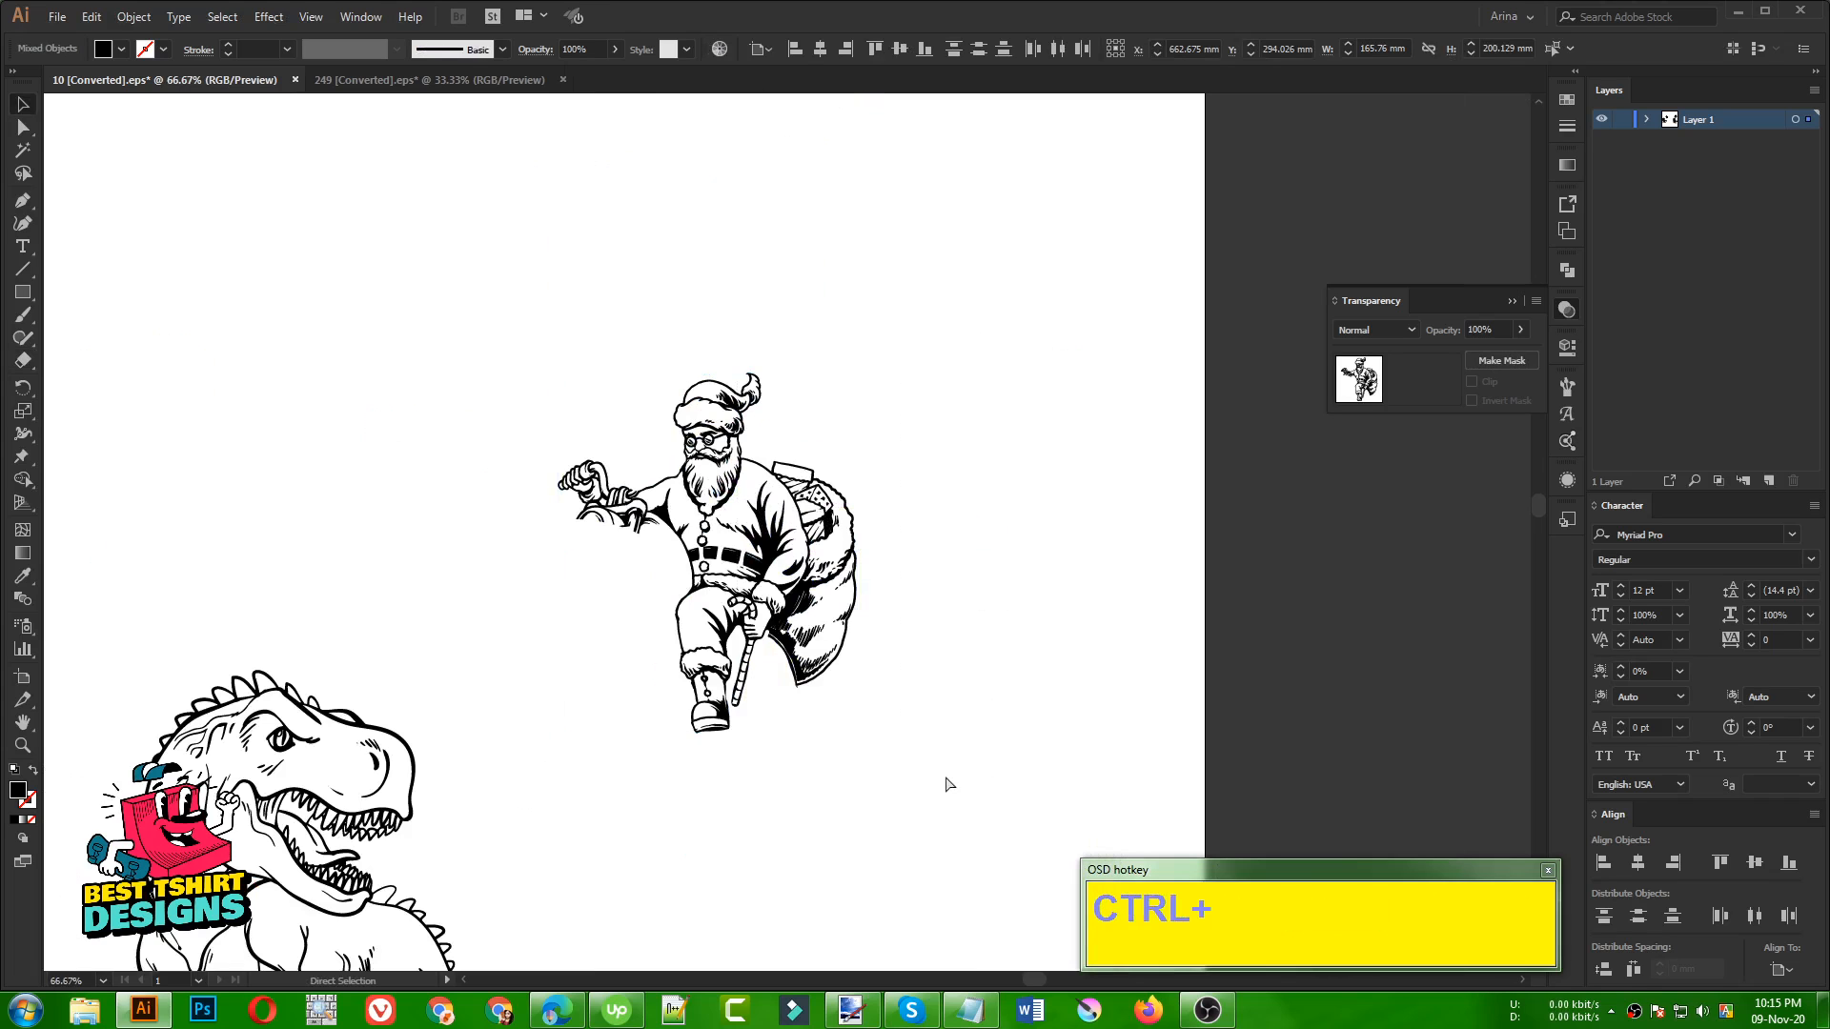
pyautogui.hotkey('ctrl', 'h')
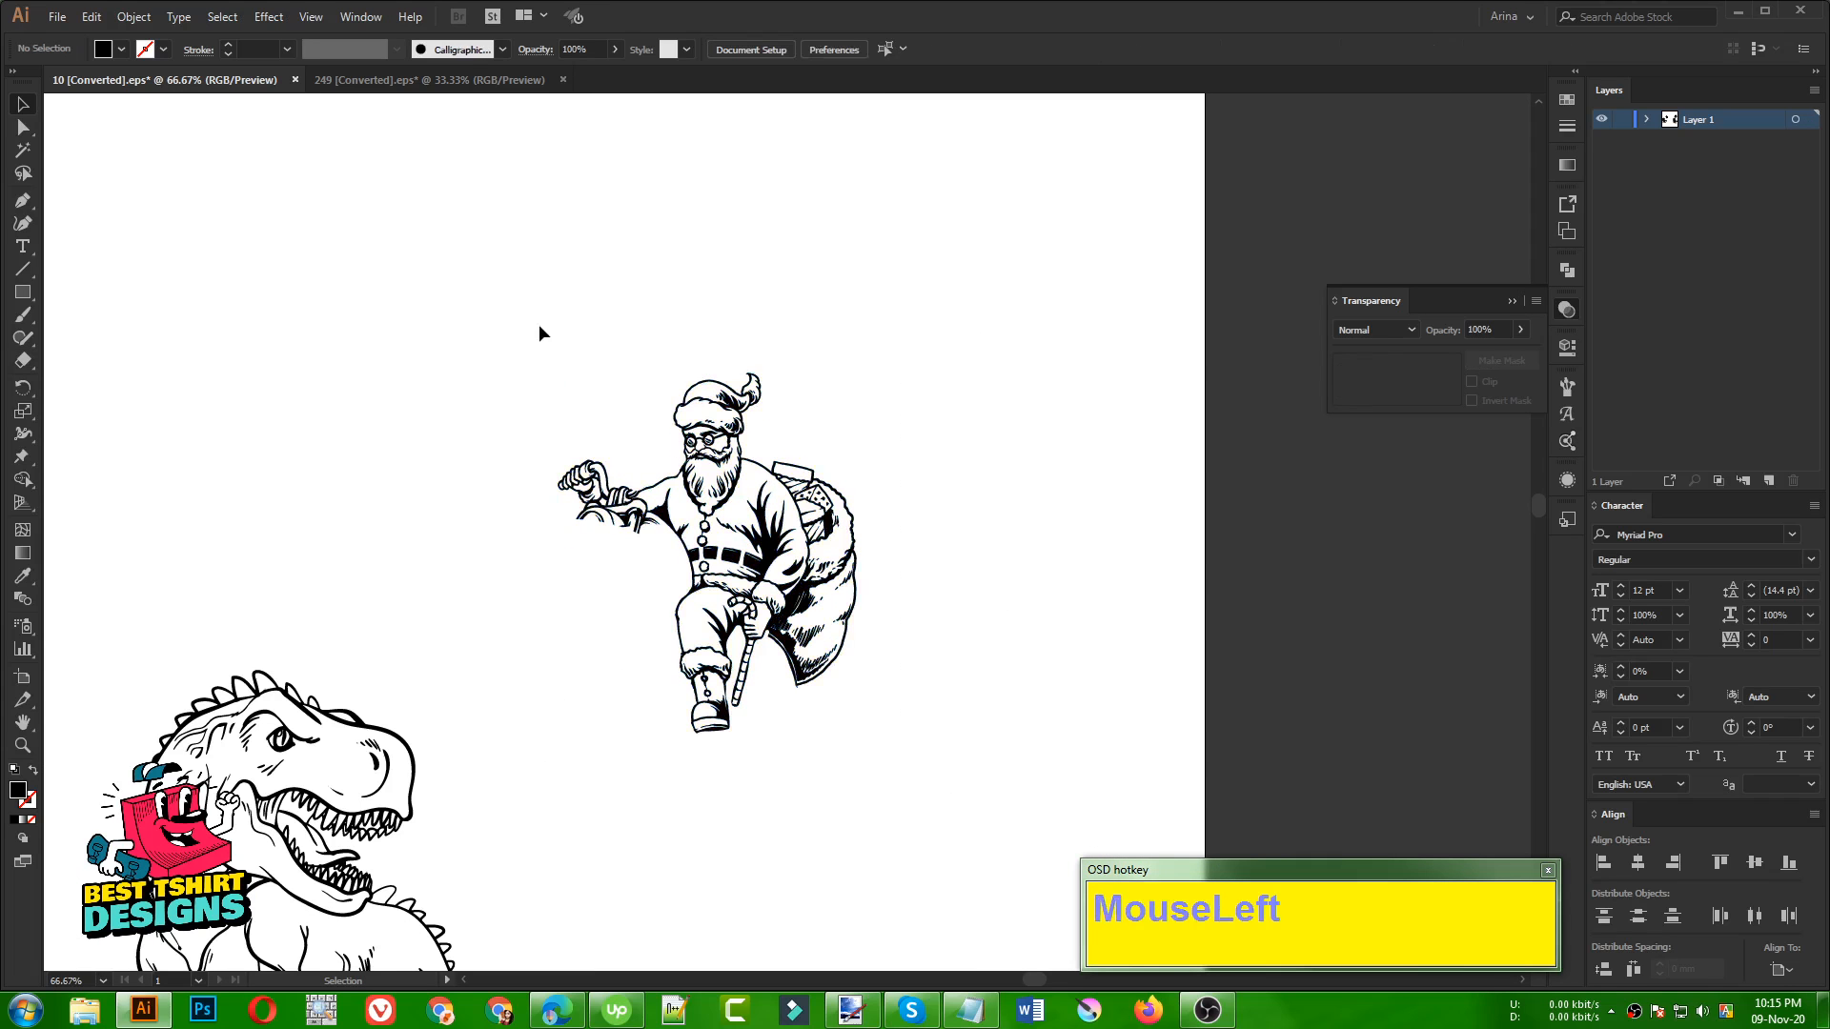
pyautogui.moveTo(540, 324); pyautogui.dragTo(999, 823)
pyautogui.press('ctrl')
pyautogui.hotkey('ctrl', 'g')
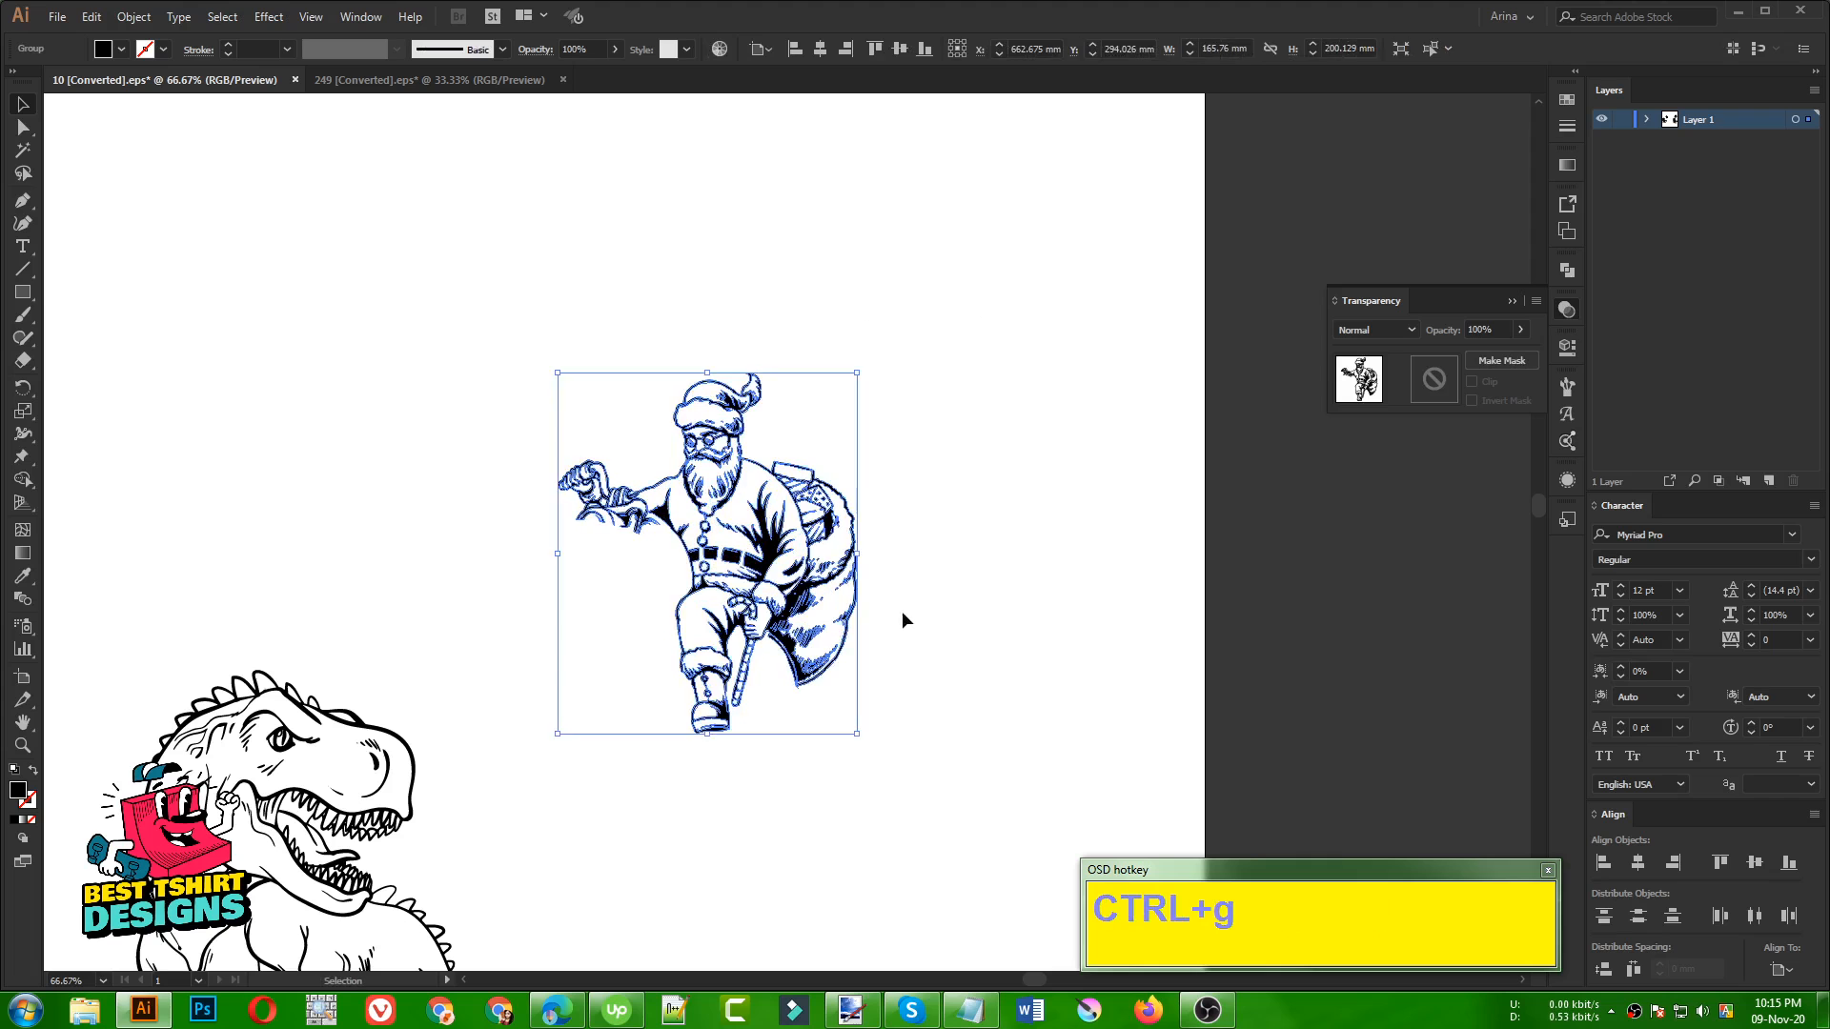
pyautogui.click(956, 600)
# Move the Santa group onto the dinosaur, overlapping its head and upper back
pyautogui.scroll(-1, 945, 604)
pyautogui.scroll(-1, 945, 604)
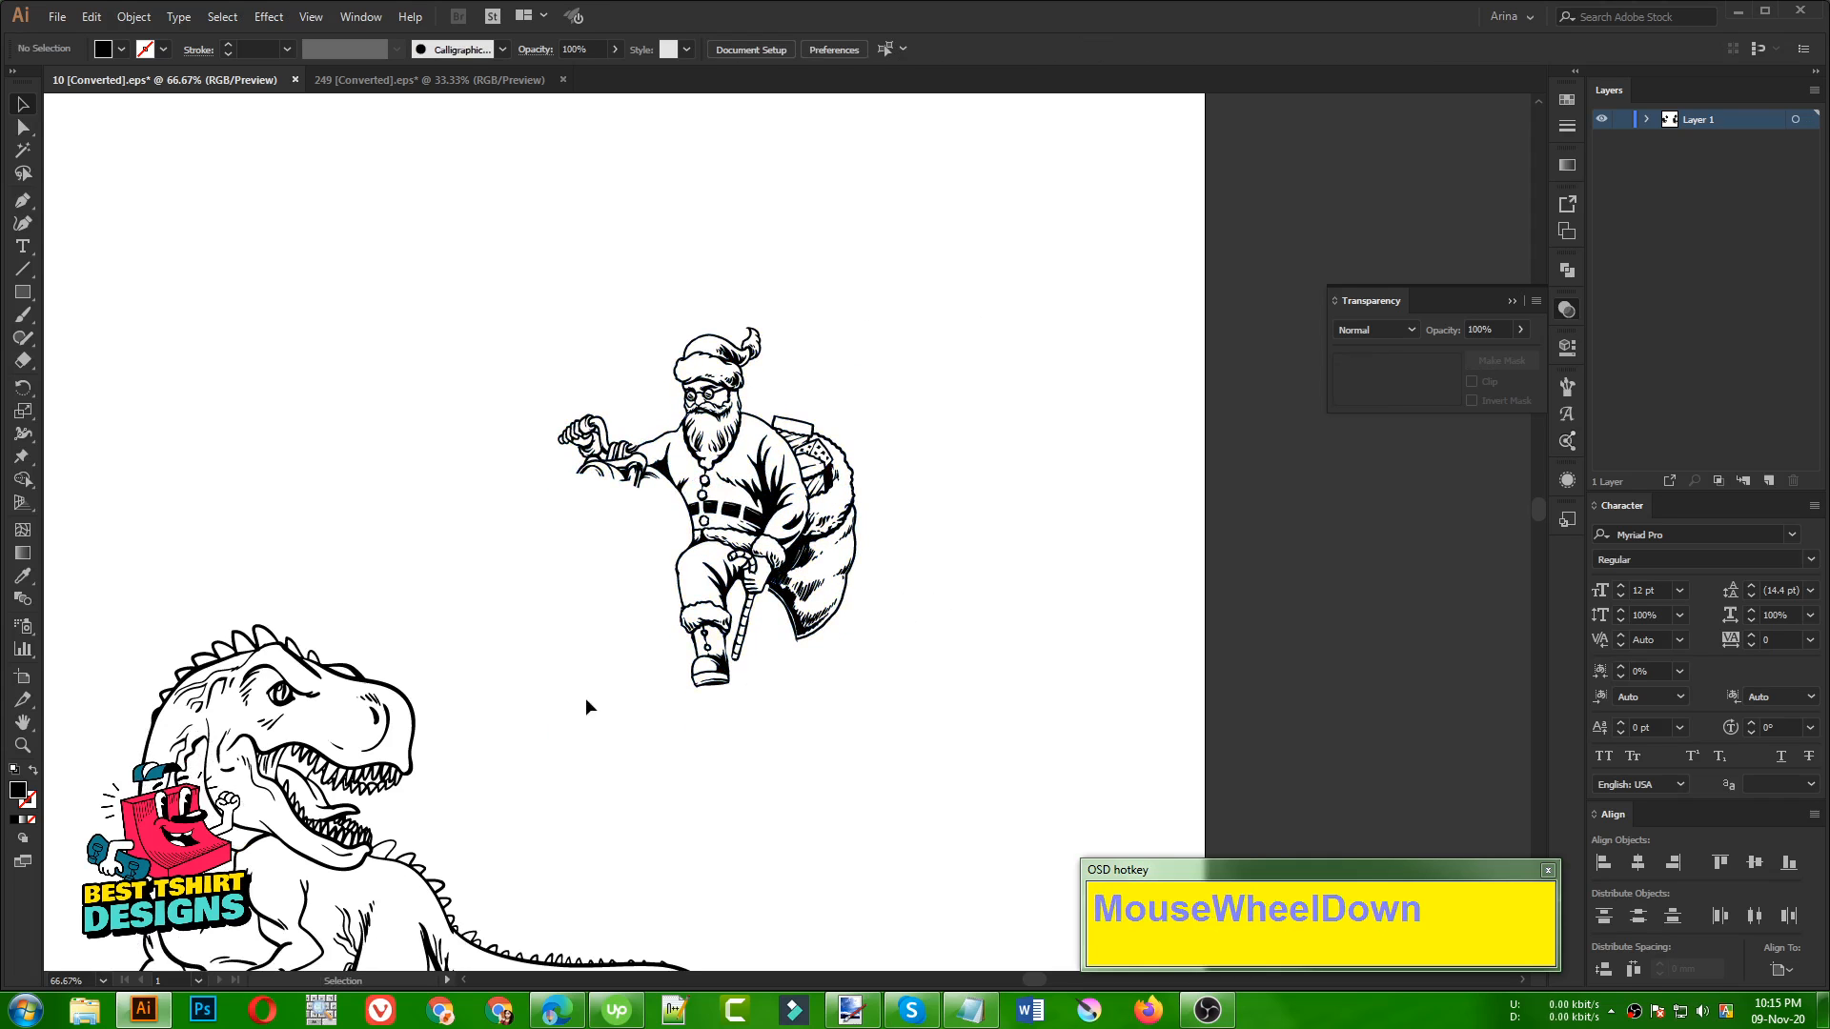
pyautogui.moveTo(769, 571); pyautogui.dragTo(406, 829)
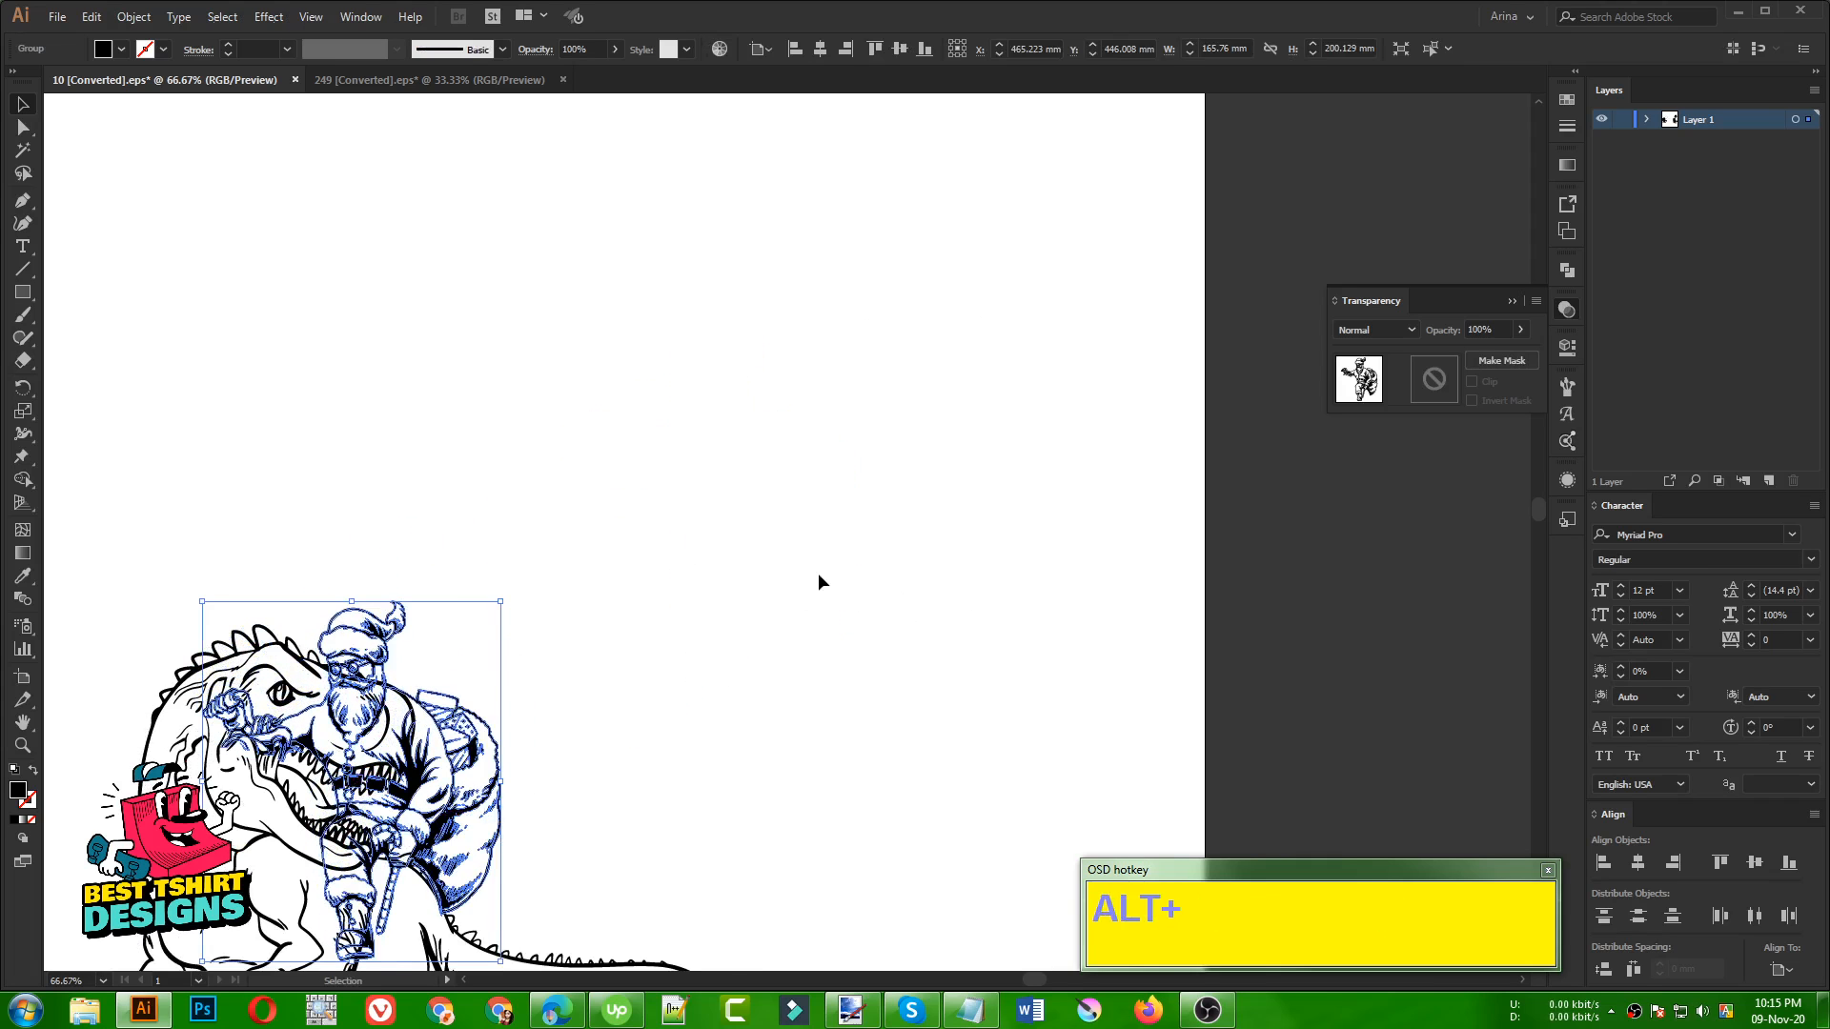
# Enlarge the Santa group proportionally to about 240 × 290 mm and shift it slightly down over the dinosaur's back
pyautogui.keyDown('alt'); pyautogui.scroll(-1, 818, 574); pyautogui.keyUp('alt')
pyautogui.scroll(-3, 800, 557)
pyautogui.keyDown('alt'); pyautogui.scroll(2, 772, 551); pyautogui.keyUp('alt')
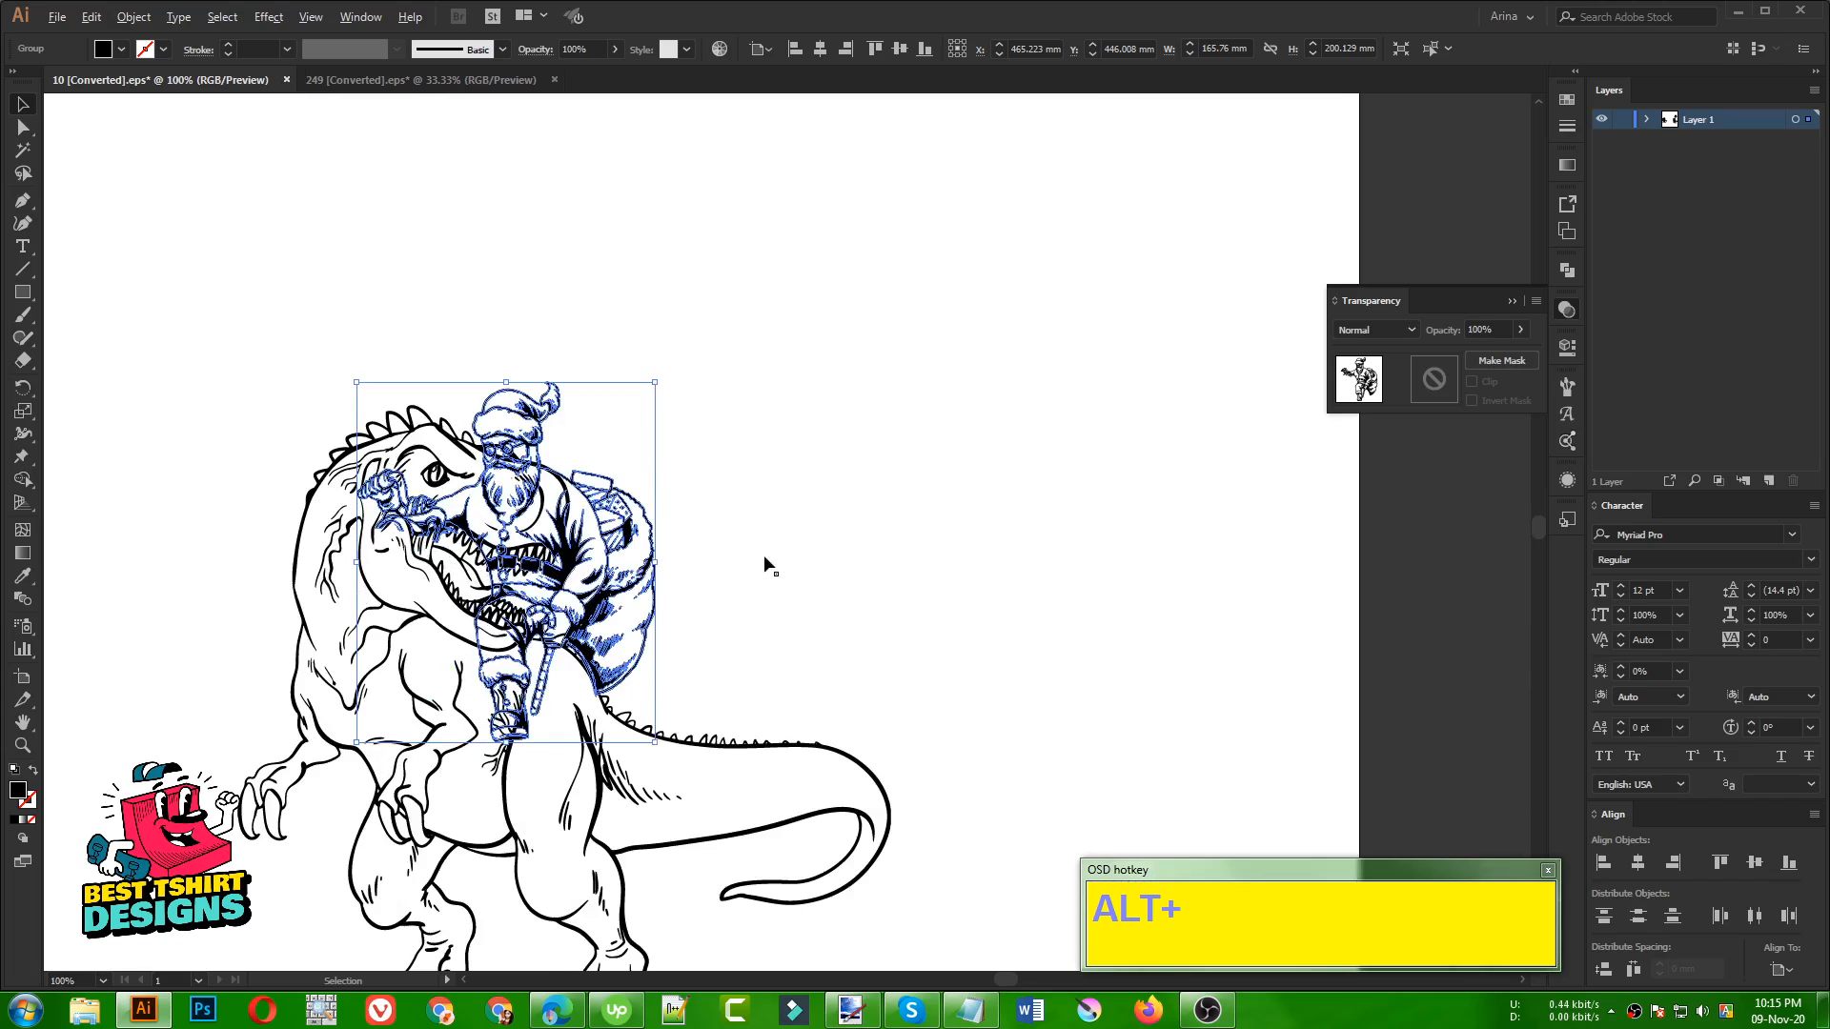
pyautogui.keyDown('alt'); pyautogui.scroll(-1, 784, 424); pyautogui.keyUp('alt')
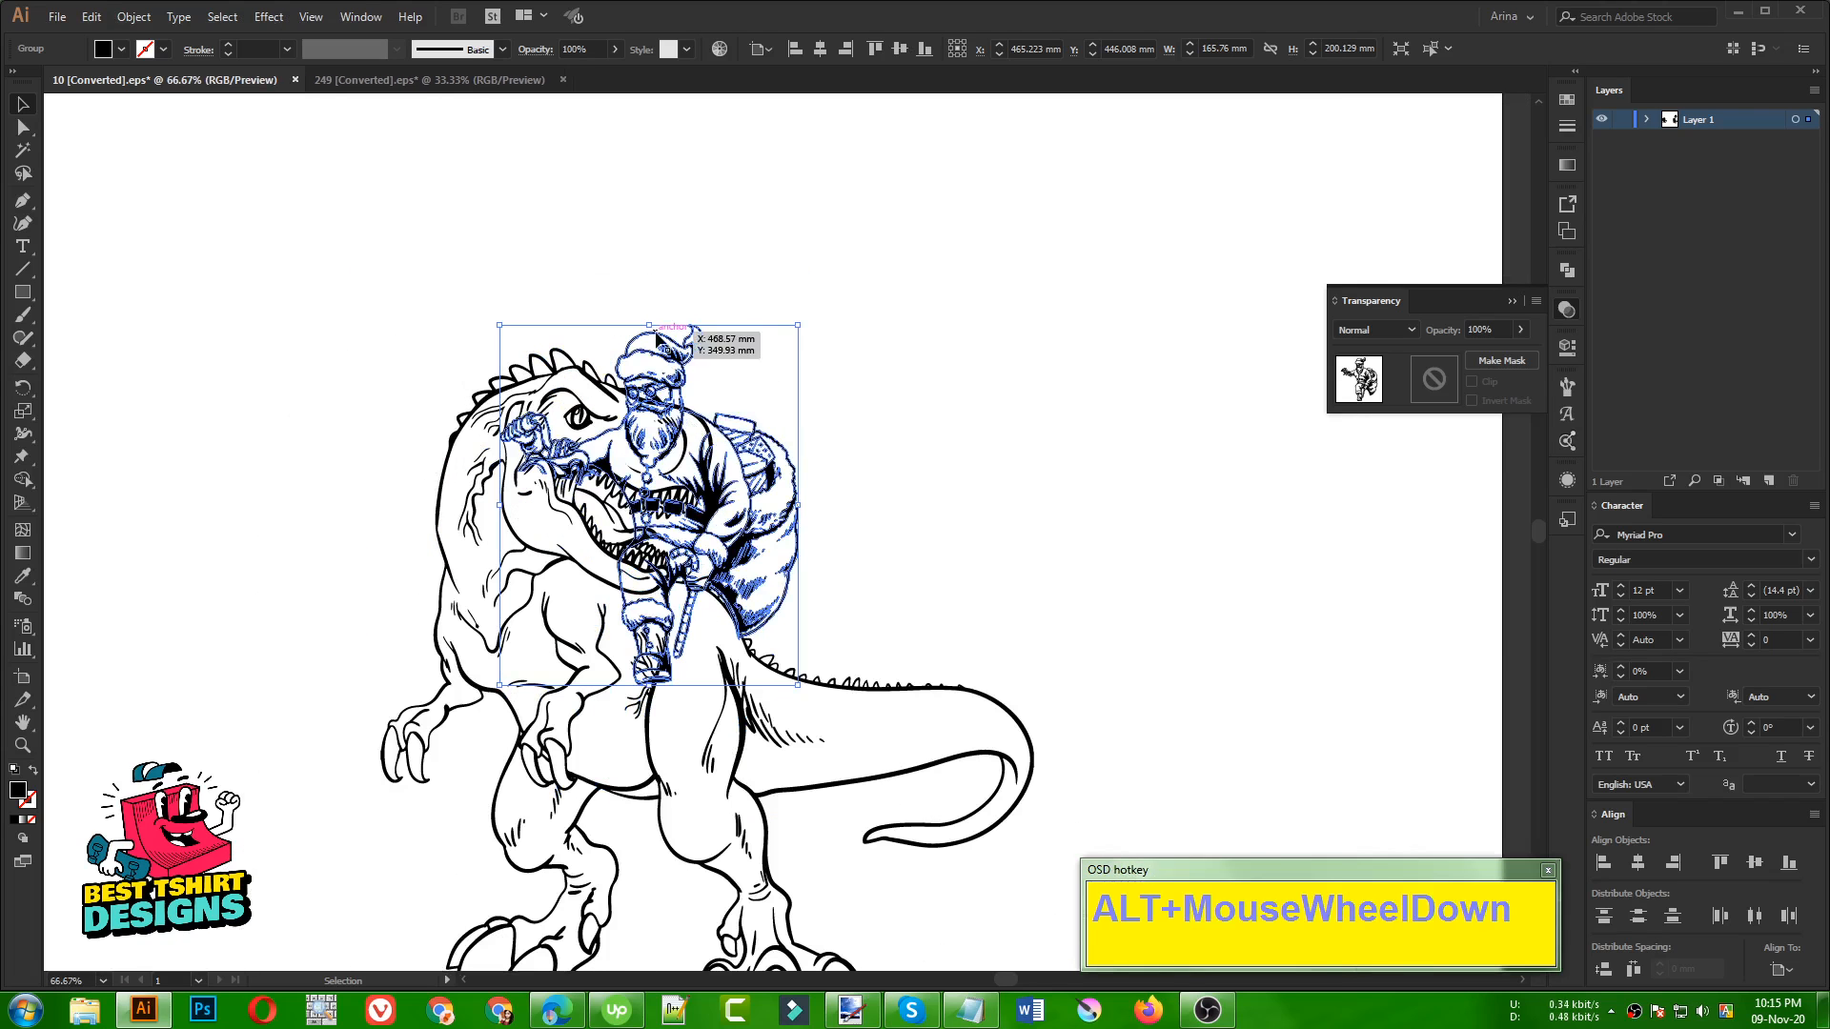
pyautogui.keyDown('shift'); pyautogui.moveTo(648, 328); pyautogui.dragTo(658, 207); pyautogui.keyUp('shift')
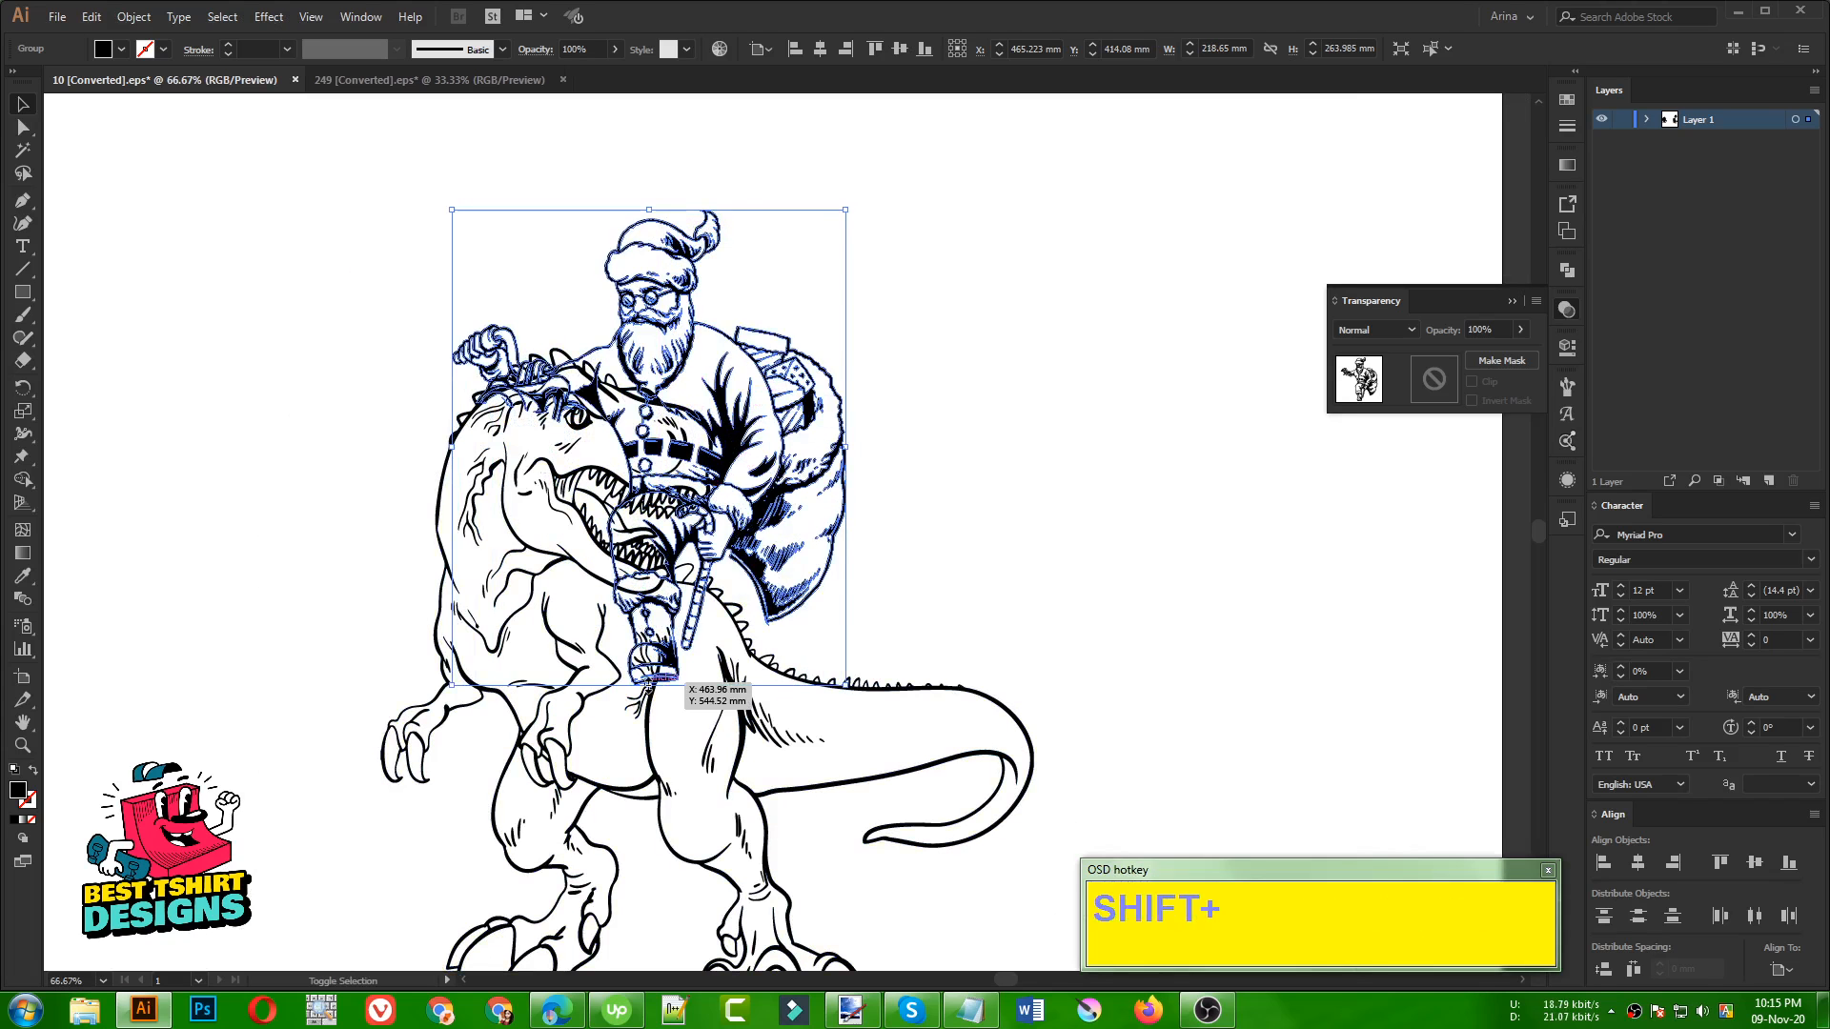
pyautogui.keyDown('shift'); pyautogui.moveTo(648, 685); pyautogui.dragTo(651, 732); pyautogui.keyUp('shift')
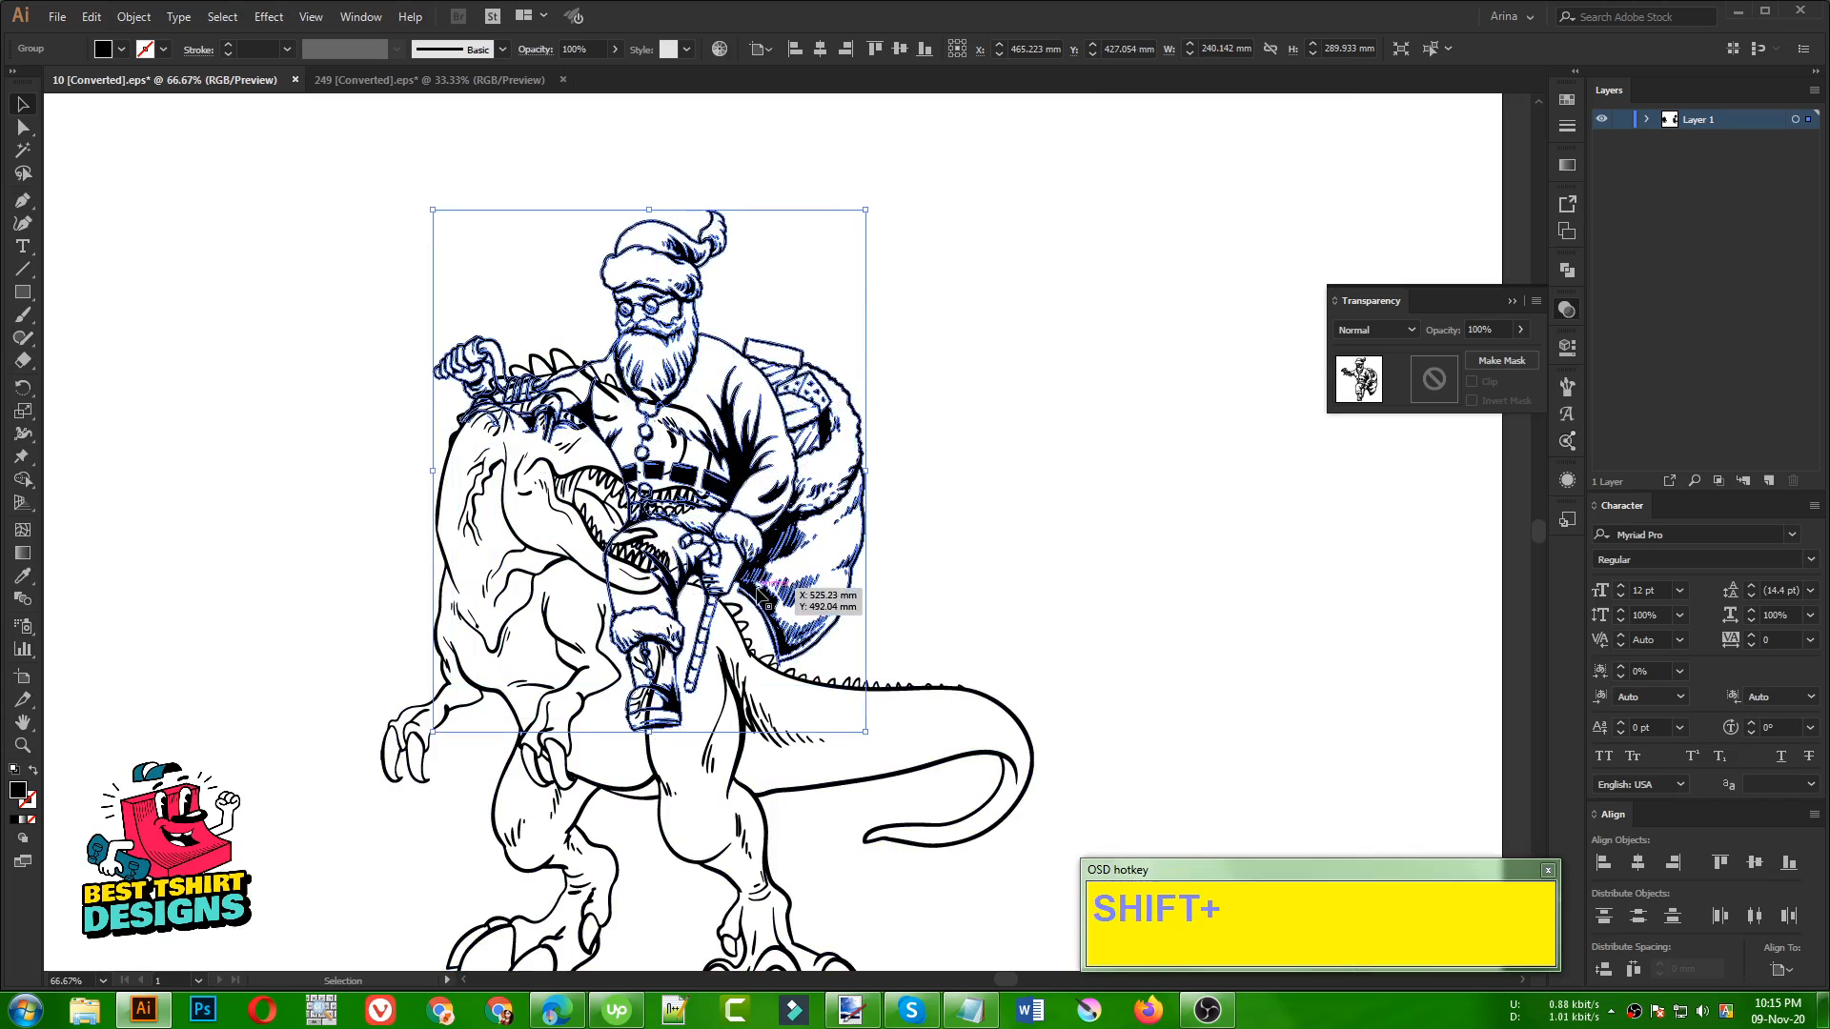
pyautogui.moveTo(762, 593); pyautogui.dragTo(759, 610)
pyautogui.click(943, 577)
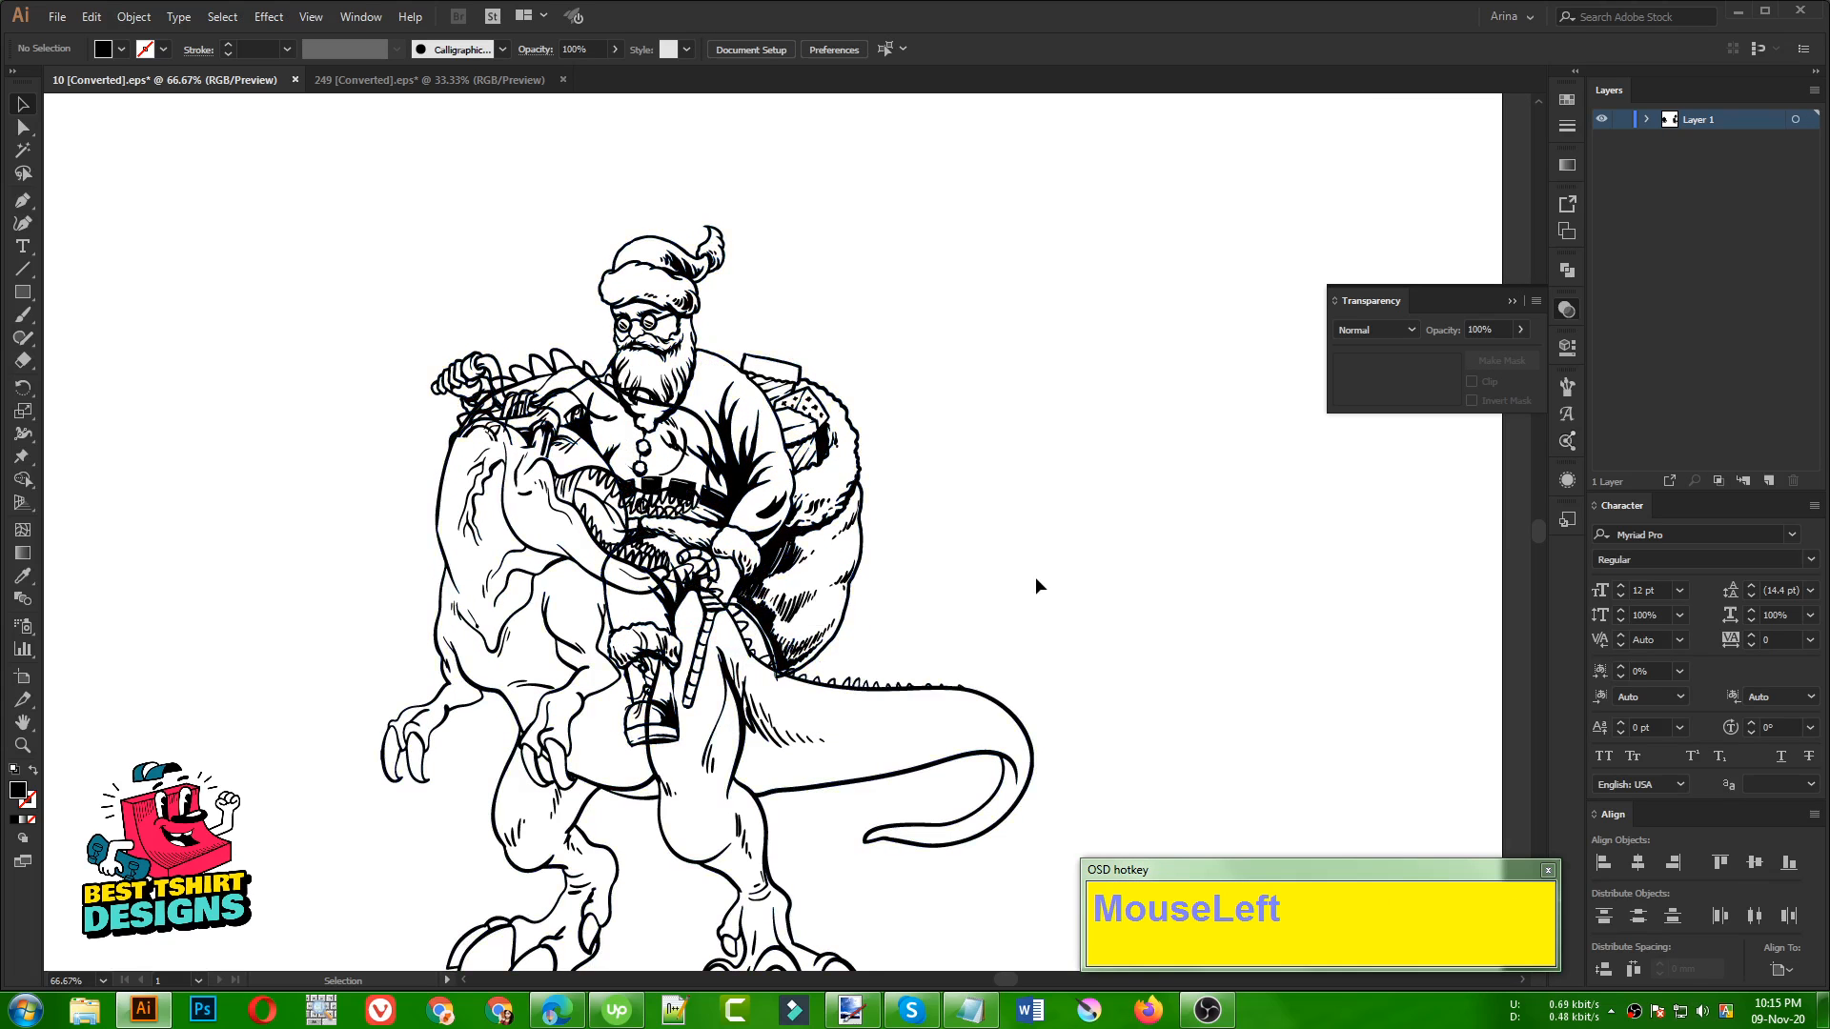
# Fill the Santa group with red to distinguish it from the black dinosaur line art
pyautogui.click(708, 472)
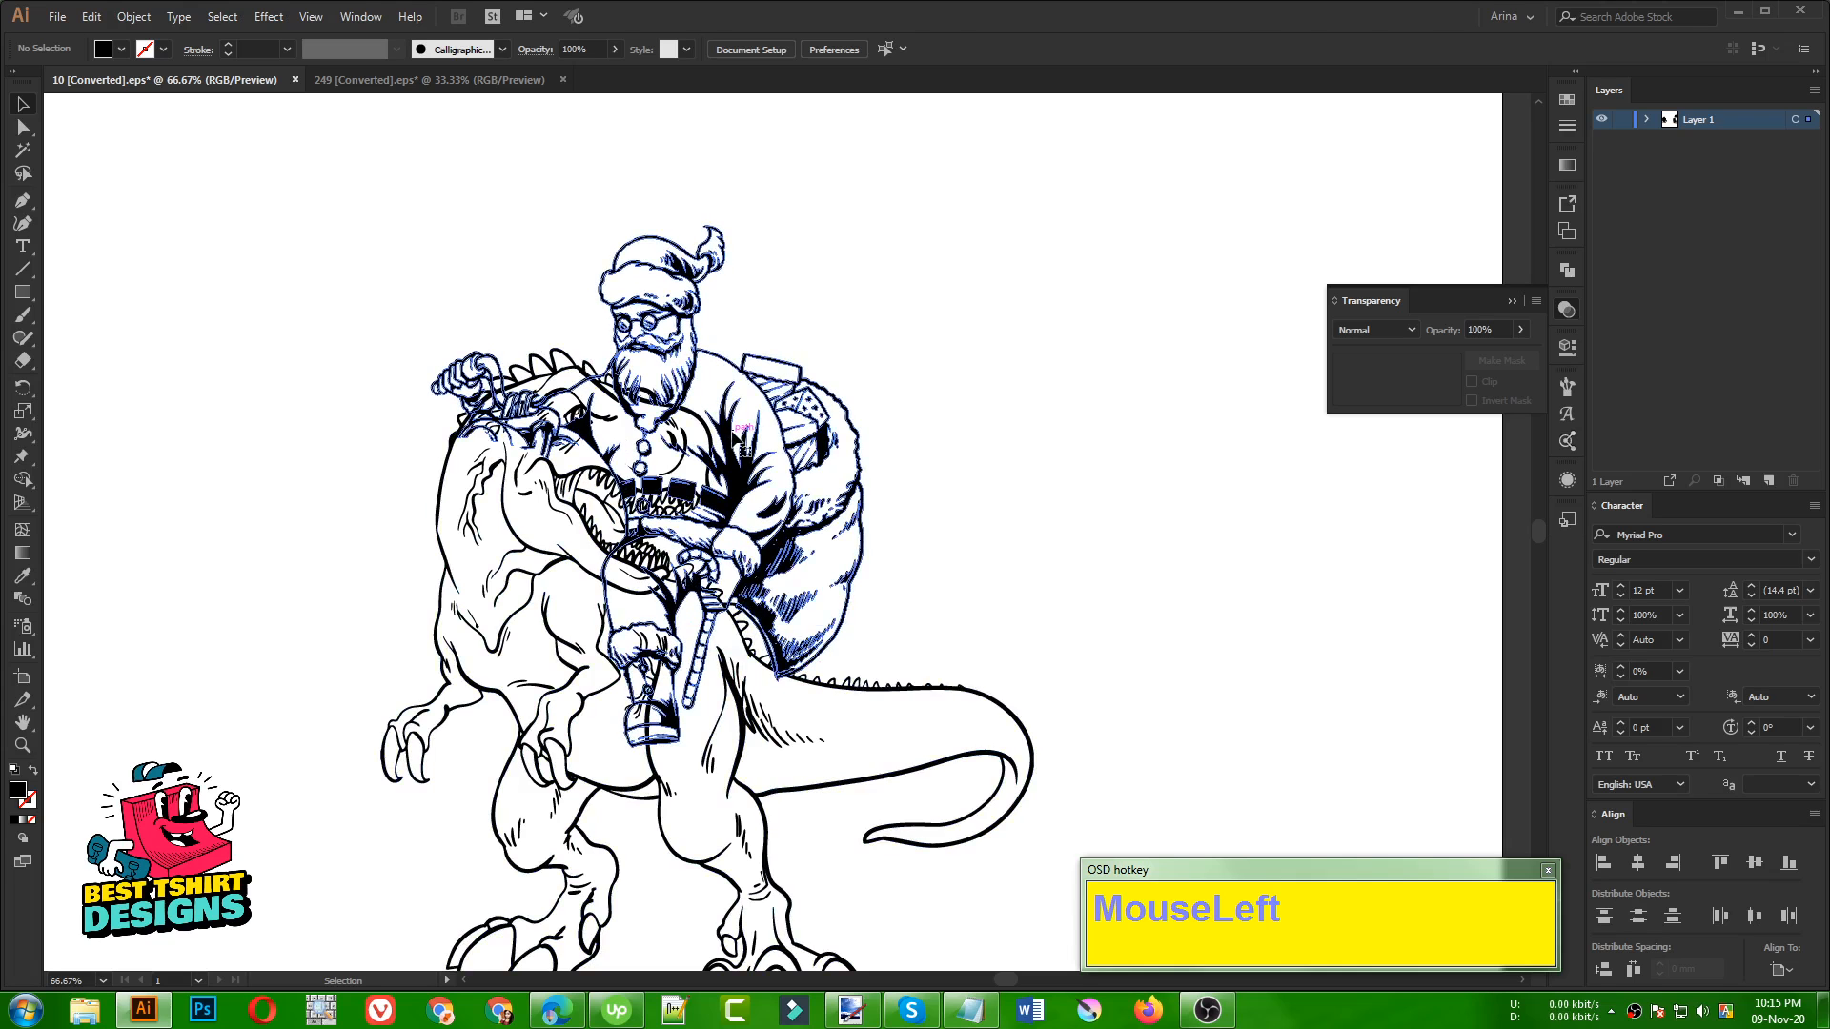
pyautogui.click(120, 48)
pyautogui.click(155, 89)
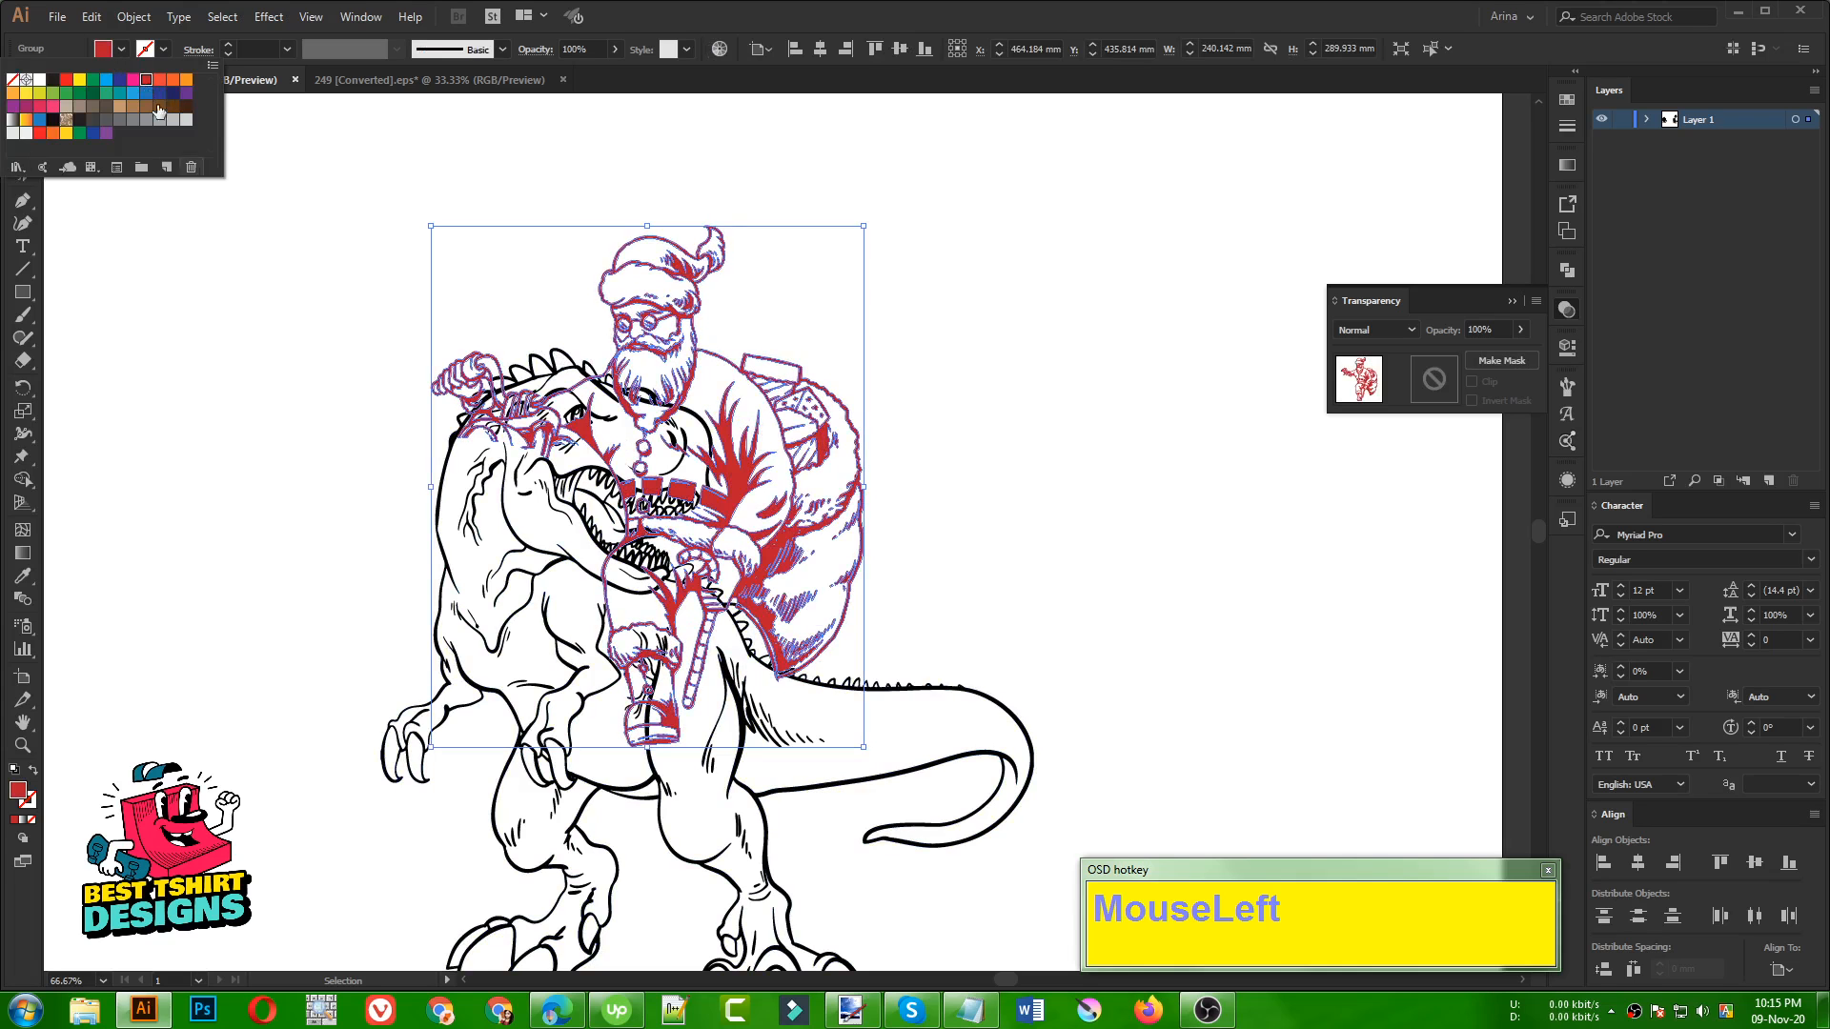
pyautogui.click(273, 315)
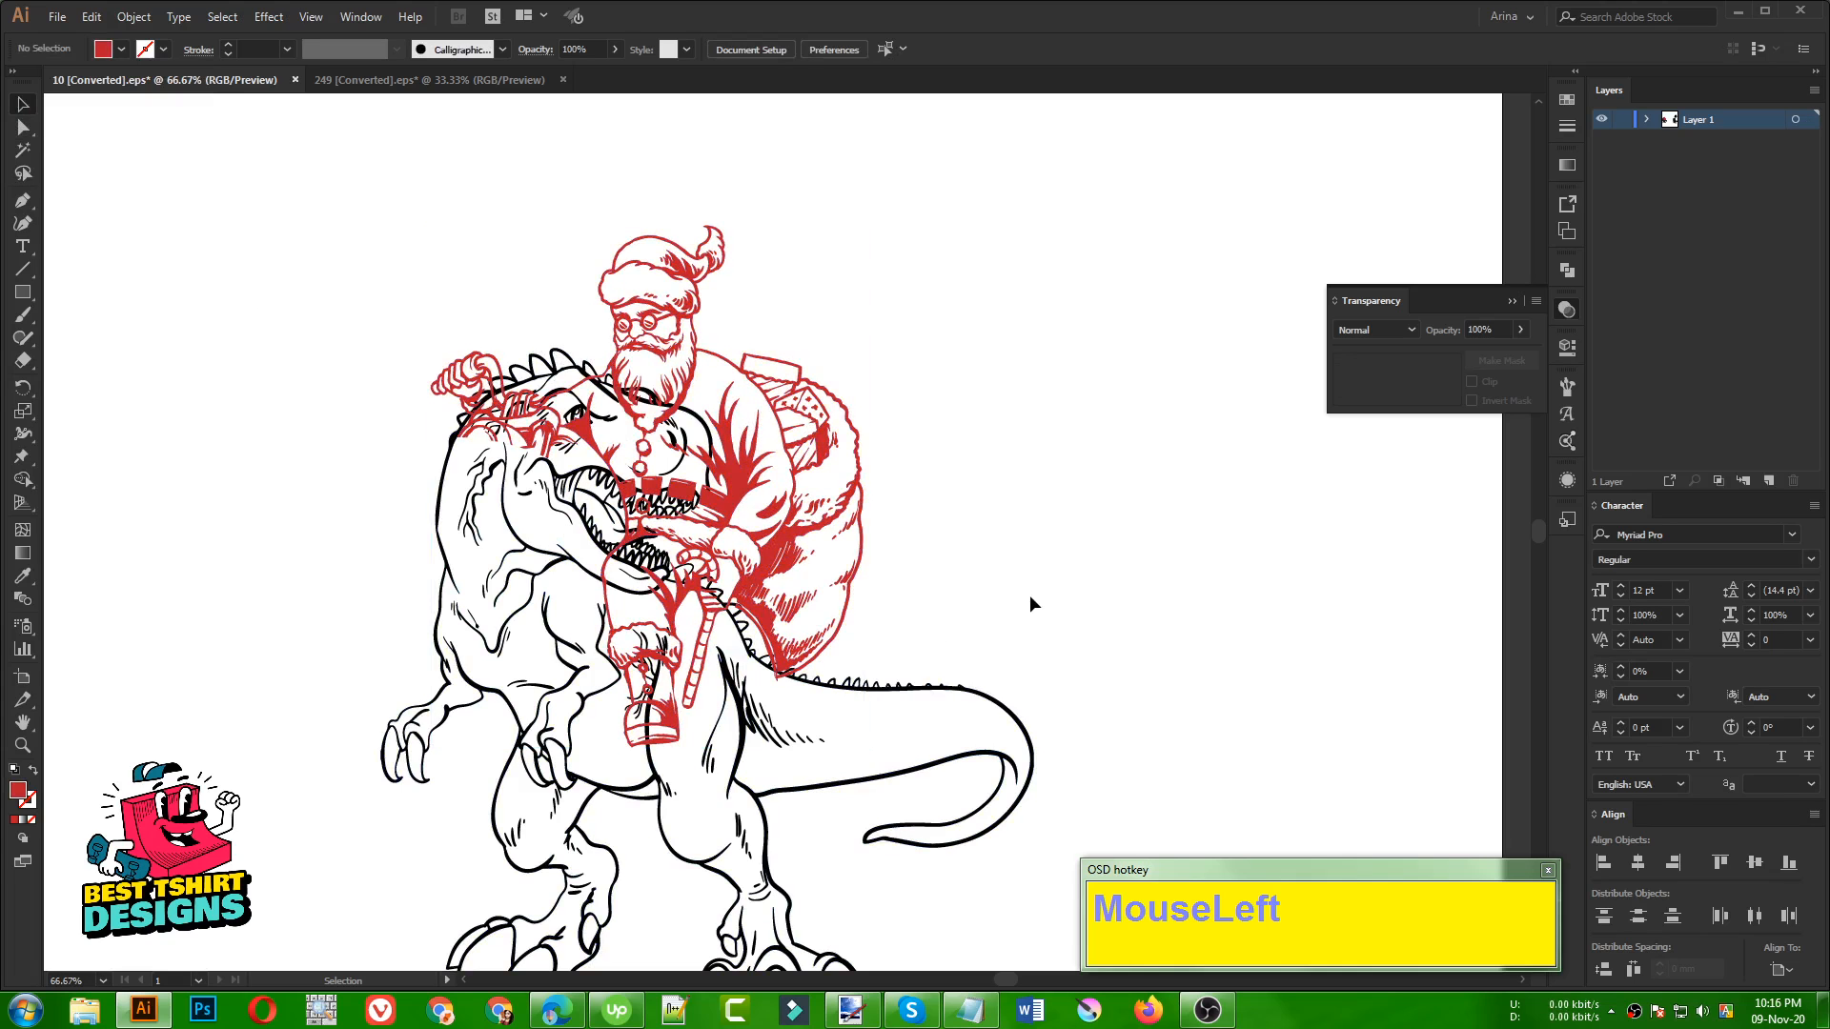
# Duplicate the red Santa group onto the empty artboard area beside the dinosaur
pyautogui.keyDown('alt'); pyautogui.scroll(2, 753, 603); pyautogui.keyUp('alt')
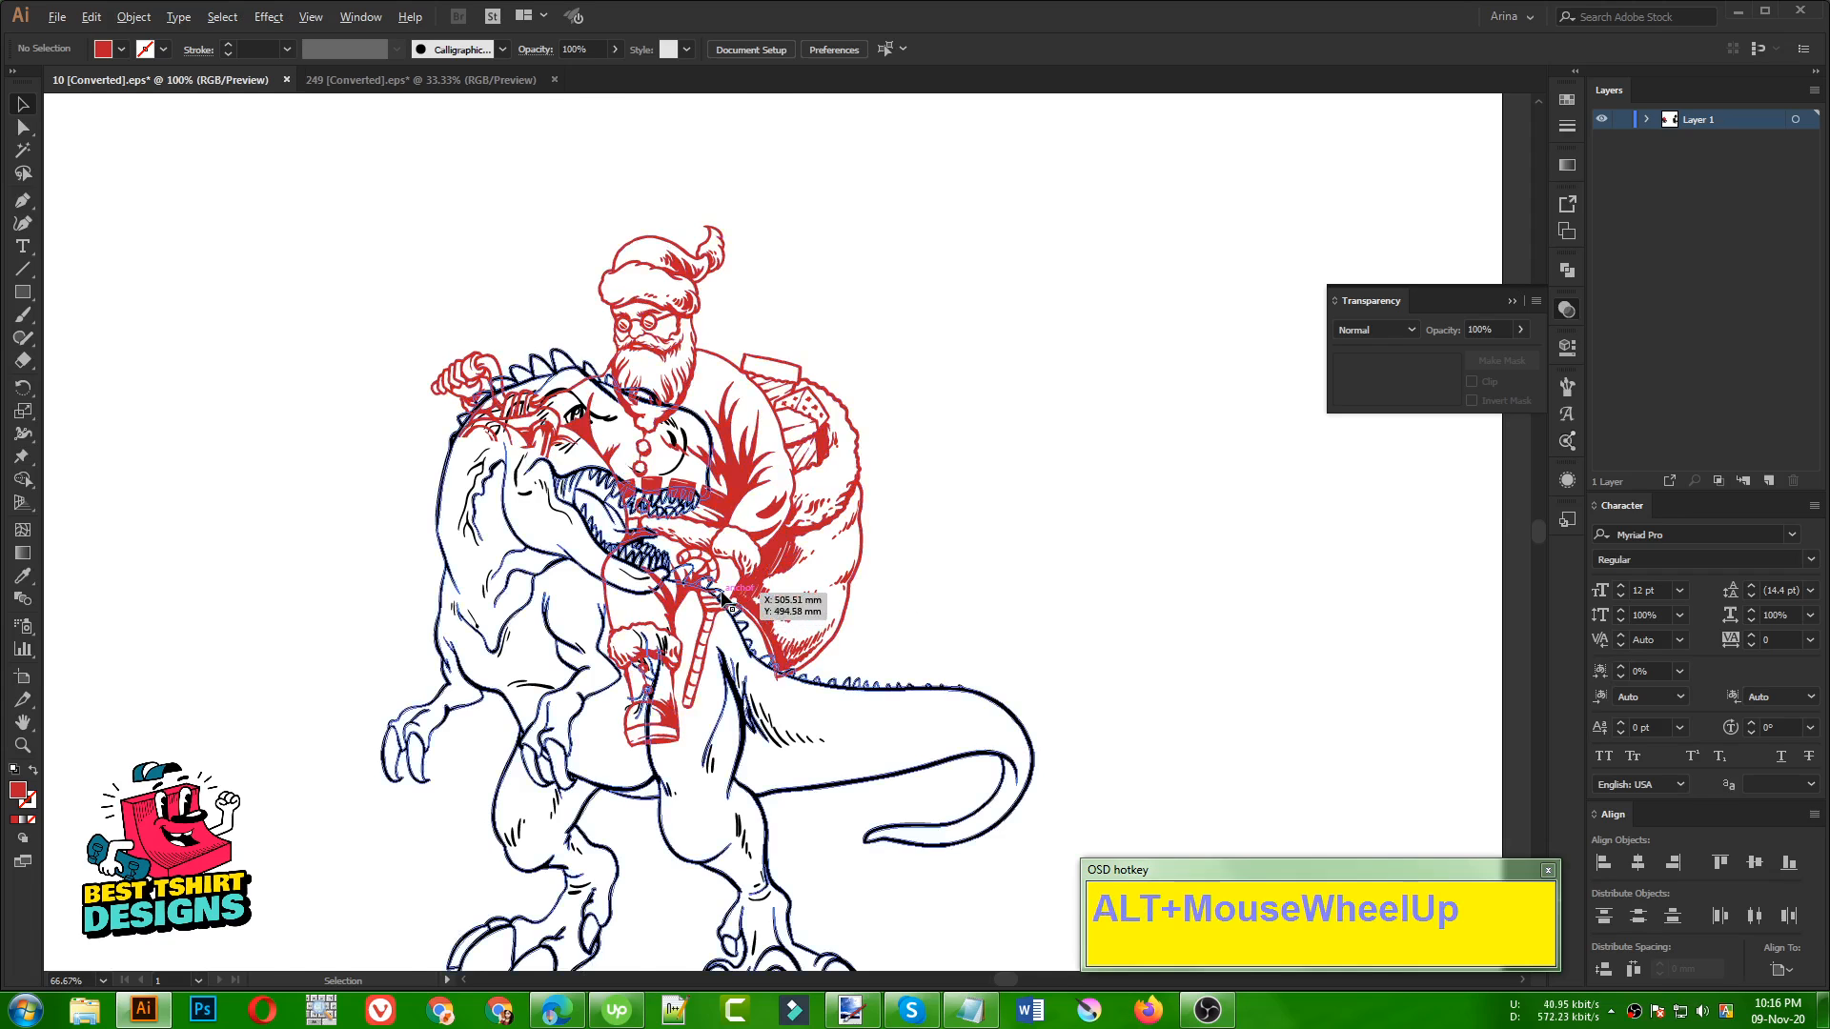
pyautogui.click(638, 563)
pyautogui.keyDown('alt'); pyautogui.scroll(-1, 538, 563); pyautogui.keyUp('alt')
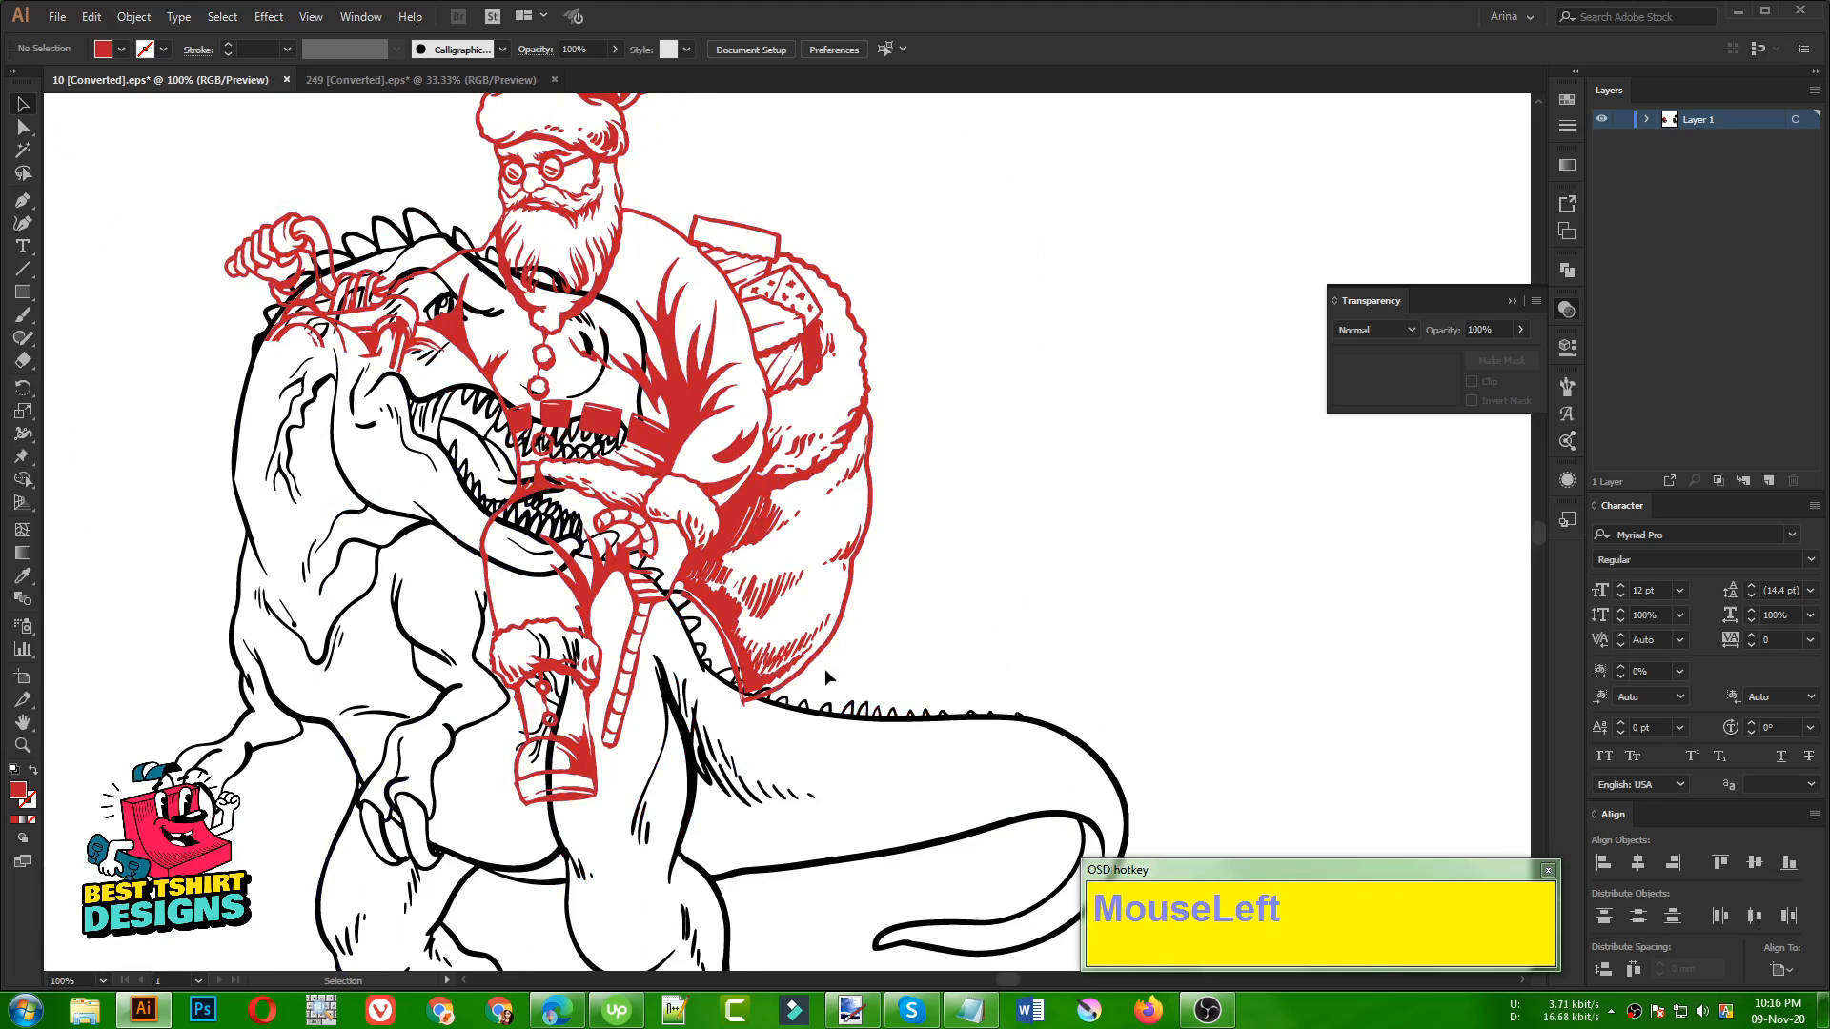
pyautogui.keyDown('alt'); pyautogui.scroll(-1, 344, 551); pyautogui.keyUp('alt')
pyautogui.keyDown('alt'); pyautogui.scroll(-1, 346, 554); pyautogui.keyUp('alt')
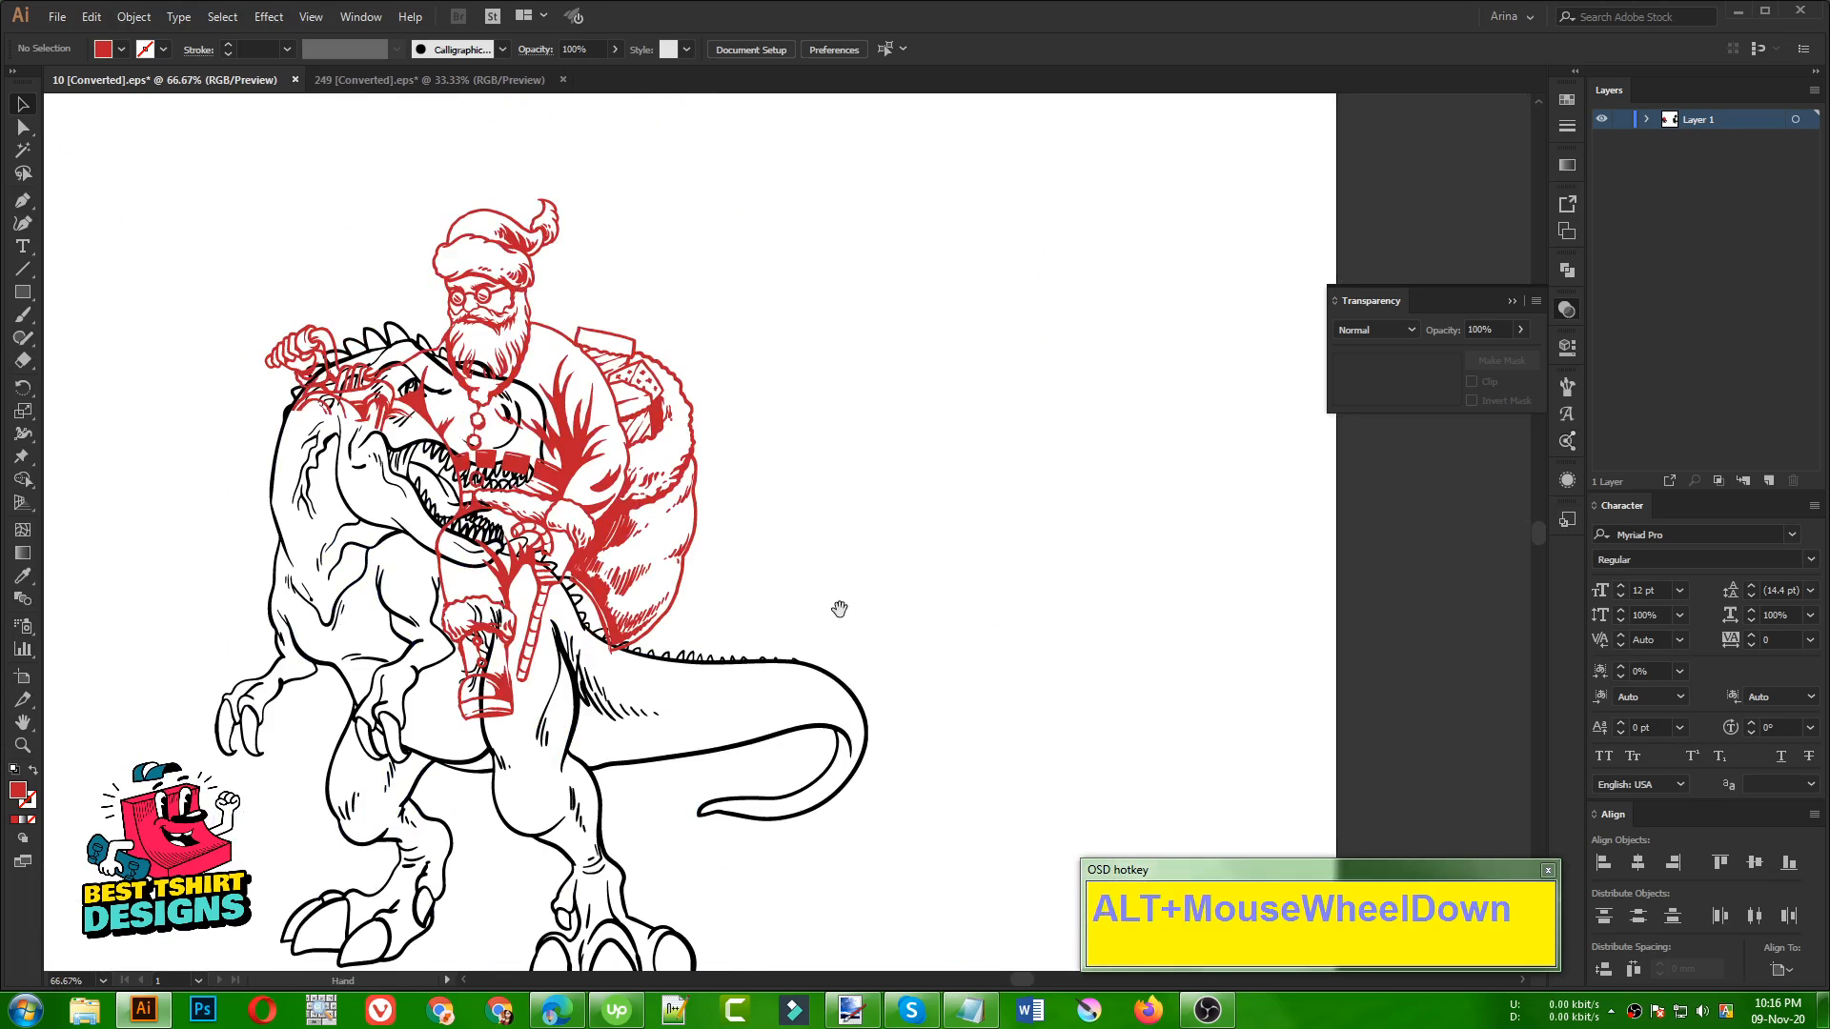
pyautogui.moveTo(839, 608); pyautogui.dragTo(724, 596)
pyautogui.moveTo(541, 605); pyautogui.dragTo(1043, 540)
# Erase rectangular areas from the duplicate Santa until only the lower part of his gift sack remains
pyautogui.scroll(1, 1037, 612)
pyautogui.scroll(2, 1036, 612)
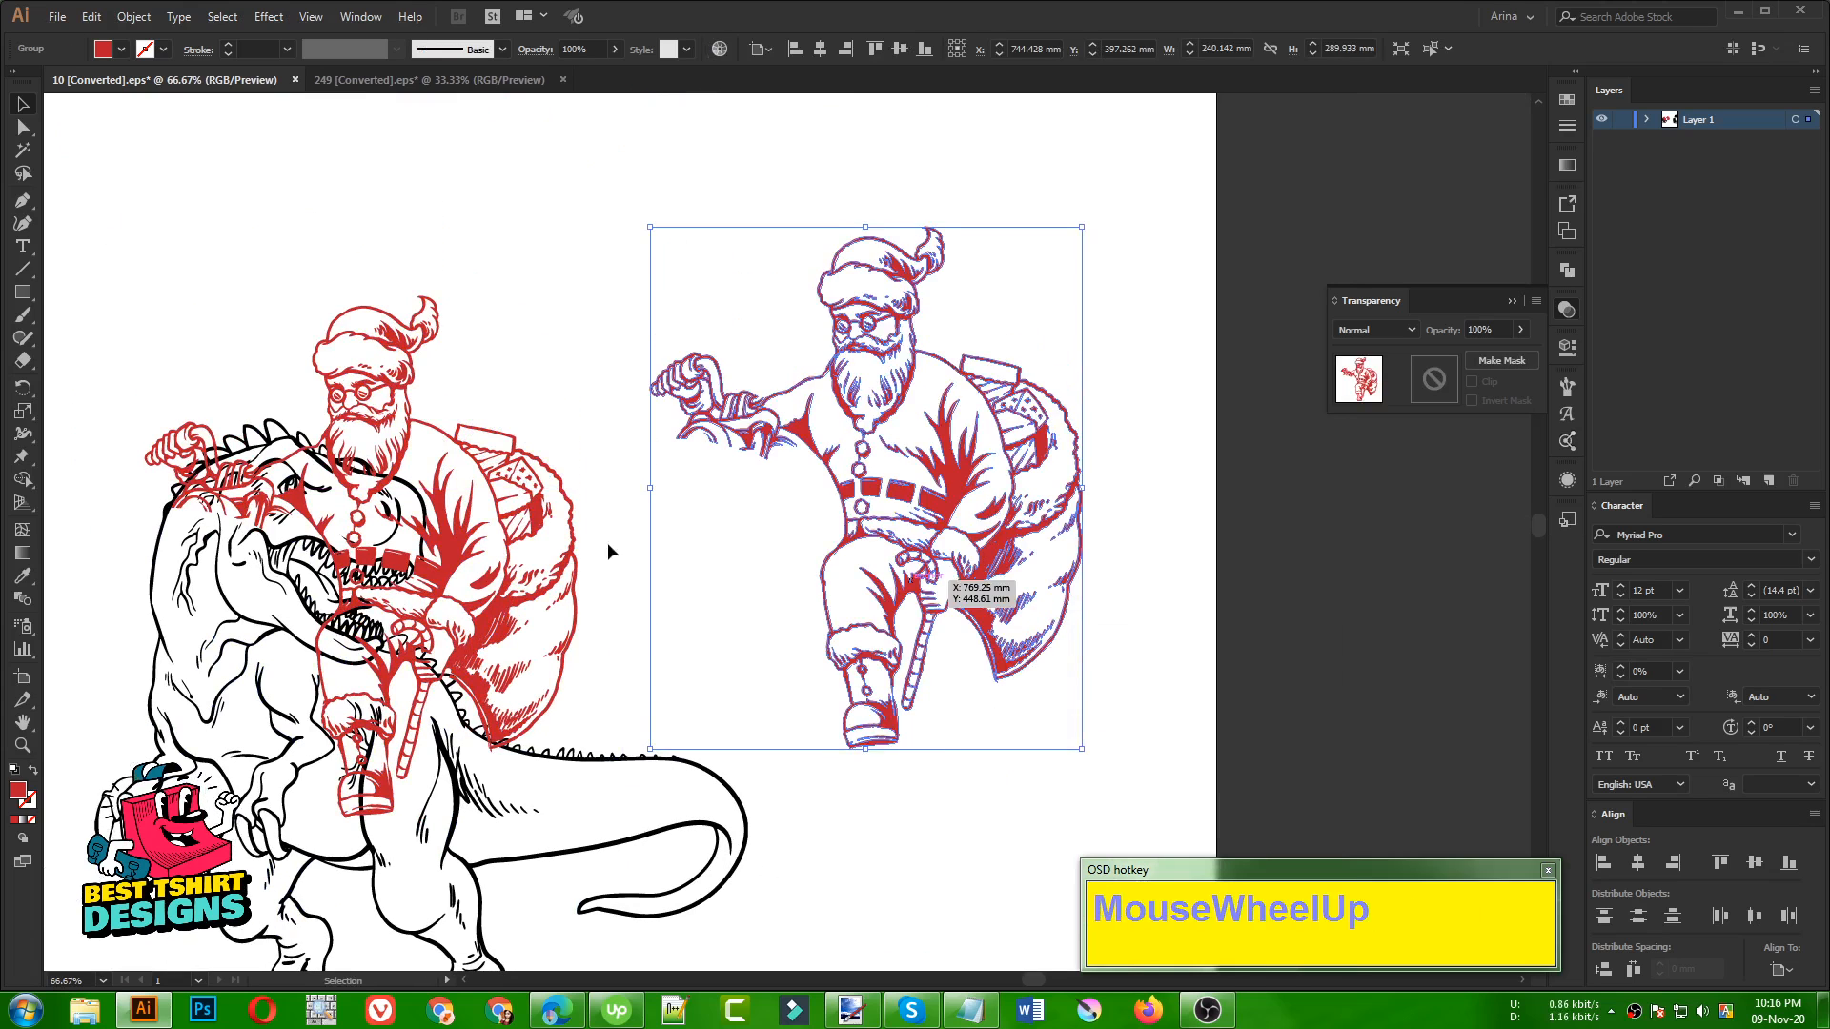
pyautogui.hotkey('shift', 'e')
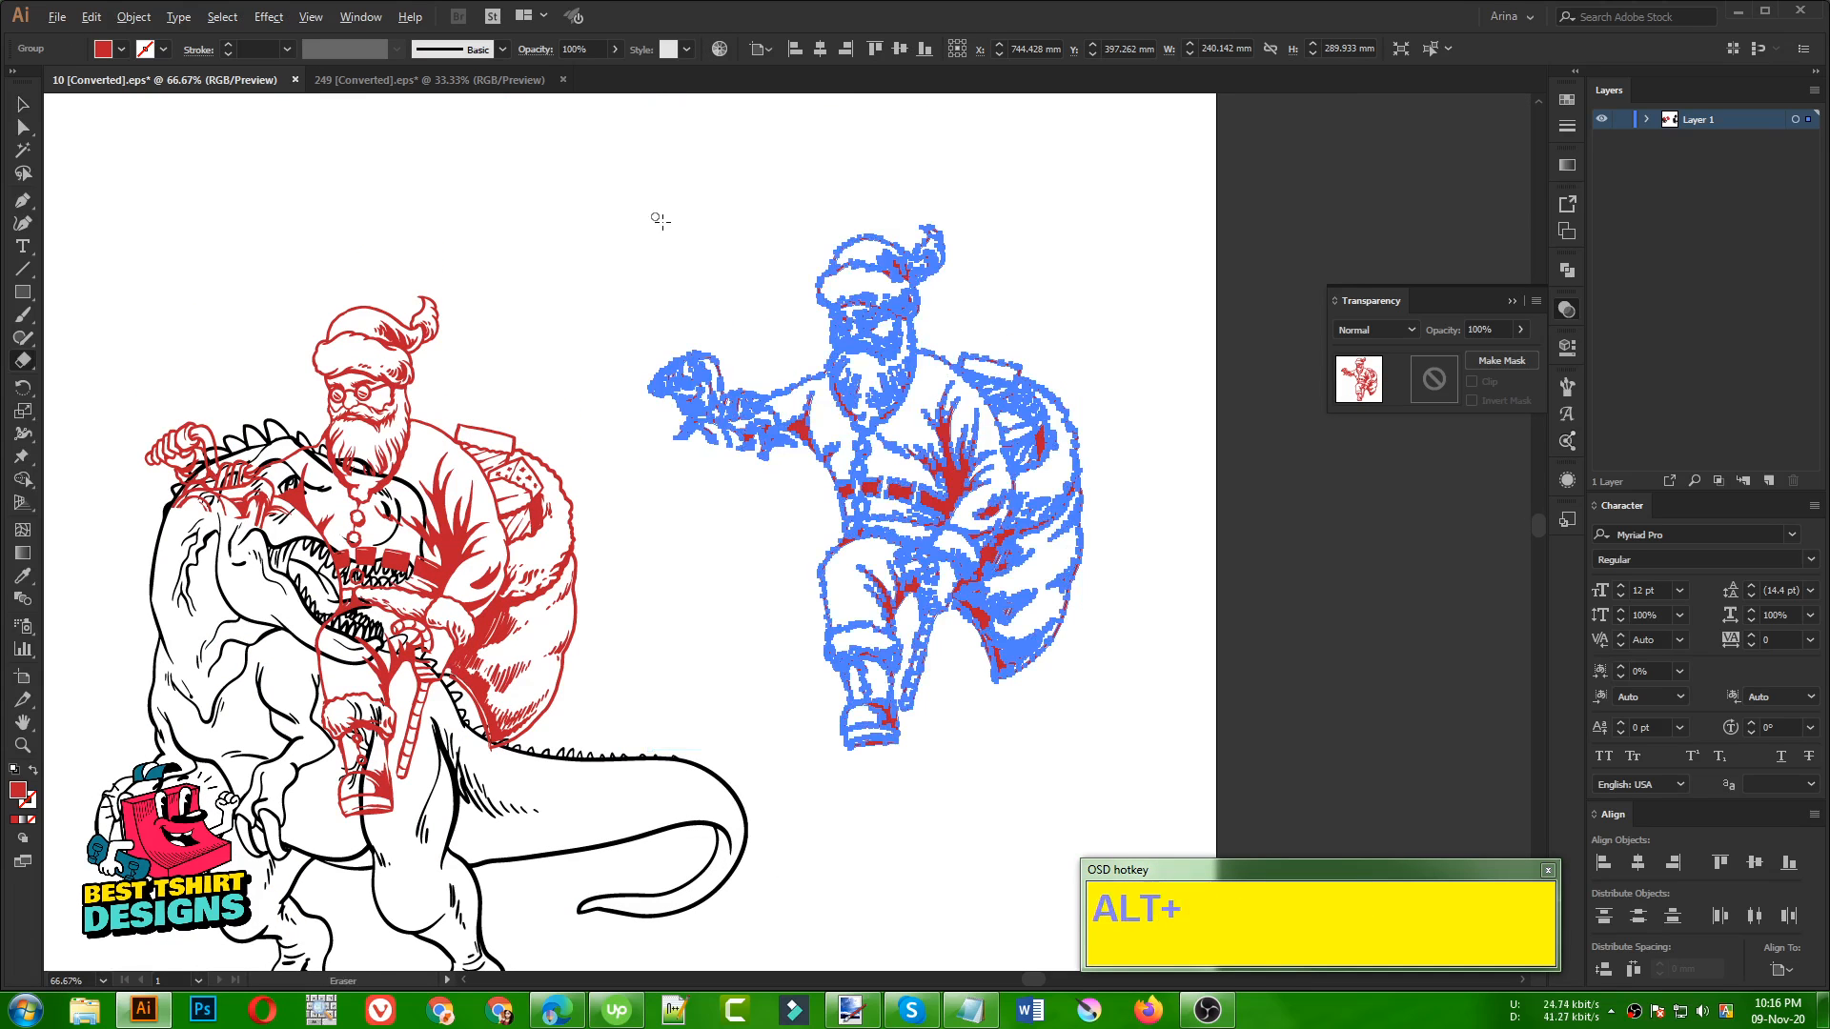
pyautogui.moveTo(624, 188)
pyautogui.mouseDown()
pyautogui.moveTo(890, 724)
pyautogui.moveTo(964, 820)
pyautogui.moveTo(964, 773)
pyautogui.mouseUp()
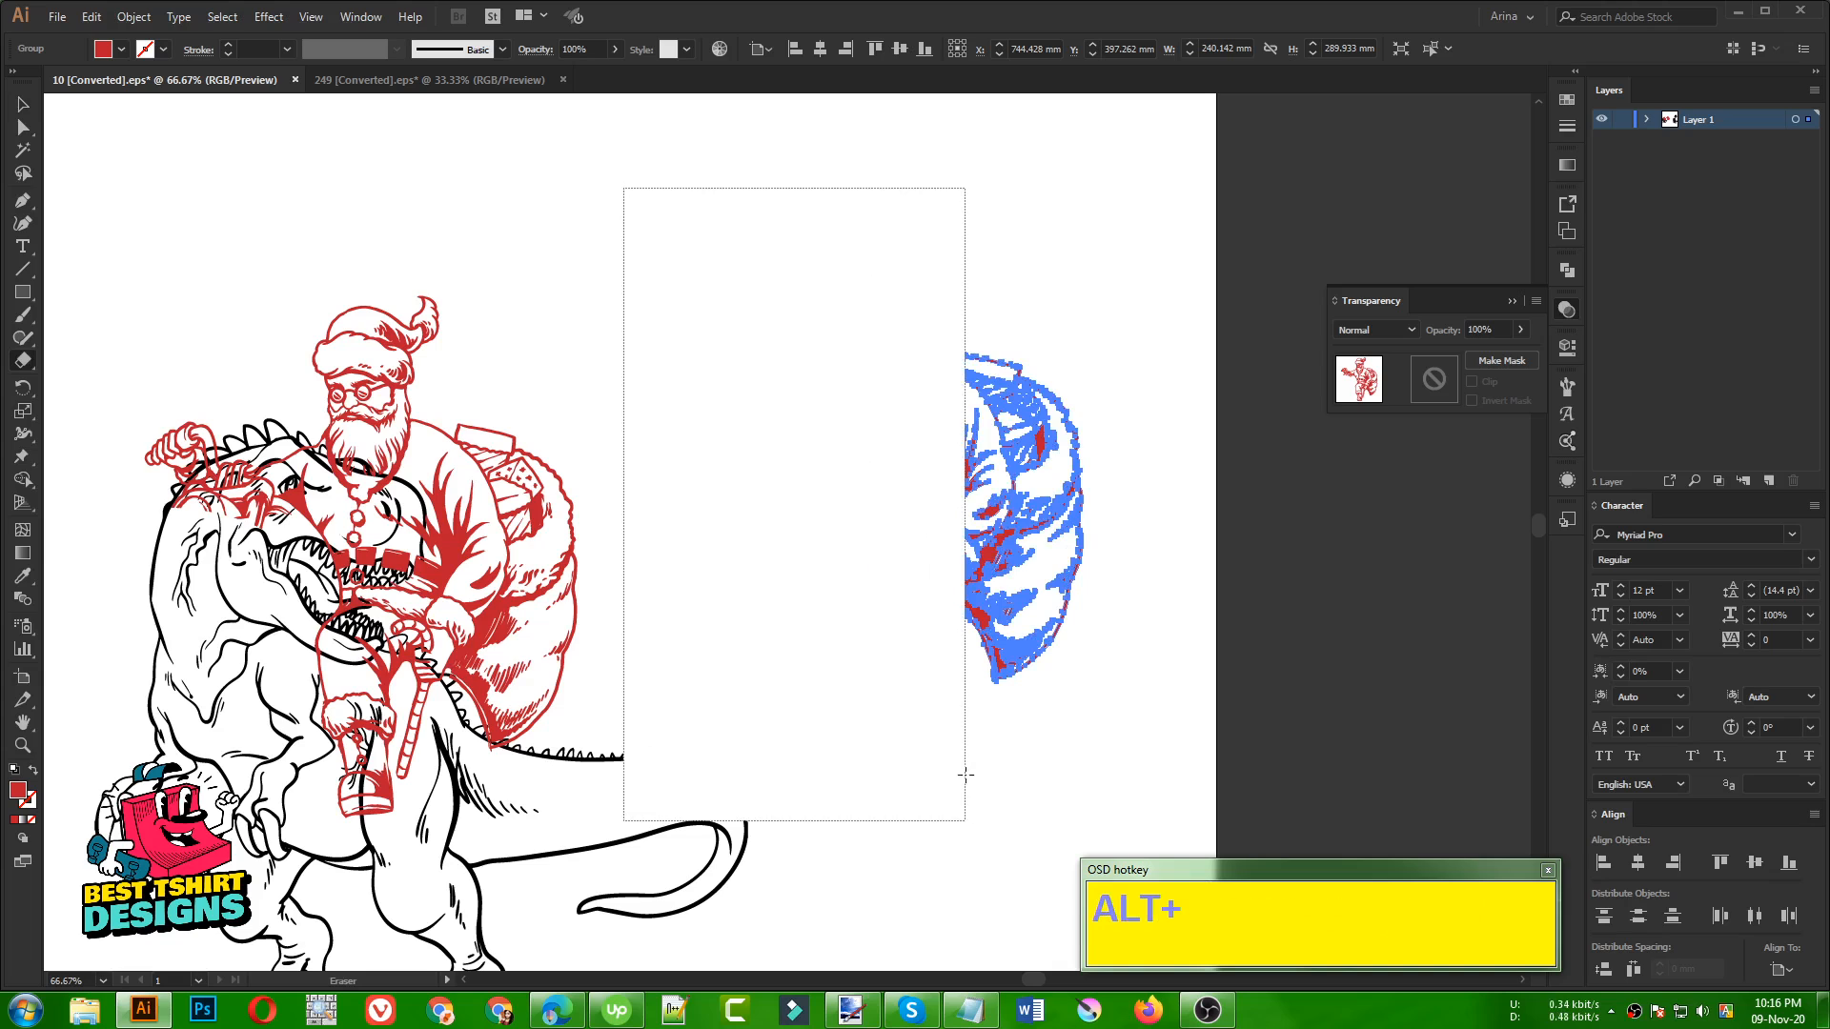
pyautogui.moveTo(866, 286)
pyautogui.mouseDown()
pyautogui.moveTo(968, 592)
pyautogui.moveTo(1052, 599)
pyautogui.moveTo(1046, 584)
pyautogui.mouseUp()
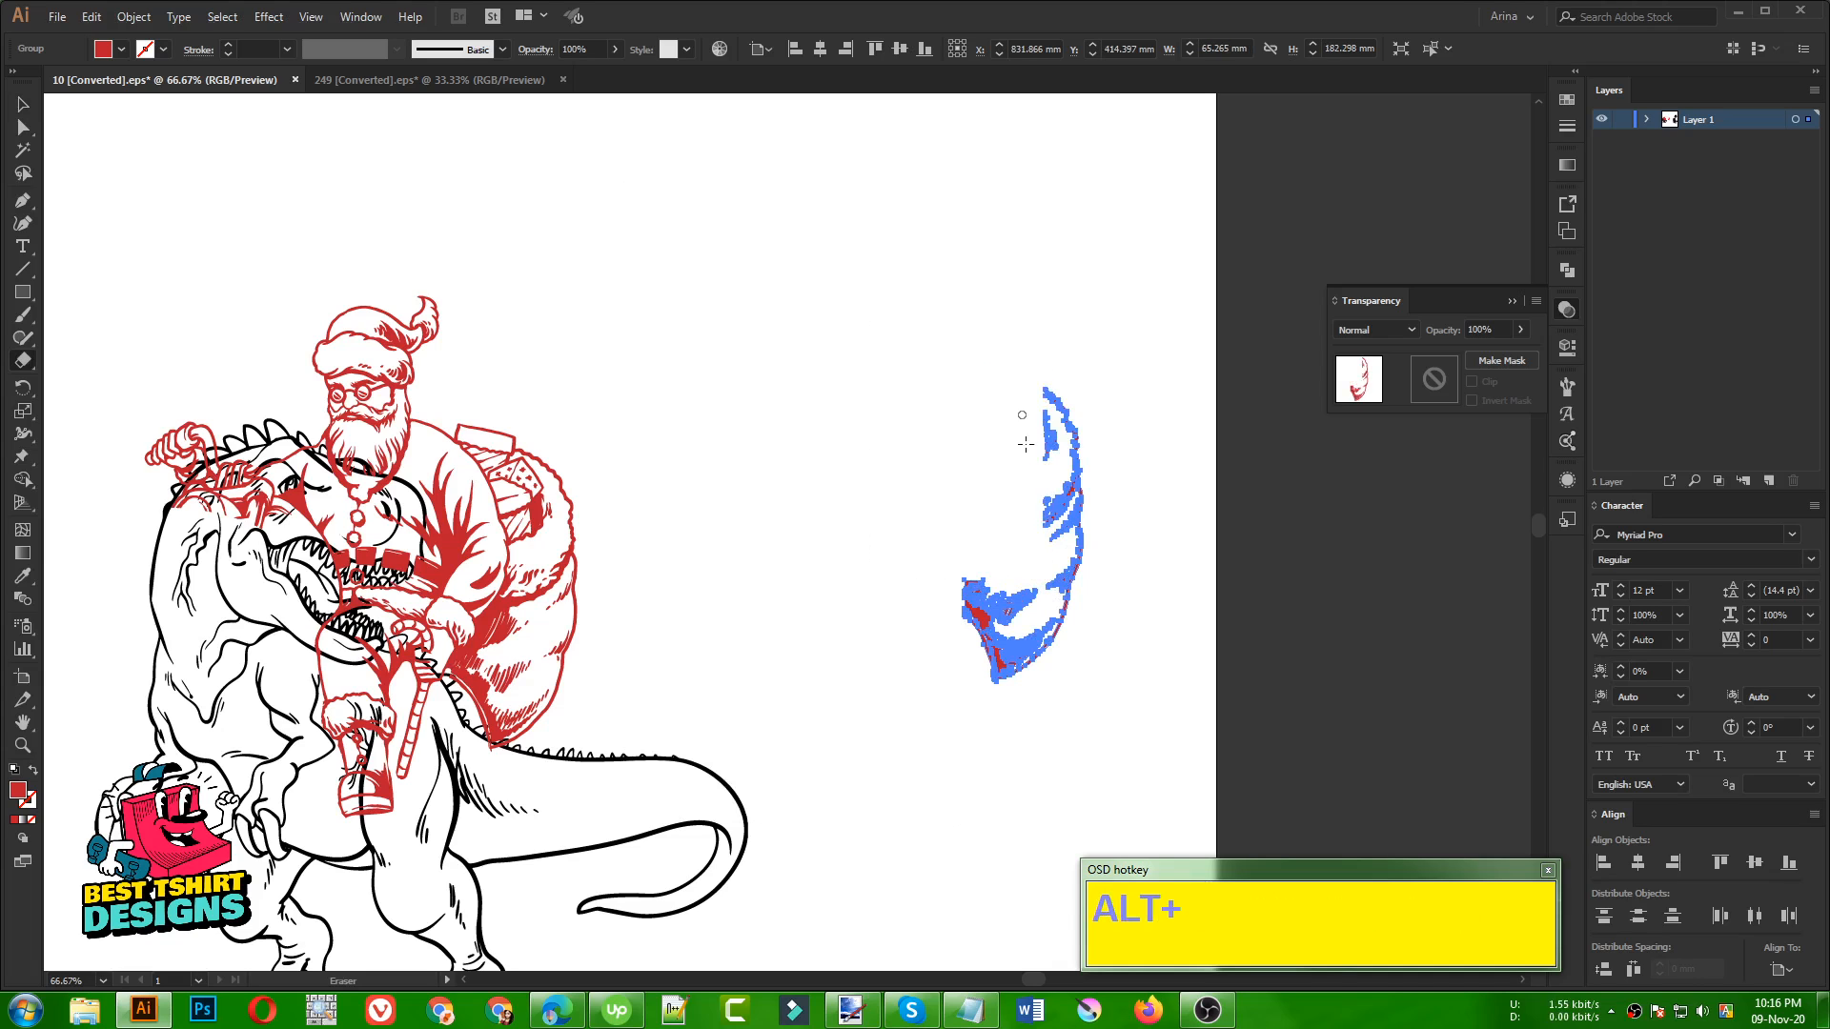
pyautogui.moveTo(969, 347)
pyautogui.mouseDown()
pyautogui.moveTo(1098, 506)
pyautogui.moveTo(1124, 529)
pyautogui.moveTo(1143, 515)
pyautogui.mouseUp()
pyautogui.press('v')
pyautogui.click(1148, 510)
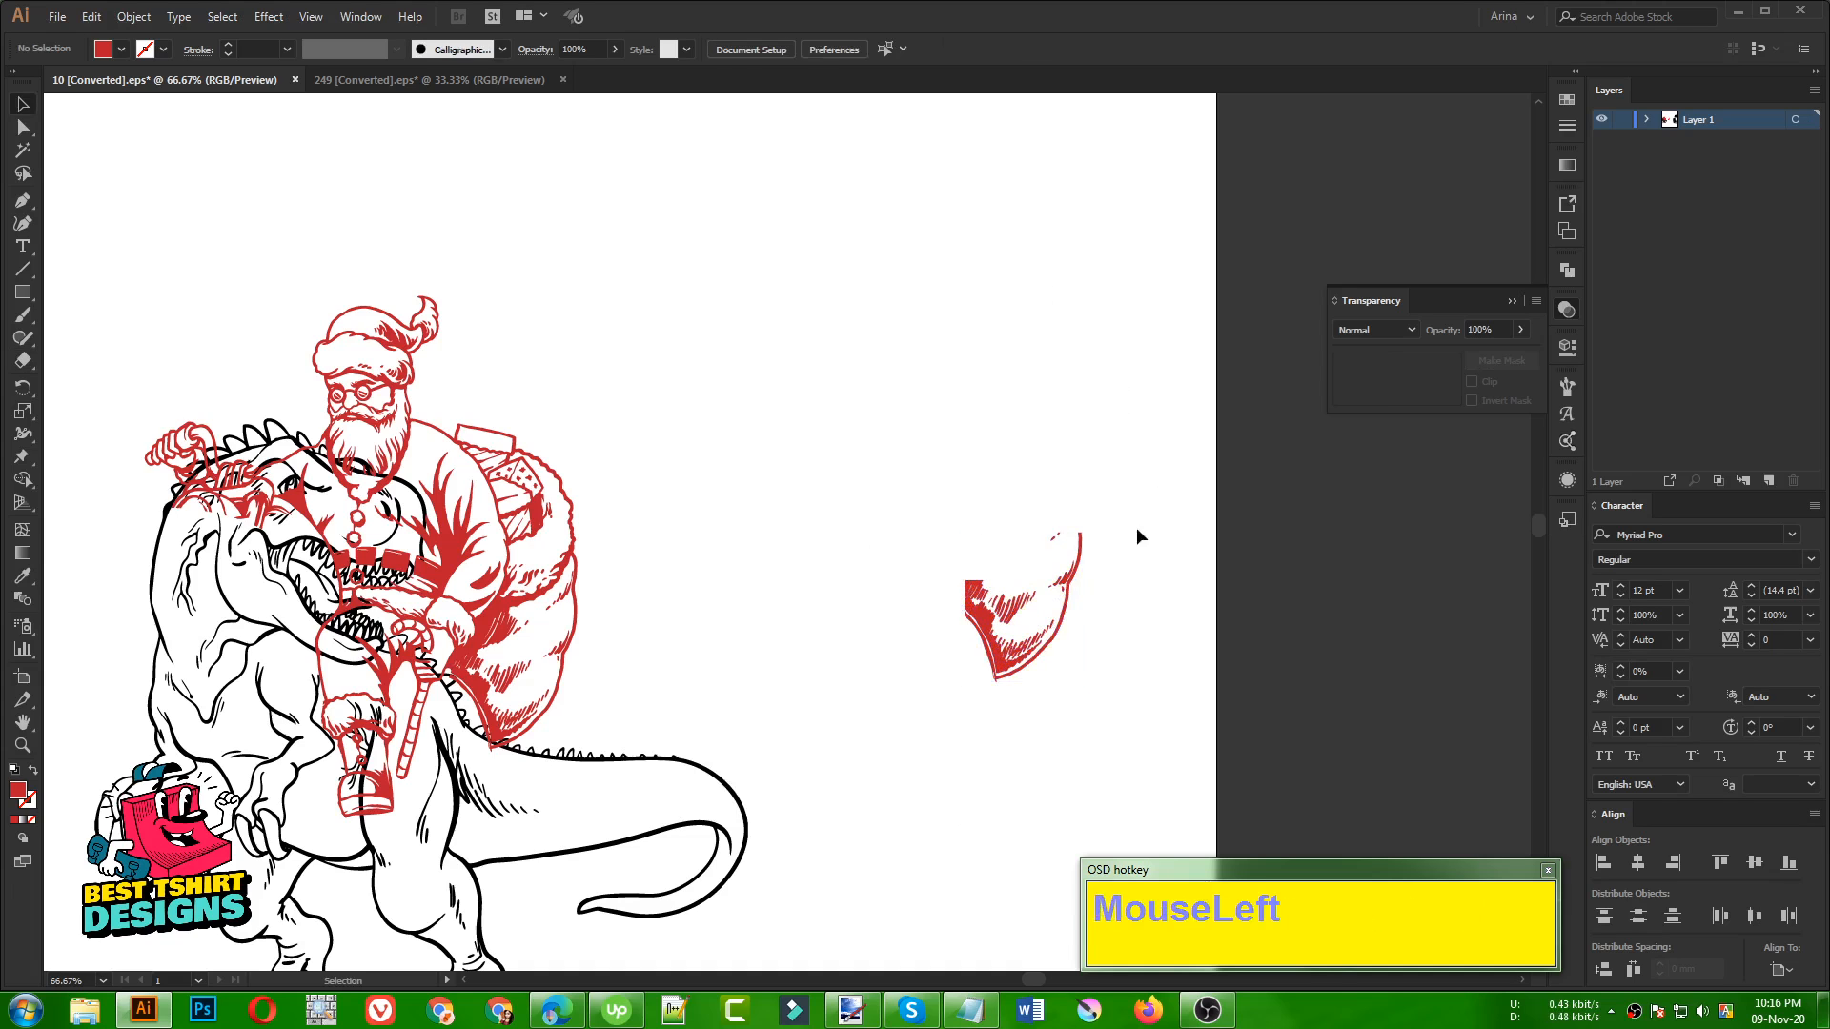
# Reflect the isolated sack piece across the vertical axis and move it to the bottom of Santa's original sack
pyautogui.rightClick(1058, 629)
pyautogui.moveTo(1129, 816)
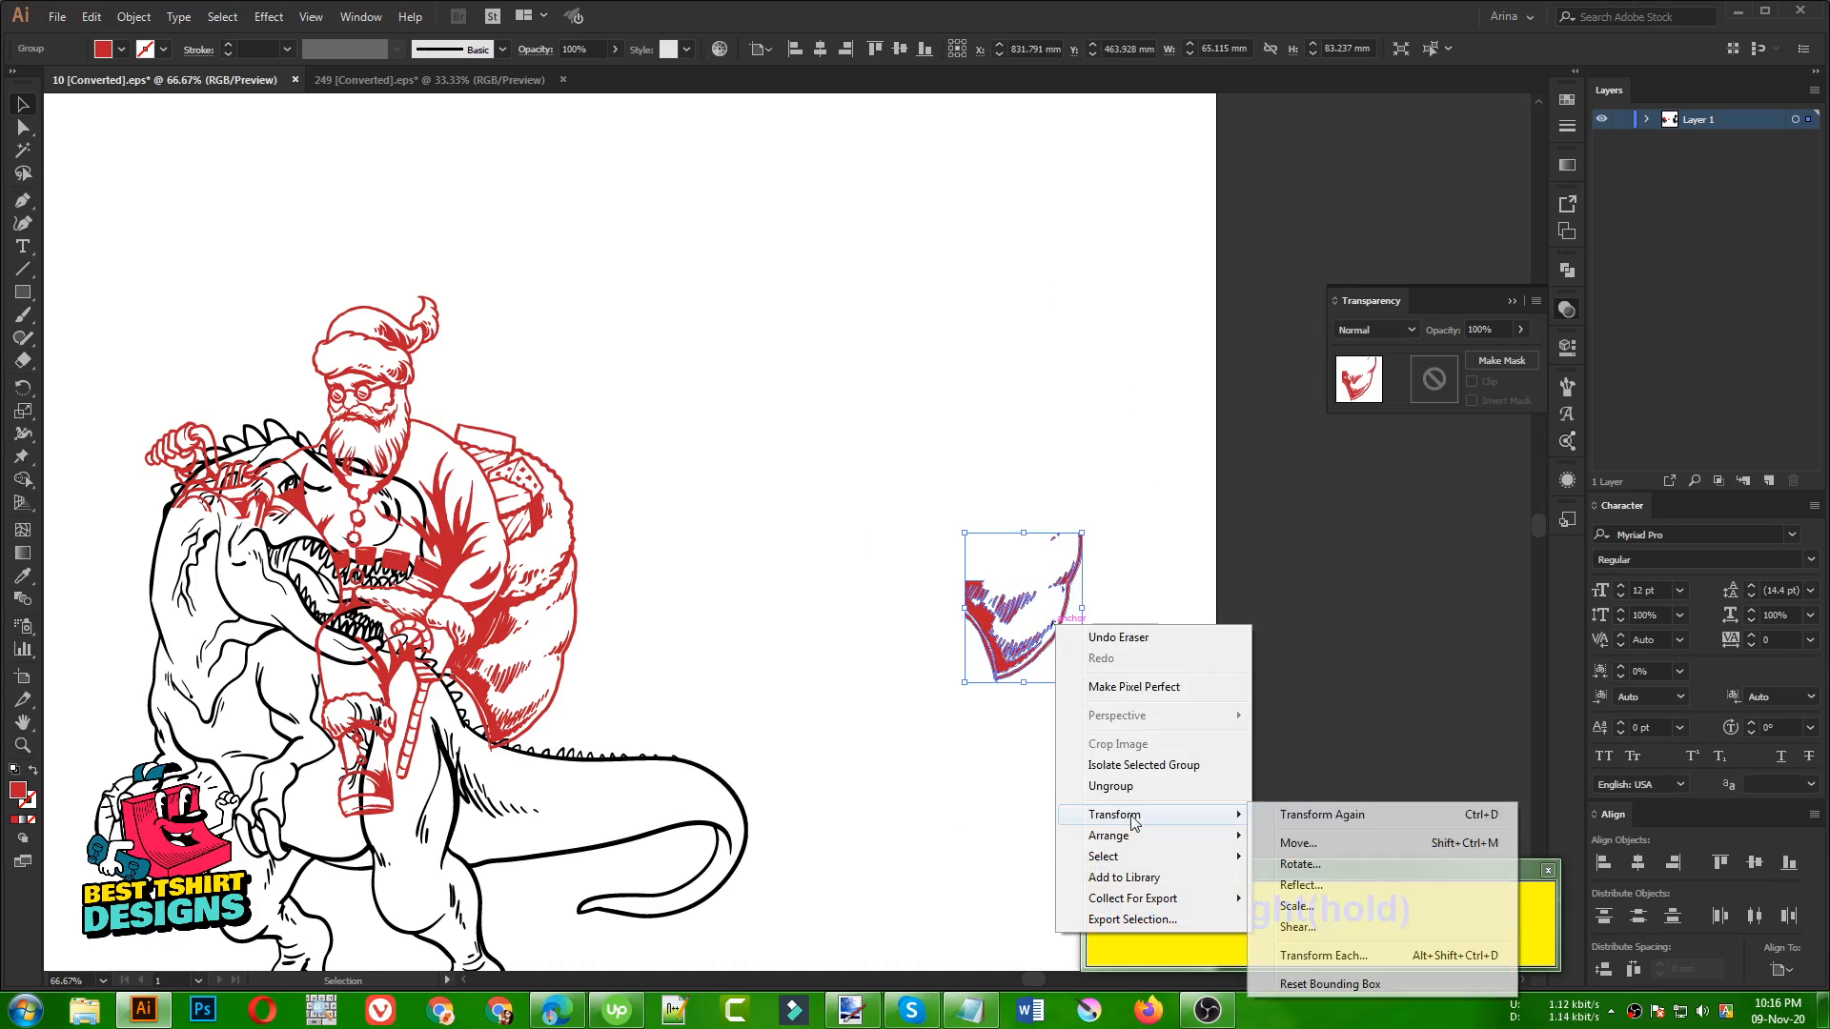
pyautogui.click(1298, 884)
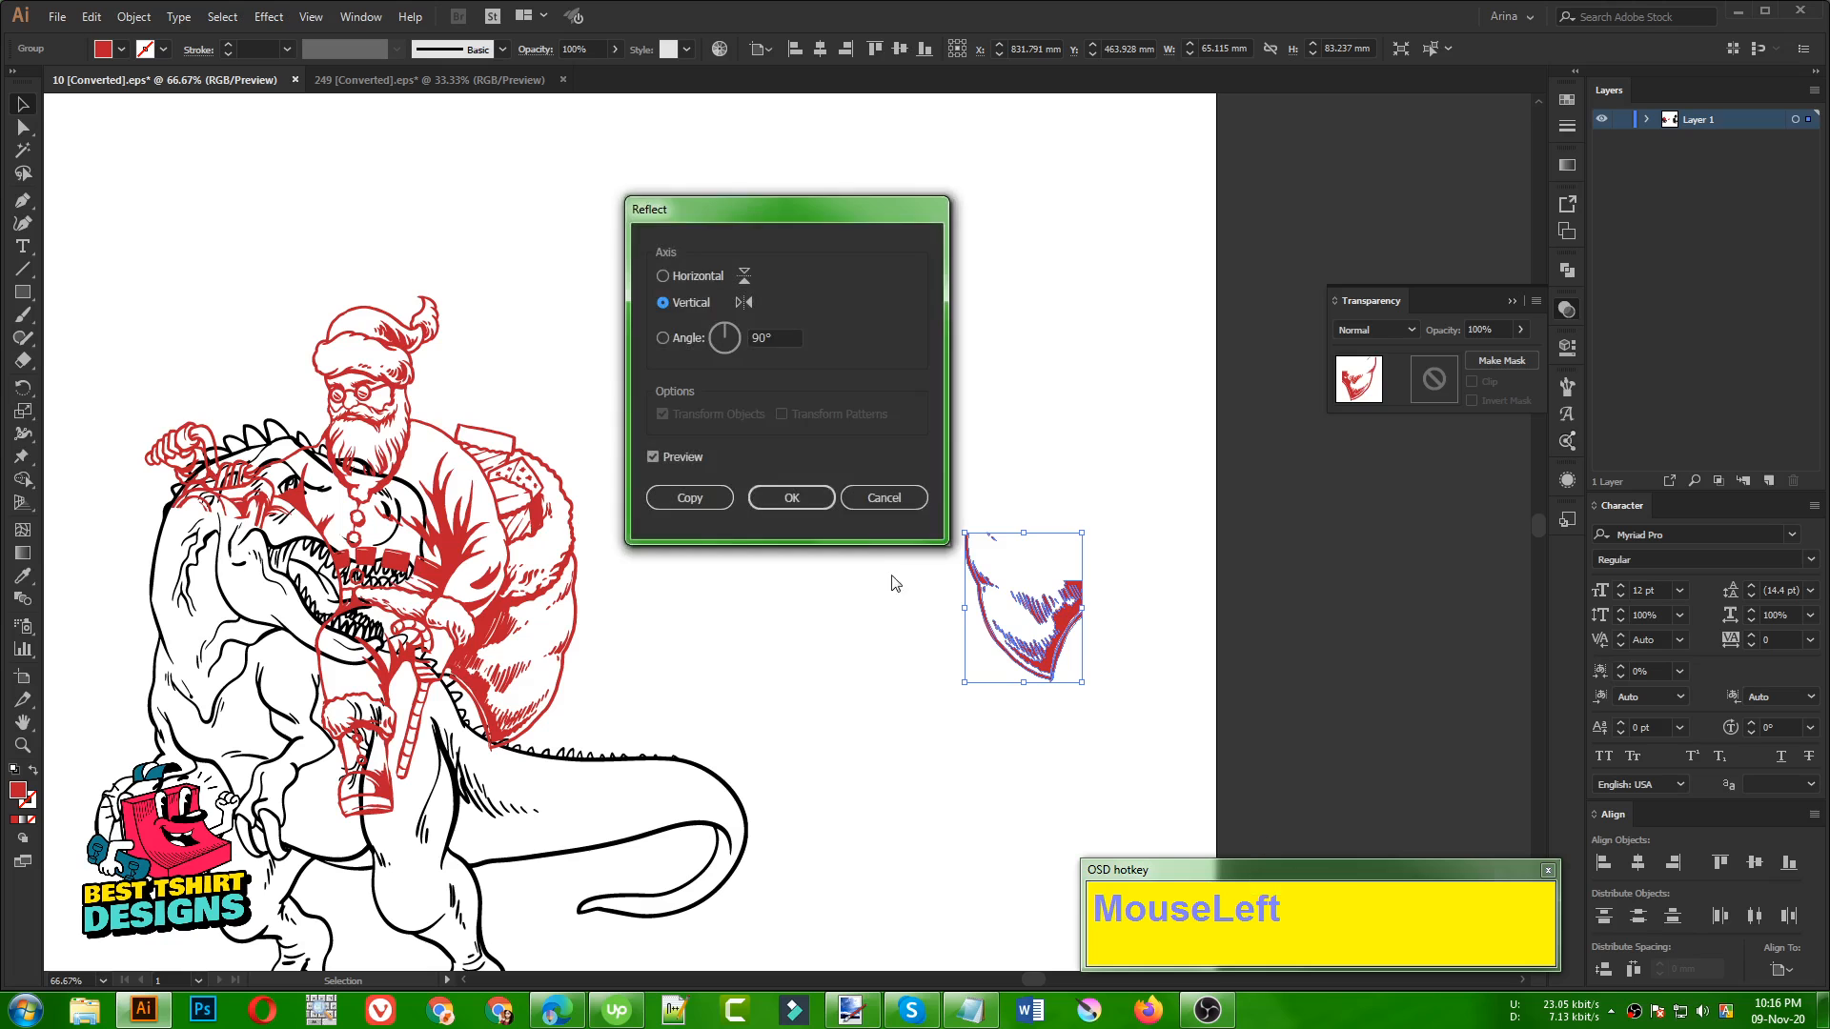
pyautogui.click(797, 498)
pyautogui.moveTo(1055, 636); pyautogui.dragTo(494, 705)
# Rotate the mirrored sack piece slightly counterclockwise and align its tip with the original sack's bottom tip
pyautogui.keyDown('alt'); pyautogui.scroll(3, 470, 722); pyautogui.keyUp('alt')
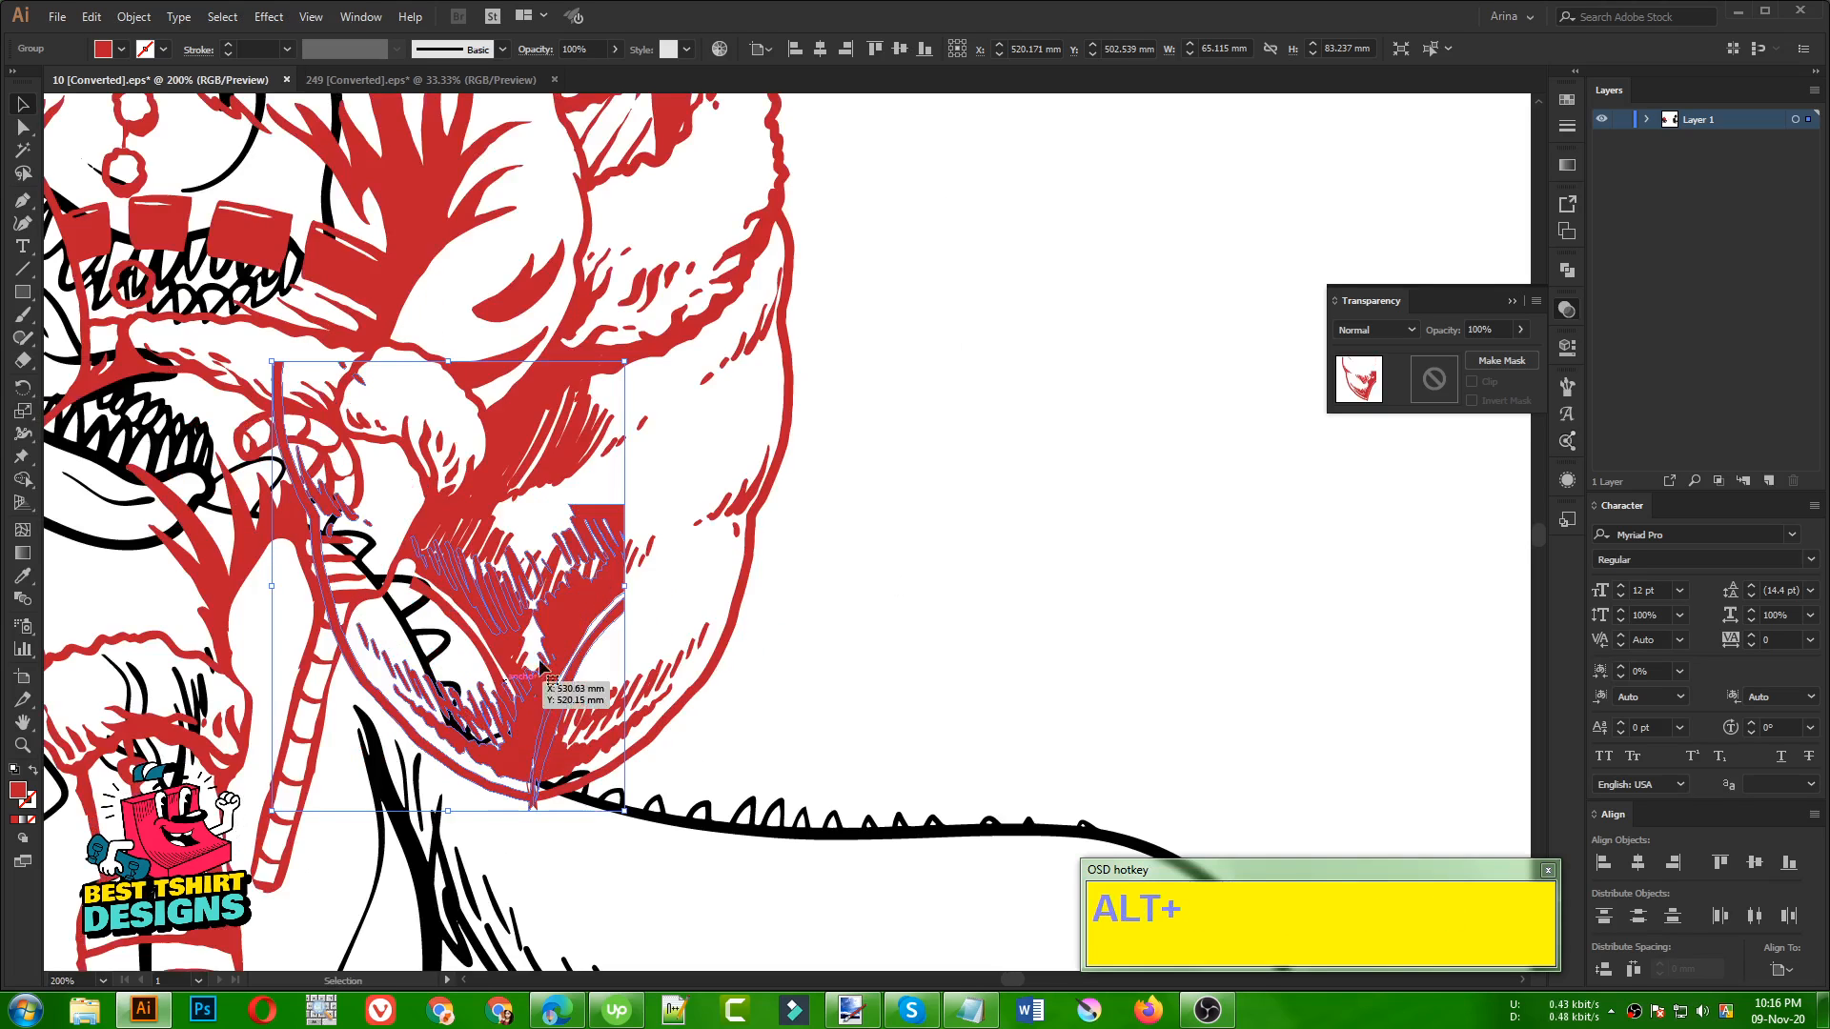
pyautogui.moveTo(634, 588); pyautogui.dragTo(629, 532)
pyautogui.moveTo(563, 719); pyautogui.dragTo(521, 748)
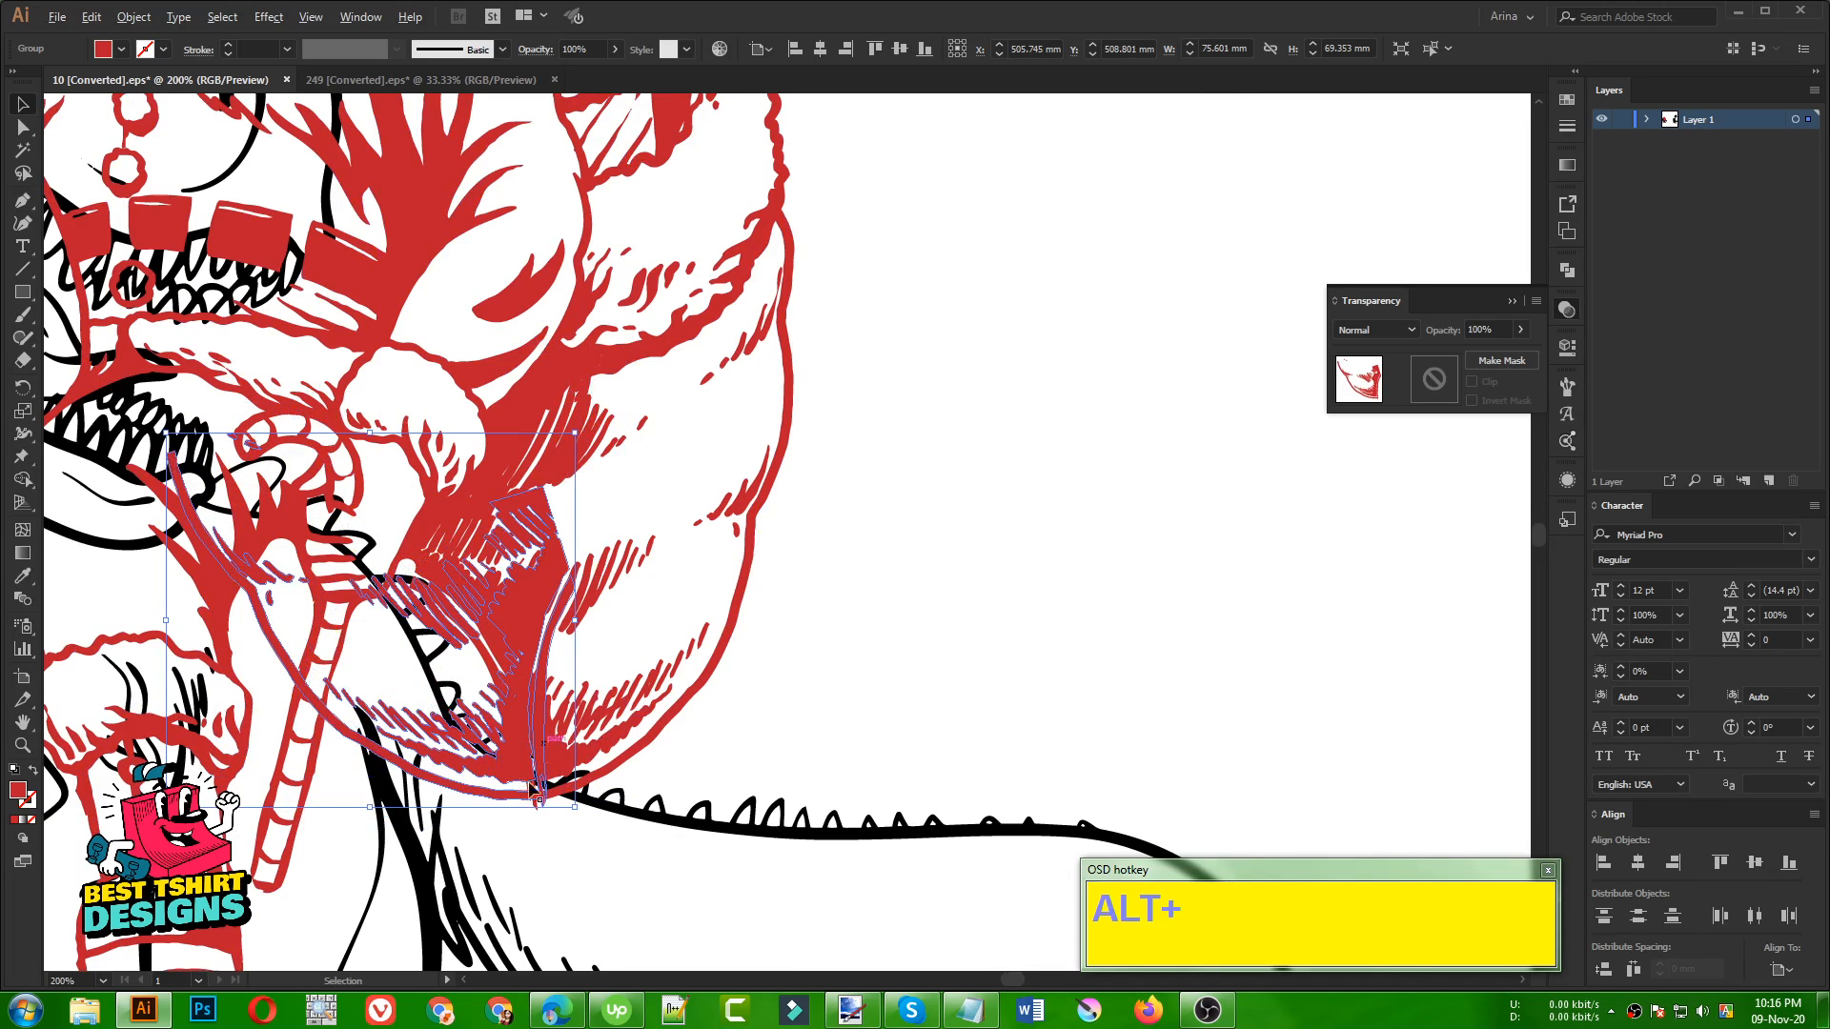
# Erase the stray tips protruding below the bottom of the sack on both the mirrored piece and Santa's original sack
pyautogui.keyDown('alt'); pyautogui.scroll(4, 524, 781); pyautogui.keyUp('alt')
pyautogui.hotkey('shift', 'e')
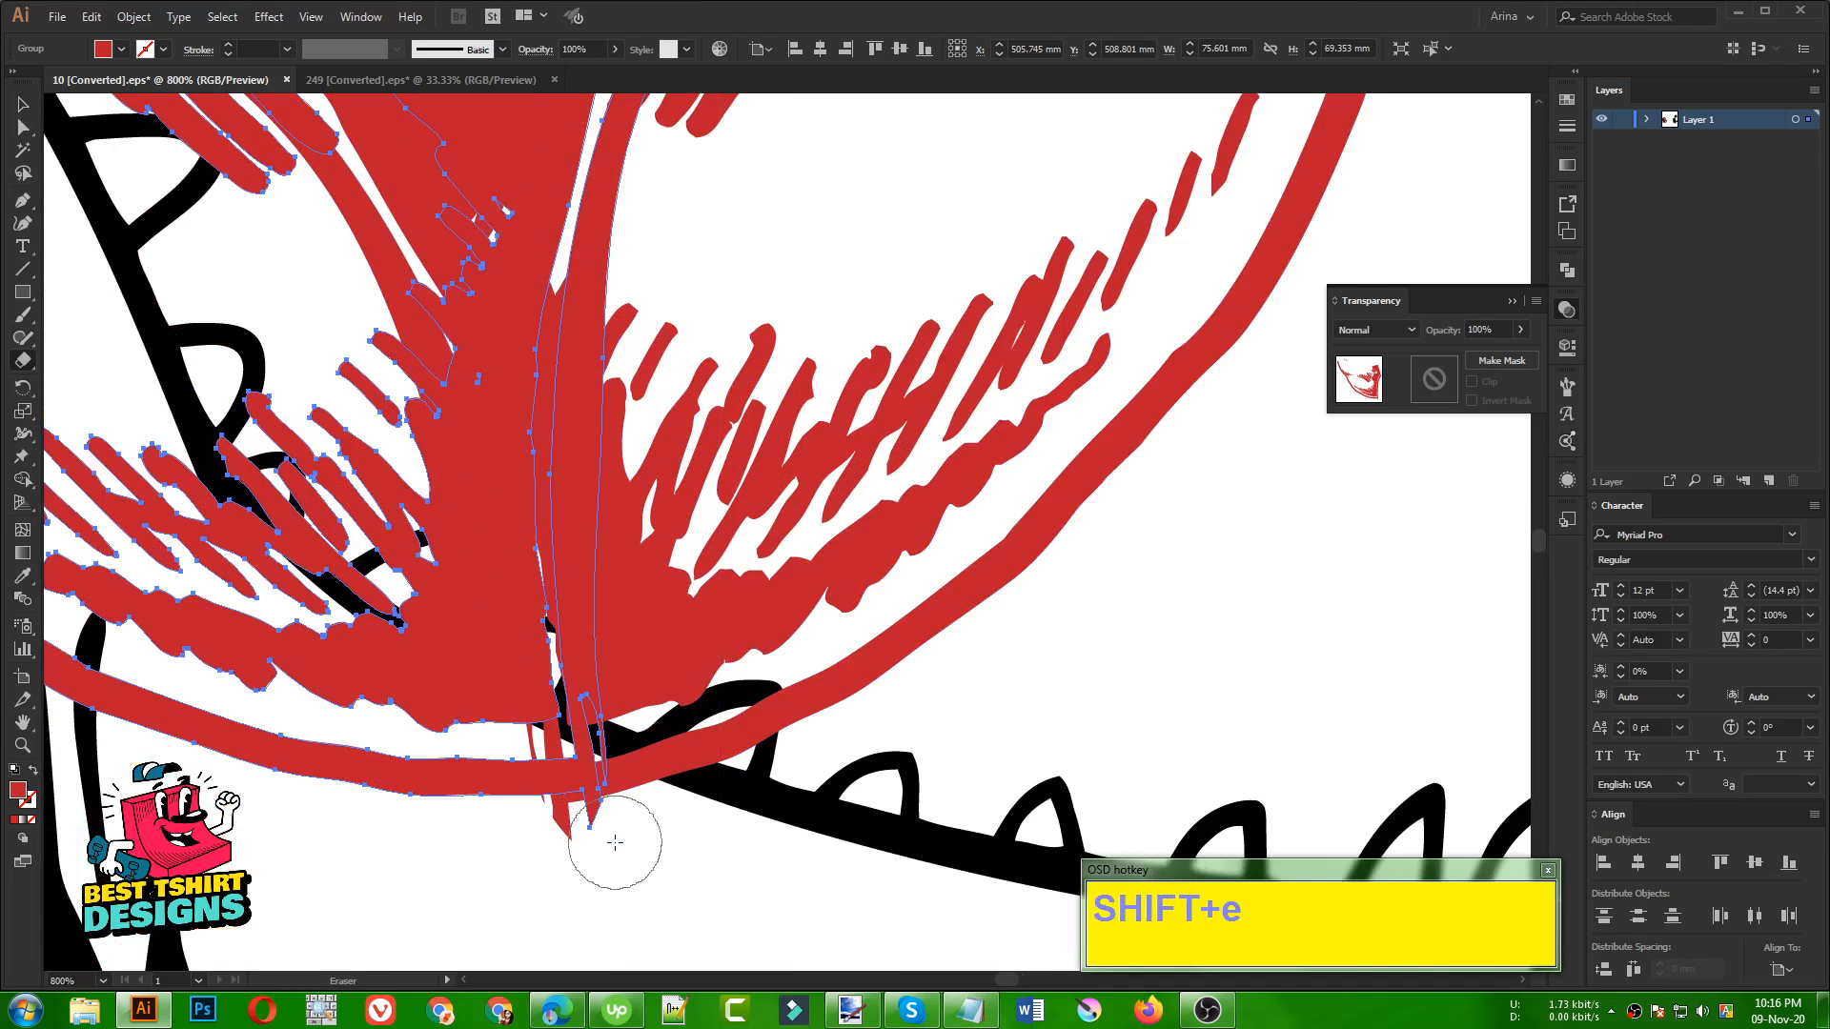
pyautogui.click(597, 838)
pyautogui.click(624, 774)
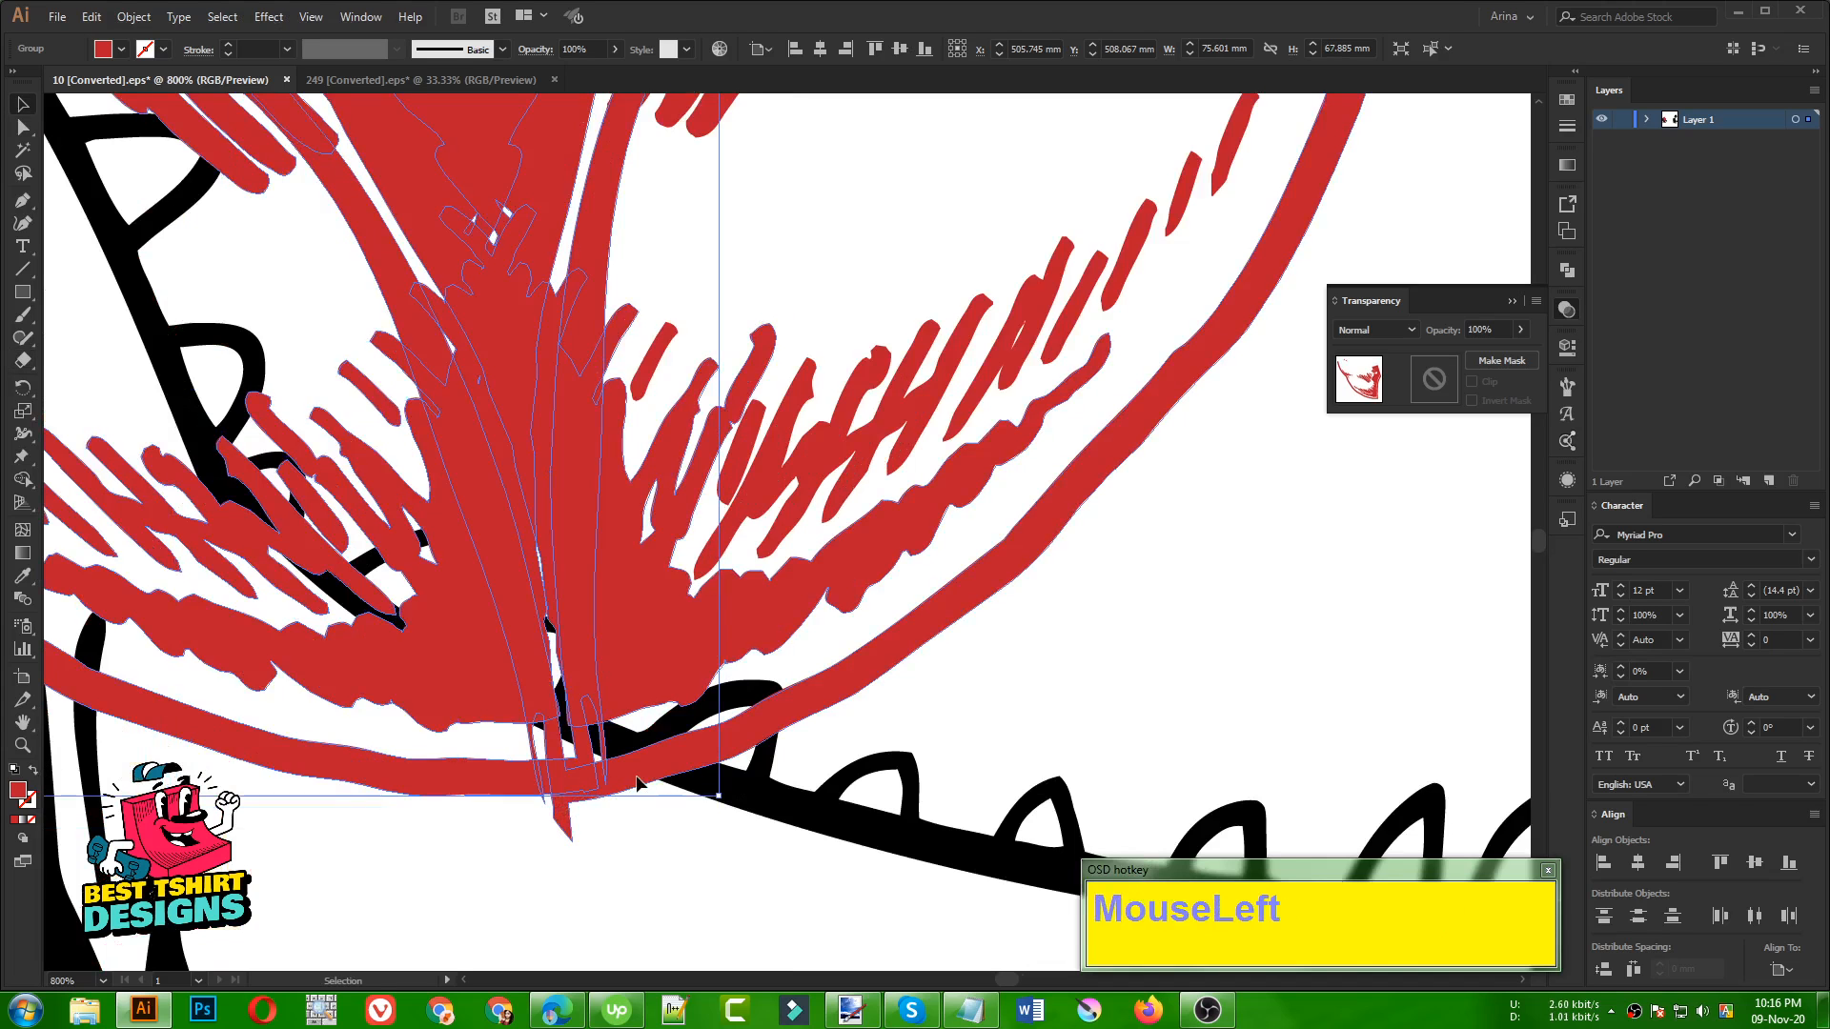
pyautogui.hotkey('shift', 'e')
pyautogui.click(566, 846)
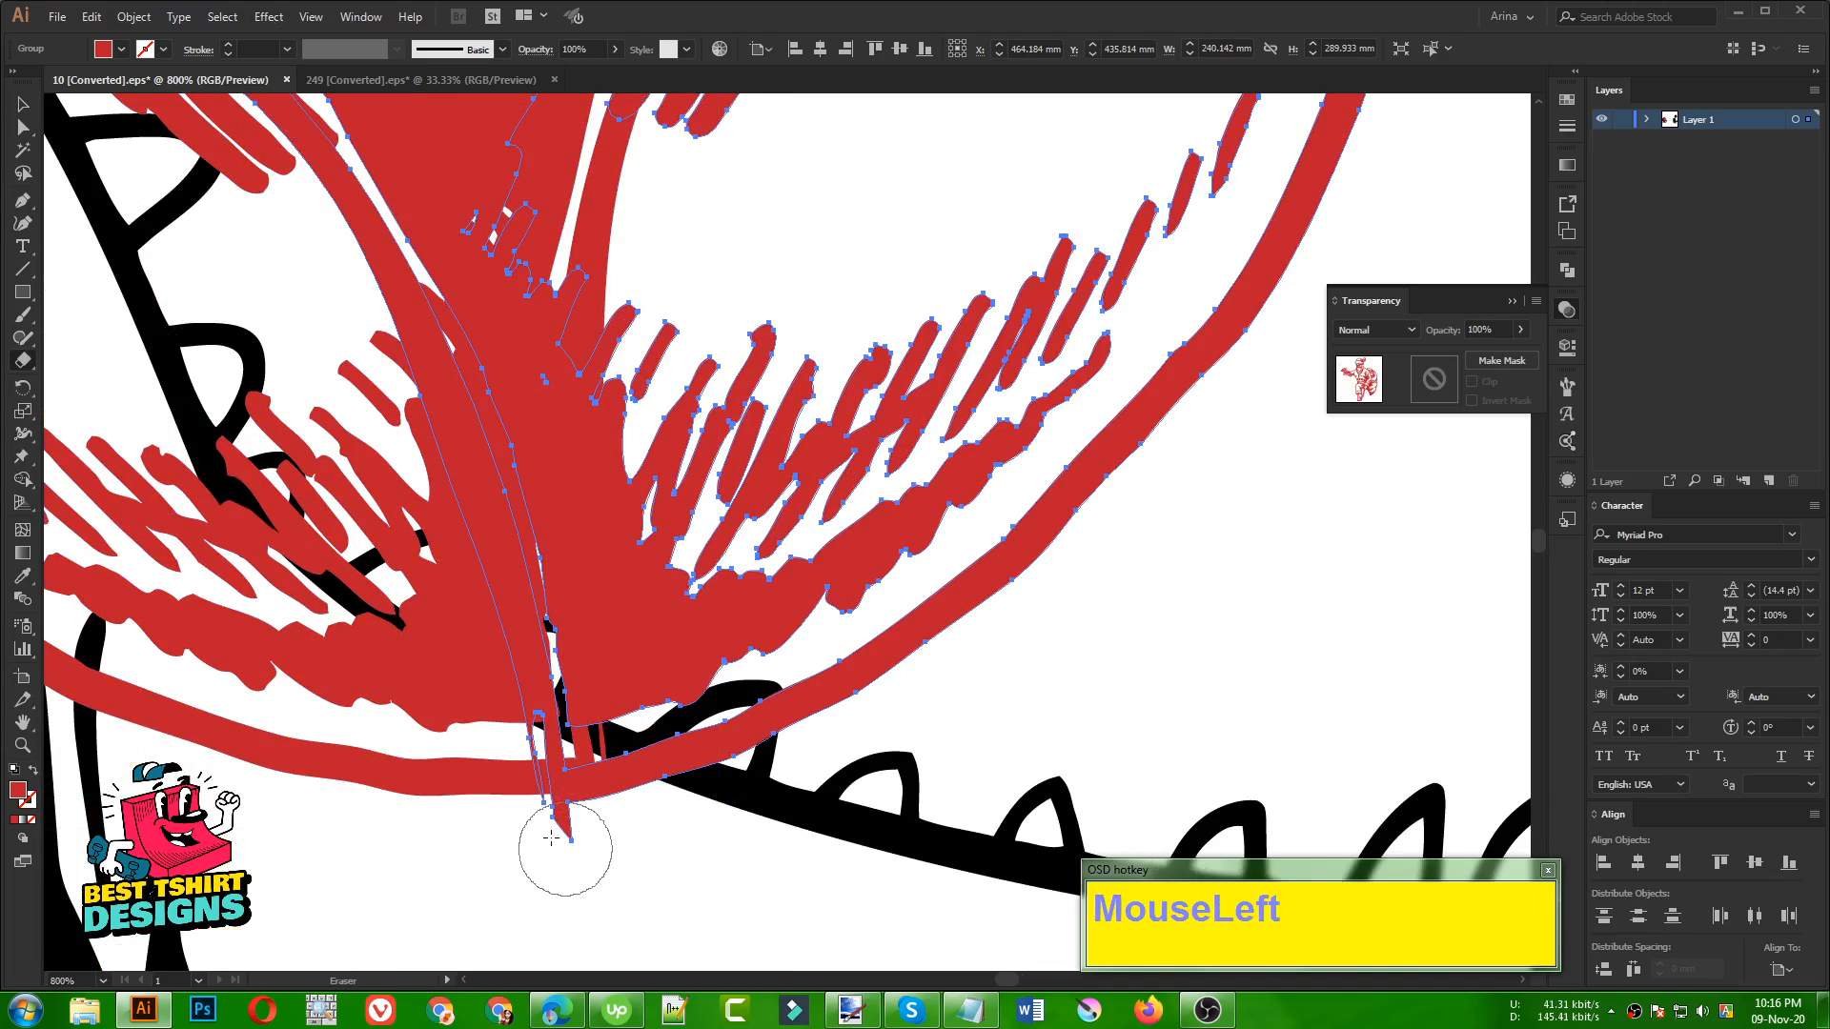
pyautogui.click(548, 837)
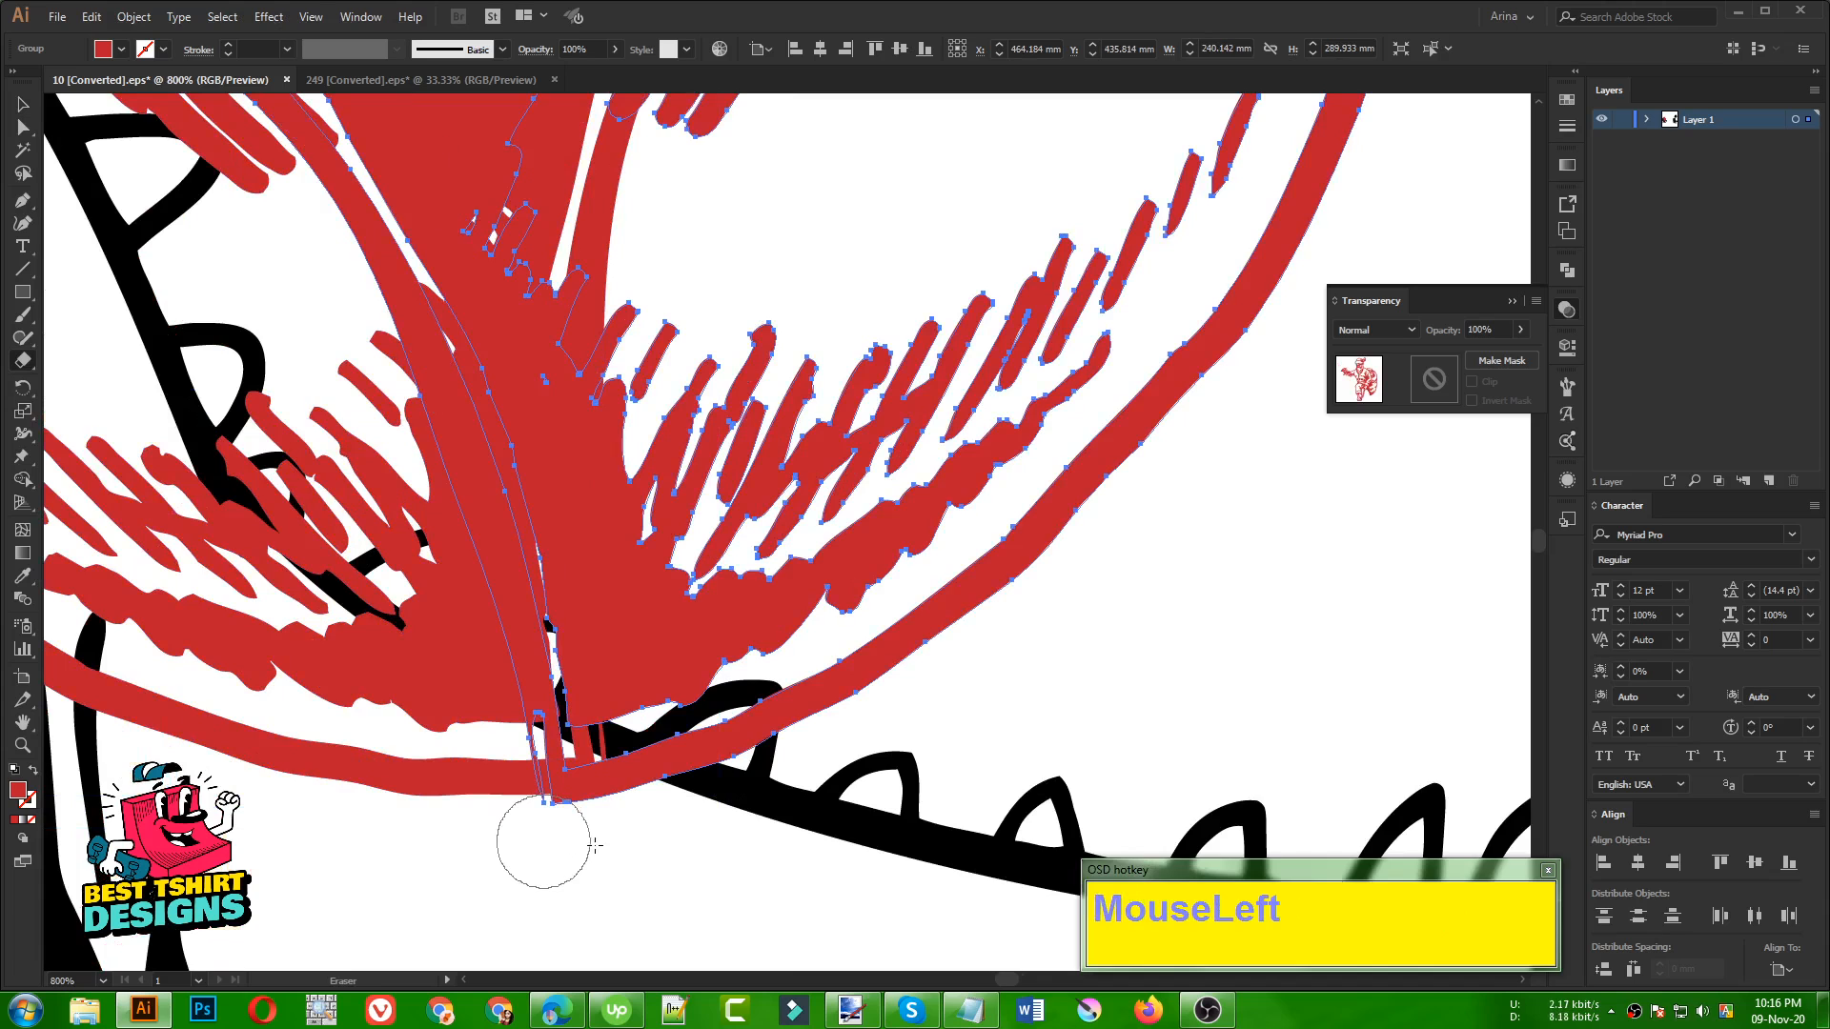
pyautogui.scroll(-2, 653, 729)
pyautogui.press('v')
pyautogui.click(911, 675)
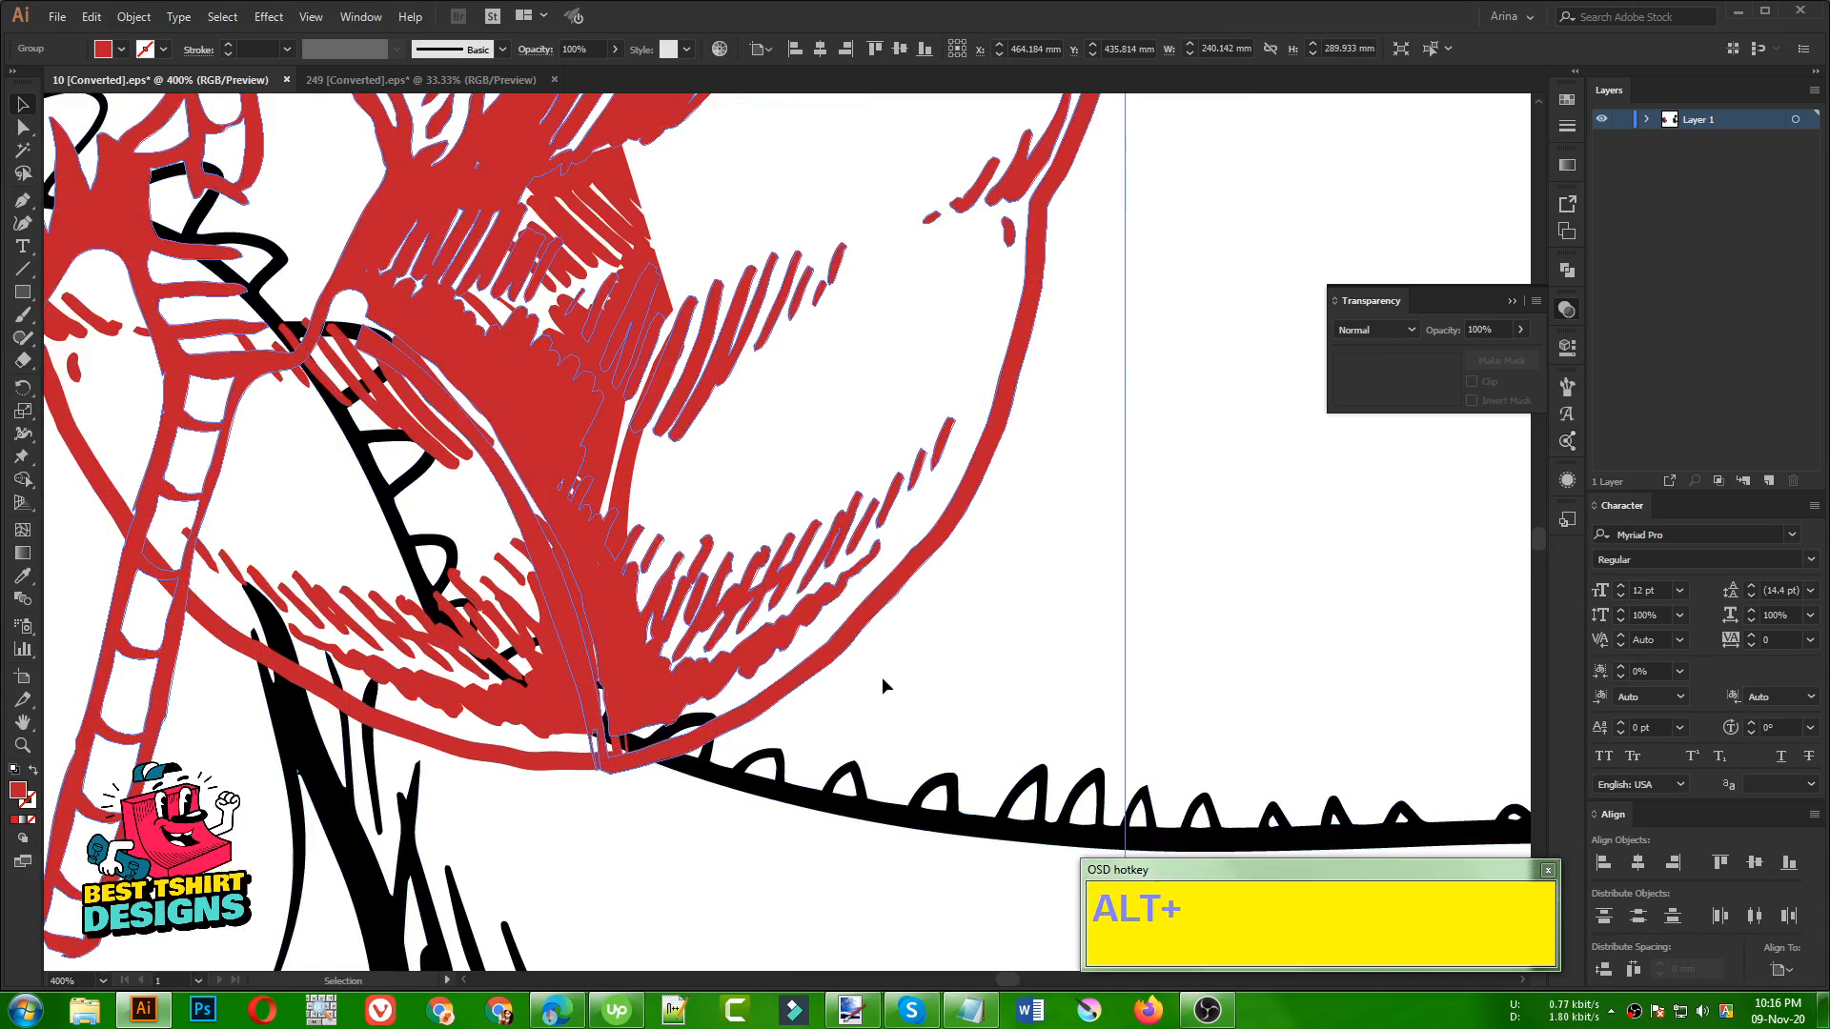
# Recolor the mirrored sack piece blue to distinguish it from the red Santa artwork
pyautogui.scroll(-2, 878, 679)
pyautogui.click(596, 671)
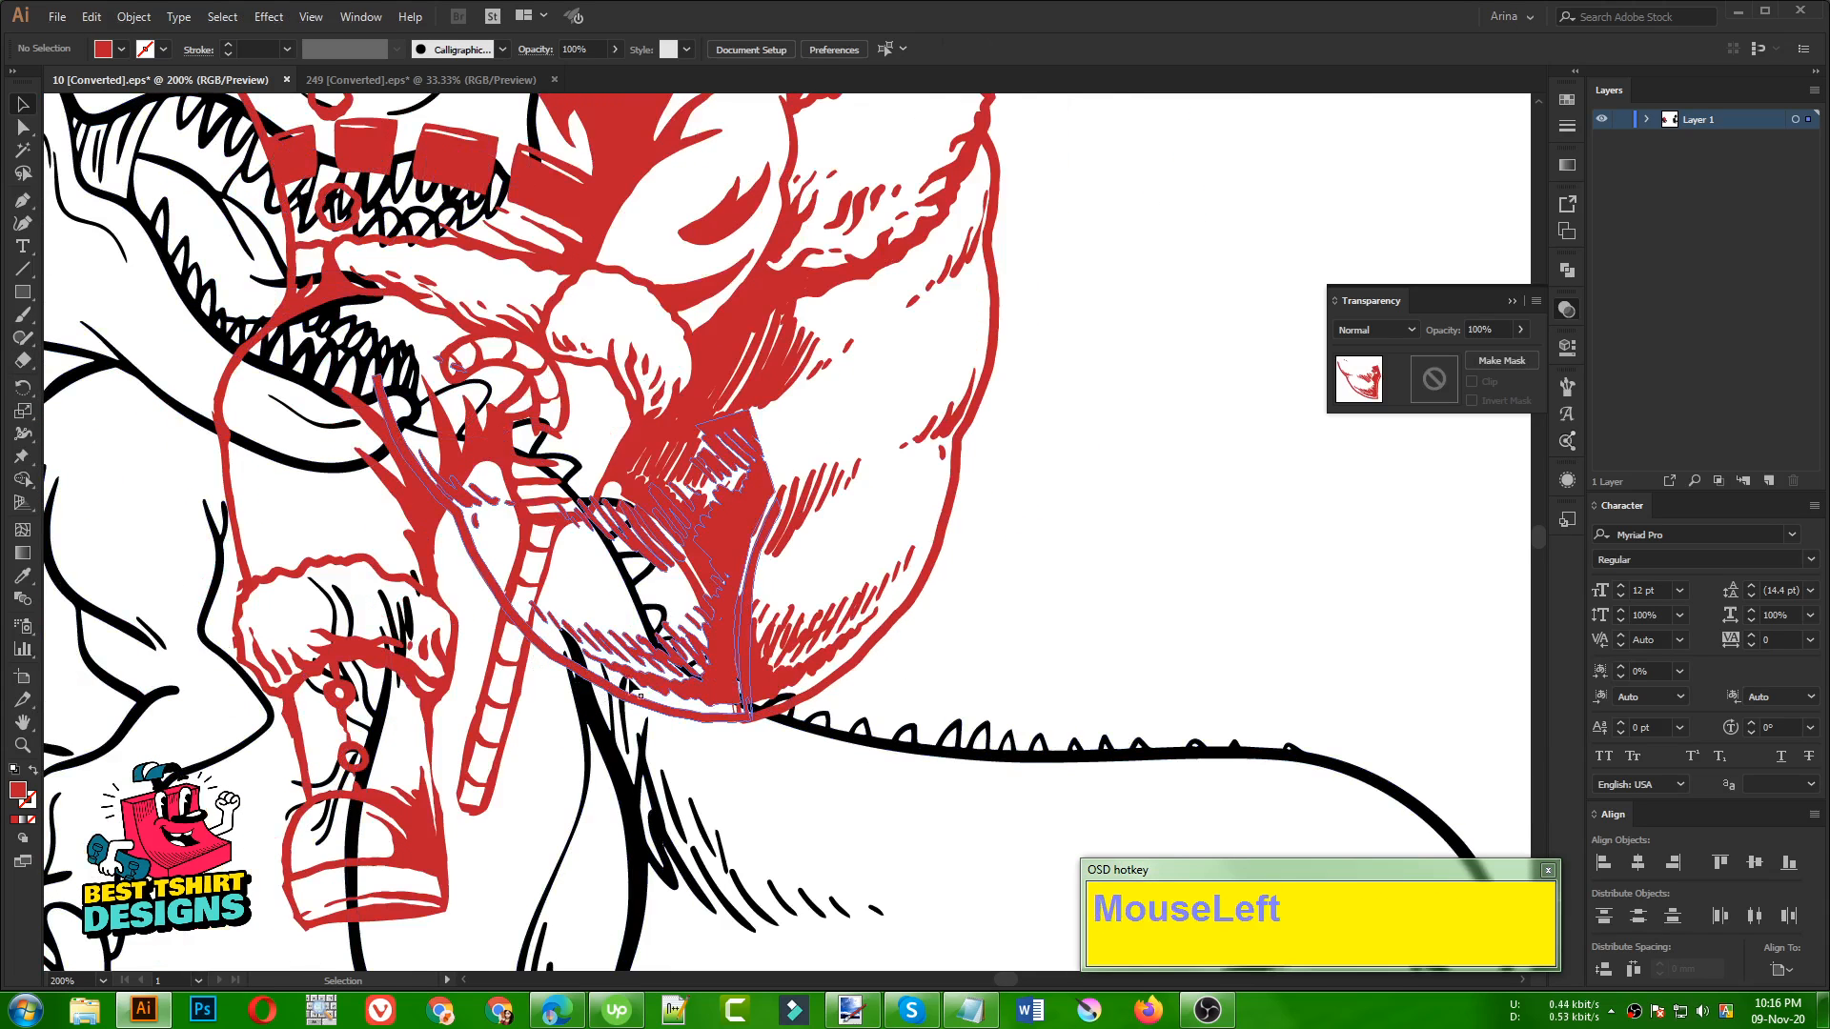
pyautogui.click(121, 48)
pyautogui.click(146, 93)
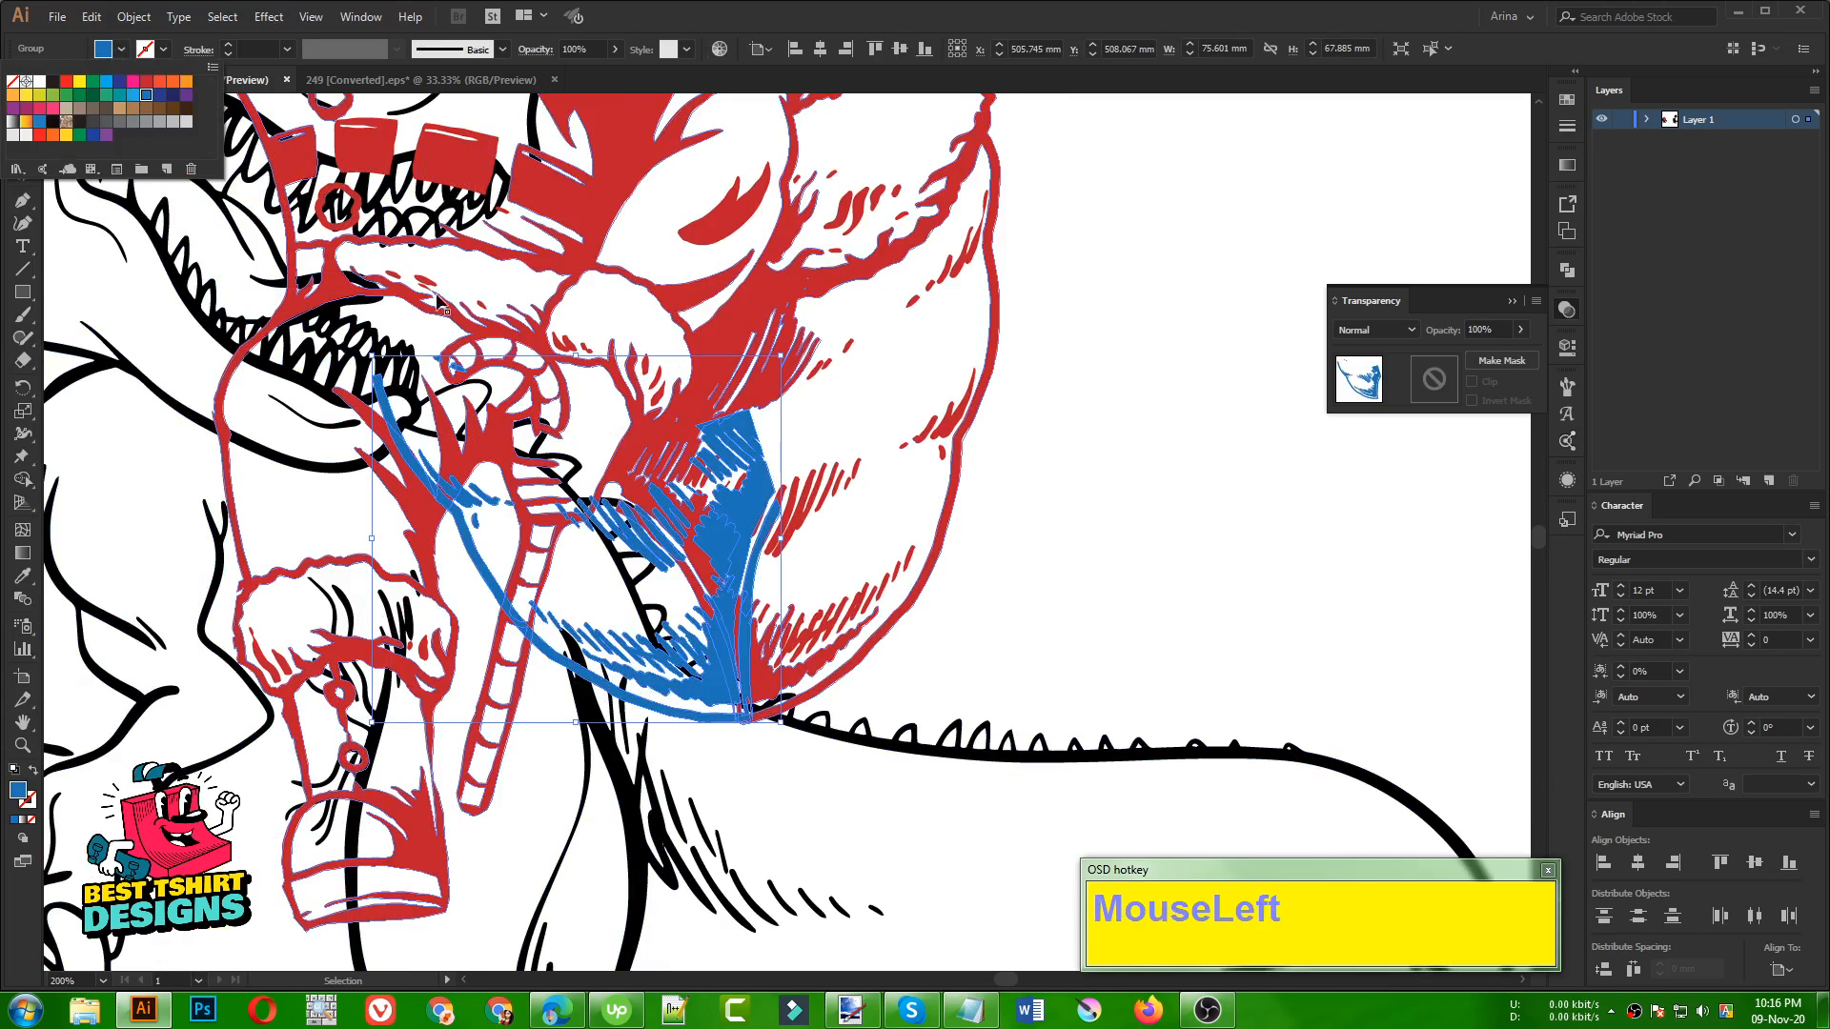
pyautogui.scroll(1, 1072, 549)
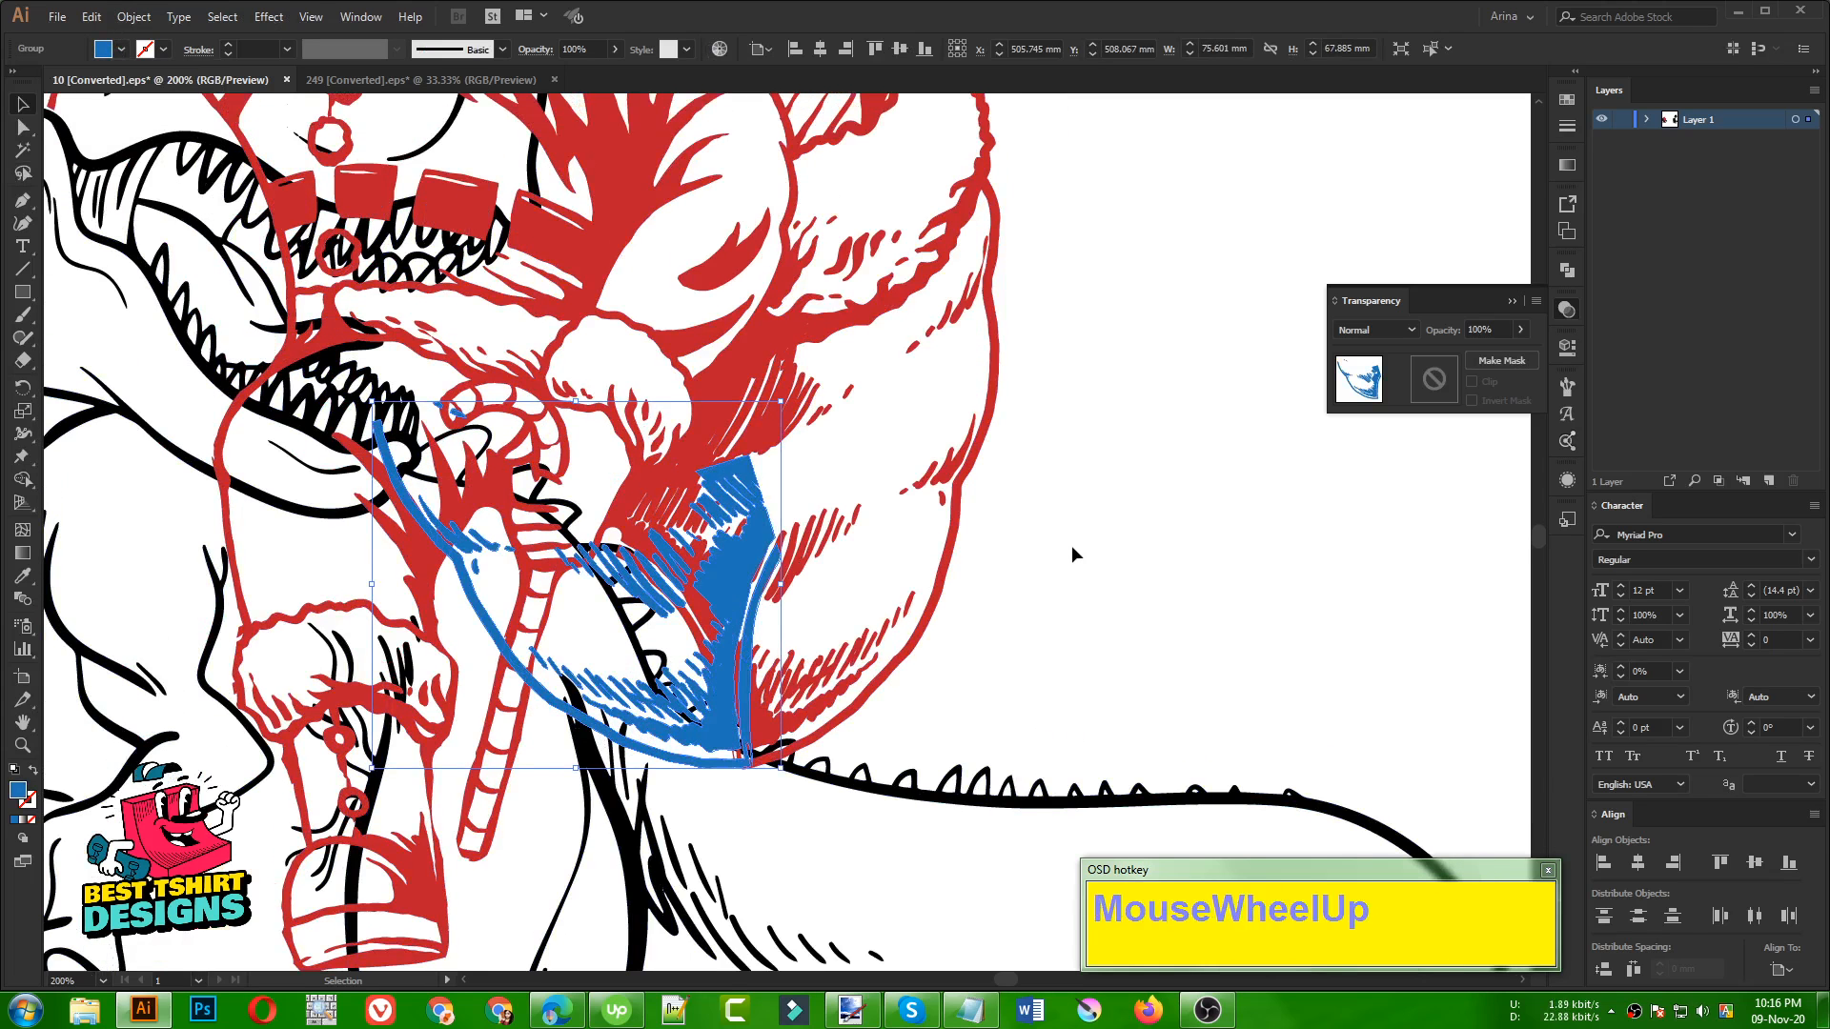
pyautogui.click(1072, 549)
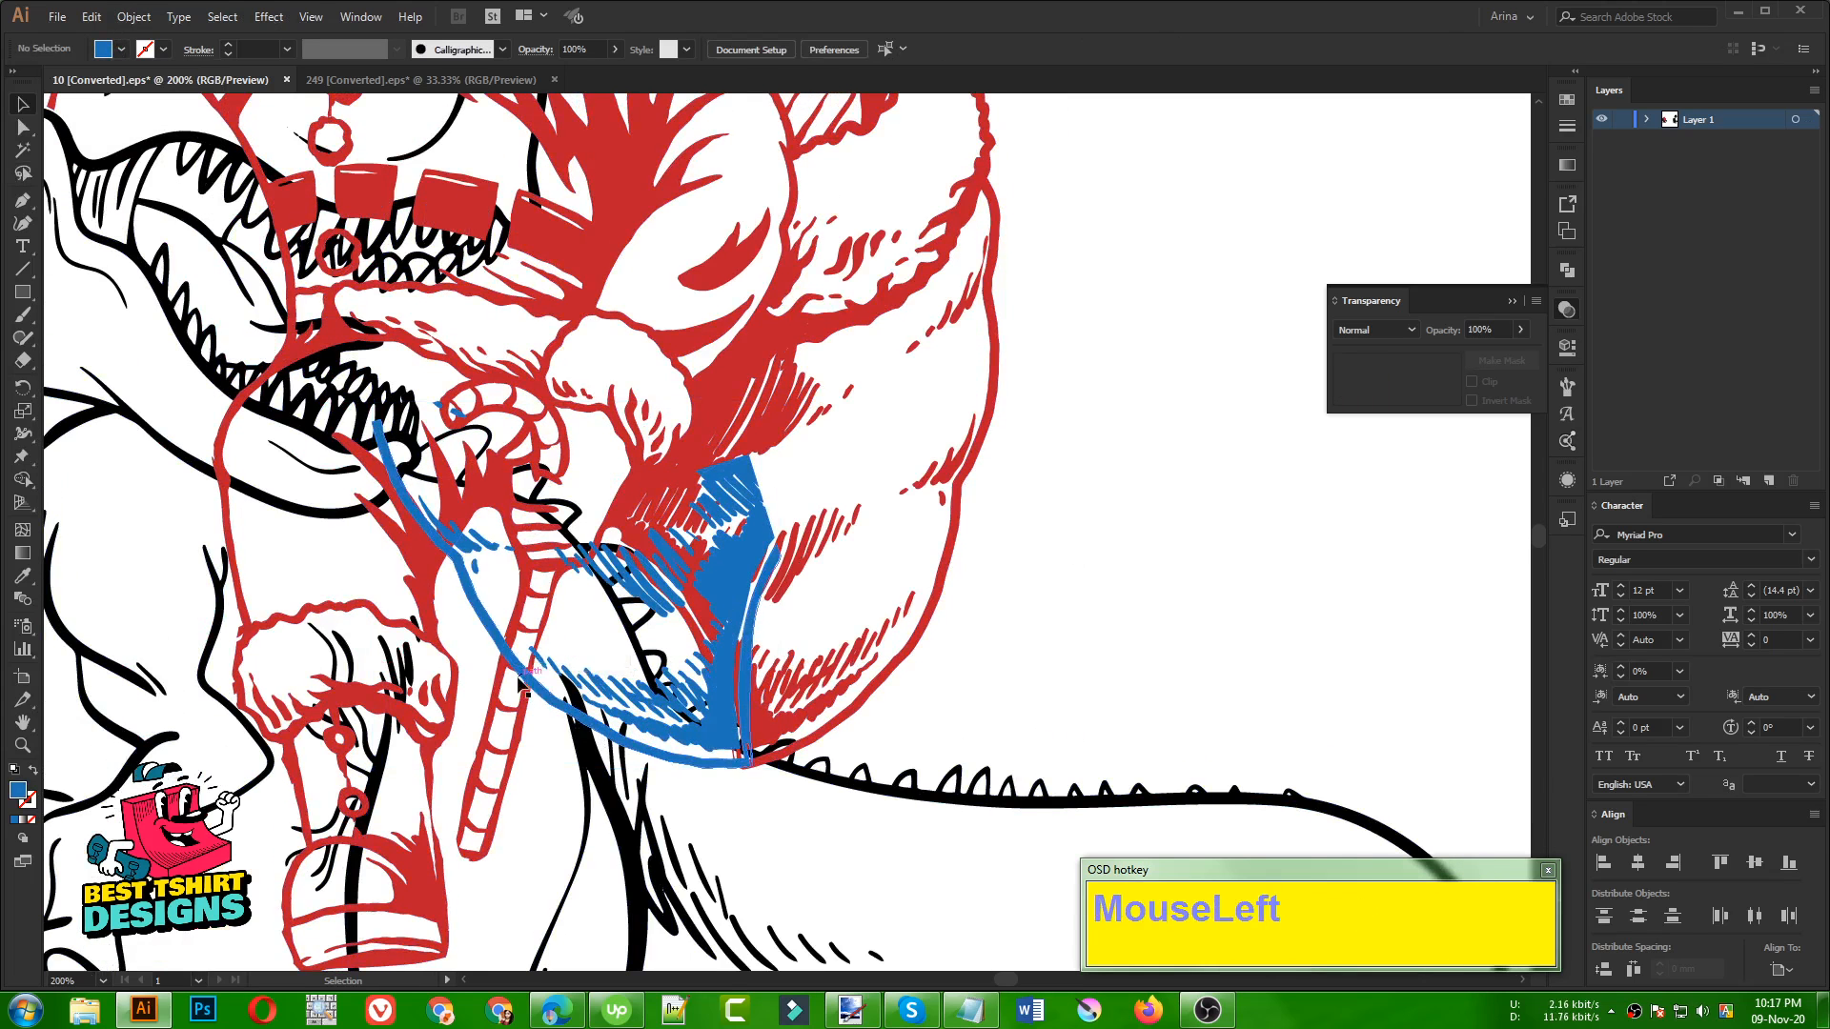
# Erase the parts of the blue sack piece that overlap Santa's leg, hand and candy cane
pyautogui.keyDown('alt'); pyautogui.scroll(1, 455, 614); pyautogui.keyUp('alt')
pyautogui.click(521, 636)
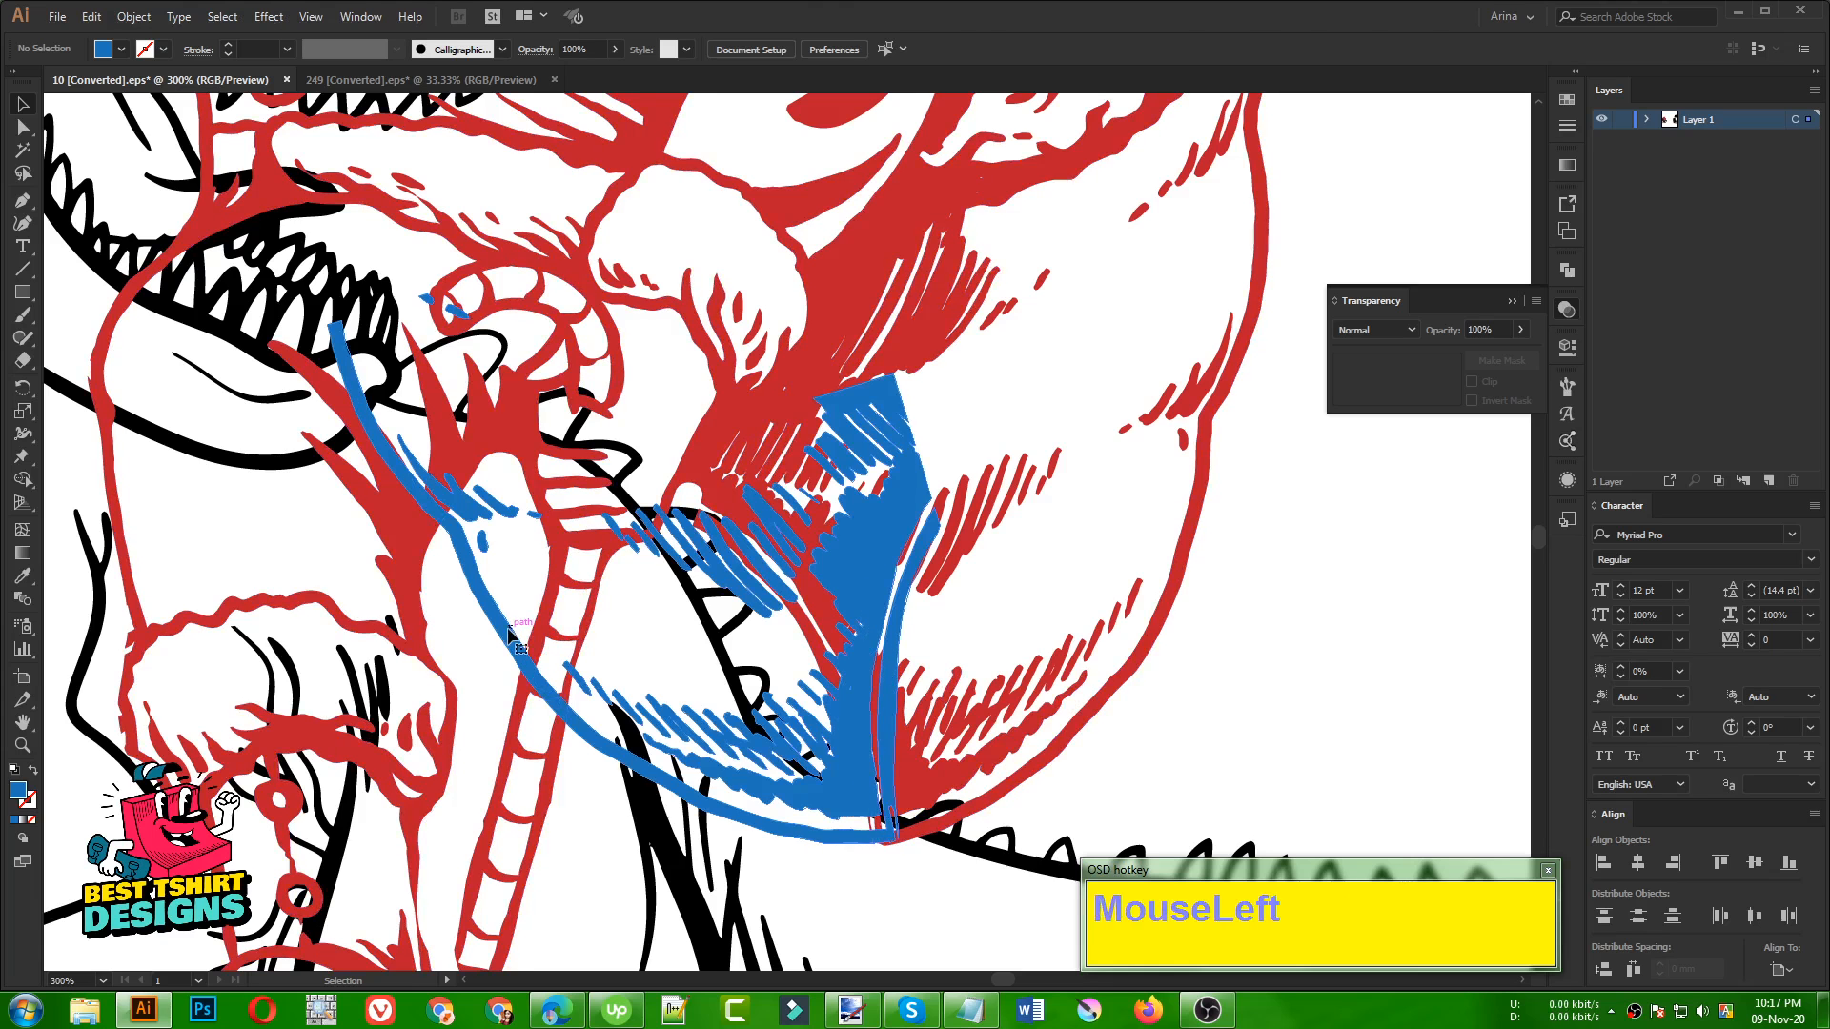
pyautogui.hotkey('shift', 'e')
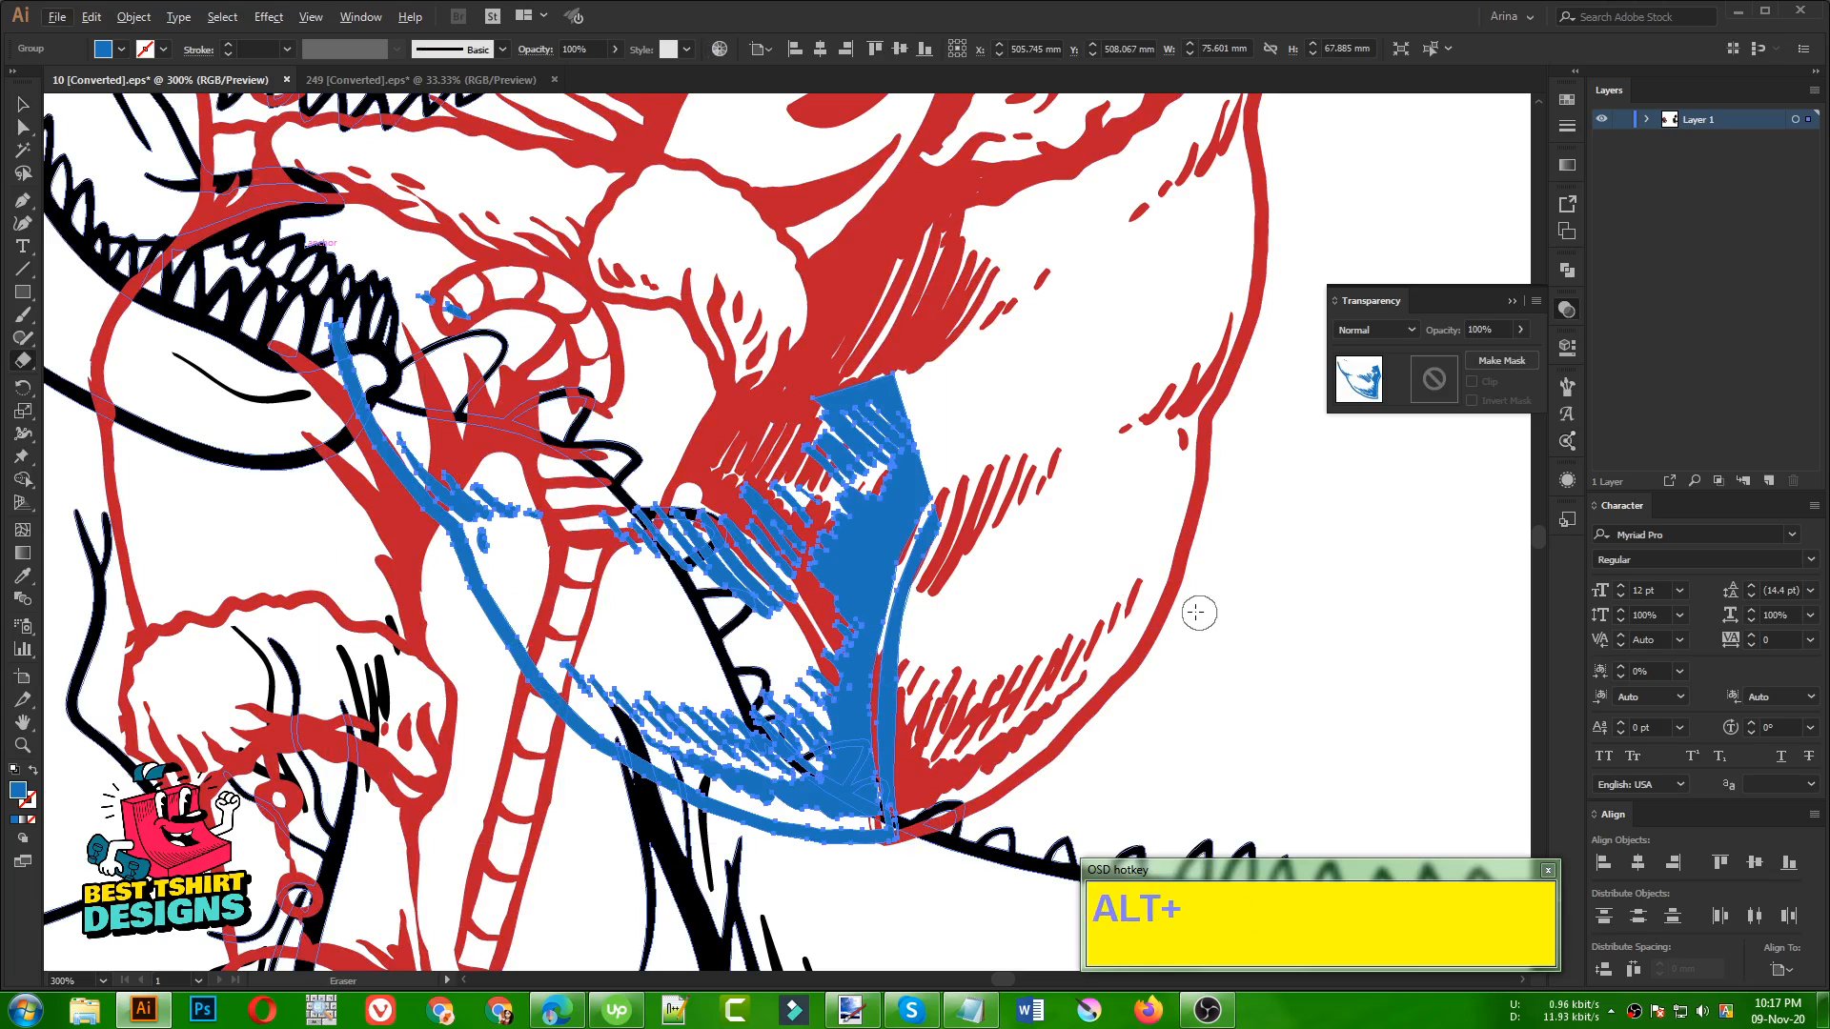
pyautogui.moveTo(239, 234)
pyautogui.mouseDown()
pyautogui.moveTo(410, 400)
pyautogui.moveTo(551, 674)
pyautogui.moveTo(563, 736)
pyautogui.mouseUp()
pyautogui.scroll(2, 518, 482)
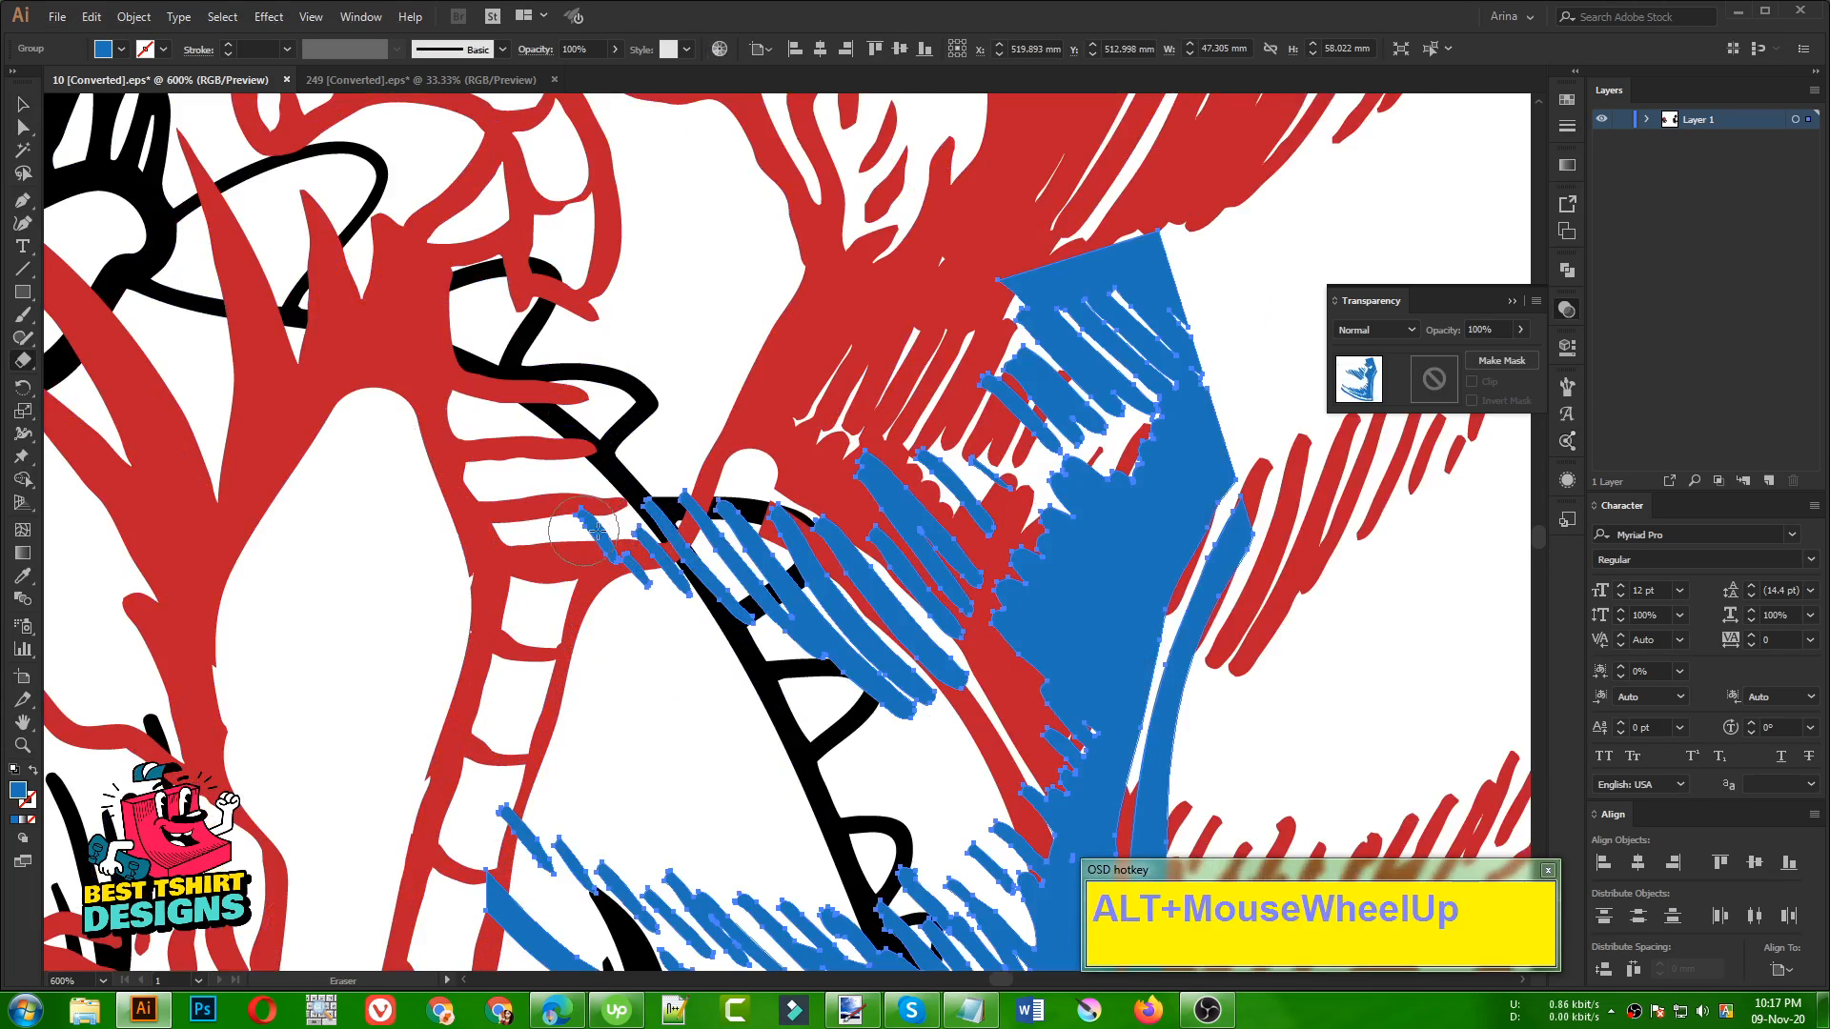
pyautogui.moveTo(567, 514)
pyautogui.mouseDown()
pyautogui.moveTo(641, 533)
pyautogui.moveTo(675, 481)
pyautogui.mouseUp()
pyautogui.scroll(-3, 487, 606)
pyautogui.moveTo(476, 639); pyautogui.dragTo(433, 820)
pyautogui.keyDown('alt'); pyautogui.scroll(-3, 420, 552); pyautogui.keyUp('alt')
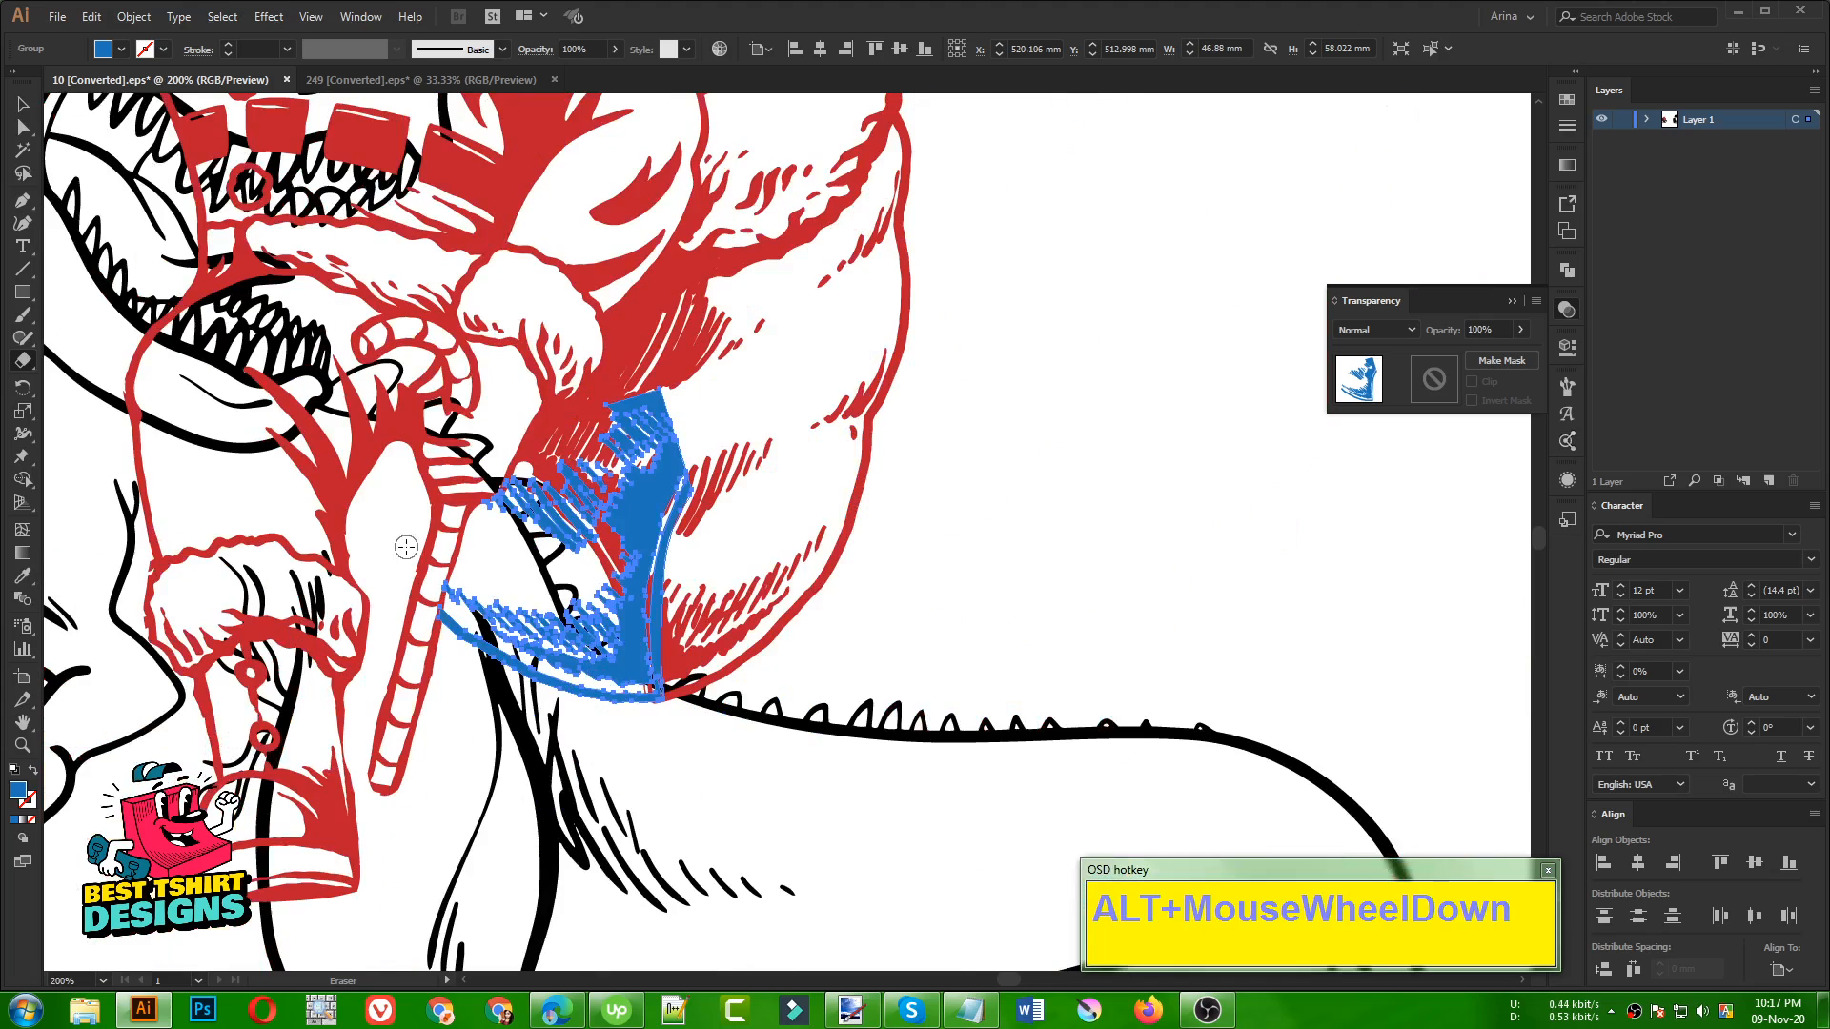
pyautogui.press('v')
pyautogui.click(750, 534)
# Erase the areas of the blue piece that overlap the original sack, trimming it along the sack's inner outline
pyautogui.click(621, 548)
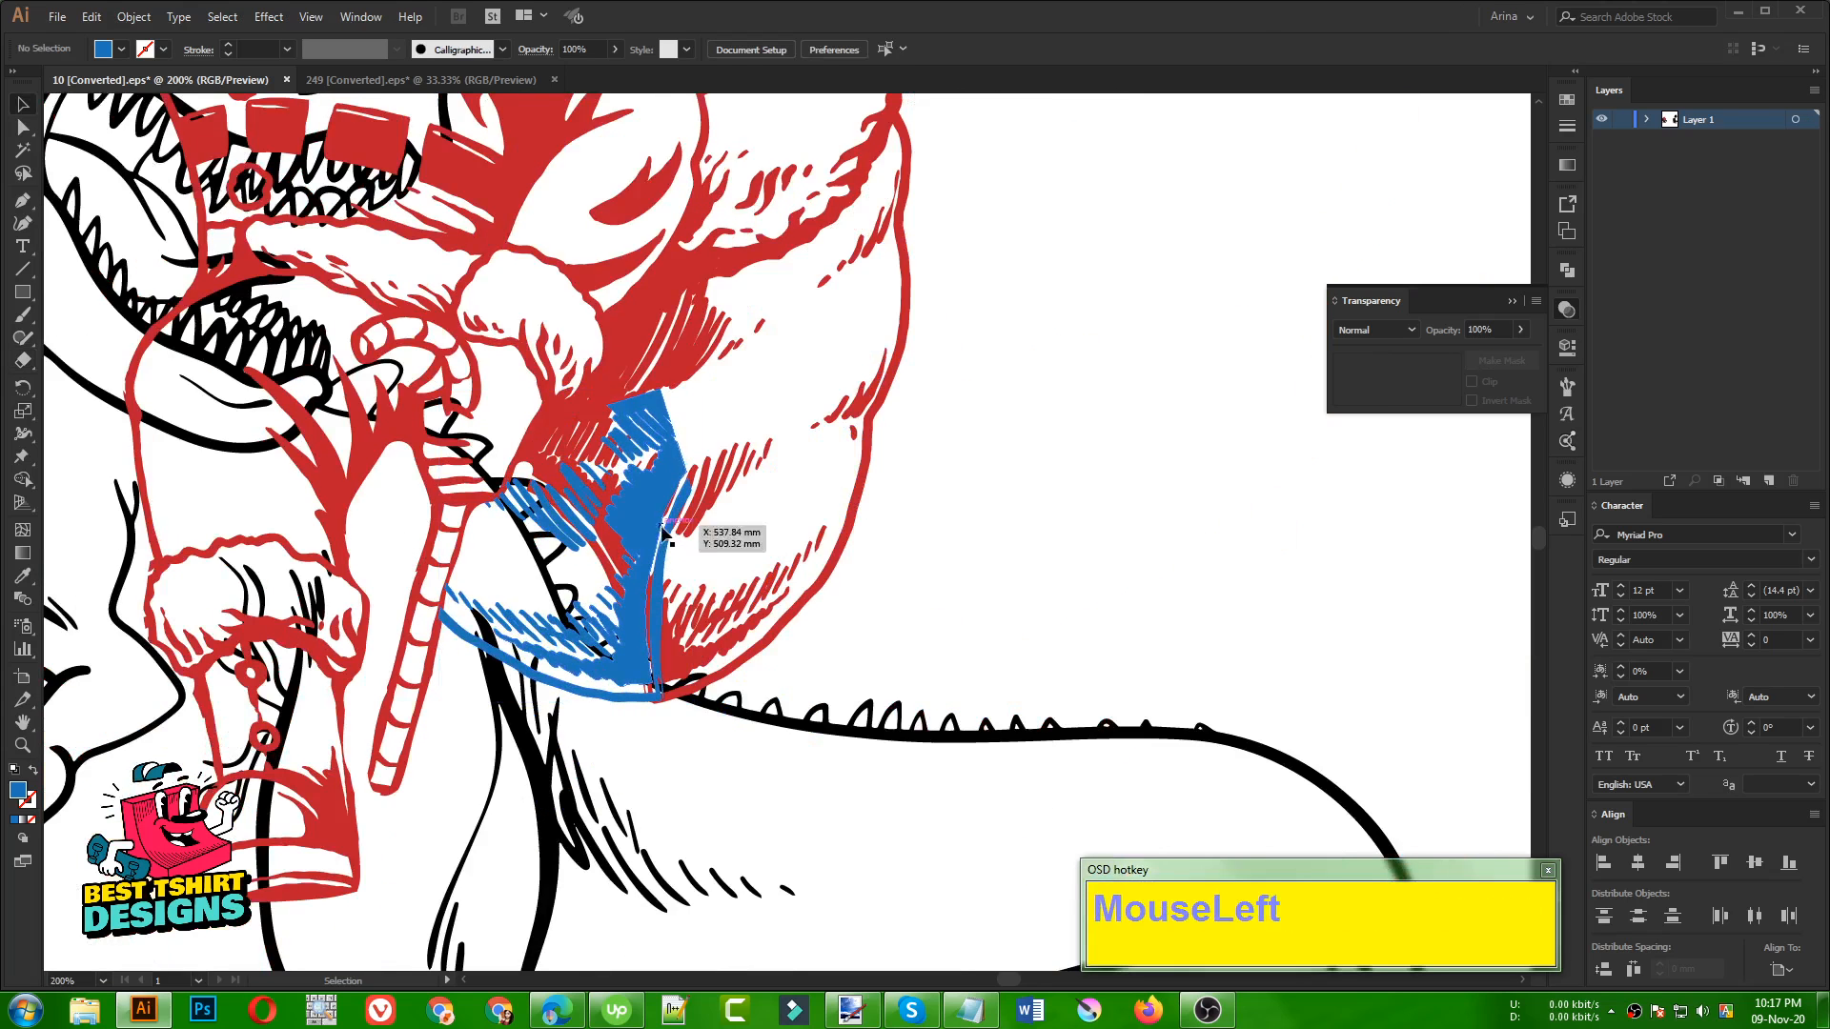
pyautogui.hotkey('shift', 'e')
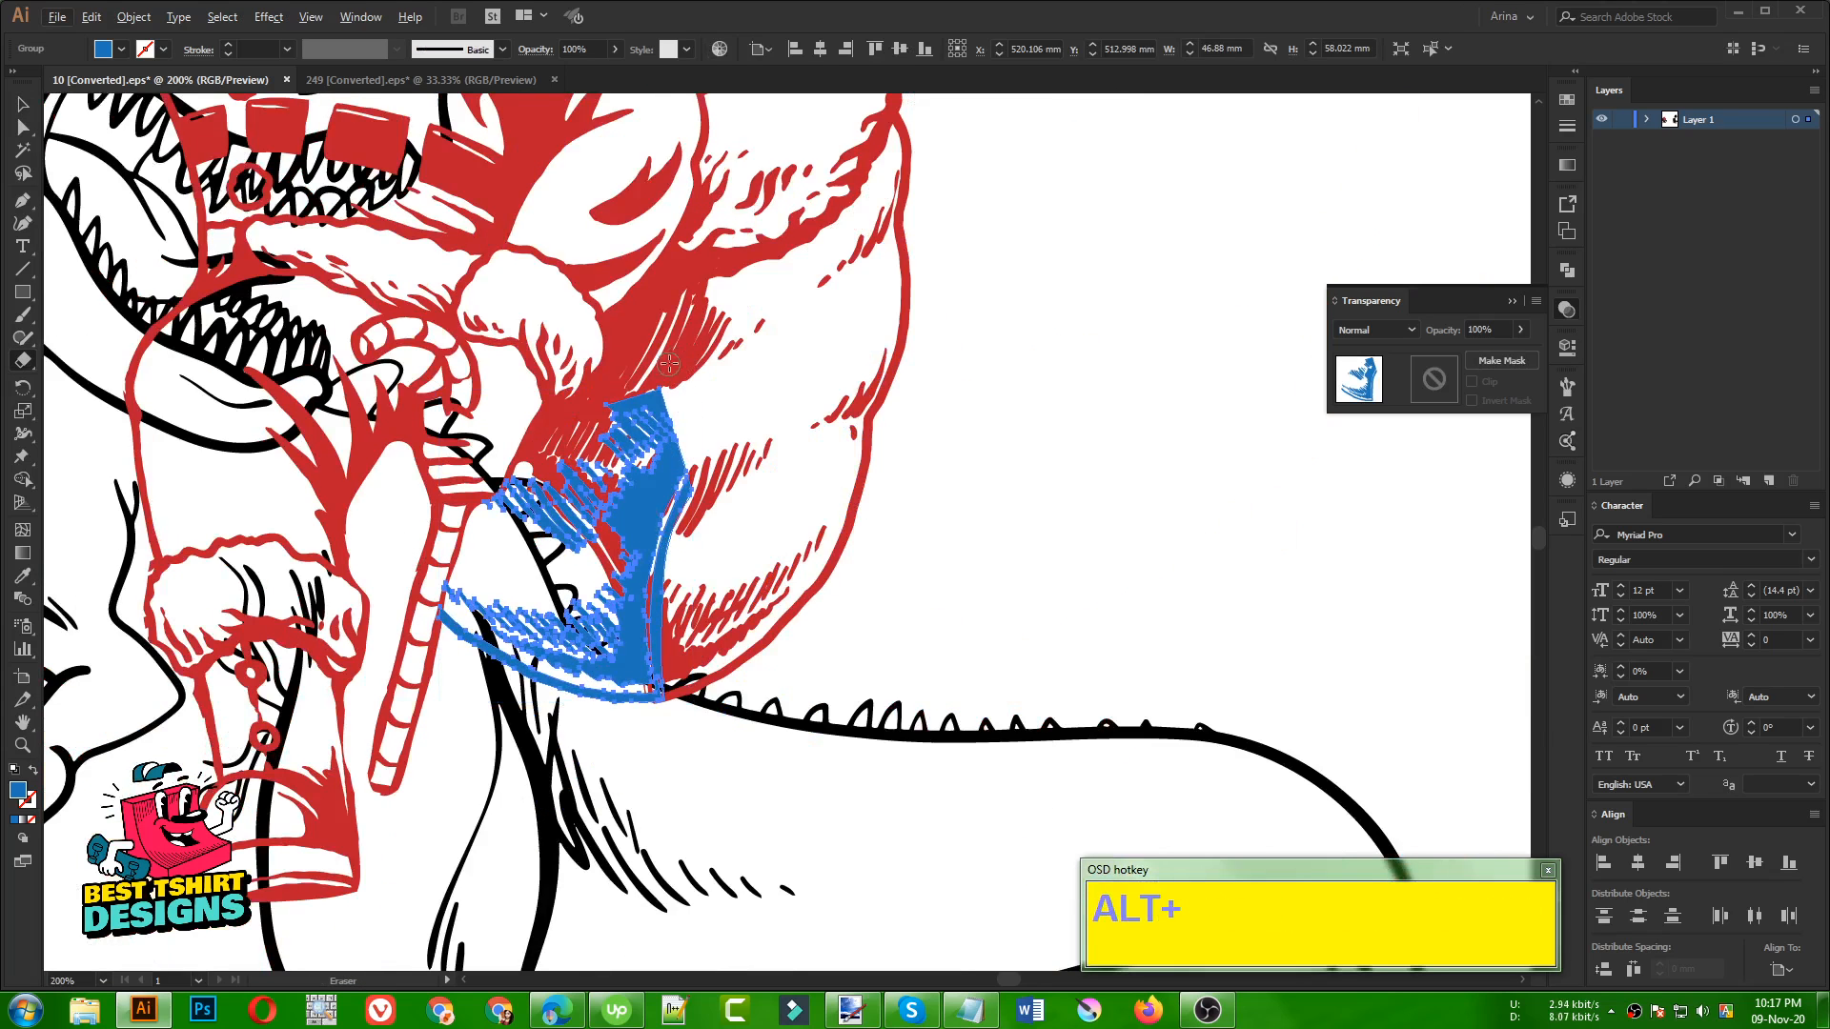
pyautogui.keyDown('alt'); pyautogui.moveTo(742, 336); pyautogui.dragTo(582, 579); pyautogui.keyUp('alt')
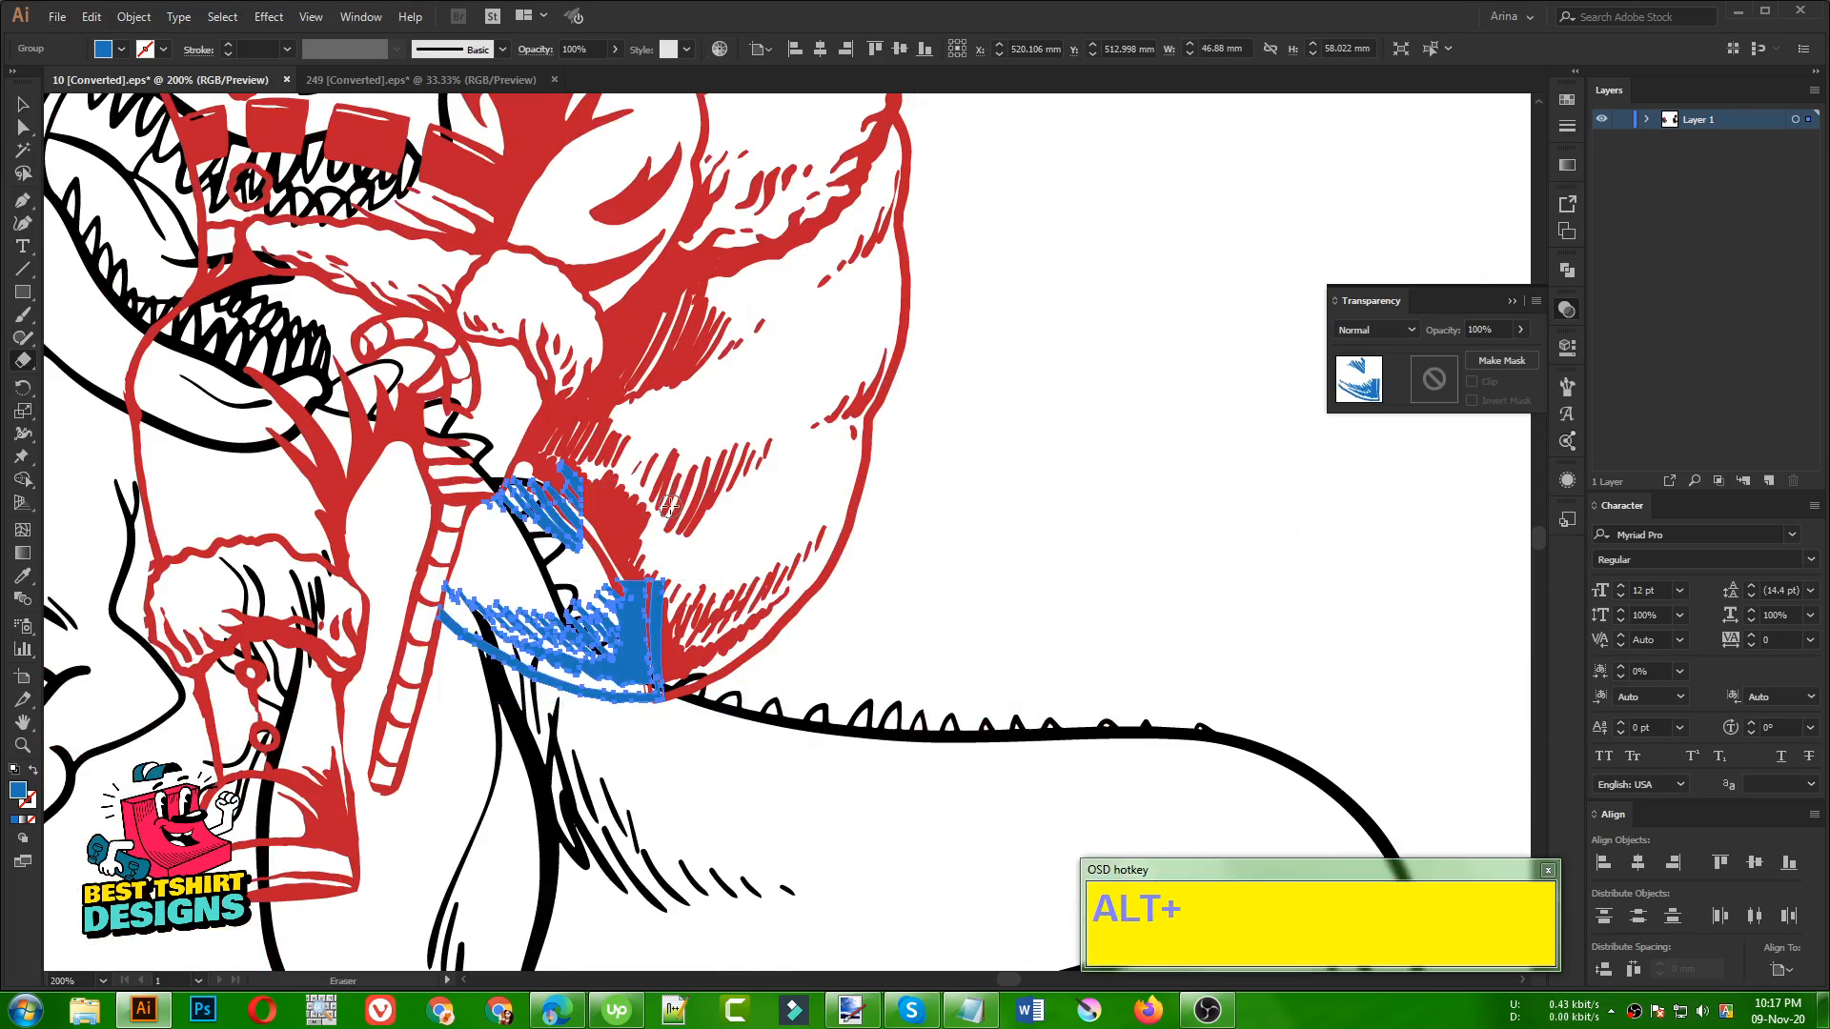
pyautogui.scroll(2, 645, 557)
pyautogui.moveTo(535, 469); pyautogui.dragTo(575, 521)
pyautogui.moveTo(499, 433); pyautogui.dragTo(543, 472)
pyautogui.moveTo(519, 385)
pyautogui.mouseDown()
pyautogui.moveTo(452, 301)
pyautogui.moveTo(546, 441)
pyautogui.mouseUp()
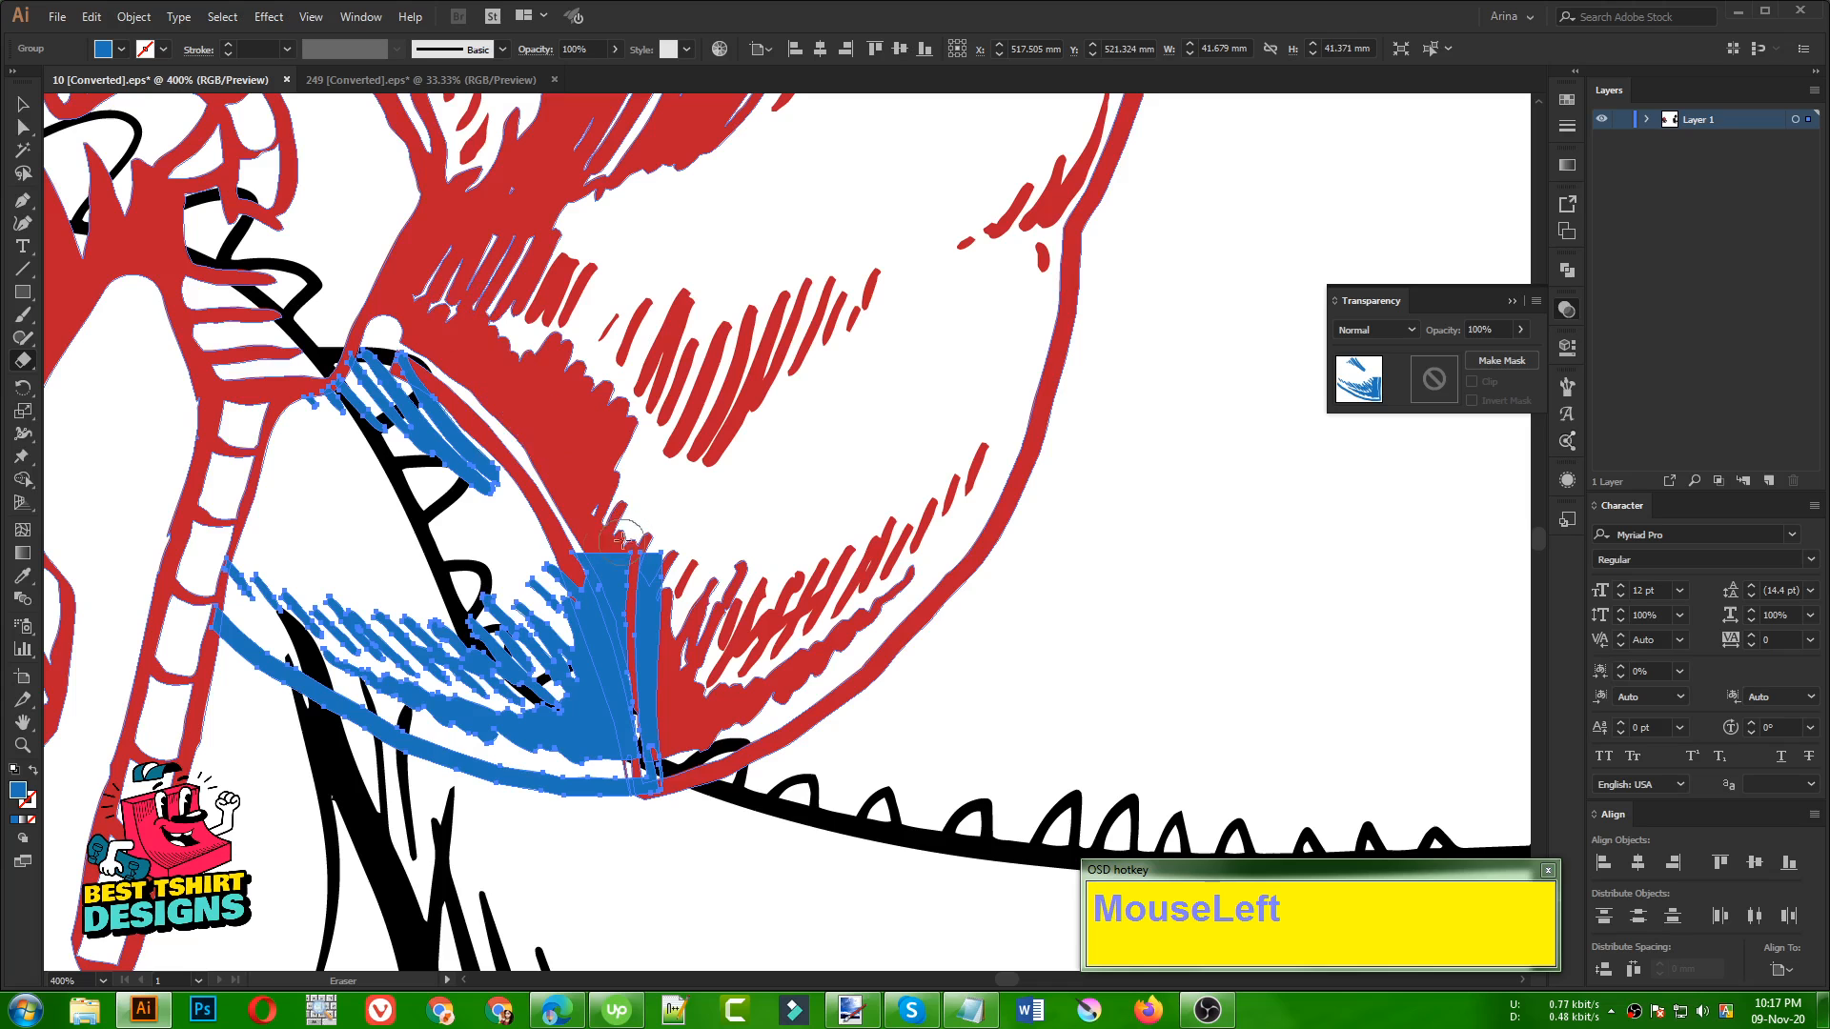
pyautogui.moveTo(590, 551)
pyautogui.mouseDown()
pyautogui.moveTo(657, 722)
pyautogui.moveTo(629, 543)
pyautogui.mouseUp()
pyautogui.moveTo(668, 605); pyautogui.dragTo(667, 535)
pyautogui.click(658, 695)
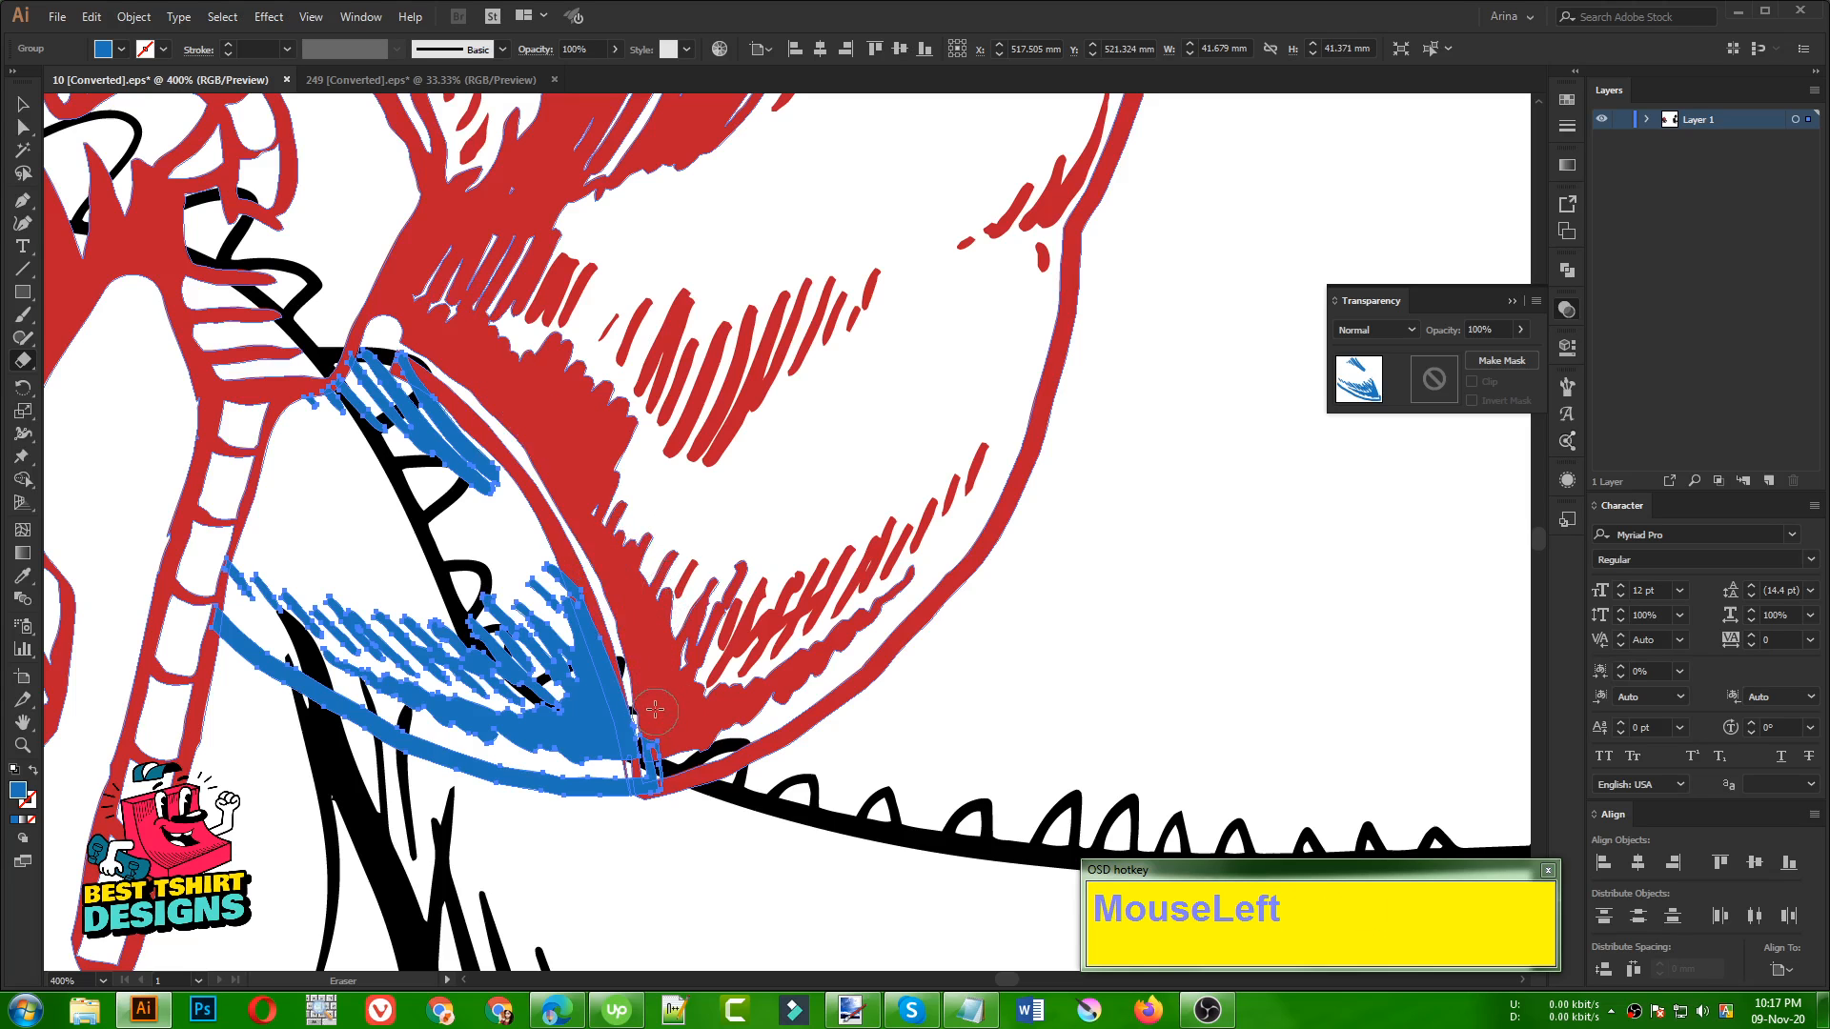
pyautogui.scroll(-2, 713, 558)
pyautogui.press('v')
pyautogui.click(929, 563)
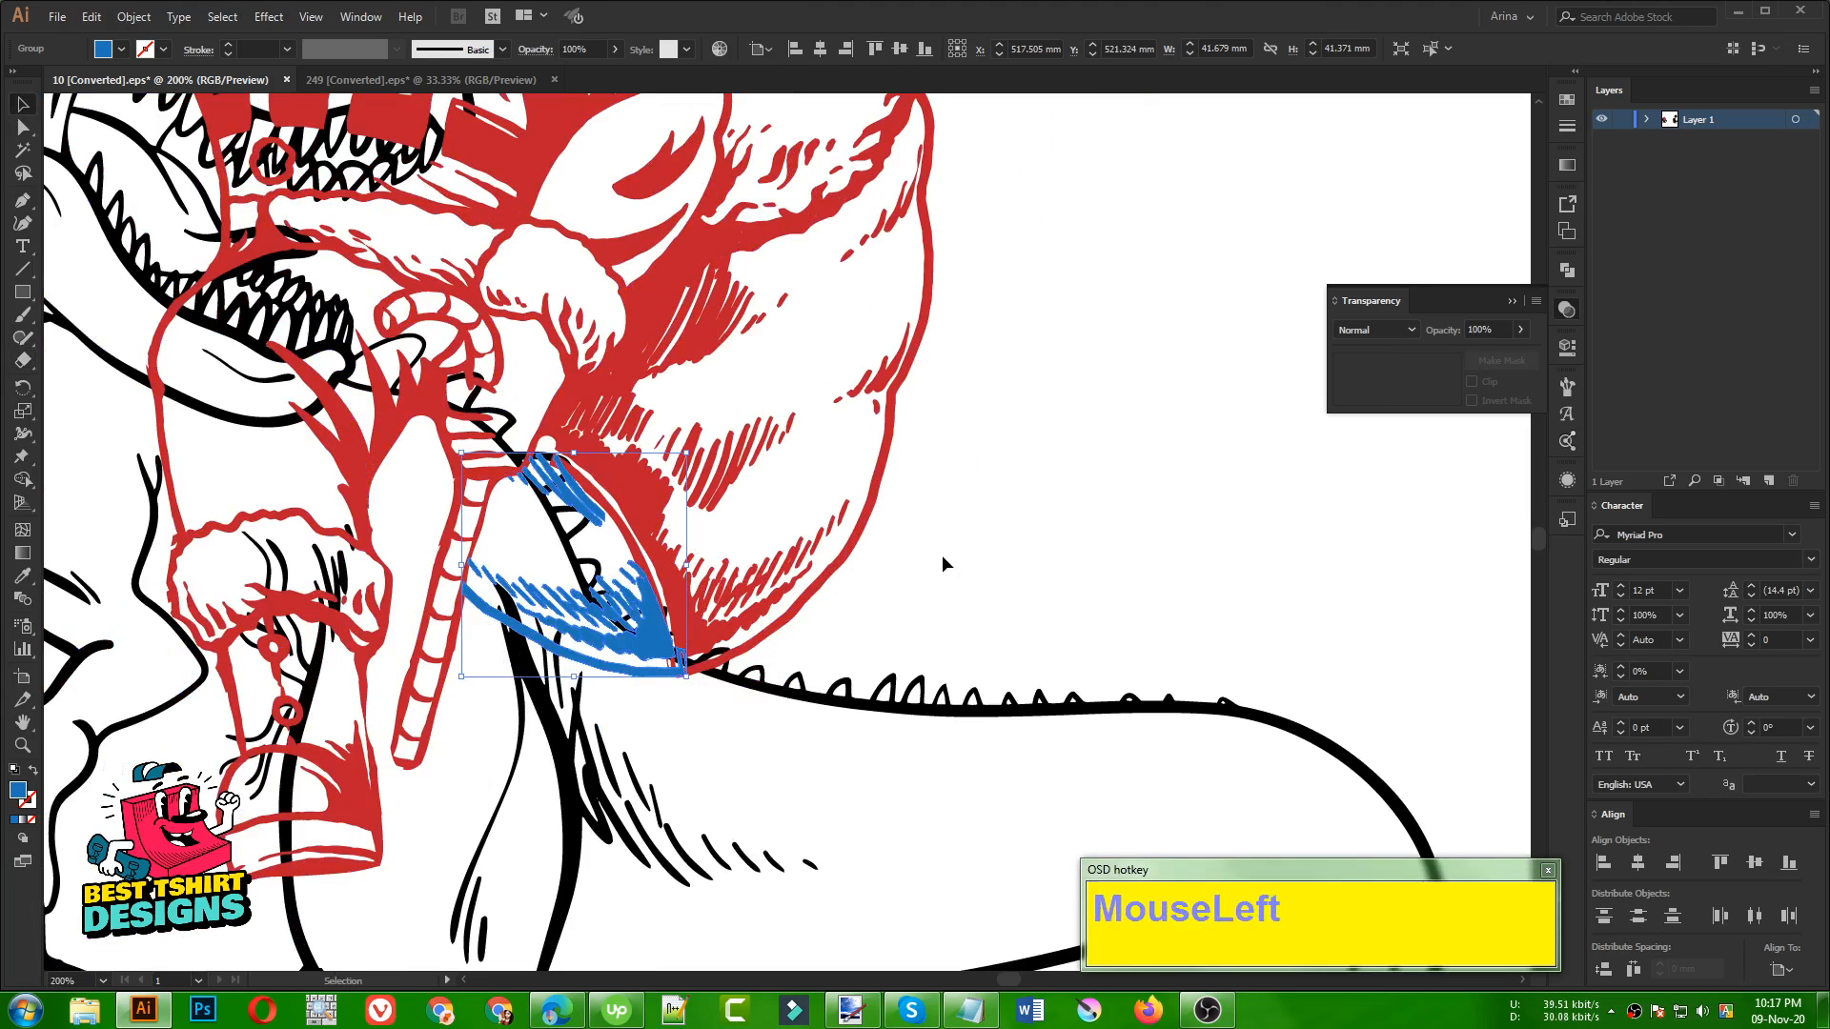
pyautogui.scroll(-2, 724, 541)
pyautogui.click(923, 529)
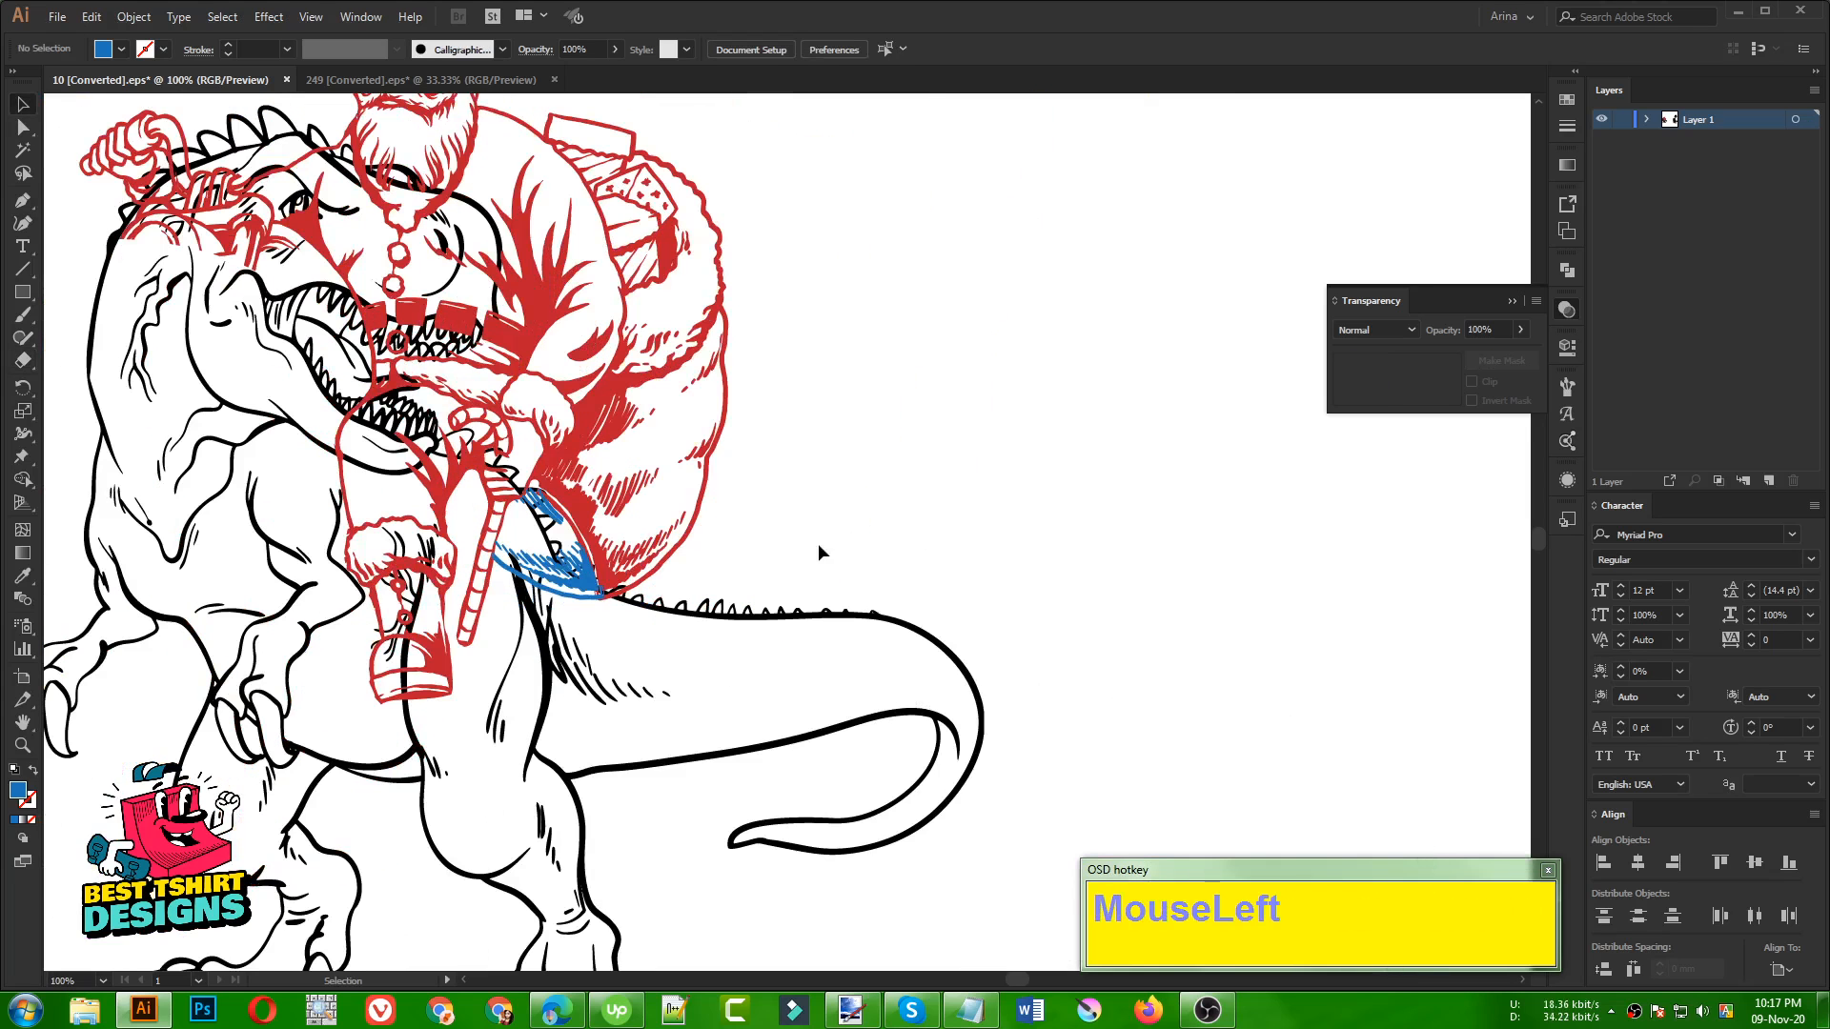
# Recolor the trimmed blue sack piece with the red sampled from the Santa artwork
pyautogui.click(558, 587)
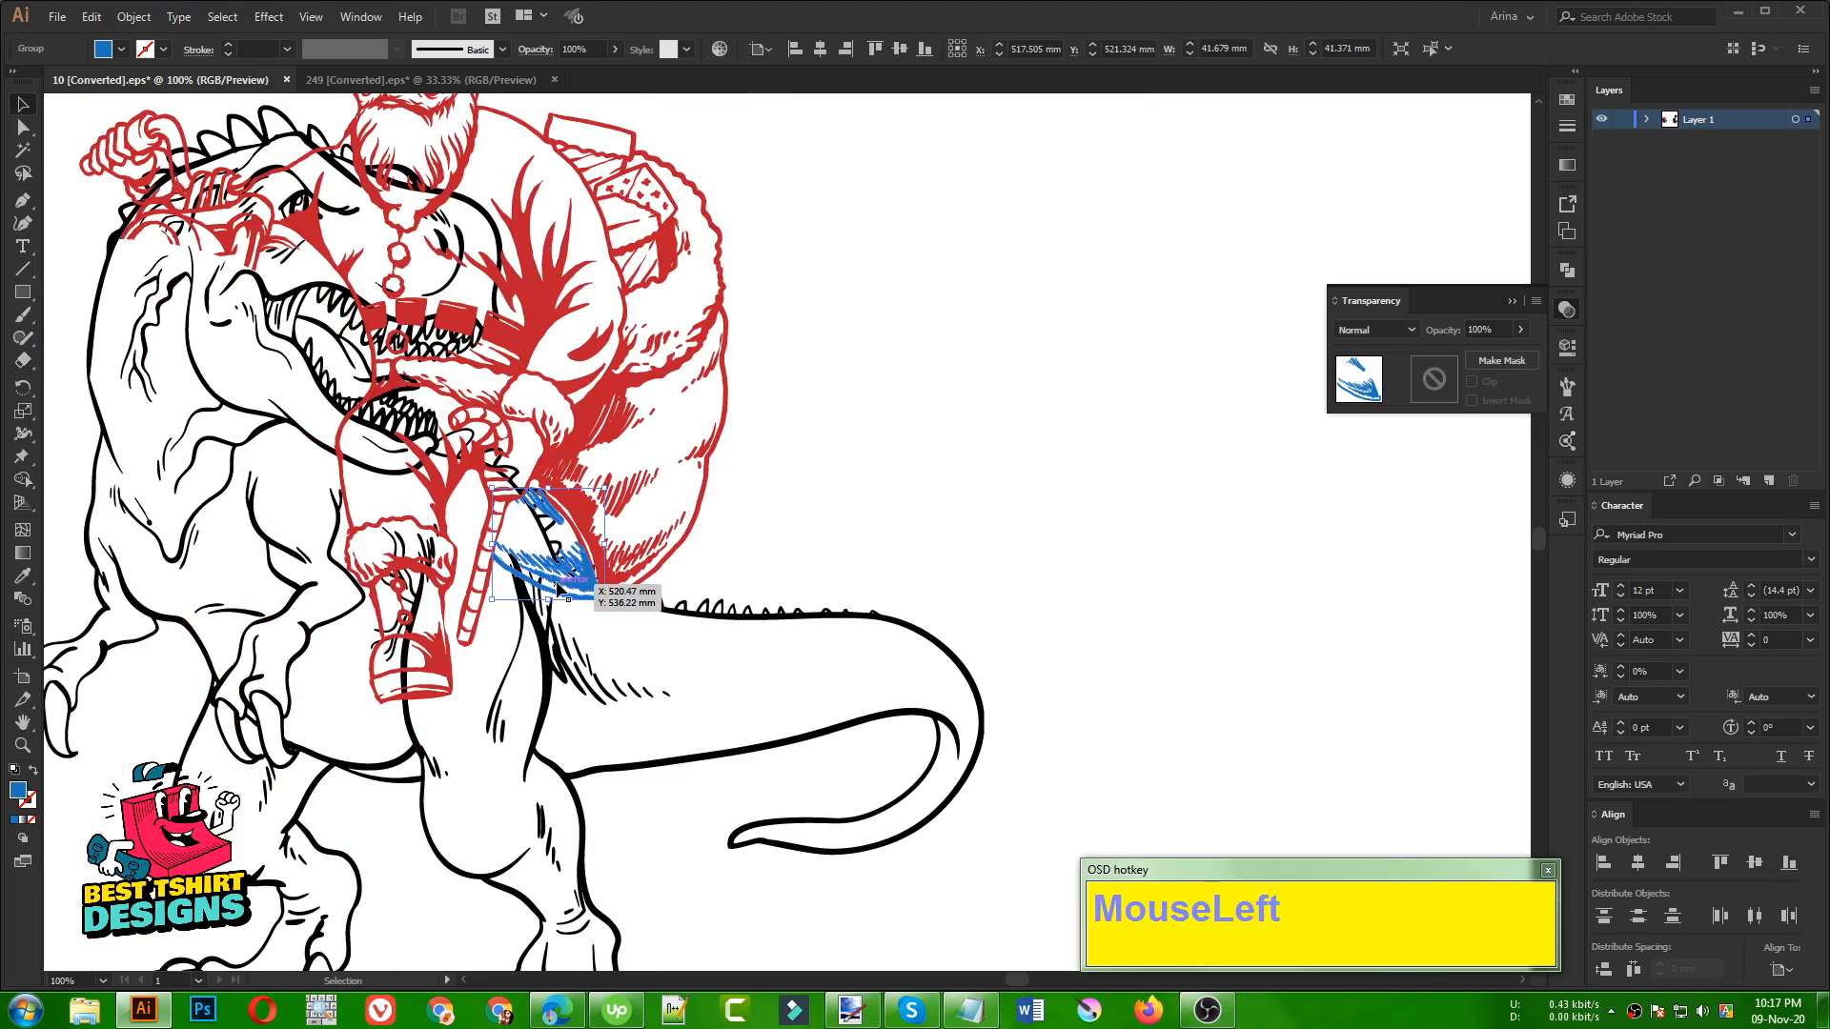
pyautogui.press('i')
pyautogui.click(575, 455)
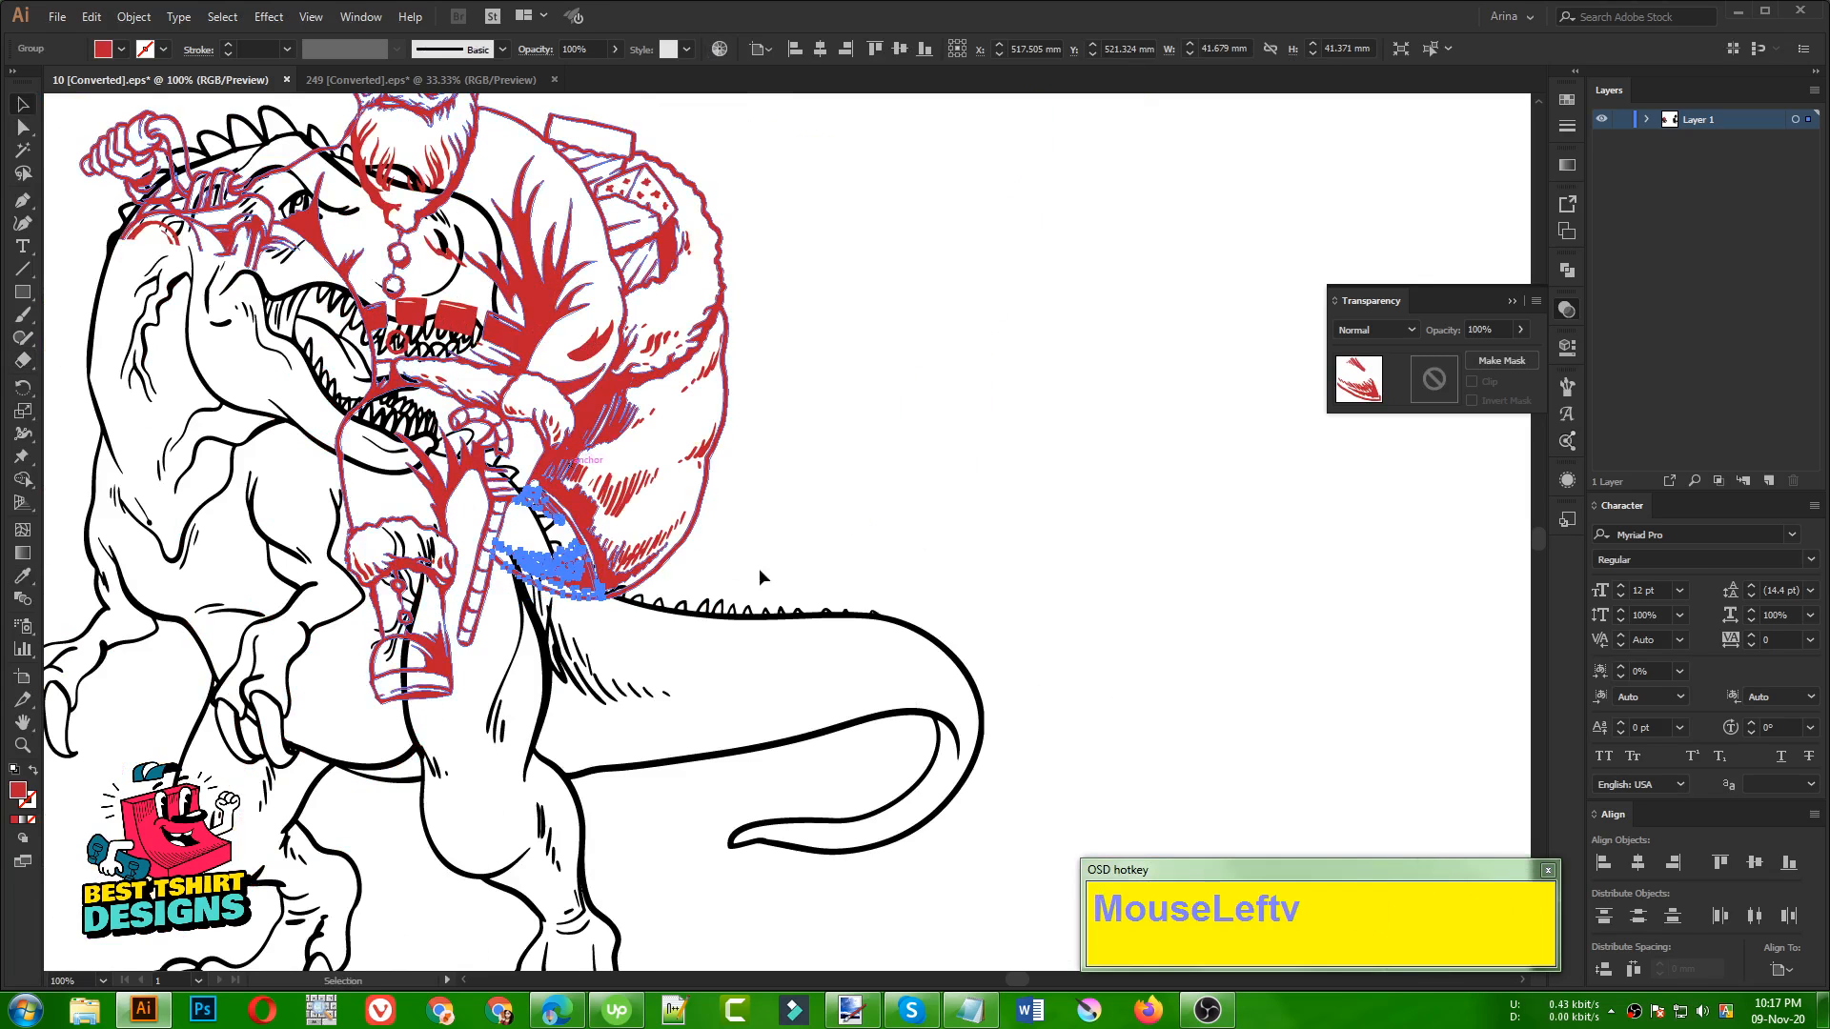
pyautogui.click(775, 499)
# Select the sack piece together with the Santa group and unite them with Pathfinder
pyautogui.keyDown('alt'); pyautogui.scroll(1, 603, 608); pyautogui.keyUp('alt')
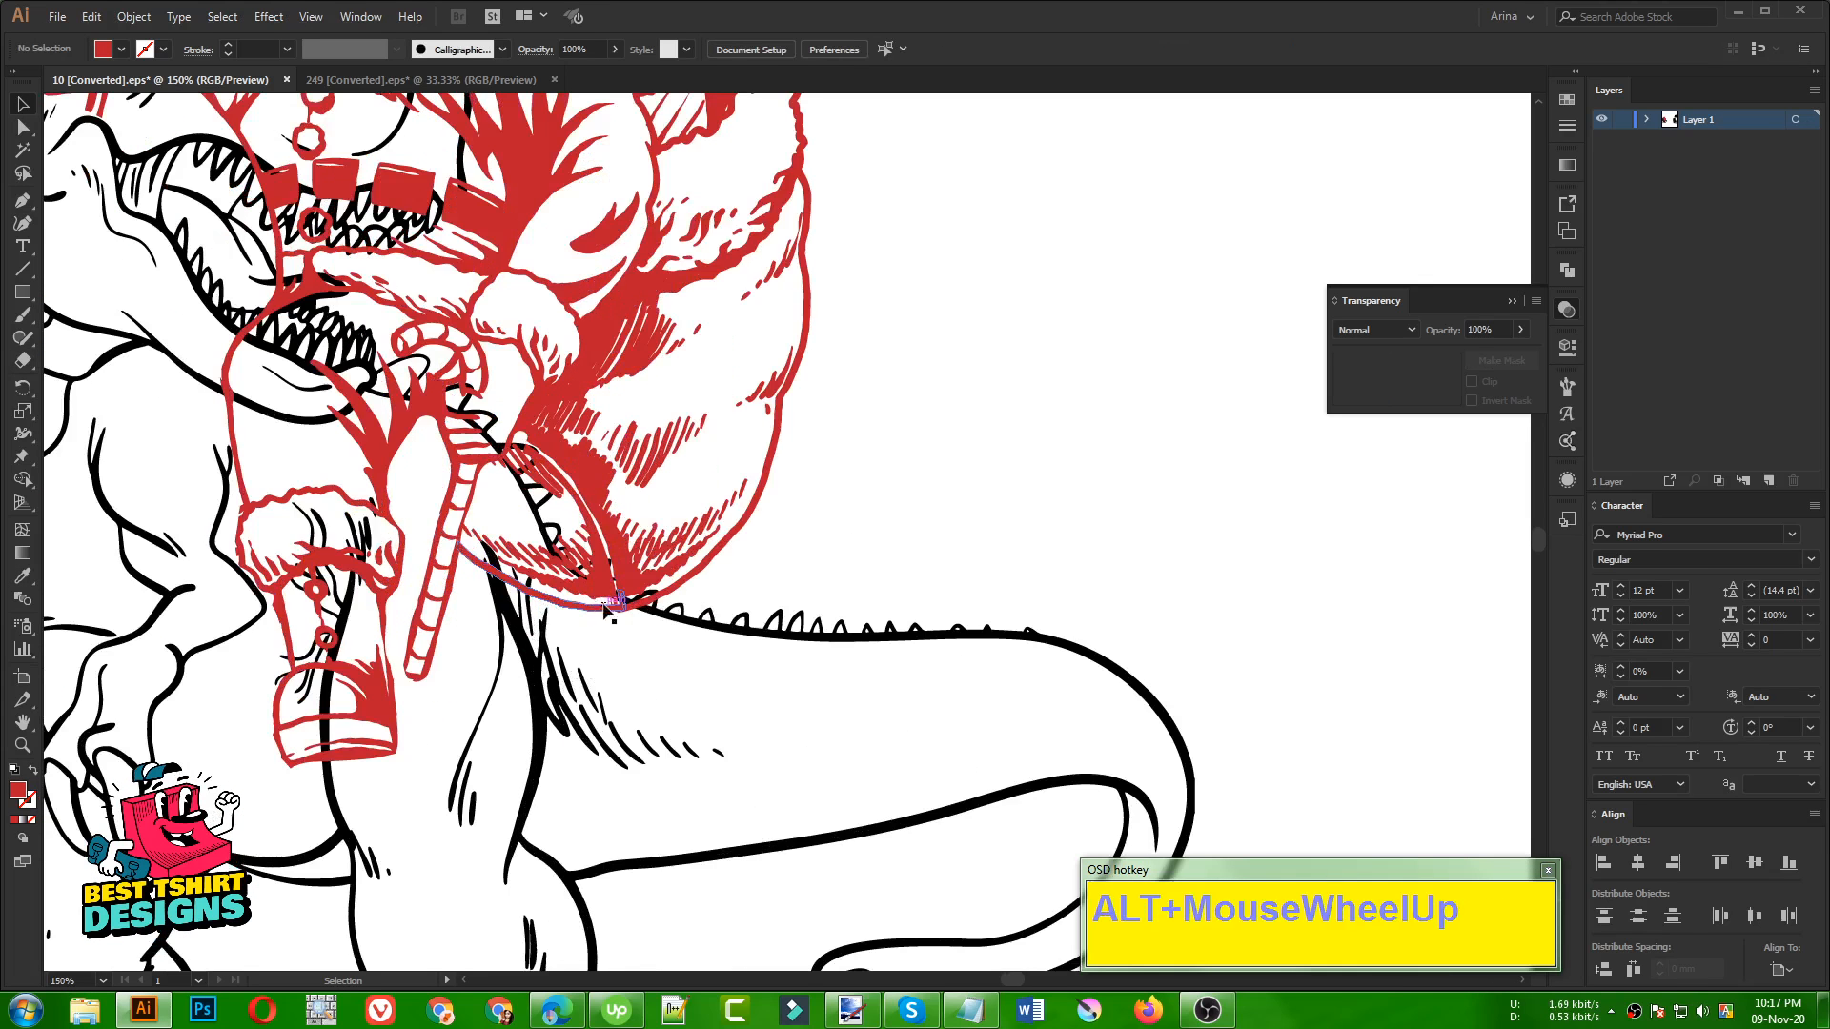
pyautogui.click(603, 608)
pyautogui.keyDown('shift'); pyautogui.click(644, 596); pyautogui.keyUp('shift')
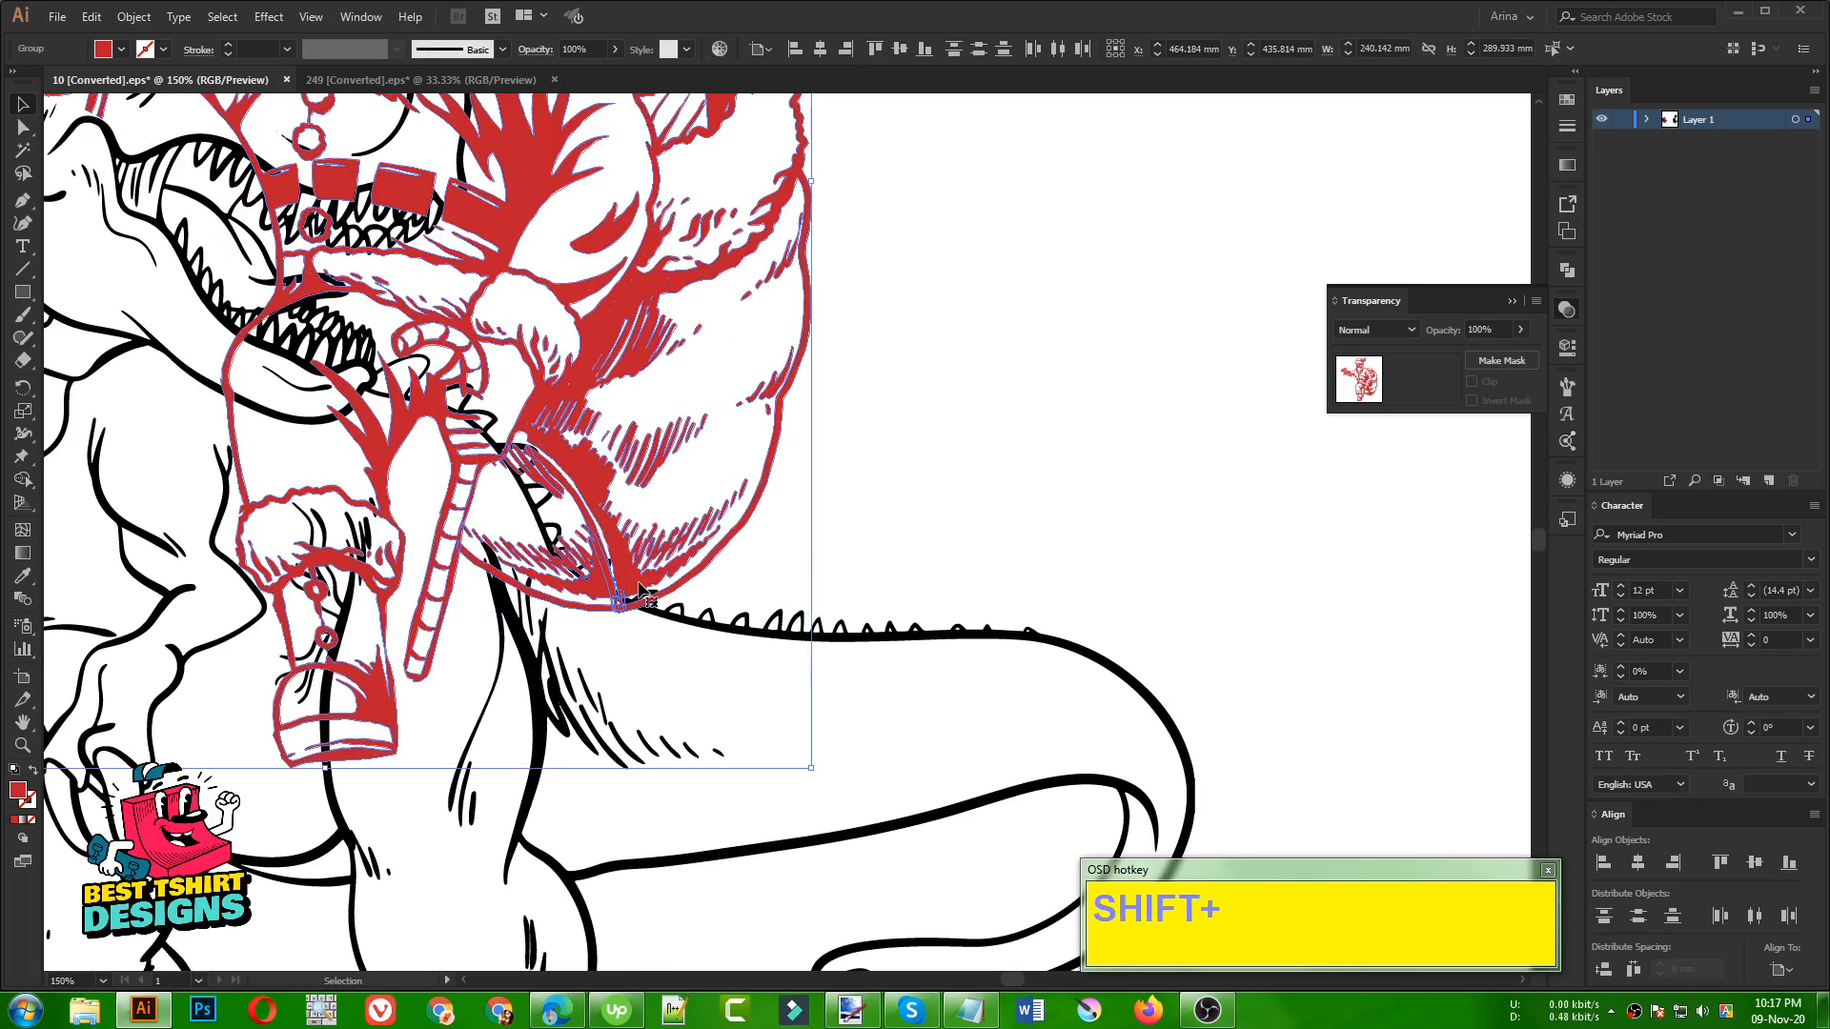
pyautogui.keyDown('alt'); pyautogui.scroll(-2, 640, 593); pyautogui.keyUp('alt')
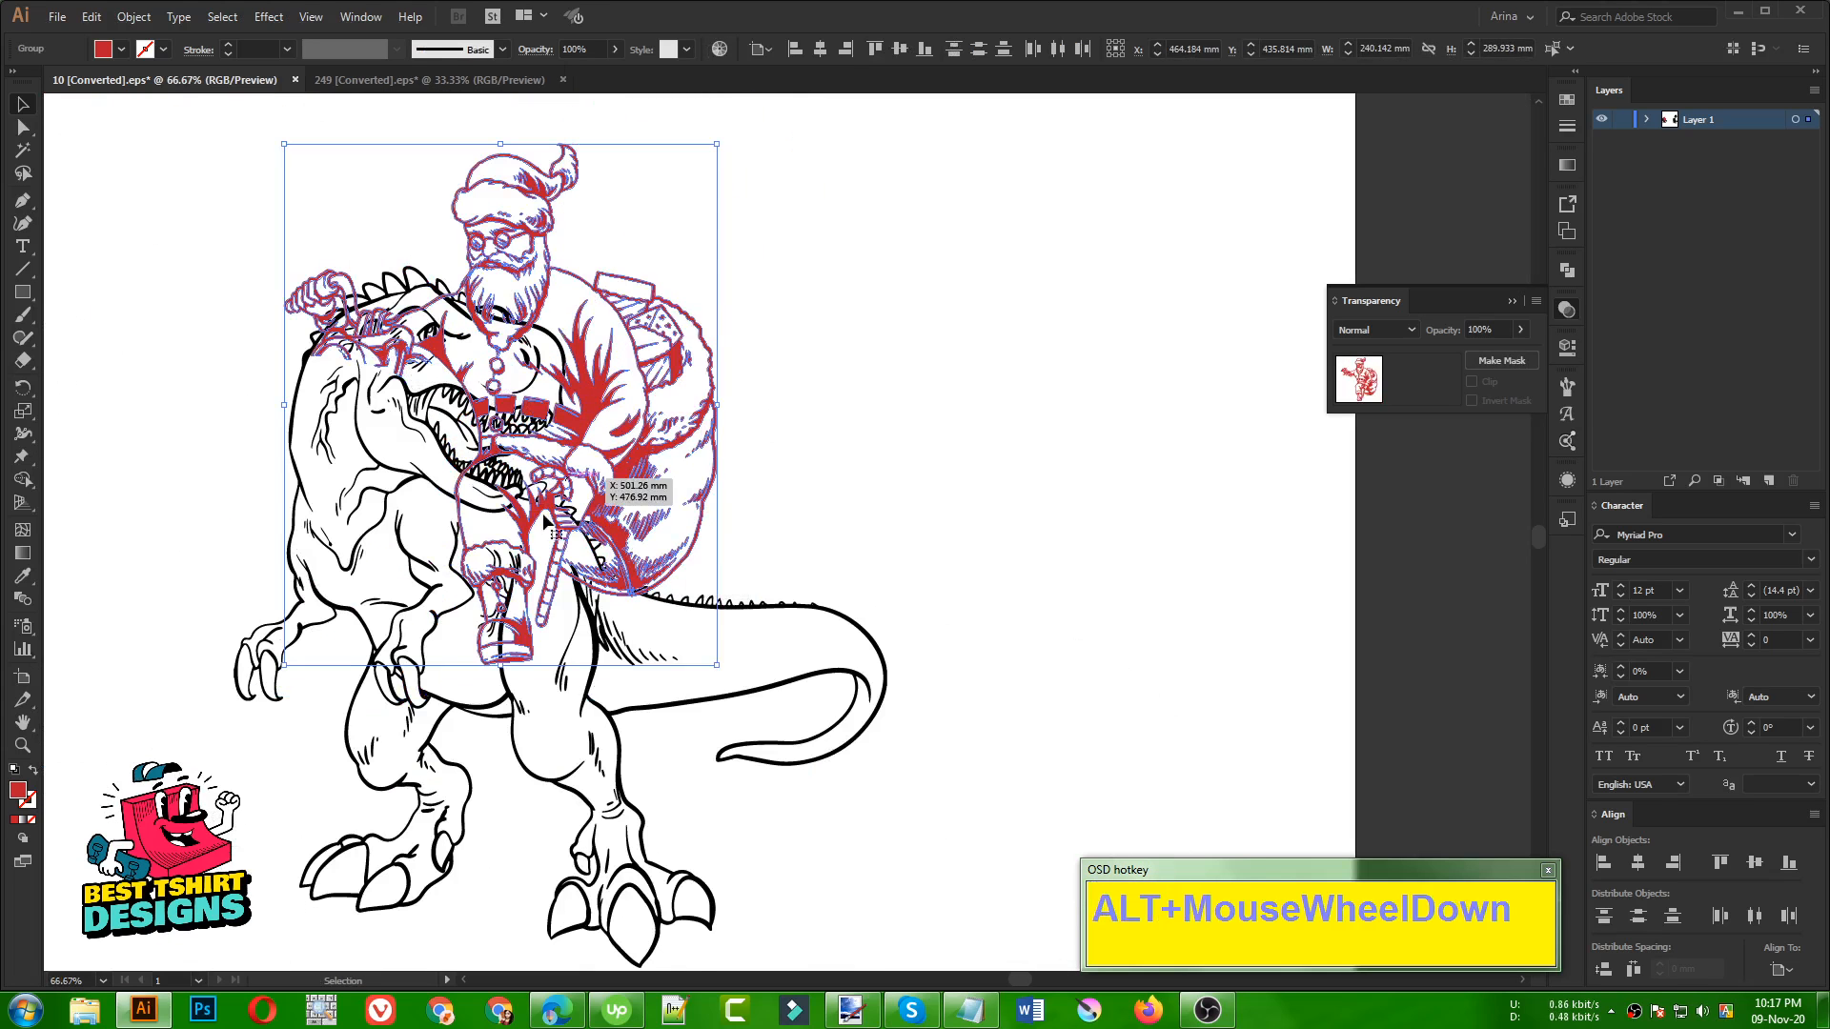
pyautogui.click(1568, 271)
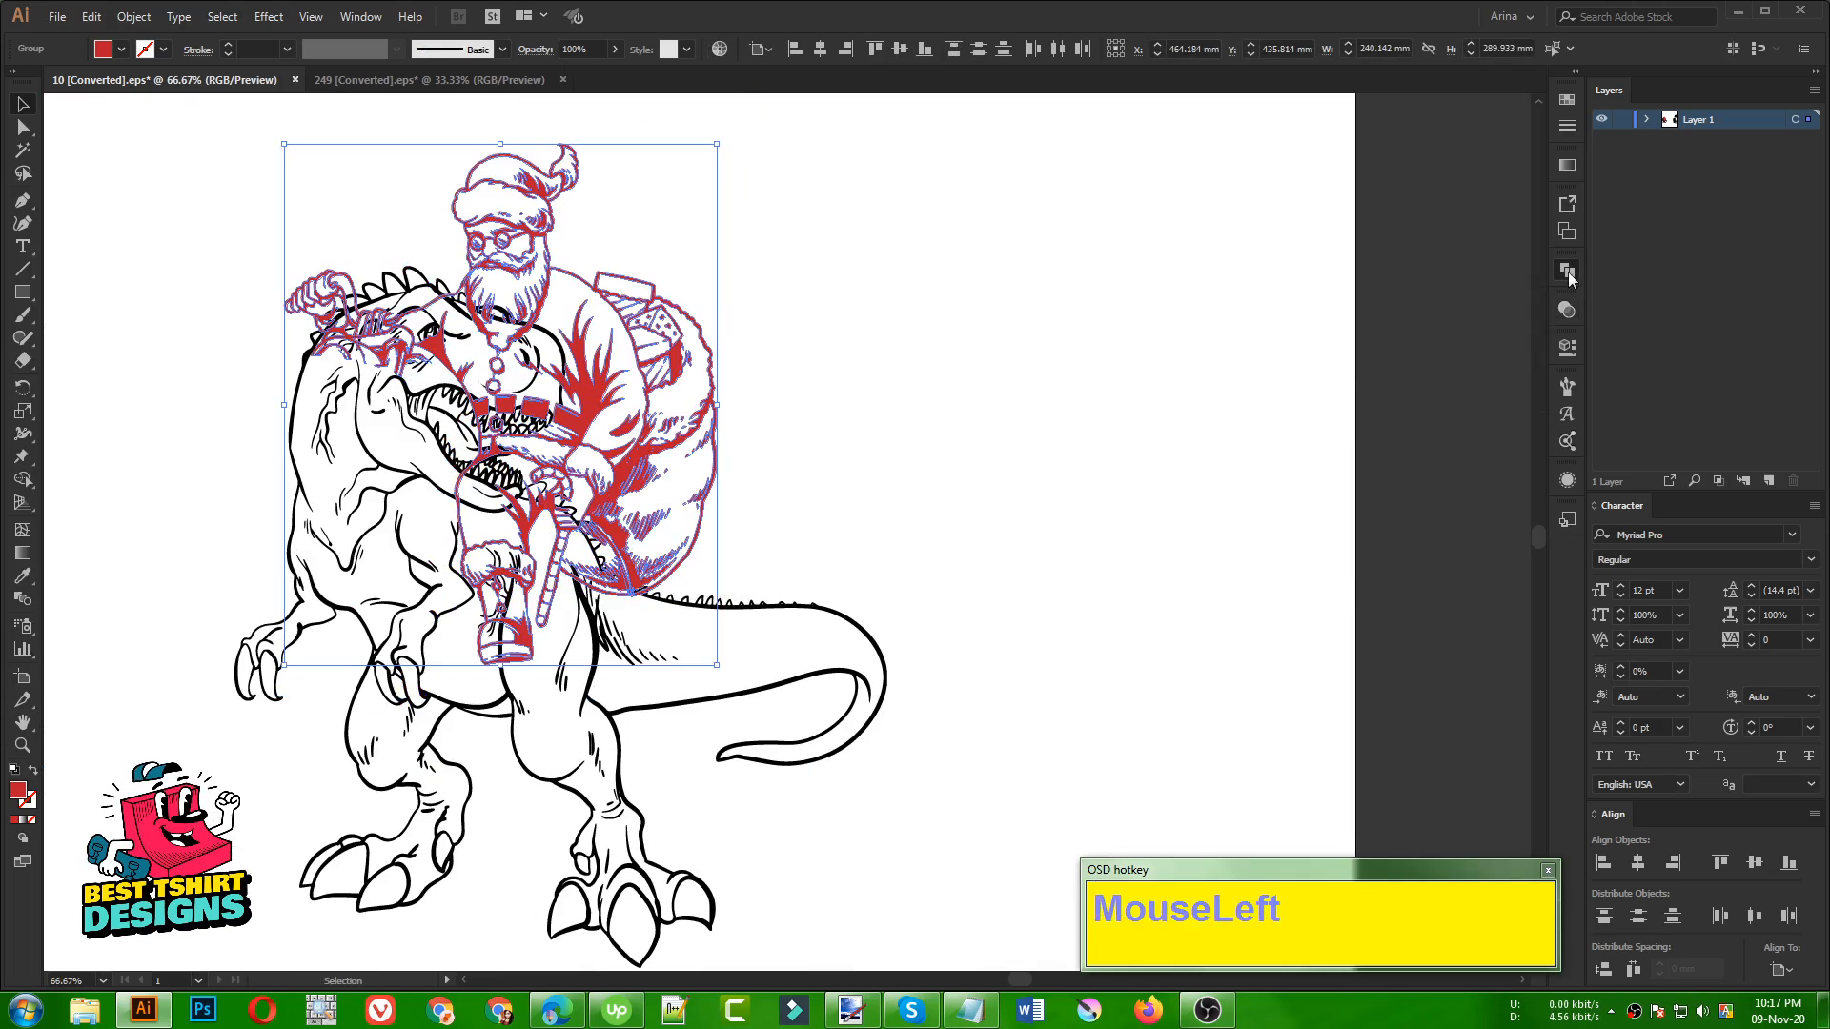
pyautogui.click(865, 425)
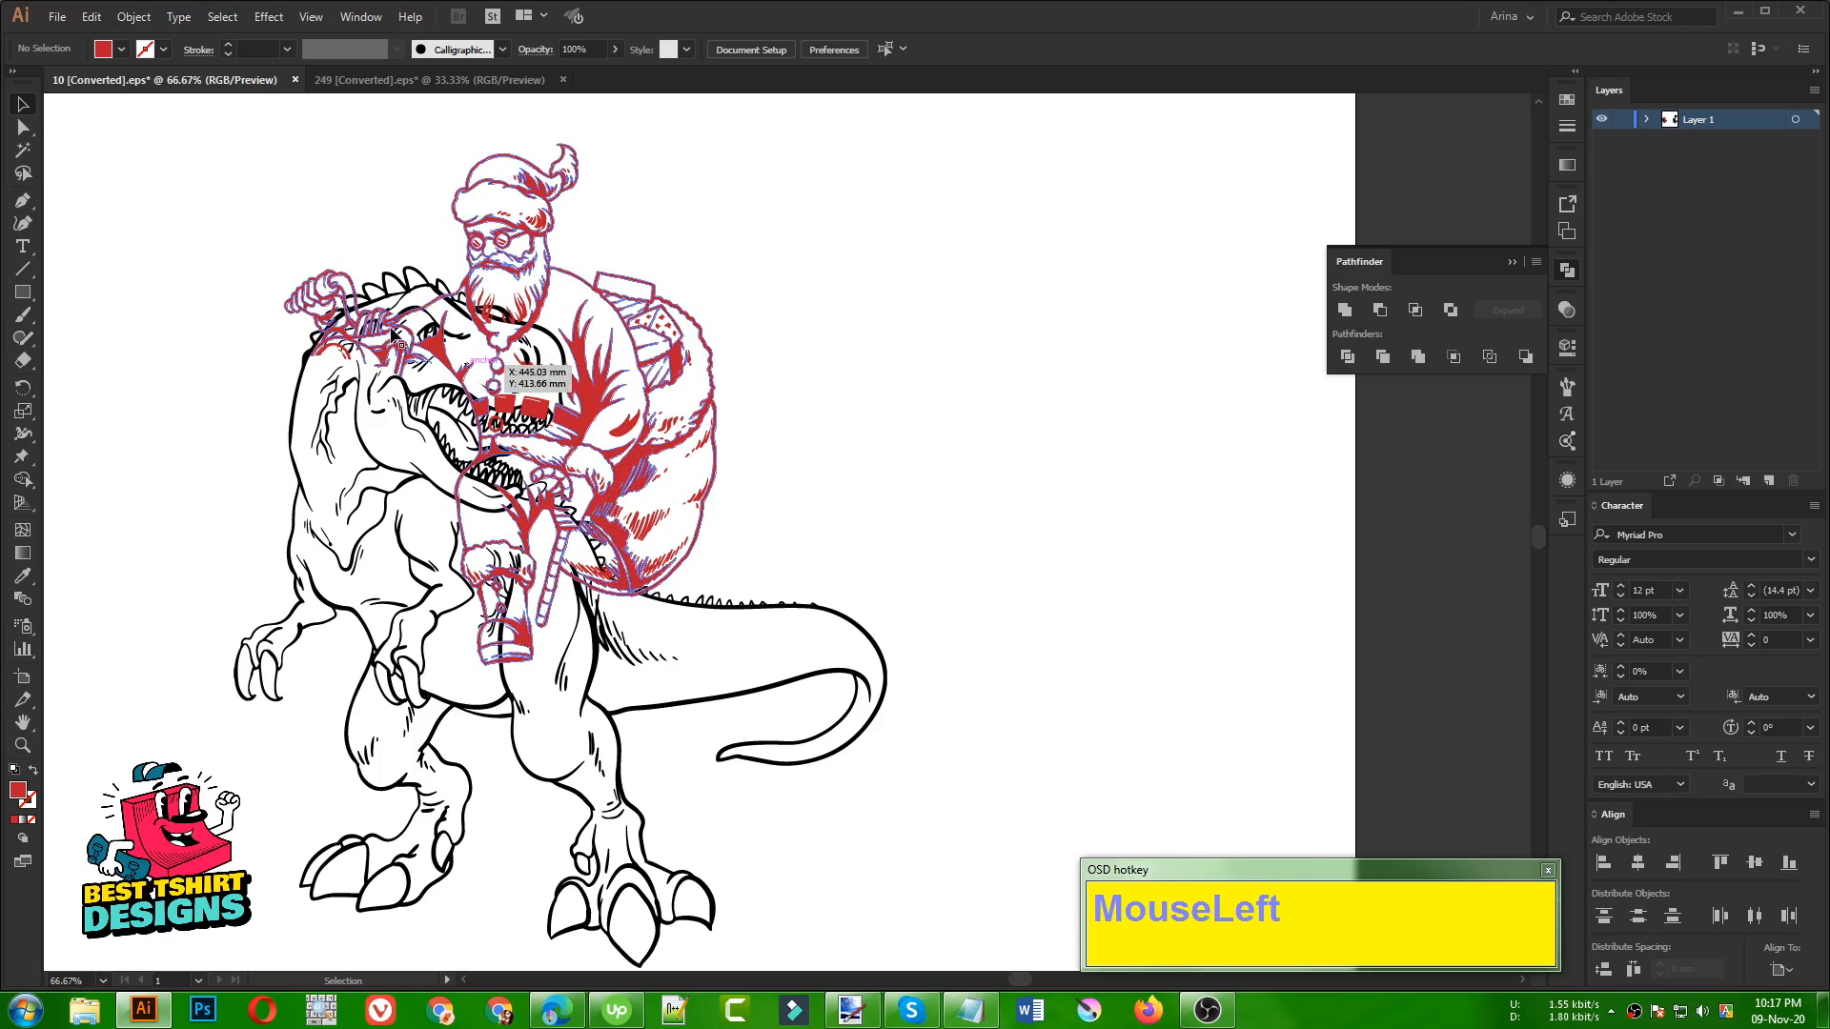
# Duplicate the completed Santa onto the empty artboard area beside the dinosaur
pyautogui.scroll(1, 363, 311)
pyautogui.scroll(-1, 393, 345)
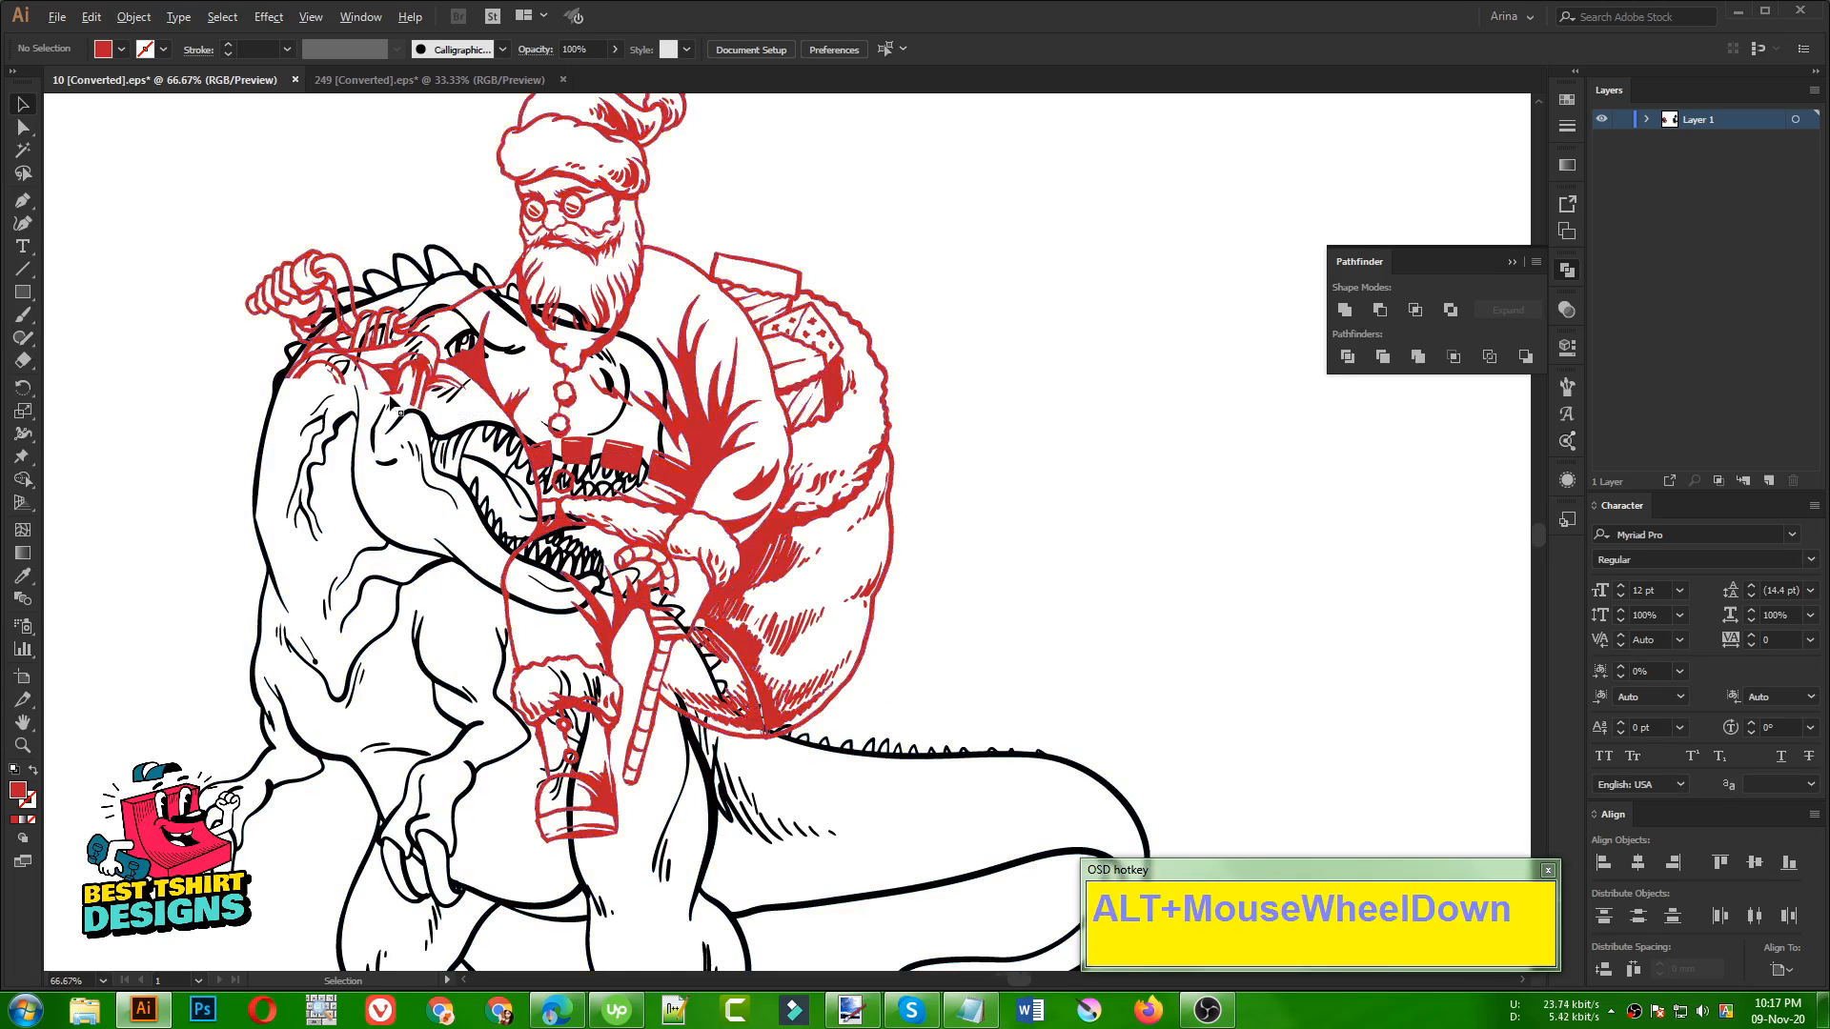
pyautogui.moveTo(542, 416); pyautogui.dragTo(1112, 420)
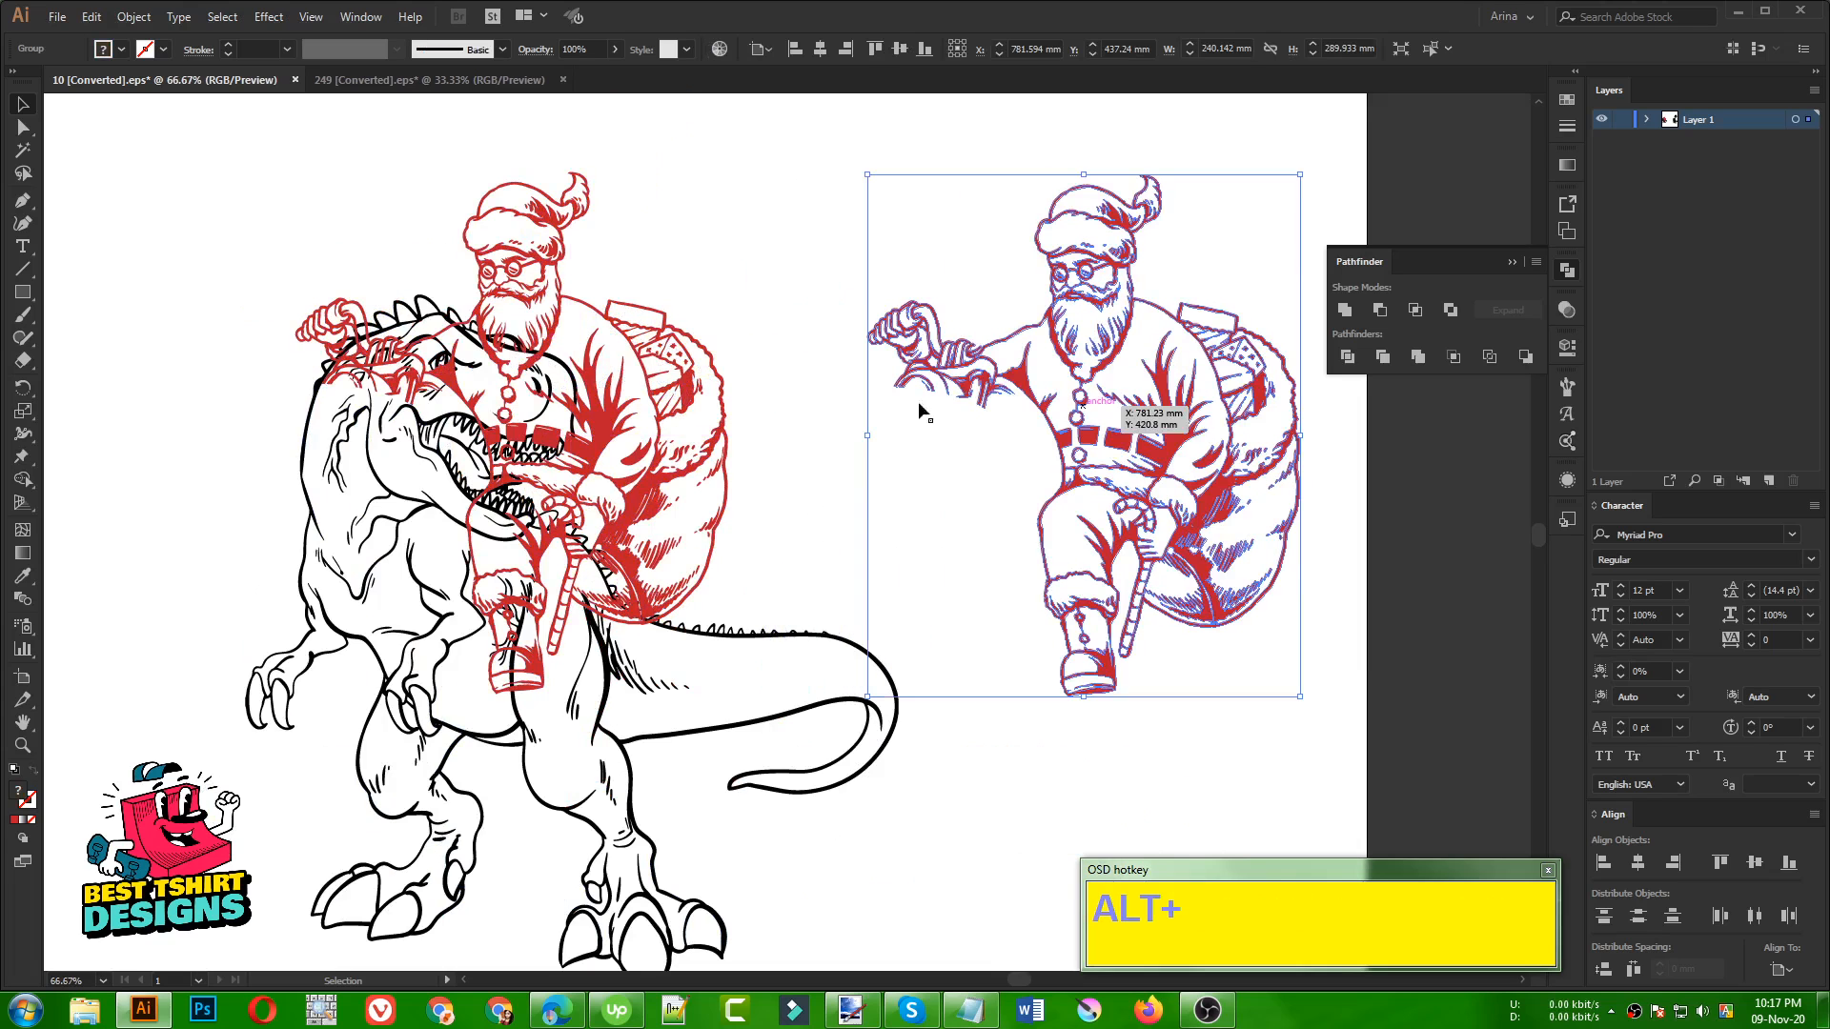
# Erase the outstretched arm, hand and reins from the Santa on the dinosaur with a rectangular erase over the dinosaur's head
pyautogui.click(549, 340)
pyautogui.scroll(1, 385, 283)
pyautogui.hotkey('shift', 'e')
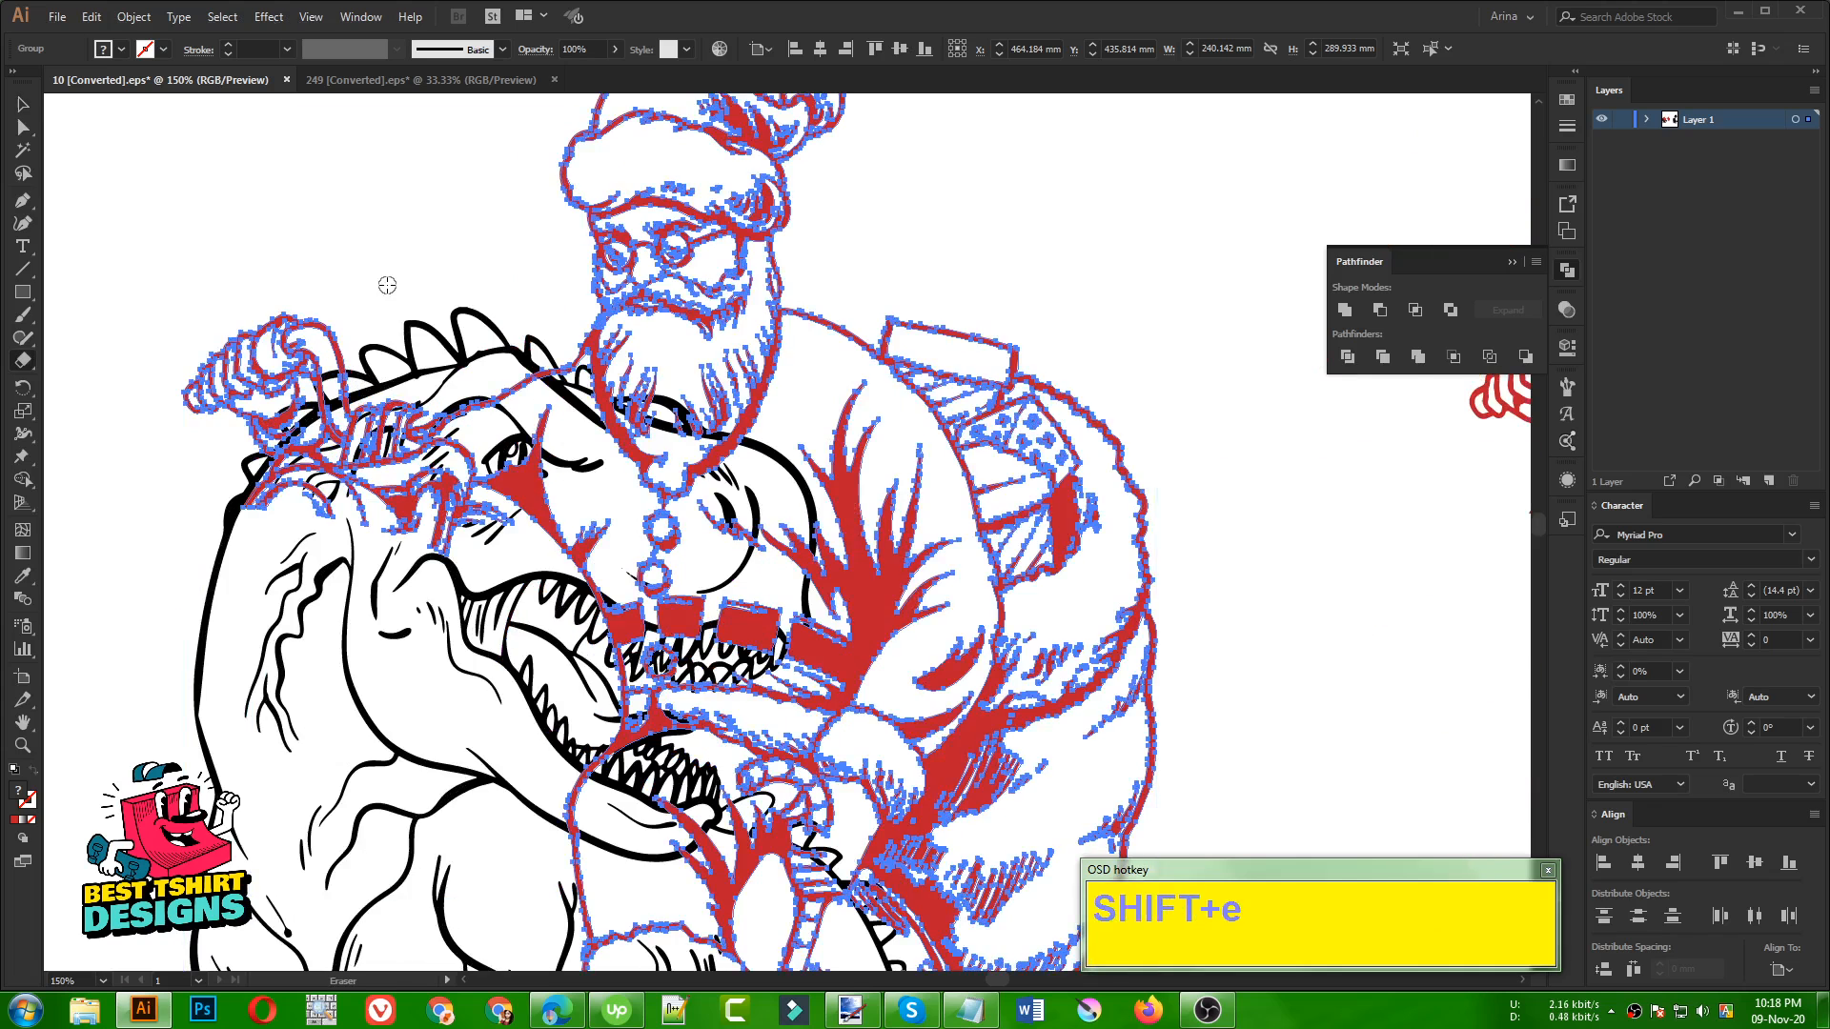
pyautogui.scroll(-1, 598, 297)
pyautogui.moveTo(205, 247)
pyautogui.mouseDown()
pyautogui.moveTo(499, 584)
pyautogui.moveTo(570, 633)
pyautogui.mouseUp()
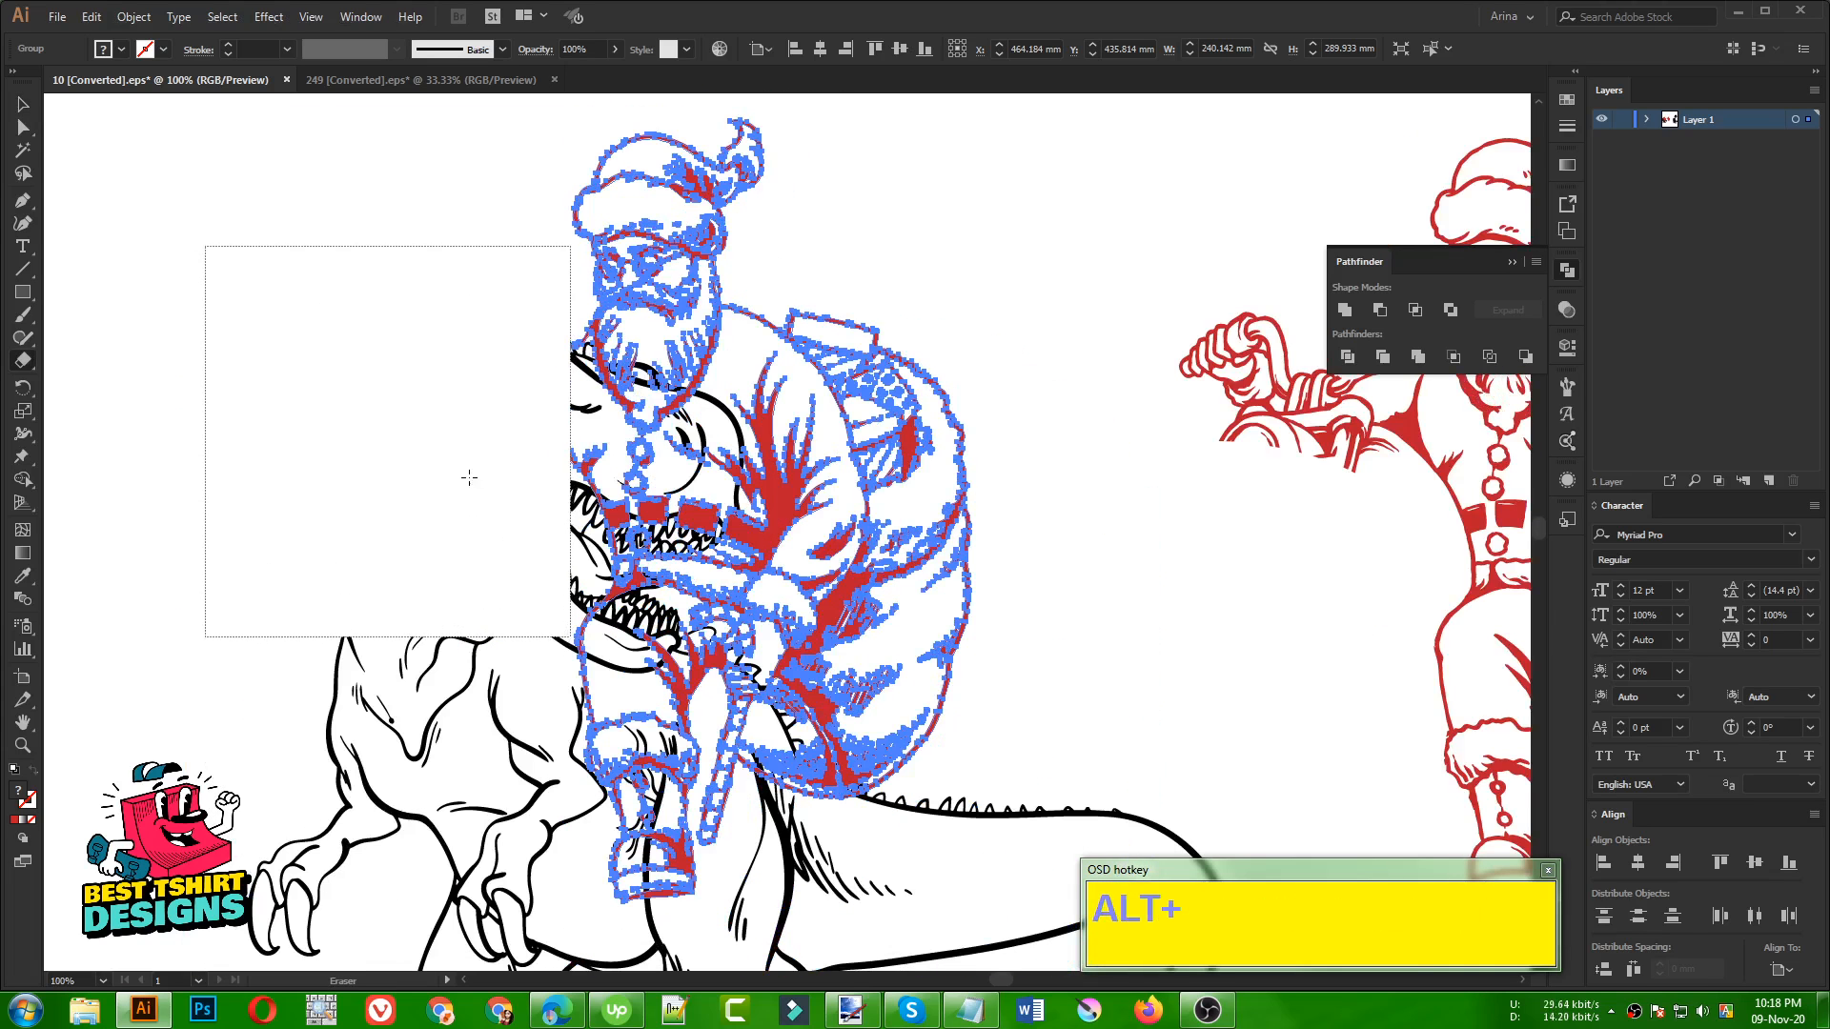
pyautogui.scroll(-1, 469, 478)
pyautogui.press('v')
pyautogui.click(277, 263)
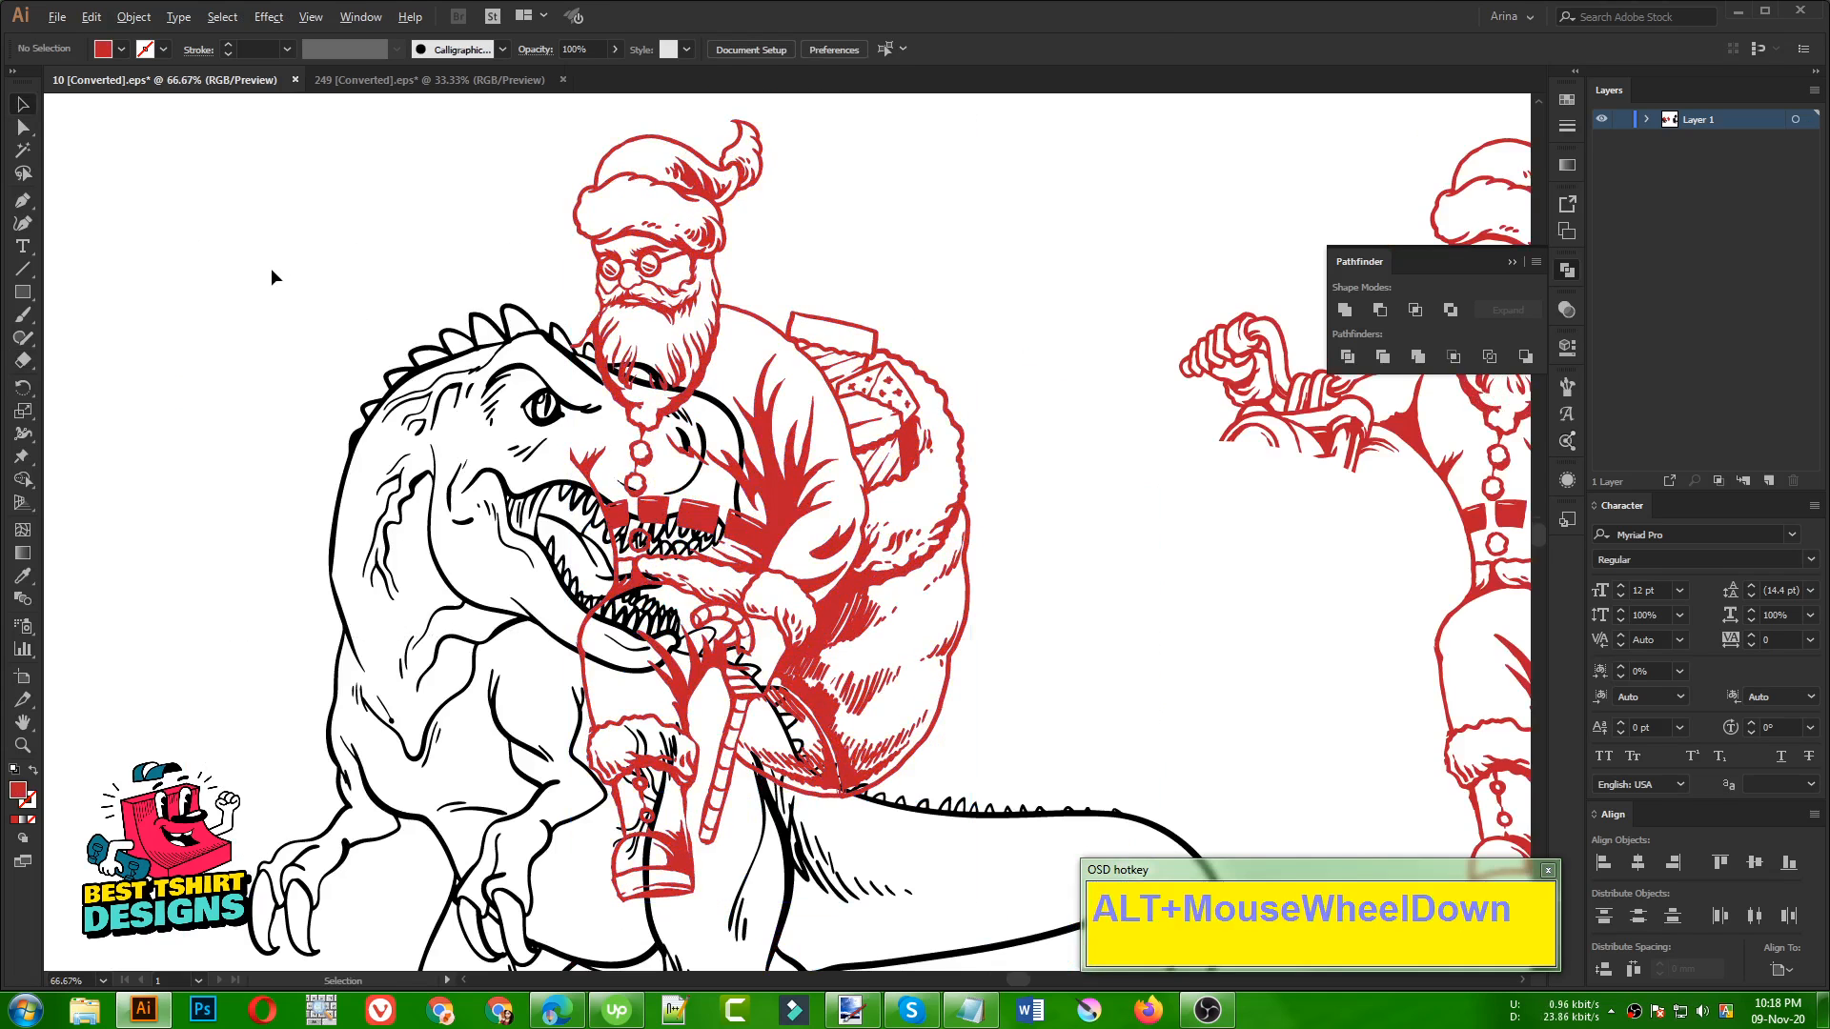
pyautogui.scroll(-1, 271, 277)
pyautogui.click(923, 338)
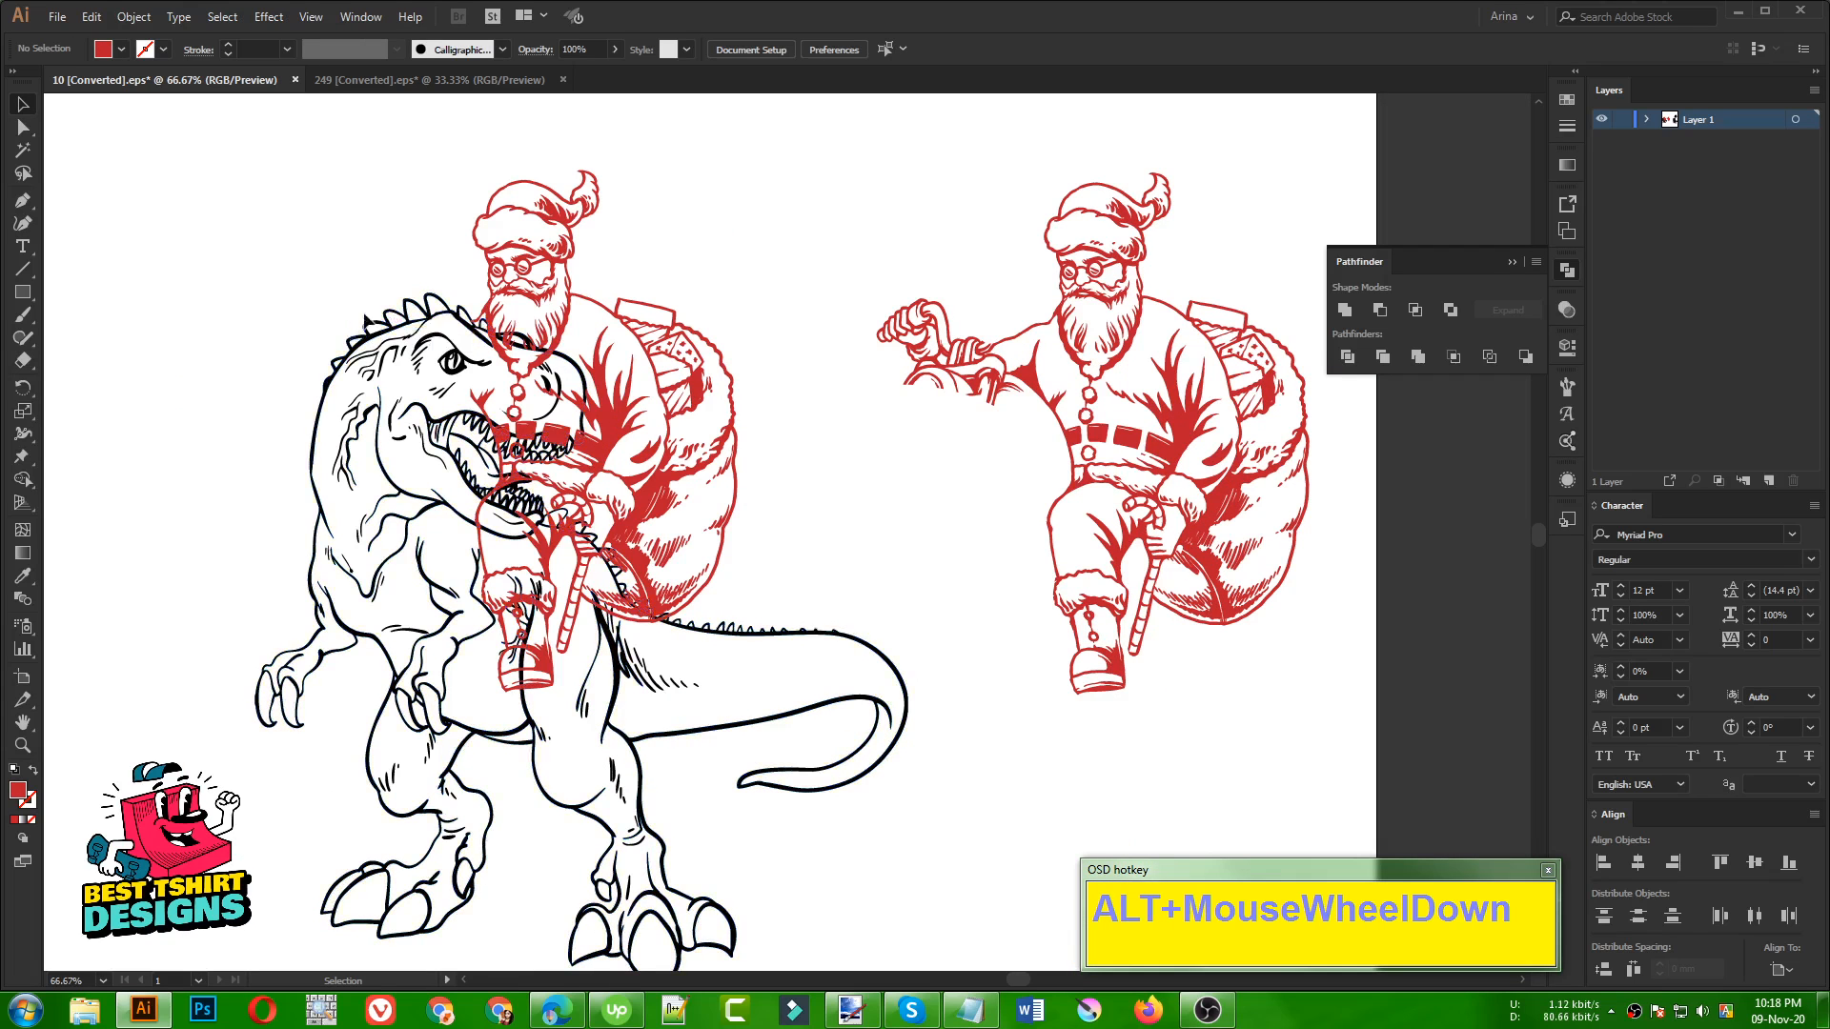
pyautogui.scroll(-1, 799, 421)
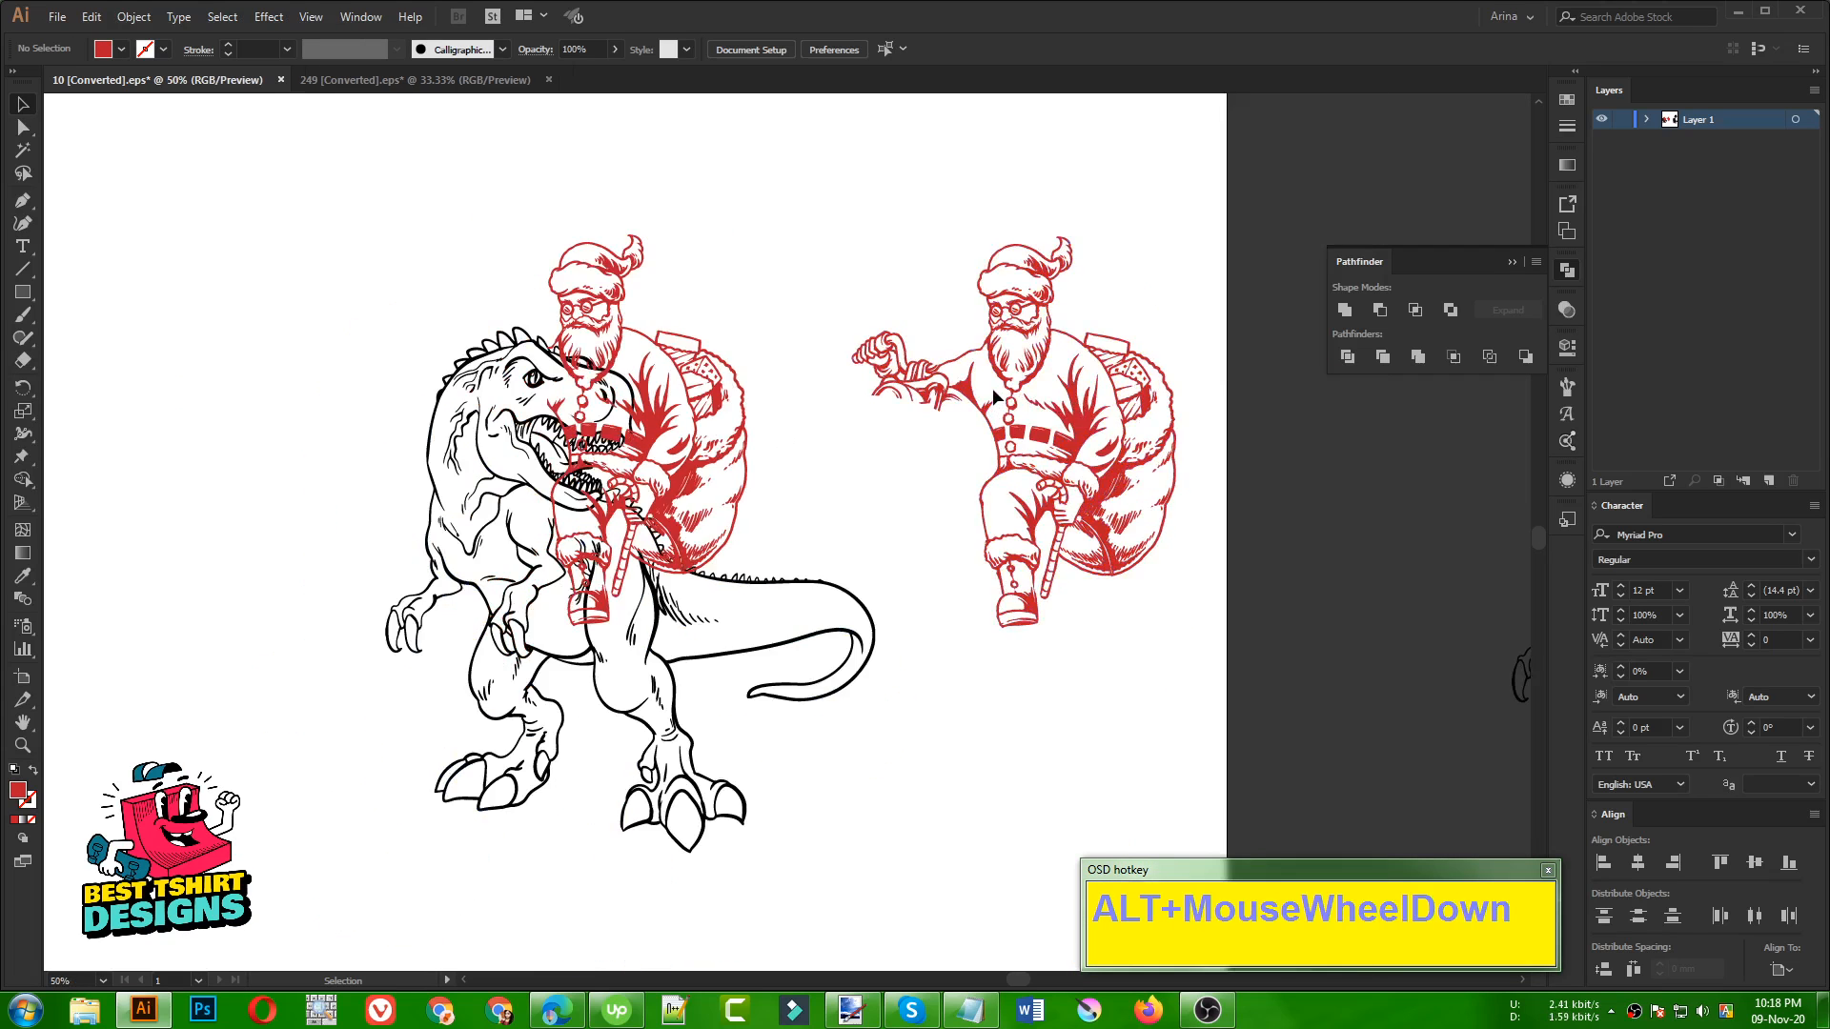
pyautogui.click(992, 387)
pyautogui.hotkey('shift', 'e')
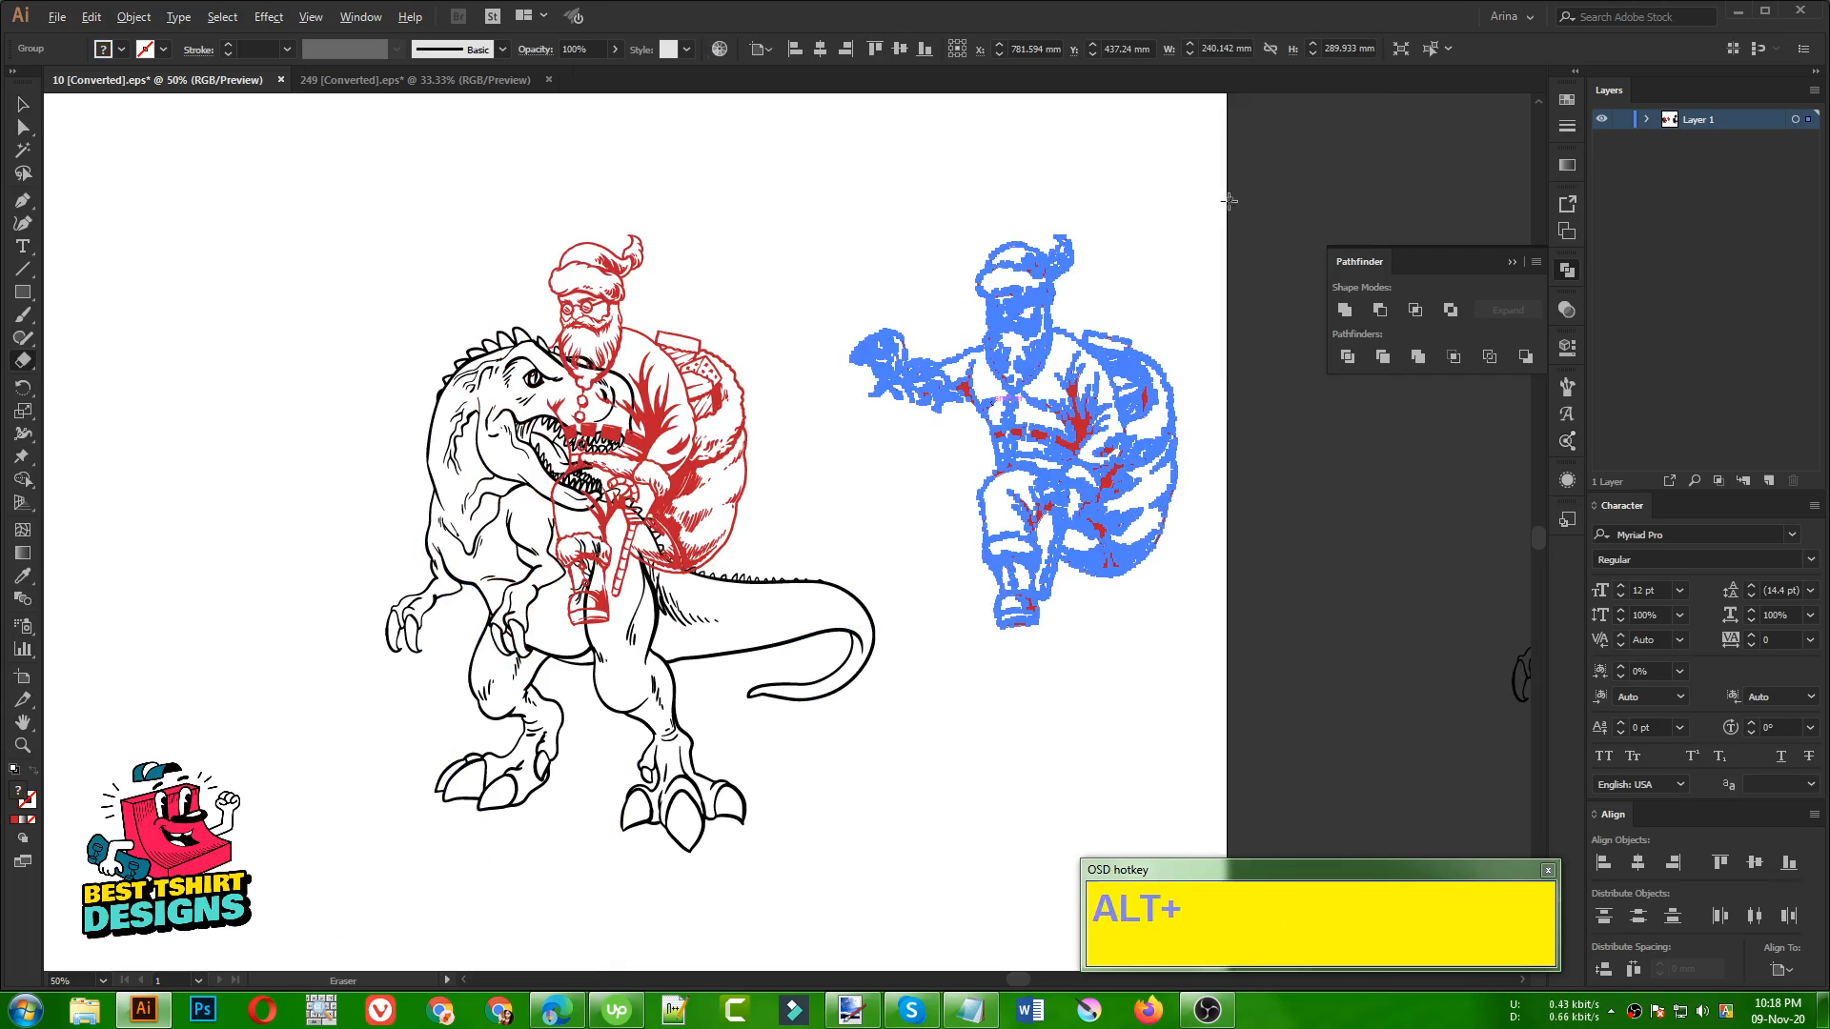
pyautogui.hotkey('alt', 'v')
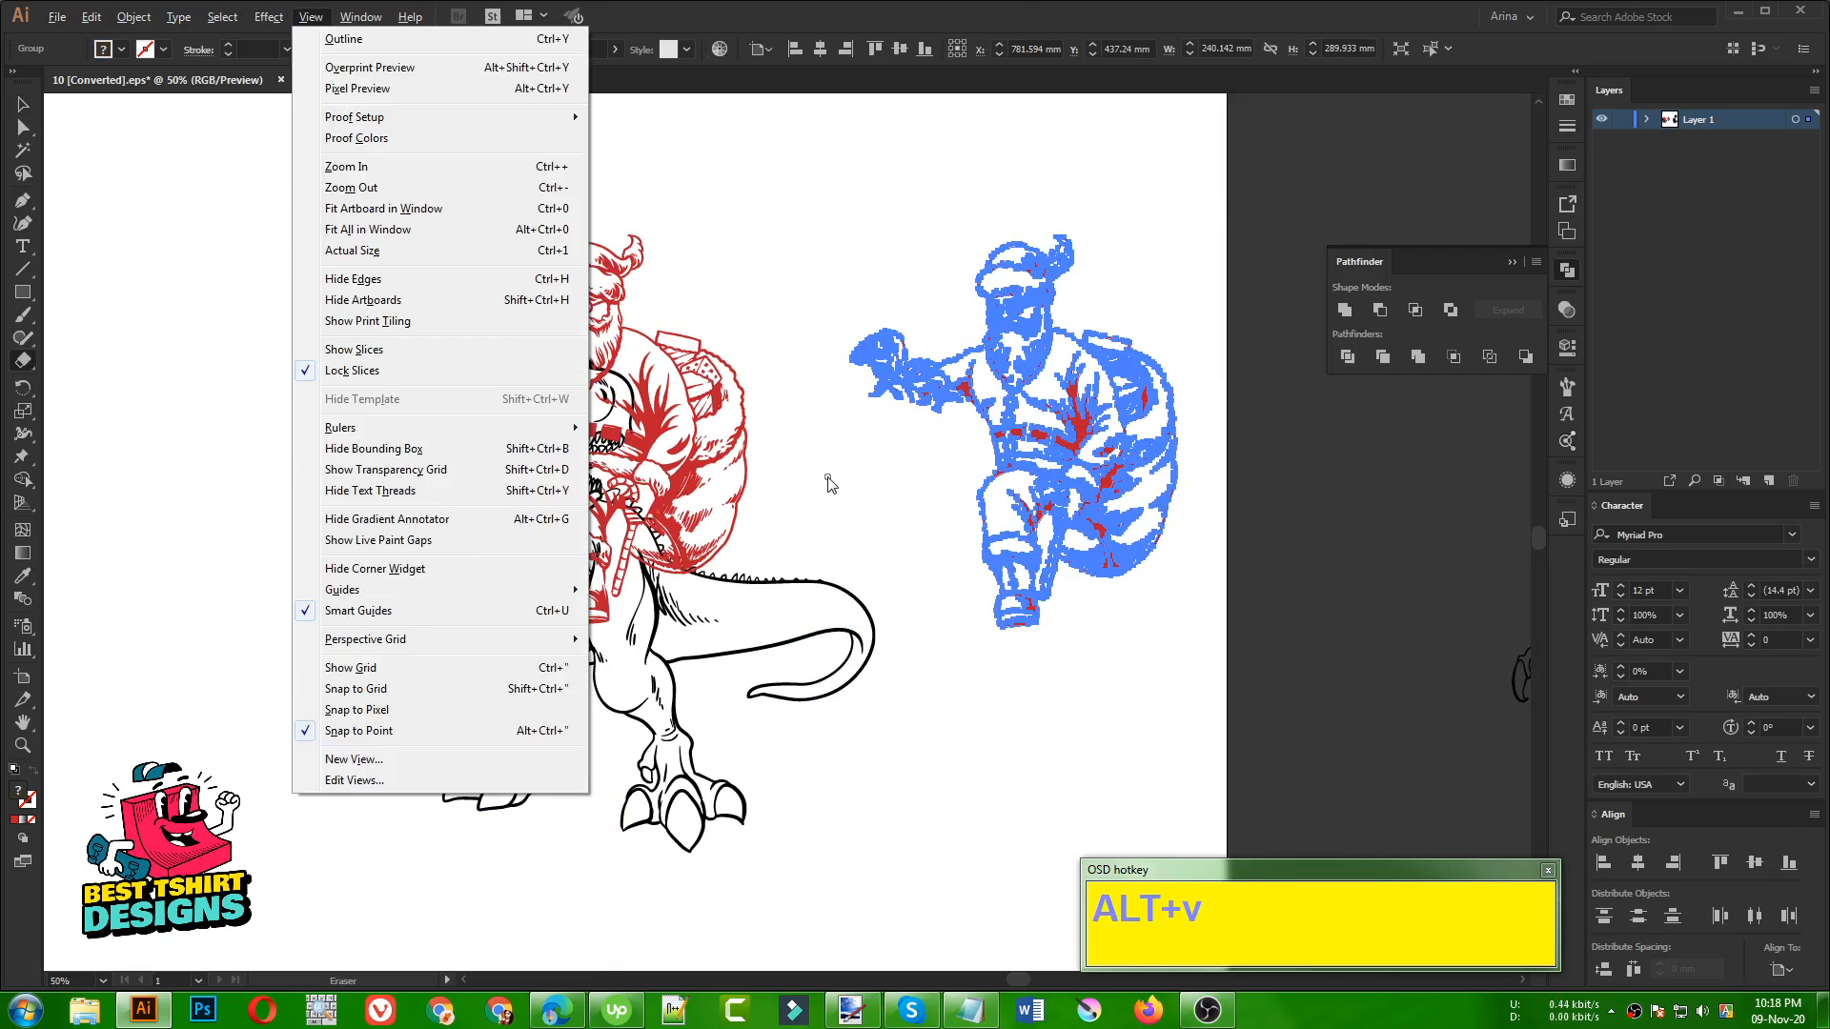
pyautogui.click(1012, 9)
pyautogui.press('v')
pyautogui.click(798, 425)
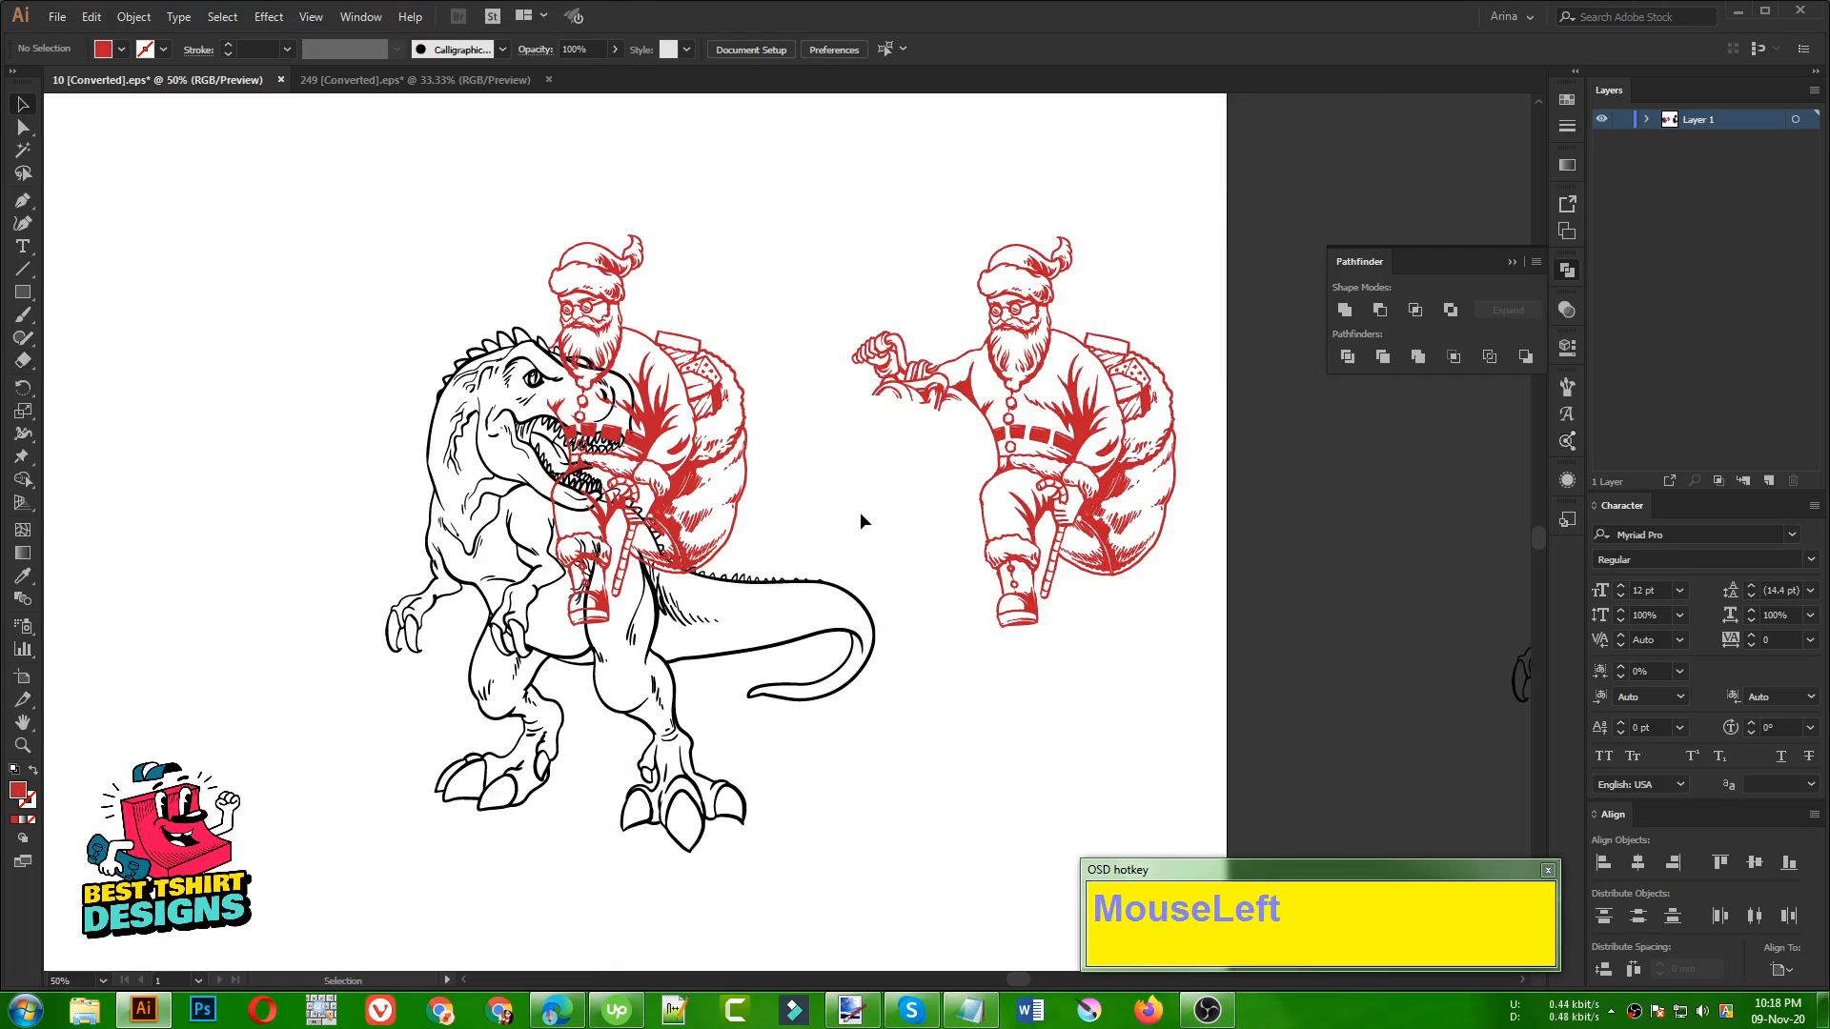
# Copy the whole dinosaur line-art group to the clipboard
pyautogui.keyDown('alt'); pyautogui.scroll(1, 556, 453); pyautogui.keyUp('alt')
pyautogui.click(970, 478)
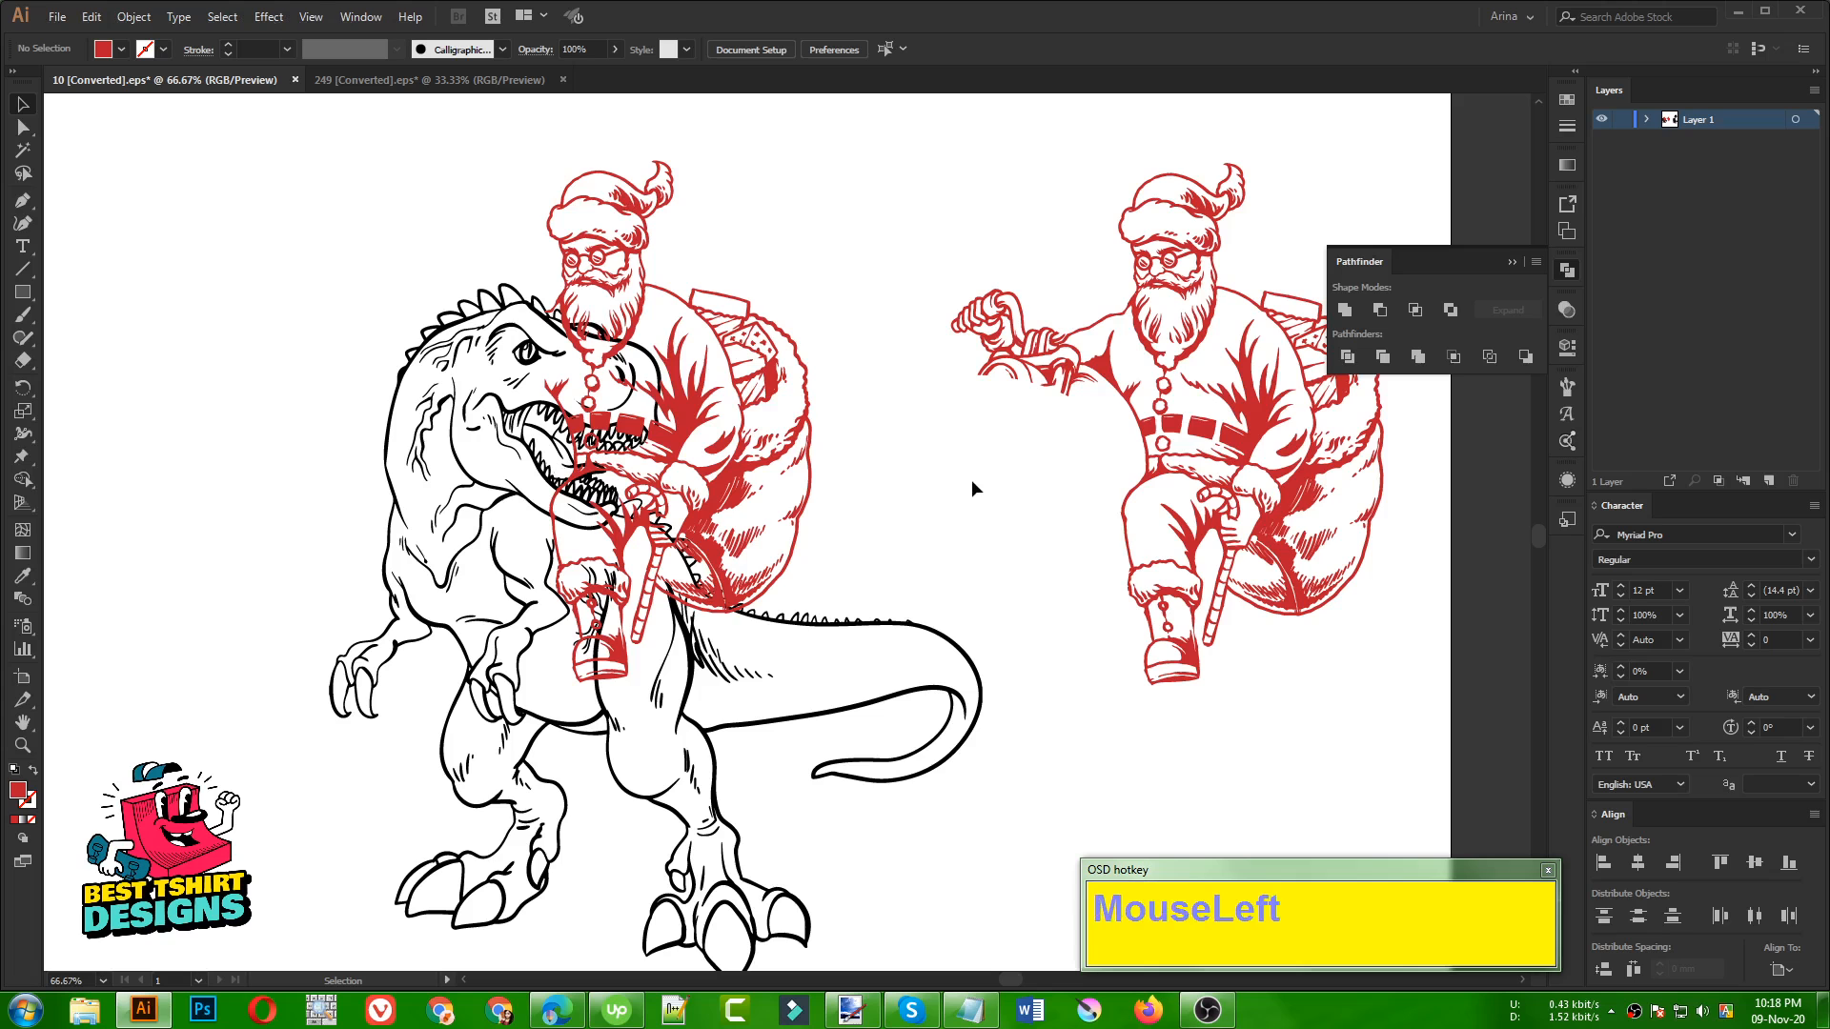
pyautogui.click(464, 494)
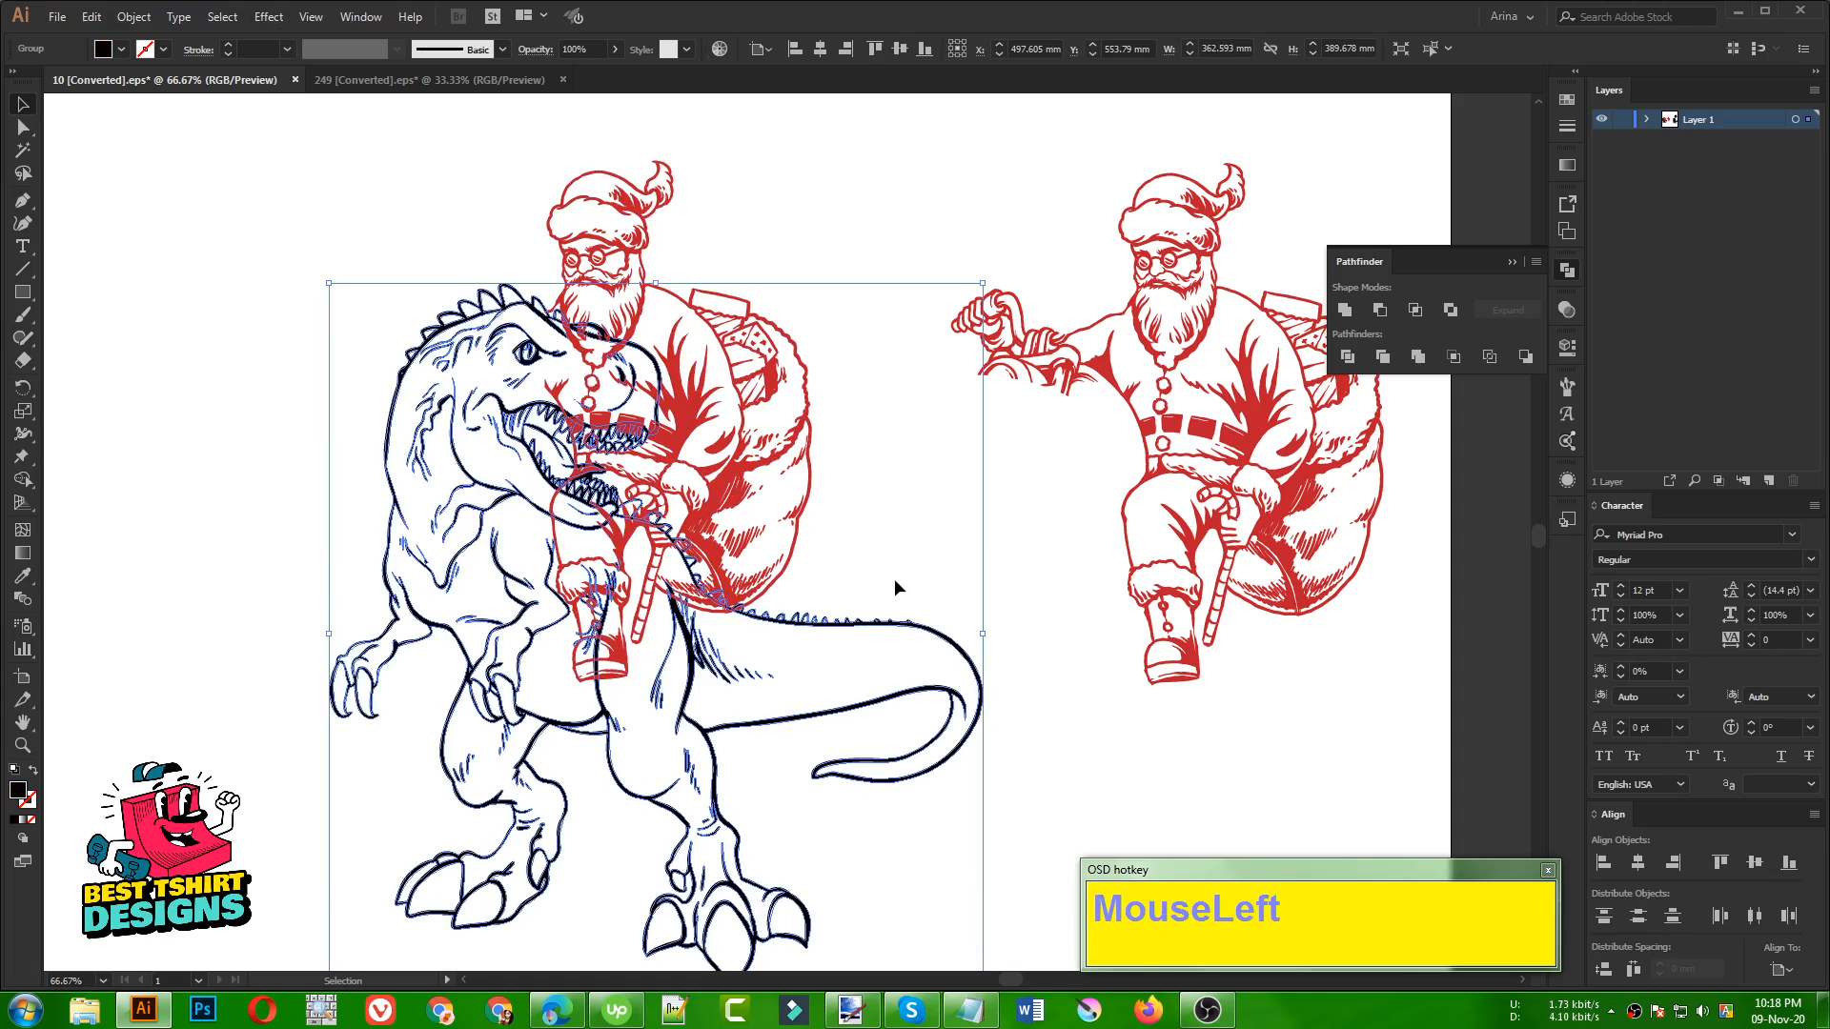
pyautogui.press('ctrl')
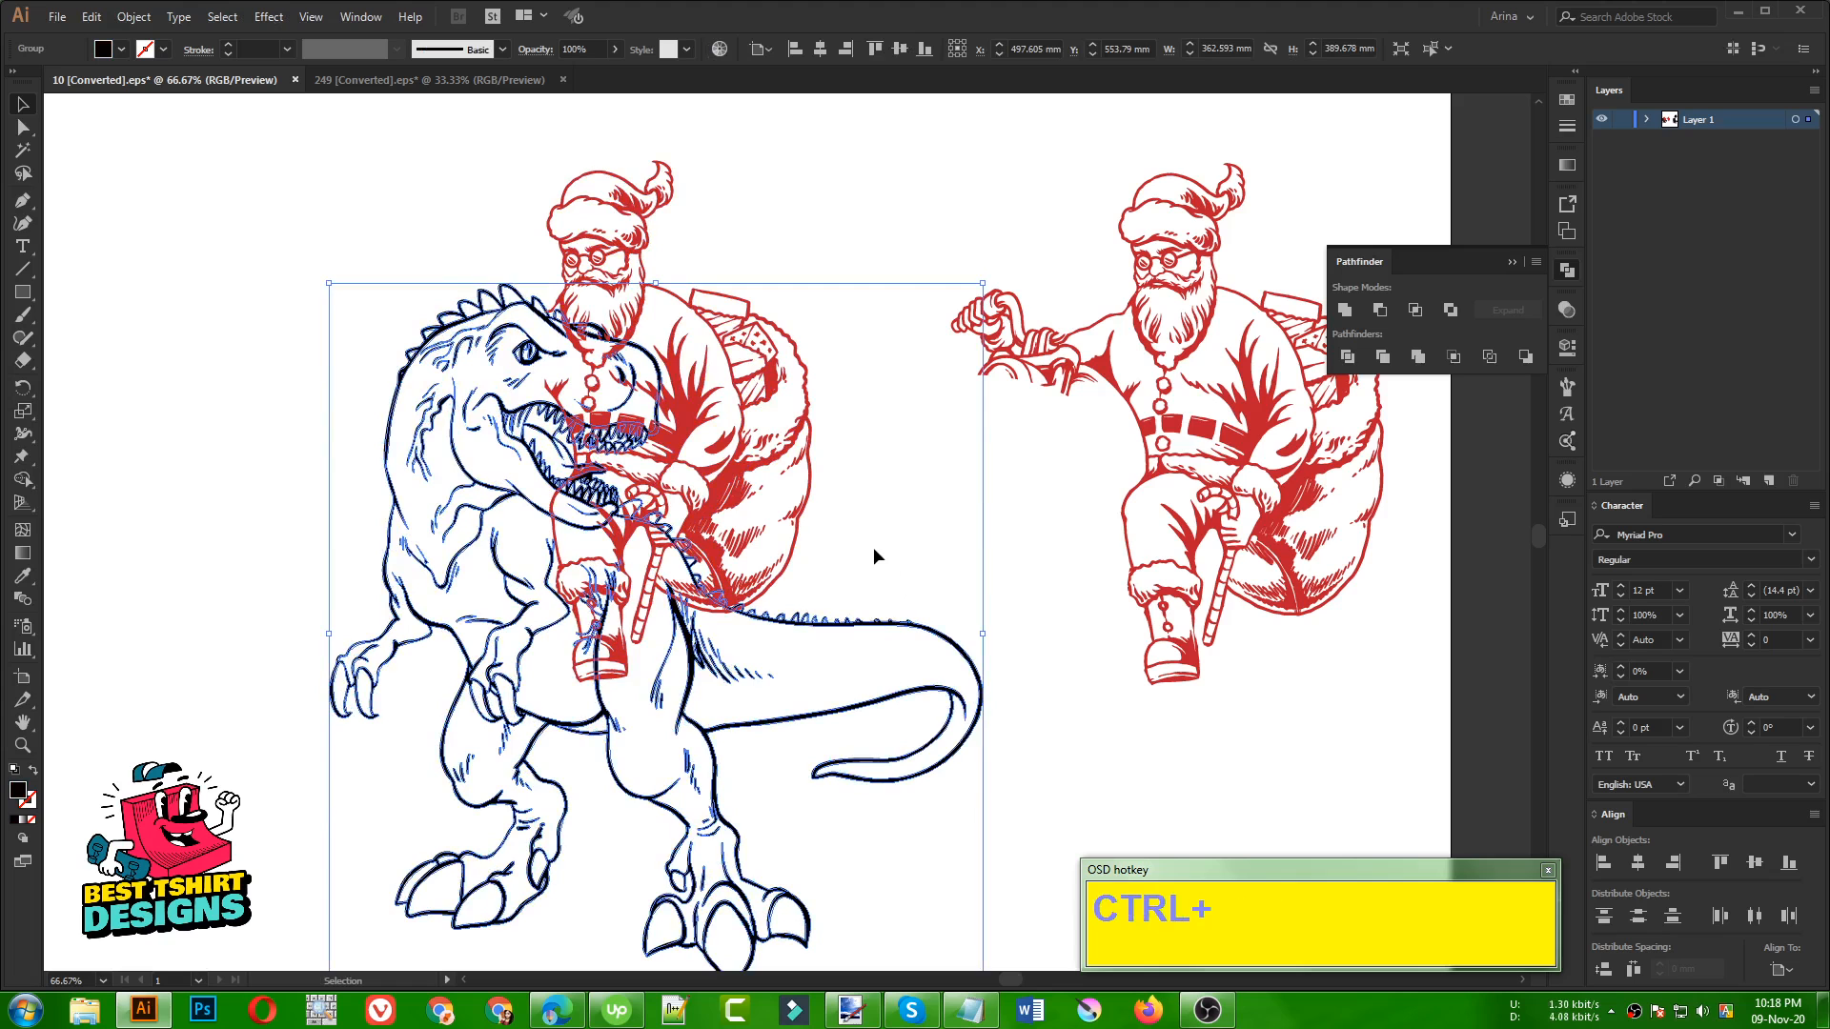
pyautogui.press('ctrl')
pyautogui.hotkey('ctrl', 'c')
pyautogui.click(846, 527)
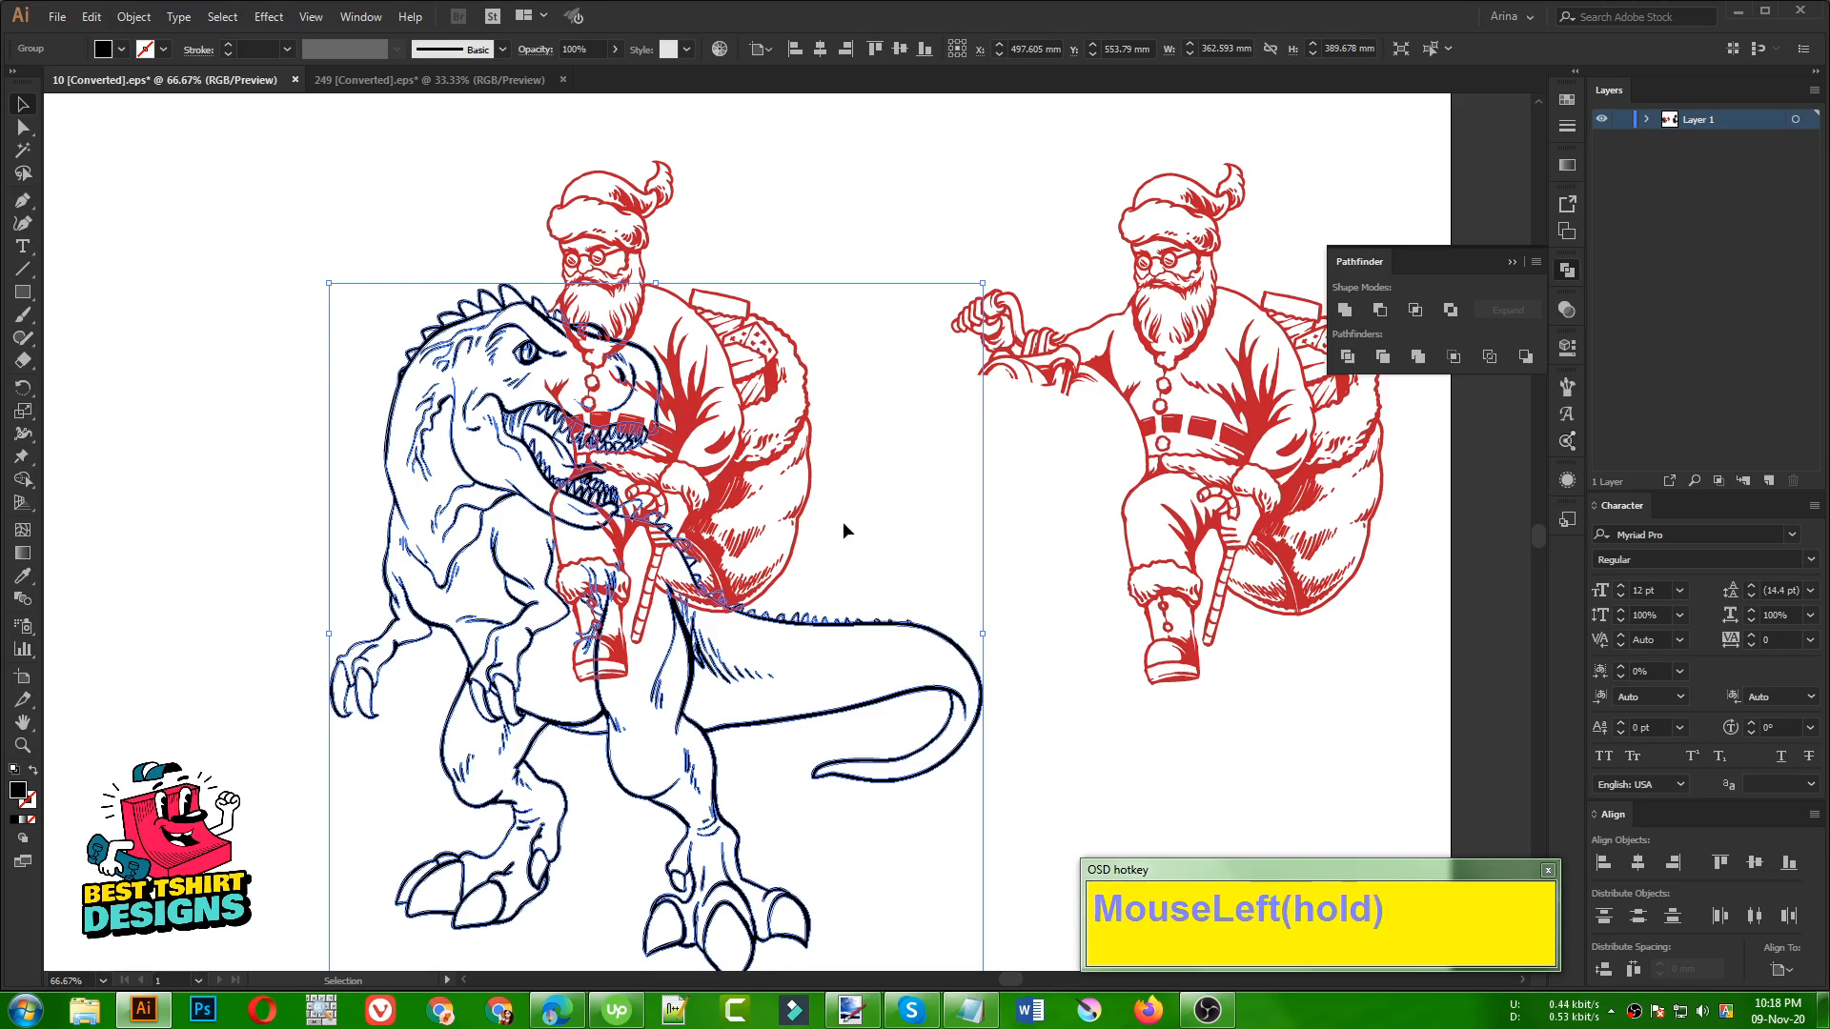
# Give the Santa on the dinosaur an opacity mask with Clip off, and paste the copied dinosaur in place inside the mask
pyautogui.click(693, 458)
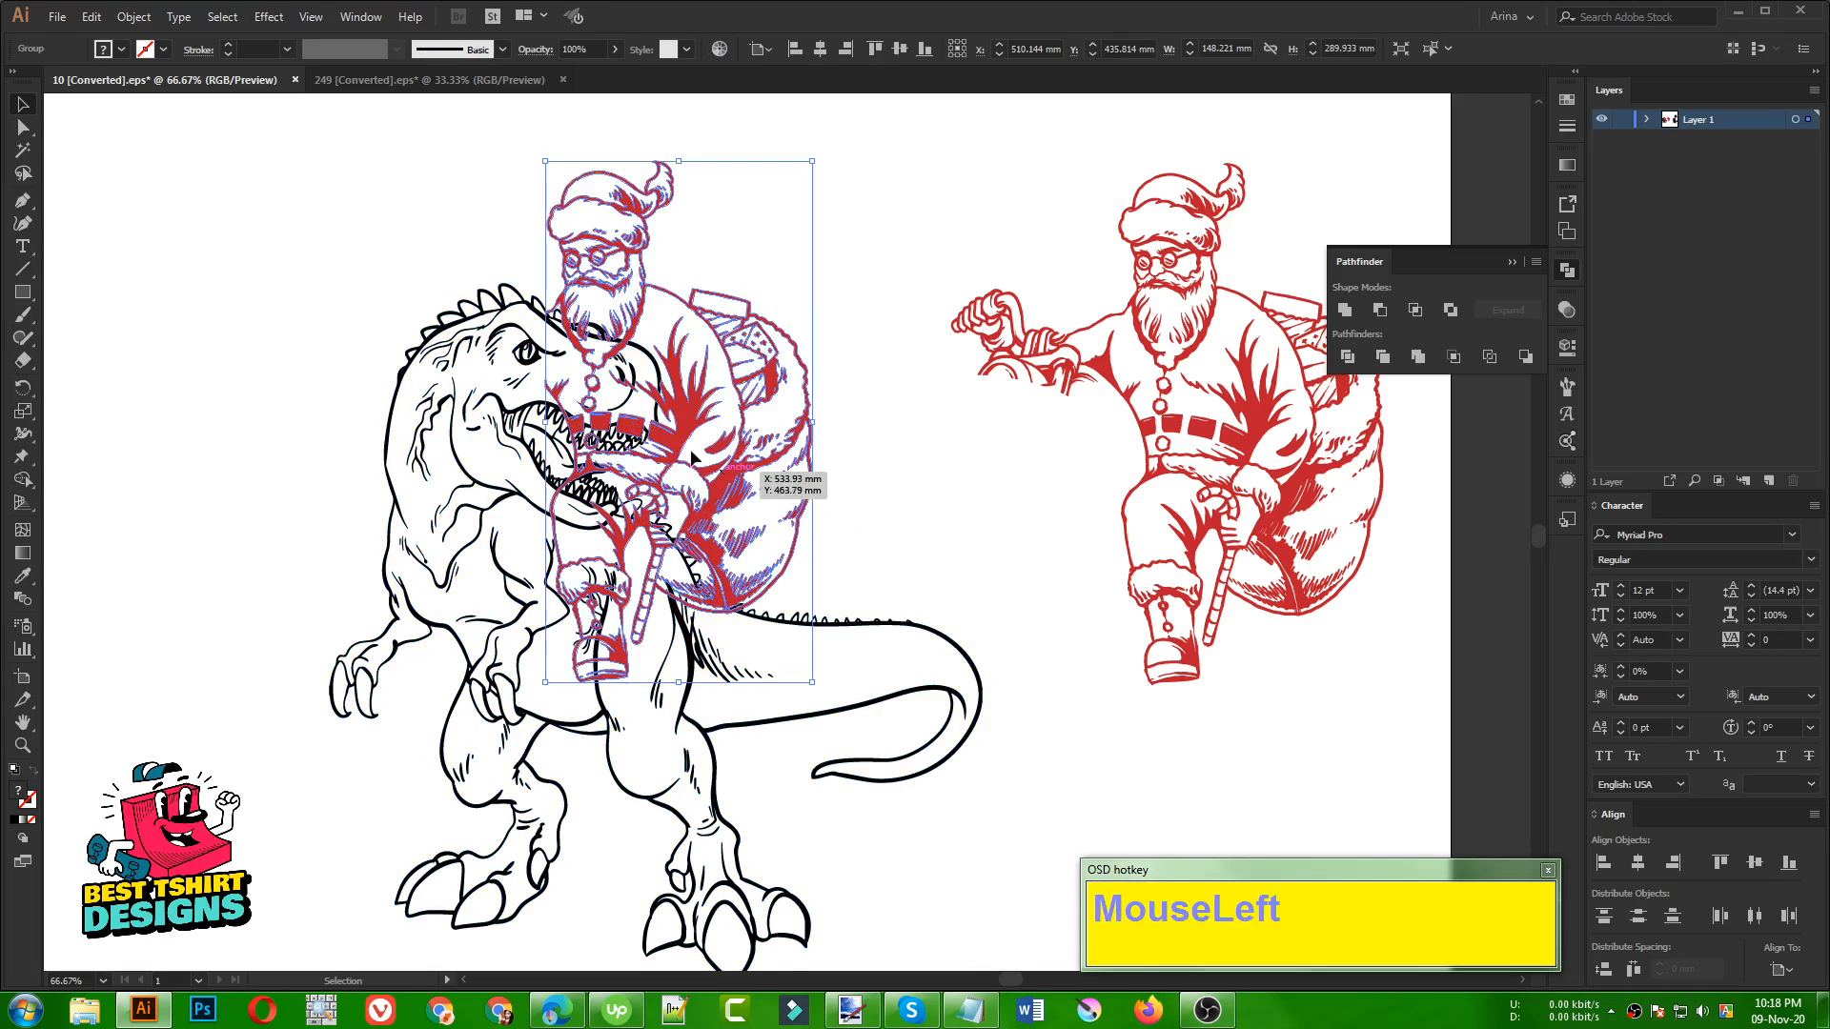
pyautogui.click(1568, 309)
pyautogui.click(1433, 378)
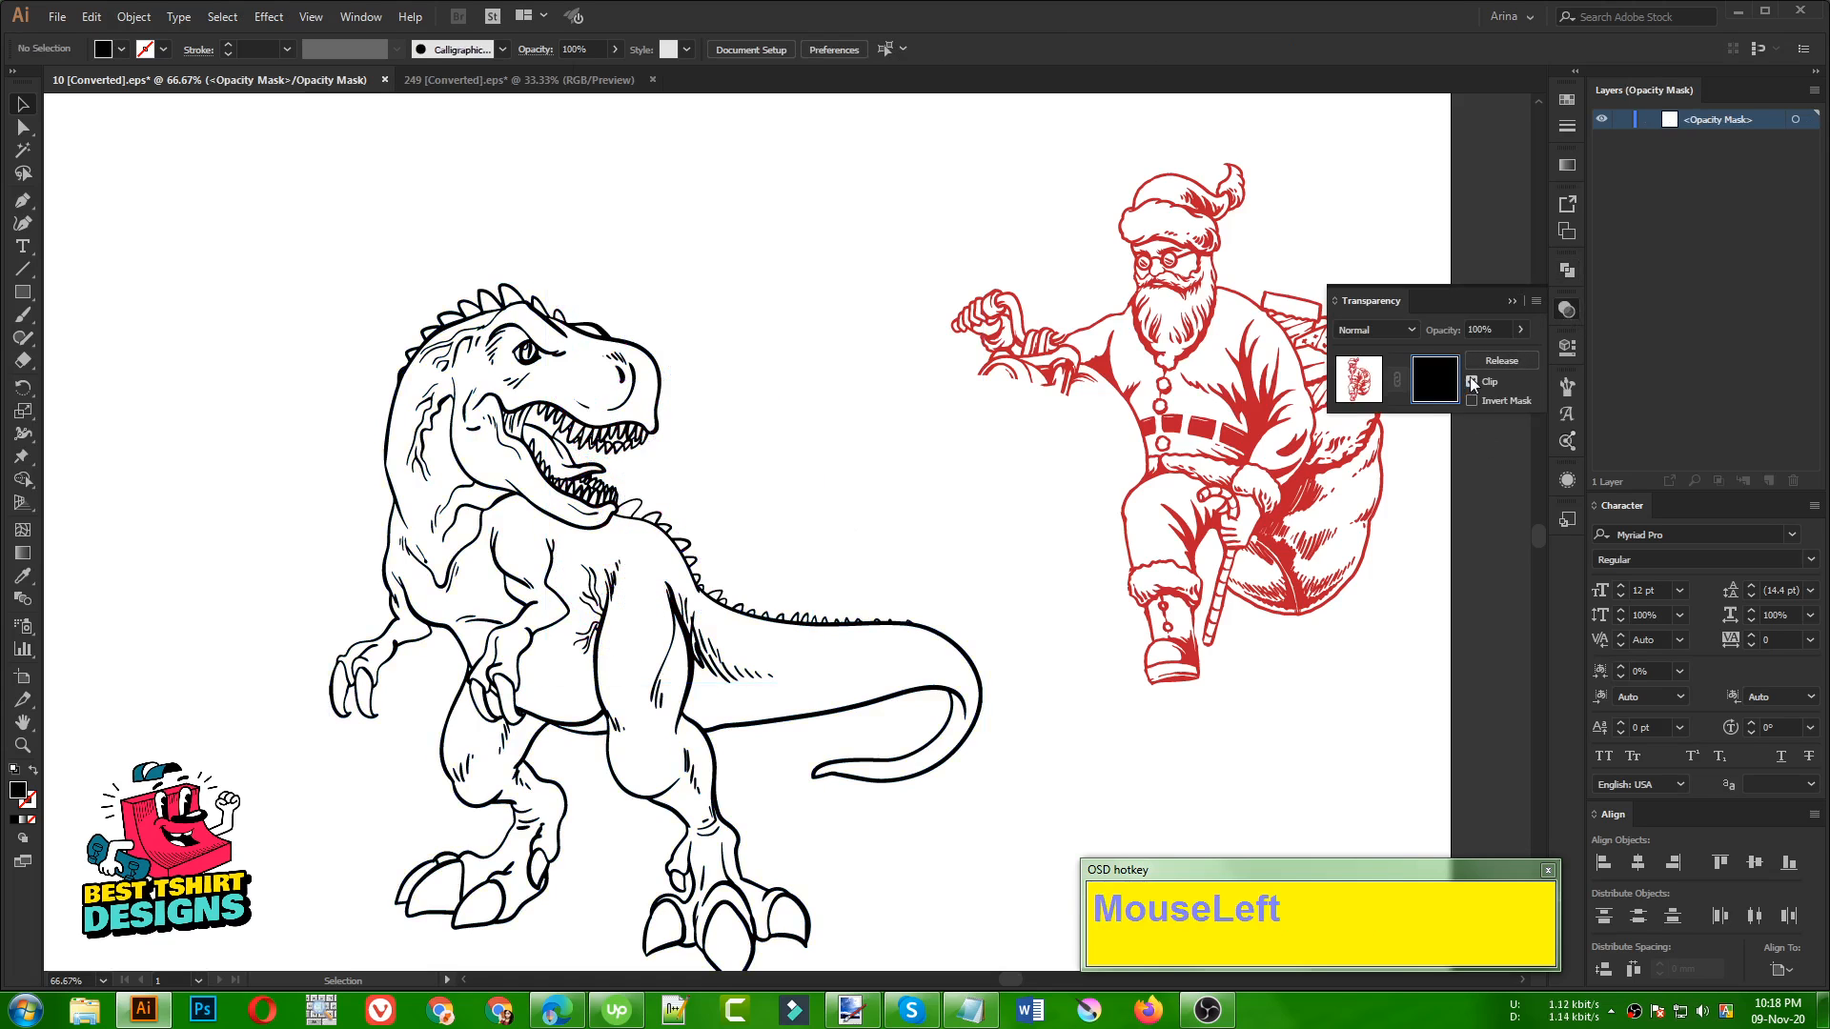
pyautogui.click(1471, 381)
pyautogui.press('ctrl')
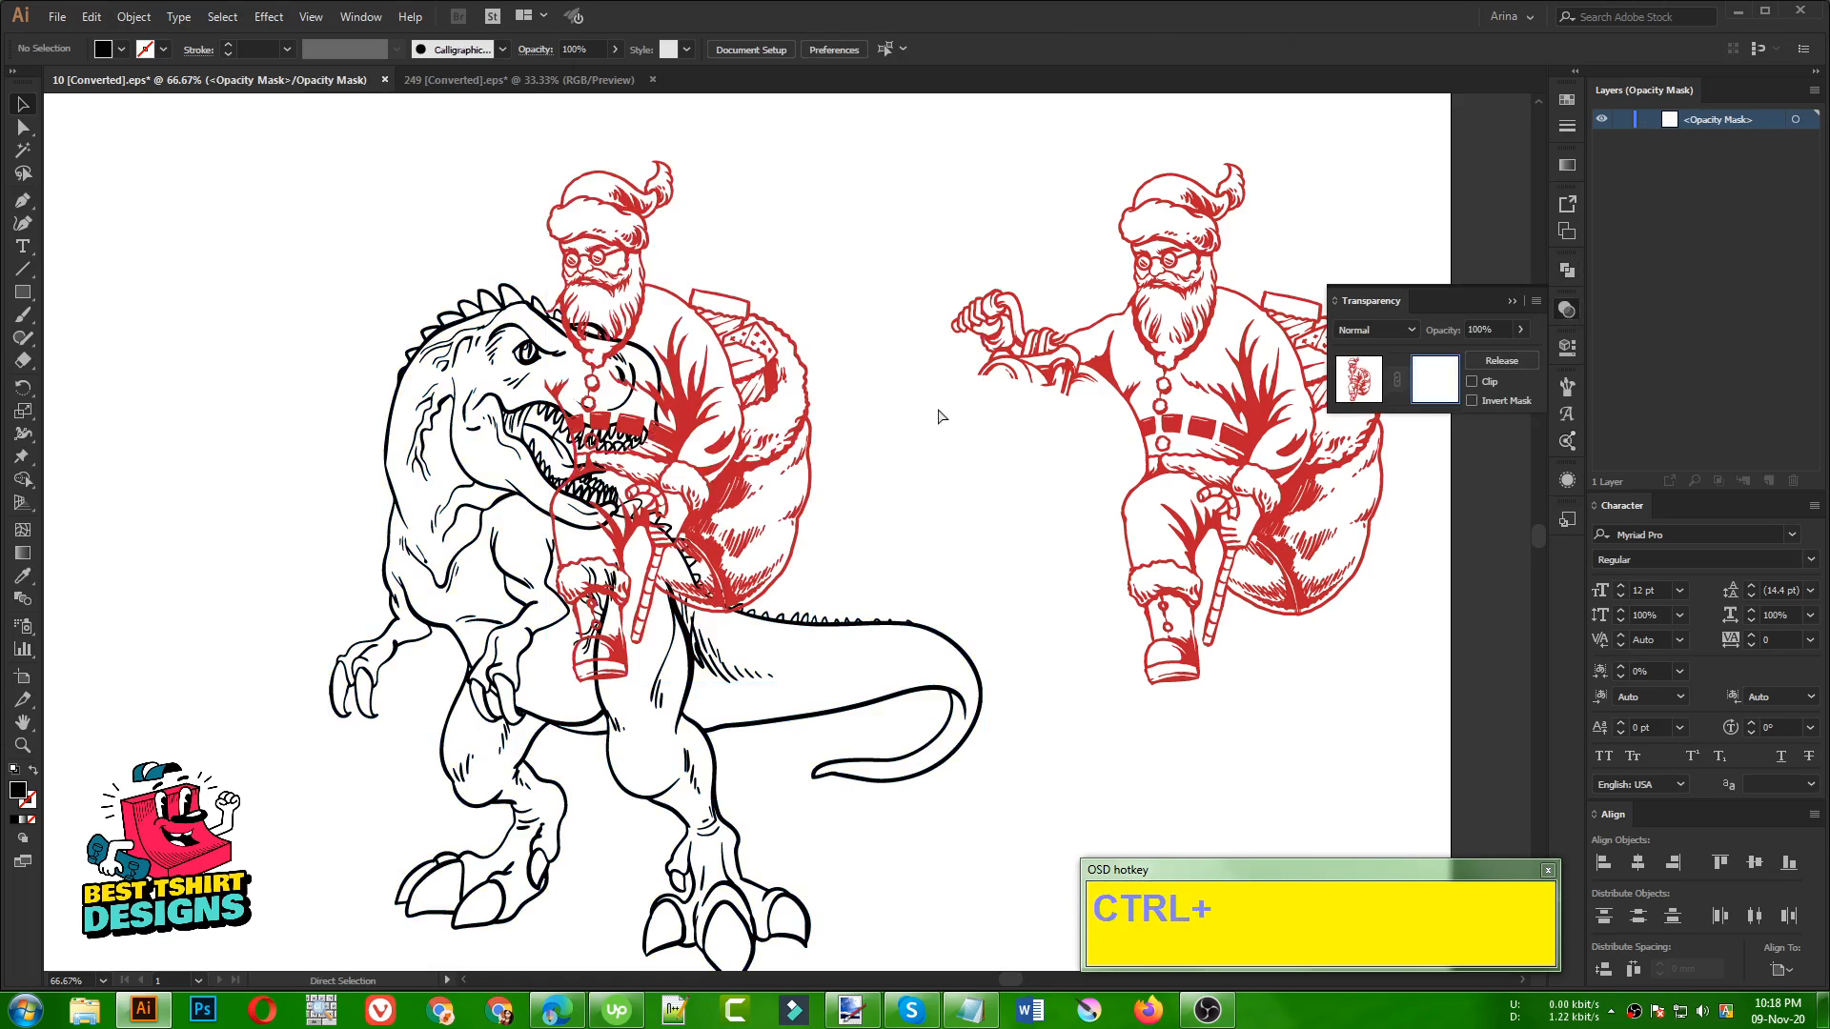
pyautogui.hotkey('ctrl', 'f')
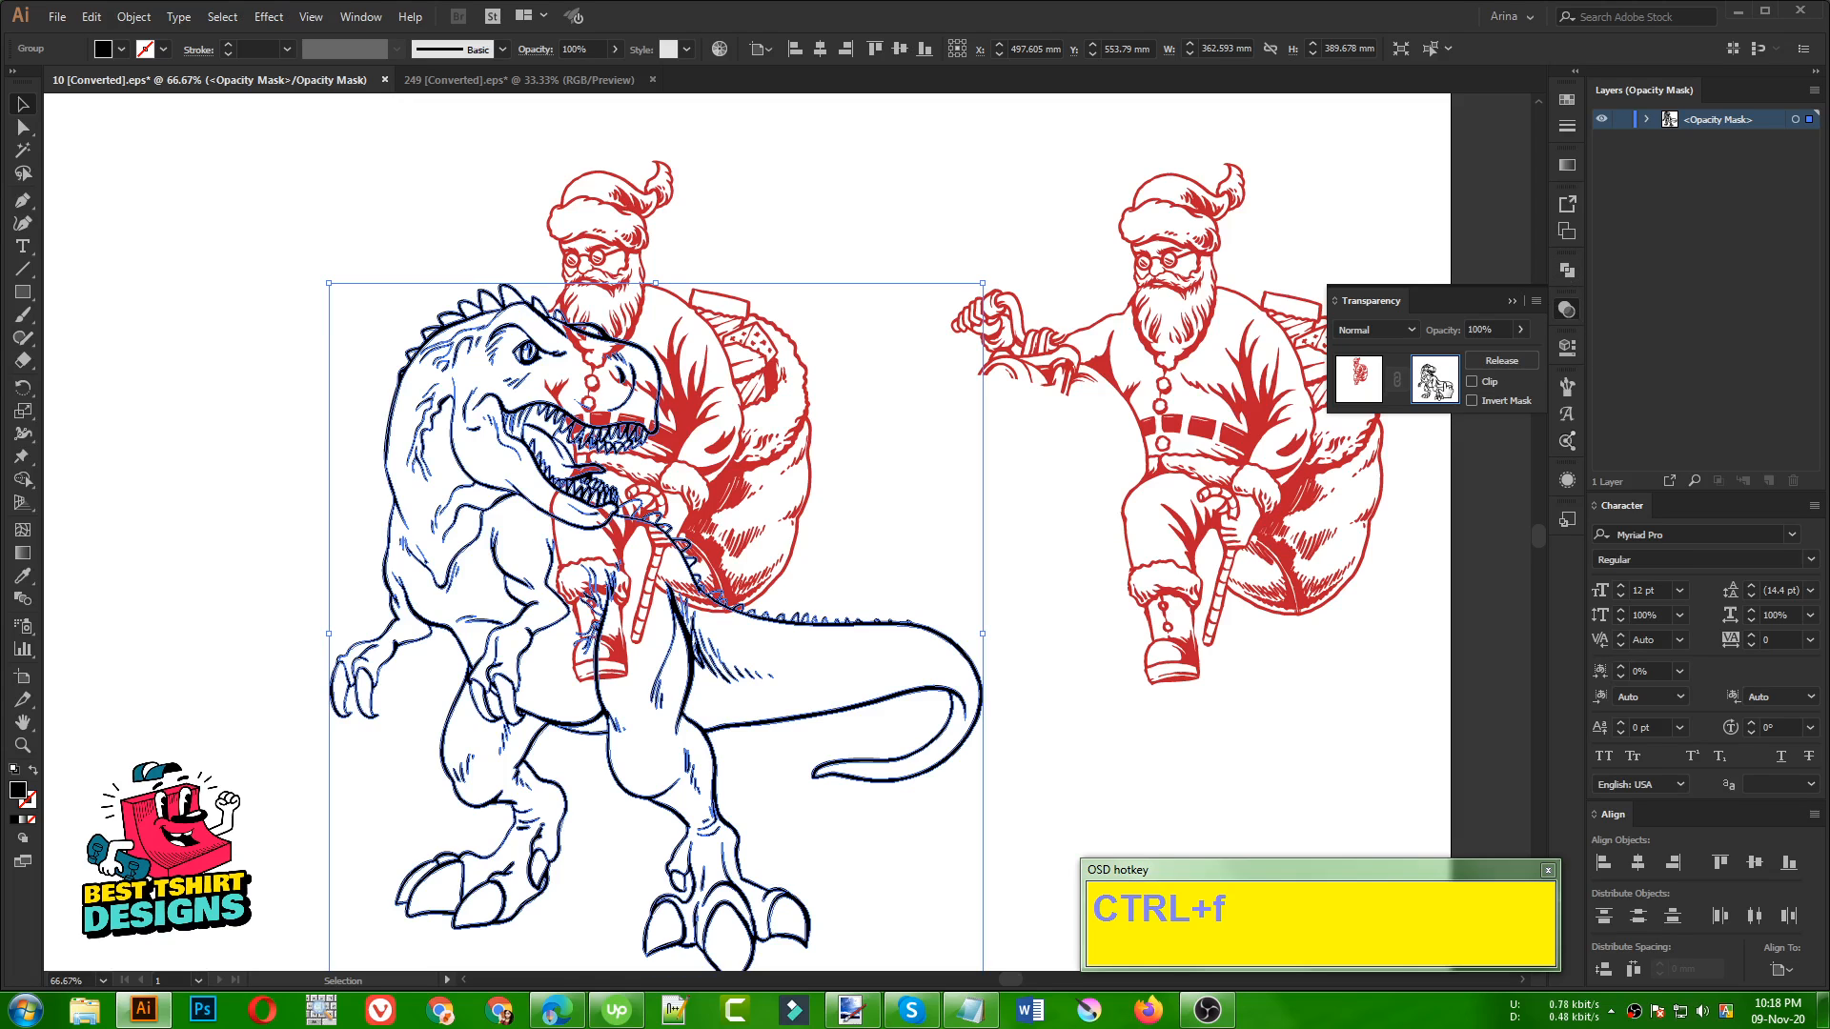
# Try uniting the pasted dinosaur inside Santa's opacity mask into one solid silhouette with Pathfinder Unite, and inspect the masked result
pyautogui.click(1566, 270)
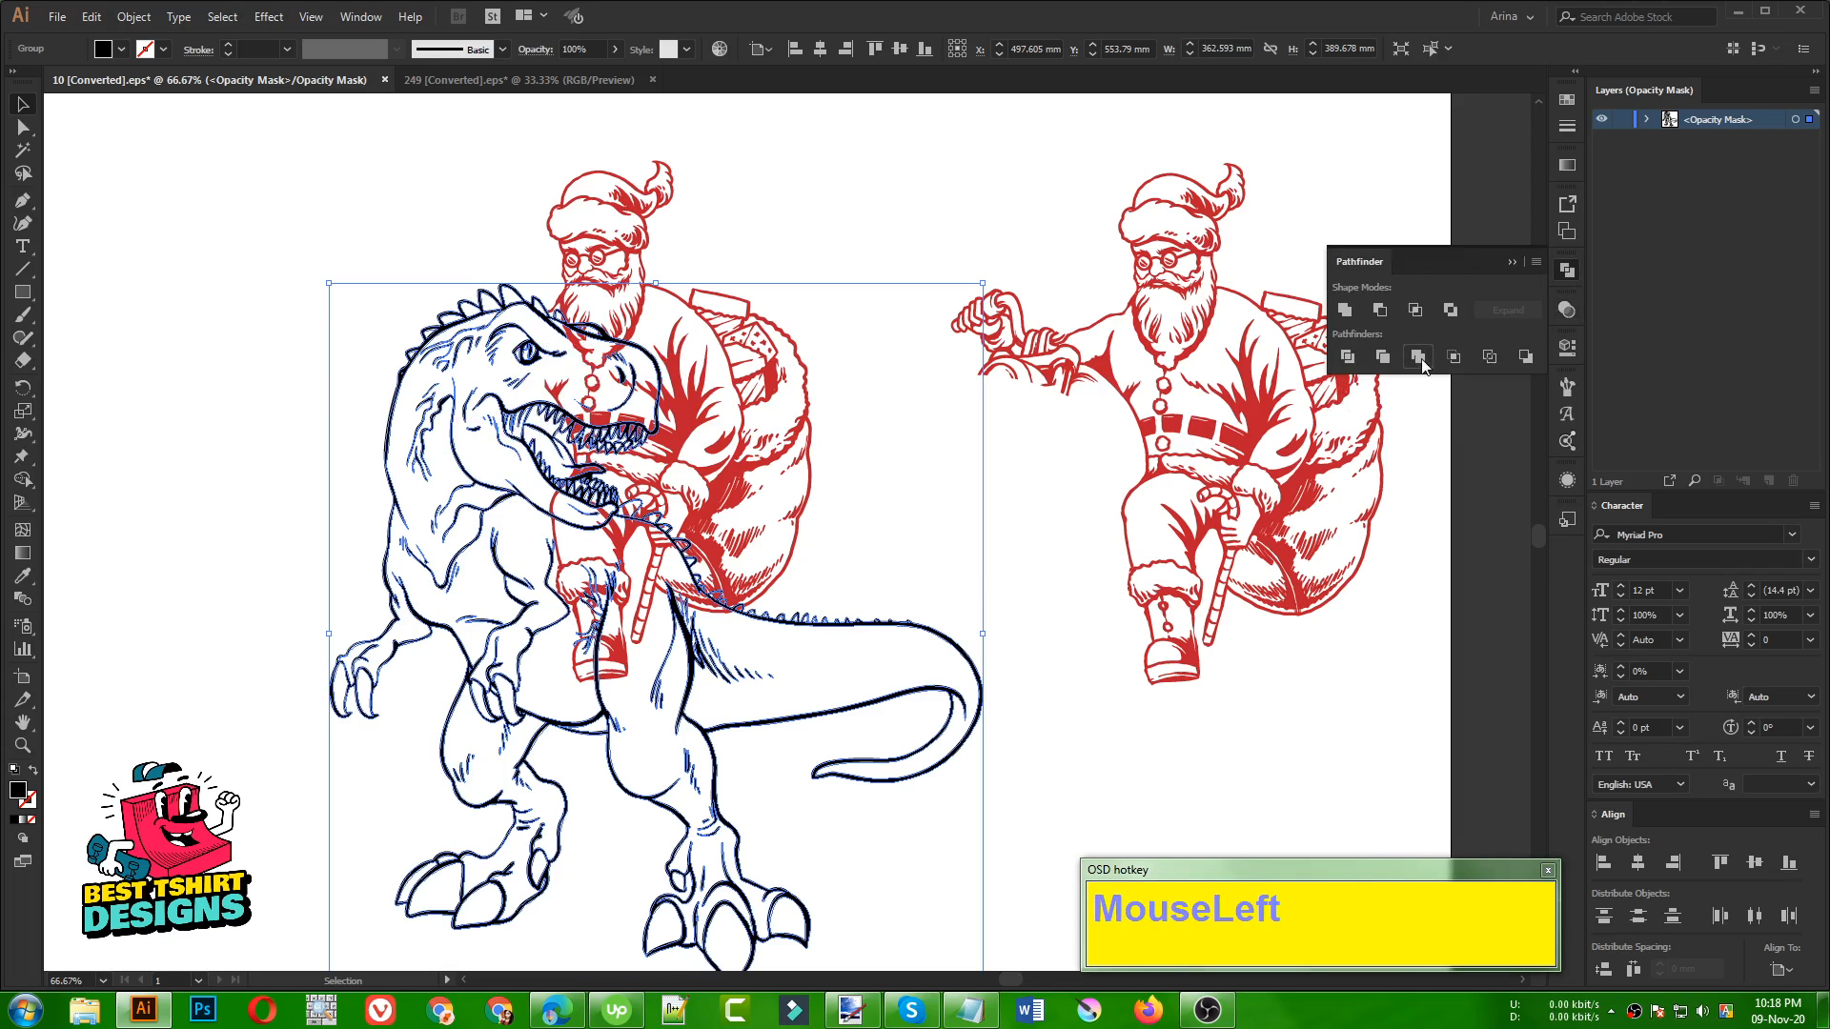
pyautogui.click(1345, 311)
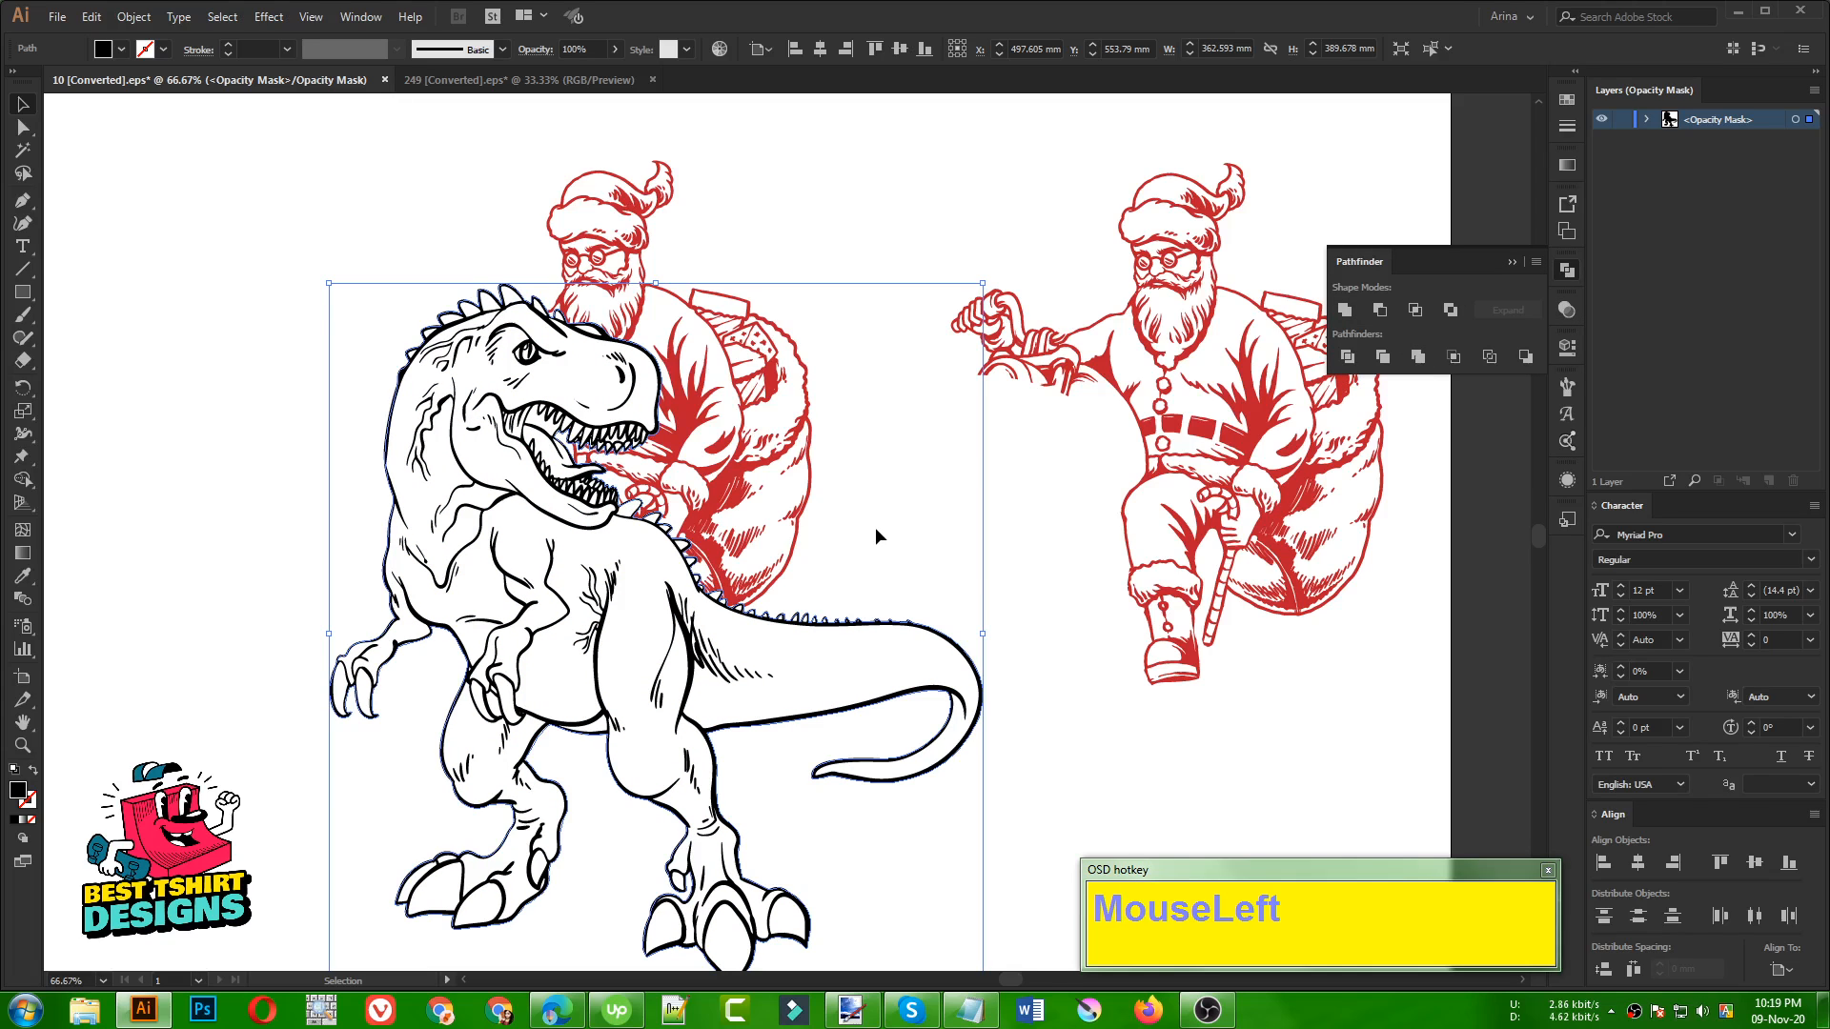
pyautogui.click(1566, 307)
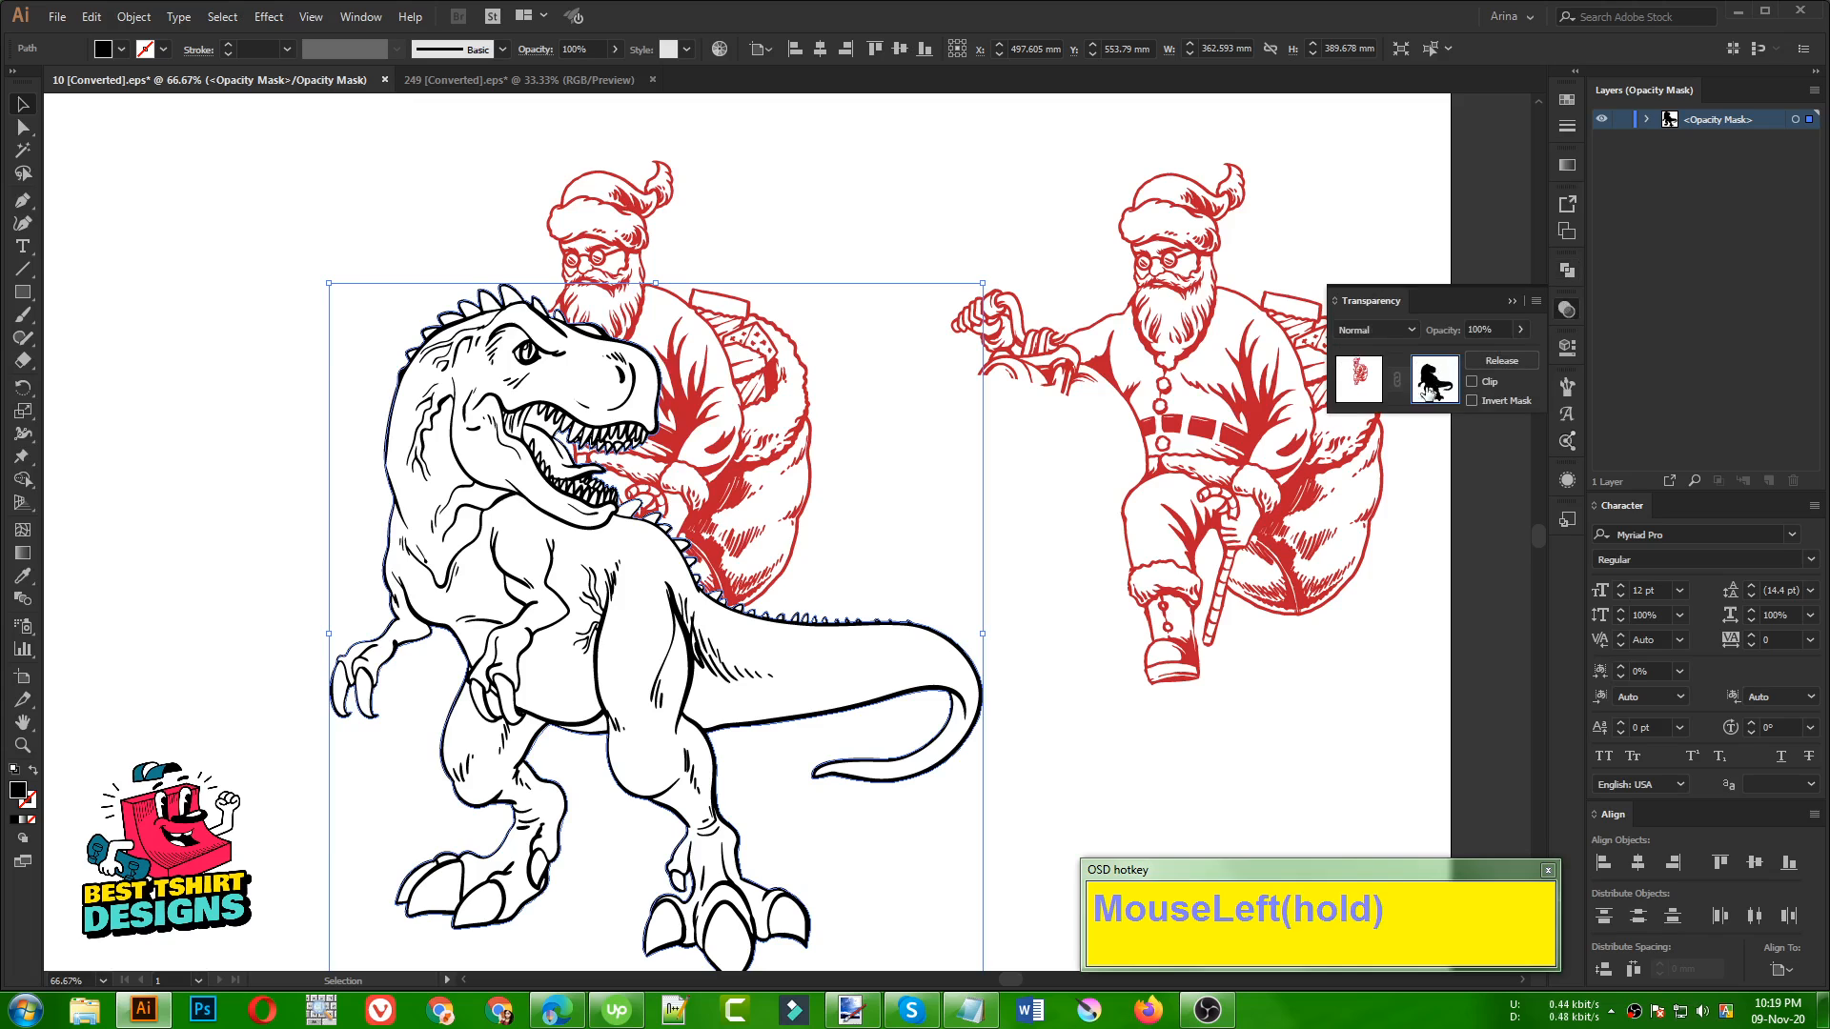
pyautogui.click(908, 497)
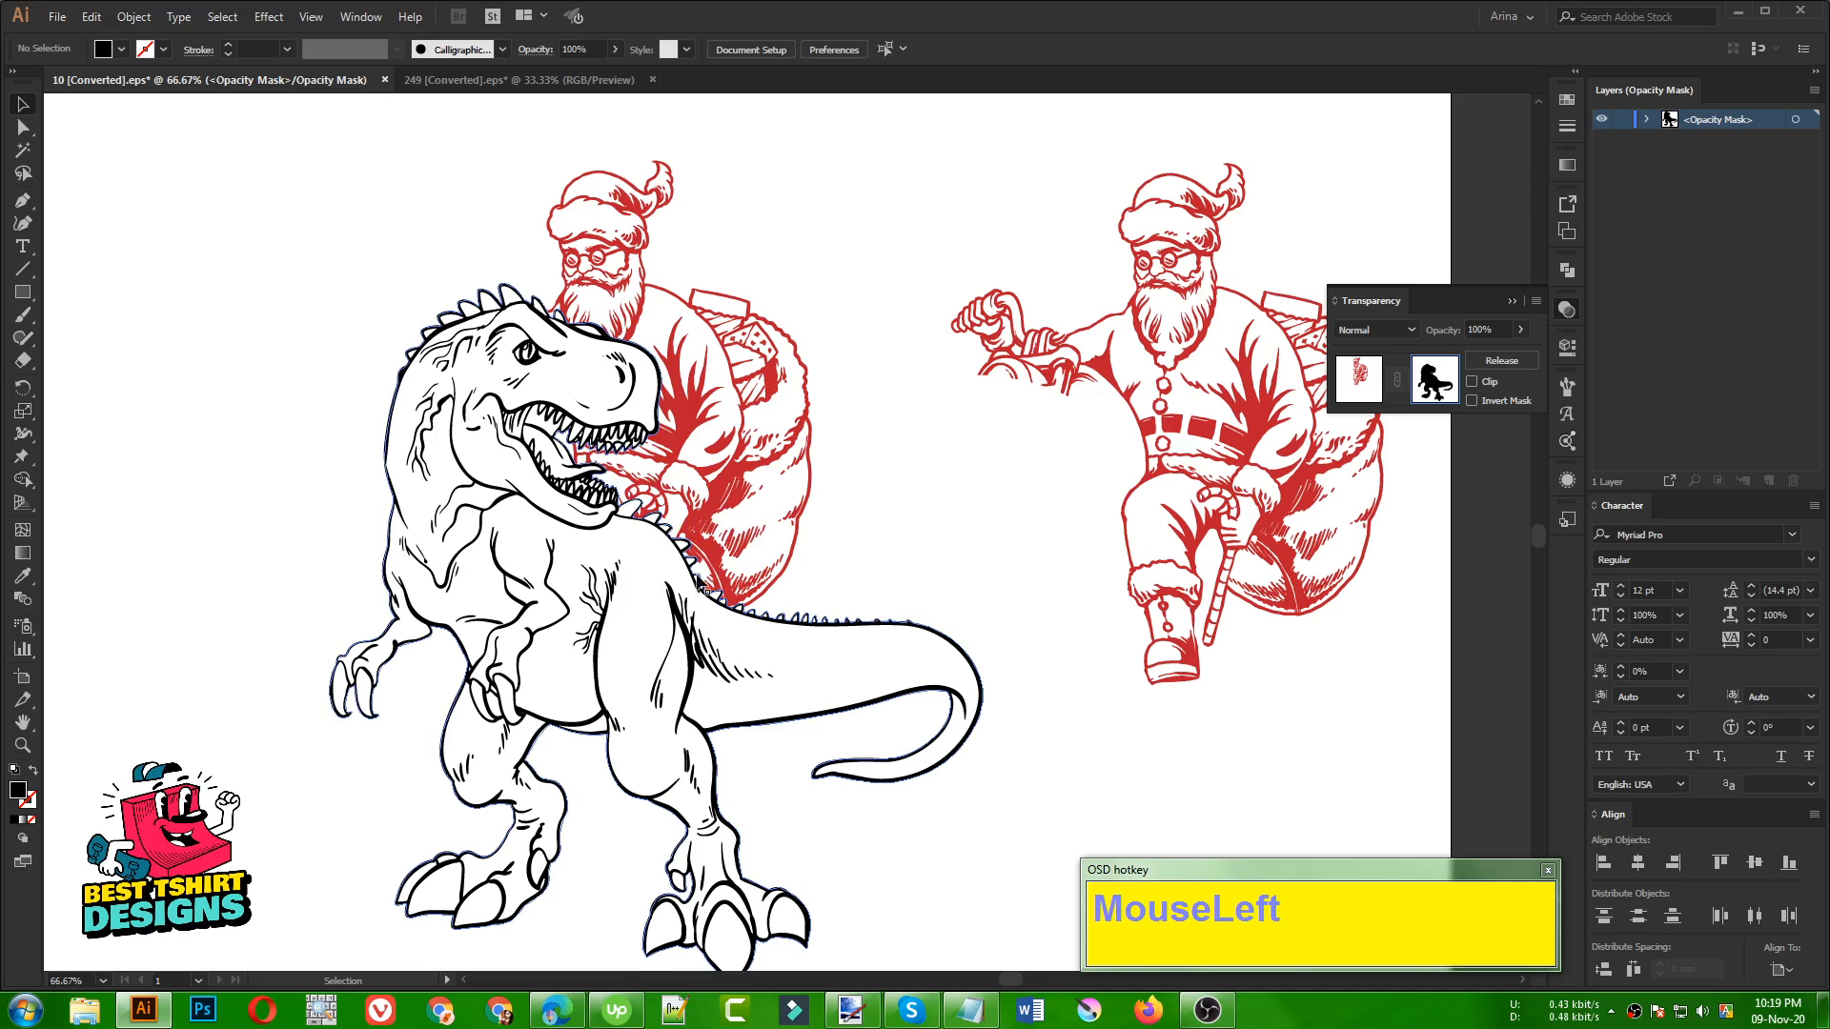
pyautogui.keyDown('alt'); pyautogui.scroll(2, 770, 570); pyautogui.keyUp('alt')
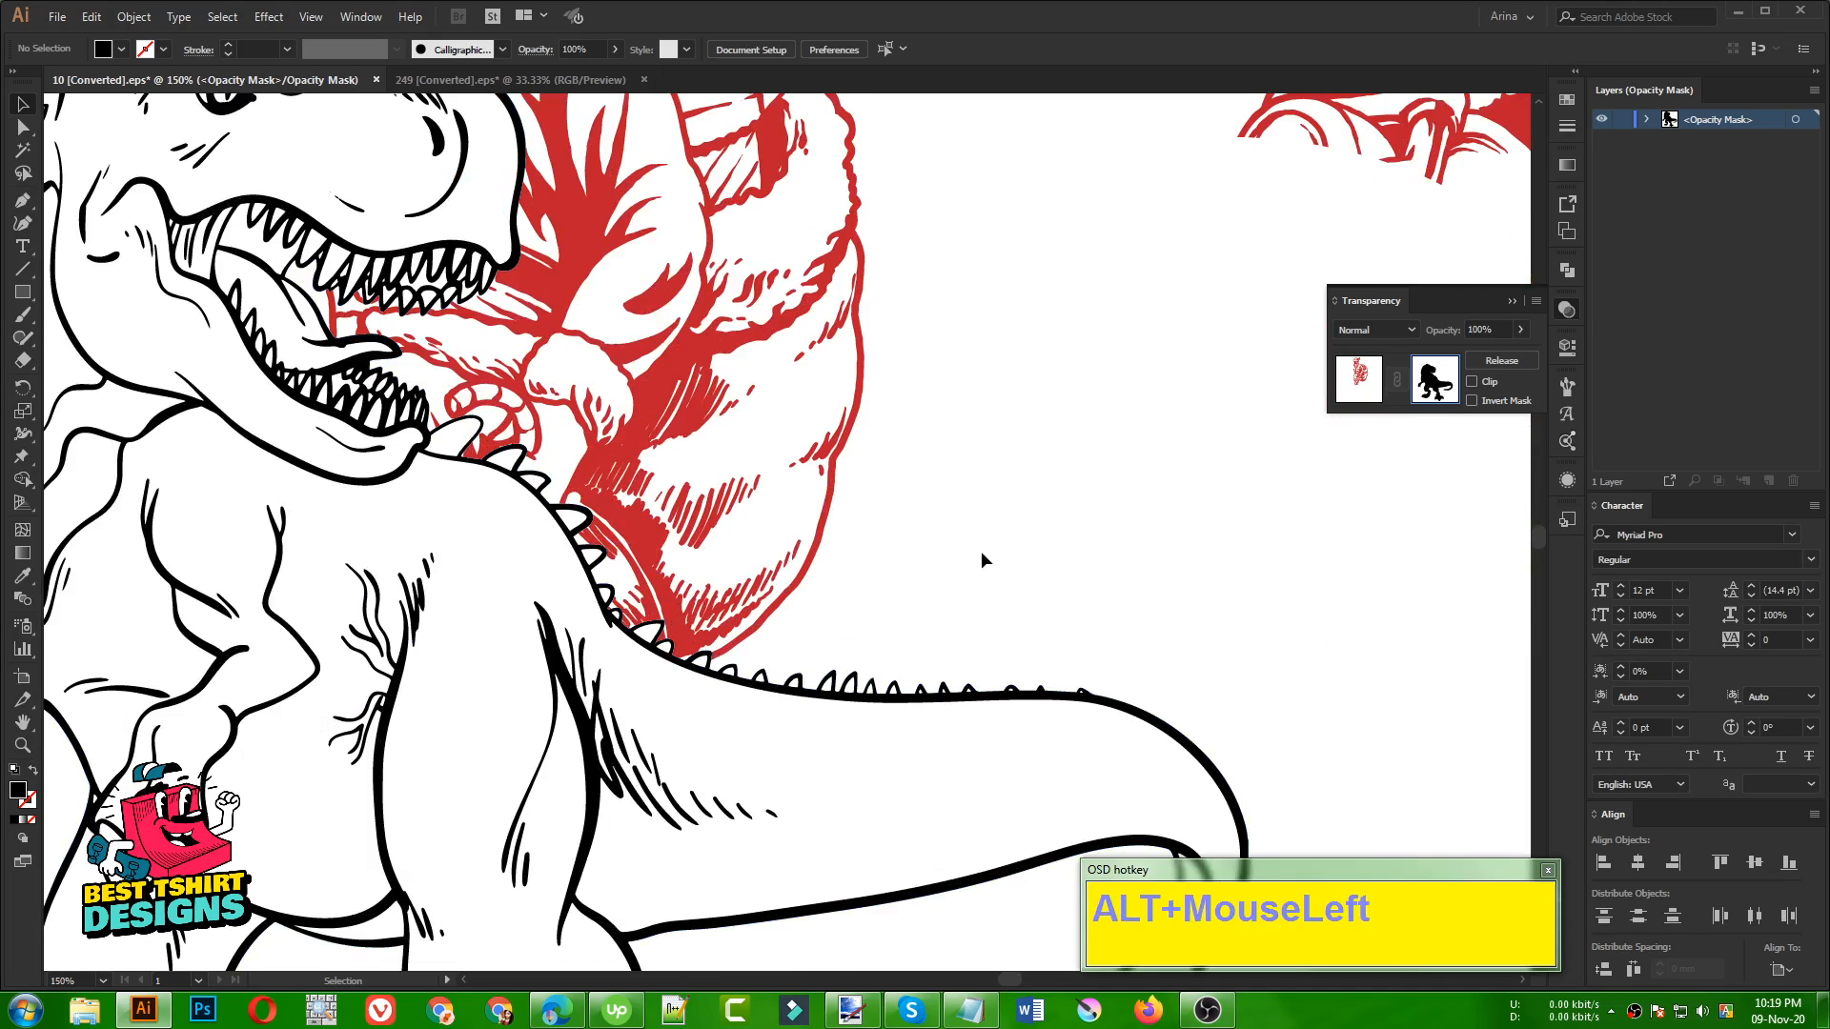
pyautogui.scroll(-2, 981, 551)
pyautogui.click(774, 528)
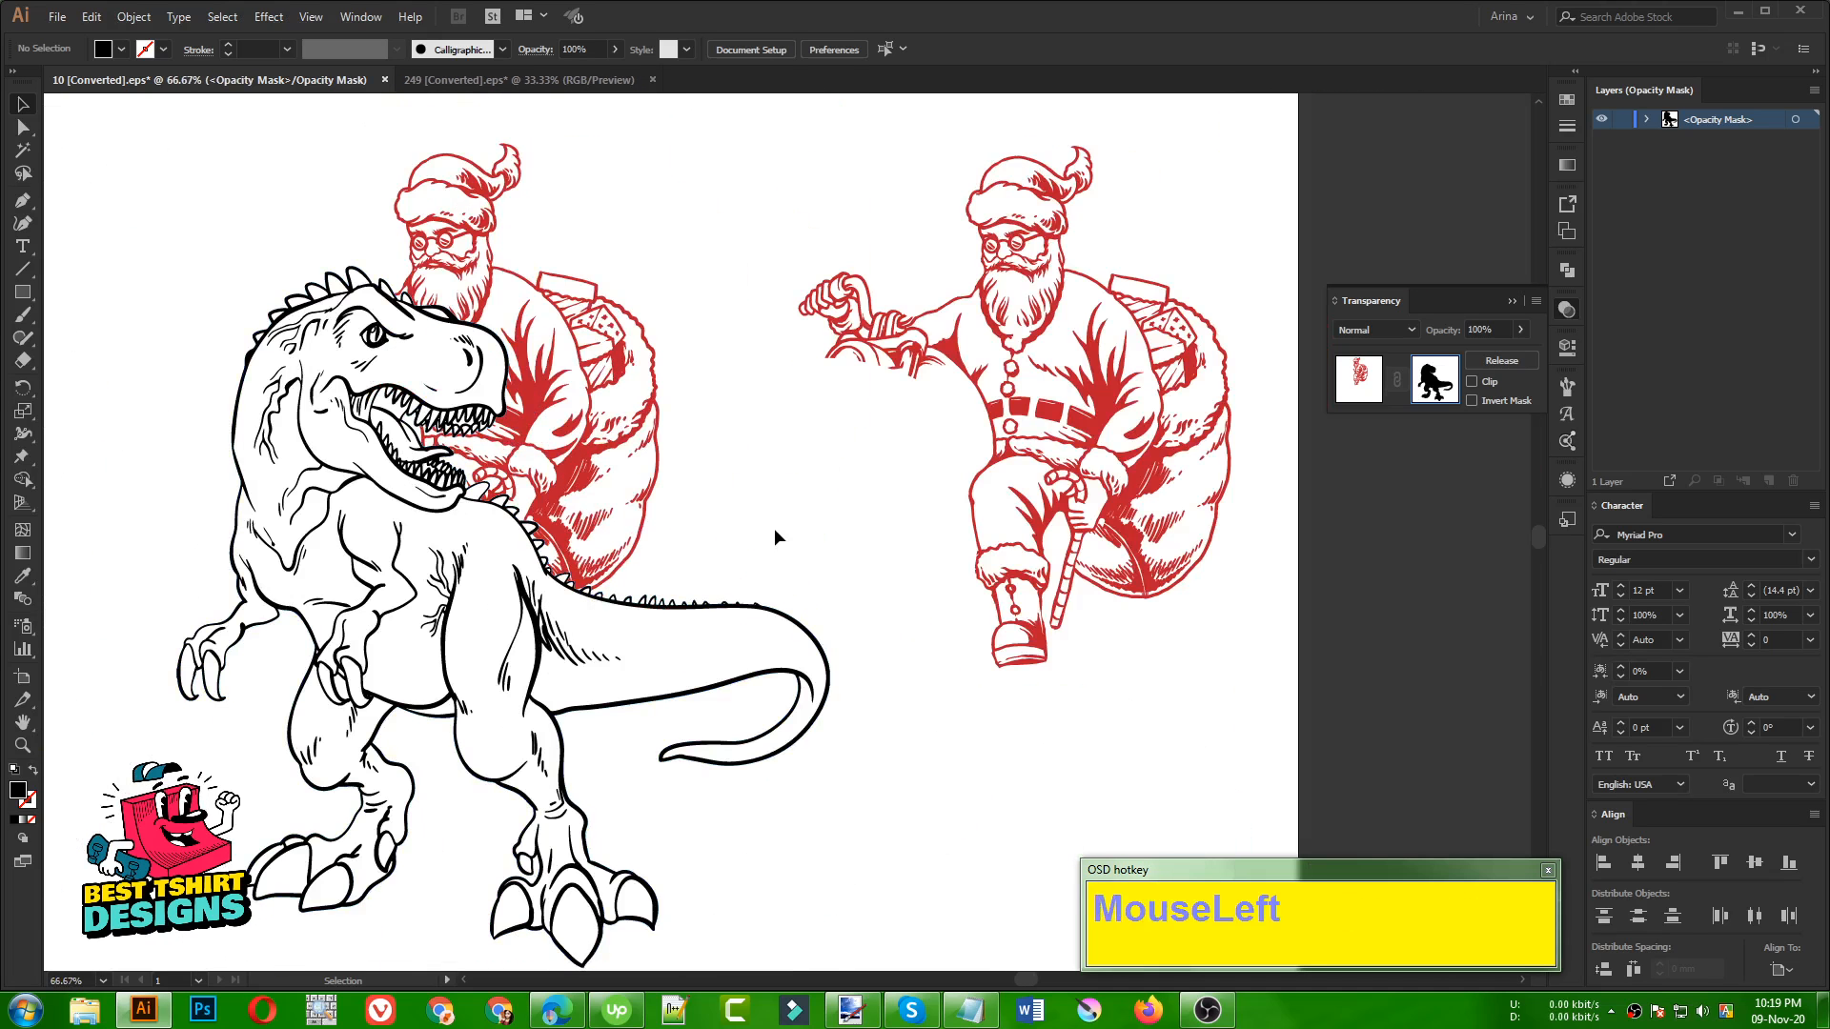
# Leave the opacity mask for the regular artwork and copy the dinosaur line-art group
pyautogui.click(1360, 382)
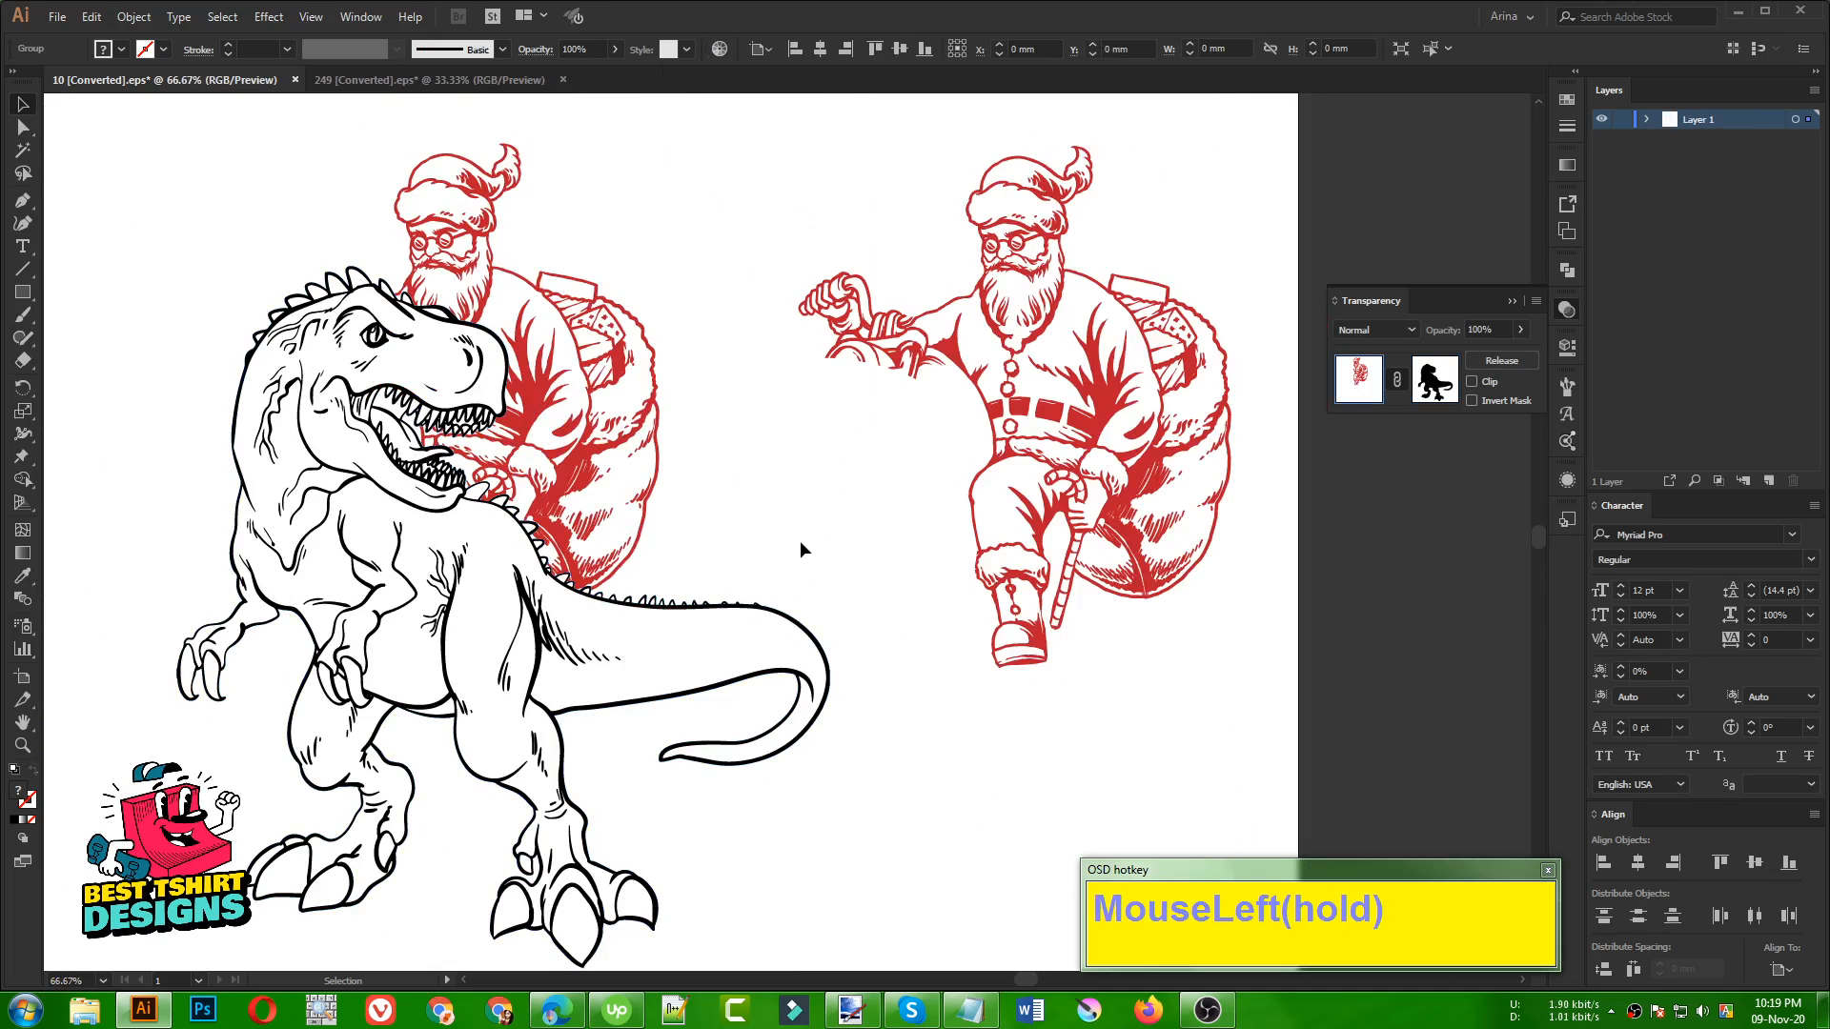
pyautogui.click(793, 539)
pyautogui.click(723, 606)
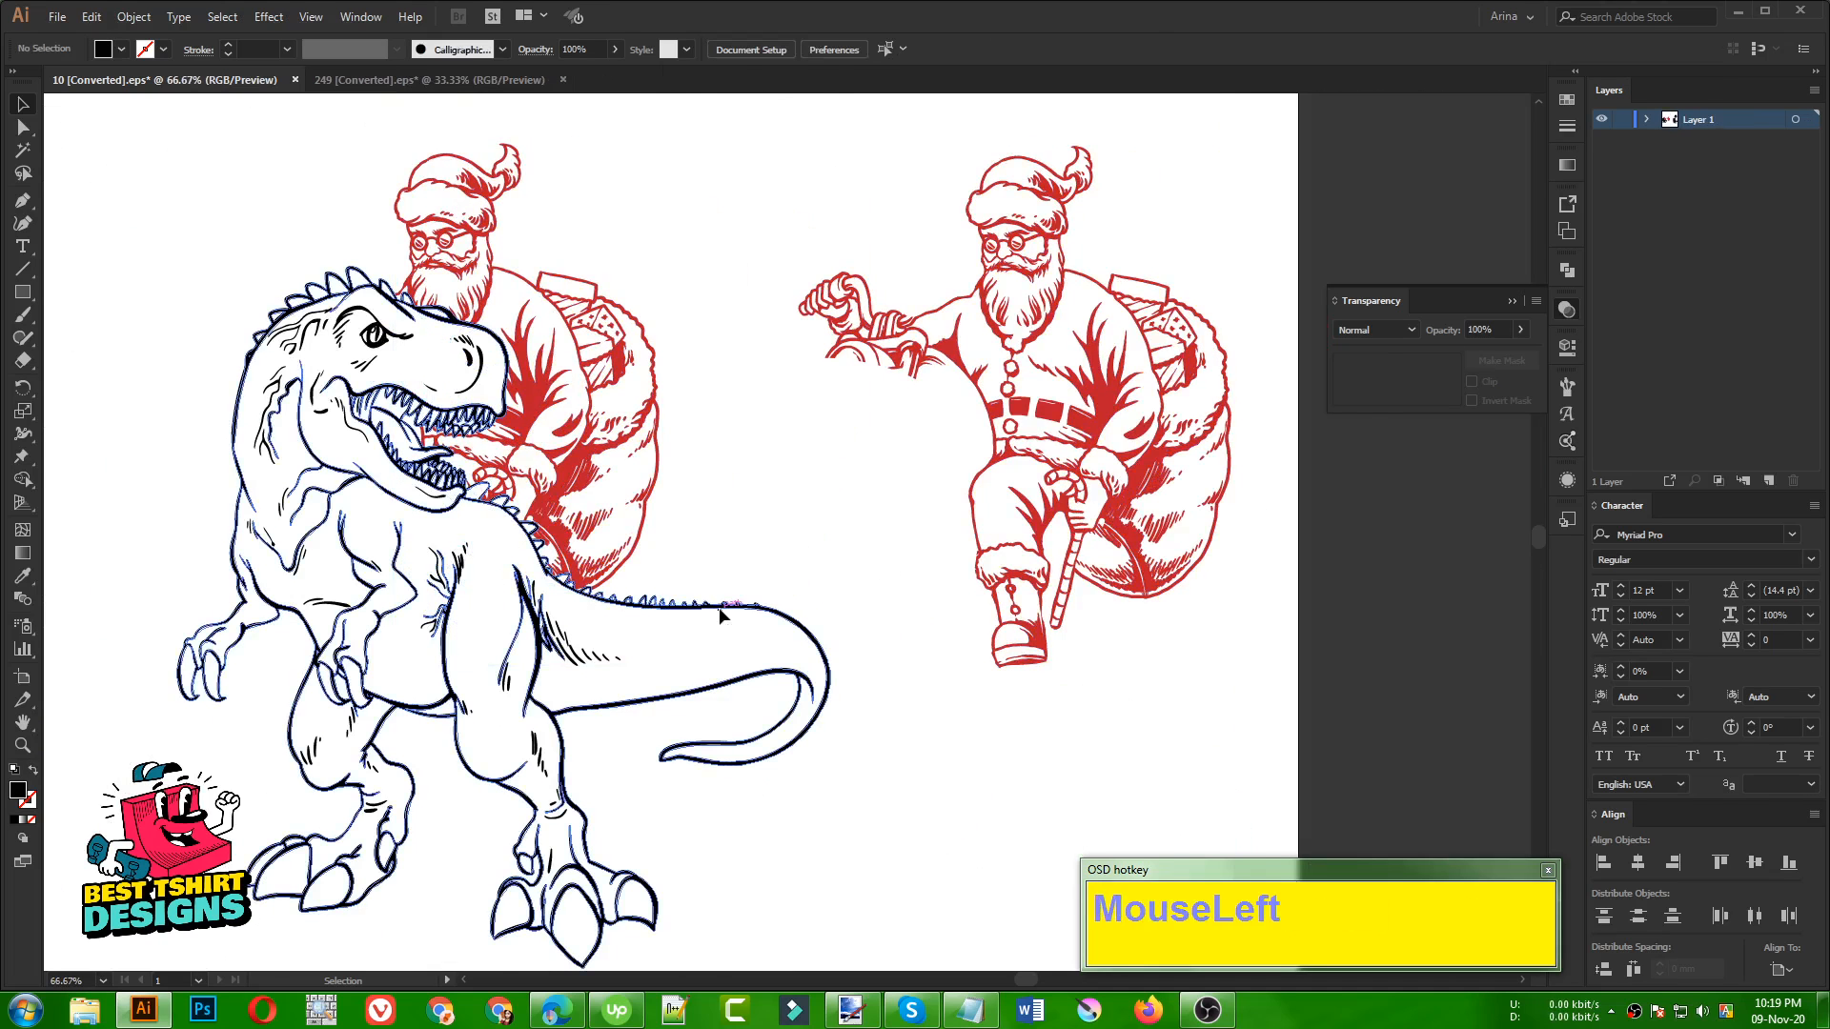
pyautogui.hotkey('ctrl', 'c')
# Reopen the opacity mask of the Santa on the dinosaur and paste the copied line art in place over the silhouette
pyautogui.click(772, 481)
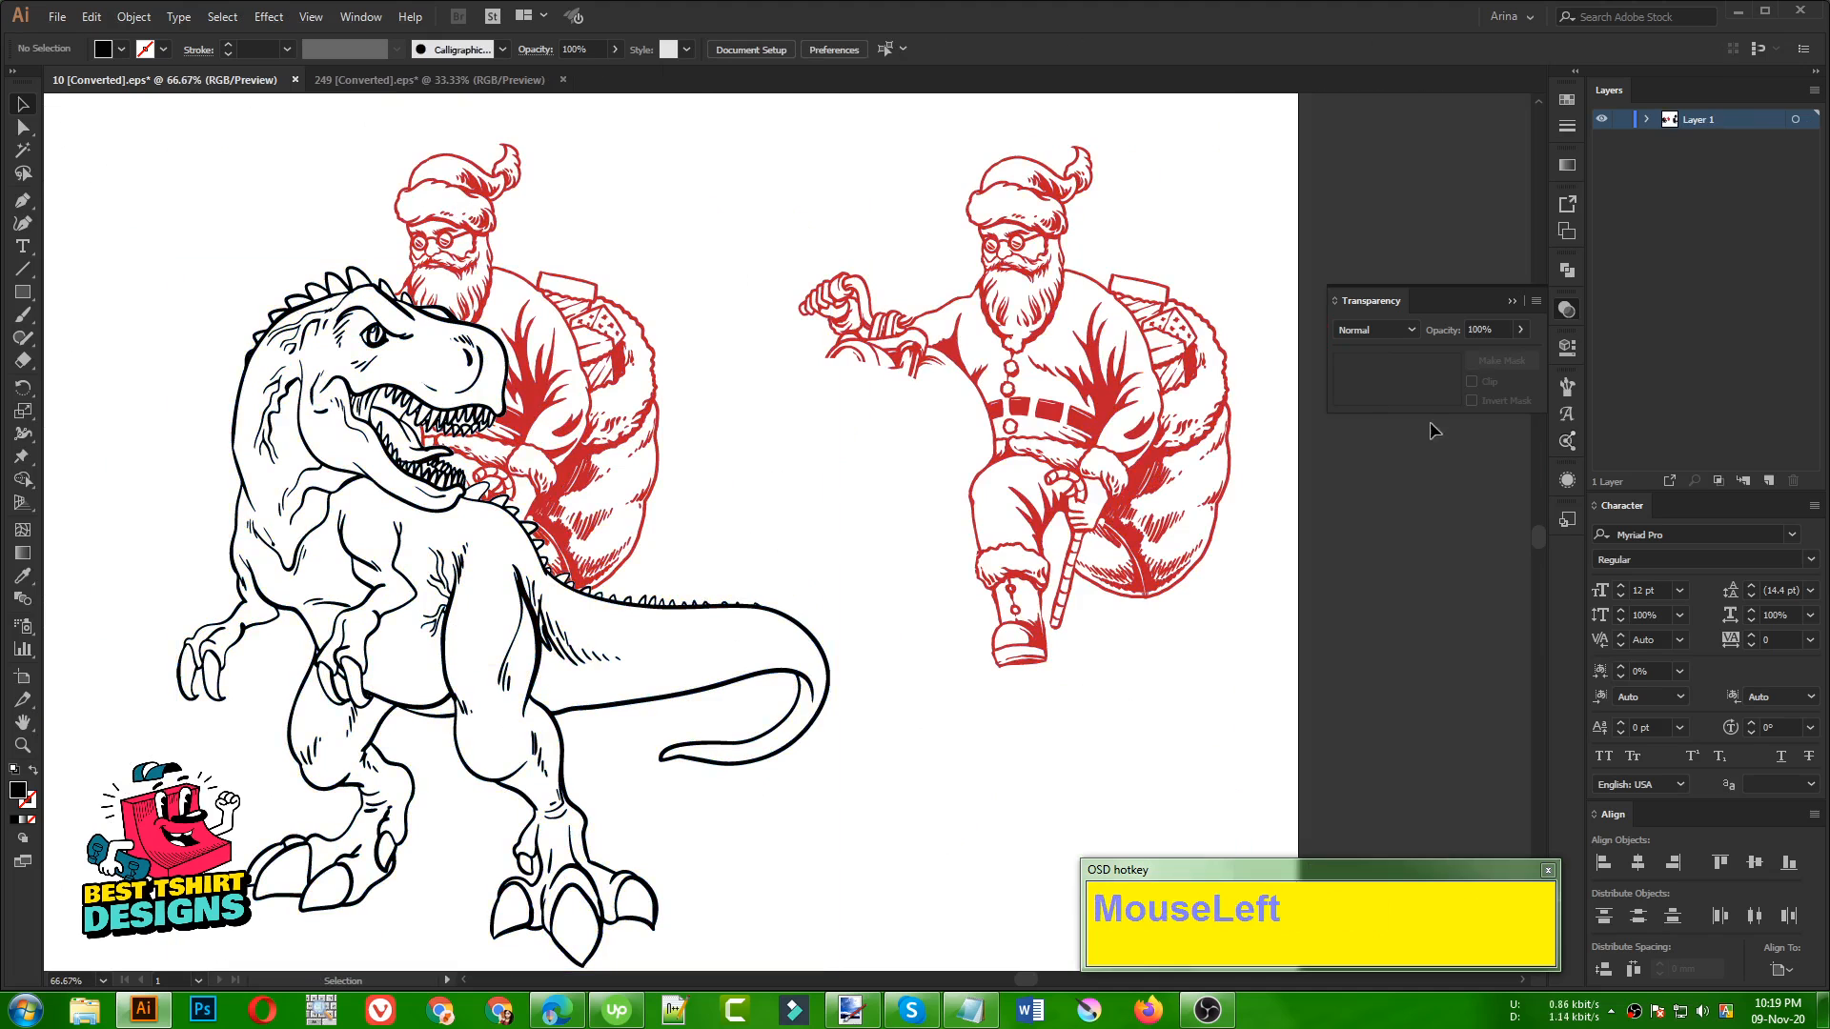
pyautogui.click(602, 512)
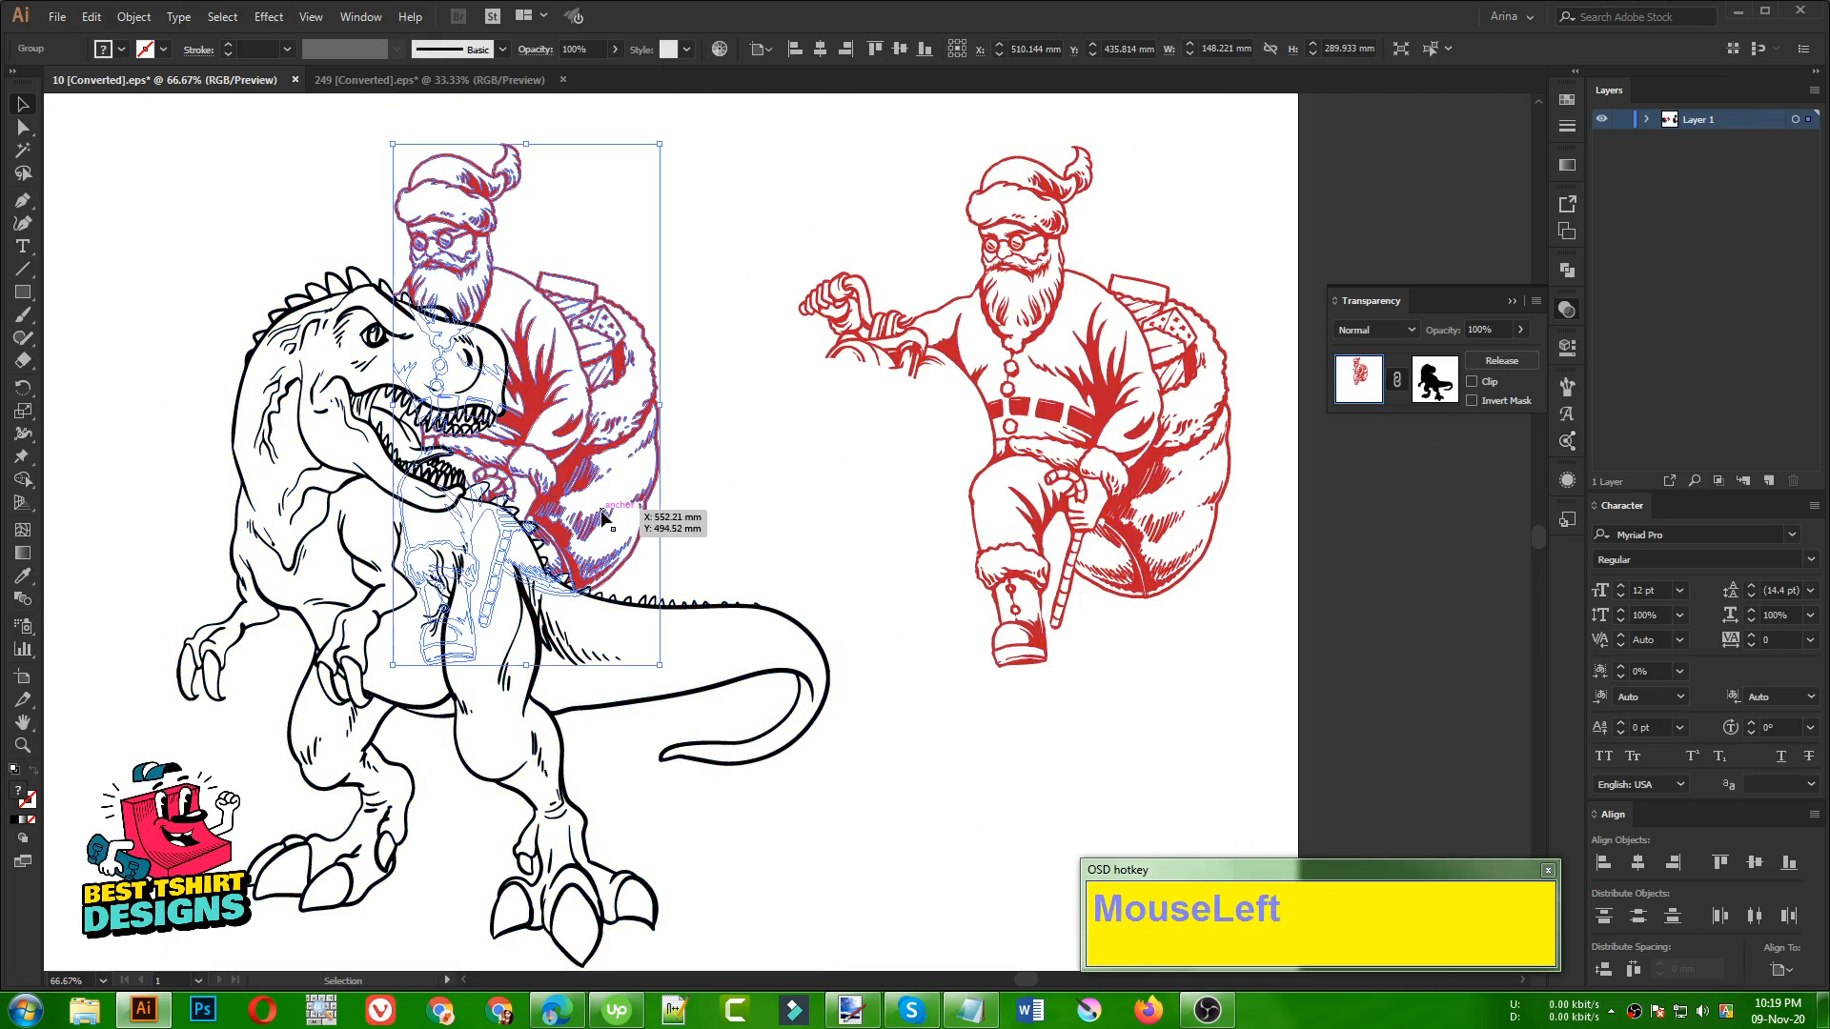
pyautogui.click(1446, 377)
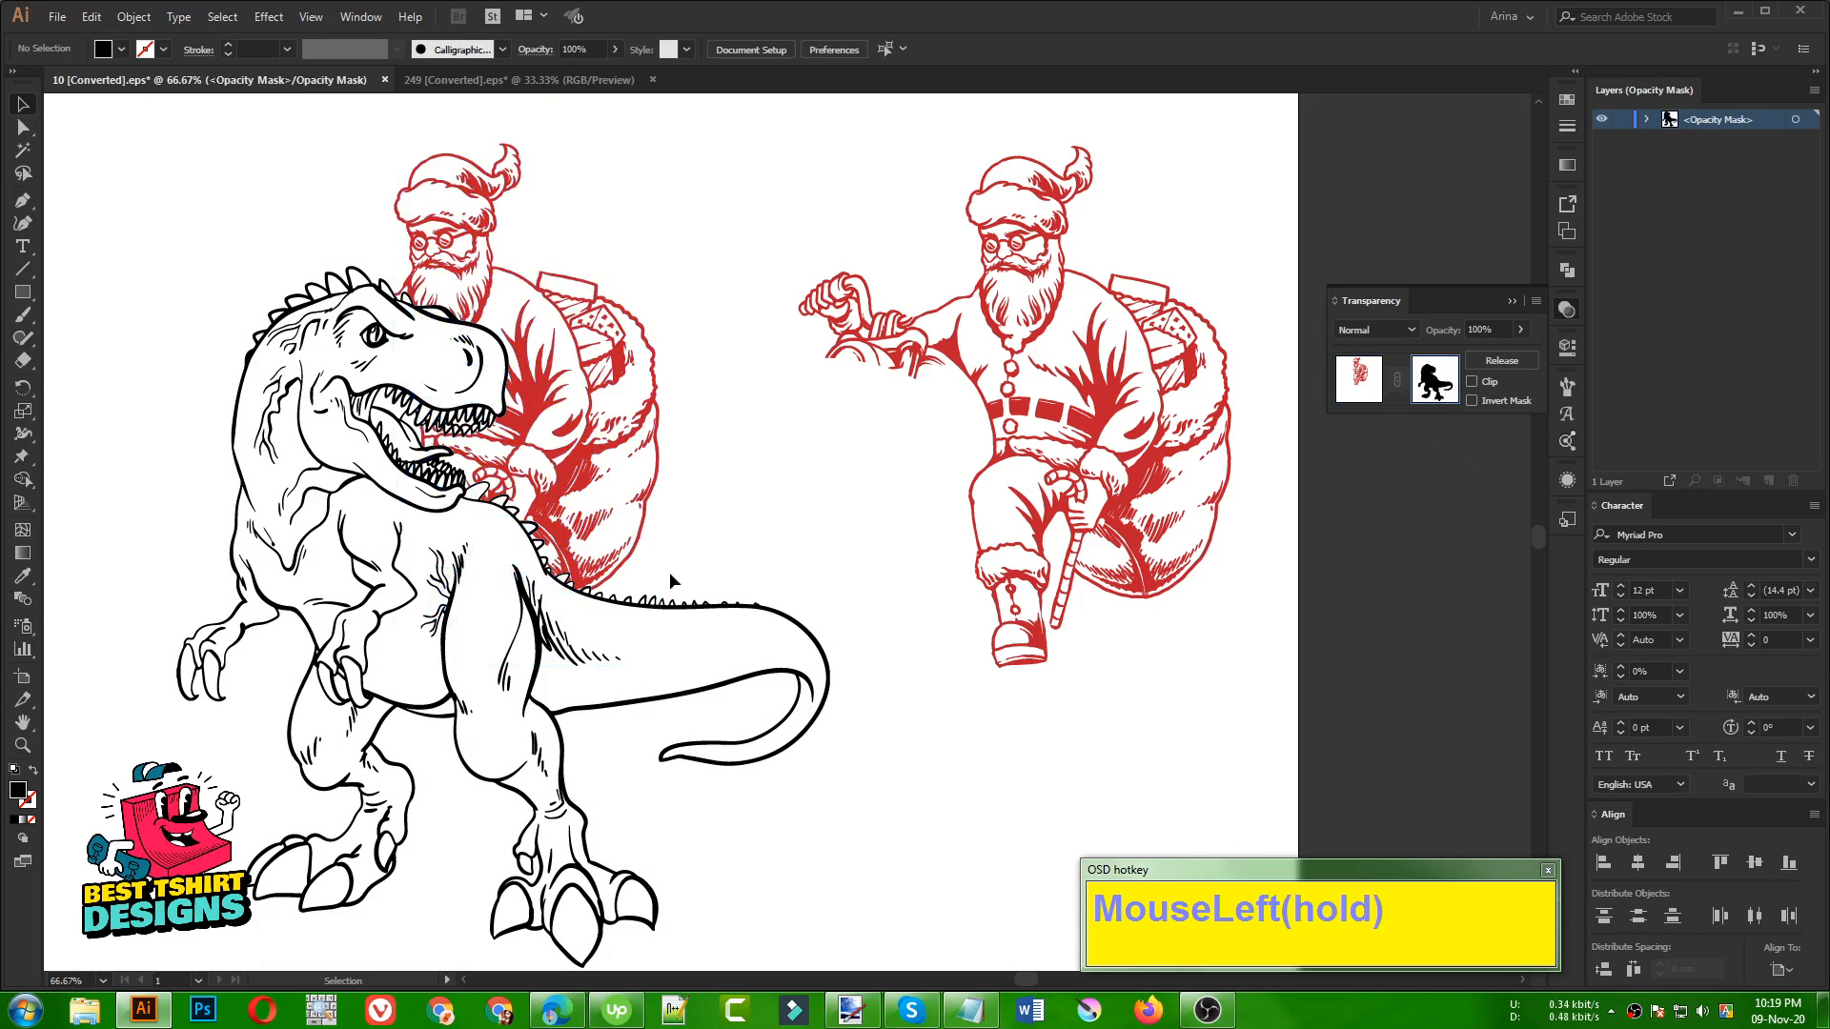
pyautogui.click(494, 591)
pyautogui.moveTo(494, 591); pyautogui.dragTo(808, 526)
pyautogui.hotkey('ctrl', 'z')
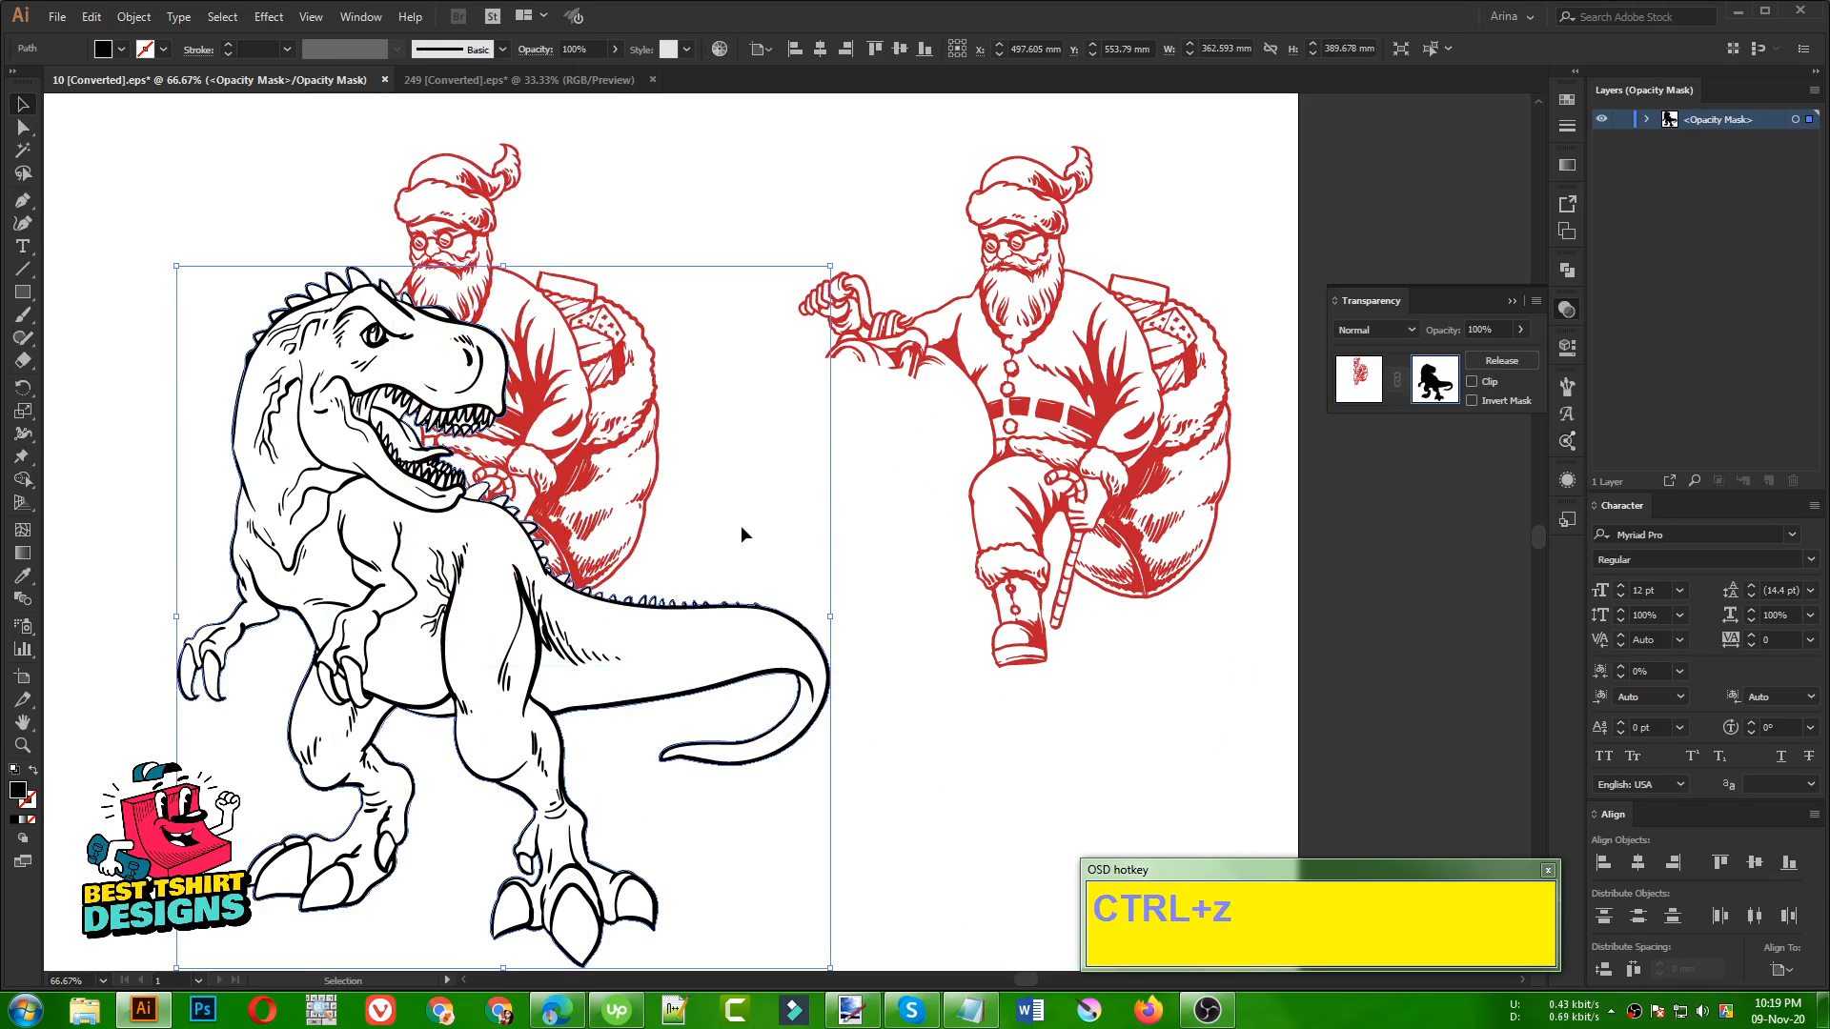
pyautogui.hotkey('ctrl', 'f')
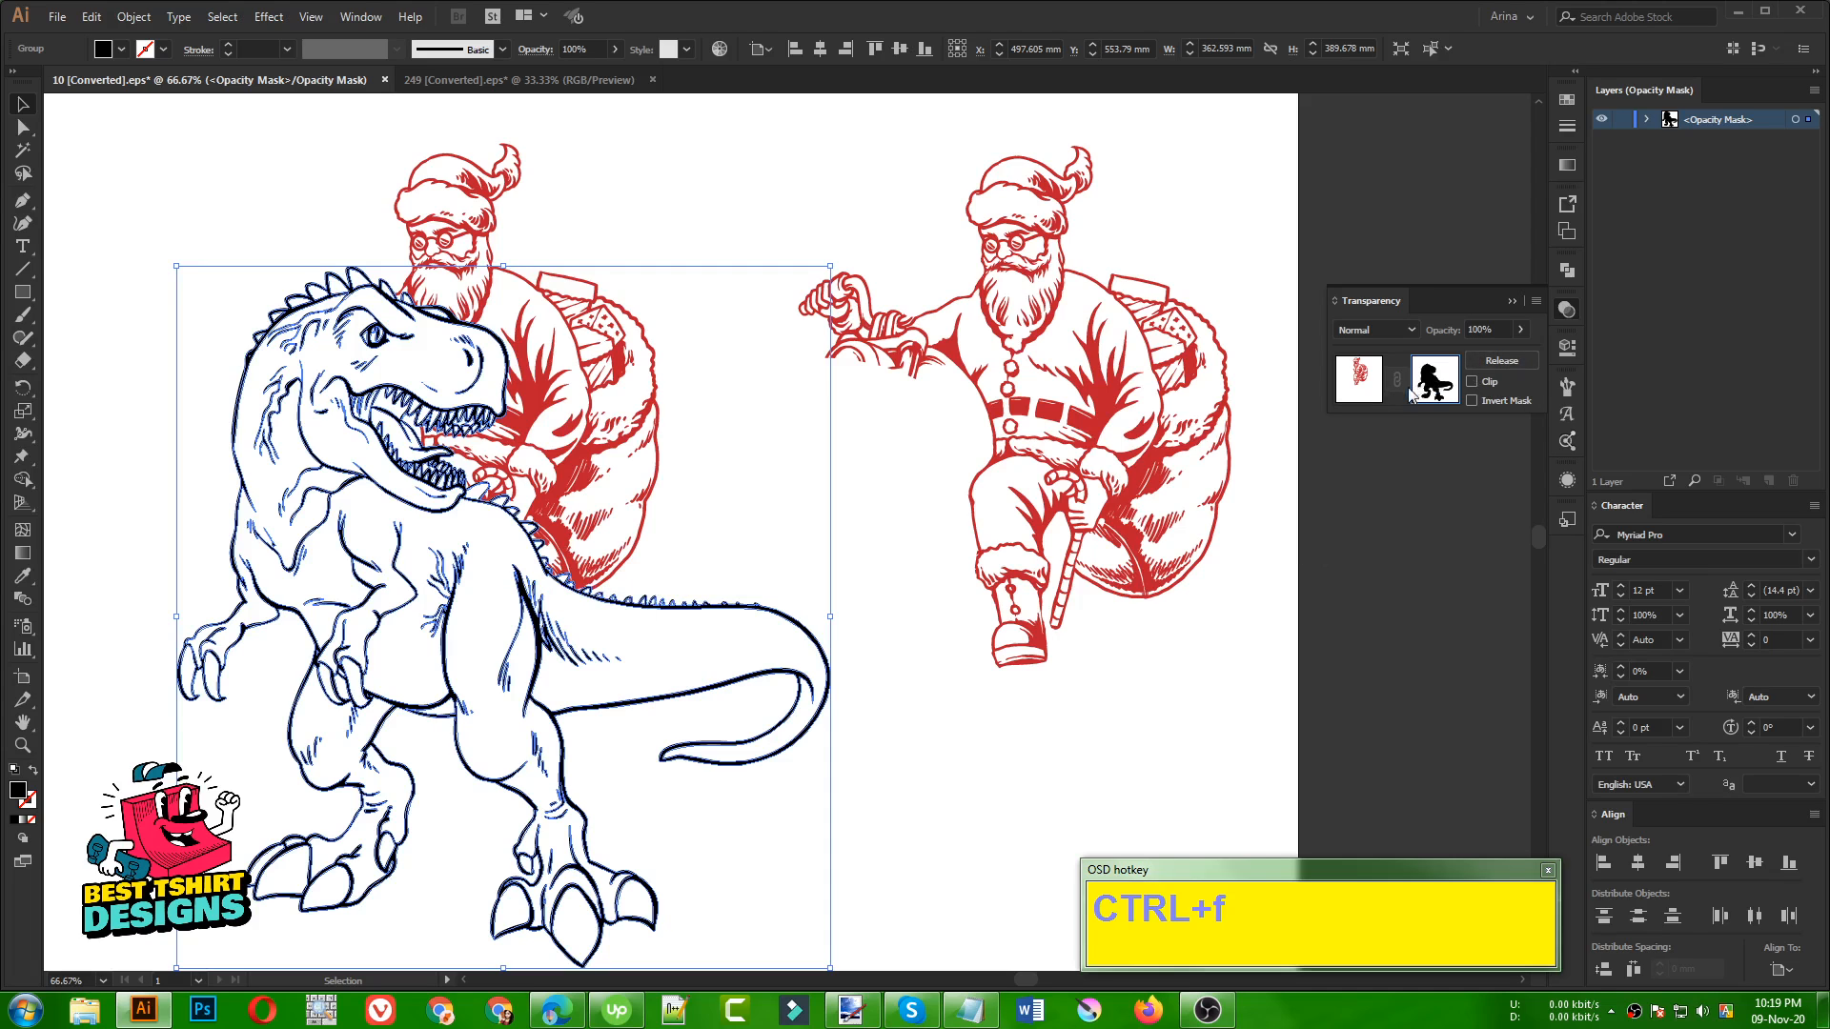
# Try subtracting the dinosaur's inner body areas from the selected silhouette and line art in the mask with Shape Builder, and deselect
pyautogui.keyDown('shift'); pyautogui.click(502, 551); pyautogui.keyUp('shift')
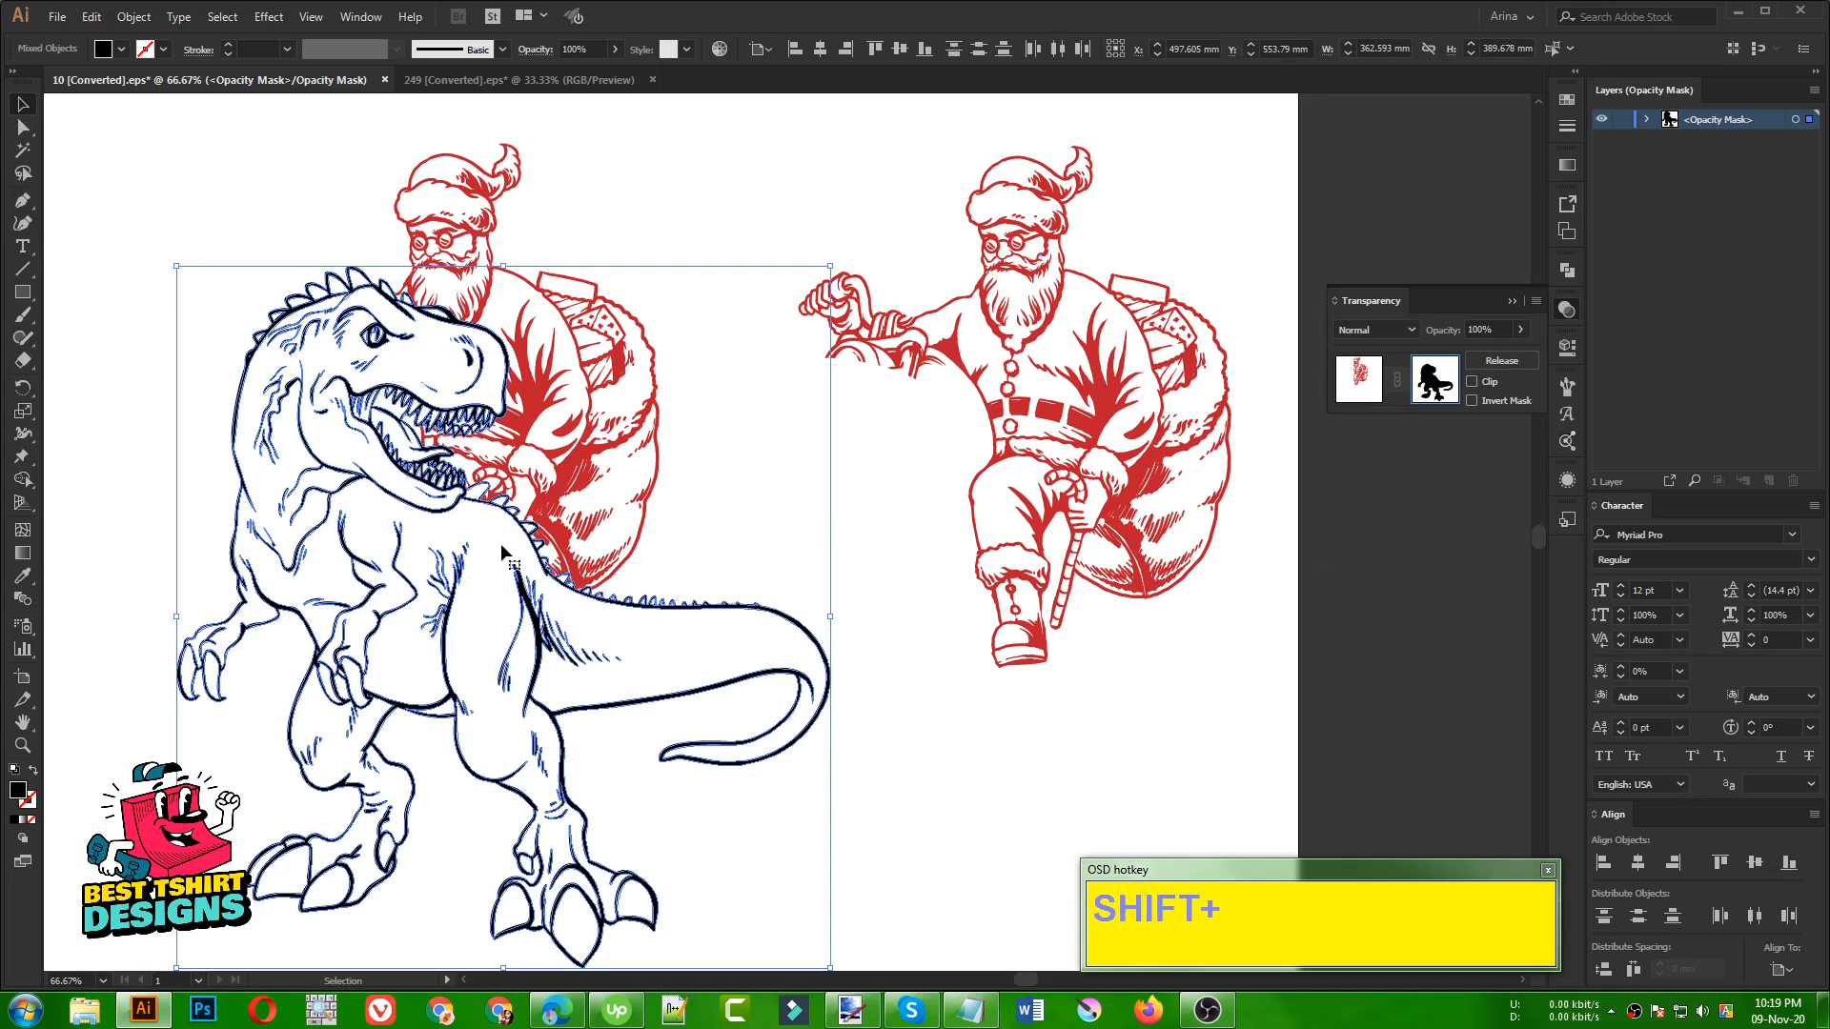
pyautogui.hotkey('shift', 'm')
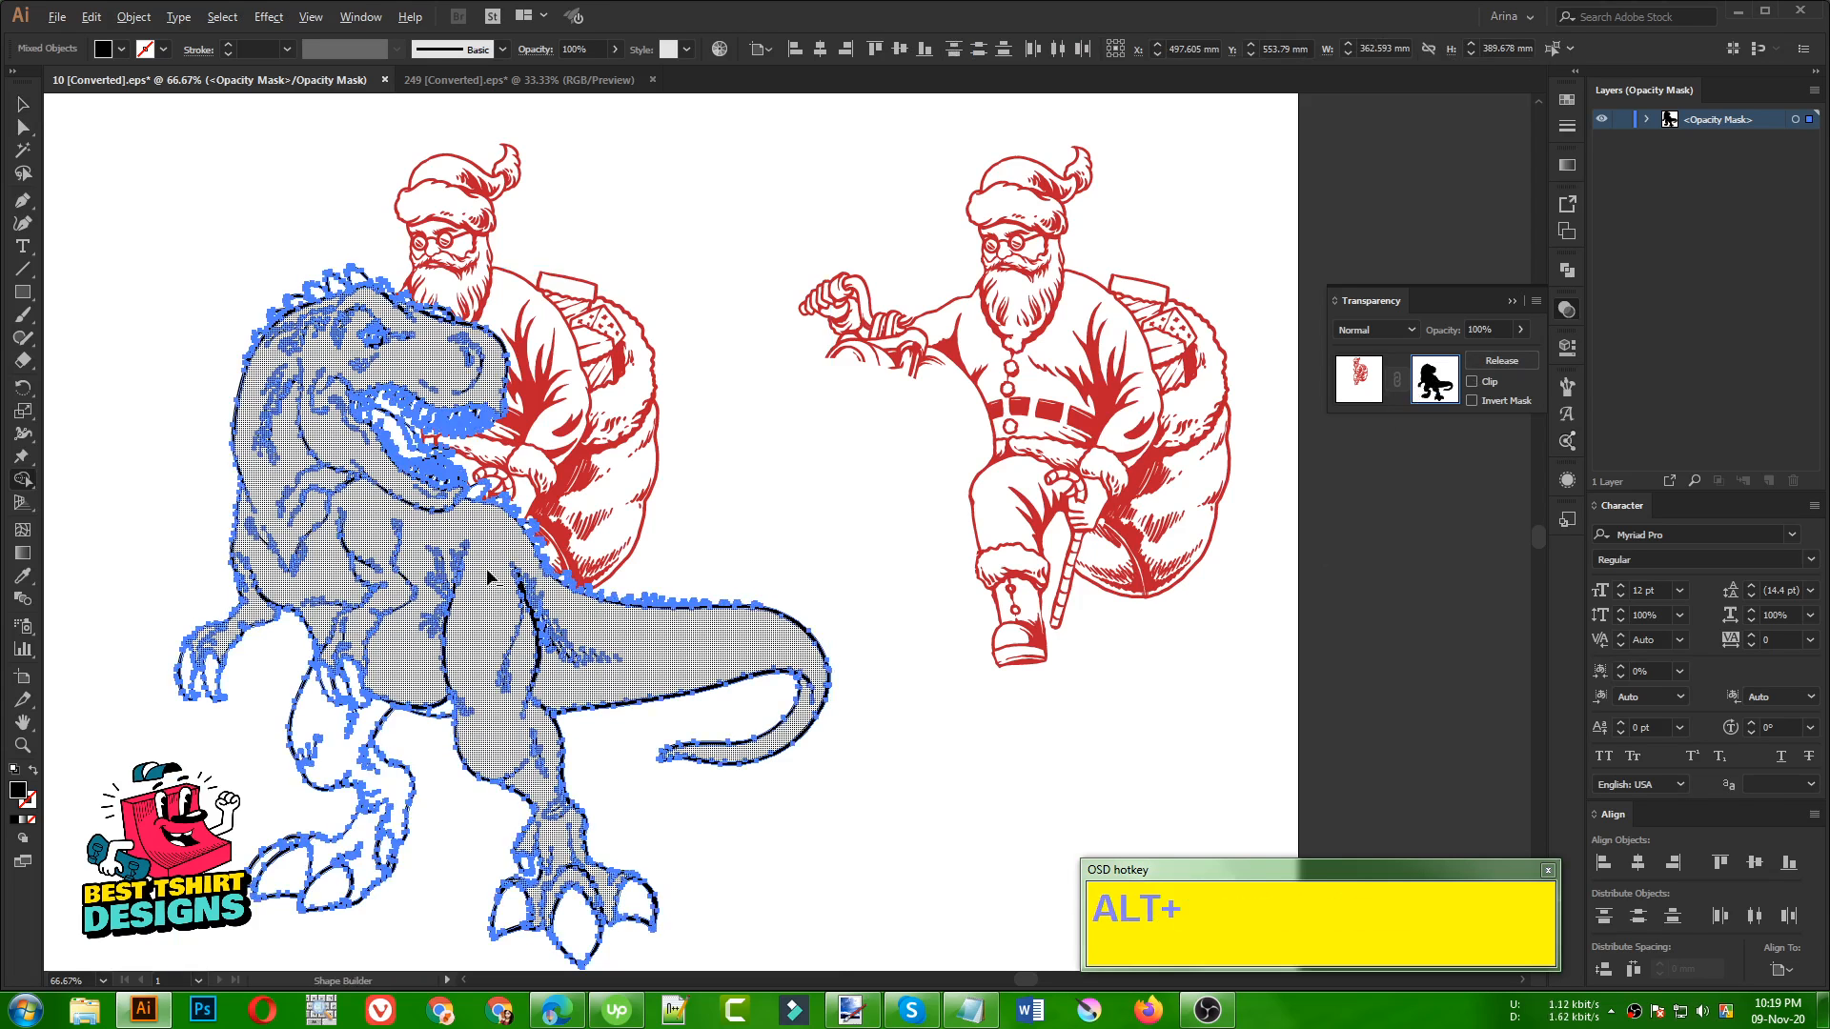
pyautogui.keyDown('alt'); pyautogui.click(692, 557); pyautogui.keyUp('alt')
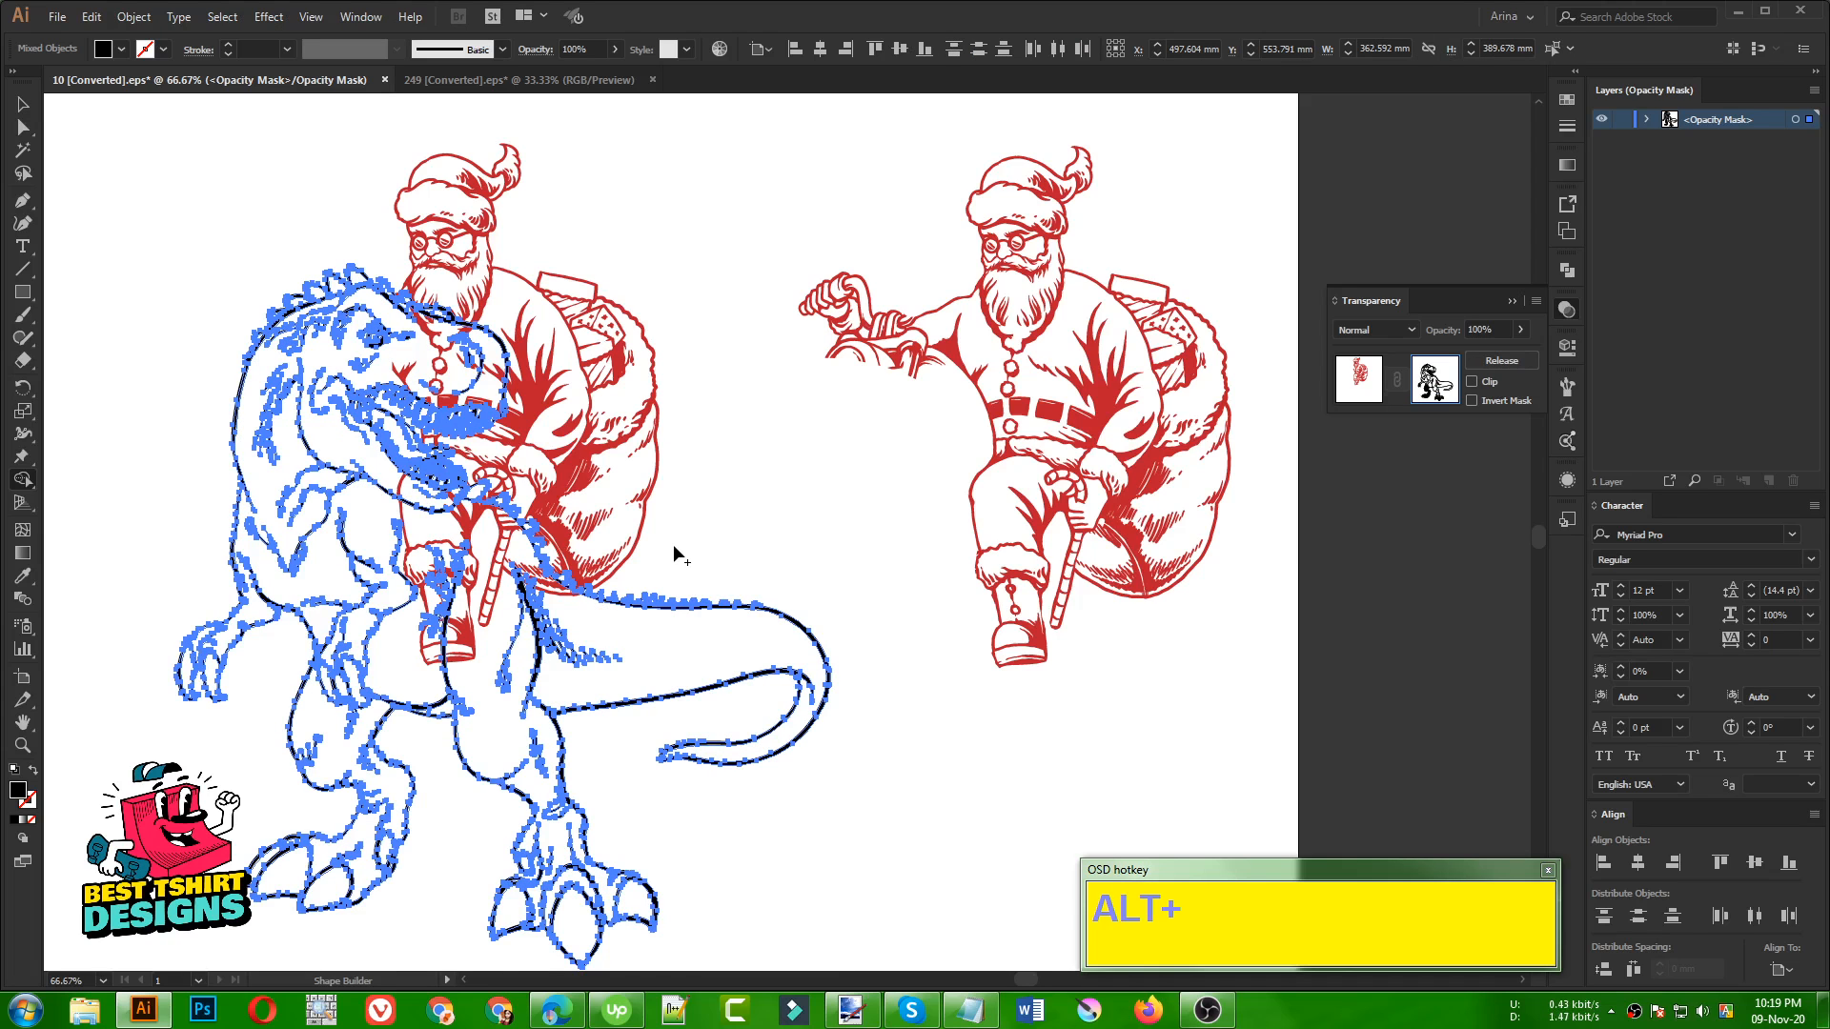
pyautogui.hotkey('ctrl', 'v')
pyautogui.click(673, 545)
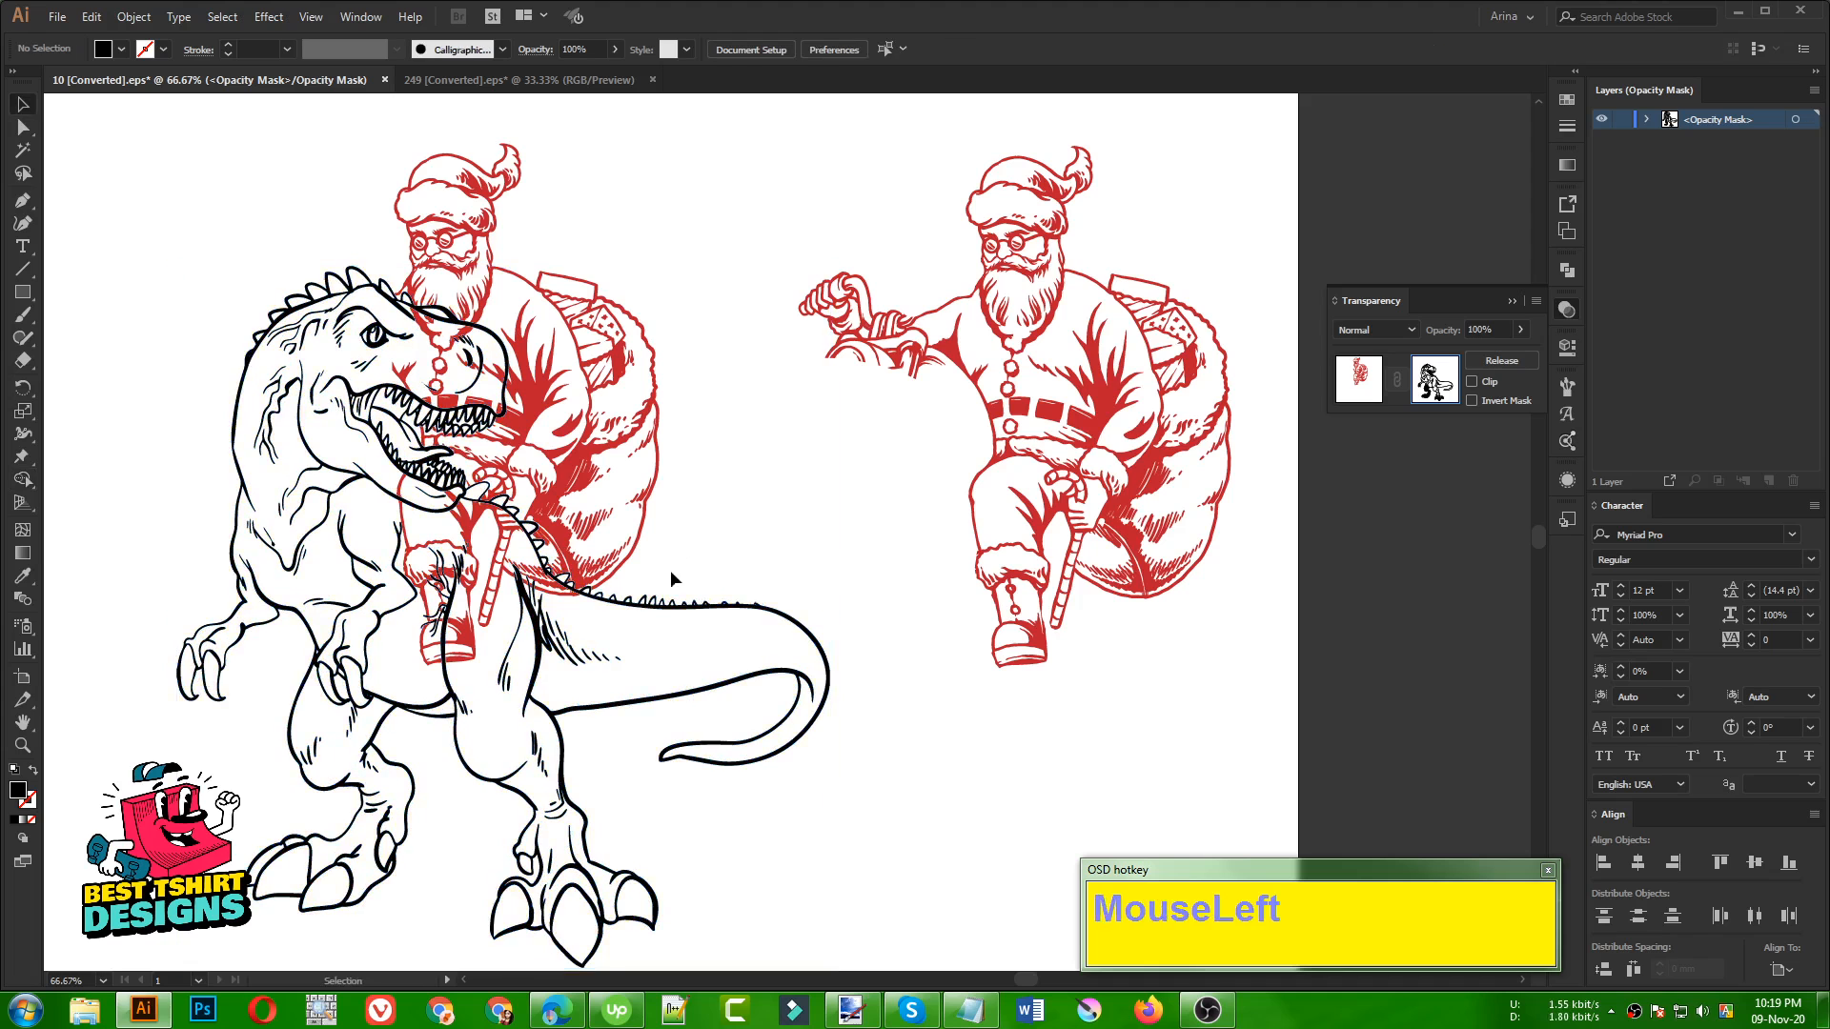
# Move a dinosaur shape in the mask aside, and undo the mask edits back to before the Pathfinder Unite
pyautogui.moveTo(667, 602); pyautogui.dragTo(935, 747)
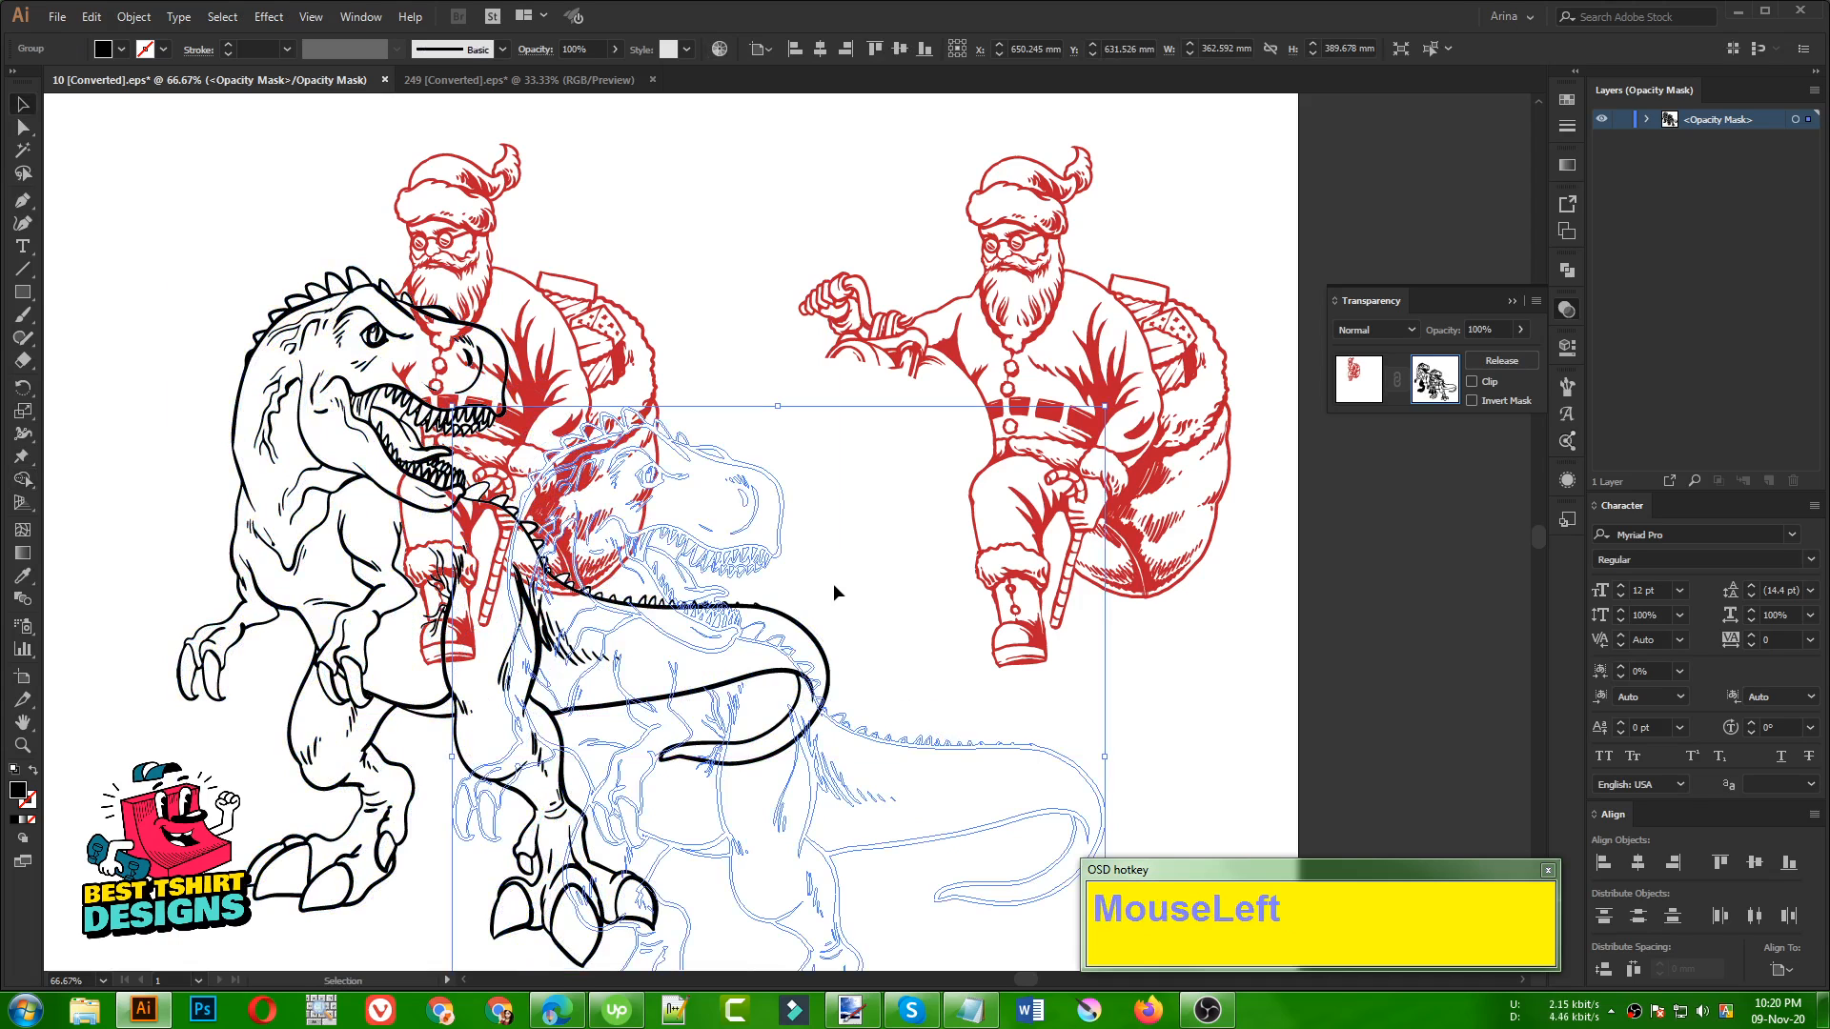
pyautogui.hotkey('ctrl', 'z')
pyautogui.hotkey('ctrl', 'z')
pyautogui.hotkey('ctrl', 'z')
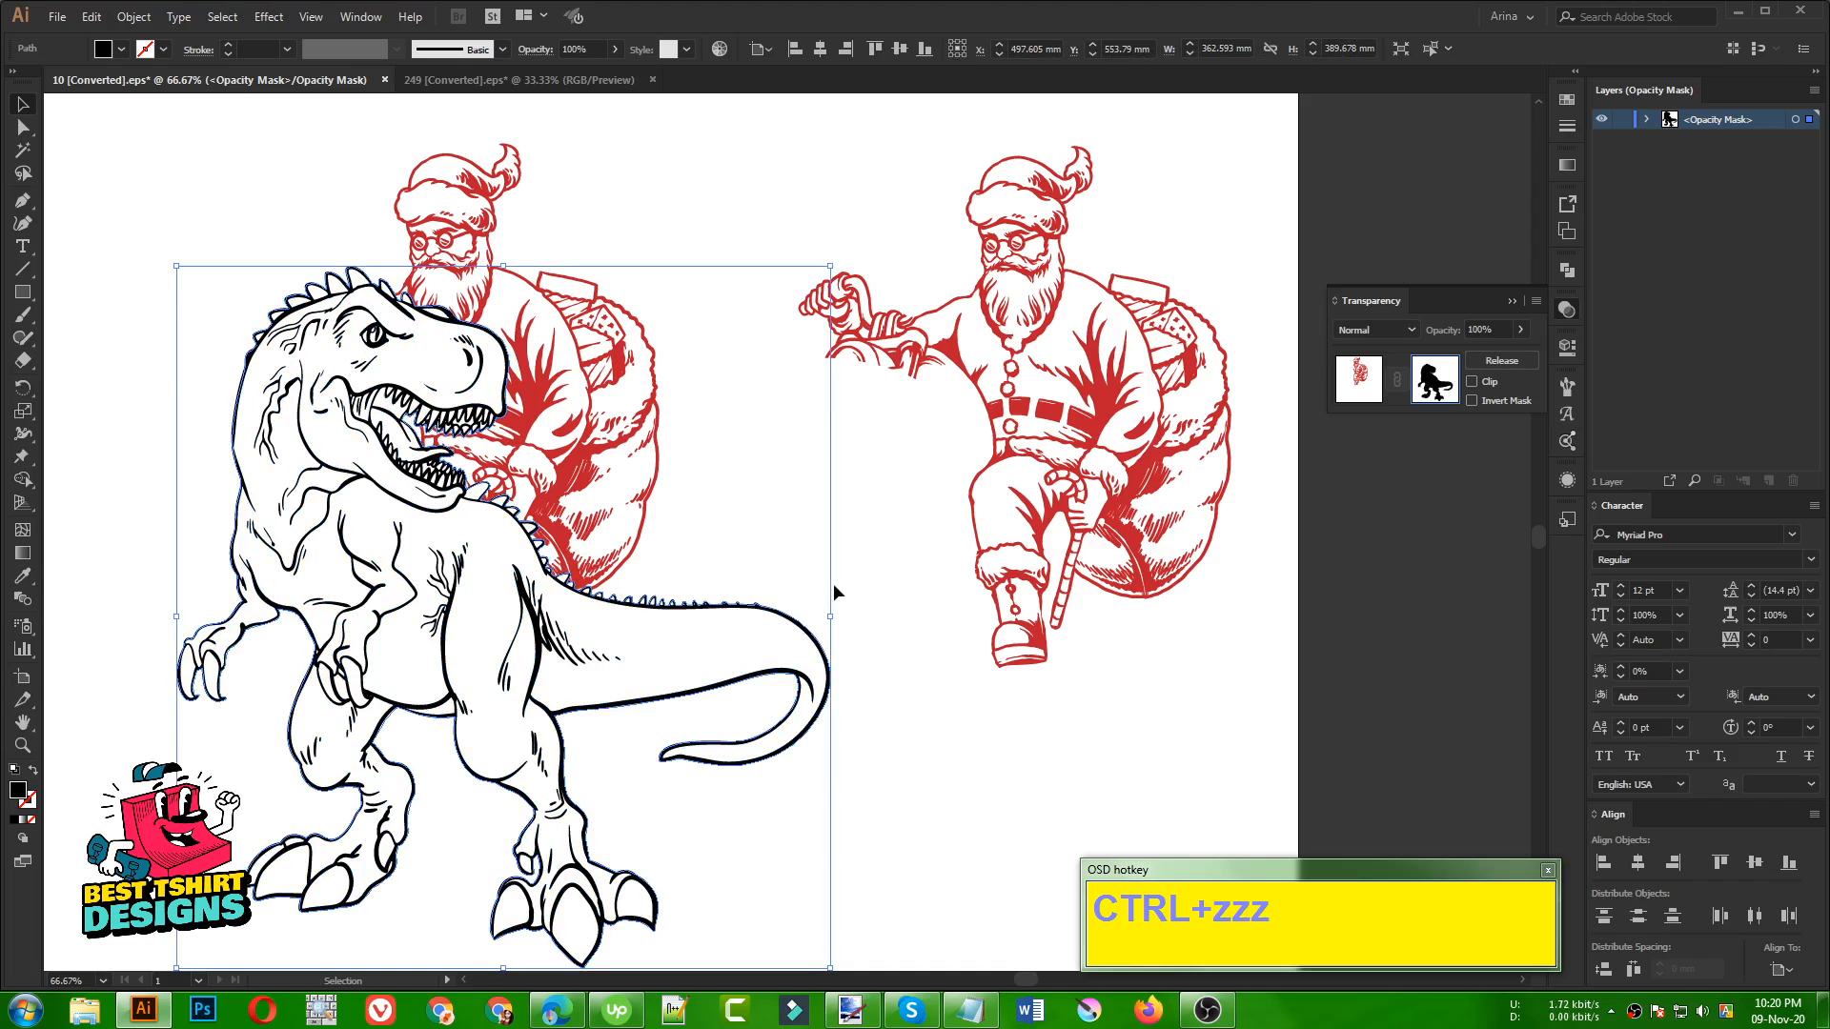
pyautogui.hotkey('ctrl', 'z')
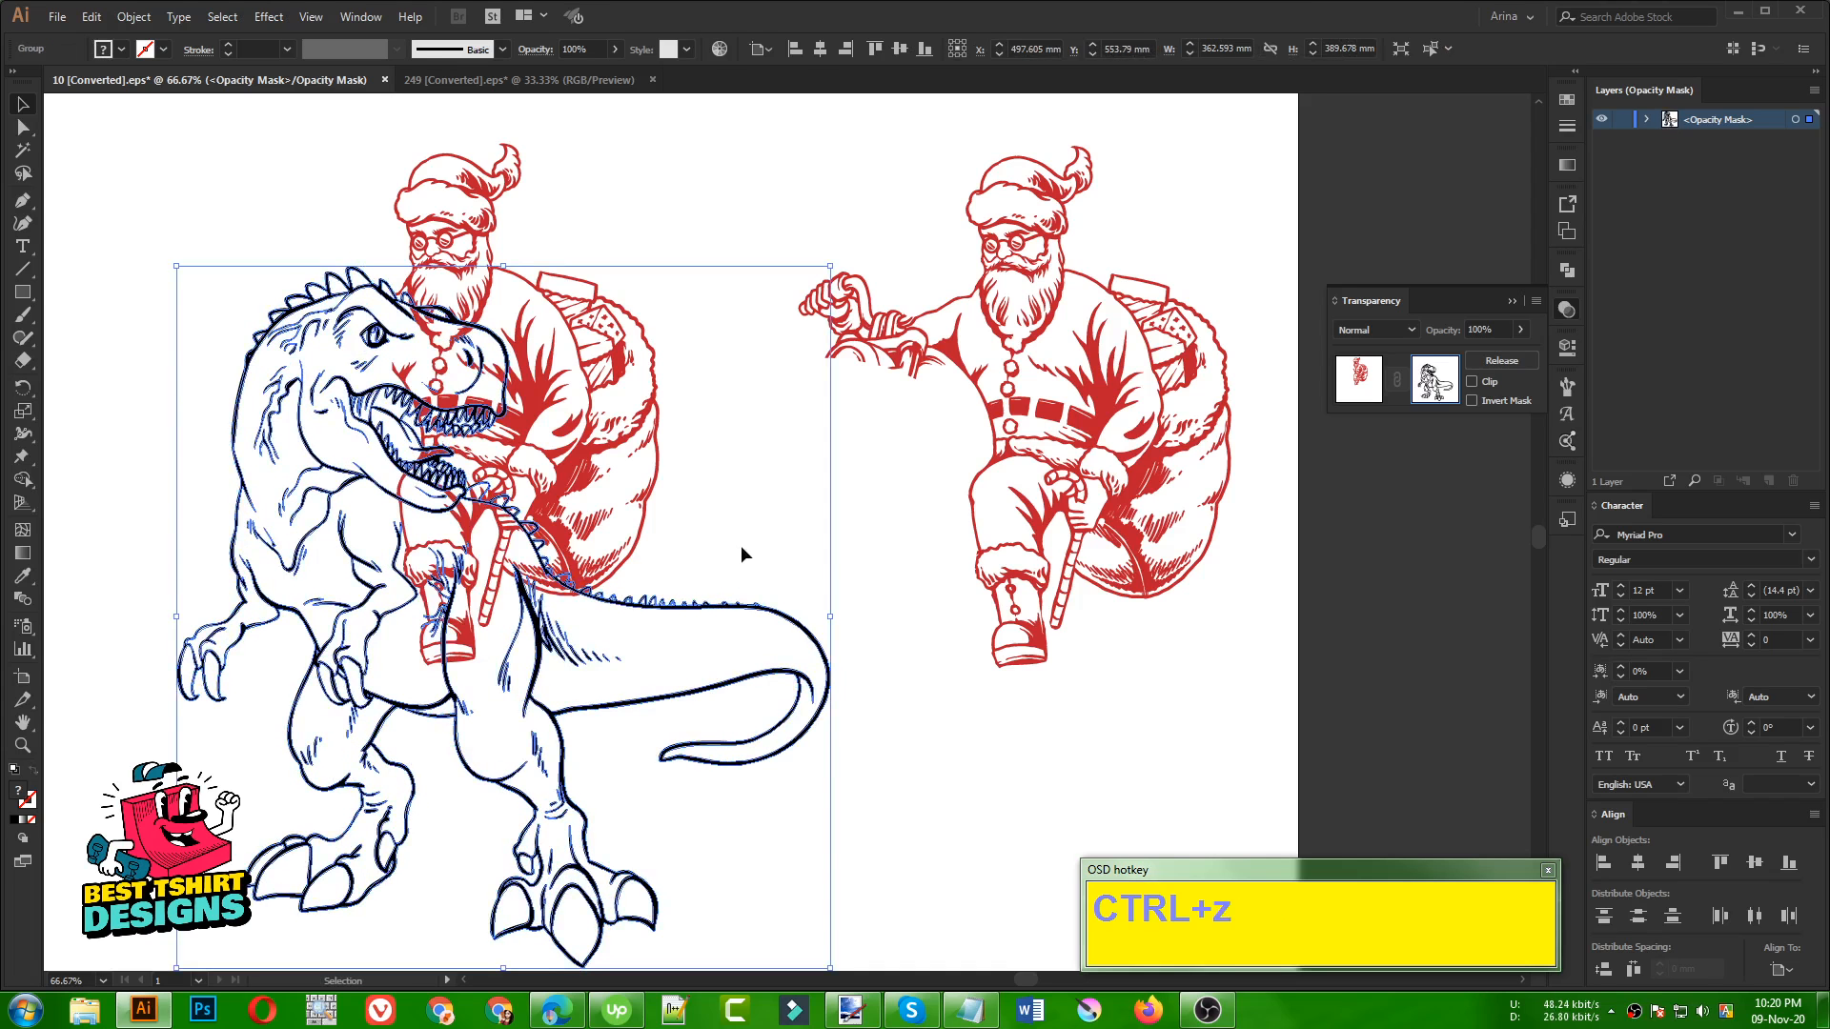
# Select the dinosaur line art inside the opacity mask, copy it, and deselect it
pyautogui.click(741, 545)
pyautogui.keyDown('alt'); pyautogui.scroll(1, 328, 446); pyautogui.keyUp('alt')
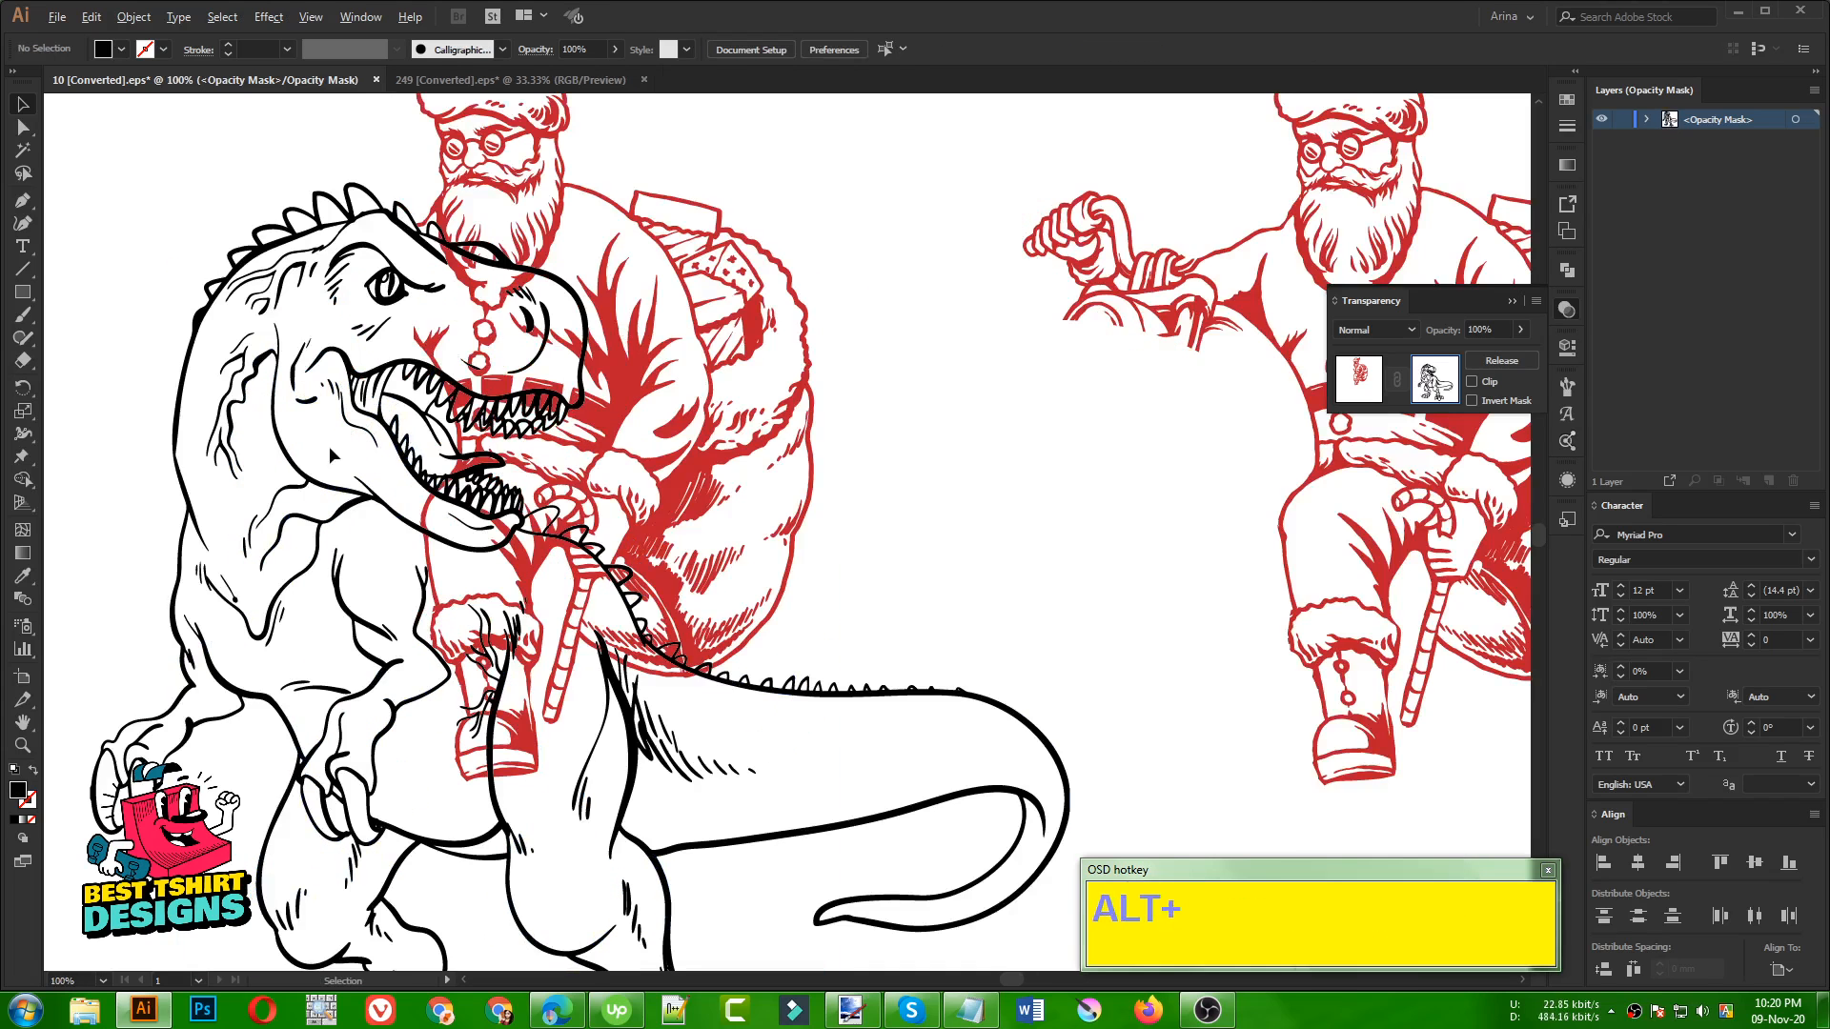
pyautogui.click(935, 540)
pyautogui.keyDown('alt'); pyautogui.scroll(1, 443, 271); pyautogui.keyUp('alt')
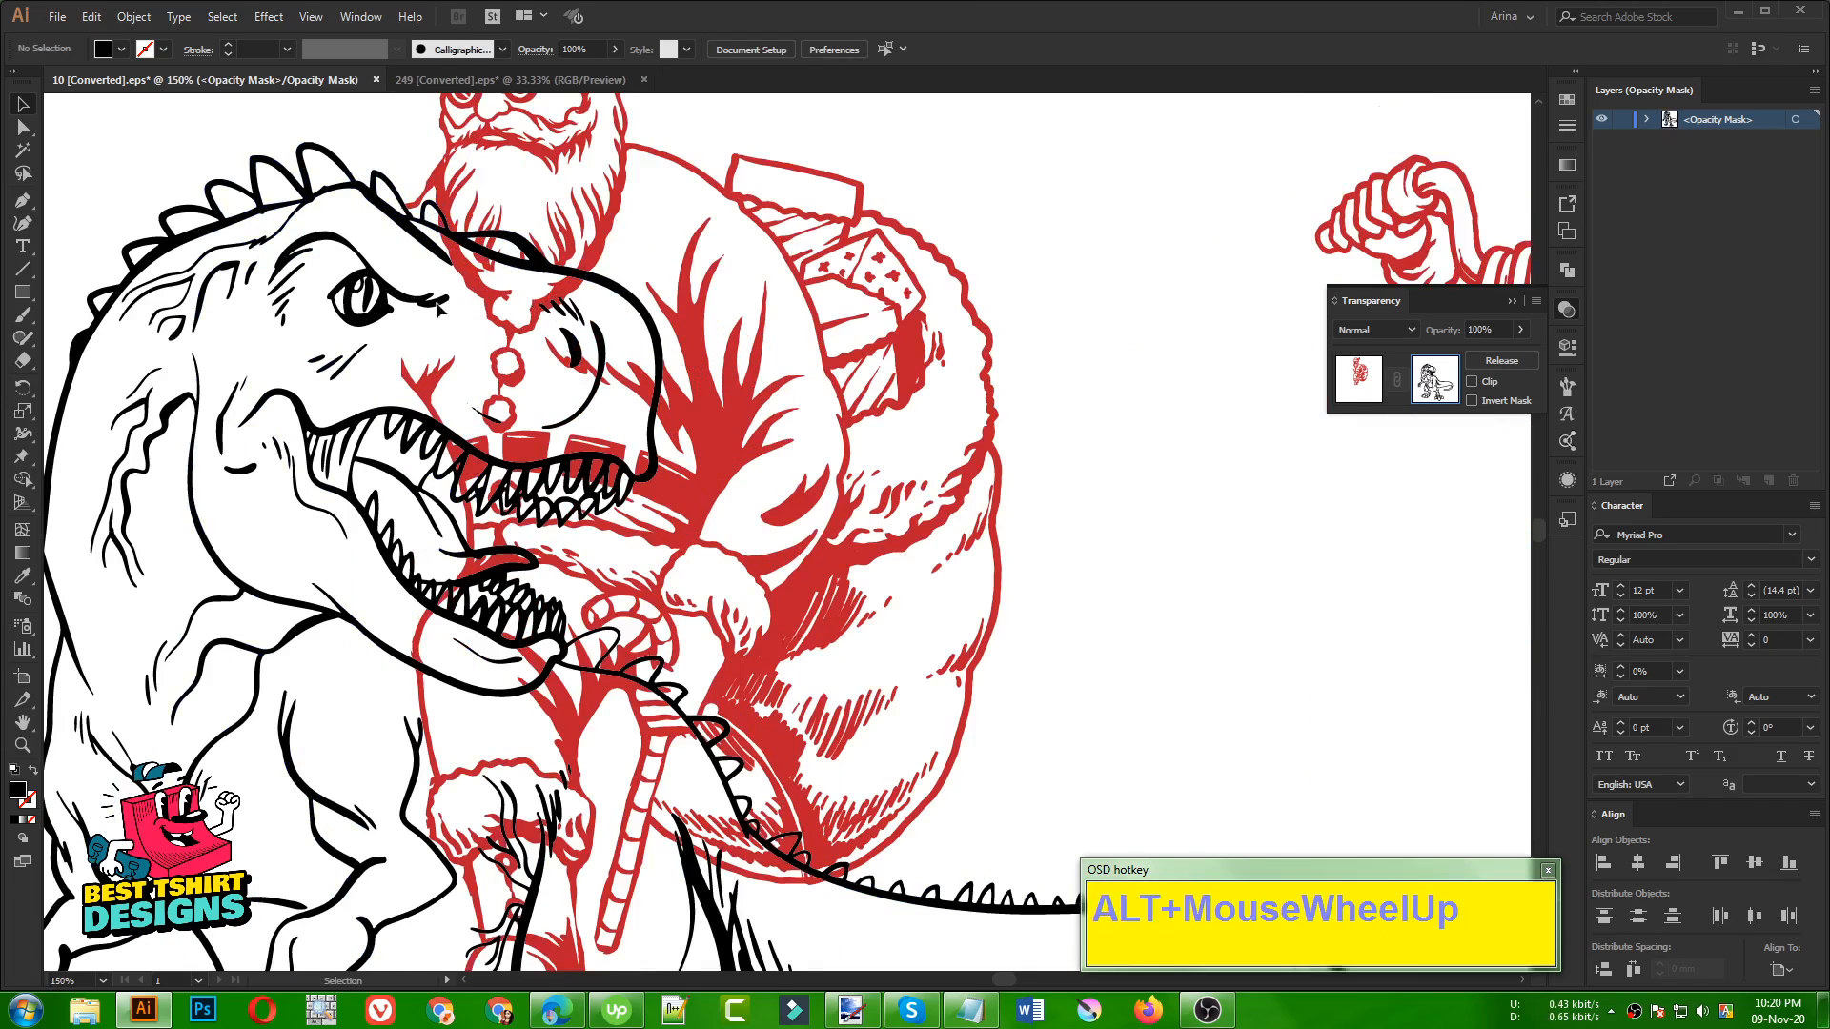
pyautogui.keyDown('alt'); pyautogui.scroll(-1, 488, 565); pyautogui.keyUp('alt')
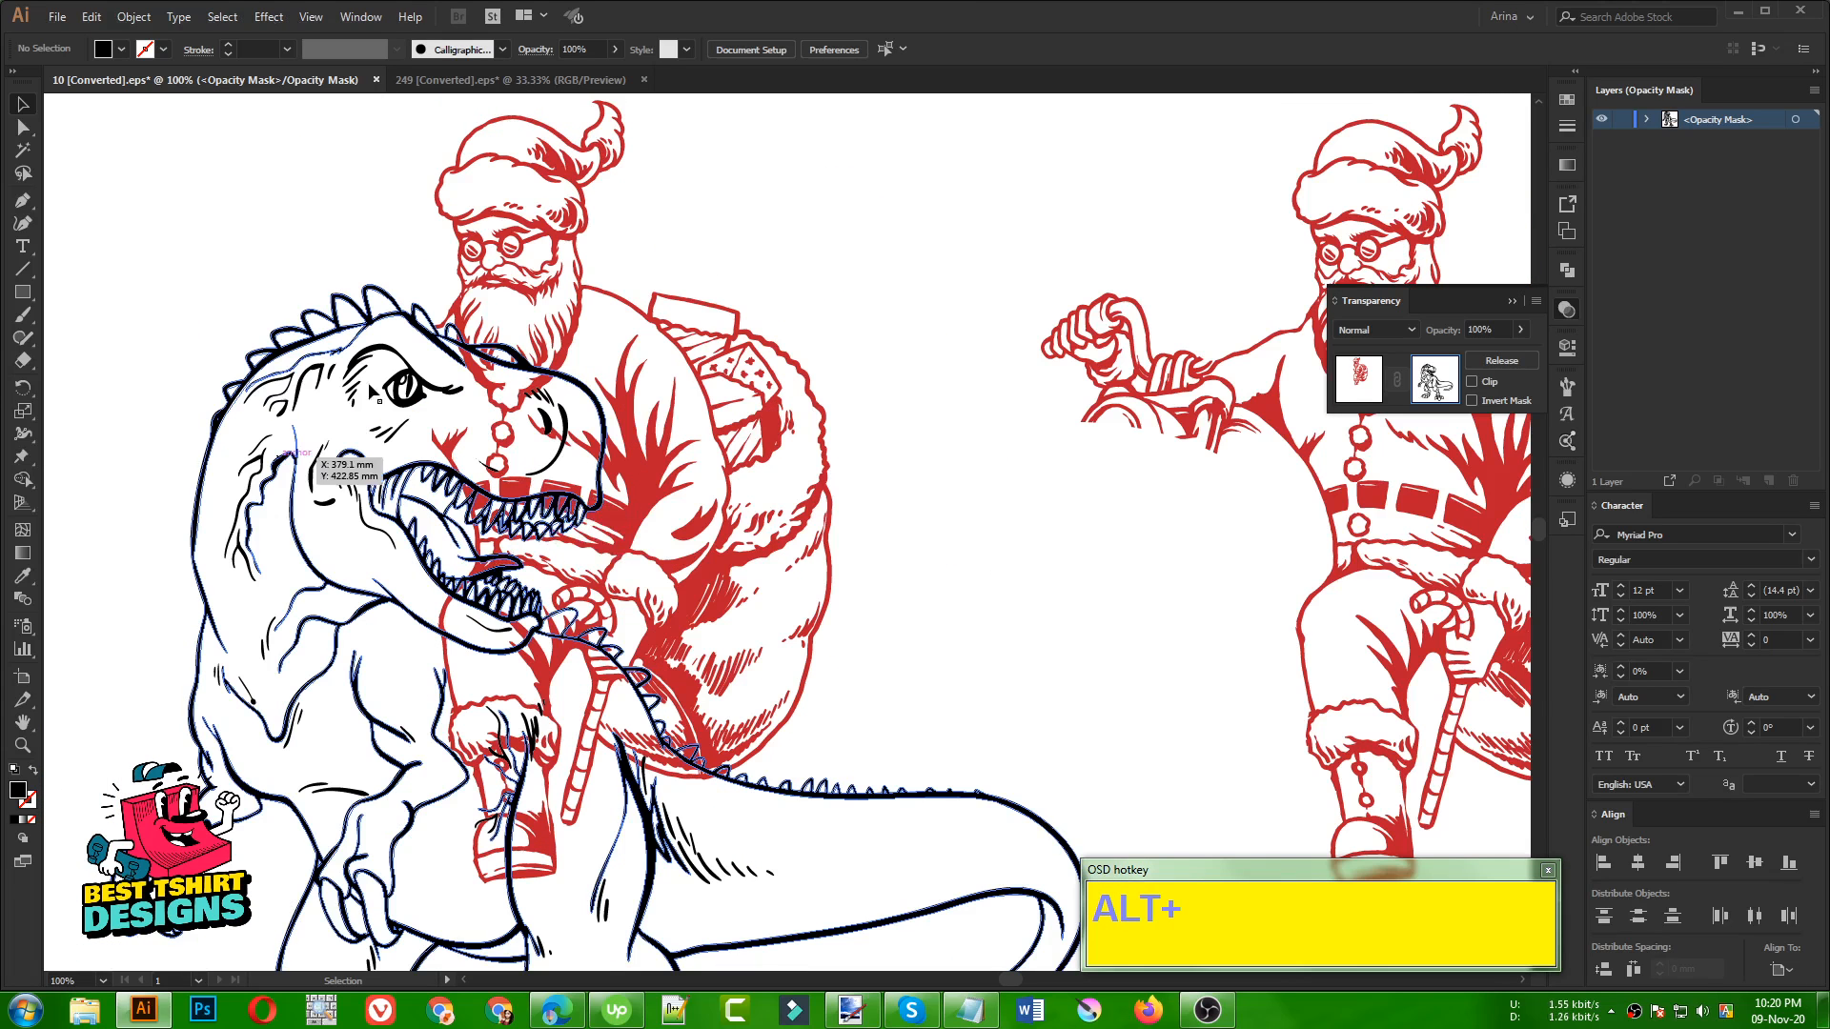
pyautogui.click(398, 473)
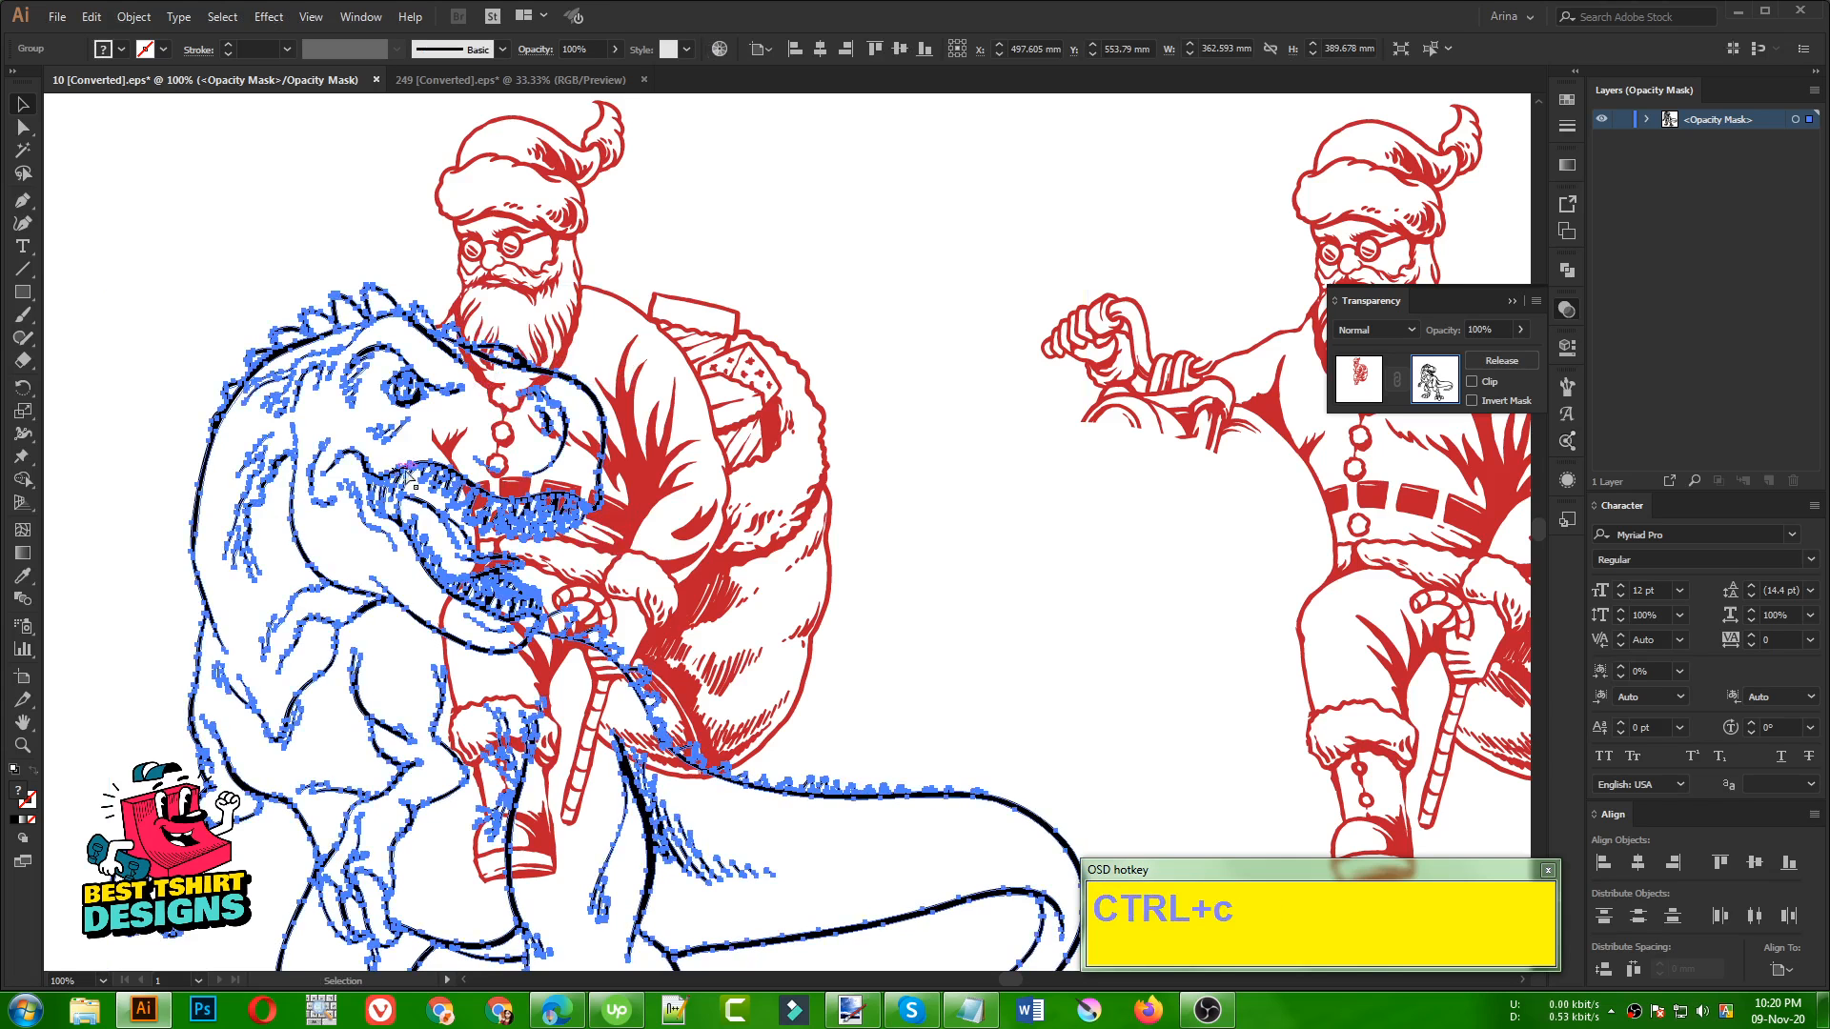
pyautogui.click(946, 534)
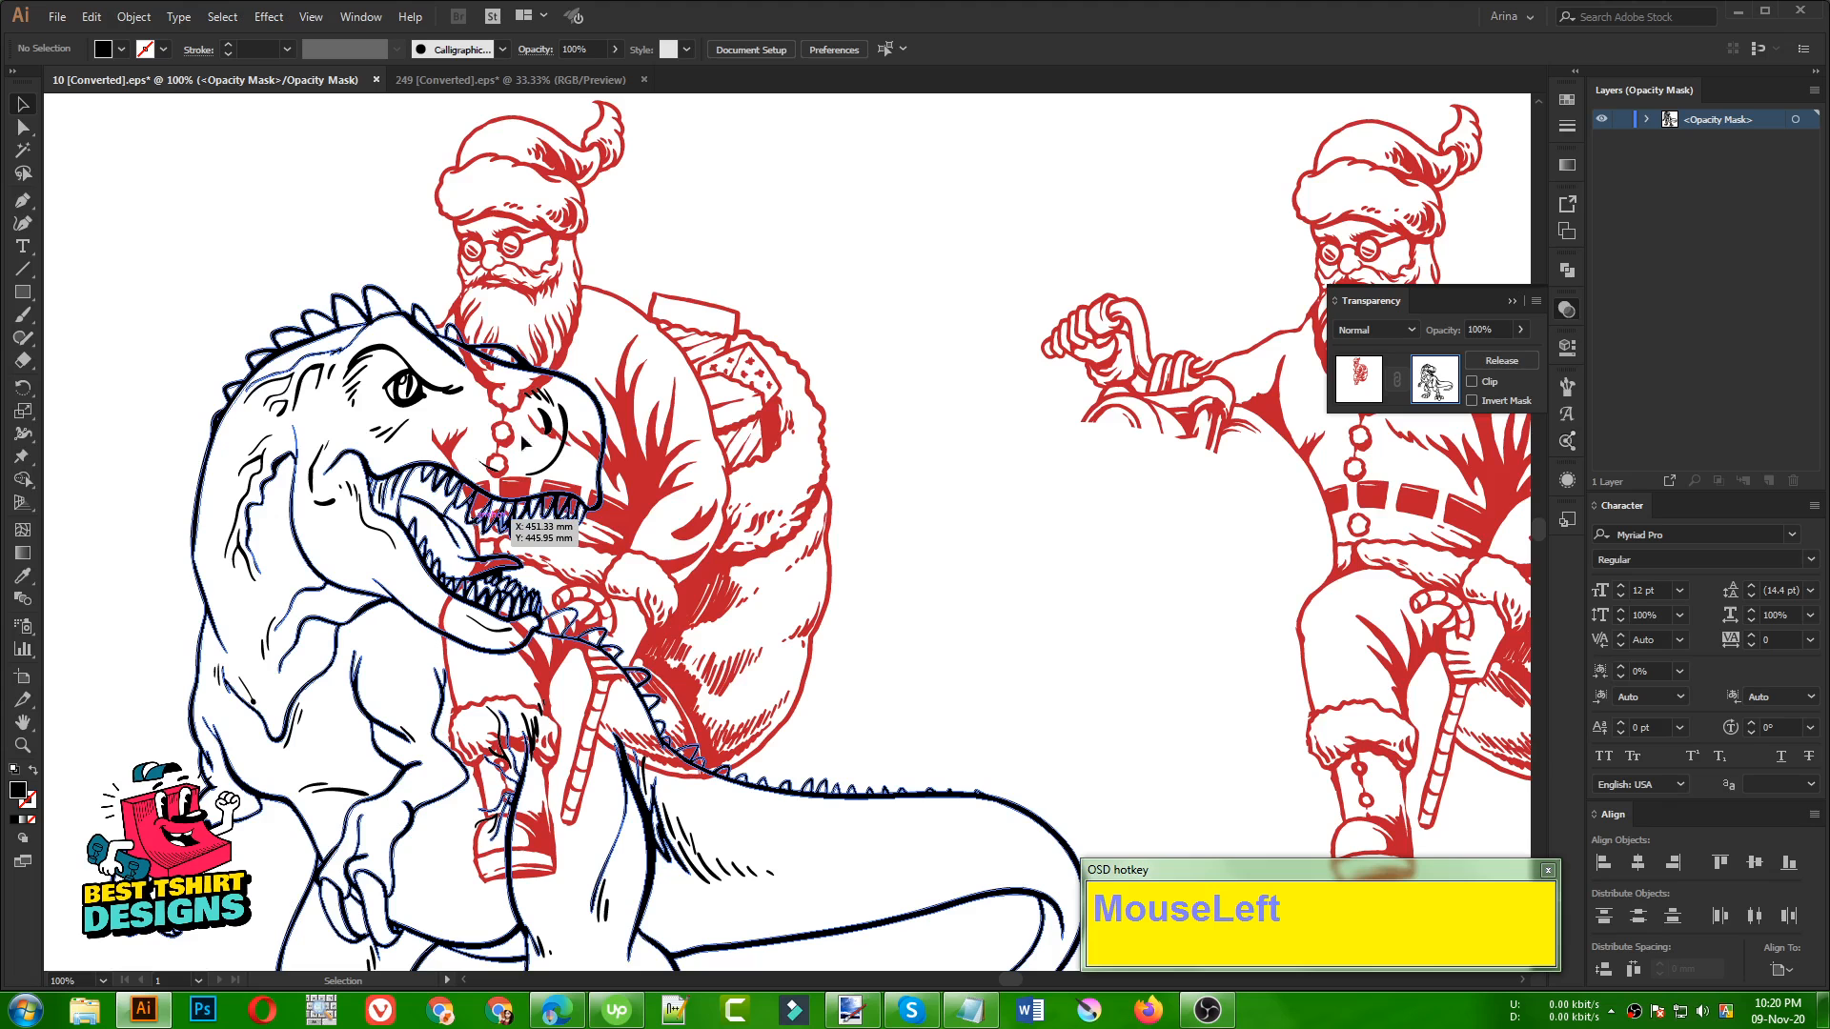
# Start a black-filled Pen path inside the opacity mask along the underside of the dinosaur's lower jaw, around its tip and up to the front teeth
pyautogui.keyDown('alt'); pyautogui.scroll(-1, 500, 514); pyautogui.keyUp('alt')
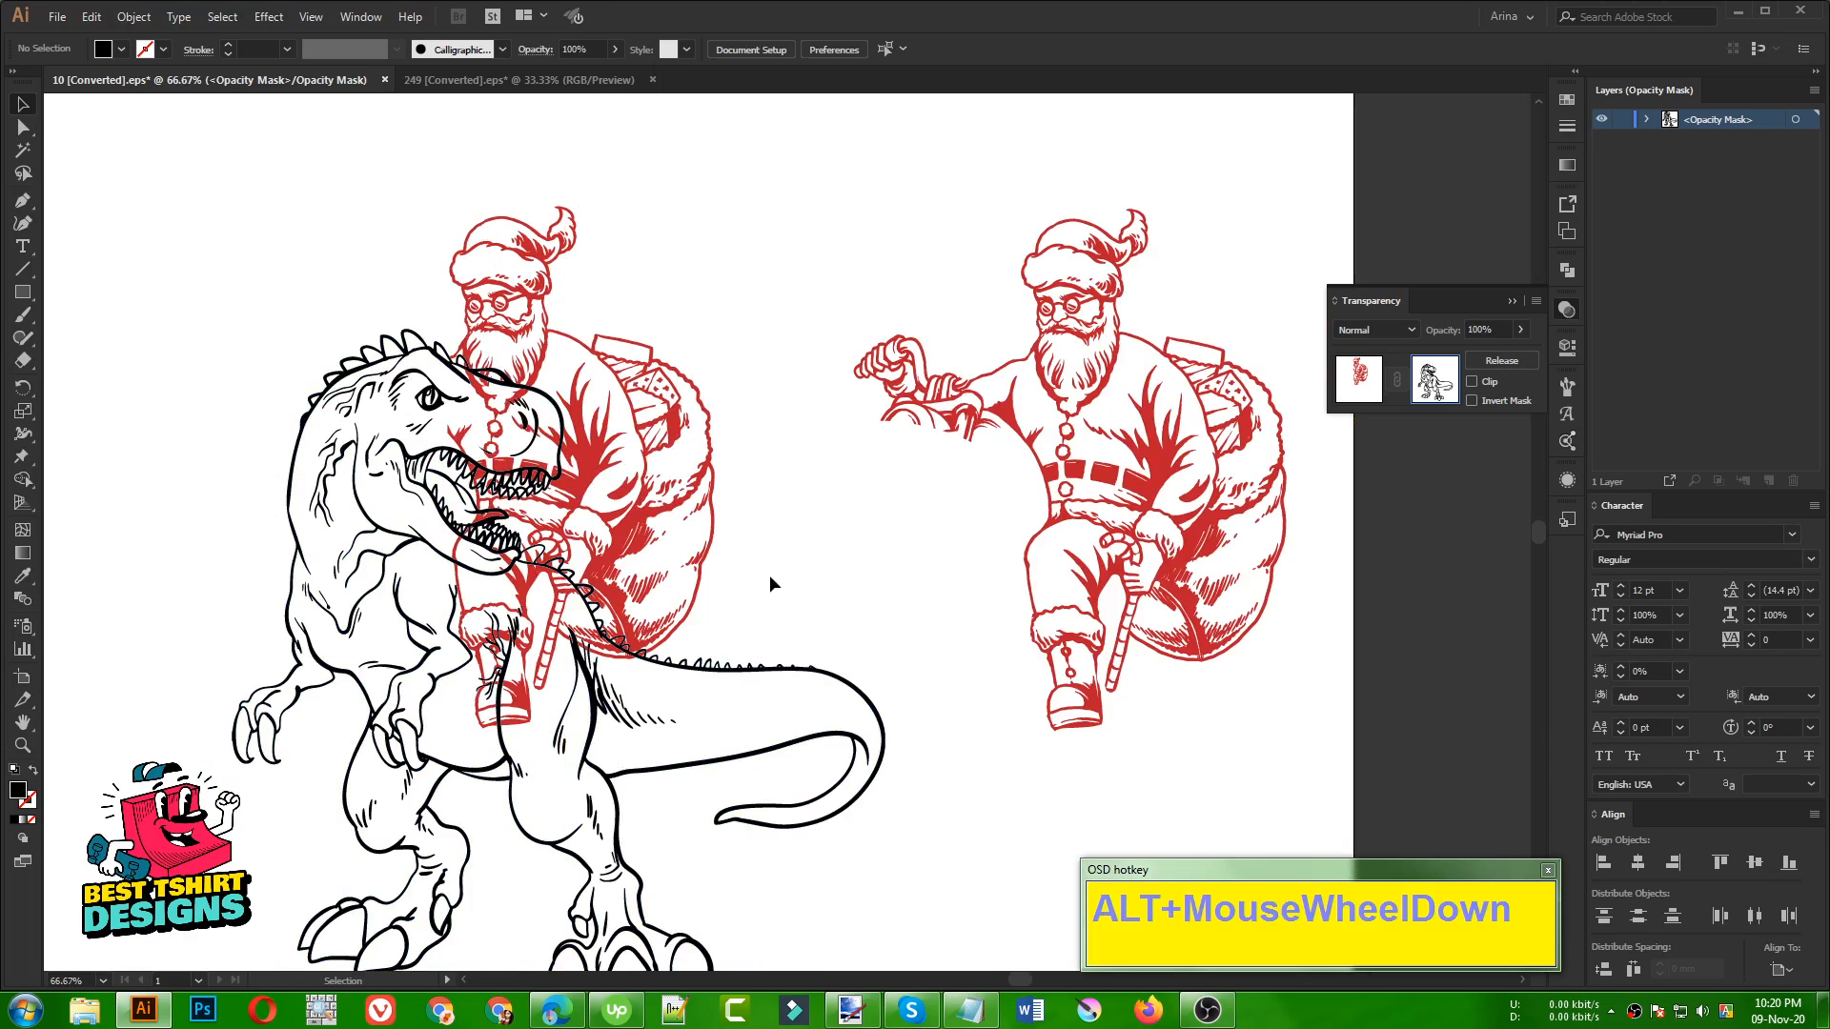
pyautogui.click(637, 554)
pyautogui.keyDown('alt'); pyautogui.scroll(2, 480, 514); pyautogui.keyUp('alt')
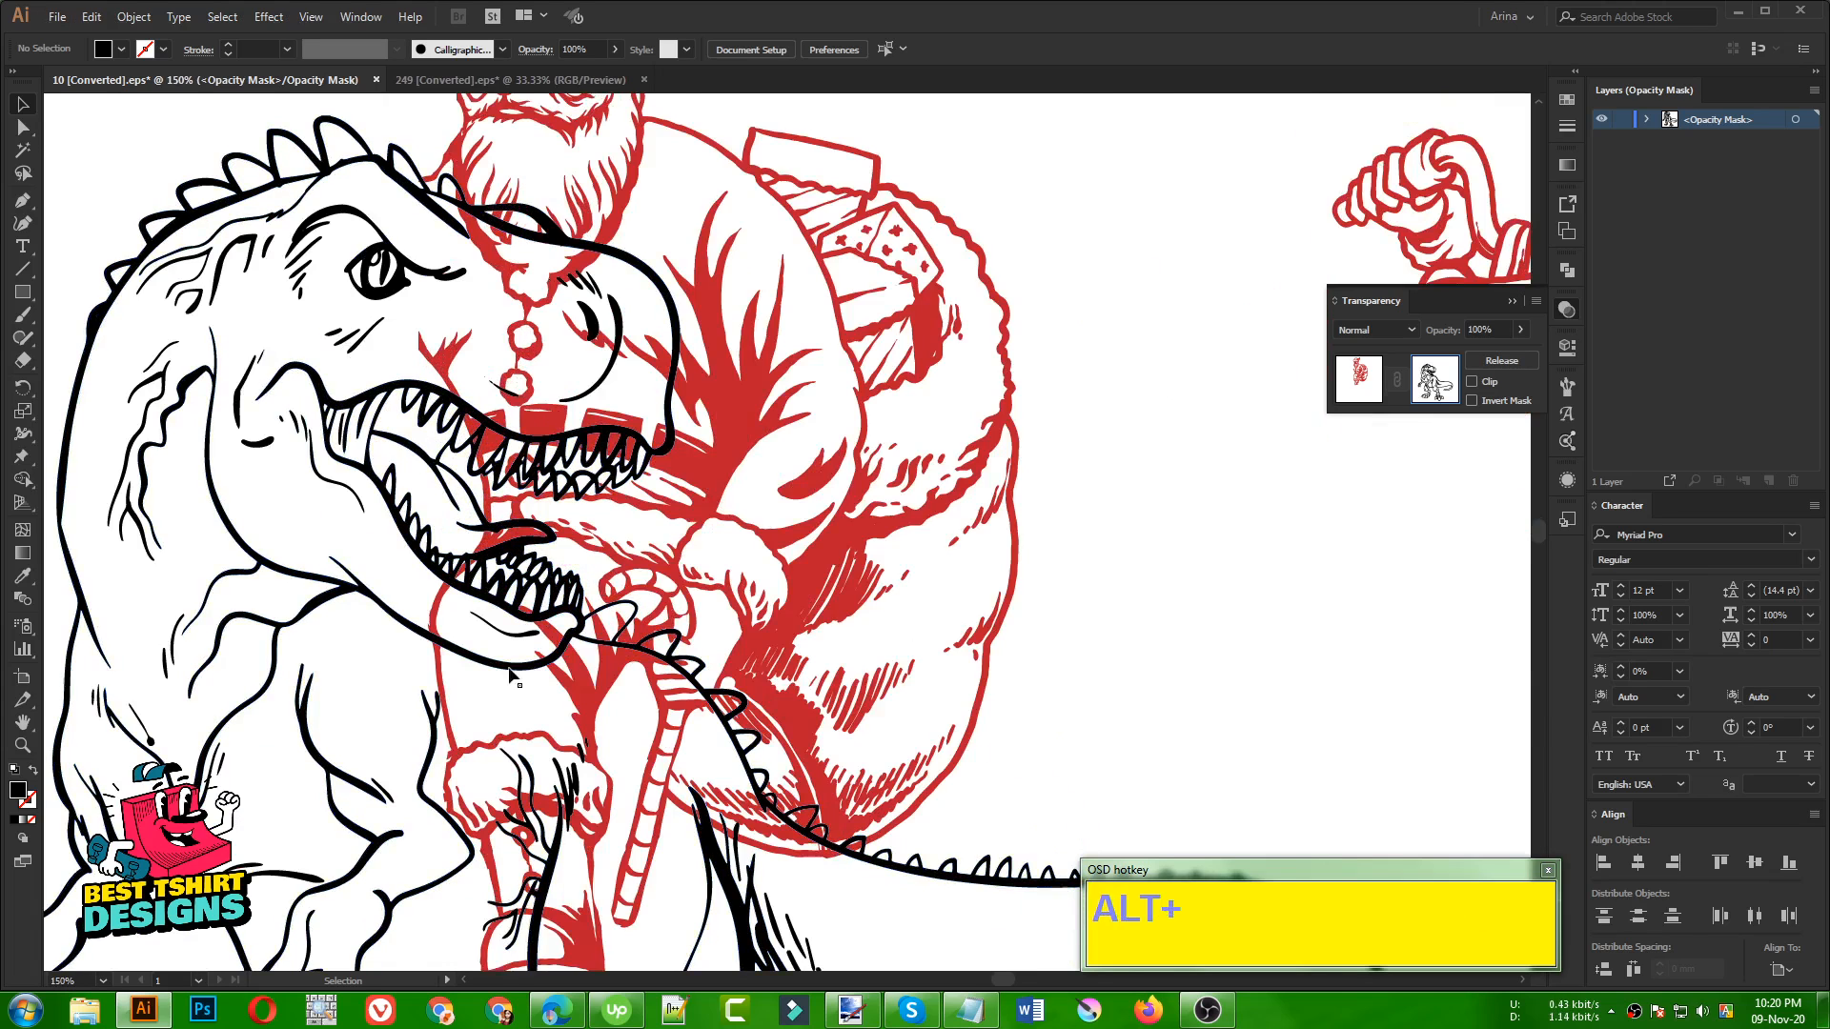
pyautogui.keyDown('alt'); pyautogui.scroll(2, 496, 684); pyautogui.keyUp('alt')
pyautogui.keyDown('alt'); pyautogui.scroll(1, 496, 685); pyautogui.keyUp('alt')
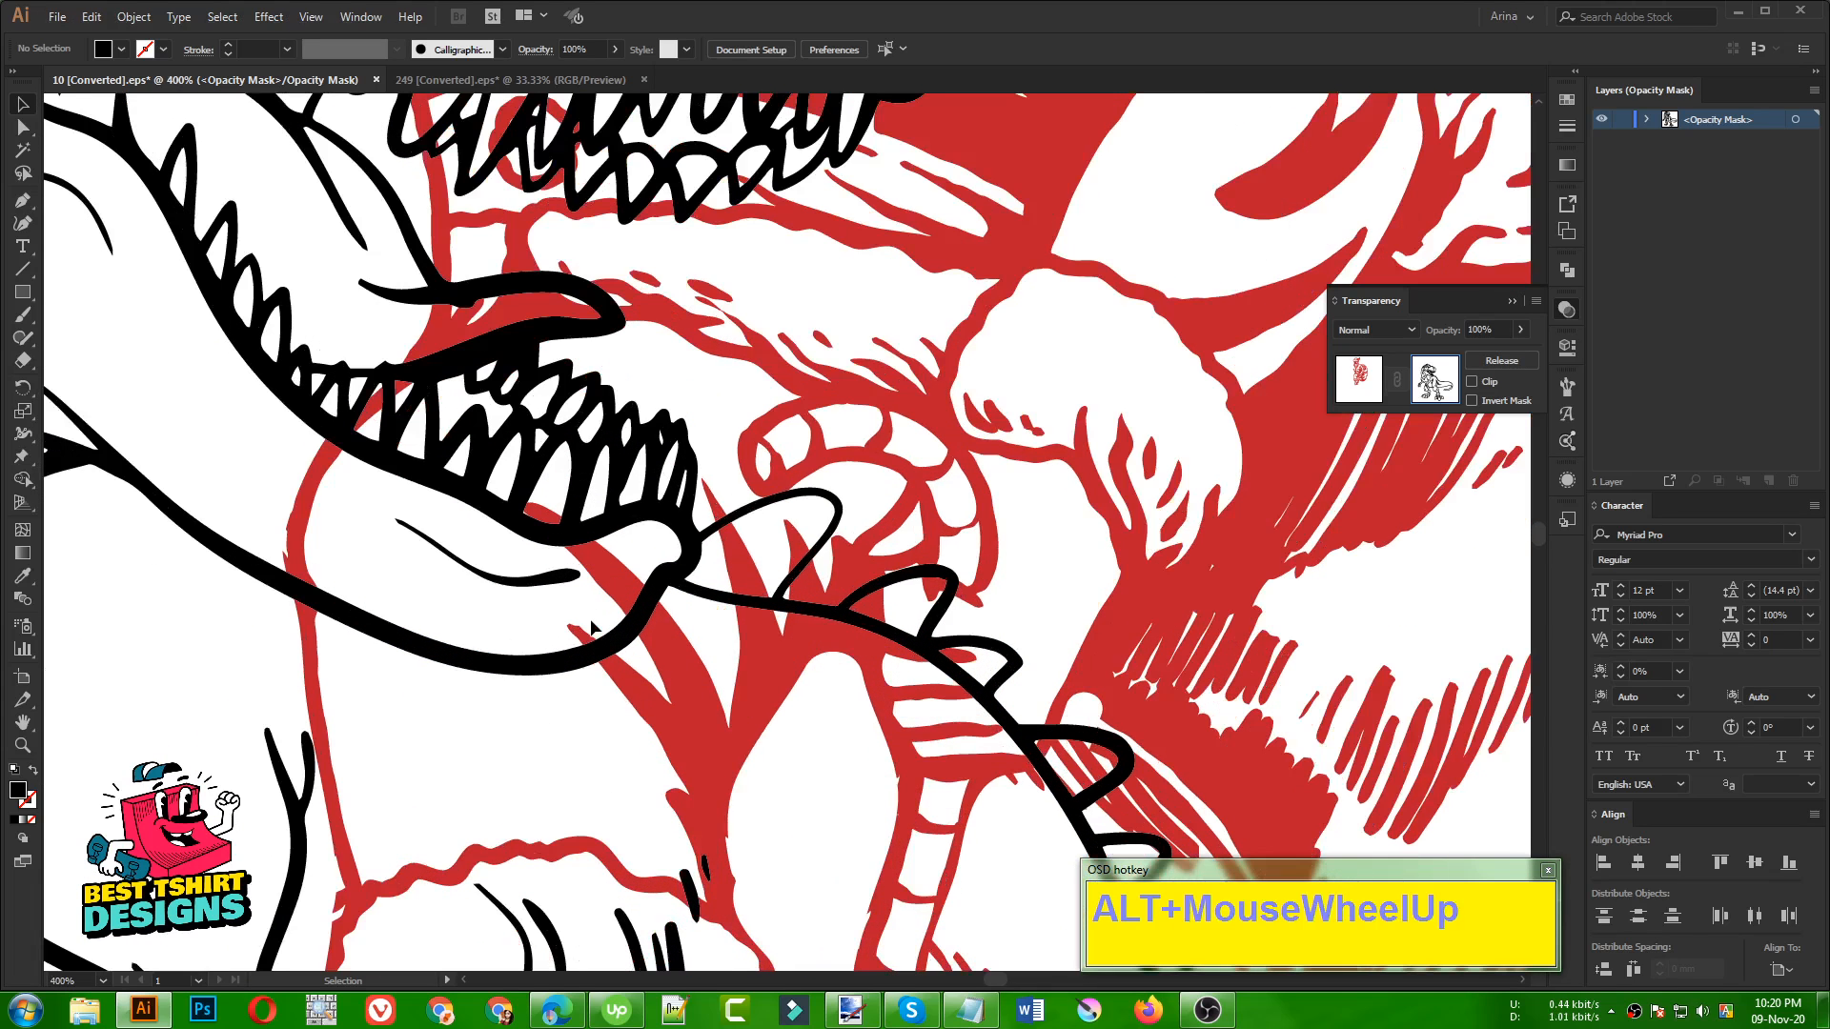
pyautogui.click(24, 200)
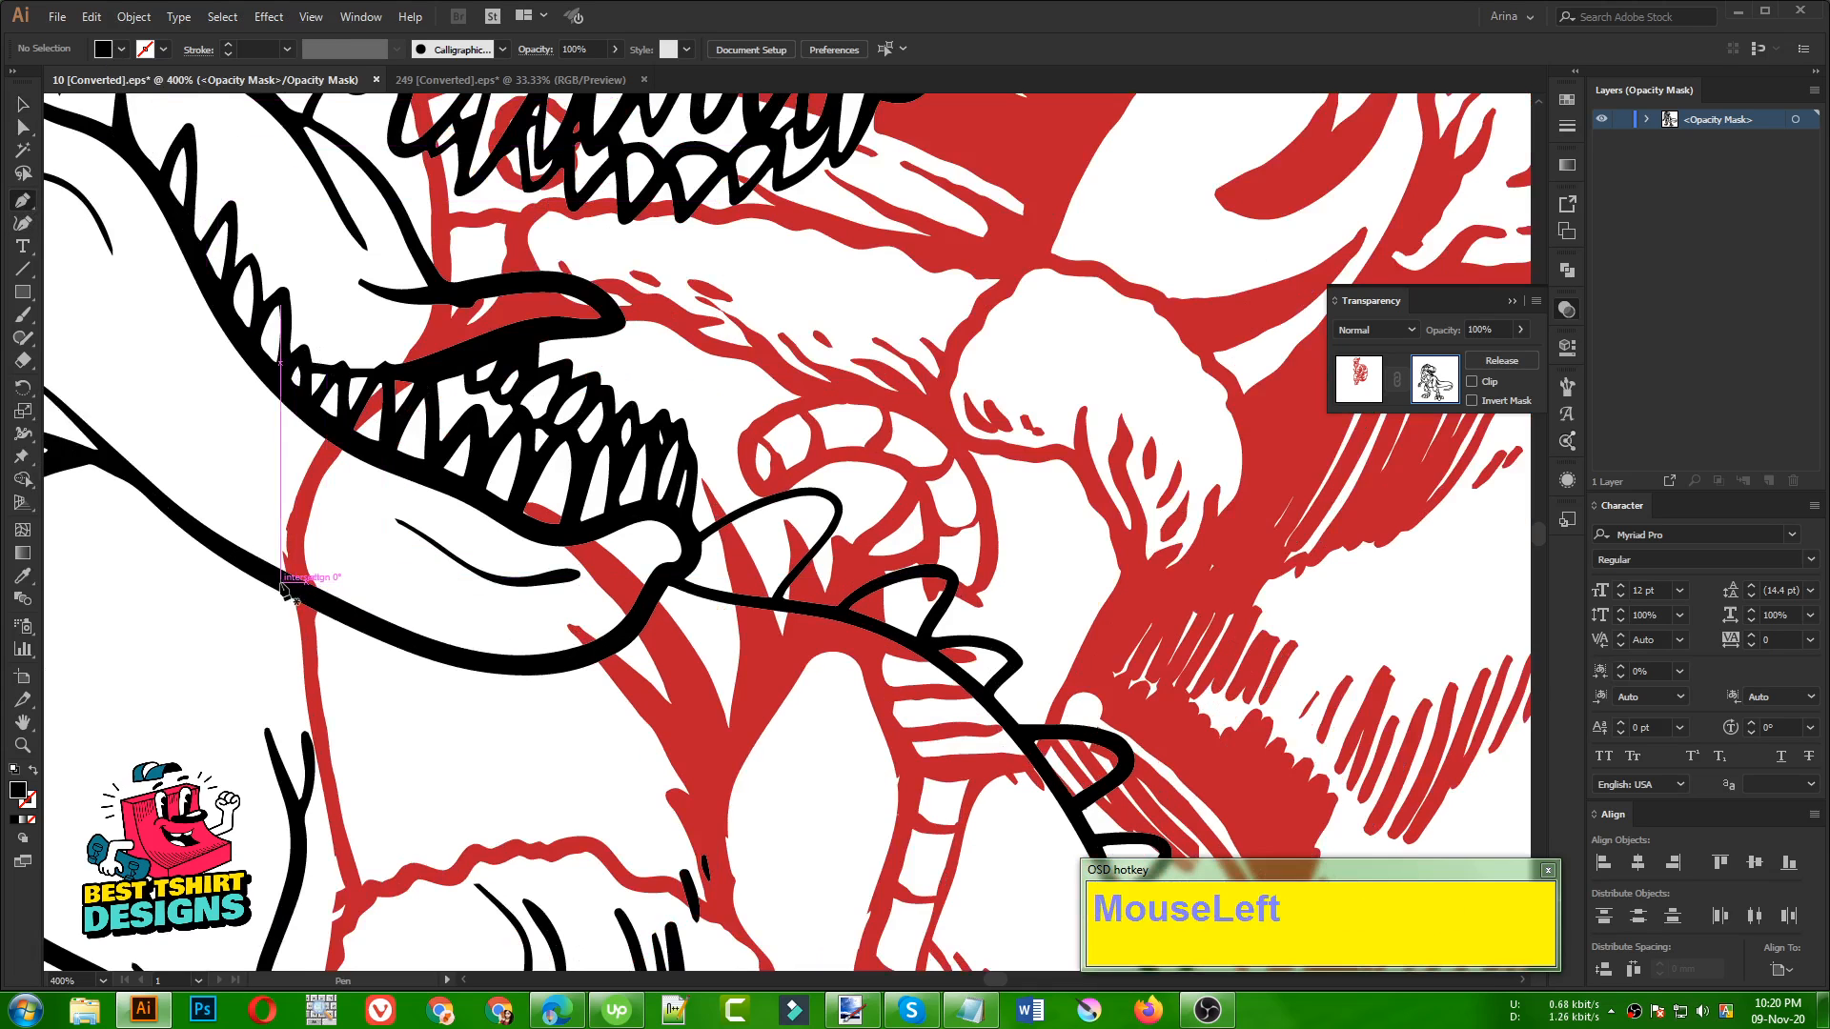
pyautogui.moveTo(275, 581); pyautogui.dragTo(355, 631)
pyautogui.click(349, 625)
pyautogui.click(498, 666)
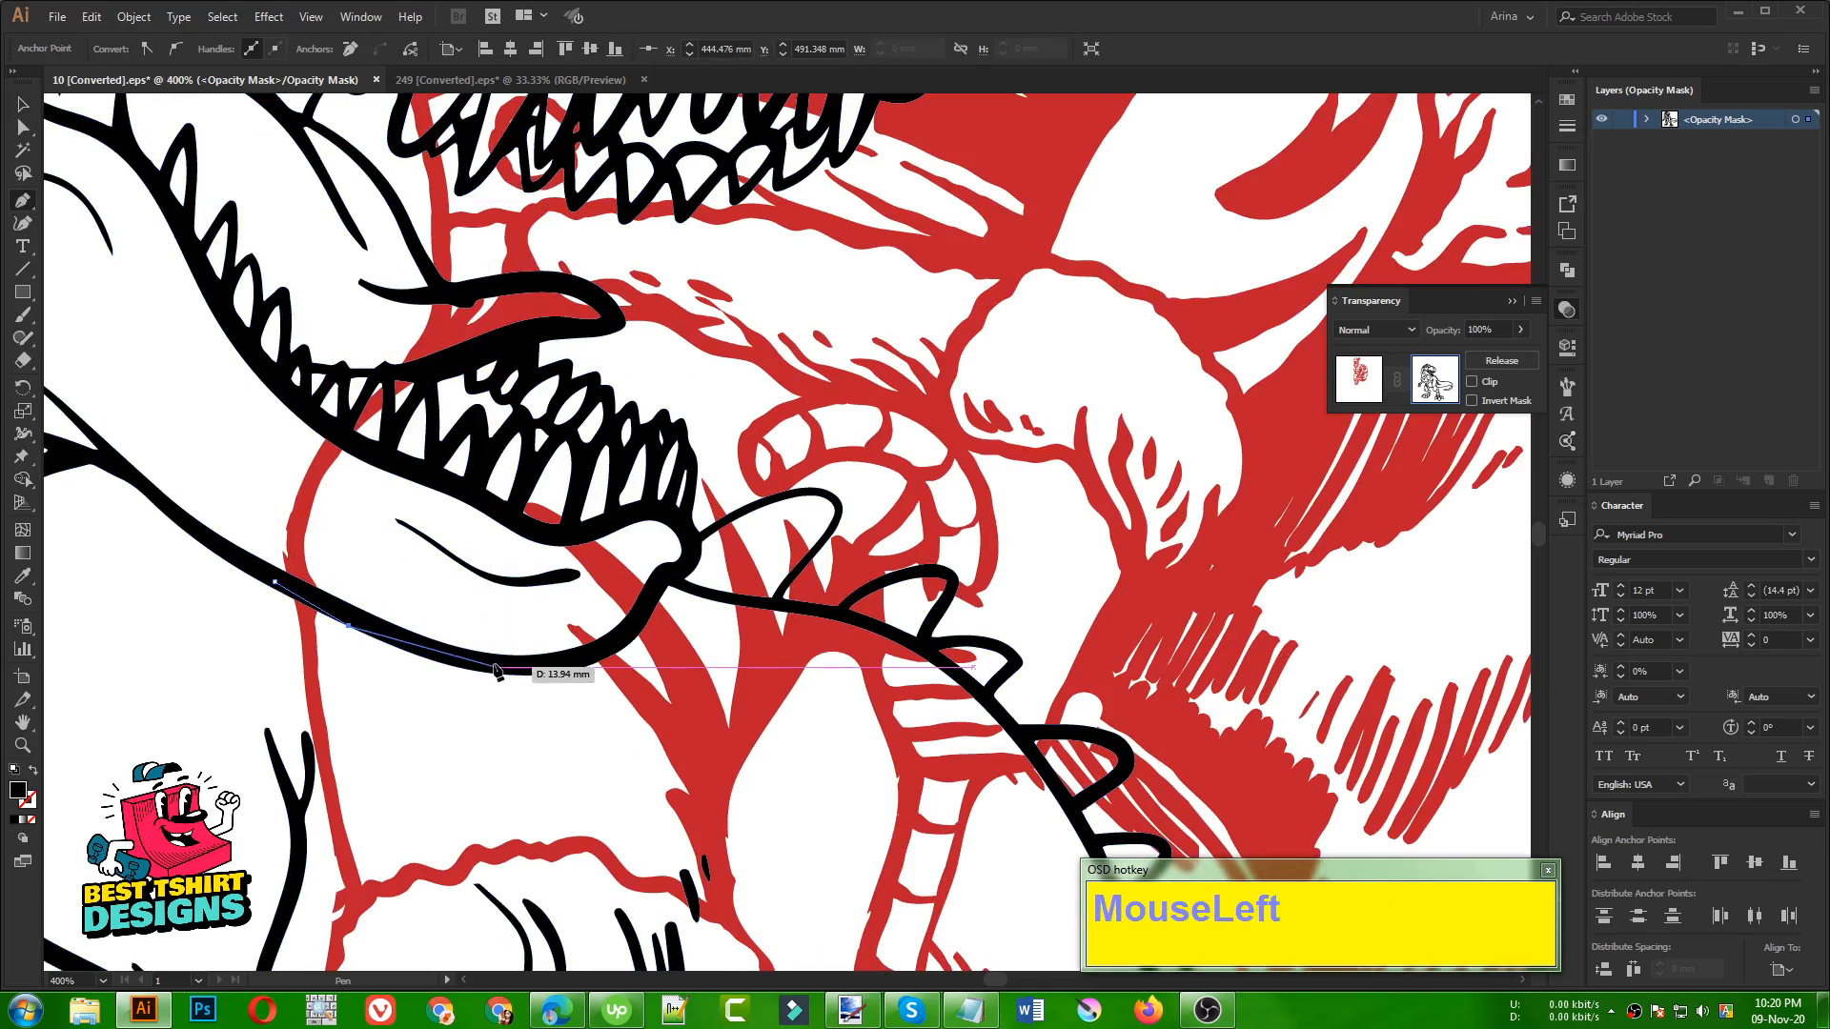
pyautogui.click(602, 647)
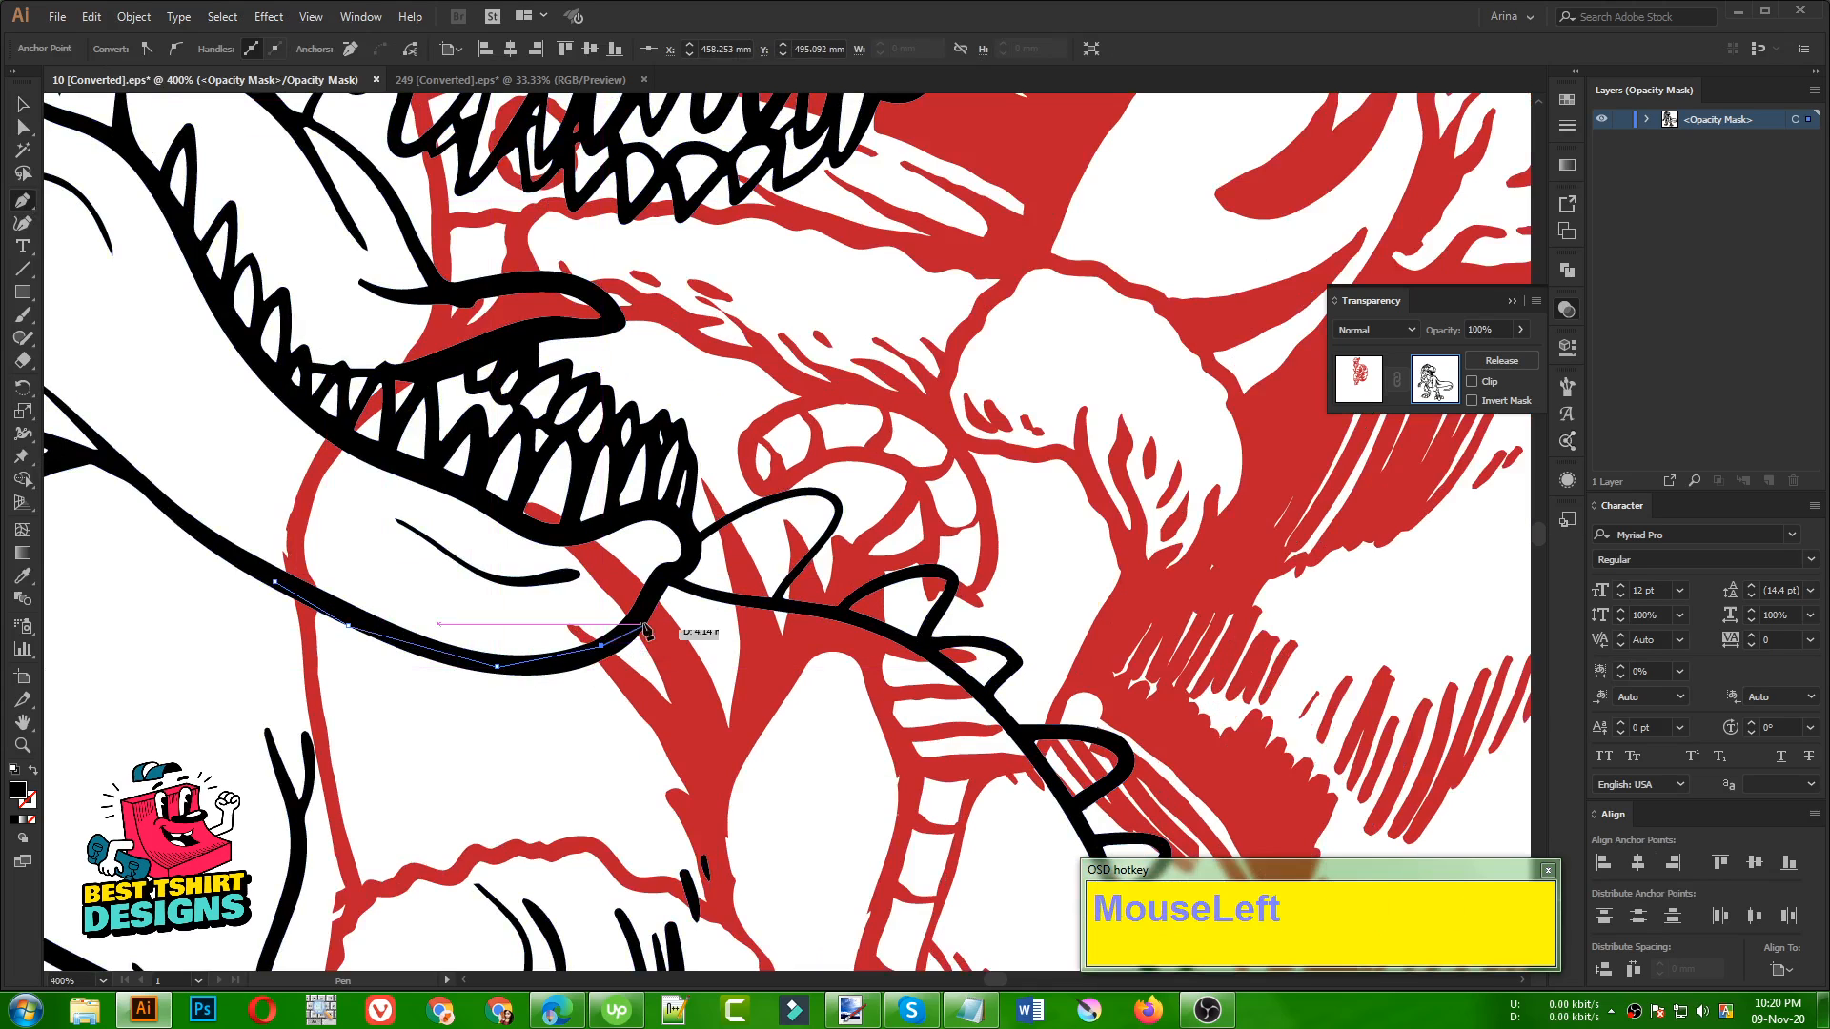
pyautogui.click(664, 569)
pyautogui.click(688, 563)
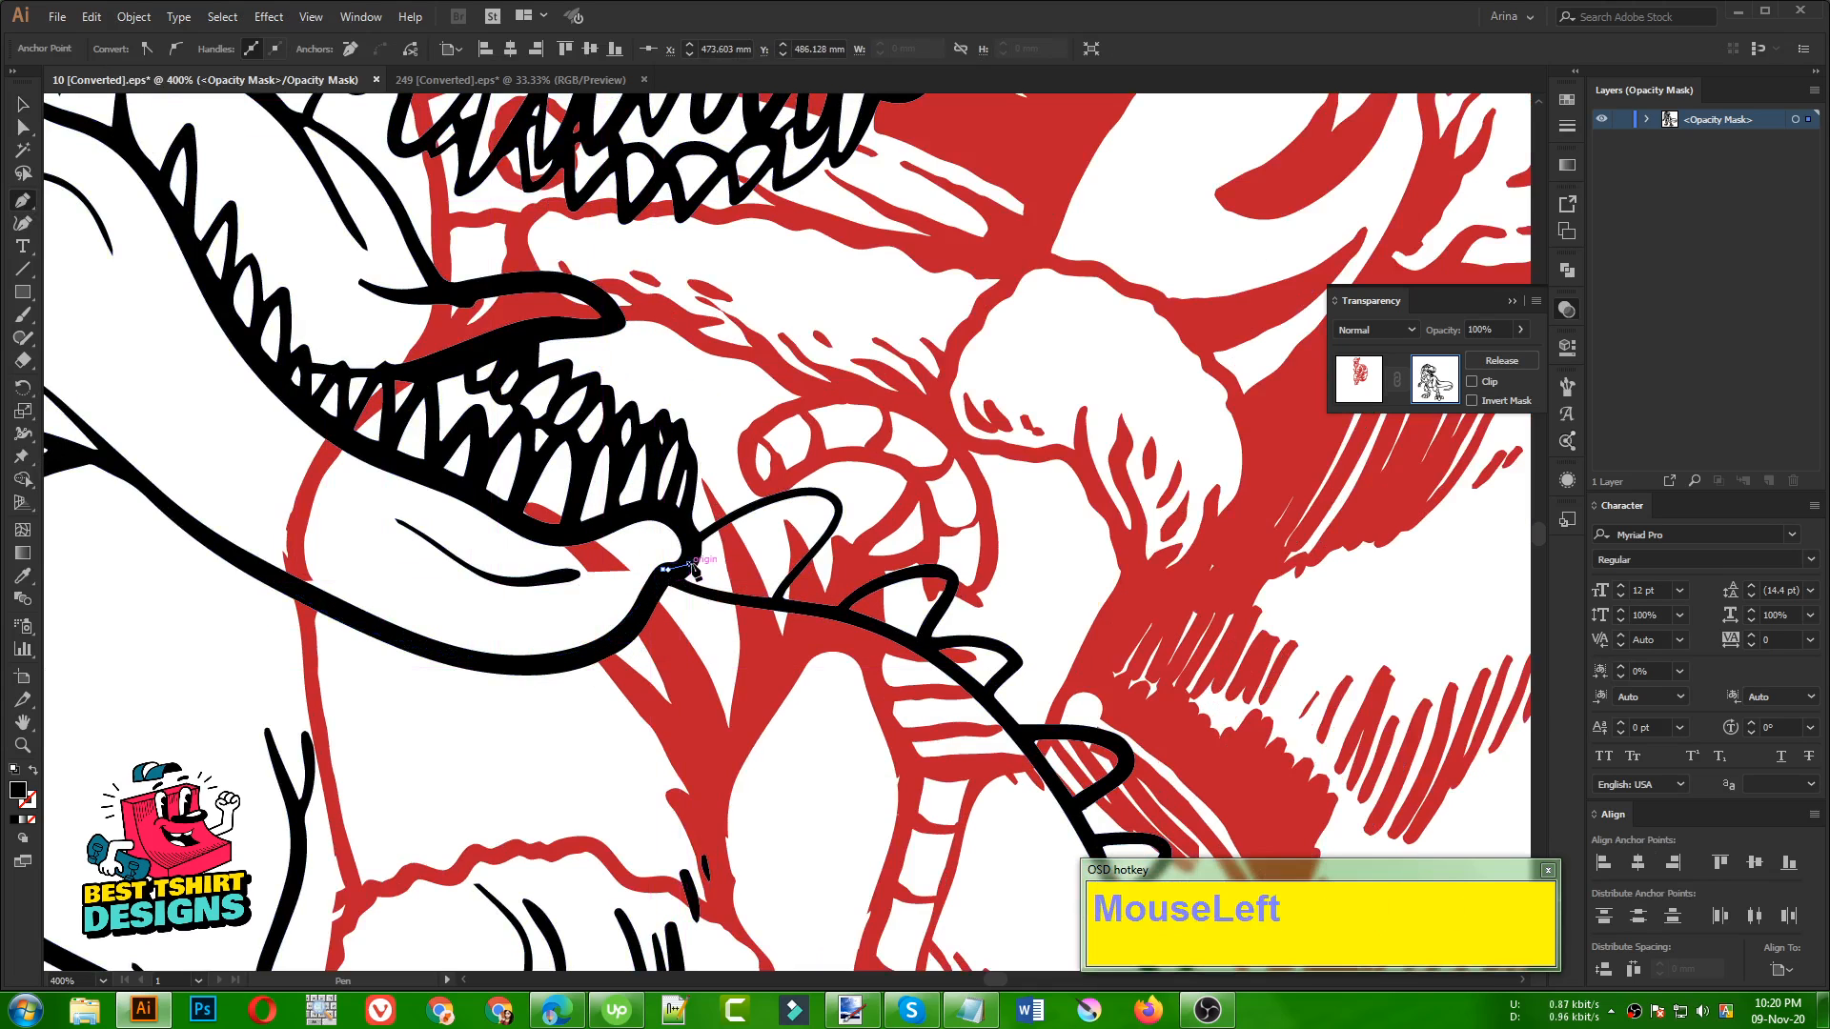
pyautogui.click(681, 528)
pyautogui.click(692, 476)
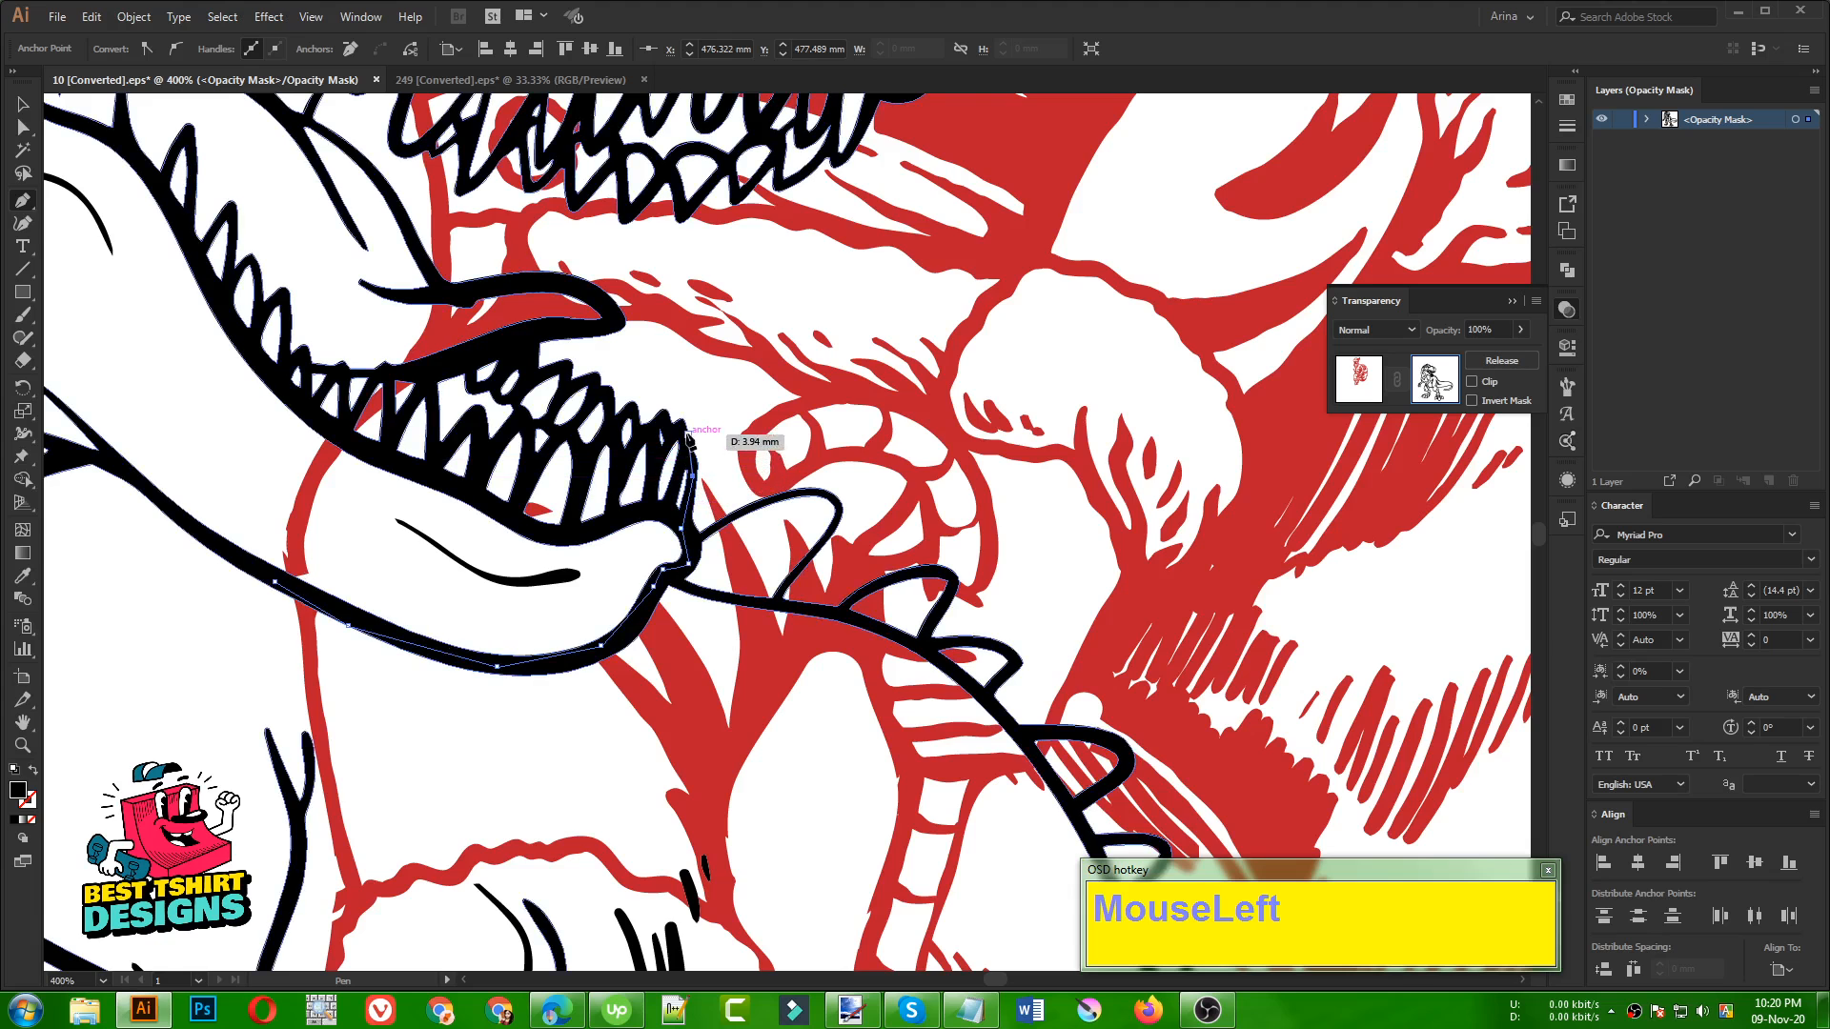
# Continue the Pen path in the opacity mask along the jagged tips of the dinosaur's front lower teeth
pyautogui.keyDown('alt'); pyautogui.scroll(2, 694, 482); pyautogui.keyUp('alt')
pyautogui.click(701, 485)
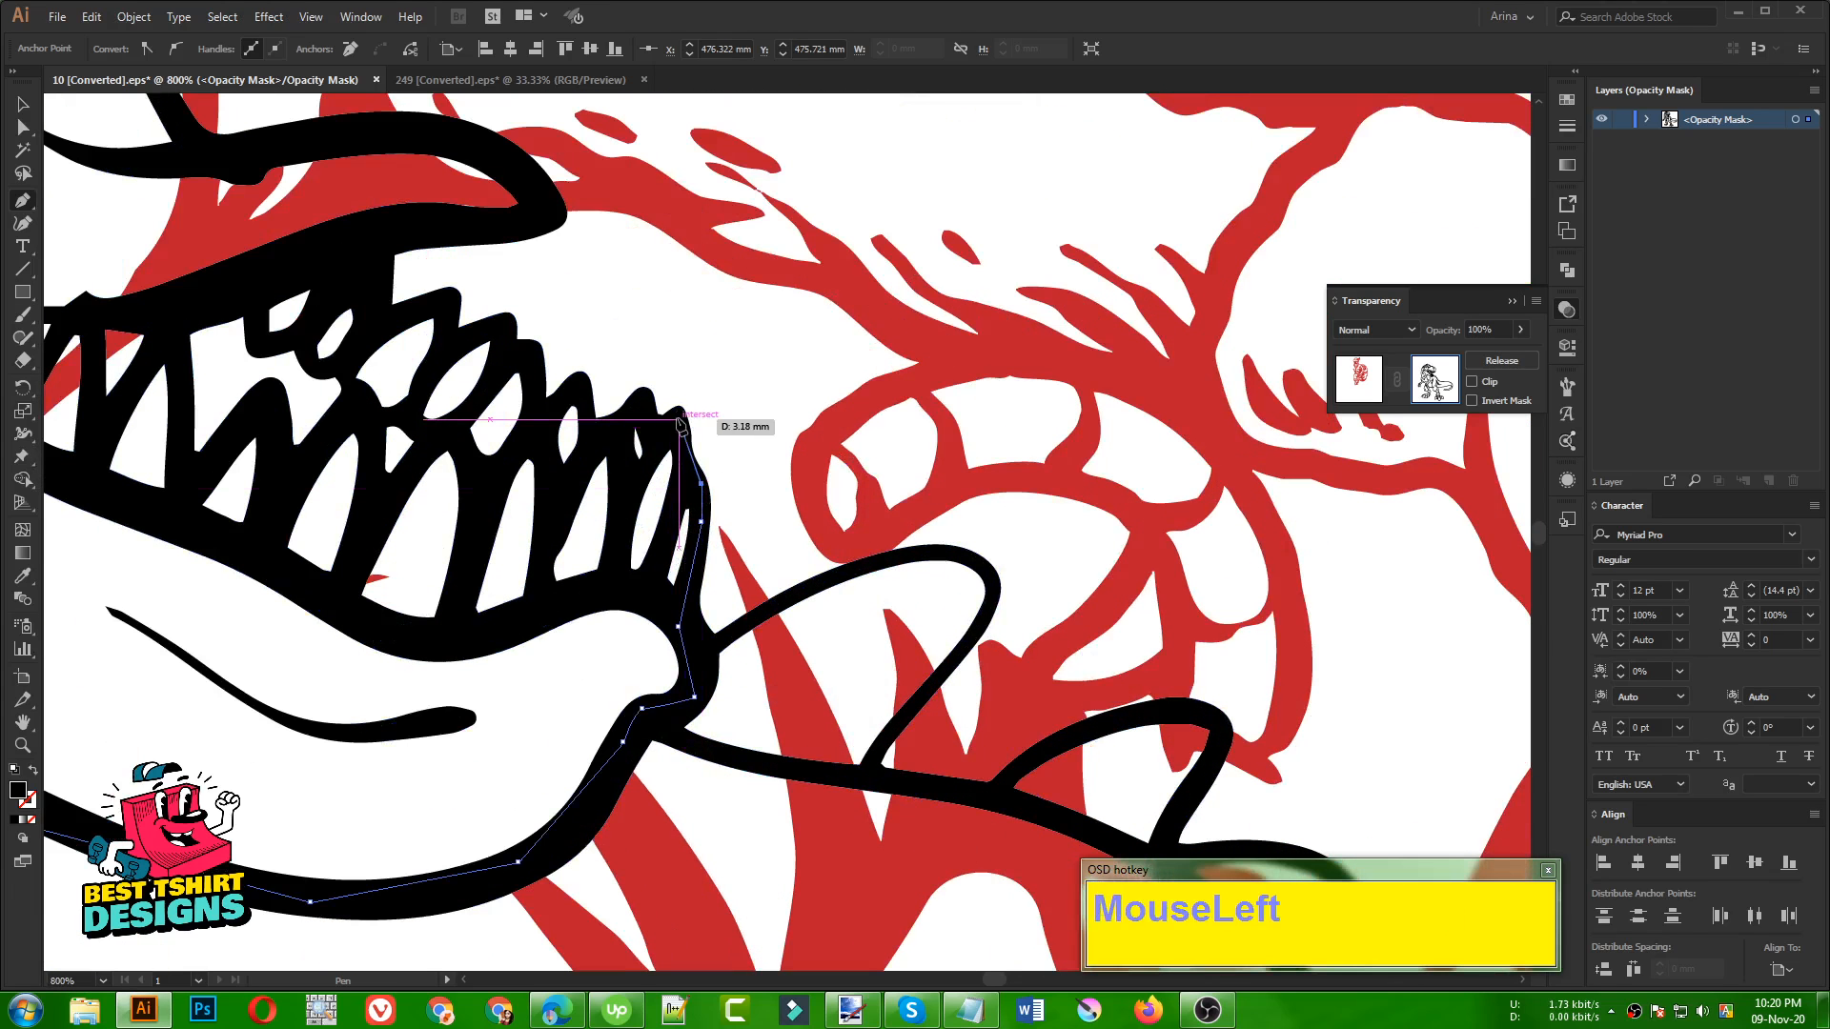
pyautogui.click(637, 433)
pyautogui.click(643, 407)
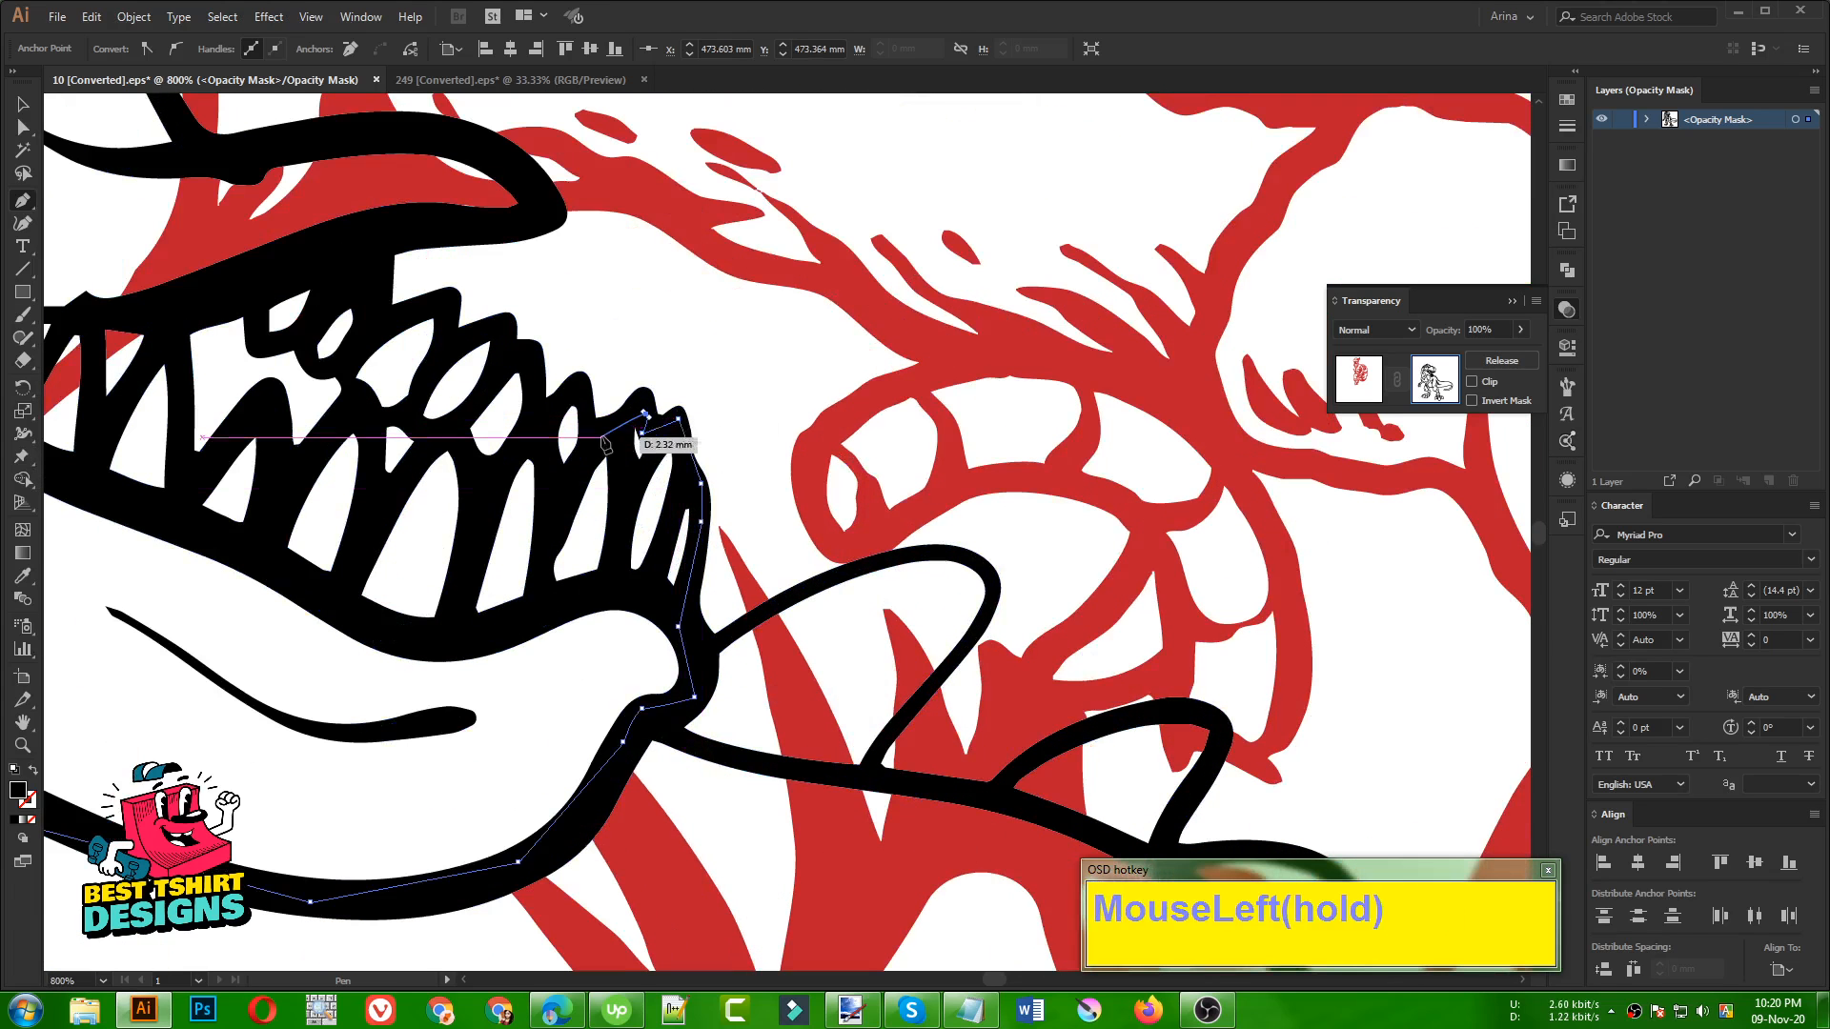
pyautogui.click(601, 438)
pyautogui.click(578, 389)
pyautogui.click(534, 411)
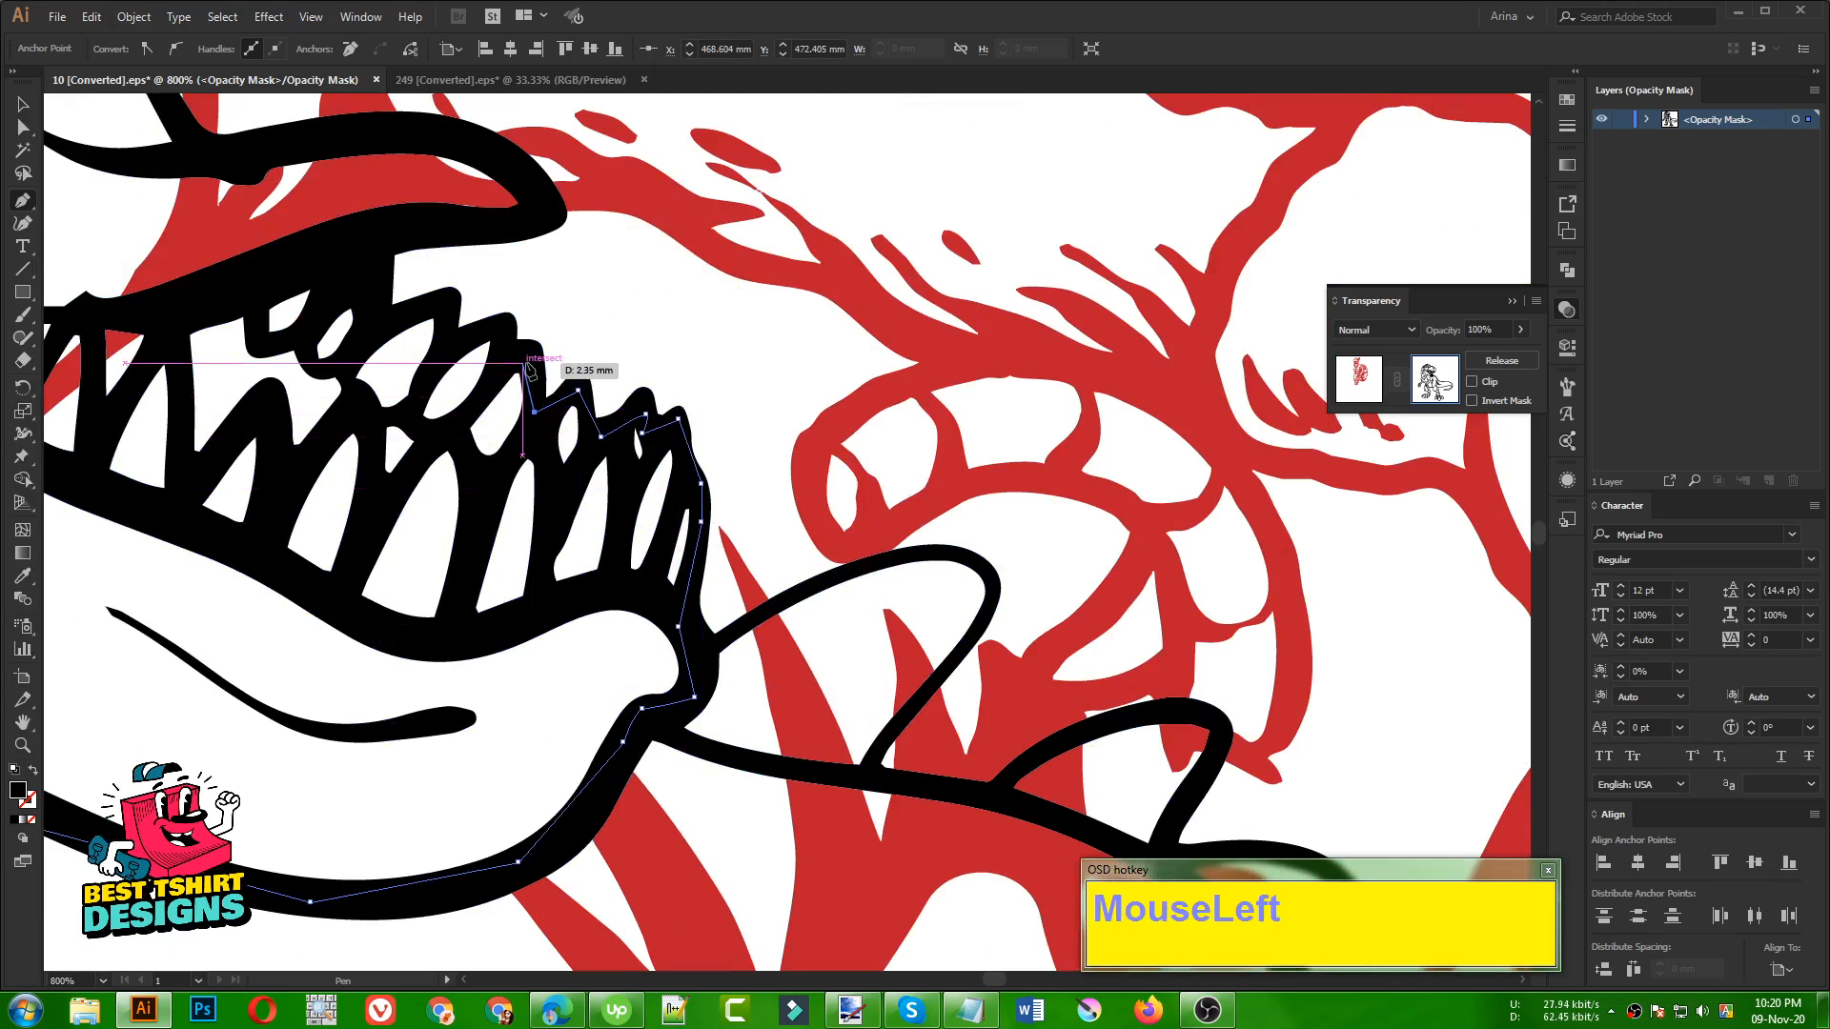
# Extend the Pen path over the remaining lower teeth and up to the underside of the dinosaur's tongue
pyautogui.click(523, 362)
pyautogui.click(504, 357)
pyautogui.click(497, 324)
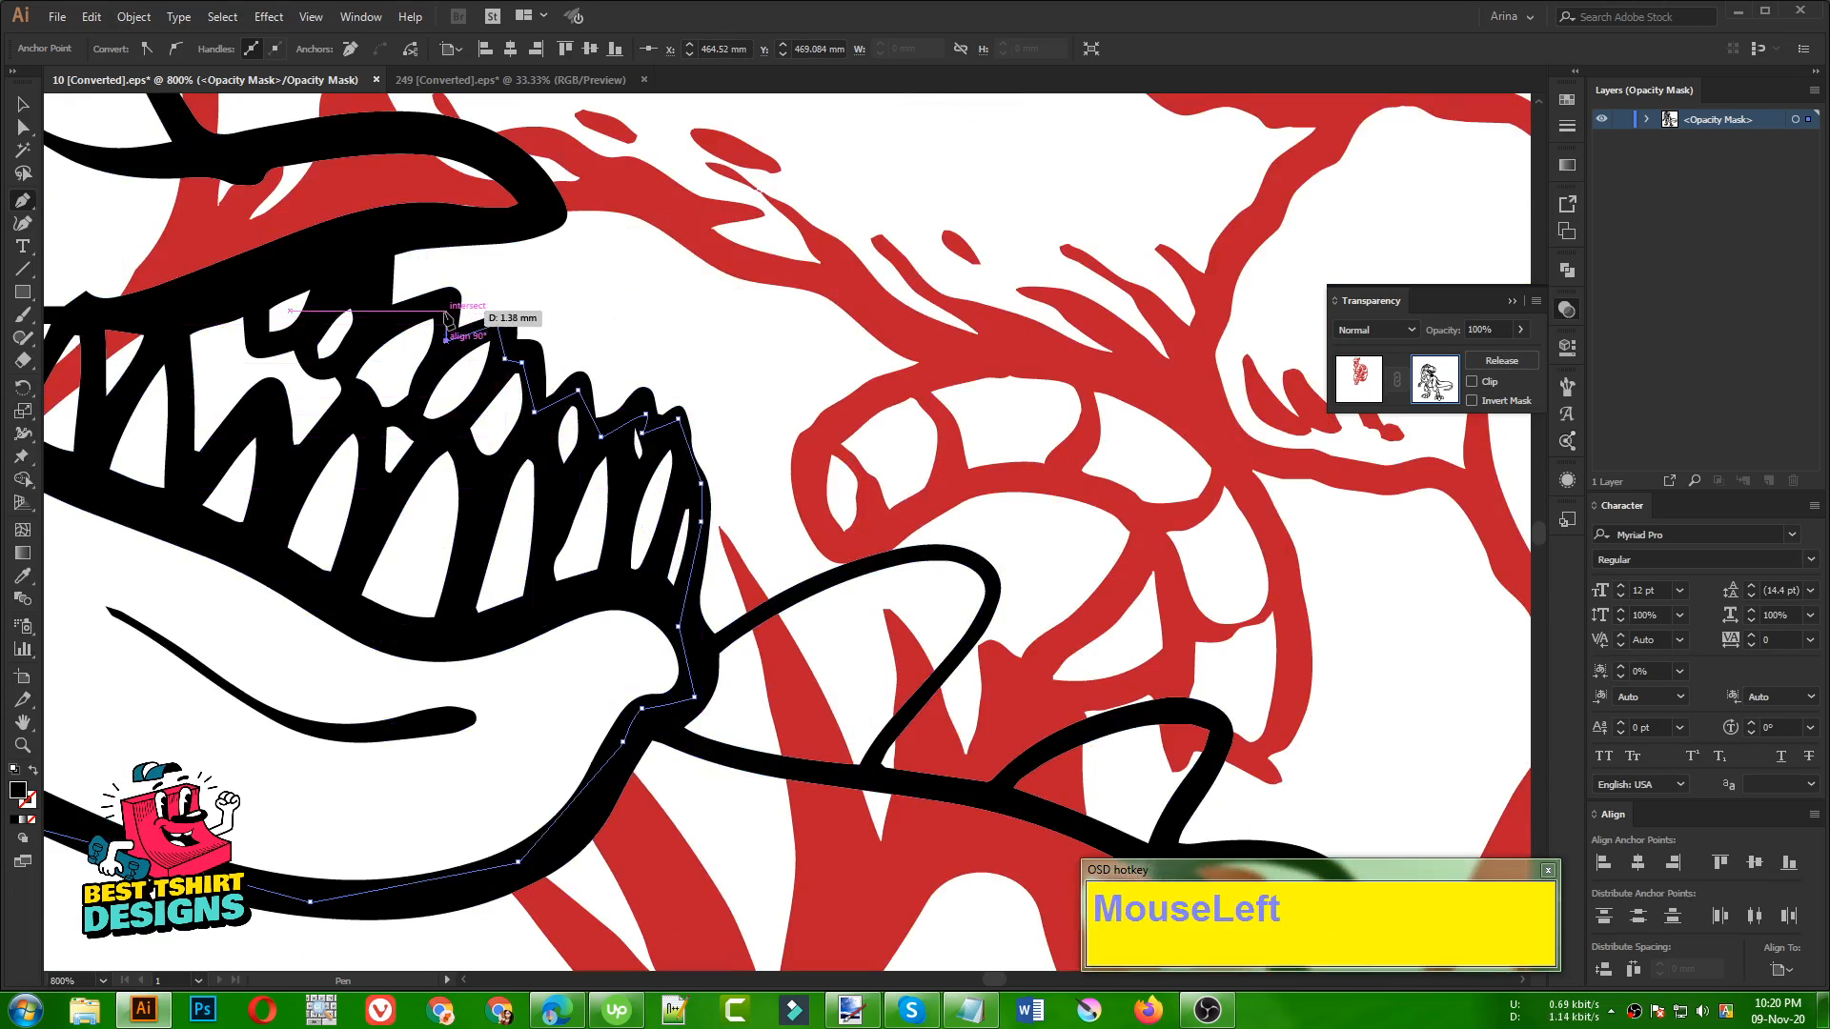
pyautogui.click(446, 310)
pyautogui.click(377, 322)
pyautogui.click(372, 240)
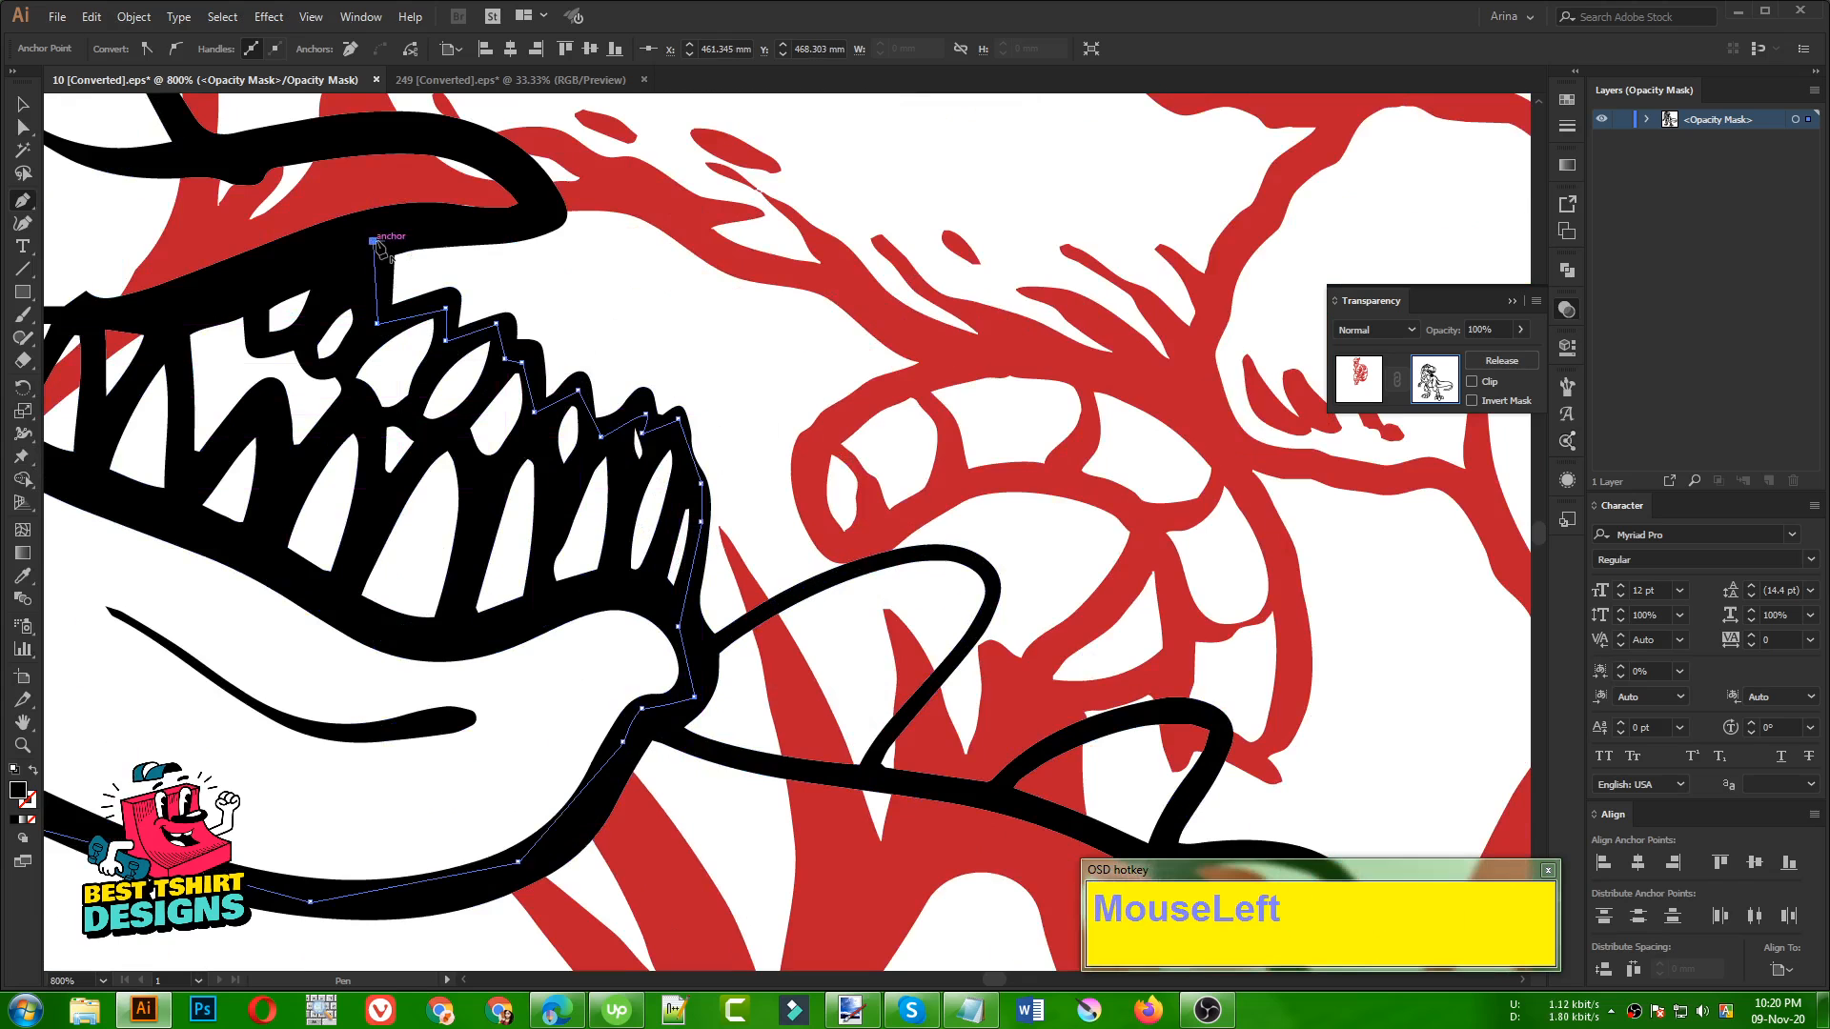
# Trace the Pen path along the tongue's underside, around its tip and back over its upper edge
pyautogui.click(517, 224)
pyautogui.scroll(-1, 713, 343)
pyautogui.scroll(3, 726, 351)
pyautogui.scroll(-1, 1100, 516)
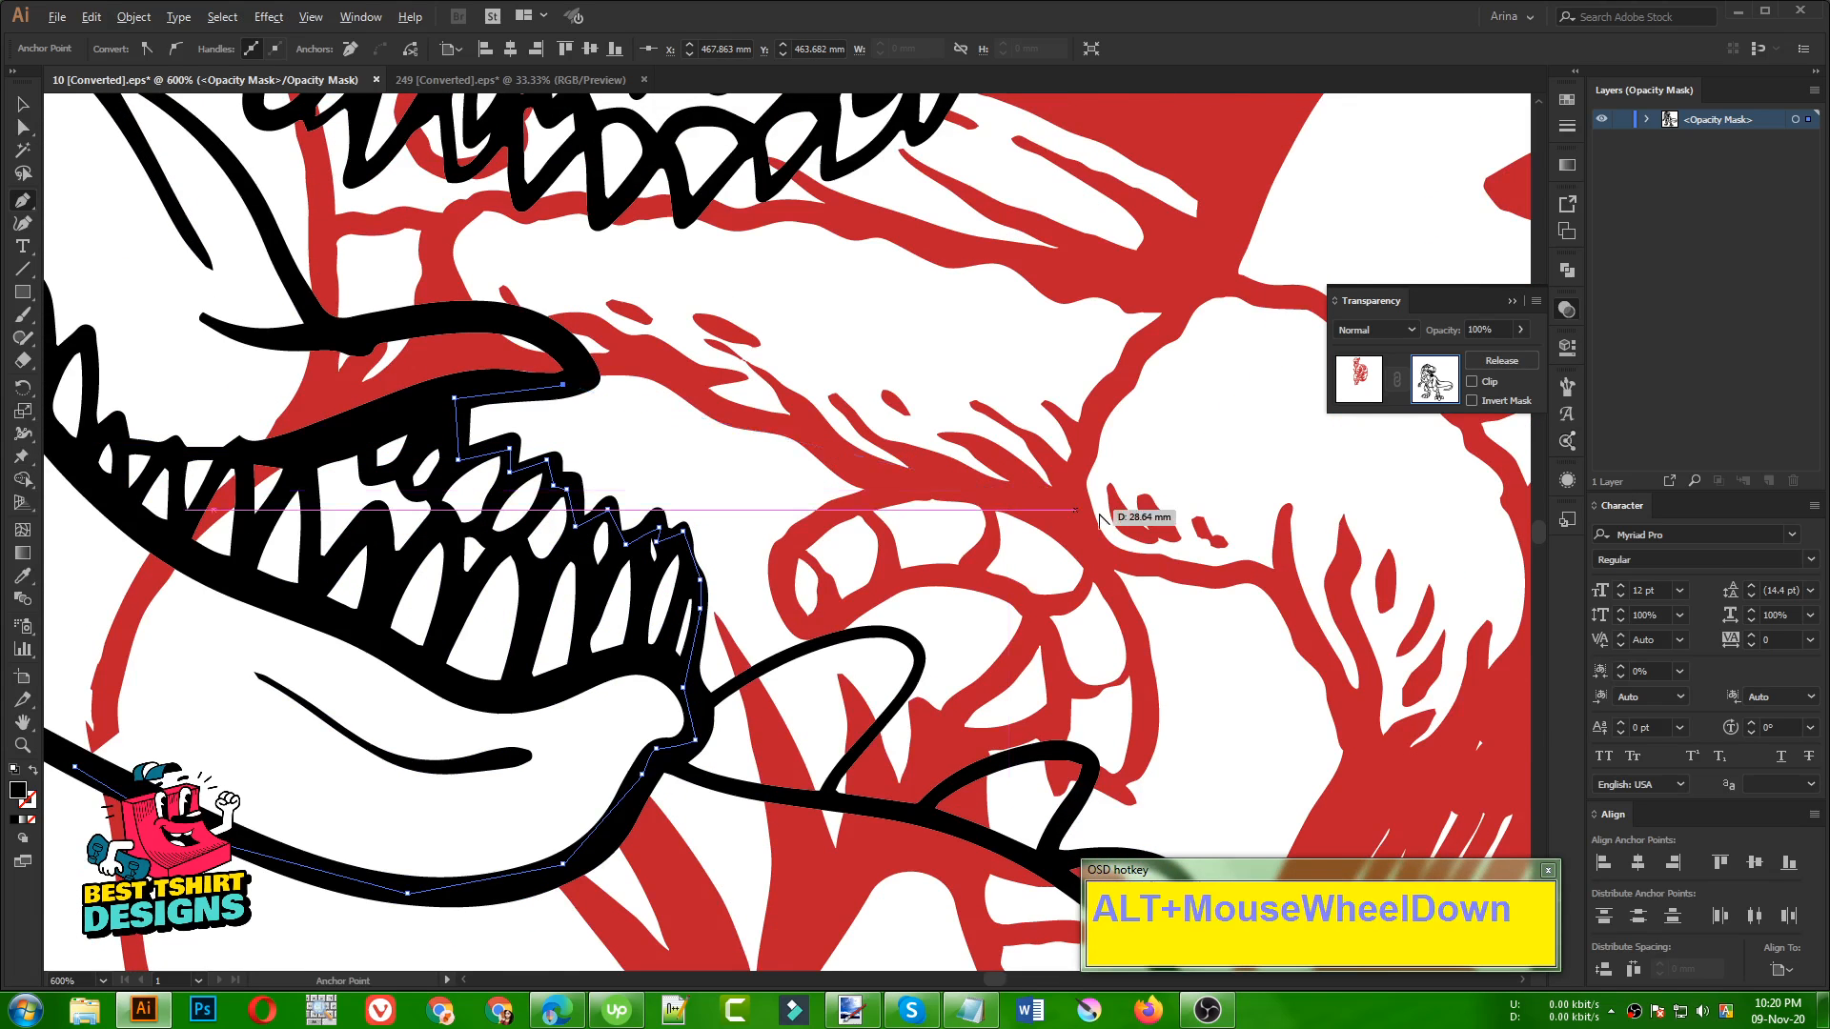
pyautogui.scroll(-1, 1010, 462)
pyautogui.scroll(1, 819, 496)
pyautogui.click(801, 509)
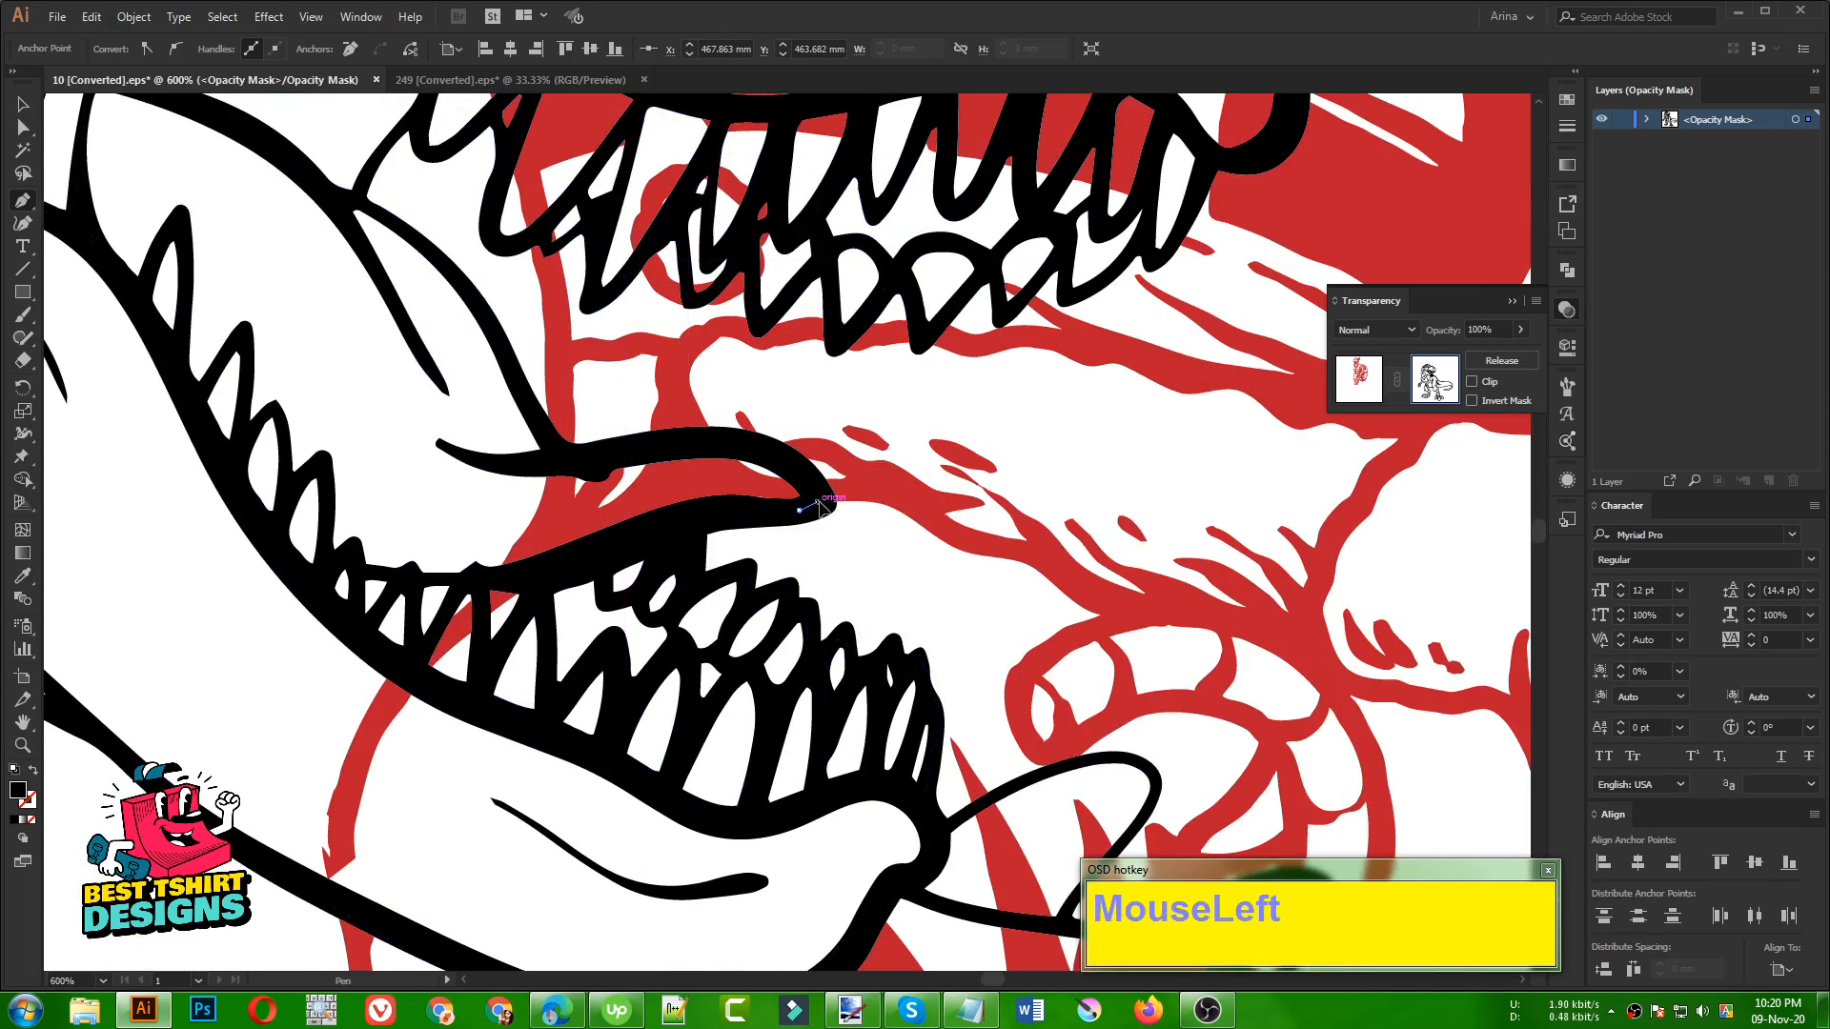
pyautogui.click(781, 449)
pyautogui.click(675, 444)
pyautogui.click(583, 463)
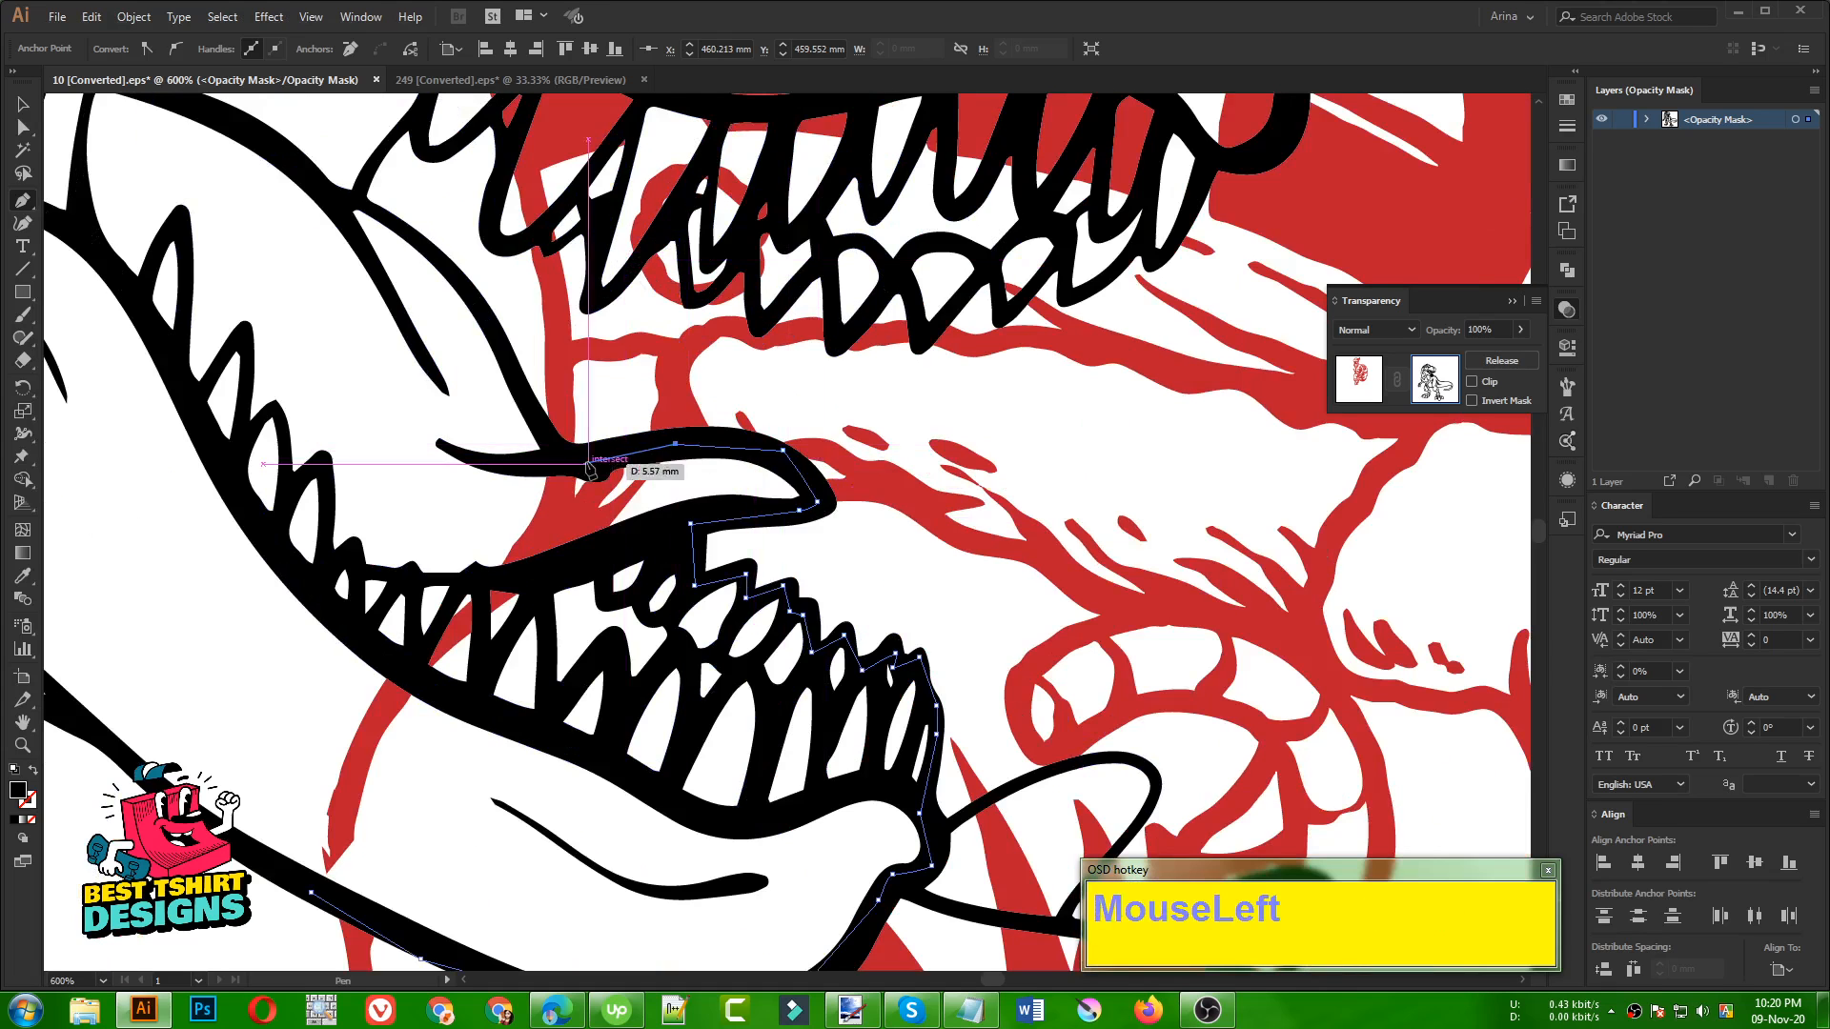
# Carry the Pen path up the back of the tongue to where the mouth line branches off
pyautogui.click(546, 431)
pyautogui.click(486, 322)
pyautogui.click(427, 247)
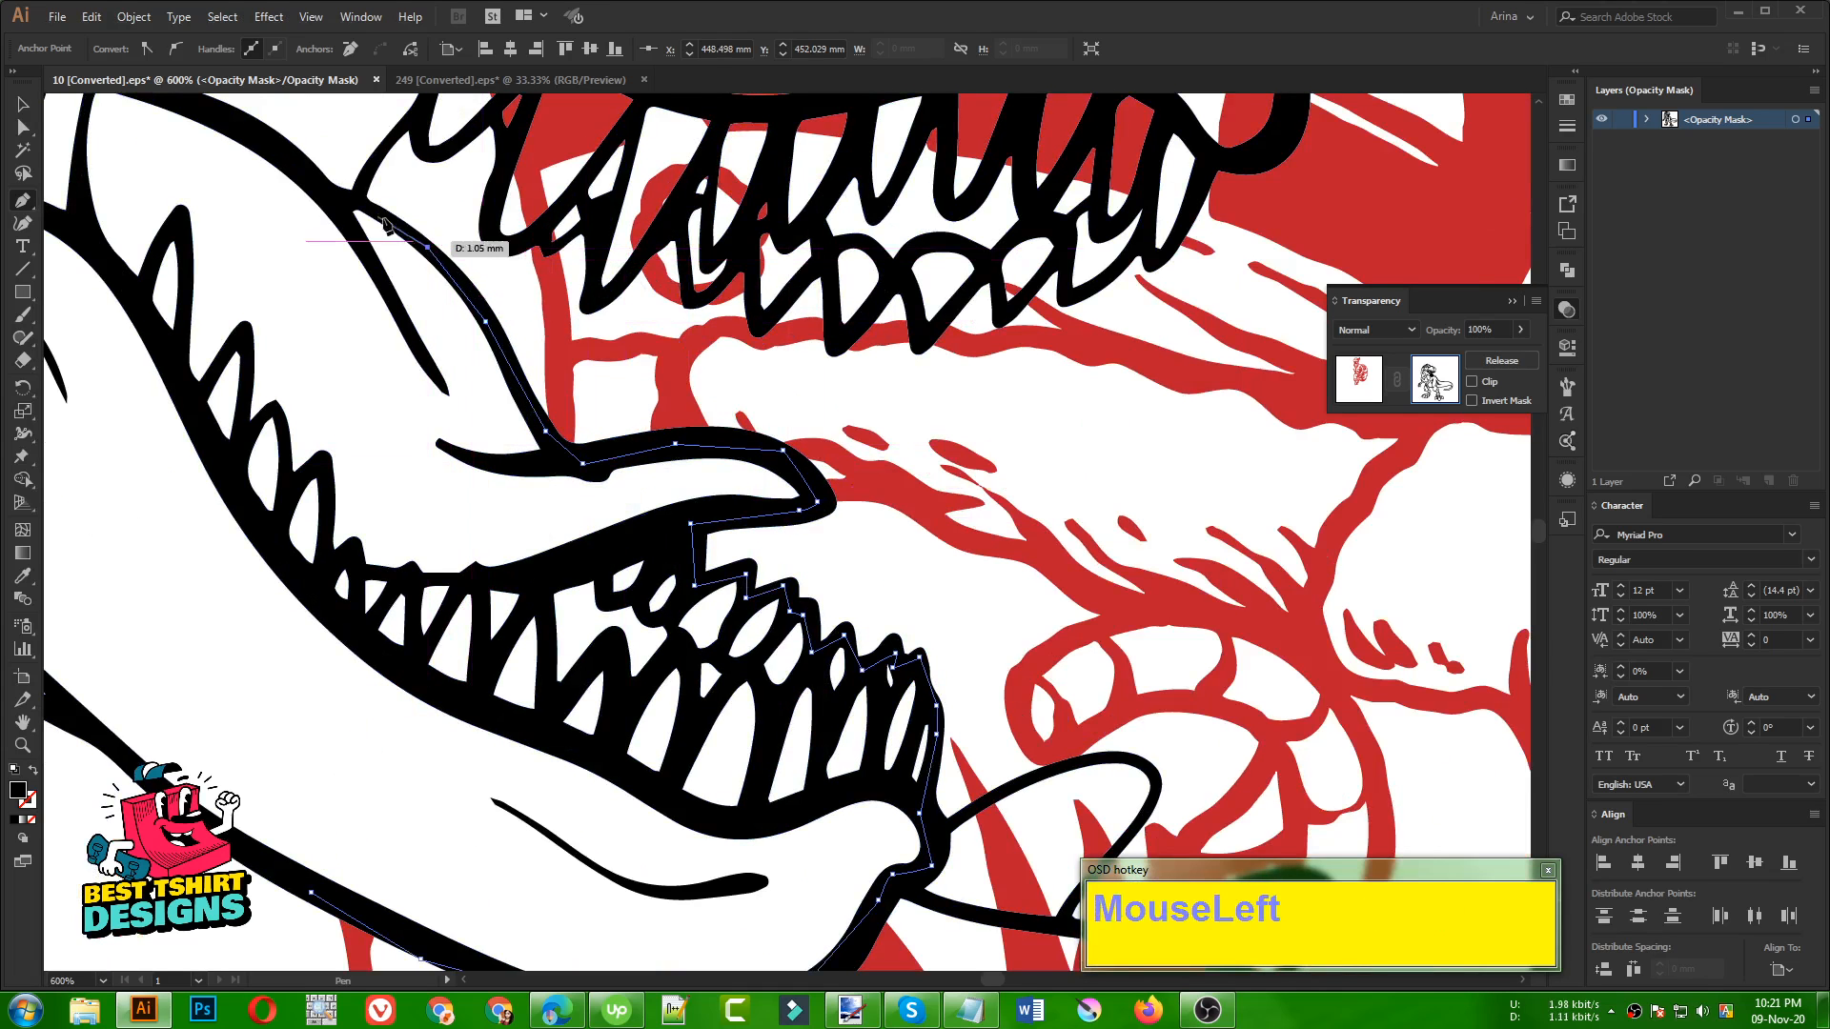
pyautogui.click(356, 200)
# Extend the Pen path from the back of the tongue up to and around the first upper tooth
pyautogui.scroll(-1, 522, 486)
pyautogui.scroll(2, 617, 600)
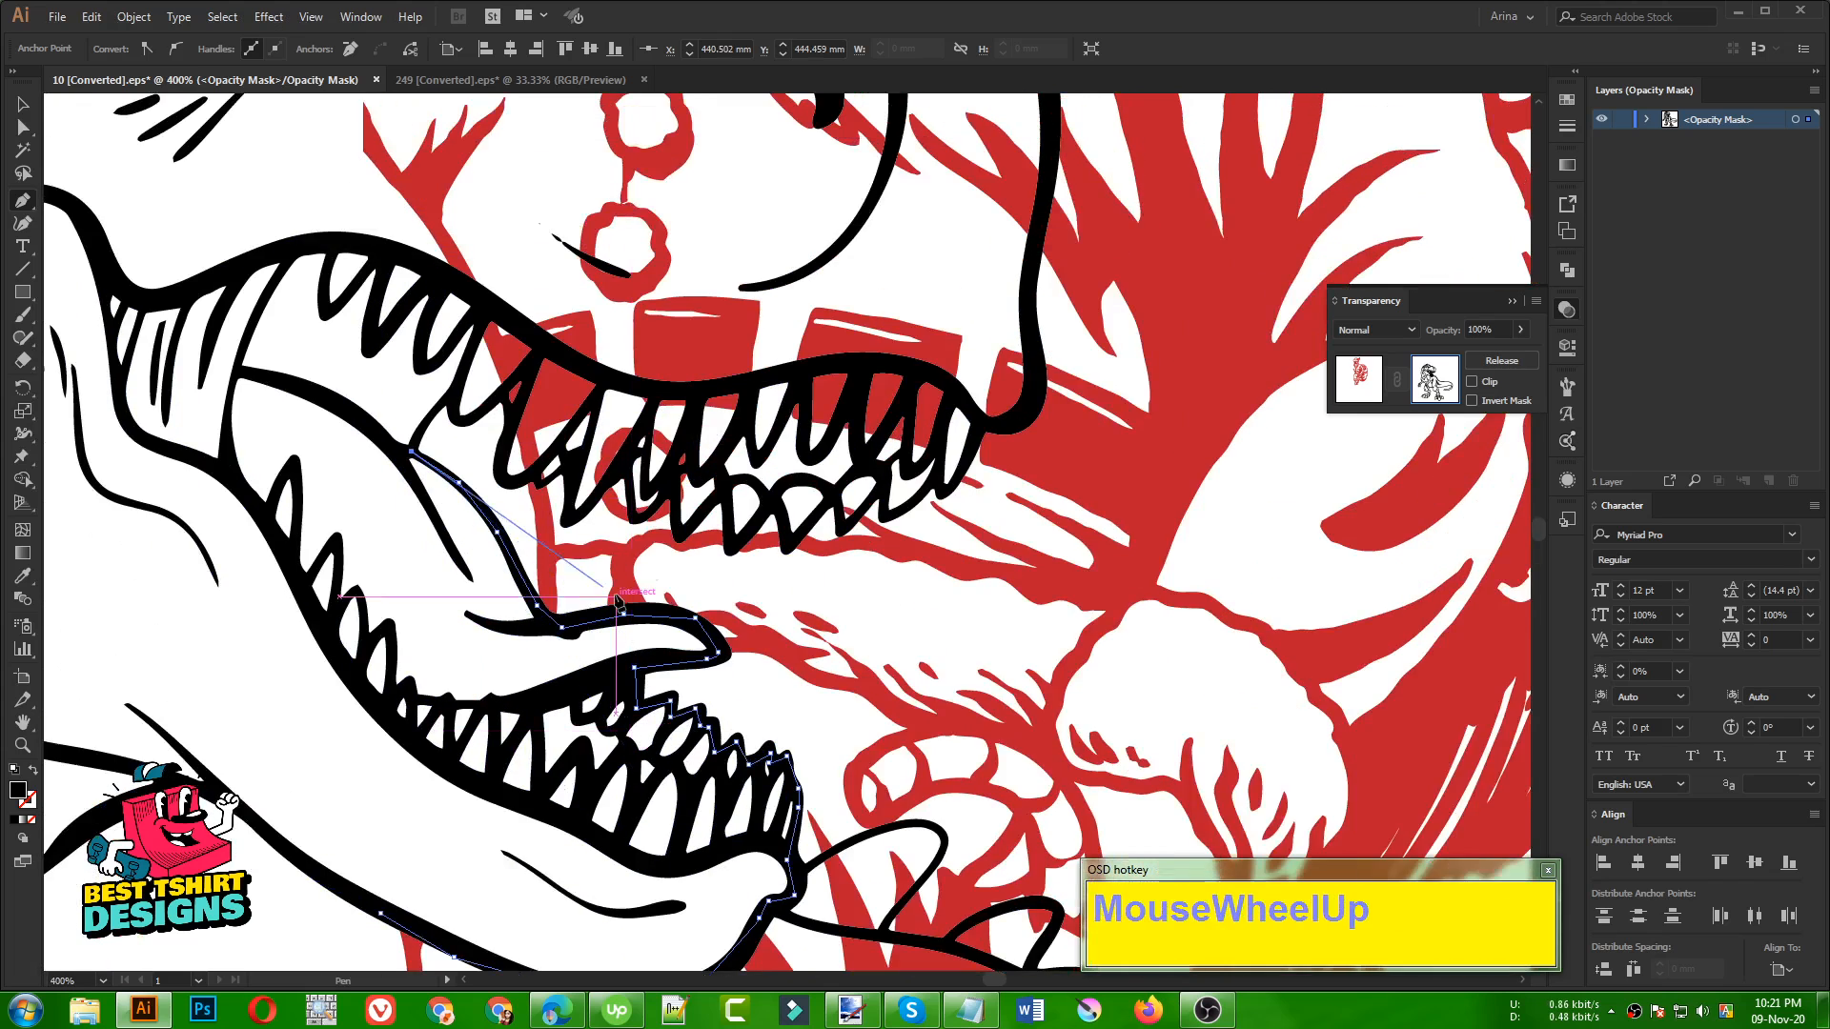
pyautogui.scroll(2, 419, 448)
pyautogui.click(455, 397)
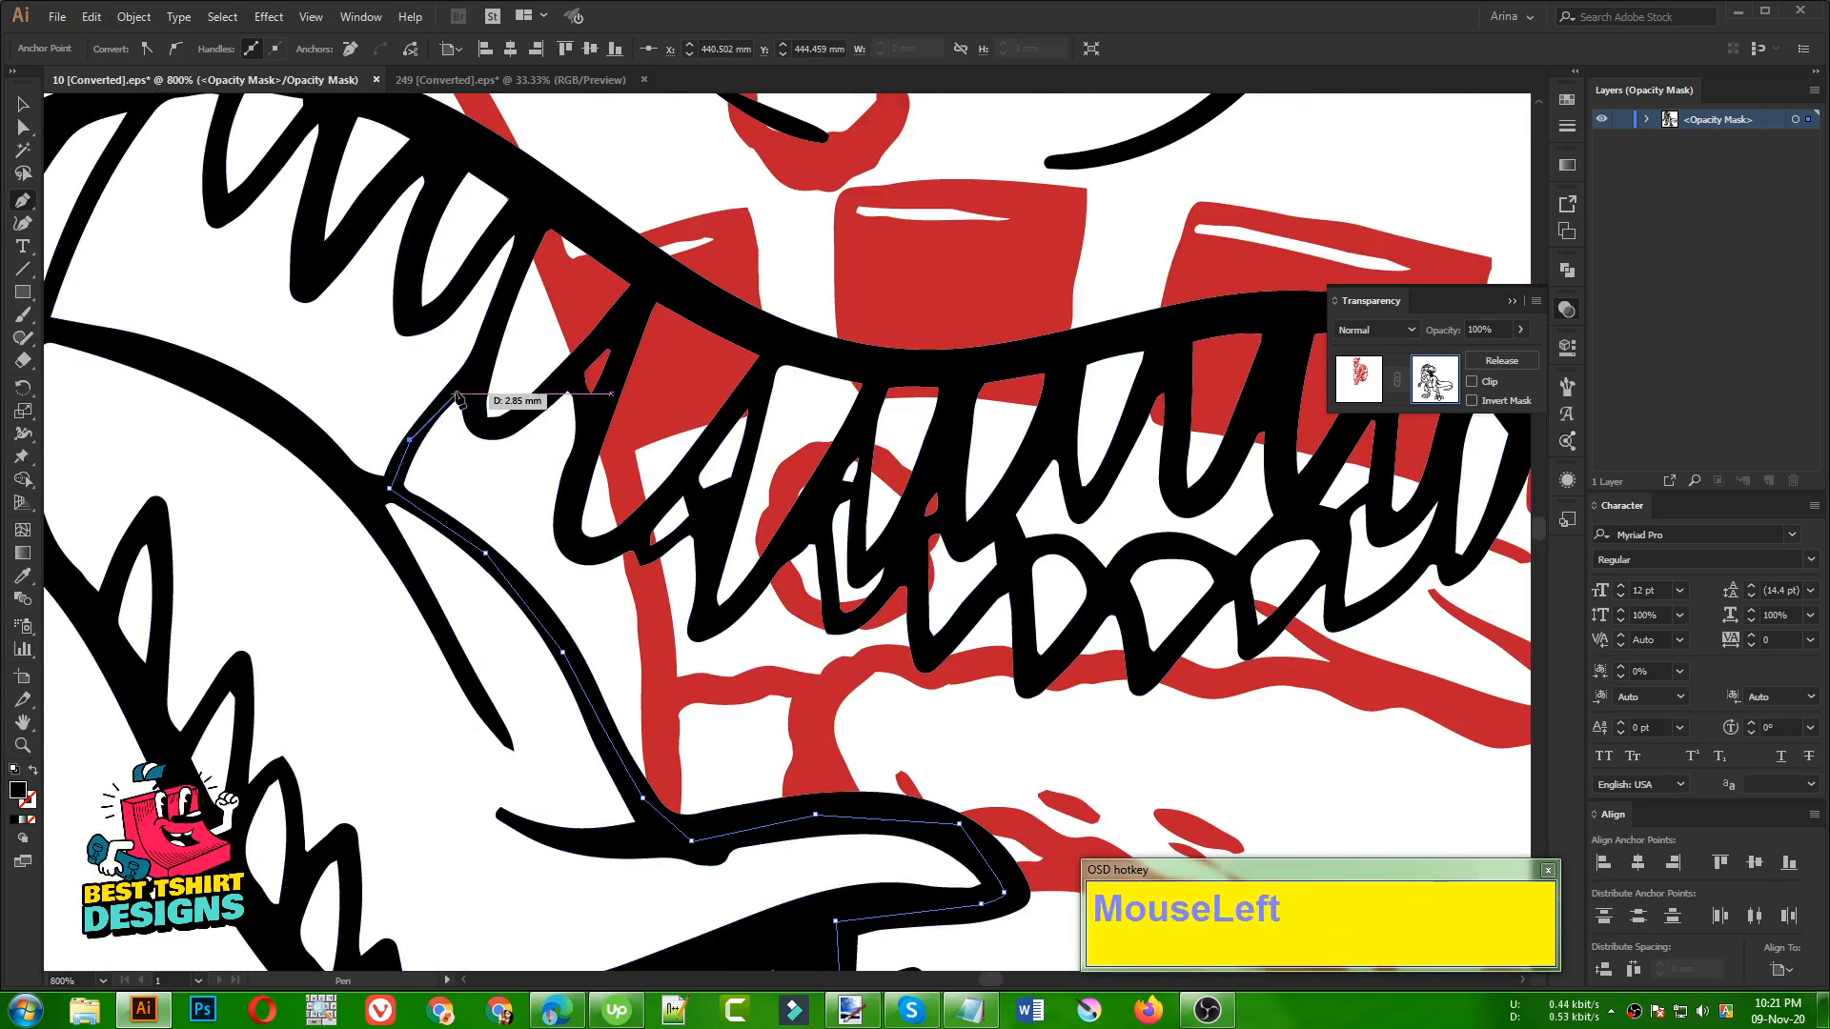
pyautogui.click(475, 372)
pyautogui.click(505, 432)
pyautogui.click(559, 379)
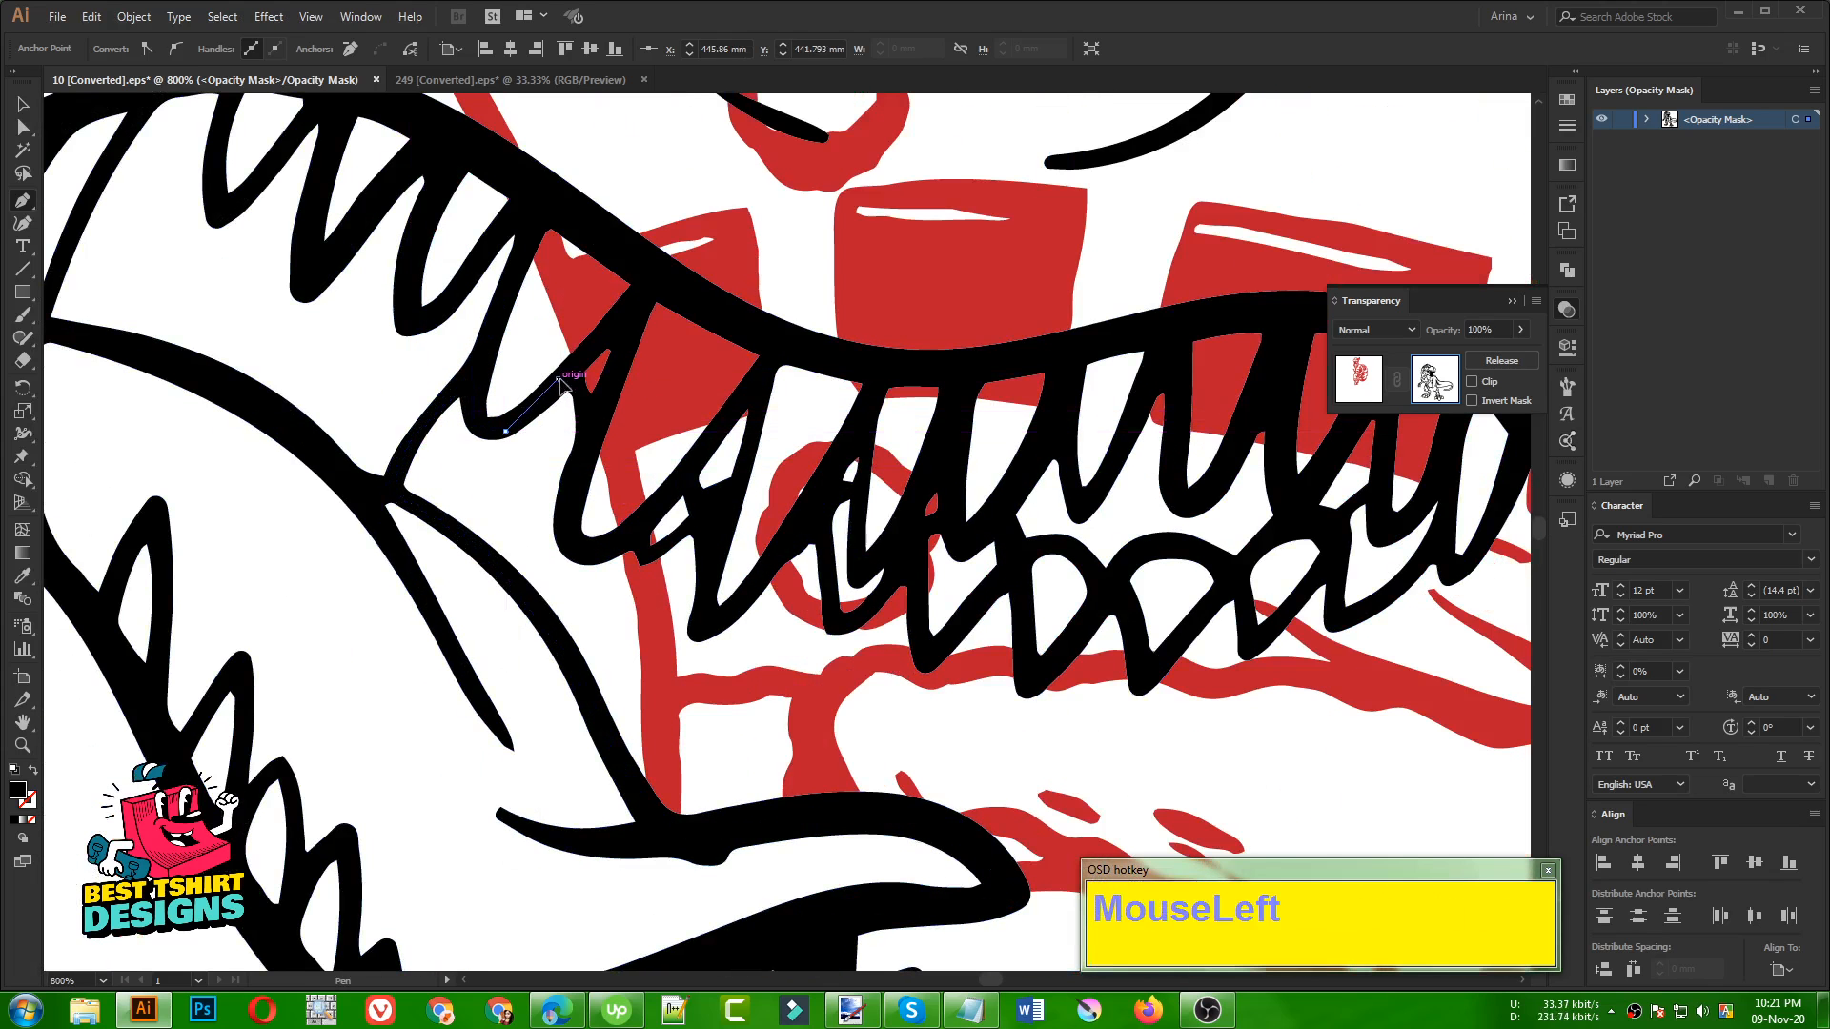
pyautogui.click(559, 380)
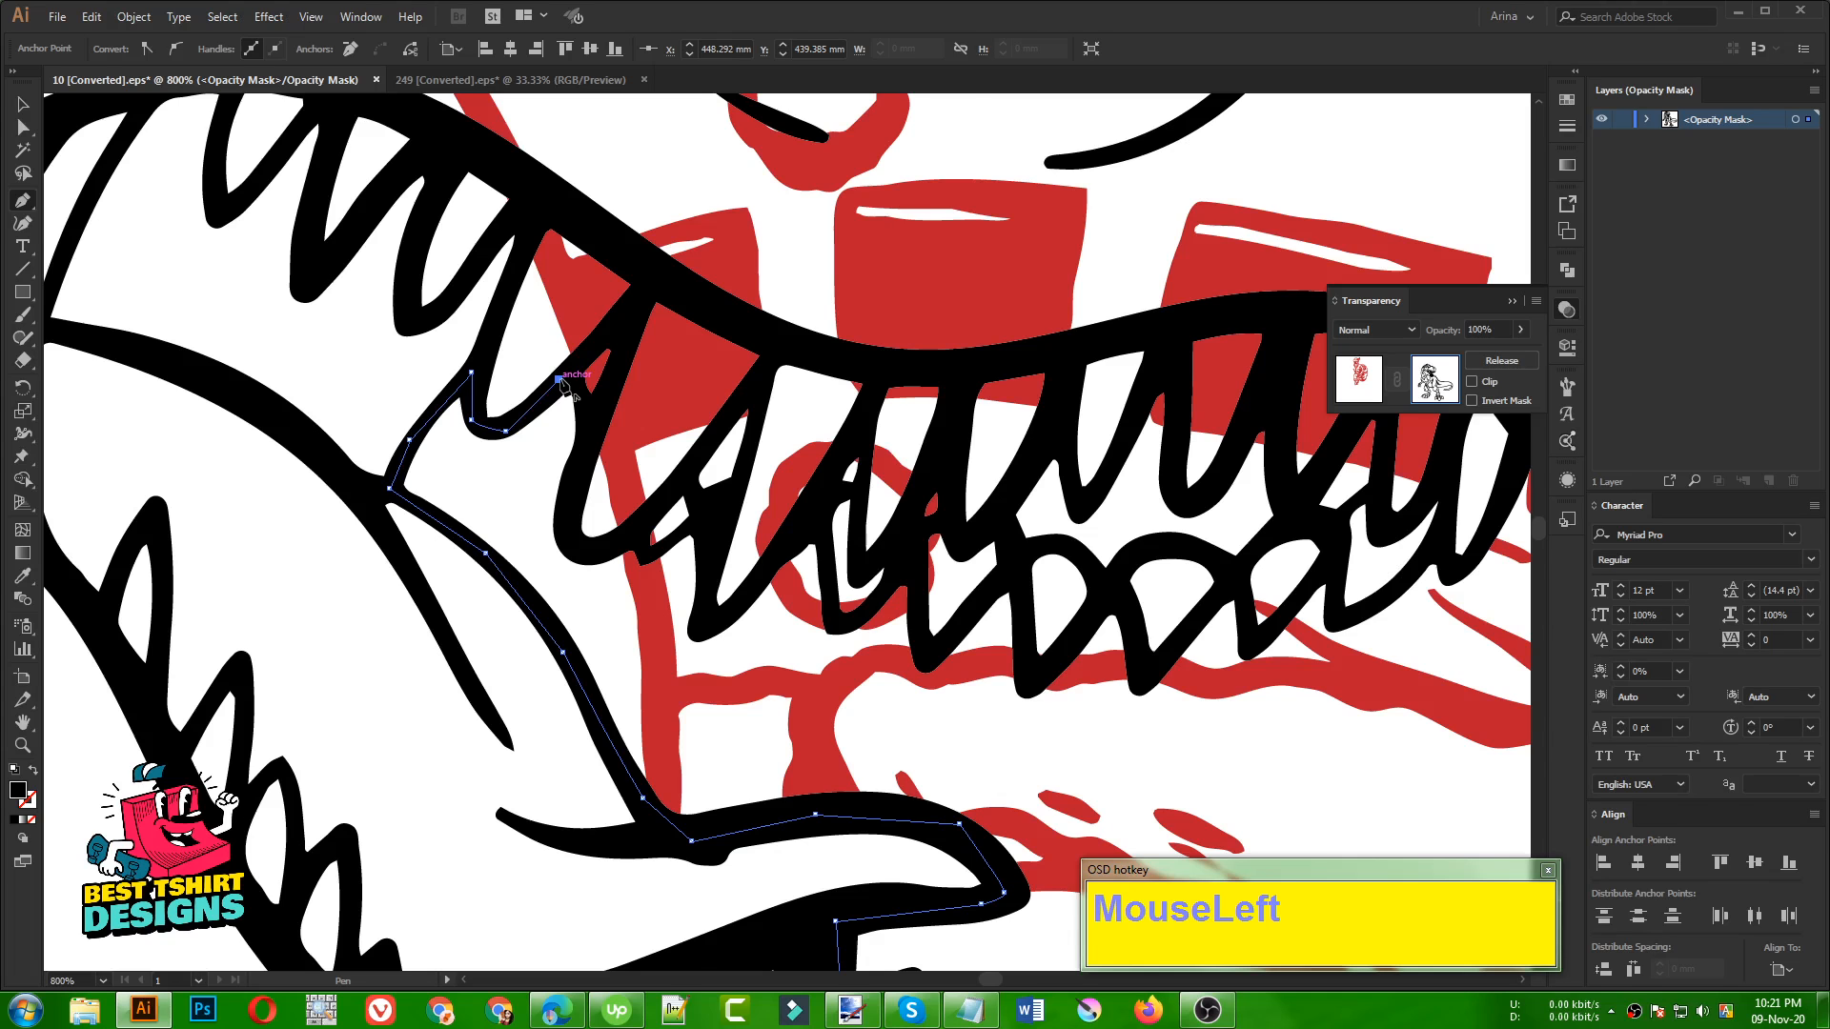
# Bring the Pen path back through the inside of the dinosaur's head and cheek towards its start on the lower jaw, closing the shape
pyautogui.press('F10')
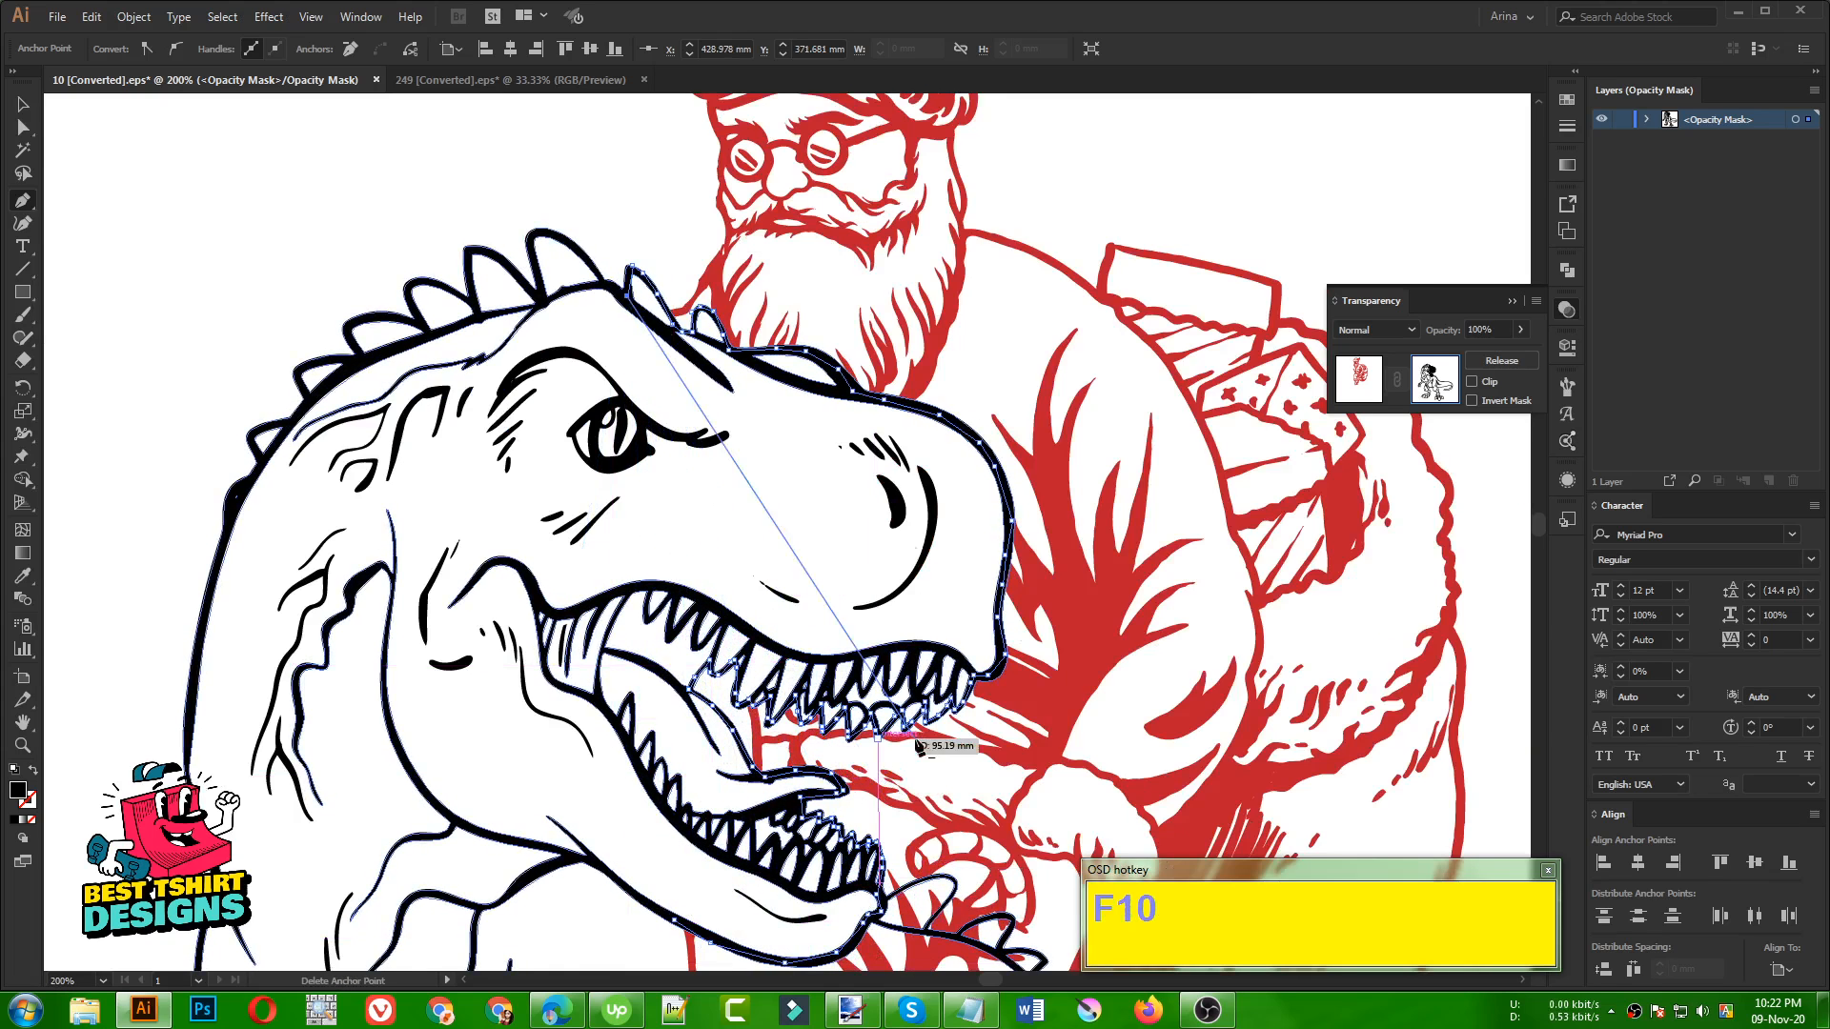
pyautogui.click(479, 492)
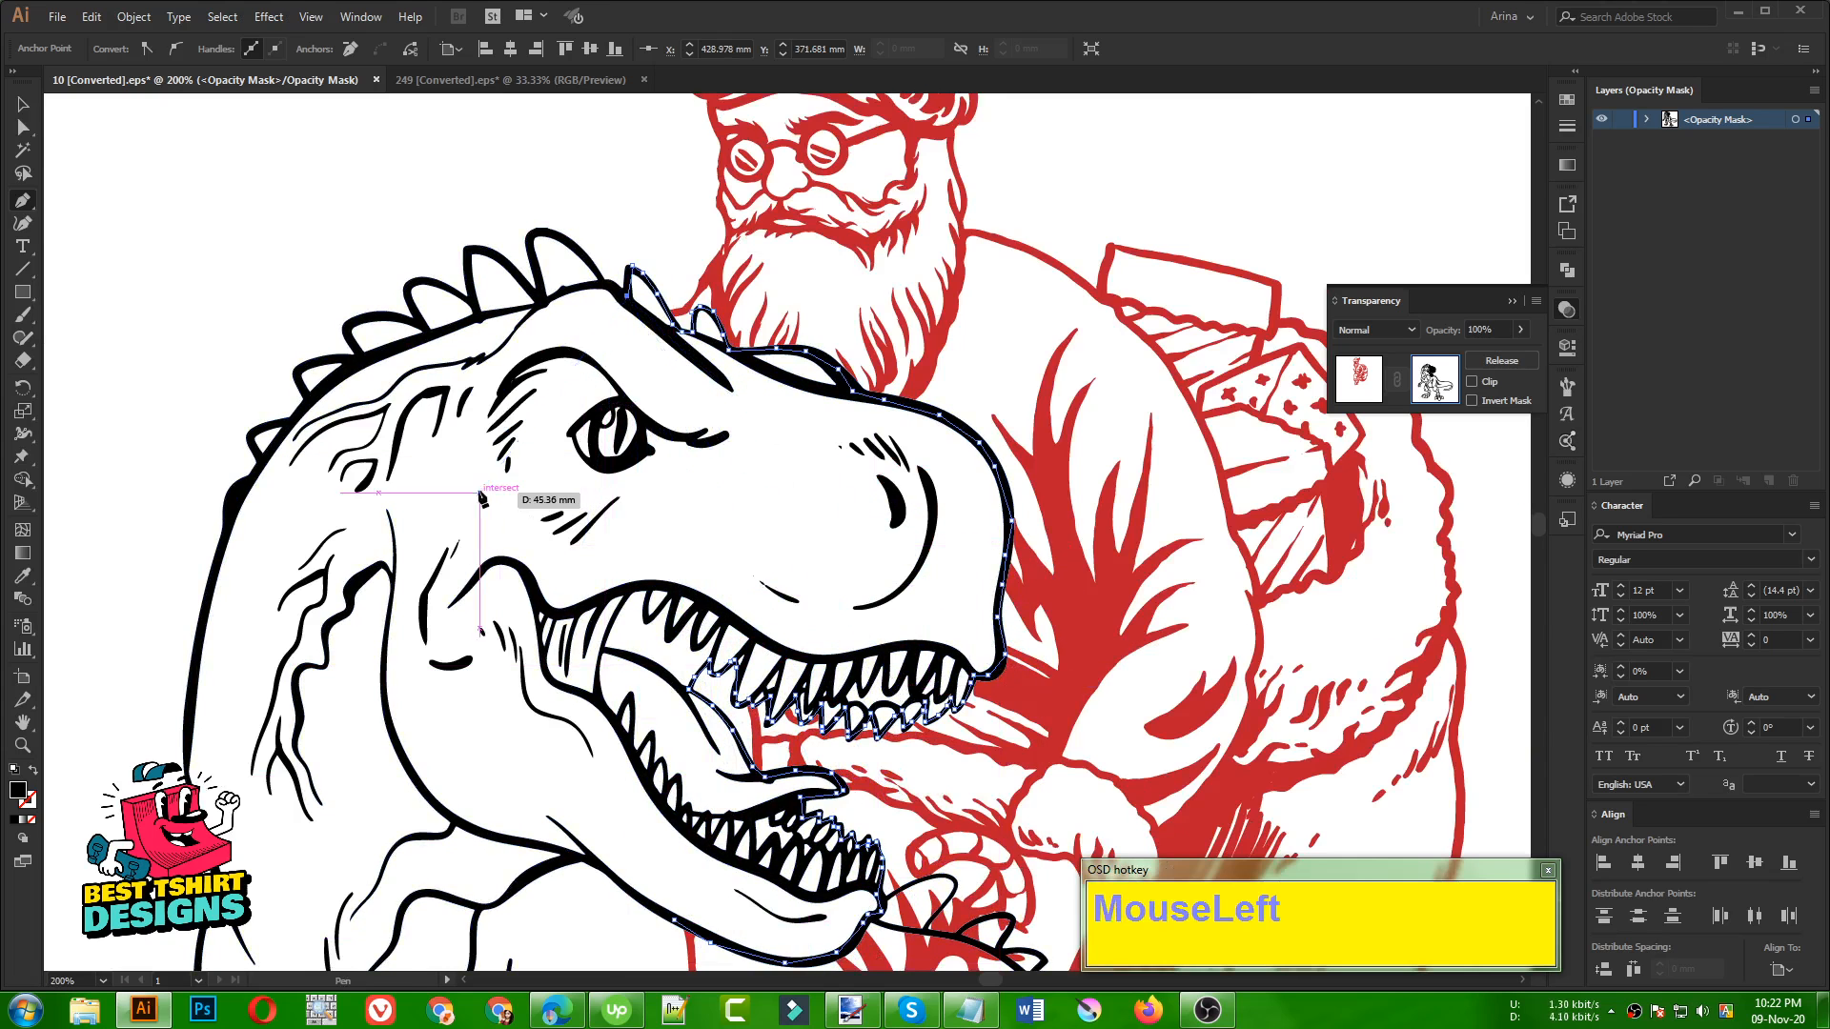
pyautogui.click(411, 626)
pyautogui.click(598, 794)
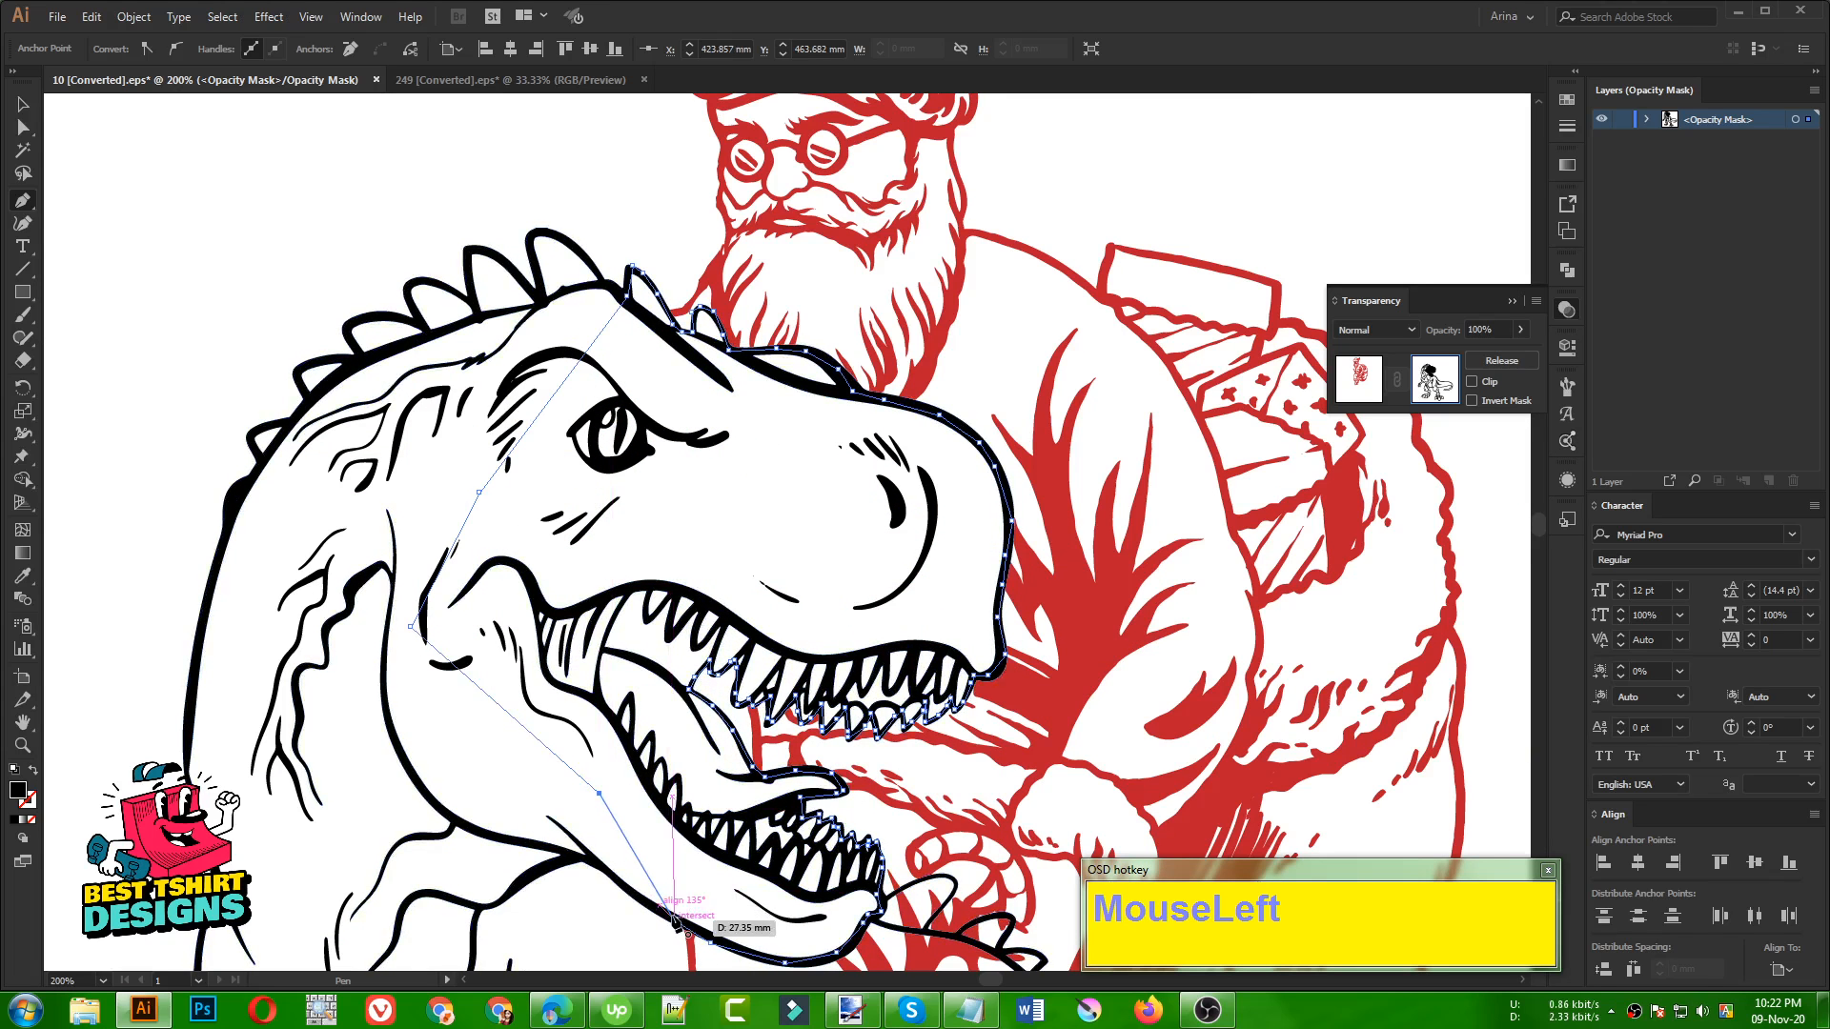
# Try moving the traced head shape aside in the mask, undo the move, and deselect the shape
pyautogui.scroll(-2, 623, 621)
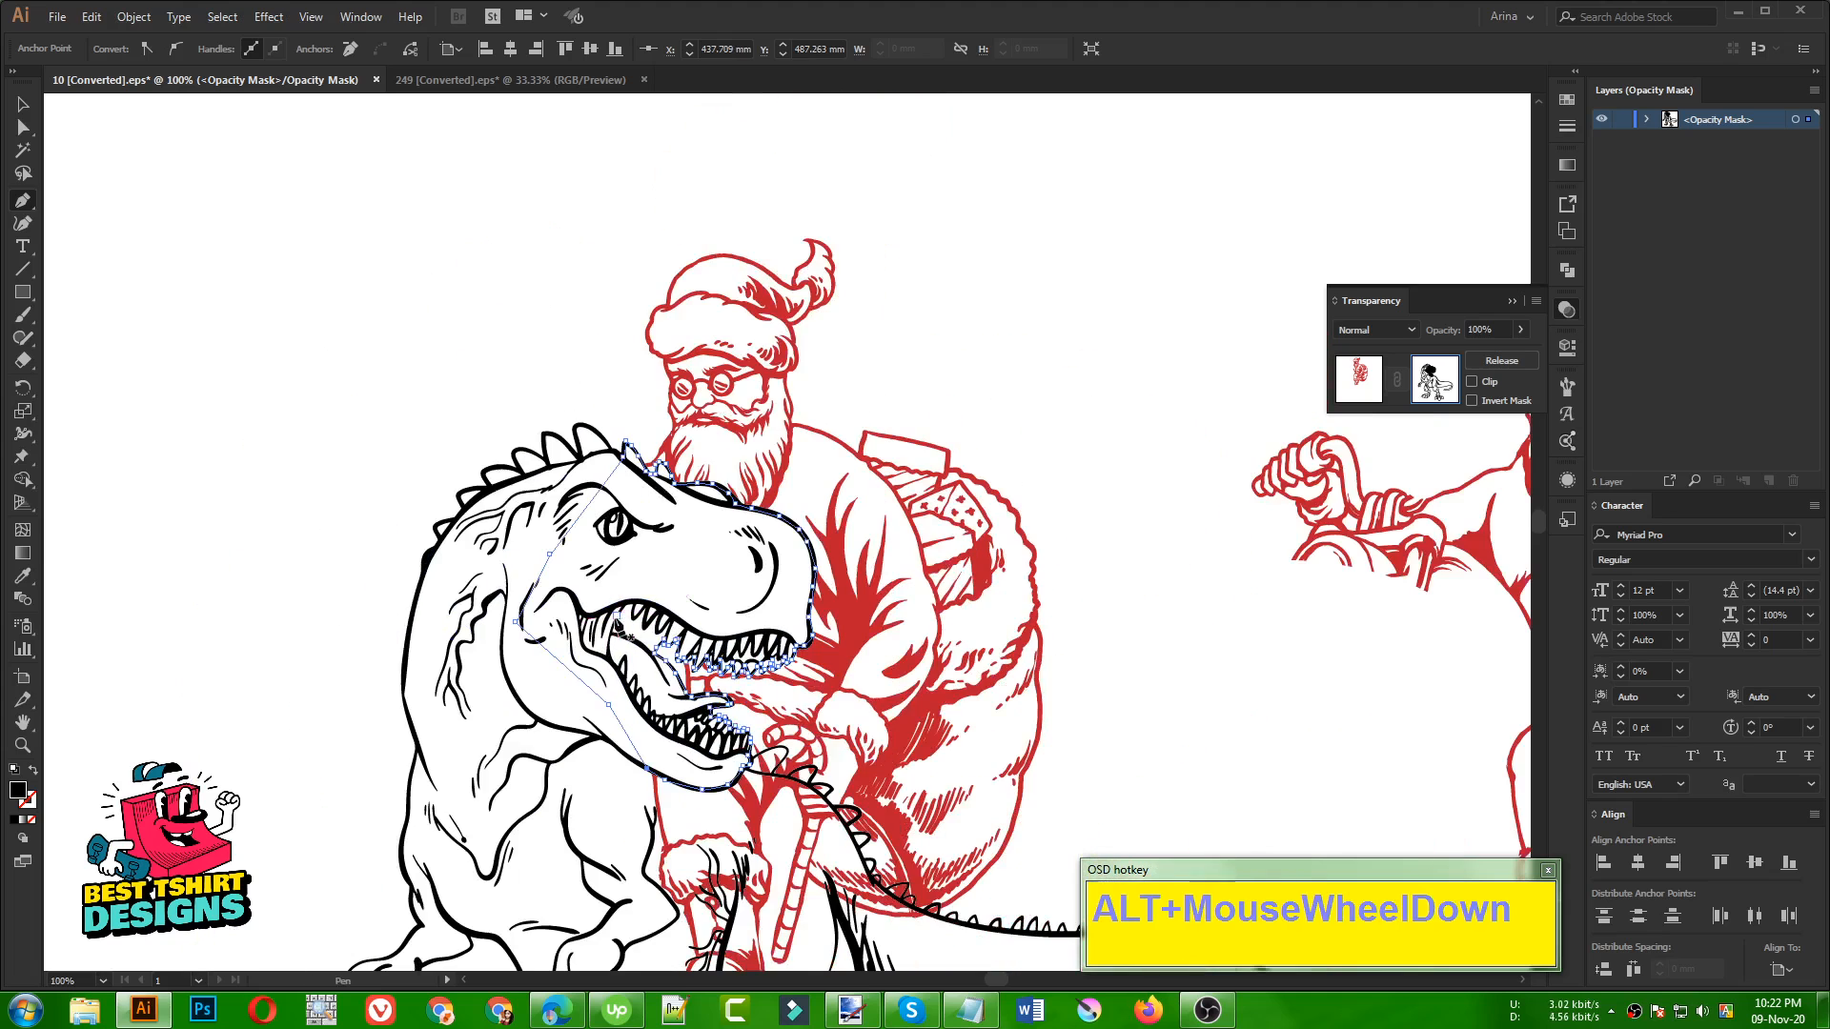
pyautogui.press('v')
pyautogui.click(983, 316)
pyautogui.click(689, 575)
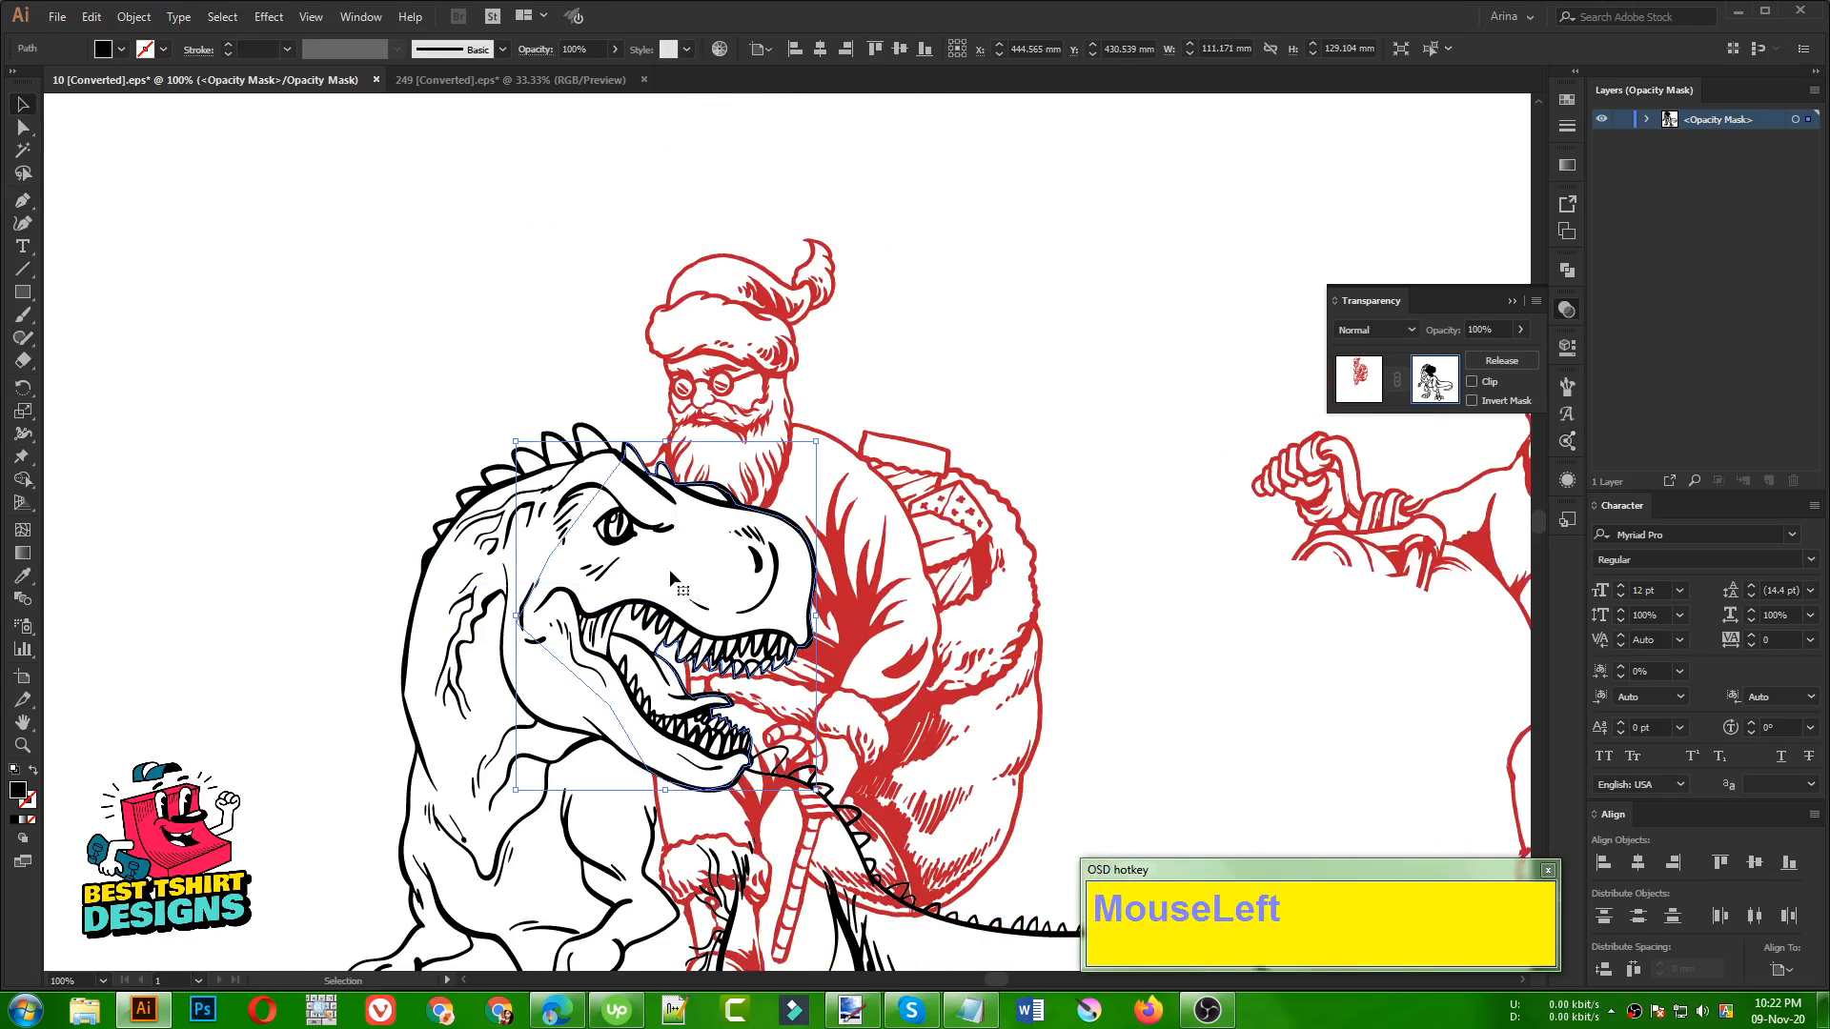
pyautogui.moveTo(716, 563); pyautogui.dragTo(1042, 574)
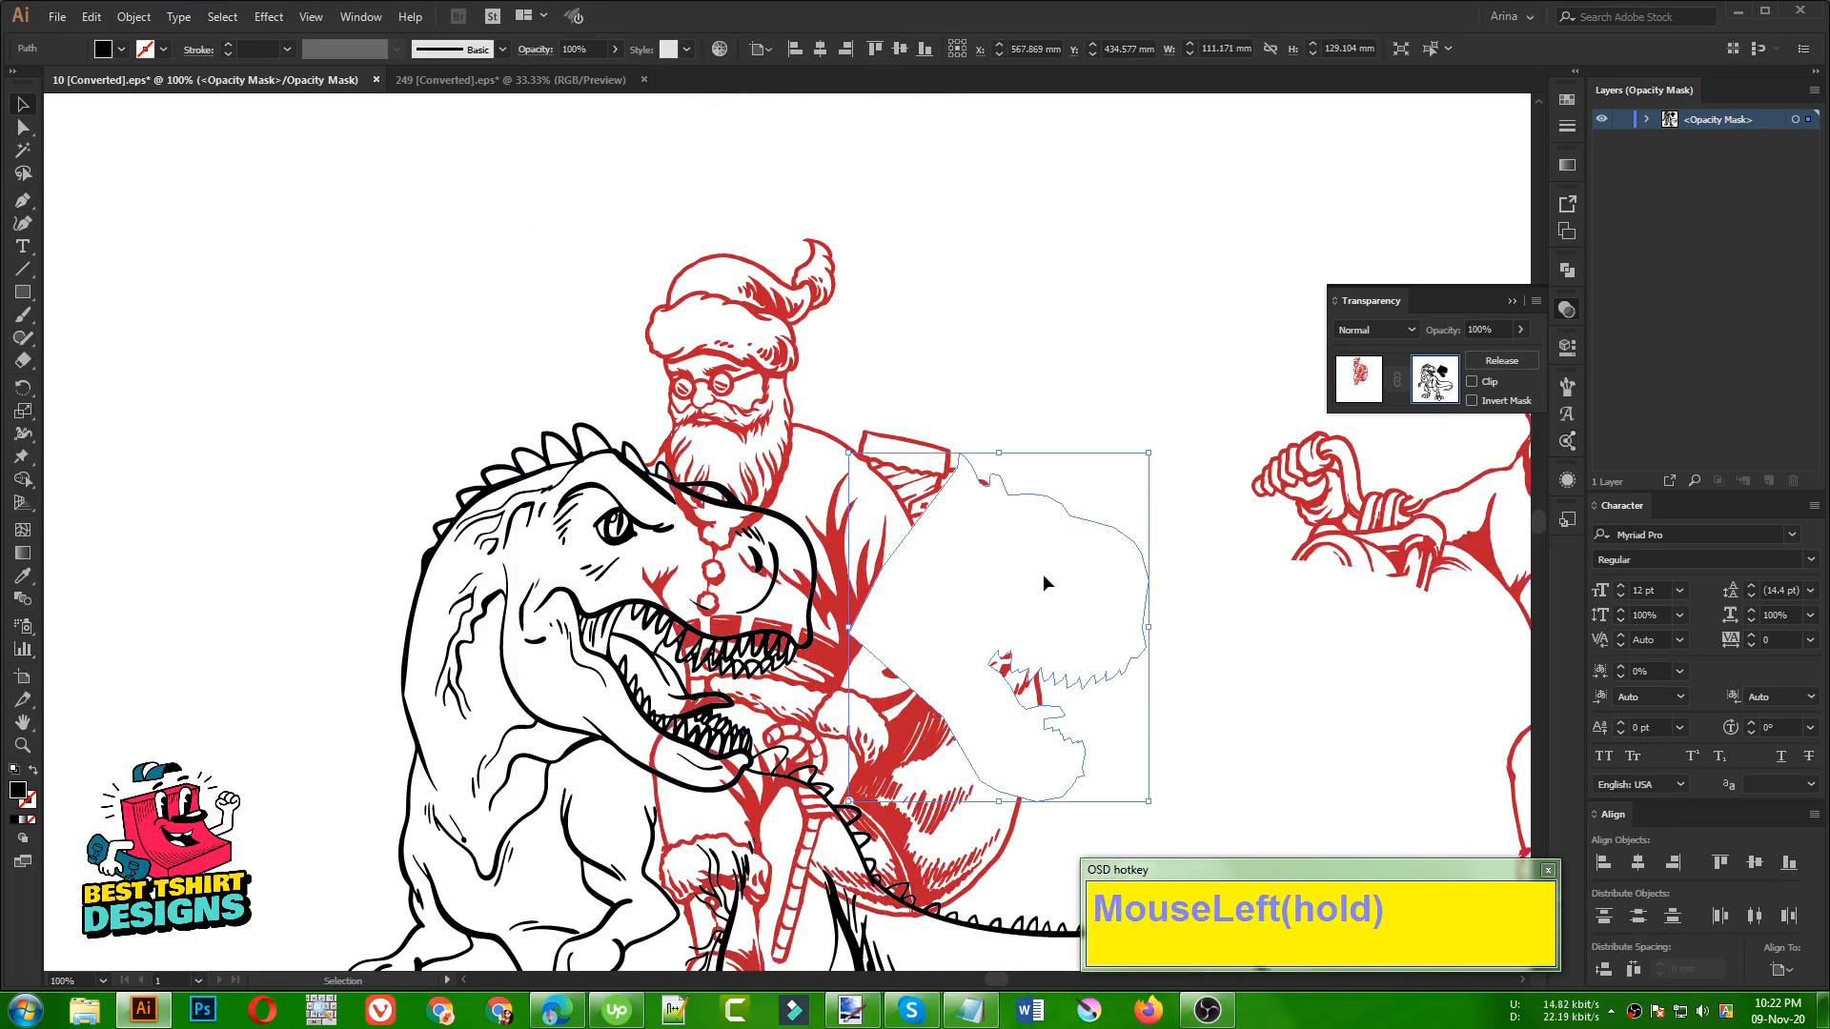
pyautogui.hotkey('ctrl', 'z')
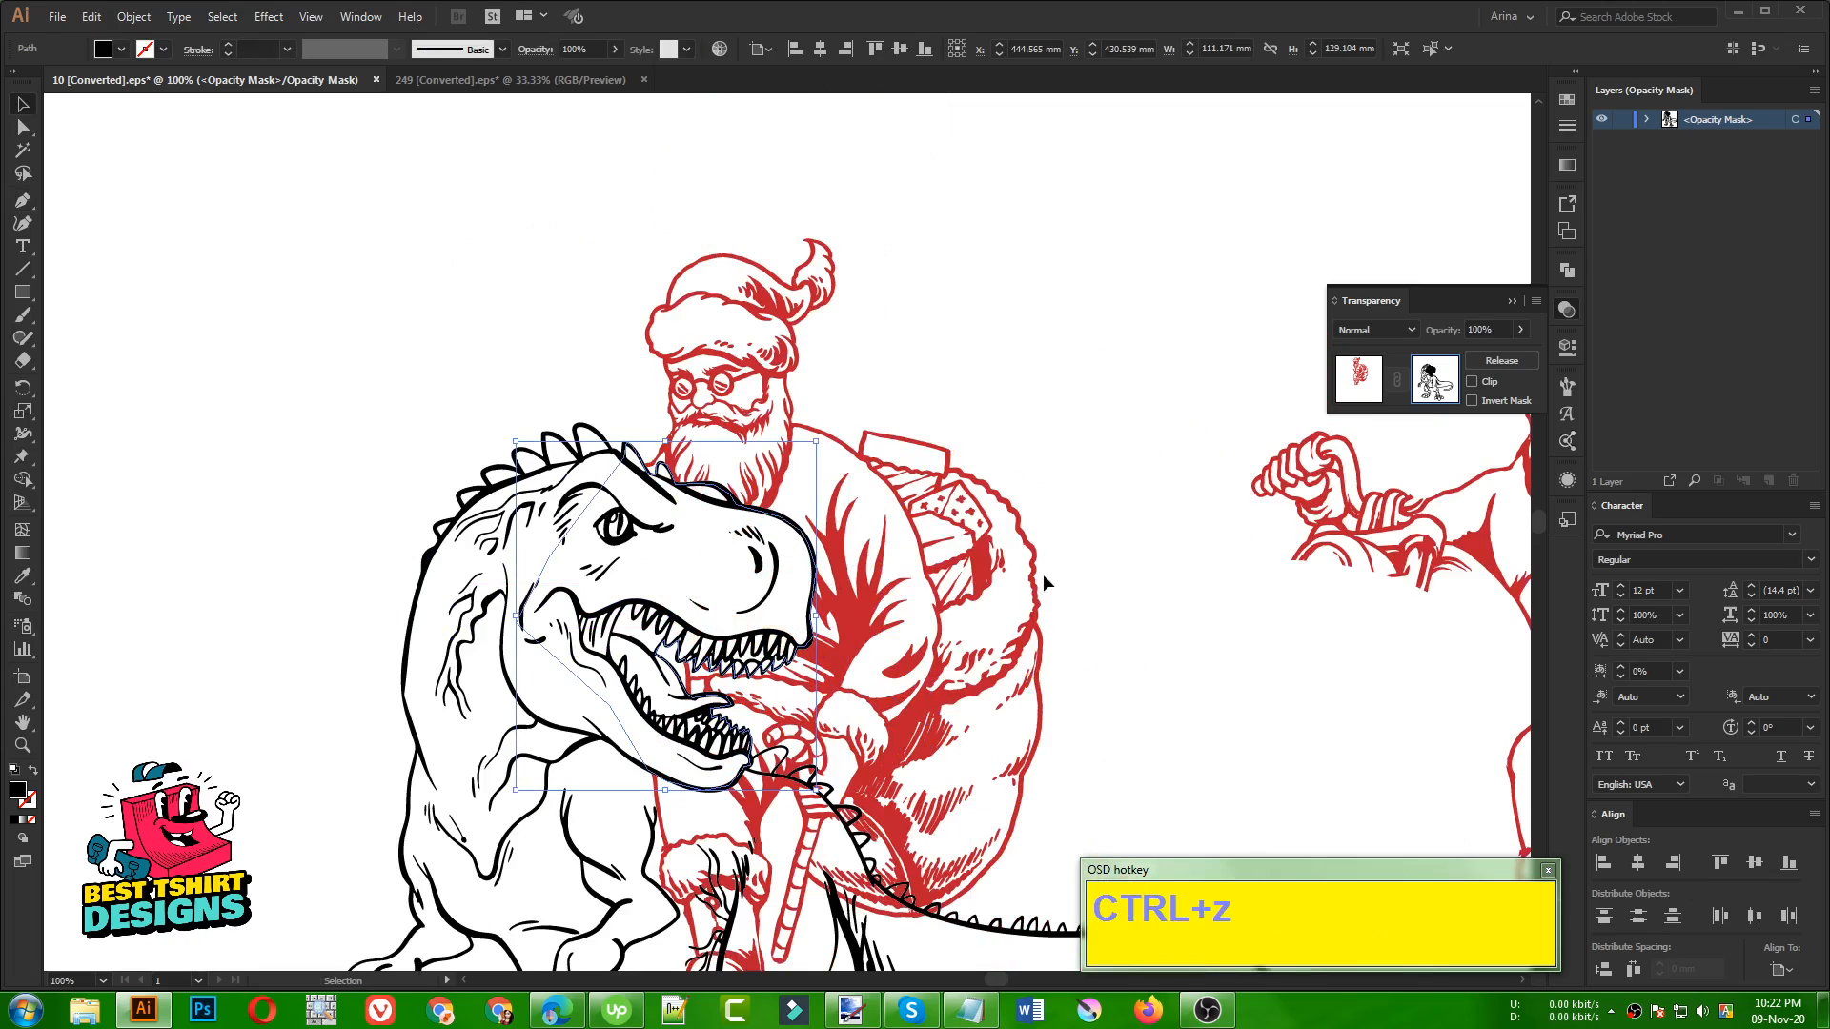
pyautogui.click(379, 450)
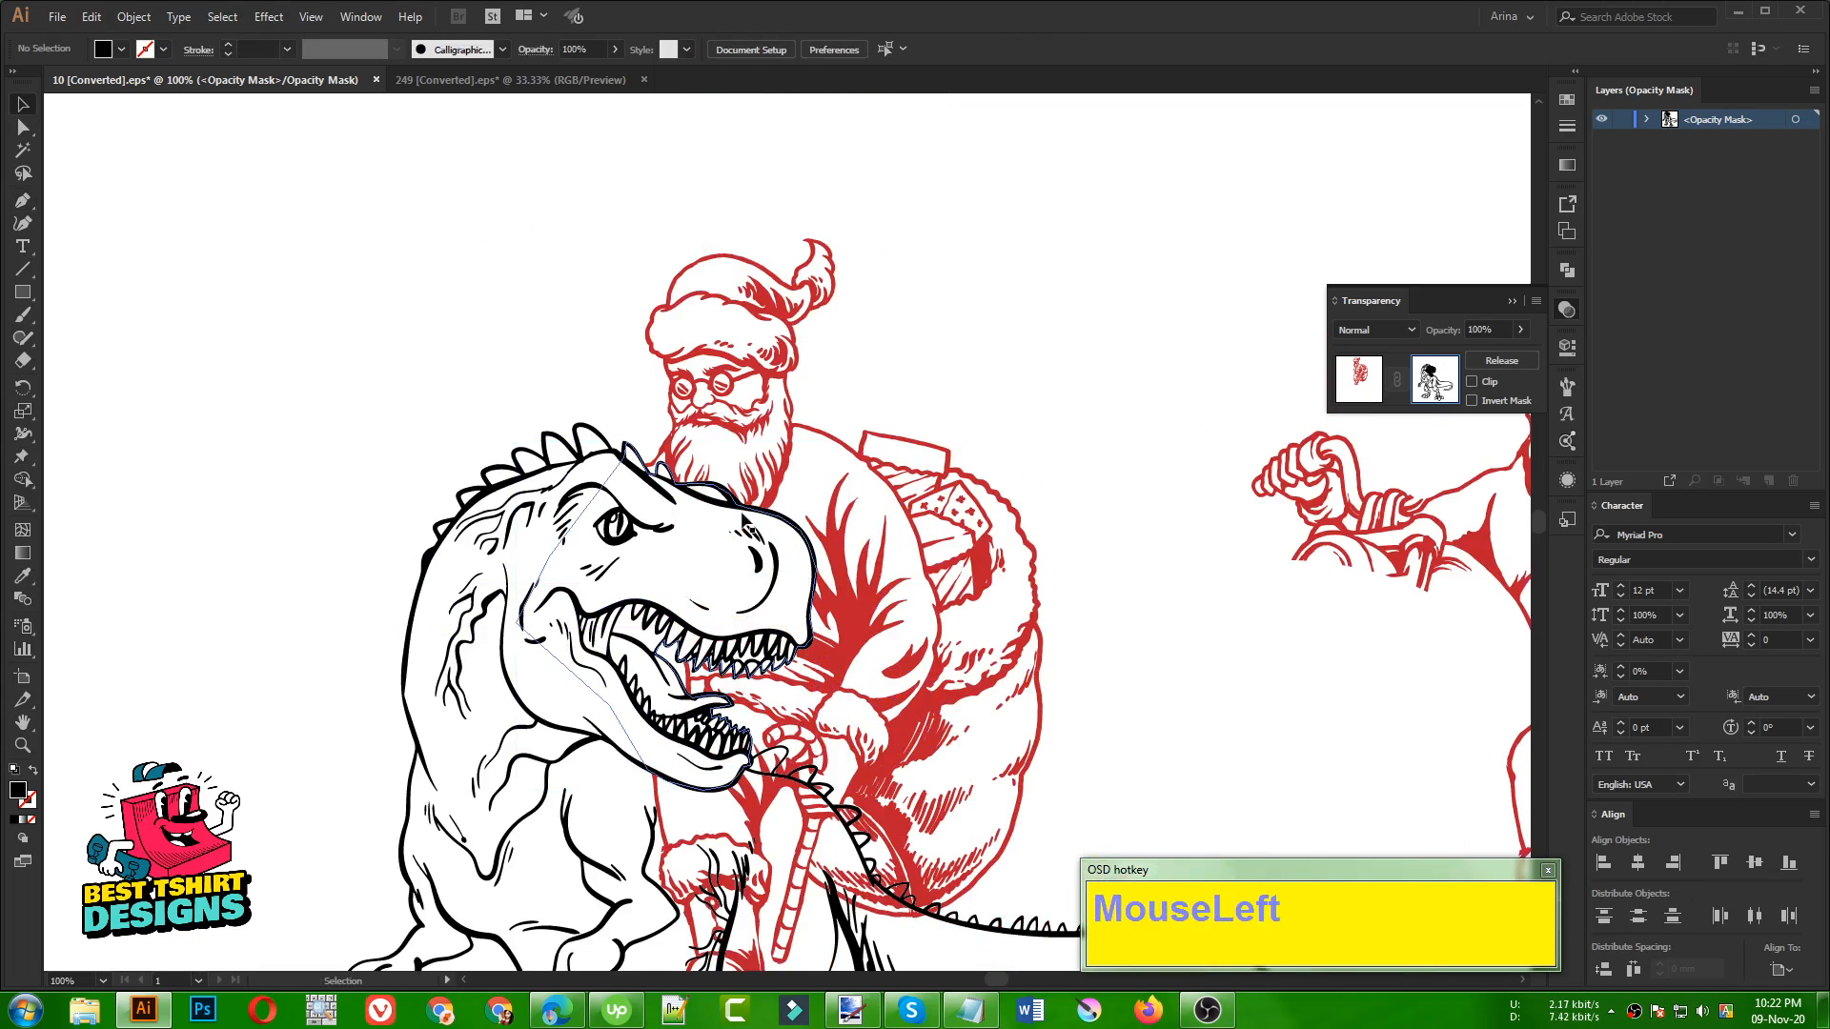
# Examine where Santa and the dinosaur overlap, from the head and open mouth down to the back, legs and tail
pyautogui.scroll(1, 739, 679)
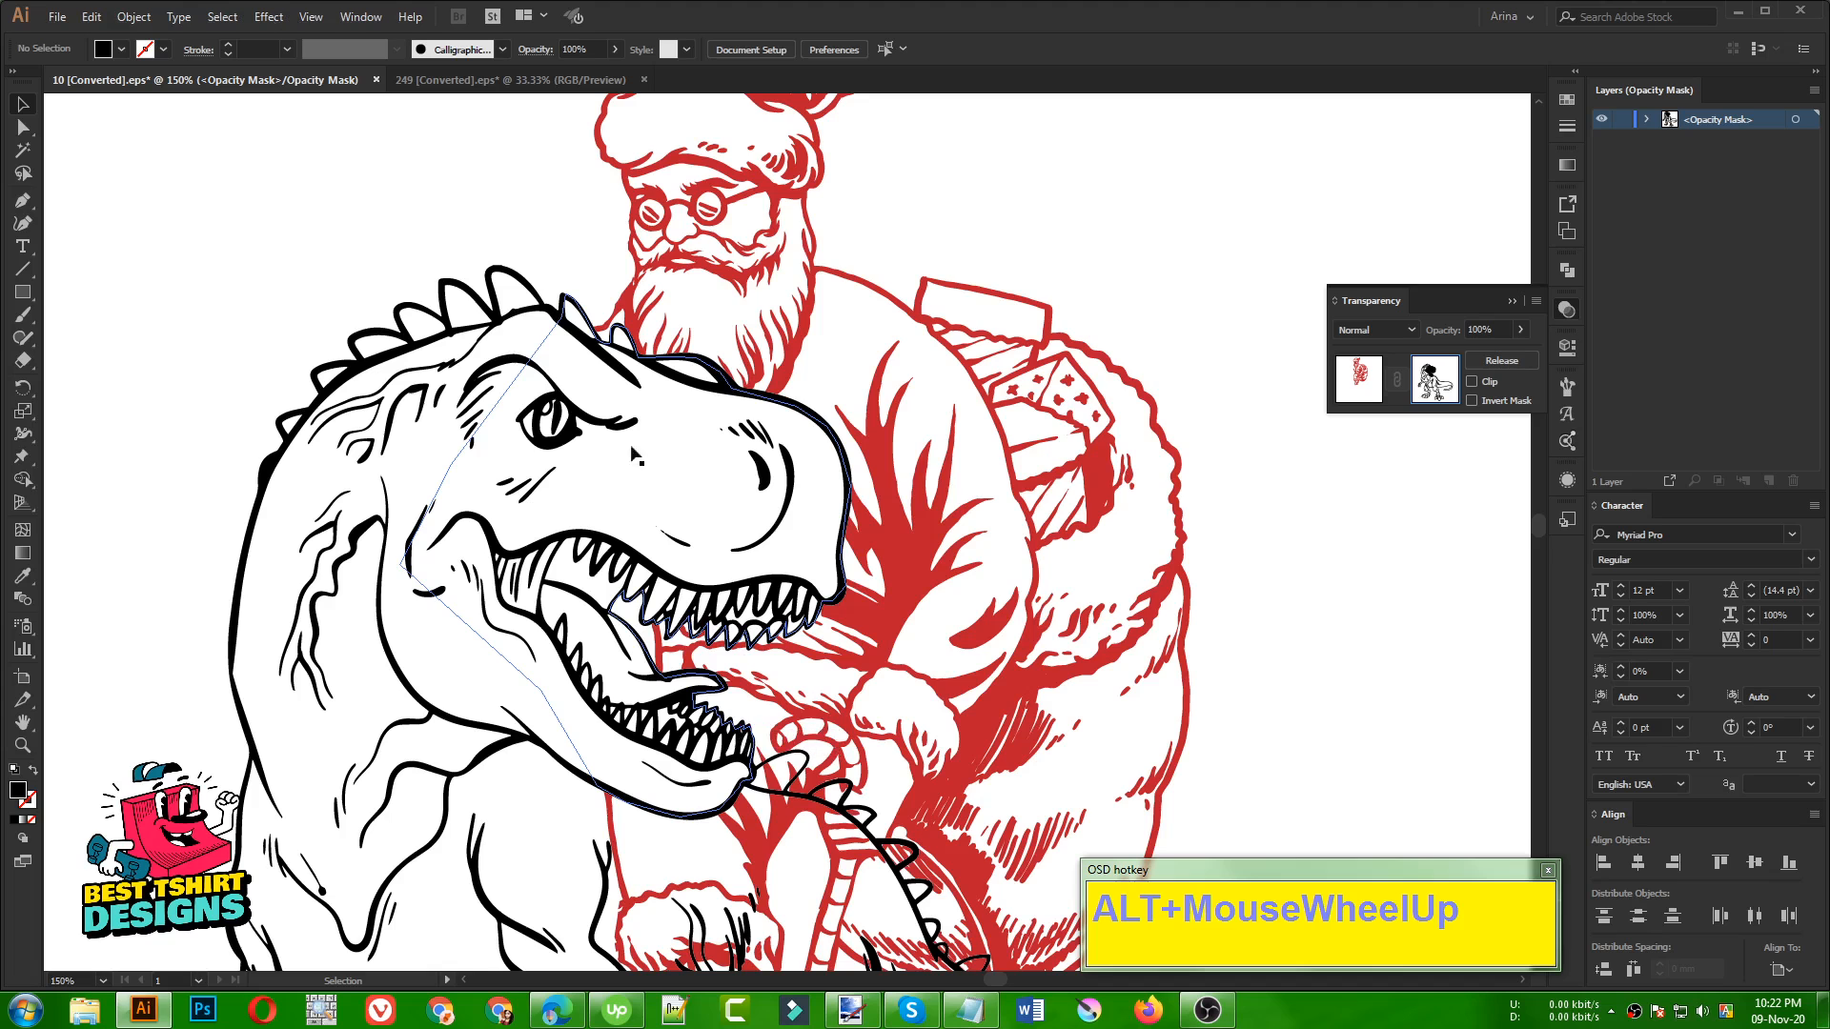
pyautogui.keyDown('alt'); pyautogui.scroll(-1, 637, 572); pyautogui.keyUp('alt')
pyautogui.click(1112, 662)
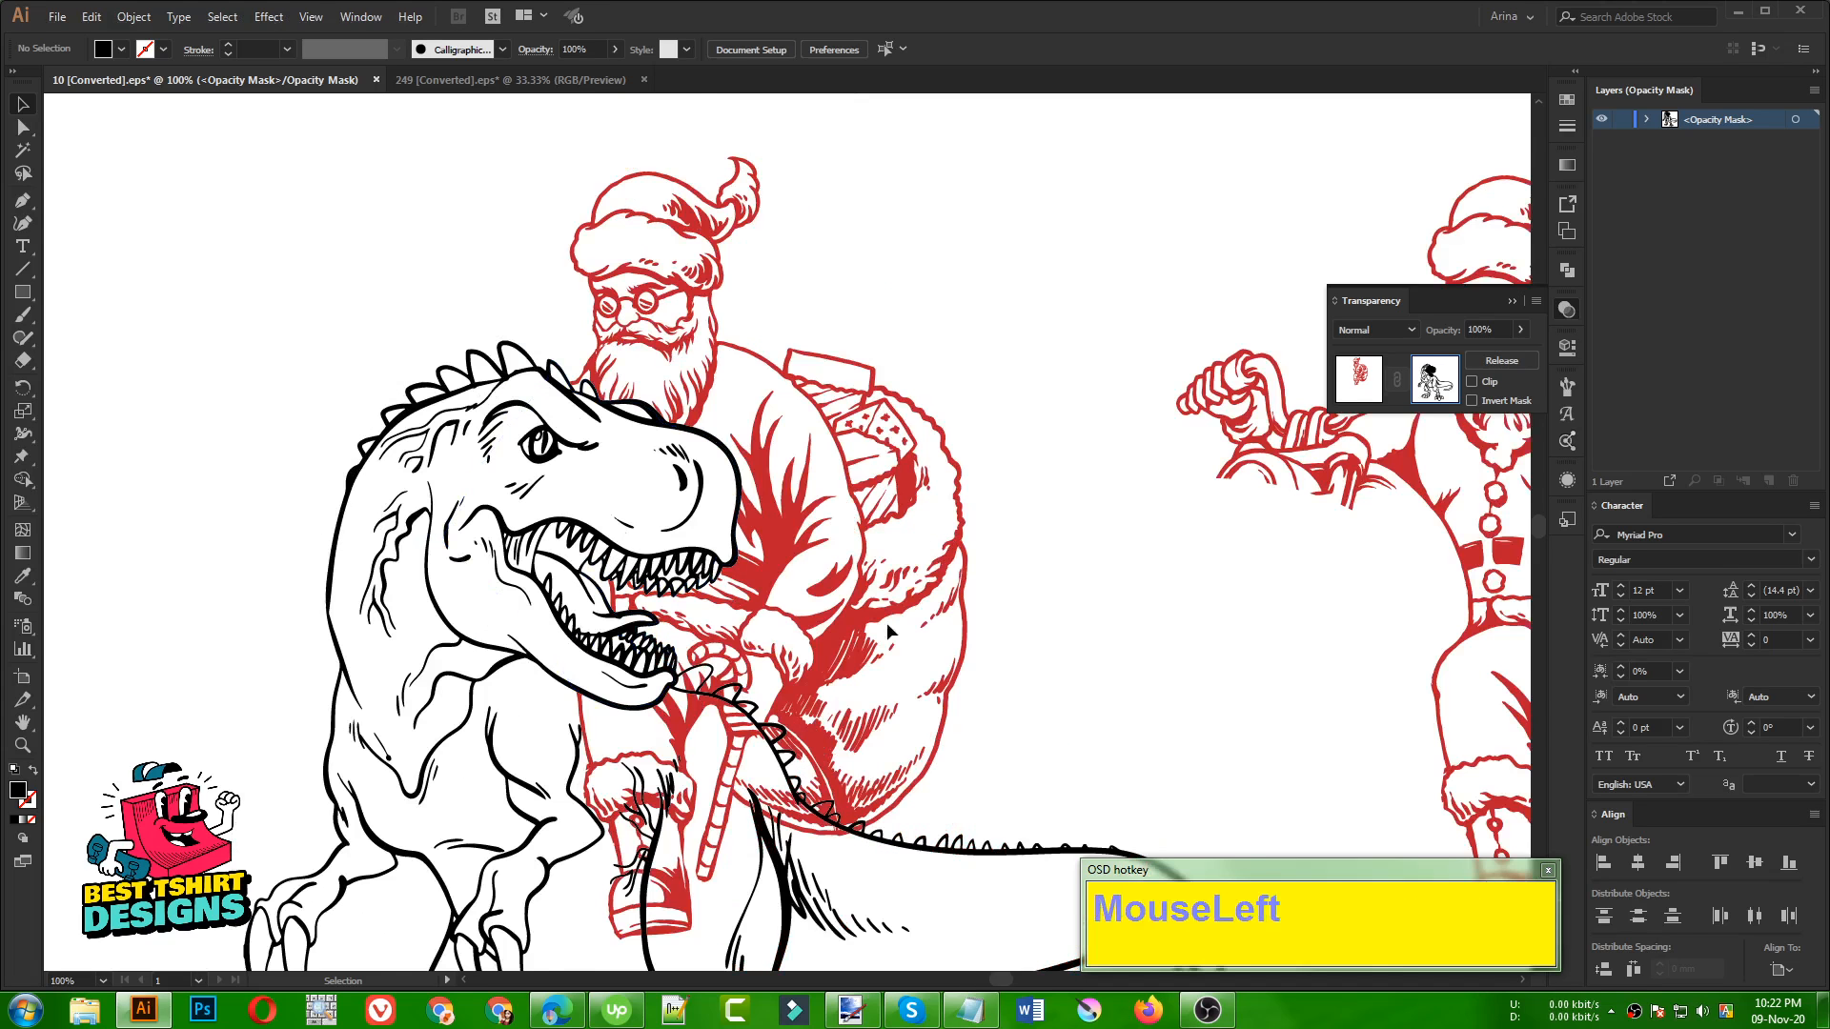
pyautogui.scroll(-2, 887, 621)
pyautogui.click(569, 410)
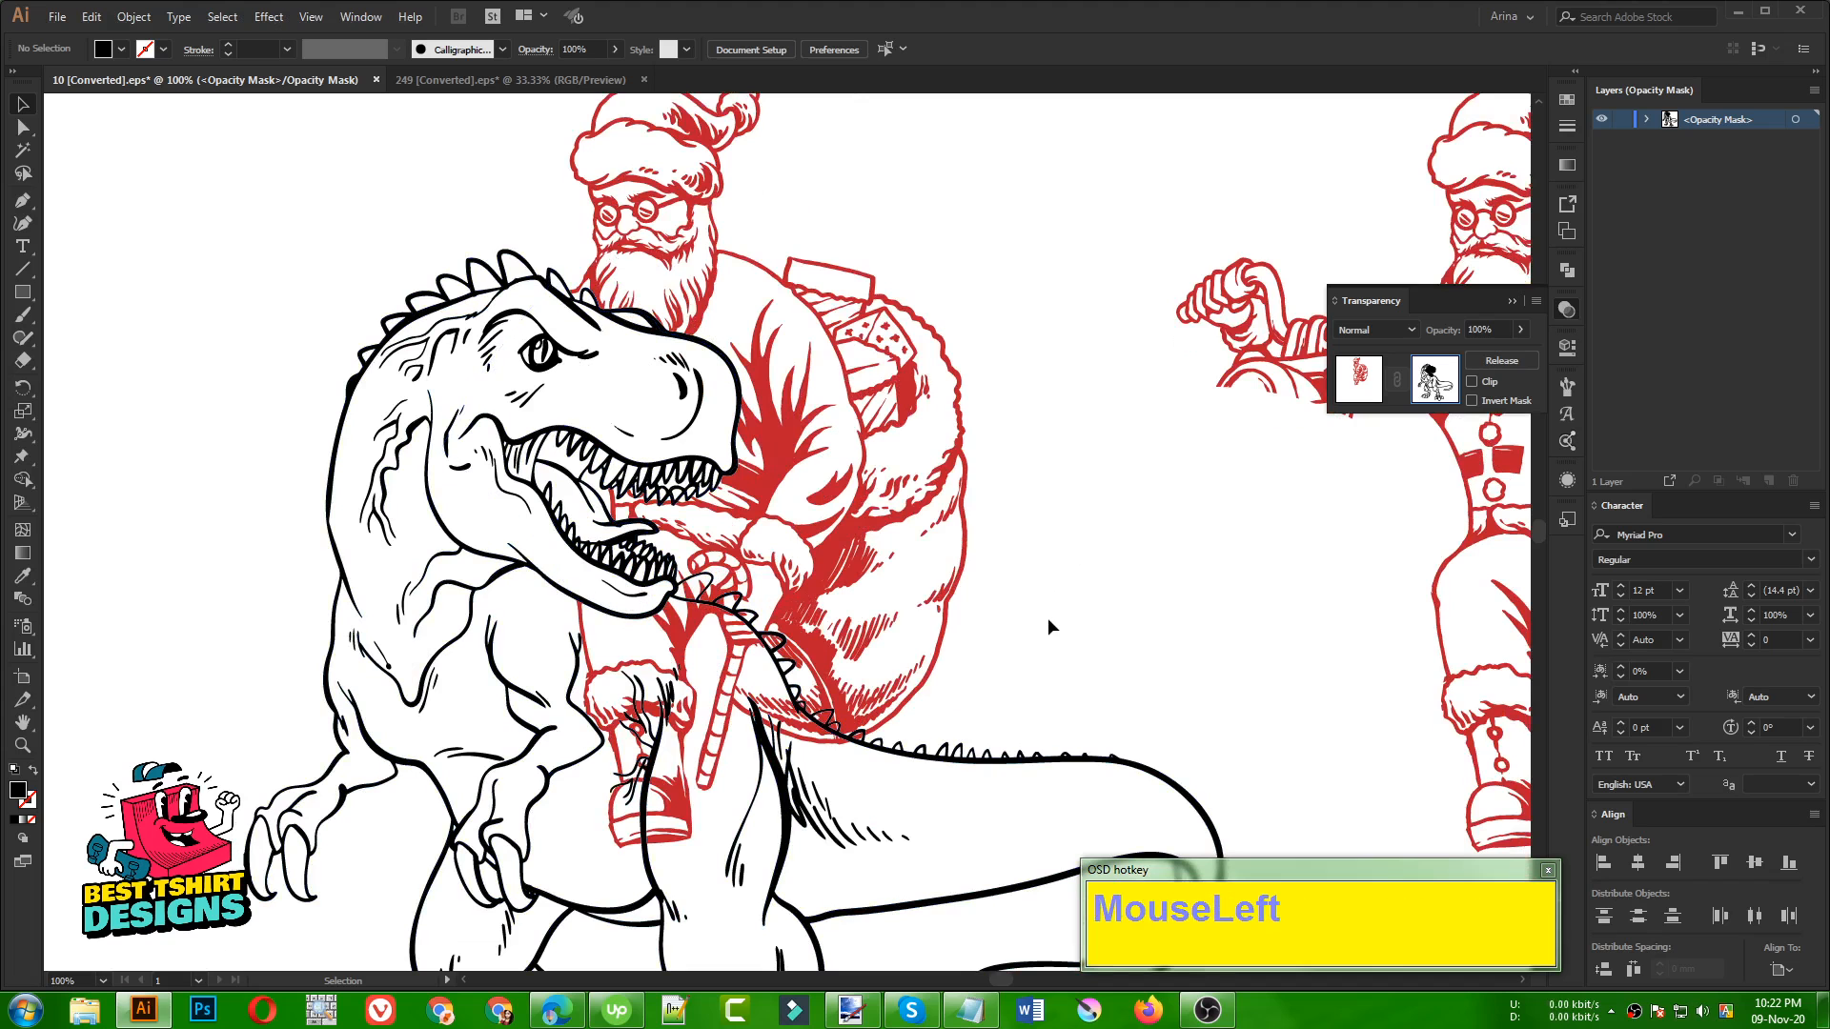
pyautogui.scroll(-1, 846, 511)
pyautogui.click(936, 526)
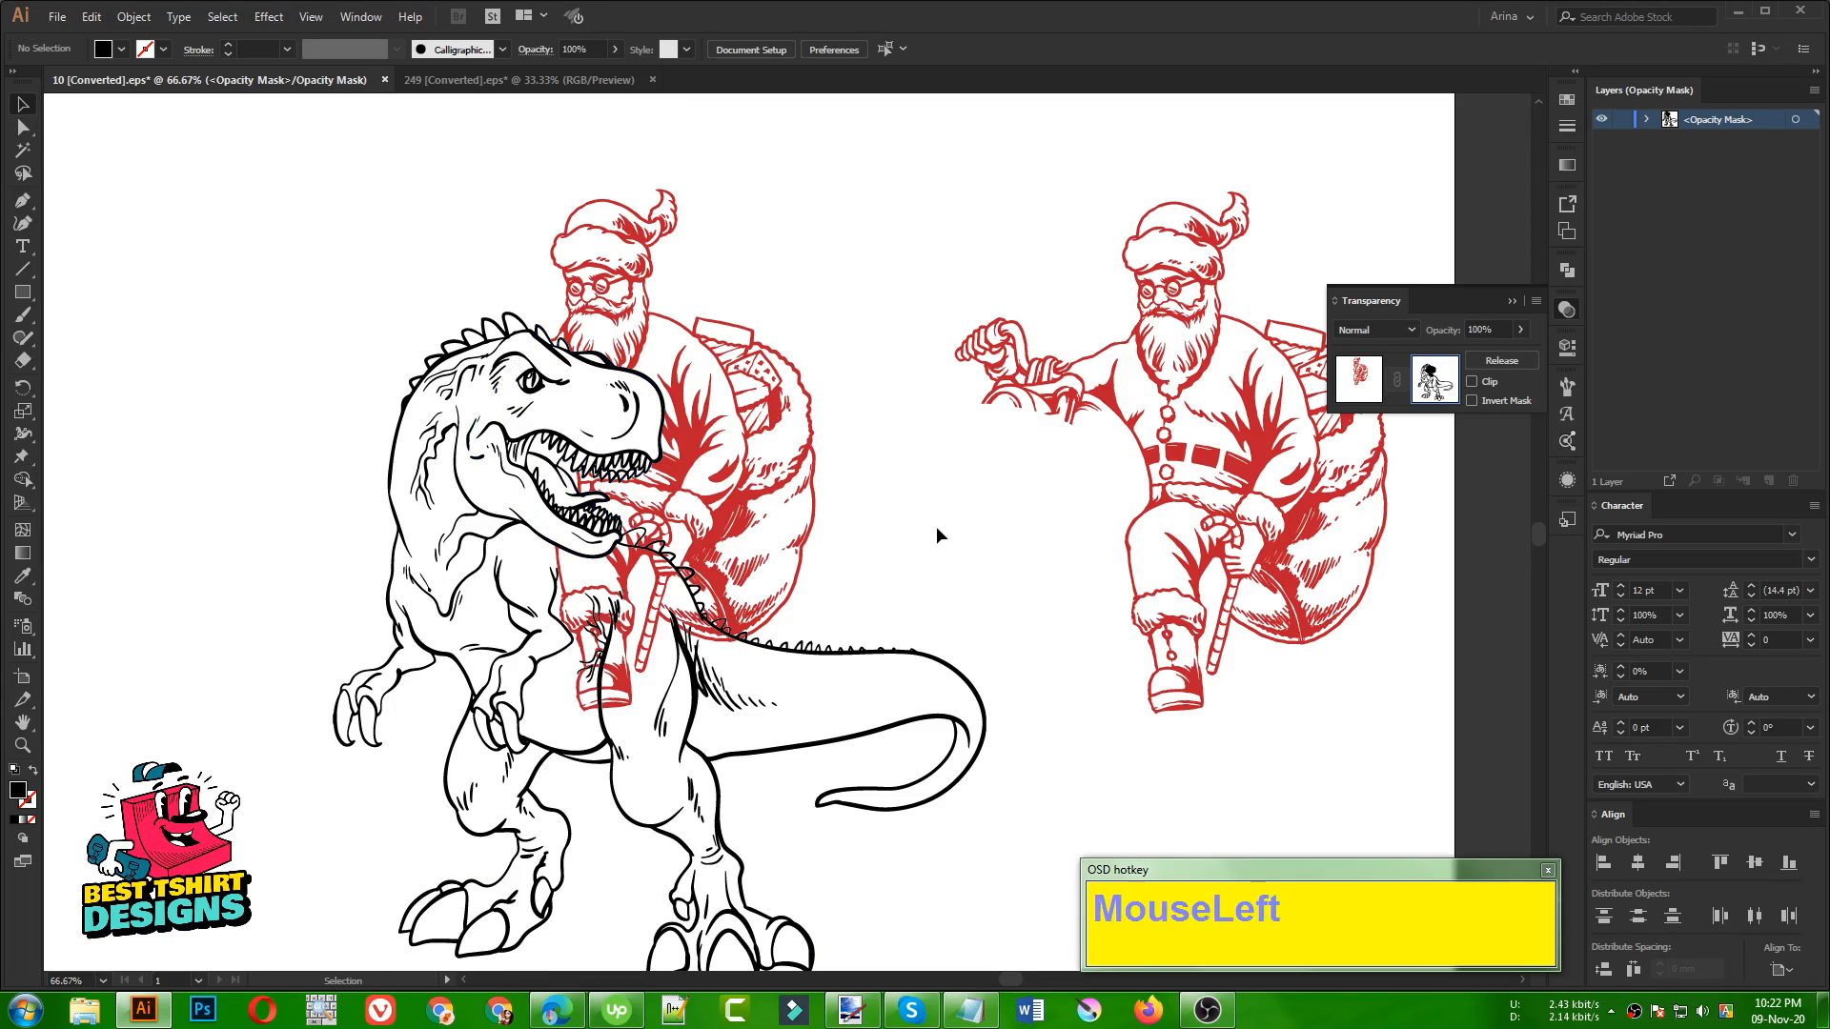
pyautogui.scroll(1, 499, 516)
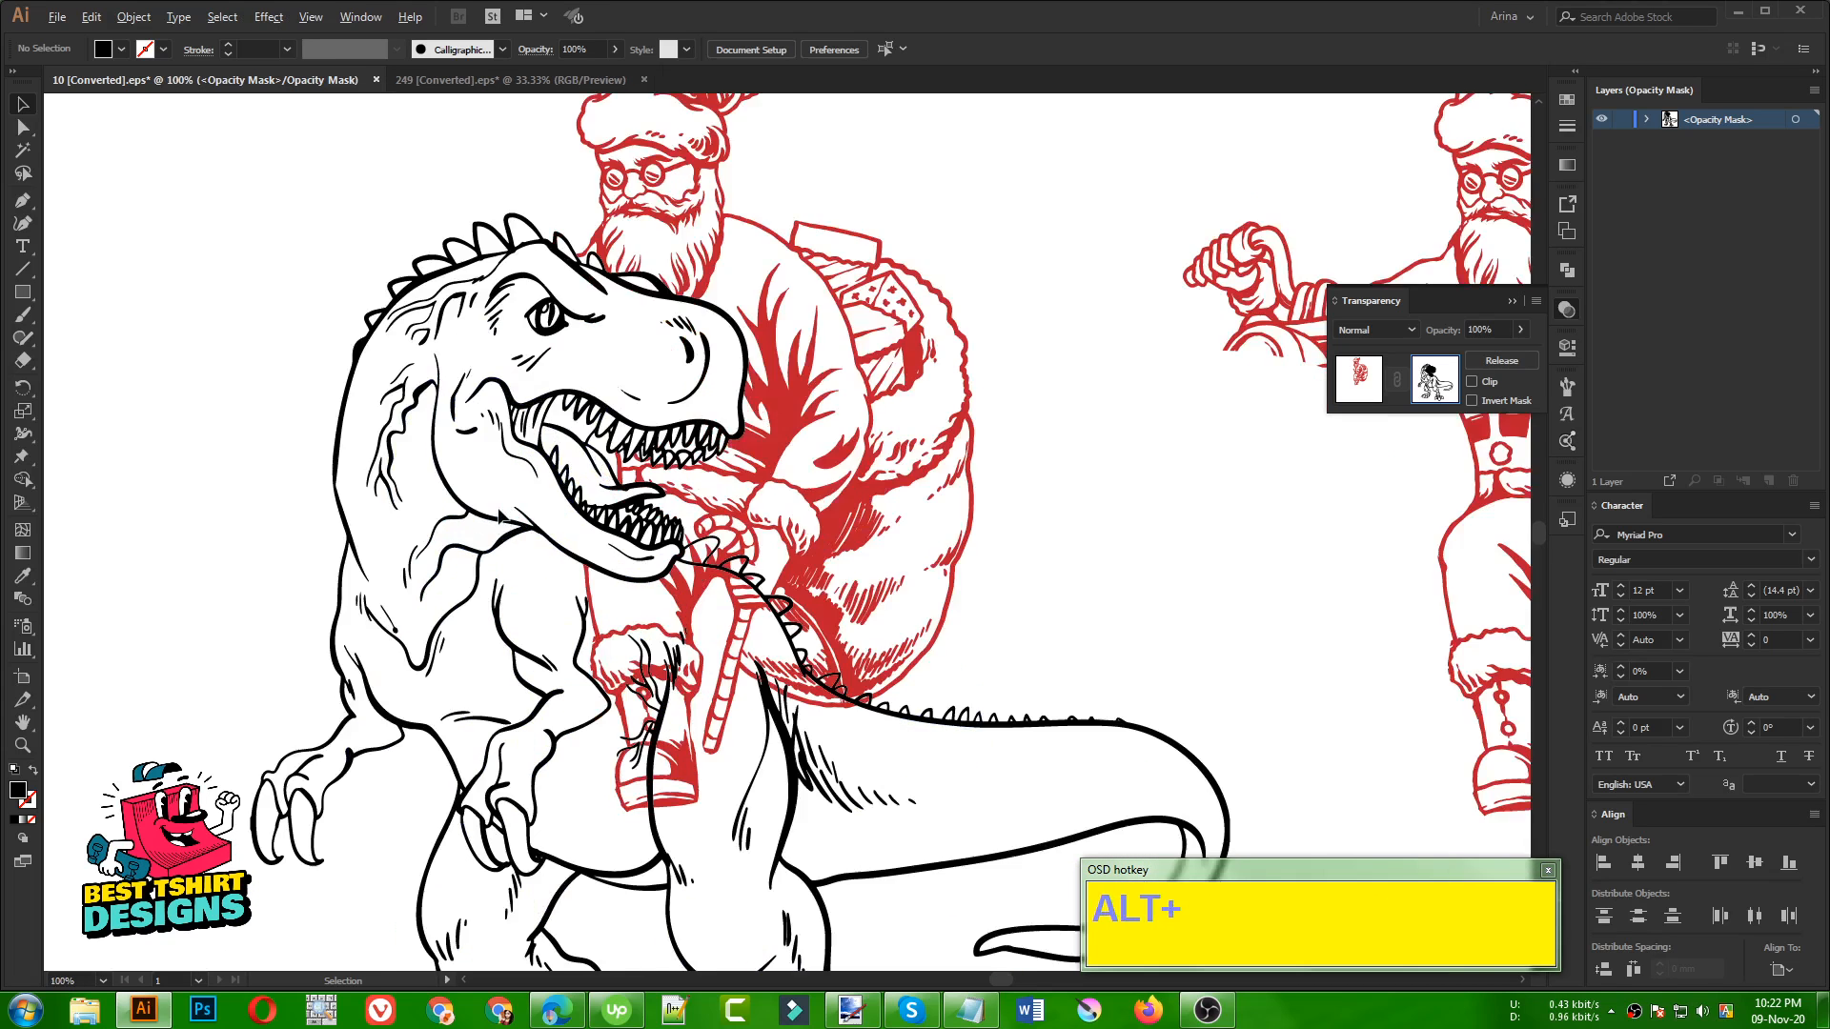
pyautogui.scroll(1, 499, 506)
pyautogui.scroll(-1, 772, 495)
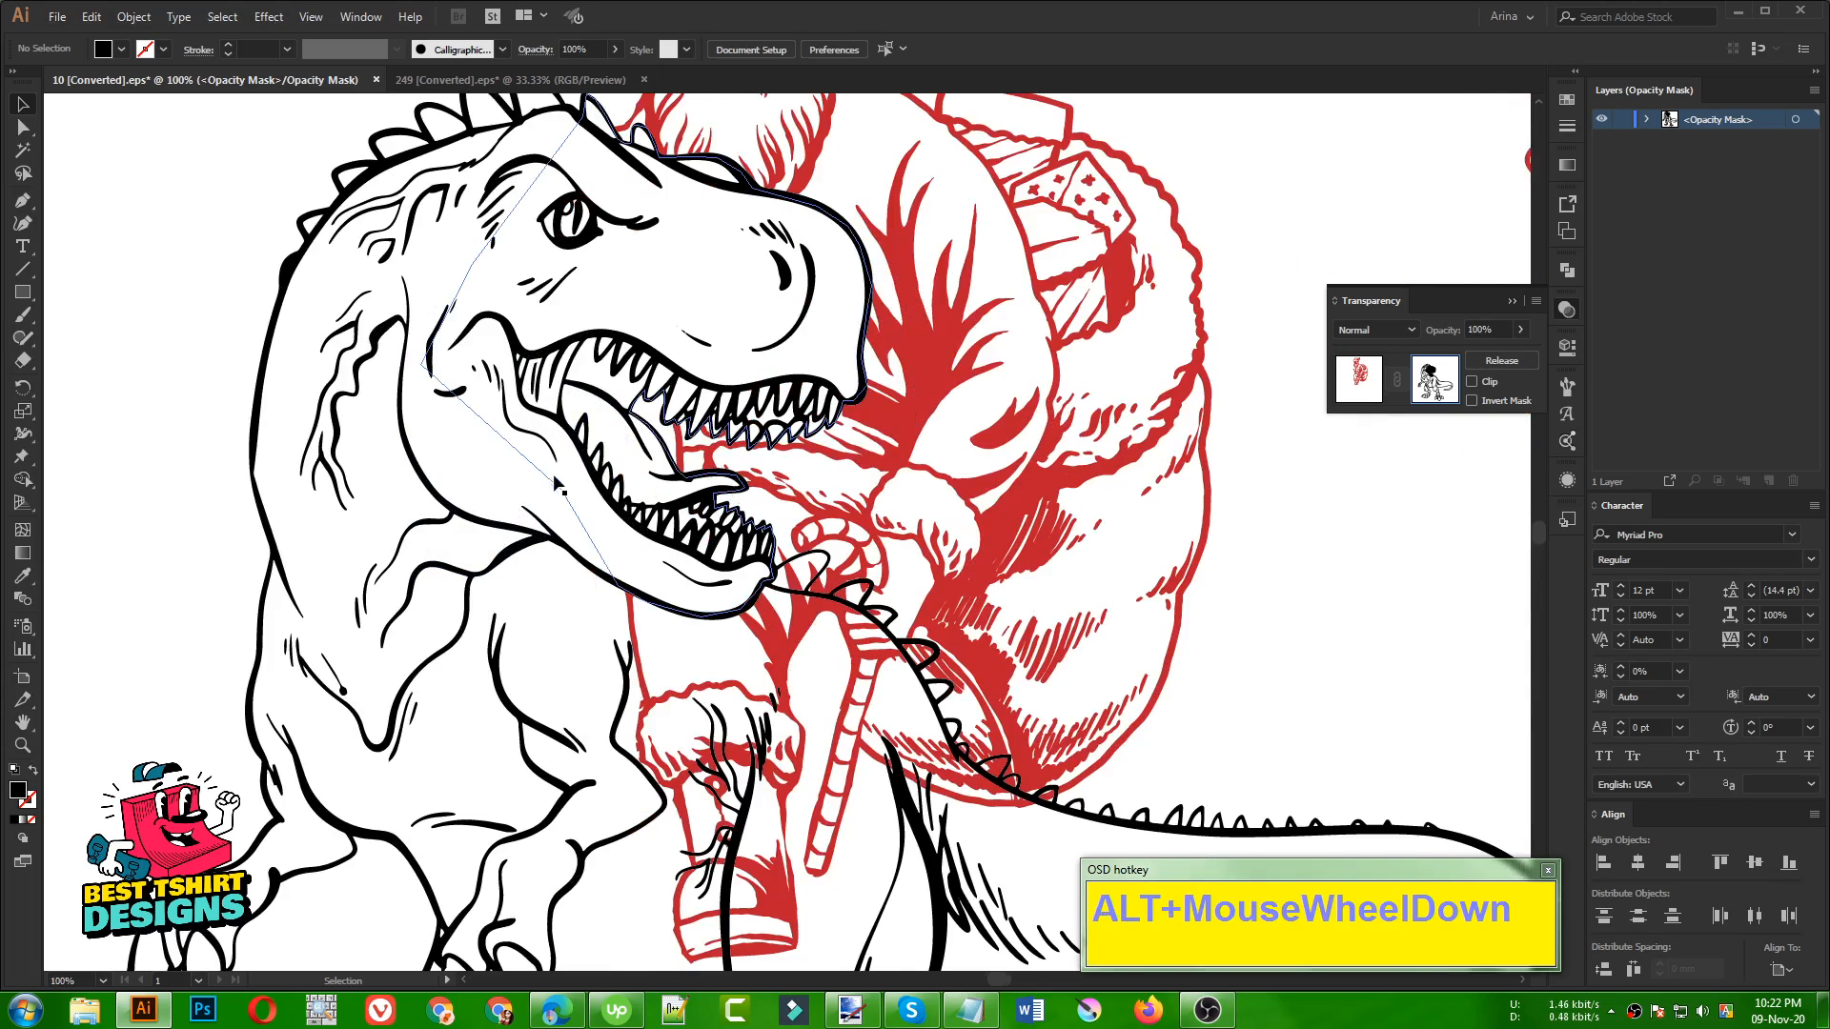
pyautogui.click(1080, 647)
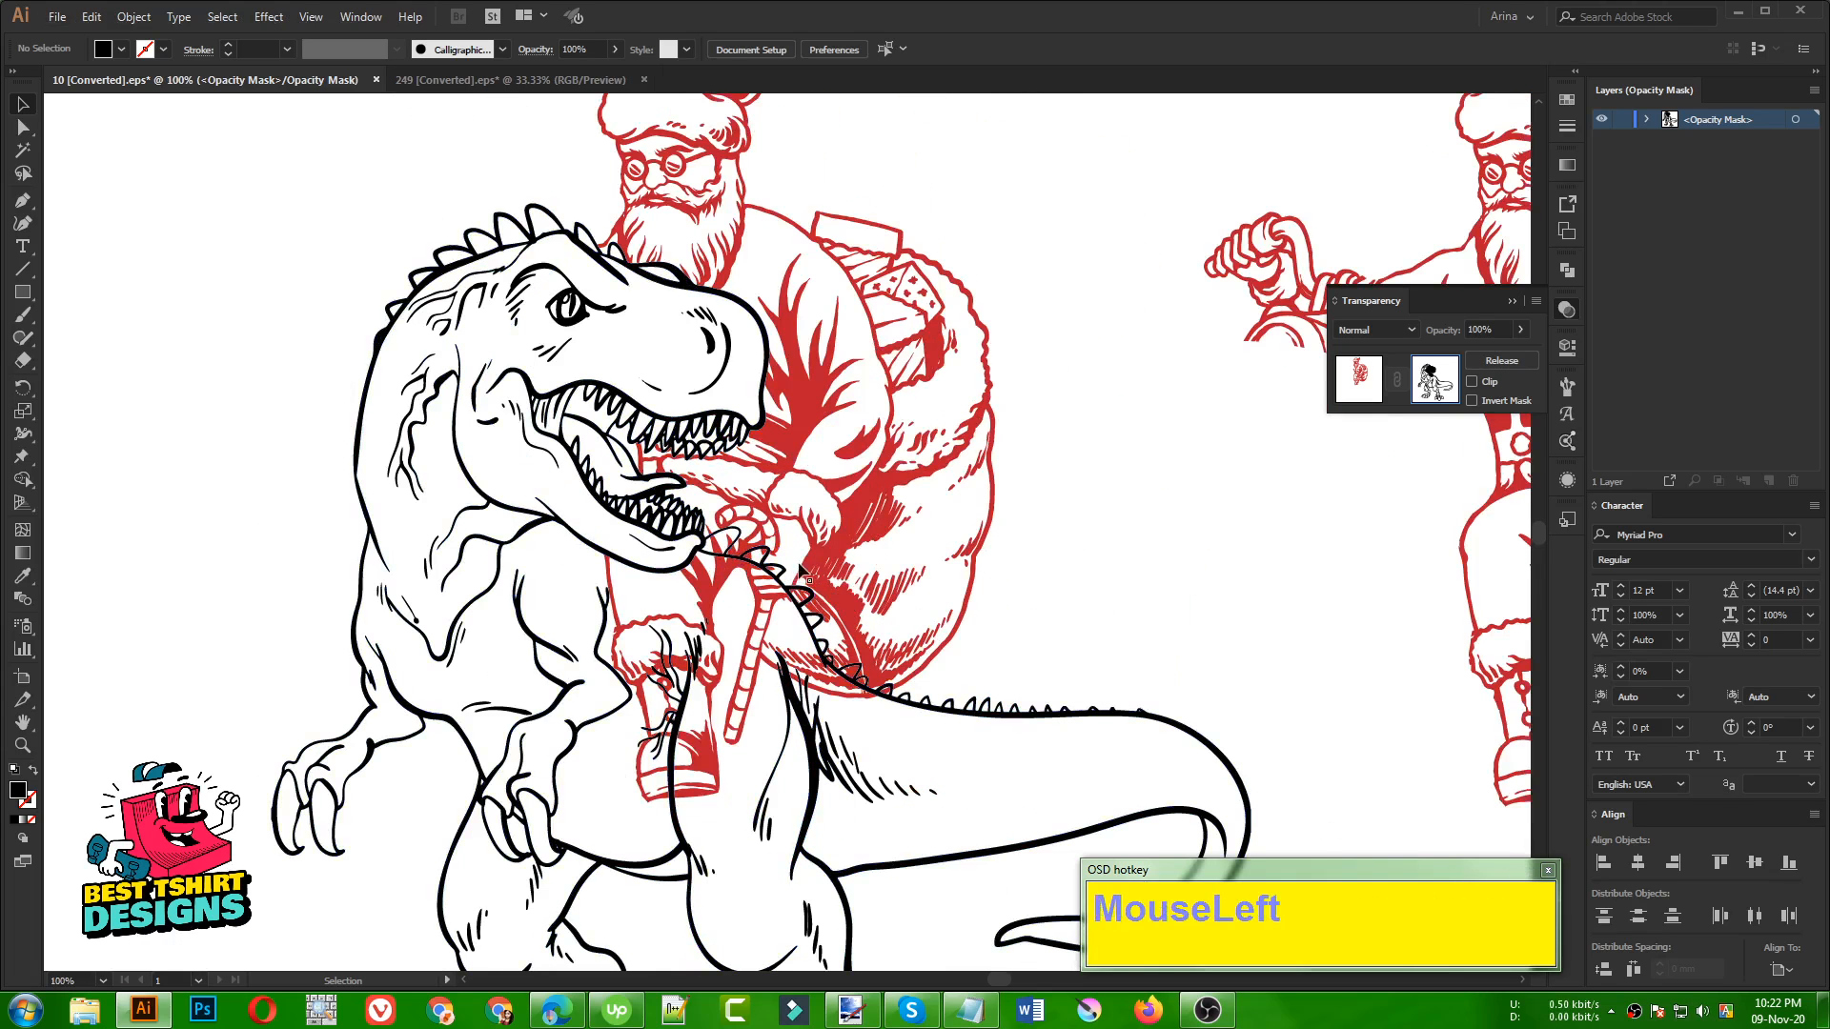
pyautogui.click(1065, 575)
# Leave Santa's opacity mask, select the dinosaur line art, and add an opacity mask to it with Clip turned off
pyautogui.click(836, 606)
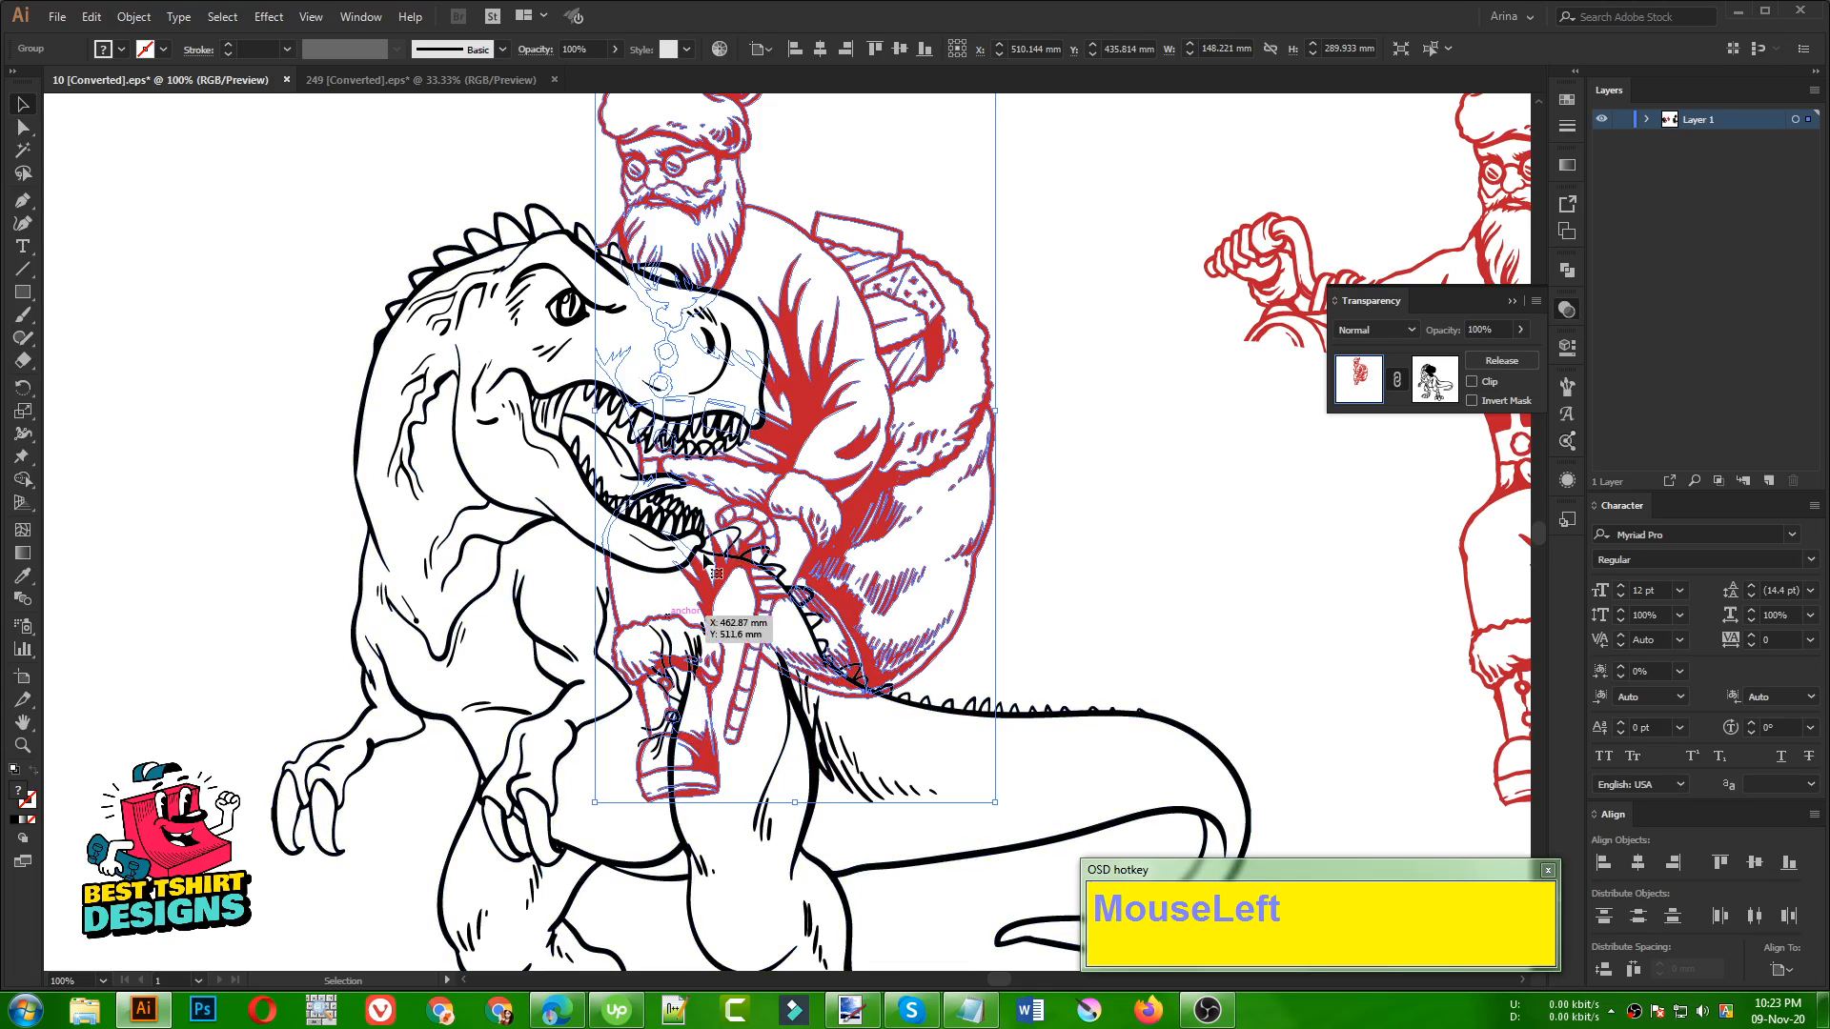
pyautogui.click(1041, 651)
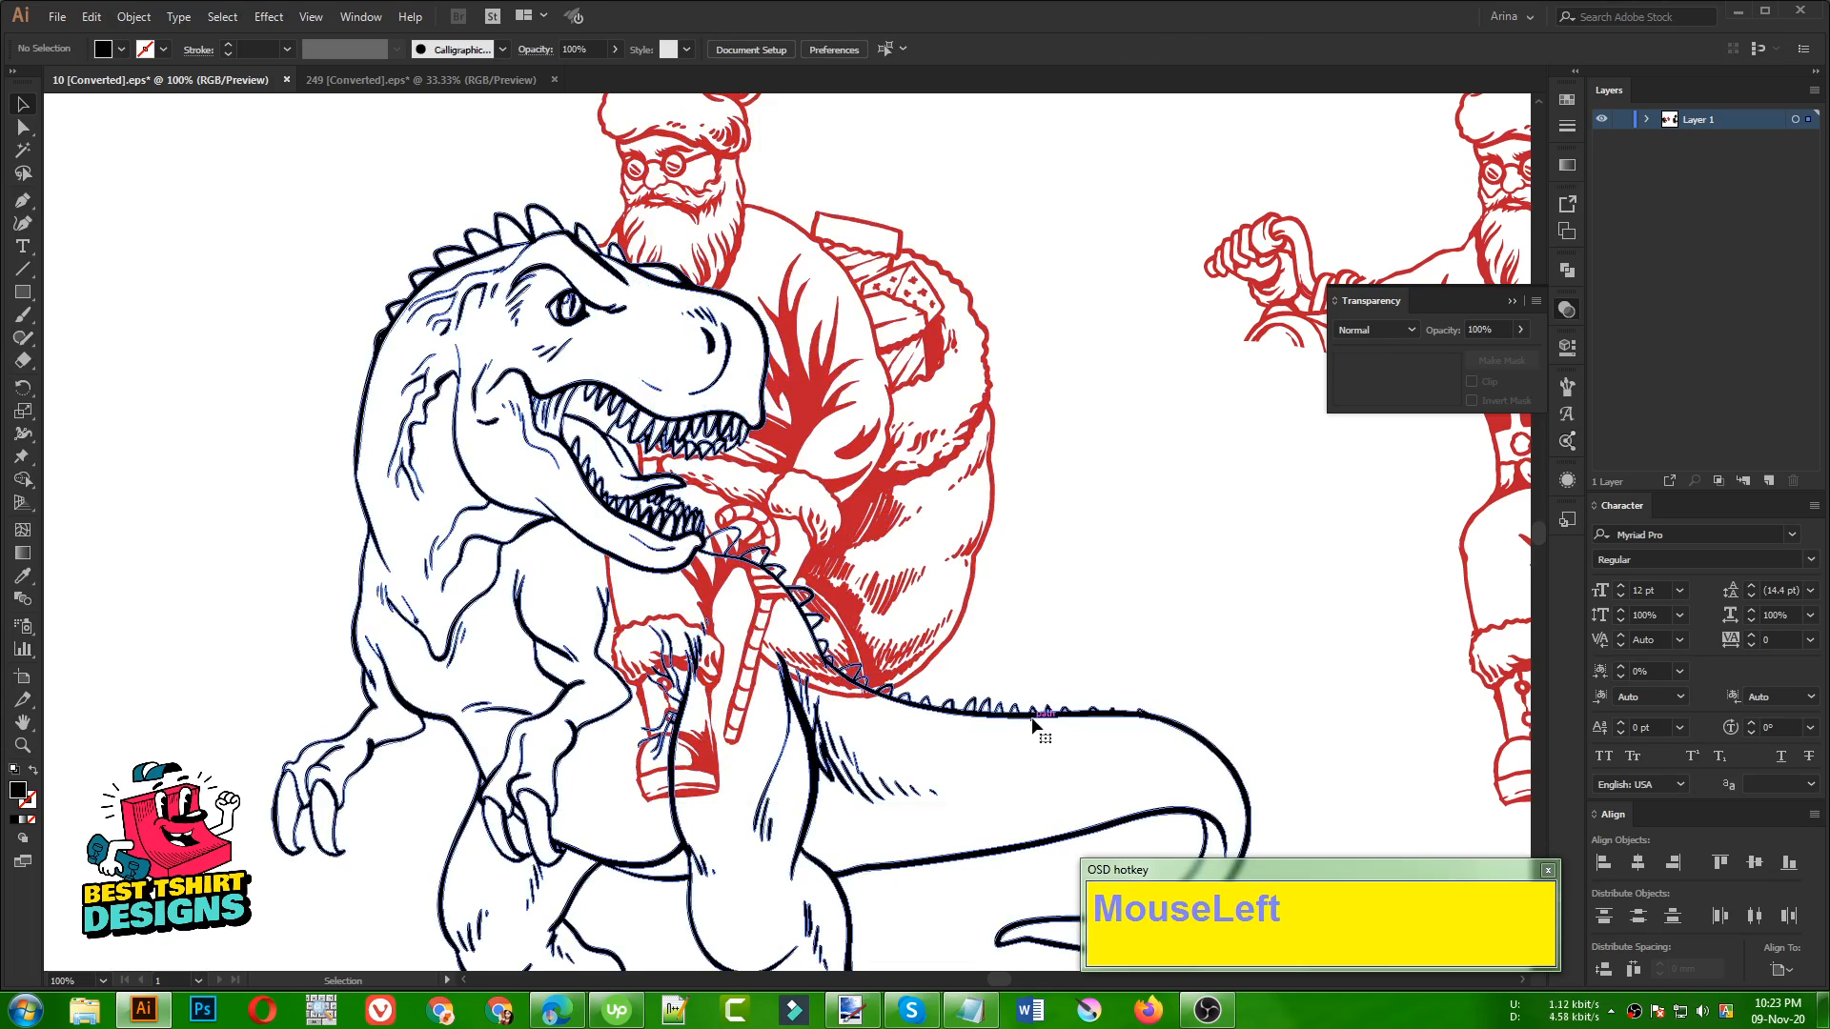
pyautogui.click(1040, 726)
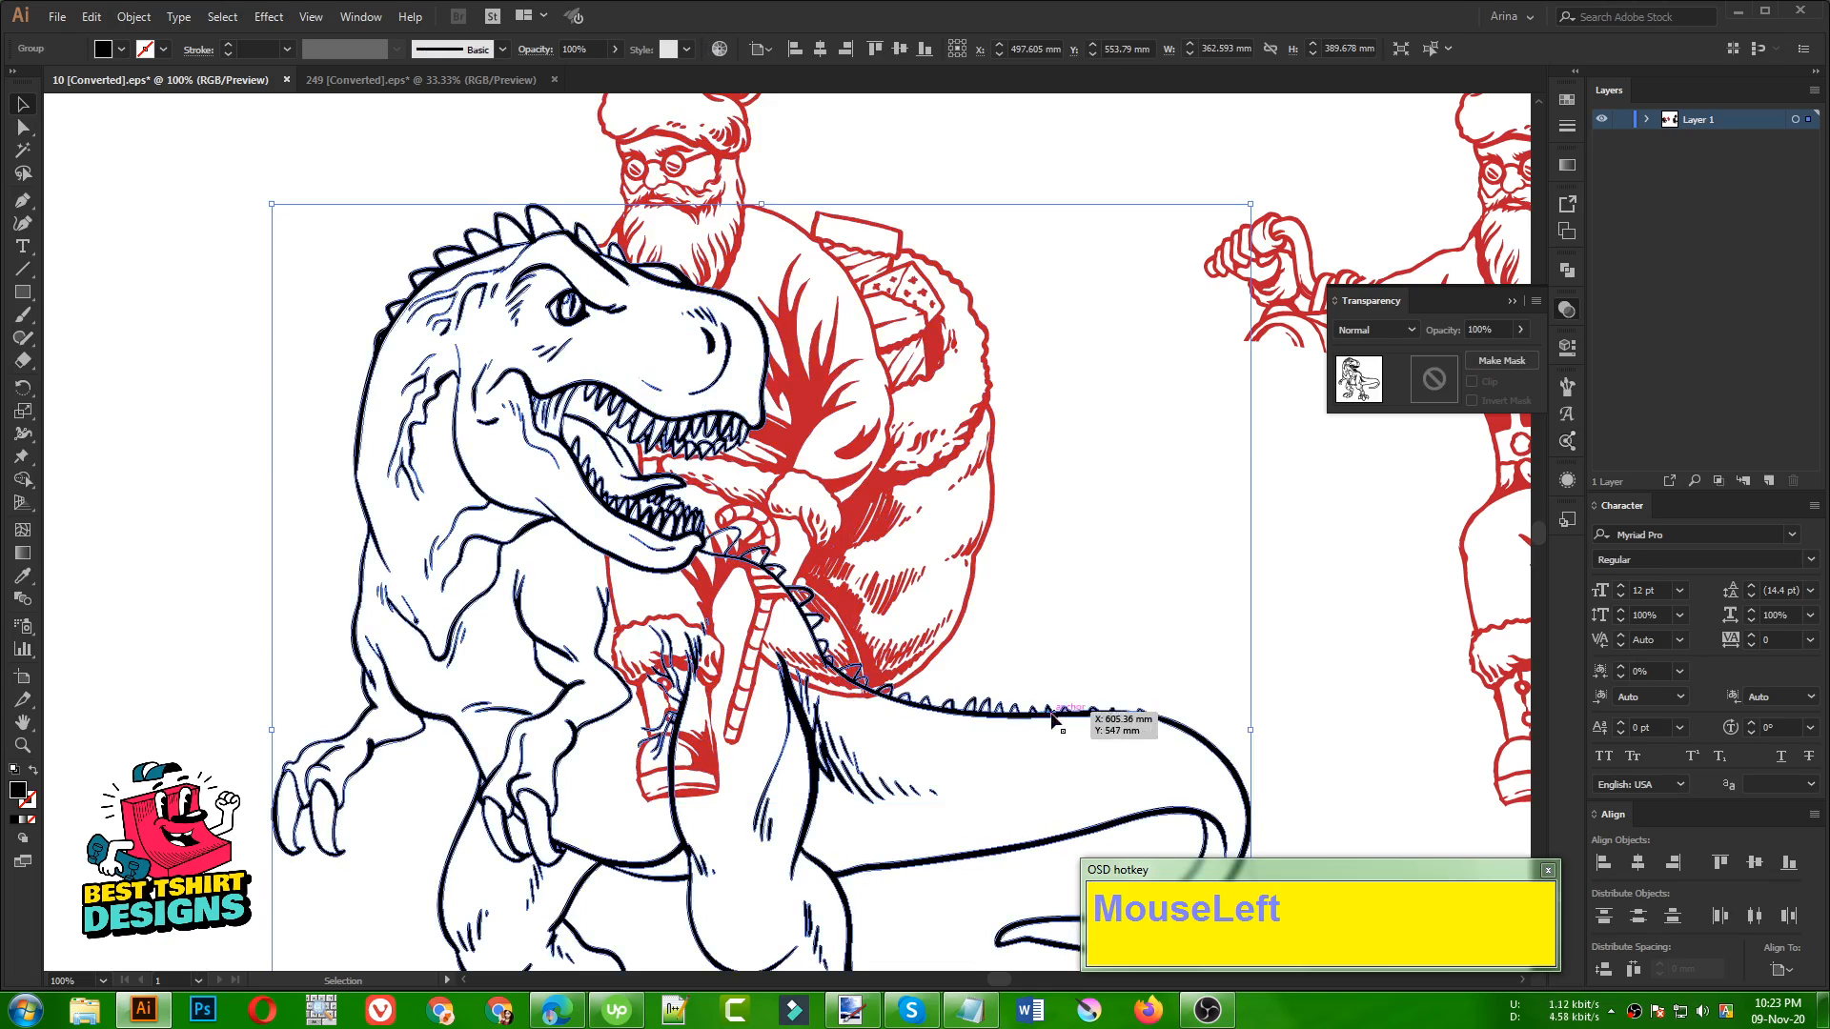
pyautogui.click(1434, 382)
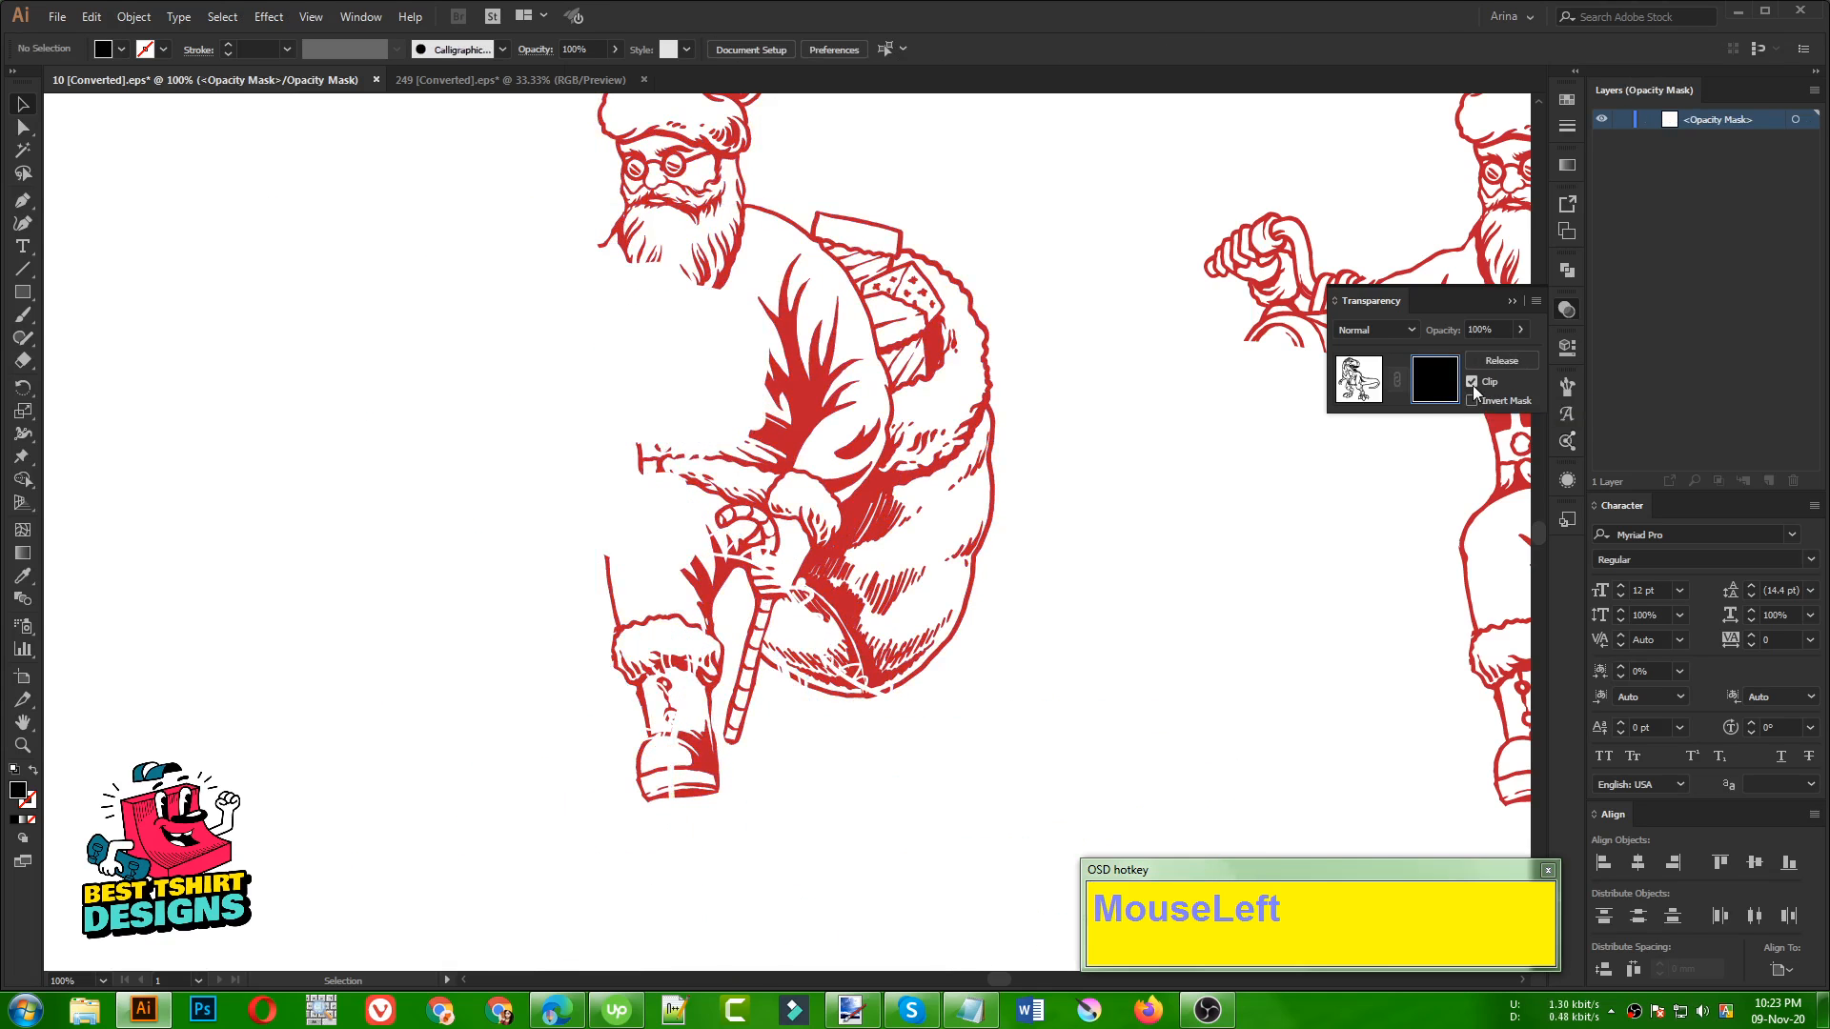
pyautogui.click(1473, 382)
# Start a Pen path in the dinosaur's mask below its lower jaw and trace down Santa's front trouser edge to the fur cuff
pyautogui.keyDown('alt'); pyautogui.scroll(-1, 1100, 672); pyautogui.keyUp('alt')
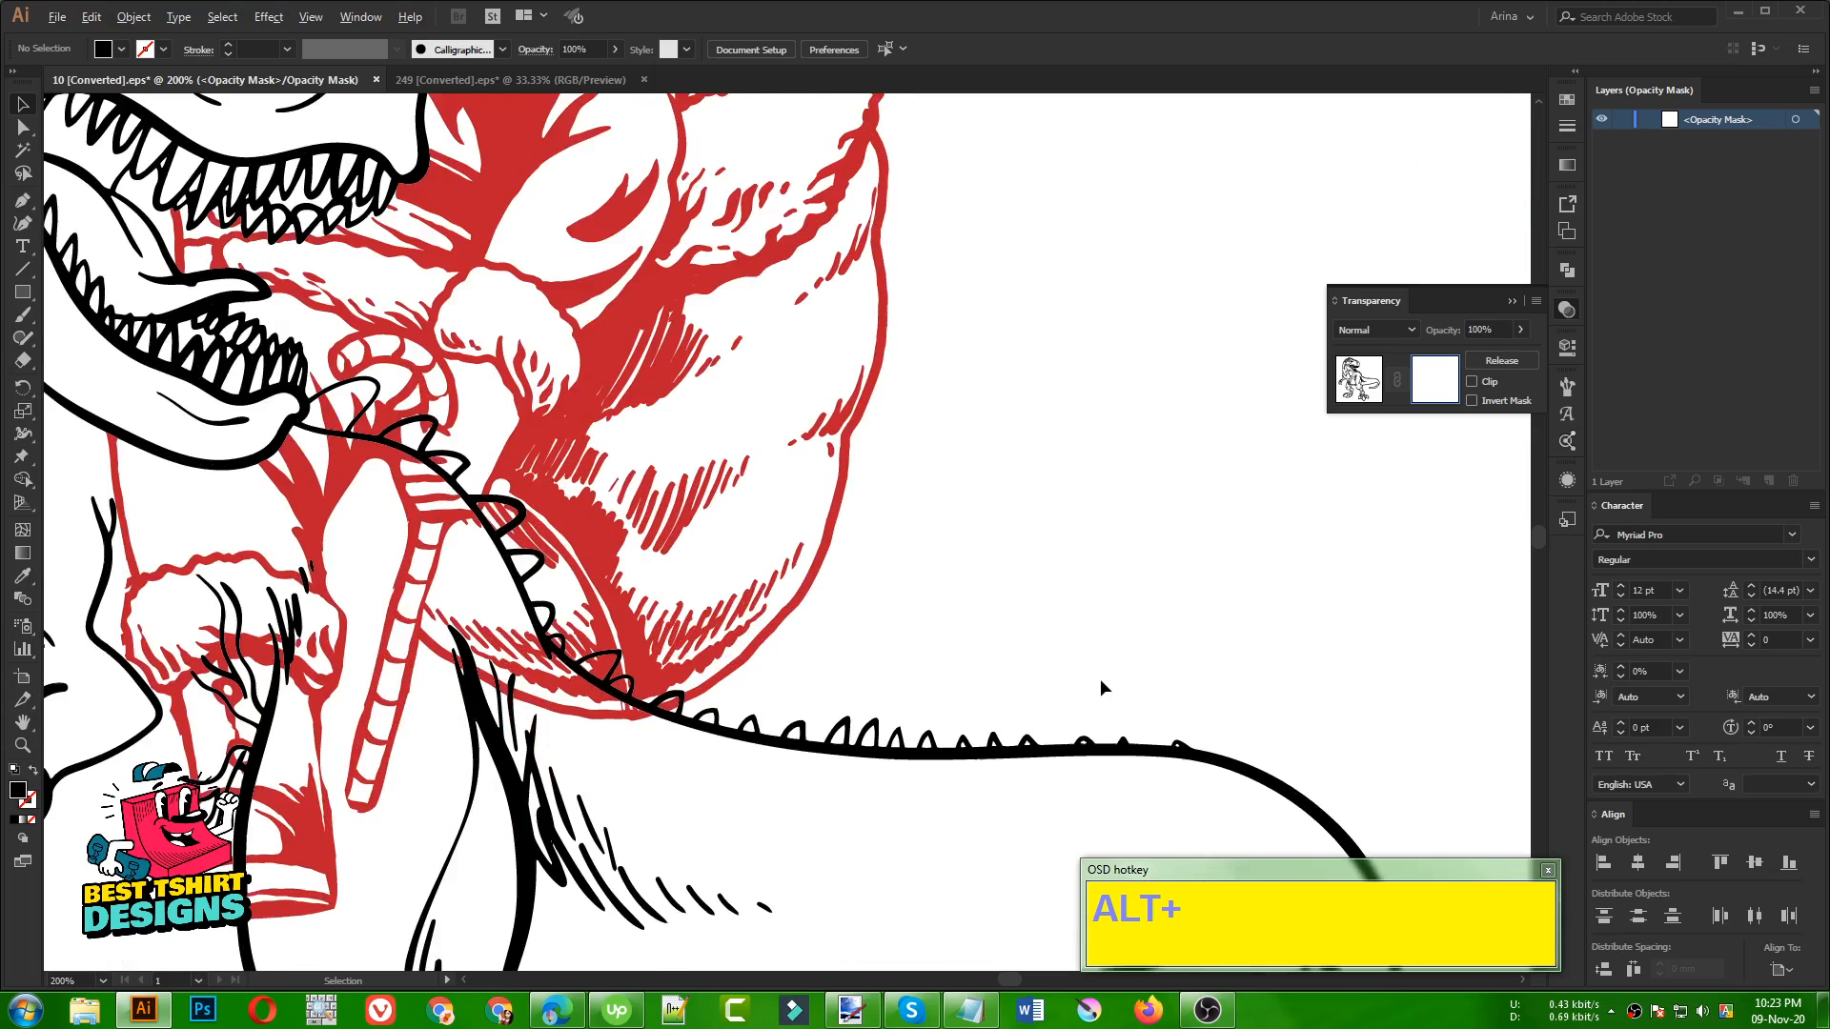
pyautogui.keyDown('alt'); pyautogui.scroll(3, 378, 534); pyautogui.keyUp('alt')
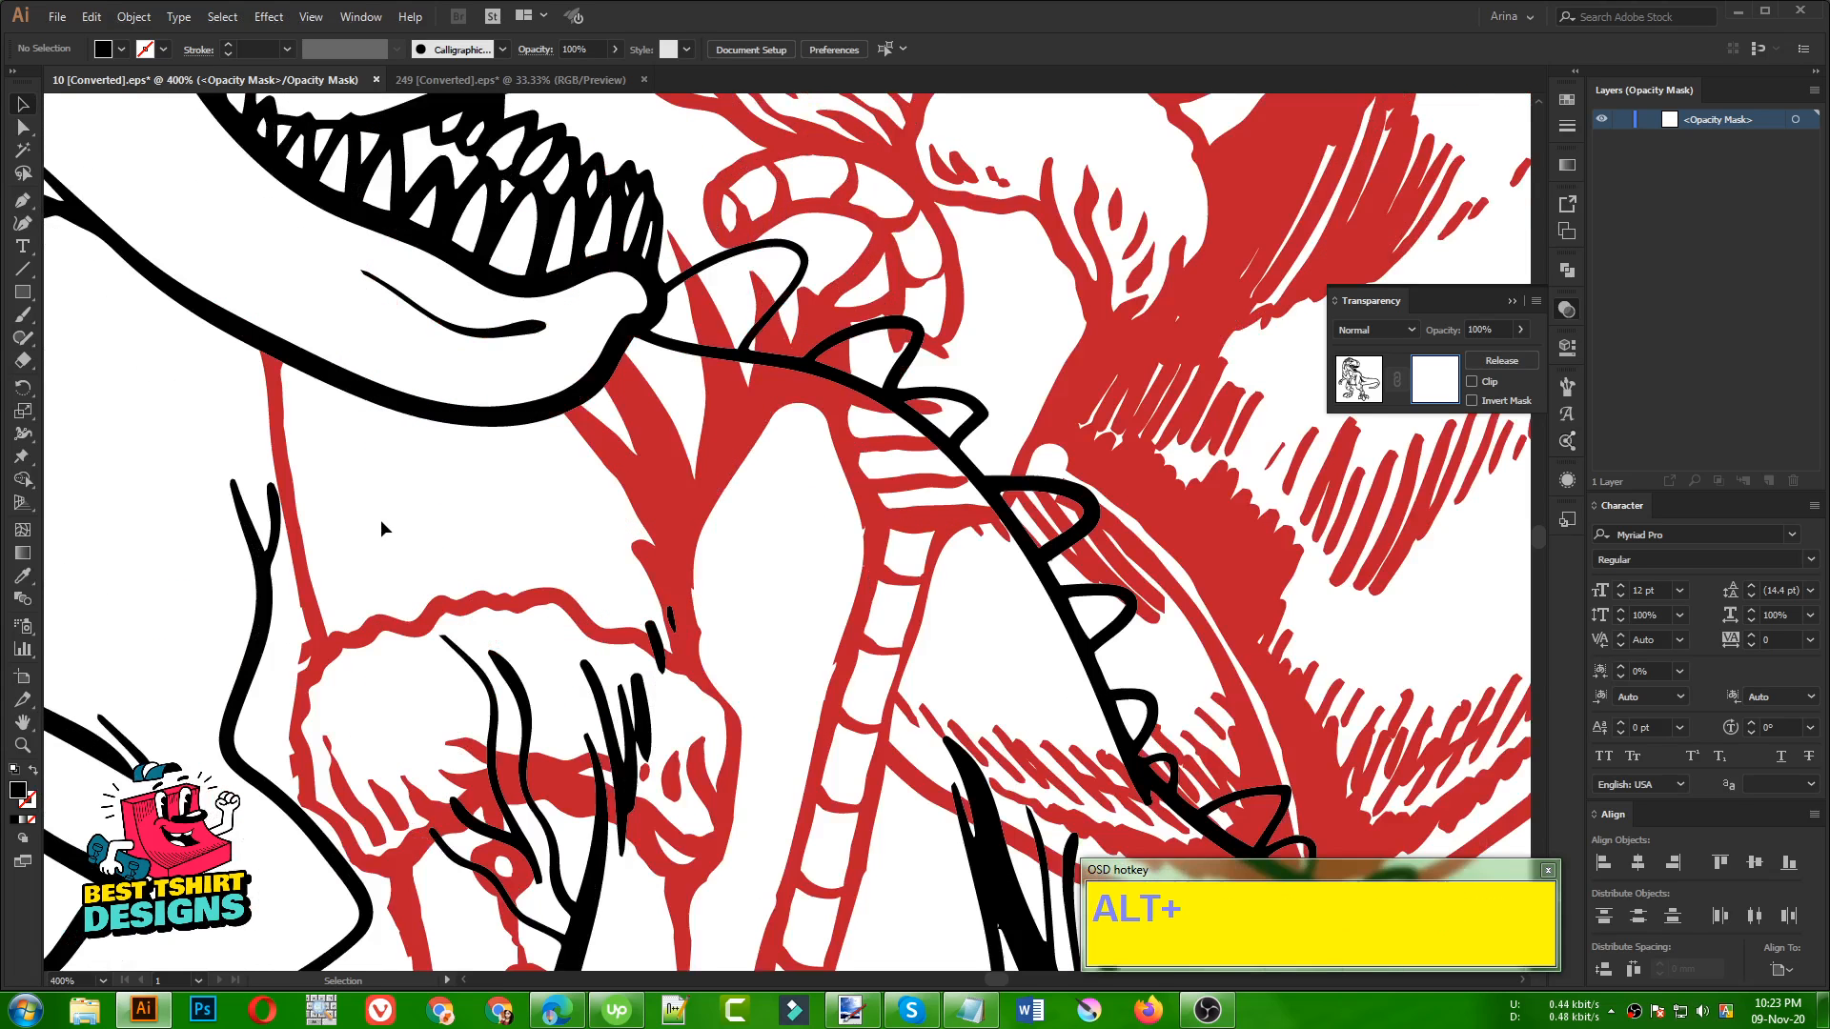
pyautogui.click(21, 201)
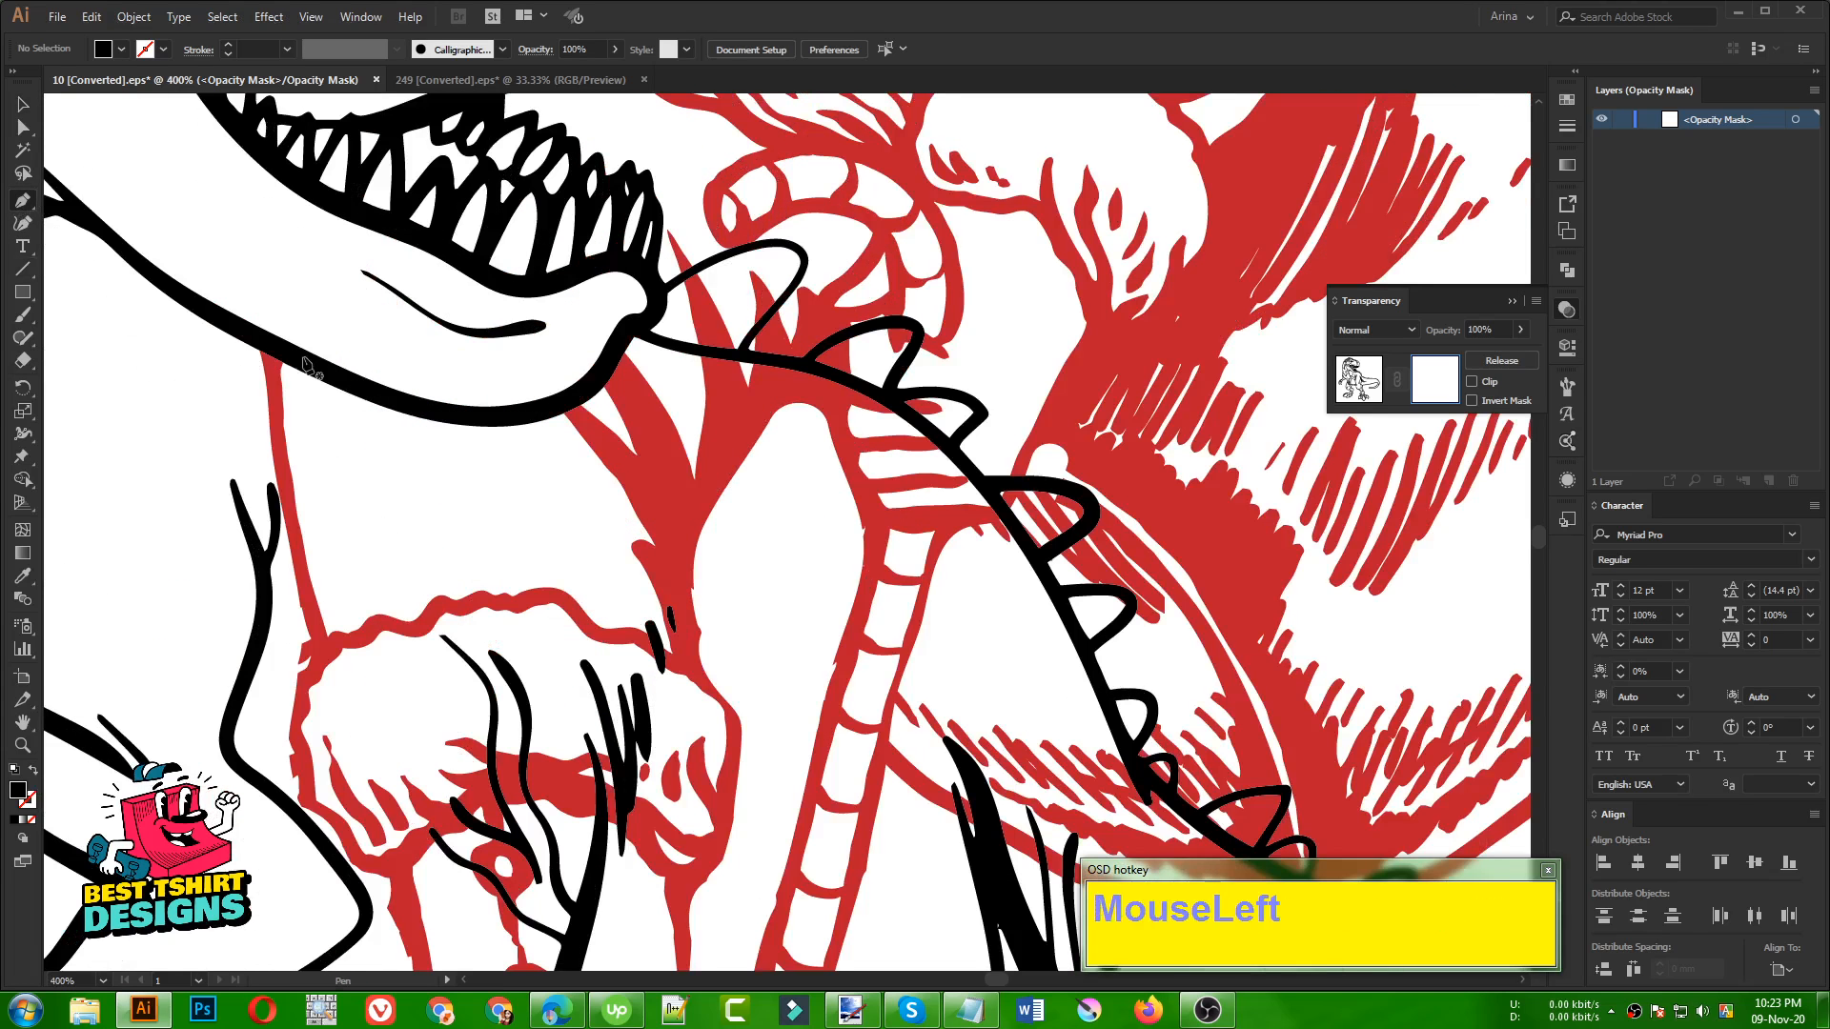
pyautogui.moveTo(268, 350); pyautogui.dragTo(303, 366)
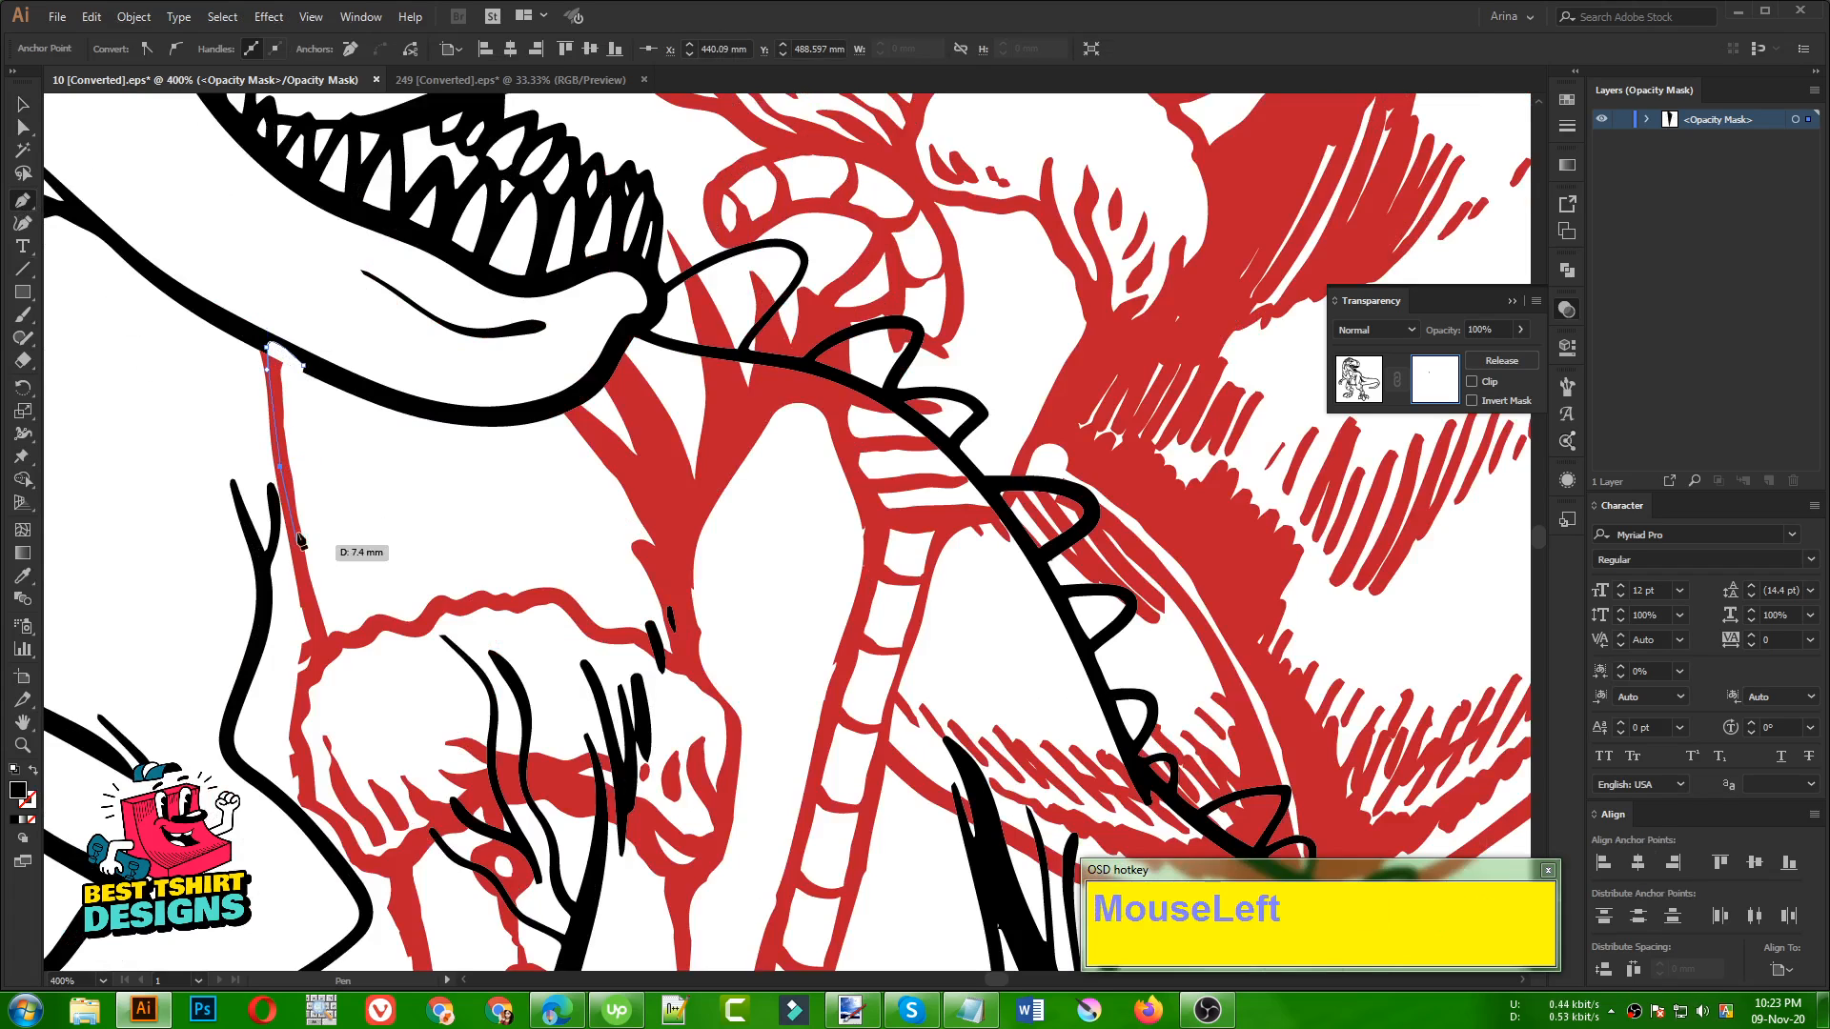
pyautogui.click(320, 662)
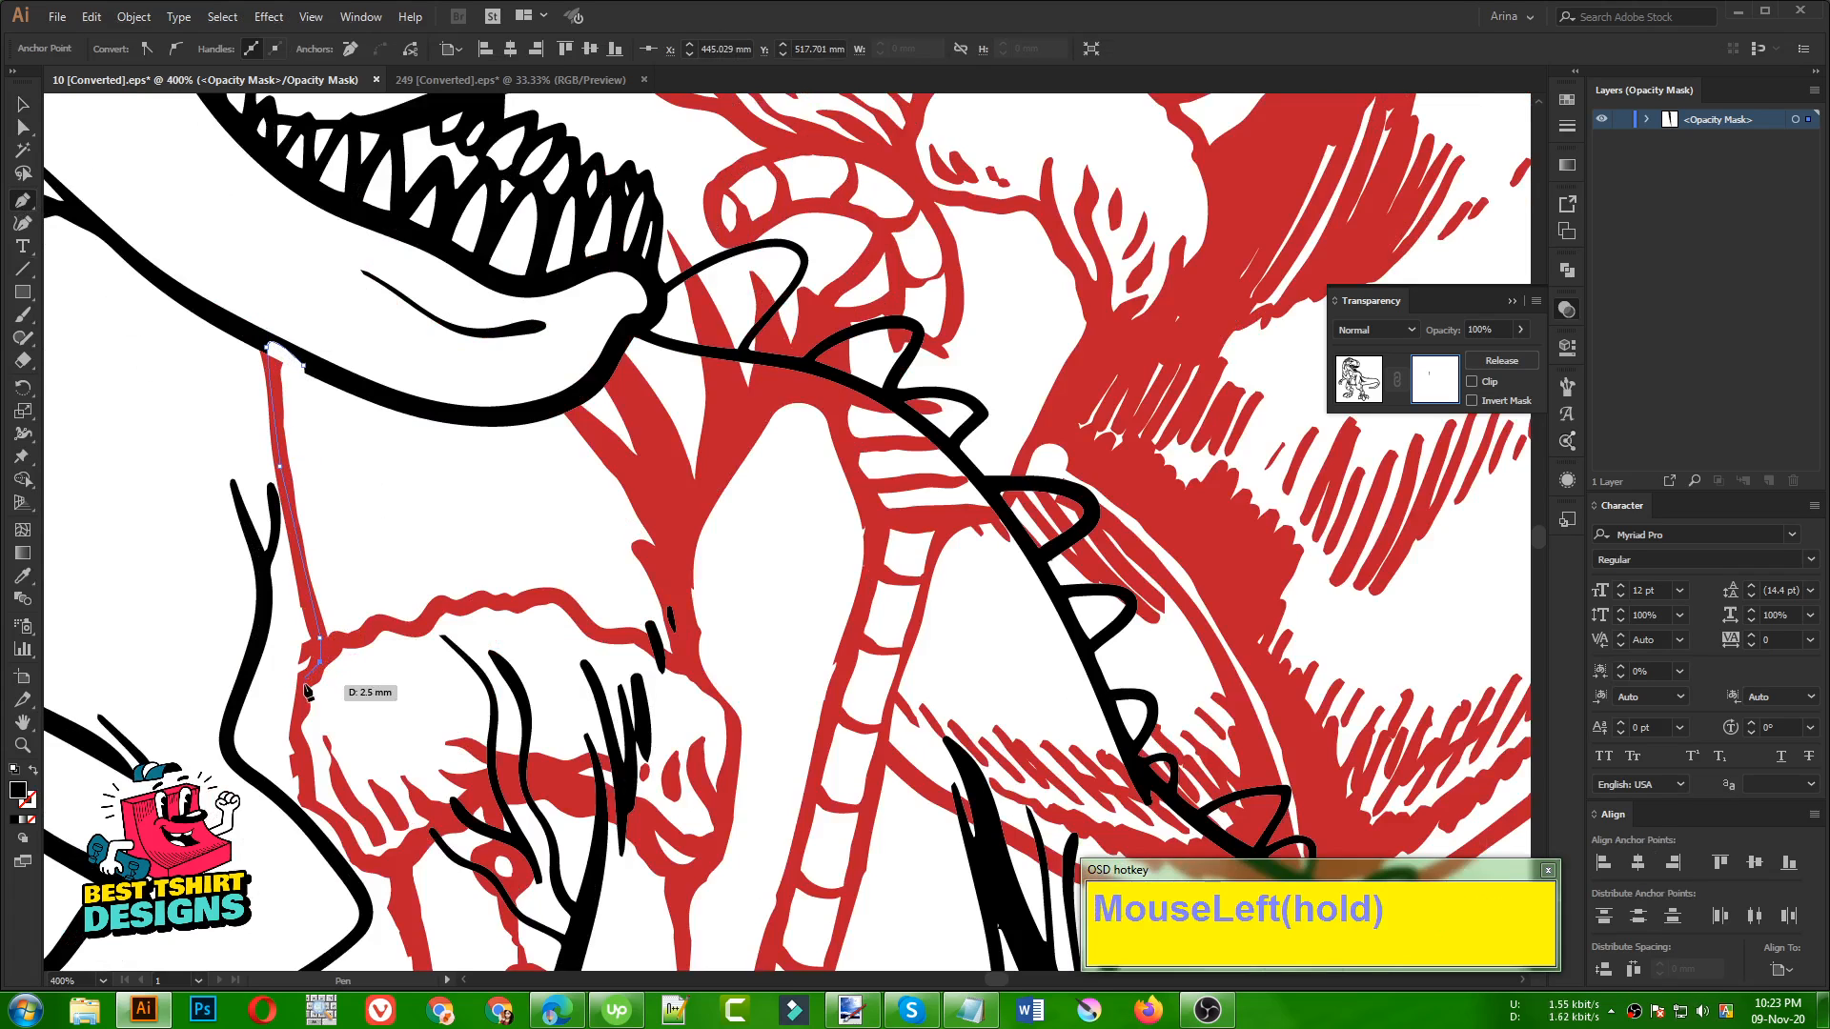
# Continue the Pen path down the front edge of the fur cuff and along its underside to the boot shaft
pyautogui.click(299, 682)
pyautogui.click(301, 708)
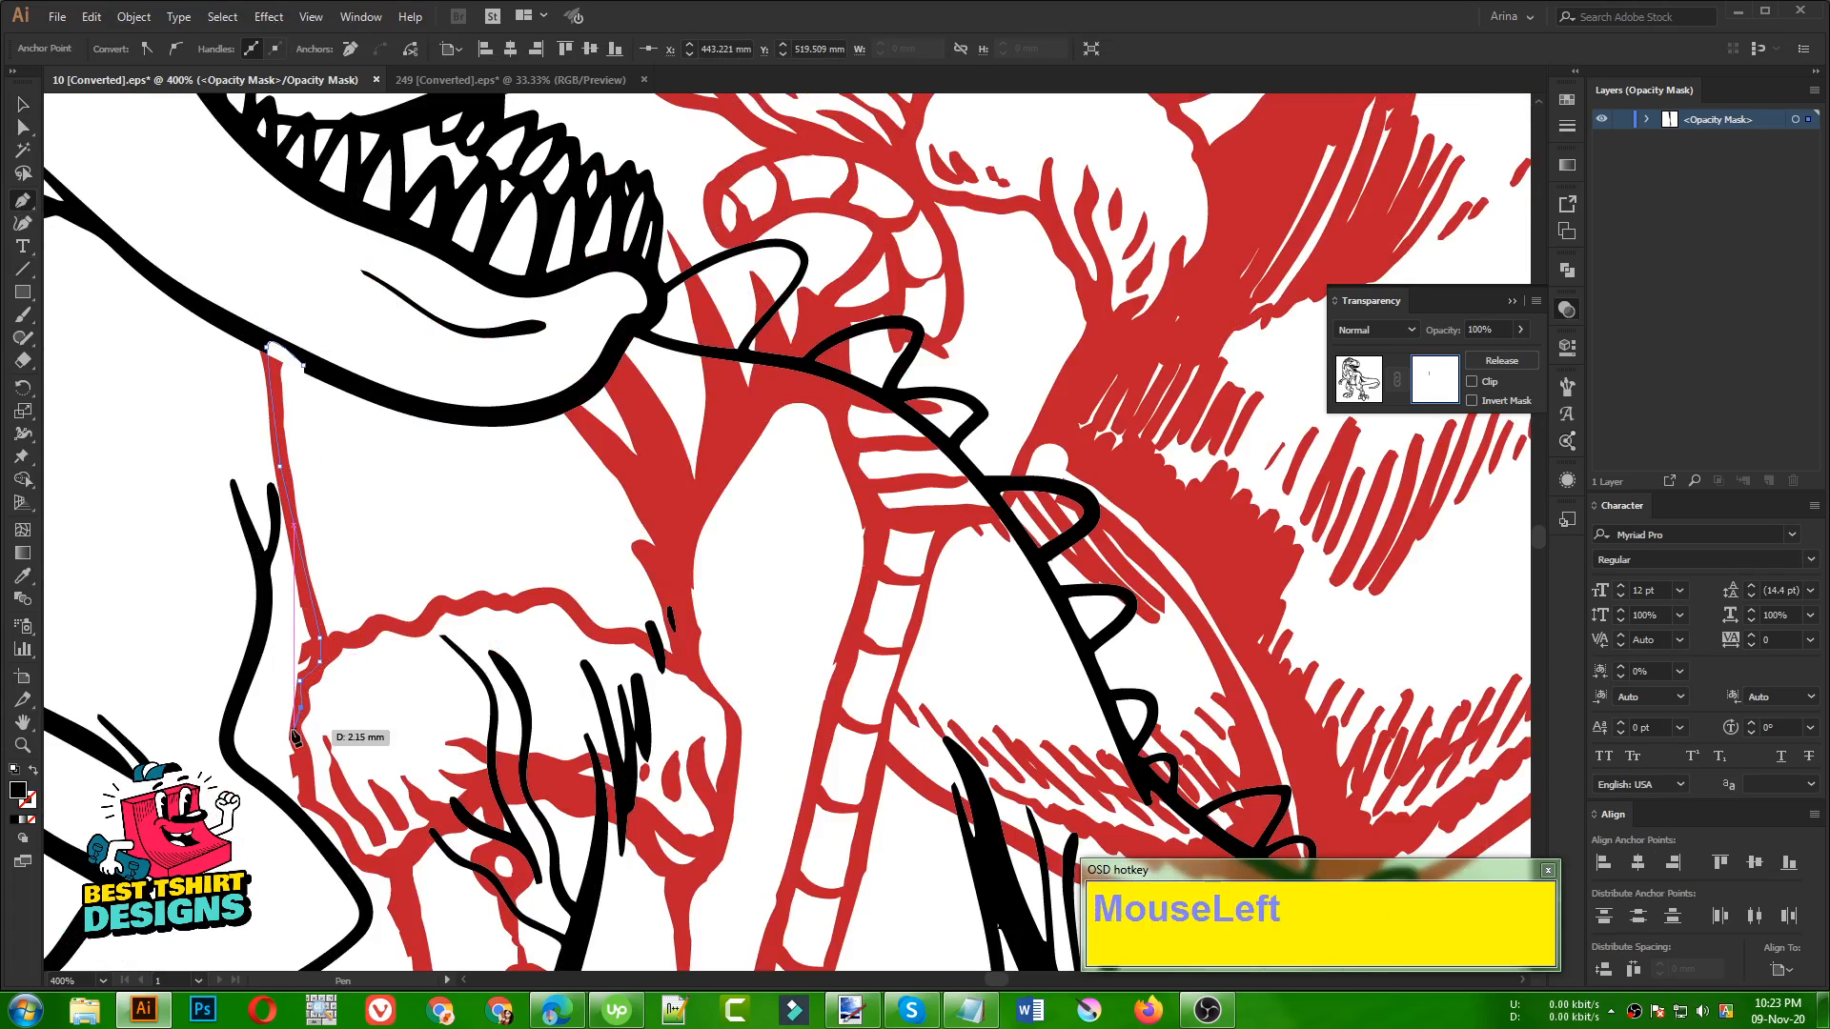
pyautogui.click(306, 801)
pyautogui.click(333, 821)
pyautogui.click(360, 862)
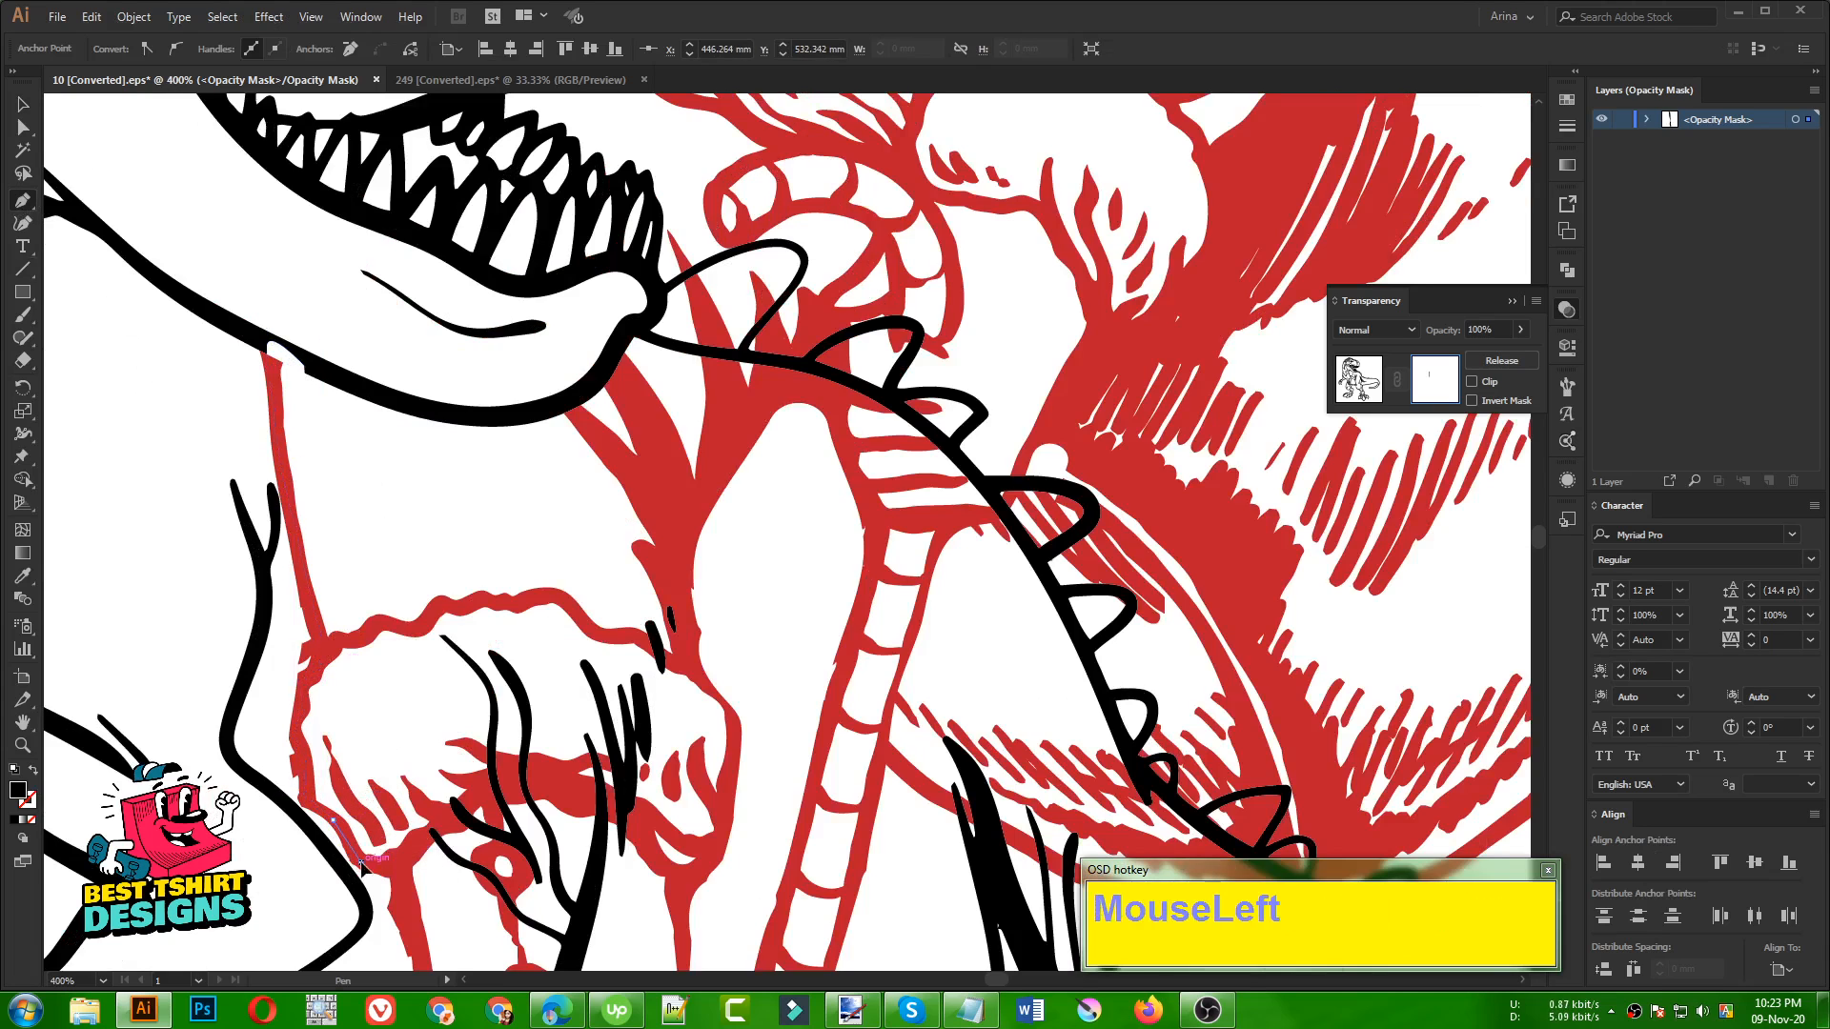
# Trace the Pen path down the front edge of the boot shaft to where the toe cap begins
pyautogui.scroll(-3, 400, 879)
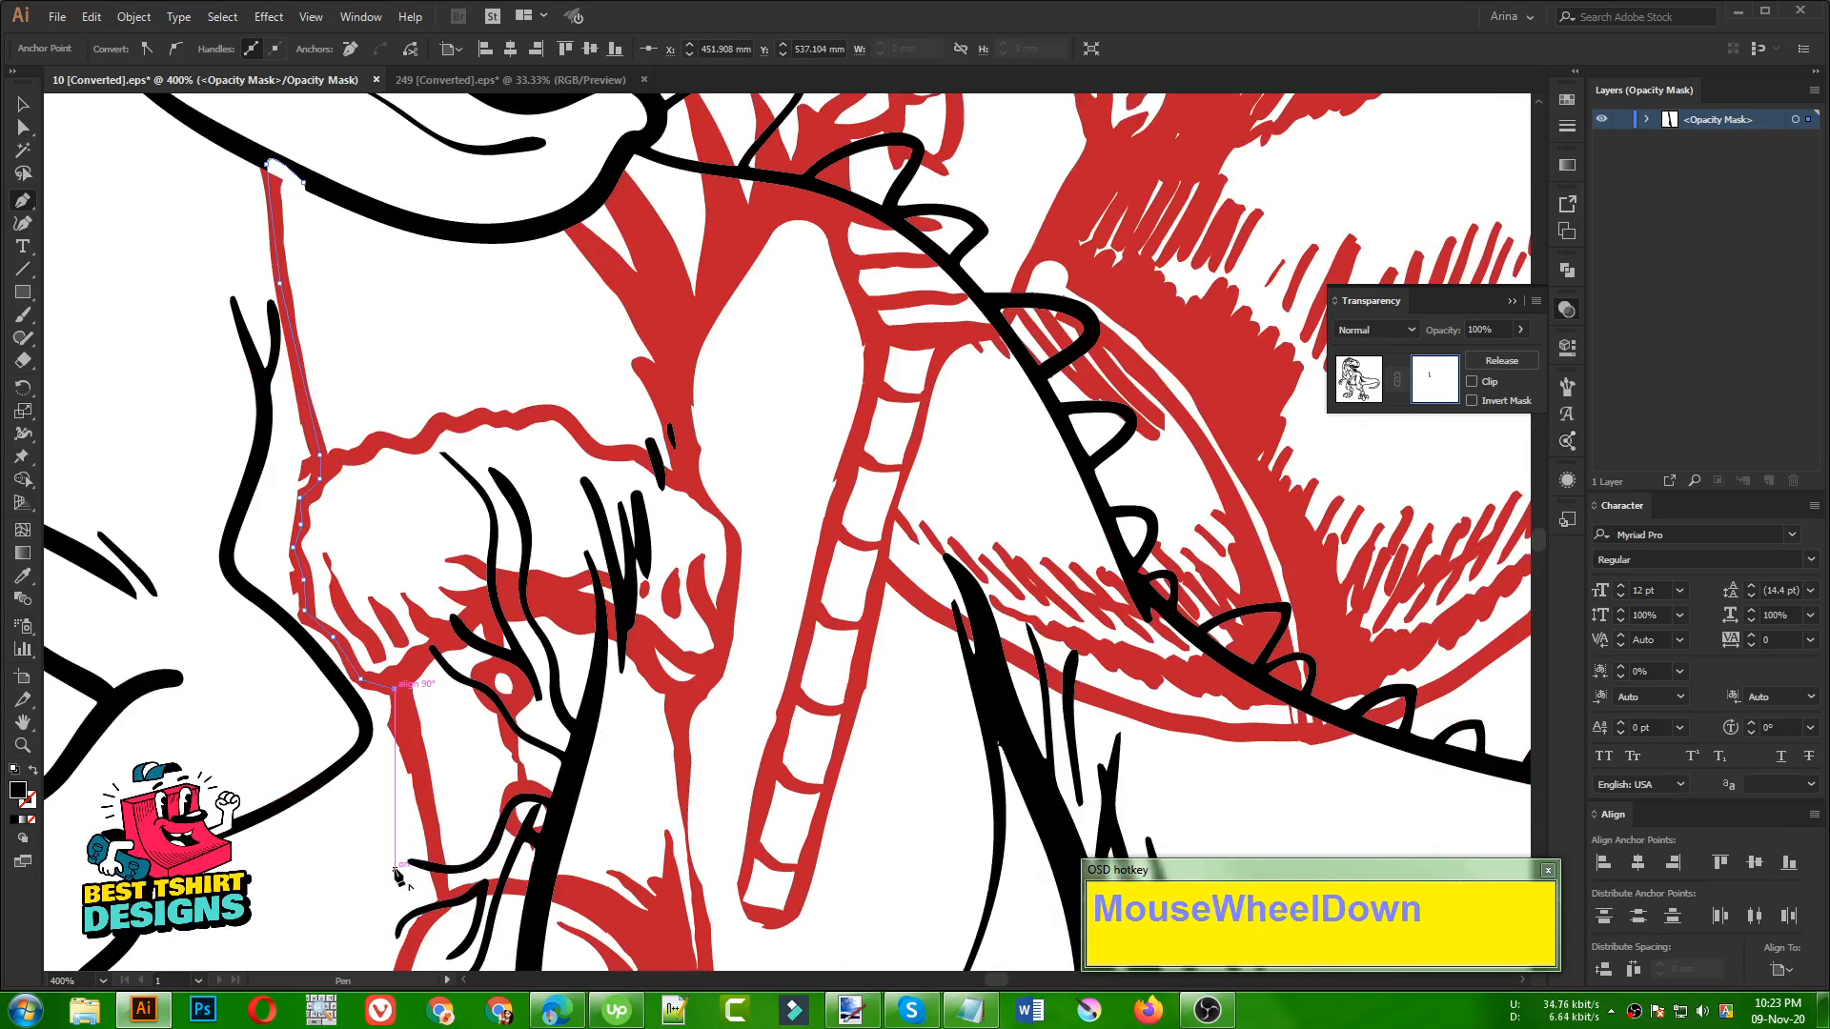
pyautogui.click(410, 736)
pyautogui.click(431, 848)
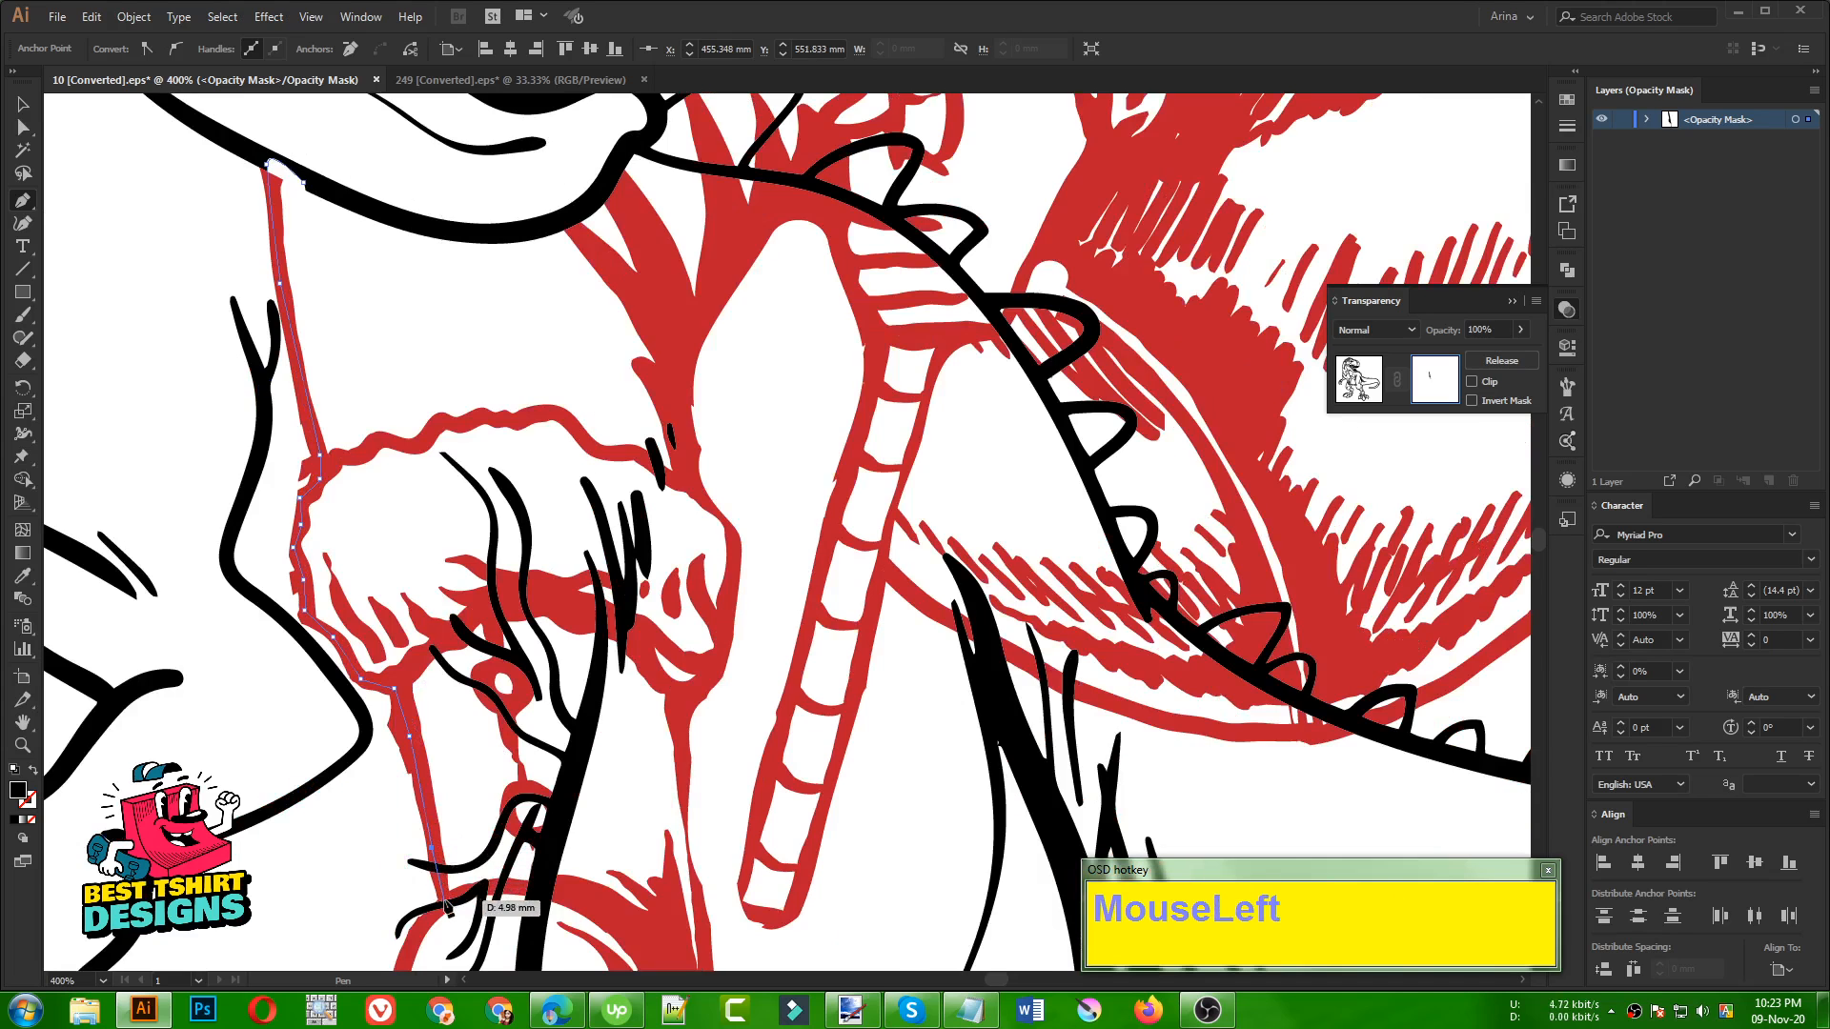
pyautogui.click(445, 905)
# Trace the Pen path around the boot's rounded toe down to the front corner of the sole
pyautogui.scroll(-3, 445, 905)
pyautogui.click(401, 784)
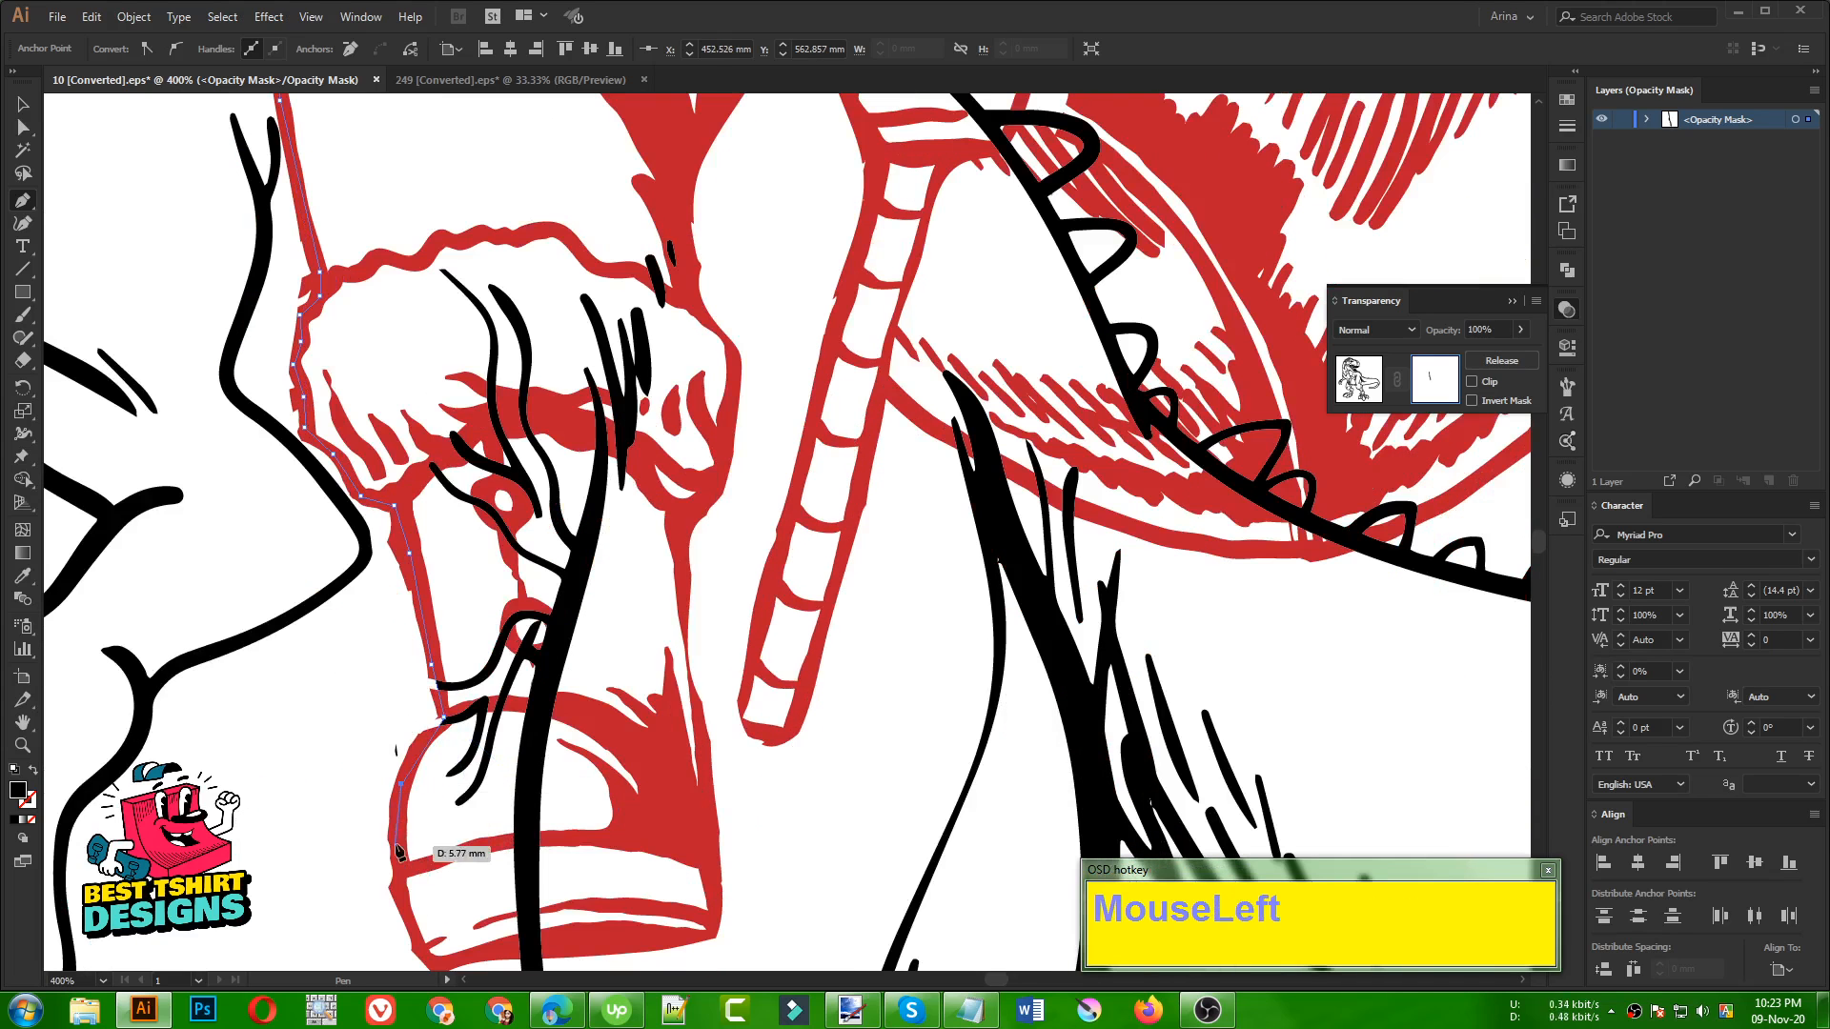
pyautogui.click(397, 861)
pyautogui.scroll(-2, 439, 896)
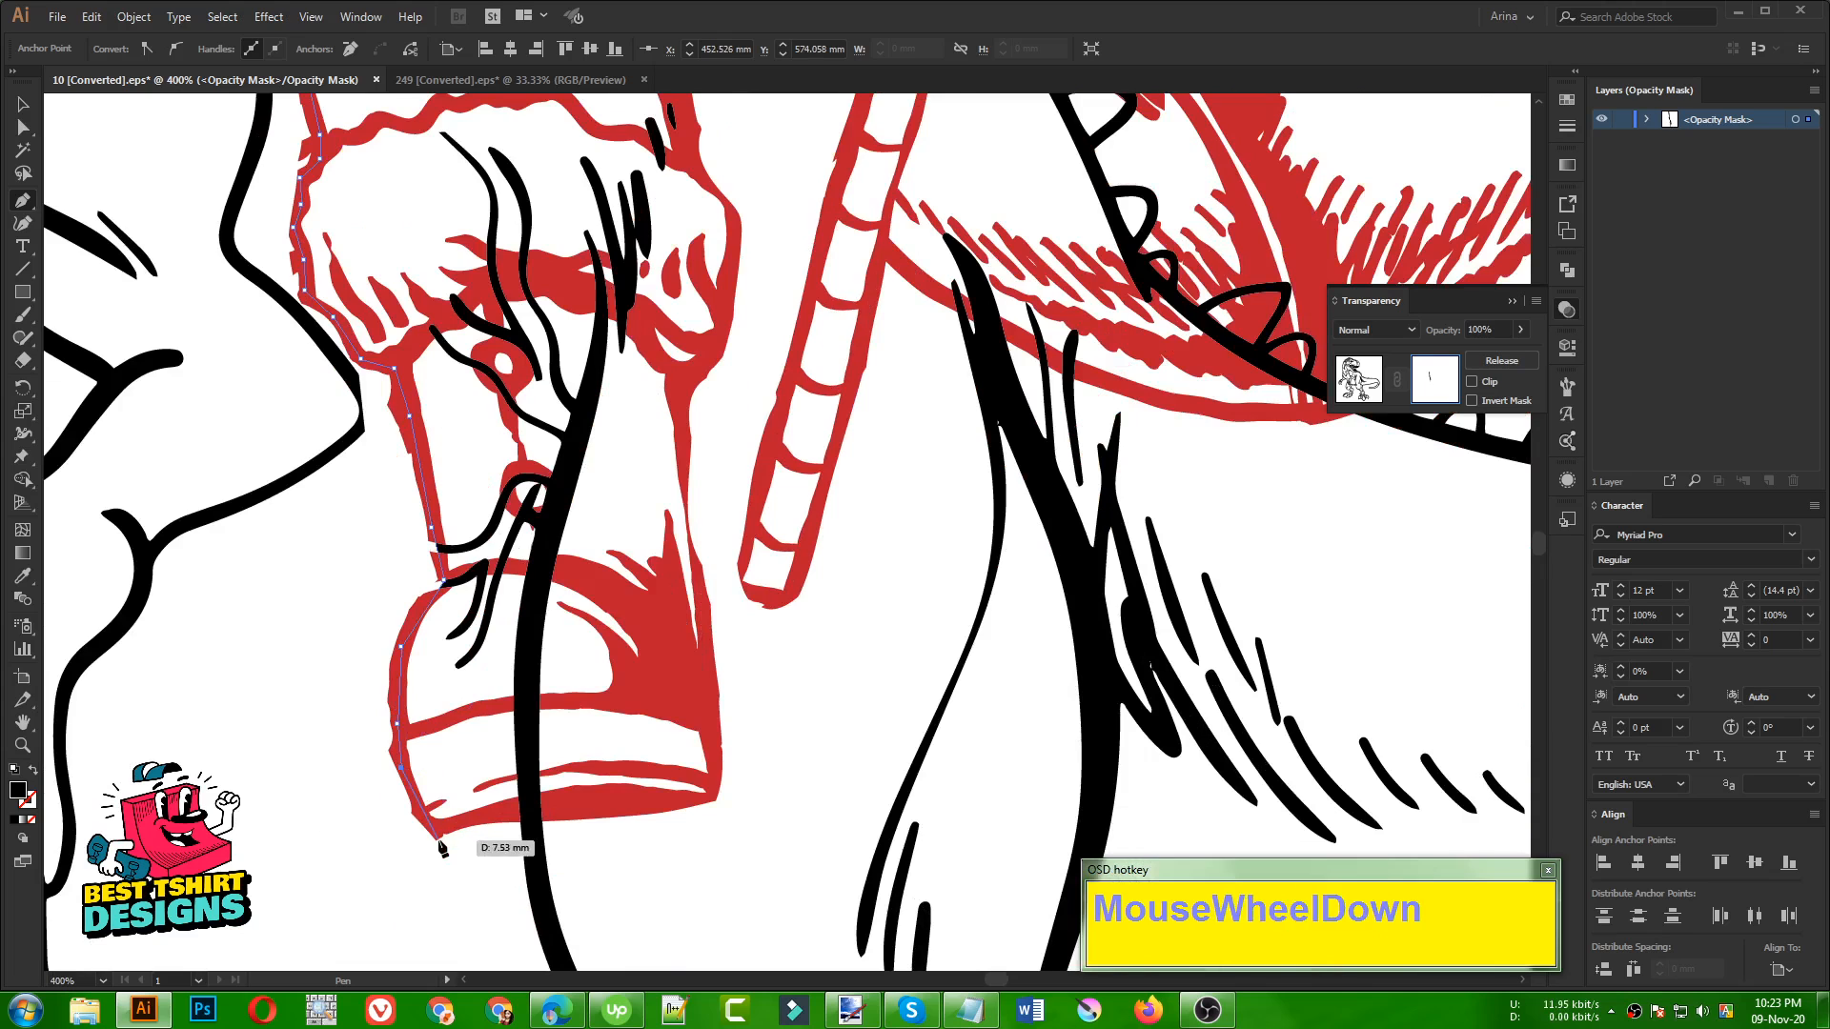
pyautogui.click(432, 827)
pyautogui.keyDown('alt'); pyautogui.scroll(2, 446, 844); pyautogui.keyUp('alt')
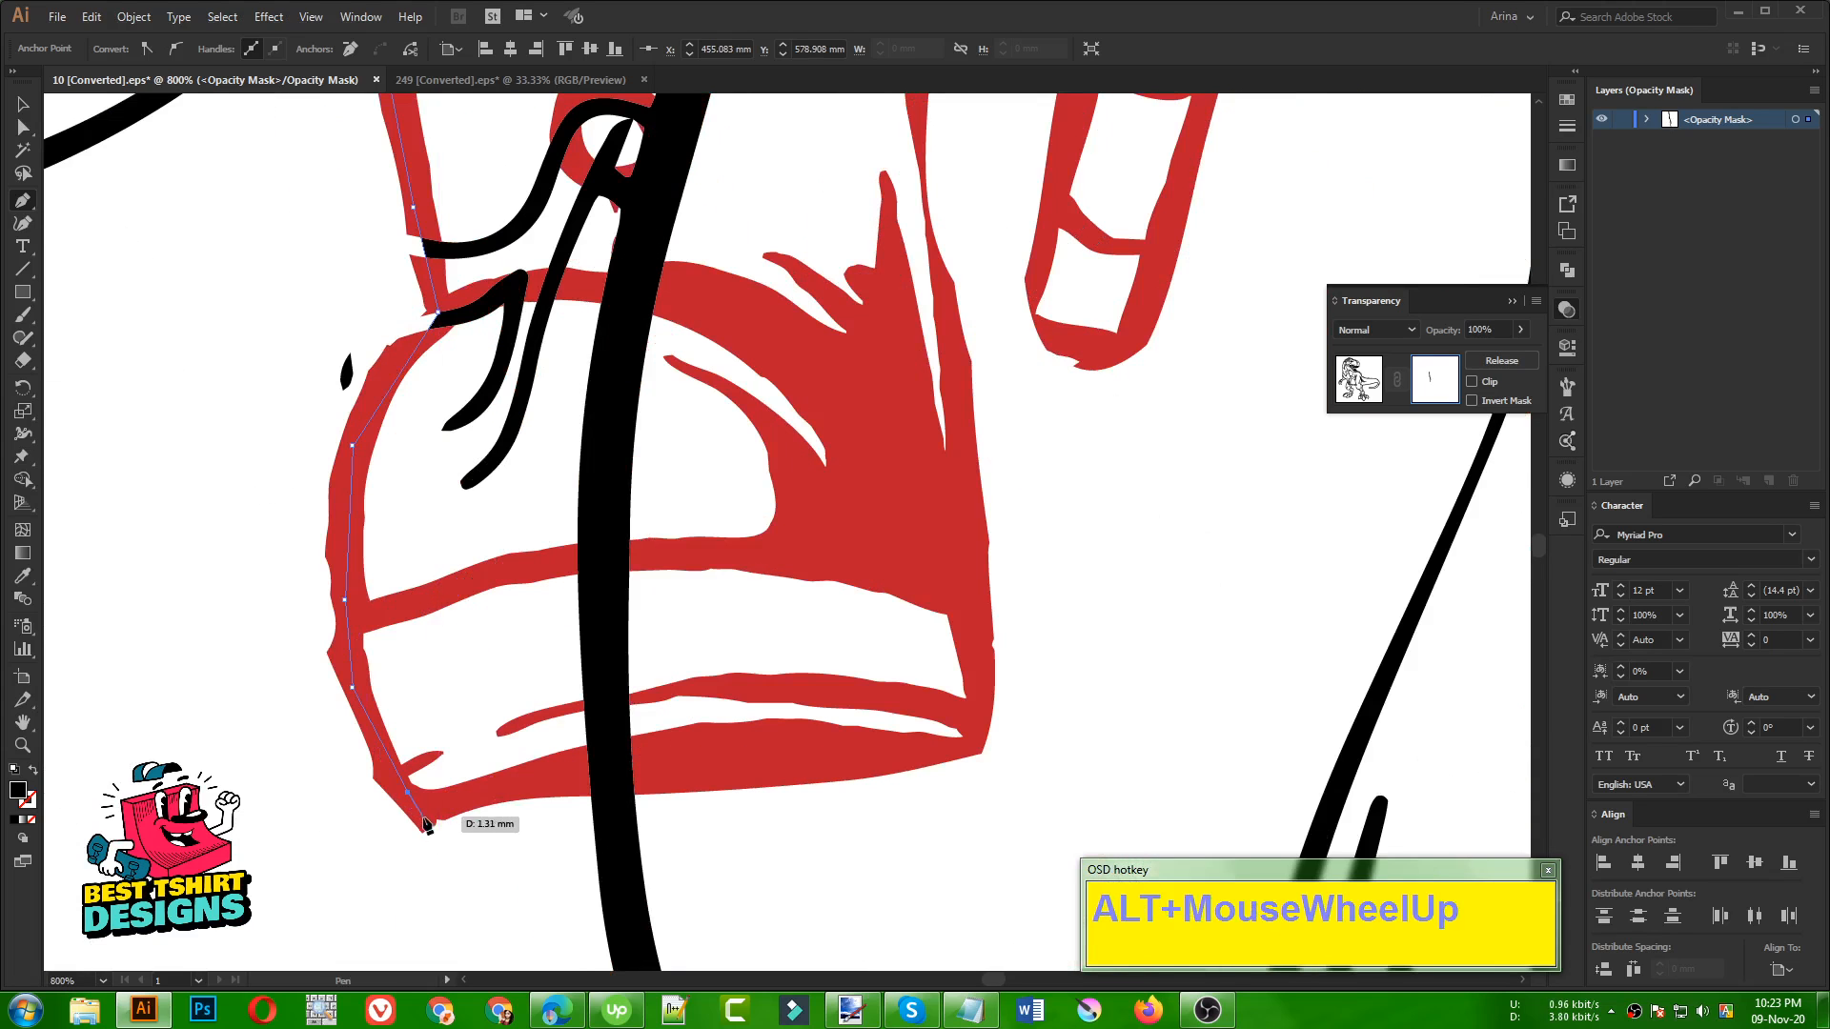
pyautogui.click(422, 808)
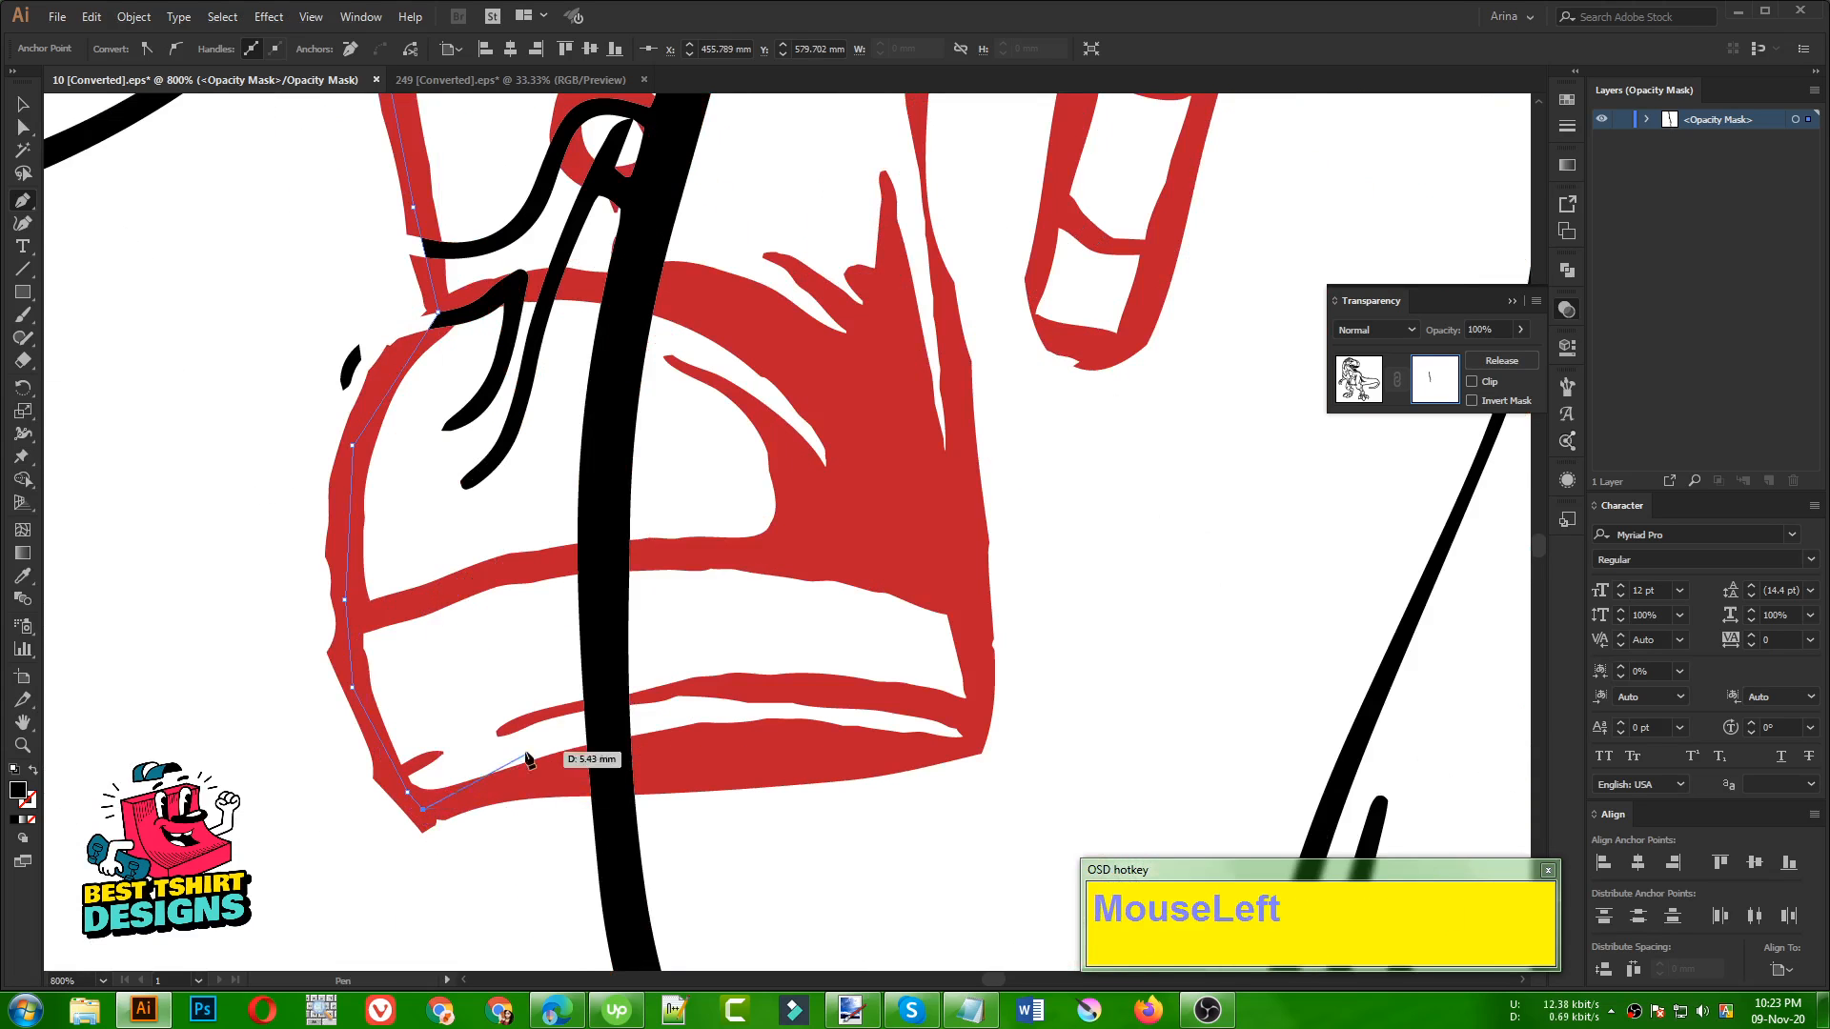
# Run the Pen path along the sole and straight across the dinosaur's black leg line at the sole's lower edge
pyautogui.click(549, 777)
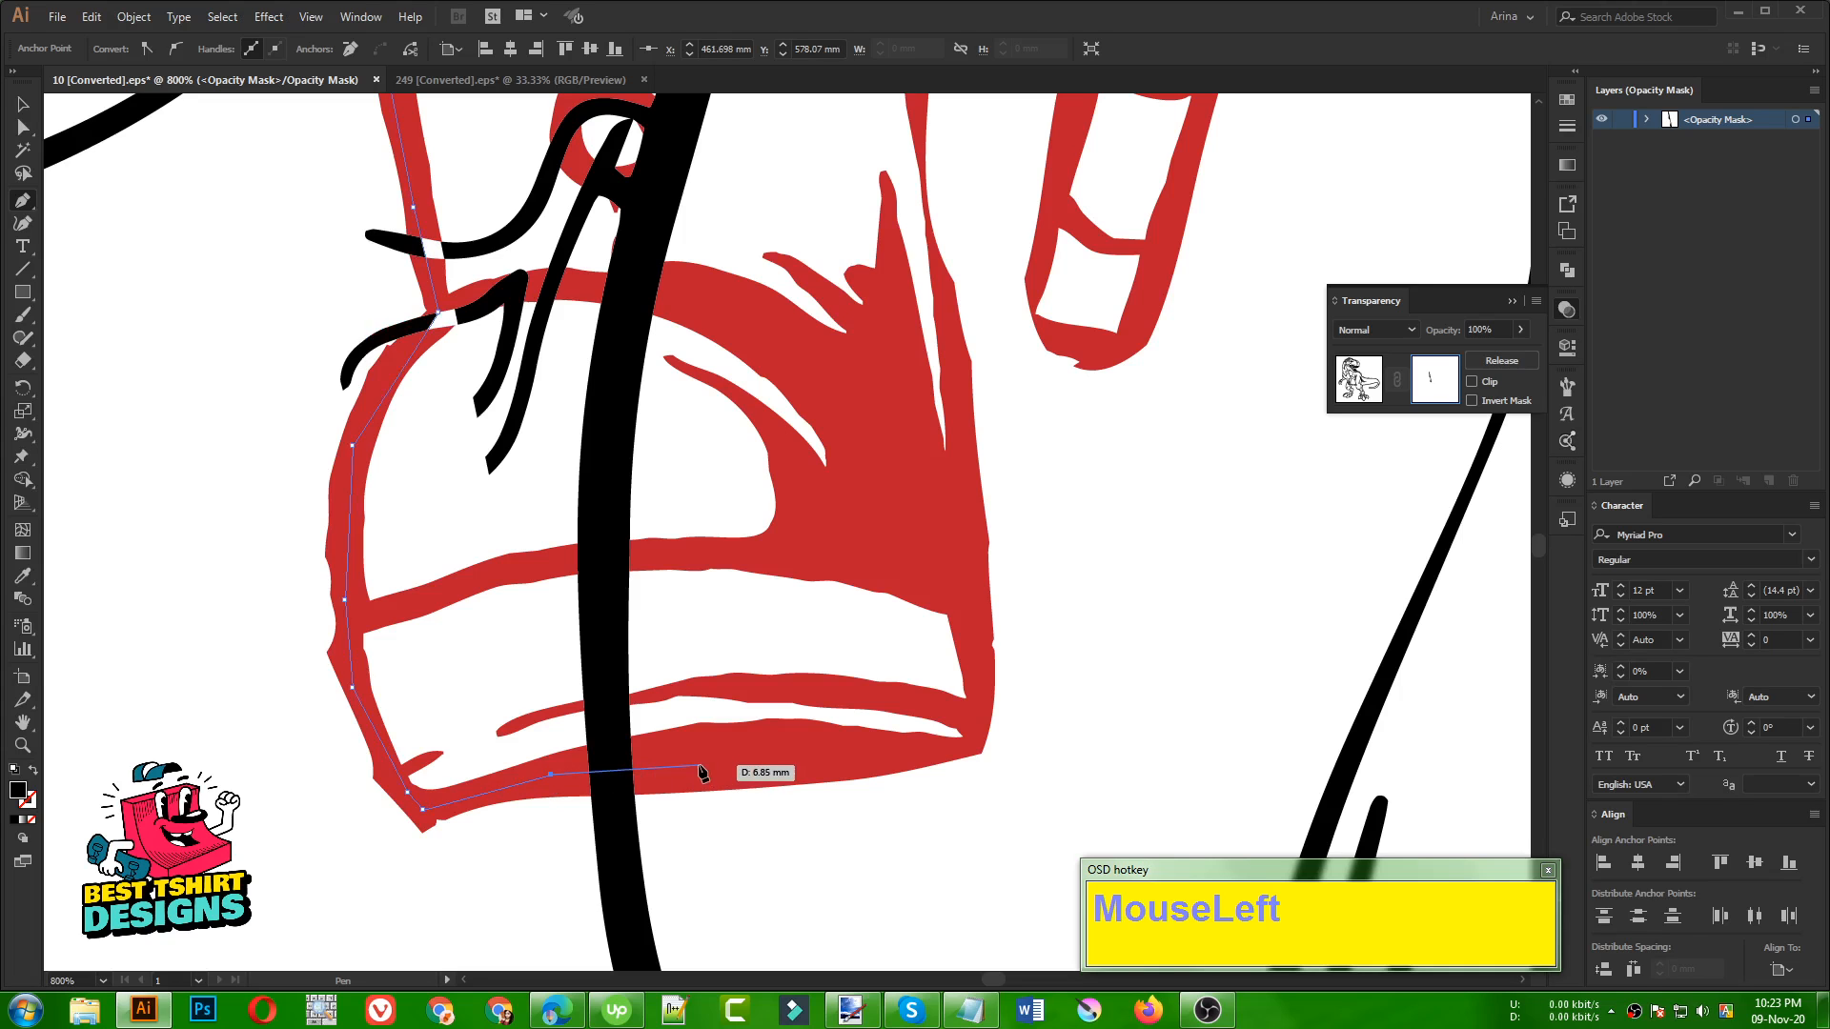
pyautogui.keyDown('alt'); pyautogui.scroll(-3, 615, 727); pyautogui.keyUp('alt')
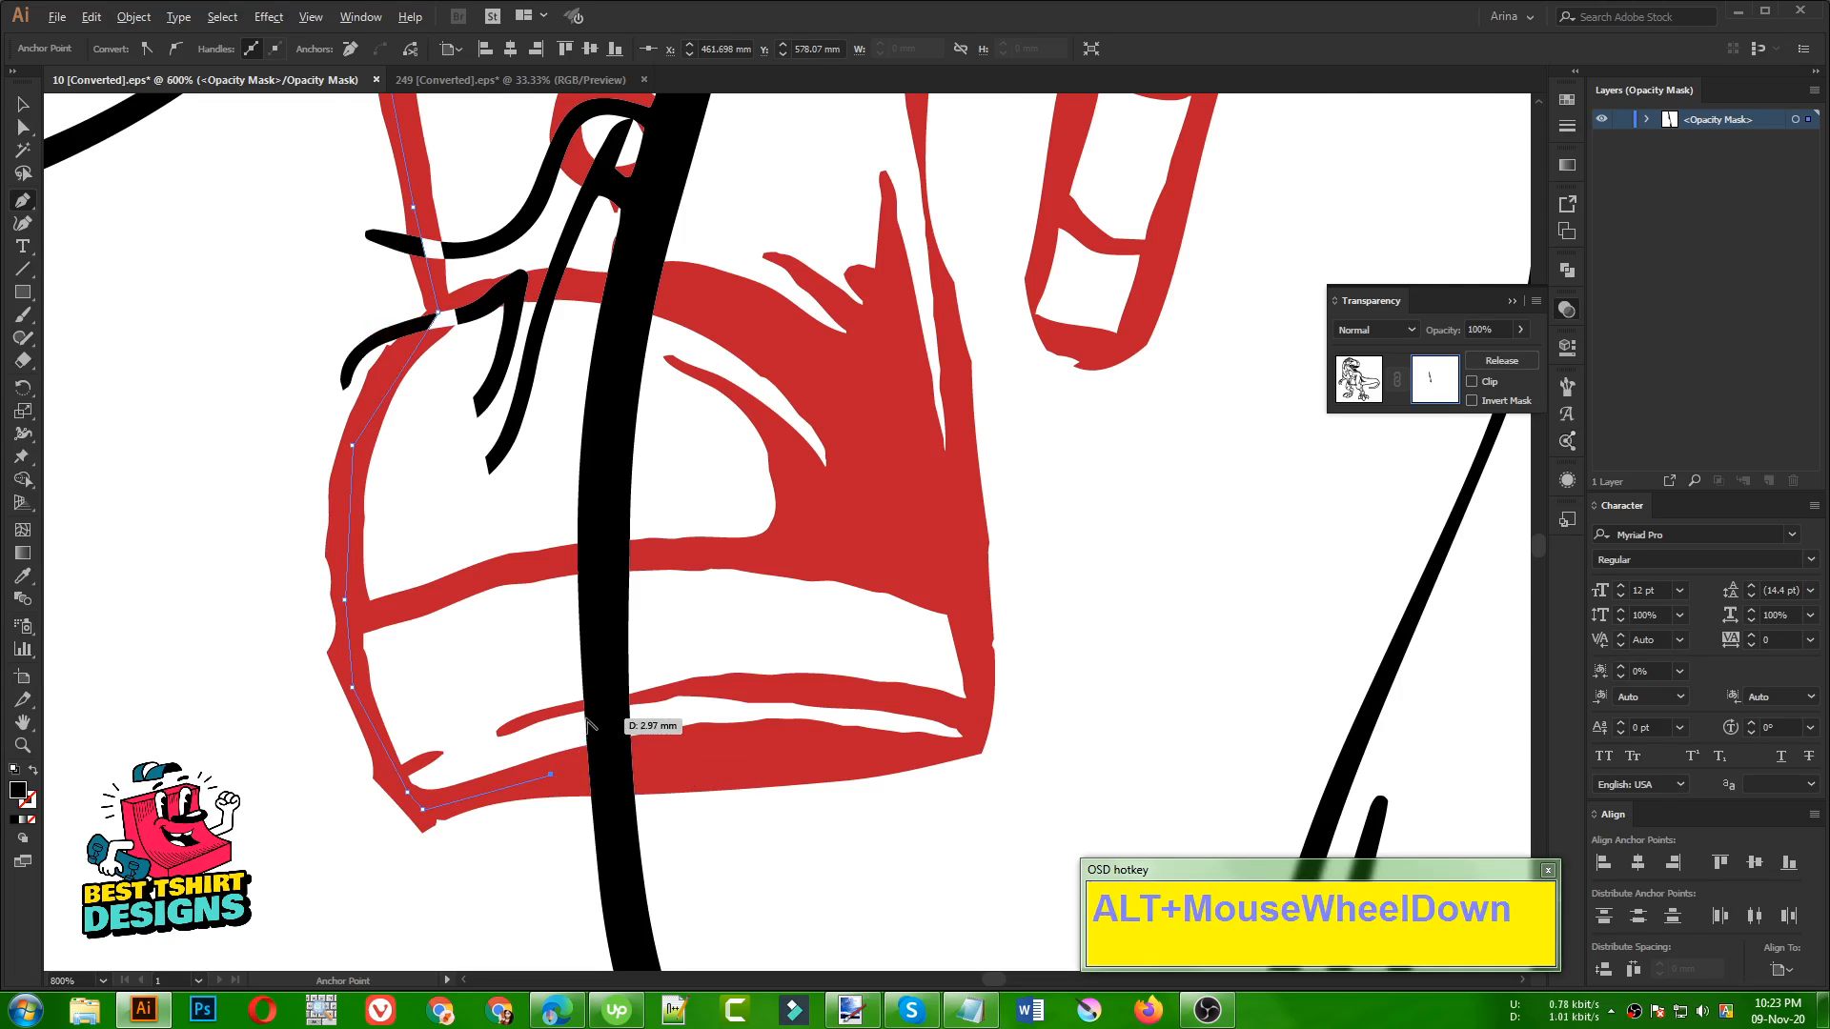
pyautogui.keyDown('alt'); pyautogui.scroll(-1, 658, 686); pyautogui.keyUp('alt')
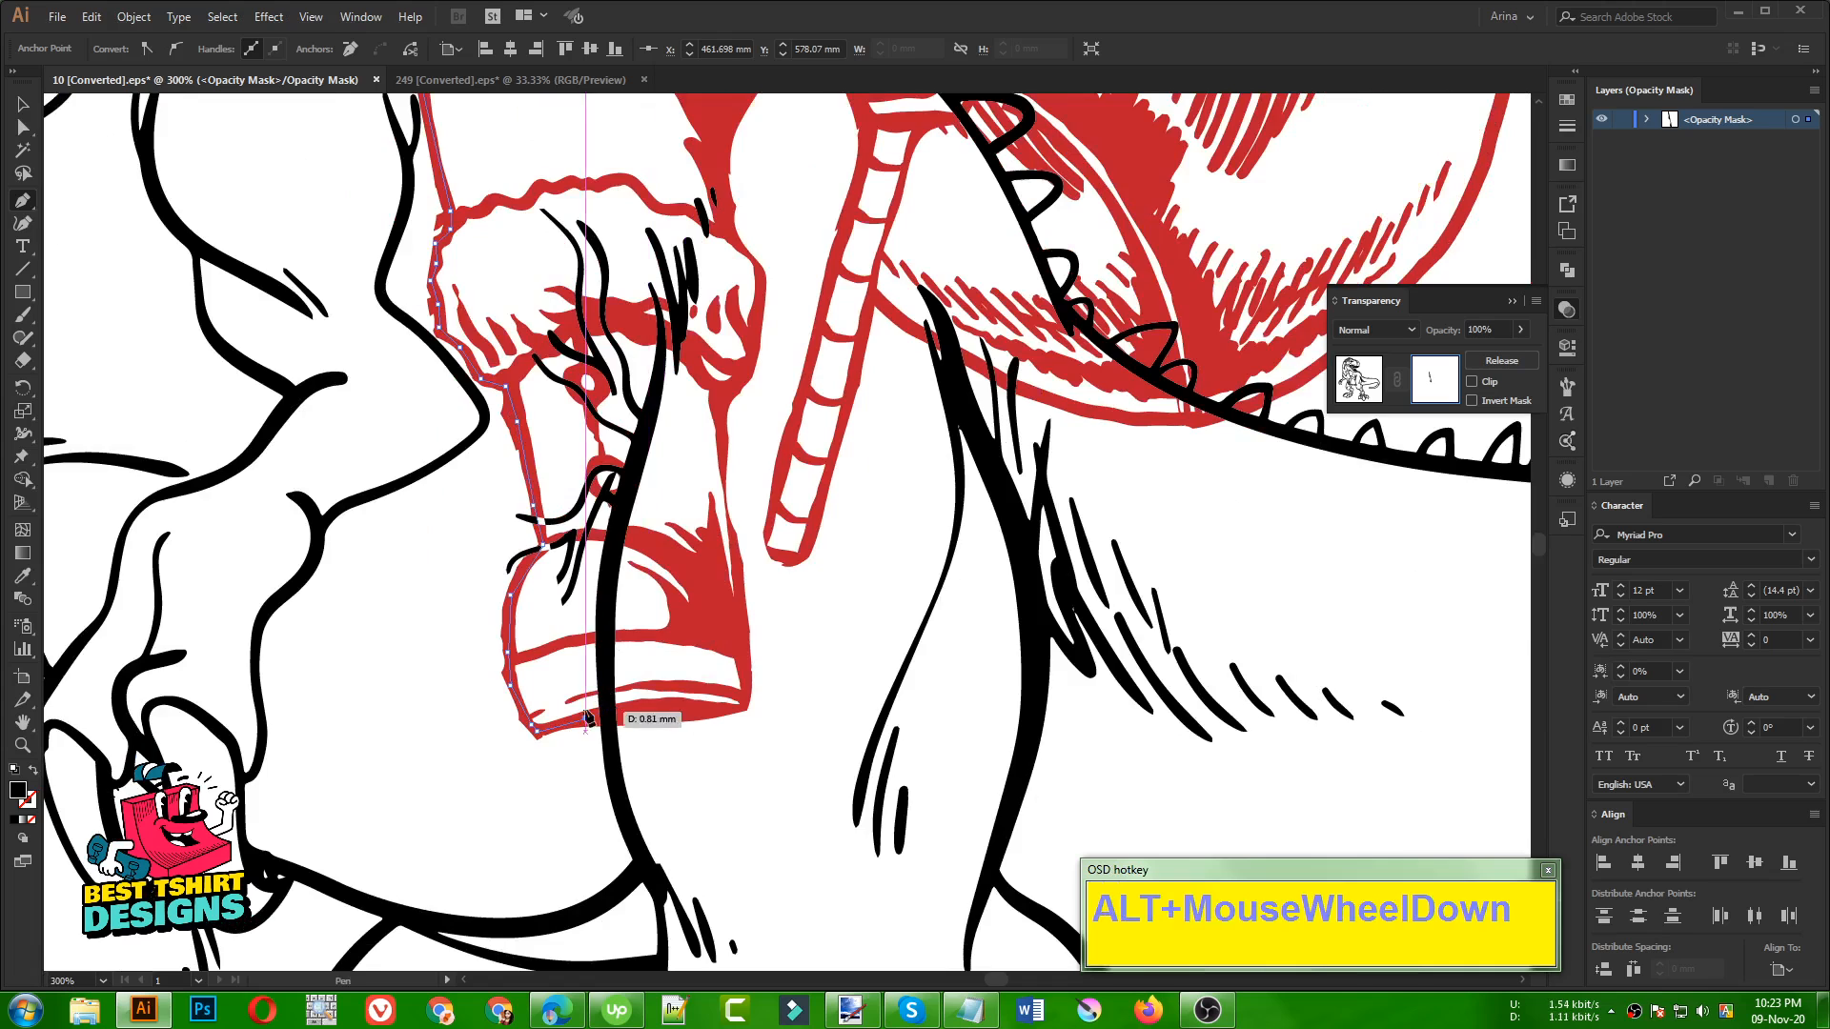
pyautogui.keyDown('alt'); pyautogui.scroll(5, 672, 747); pyautogui.keyUp('alt')
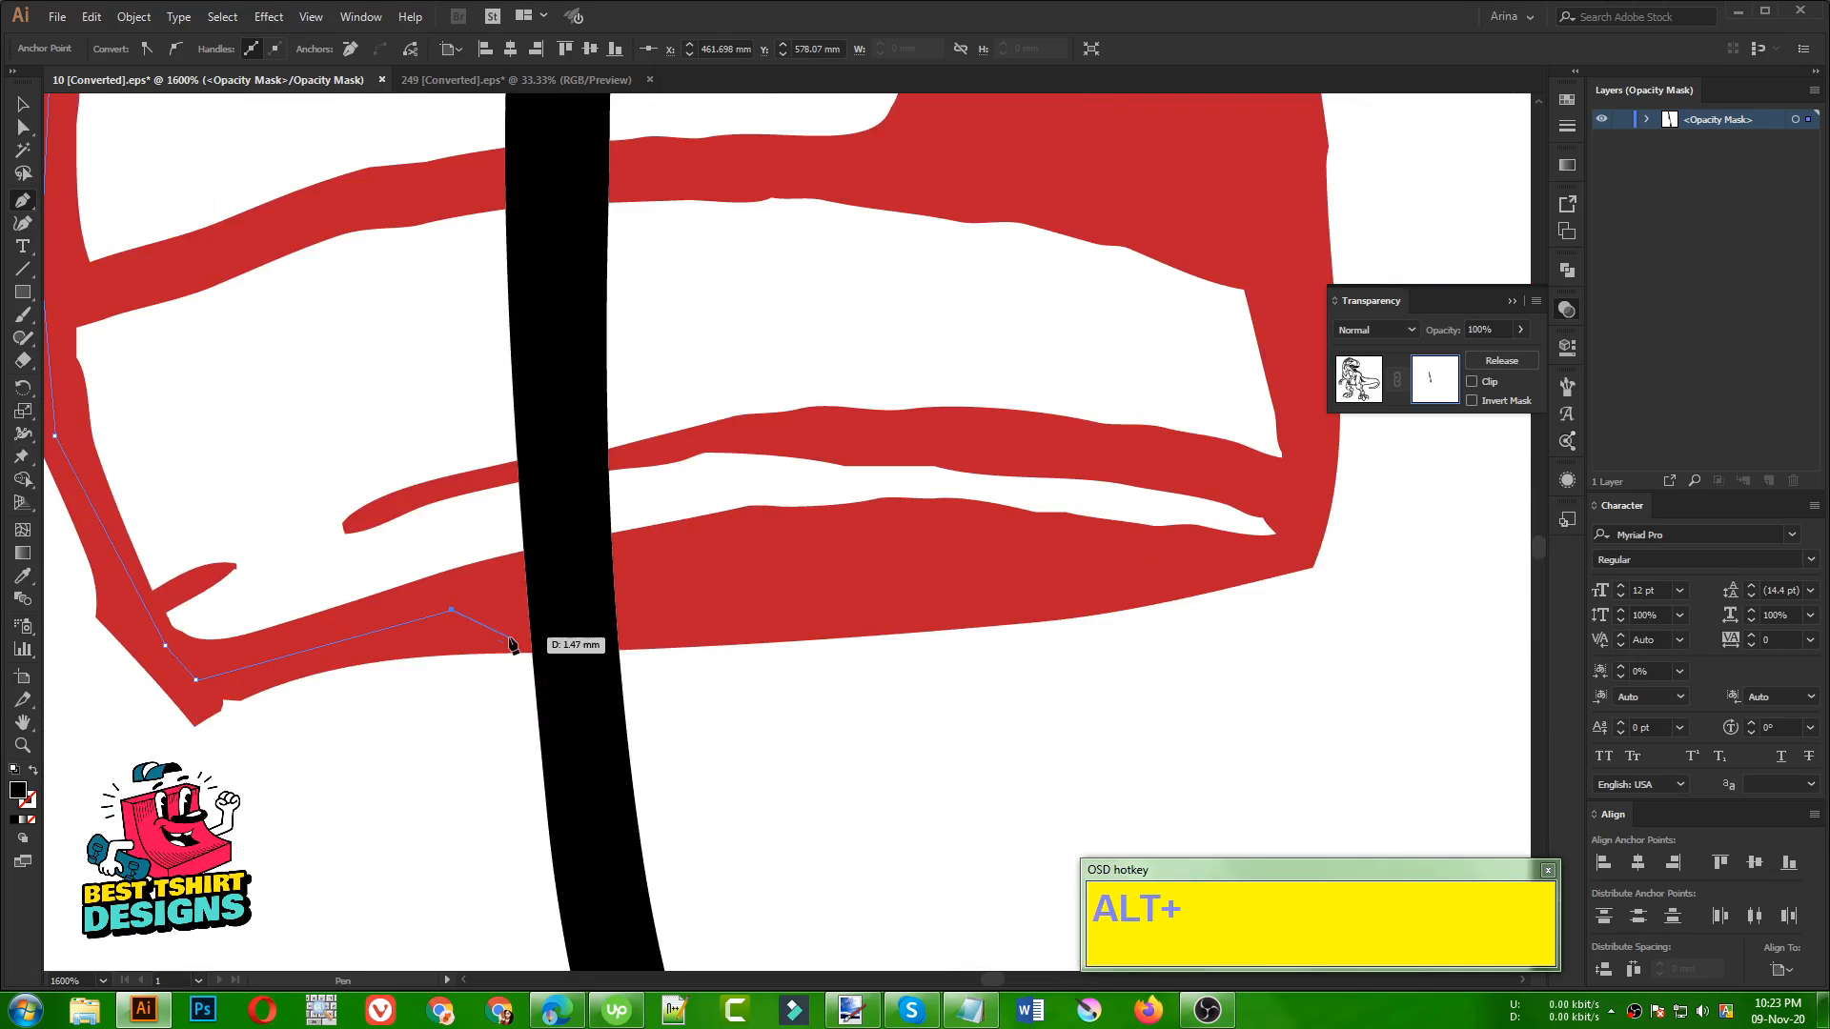
pyautogui.click(532, 654)
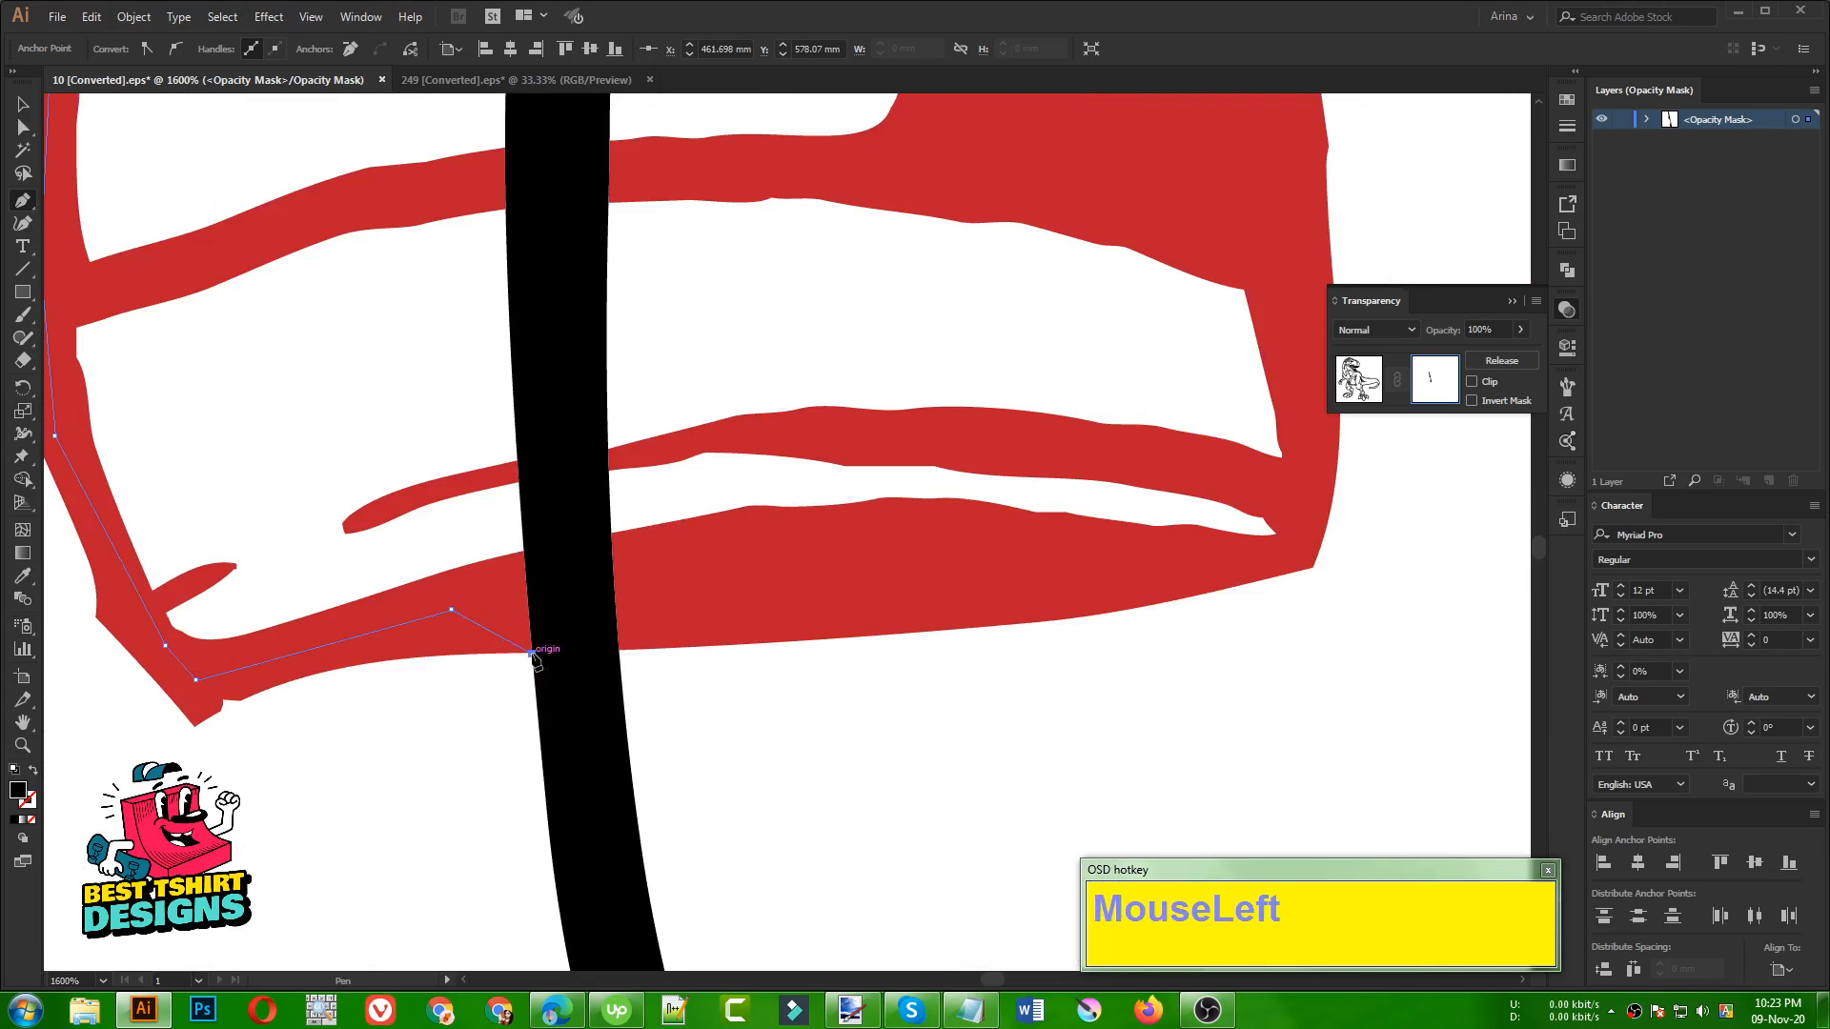
pyautogui.click(619, 652)
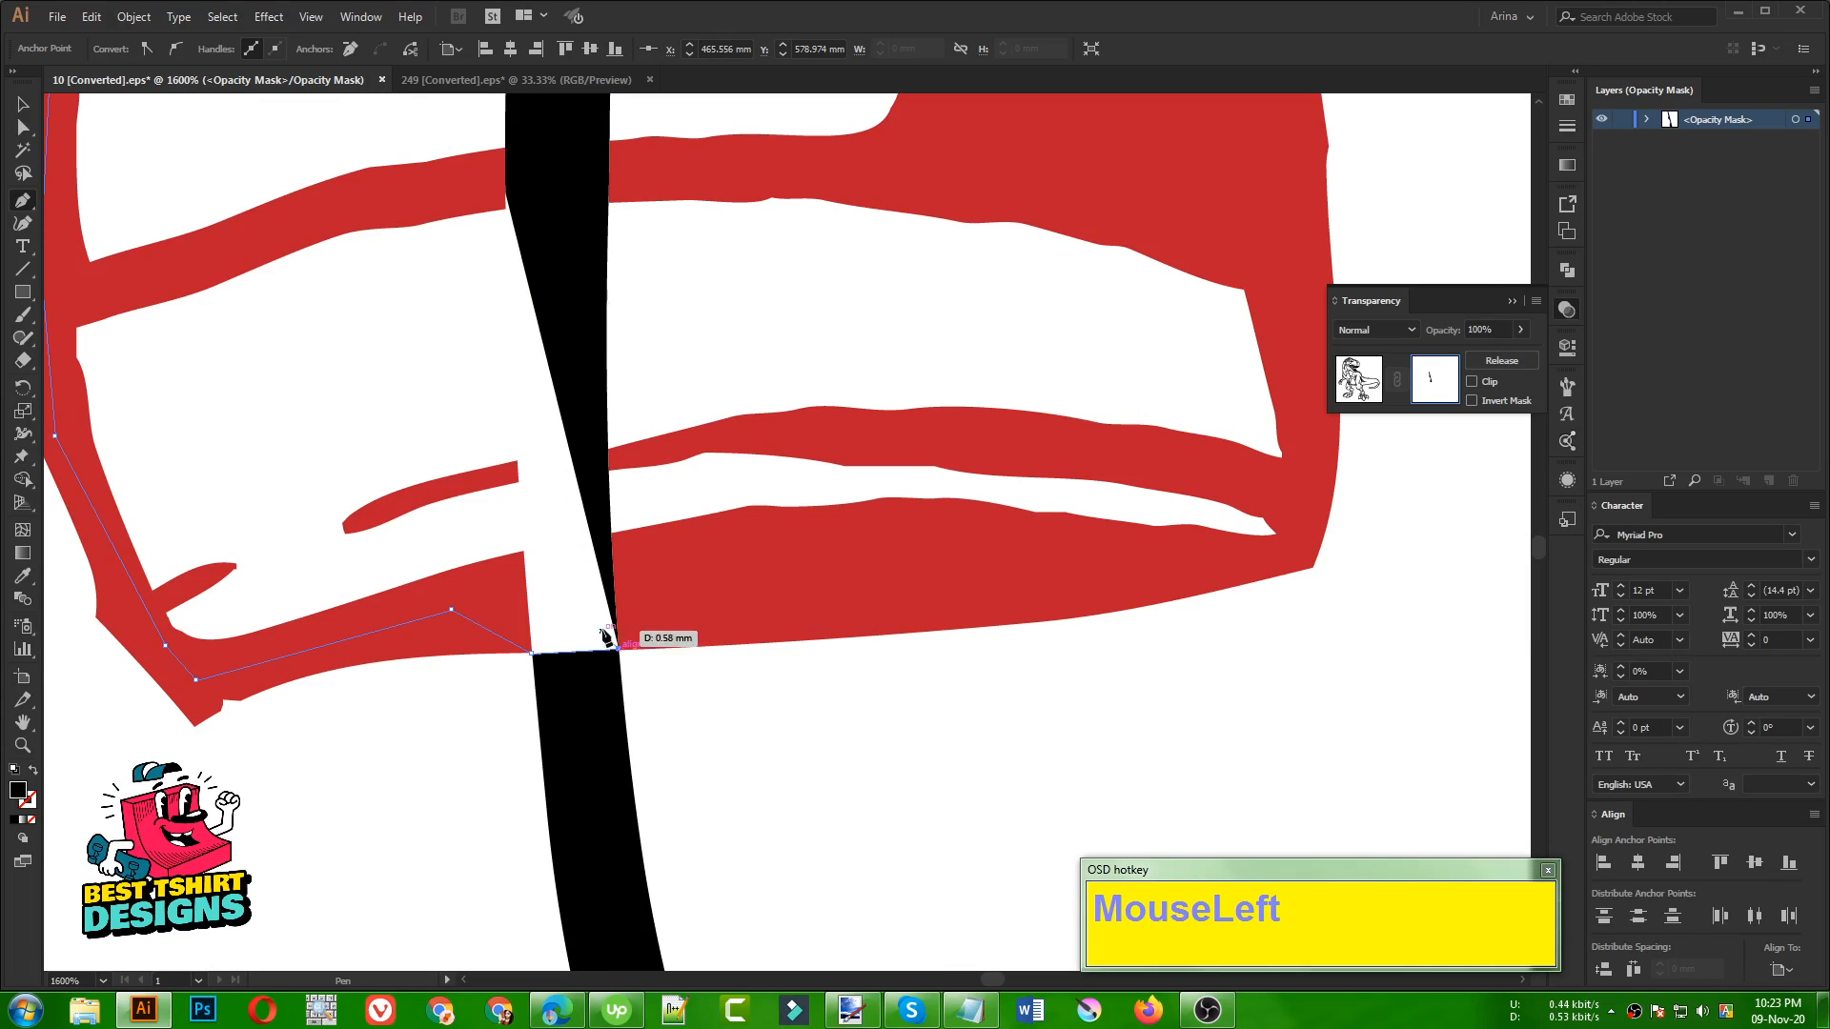
# Continue the Pen path along the rest of the sole, around the heel corner and up the heel
pyautogui.keyDown('alt'); pyautogui.scroll(-1, 590, 619); pyautogui.keyUp('alt')
pyautogui.click(702, 615)
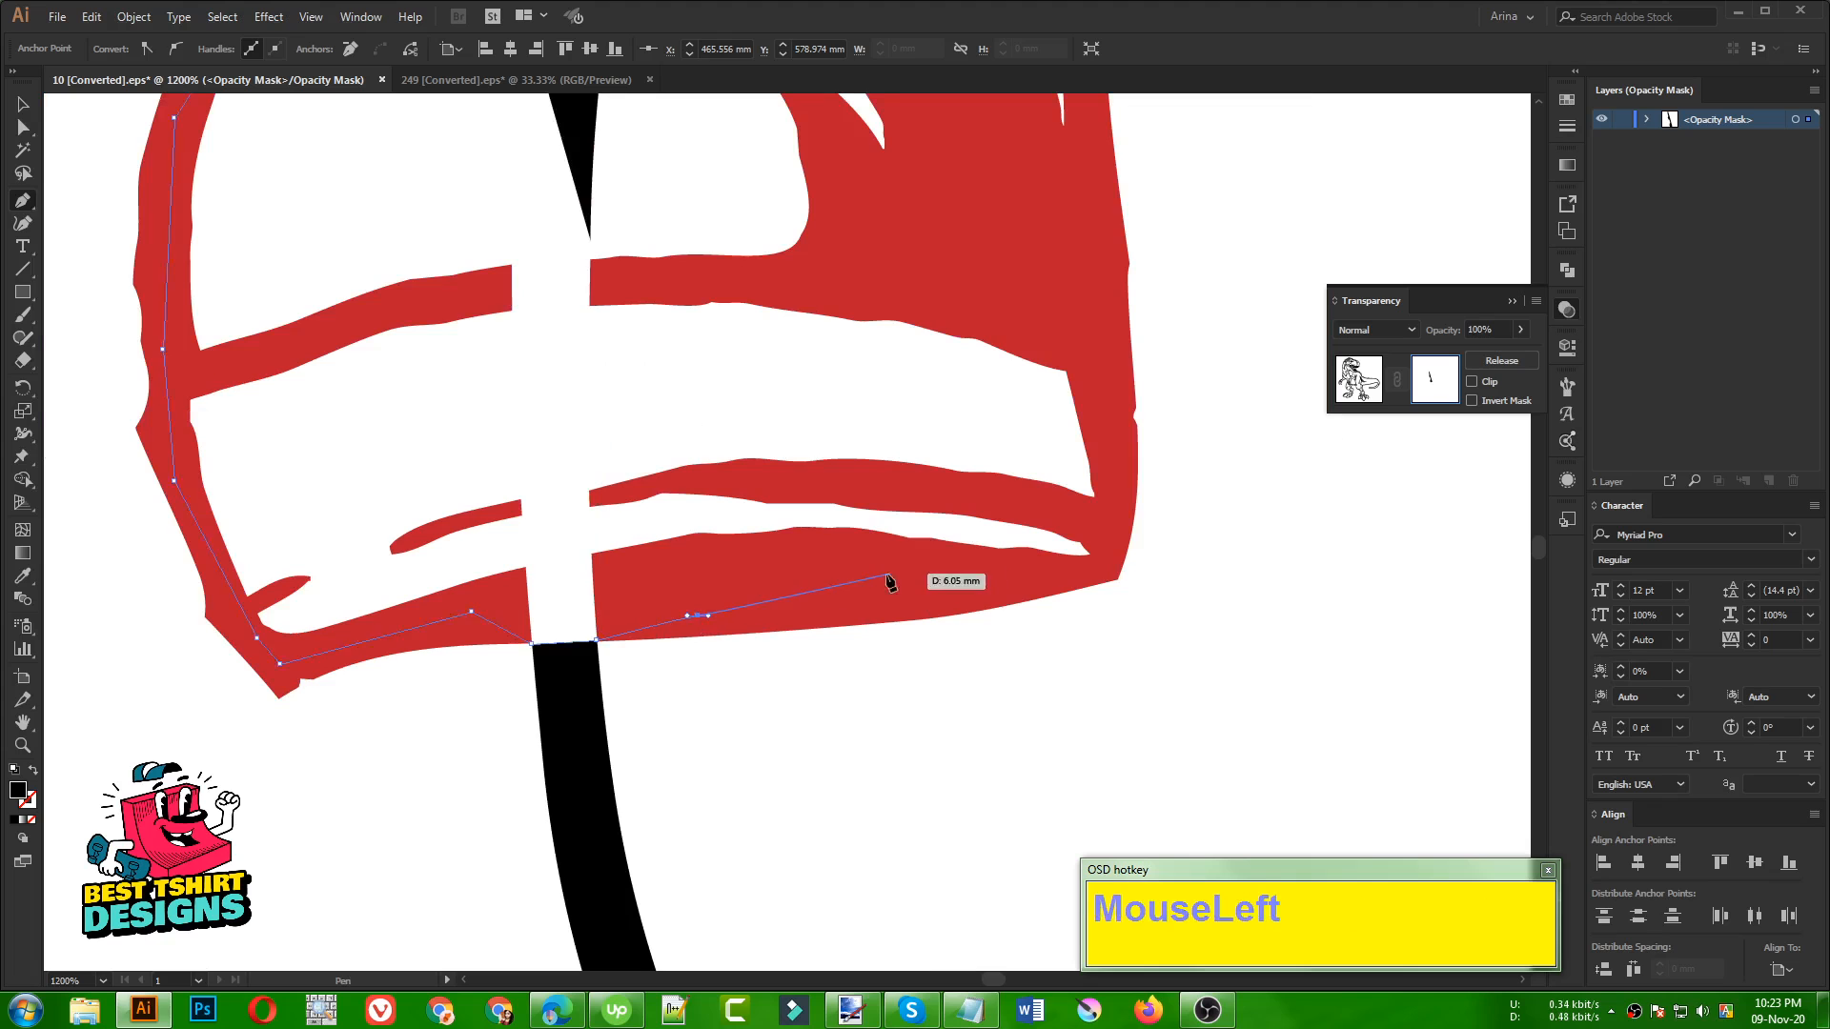
pyautogui.click(907, 570)
pyautogui.click(1088, 575)
pyautogui.click(1120, 536)
pyautogui.click(1099, 410)
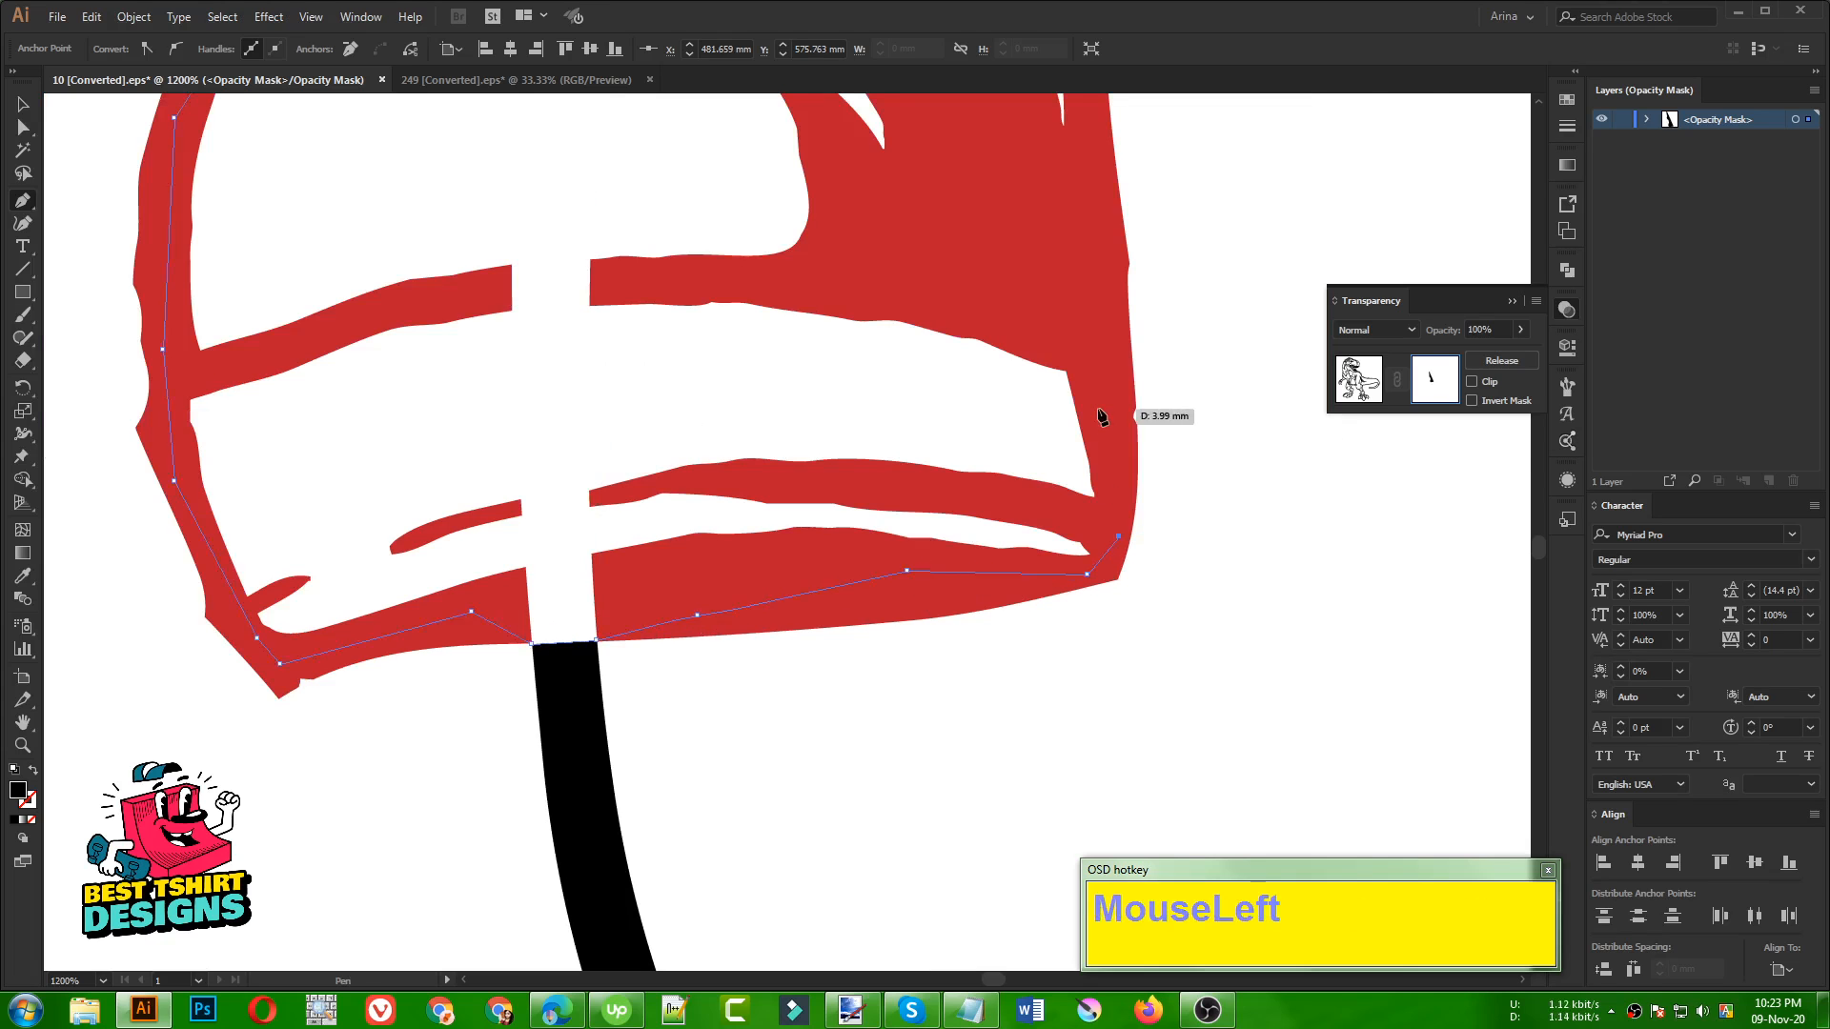
# Trace the Pen path up the back edge of the boot shaft to the underside of the fur cuff
pyautogui.keyDown('alt'); pyautogui.scroll(-2, 543, 584); pyautogui.keyUp('alt')
pyautogui.scroll(2, 905, 601)
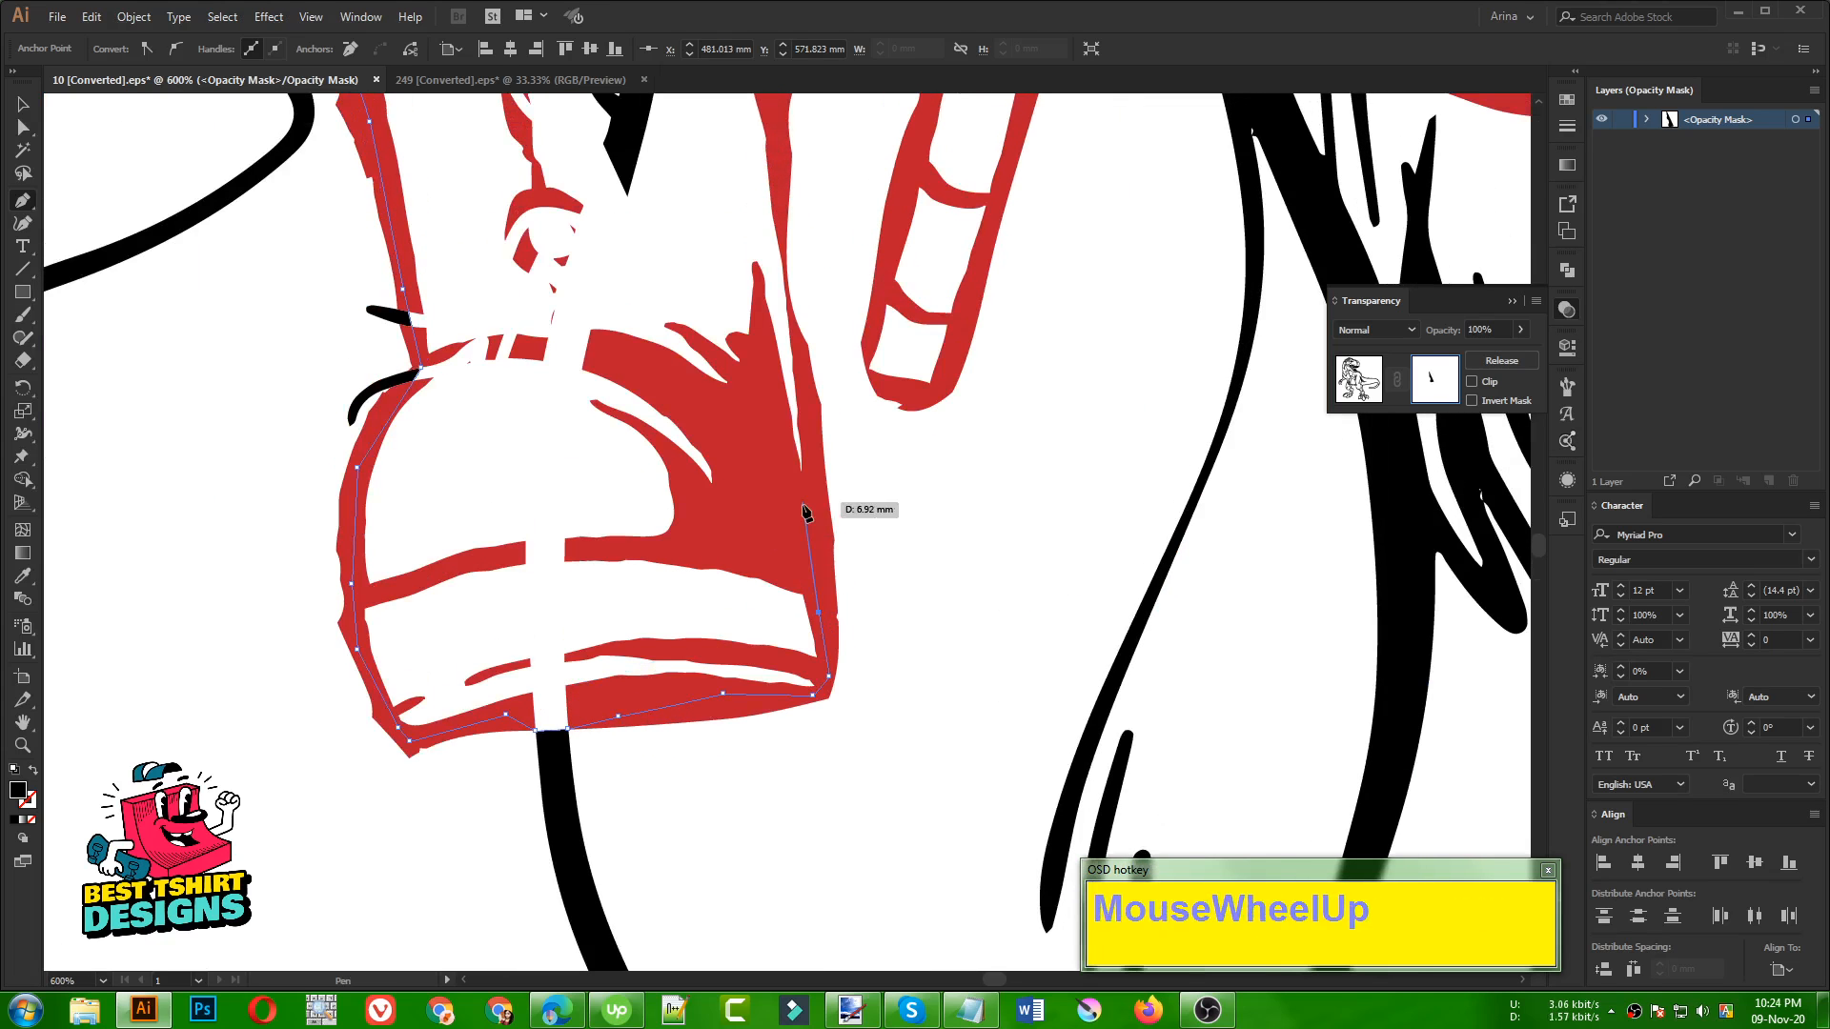
pyautogui.click(808, 491)
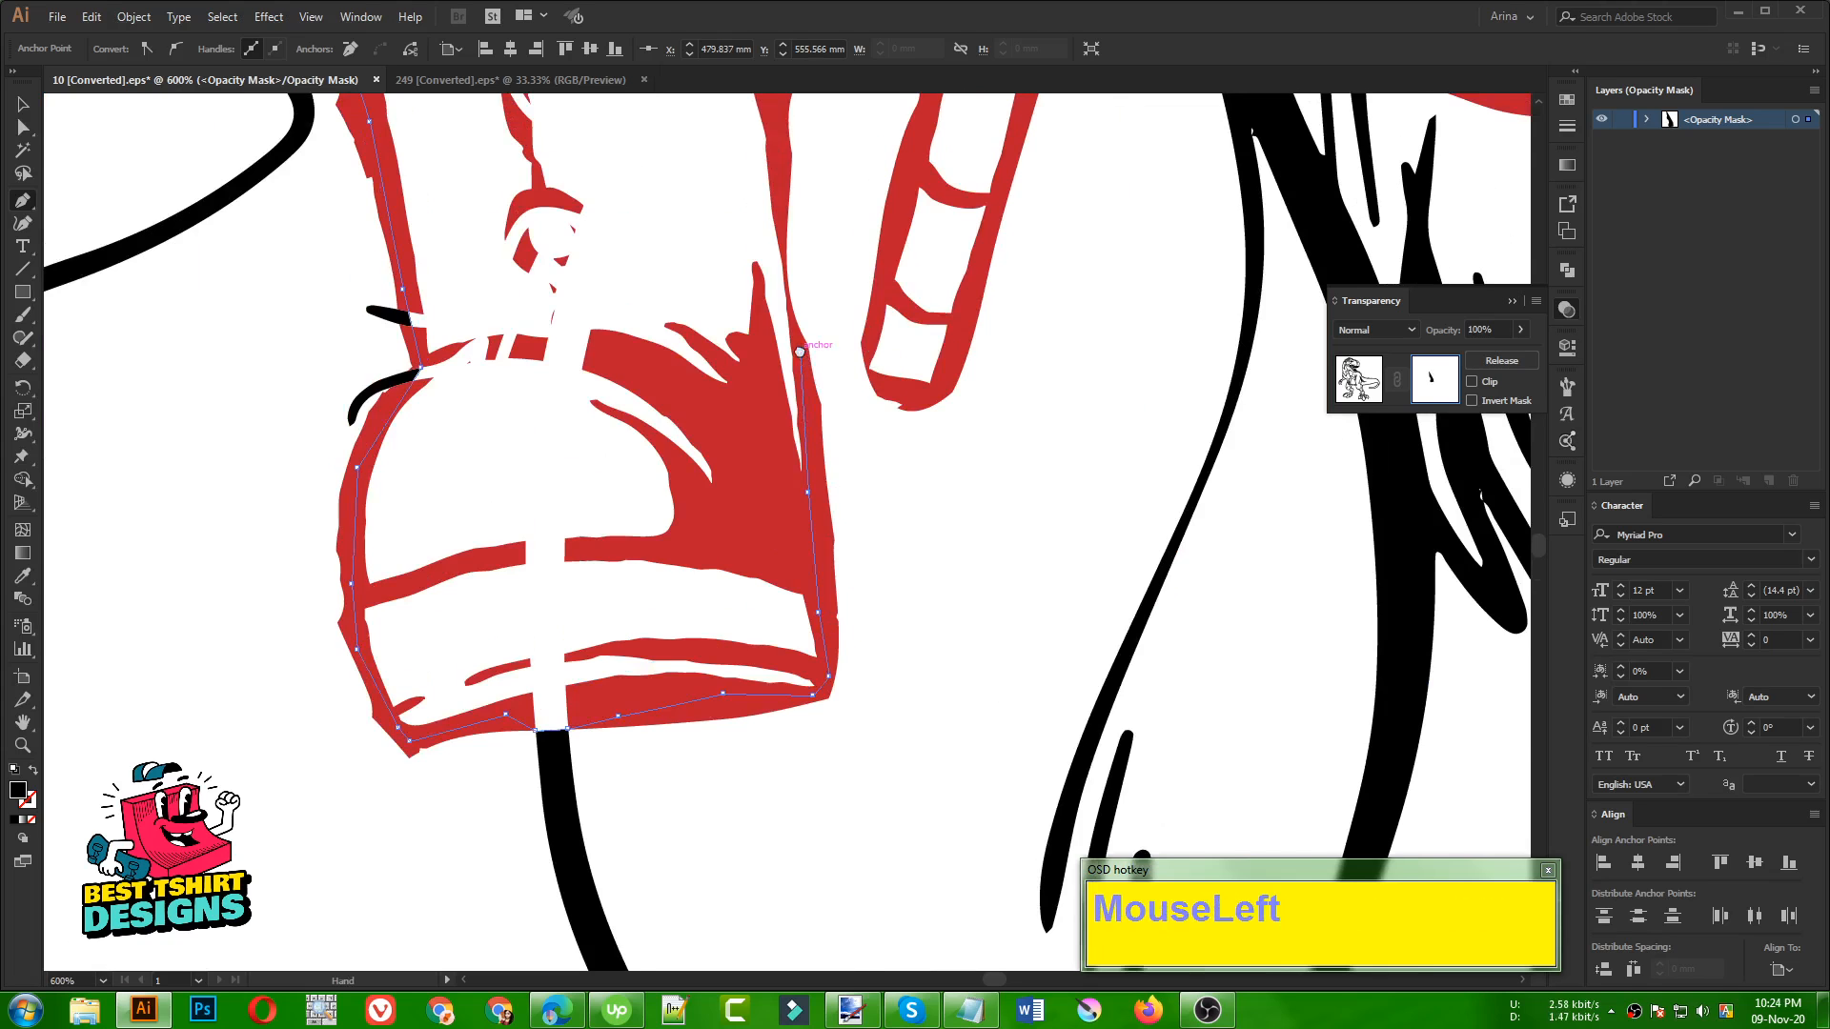
pyautogui.keyDown('alt'); pyautogui.scroll(3, 496, 610); pyautogui.keyUp('alt')
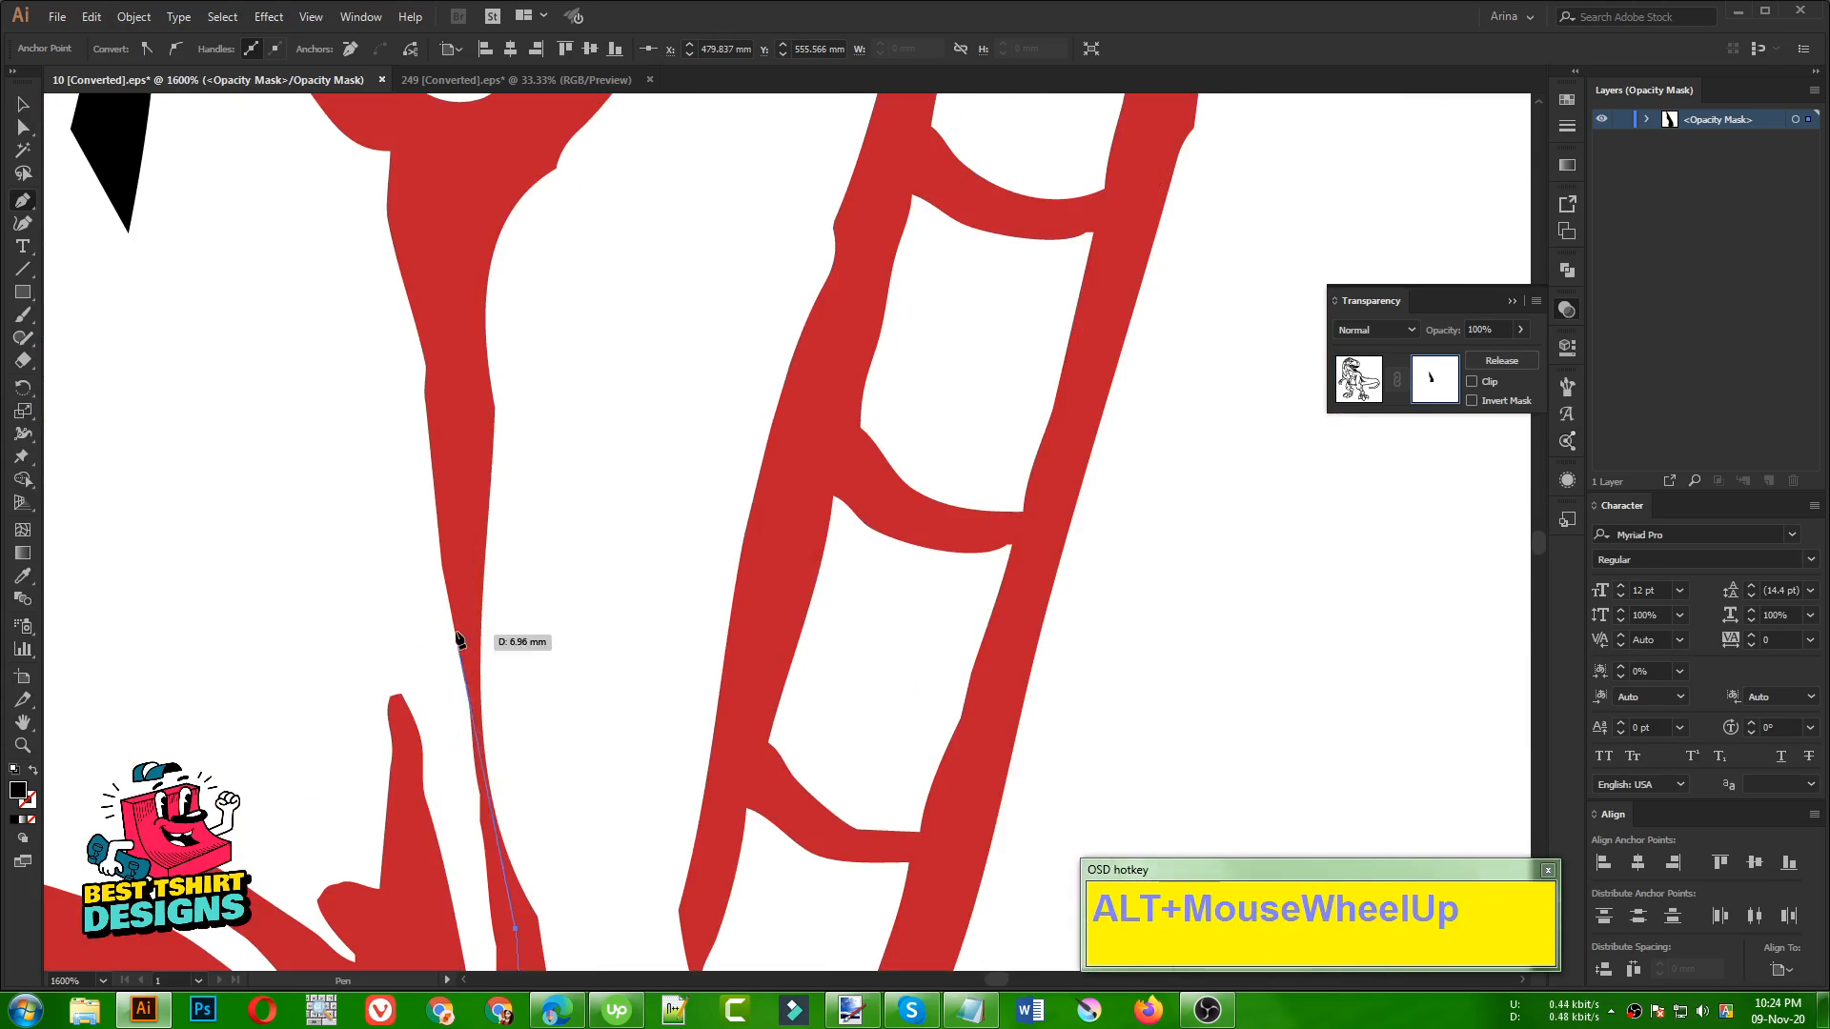
pyautogui.click(483, 786)
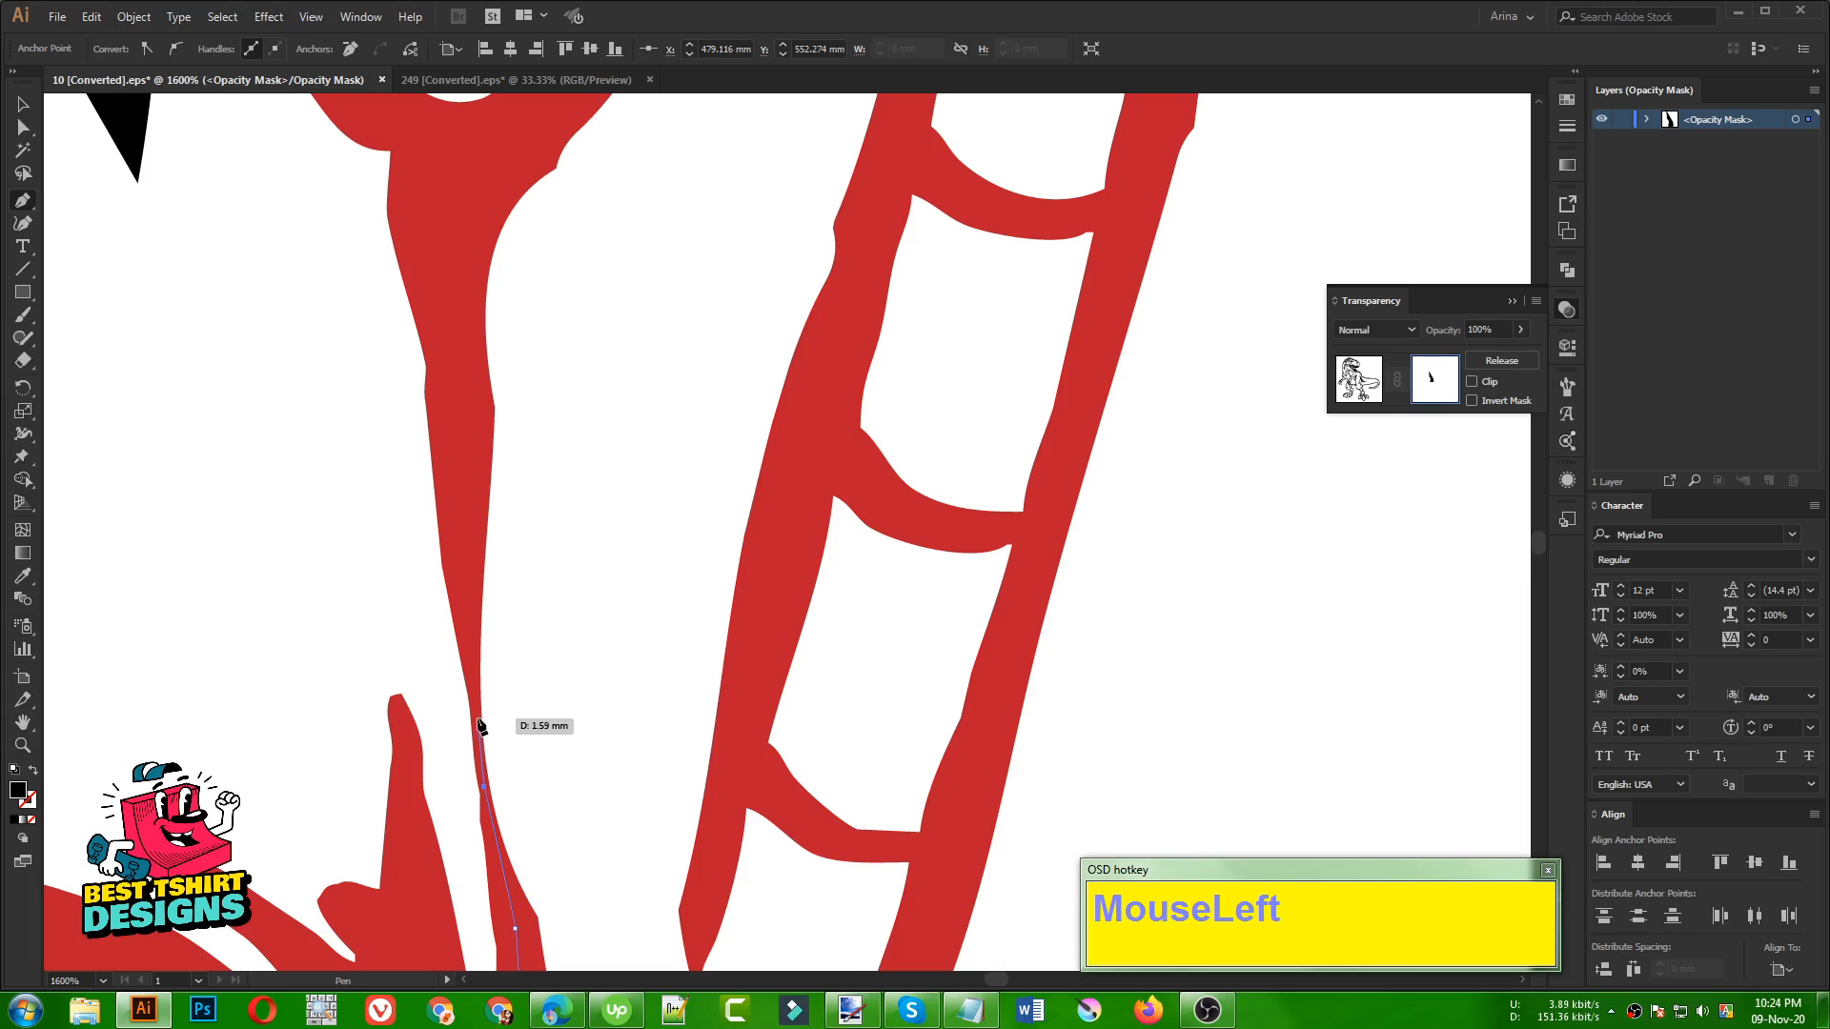
pyautogui.keyDown('alt'); pyautogui.scroll(-2, 467, 598); pyautogui.keyUp('alt')
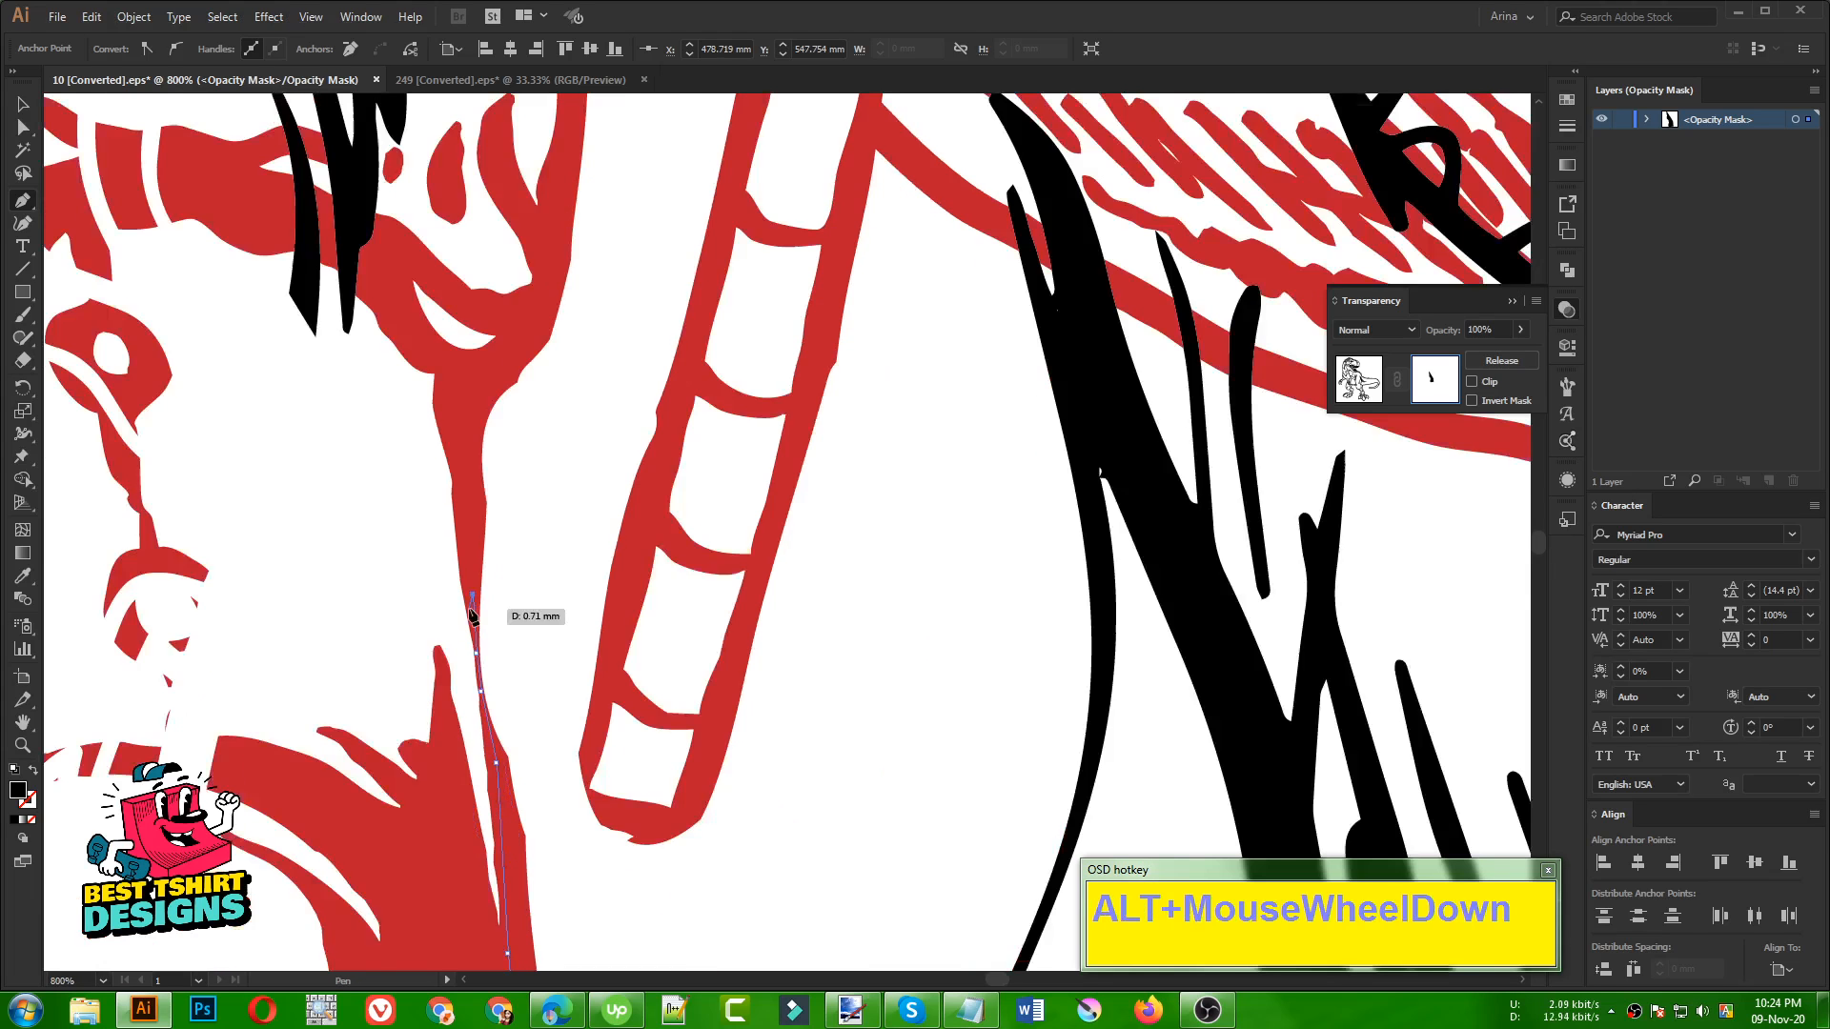
pyautogui.scroll(1, 467, 561)
pyautogui.click(467, 561)
pyautogui.click(535, 488)
# Trace the Pen path up the back edge of the fur cuff towards the trouser leg
pyautogui.keyDown('alt'); pyautogui.scroll(-2, 539, 514); pyautogui.keyUp('alt')
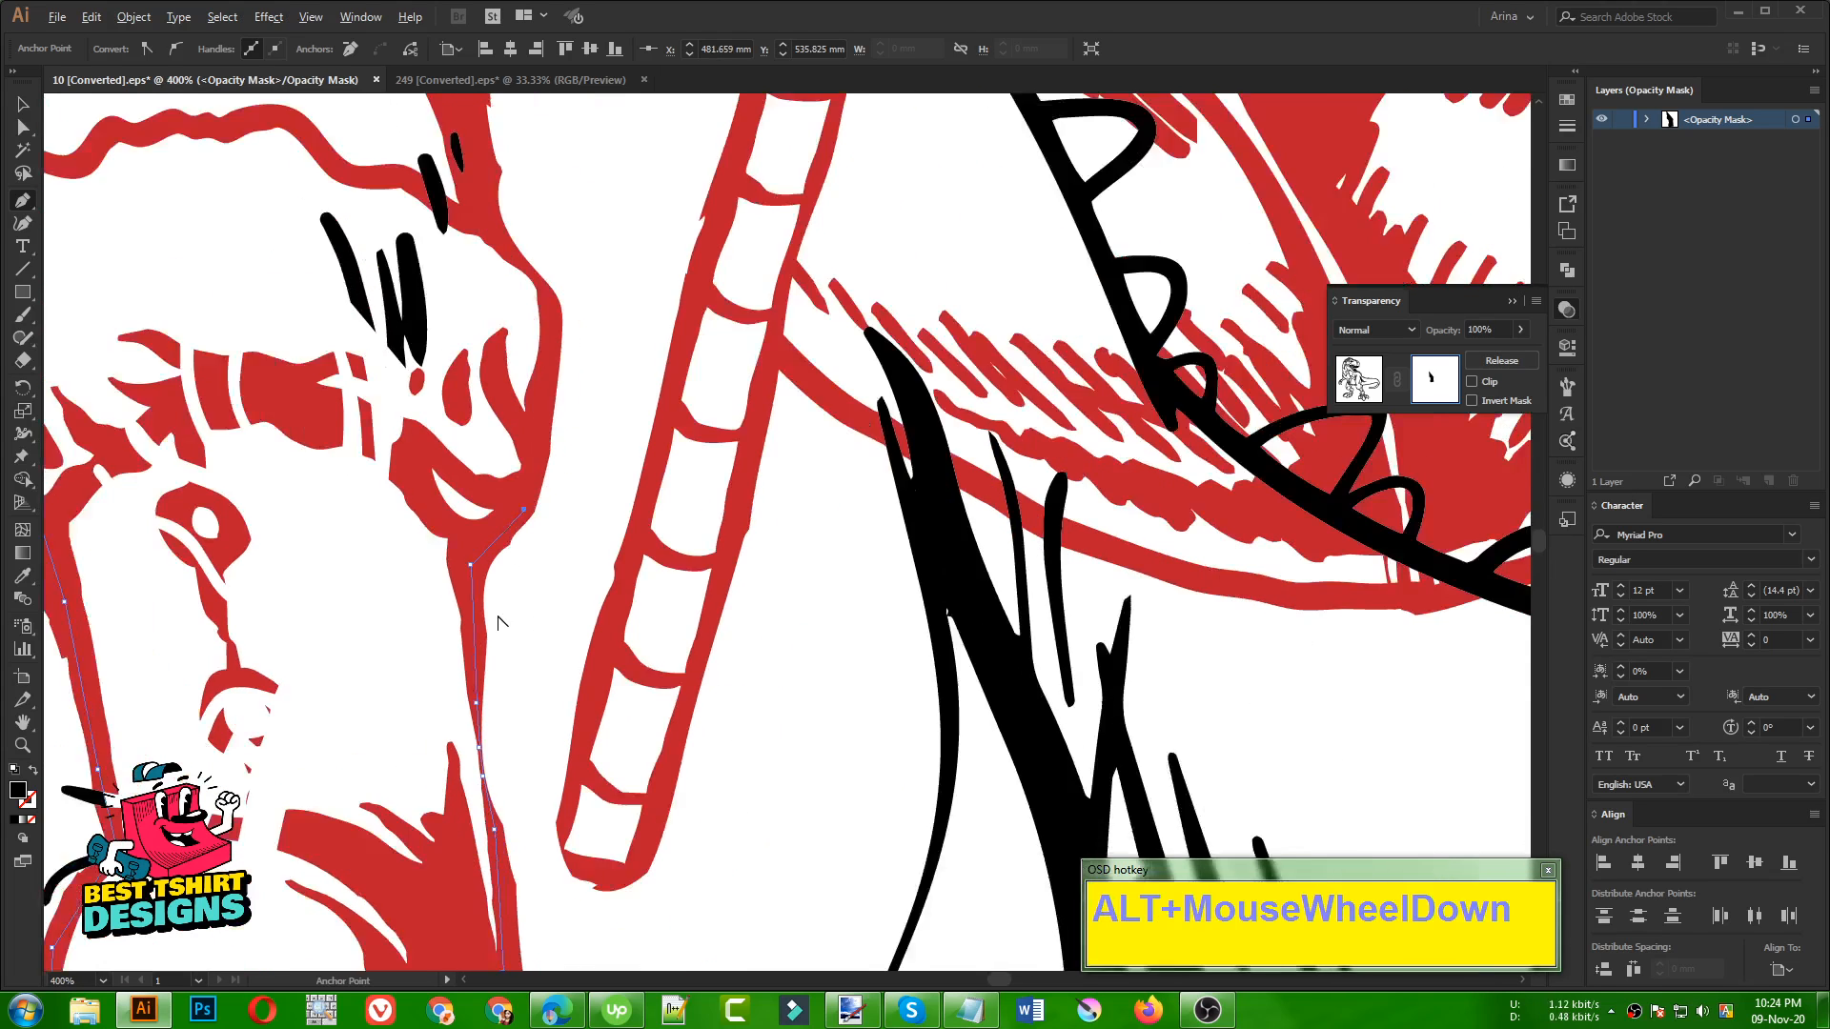
pyautogui.scroll(2, 550, 556)
pyautogui.click(525, 552)
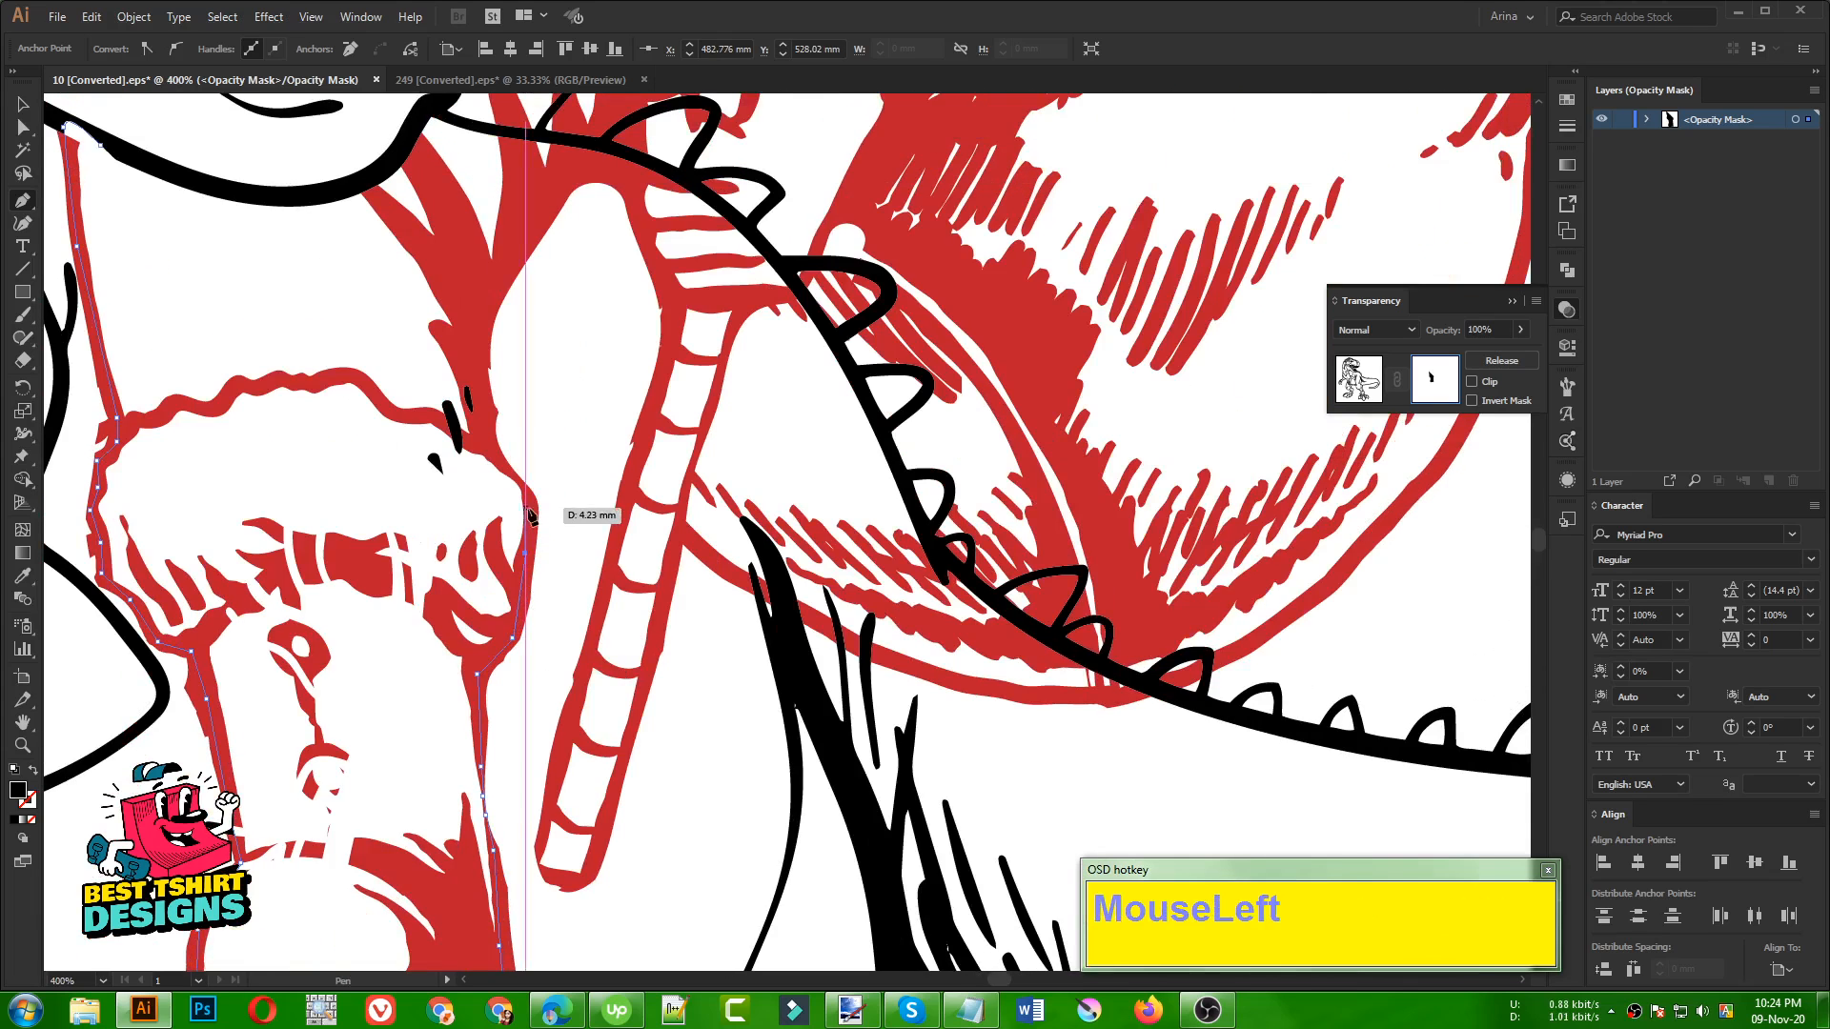
pyautogui.scroll(2, 535, 507)
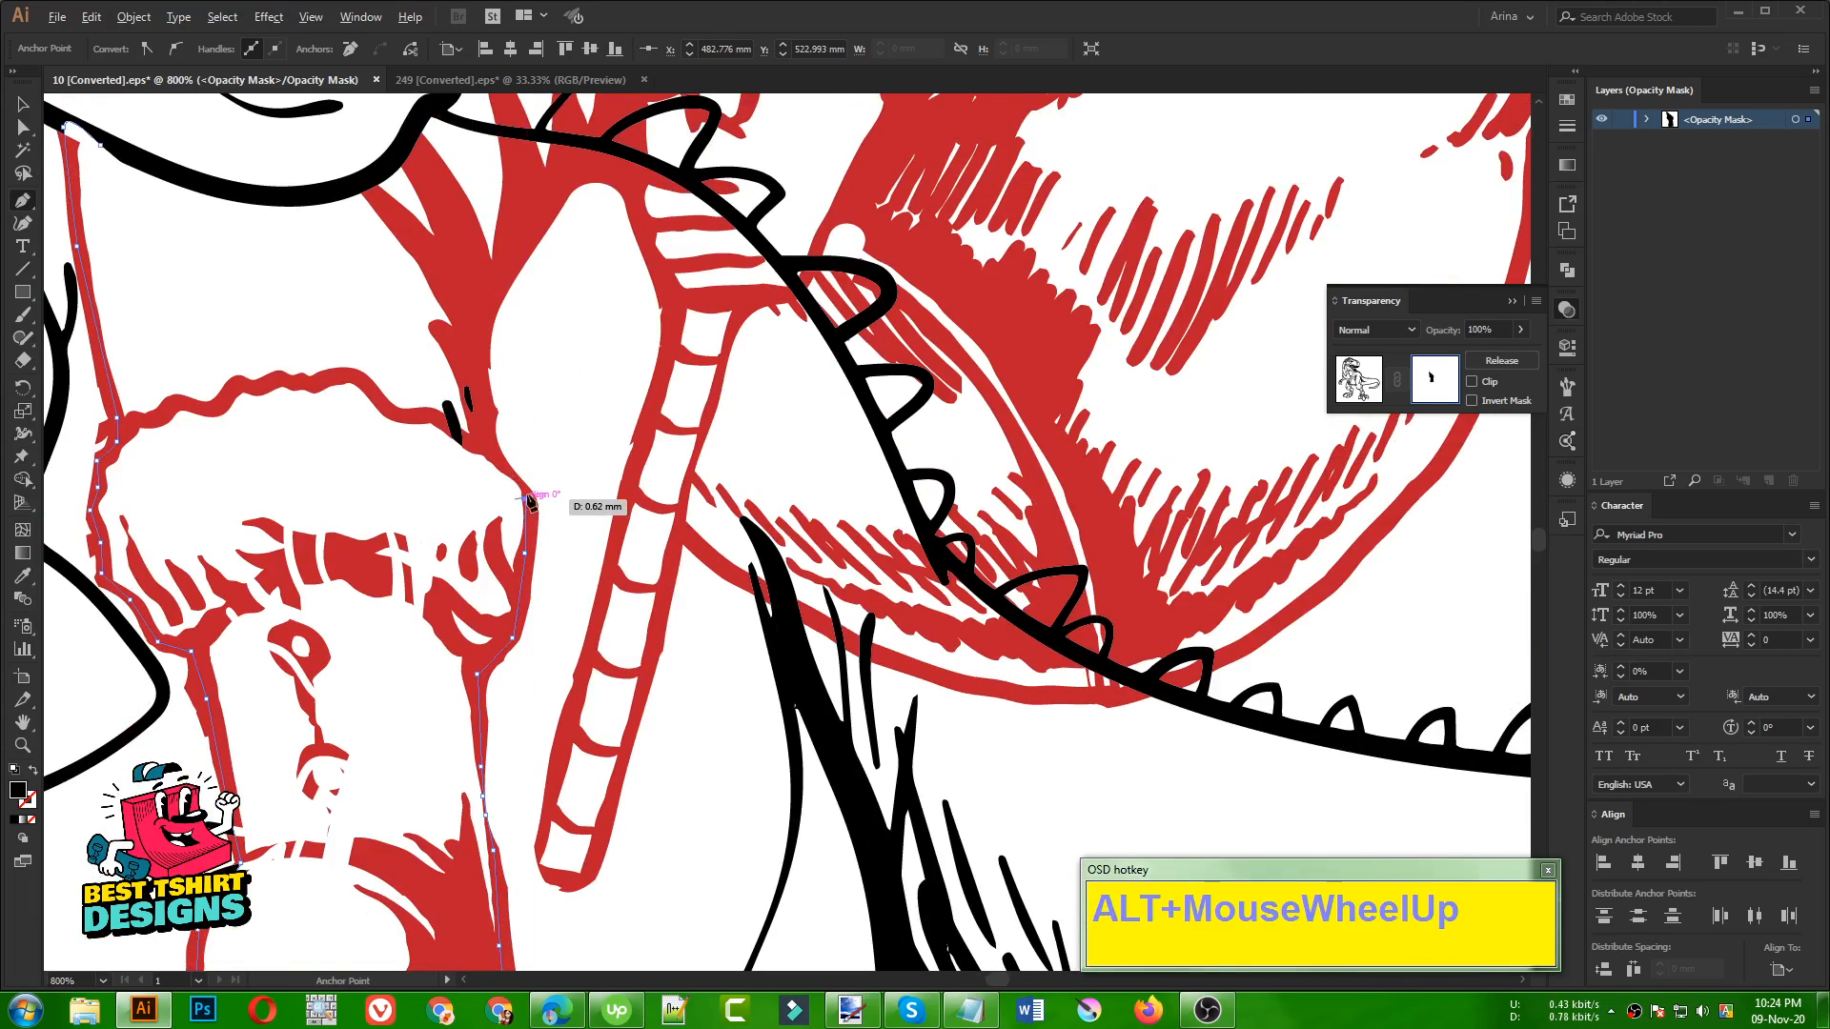
pyautogui.click(525, 486)
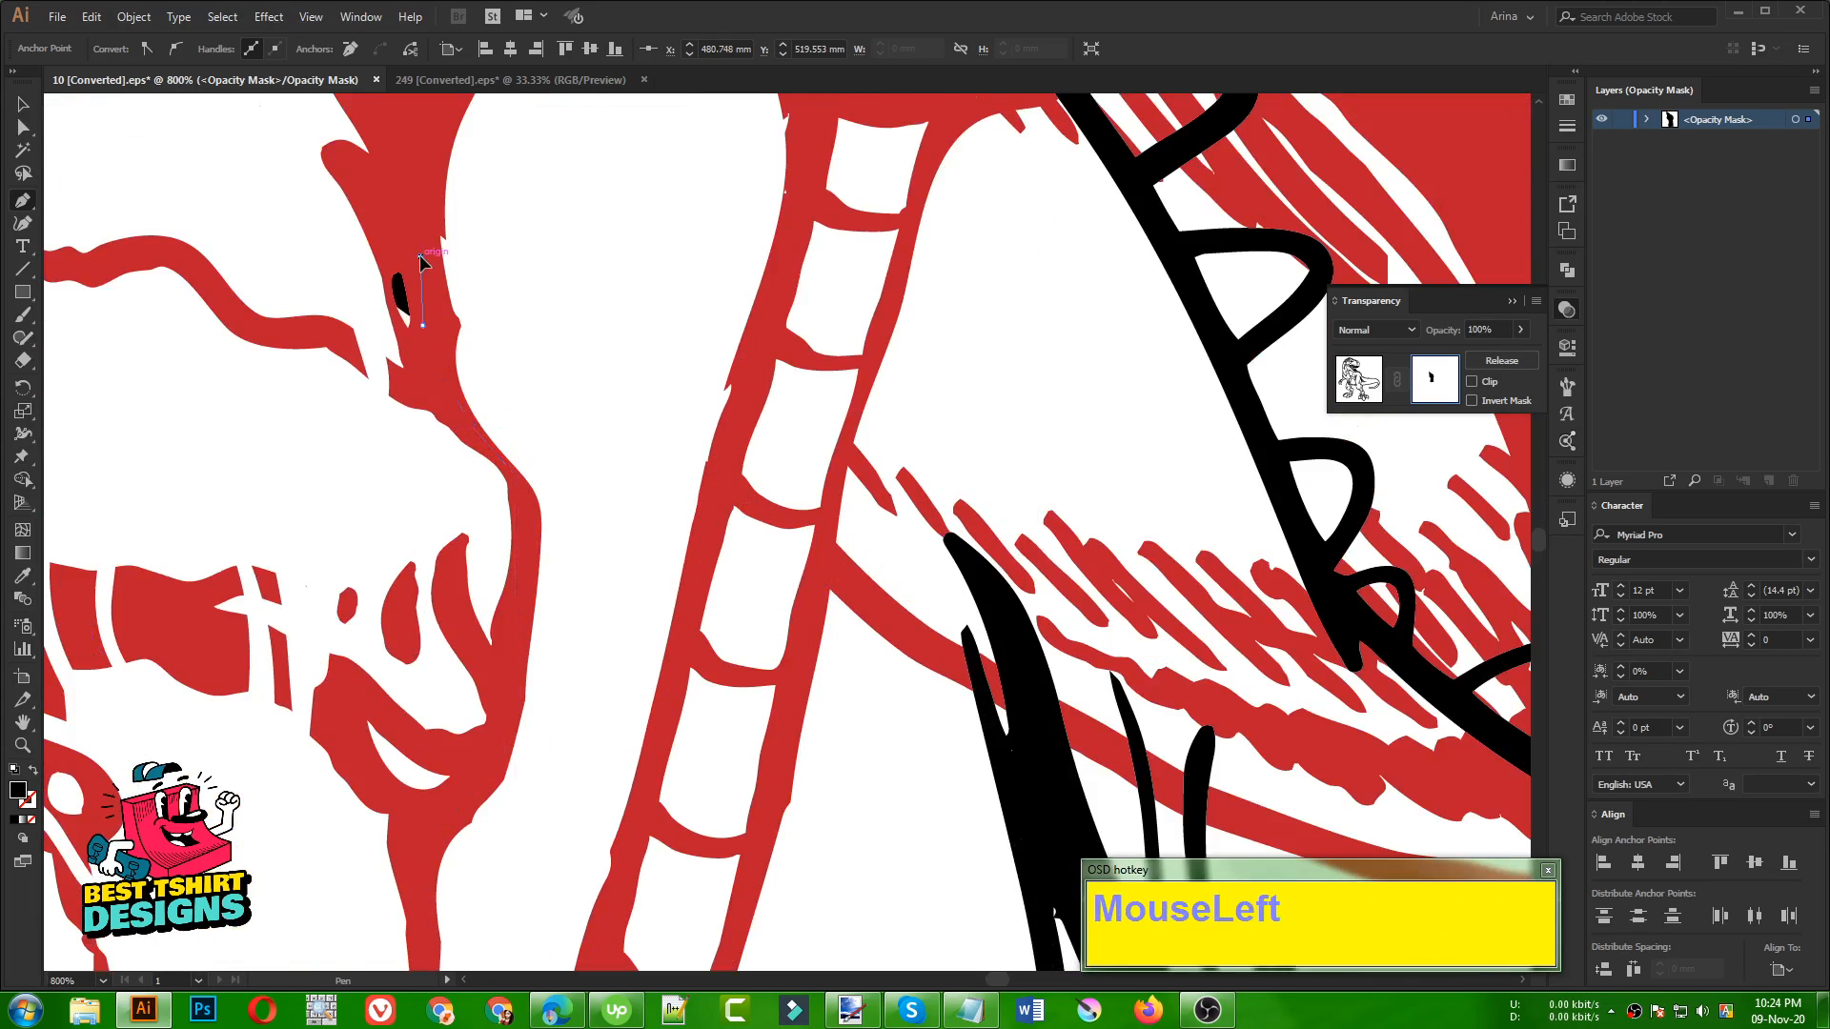
# Continue the Pen path up the back trouser edge and over the top of the gap beside the candy cane
pyautogui.scroll(-2, 499, 408)
pyautogui.scroll(3, 499, 415)
pyautogui.click(490, 335)
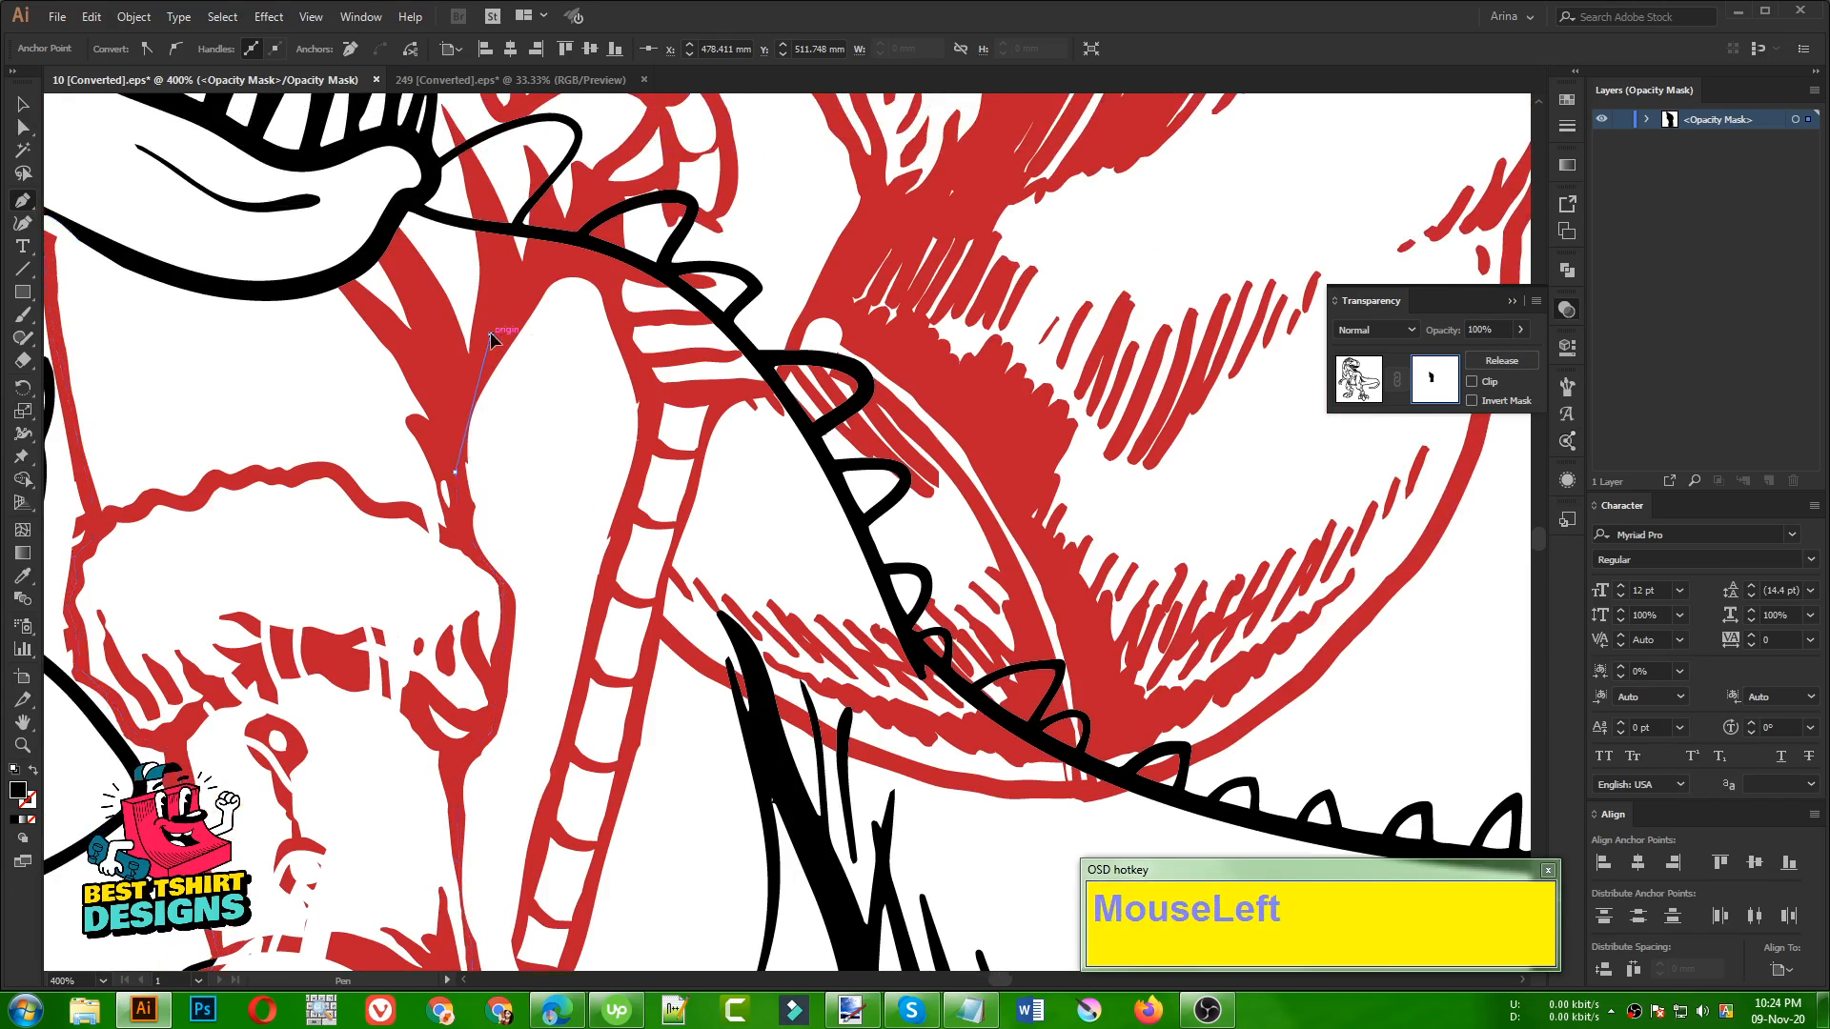
pyautogui.click(567, 258)
pyautogui.click(607, 285)
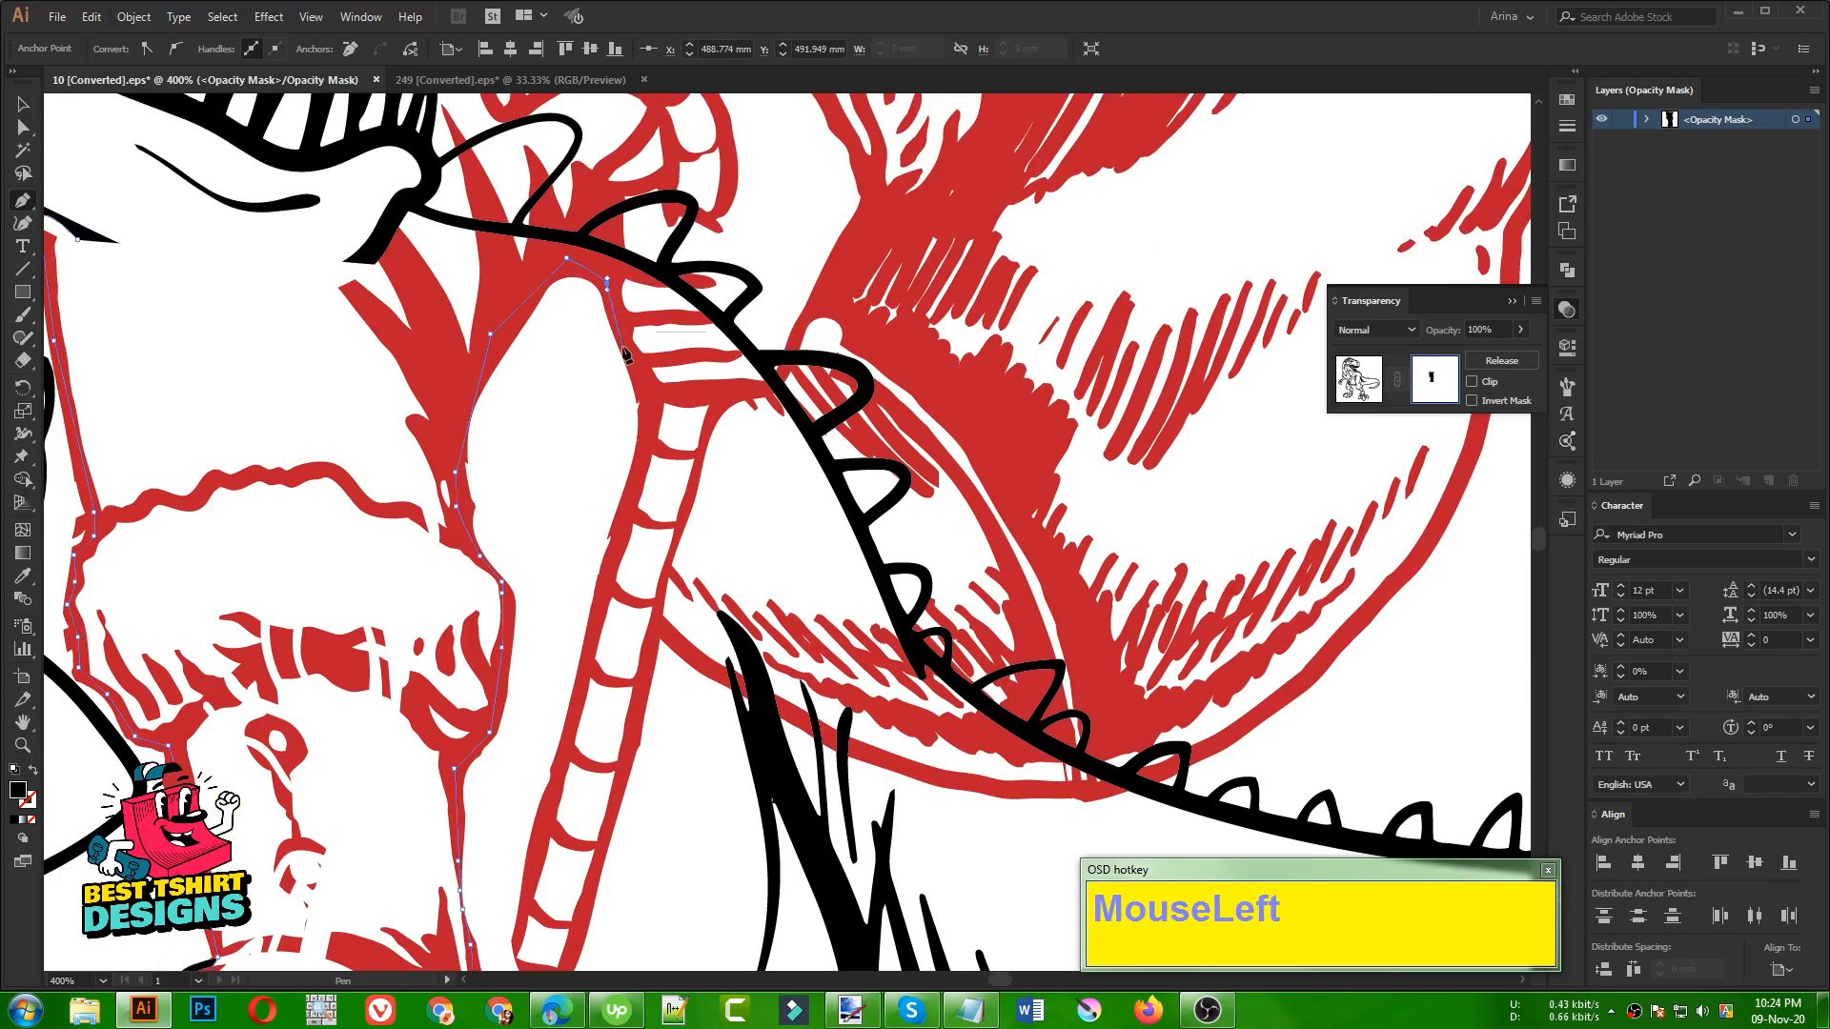
# Continue the Pen path down the boot-side edge of the candy cane towards its lower end
pyautogui.click(646, 389)
pyautogui.click(646, 466)
pyautogui.click(599, 607)
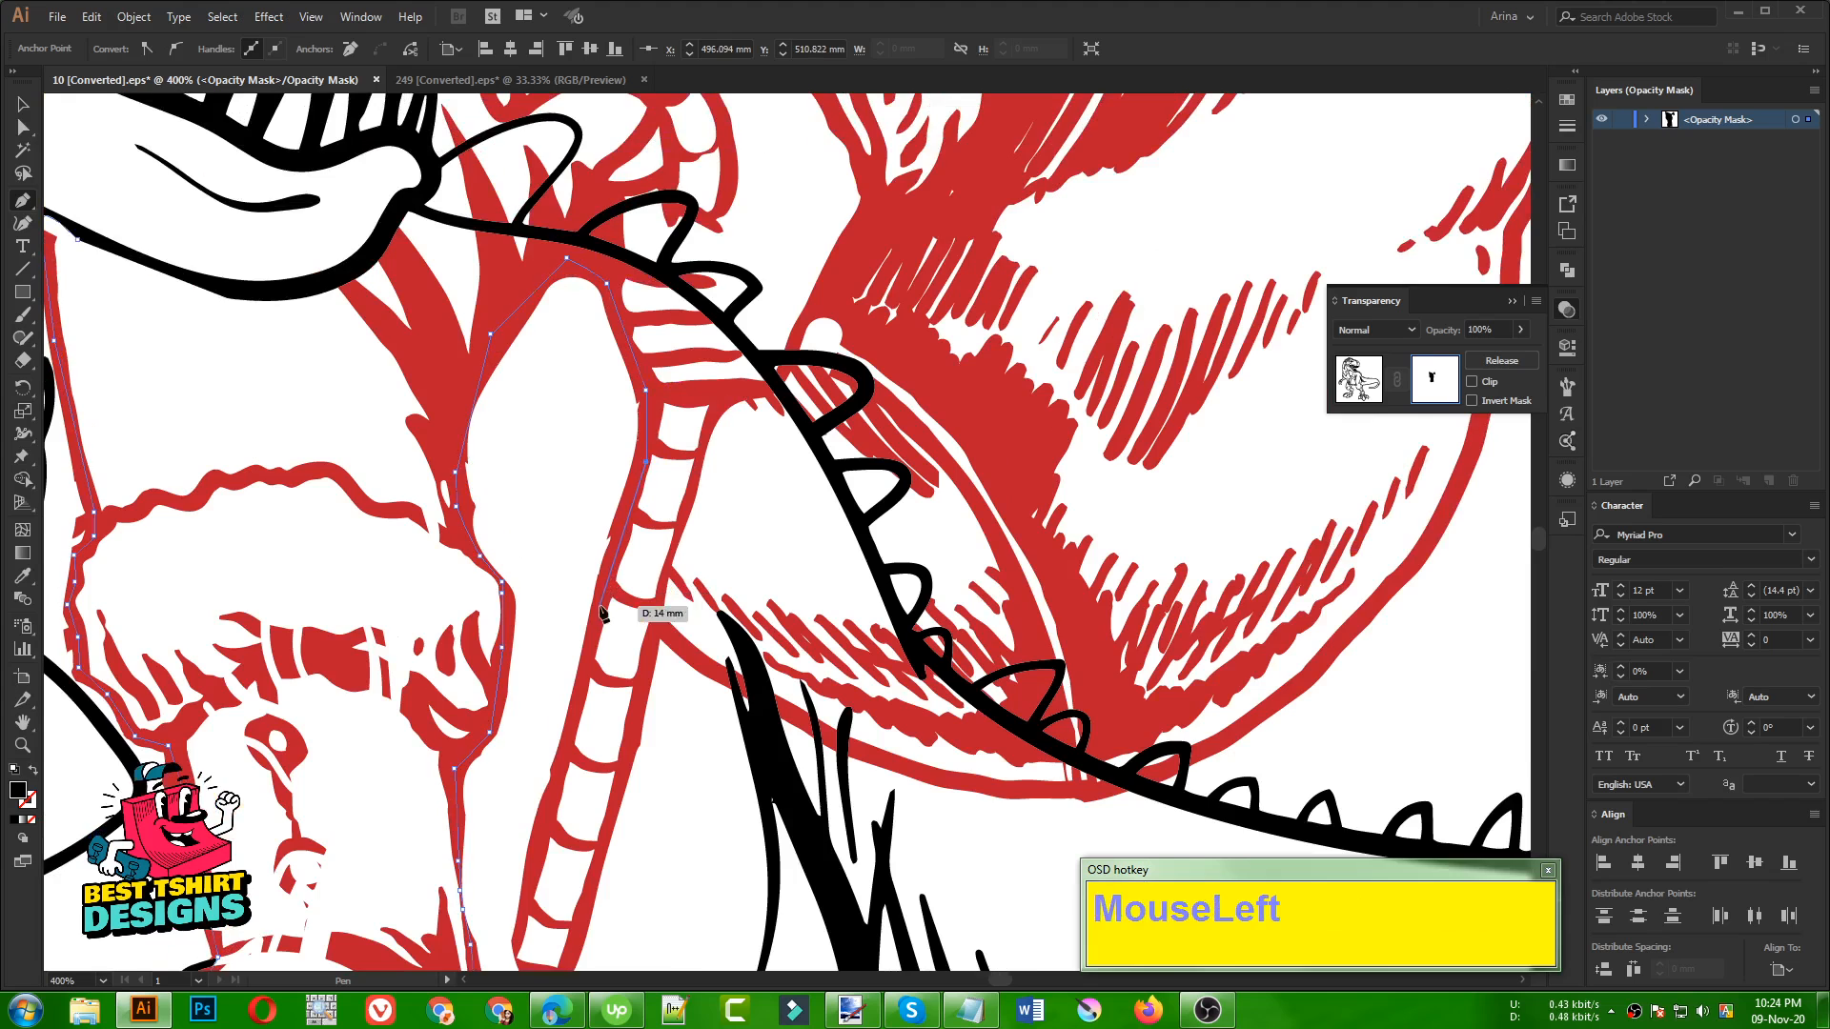
pyautogui.scroll(-3, 600, 602)
pyautogui.click(549, 623)
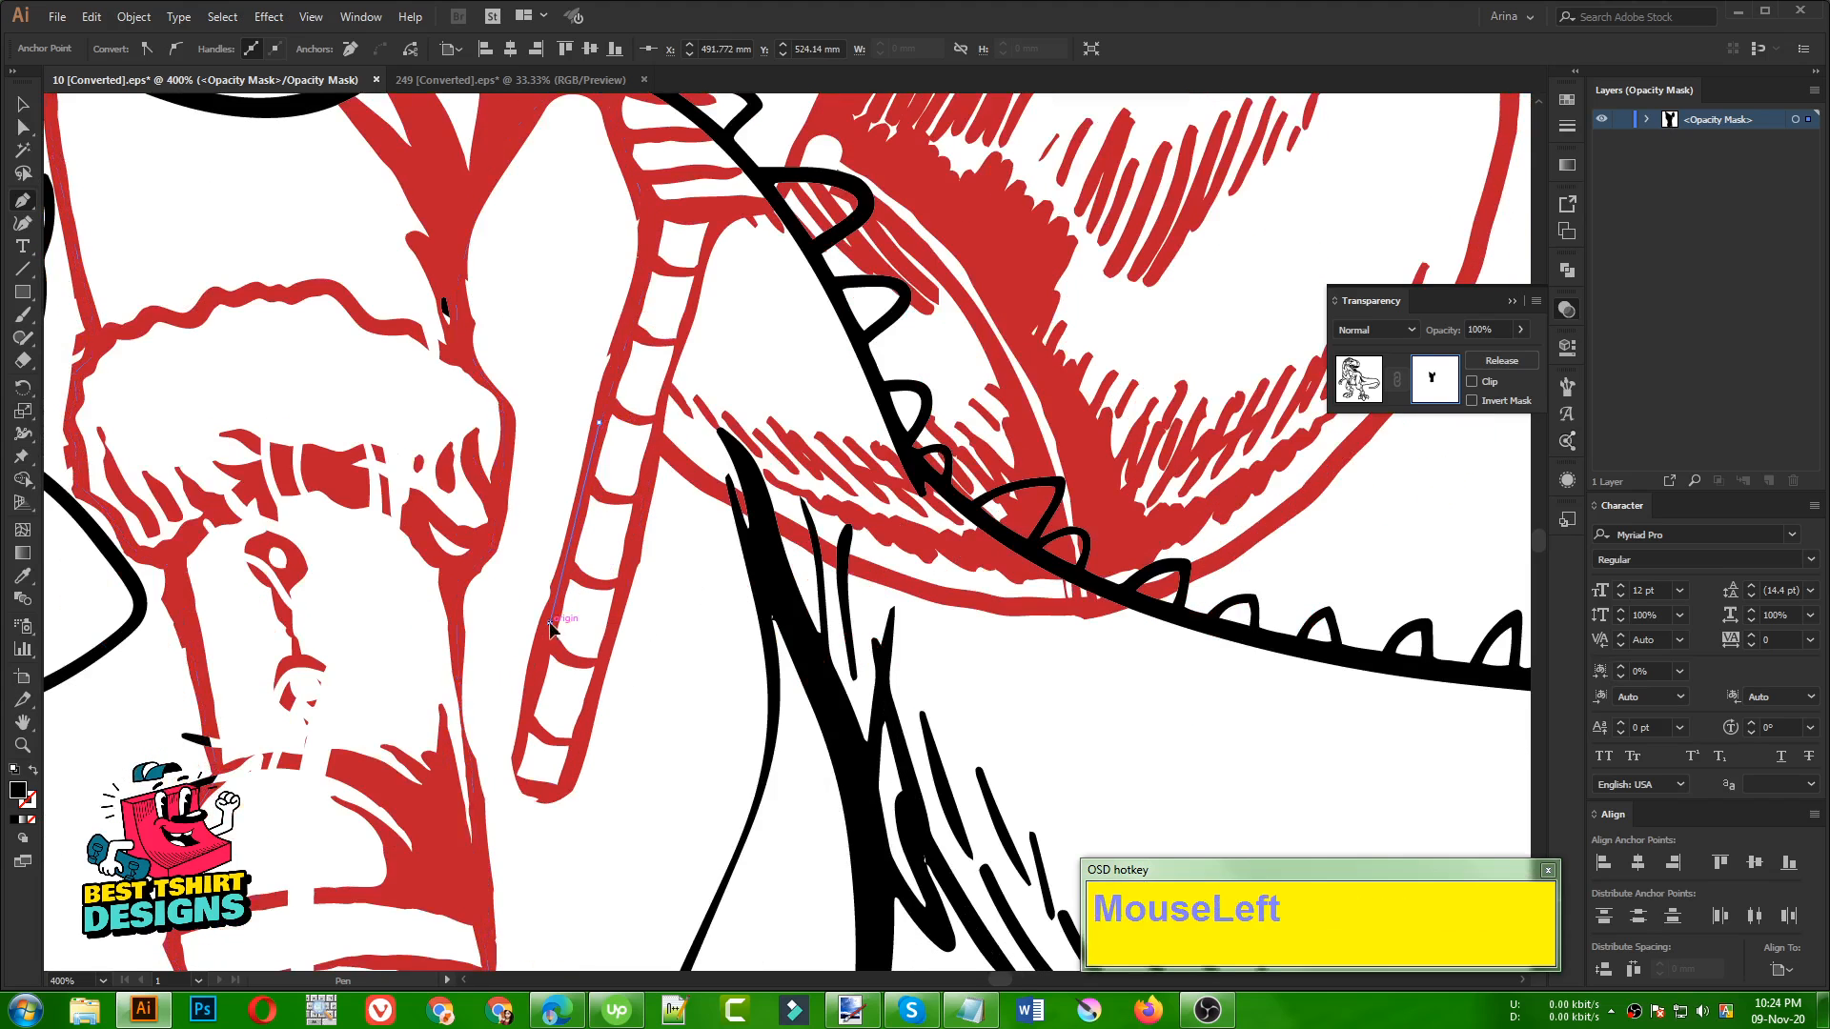
pyautogui.click(523, 731)
pyautogui.scroll(3, 518, 783)
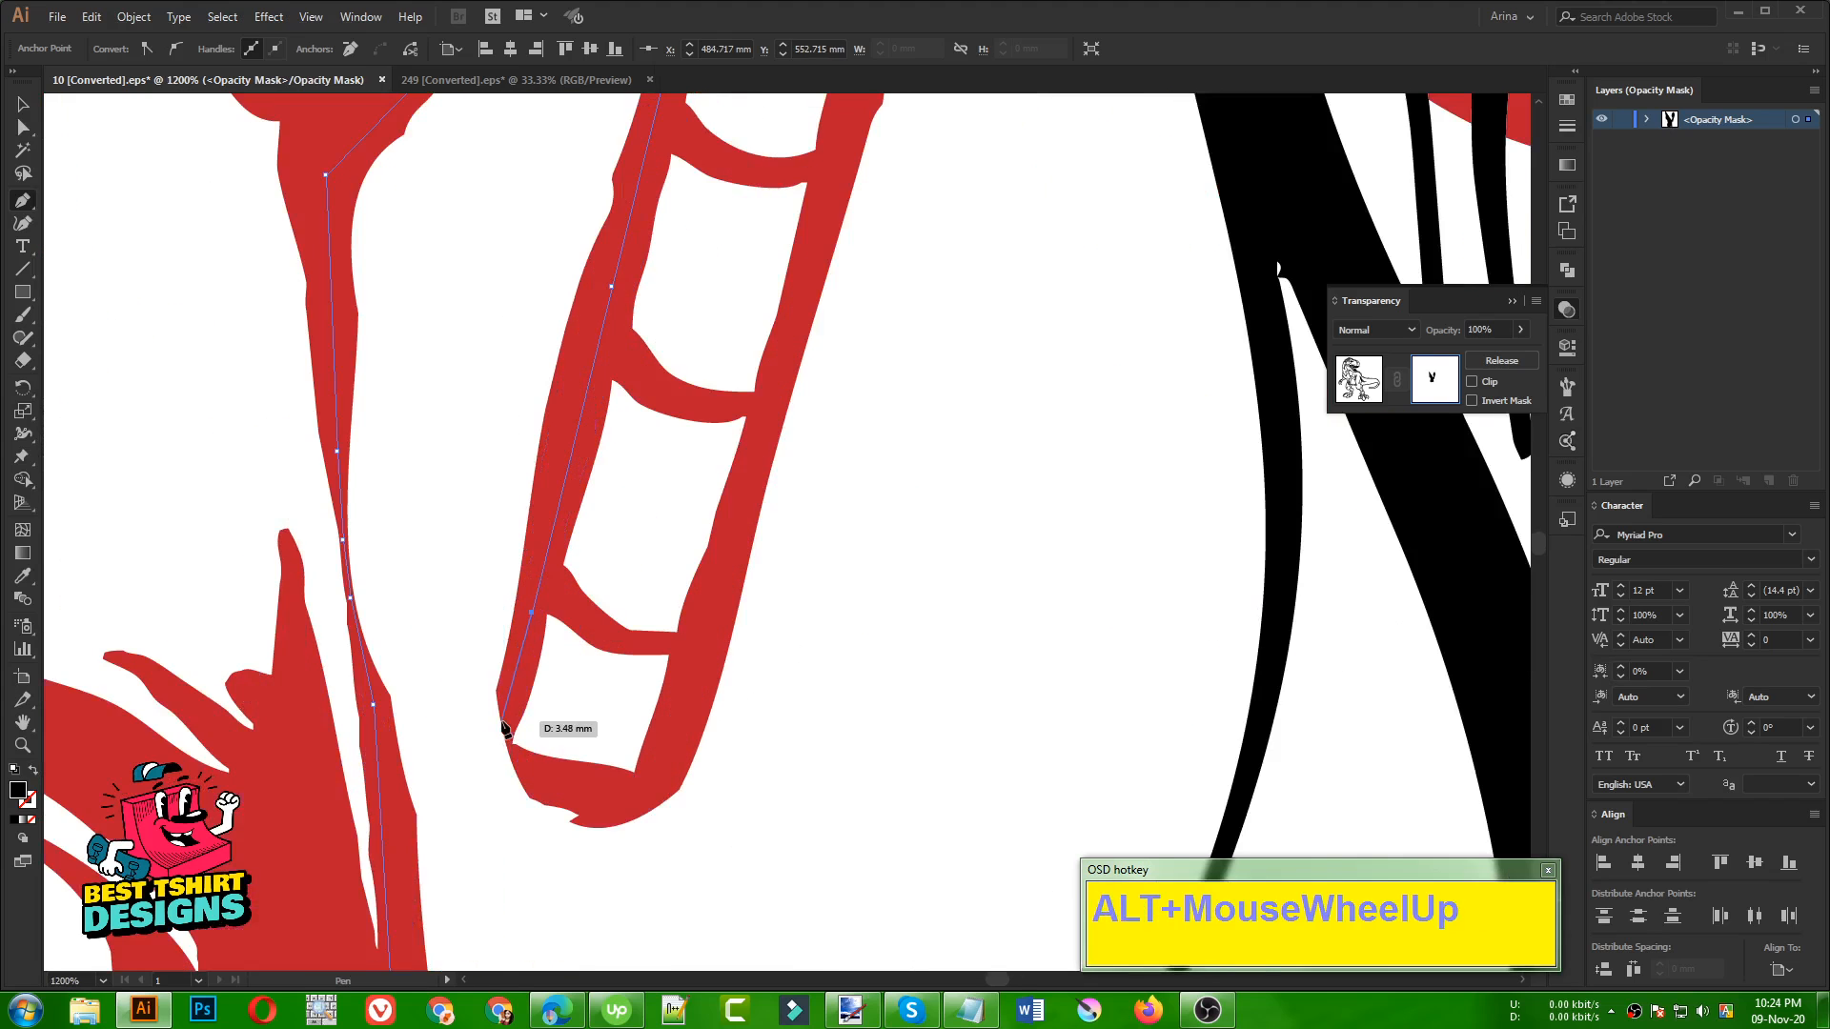
# Trace the Pen path around the rounded lower tip of the candy cane and onto its outer edge
pyautogui.click(511, 726)
pyautogui.click(505, 735)
pyautogui.click(519, 763)
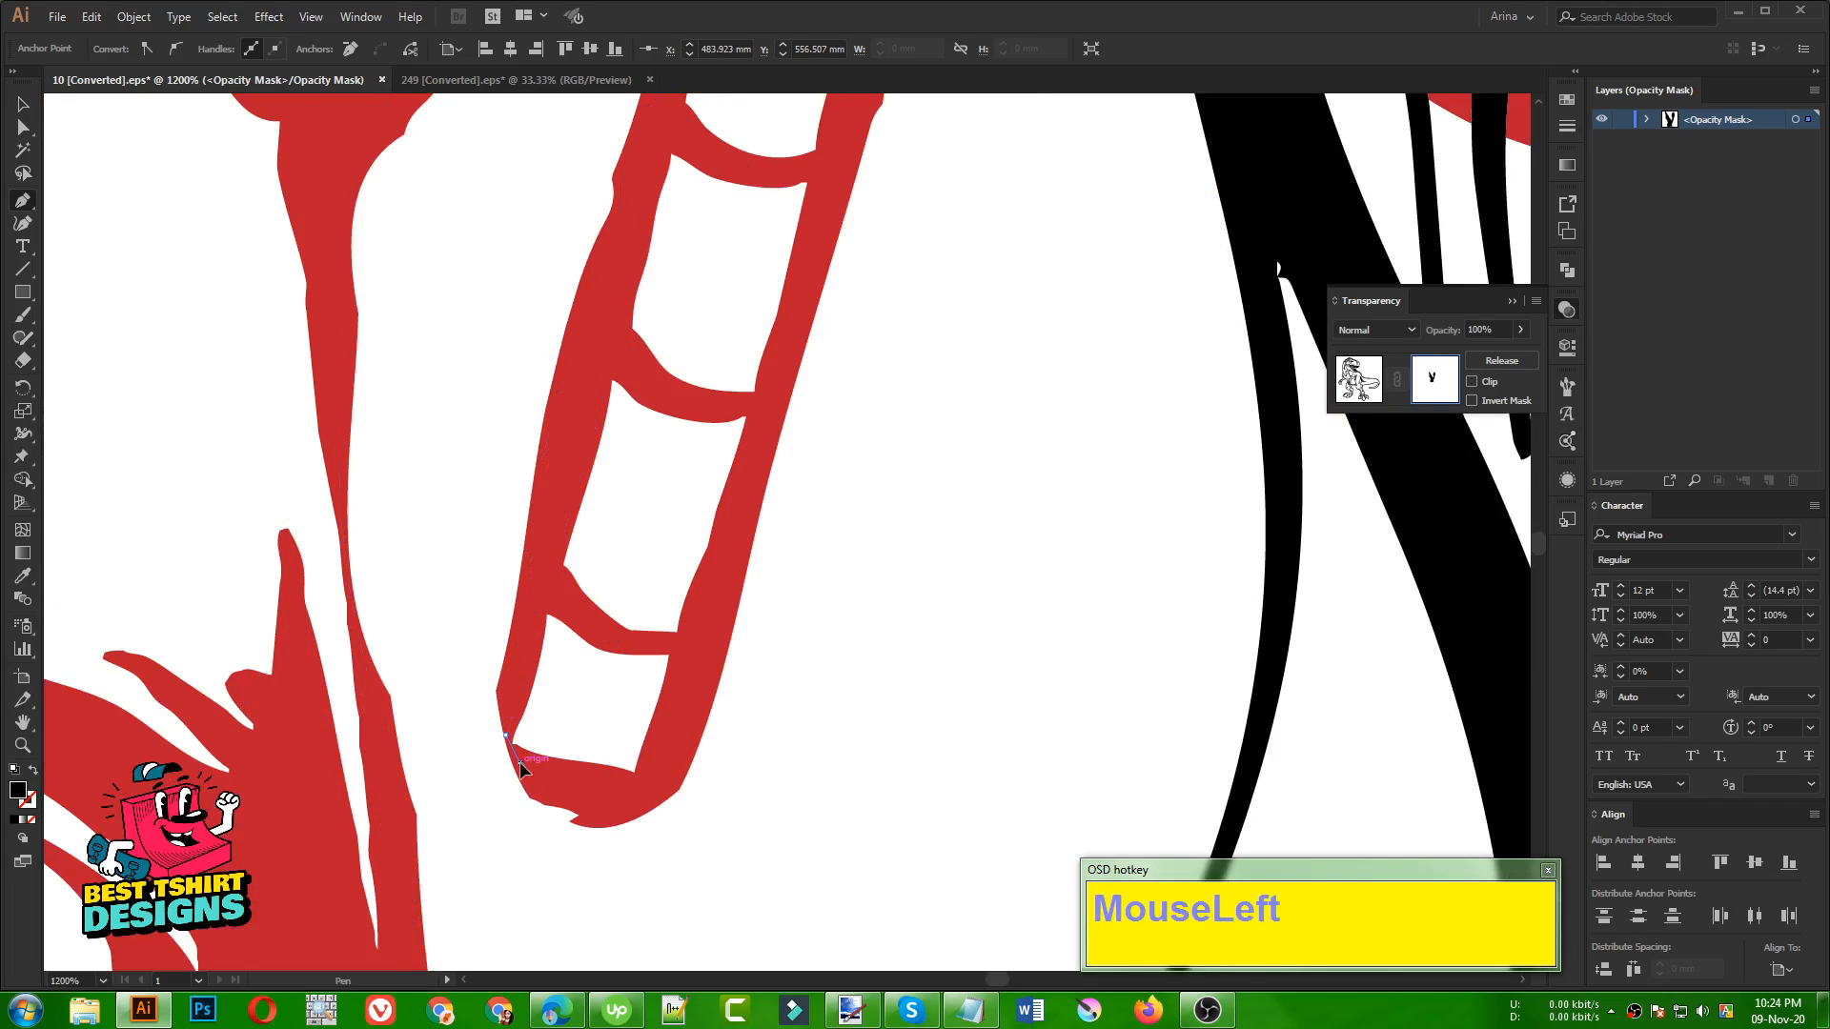
pyautogui.click(598, 799)
pyautogui.click(608, 789)
pyautogui.click(648, 783)
pyautogui.click(703, 675)
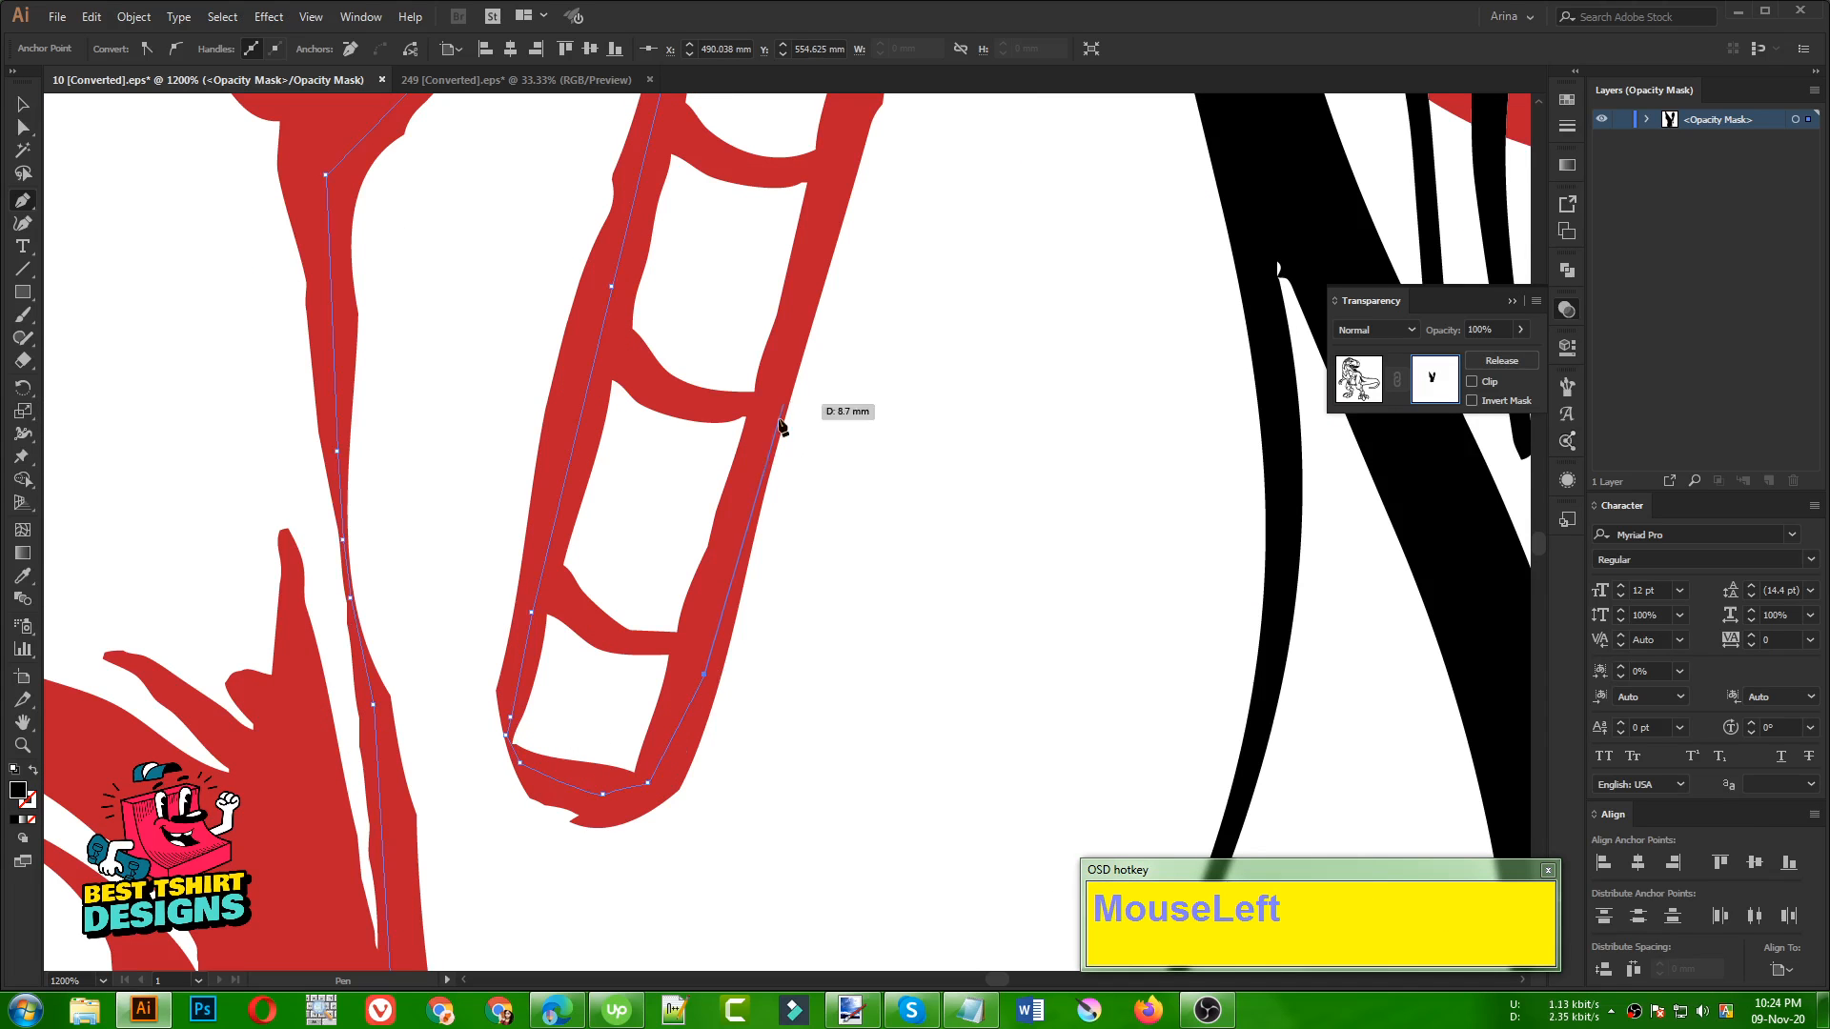
# Trace the Pen path up the cane's outer edge and along the sack's lower outline to the first black leg stroke
pyautogui.moveTo(801, 262); pyautogui.dragTo(347, 645)
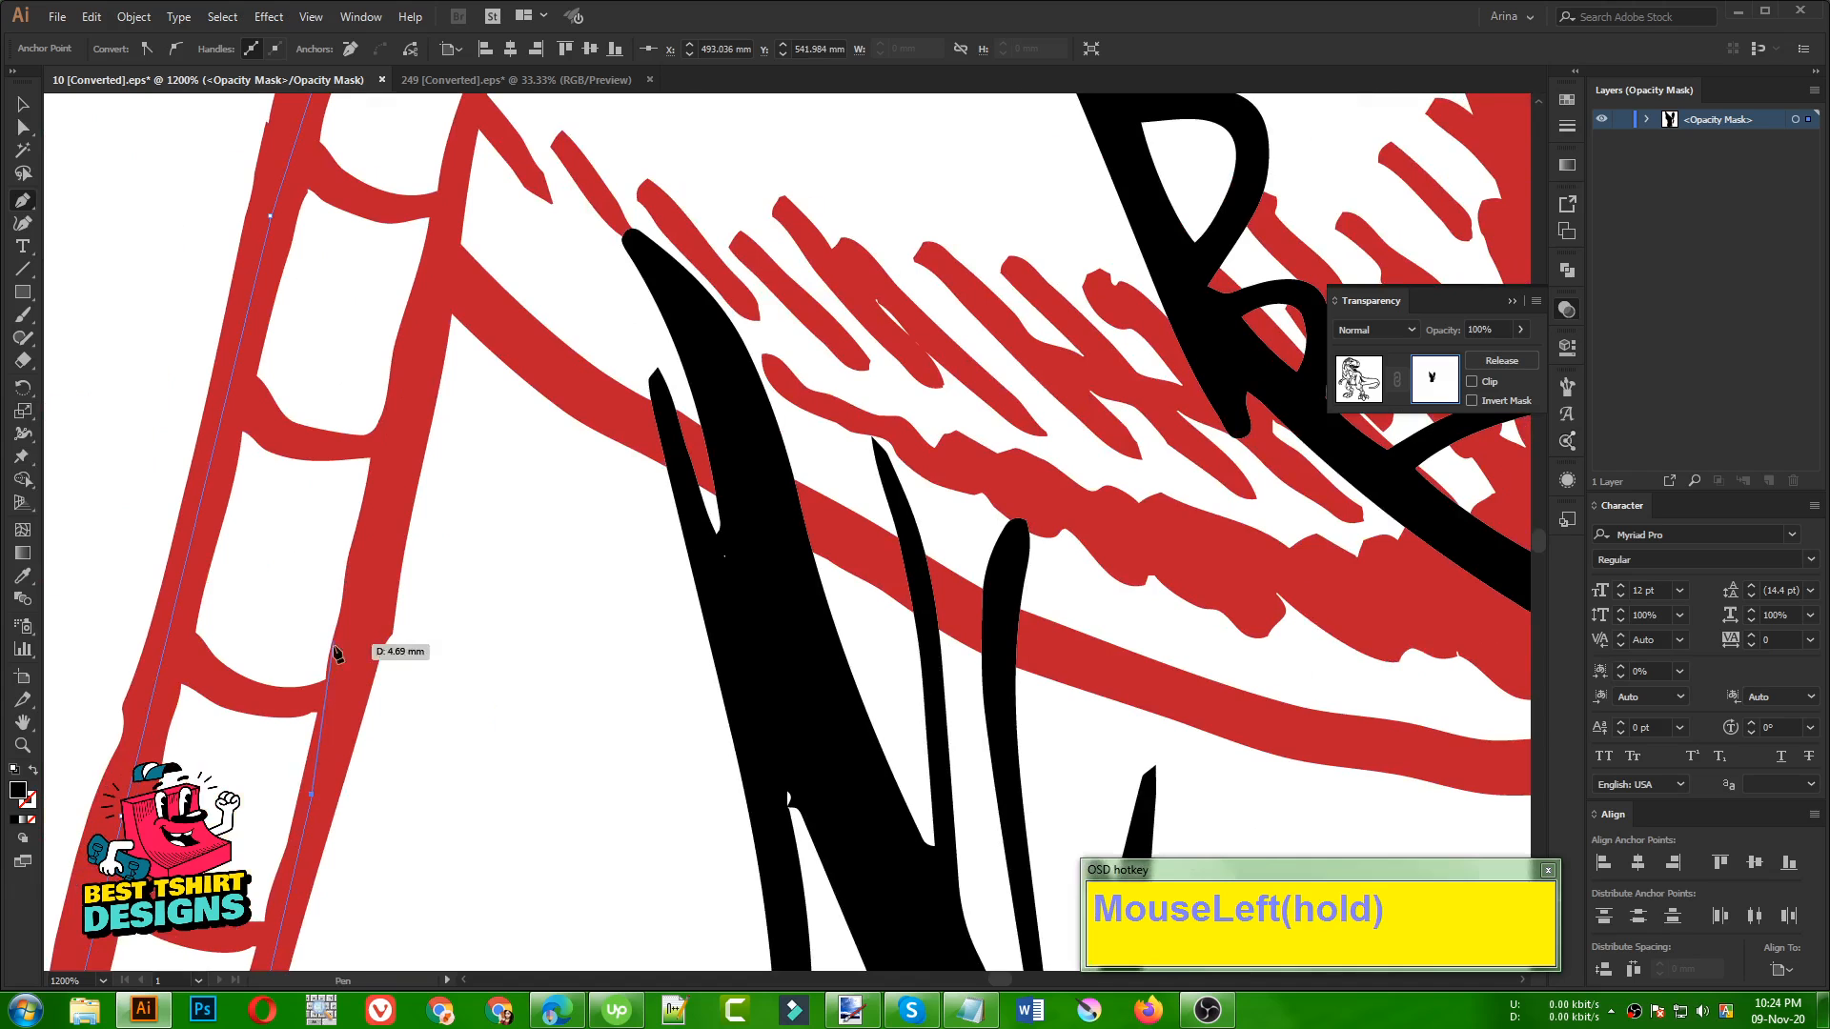
pyautogui.click(378, 529)
pyautogui.click(404, 359)
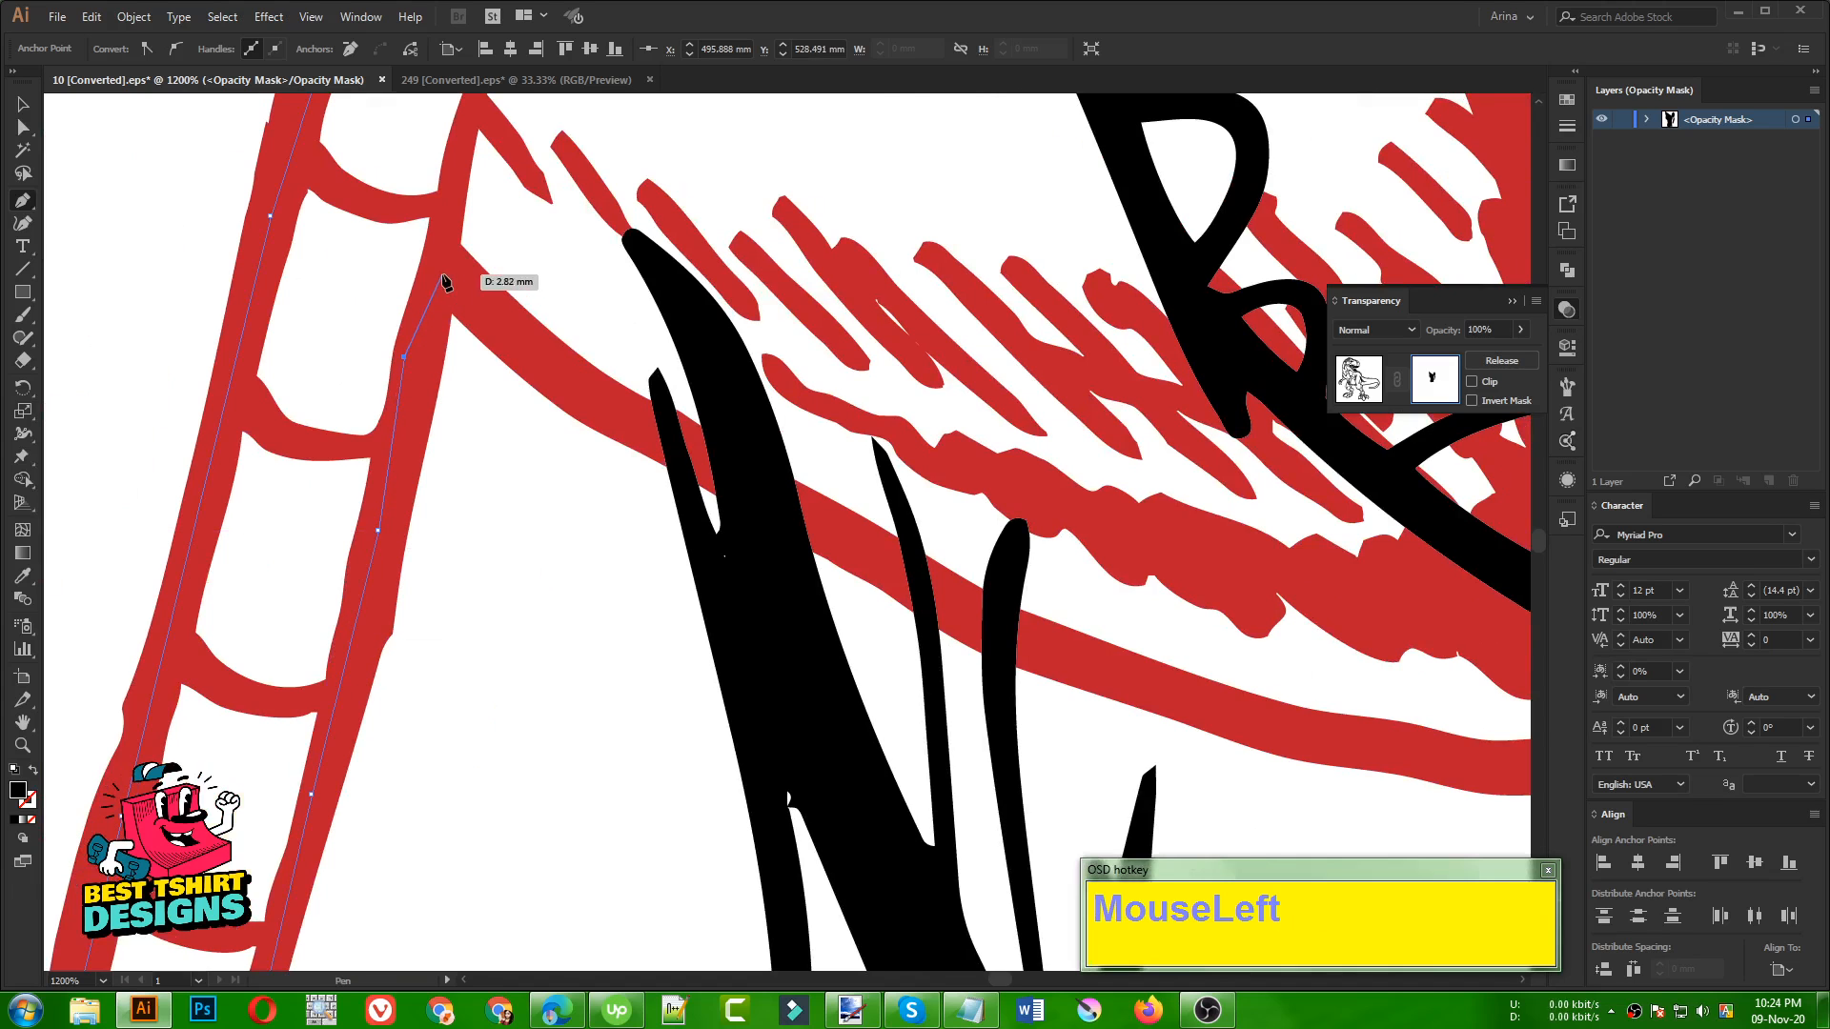
pyautogui.keyDown('alt'); pyautogui.scroll(2, 620, 428); pyautogui.keyUp('alt')
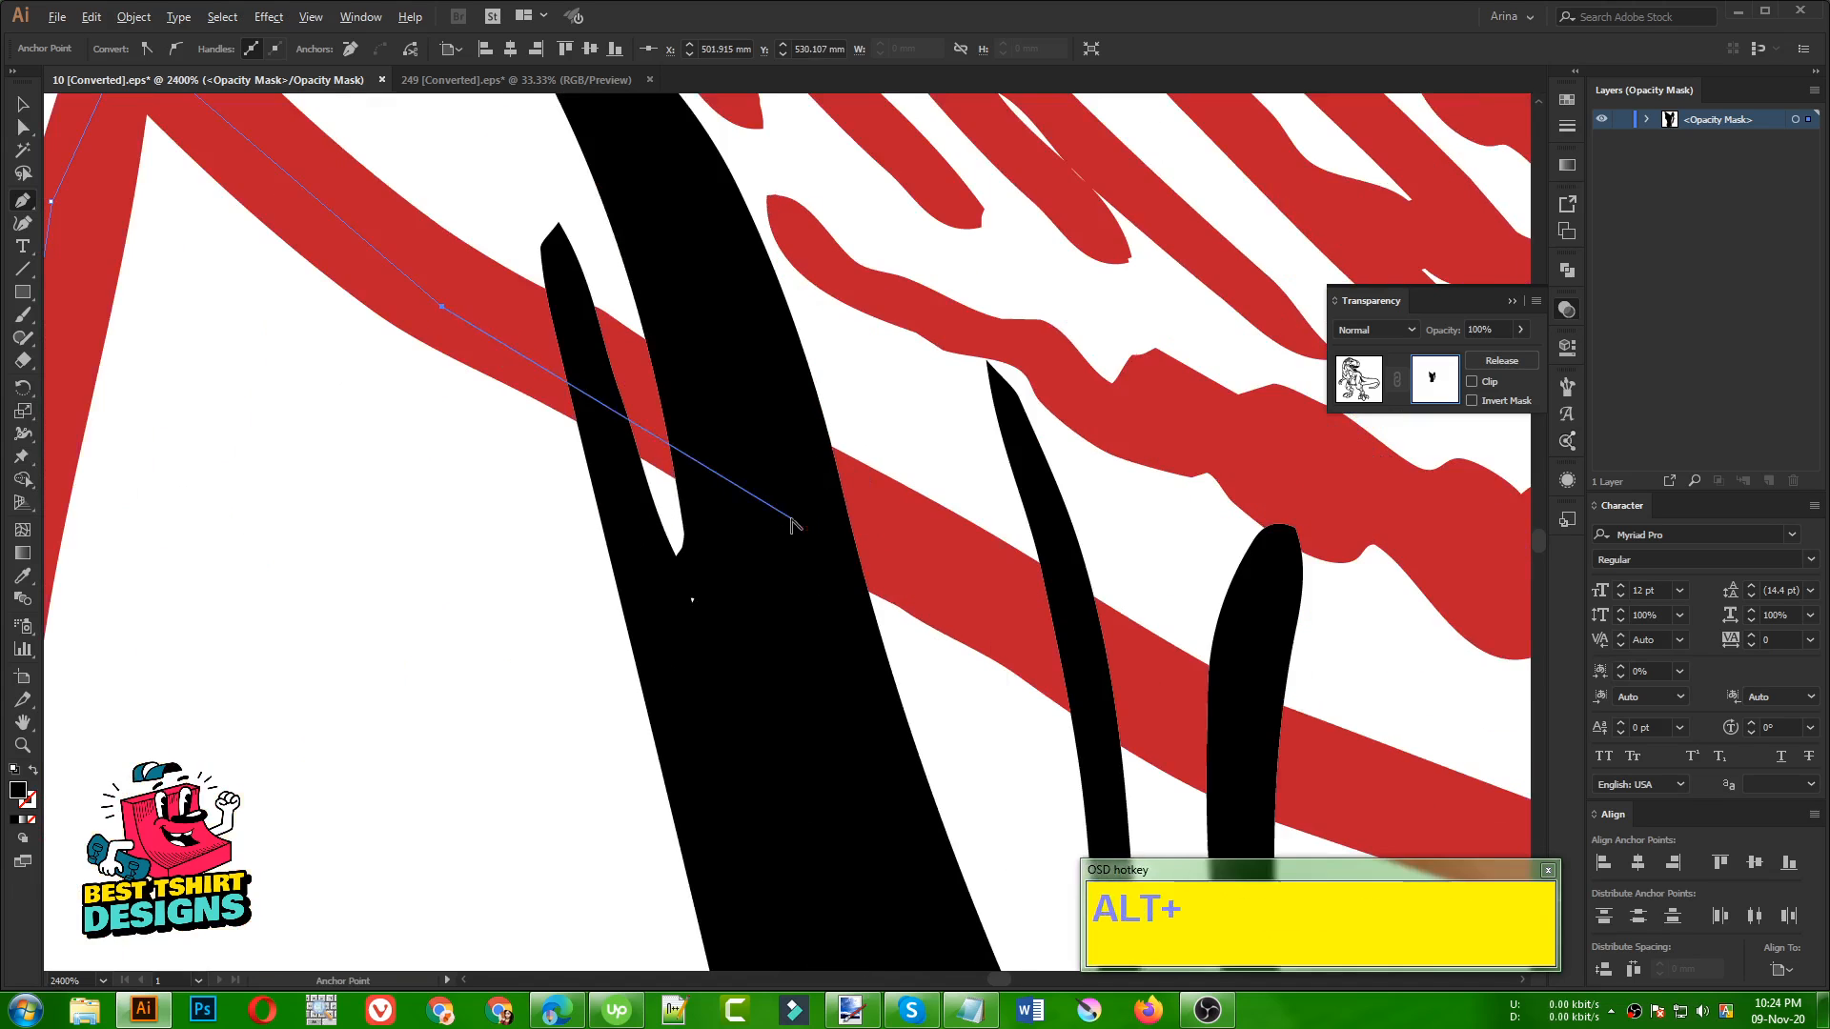
pyautogui.click(577, 421)
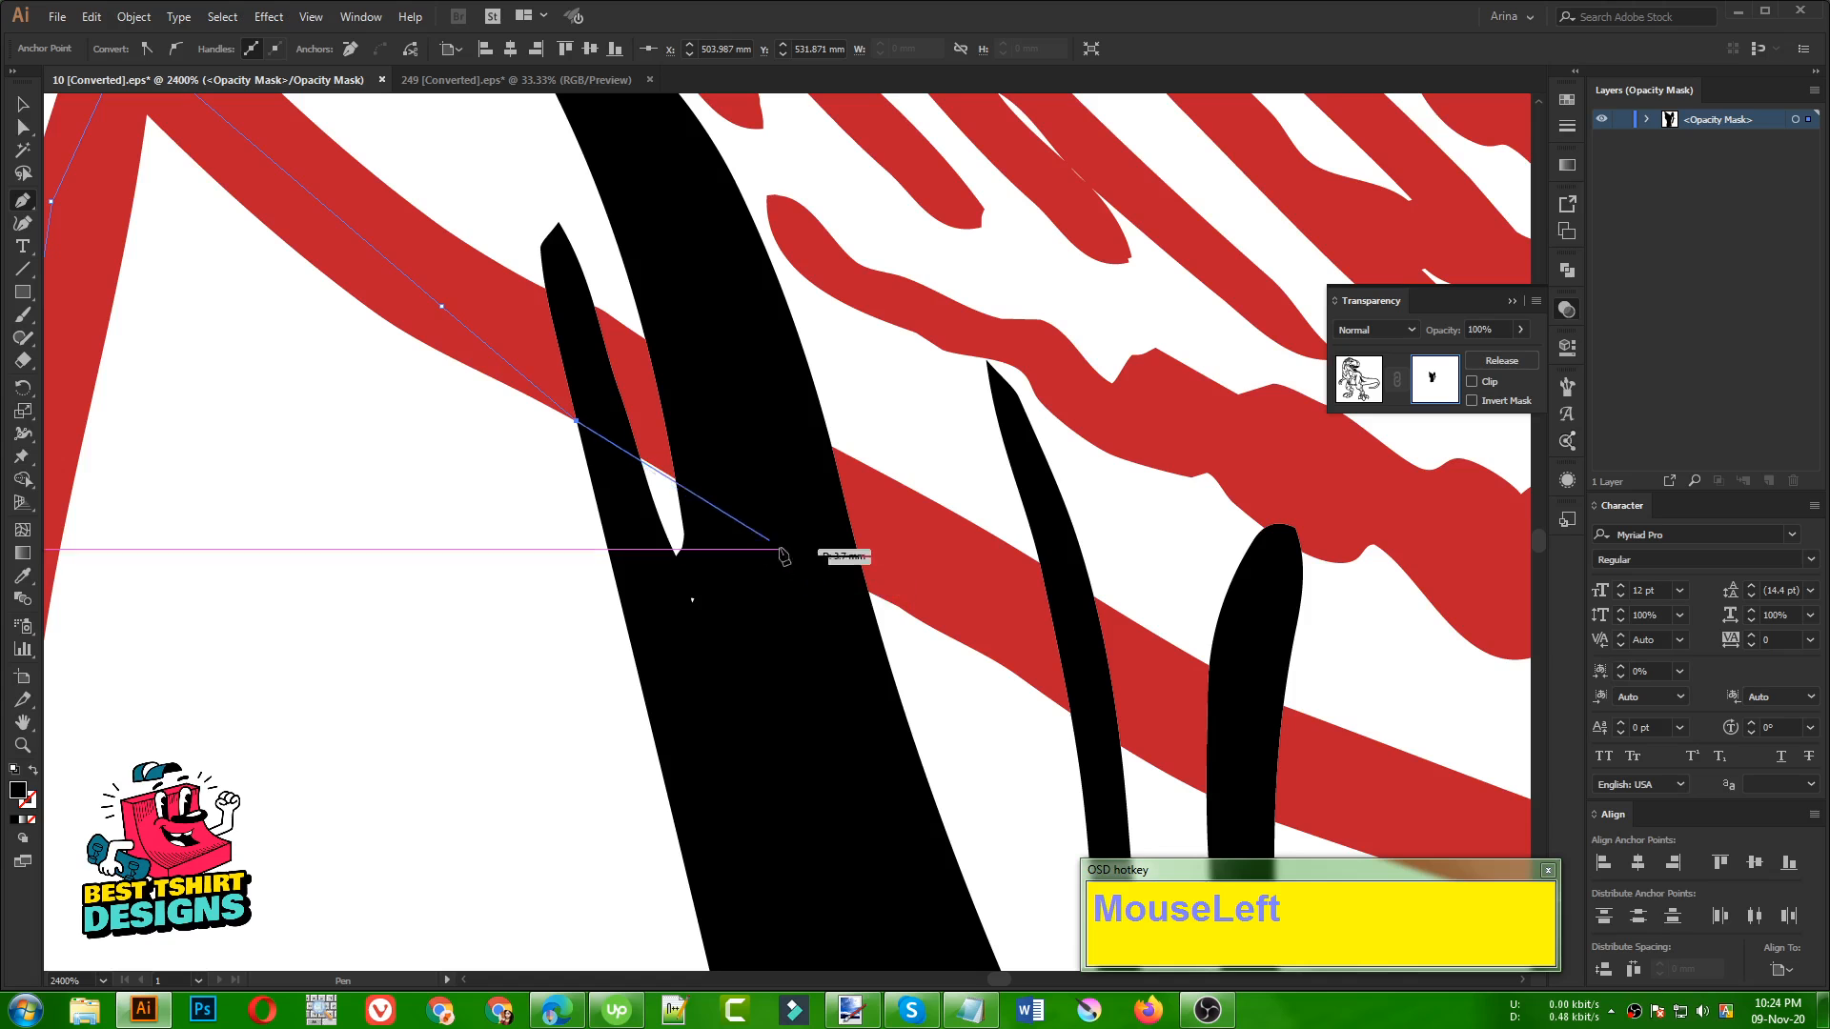
# Continue the Pen path along the sack's lower outline across the dinosaur's black leg strokes
pyautogui.click(868, 592)
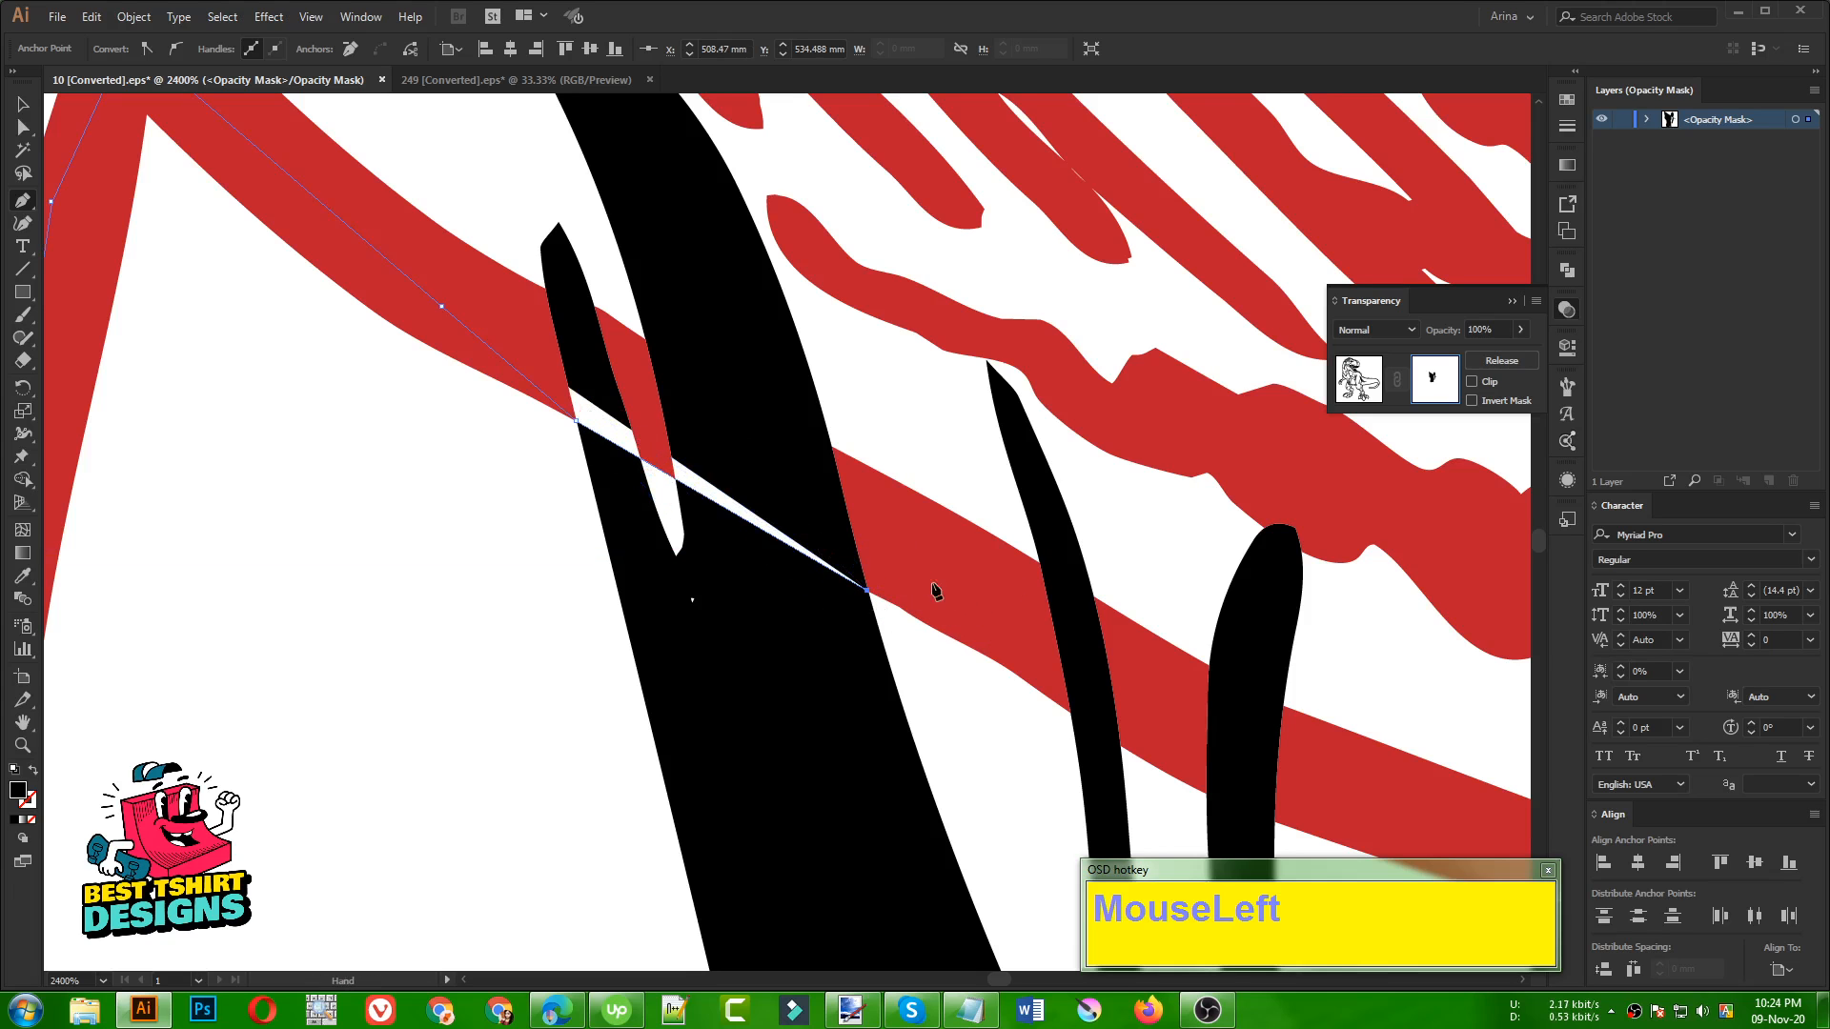
pyautogui.moveTo(935, 592); pyautogui.dragTo(444, 504)
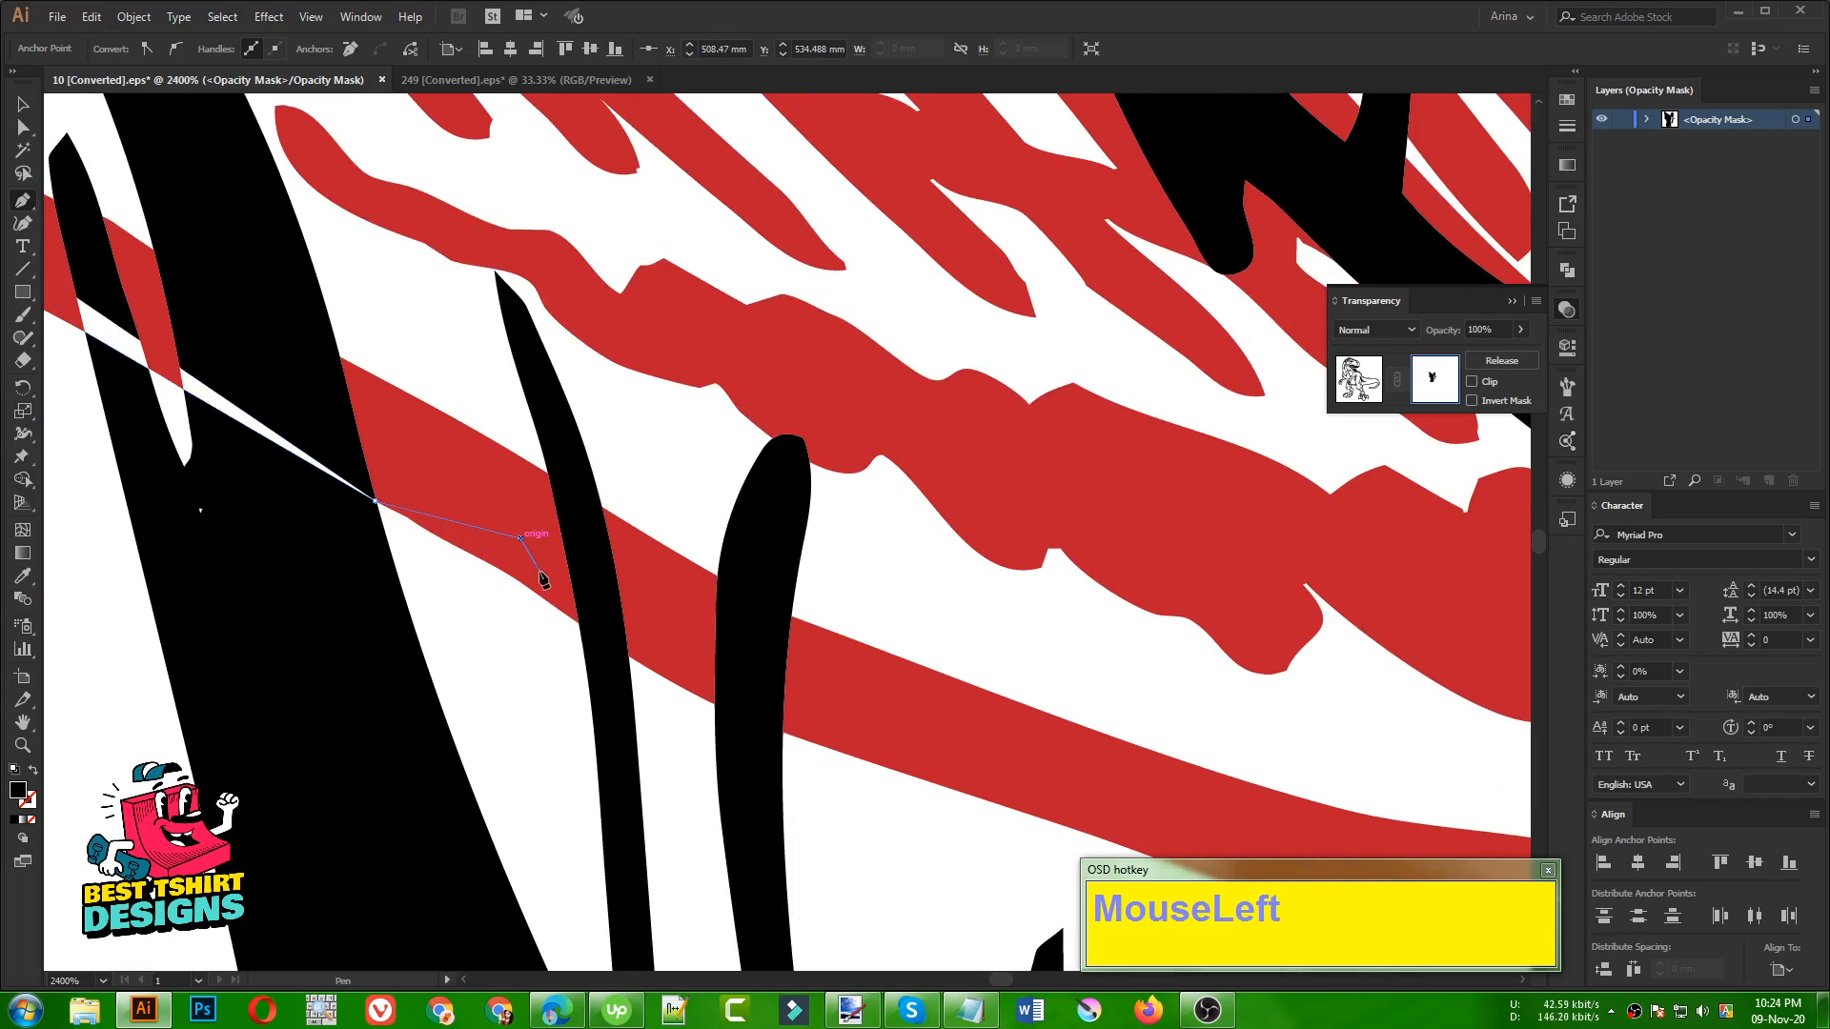
pyautogui.click(520, 539)
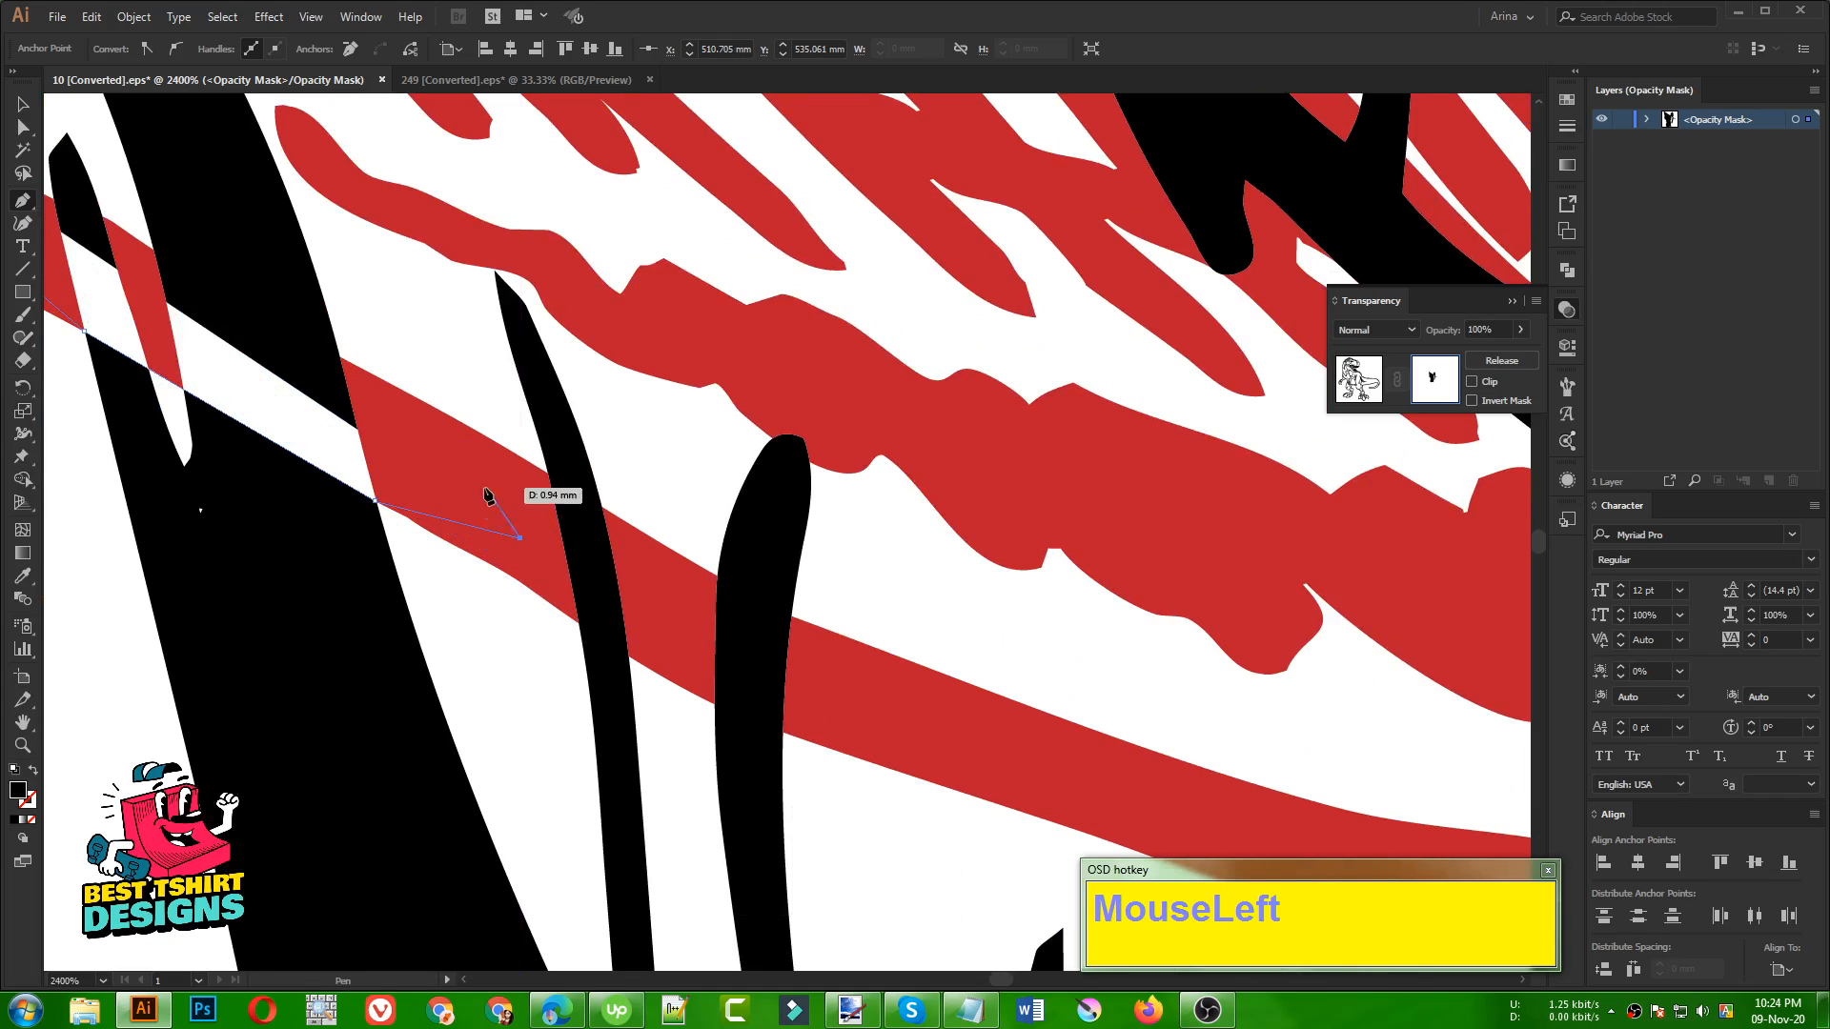
pyautogui.click(577, 622)
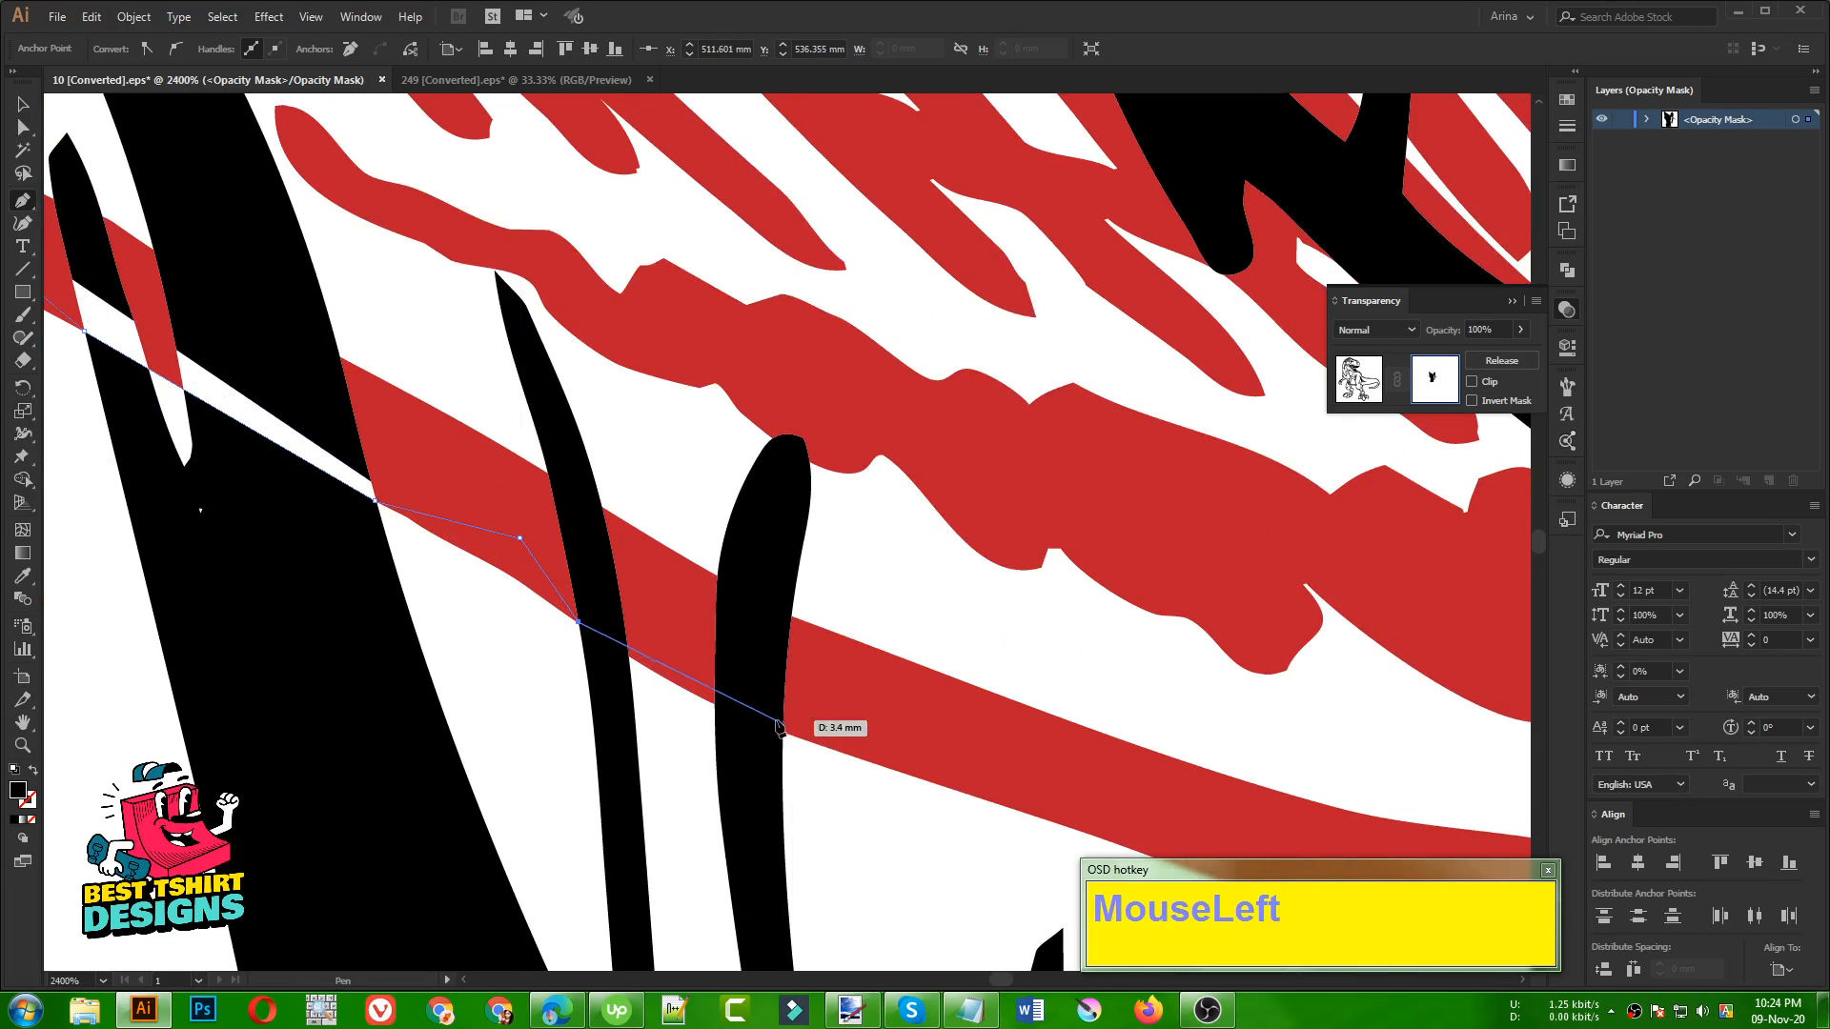
pyautogui.moveTo(798, 737); pyautogui.dragTo(845, 723)
# Trace the Pen path along the bottom edge of the sack to the underside of the dinosaur's back line
pyautogui.scroll(-5, 499, 633)
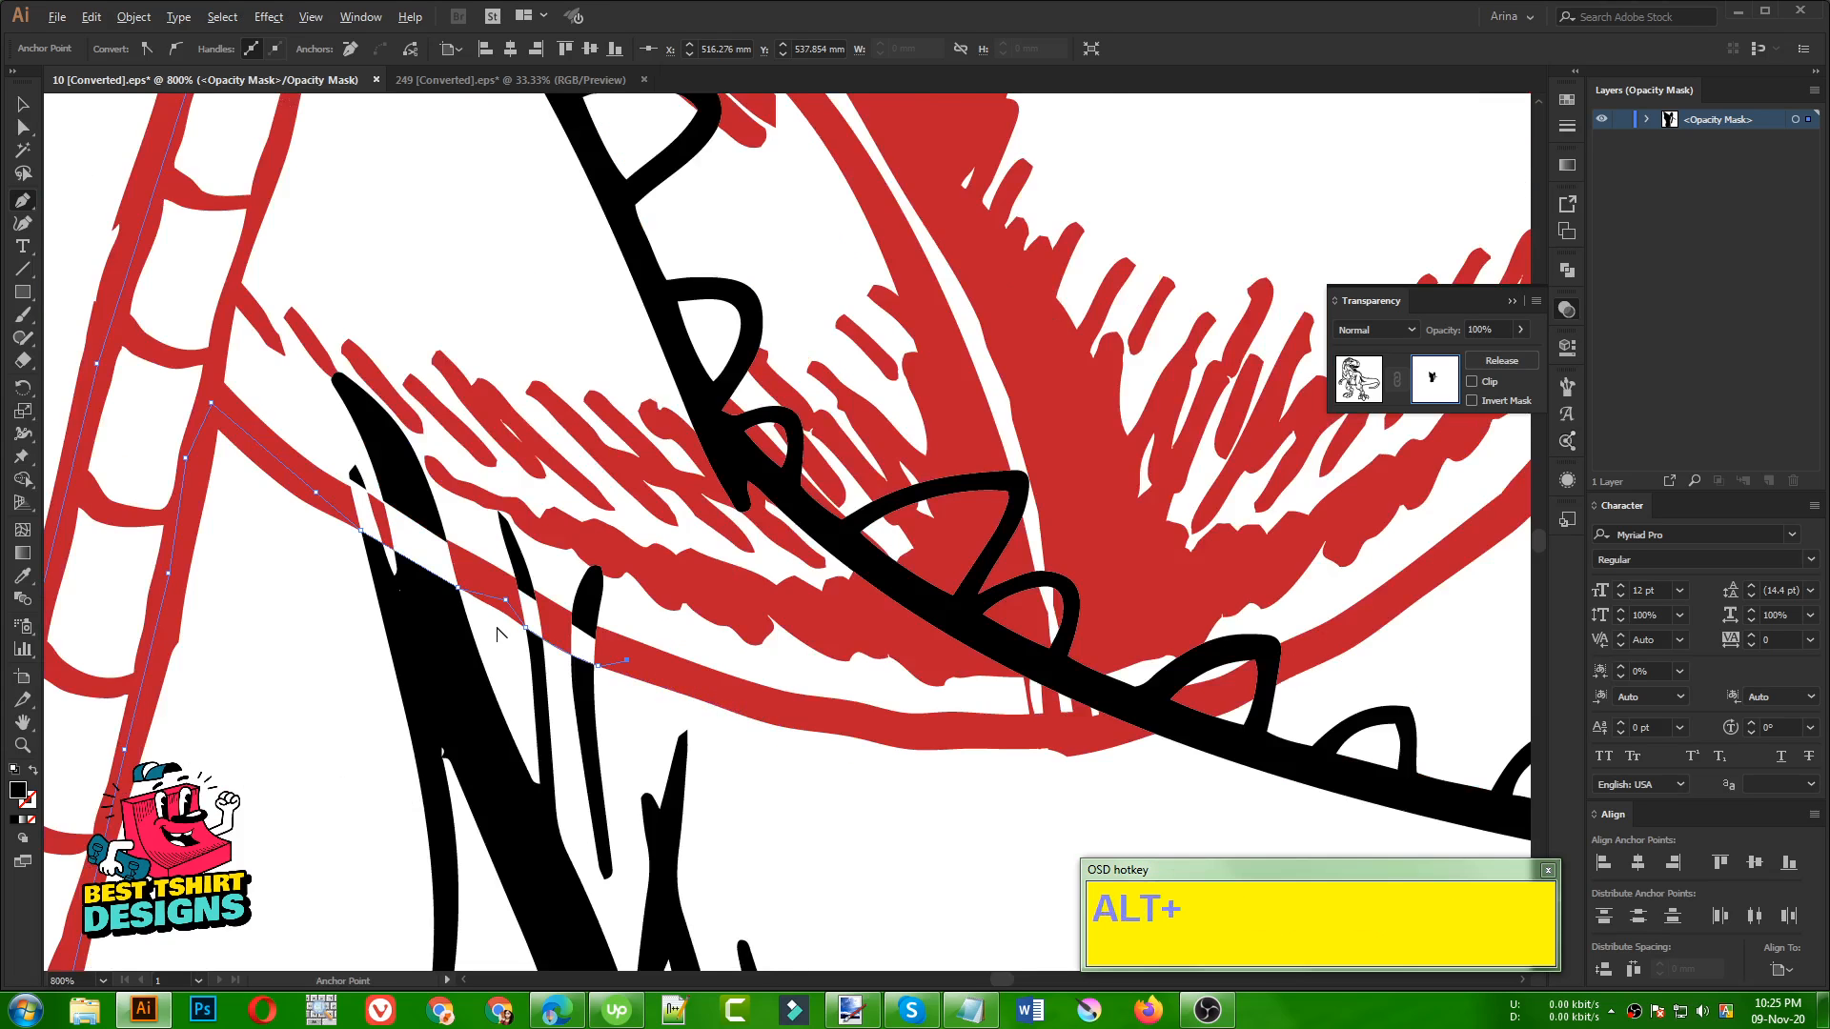
pyautogui.click(724, 688)
pyautogui.click(847, 705)
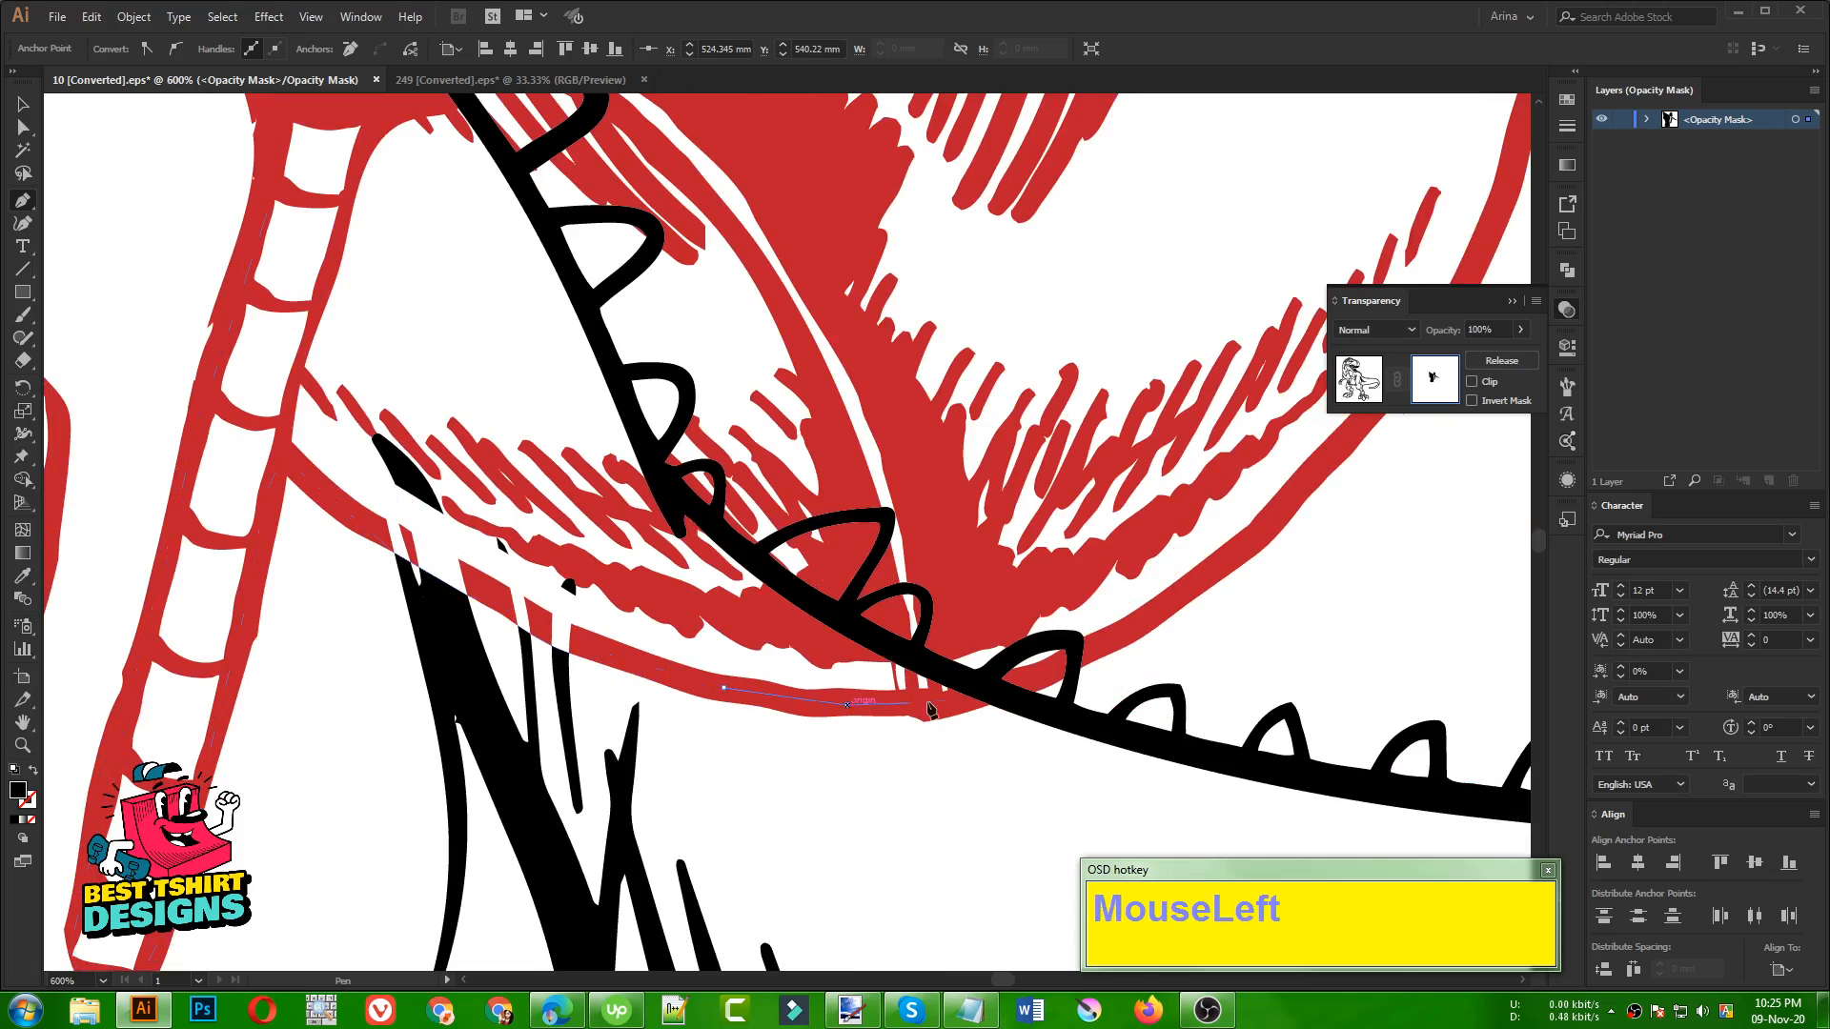
pyautogui.click(986, 703)
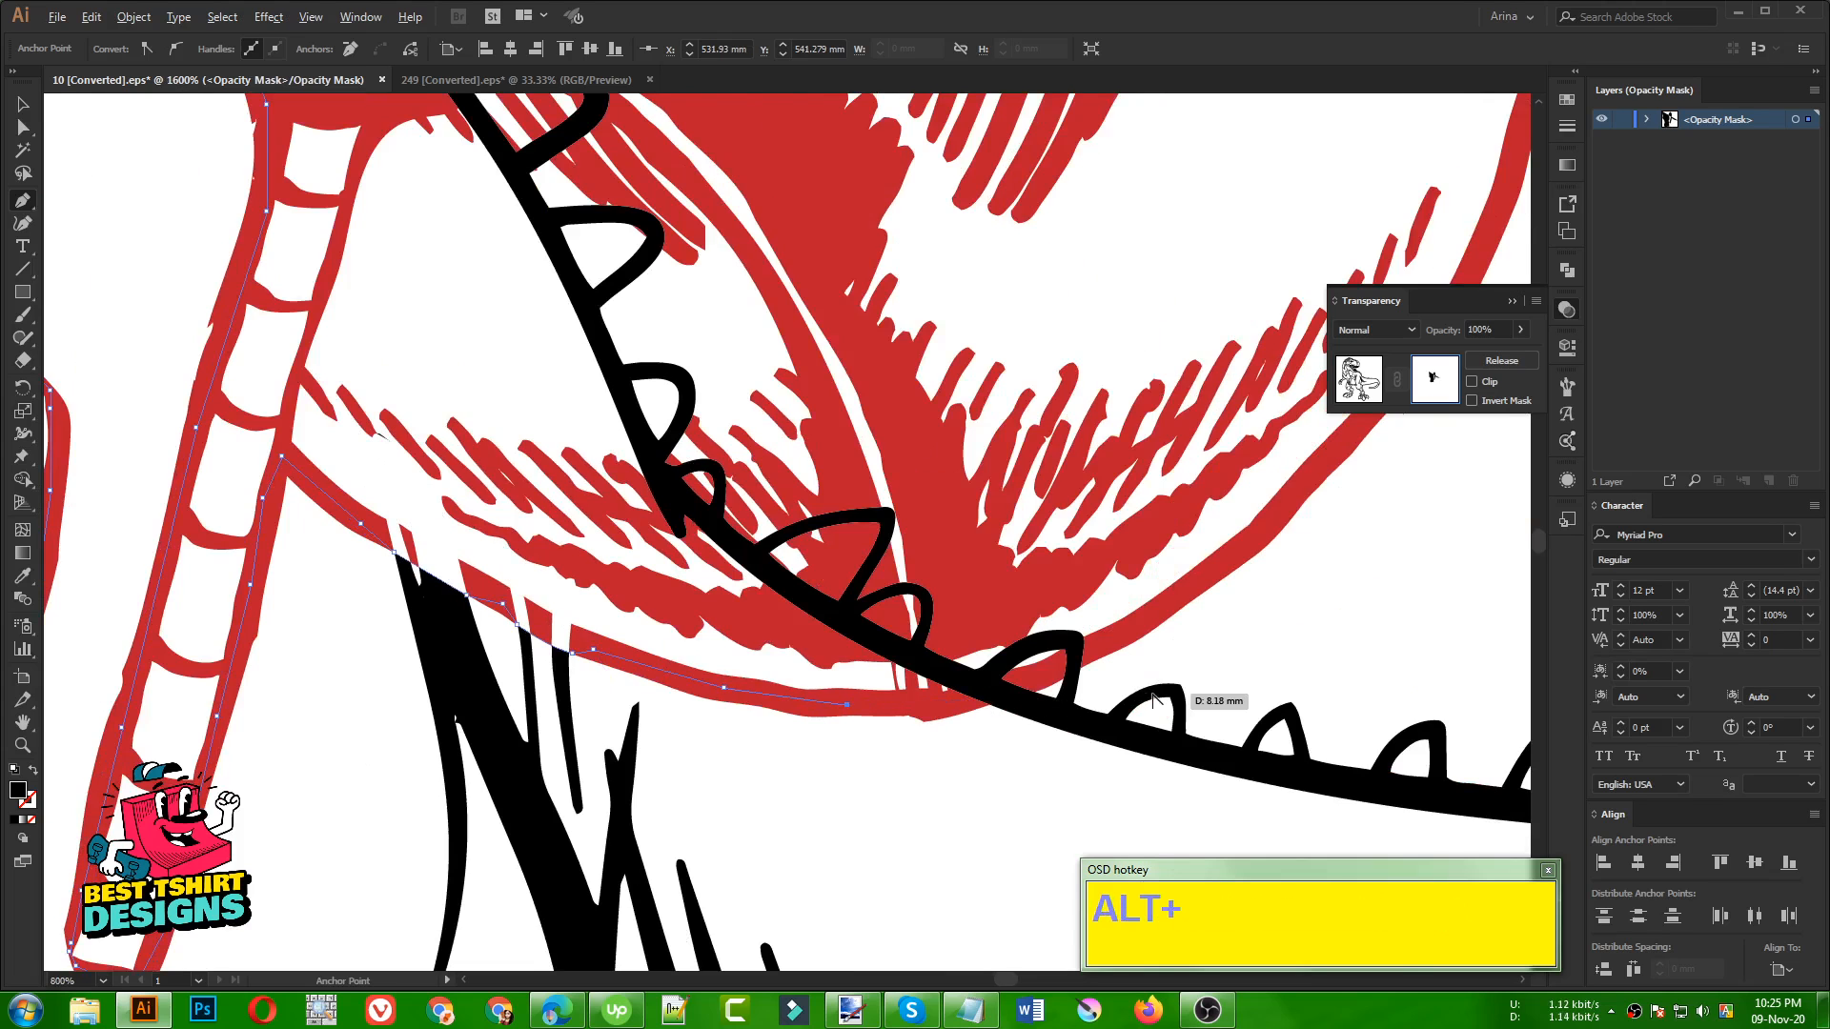
pyautogui.scroll(3, 1158, 687)
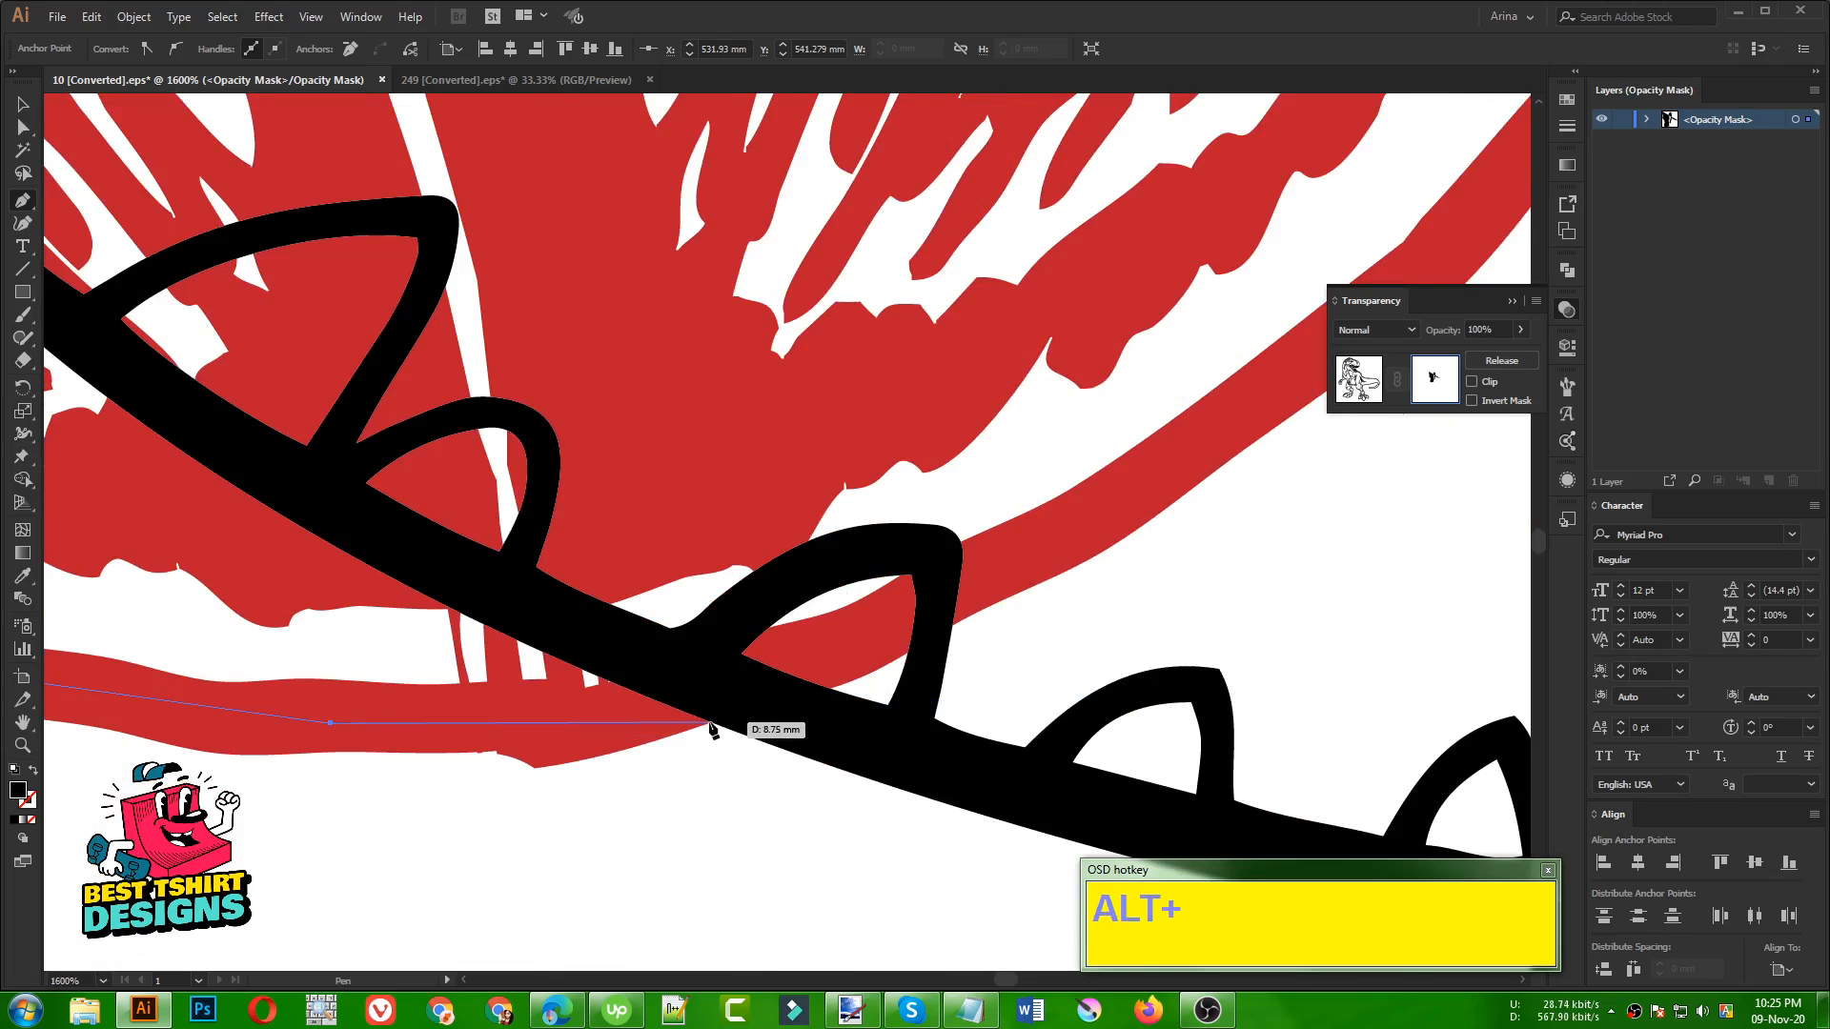
pyautogui.click(710, 726)
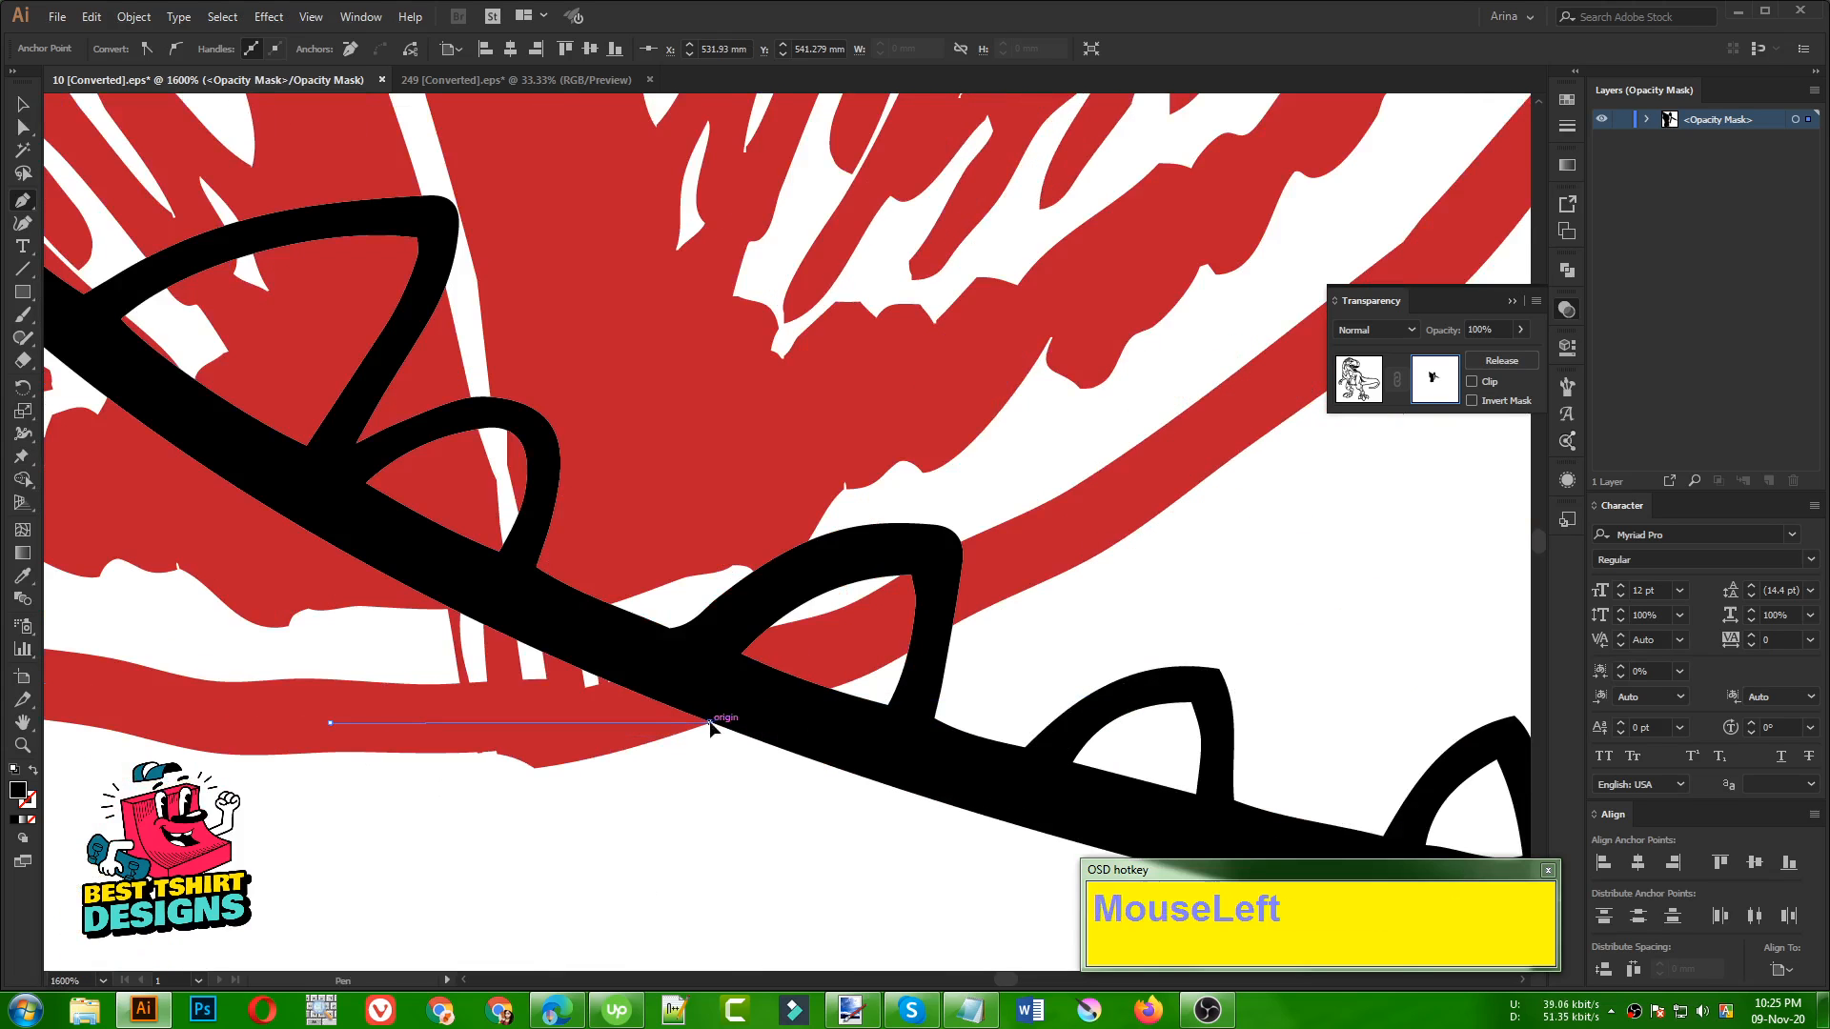
# Extend the Pen path over the dinosaur's back line and across the adjoining spike along the sack's outer edge
pyautogui.click(831, 687)
pyautogui.moveTo(883, 652); pyautogui.dragTo(996, 576)
pyautogui.keyDown('alt'); pyautogui.scroll(-3, 1001, 576); pyautogui.keyUp('alt')
pyautogui.keyDown('alt'); pyautogui.scroll(-2, 1001, 576); pyautogui.keyUp('alt')
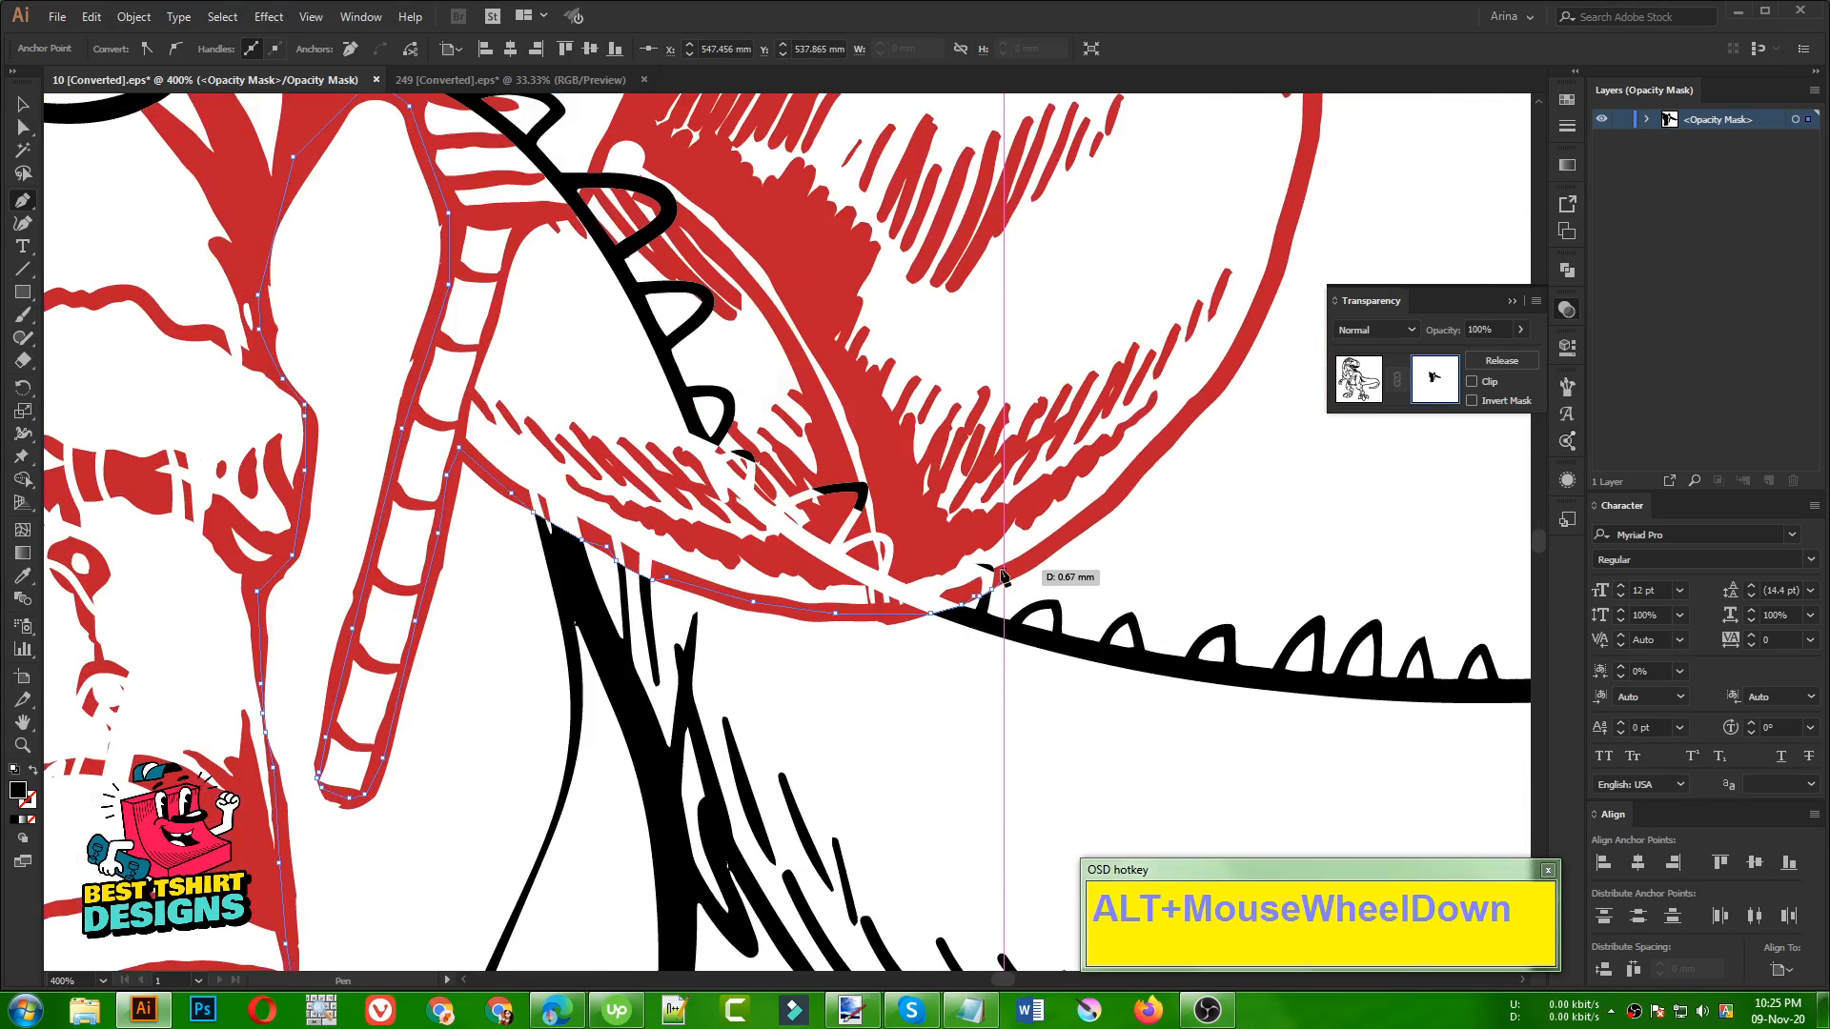
pyautogui.keyDown('alt'); pyautogui.scroll(-1, 1062, 486); pyautogui.keyUp('alt')
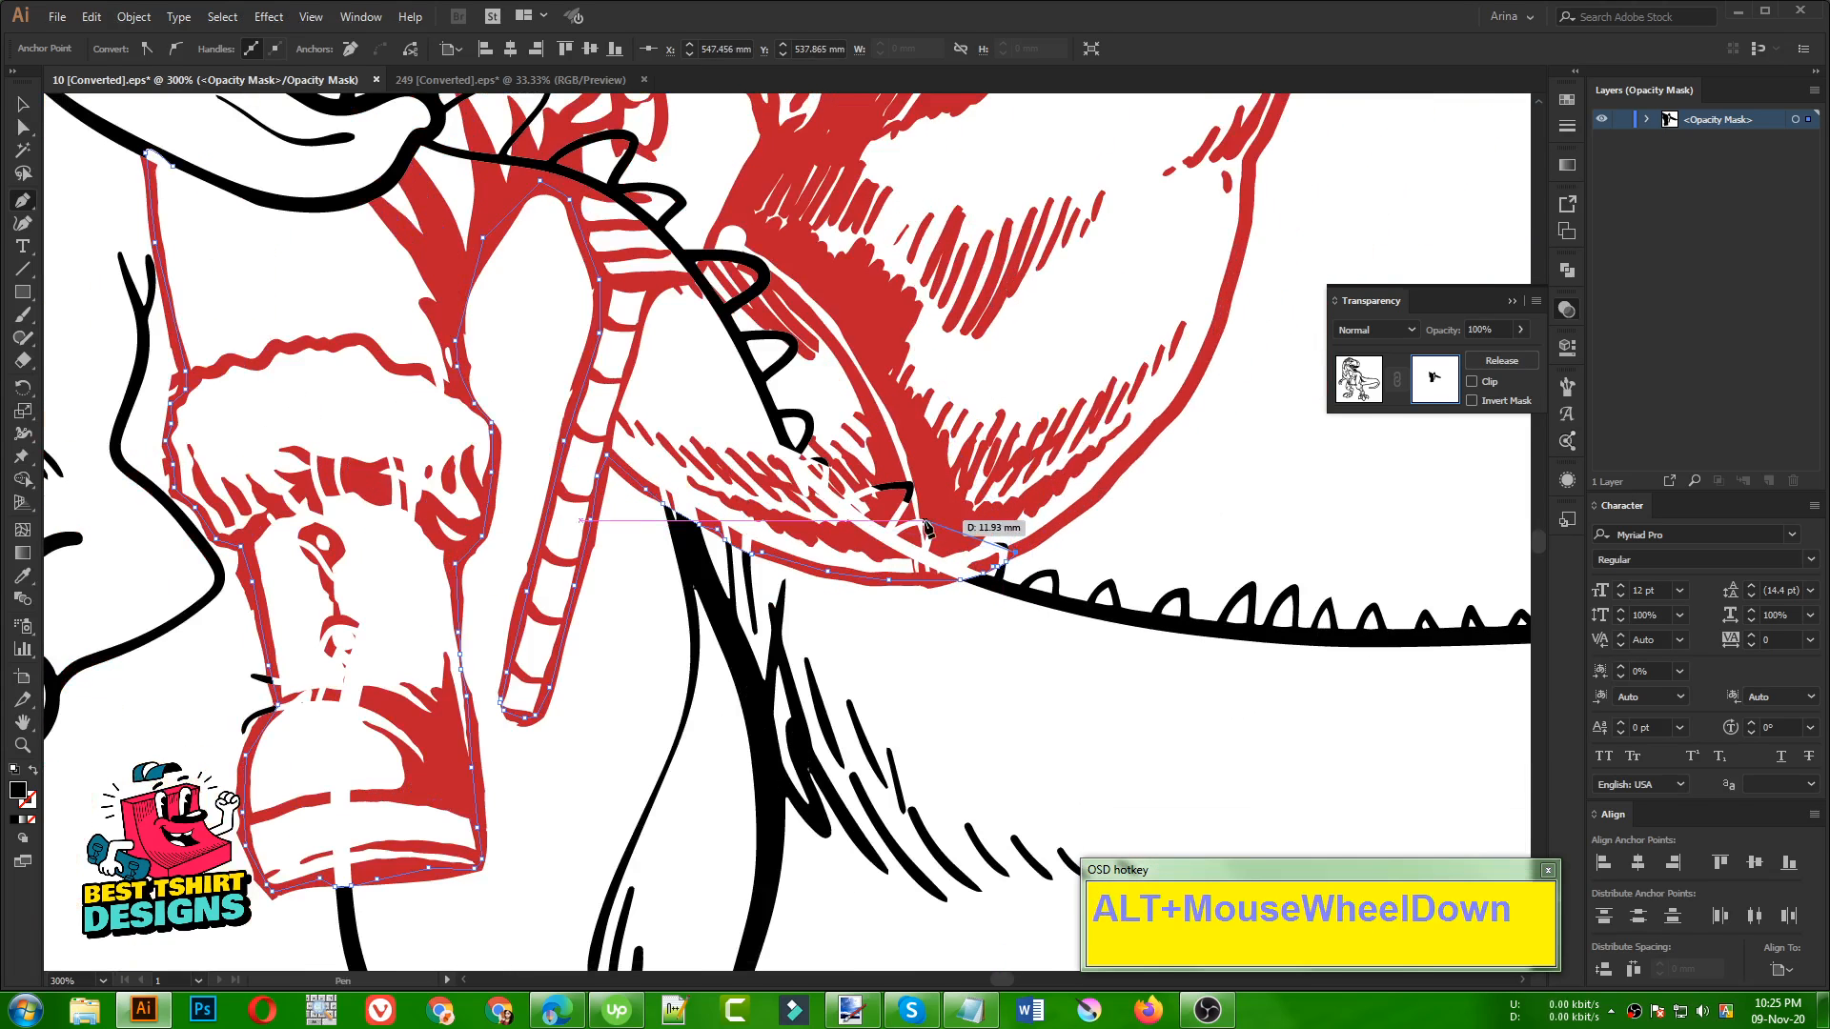
pyautogui.keyDown('alt'); pyautogui.scroll(-1, 915, 519); pyautogui.keyUp('alt')
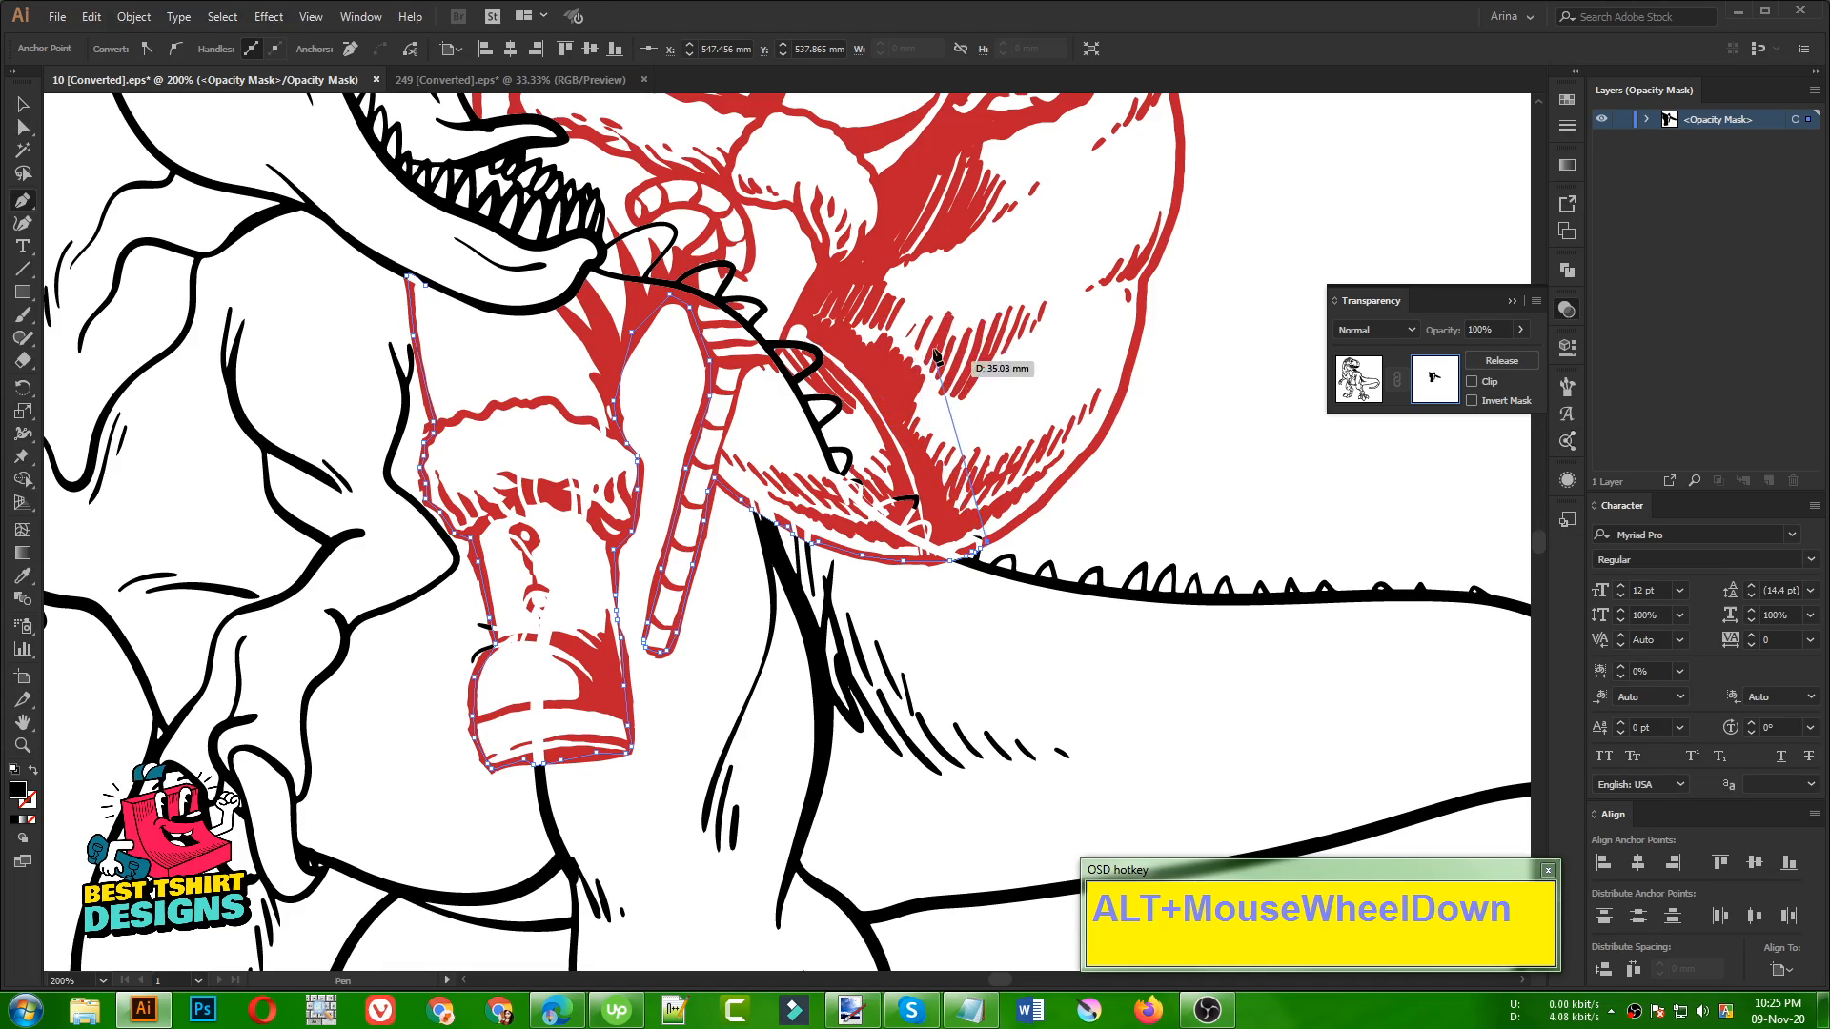
# Carry the Pen path loosely up through the sack and over the candy cane's hook towards the dinosaur's jaw
pyautogui.click(976, 417)
pyautogui.click(847, 249)
pyautogui.click(676, 171)
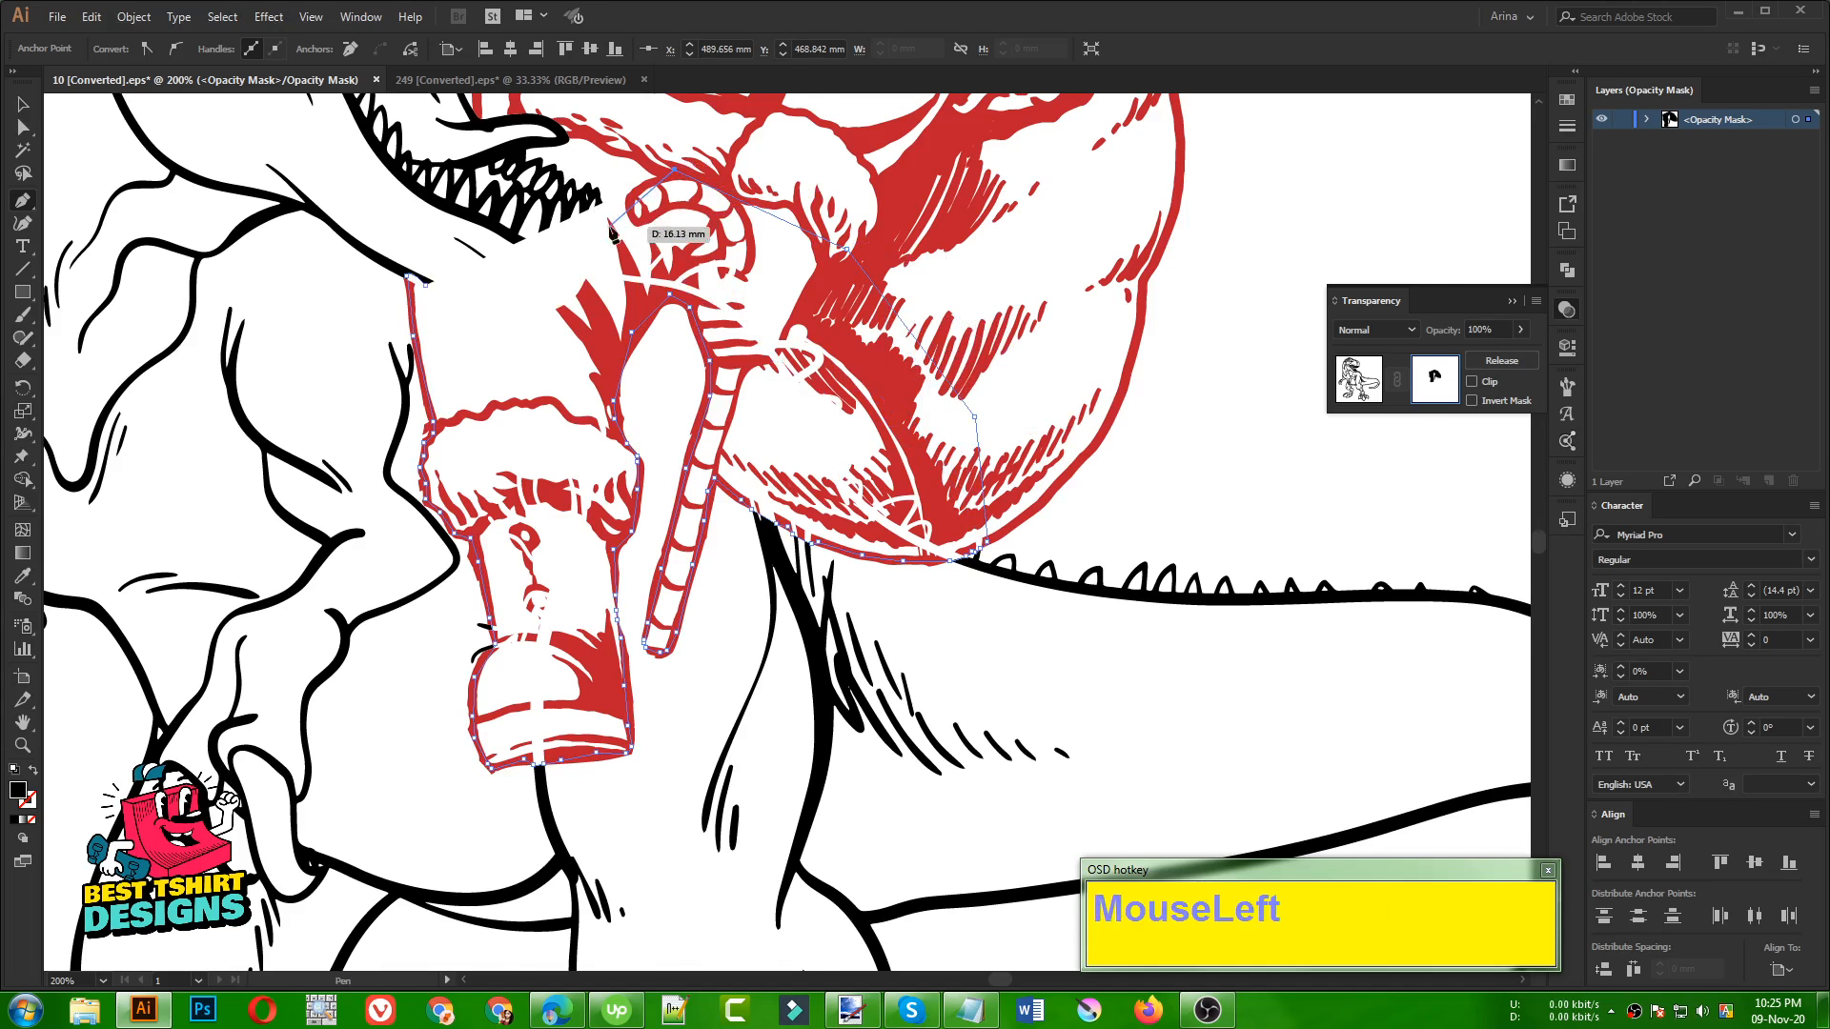
pyautogui.keyDown('alt'); pyautogui.scroll(2, 582, 262); pyautogui.keyUp('alt')
pyautogui.moveTo(585, 264); pyautogui.dragTo(665, 339)
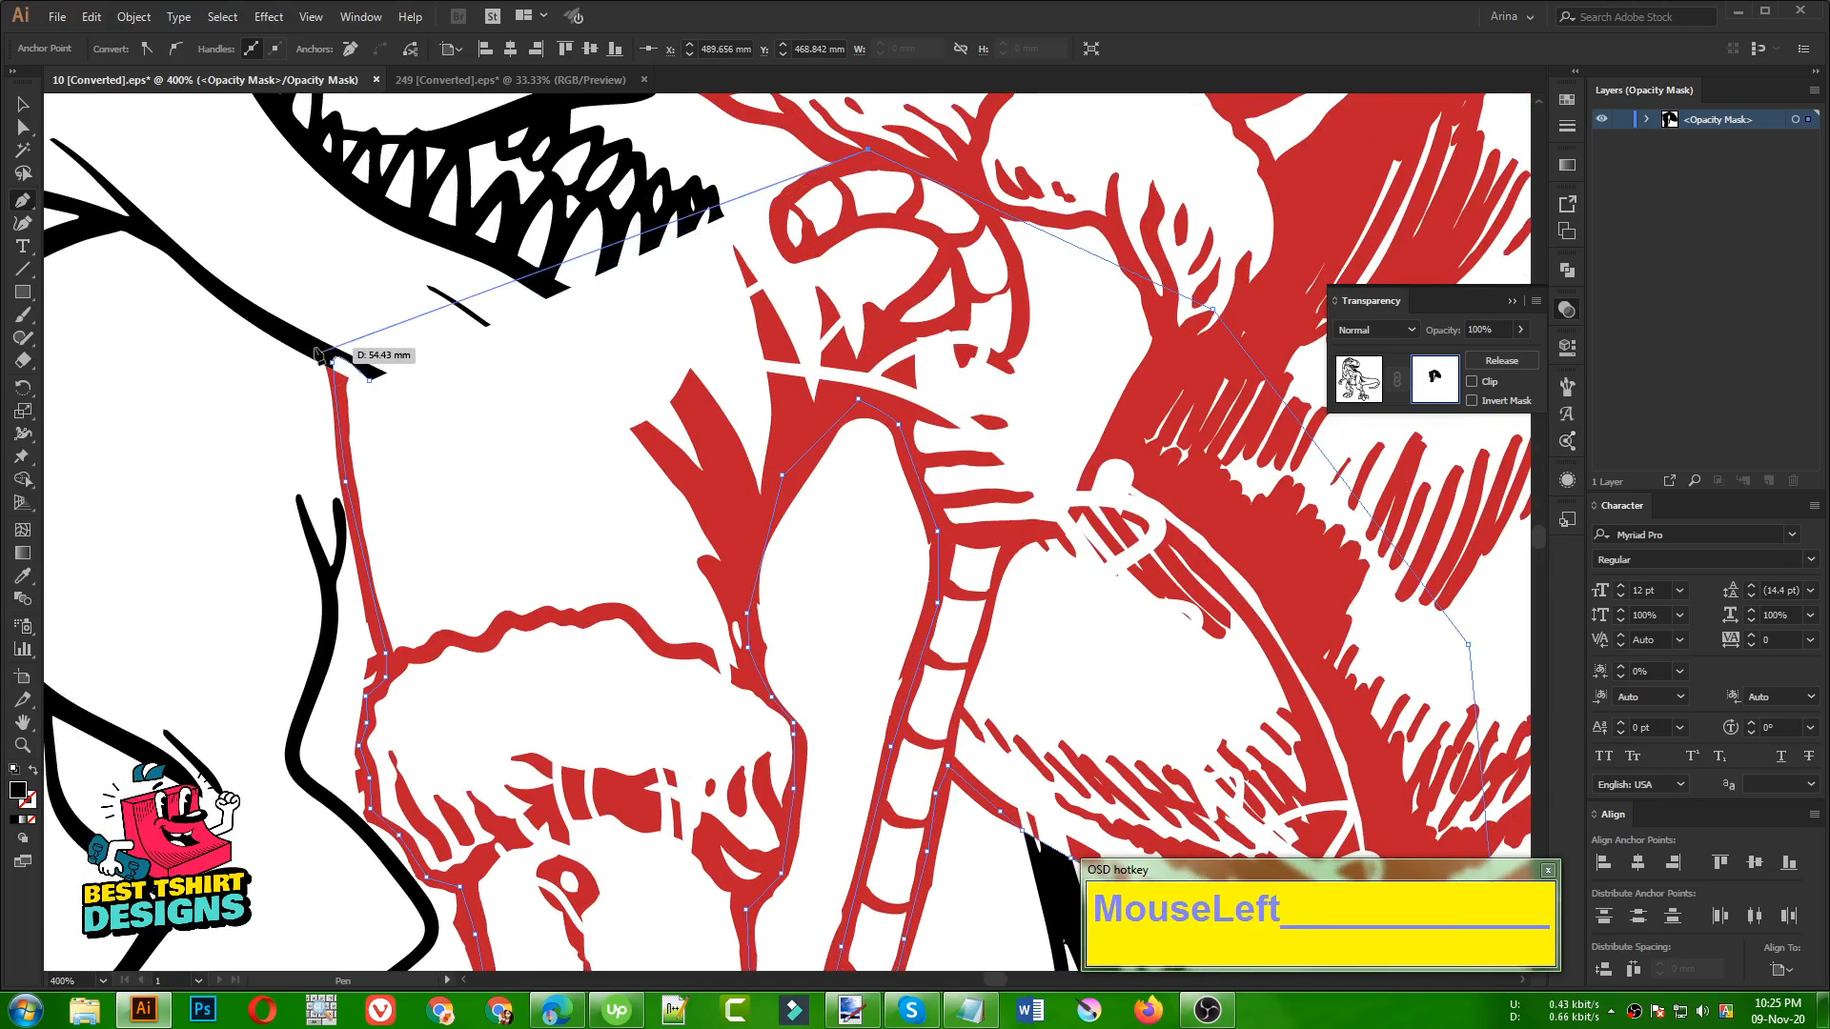
# Swap the mask path's fill and stroke, and extend the path to the jaw corner where the first spike begins
pyautogui.press('shift')
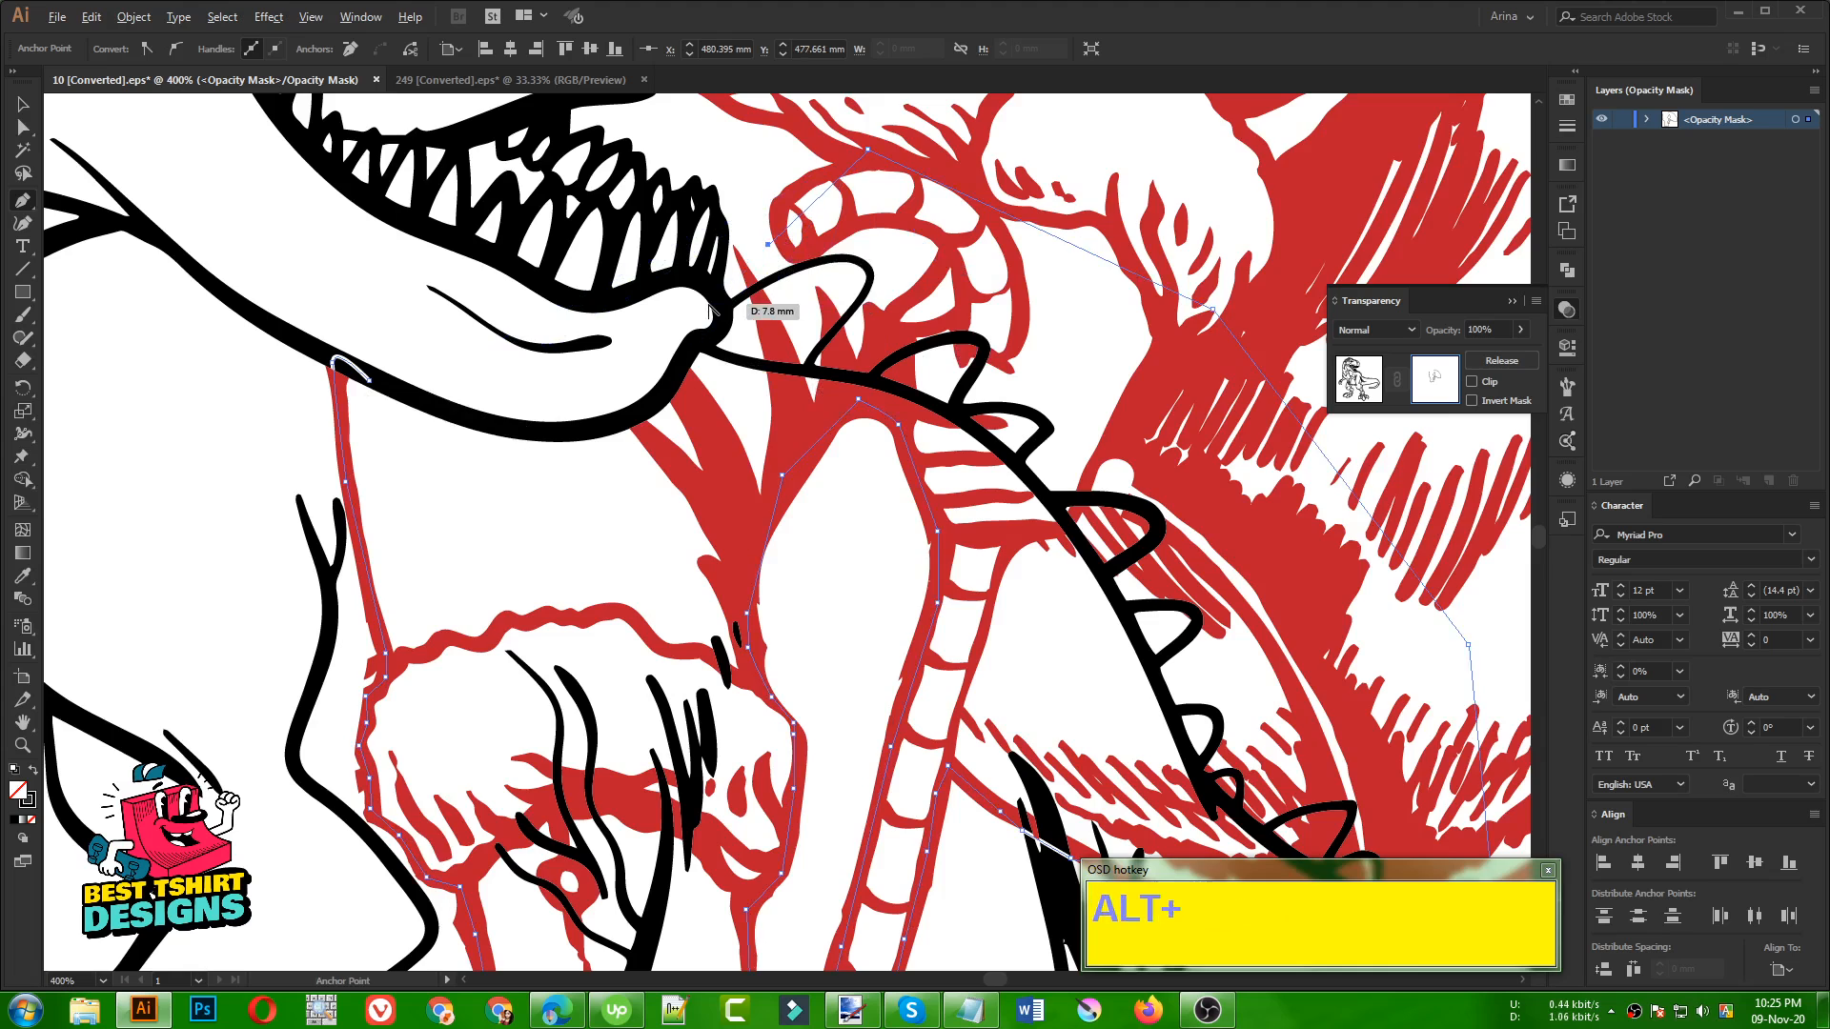
pyautogui.keyDown('alt'); pyautogui.scroll(3, 777, 284); pyautogui.keyUp('alt')
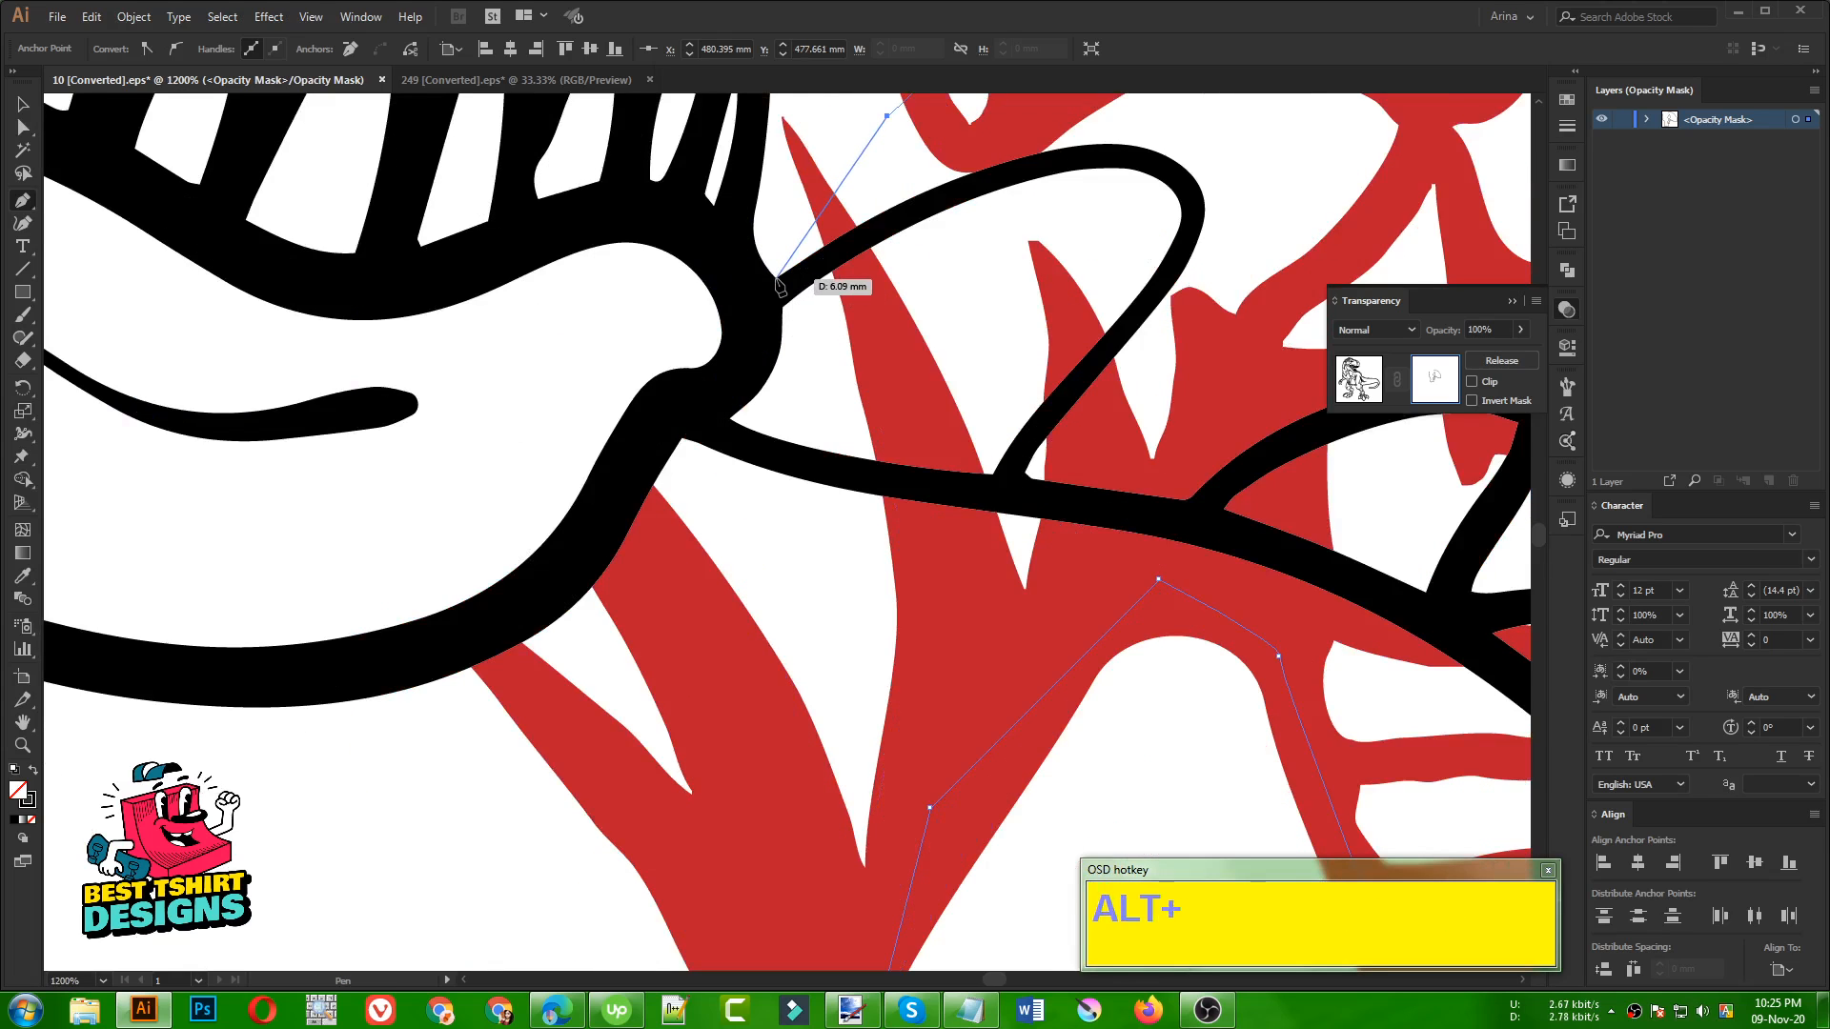
pyautogui.keyDown('alt'); pyautogui.scroll(-3, 779, 284); pyautogui.keyUp('alt')
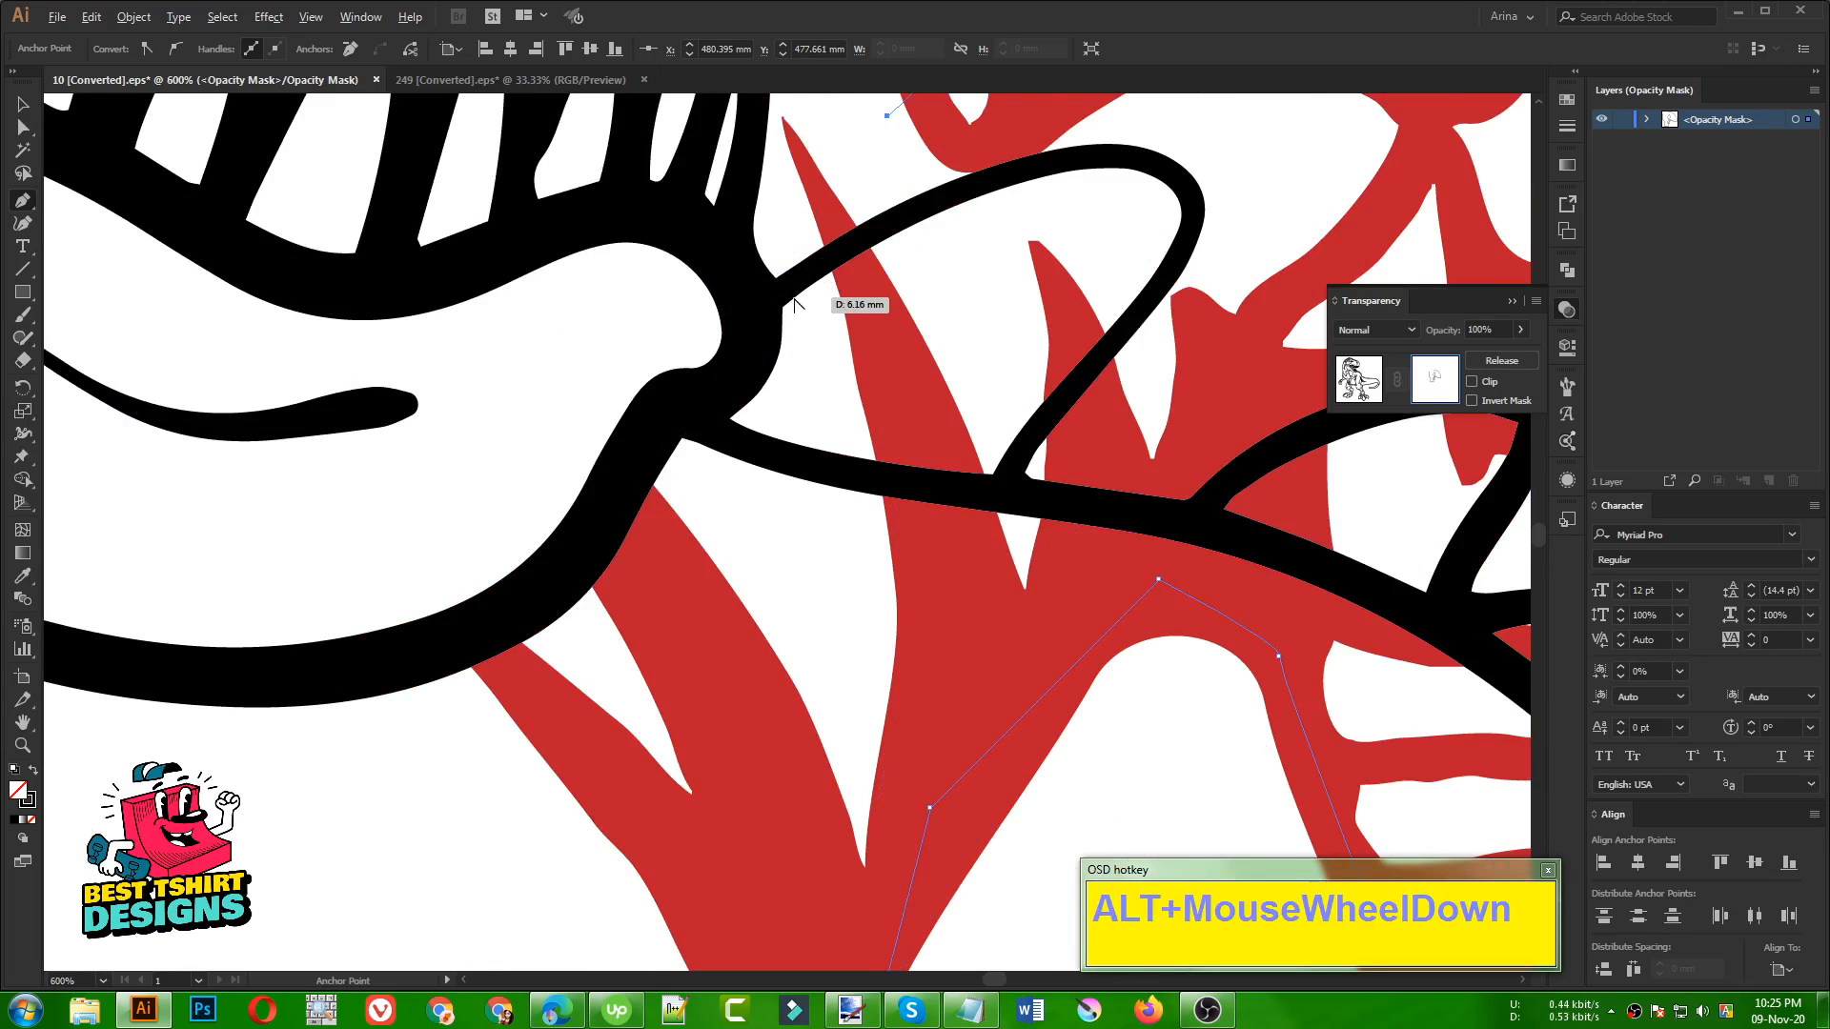
pyautogui.keyDown('alt'); pyautogui.scroll(-1, 796, 303); pyautogui.keyUp('alt')
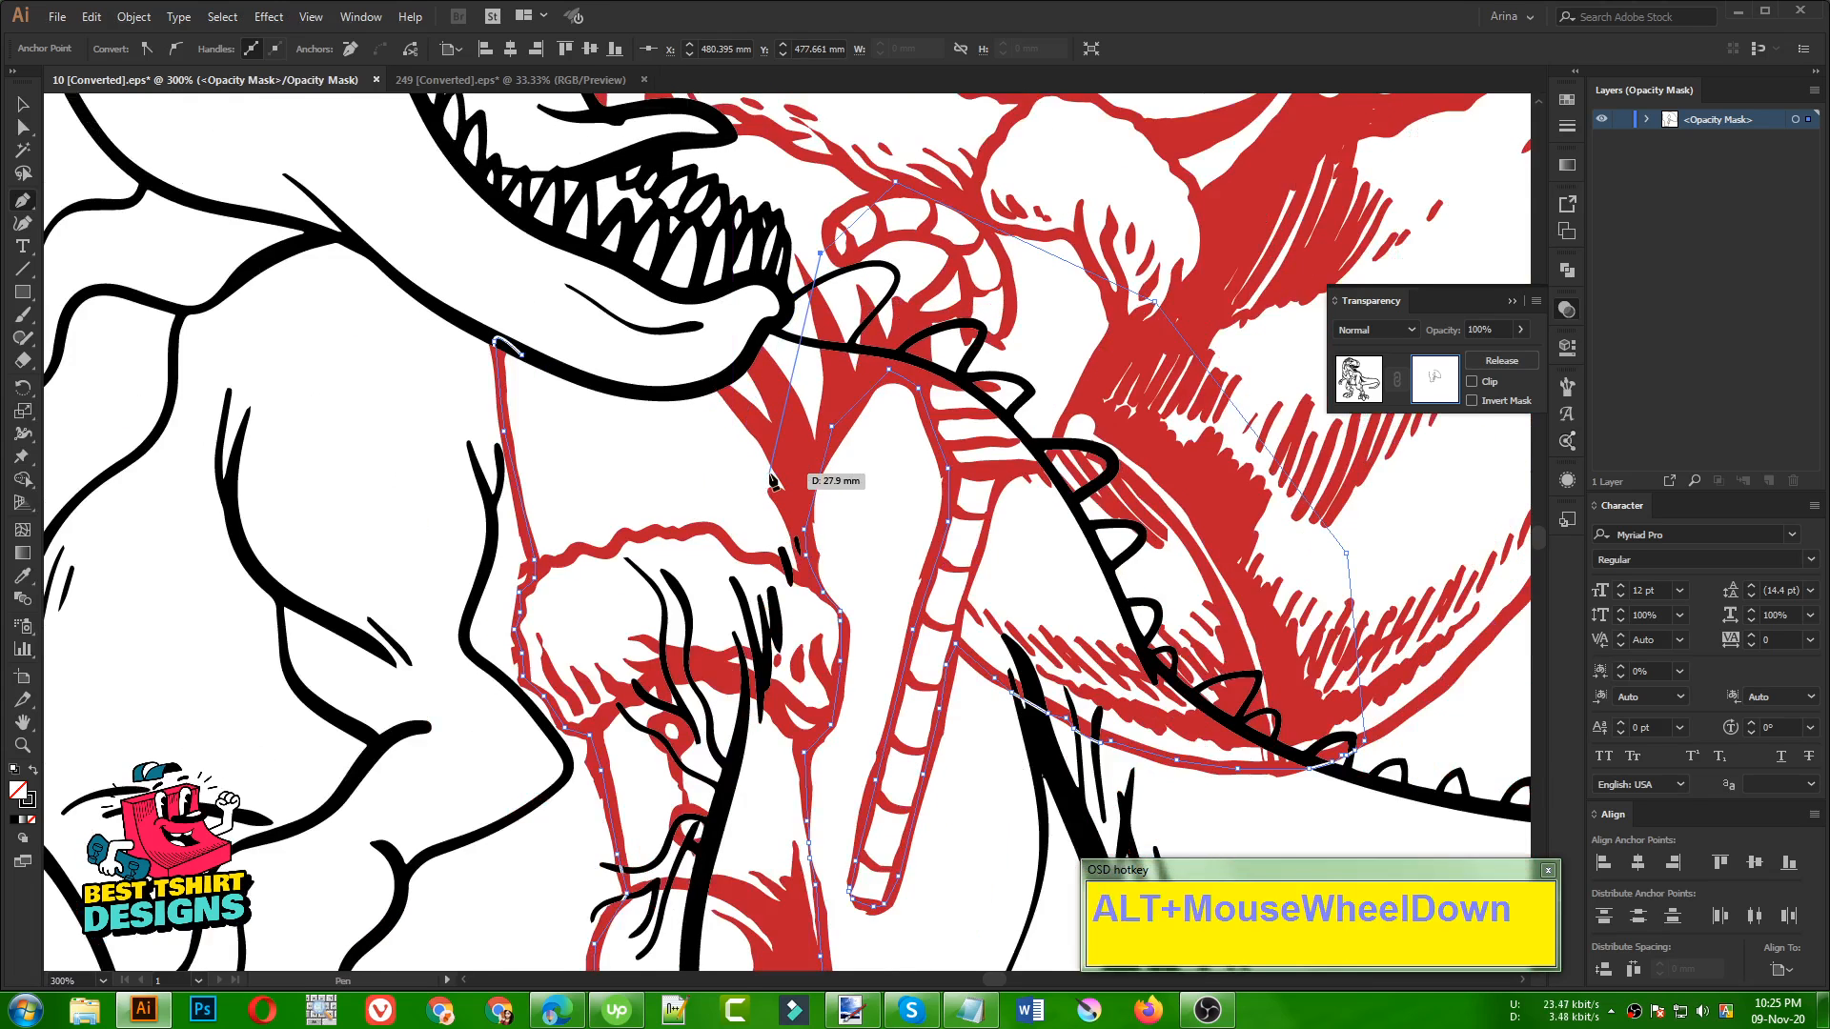
pyautogui.scroll(2, 796, 477)
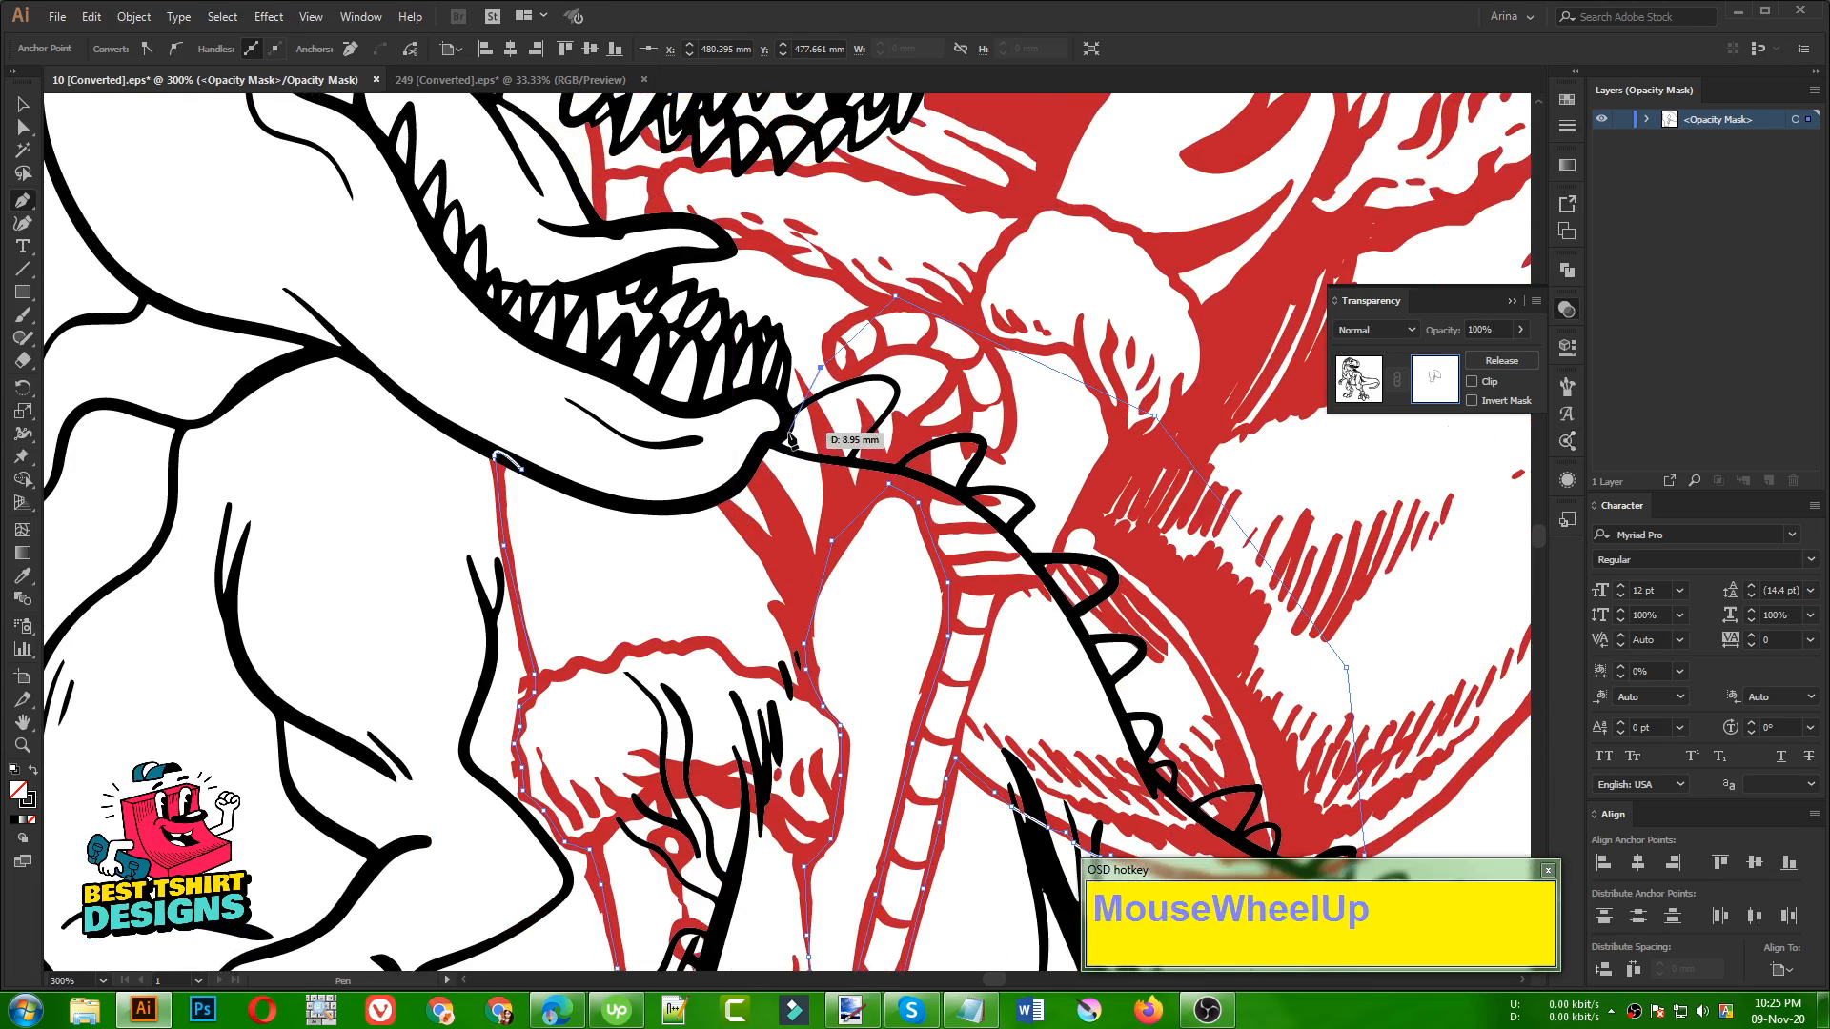
pyautogui.press('alt')
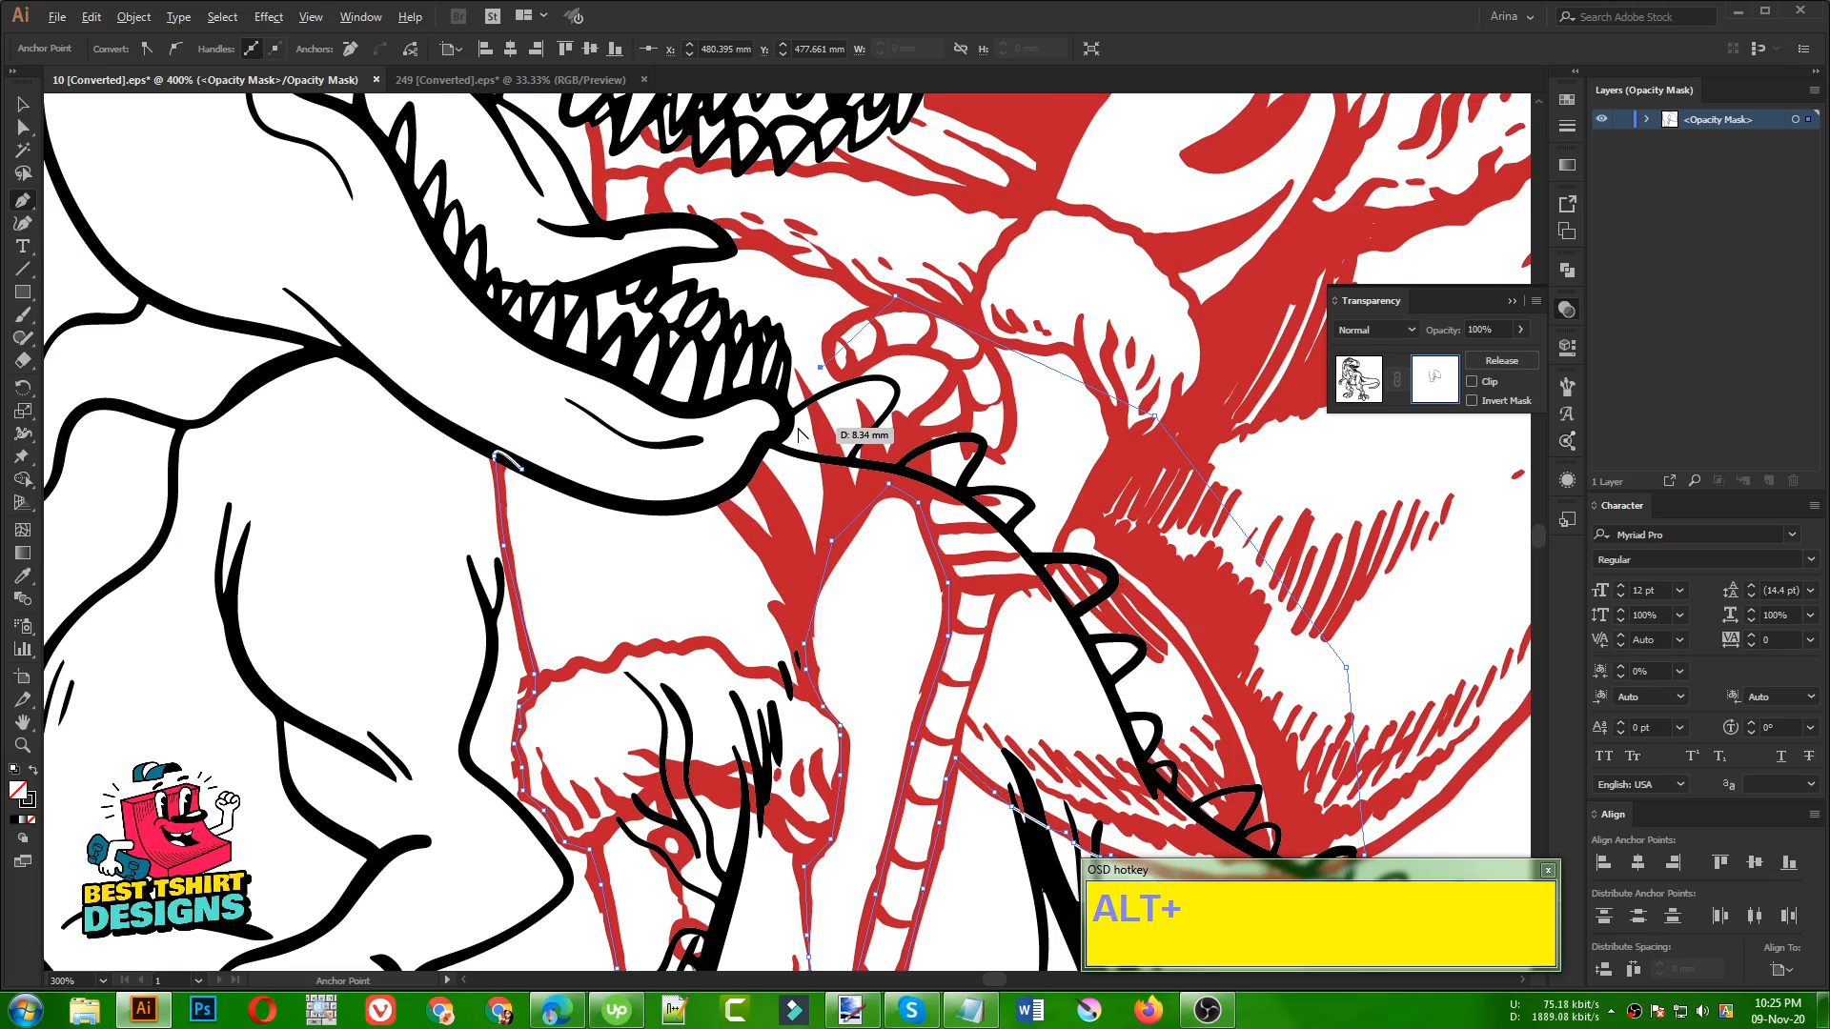
pyautogui.keyDown('alt'); pyautogui.scroll(5, 799, 434); pyautogui.keyUp('alt')
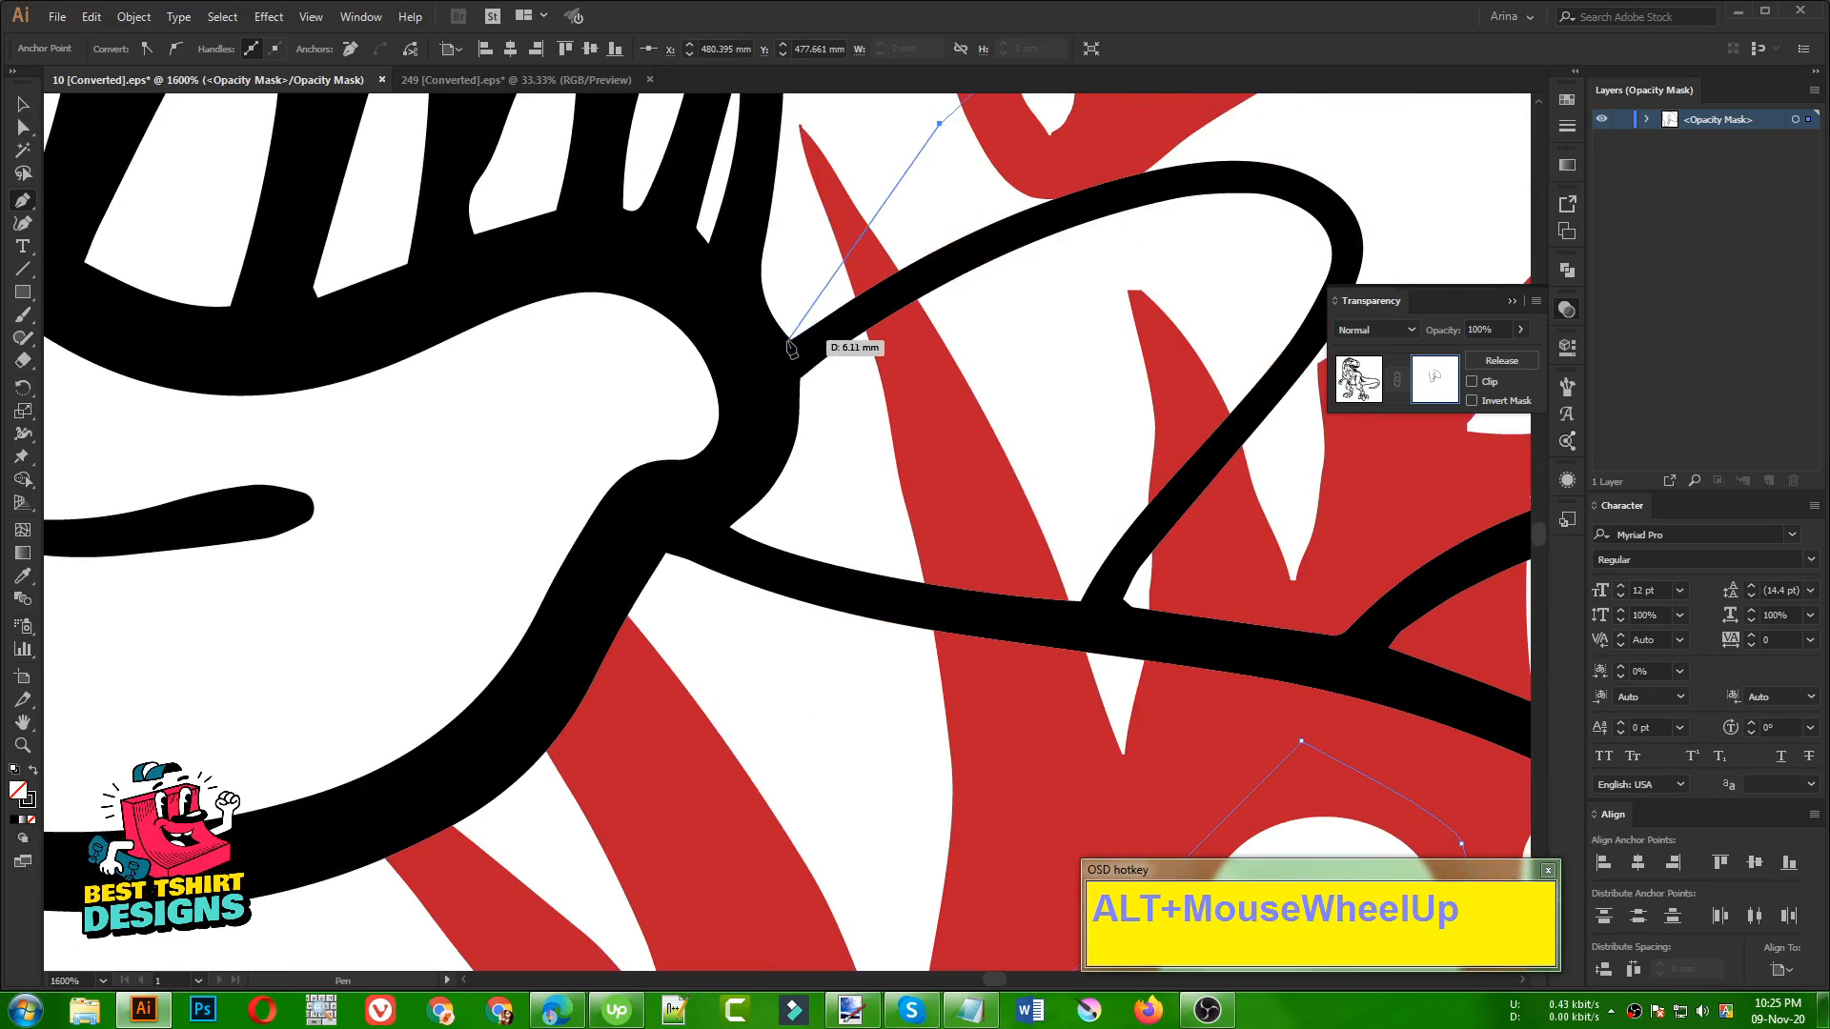
pyautogui.click(790, 338)
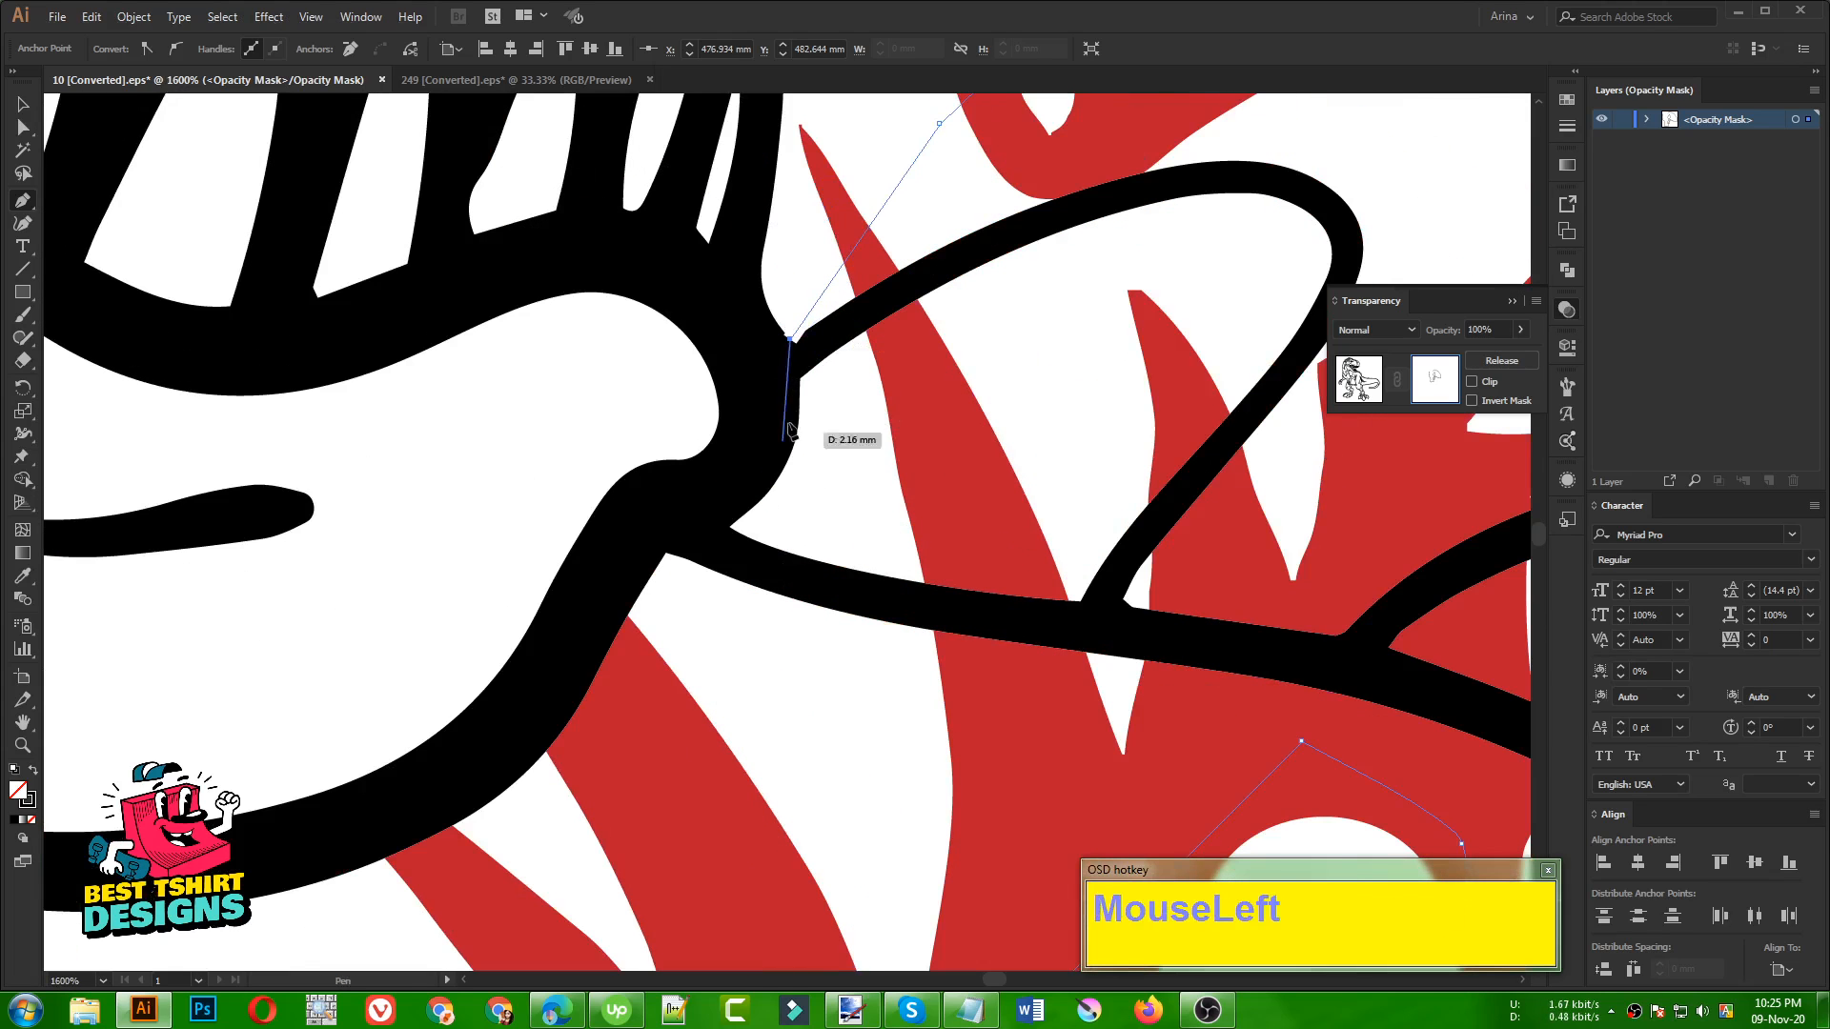
# Curve the Pen path around the back corner of the jaw to the underside of the dinosaur's back line
pyautogui.moveTo(730, 526); pyautogui.dragTo(683, 560)
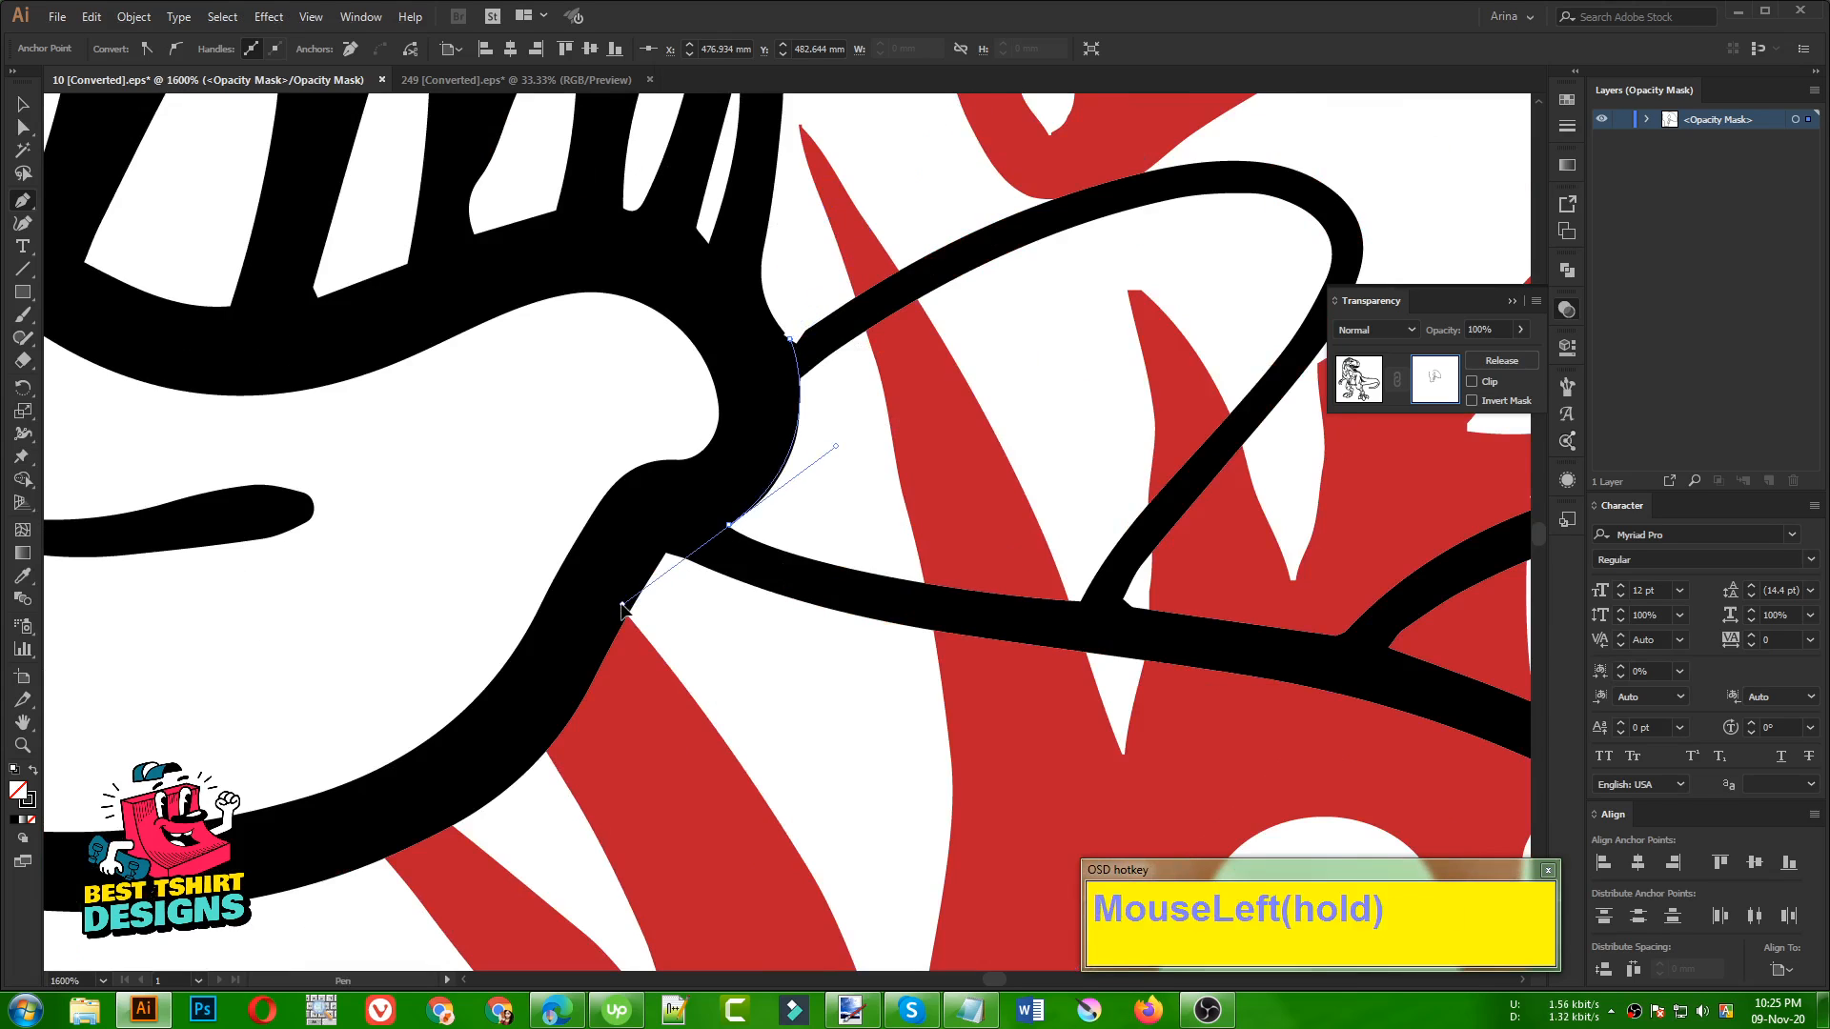
pyautogui.moveTo(621, 608); pyautogui.dragTo(622, 605)
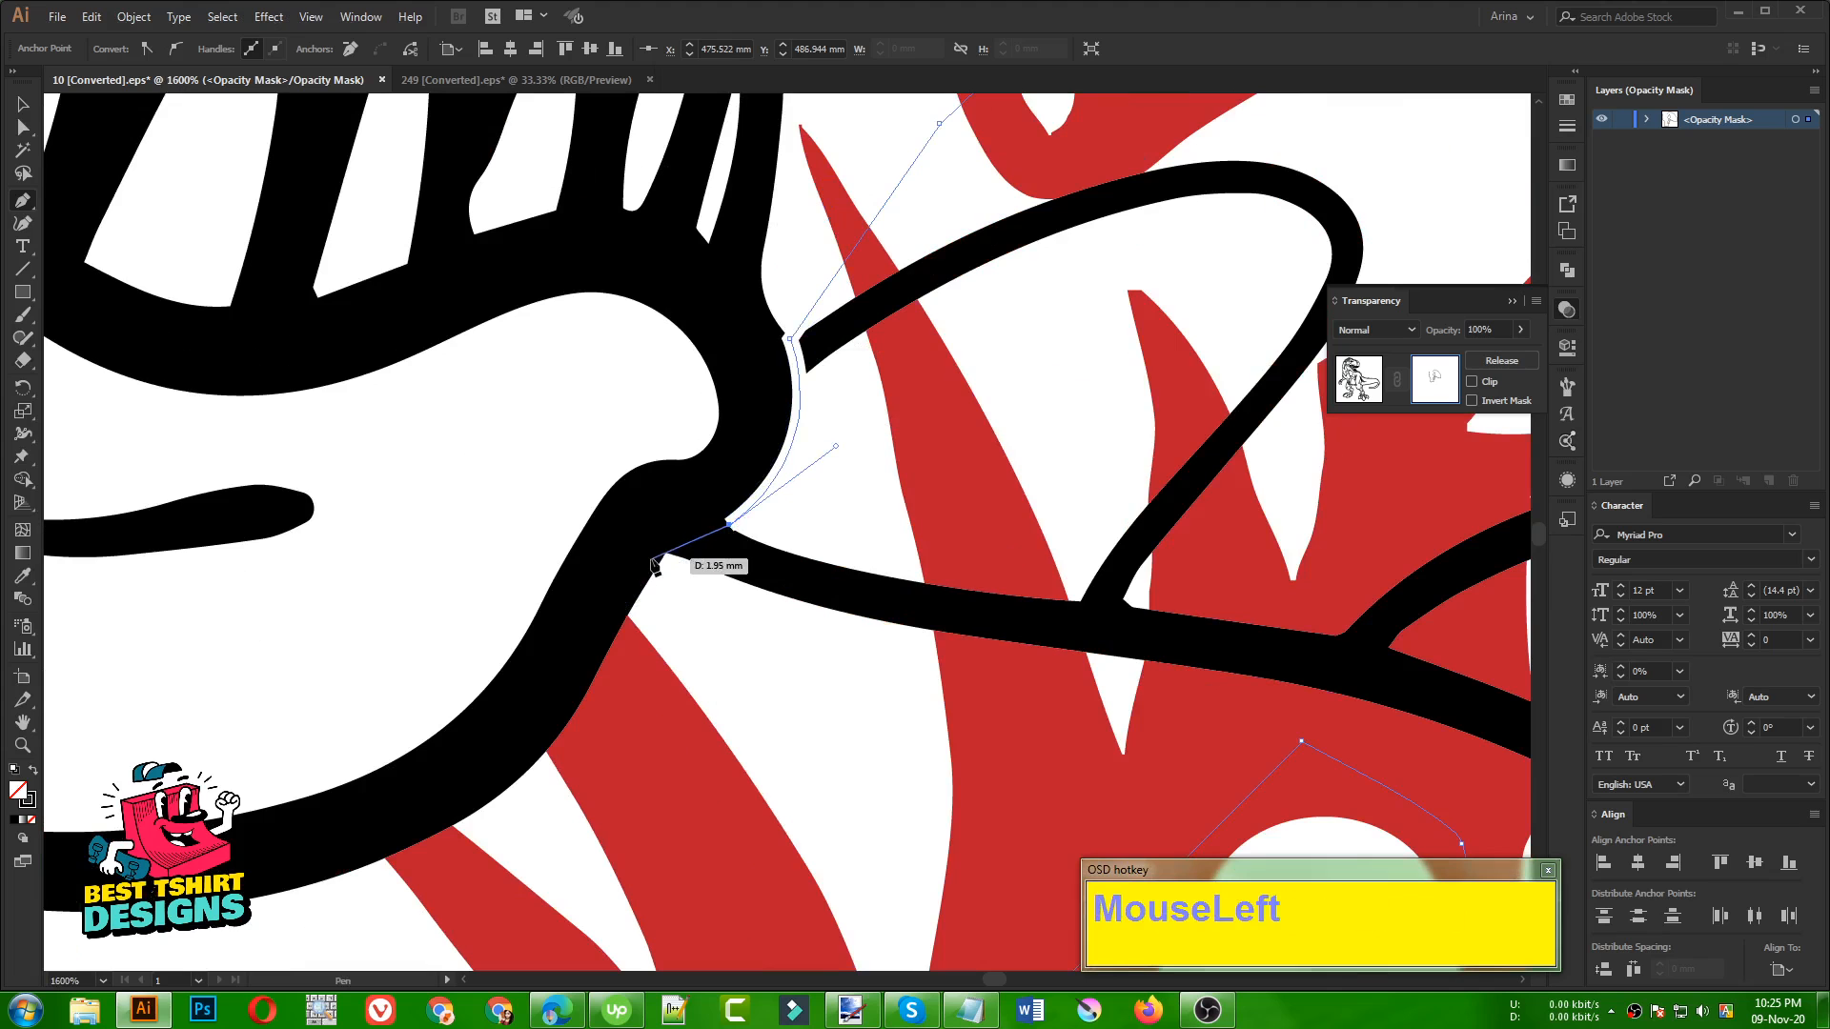
pyautogui.keyDown('alt'); pyautogui.scroll(-3, 667, 551); pyautogui.keyUp('alt')
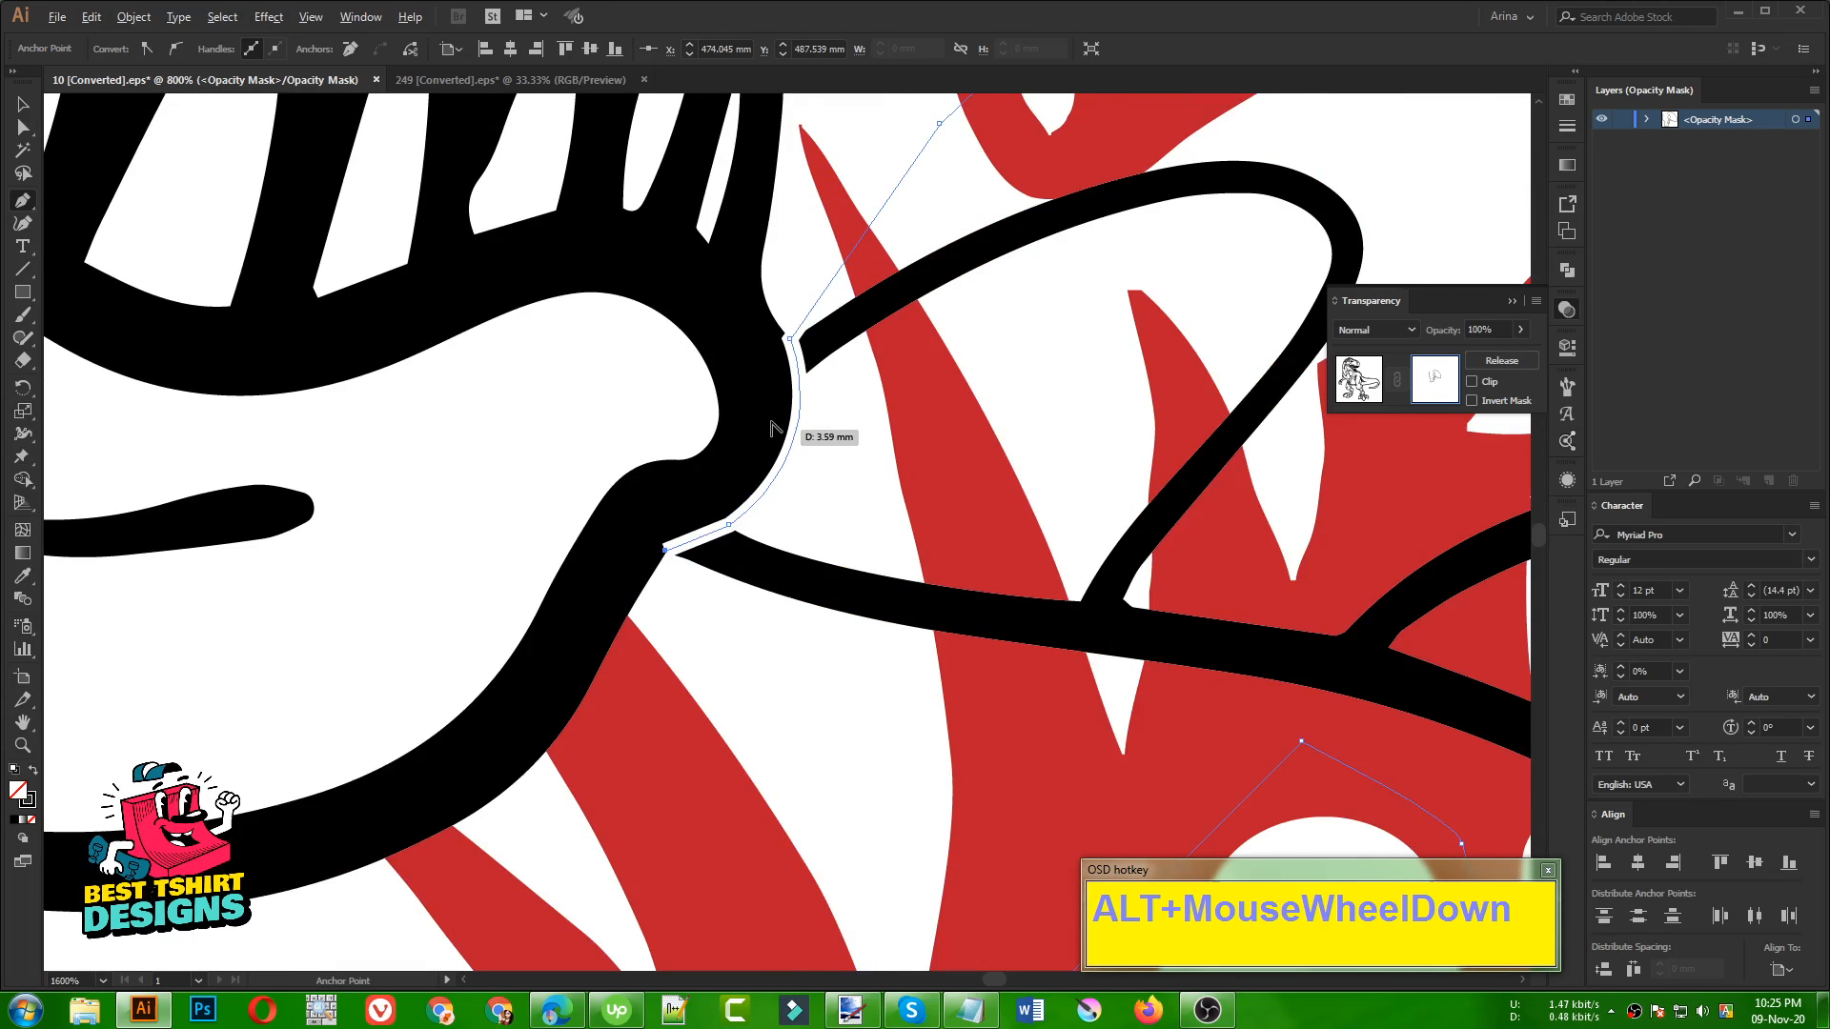
pyautogui.moveTo(567, 596)
pyautogui.mouseDown()
pyautogui.moveTo(515, 608)
pyautogui.moveTo(559, 592)
pyautogui.mouseUp()
pyautogui.hotkey('ctrl', 'z')
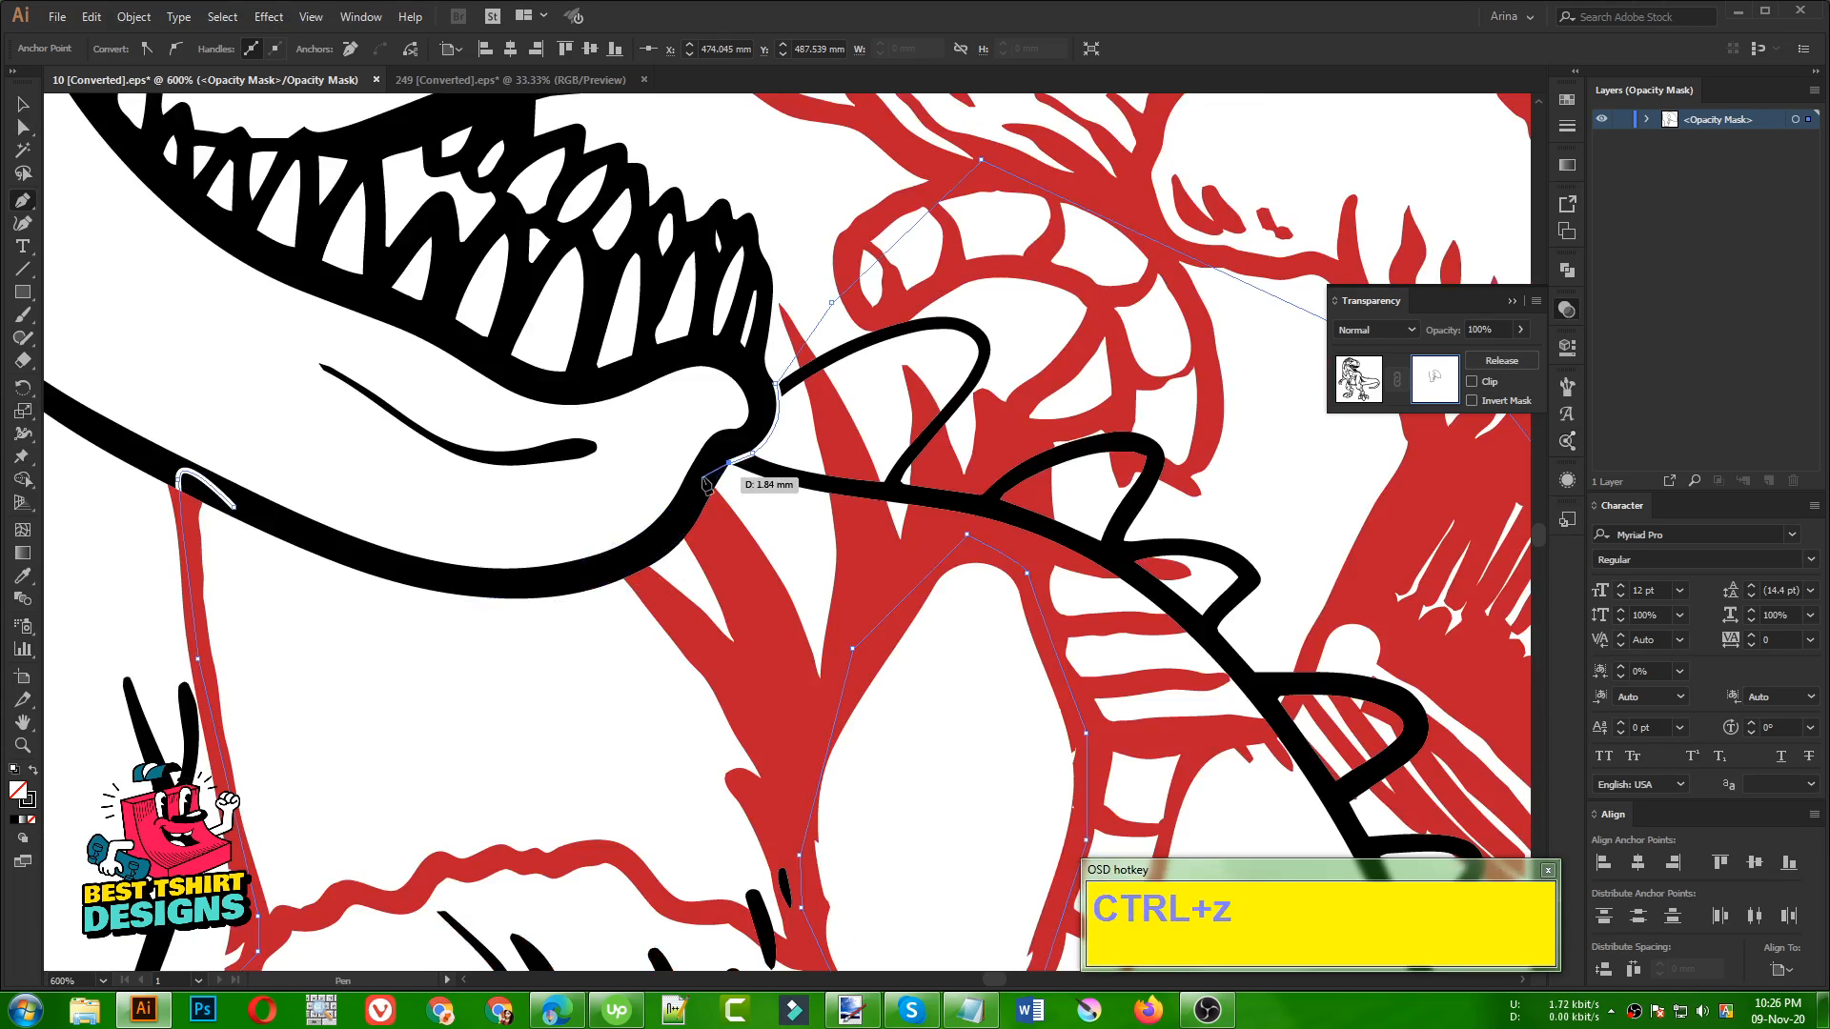
# Continue the Pen path along the underside of the dinosaur's lower jaw and close it at the starting anchor beside Santa's leg
pyautogui.click(702, 477)
pyautogui.click(621, 560)
pyautogui.click(480, 580)
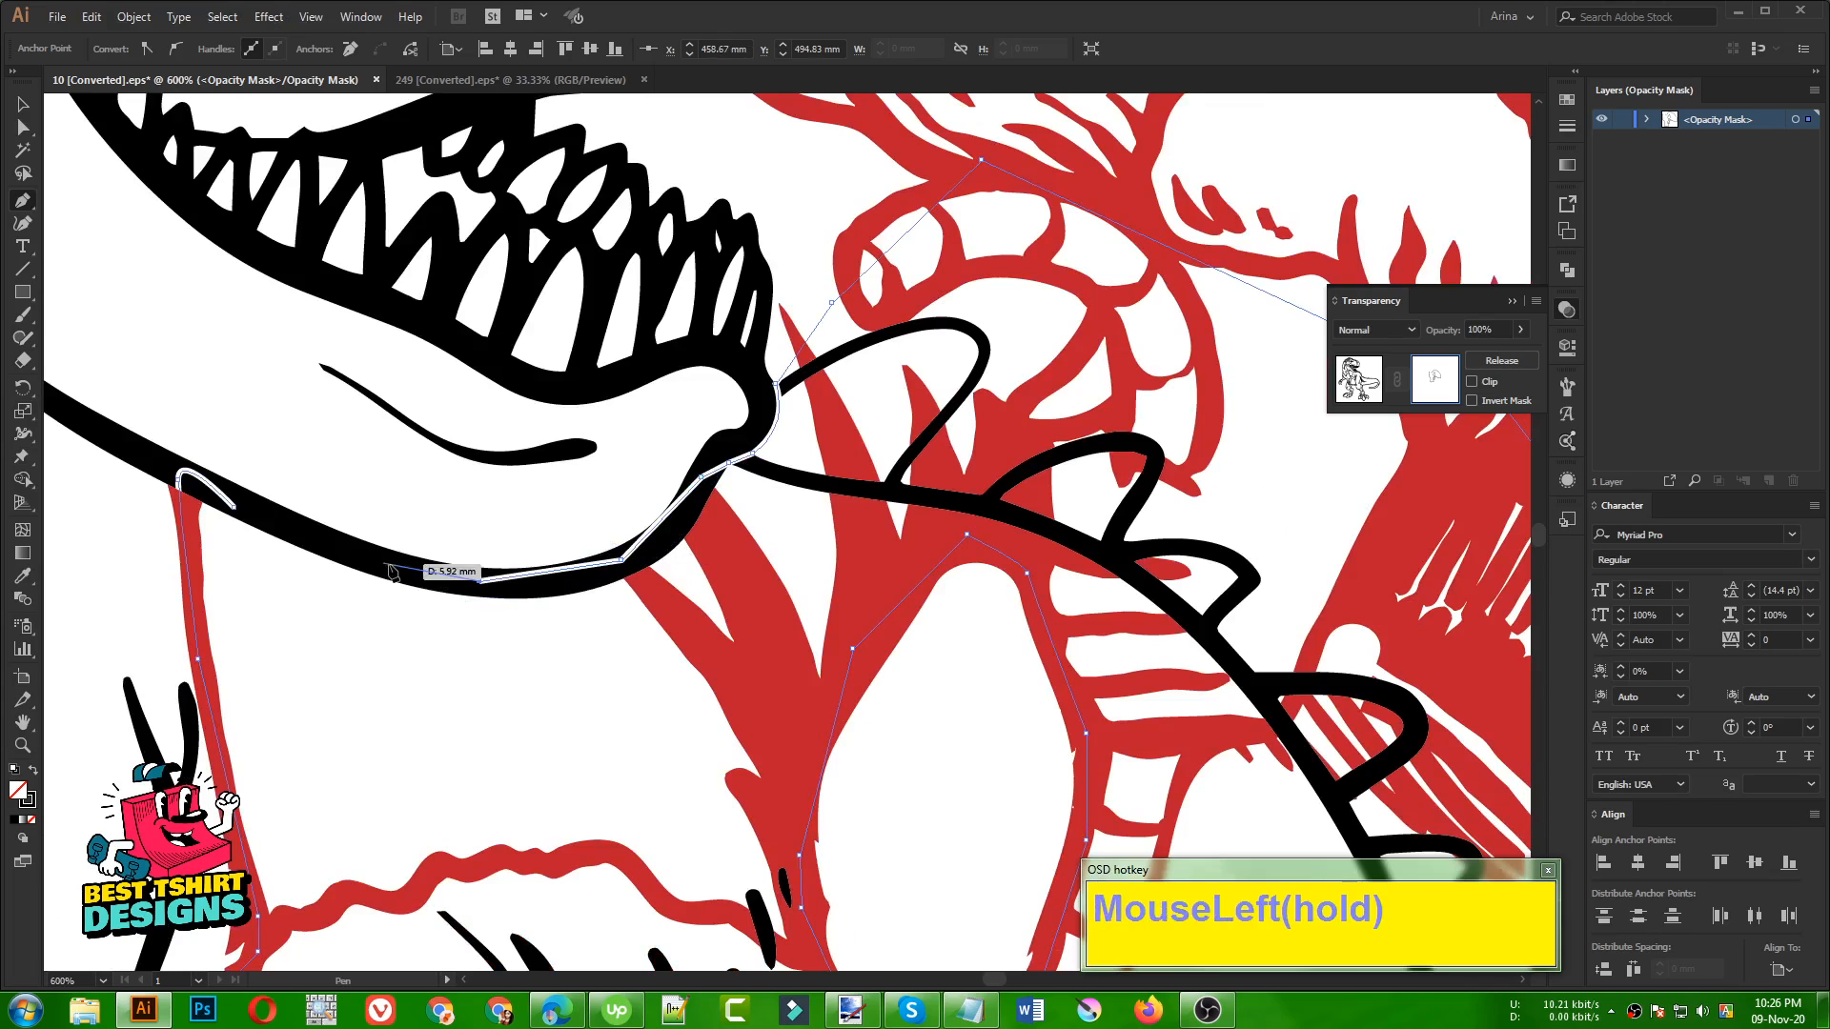
pyautogui.click(336, 547)
pyautogui.click(267, 521)
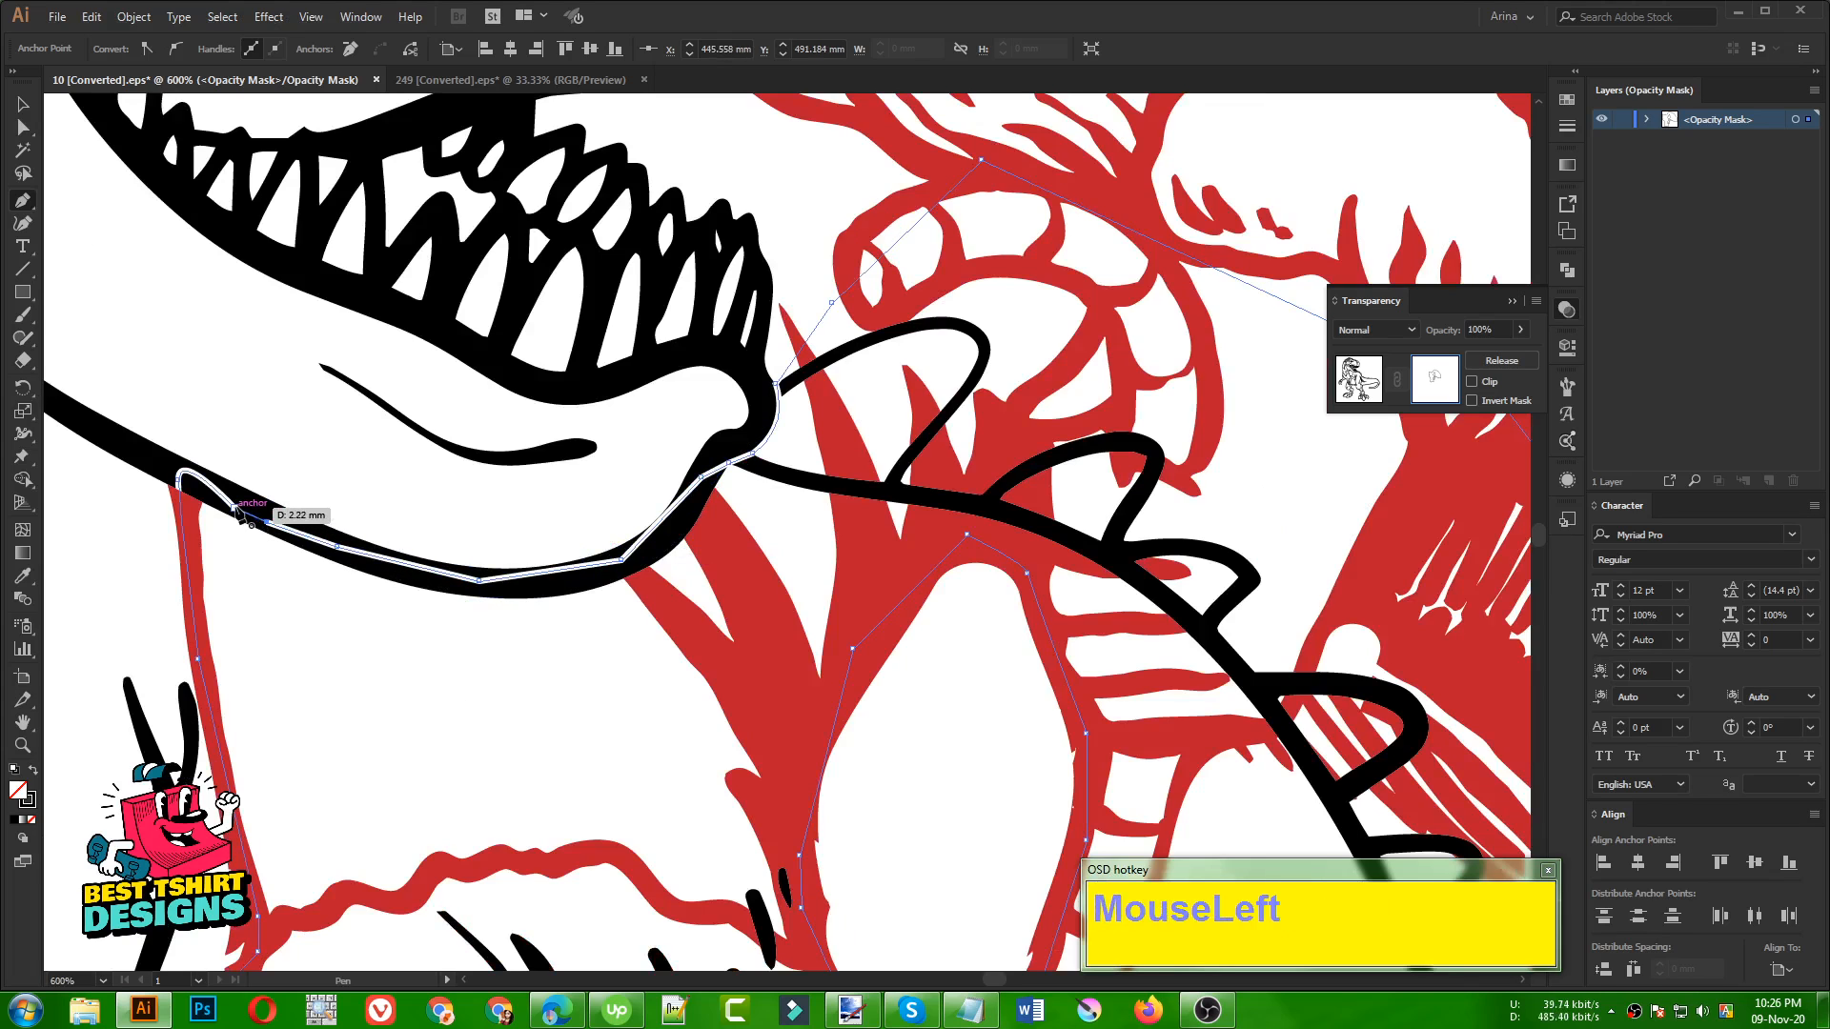
pyautogui.click(238, 511)
# Swap the closed mask path's fill and stroke so the shape is filled black, and deselect it
pyautogui.scroll(-3, 739, 422)
pyautogui.press('v')
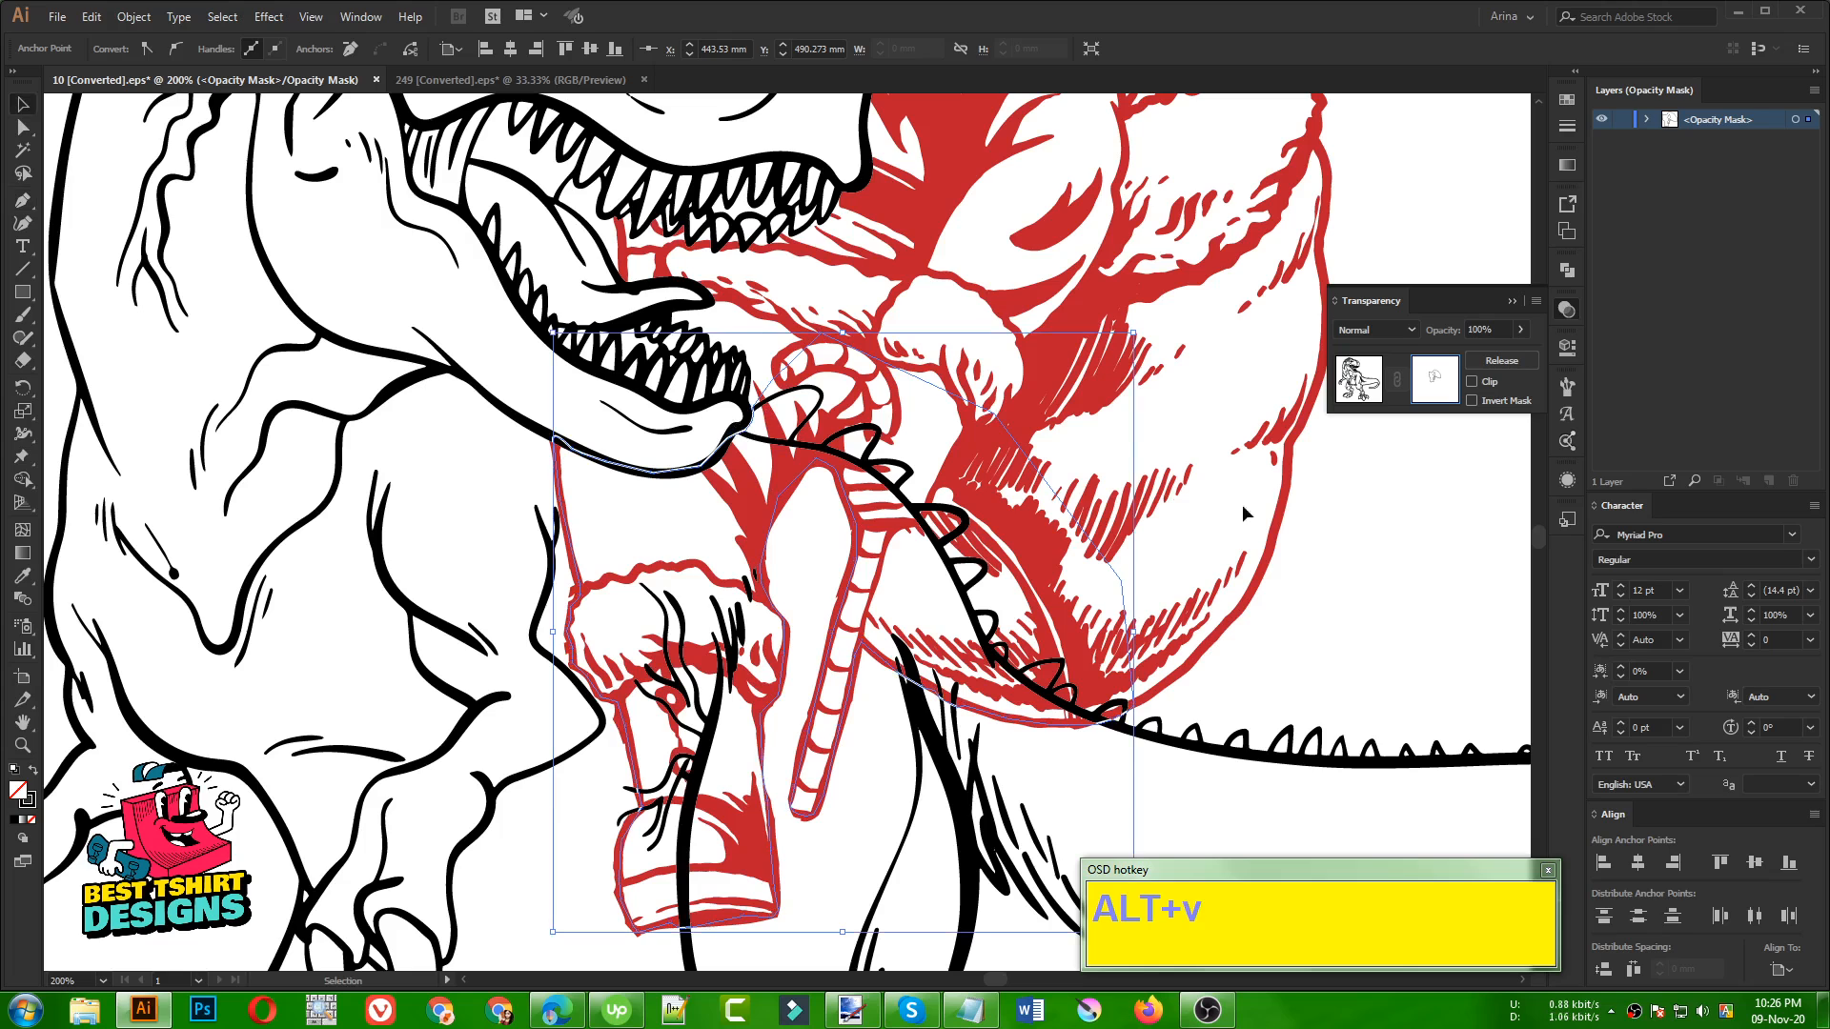
pyautogui.click(1407, 569)
pyautogui.click(1117, 579)
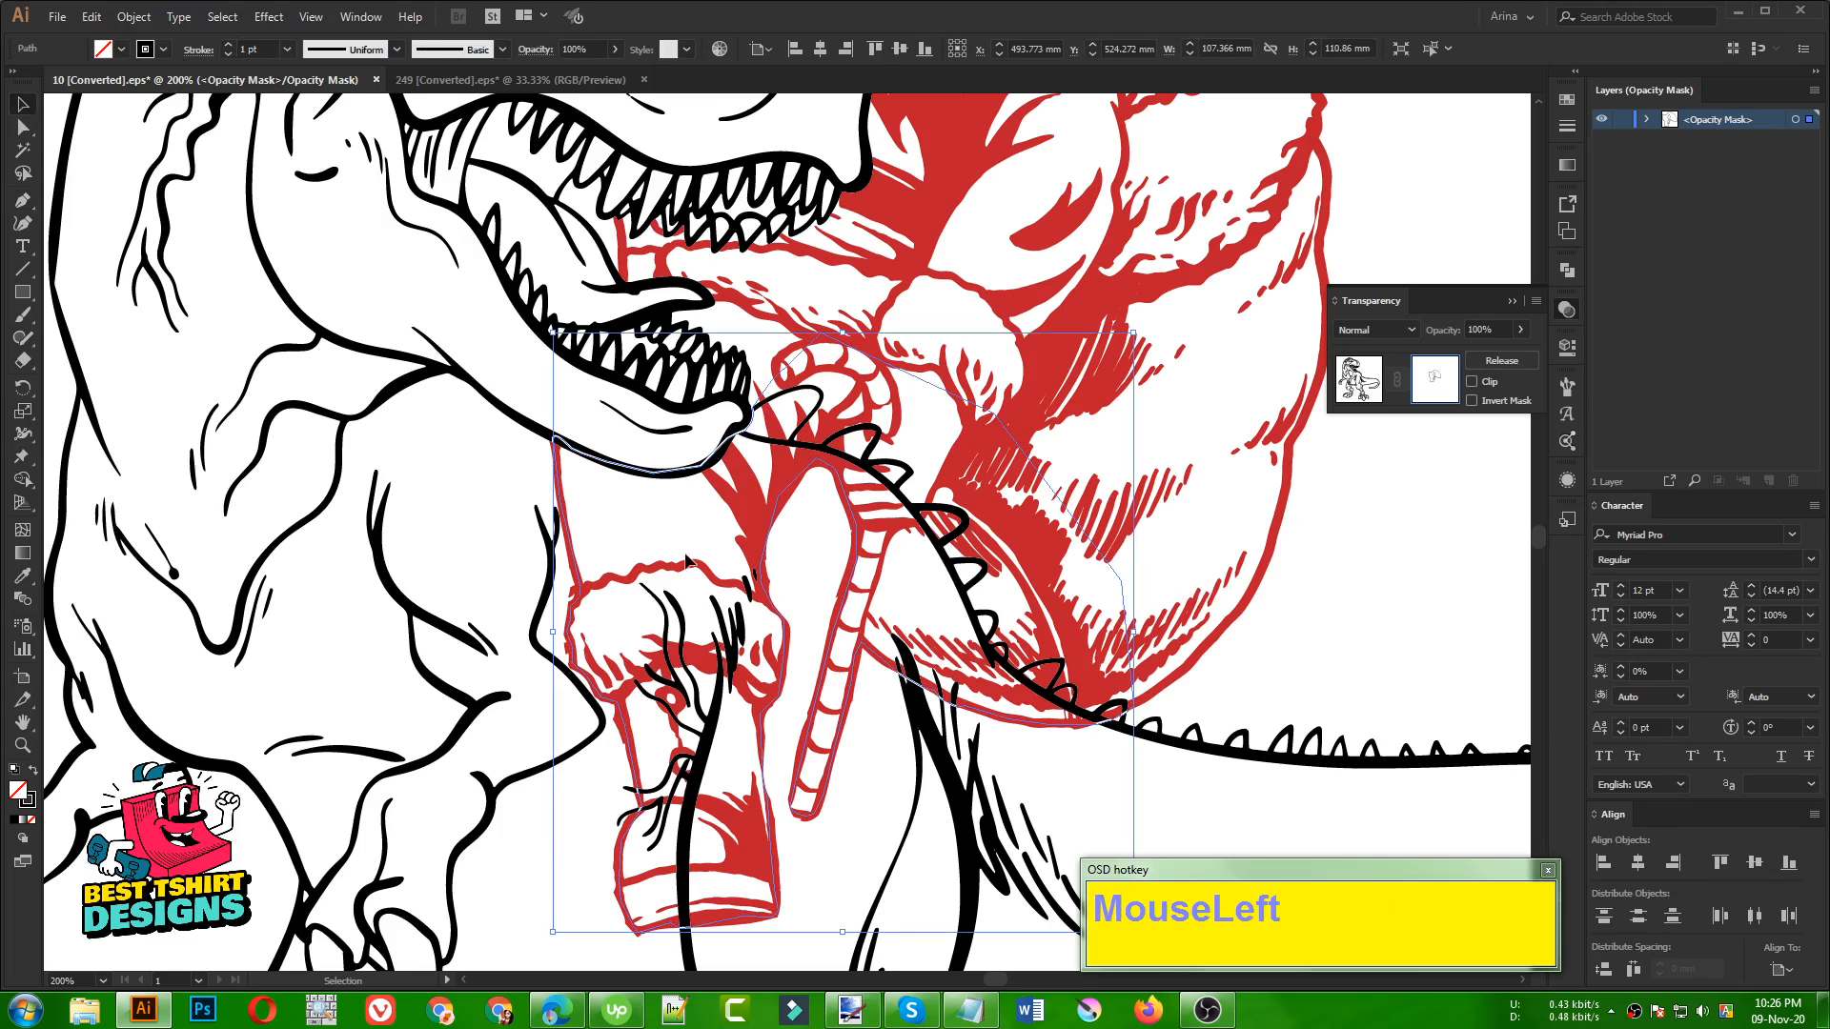
pyautogui.hotkey('shift', 'x')
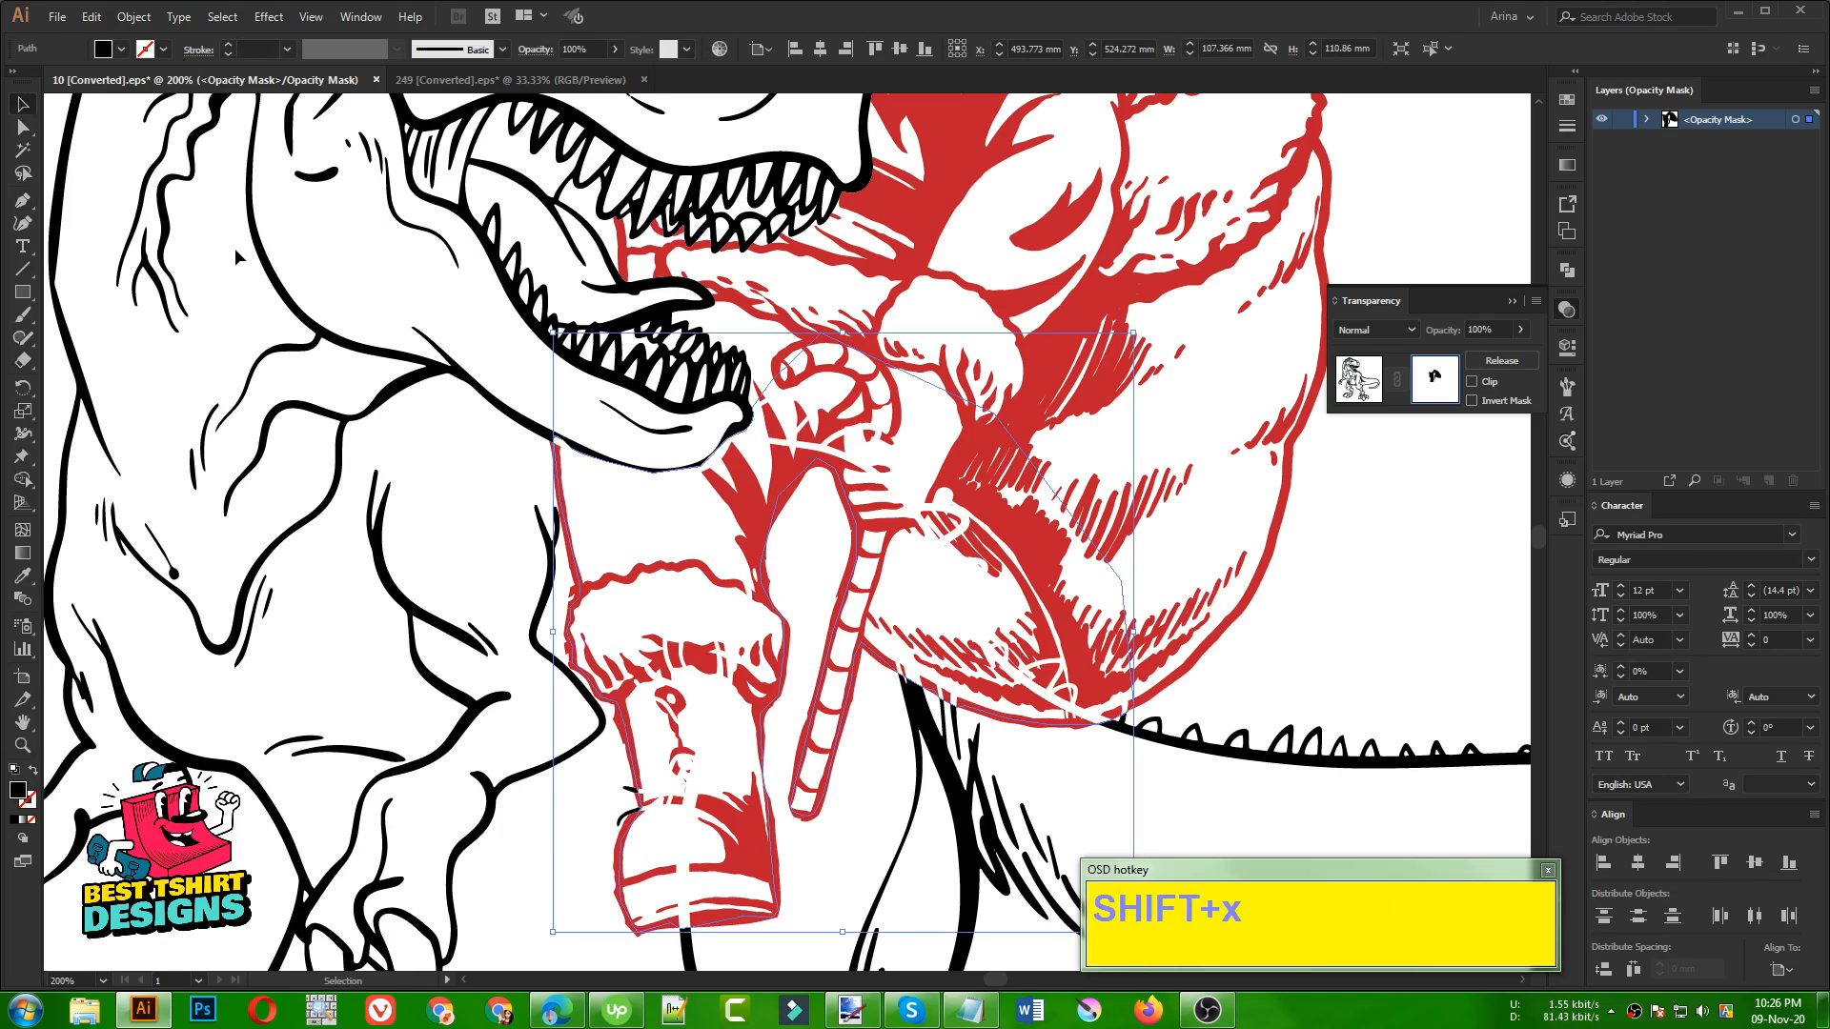
pyautogui.keyDown('alt'); pyautogui.scroll(-1, 430, 433); pyautogui.keyUp('alt')
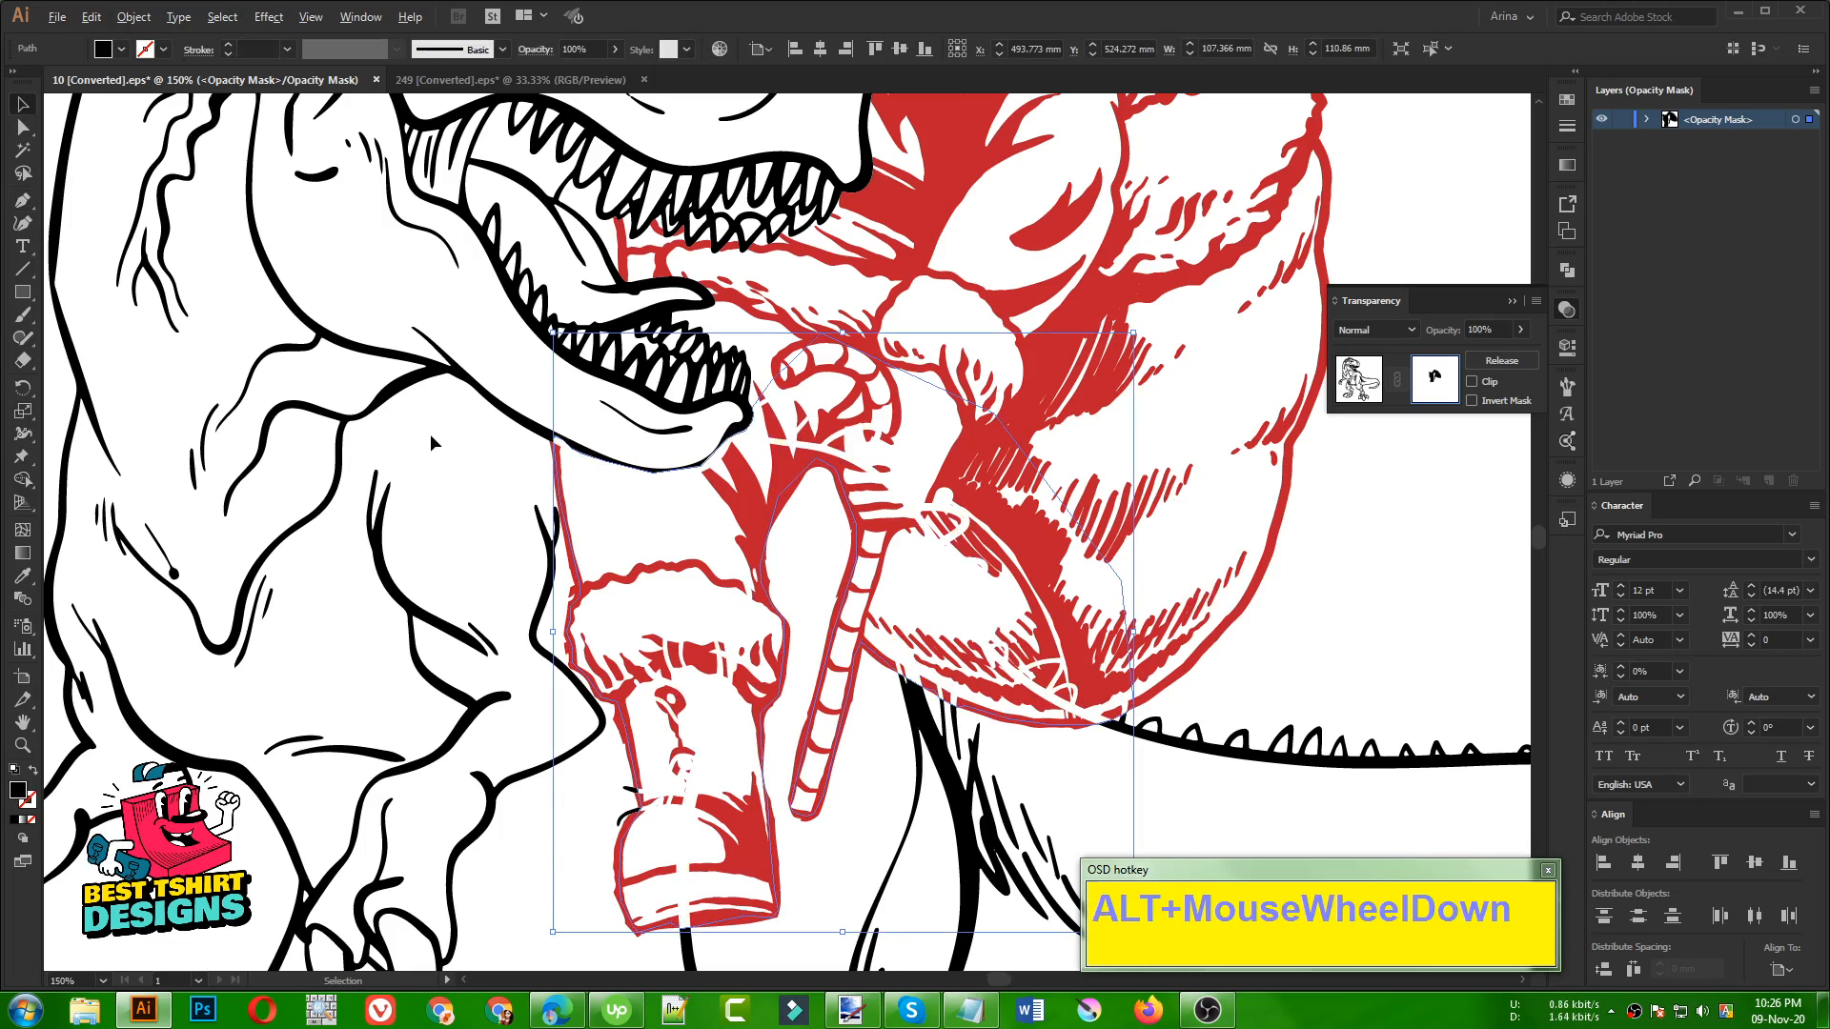
pyautogui.click(1122, 608)
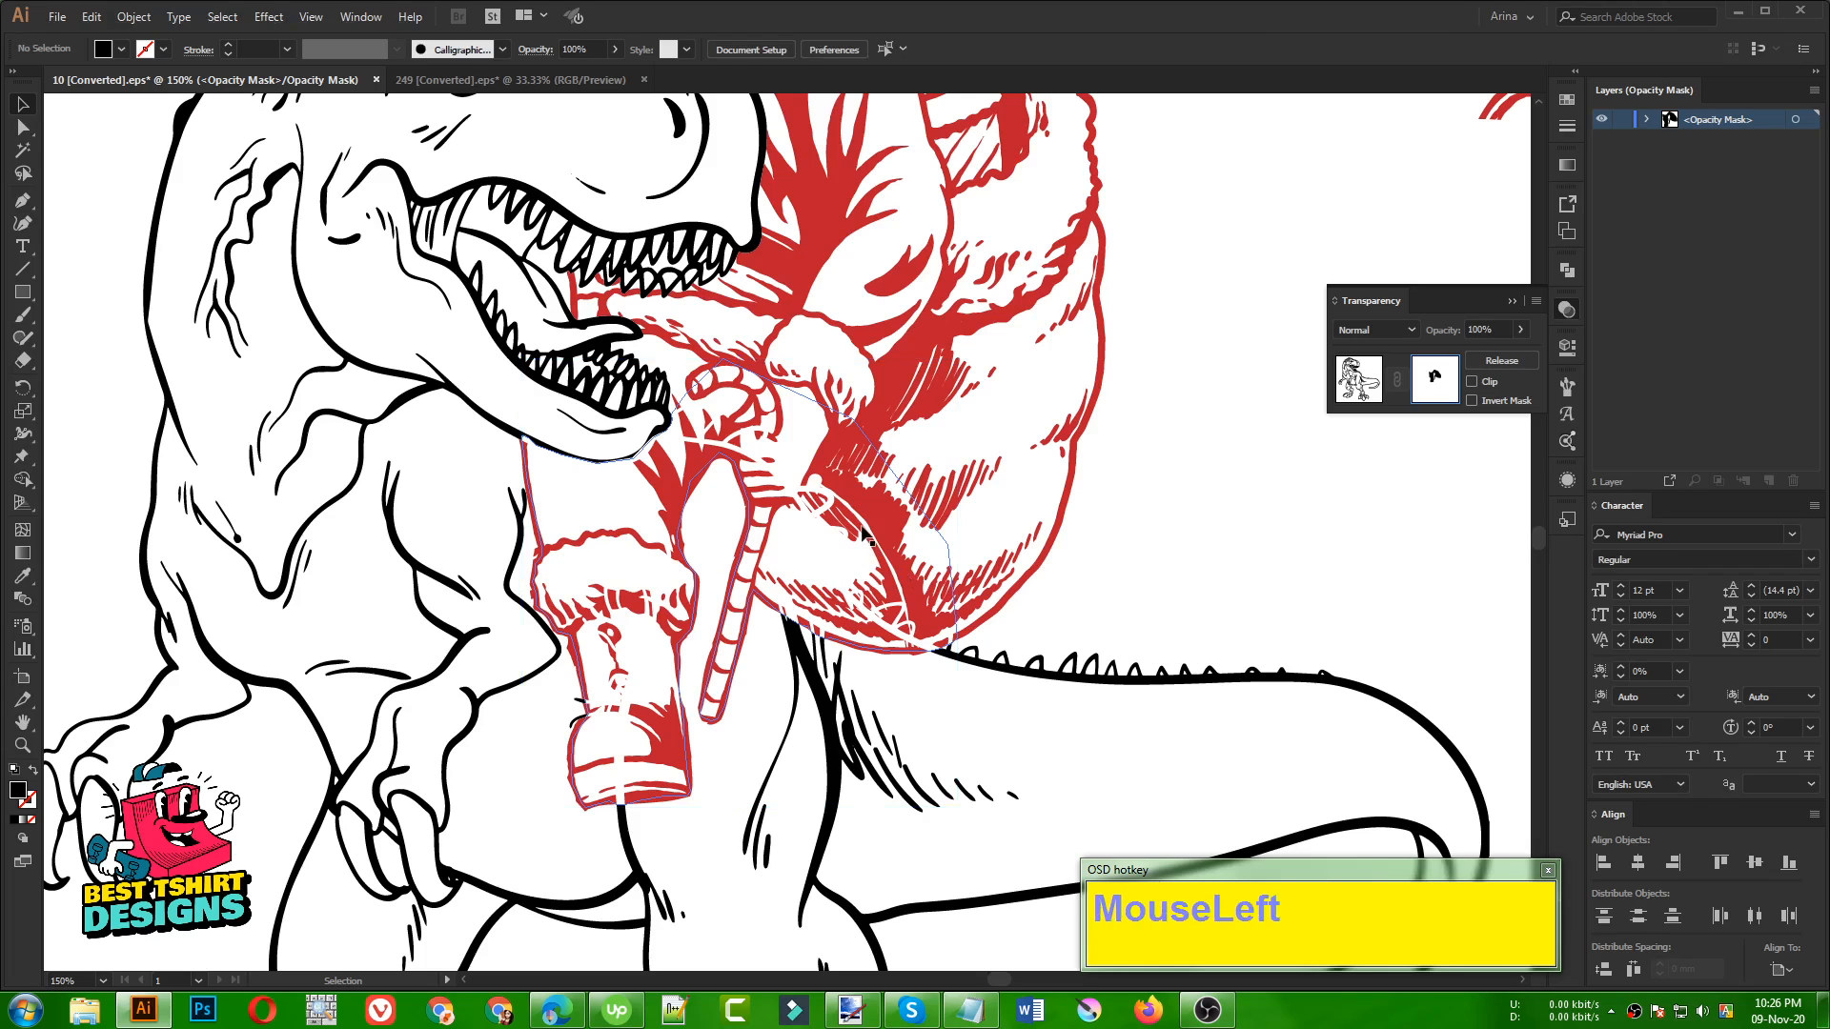
# Recolor the mask shape with a dark swatch, and set its fill to pure black, 000000
pyautogui.click(881, 460)
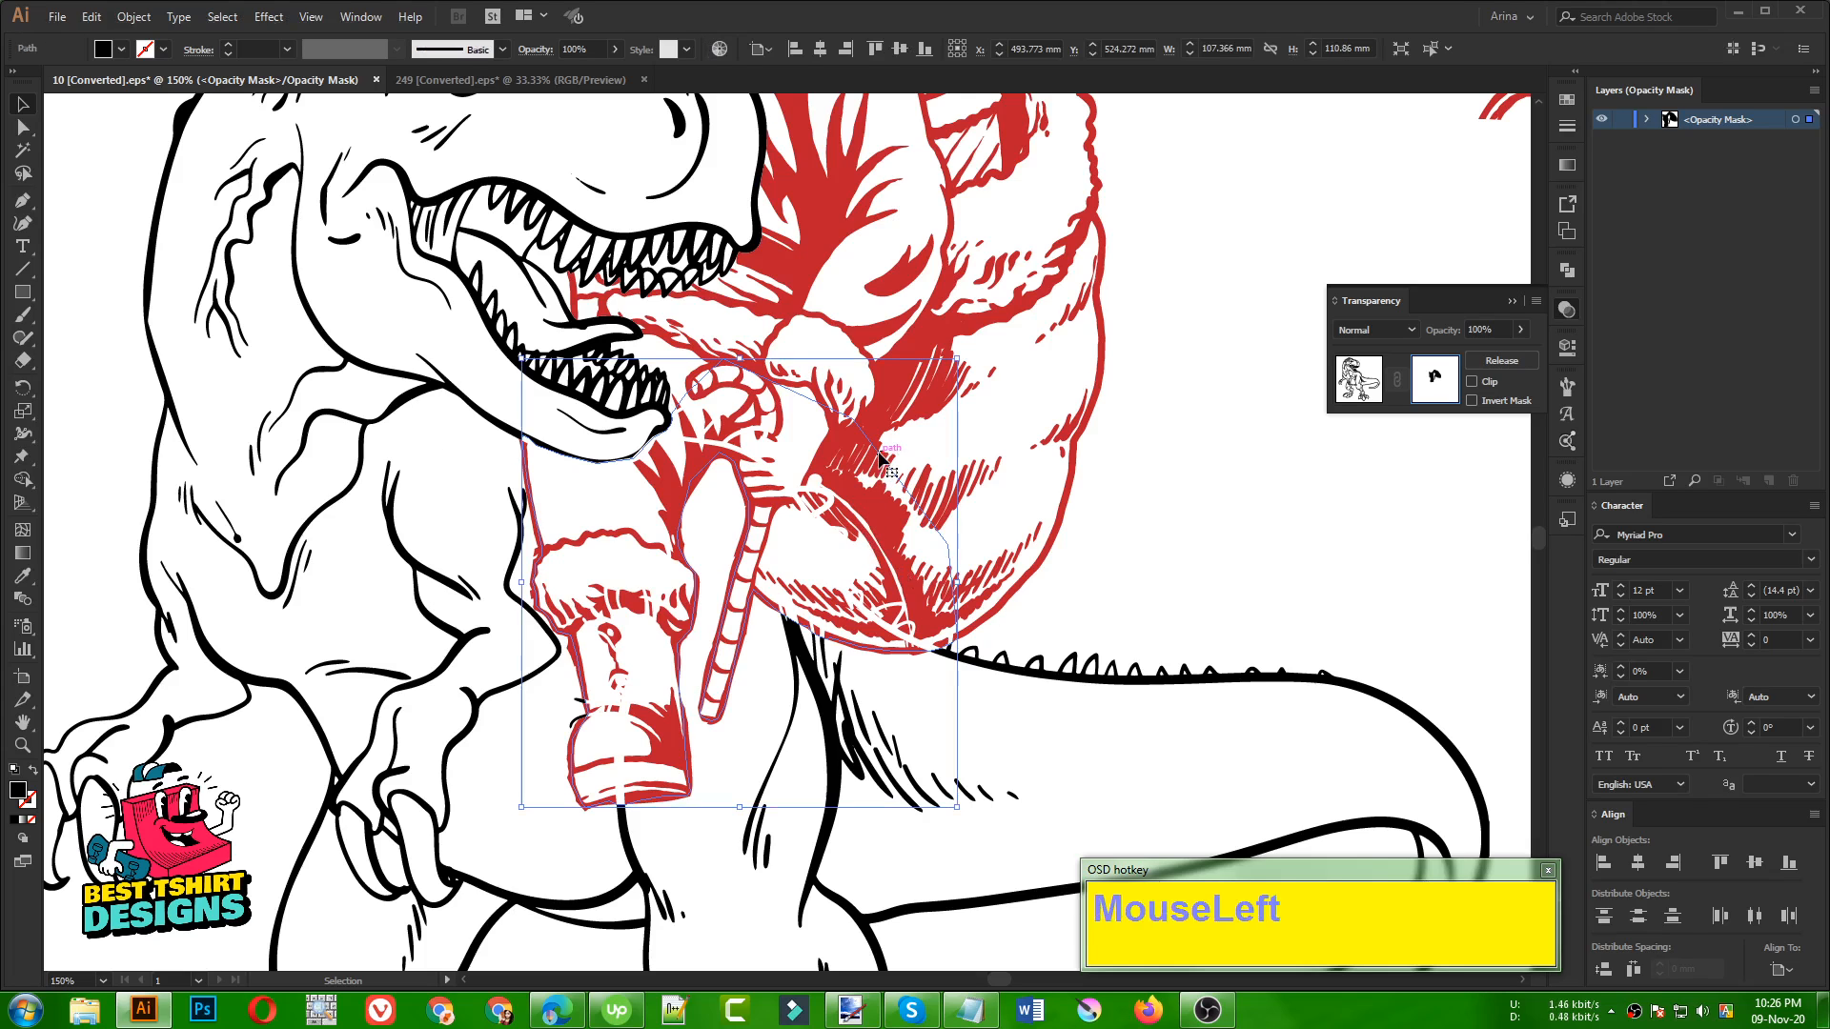
pyautogui.click(119, 49)
pyautogui.click(53, 86)
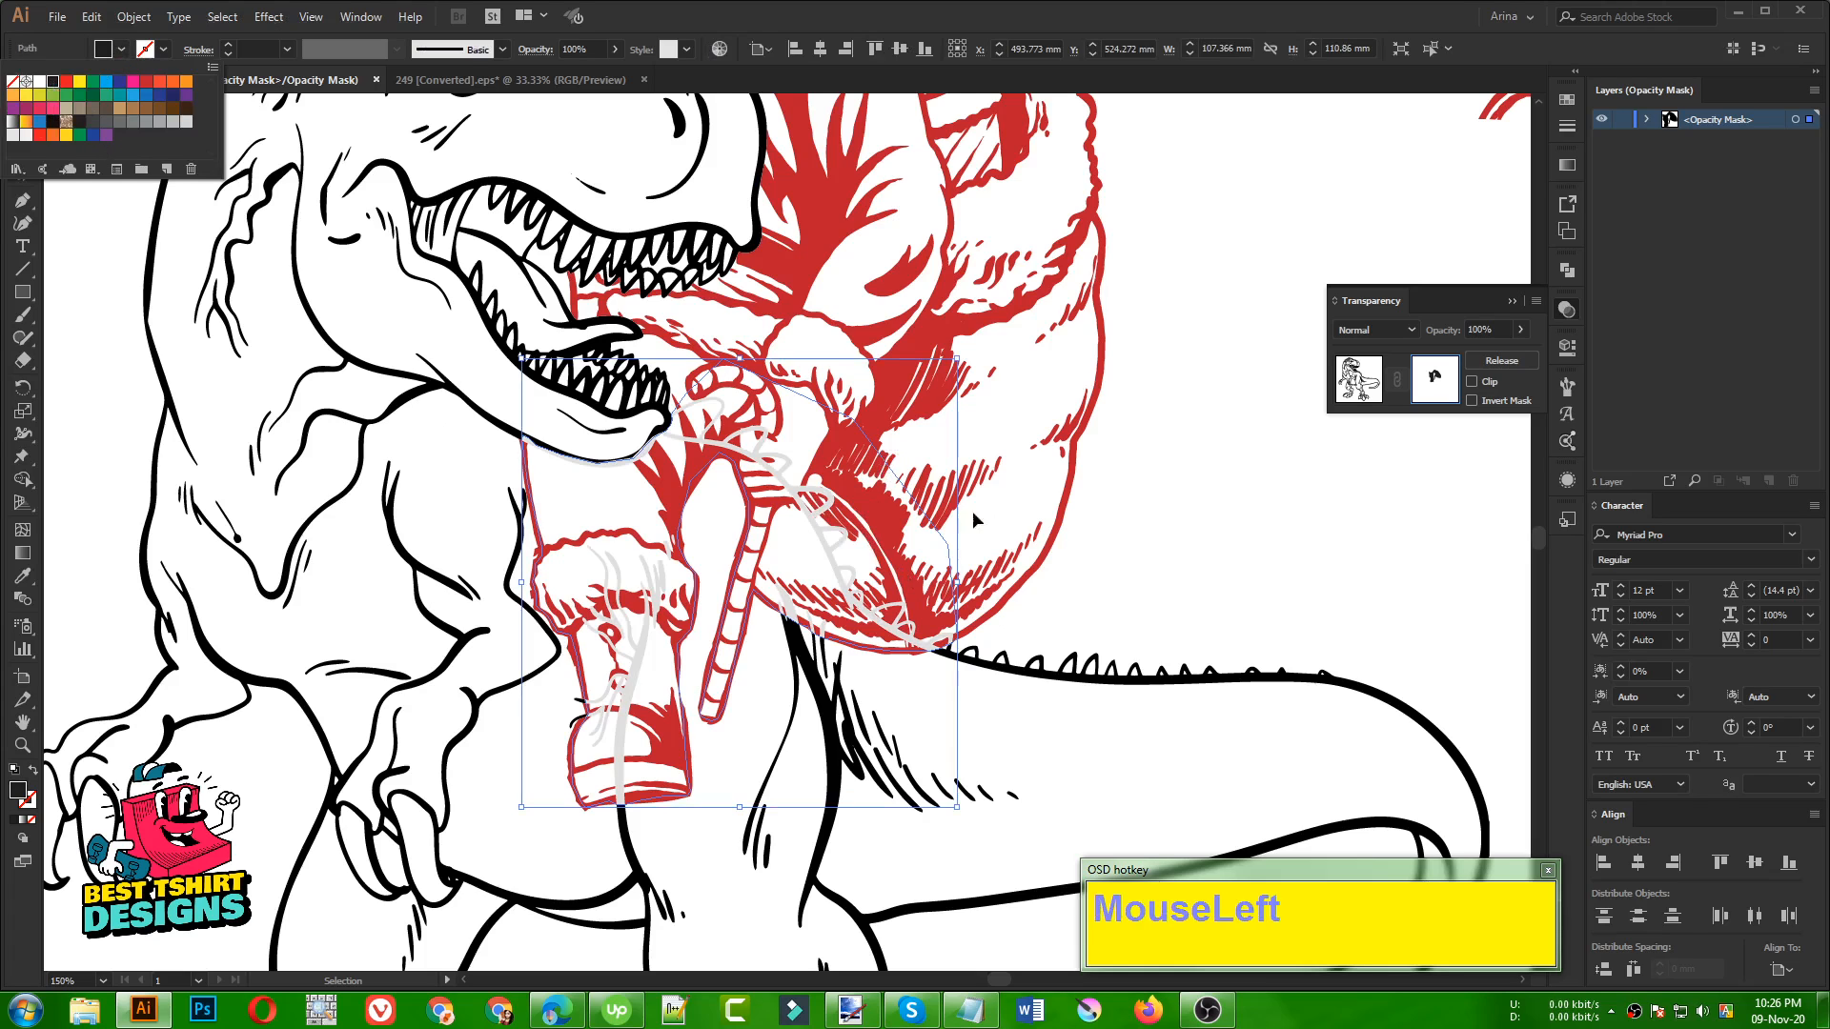
pyautogui.click(1121, 544)
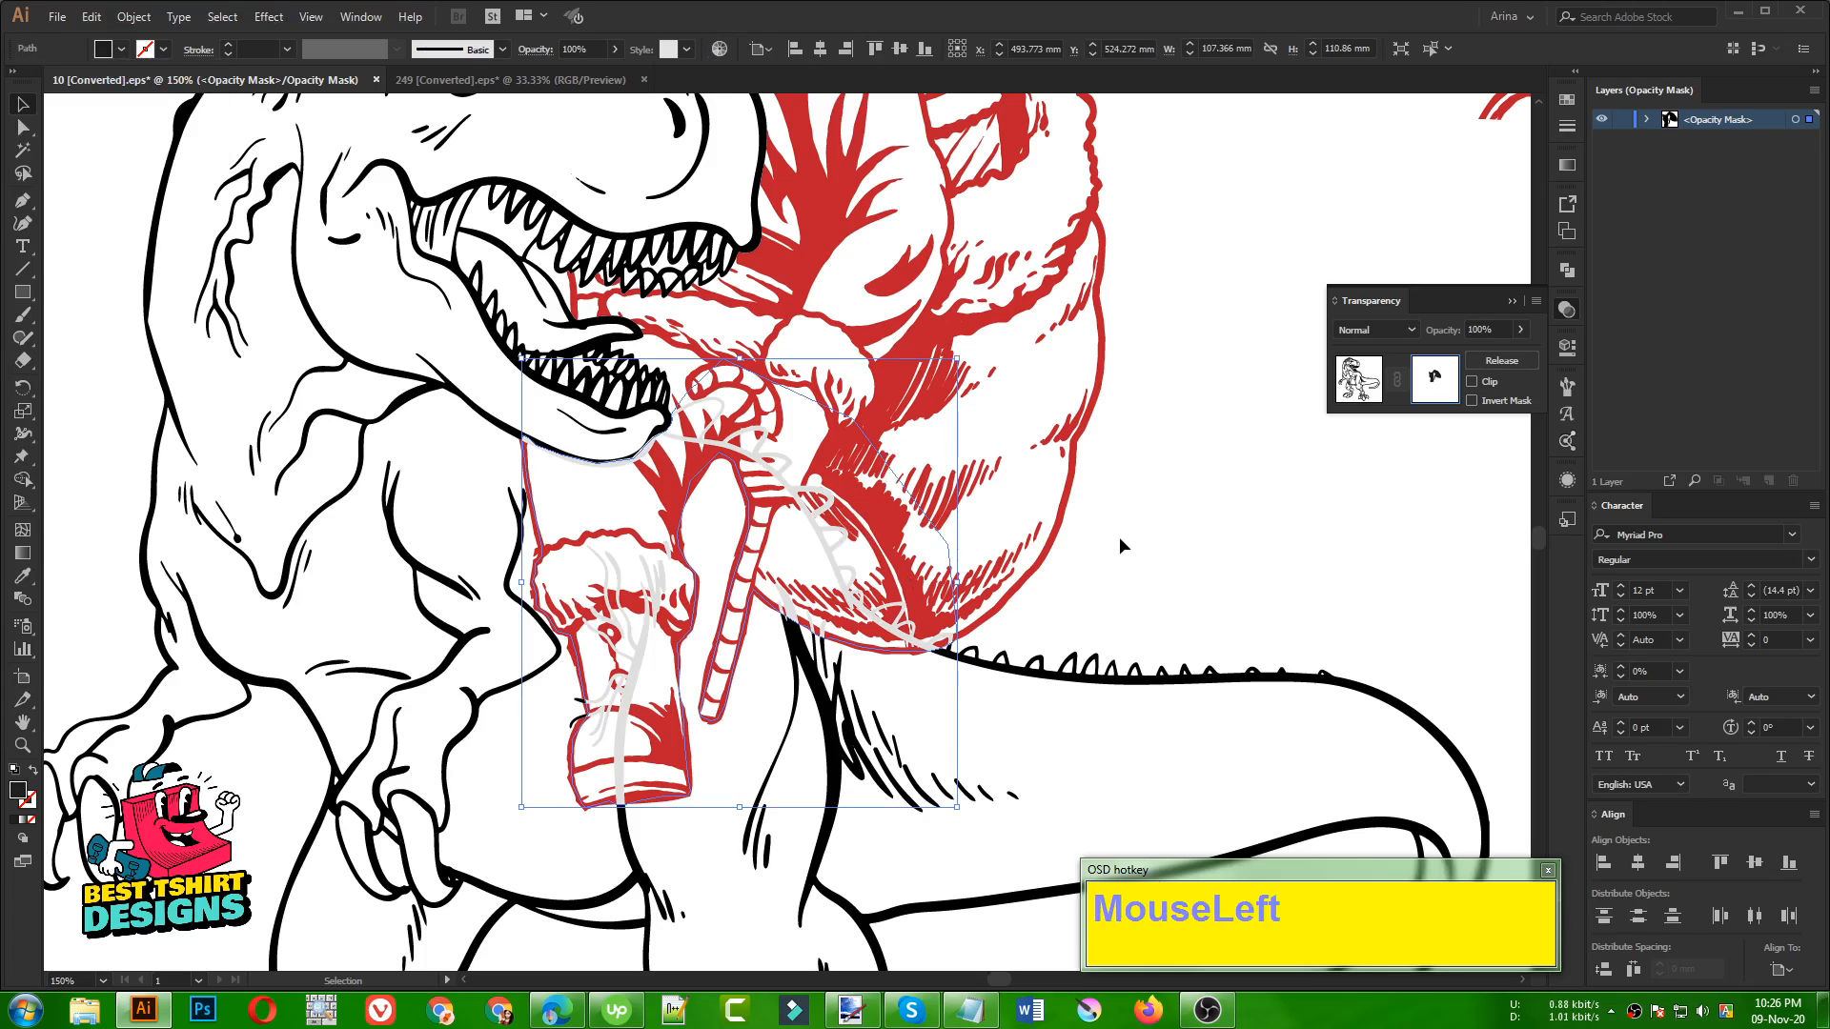
pyautogui.doubleClick(19, 791)
pyautogui.moveTo(150, 640); pyautogui.dragTo(96, 688)
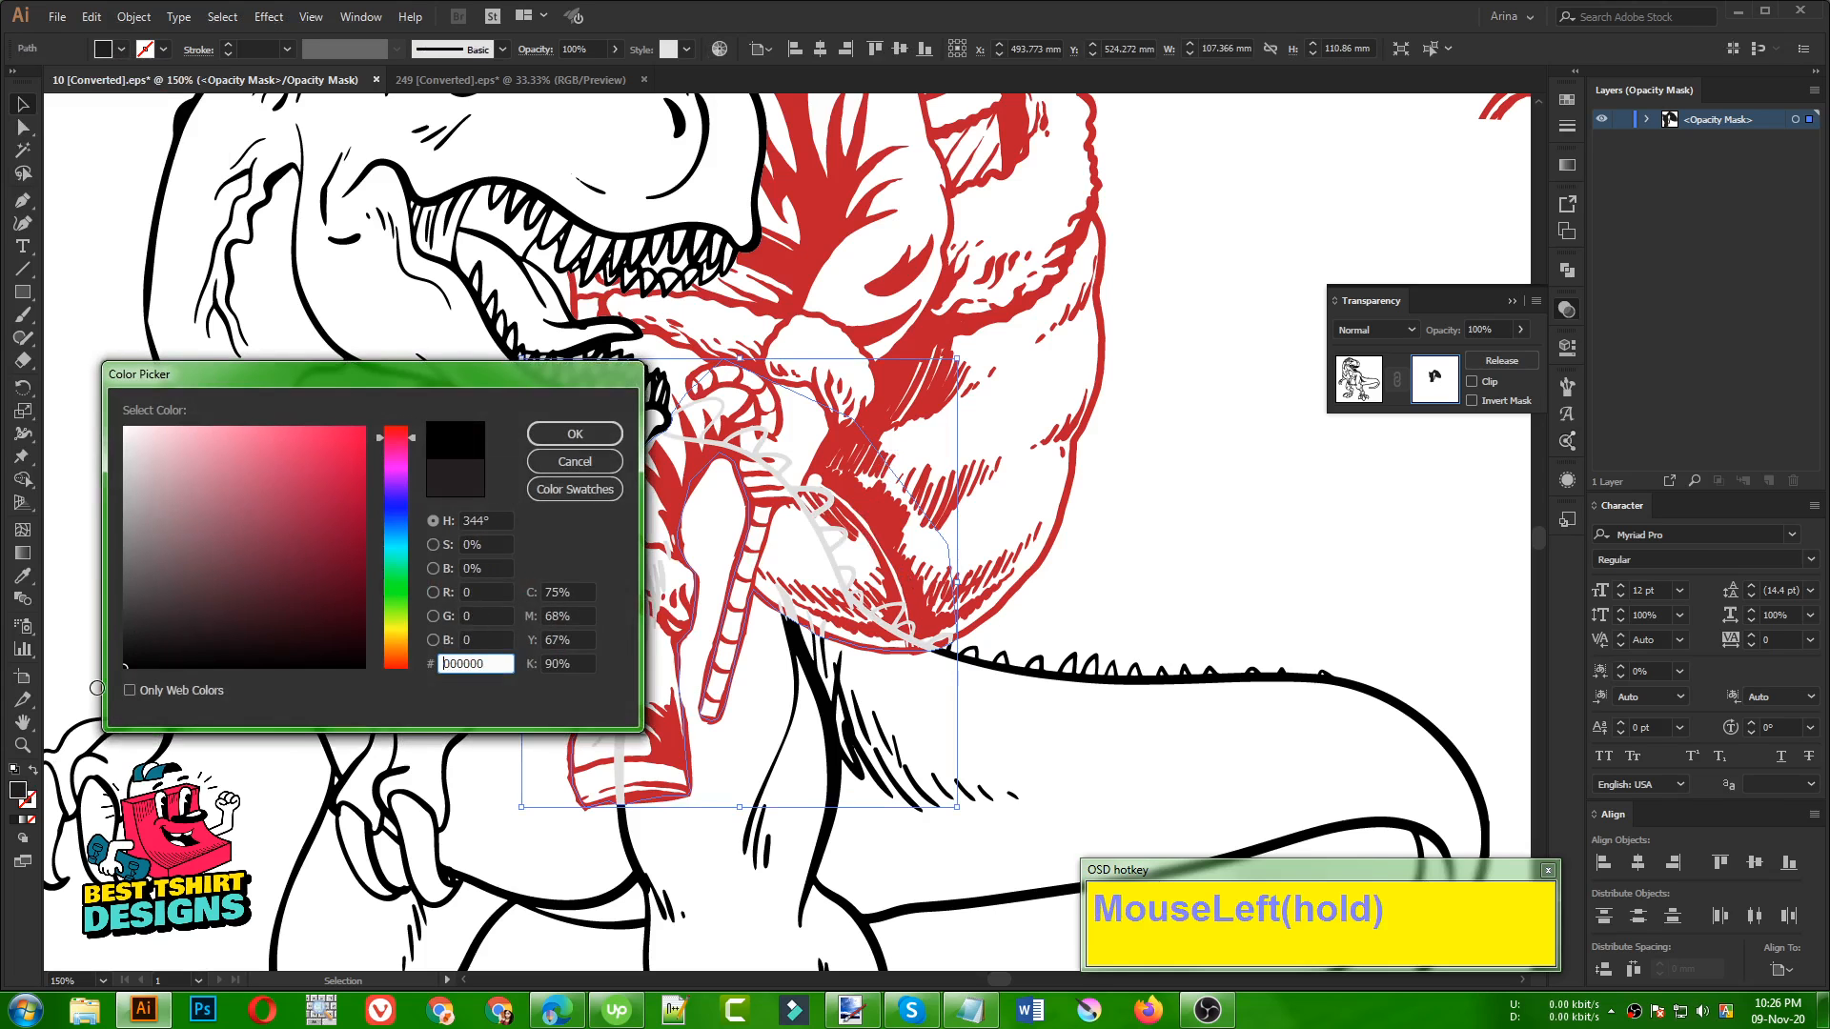
pyautogui.click(556, 435)
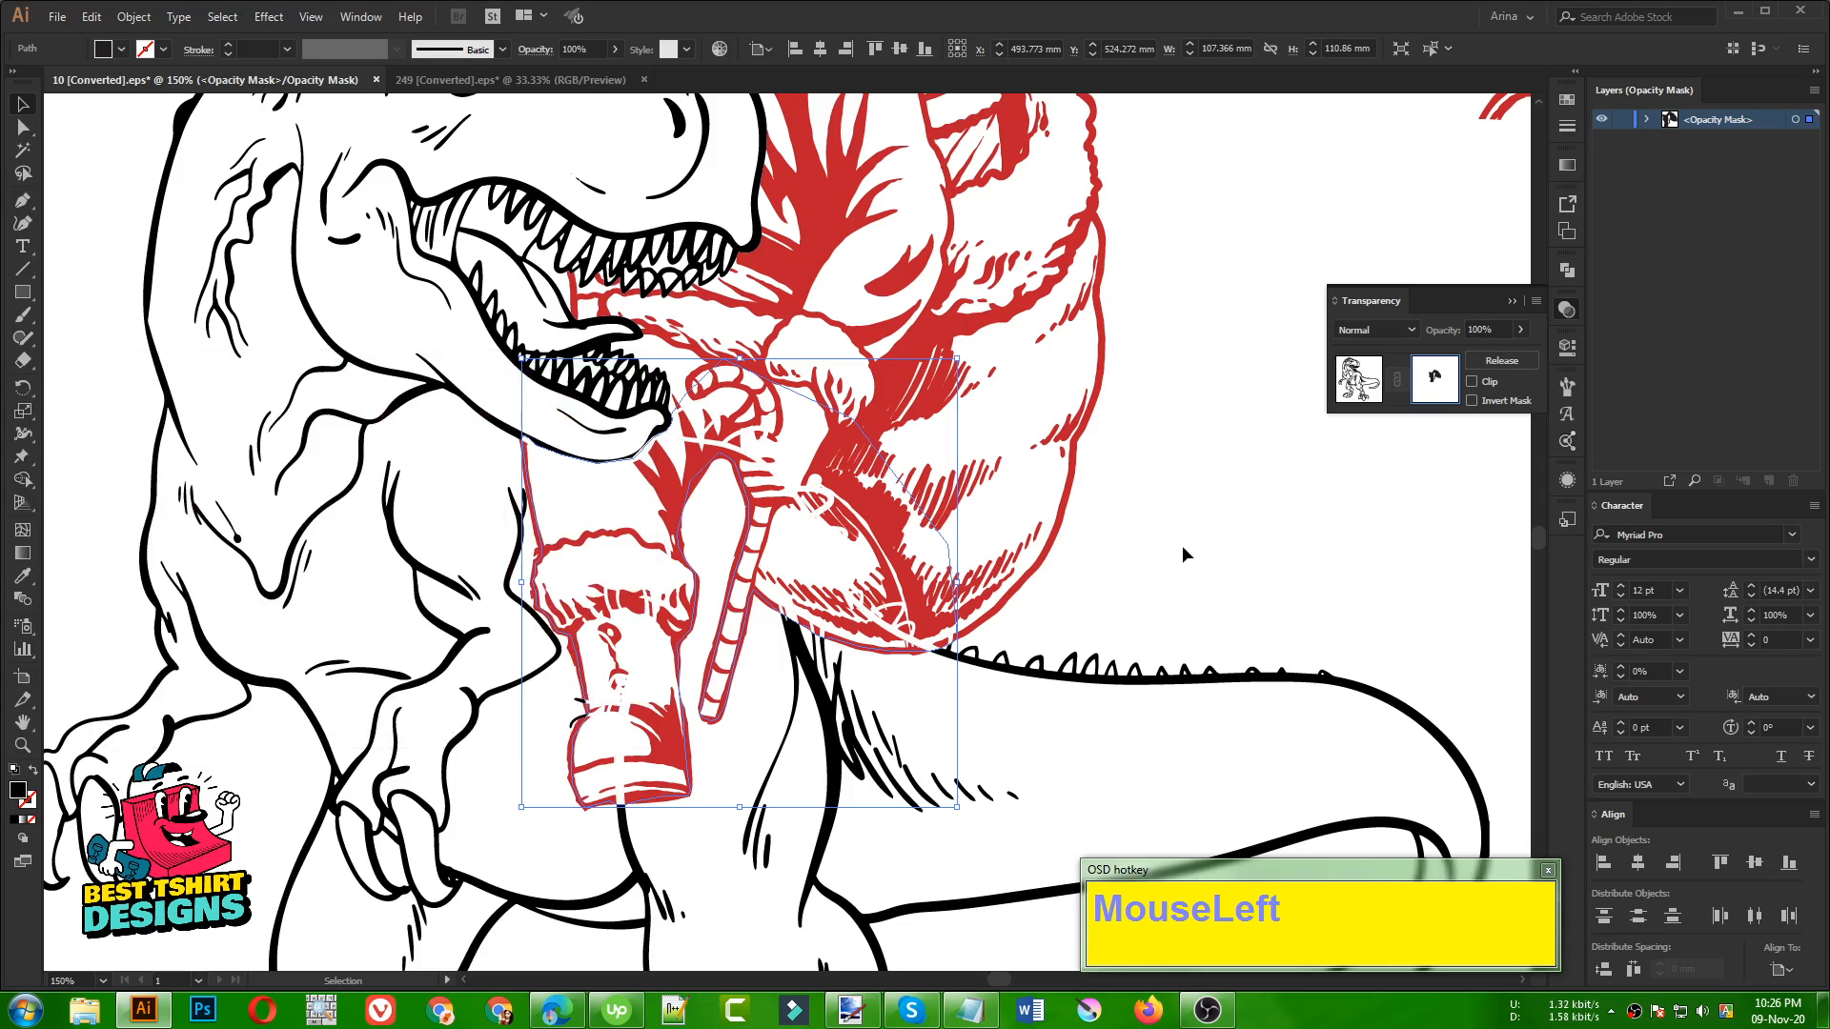
pyautogui.click(1159, 557)
# Undo the recoloring, the fill swap and the jaw outline back to the path's anchor above the candy cane
pyautogui.scroll(1, 800, 653)
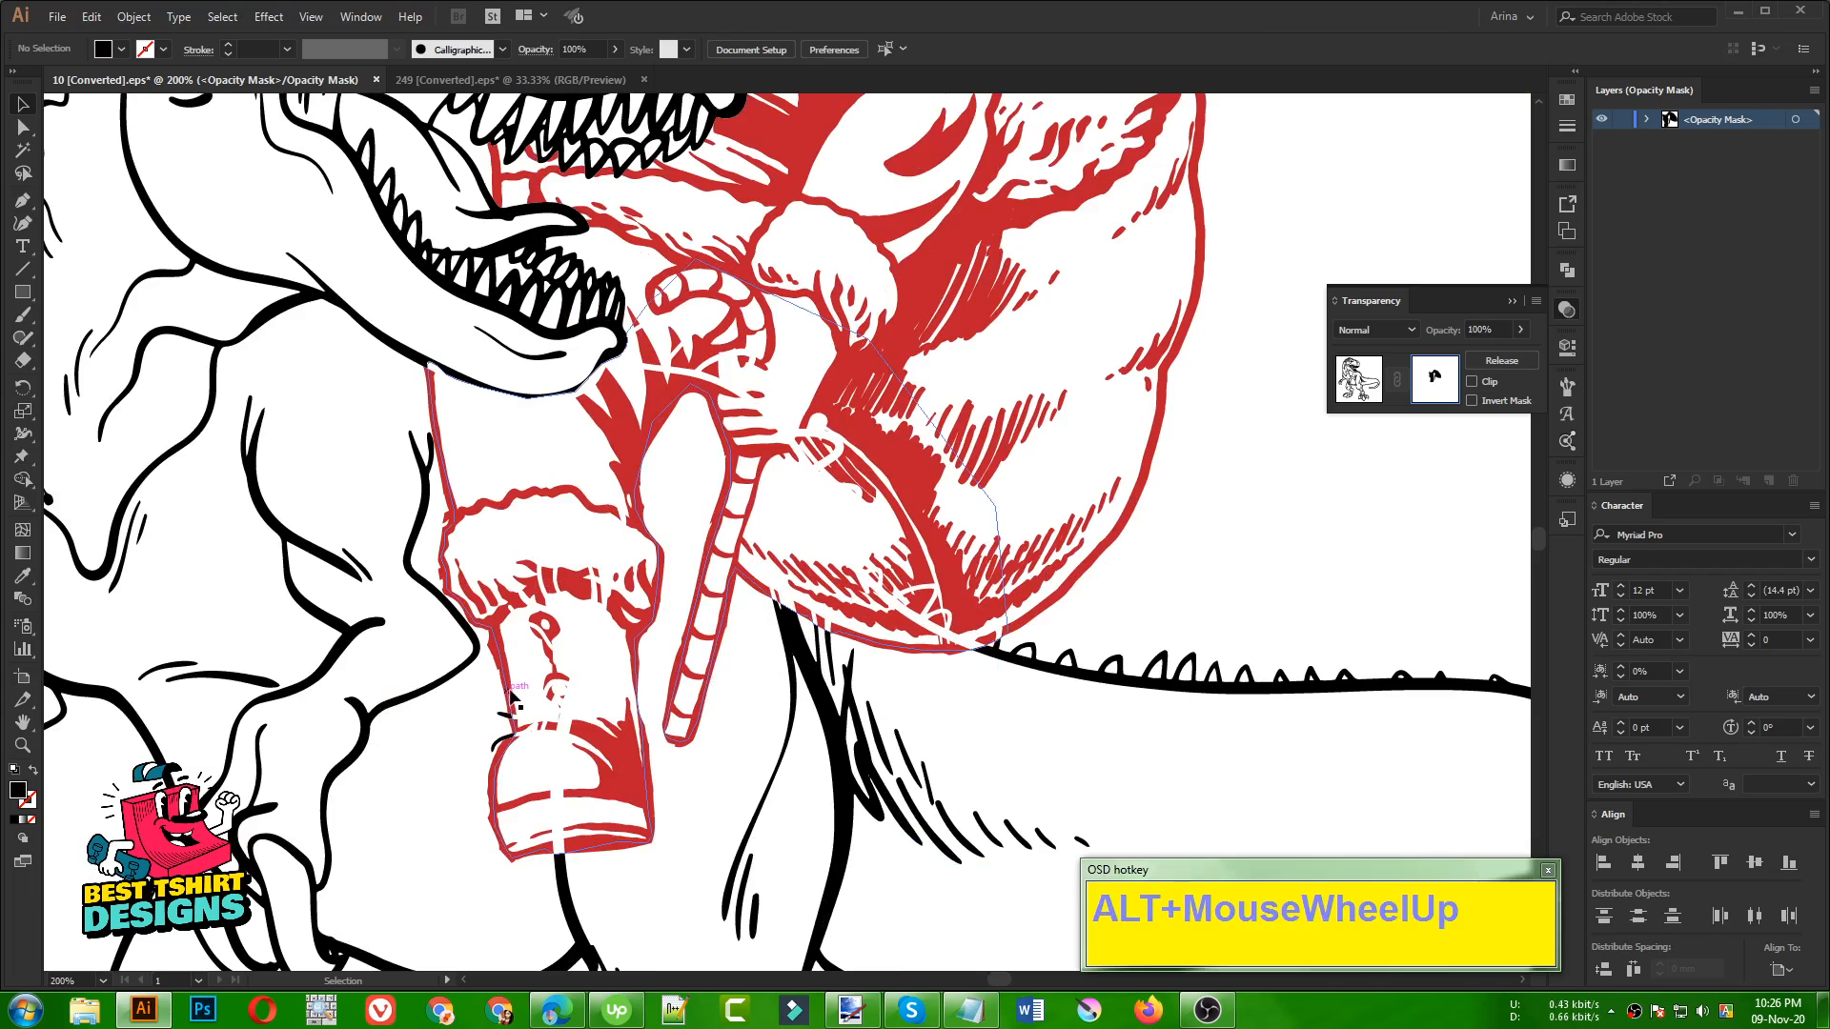
pyautogui.click(510, 695)
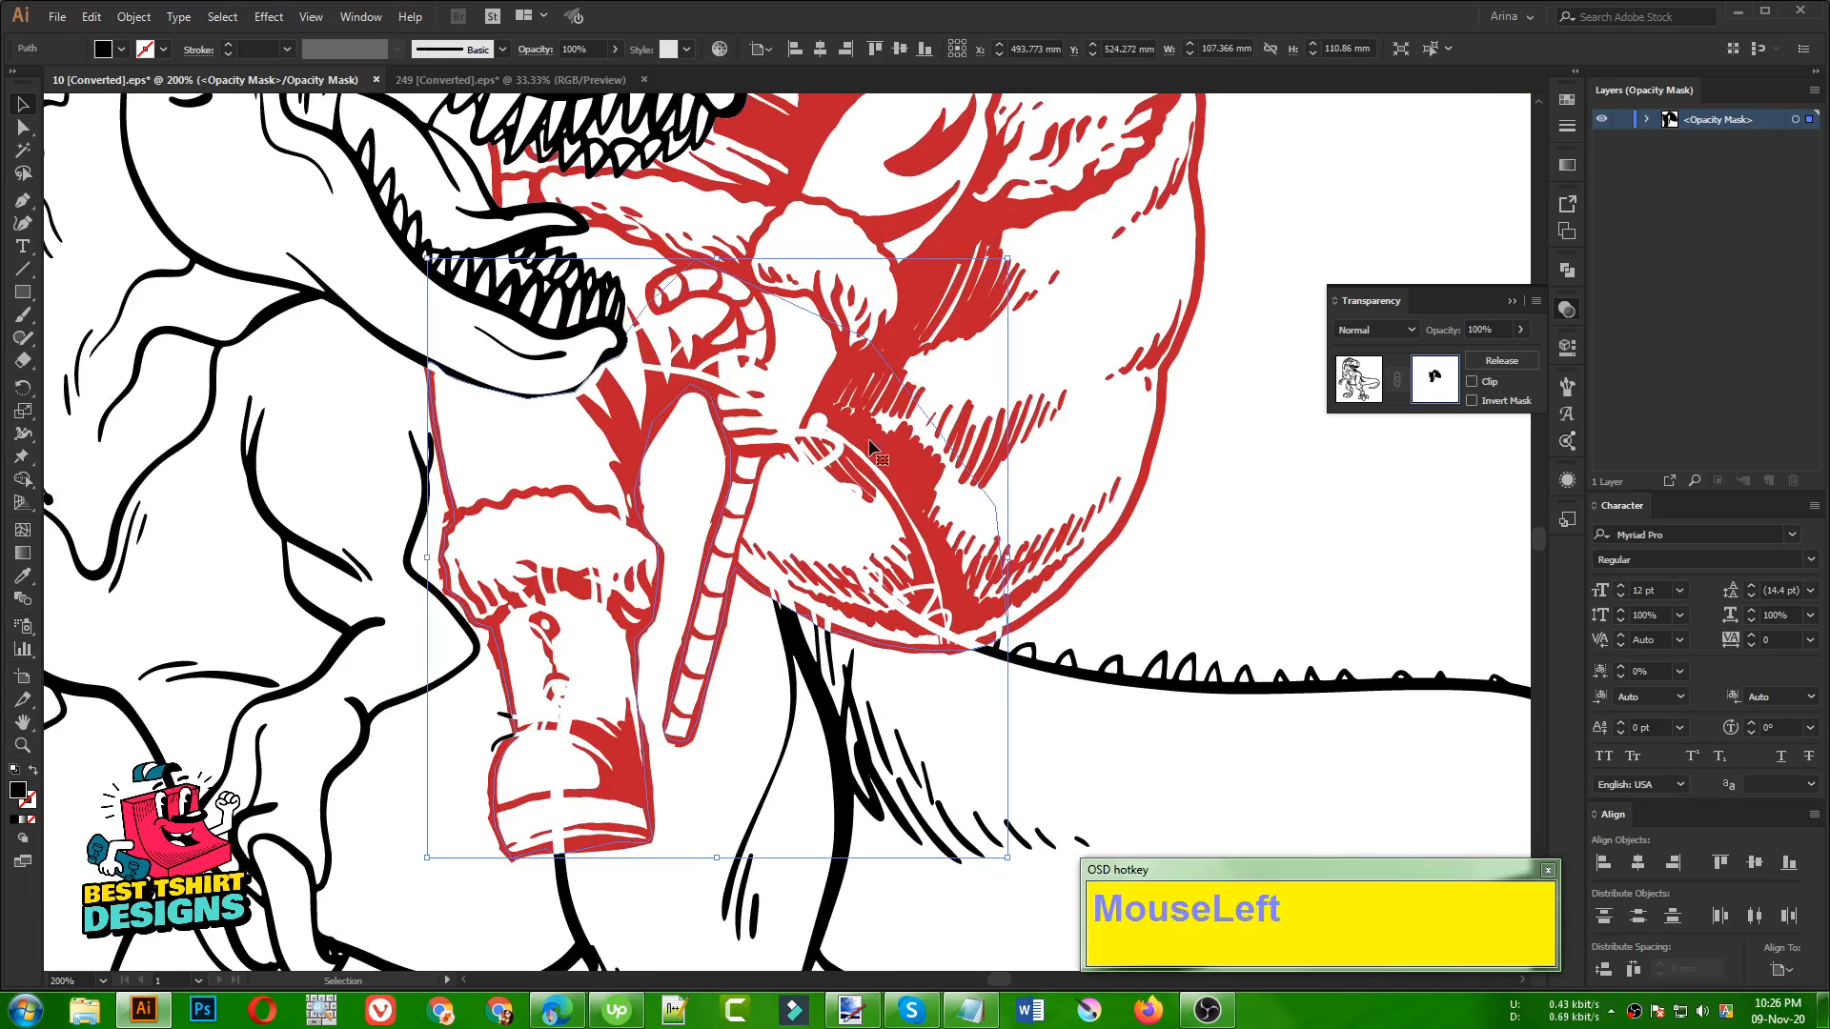
pyautogui.hotkey('ctrl', 'z')
pyautogui.hotkey('ctrl', 'z')
pyautogui.hotkey('ctrl', 'z')
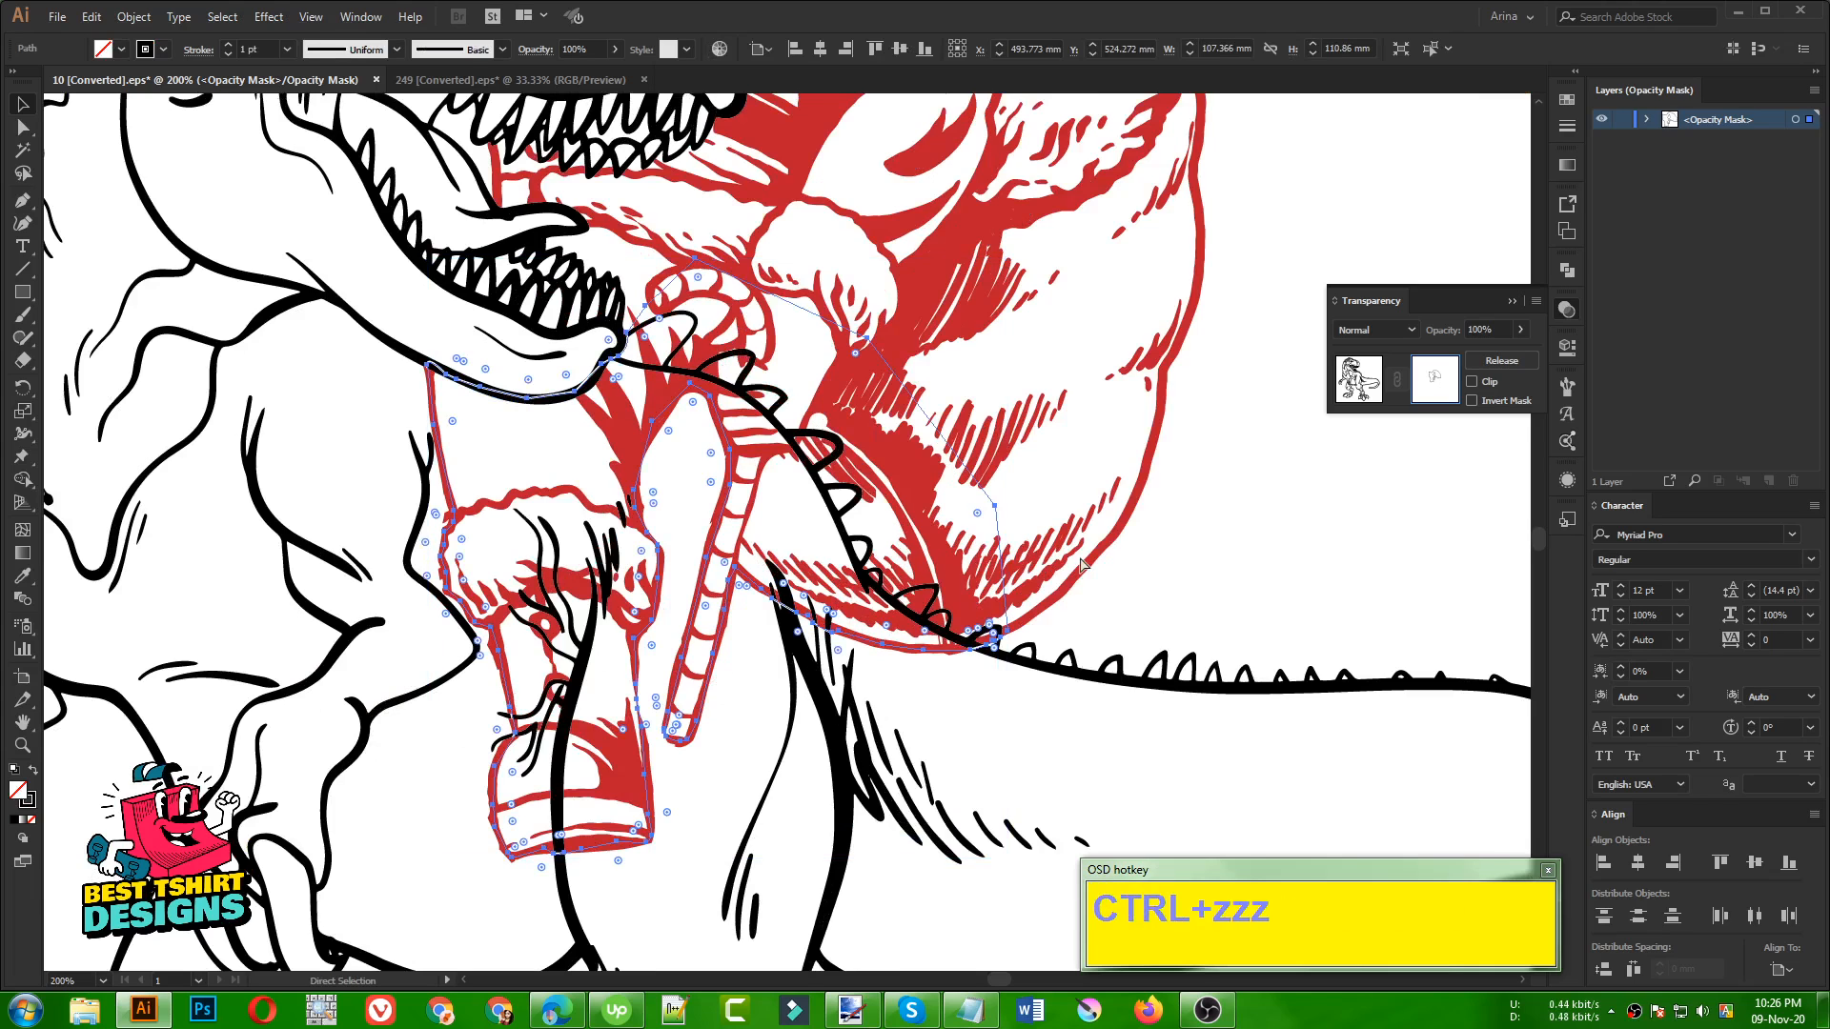
pyautogui.hotkey('ctrl', 'z')
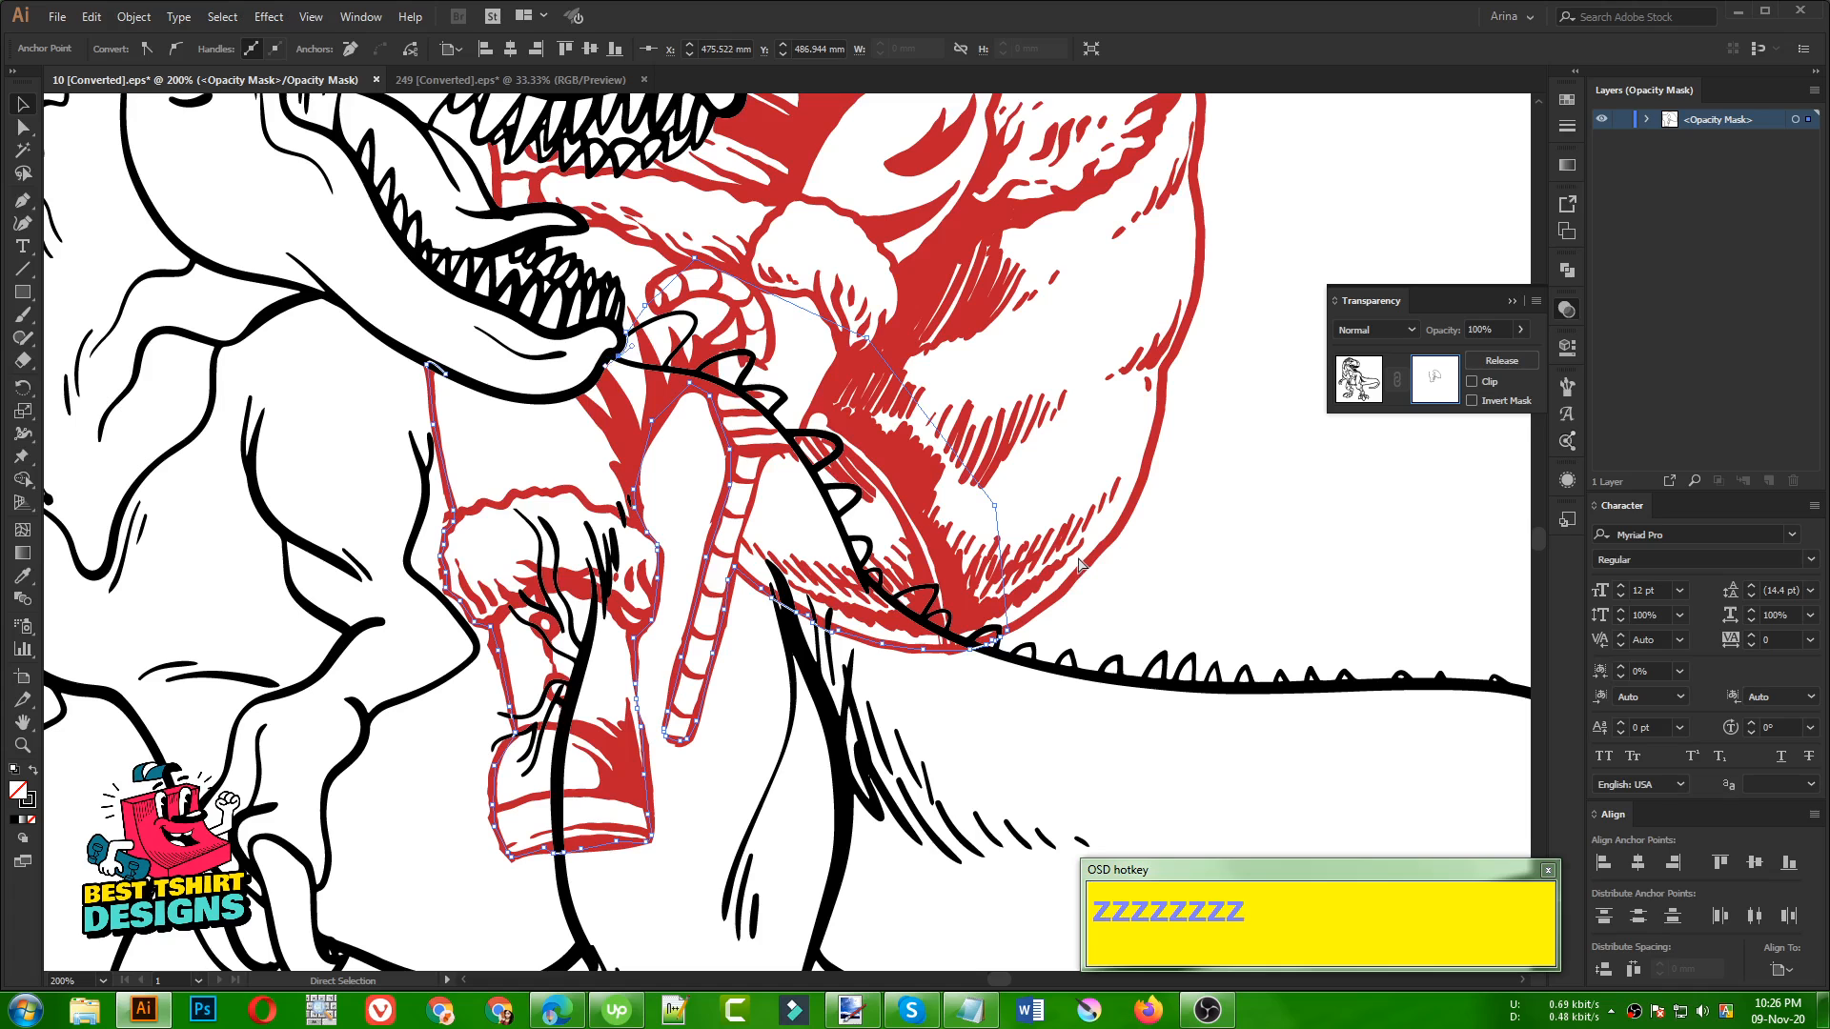
pyautogui.hotkey('ctrl', 'z')
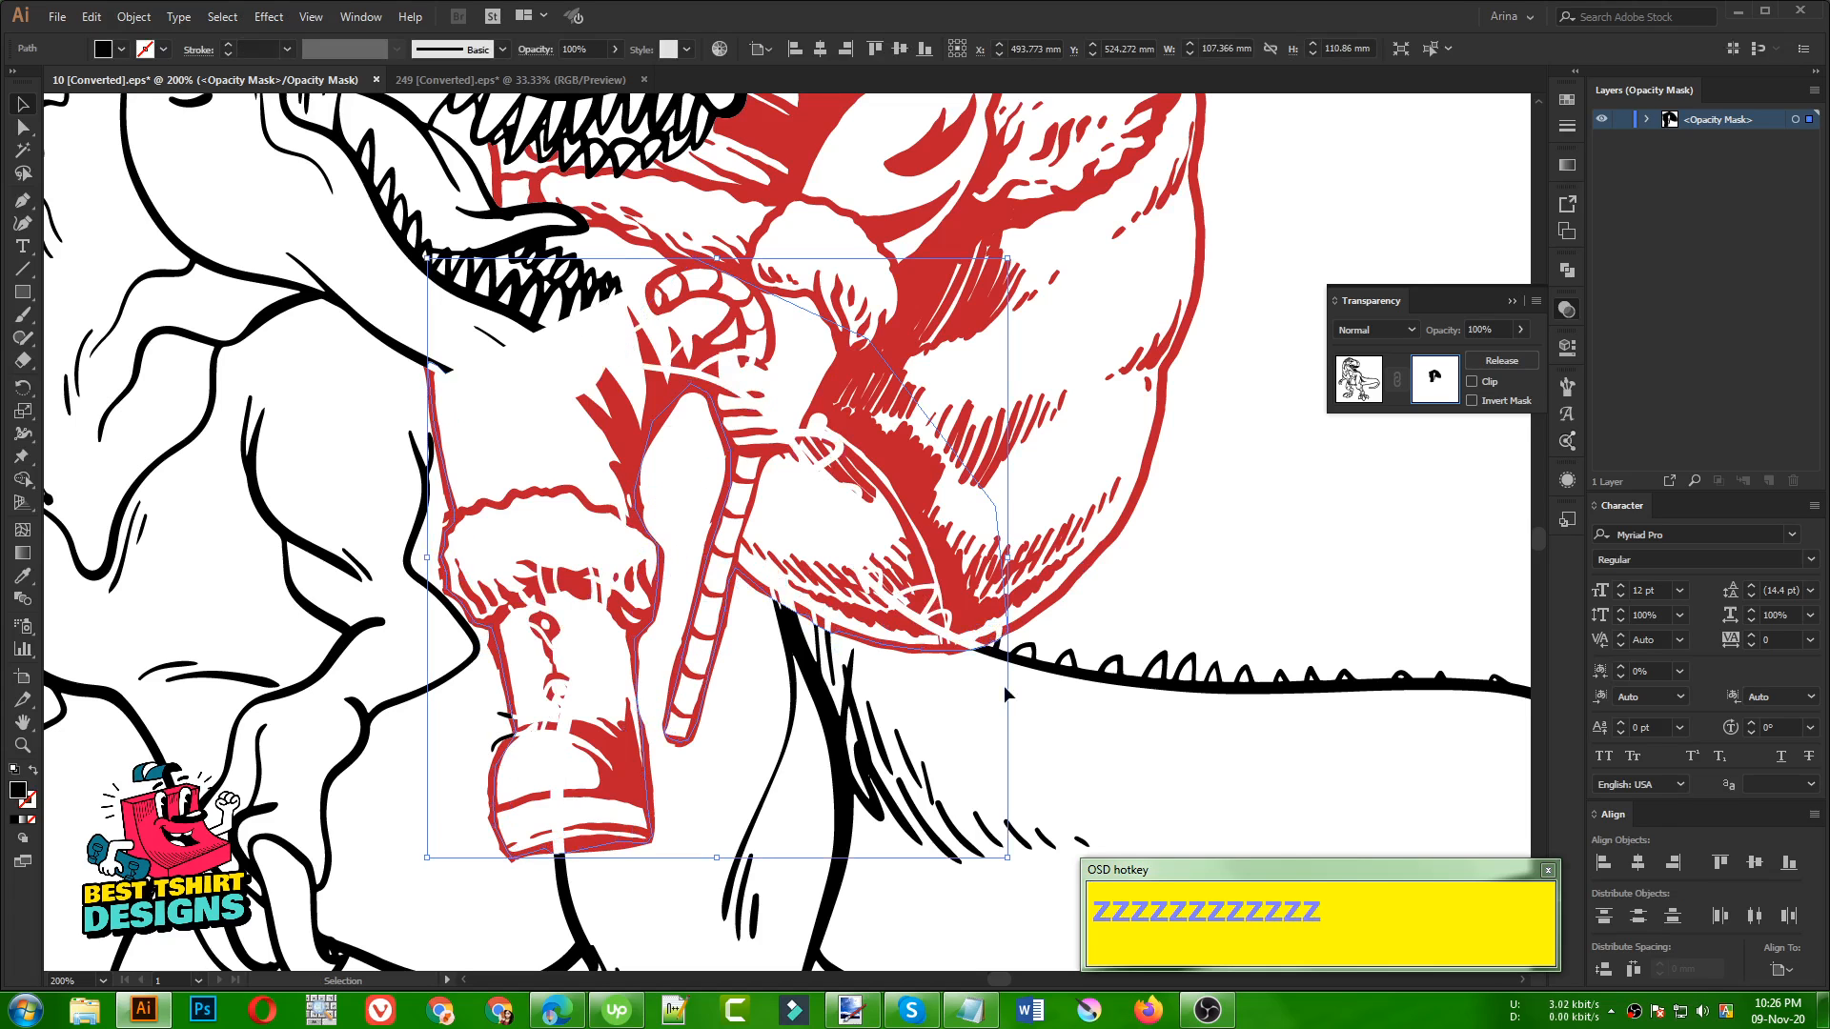
# Run the Pen path around the candy cane's hook tip, down behind the jaw and across Santa's thigh to the starting anchor, and deselect it
pyautogui.scroll(-1, 1004, 685)
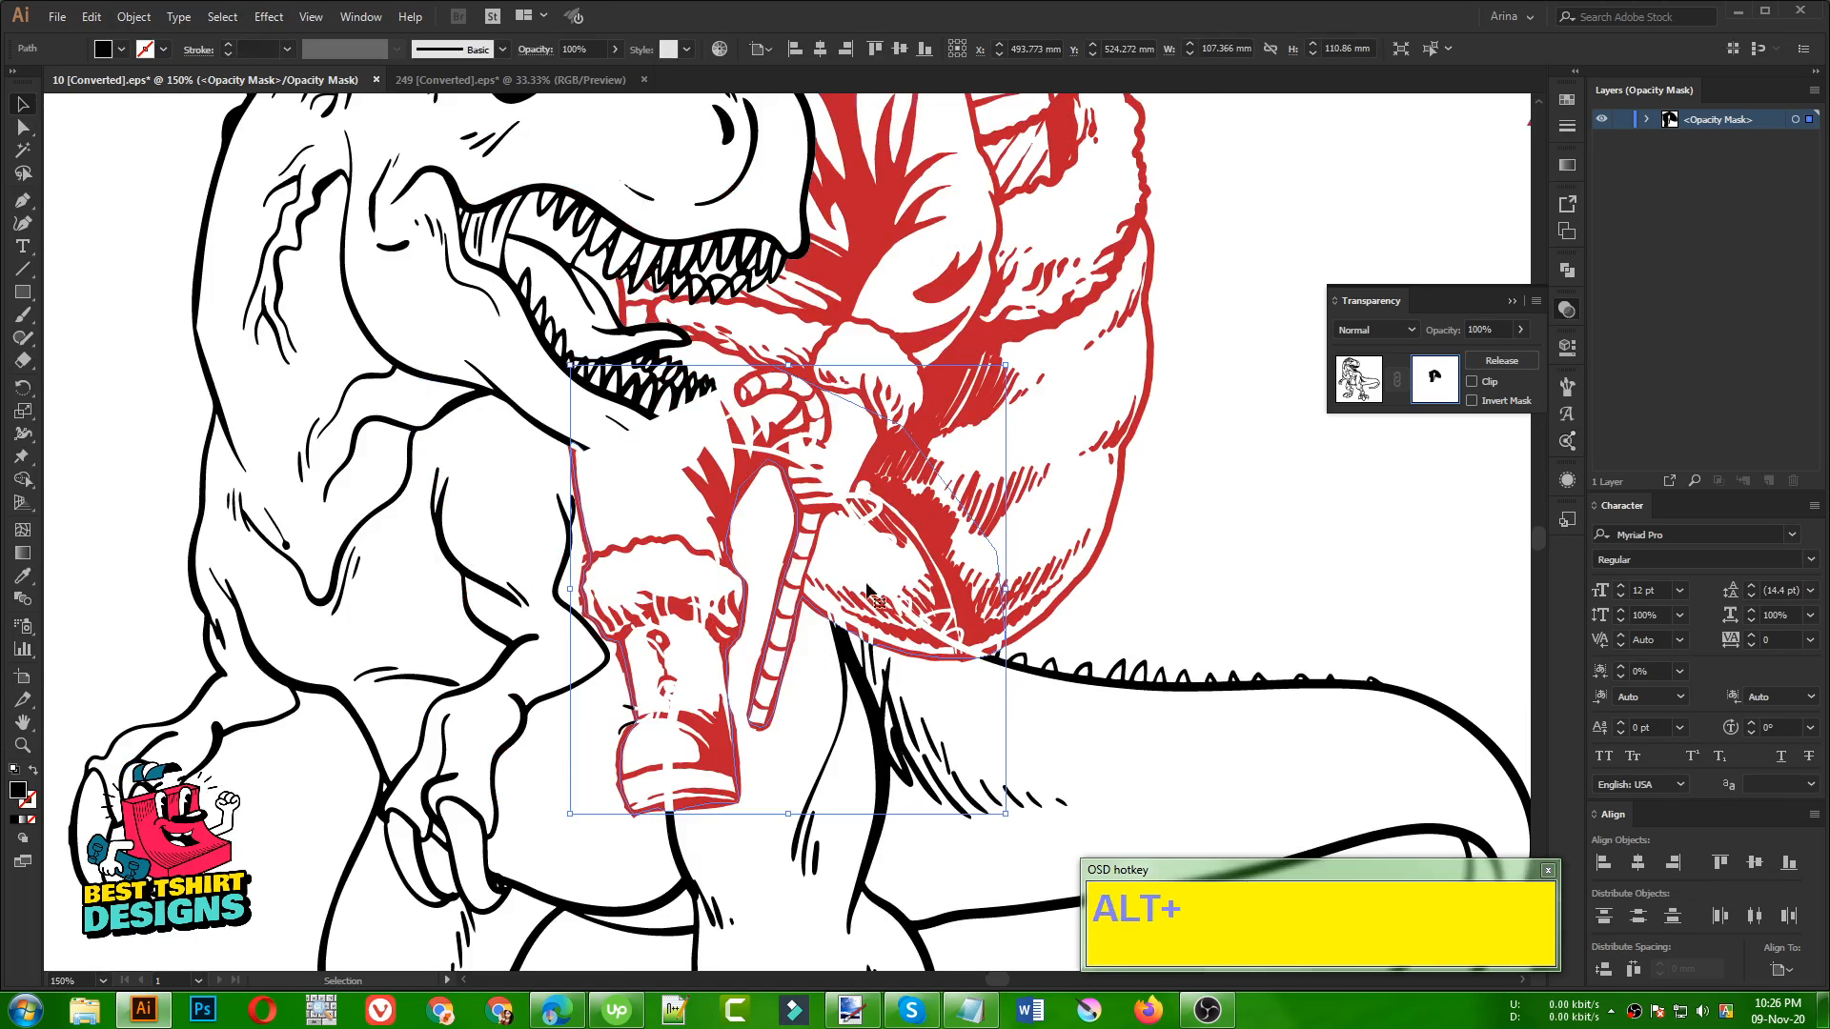
pyautogui.scroll(2, 658, 421)
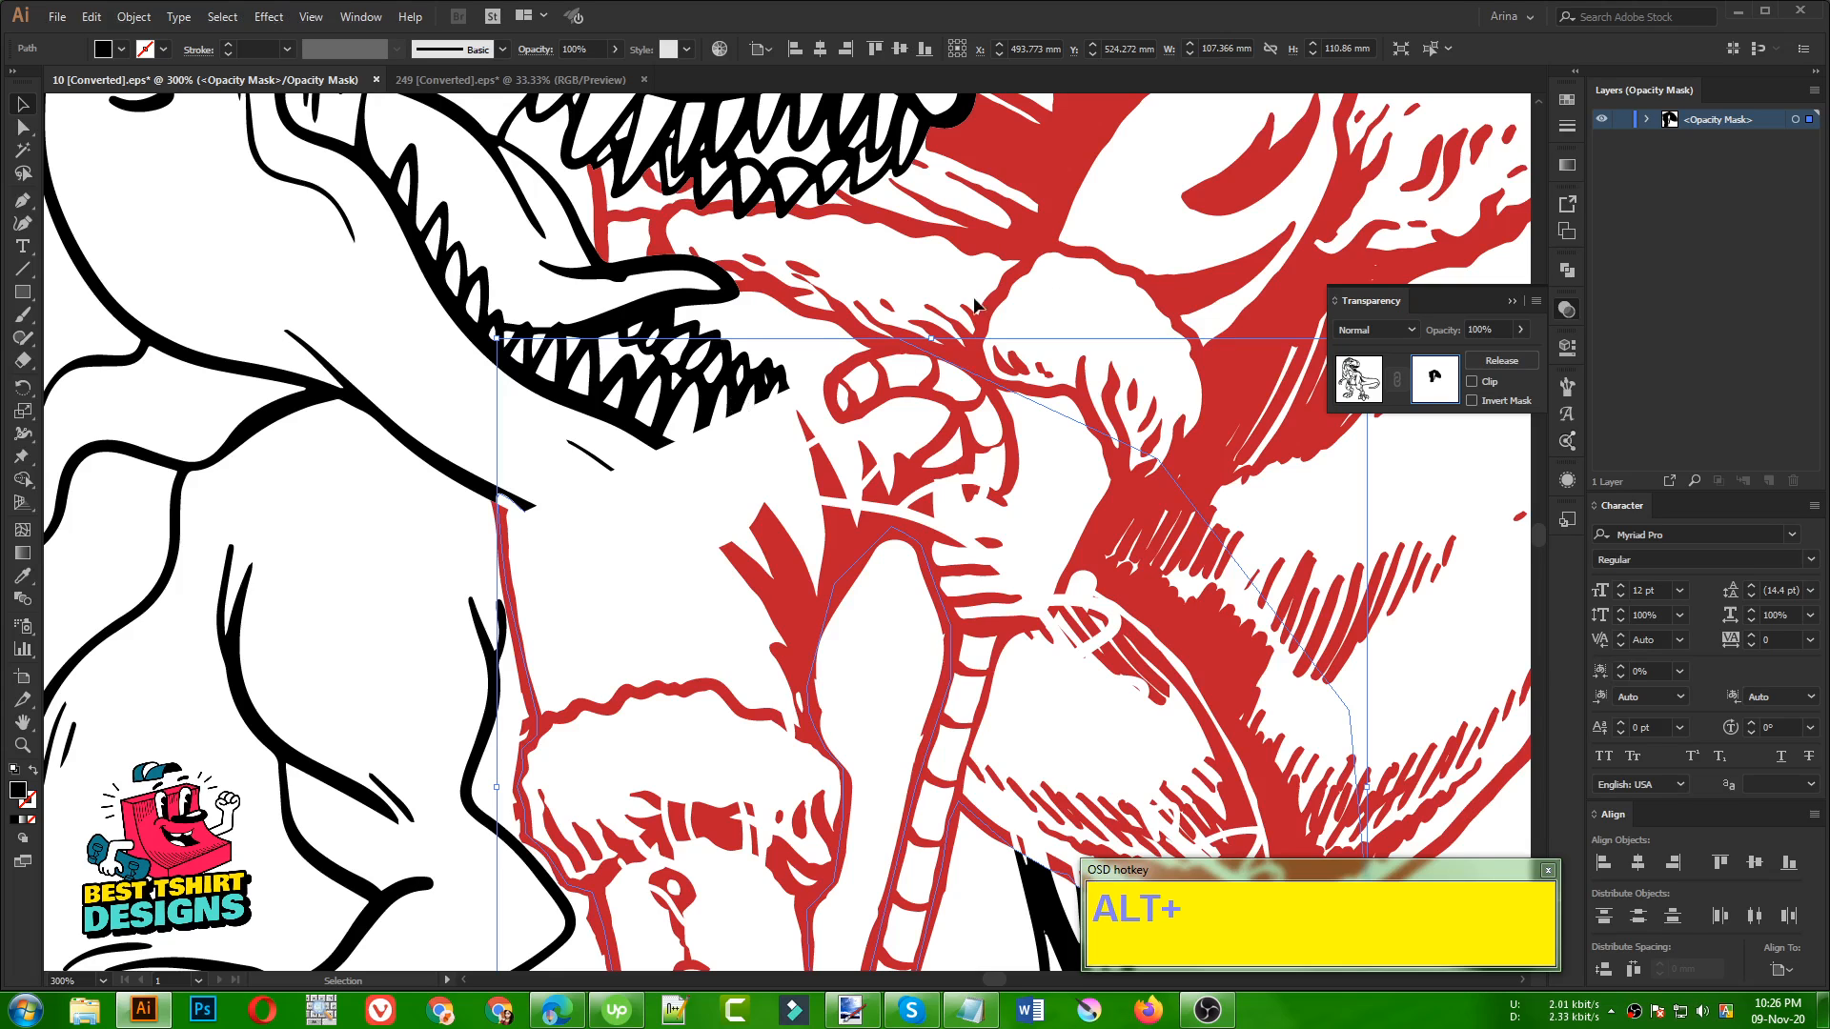
pyautogui.press('p')
pyautogui.keyDown('shift'); pyautogui.click(898, 339); pyautogui.keyUp('shift')
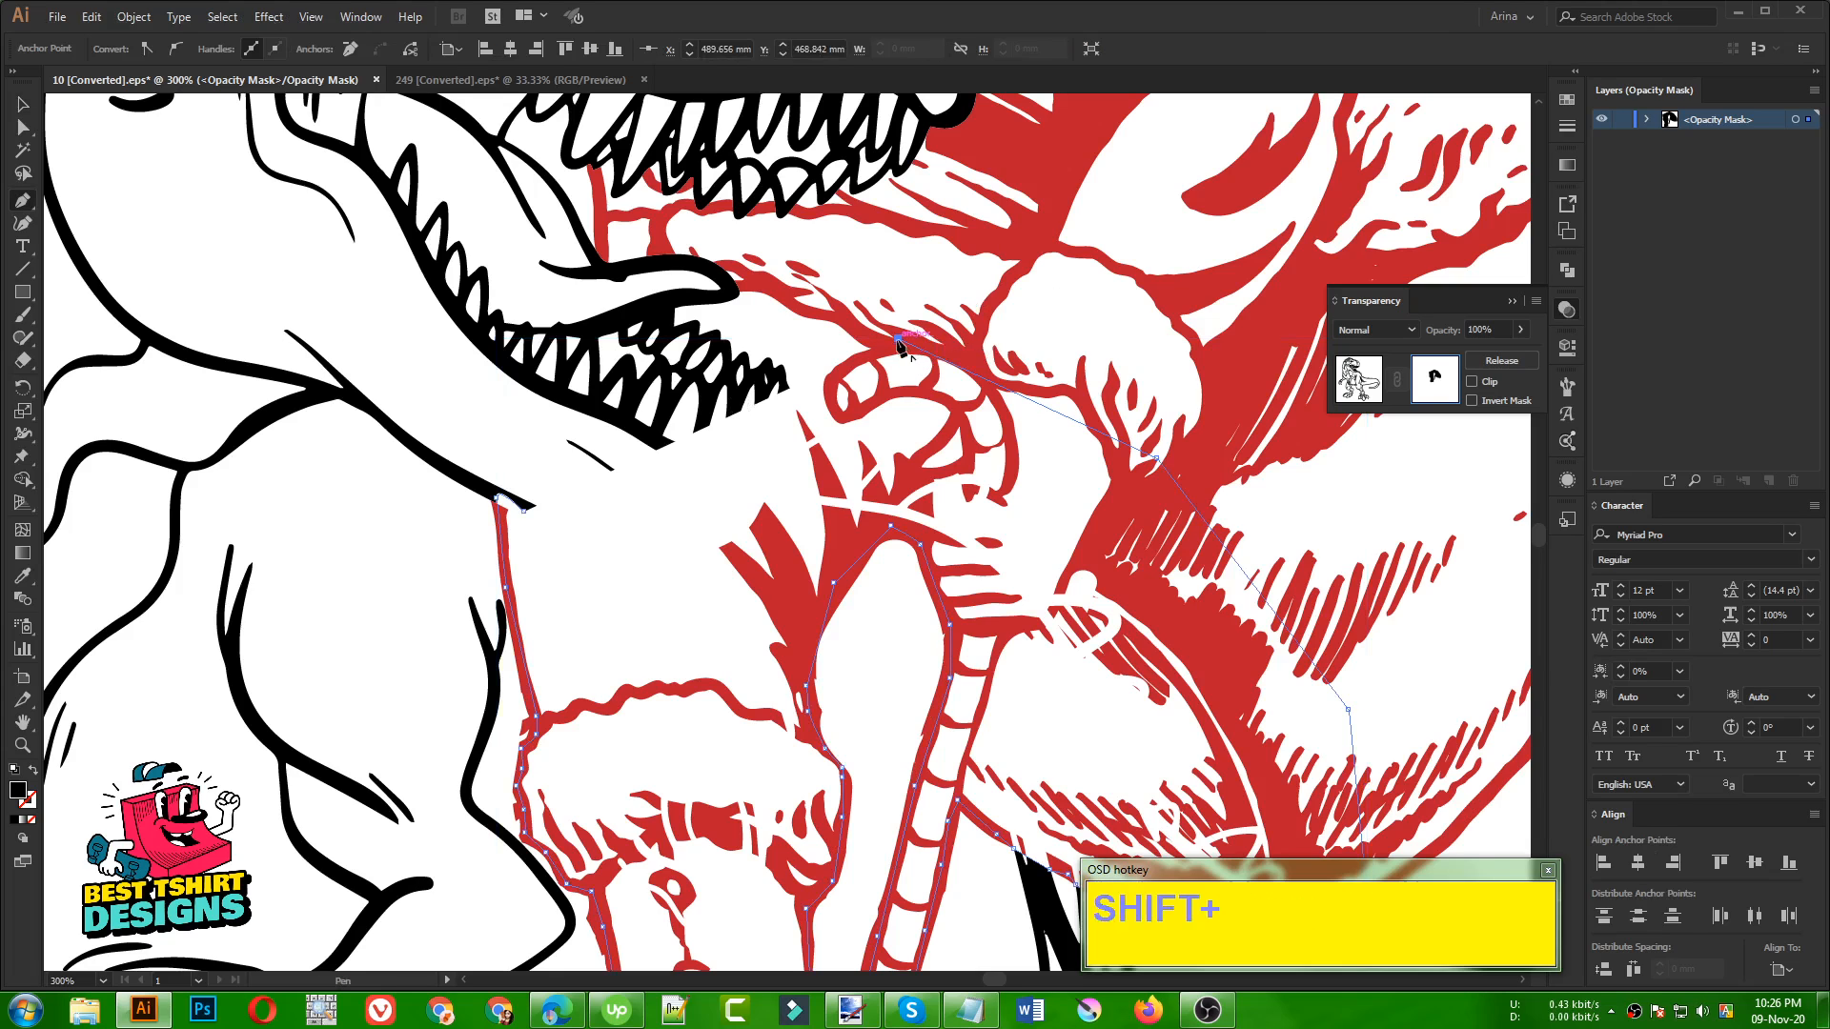
pyautogui.click(846, 369)
pyautogui.click(827, 384)
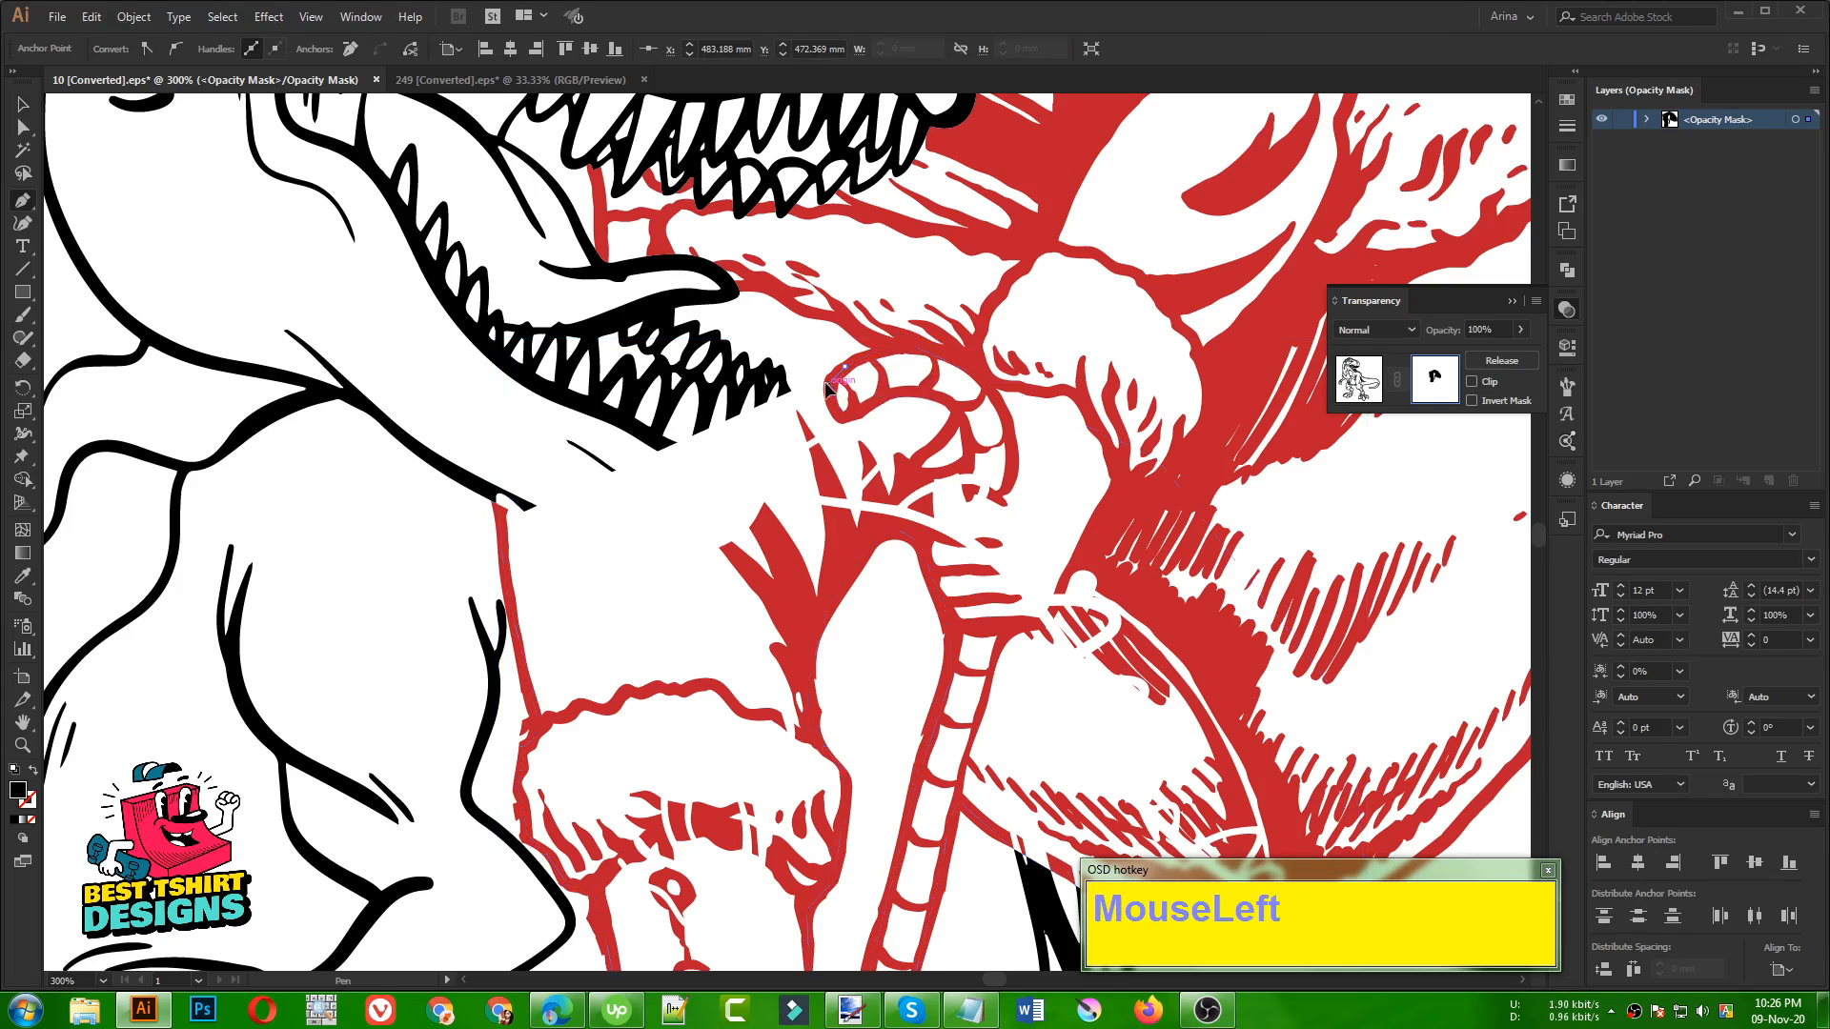
pyautogui.click(837, 415)
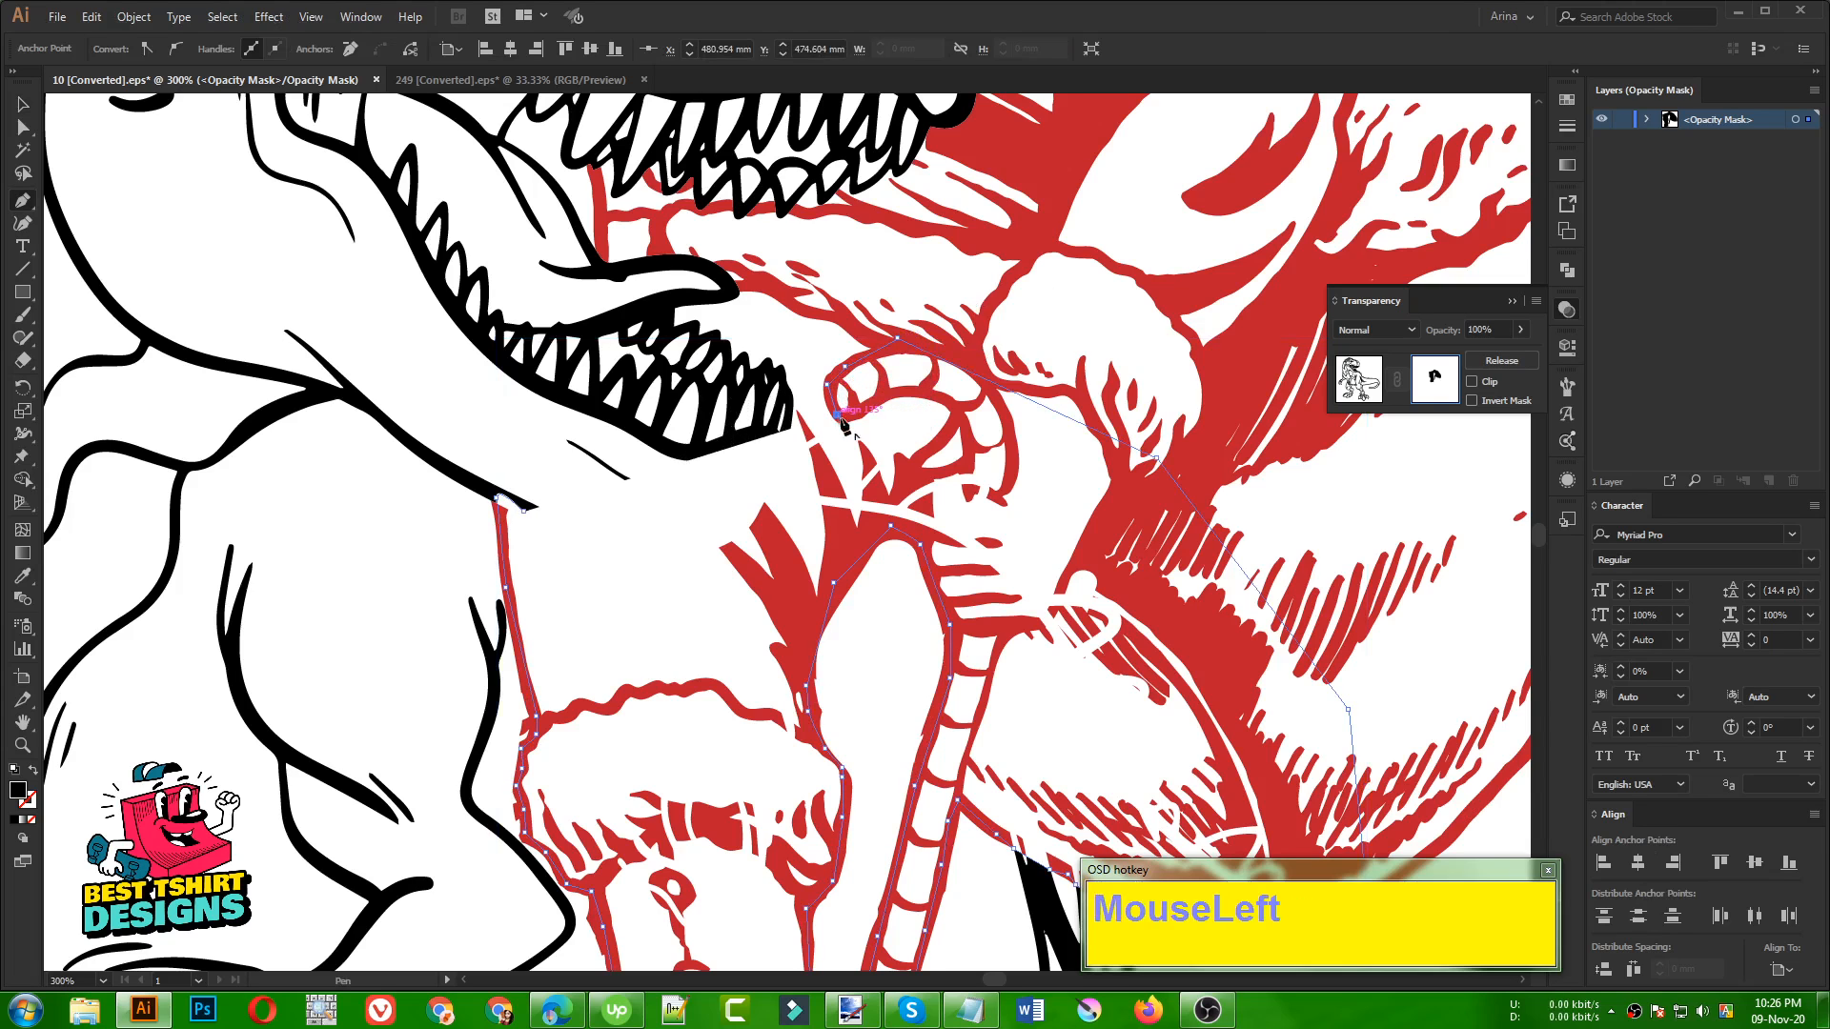
pyautogui.click(831, 544)
pyautogui.moveTo(660, 608); pyautogui.dragTo(668, 608)
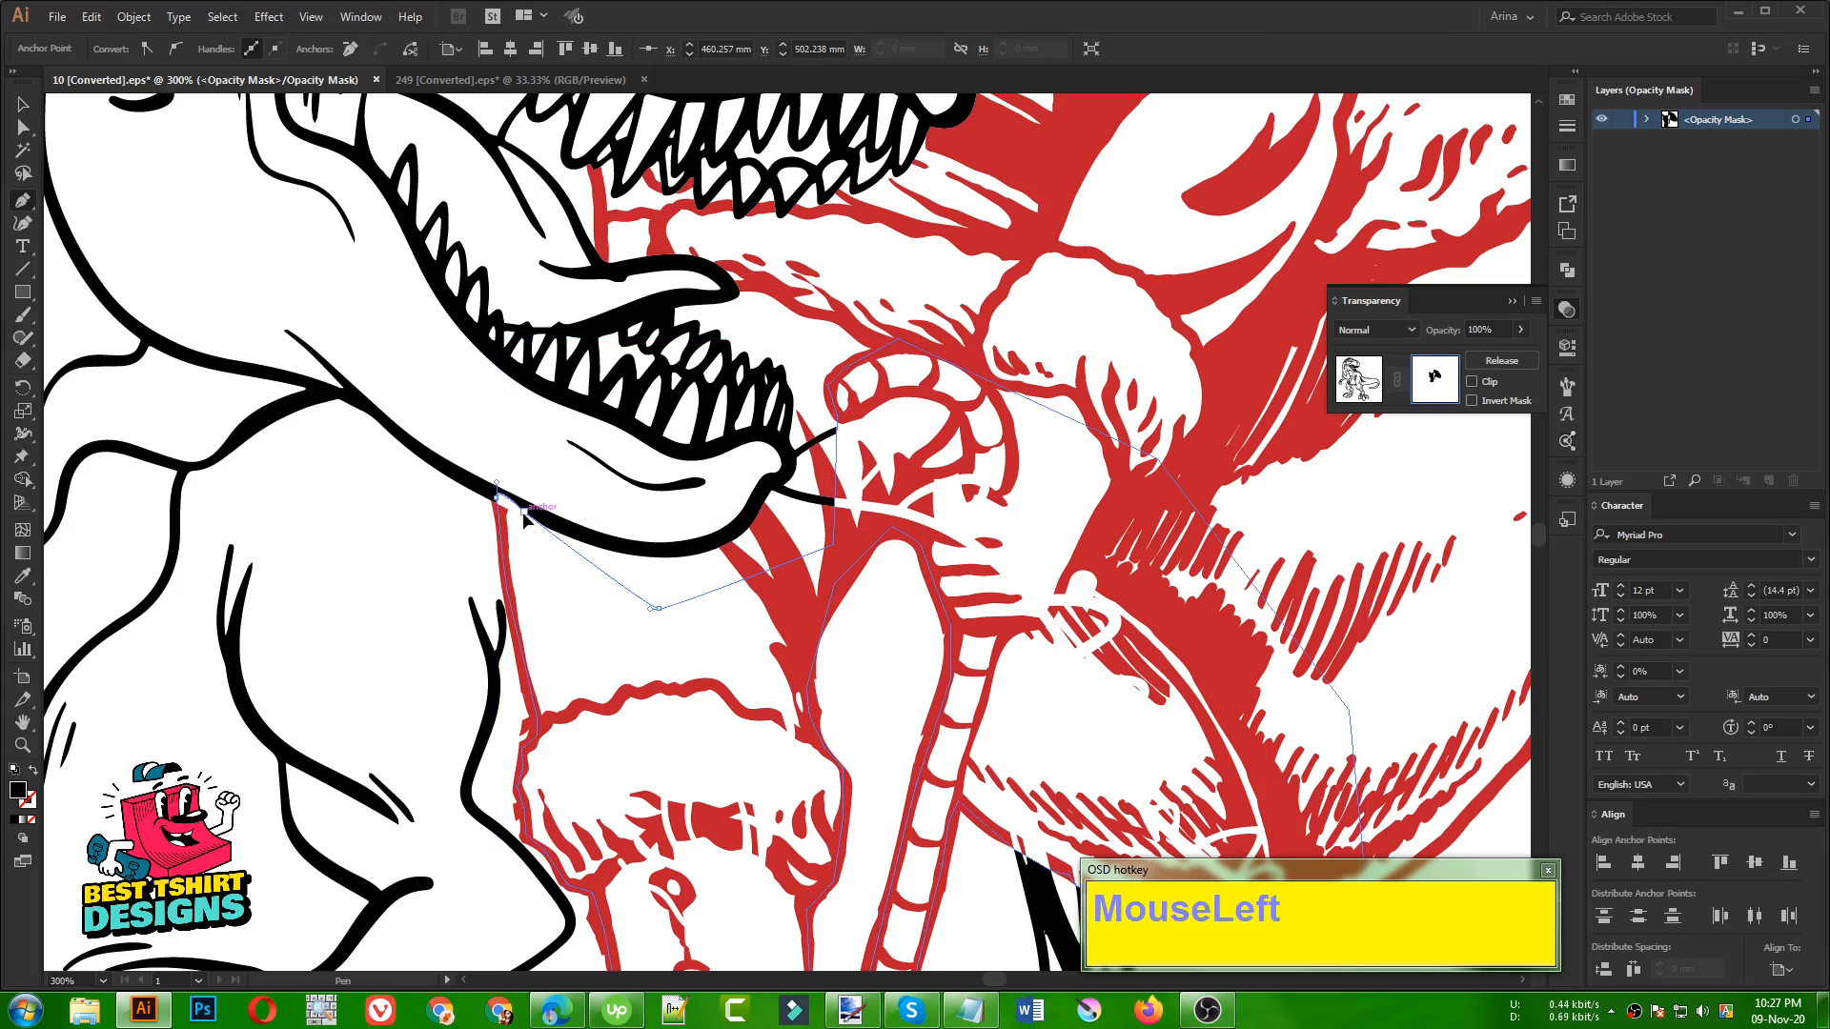
pyautogui.scroll(-3, 524, 517)
pyautogui.click(1102, 504)
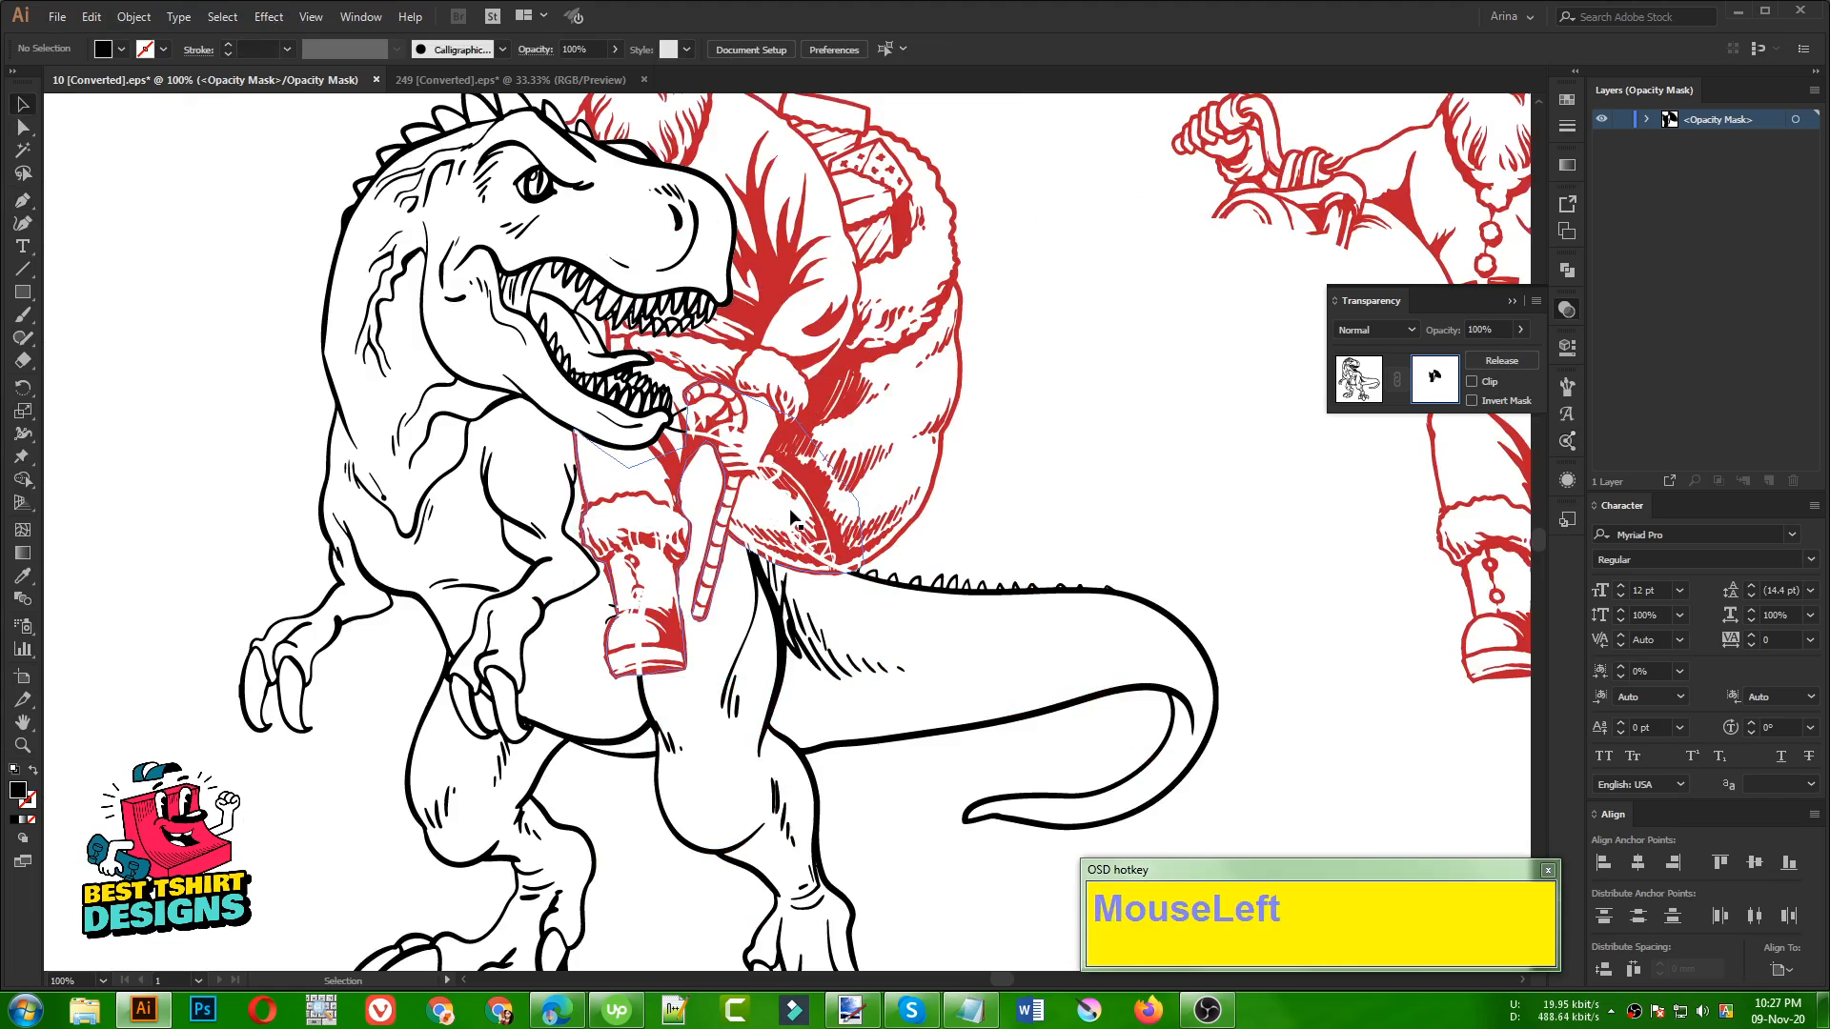
# Examine the masked overlap around Santa's leg, the candy cane and the sack
pyautogui.click(790, 516)
pyautogui.scroll(1, 618, 593)
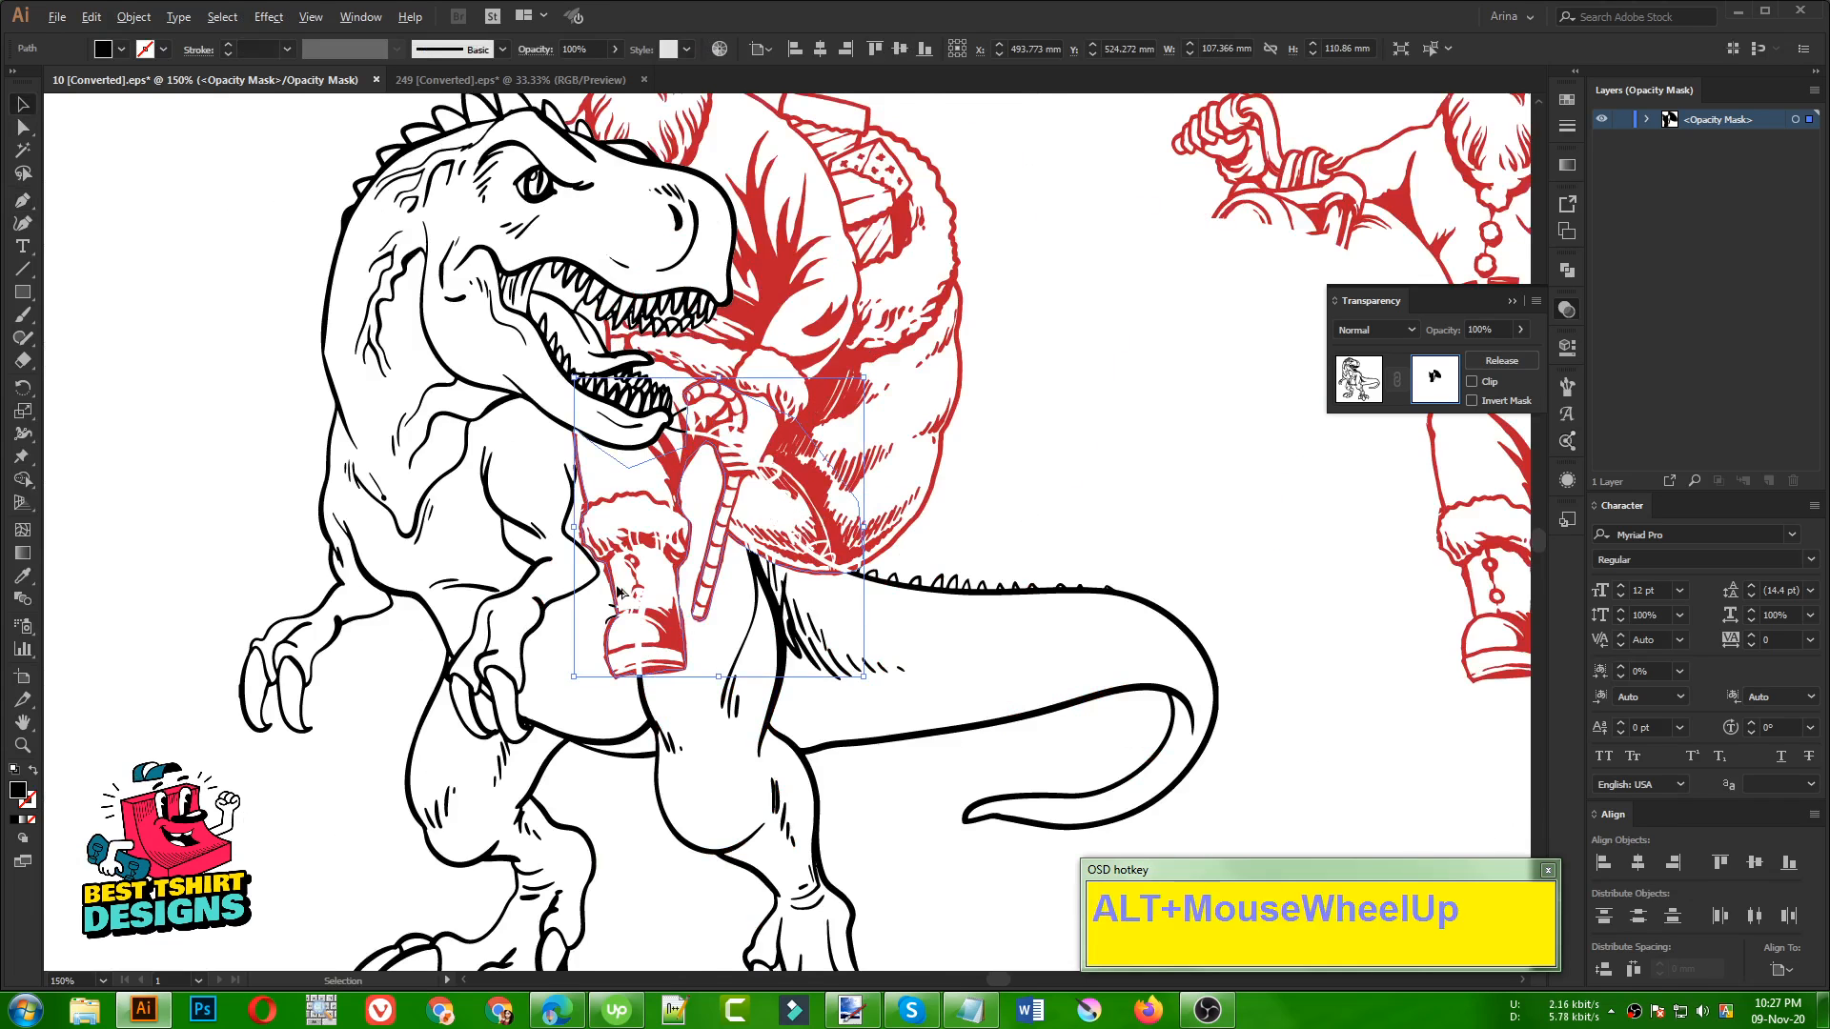
pyautogui.scroll(1, 618, 592)
pyautogui.click(1199, 517)
pyautogui.scroll(-2, 605, 551)
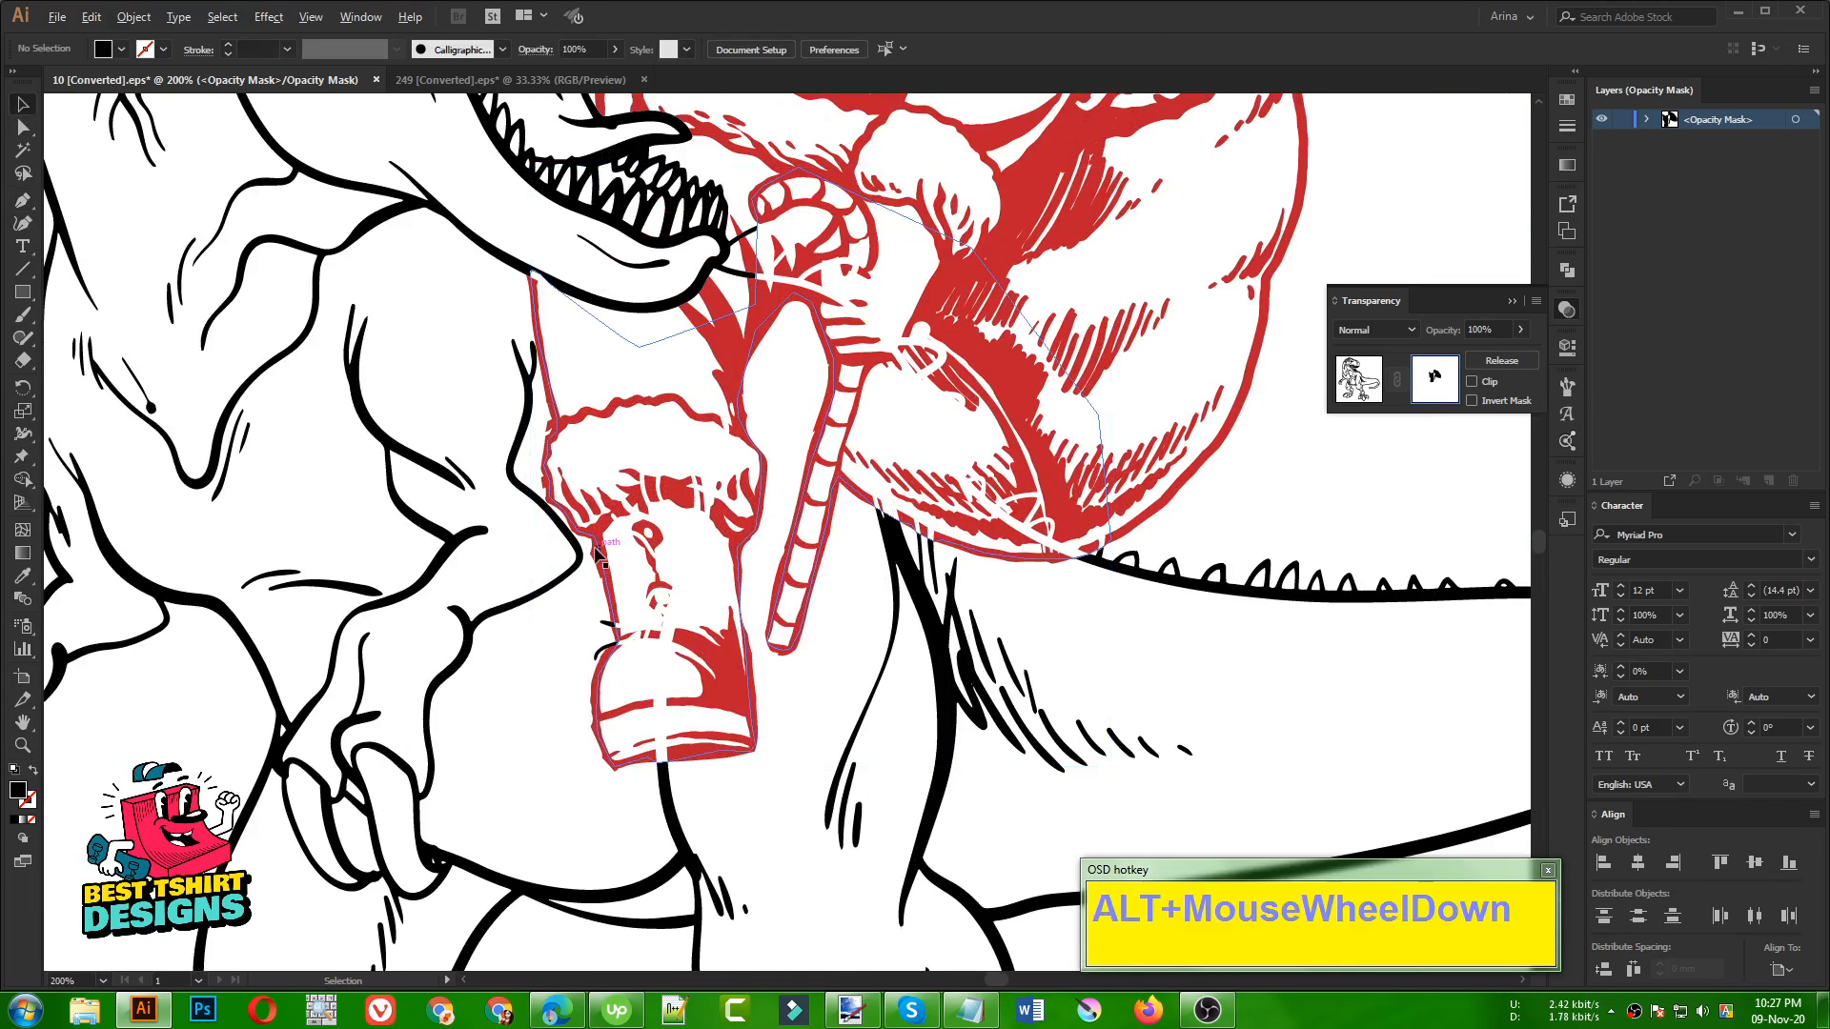
pyautogui.click(963, 503)
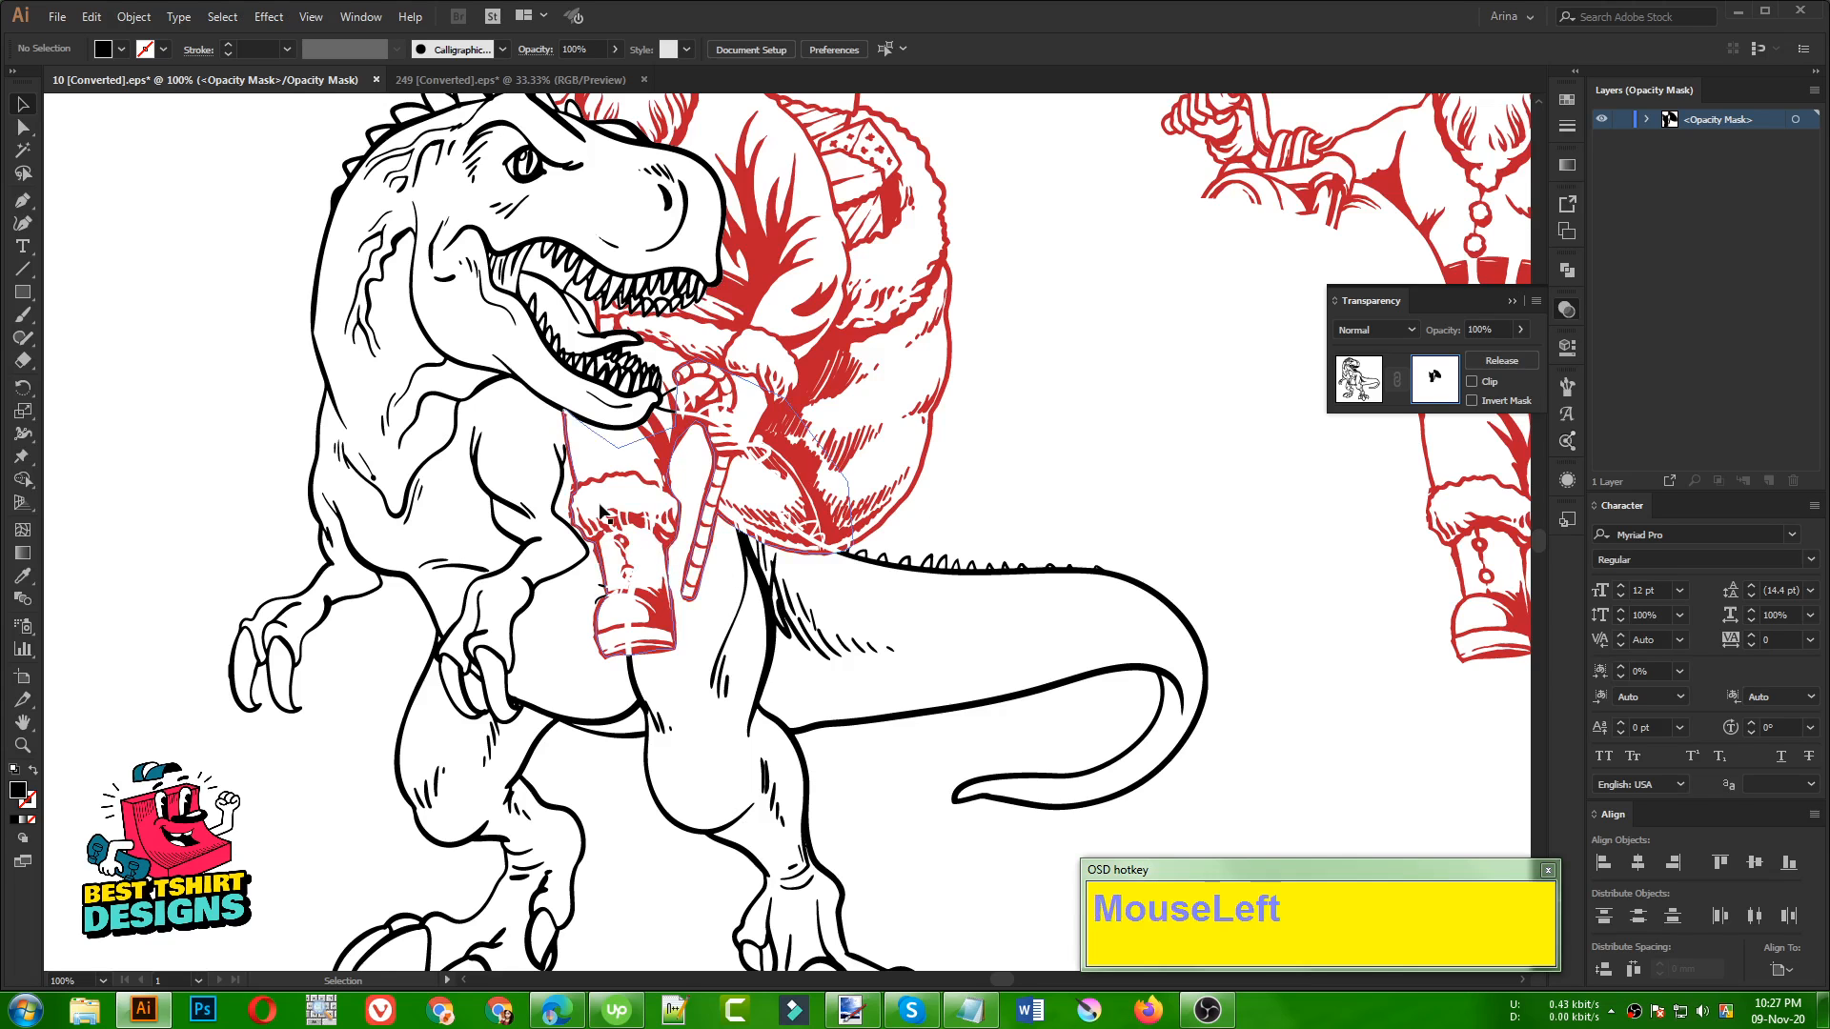
pyautogui.scroll(1, 583, 469)
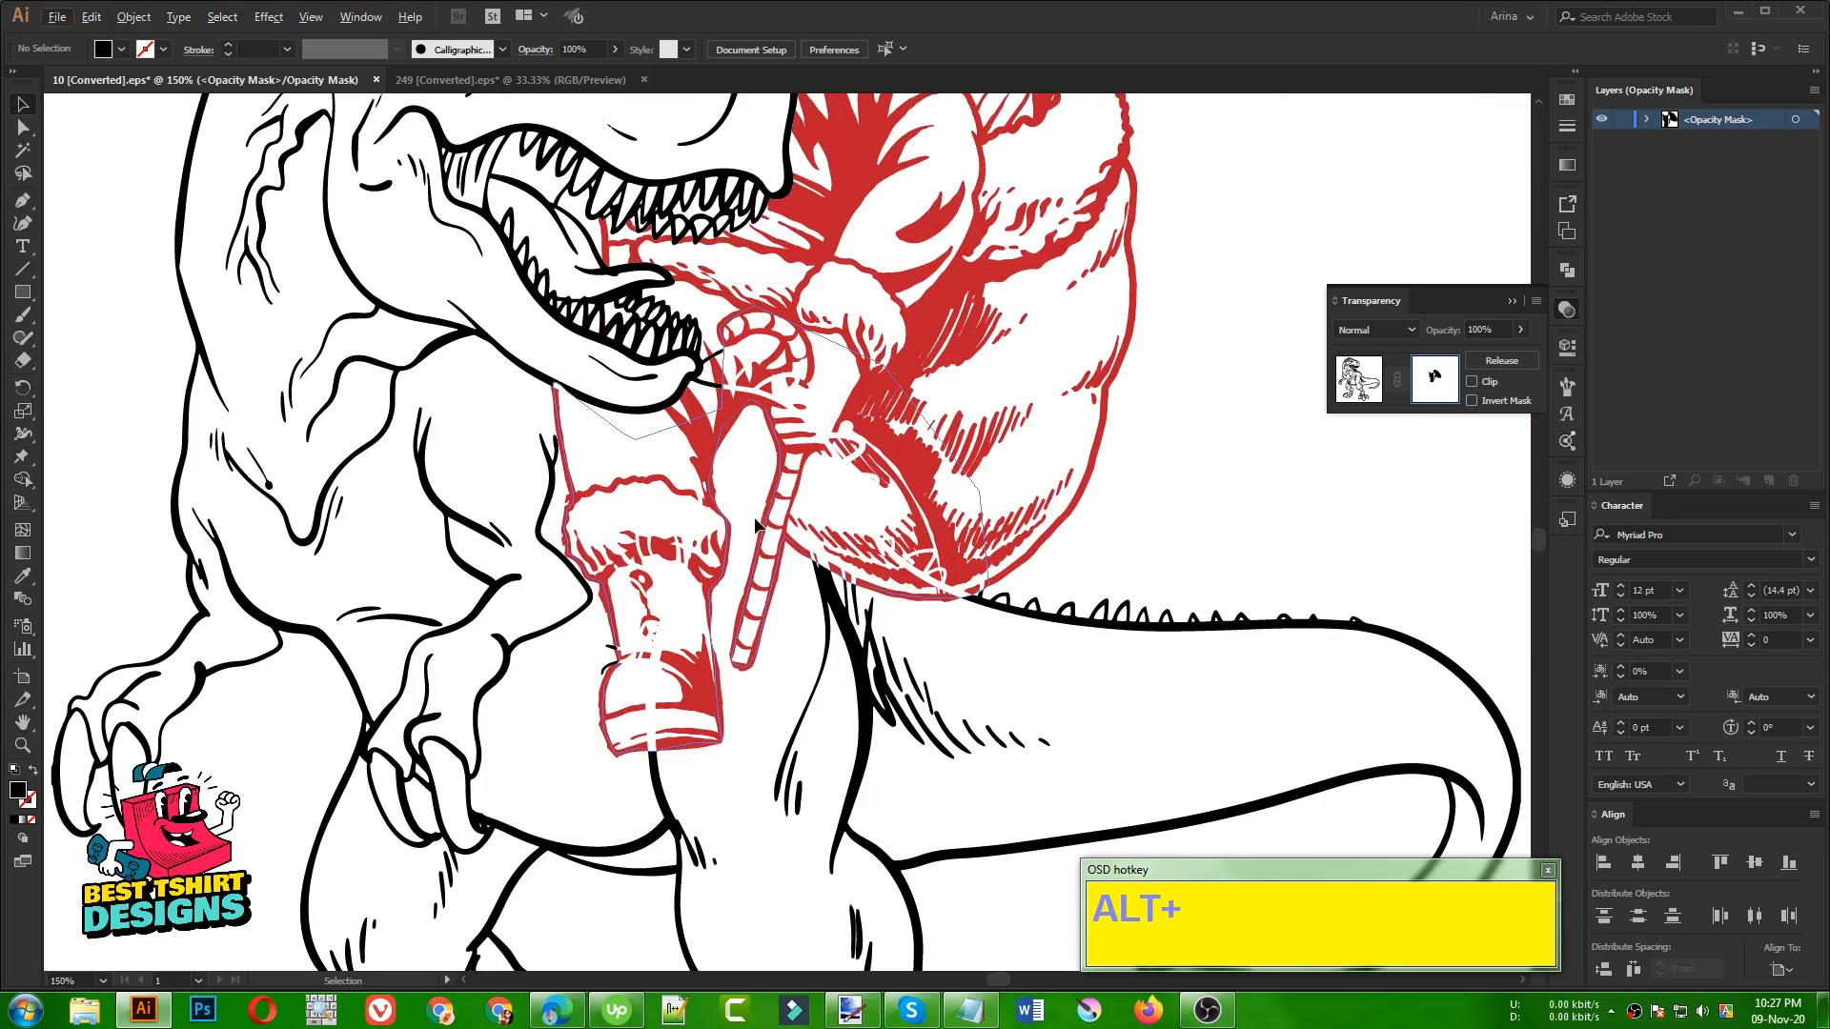
# Try moving the mask shape away from Santa to compare the covered dinosaur lines, and undo each move
pyautogui.moveTo(859, 469); pyautogui.dragTo(1272, 516)
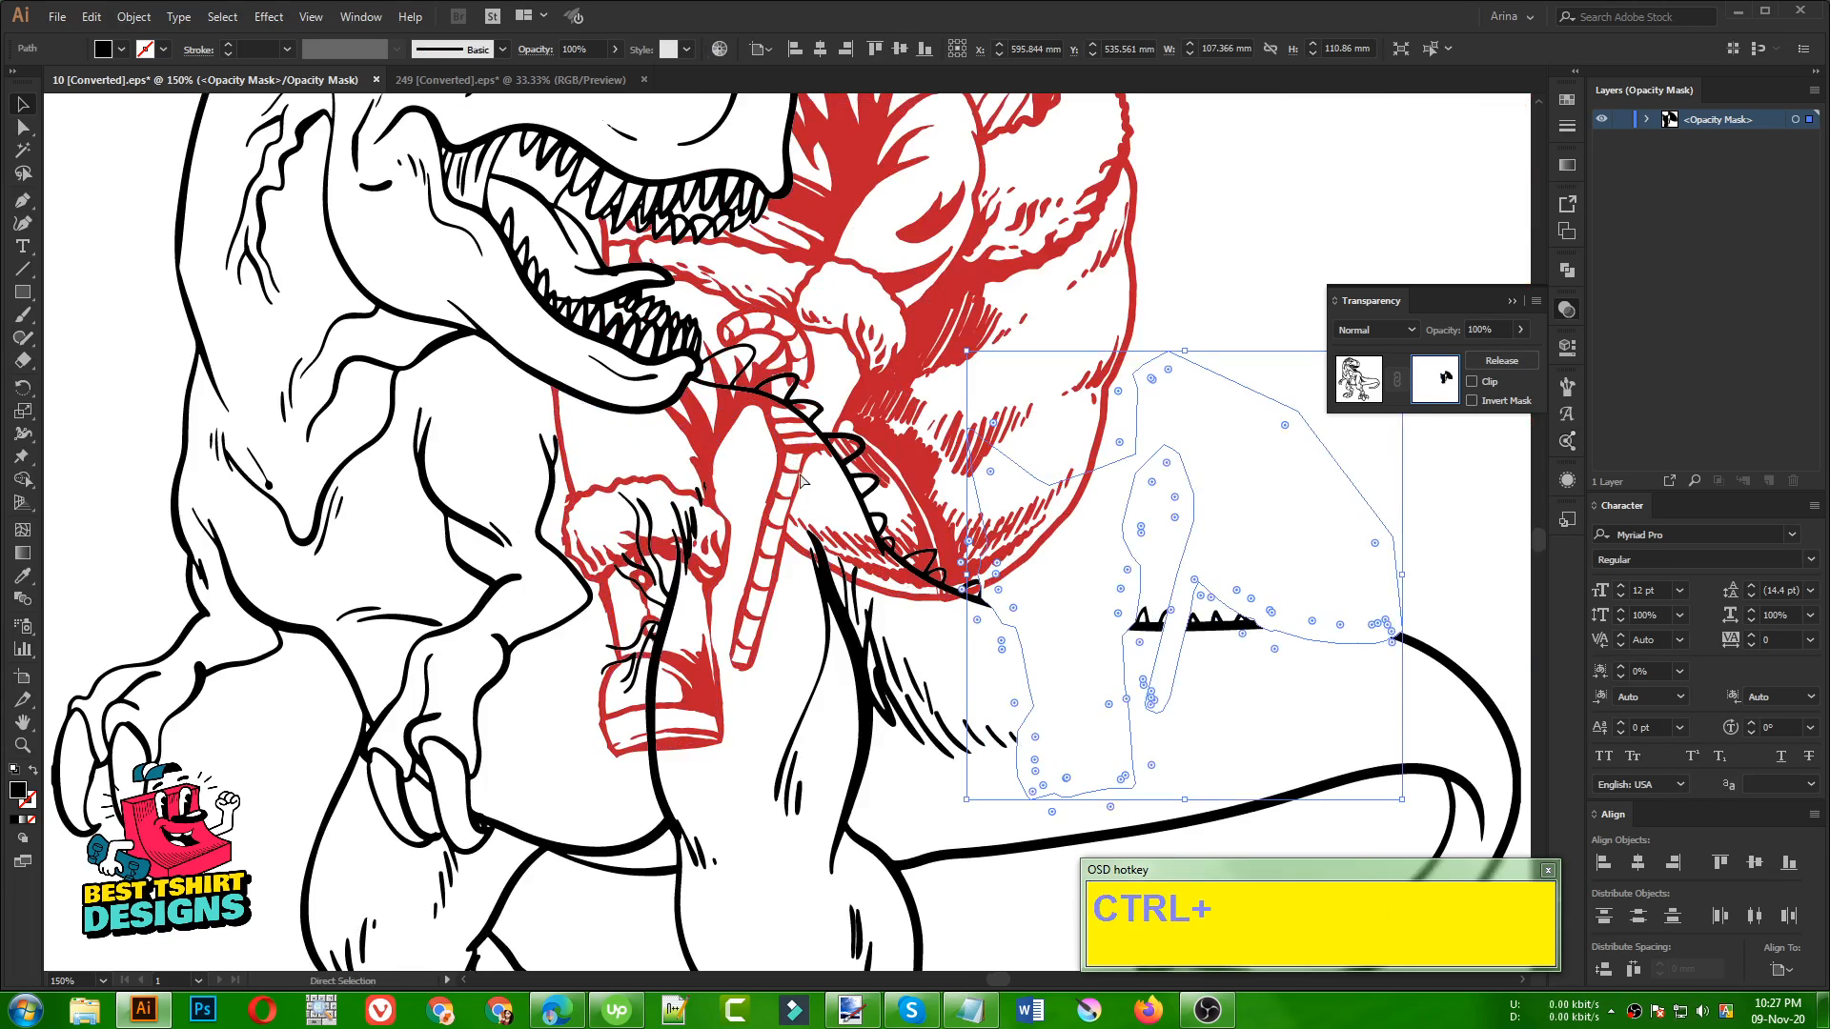
pyautogui.hotkey('ctrl', 'z')
pyautogui.keyDown('alt'); pyautogui.scroll(1, 848, 456); pyautogui.keyUp('alt')
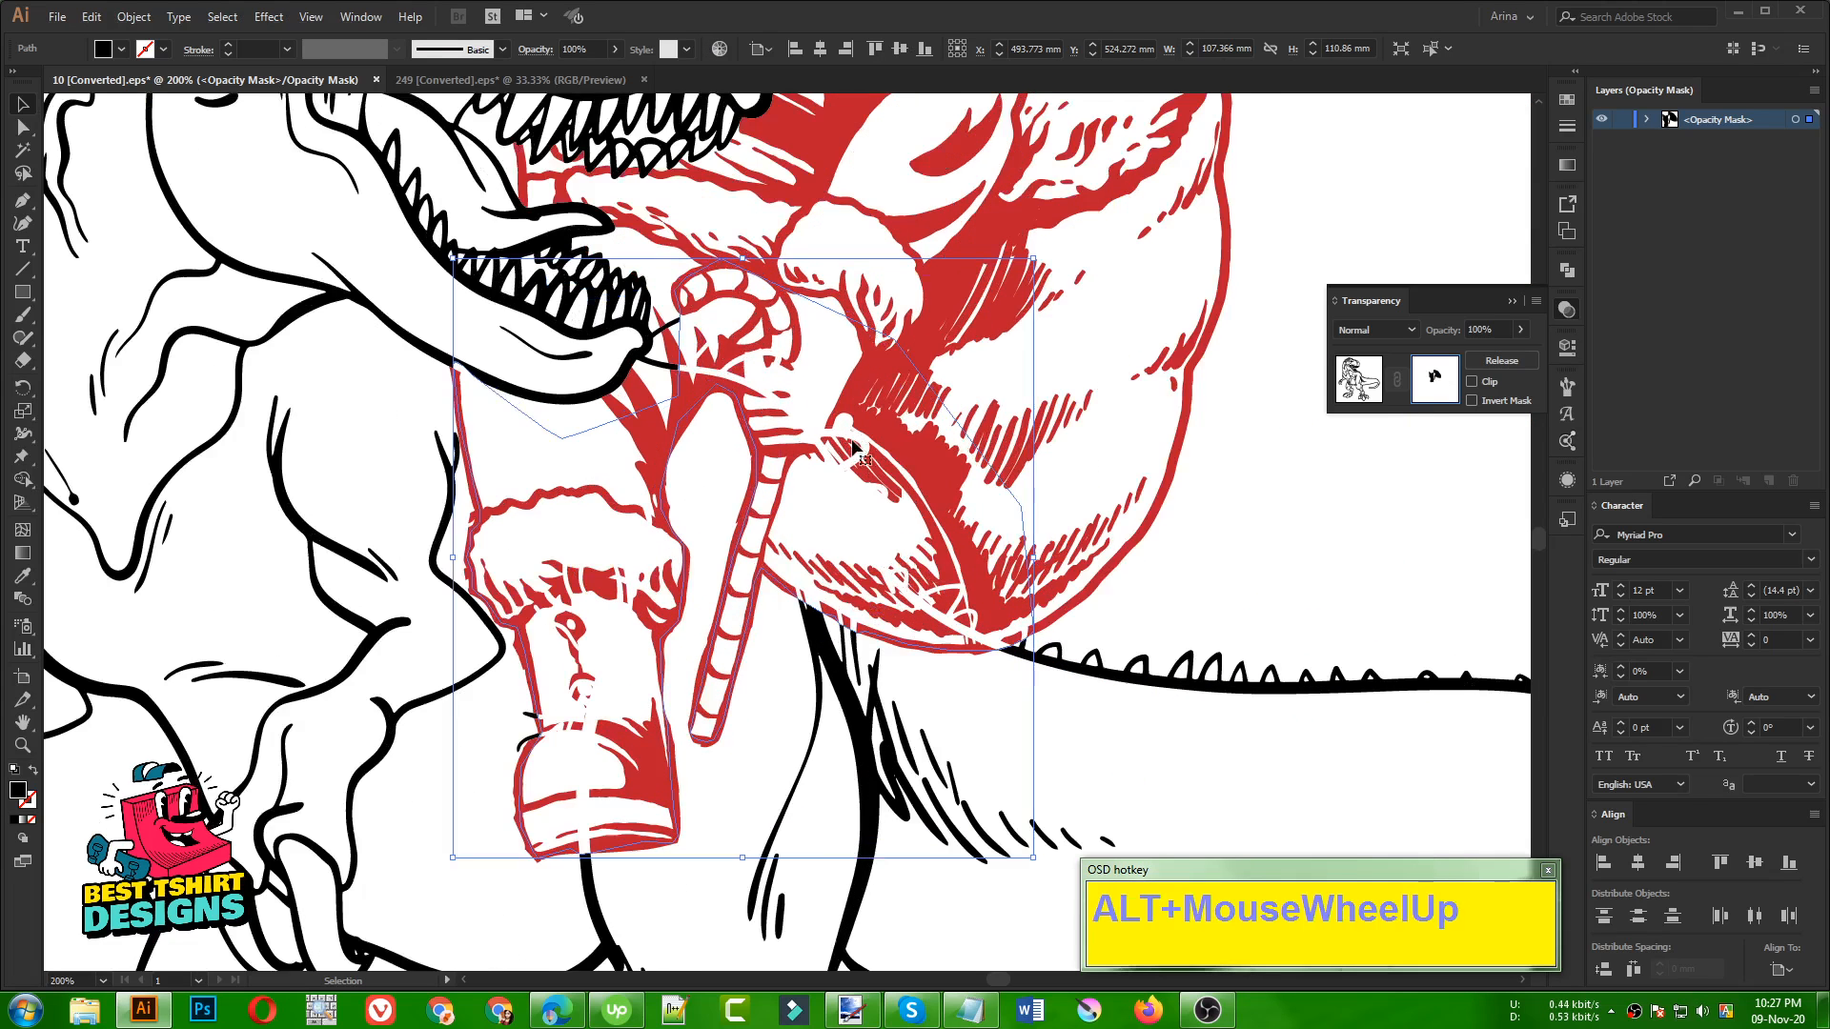
pyautogui.moveTo(753, 392); pyautogui.dragTo(782, 494)
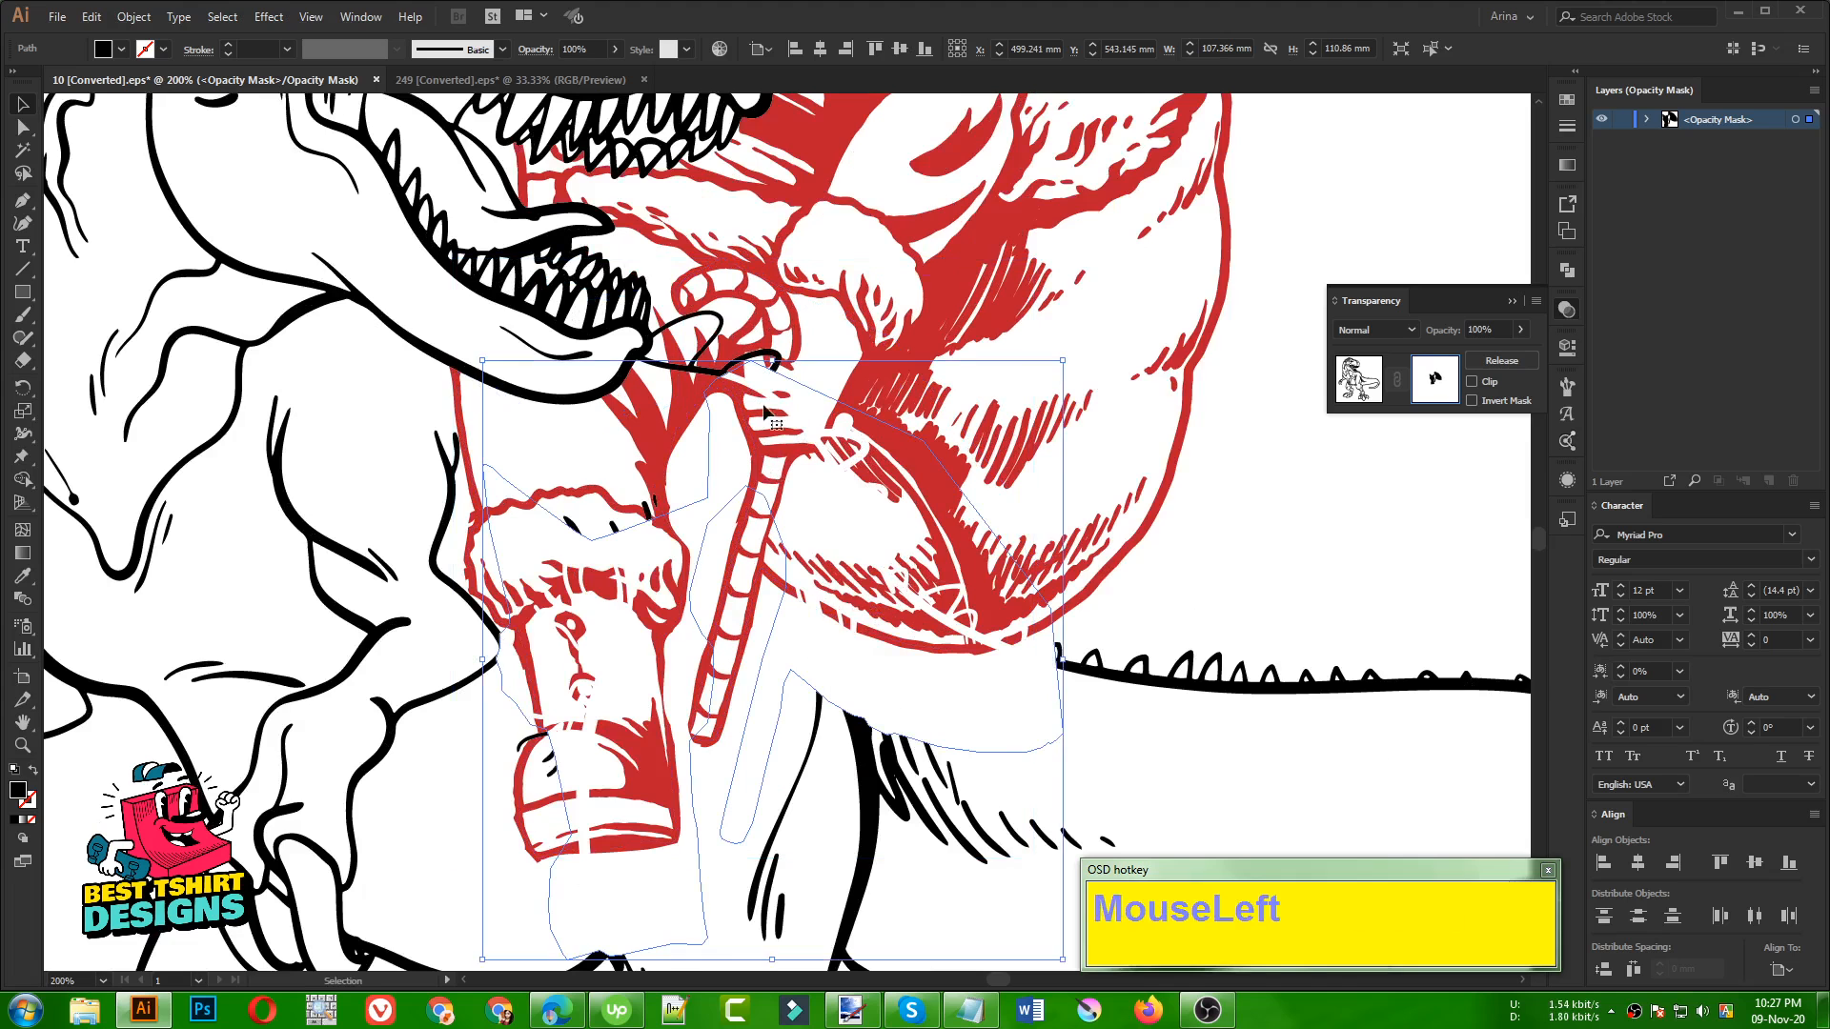
pyautogui.hotkey('ctrl', 'z')
pyautogui.click(1215, 512)
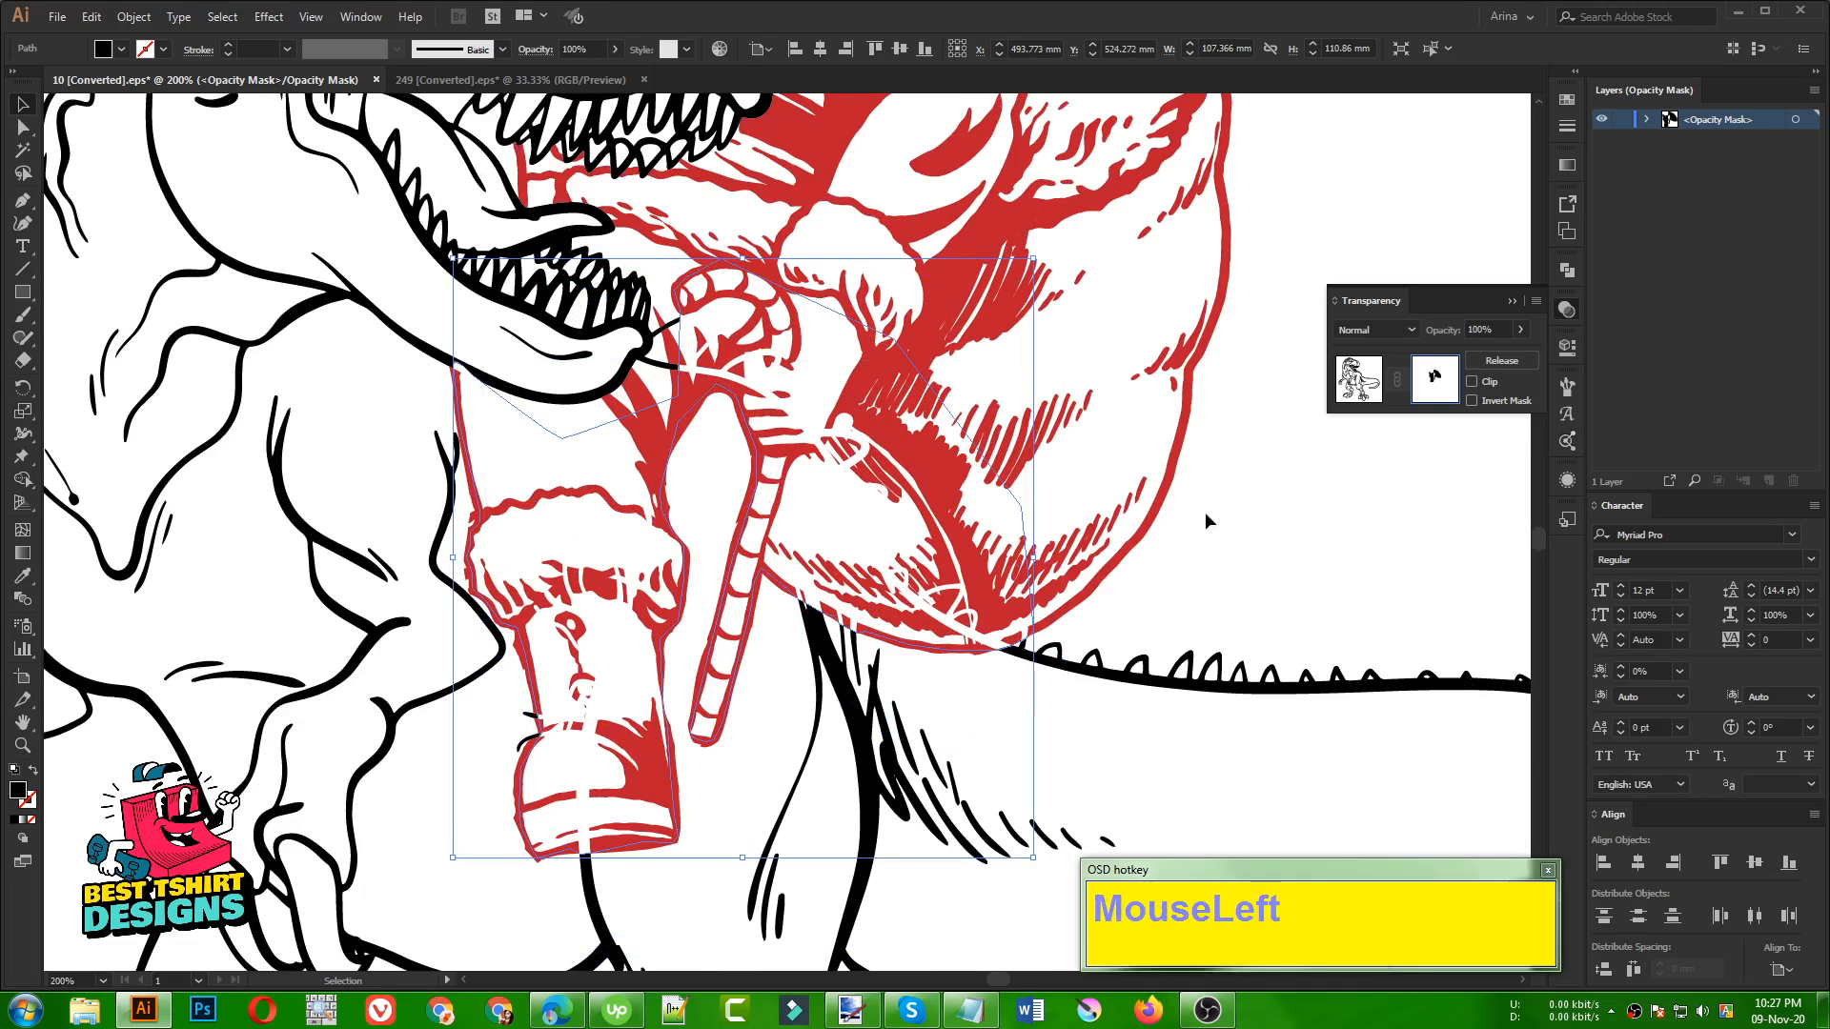
# Start a Pen path in the dinosaur's opacity mask at the candy cane's hook tip and trace around the front of the lower jaw
pyautogui.keyDown('alt'); pyautogui.scroll(2, 643, 305); pyautogui.keyUp('alt')
pyautogui.click(23, 200)
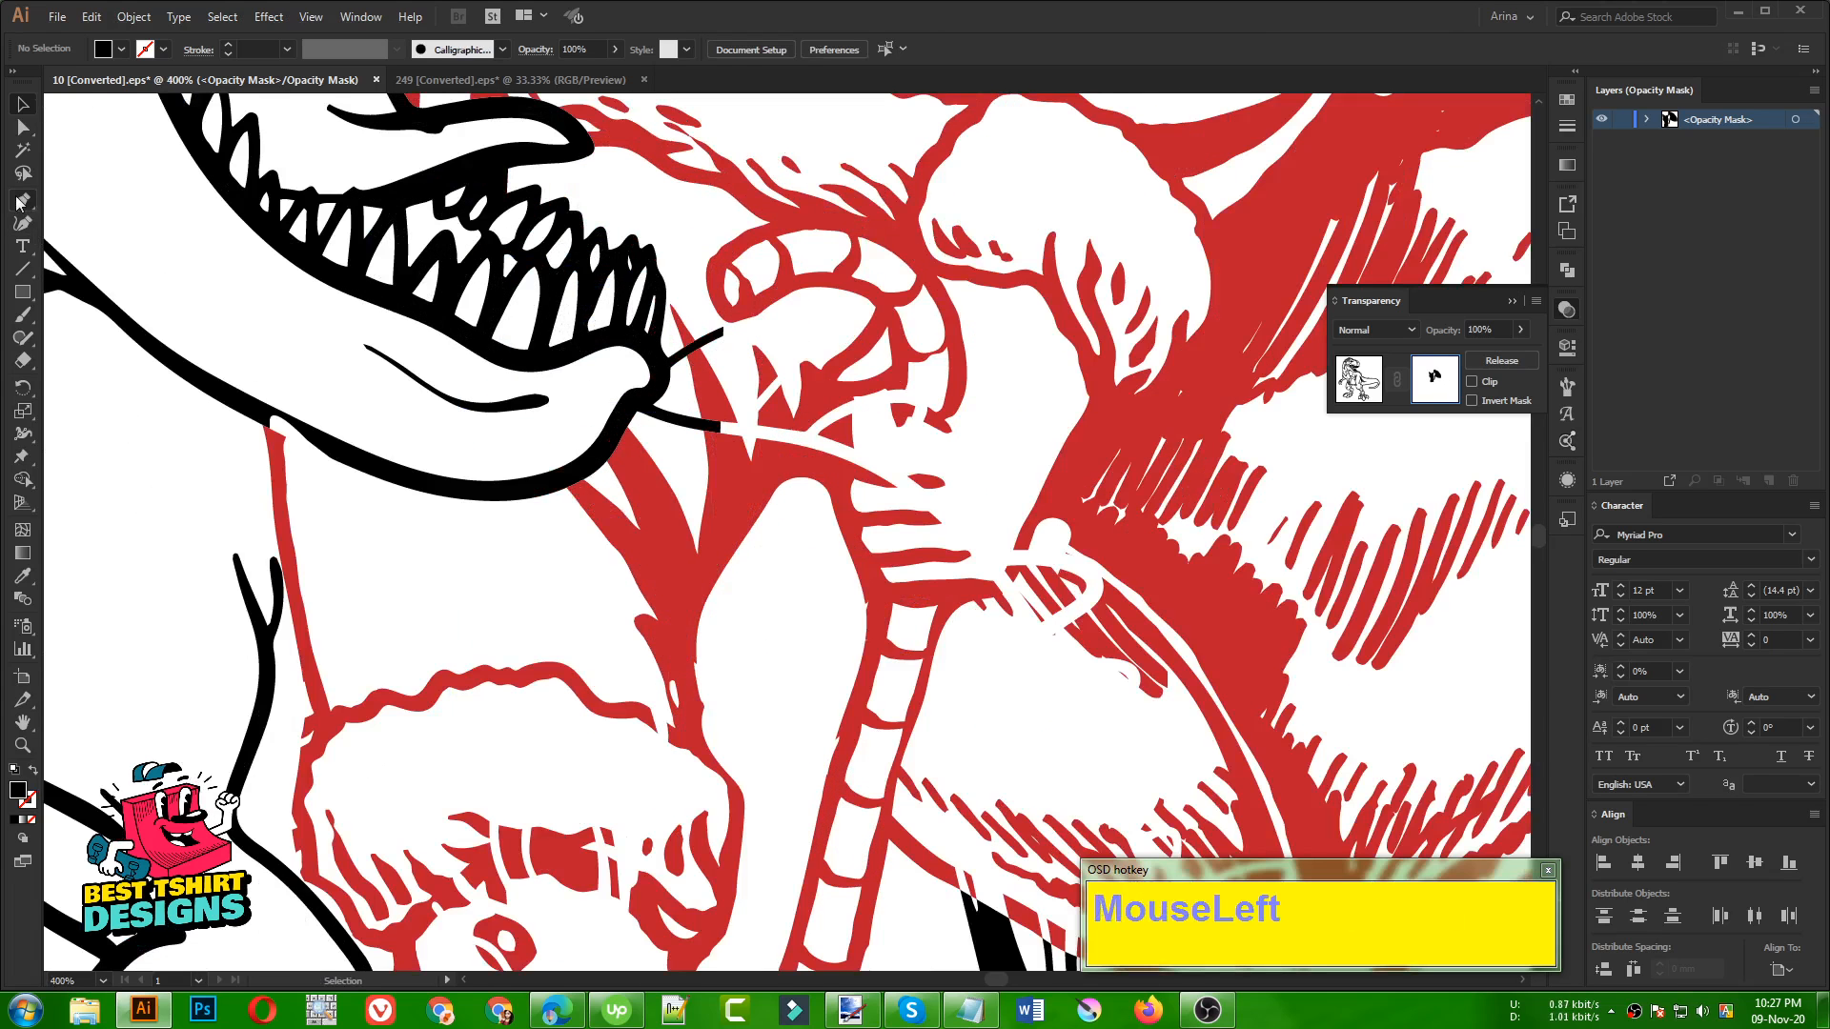
pyautogui.keyDown('alt'); pyautogui.scroll(1, 572, 471); pyautogui.keyUp('alt')
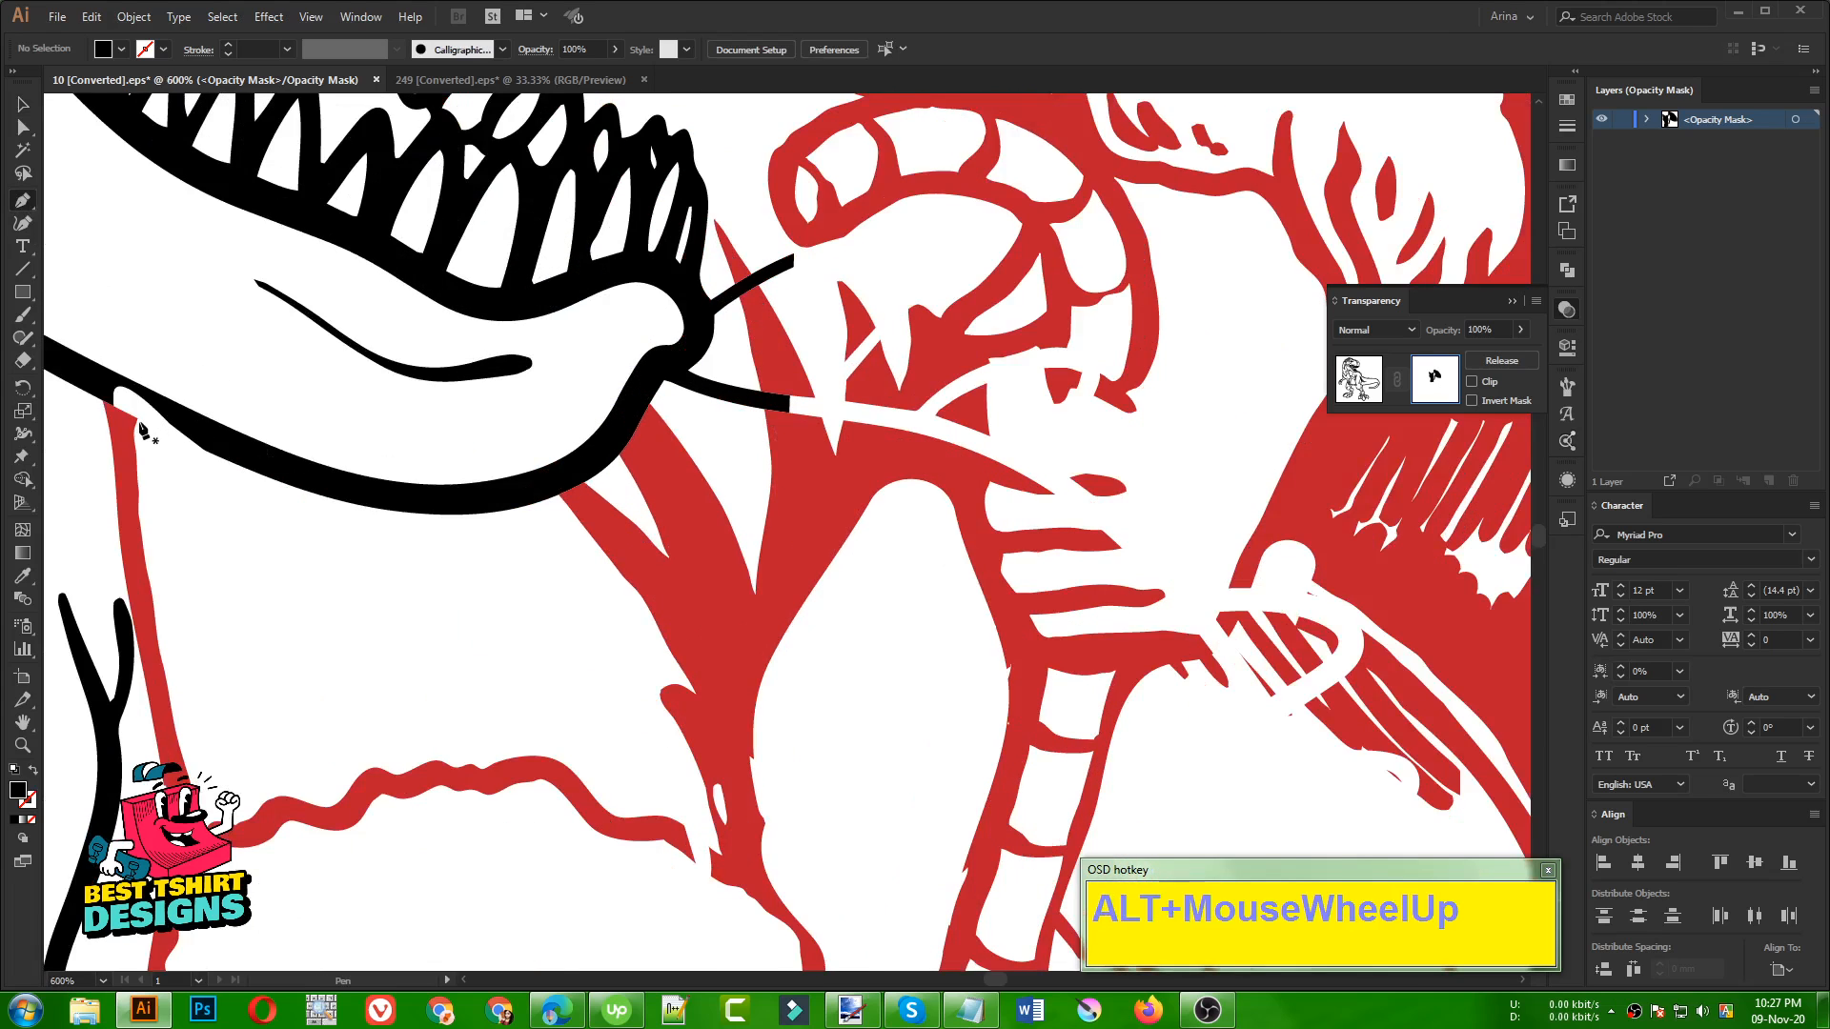
pyautogui.moveTo(782, 248); pyautogui.dragTo(717, 300)
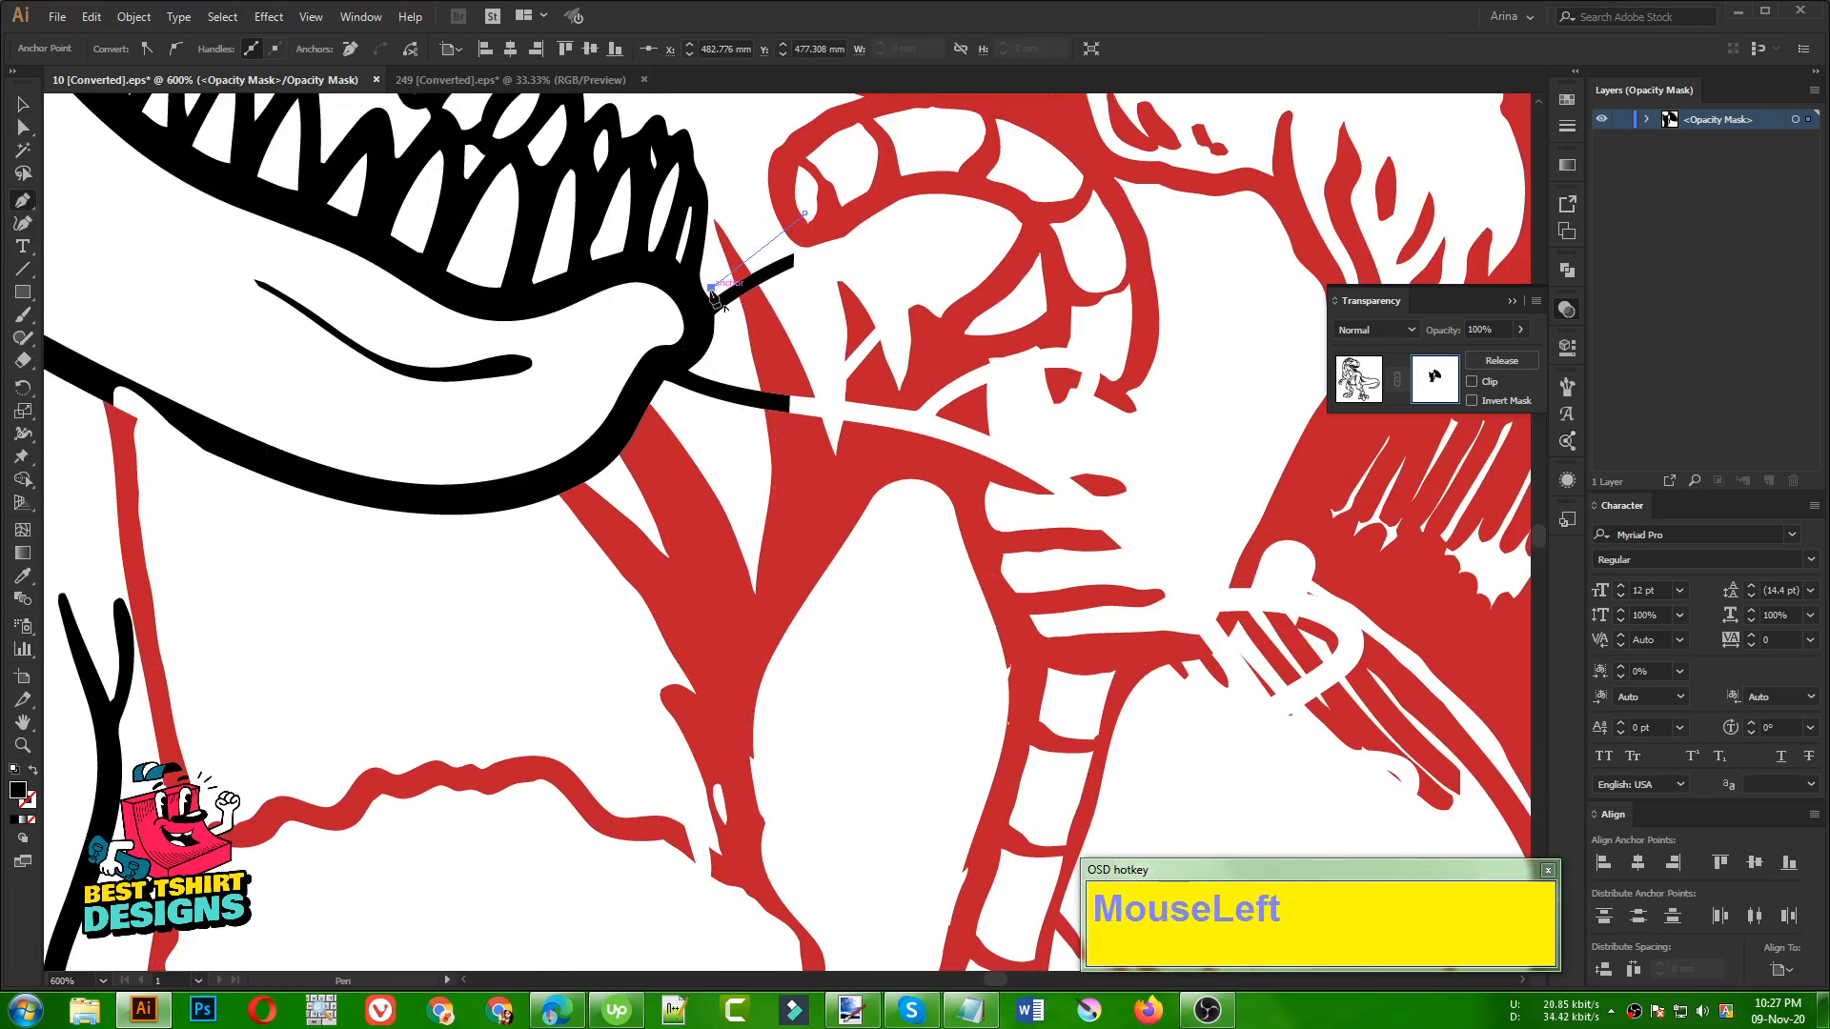
pyautogui.keyDown('alt'); pyautogui.scroll(2, 696, 367); pyautogui.keyUp('alt')
pyautogui.moveTo(692, 374); pyautogui.dragTo(617, 417)
pyautogui.click(691, 374)
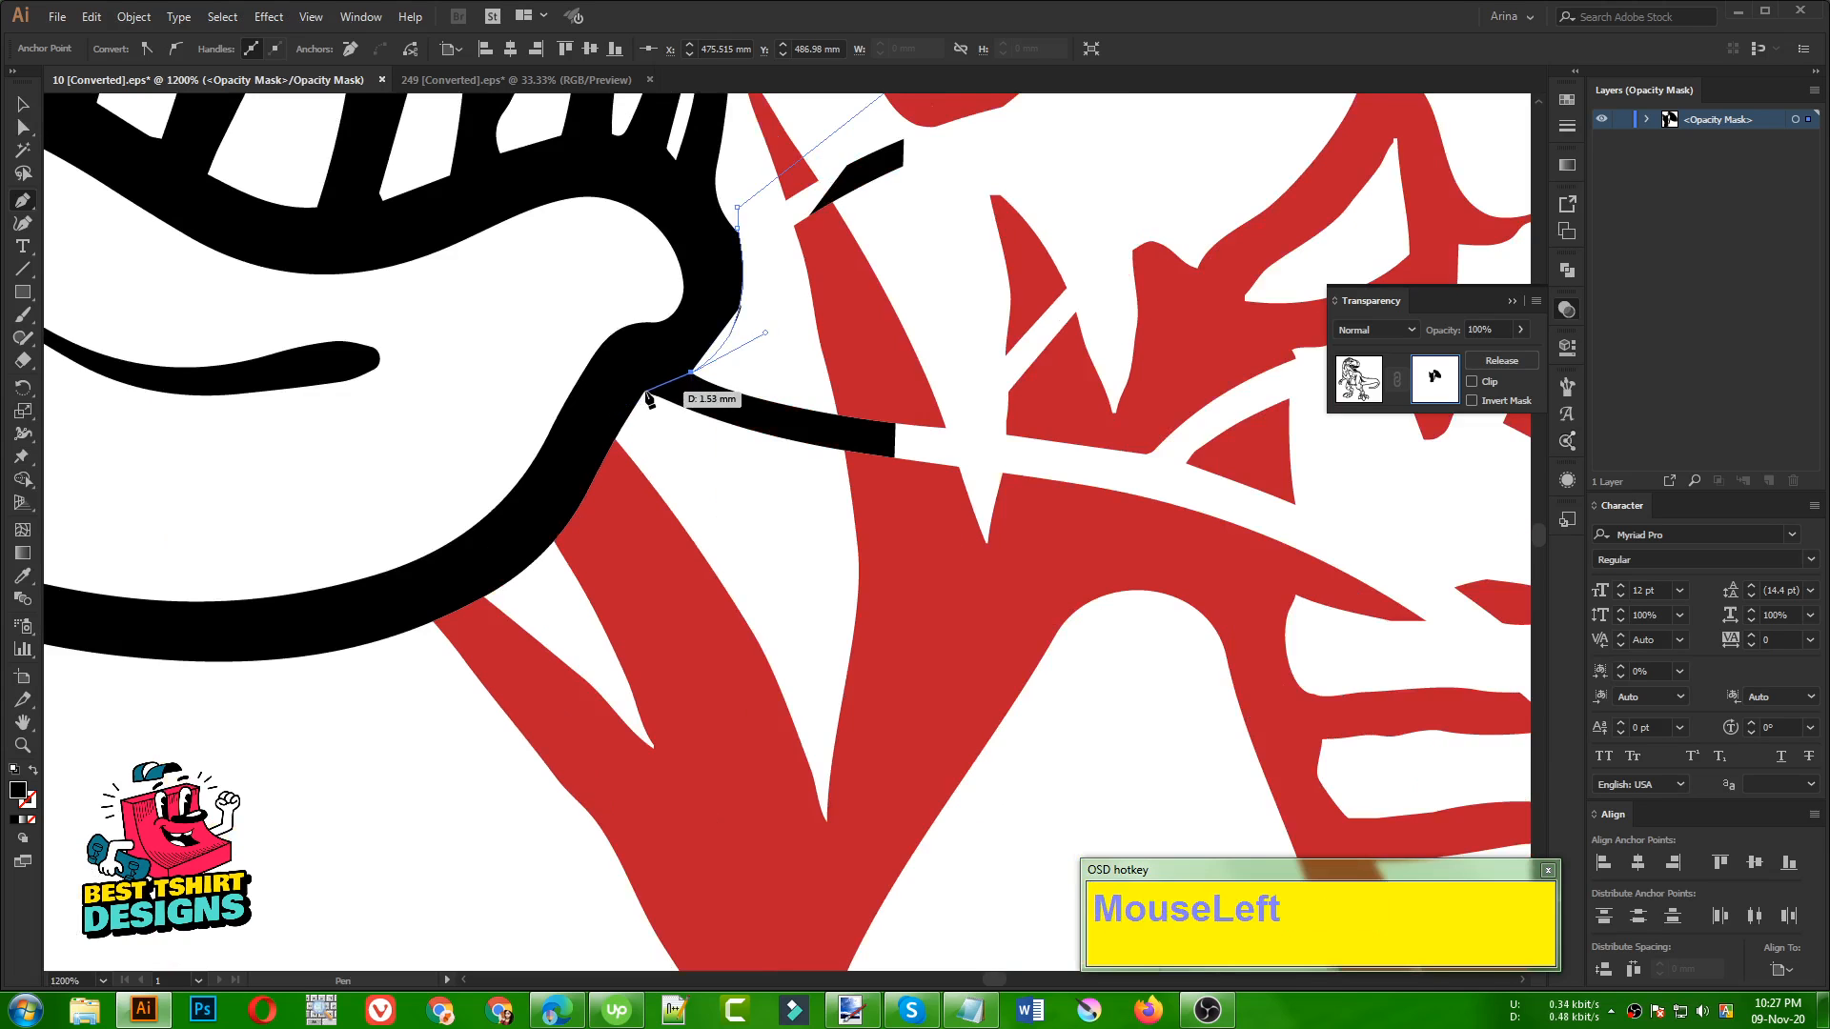
pyautogui.click(648, 393)
pyautogui.keyDown('alt'); pyautogui.scroll(-1, 739, 412); pyautogui.keyUp('alt')
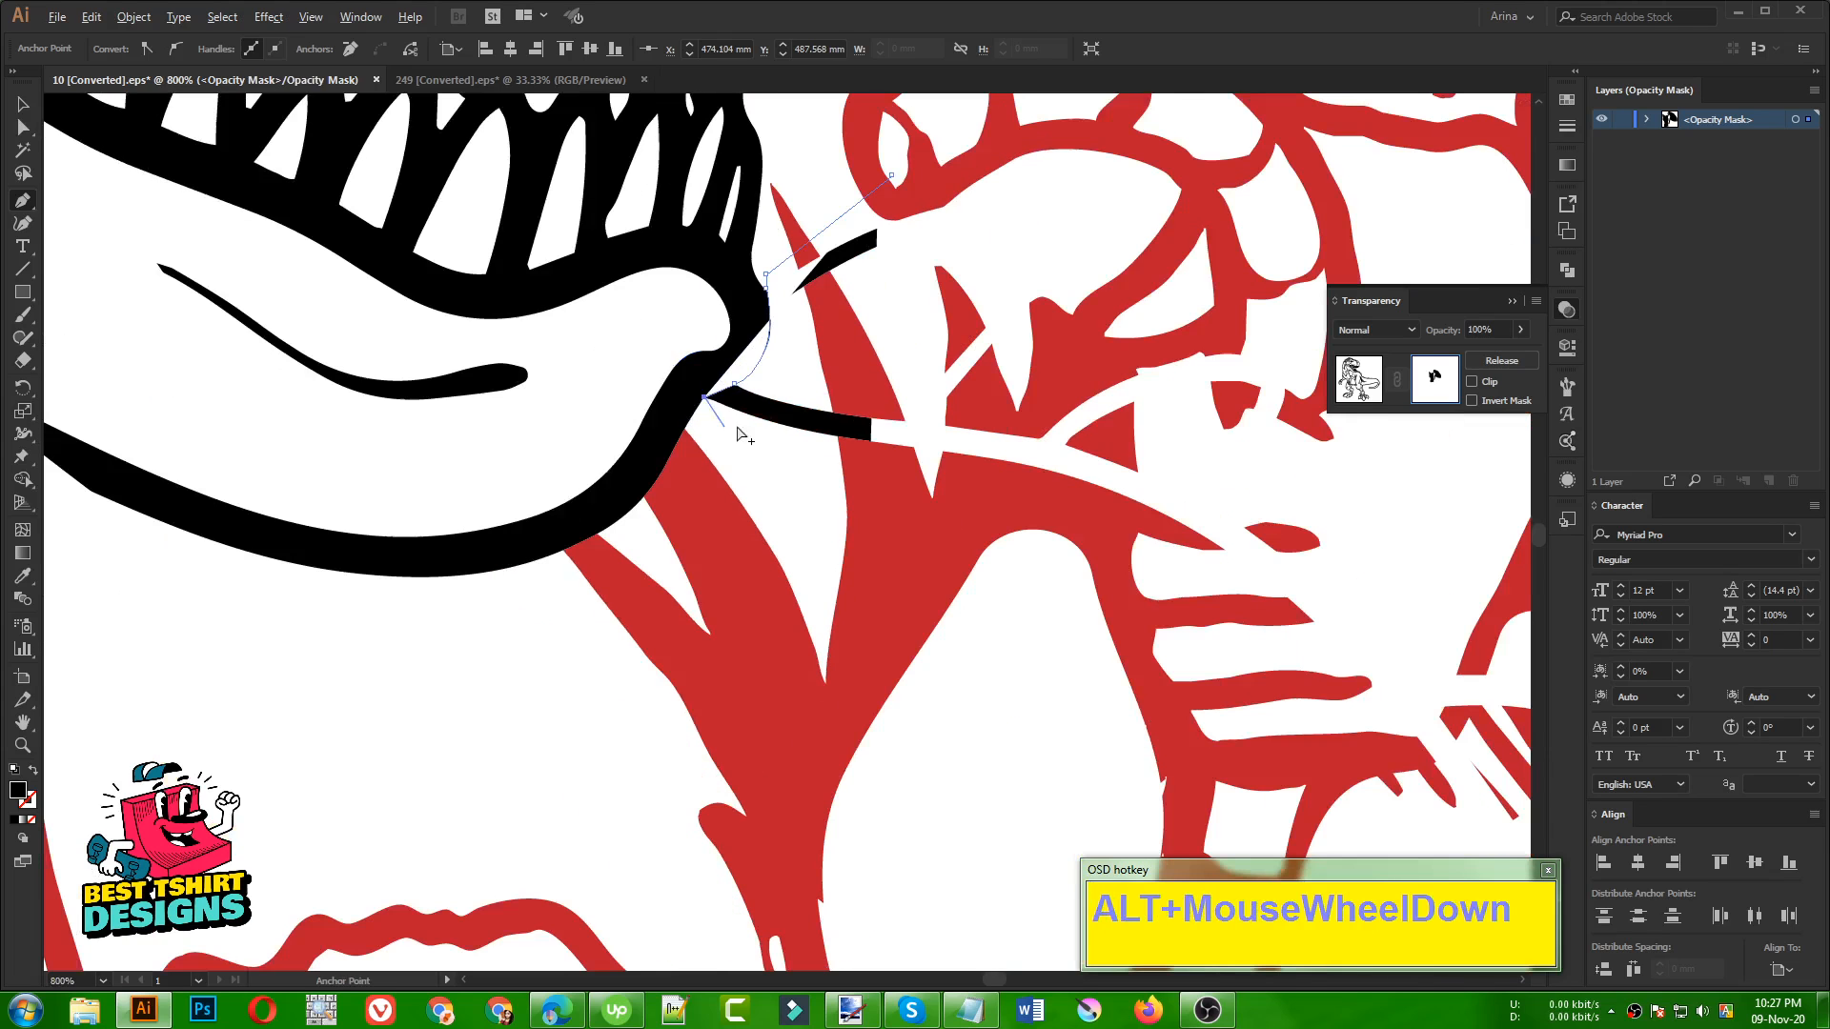
pyautogui.click(665, 467)
# Continue the Pen path along the curved underside of the lower jaw to the outer line of Santa's leg
pyautogui.keyDown('alt'); pyautogui.scroll(1, 610, 534); pyautogui.keyUp('alt')
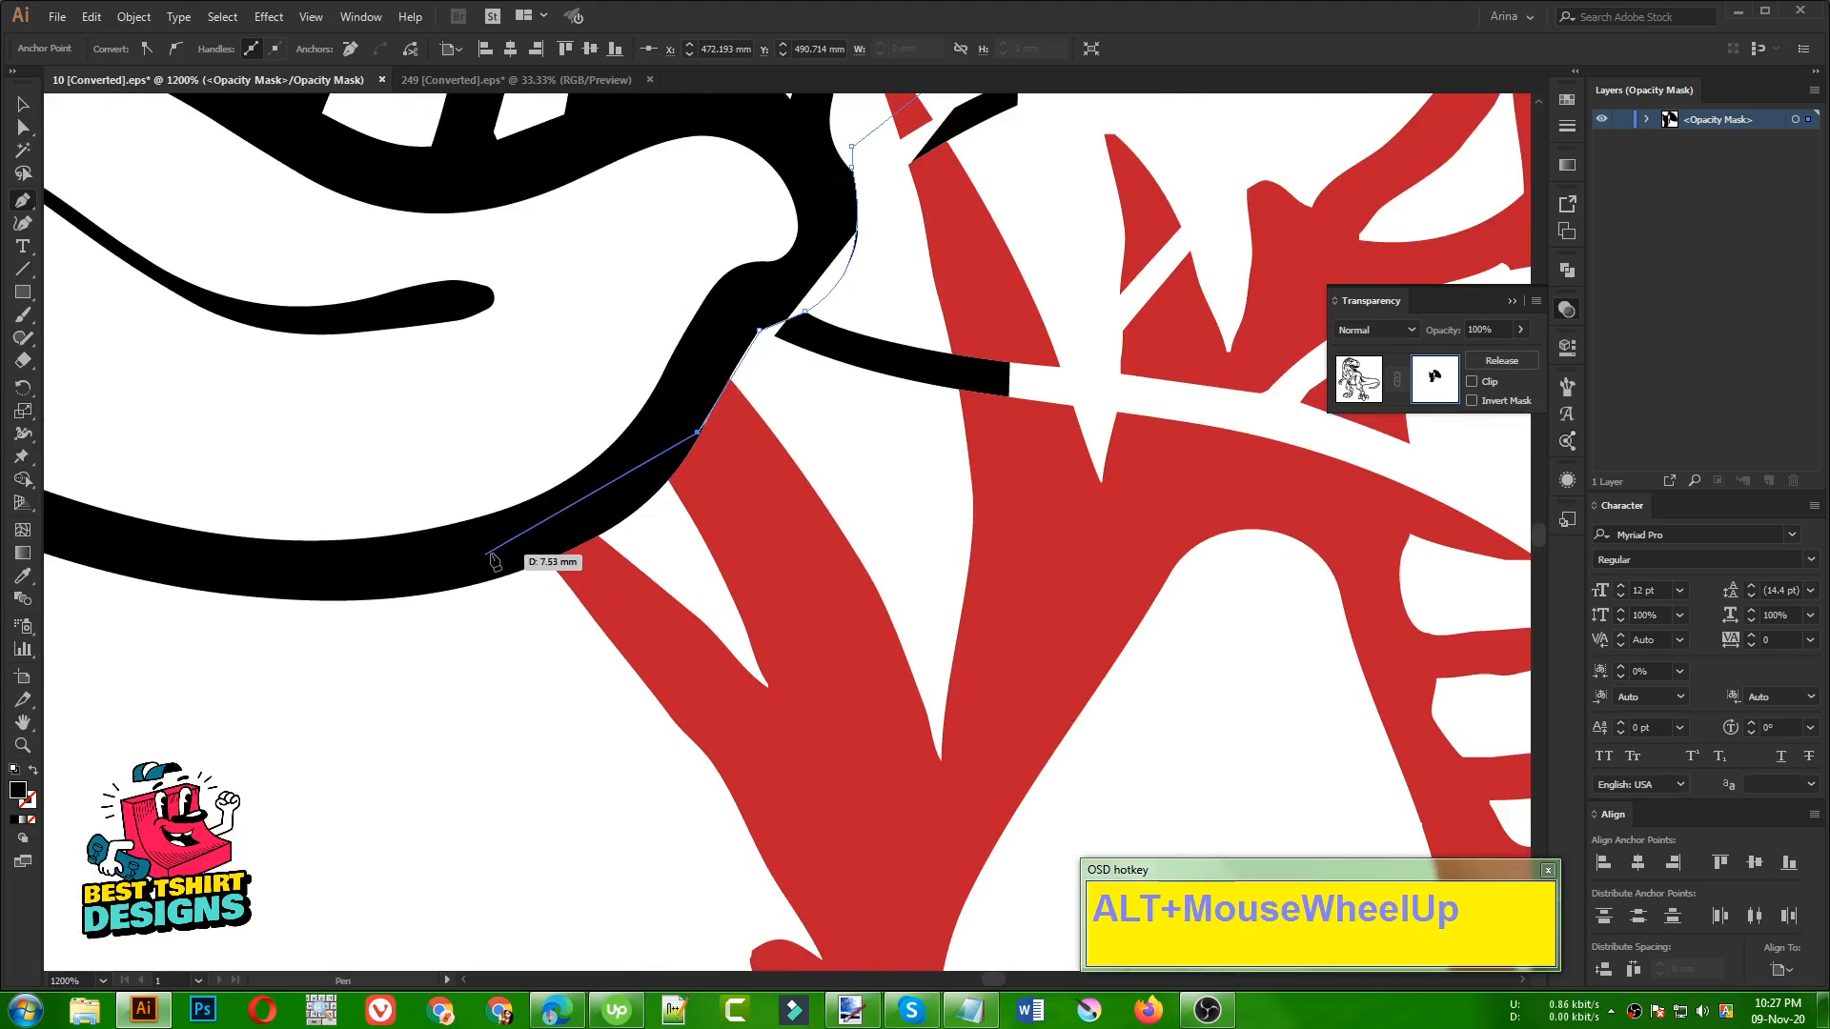
pyautogui.moveTo(436, 598); pyautogui.dragTo(213, 625)
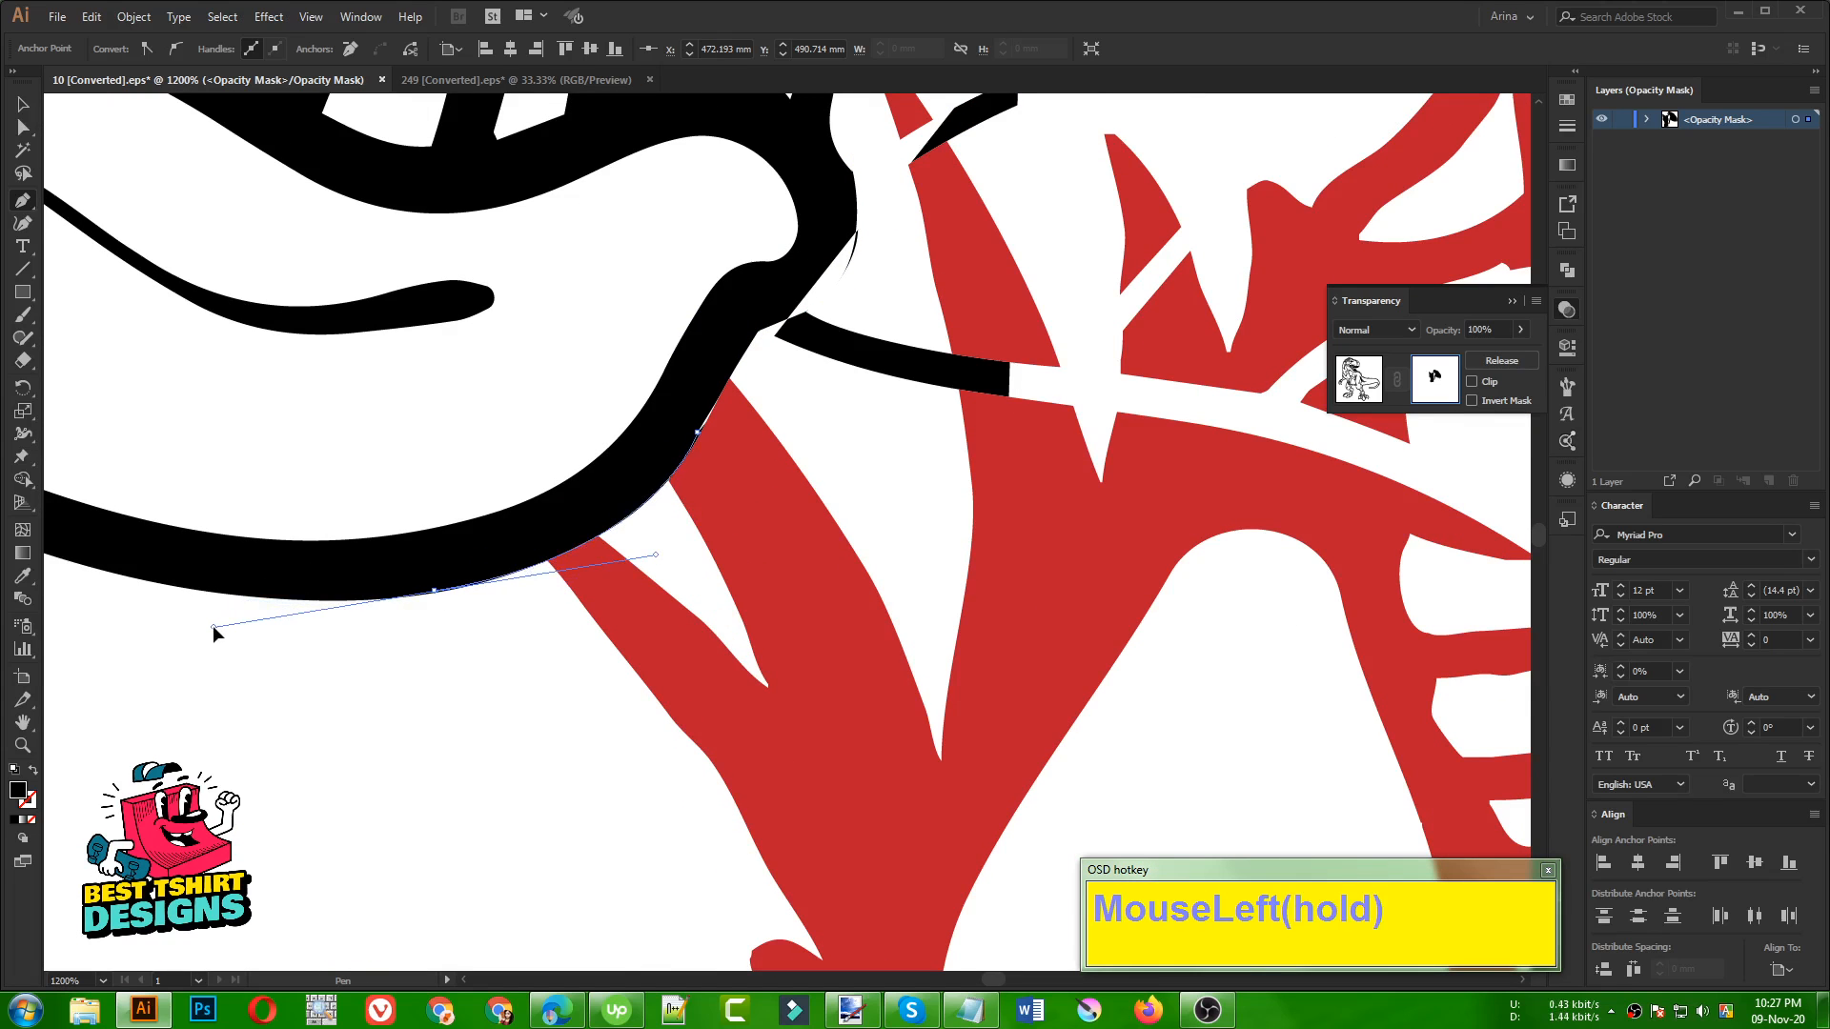
pyautogui.press('space')
pyautogui.moveTo(515, 611); pyautogui.dragTo(996, 643)
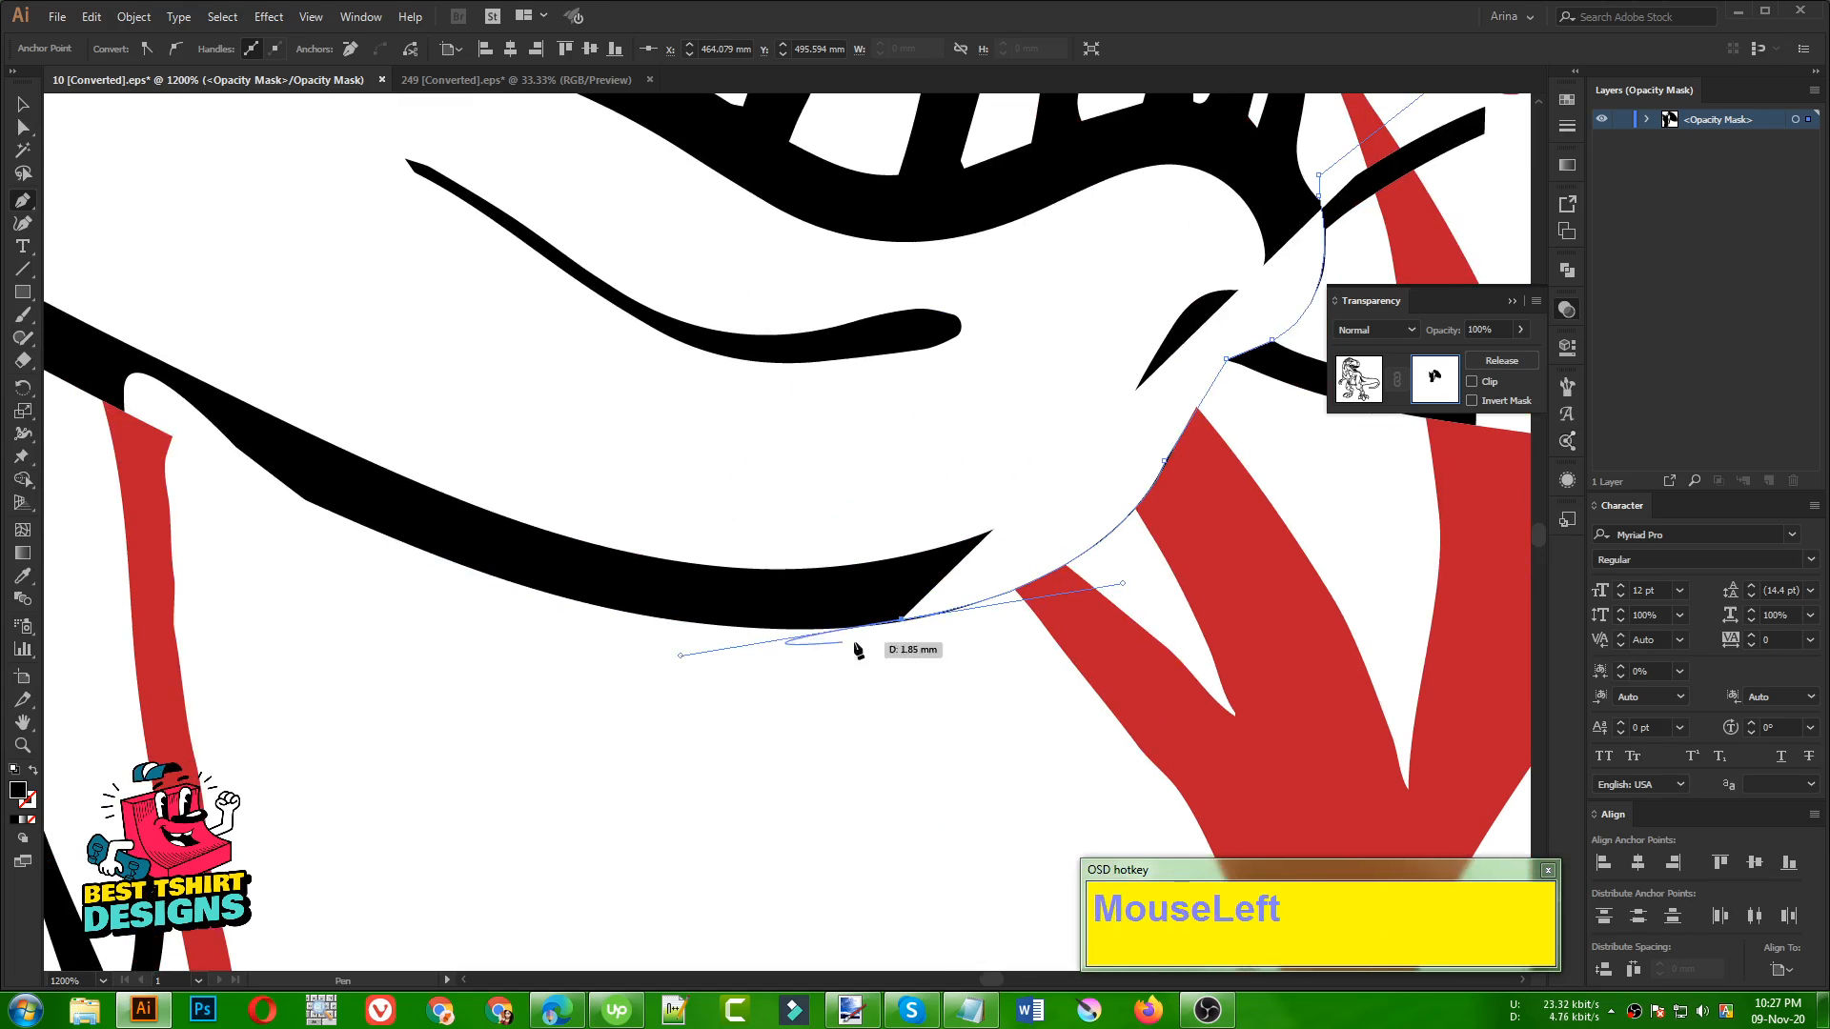
pyautogui.click(460, 565)
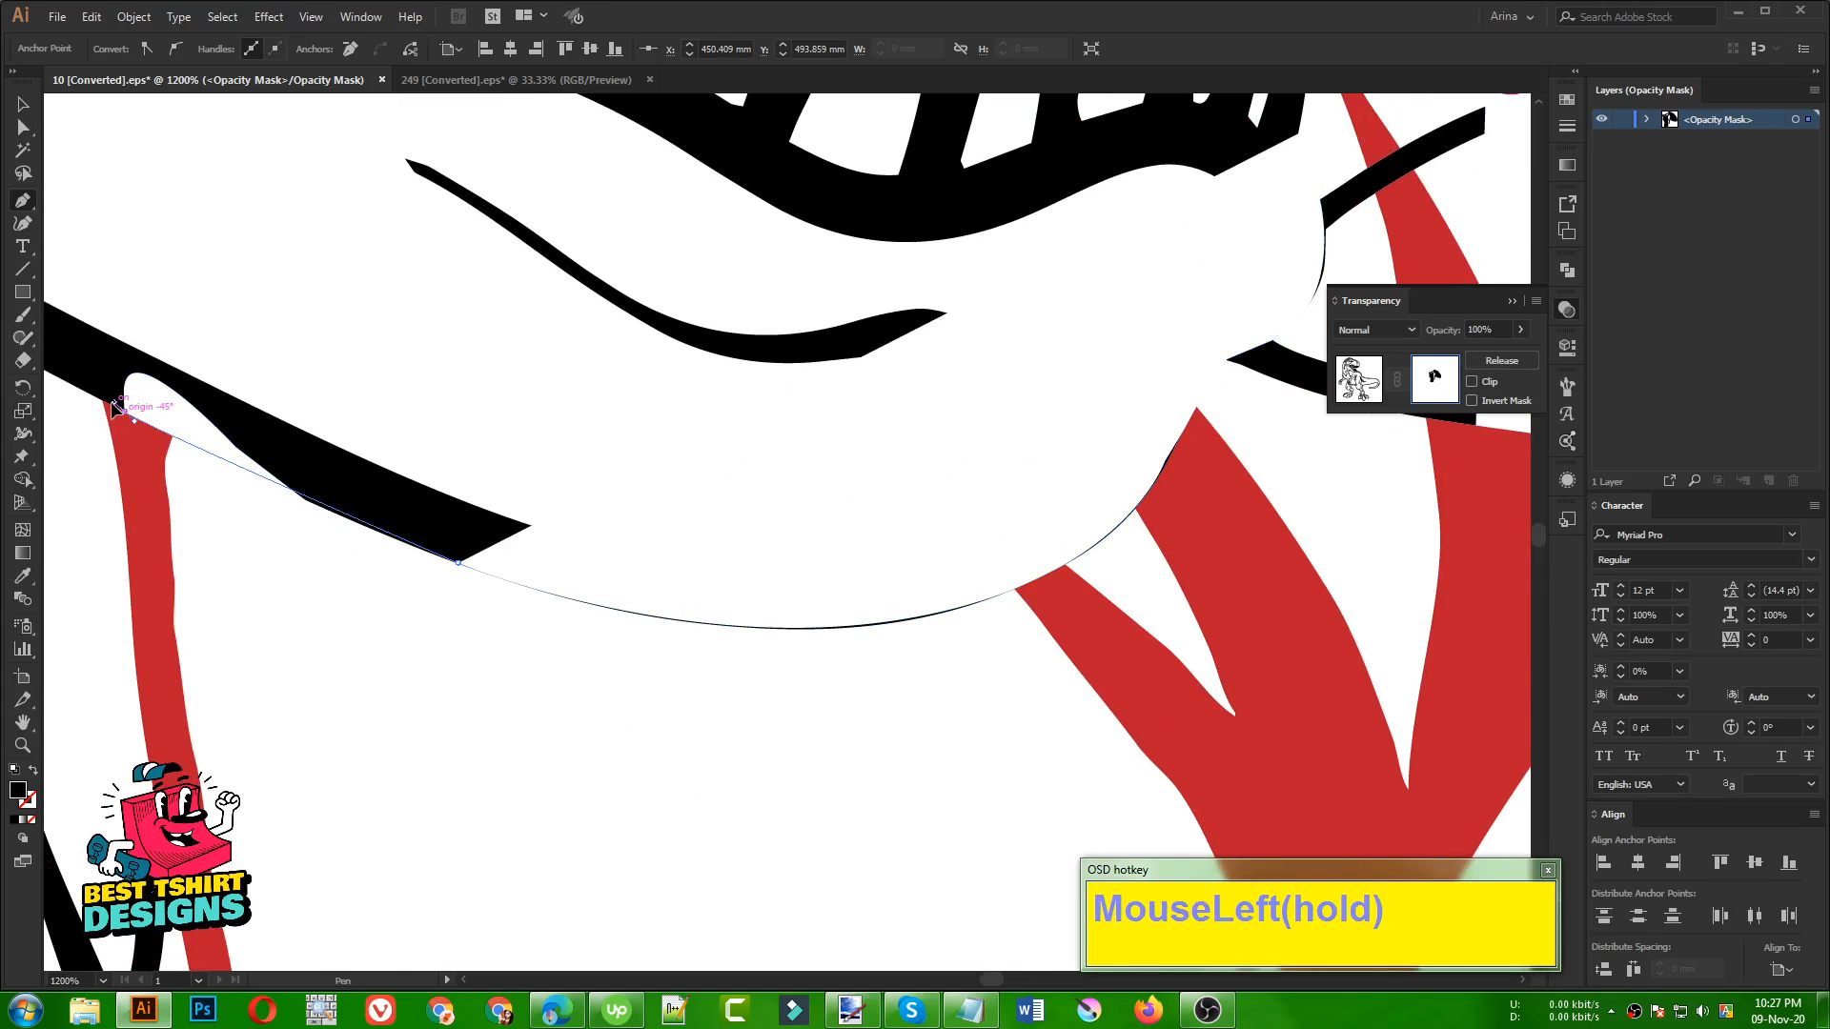
pyautogui.click(114, 407)
# Run the path across Santa's thigh and up inside the candy cane's hook, closing it at the starting anchor
pyautogui.scroll(-2, 119, 412)
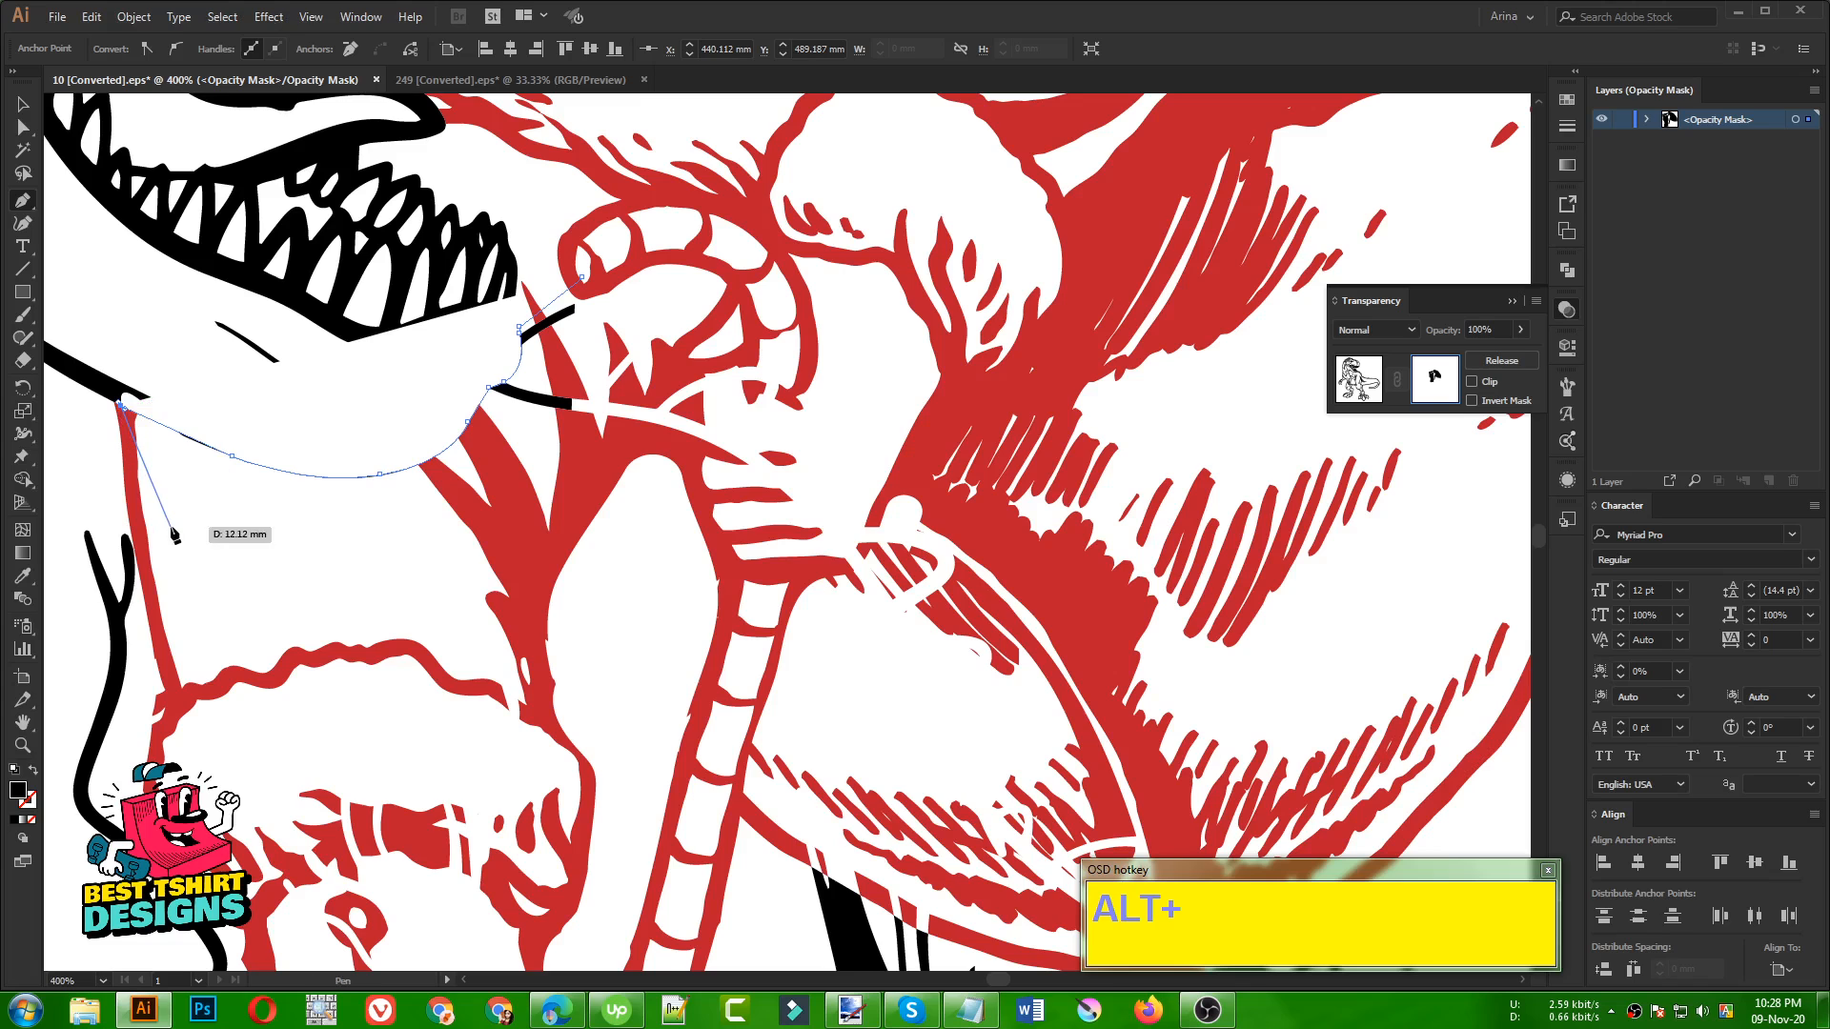
pyautogui.click(366, 616)
pyautogui.click(640, 580)
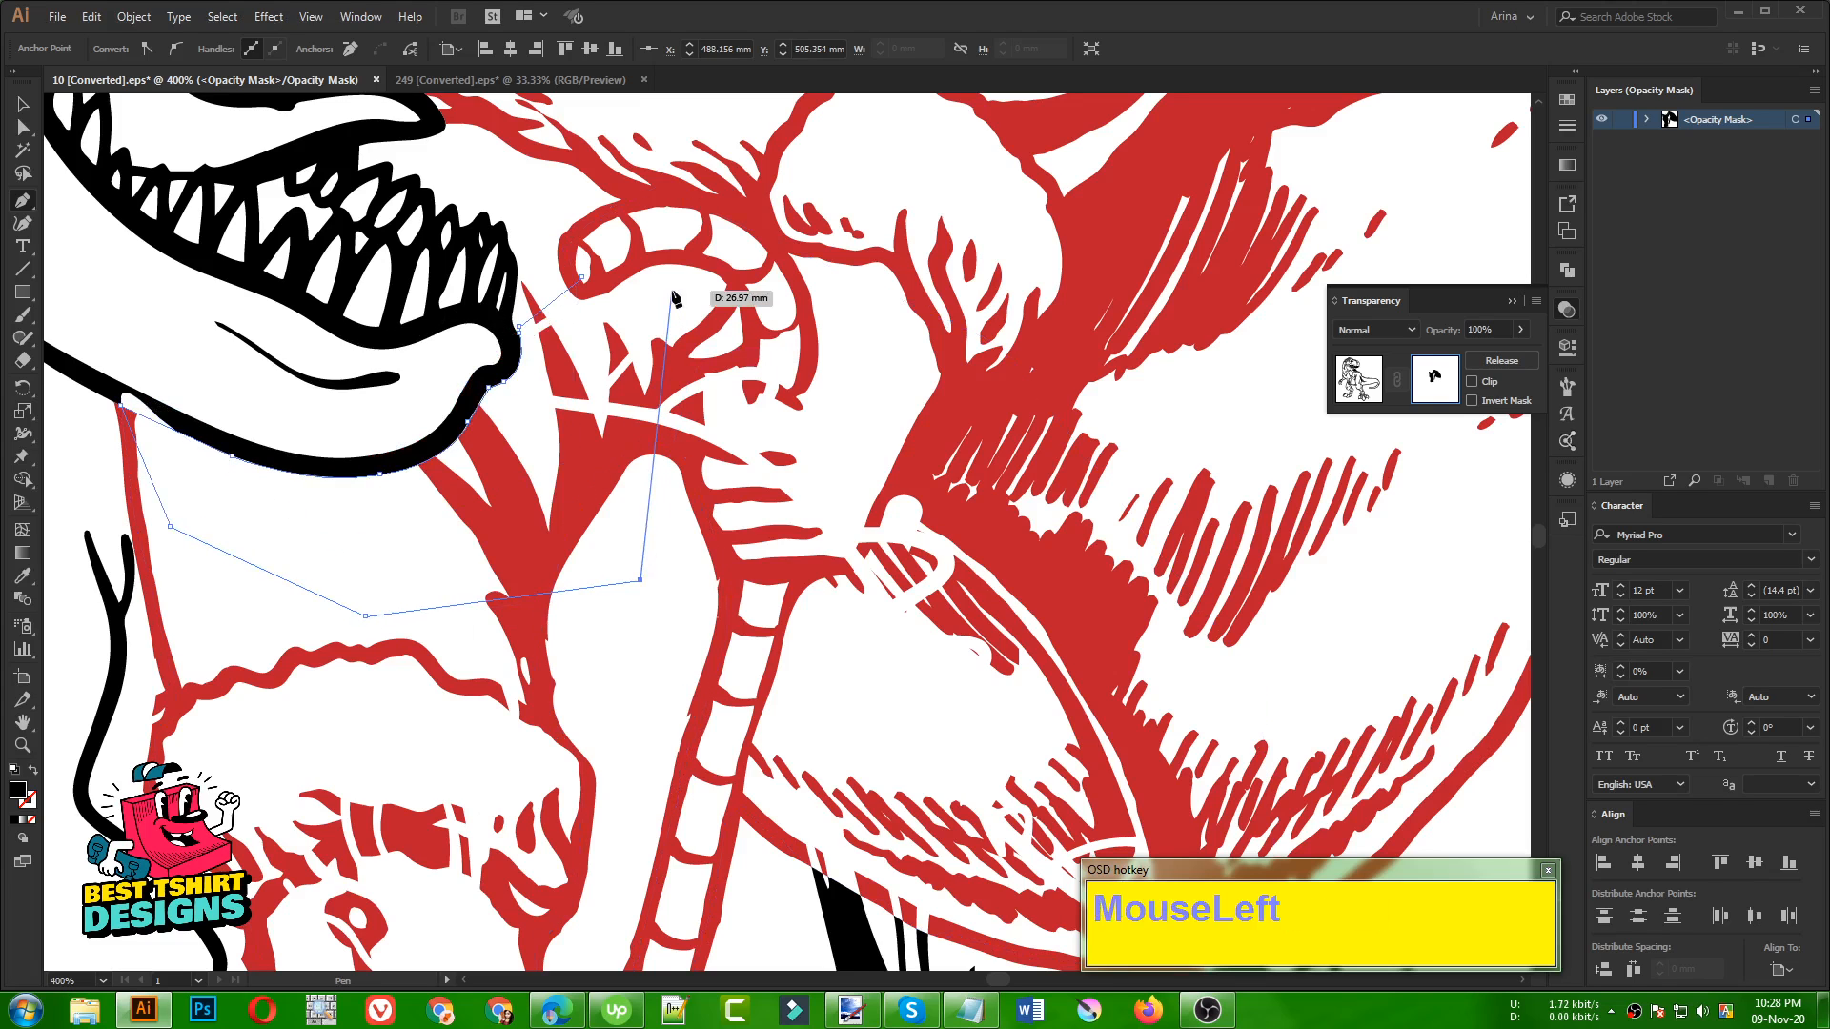
pyautogui.click(672, 289)
pyautogui.click(583, 277)
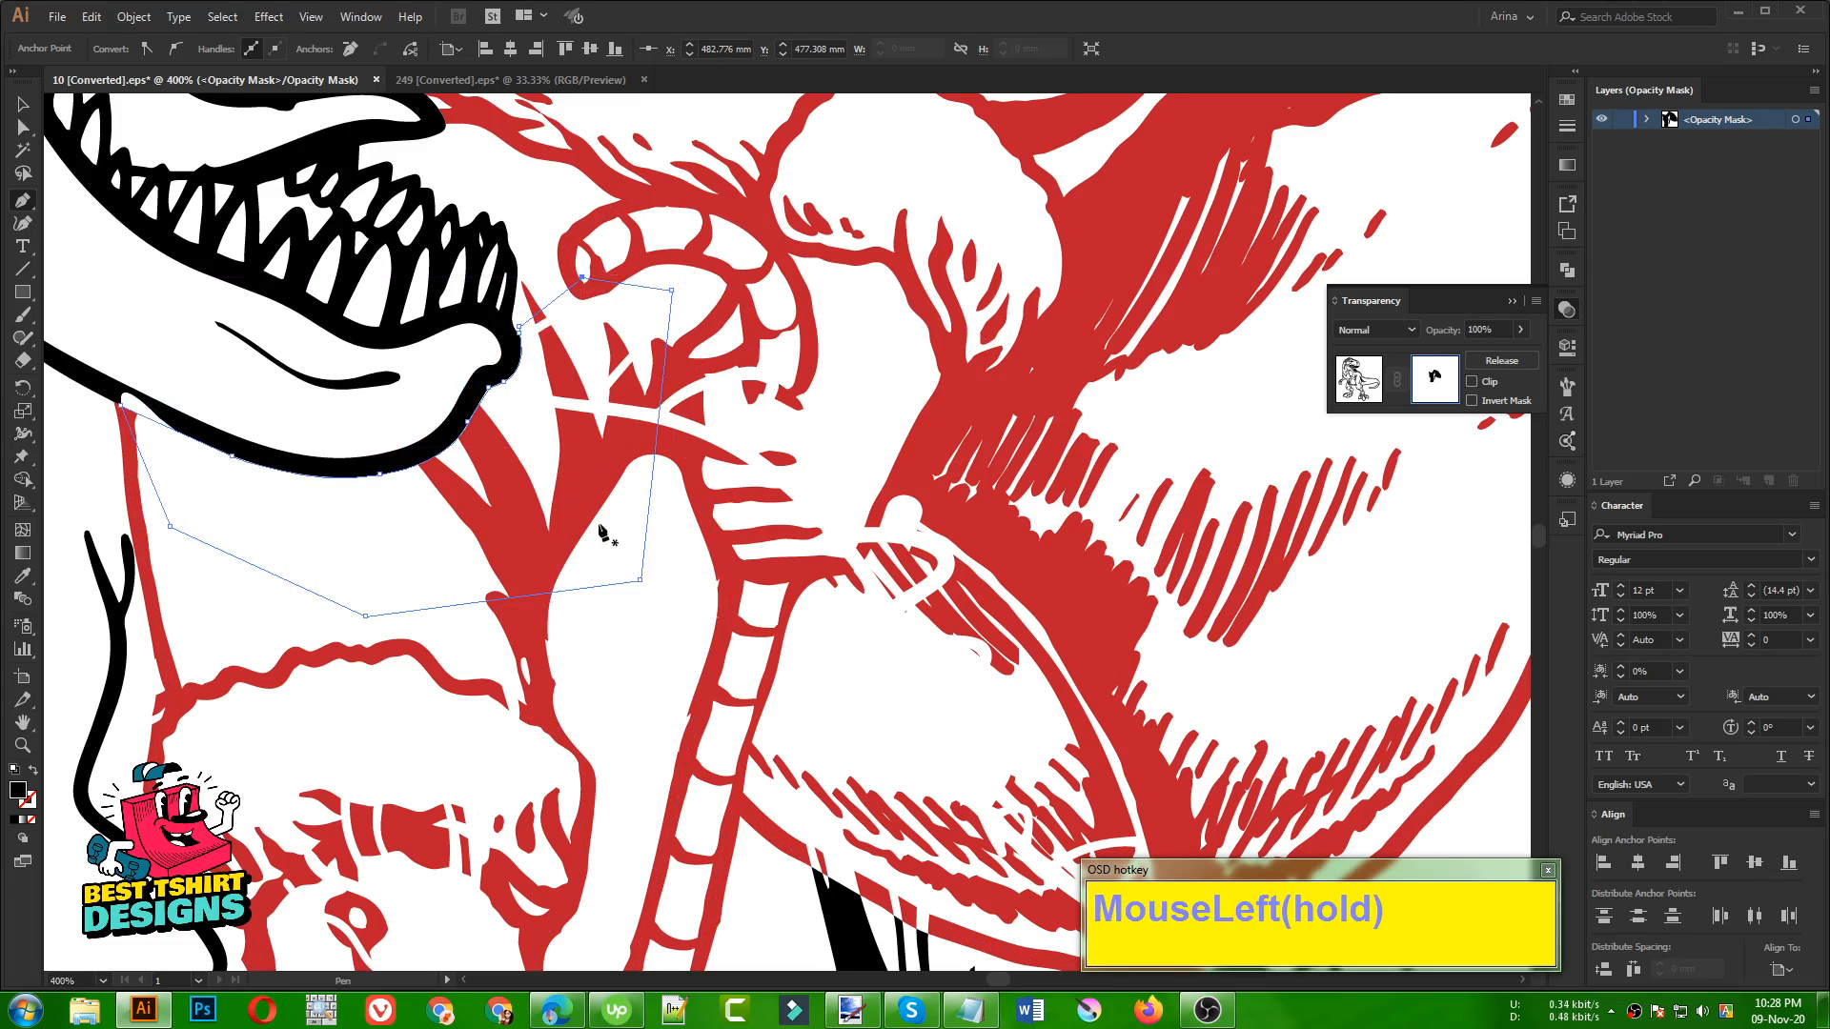
pyautogui.press('v')
# Select the large mask shape and erase its rounded bump that covers the jaw outline above Santa's leg
pyautogui.scroll(-1, 948, 573)
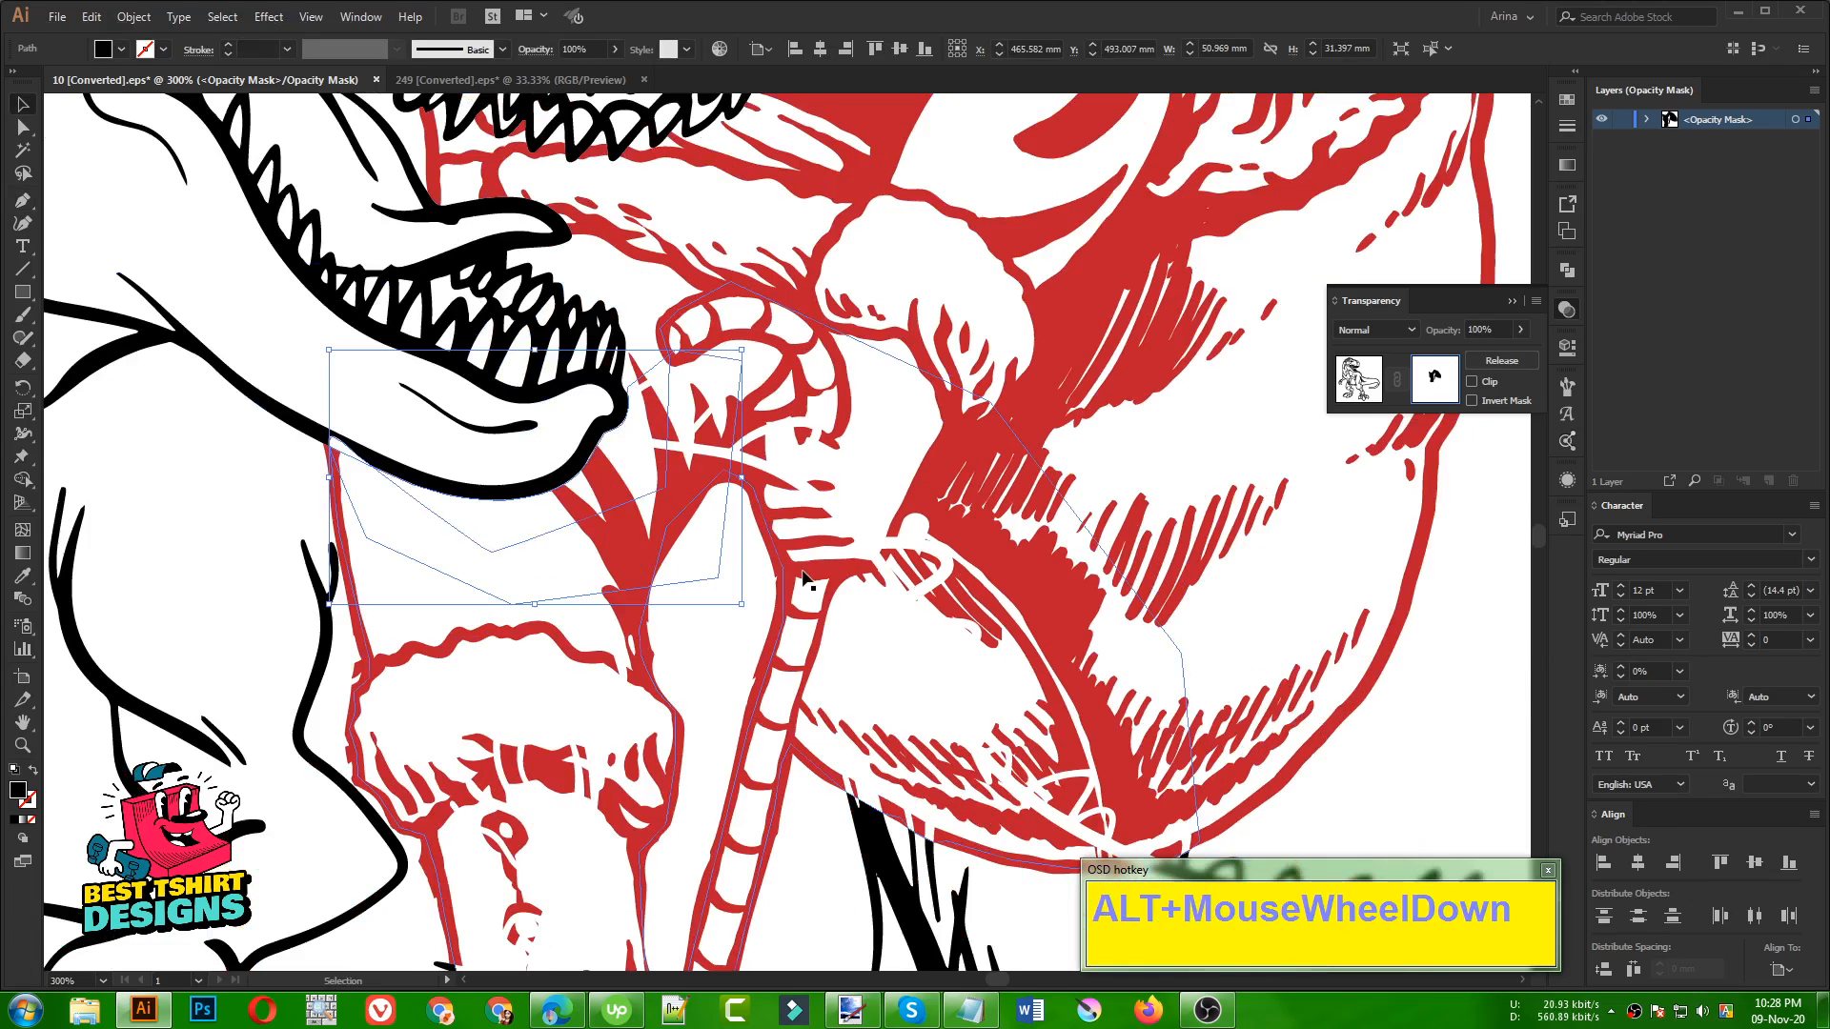
pyautogui.scroll(2, 296, 464)
pyautogui.click(385, 425)
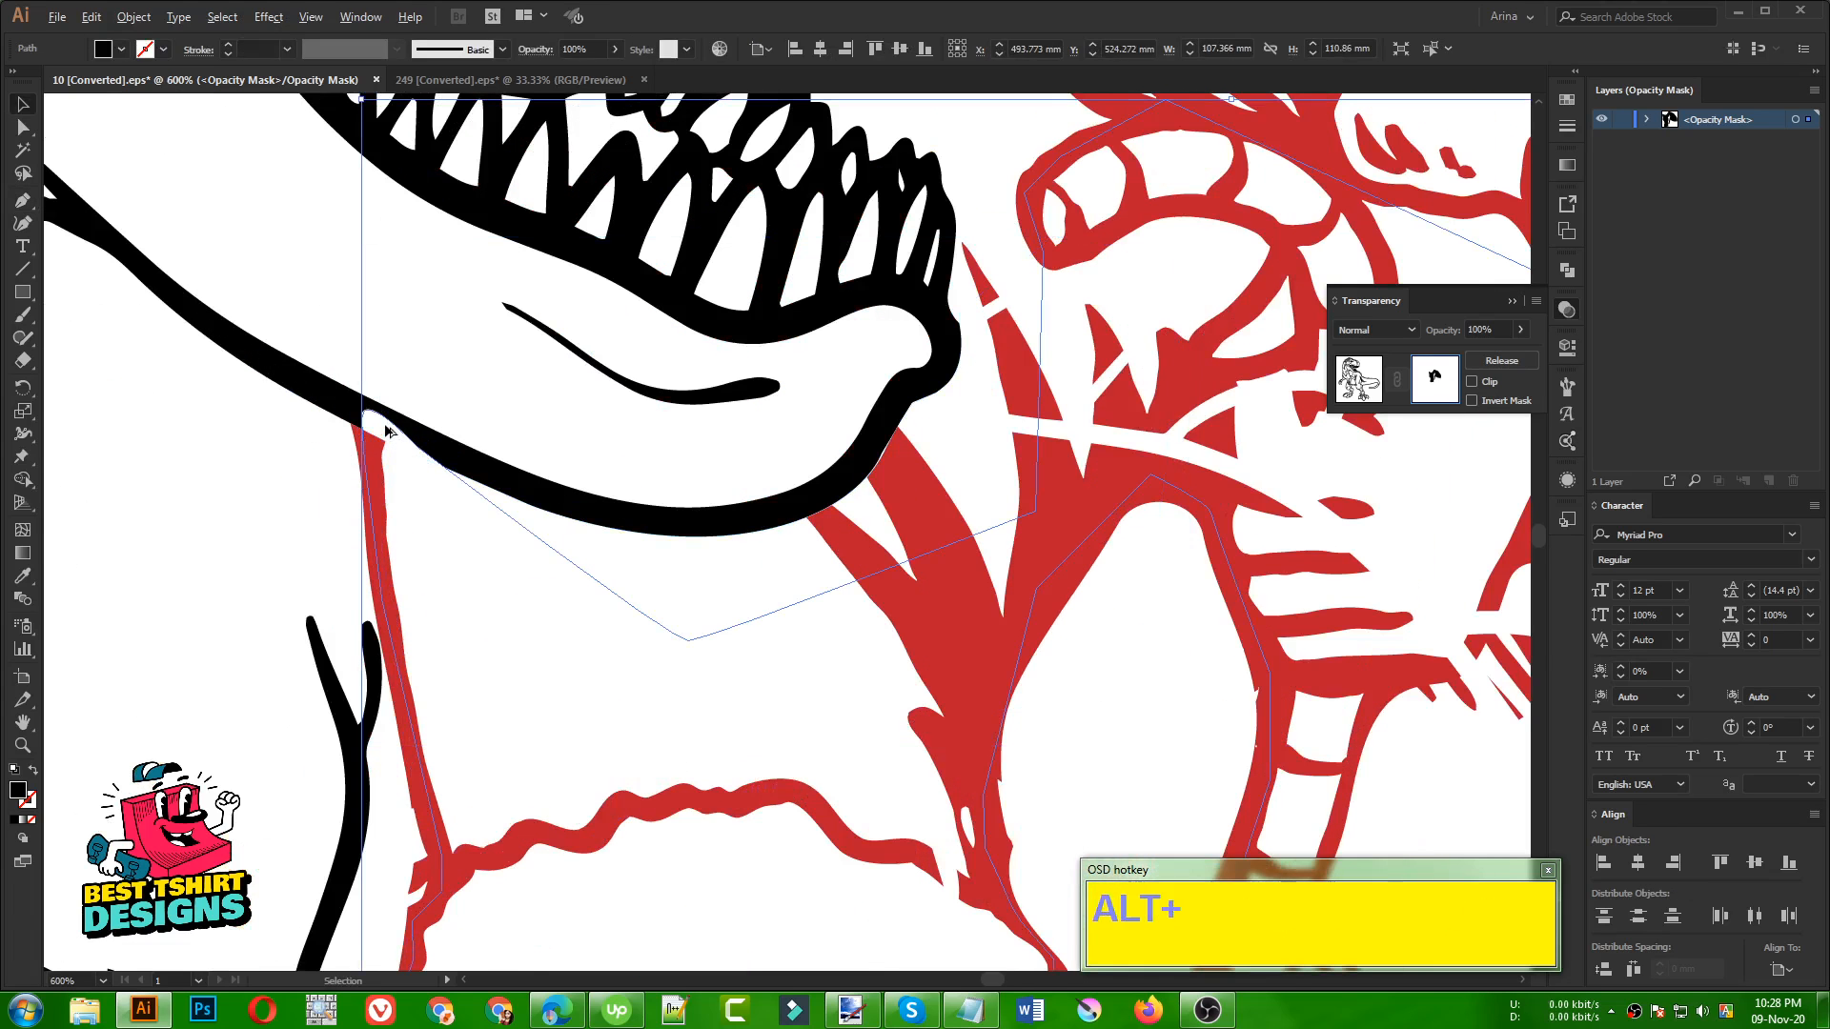
pyautogui.scroll(3, 385, 430)
pyautogui.hotkey('shift', 'e')
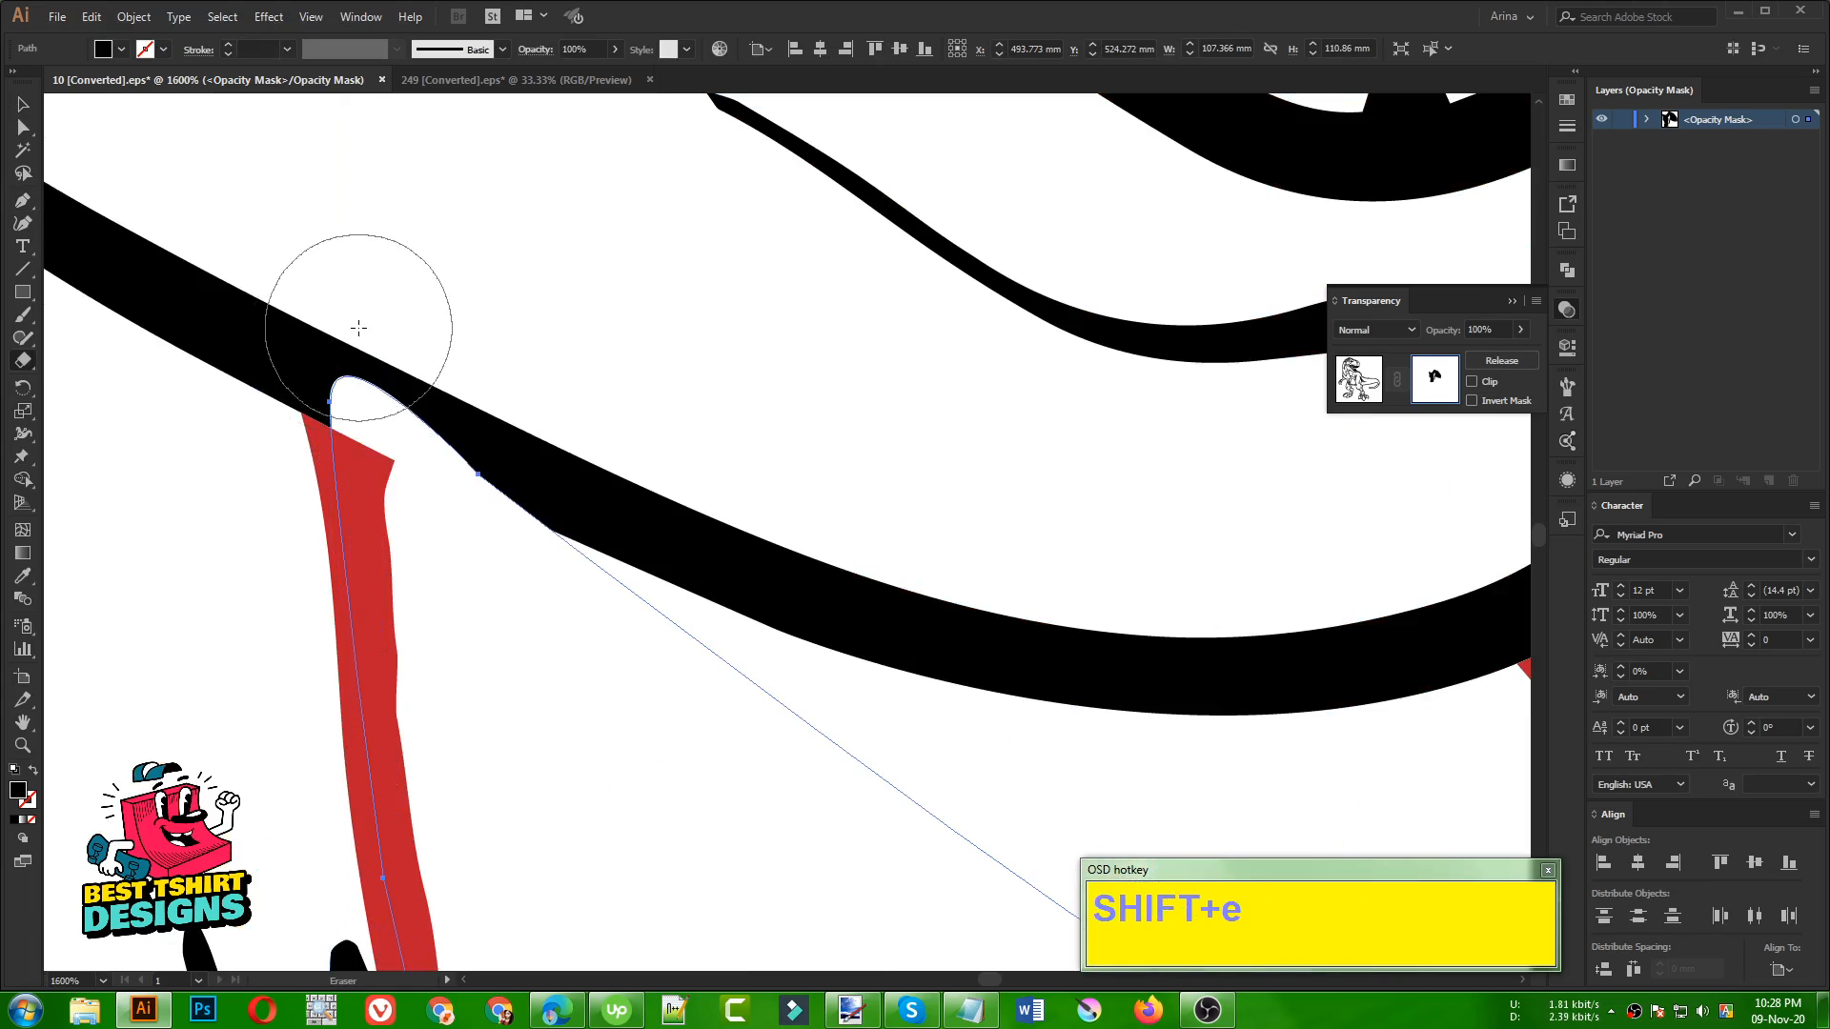
pyautogui.moveTo(359, 328)
pyautogui.mouseDown()
pyautogui.moveTo(425, 376)
pyautogui.moveTo(737, 486)
pyautogui.mouseUp()
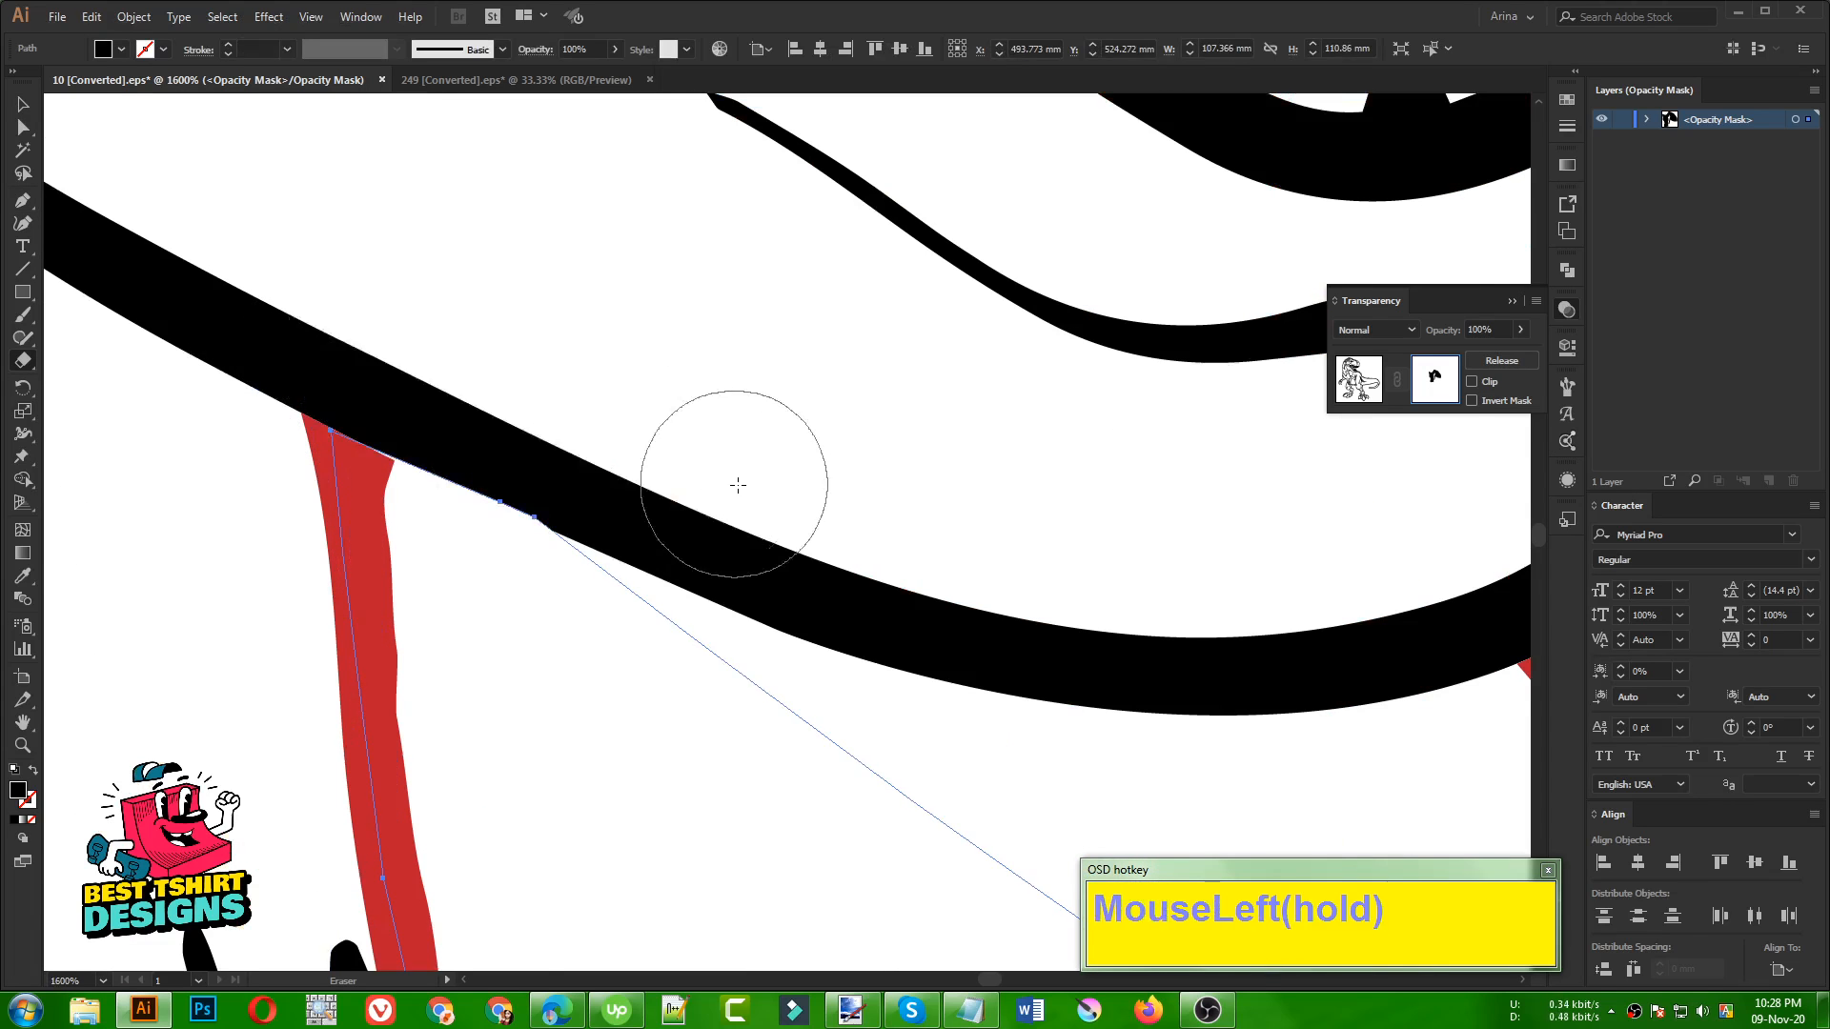
pyautogui.scroll(-6, 429, 388)
pyautogui.press('v')
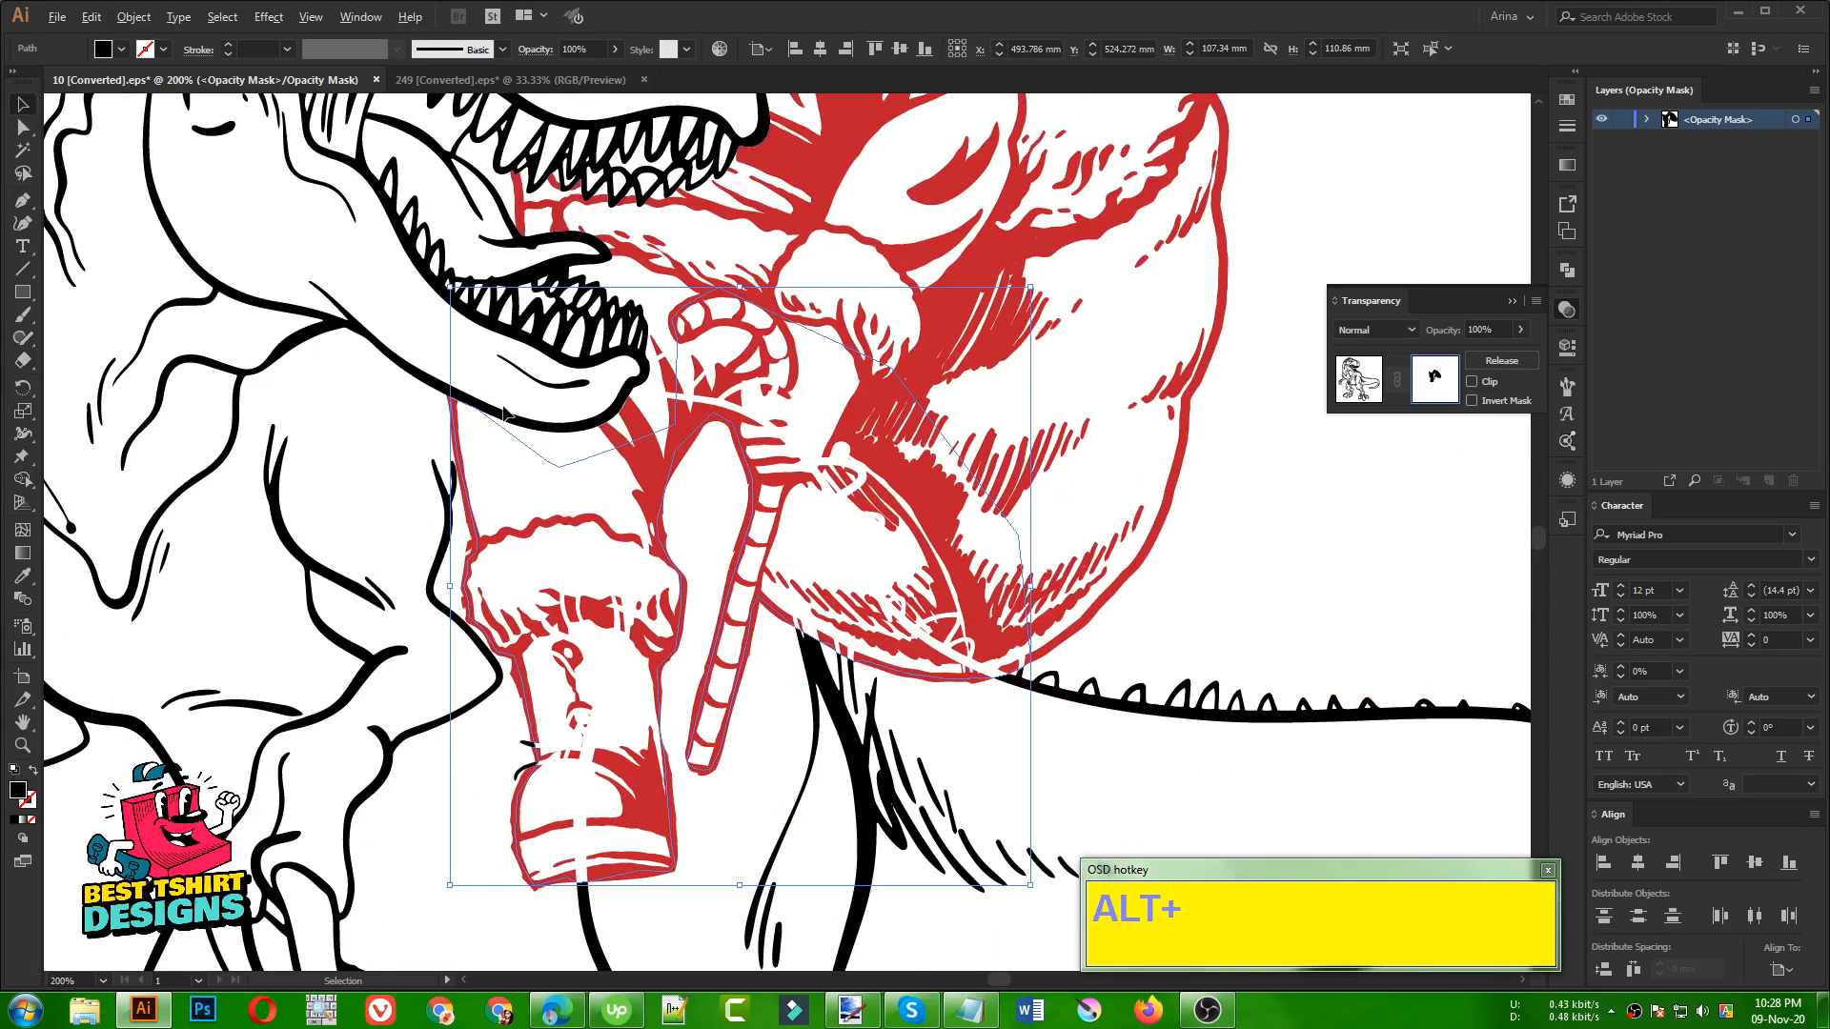
# Deselect the mask shape and leave opacity mask editing to return to the dinosaur artwork
pyautogui.scroll(-1, 505, 412)
pyautogui.click(1164, 549)
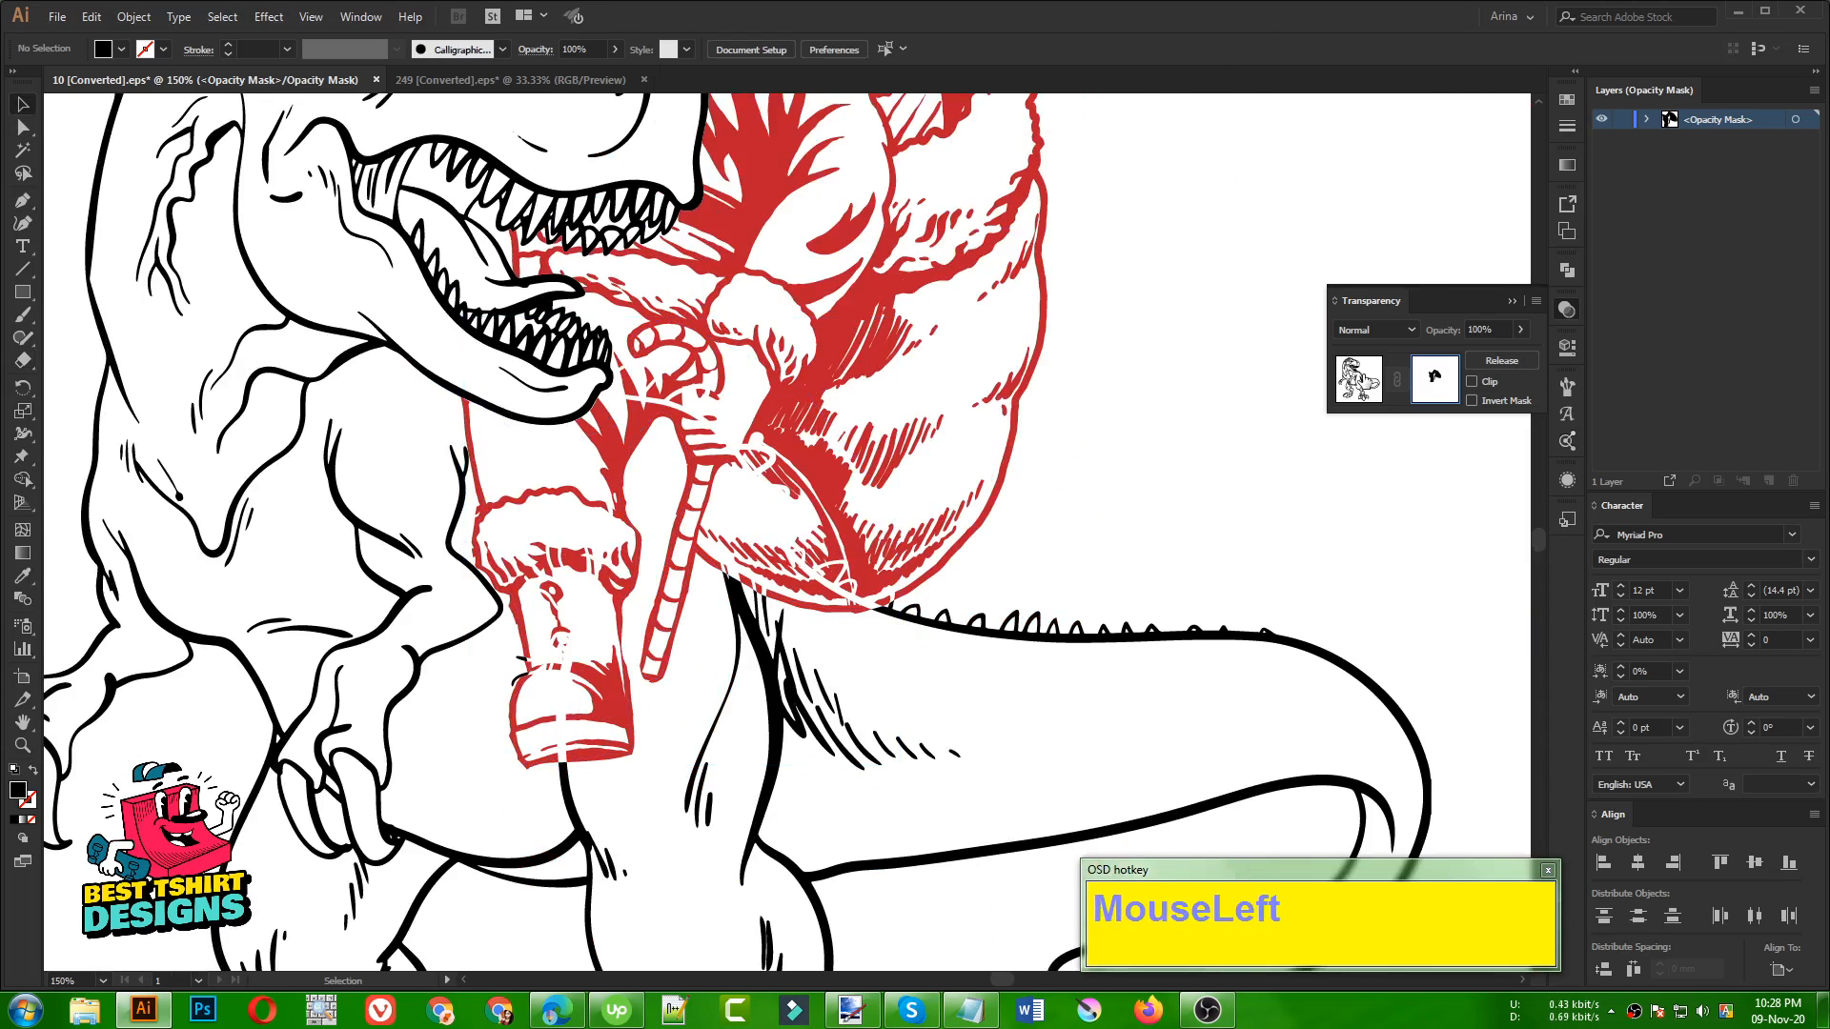
pyautogui.click(1359, 379)
pyautogui.click(1220, 445)
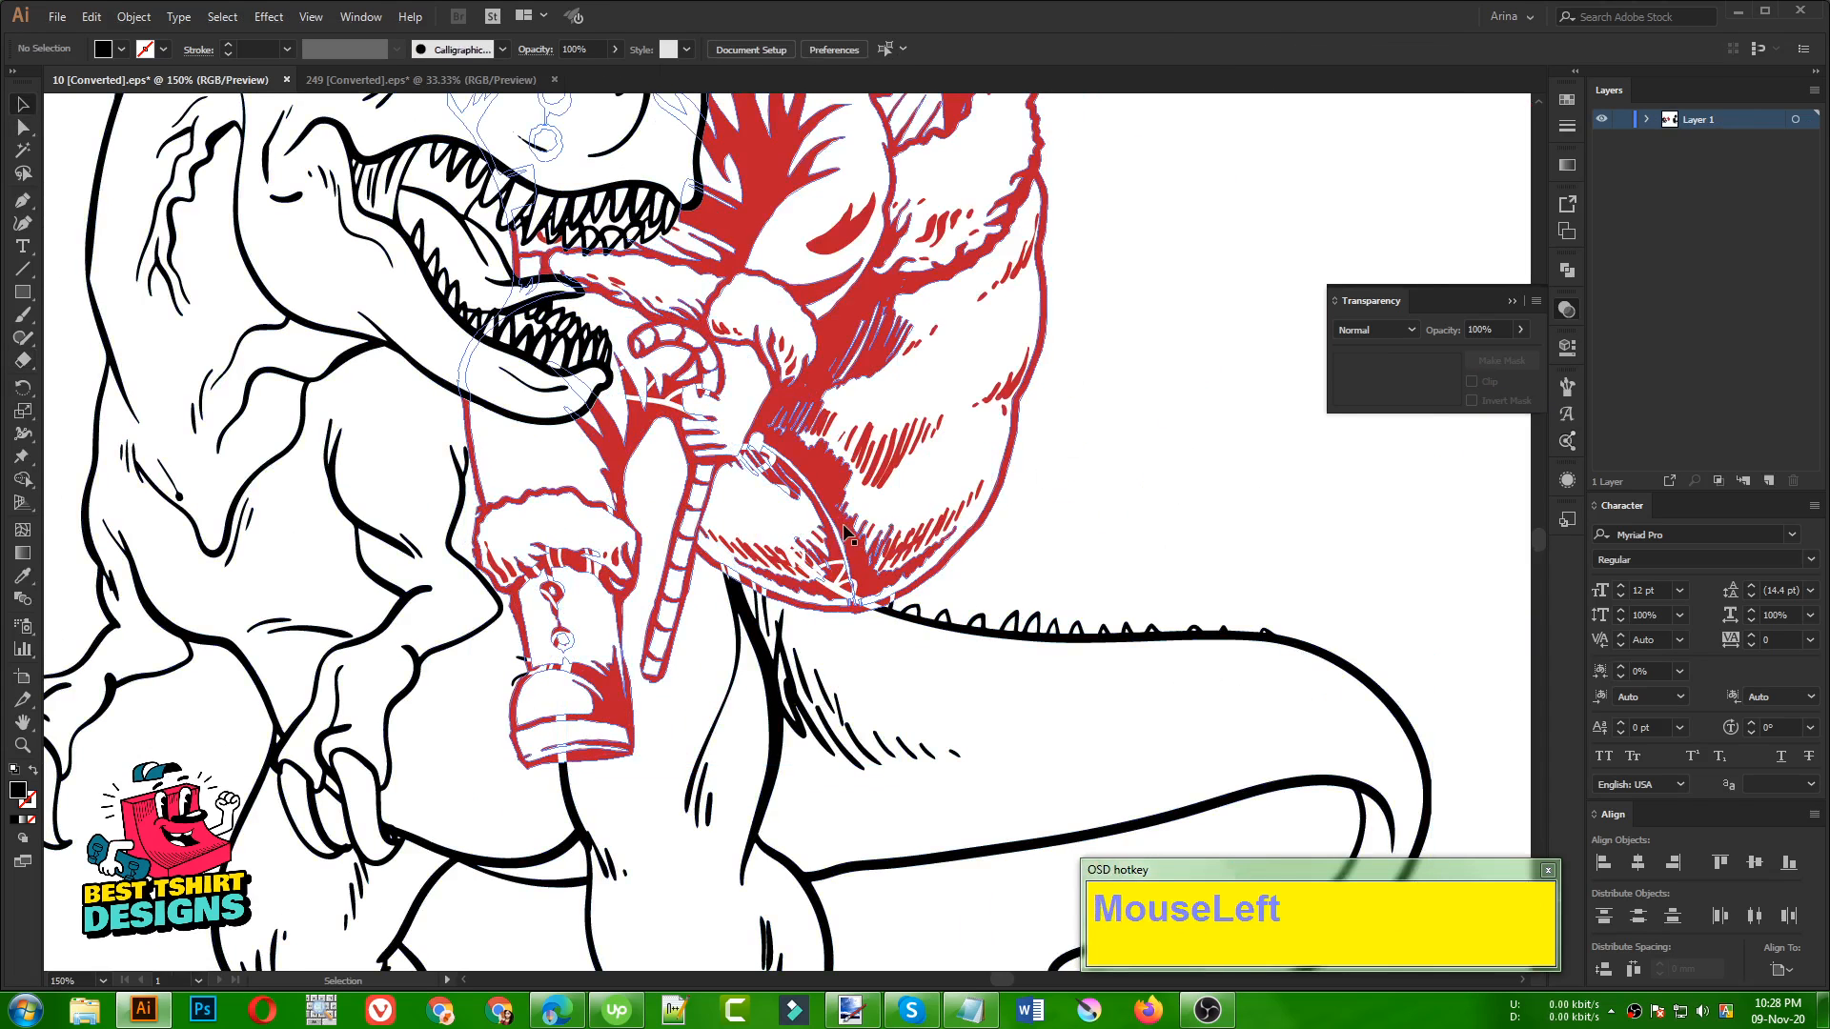
# Examine the masked Santa on the dinosaur around the boot, candy cane and sack, comparing it with the unmasked Santa copy
pyautogui.click(845, 531)
pyautogui.scroll(-1, 846, 531)
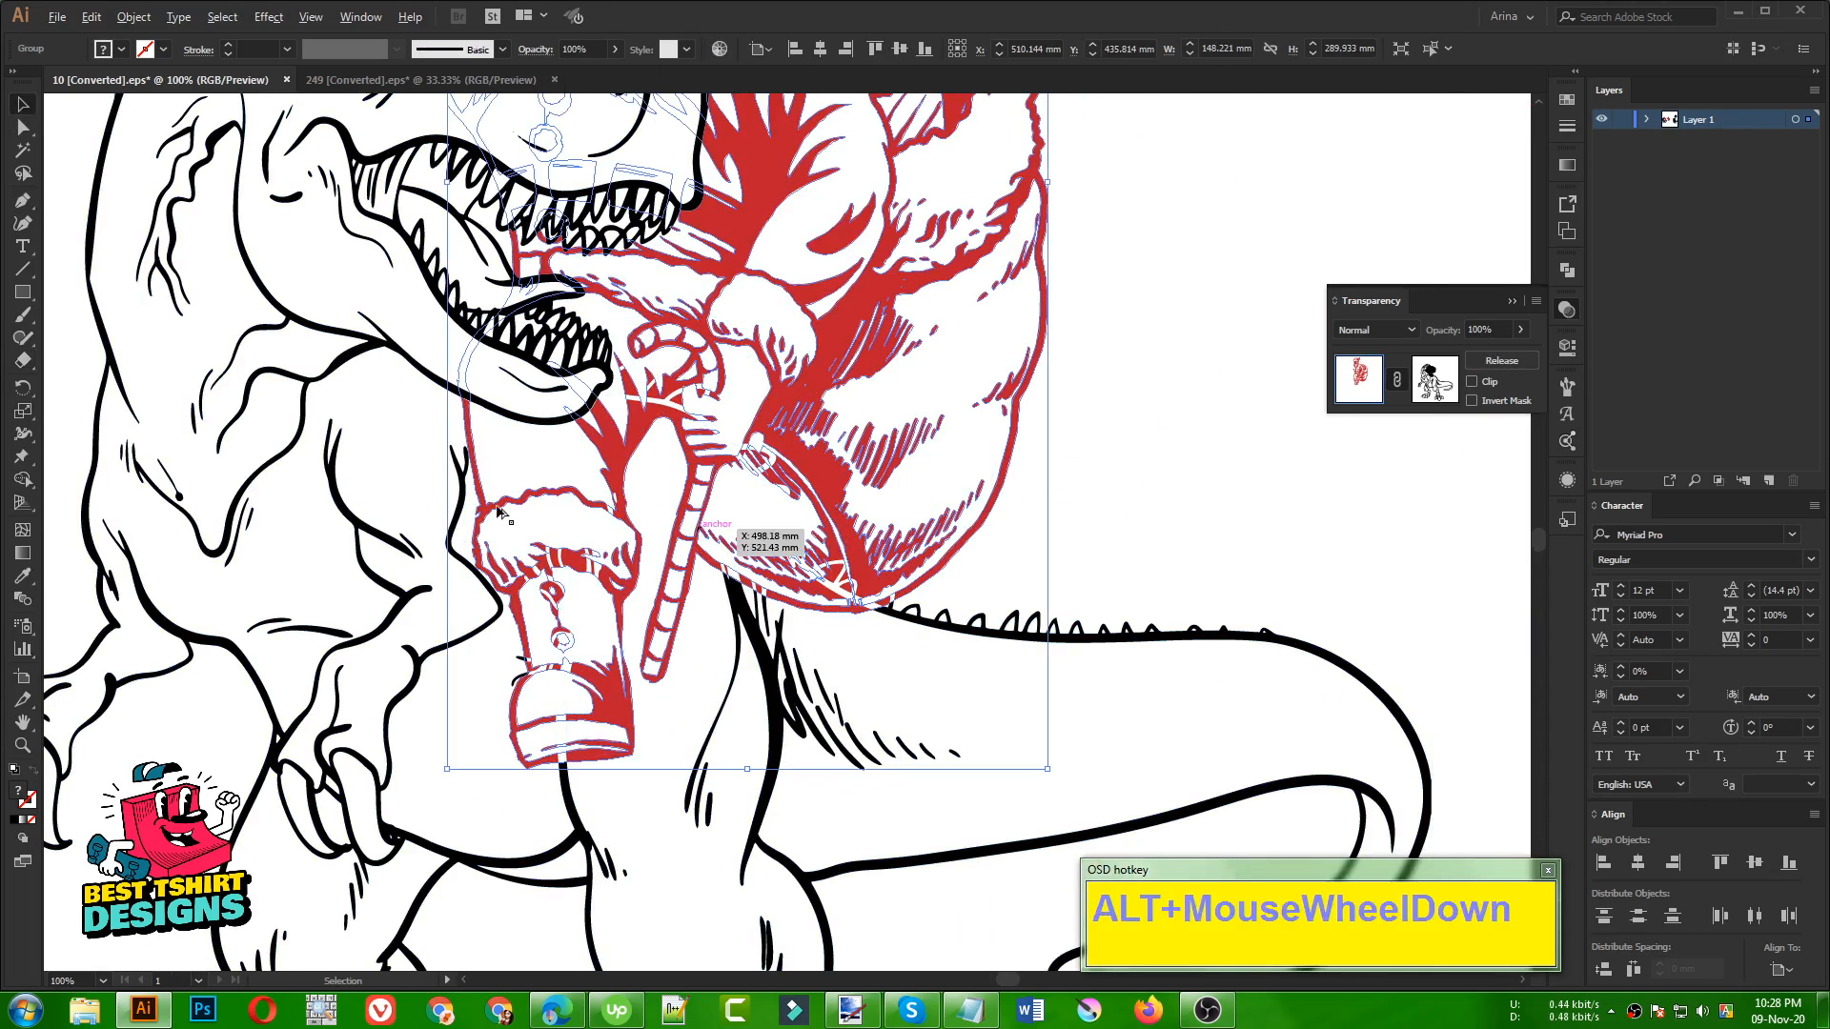
pyautogui.click(1058, 522)
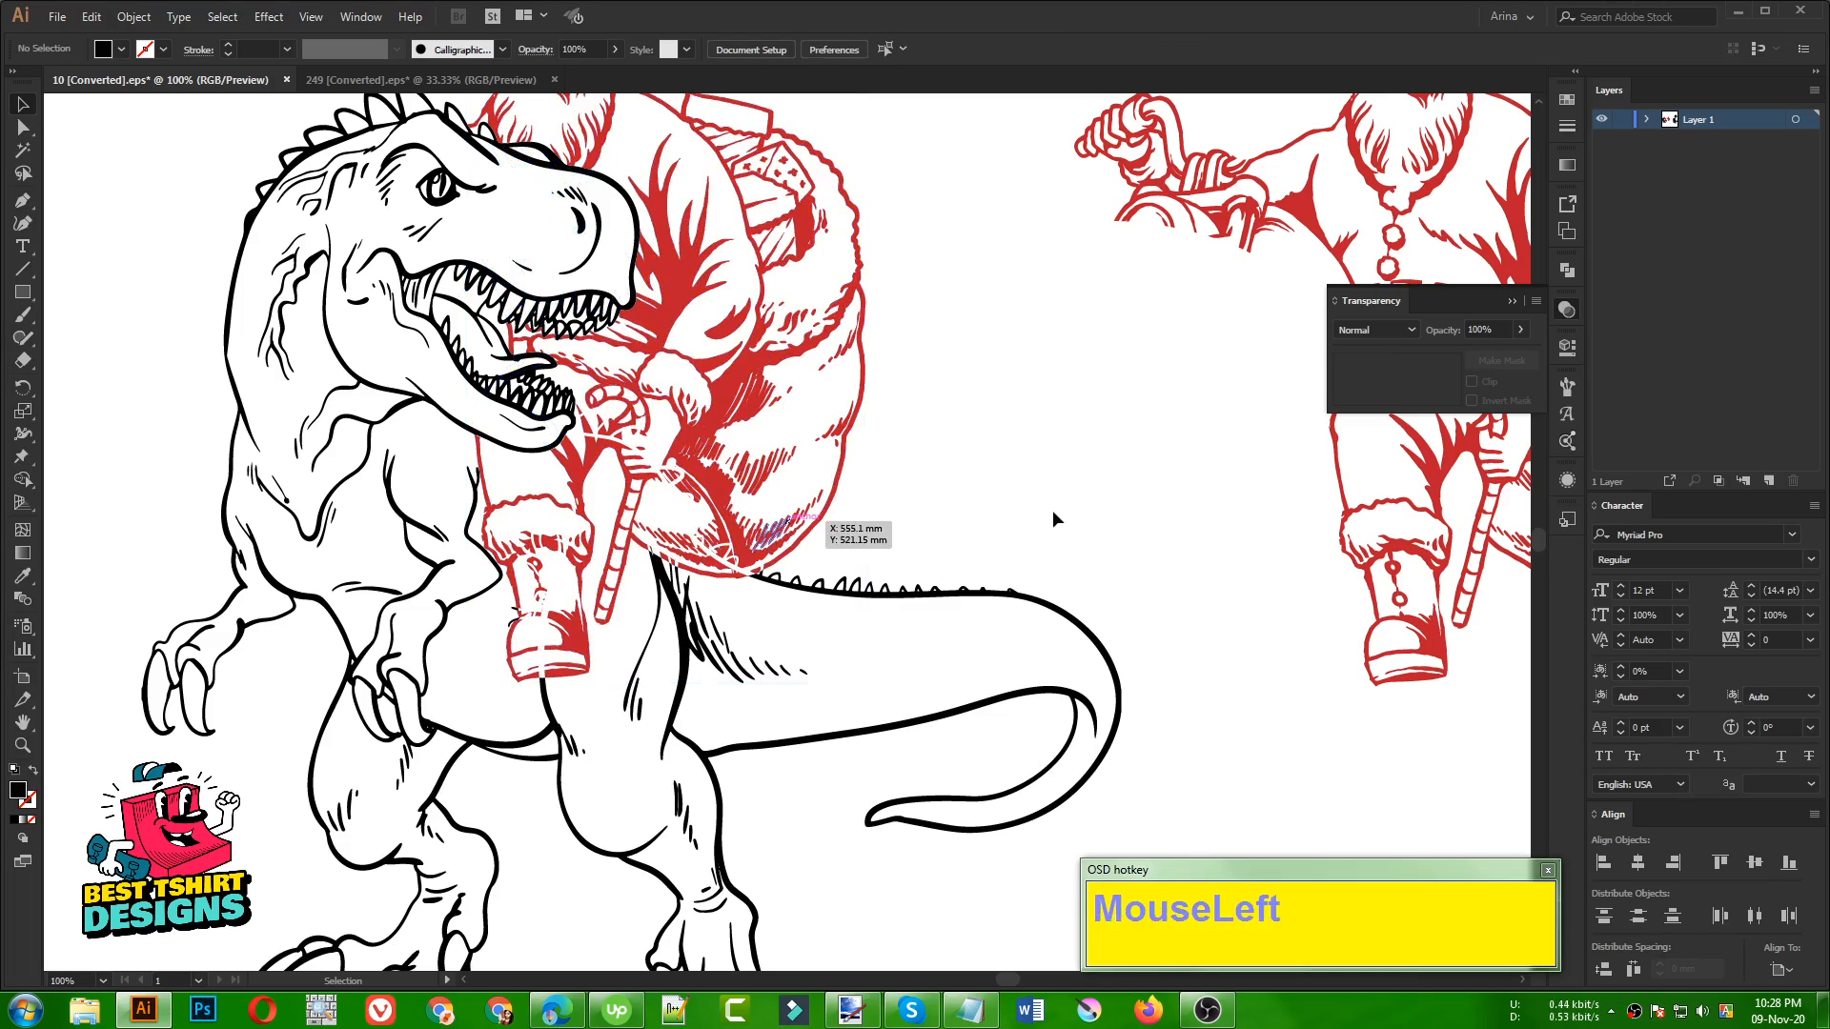
pyautogui.scroll(2, 550, 610)
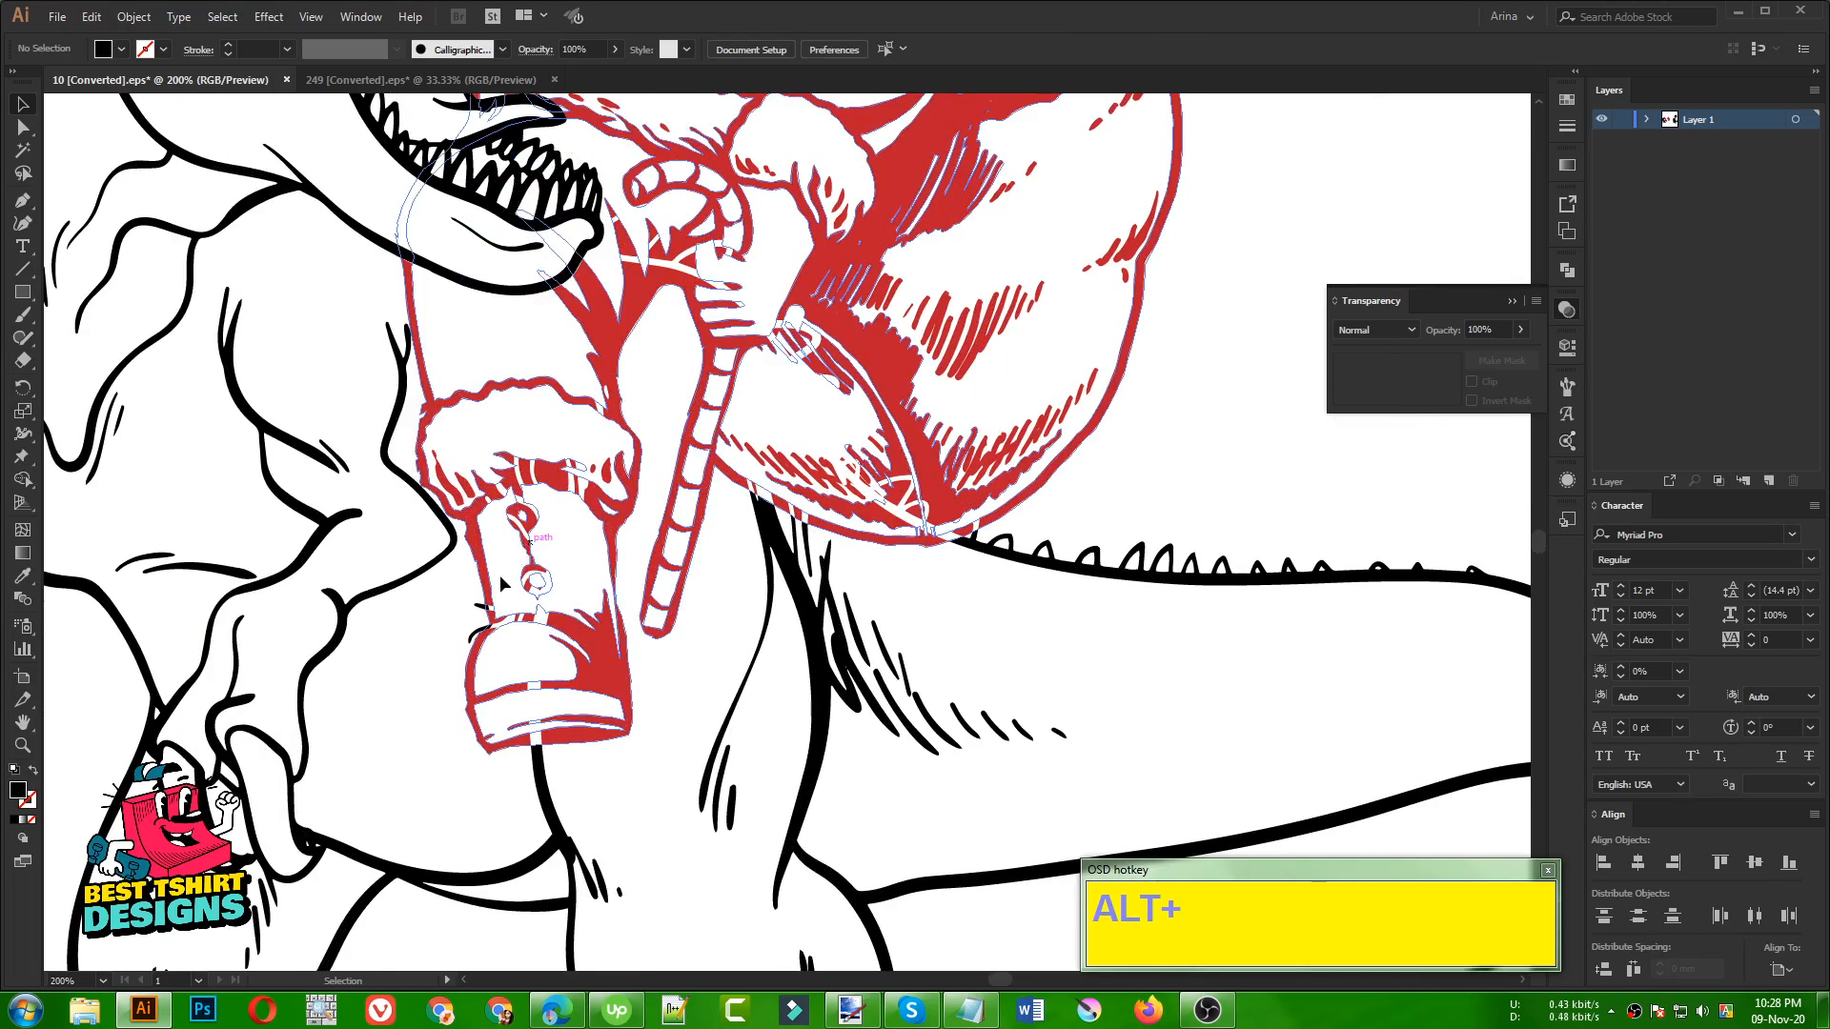
pyautogui.scroll(-1, 643, 415)
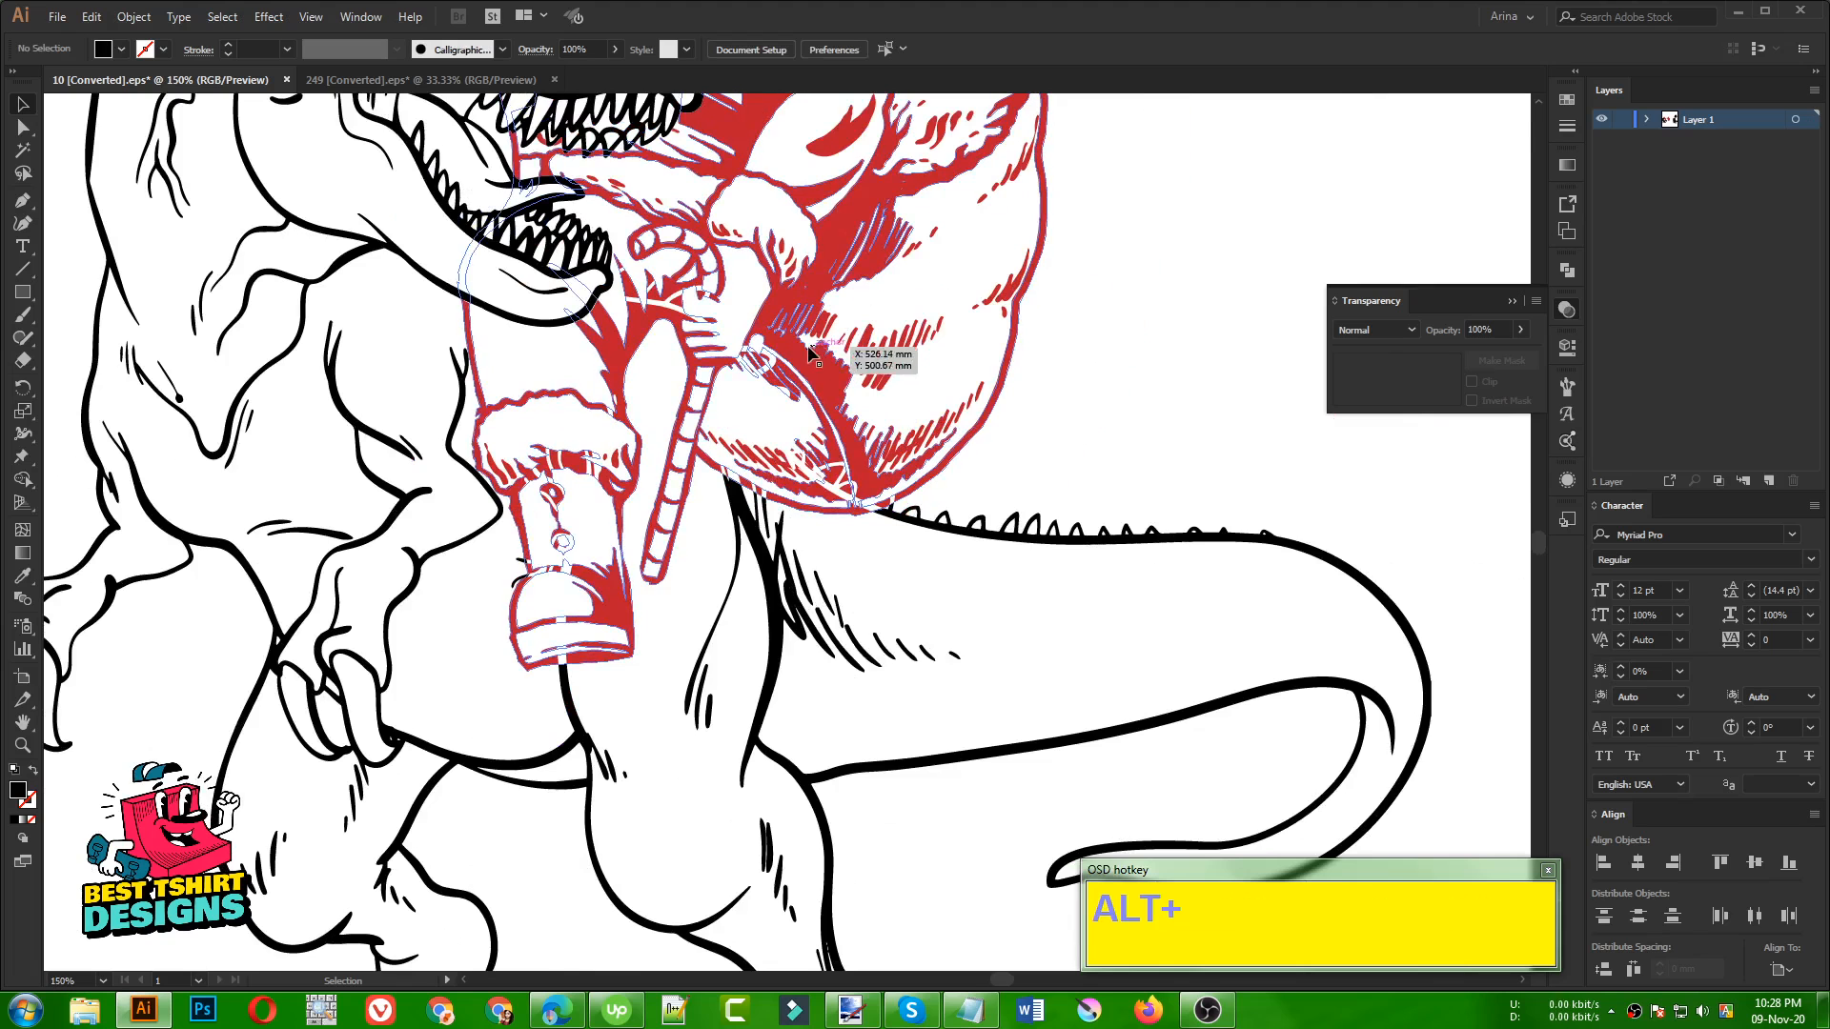
pyautogui.click(810, 367)
pyautogui.scroll(-1, 810, 367)
pyautogui.scroll(-1, 991, 425)
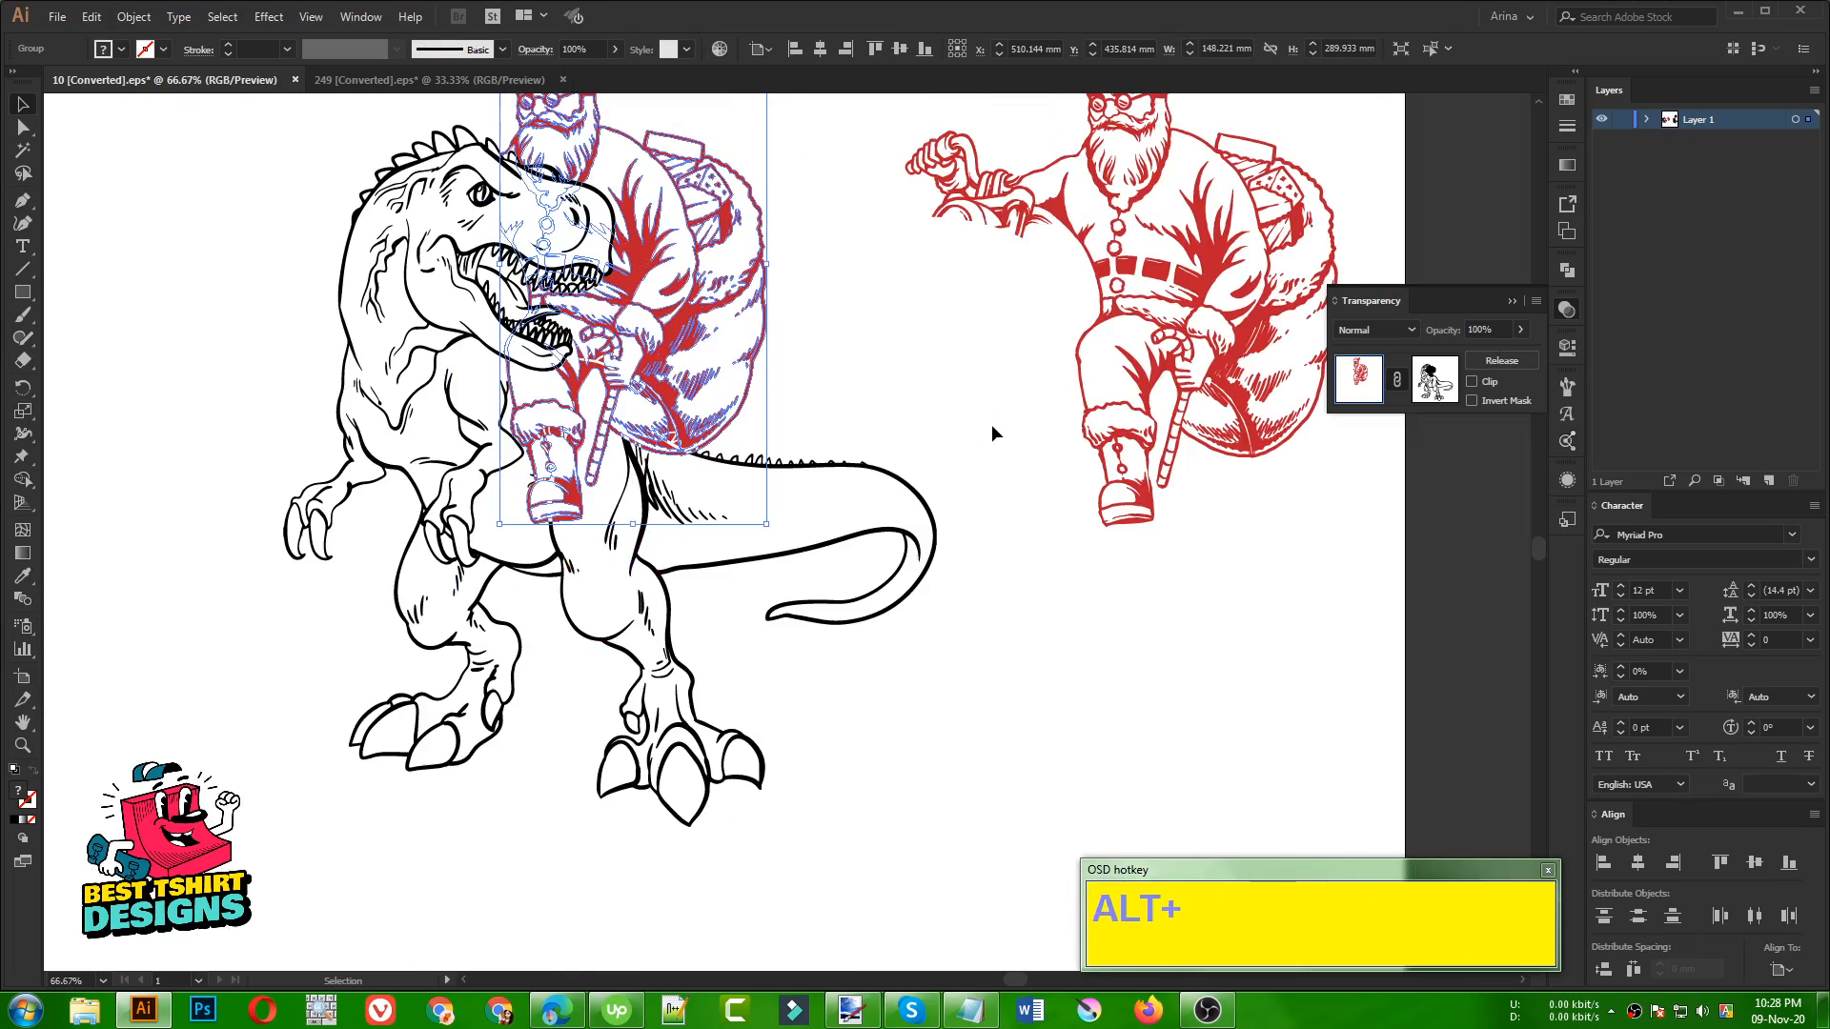
pyautogui.click(806, 381)
pyautogui.scroll(1, 806, 382)
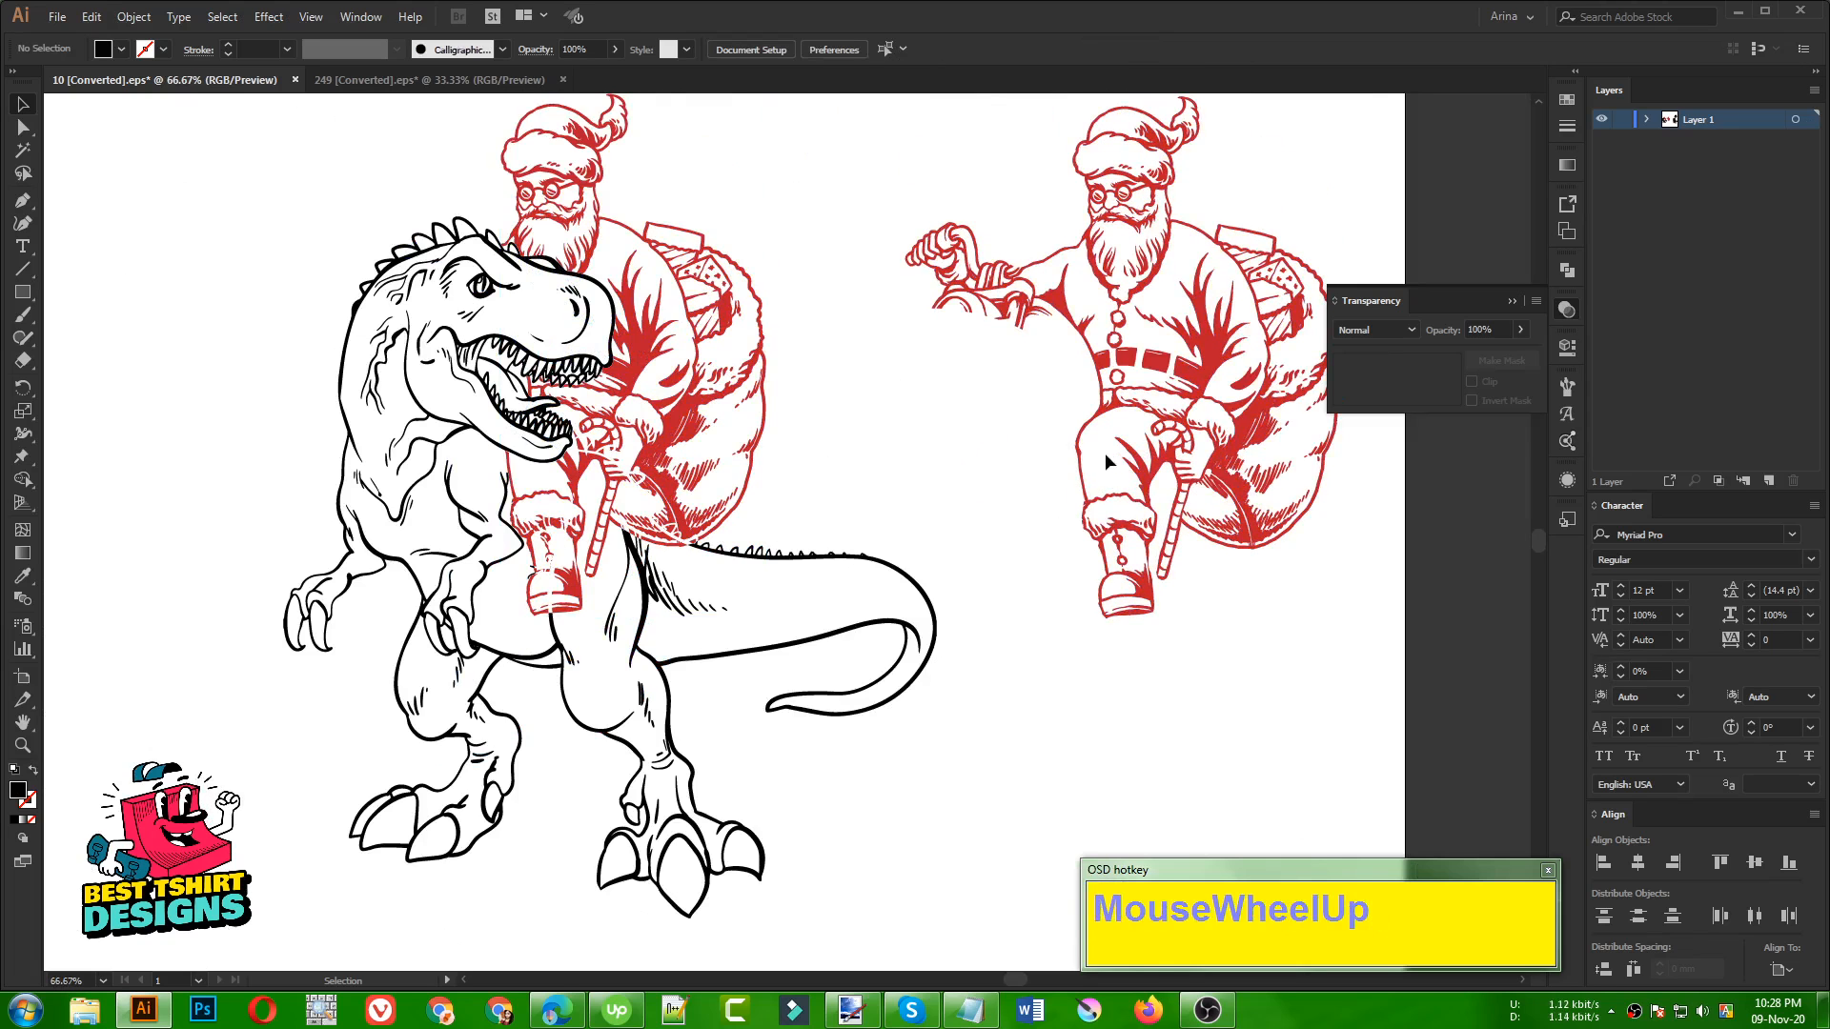
pyautogui.click(805, 466)
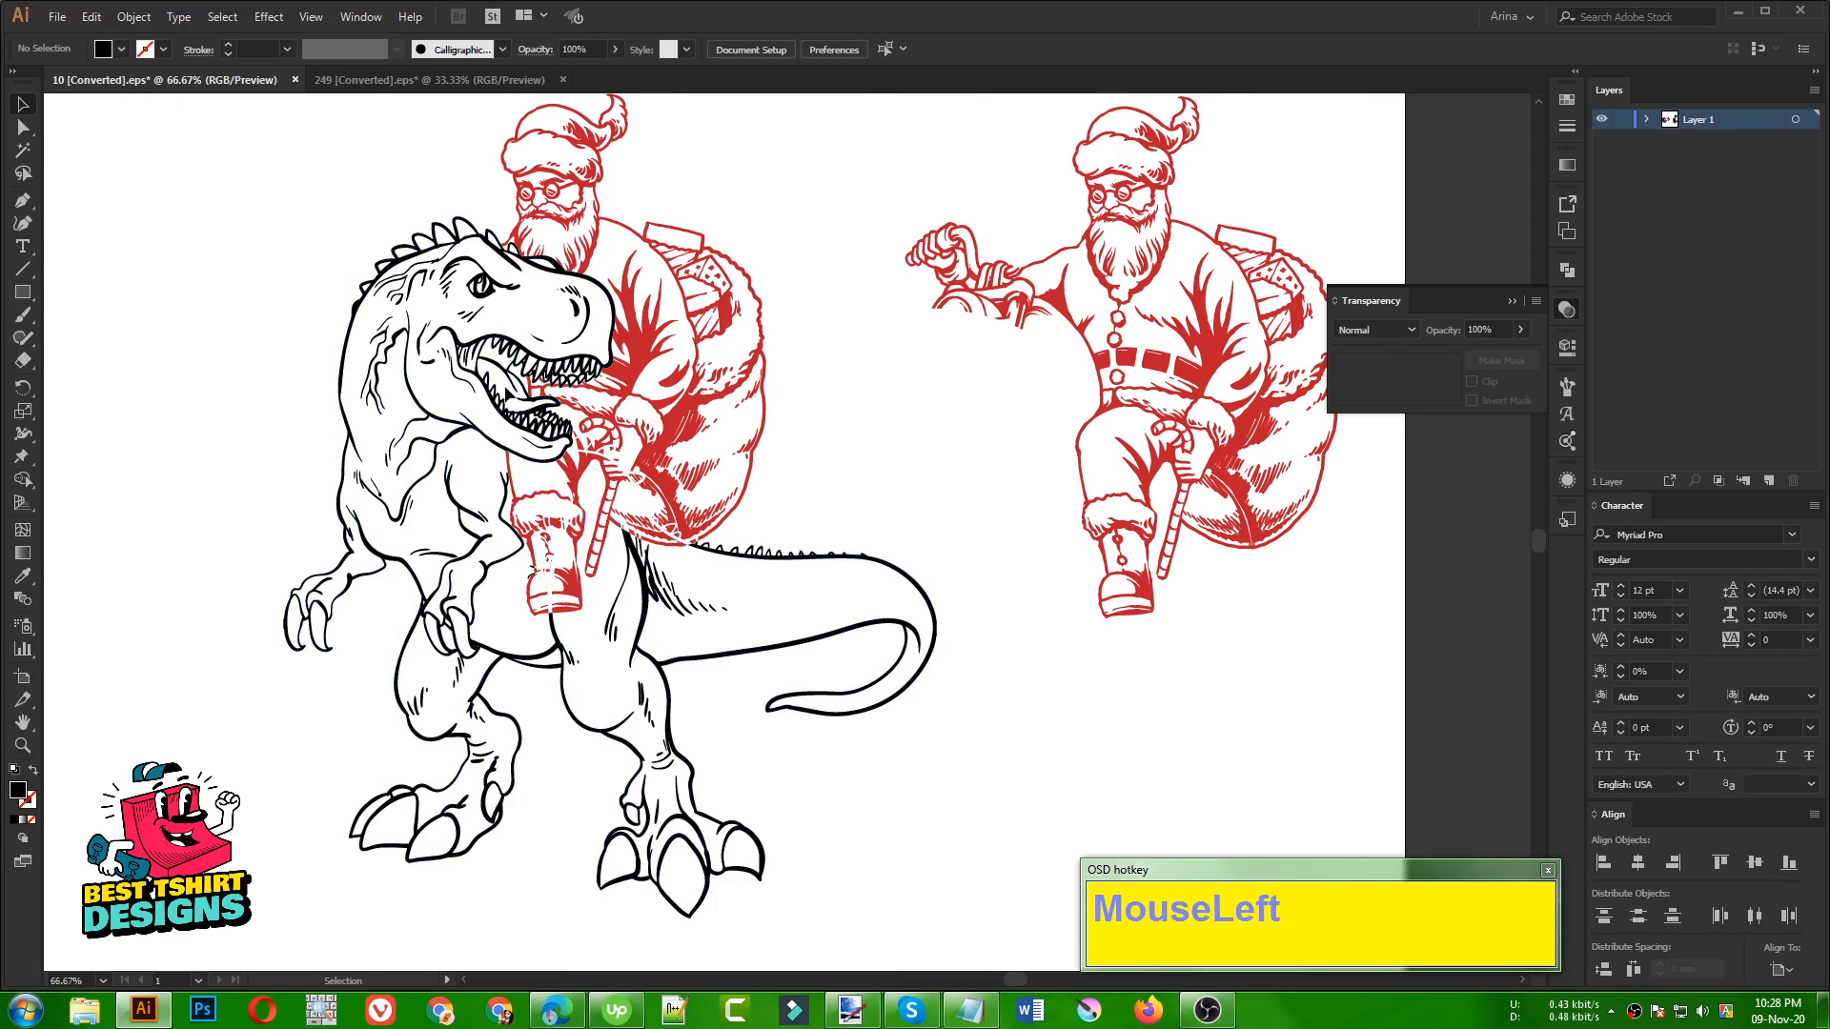
pyautogui.click(726, 553)
pyautogui.click(860, 518)
pyautogui.scroll(1, 792, 509)
pyautogui.click(940, 505)
pyautogui.scroll(-1, 810, 506)
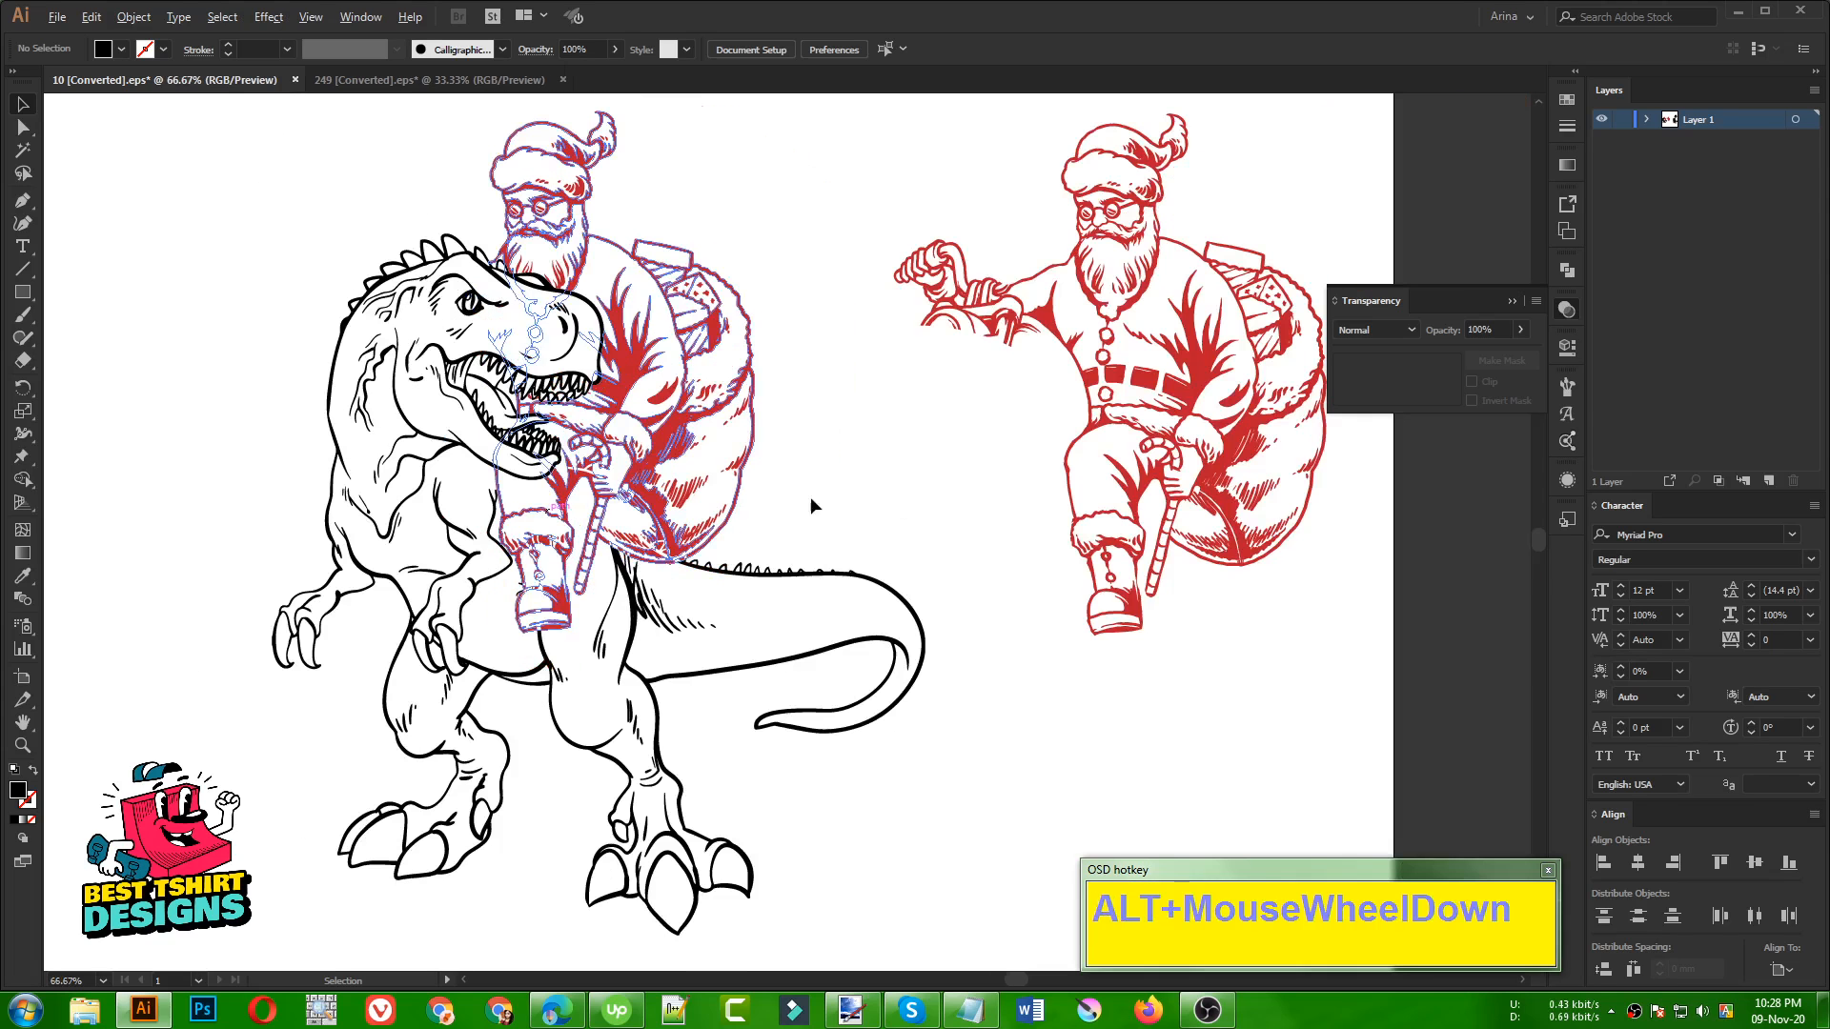
pyautogui.click(837, 494)
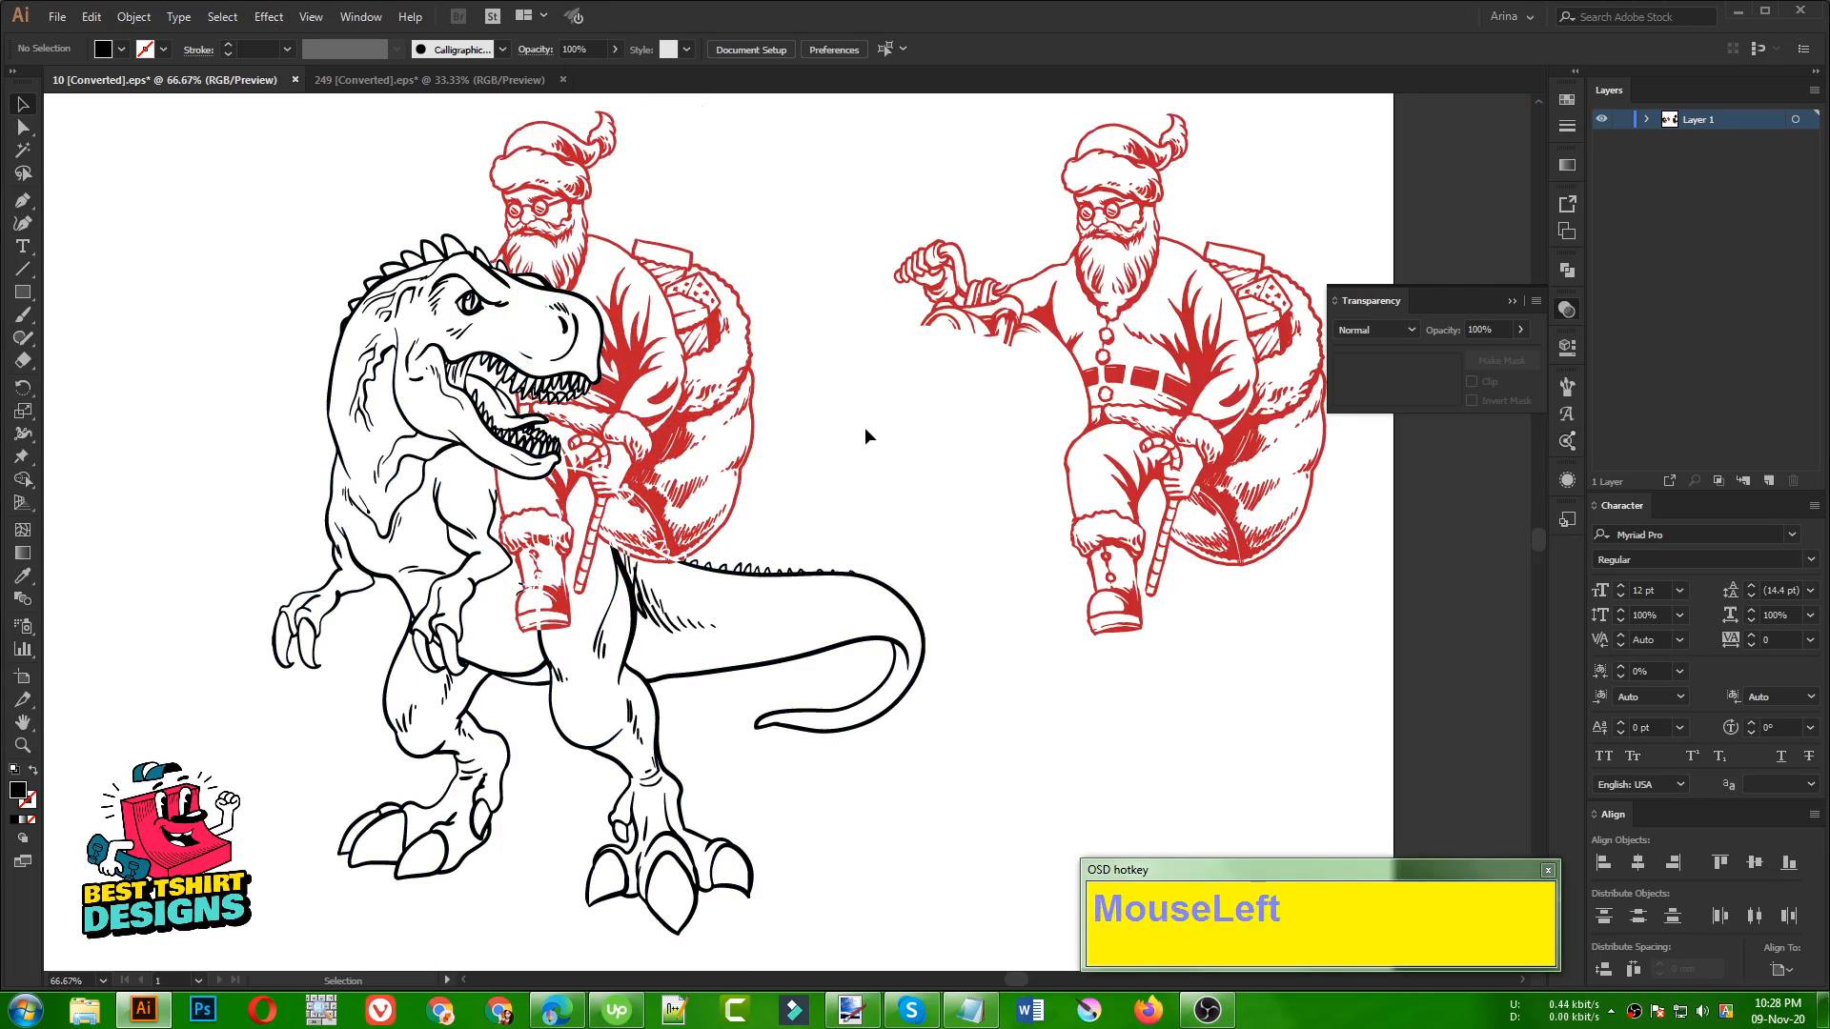
# Inspect Santa's lines inside the dinosaur's open mouth between the teeth and tongue, and check the whole composition
pyautogui.scroll(4, 832, 534)
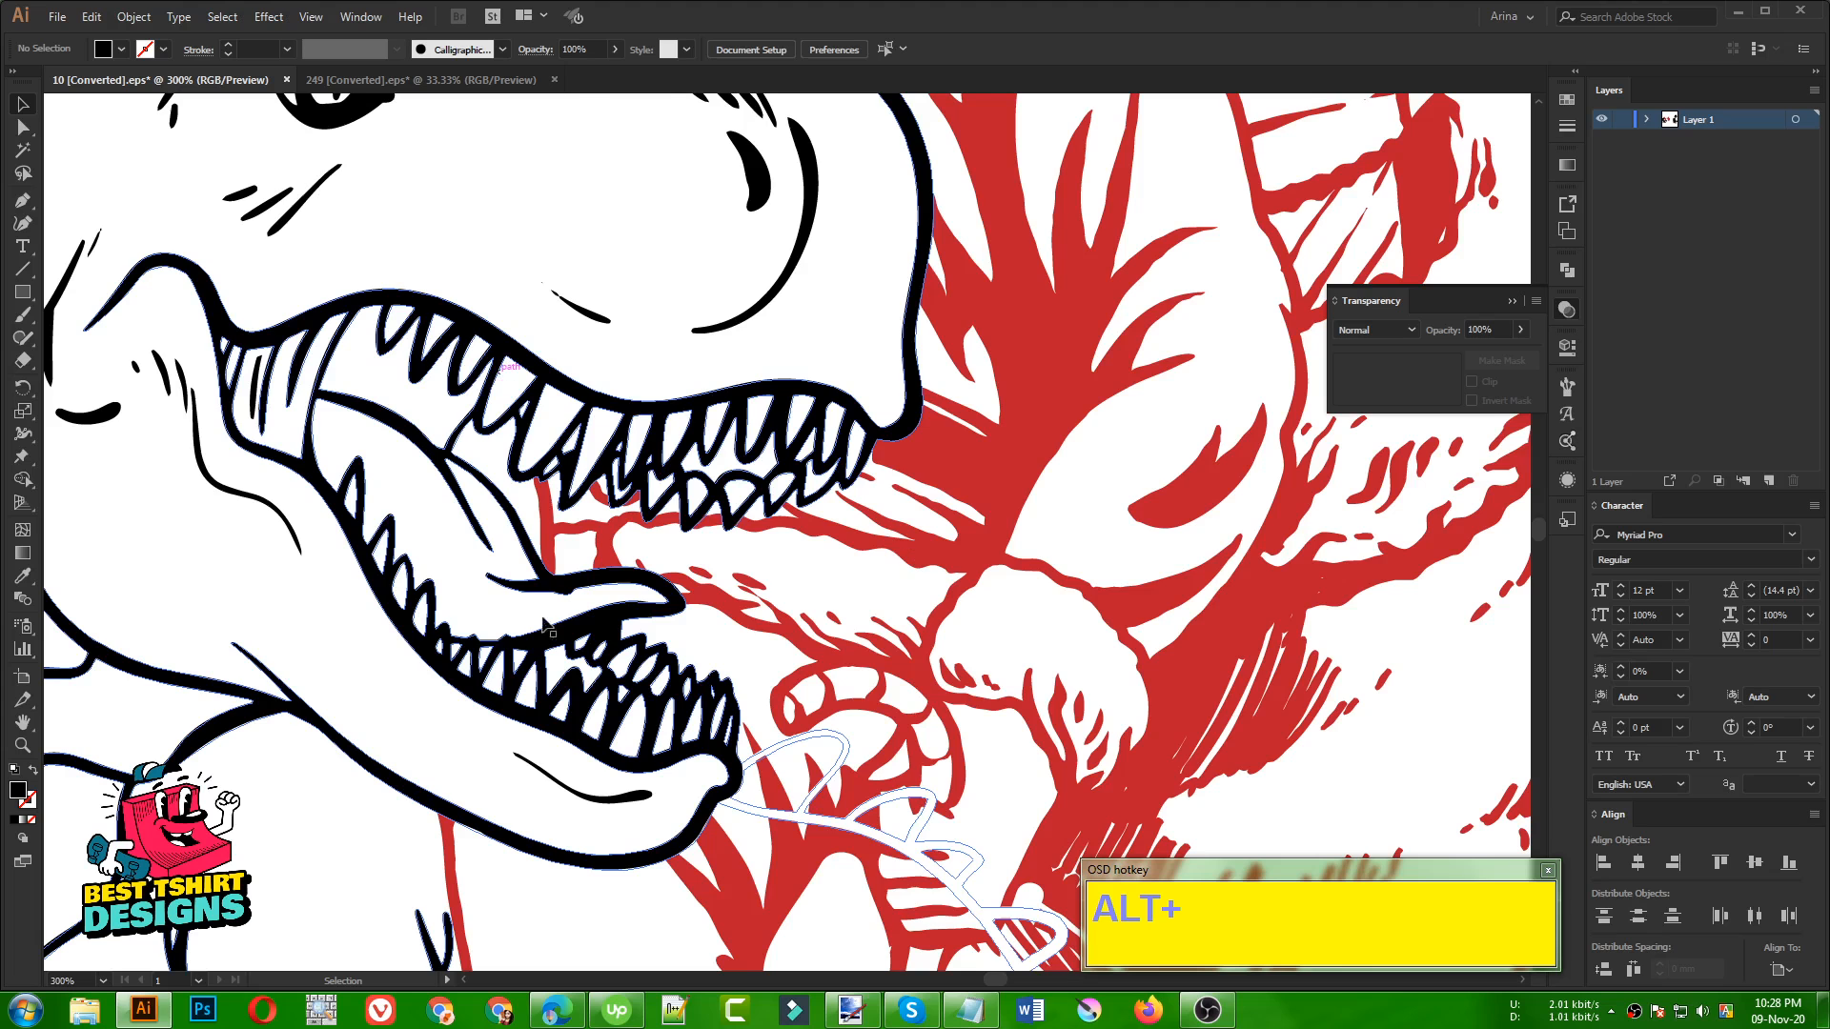
pyautogui.click(553, 530)
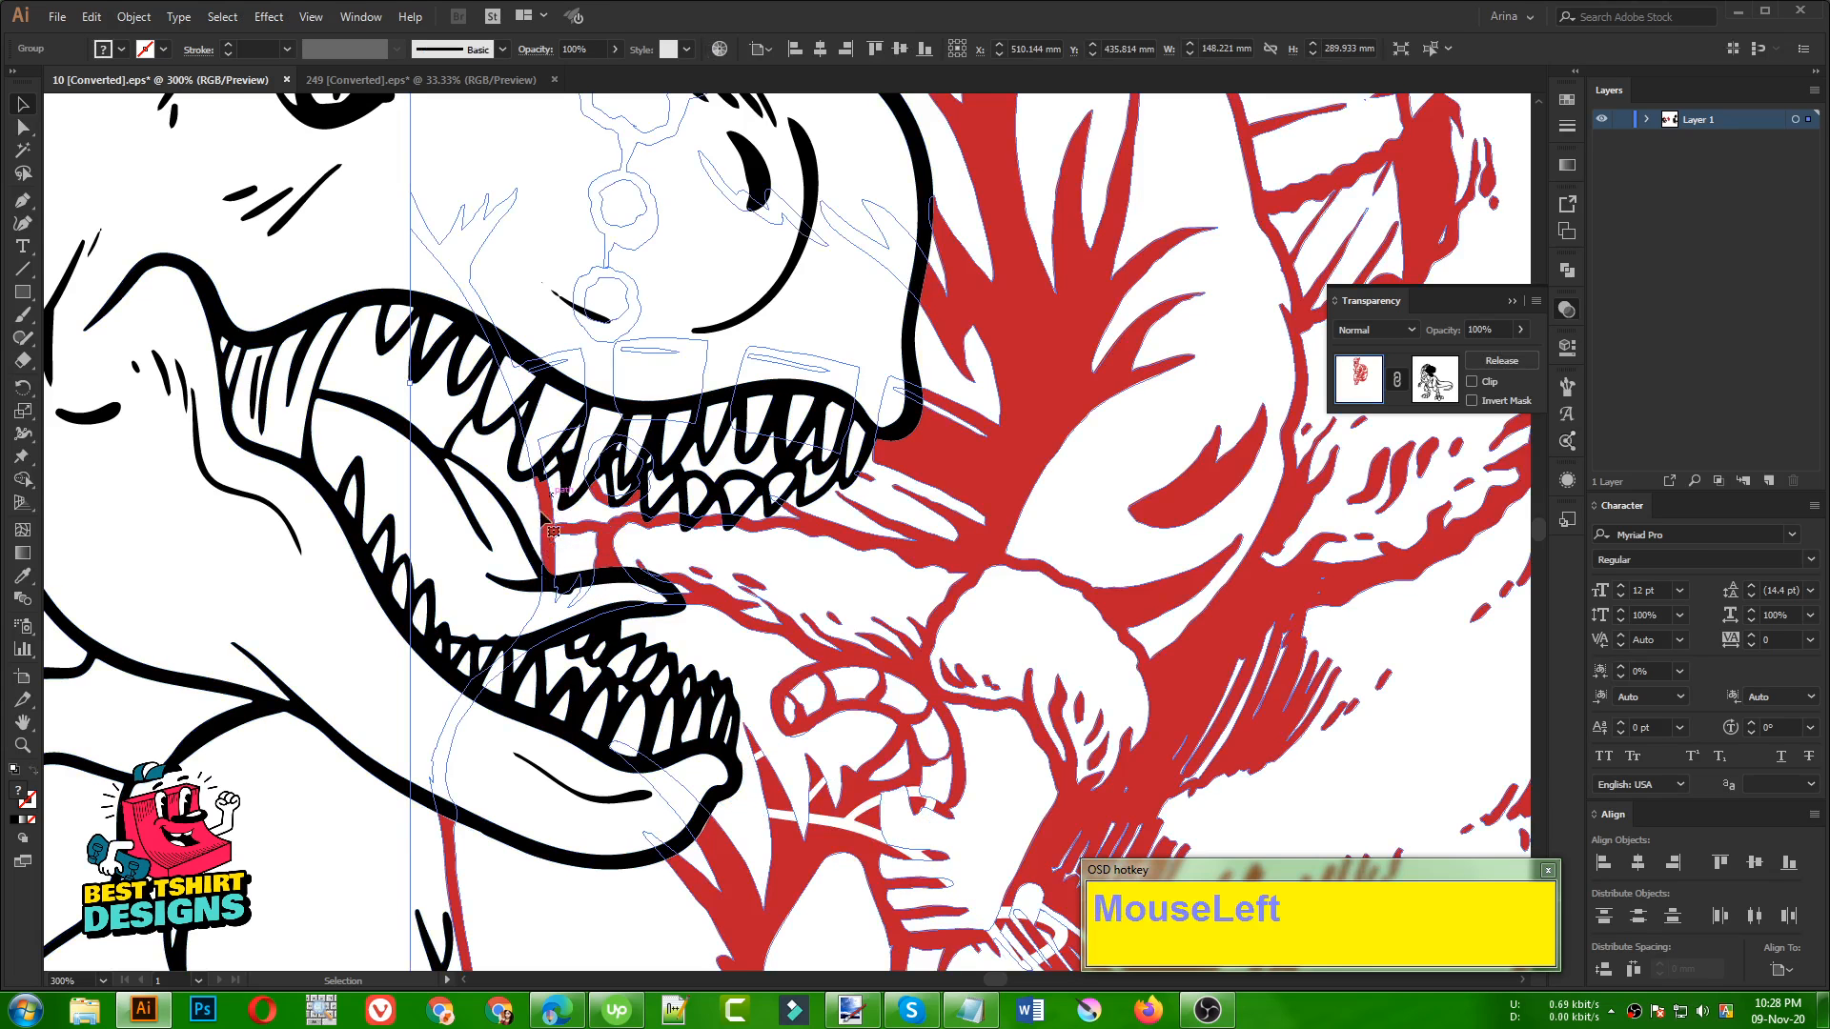
pyautogui.keyDown('alt'); pyautogui.scroll(-1, 533, 505); pyautogui.keyUp('alt')
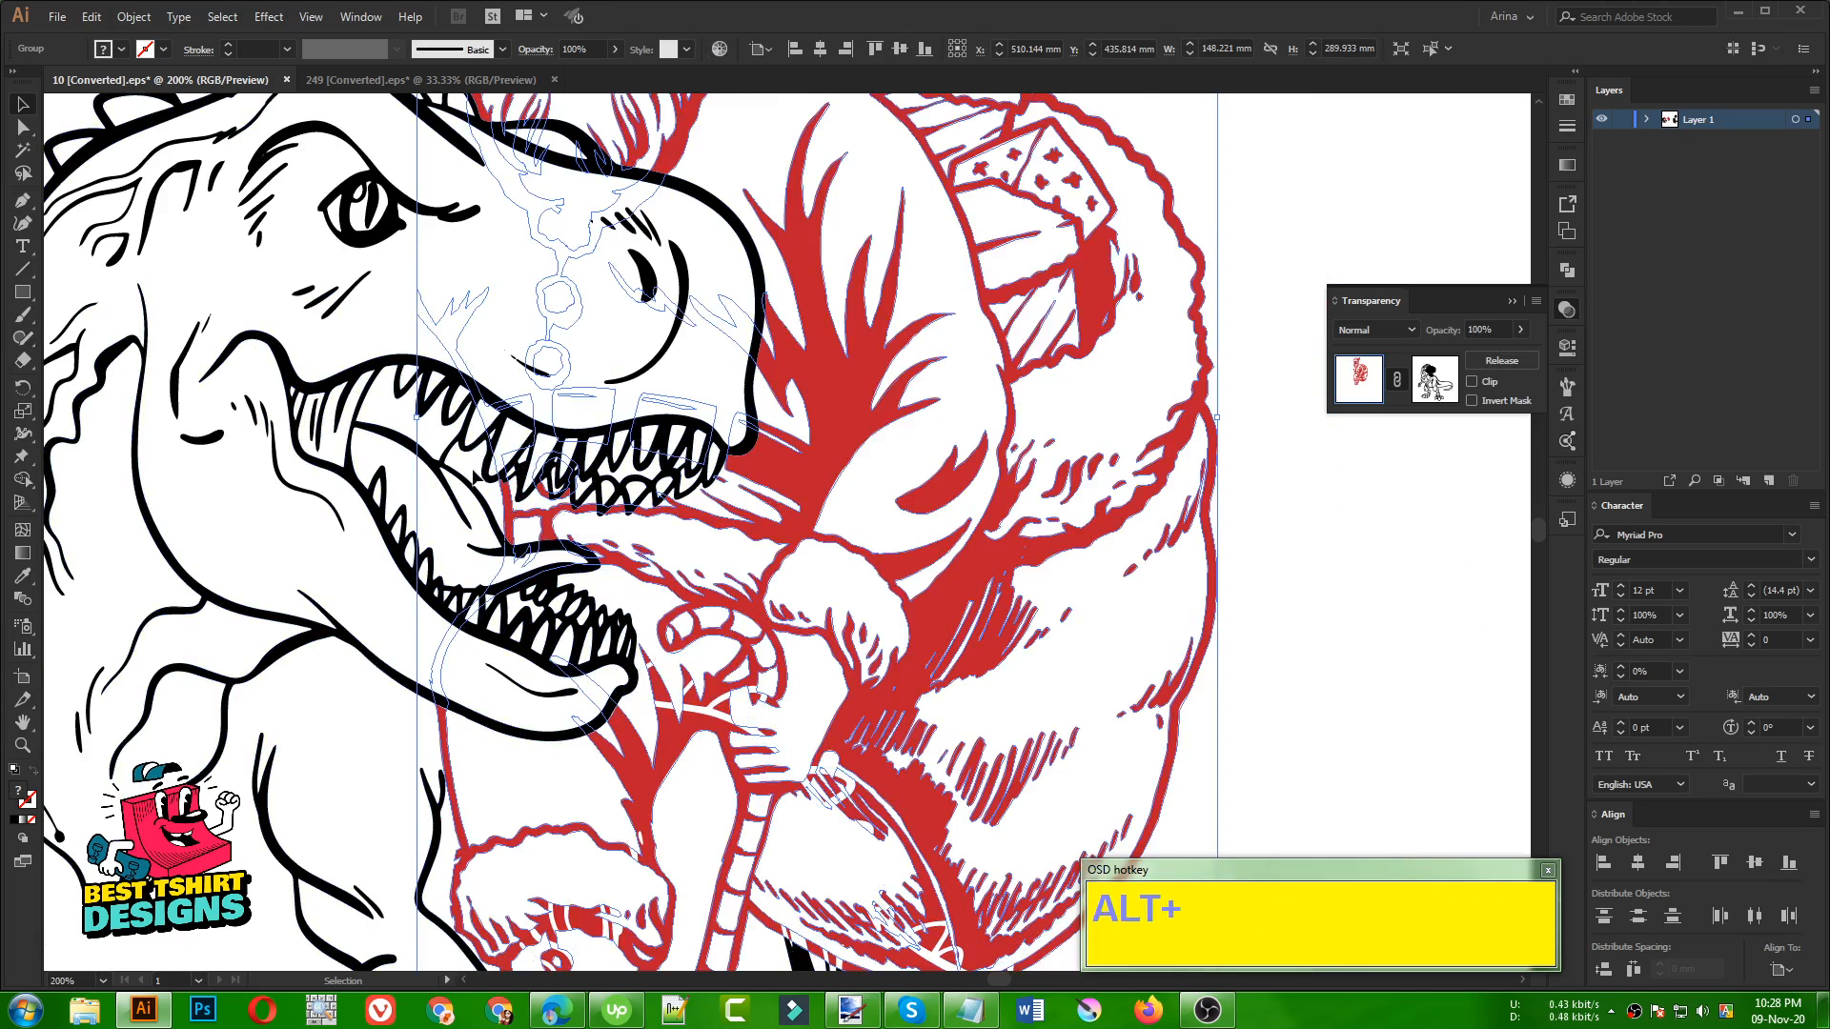
pyautogui.keyDown('alt'); pyautogui.scroll(1, 467, 464); pyautogui.keyUp('alt')
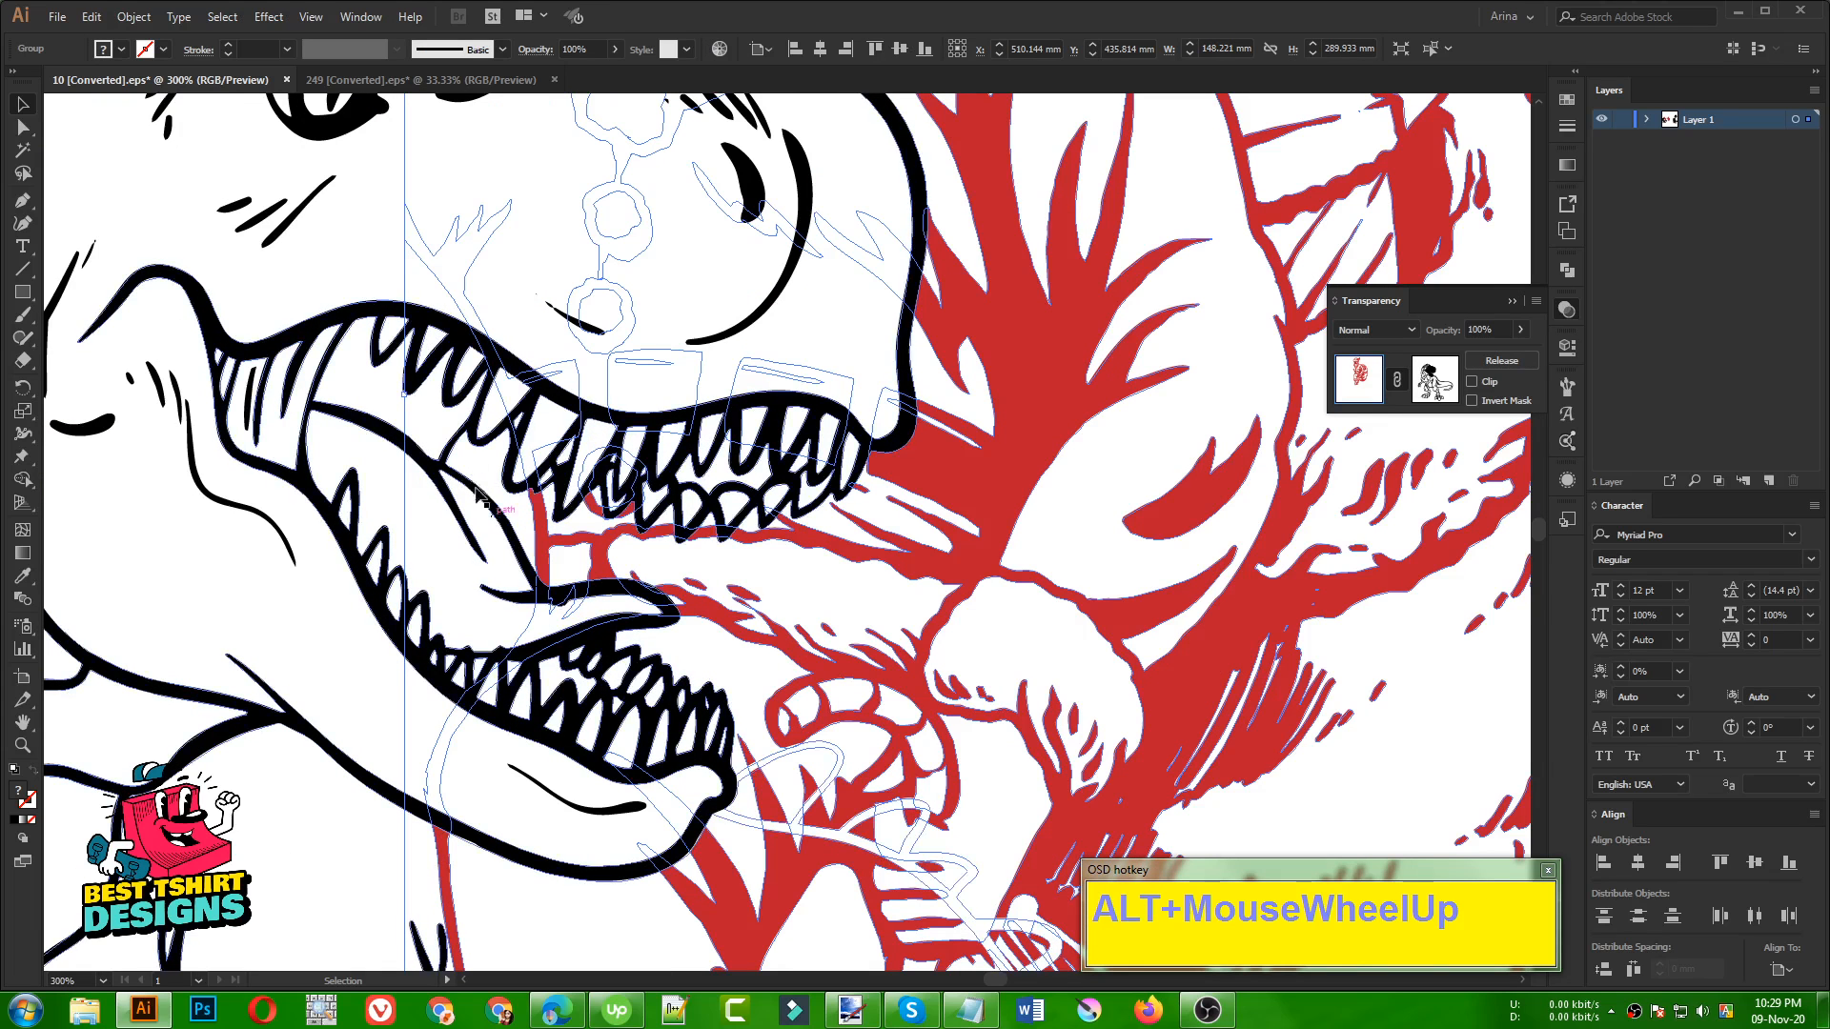
pyautogui.keyDown('alt'); pyautogui.scroll(-2, 495, 439); pyautogui.keyUp('alt')
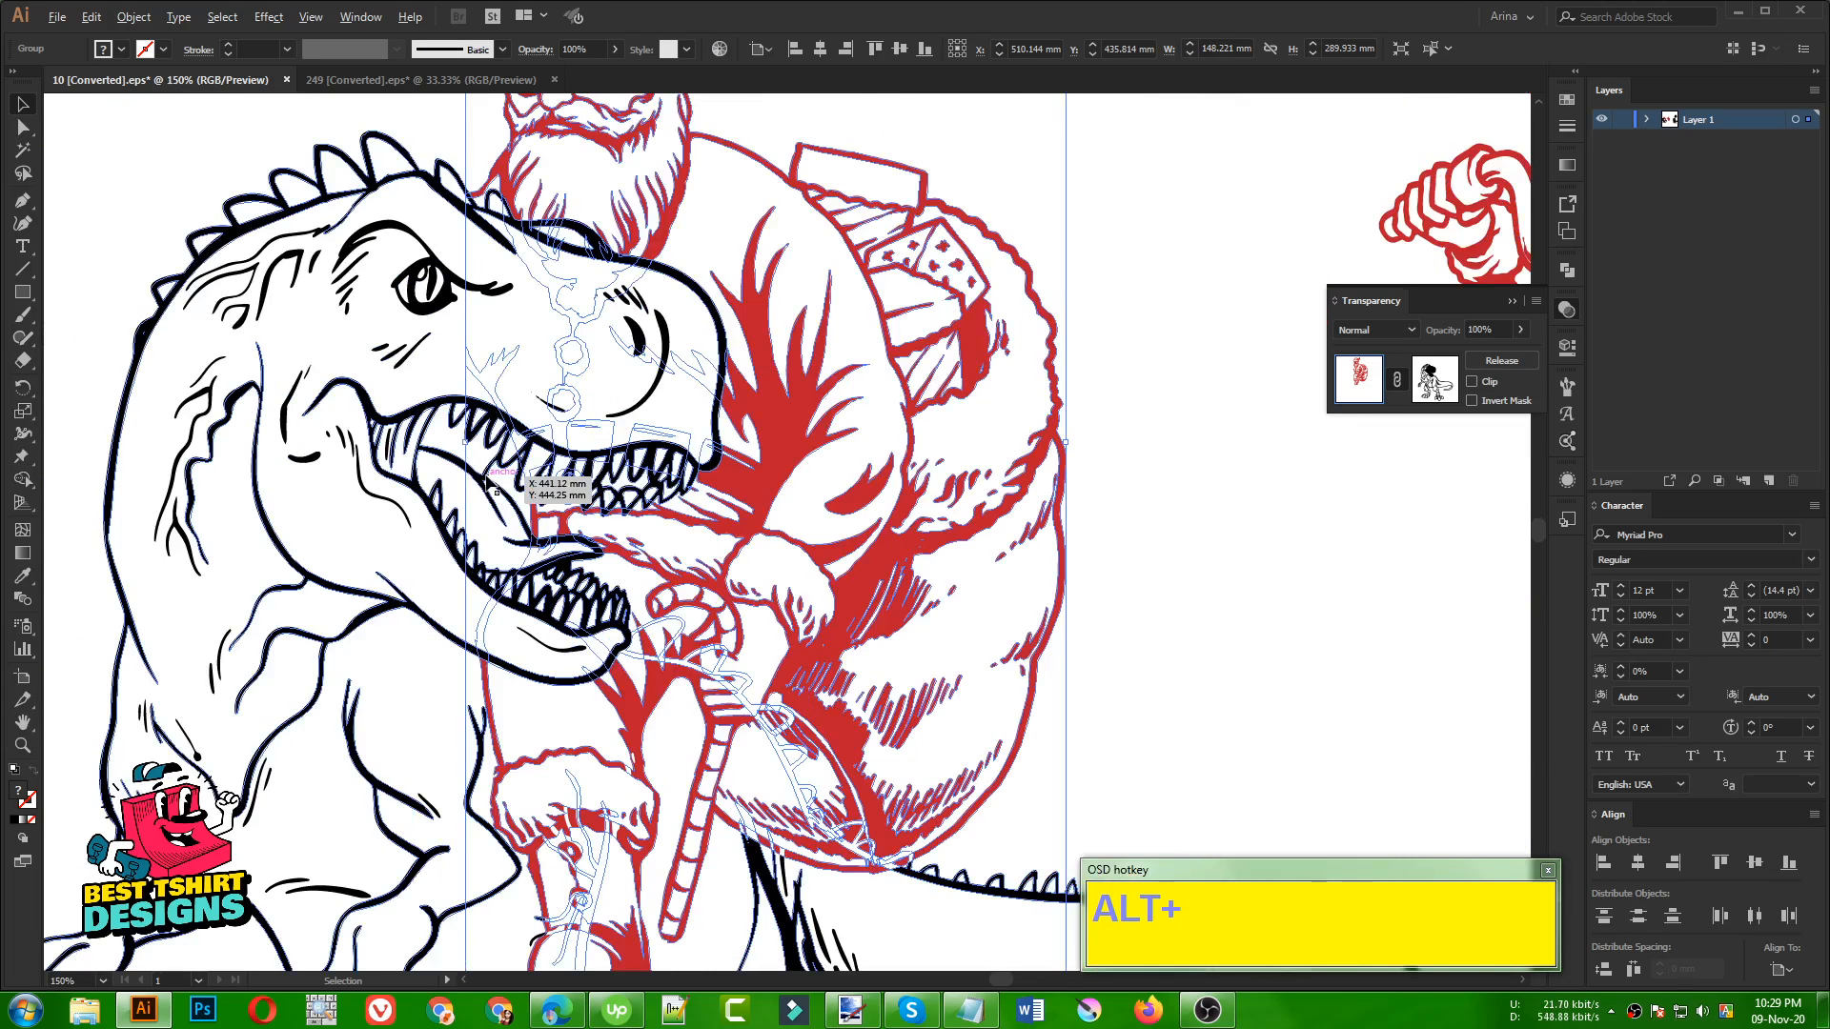
pyautogui.keyDown('alt'); pyautogui.scroll(-3, 495, 488); pyautogui.keyUp('alt')
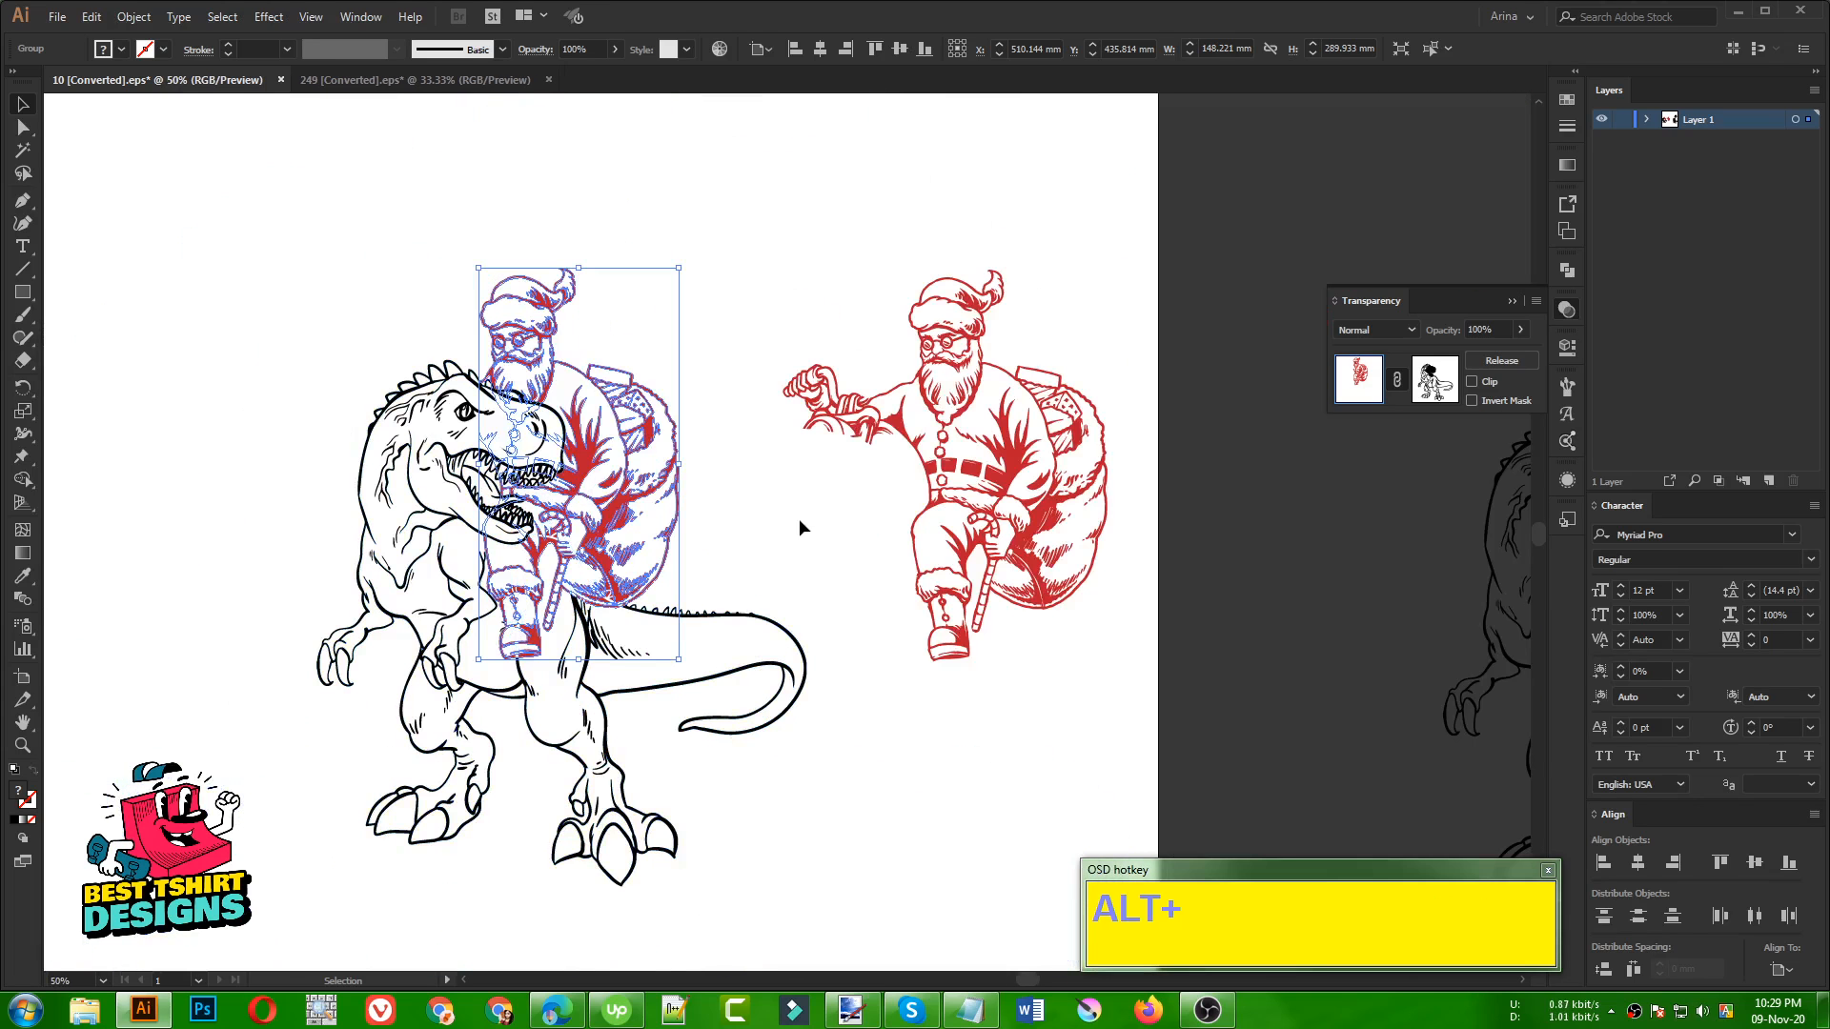
pyautogui.click(799, 519)
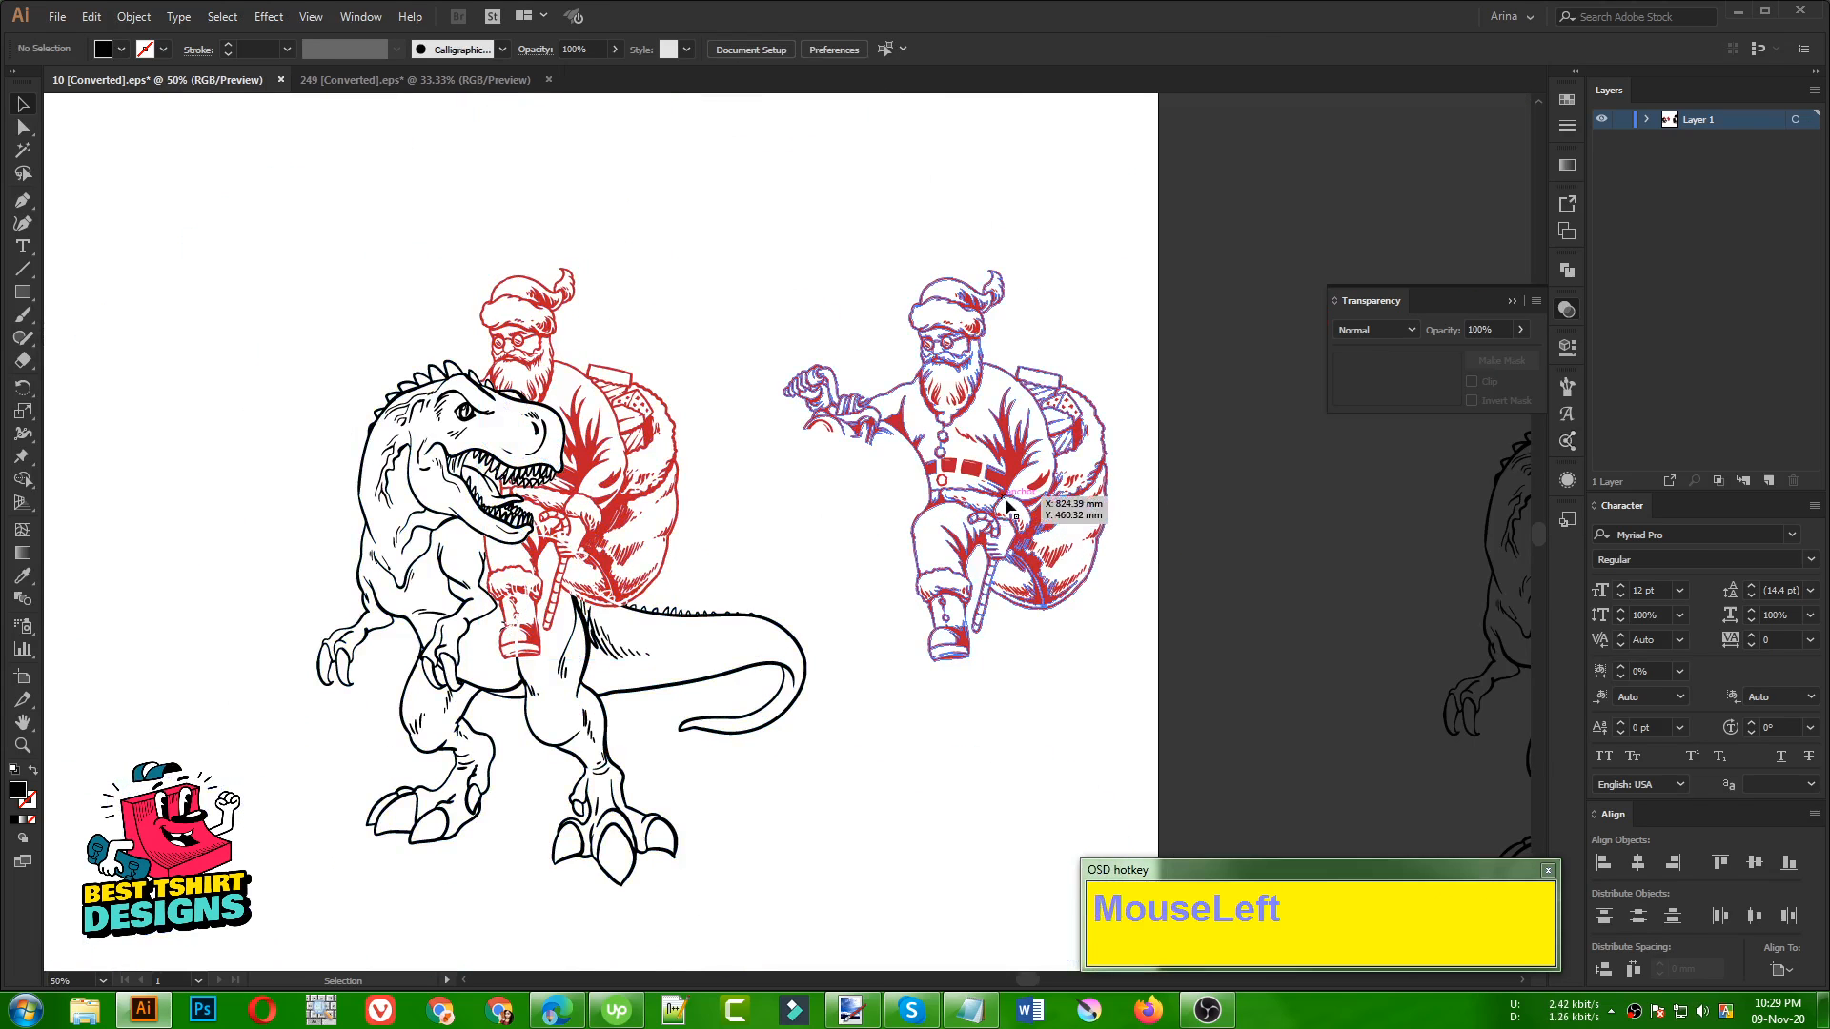
pyautogui.click(1038, 479)
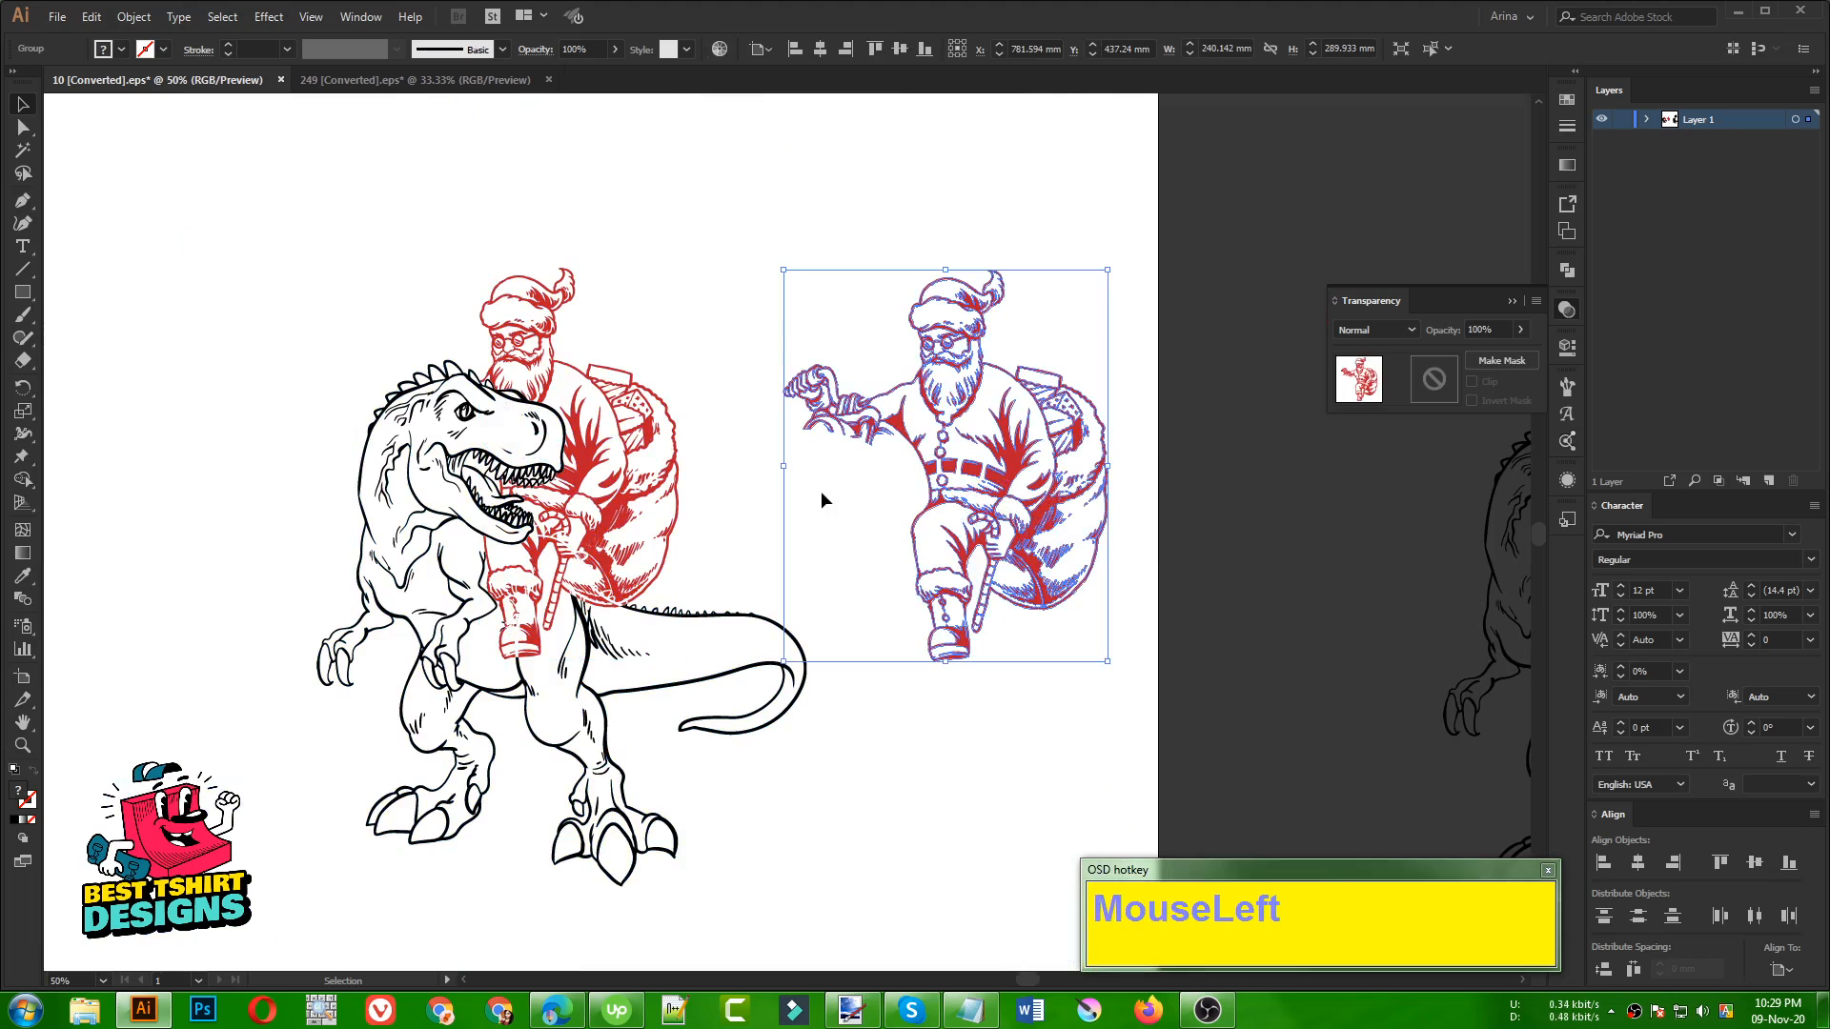
pyautogui.click(821, 492)
# Try to move the dinosaur copy aside within the masked Santa's opacity mask, undo the move and leave mask editing
pyautogui.keyDown('alt'); pyautogui.scroll(1, 605, 541); pyautogui.keyUp('alt')
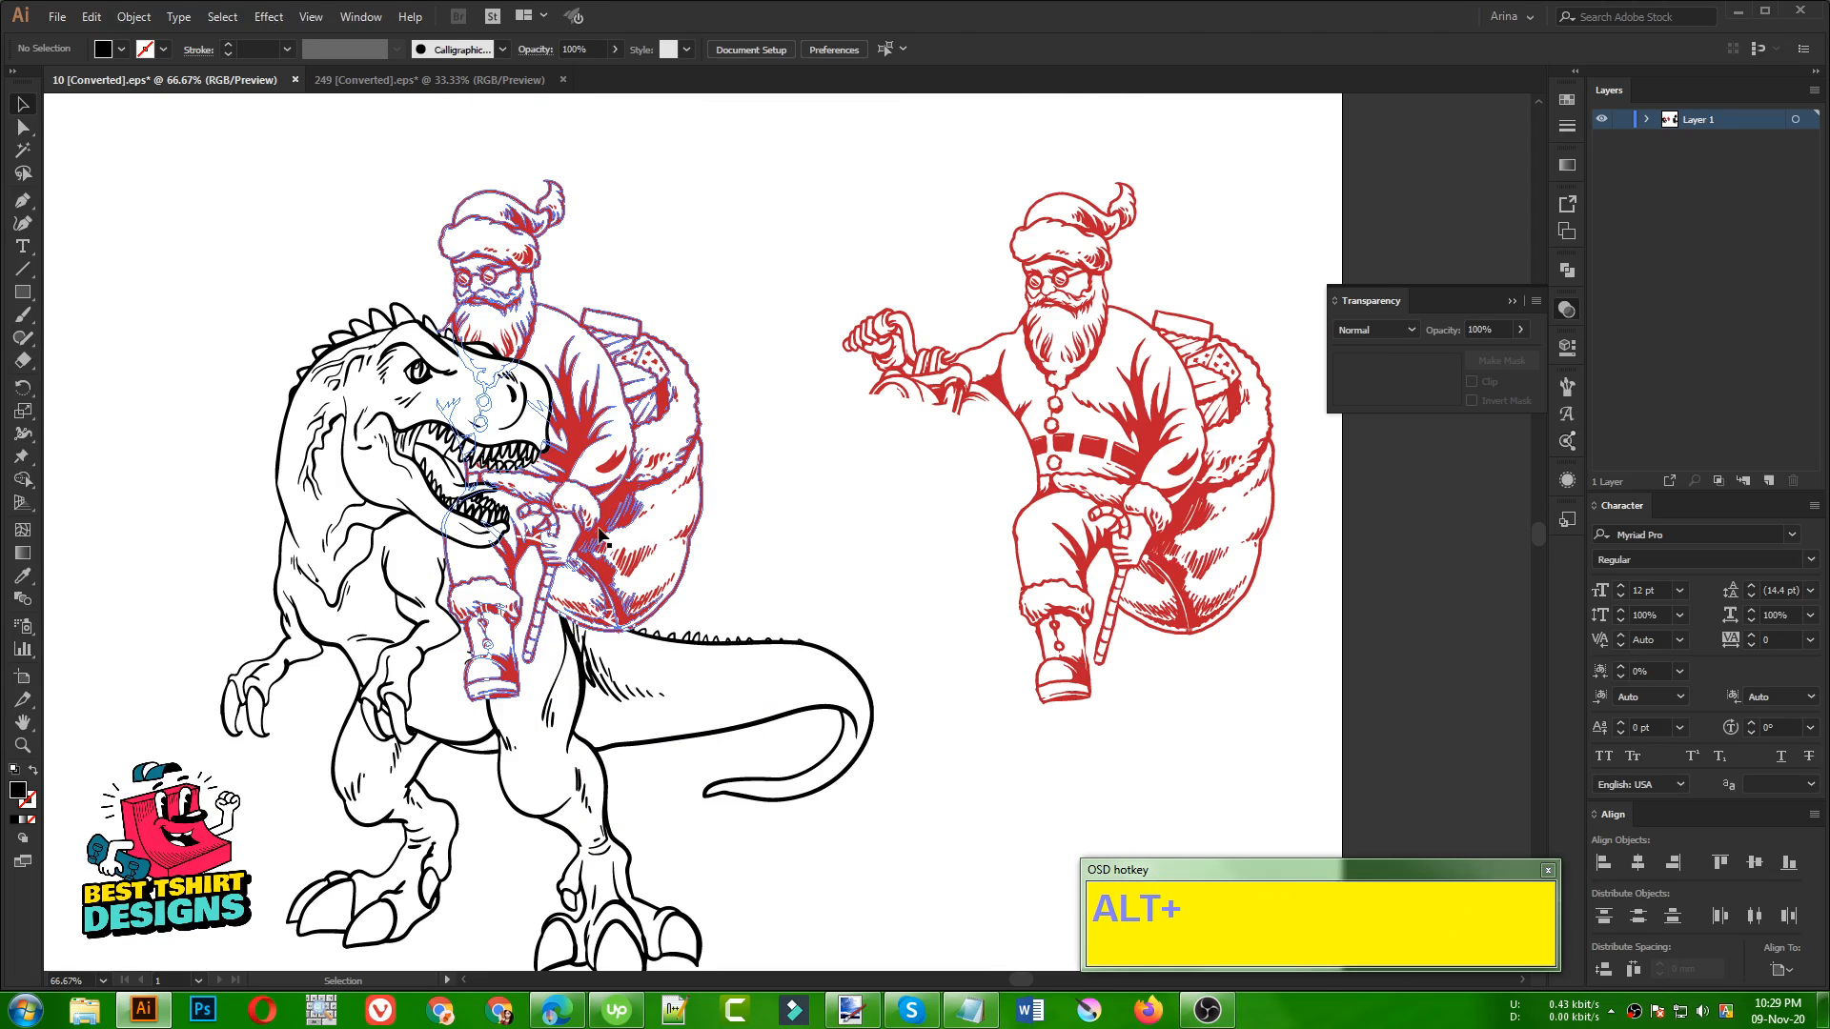
pyautogui.click(615, 536)
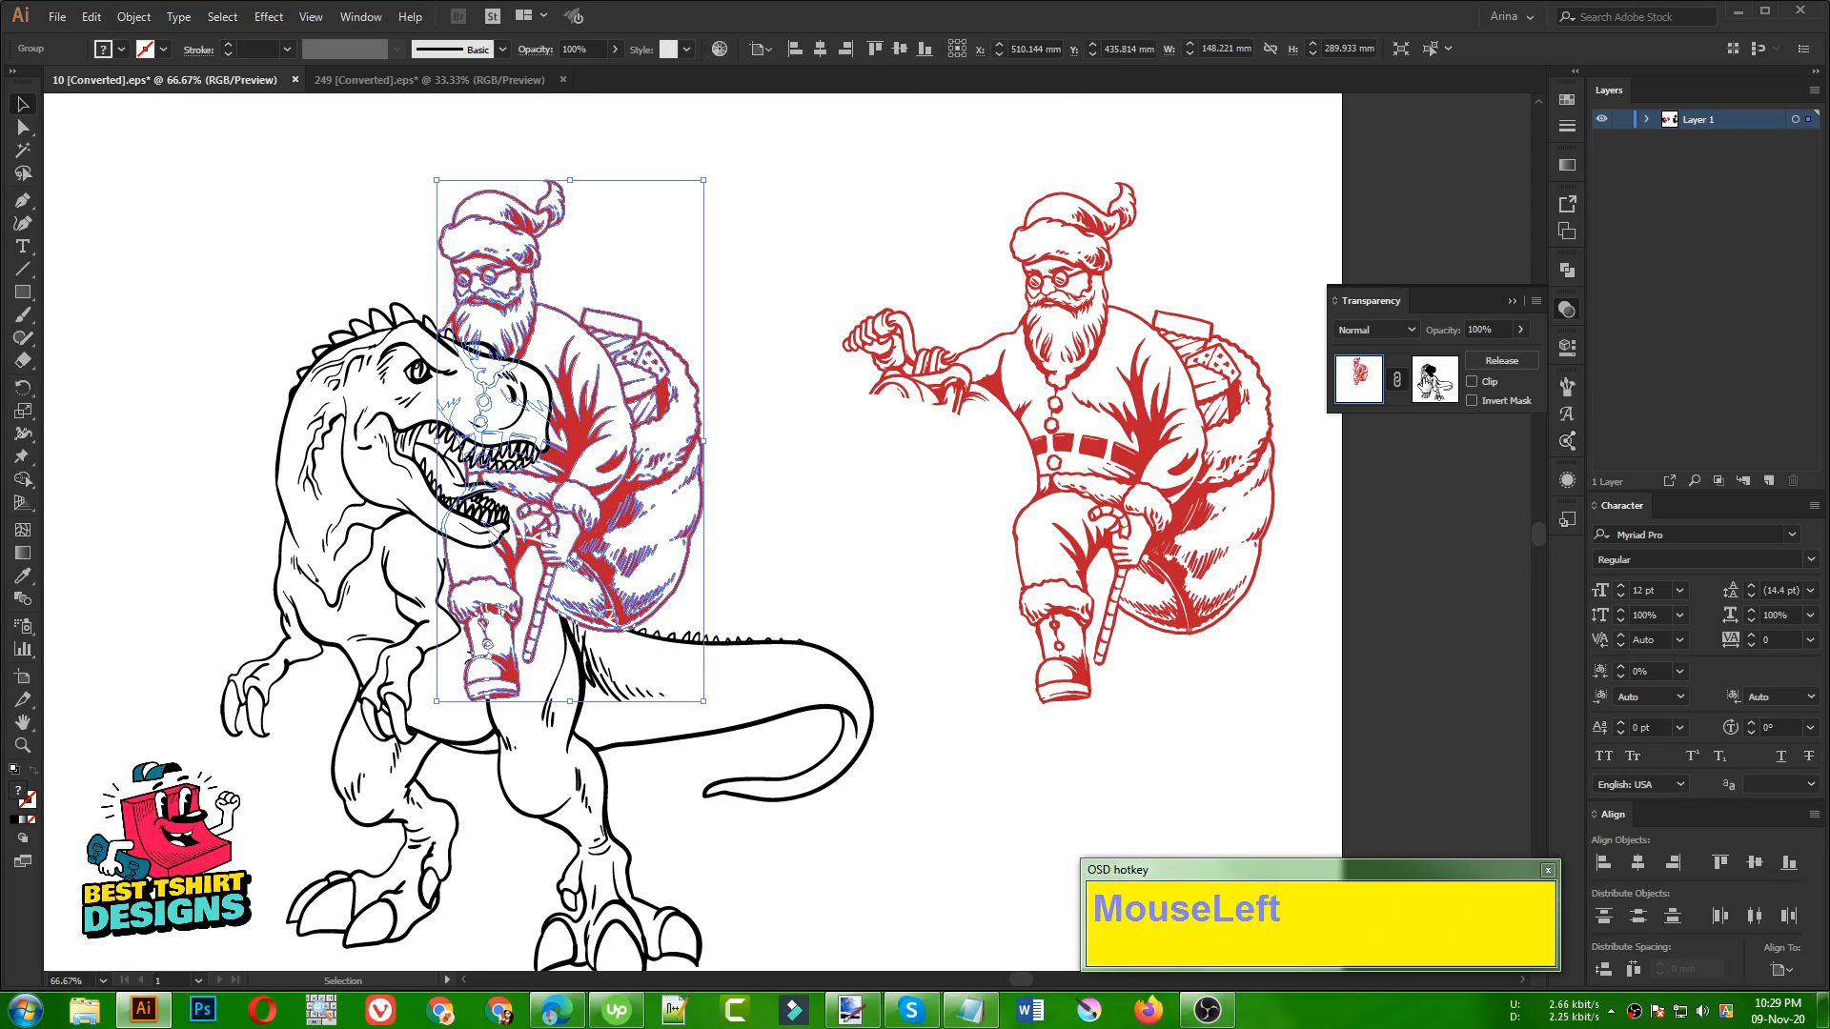
pyautogui.click(1434, 379)
pyautogui.click(553, 540)
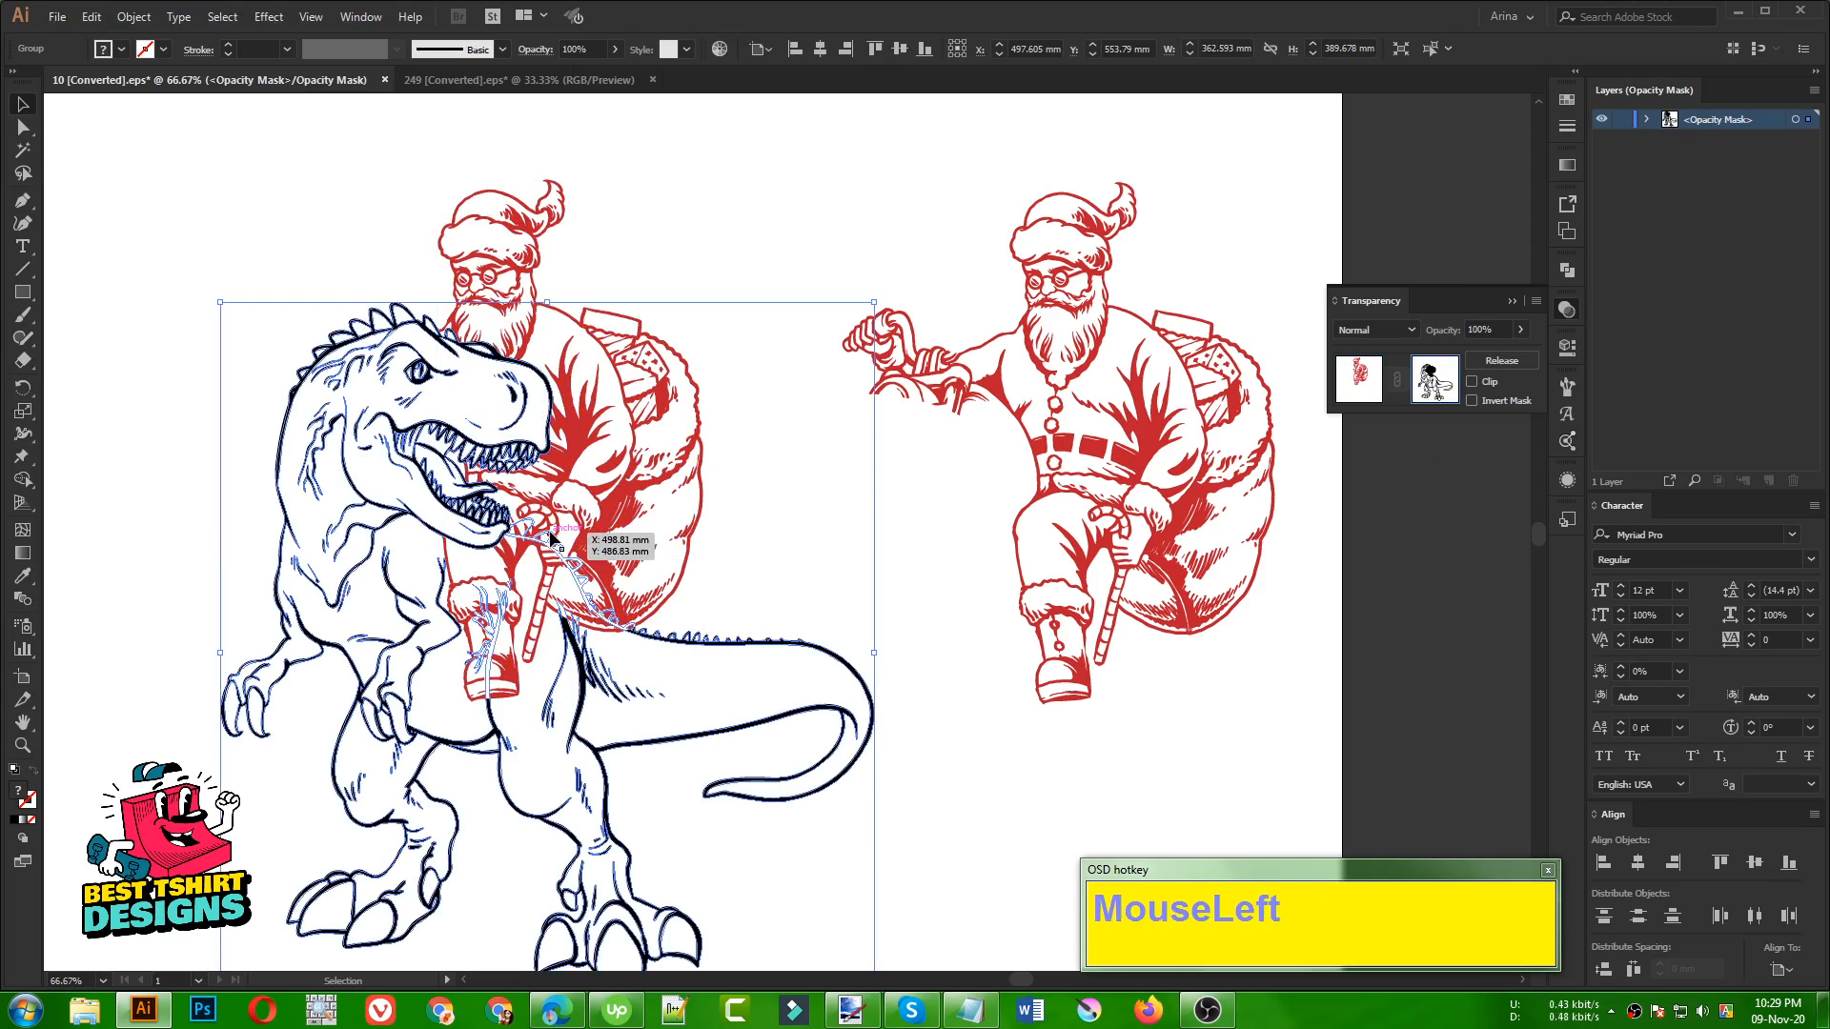
pyautogui.moveTo(551, 538); pyautogui.dragTo(939, 548)
pyautogui.hotkey('ctrl', 'z')
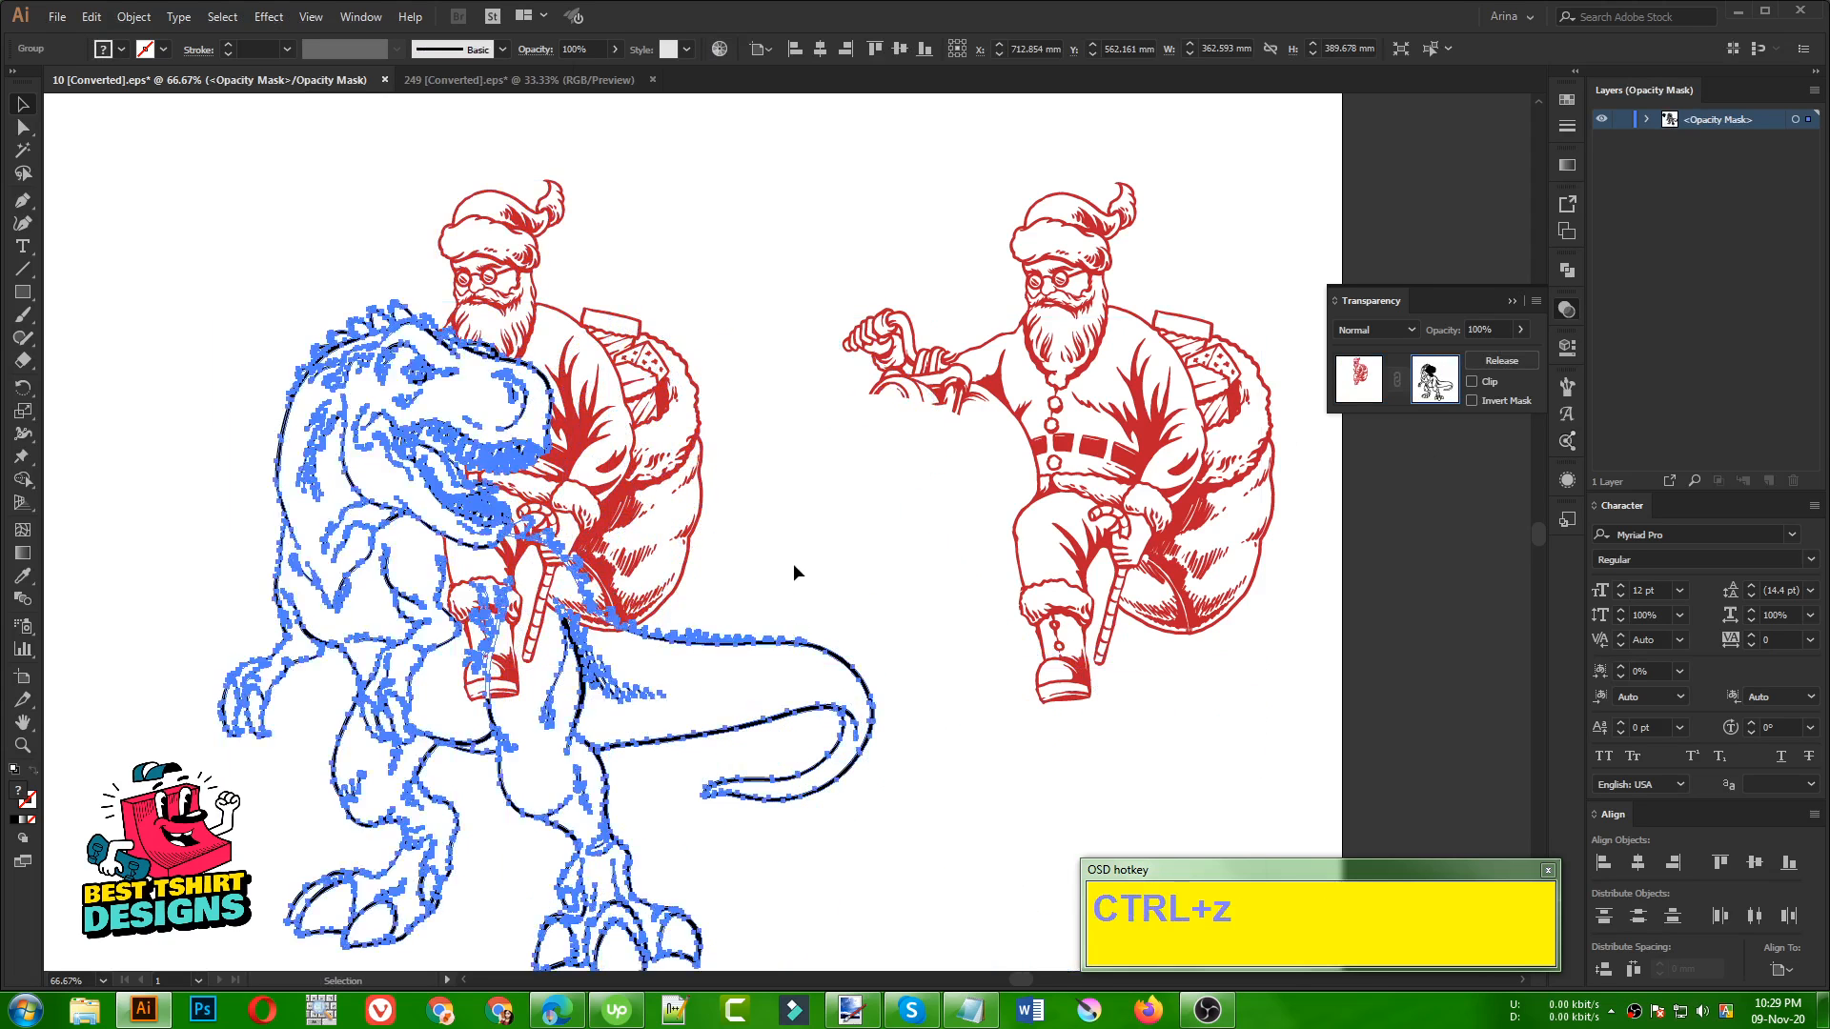
pyautogui.click(797, 570)
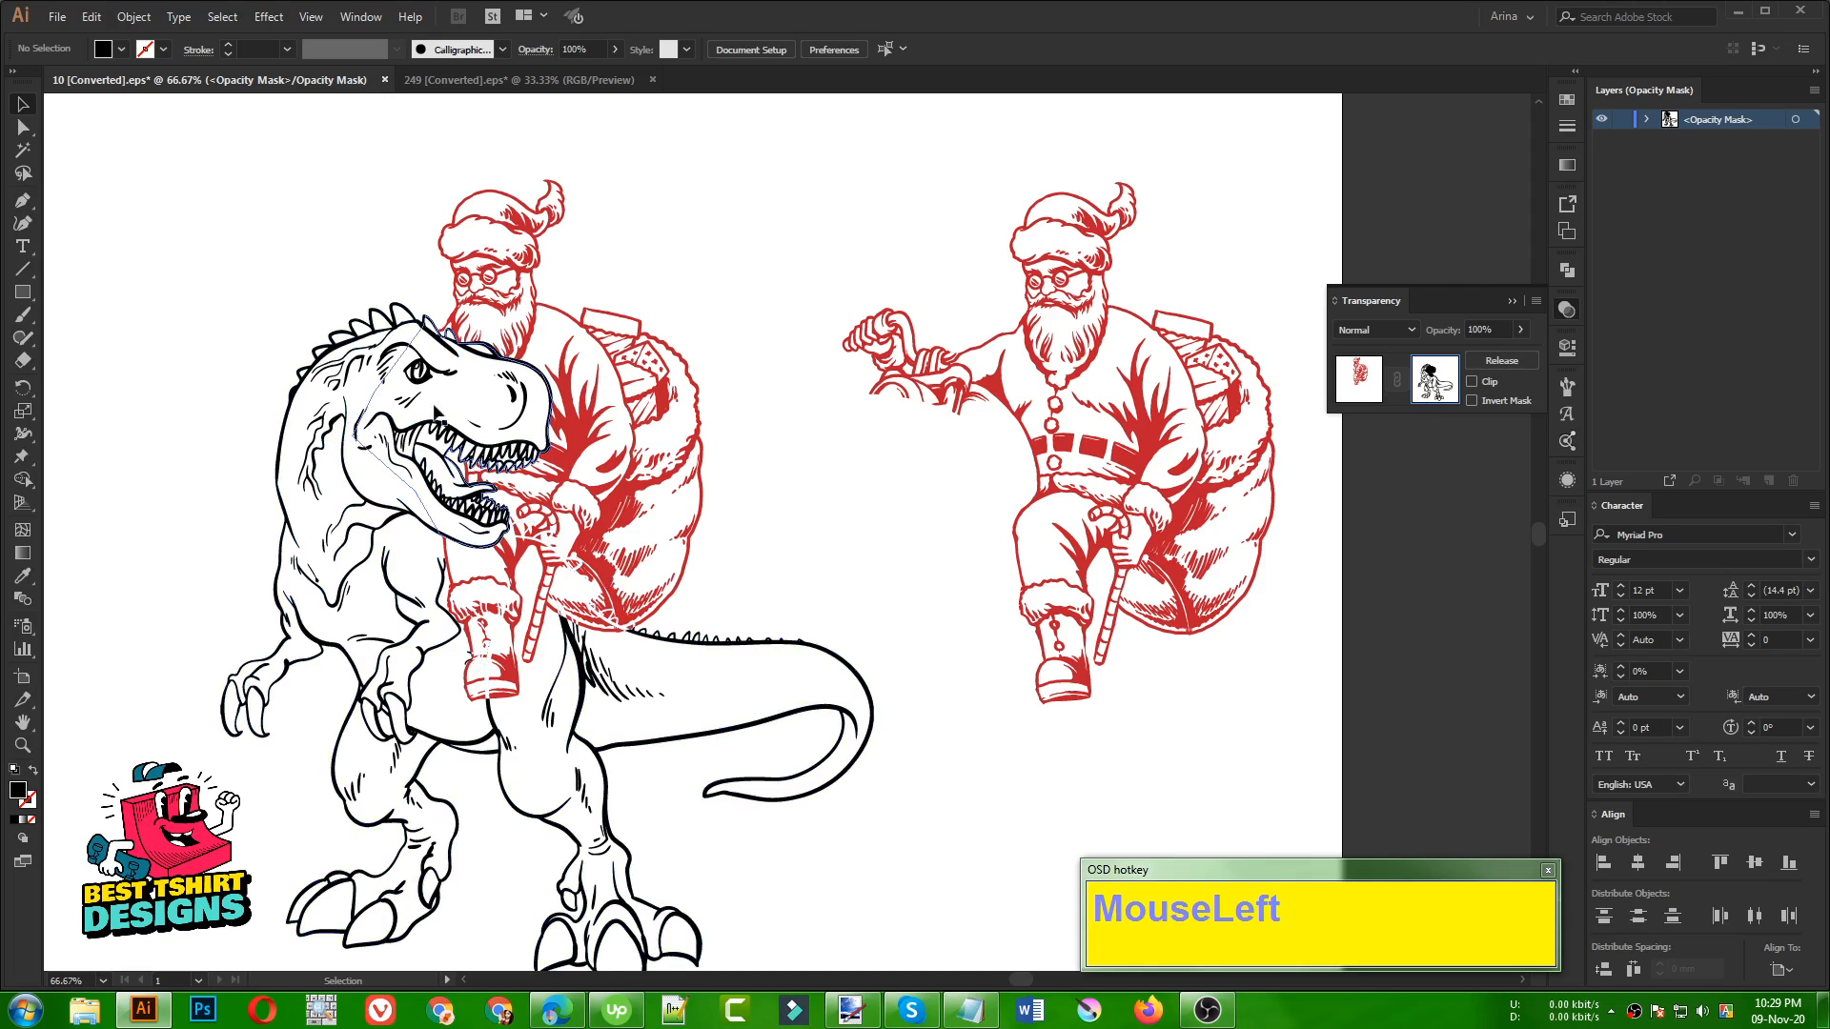
pyautogui.click(1347, 381)
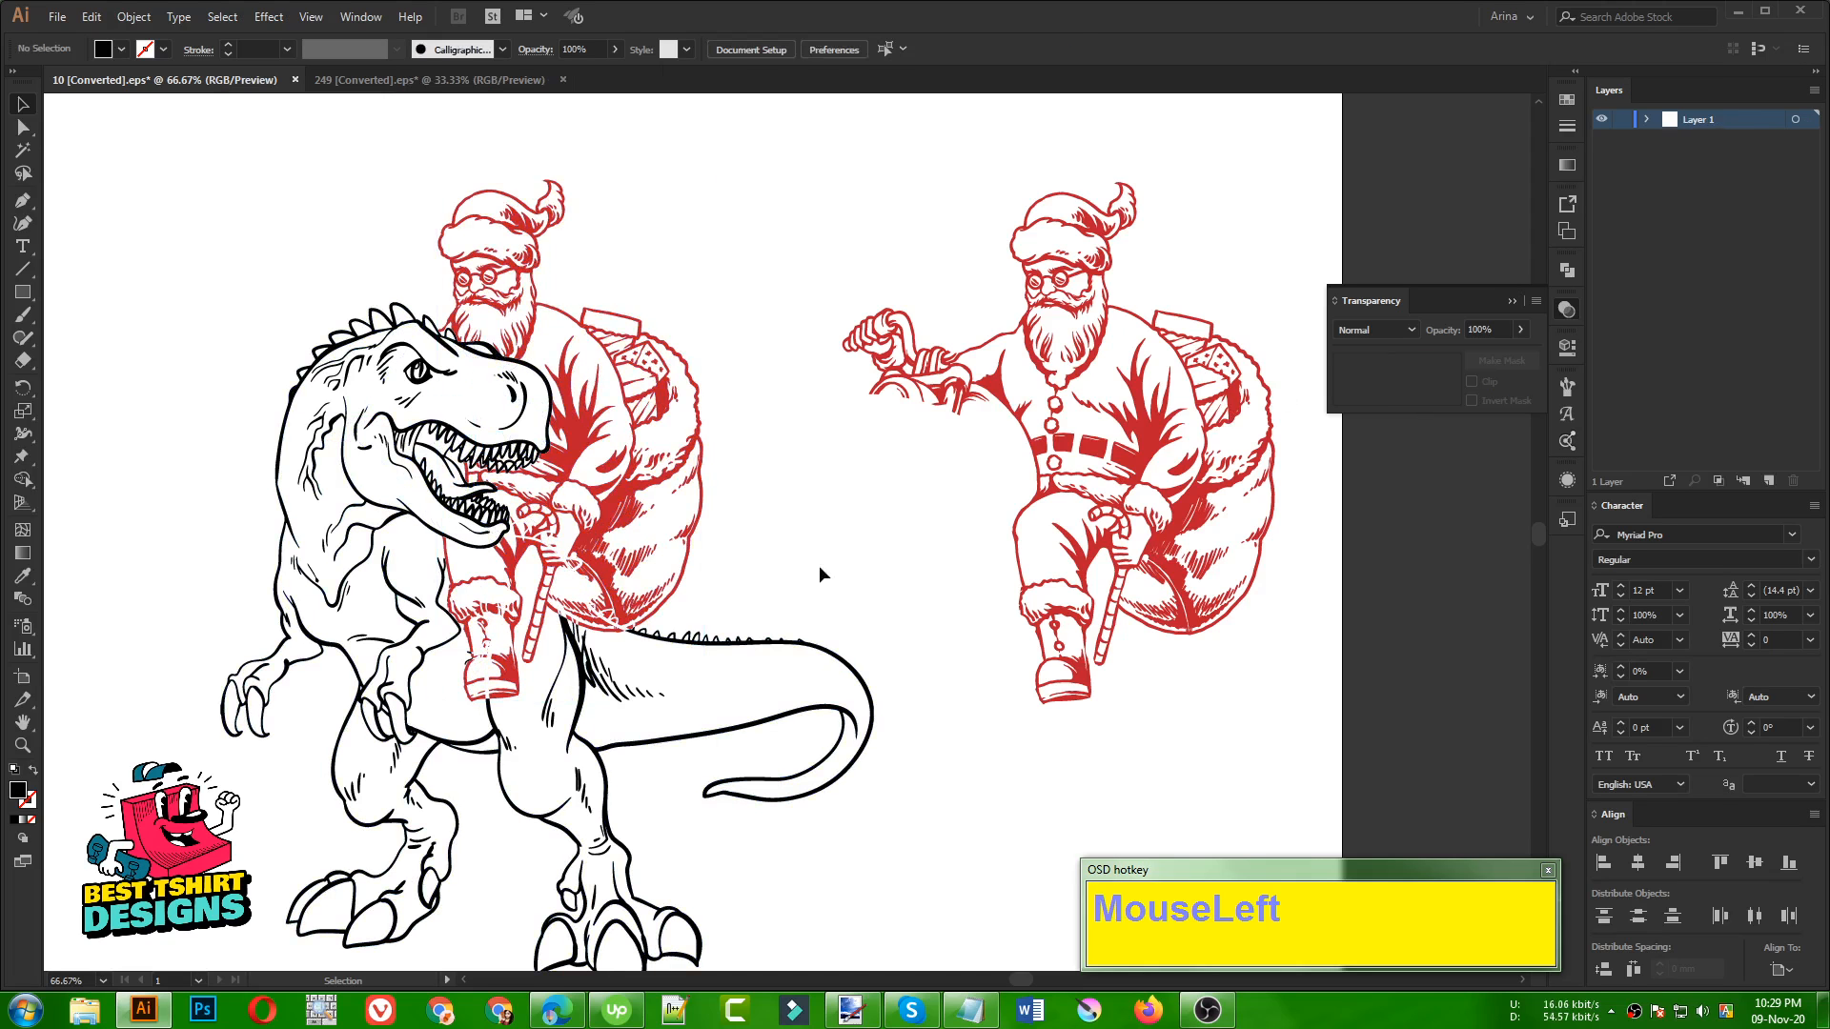
# Move the dinosaur copy aside within the masked Santa's opacity mask, delete it and return to the artwork with nothing selected
pyautogui.click(635, 564)
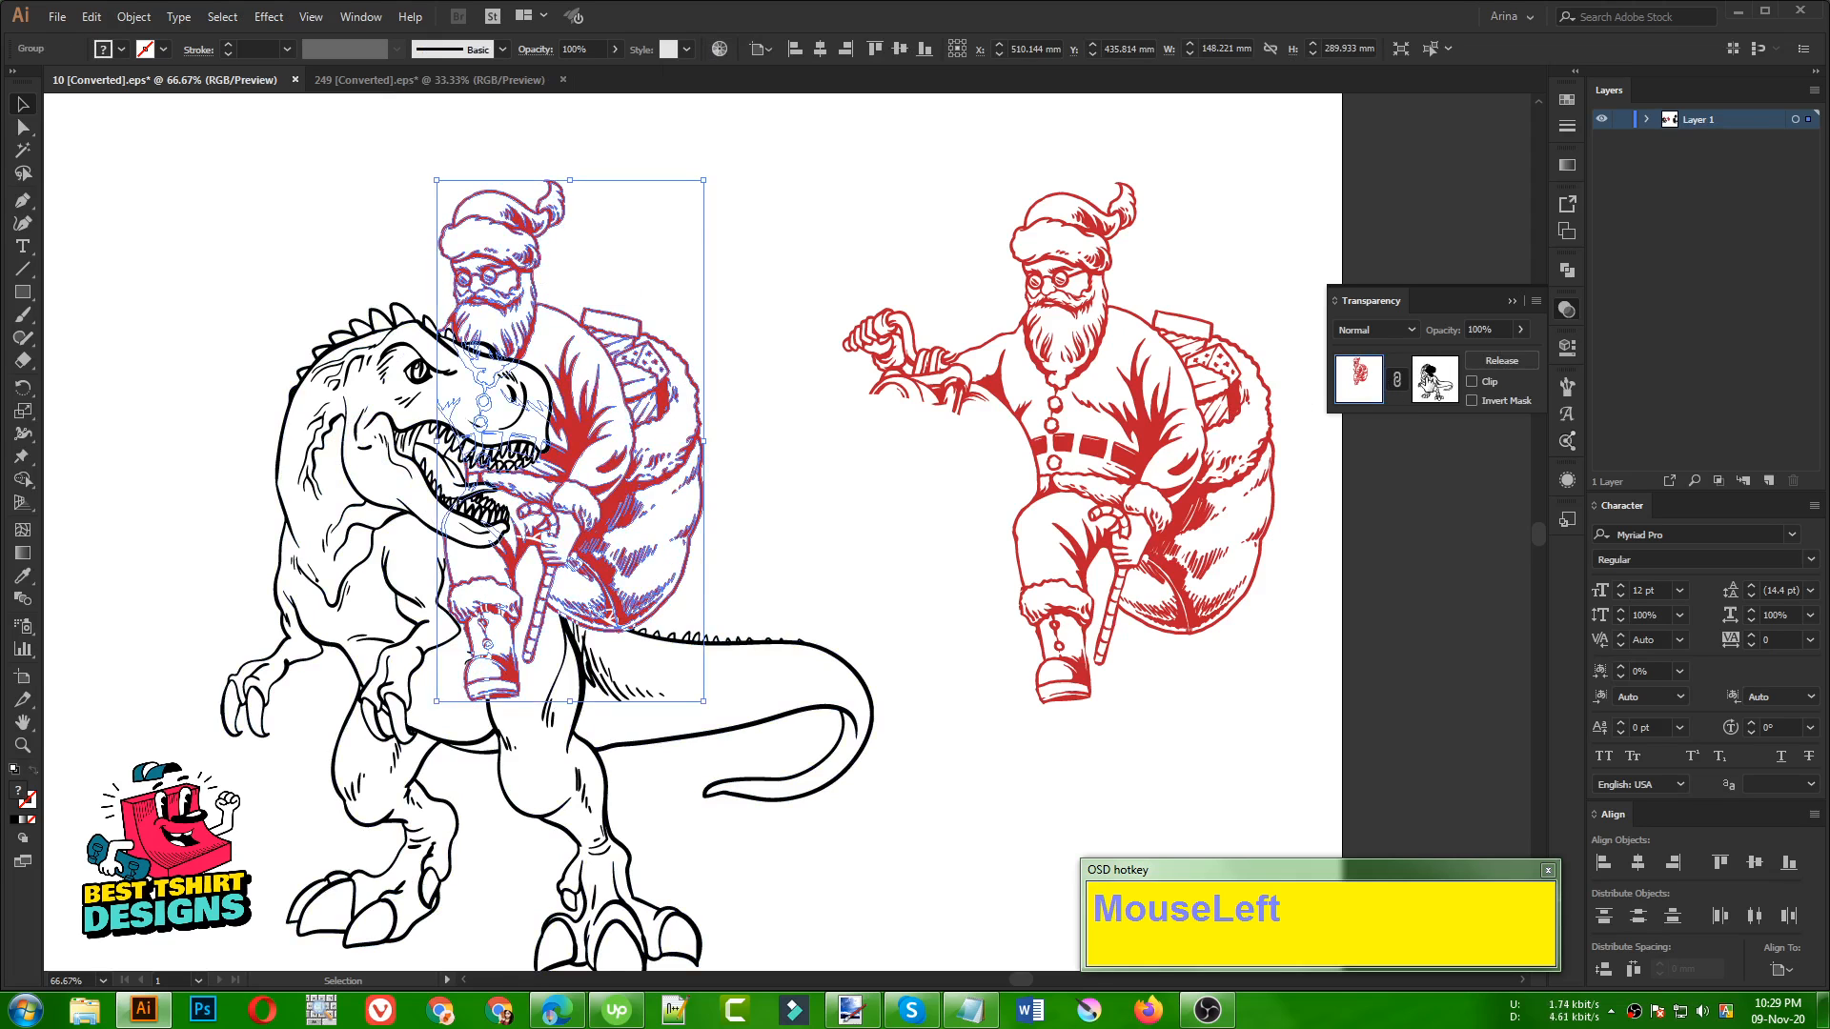
pyautogui.click(1434, 379)
pyautogui.moveTo(711, 679); pyautogui.dragTo(950, 586)
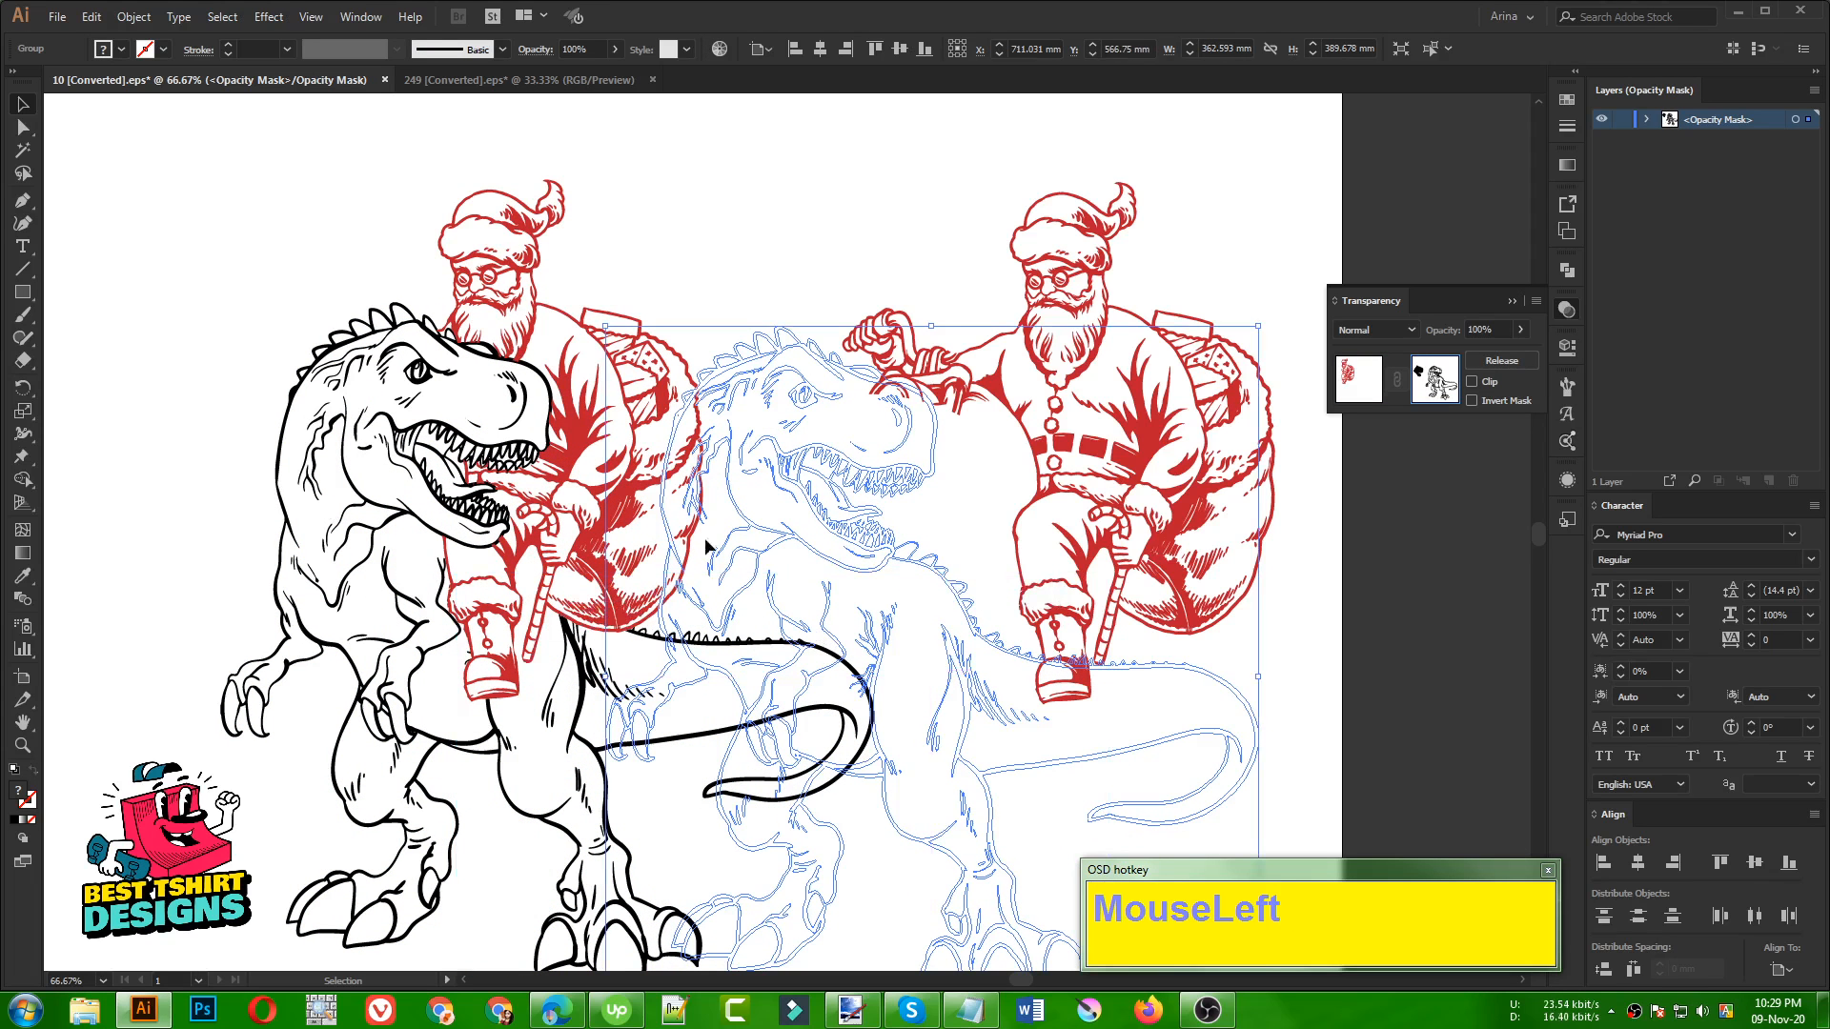
pyautogui.press('Delete')
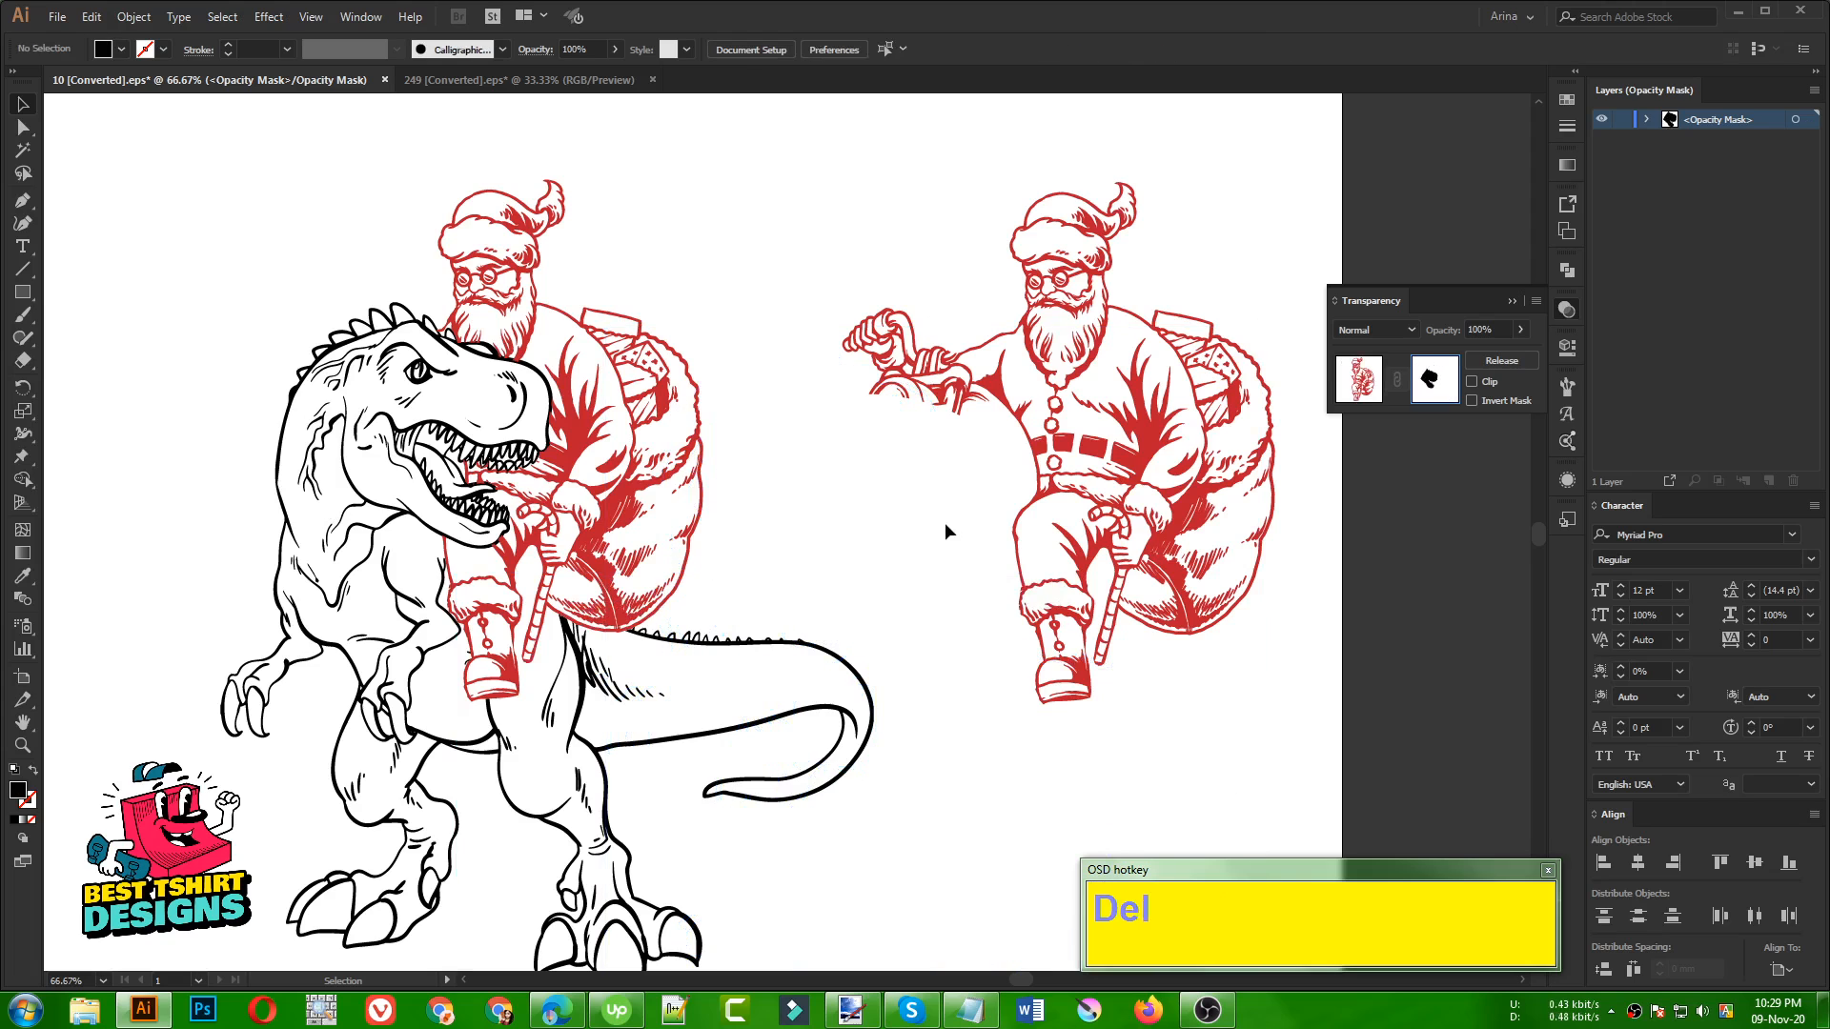
pyautogui.click(1375, 399)
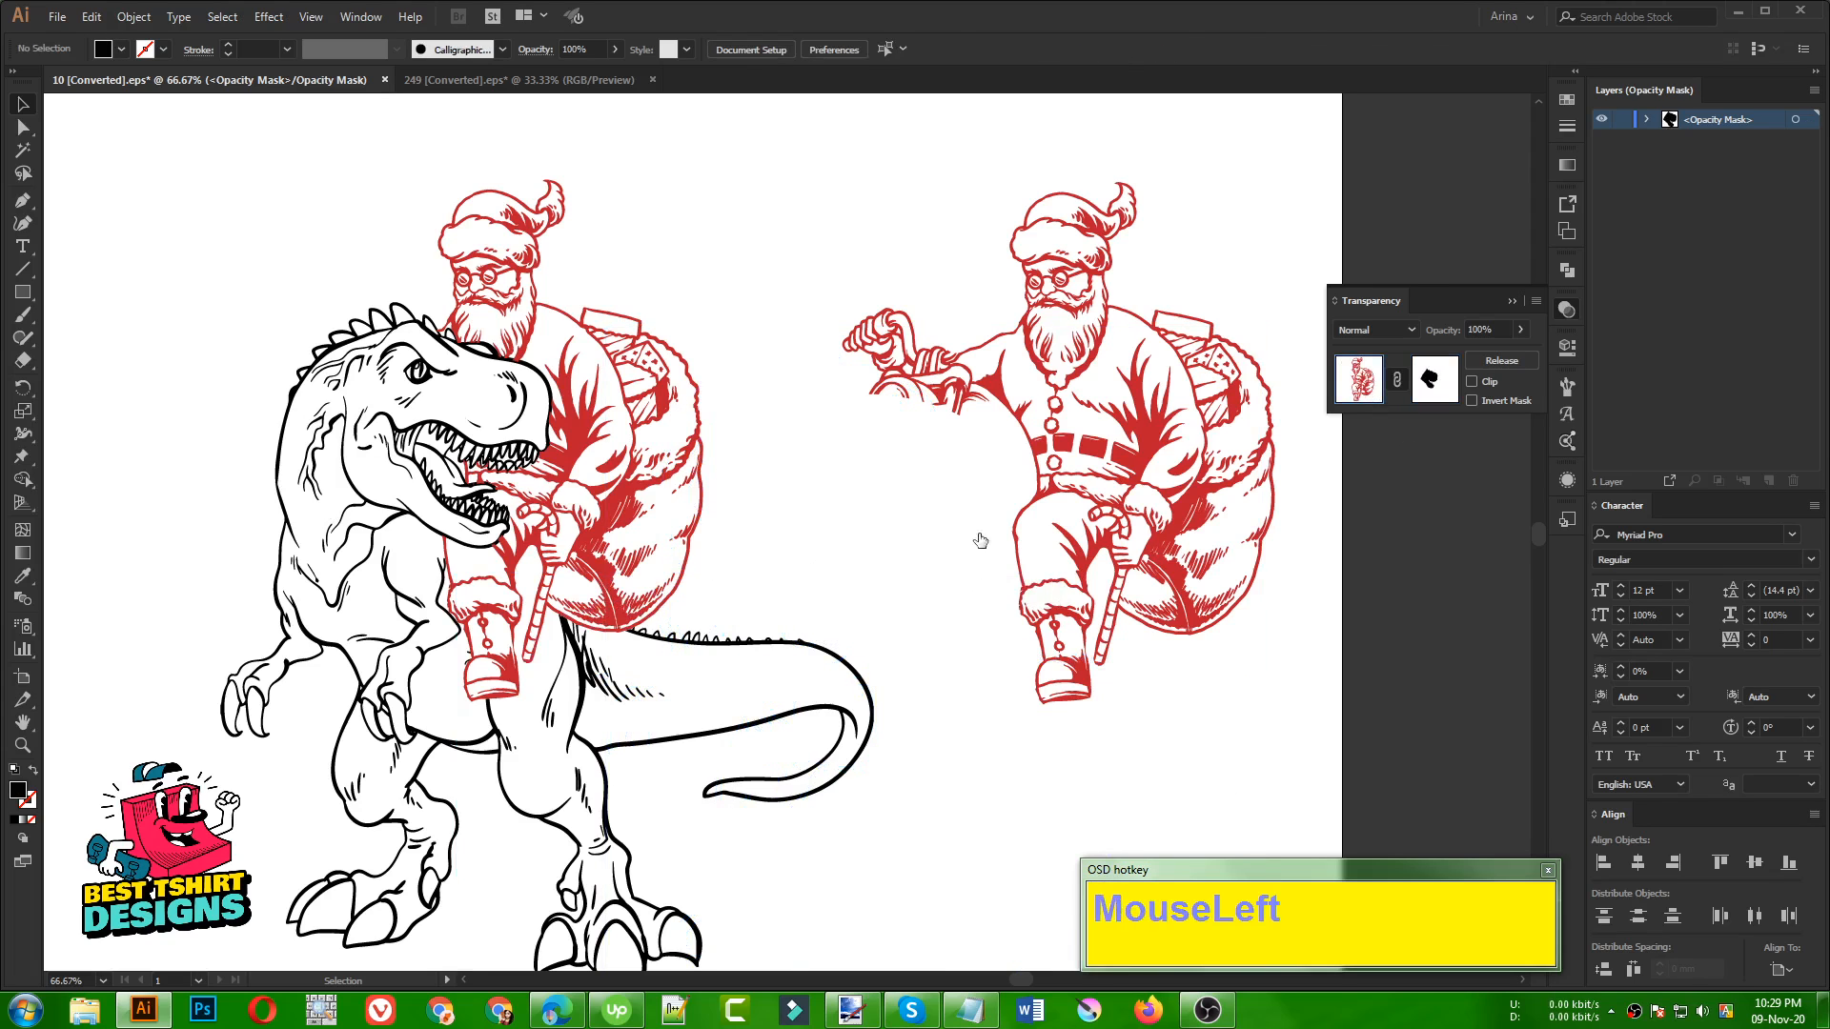
pyautogui.click(781, 568)
# Examine the masked Santa's sack, candy cane and boot where they overlap the dinosaur's back
pyautogui.scroll(1, 439, 560)
pyautogui.scroll(1, 439, 560)
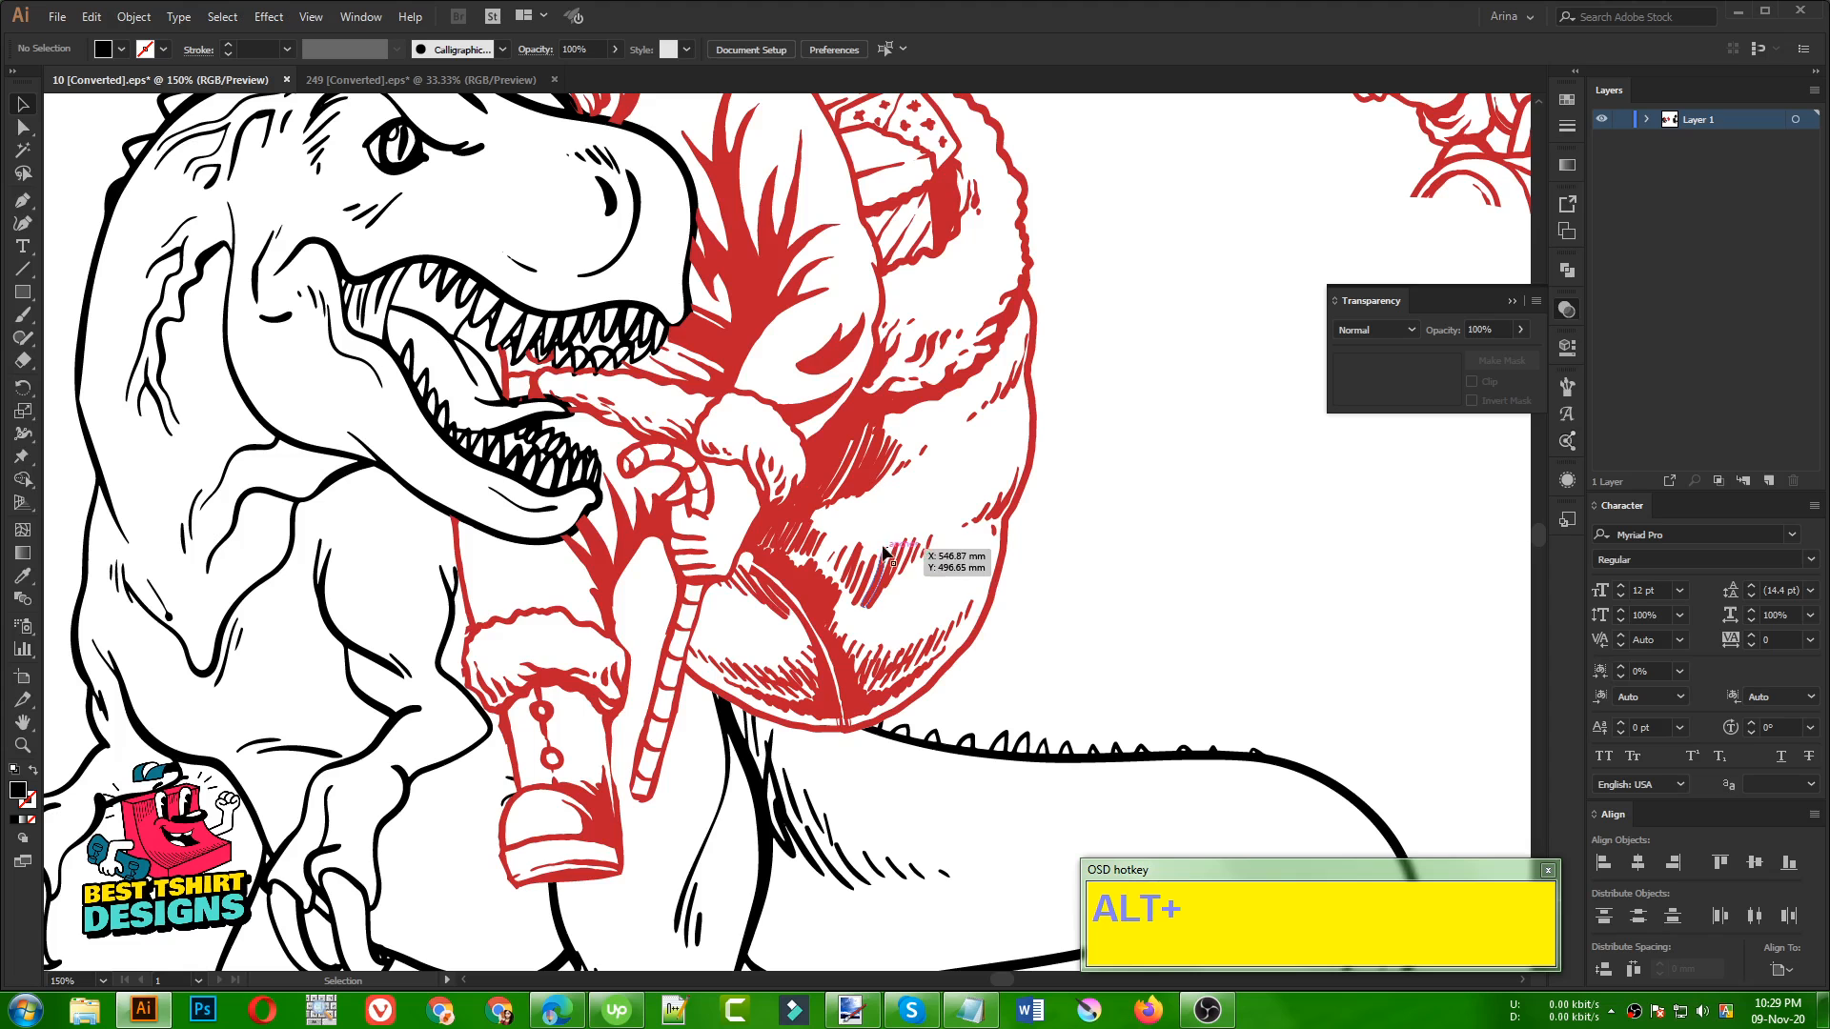
pyautogui.scroll(-2, 513, 749)
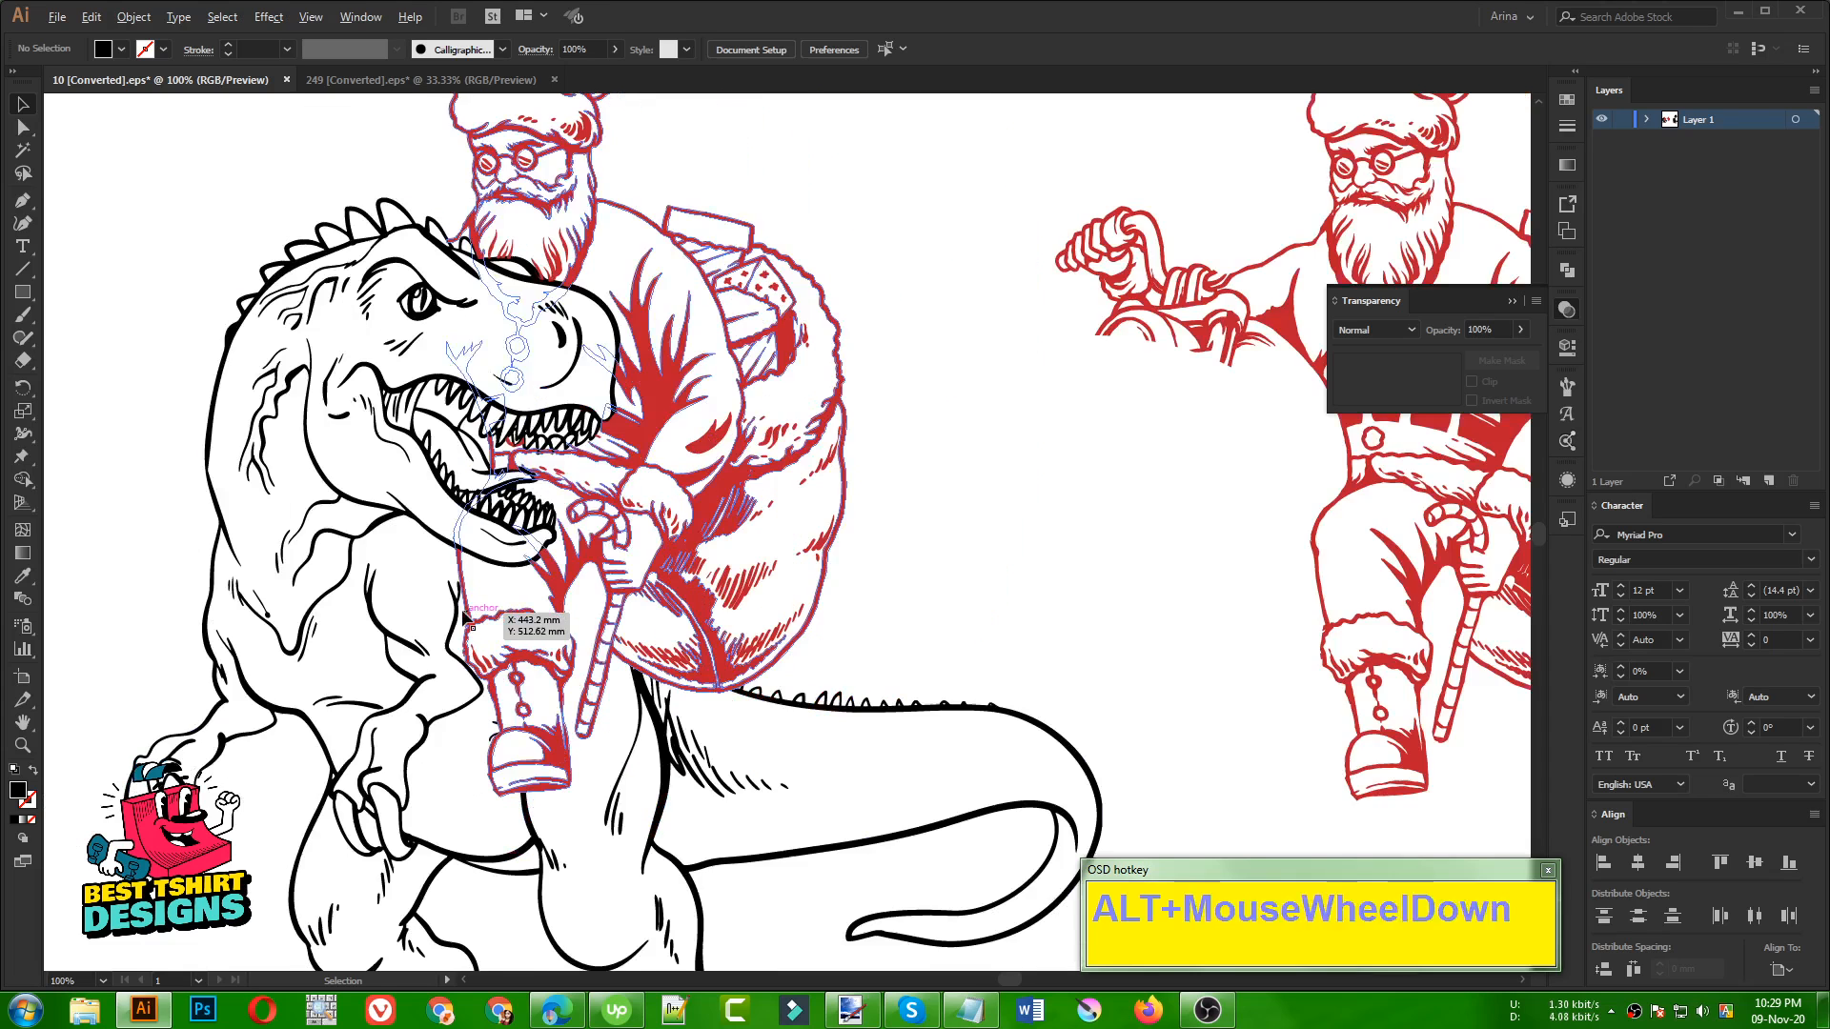
pyautogui.click(701, 529)
pyautogui.click(786, 535)
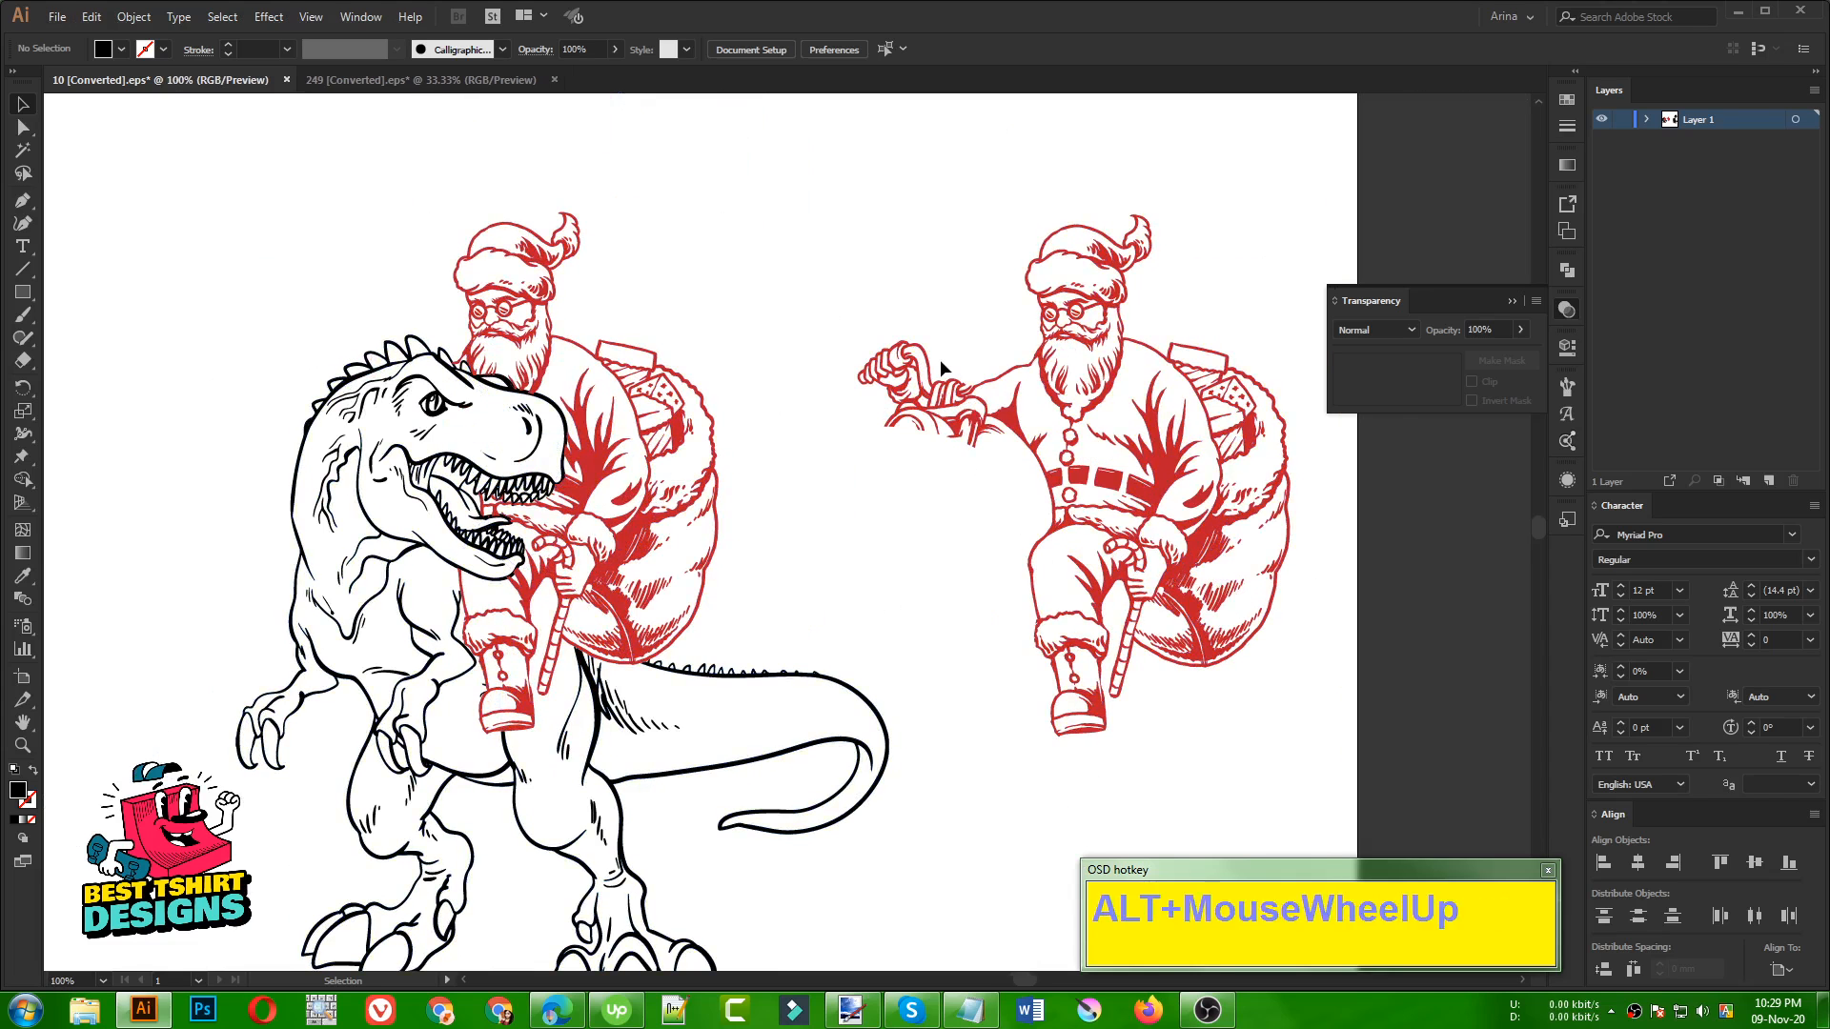
# Erase rectangular areas across the unmasked Santa copy's outstretched arm, head and upper body, separating the gripping hand
pyautogui.scroll(3, 940, 358)
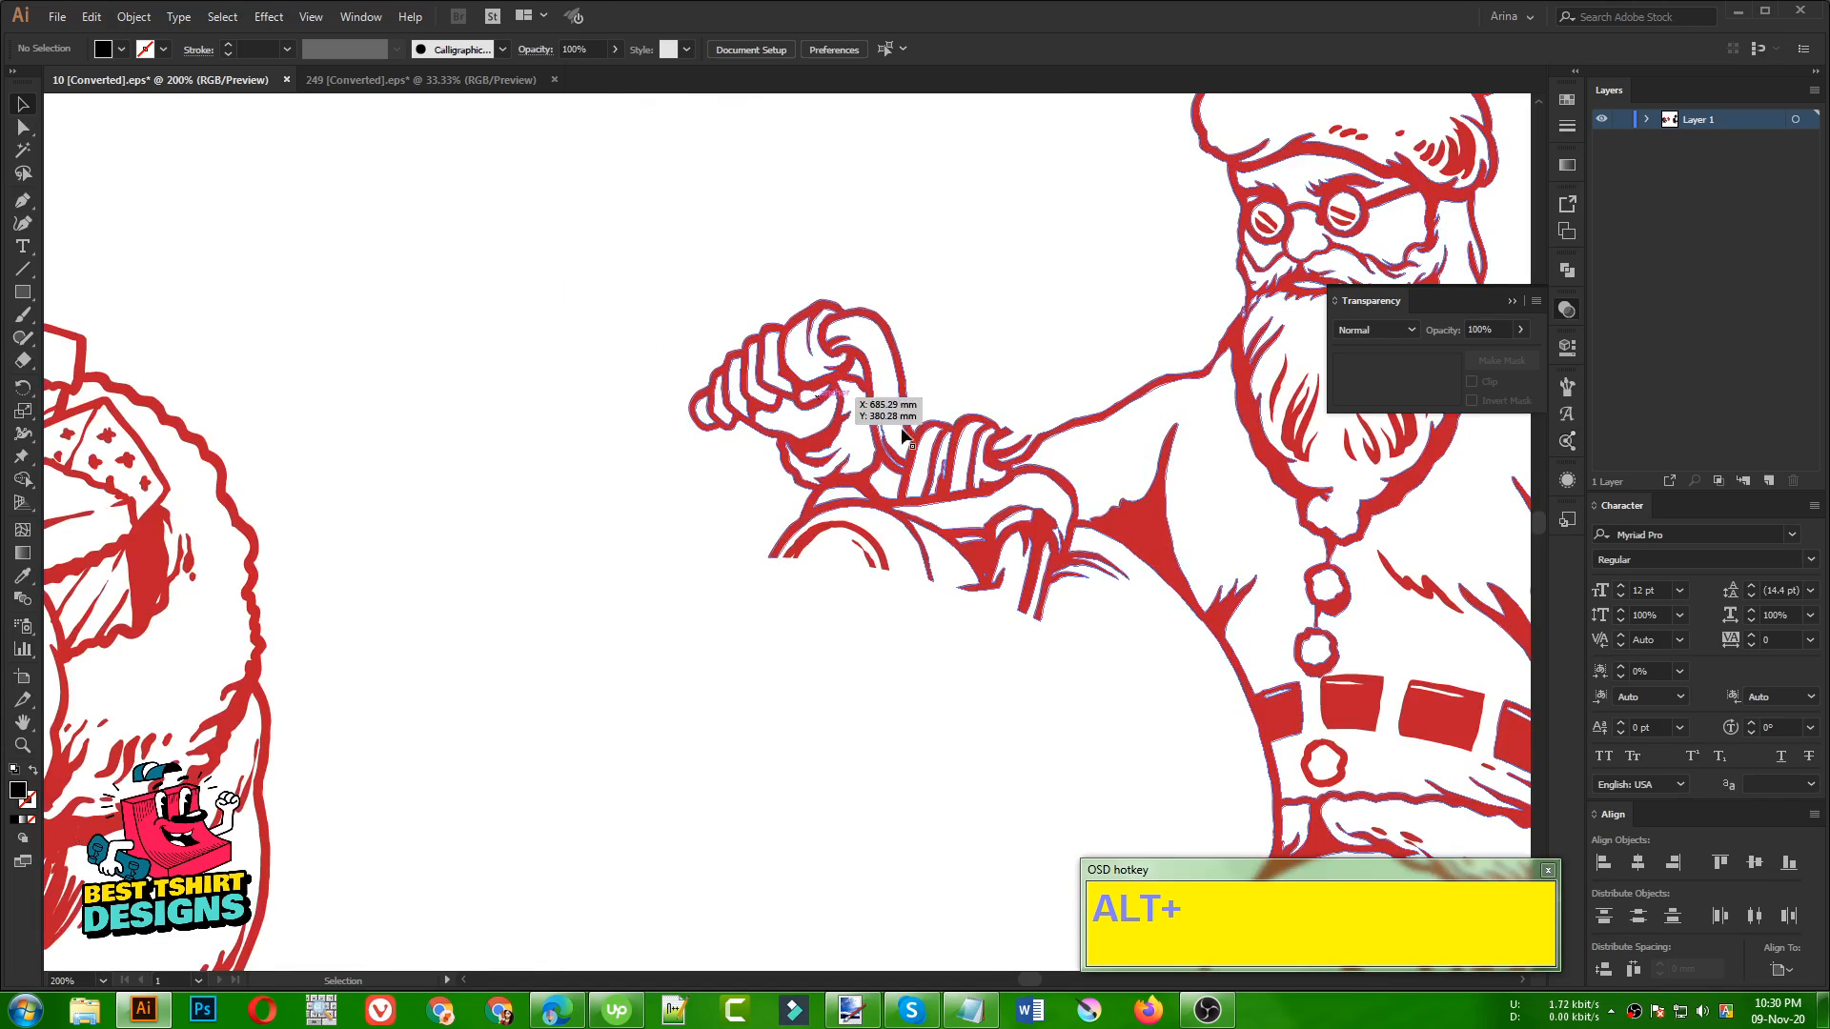
pyautogui.click(919, 461)
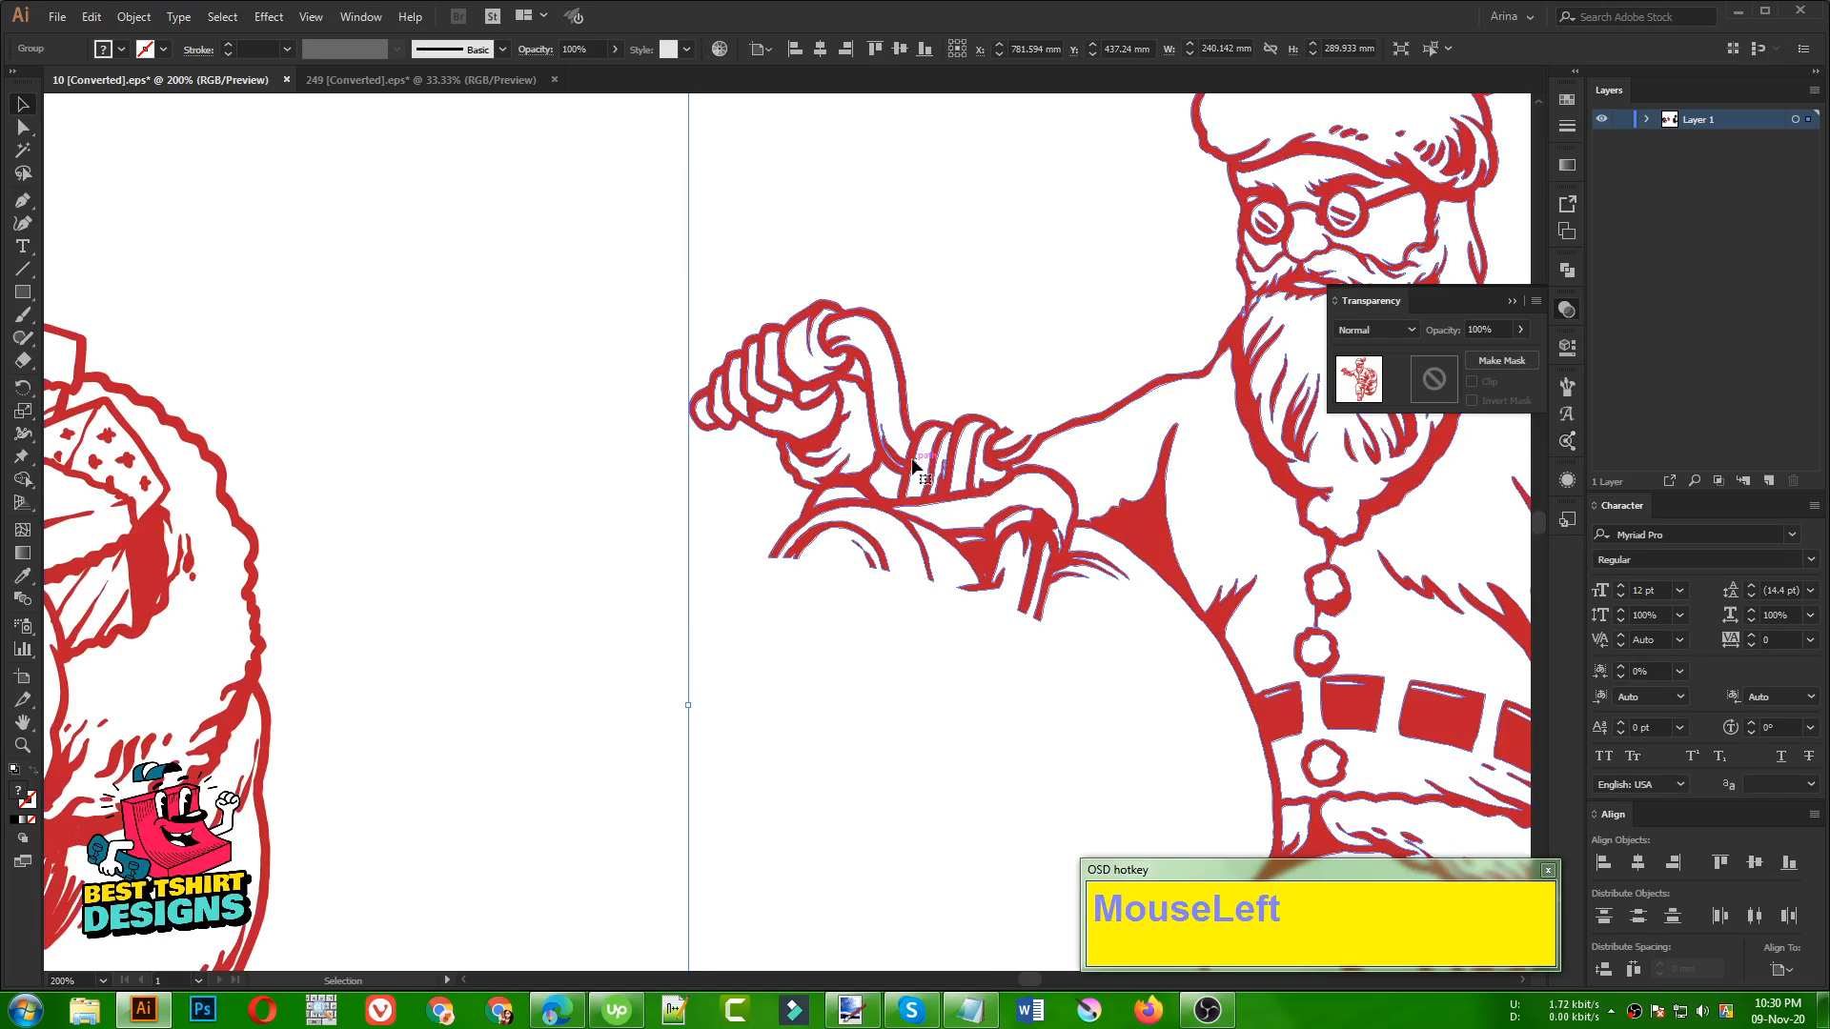
pyautogui.hotkey('shift', 'e')
pyautogui.scroll(-2, 638, 427)
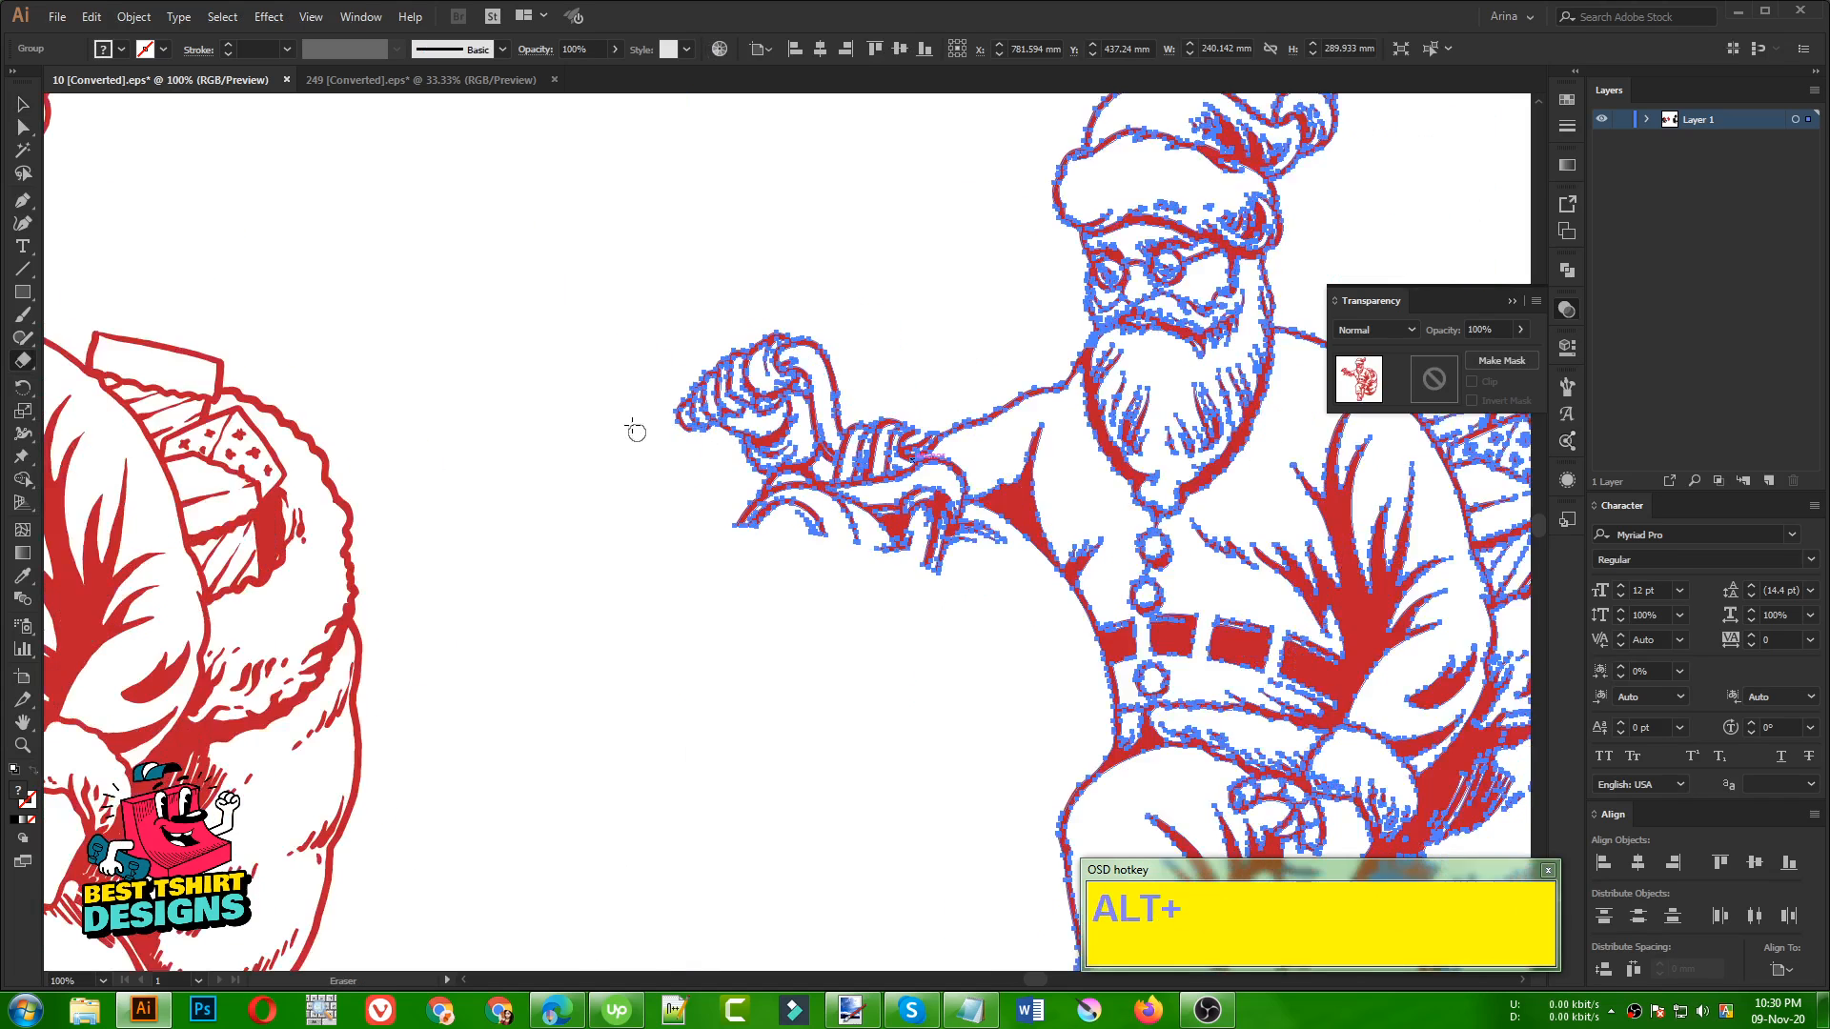
pyautogui.moveTo(803, 214); pyautogui.dragTo(955, 582)
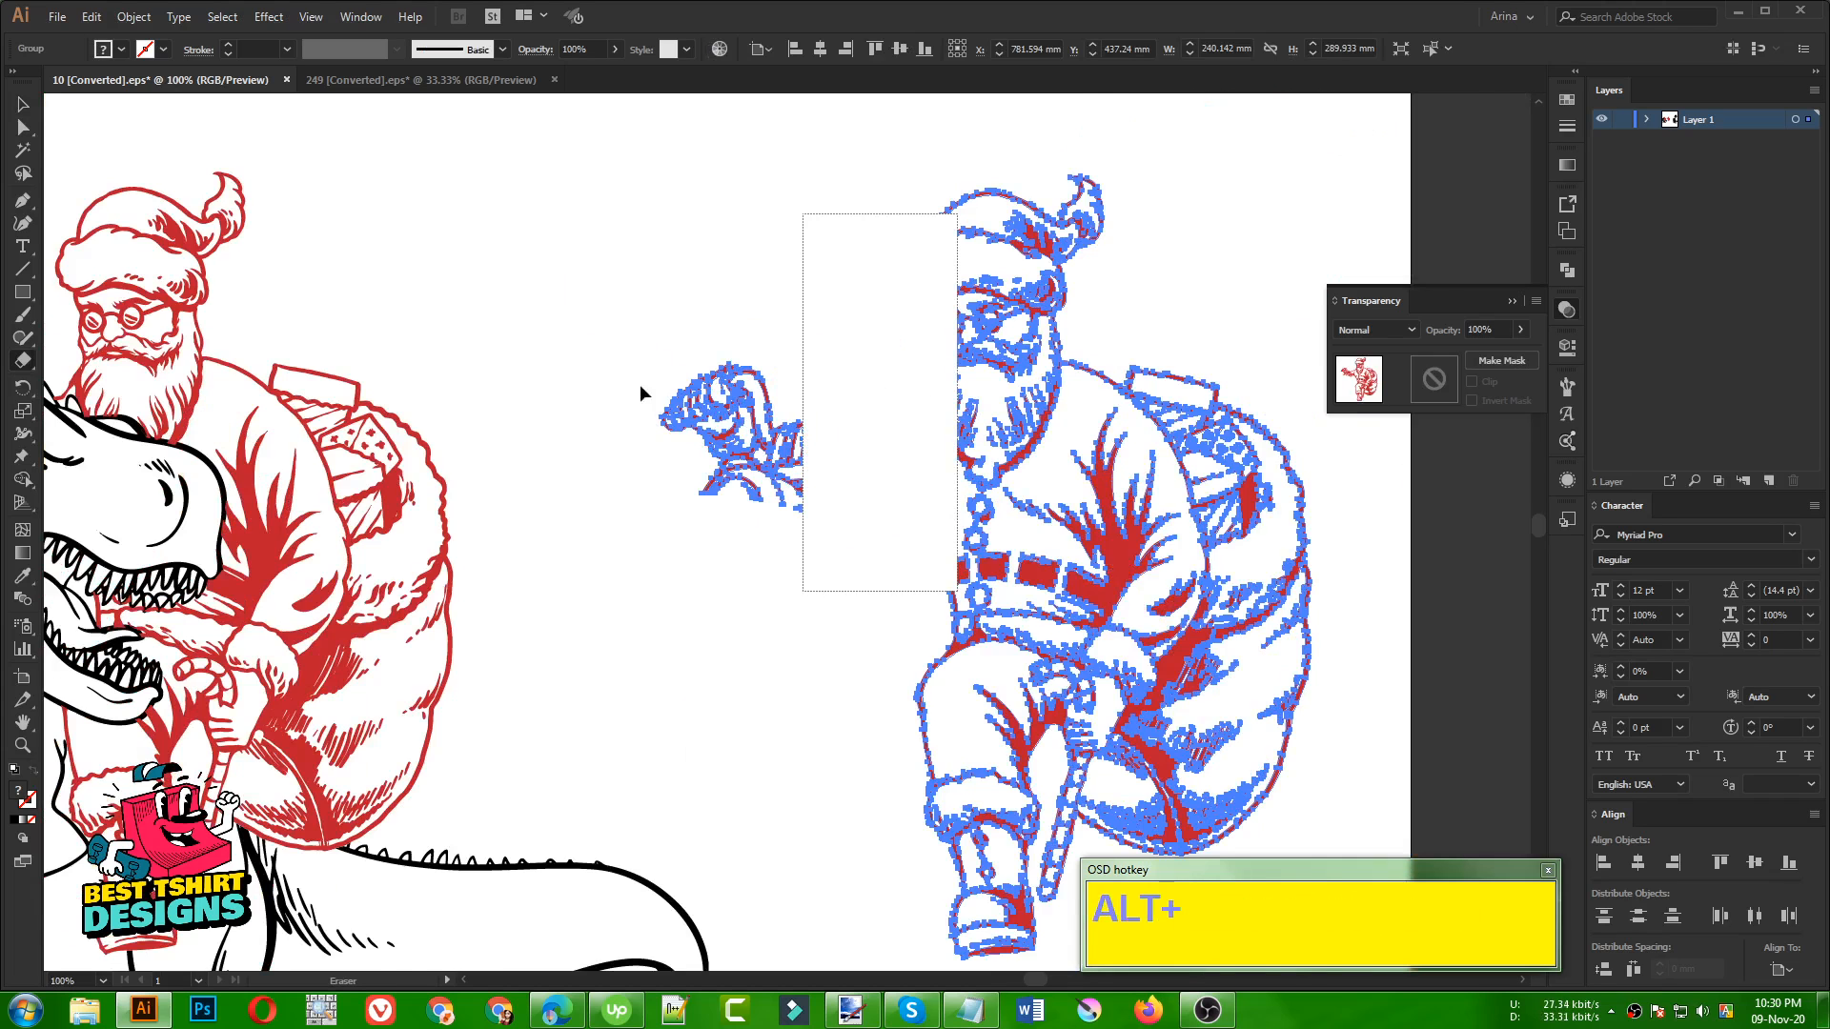
pyautogui.scroll(-1, 640, 391)
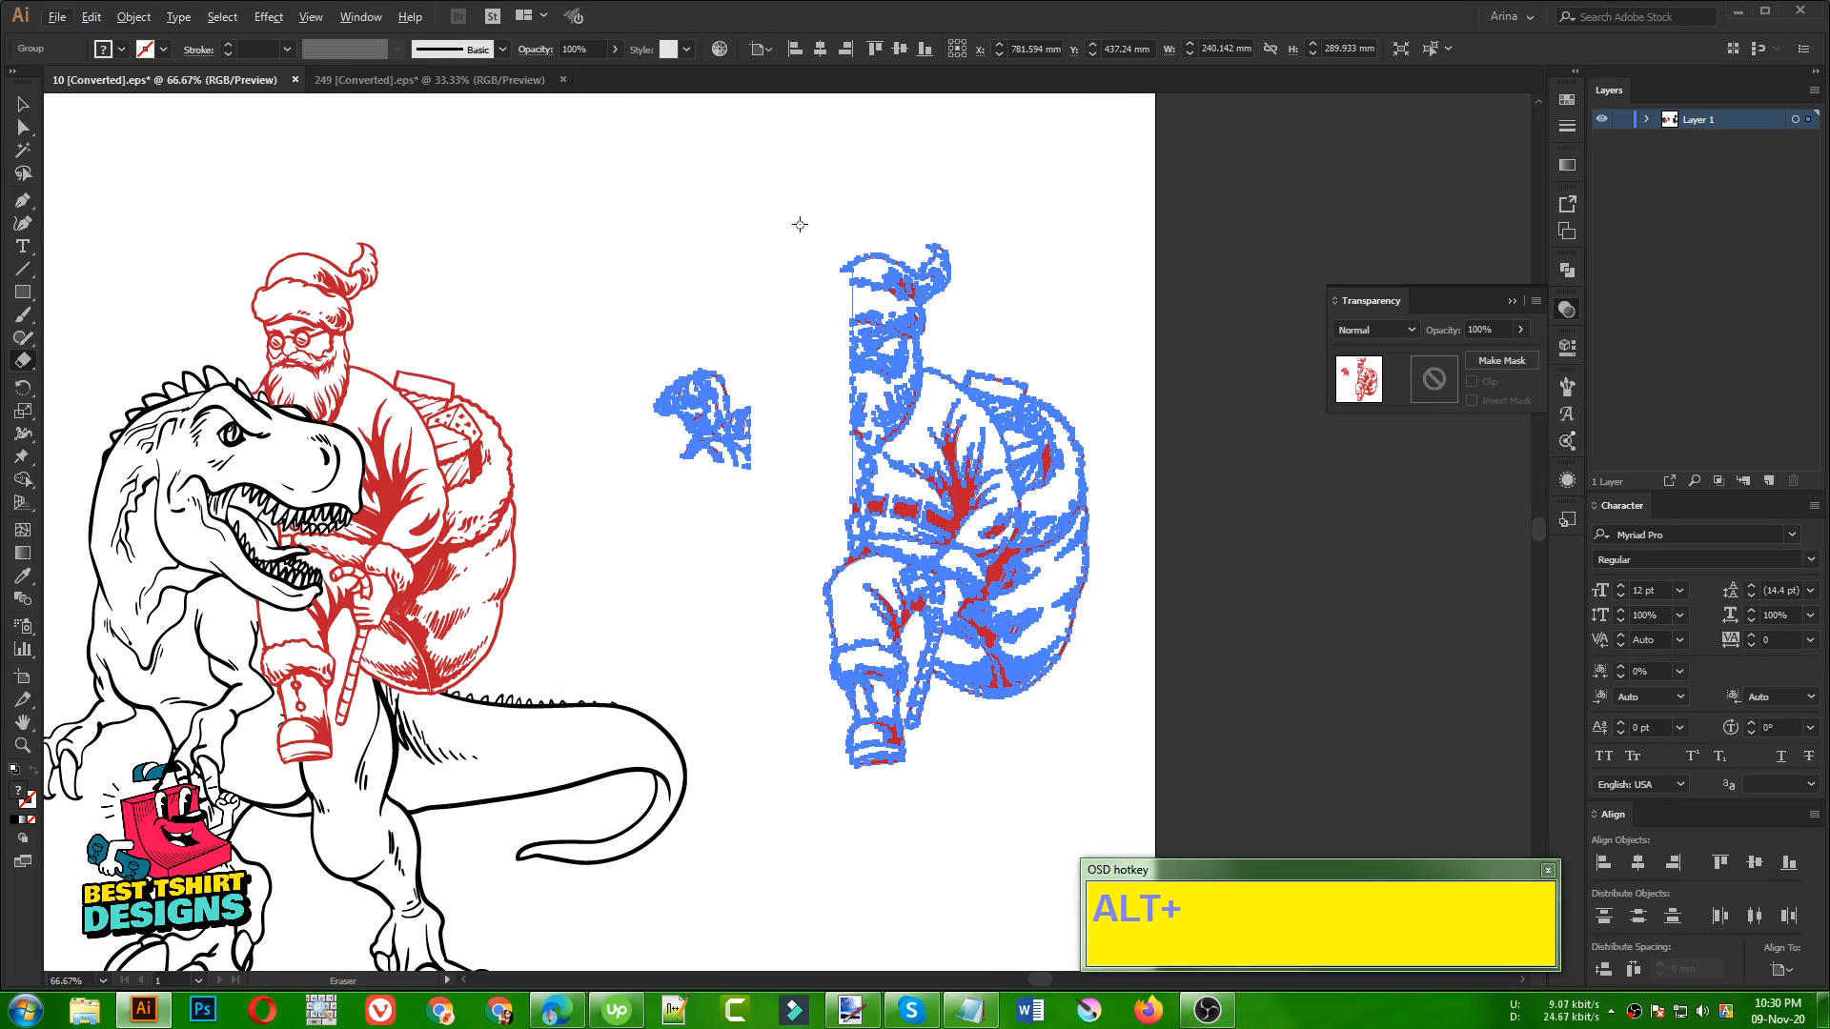
pyautogui.moveTo(807, 204)
pyautogui.mouseDown()
pyautogui.moveTo(1086, 502)
pyautogui.moveTo(1113, 448)
pyautogui.mouseUp()
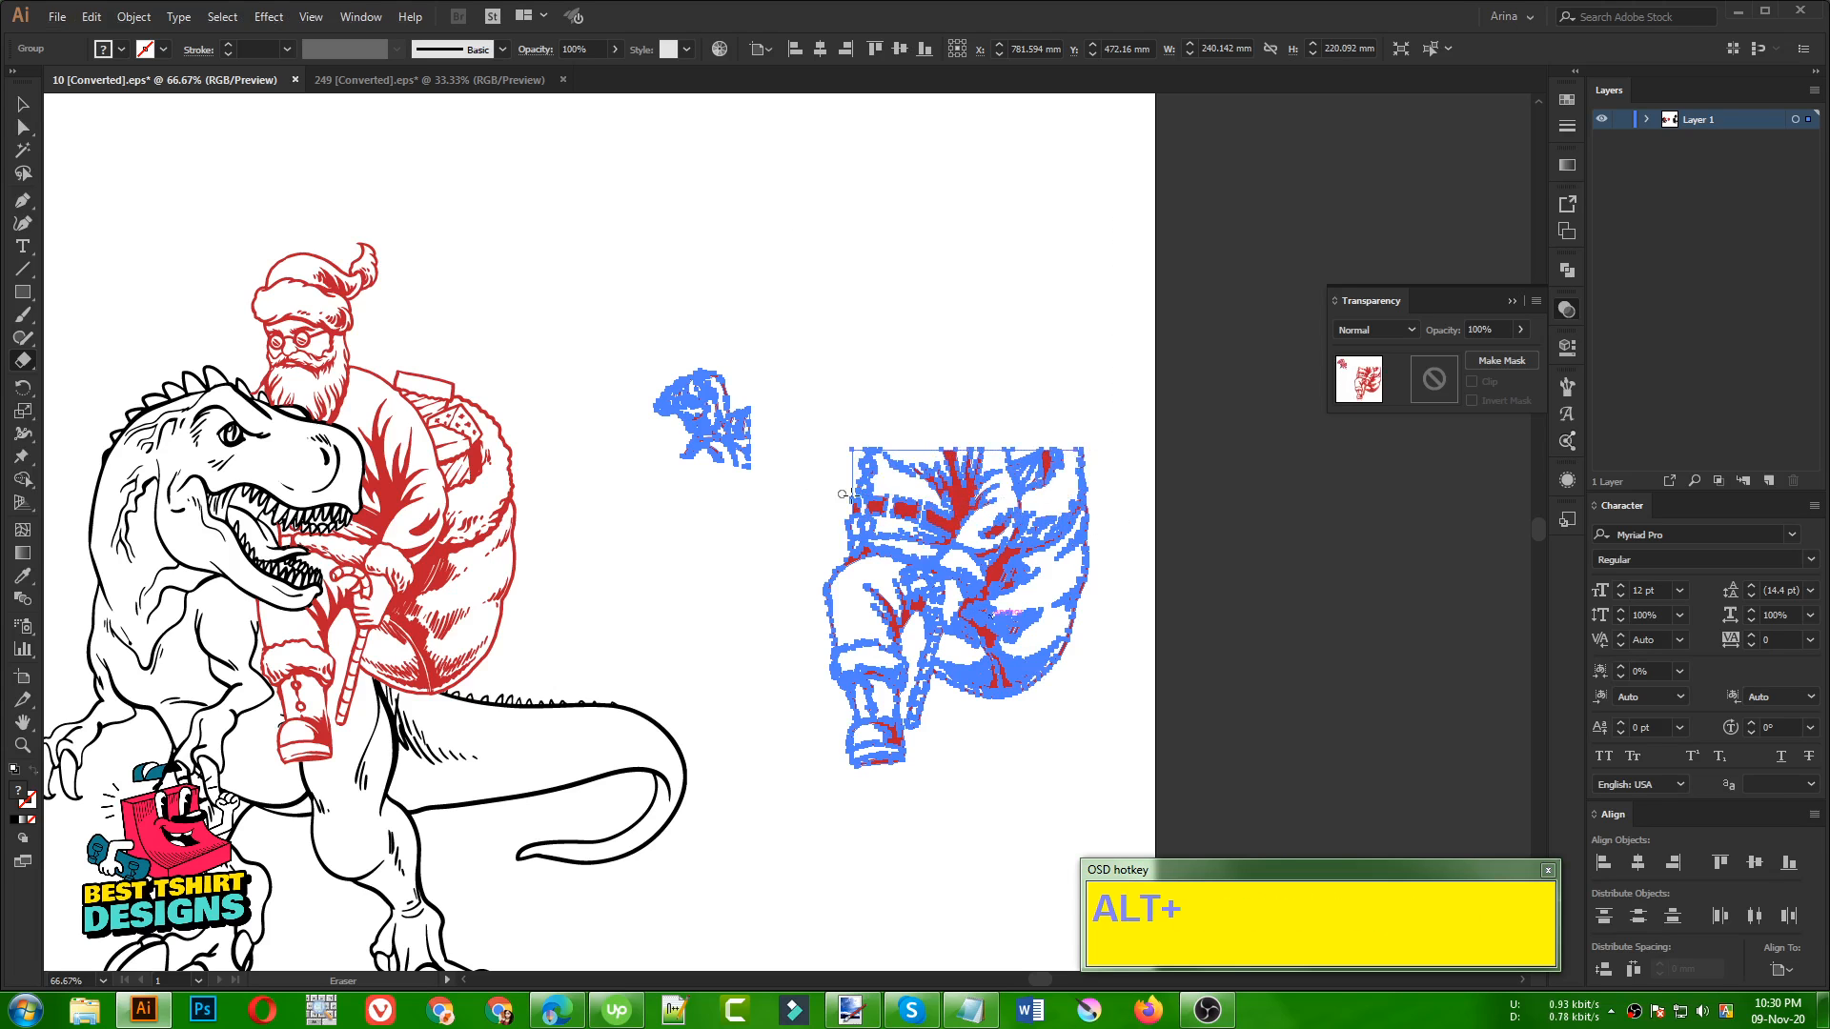
# Isolate the Santa copy's group, cut the separated hand pieces out of it and paste them outside the group
pyautogui.press('v')
pyautogui.click(775, 478)
pyautogui.doubleClick(750, 460)
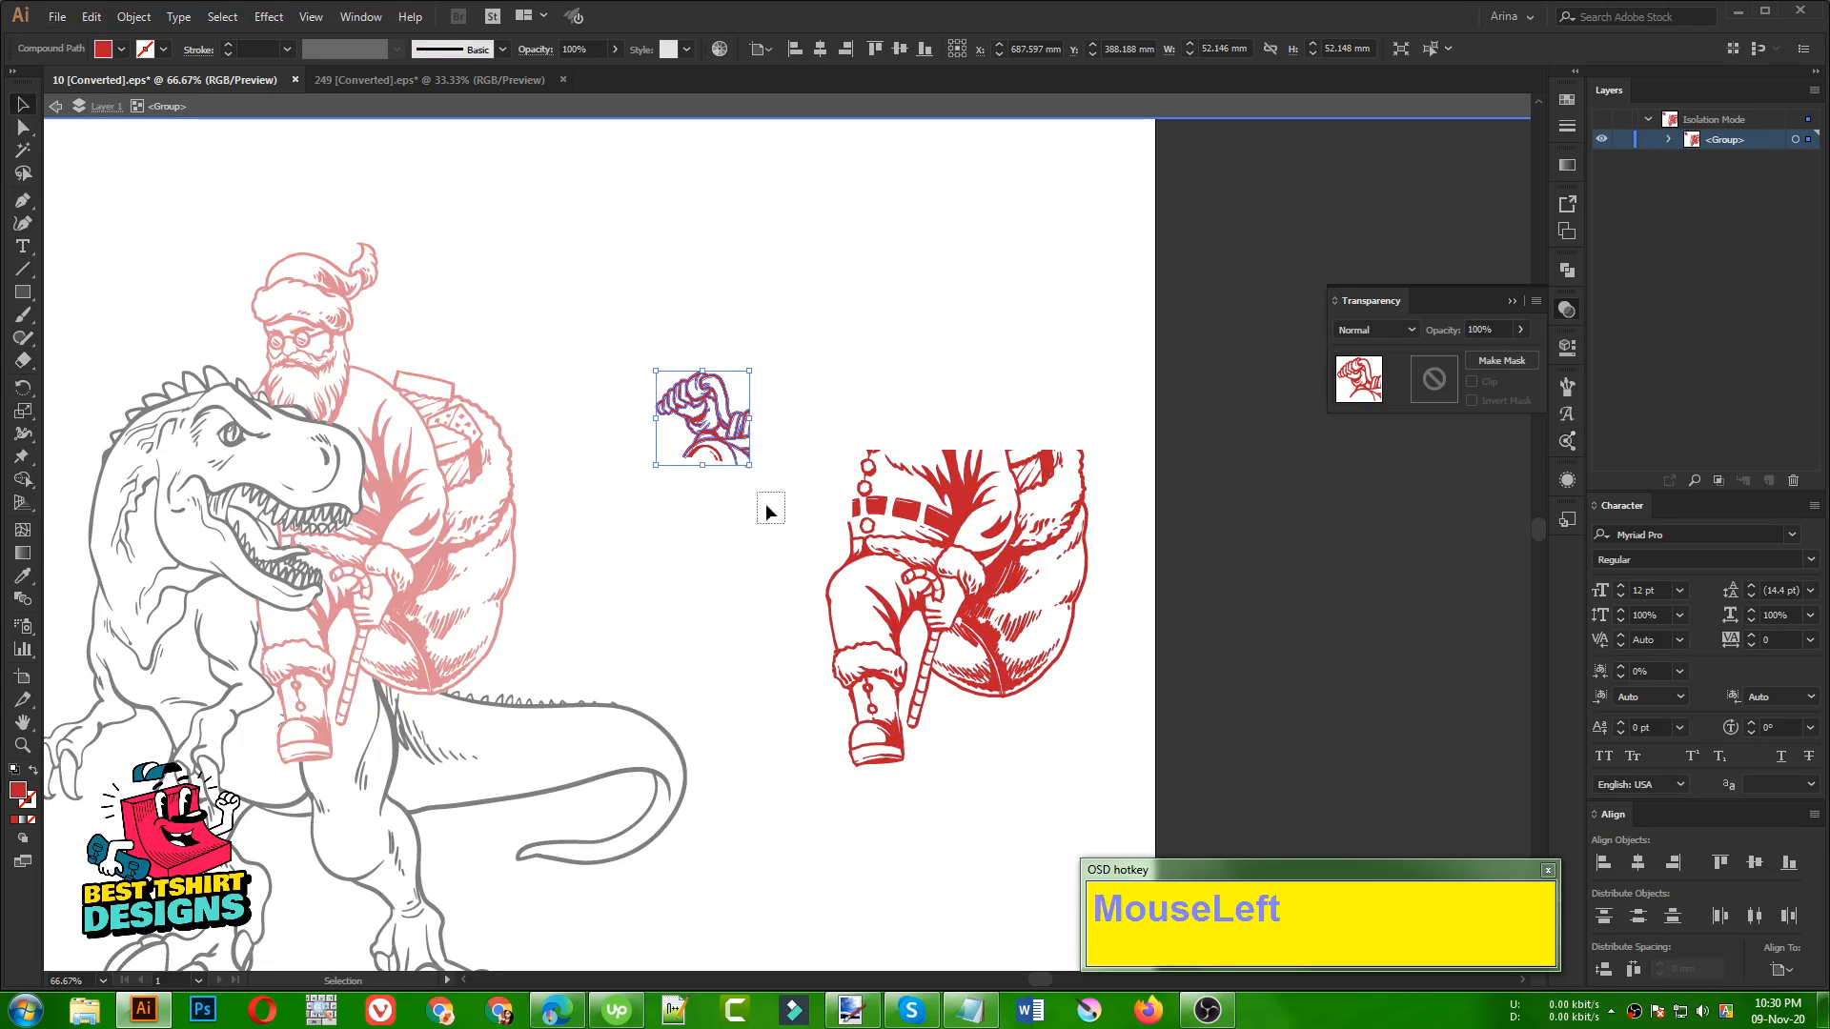
pyautogui.moveTo(770, 513); pyautogui.dragTo(612, 295)
pyautogui.hotkey('ctrl', 'x')
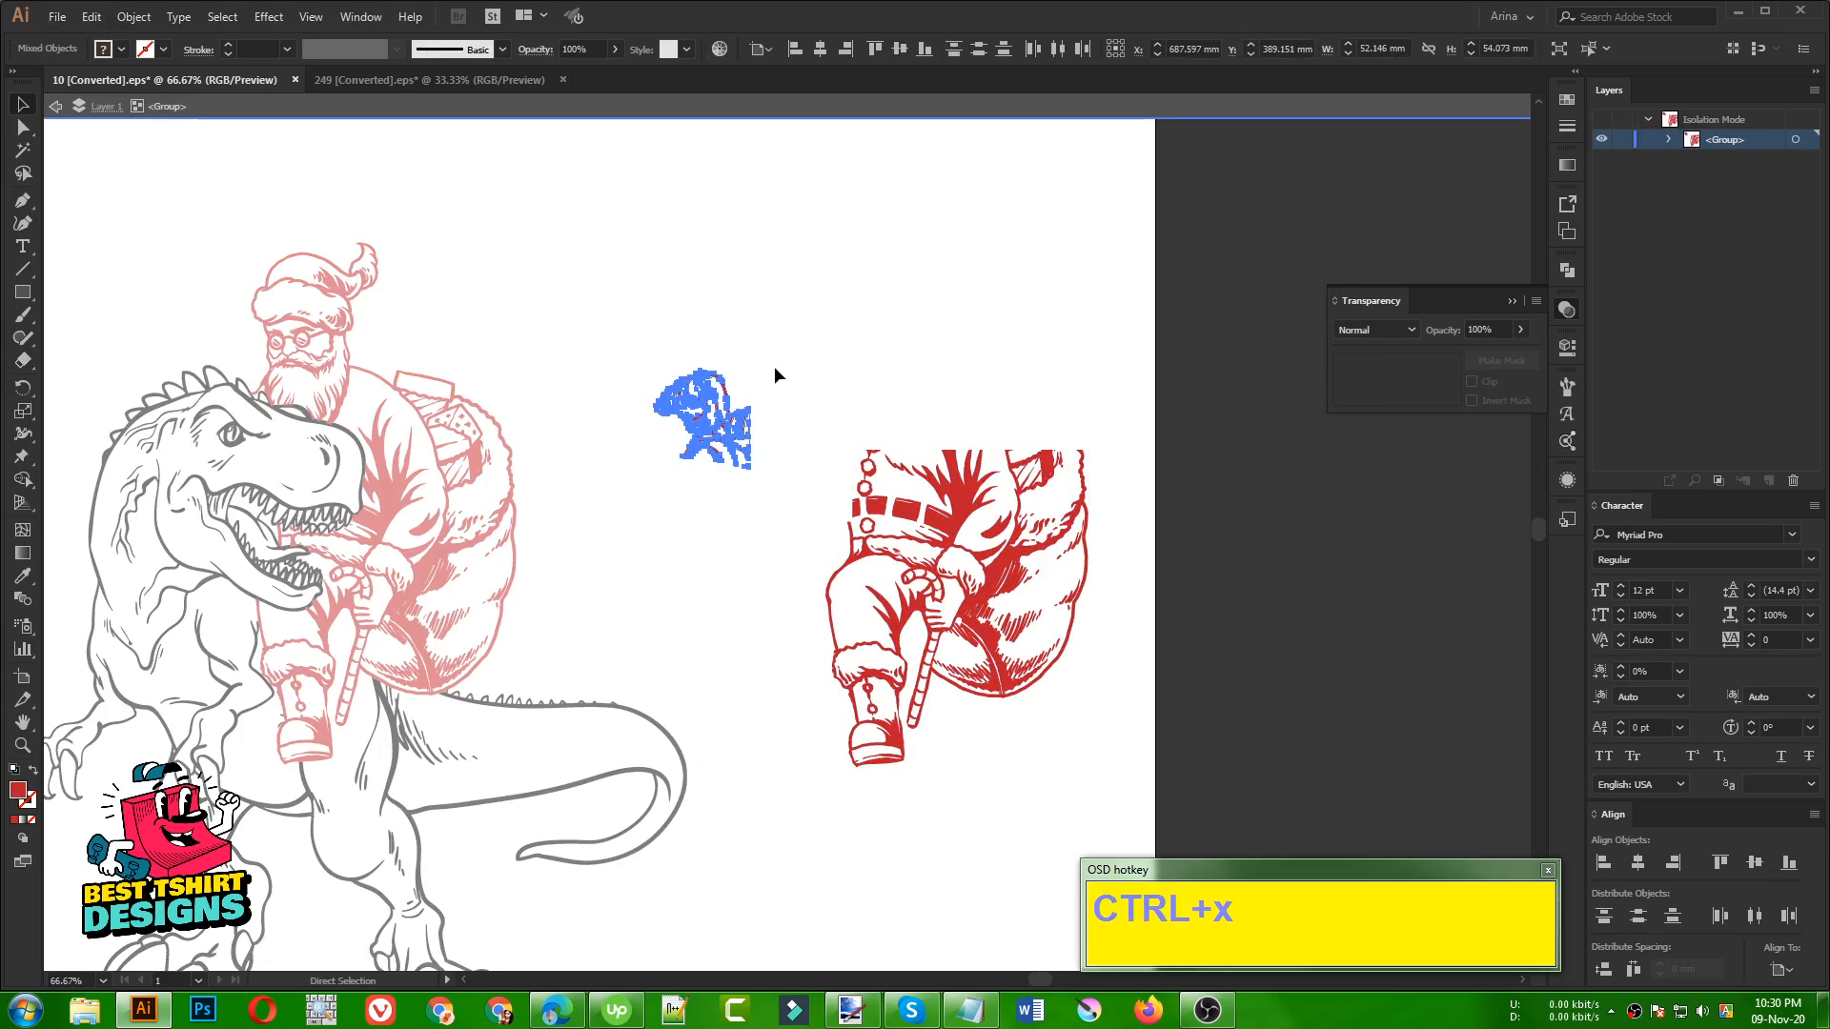
pyautogui.doubleClick(774, 375)
pyautogui.hotkey('ctrl', 'v')
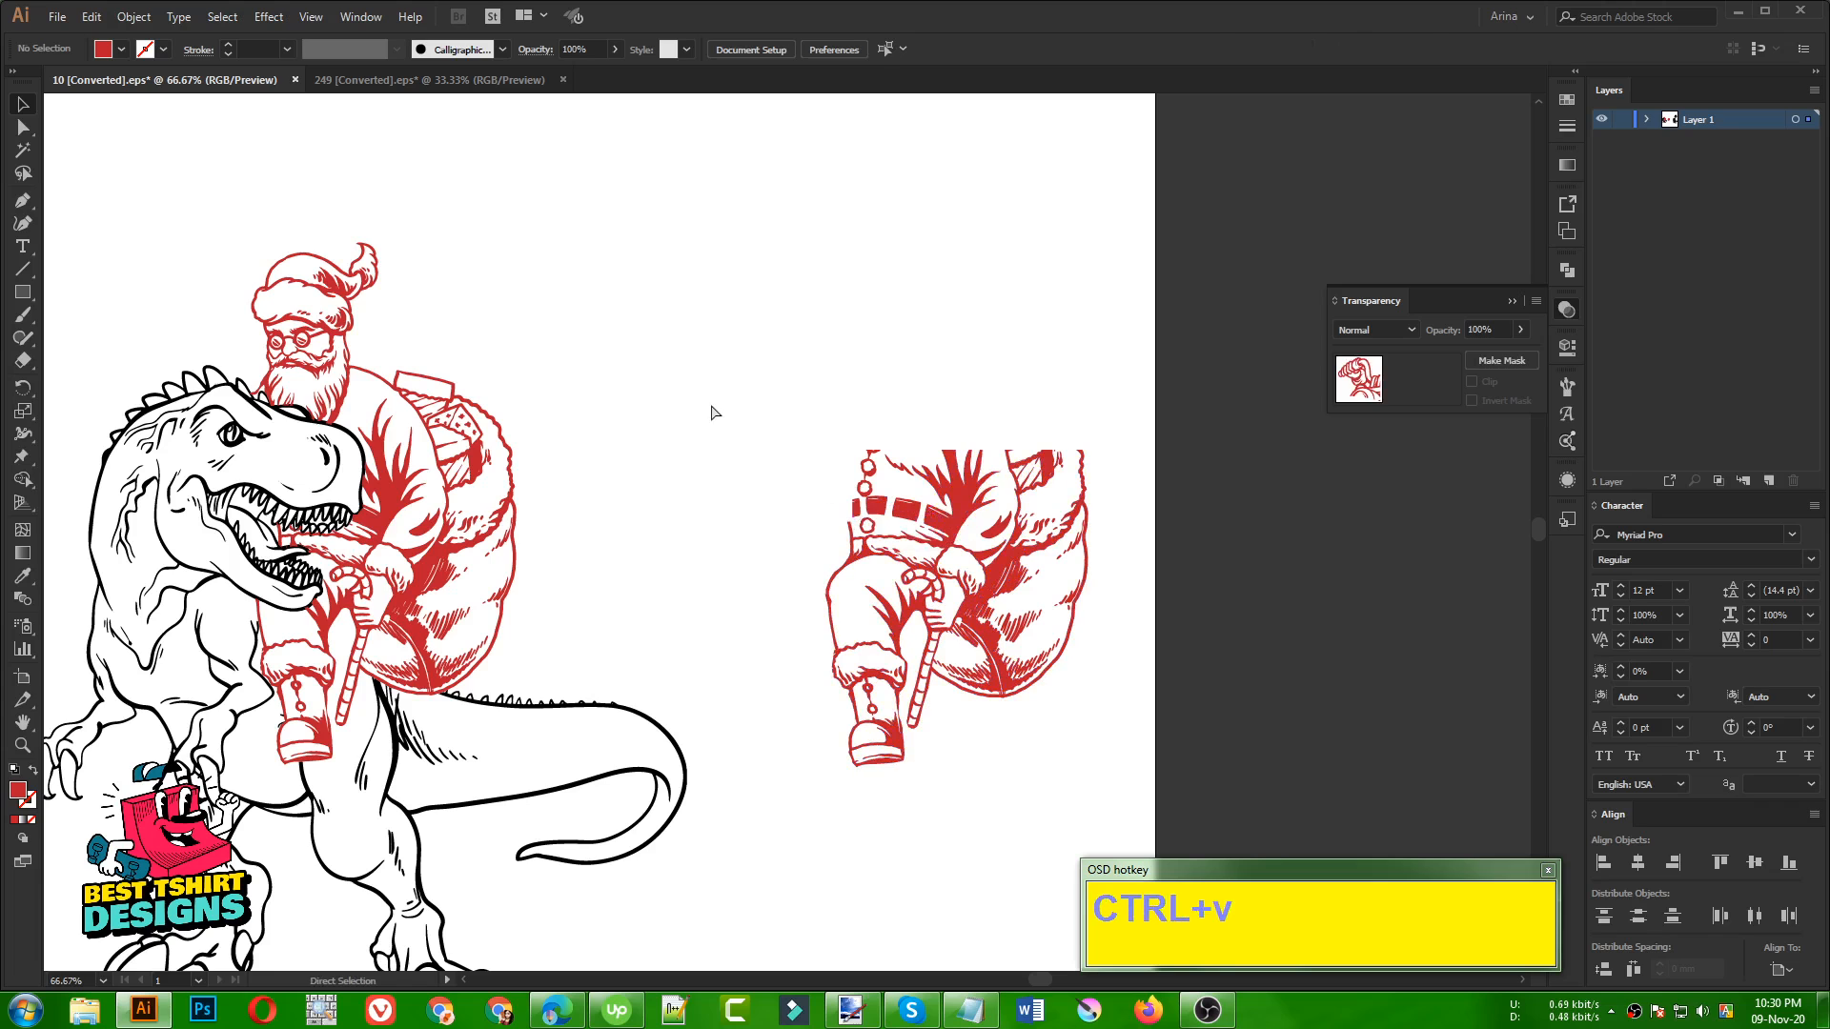
# Place the pasted hand pieces between the dinosaur and the remaining Santa copy, and group them
pyautogui.click(806, 529)
pyautogui.moveTo(806, 529); pyautogui.dragTo(689, 426)
pyautogui.hotkey('ctrl', 'g')
pyautogui.click(786, 383)
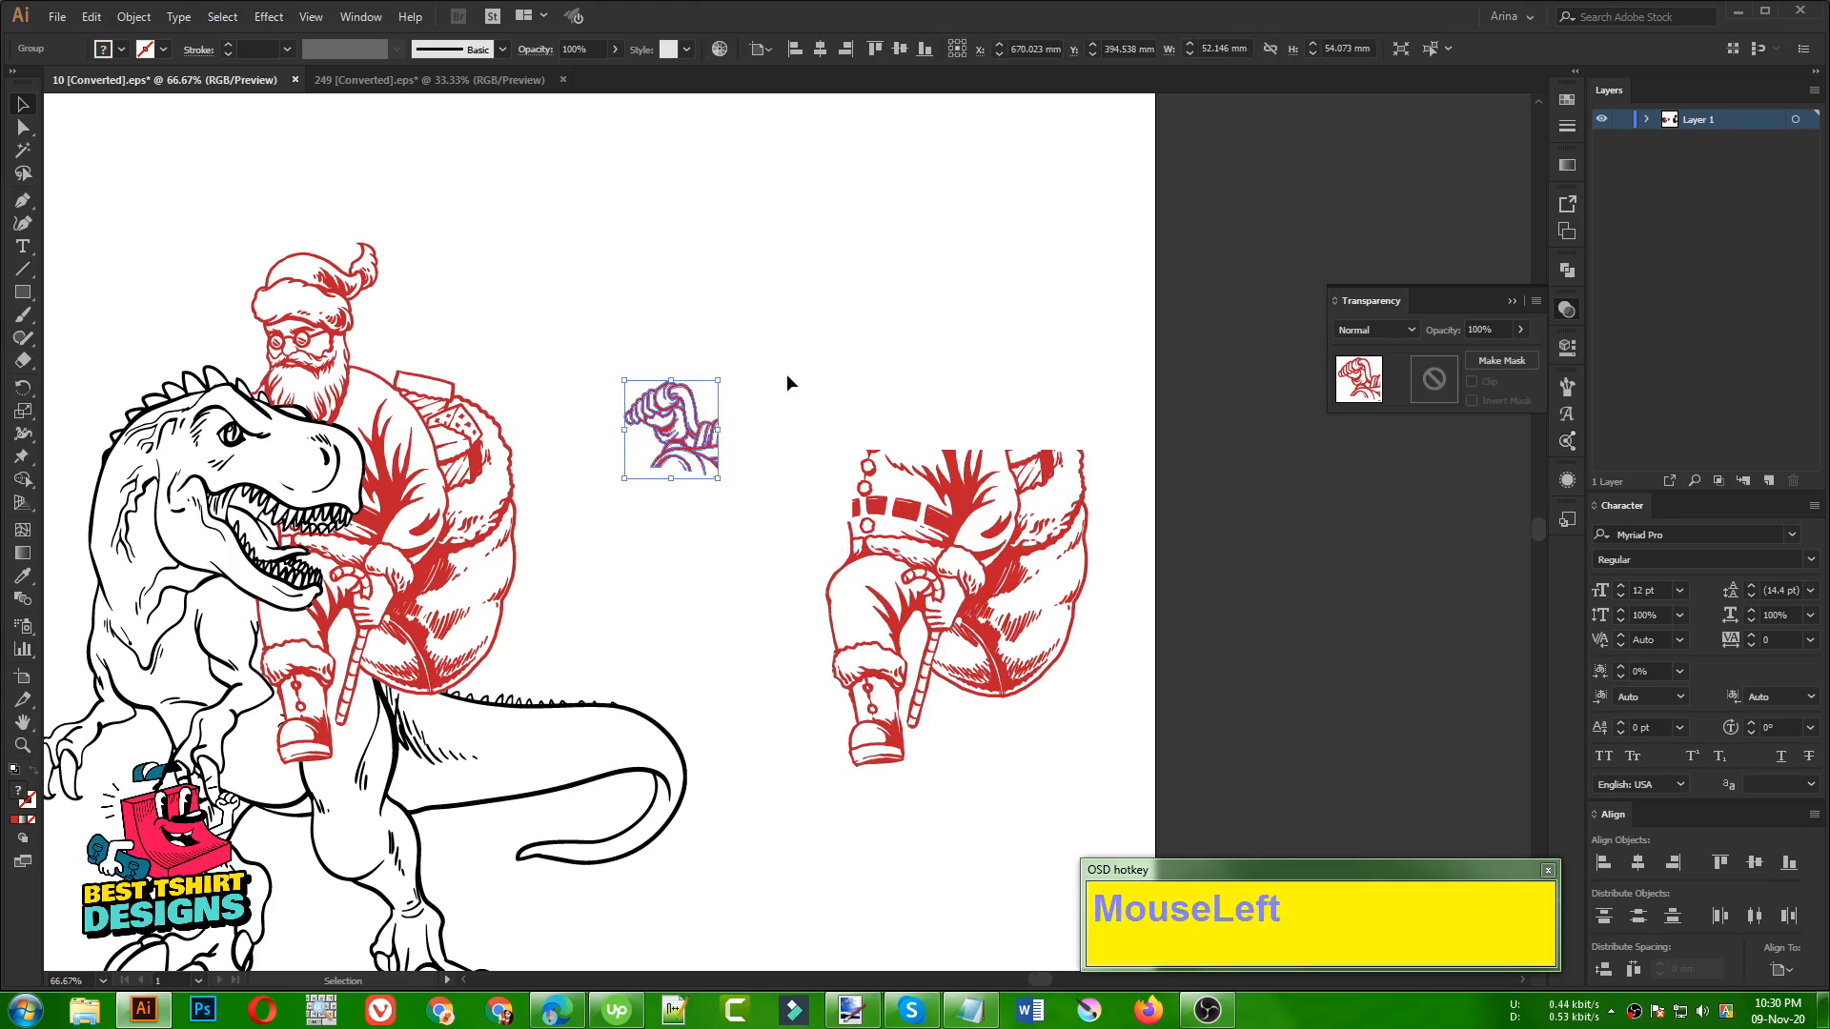
# Erase the handle, wrist, glove cuff and arc lines around the pasted hand, keeping only the curled fingers and palm
pyautogui.keyDown('alt'); pyautogui.scroll(1, 671, 383); pyautogui.keyUp('alt')
pyautogui.keyDown('alt'); pyautogui.scroll(5, 671, 385); pyautogui.keyUp('alt')
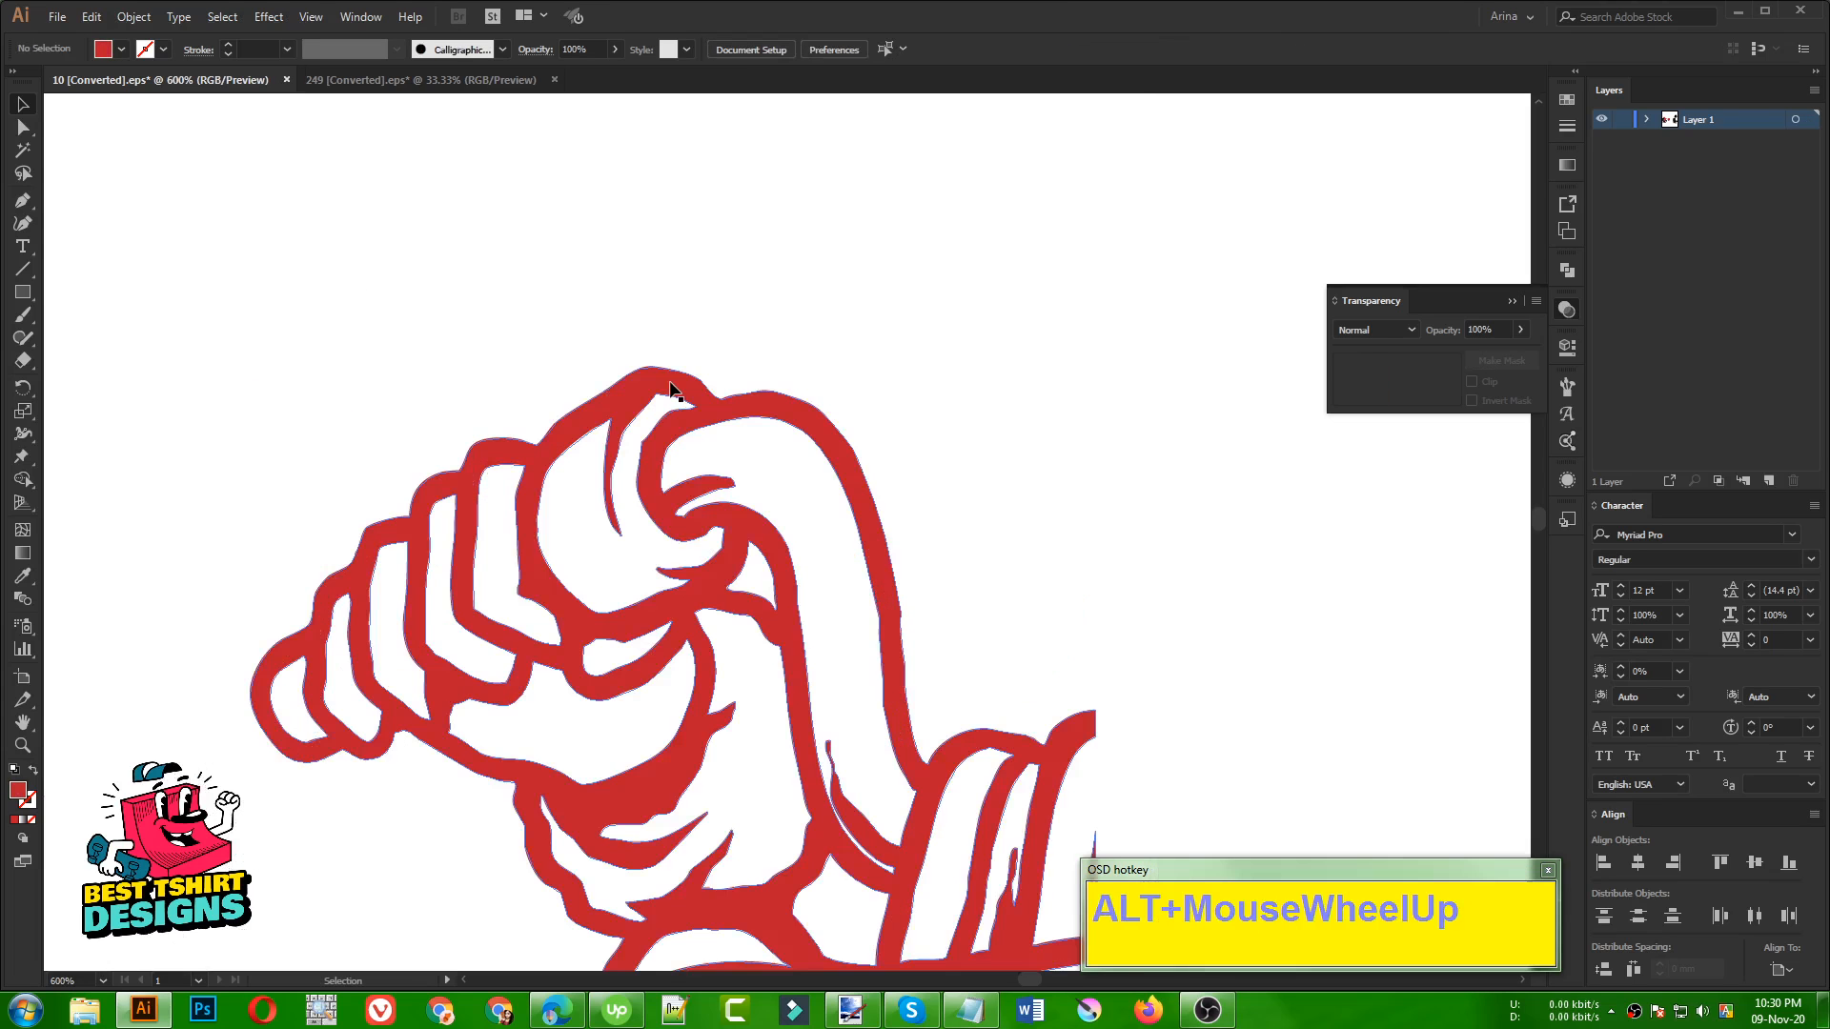
pyautogui.keyDown('alt'); pyautogui.scroll(-1, 478, 333); pyautogui.keyUp('alt')
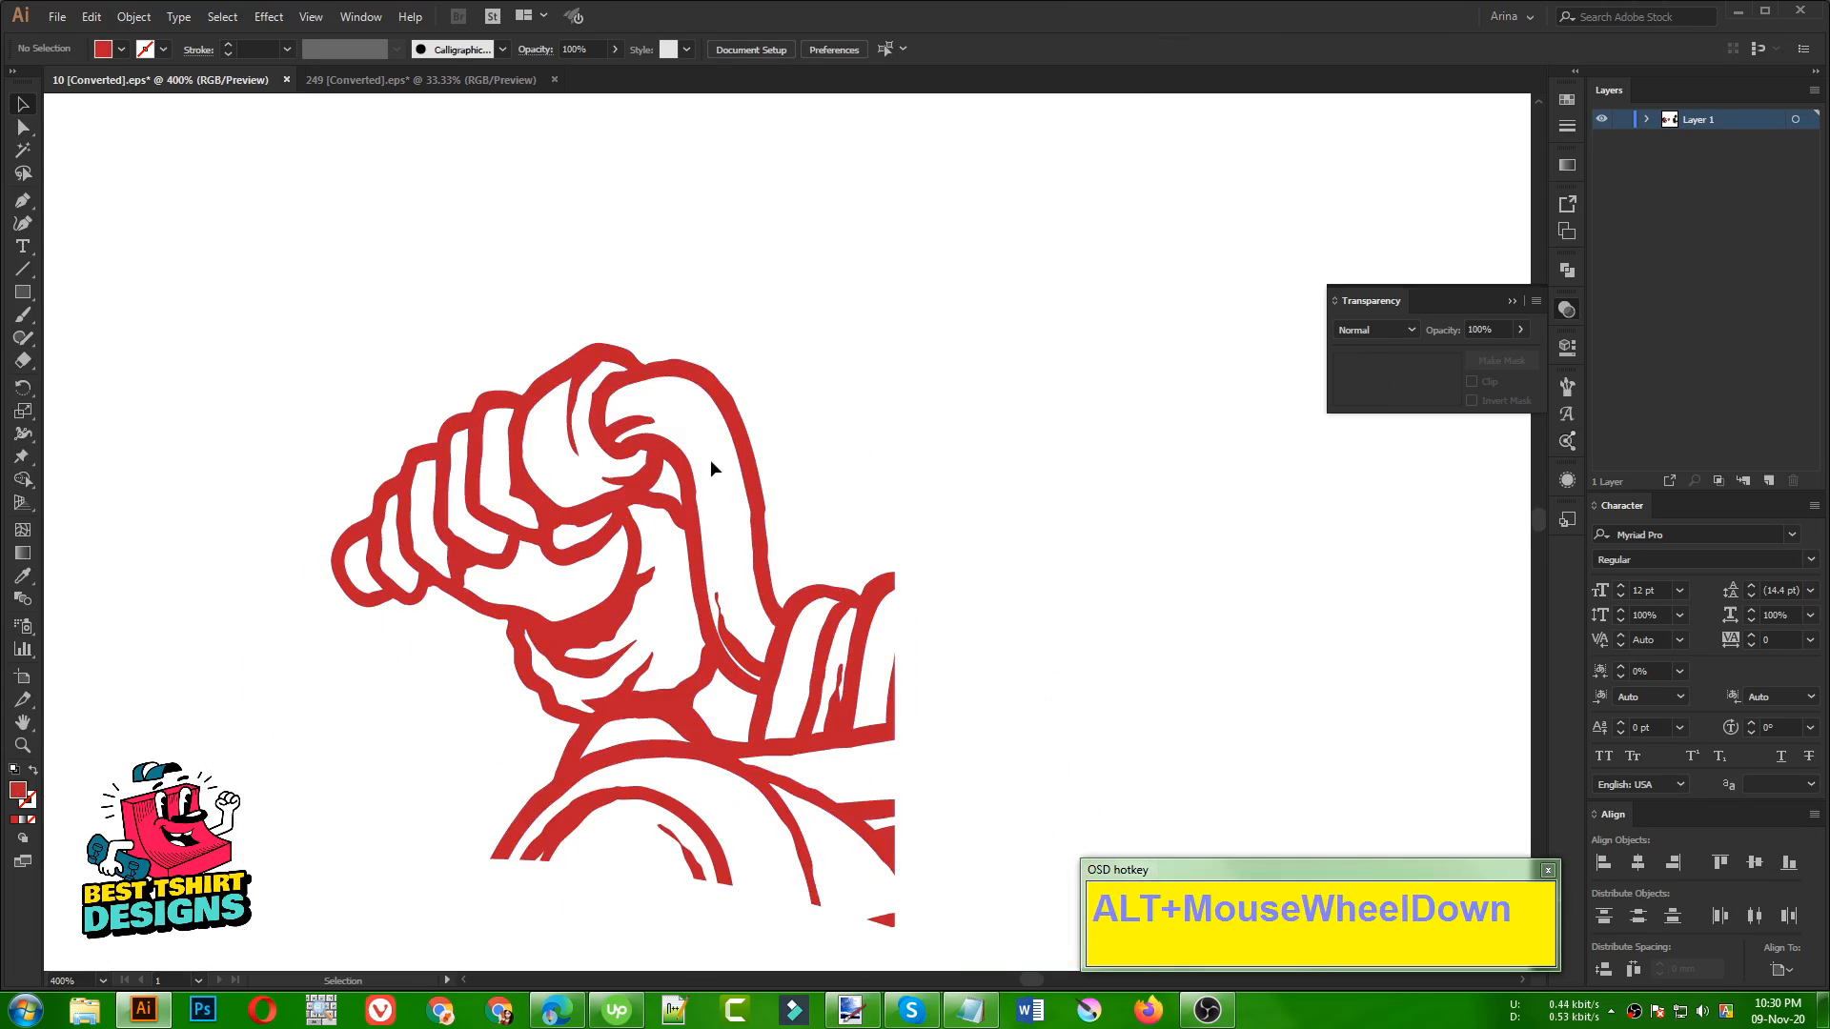
pyautogui.scroll(-1, 701, 448)
pyautogui.click(719, 416)
pyautogui.hotkey('shift', 'e')
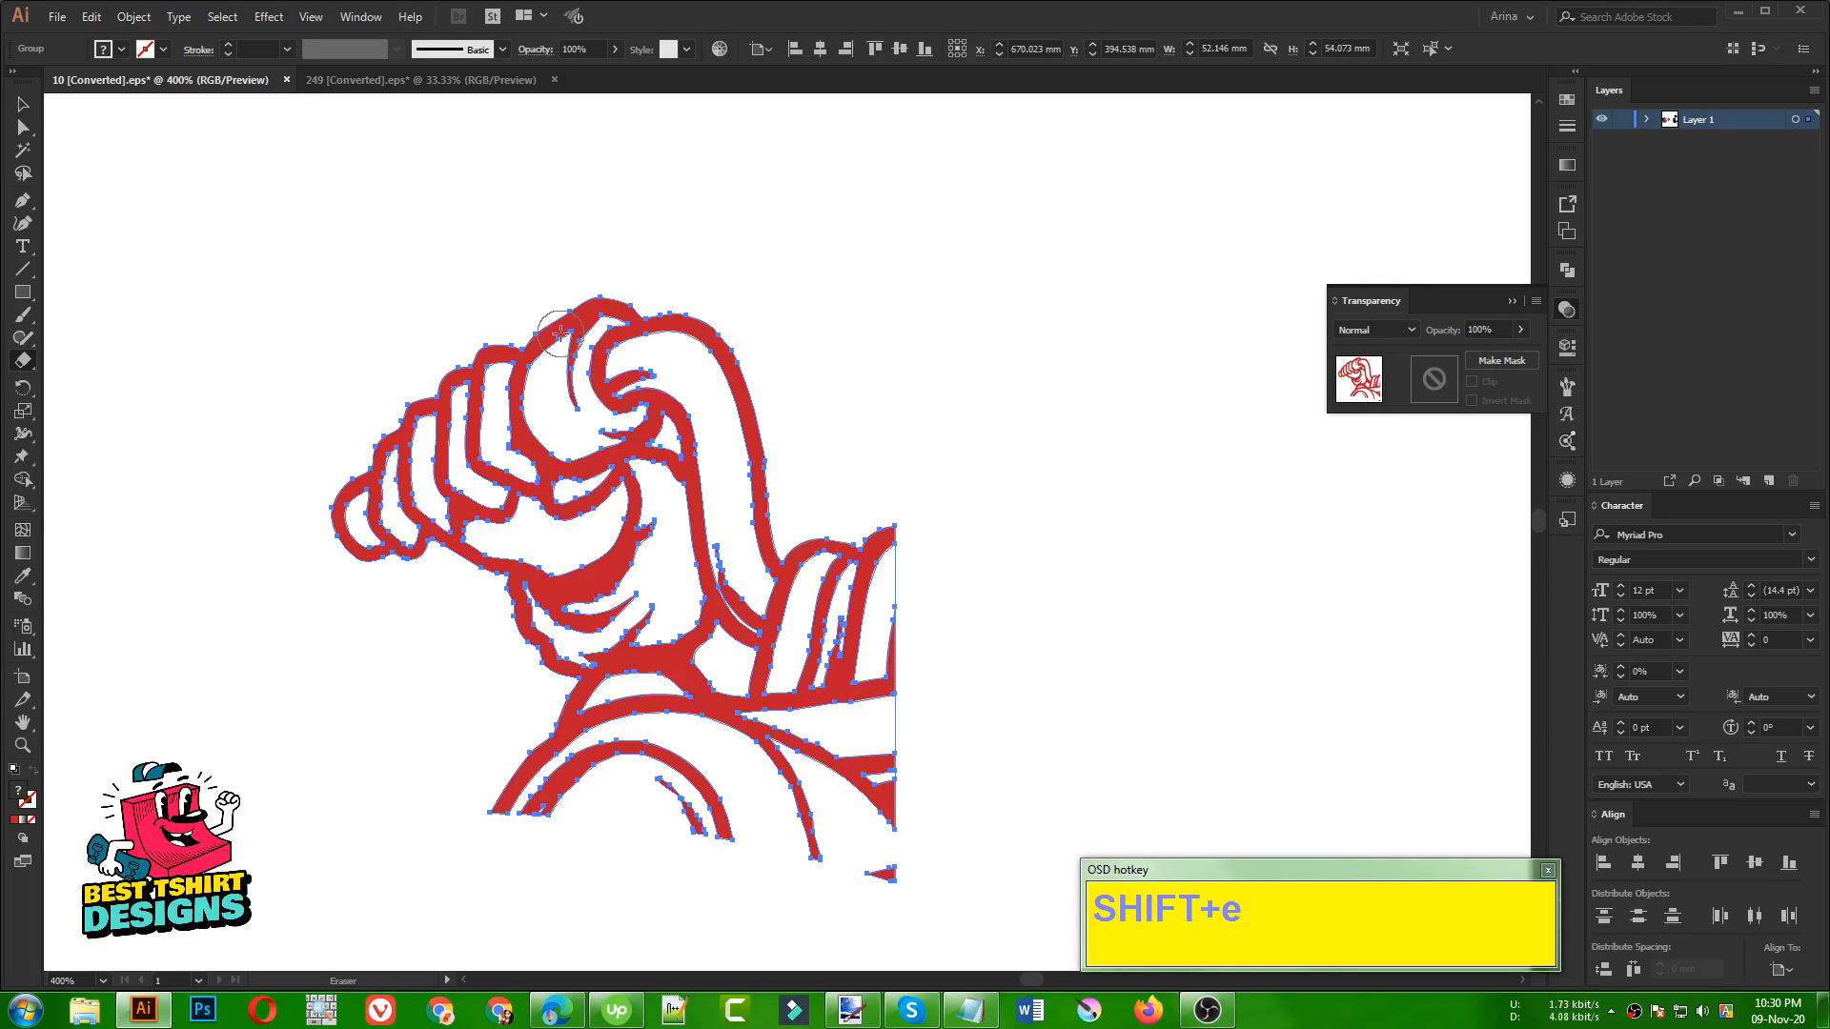
pyautogui.moveTo(553, 334)
pyautogui.mouseDown()
pyautogui.moveTo(622, 321)
pyautogui.moveTo(595, 360)
pyautogui.mouseUp()
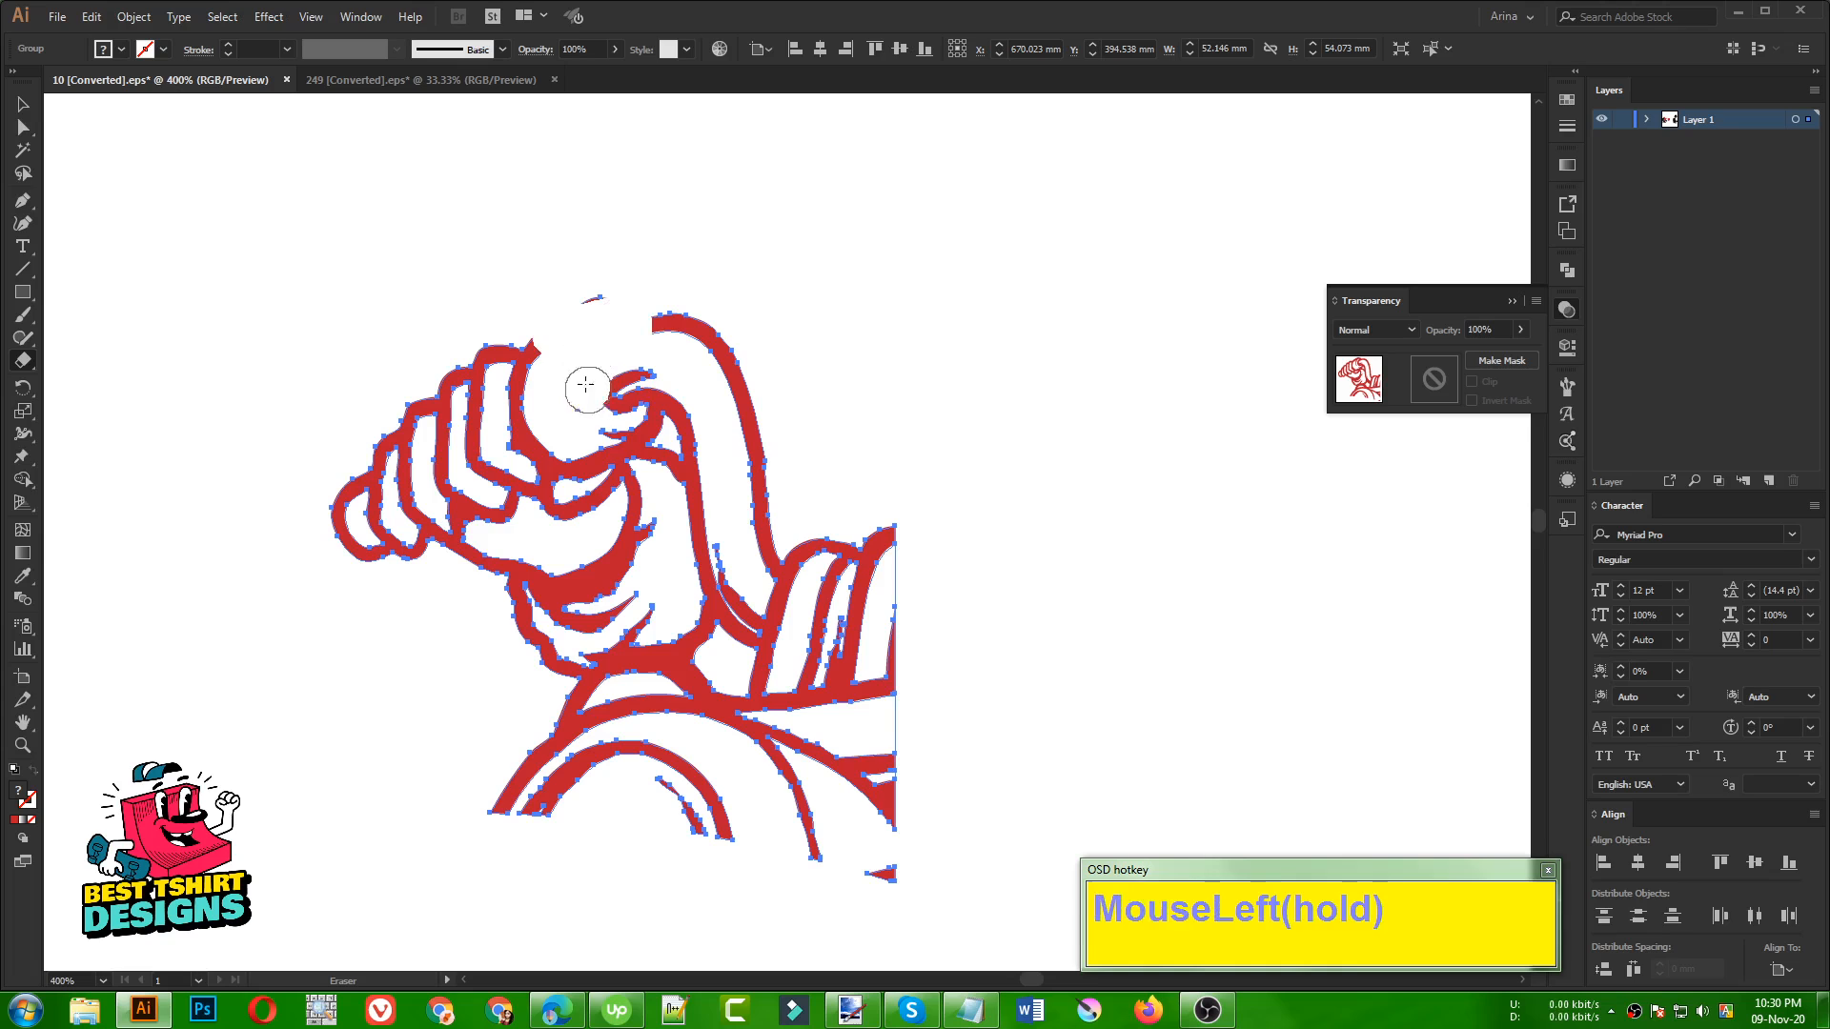
pyautogui.moveTo(629, 423)
pyautogui.mouseDown()
pyautogui.moveTo(686, 431)
pyautogui.moveTo(774, 564)
pyautogui.mouseUp()
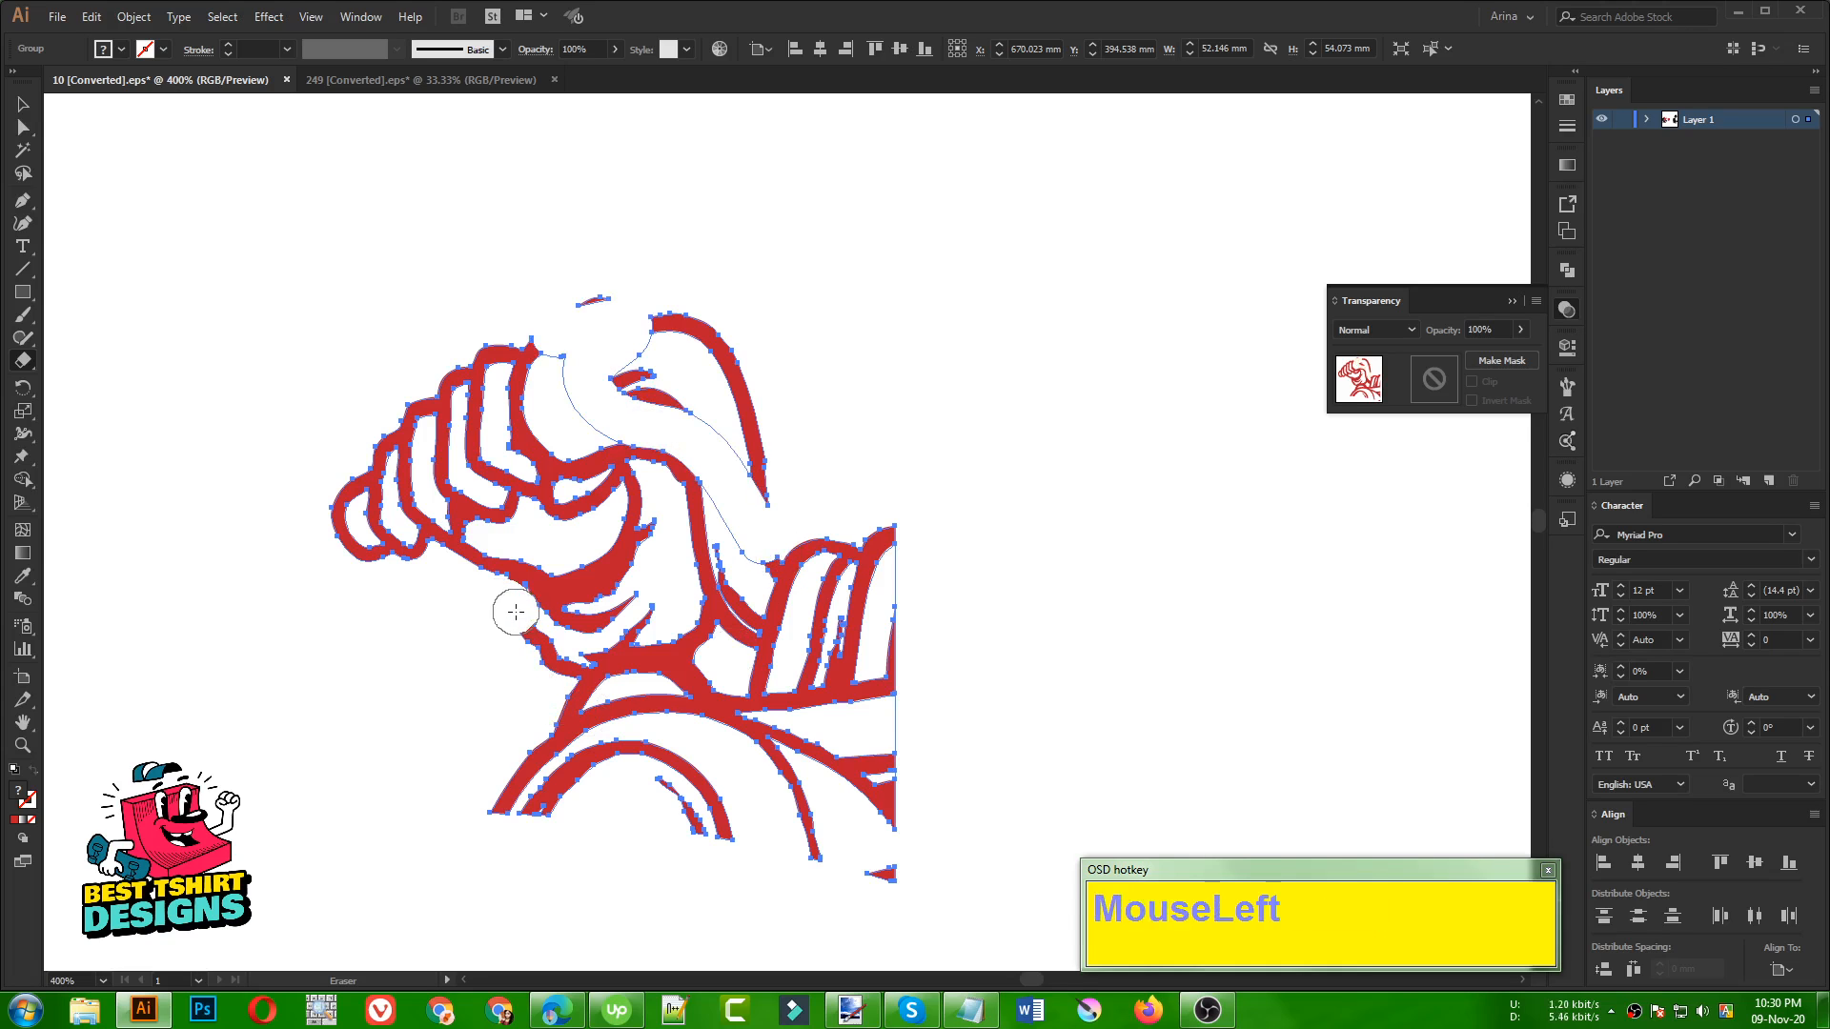
pyautogui.moveTo(503, 602); pyautogui.dragTo(517, 606)
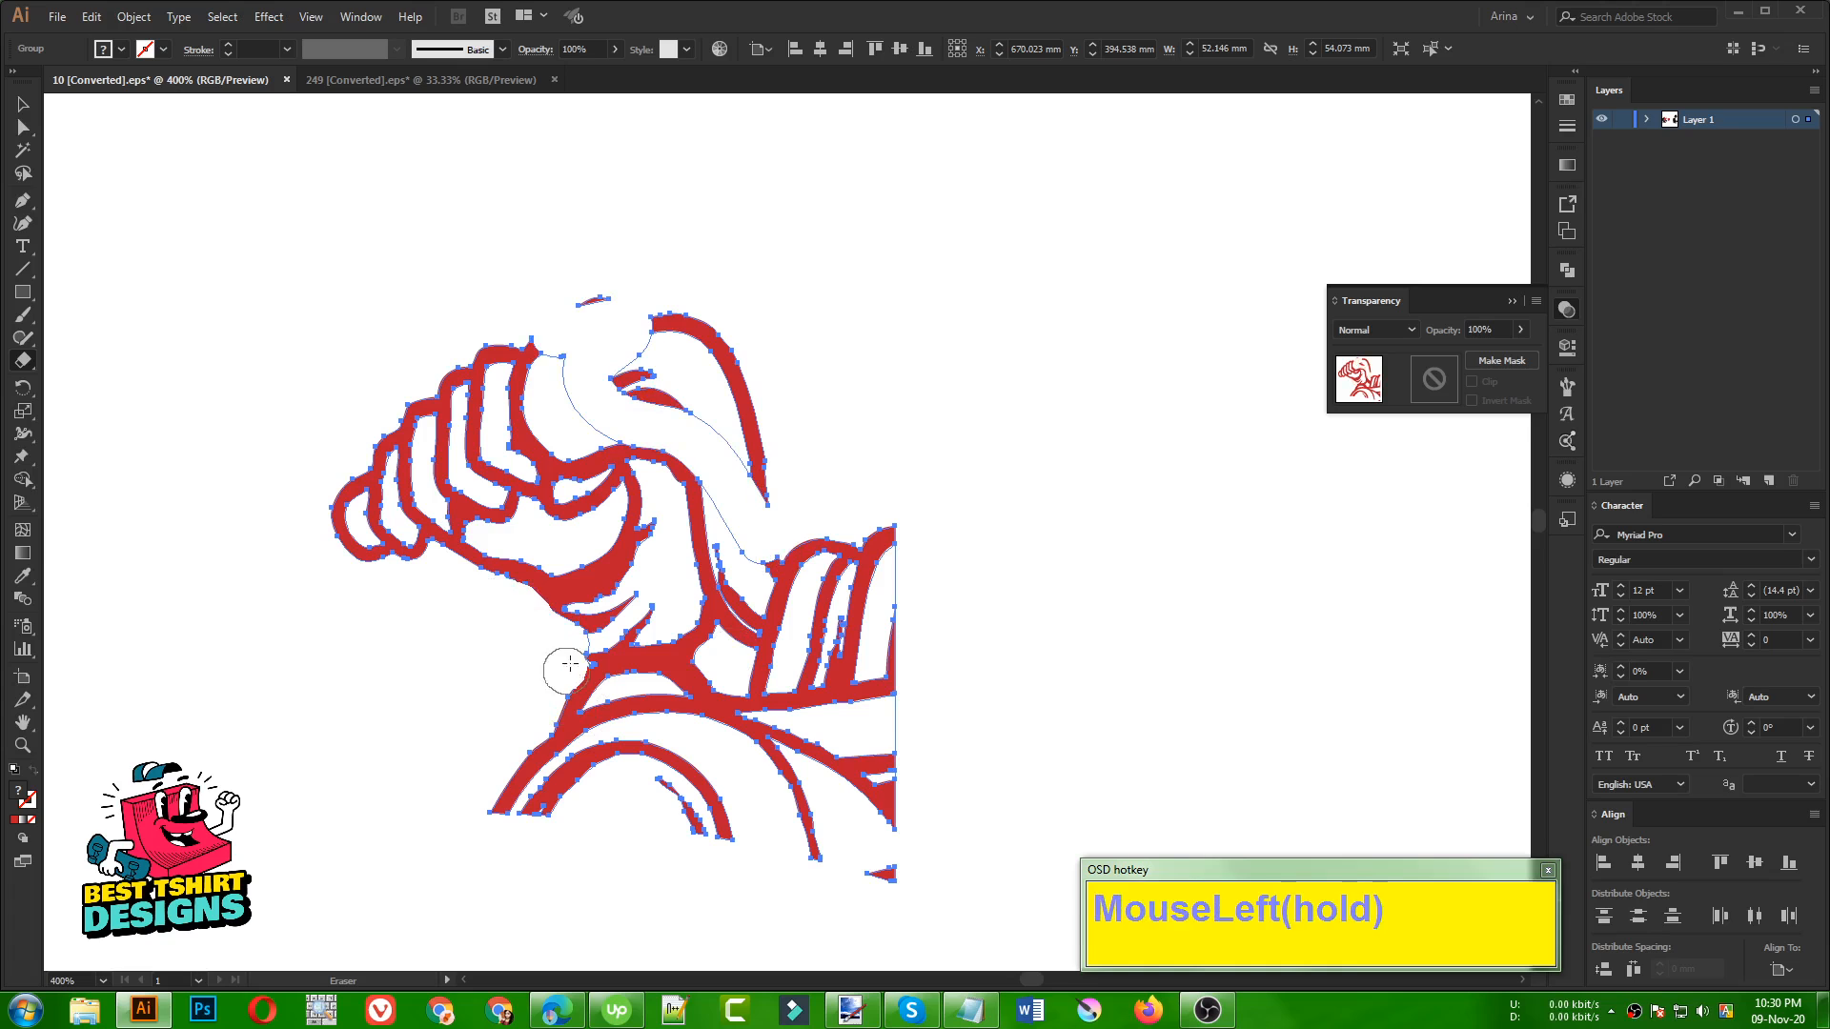
pyautogui.moveTo(569, 664)
pyautogui.mouseDown()
pyautogui.moveTo(552, 633)
pyautogui.moveTo(649, 596)
pyautogui.mouseUp()
pyautogui.moveTo(676, 515)
pyautogui.mouseDown()
pyautogui.moveTo(661, 472)
pyautogui.moveTo(569, 425)
pyautogui.mouseUp()
pyautogui.moveTo(593, 287)
pyautogui.mouseDown()
pyautogui.moveTo(627, 389)
pyautogui.moveTo(645, 343)
pyautogui.moveTo(698, 452)
pyautogui.moveTo(736, 395)
pyautogui.moveTo(711, 514)
pyautogui.moveTo(667, 442)
pyautogui.moveTo(721, 581)
pyautogui.moveTo(630, 661)
pyautogui.moveTo(697, 581)
pyautogui.moveTo(518, 713)
pyautogui.moveTo(810, 512)
pyautogui.moveTo(761, 561)
pyautogui.moveTo(749, 418)
pyautogui.moveTo(699, 670)
pyautogui.moveTo(840, 606)
pyautogui.moveTo(788, 657)
pyautogui.moveTo(792, 572)
pyautogui.mouseUp()
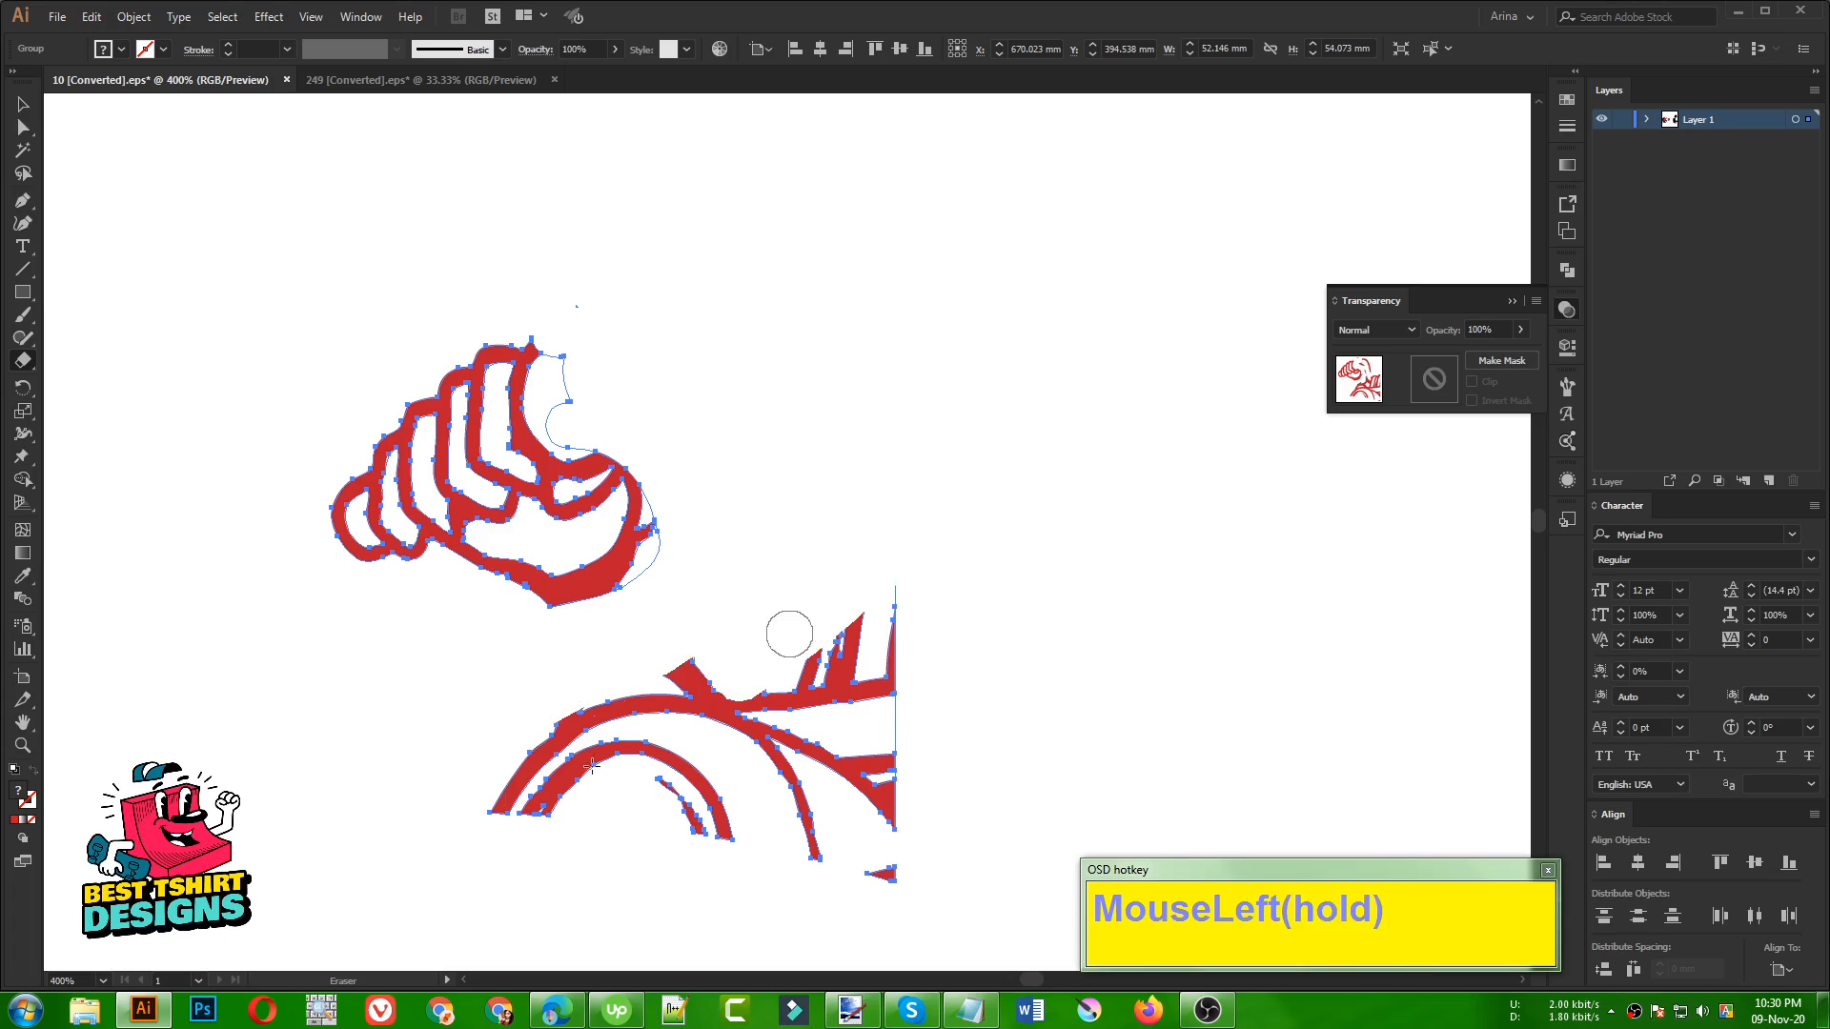
pyautogui.moveTo(591, 765); pyautogui.dragTo(738, 650)
pyautogui.moveTo(434, 815)
pyautogui.mouseDown()
pyautogui.moveTo(790, 784)
pyautogui.moveTo(774, 824)
pyautogui.moveTo(591, 740)
pyautogui.moveTo(774, 718)
pyautogui.moveTo(740, 732)
pyautogui.moveTo(911, 628)
pyautogui.moveTo(827, 677)
pyautogui.moveTo(856, 602)
pyautogui.moveTo(838, 654)
pyautogui.mouseUp()
pyautogui.moveTo(695, 482); pyautogui.dragTo(992, 927)
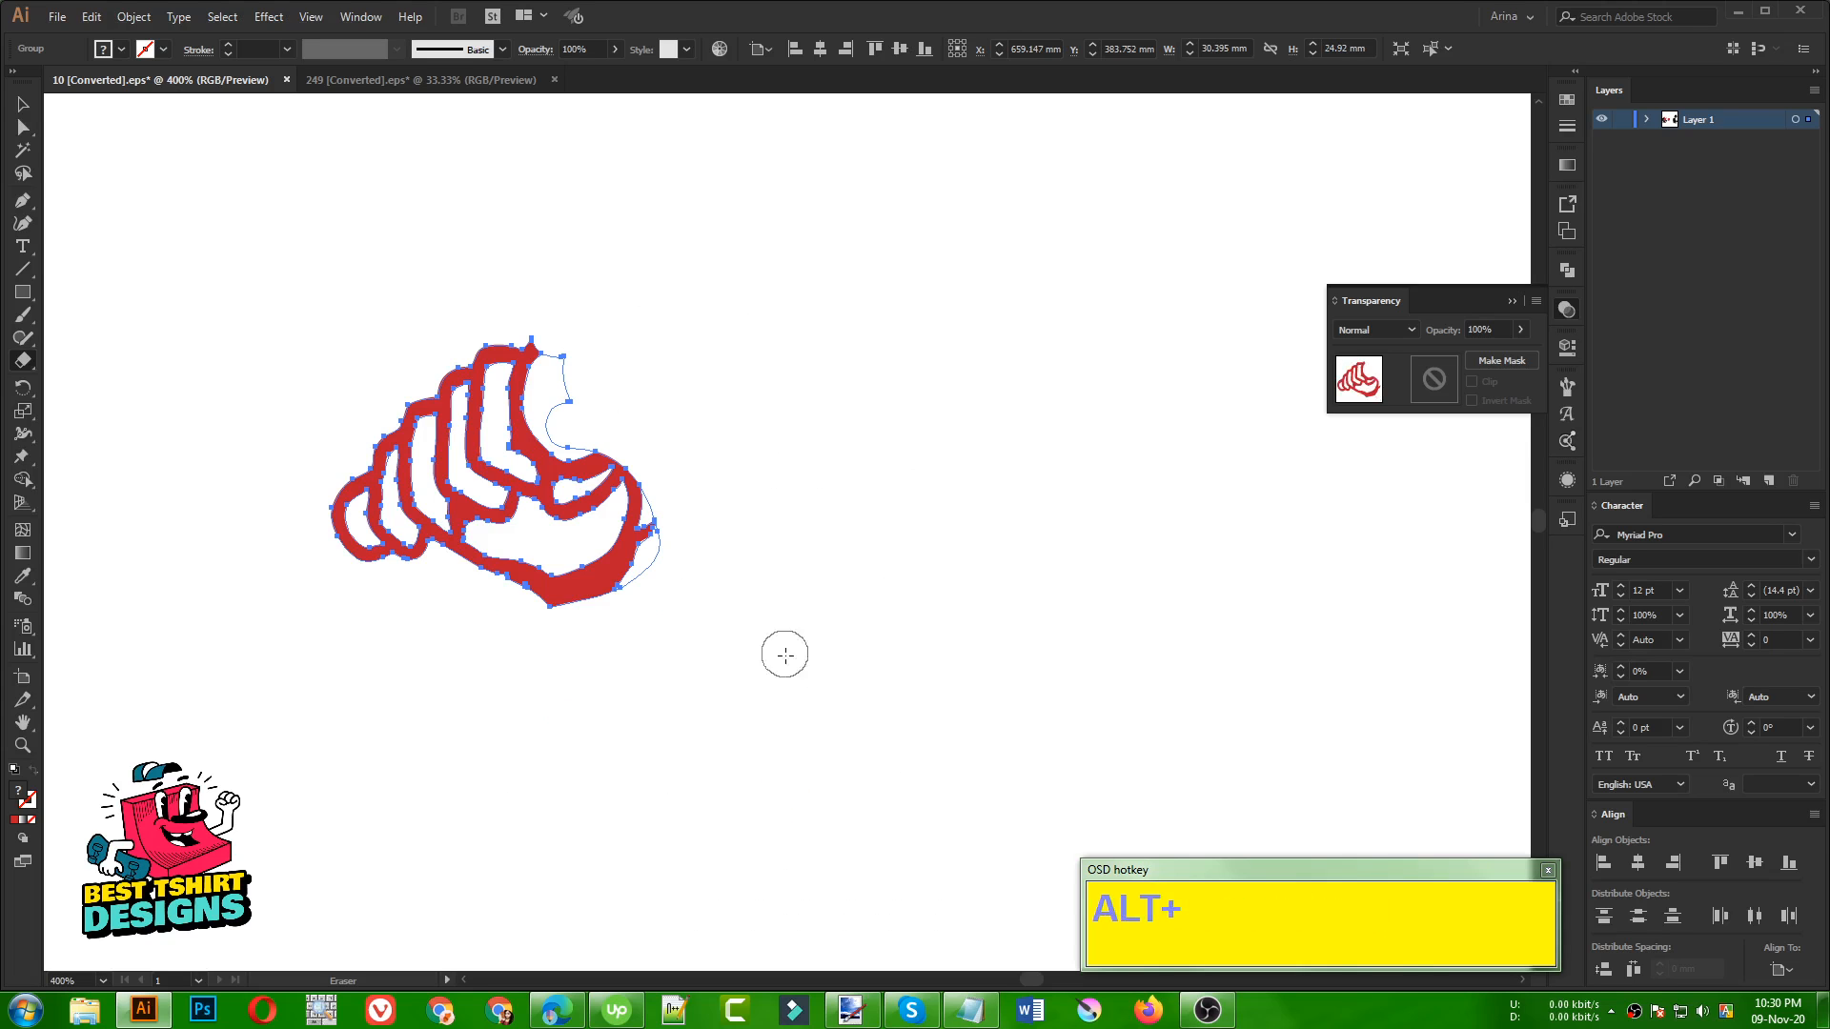
pyautogui.press('v')
pyautogui.click(783, 654)
pyautogui.click(556, 409)
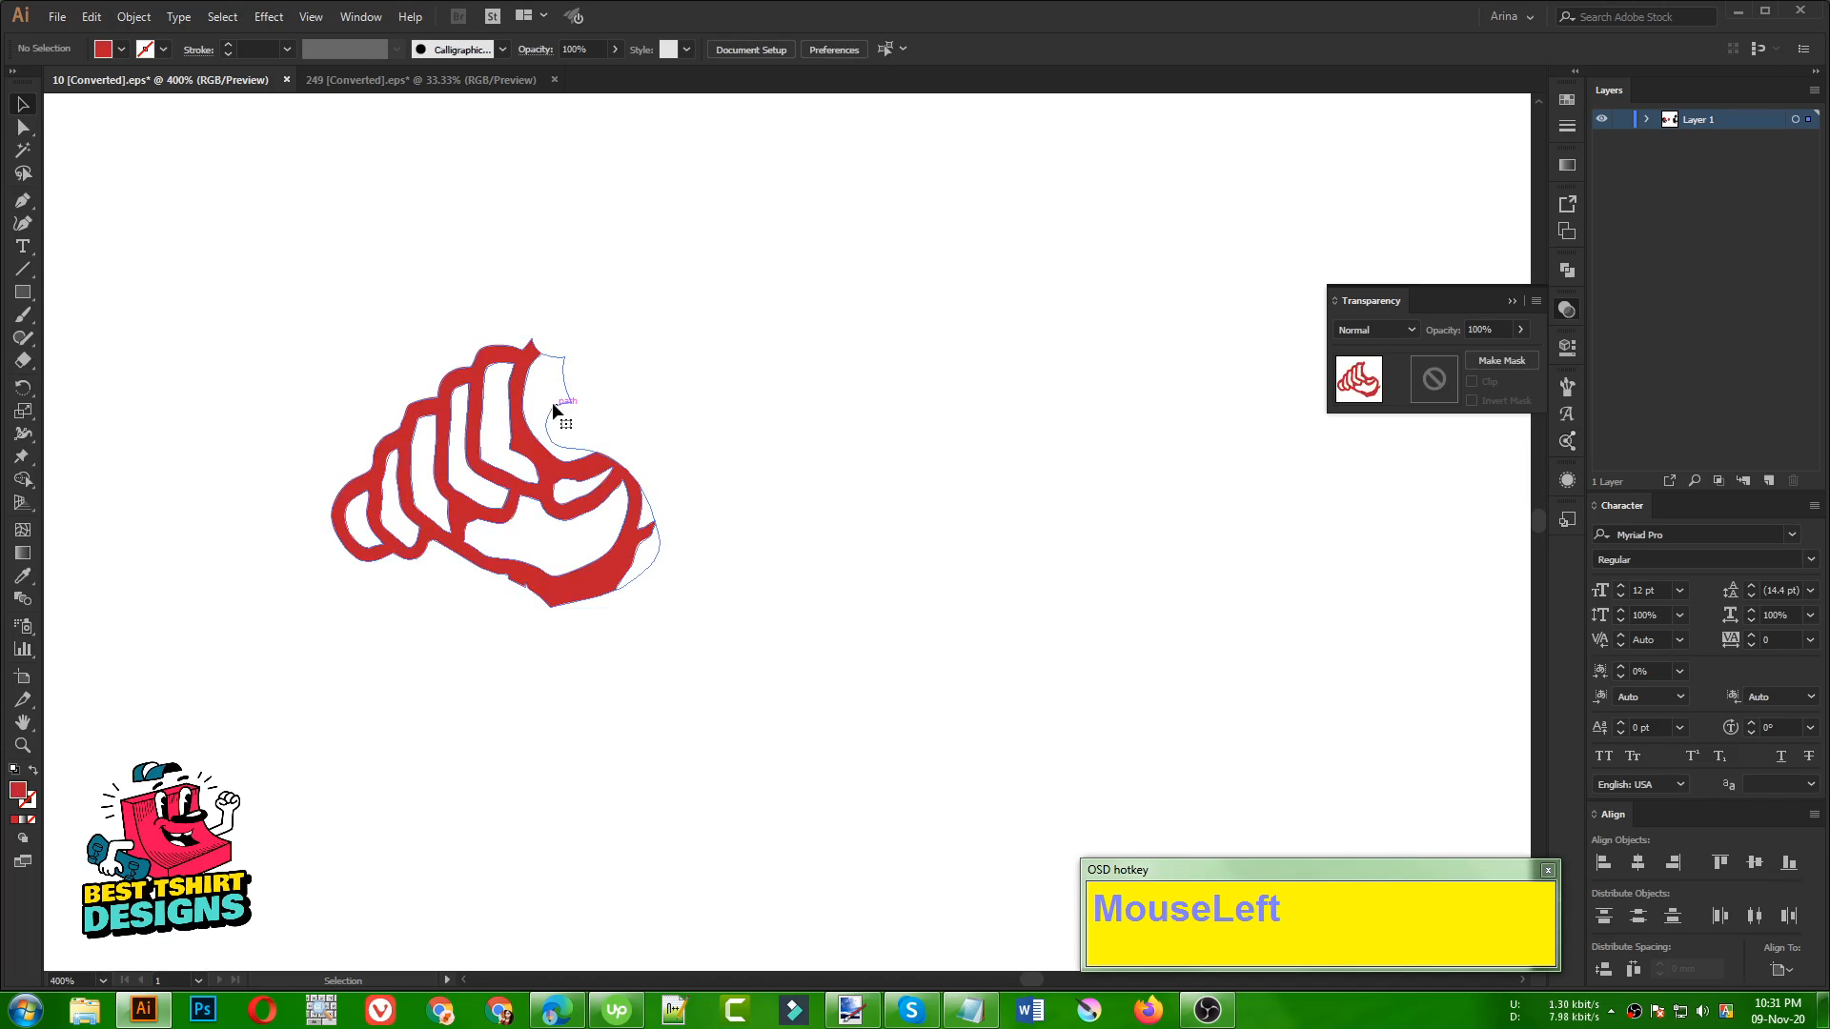
pyautogui.click(807, 434)
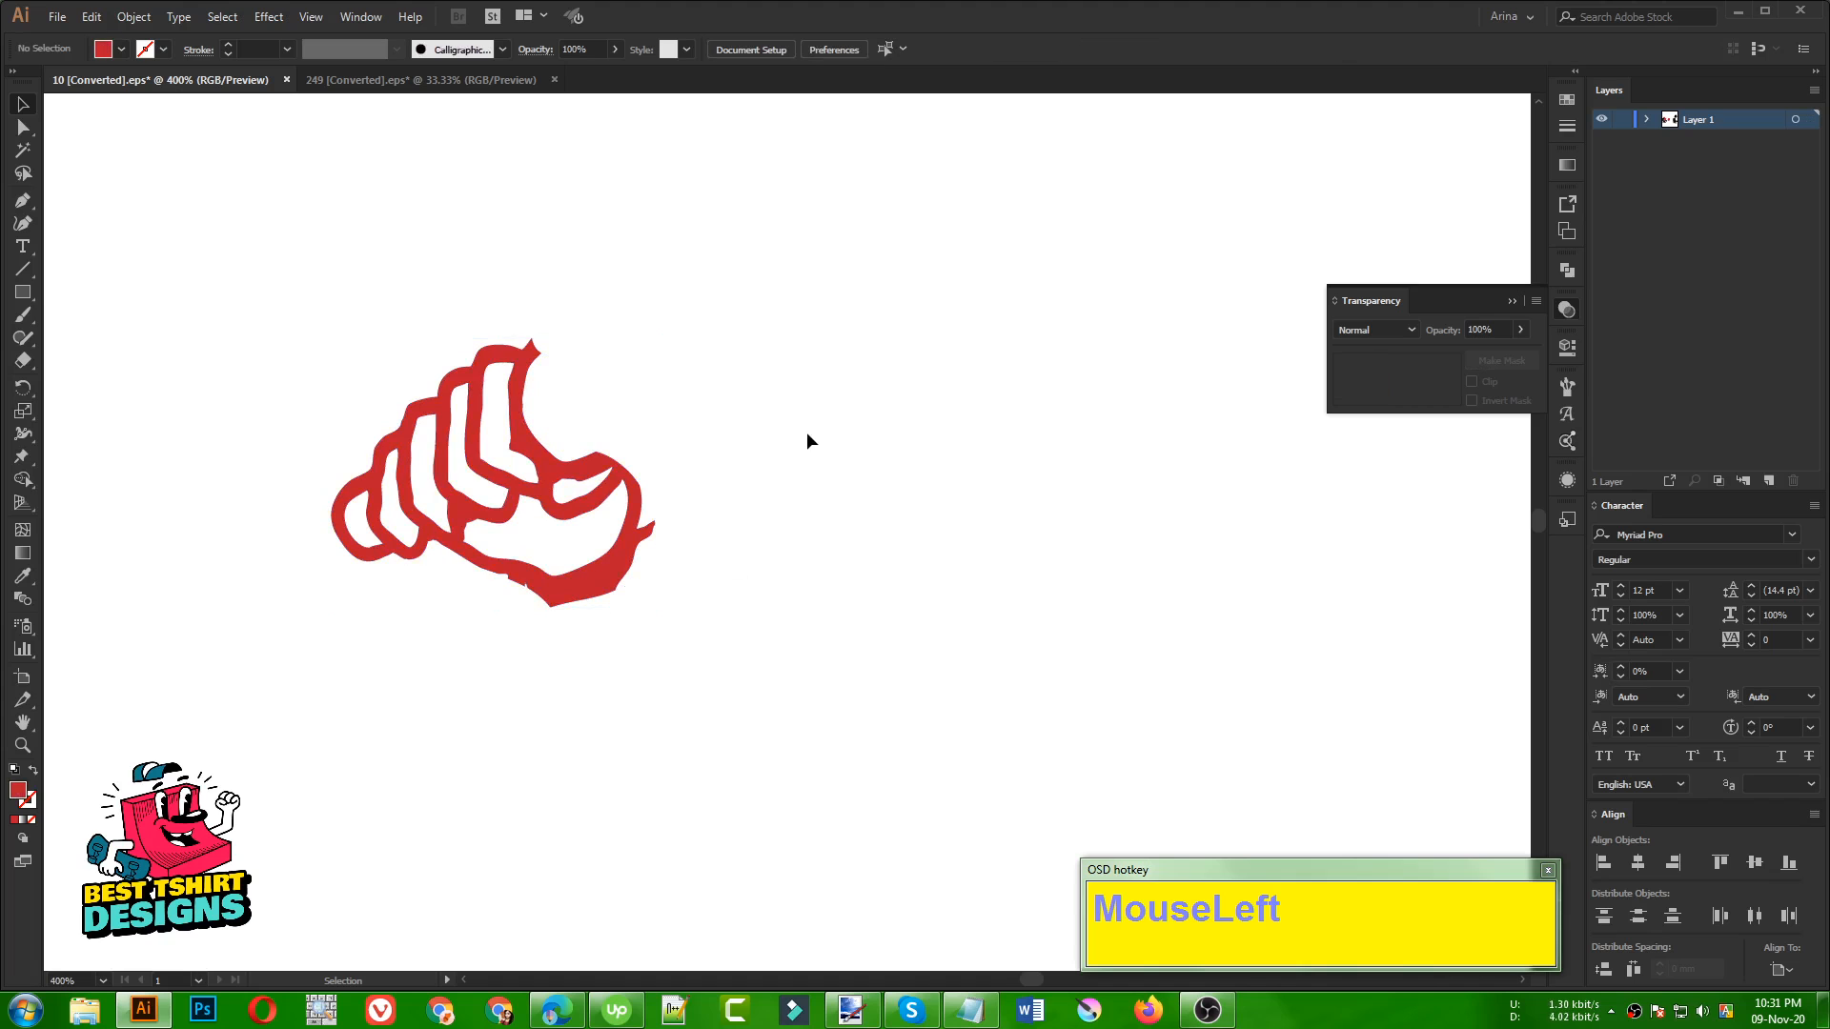
pyautogui.press('alt')
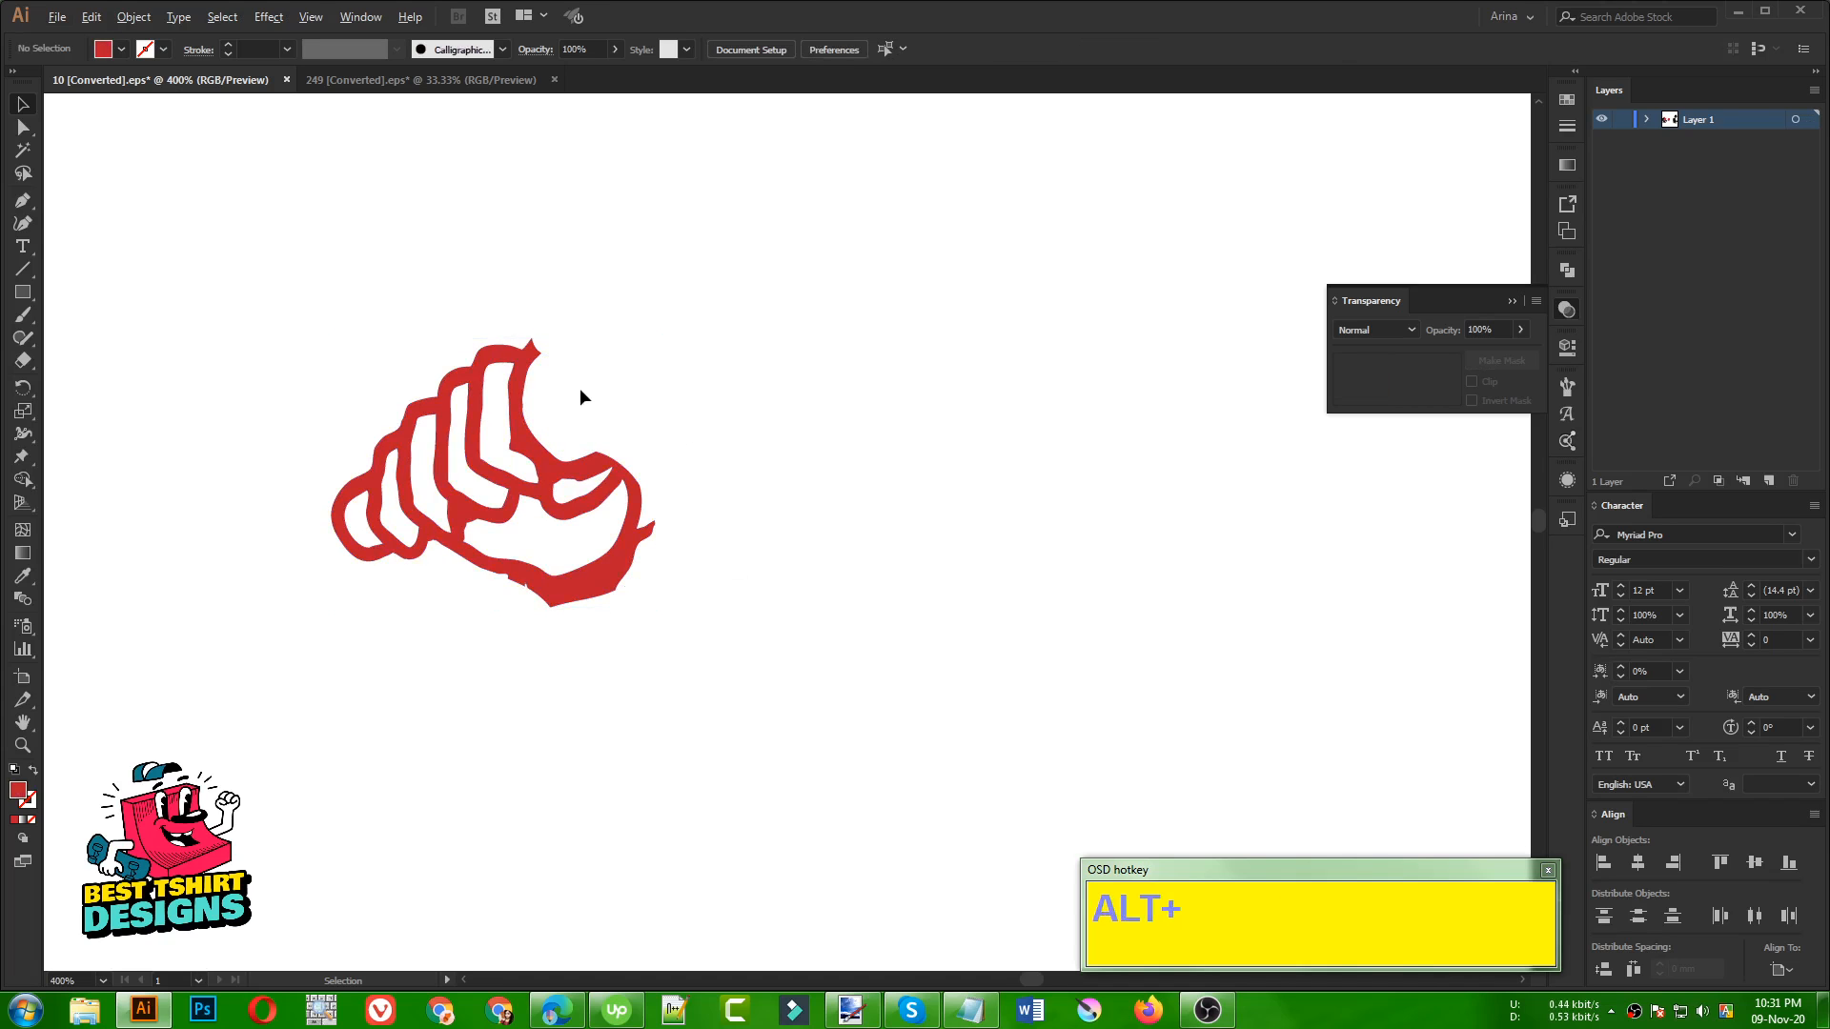
# Erase the small outermost finger loop from the separated hand, keeping the other curled fingers and palm
pyautogui.scroll(-3, 943, 515)
pyautogui.scroll(5, 724, 495)
pyautogui.click(667, 502)
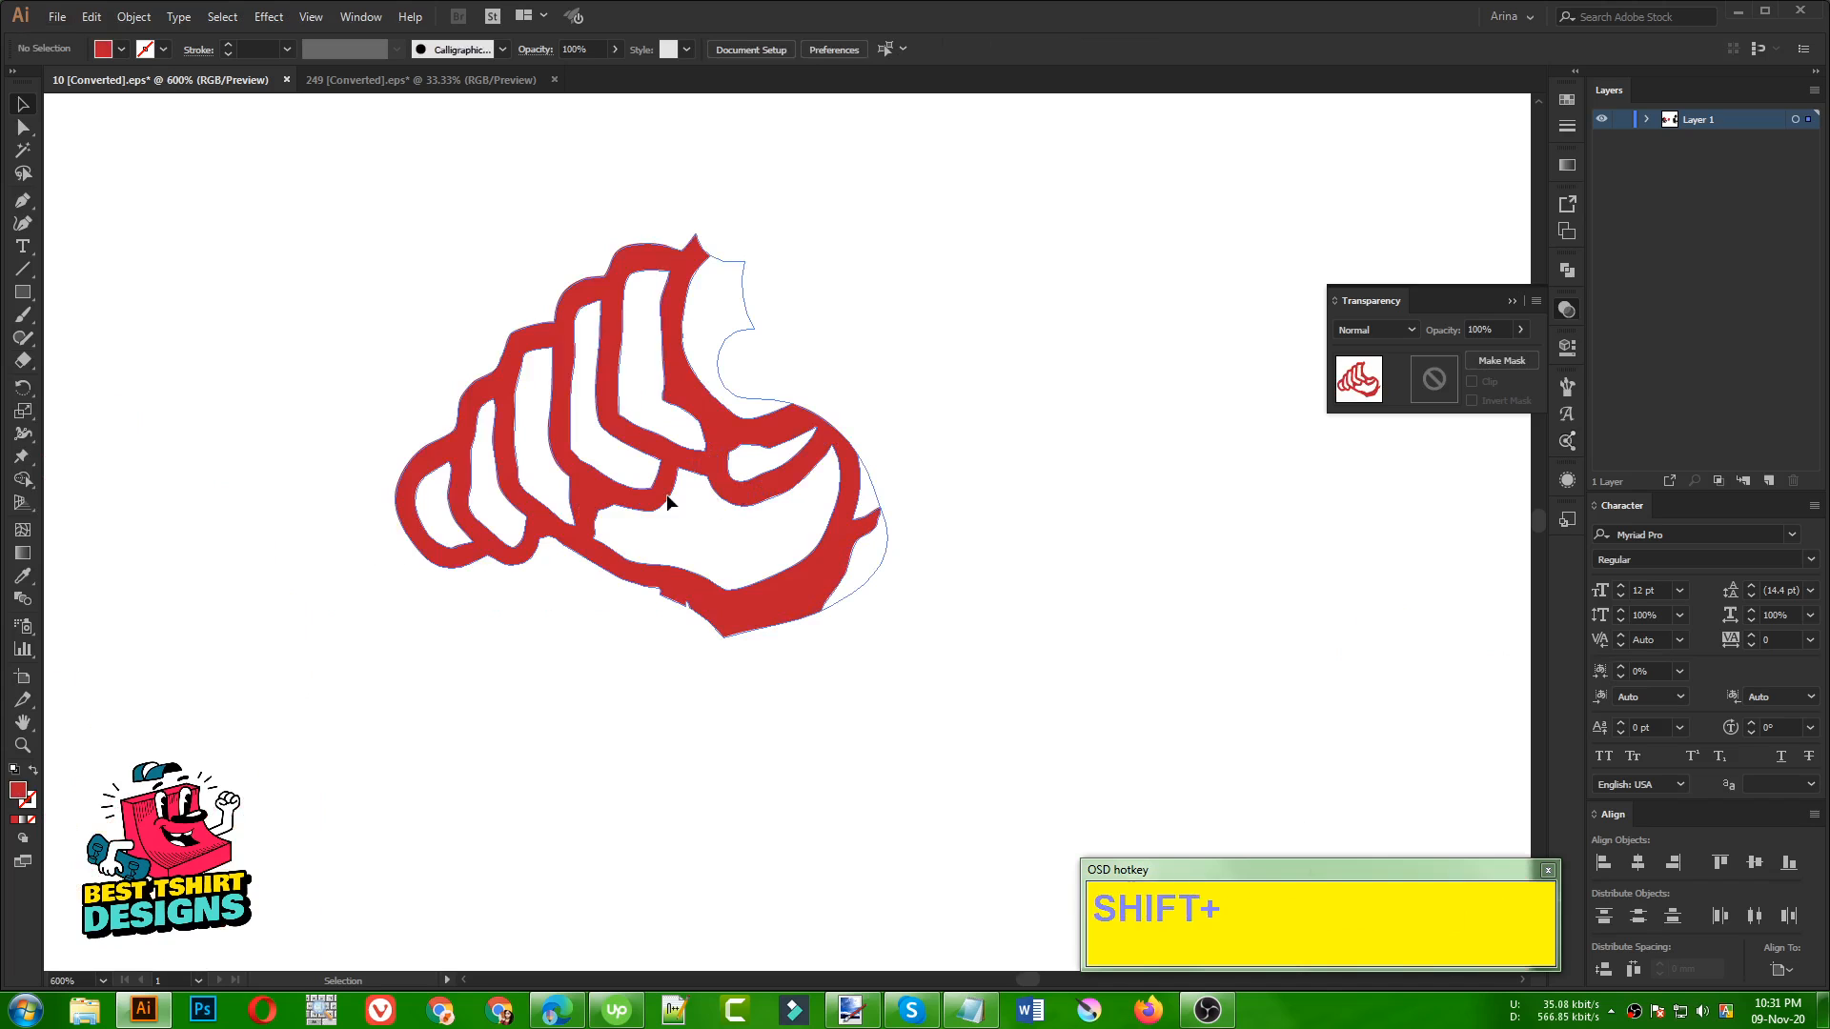
pyautogui.hotkey('shift', 'e')
pyautogui.moveTo(424, 427)
pyautogui.mouseDown()
pyautogui.moveTo(412, 466)
pyautogui.moveTo(462, 641)
pyautogui.moveTo(479, 599)
pyautogui.mouseUp()
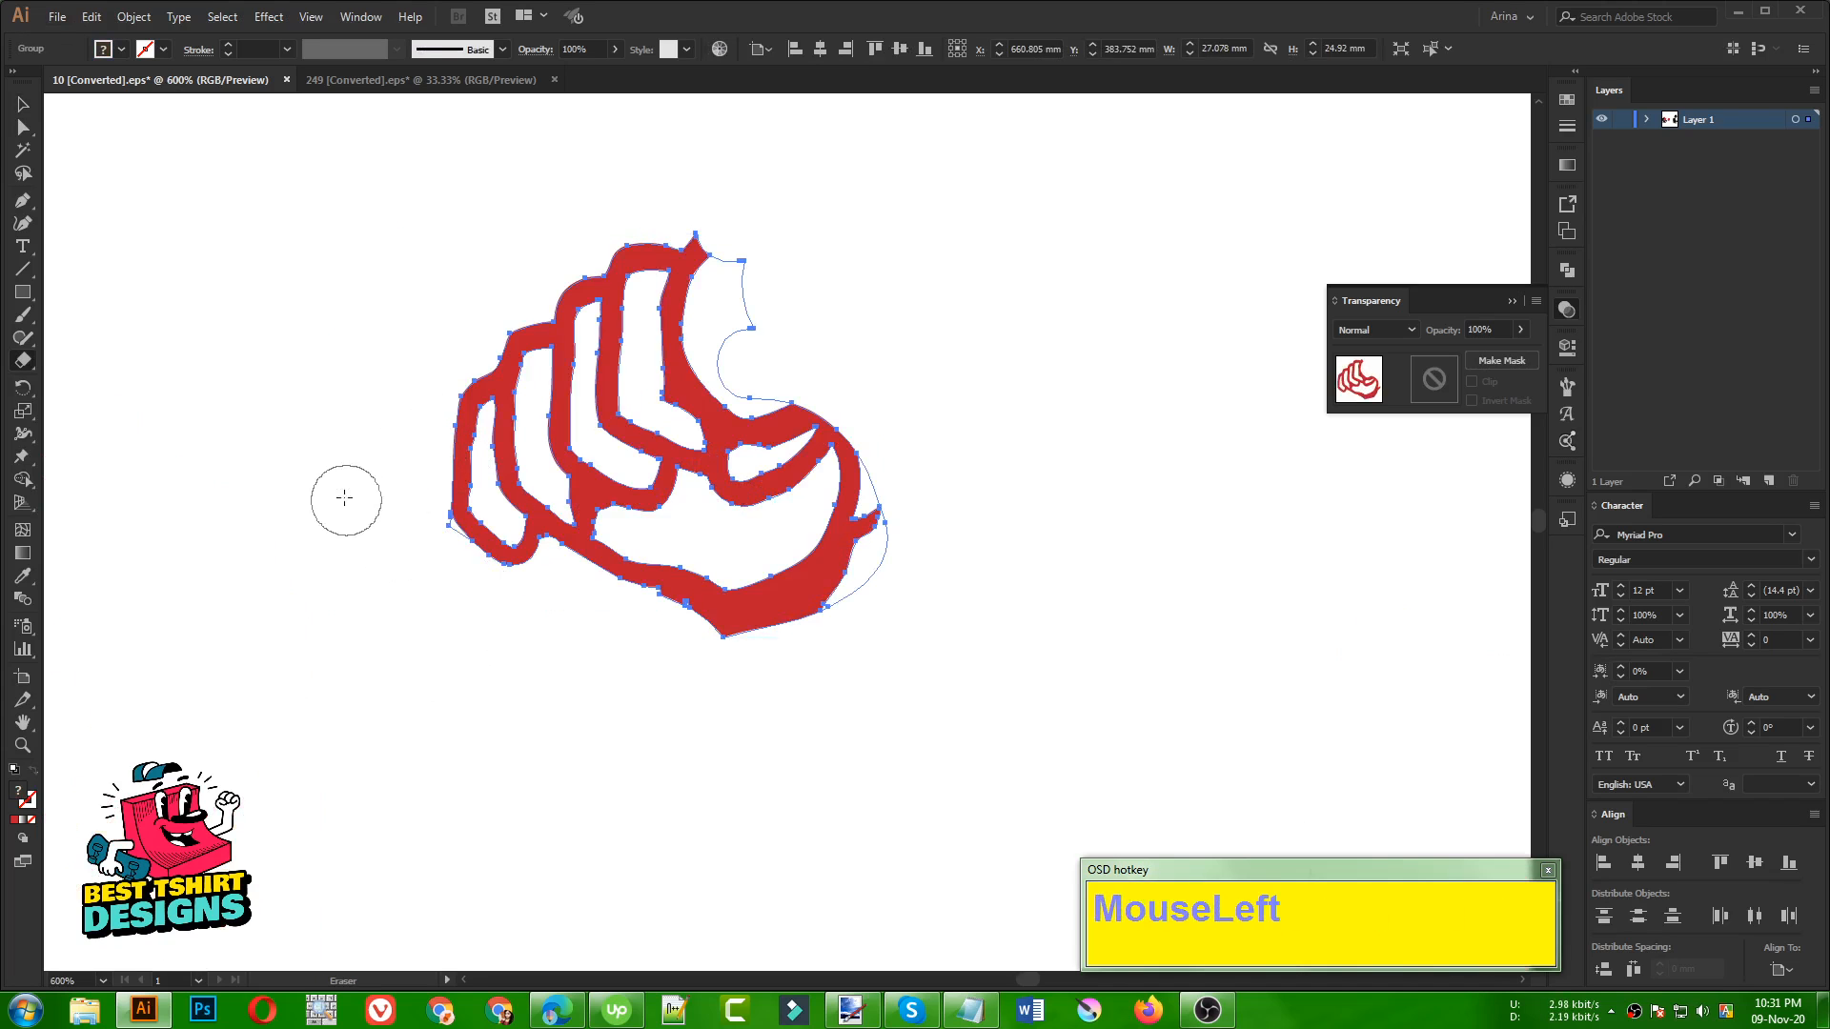
pyautogui.scroll(-1, 625, 641)
pyautogui.press('v')
# Move the separated hand onto the spikes along the top of the dinosaur's head, in front of Santa
pyautogui.scroll(-5, 891, 524)
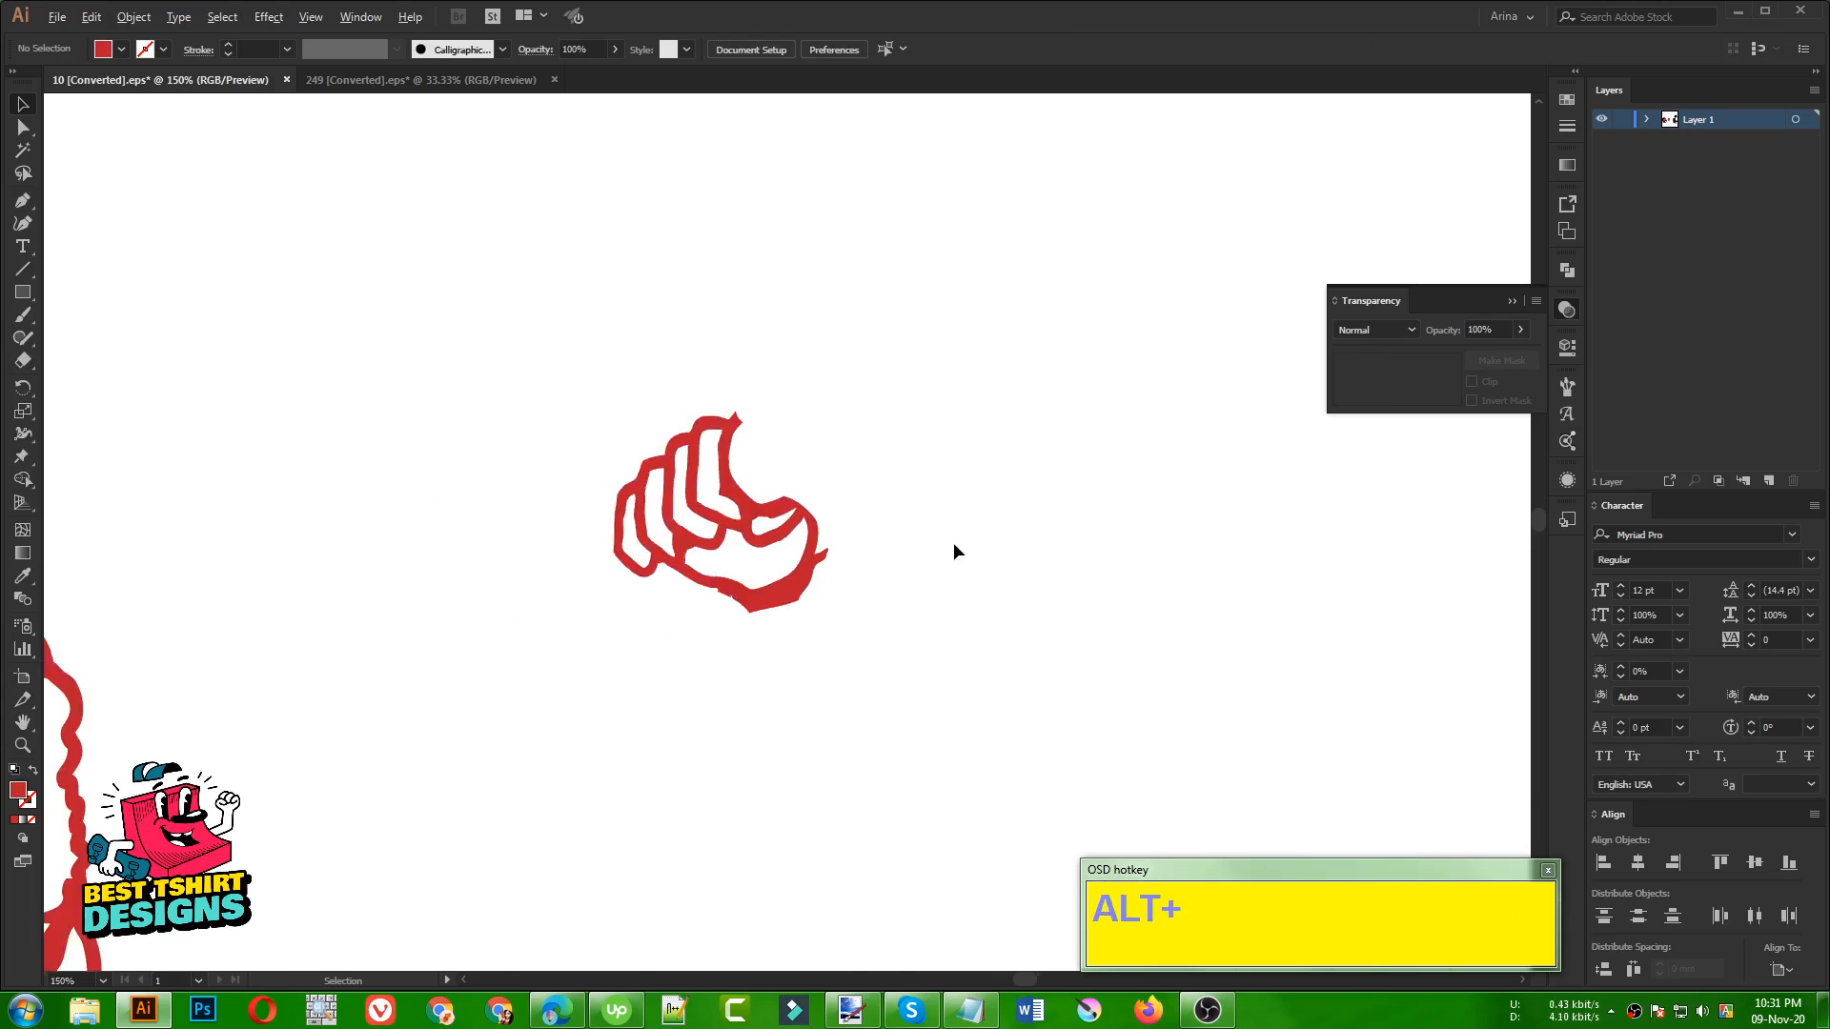
pyautogui.moveTo(896, 551); pyautogui.dragTo(409, 522)
pyautogui.scroll(5, 408, 526)
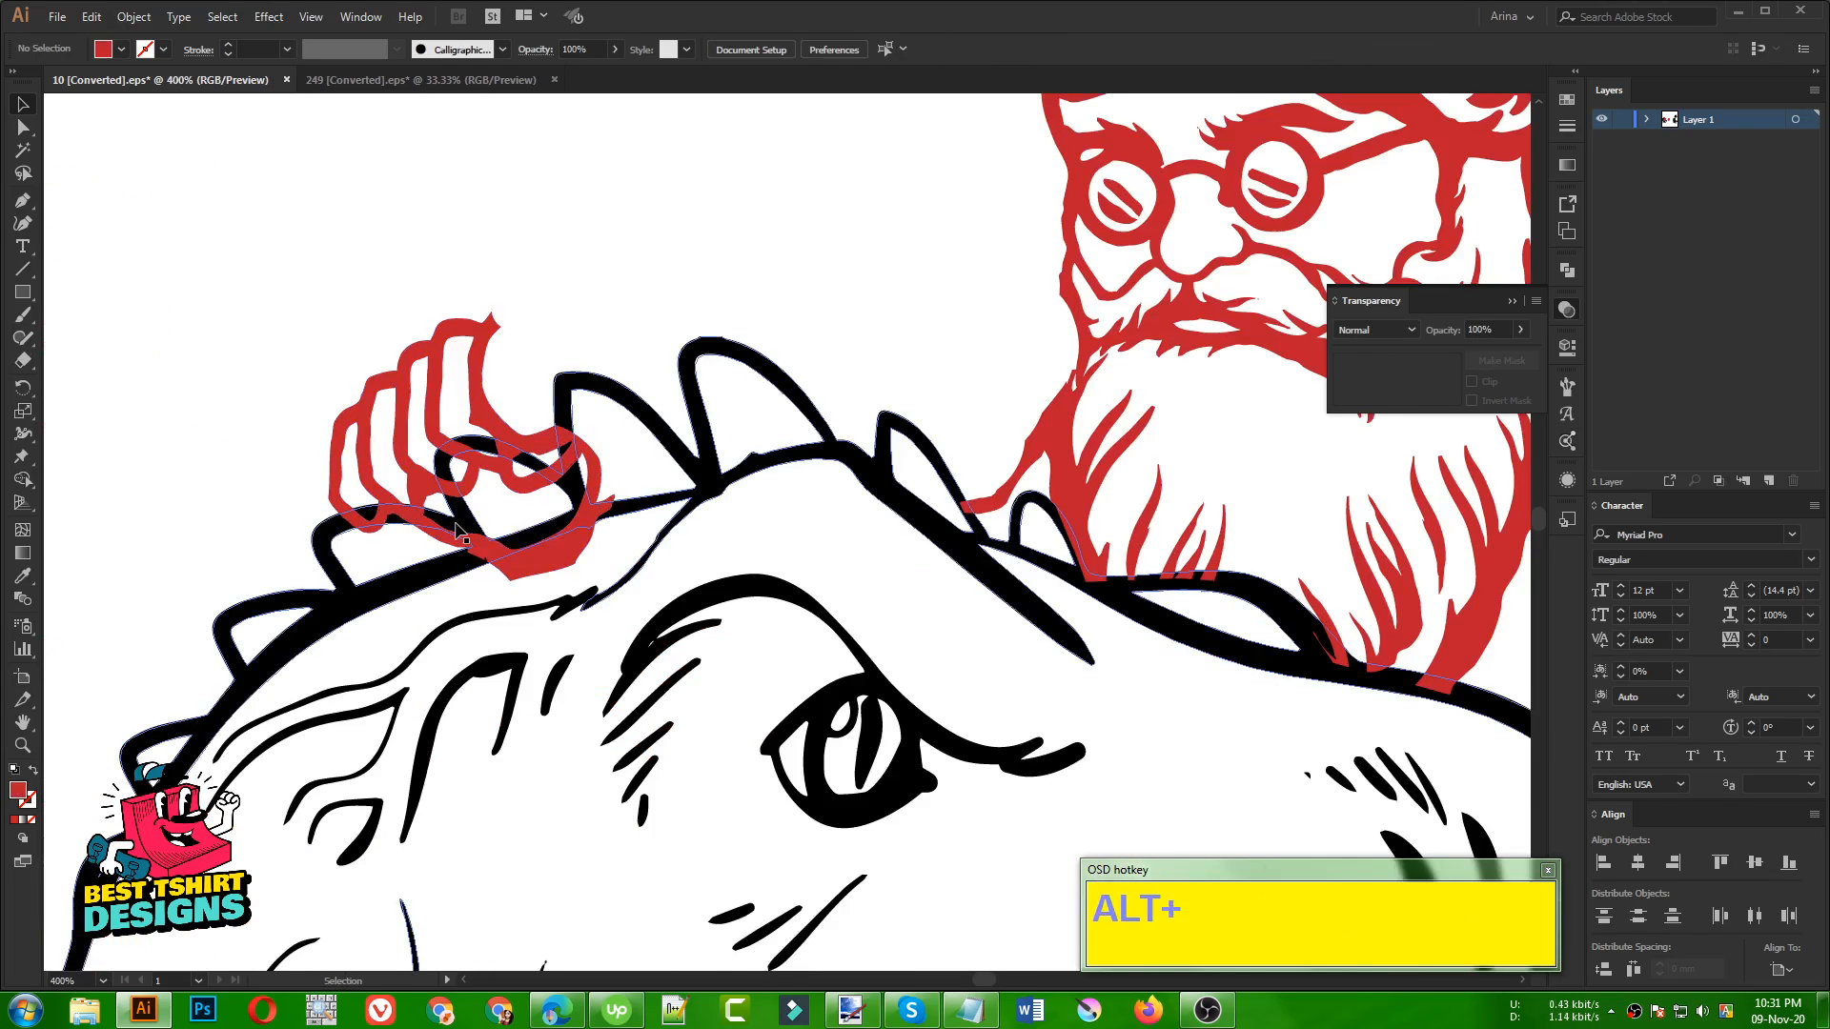
pyautogui.scroll(1, 472, 415)
pyautogui.moveTo(474, 419); pyautogui.dragTo(534, 492)
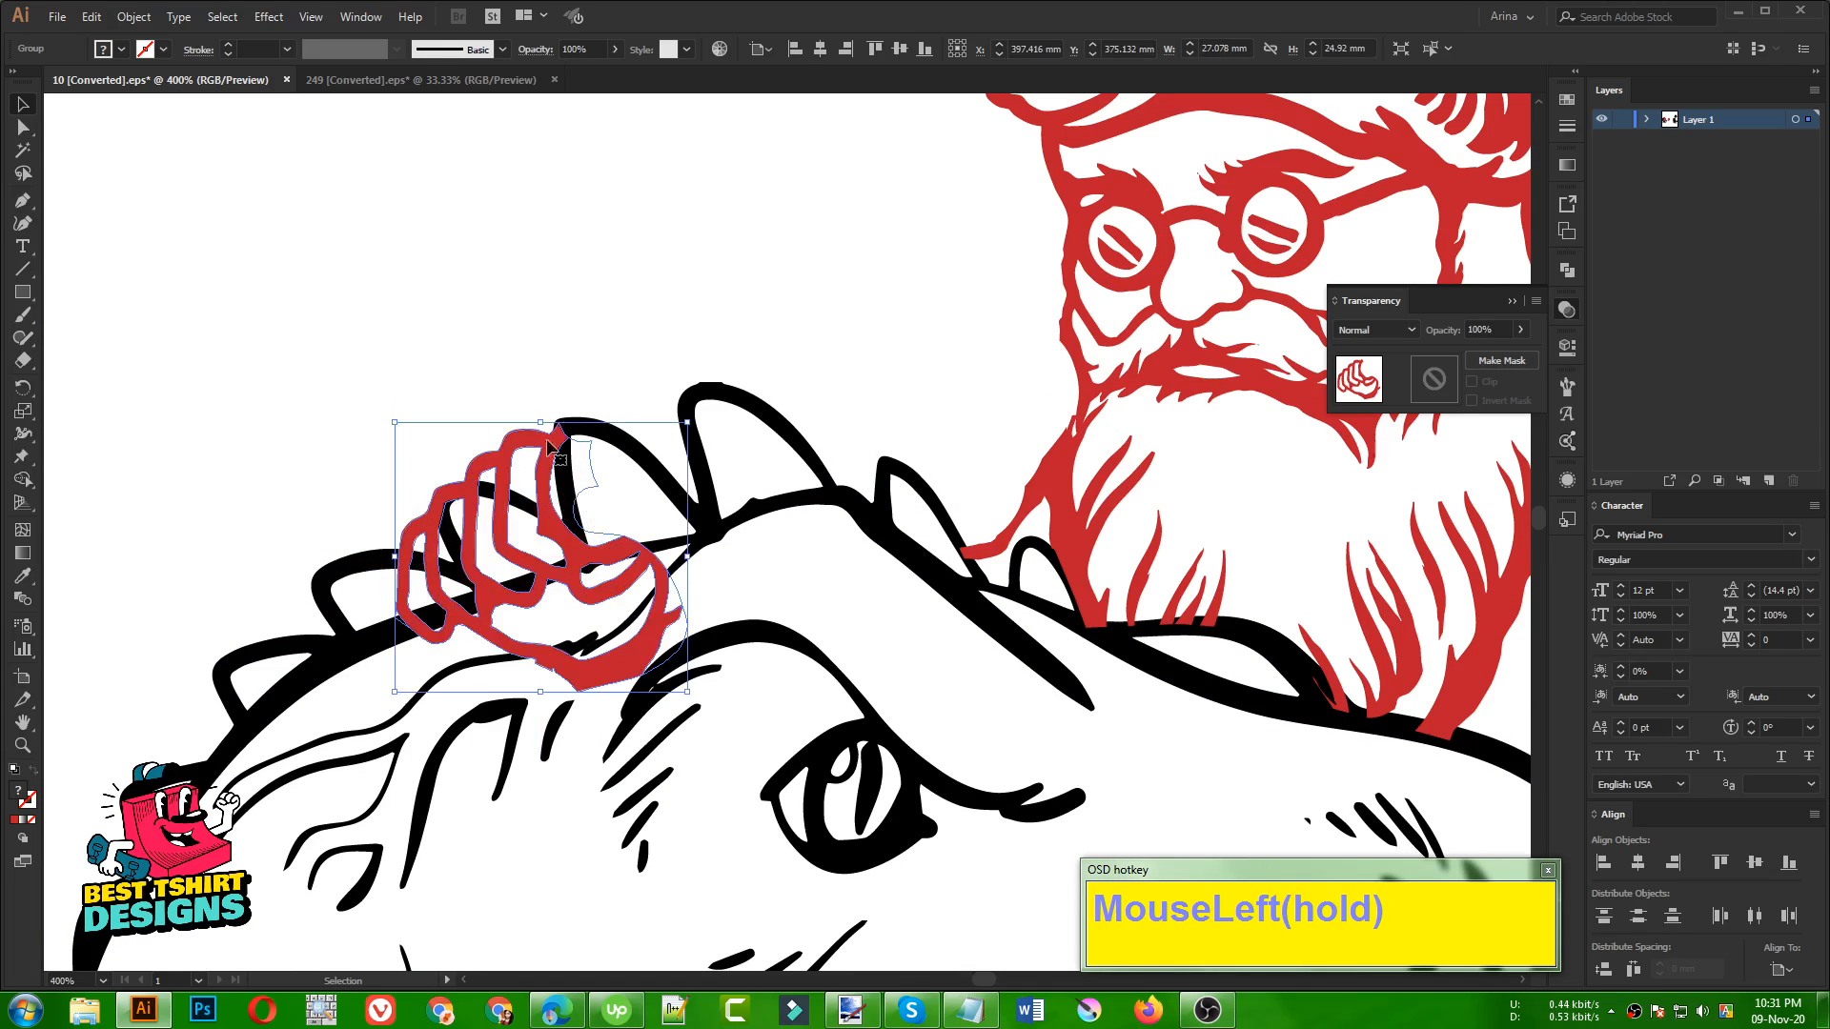
pyautogui.click(460, 292)
# Cut the hand and paste it in place directly behind the dinosaur artwork
pyautogui.scroll(1, 448, 292)
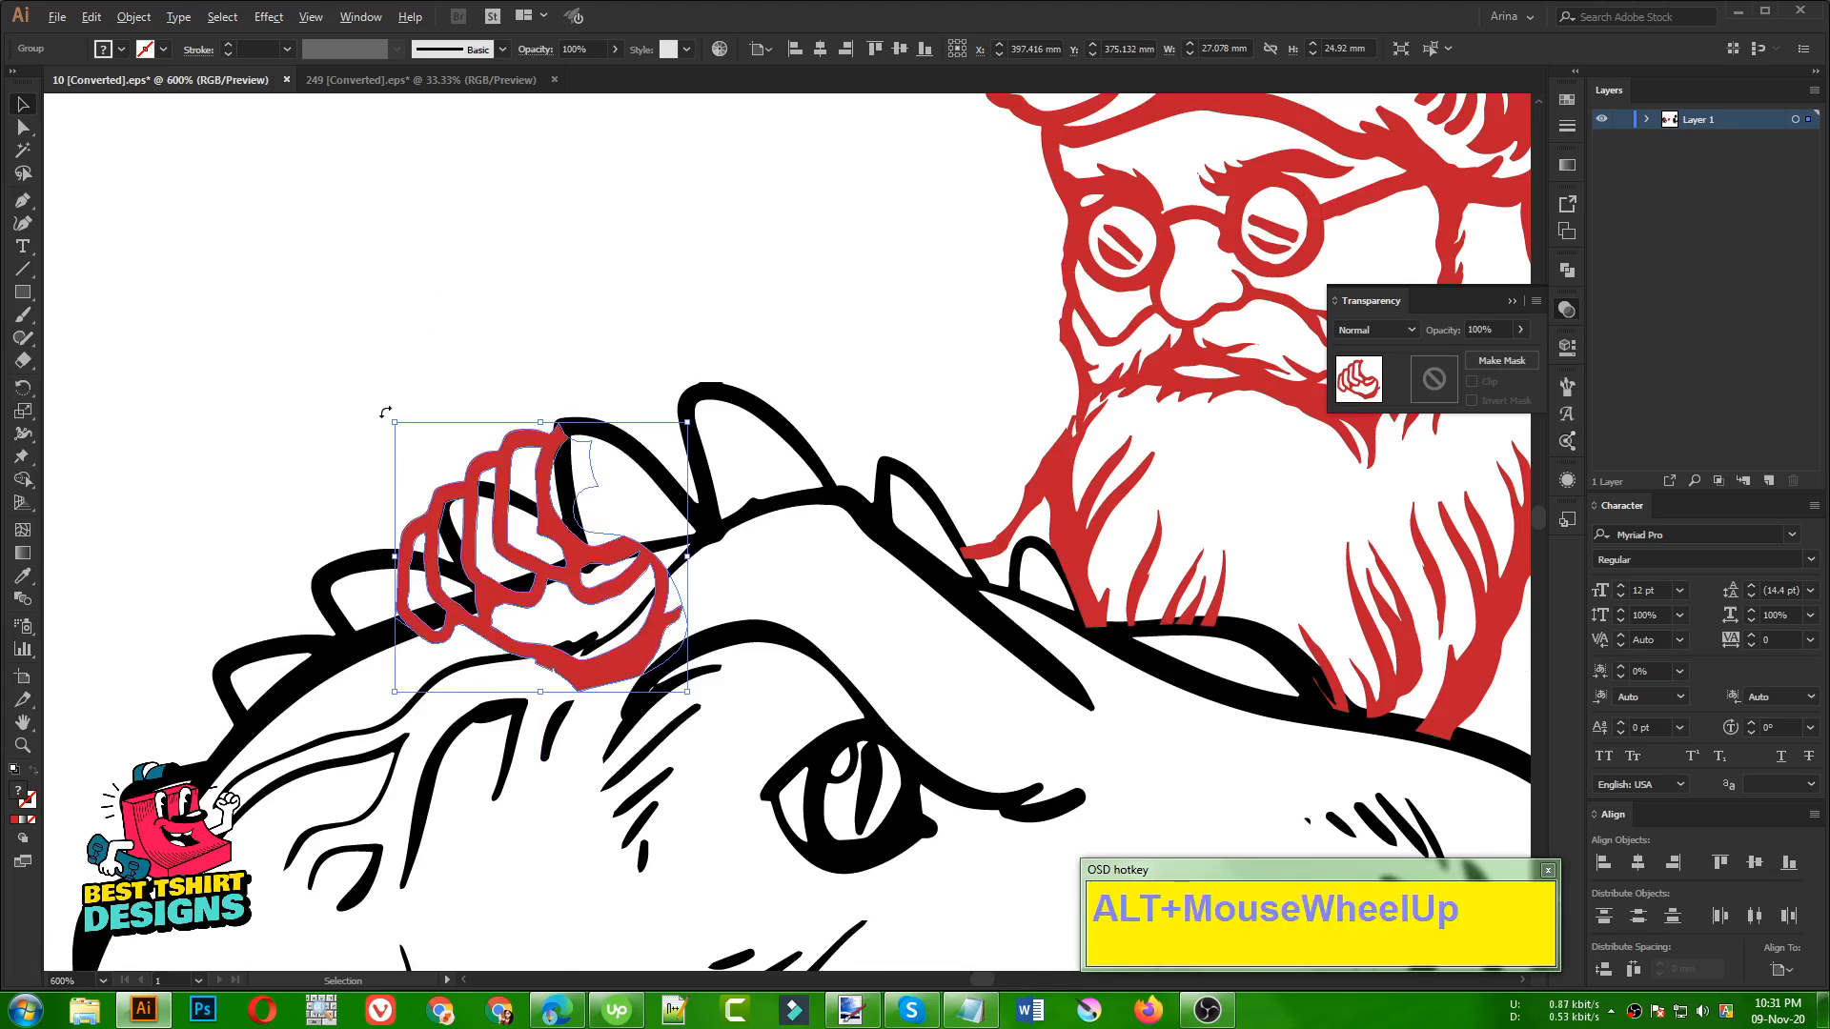
pyautogui.scroll(-1, 437, 261)
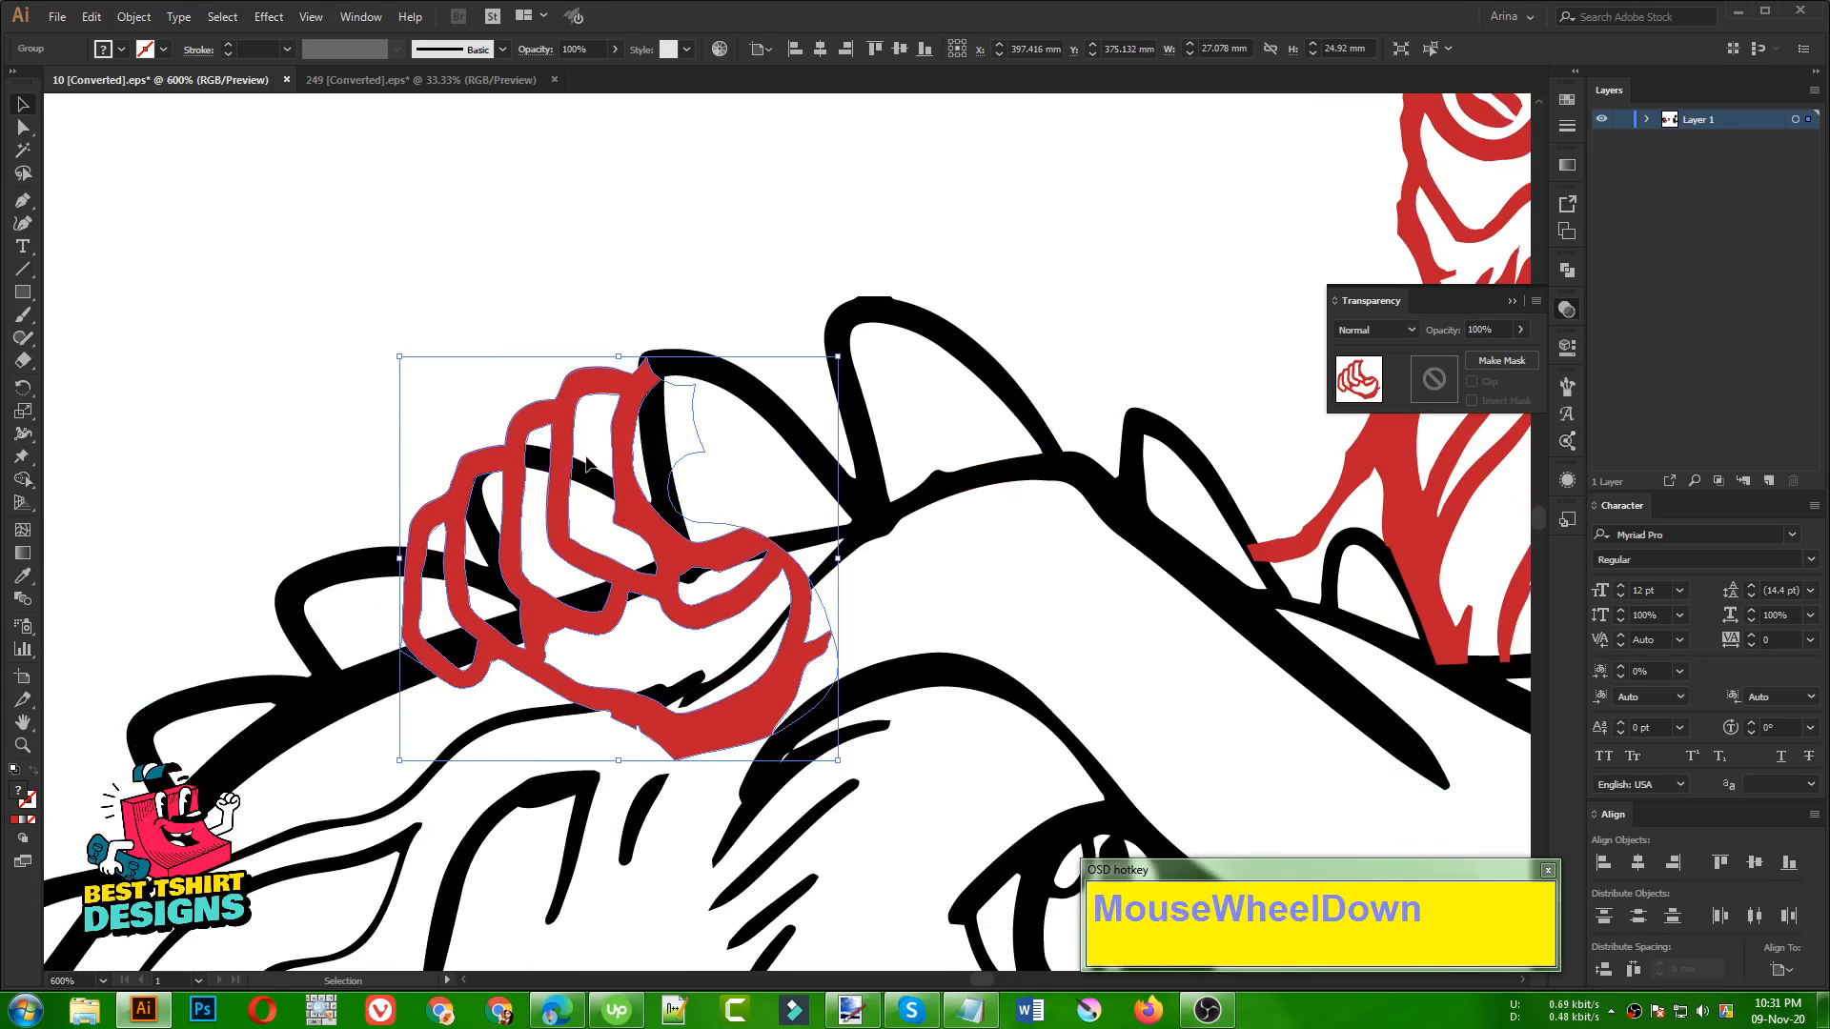
pyautogui.press('ctrl')
pyautogui.hotkey('ctrl', 'x')
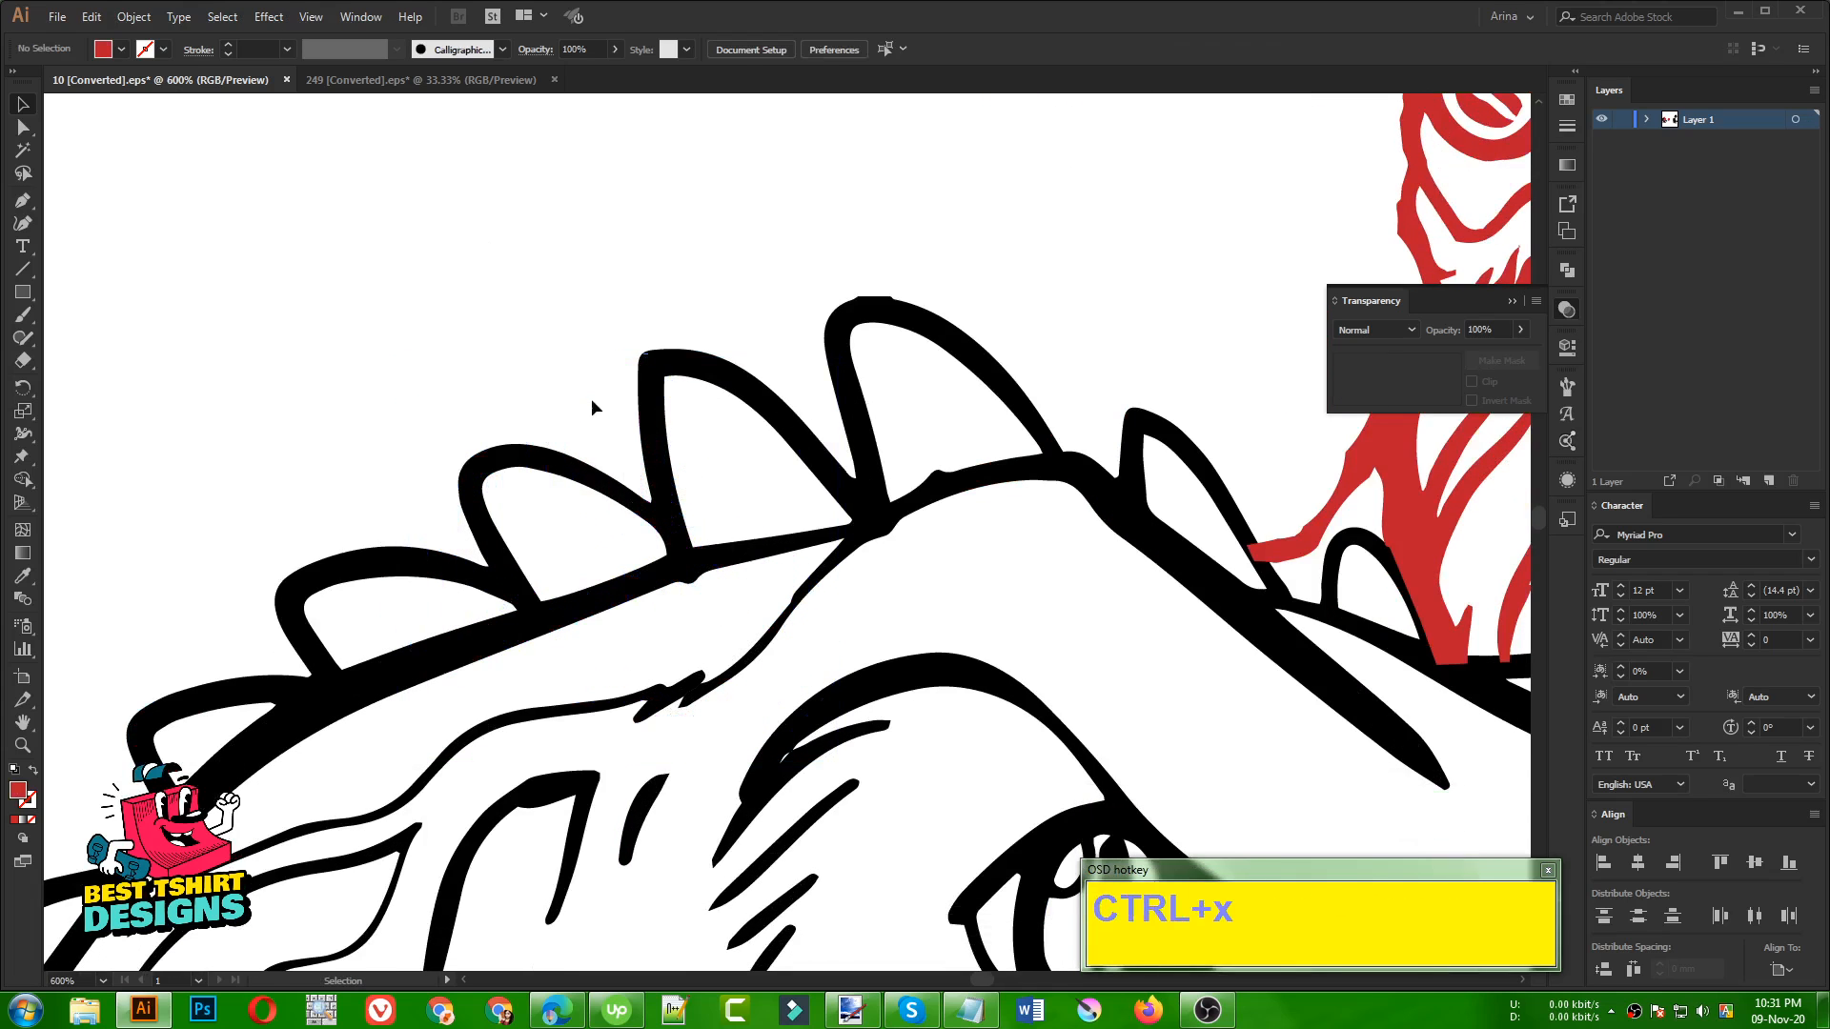
pyautogui.click(646, 401)
pyautogui.press('ctrl')
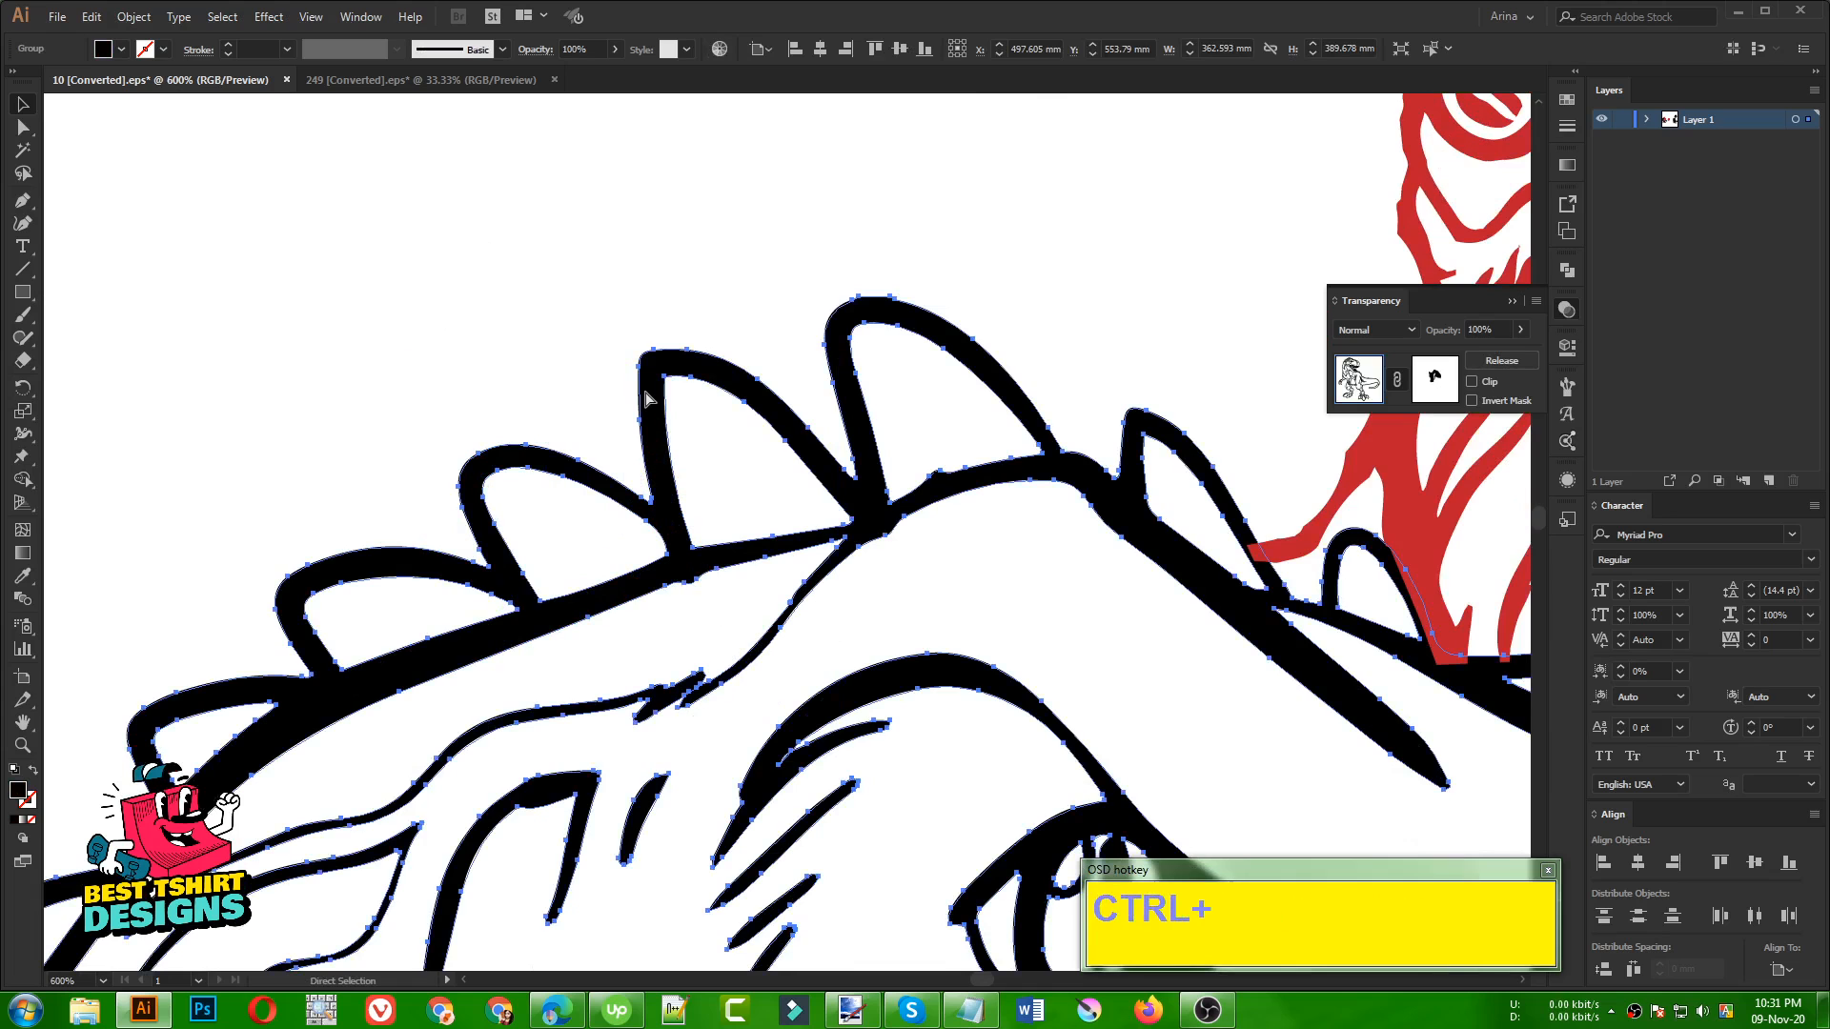
pyautogui.hotkey('ctrl', 'b')
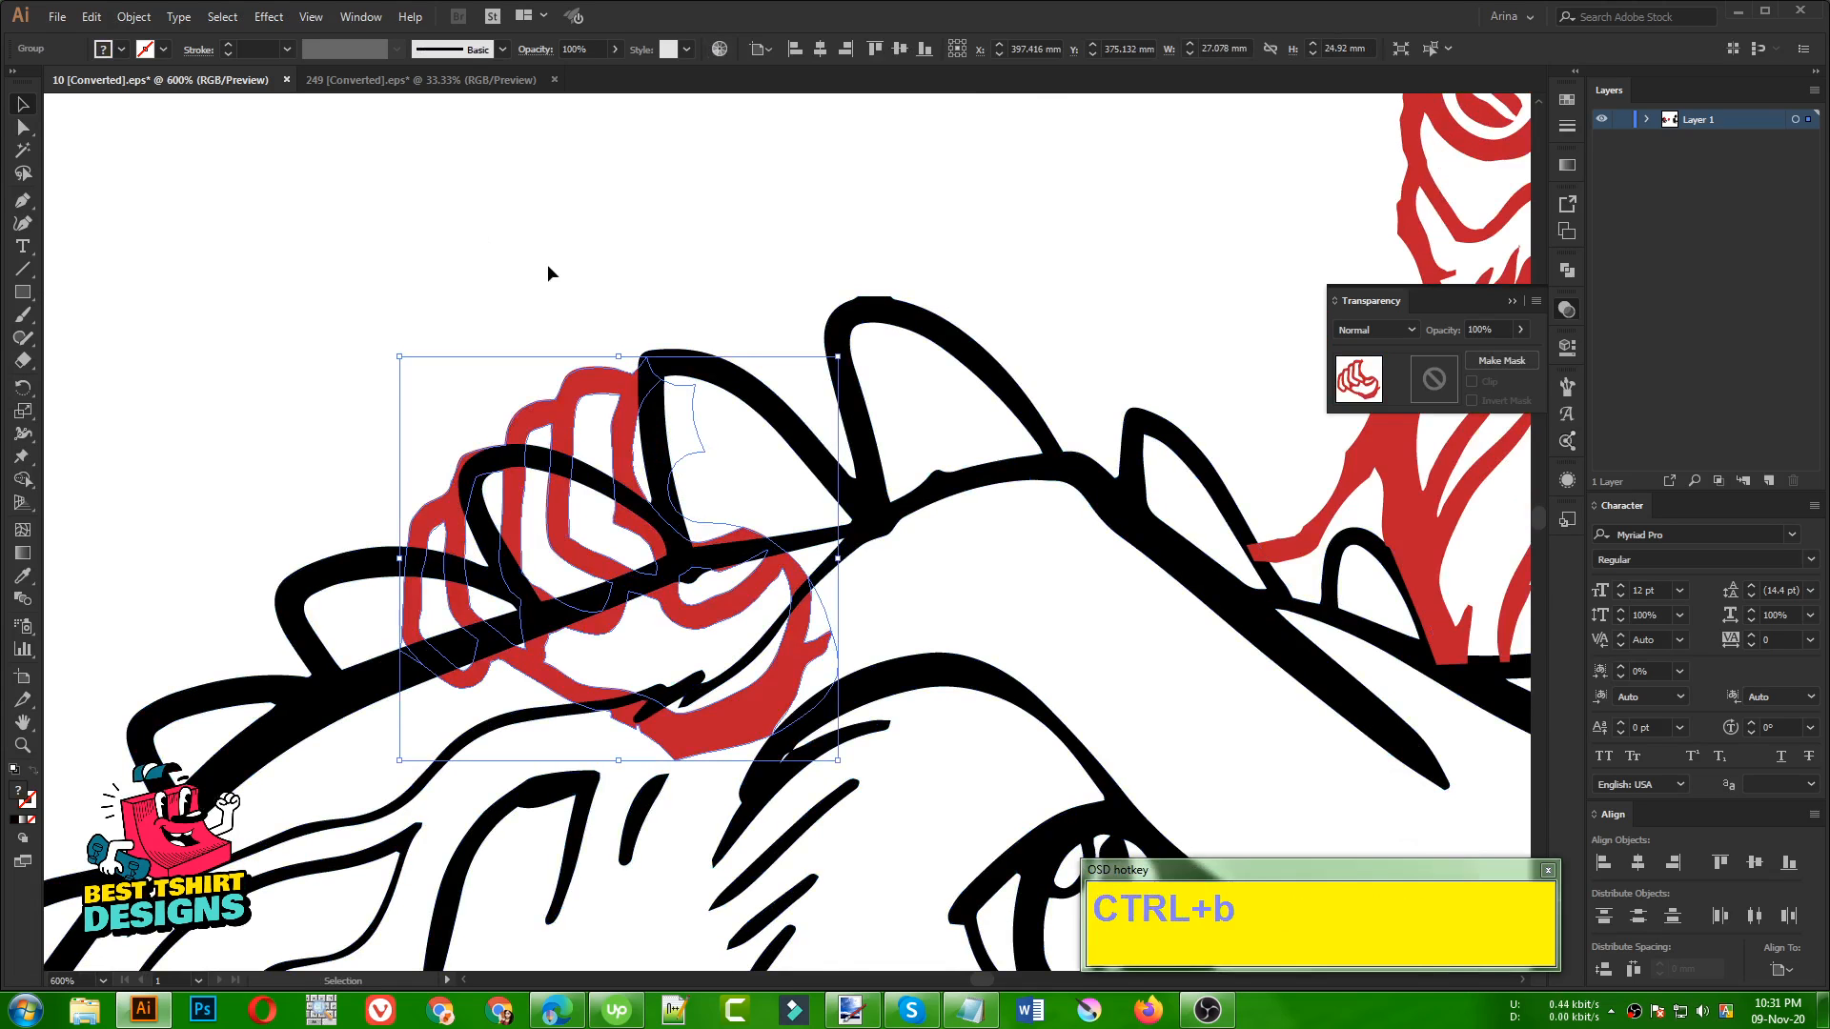
pyautogui.click(1197, 1016)
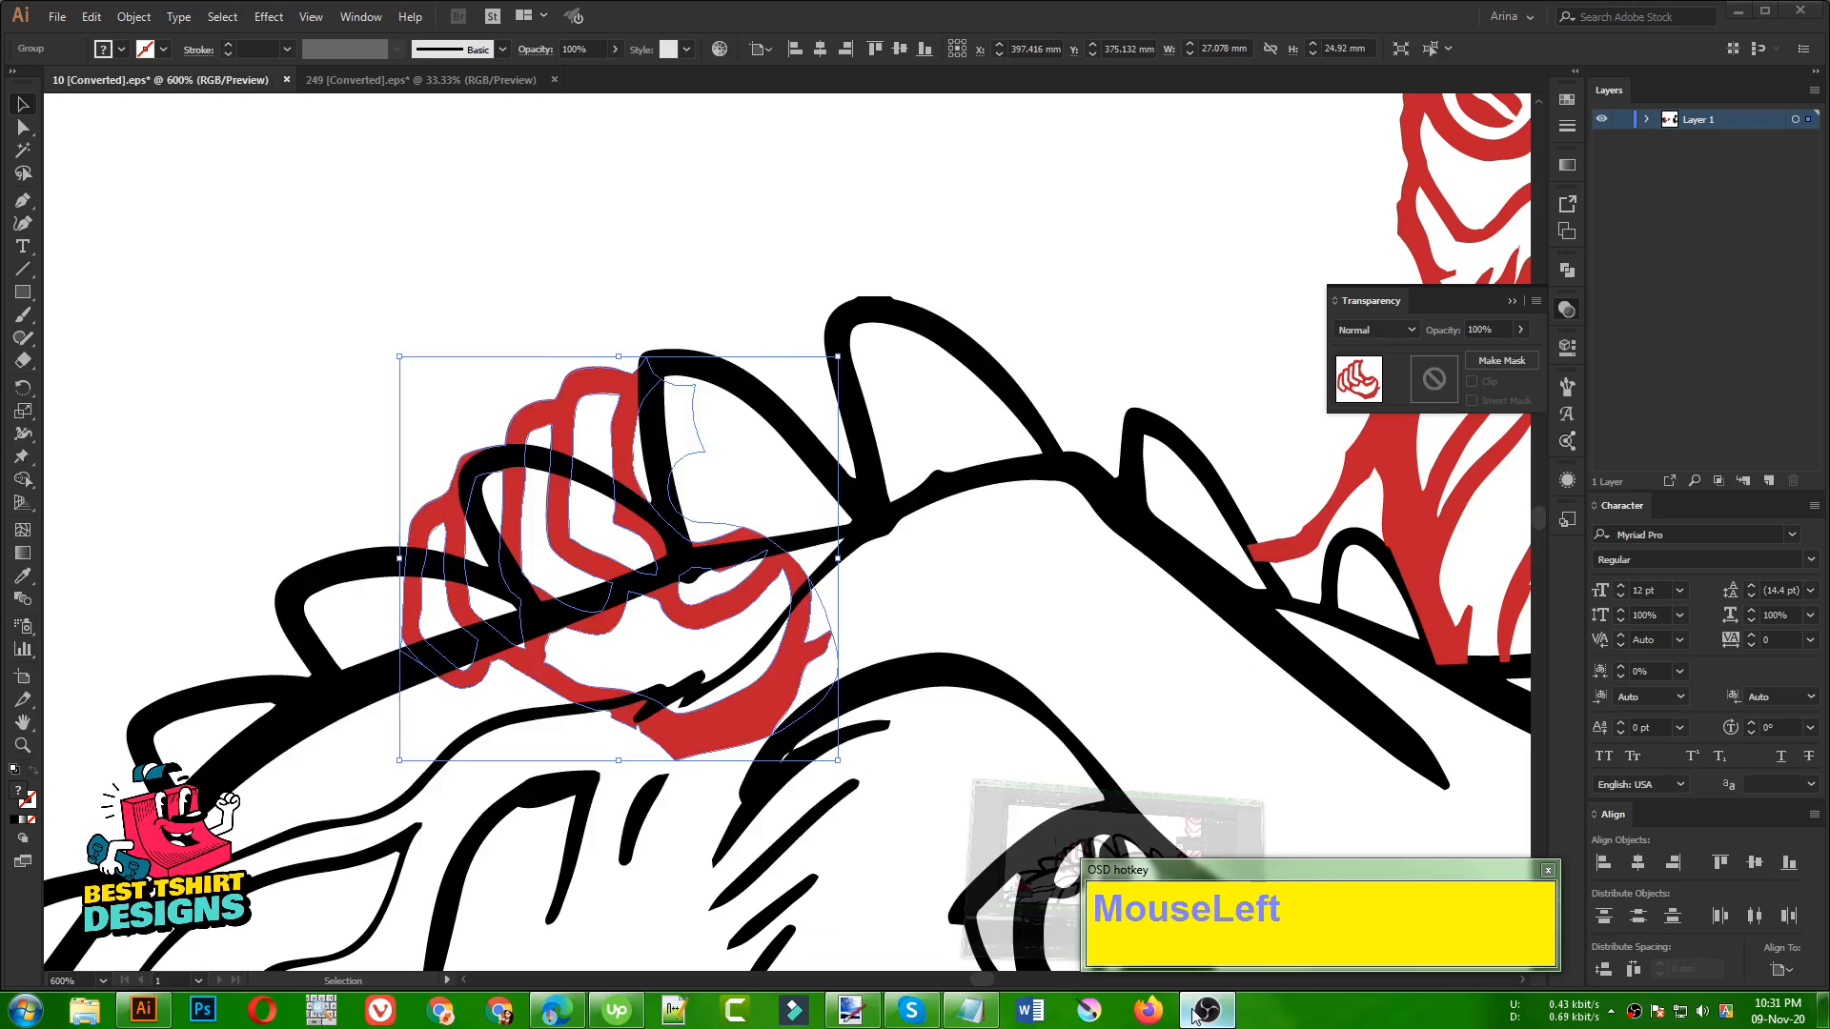
pyautogui.click(1203, 1012)
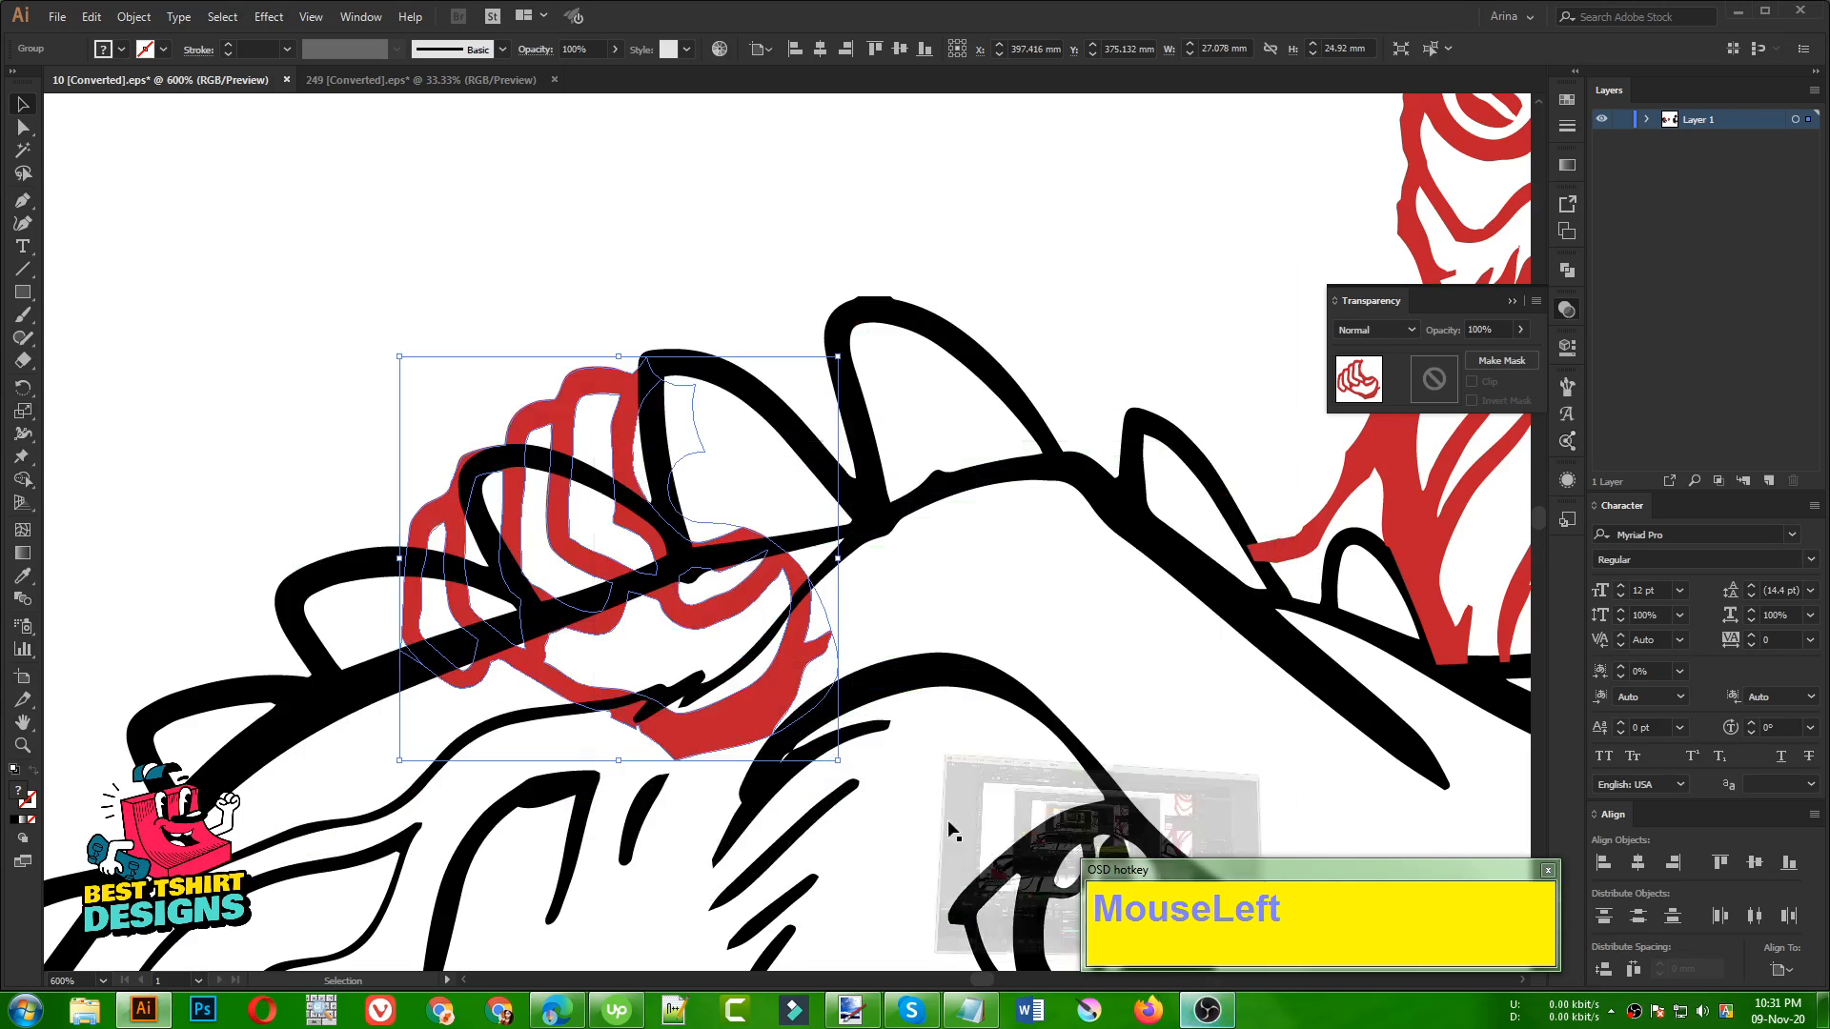
pyautogui.click(575, 299)
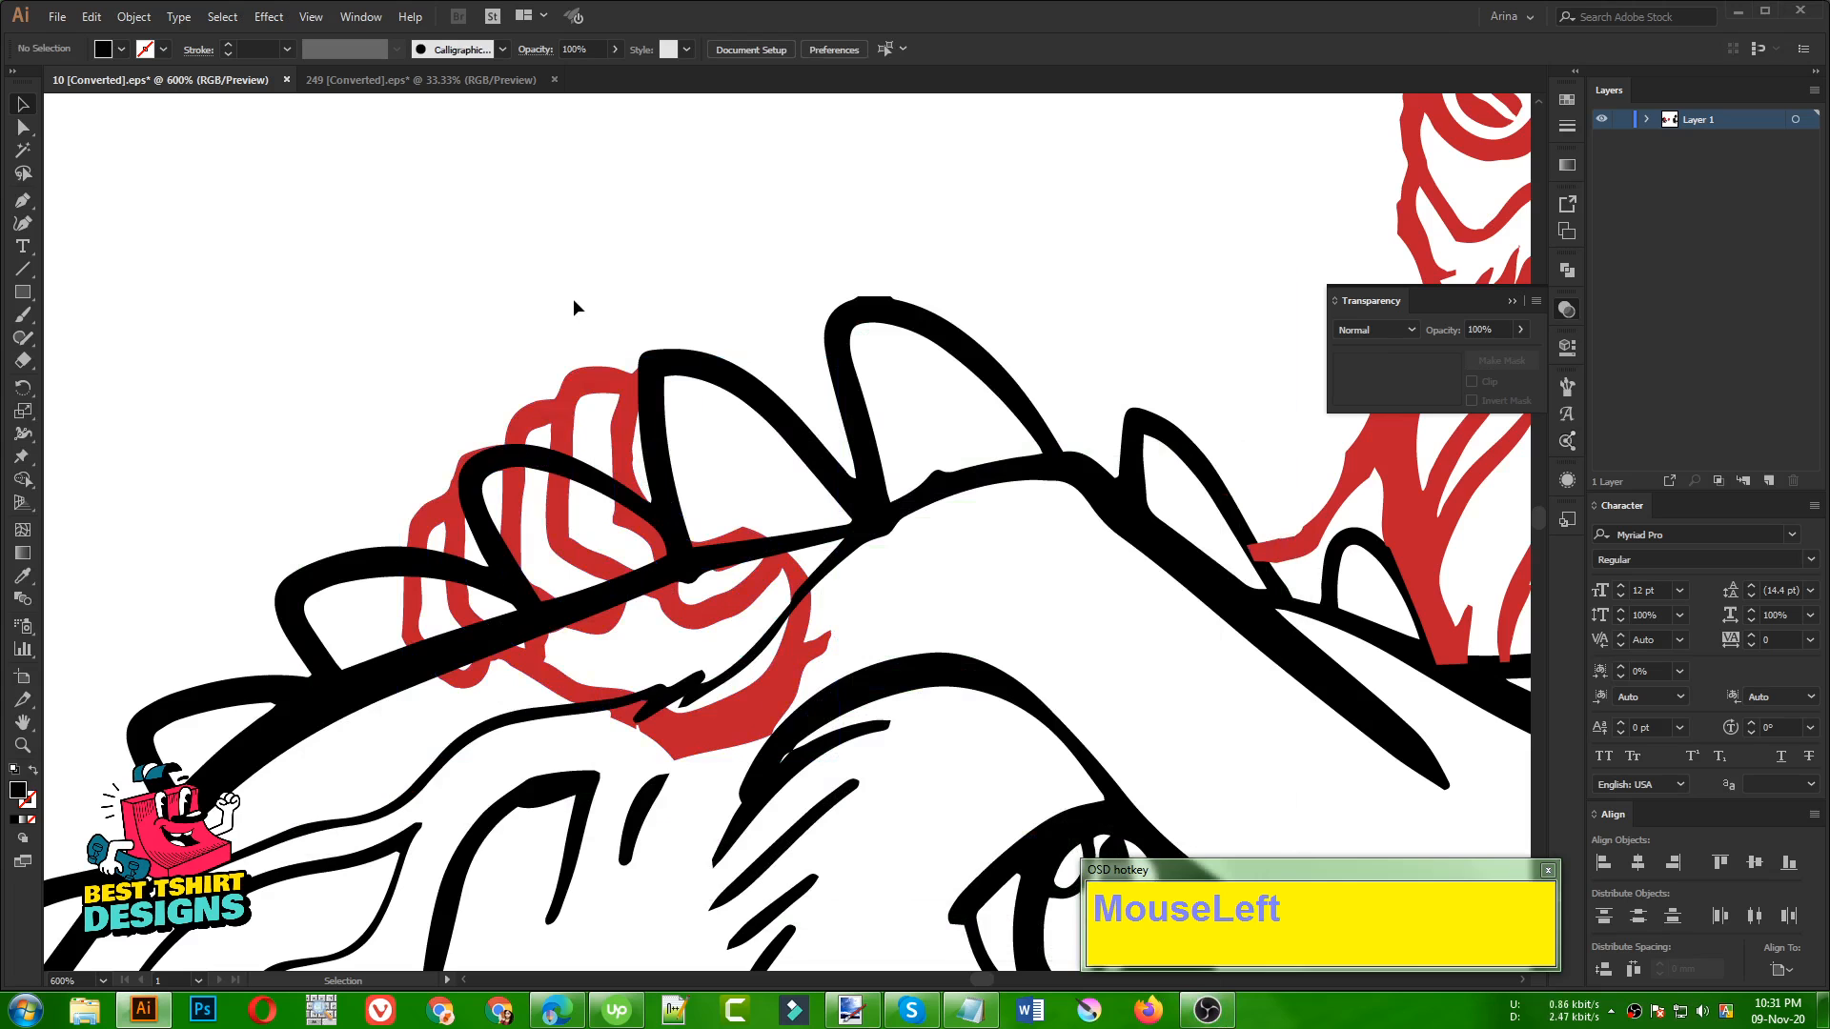
# Select the red hand placed behind the dinosaur's head spikes
pyautogui.press('alt')
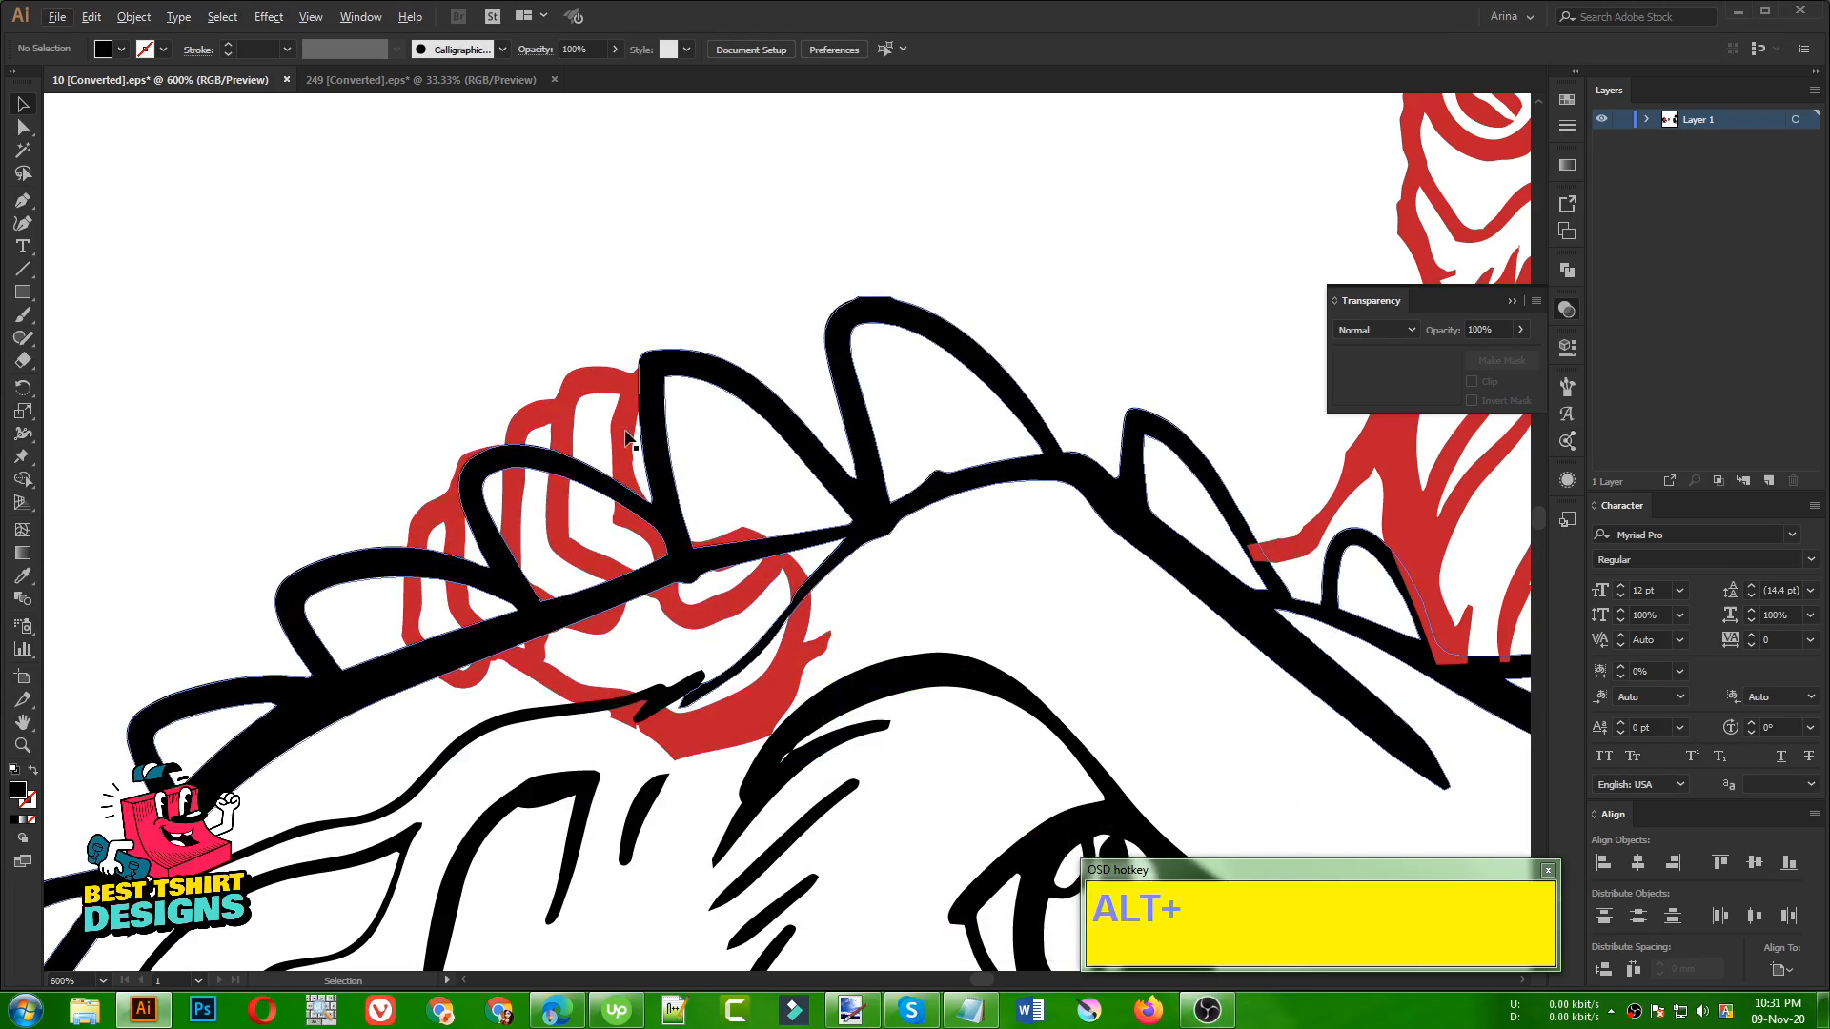
pyautogui.click(518, 289)
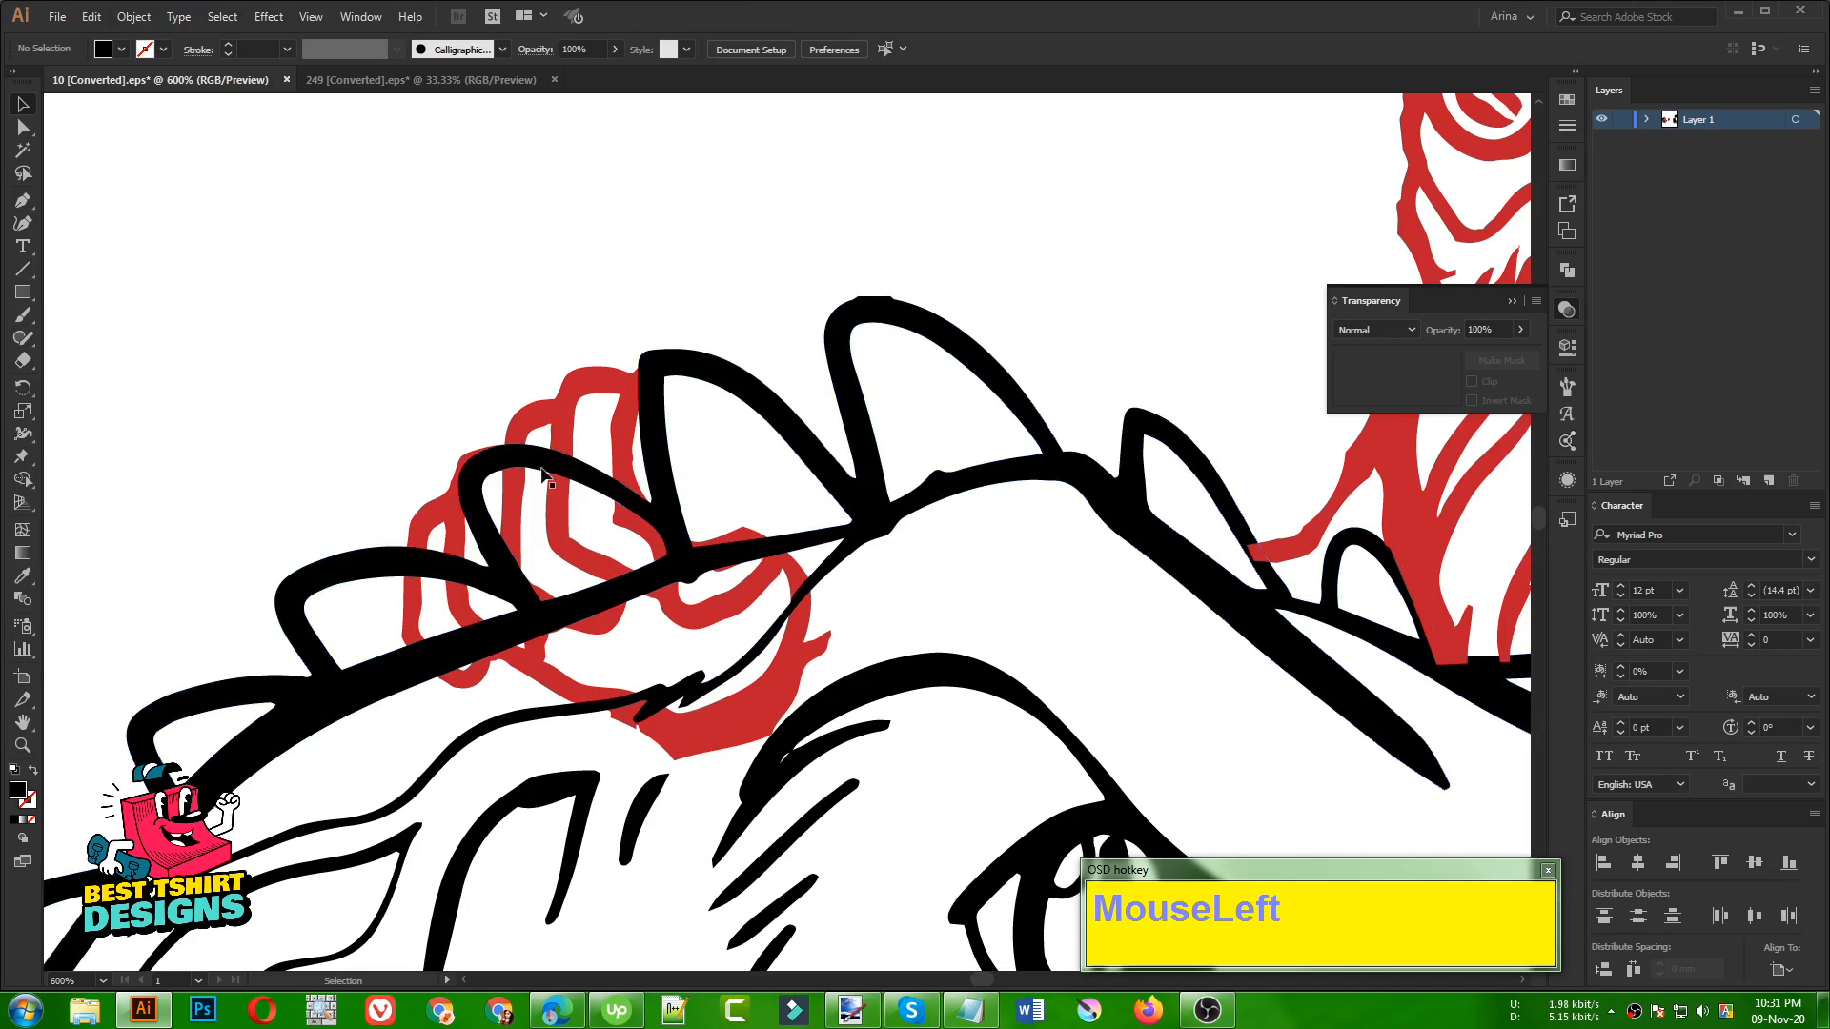
pyautogui.click(463, 541)
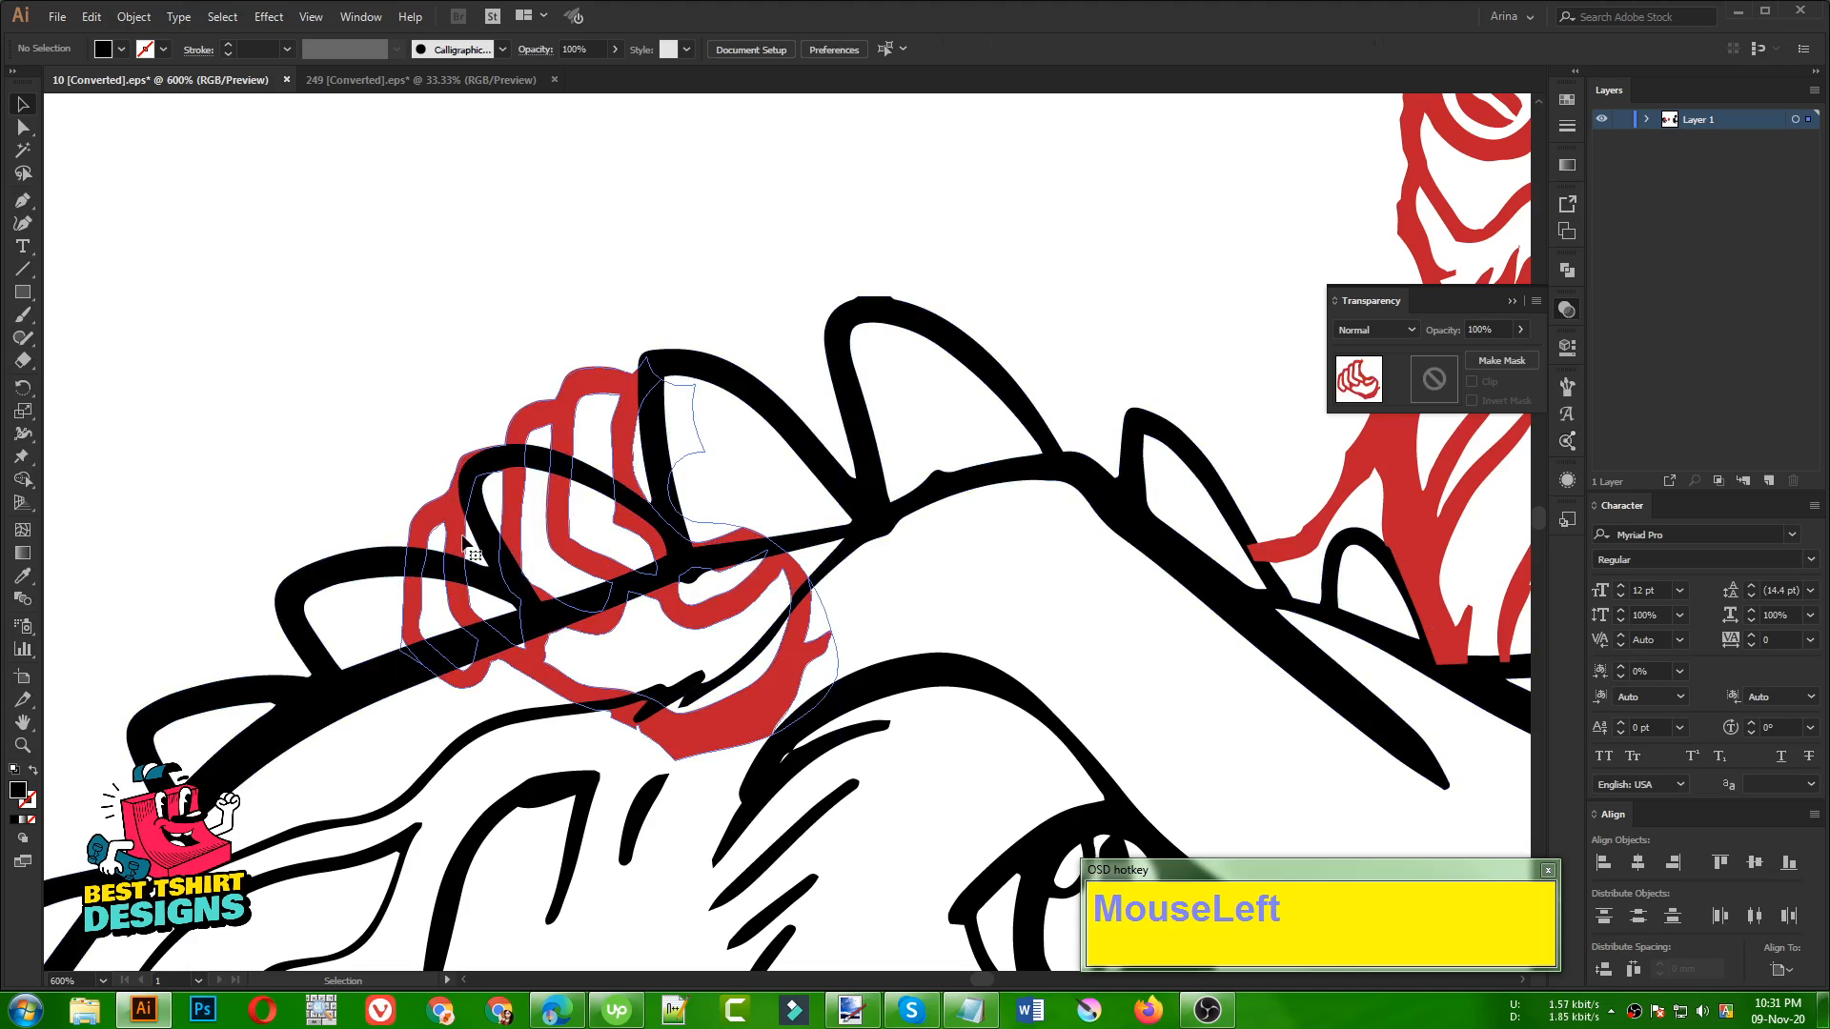
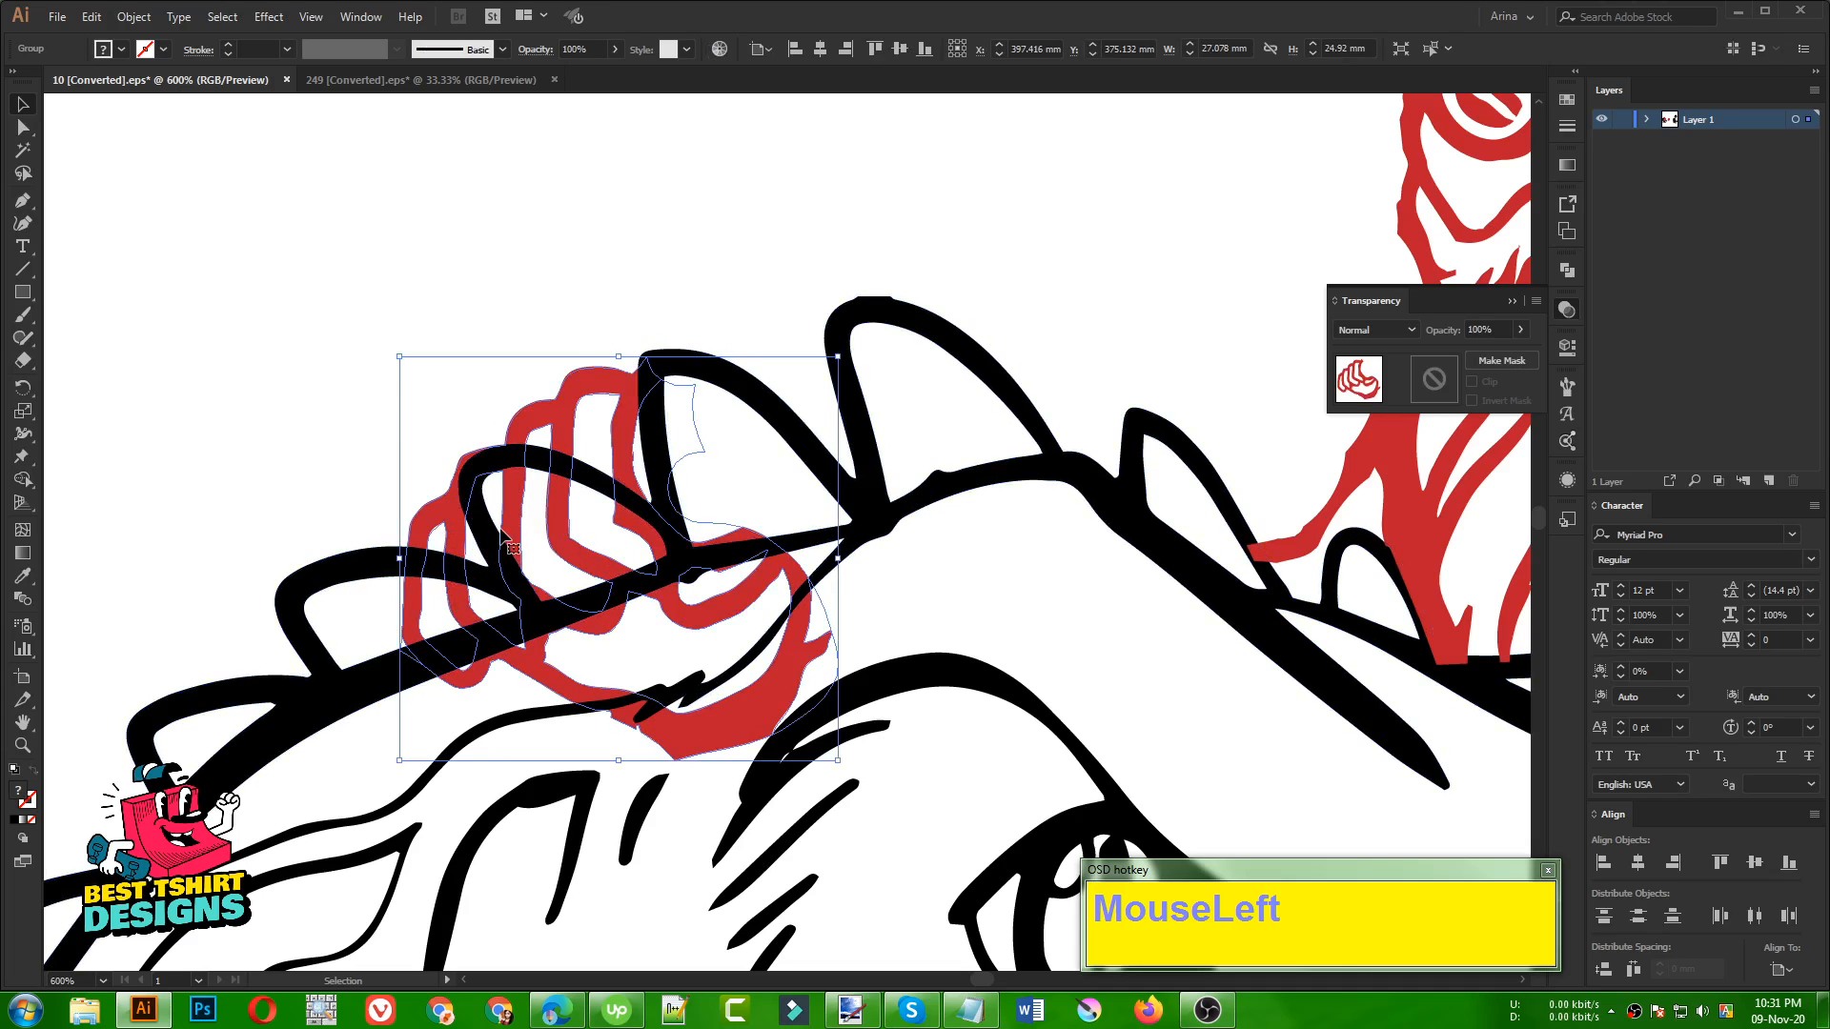
# Open the dinosaur artwork's existing opacity mask for editing
pyautogui.click(452, 277)
pyautogui.keyDown('alt'); pyautogui.scroll(1, 539, 524); pyautogui.keyUp('alt')
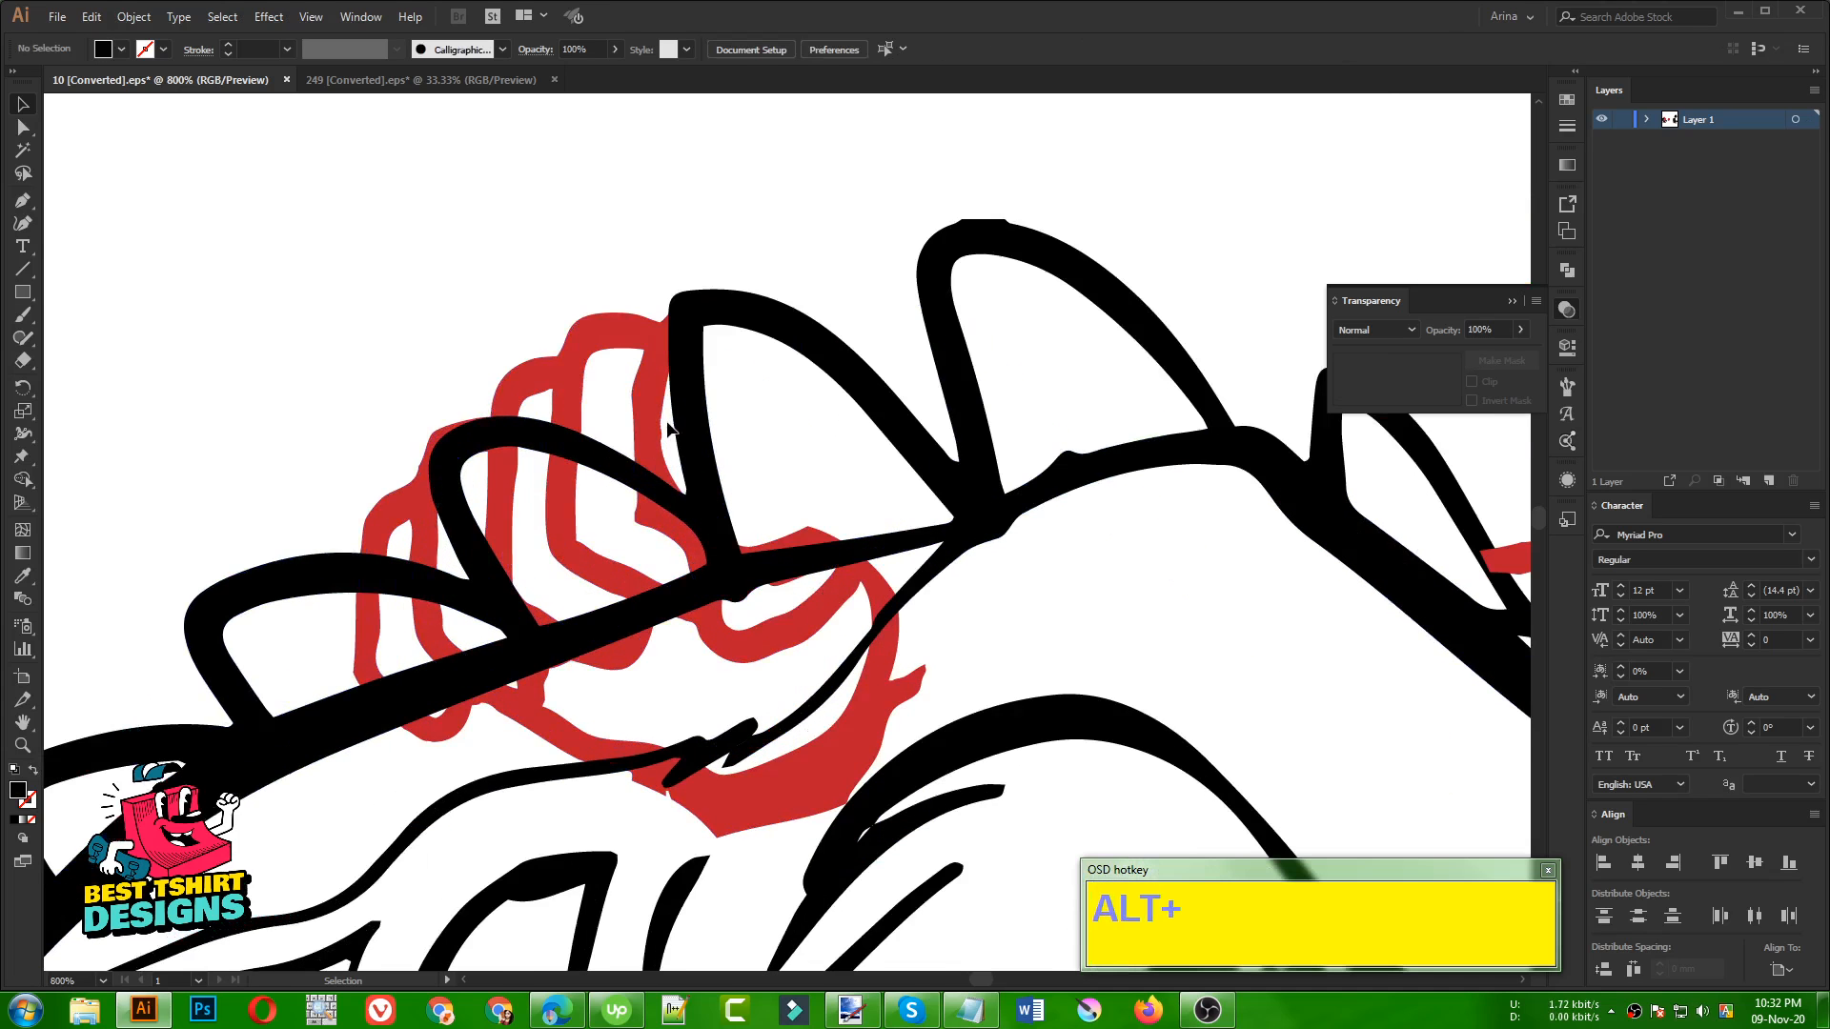
pyautogui.click(939, 313)
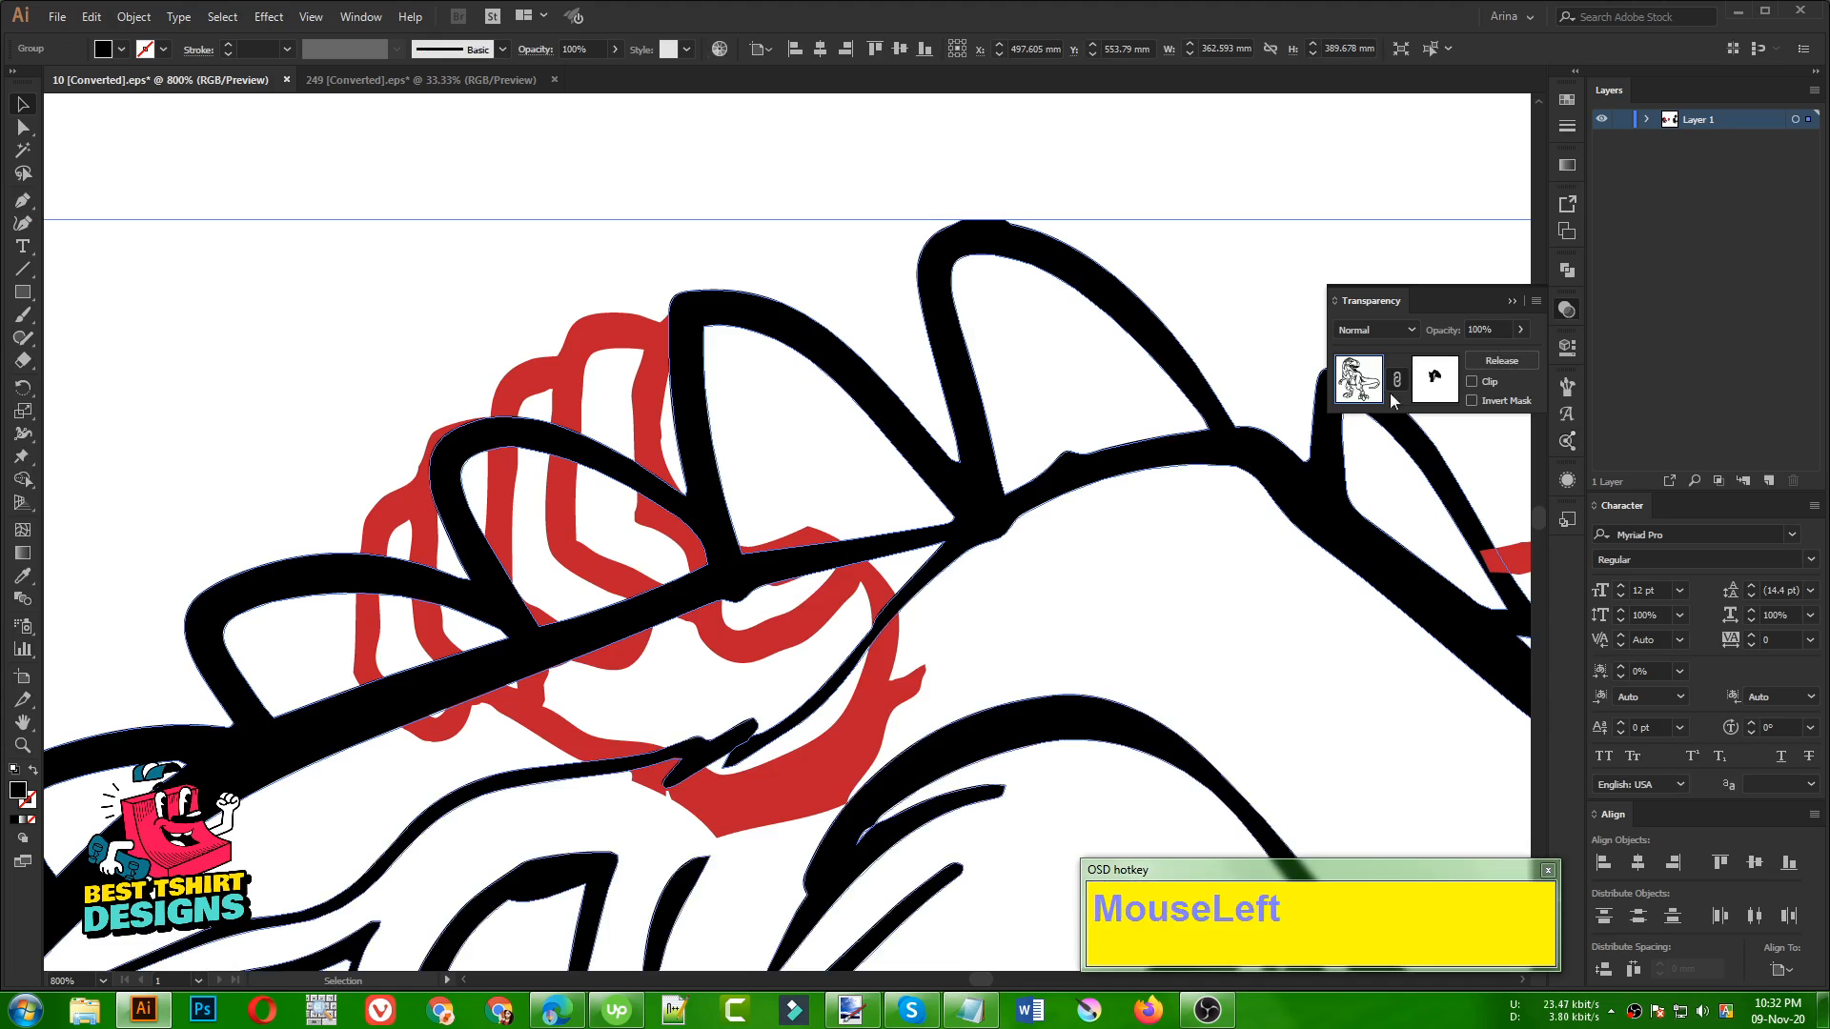
pyautogui.click(1432, 378)
pyautogui.keyDown('alt'); pyautogui.scroll(1, 433, 476); pyautogui.keyUp('alt')
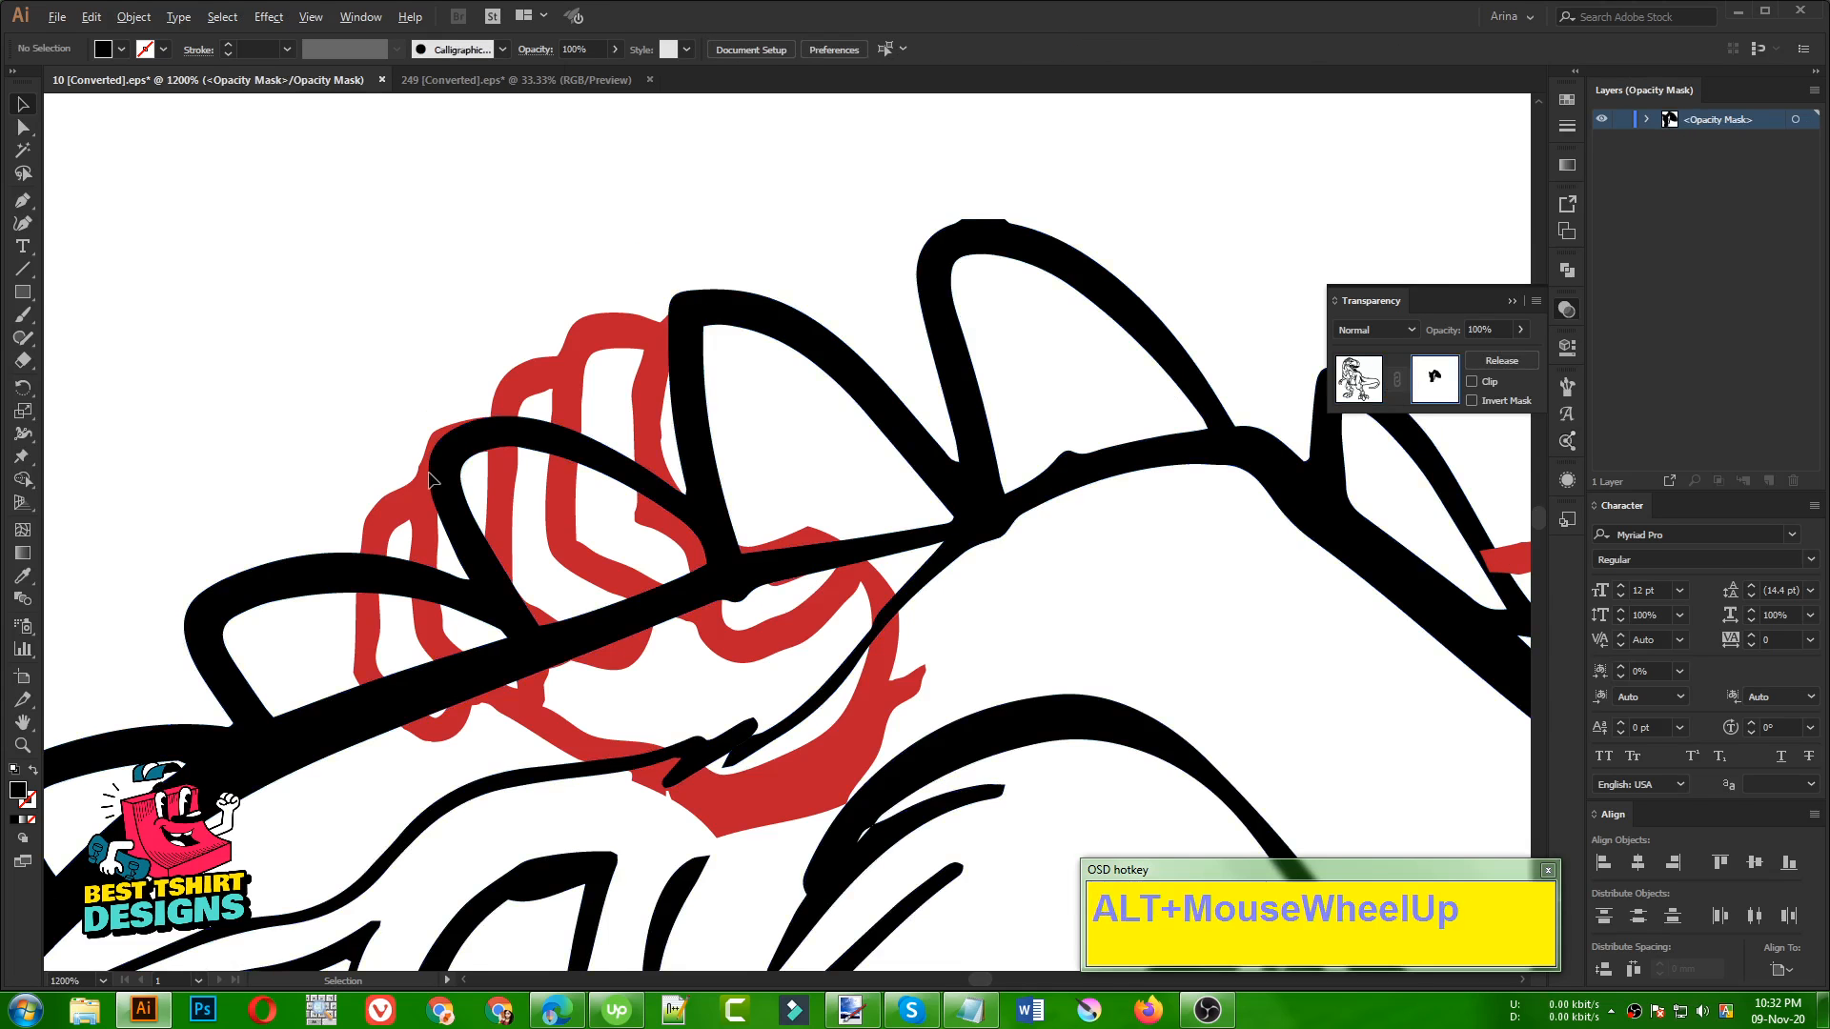
# With the Pen tool, start a black mask shape along the hand's outer finger and the curled fingertips' lower edges, hiding the dinosaur lines there
pyautogui.click(23, 201)
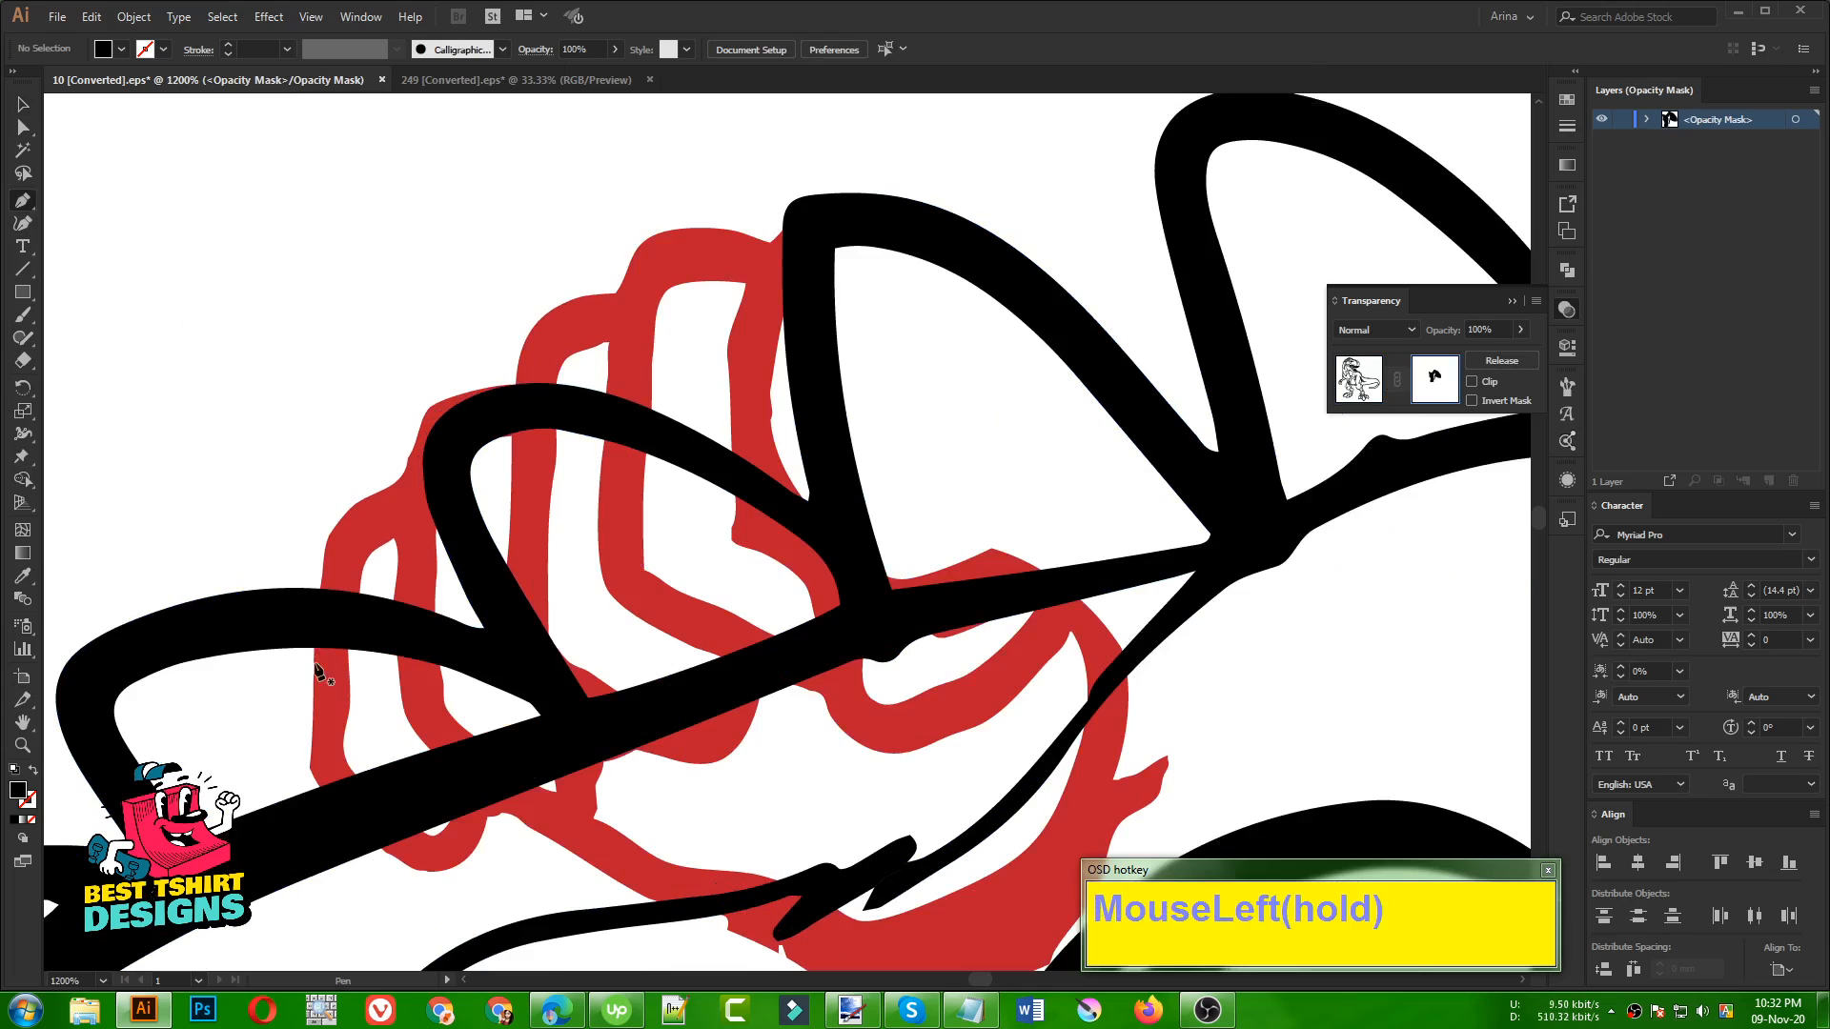
pyautogui.moveTo(325, 589); pyautogui.dragTo(323, 584)
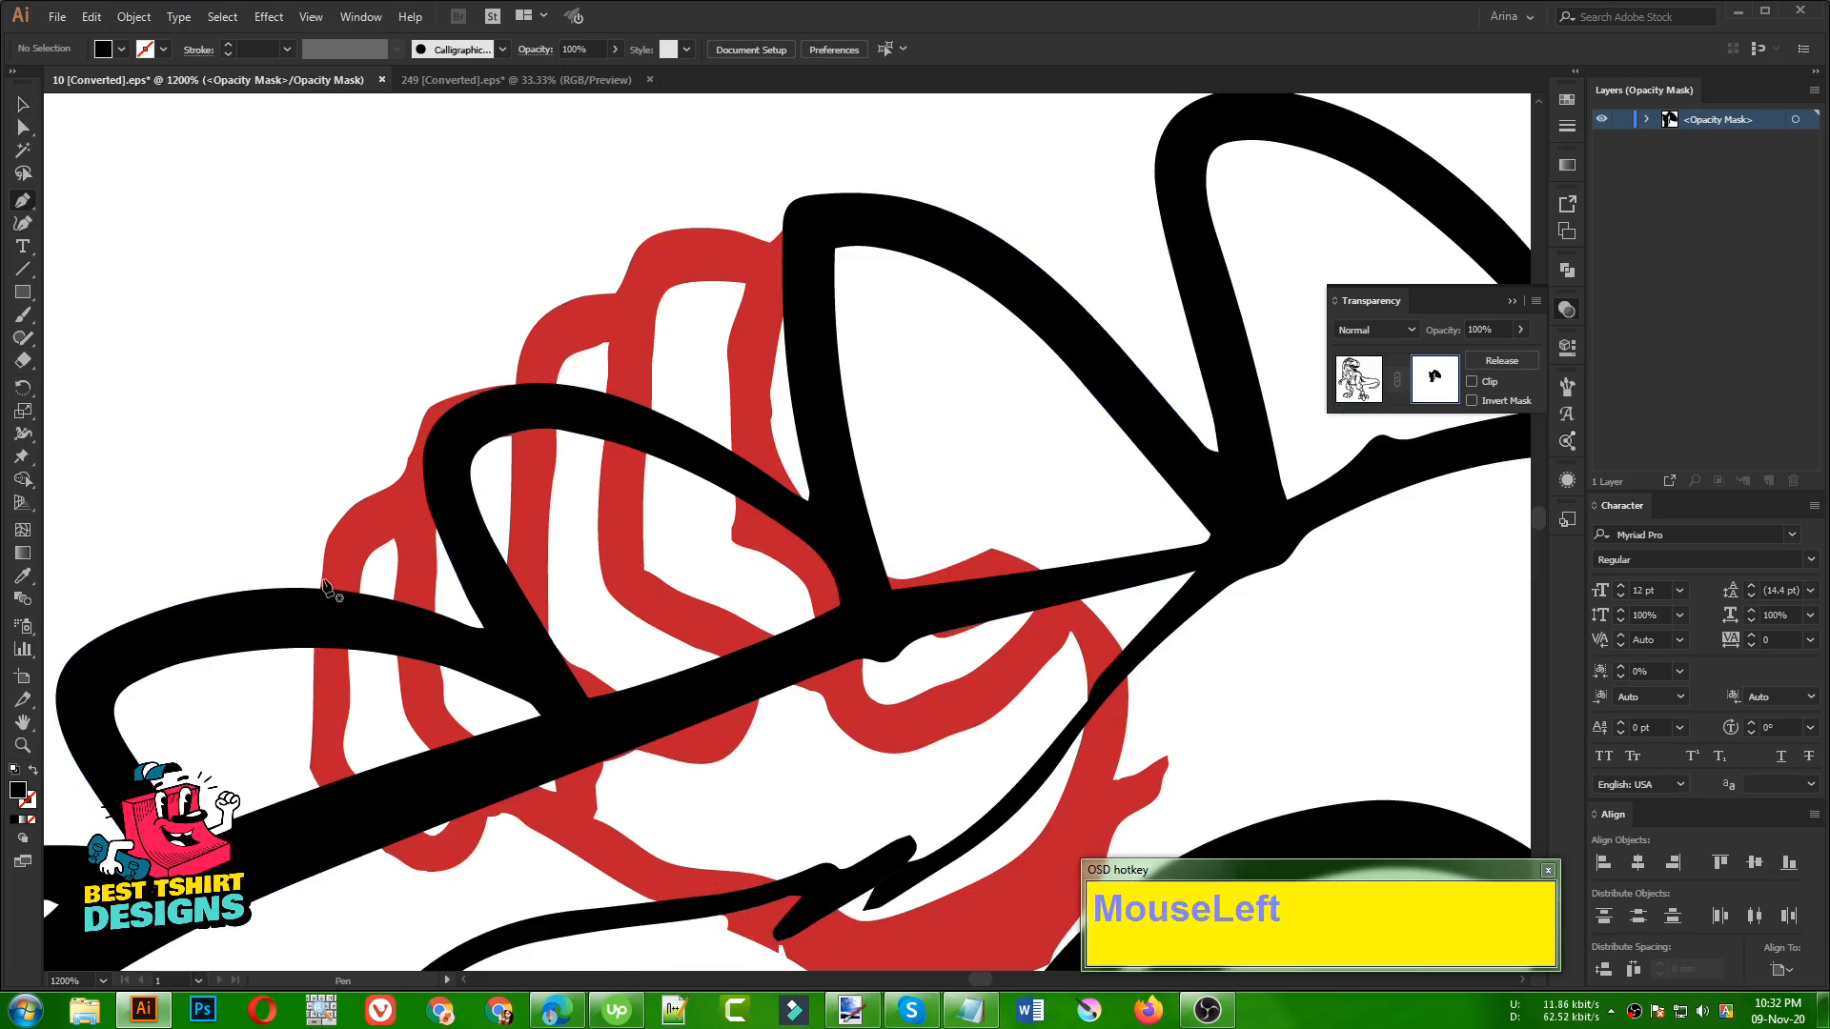
pyautogui.click(310, 765)
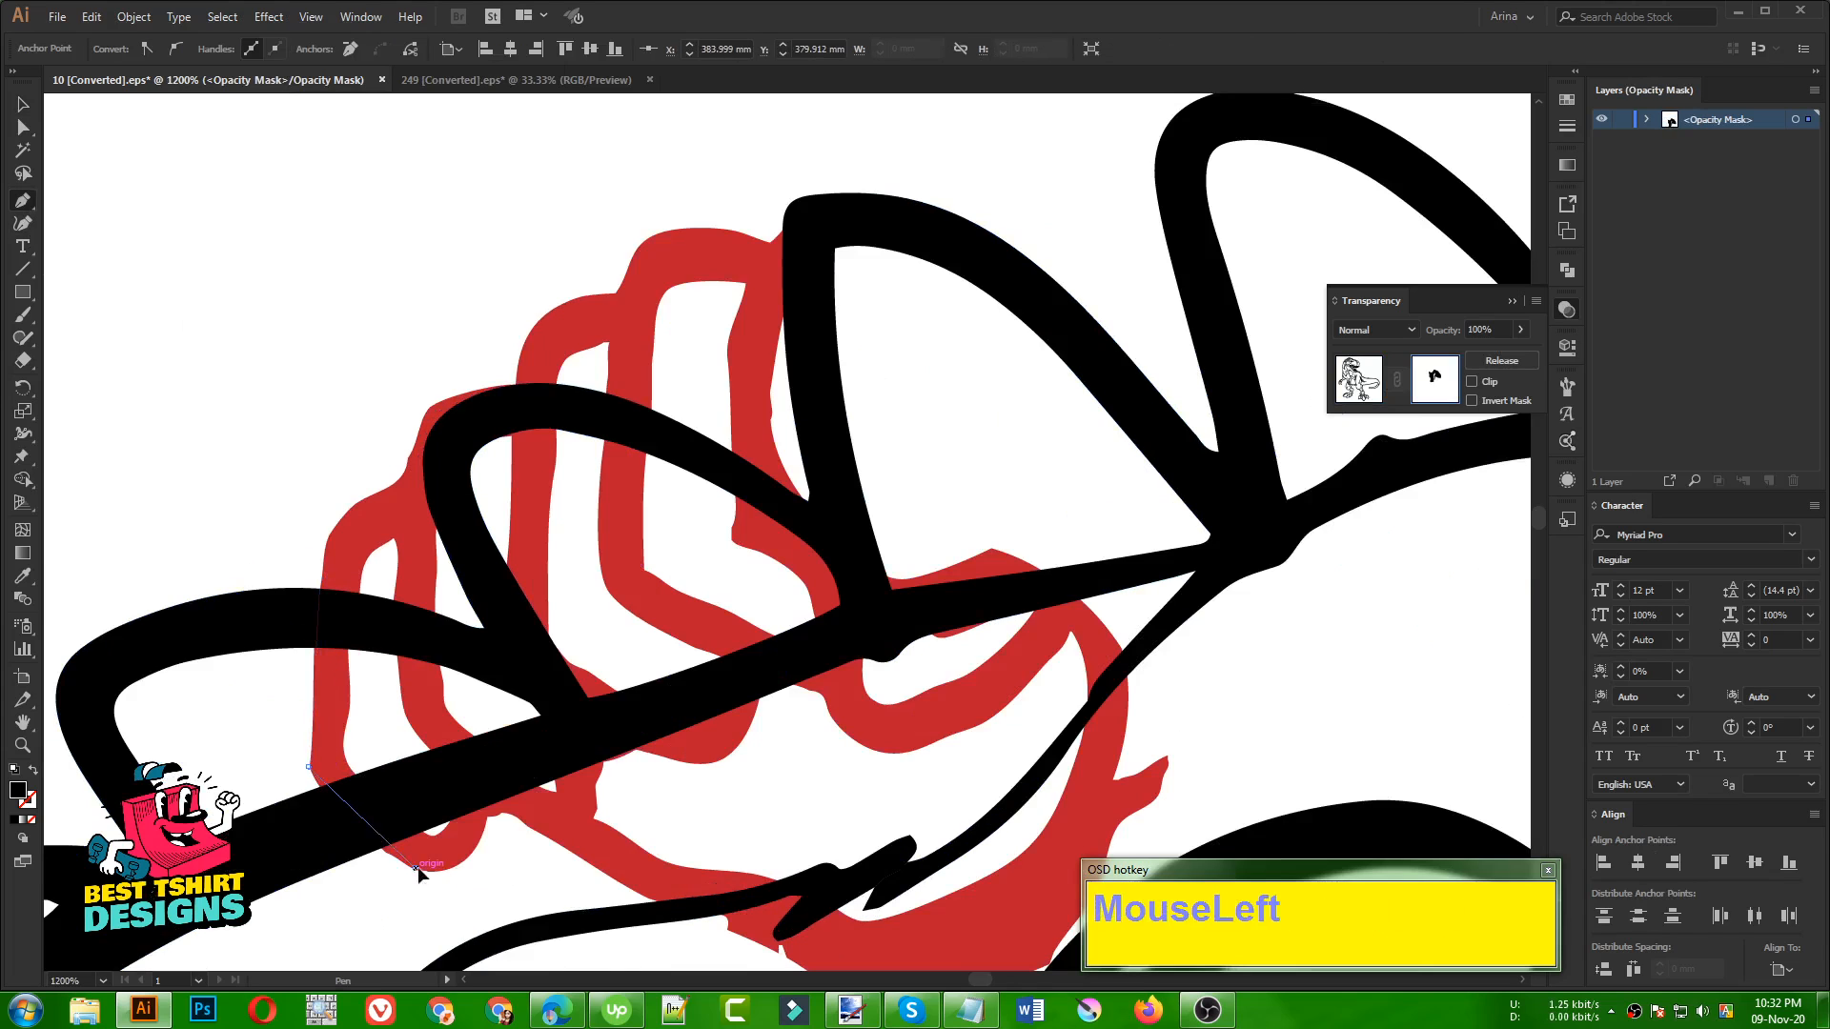
pyautogui.moveTo(464, 868); pyautogui.dragTo(613, 708)
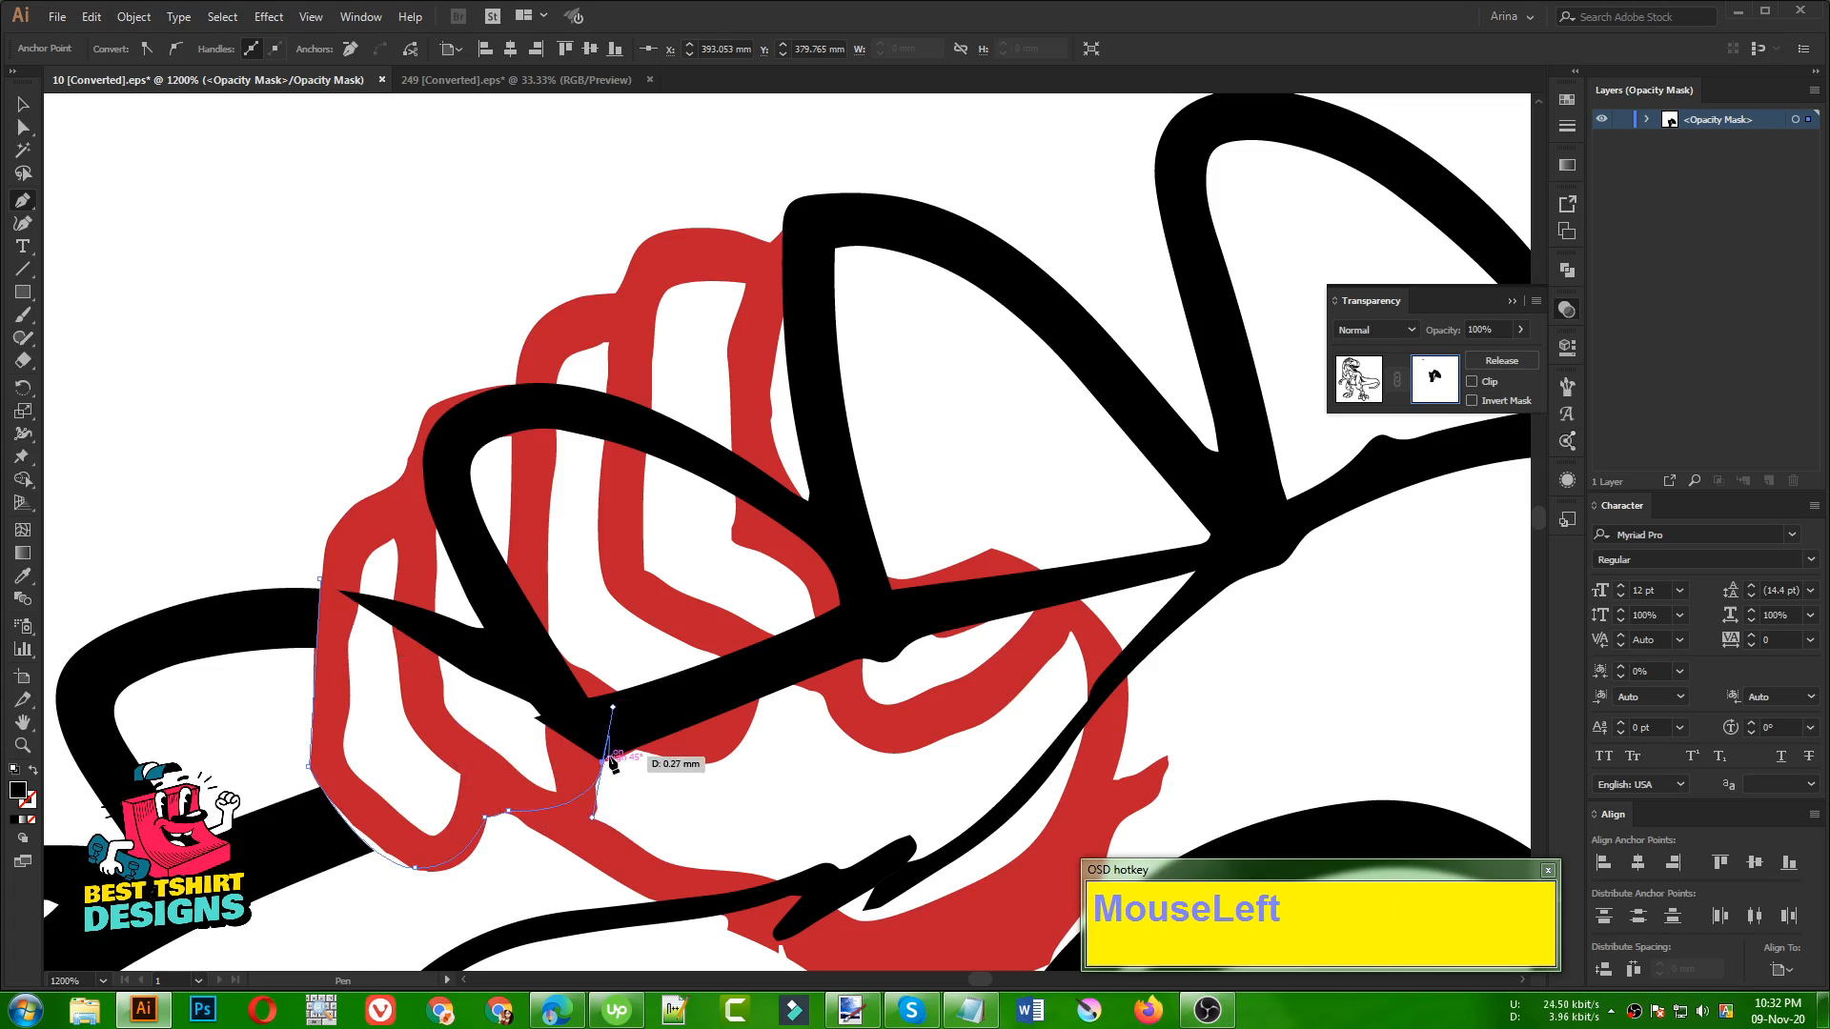
pyautogui.click(634, 751)
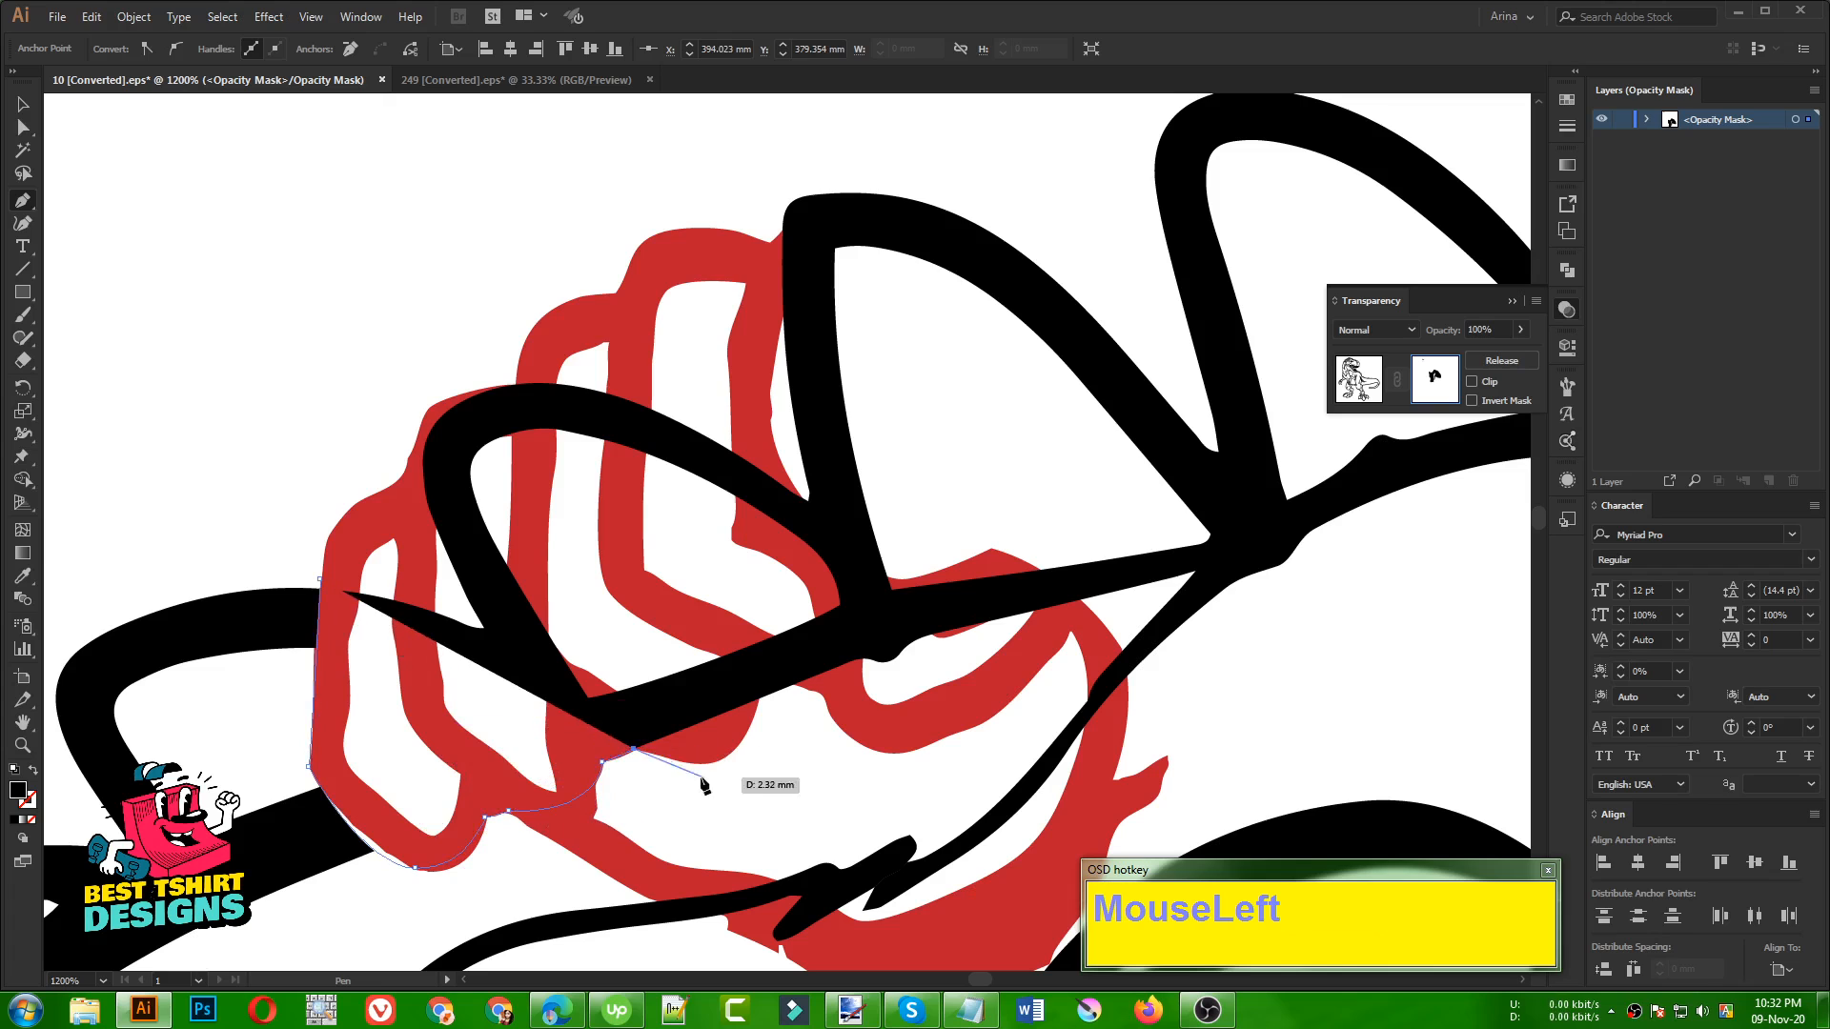
pyautogui.moveTo(768, 674); pyautogui.dragTo(767, 533)
pyautogui.click(768, 674)
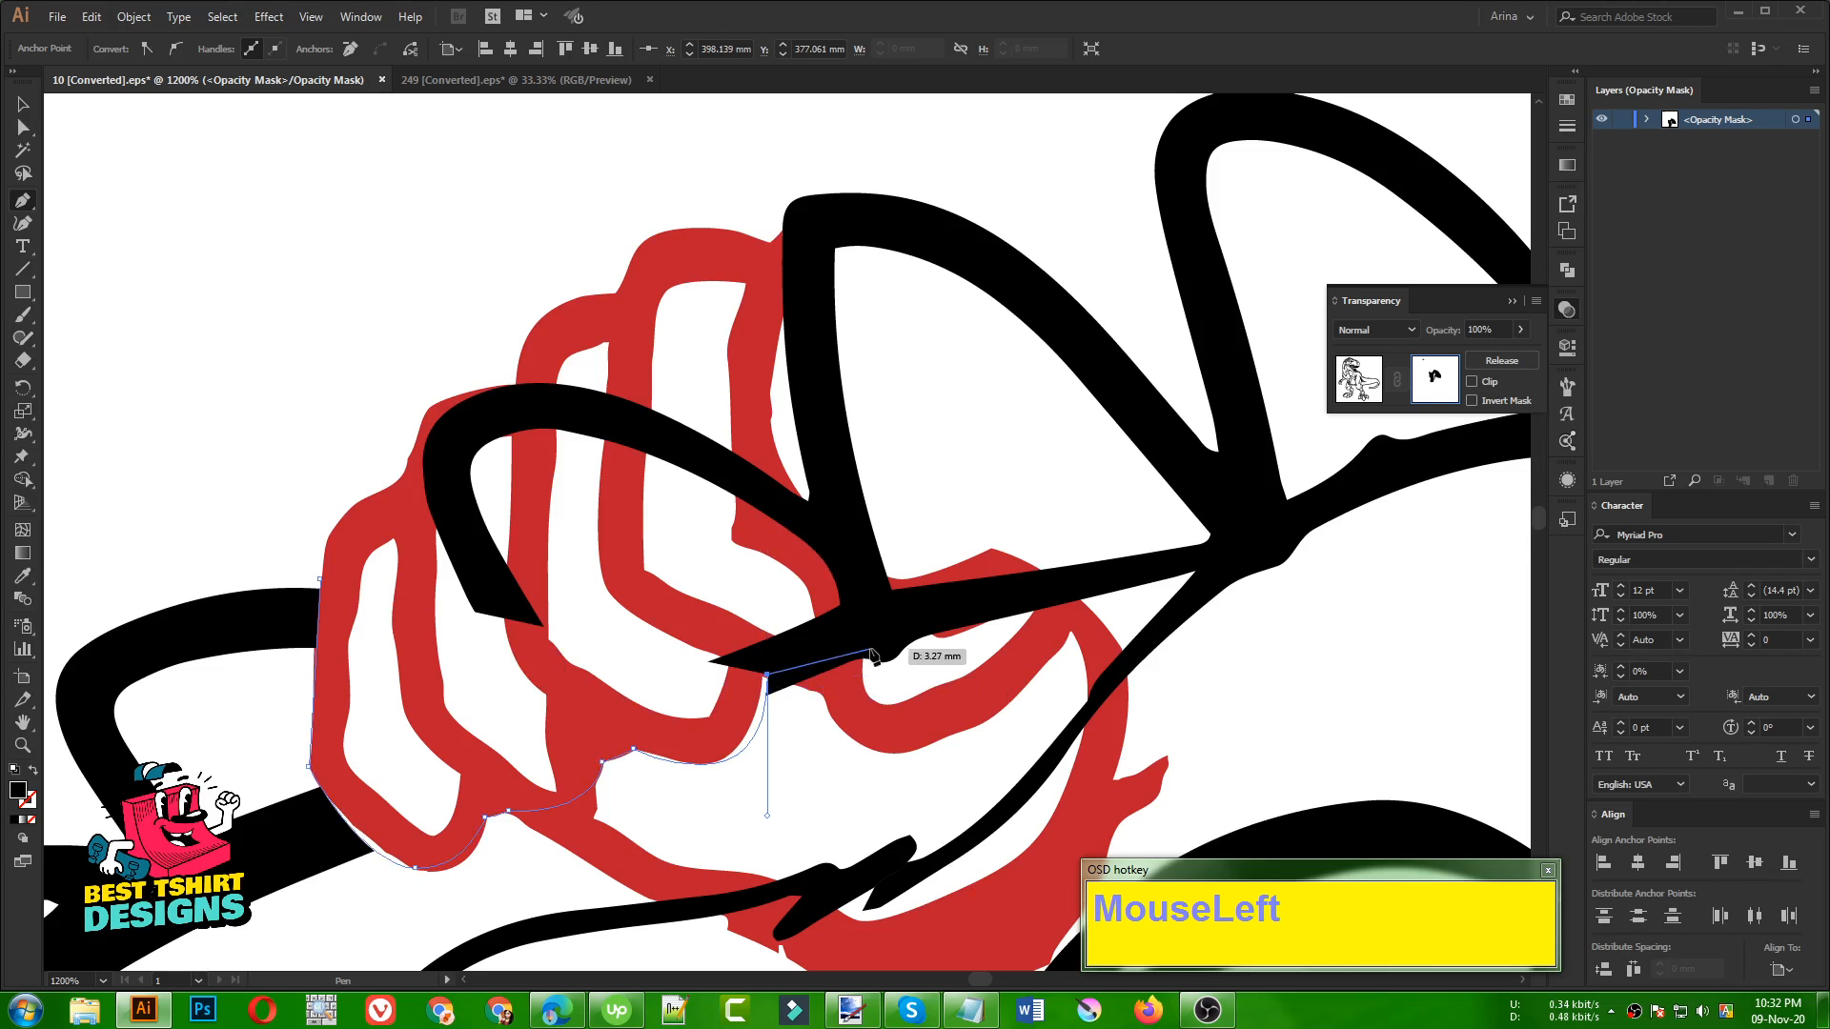
pyautogui.moveTo(871, 608); pyautogui.dragTo(864, 497)
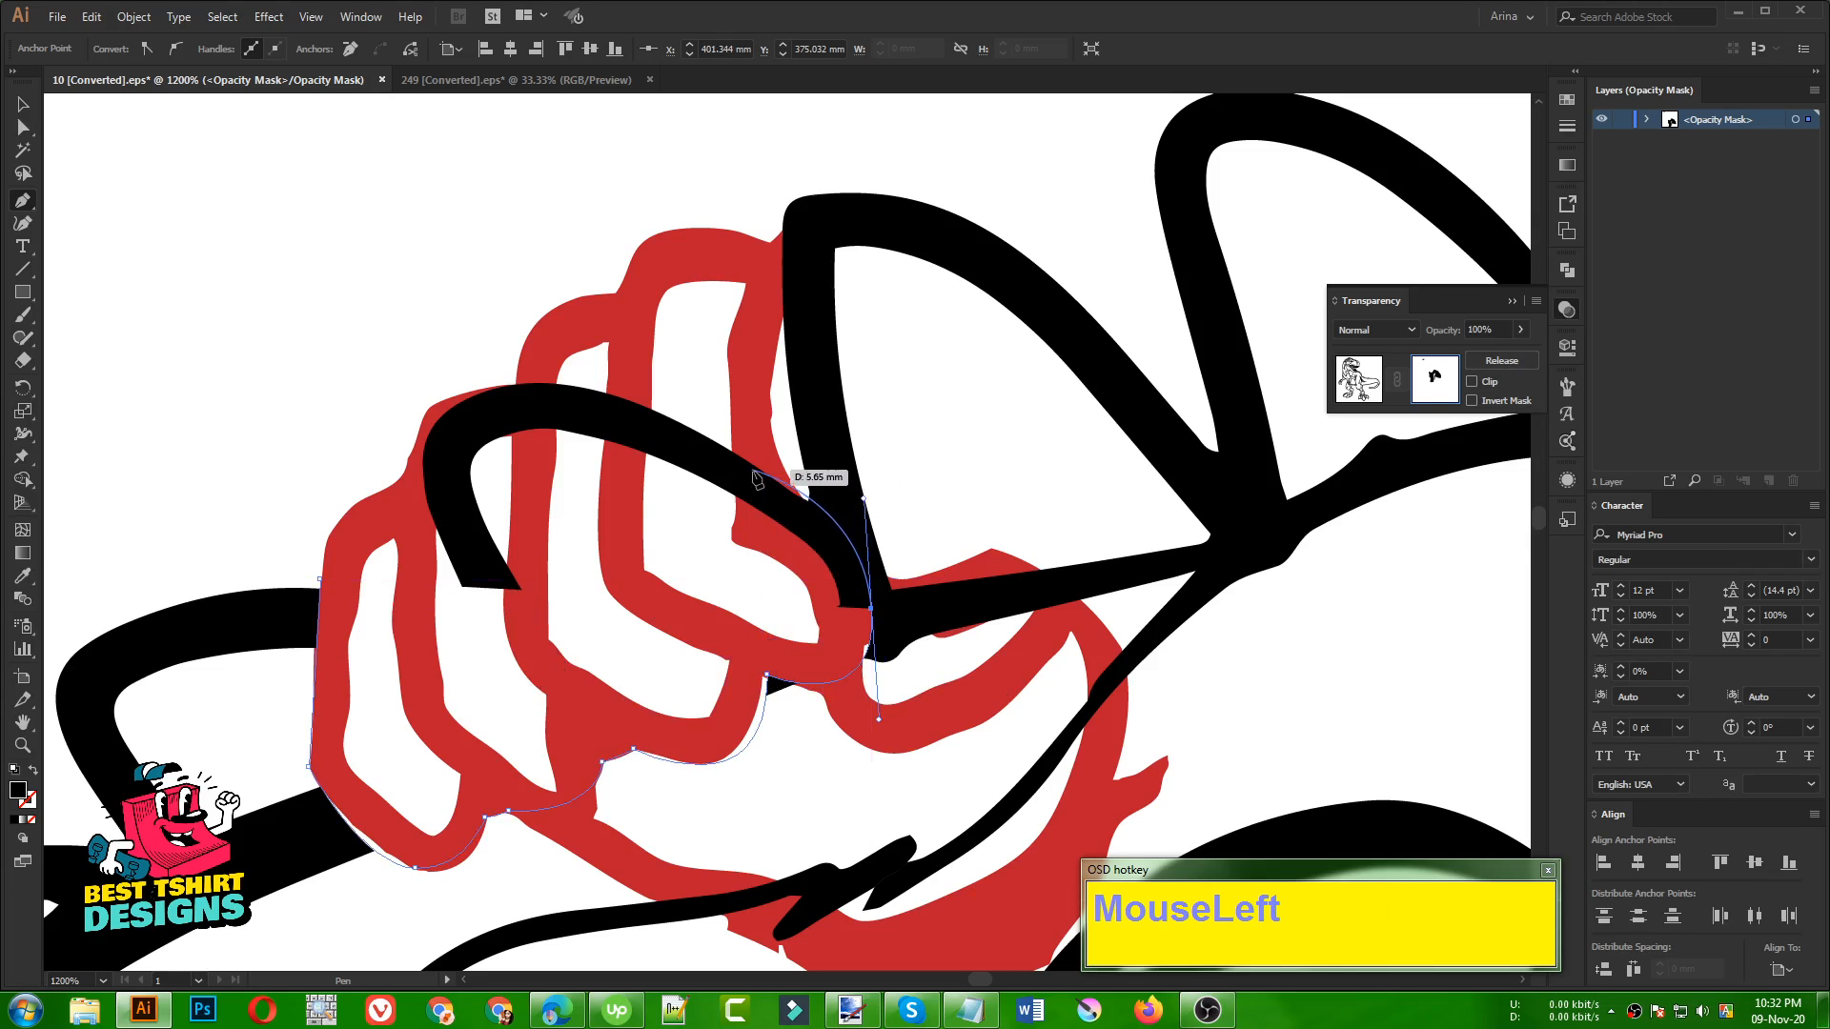
pyautogui.click(872, 608)
# Continue the mask shape up beside the tall spike and close it around the outside of the fingers, hiding the spike lines over them
pyautogui.moveTo(875, 613); pyautogui.dragTo(721, 441)
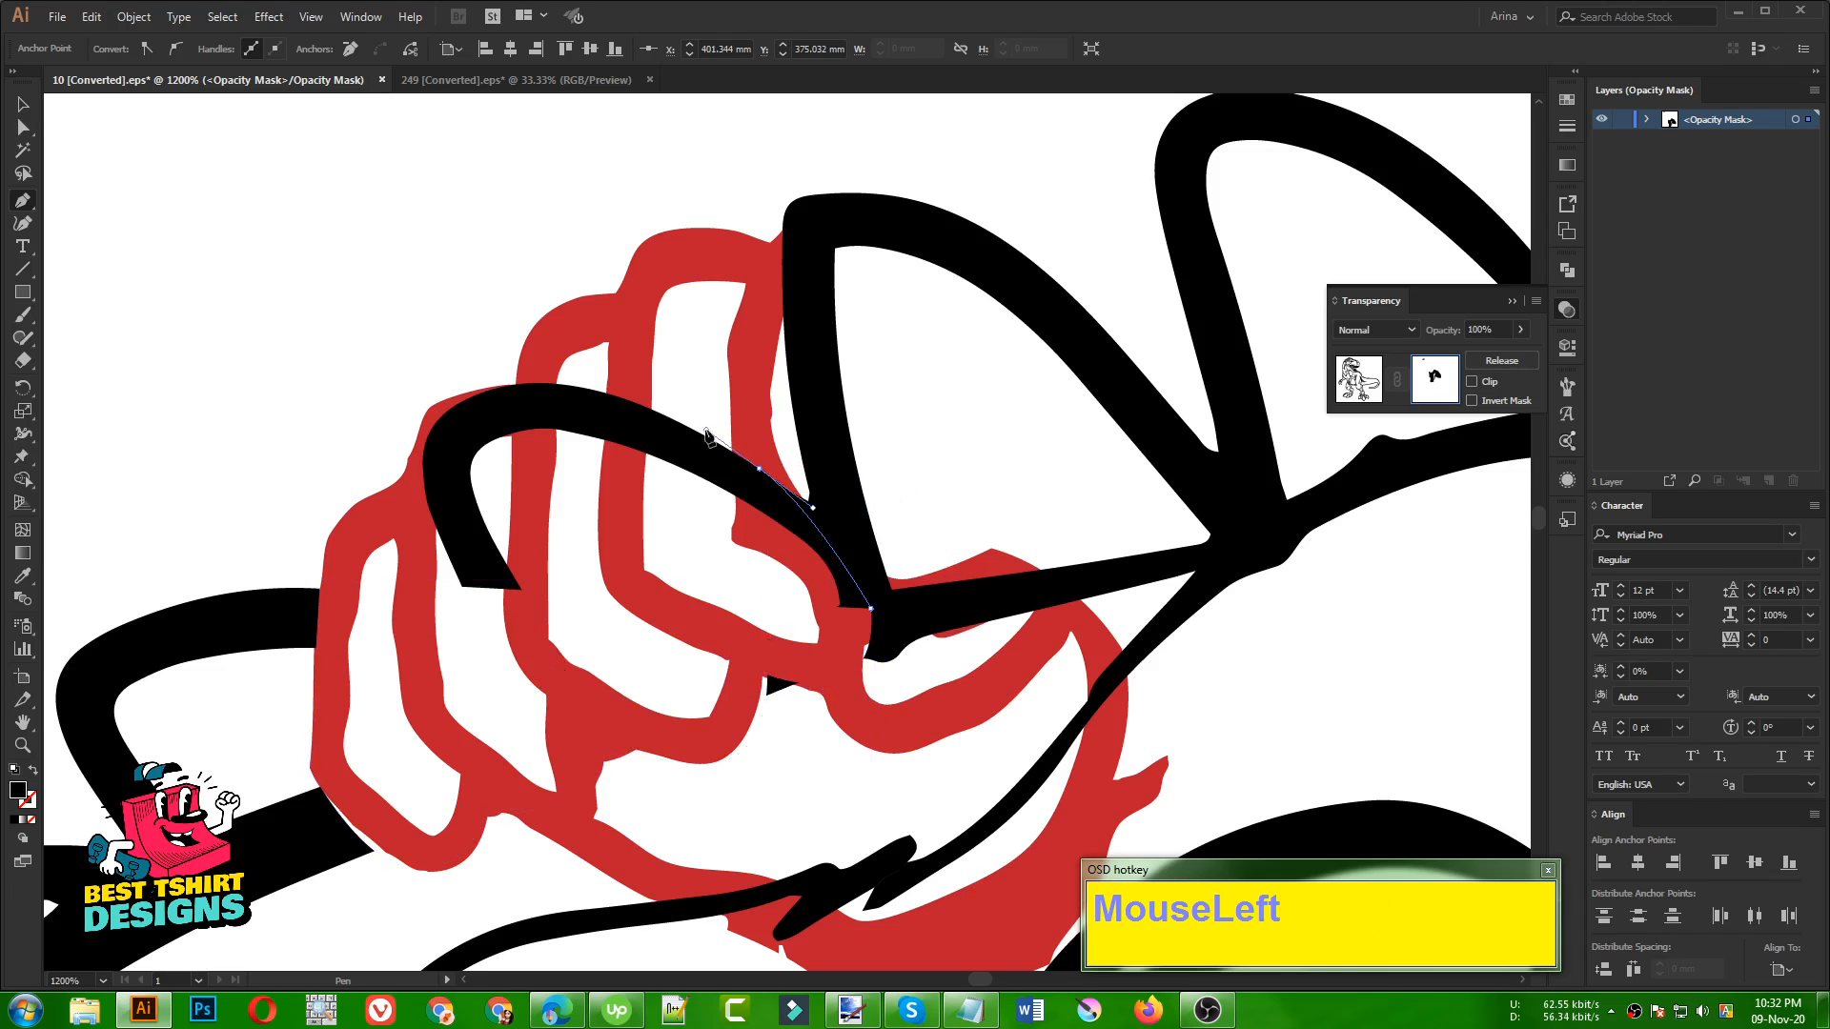
pyautogui.hotkey('ctrl', 'z')
pyautogui.moveTo(803, 499); pyautogui.dragTo(779, 387)
pyautogui.moveTo(770, 210); pyautogui.dragTo(517, 200)
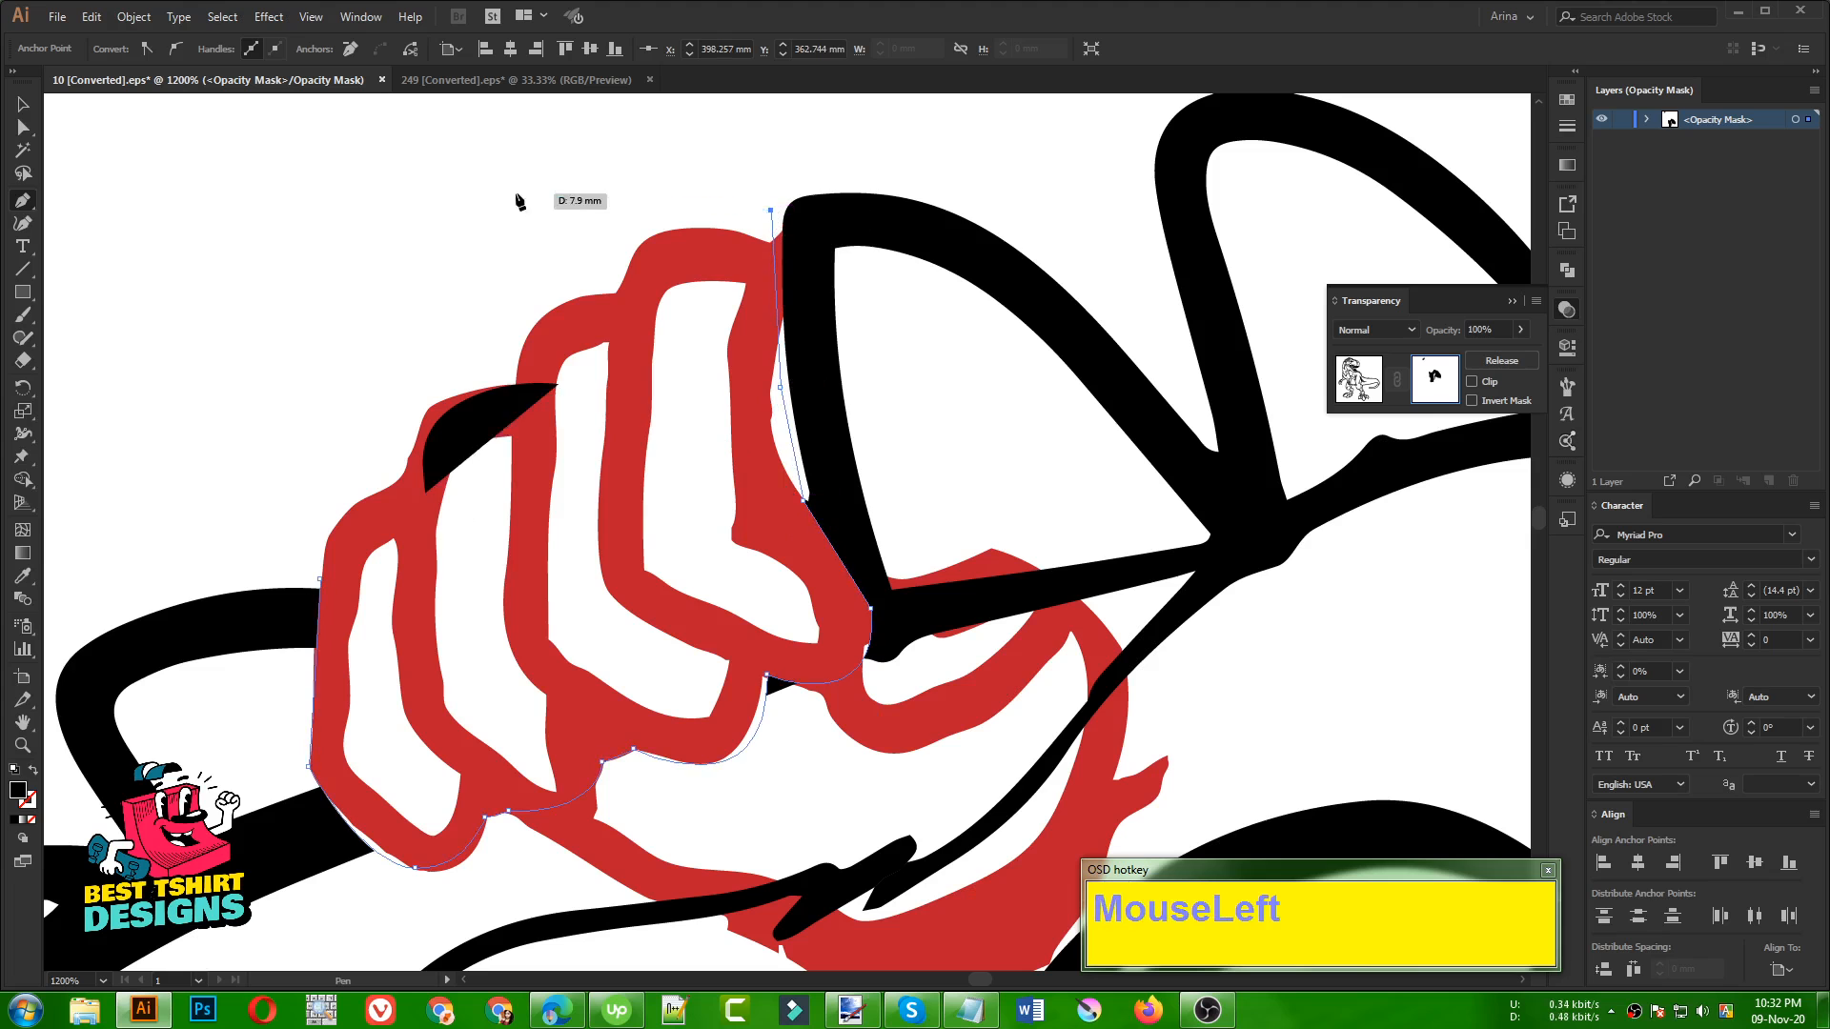
pyautogui.click(515, 193)
pyautogui.click(282, 308)
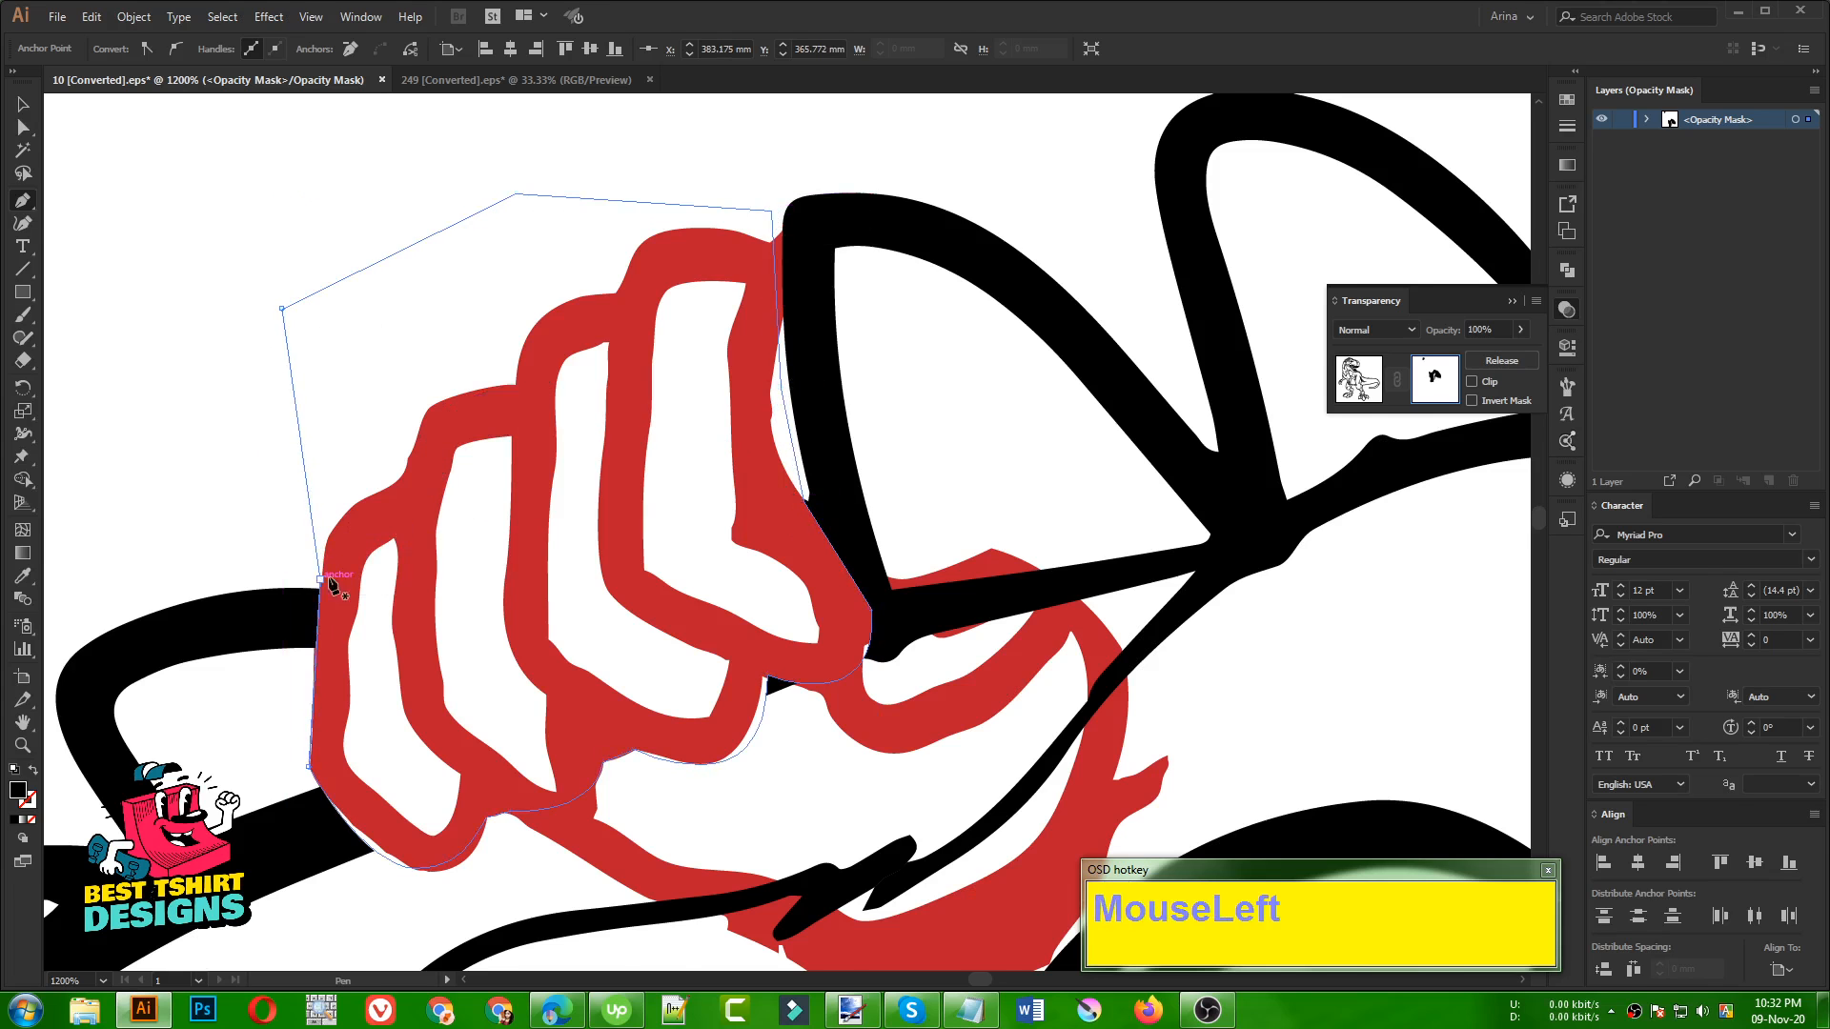
pyautogui.scroll(-3, 526, 462)
pyautogui.press('v')
pyautogui.click(286, 388)
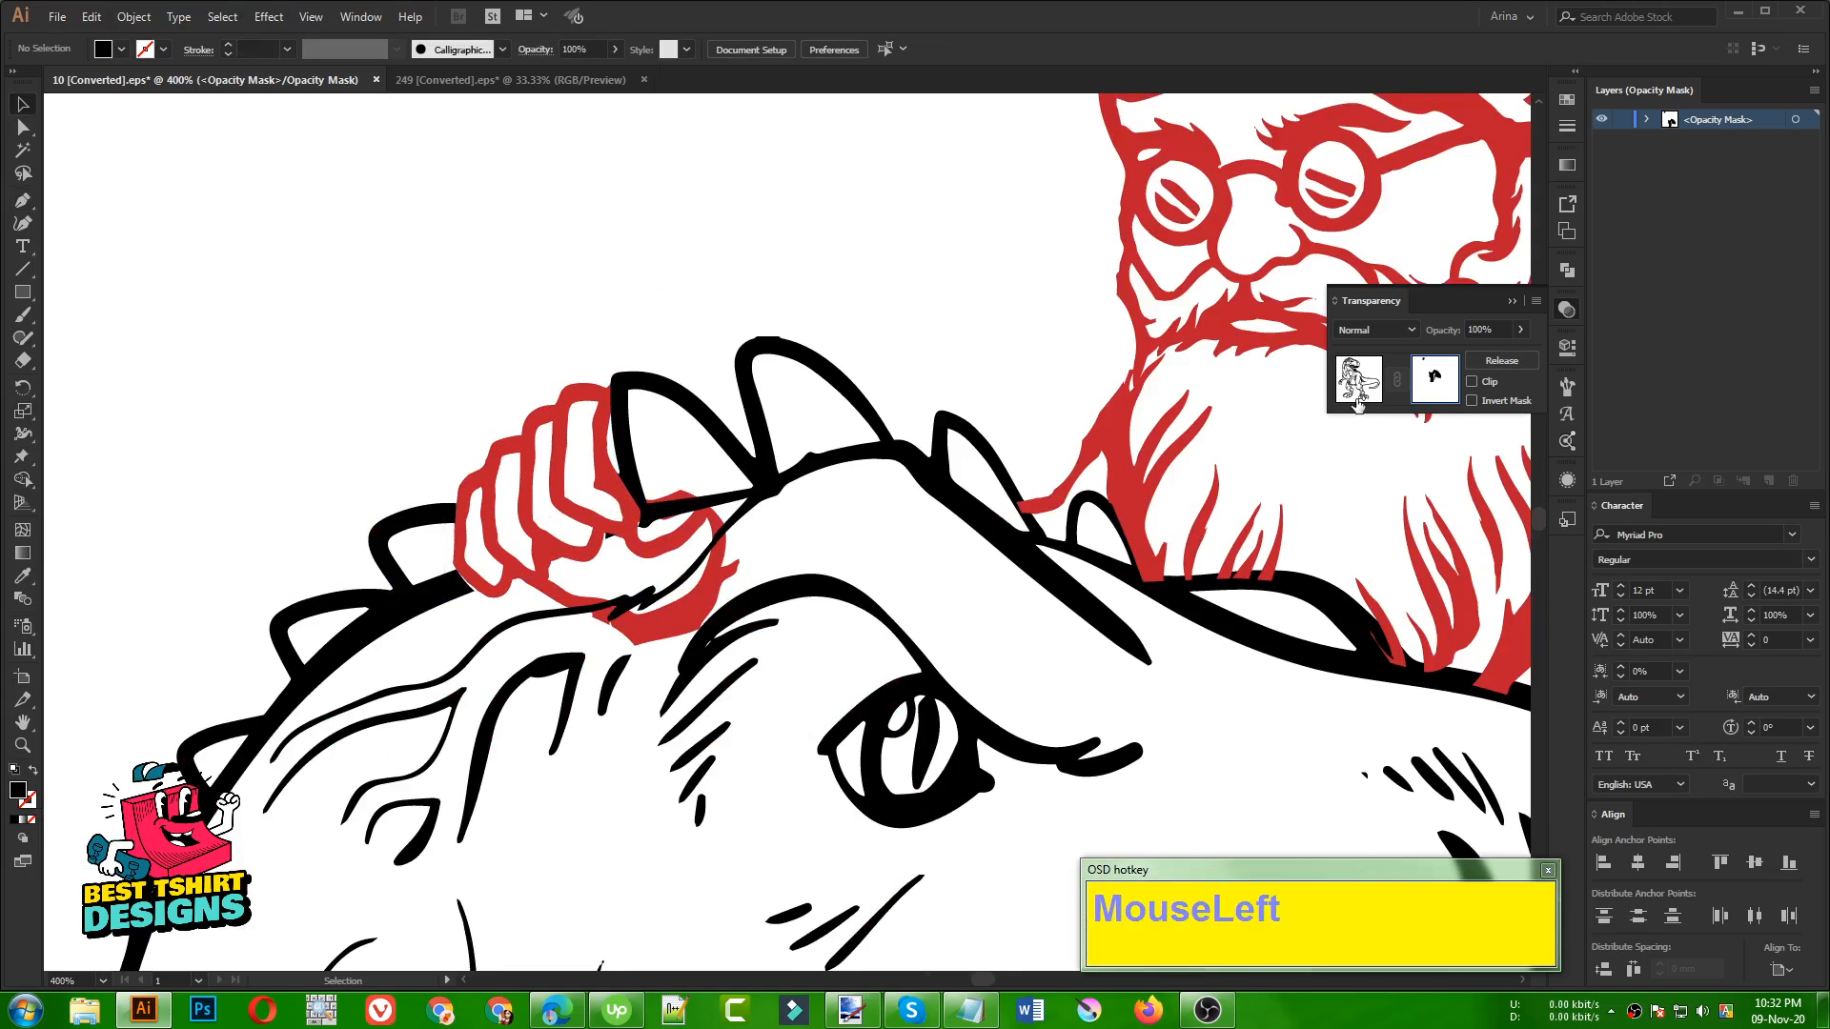
# Return to the main artwork and give the red hand its own opacity mask with Clip turned off
pyautogui.moveTo(1358, 405); pyautogui.dragTo(1337, 405)
pyautogui.click(730, 567)
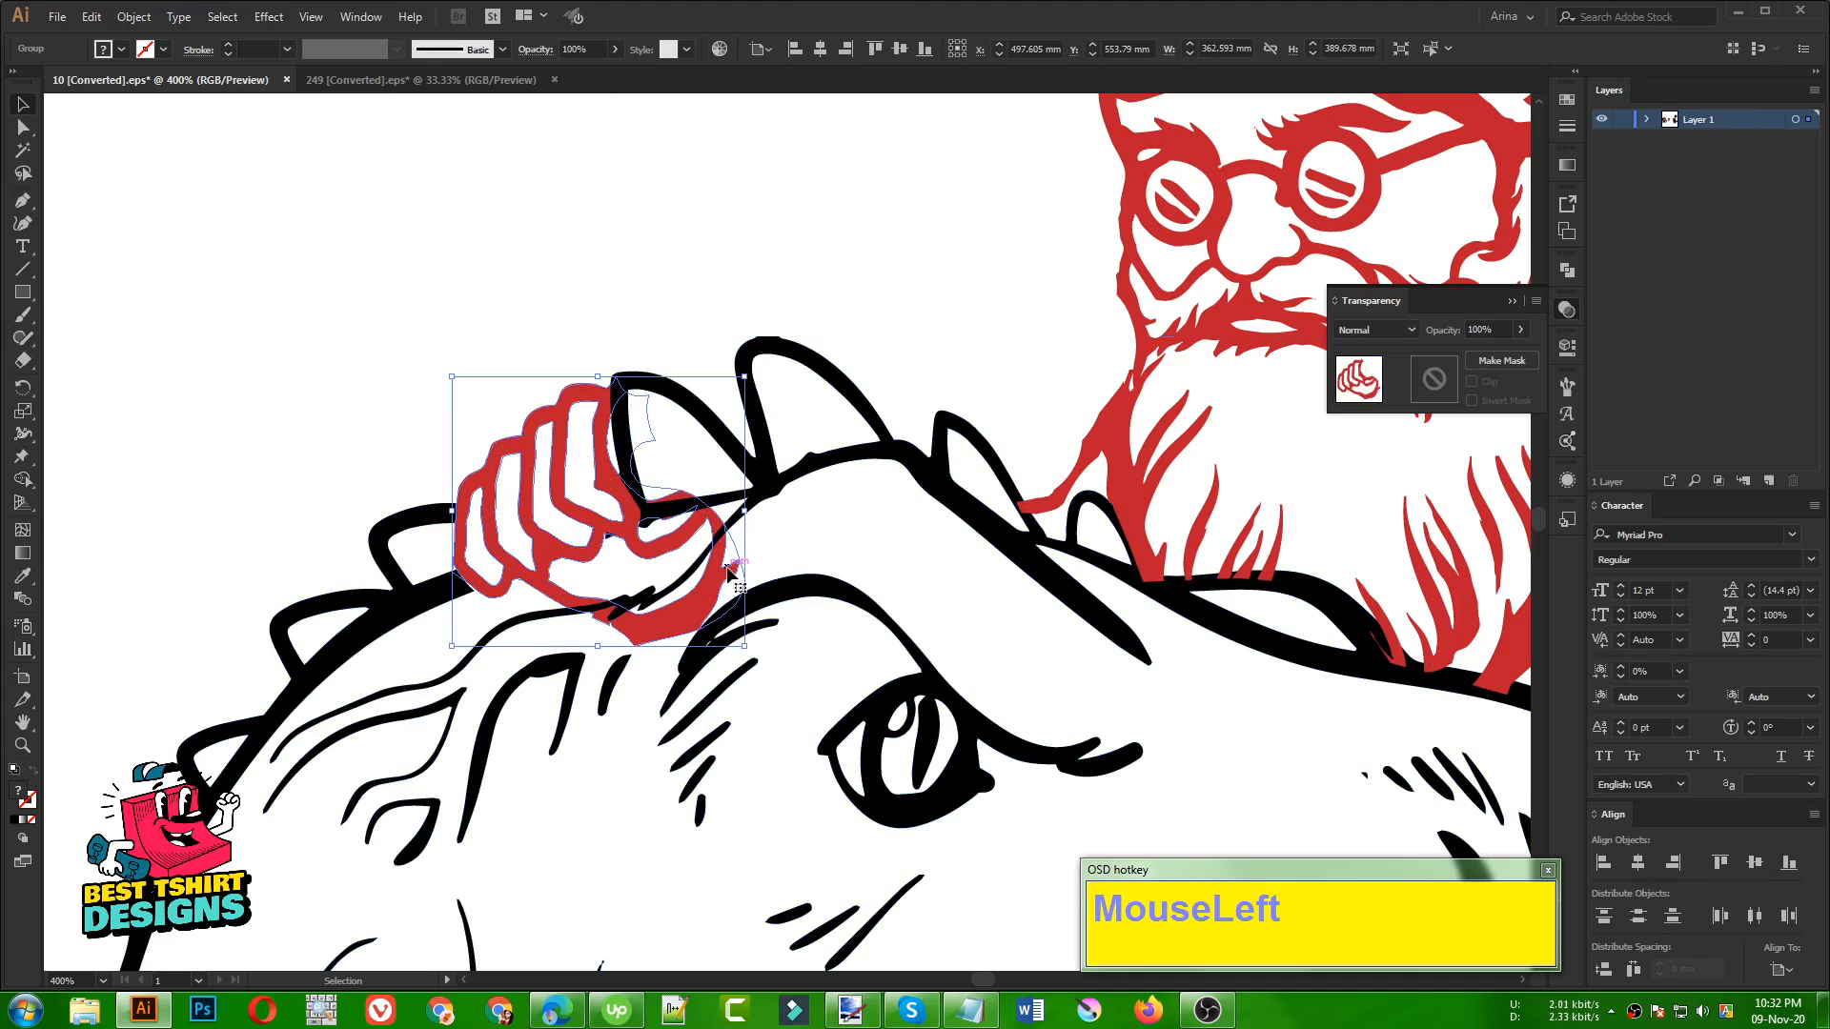
pyautogui.click(1442, 381)
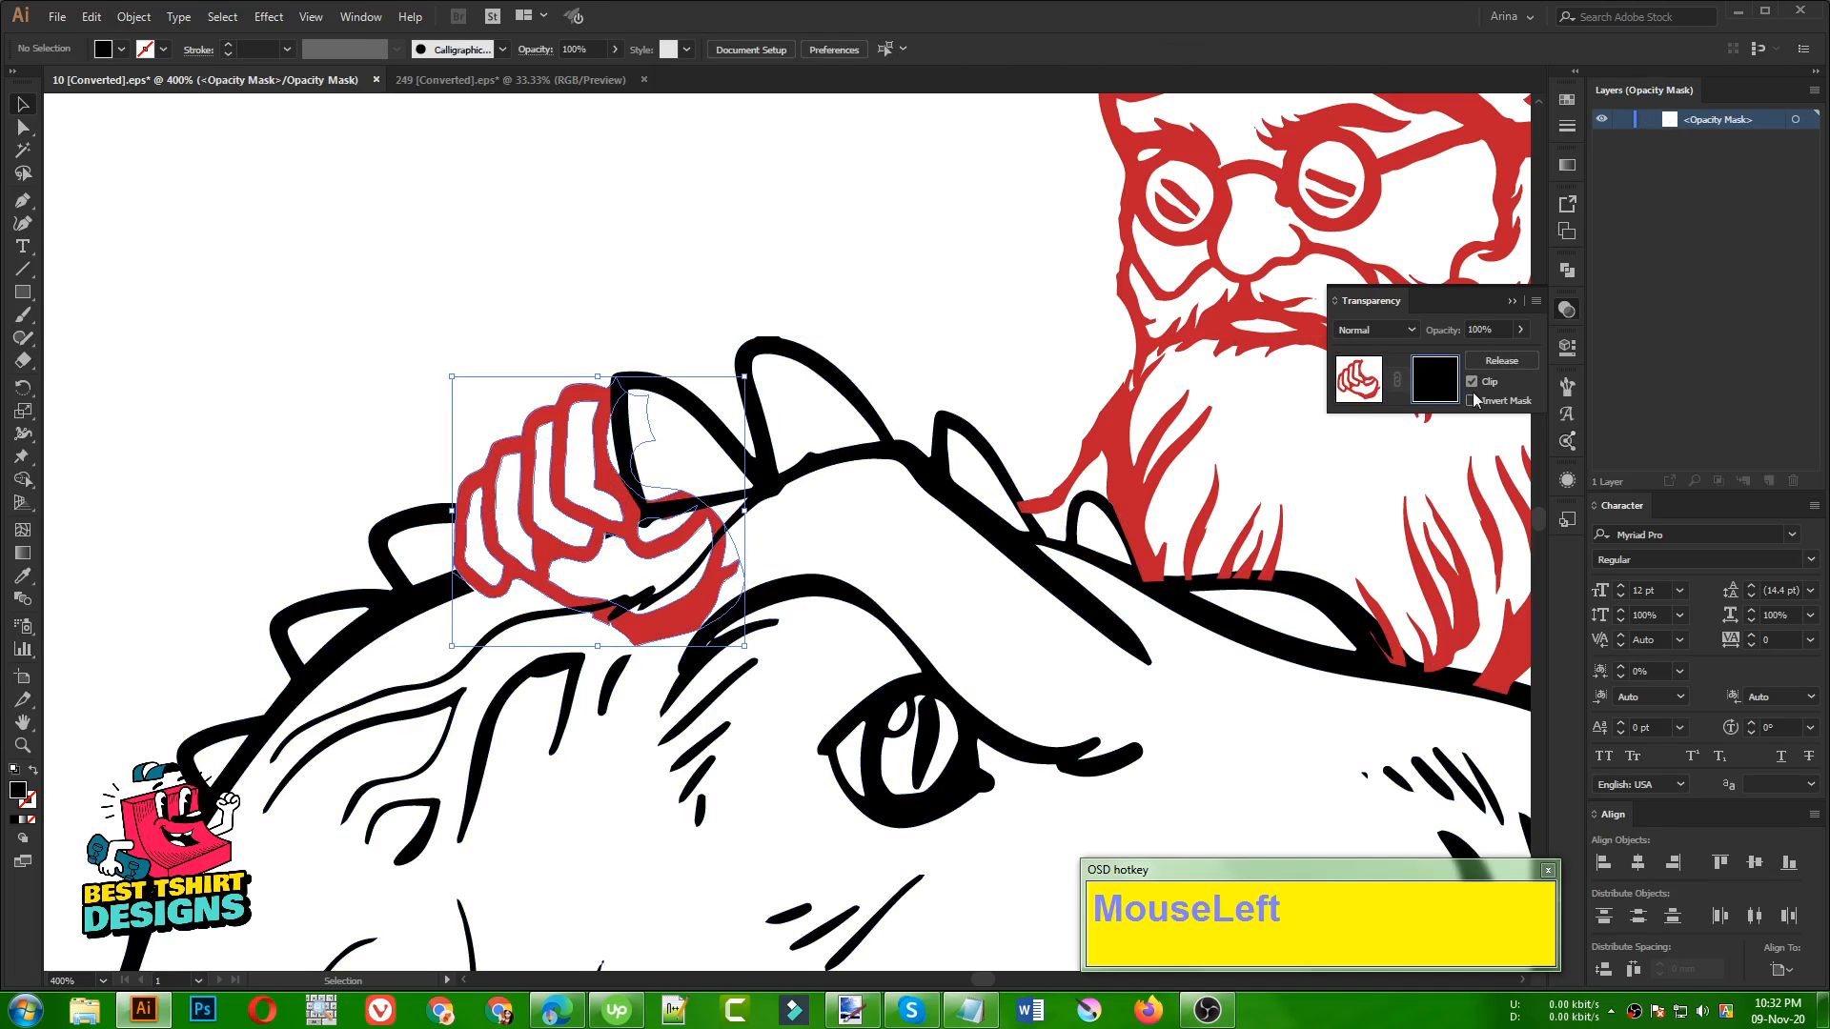
pyautogui.scroll(2, 620, 545)
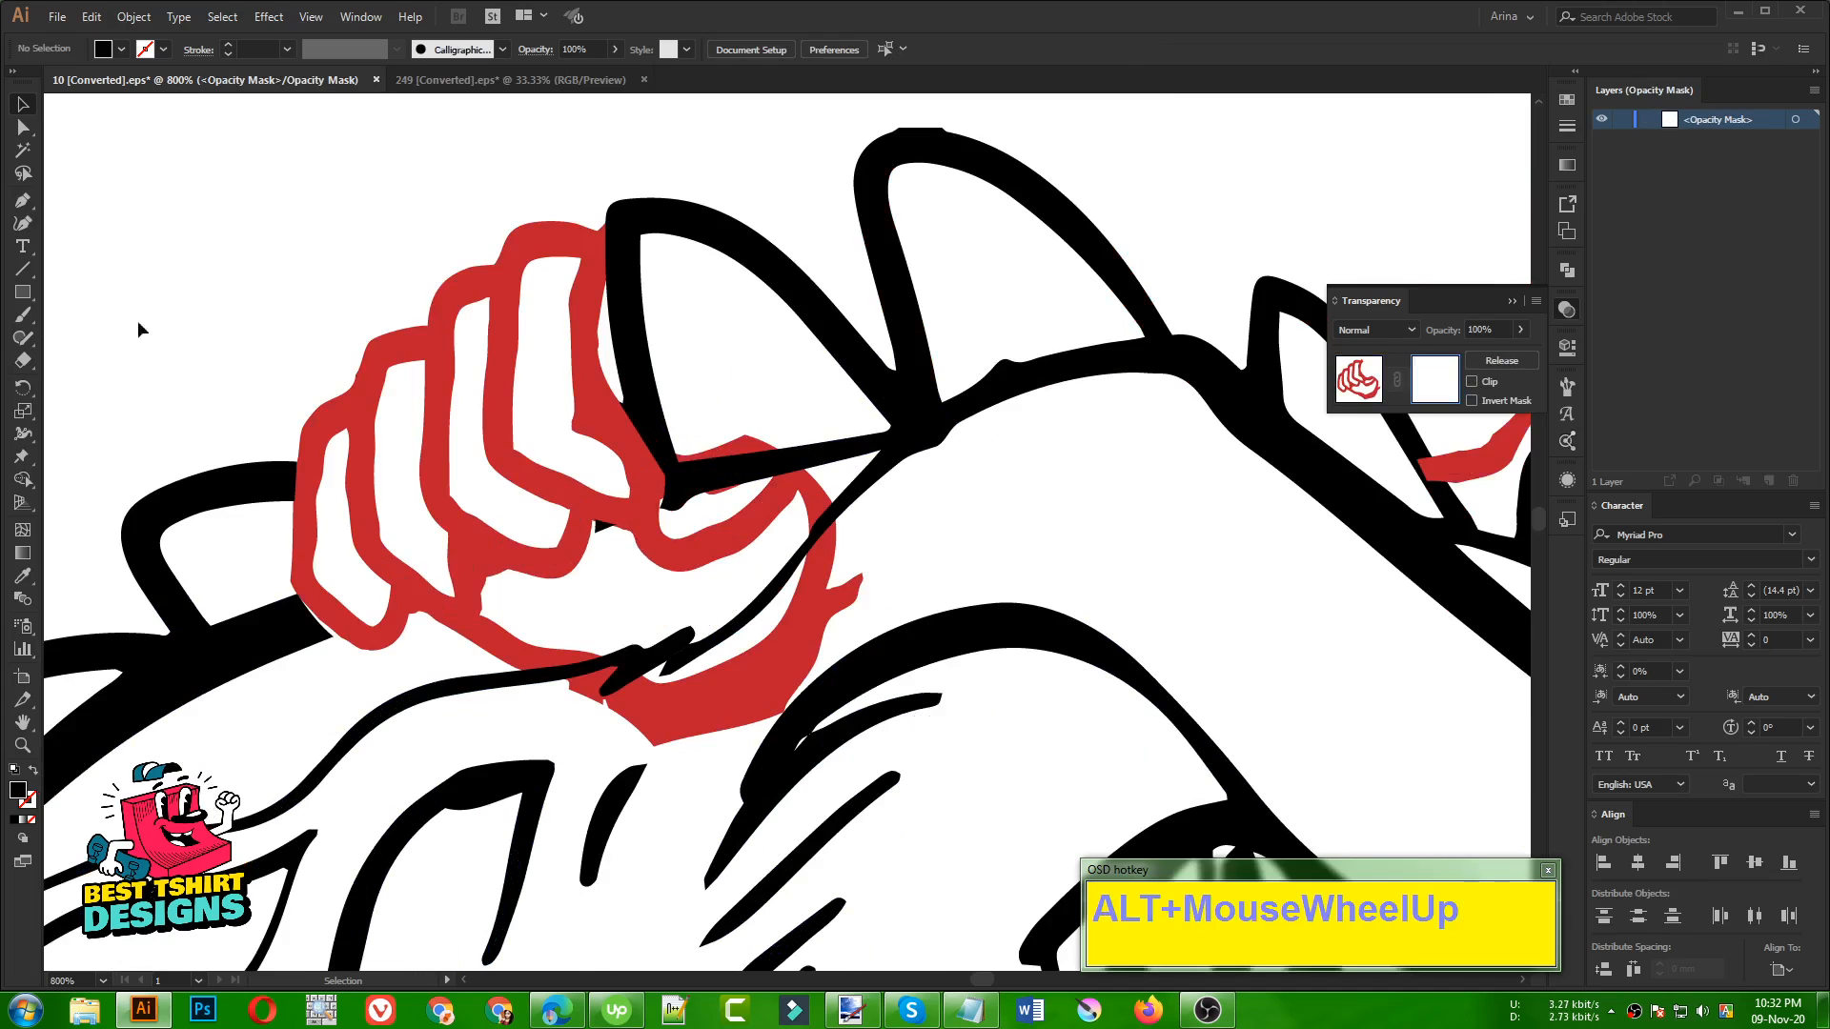
# With the Pen tool, start a black mask shape along the lower edges of the curled fingers, separating them from the palm
pyautogui.click(23, 202)
pyautogui.scroll(1, 481, 593)
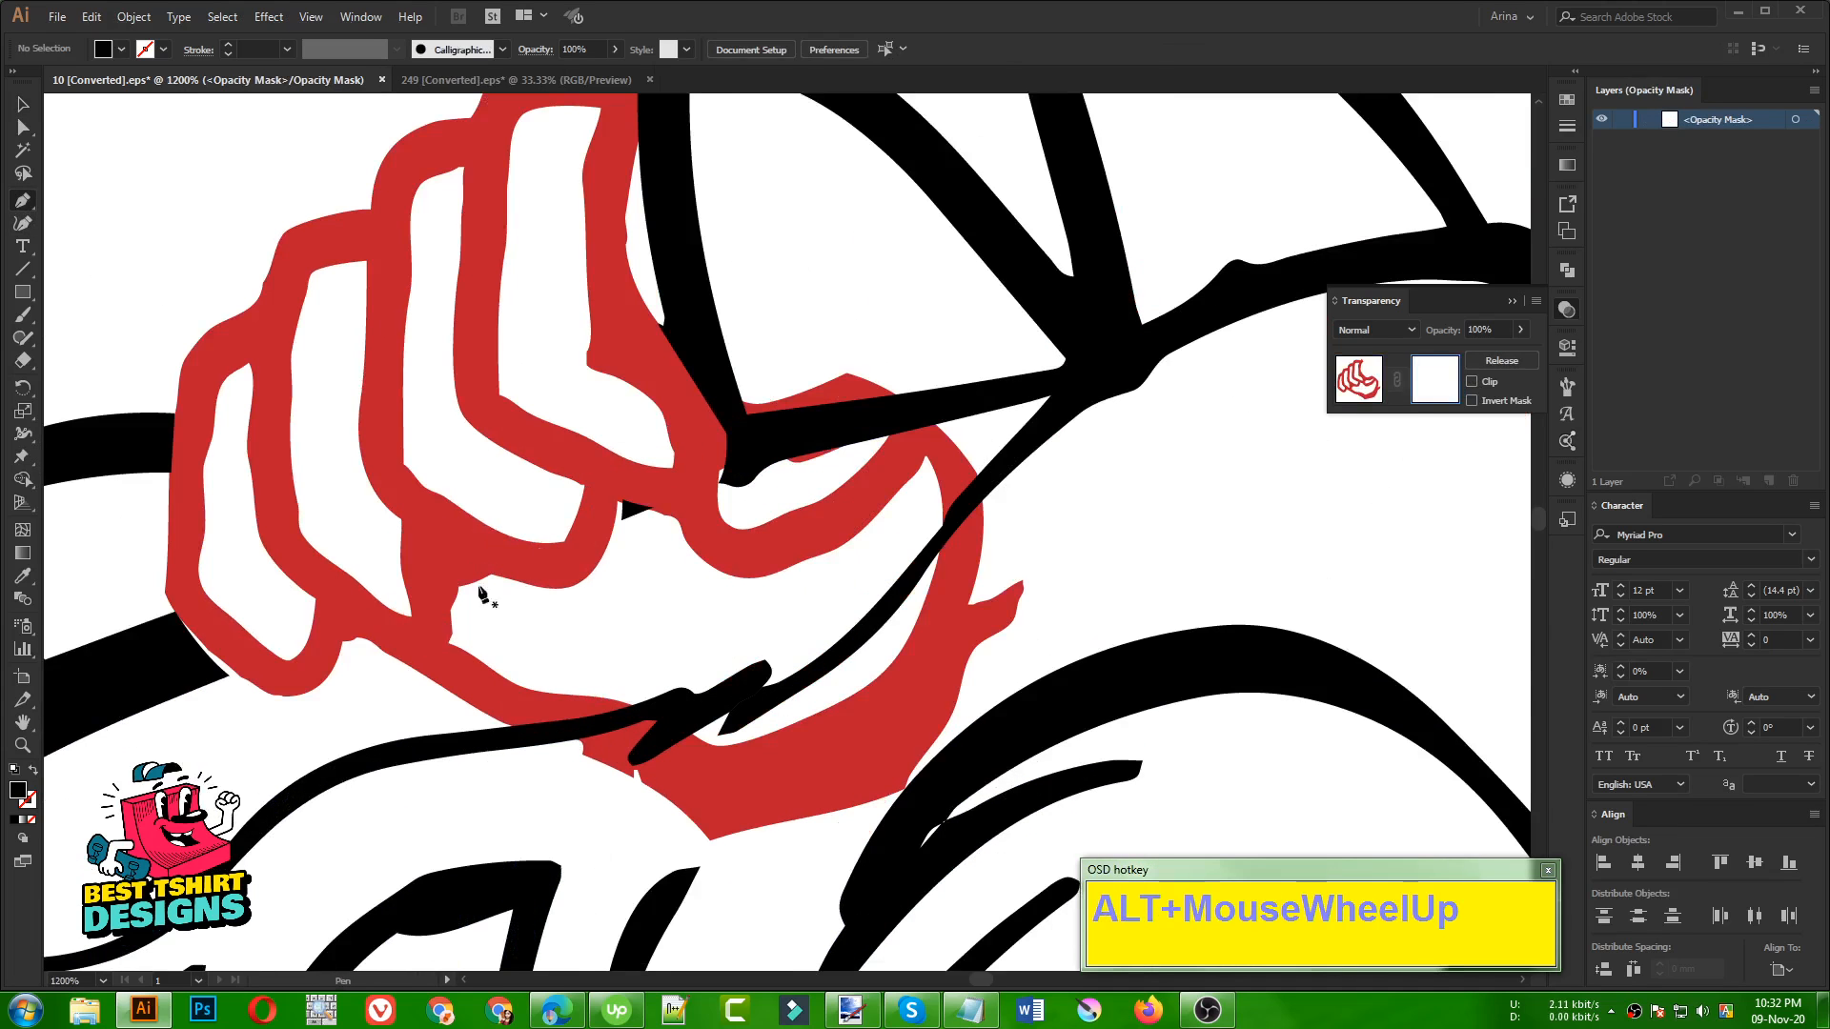
pyautogui.click(366, 638)
pyautogui.moveTo(451, 610); pyautogui.dragTo(485, 550)
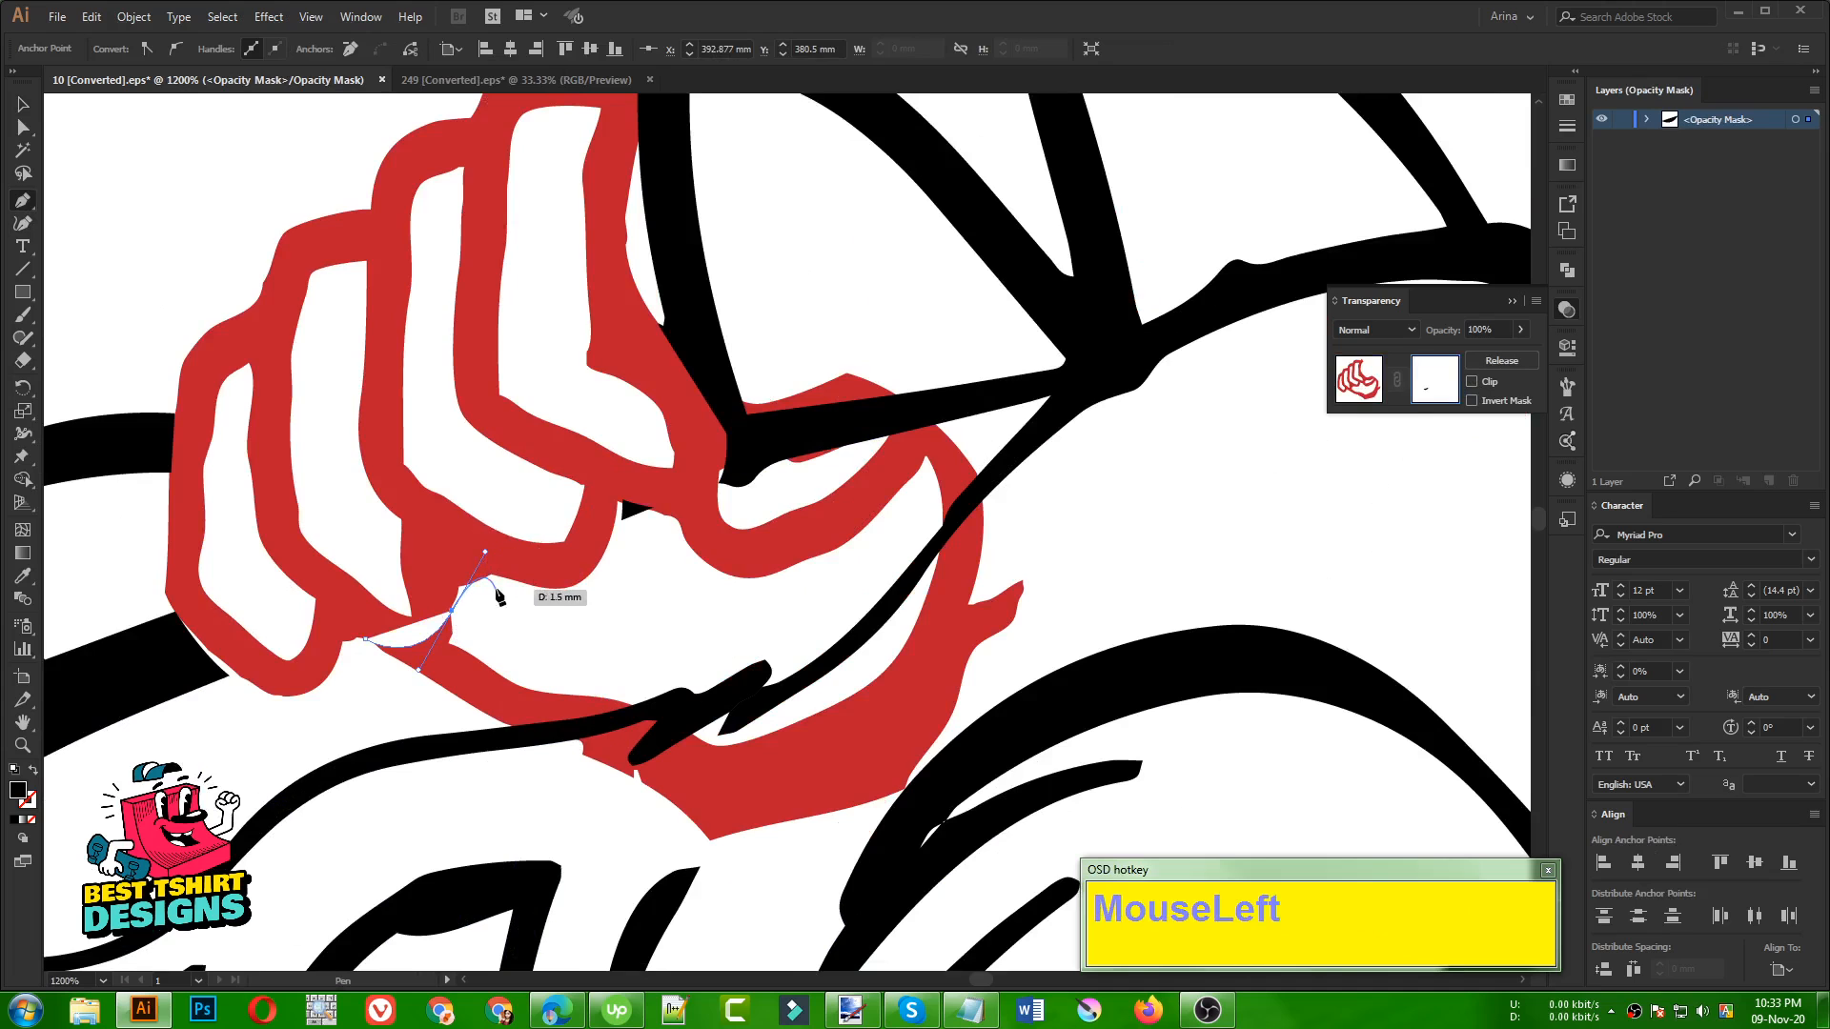
pyautogui.click(515, 598)
pyautogui.click(627, 586)
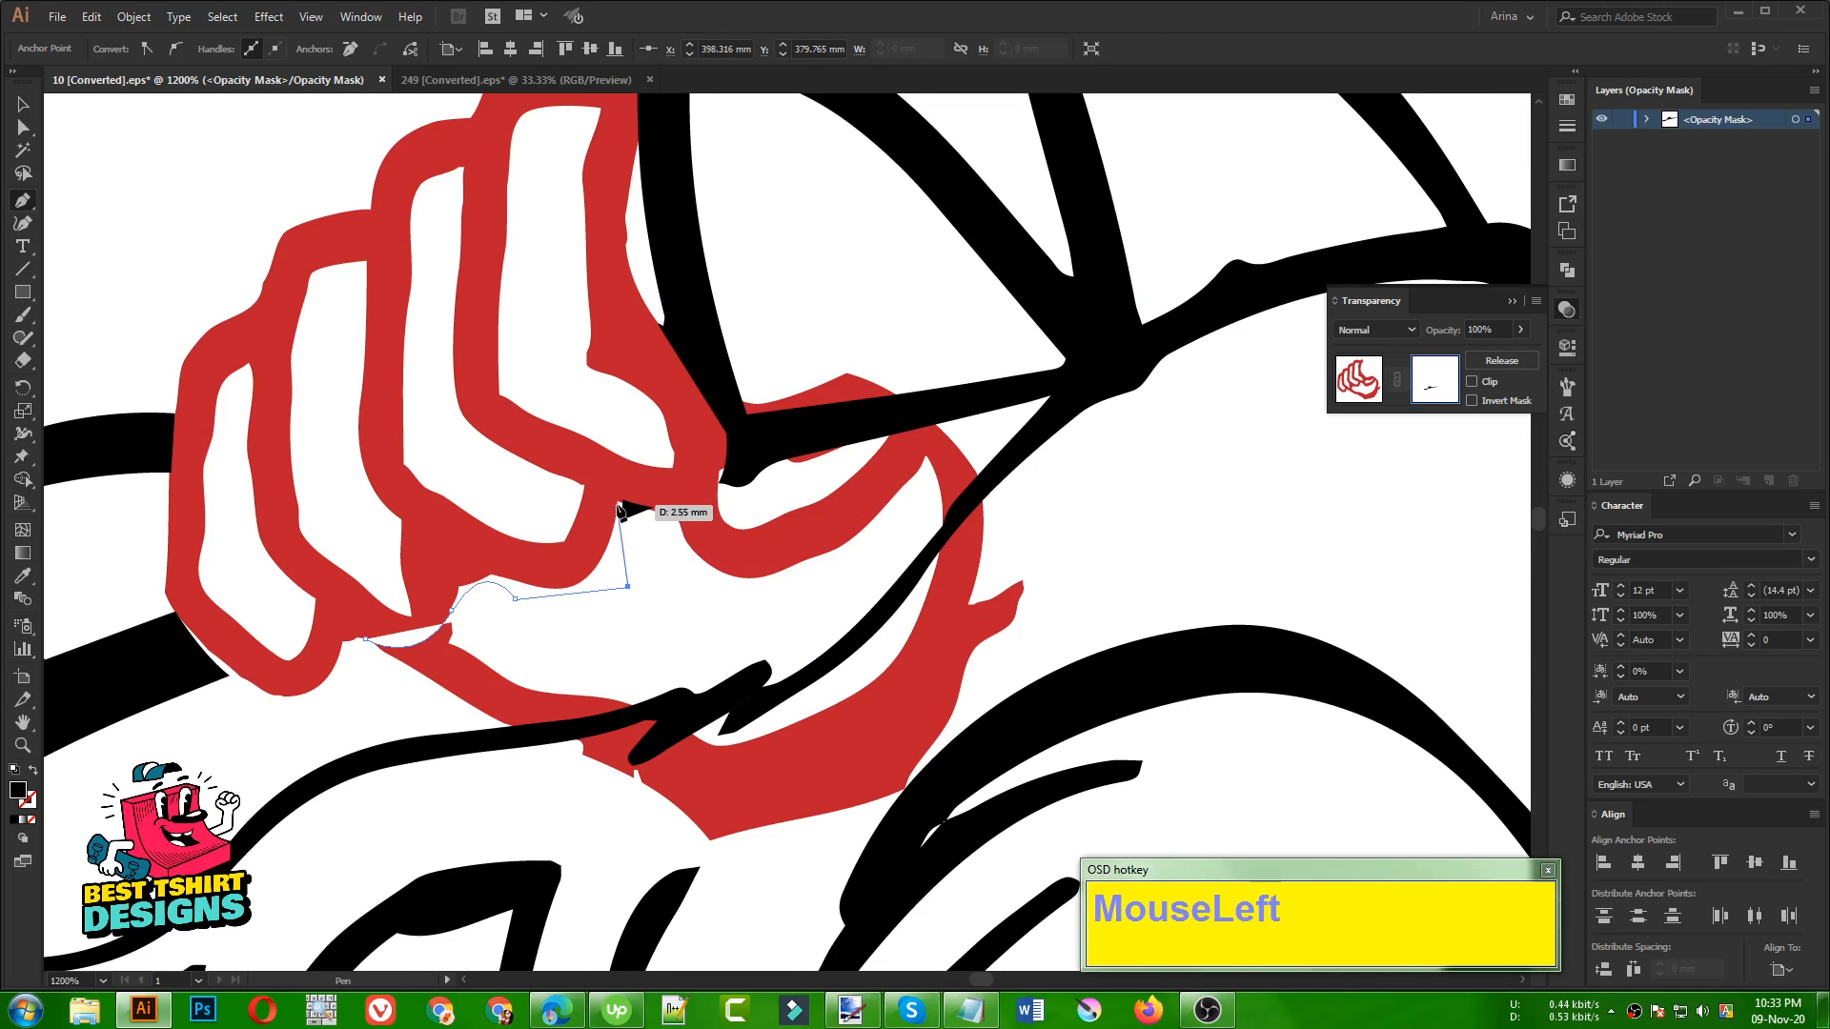
pyautogui.moveTo(619, 505); pyautogui.dragTo(735, 319)
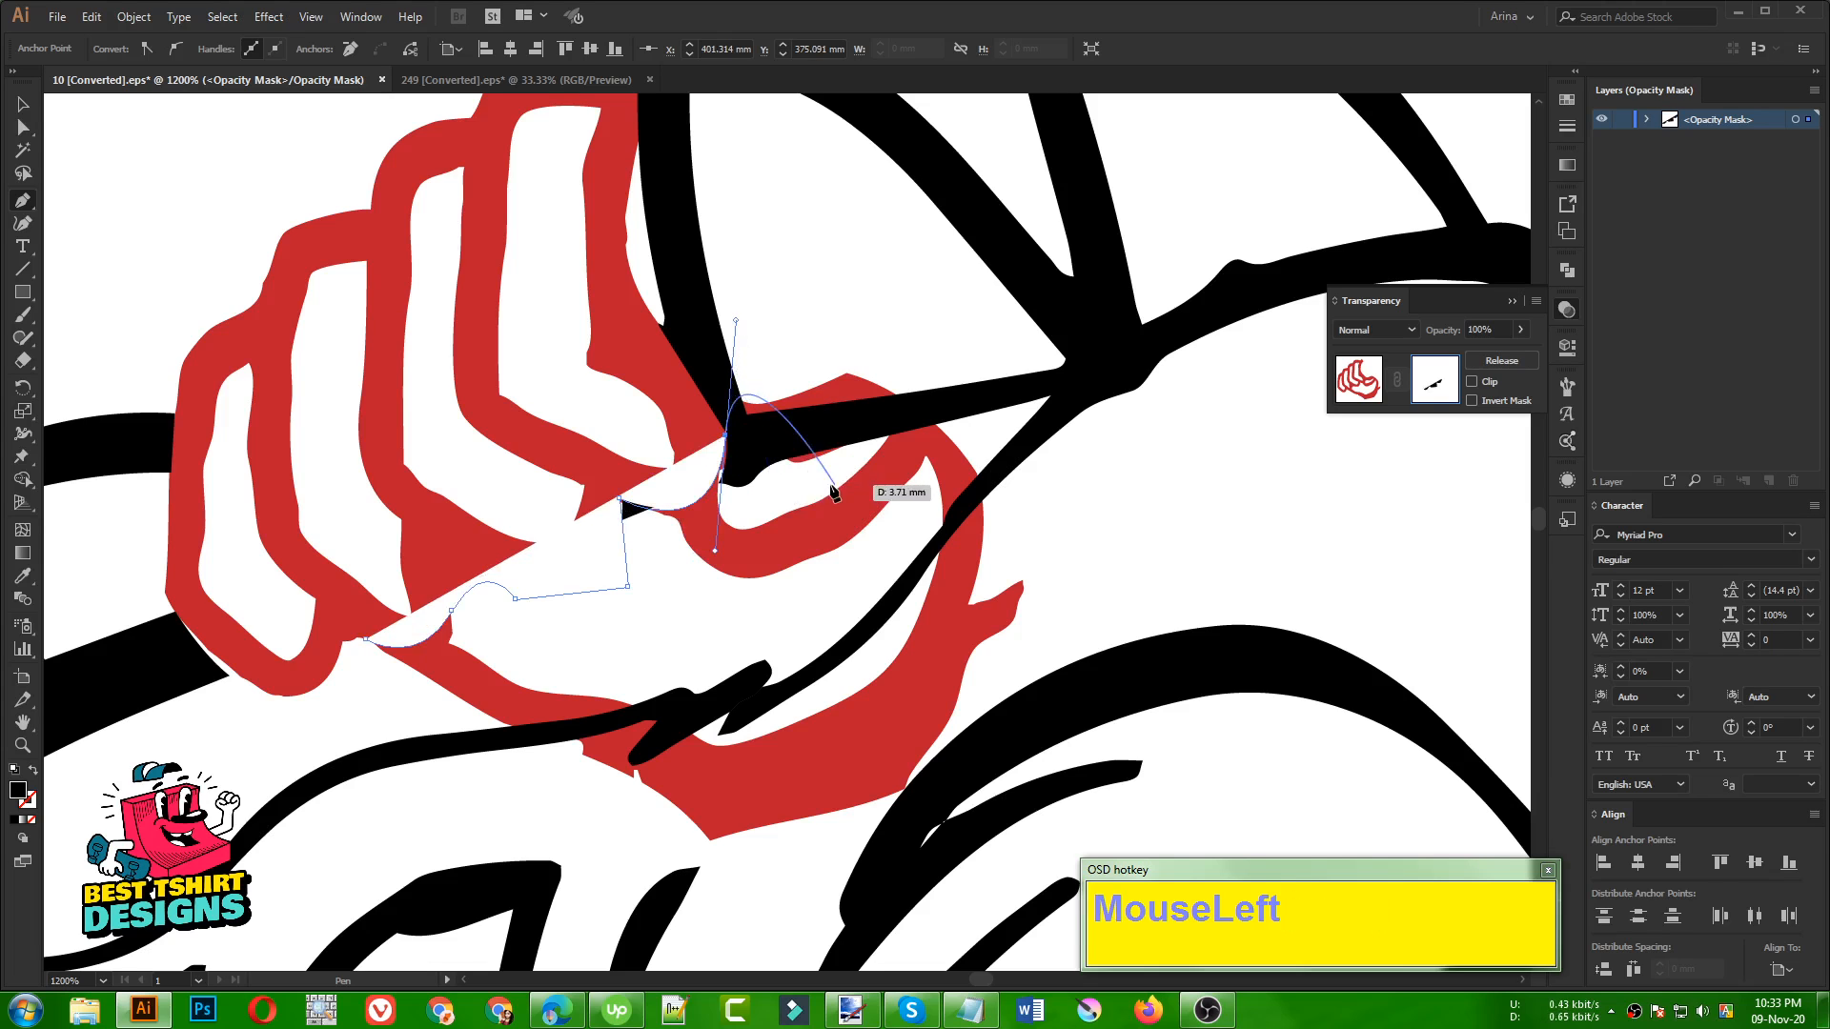
pyautogui.click(783, 305)
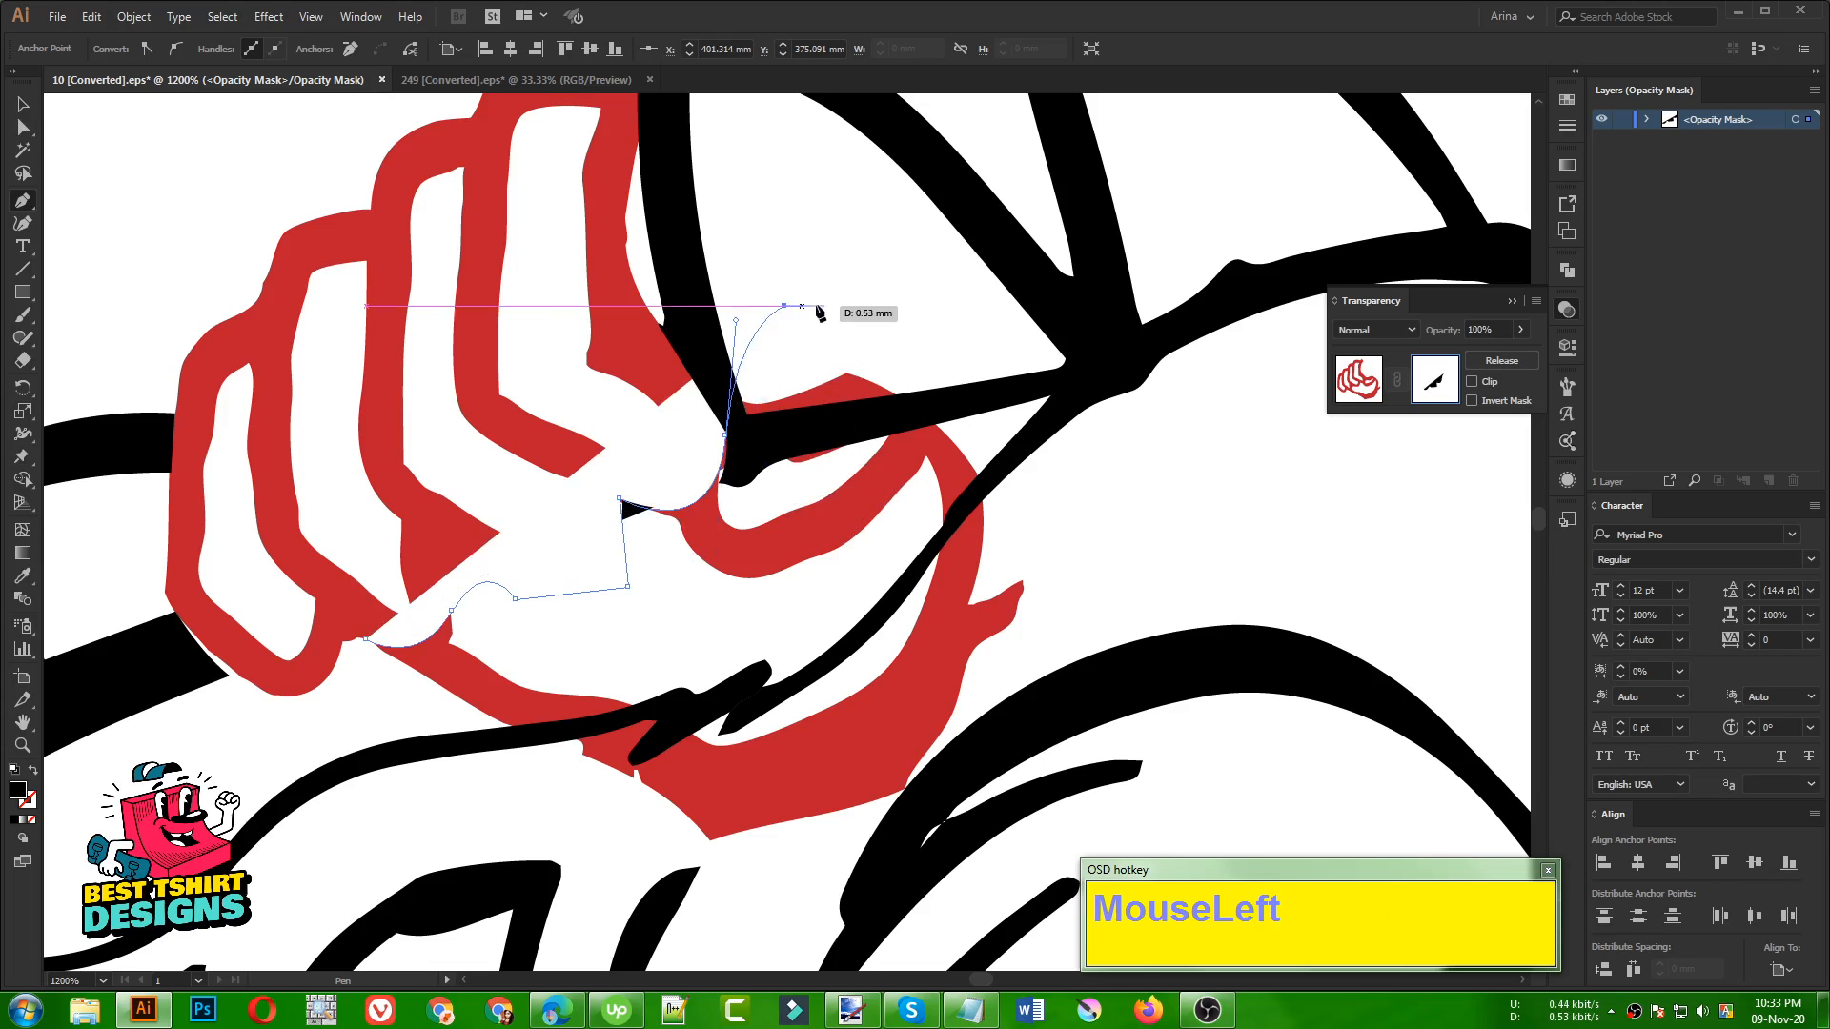
# Close the mask shape around the palm and thumb so that only the curled fingers of the red hand show
pyautogui.click(1032, 398)
pyautogui.click(1123, 592)
pyautogui.click(988, 841)
pyautogui.moveTo(469, 920); pyautogui.dragTo(412, 864)
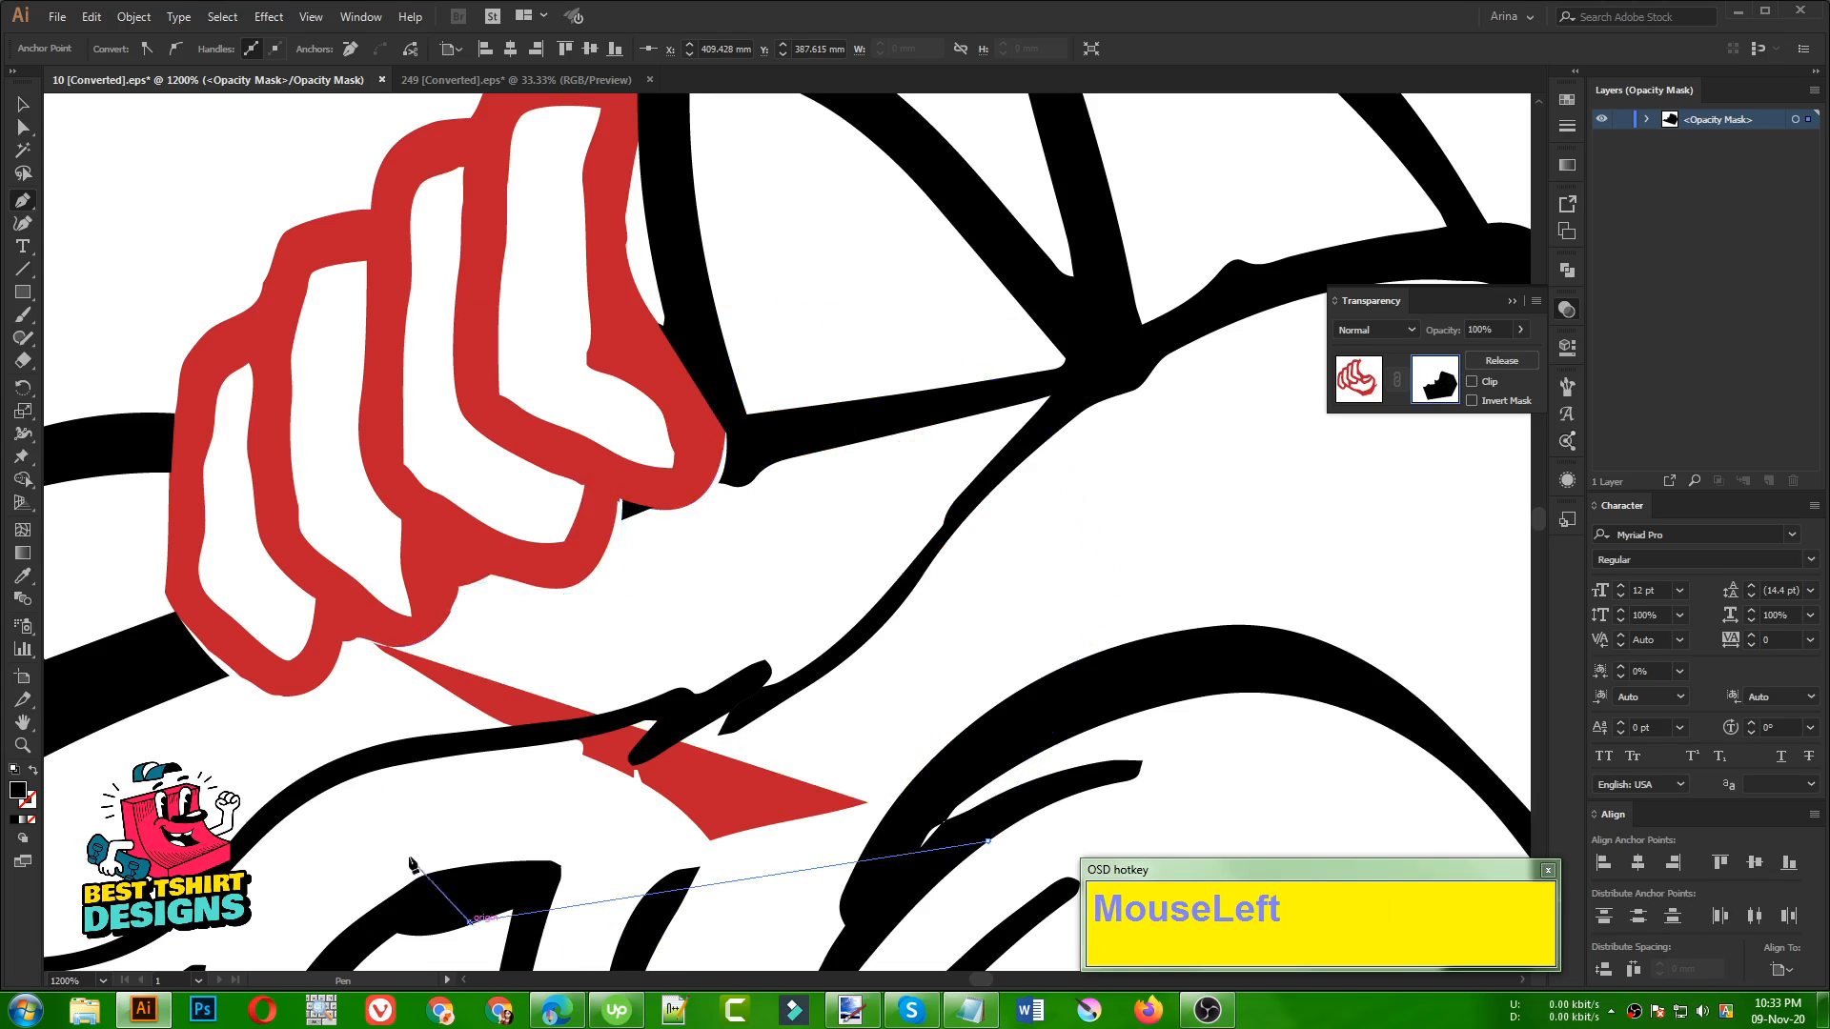
pyautogui.click(346, 685)
pyautogui.click(366, 639)
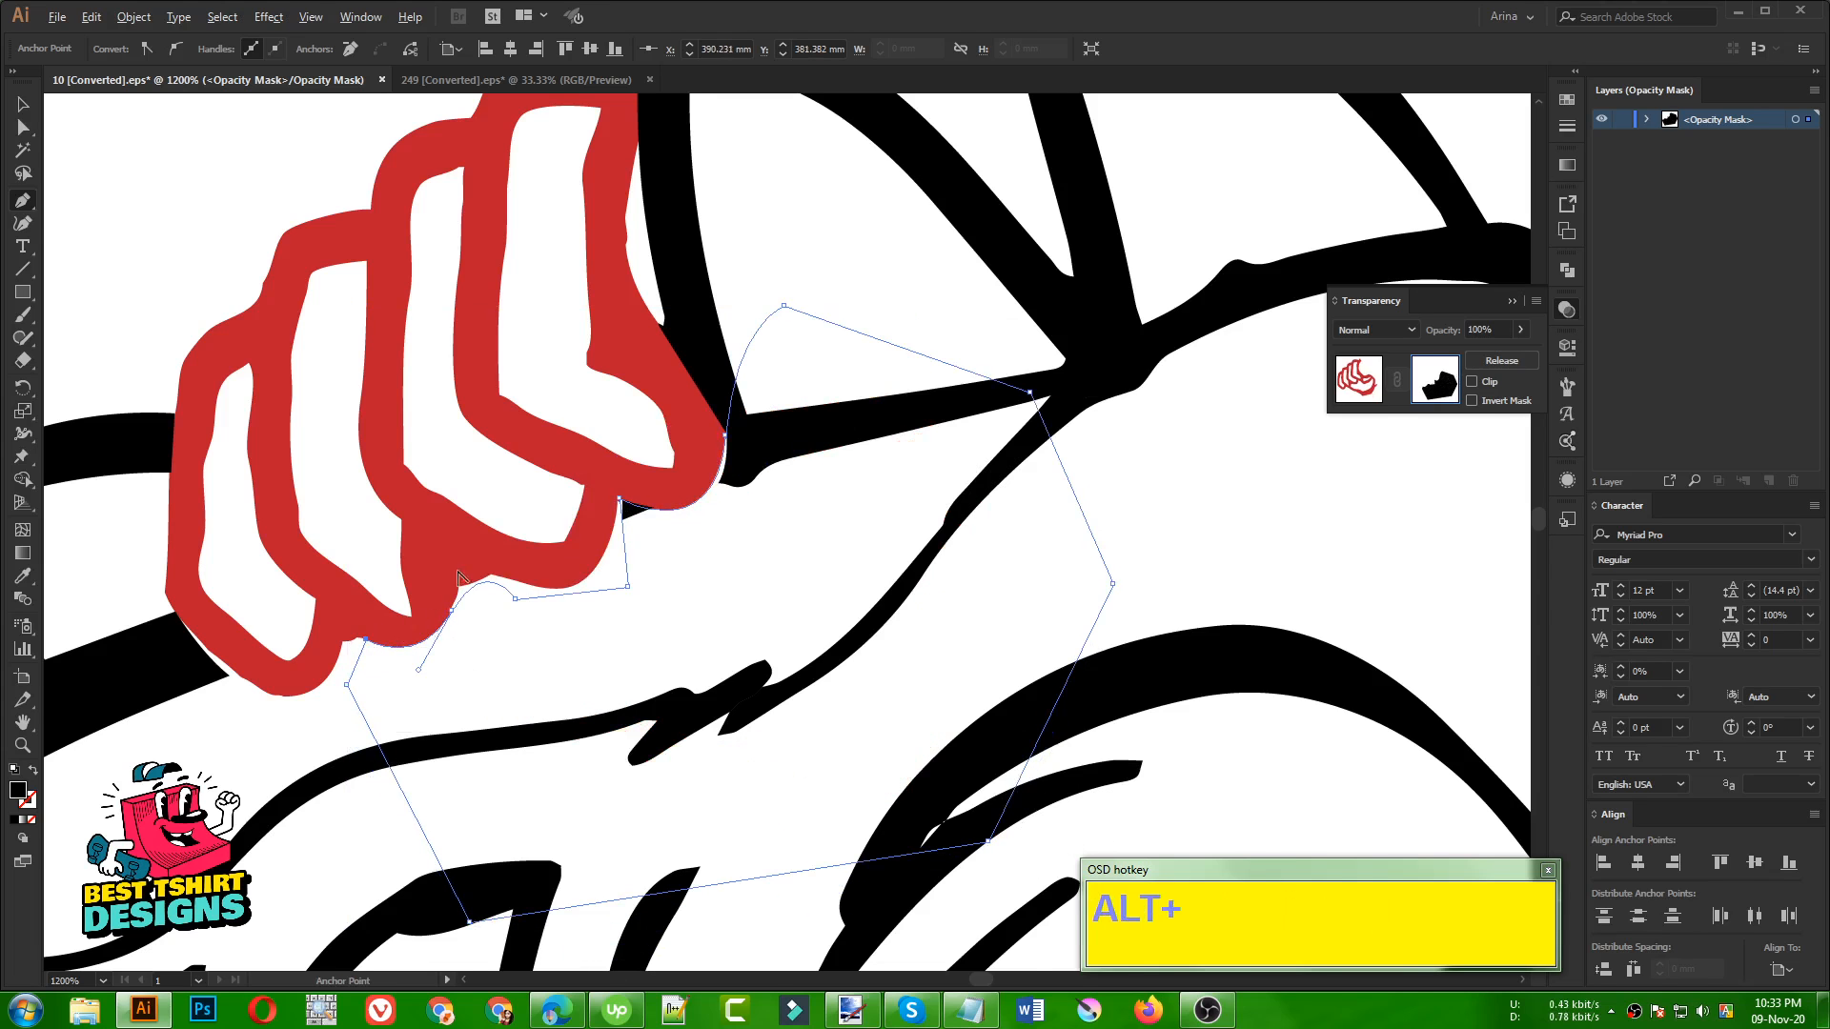
pyautogui.scroll(-3, 457, 579)
pyautogui.press('v')
pyautogui.click(319, 204)
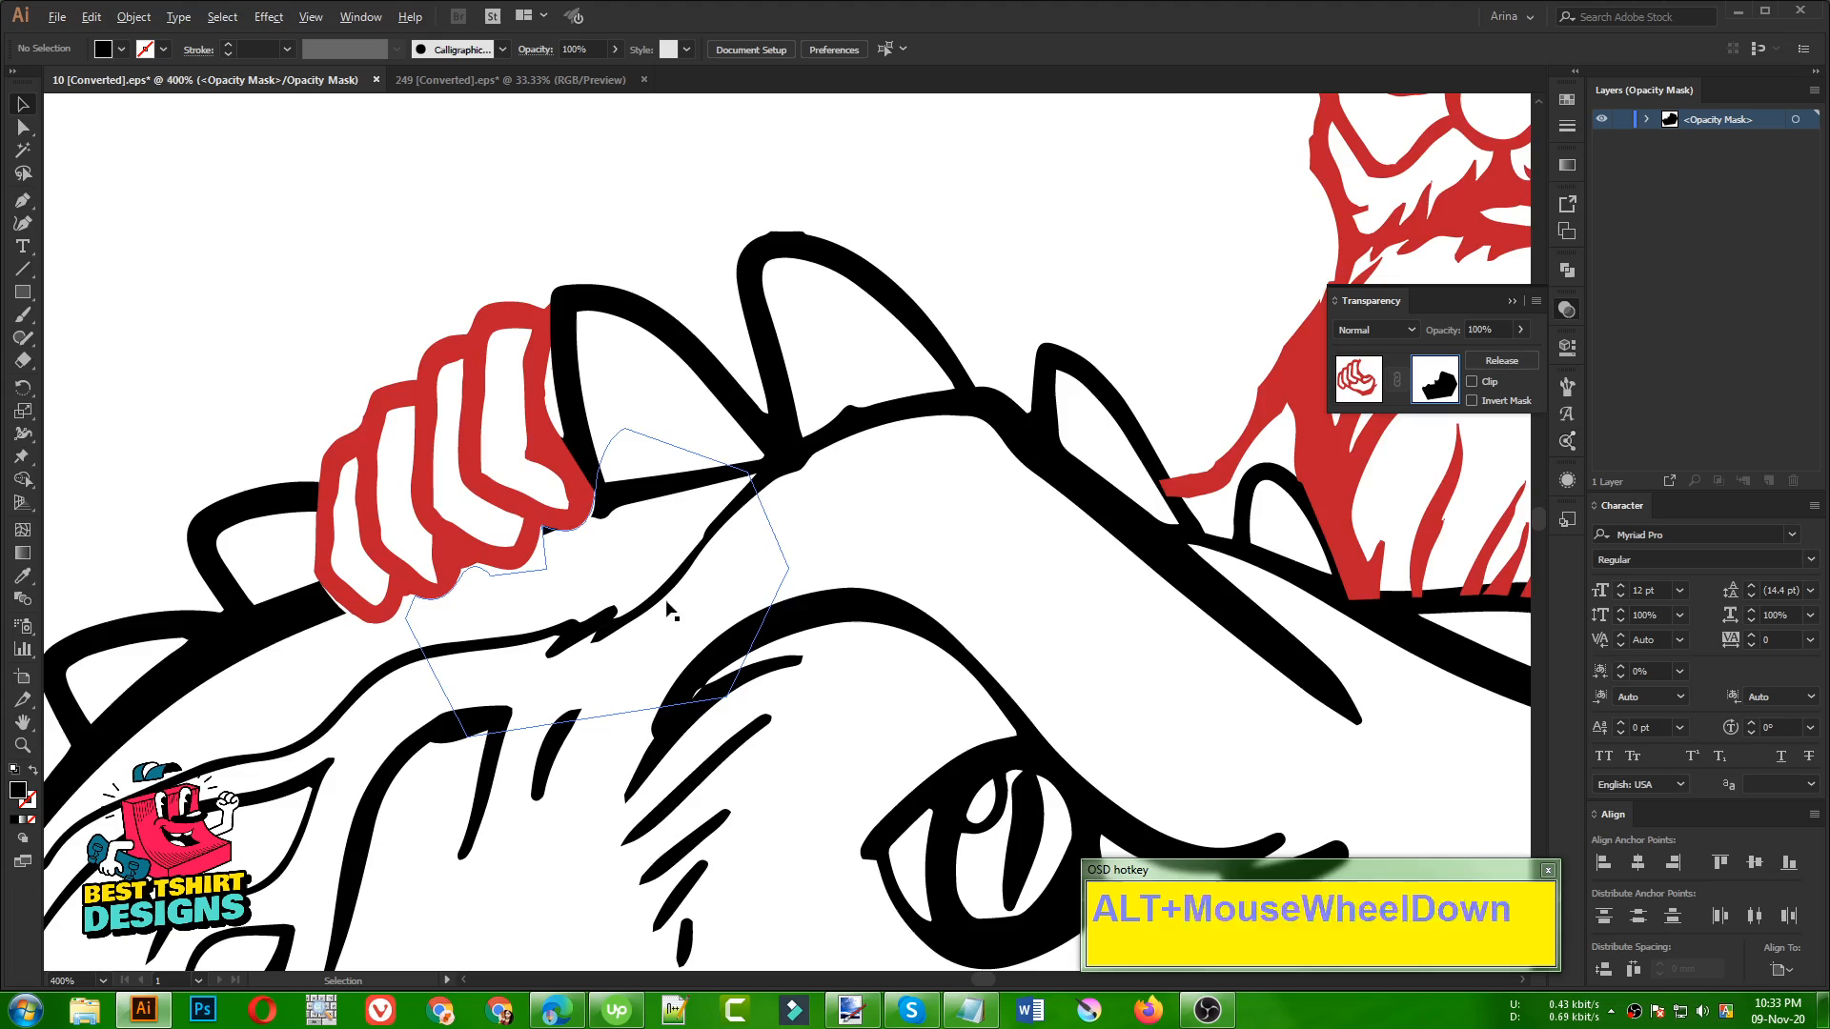
# Leave the hand's opacity mask, return to the main artwork and deselect everything
pyautogui.scroll(-2, 667, 610)
pyautogui.click(453, 364)
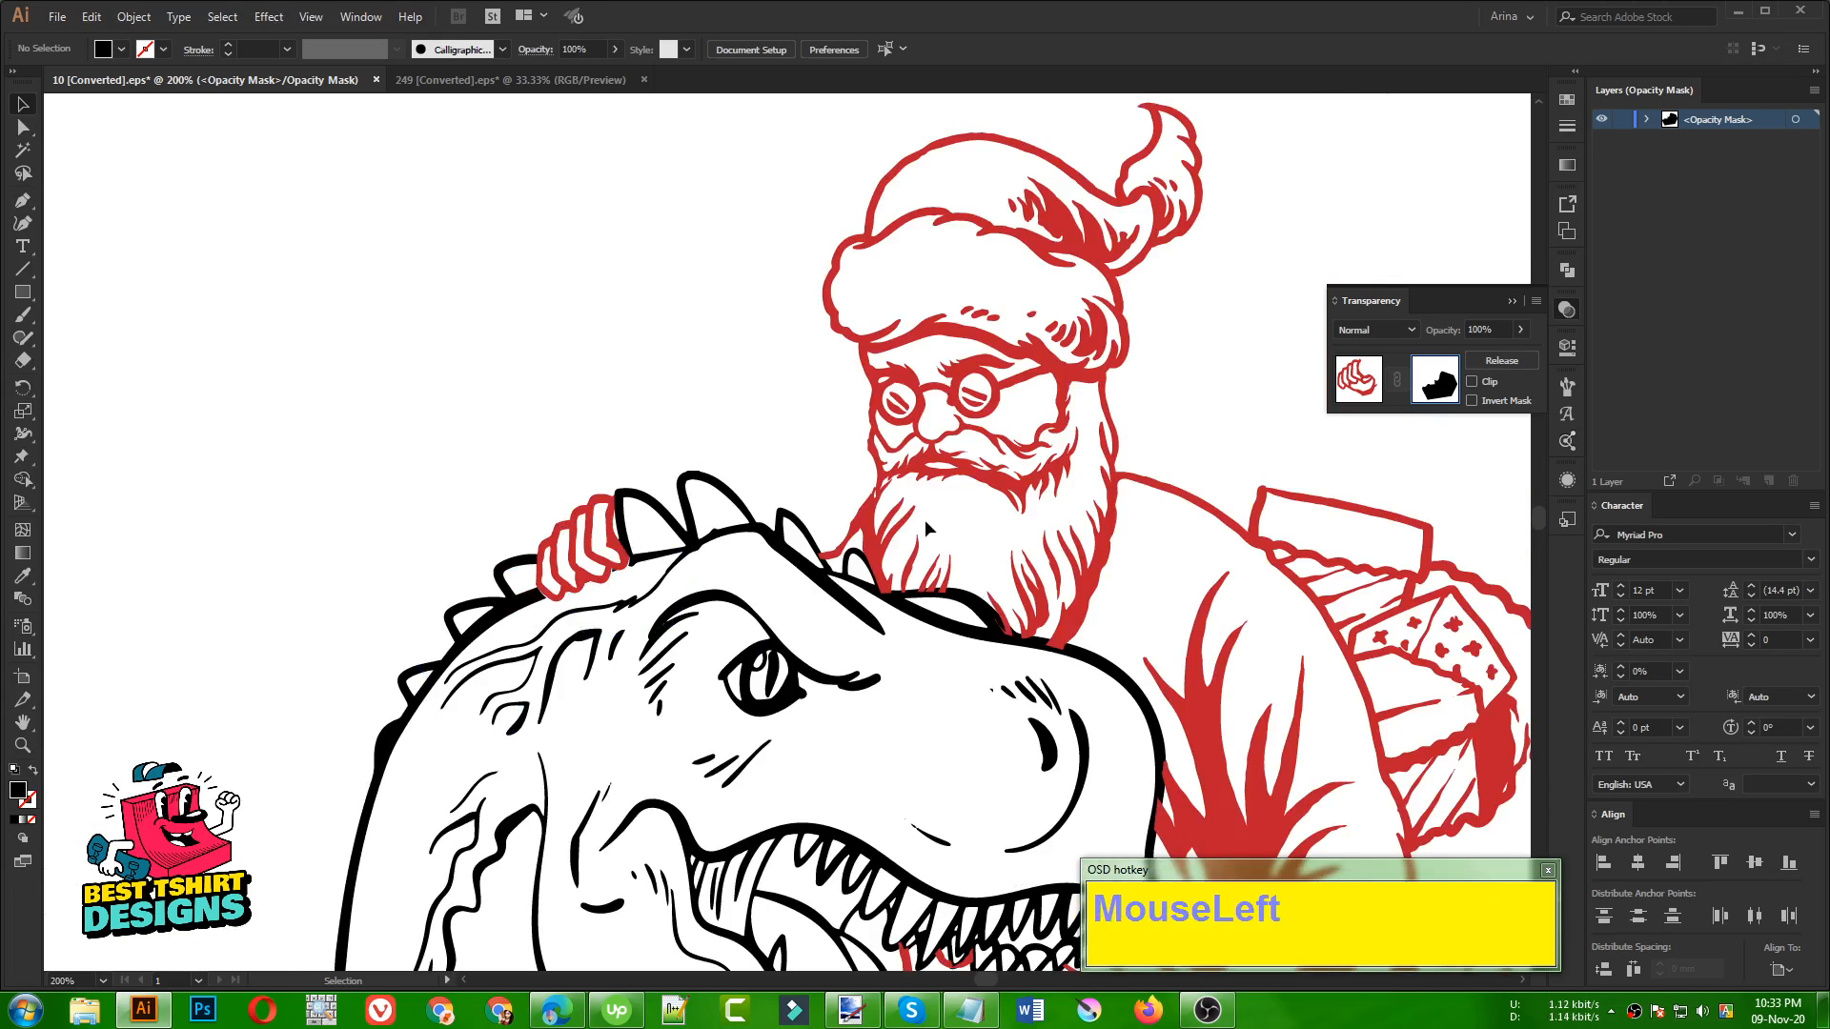
pyautogui.click(1371, 388)
pyautogui.click(501, 339)
# Examine the combined Santa and dinosaur composition and the spare Santa lower-body piece beside it
pyautogui.scroll(-3, 284, 330)
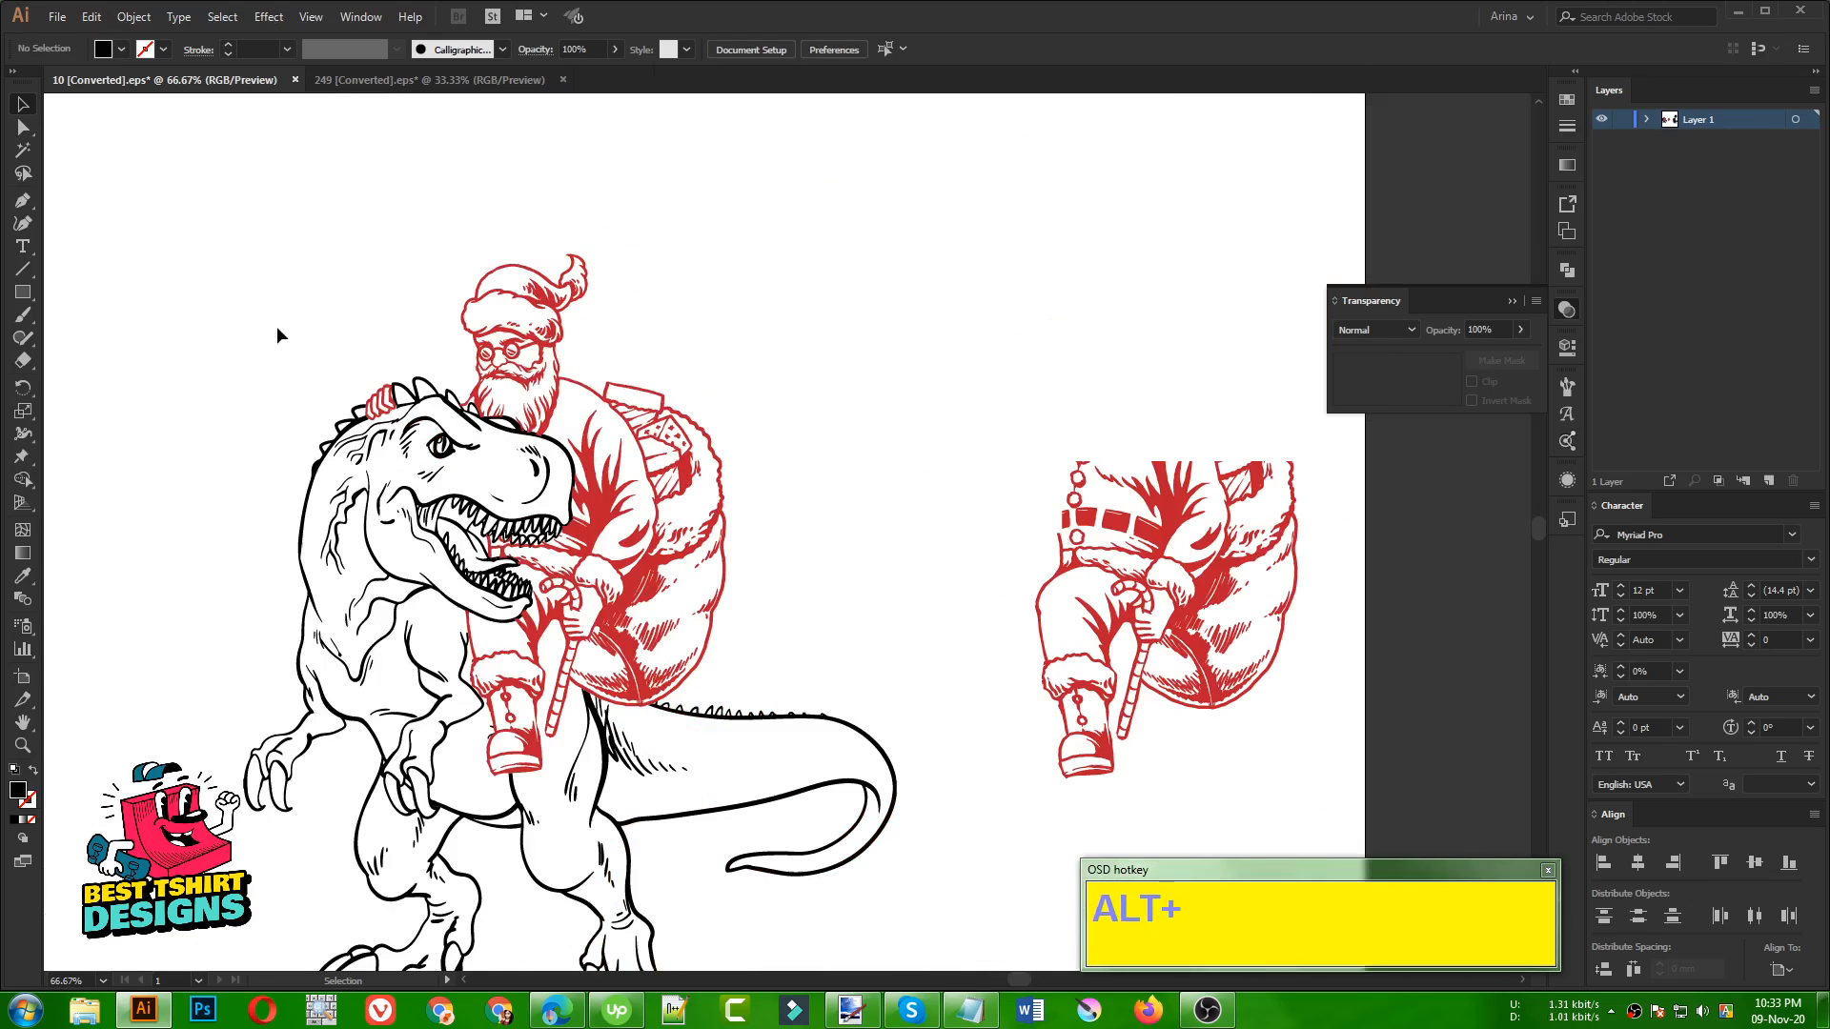
pyautogui.click(892, 408)
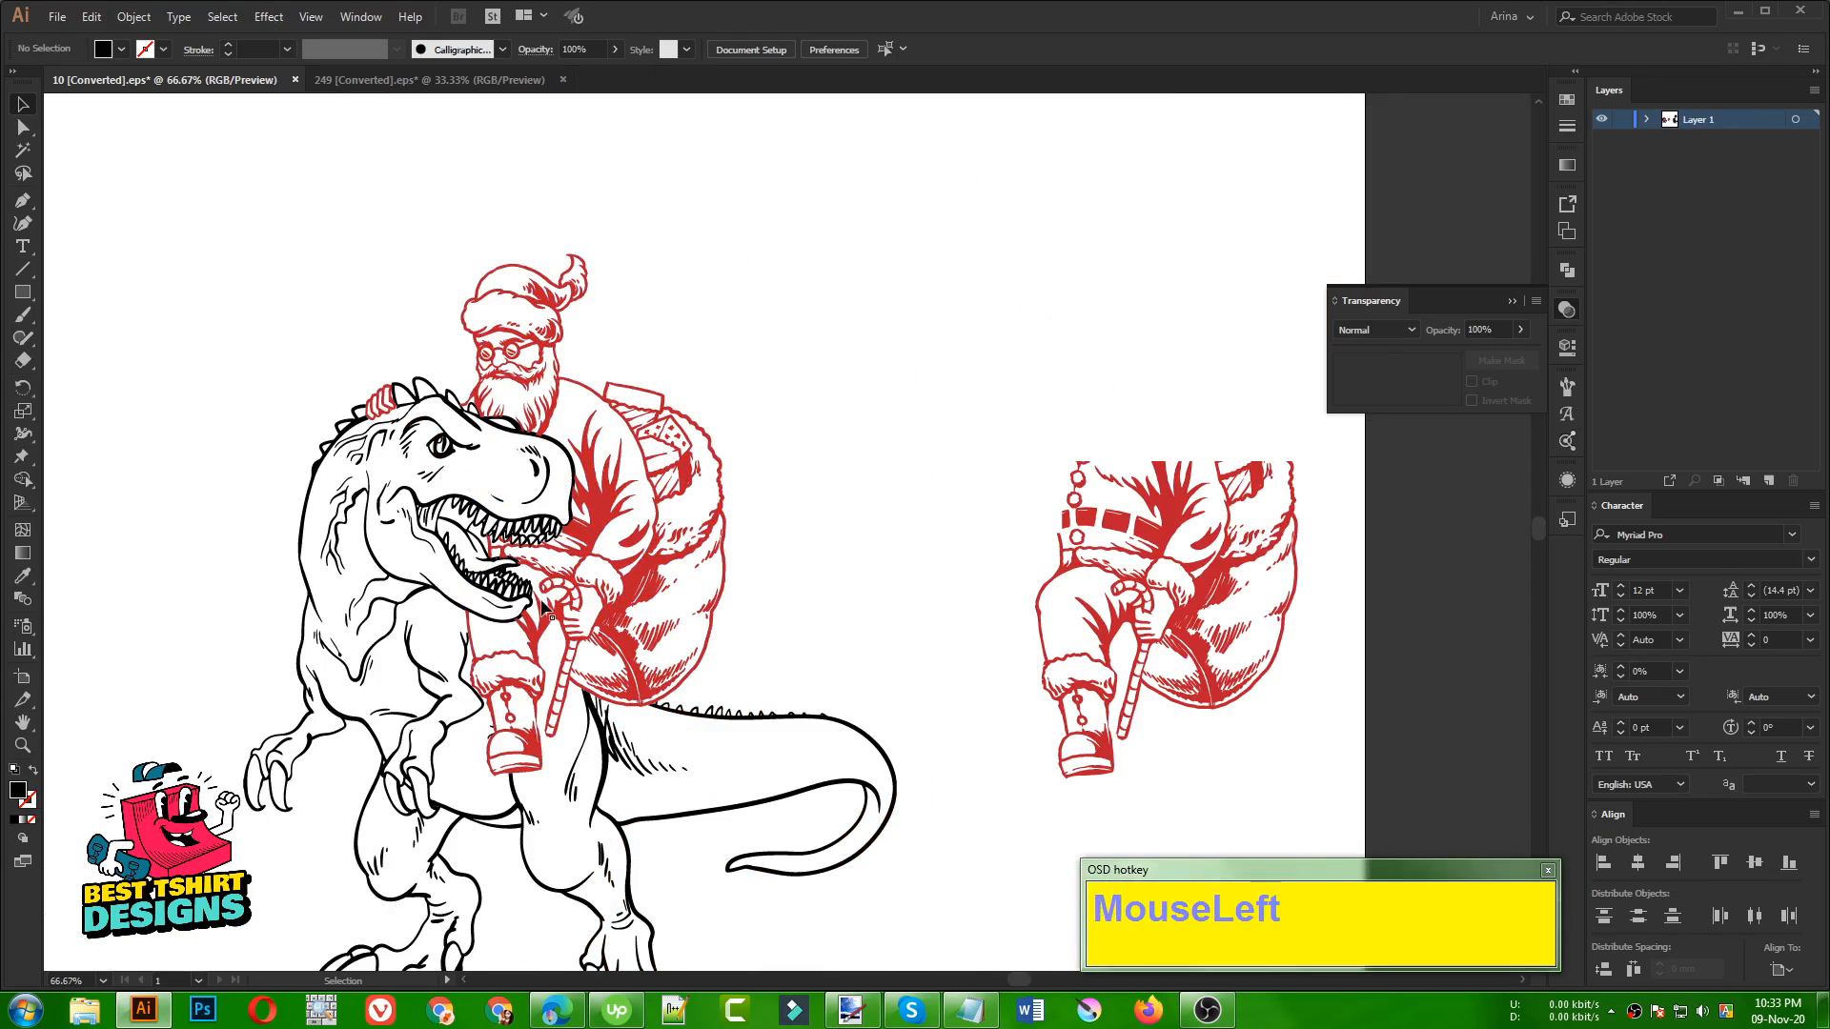
pyautogui.scroll(-3, 758, 563)
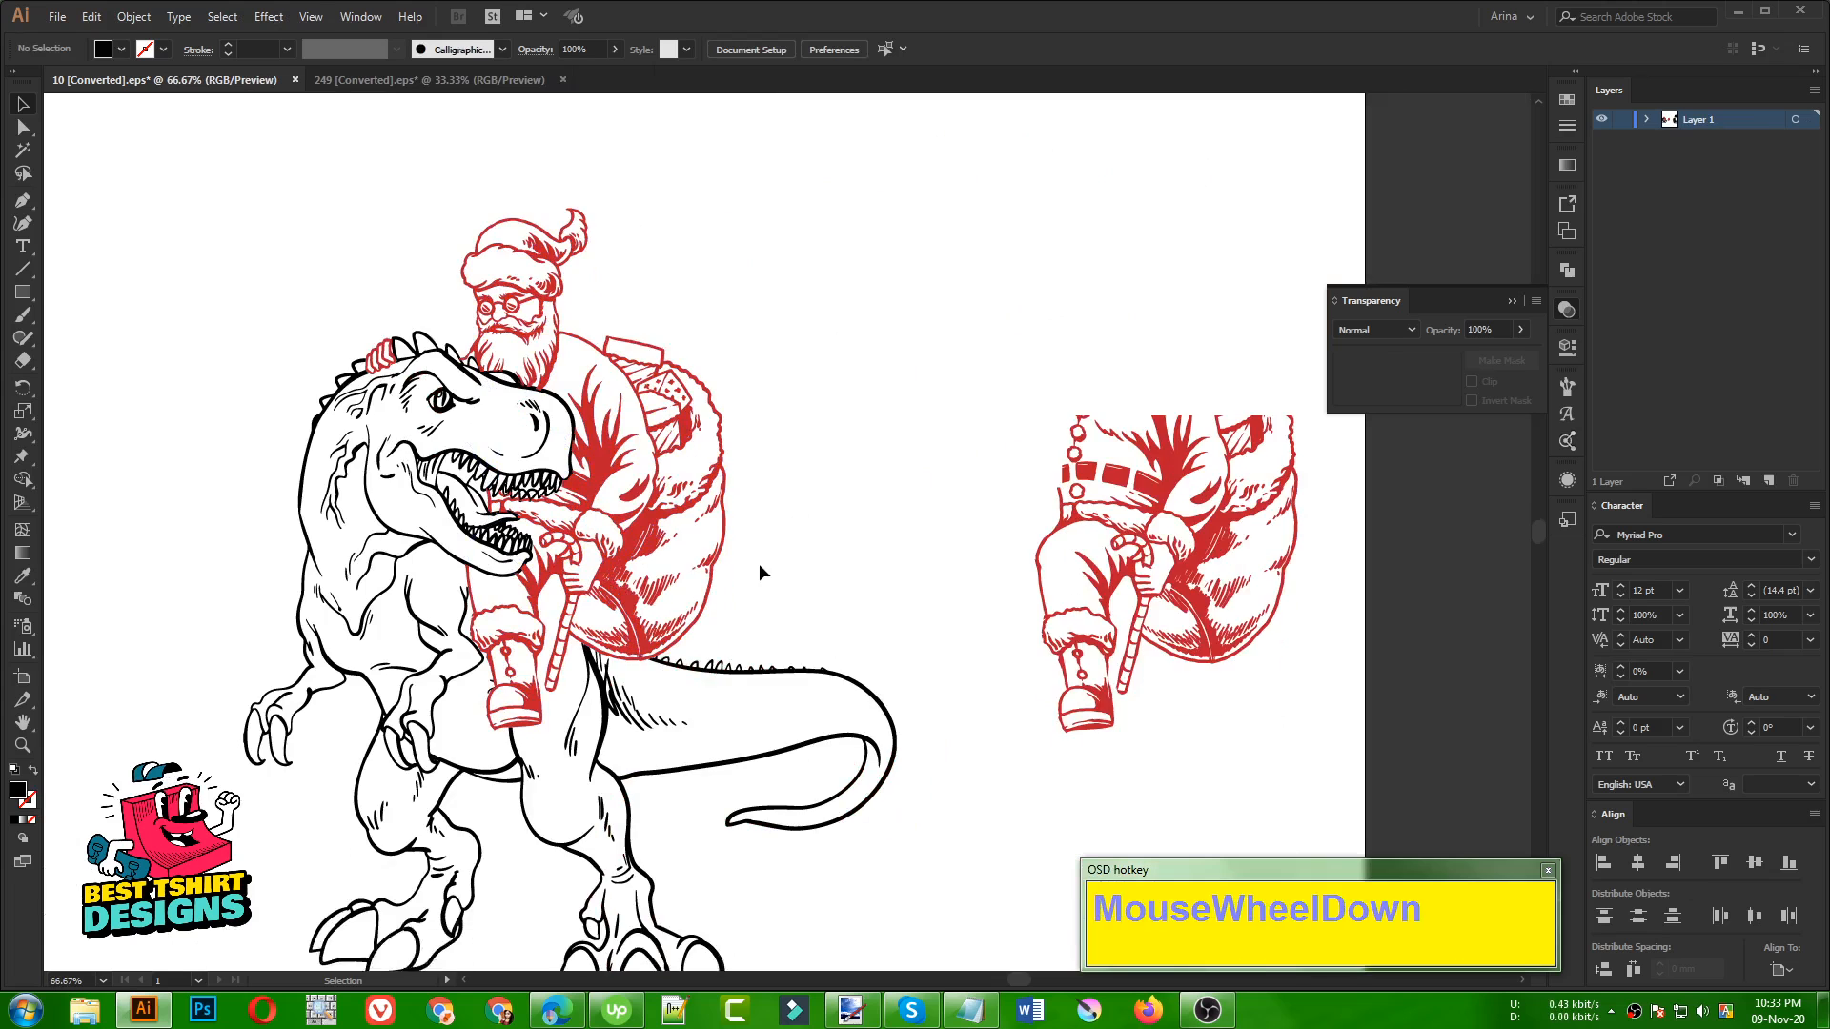
pyautogui.click(805, 545)
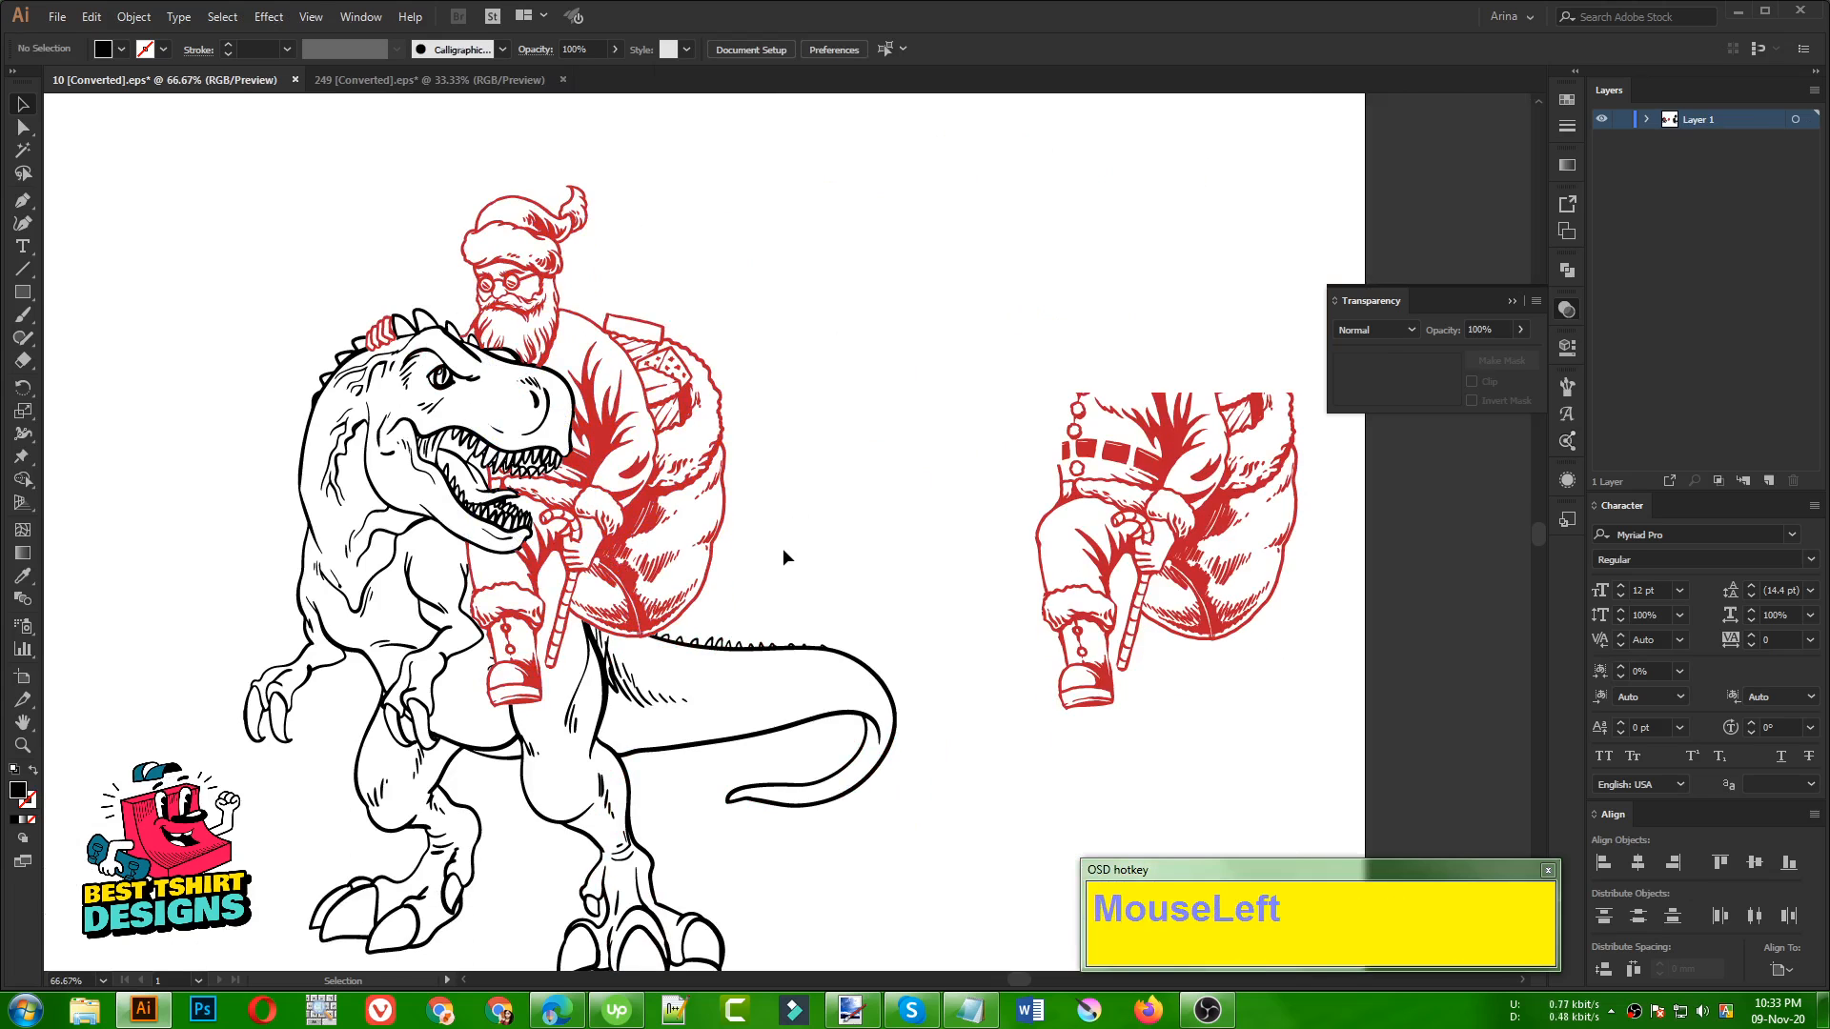
pyautogui.click(784, 551)
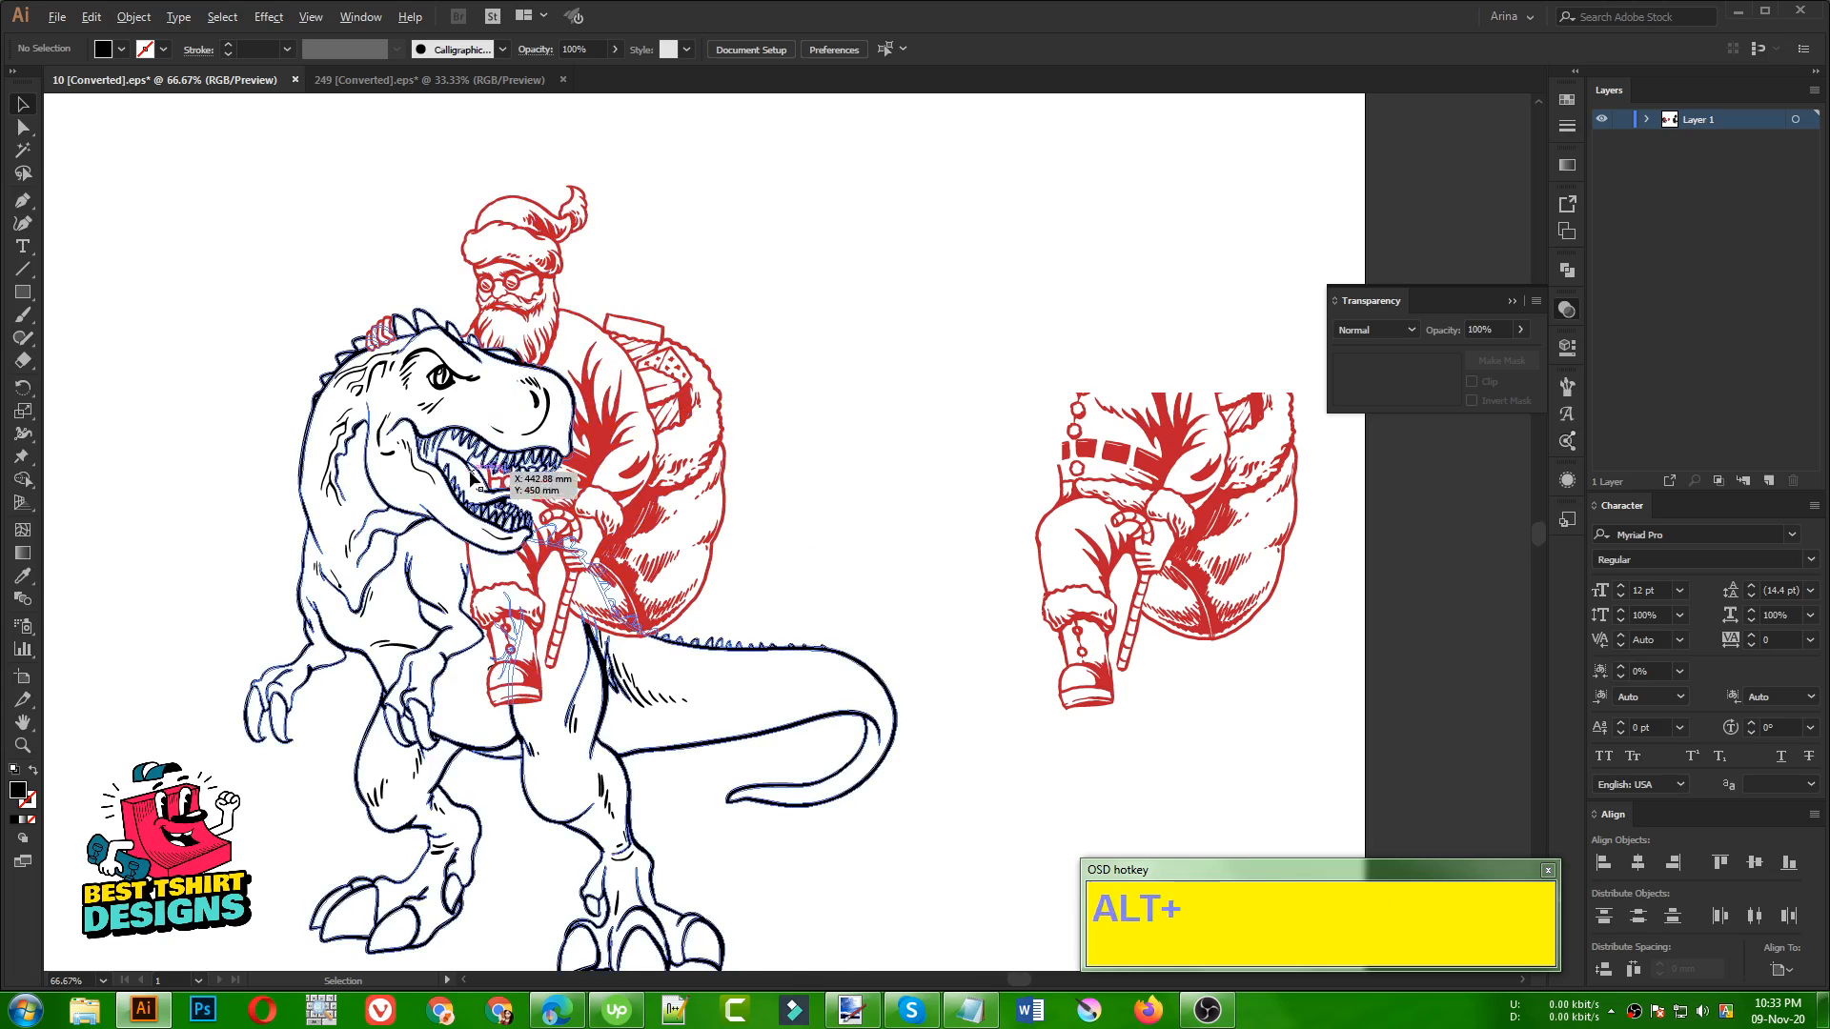
pyautogui.scroll(2, 476, 438)
pyautogui.keyDown('alt'); pyautogui.scroll(-3, 839, 505); pyautogui.keyUp('alt')
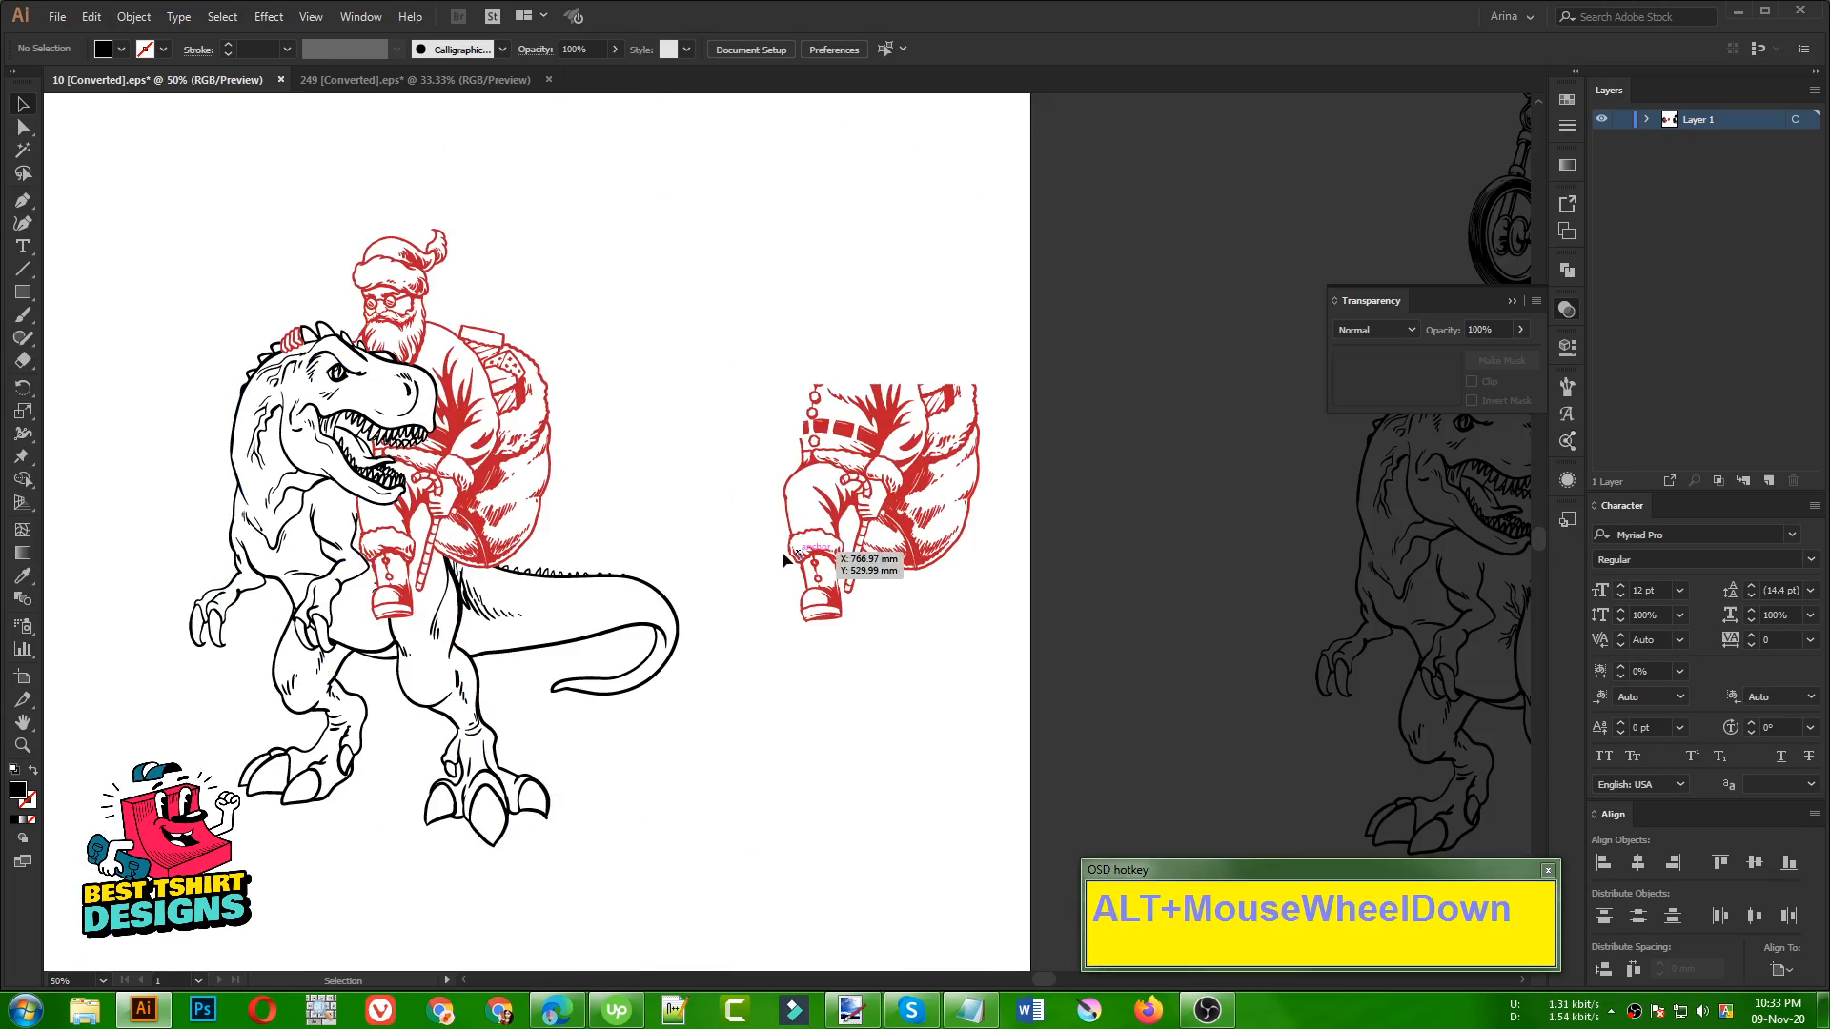
pyautogui.click(683, 493)
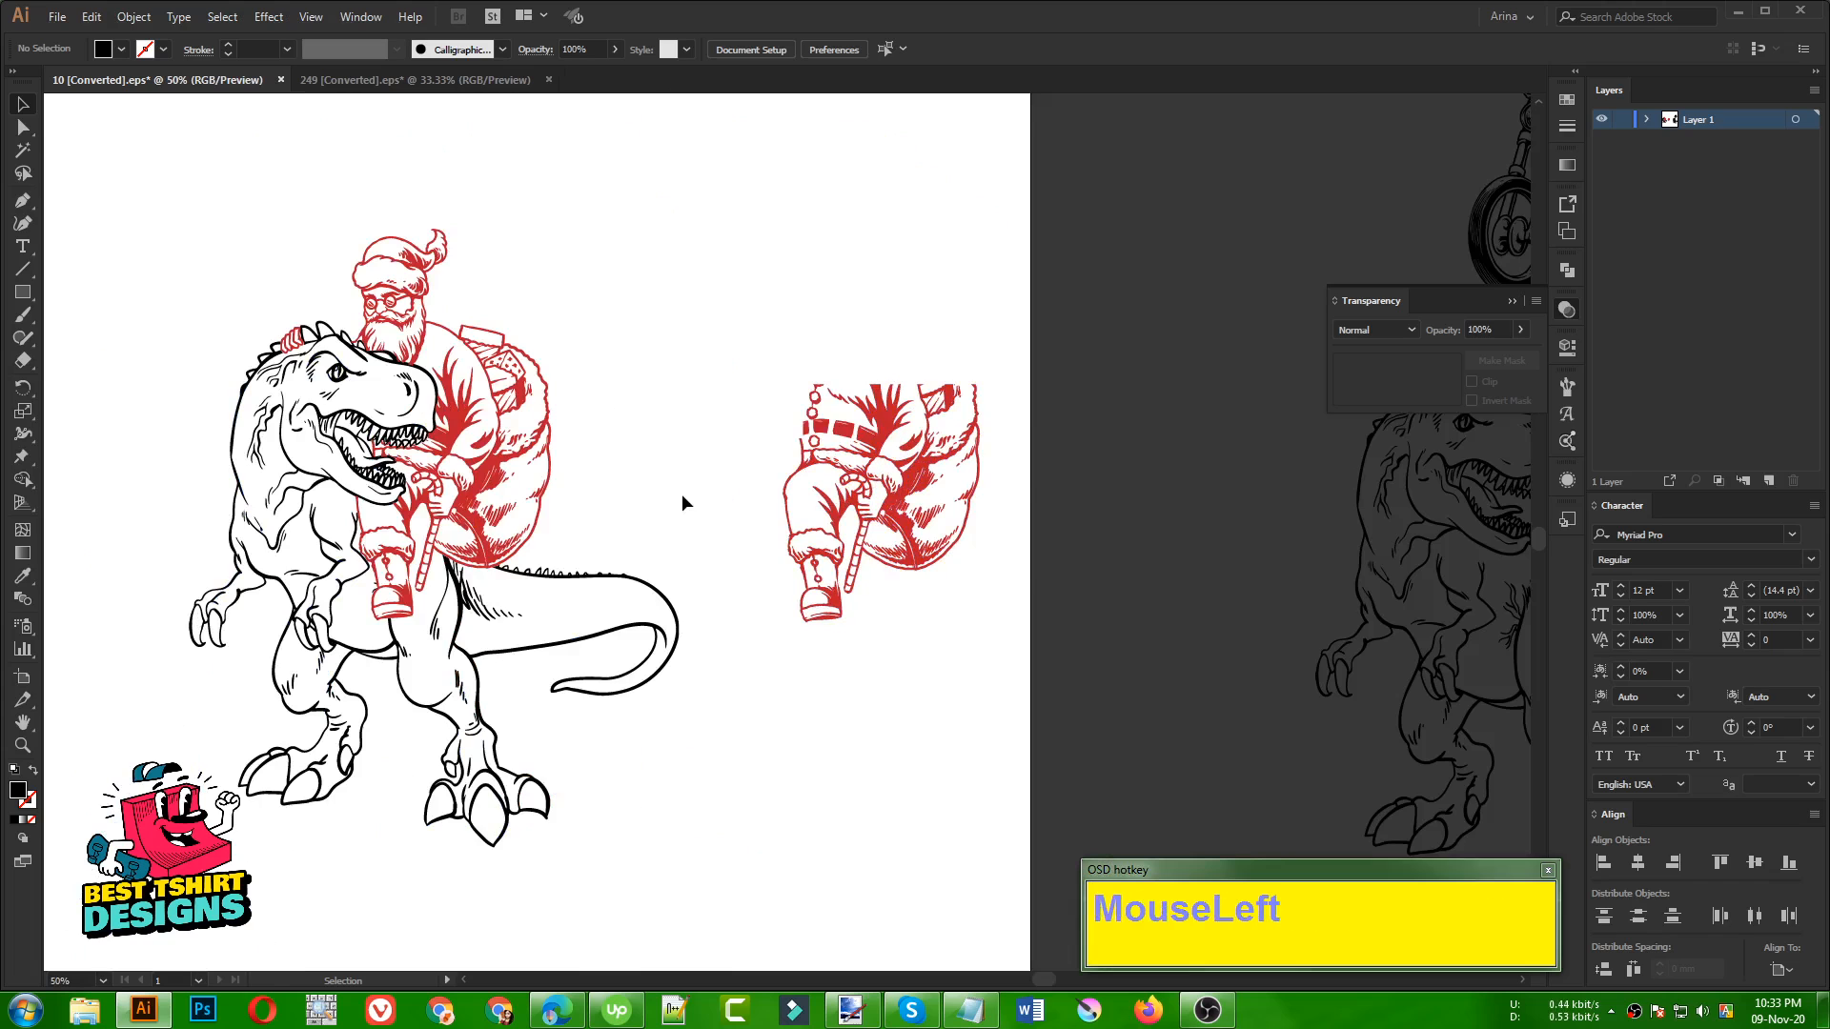
pyautogui.click(847, 442)
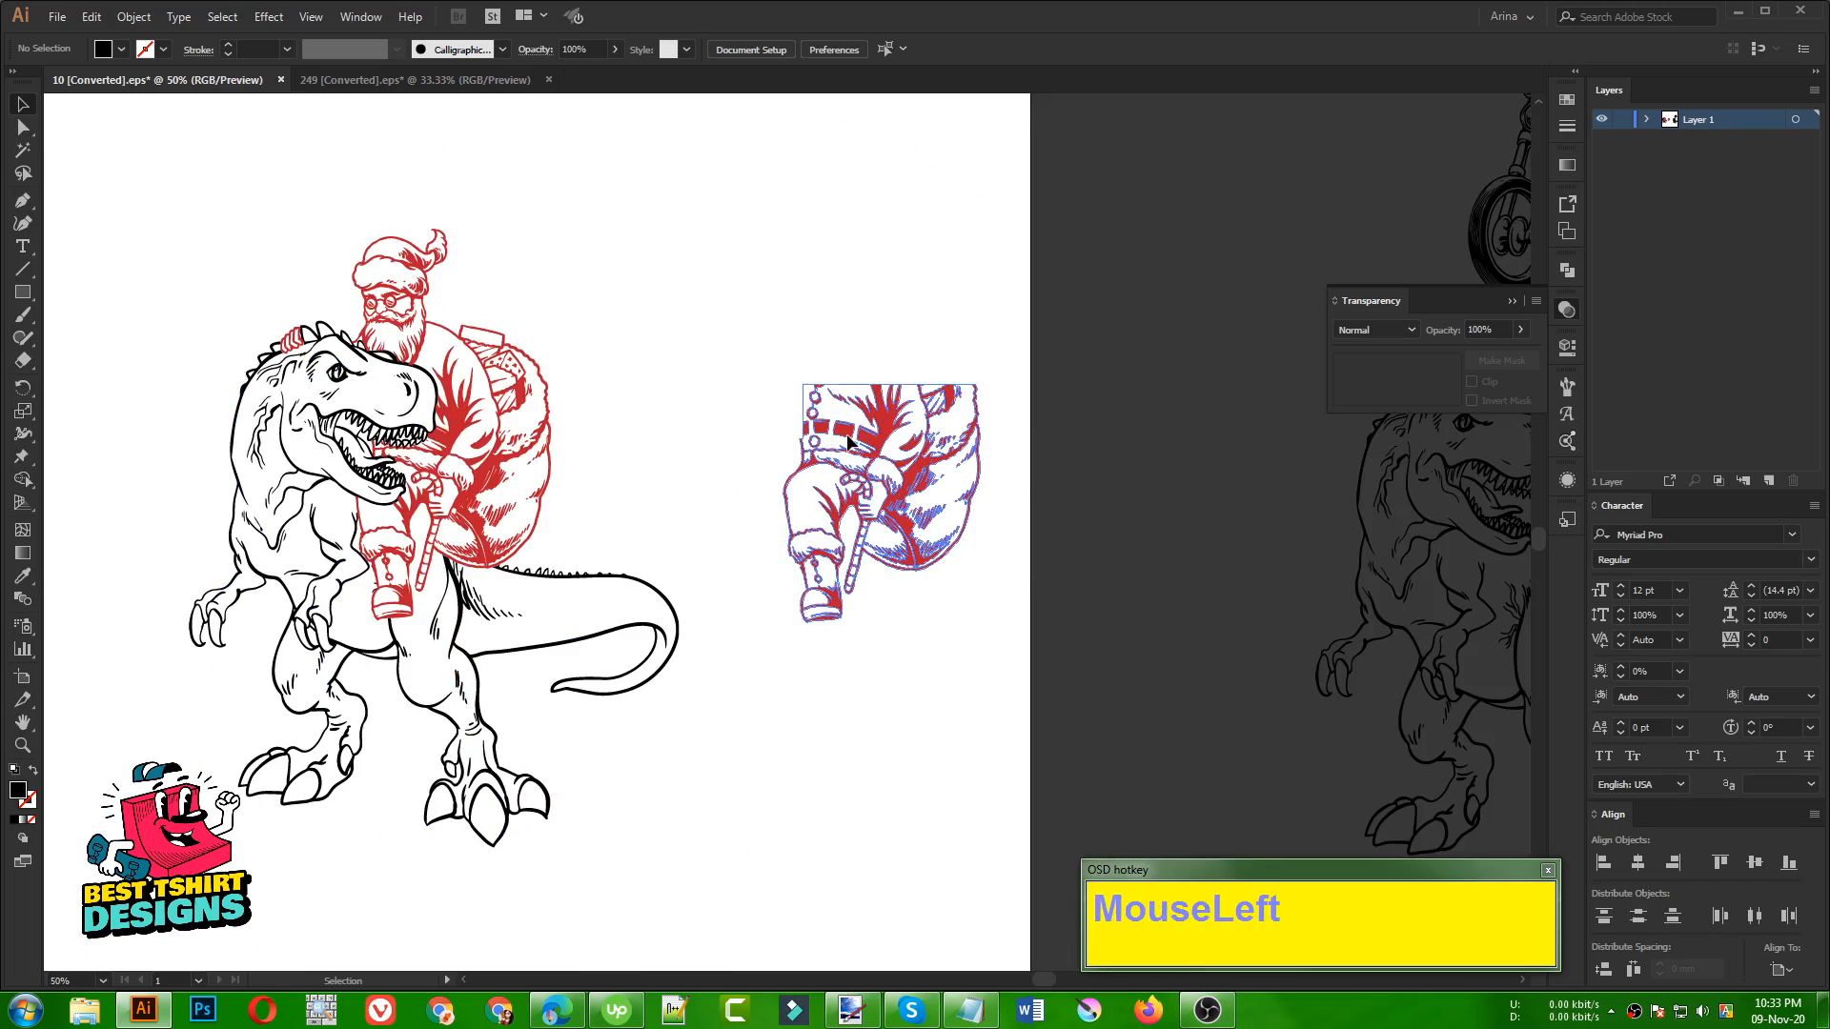
pyautogui.click(672, 473)
pyautogui.keyDown('alt'); pyautogui.scroll(5, 436, 446); pyautogui.keyUp('alt')
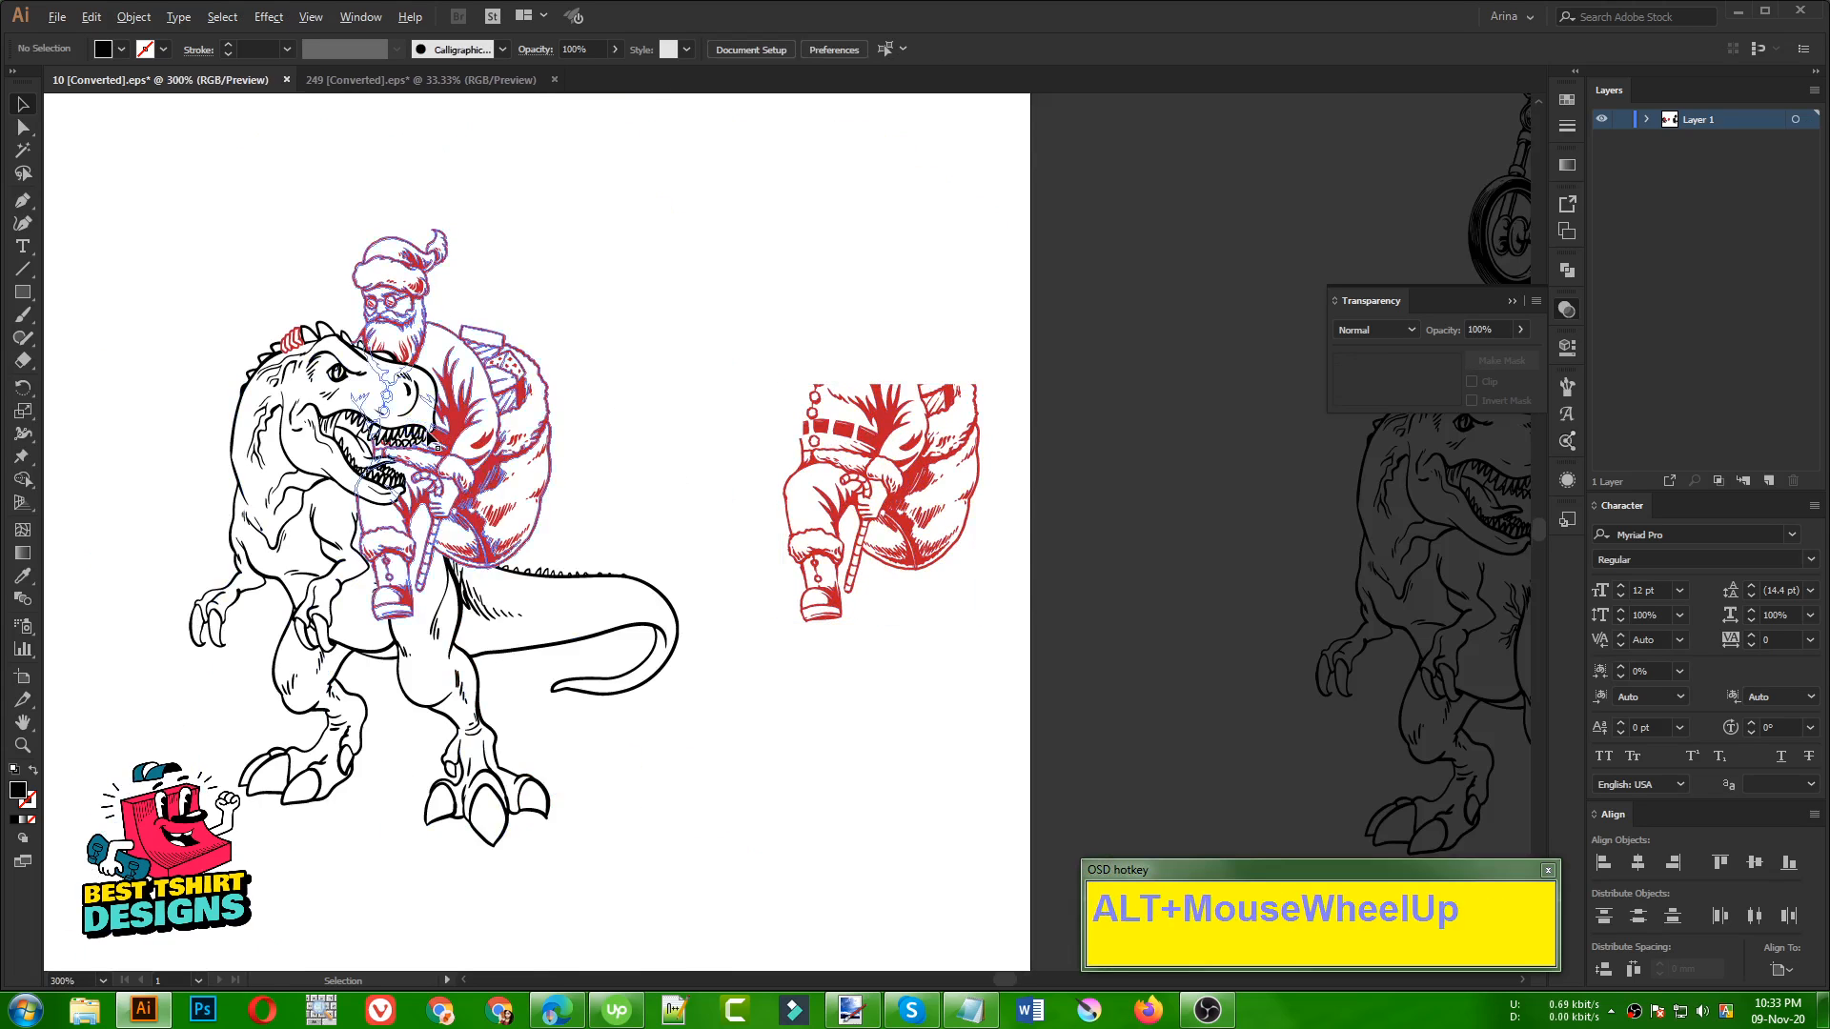
# Try to erase the legs and sack from the spare Santa lower-body piece with rectangular Eraser cuts, keeping only the belt area
pyautogui.scroll(-4, 474, 474)
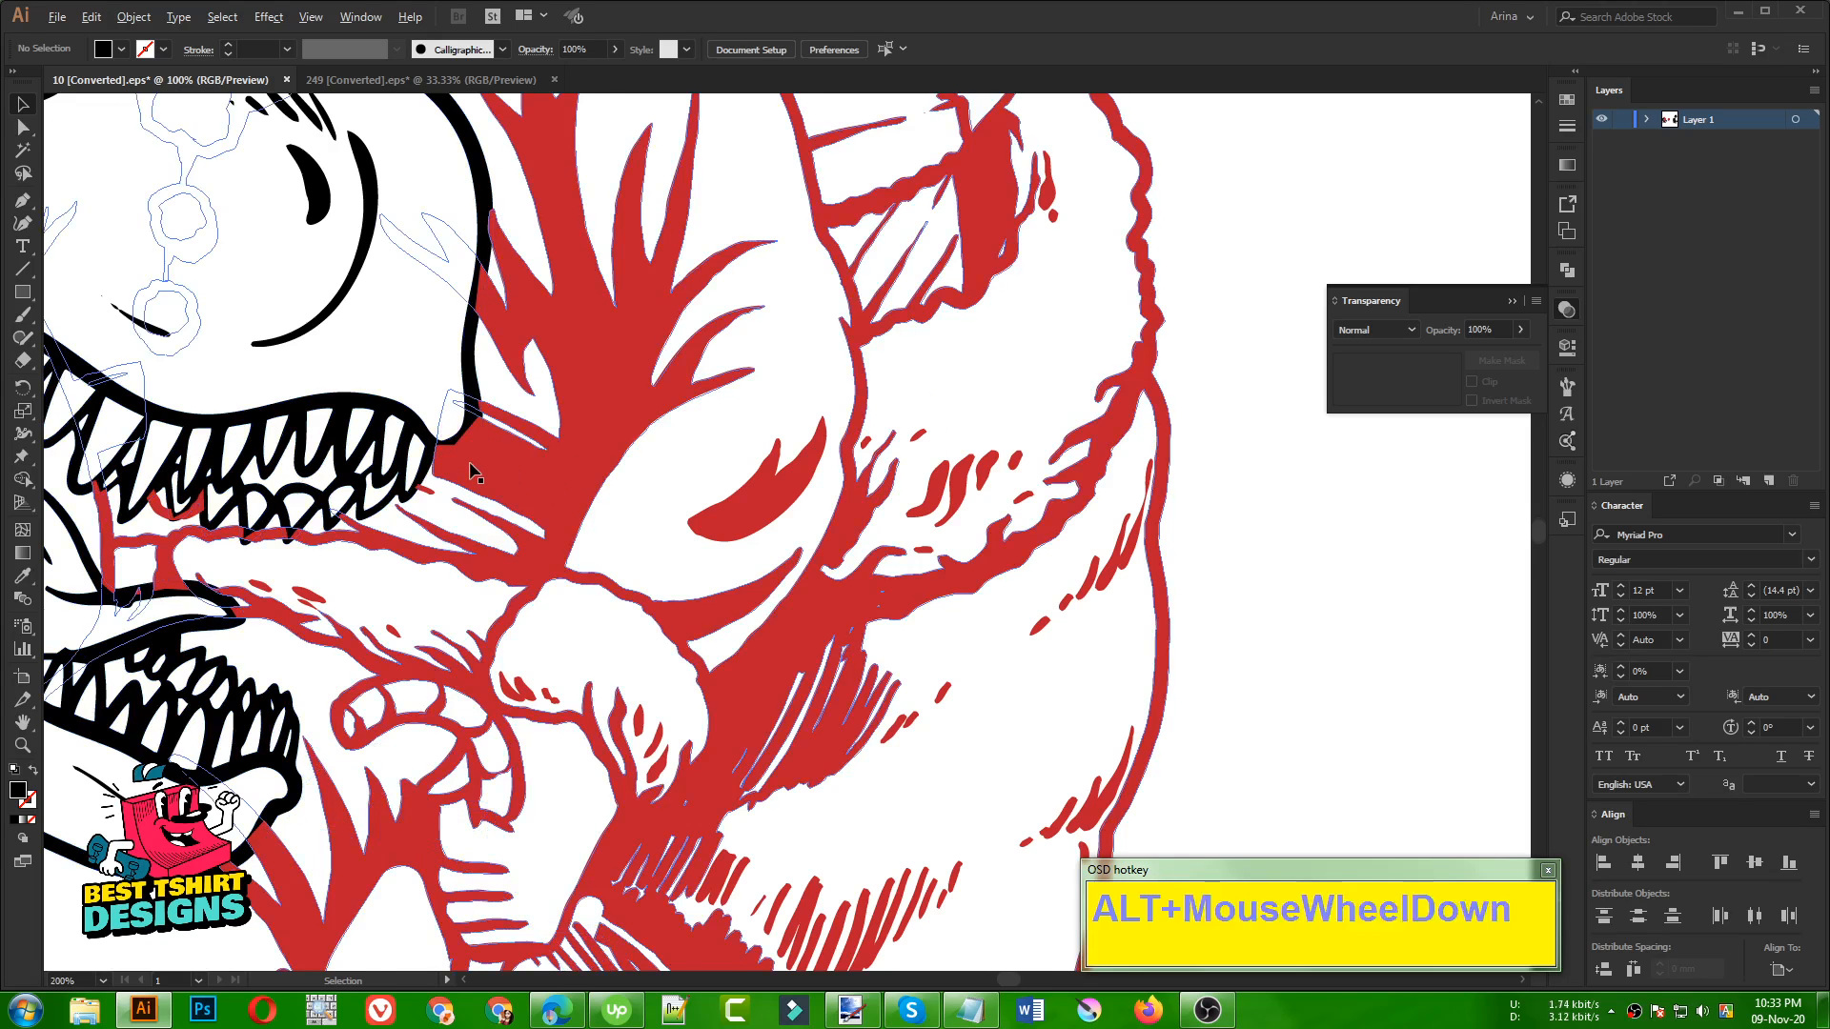
pyautogui.moveTo(843, 478)
pyautogui.mouseDown()
pyautogui.moveTo(1058, 474)
pyautogui.moveTo(839, 330)
pyautogui.mouseUp()
pyautogui.hotkey('shift', 'e')
pyautogui.moveTo(1063, 614)
pyautogui.mouseDown()
pyautogui.moveTo(682, 460)
pyautogui.moveTo(597, 354)
pyautogui.moveTo(588, 391)
pyautogui.moveTo(591, 365)
pyautogui.mouseUp()
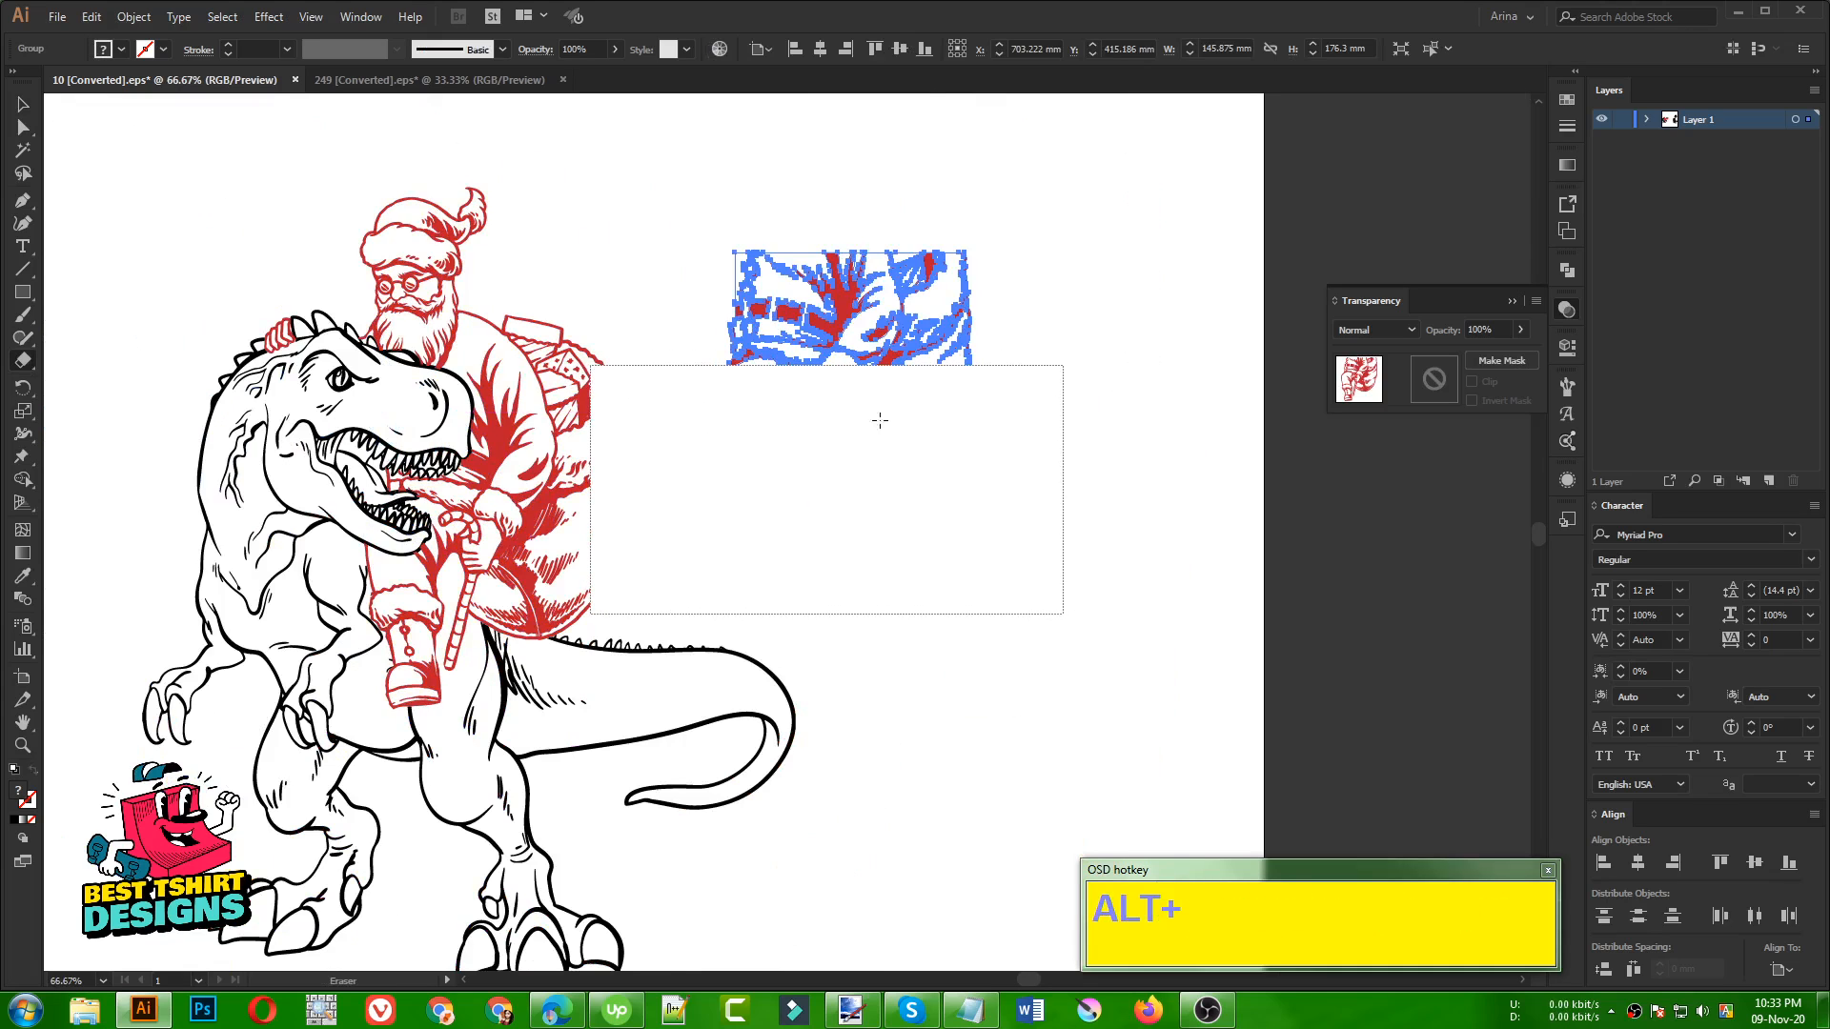
pyautogui.moveTo(1036, 207); pyautogui.dragTo(842, 470)
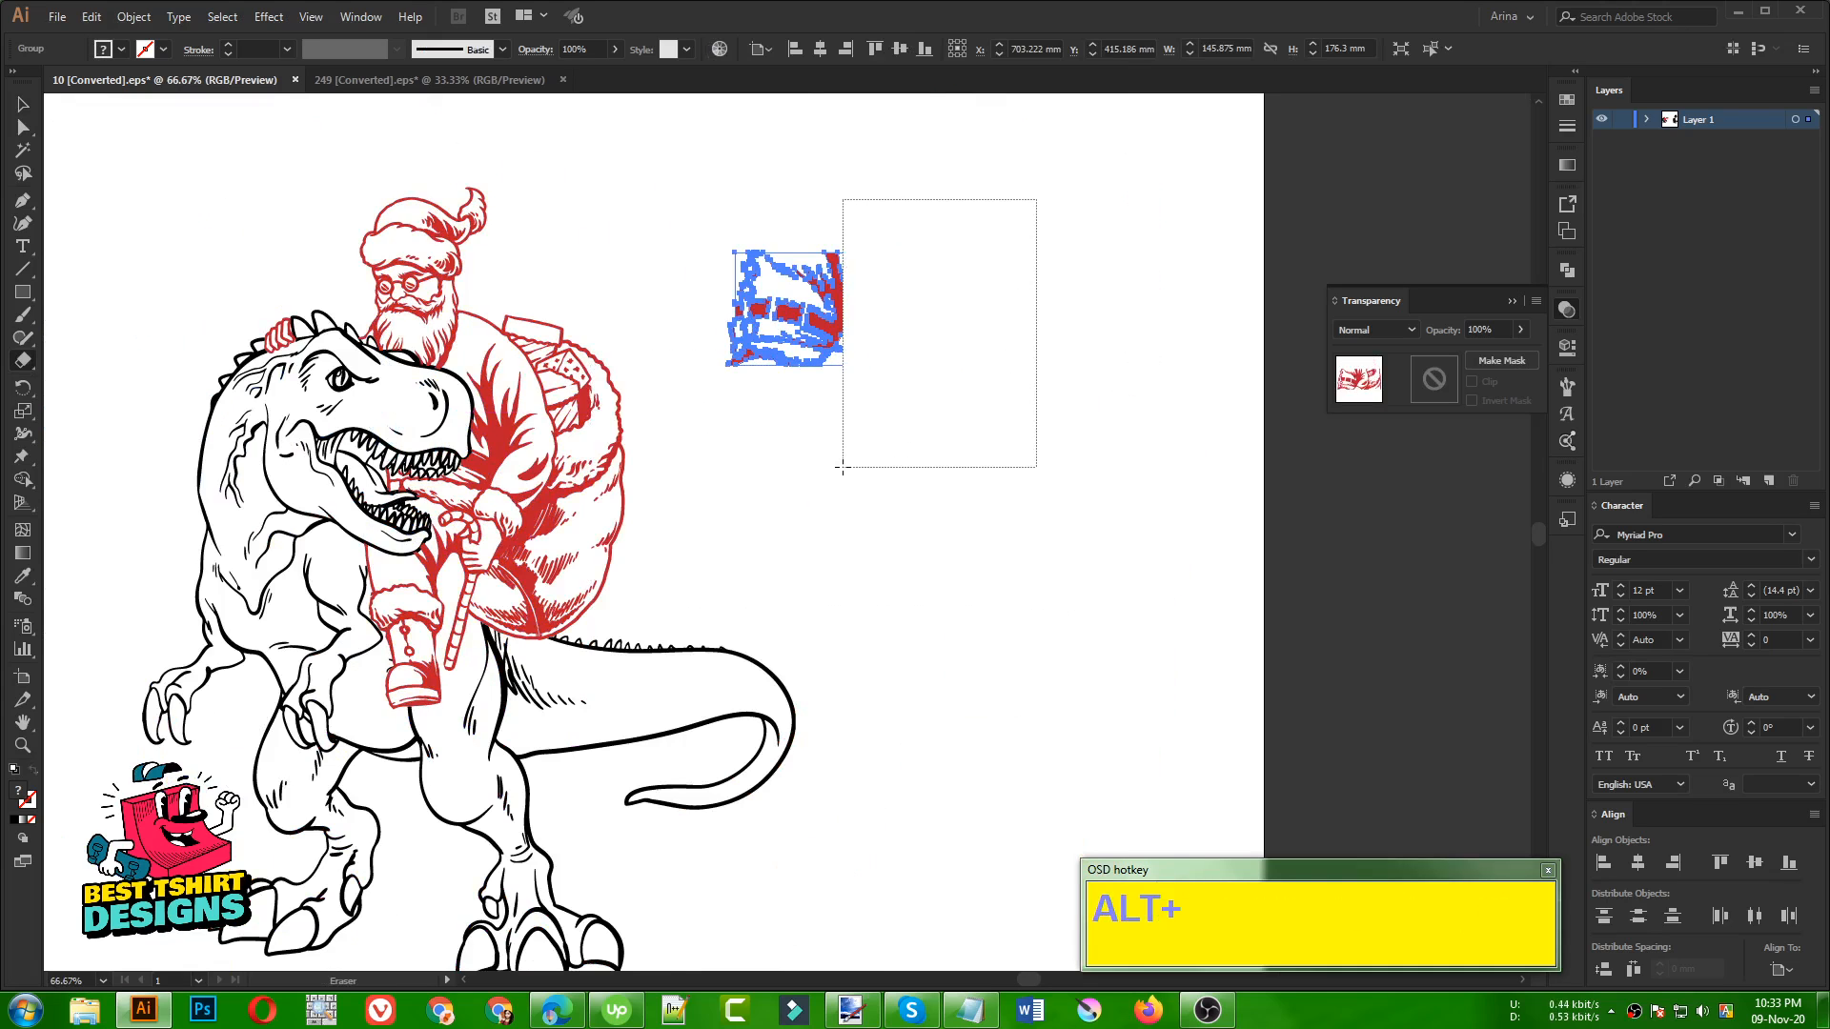
pyautogui.scroll(3, 813, 254)
pyautogui.press('v')
pyautogui.click(1078, 469)
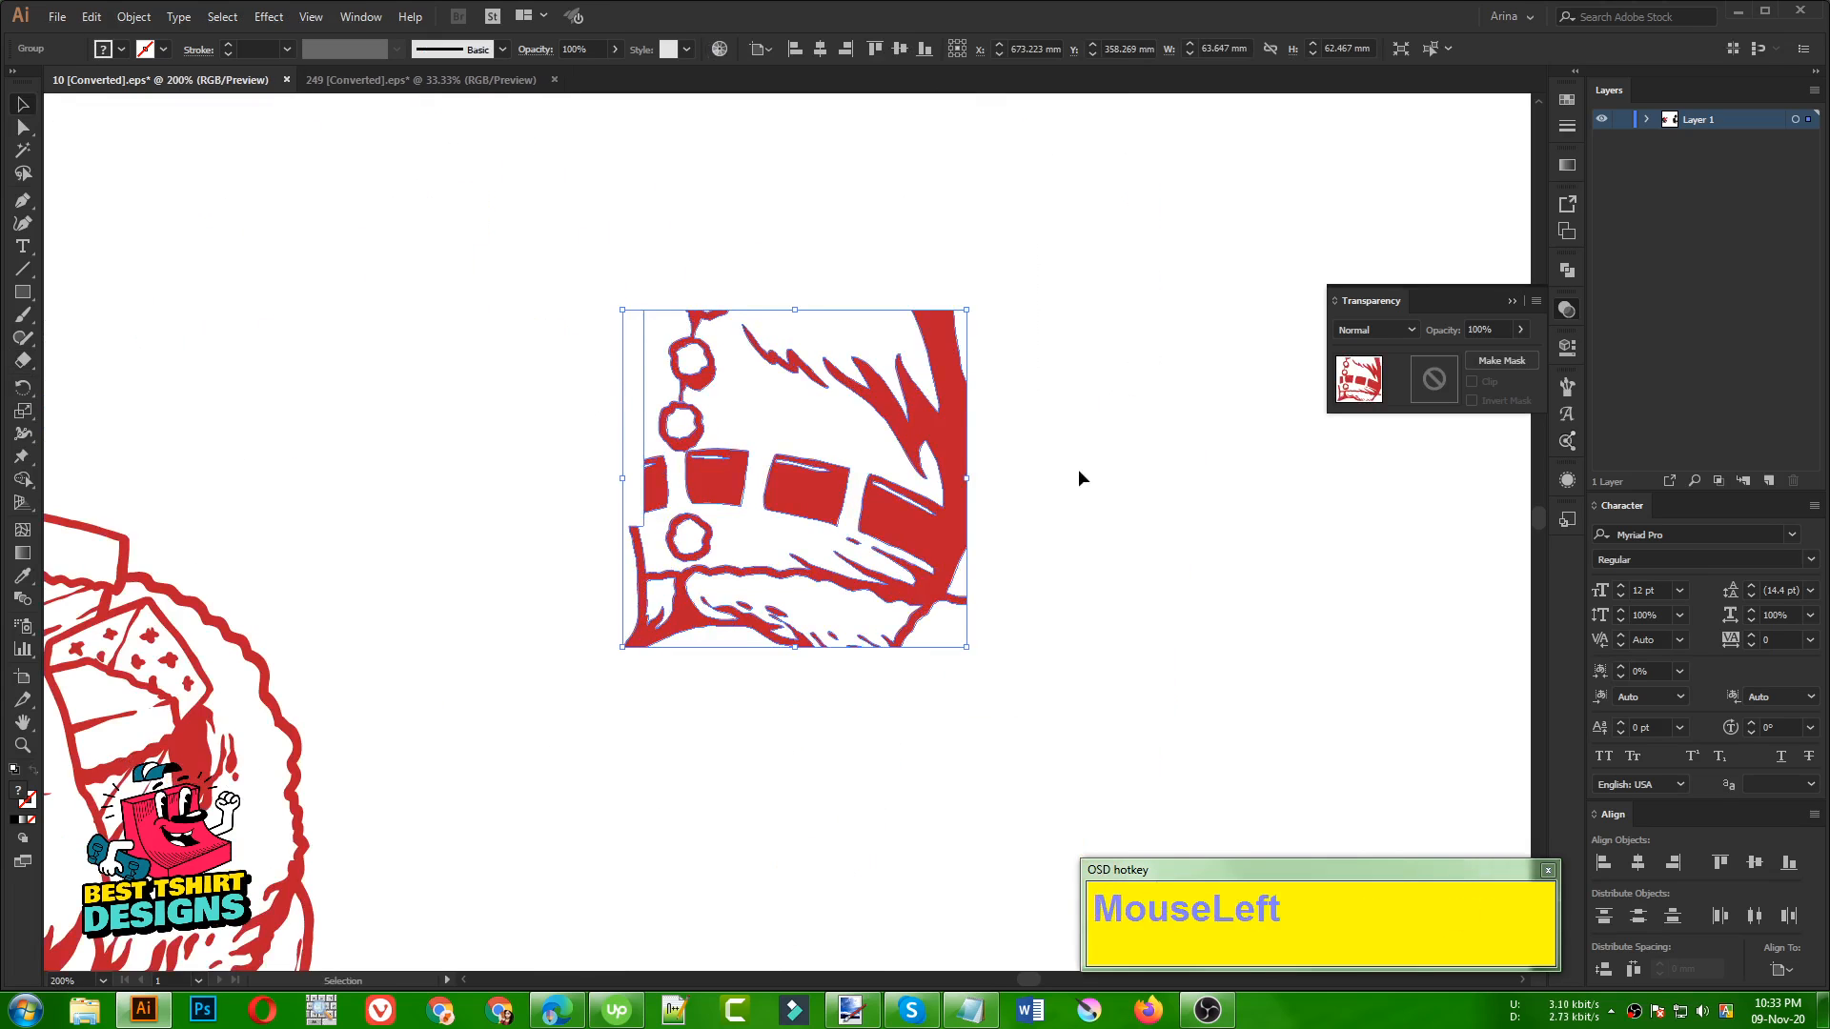
# Undo the two rectangular cuts on the spare Santa piece
pyautogui.click(916, 416)
pyautogui.rightClick(915, 415)
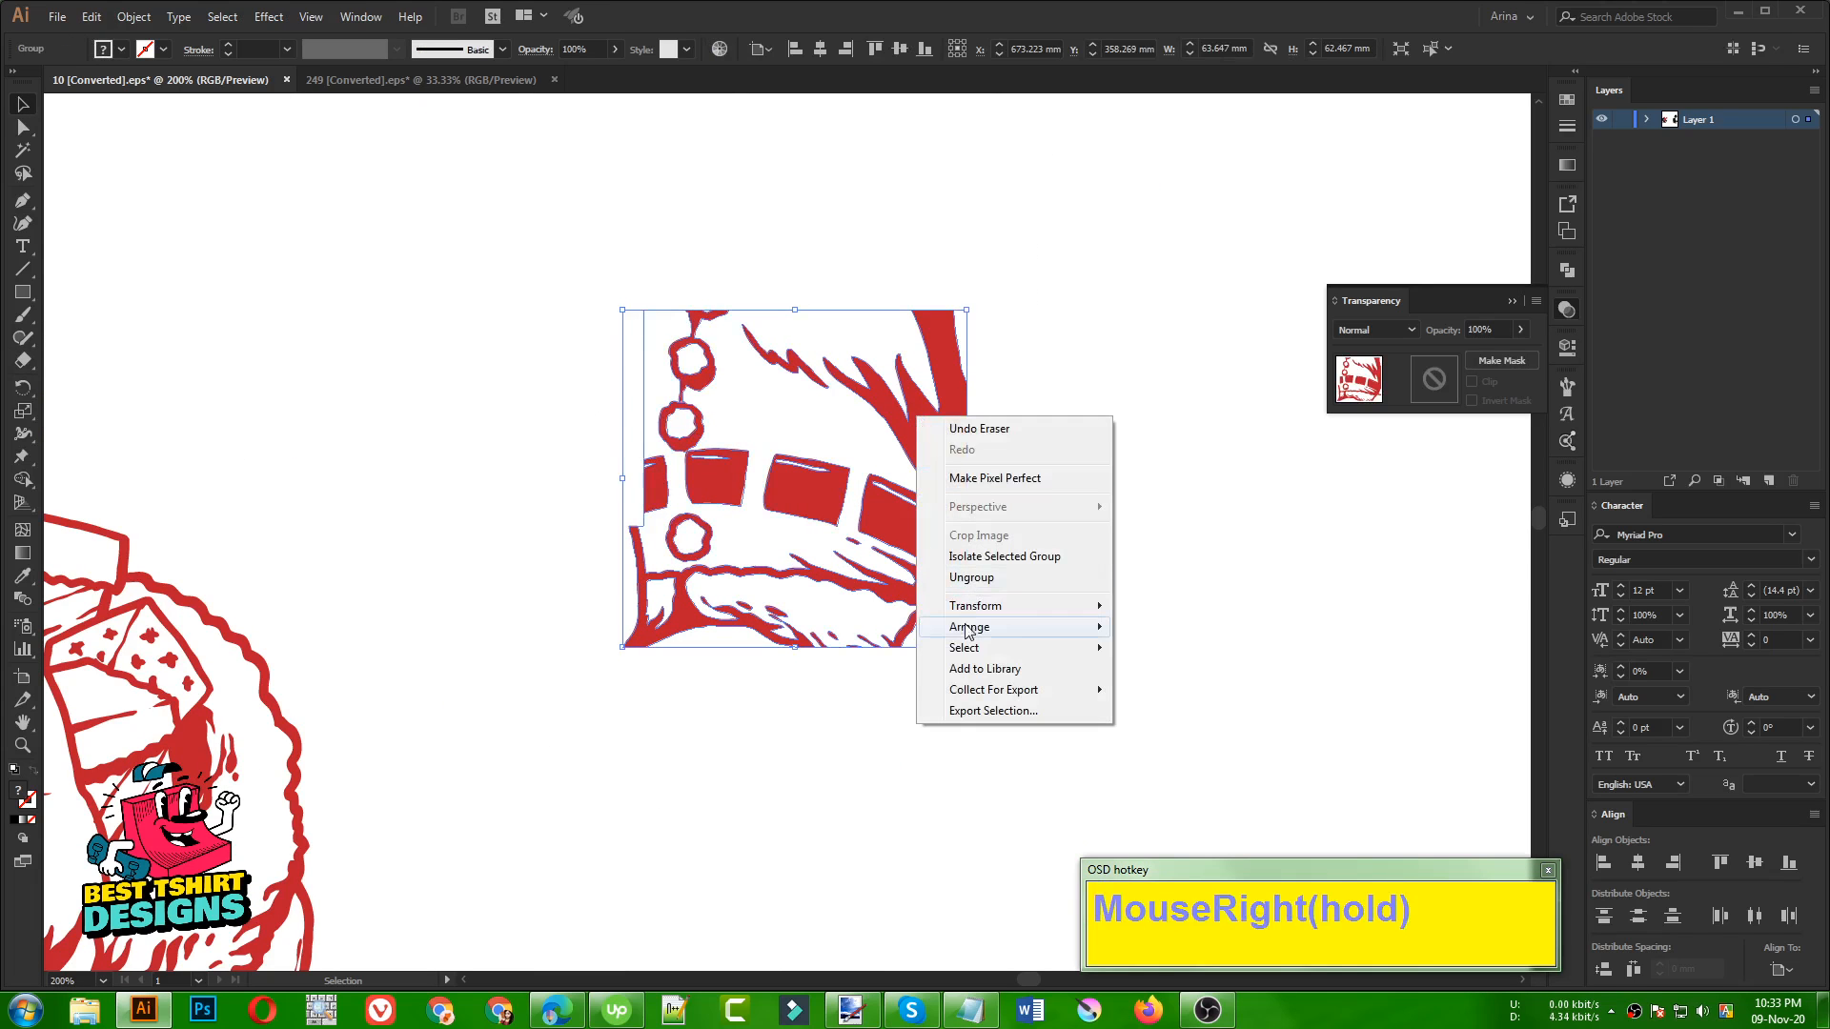
pyautogui.moveTo(969, 608)
pyautogui.click(1202, 489)
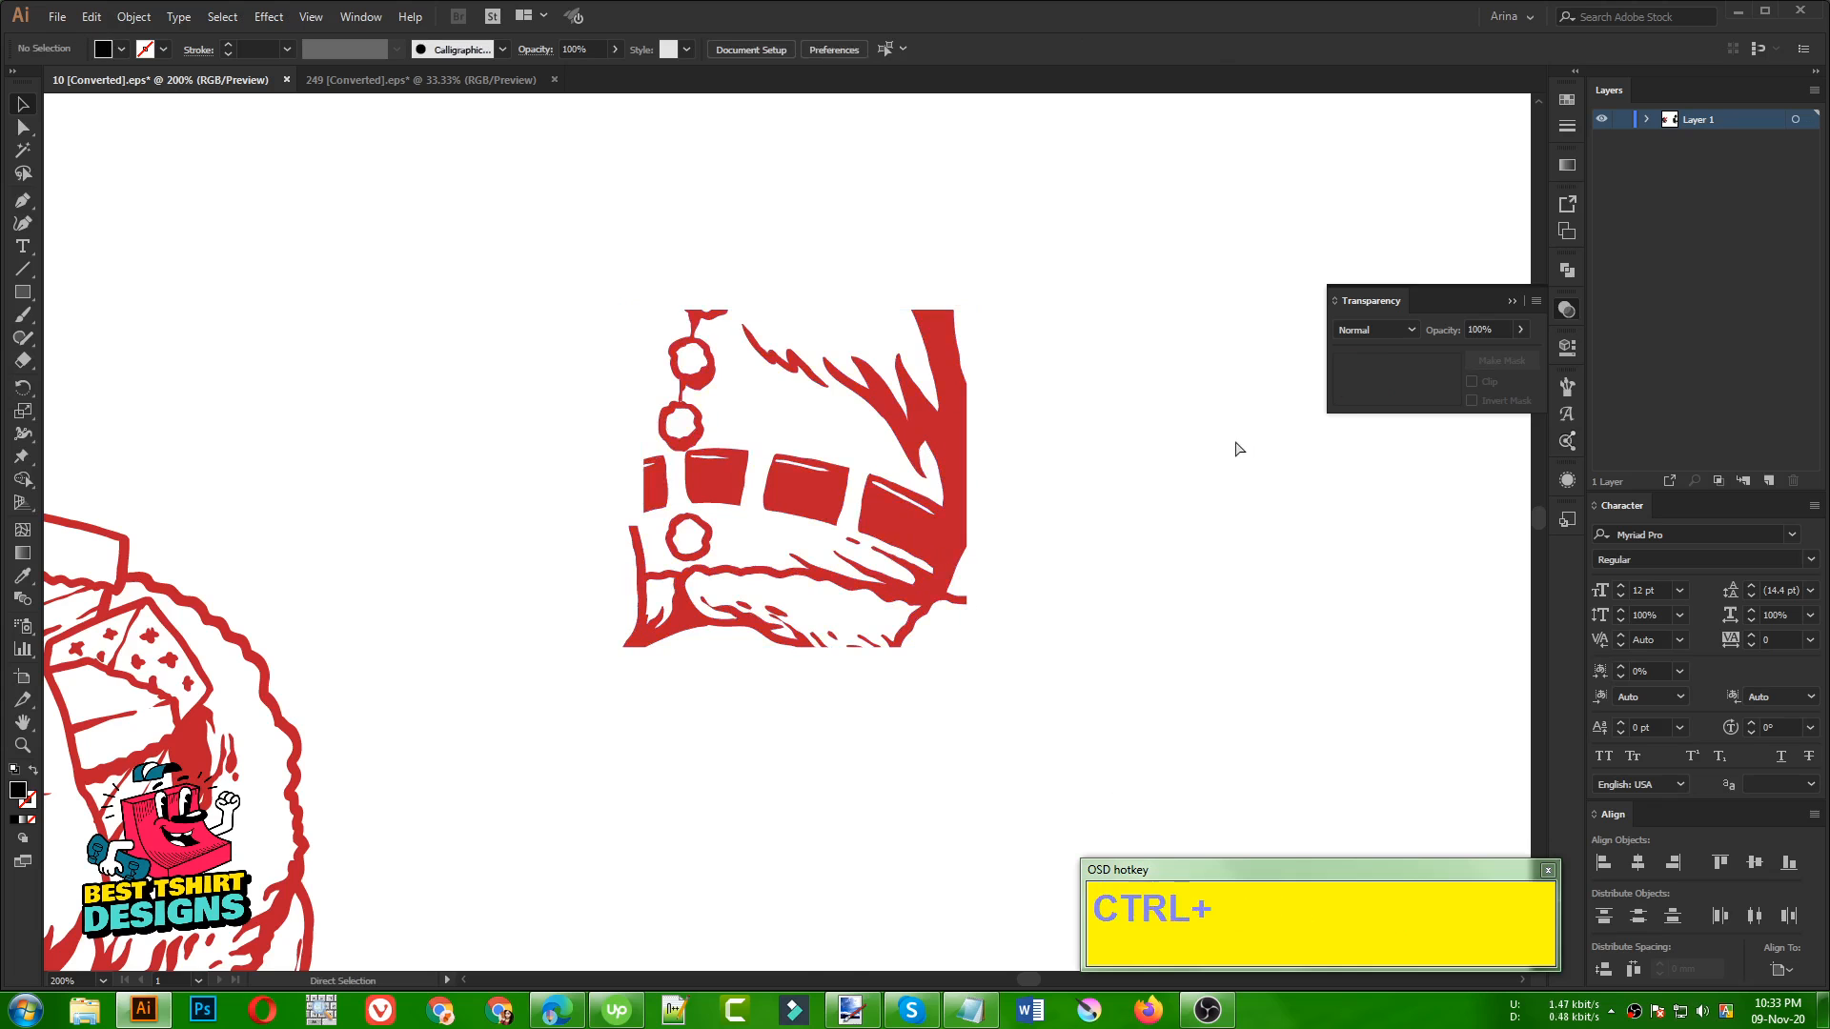
pyautogui.hotkey('ctrl', 'z')
pyautogui.hotkey('ctrl', 'z')
# Crop the spare Santa lower-body piece to its belt and coat hem by erasing rectangular areas over the legs and sack
pyautogui.click(759, 592)
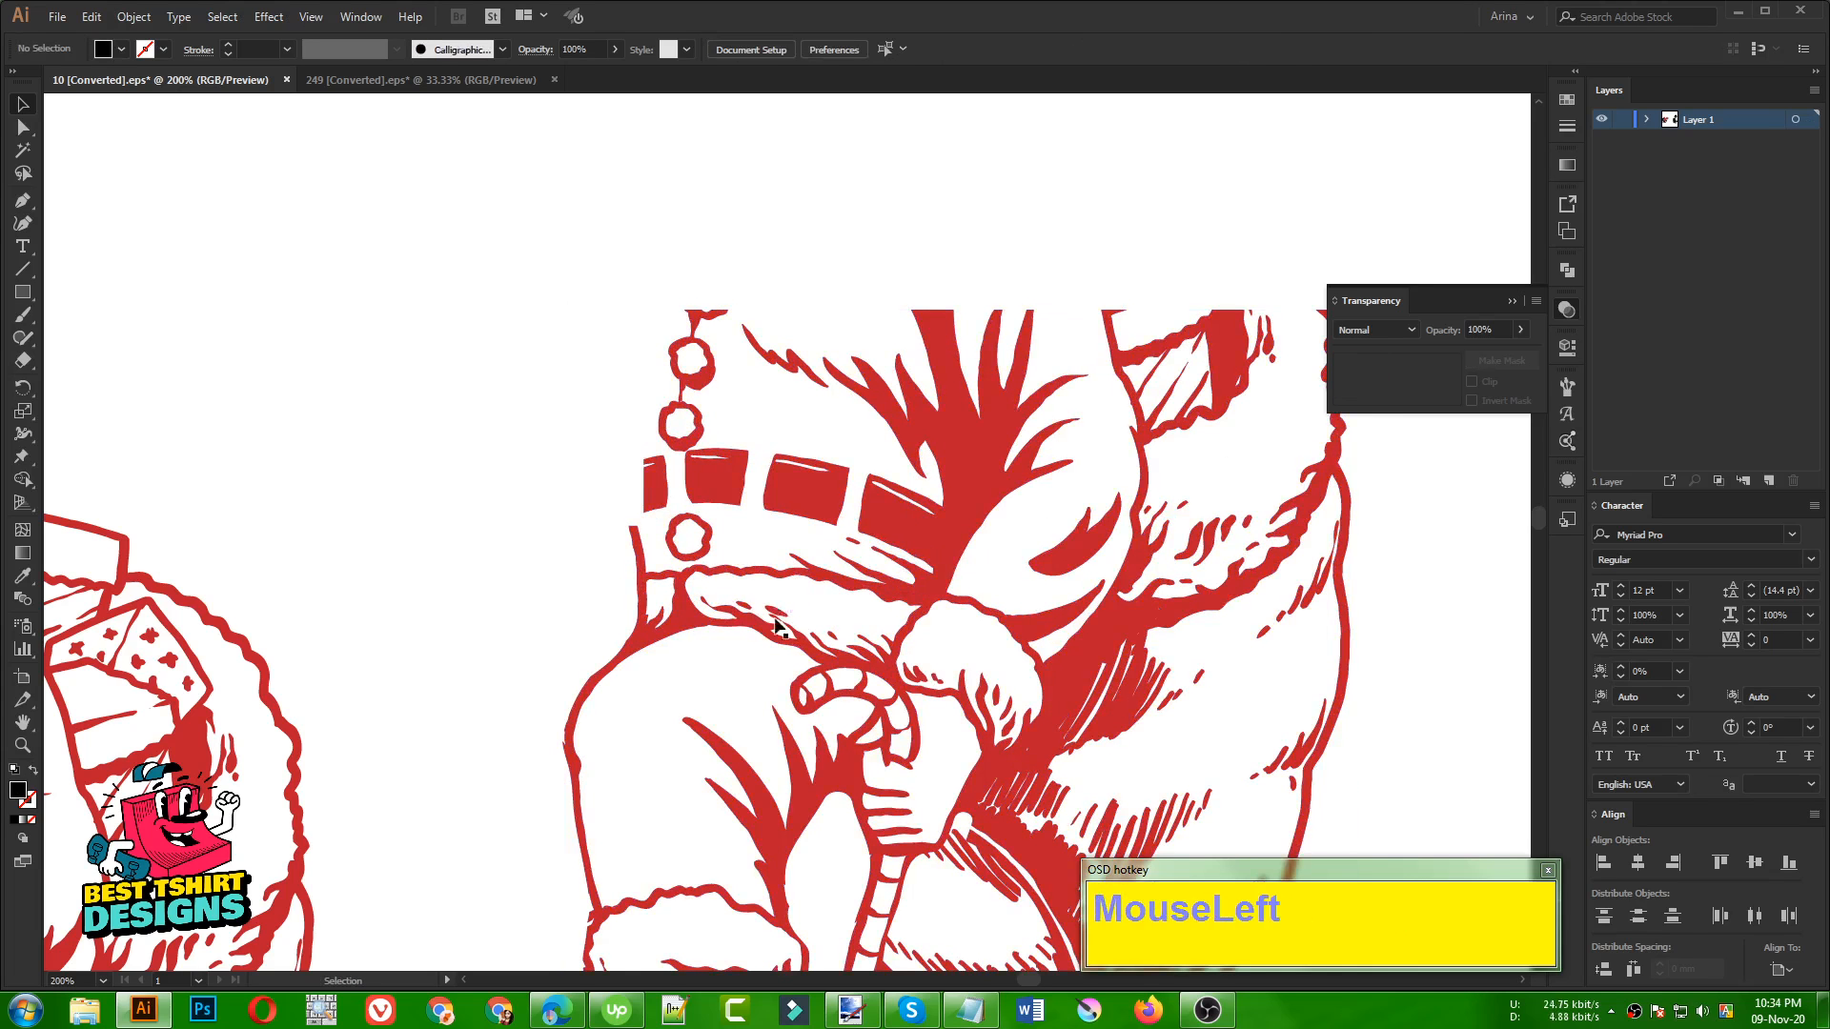
pyautogui.moveTo(897, 639); pyautogui.dragTo(734, 561)
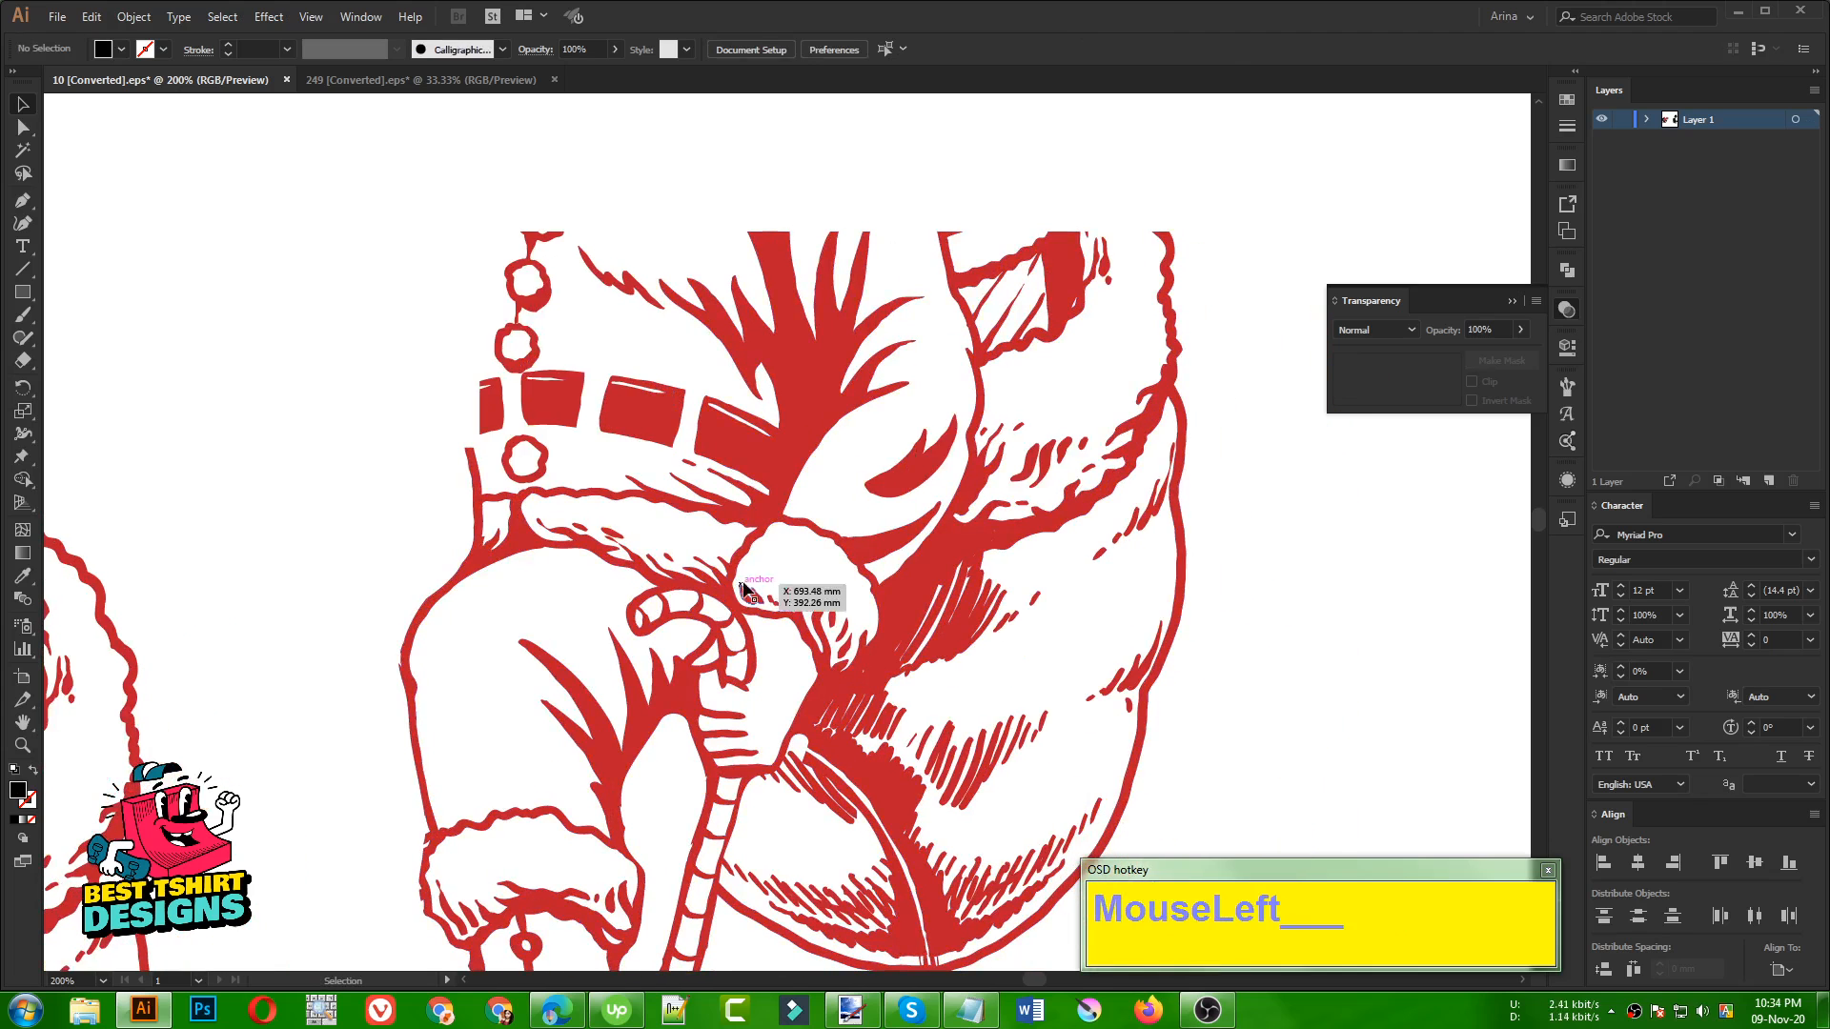
pyautogui.click(744, 587)
pyautogui.hotkey('shift', 'e')
pyautogui.scroll(-1, 768, 419)
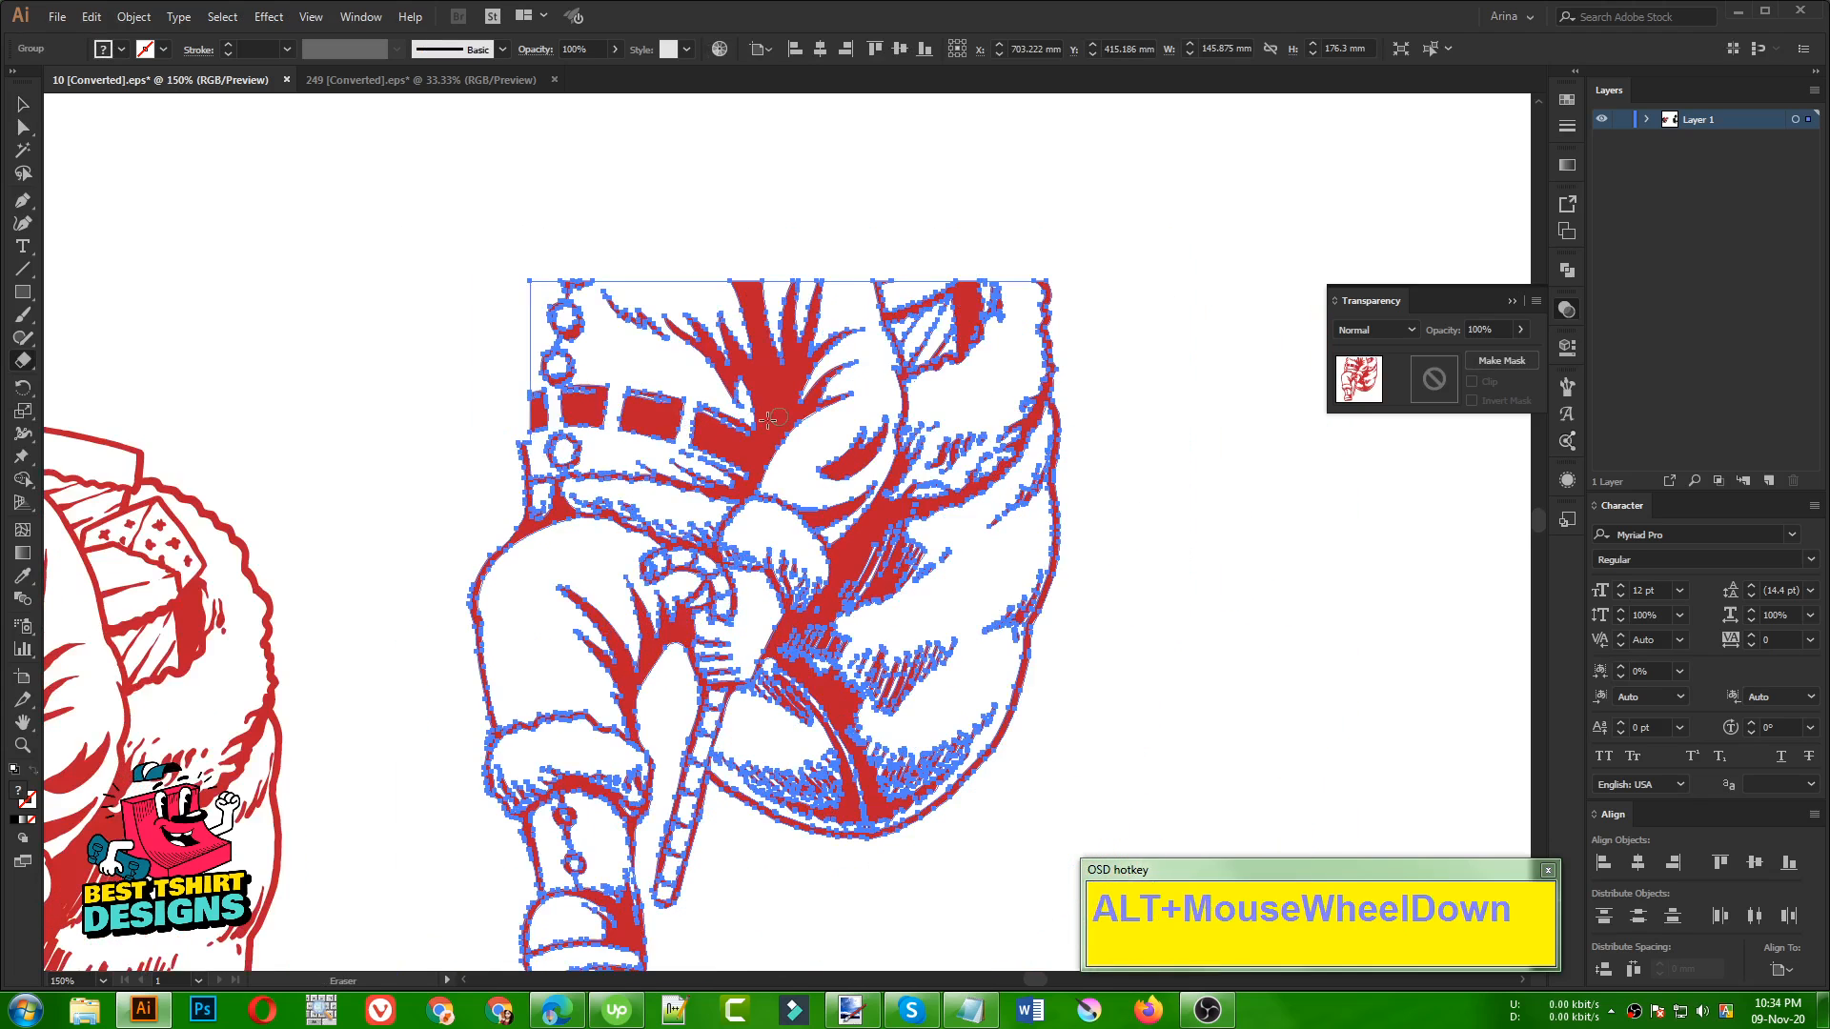
pyautogui.moveTo(1127, 196)
pyautogui.mouseDown()
pyautogui.moveTo(763, 890)
pyautogui.moveTo(452, 396)
pyautogui.mouseUp()
pyautogui.scroll(-3, 788, 381)
pyautogui.scroll(3, 637, 313)
# Erase the leftover leg, hand and sack lines below and around the coat's fur hem on the cropped belt piece
pyautogui.click(231, 541)
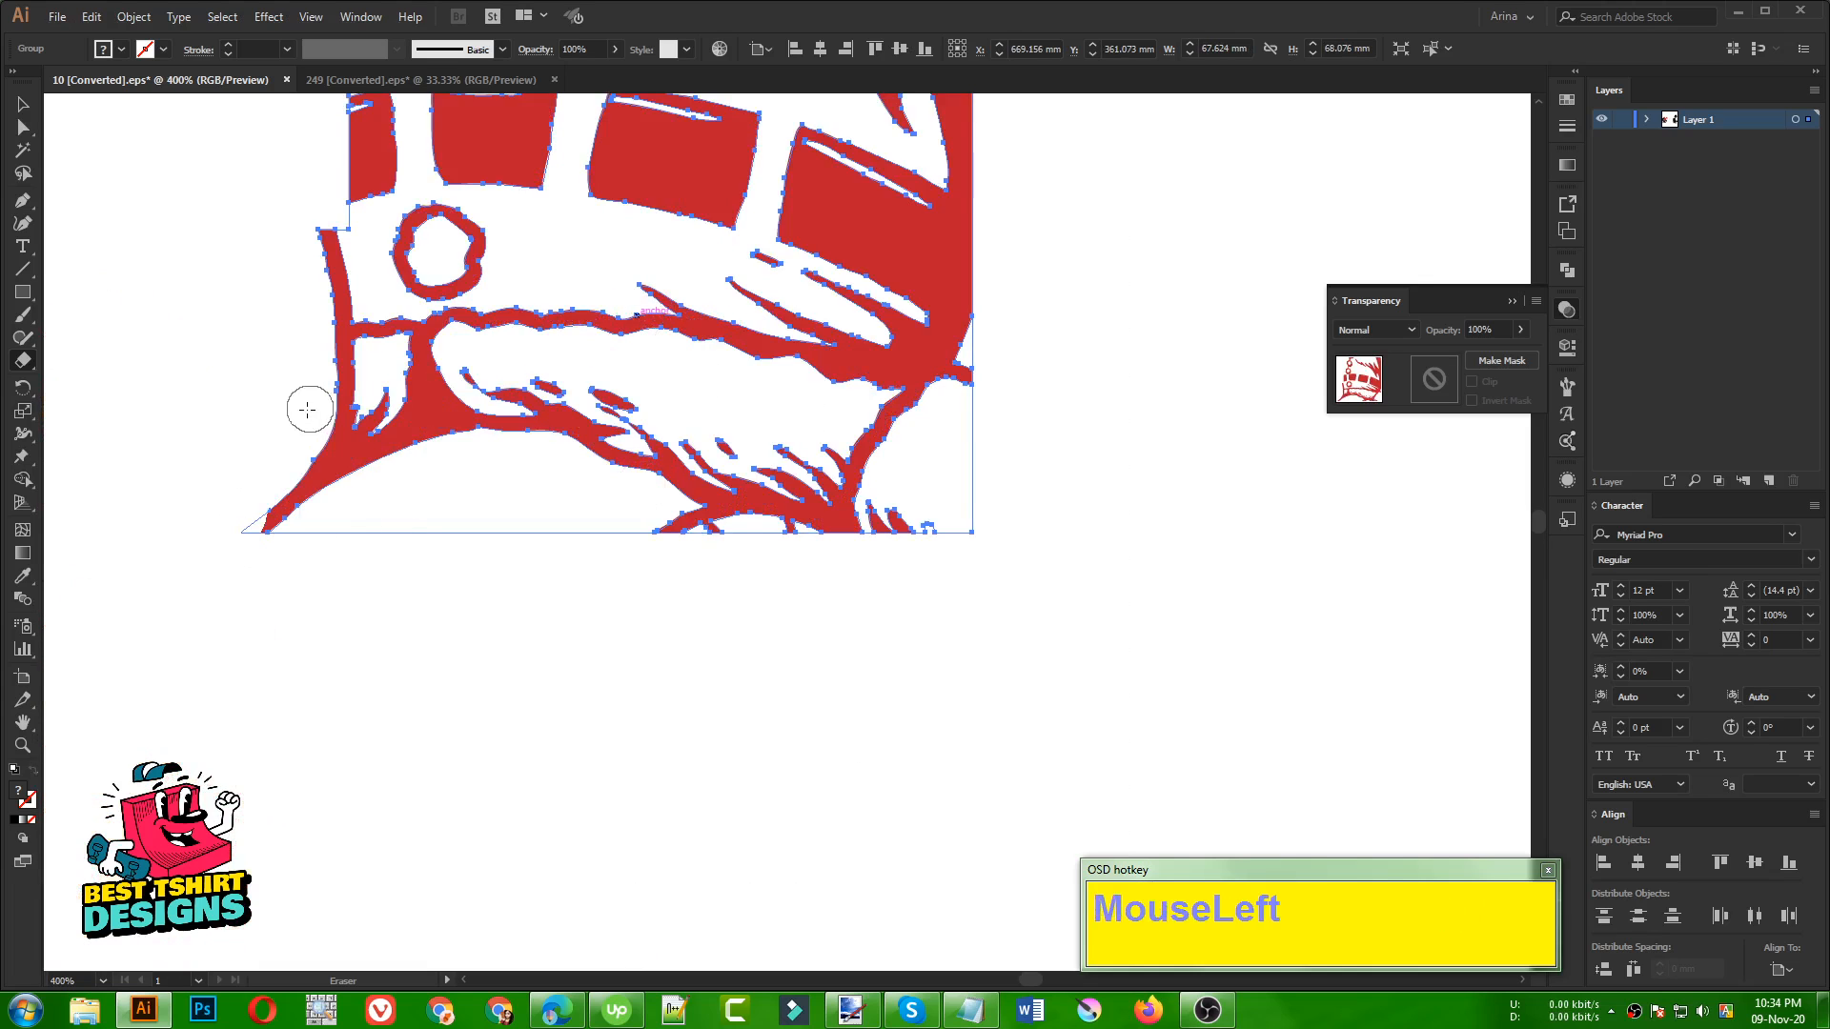
pyautogui.moveTo(307, 409)
pyautogui.mouseDown()
pyautogui.moveTo(348, 474)
pyautogui.moveTo(459, 439)
pyautogui.mouseUp()
pyautogui.moveTo(307, 570)
pyautogui.mouseDown()
pyautogui.moveTo(346, 498)
pyautogui.moveTo(237, 545)
pyautogui.mouseUp()
pyautogui.moveTo(610, 561)
pyautogui.mouseDown()
pyautogui.moveTo(676, 522)
pyautogui.moveTo(739, 526)
pyautogui.moveTo(898, 605)
pyautogui.moveTo(787, 537)
pyautogui.moveTo(873, 533)
pyautogui.moveTo(903, 479)
pyautogui.moveTo(939, 535)
pyautogui.moveTo(971, 440)
pyautogui.mouseUp()
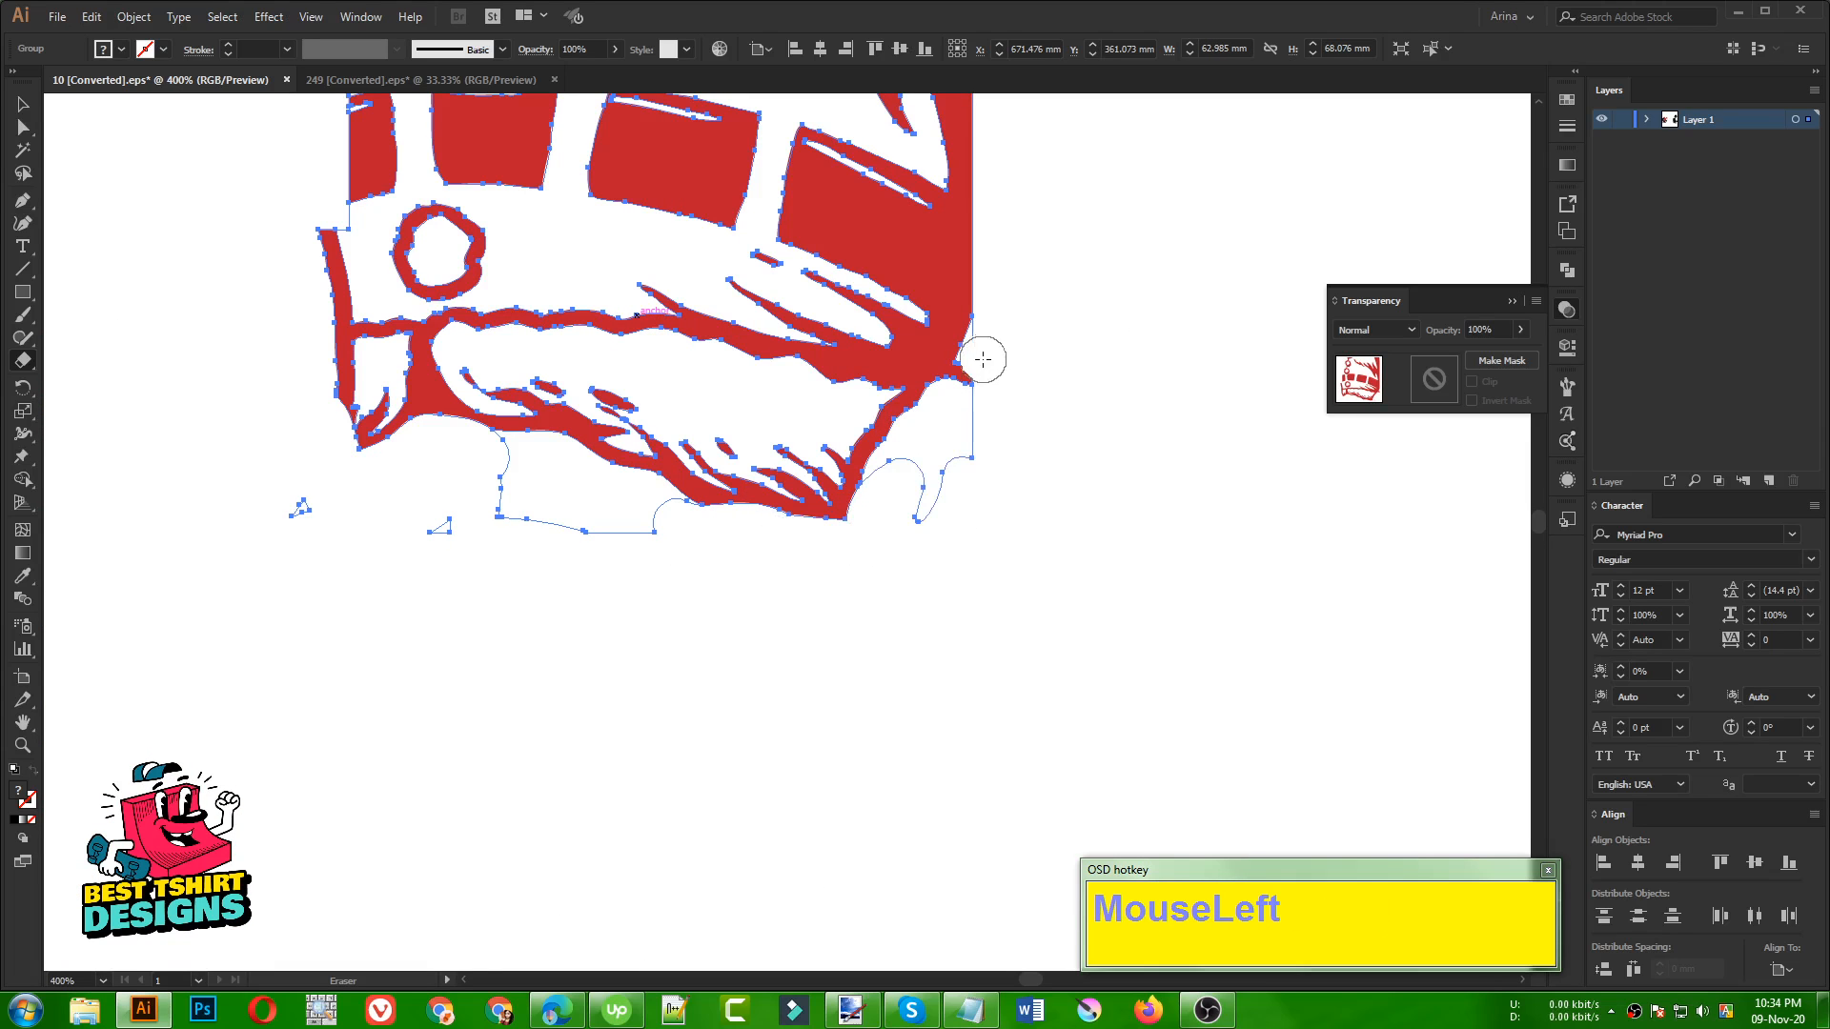
pyautogui.moveTo(983, 360); pyautogui.dragTo(937, 427)
# Trim the belt piece's straight-cut side to follow the coat edge and erase the stray fragments beneath the fur hem
pyautogui.keyDown('alt'); pyautogui.scroll(-1, 772, 696); pyautogui.keyUp('alt')
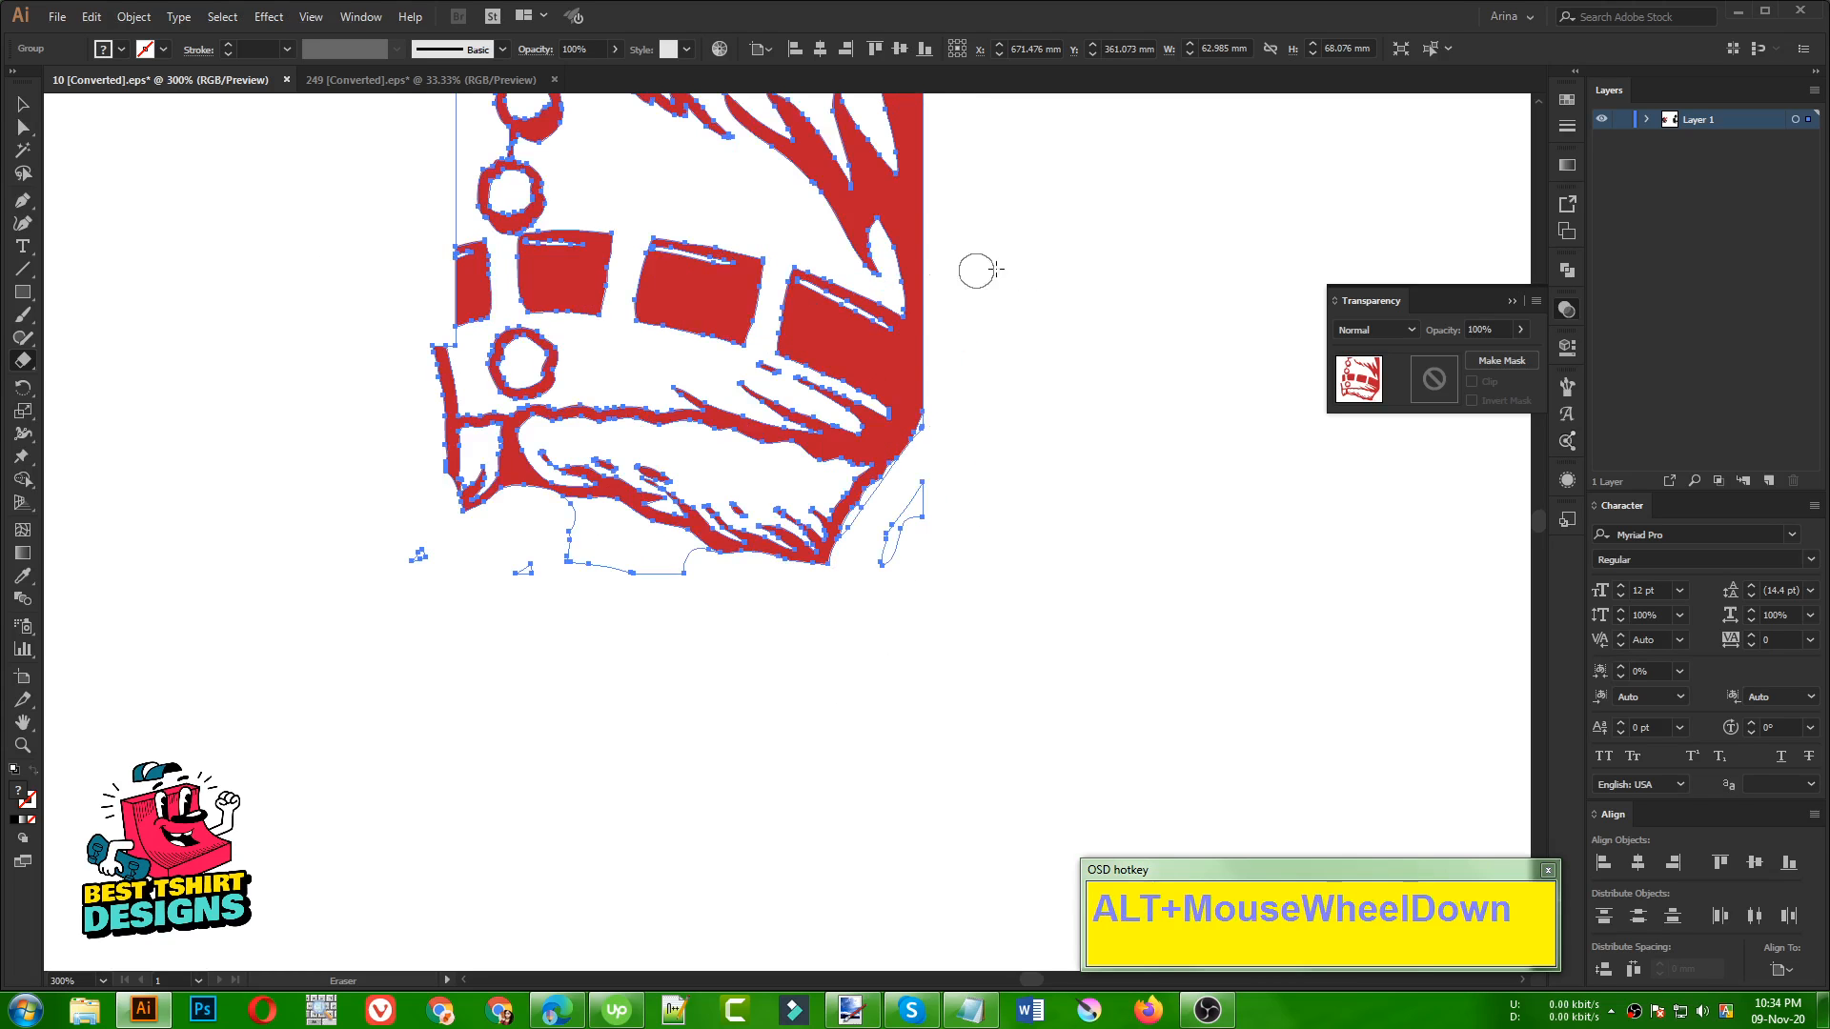
pyautogui.moveTo(935, 236); pyautogui.dragTo(917, 363)
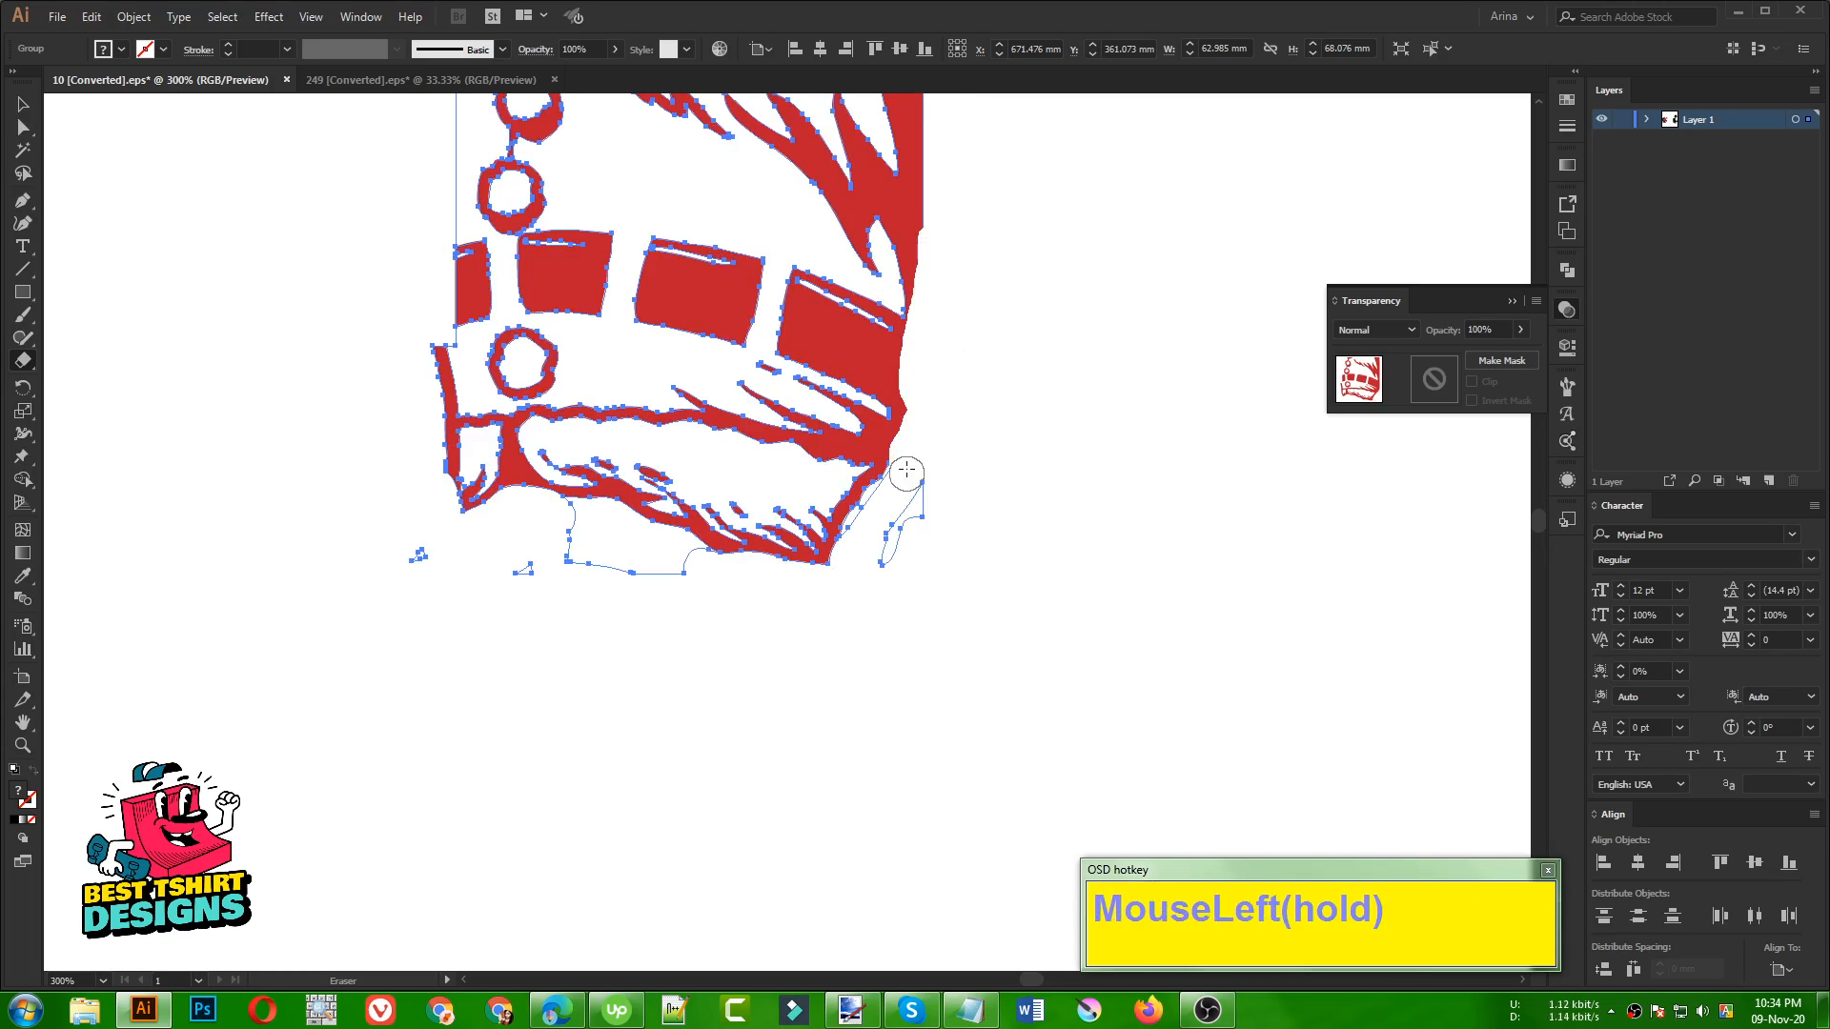
pyautogui.moveTo(930, 515); pyautogui.dragTo(928, 522)
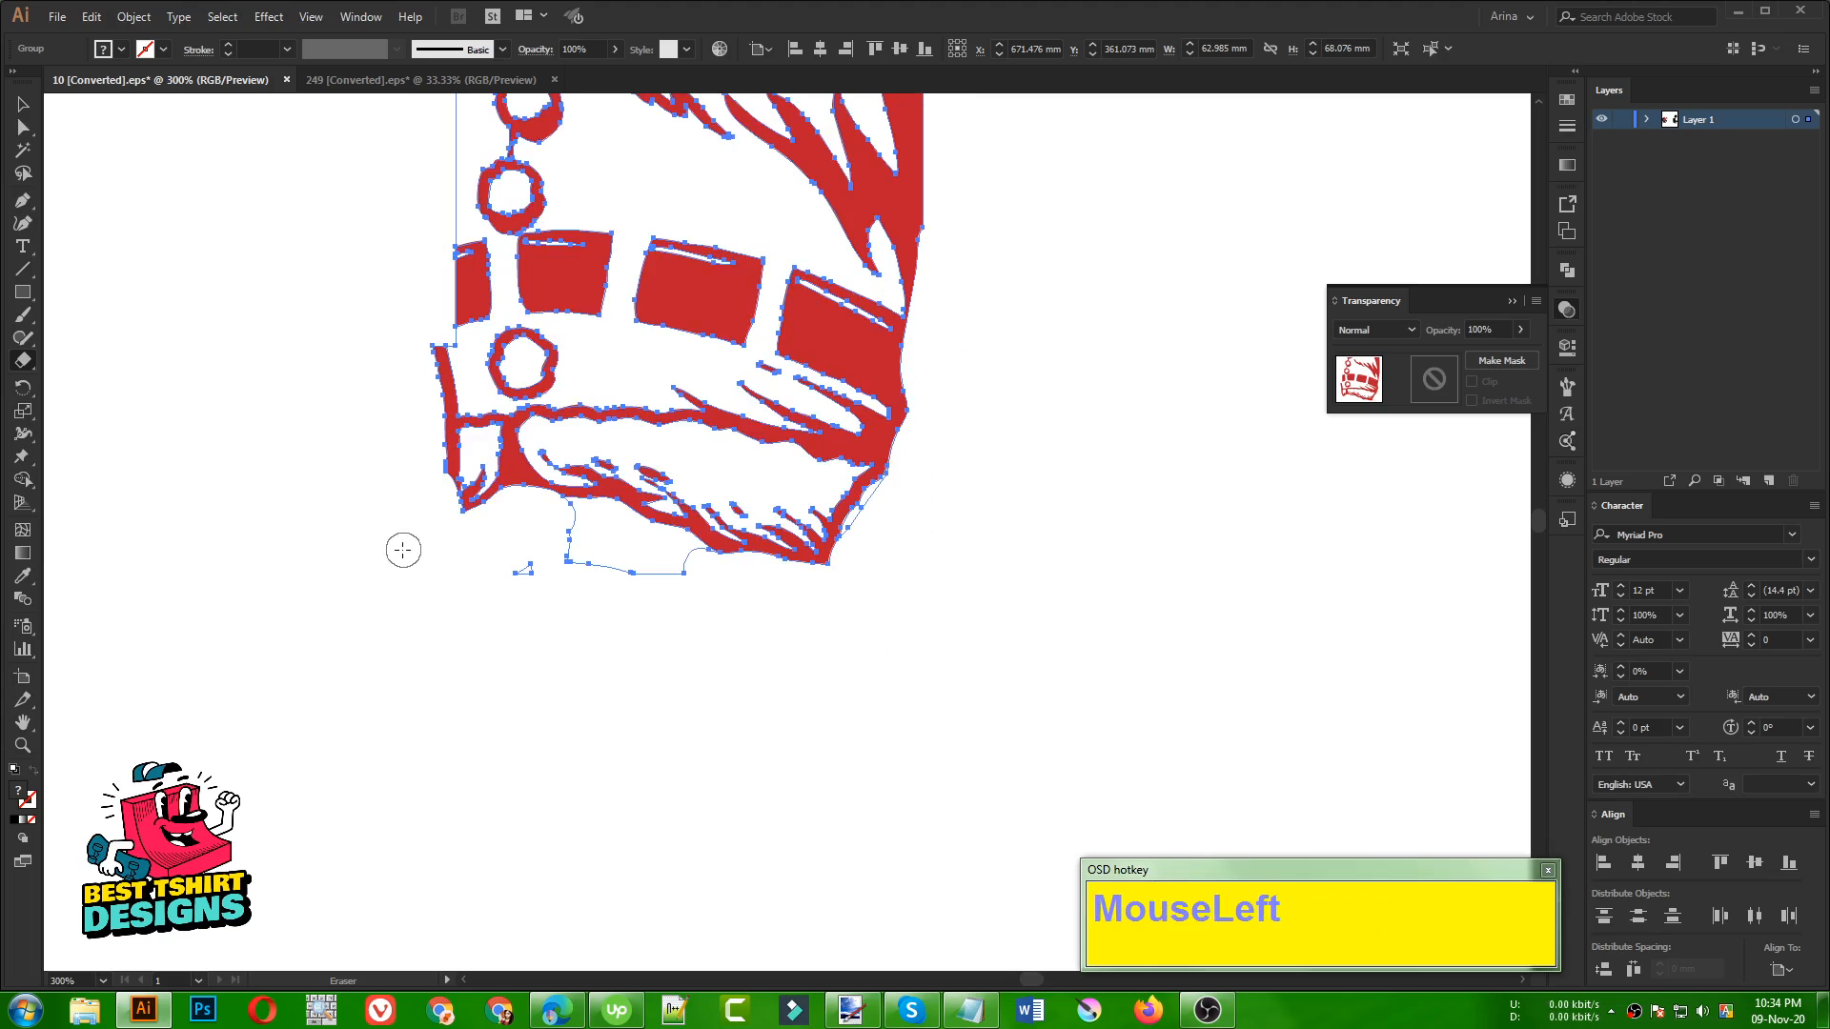
pyautogui.moveTo(560, 547); pyautogui.dragTo(594, 526)
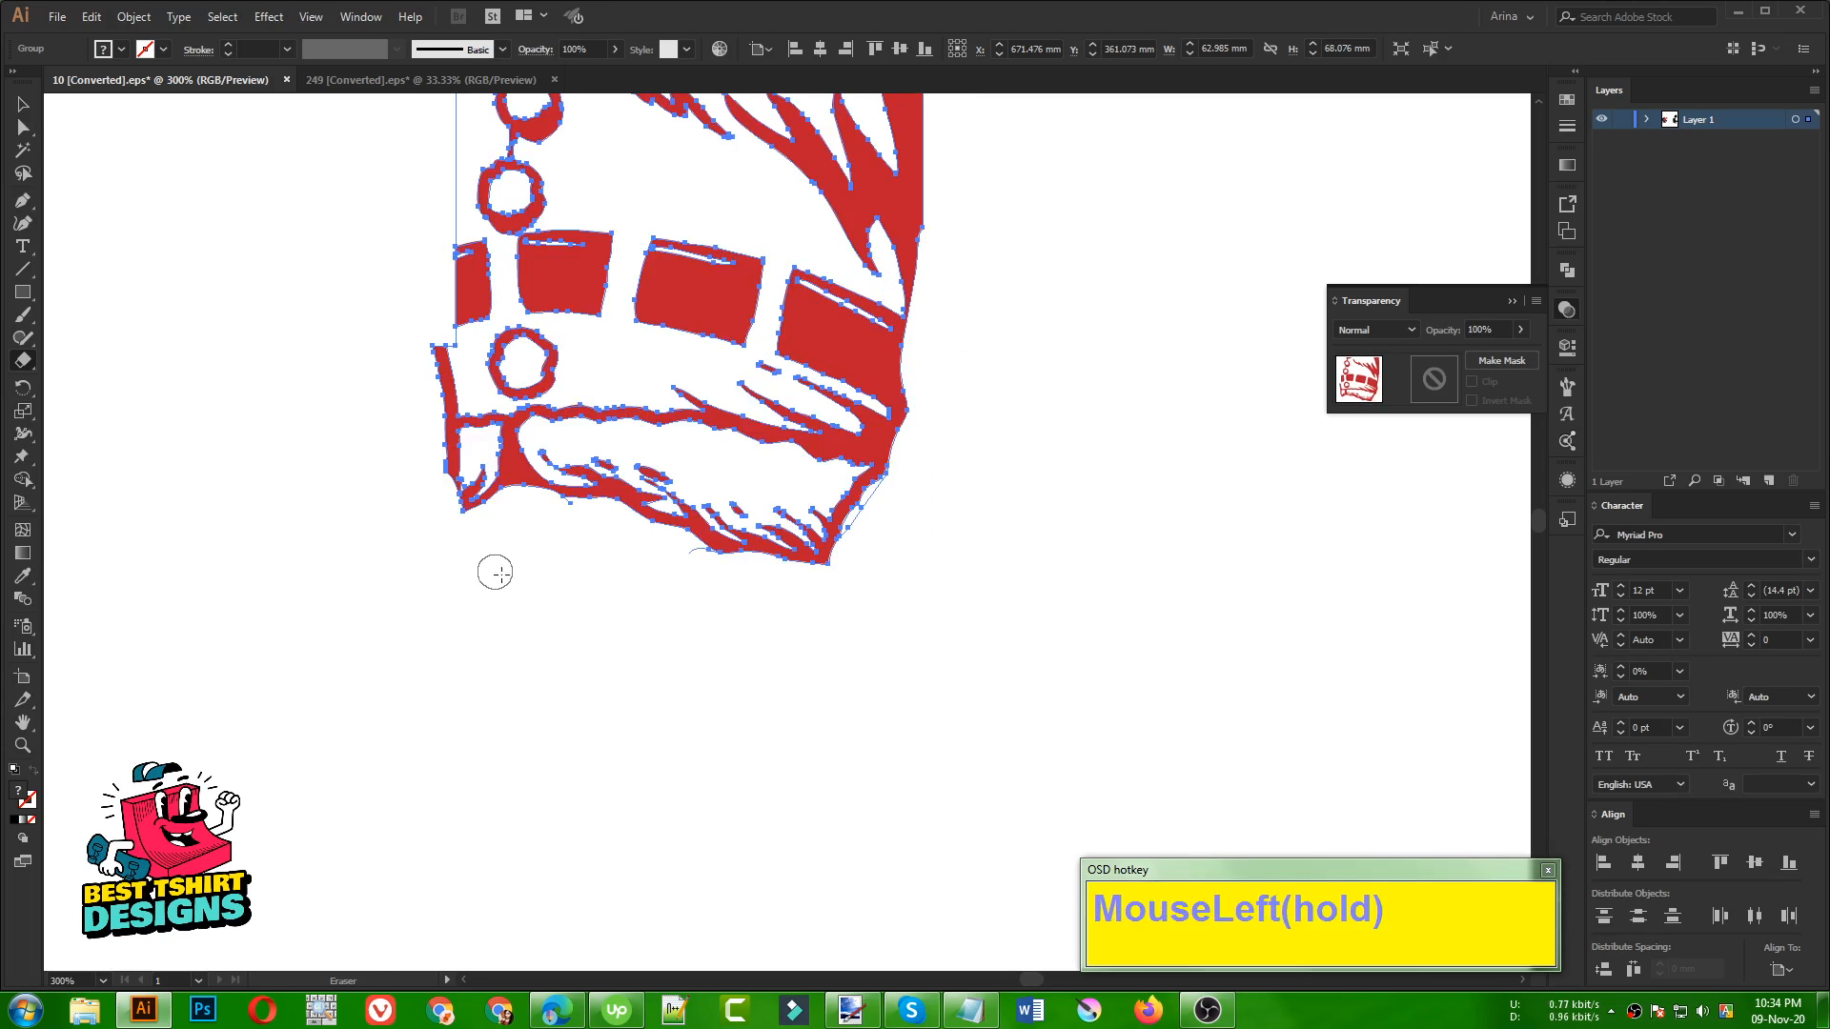
# Reflect the trimmed belt piece across the vertical axis
pyautogui.scroll(-2, 821, 662)
pyautogui.press('v')
pyautogui.click(991, 595)
pyautogui.click(825, 499)
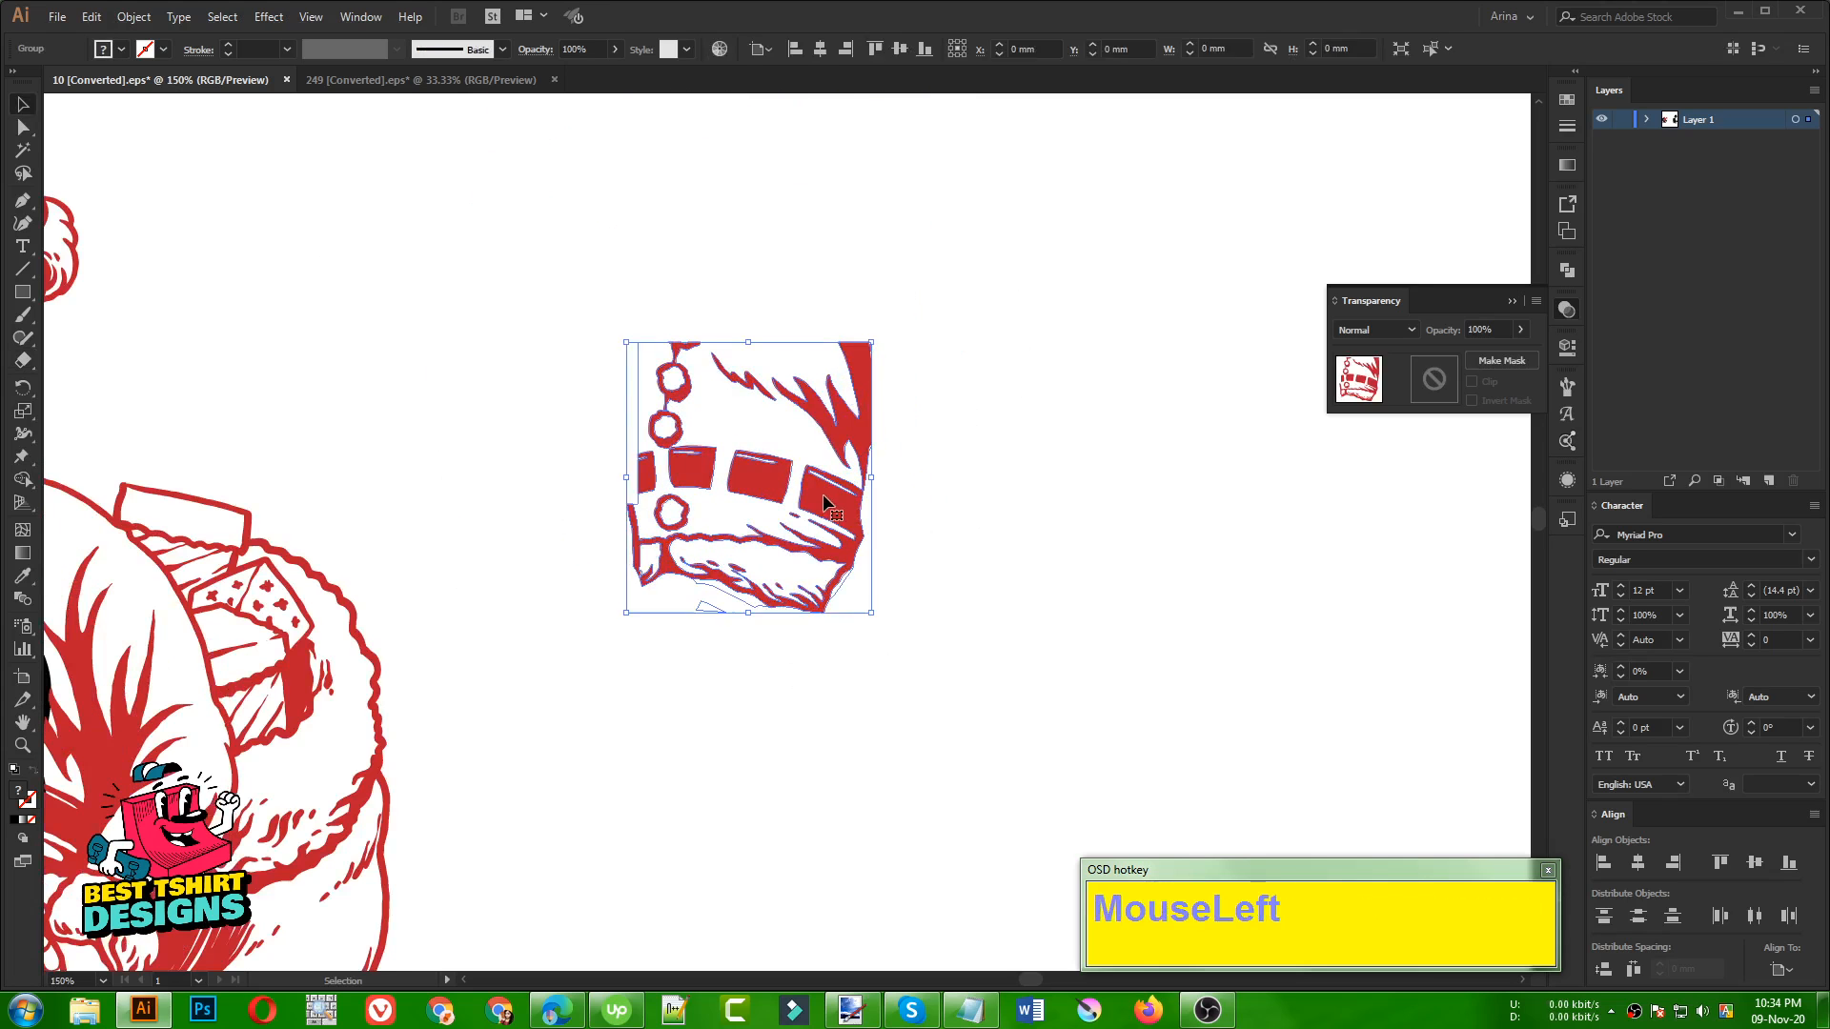
pyautogui.rightClick(819, 506)
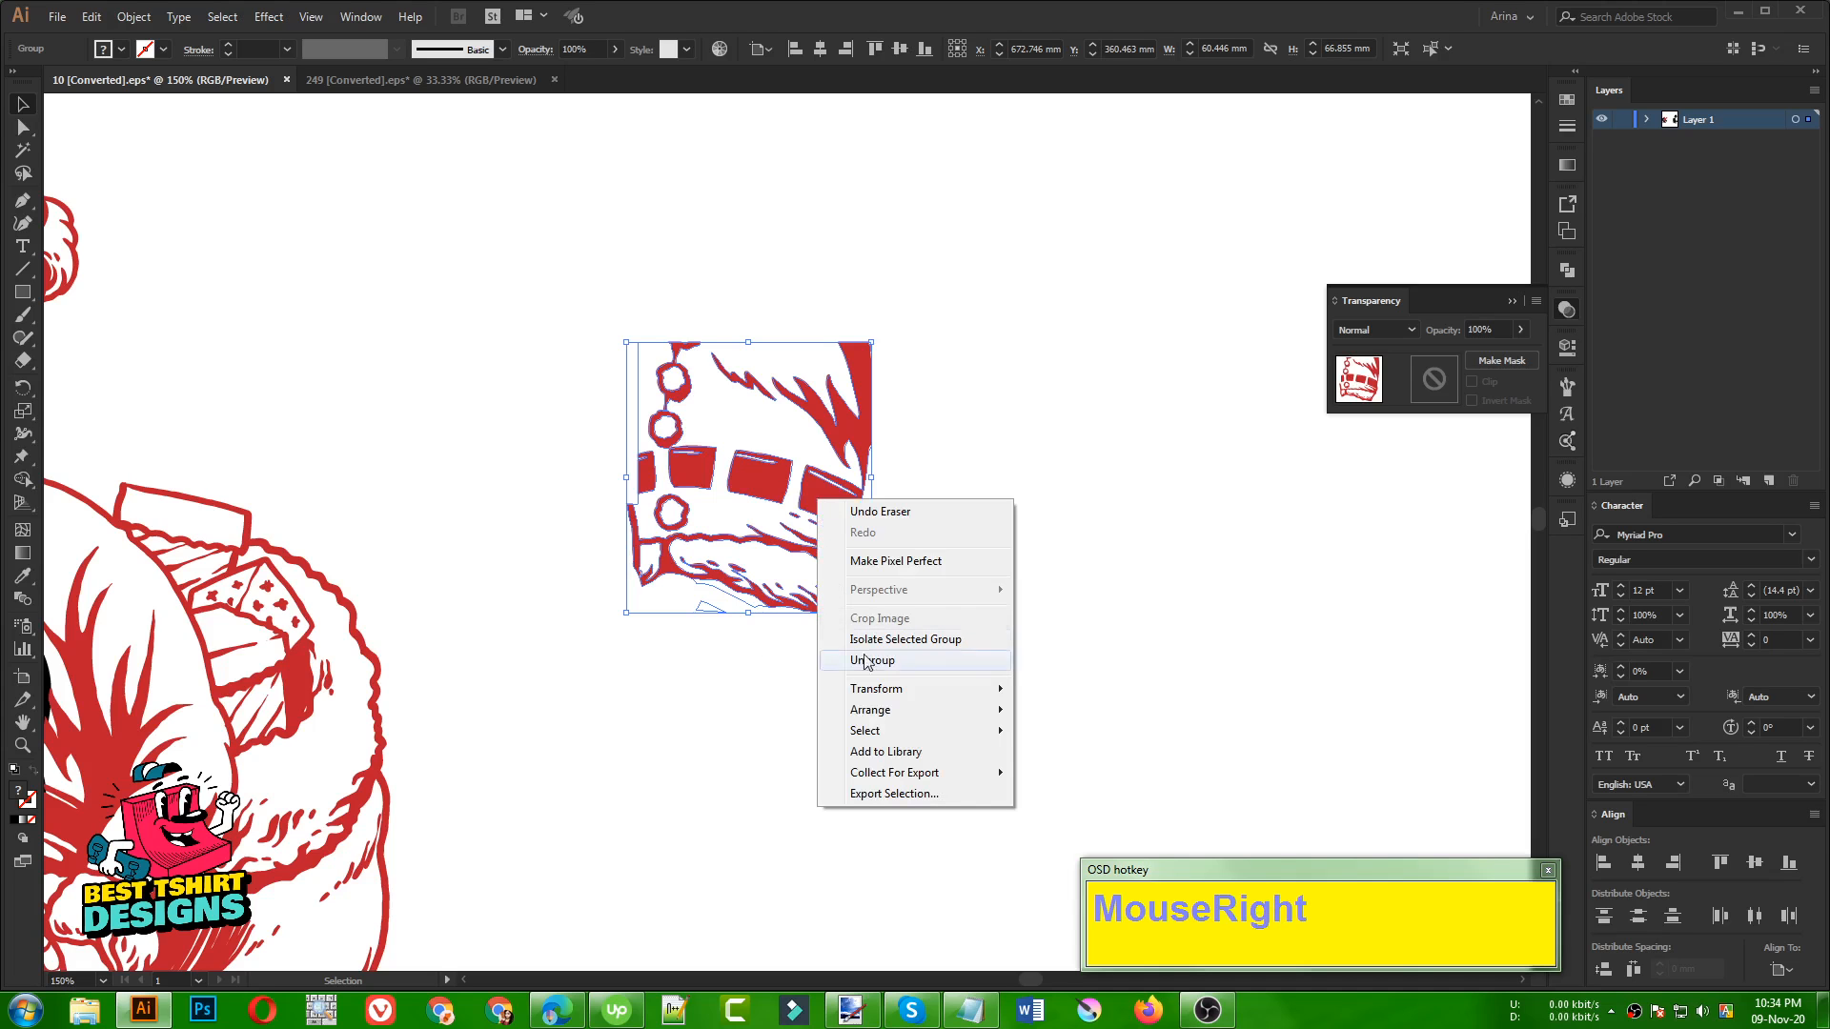
pyautogui.moveTo(883, 694)
pyautogui.click(1082, 757)
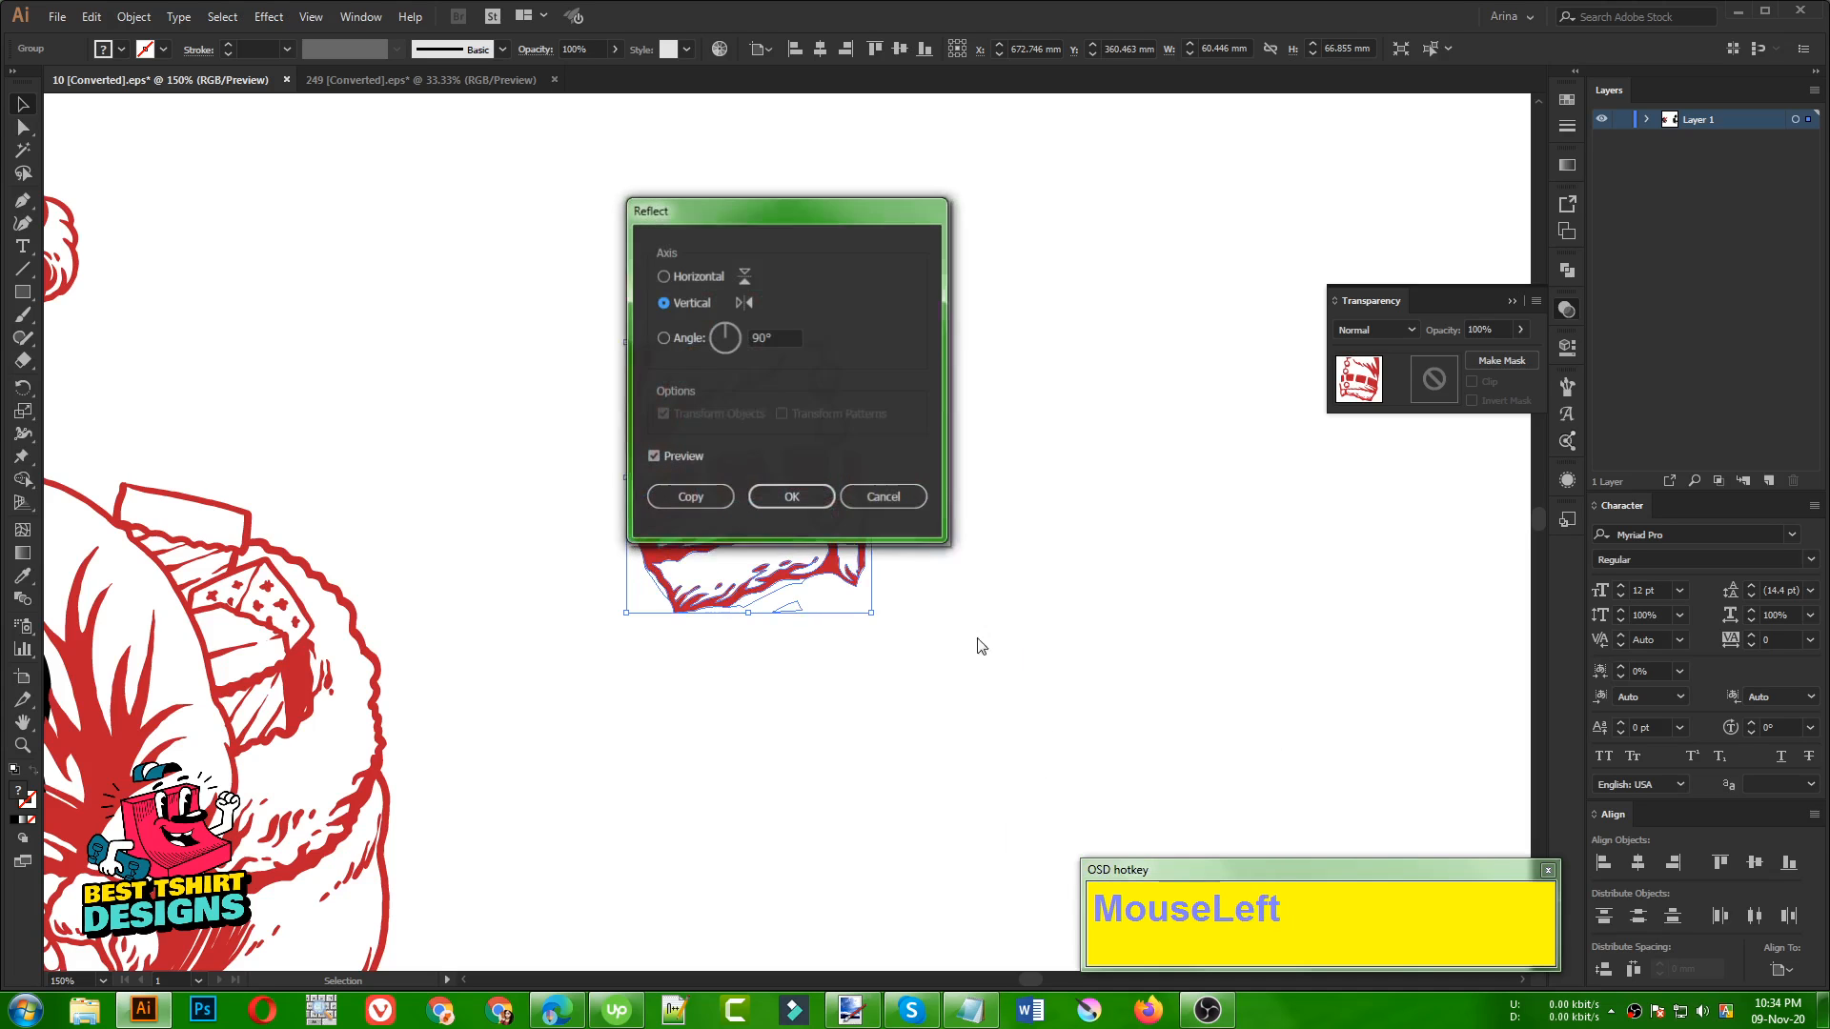
pyautogui.click(791, 497)
pyautogui.click(1060, 582)
# Move the belt piece onto the dinosaur's mouth, cut it, and paste it in back of the masked Santa artwork
pyautogui.scroll(-2, 1123, 551)
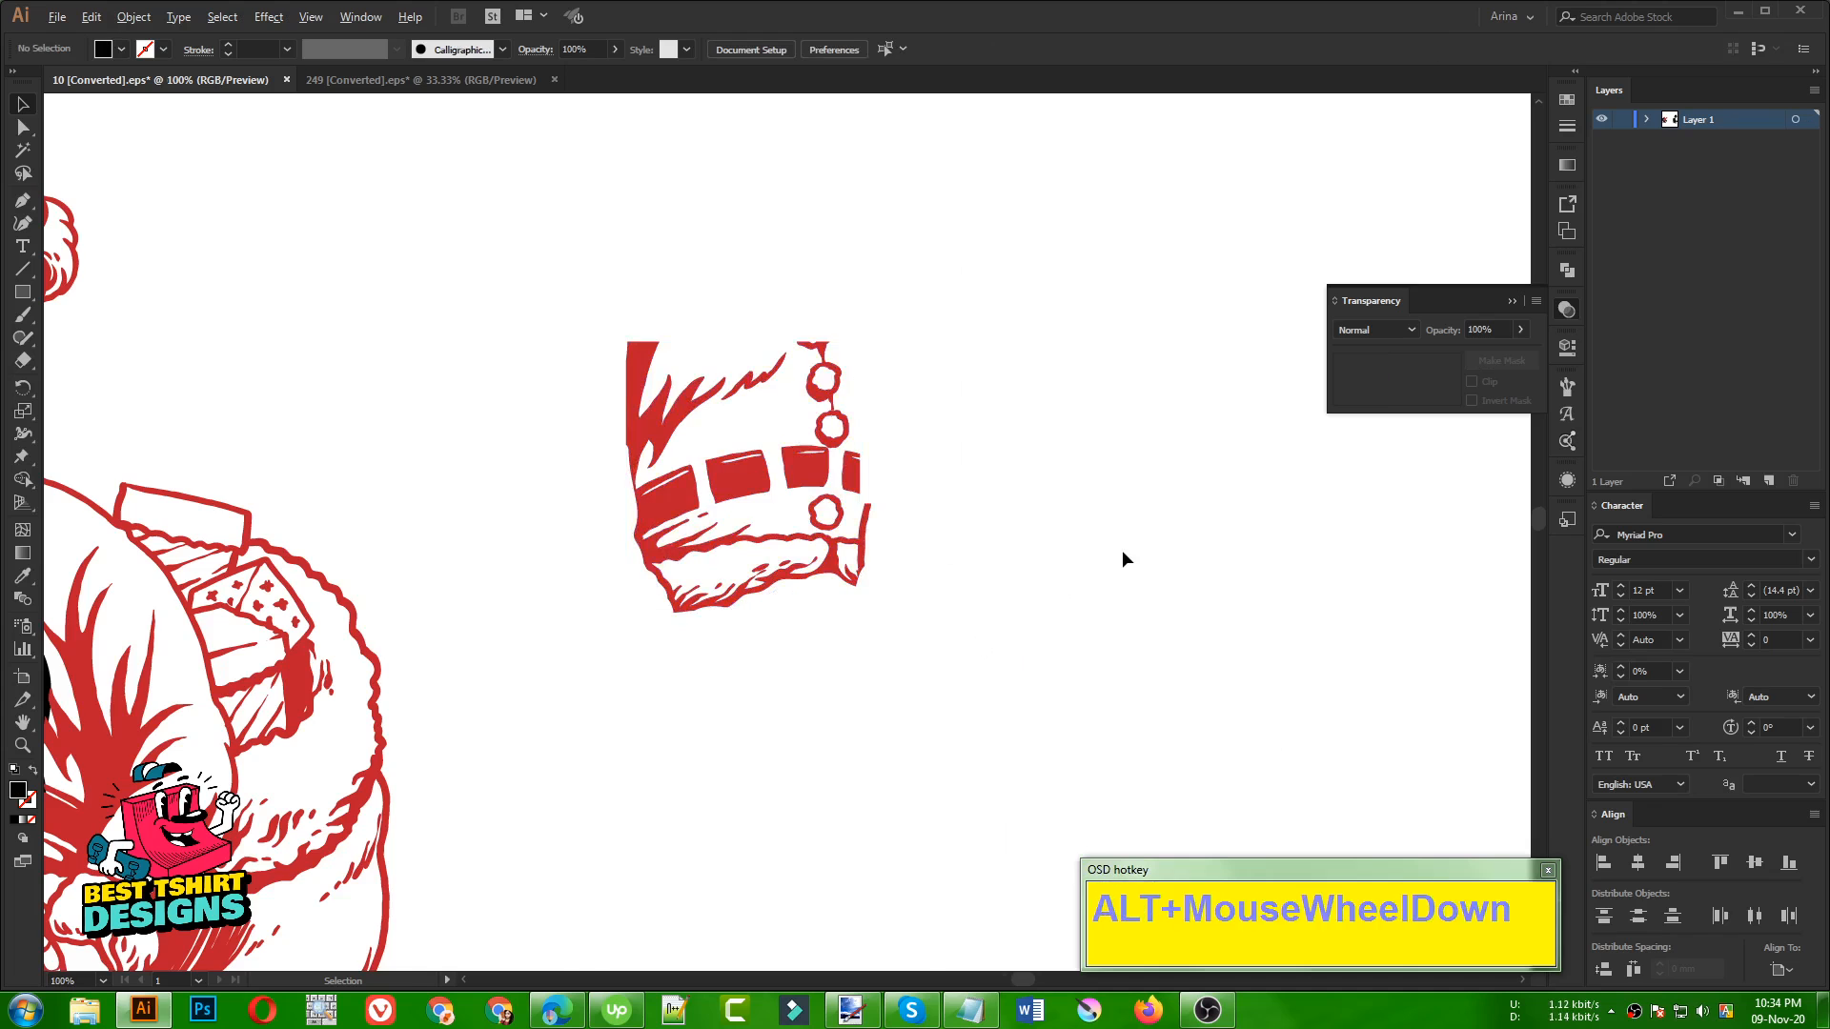
pyautogui.click(986, 564)
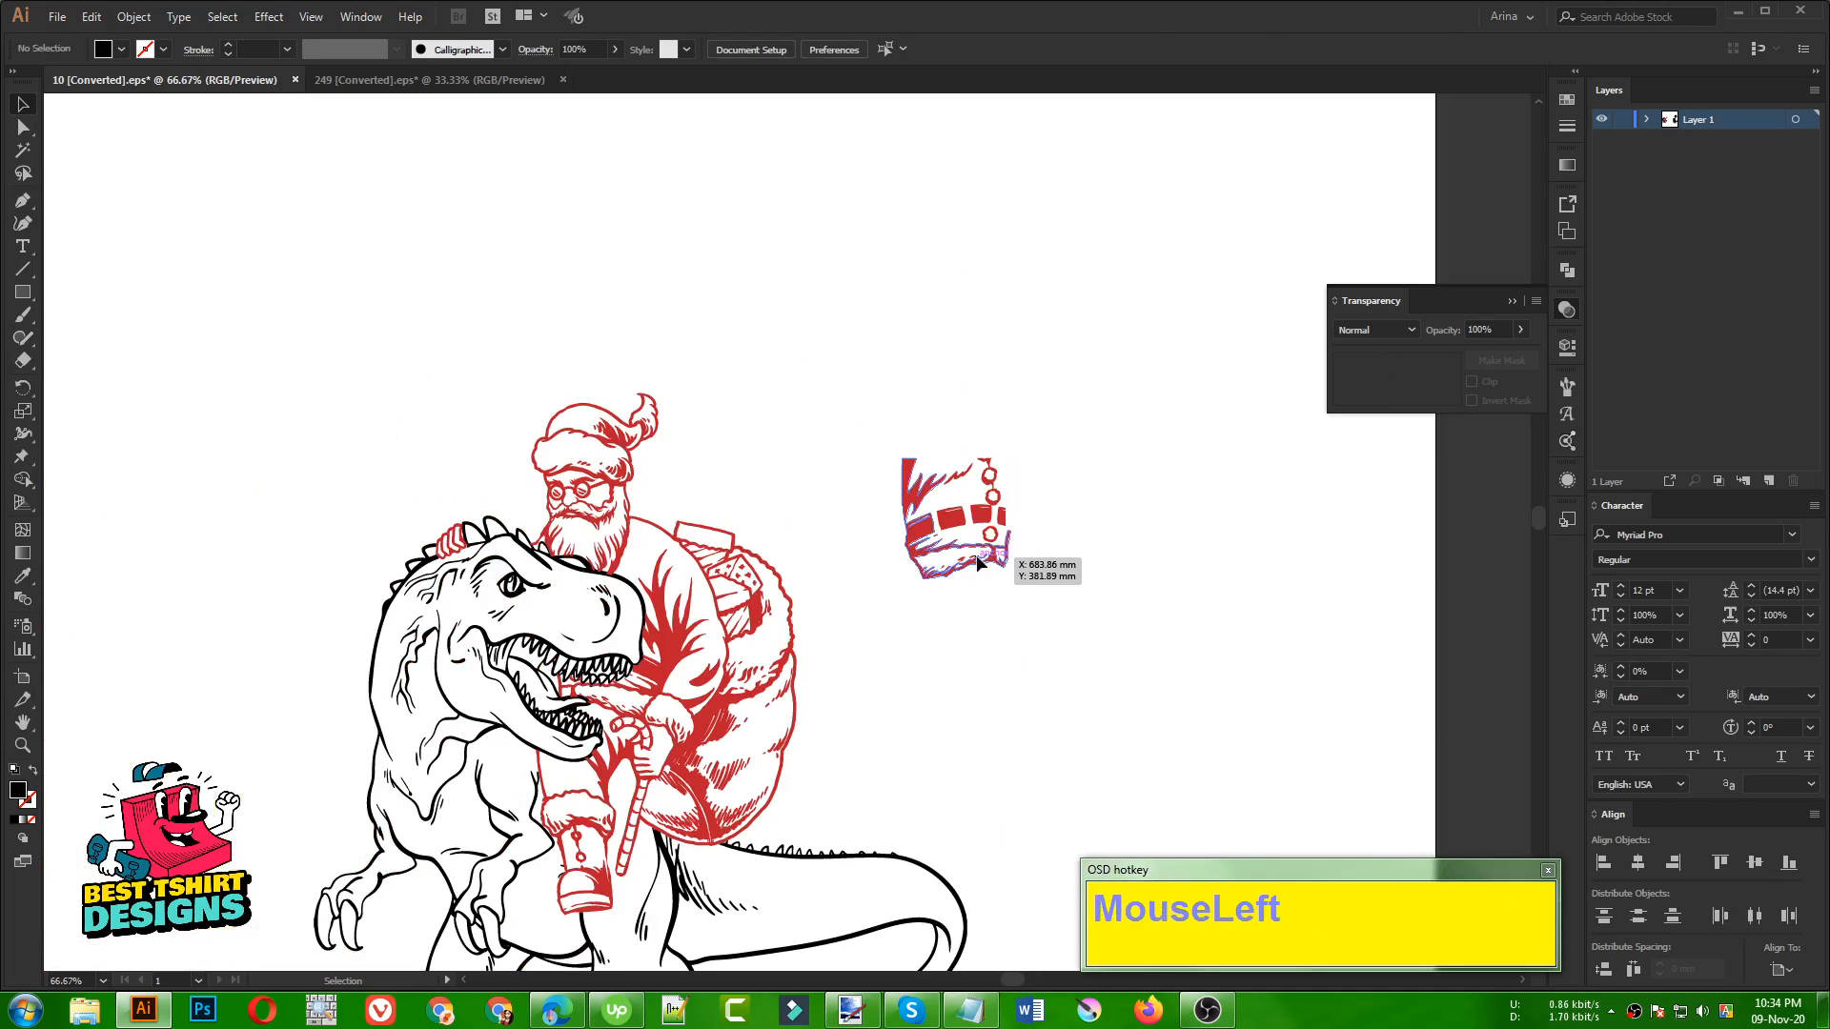
pyautogui.moveTo(982, 557); pyautogui.dragTo(582, 680)
pyautogui.hotkey('ctrl', 'x')
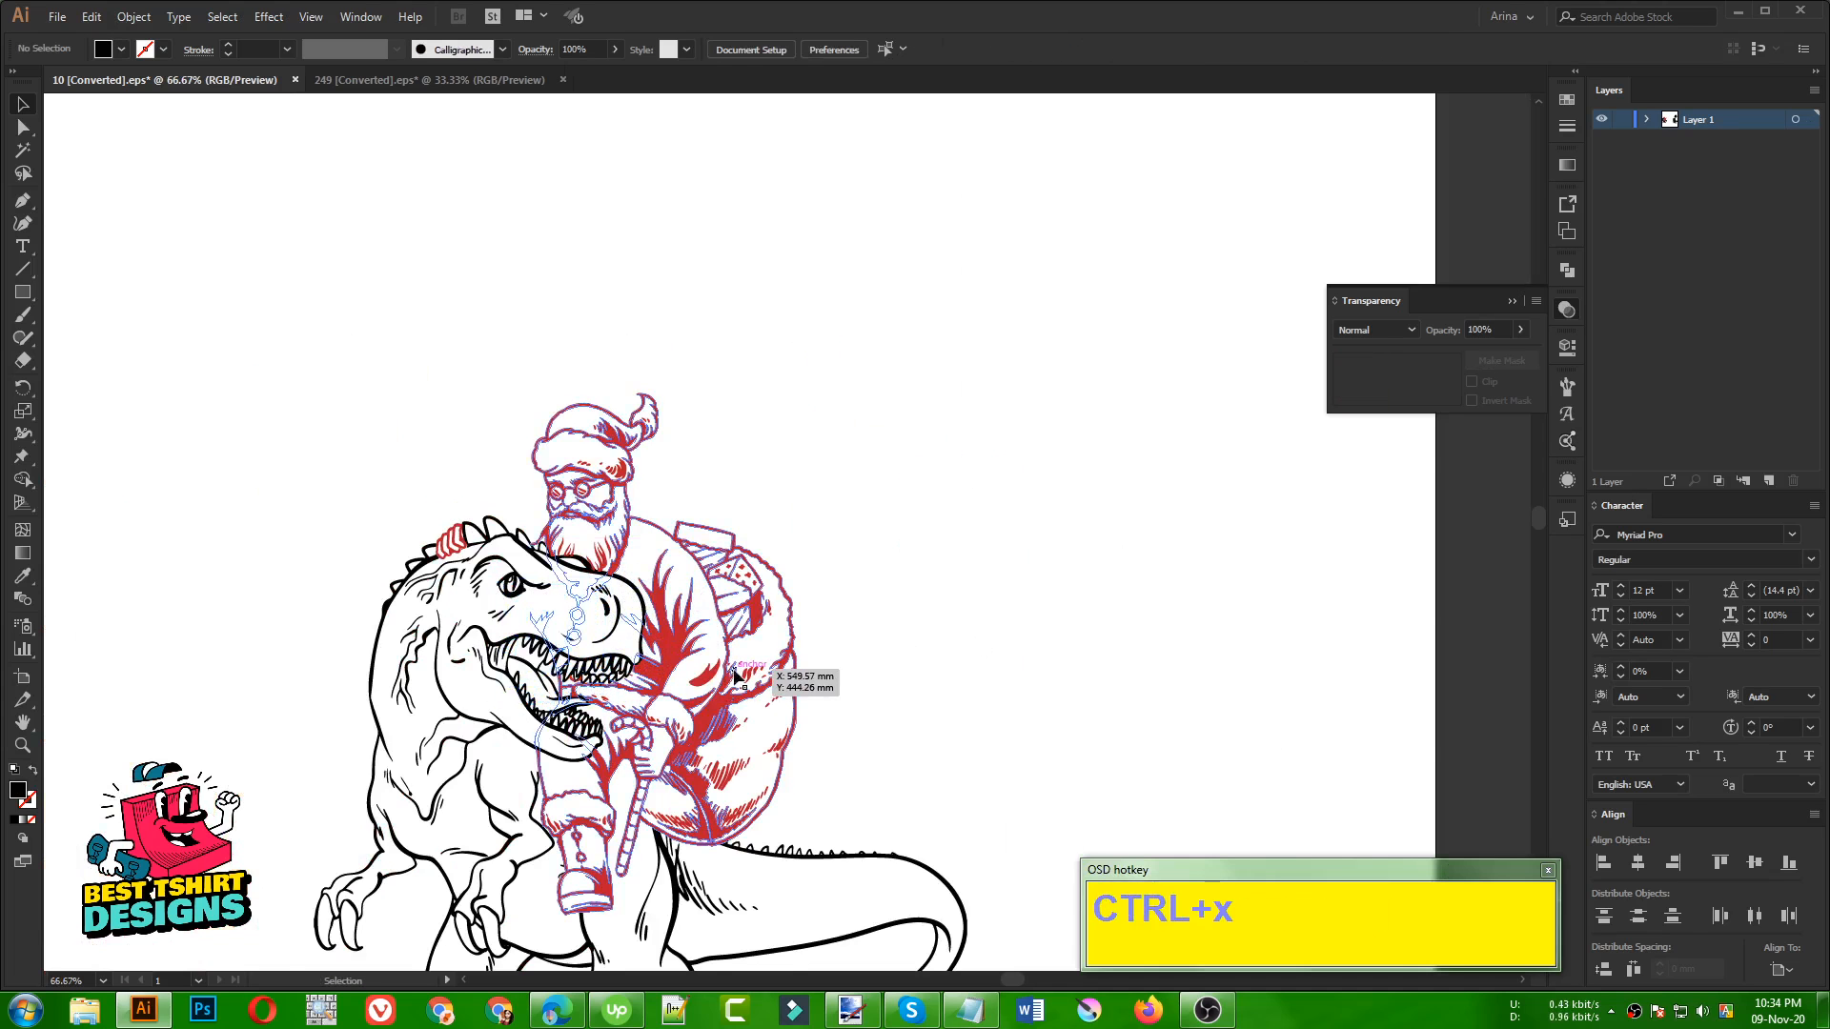
pyautogui.scroll(2, 518, 696)
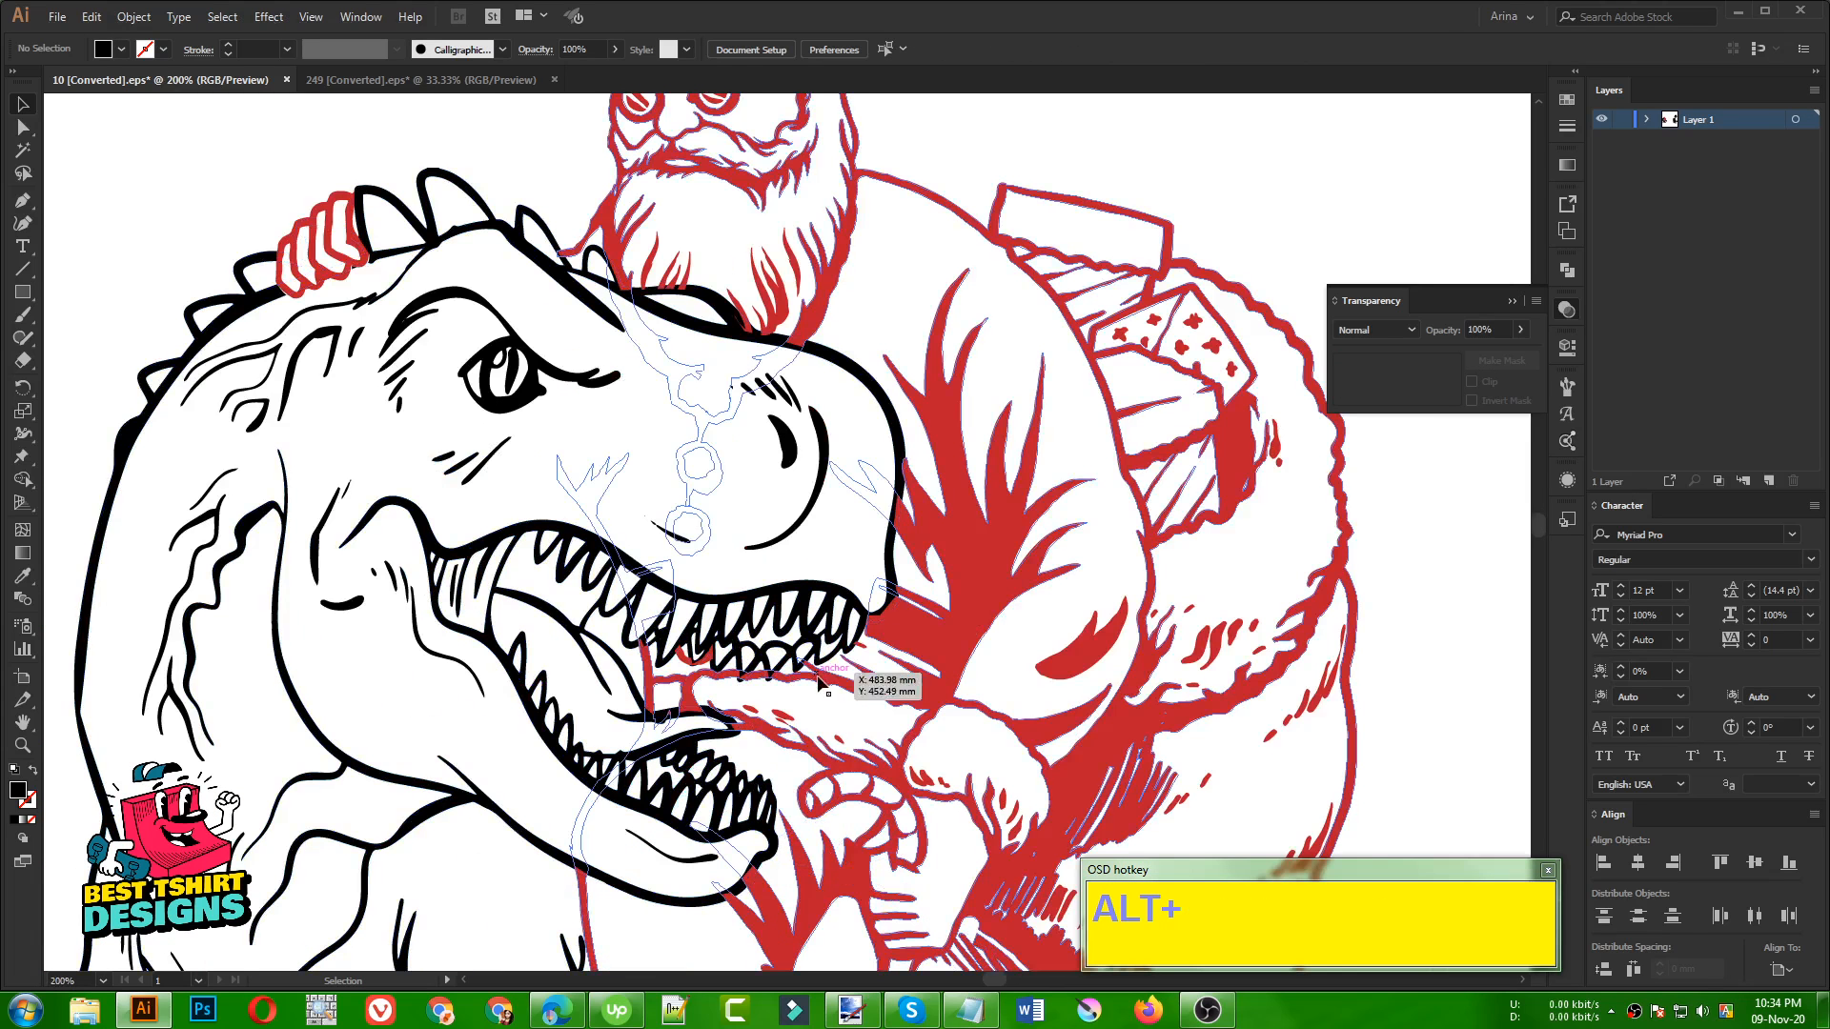
pyautogui.click(834, 675)
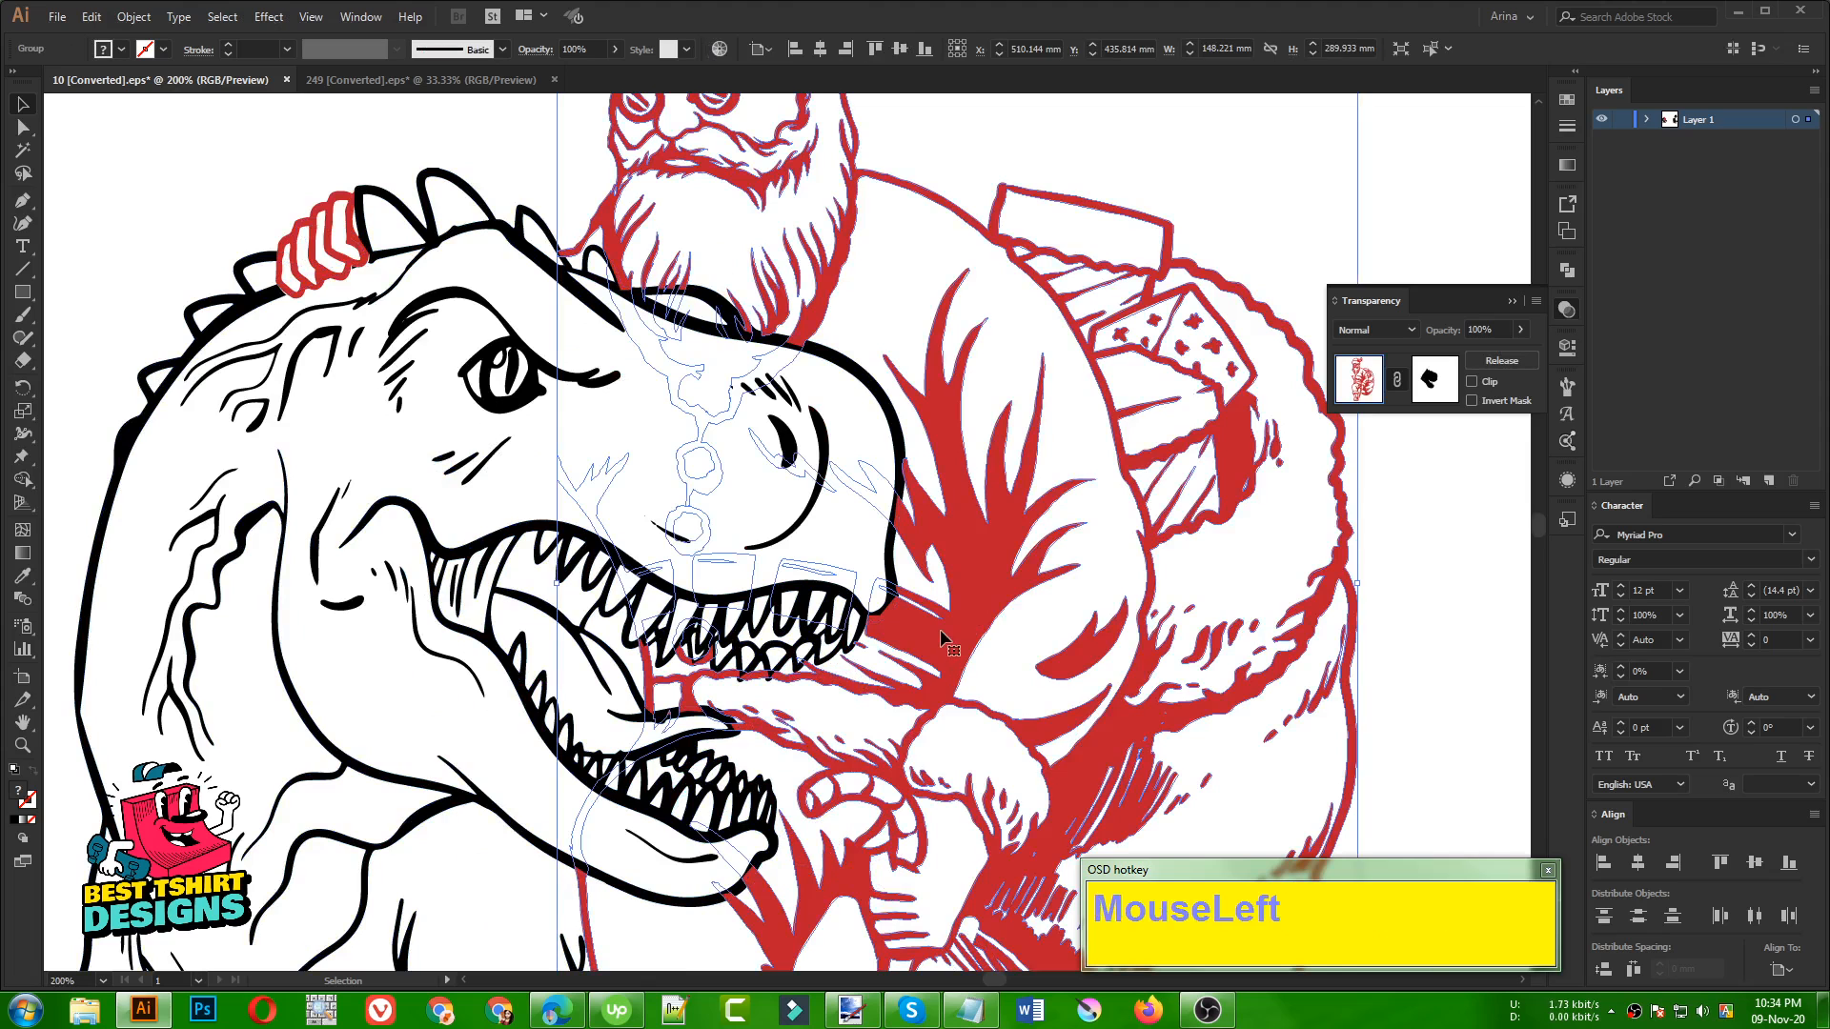
pyautogui.press('ctrl')
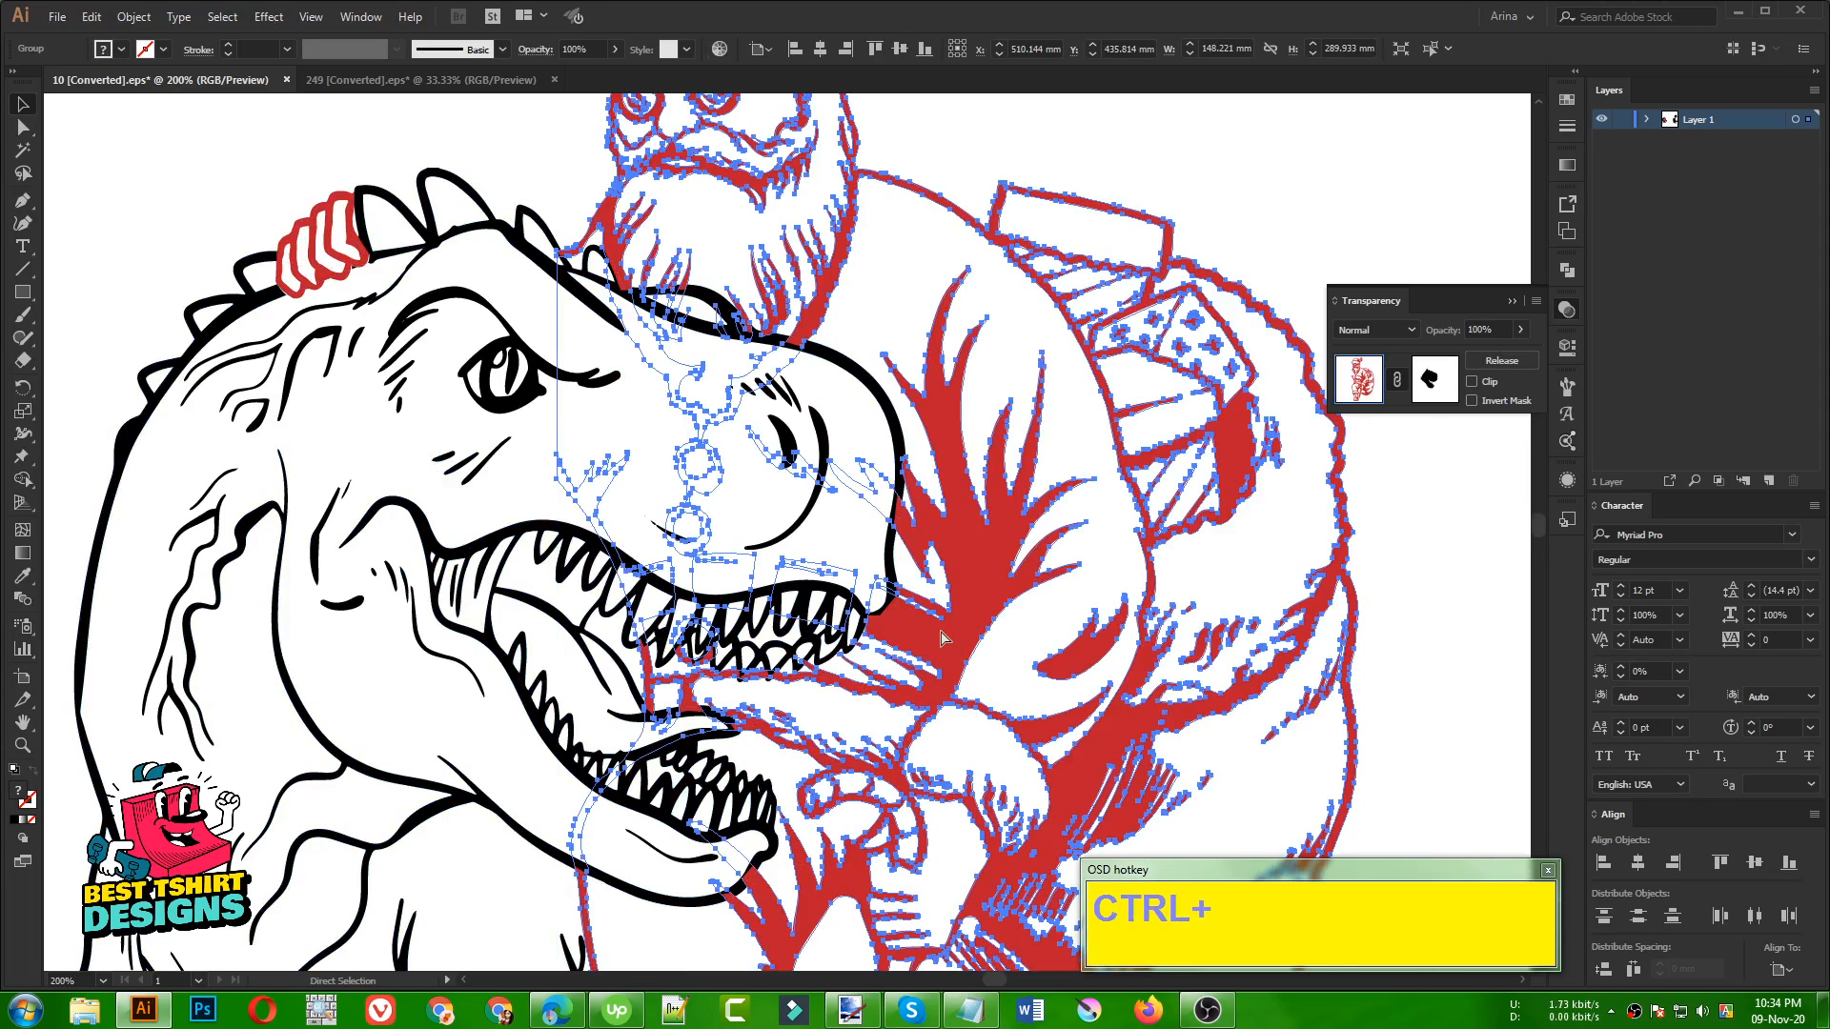
pyautogui.hotkey('ctrl', 'b')
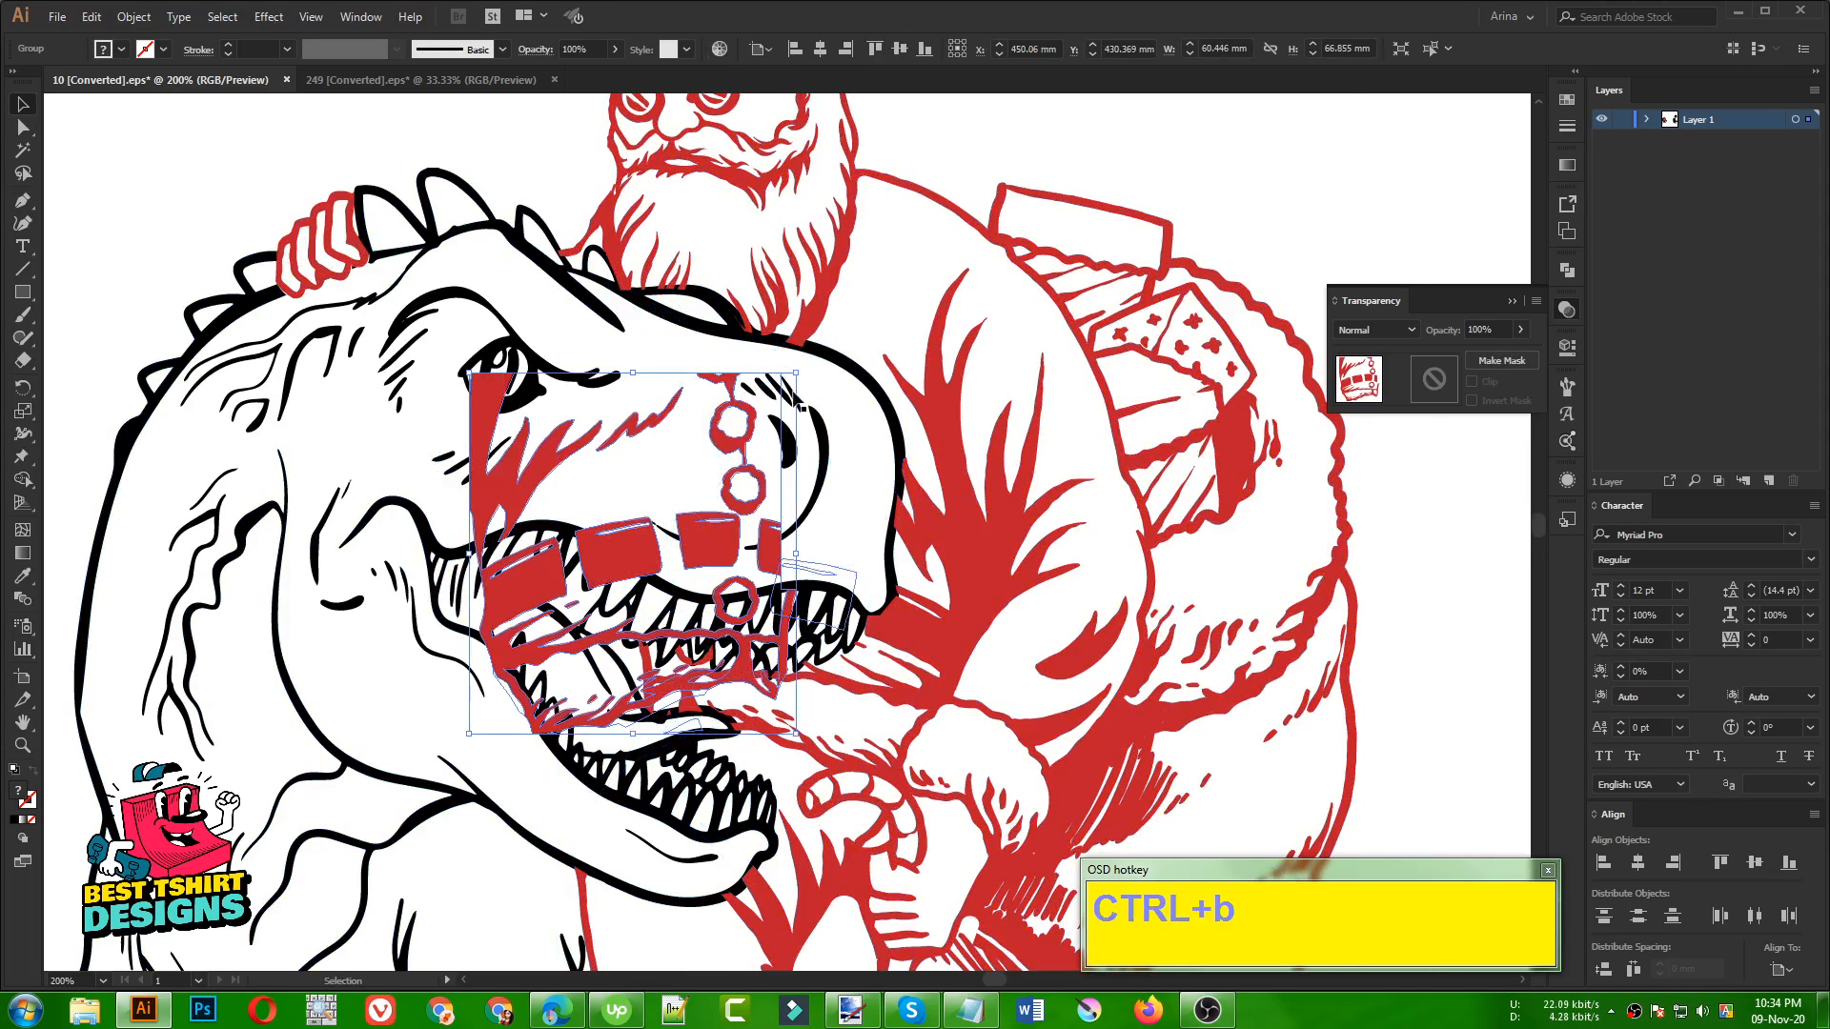
# Scale the belt piece down to about 28 × 31 mm and place it on the blank area beside Santa's sack
pyautogui.moveTo(796, 372); pyautogui.dragTo(648, 570)
pyautogui.moveTo(545, 652); pyautogui.dragTo(1456, 628)
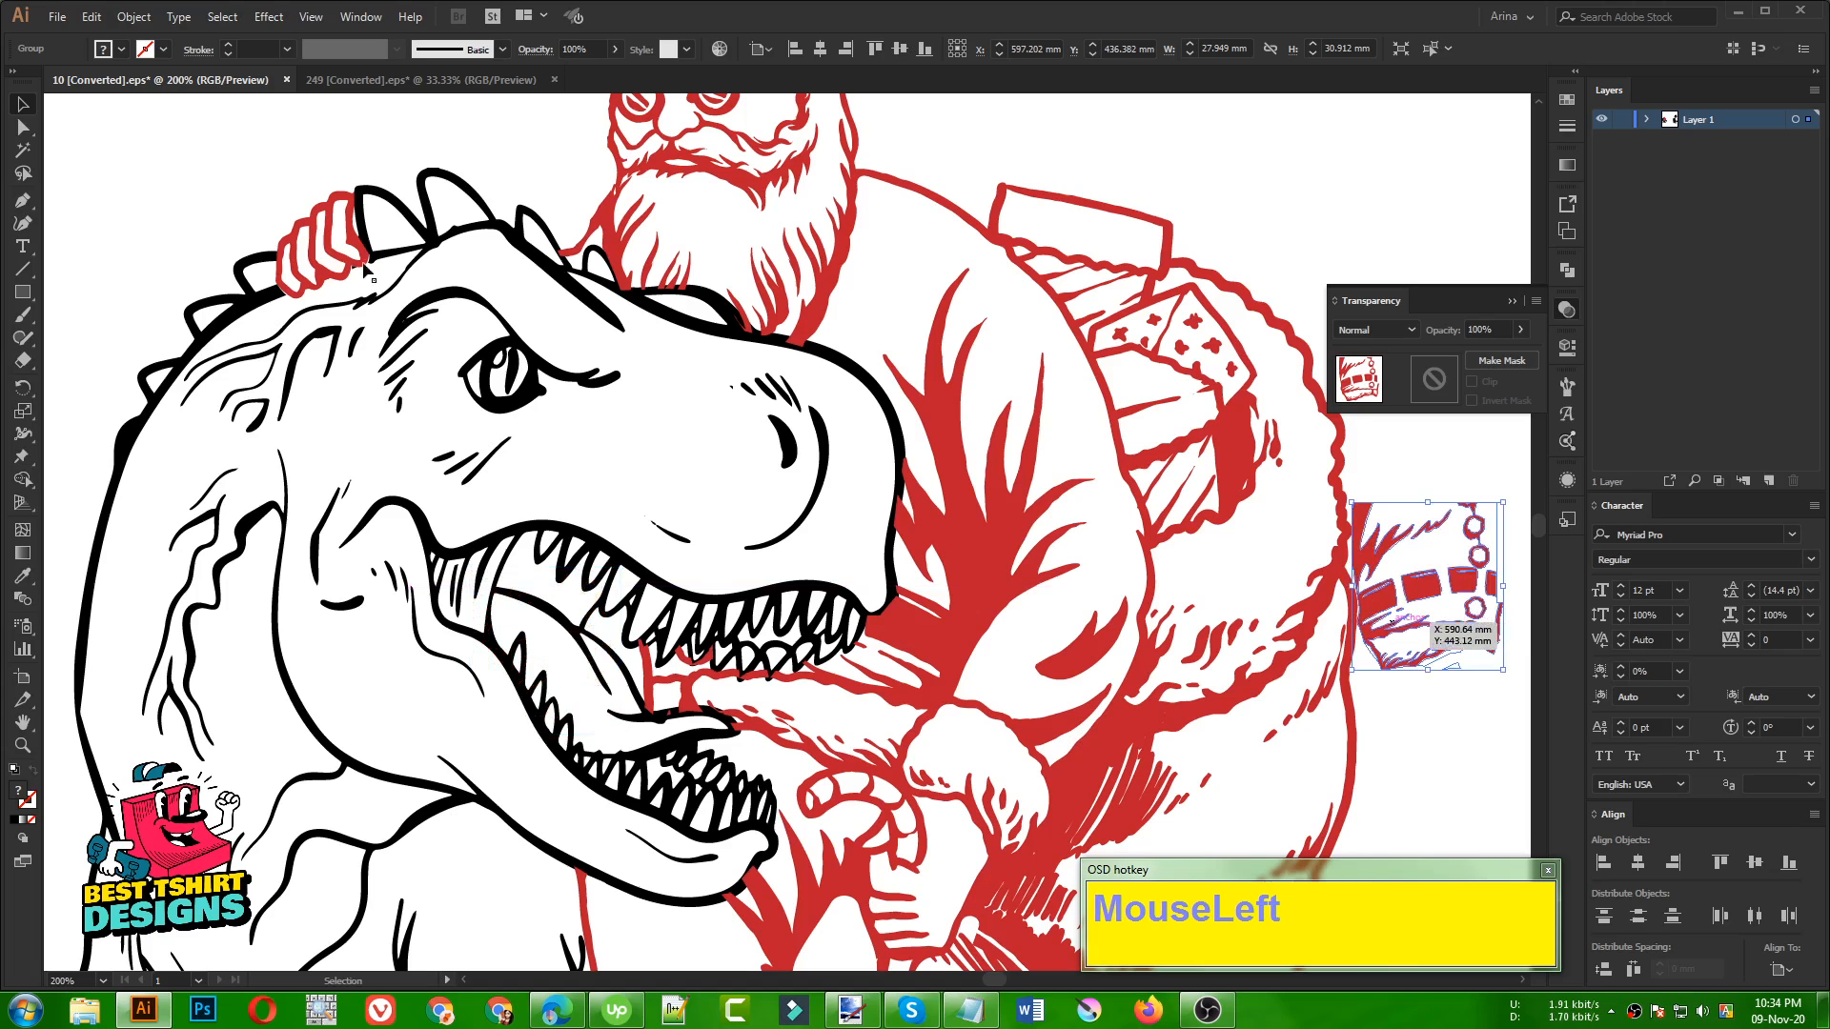
pyautogui.click(121, 50)
pyautogui.click(298, 134)
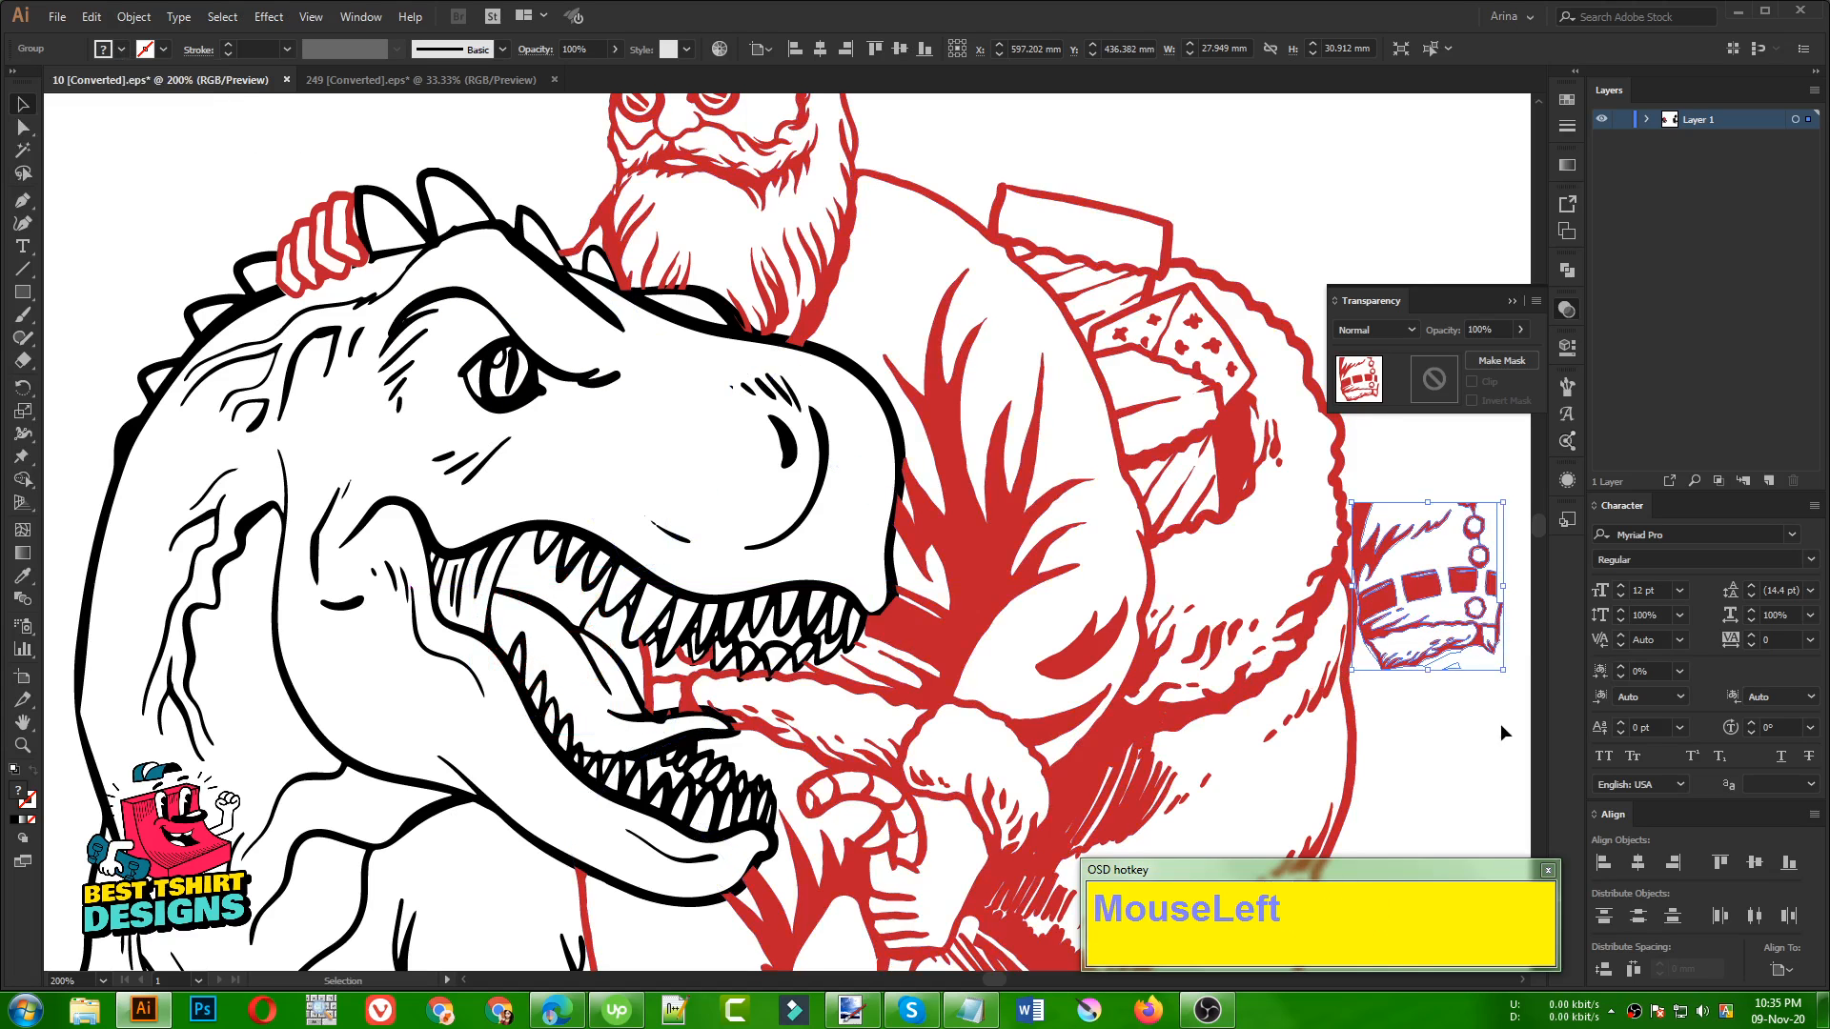
# Isolate the belt group, select its red shapes with the Magic Wand, fill them light blue, and exit isolation
pyautogui.doubleClick(1420, 596)
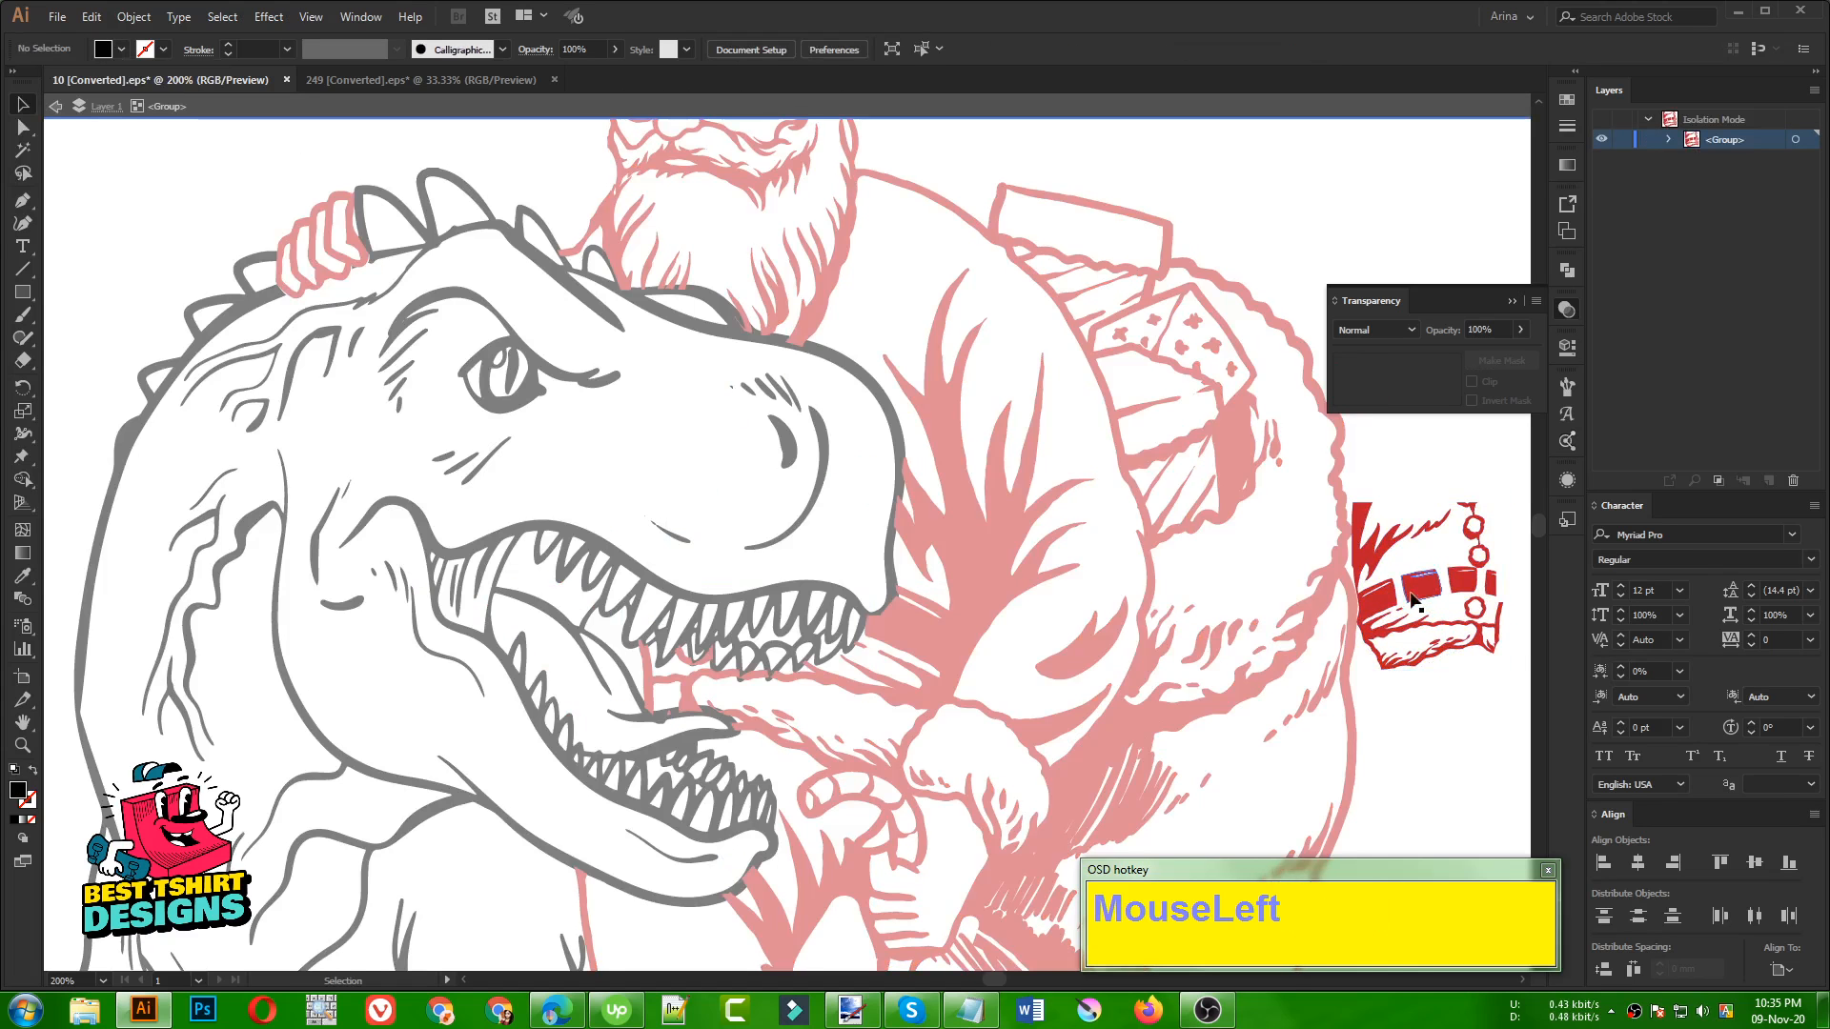
pyautogui.click(23, 150)
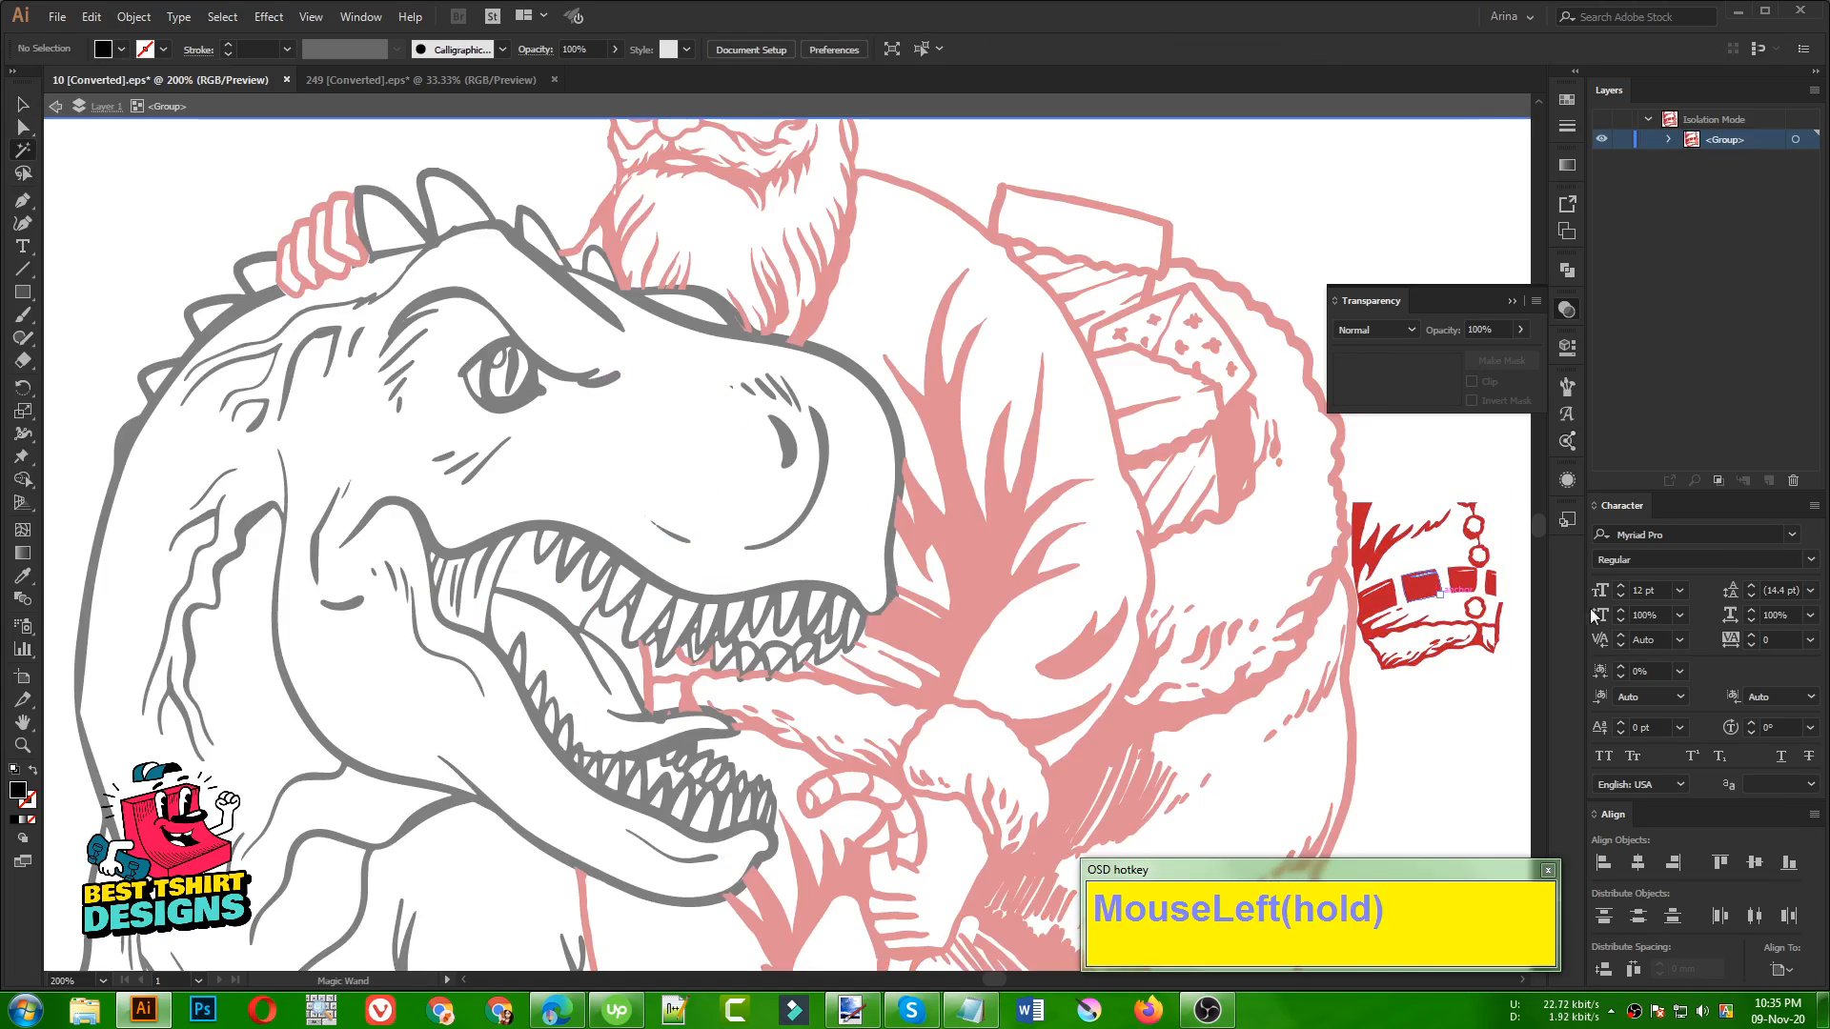
pyautogui.click(1458, 582)
pyautogui.click(120, 49)
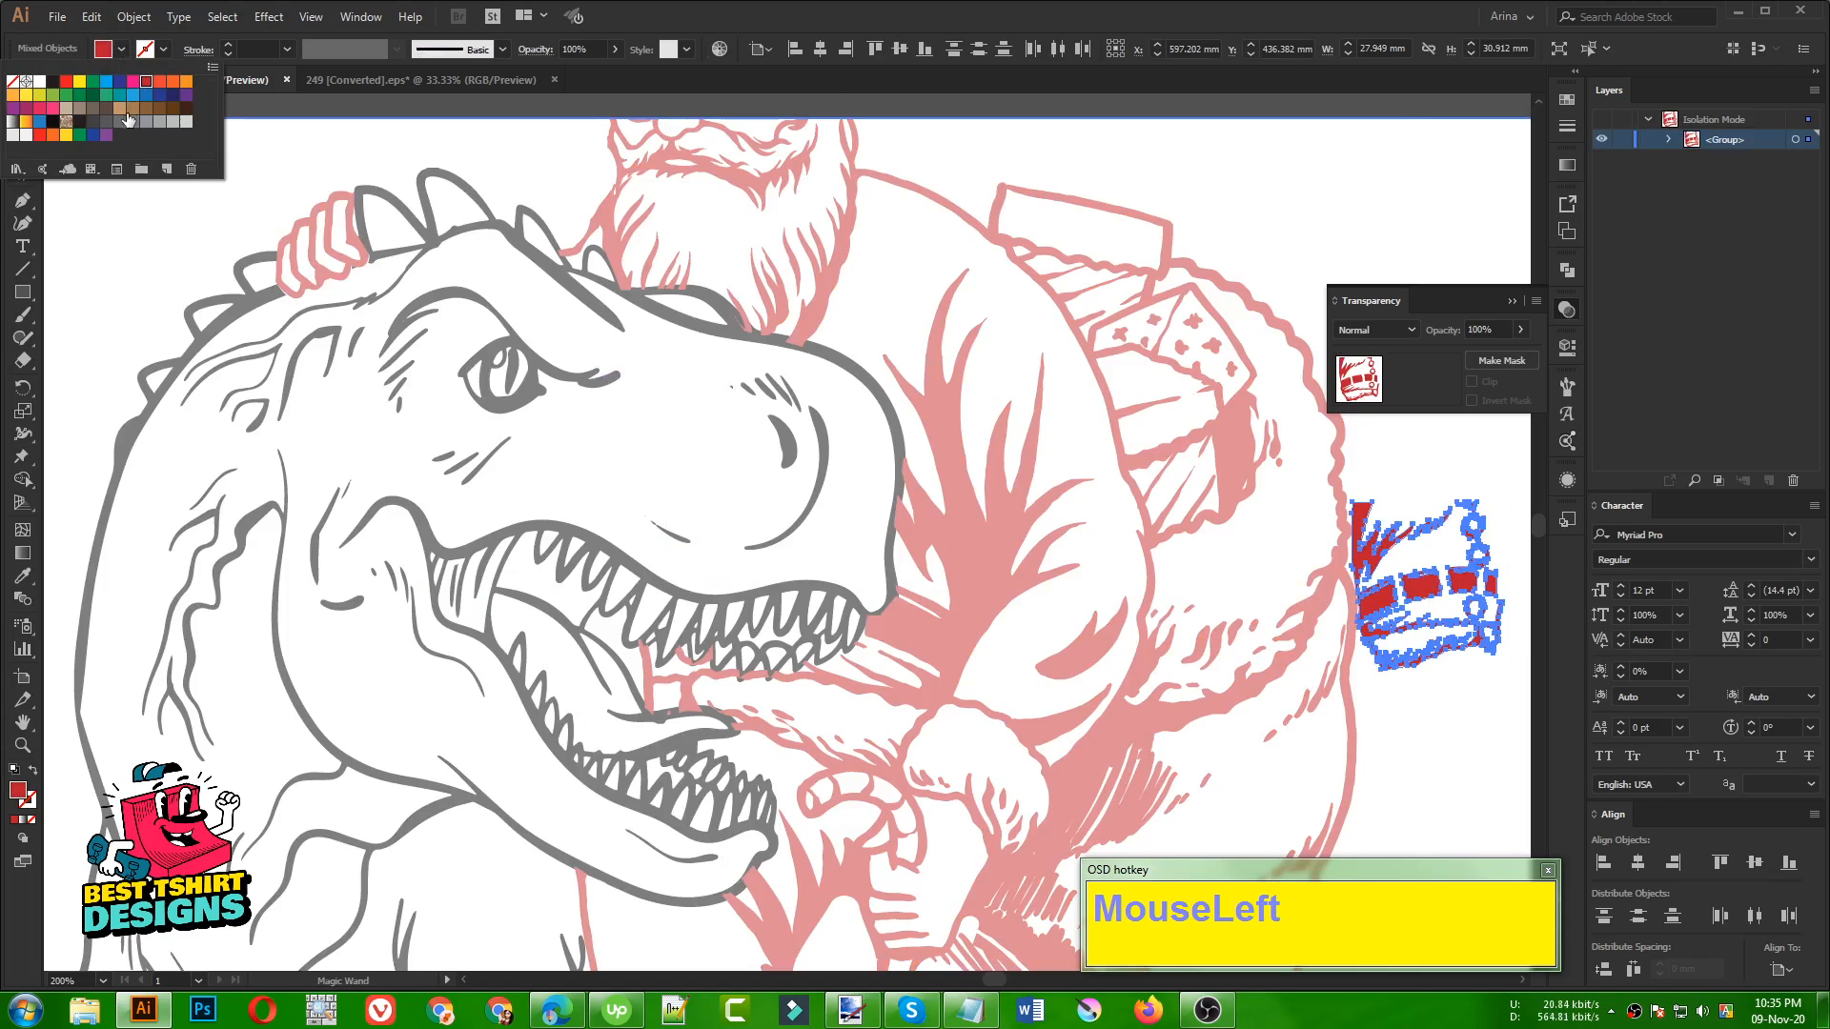
pyautogui.click(139, 103)
pyautogui.click(1457, 722)
pyautogui.doubleClick(1456, 722)
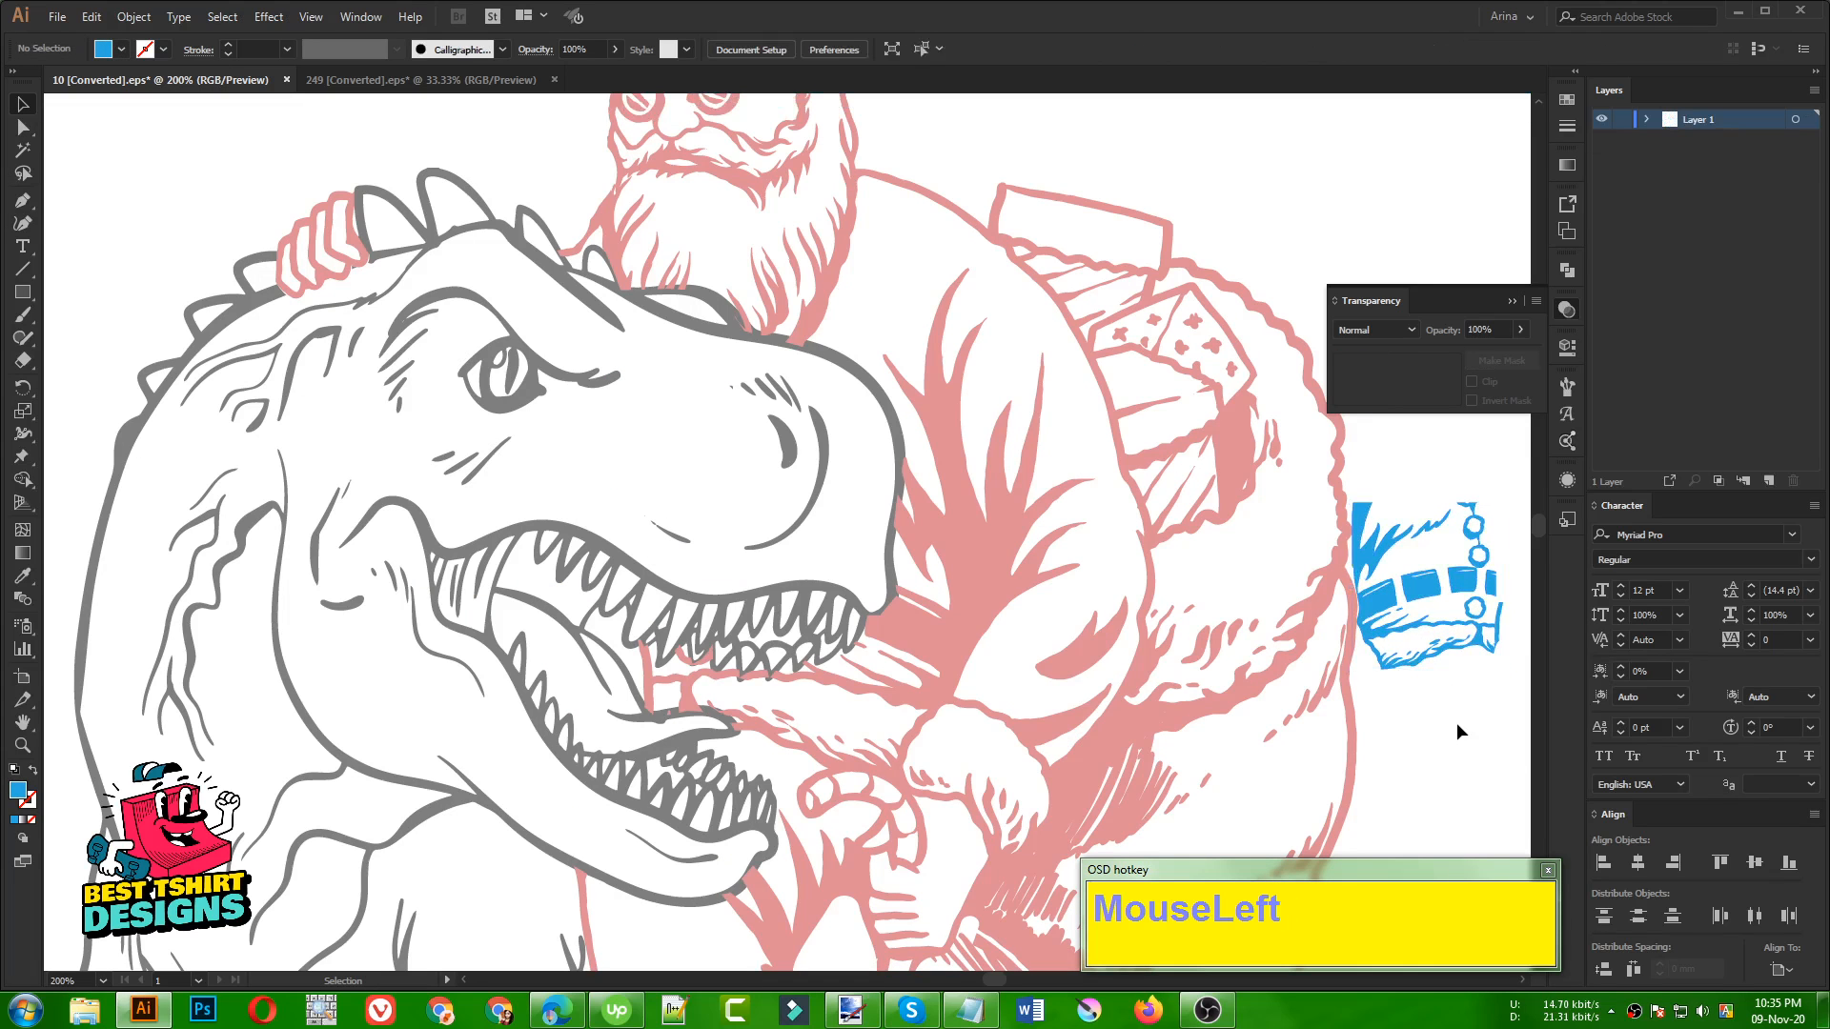
# Move the blue belt piece onto the dinosaur's cheek and try filling the whole group with red
pyautogui.moveTo(1427, 591)
pyautogui.mouseDown()
pyautogui.moveTo(1020, 600)
pyautogui.moveTo(541, 477)
pyautogui.moveTo(321, 461)
pyautogui.mouseUp()
pyautogui.click(121, 49)
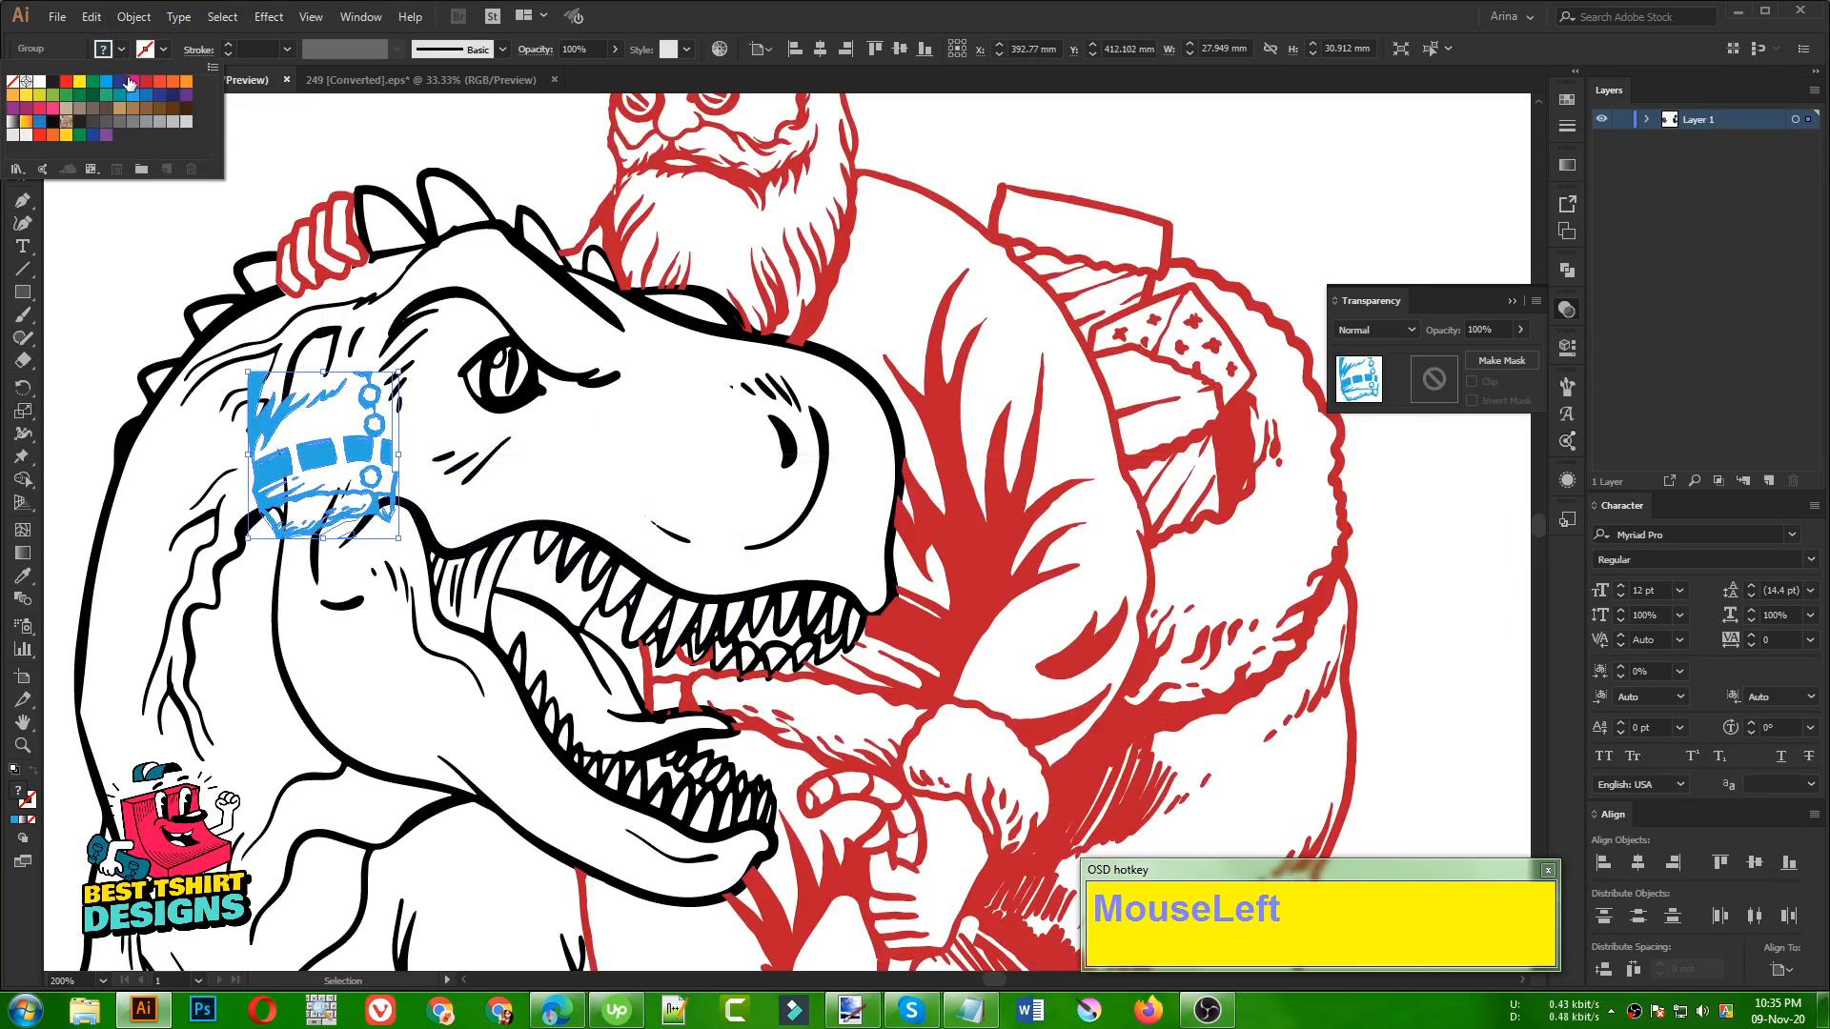
pyautogui.click(146, 86)
pyautogui.hotkey('ctrl', 'z')
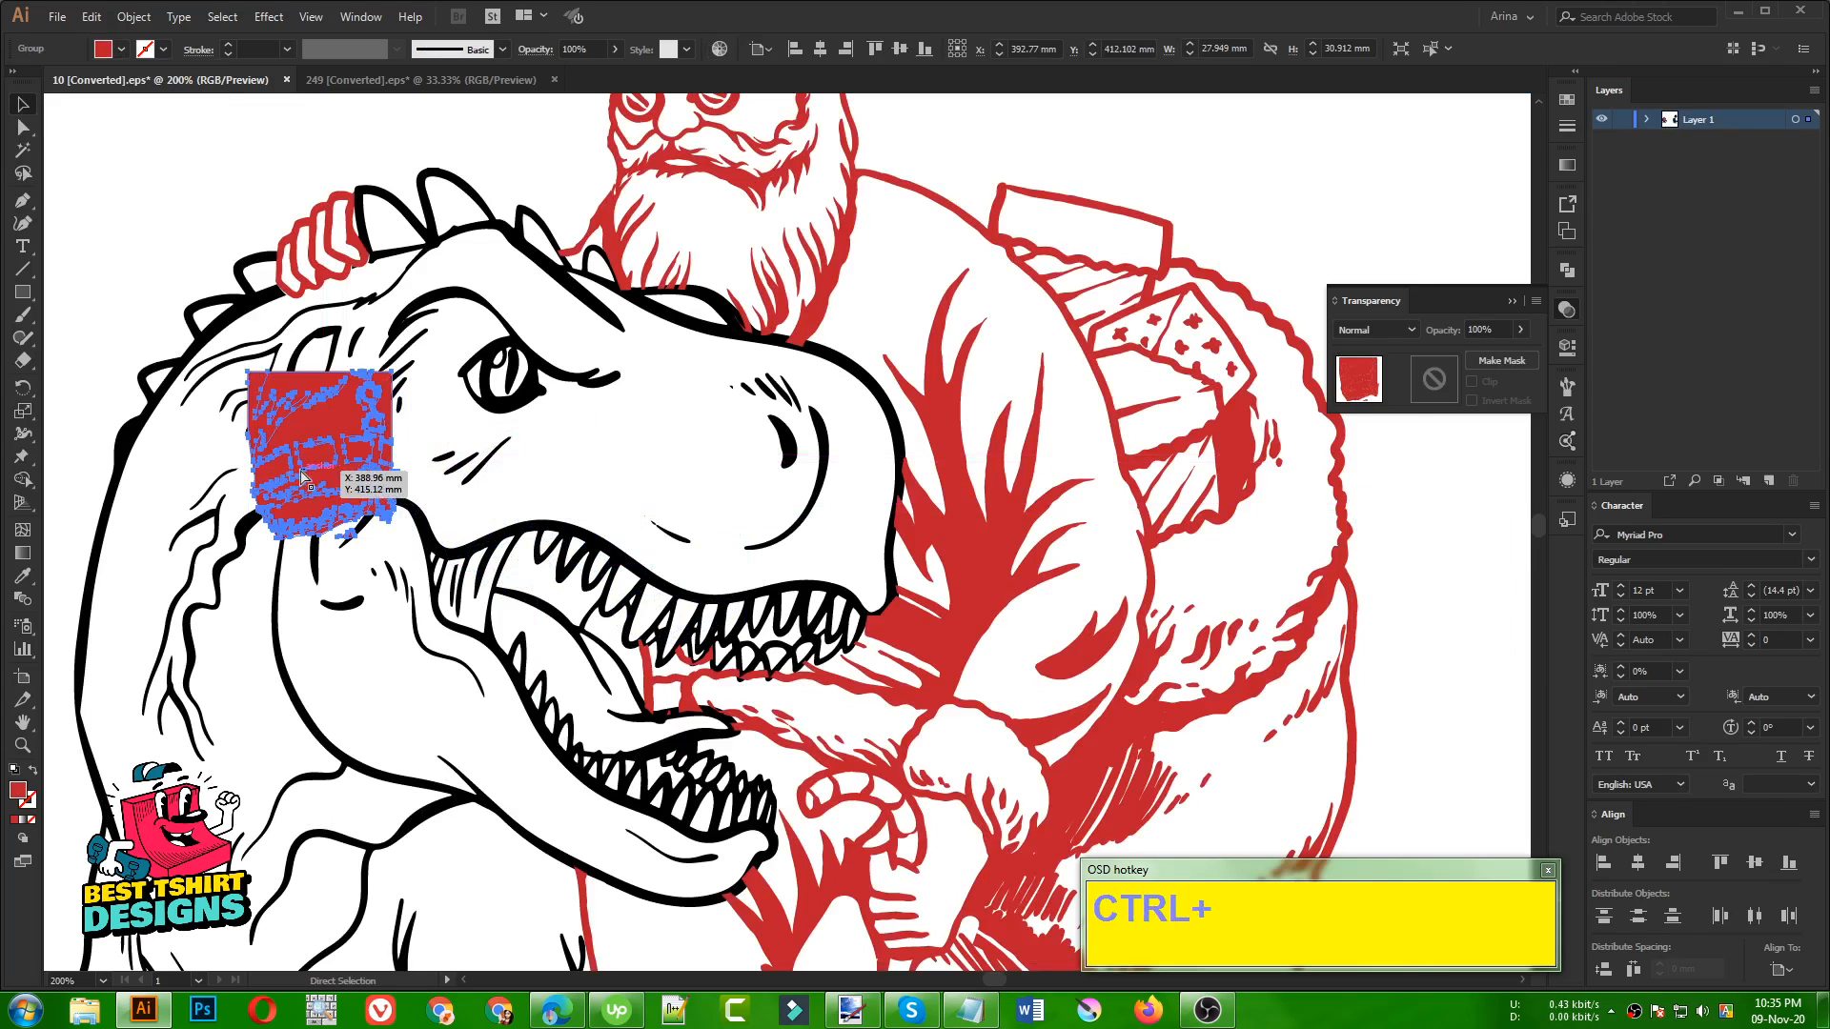
# Place the blue belt piece inside the dinosaur's open jaws and enlarge it to about 47 × 52 mm
pyautogui.click(168, 232)
pyautogui.moveTo(364, 453); pyautogui.dragTo(688, 645)
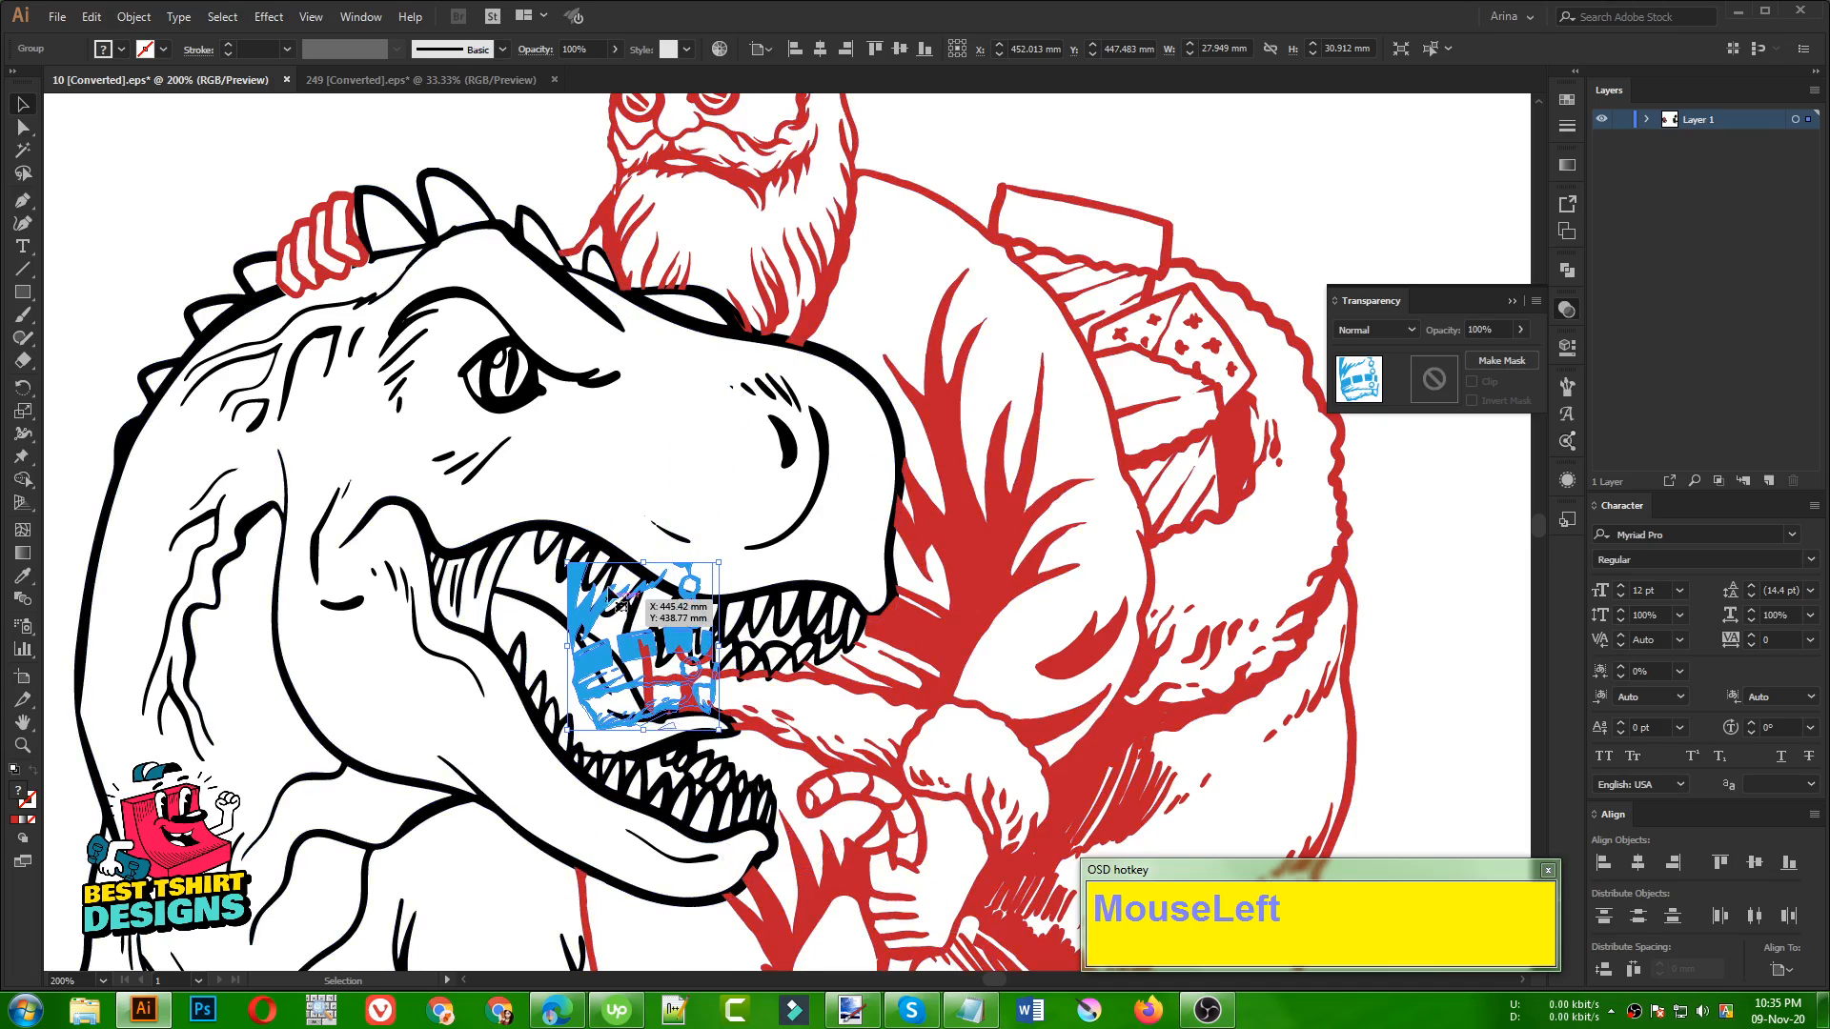
pyautogui.moveTo(567, 563); pyautogui.dragTo(433, 454)
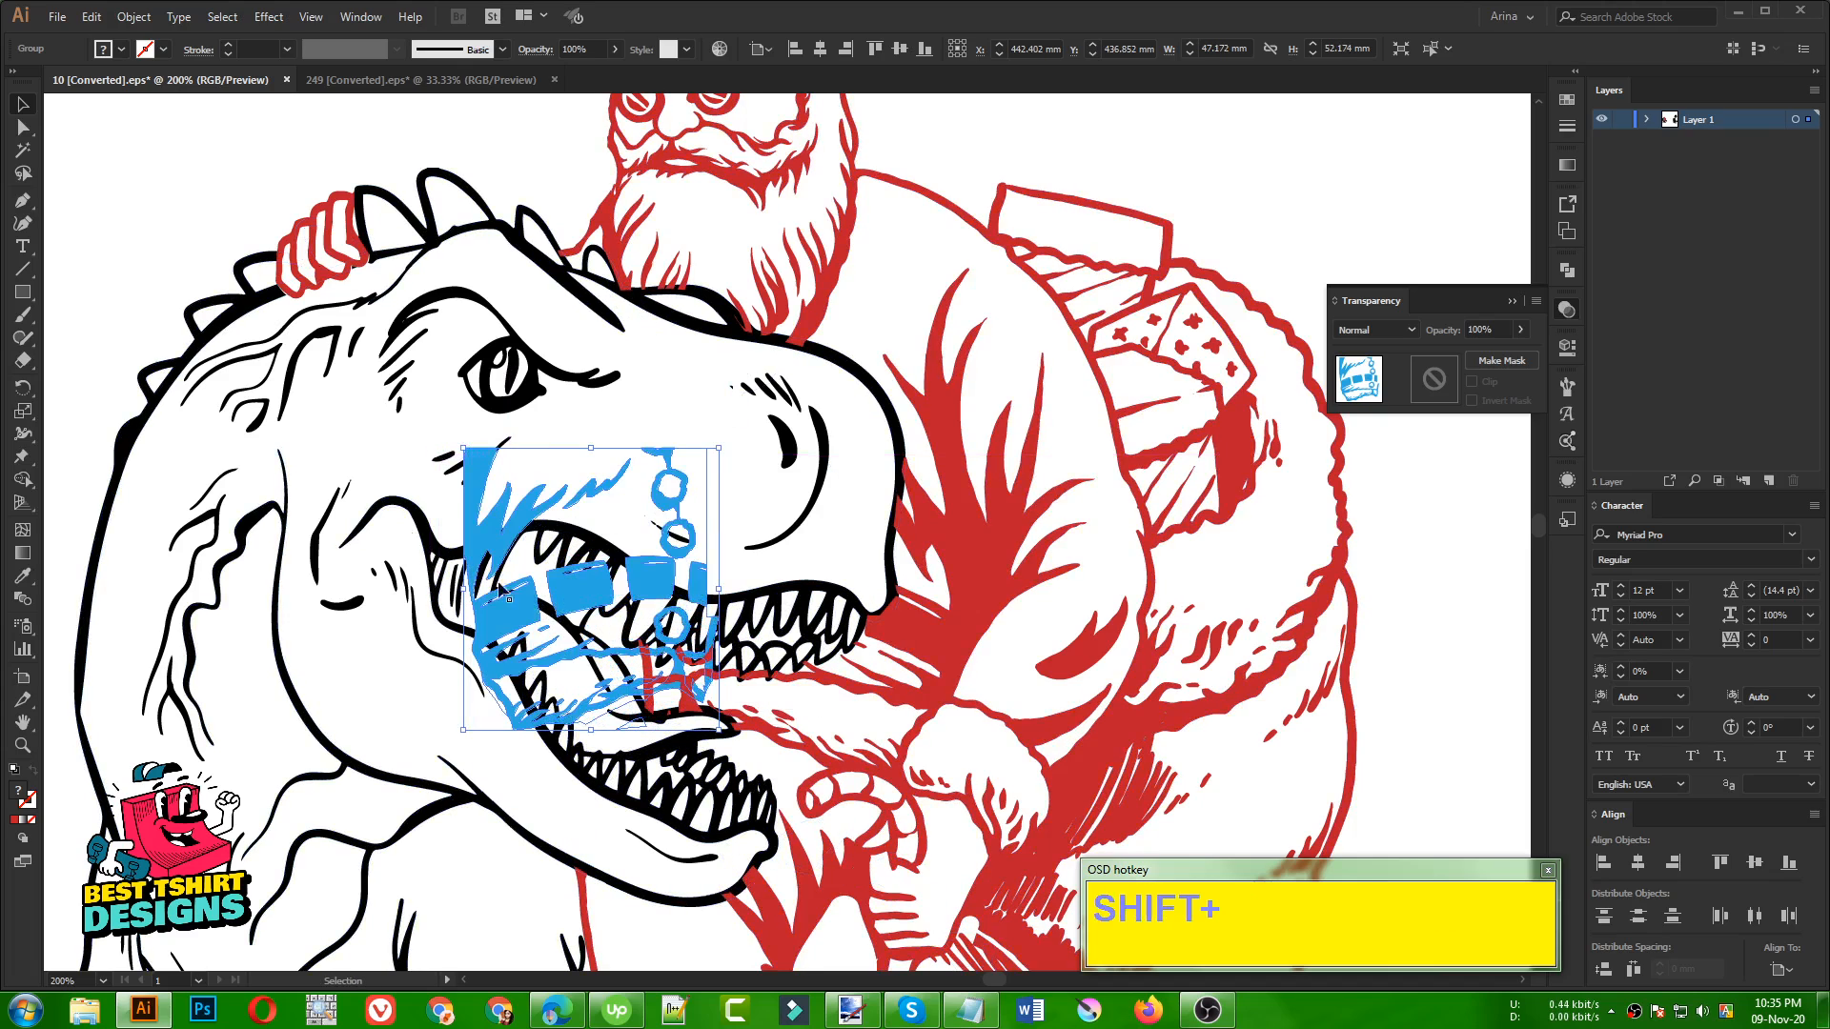
pyautogui.keyDown('alt'); pyautogui.scroll(-1, 430, 610); pyautogui.keyUp('alt')
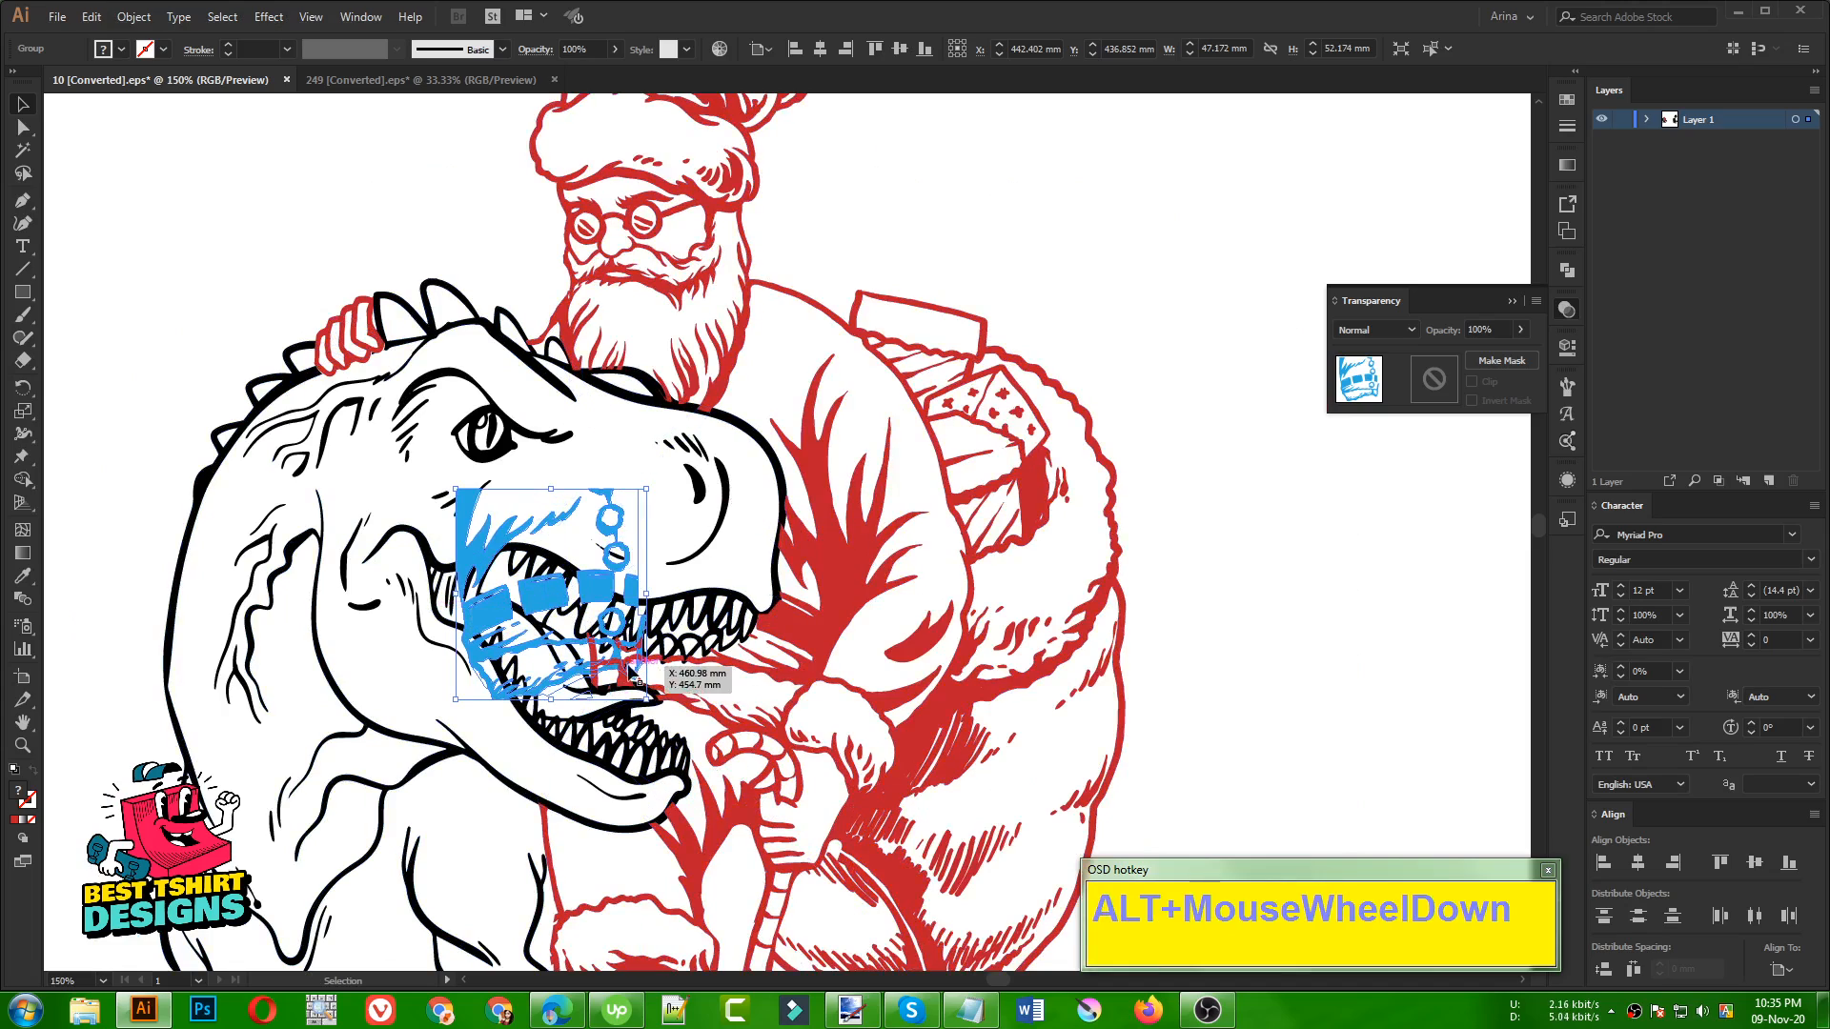
pyautogui.moveTo(620, 664); pyautogui.dragTo(650, 672)
pyautogui.hotkey('ctrl', 'z')
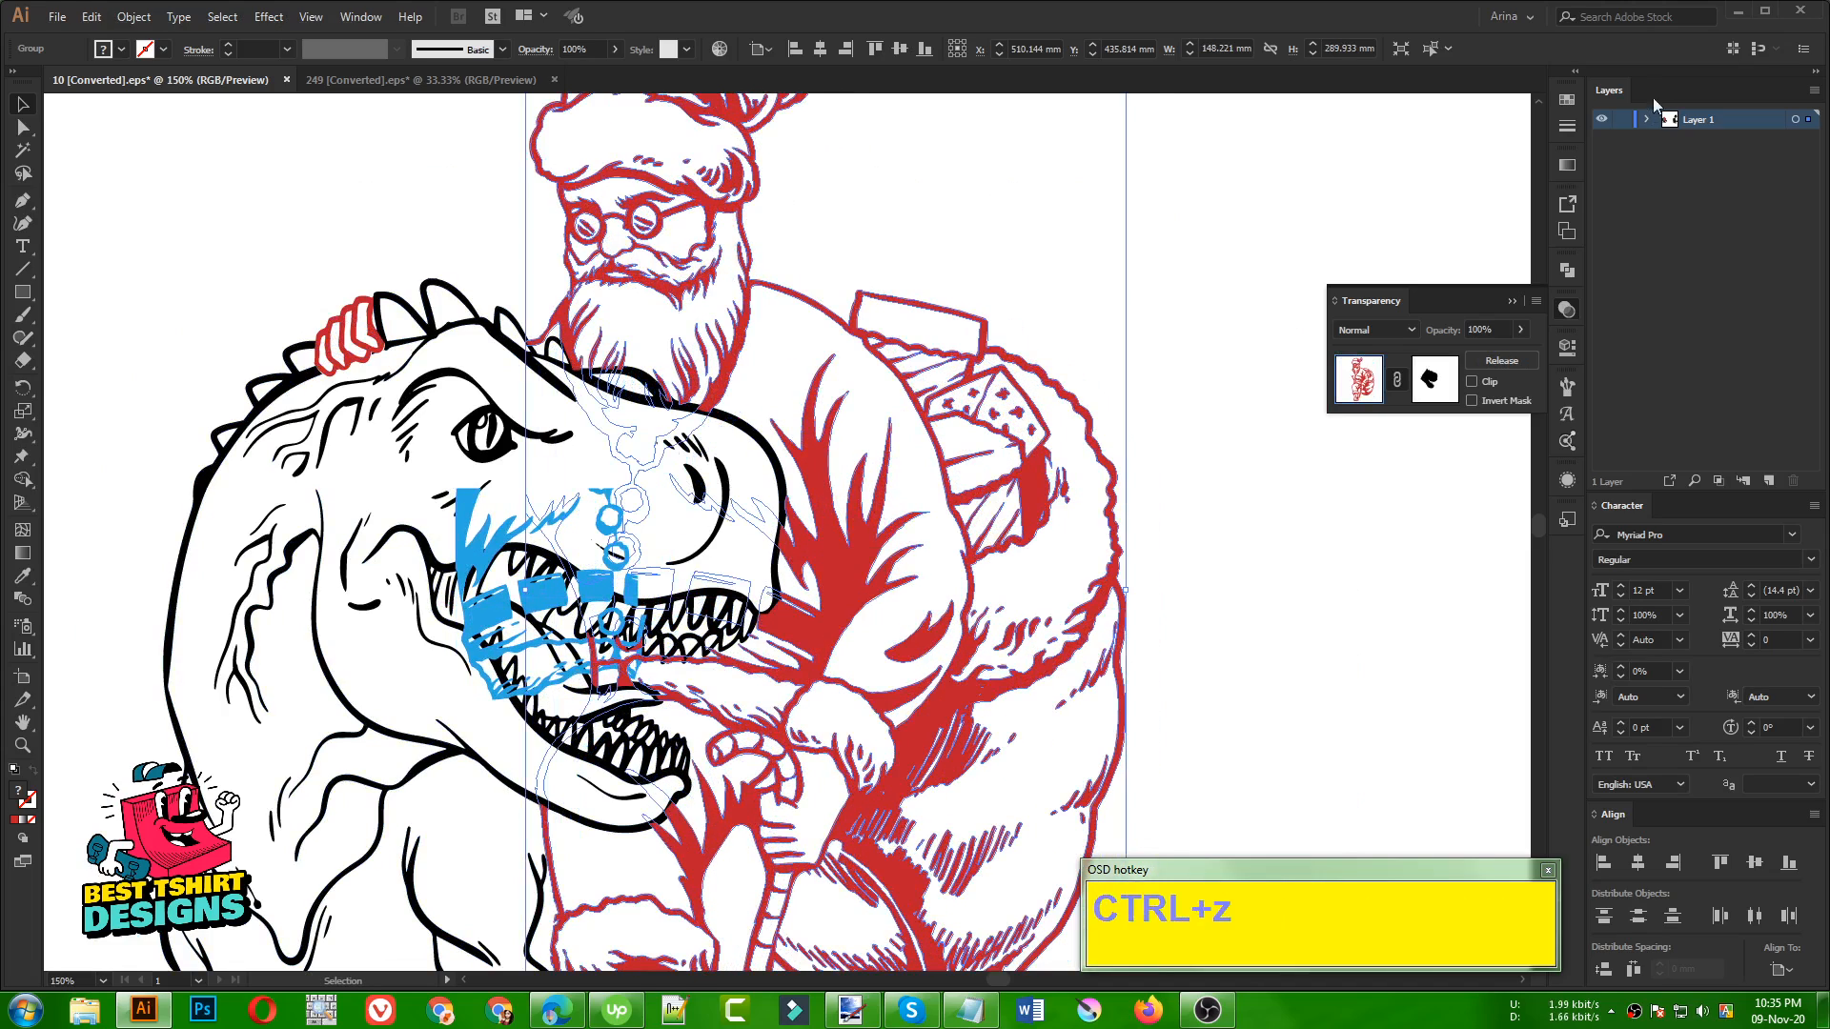
# Expand Layer 1 and lock the Santa group and the dinosaur group against selection
pyautogui.click(1646, 119)
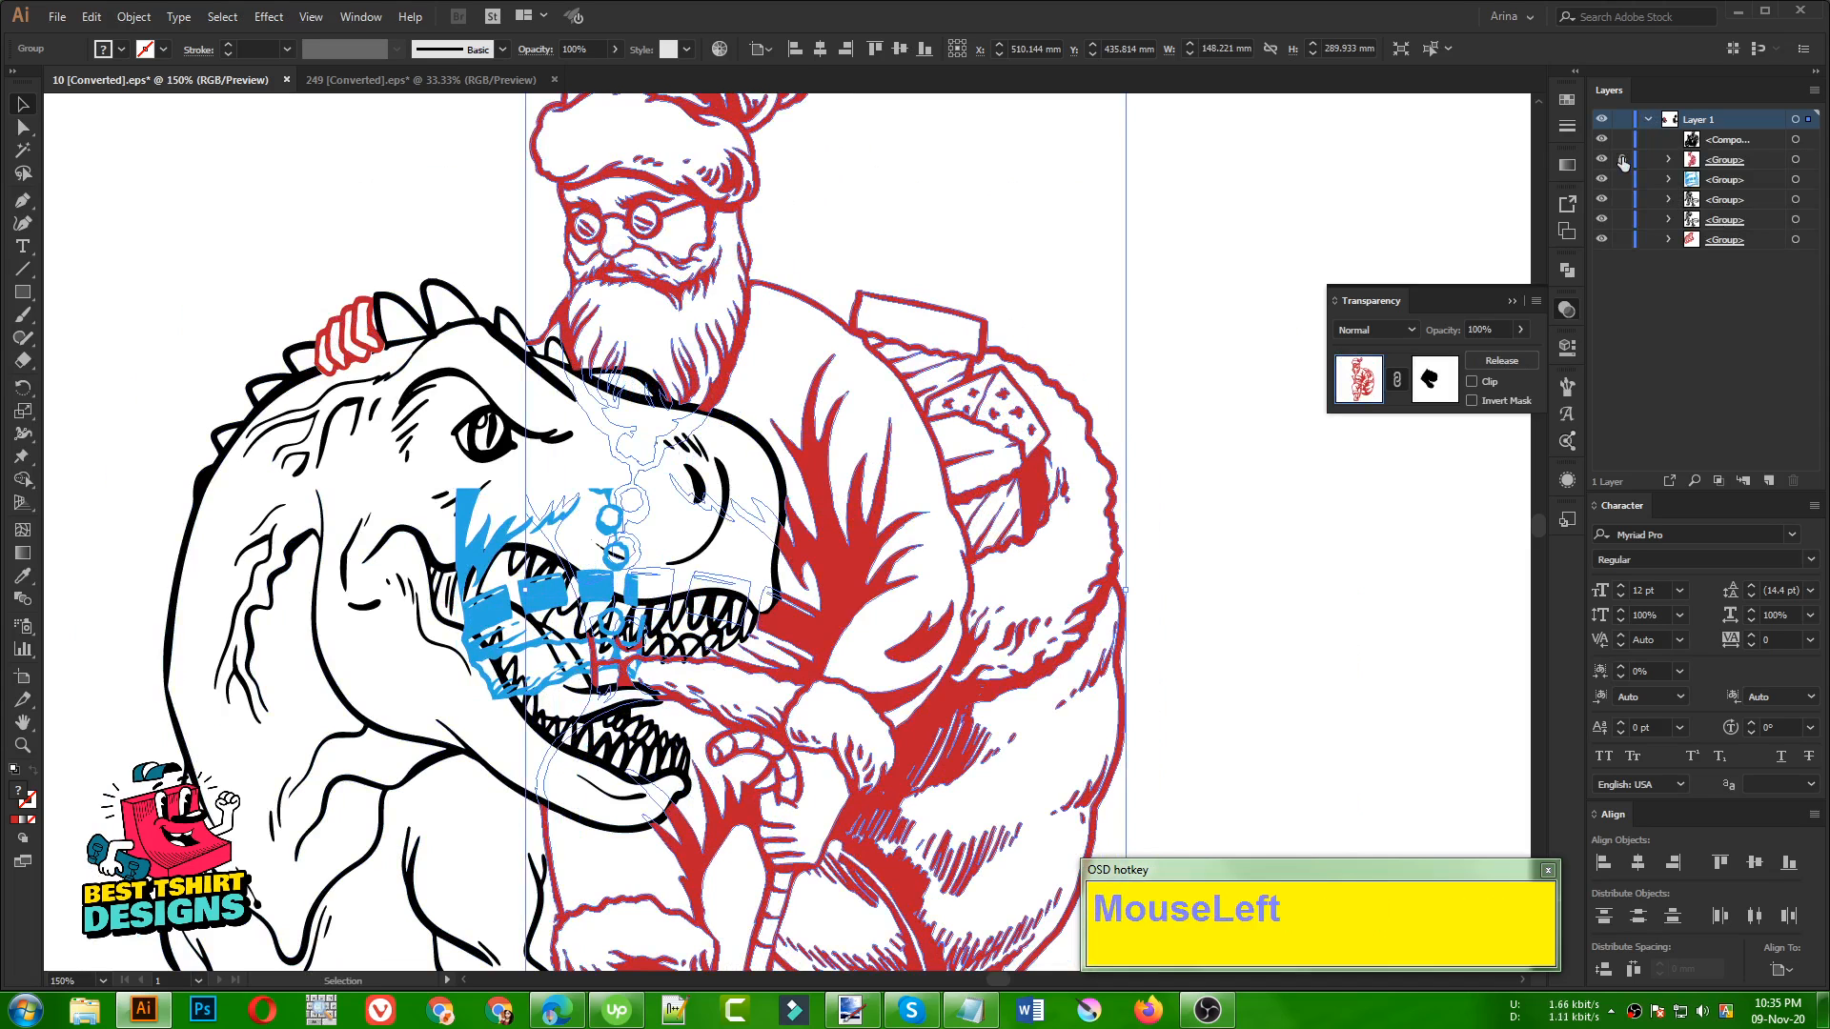
pyautogui.click(1622, 159)
pyautogui.moveTo(857, 454); pyautogui.dragTo(1025, 746)
pyautogui.click(780, 462)
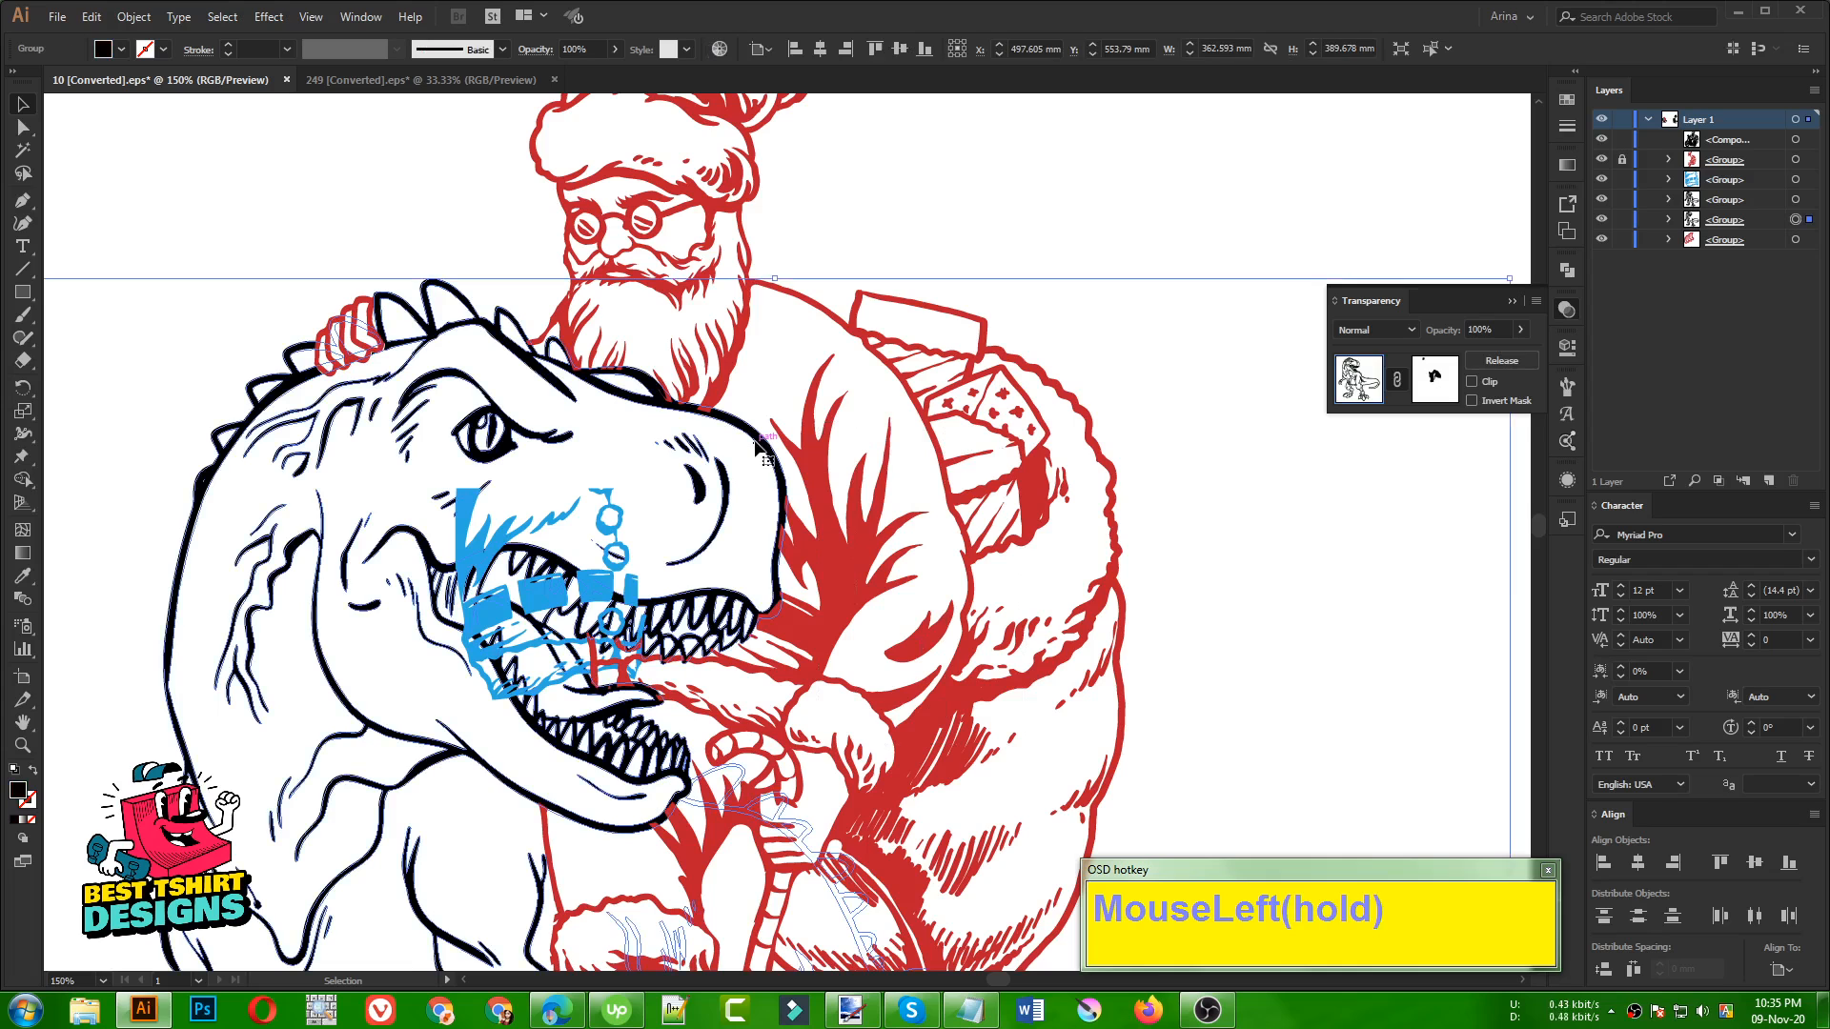
pyautogui.click(1622, 222)
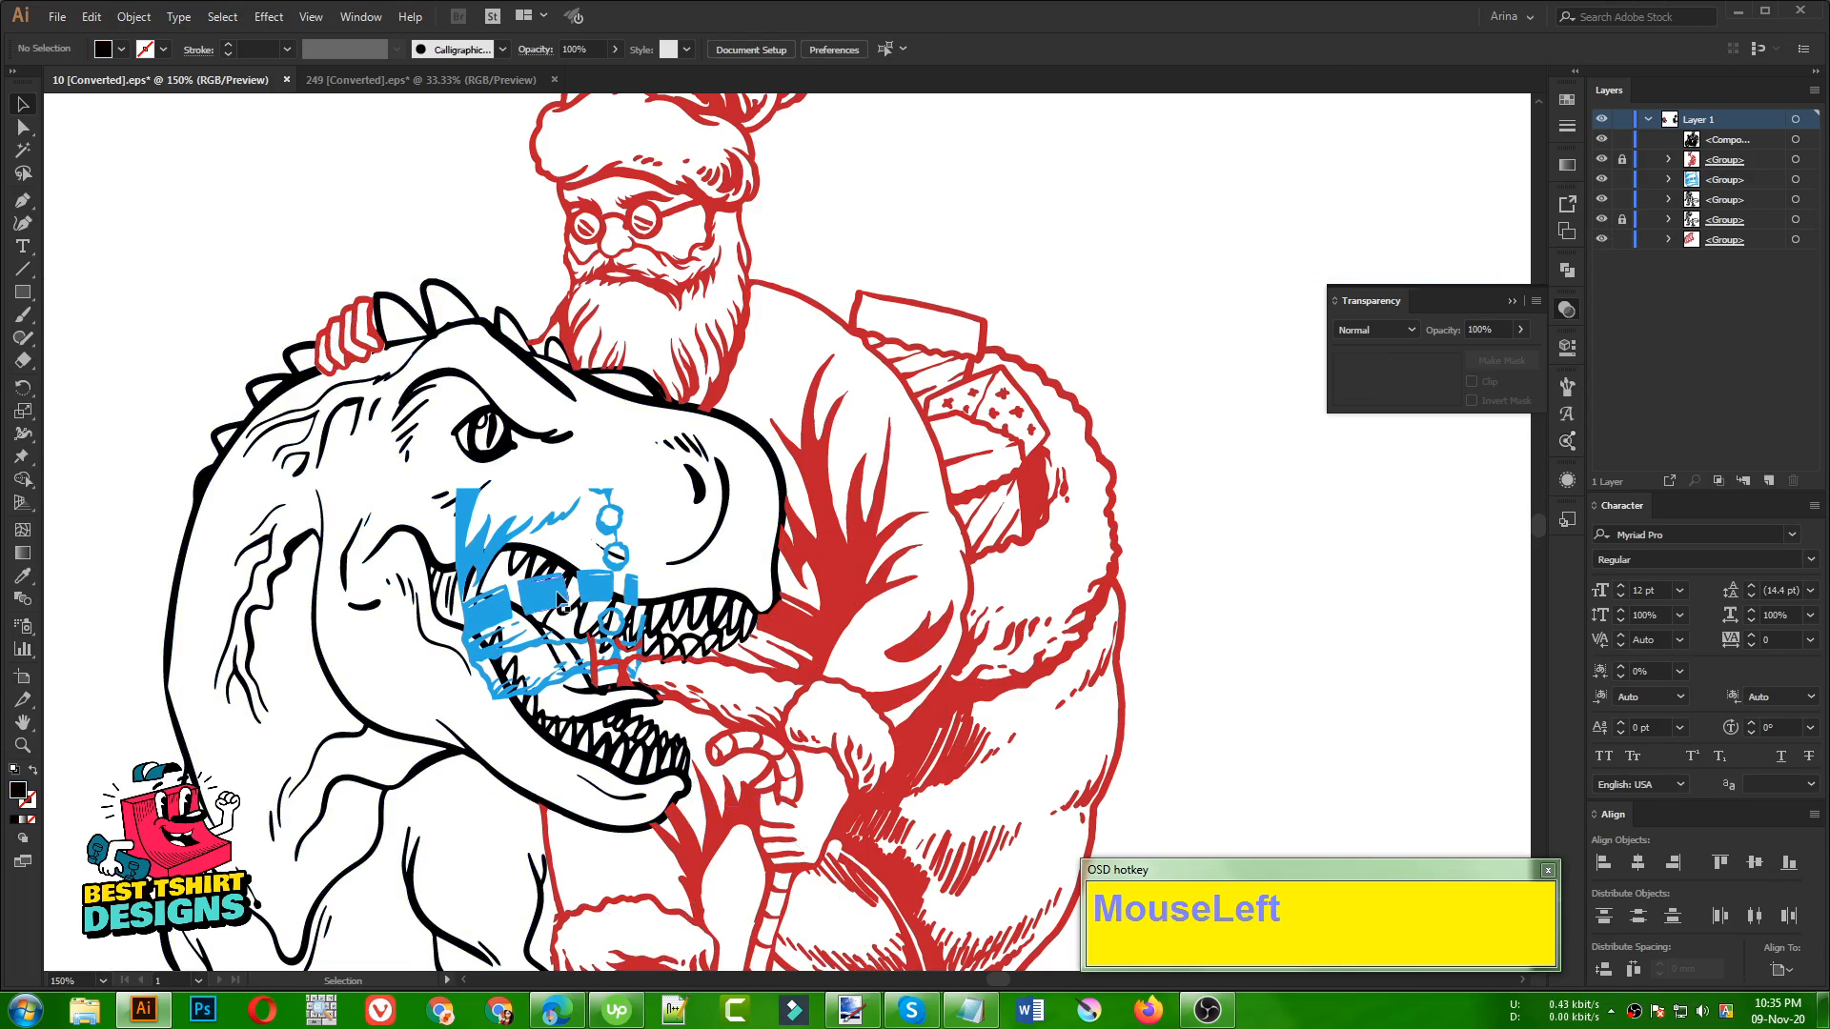
# Rotate the blue belt piece clockwise inside the dinosaur's jaws and move it to the blank area beside Santa's sack
pyautogui.moveTo(571, 599); pyautogui.dragTo(610, 591)
pyautogui.scroll(2, 562, 605)
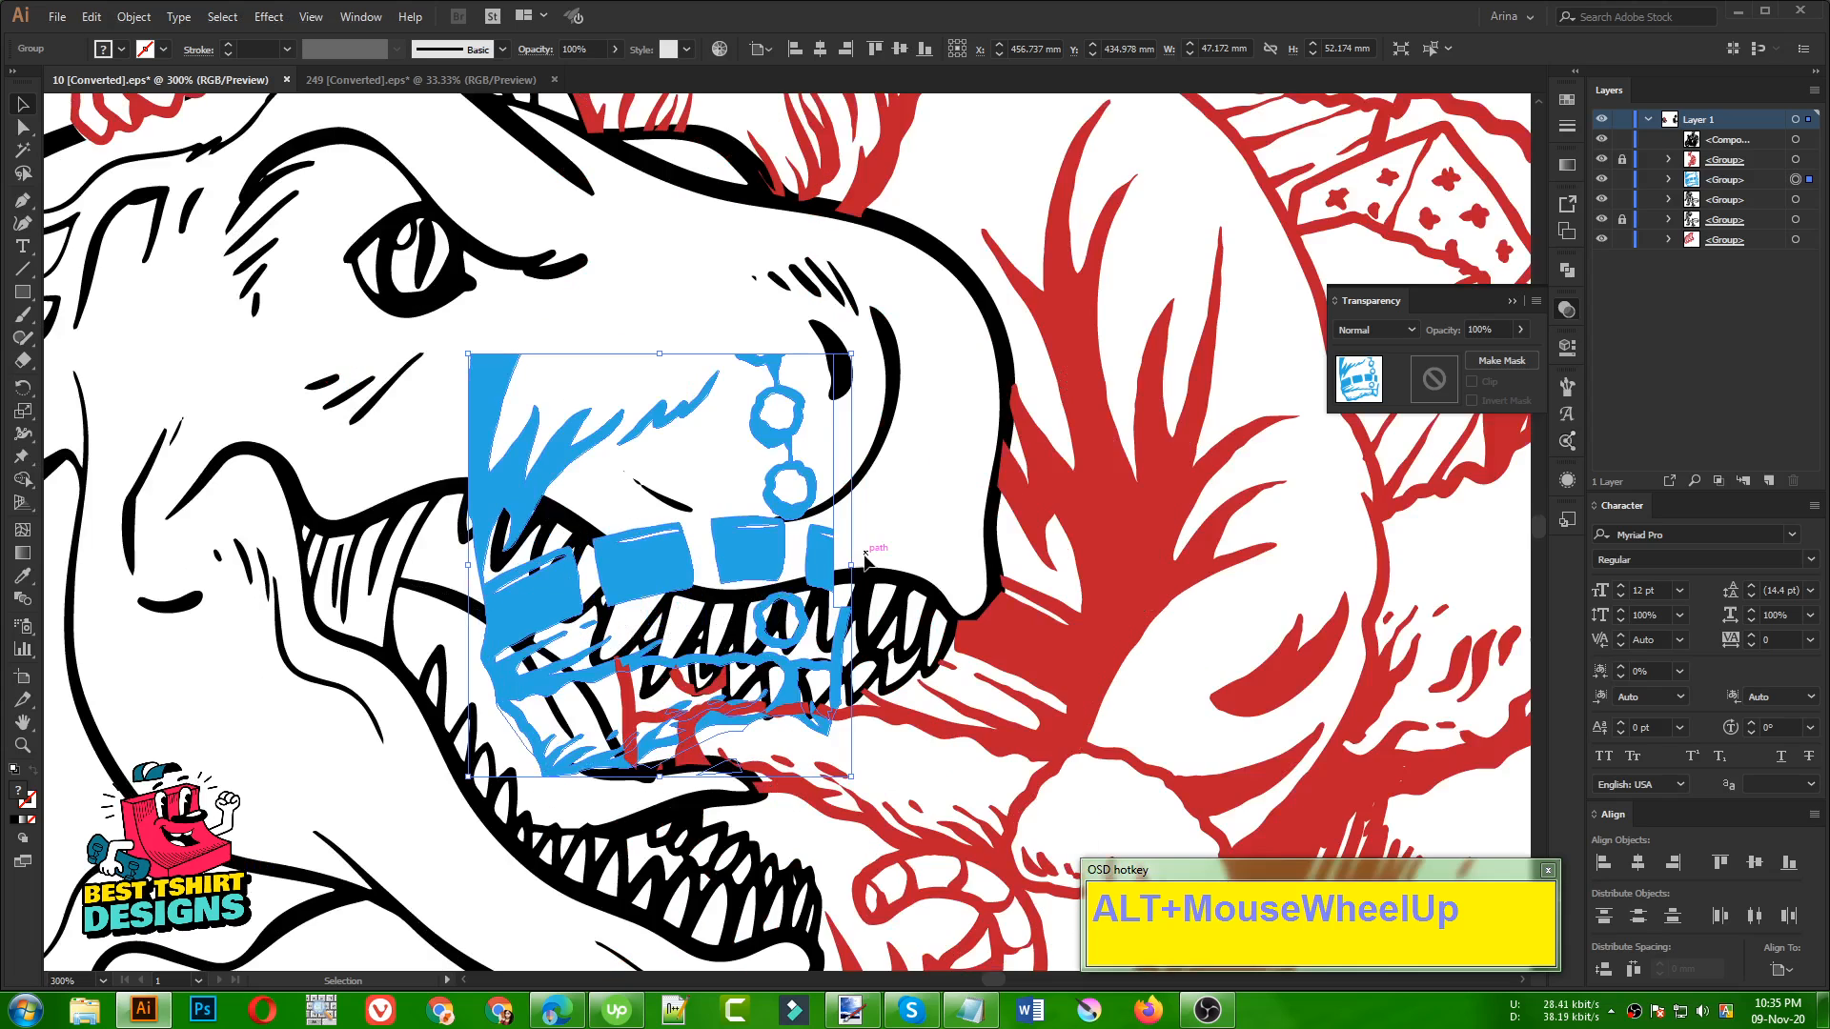
pyautogui.moveTo(865, 569); pyautogui.dragTo(763, 631)
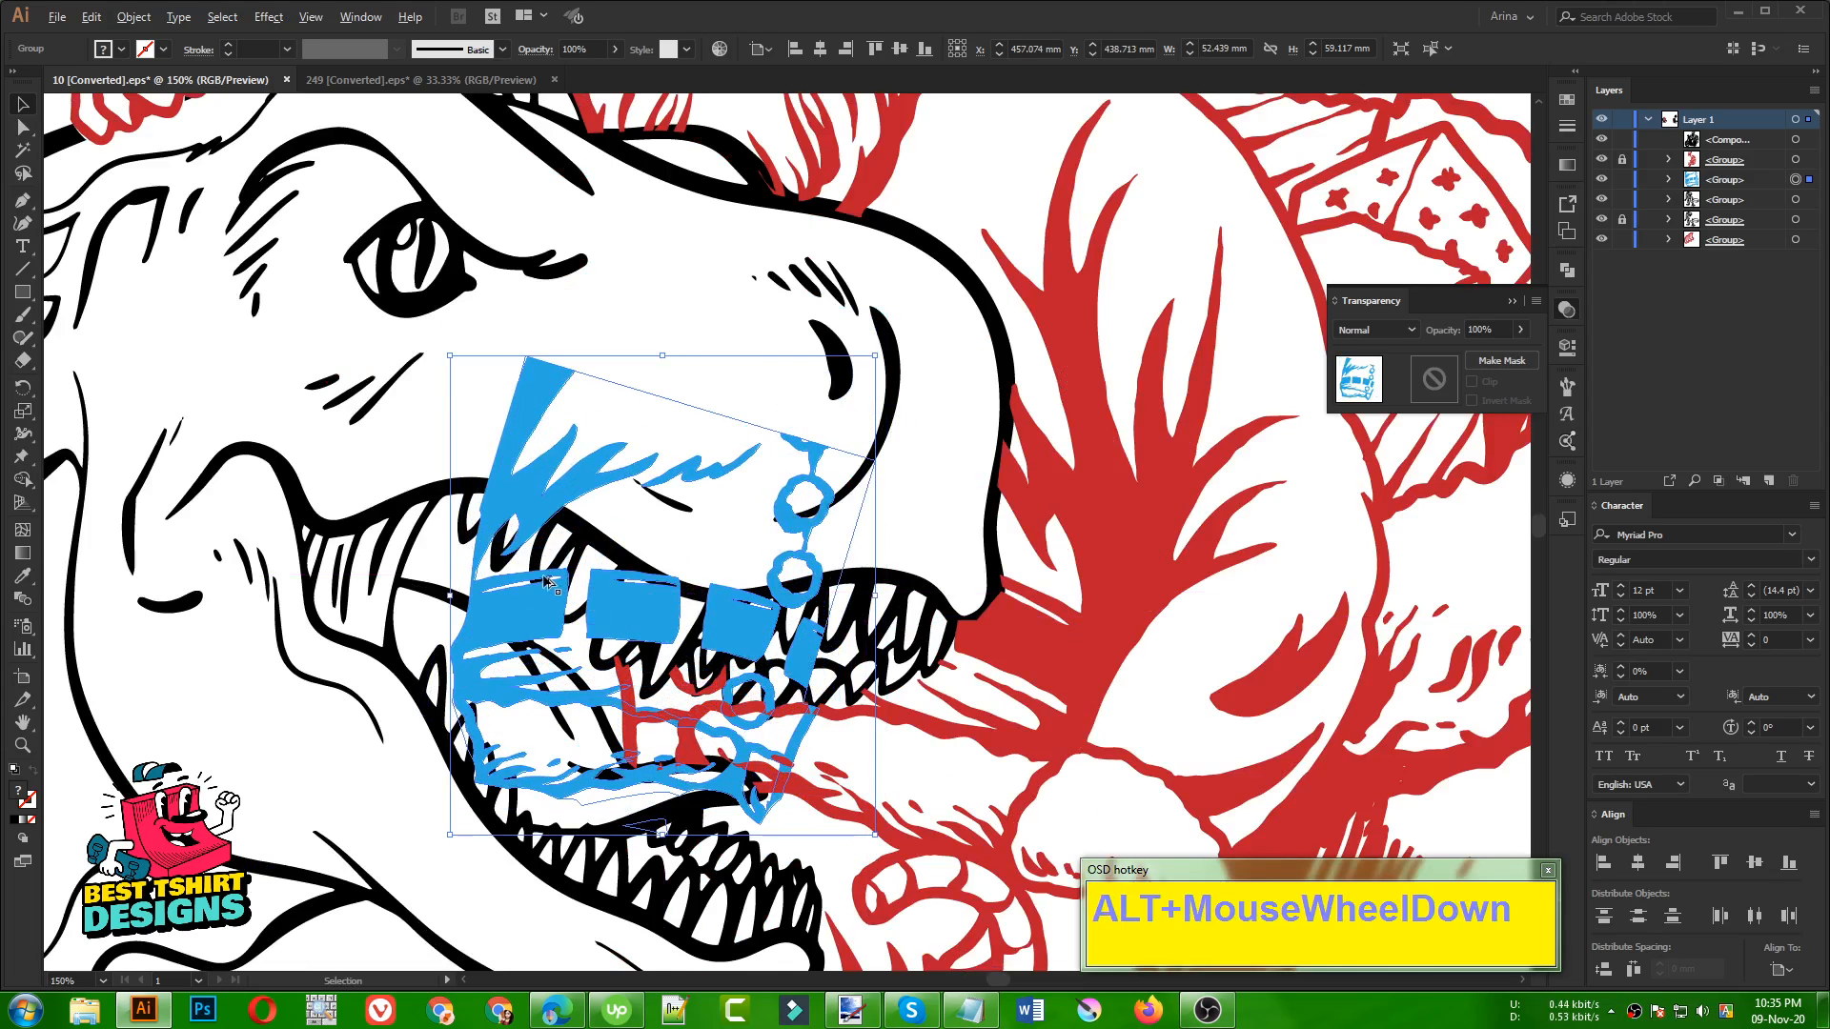
pyautogui.scroll(-2, 550, 585)
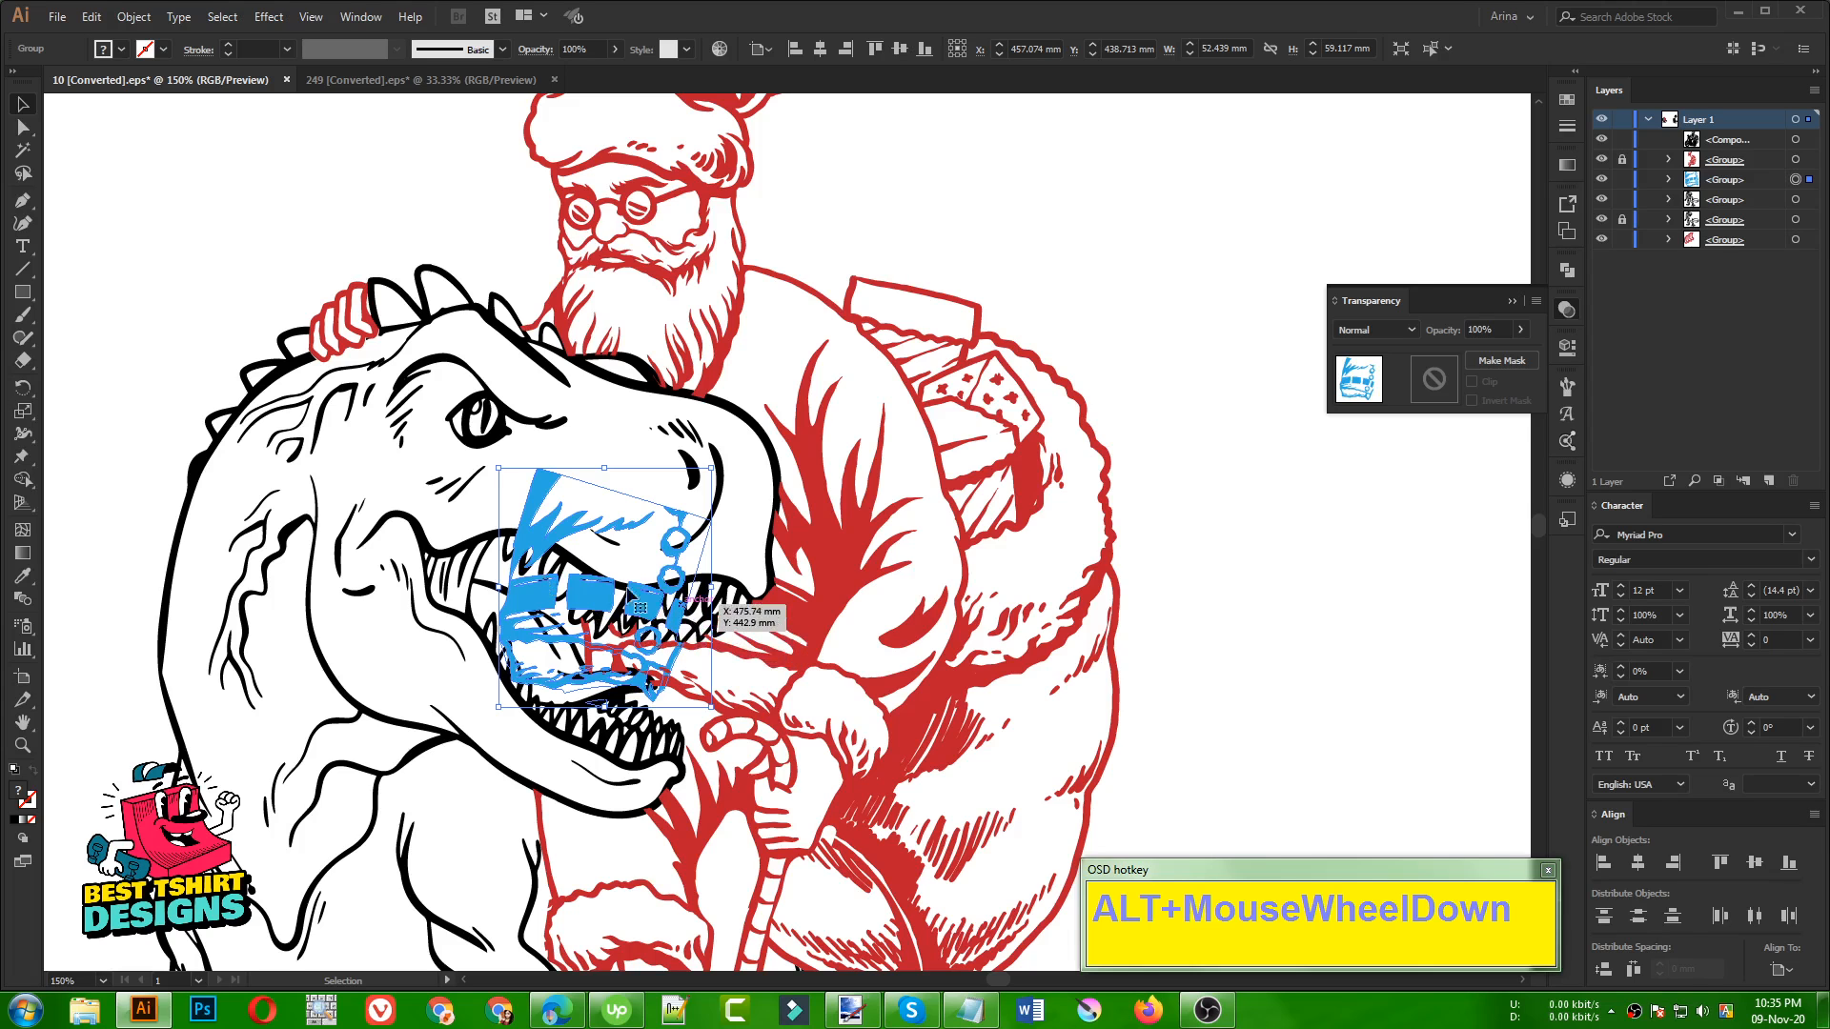
pyautogui.moveTo(699, 645); pyautogui.dragTo(1525, 717)
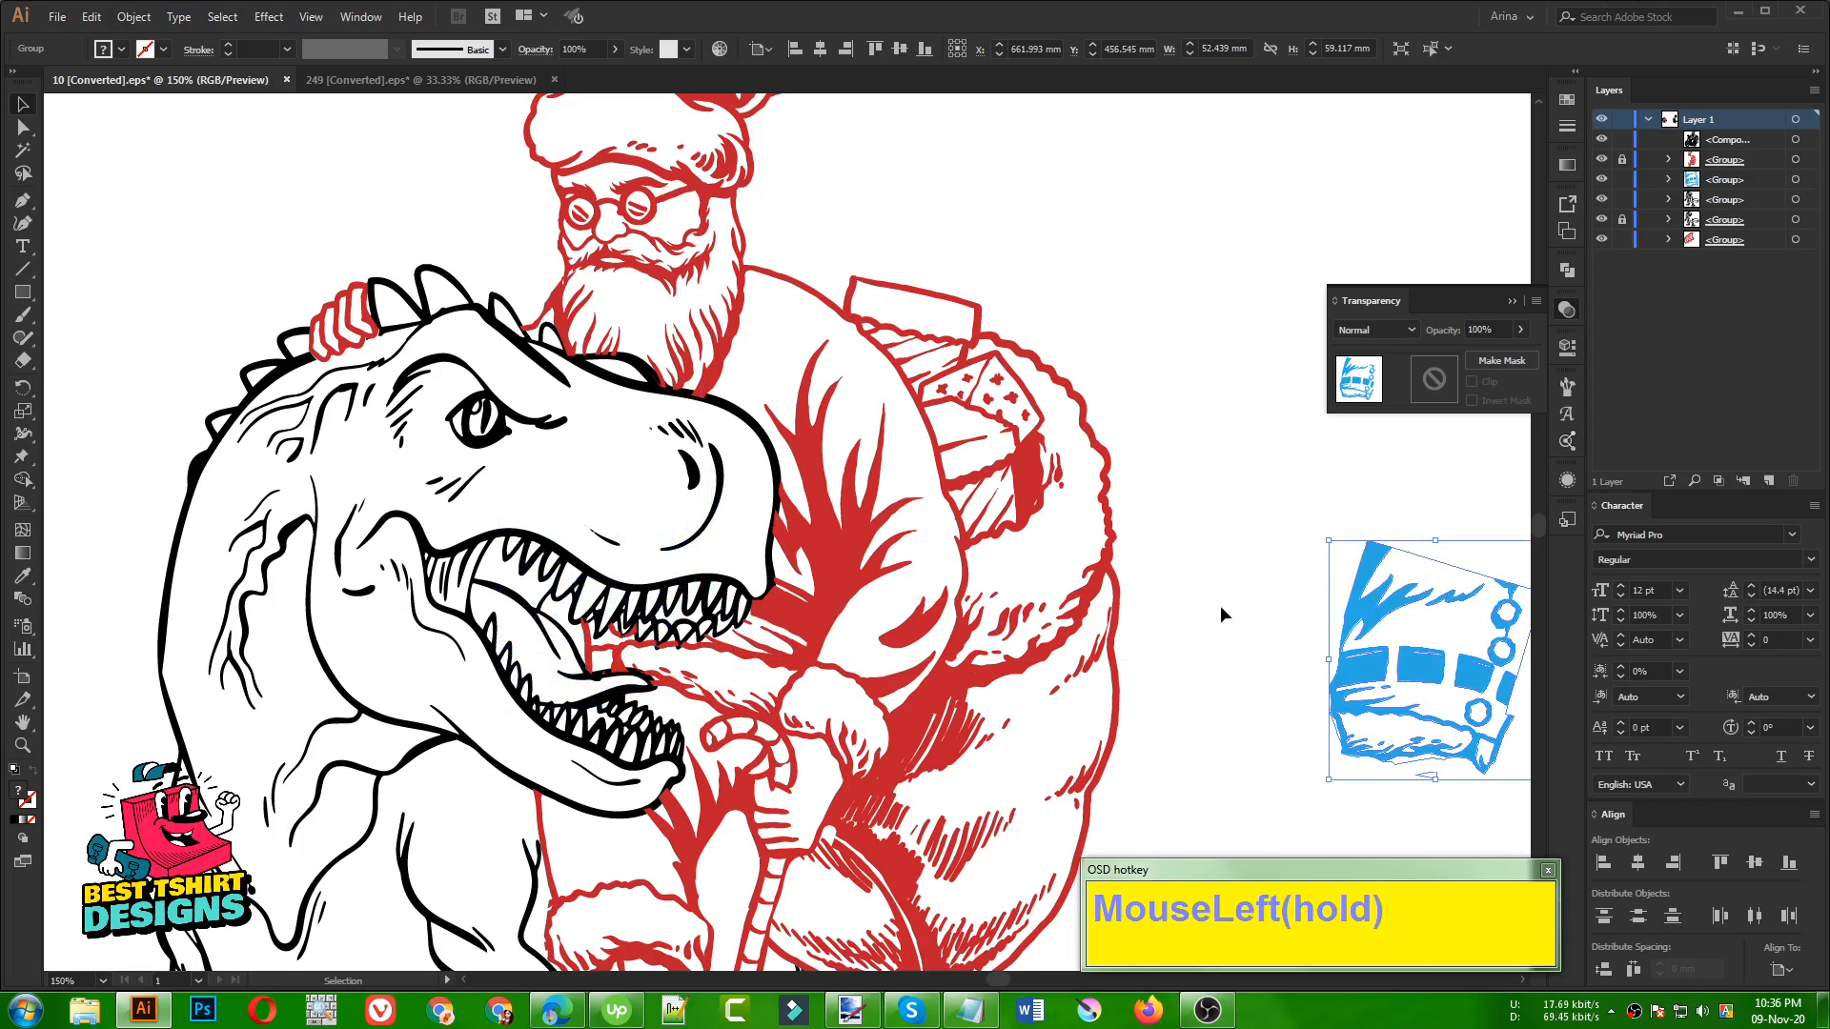
pyautogui.click(1220, 604)
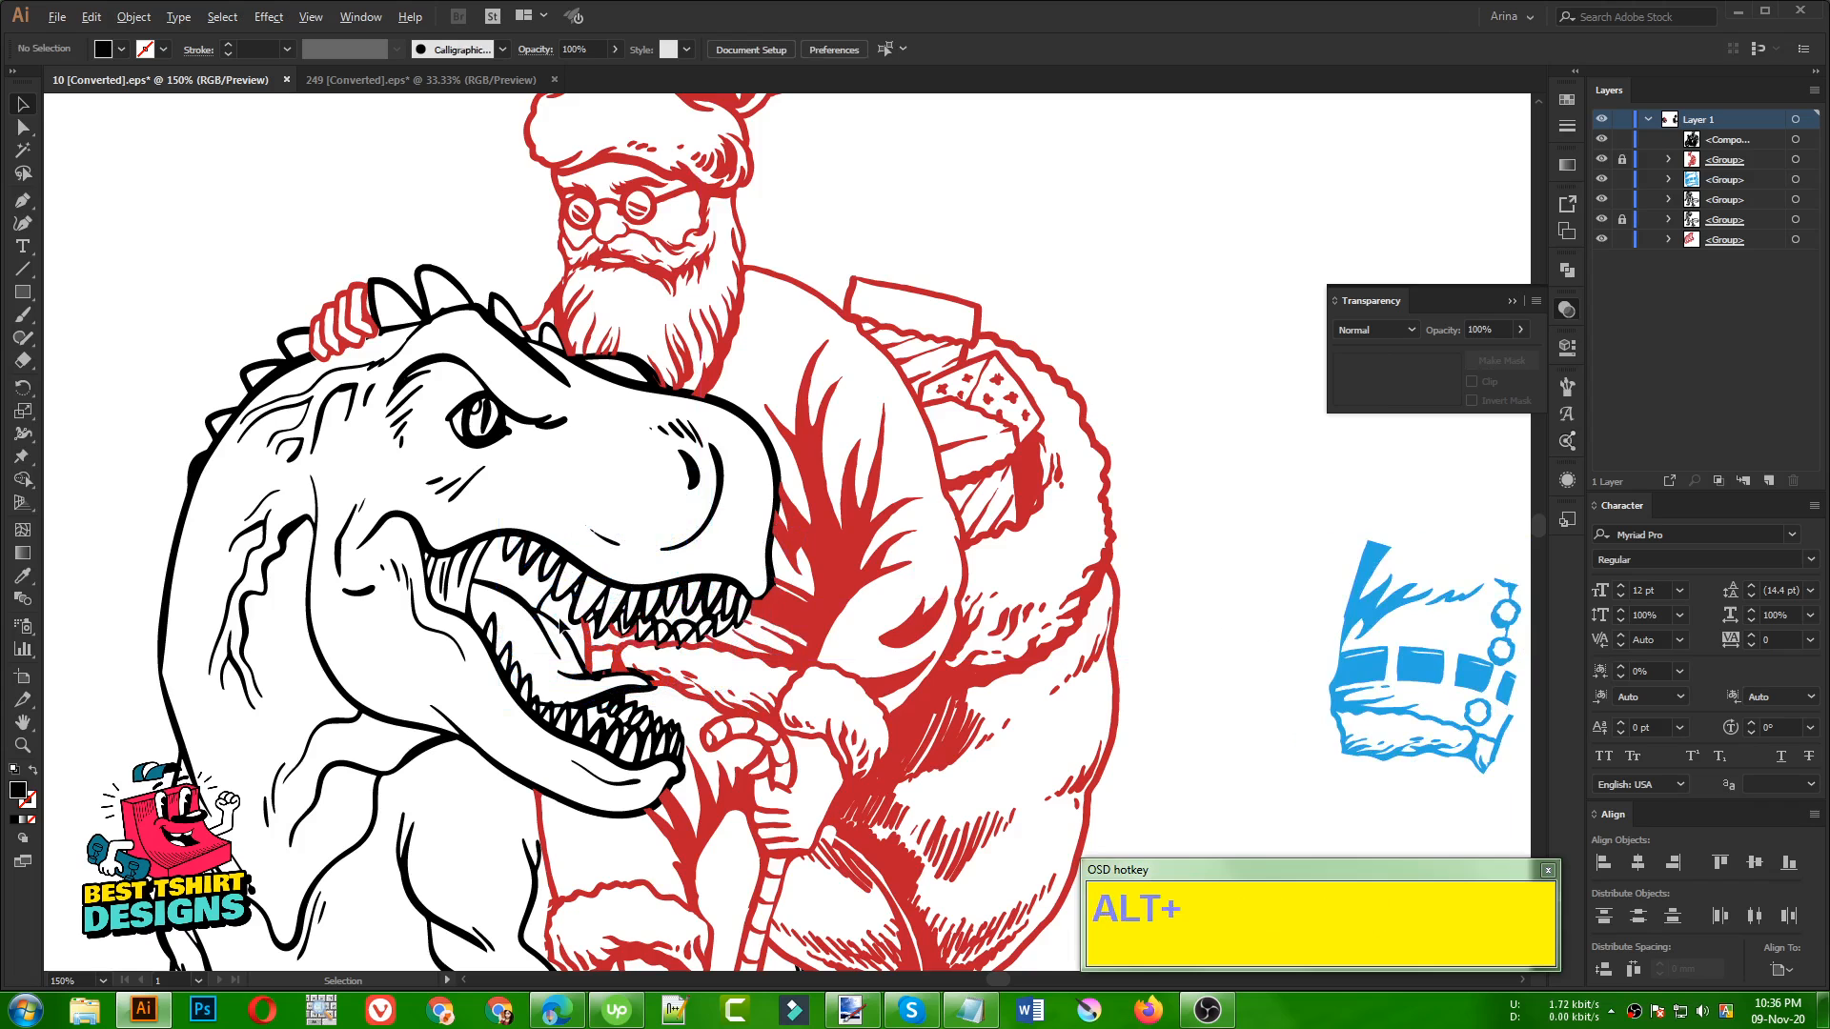
# Unlock the Santa and dinosaur groups, isolate the Santa group and select its red line art
pyautogui.keyDown('alt'); pyautogui.scroll(1, 569, 624); pyautogui.keyUp('alt')
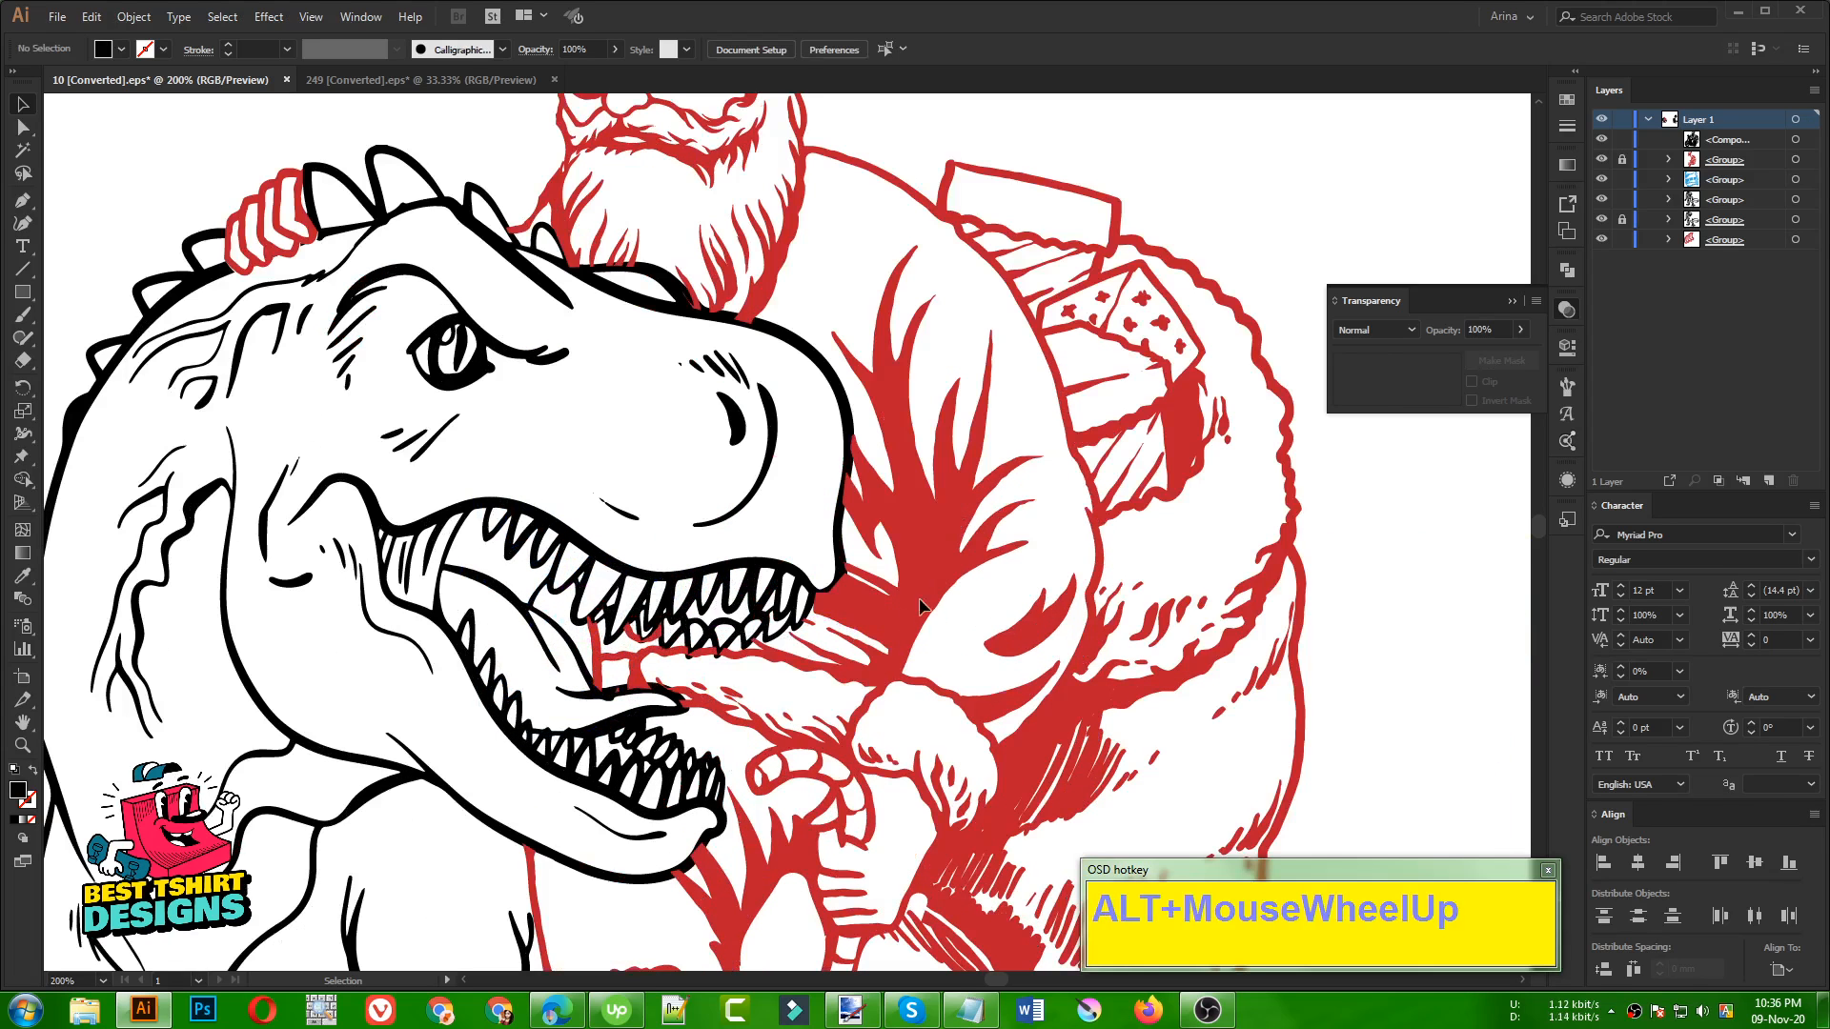
pyautogui.click(1624, 161)
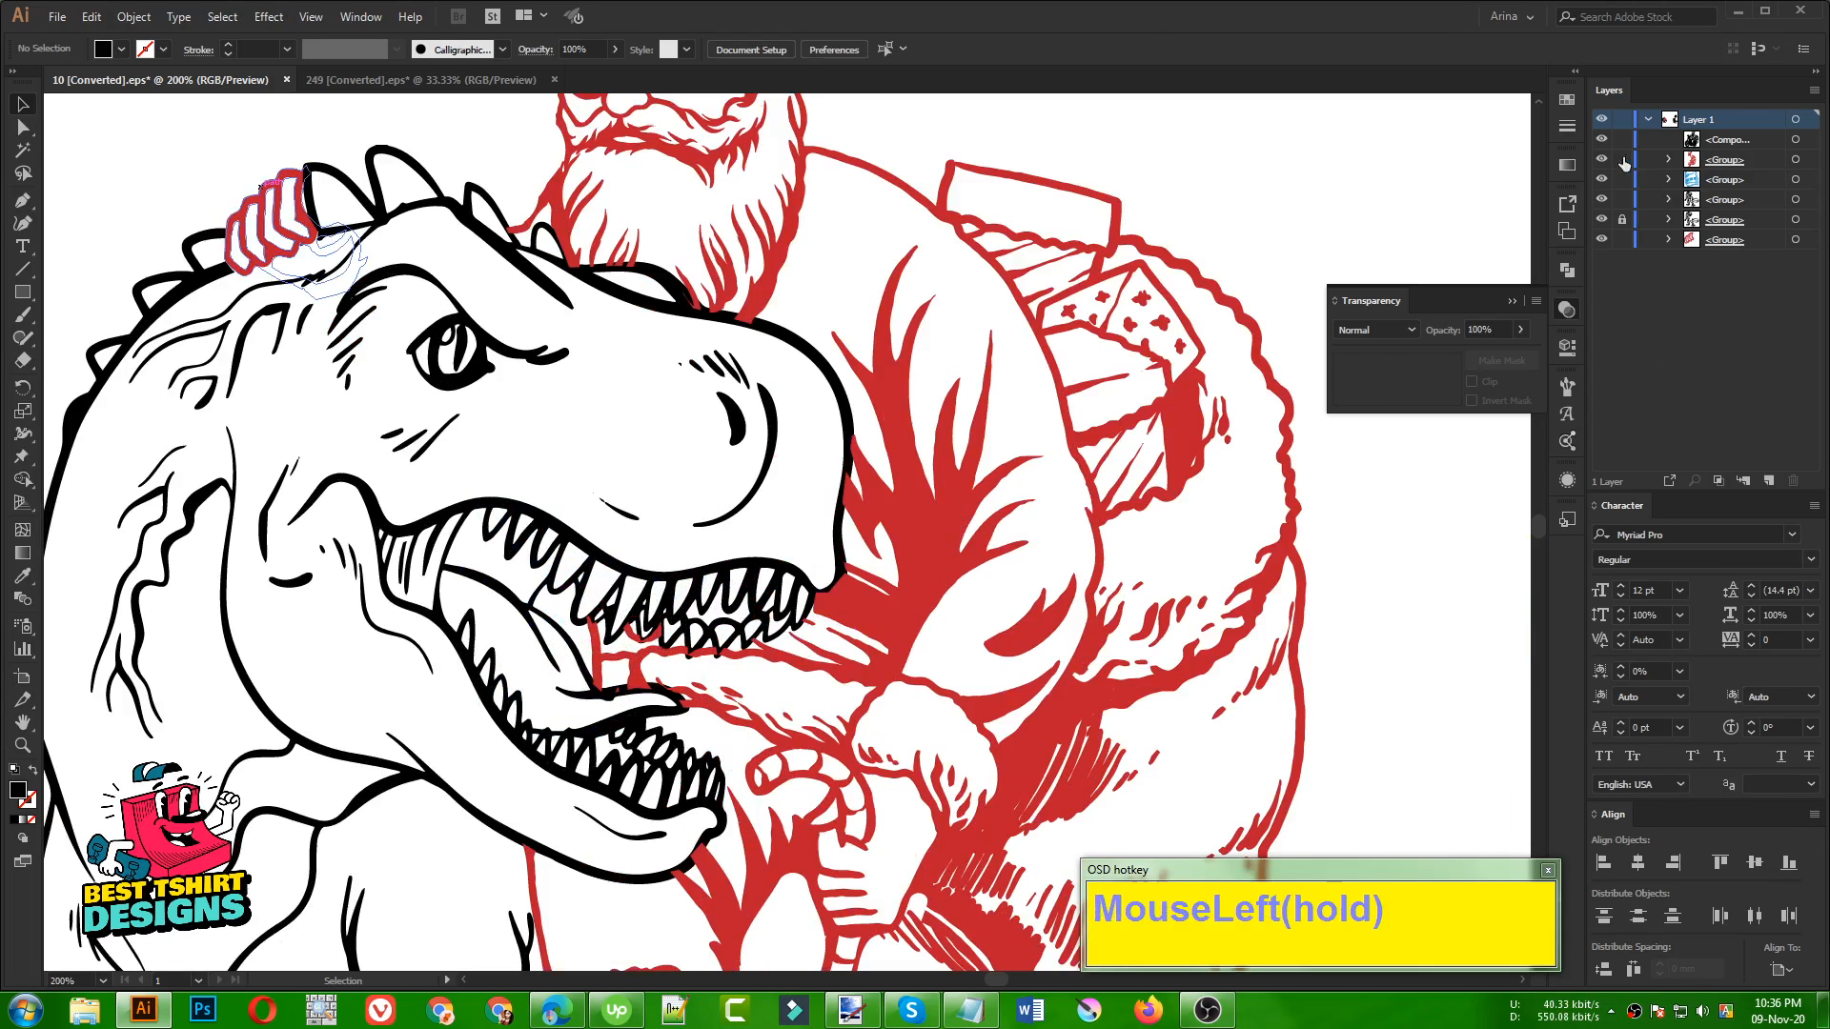
pyautogui.click(922, 607)
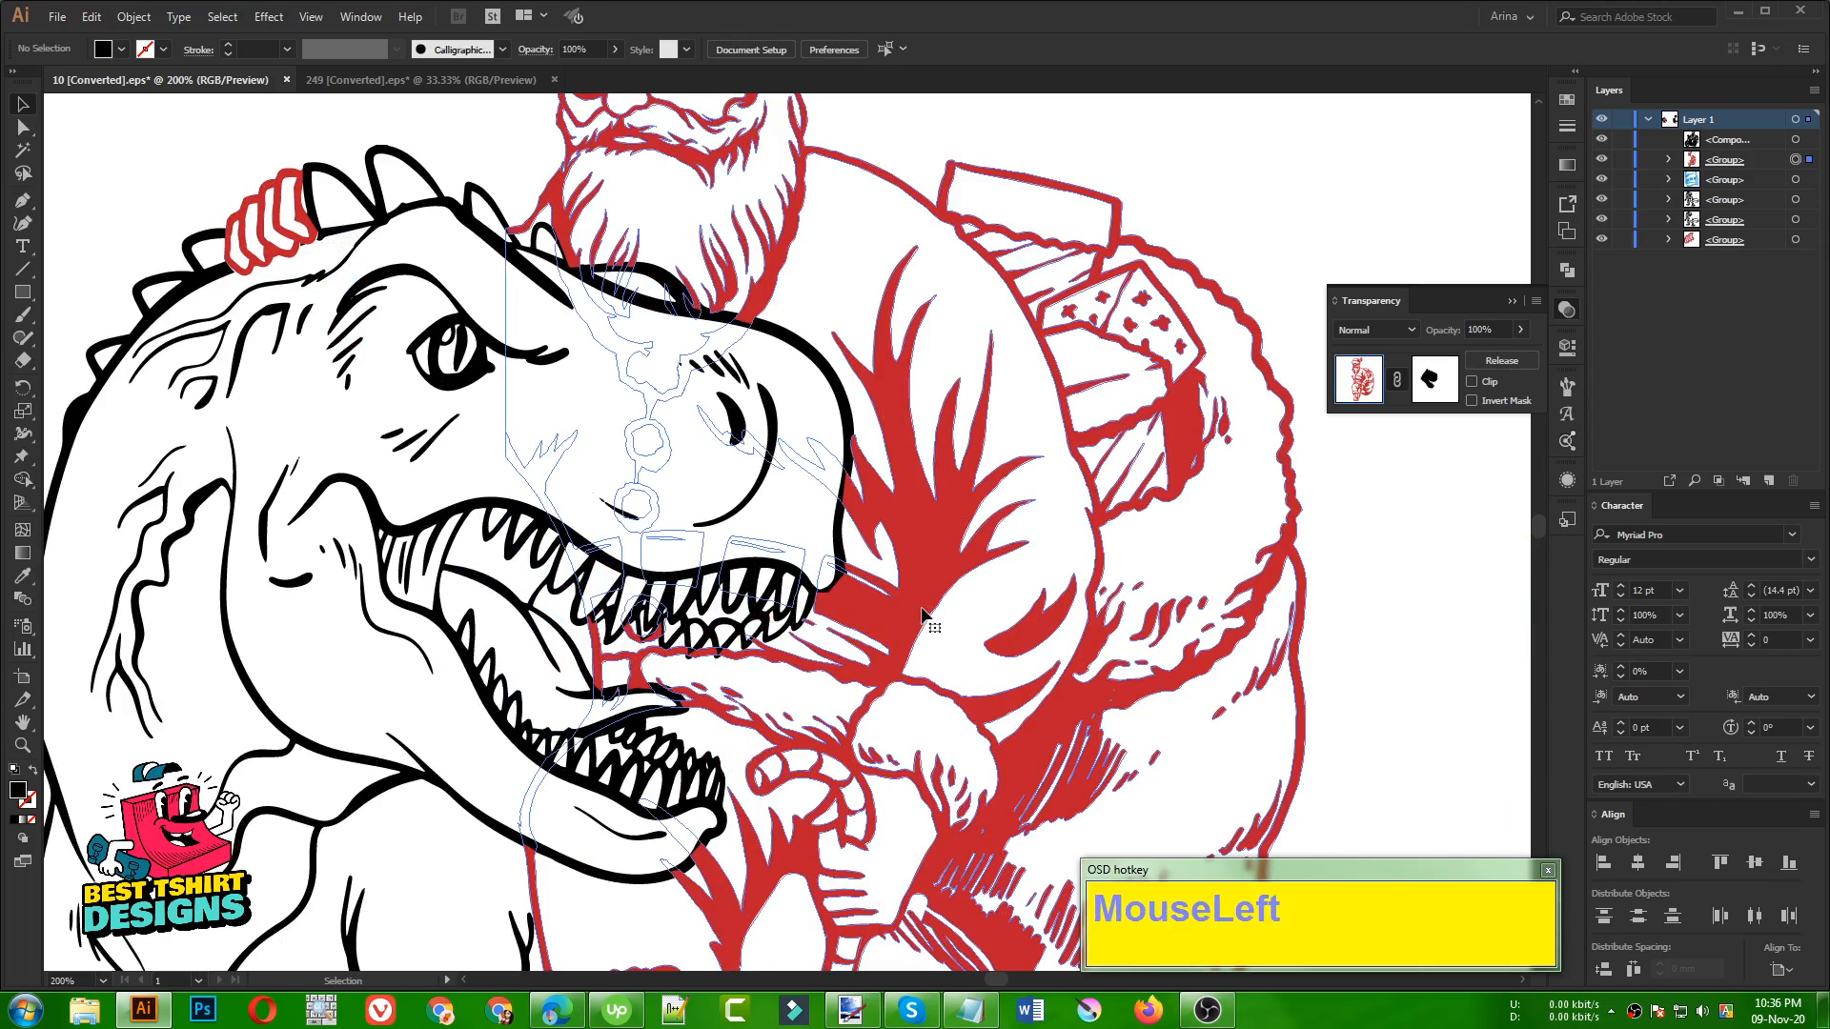
pyautogui.doubleClick(923, 607)
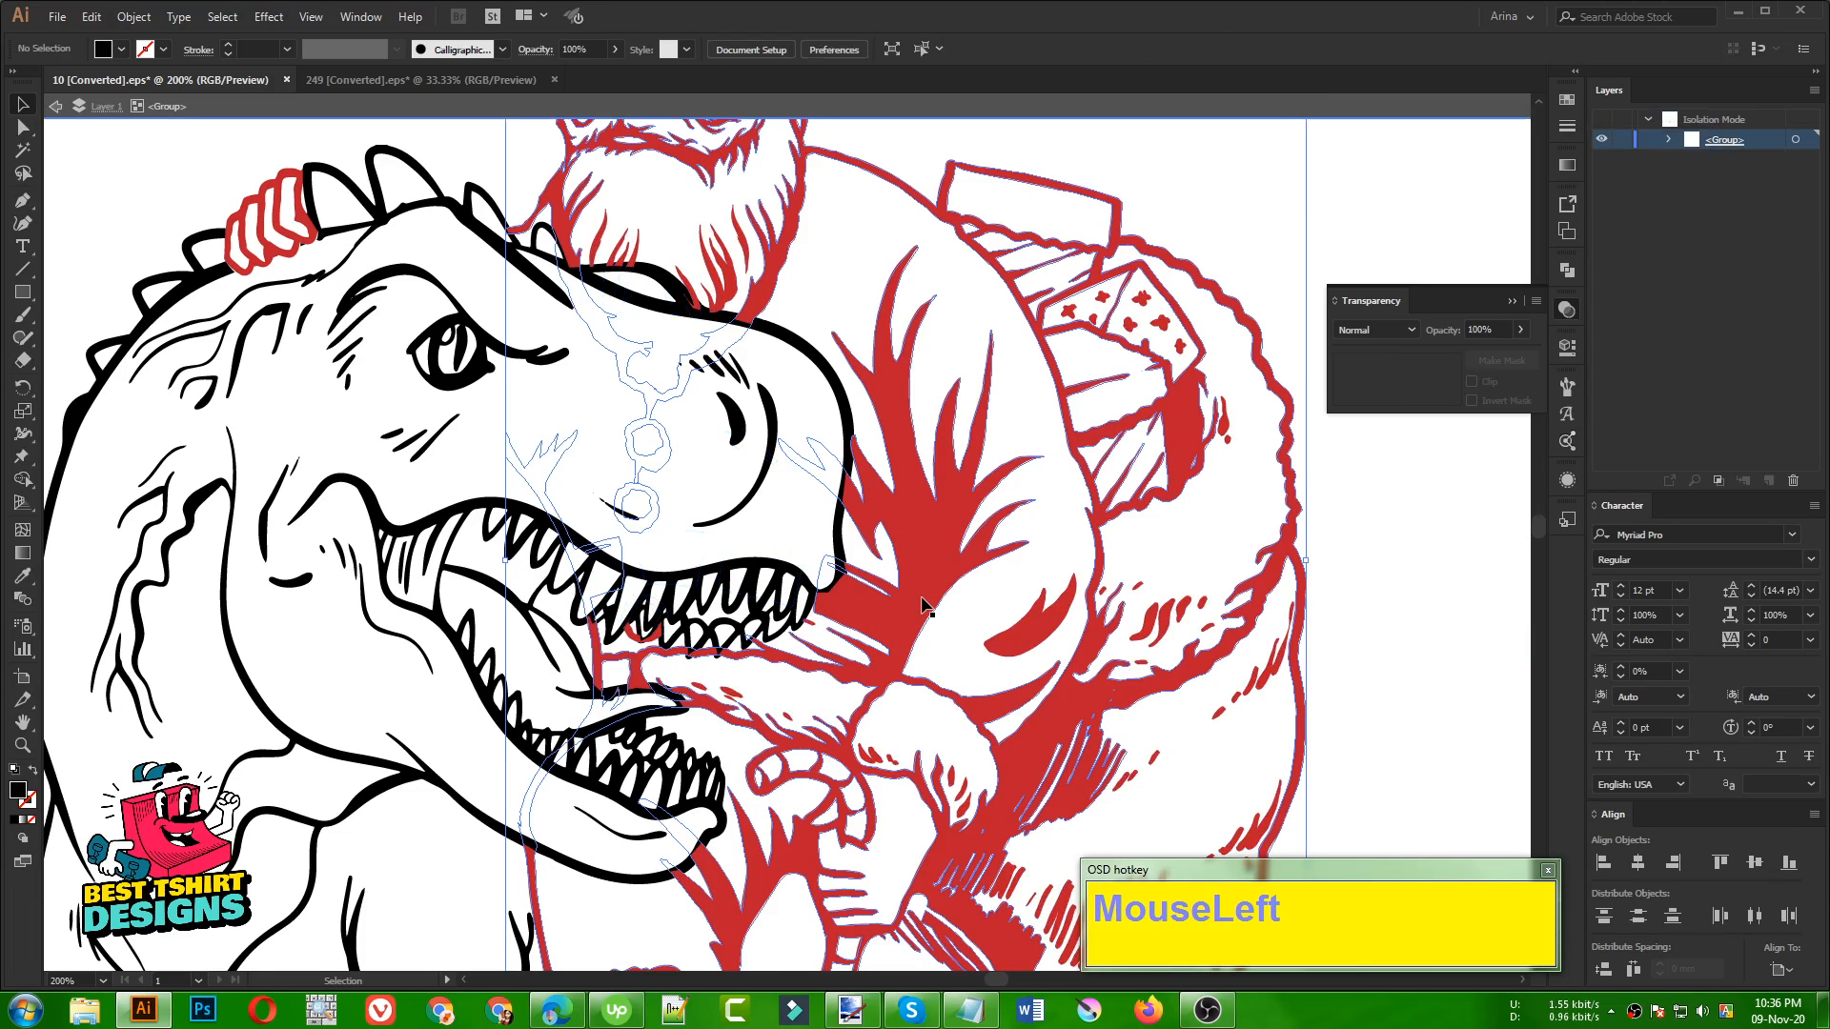
pyautogui.click(910, 606)
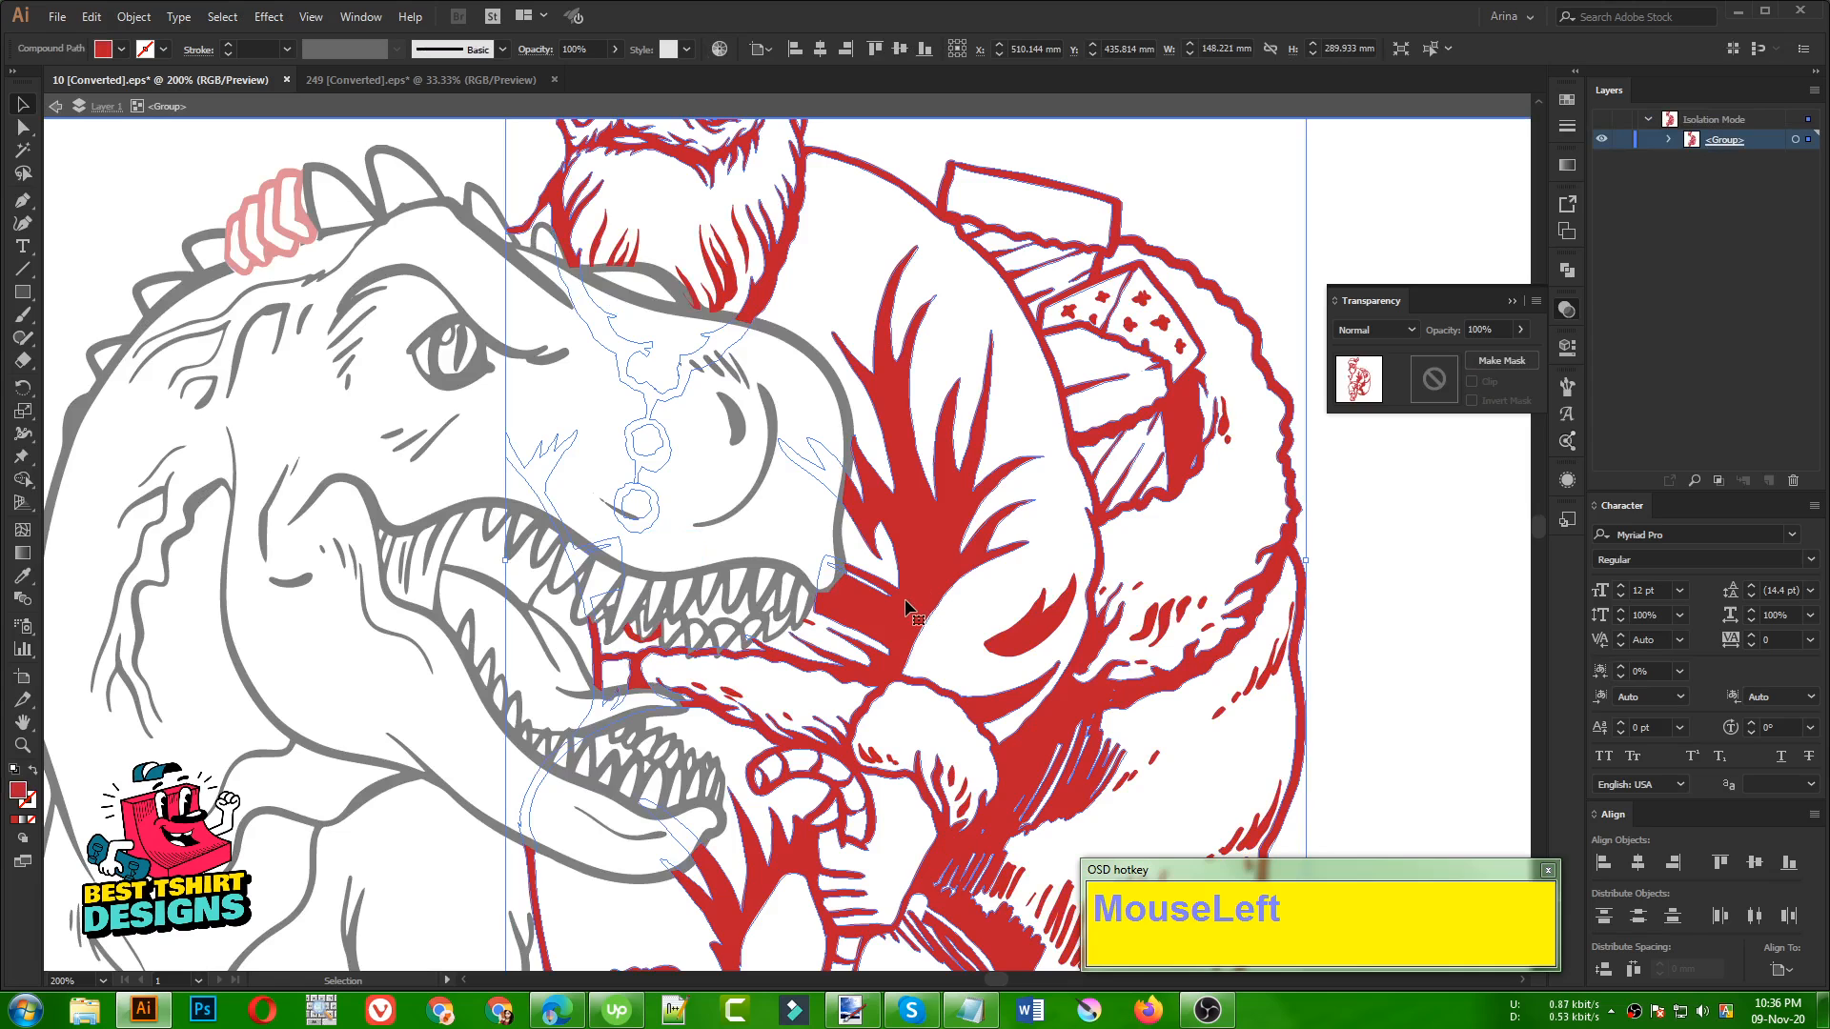
# Paint the gap inside the dinosaur's open jaws solid red with the Blob Brush and exit isolation
pyautogui.hotkey('shift', 'b')
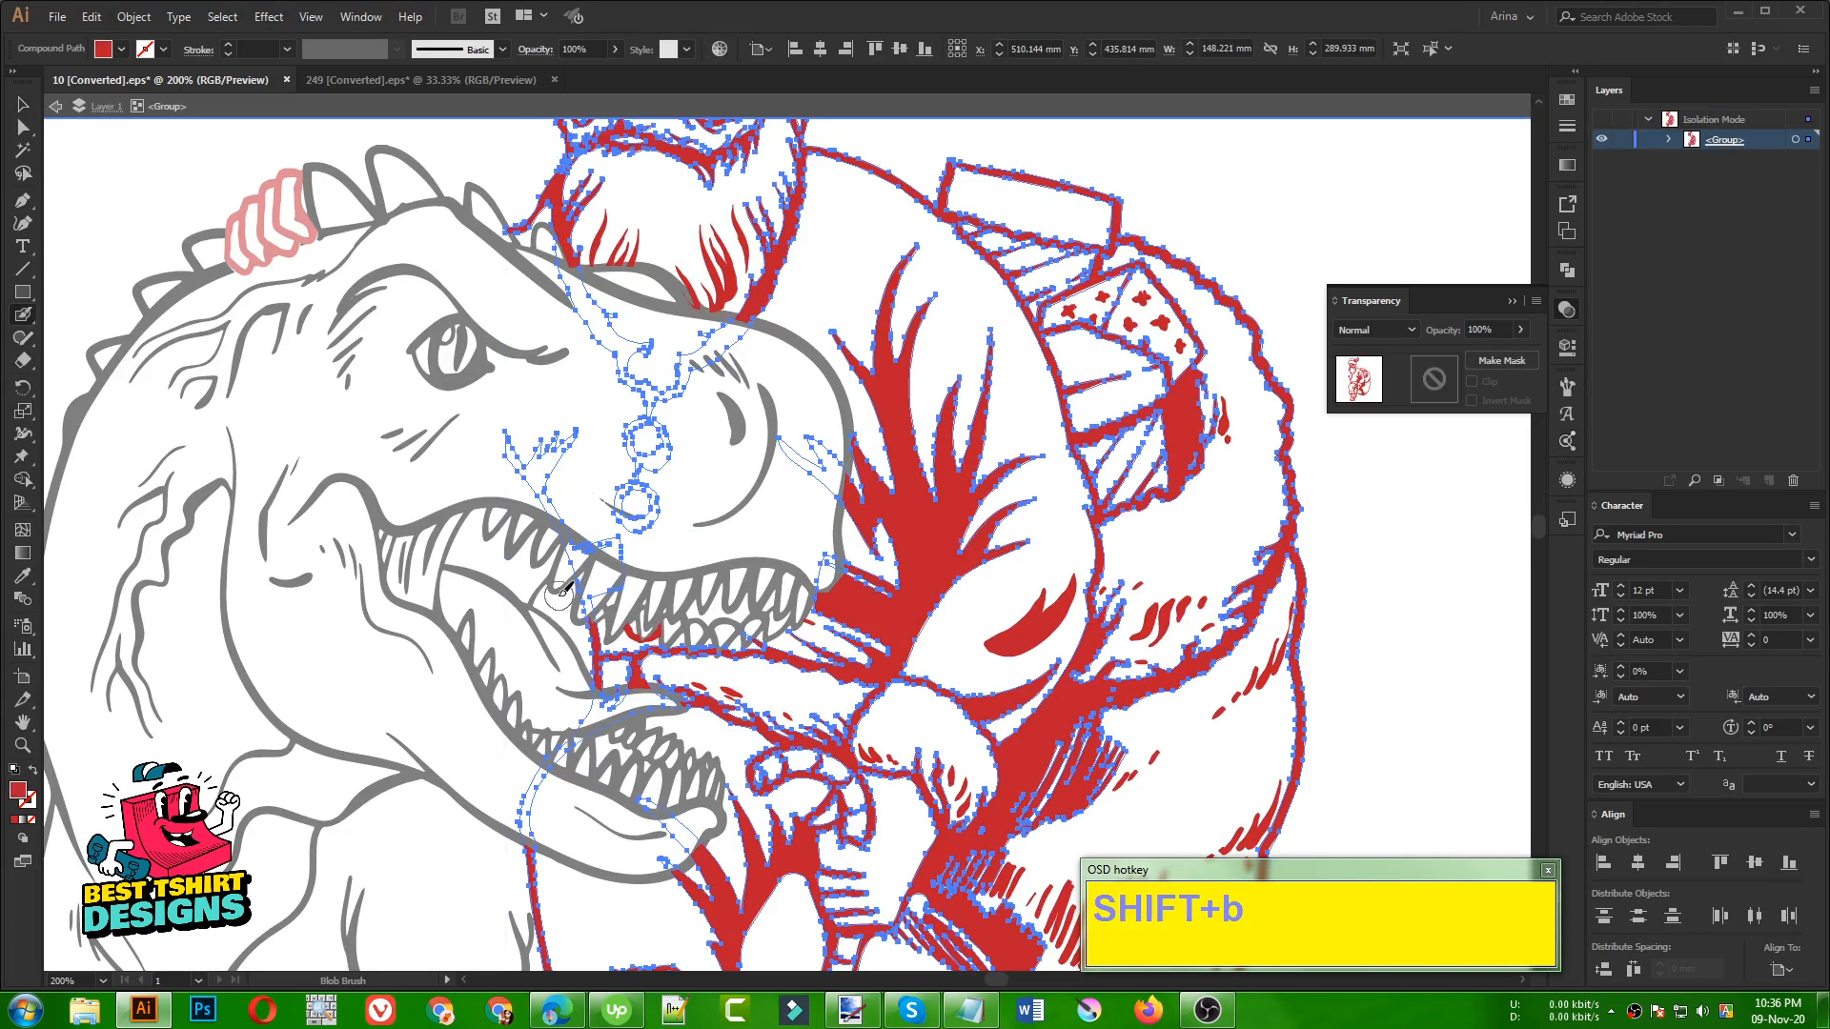
pyautogui.moveTo(560, 579); pyautogui.dragTo(562, 581)
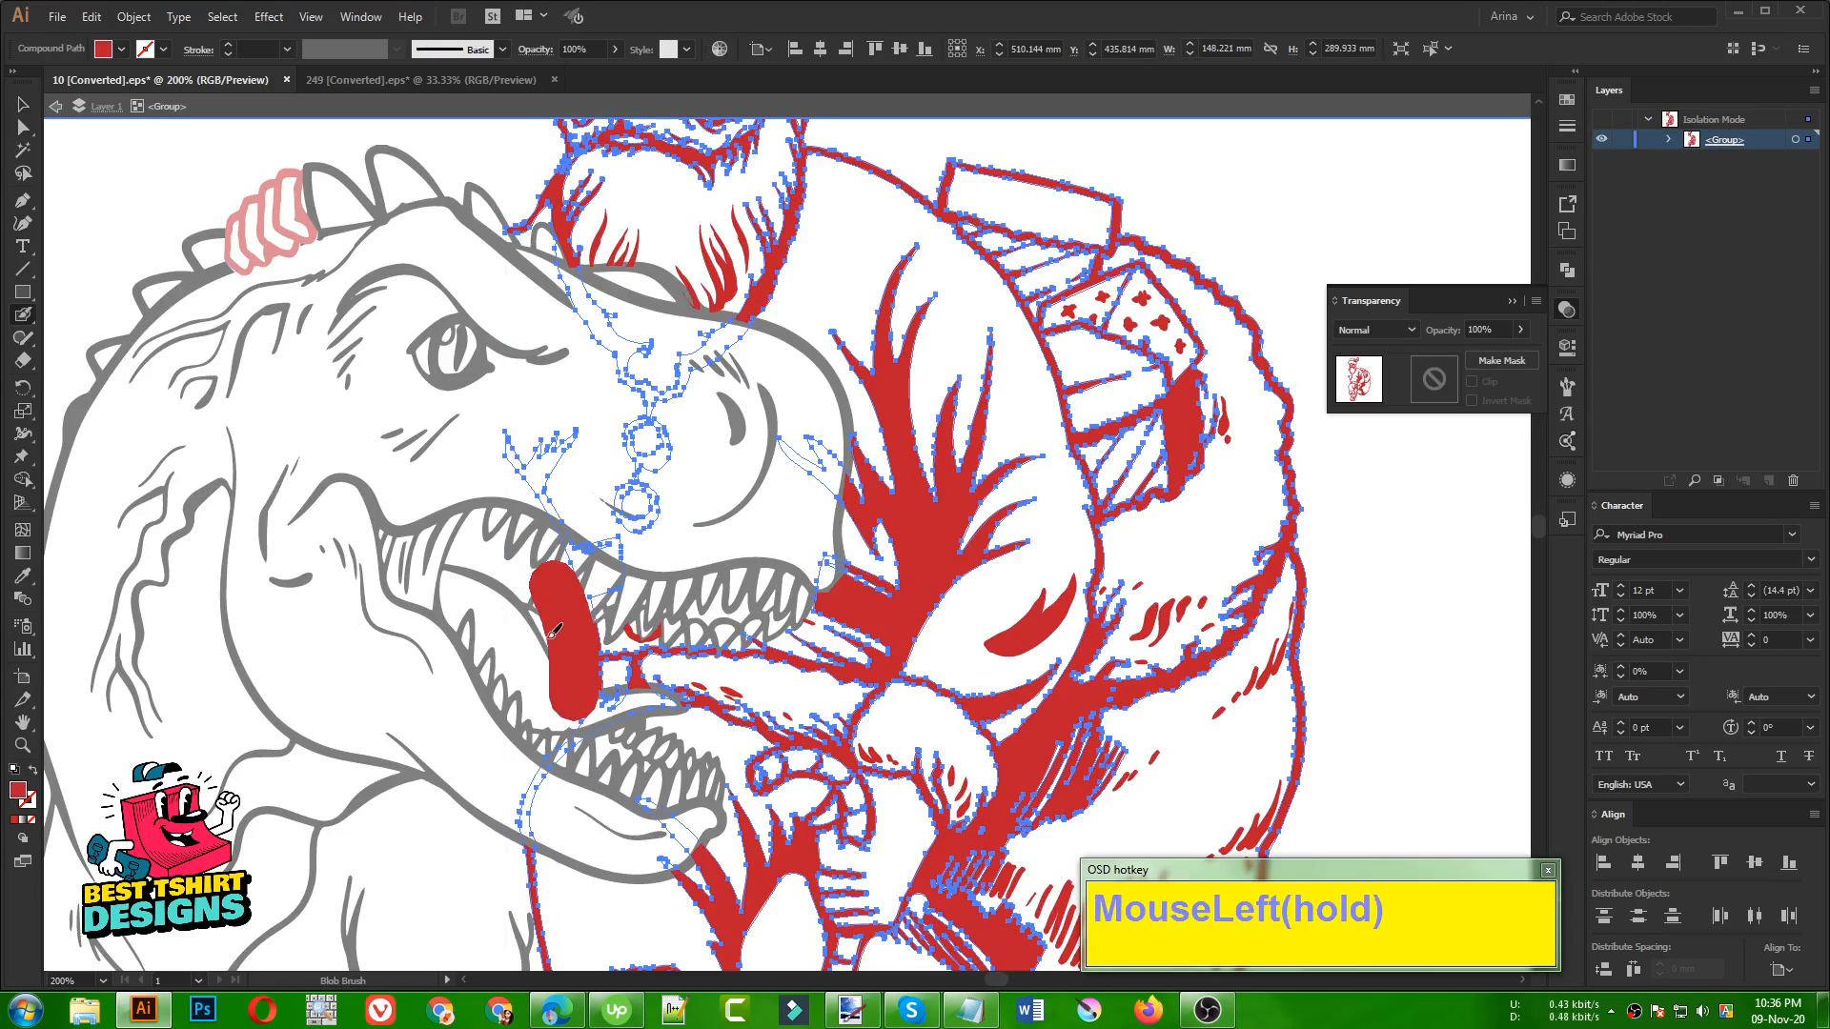
pyautogui.moveTo(554, 631); pyautogui.dragTo(524, 581)
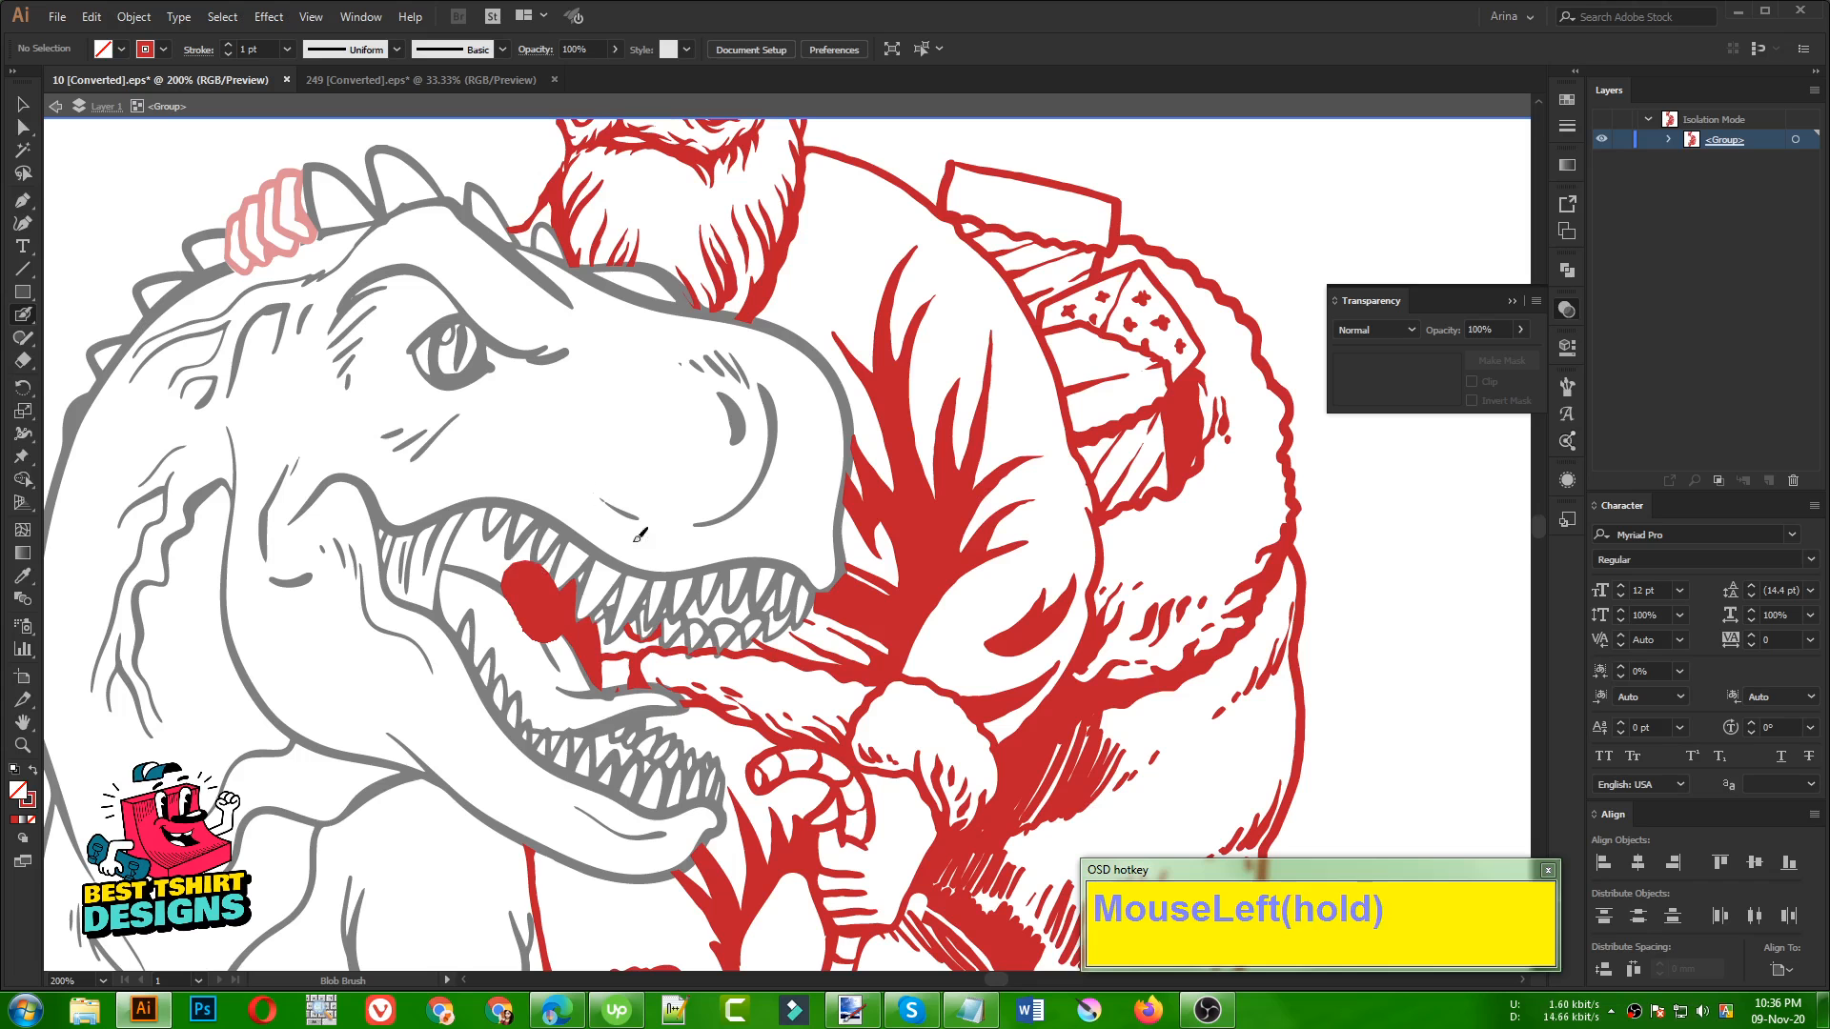
pyautogui.press('v')
pyautogui.keyDown('alt'); pyautogui.scroll(-1, 472, 515); pyautogui.keyUp('alt')
pyautogui.click(1112, 526)
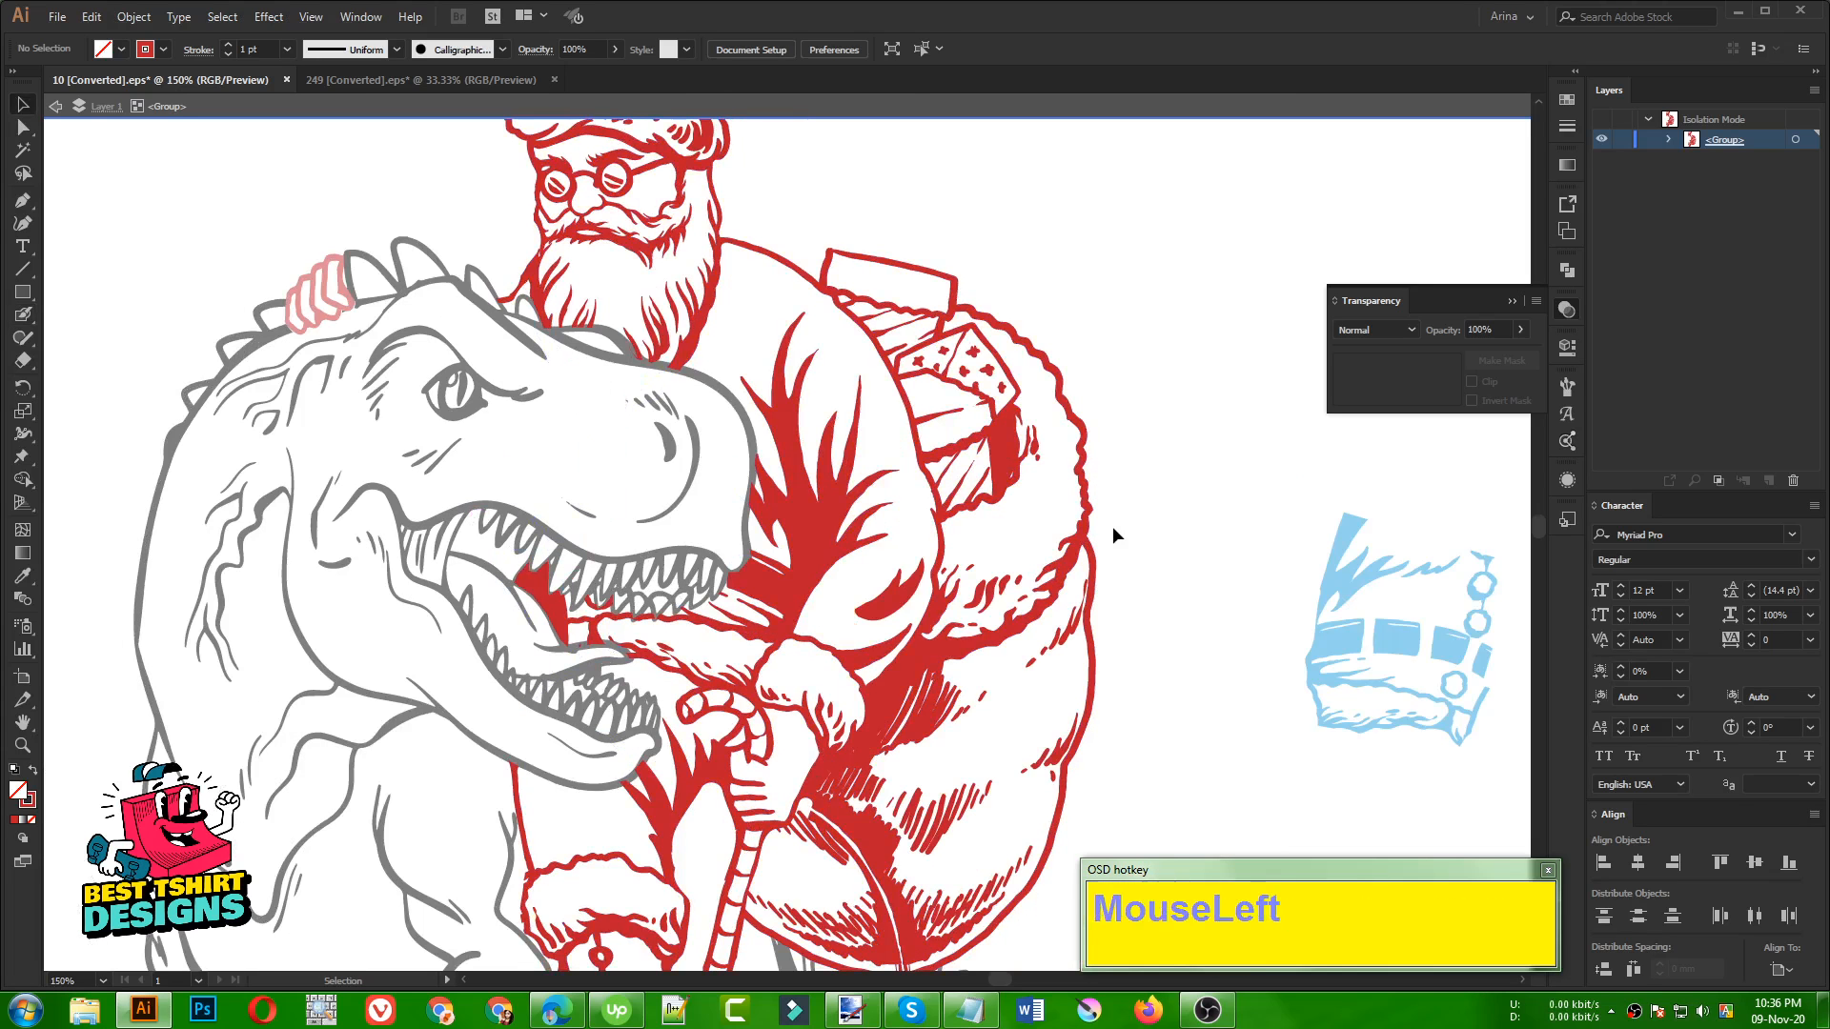
pyautogui.click(1112, 526)
# Delete the blue belt piece beside Santa's sack
pyautogui.keyDown('alt'); pyautogui.scroll(-2, 963, 593); pyautogui.keyUp('alt')
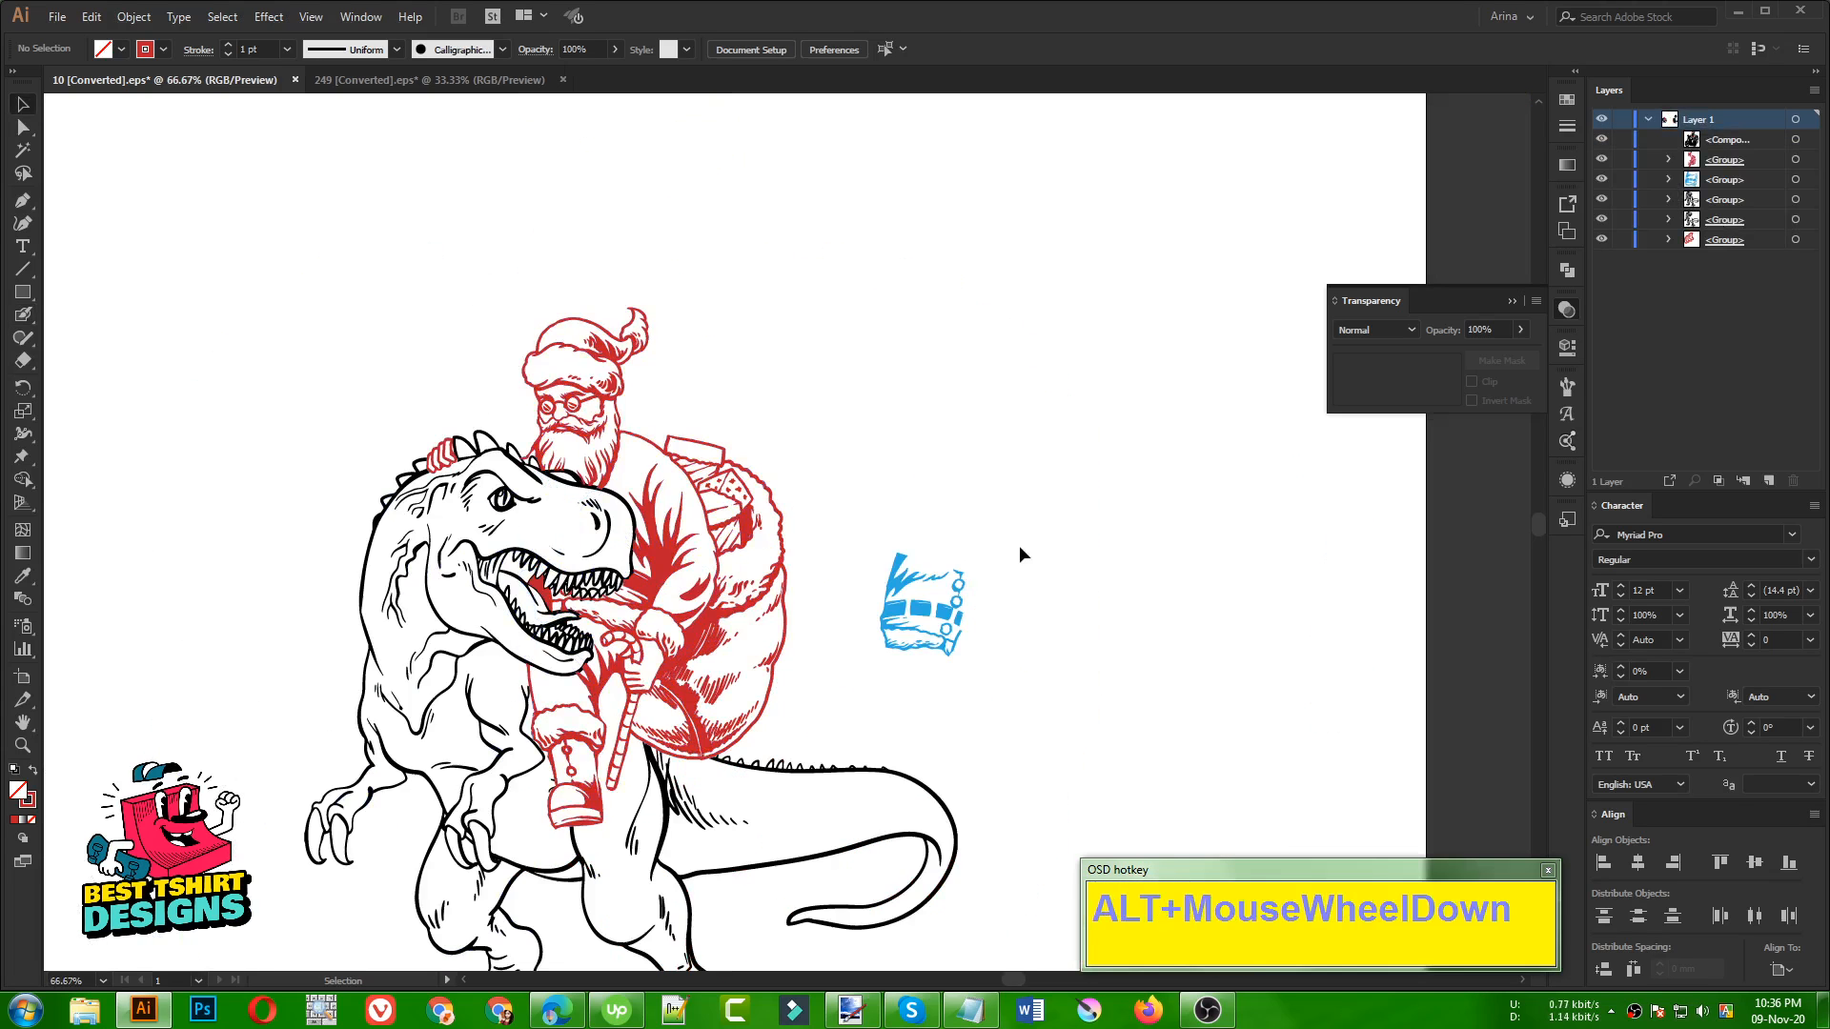
pyautogui.click(919, 480)
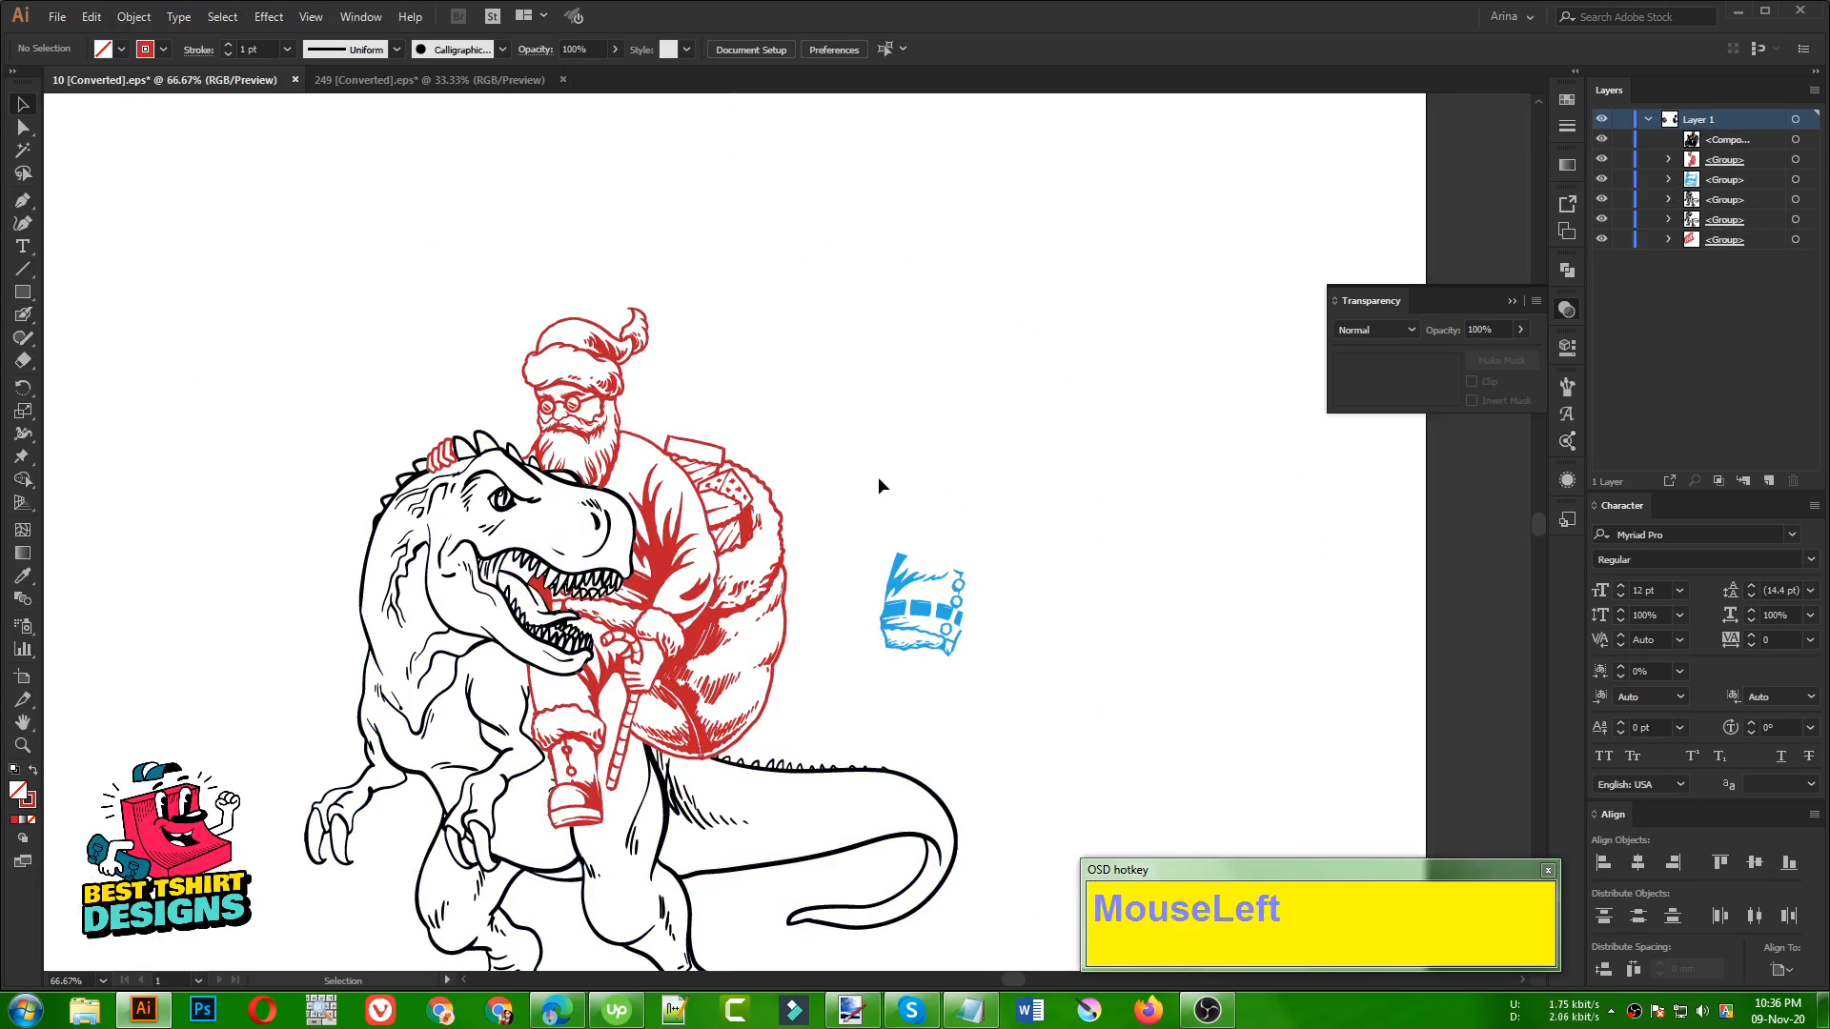
pyautogui.click(703, 596)
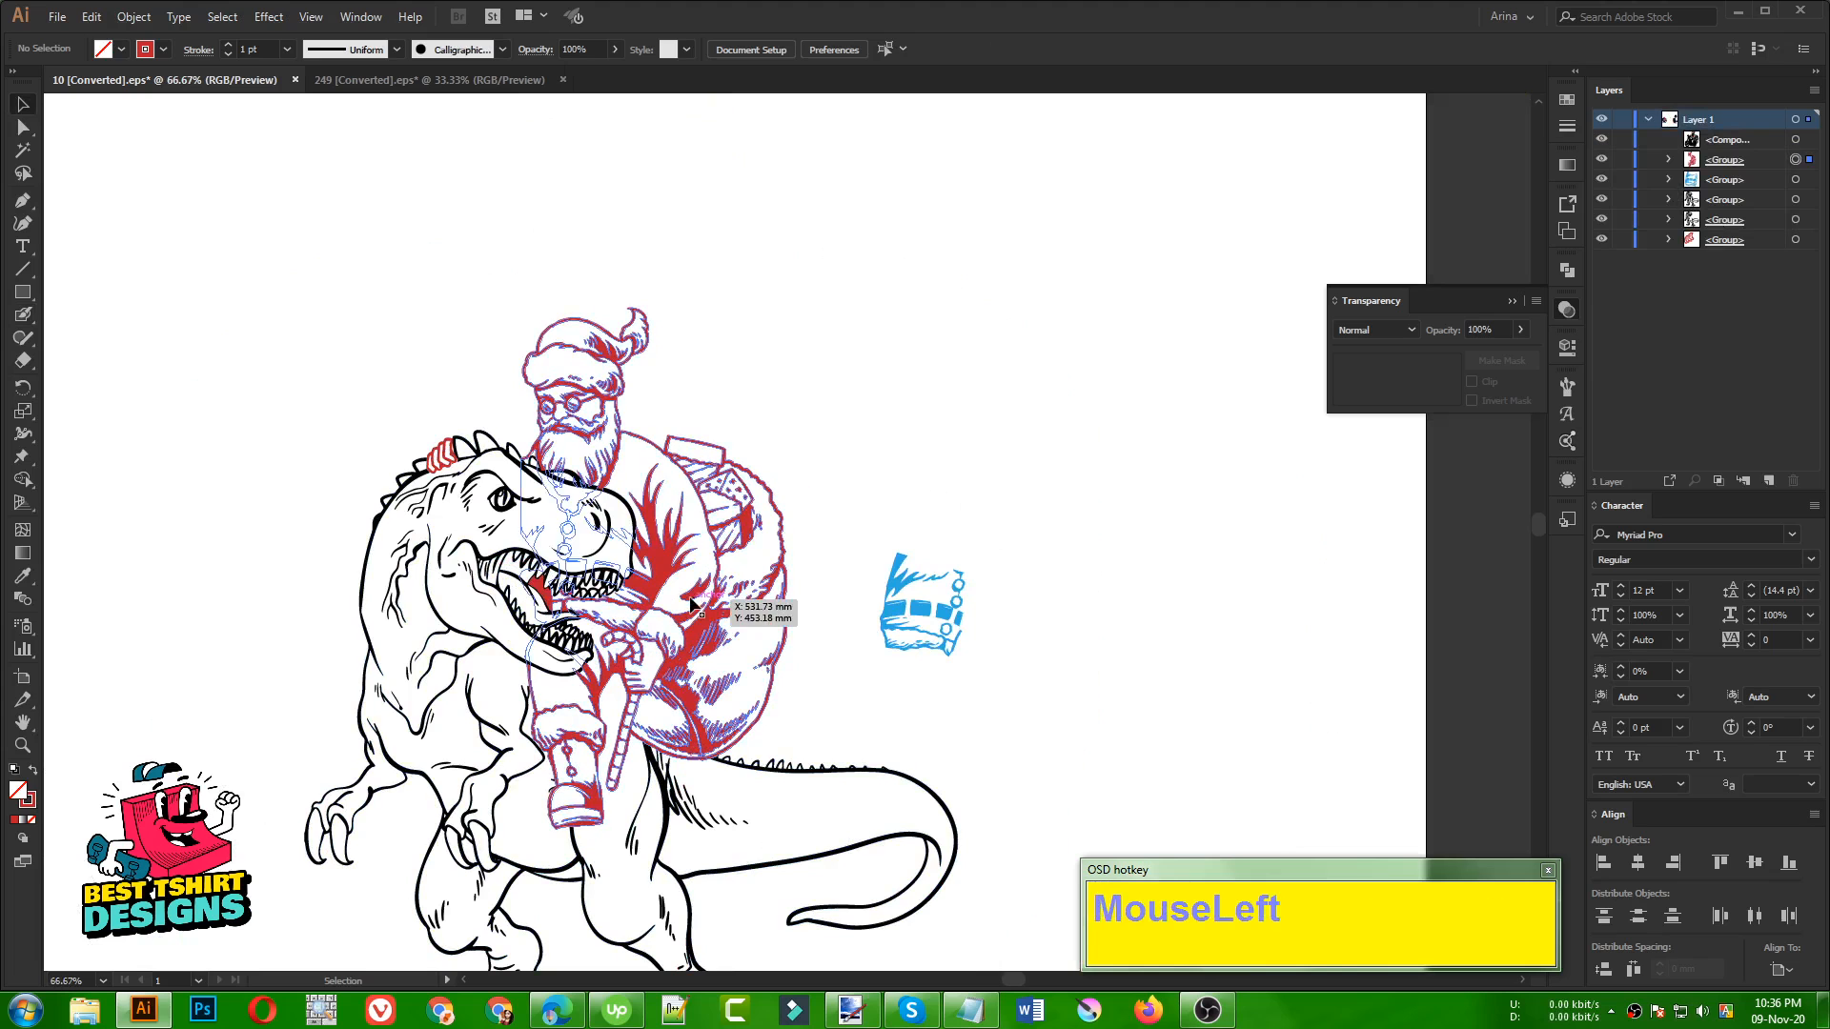
pyautogui.moveTo(883, 500)
pyautogui.mouseDown()
pyautogui.moveTo(913, 496)
pyautogui.moveTo(1043, 646)
pyautogui.mouseUp()
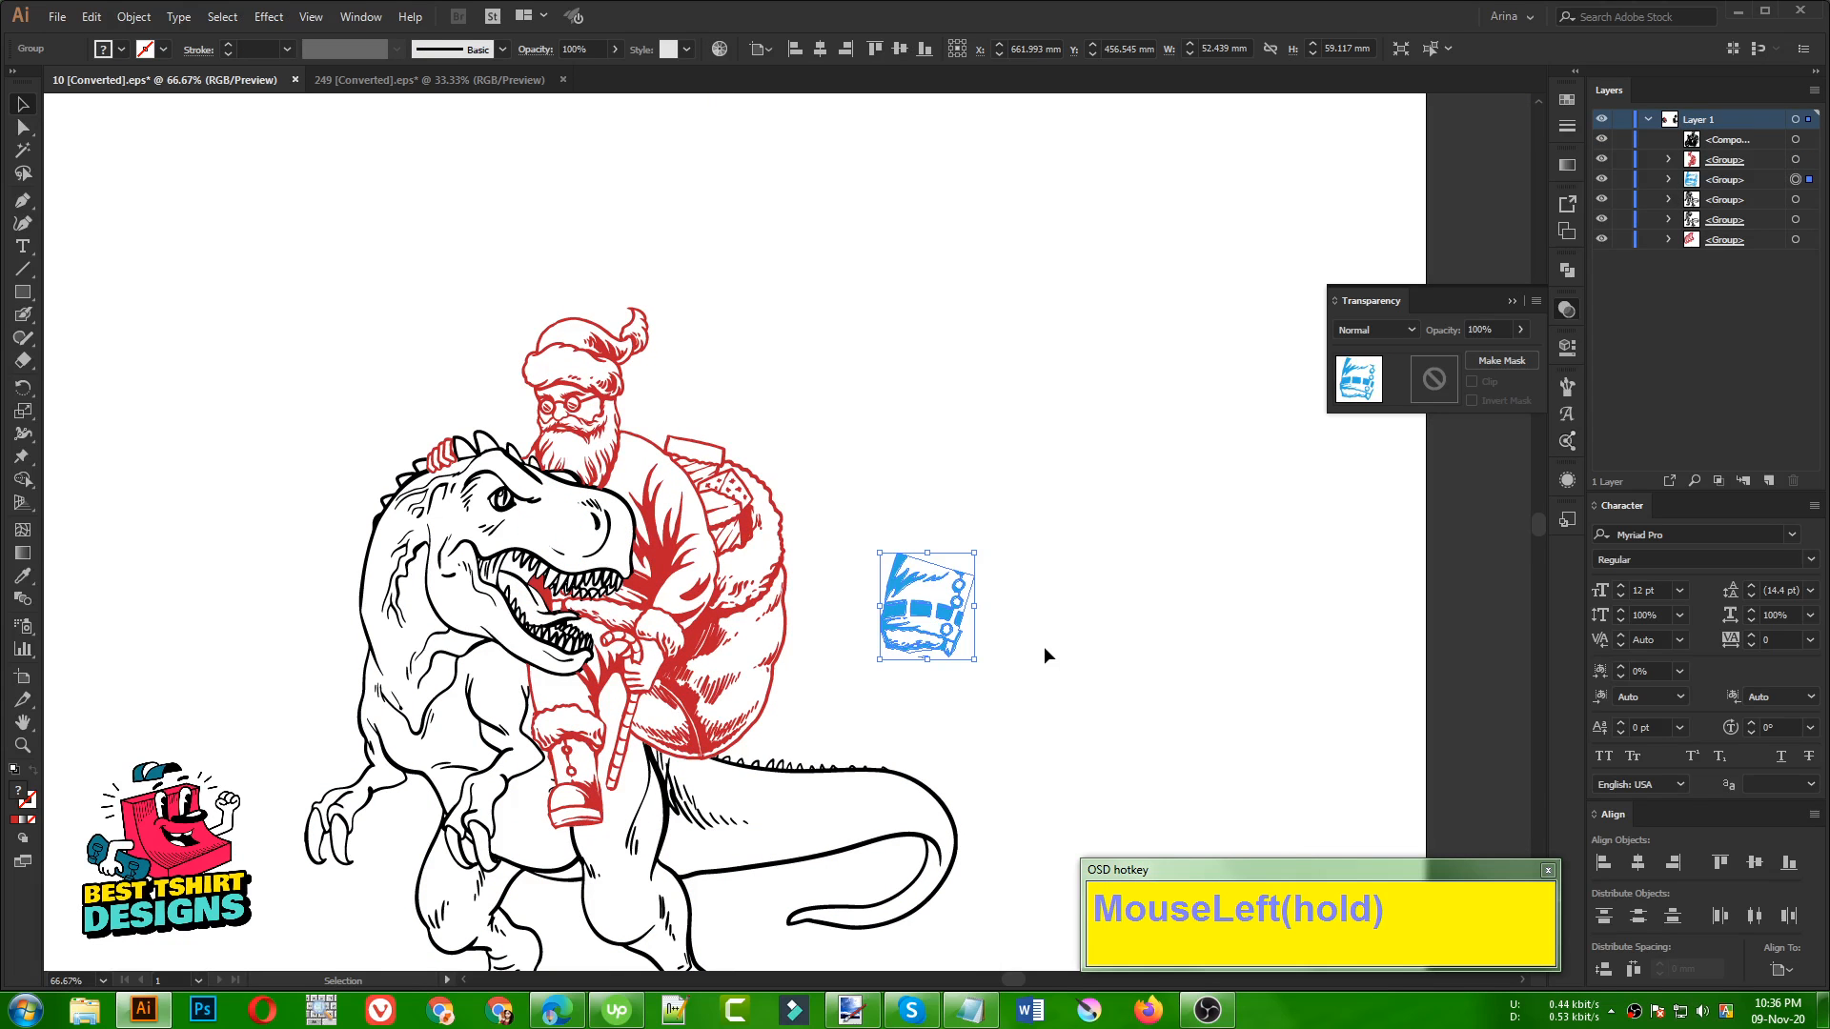
pyautogui.press('Delete')
# Select all the red Santa artwork with the Magic Wand, fill it black and deselect it
pyautogui.click(24, 149)
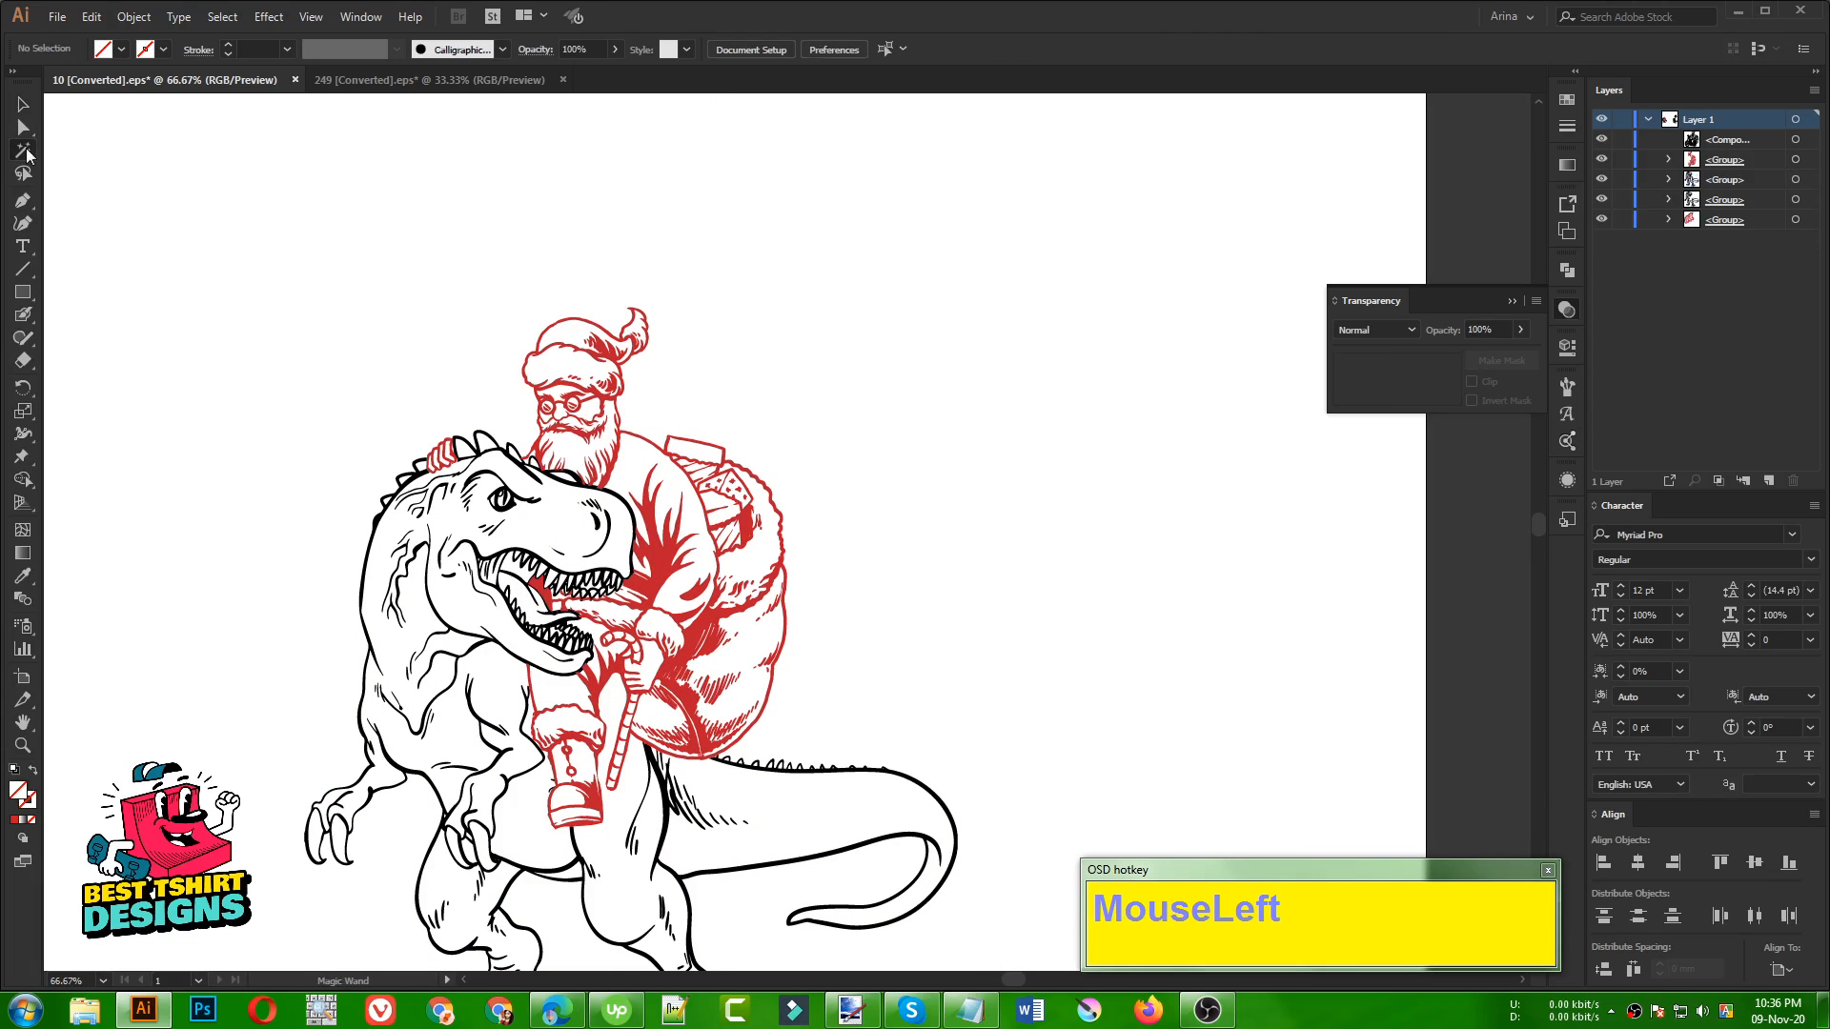
pyautogui.click(707, 632)
pyautogui.click(122, 49)
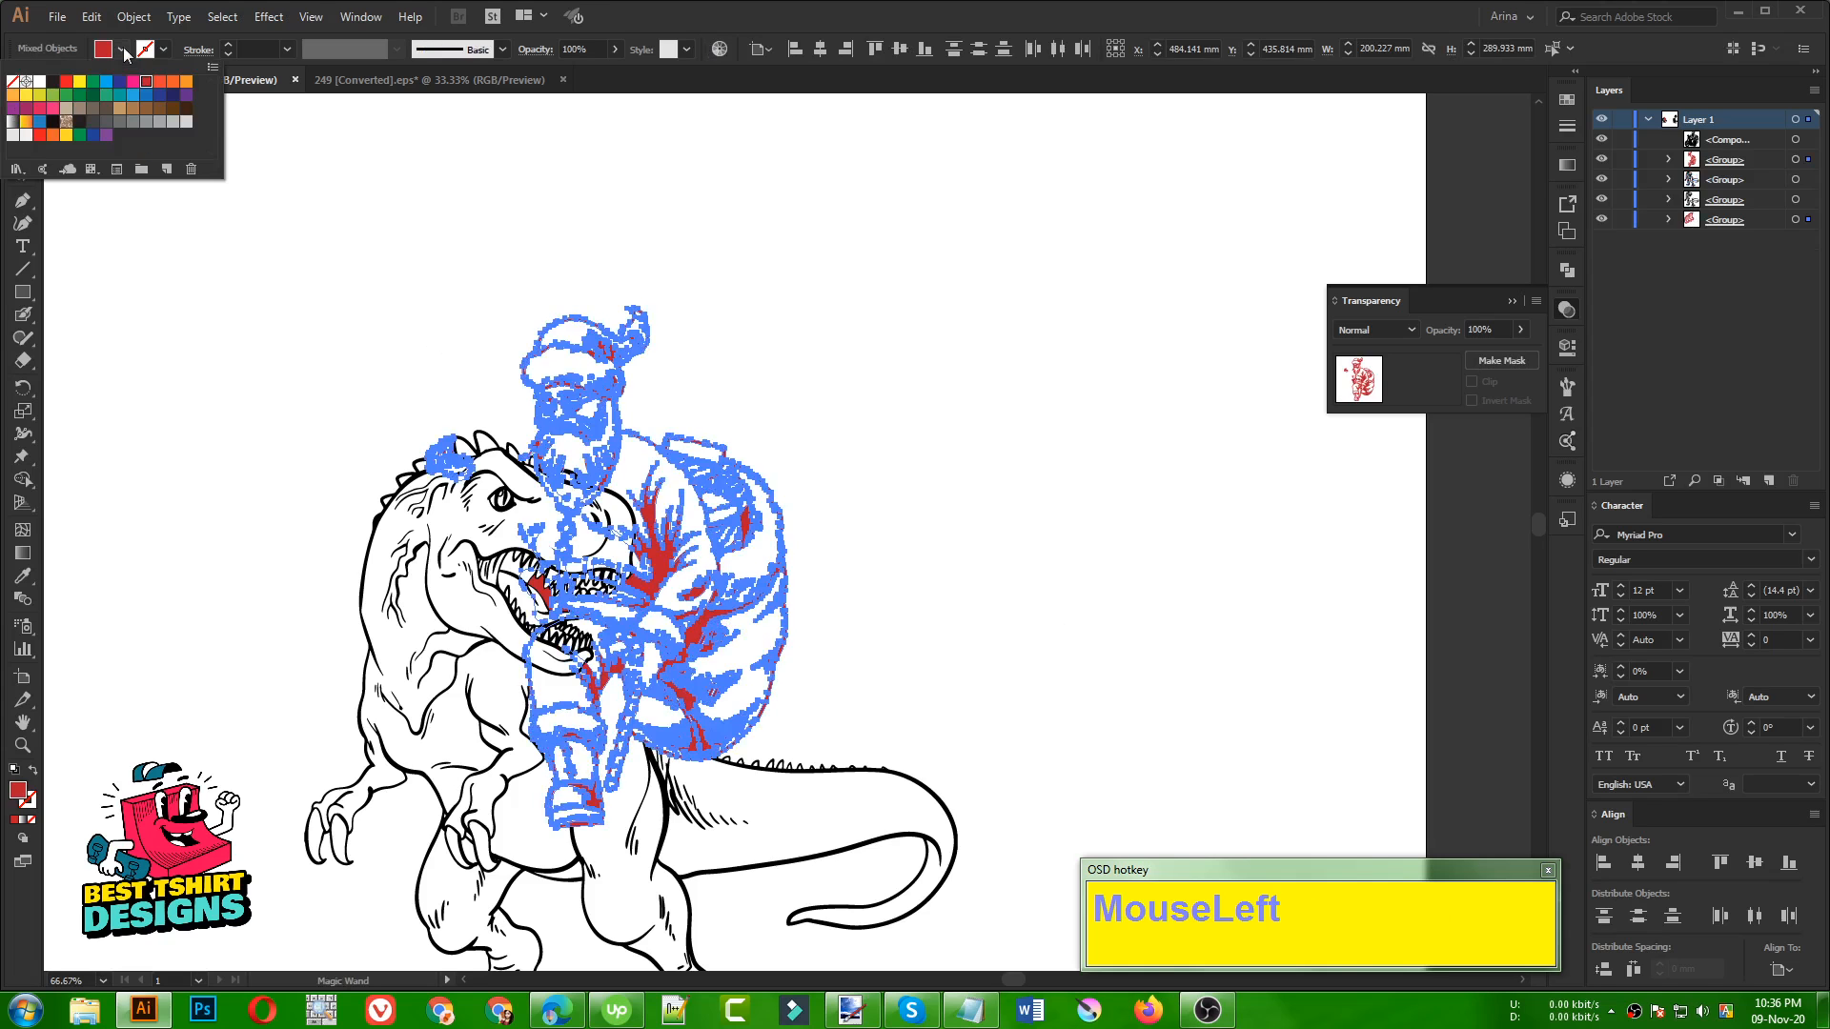
pyautogui.click(54, 84)
pyautogui.click(381, 293)
pyautogui.press('v')
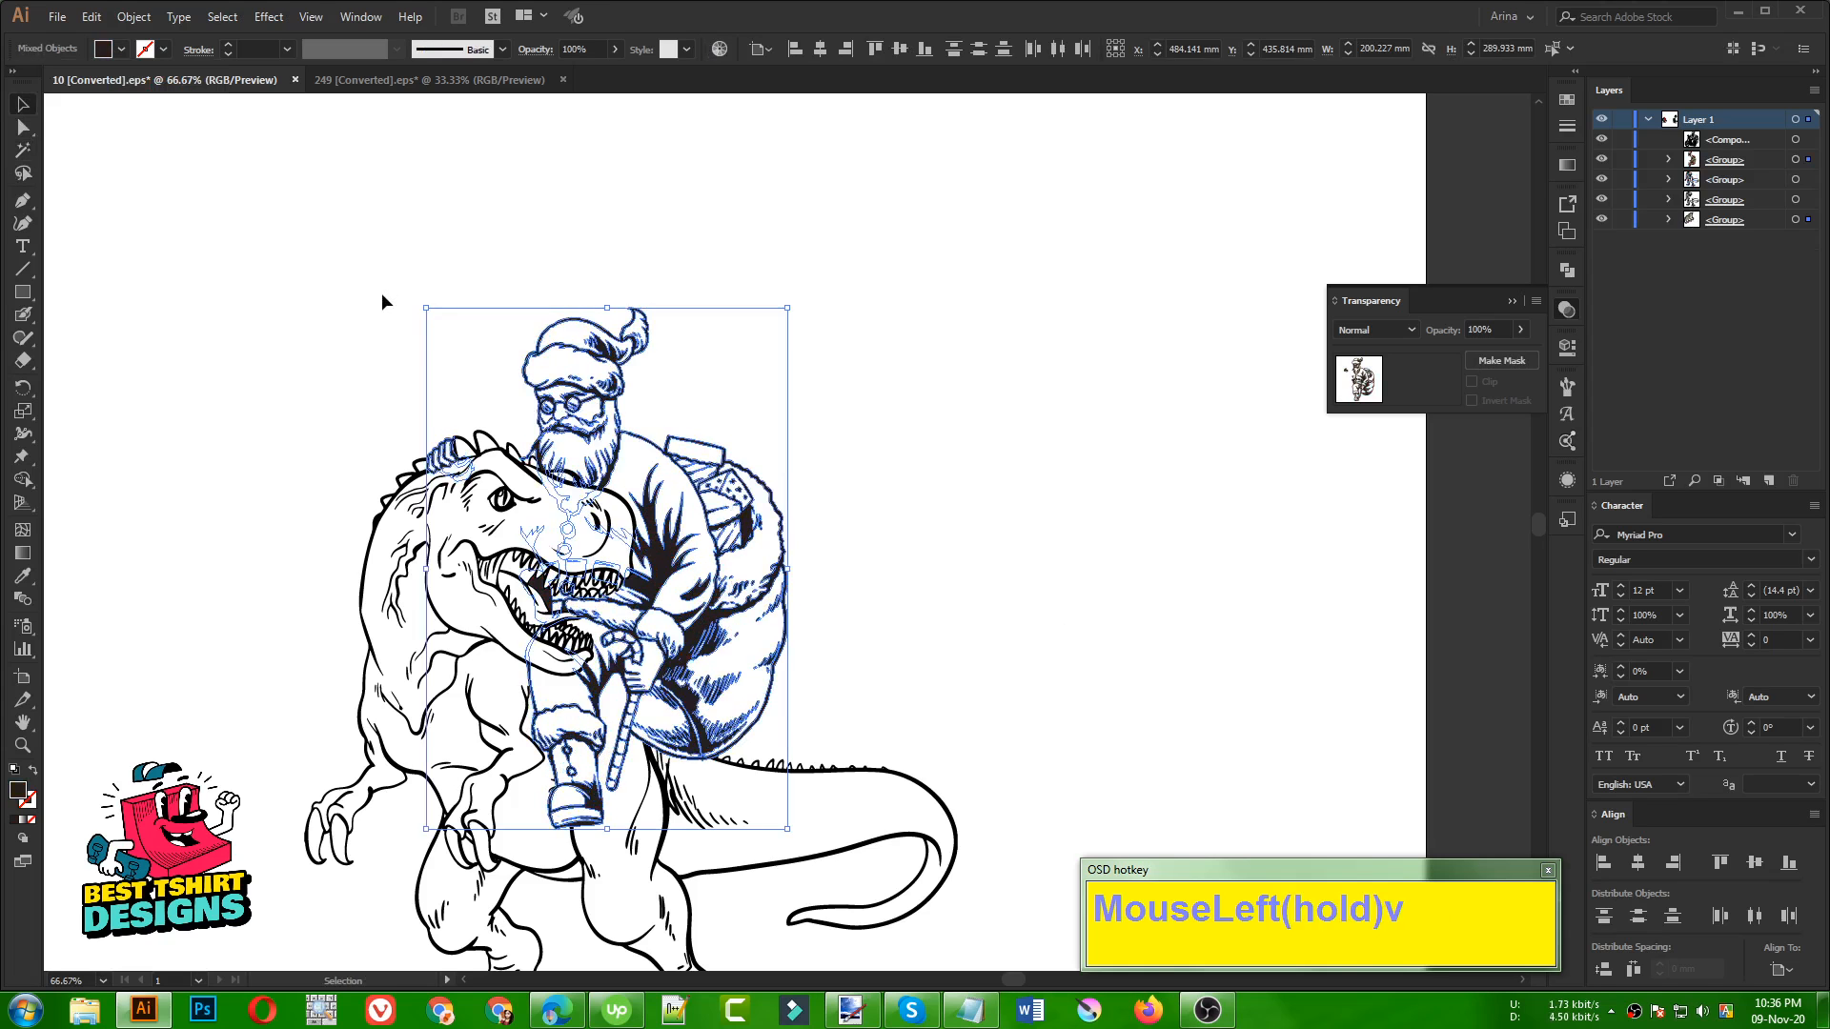
pyautogui.click(382, 294)
pyautogui.scroll(-1, 831, 413)
pyautogui.click(962, 465)
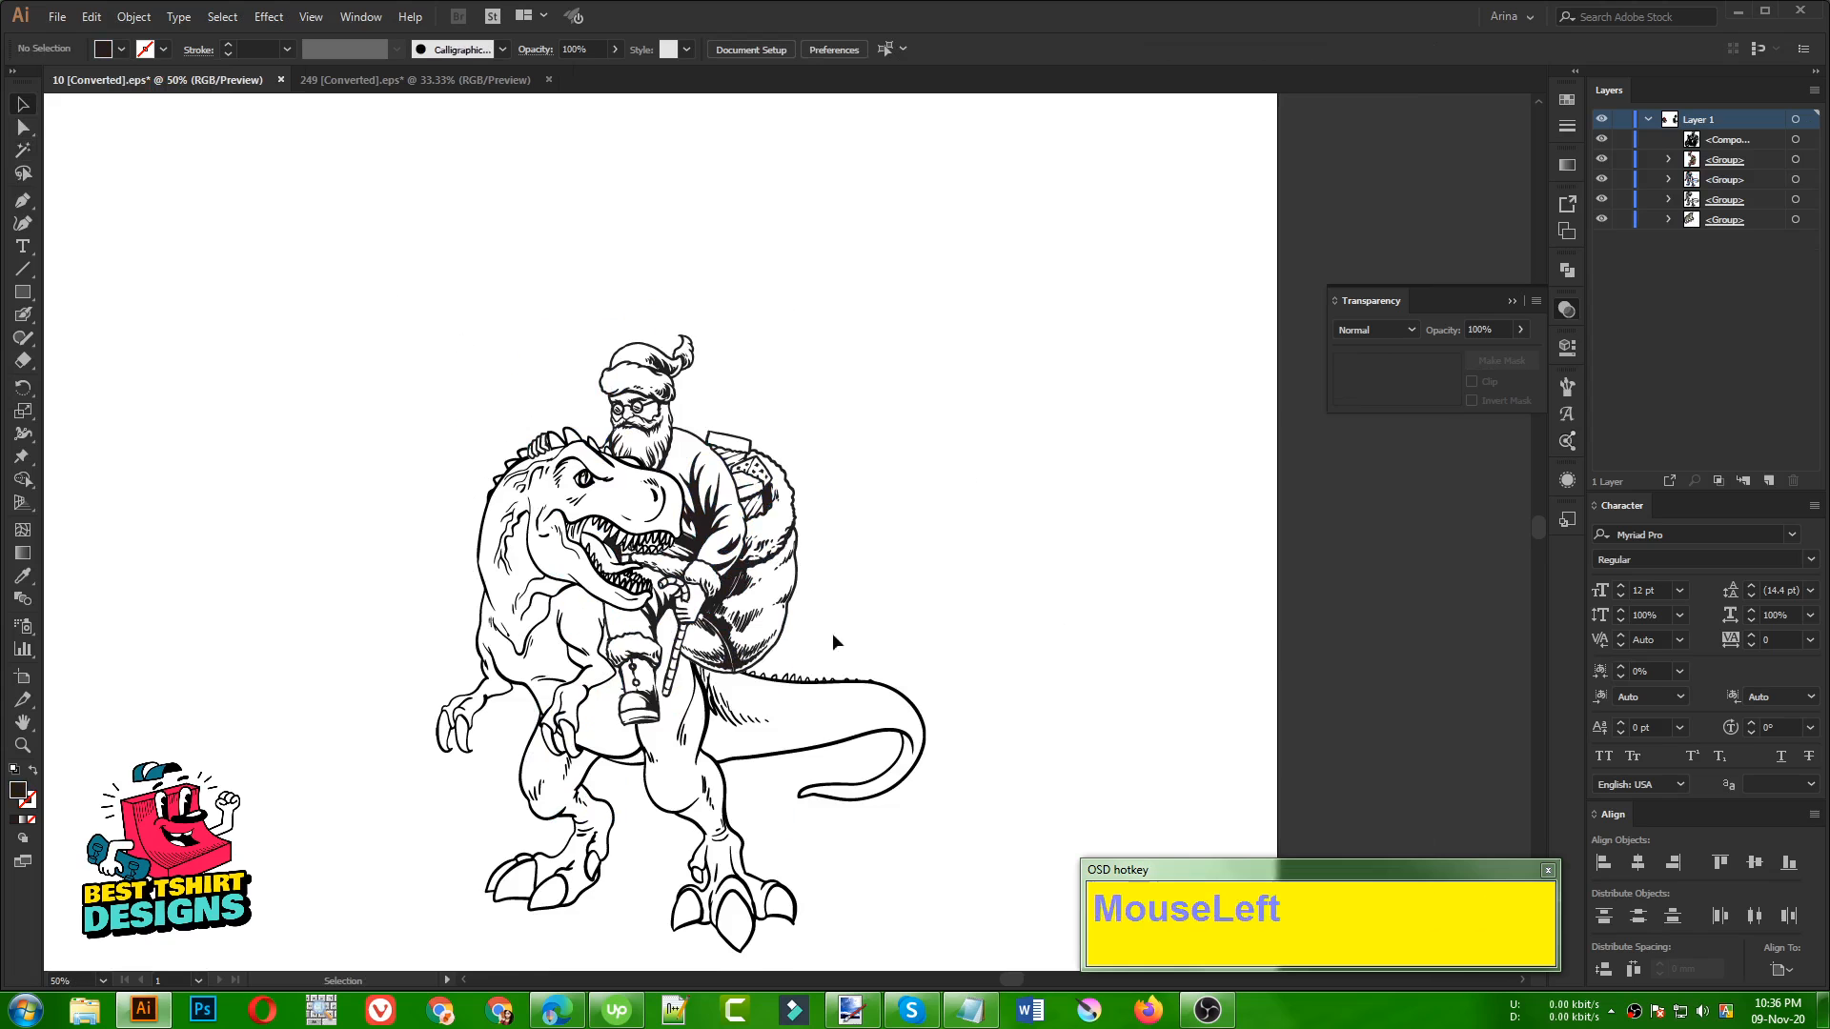
# Select the complete Santa and dinosaur artwork on the artboard and combine it into a single group
pyautogui.scroll(1, 832, 632)
pyautogui.click(1036, 486)
pyautogui.scroll(-2, 1033, 478)
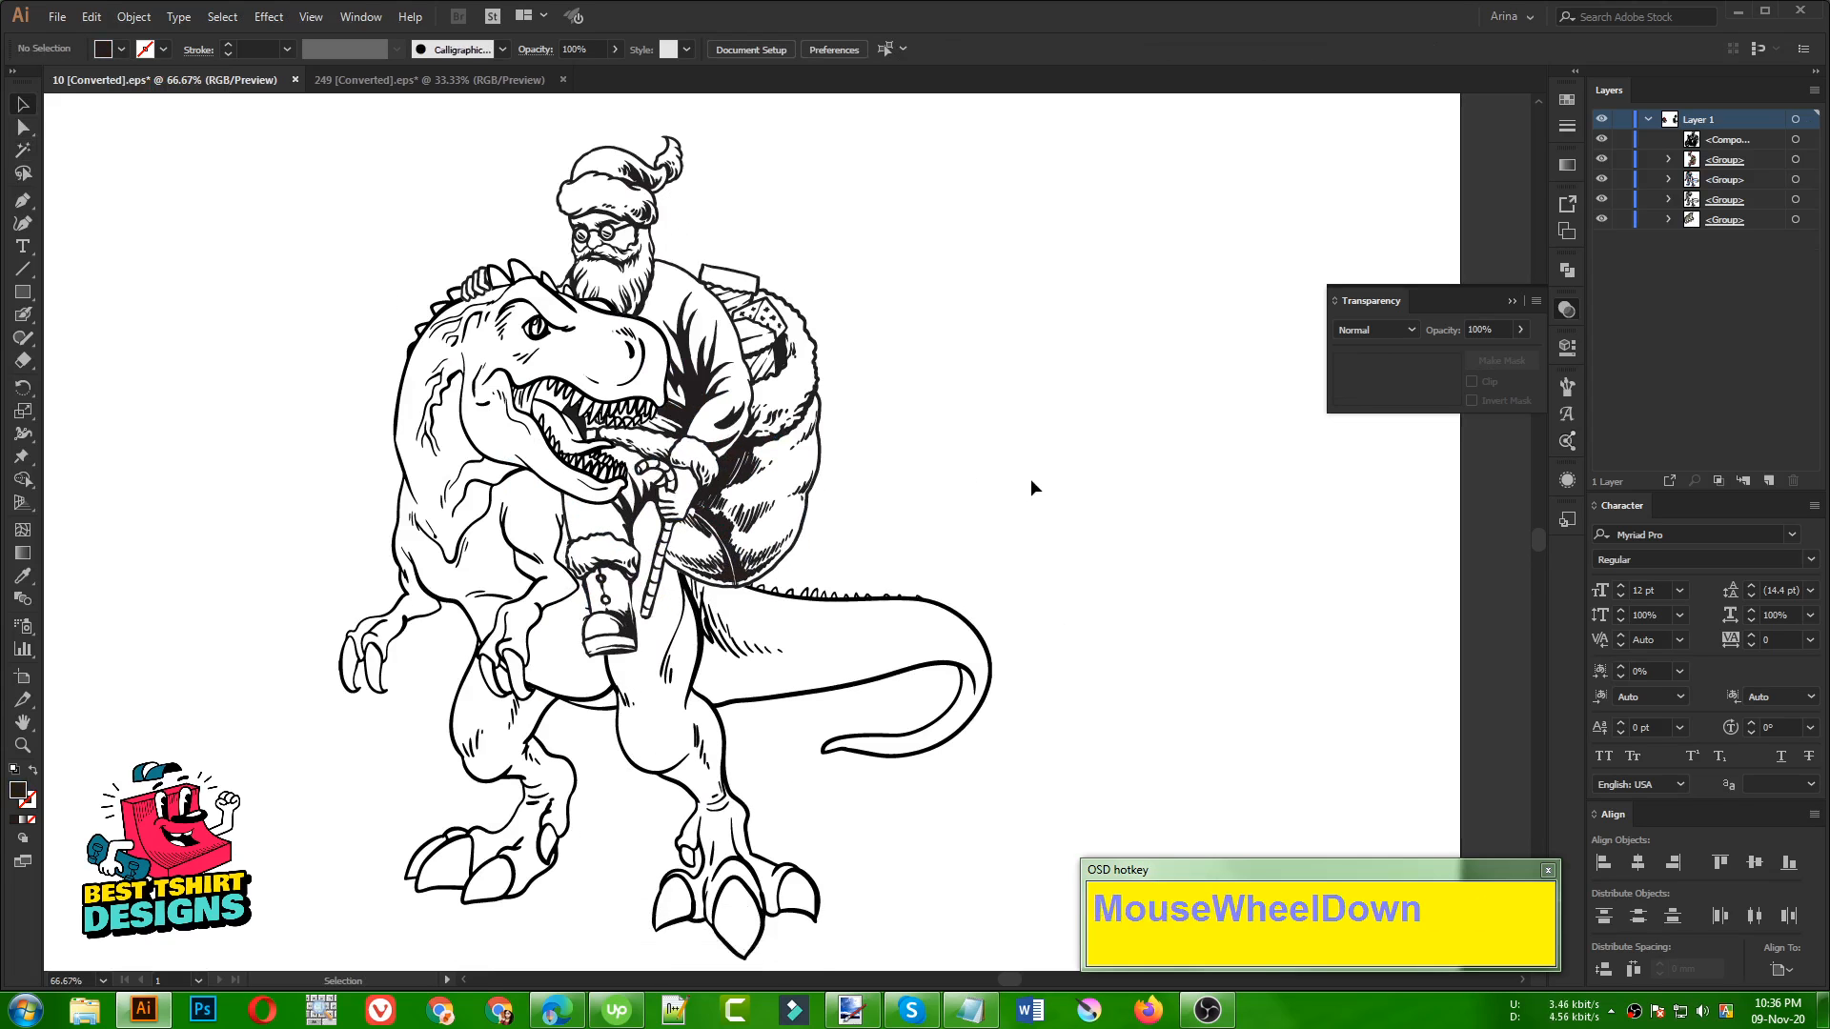
pyautogui.scroll(-1, 1005, 391)
pyautogui.click(847, 370)
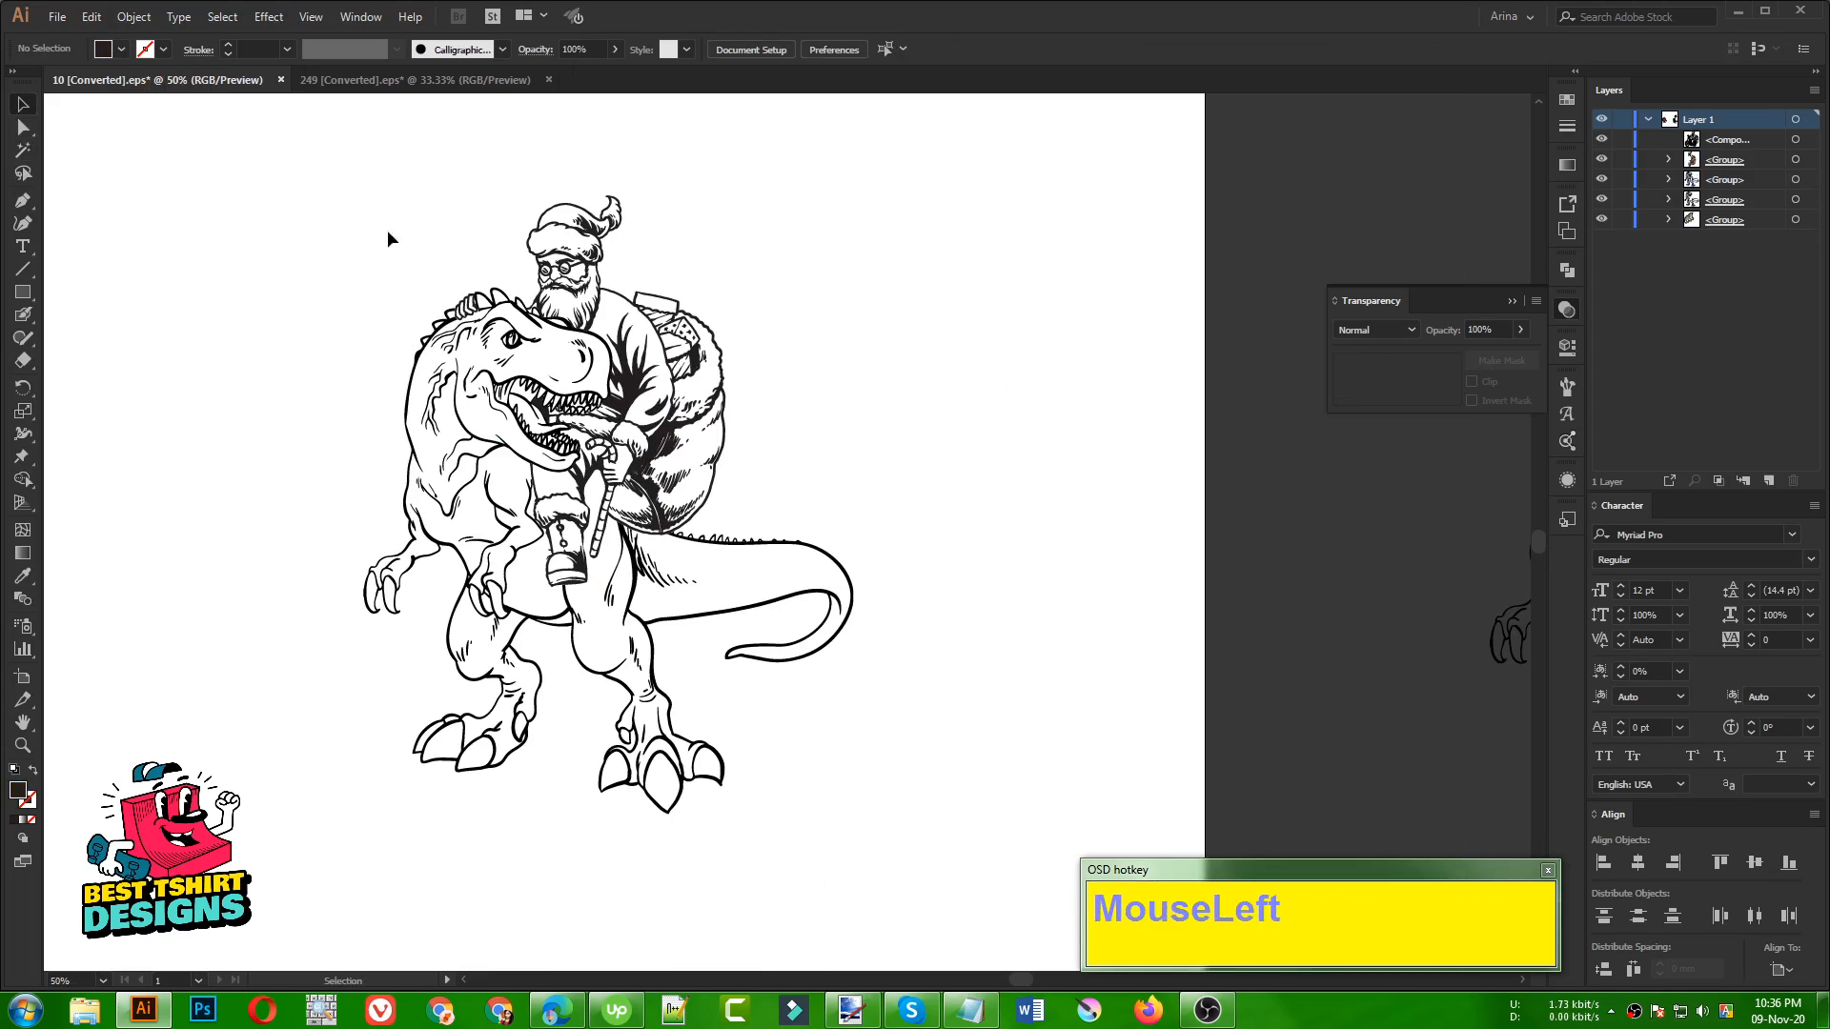
pyautogui.moveTo(243, 163); pyautogui.dragTo(981, 912)
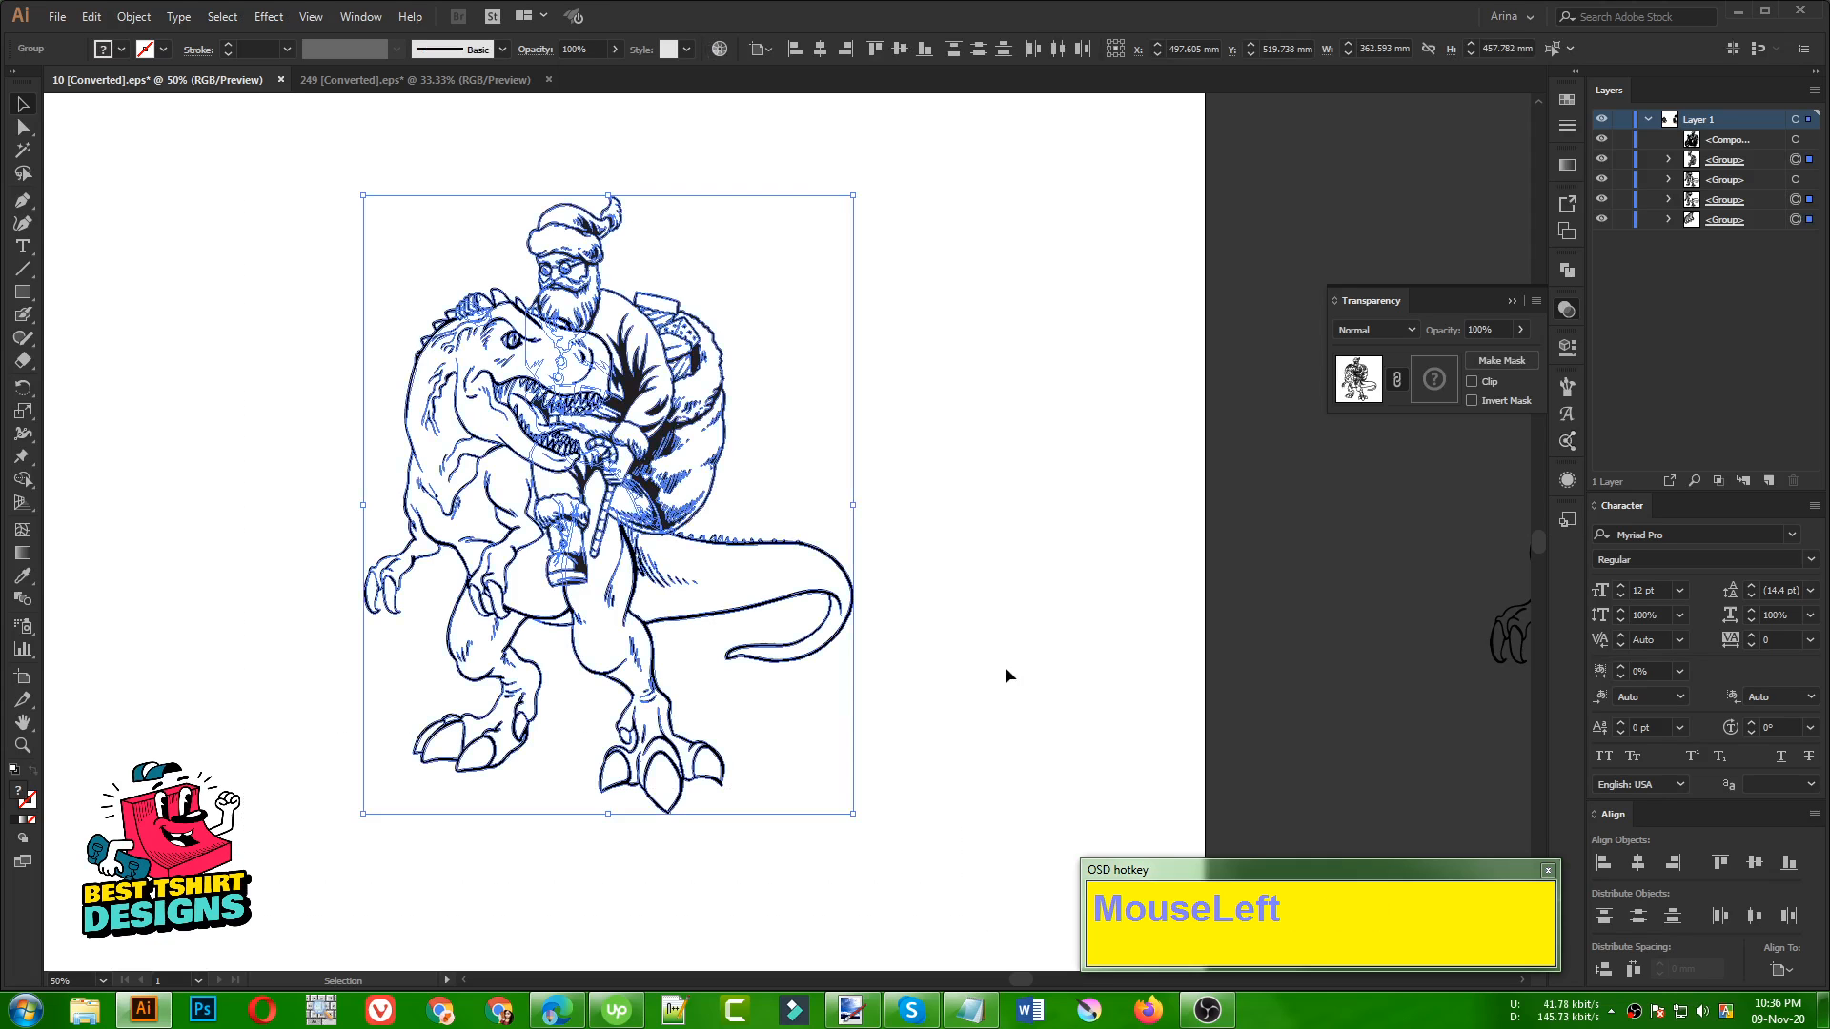
pyautogui.click(875, 425)
pyautogui.moveTo(278, 152); pyautogui.dragTo(992, 871)
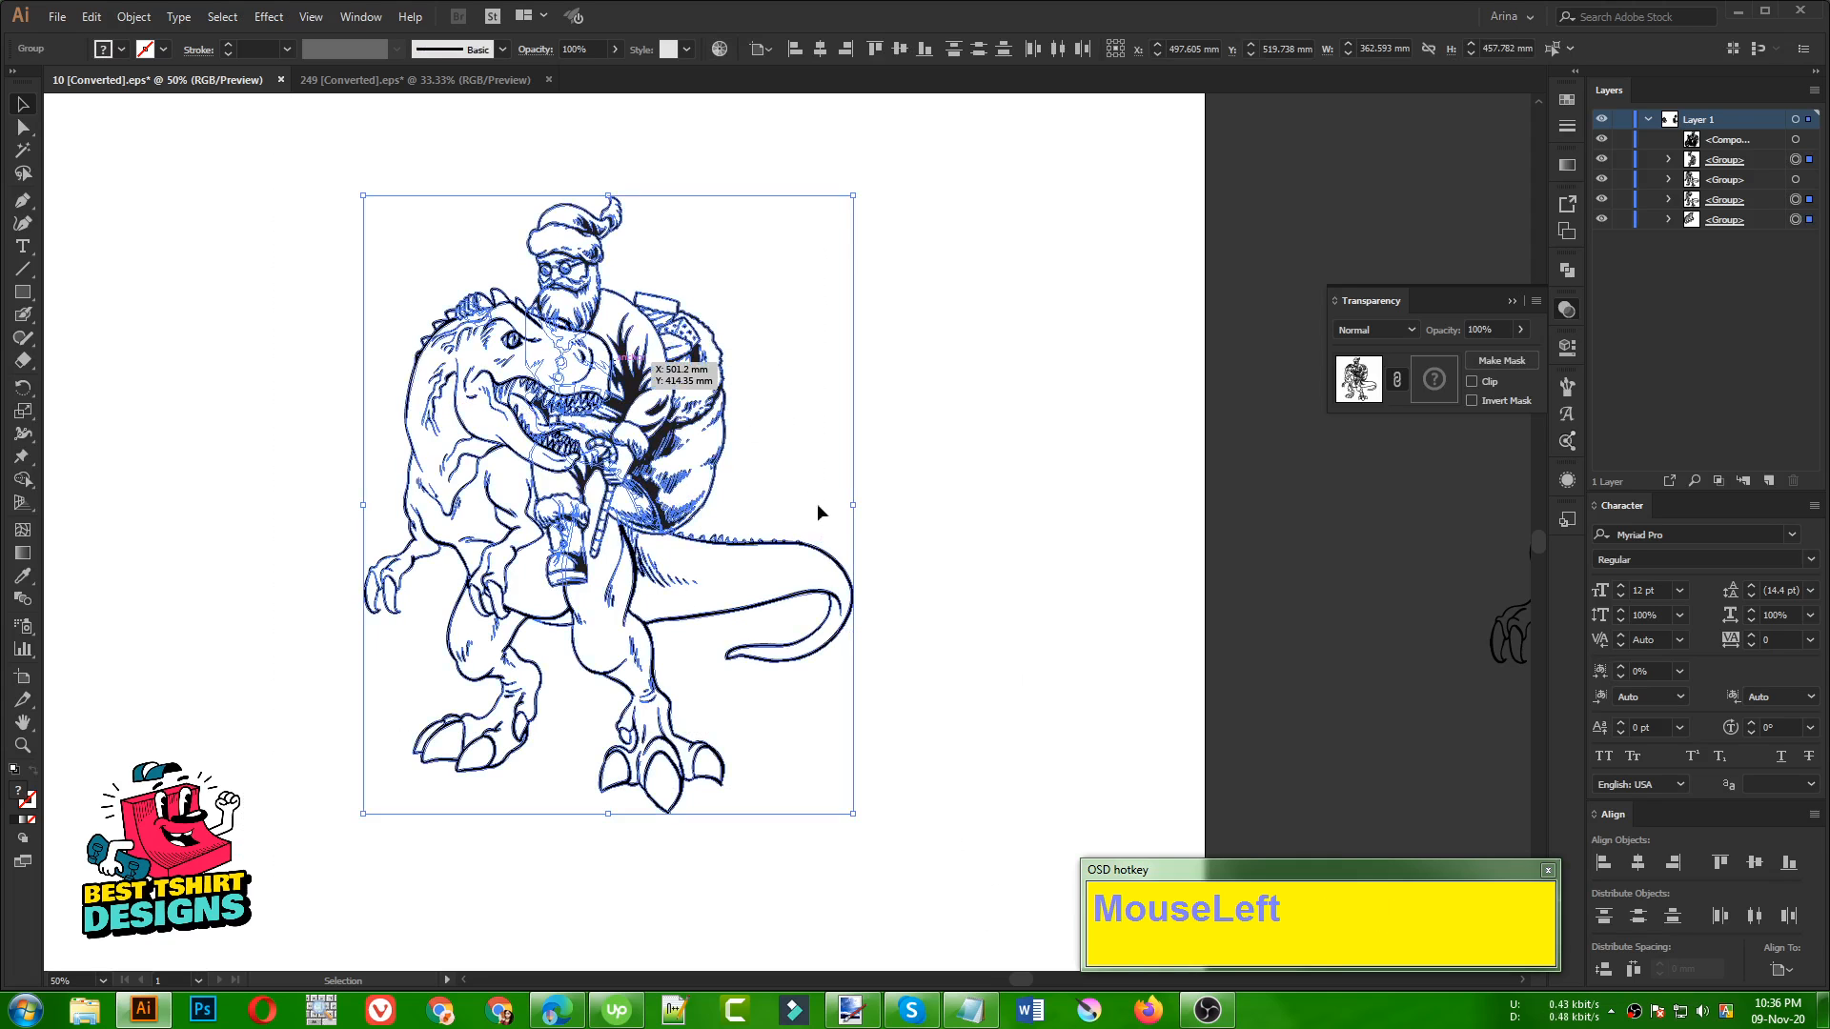
pyautogui.press('ctrl')
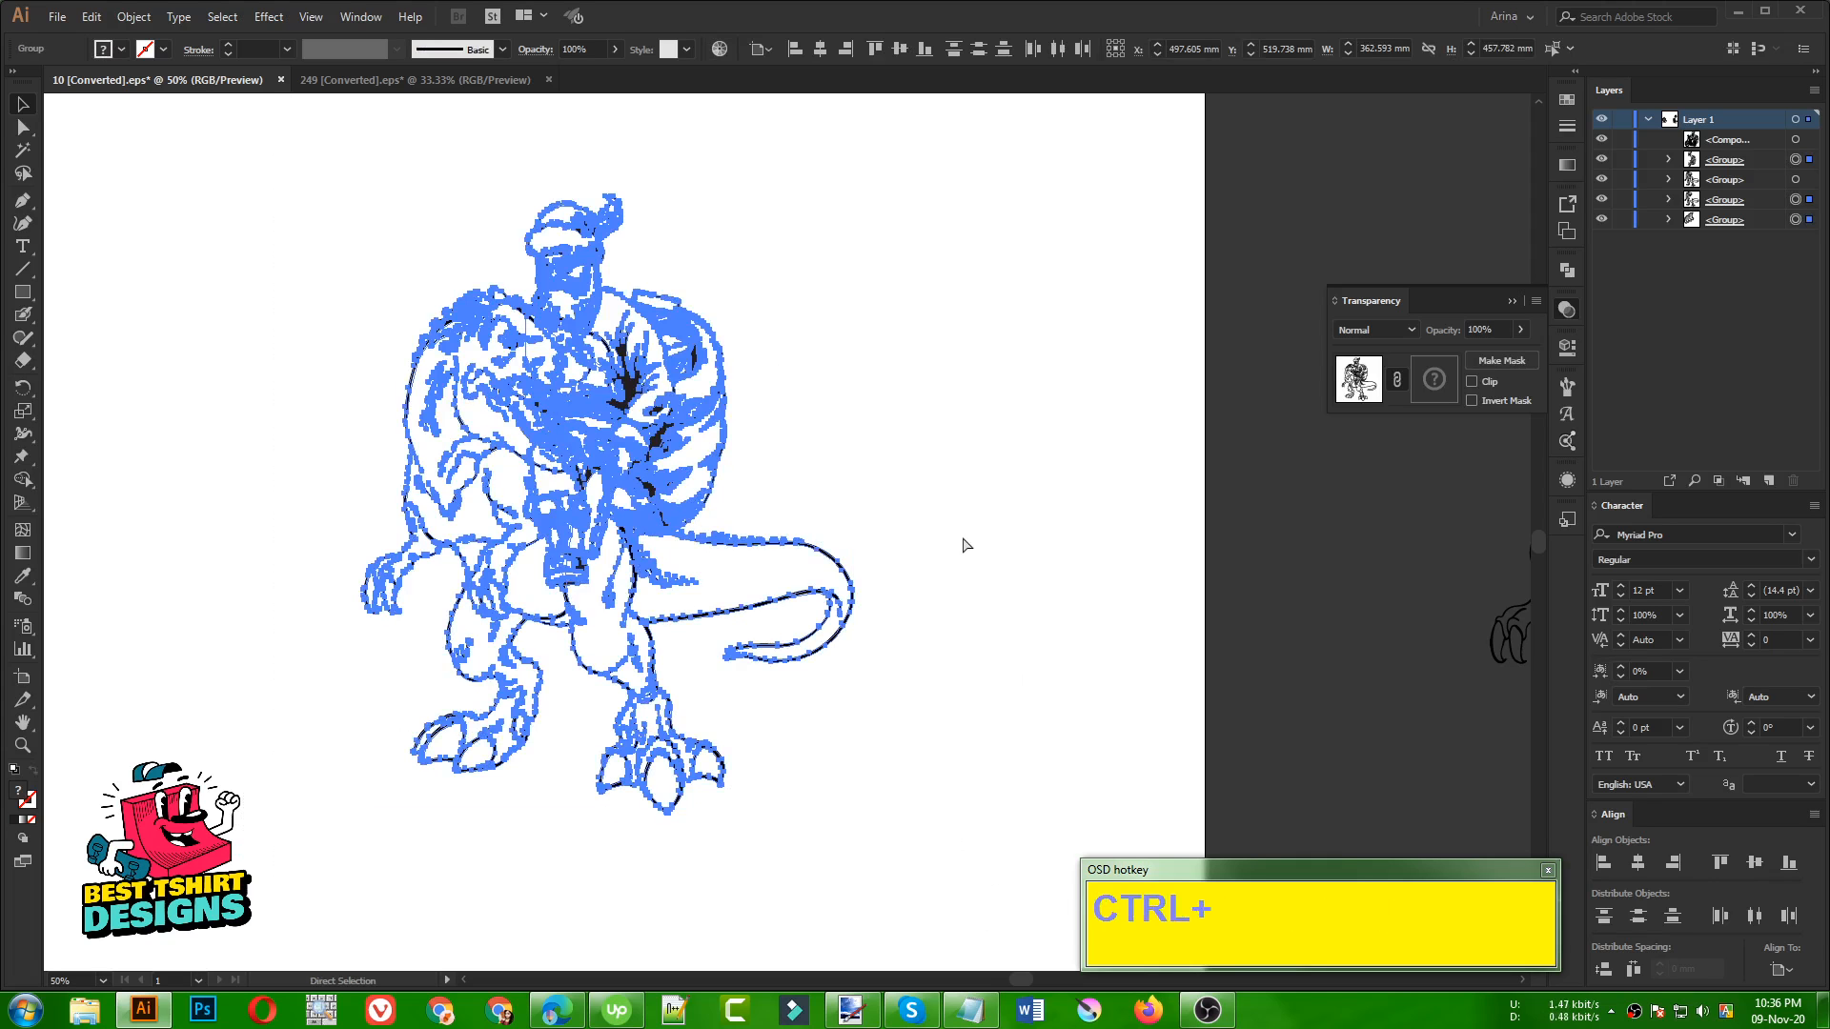
pyautogui.hotkey('ctrl', 'g')
pyautogui.click(924, 489)
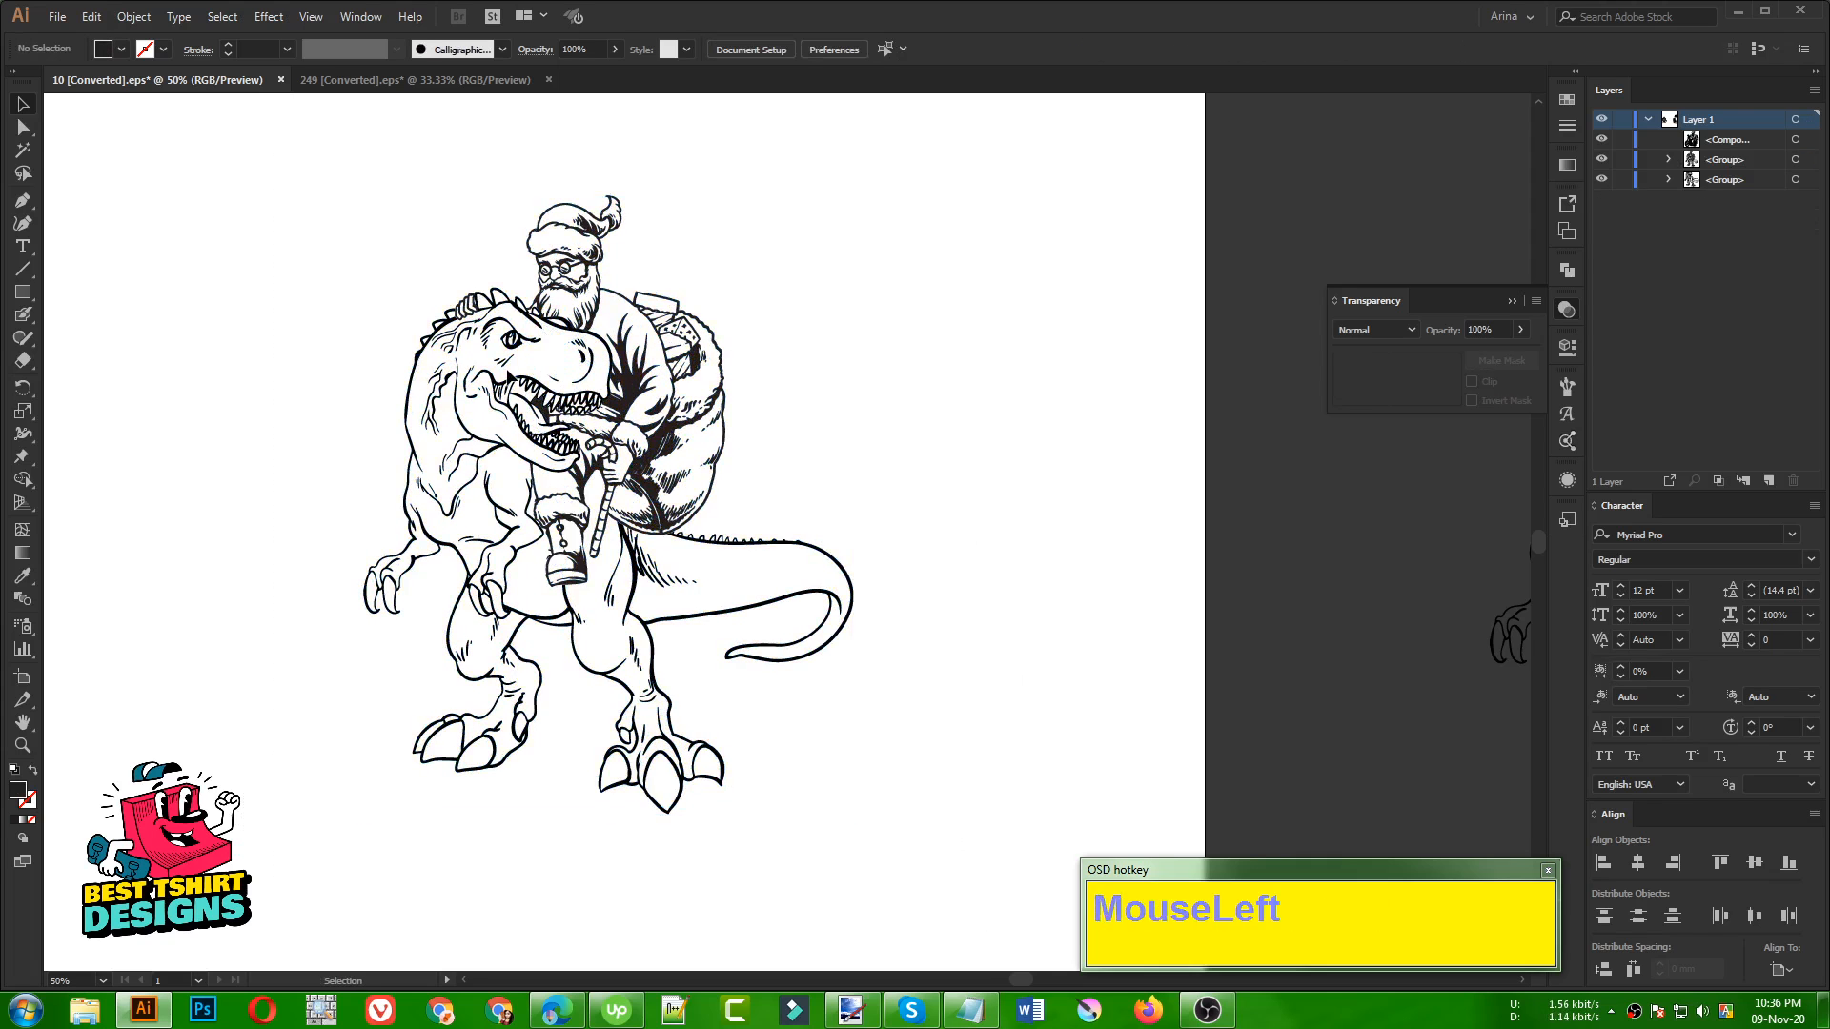
# Scale the grouped Santa and dinosaur artwork down proportionally to about 77 × 97 mm and deselect it
pyautogui.scroll(1, 506, 366)
pyautogui.click(871, 370)
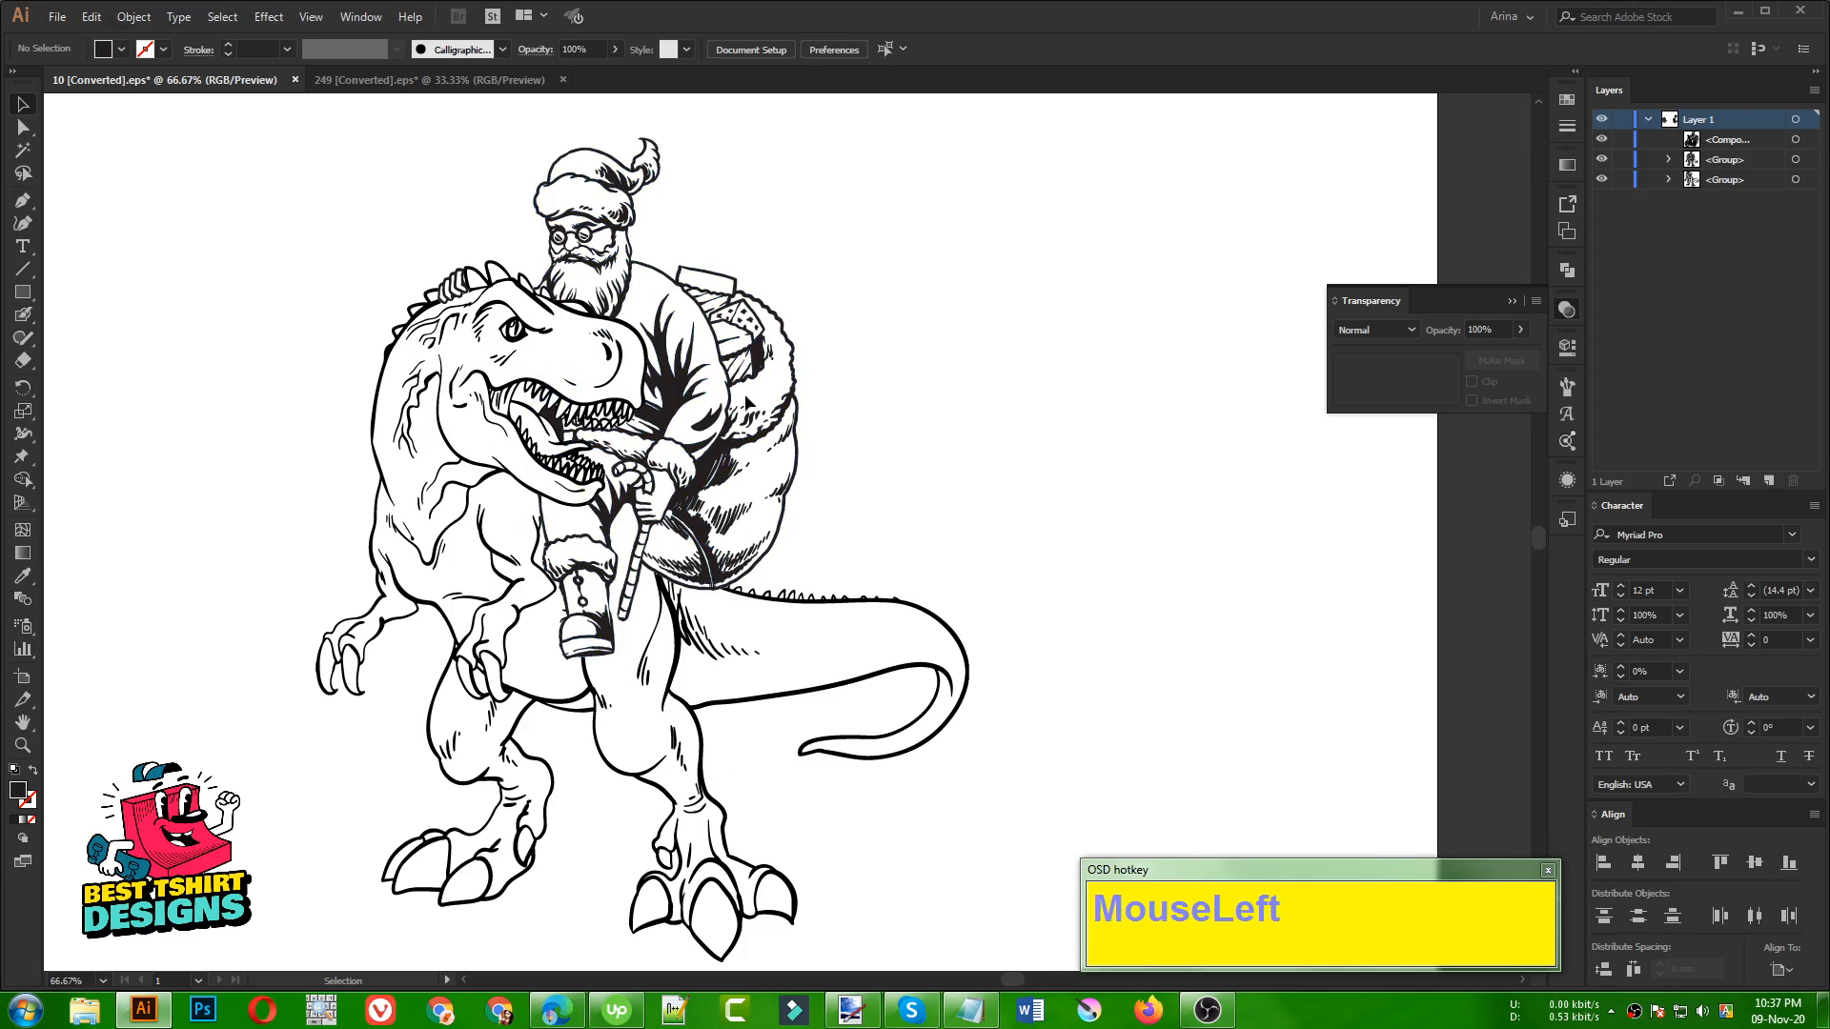
pyautogui.click(675, 416)
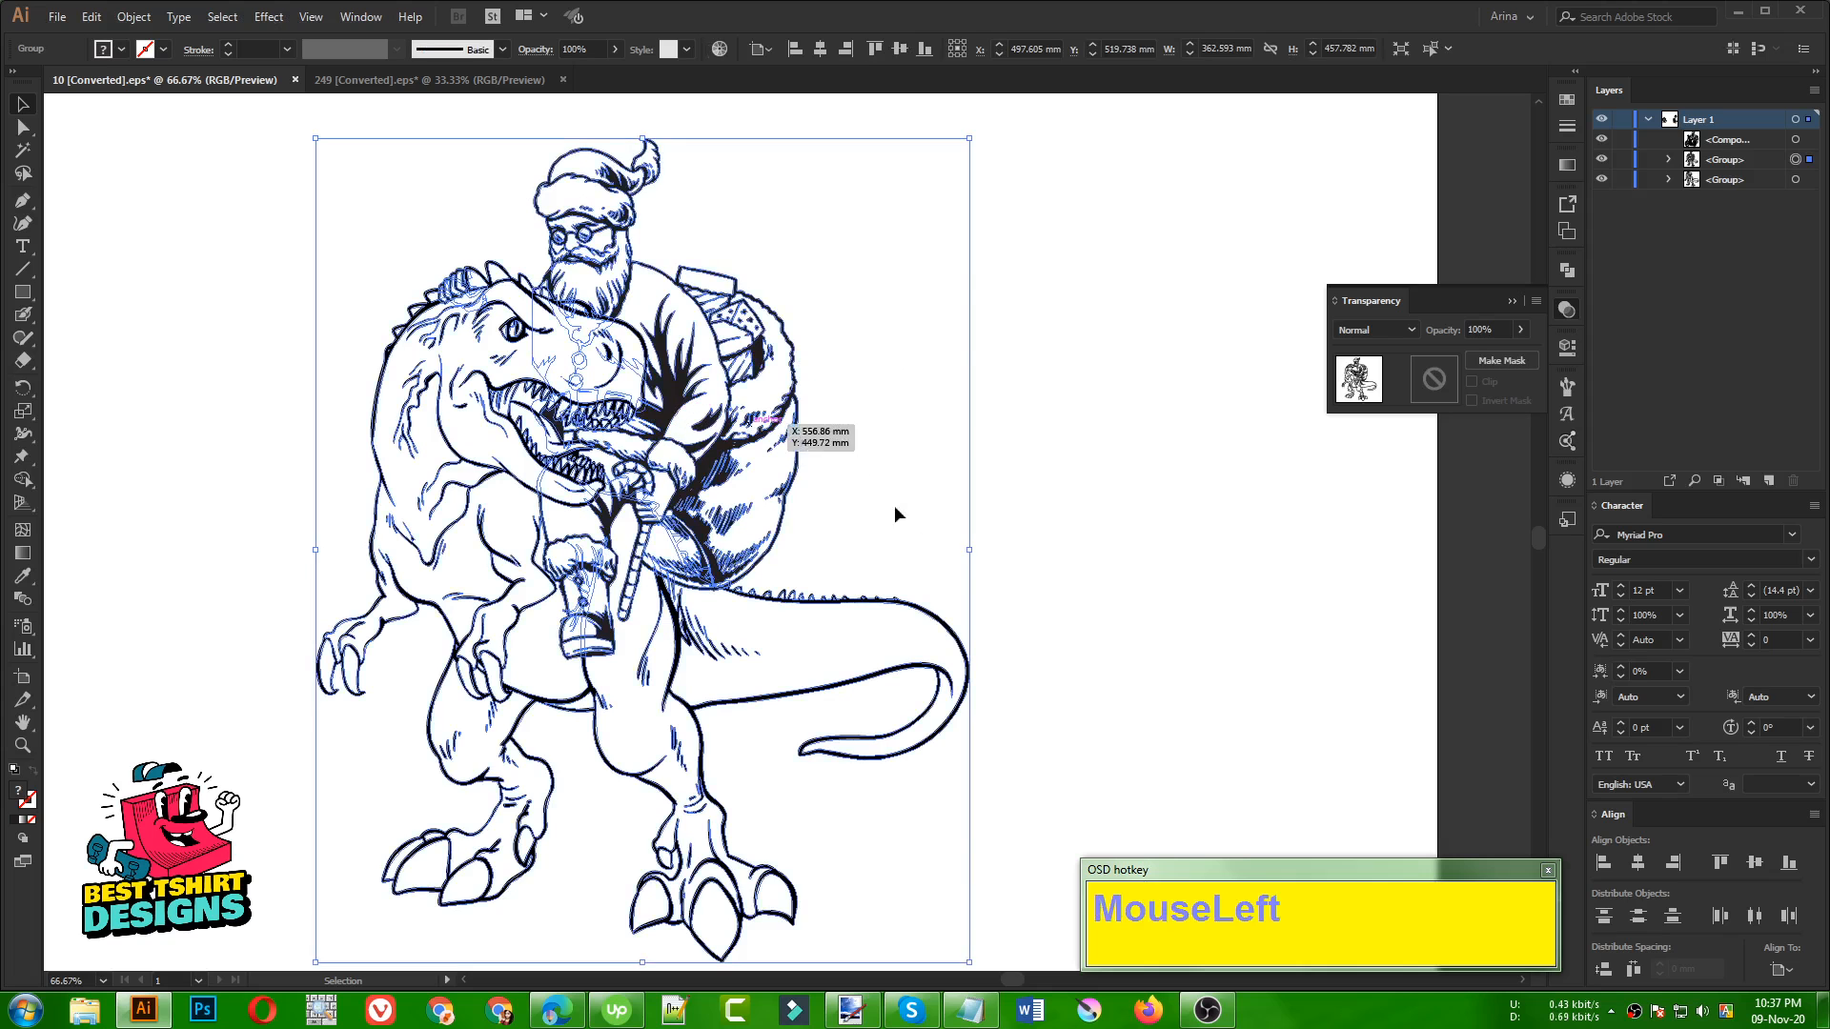
pyautogui.keyDown('alt'); pyautogui.keyDown('shift'); pyautogui.moveTo(968, 549); pyautogui.dragTo(505, 372); pyautogui.keyUp('shift'); pyautogui.keyUp('alt')
pyautogui.click(667, 481)
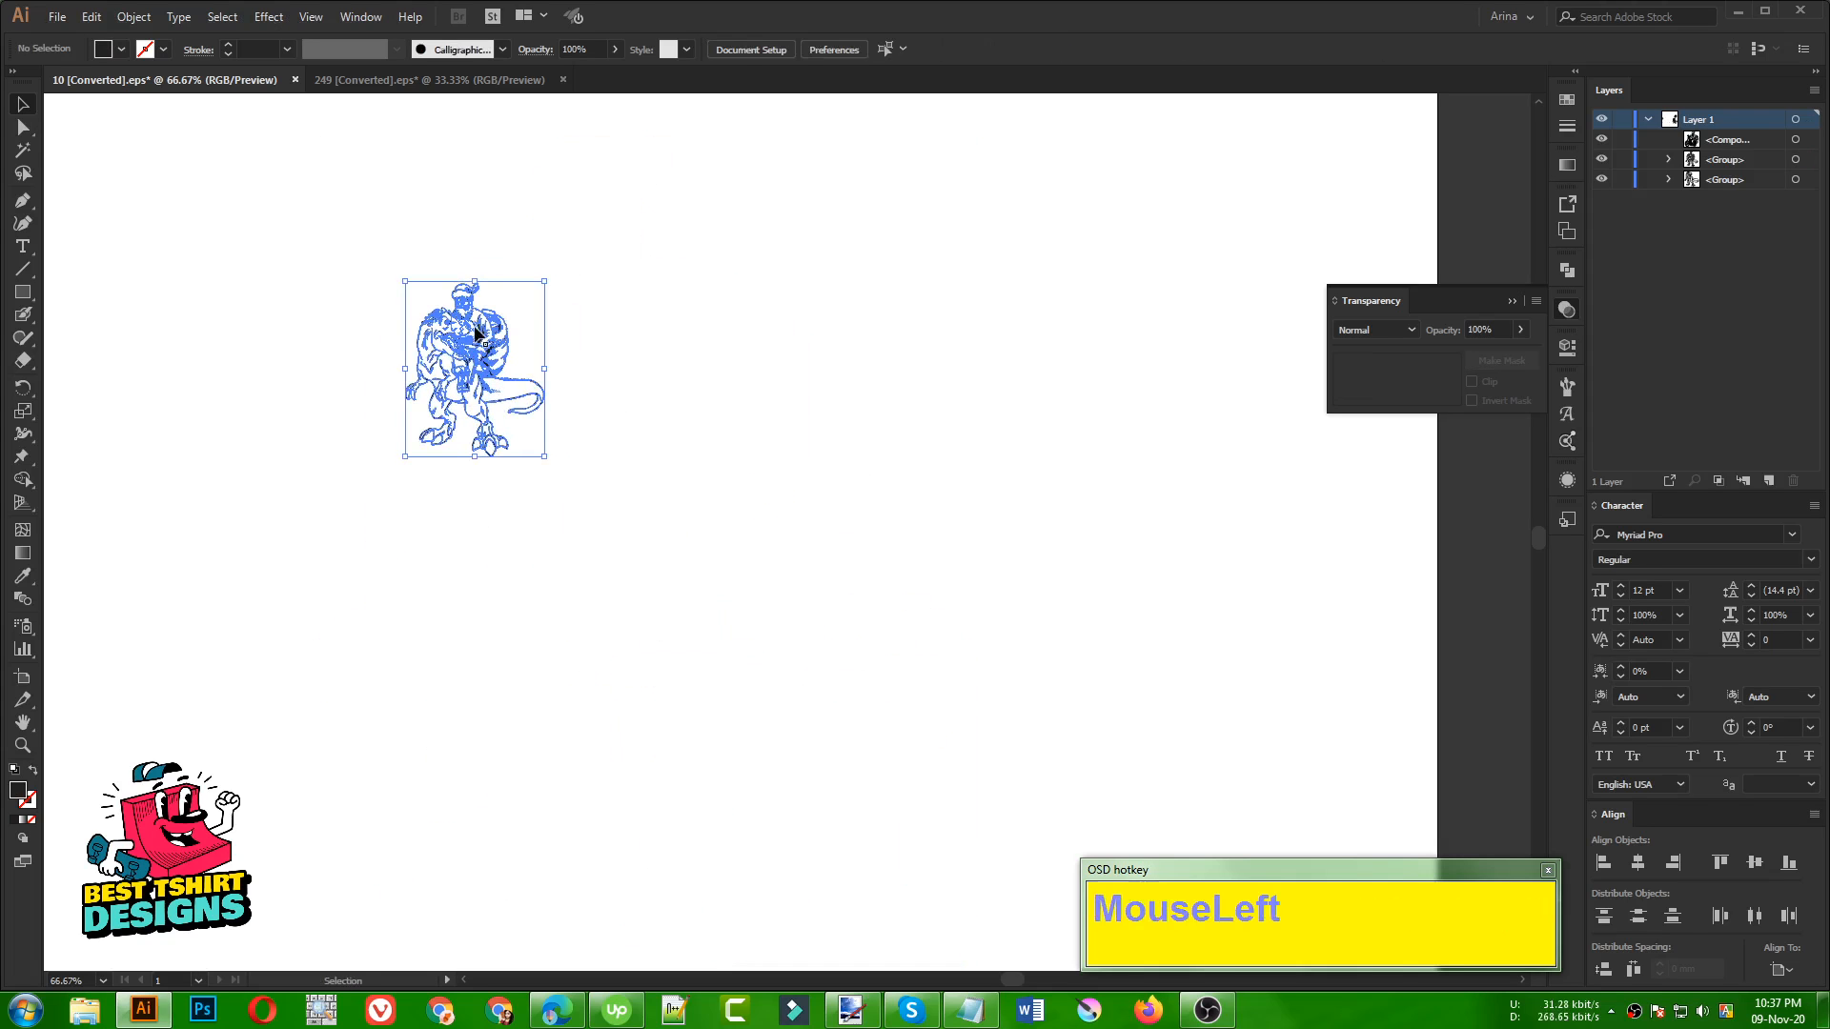
pyautogui.scroll(4, 431, 305)
pyautogui.click(590, 520)
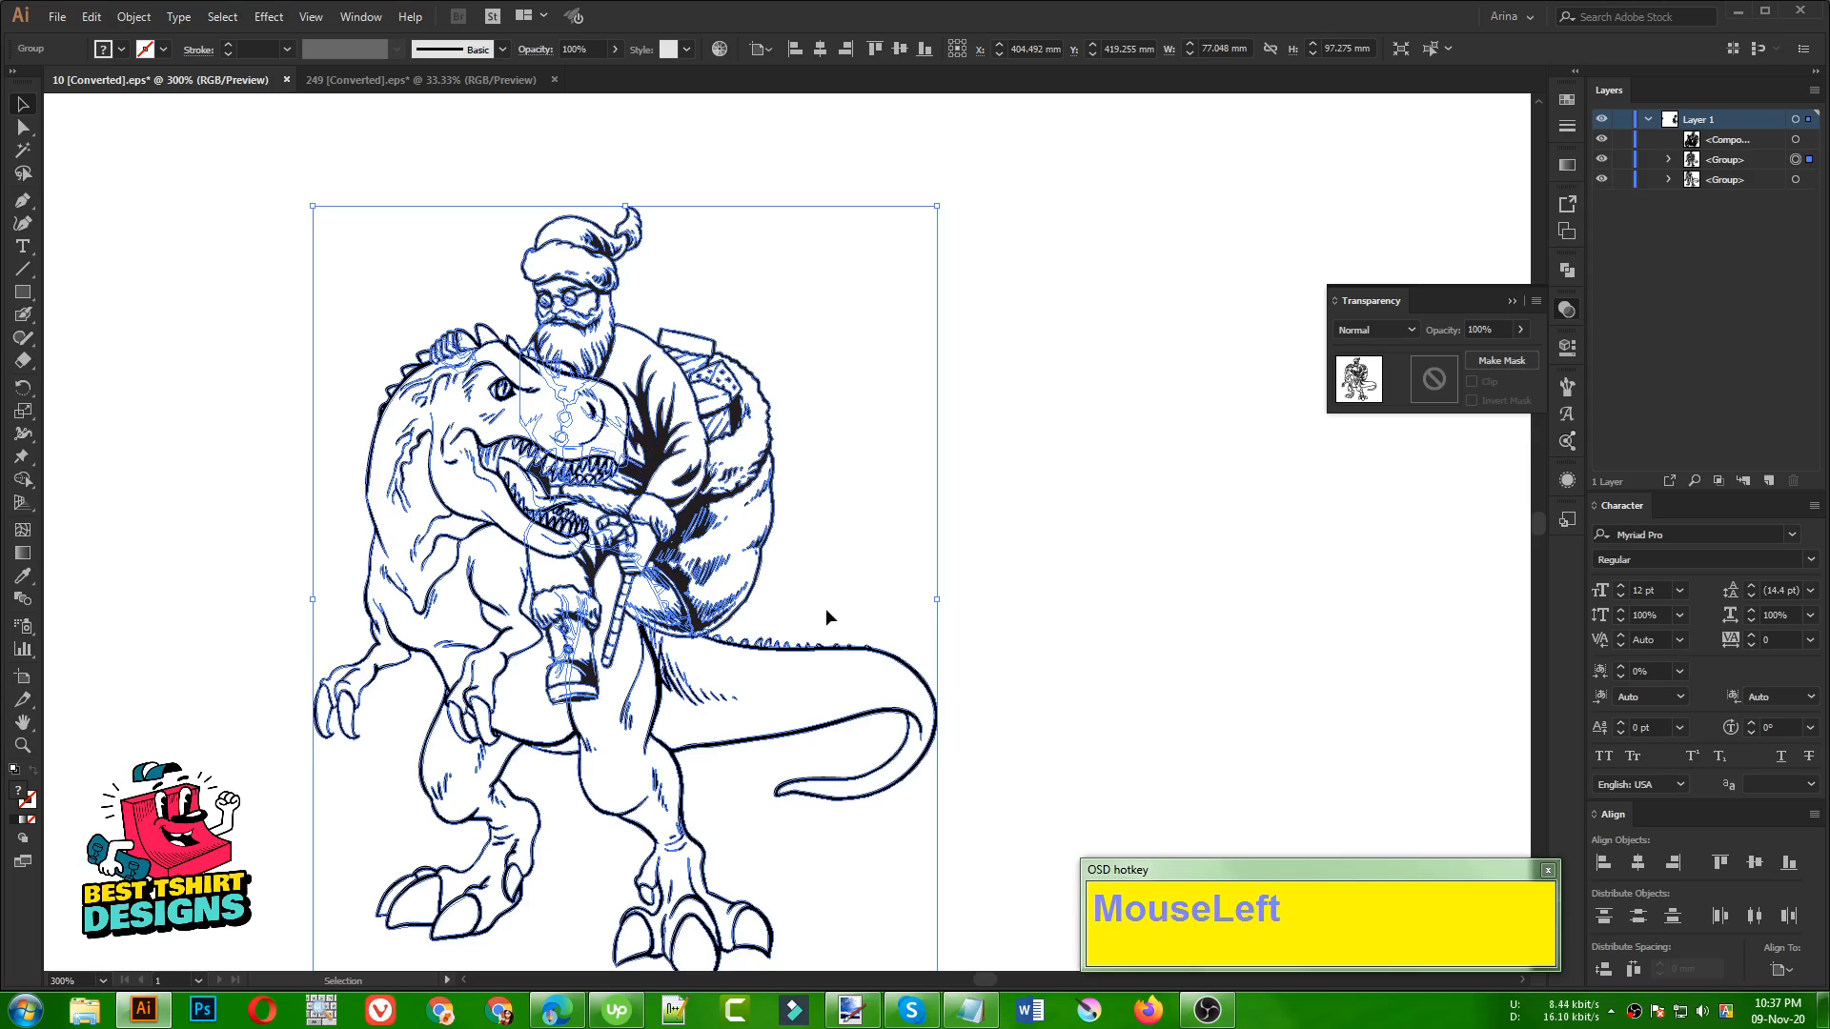
pyautogui.press('v')
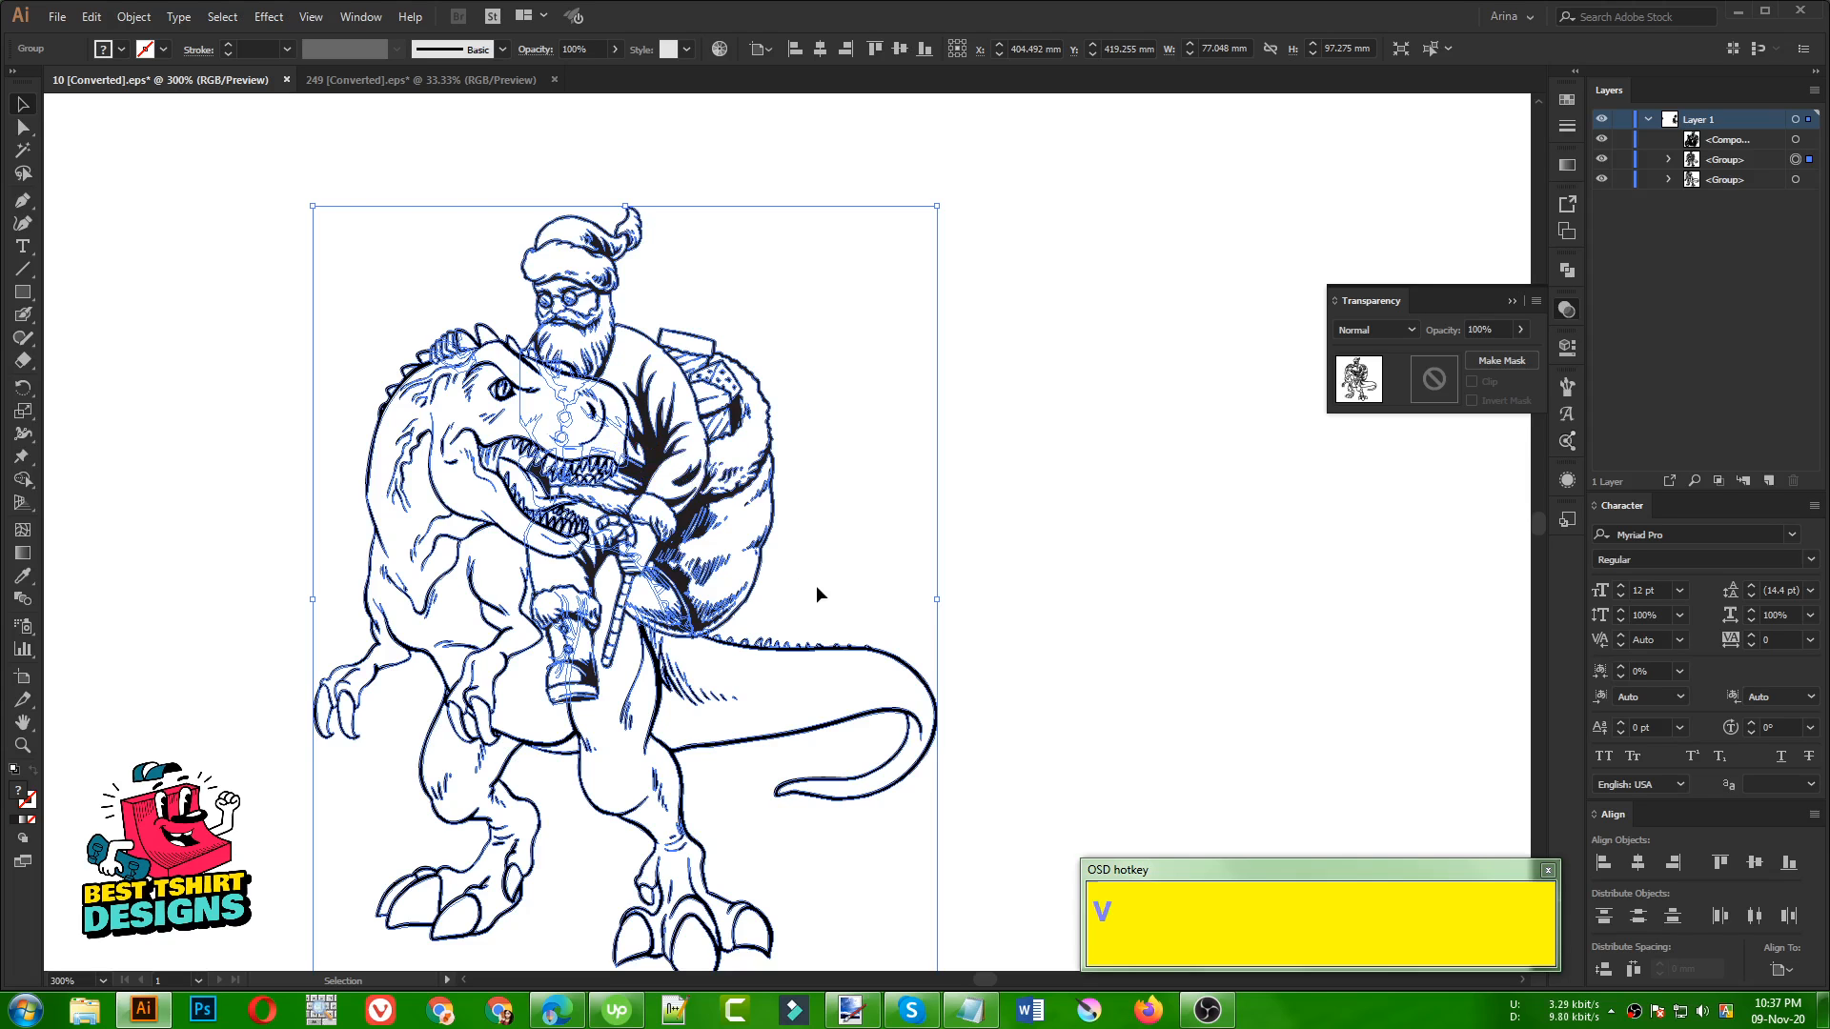
pyautogui.click(829, 569)
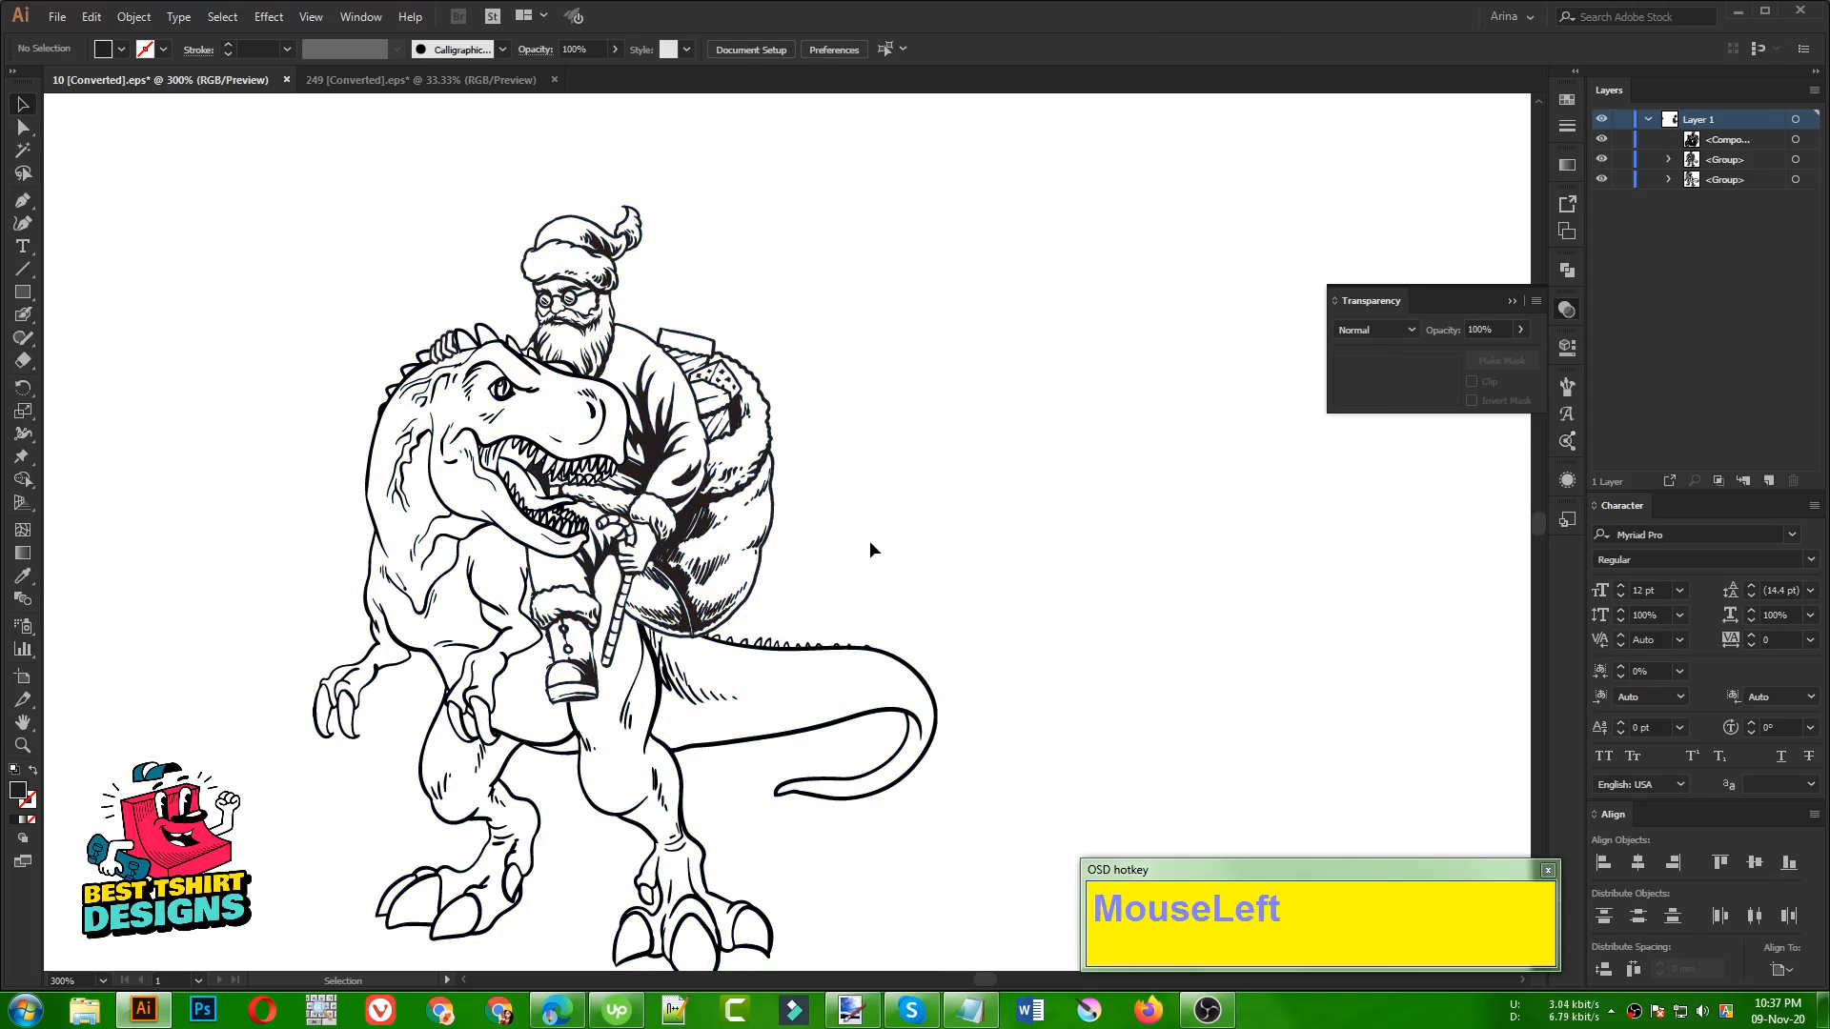
# Try a Pathfinder operation on the Santa and dinosaur group and undo it
pyautogui.click(664, 469)
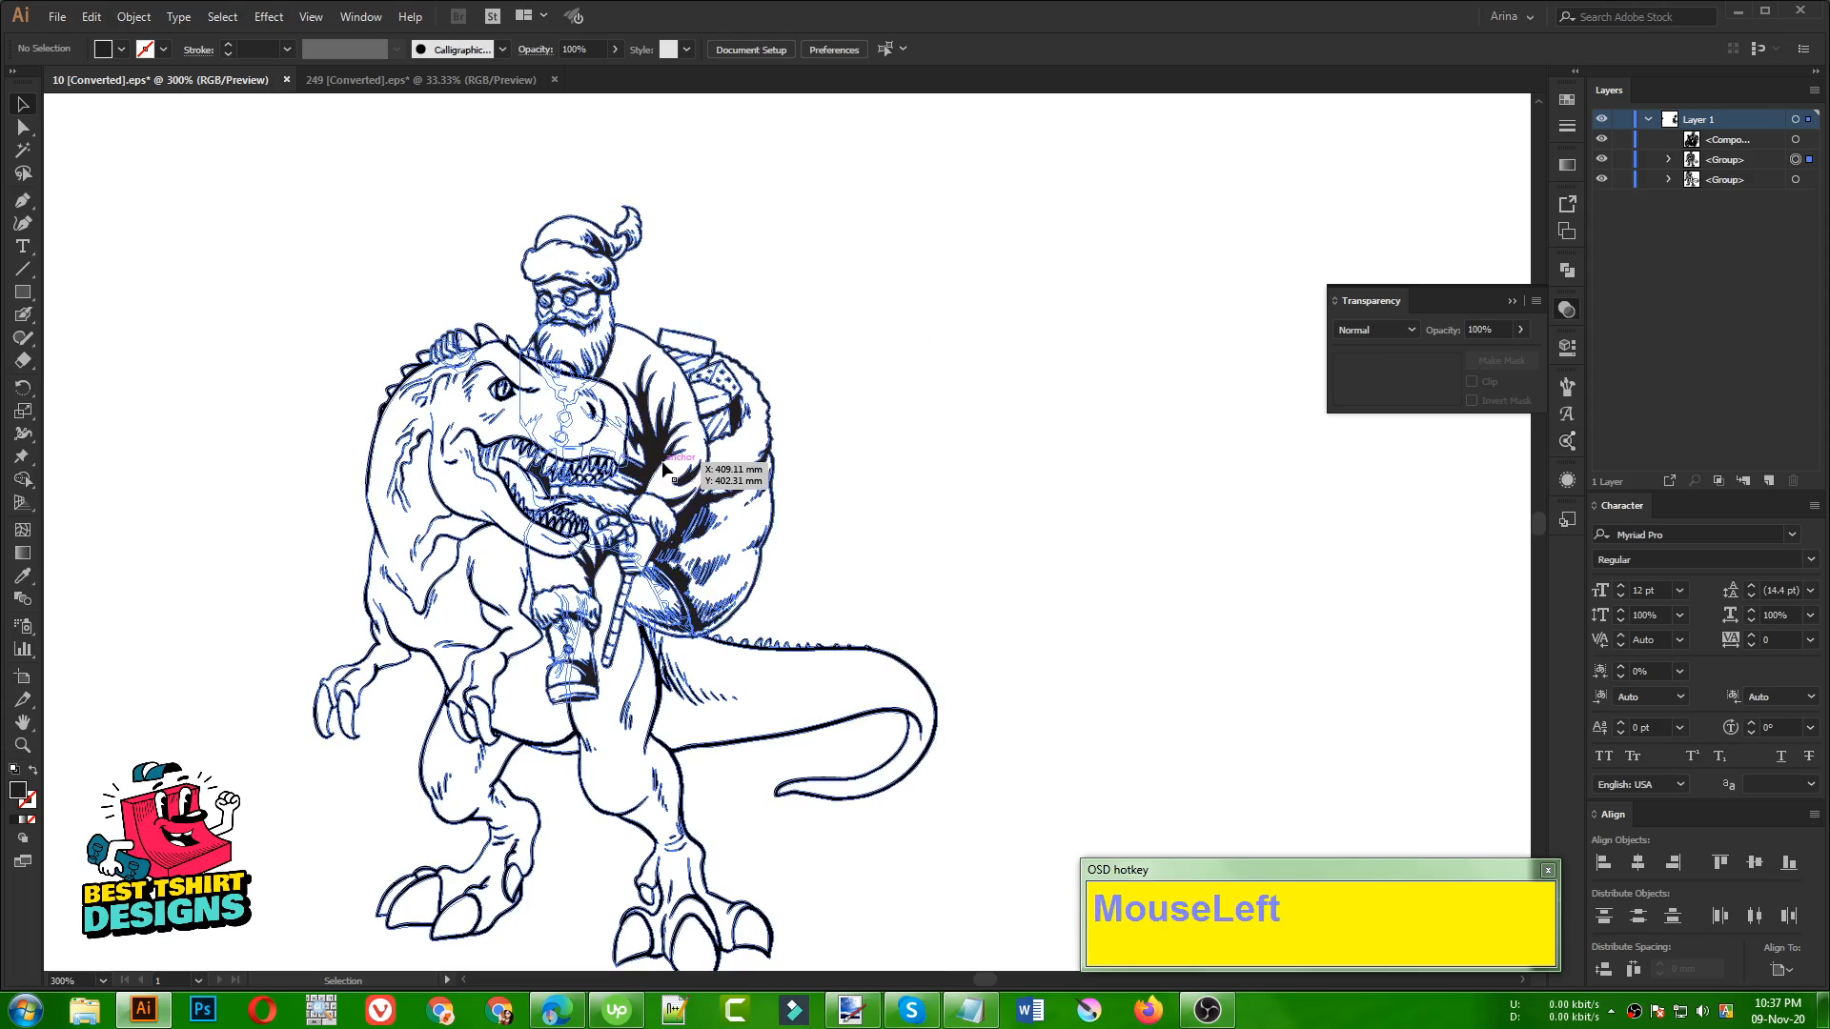
pyautogui.click(1574, 270)
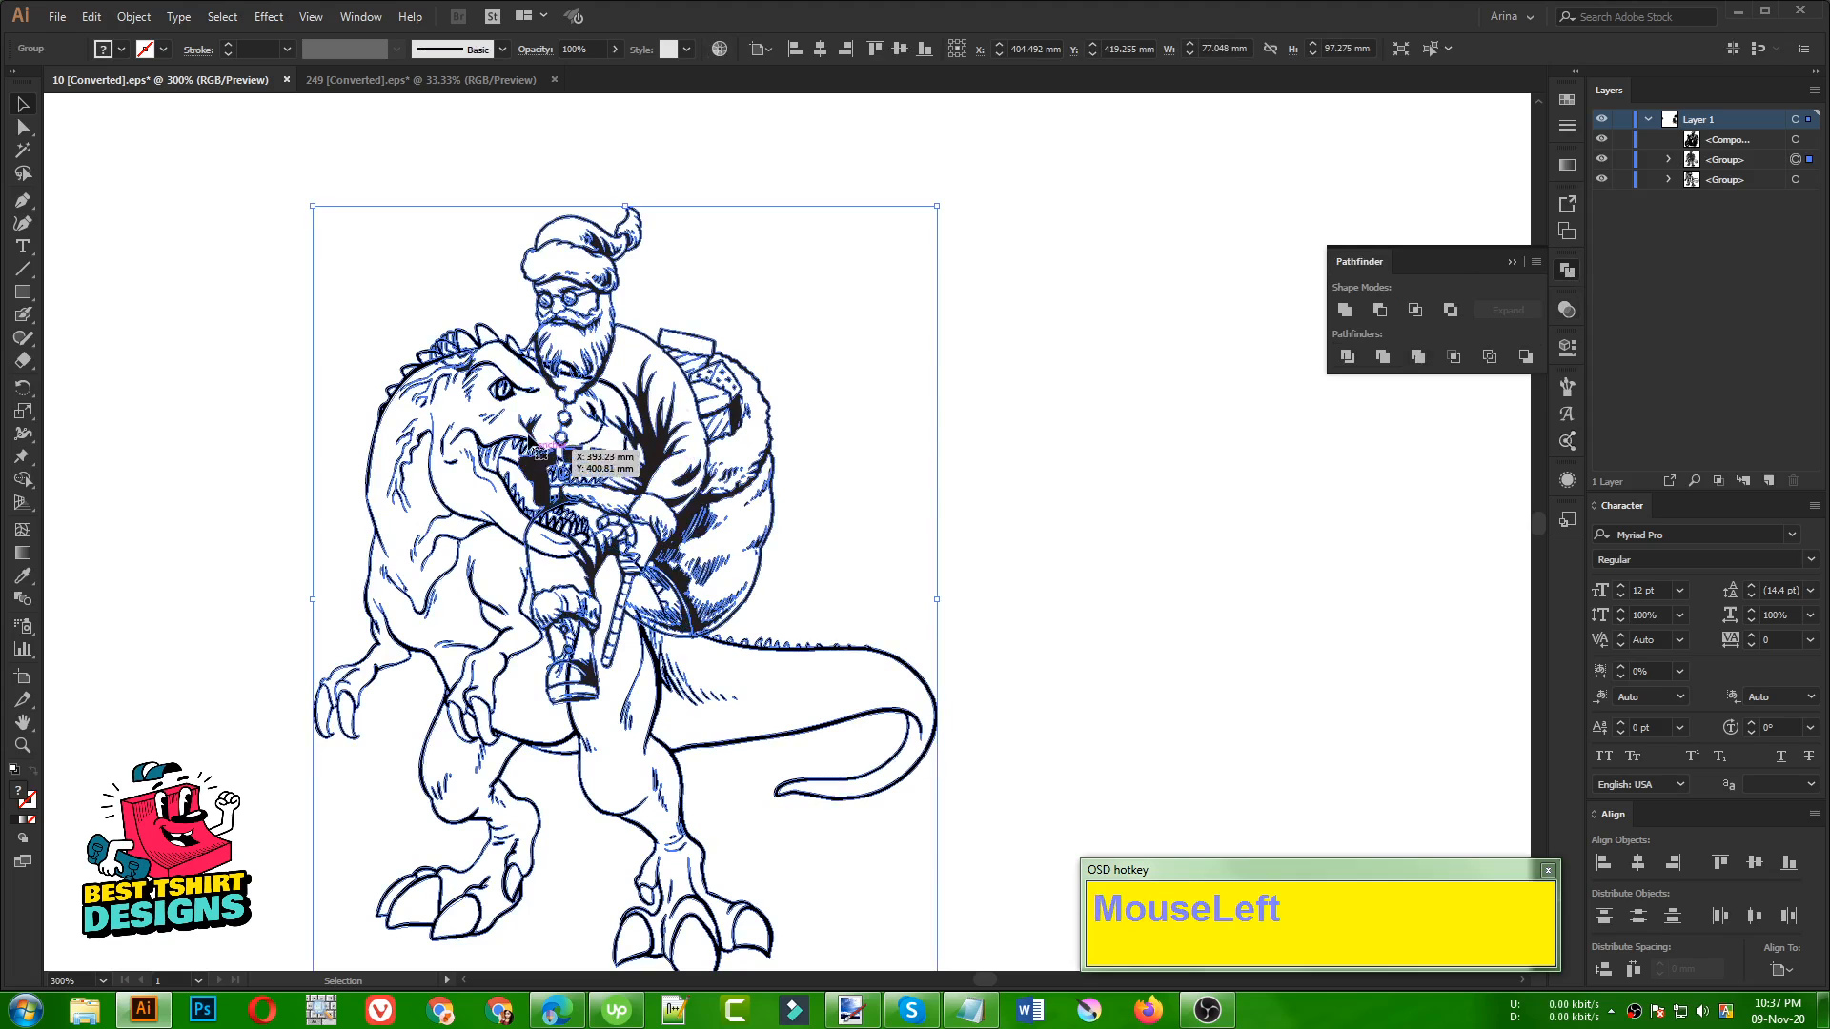
pyautogui.hotkey('ctrl', 'z')
pyautogui.click(890, 503)
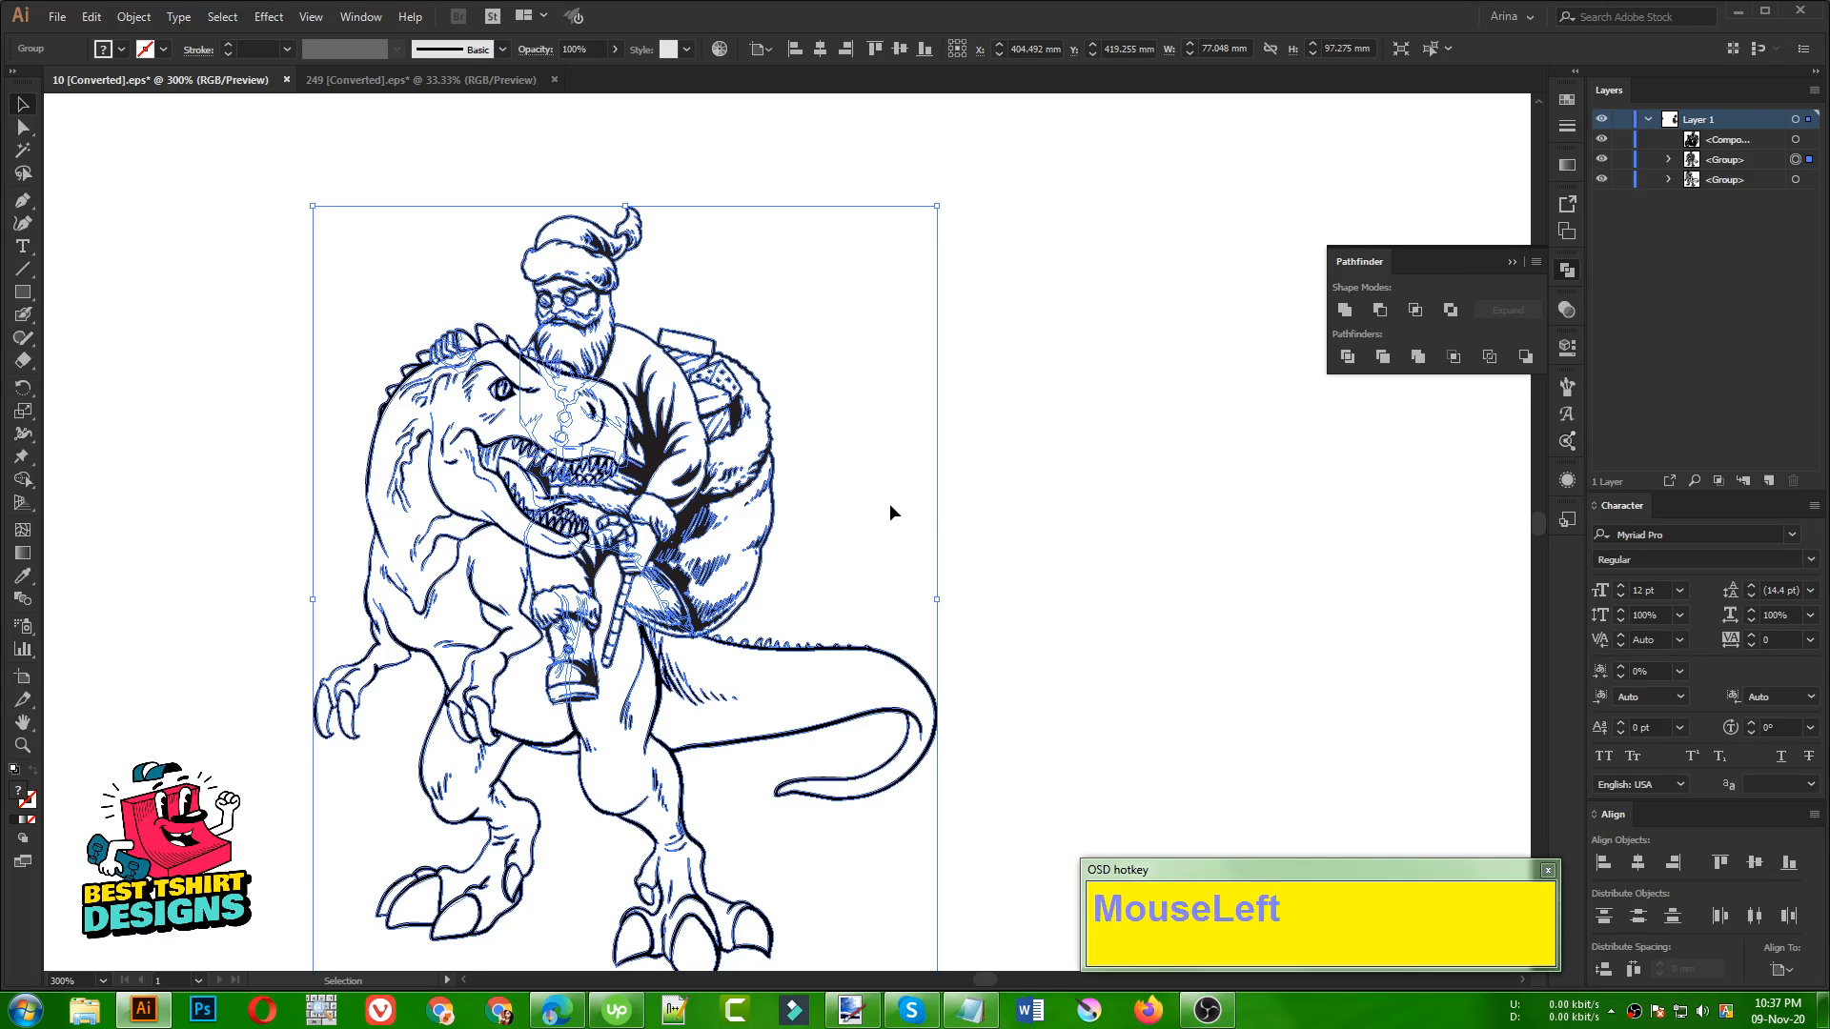
# Convert the Santa and dinosaur group to Live Paint and fill the shoulder area of Santa's jacket red
pyautogui.click(667, 466)
pyautogui.scroll(-2, 667, 457)
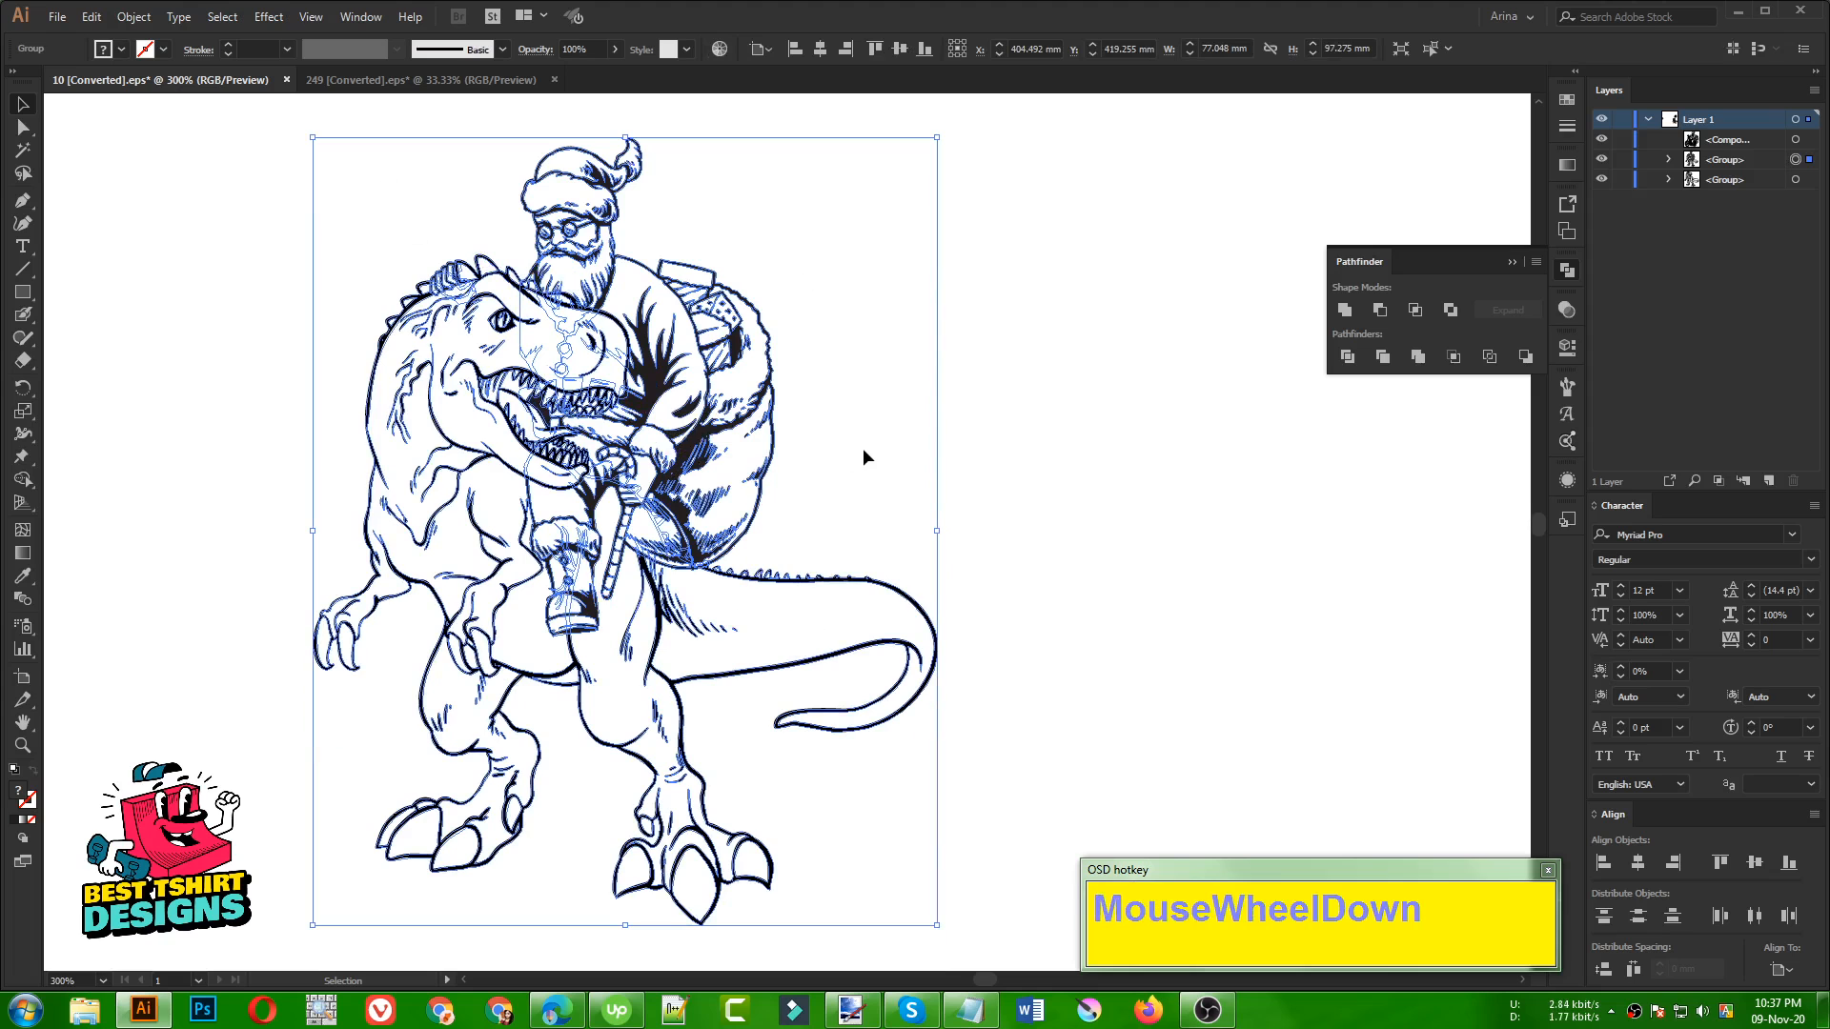
pyautogui.press('k')
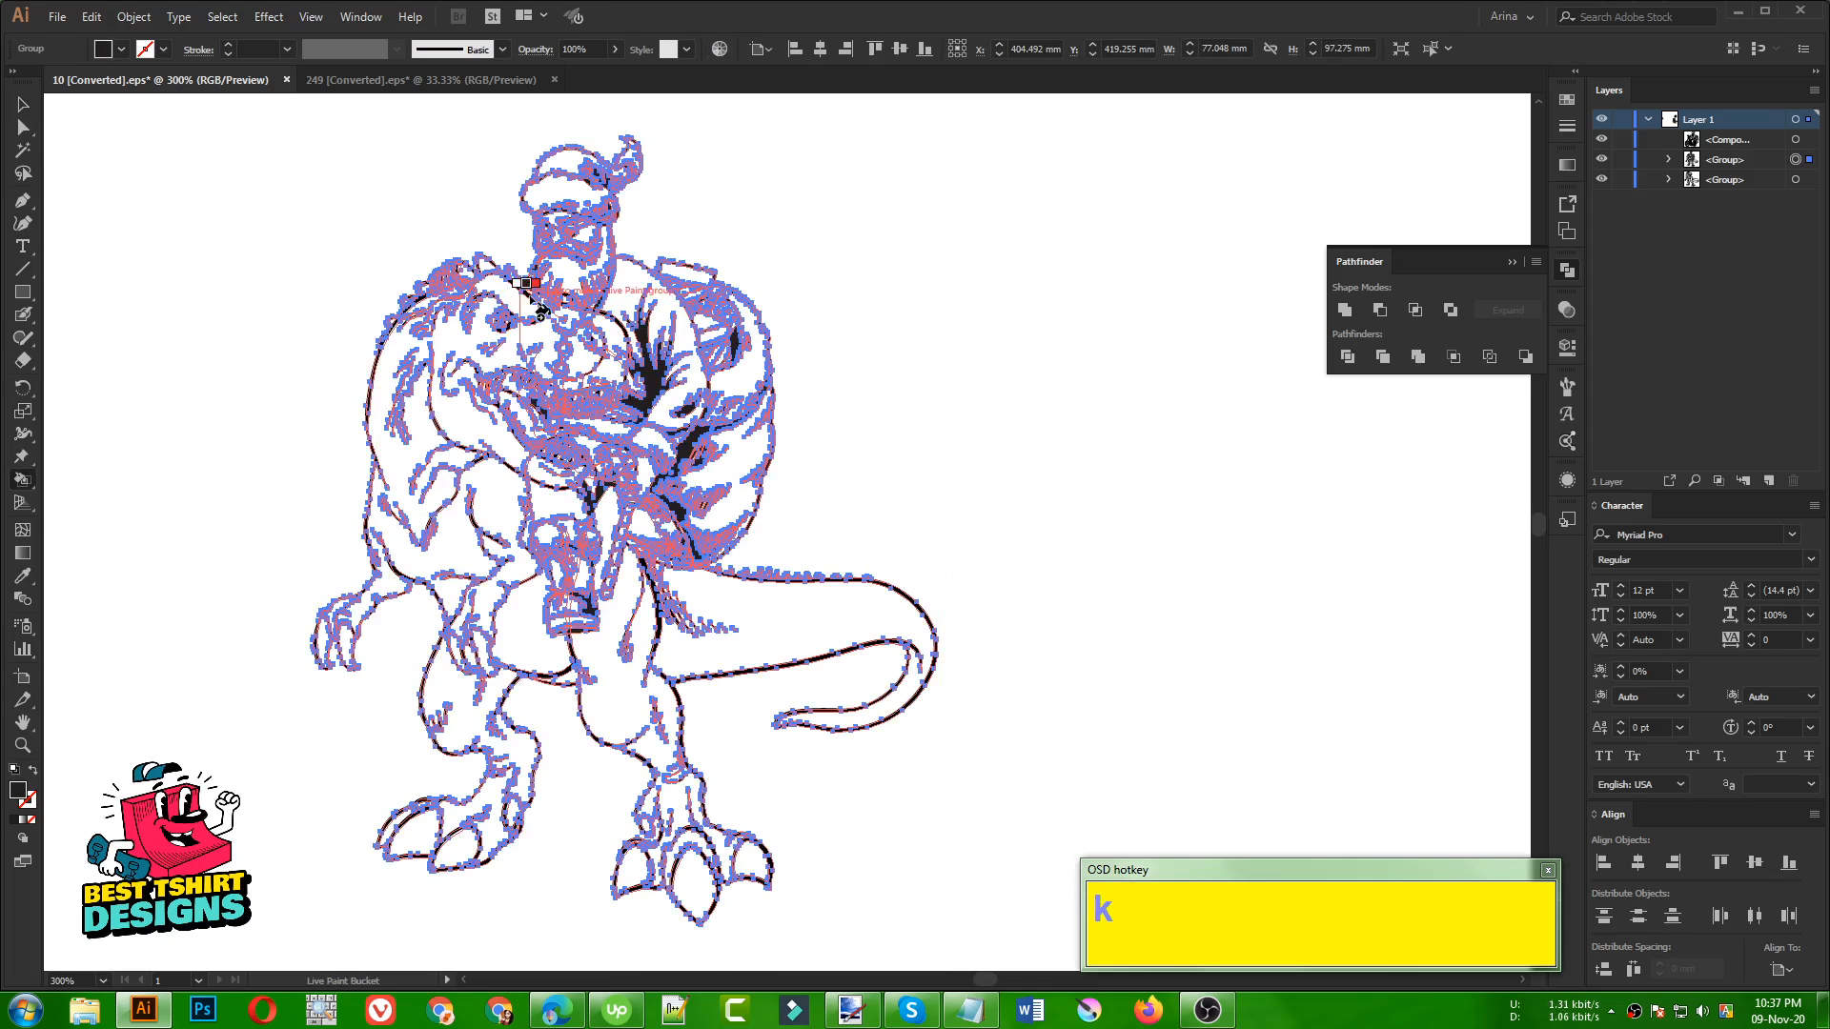
pyautogui.scroll(2, 602, 227)
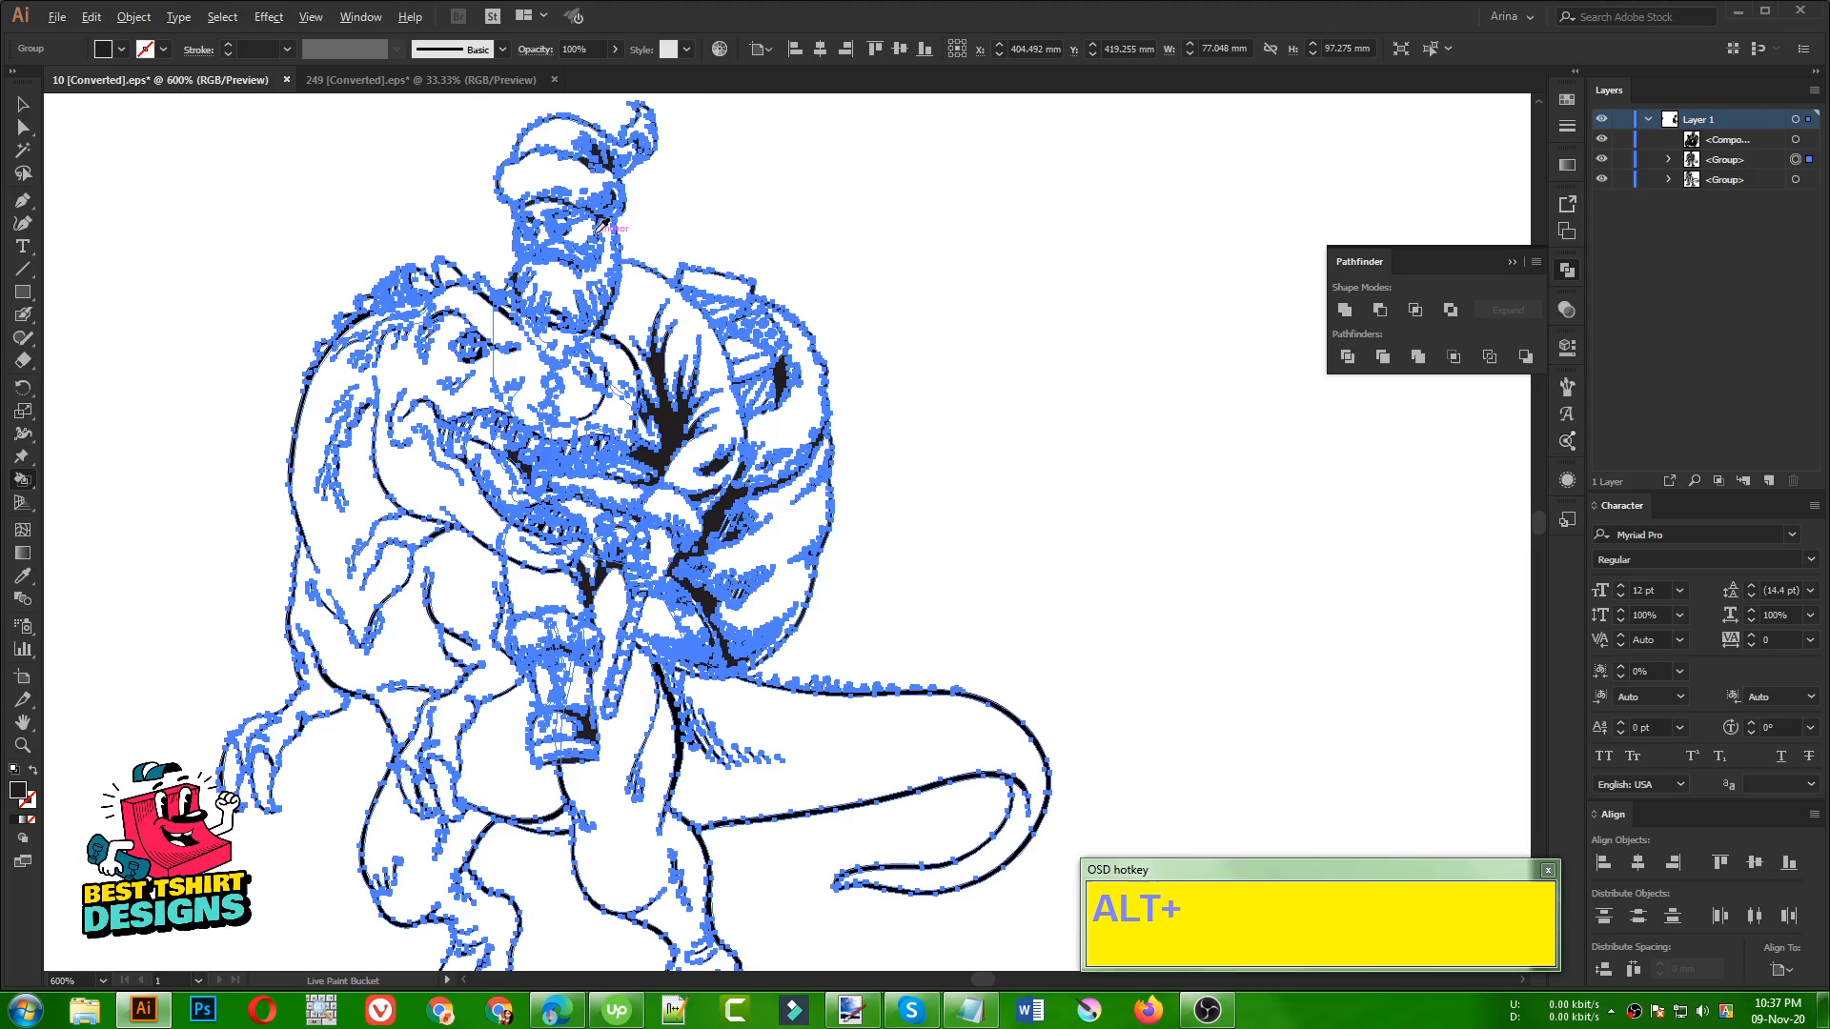
pyautogui.click(116, 49)
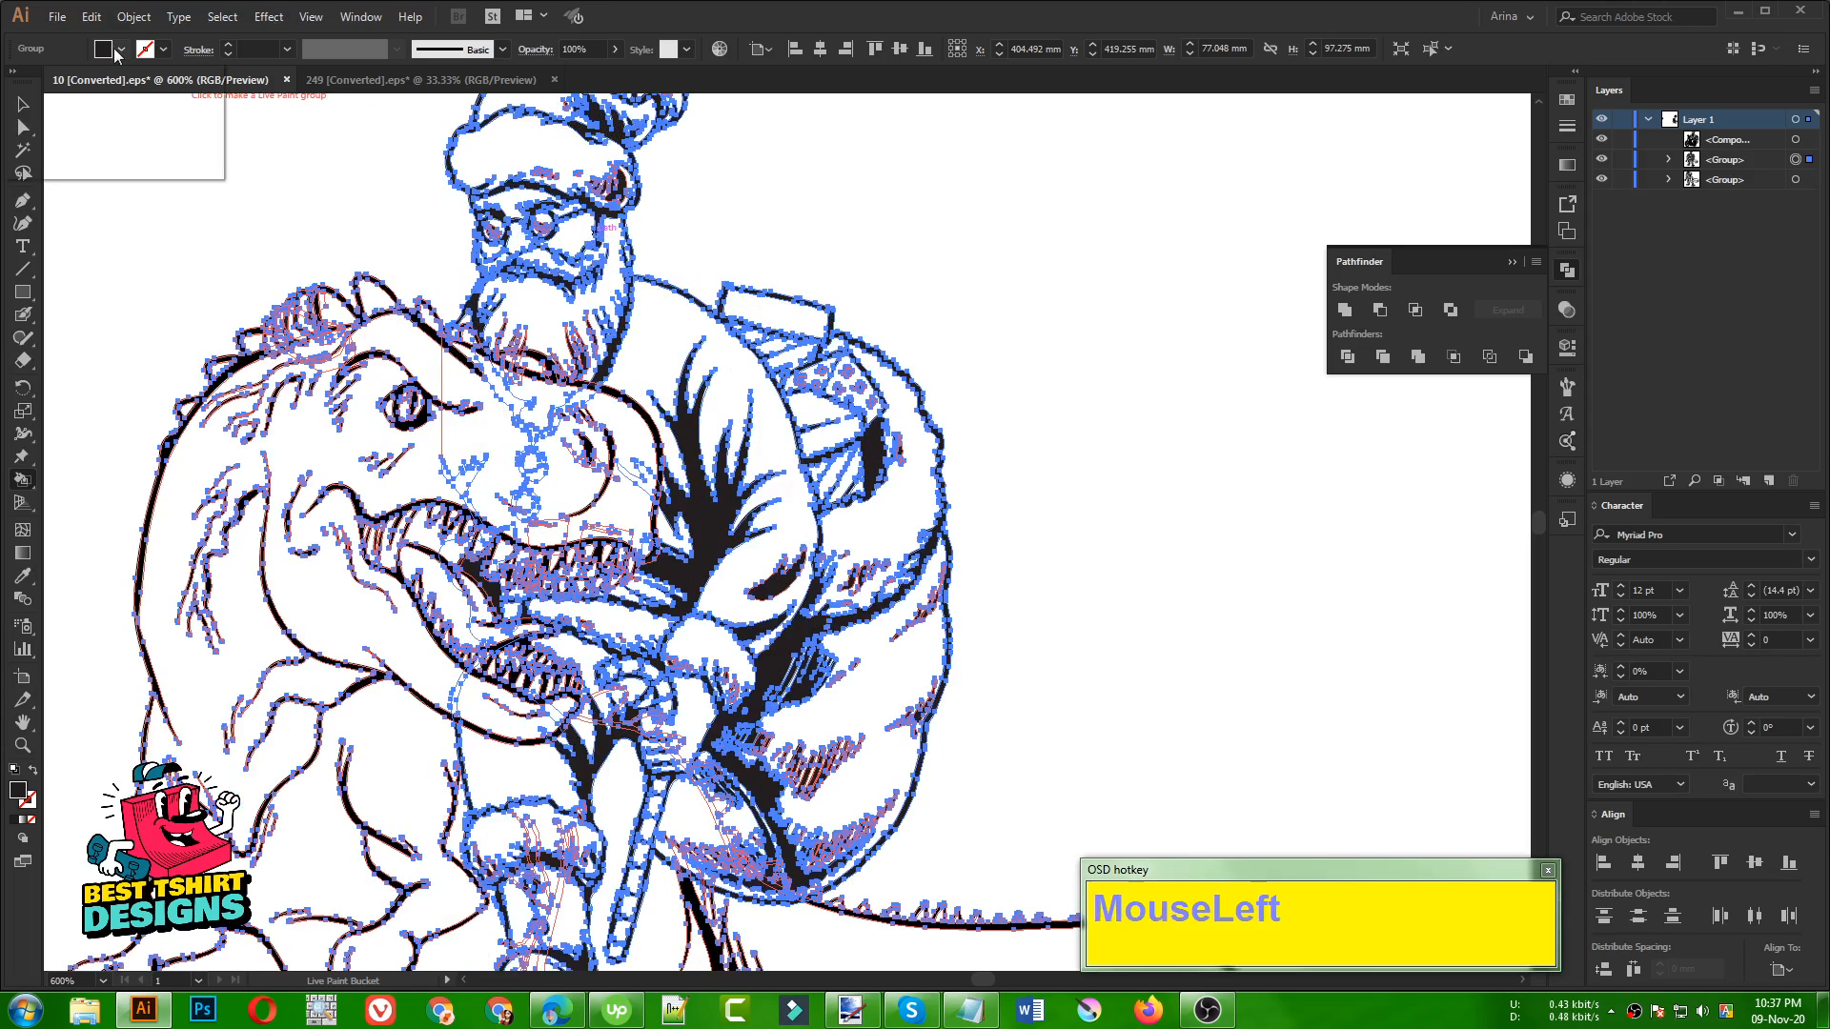
pyautogui.click(141, 86)
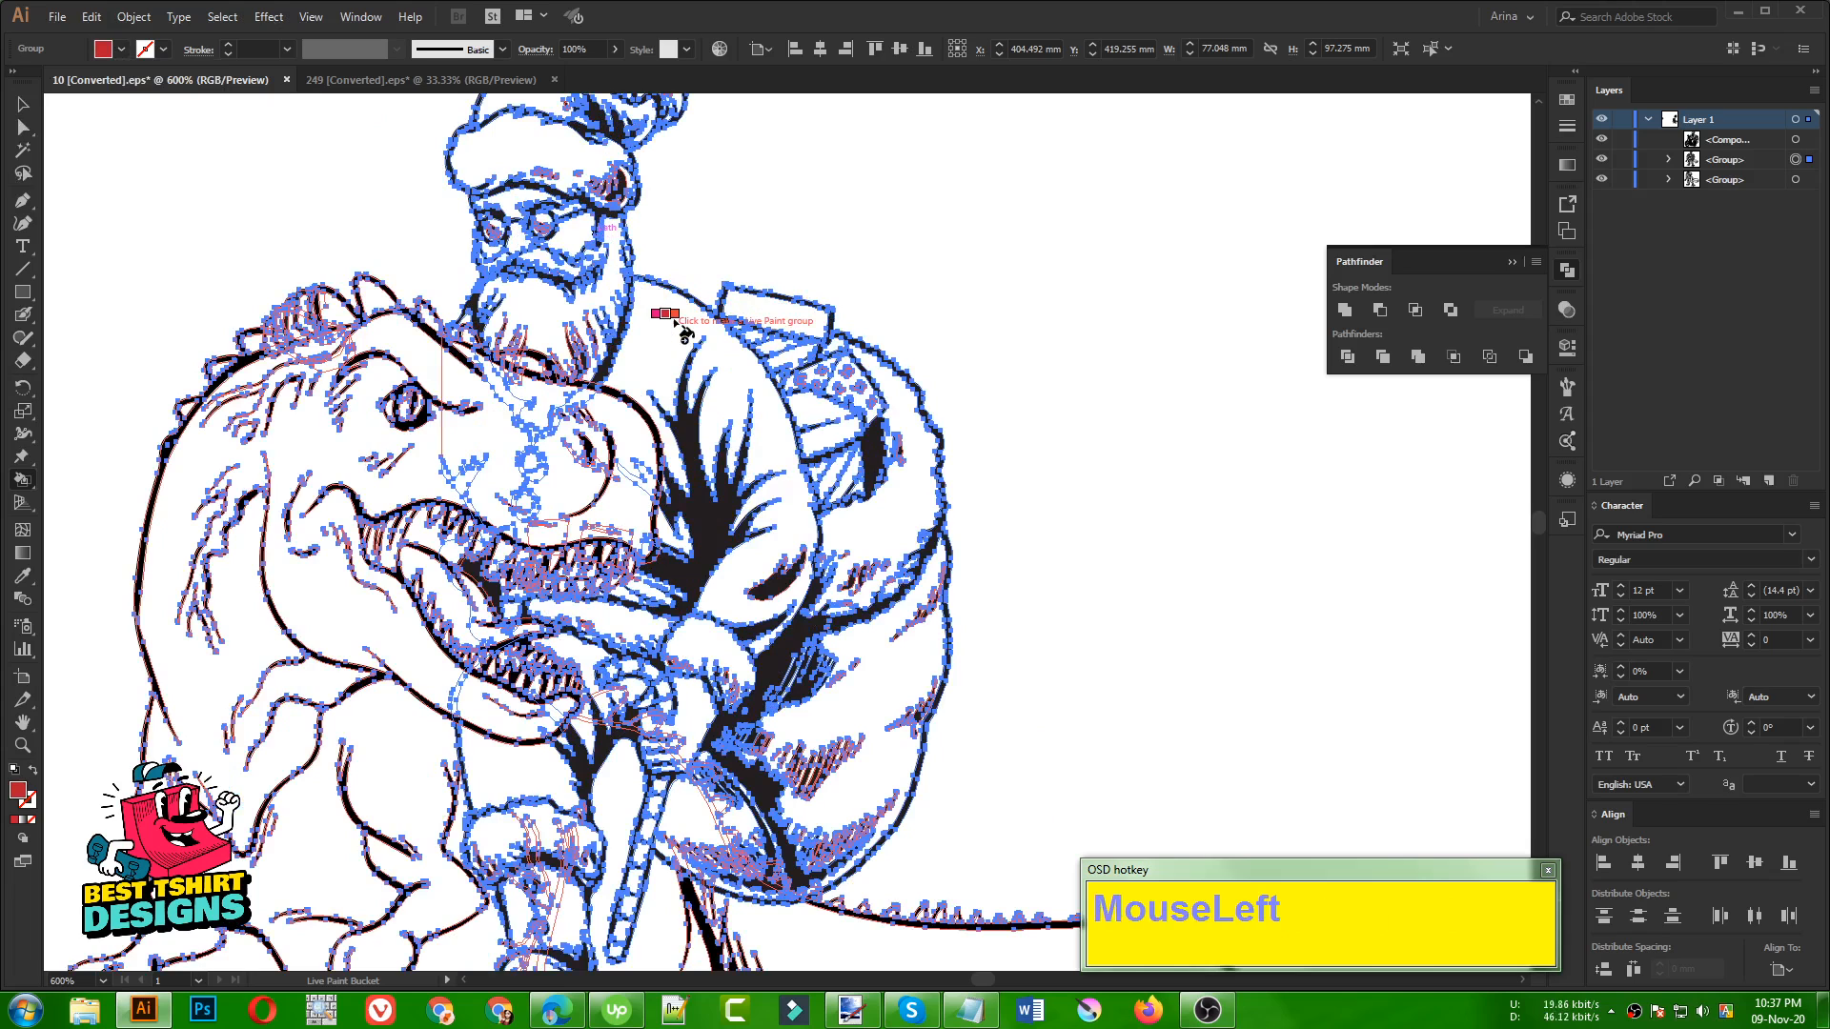
pyautogui.click(683, 326)
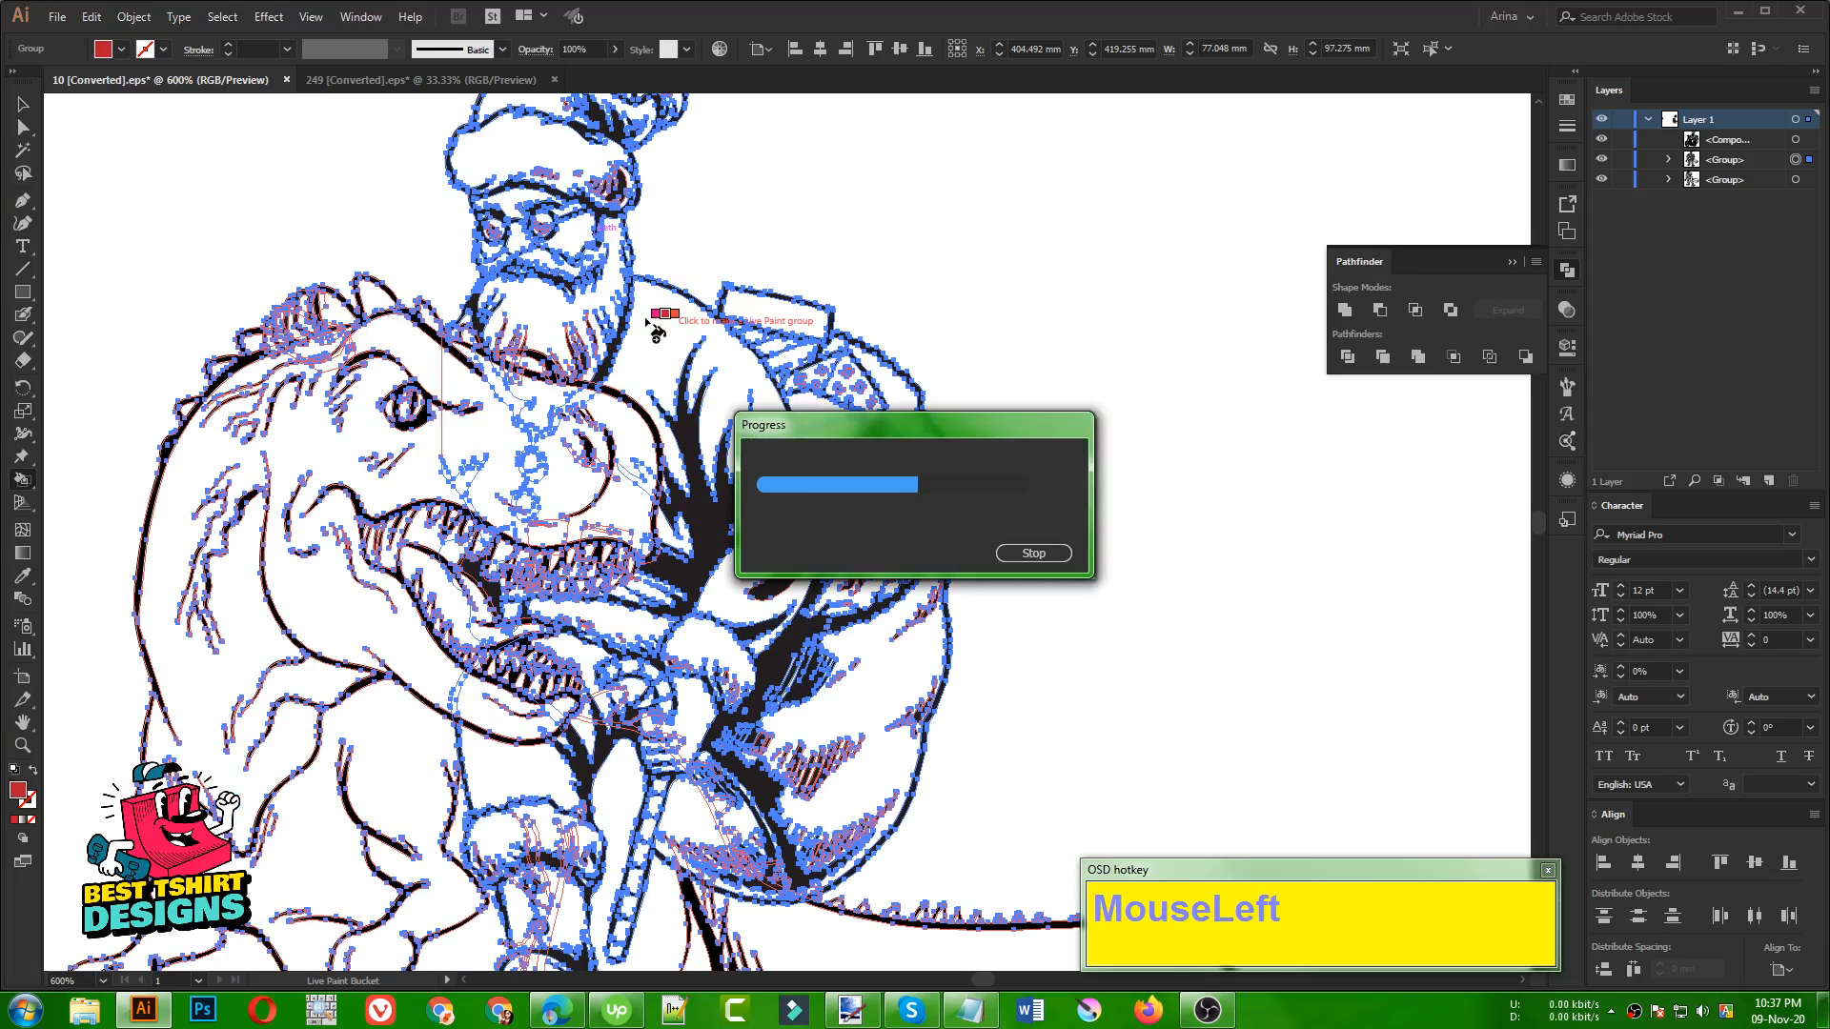
pyautogui.click(644, 317)
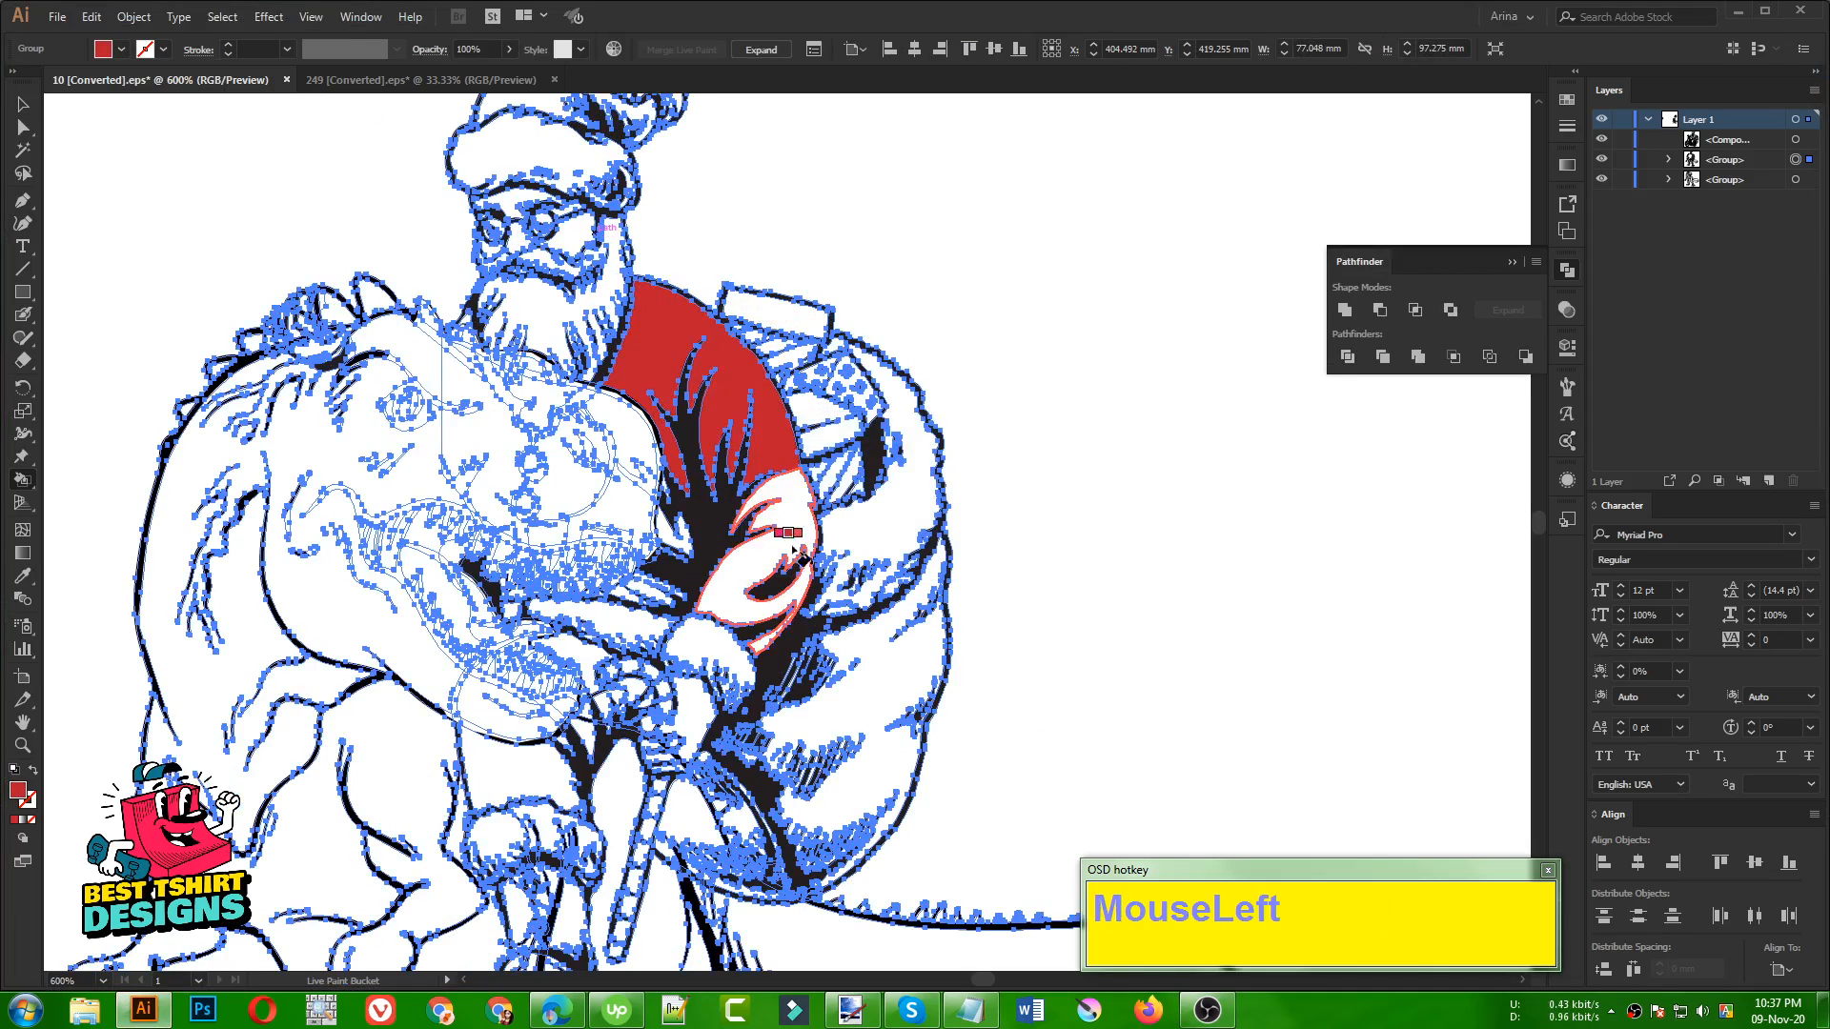
# Undo the Live Paint conversion with its red jacket fill and deselect the artwork
pyautogui.keyDown('alt'); pyautogui.scroll(-1, 395, 320); pyautogui.keyUp('alt')
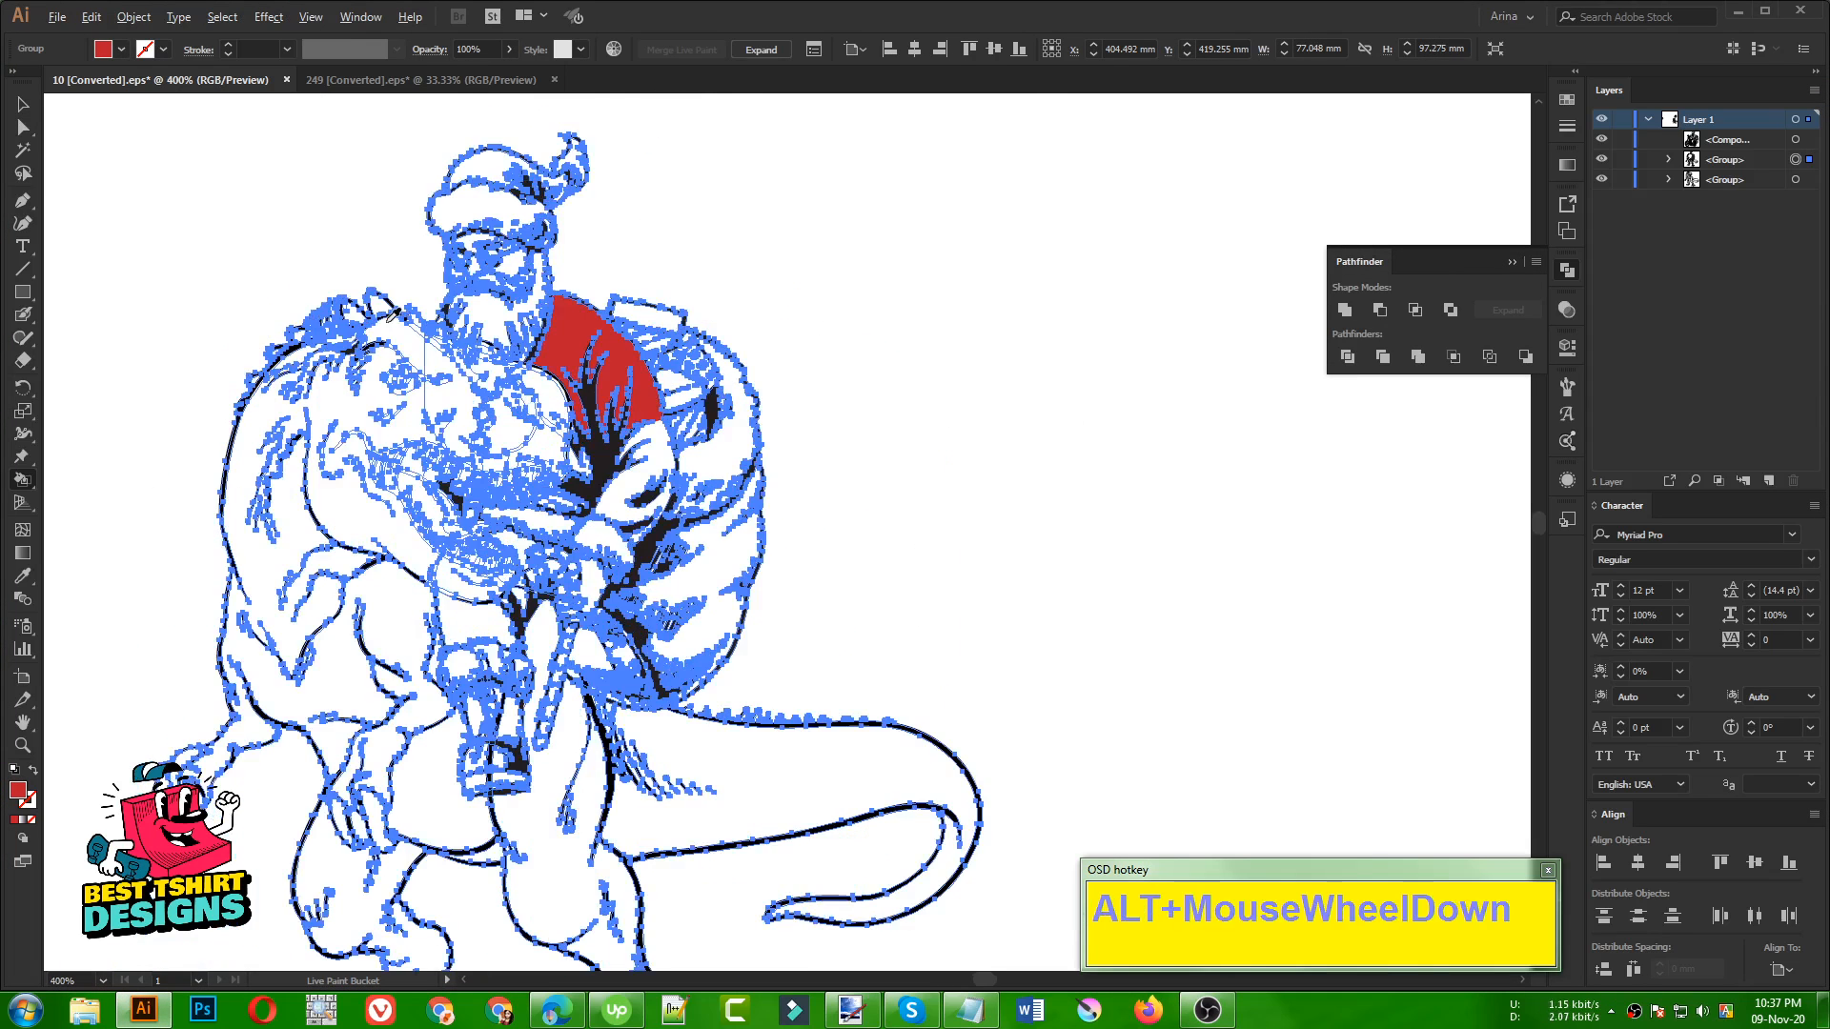
pyautogui.press('v')
pyautogui.click(820, 340)
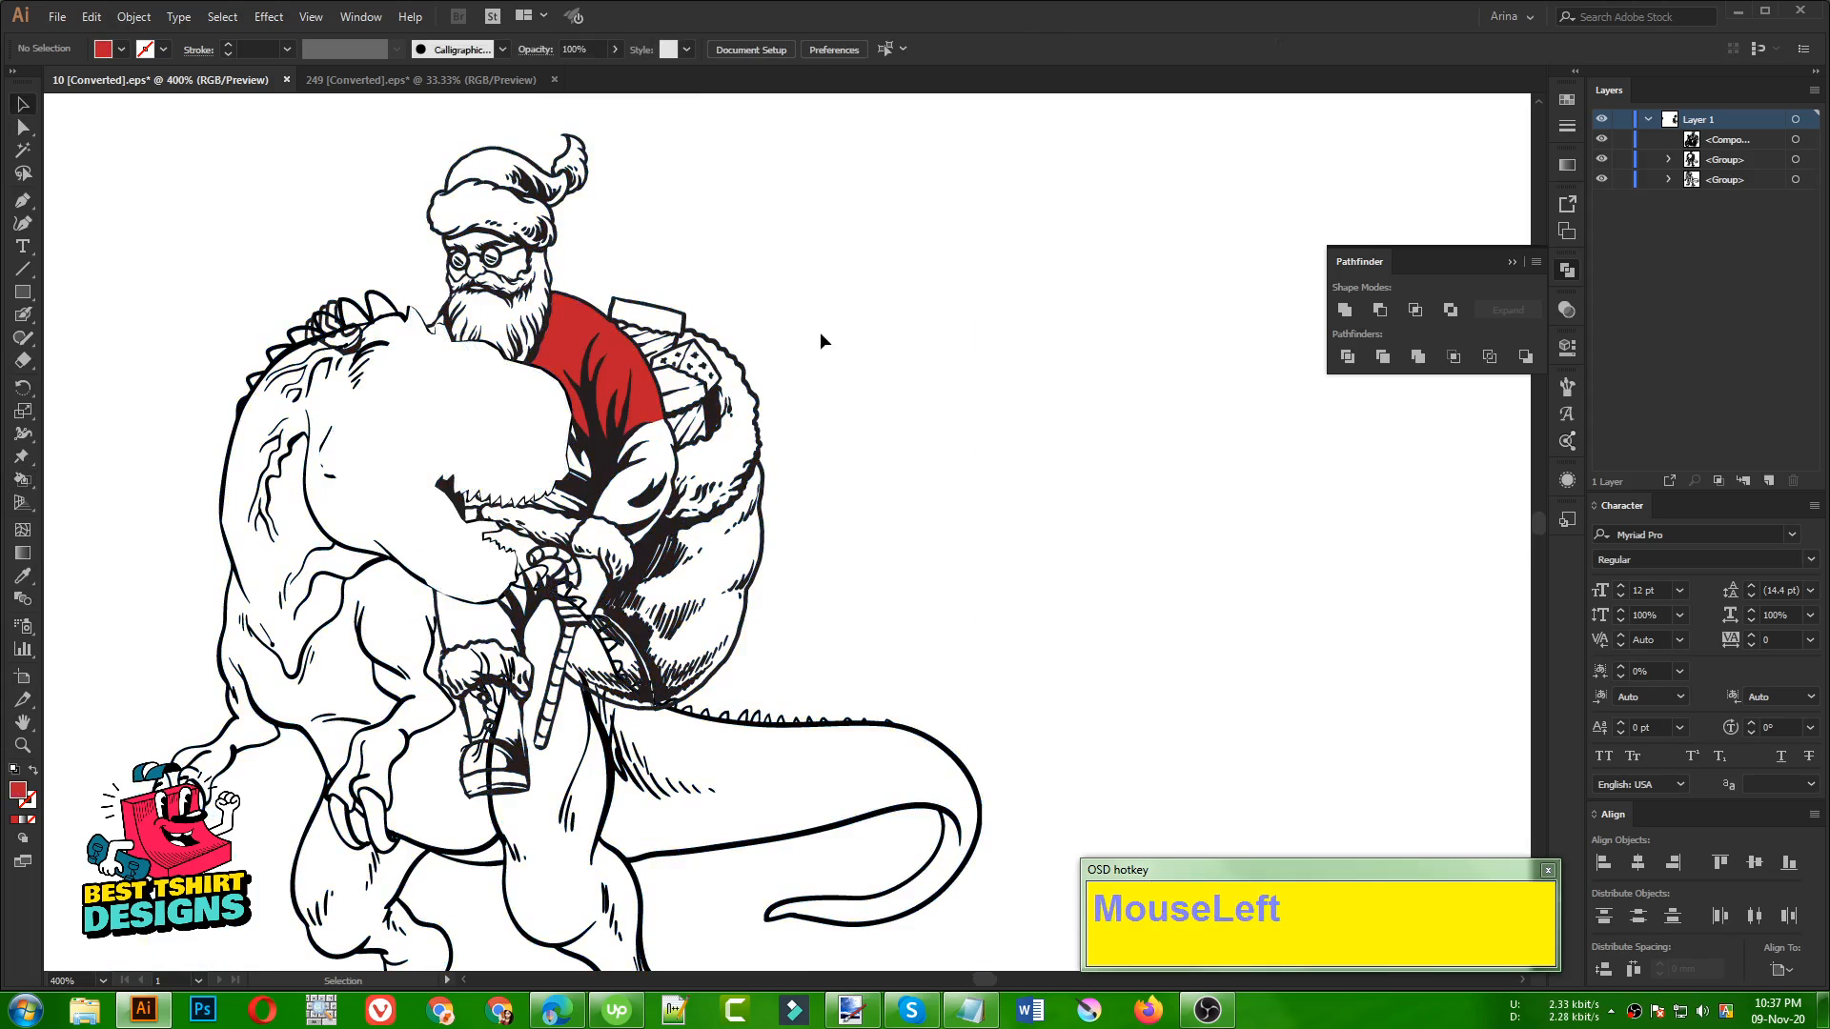
pyautogui.hotkey('ctrl', 'z')
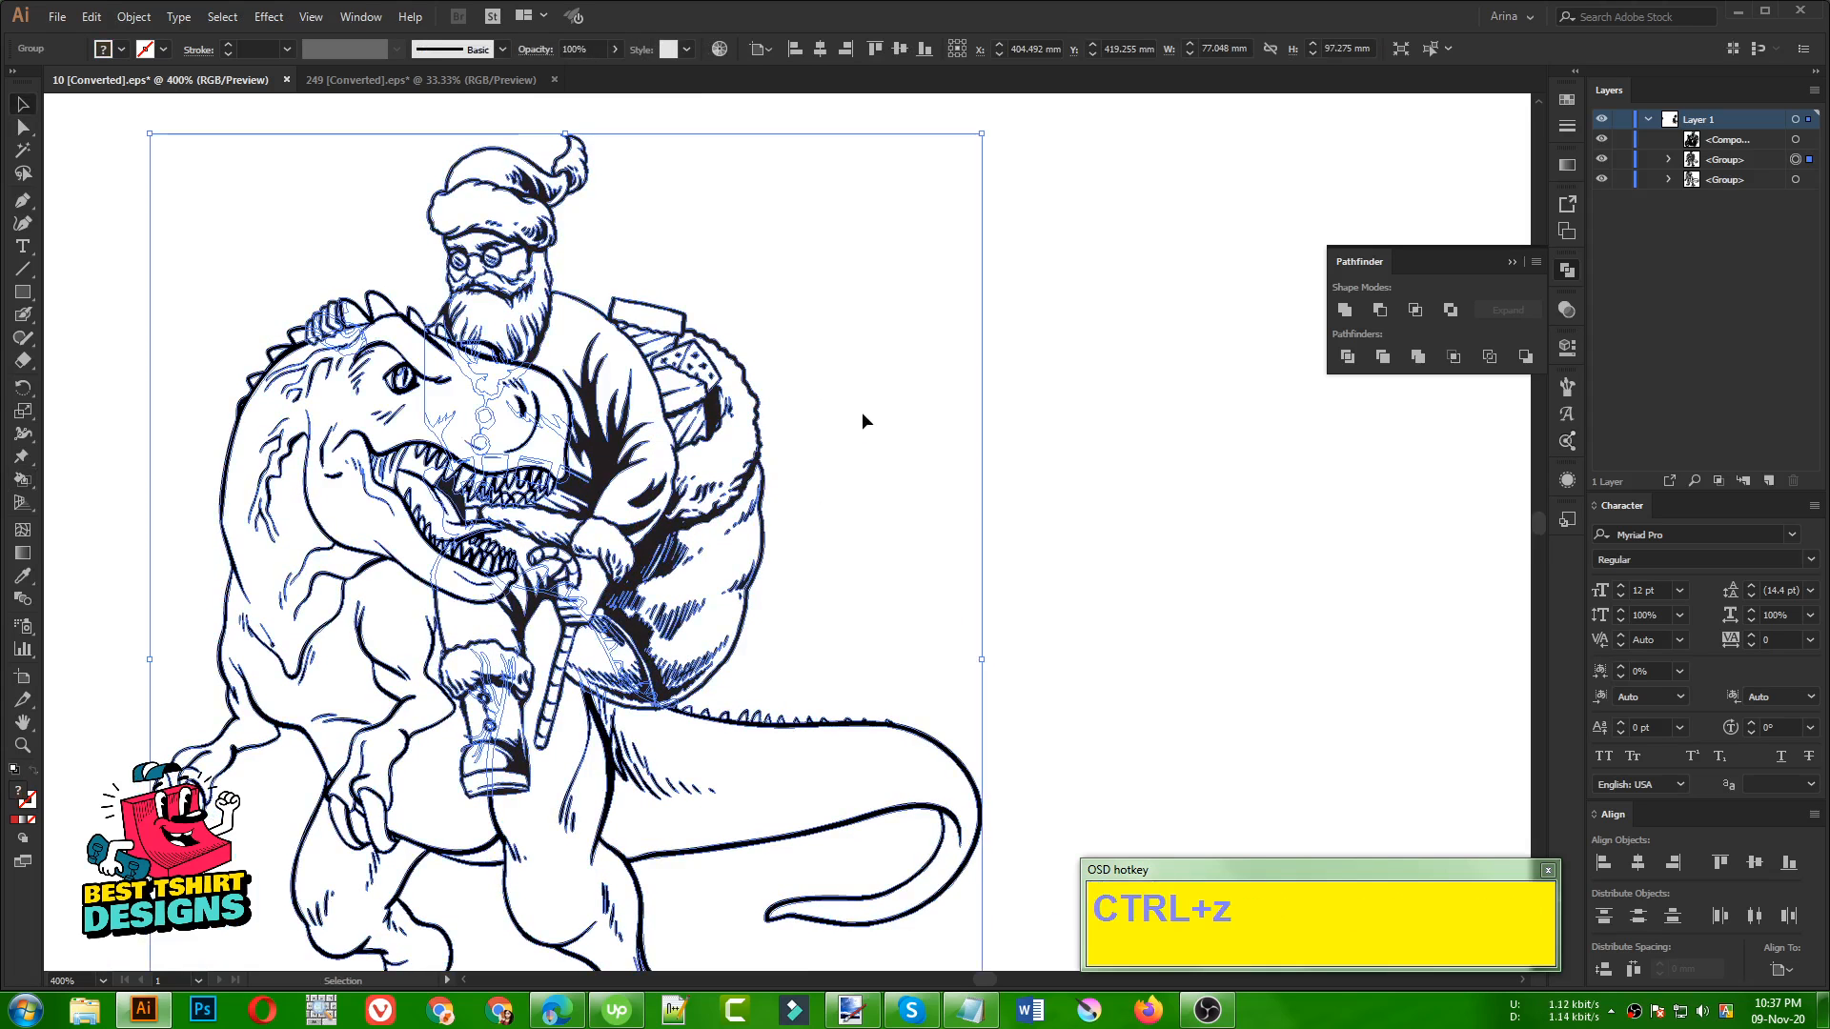
pyautogui.click(864, 420)
# Copy the Santa and dinosaur group from the artboard and paste it into a new document
pyautogui.keyDown('alt'); pyautogui.scroll(-3, 666, 404); pyautogui.keyUp('alt')
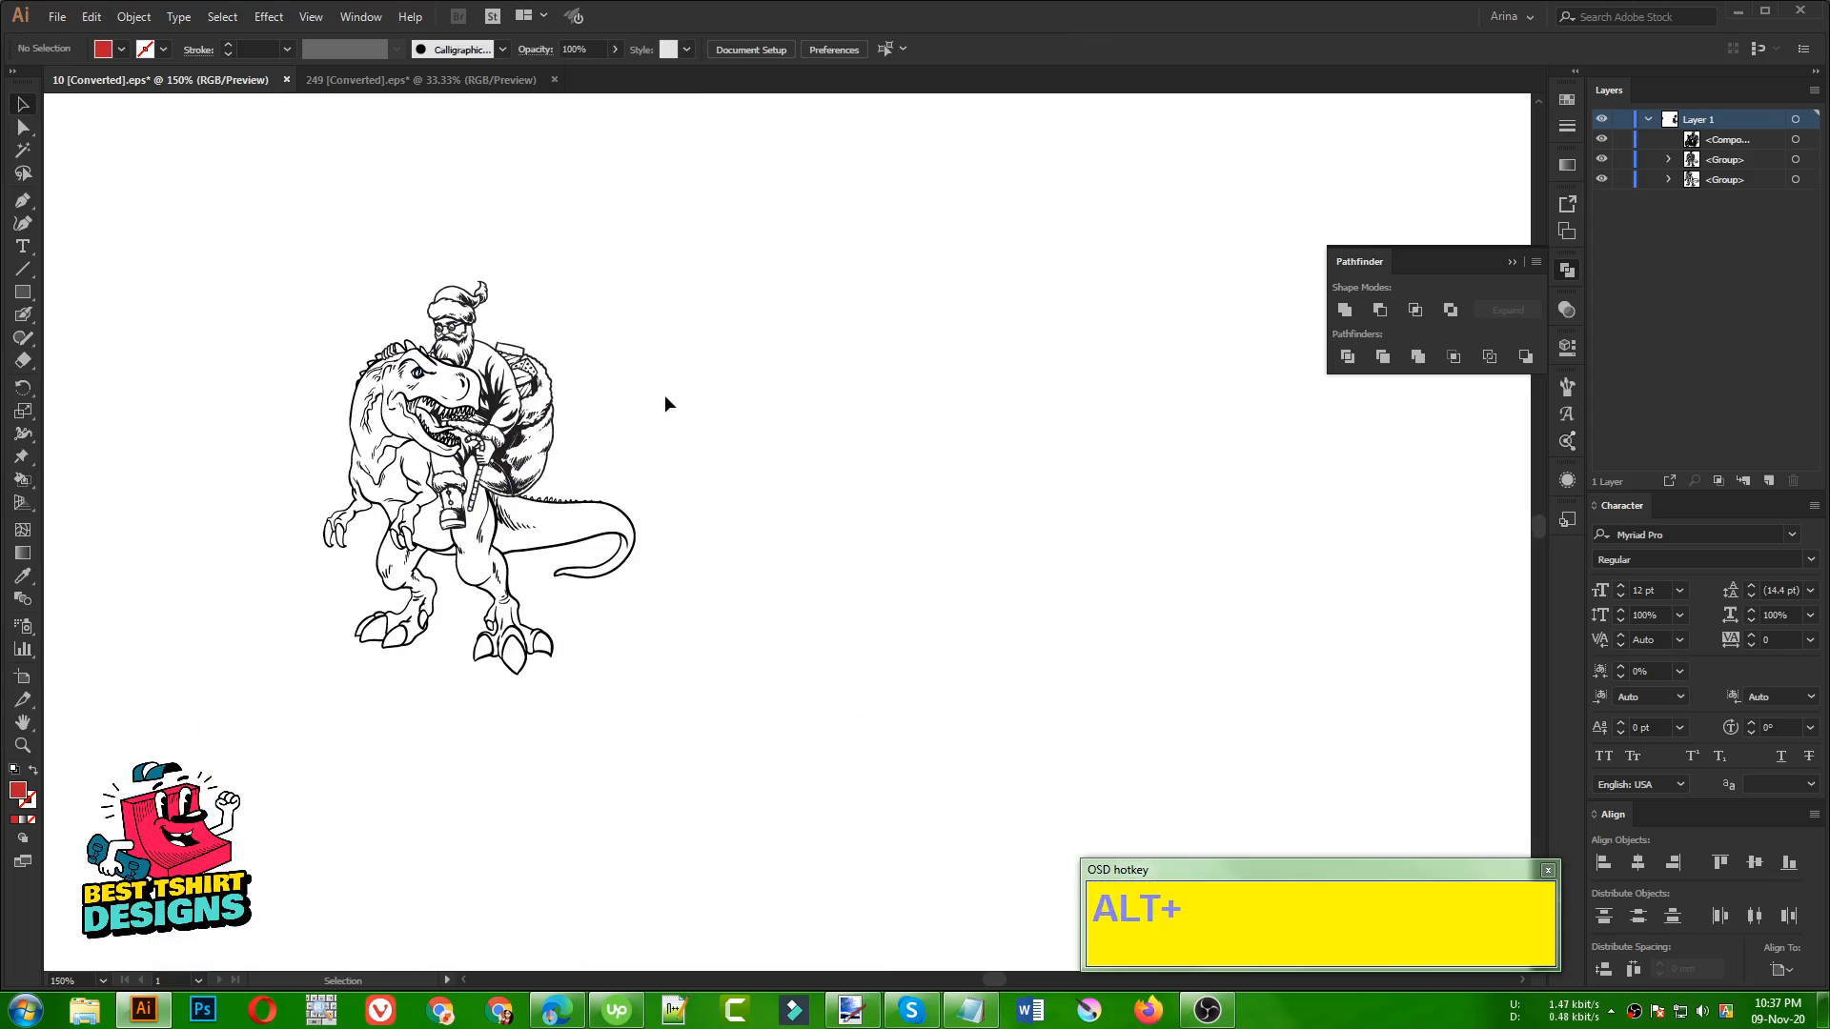
pyautogui.keyDown('alt'); pyautogui.scroll(-4, 665, 395); pyautogui.keyUp('alt')
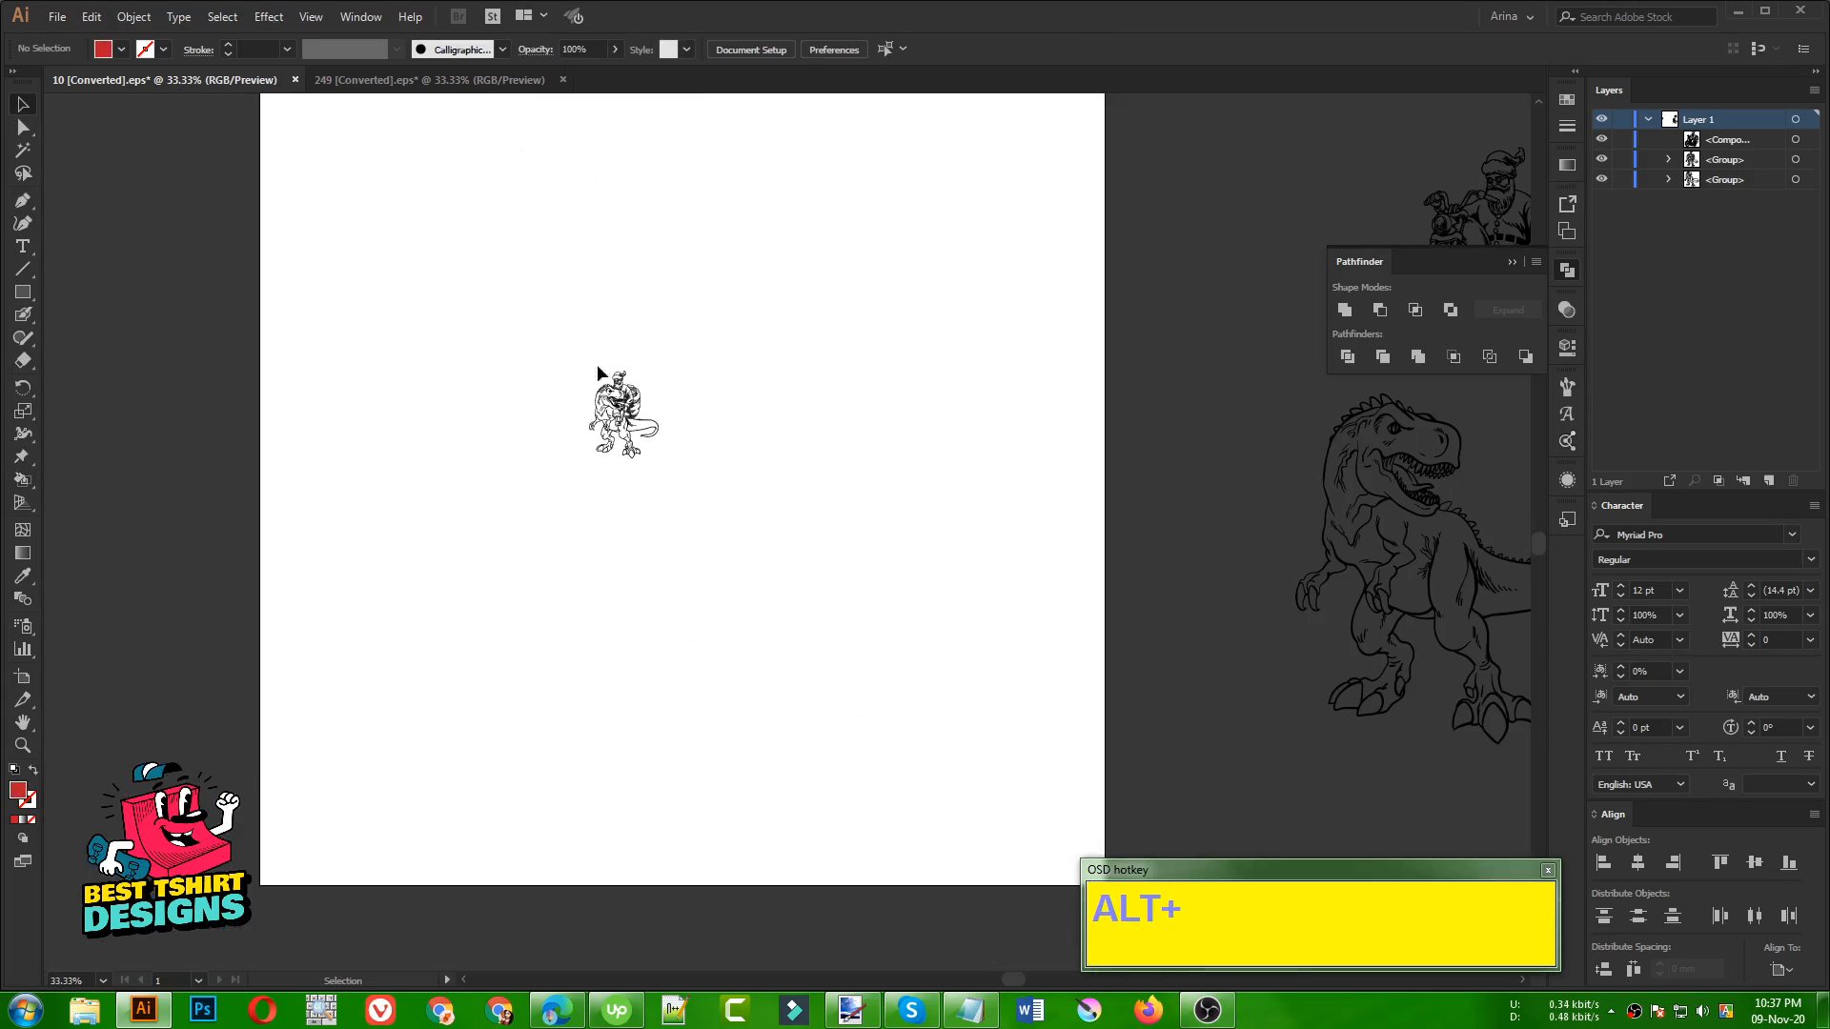
pyautogui.moveTo(494, 300); pyautogui.dragTo(839, 622)
pyautogui.press('ctrl')
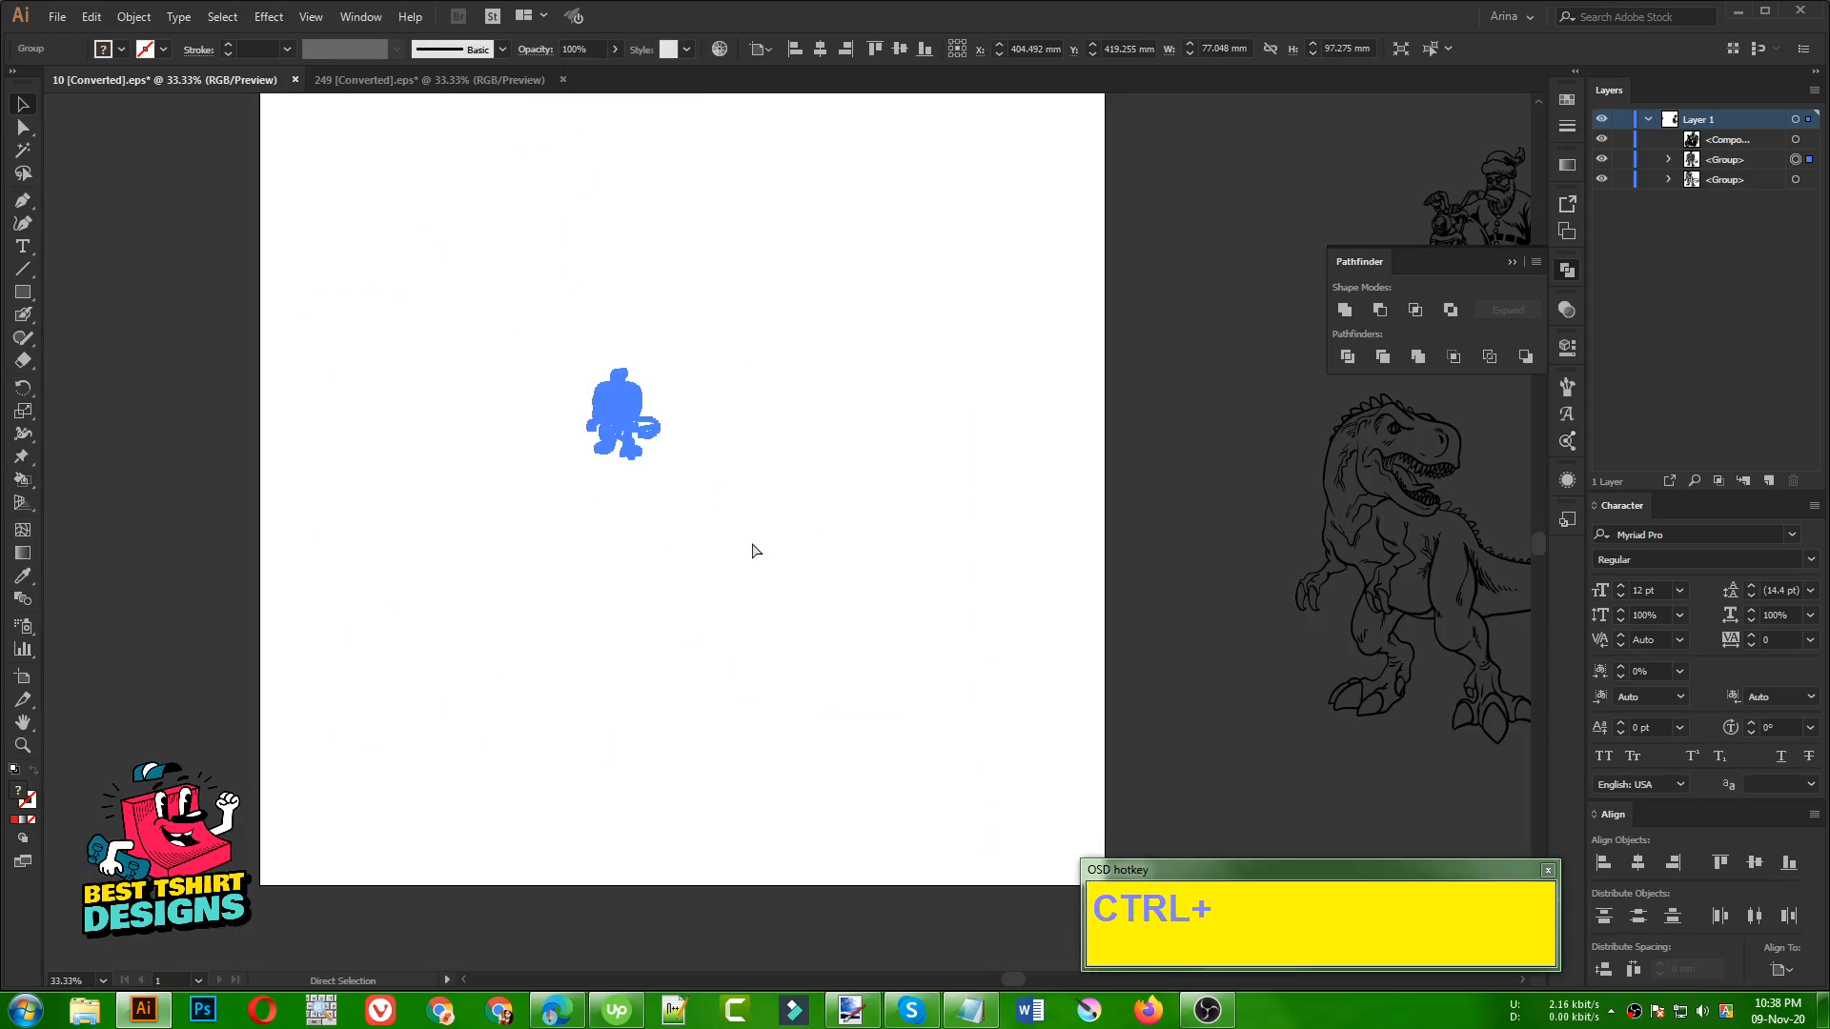
pyautogui.hotkey('ctrl', 'c')
pyautogui.click(56, 17)
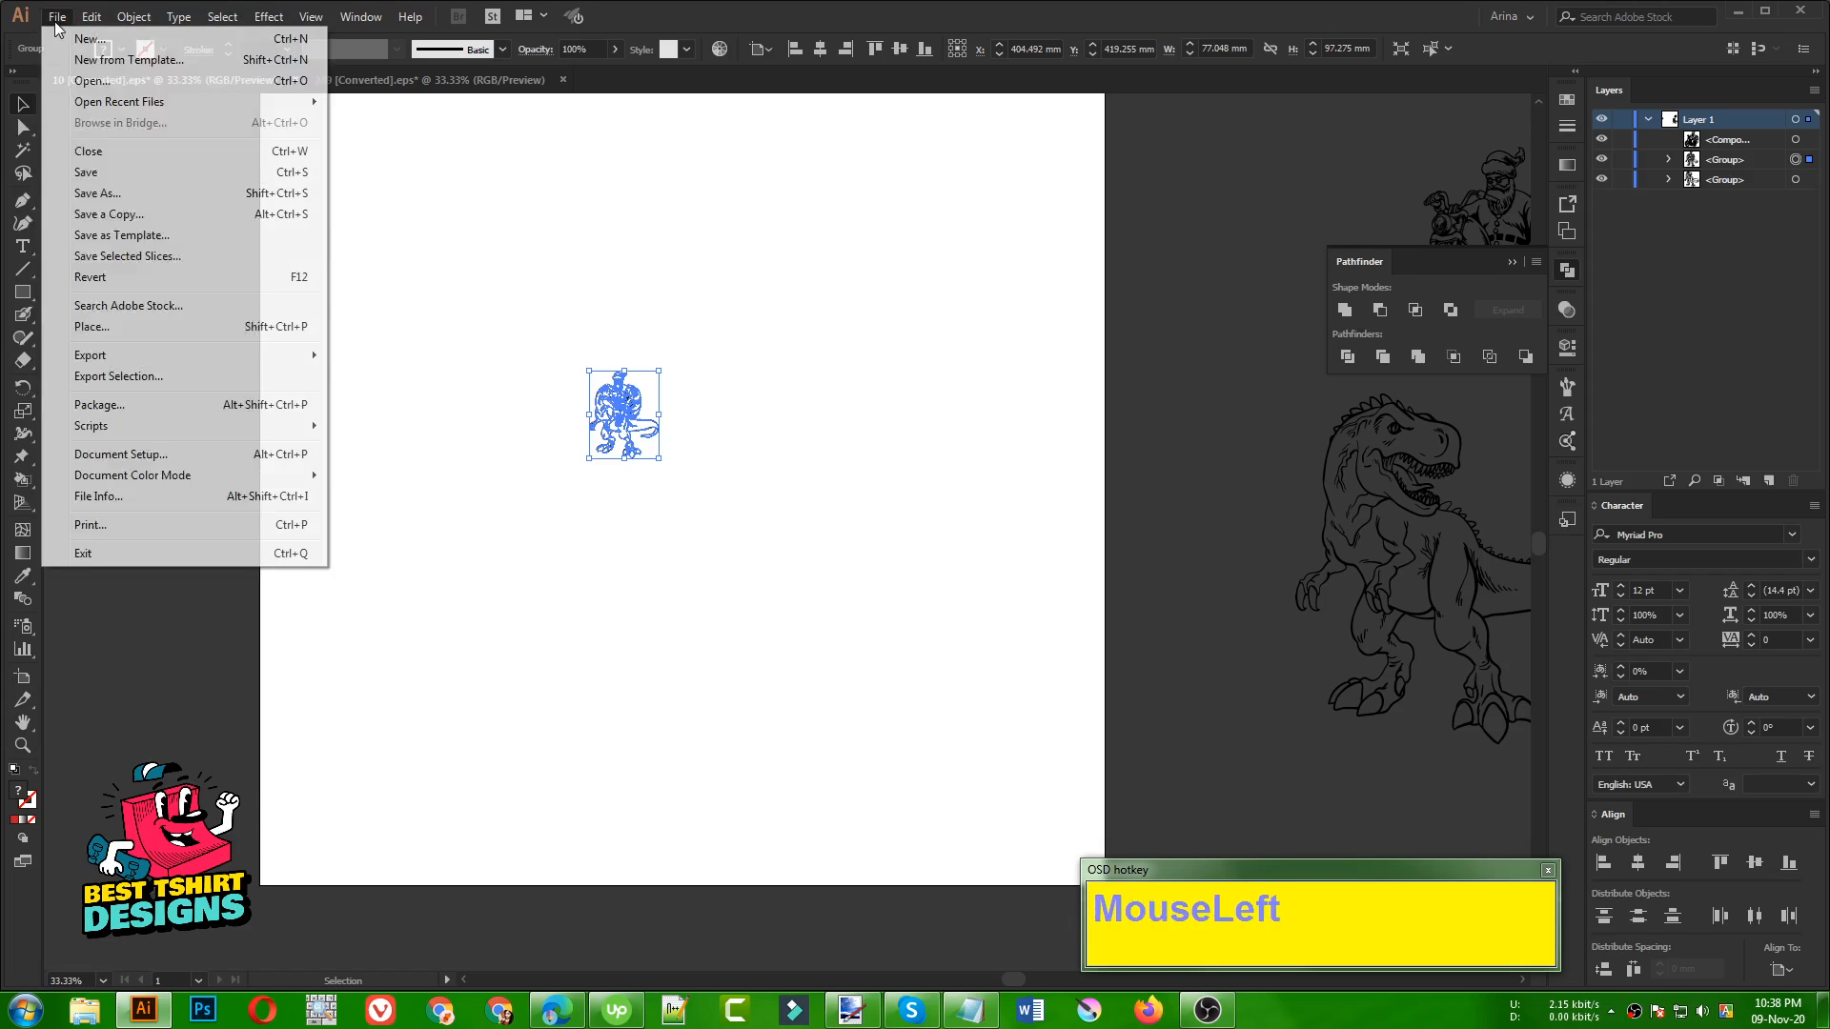
pyautogui.click(76, 32)
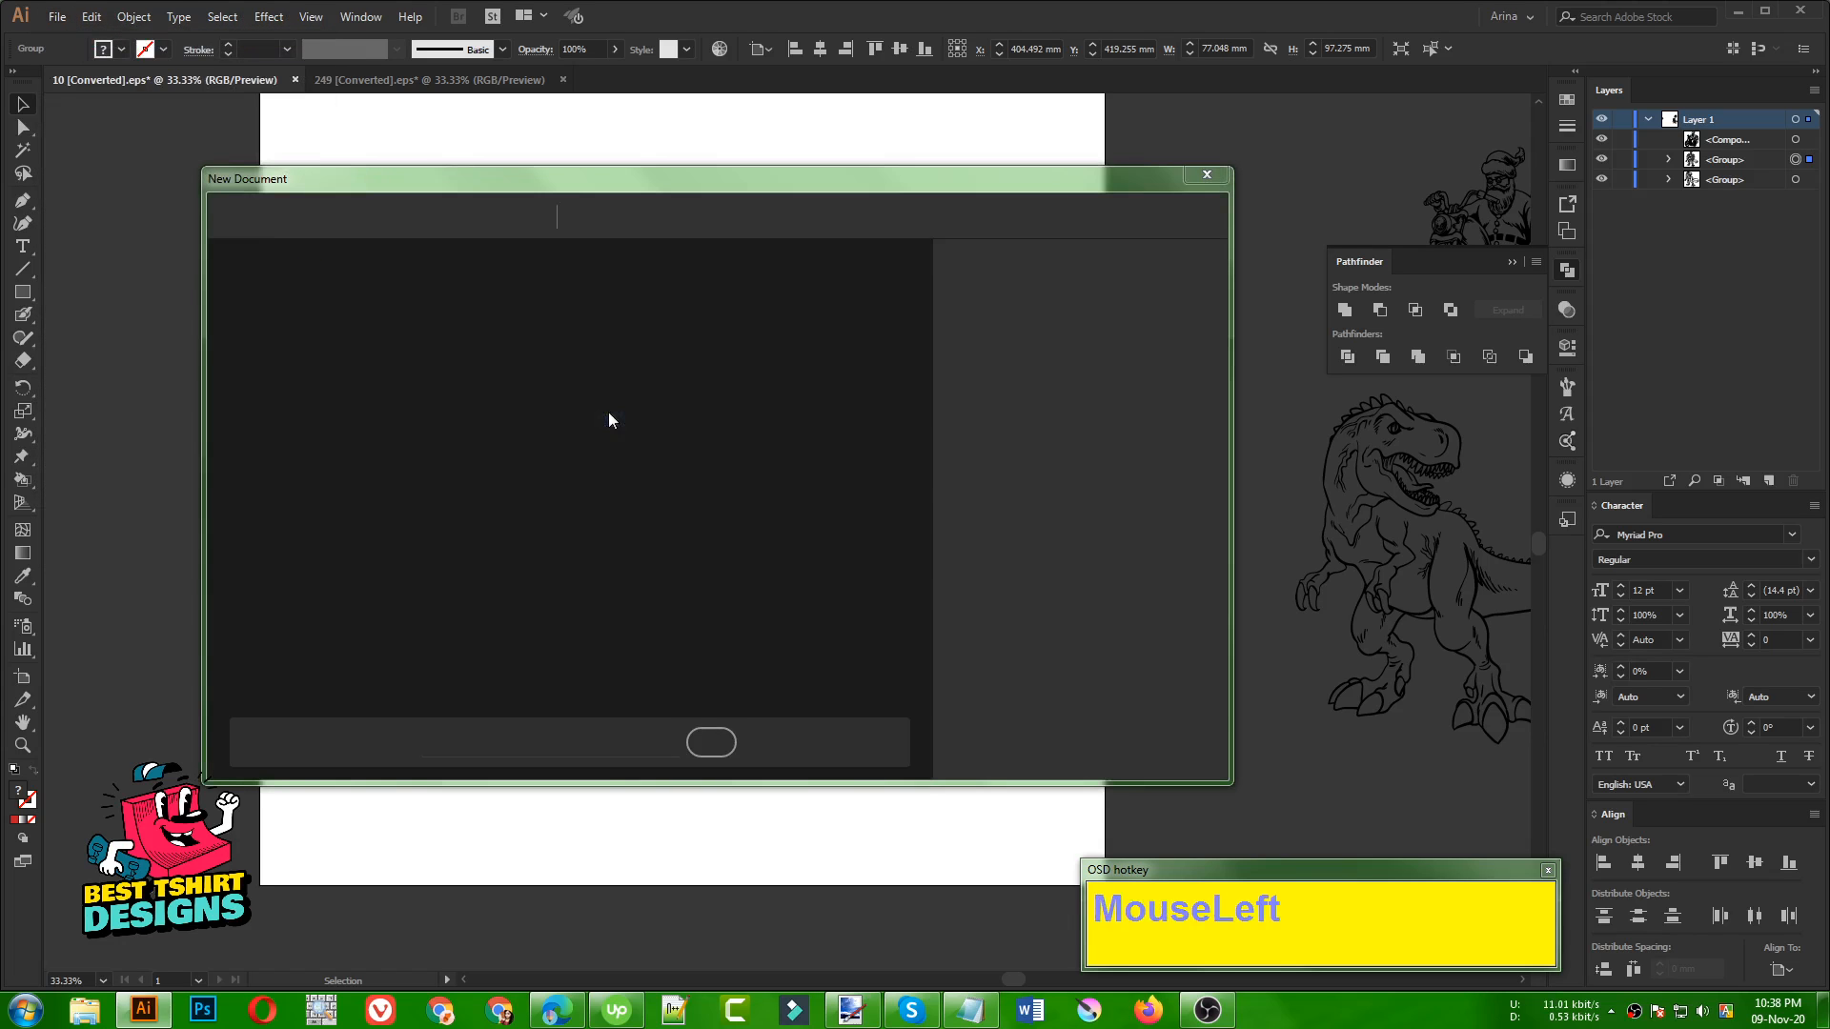
pyautogui.doubleClick(314, 375)
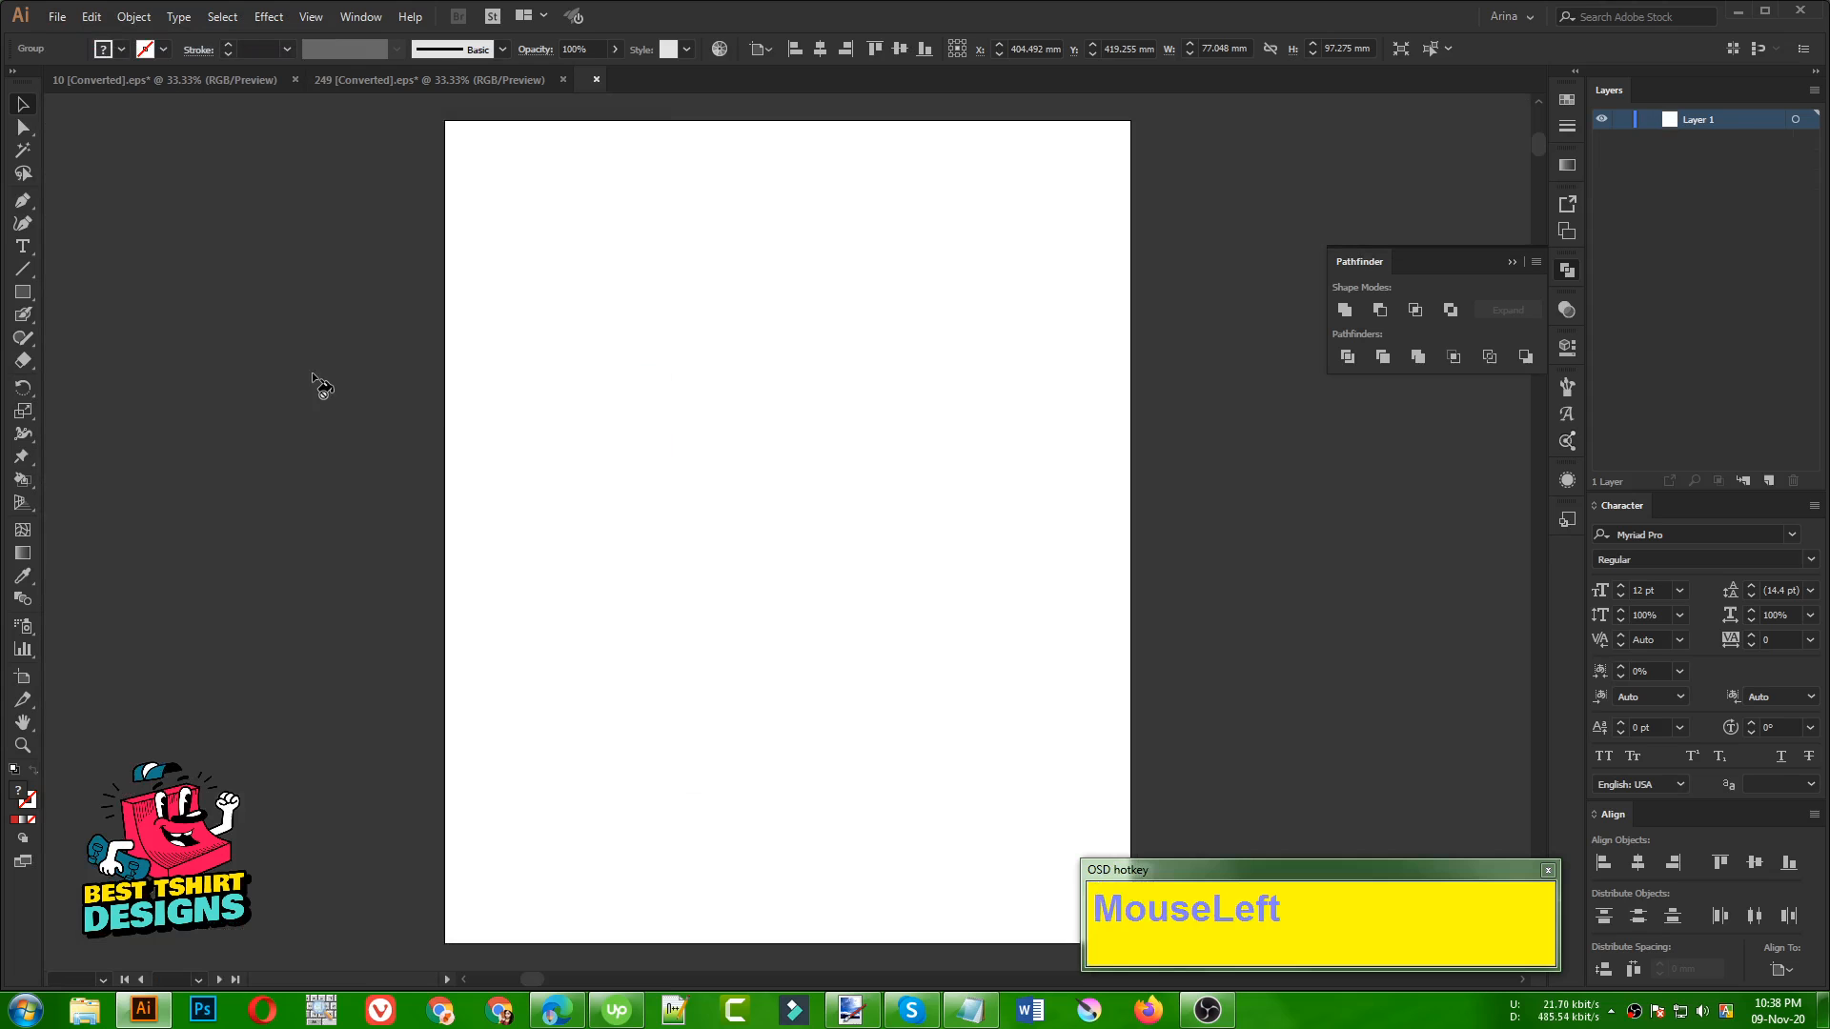
pyautogui.hotkey('ctrl', 'v')
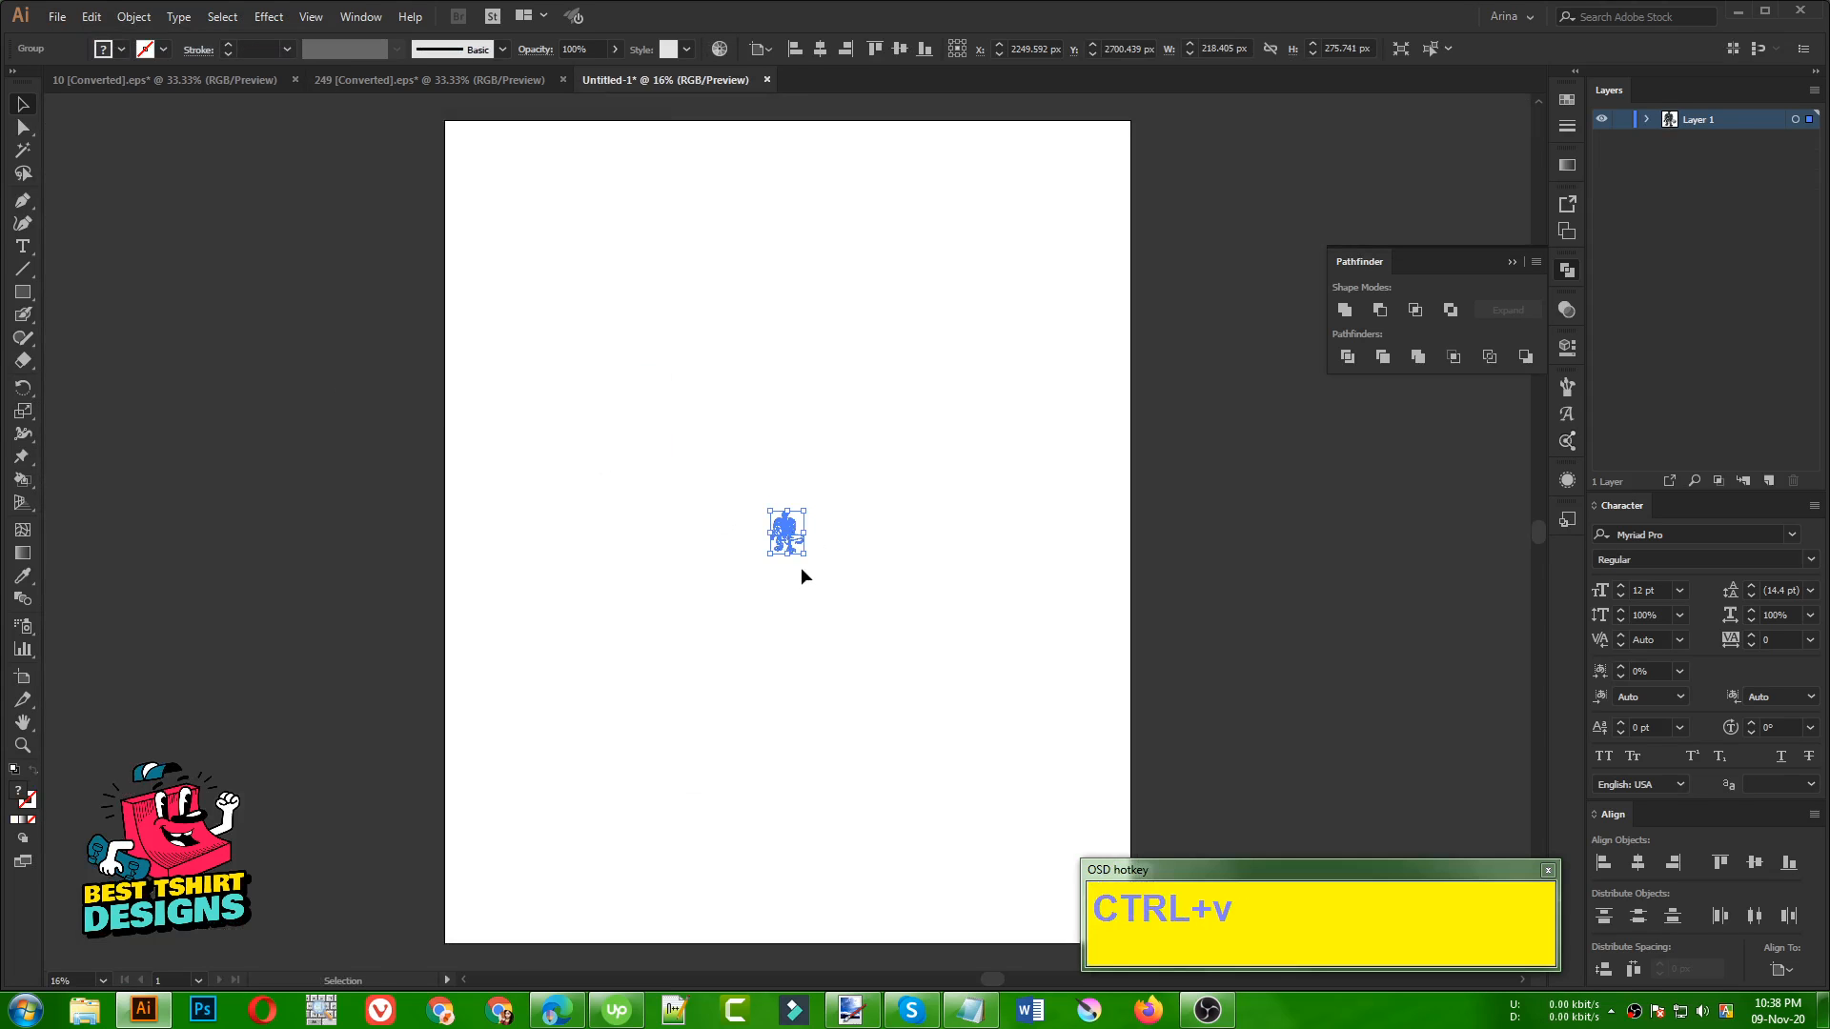
# Enlarge the pasted artwork proportionally from its centre to about 4202 × 5306 px, nearly filling the artboard
pyautogui.moveTo(790, 558); pyautogui.dragTo(872, 939)
pyautogui.moveTo(1085, 551); pyautogui.dragTo(775, 468)
pyautogui.click(1034, 495)
pyautogui.click(639, 396)
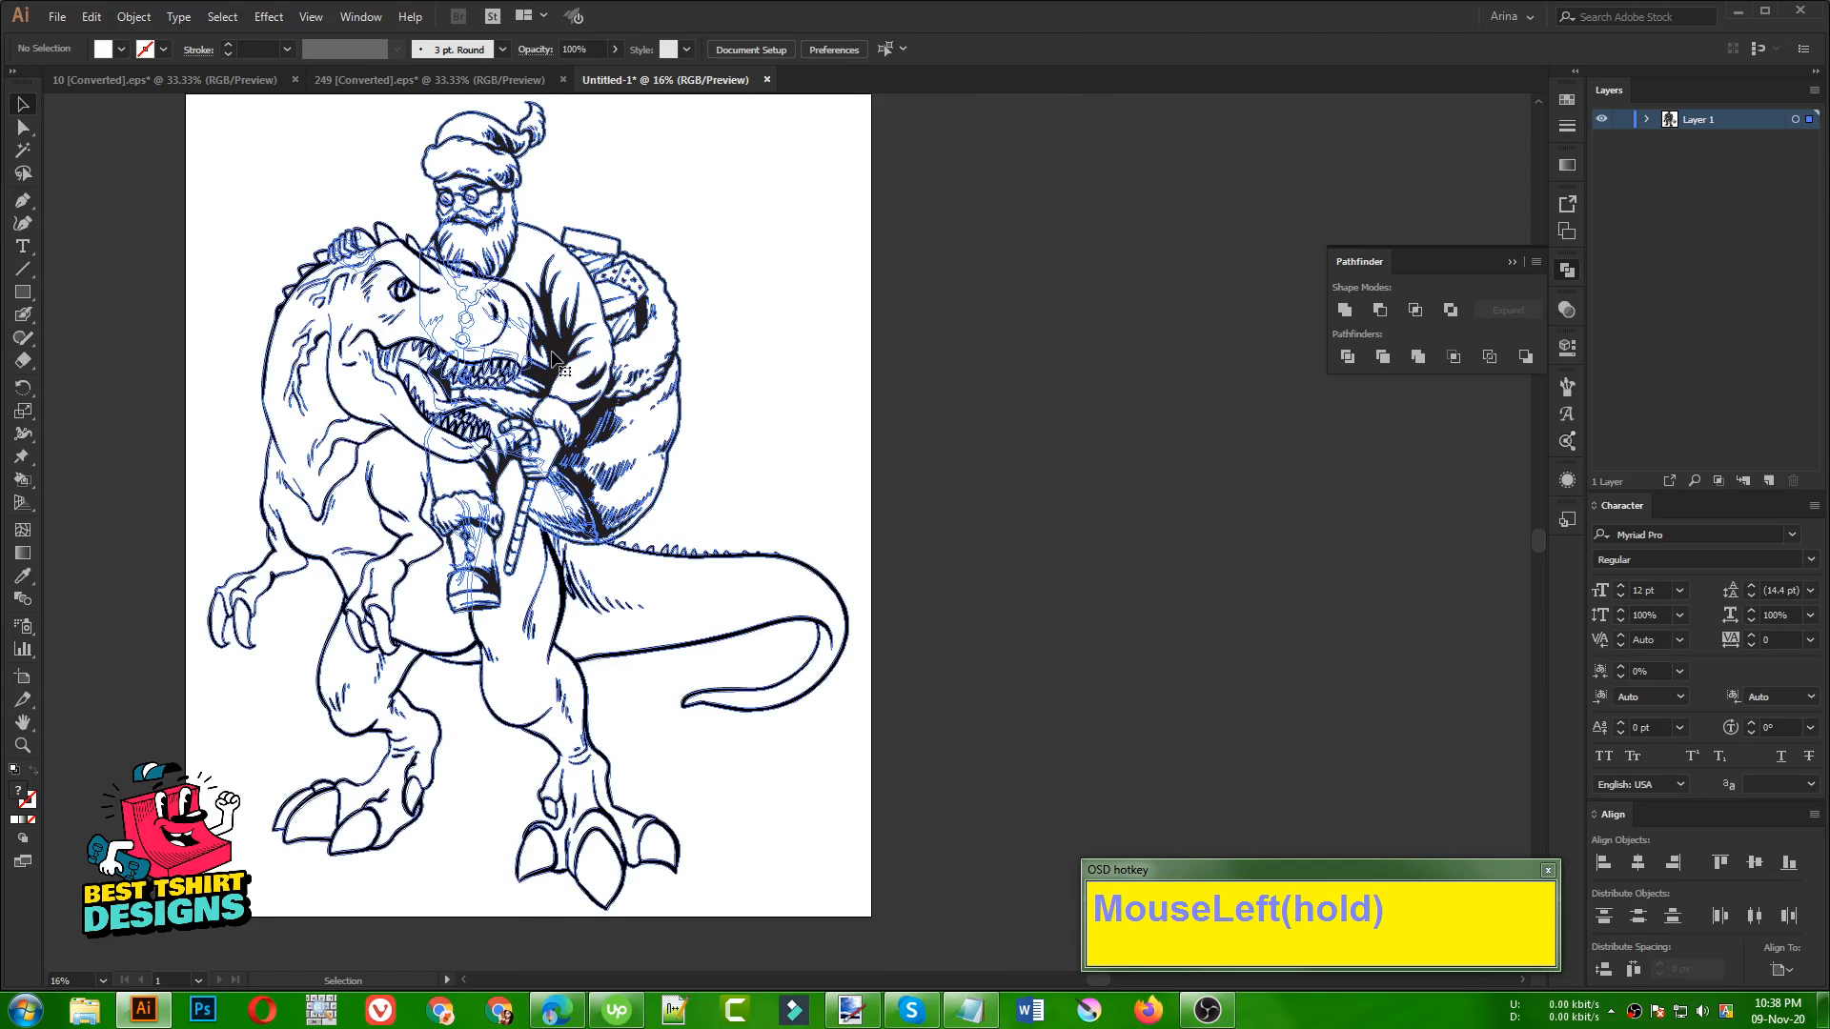
pyautogui.click(734, 379)
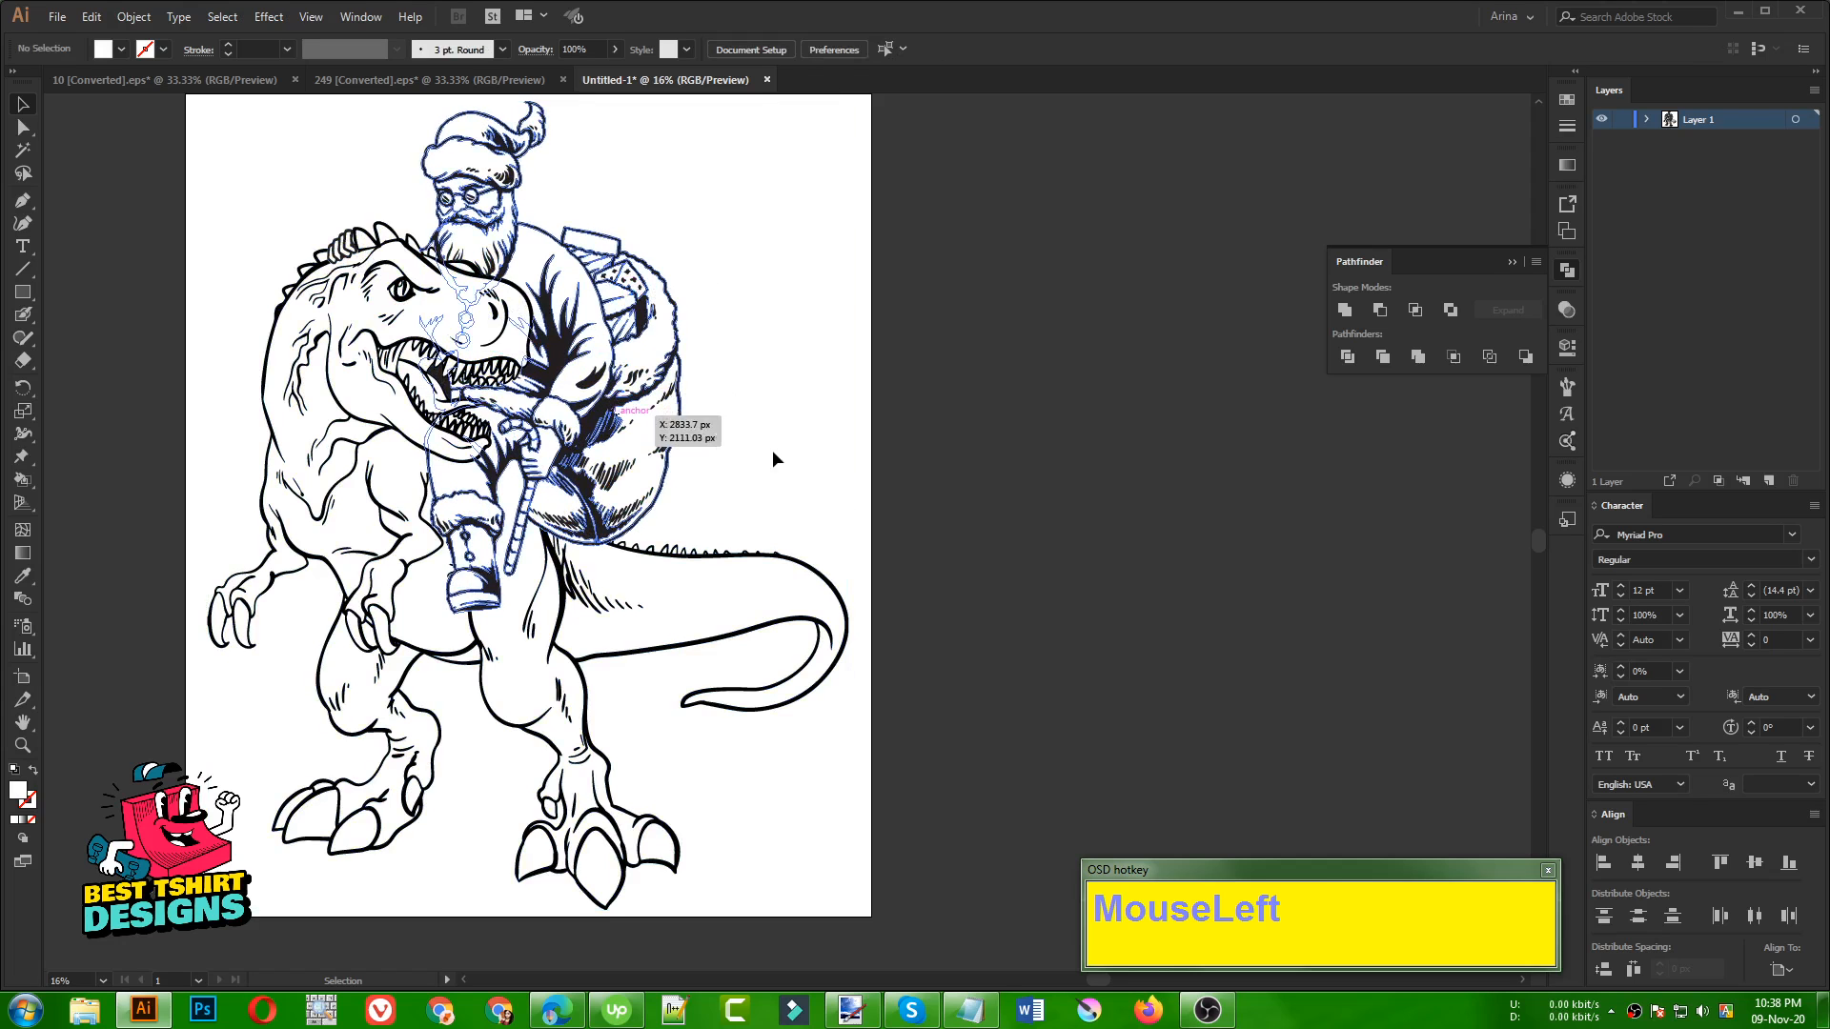
# Scale the group proportionally beyond the artboard to about 12318 × 15551 px
pyautogui.scroll(-1, 362, 384)
pyautogui.scroll(-1, 362, 384)
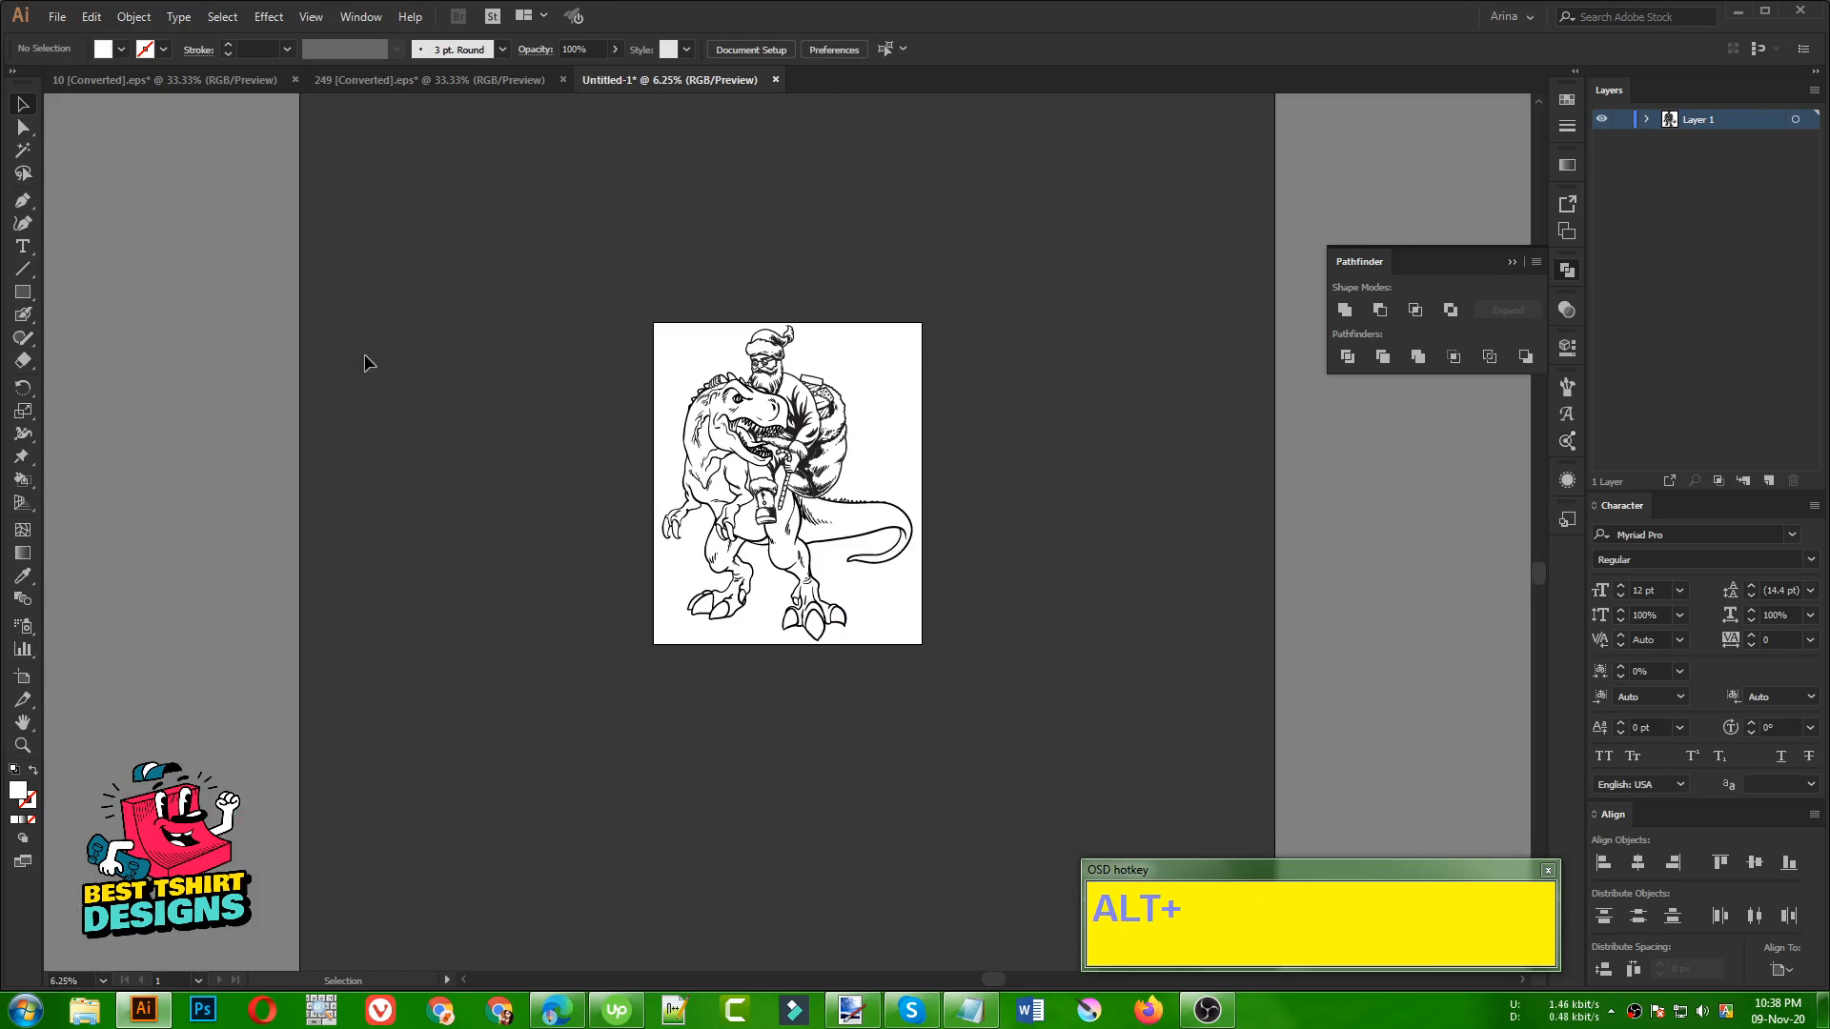
pyautogui.click(809, 512)
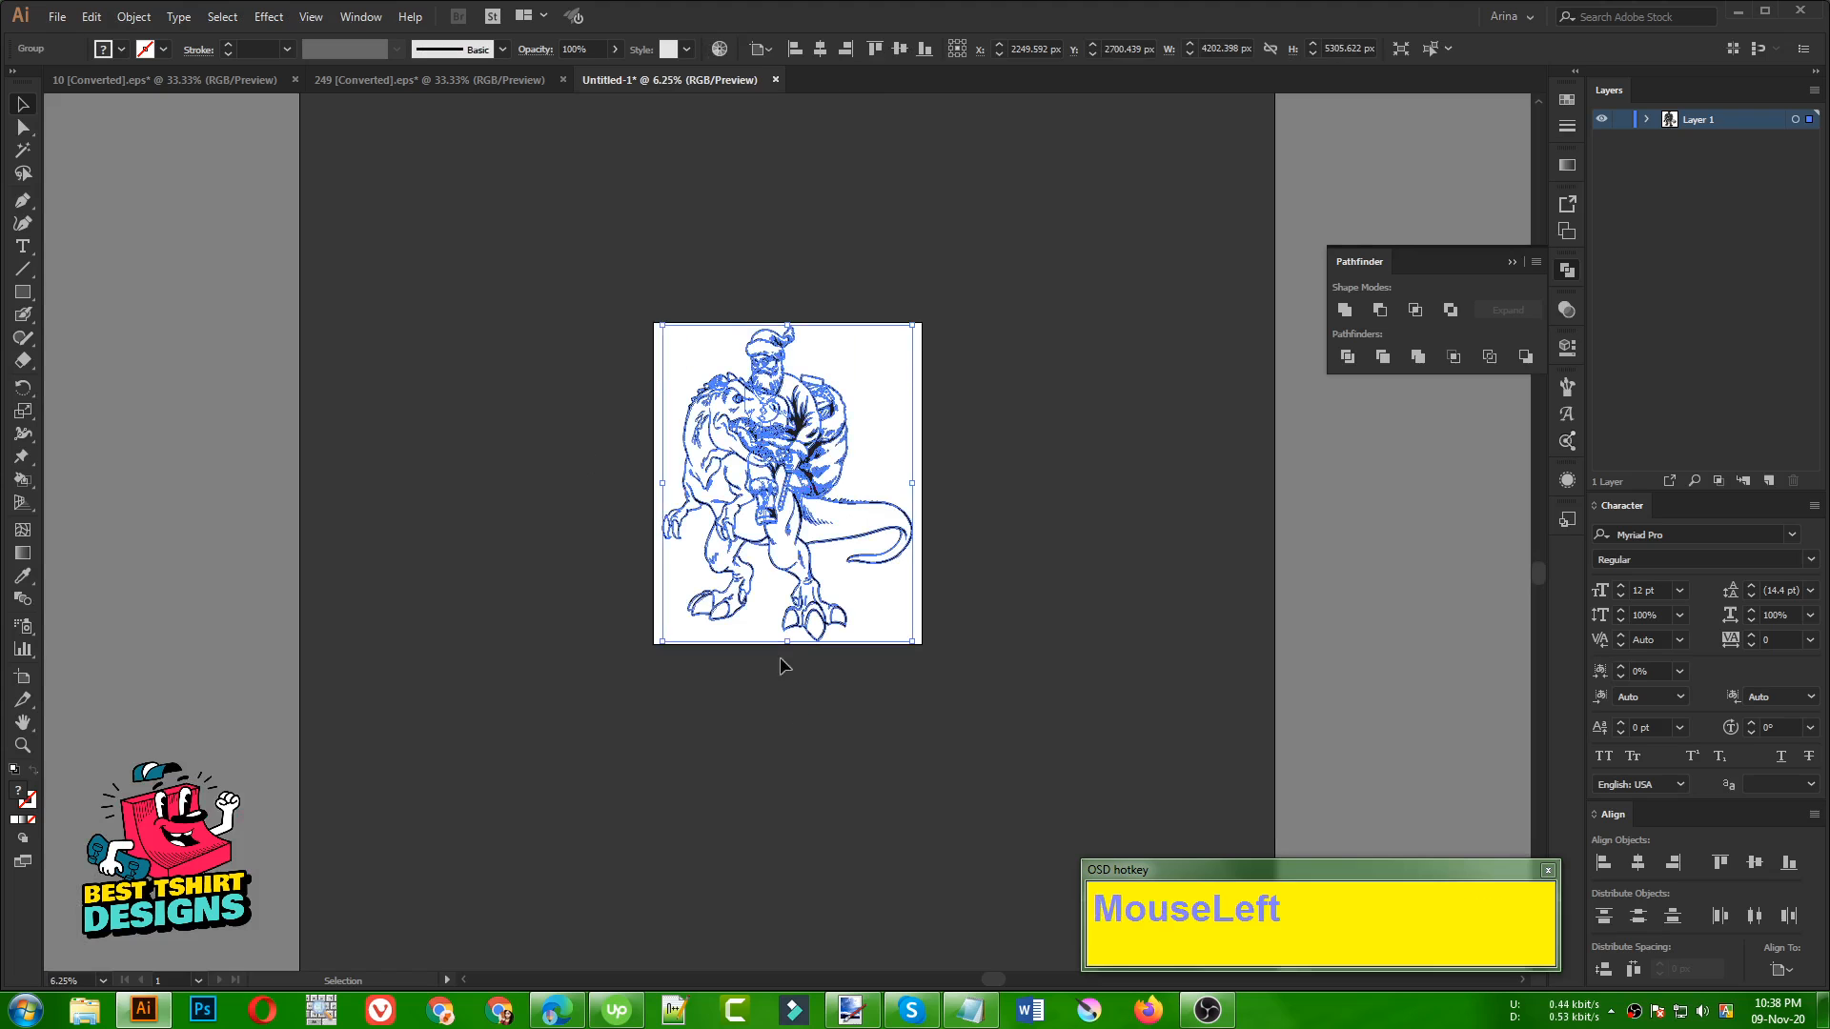
pyautogui.moveTo(789, 644); pyautogui.dragTo(814, 961)
pyautogui.scroll(-1, 773, 515)
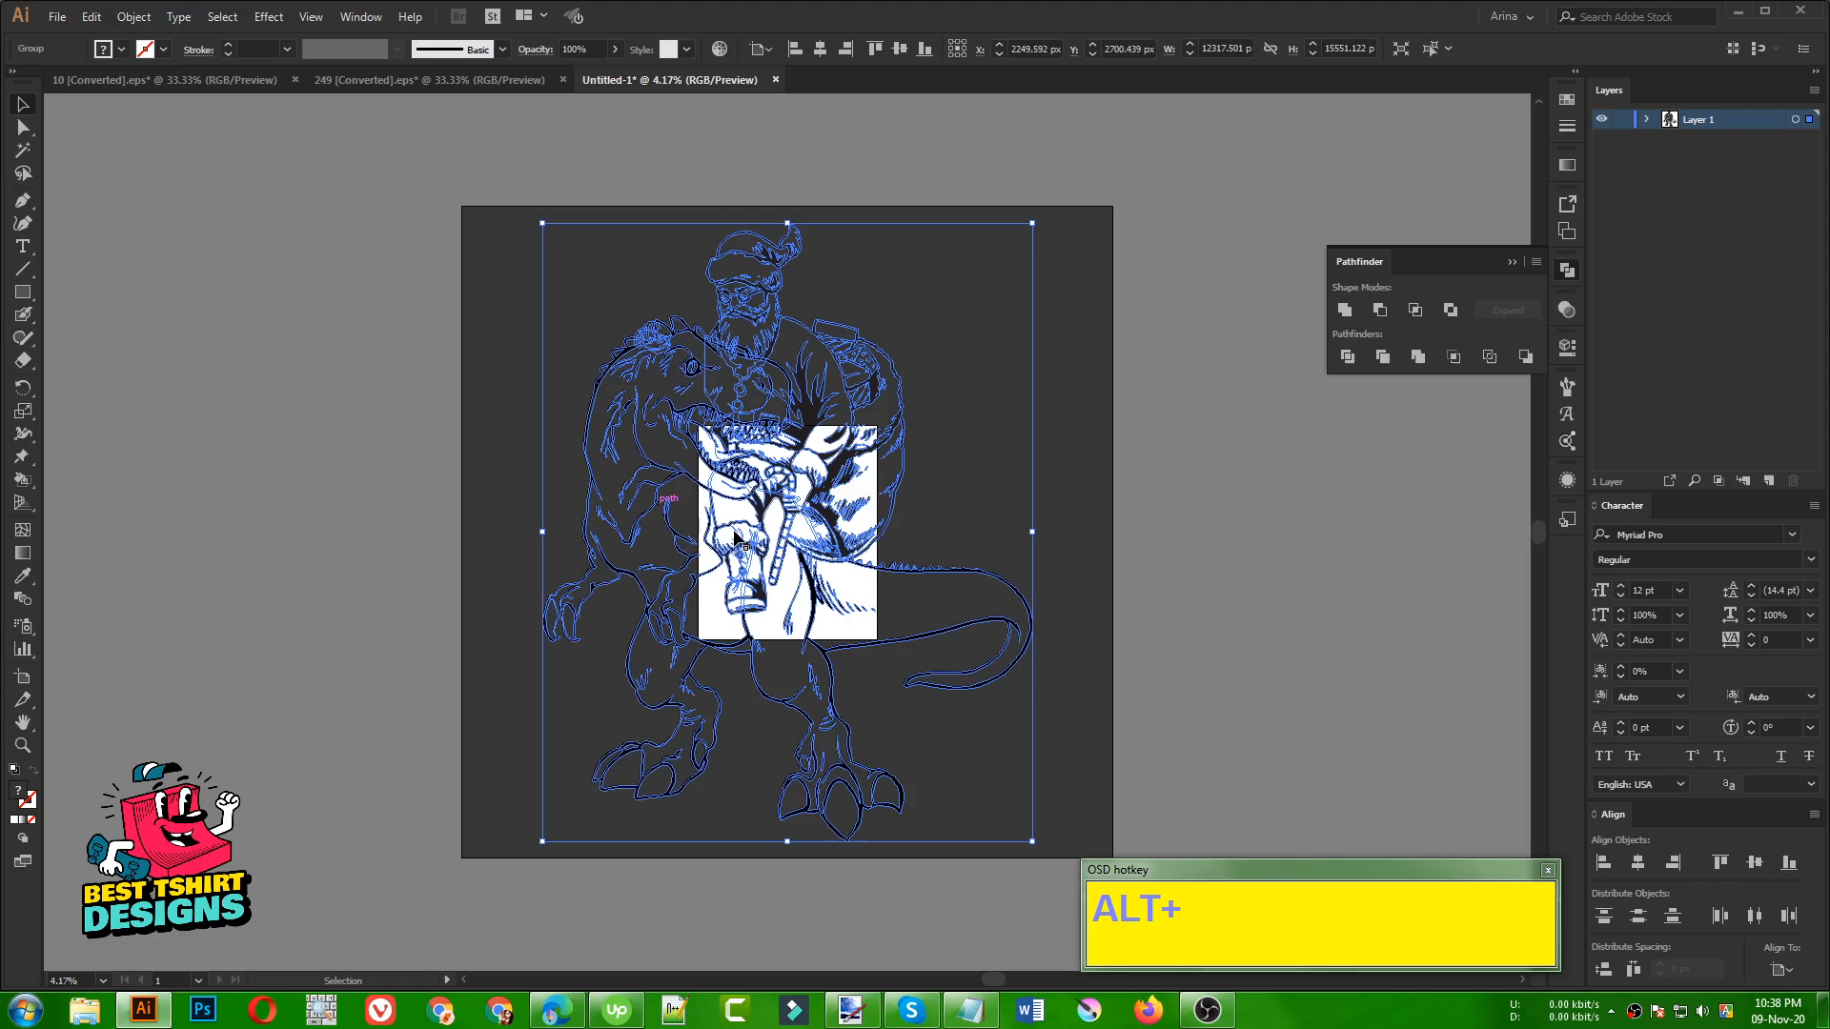
# Export the selected artwork as a 1x JPG 100 asset named "eeeess"
pyautogui.rightClick(822, 506)
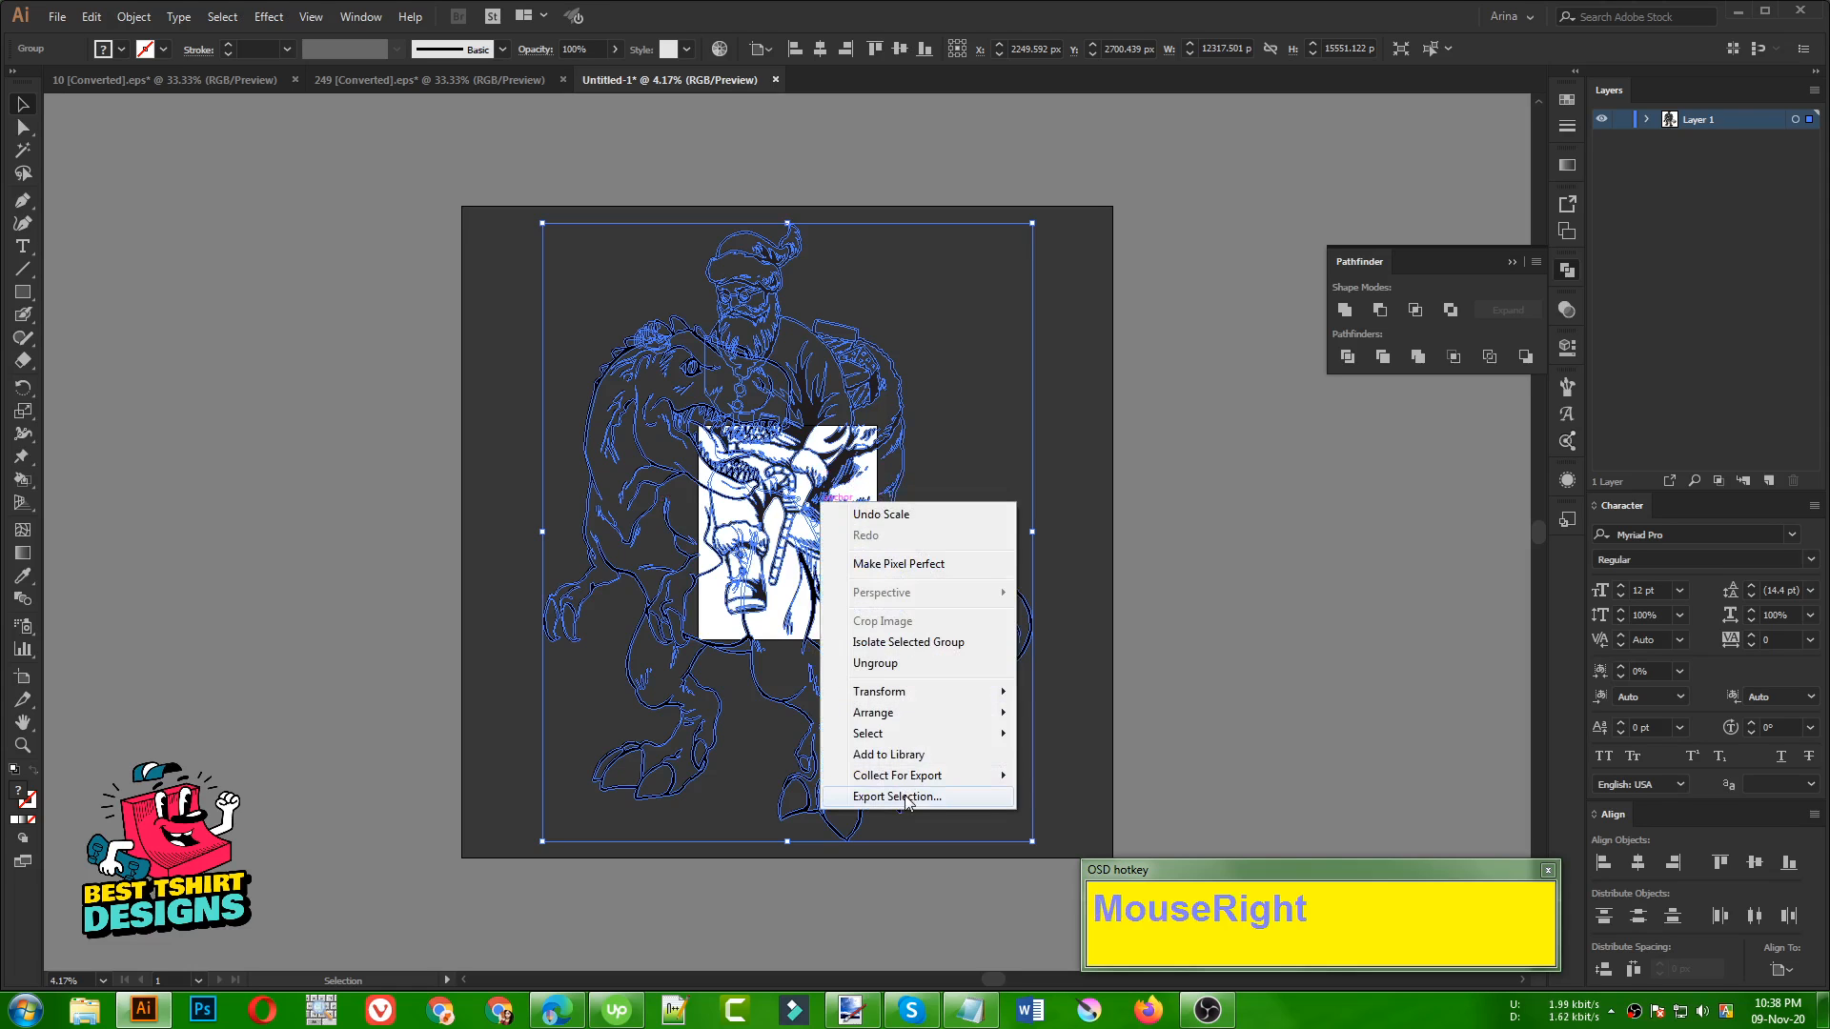
pyautogui.click(862, 799)
pyautogui.click(474, 466)
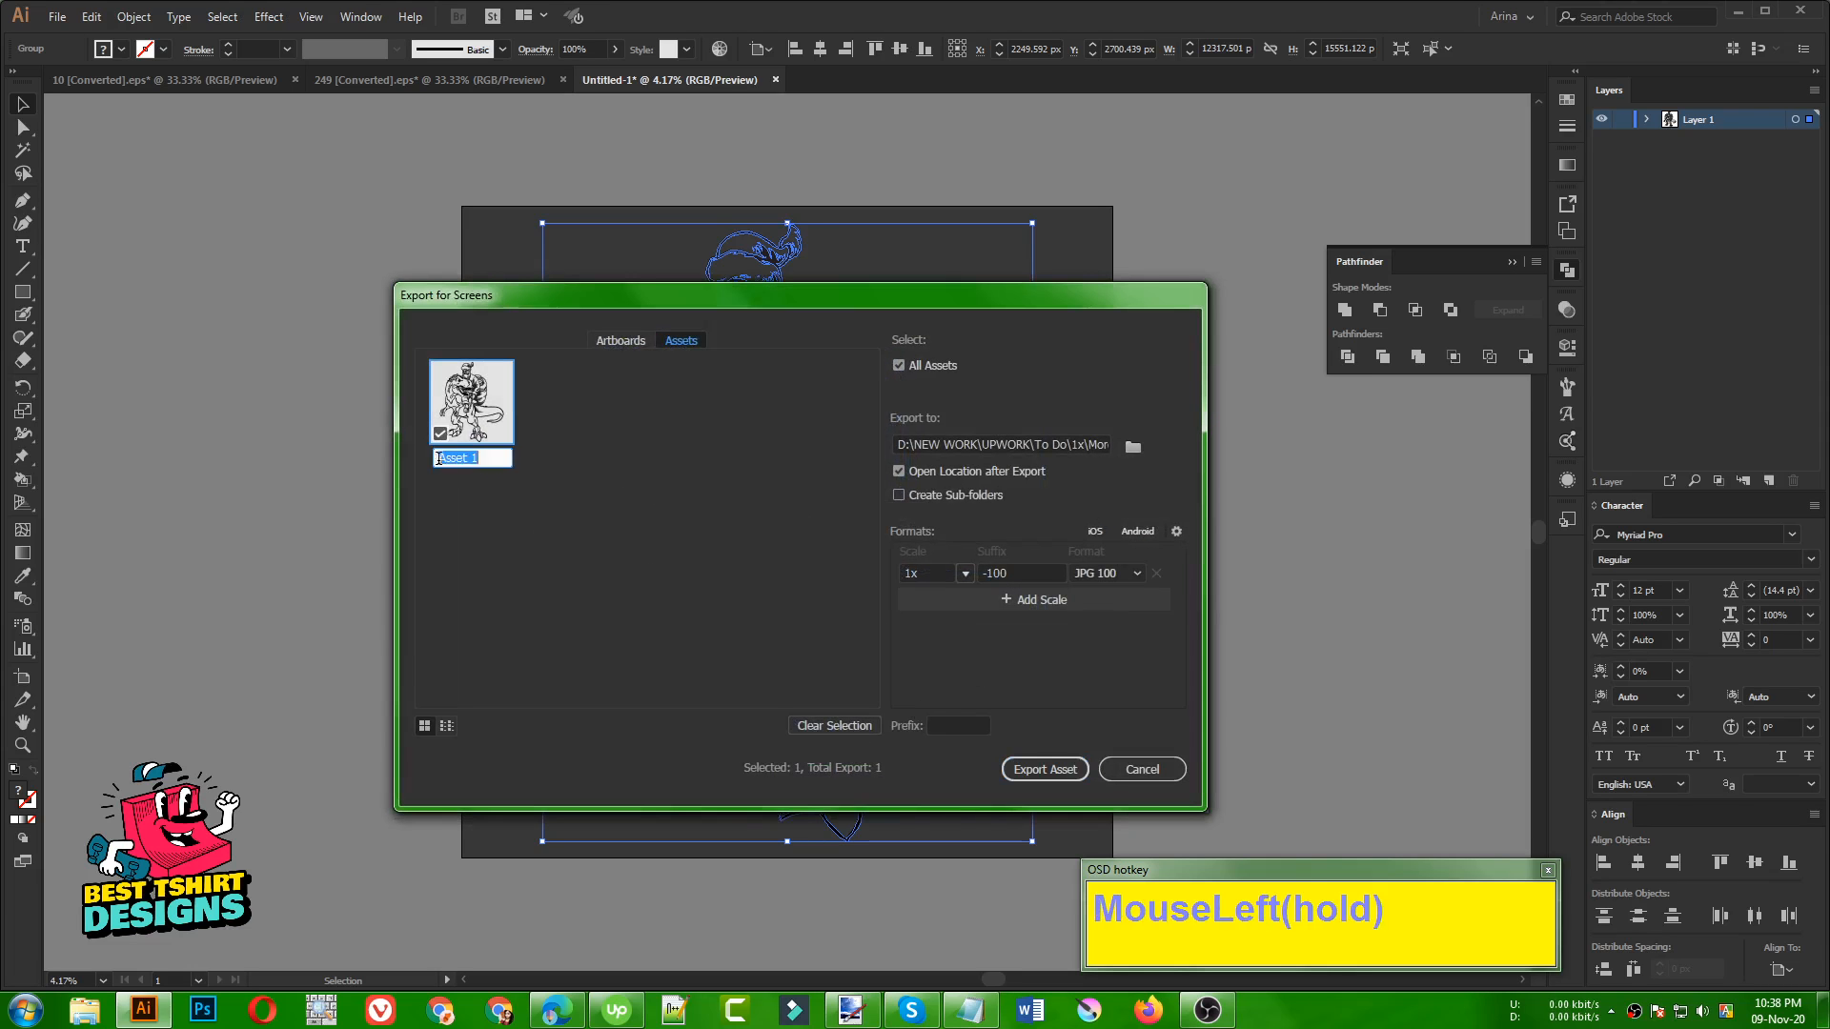
pyautogui.write('eeeess')
pyautogui.click(591, 514)
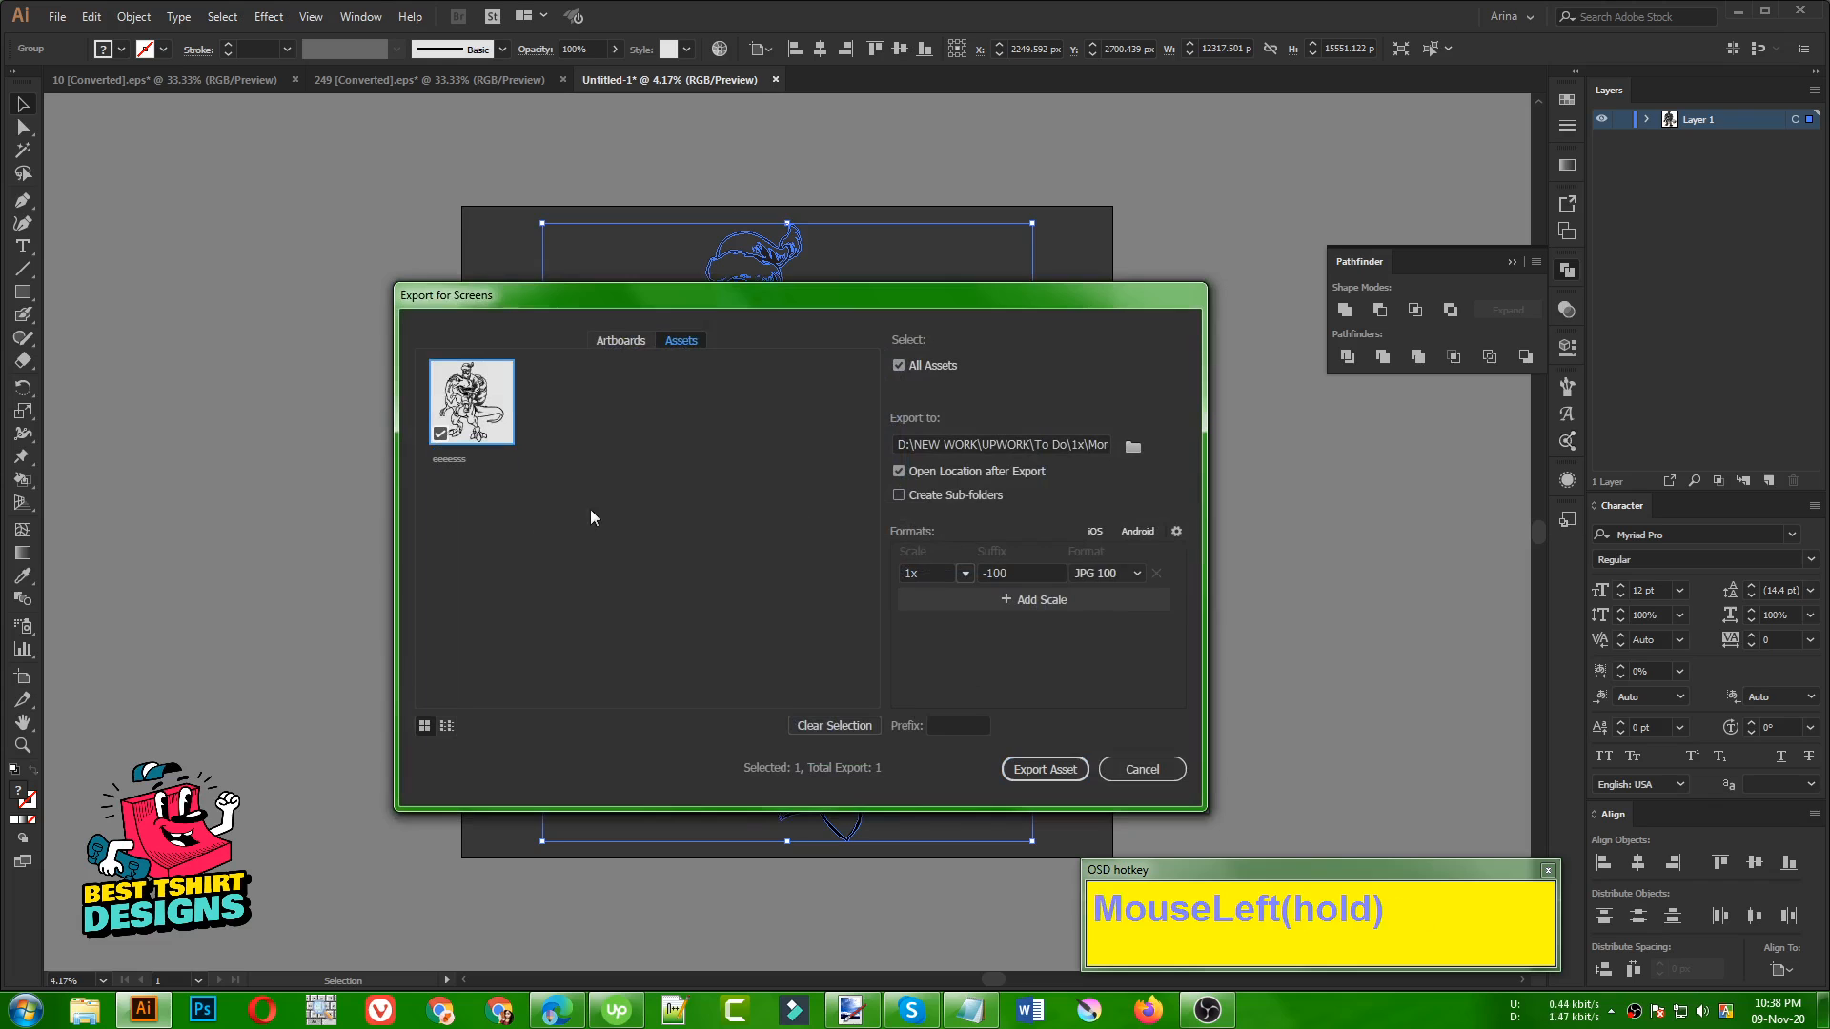
pyautogui.click(1048, 769)
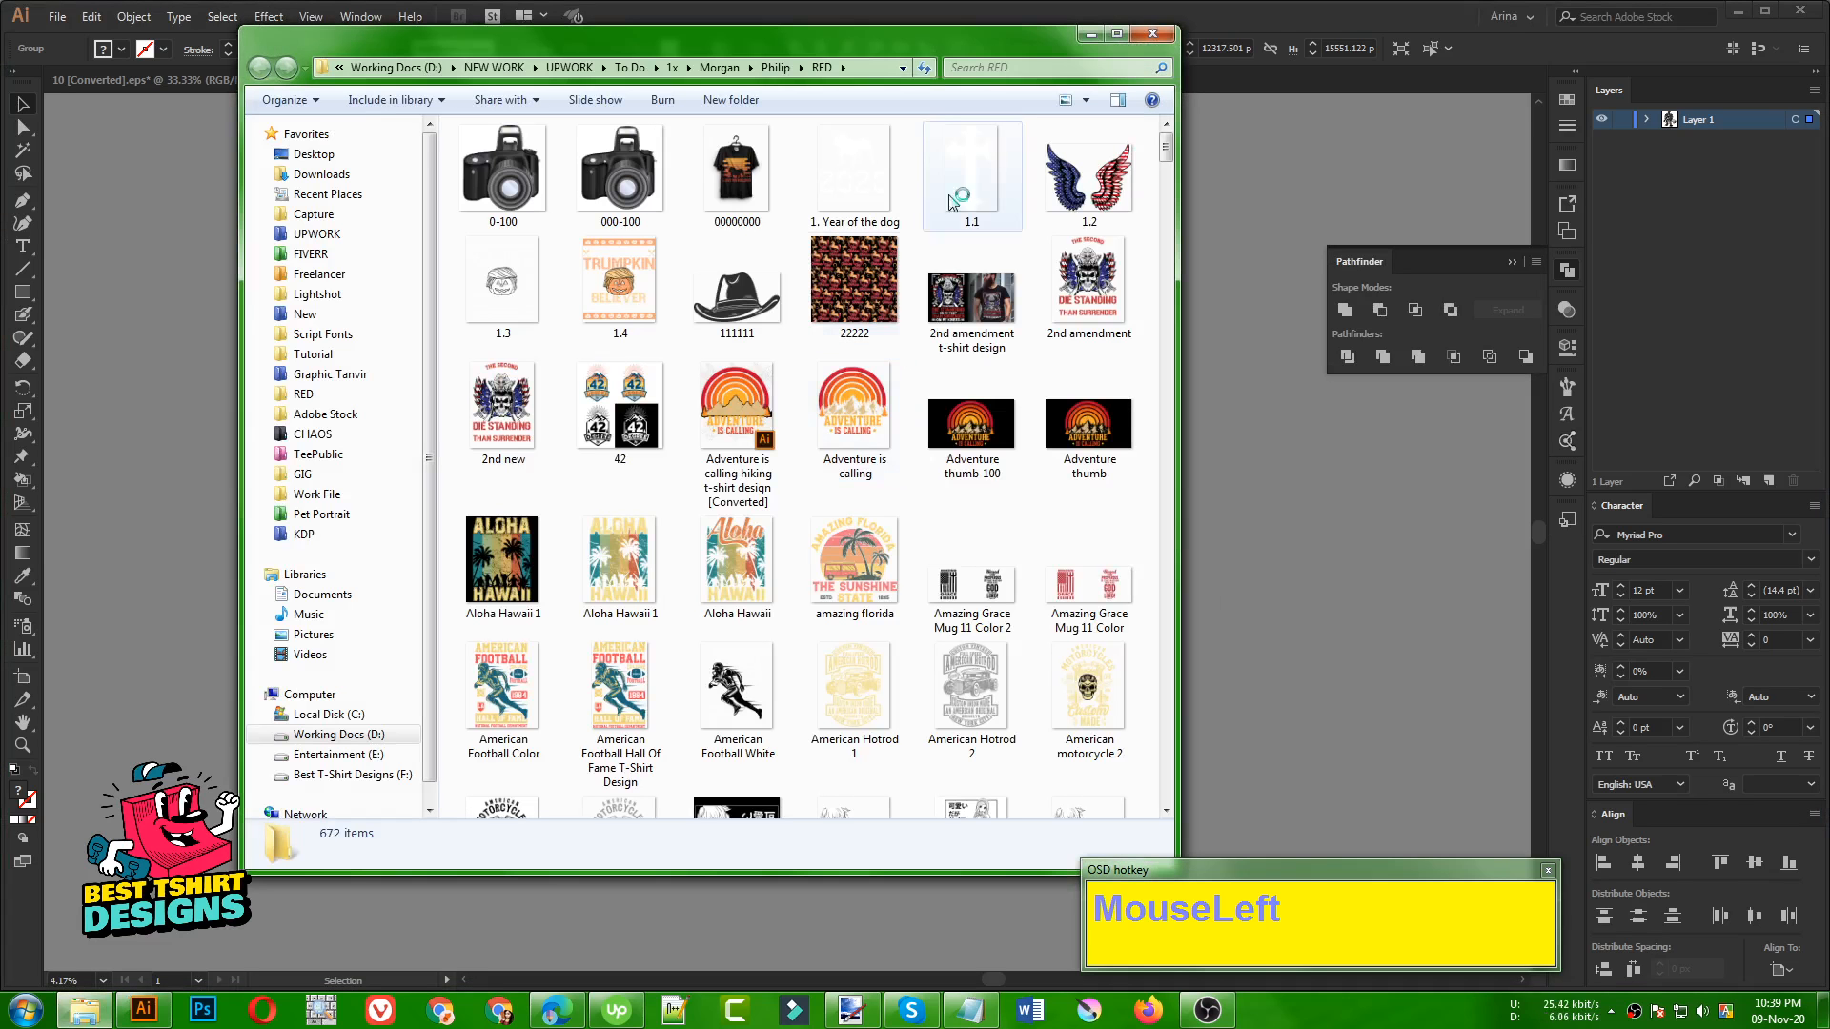
# Place the exported JPG from the RED folder into the new document and delete the original vector group
pyautogui.moveTo(958, 39); pyautogui.dragTo(614, 103)
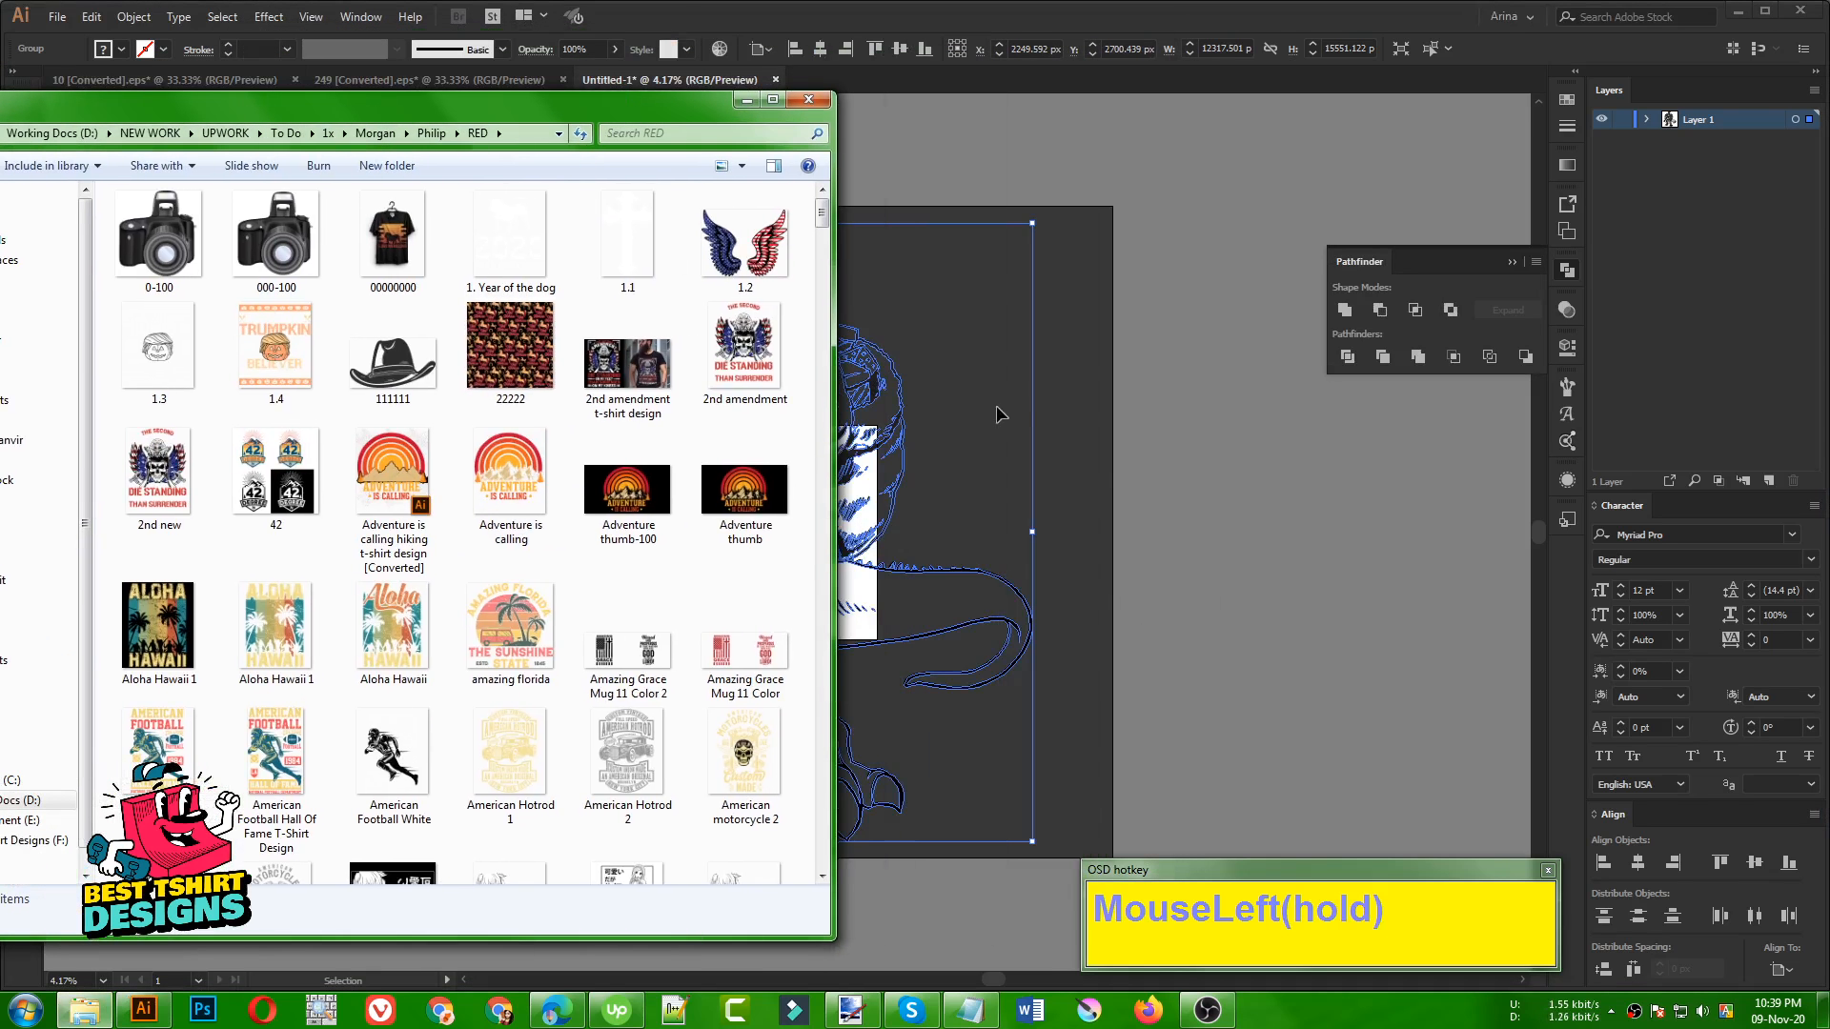
pyautogui.click(155, 380)
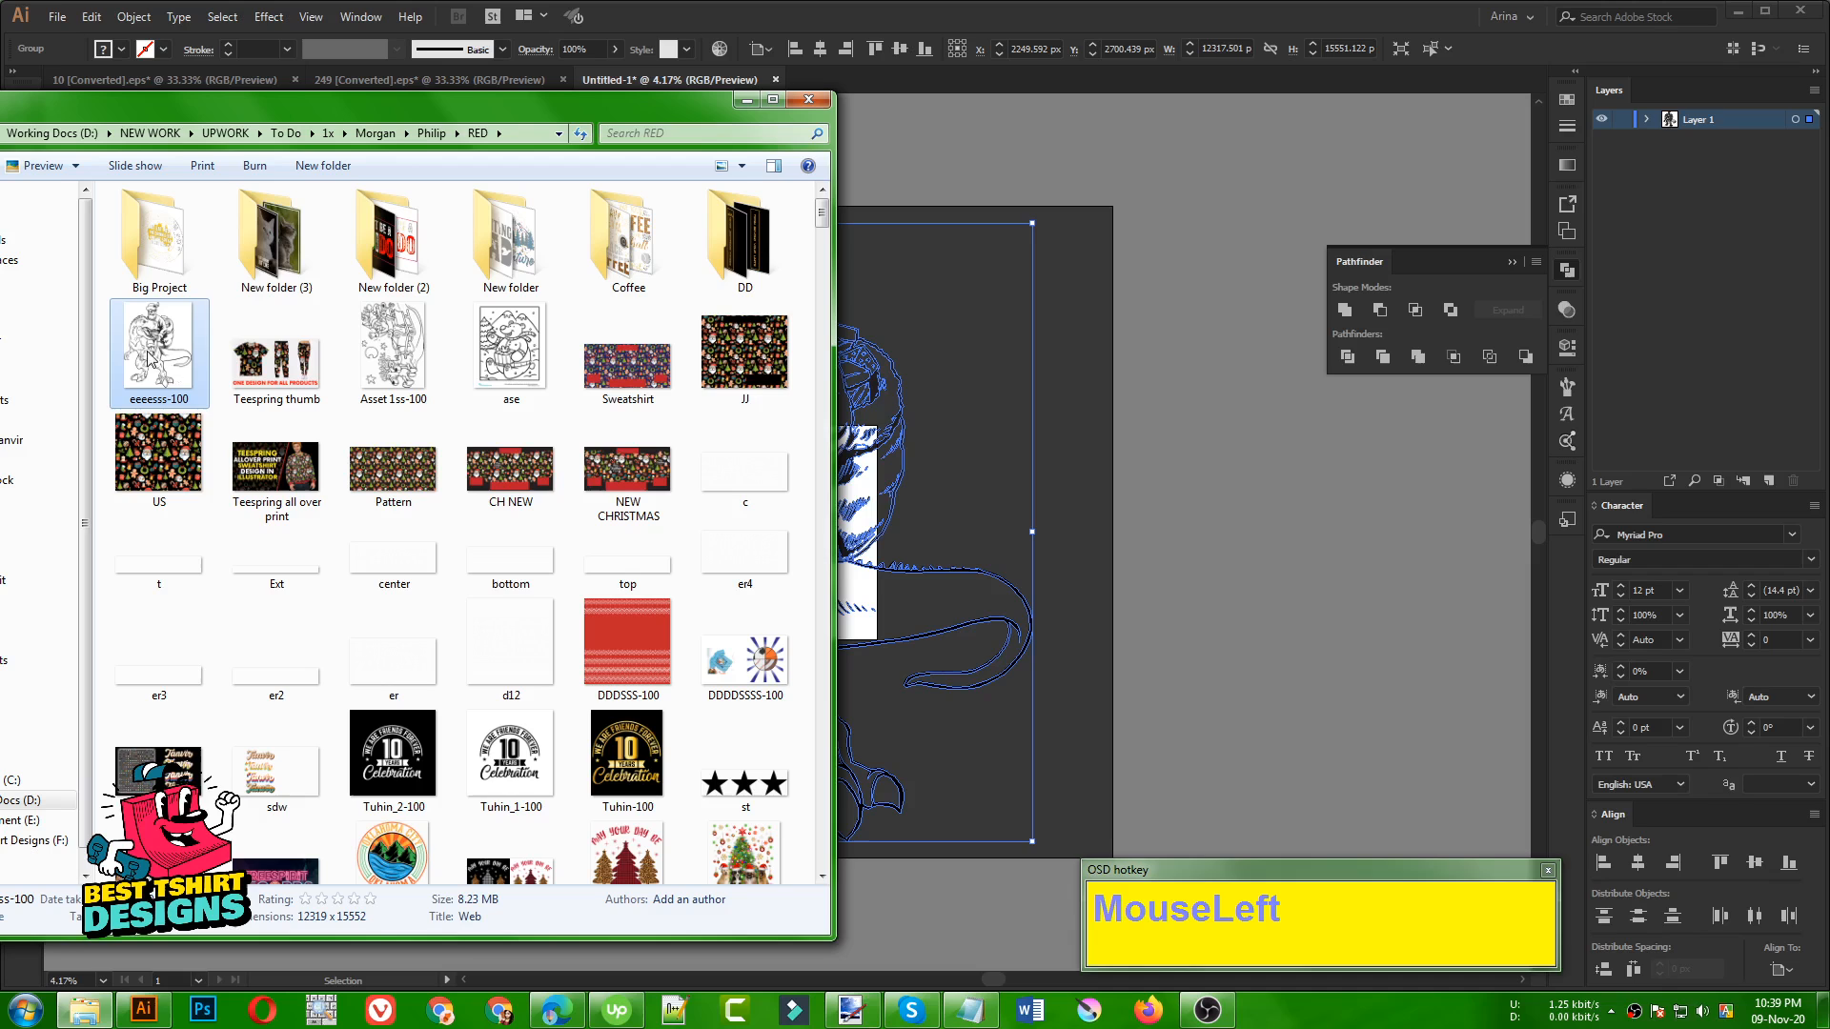
pyautogui.moveTo(155, 354); pyautogui.dragTo(953, 507)
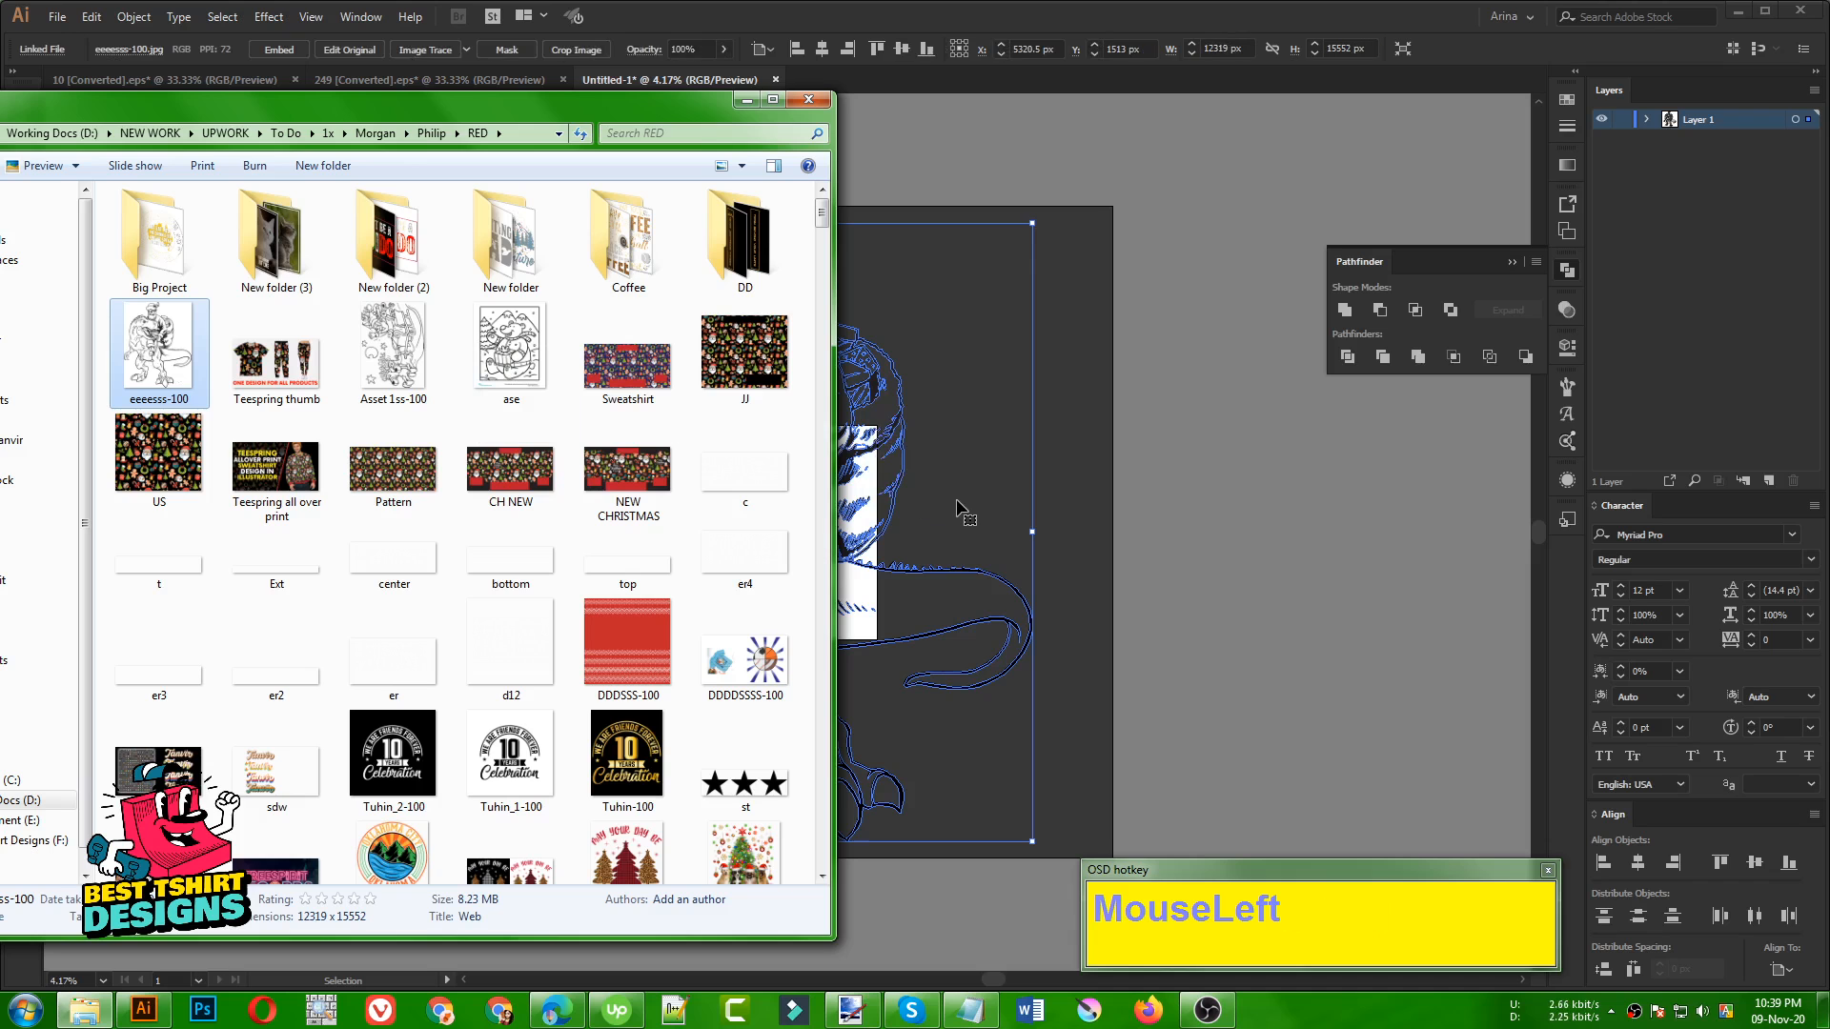
pyautogui.click(964, 514)
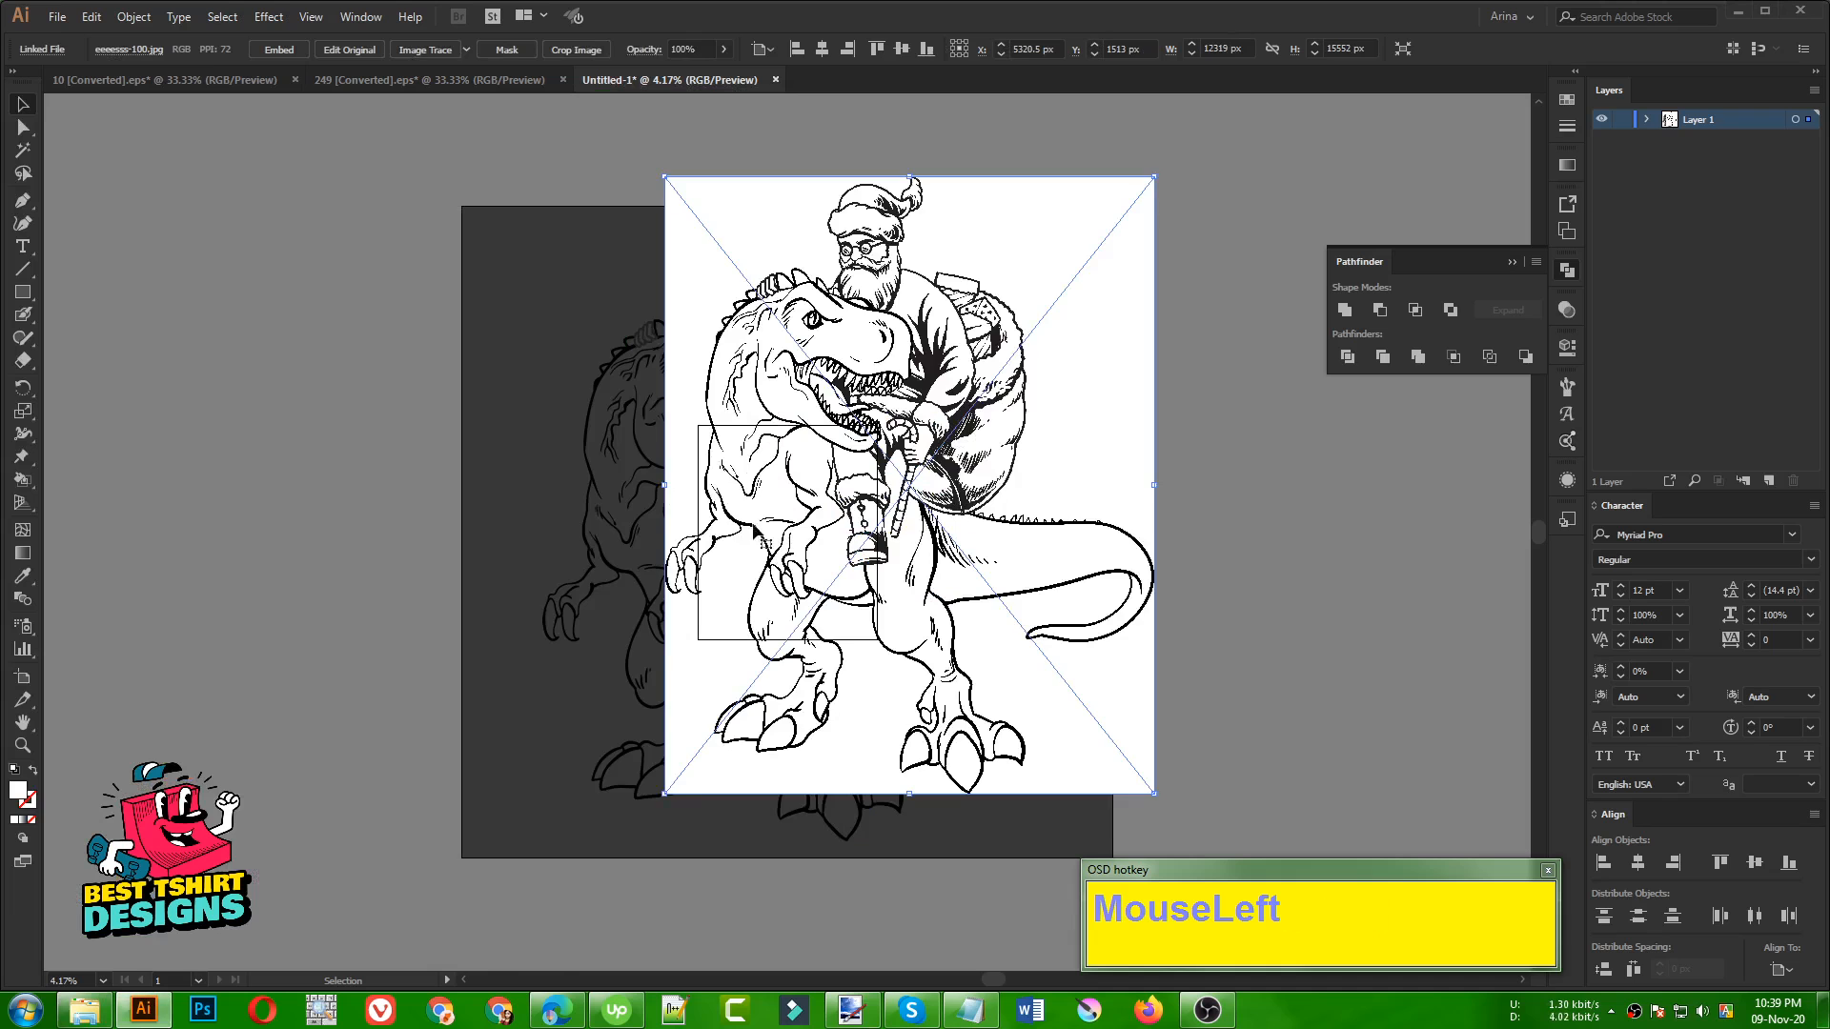
pyautogui.click(629, 494)
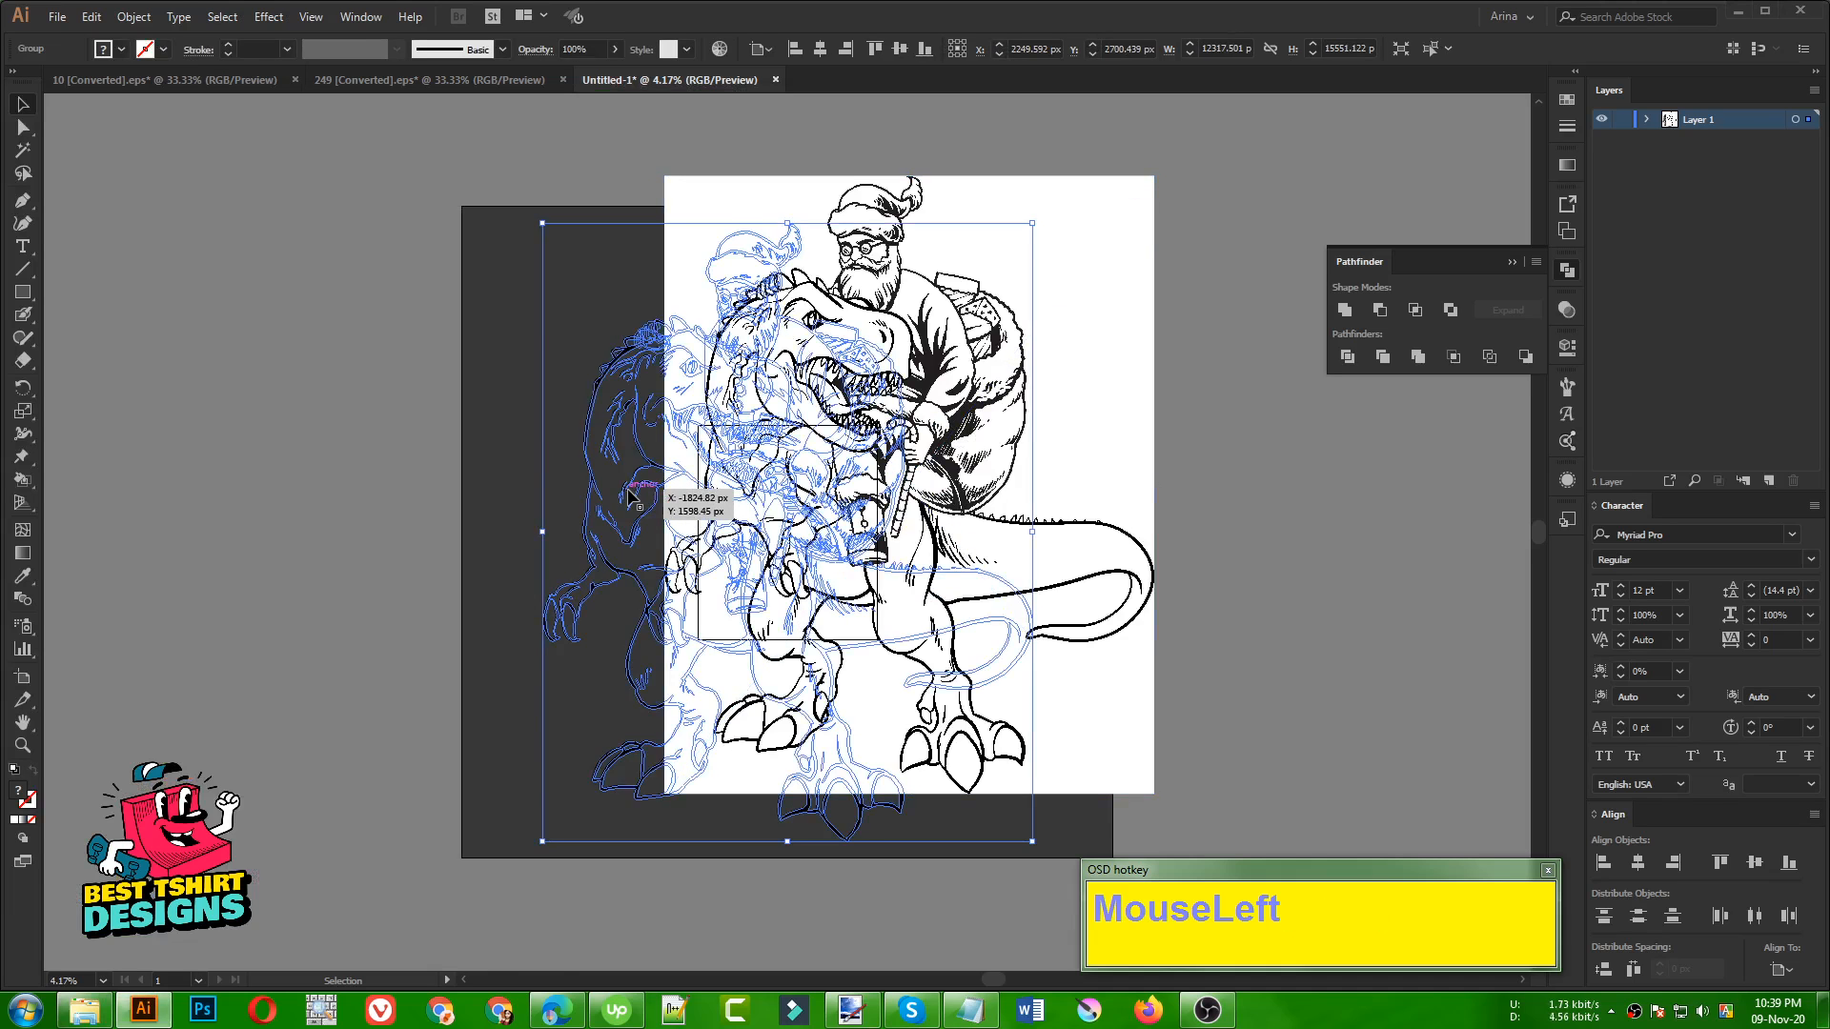
pyautogui.press('Delete')
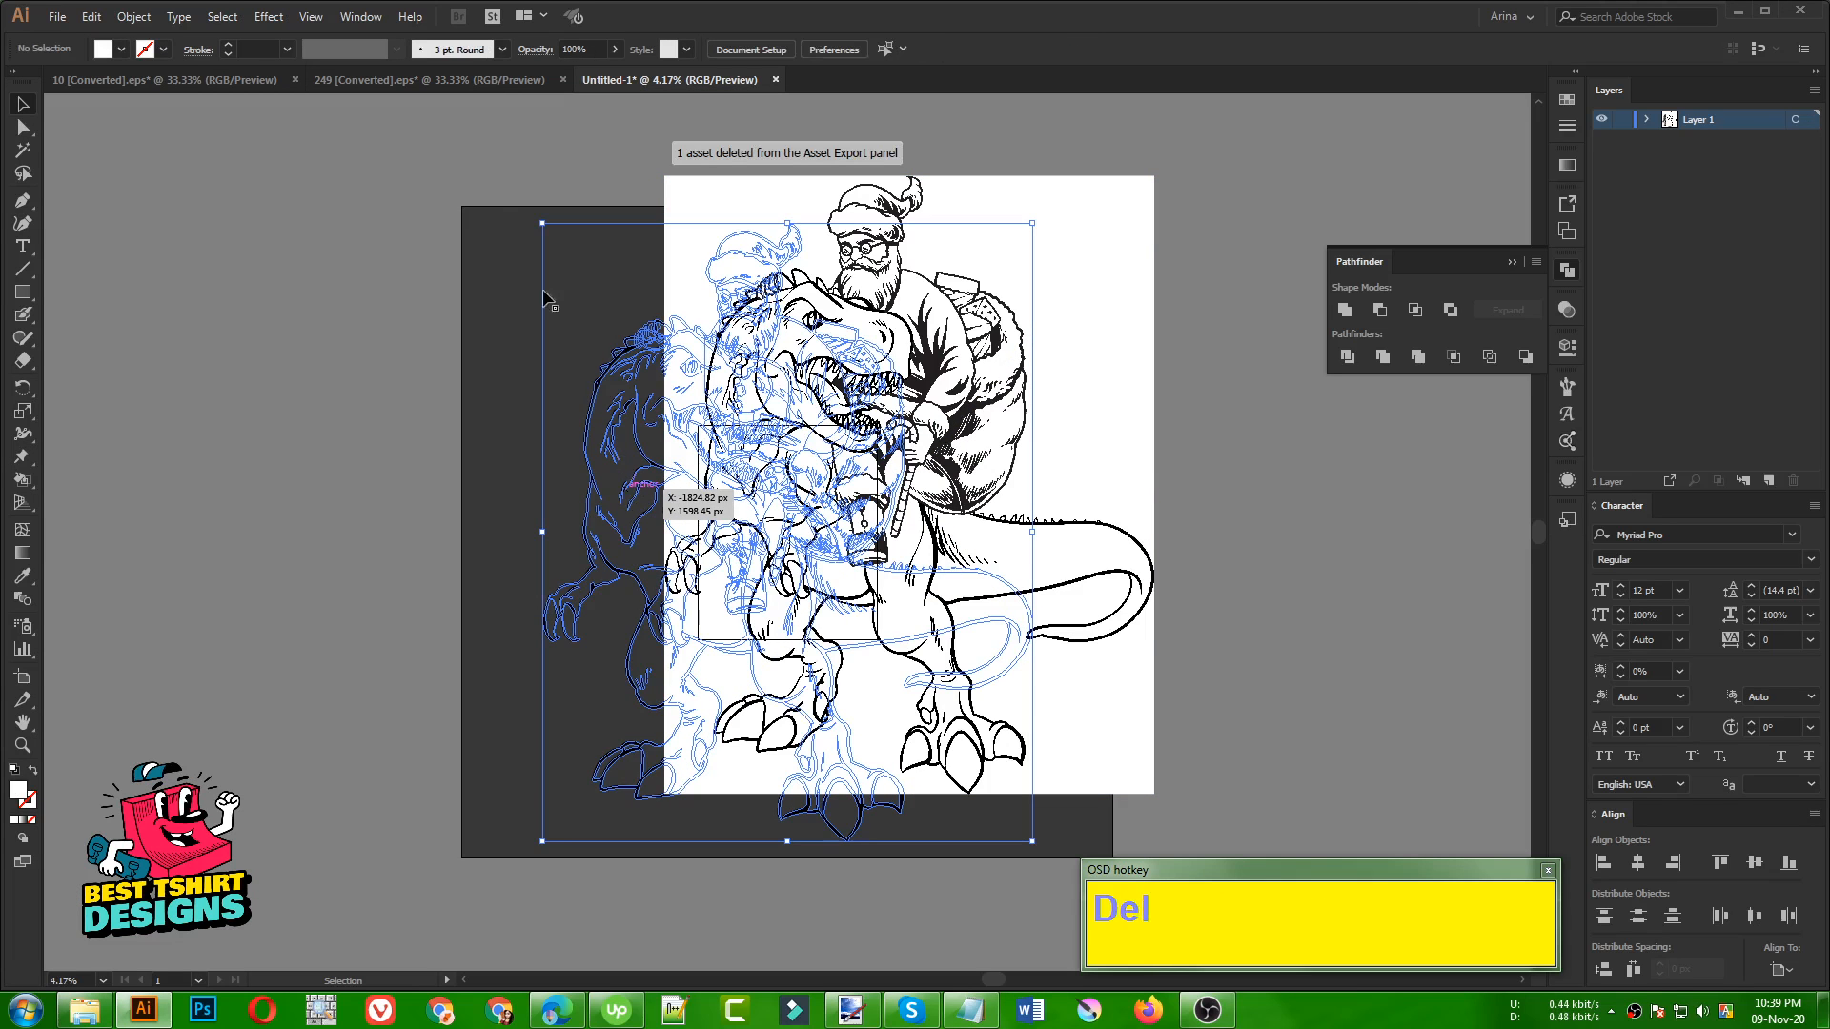
# Centre the placed Santa and dinosaur image horizontally and vertically on the artboard
pyautogui.click(168, 85)
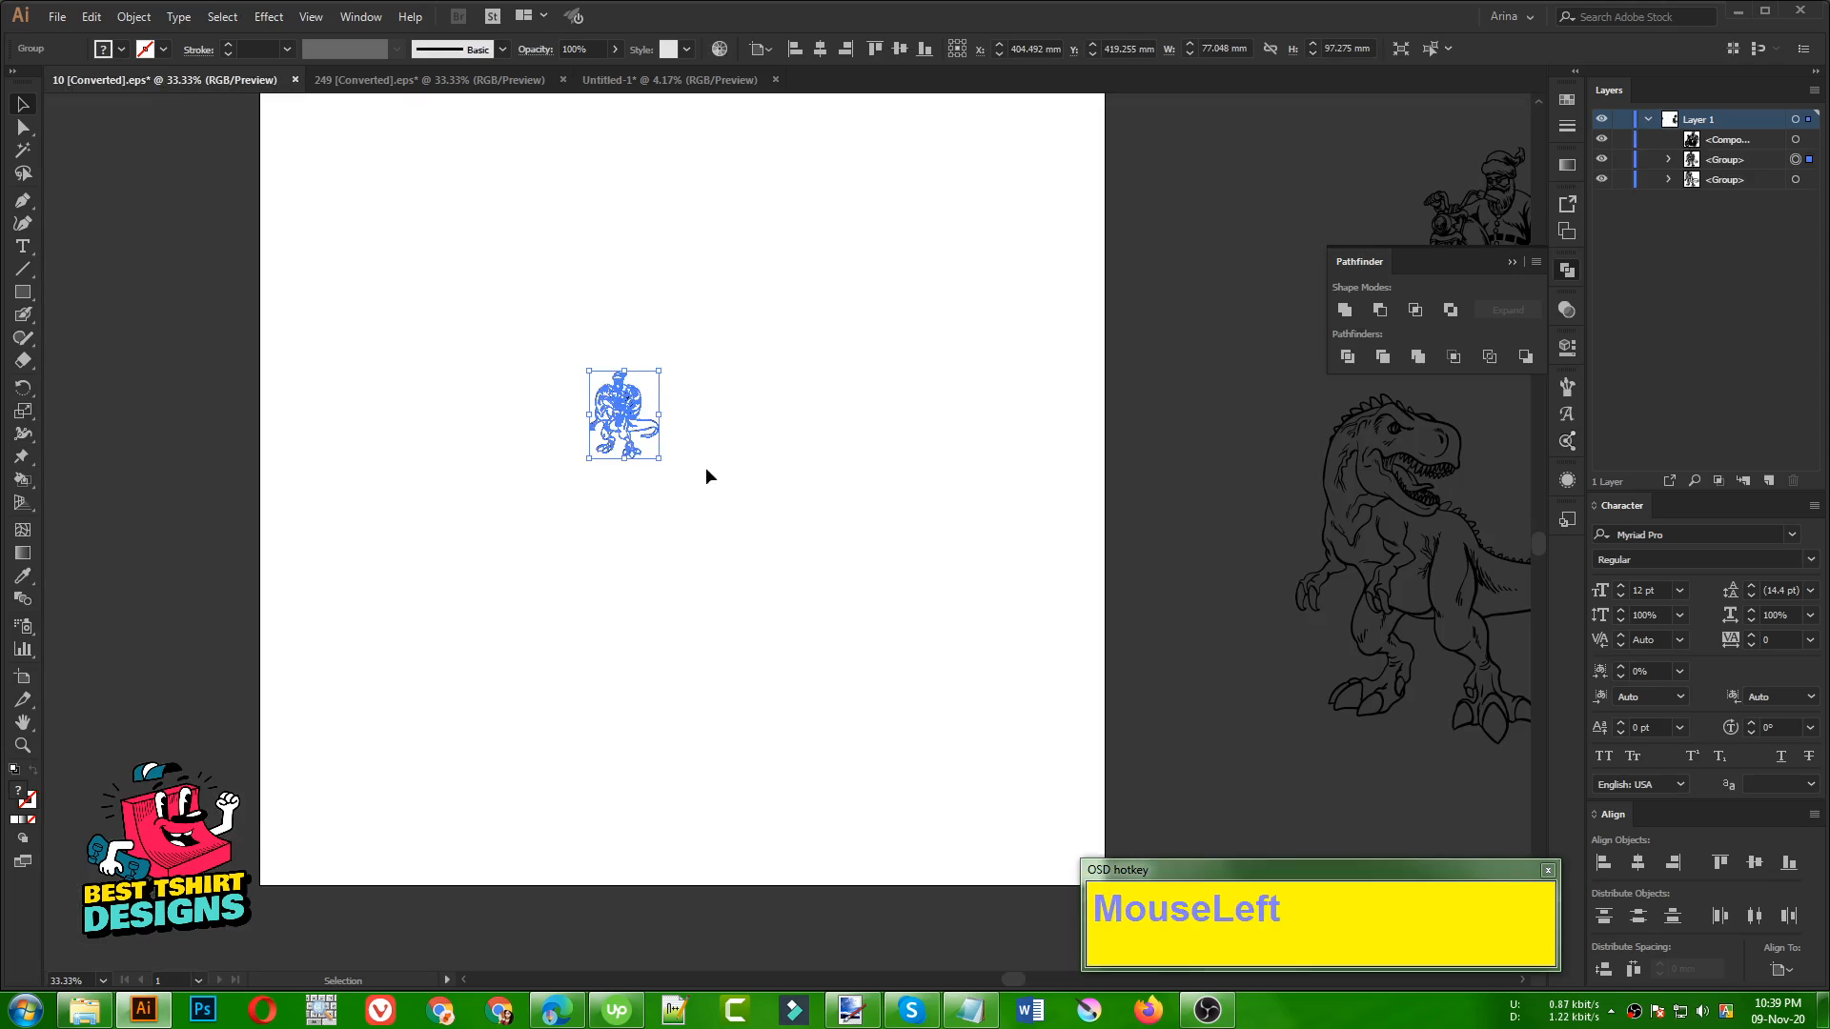
pyautogui.moveTo(638, 102); pyautogui.dragTo(772, 564)
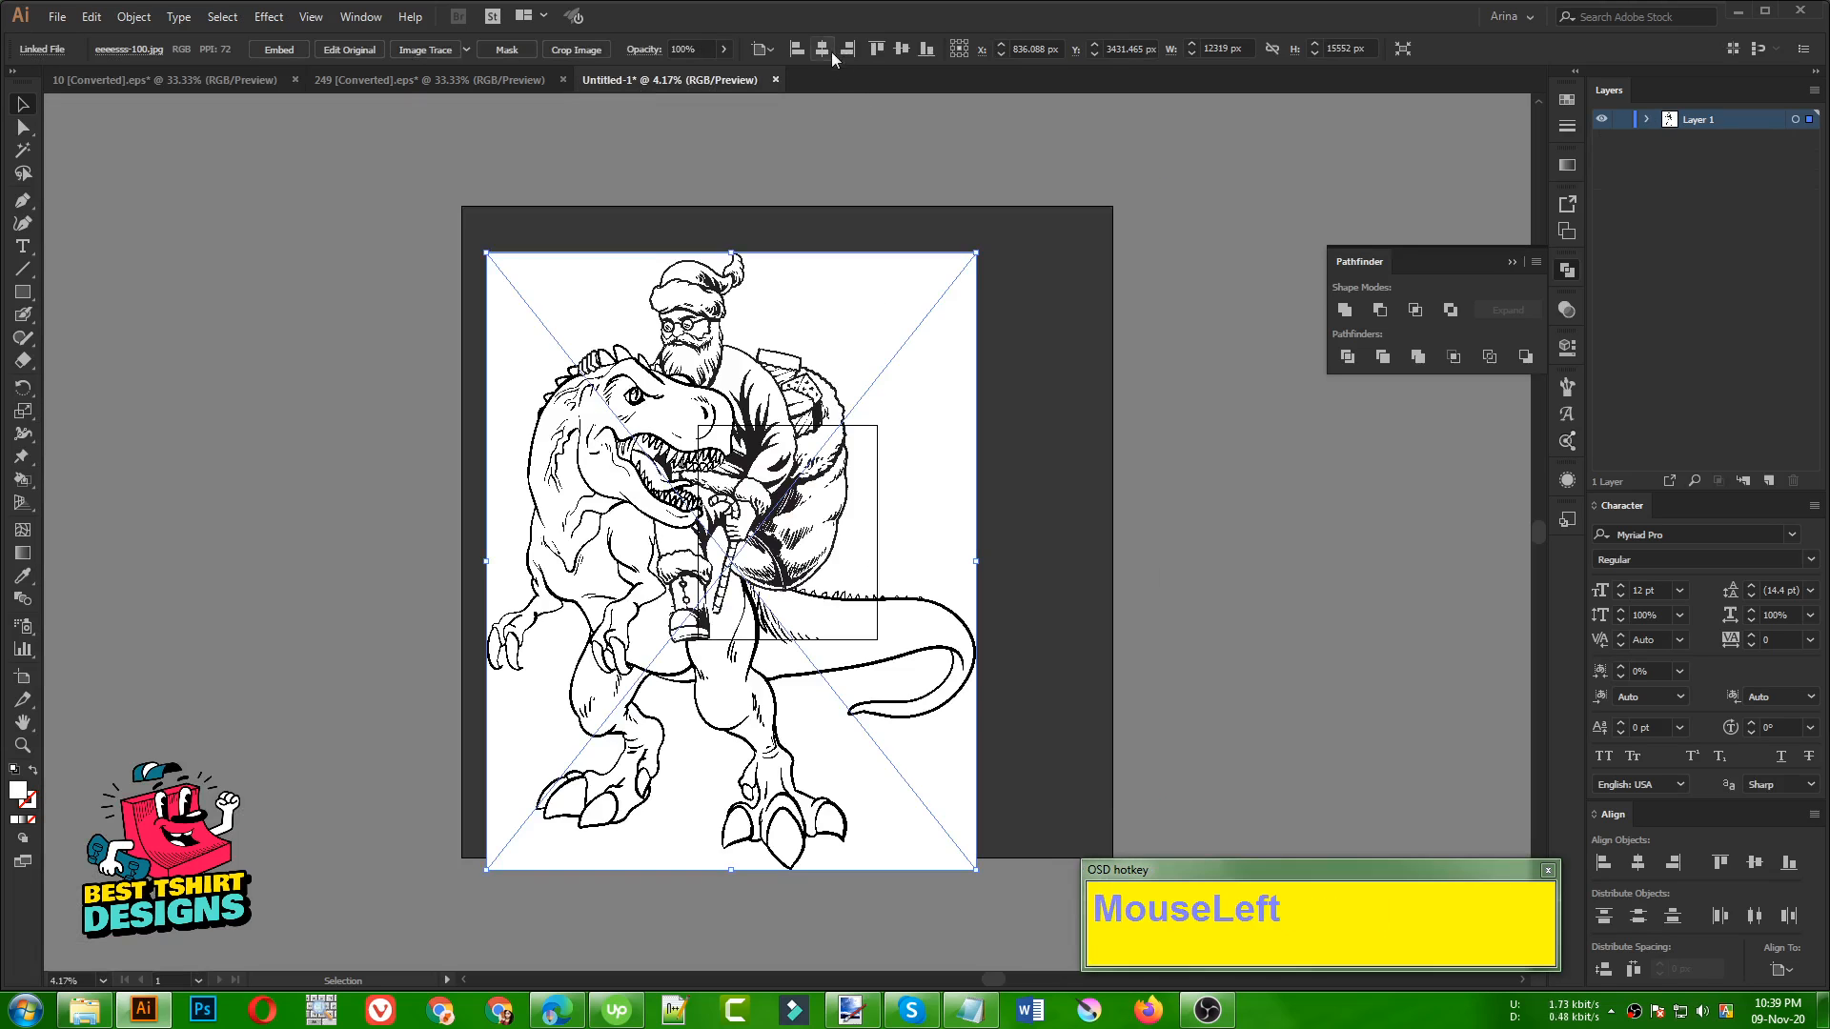
pyautogui.click(901, 47)
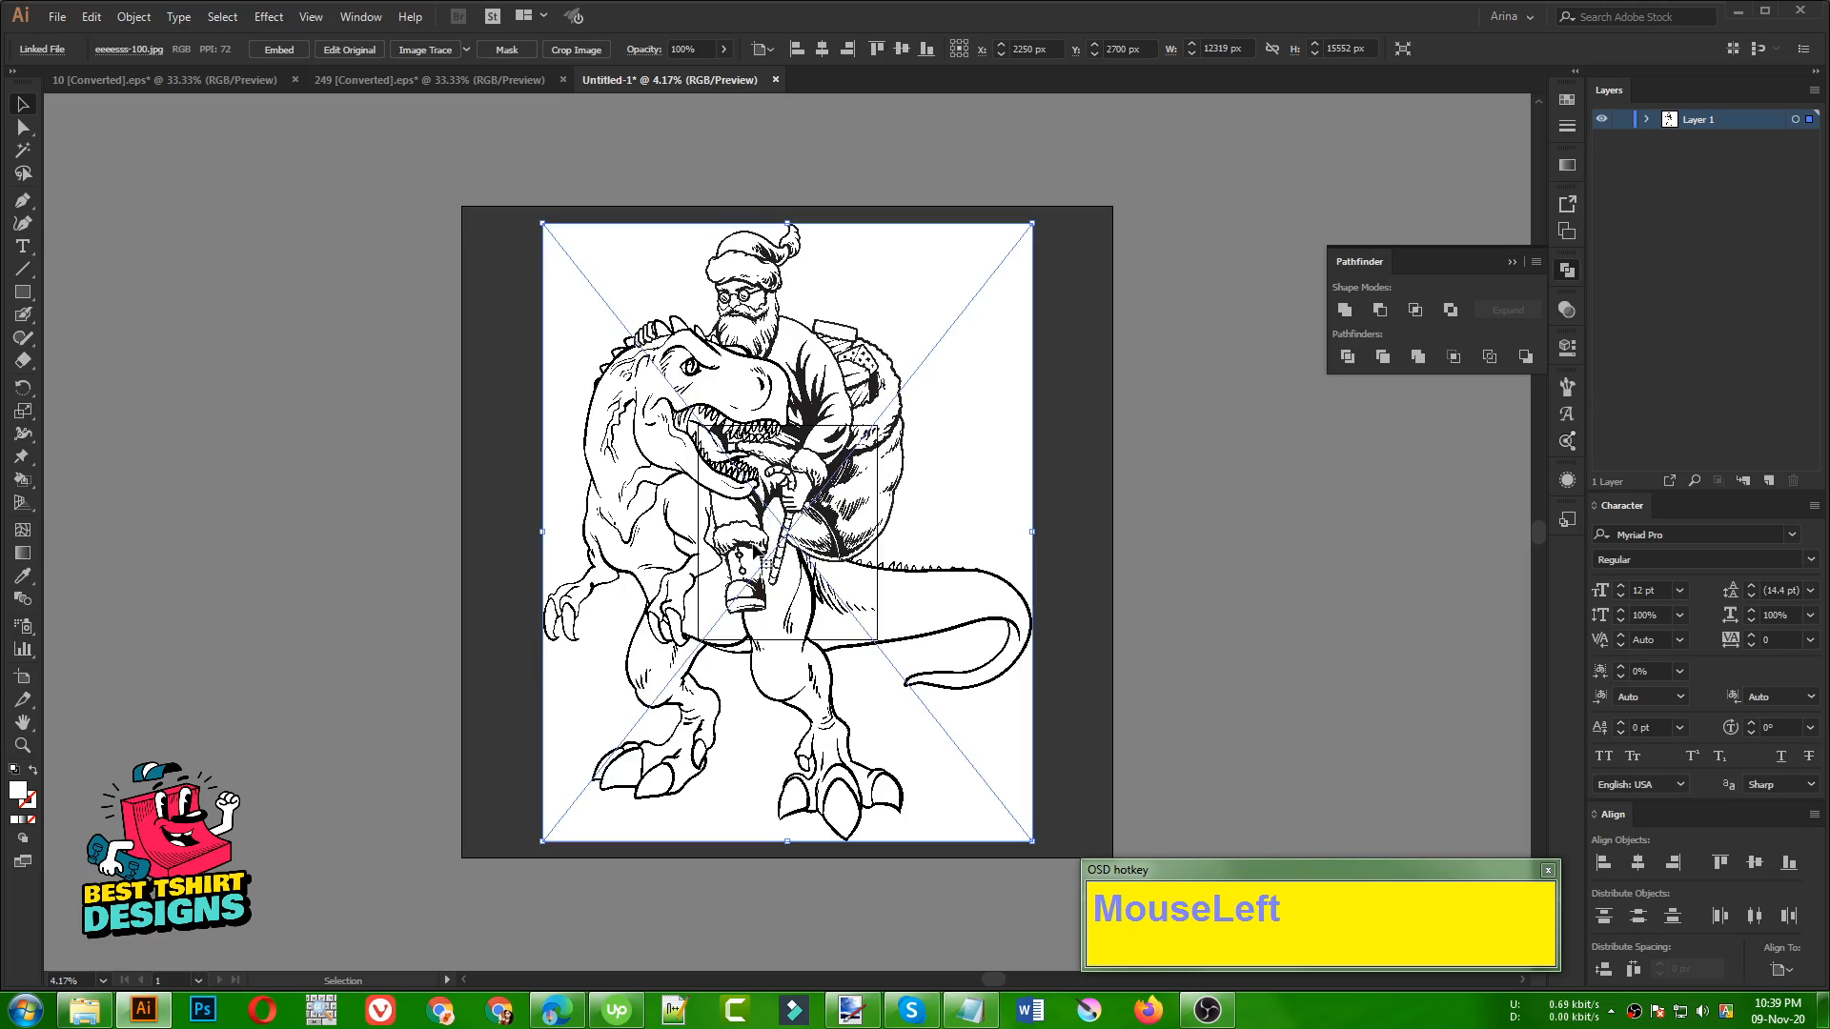
# Trace the placed image with the Silhouettes preset of Image Trace
pyautogui.click(466, 49)
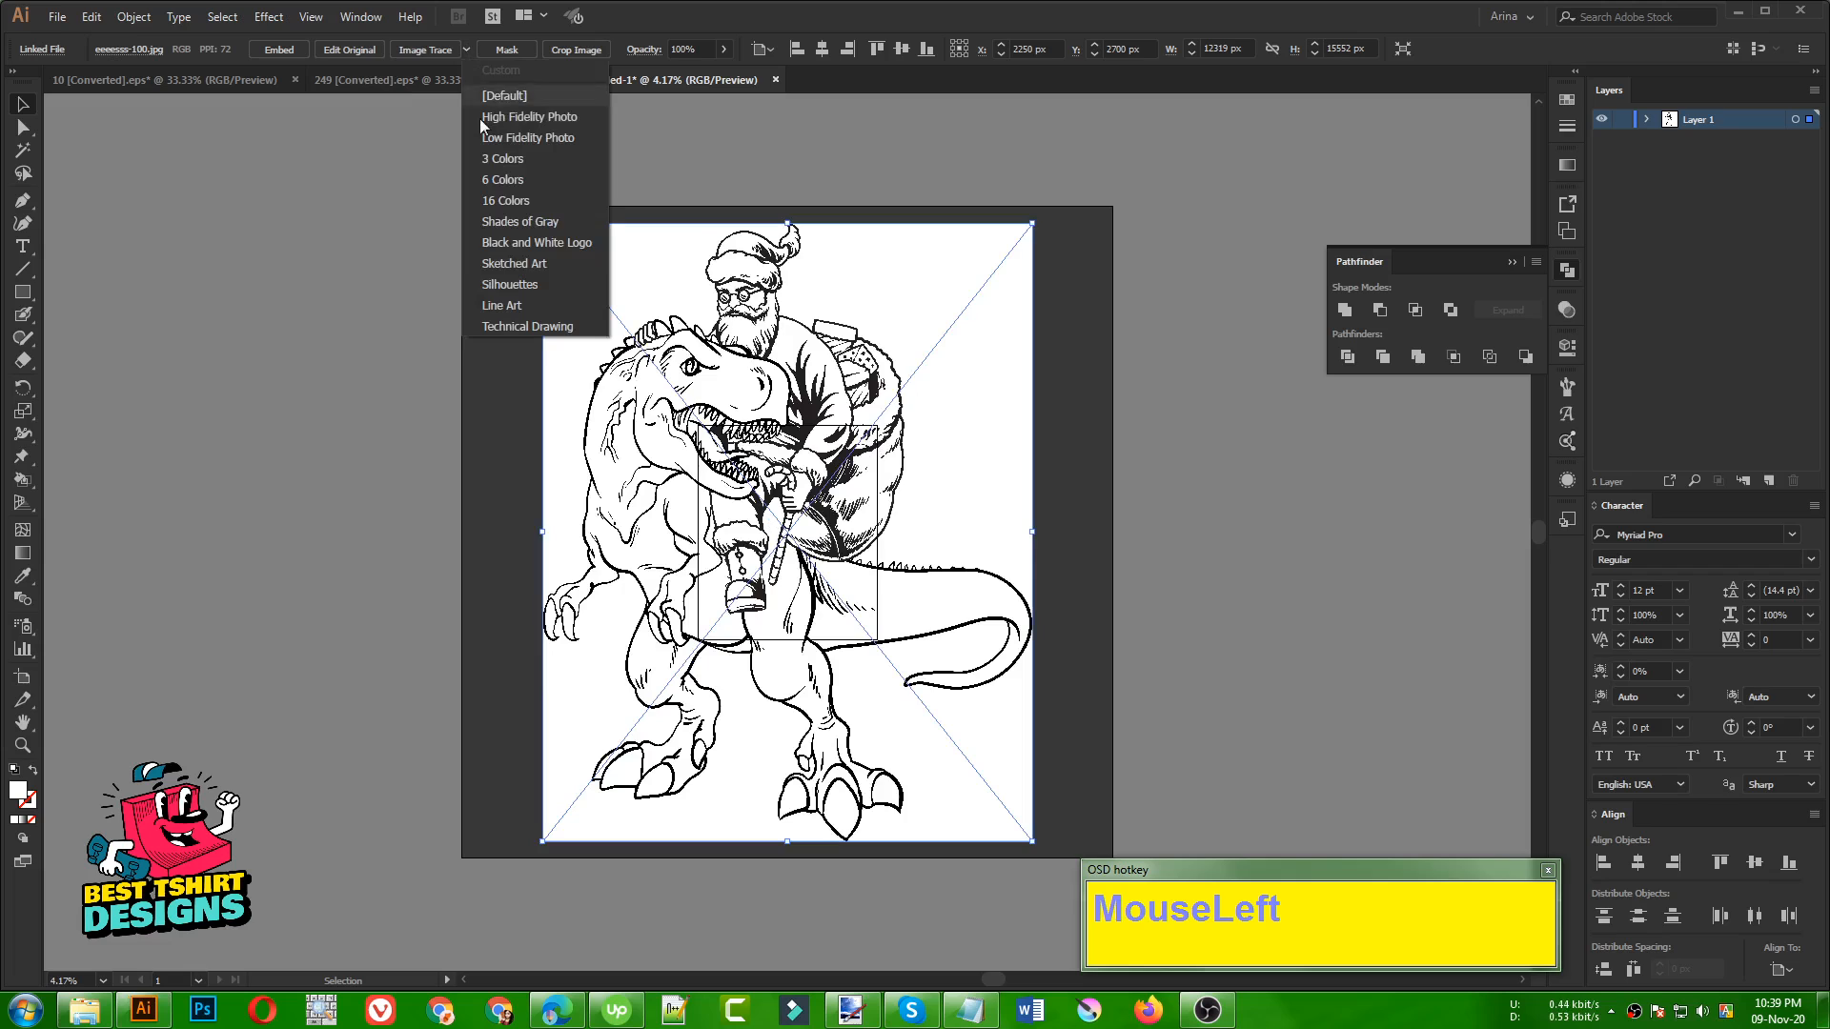
pyautogui.click(513, 285)
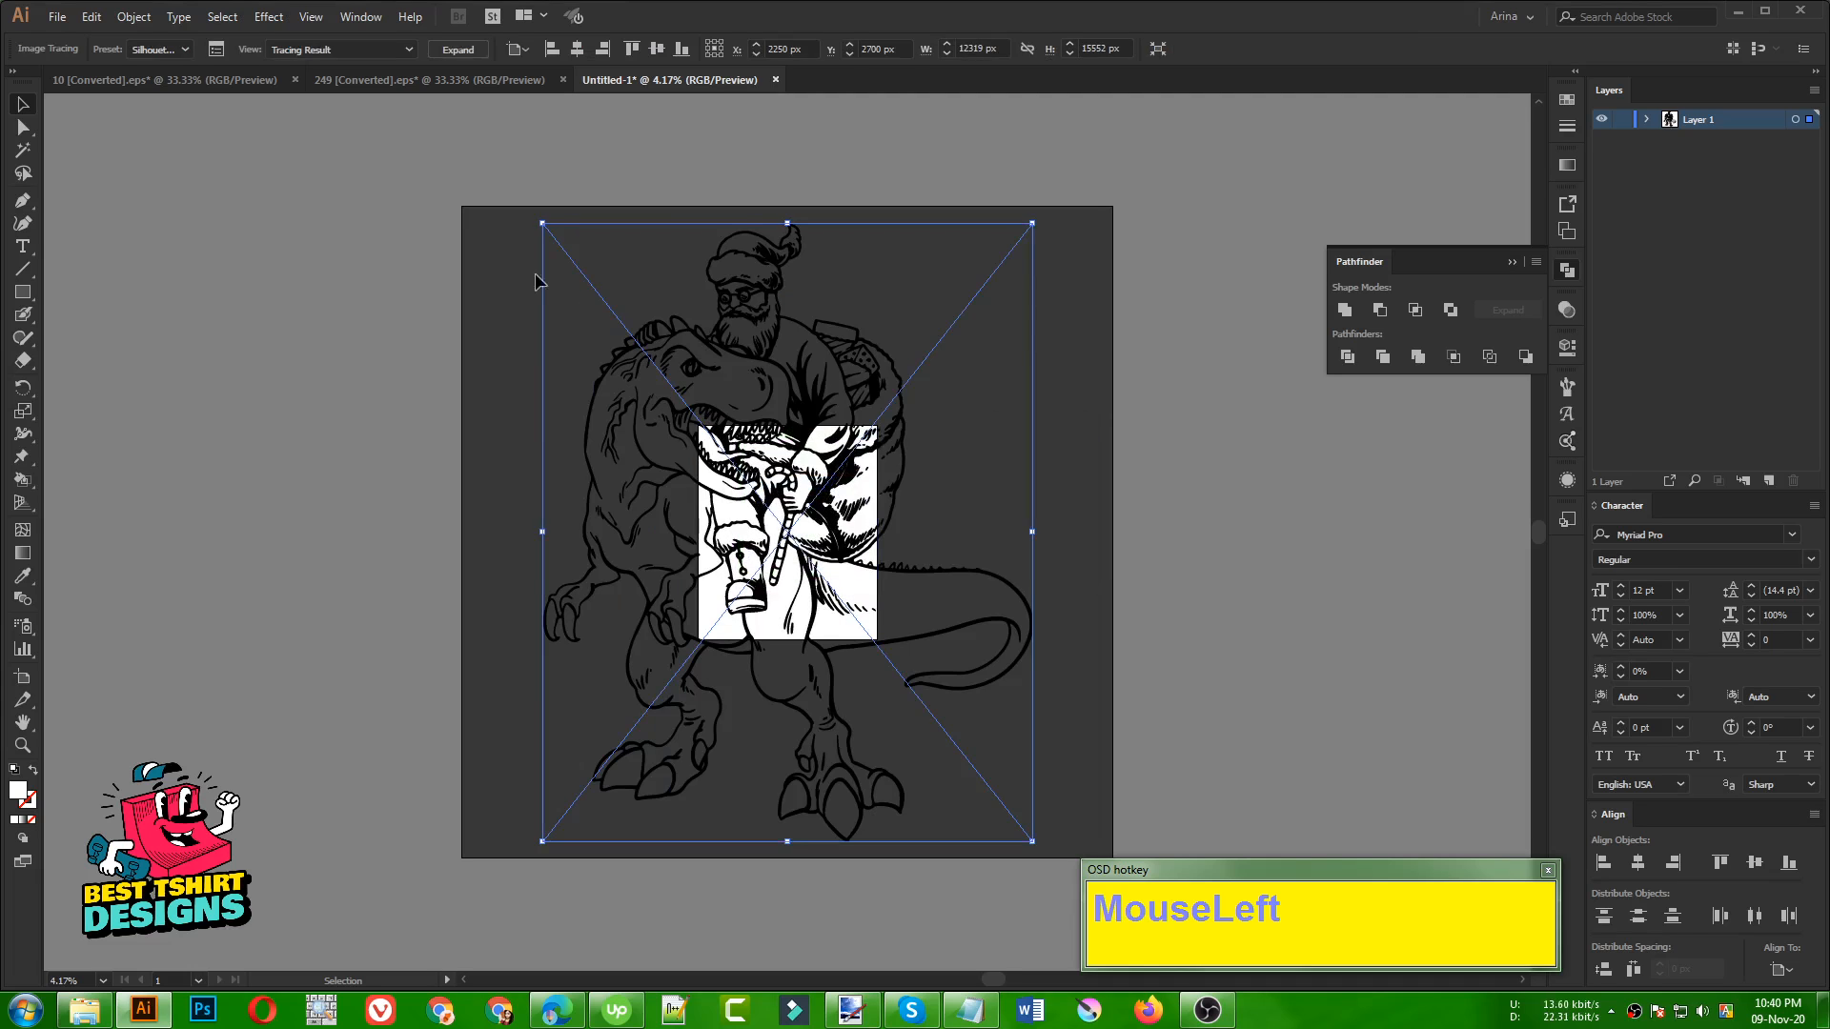
pyautogui.keyDown('alt'); pyautogui.scroll(3, 800, 474); pyautogui.keyUp('alt')
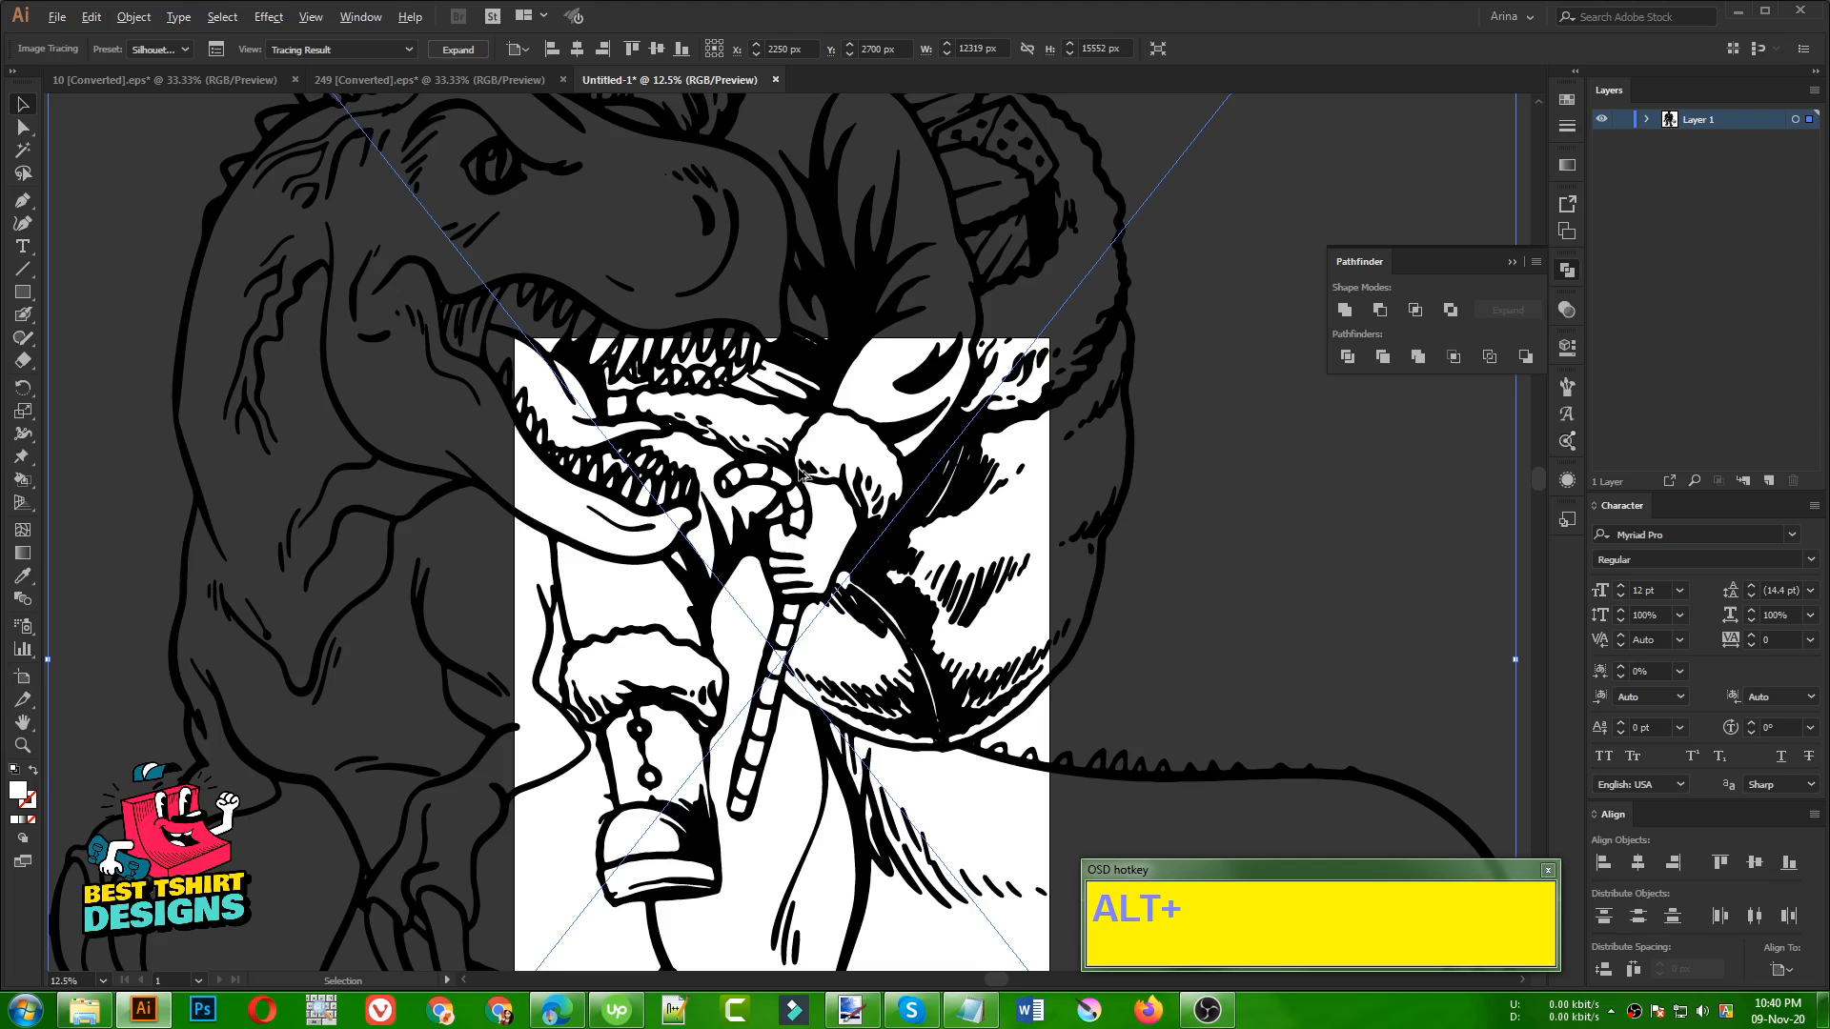
pyautogui.keyDown('alt'); pyautogui.scroll(-1, 636, 631); pyautogui.keyUp('alt')
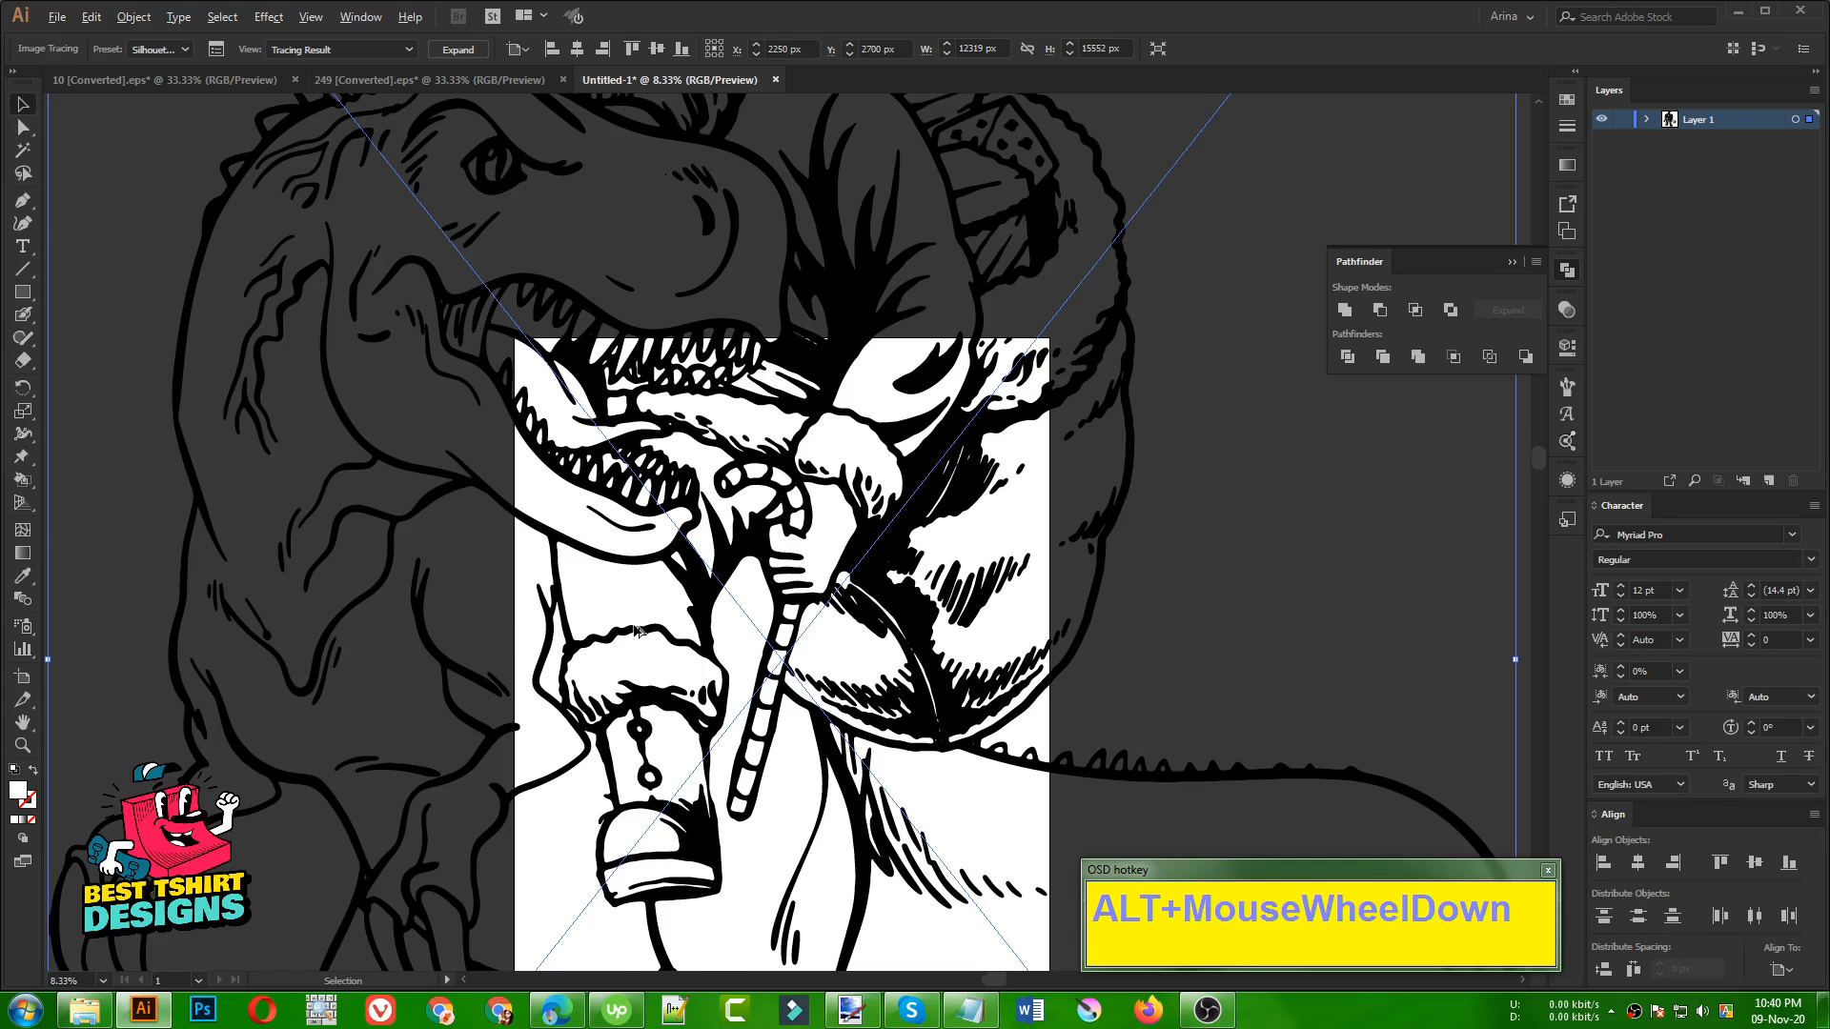
pyautogui.keyDown('alt'); pyautogui.scroll(-1, 638, 633); pyautogui.keyUp('alt')
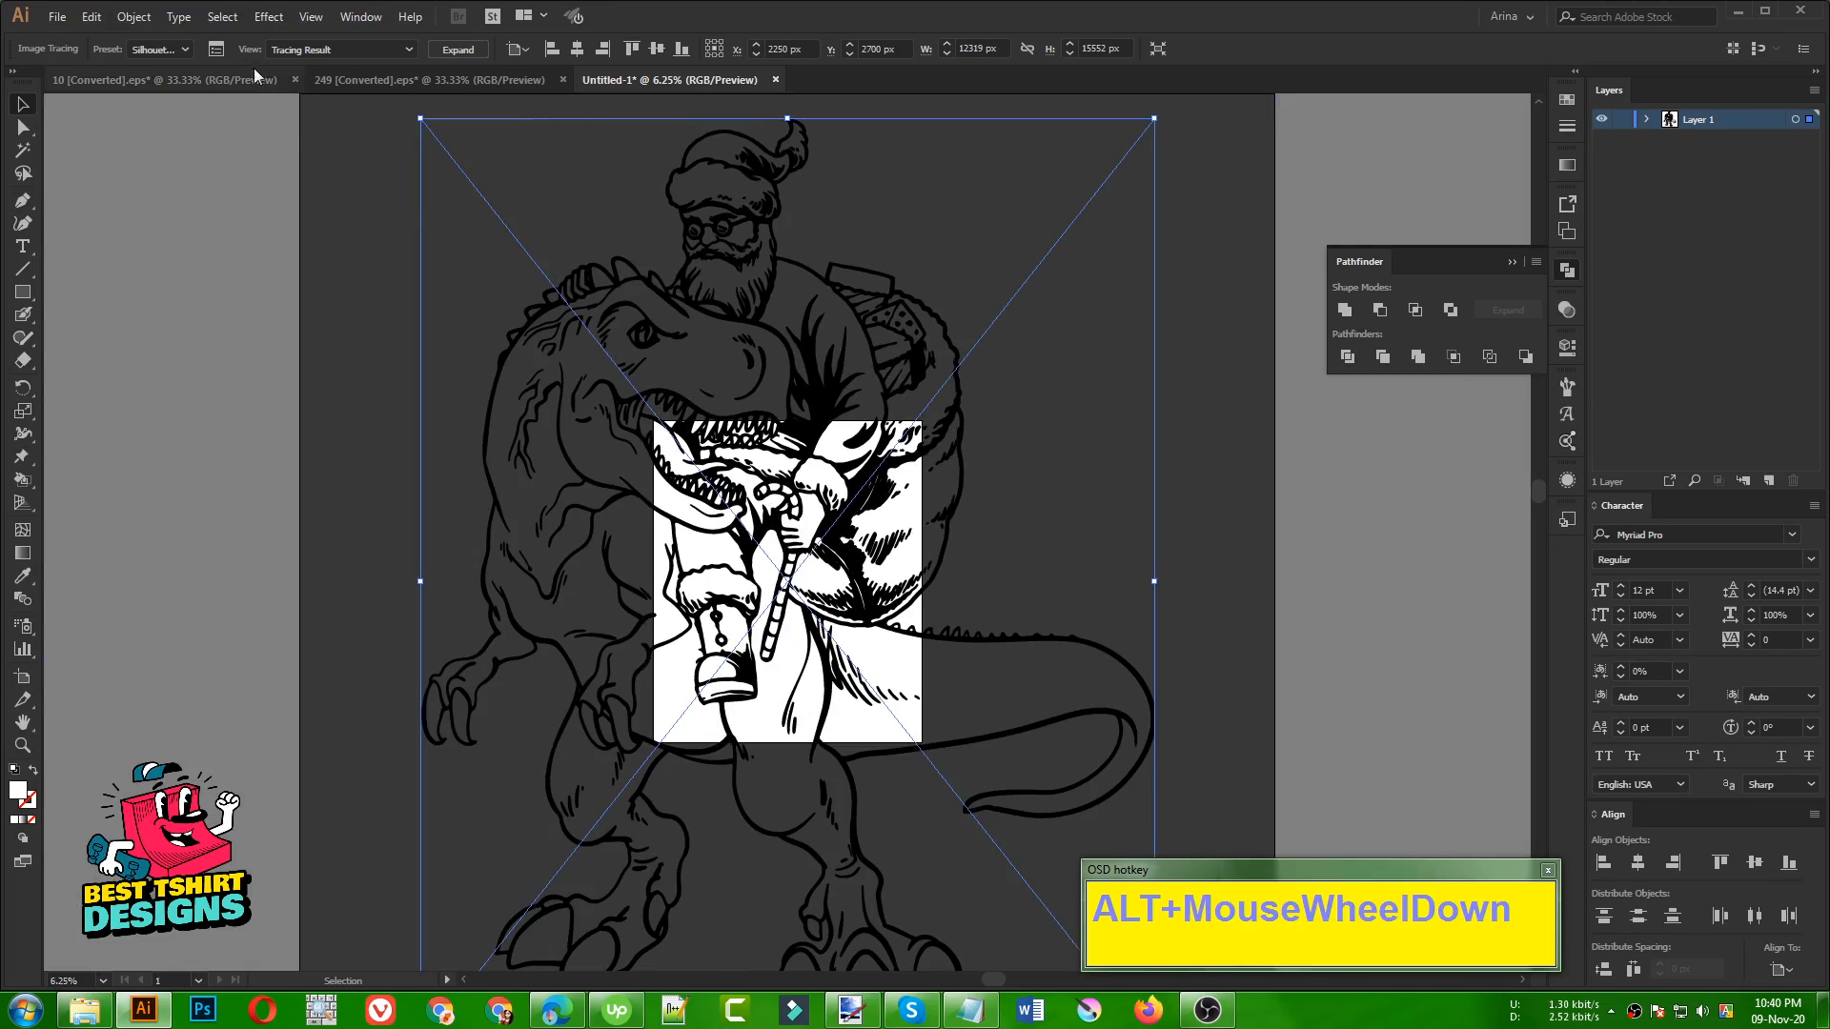
# Lower the black and white tracing's threshold to 84 in the Image Trace settings
pyautogui.click(216, 49)
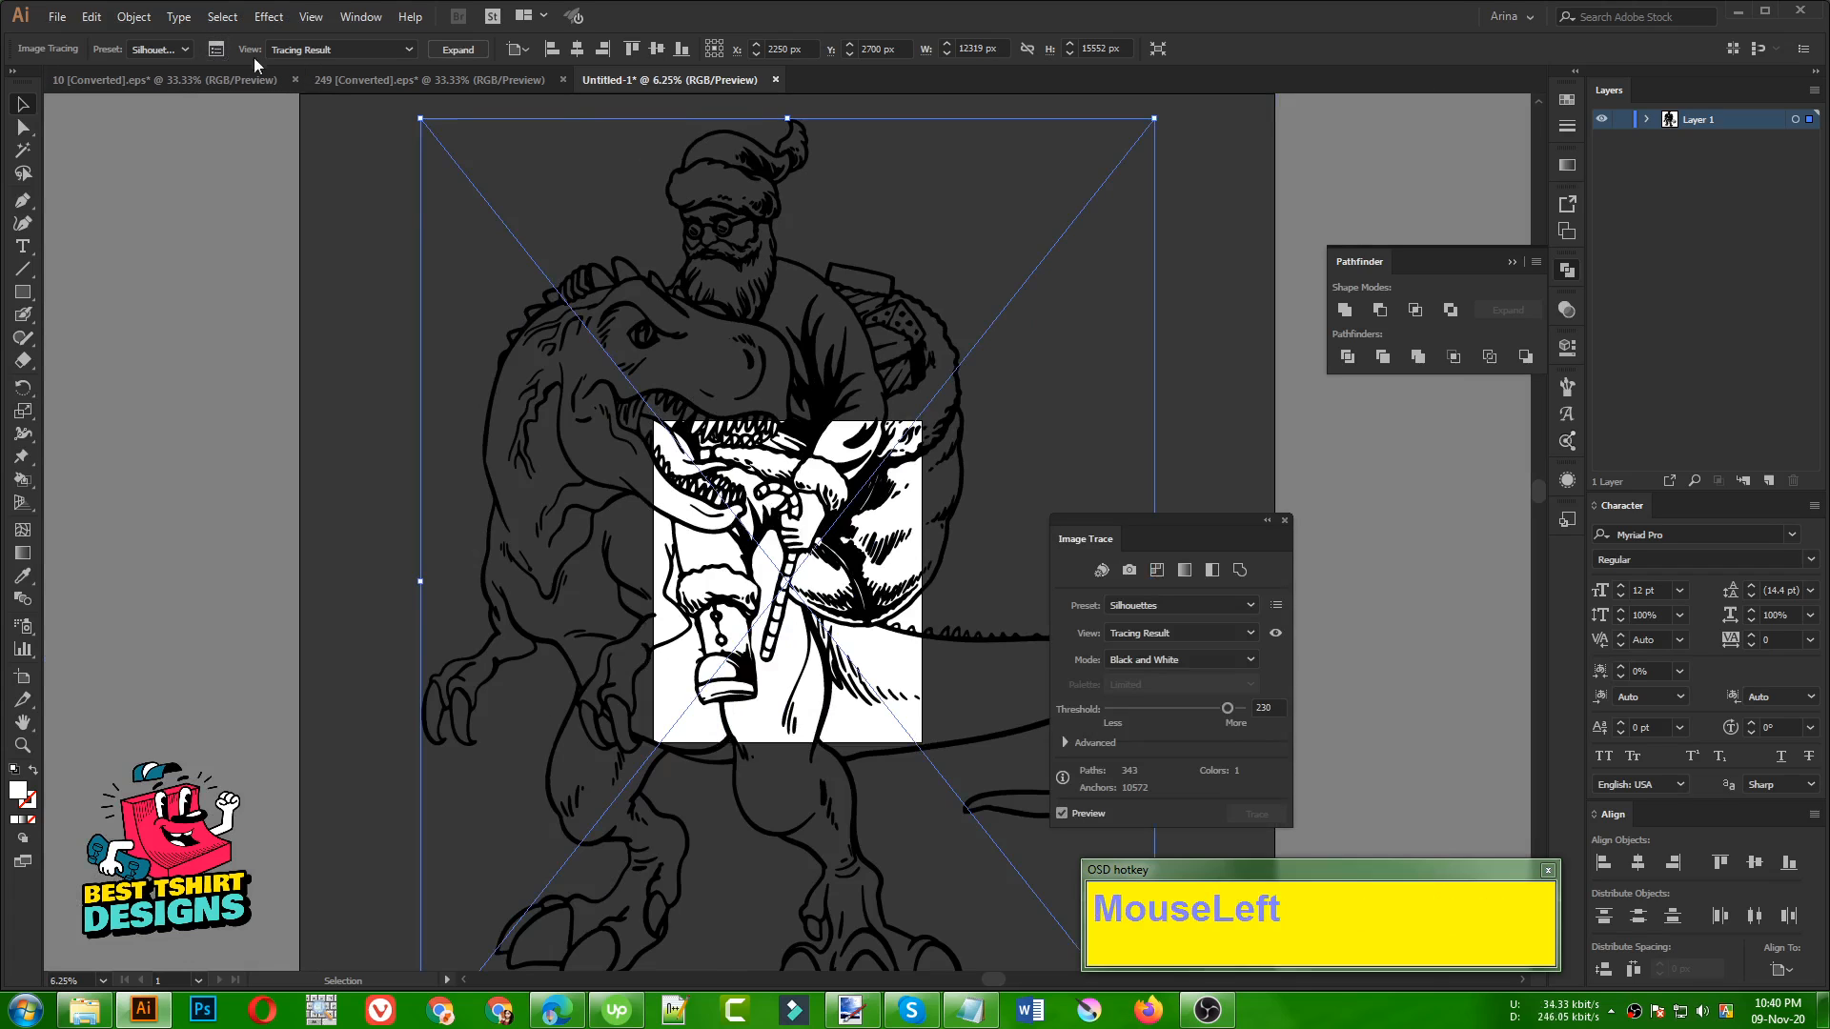
pyautogui.click(1188, 709)
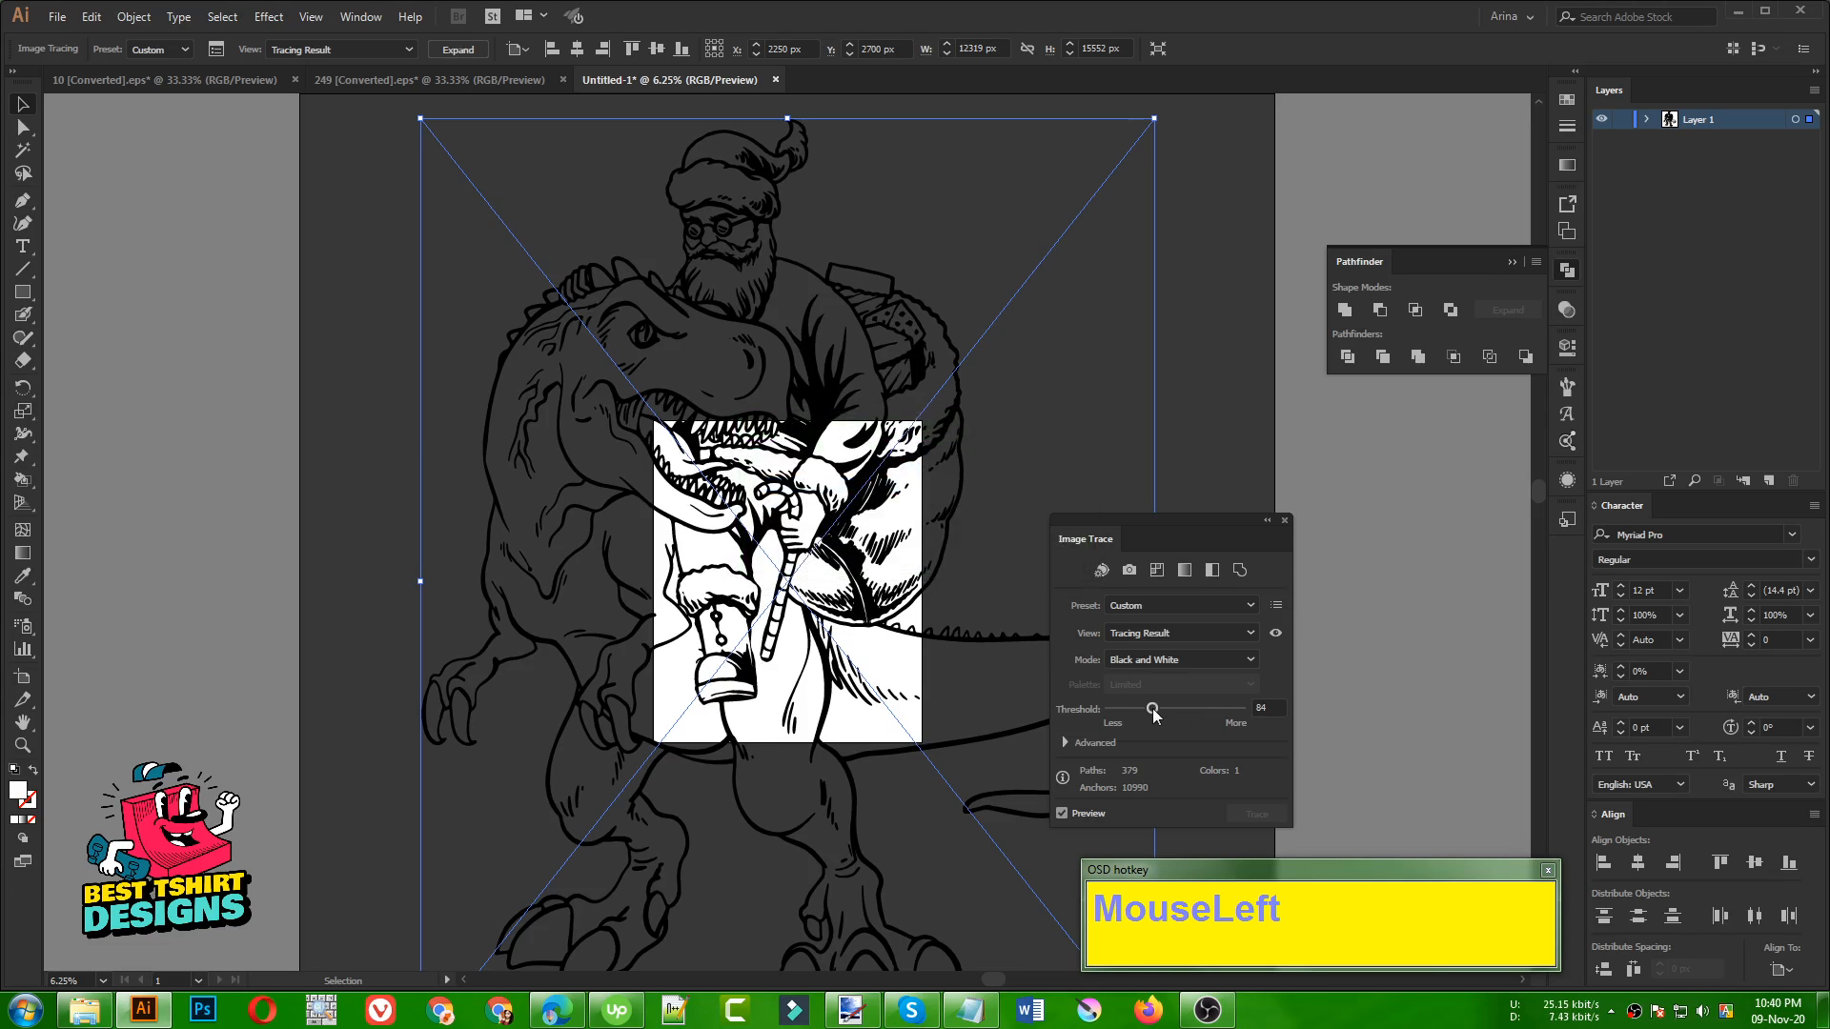
pyautogui.click(1153, 710)
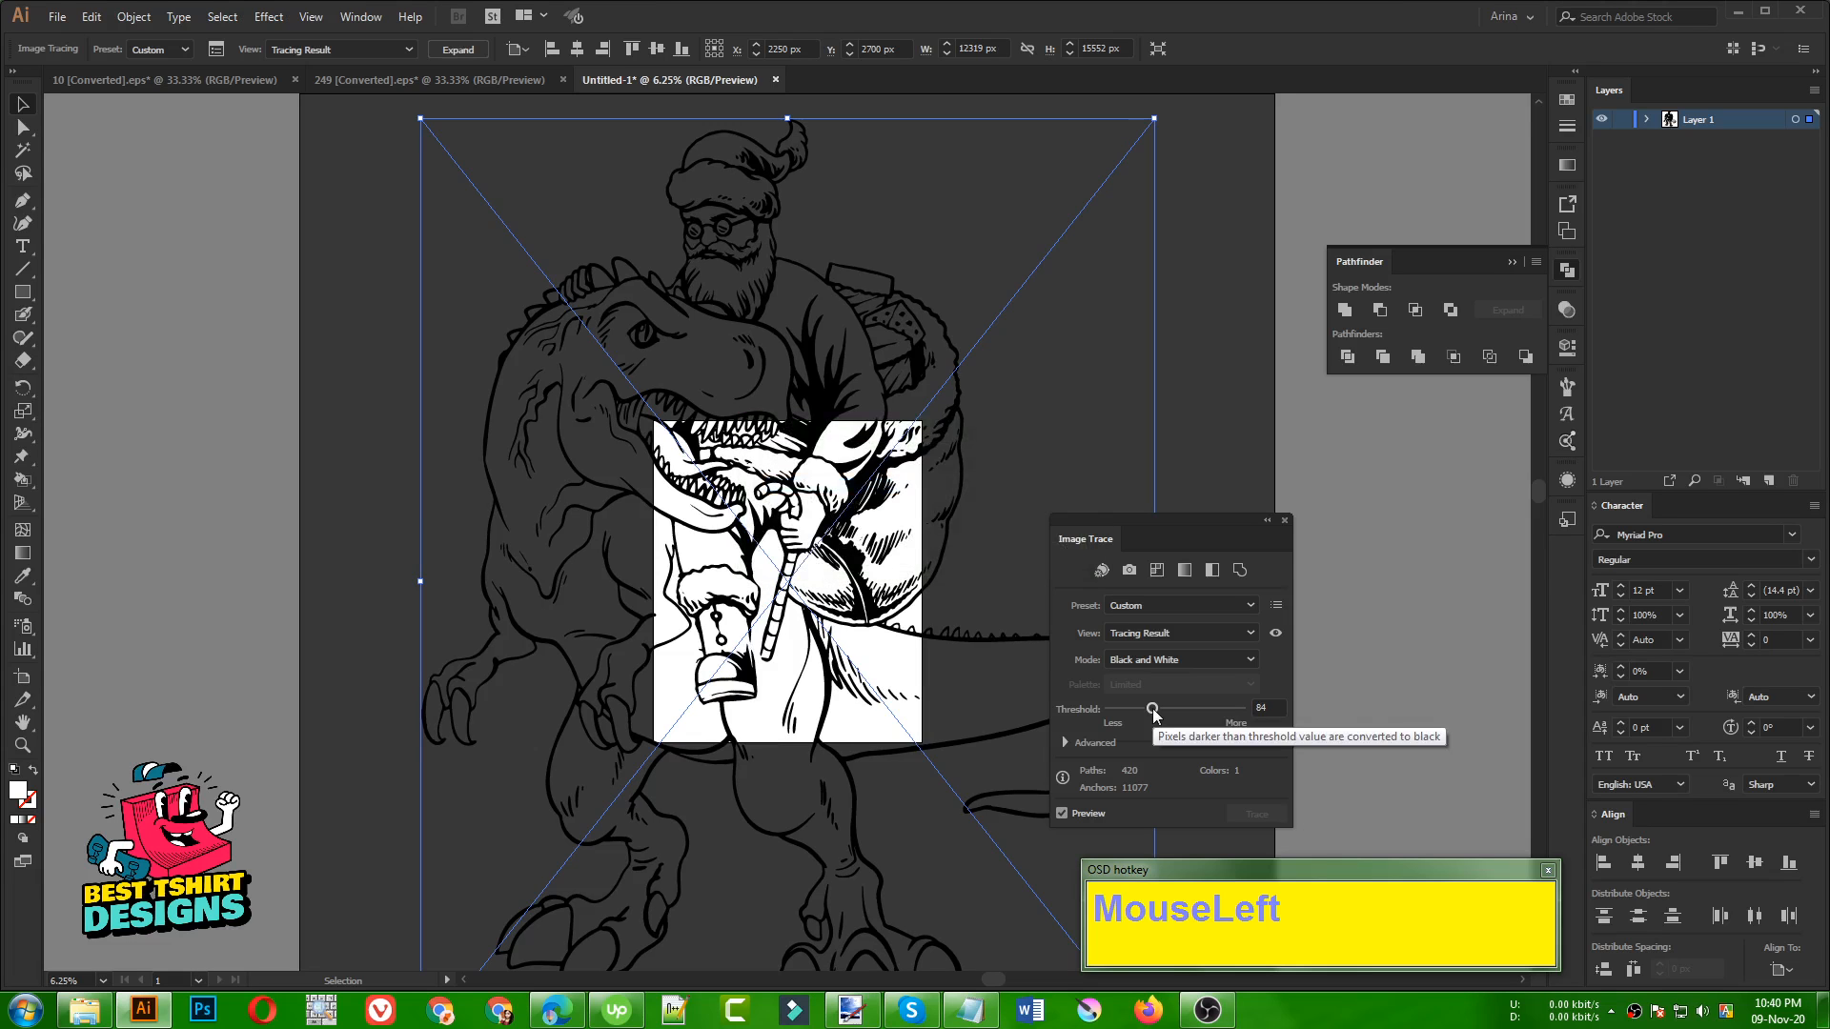
pyautogui.click(1286, 523)
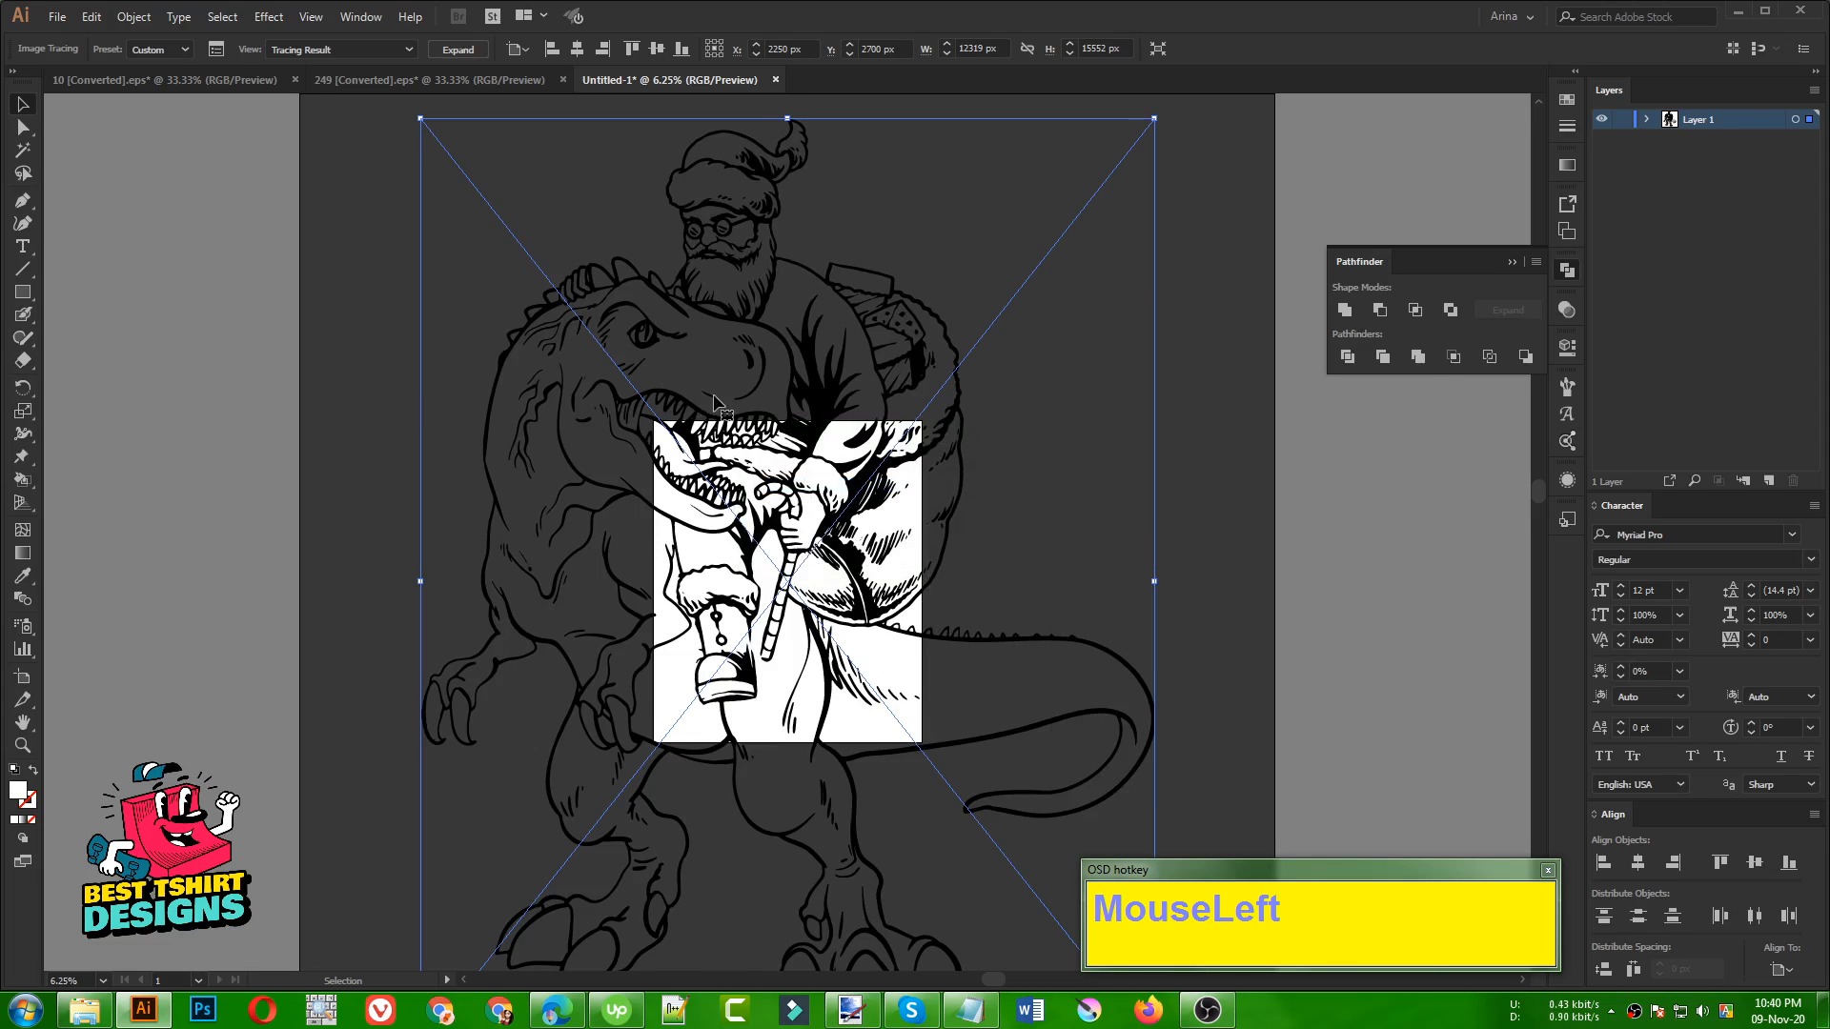
# Expand the tracing result into editable vector paths
pyautogui.scroll(1, 762, 259)
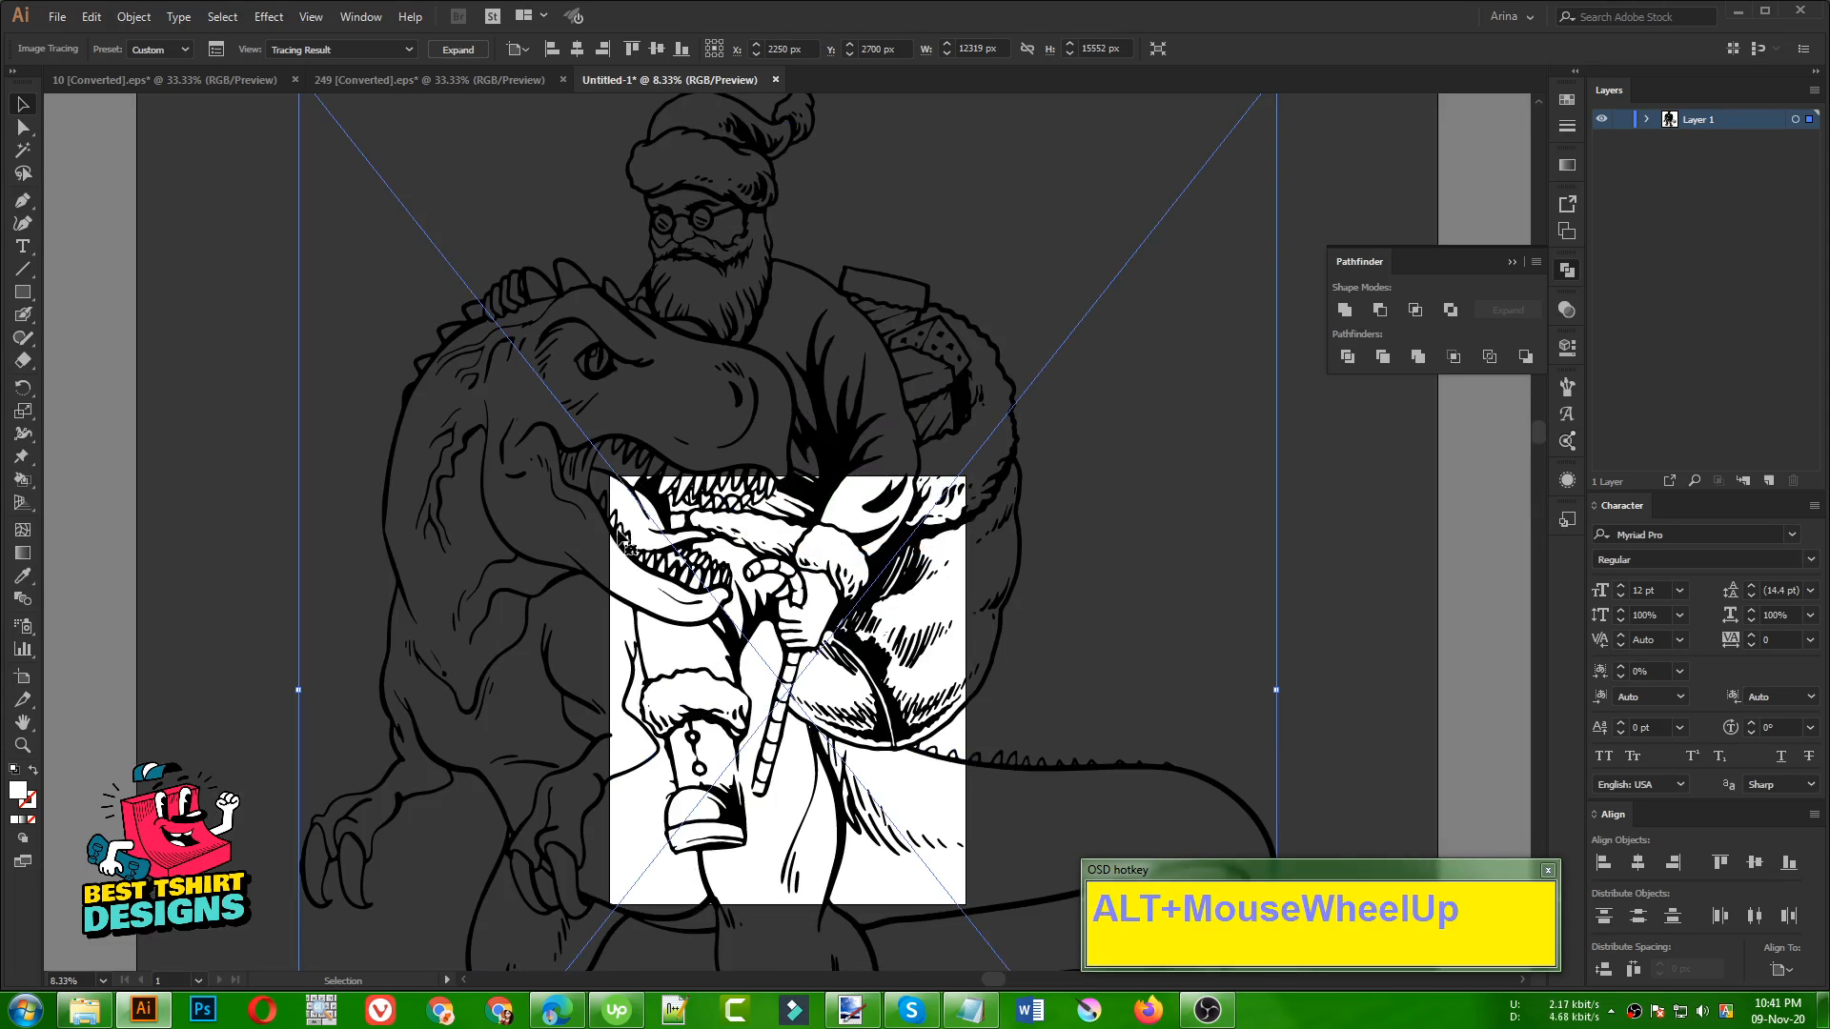
pyautogui.scroll(-1, 540, 417)
pyautogui.scroll(-1, 567, 505)
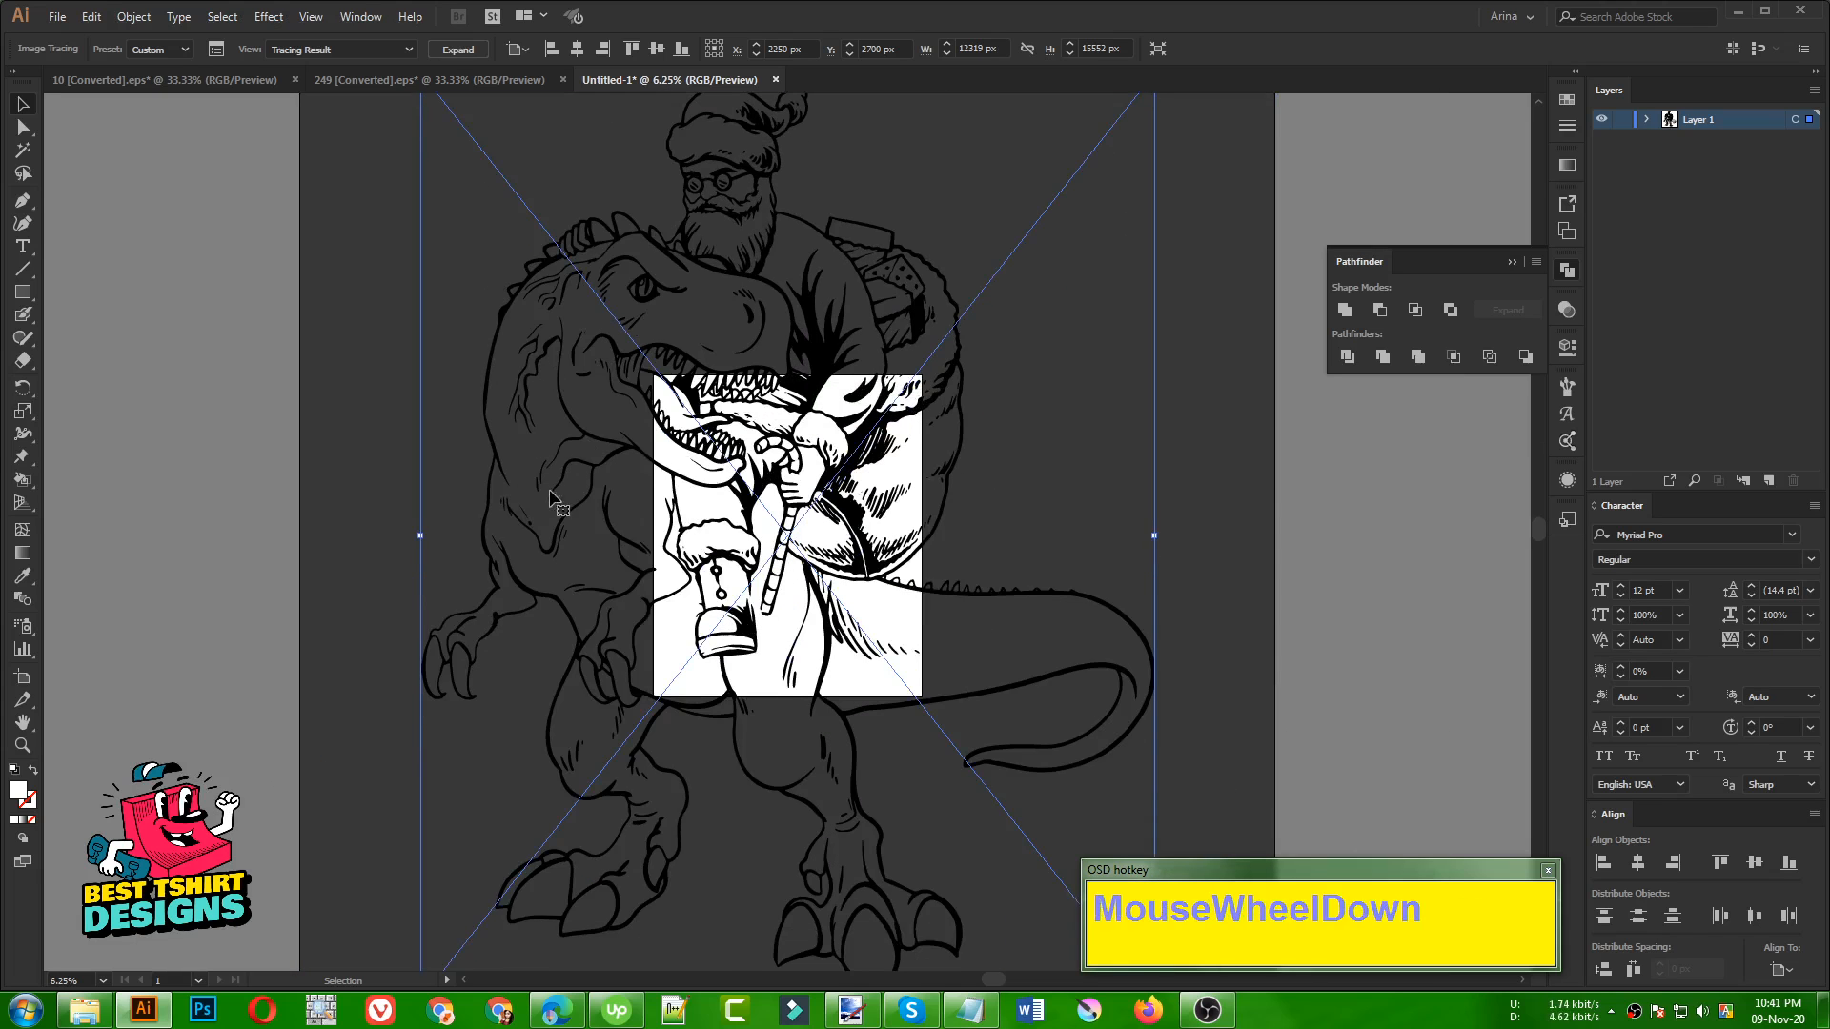
pyautogui.click(448, 50)
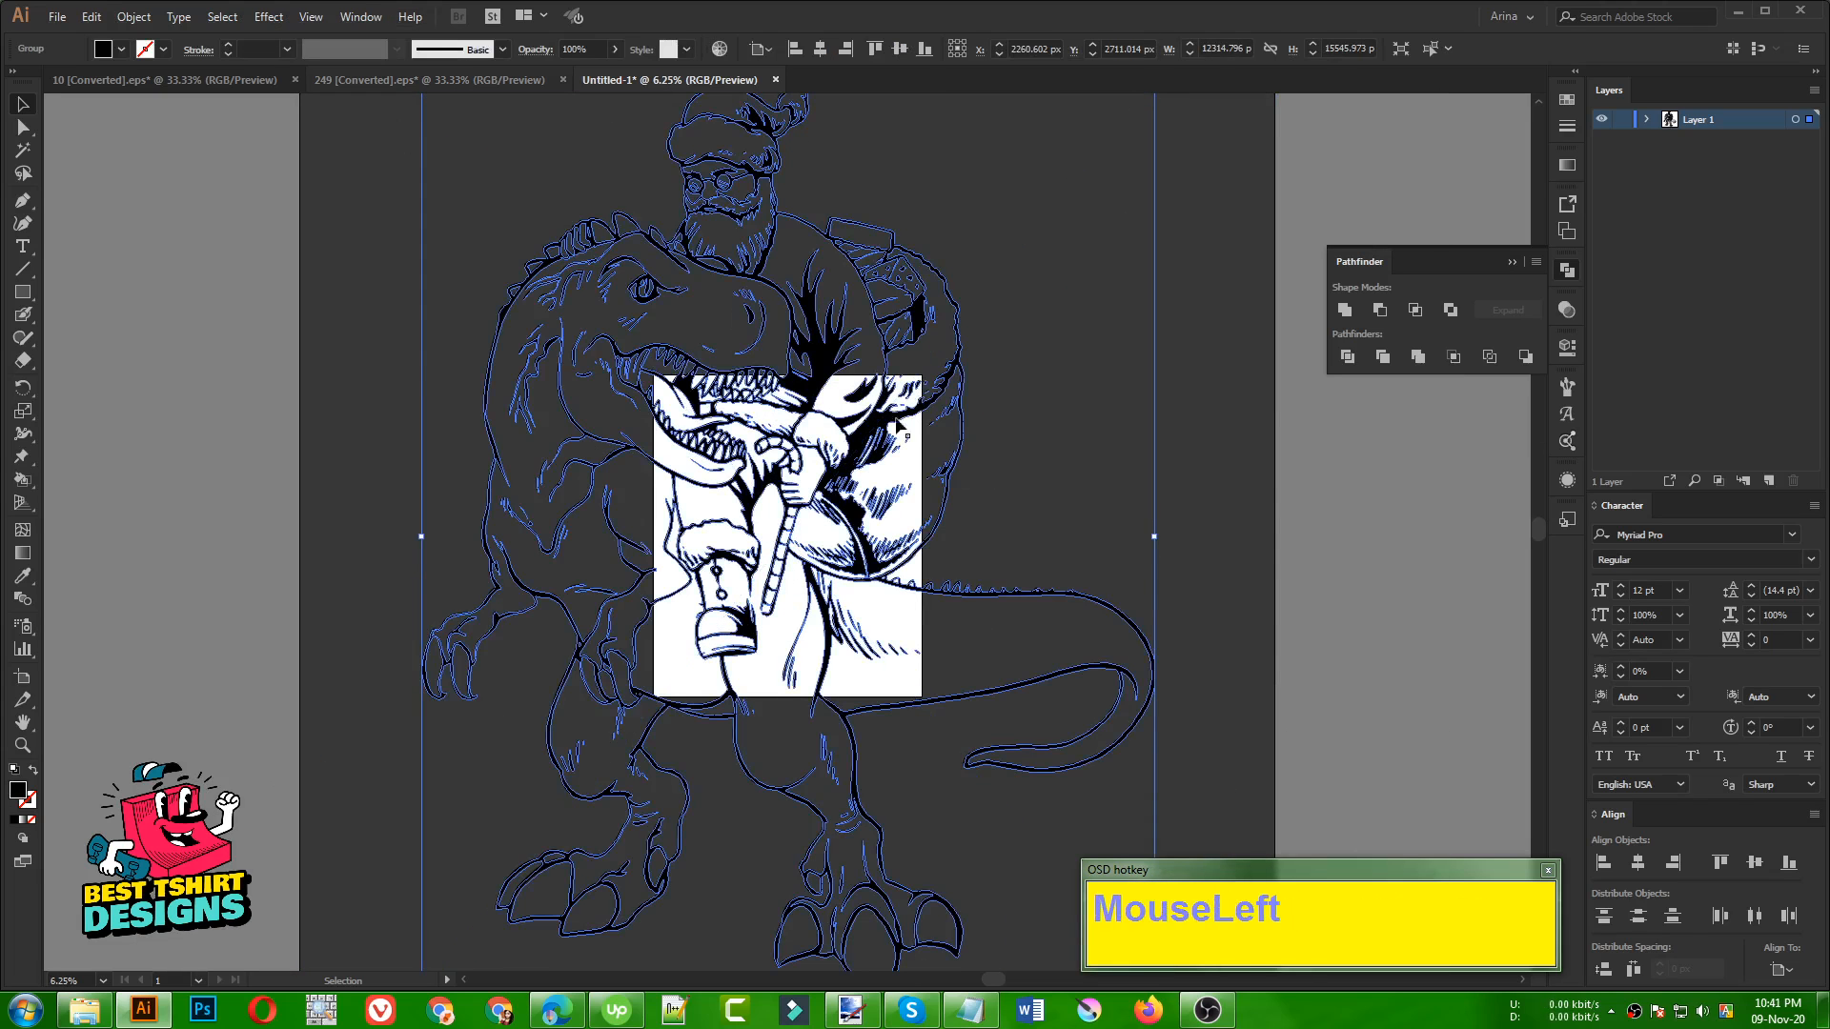
# Scale the expanded artwork down proportionally from its centre to about 3317 × 4187 px so it fits inside the artboard
pyautogui.moveTo(1153, 537); pyautogui.dragTo(915, 507)
pyautogui.click(702, 380)
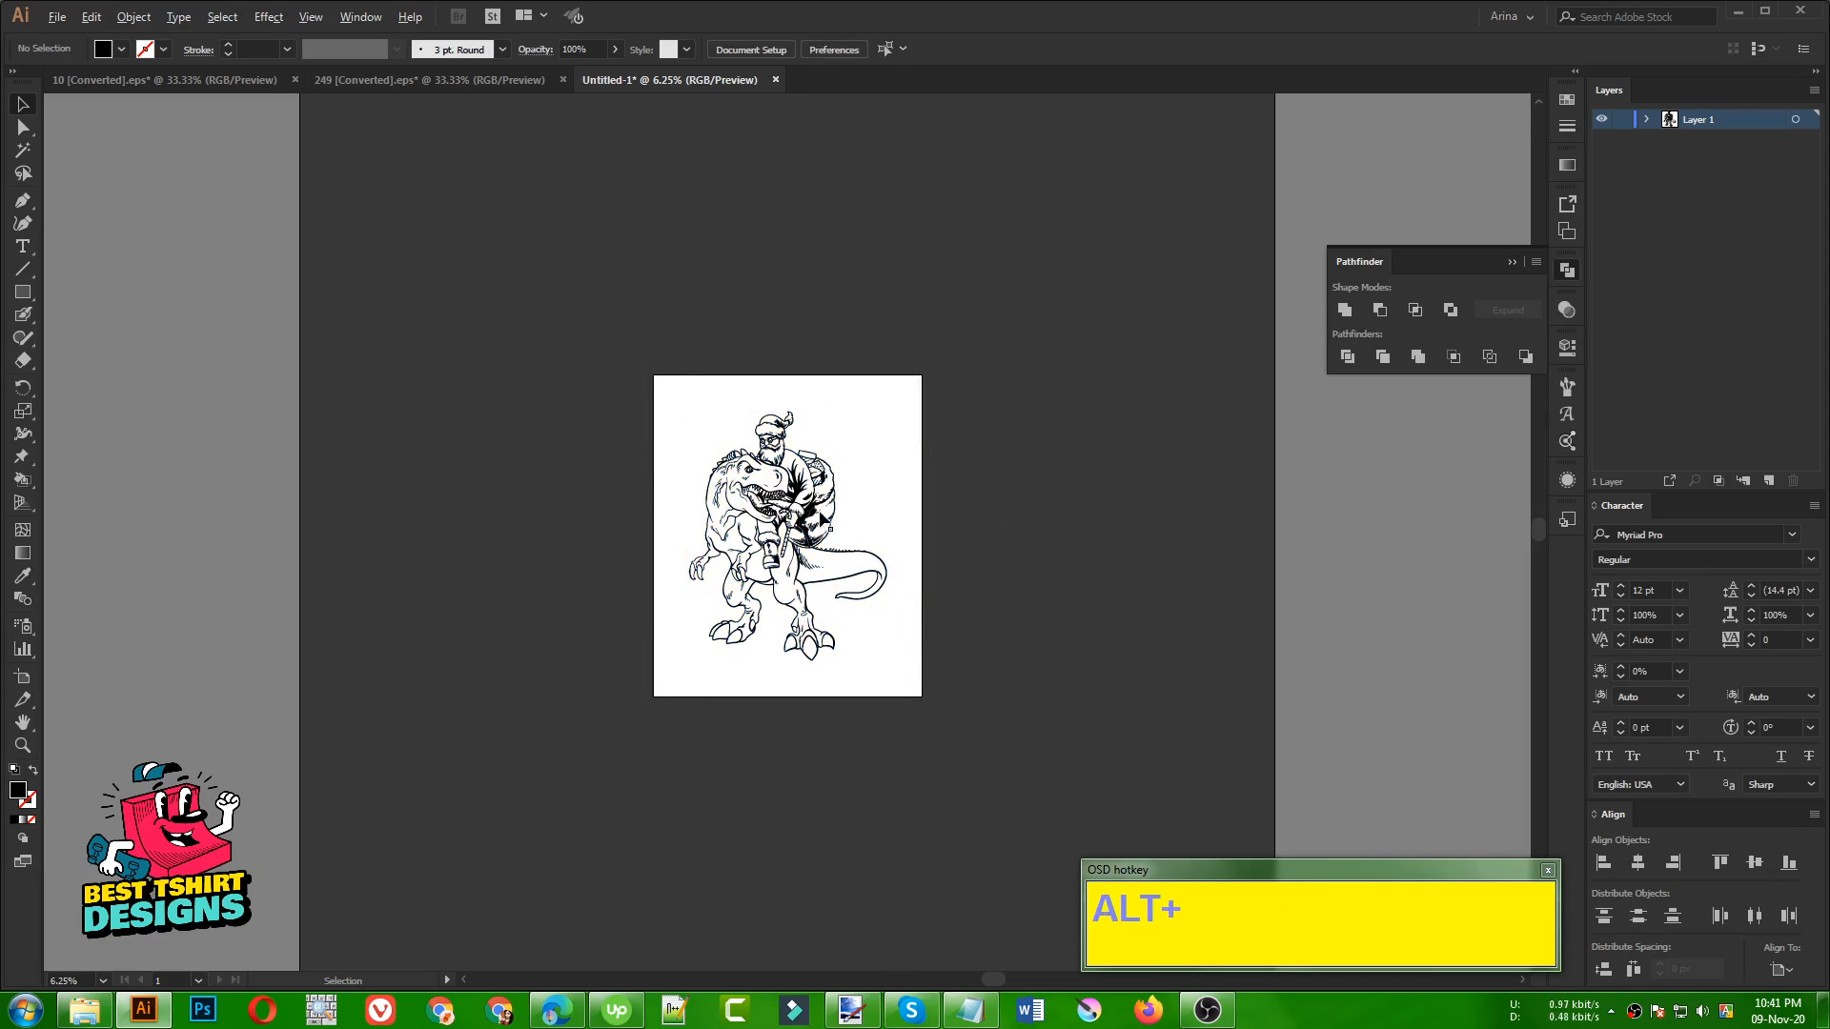
pyautogui.scroll(1, 824, 518)
pyautogui.scroll(1, 869, 527)
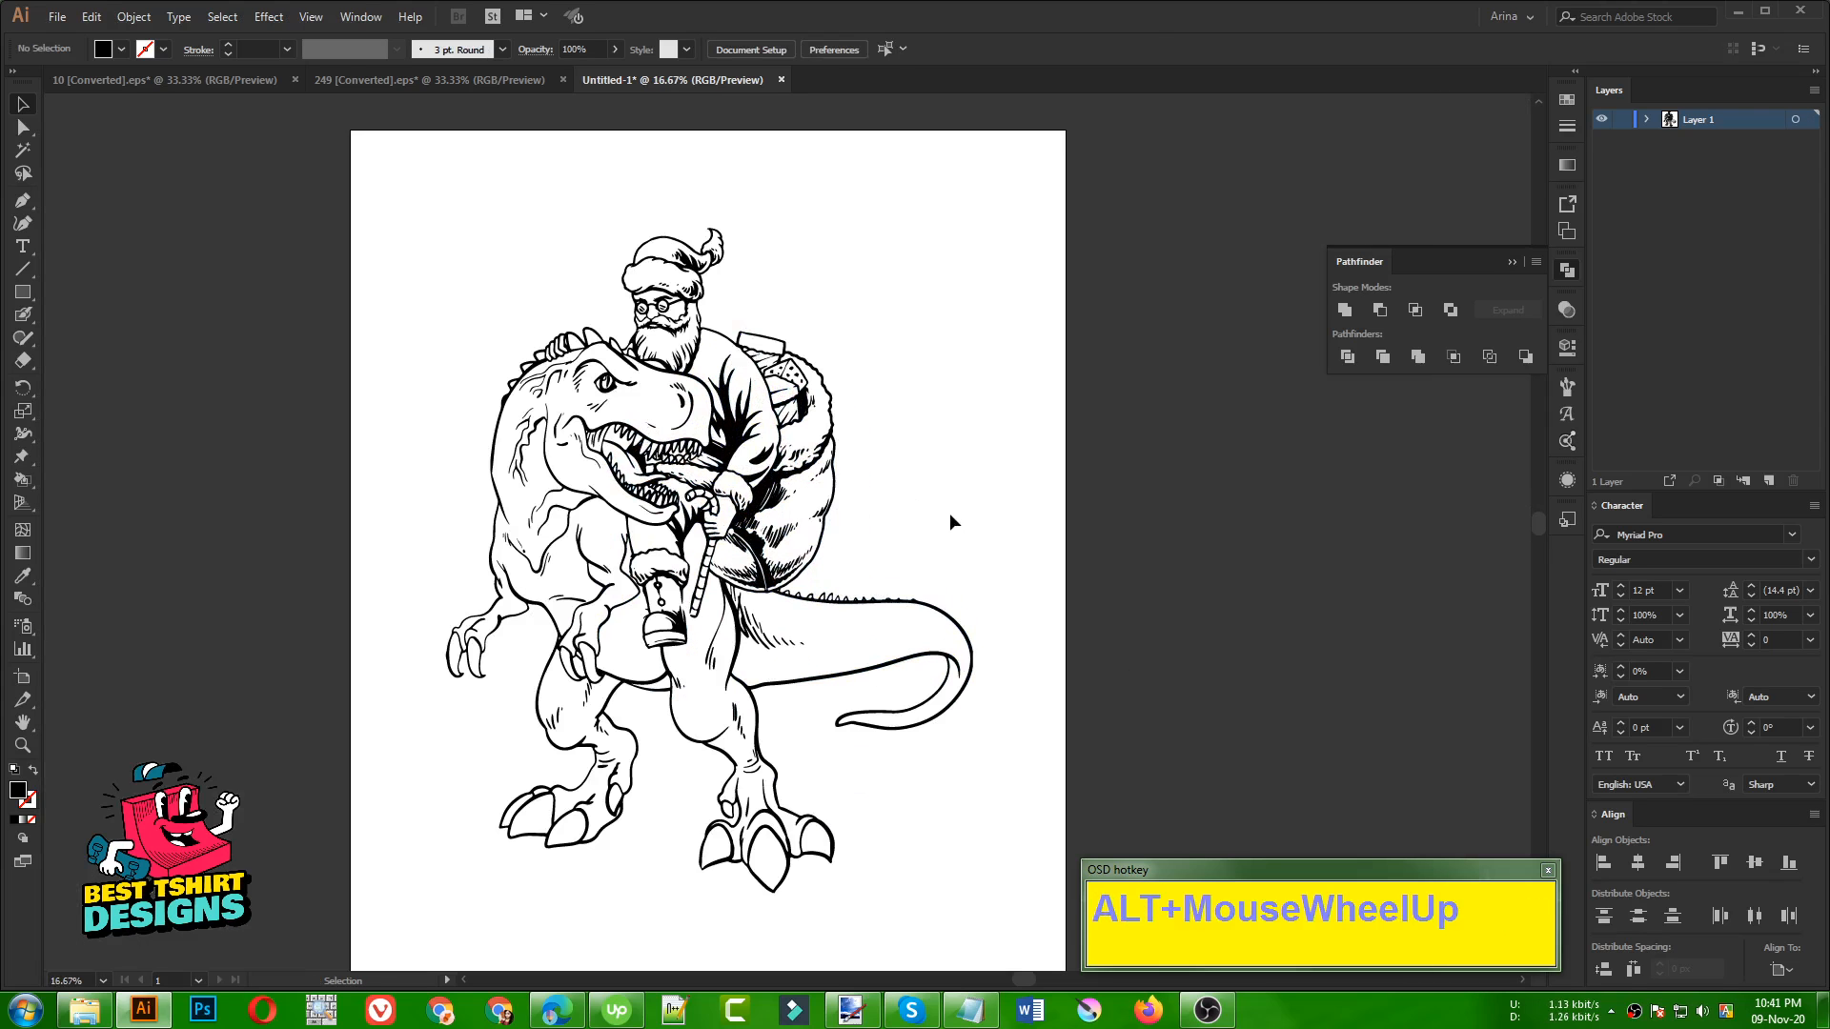
pyautogui.click(950, 515)
pyautogui.moveTo(418, 185); pyautogui.dragTo(939, 515)
pyautogui.click(936, 507)
pyautogui.click(720, 591)
# Isolate the artwork group and thicken the boot's right outline and the candy cane's lower end with the Blob Brush
pyautogui.scroll(4, 705, 593)
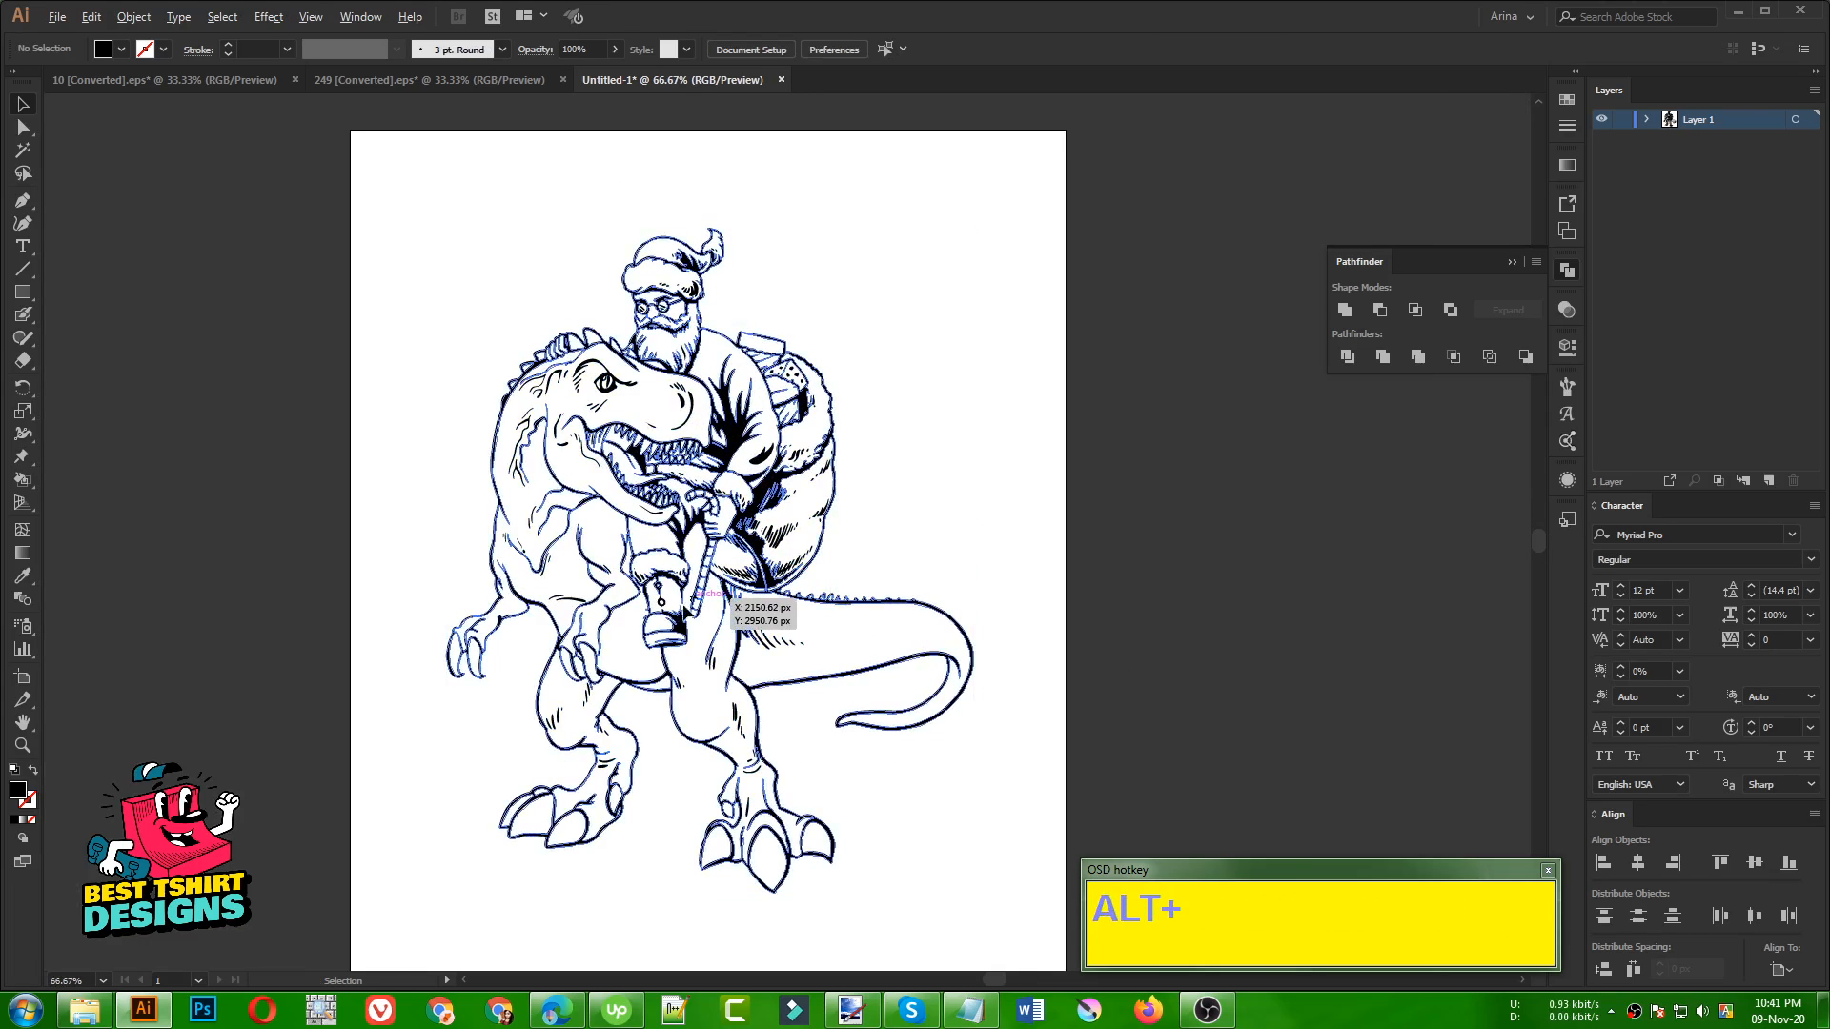
pyautogui.scroll(2, 786, 658)
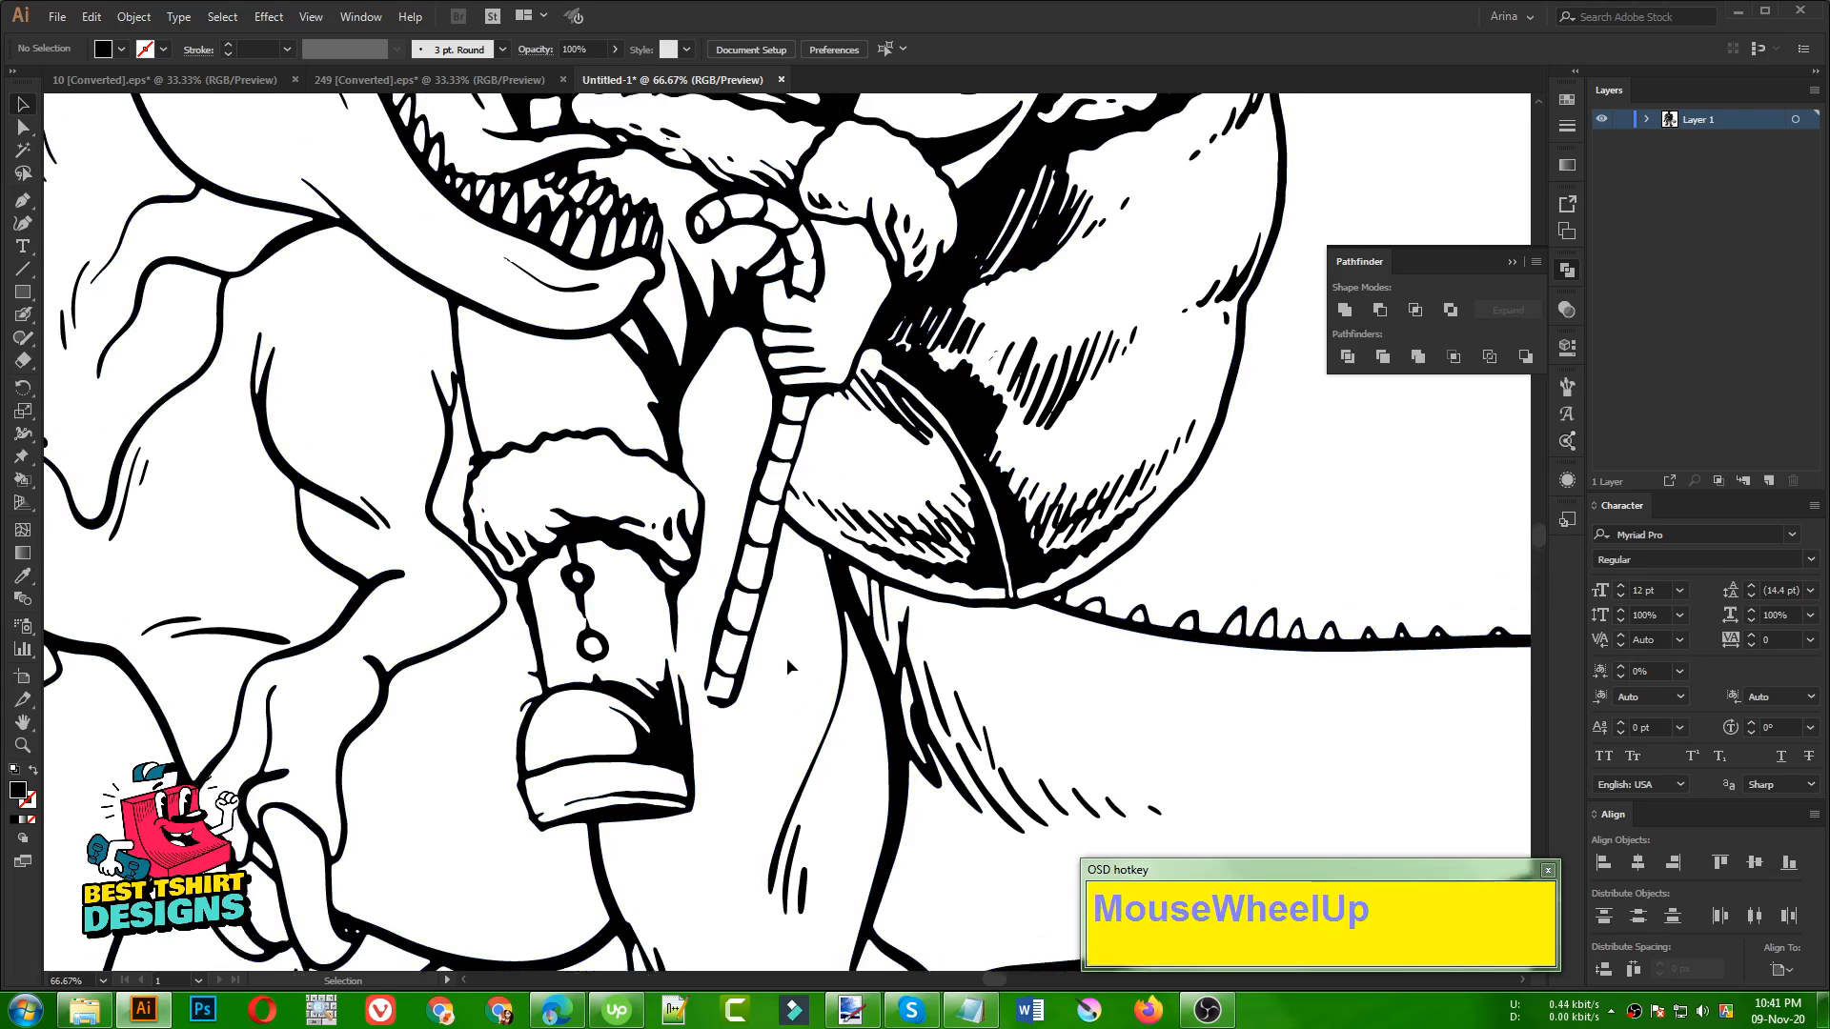
pyautogui.scroll(2, 678, 665)
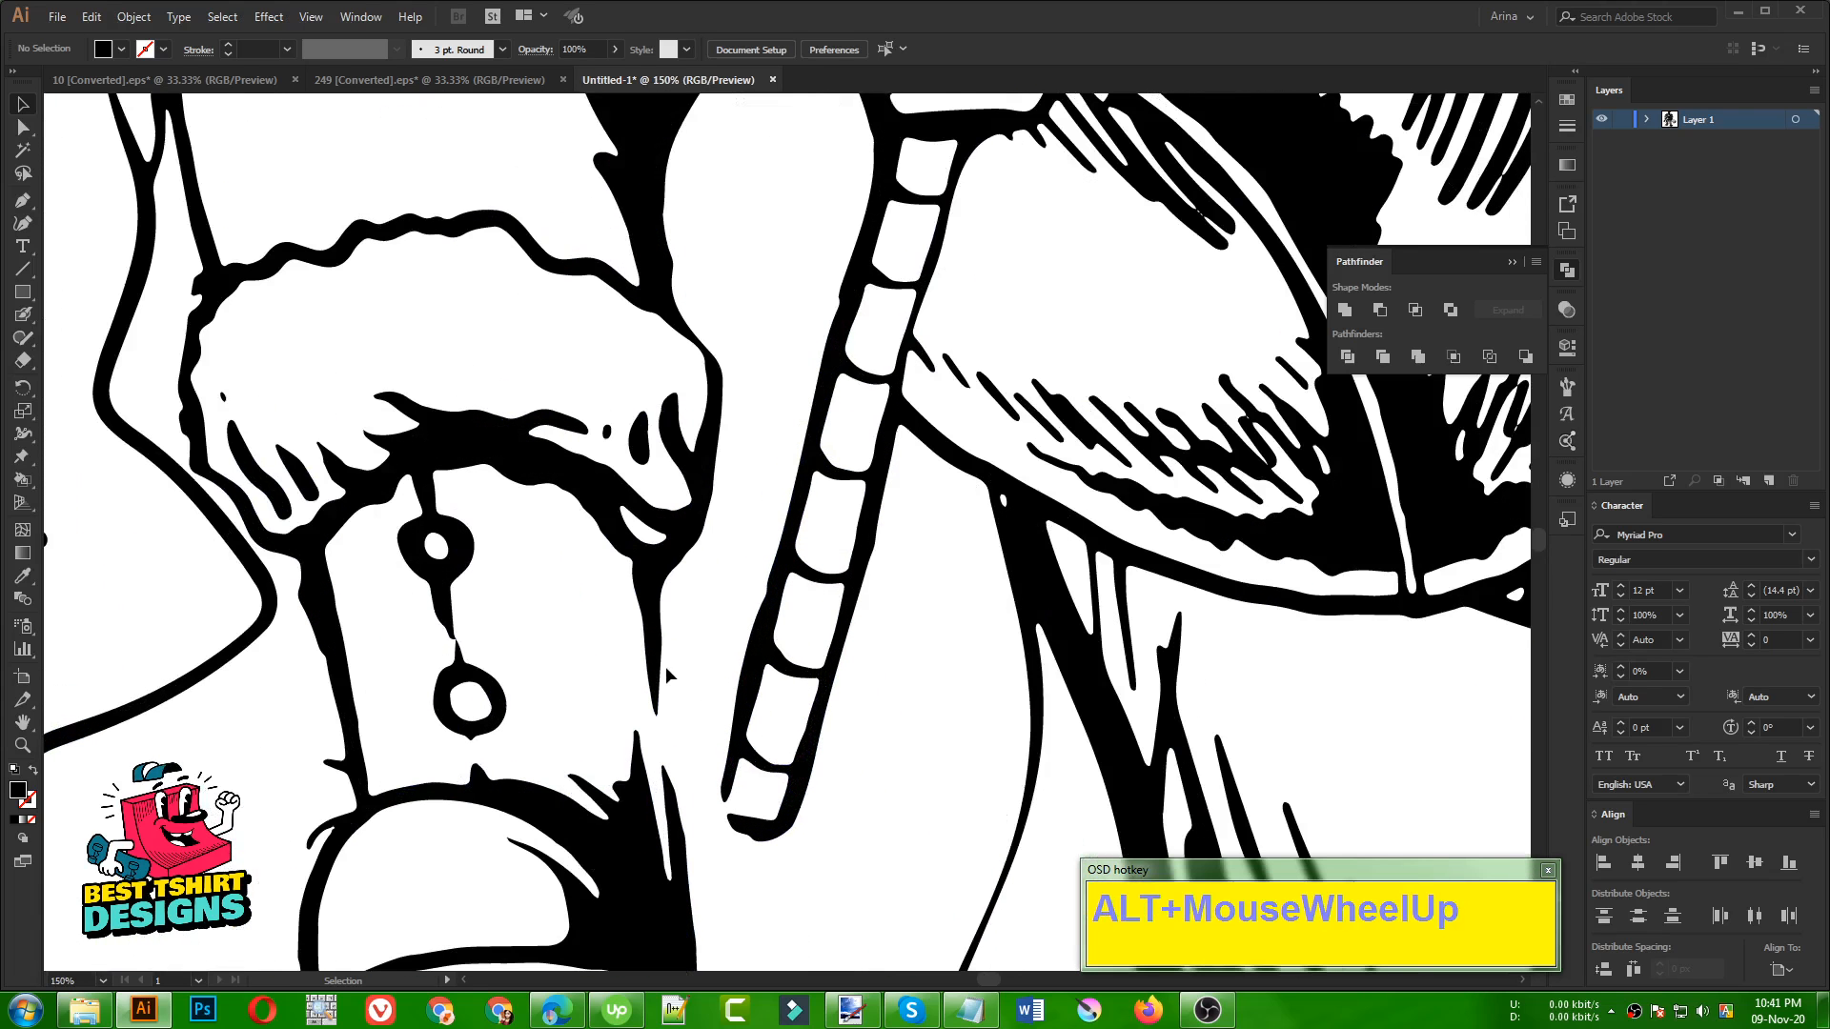
pyautogui.doubleClick(648, 629)
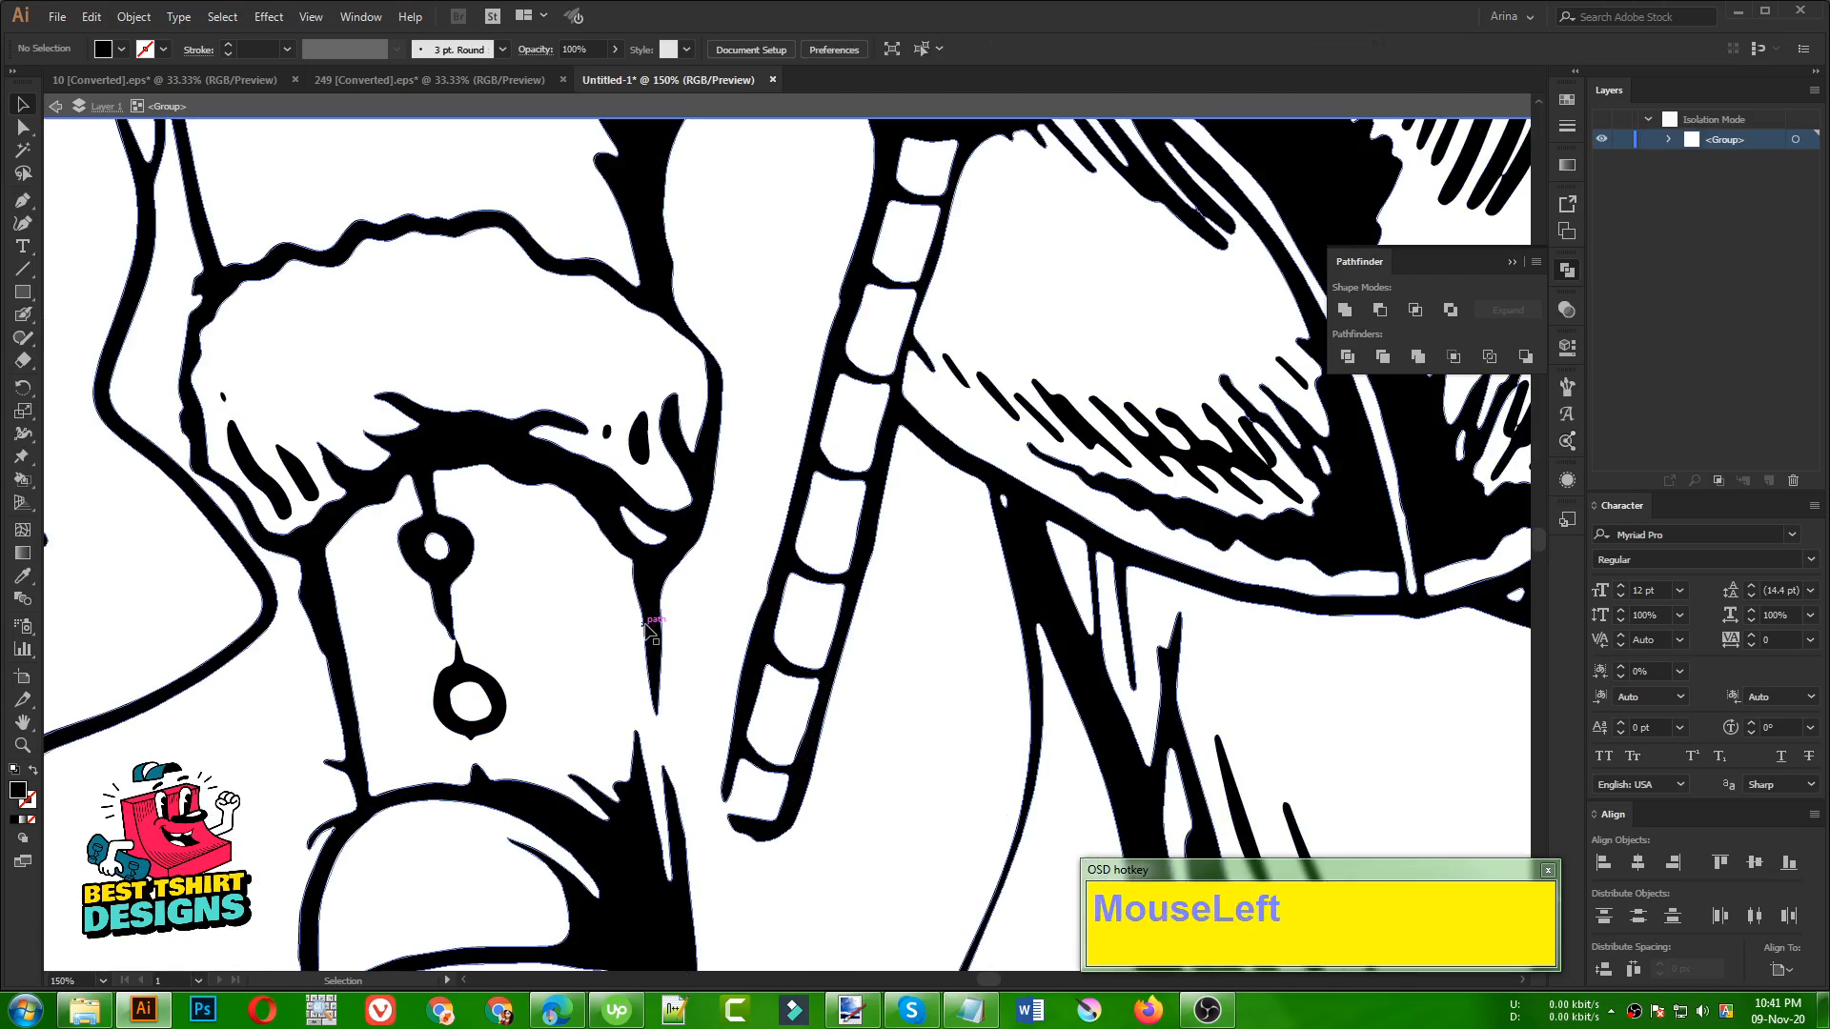
pyautogui.click(647, 629)
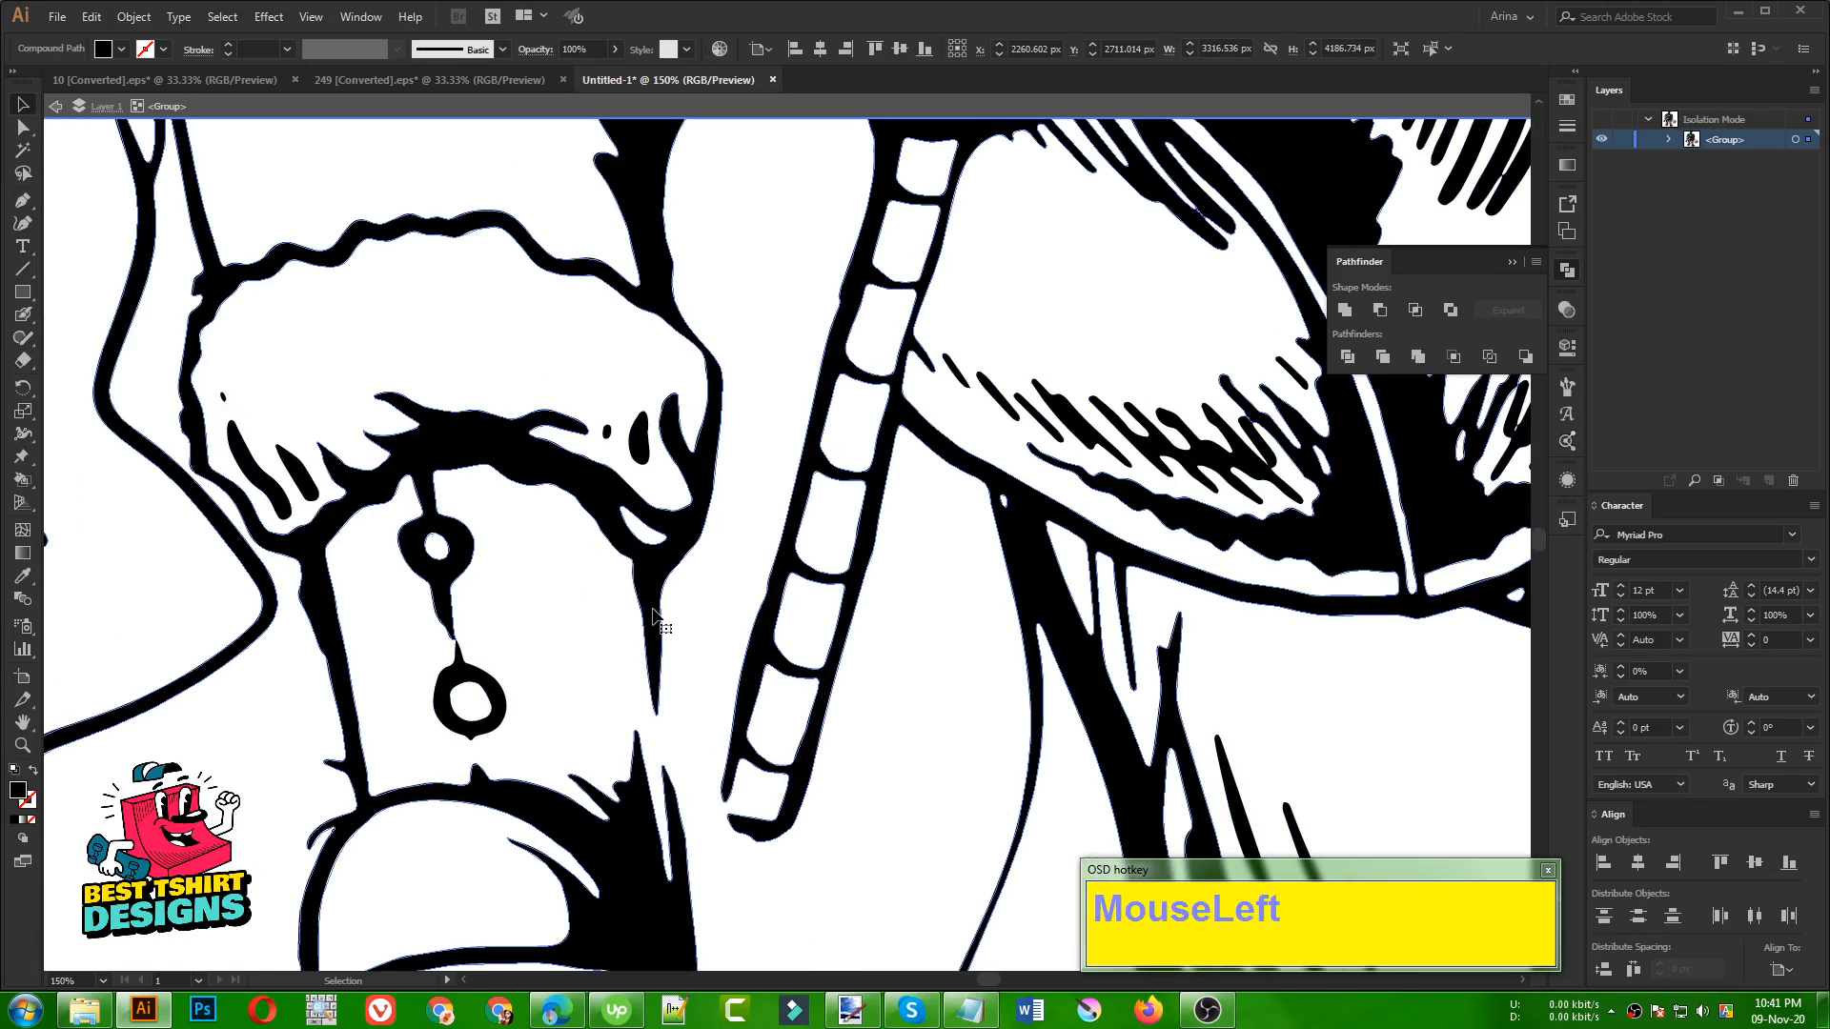
pyautogui.hotkey('shift', 'b')
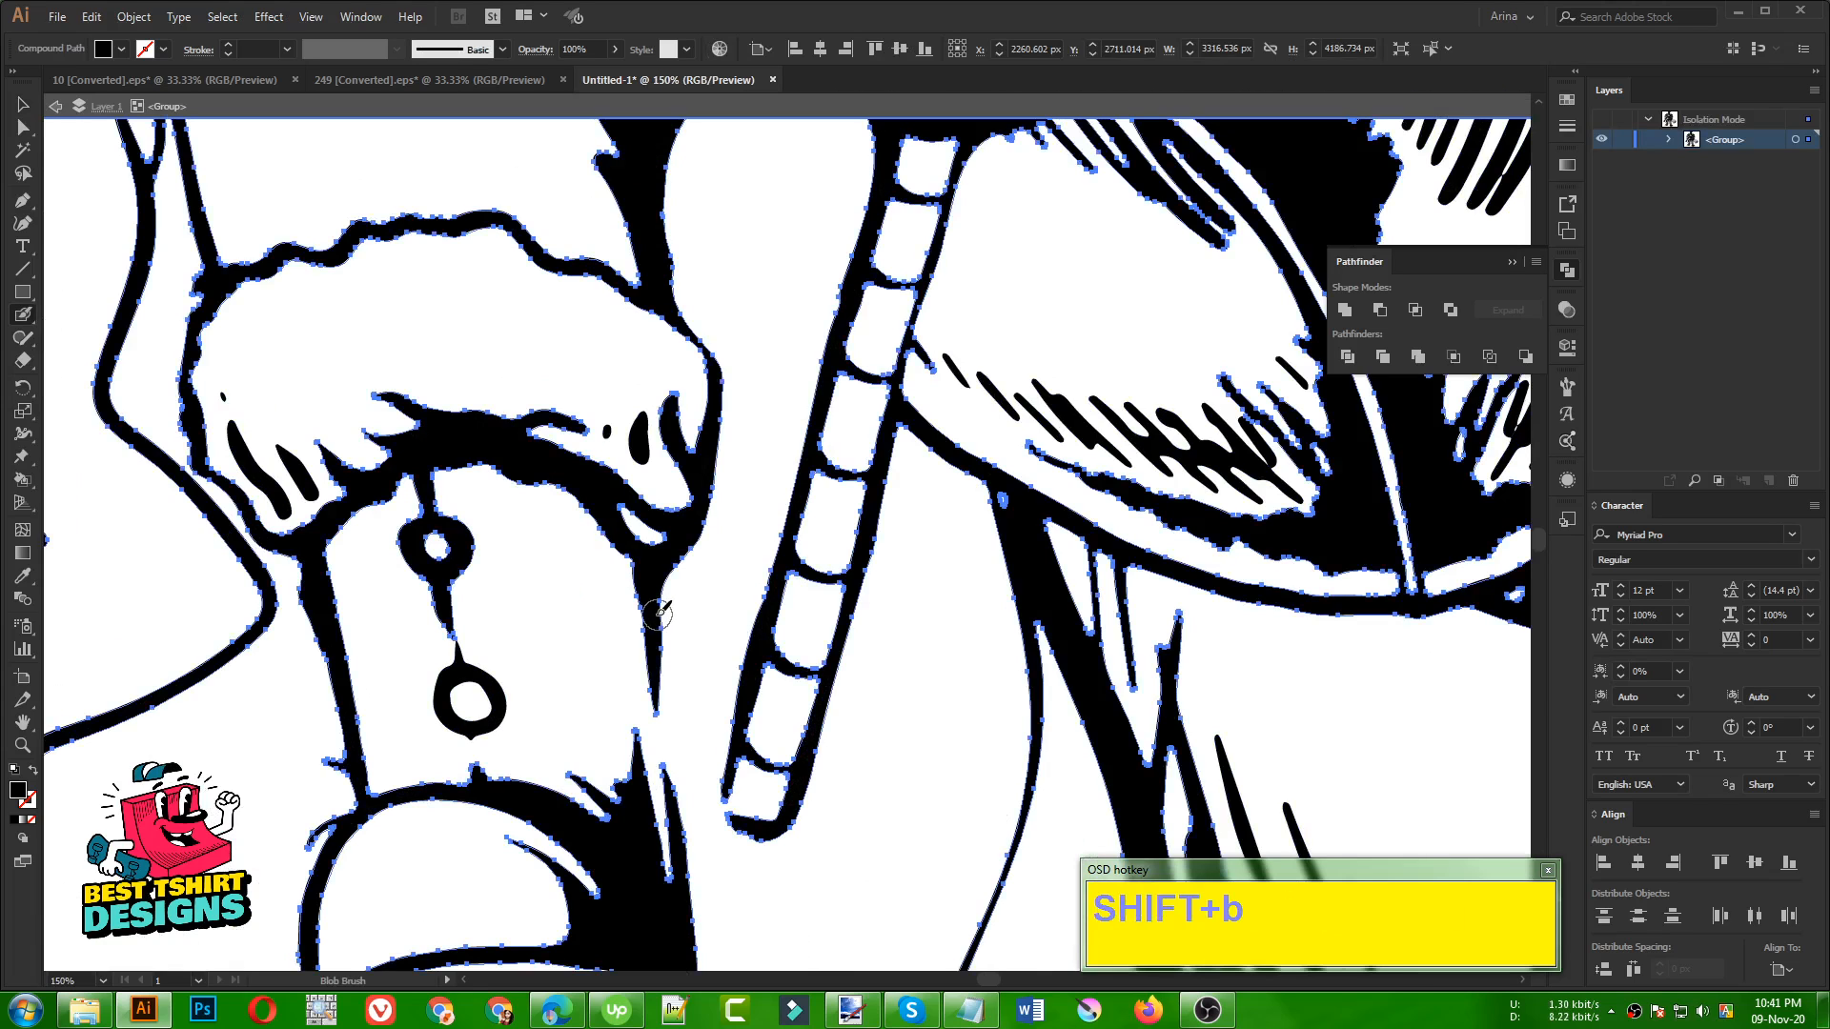
pyautogui.moveTo(652, 617); pyautogui.dragTo(691, 870)
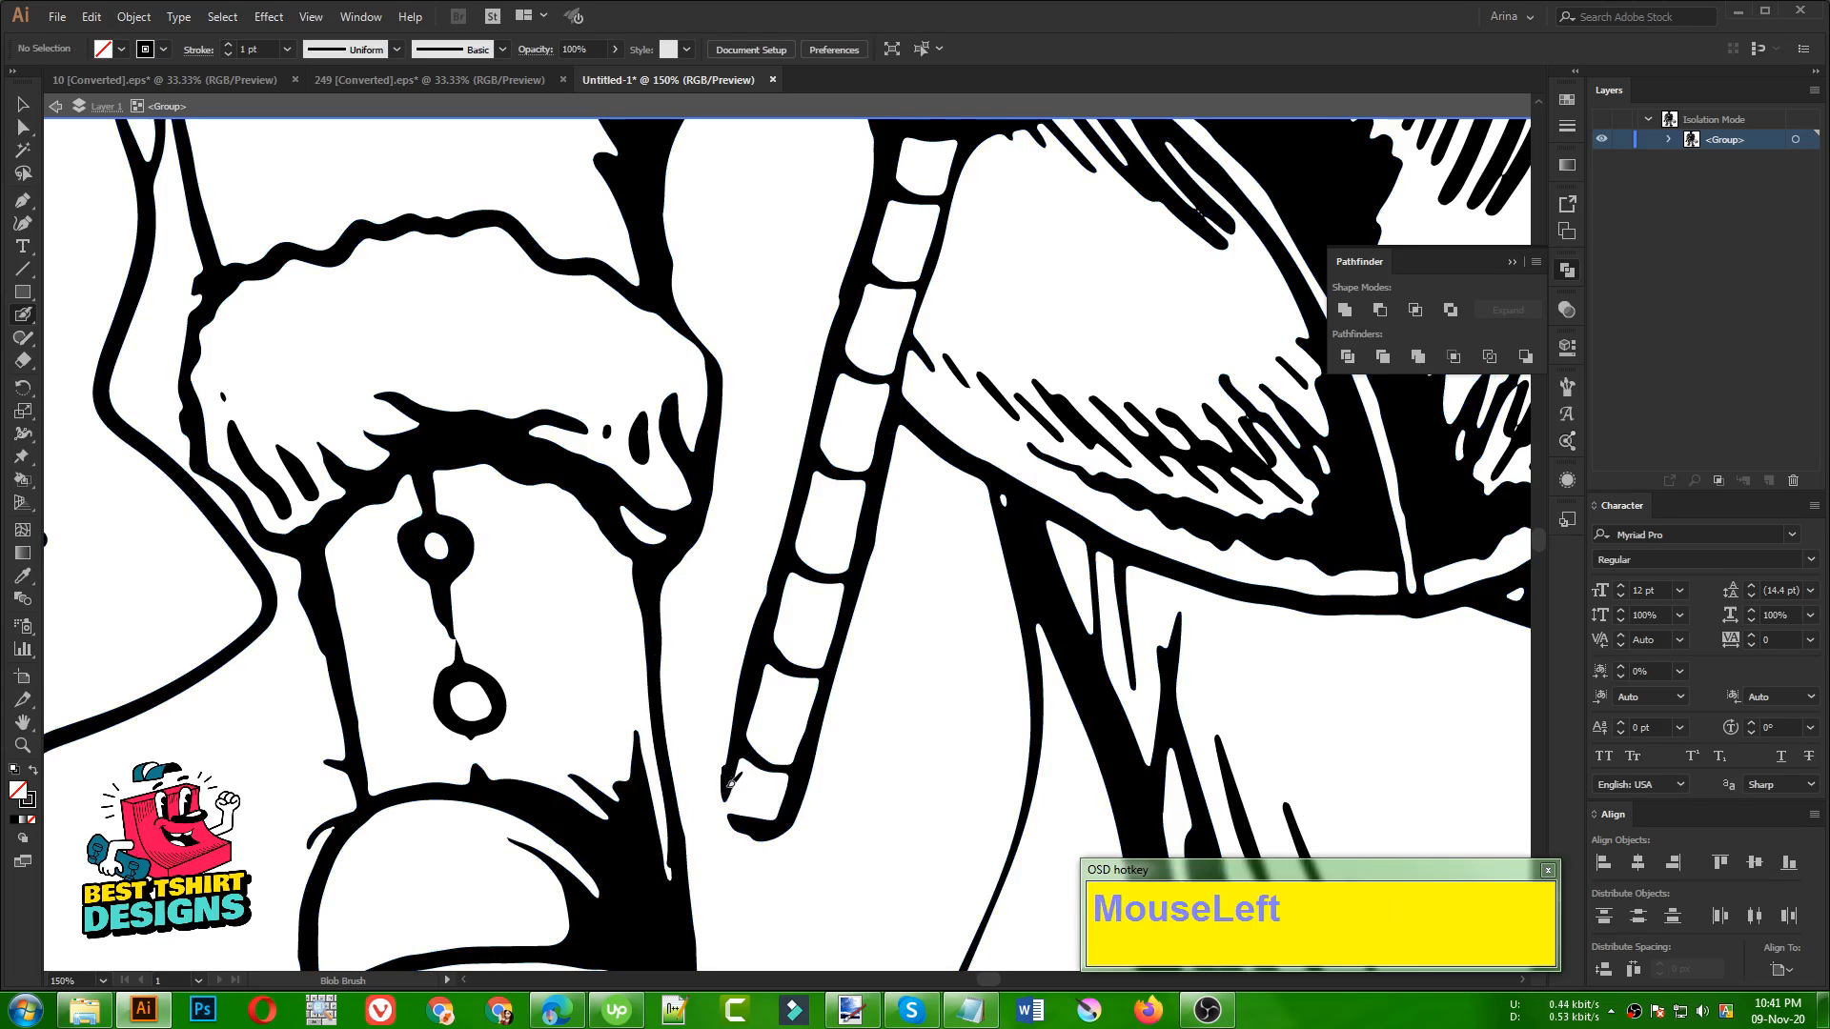
pyautogui.moveTo(731, 779)
pyautogui.mouseDown()
pyautogui.moveTo(748, 827)
pyautogui.moveTo(782, 815)
pyautogui.mouseUp()
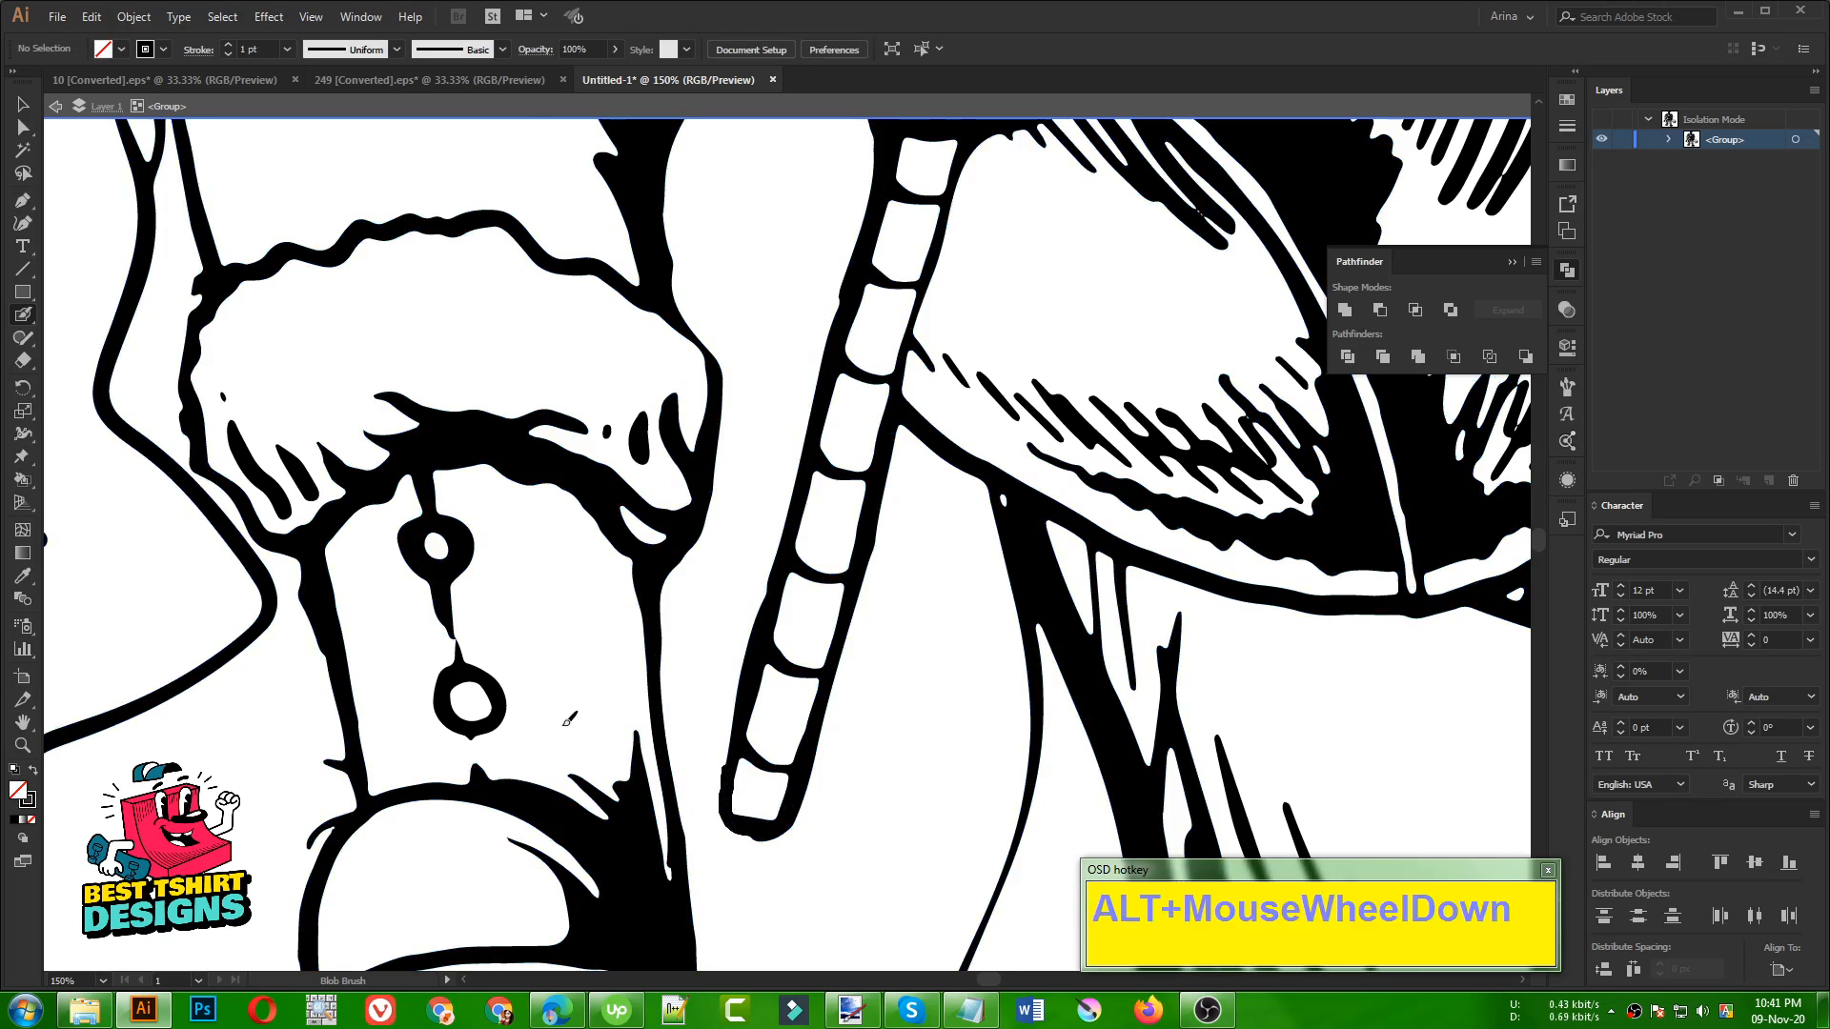
# Inspect the traced artwork from Santa's hat and face to the dinosaur's legs and feet for outline flaws
pyautogui.scroll(-4, 561, 724)
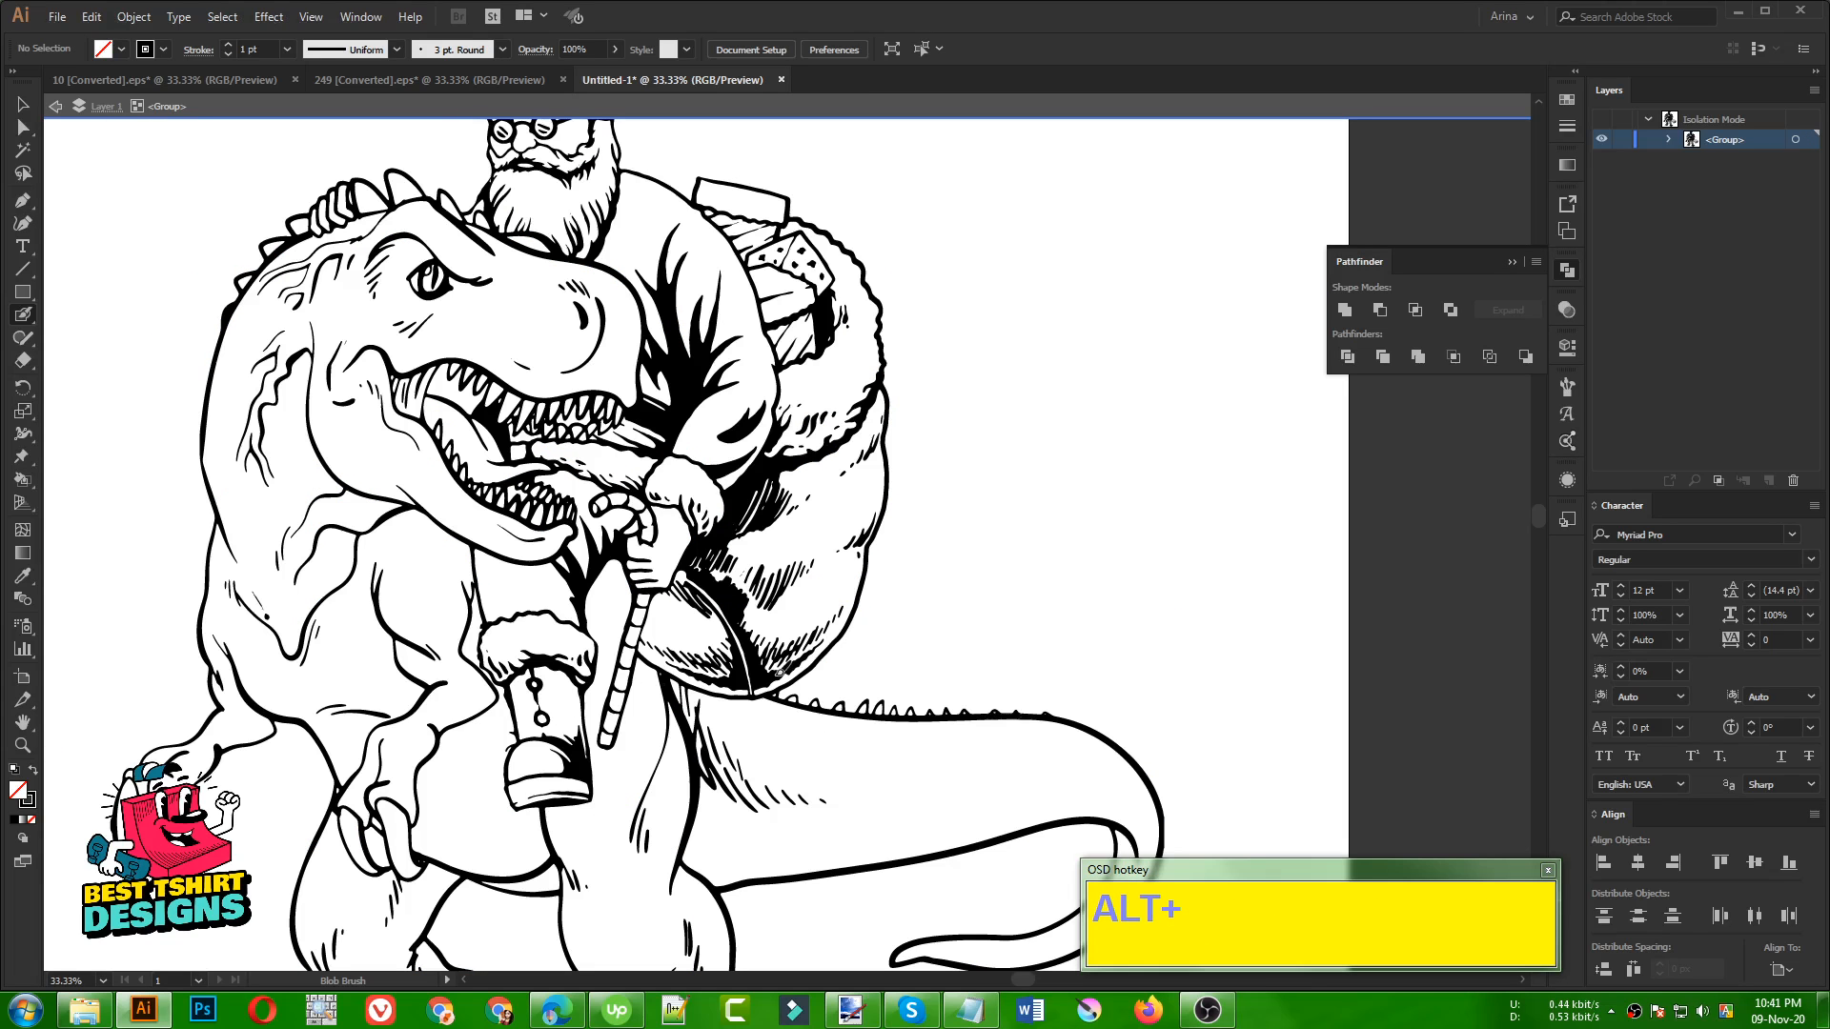
pyautogui.scroll(3, 705, 588)
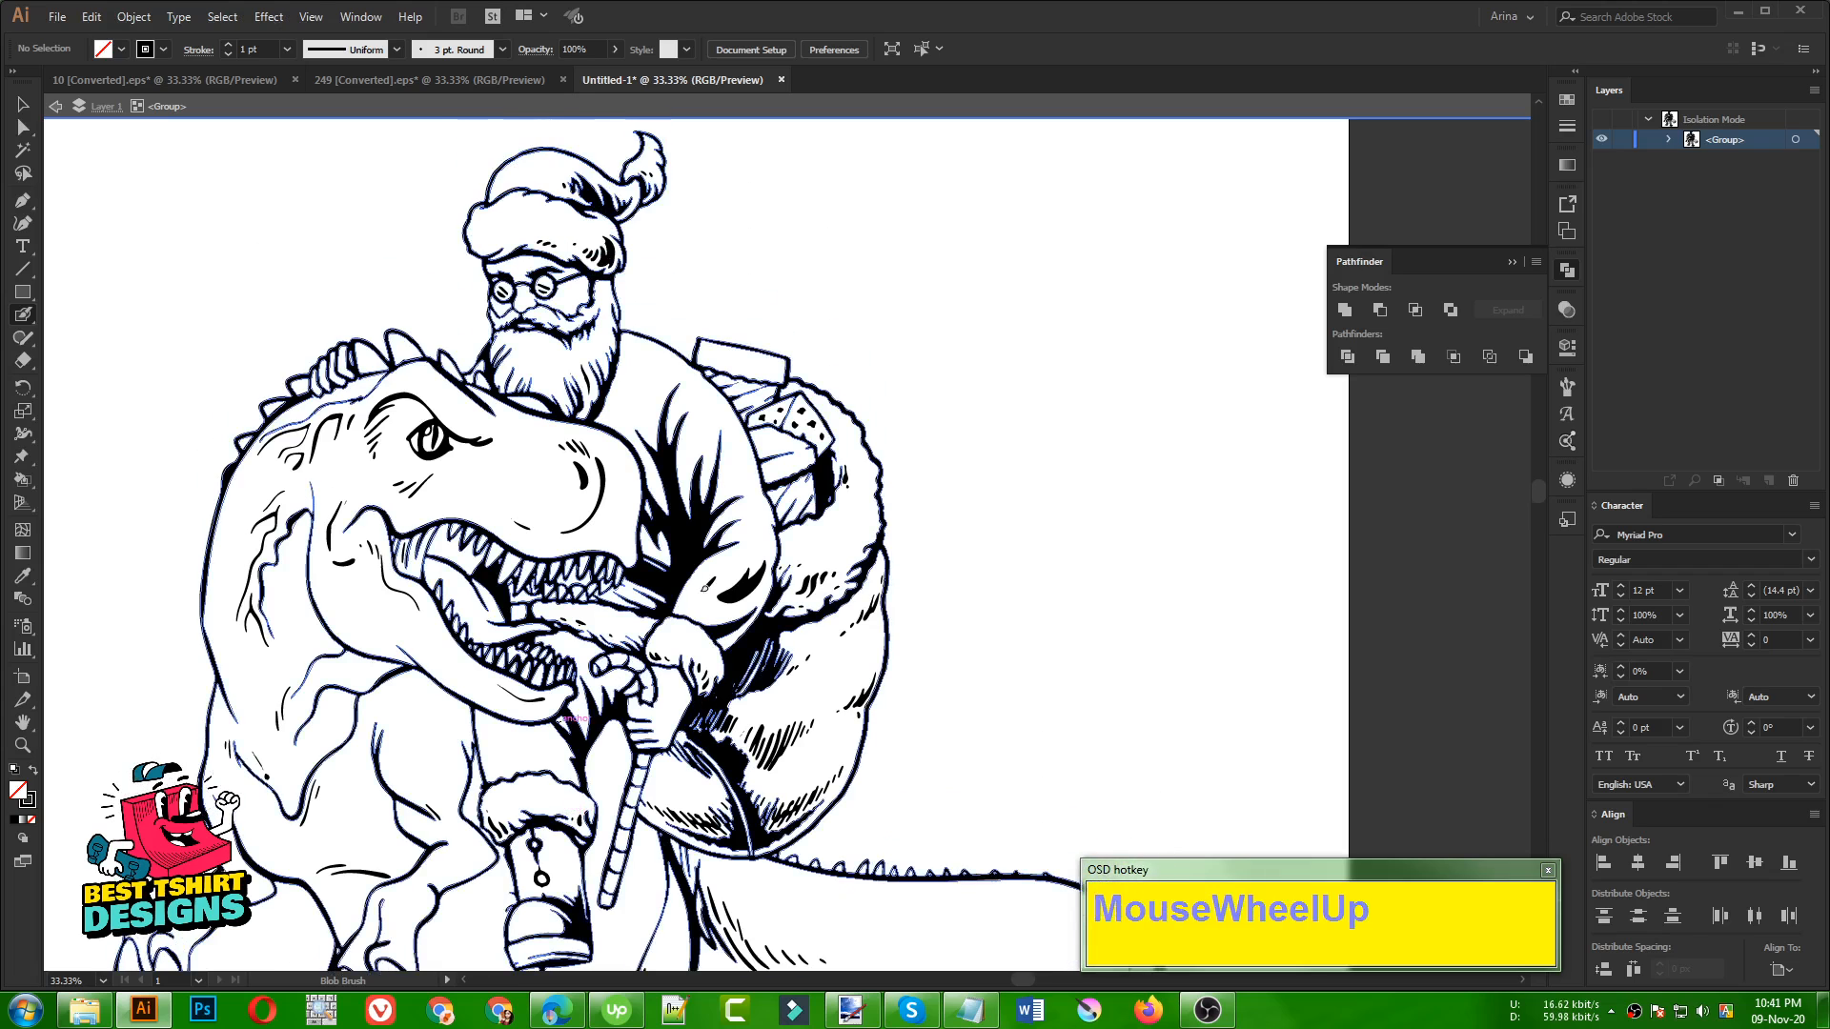
pyautogui.scroll(3, 680, 510)
pyautogui.scroll(3, 878, 541)
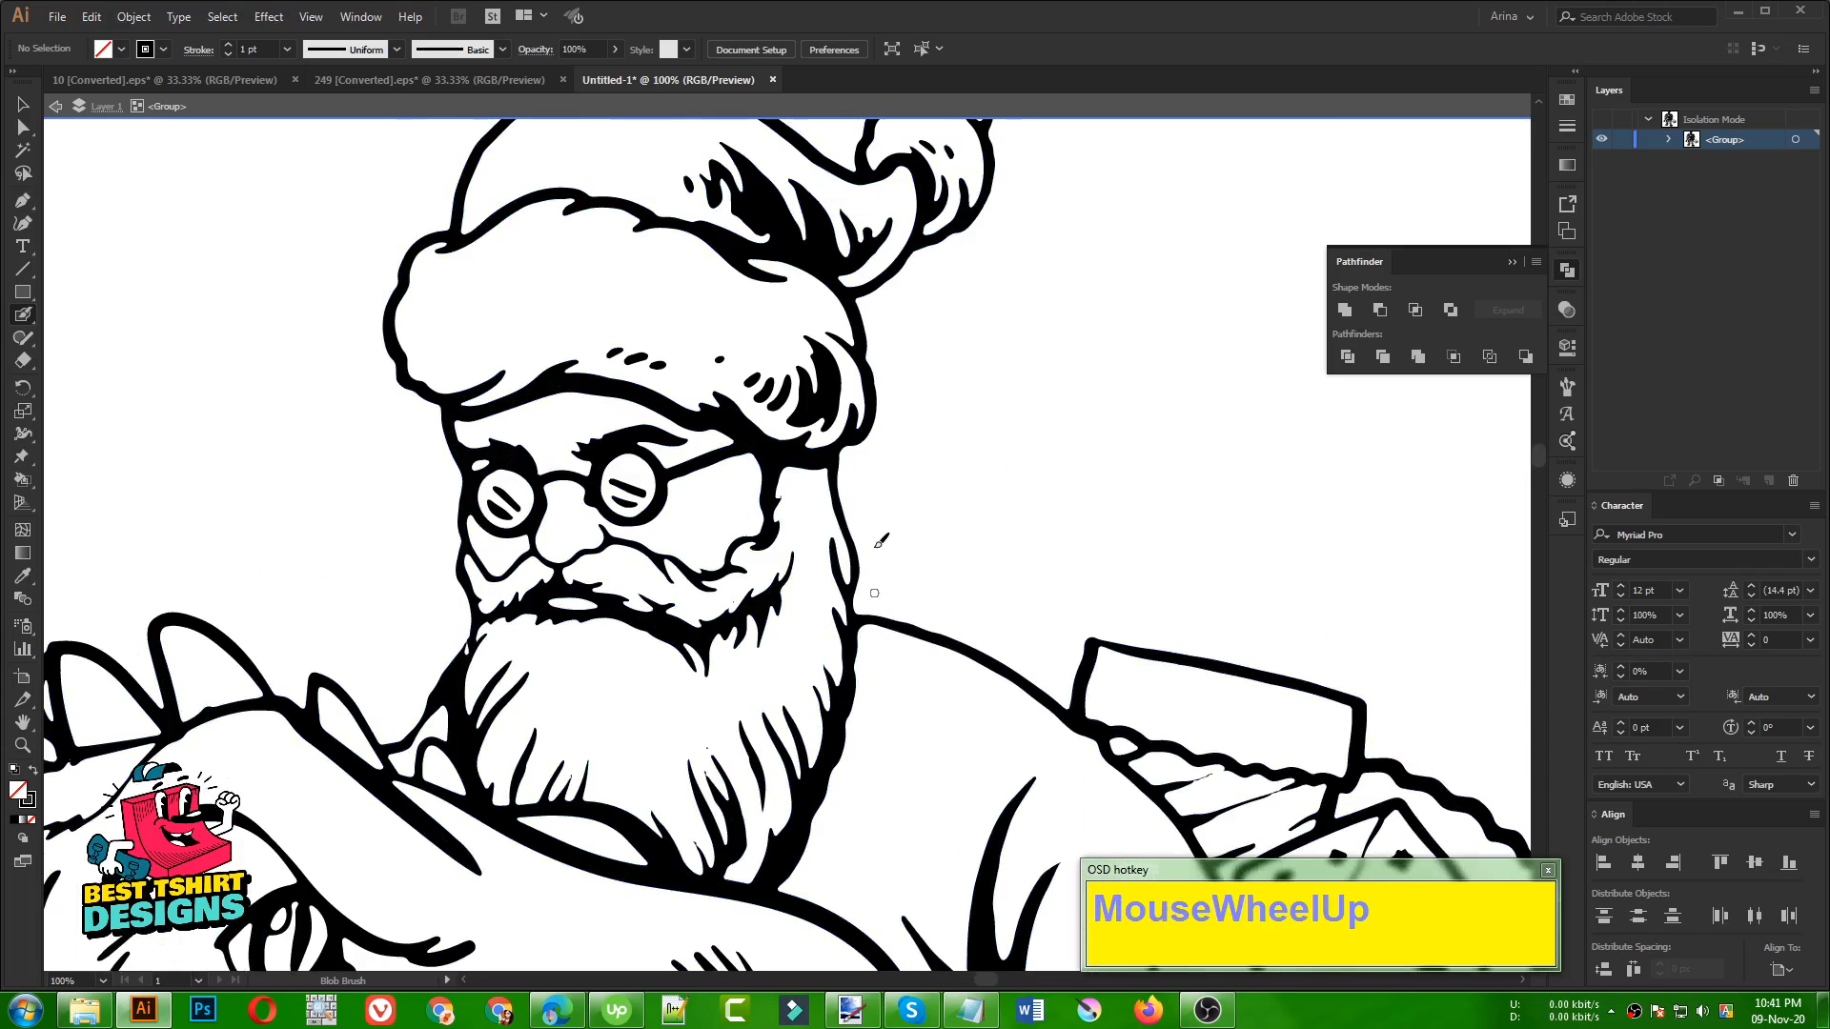
pyautogui.scroll(2, 878, 541)
pyautogui.scroll(-2, 810, 458)
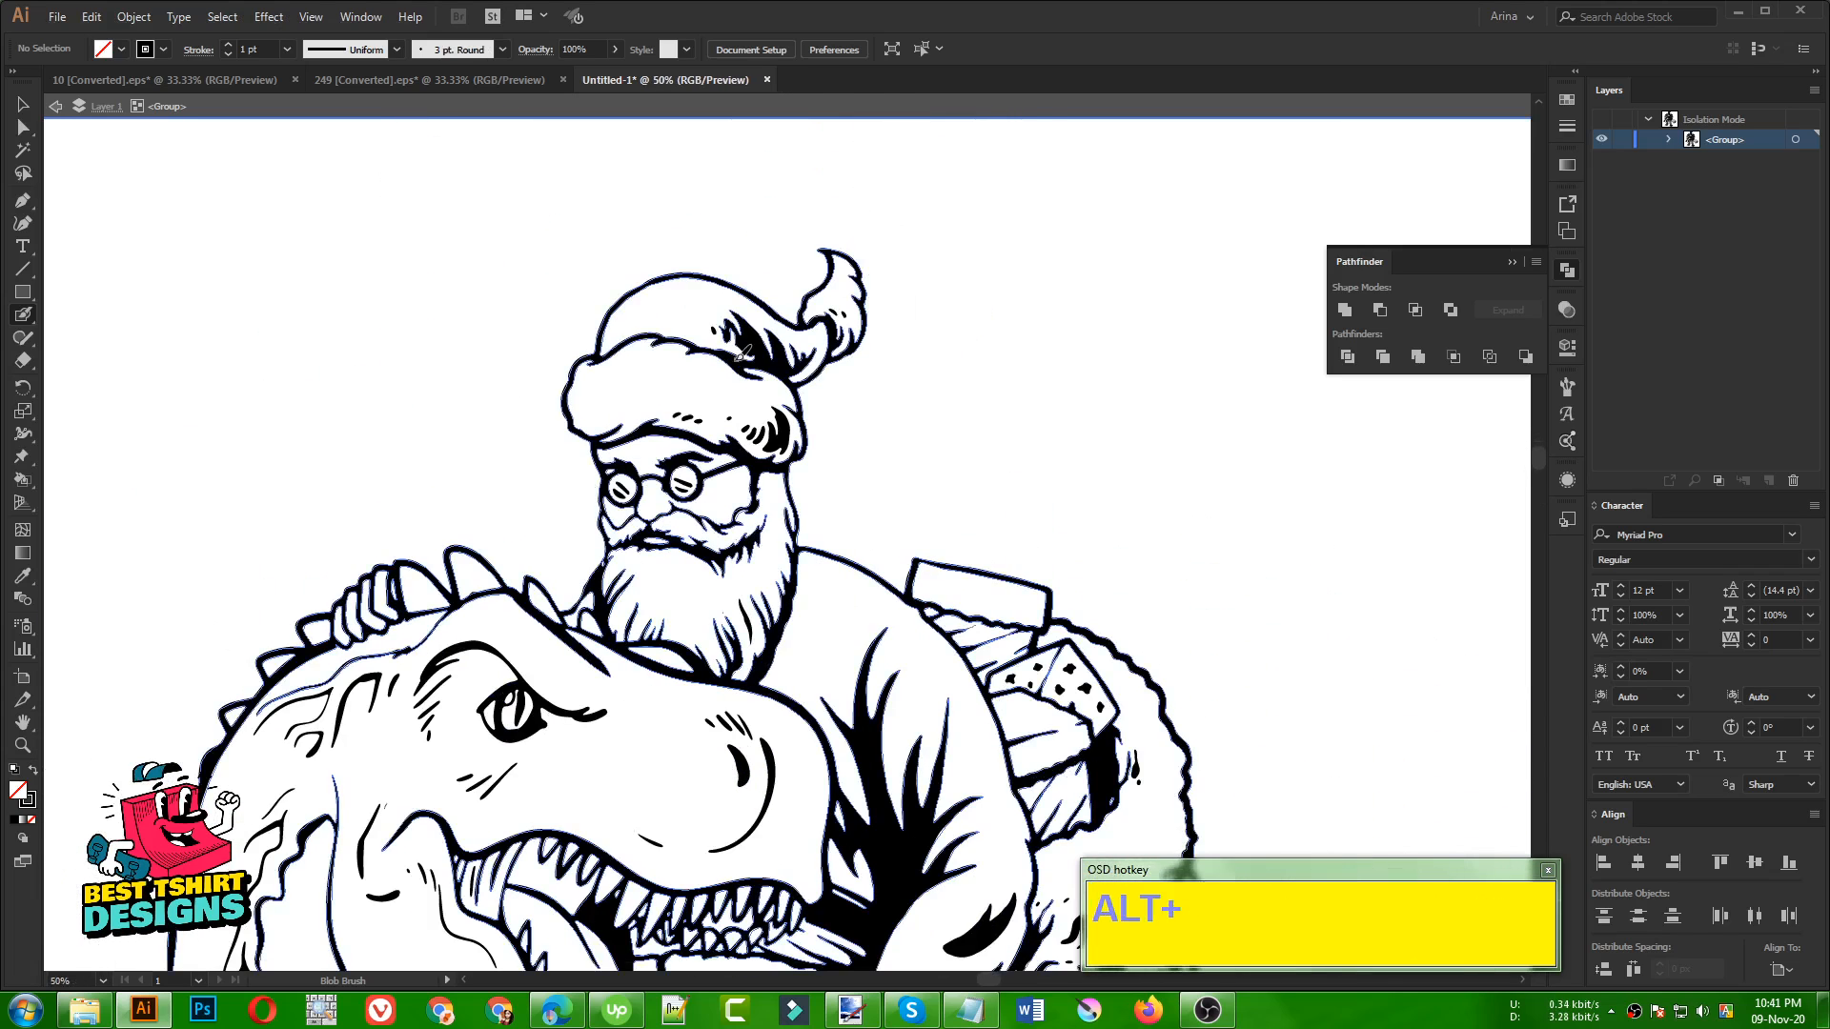
pyautogui.scroll(-3, 733, 354)
pyautogui.scroll(-1, 734, 354)
pyautogui.scroll(-2, 648, 343)
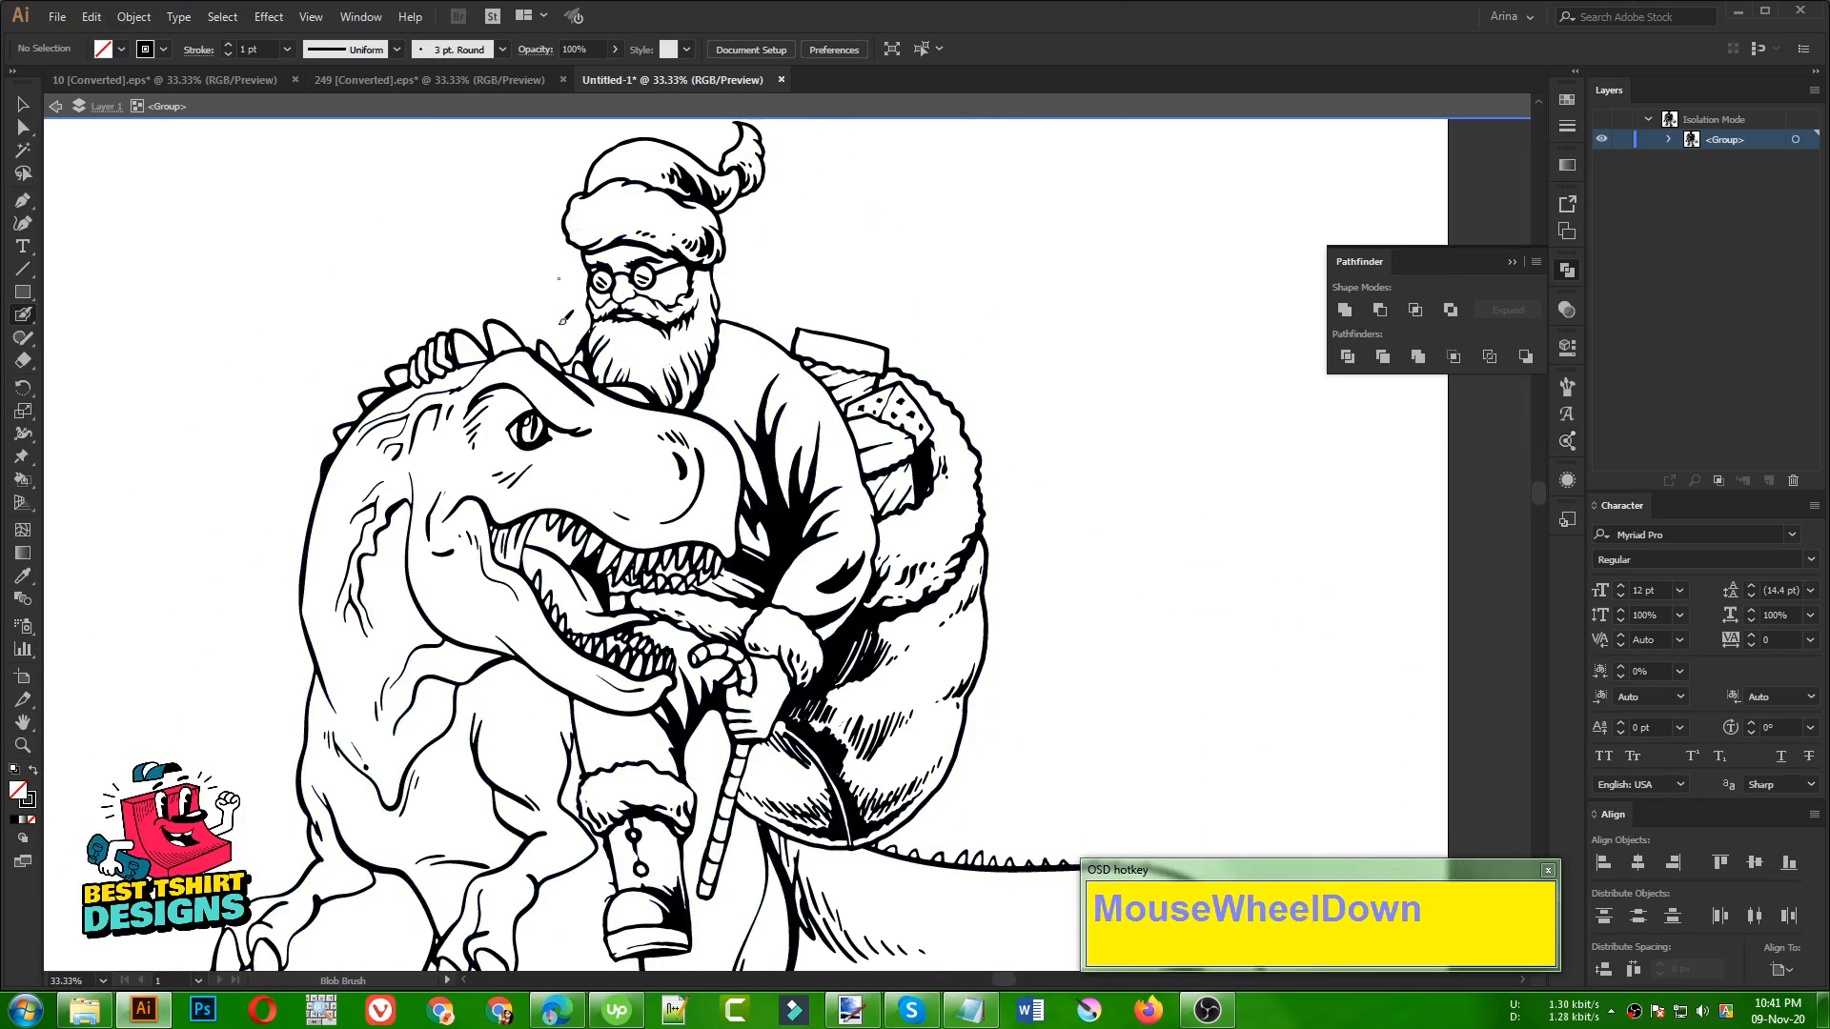
pyautogui.scroll(-1, 558, 324)
pyautogui.scroll(-1, 558, 324)
pyautogui.scroll(-1, 591, 572)
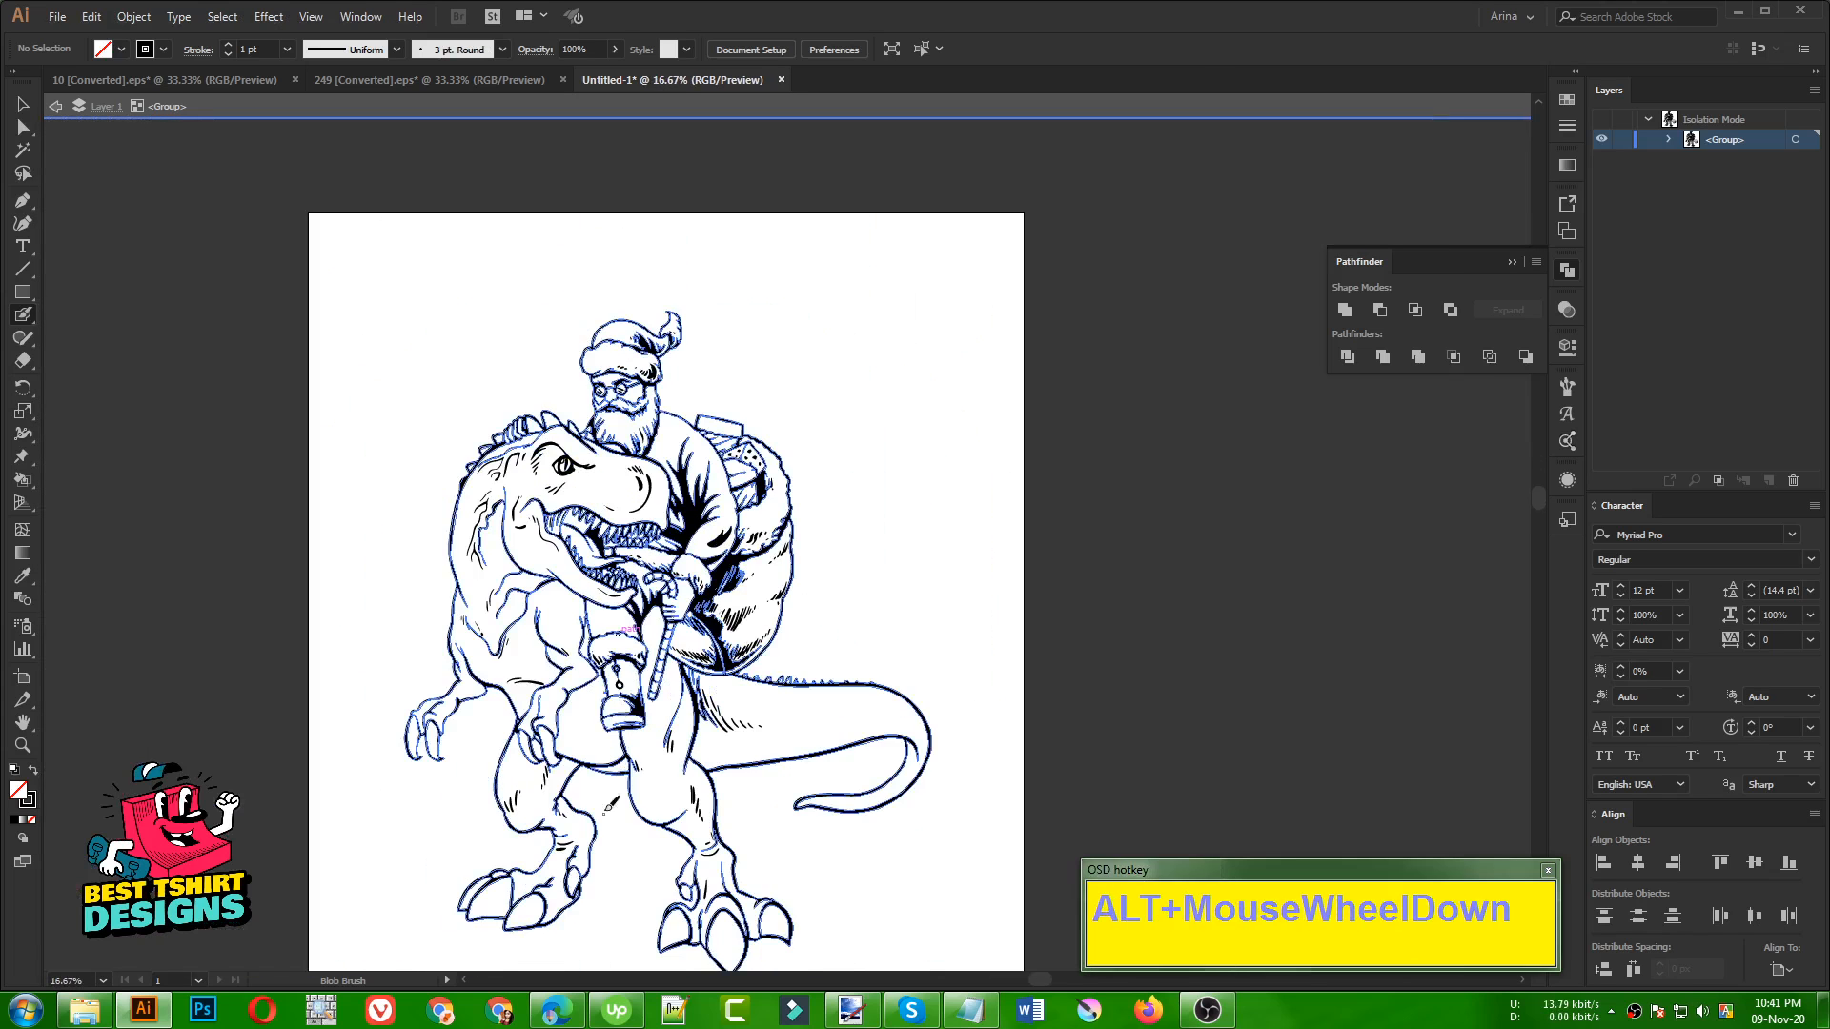
pyautogui.scroll(1, 609, 836)
pyautogui.scroll(1, 608, 836)
pyautogui.scroll(1, 622, 818)
pyautogui.scroll(-1, 597, 761)
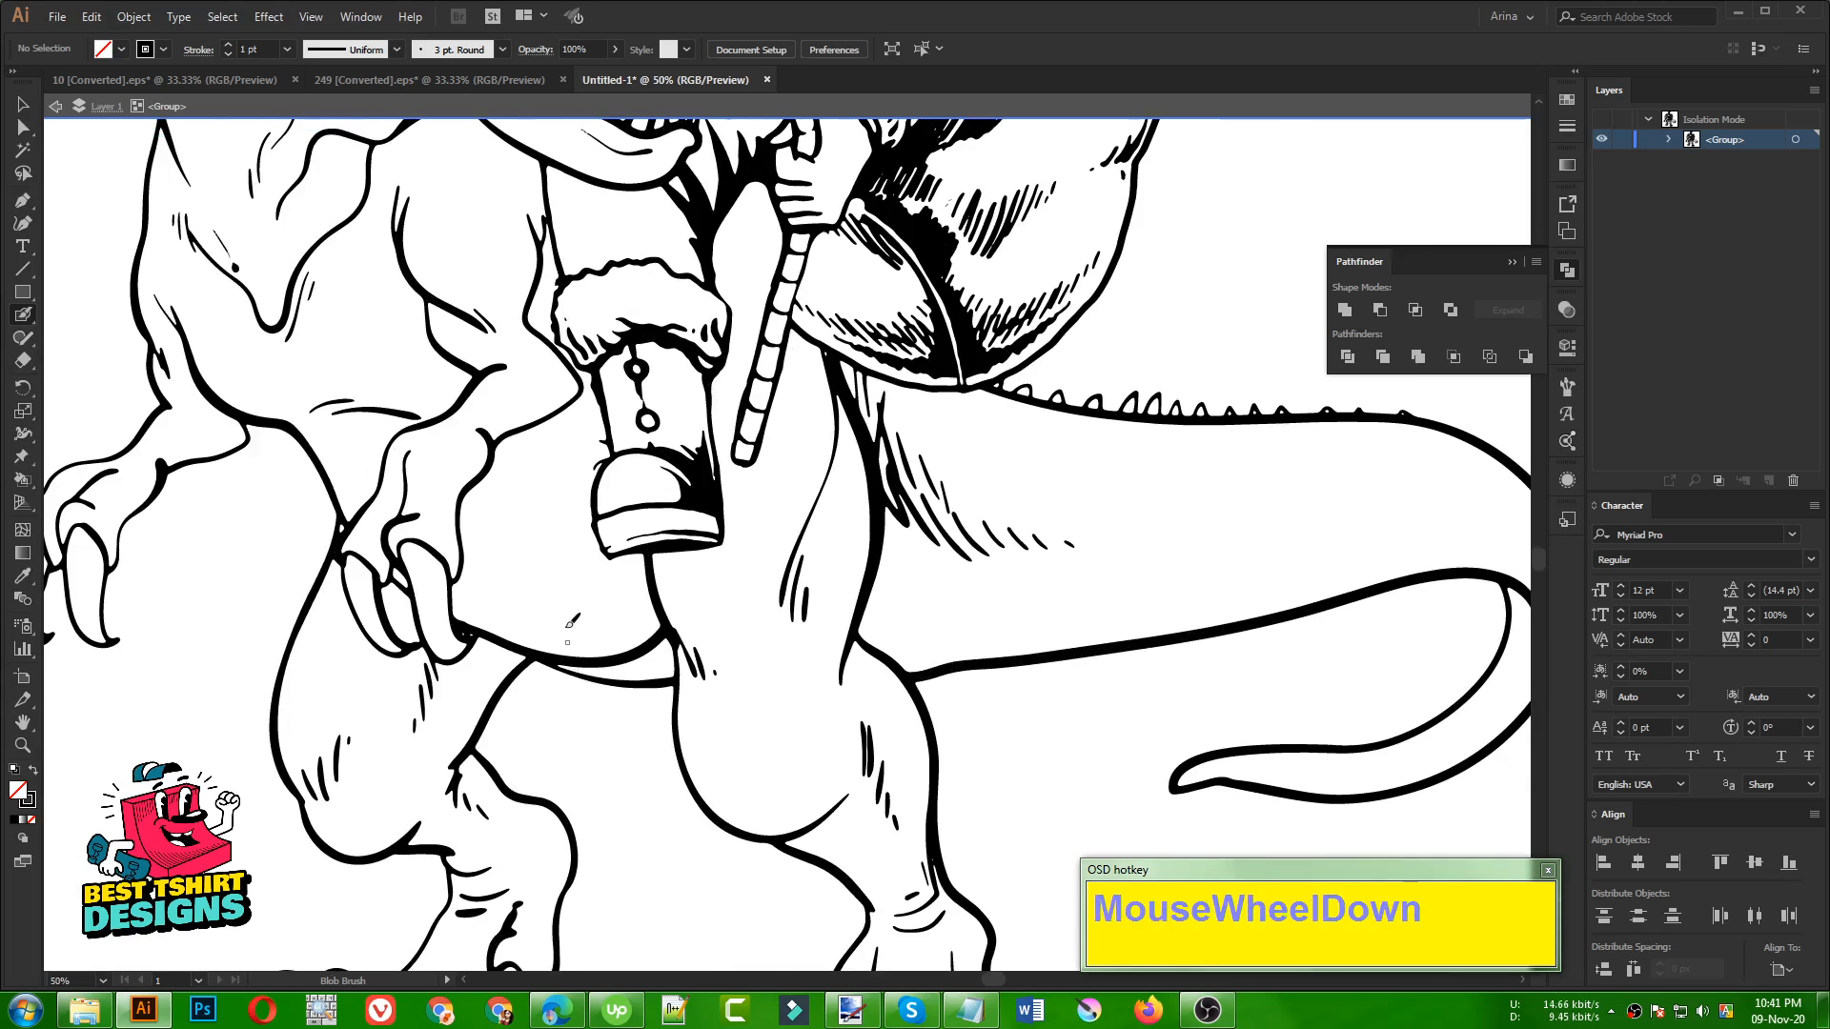
pyautogui.scroll(-2, 575, 542)
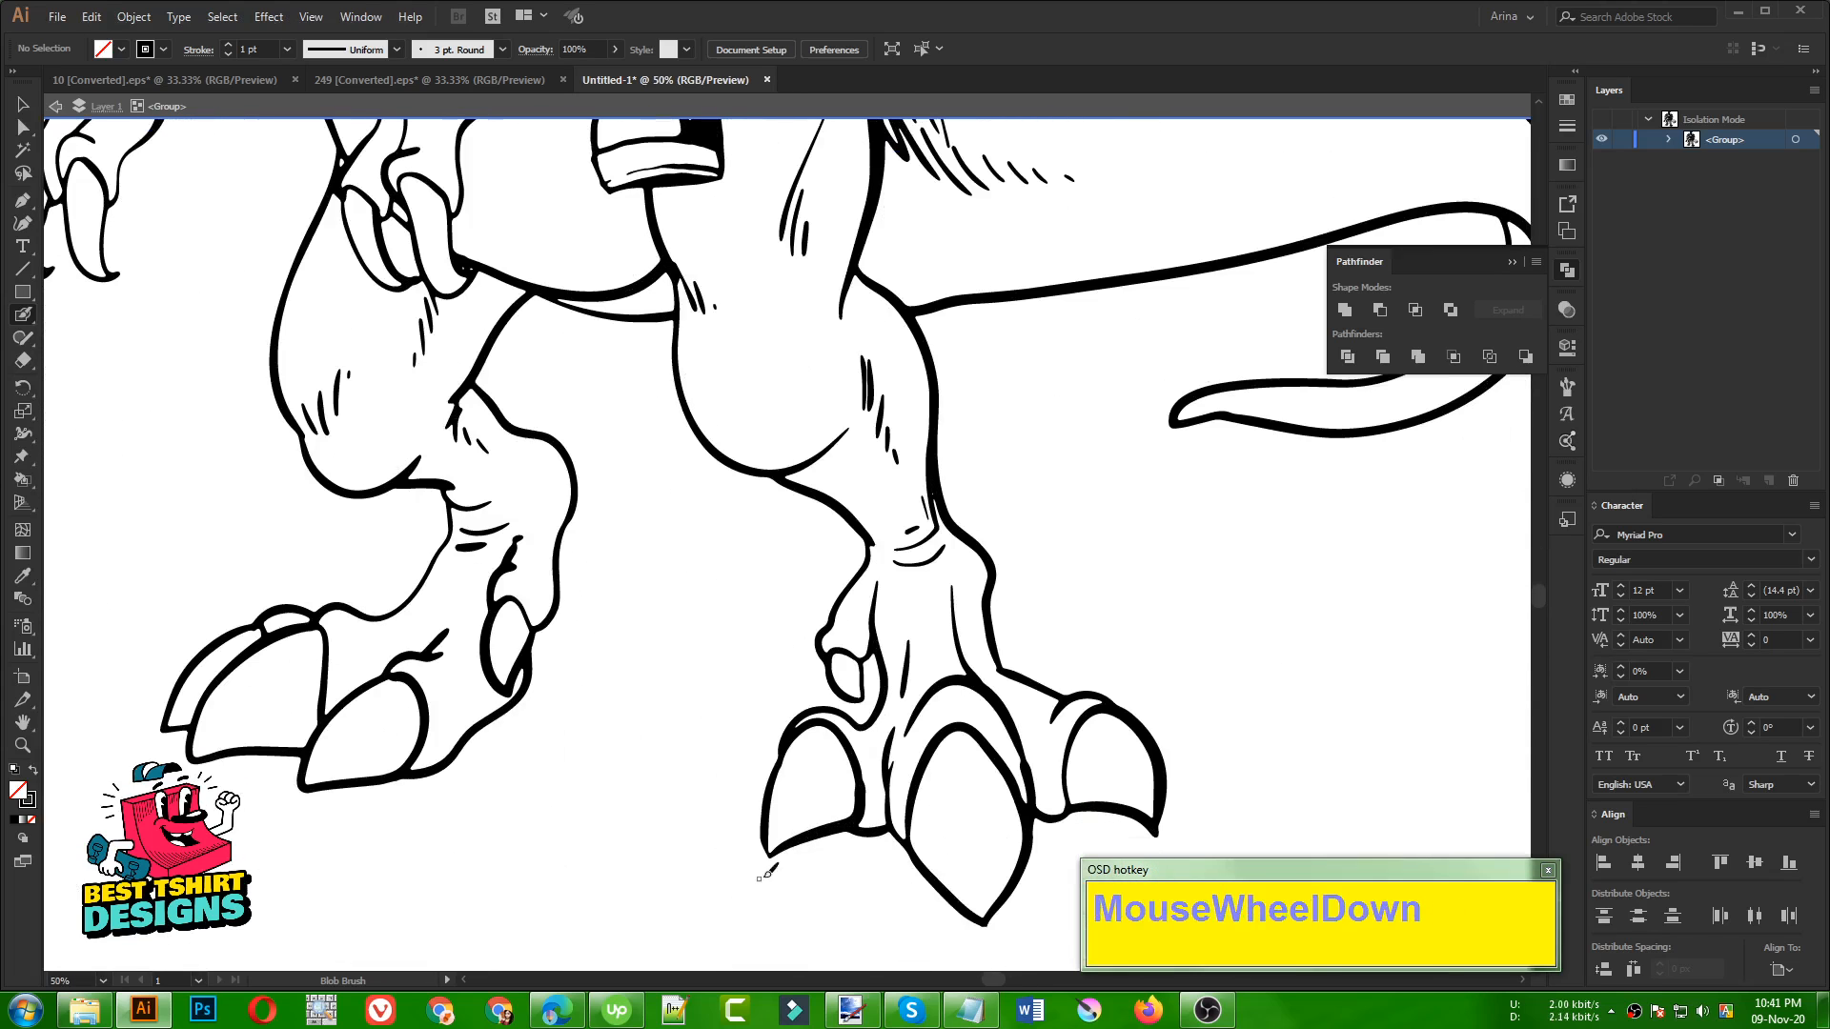
pyautogui.scroll(-2, 768, 827)
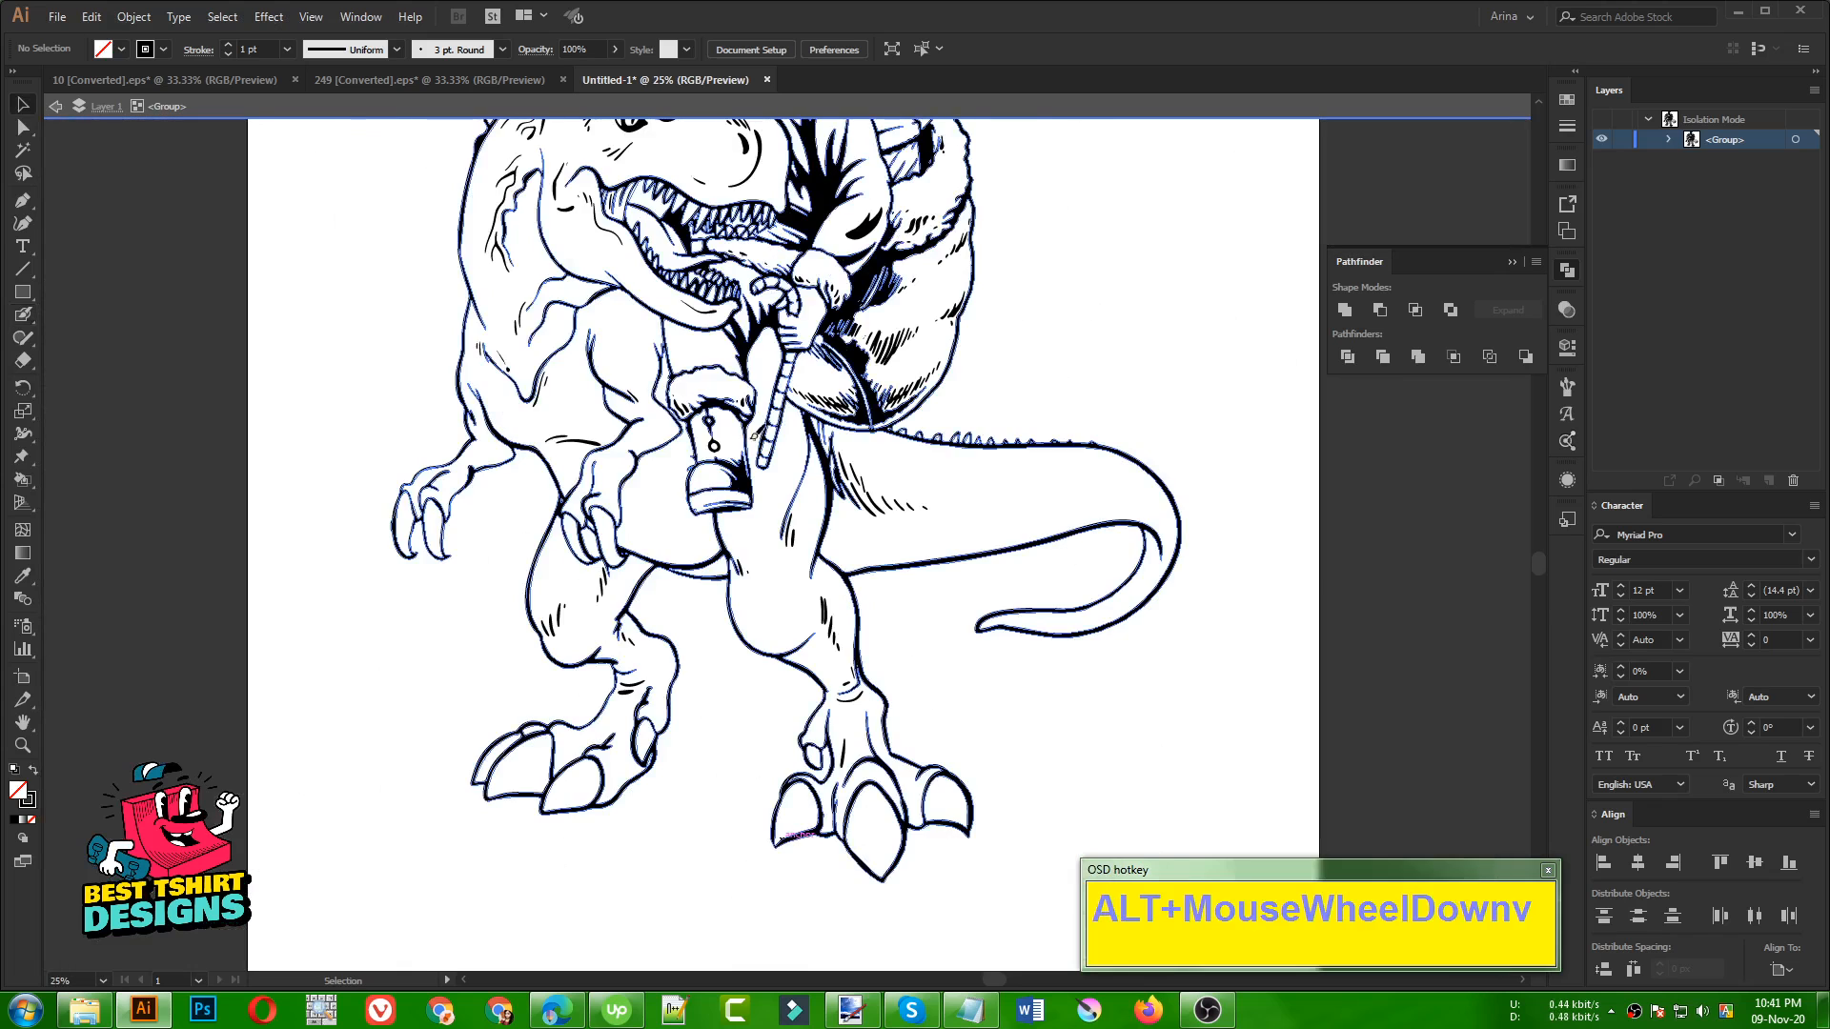
# Erase the stray line ends sticking out along the left outline of Santa's boot with the Eraser tool
pyautogui.scroll(5, 696, 443)
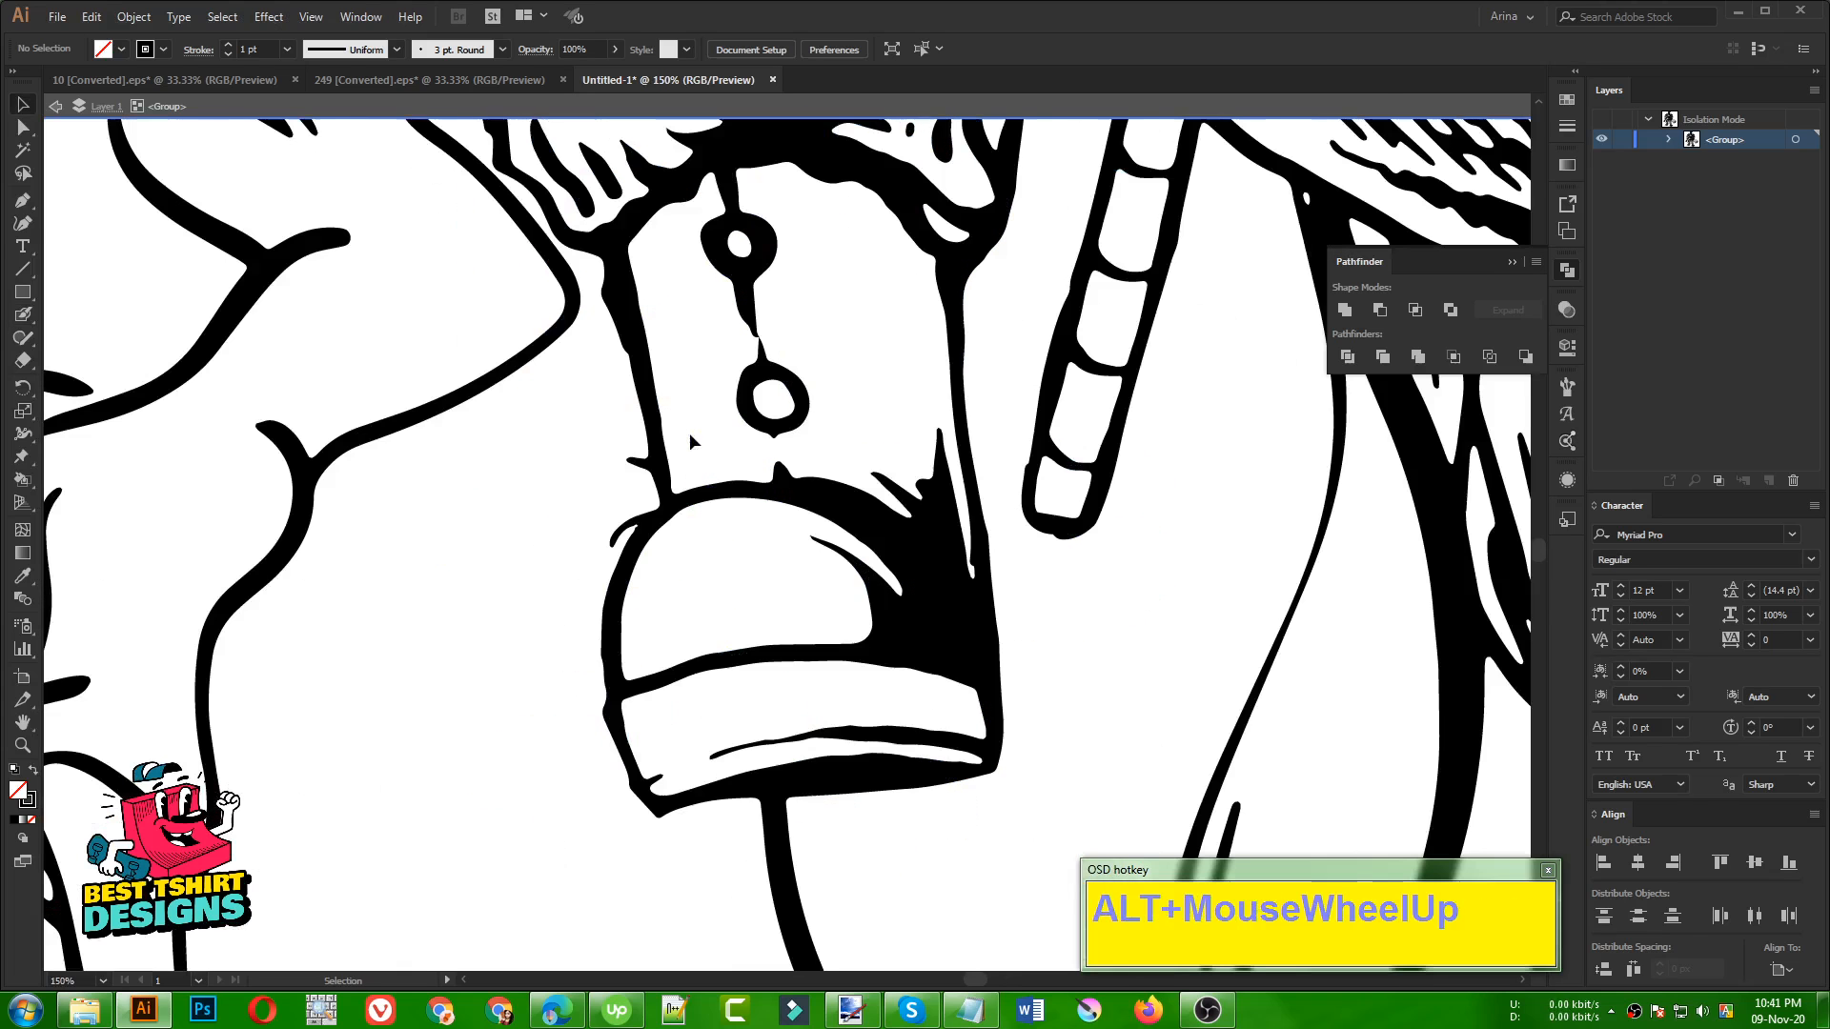
pyautogui.click(660, 448)
pyautogui.hotkey('shift', 'e')
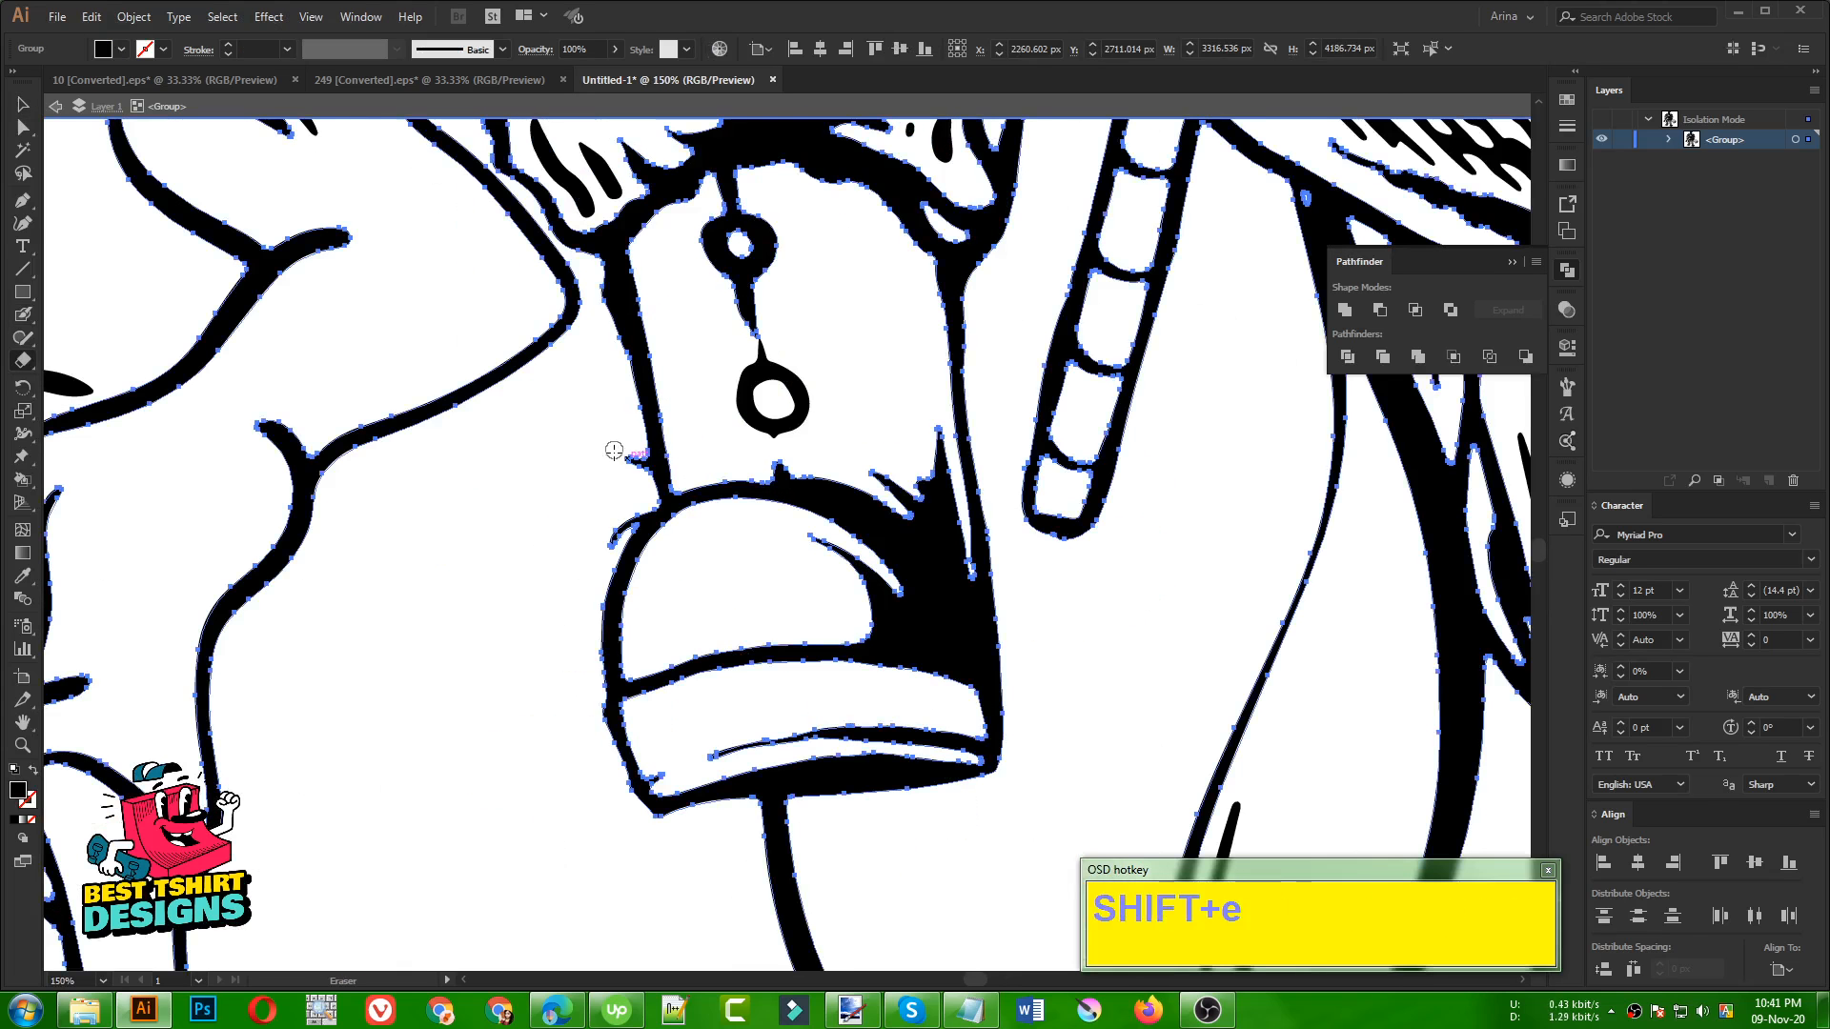
pyautogui.moveTo(618, 447)
pyautogui.mouseDown()
pyautogui.moveTo(648, 499)
pyautogui.moveTo(602, 552)
pyautogui.mouseUp()
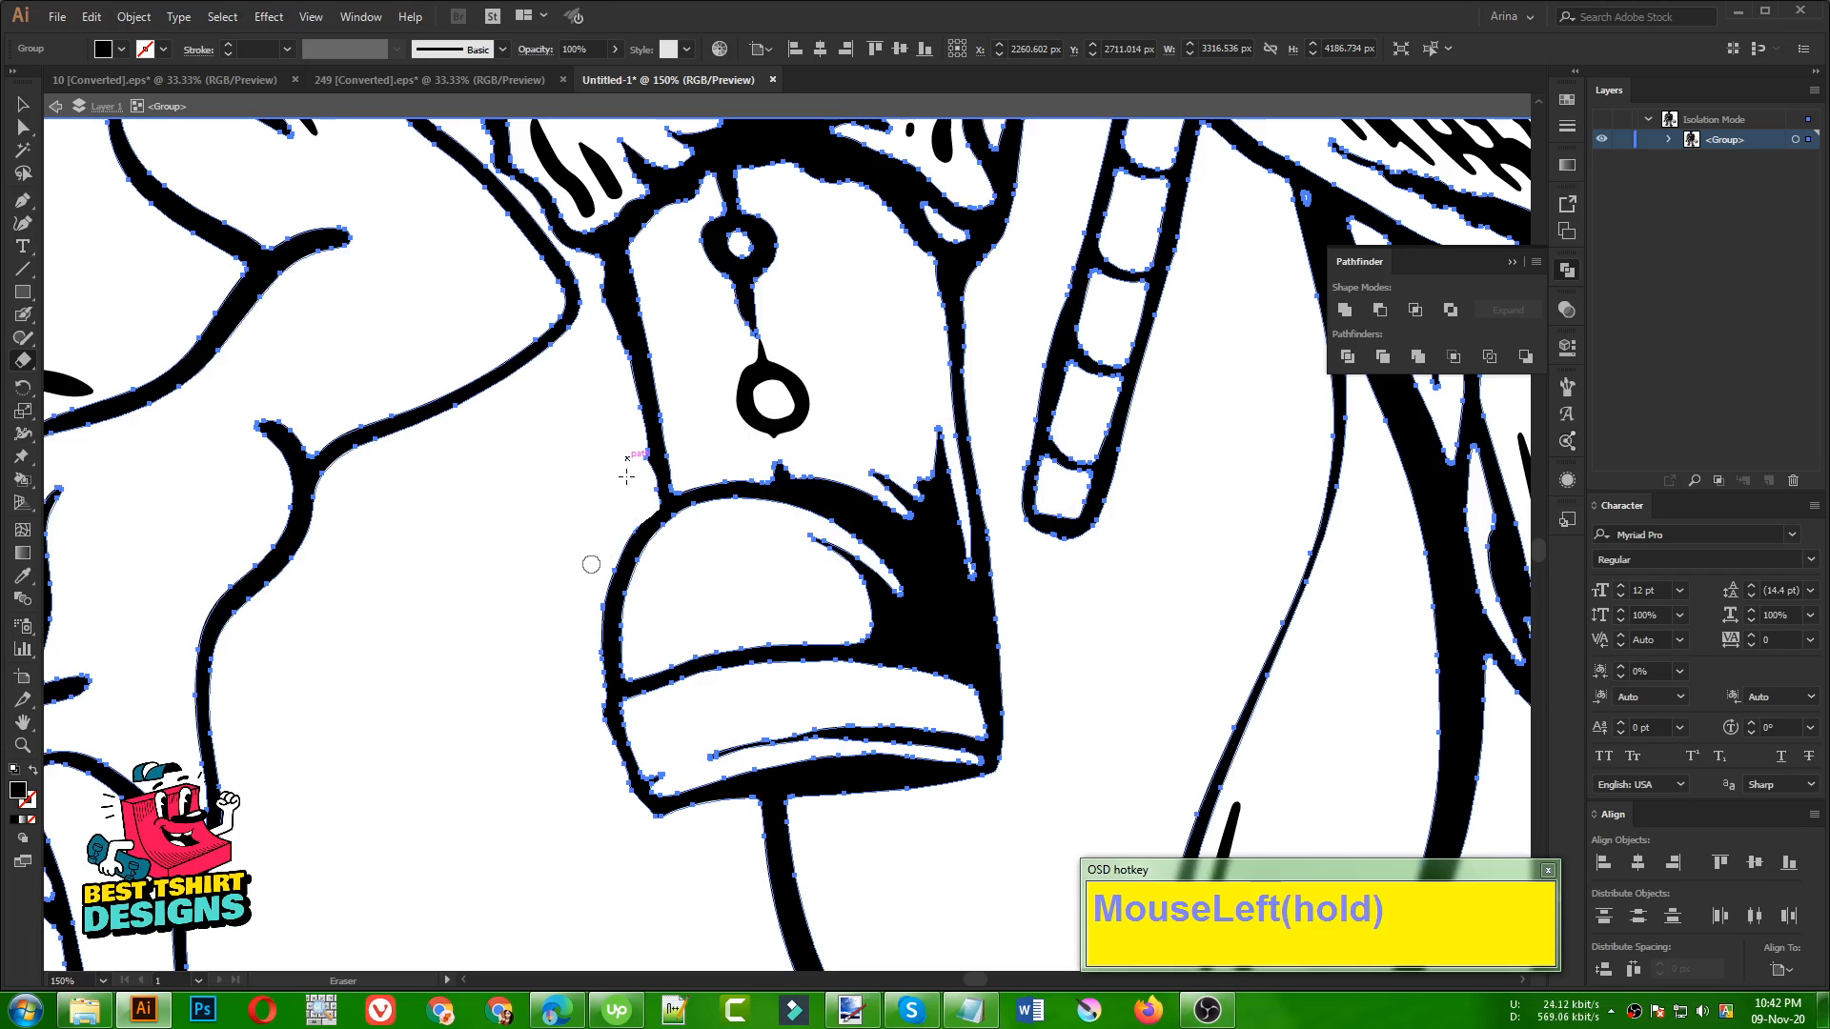
pyautogui.scroll(-4, 580, 454)
pyautogui.hotkey('alt', 'v')
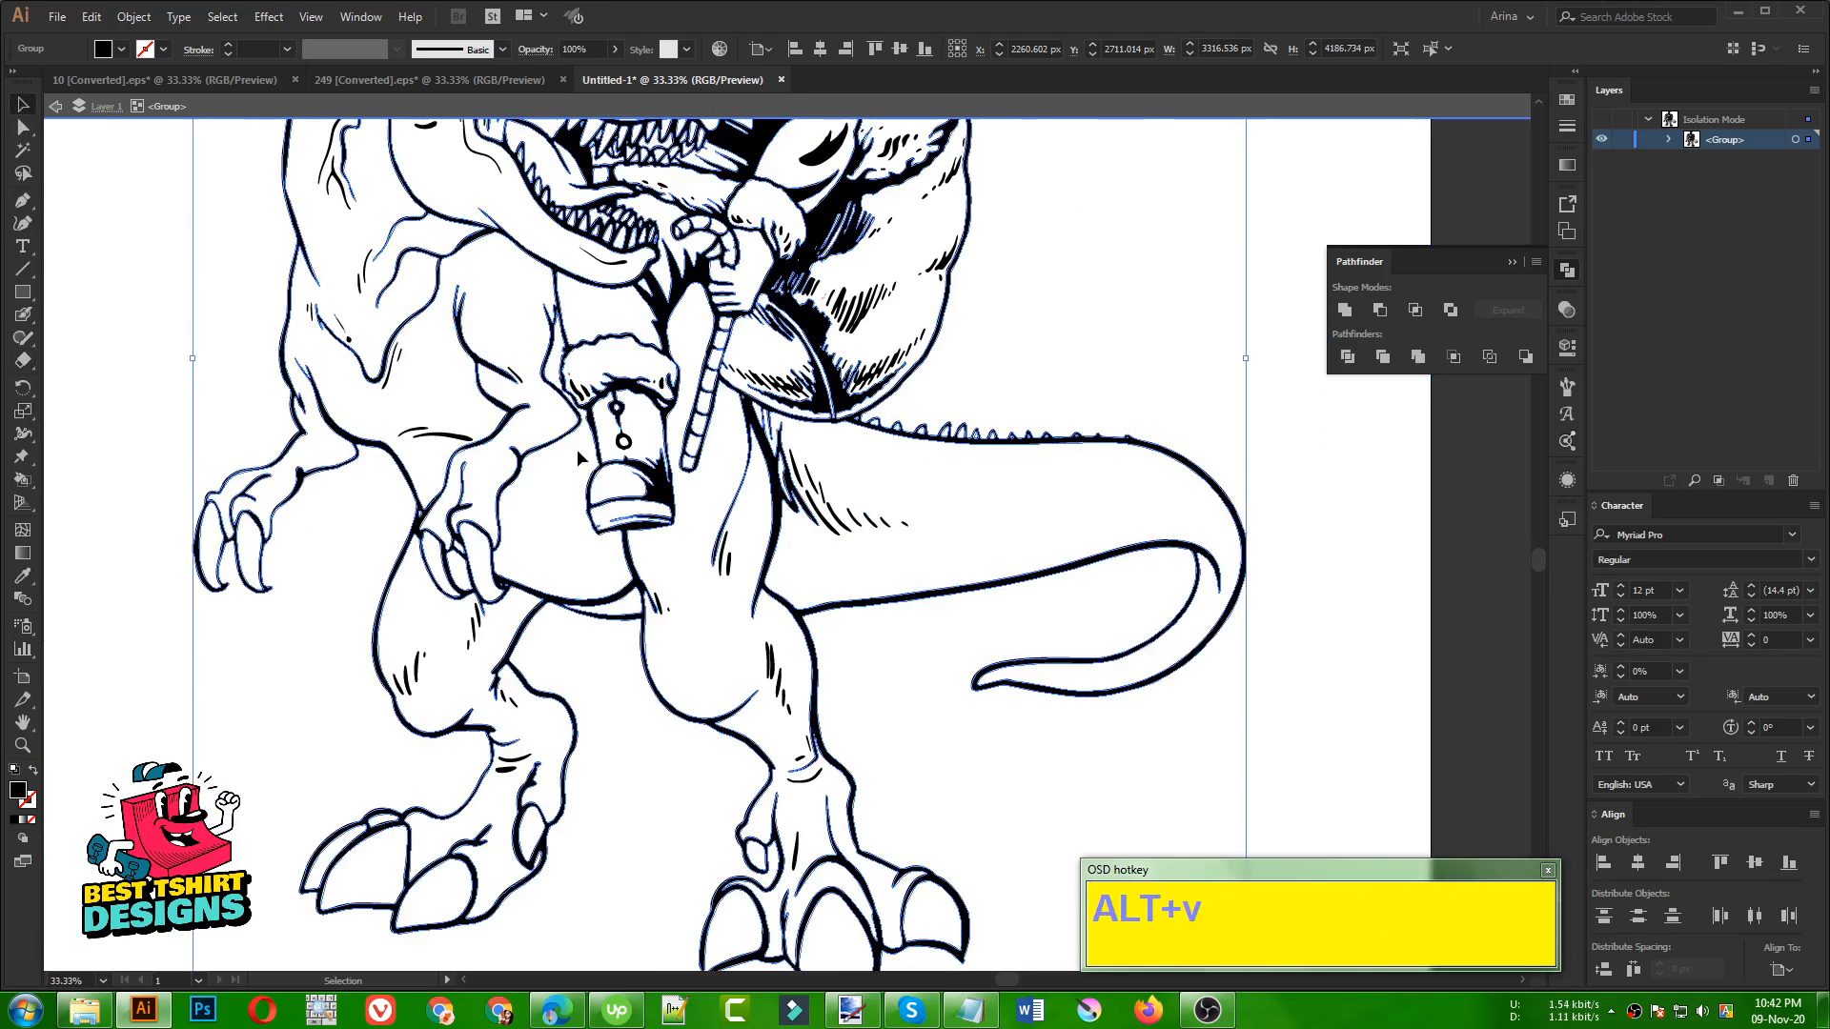
# Exit isolation mode, scale the whole artwork down proportionally from its centre to about 1042 × 1315 px and unite its shapes
pyautogui.scroll(-3, 556, 455)
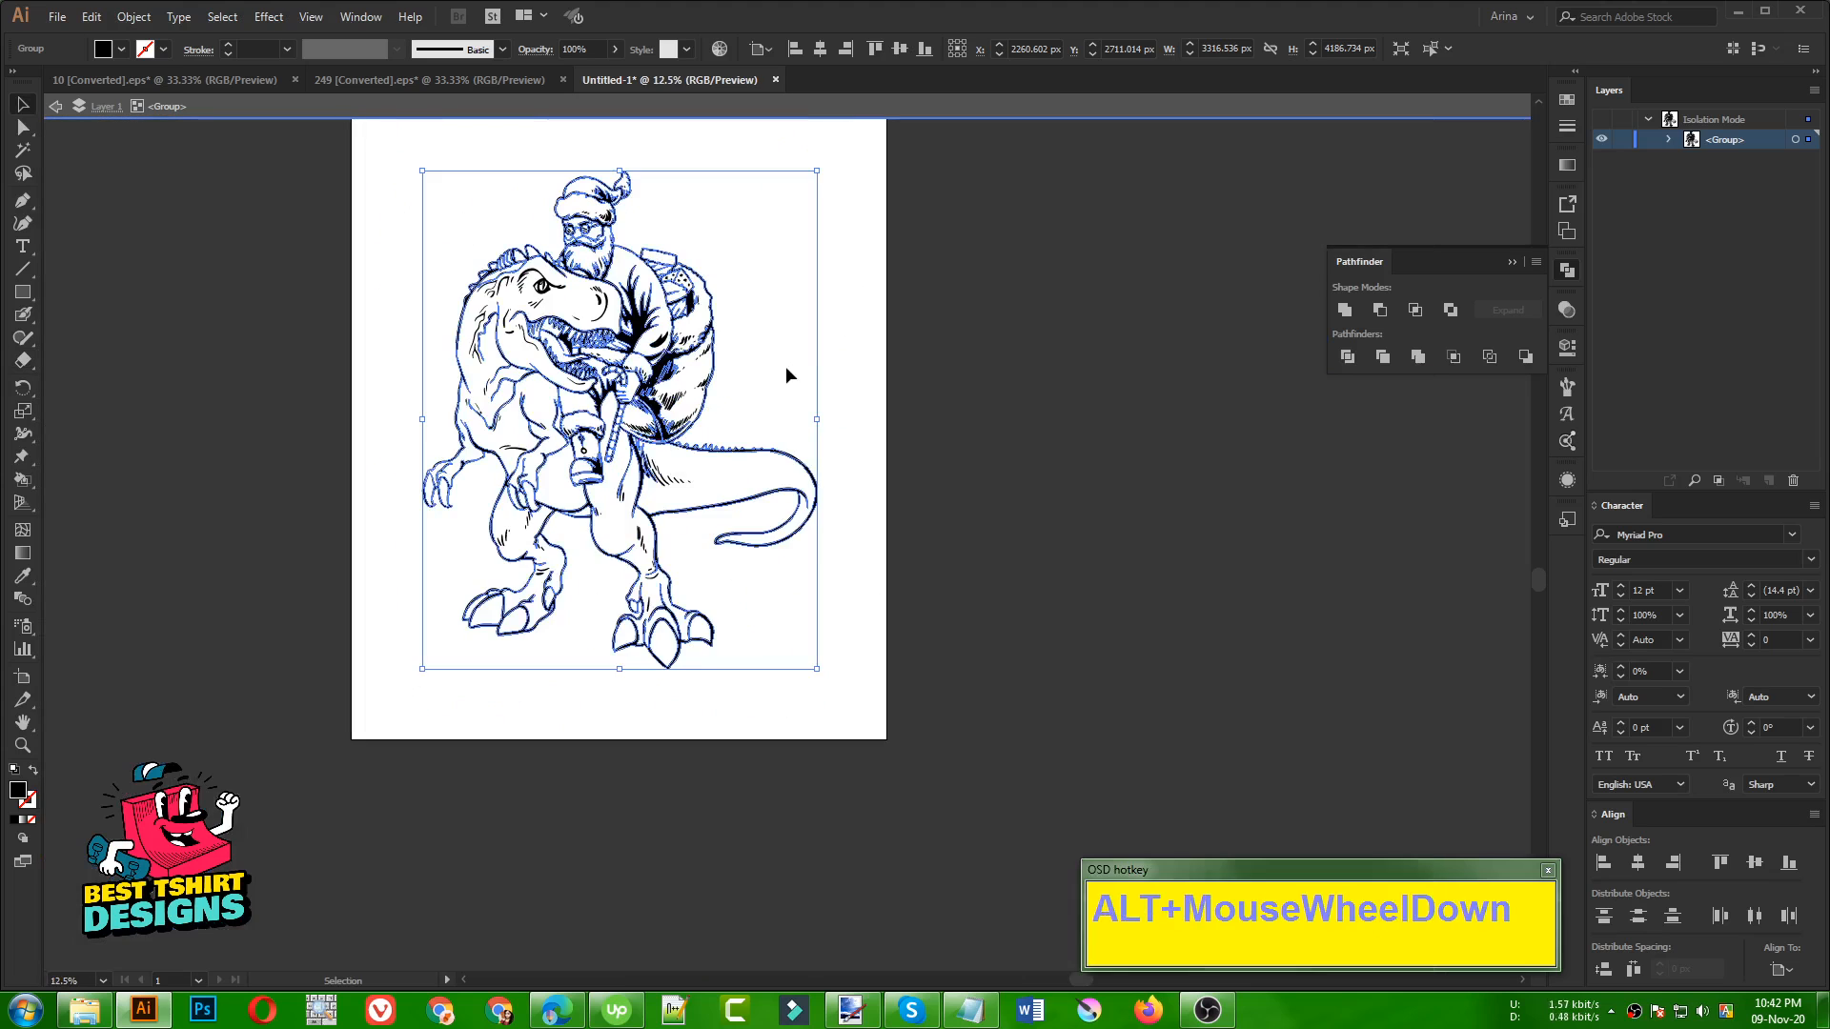
pyautogui.click(799, 416)
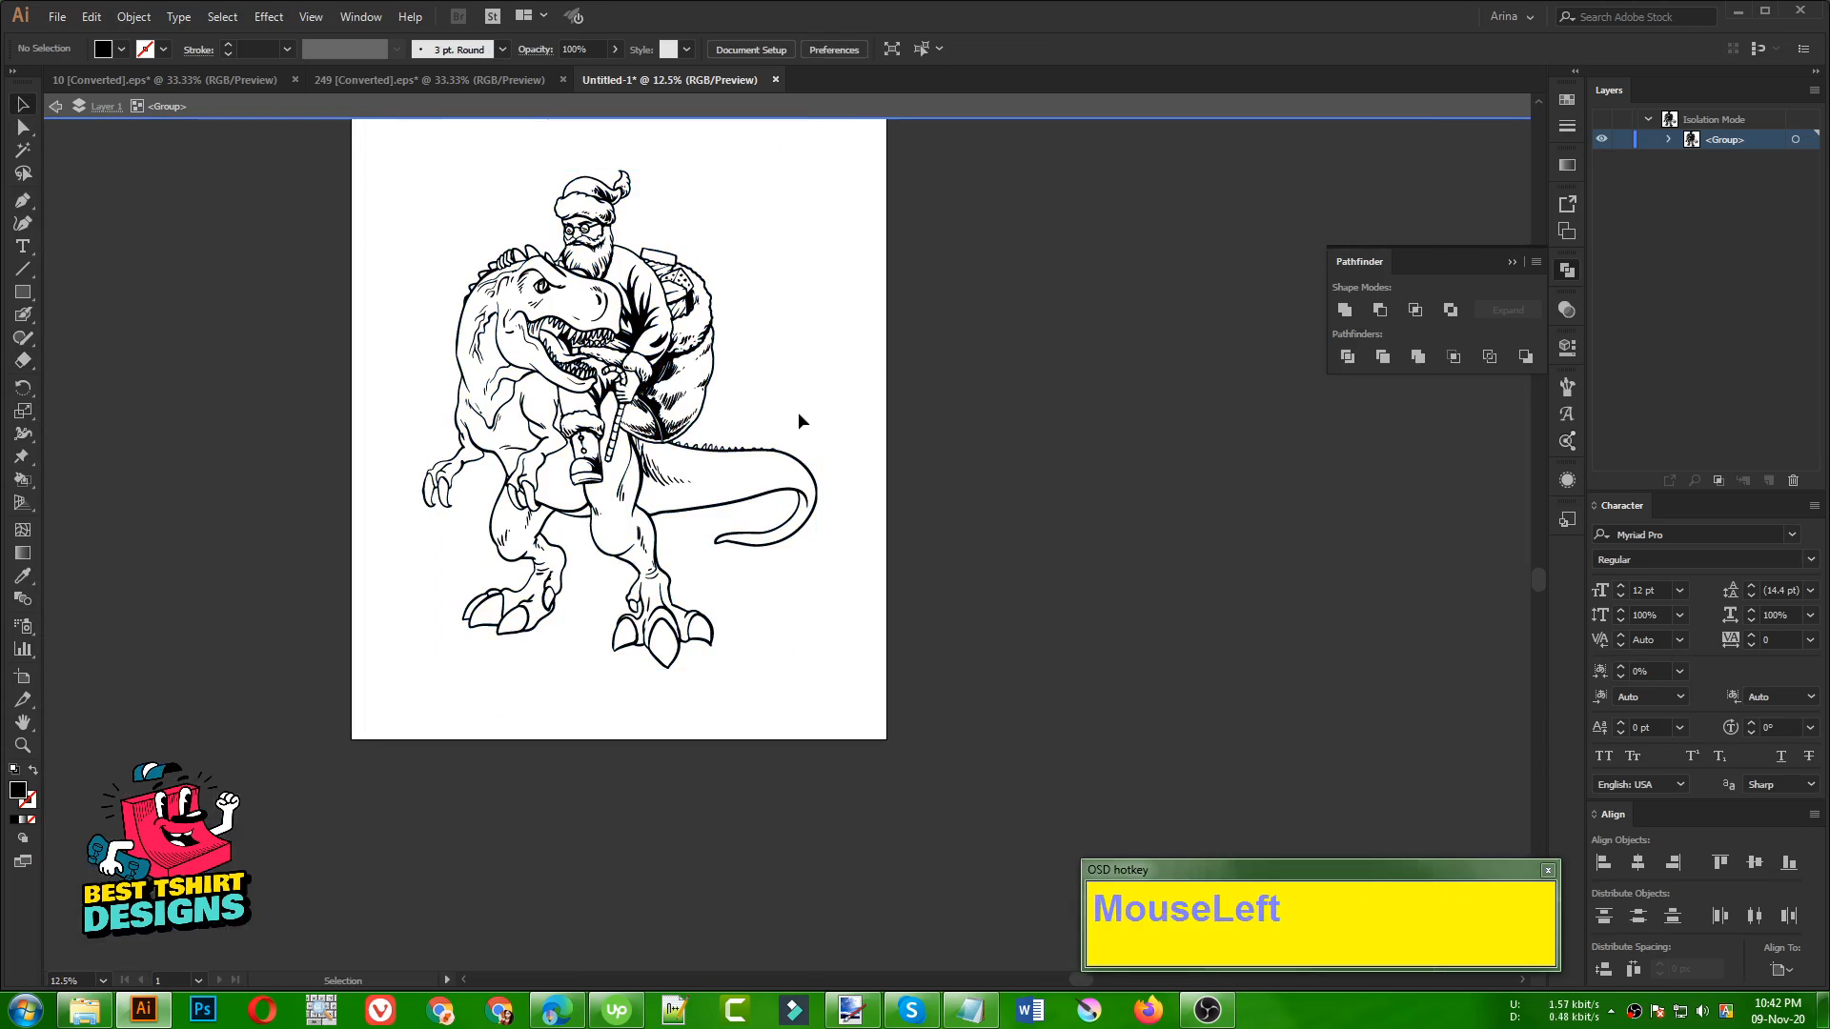
pyautogui.doubleClick(736, 419)
pyautogui.click(730, 414)
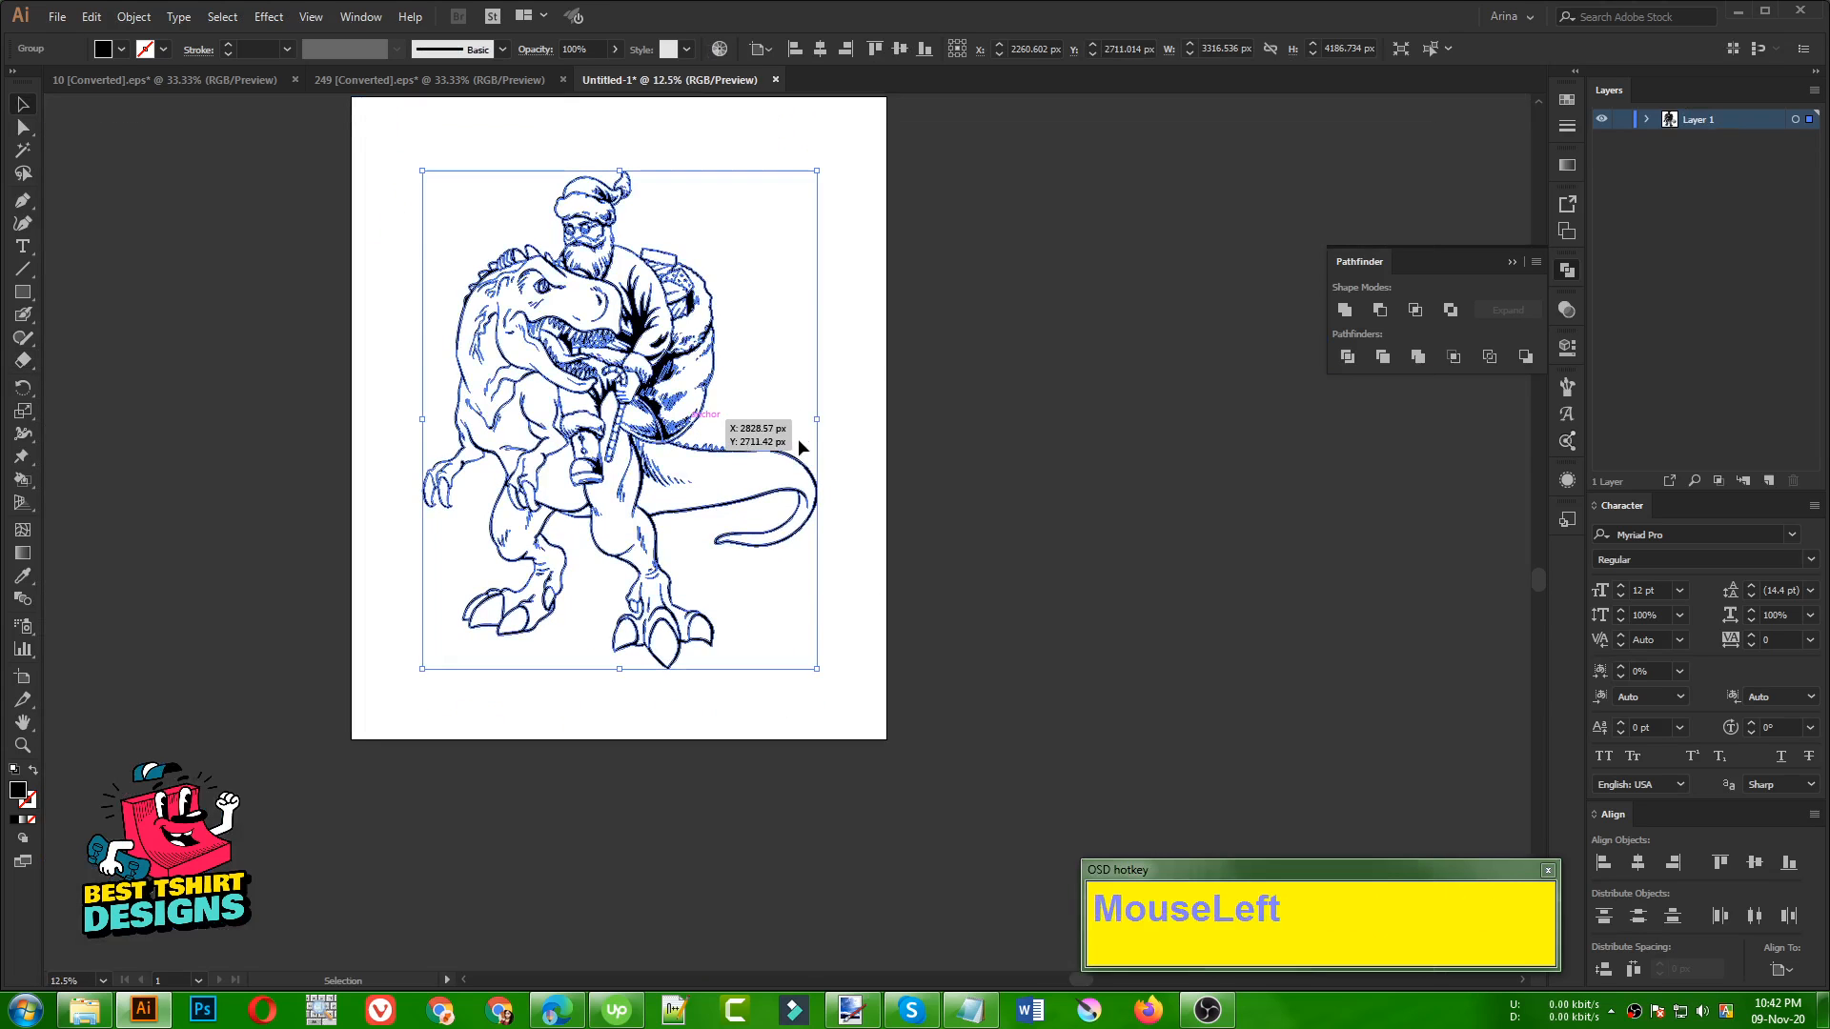
pyautogui.moveTo(810, 424); pyautogui.dragTo(680, 435)
pyautogui.scroll(4, 757, 443)
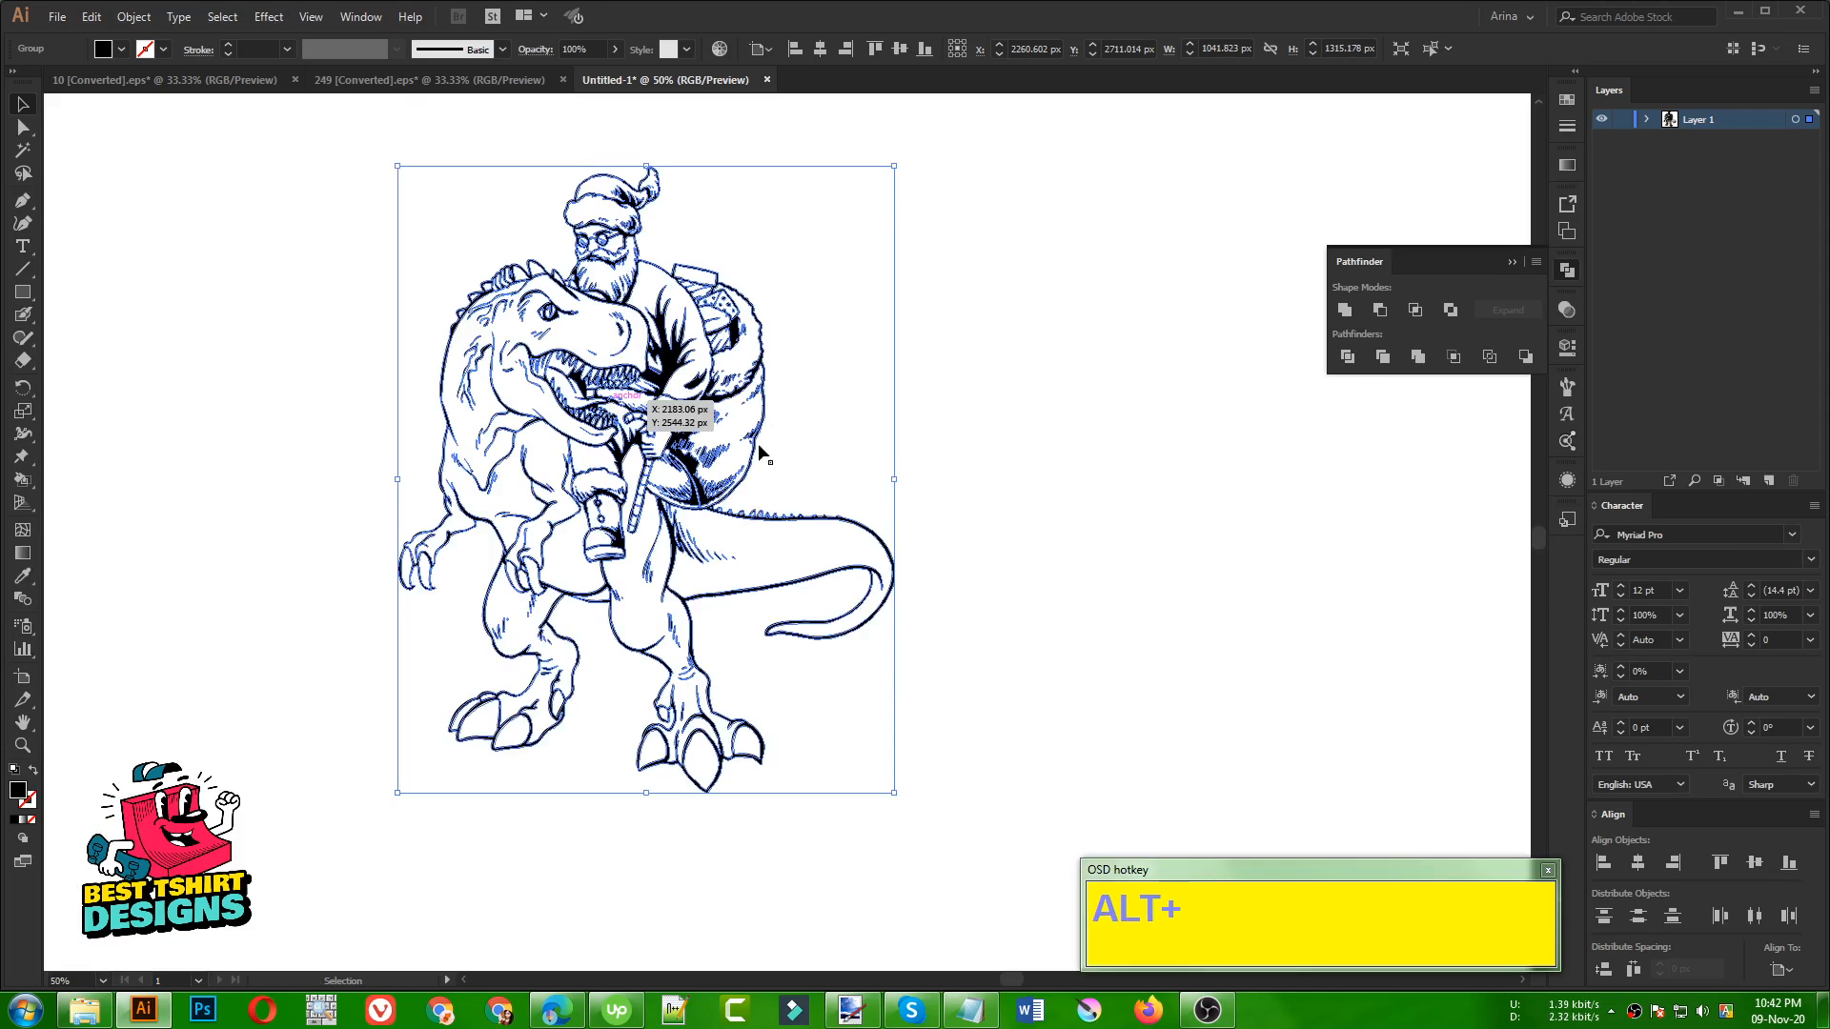
pyautogui.click(1338, 312)
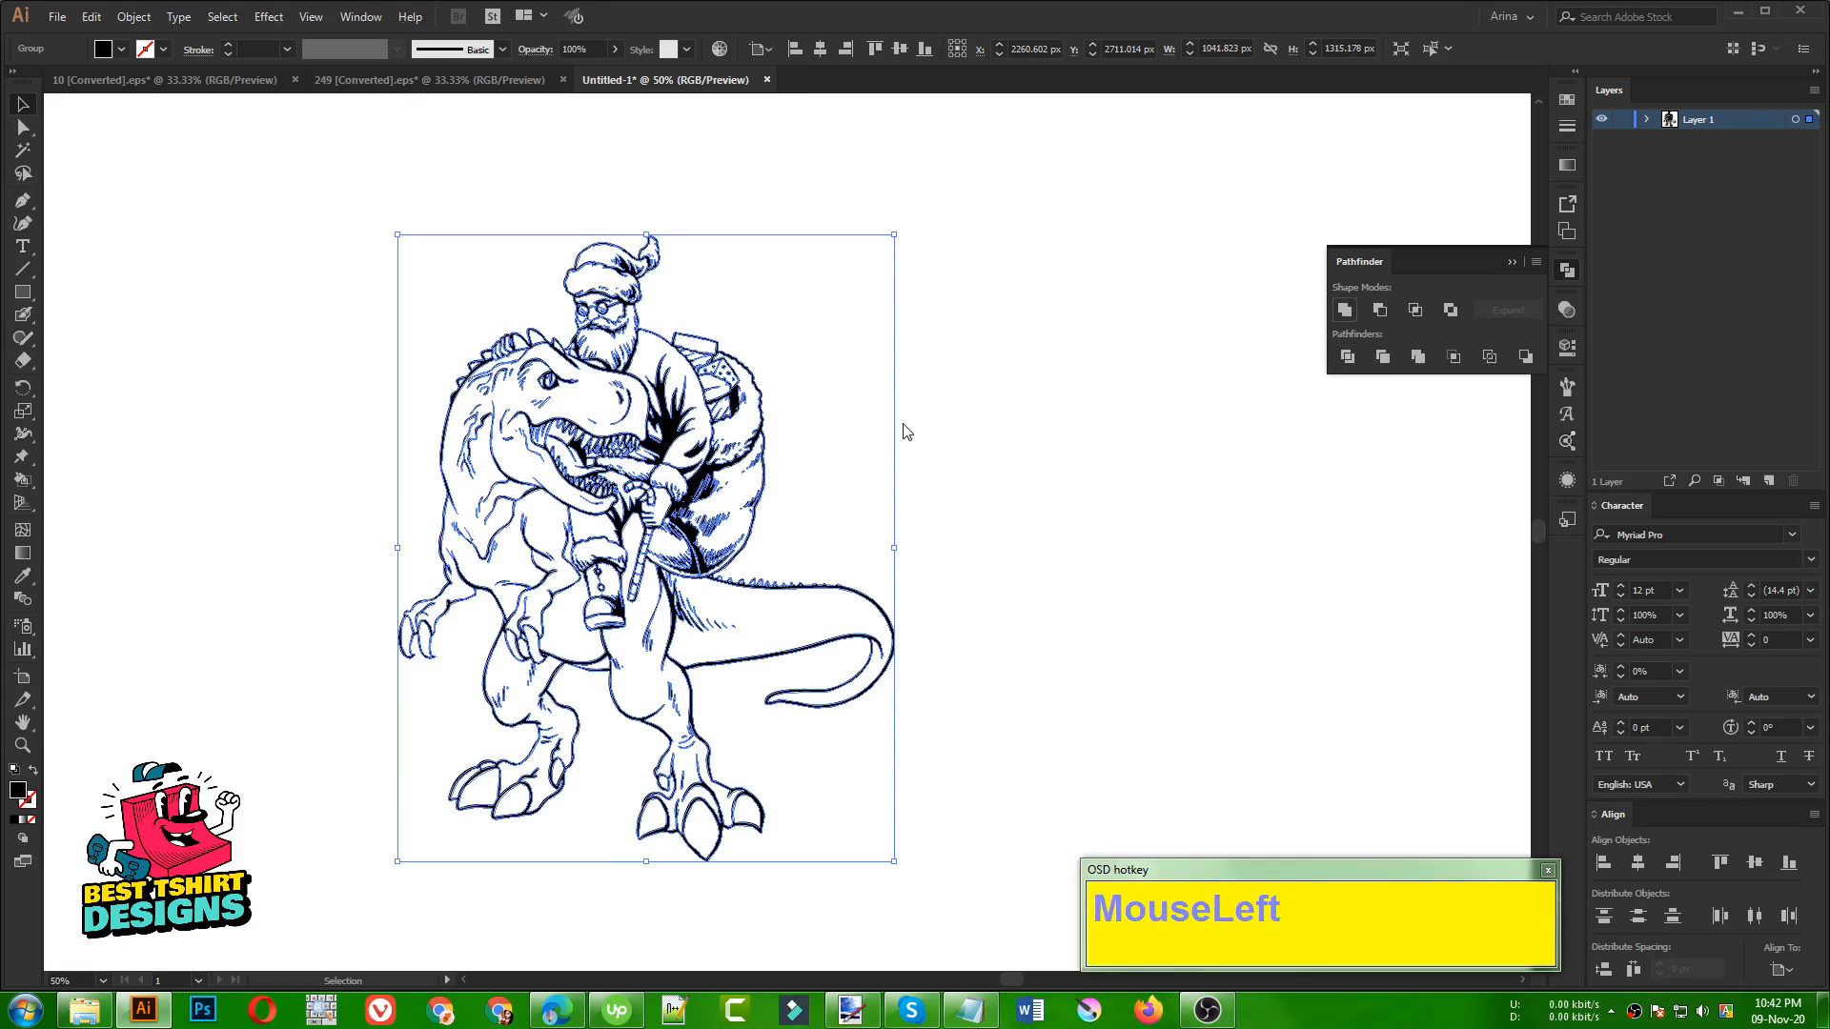
pyautogui.click(819, 390)
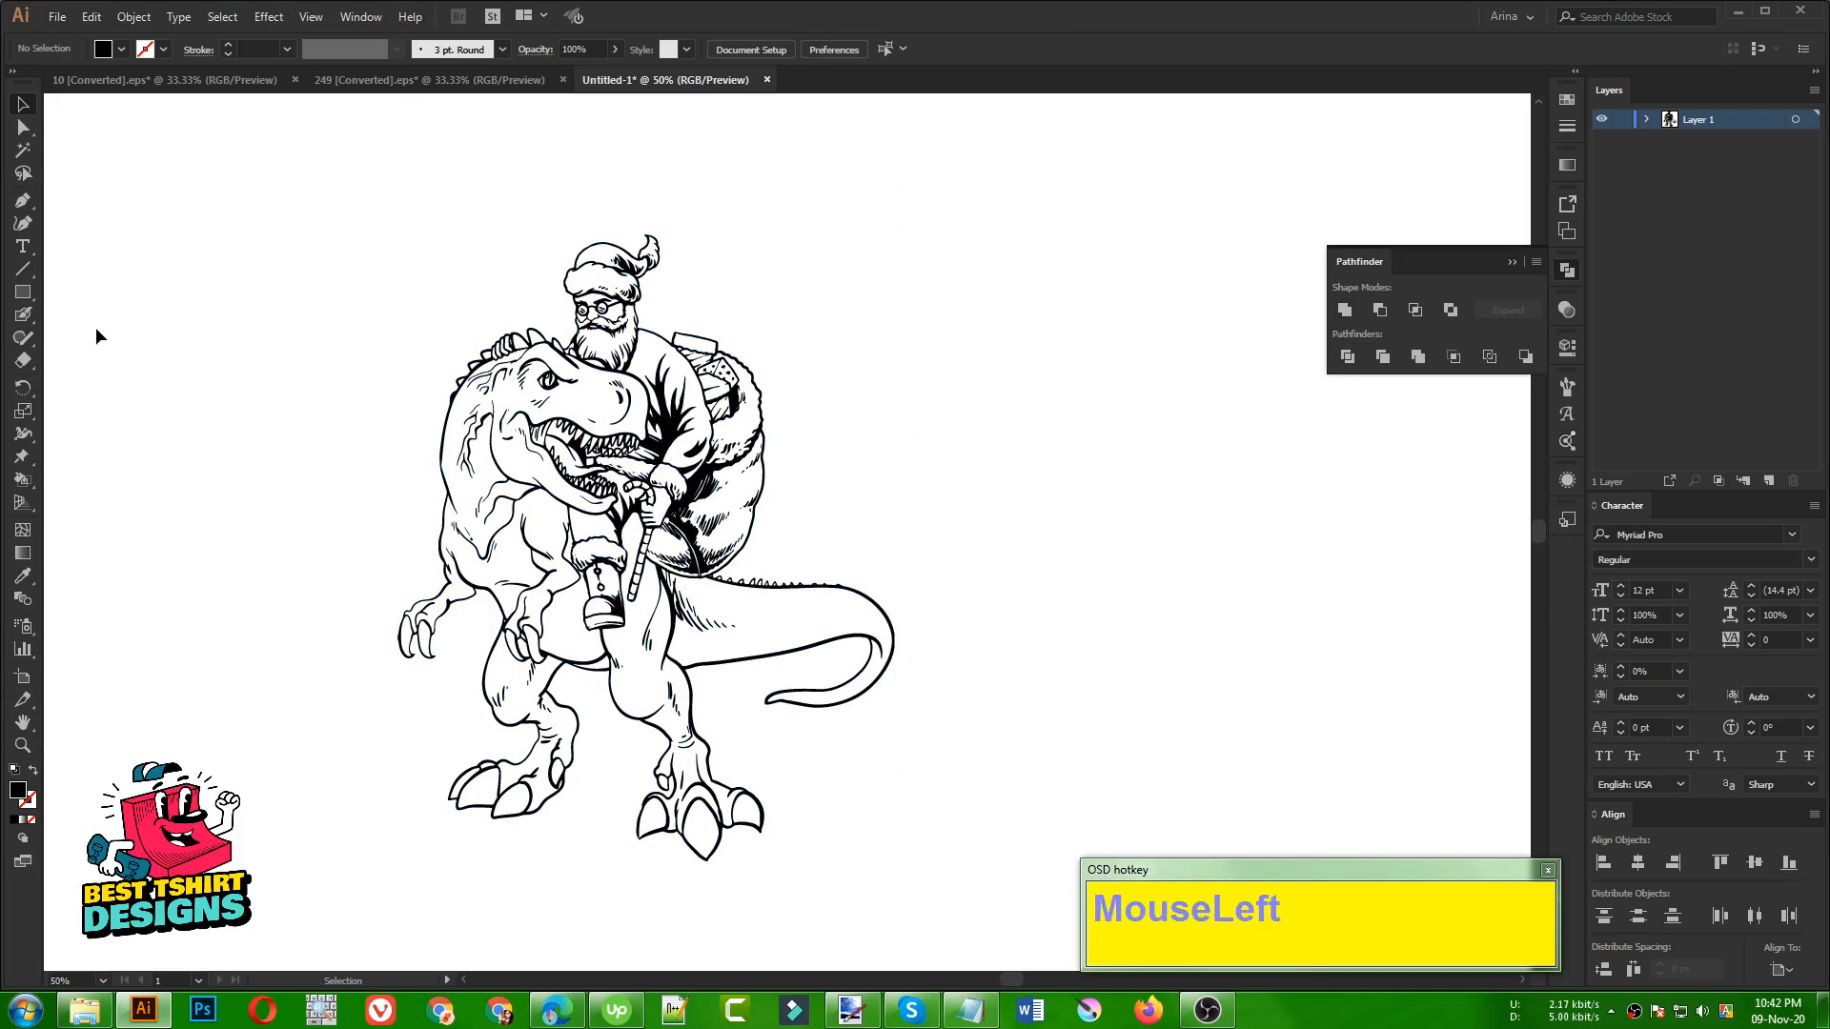
# Draw a rectangle of about 1398 × 1486 px around the artwork, fill it red and place it behind the line art
pyautogui.click(14, 285)
pyautogui.moveTo(321, 211); pyautogui.dragTo(986, 917)
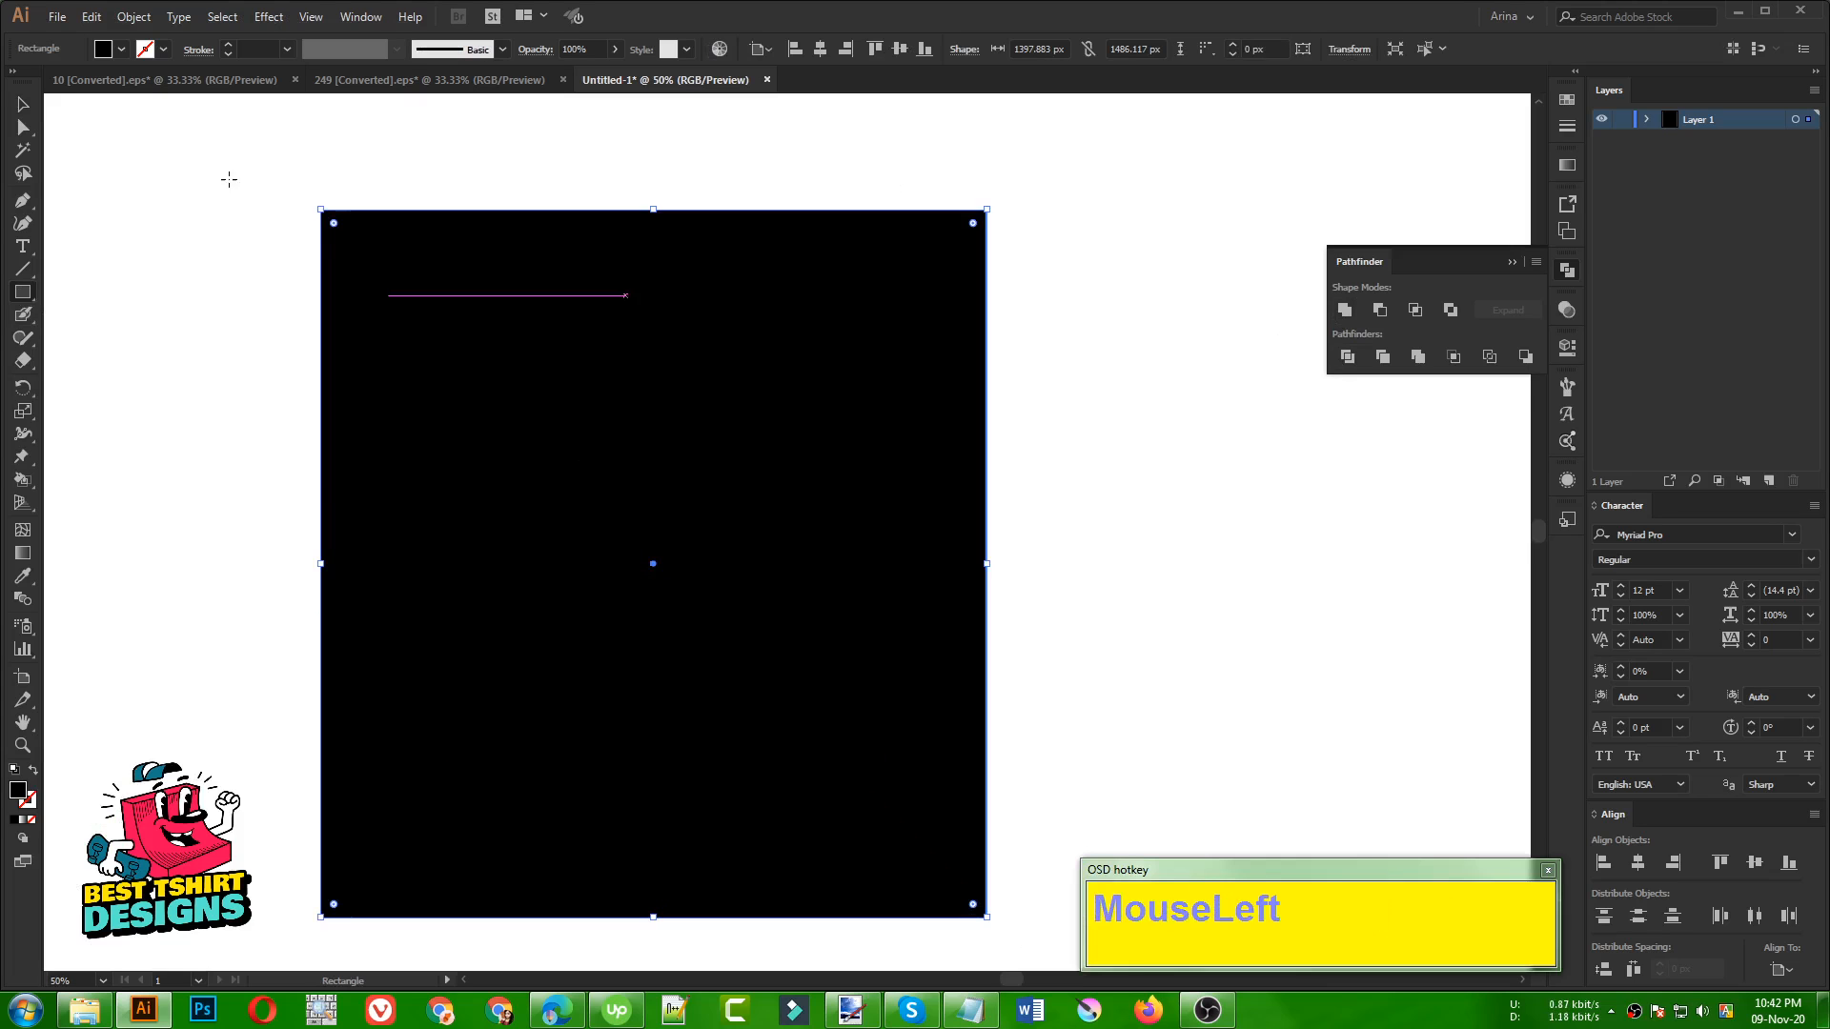
pyautogui.click(121, 50)
pyautogui.click(144, 89)
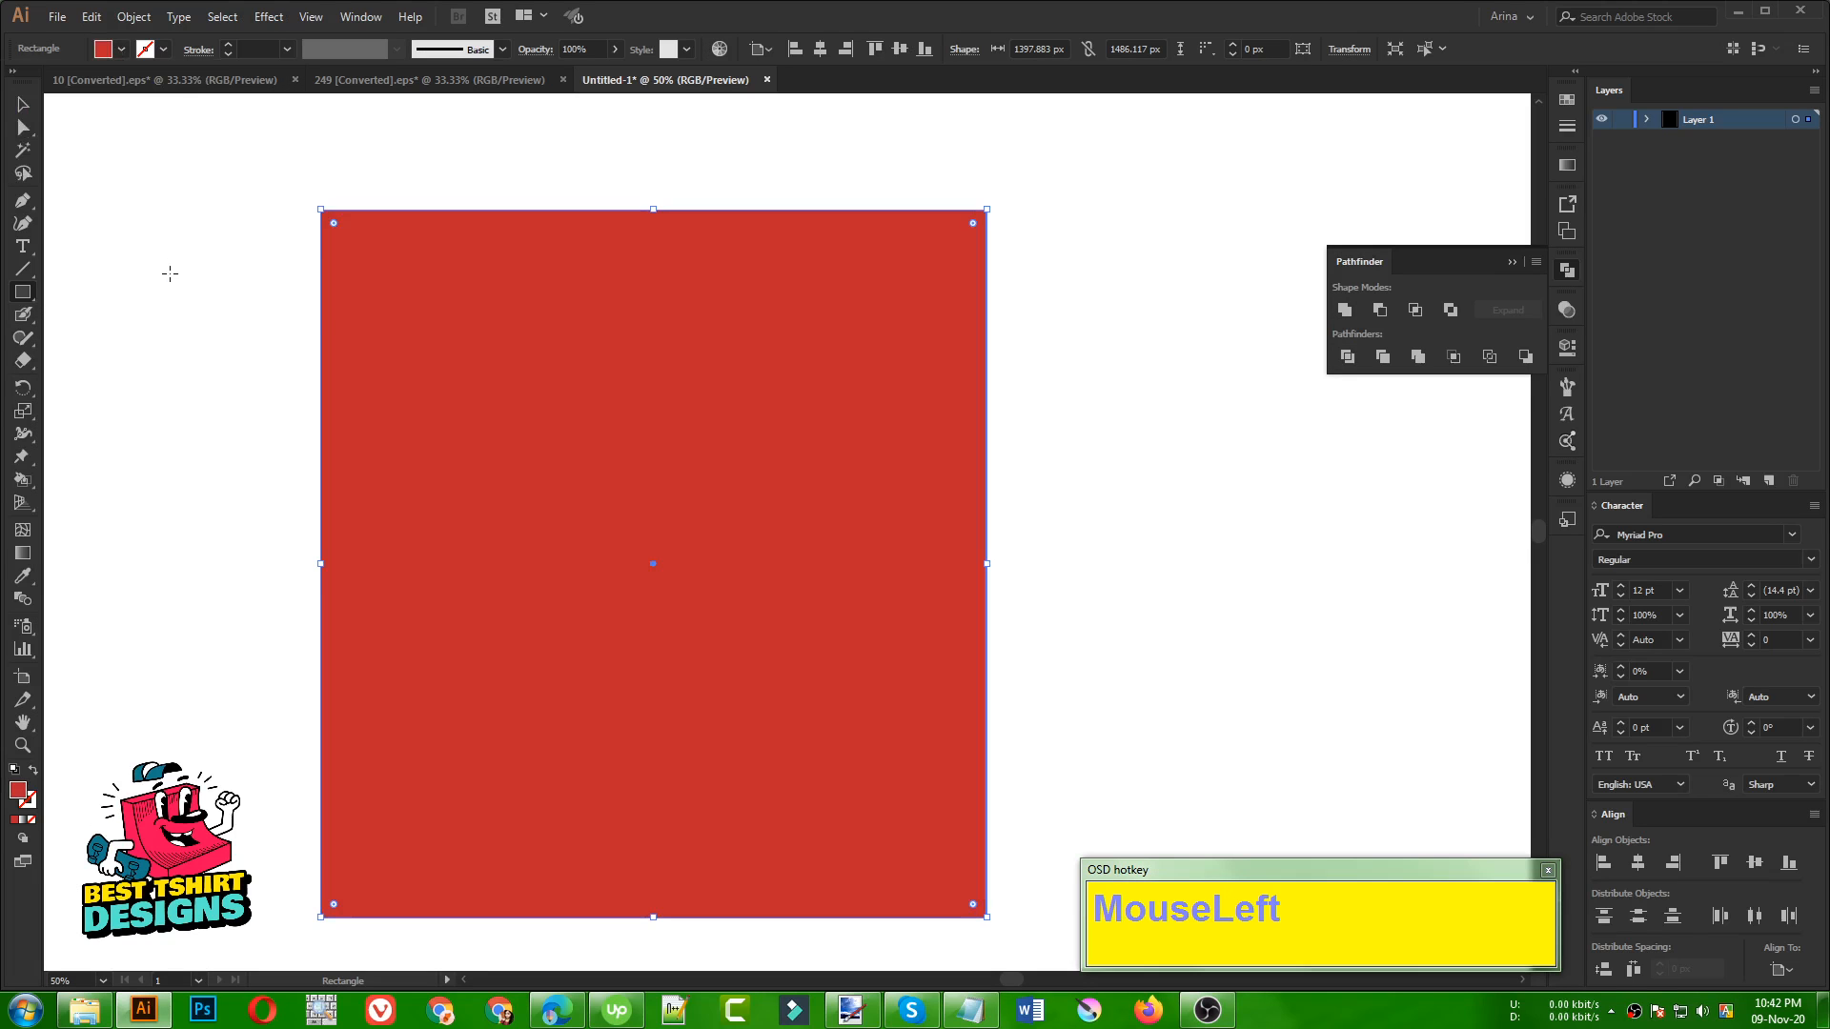
pyautogui.hotkey('ctrl', 'x')
pyautogui.hotkey('ctrl', 'b')
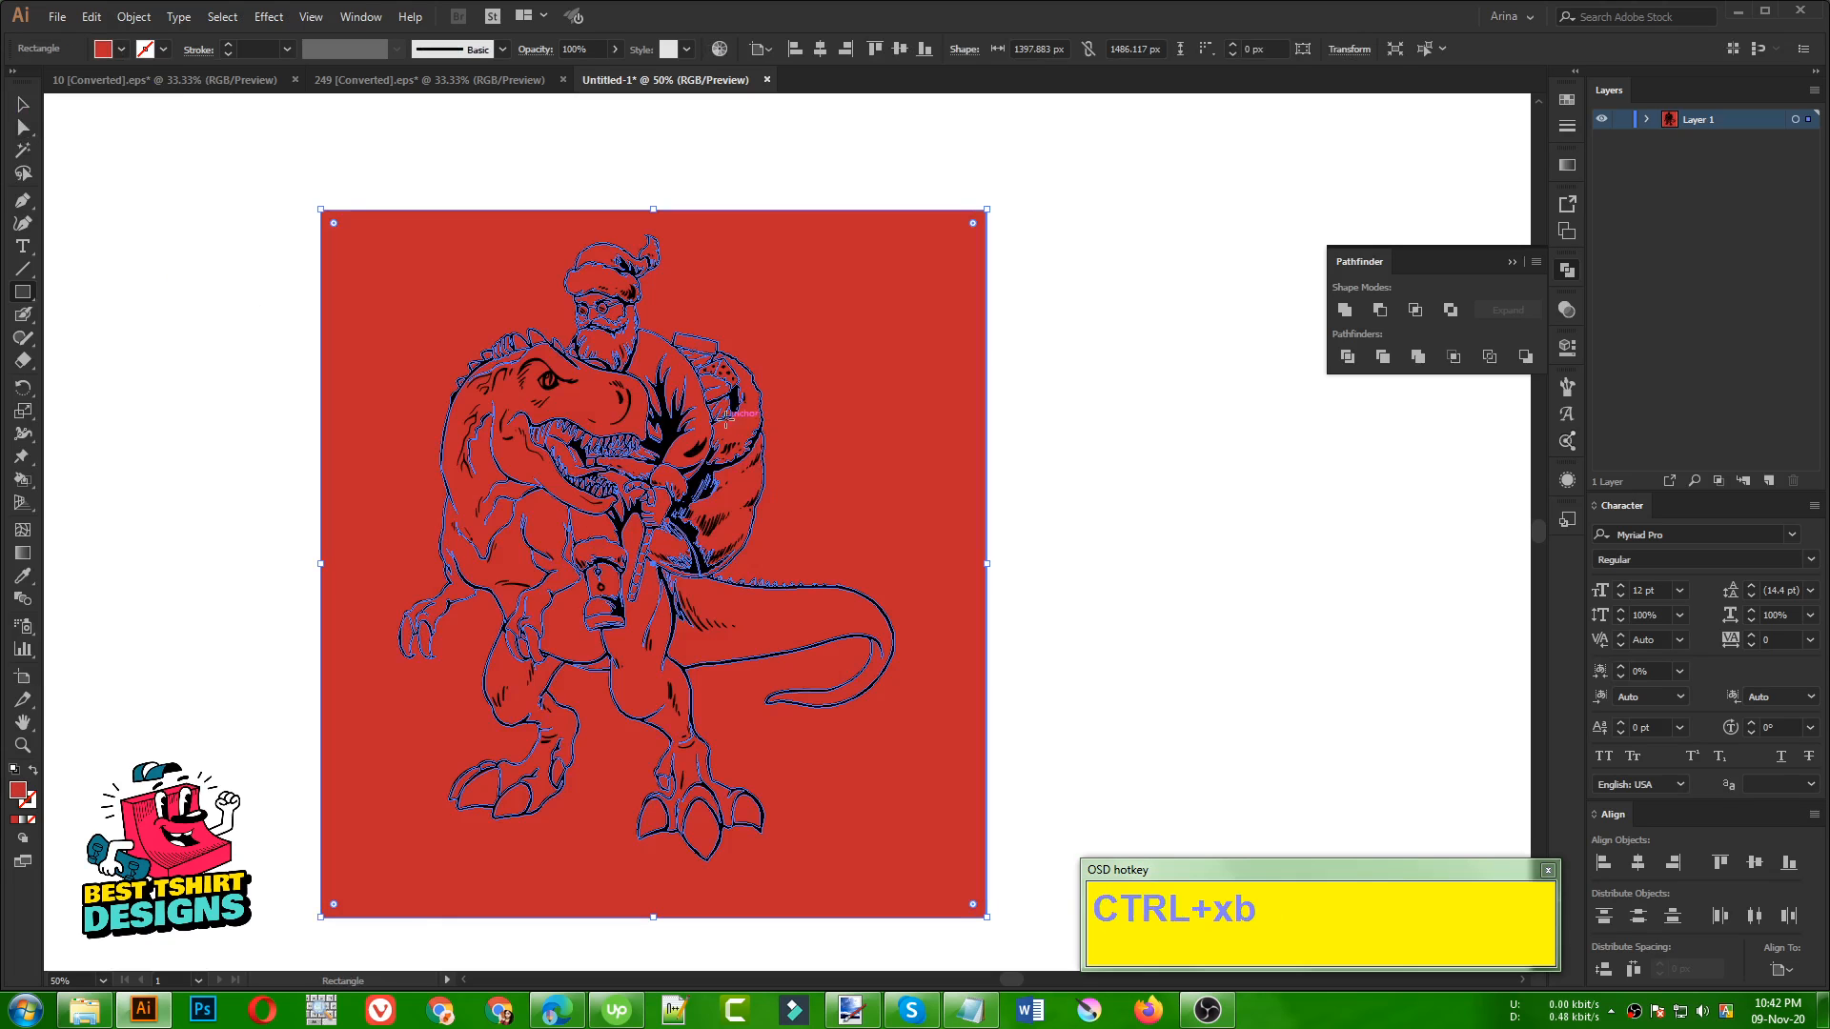
# Select the red rectangle together with the line art and split them with the Pathfinder's Divide operation
pyautogui.press('v')
pyautogui.keyDown('shift'); pyautogui.click(706, 423); pyautogui.keyUp('shift')
pyautogui.keyDown('shift'); pyautogui.click(706, 422); pyautogui.keyUp('shift')
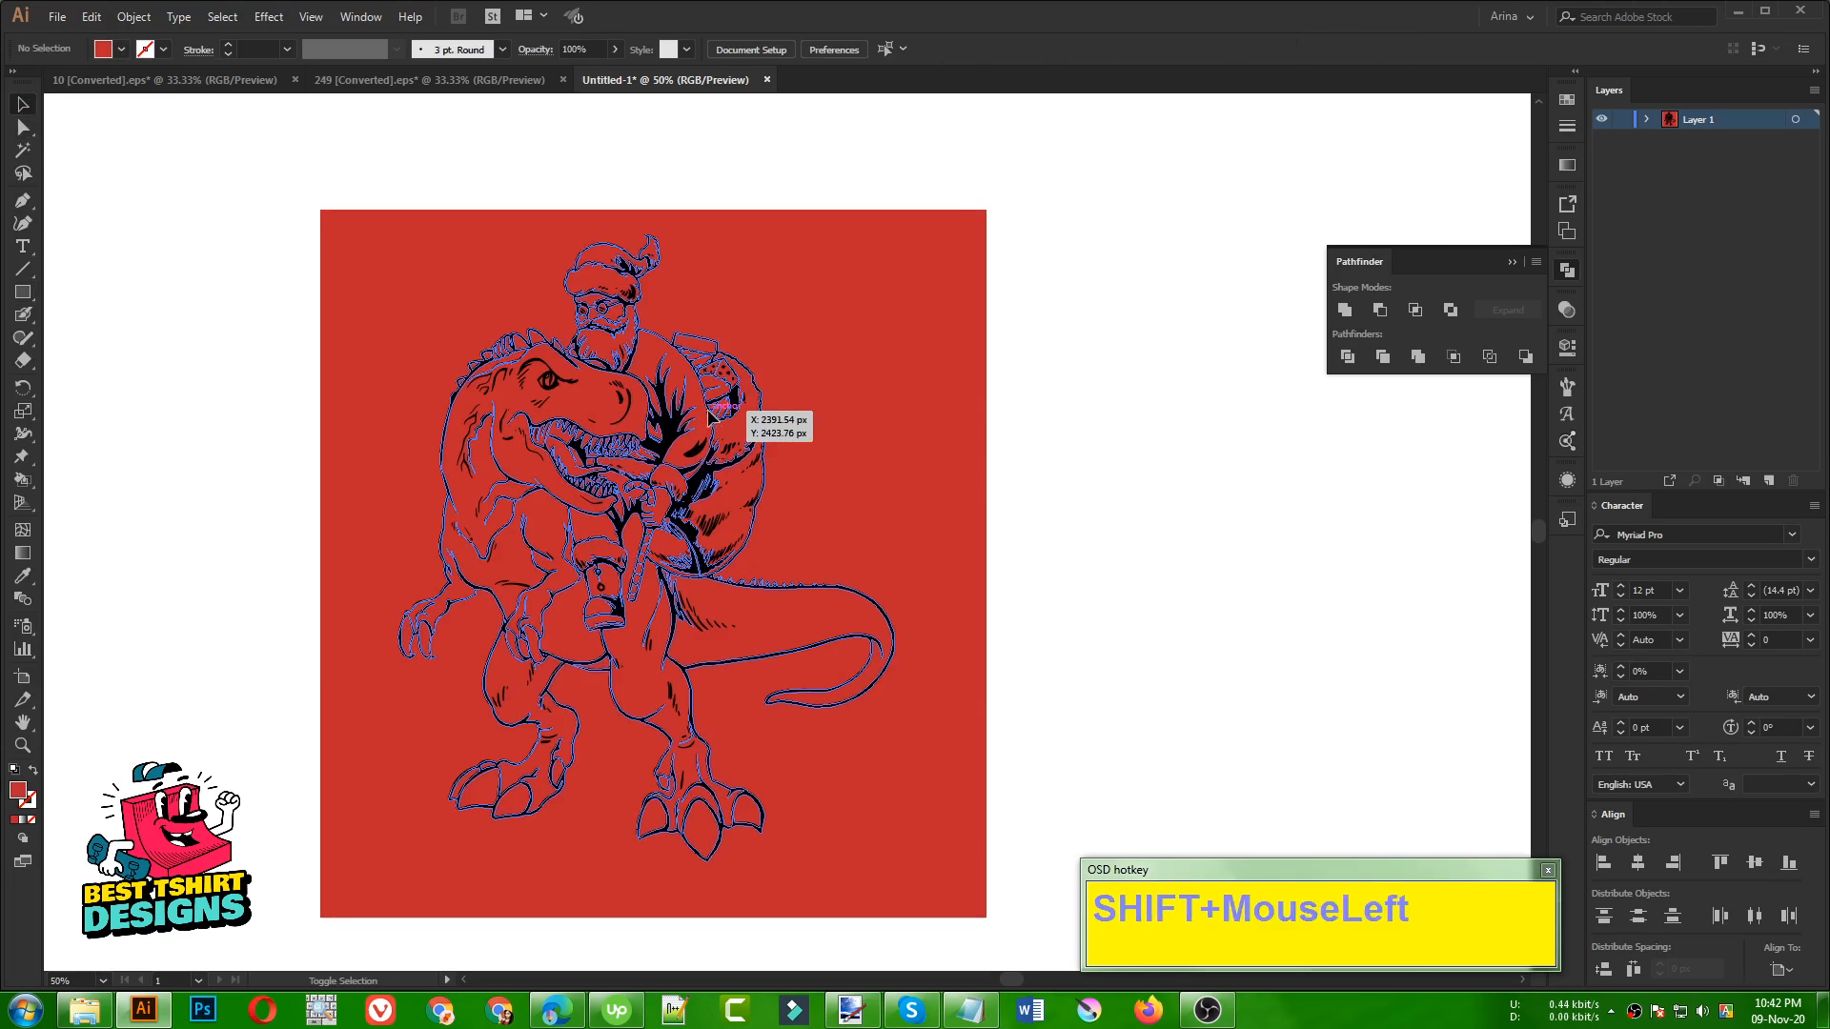
pyautogui.keyDown('shift'); pyautogui.click(955, 408); pyautogui.keyUp('shift')
pyautogui.moveTo(1086, 348)
pyautogui.mouseDown()
pyautogui.moveTo(388, 594)
pyautogui.moveTo(362, 572)
pyautogui.mouseUp()
pyautogui.click(1352, 364)
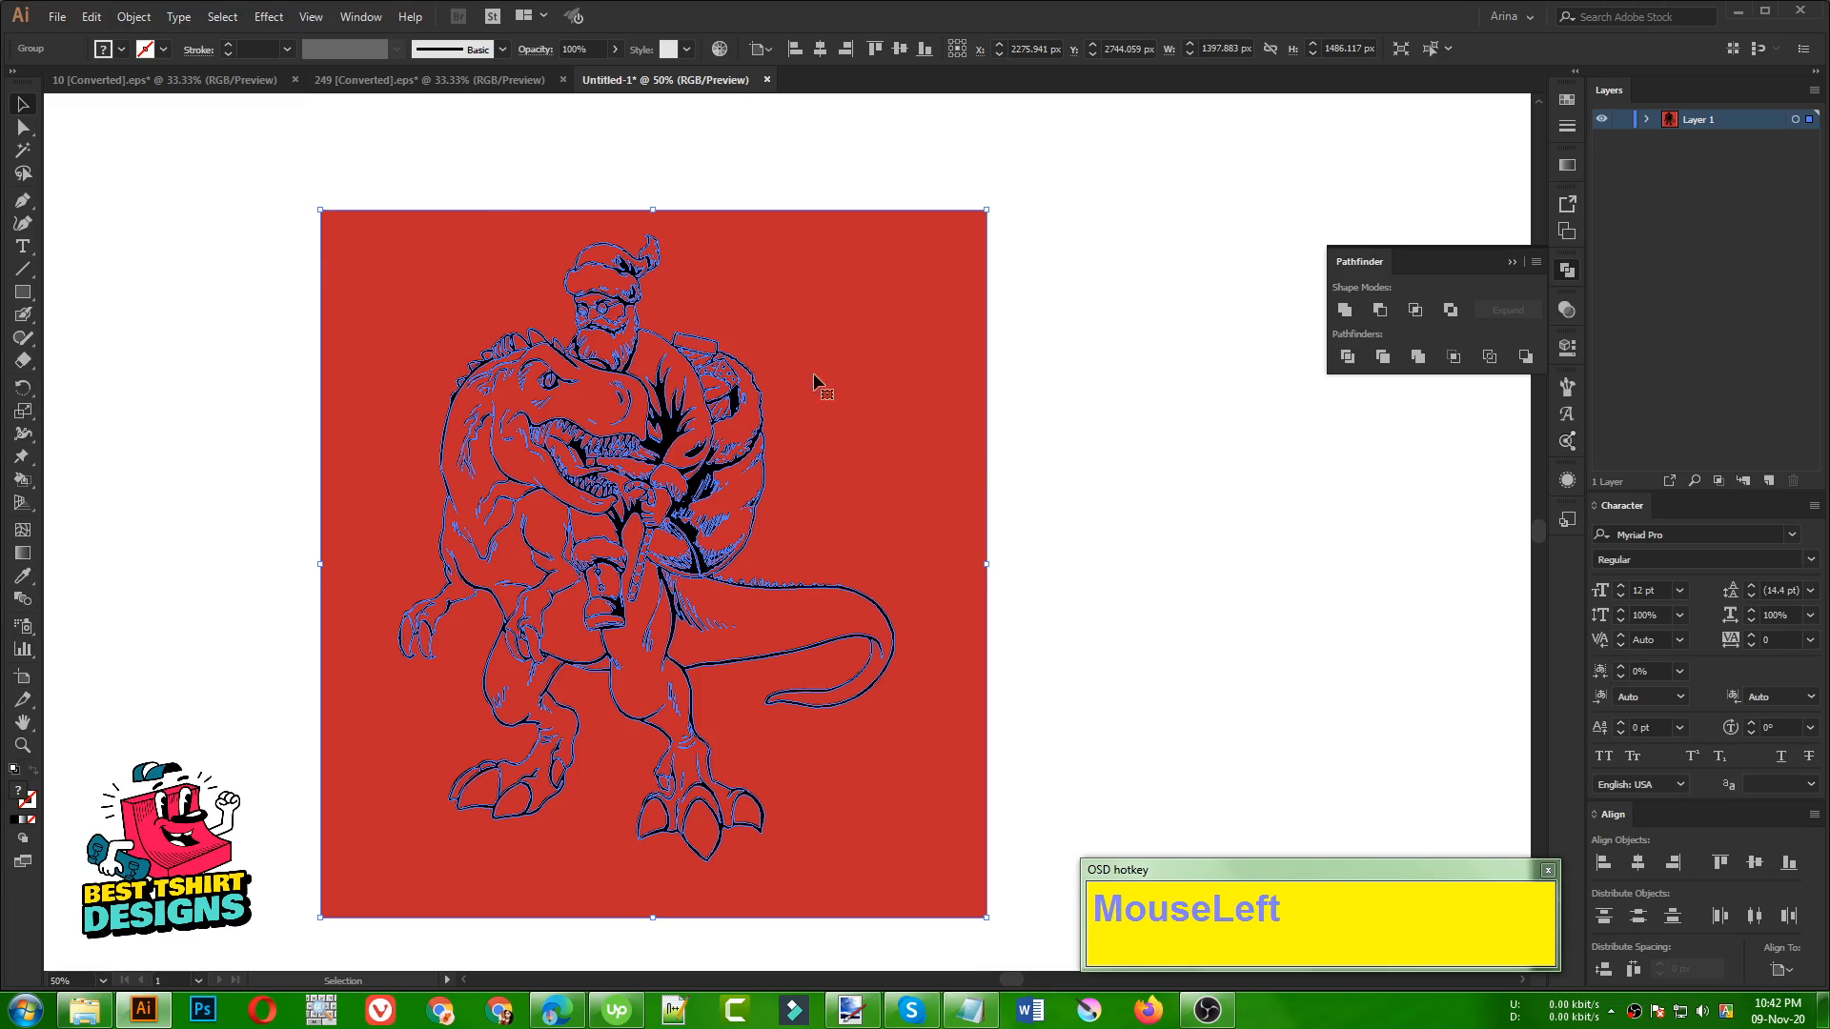
pyautogui.click(1083, 424)
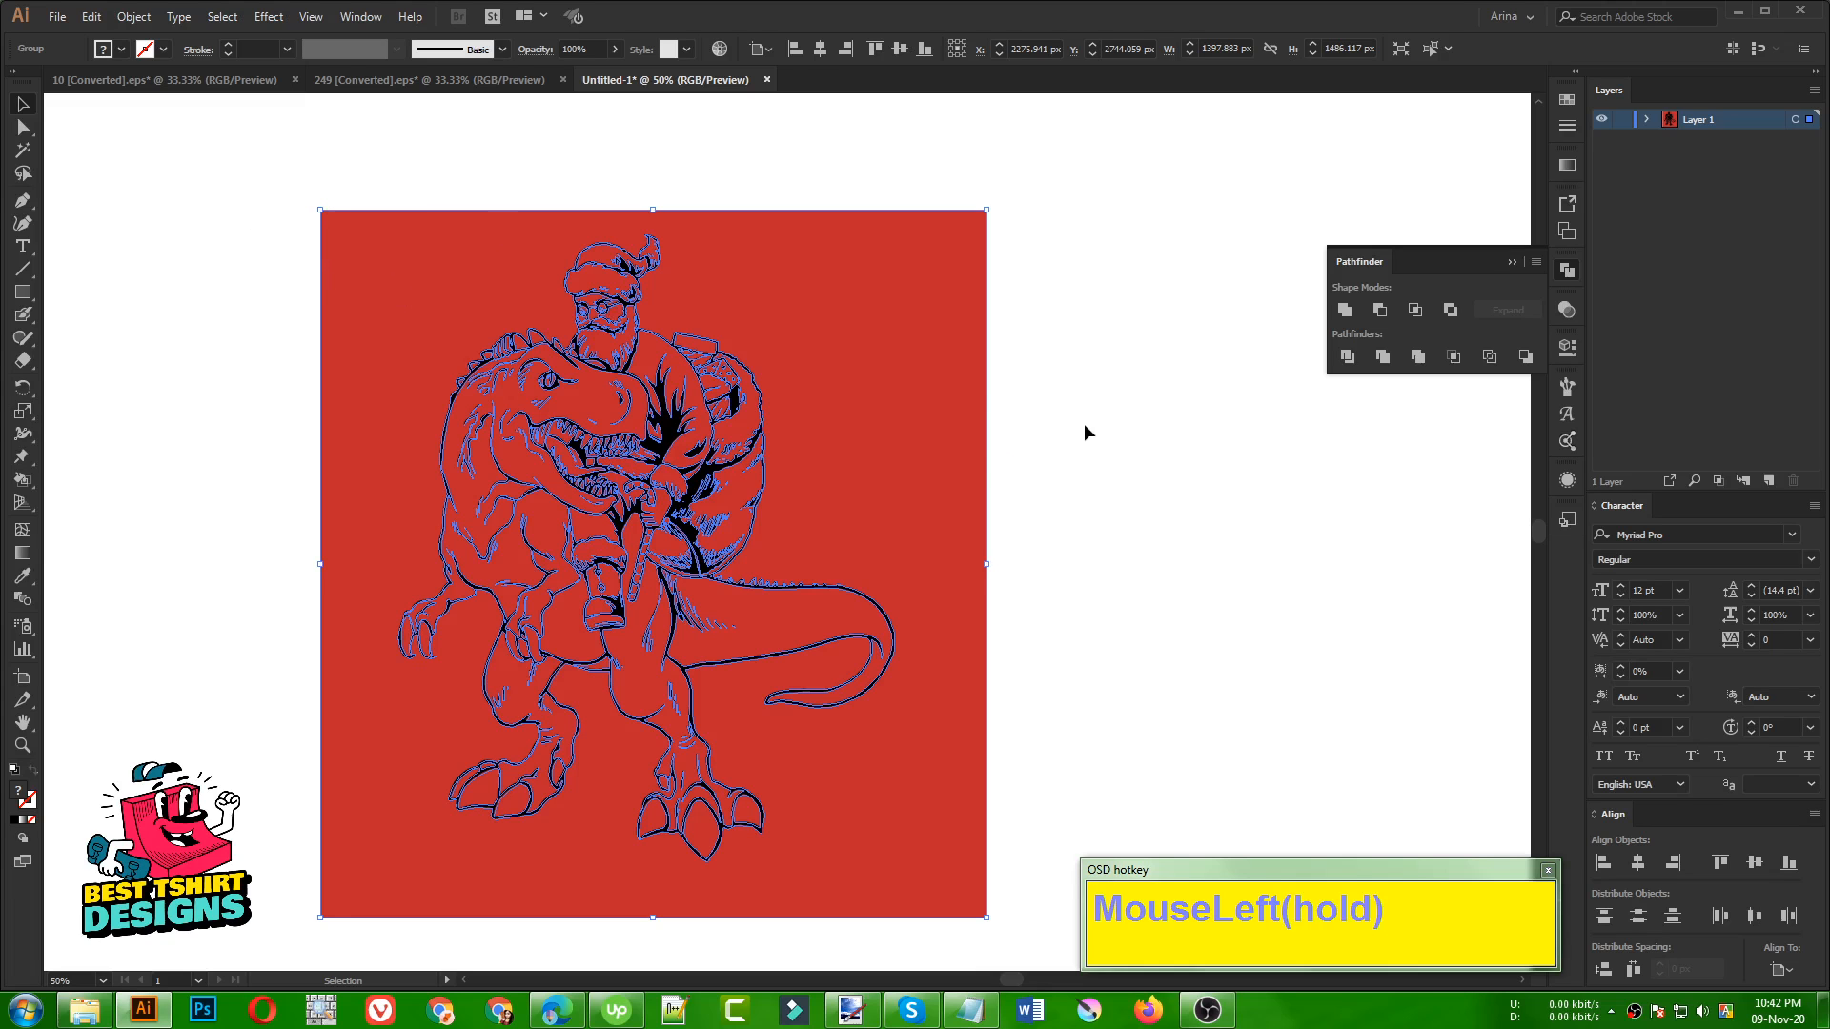
# Isolate the divided group and delete the red background area outside the figure's outline
pyautogui.doubleClick(905, 415)
pyautogui.click(902, 410)
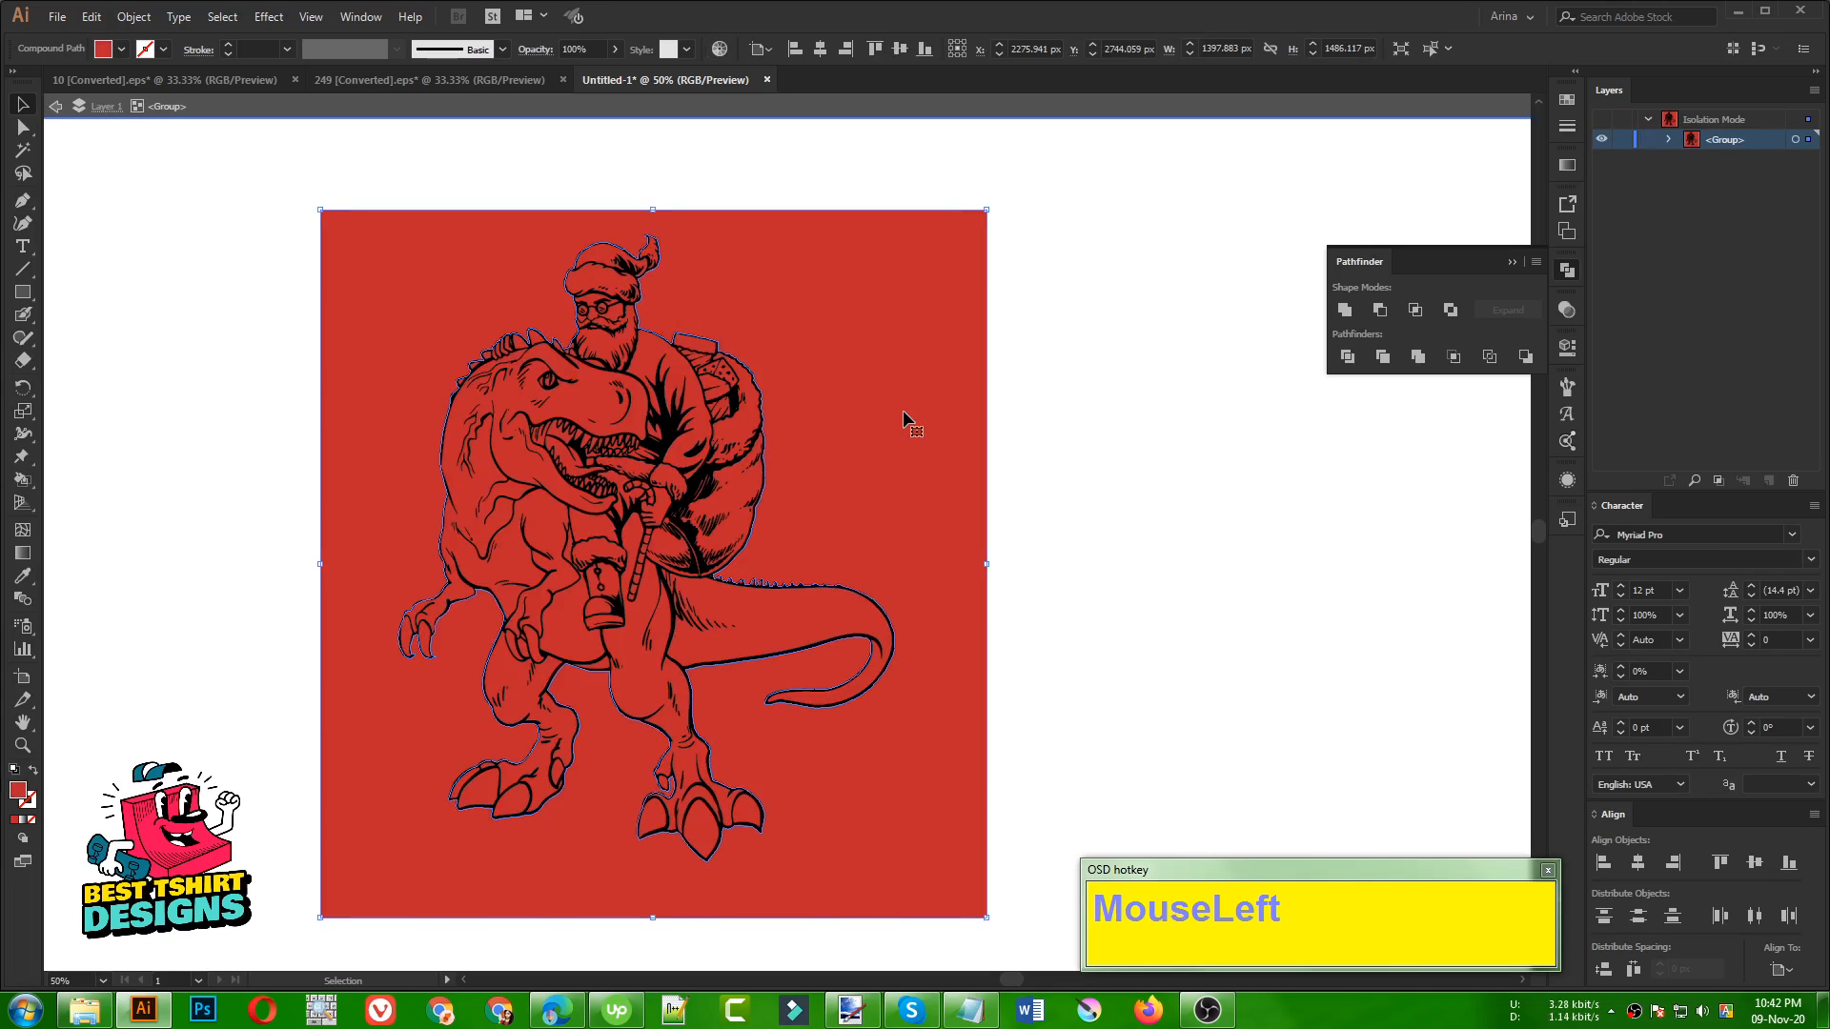
pyautogui.press('Delete')
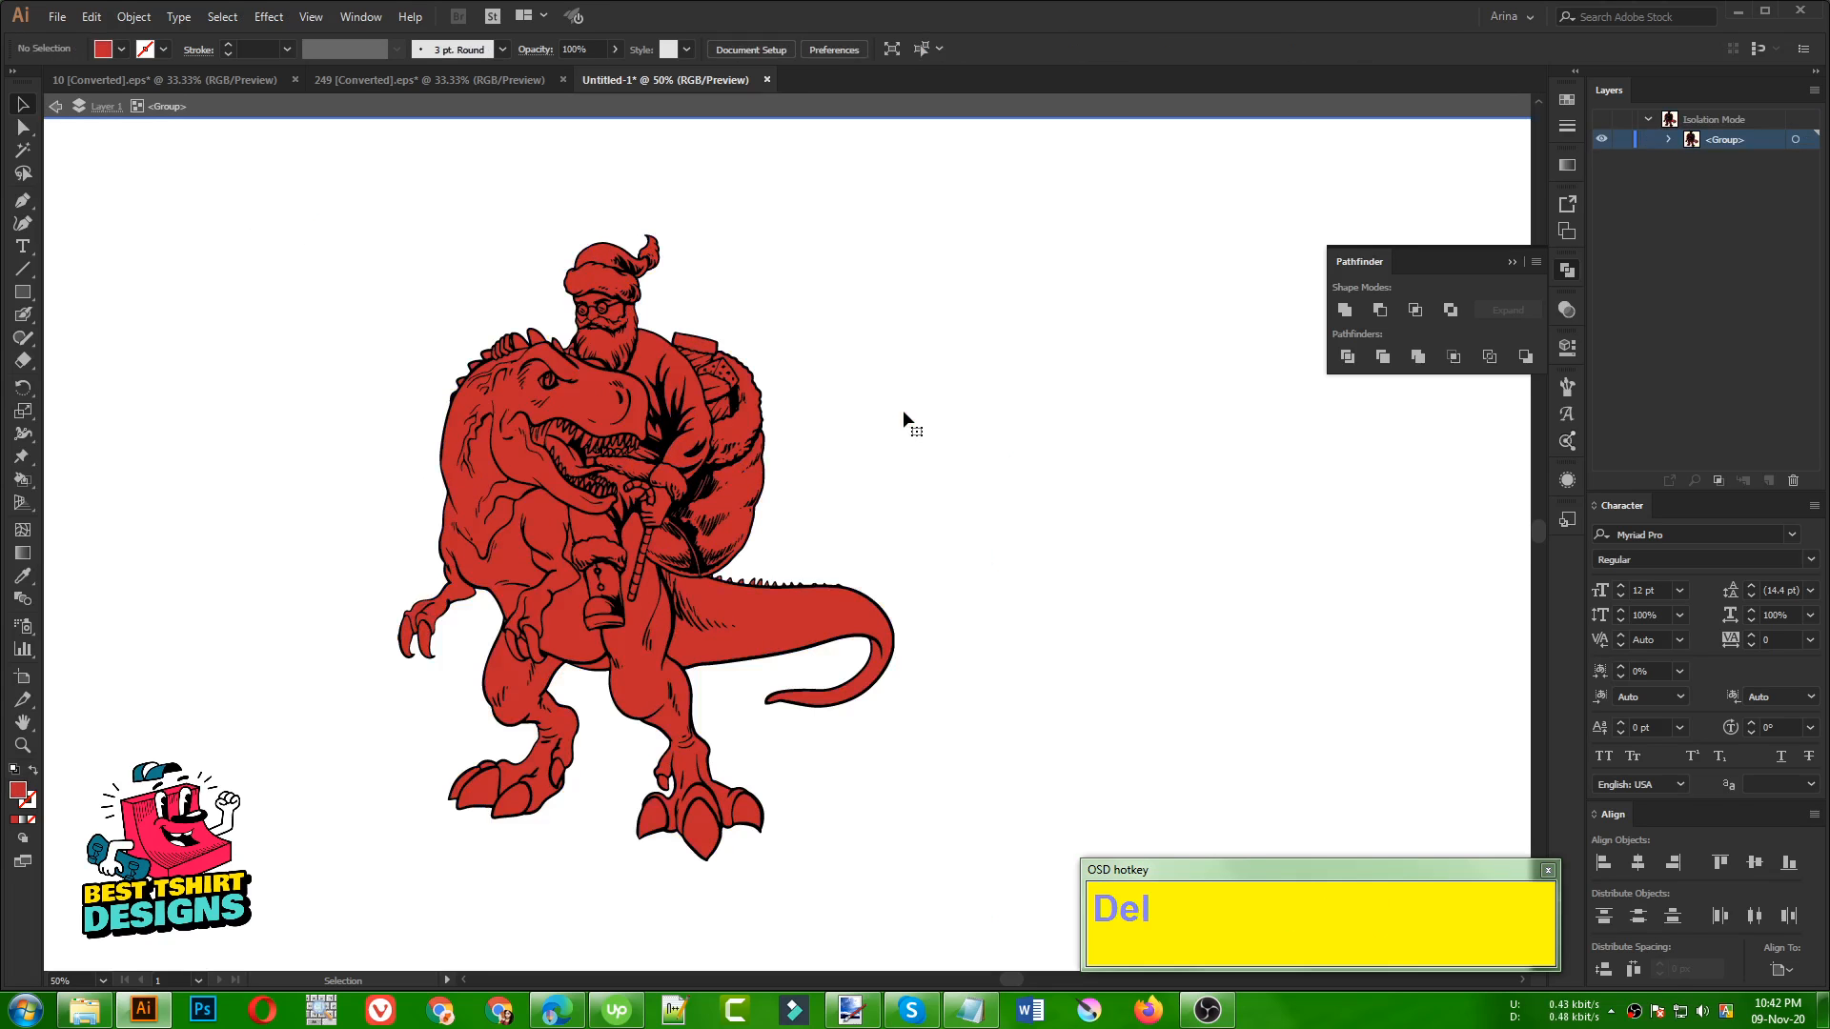
pyautogui.click(901, 410)
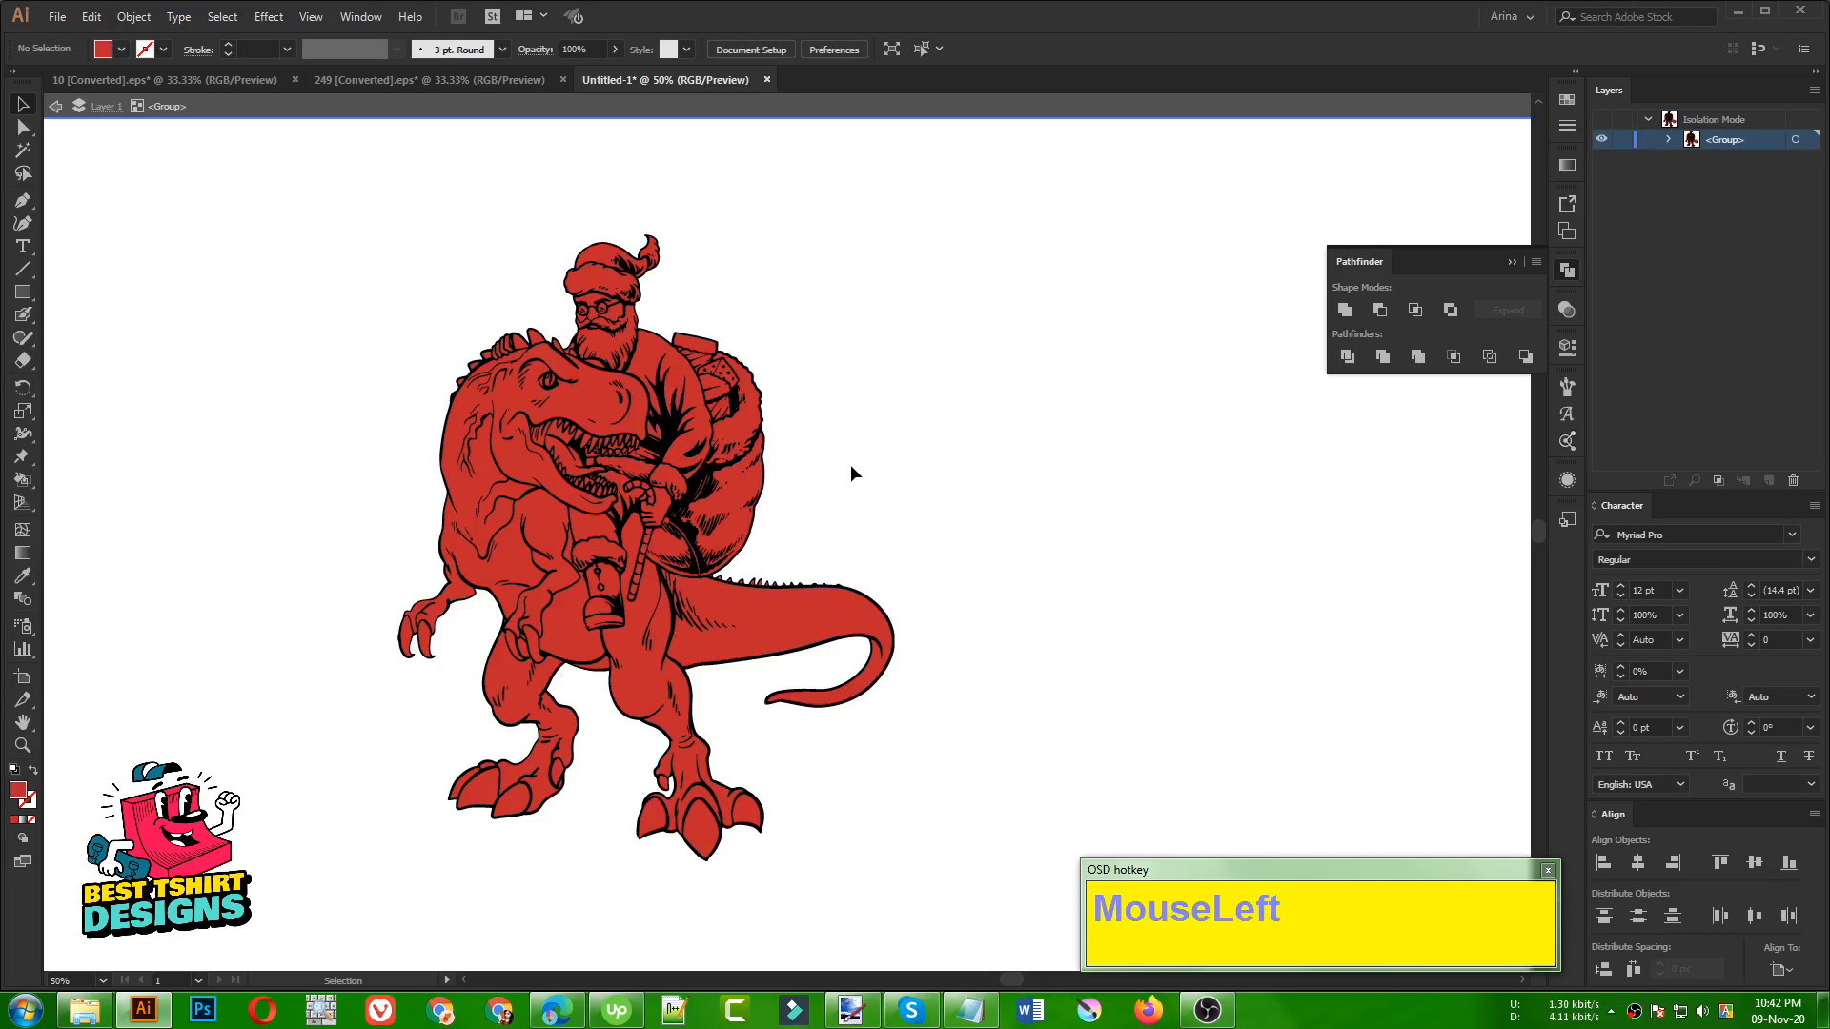
# Isolate the artwork group again and fill Santa's beard and moustache areas with white
pyautogui.keyDown('alt'); pyautogui.scroll(1, 944, 505); pyautogui.keyUp('alt')
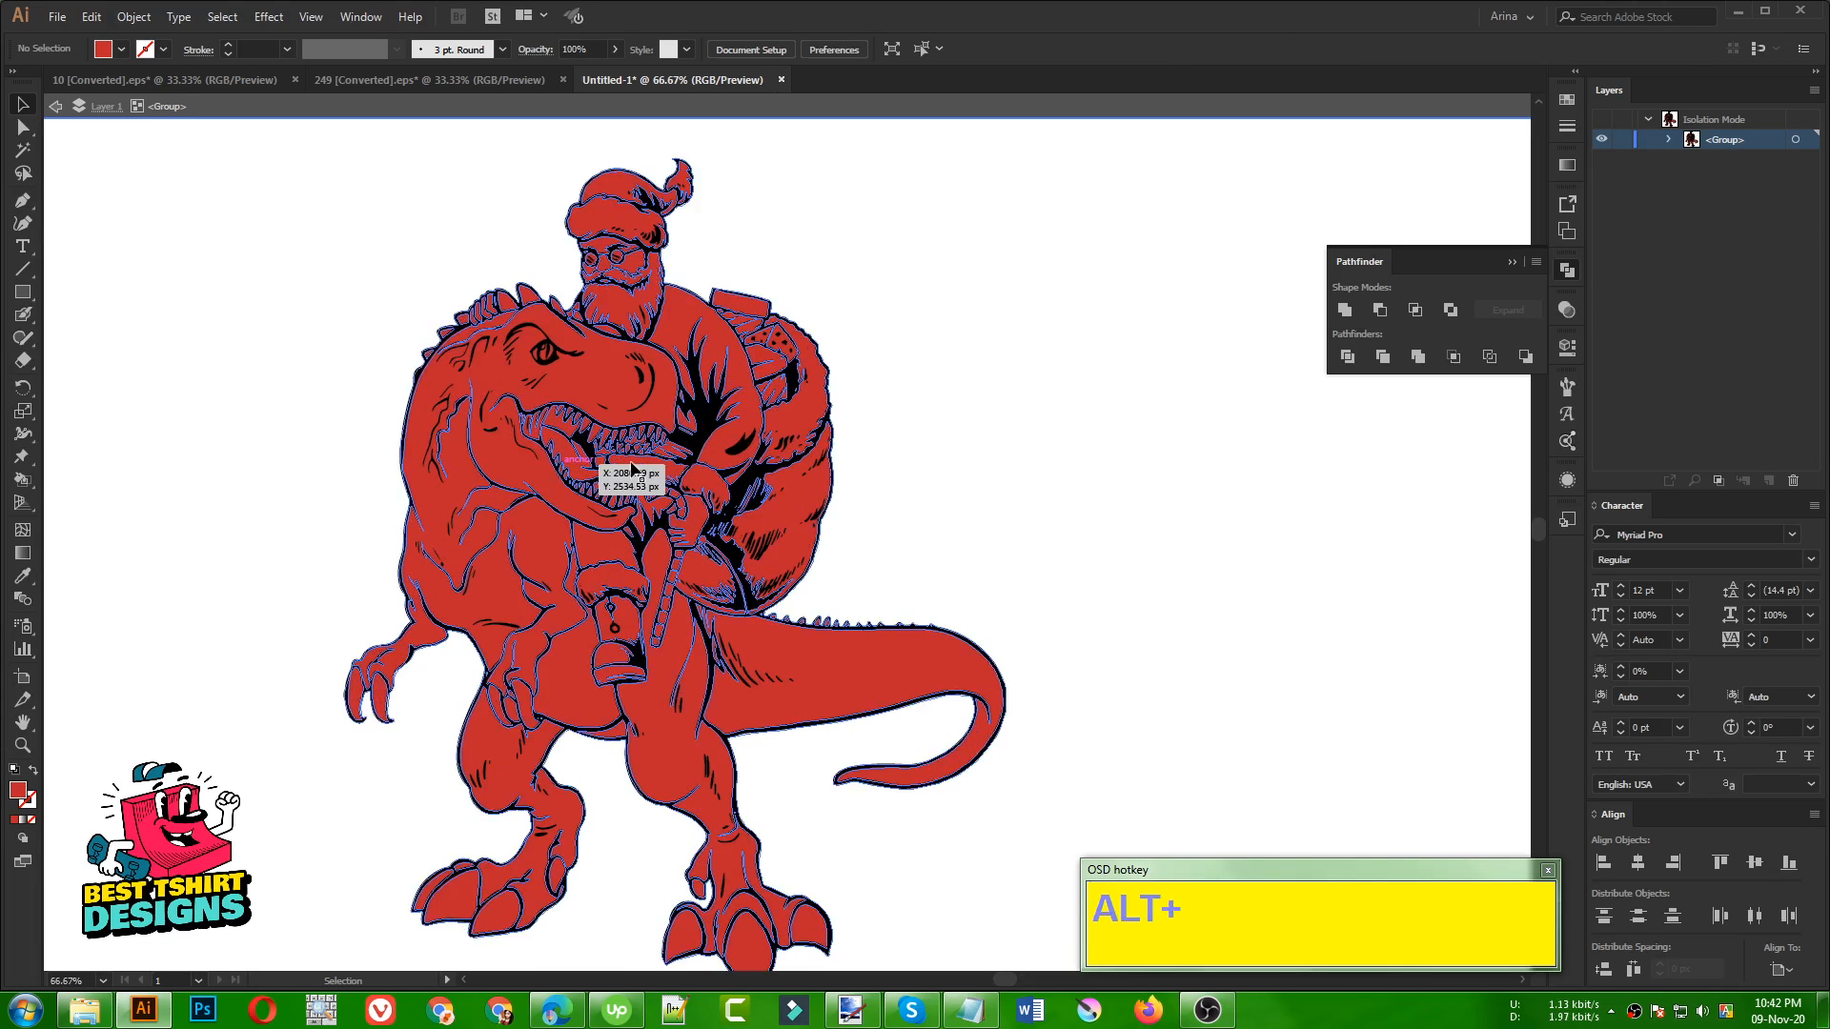
pyautogui.keyDown('alt'); pyautogui.scroll(2, 600, 315); pyautogui.keyUp('alt')
pyautogui.doubleClick(591, 395)
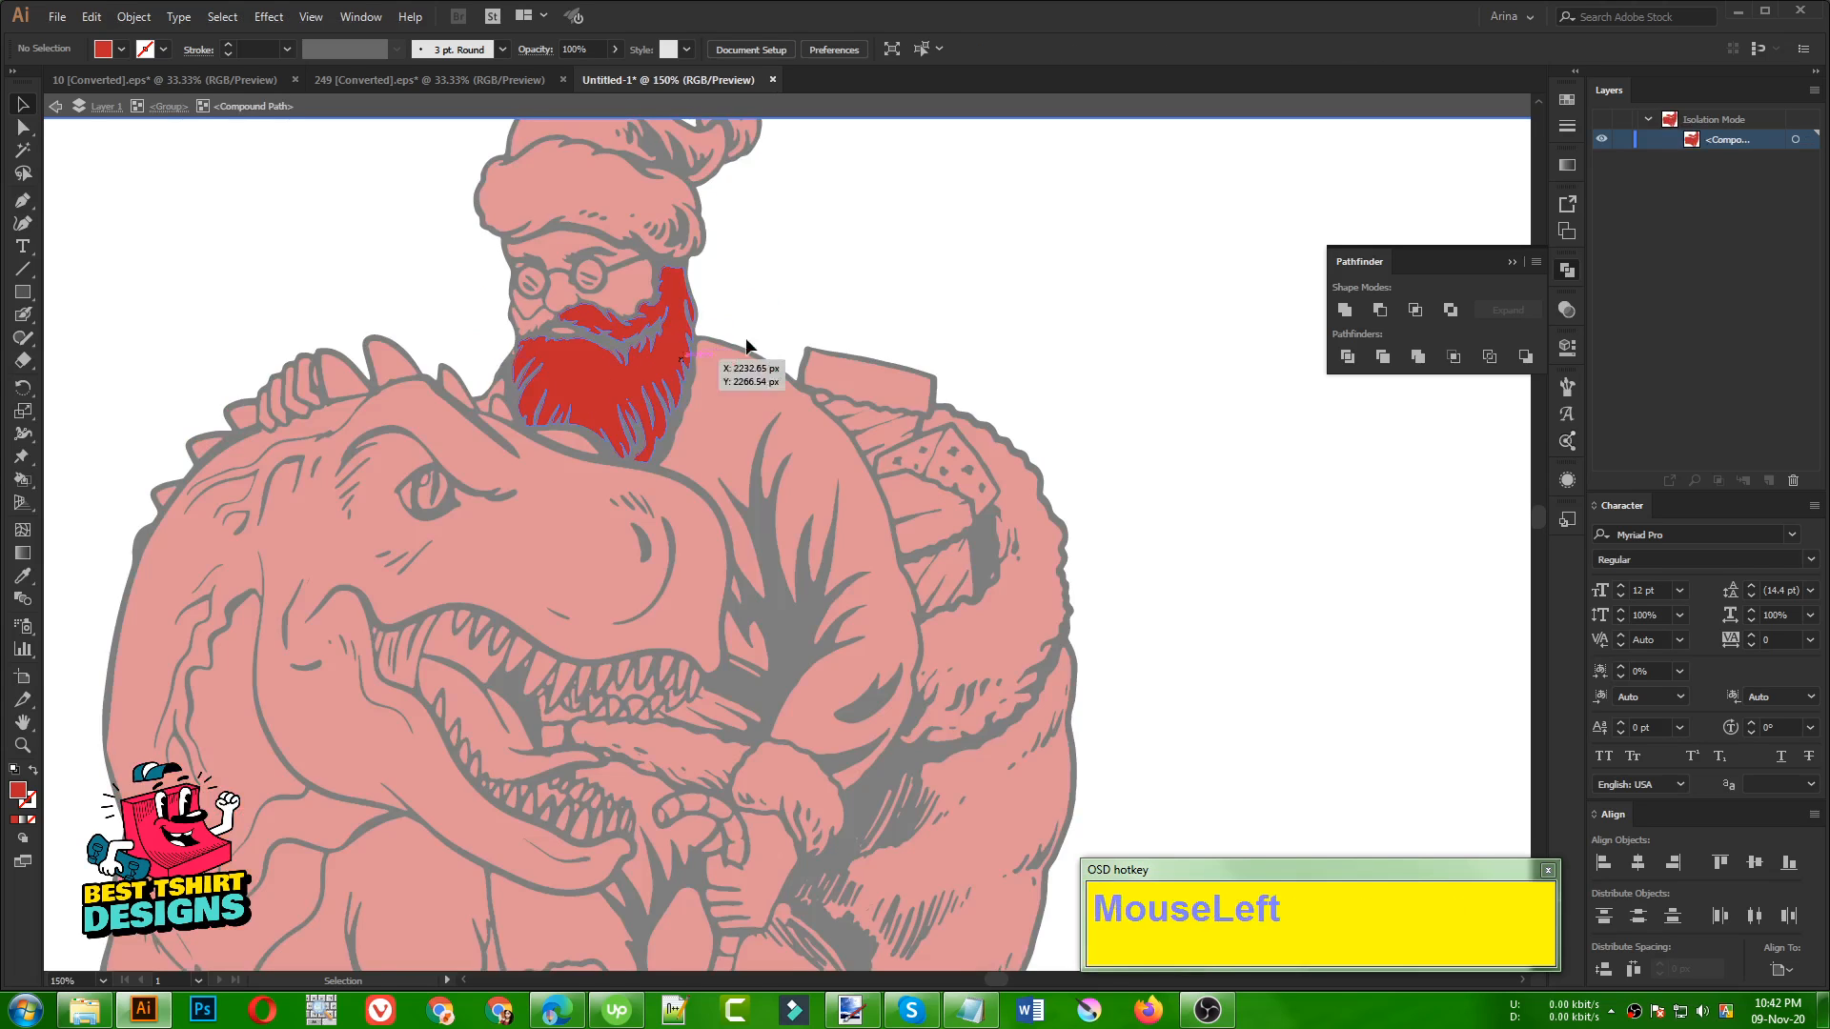
pyautogui.doubleClick(786, 324)
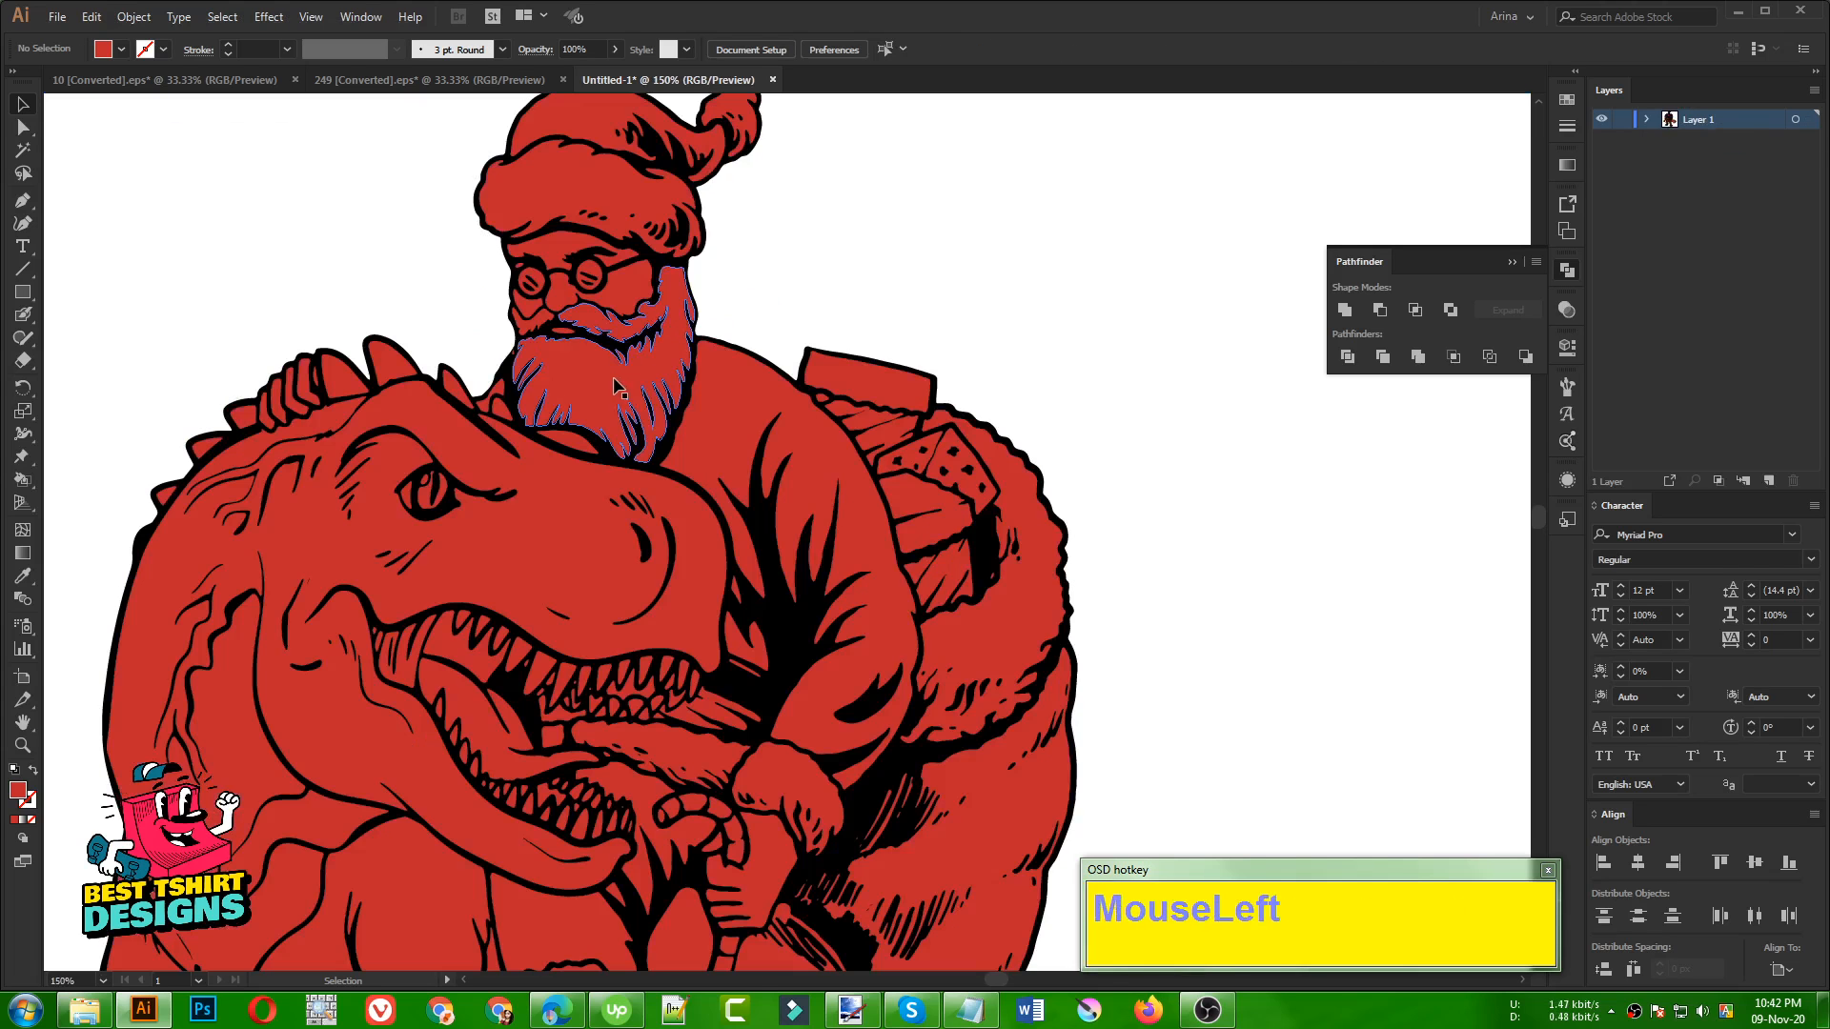
pyautogui.doubleClick(565, 385)
pyautogui.scroll(1, 823, 290)
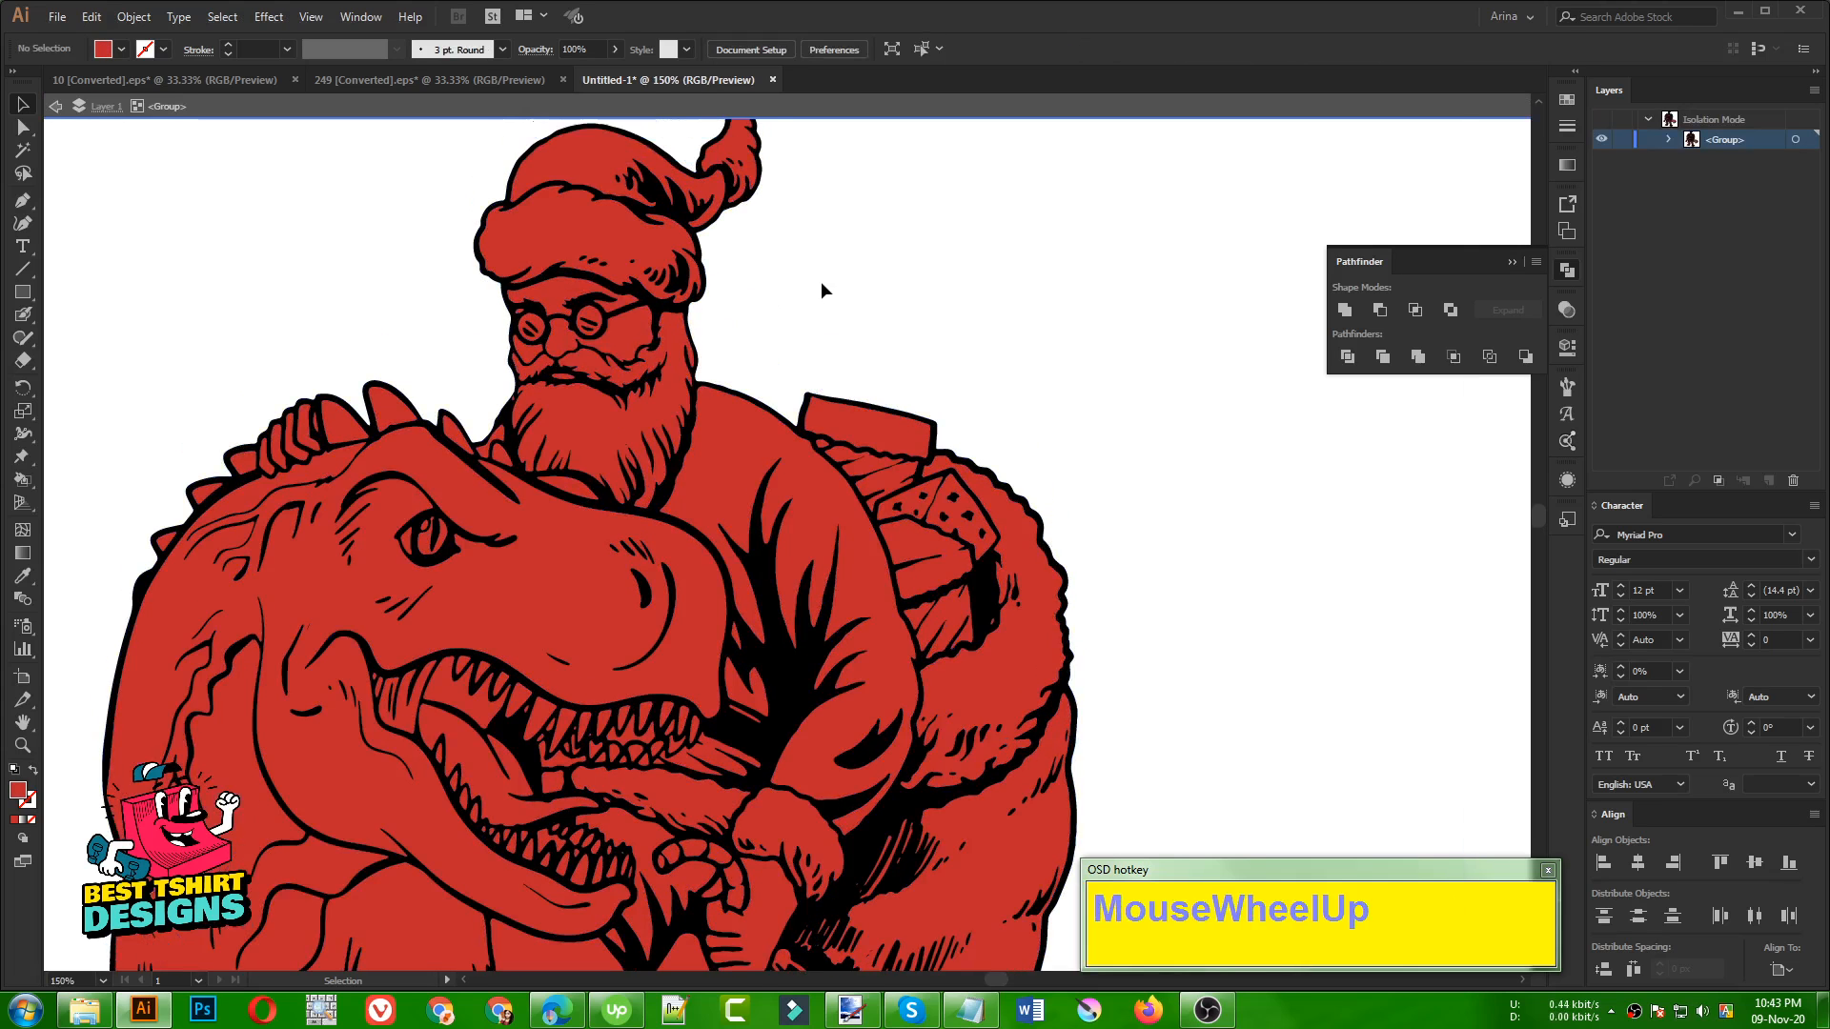
pyautogui.click(610, 420)
pyautogui.keyDown('alt'); pyautogui.scroll(3, 533, 355); pyautogui.keyUp('alt')
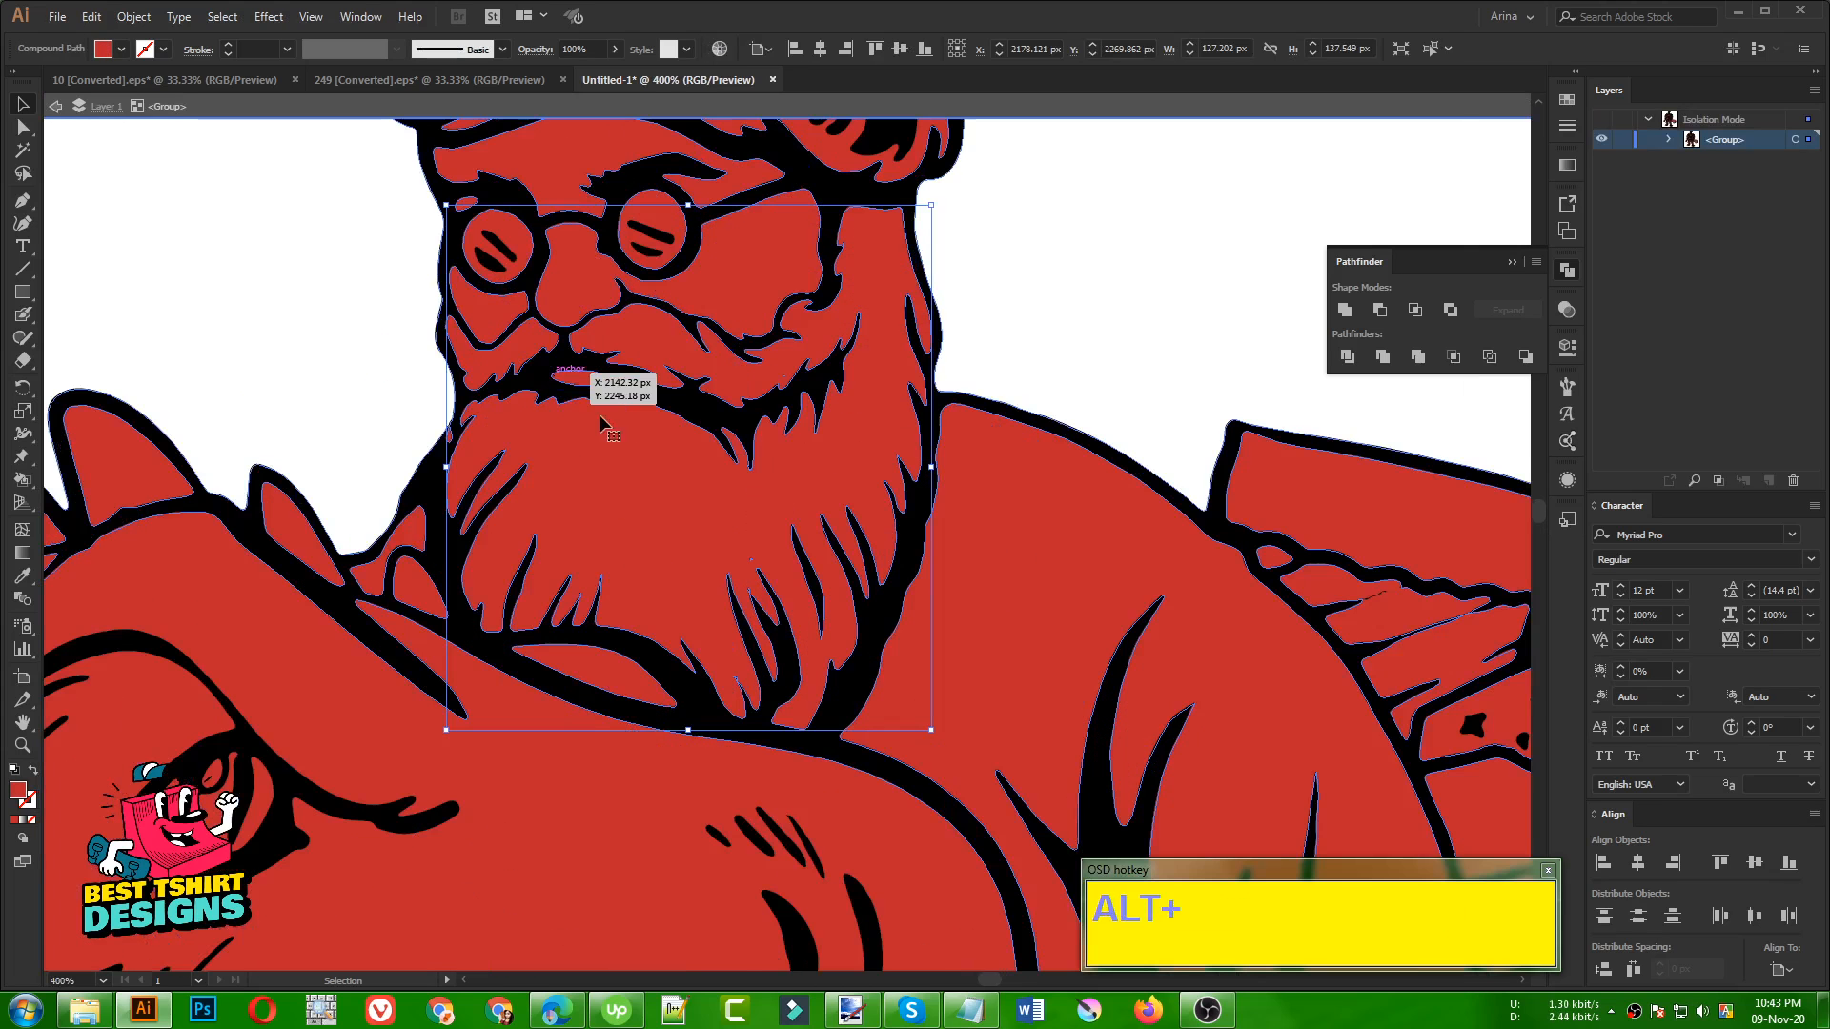
pyautogui.keyDown('shift'); pyautogui.click(515, 359); pyautogui.keyUp('shift')
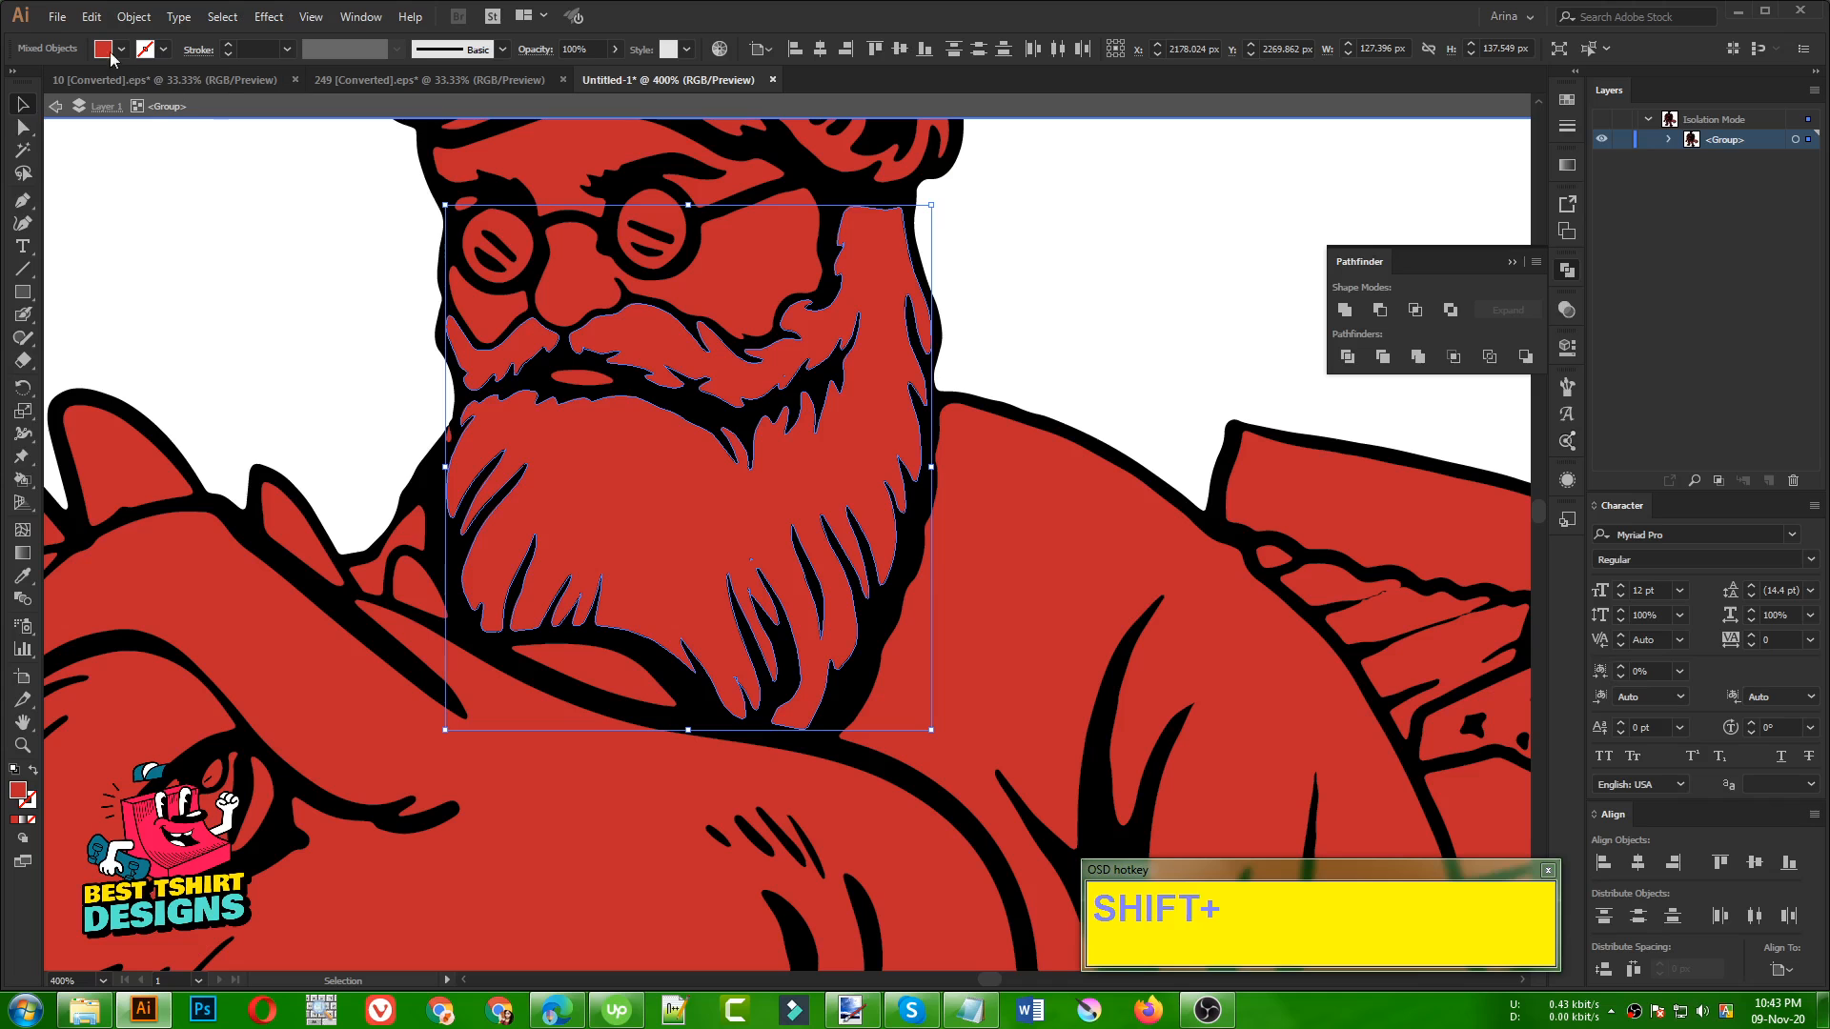
pyautogui.click(116, 51)
pyautogui.click(47, 80)
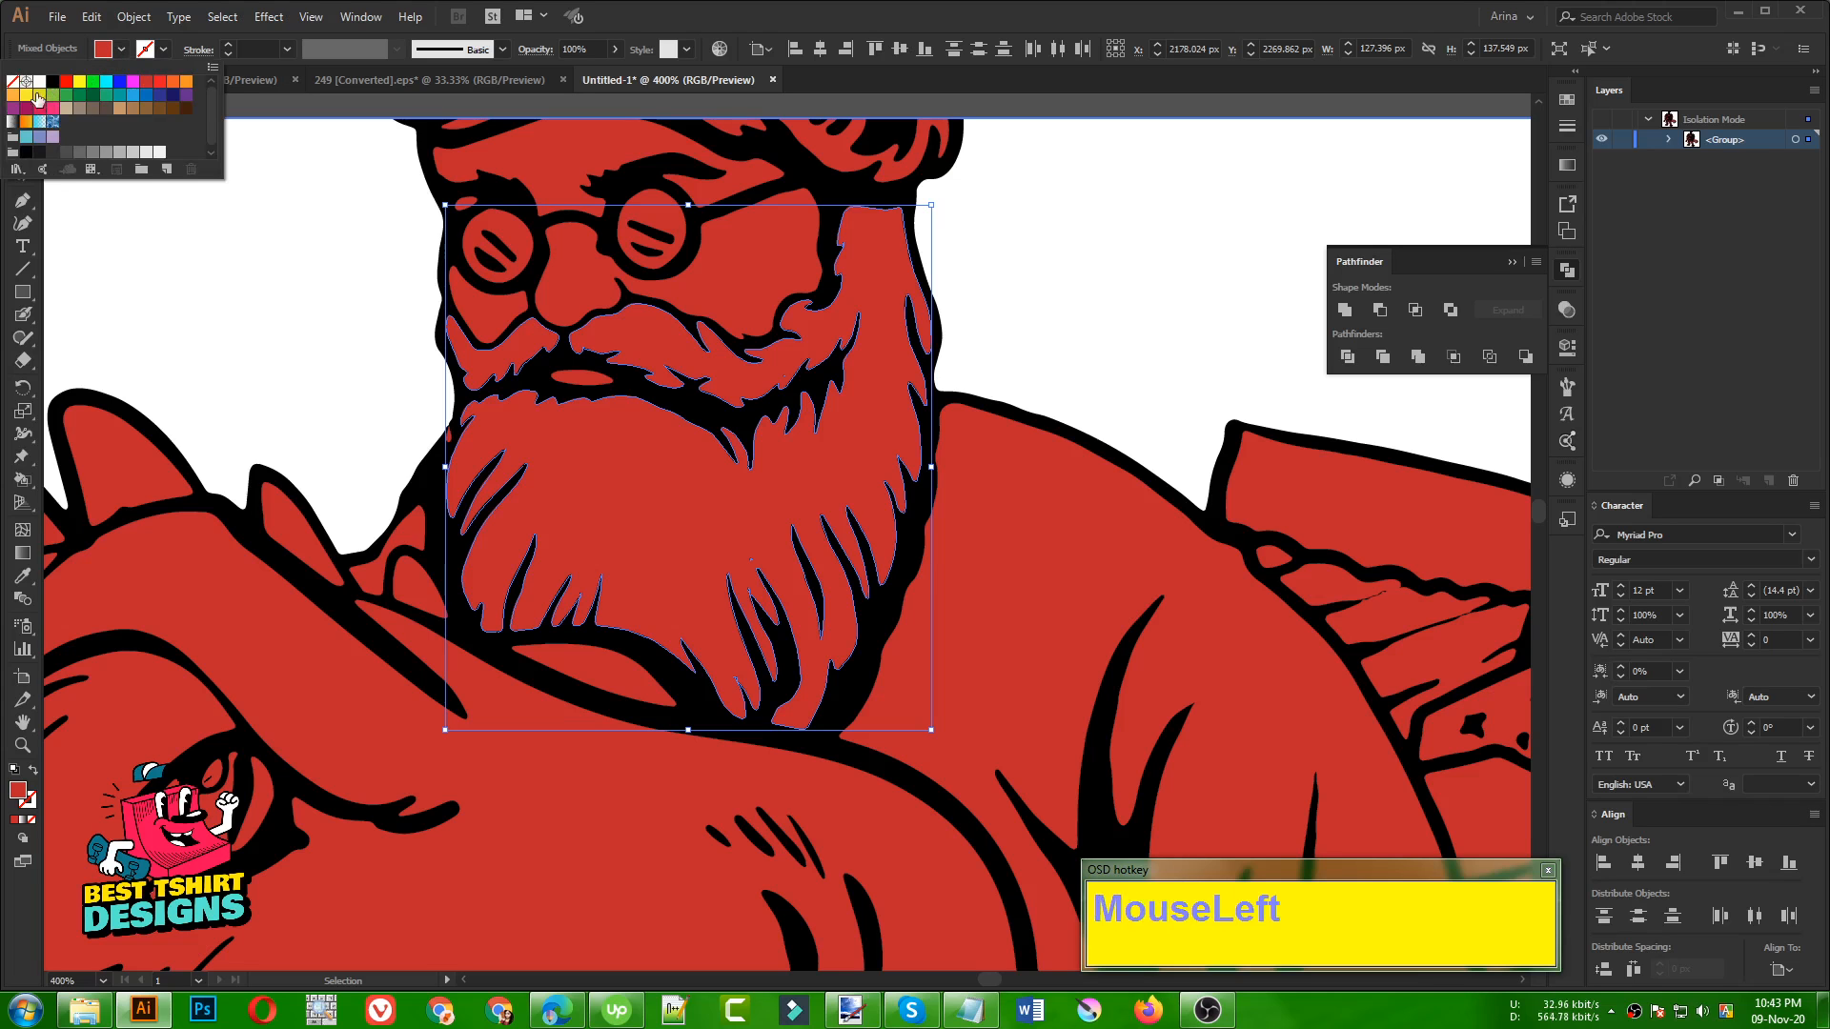
pyautogui.click(39, 82)
pyautogui.click(208, 238)
pyautogui.scroll(5, 284, 363)
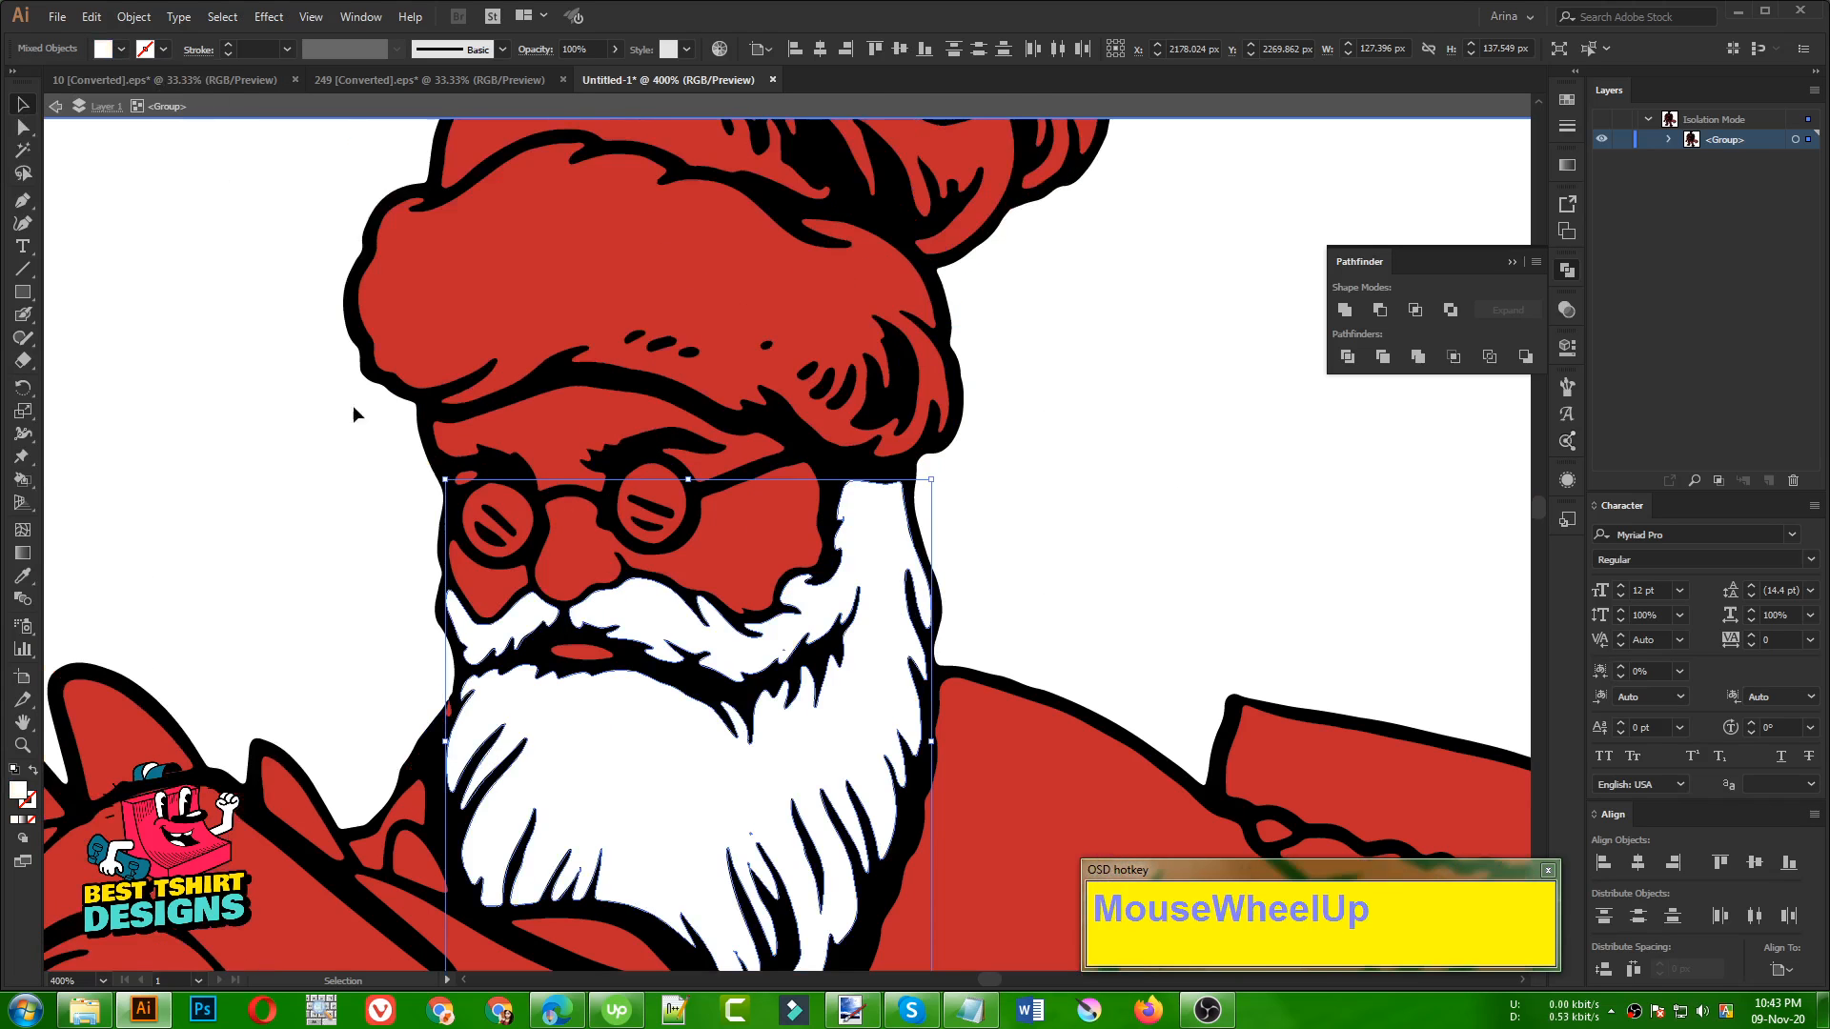
# Fill the fur brim and the tail tip of Santa's hat with white
pyautogui.click(597, 266)
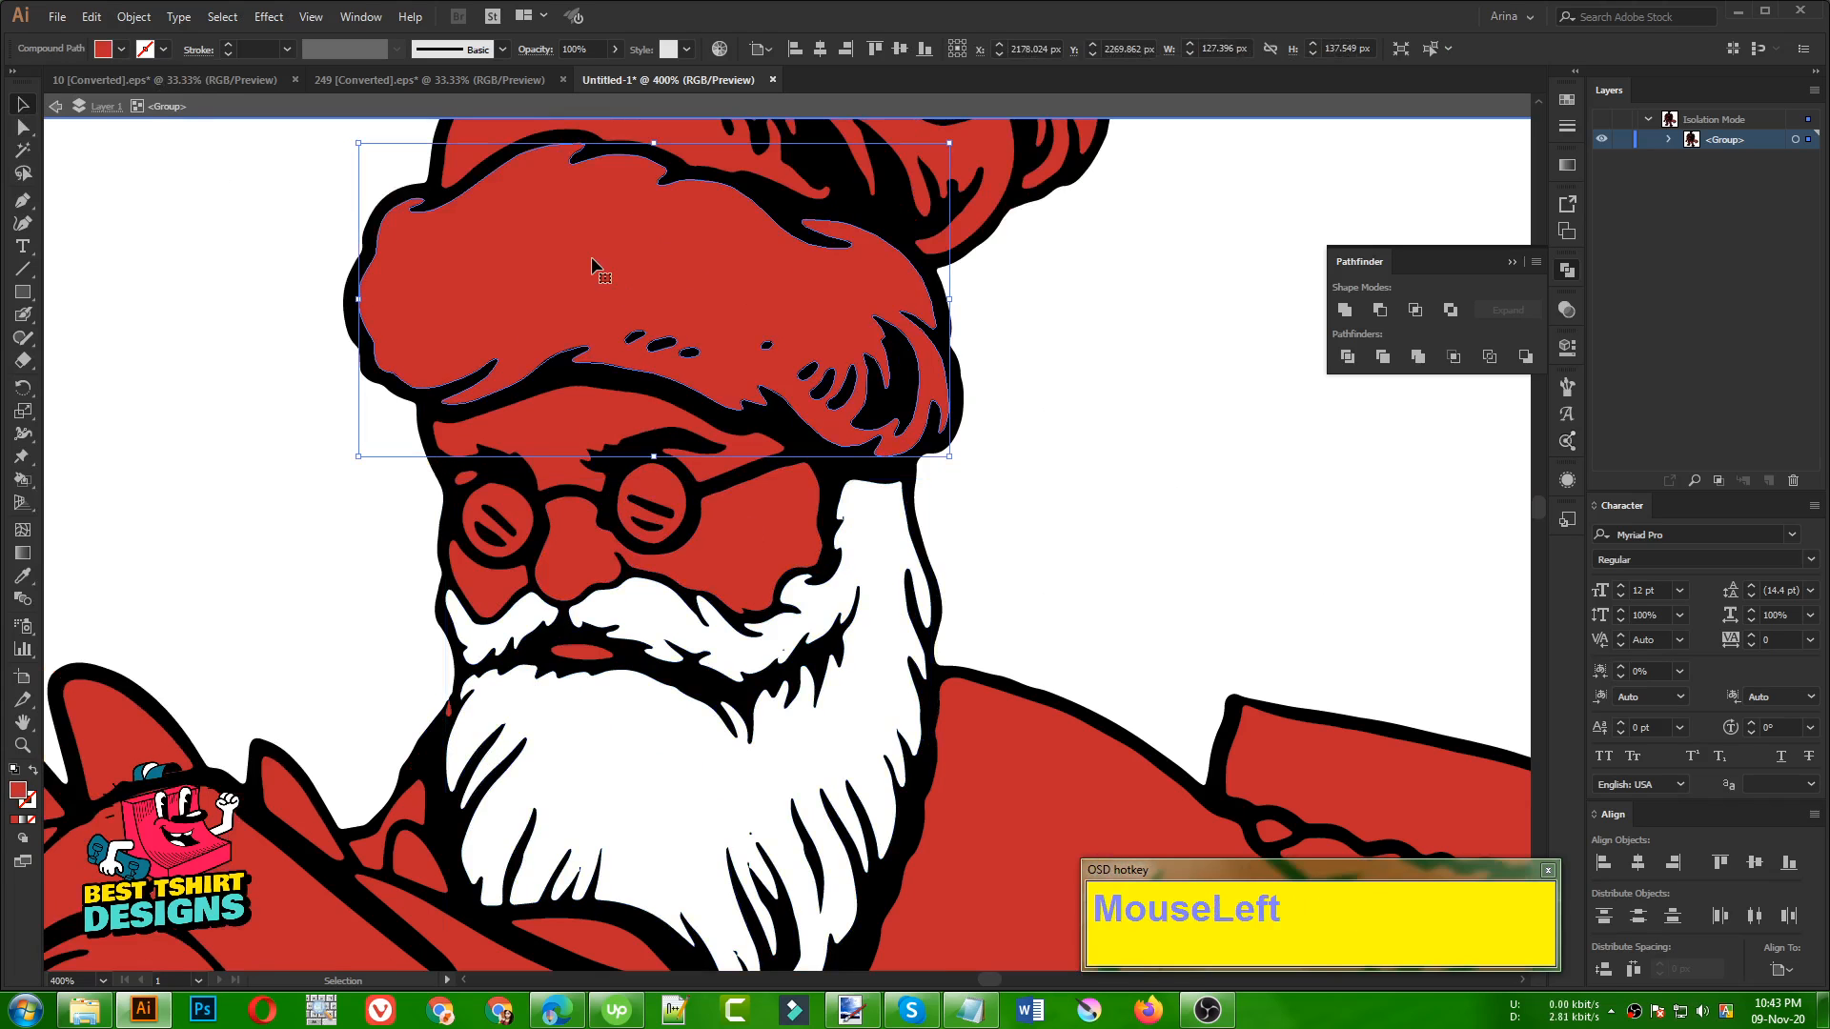
pyautogui.keyDown('alt'); pyautogui.scroll(-1, 596, 266); pyautogui.keyUp('alt')
pyautogui.scroll(2, 787, 412)
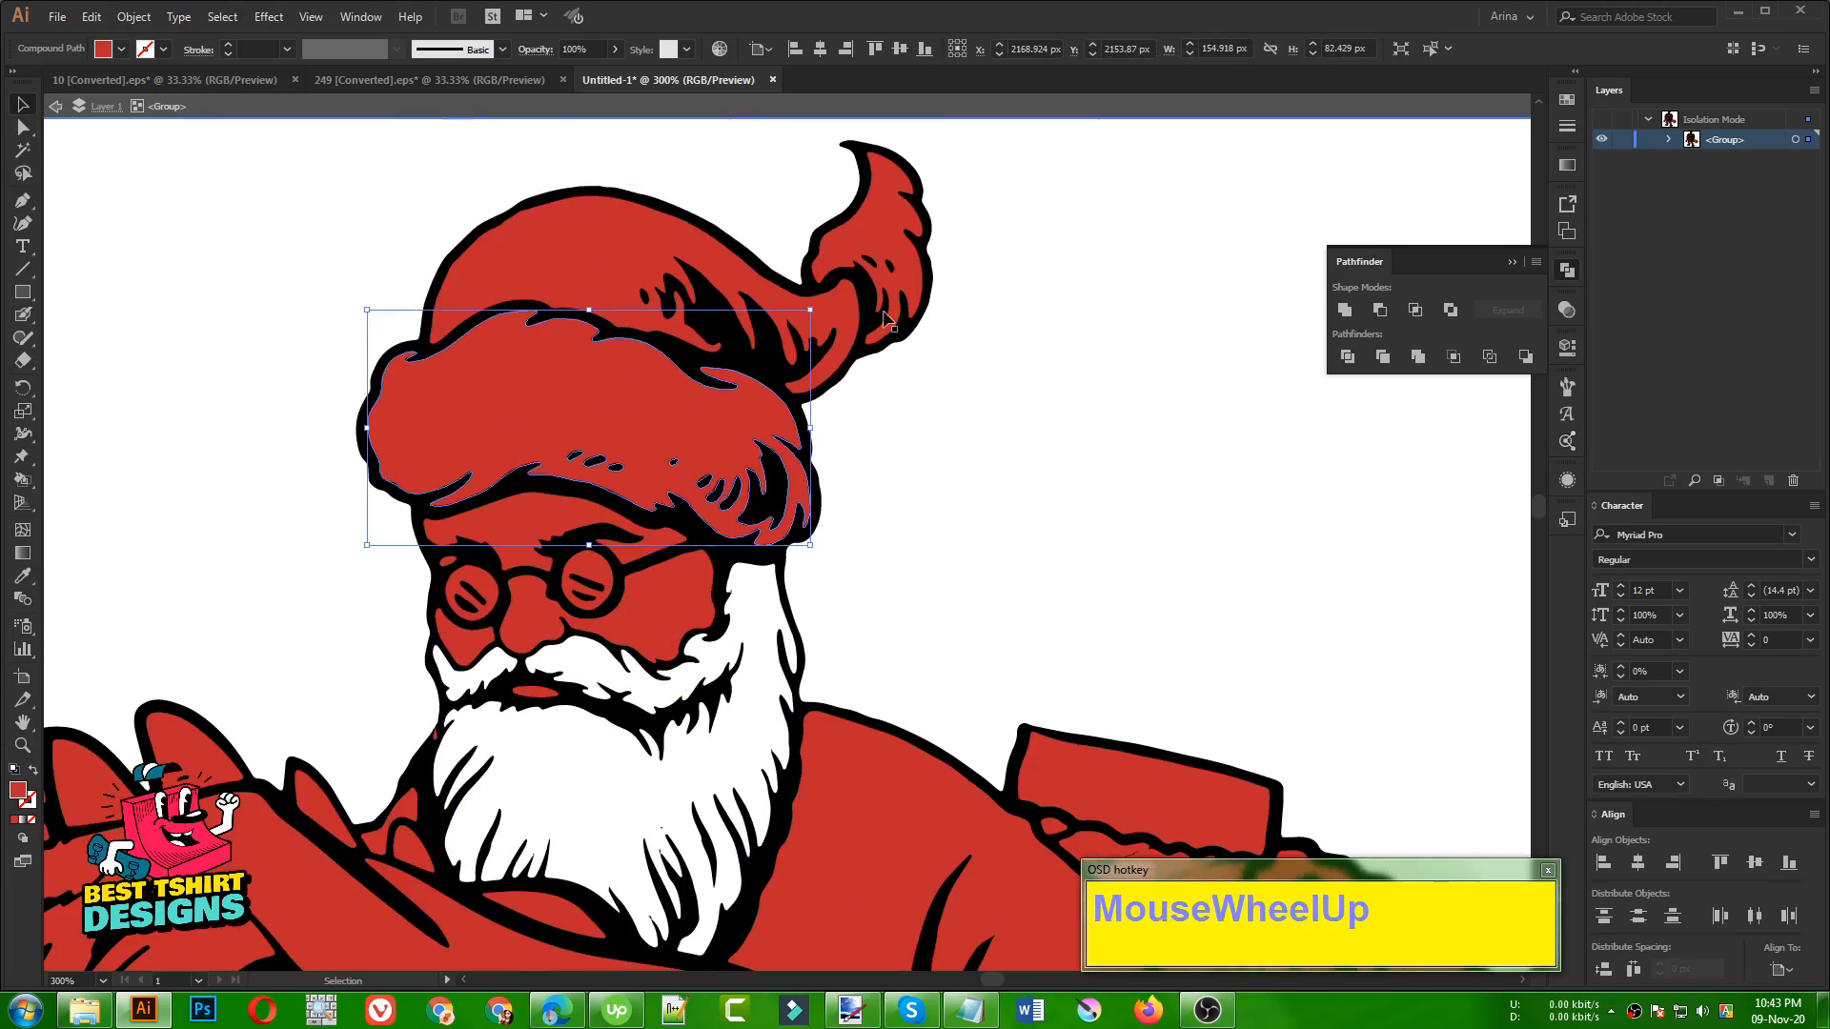
pyautogui.keyDown('shift'); pyautogui.click(863, 240); pyautogui.keyUp('shift')
pyautogui.click(121, 50)
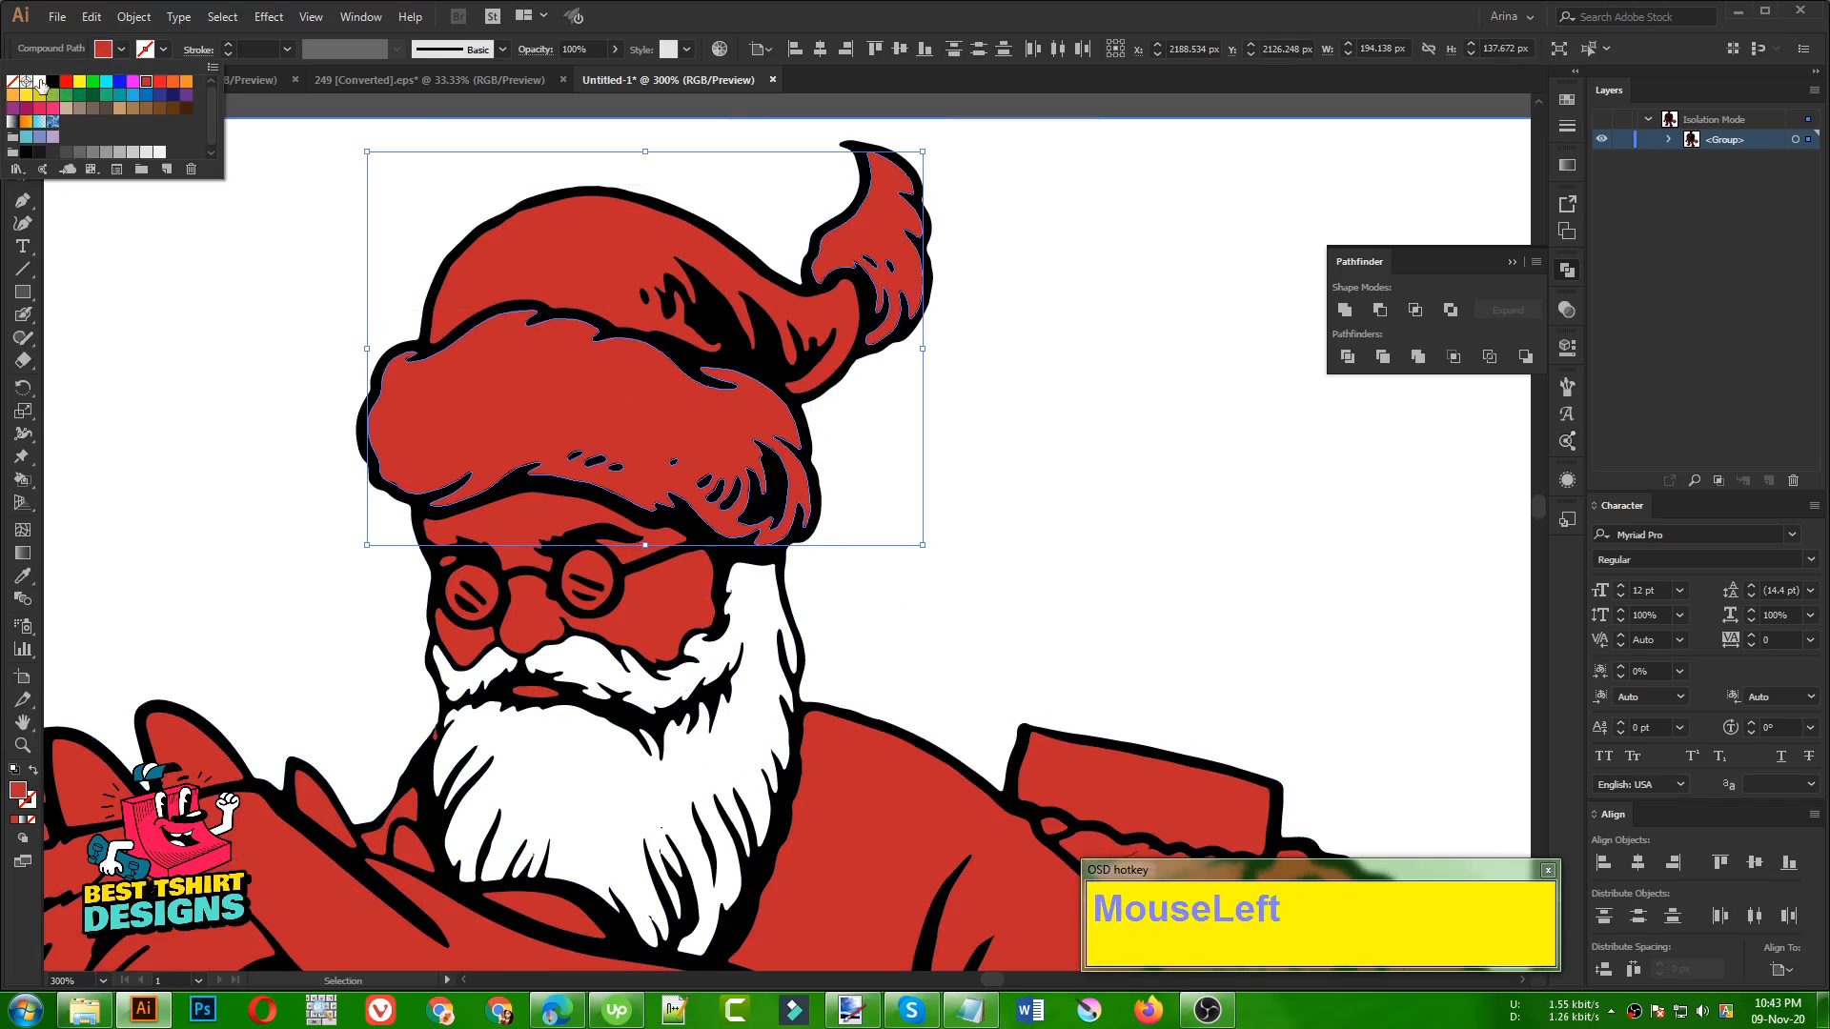
pyautogui.click(40, 83)
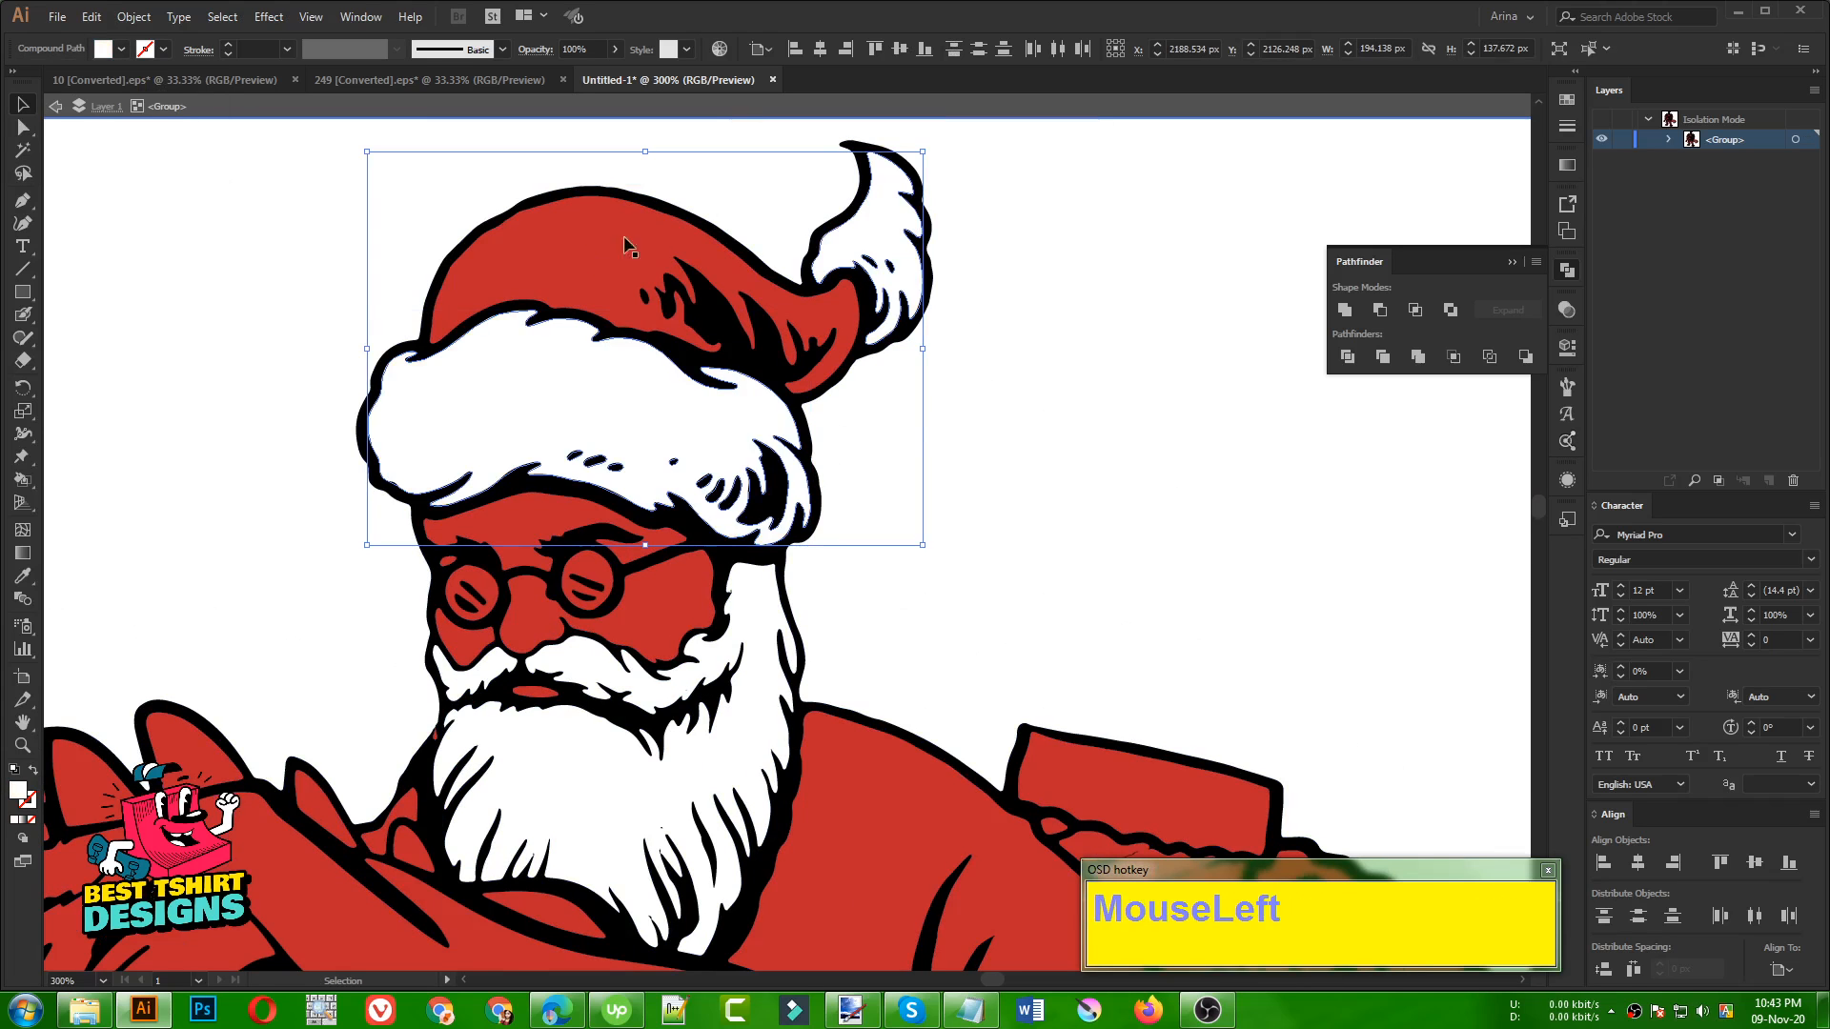
# Fill the fur cuff of Santa's sleeve and the fur trim areas beside it with the white sampled from the background
pyautogui.scroll(-3, 625, 246)
pyautogui.keyDown('alt'); pyautogui.scroll(-2, 834, 353); pyautogui.keyUp('alt')
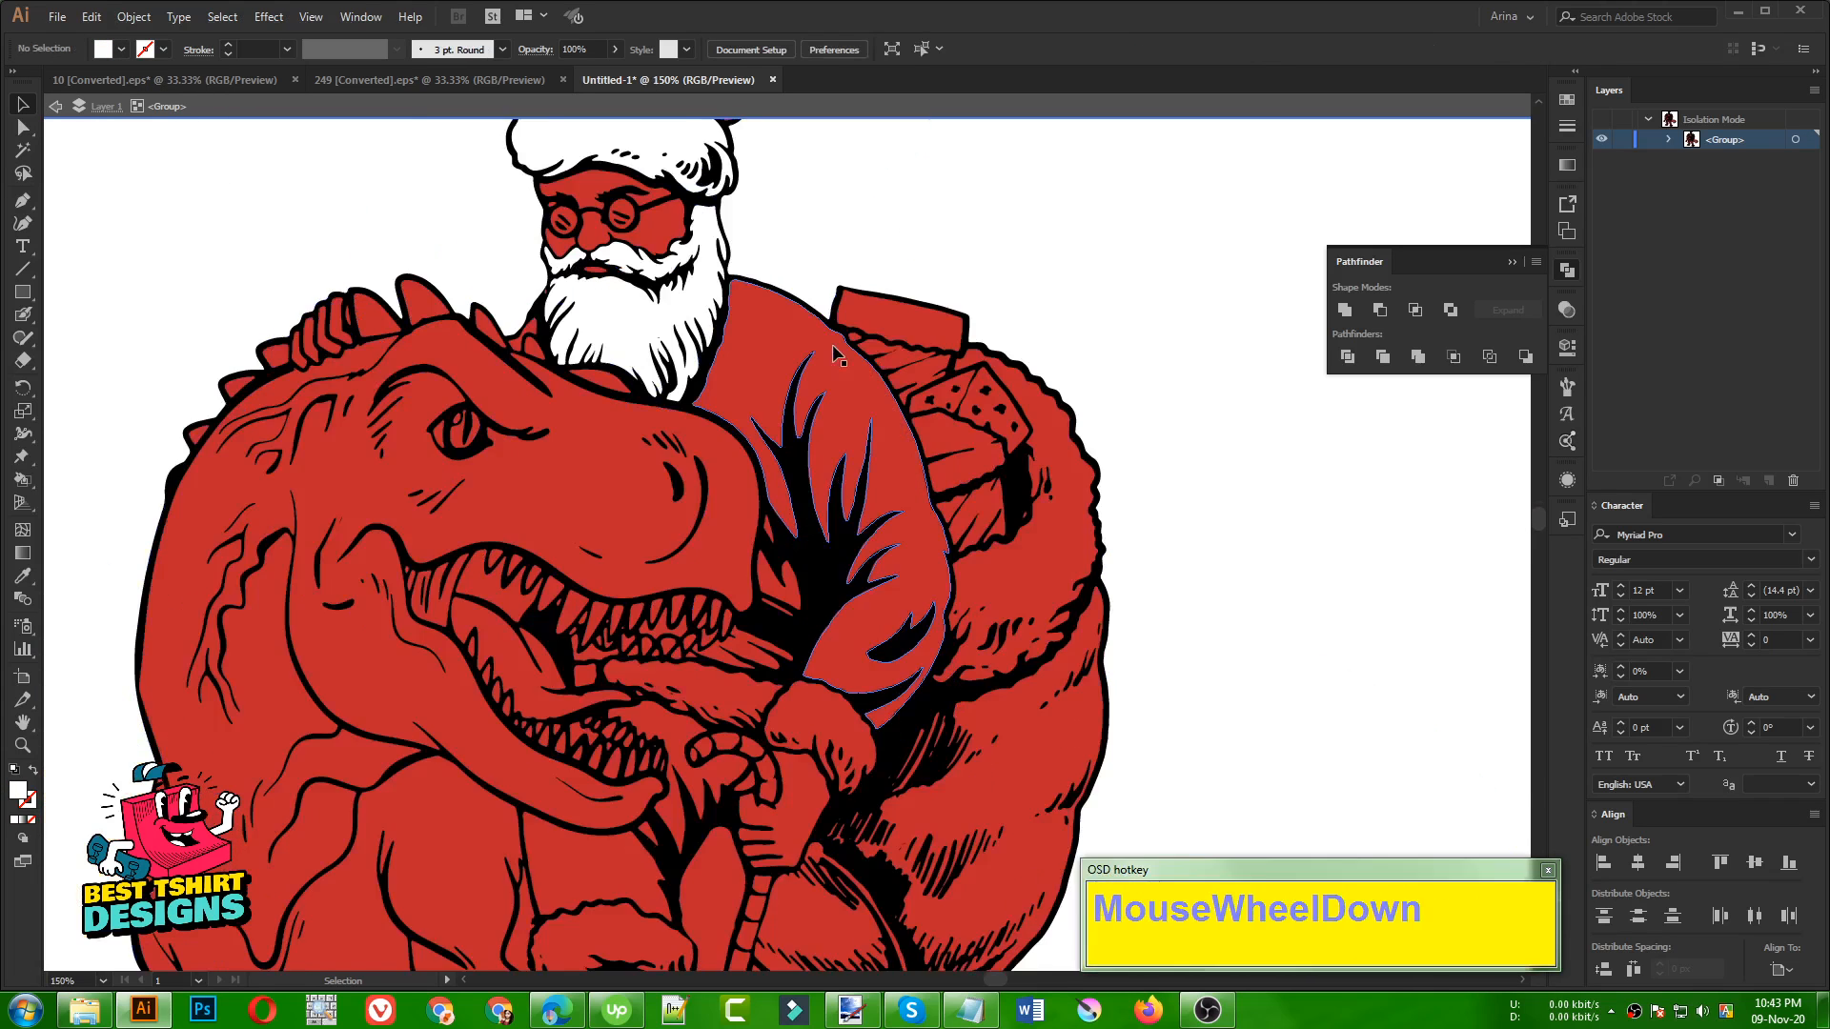
pyautogui.scroll(-2, 834, 353)
pyautogui.keyDown('alt'); pyautogui.scroll(2, 907, 613); pyautogui.keyUp('alt')
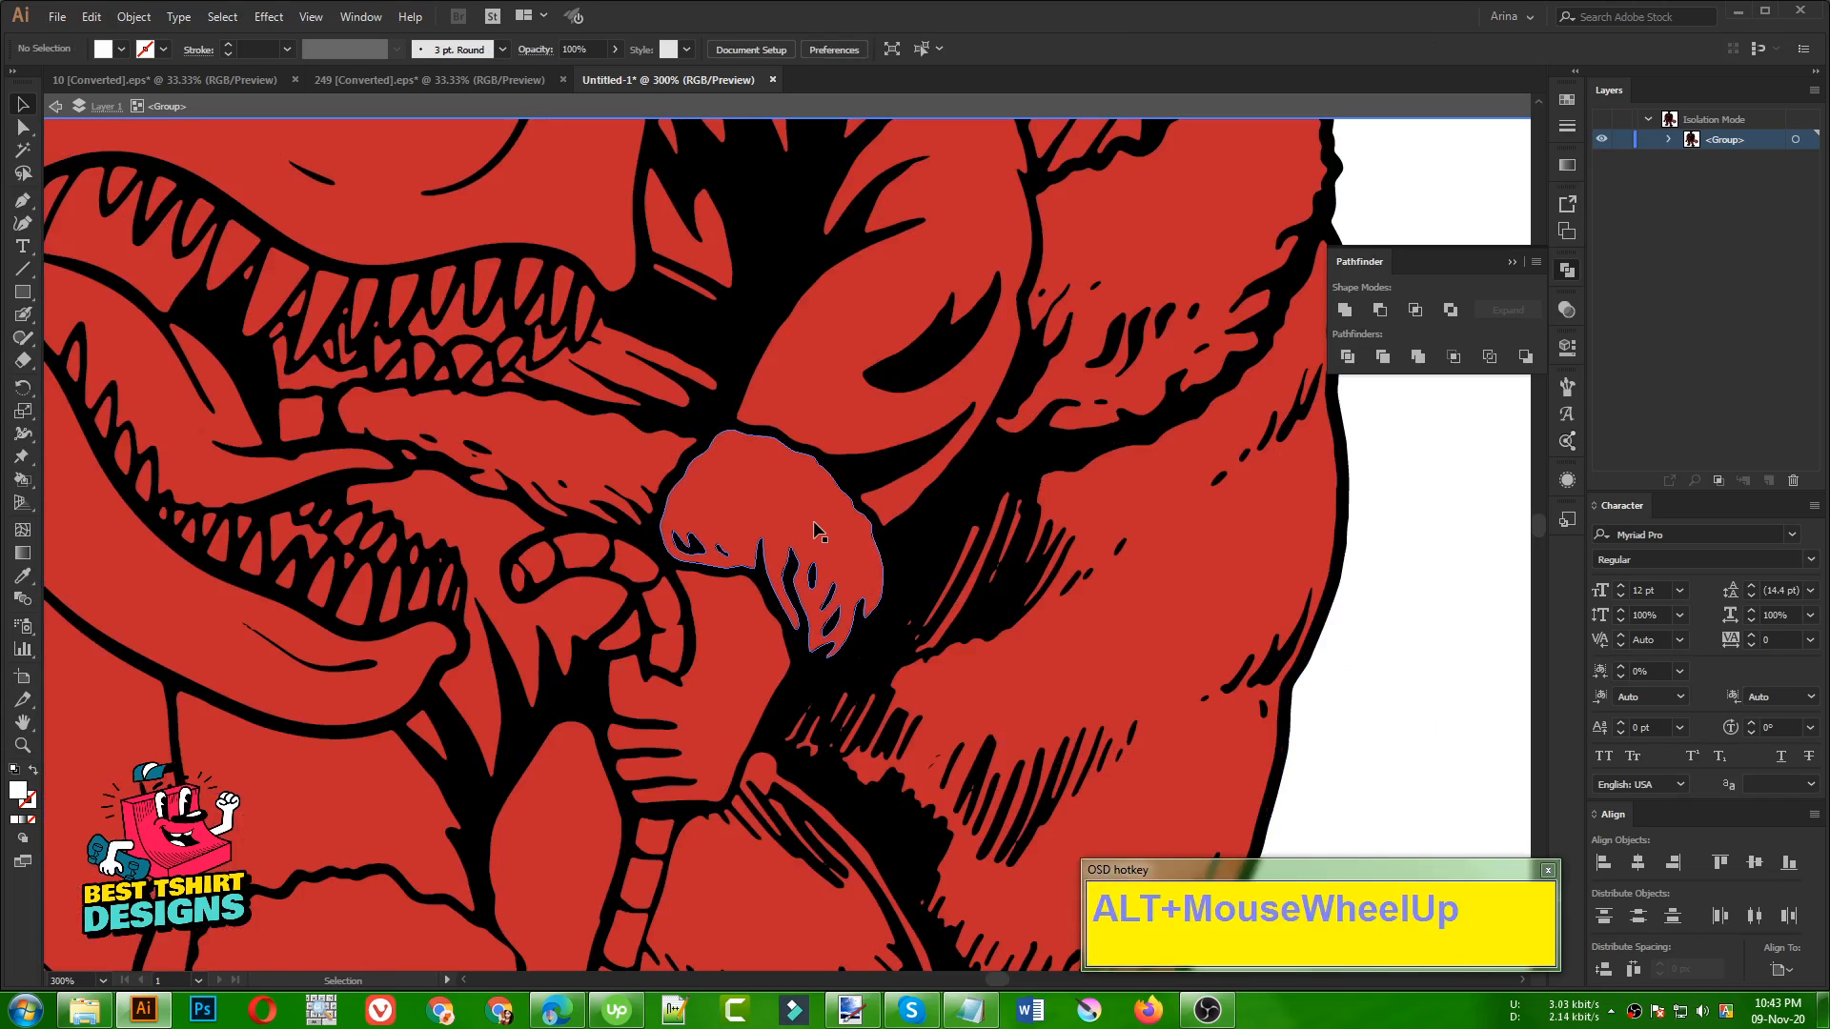
pyautogui.click(816, 531)
pyautogui.keyDown('shift'); pyautogui.click(591, 443); pyautogui.keyUp('shift')
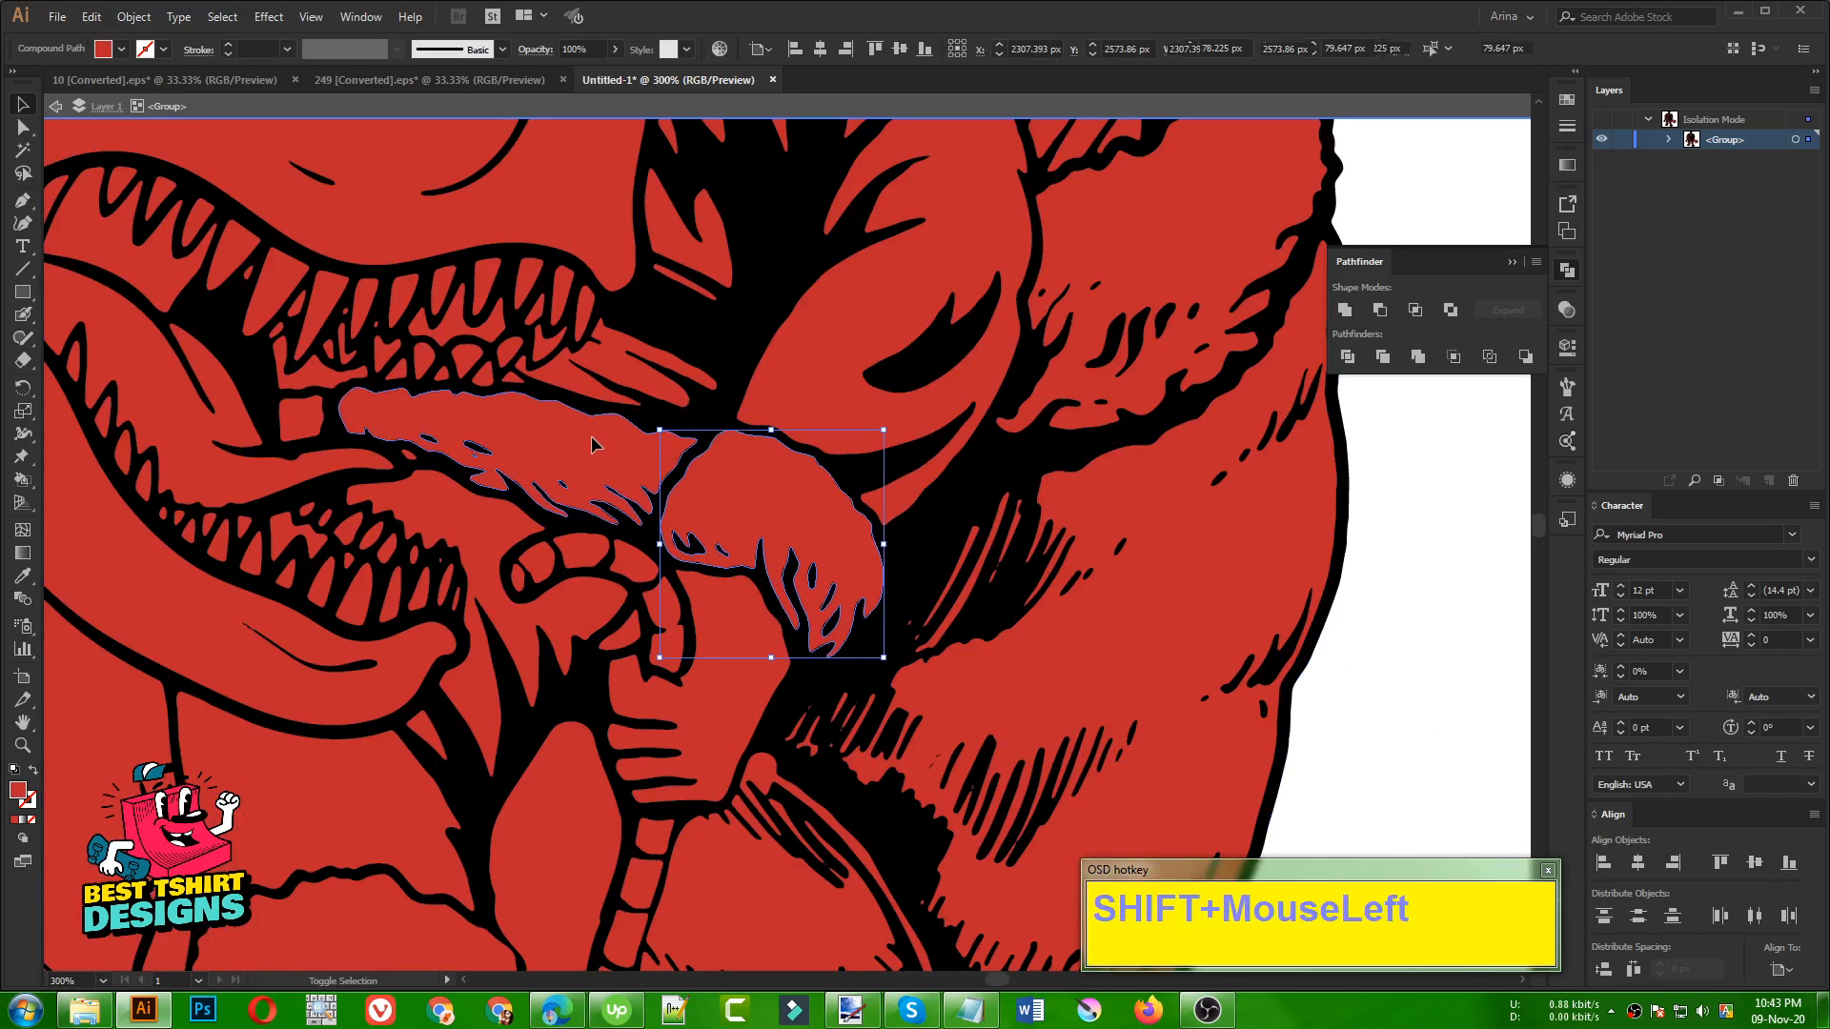
pyautogui.keyDown('shift'); pyautogui.click(323, 418); pyautogui.keyUp('shift')
pyautogui.press('i')
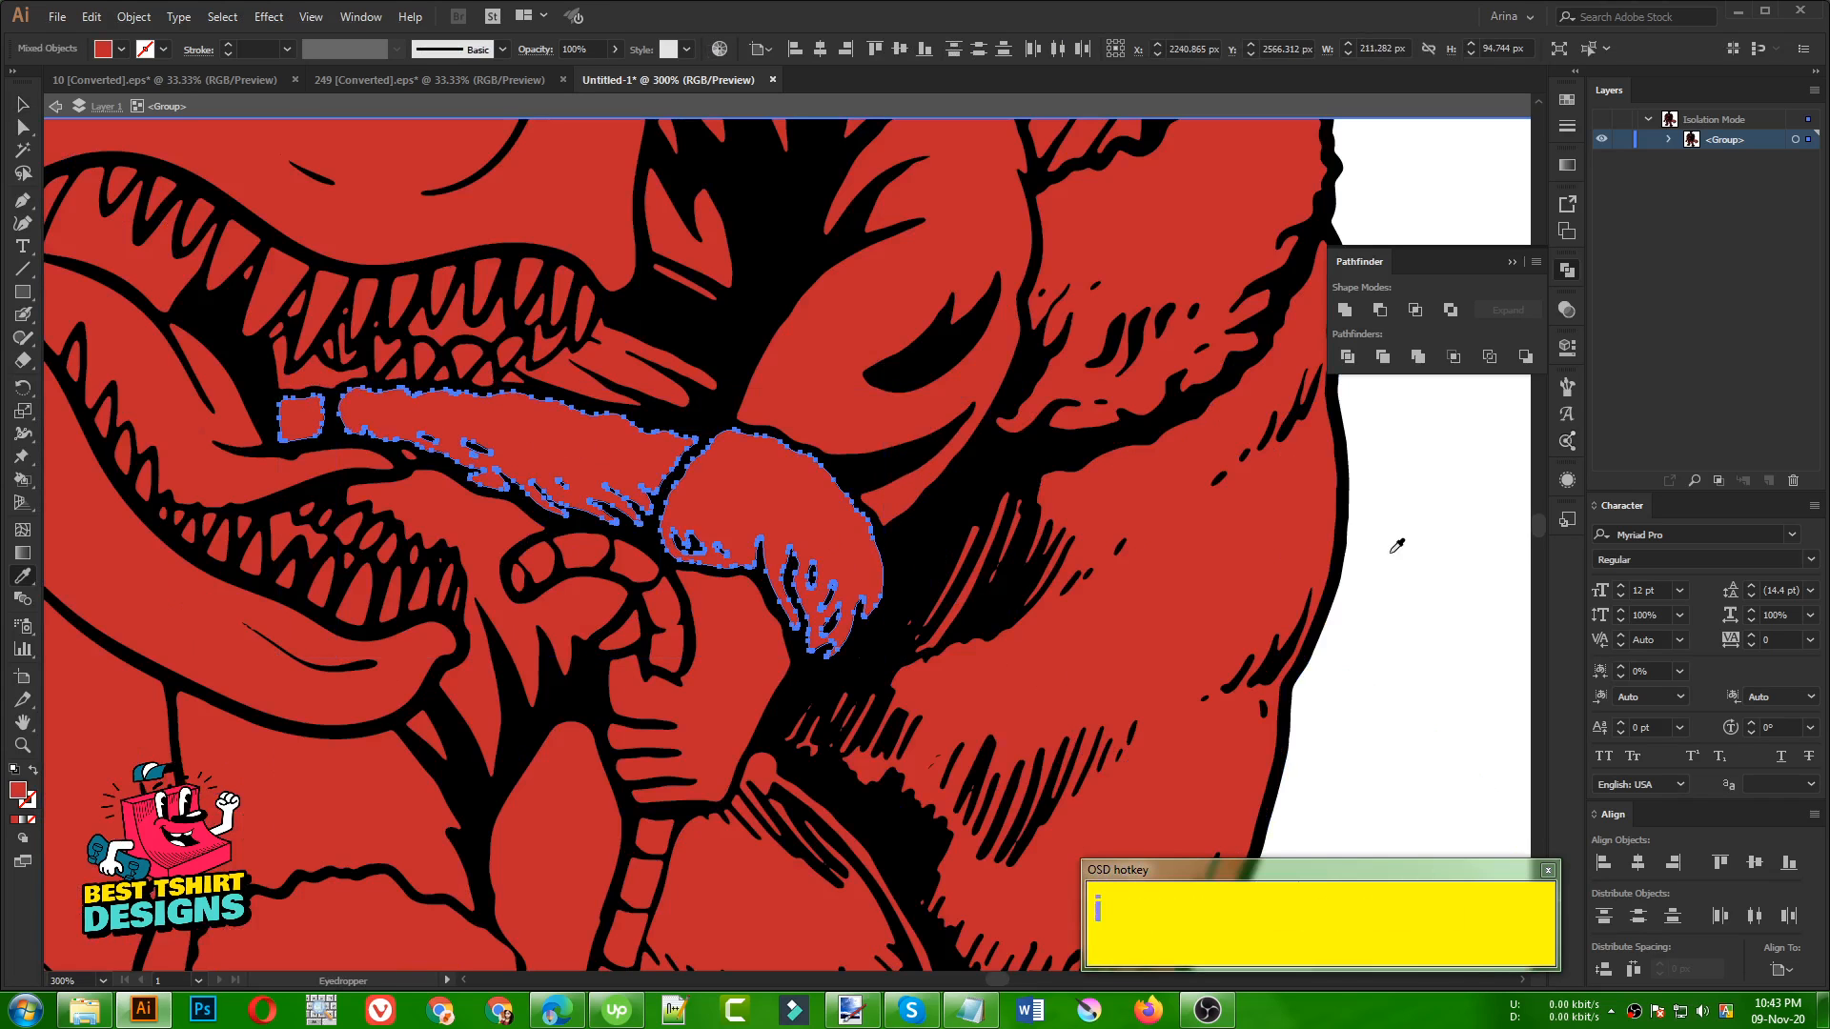
pyautogui.click(1396, 545)
pyautogui.keyDown('alt'); pyautogui.scroll(-2, 681, 369); pyautogui.keyUp('alt')
pyautogui.press('v')
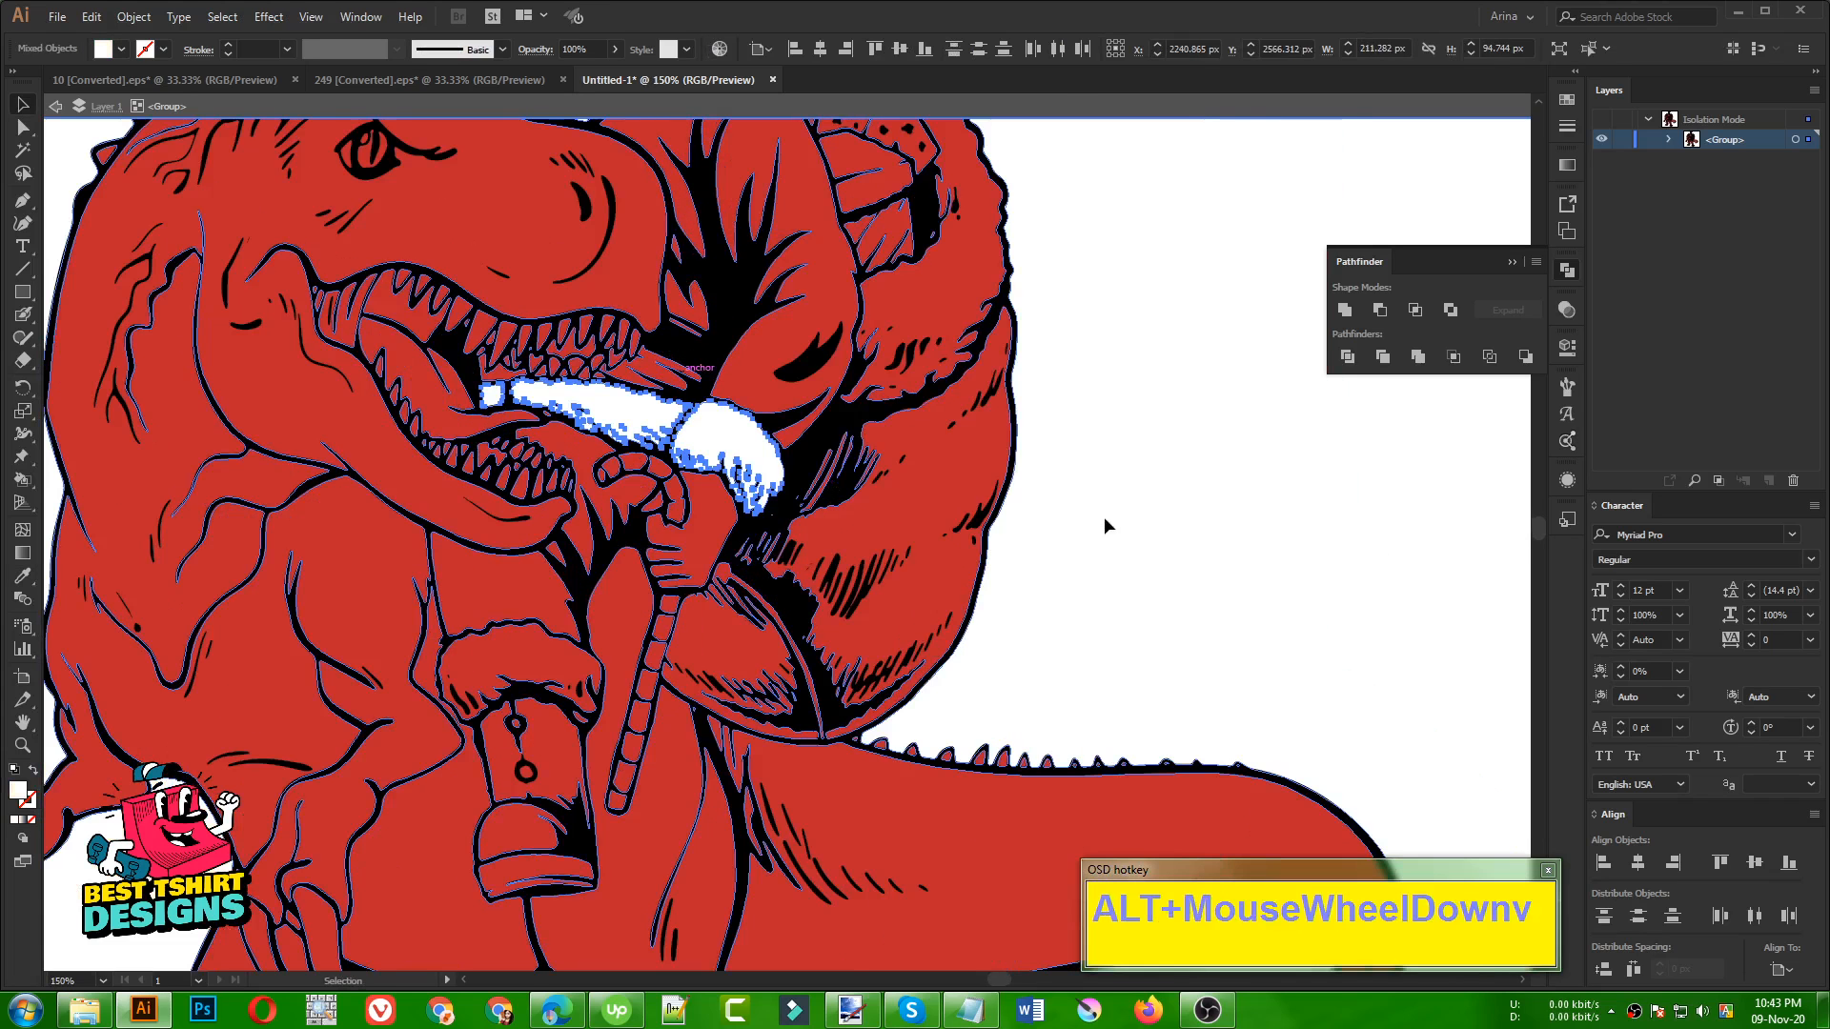
# Fill the fur trim above Santa's boot with the white sampled from the background
pyautogui.click(502, 660)
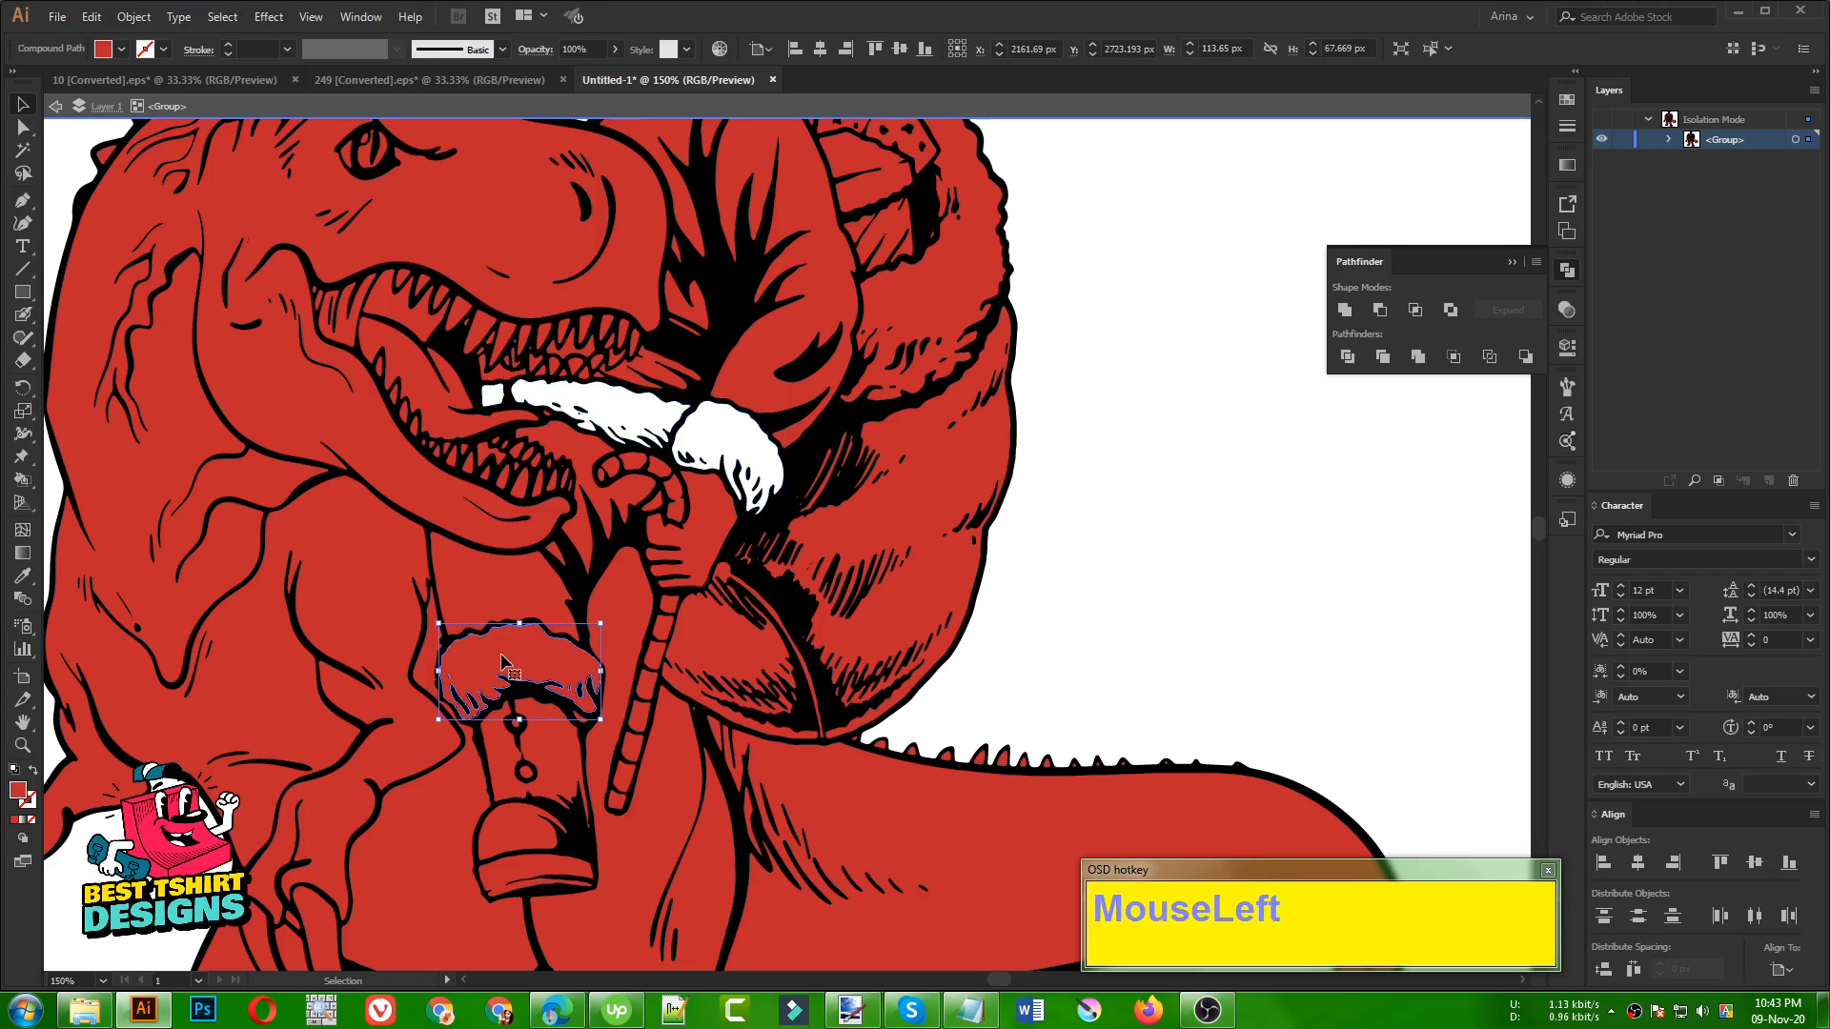
pyautogui.press('i')
pyautogui.click(1144, 677)
pyautogui.keyDown('alt'); pyautogui.scroll(-1, 765, 533); pyautogui.keyUp('alt')
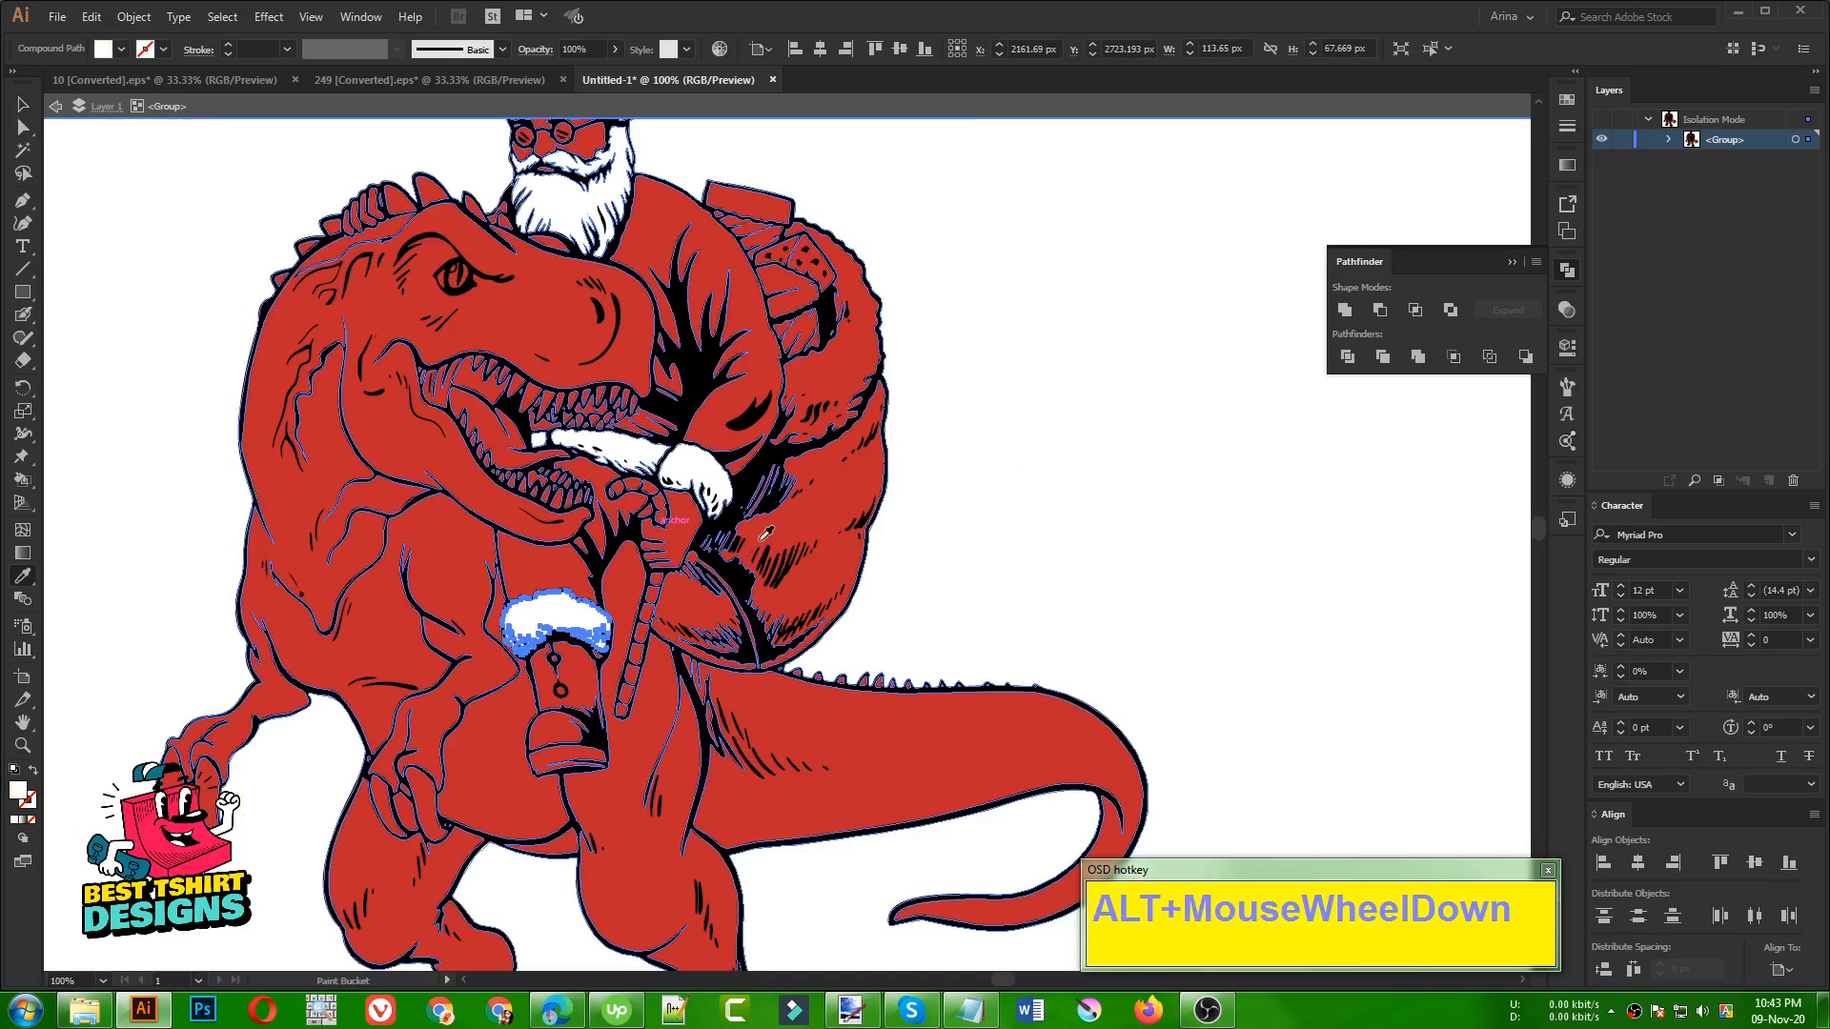
pyautogui.press('v')
pyautogui.click(952, 536)
# Fill the fur trim around the opening of Santa's sack with the white sampled from the background
pyautogui.scroll(2, 951, 538)
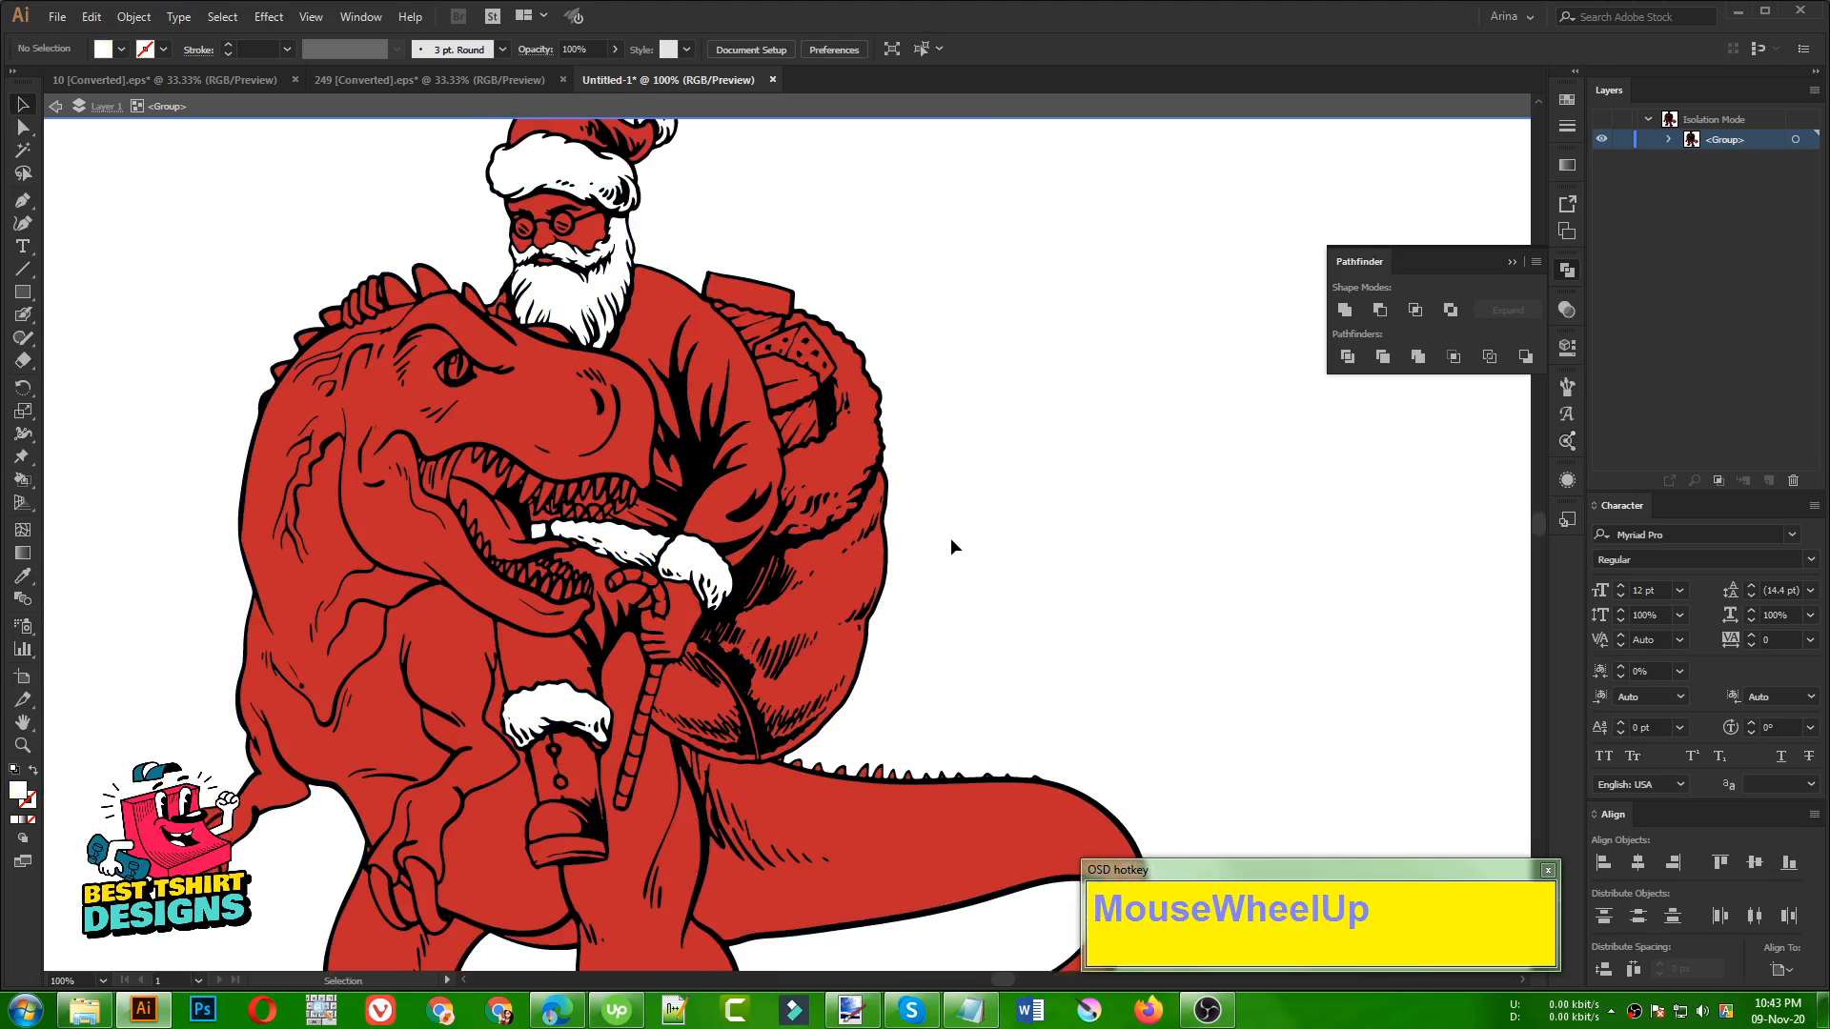
pyautogui.scroll(1, 951, 539)
pyautogui.click(994, 540)
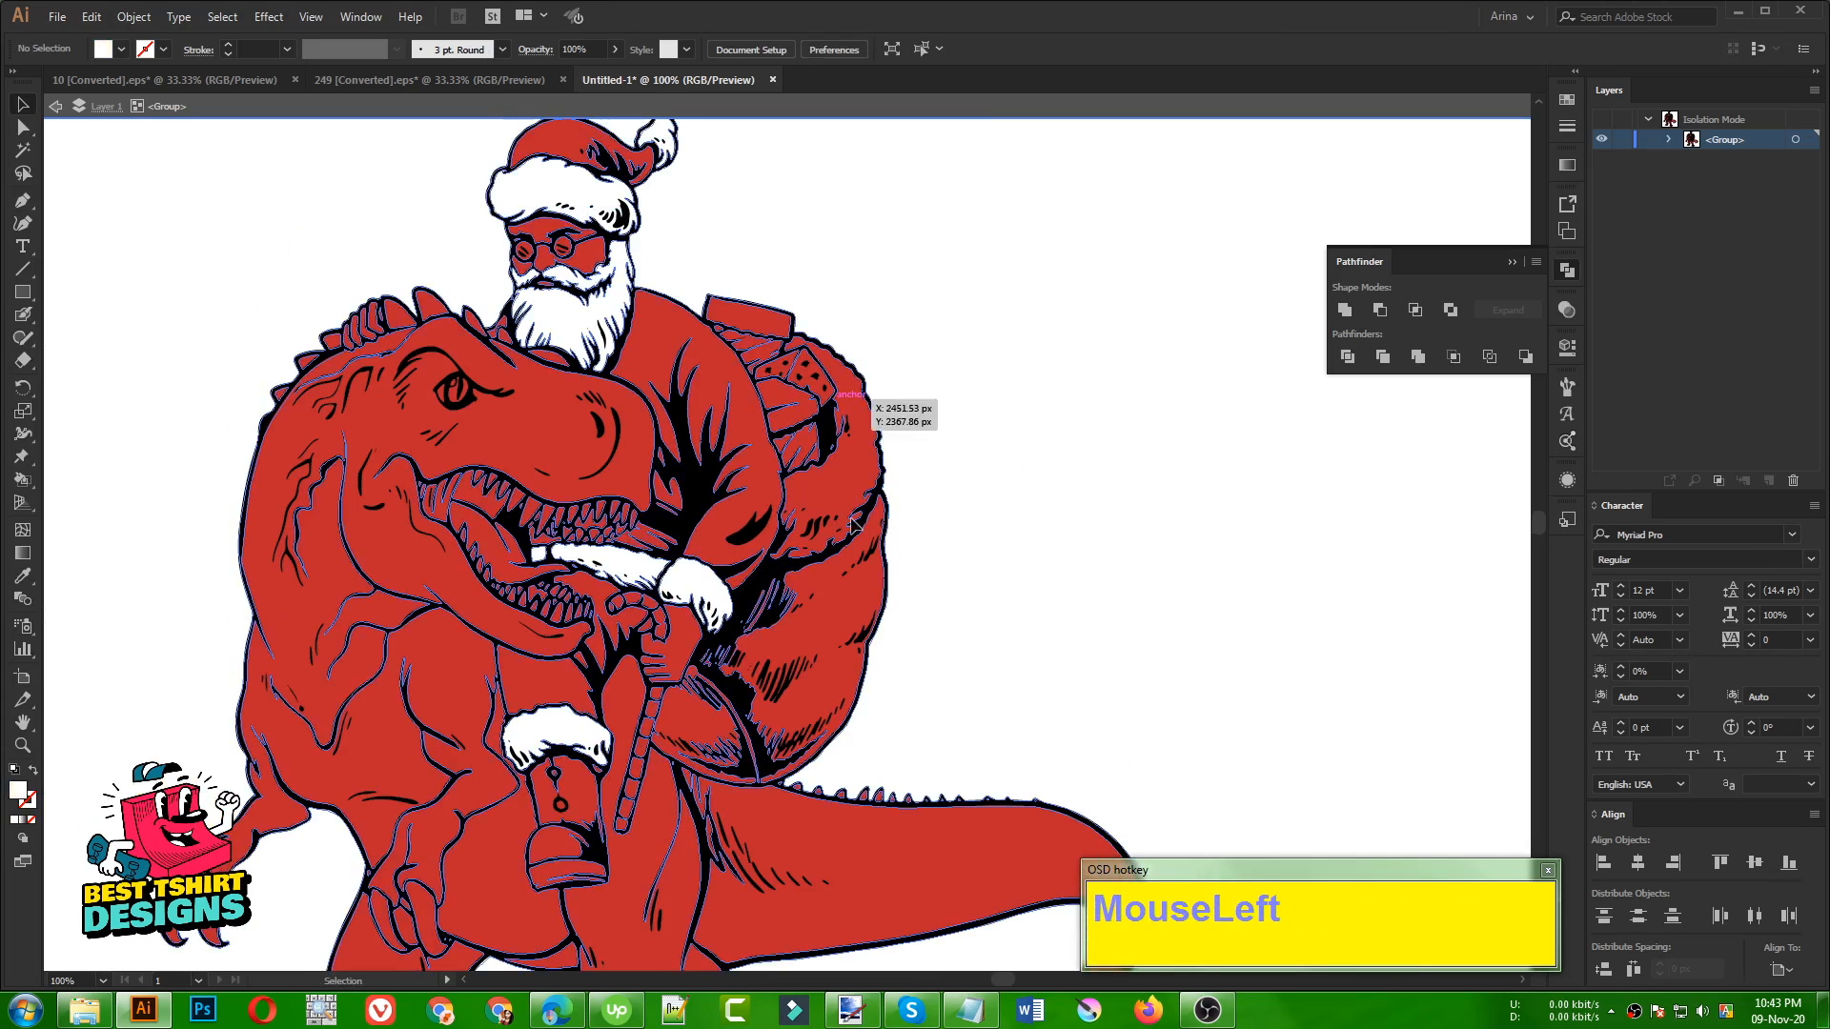
pyautogui.click(836, 489)
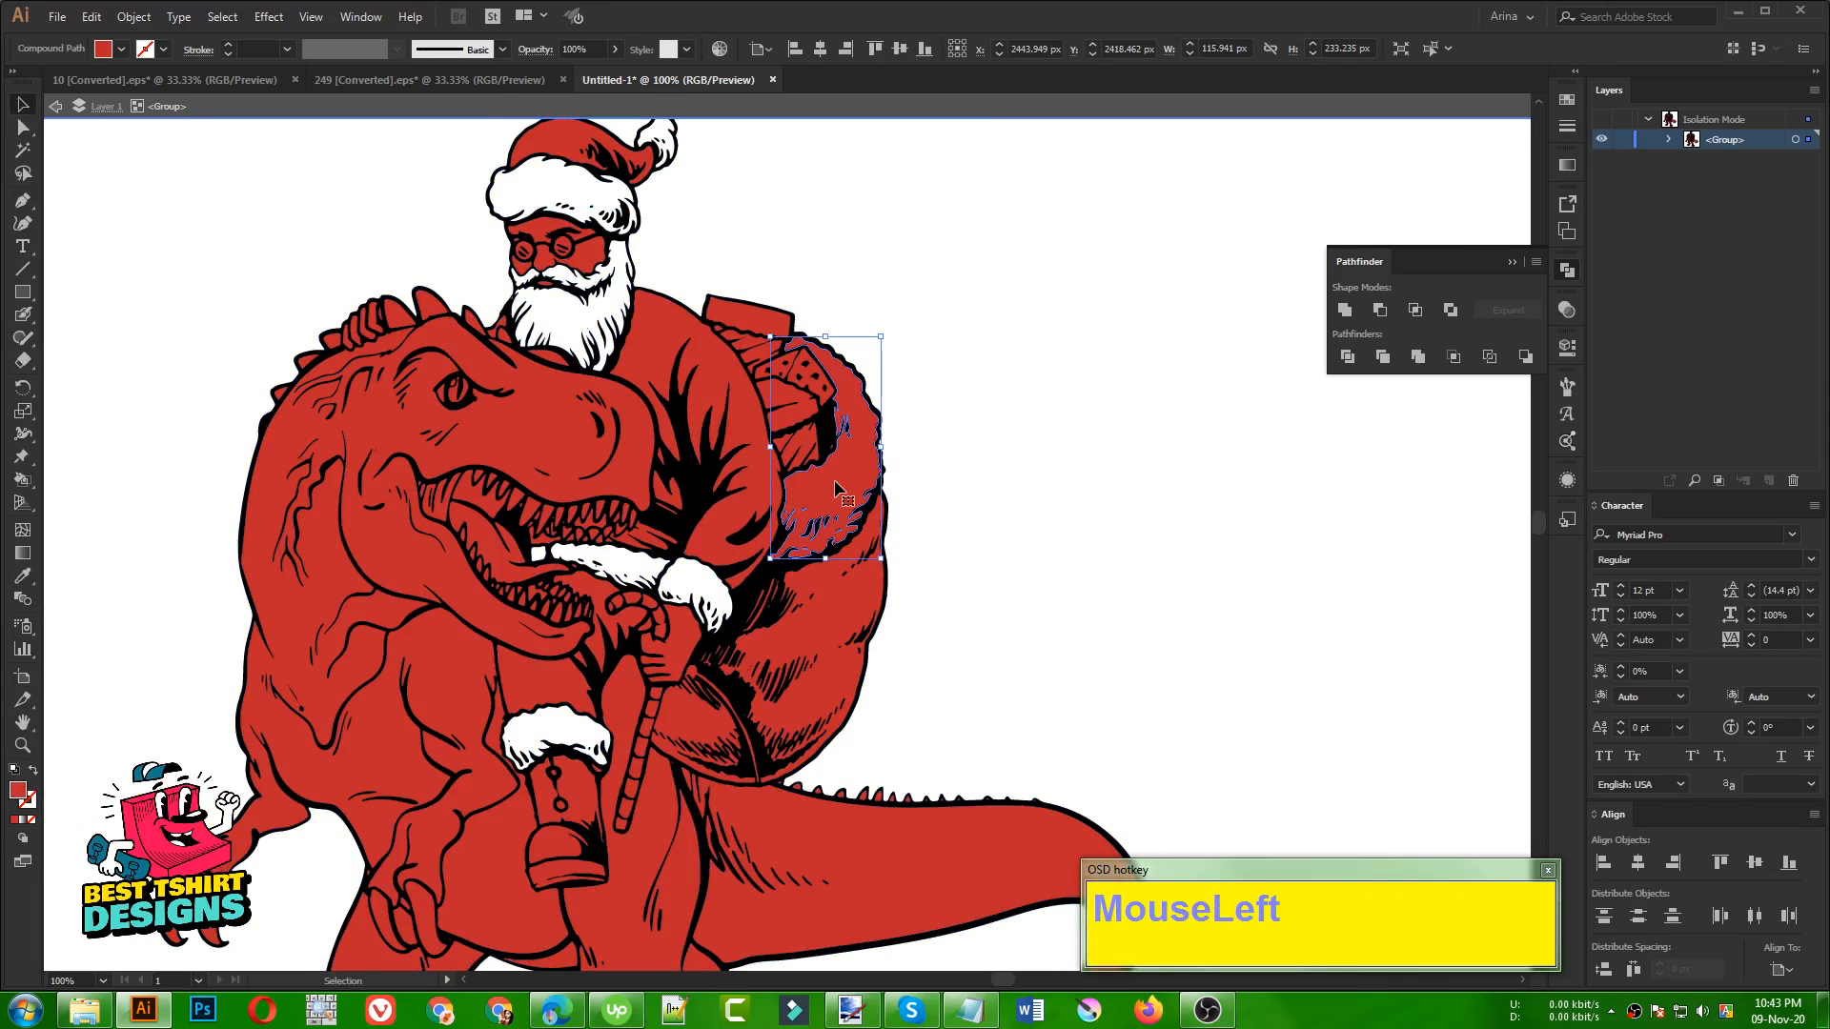
pyautogui.press('i')
pyautogui.click(1082, 505)
pyautogui.press('v')
pyautogui.click(1003, 496)
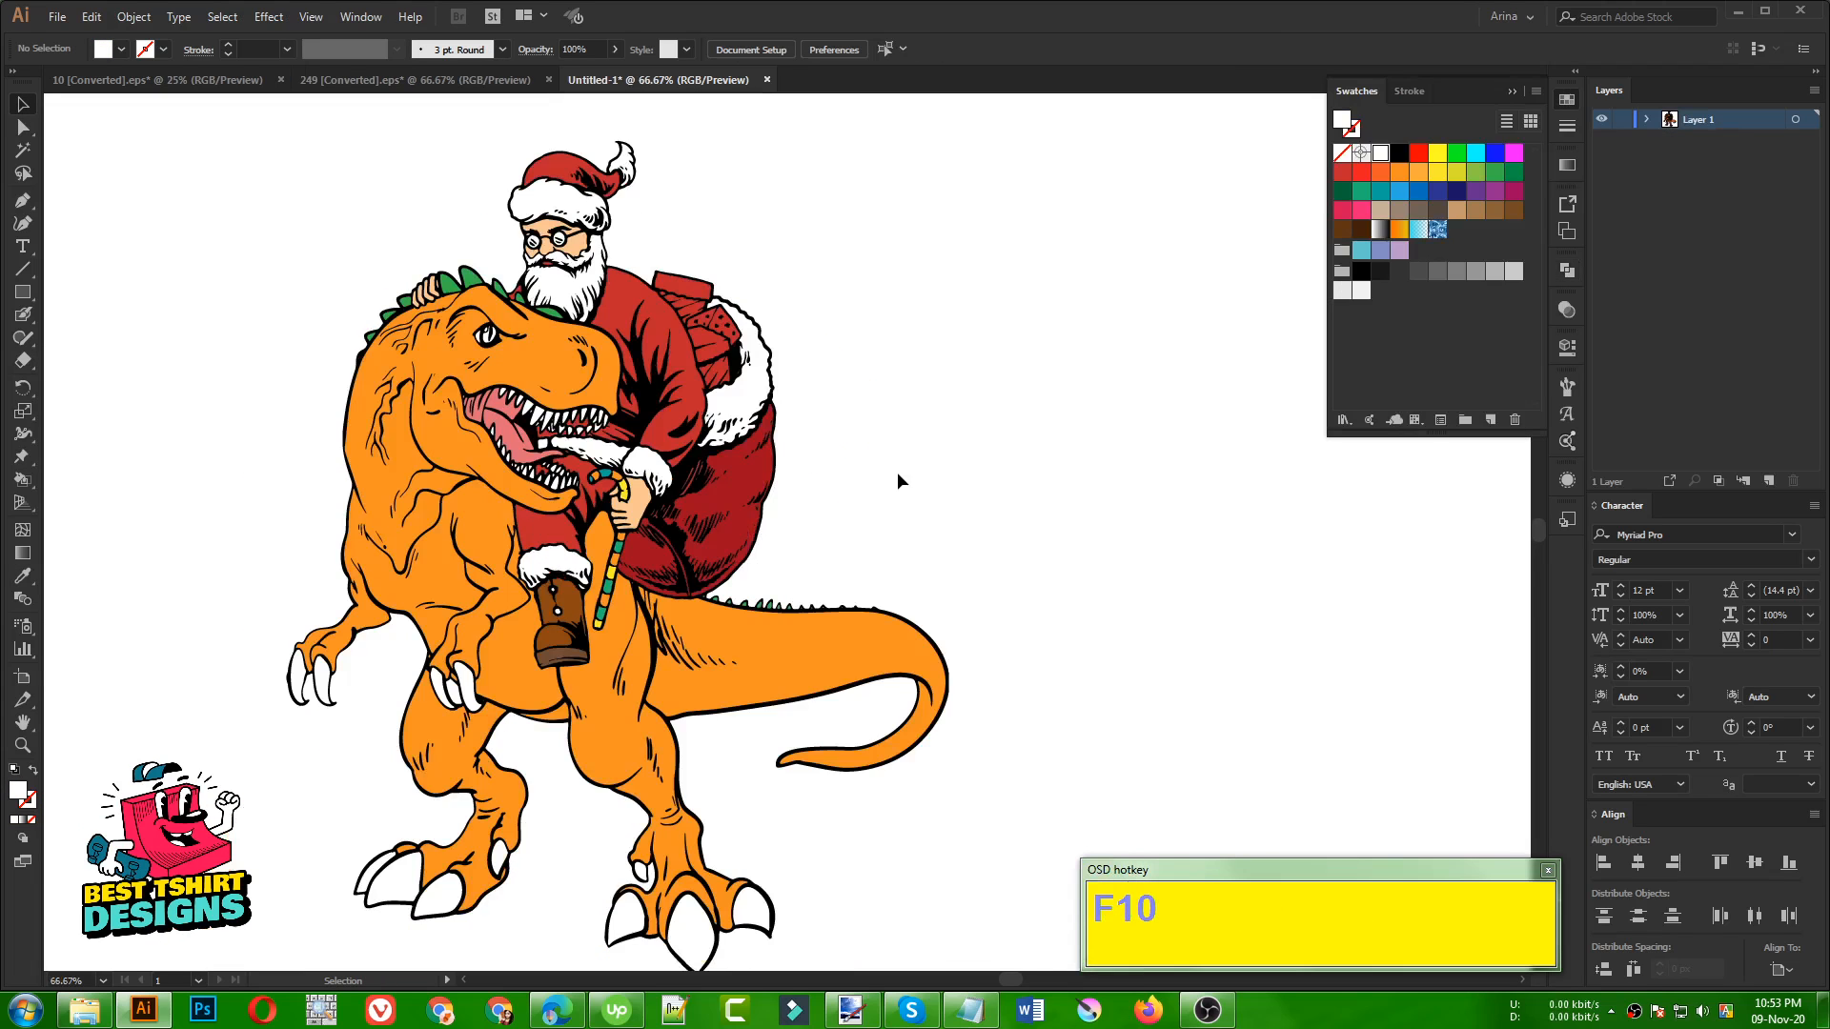
pyautogui.click(898, 474)
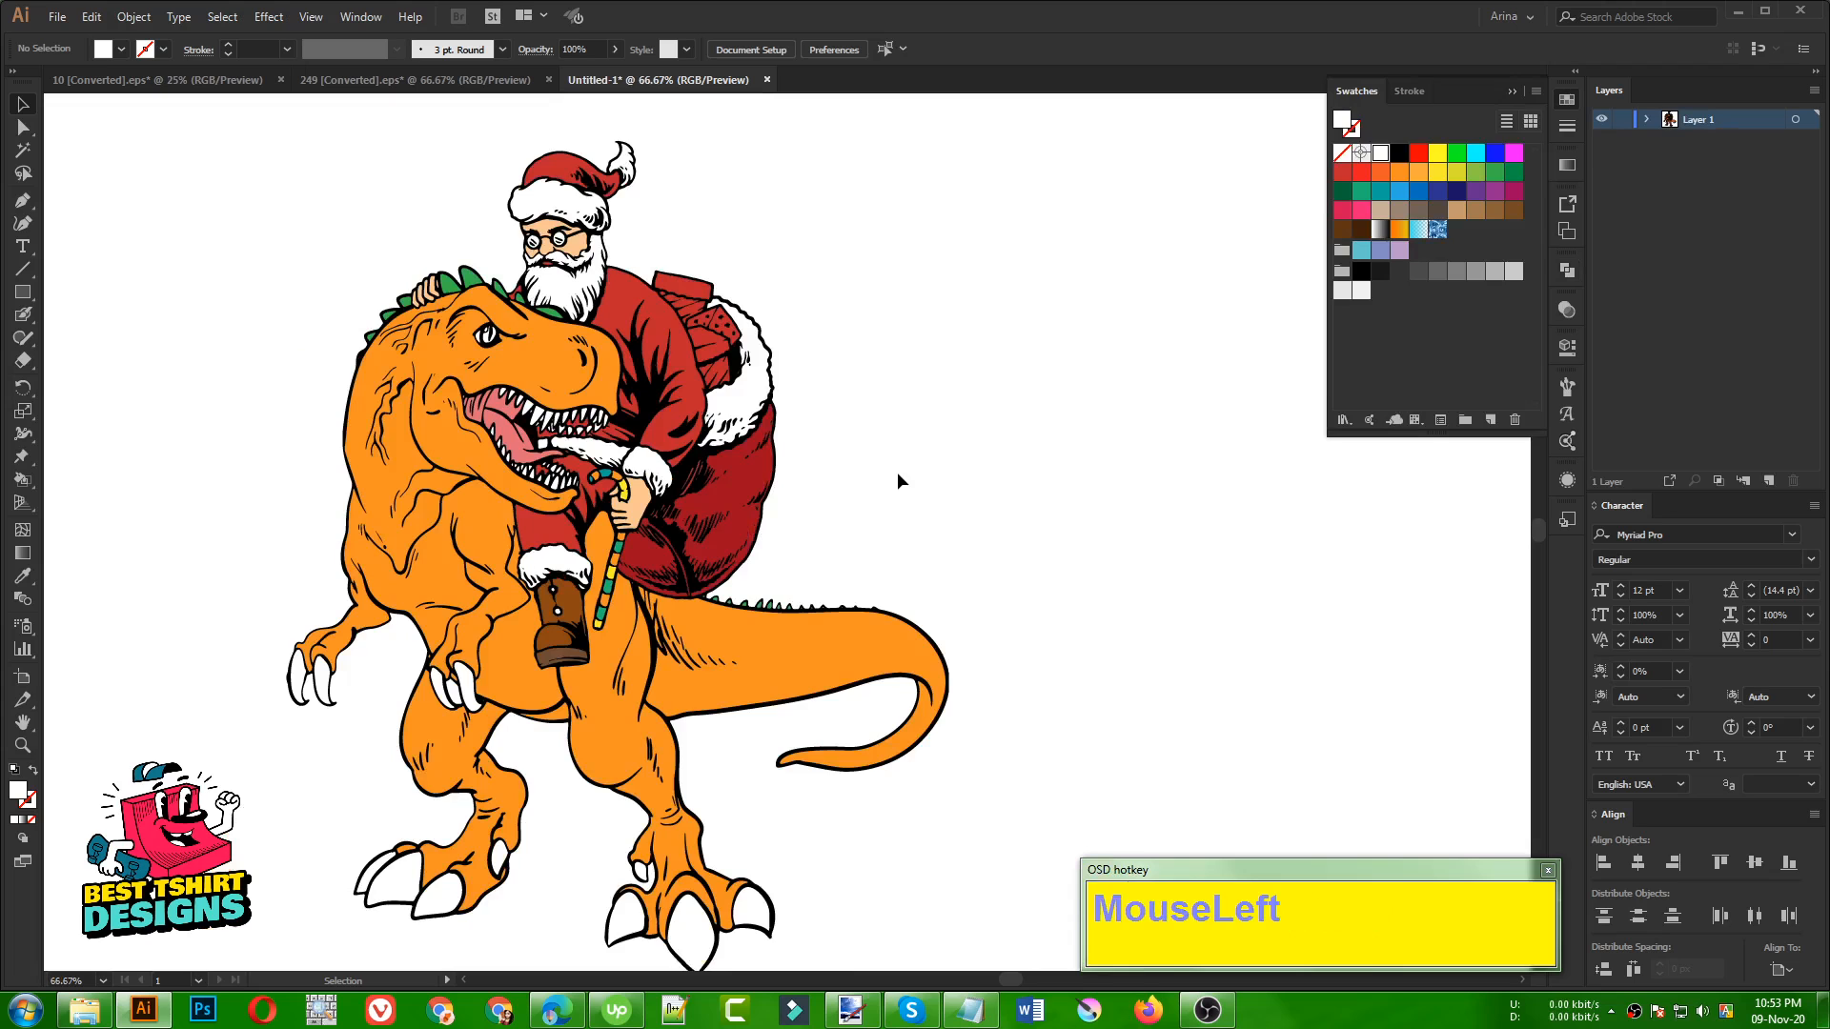
pyautogui.moveTo(861, 487); pyautogui.dragTo(1004, 457)
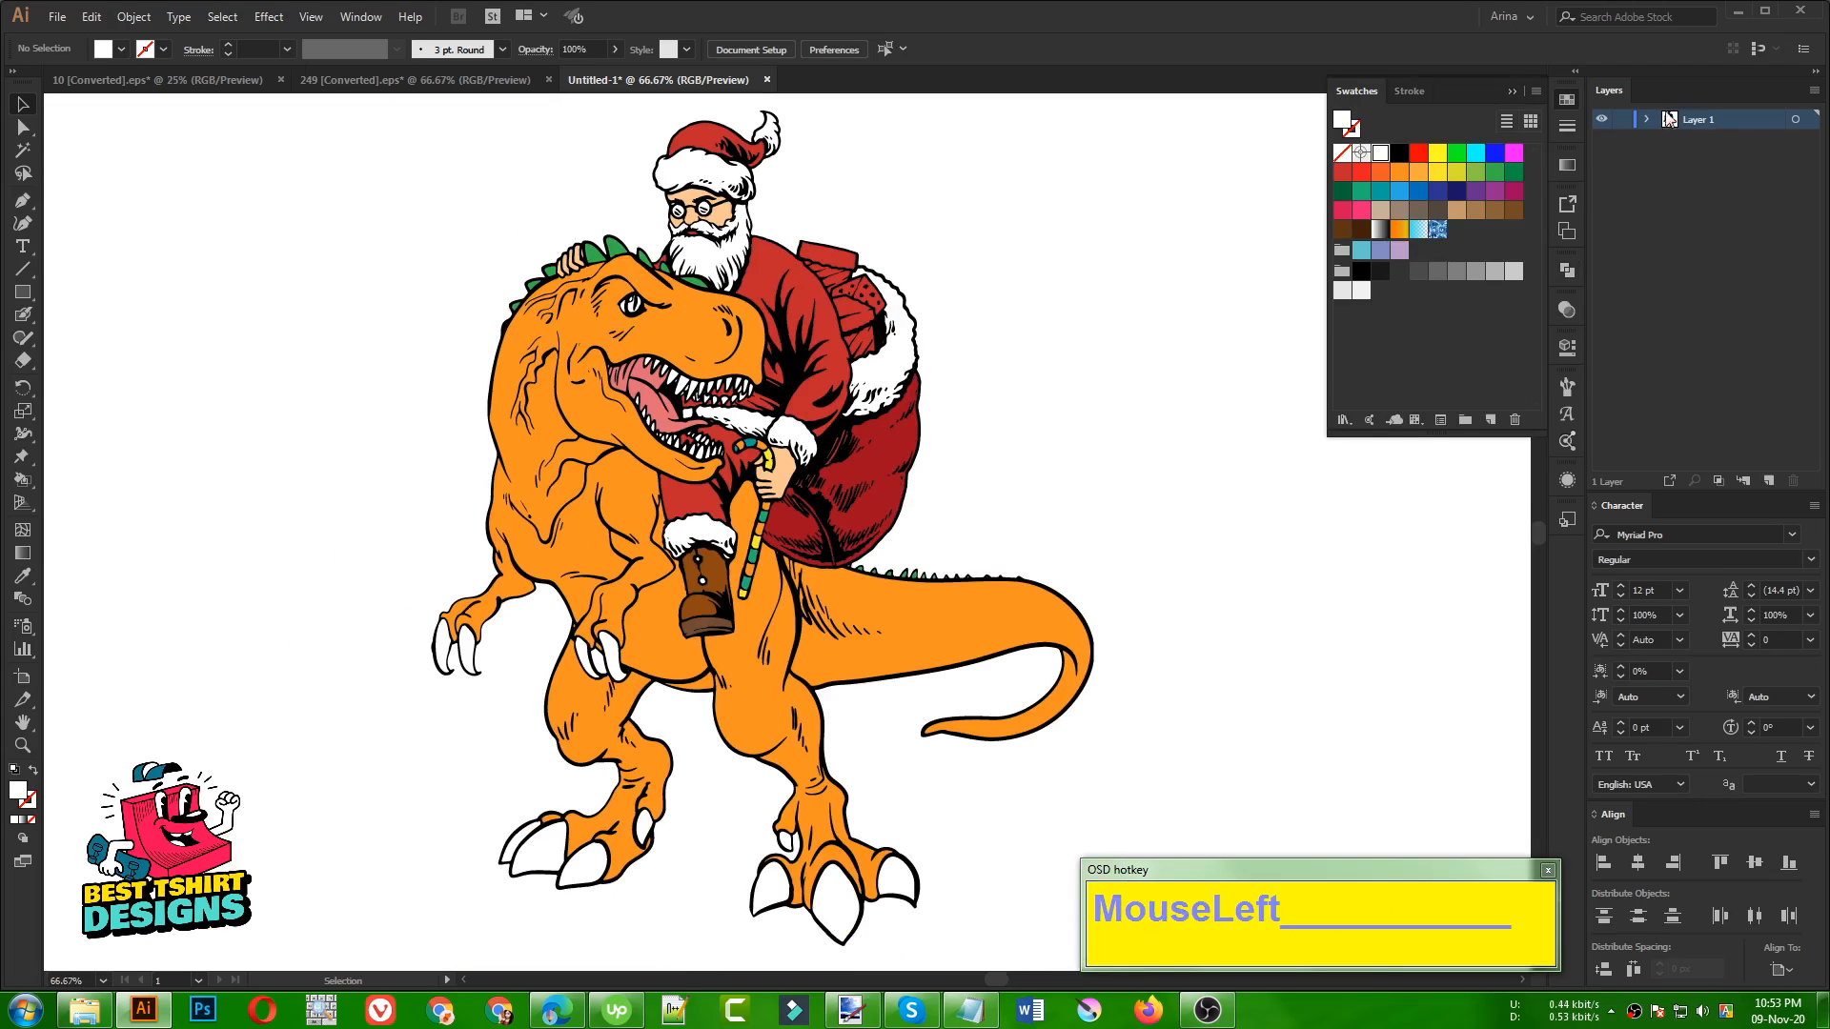
pyautogui.click(1569, 99)
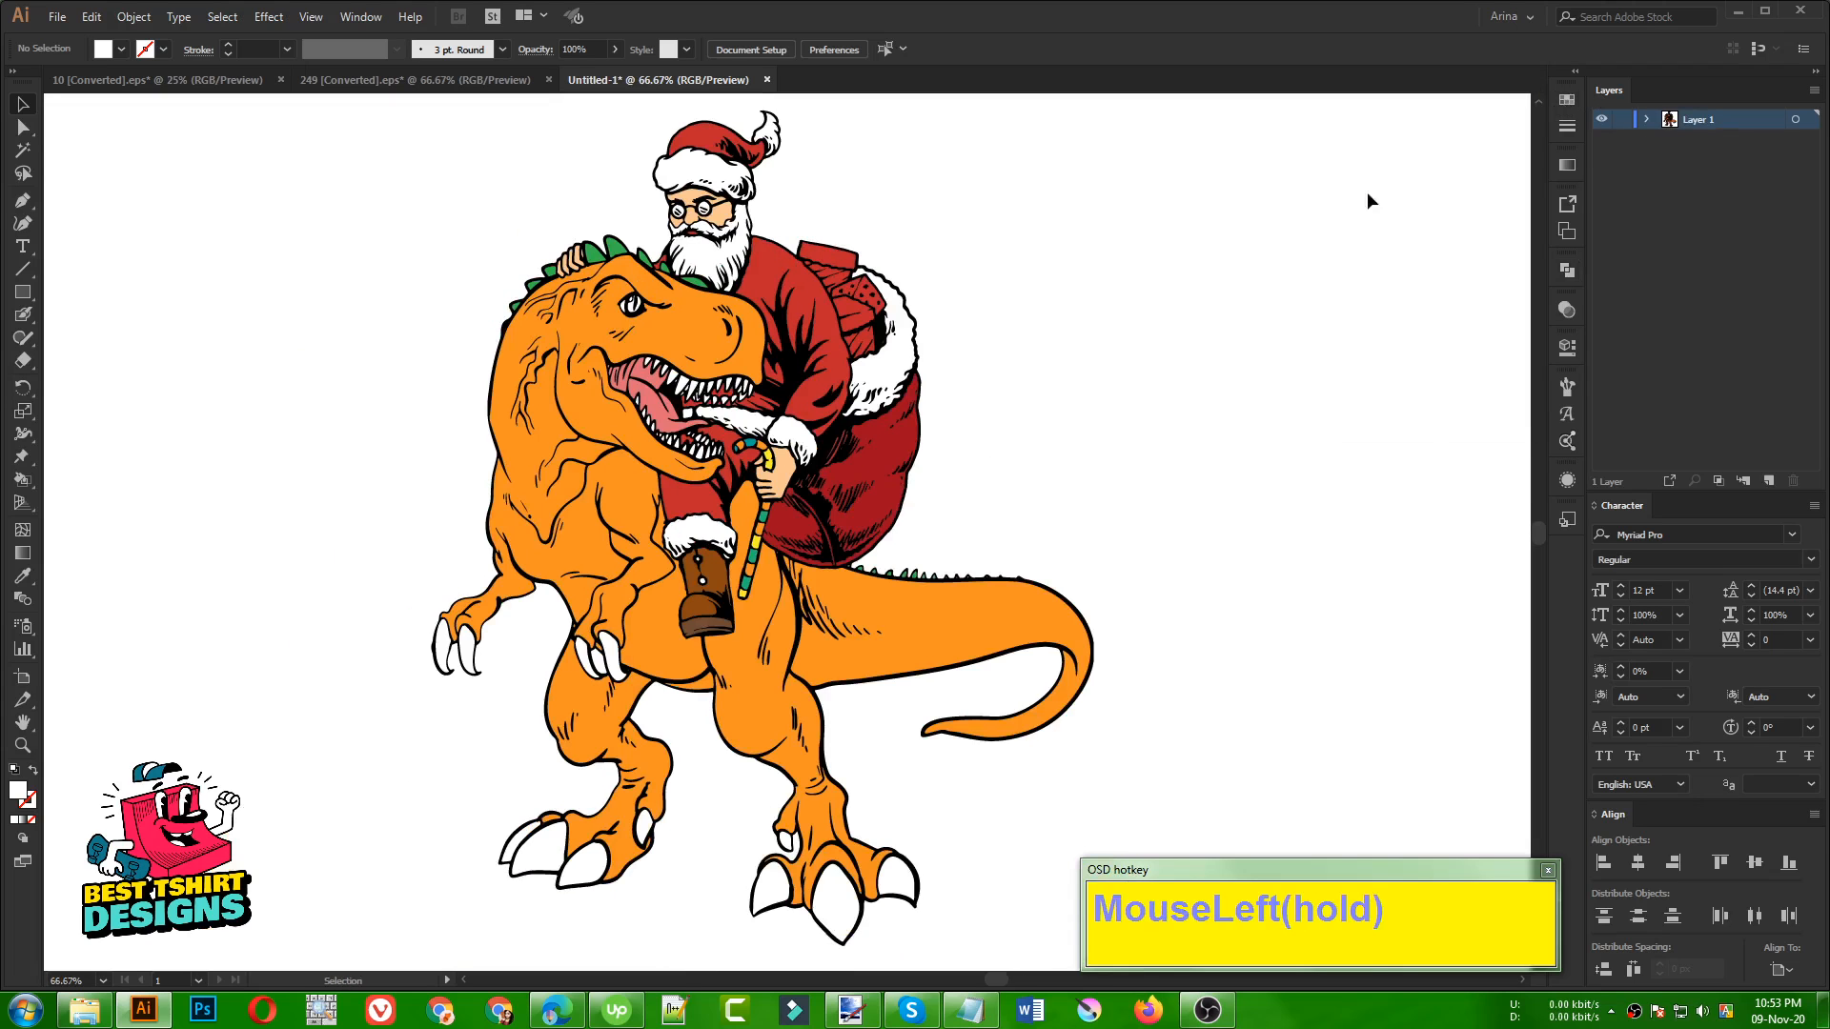
pyautogui.click(905, 476)
pyautogui.click(1048, 462)
pyautogui.click(998, 546)
pyautogui.click(1014, 386)
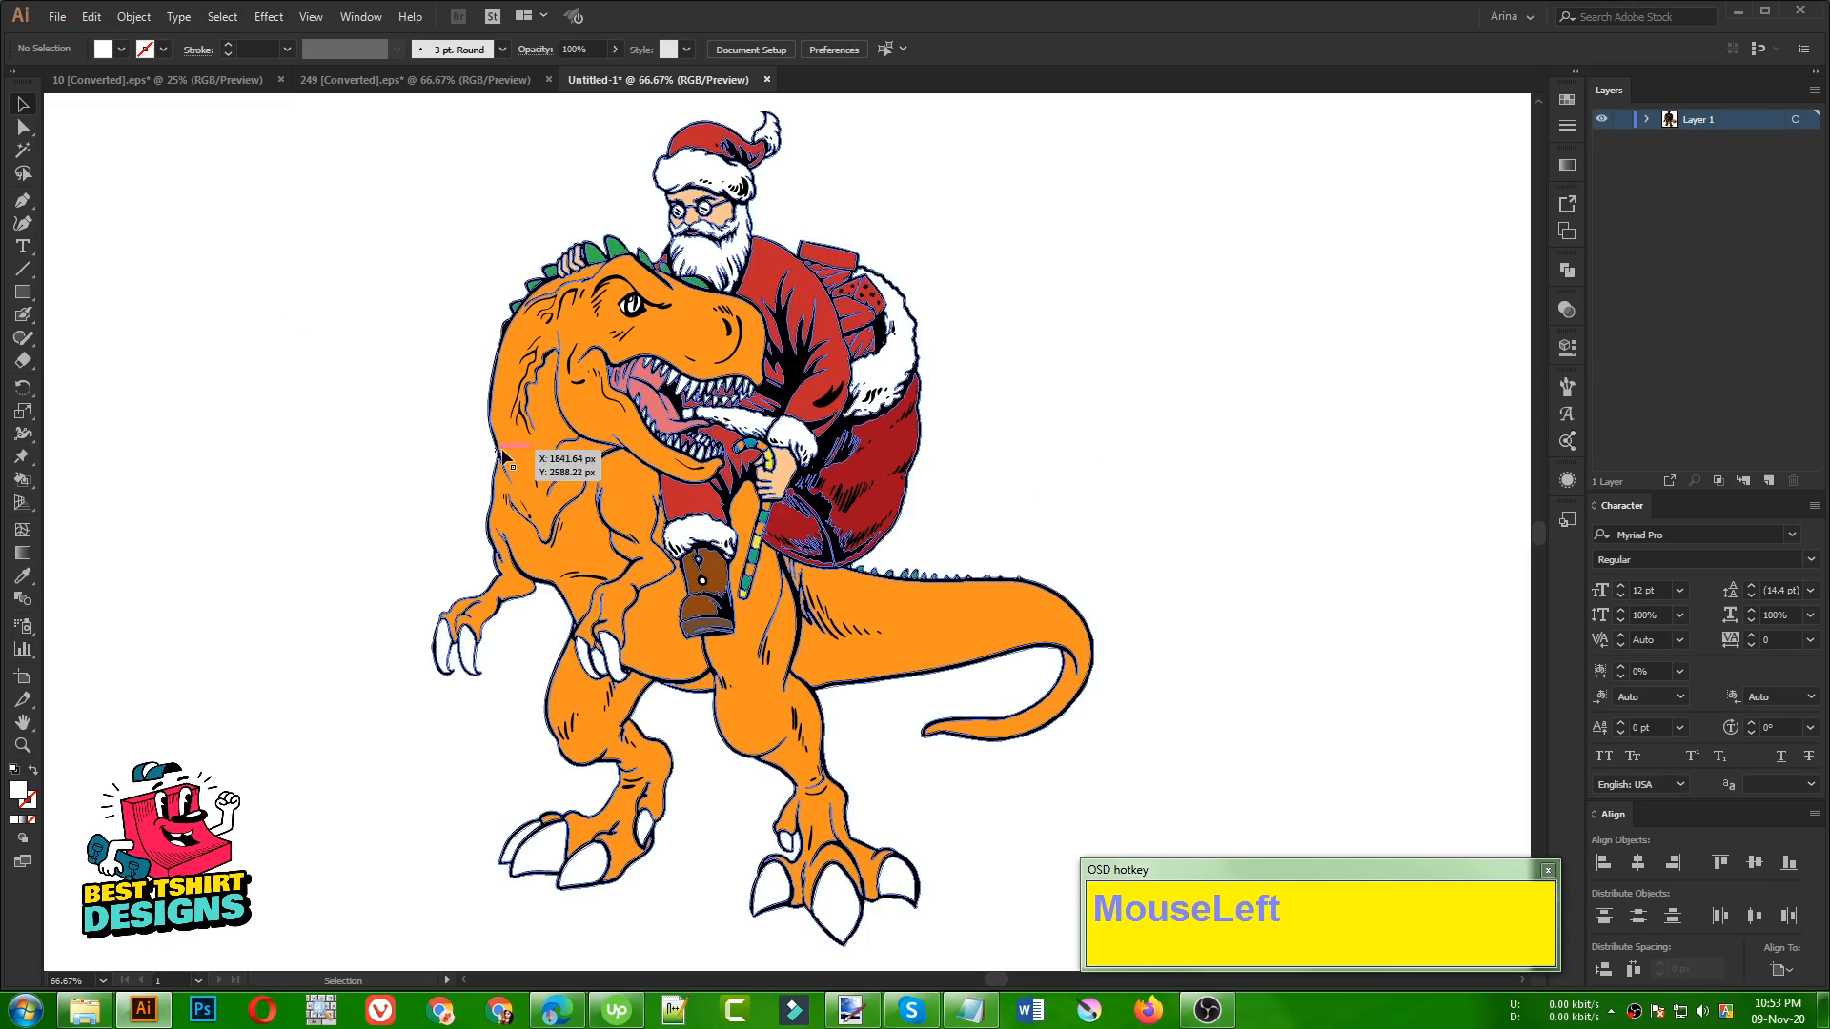
# Isolate the coloured artwork group so its separate areas can be edited
pyautogui.scroll(2, 877, 203)
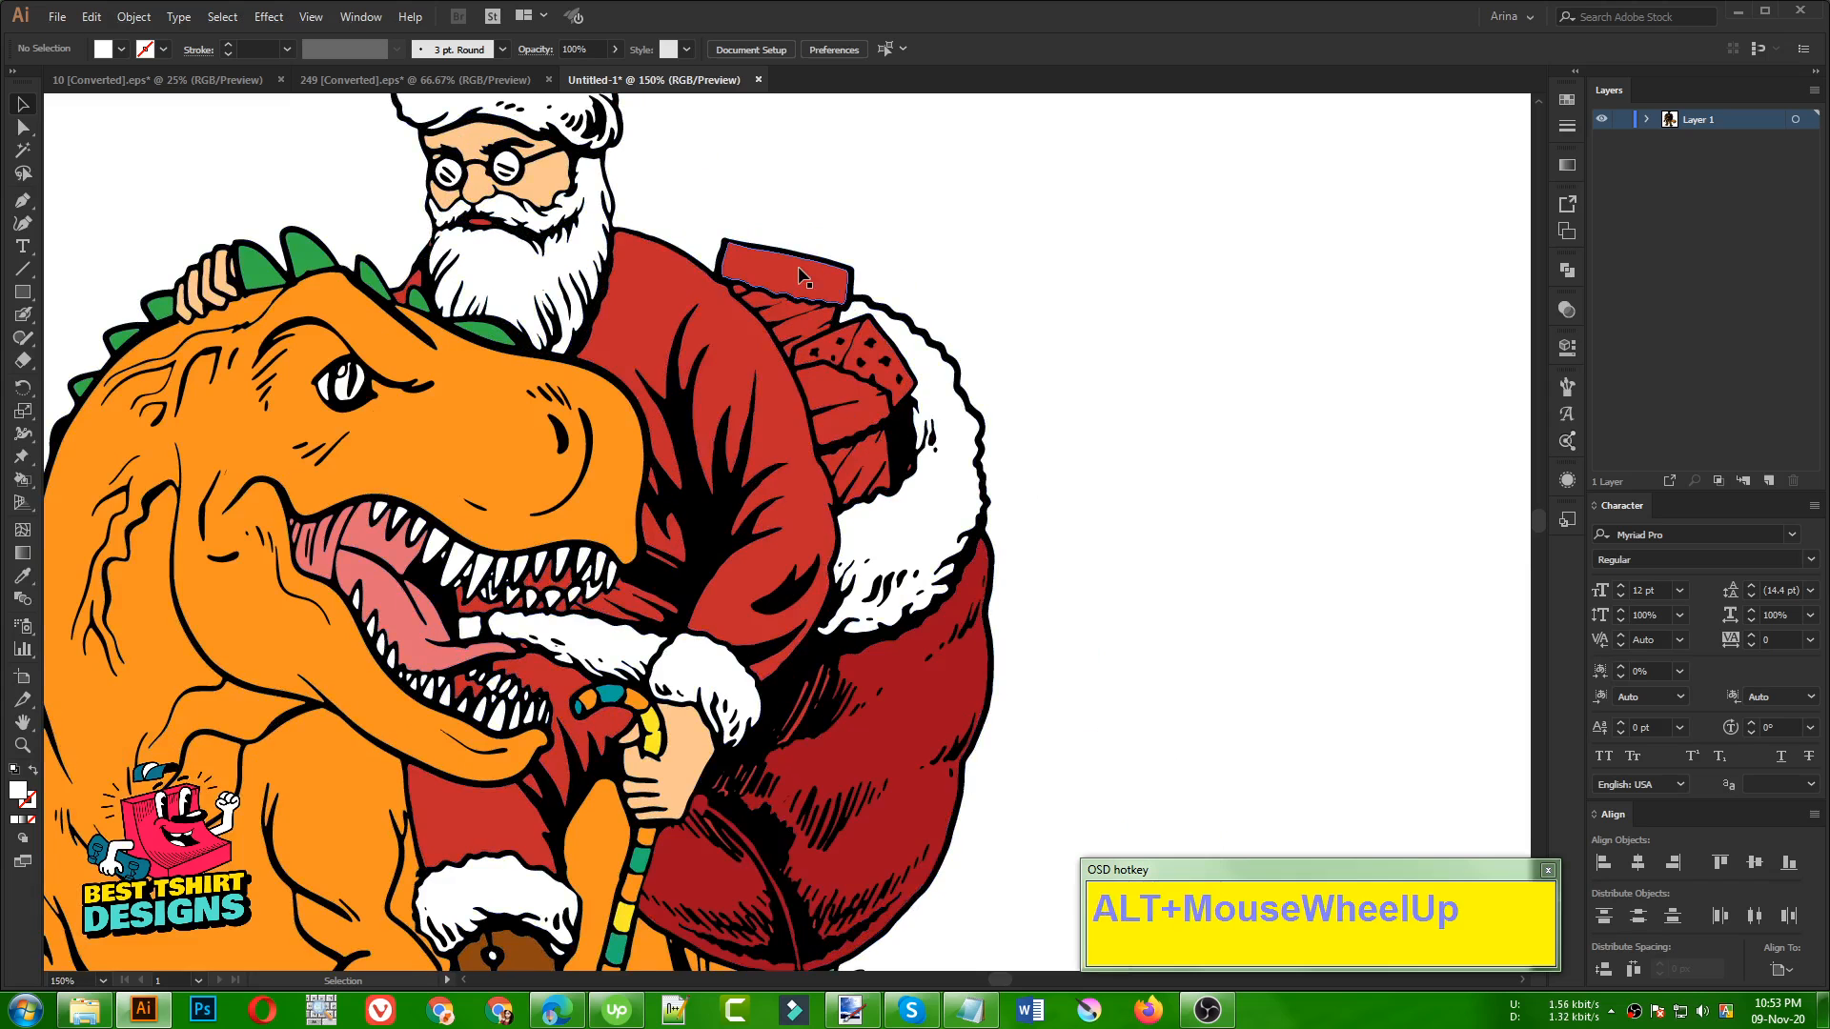
pyautogui.doubleClick(801, 277)
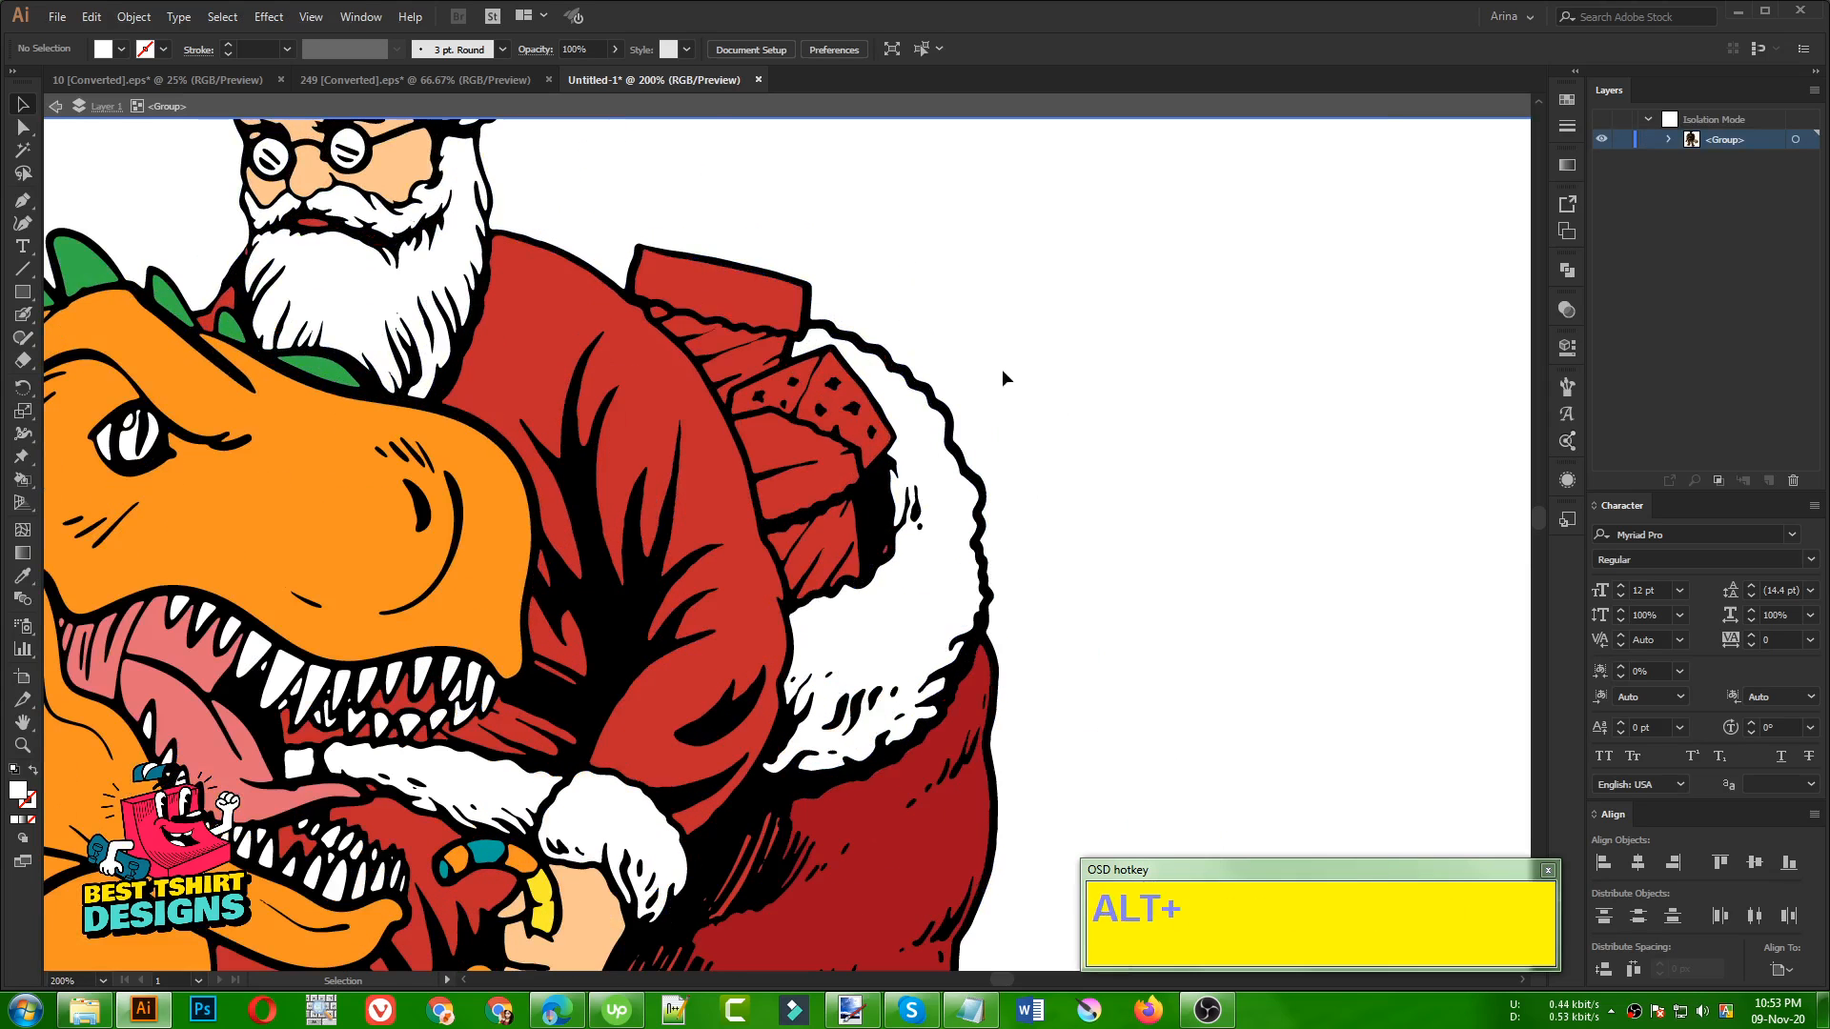
pyautogui.moveTo(999, 366); pyautogui.dragTo(944, 438)
pyautogui.click(667, 371)
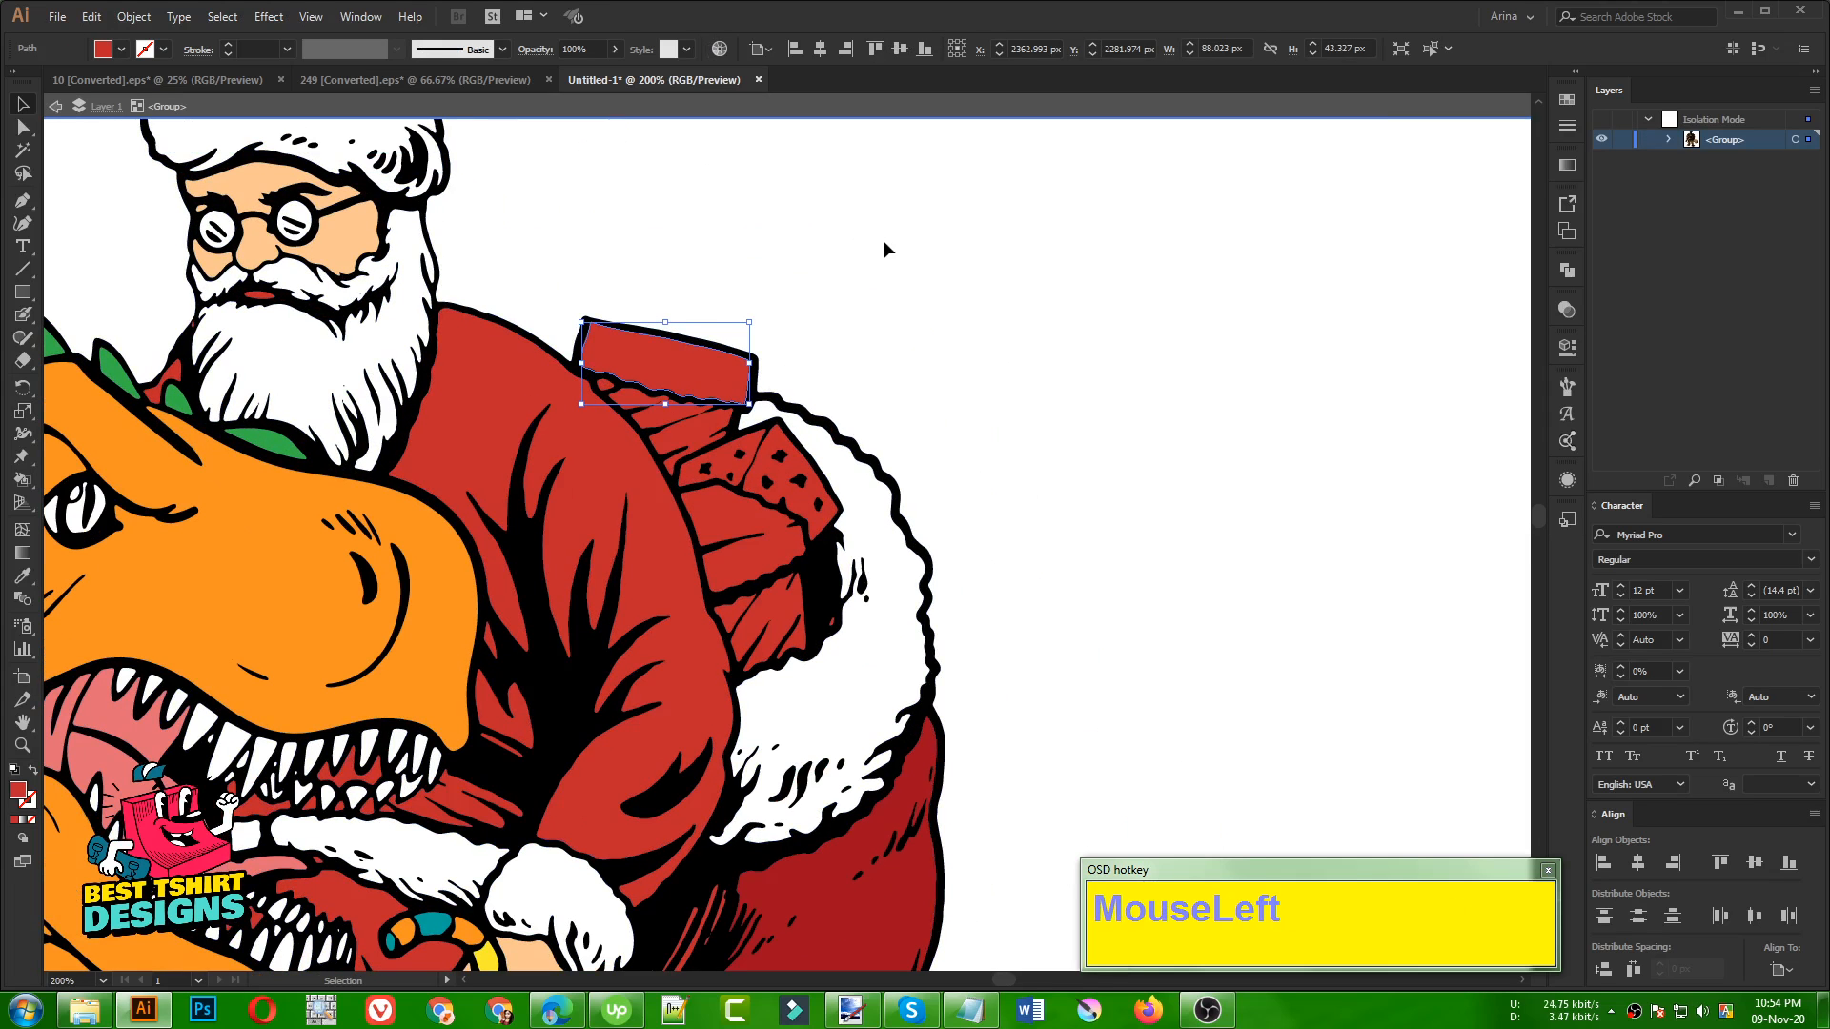
pyautogui.click(259, 298)
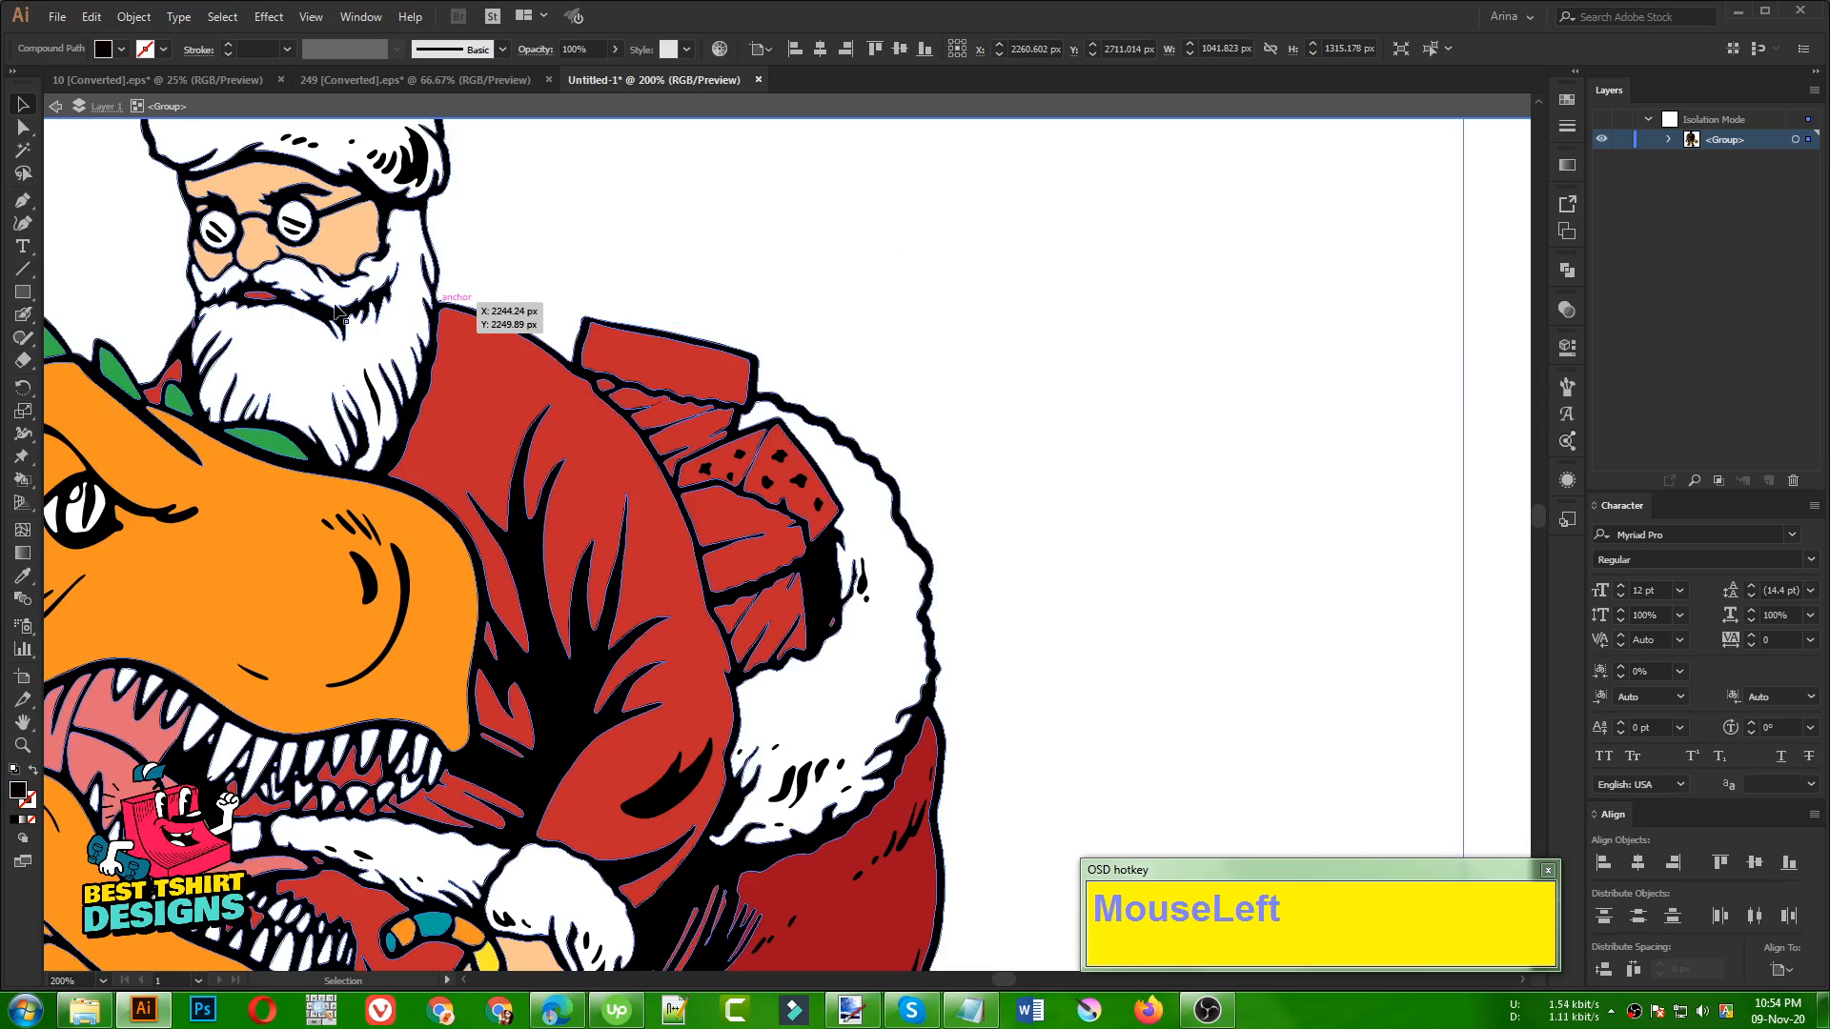
# Recolour Santa's lips with a sampled salmon pink
pyautogui.keyDown('alt'); pyautogui.scroll(2, 141, 254); pyautogui.keyUp('alt')
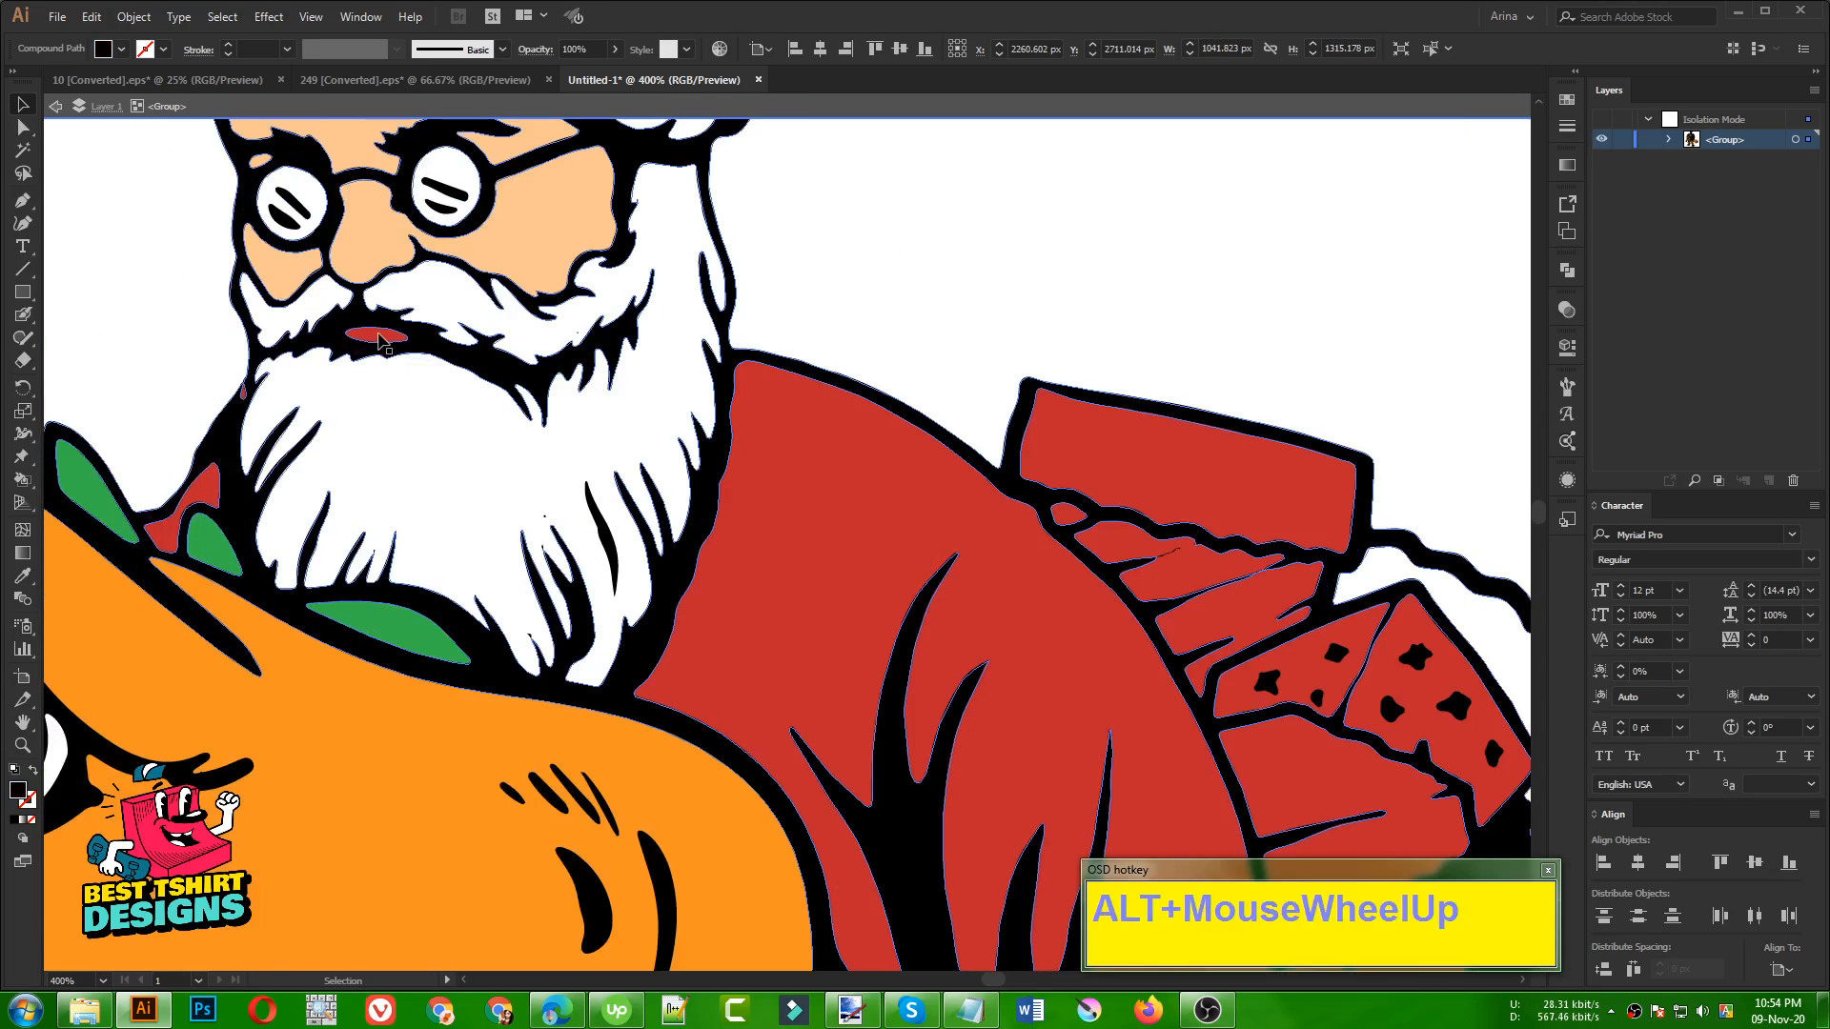
pyautogui.click(378, 339)
pyautogui.keyDown('alt'); pyautogui.scroll(-1, 378, 338); pyautogui.keyUp('alt')
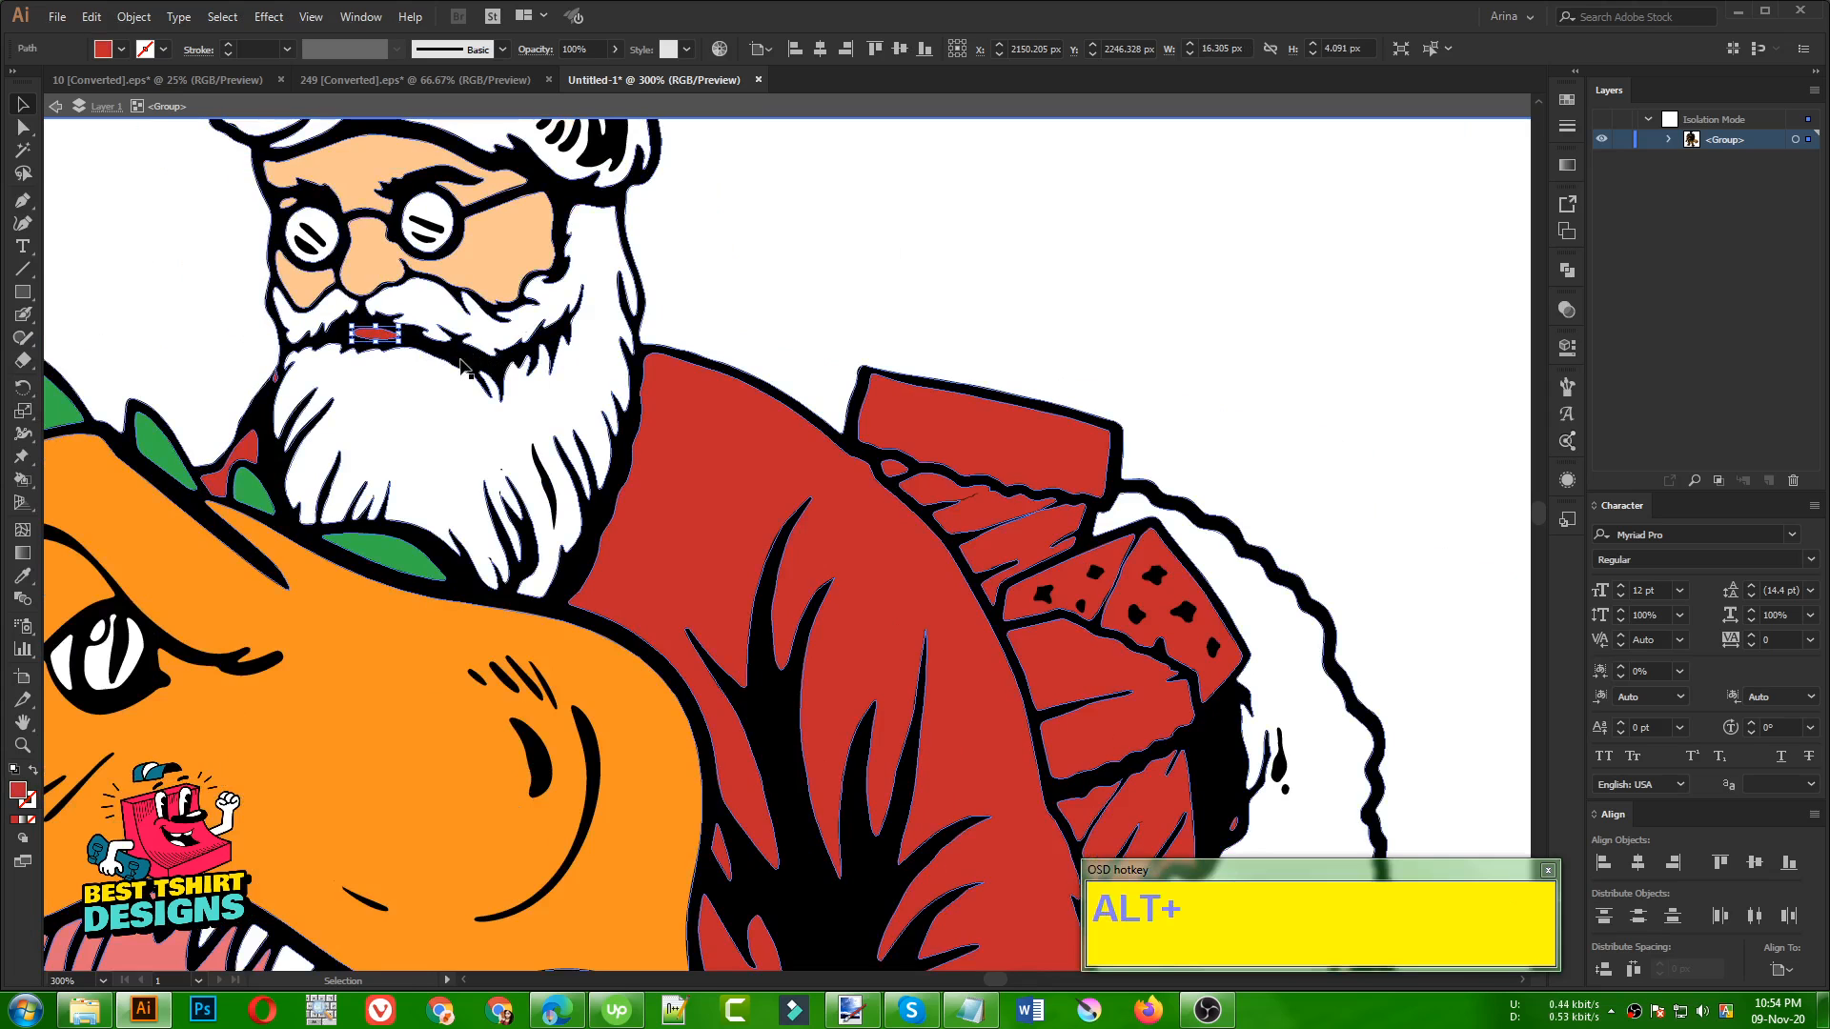
pyautogui.scroll(-3, 674, 338)
pyautogui.press('i')
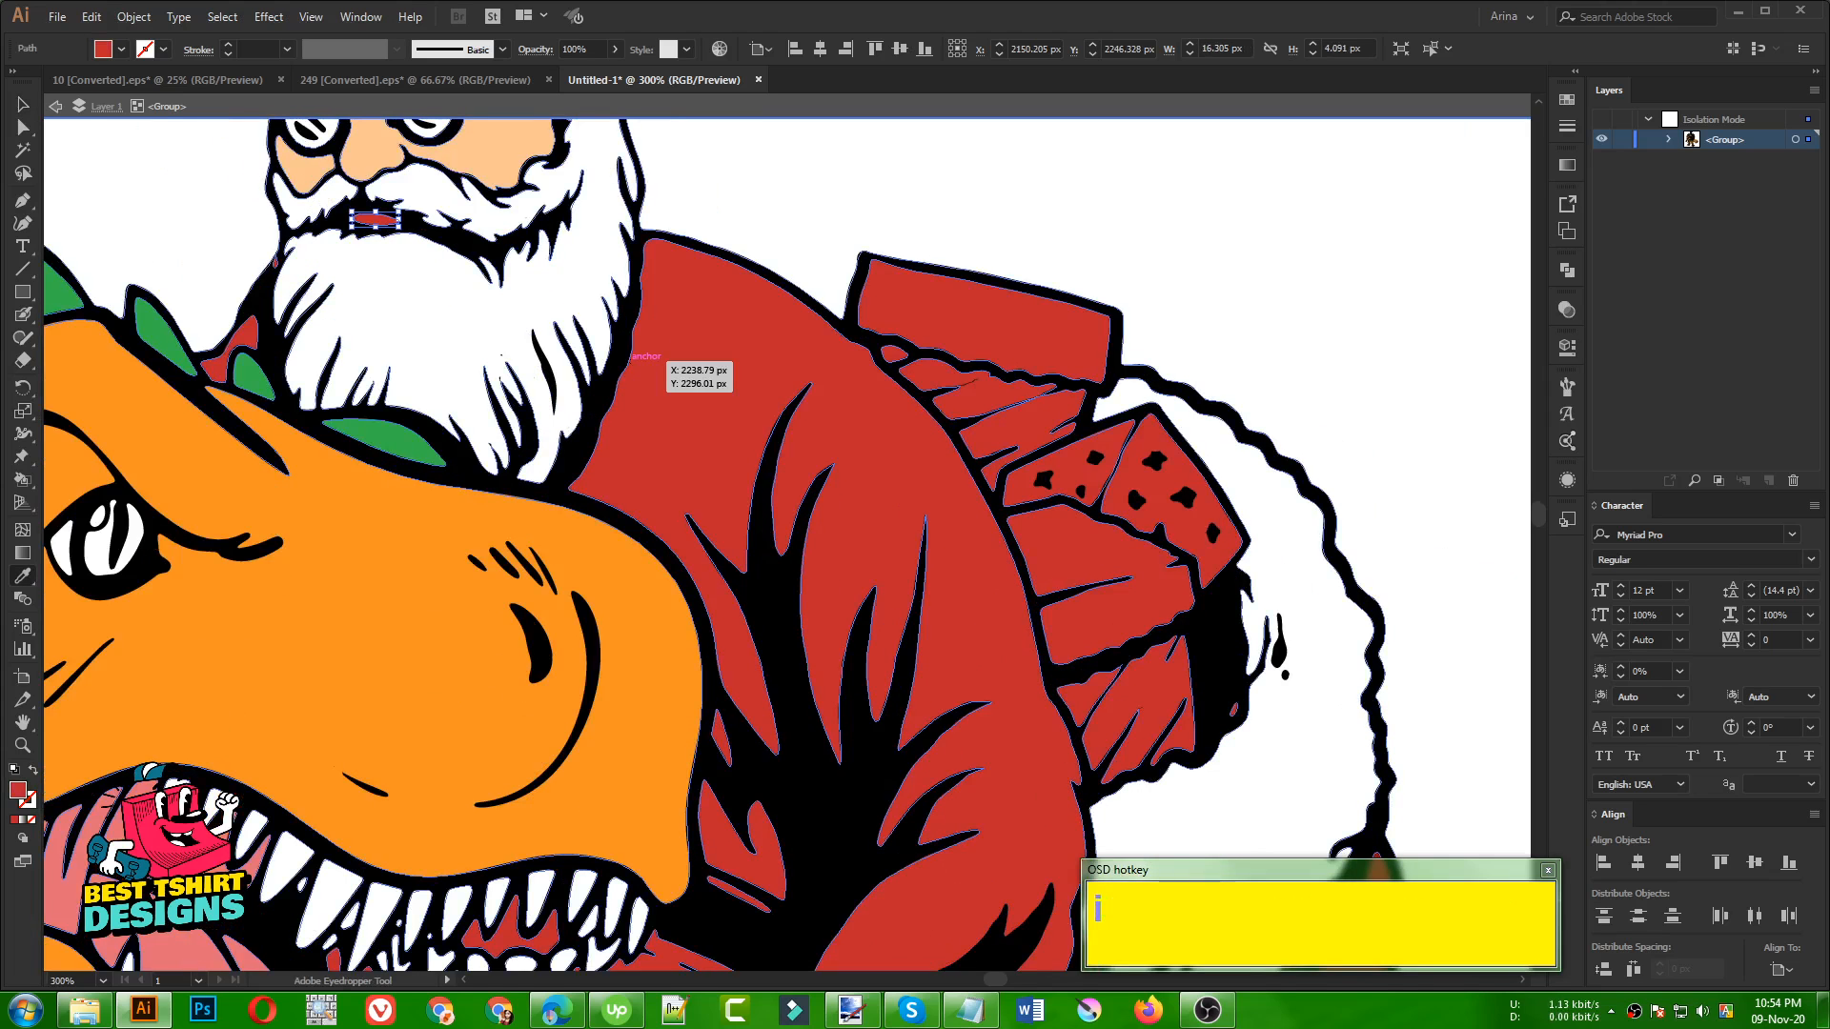
pyautogui.click(629, 357)
pyautogui.press('v')
pyautogui.click(795, 210)
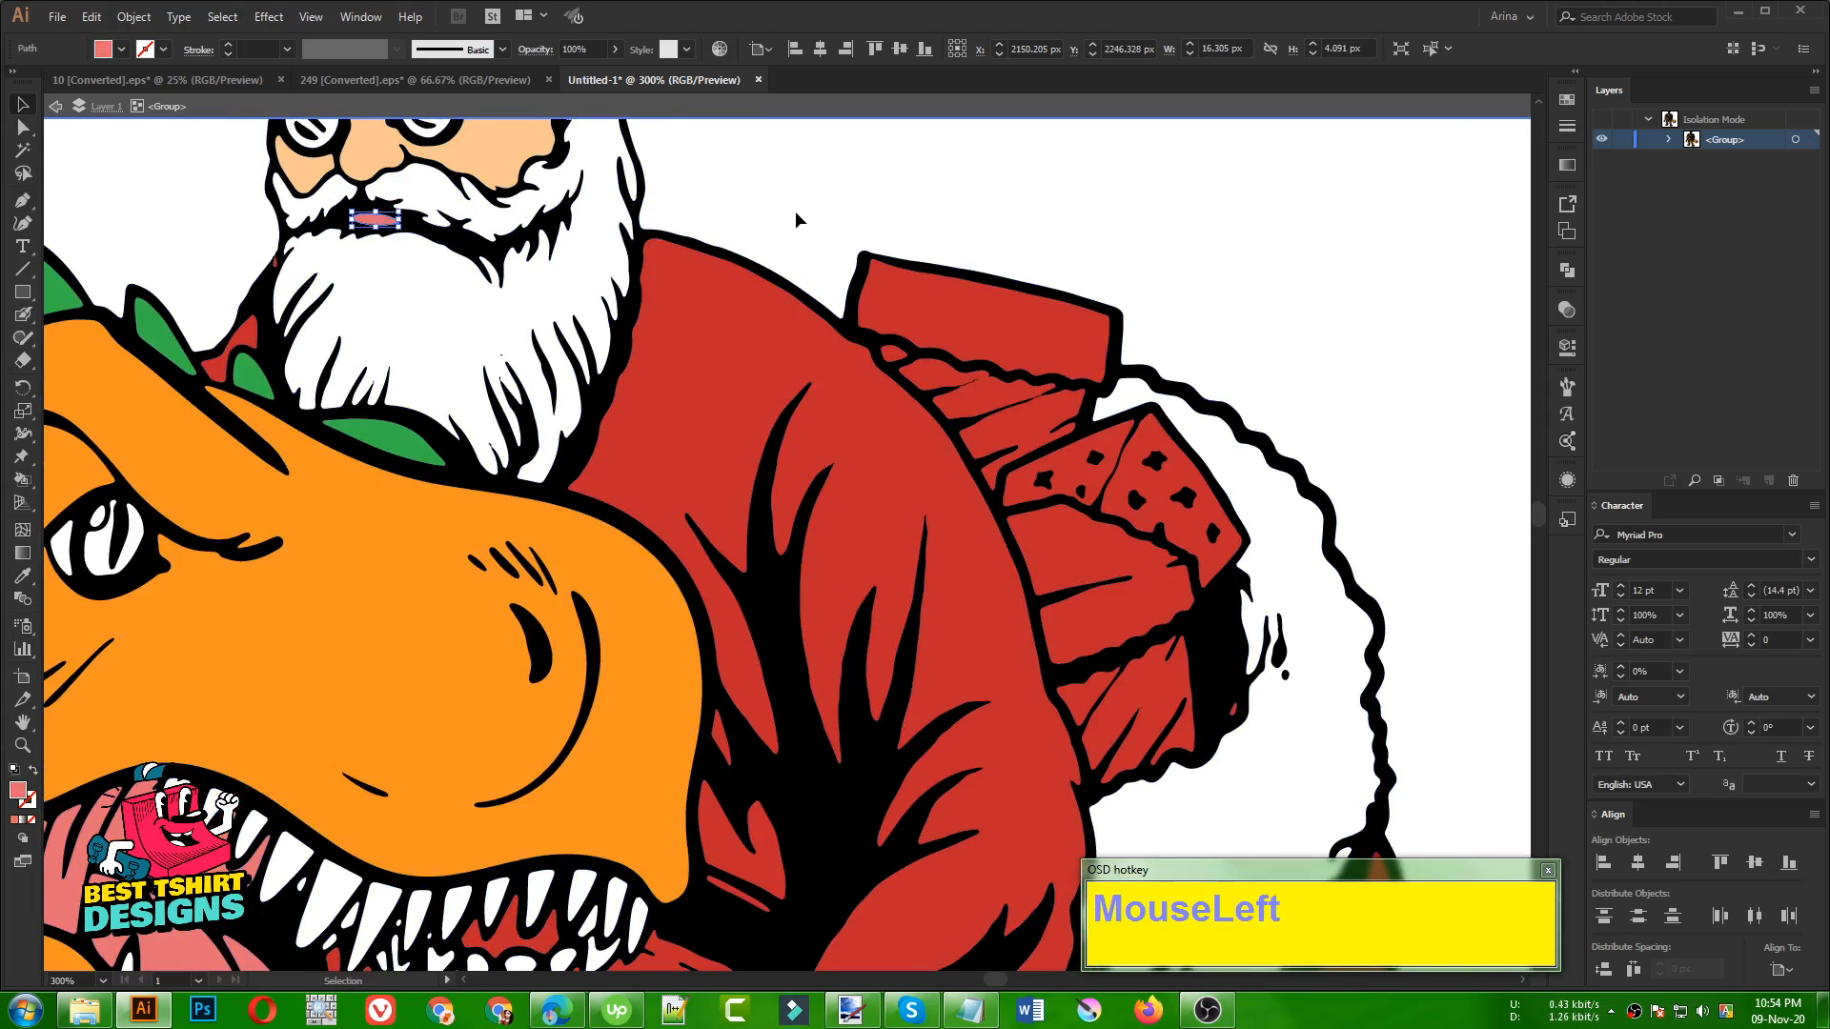
# Fill both pieces of the creased gift area directly beneath the sack's uppermost box with orange
pyautogui.click(1568, 102)
pyautogui.moveTo(1231, 239); pyautogui.dragTo(835, 238)
pyautogui.click(603, 420)
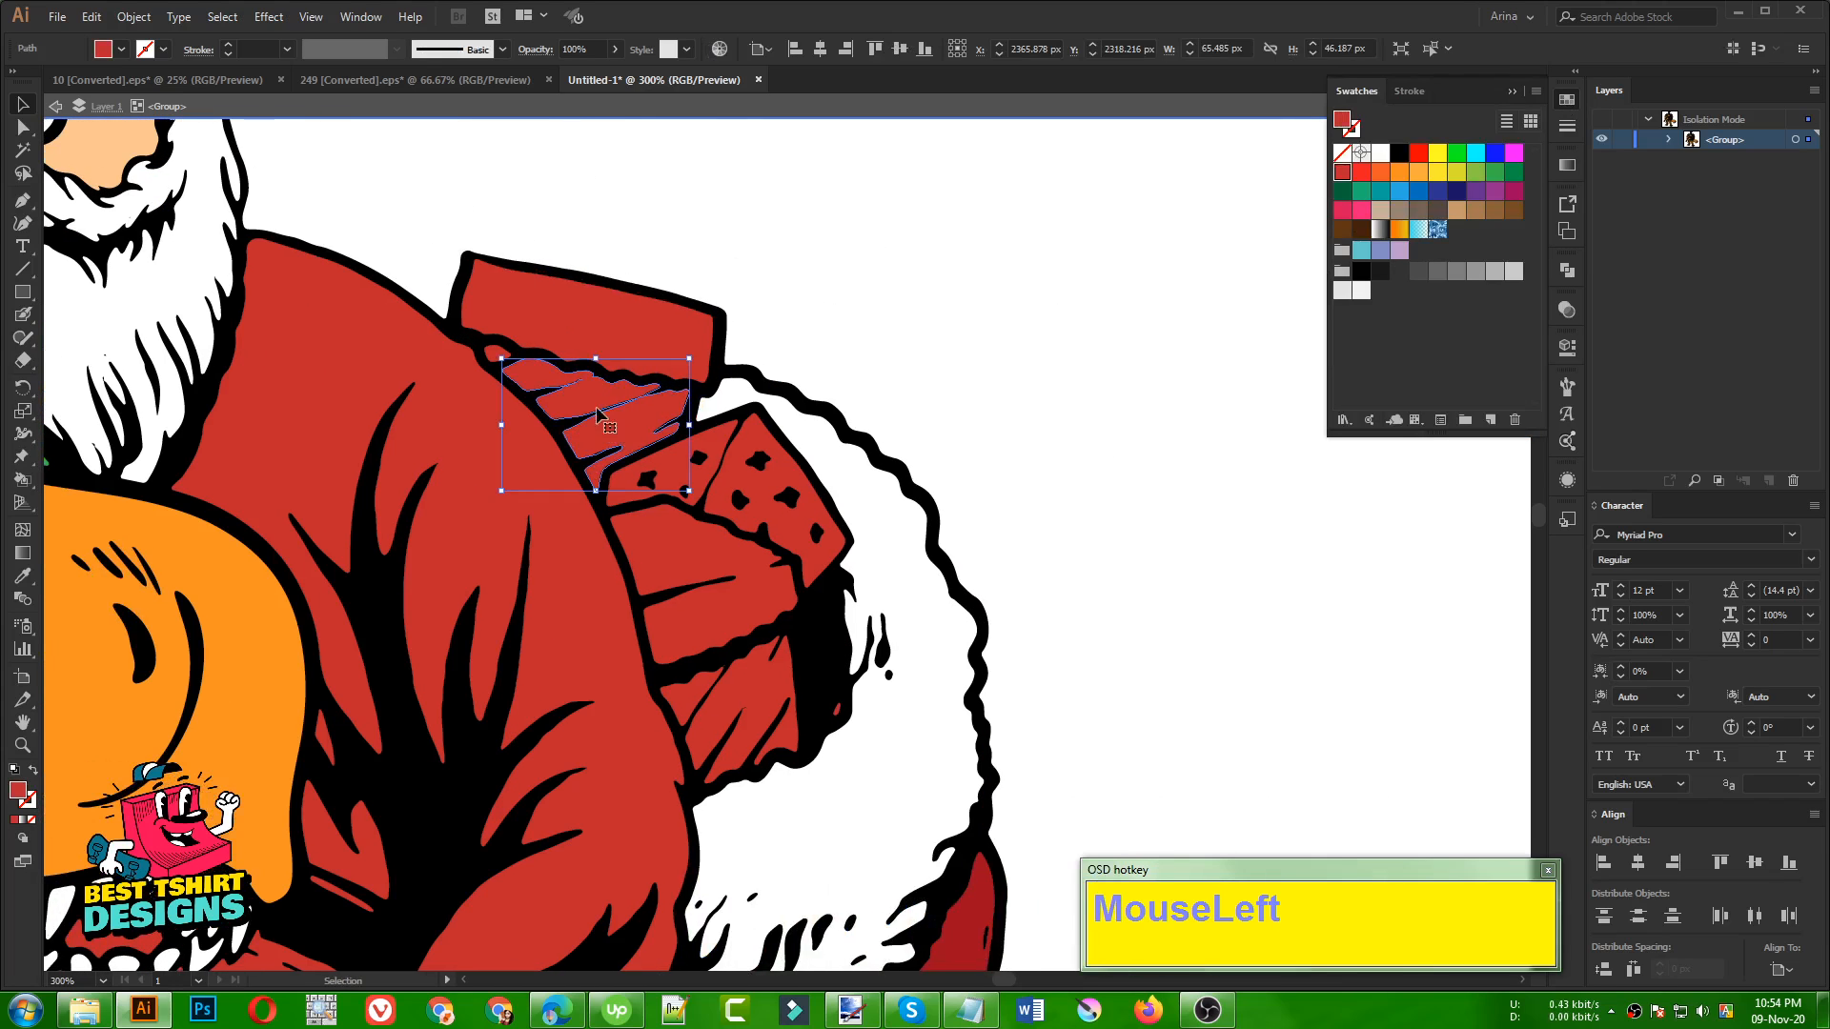
pyautogui.scroll(2, 495, 355)
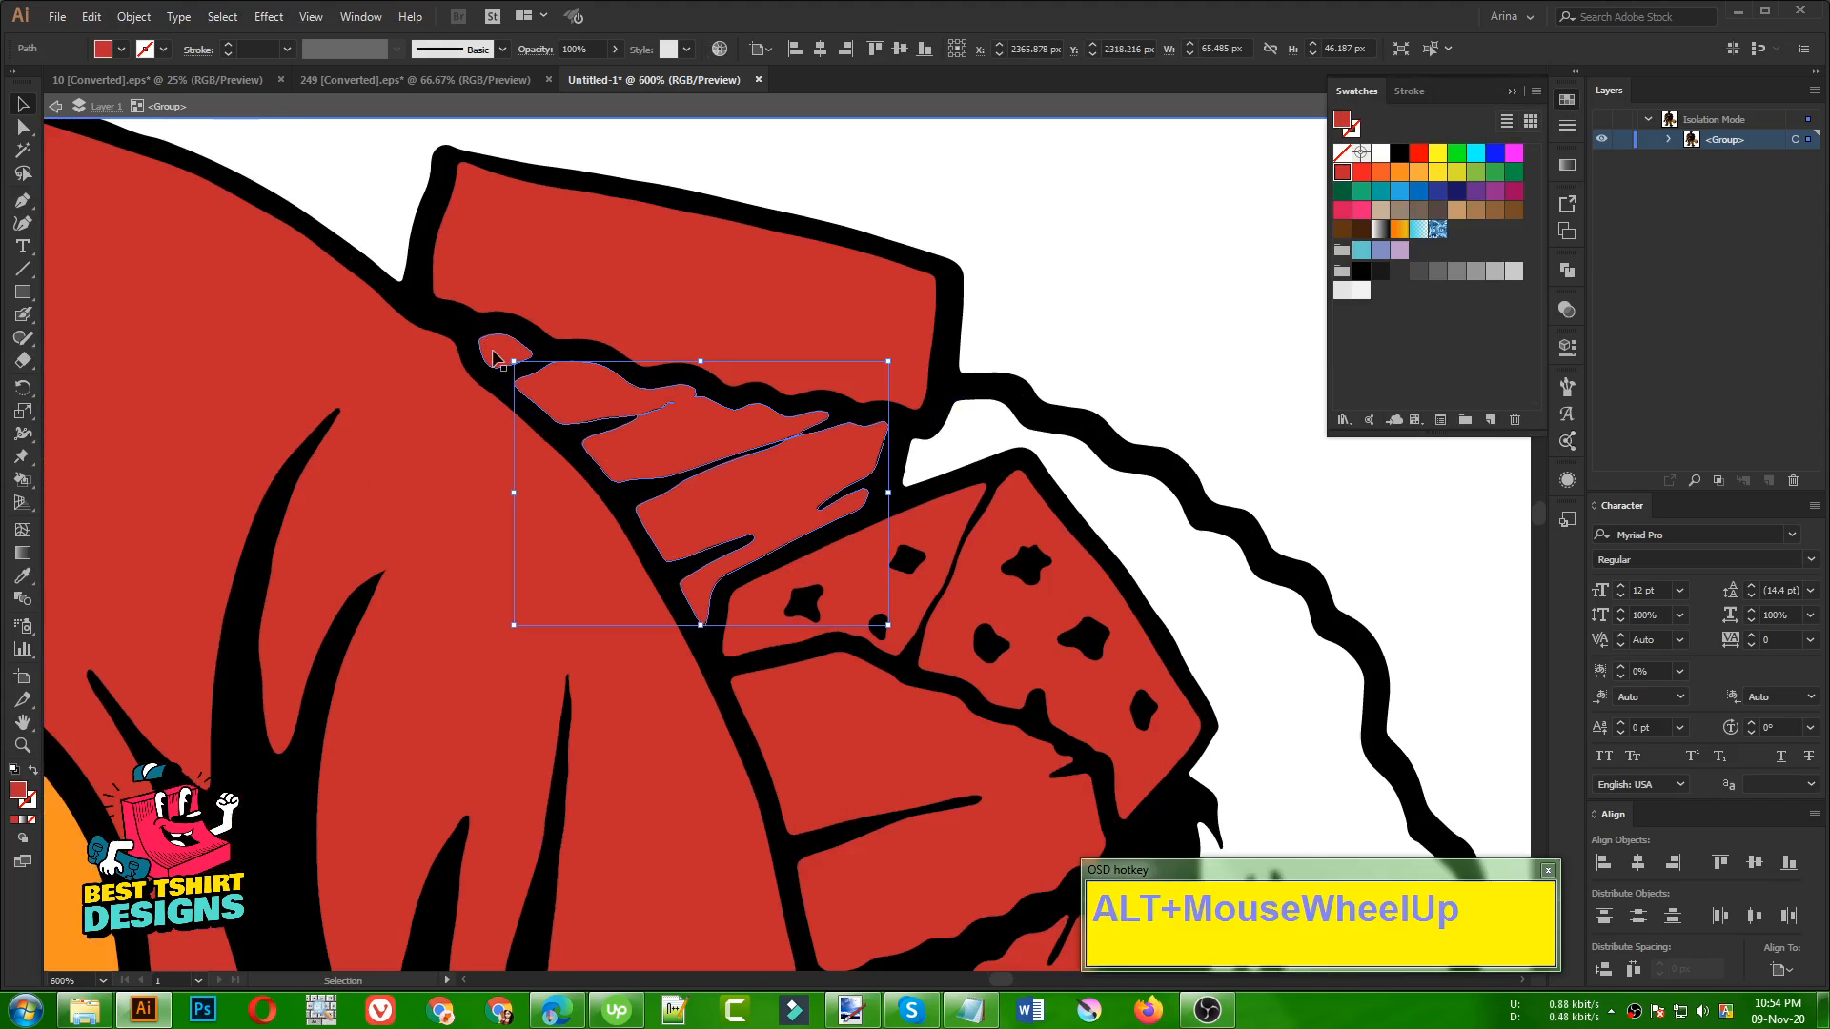
pyautogui.keyDown('shift'); pyautogui.click(495, 355); pyautogui.keyUp('shift')
pyautogui.scroll(-1, 495, 356)
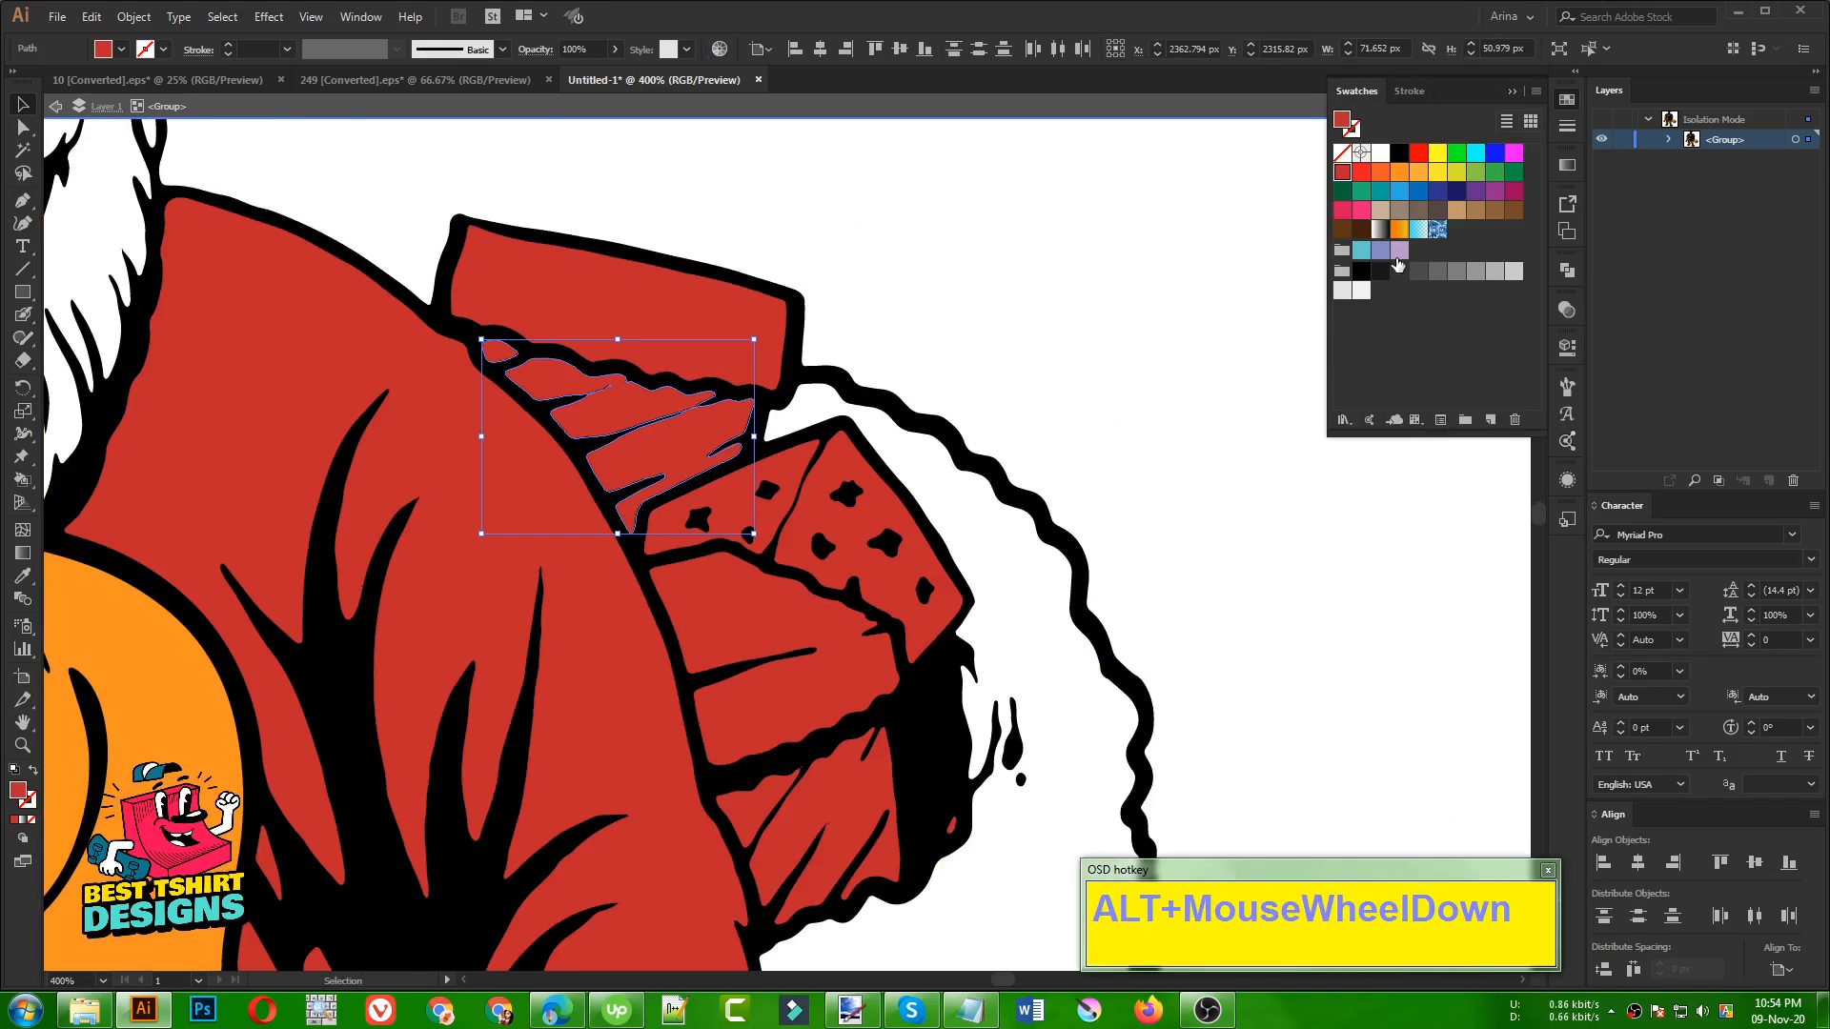
pyautogui.click(1395, 179)
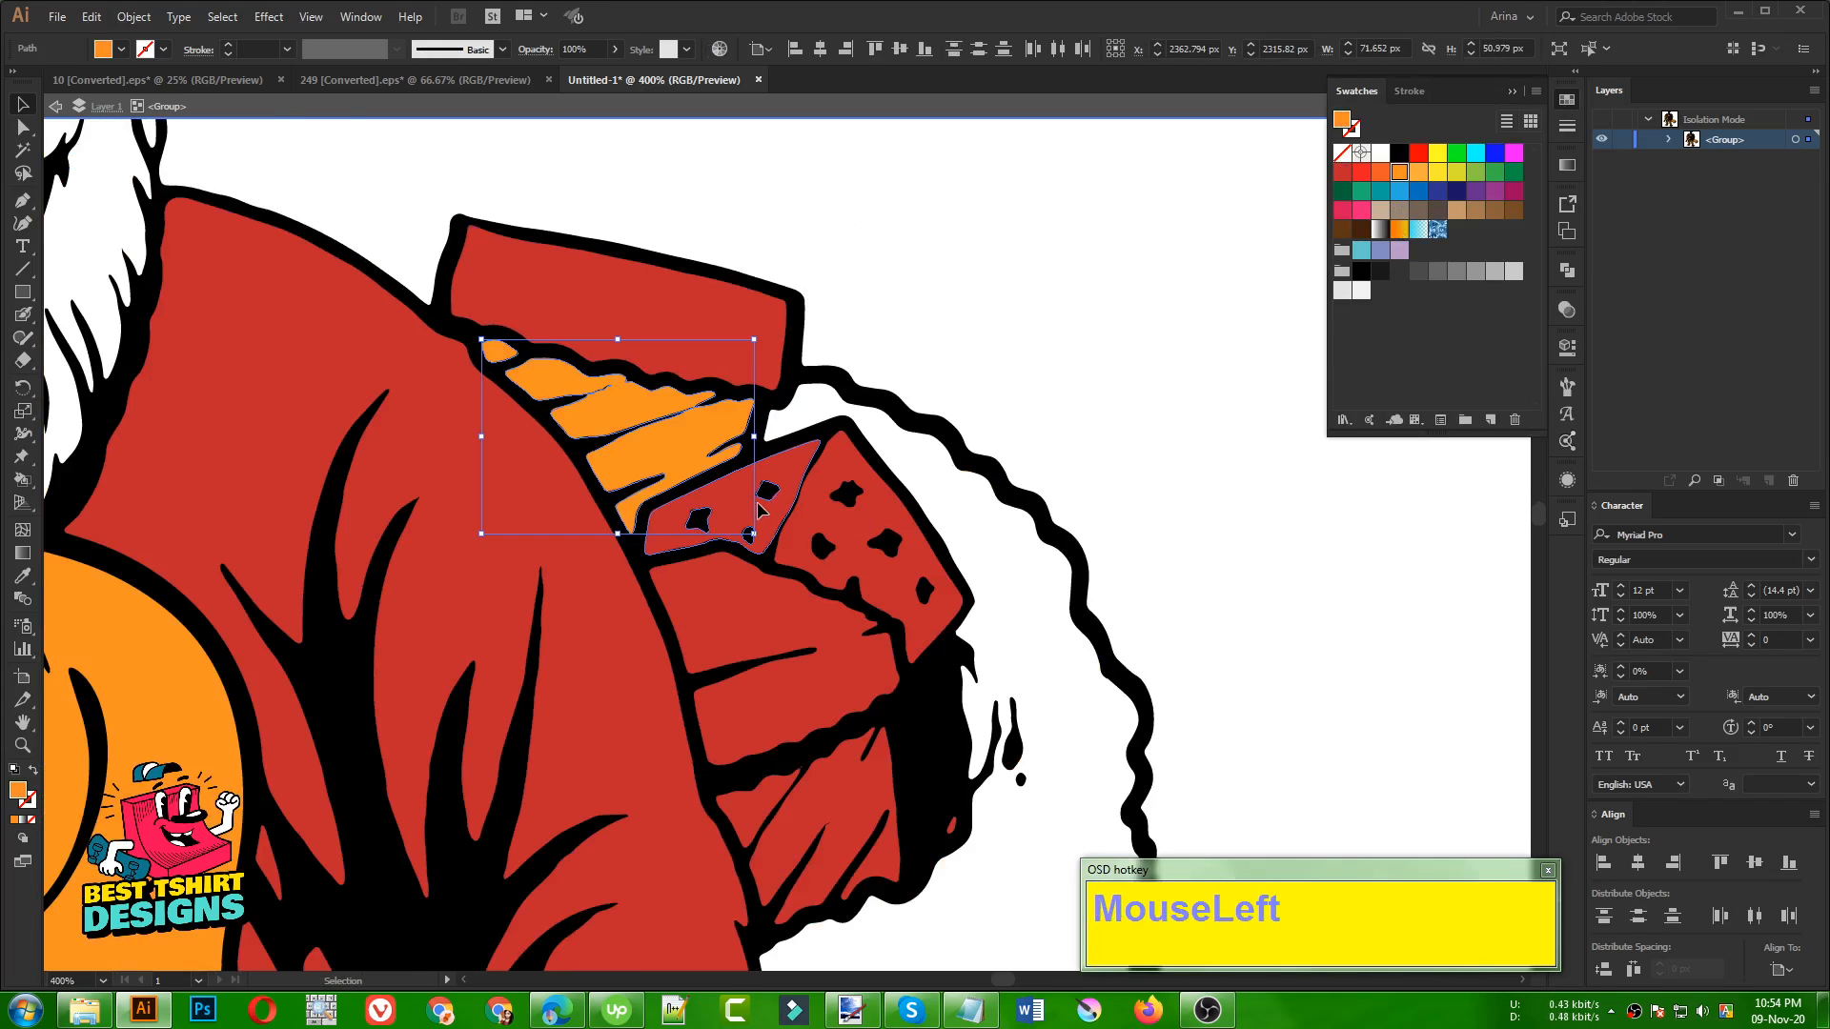
# Fill both faces of the spotted gift in the sack with yellow and the gift beneath it with light grey
pyautogui.click(816, 531)
pyautogui.keyDown('shift'); pyautogui.click(820, 534); pyautogui.keyUp('shift')
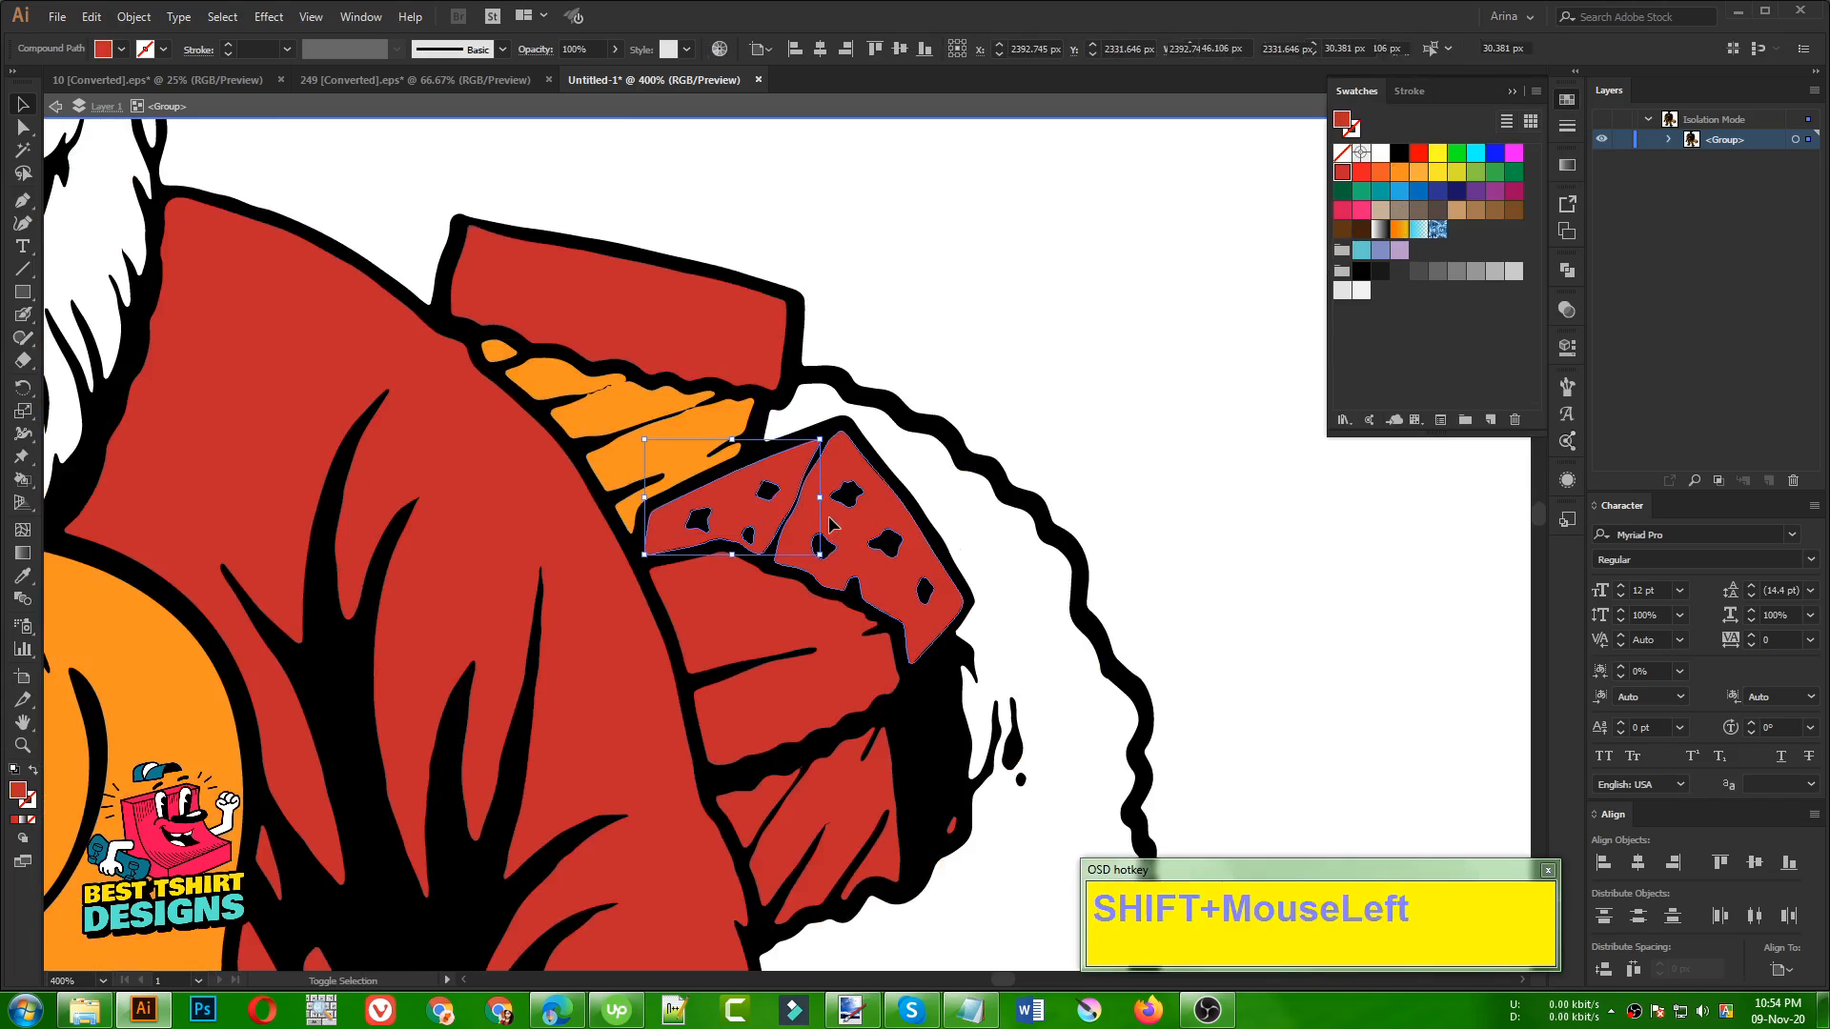
pyautogui.click(1437, 173)
pyautogui.click(720, 629)
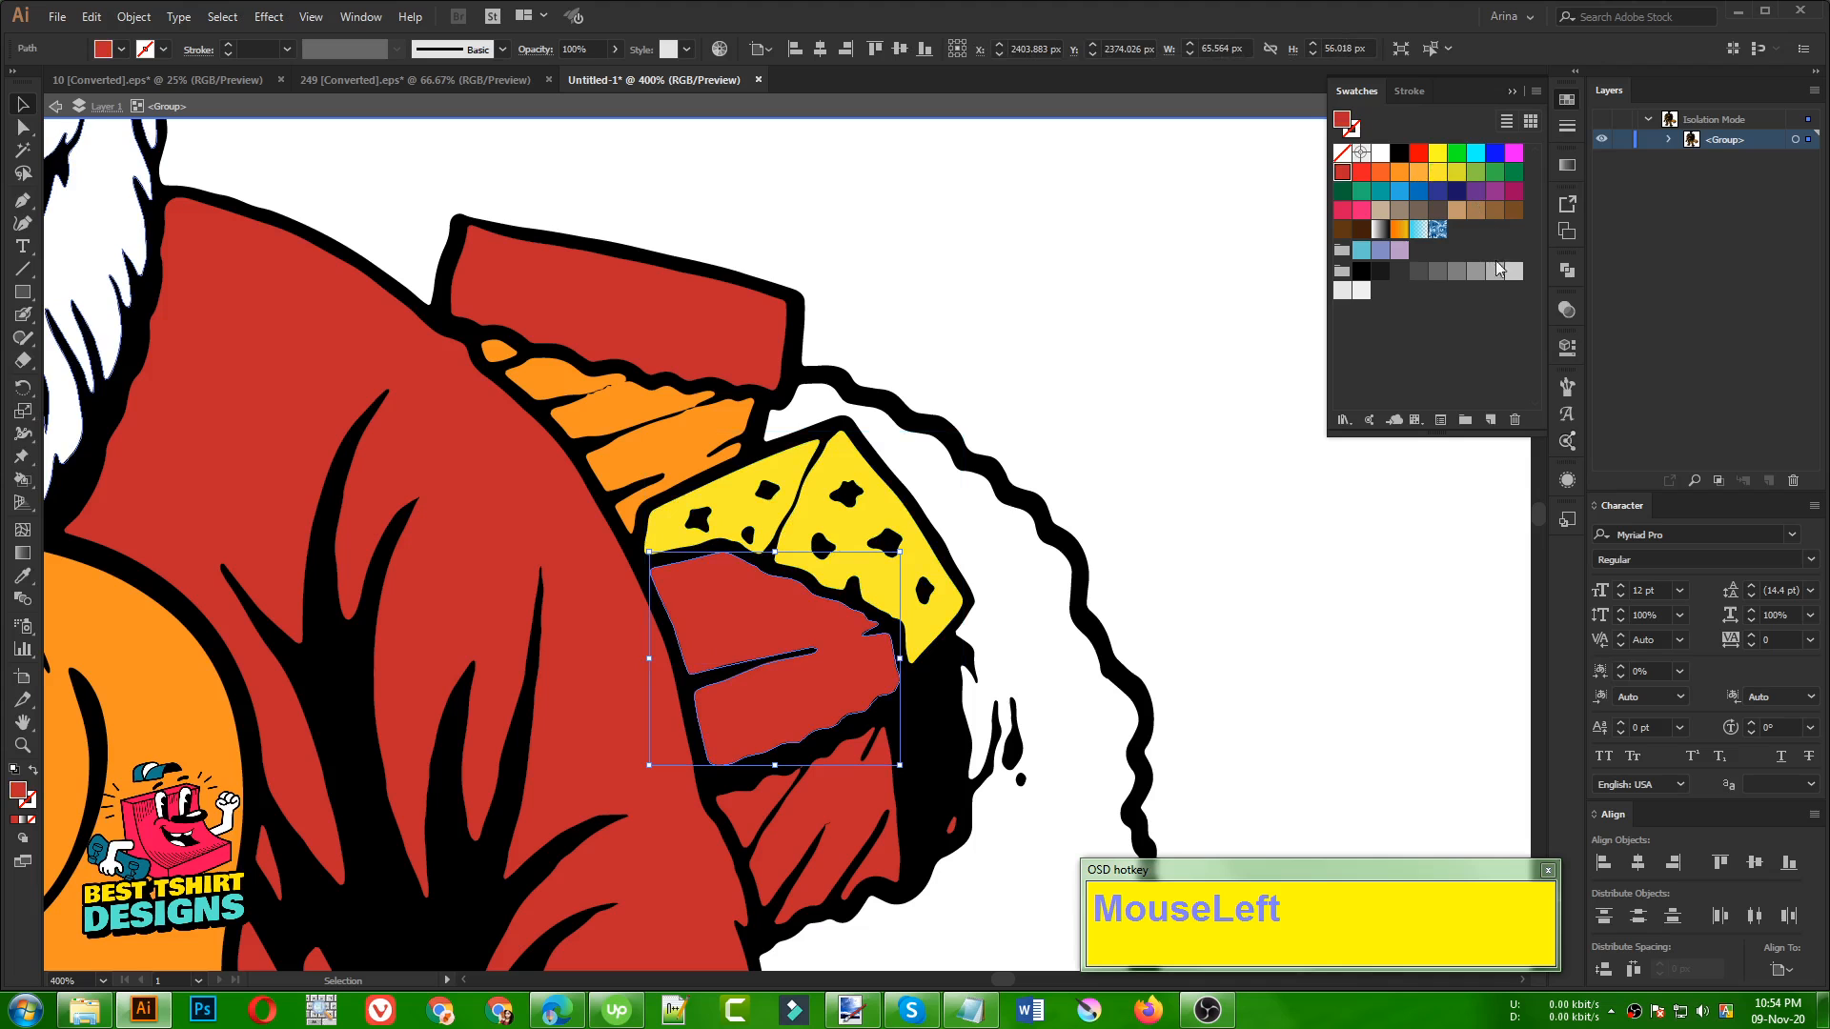
pyautogui.click(1361, 289)
# Fill the striped lowest gift in the sack and the small separate sliver beside it with orange
pyautogui.scroll(-1, 784, 599)
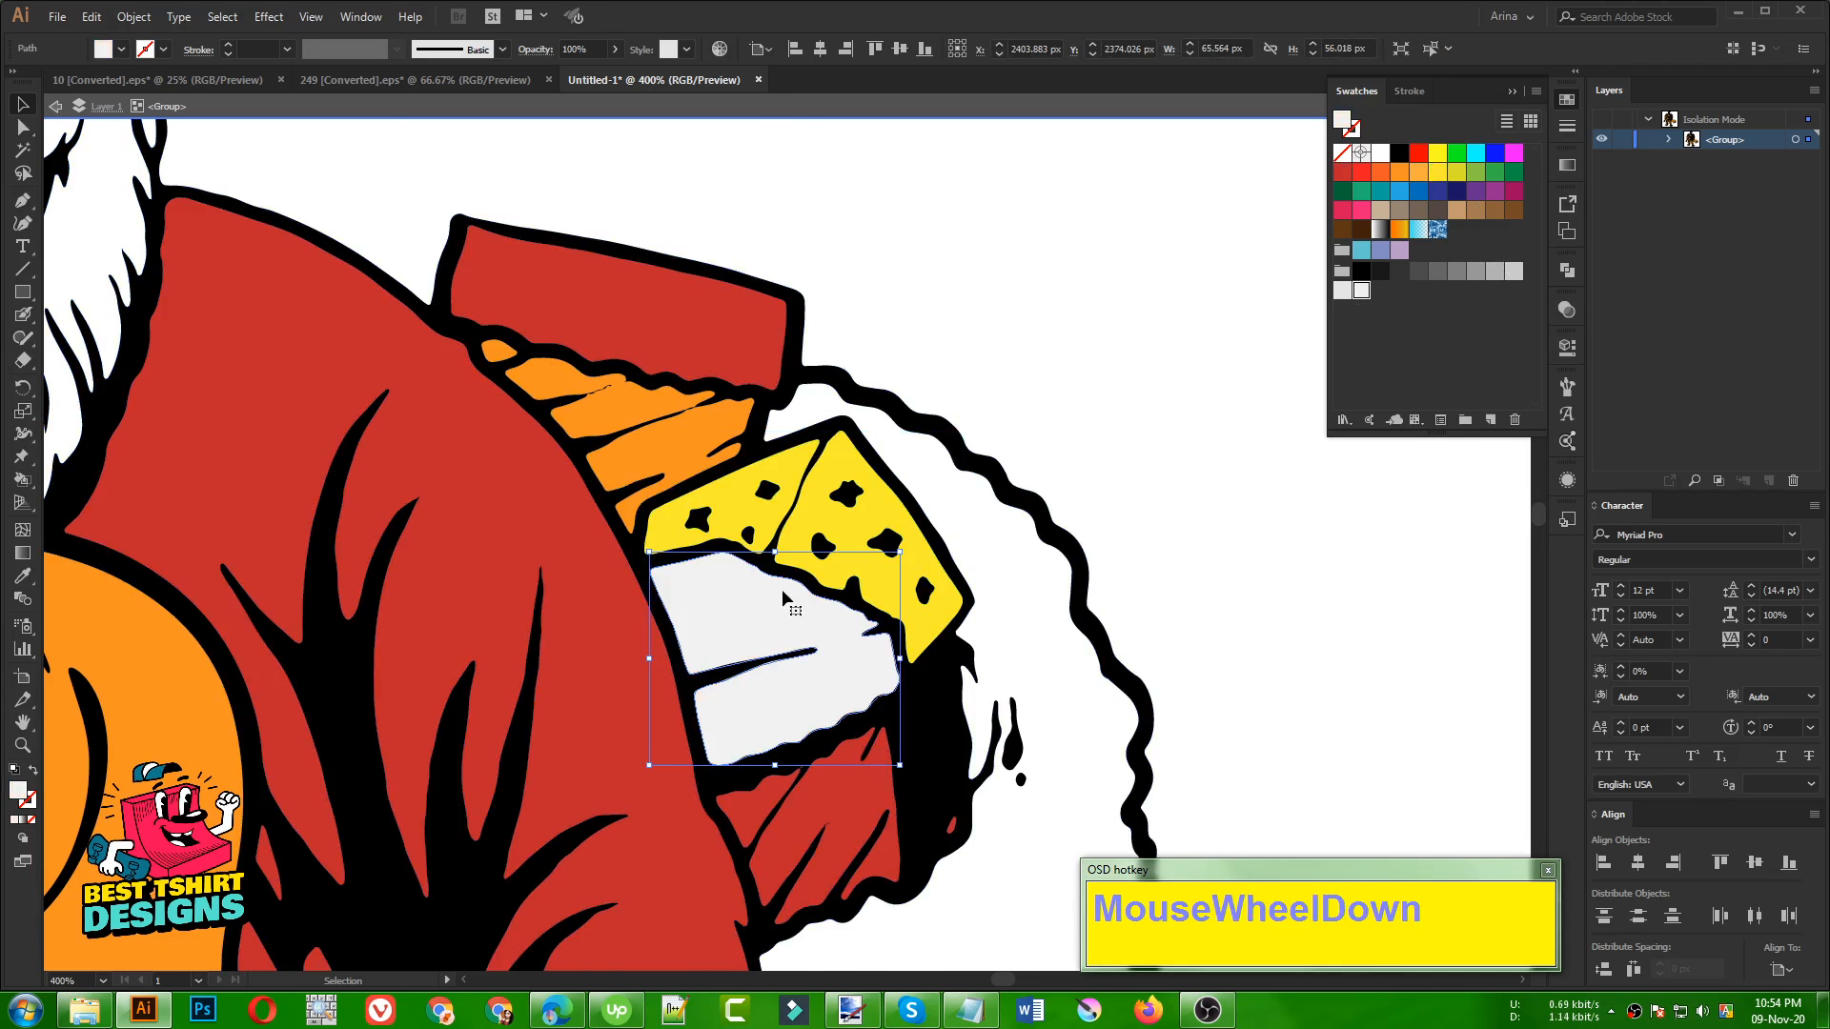
pyautogui.scroll(-2, 832, 742)
pyautogui.click(838, 666)
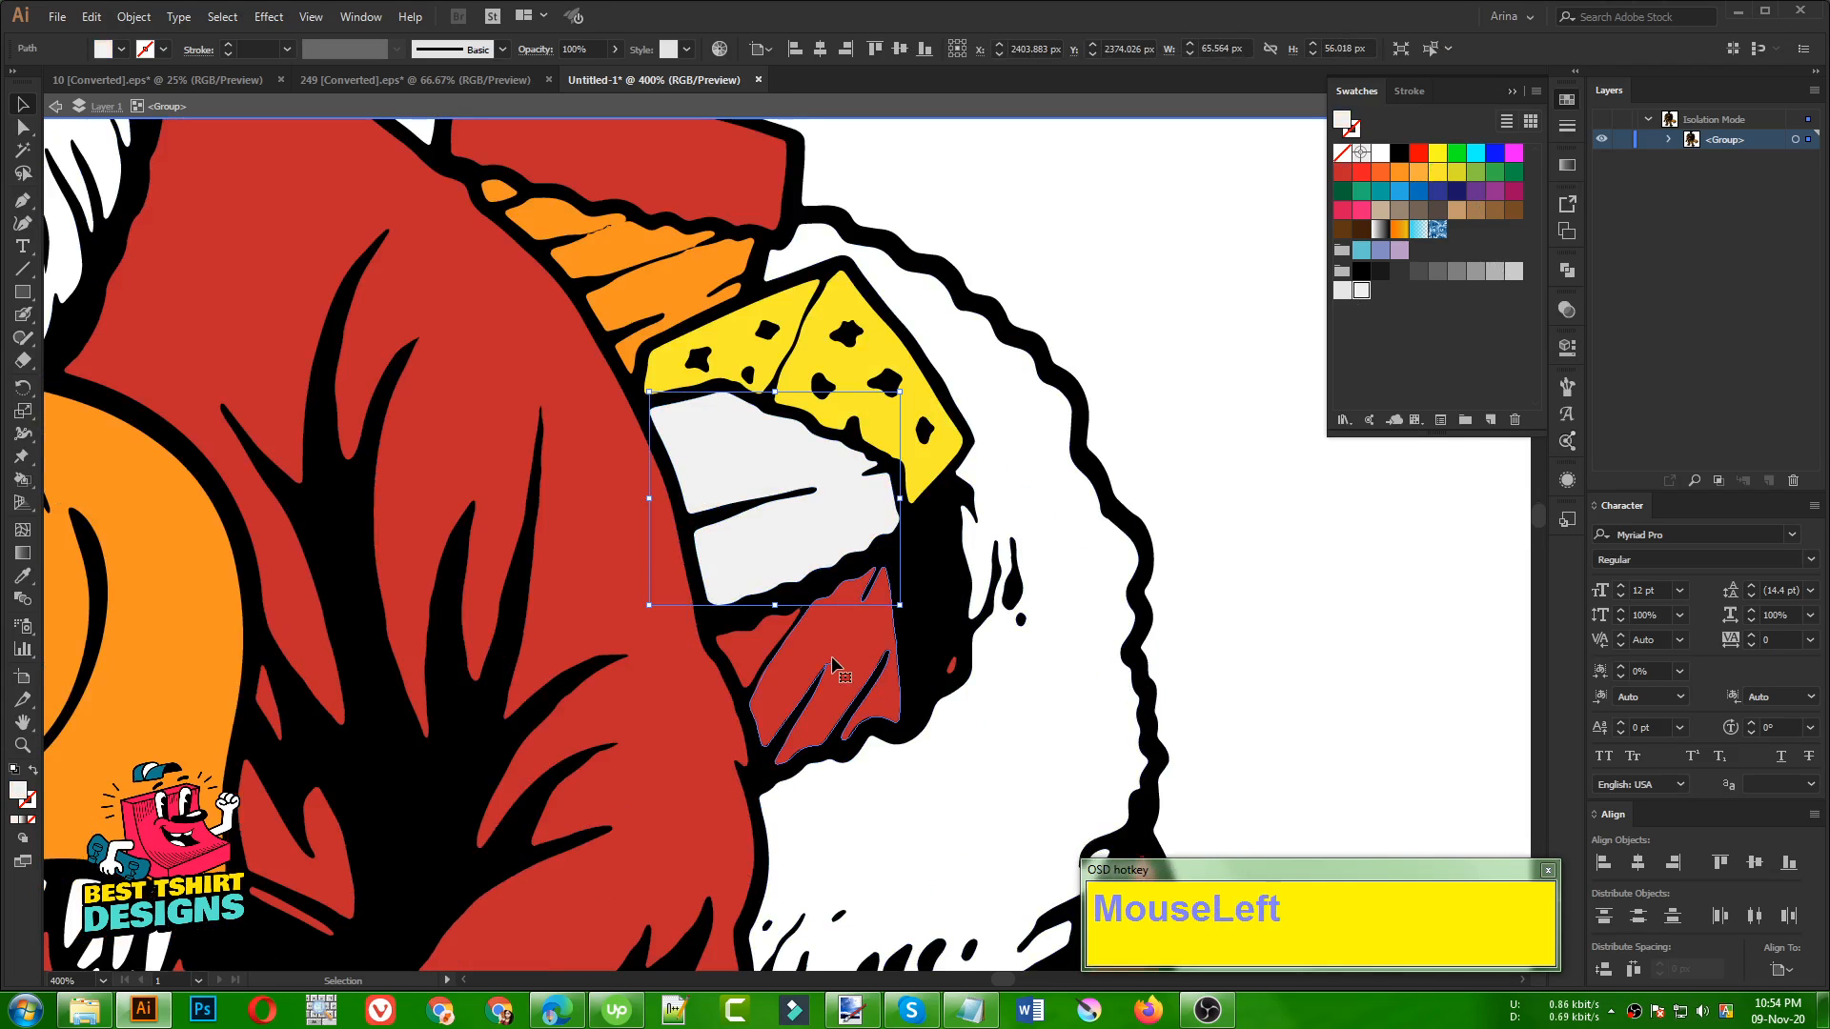
pyautogui.keyDown('shift'); pyautogui.click(767, 648); pyautogui.keyUp('shift')
pyautogui.scroll(3, 968, 684)
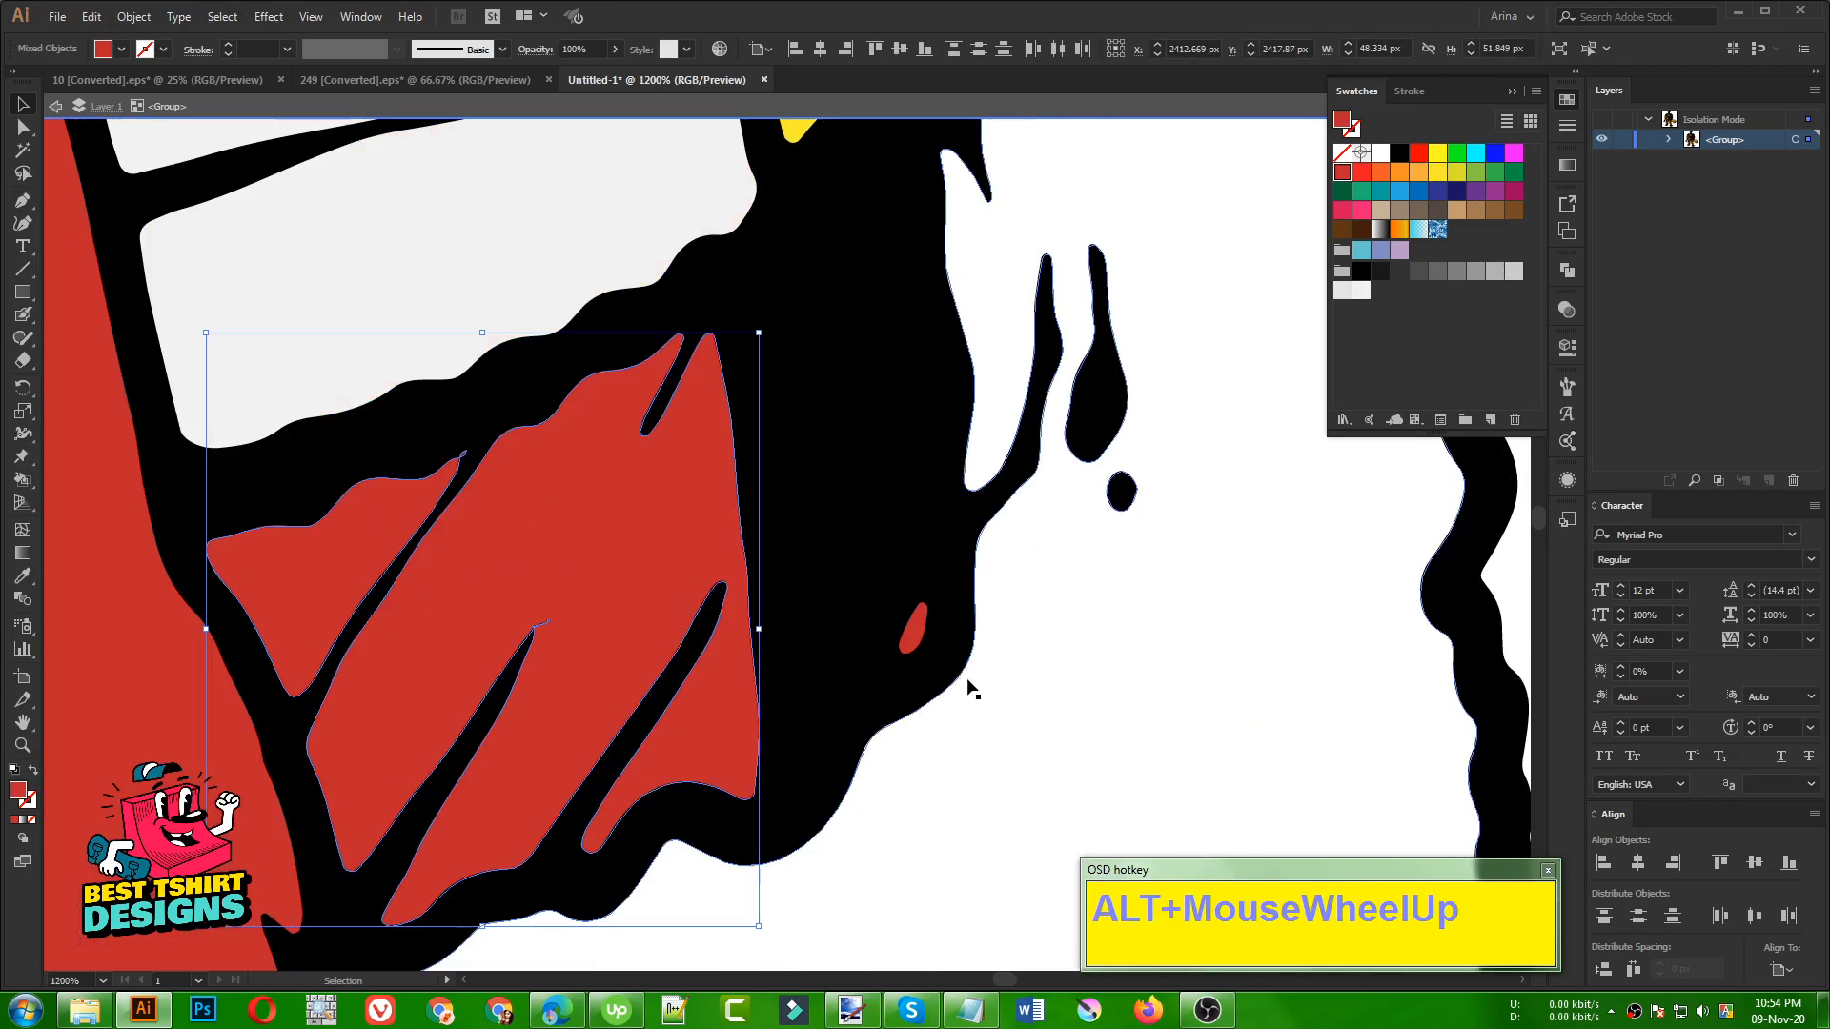
pyautogui.keyDown('shift'); pyautogui.click(921, 641); pyautogui.keyUp('shift')
pyautogui.scroll(-2, 686, 531)
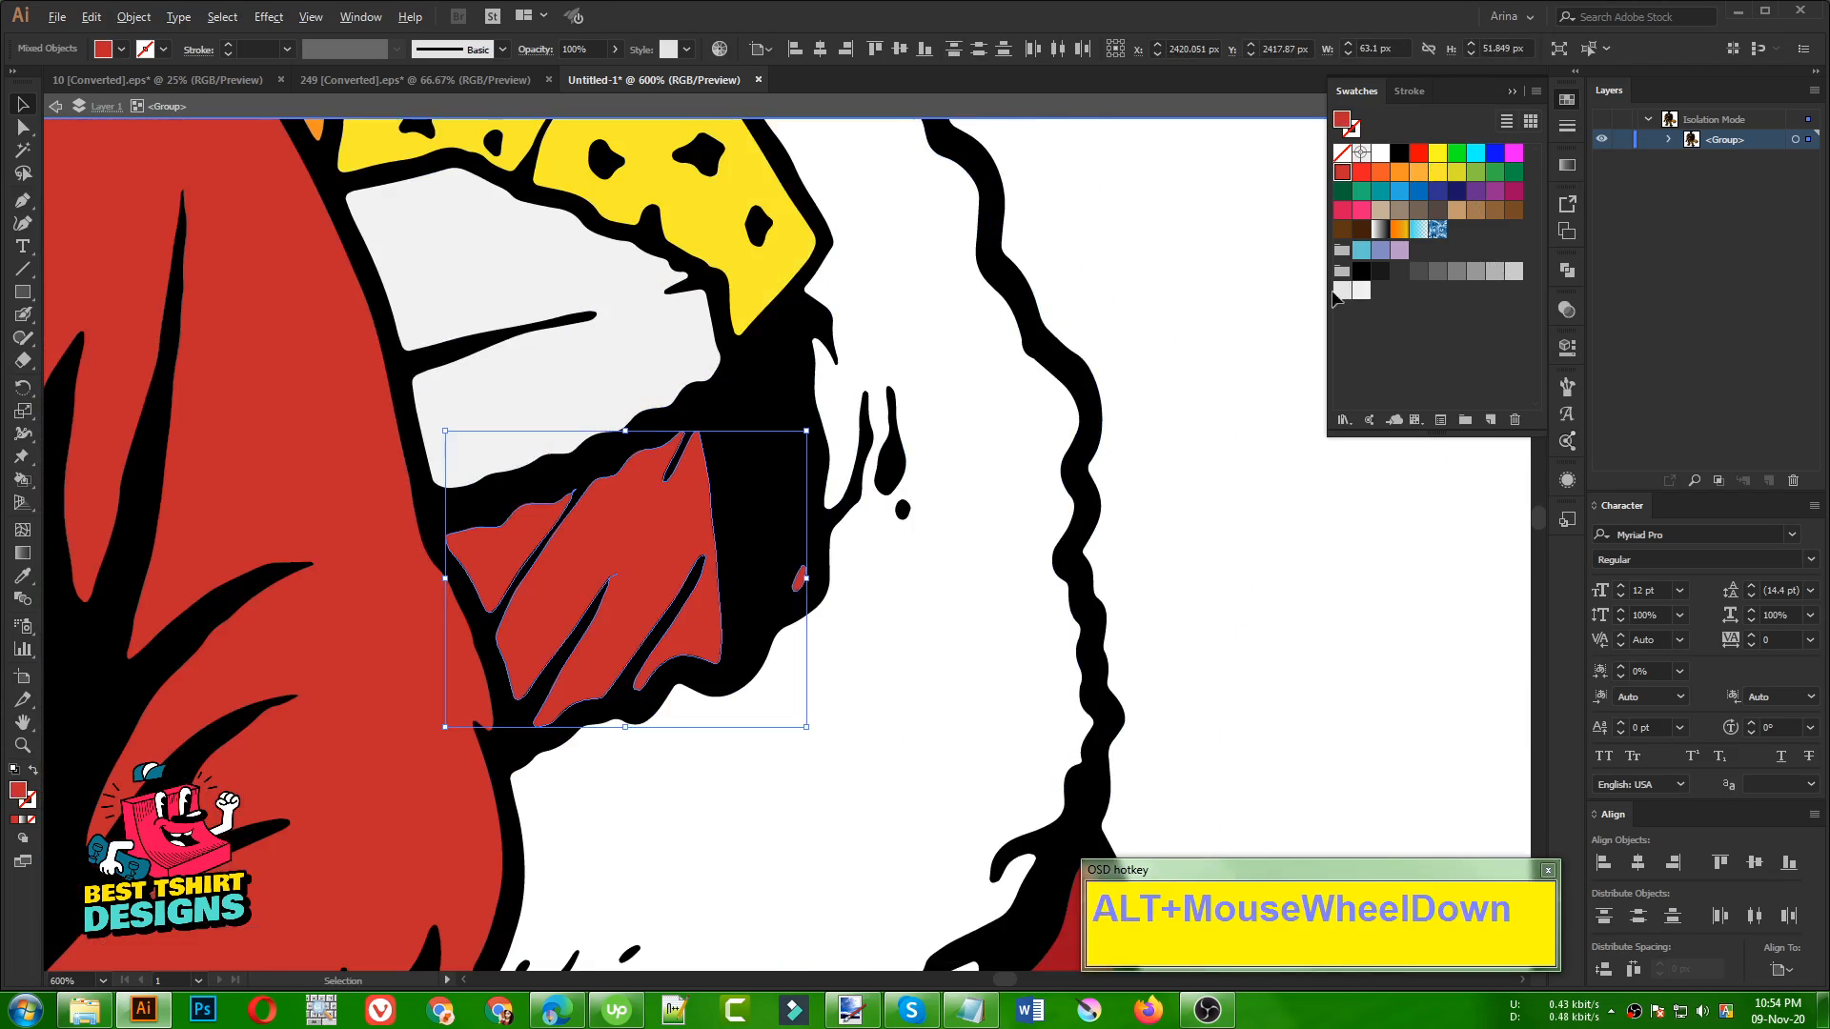
pyautogui.click(1399, 172)
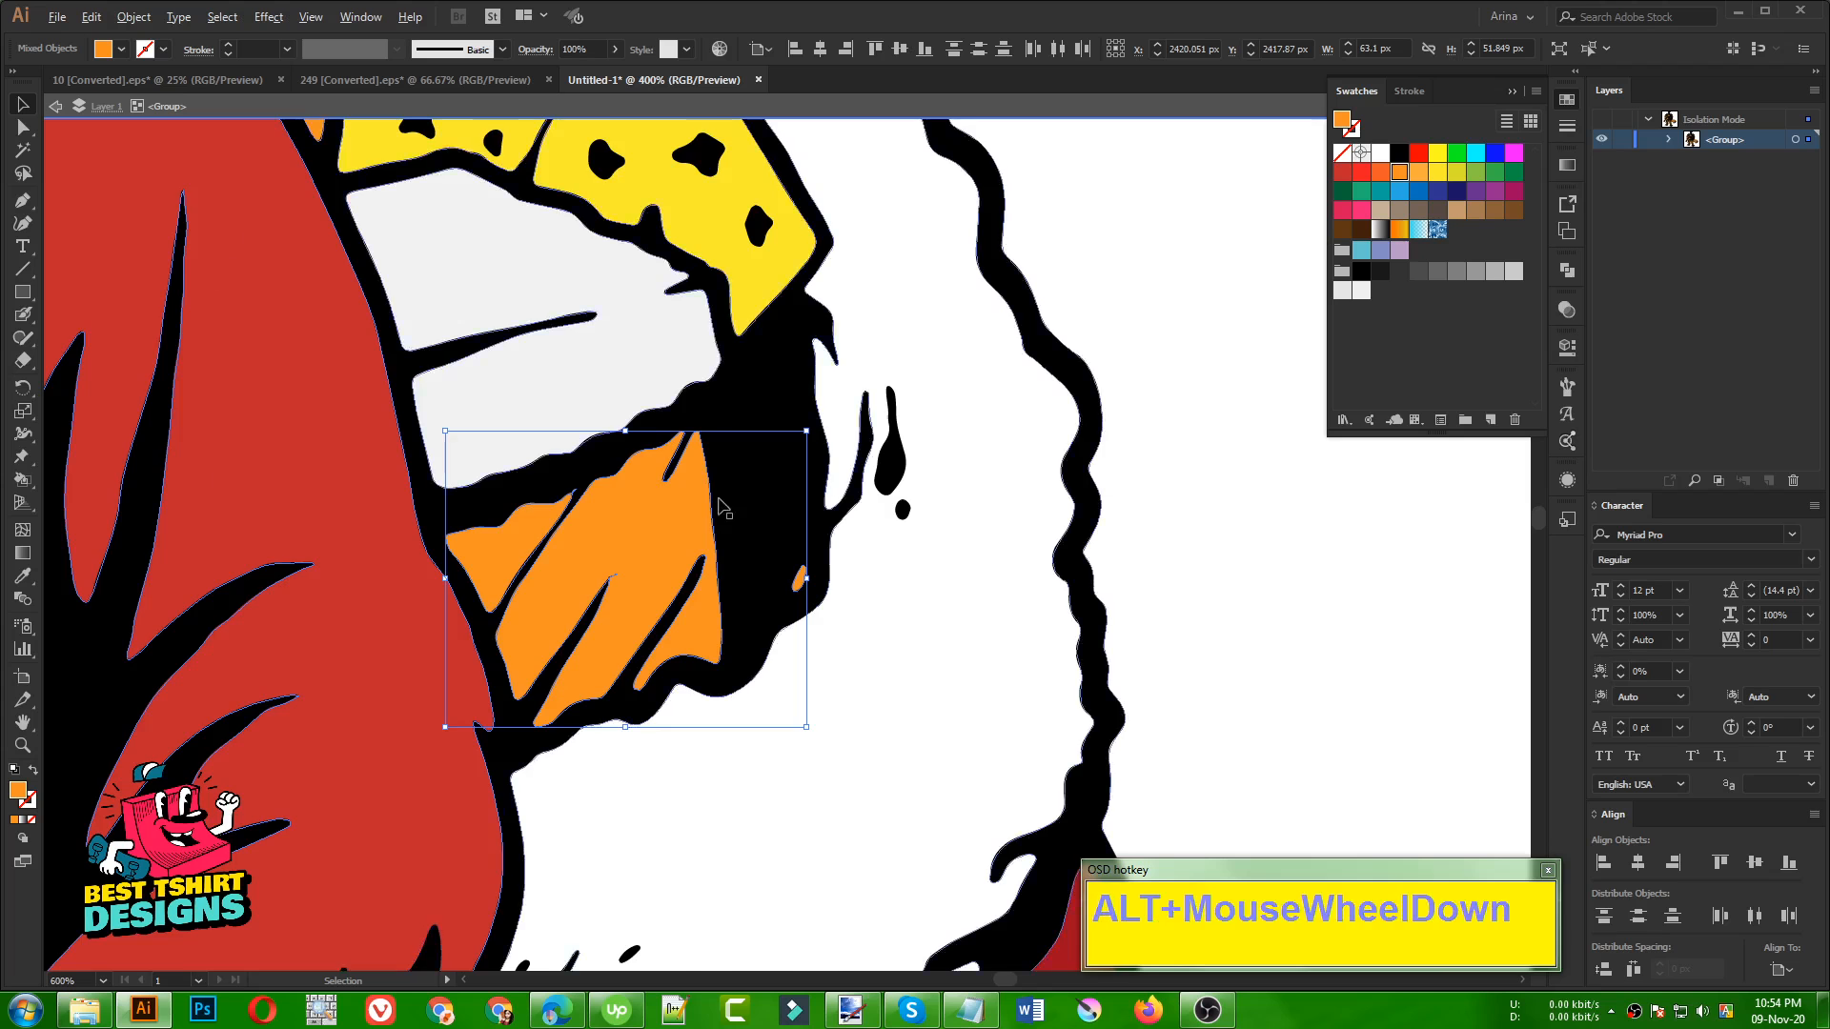
pyautogui.scroll(-2, 720, 497)
pyautogui.click(1005, 534)
# Exit the isolated artwork group and review the whole coloured illustration
pyautogui.scroll(-2, 686, 448)
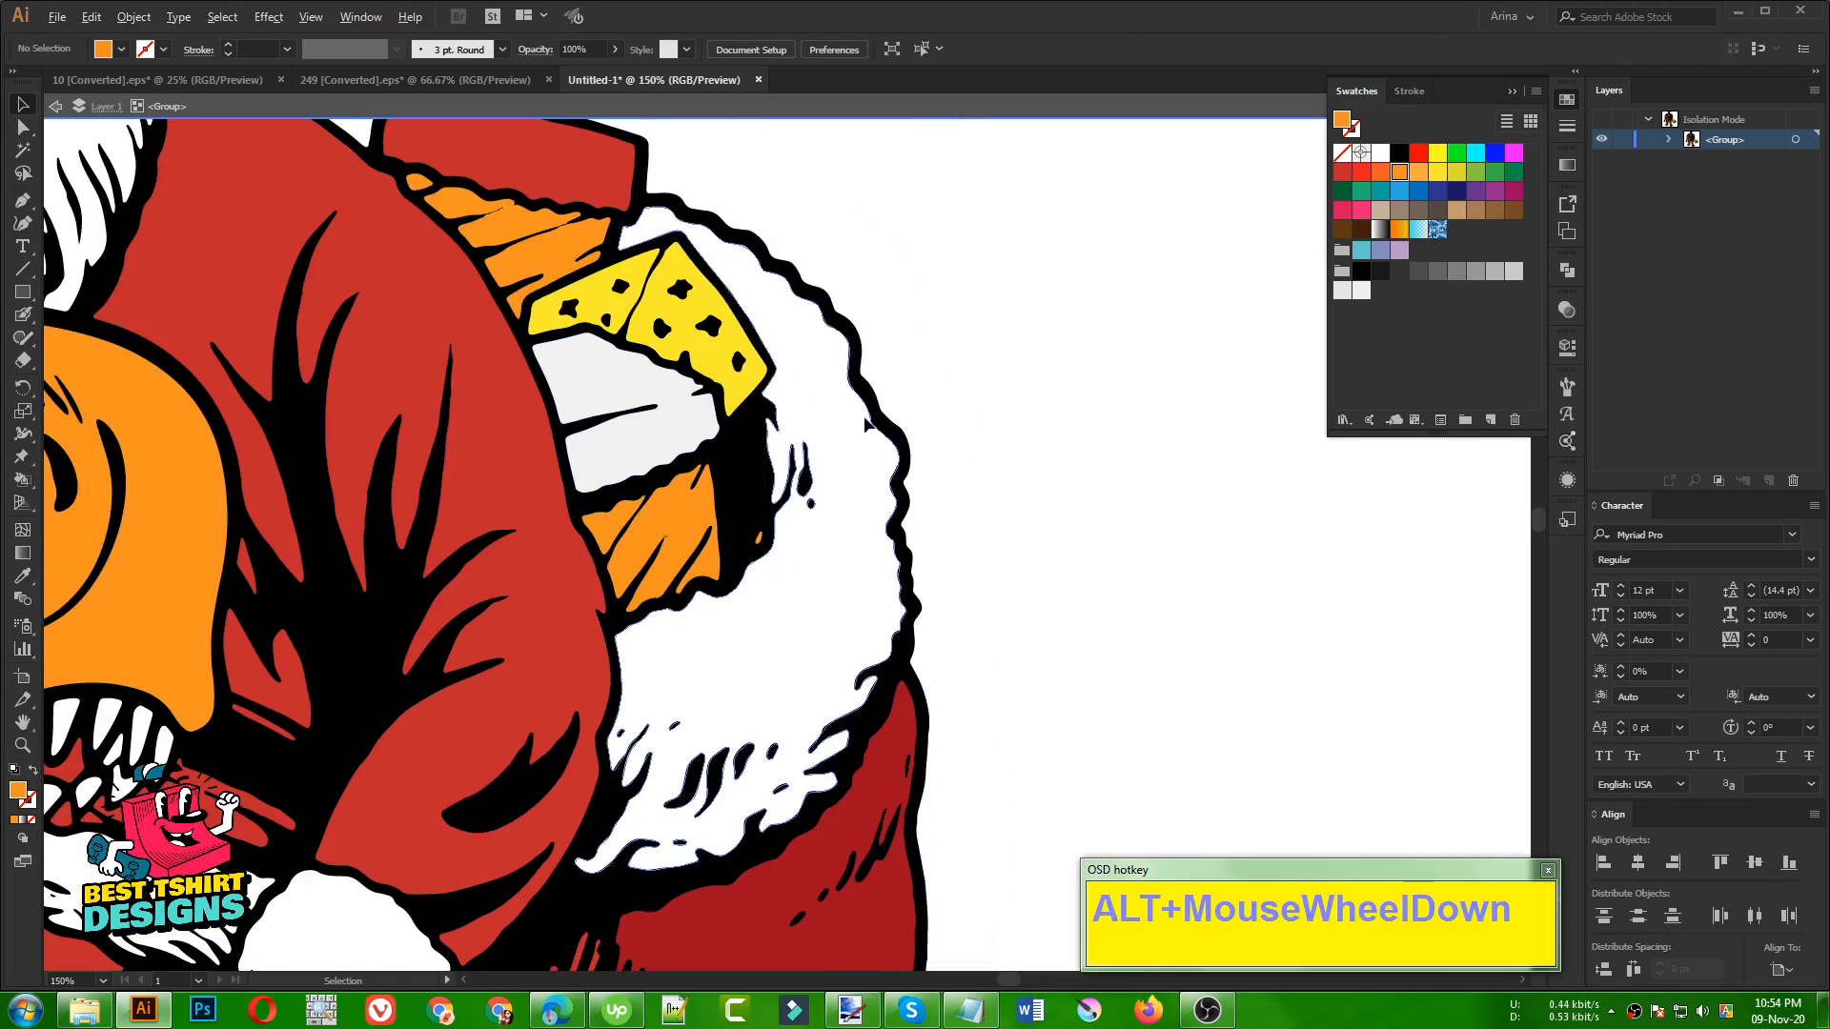
pyautogui.doubleClick(923, 409)
pyautogui.scroll(-2, 819, 397)
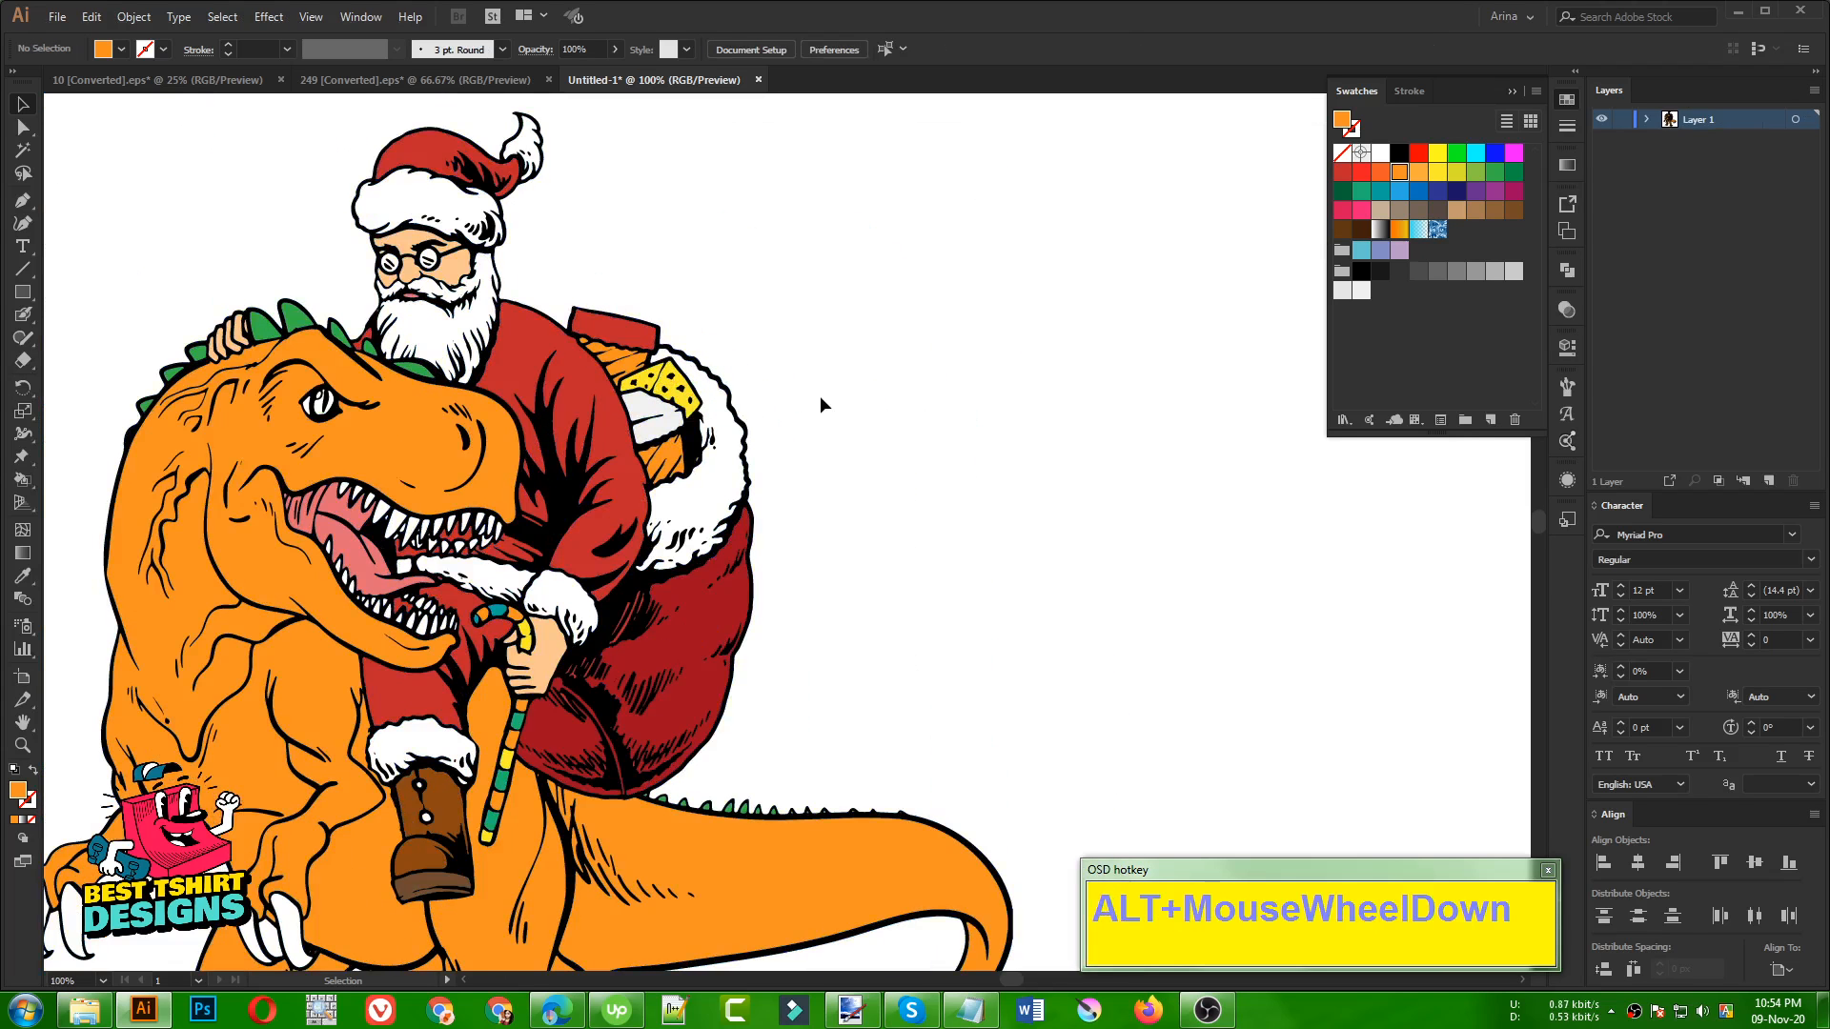
pyautogui.click(820, 397)
pyautogui.click(838, 444)
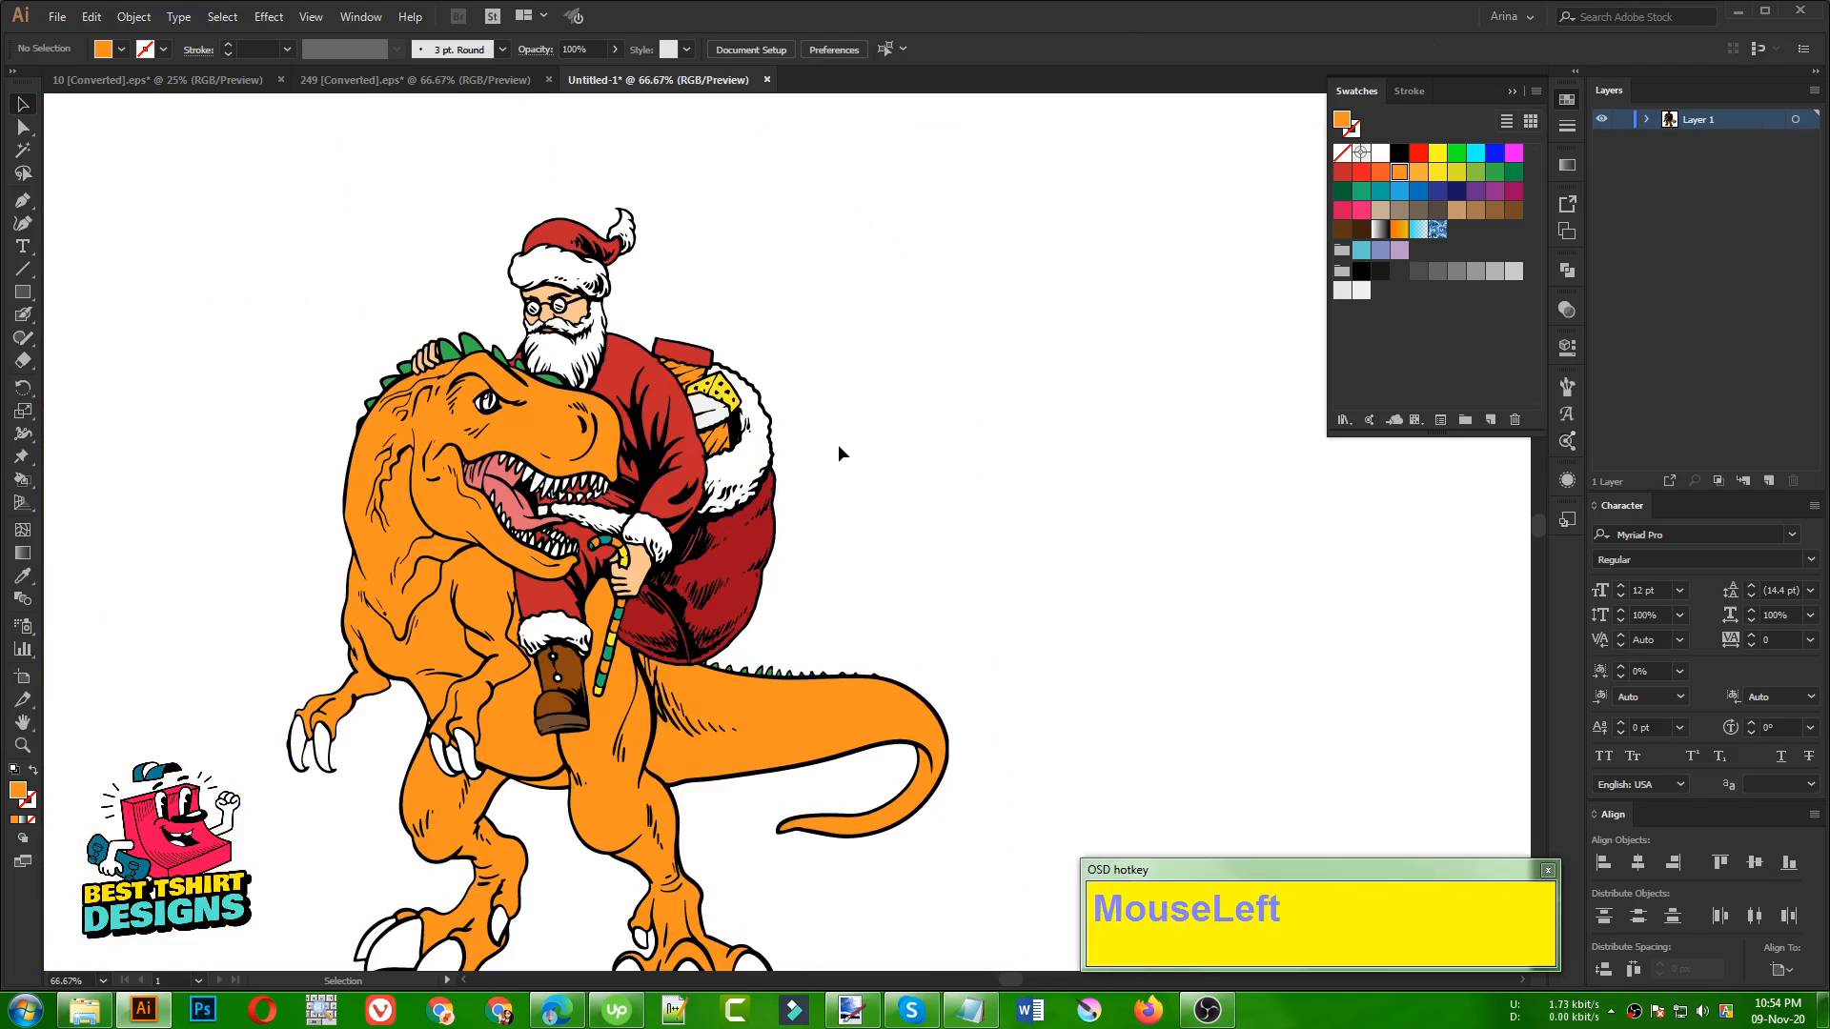
pyautogui.scroll(-1, 844, 457)
pyautogui.click(970, 414)
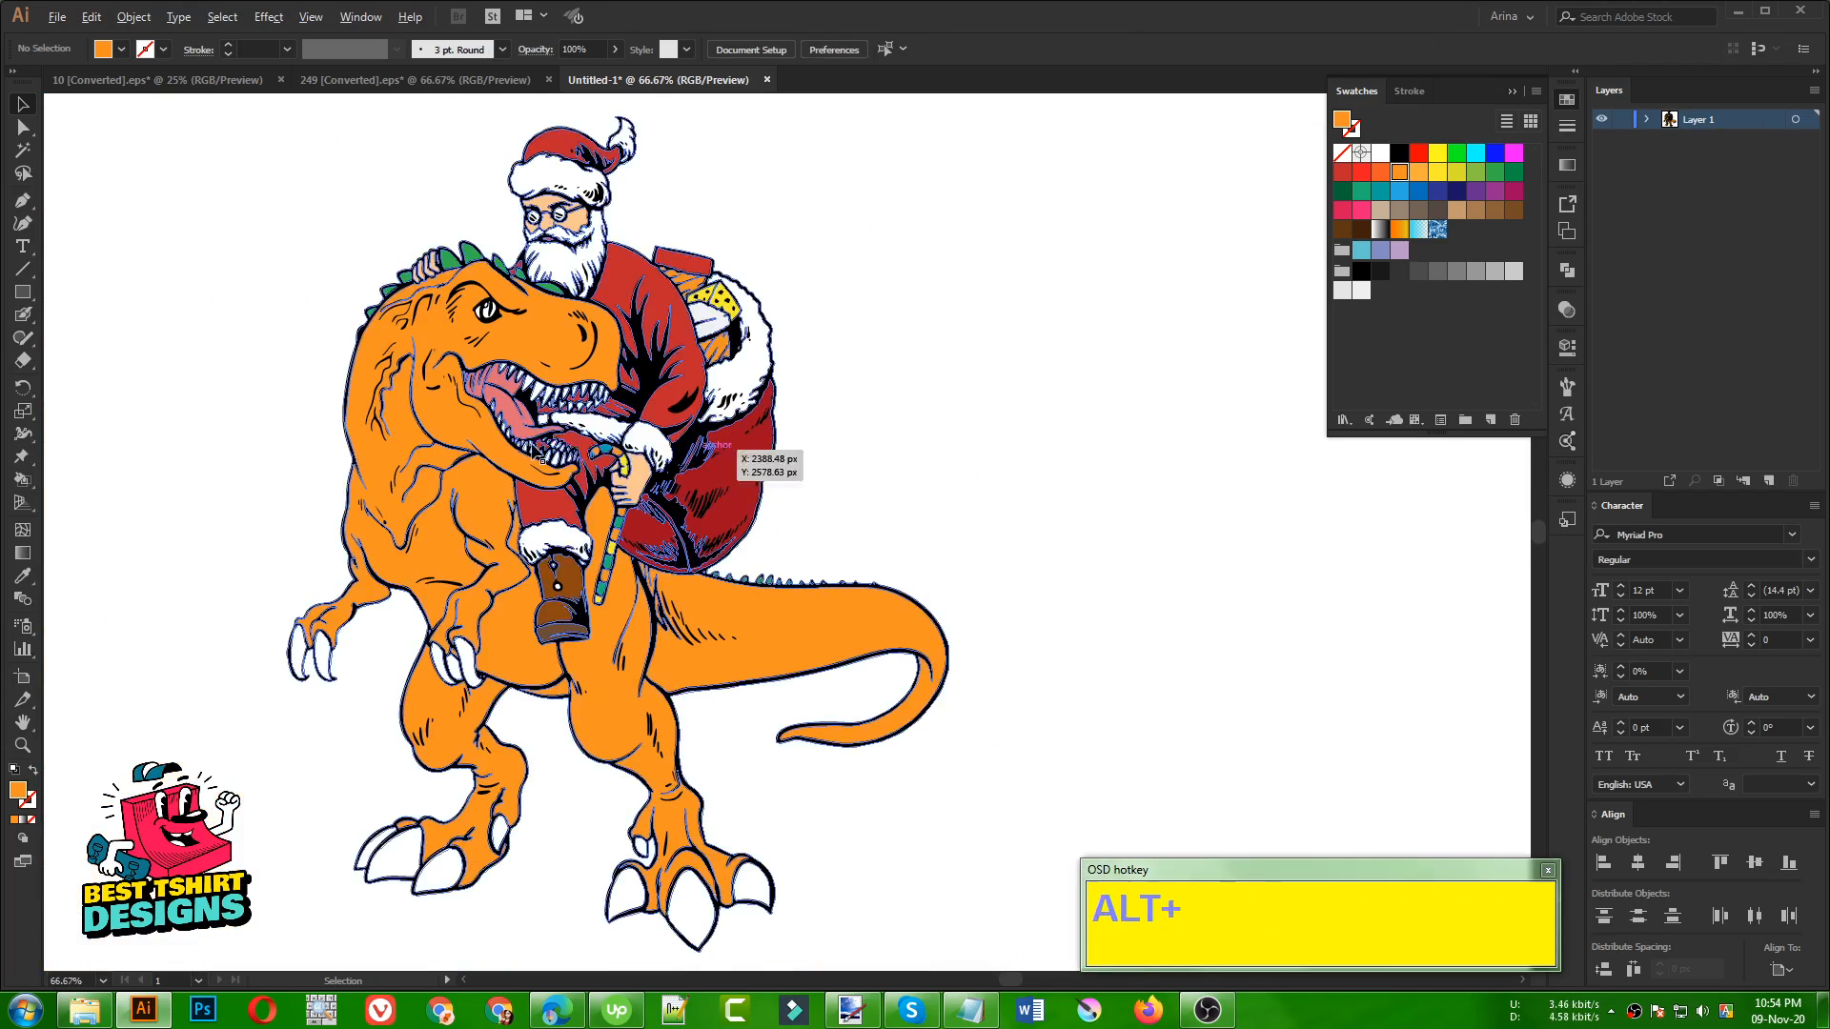
pyautogui.keyDown('alt'); pyautogui.scroll(-1, 857, 425); pyautogui.keyUp('alt')
pyautogui.click(858, 425)
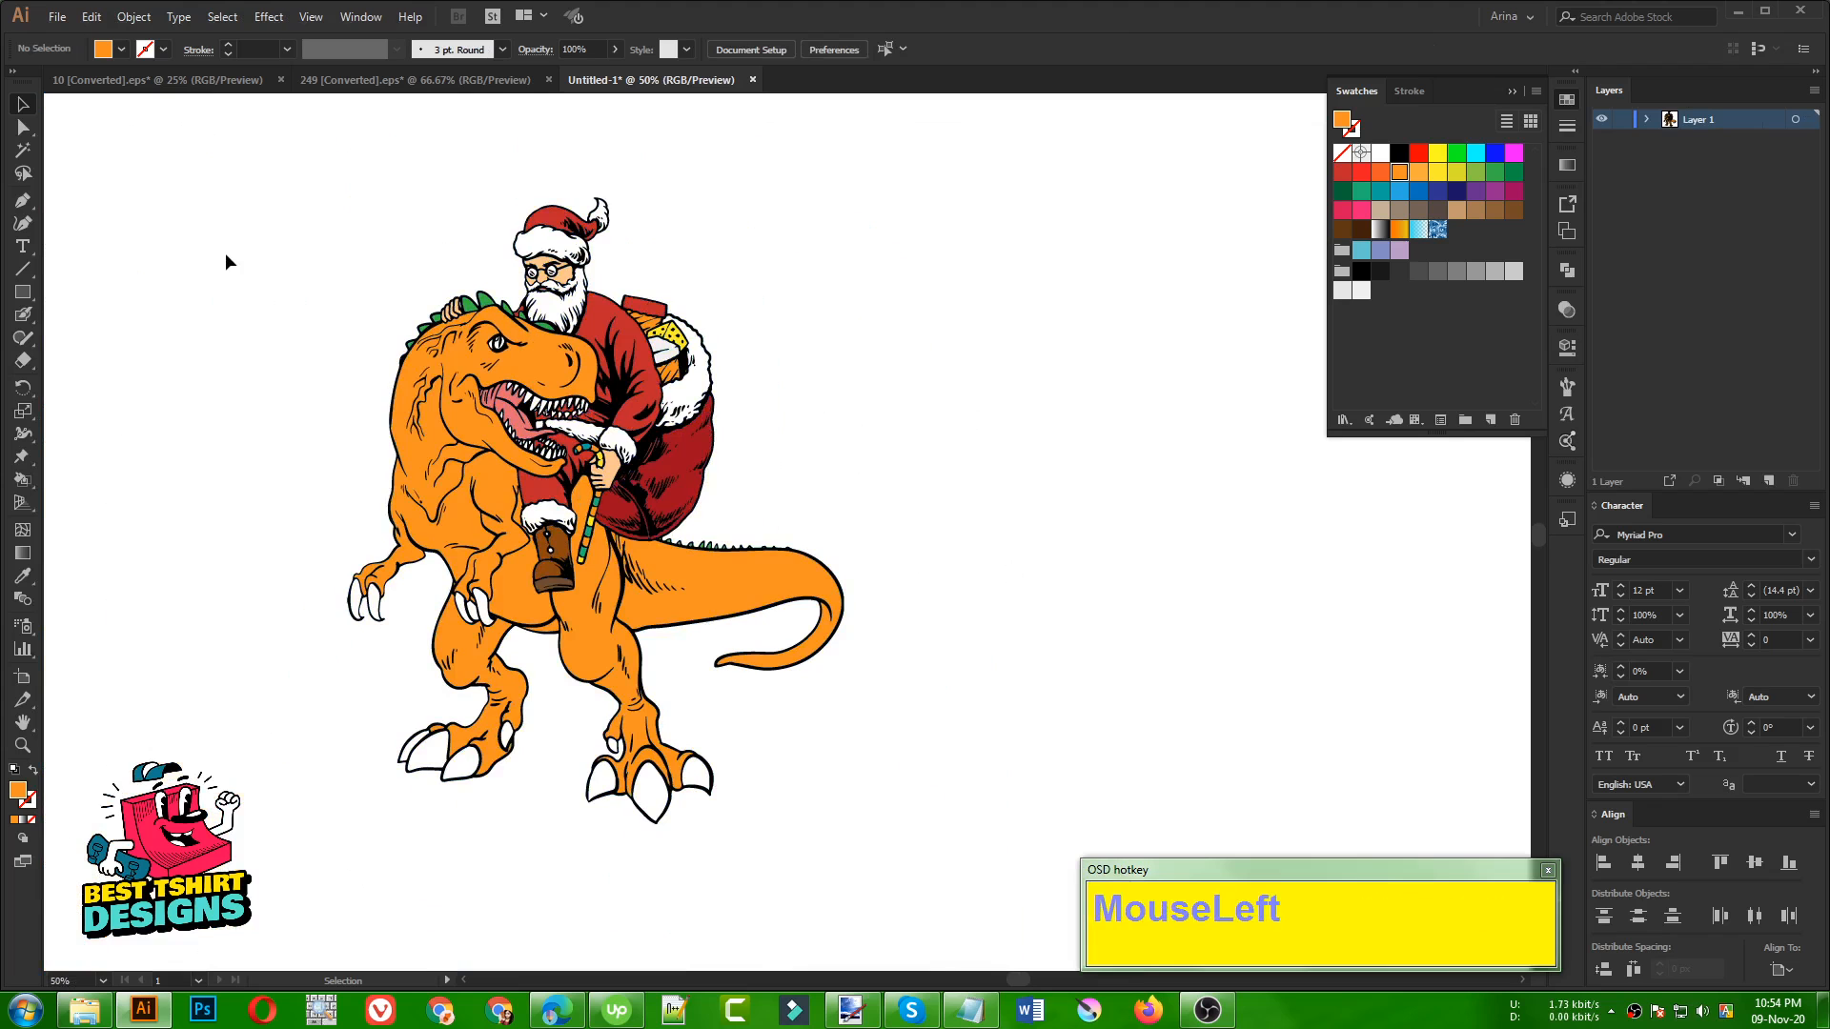
pyautogui.moveTo(248, 174); pyautogui.dragTo(1015, 650)
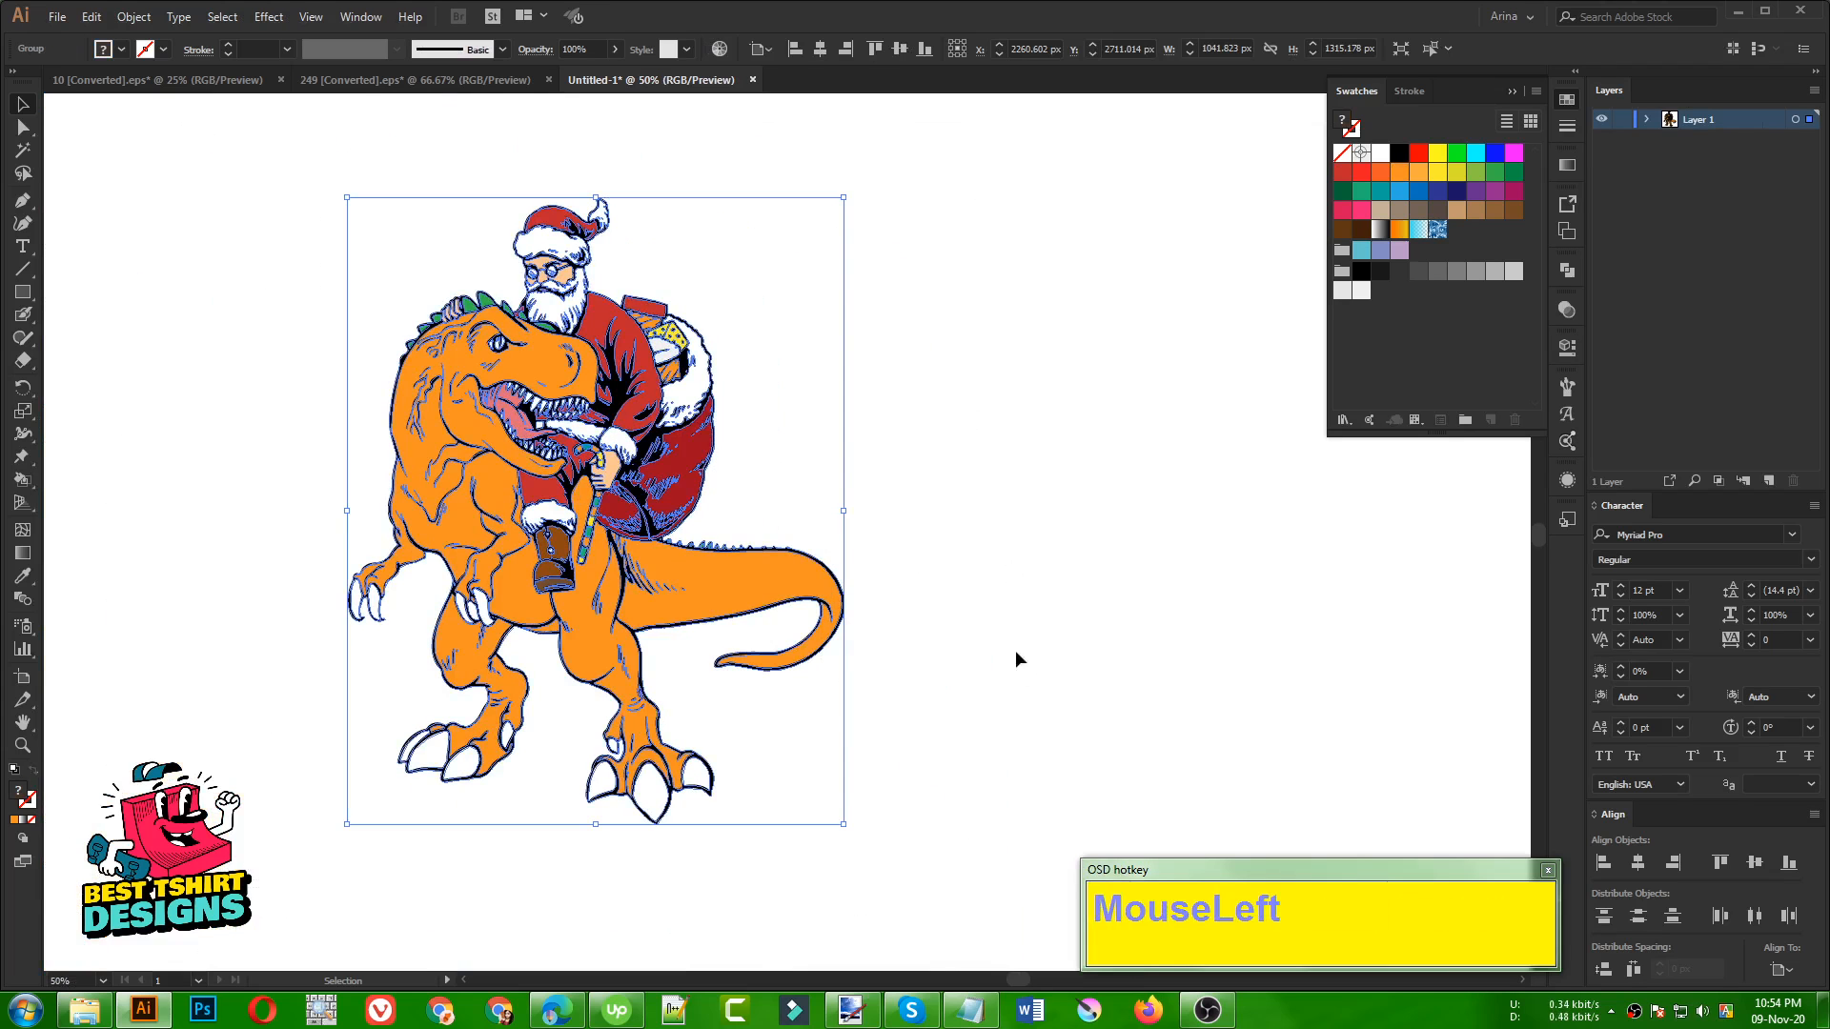
pyautogui.click(992, 626)
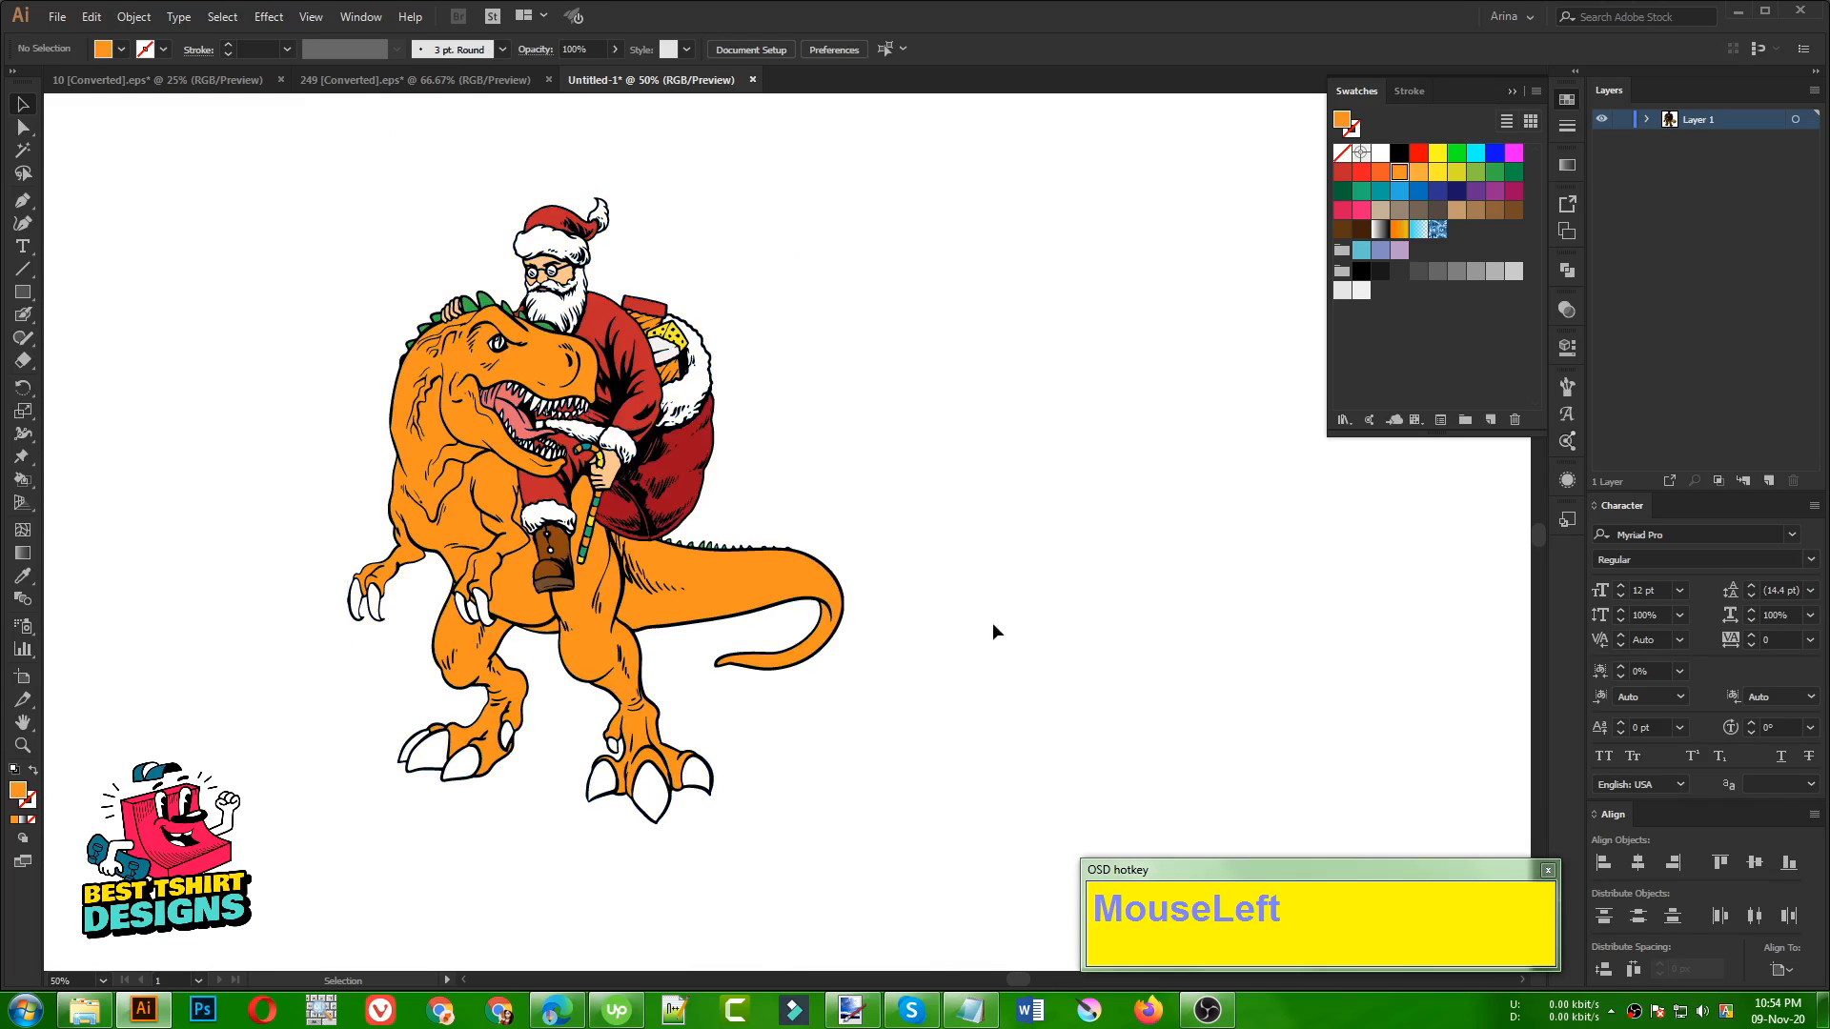
# Select all the black line art by its fill with the Magic Wand and cut it out of the artwork
pyautogui.click(23, 150)
pyautogui.click(516, 416)
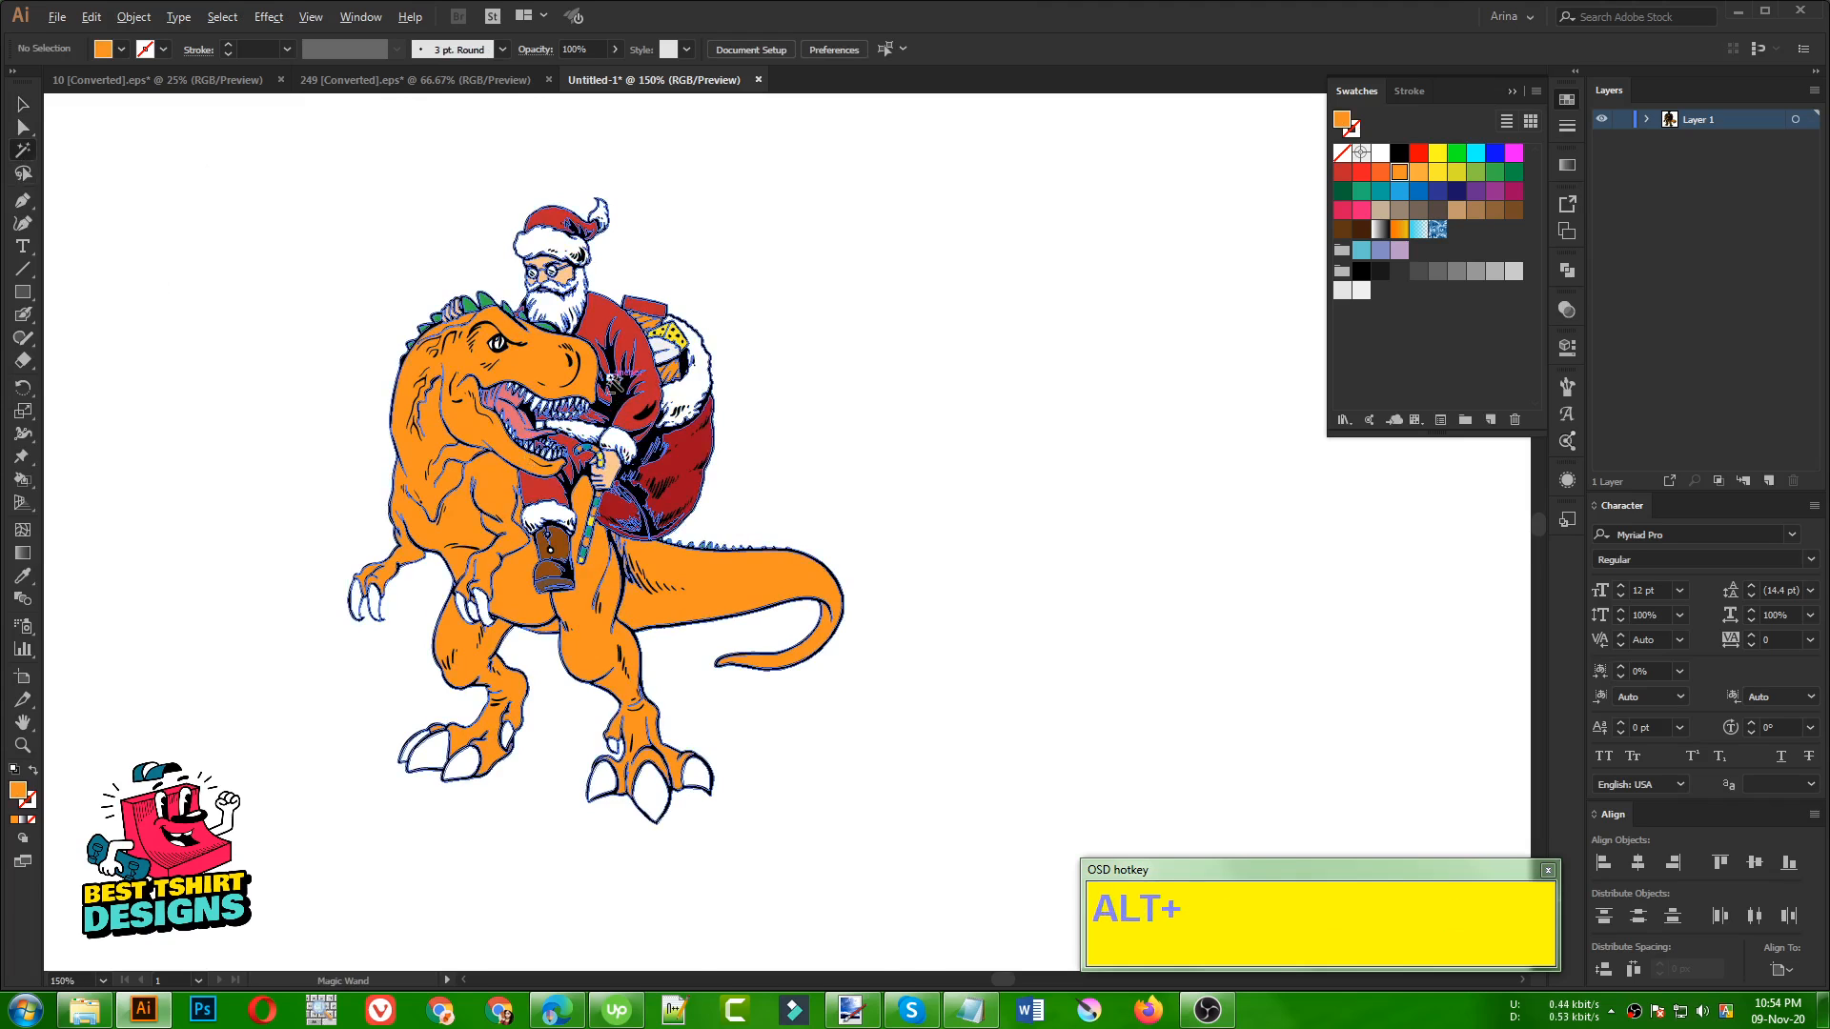
pyautogui.keyDown('alt'); pyautogui.scroll(3, 454, 396); pyautogui.keyUp('alt')
pyautogui.click(617, 408)
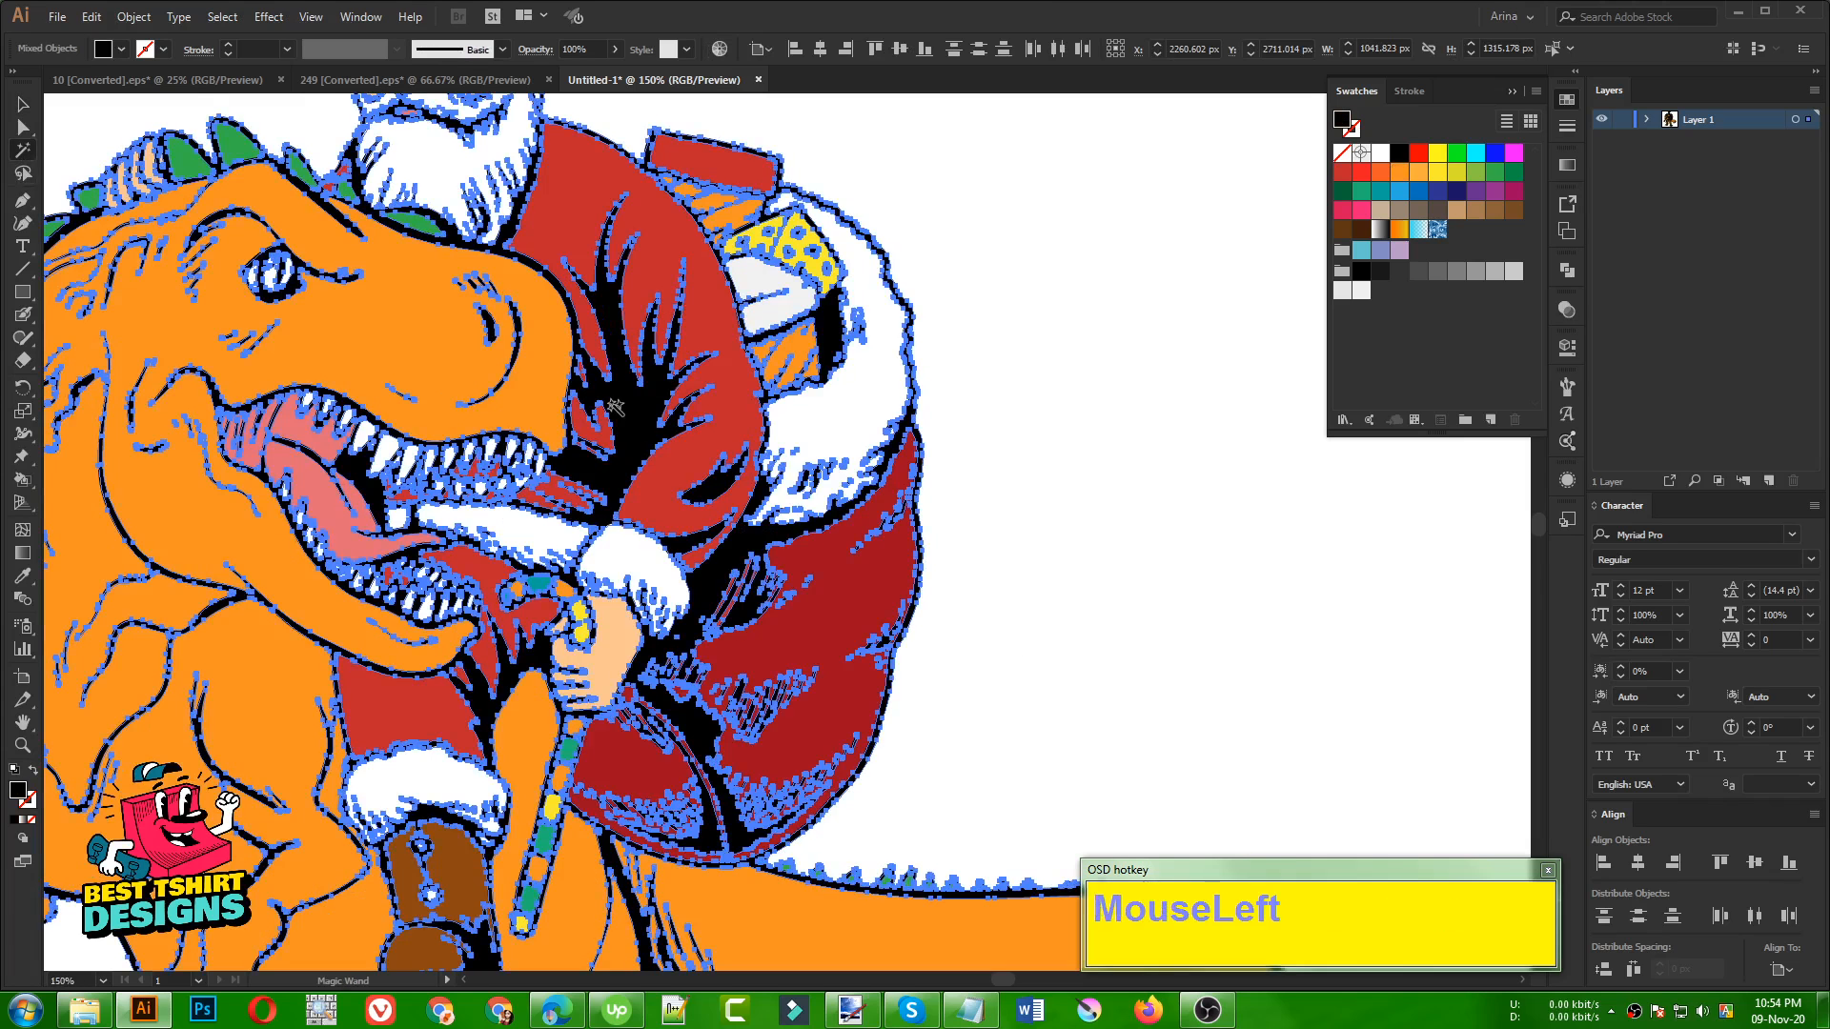
pyautogui.keyDown('alt'); pyautogui.scroll(-2, 869, 384); pyautogui.keyUp('alt')
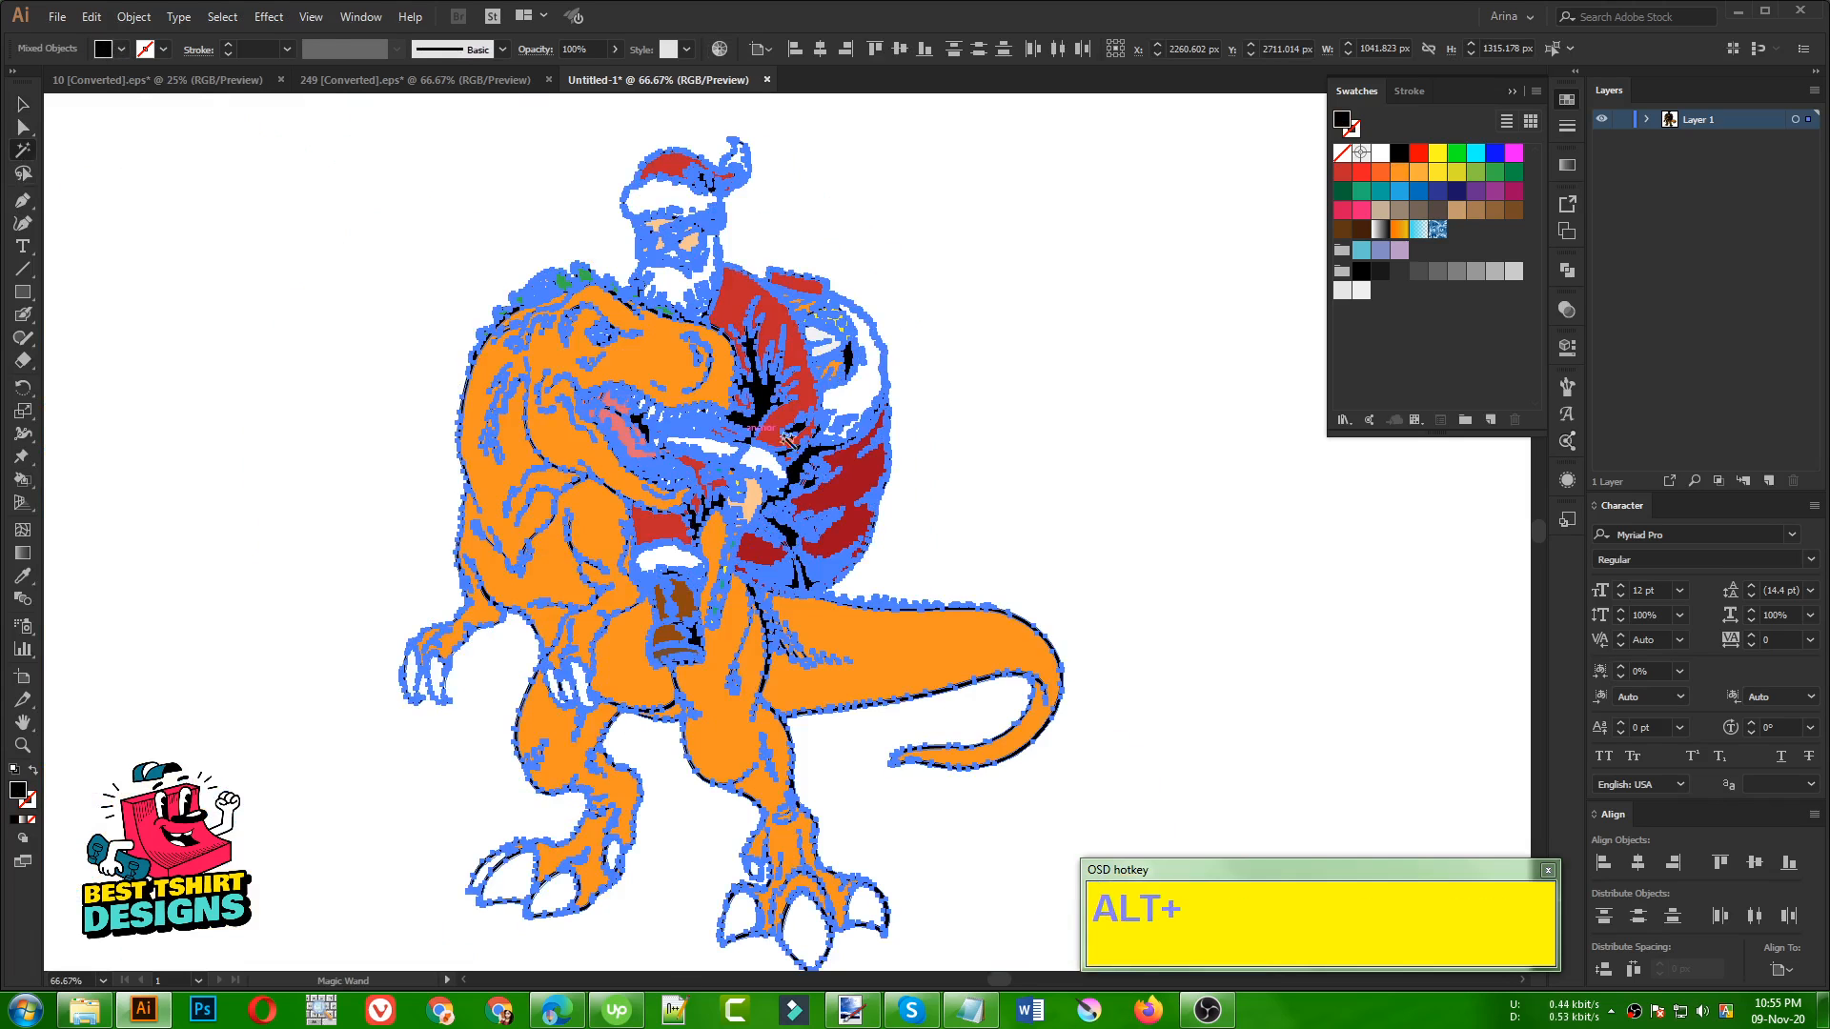
pyautogui.keyDown('alt'); pyautogui.scroll(-1, 469, 431); pyautogui.keyUp('alt')
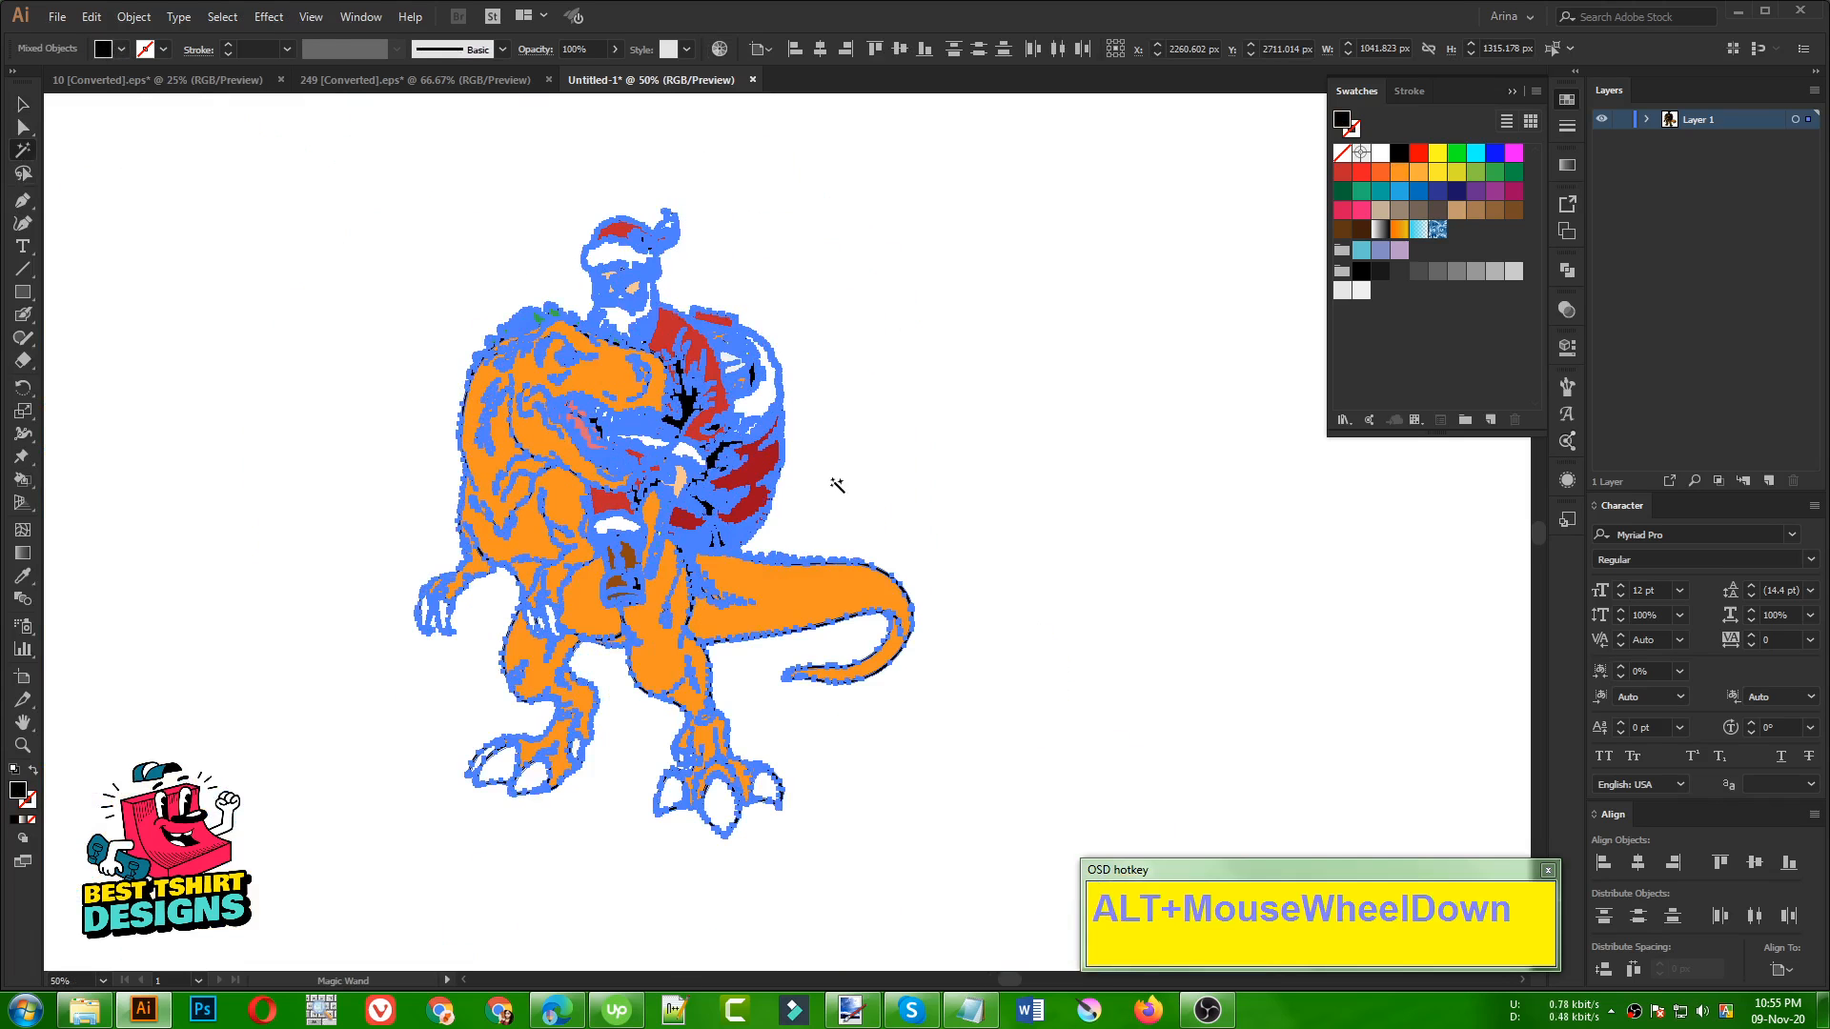
pyautogui.press('v')
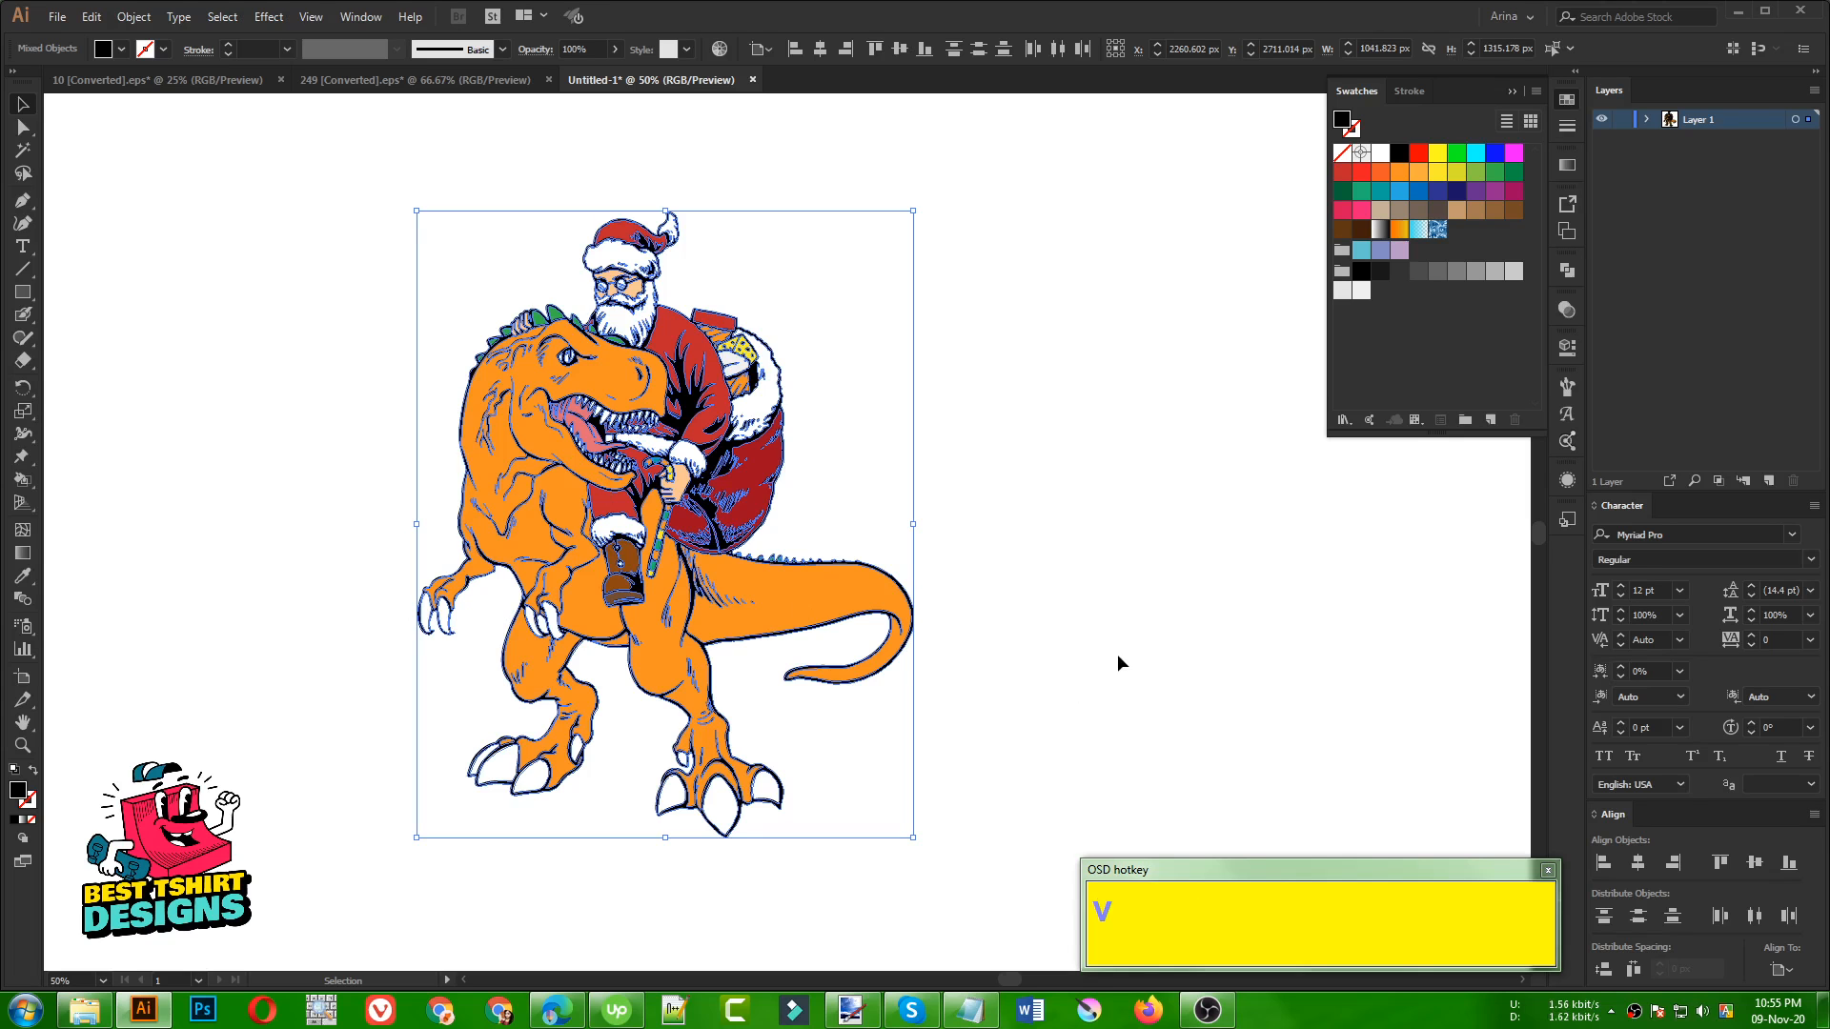
pyautogui.press('ctrl')
pyautogui.hotkey('ctrl', 'x')
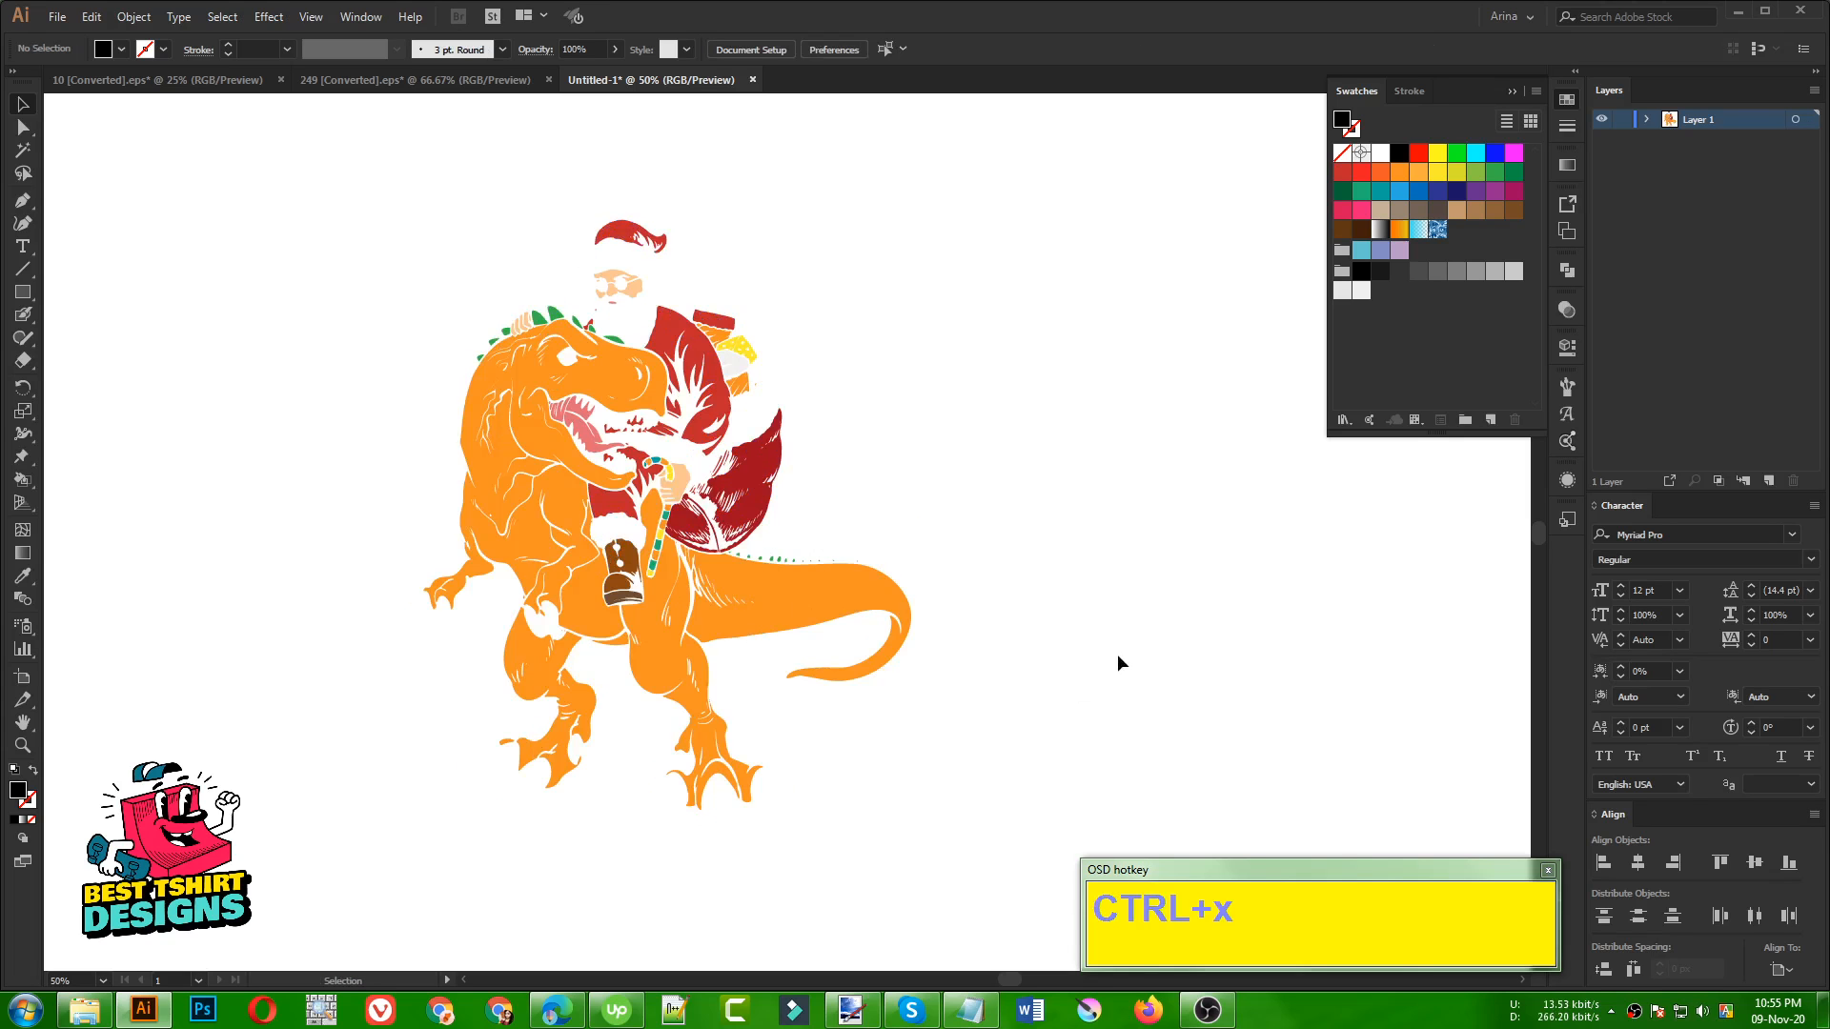
# Add a new layer above the colour fills and paste the cut line art into it in its original position
pyautogui.click(873, 449)
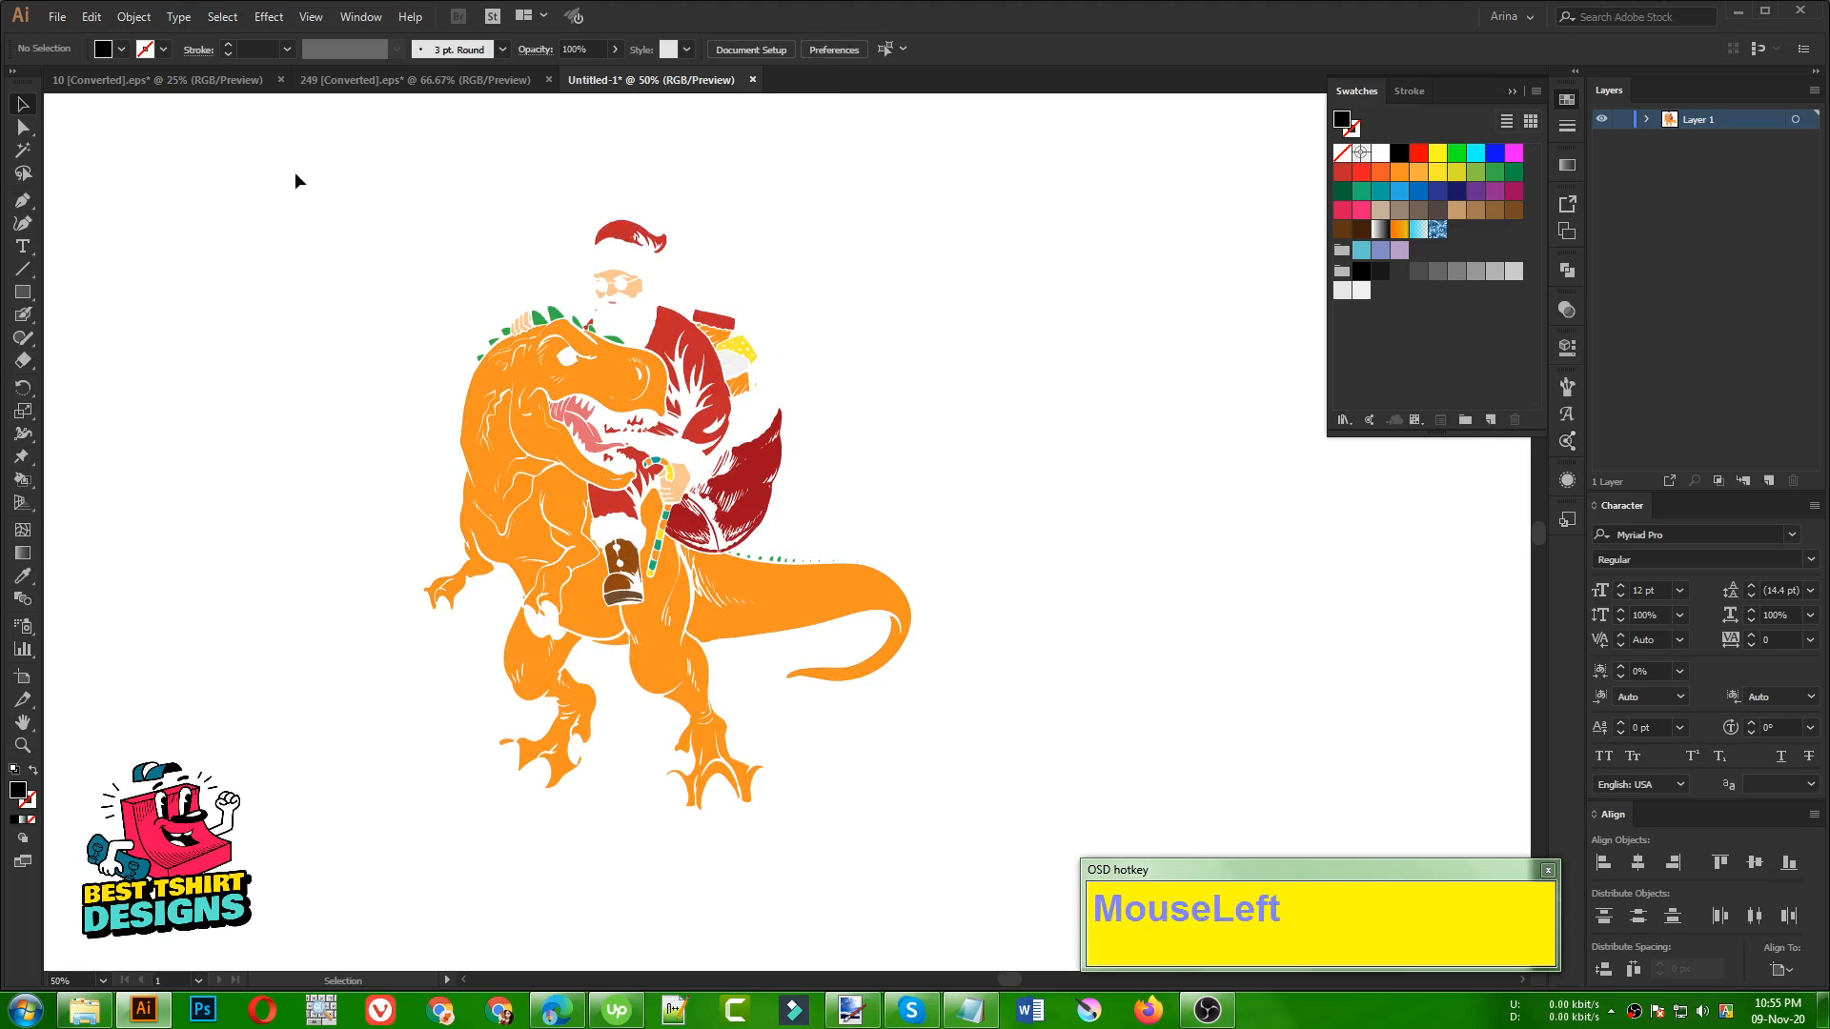
pyautogui.moveTo(295, 174); pyautogui.dragTo(980, 864)
pyautogui.click(1025, 429)
pyautogui.click(1769, 481)
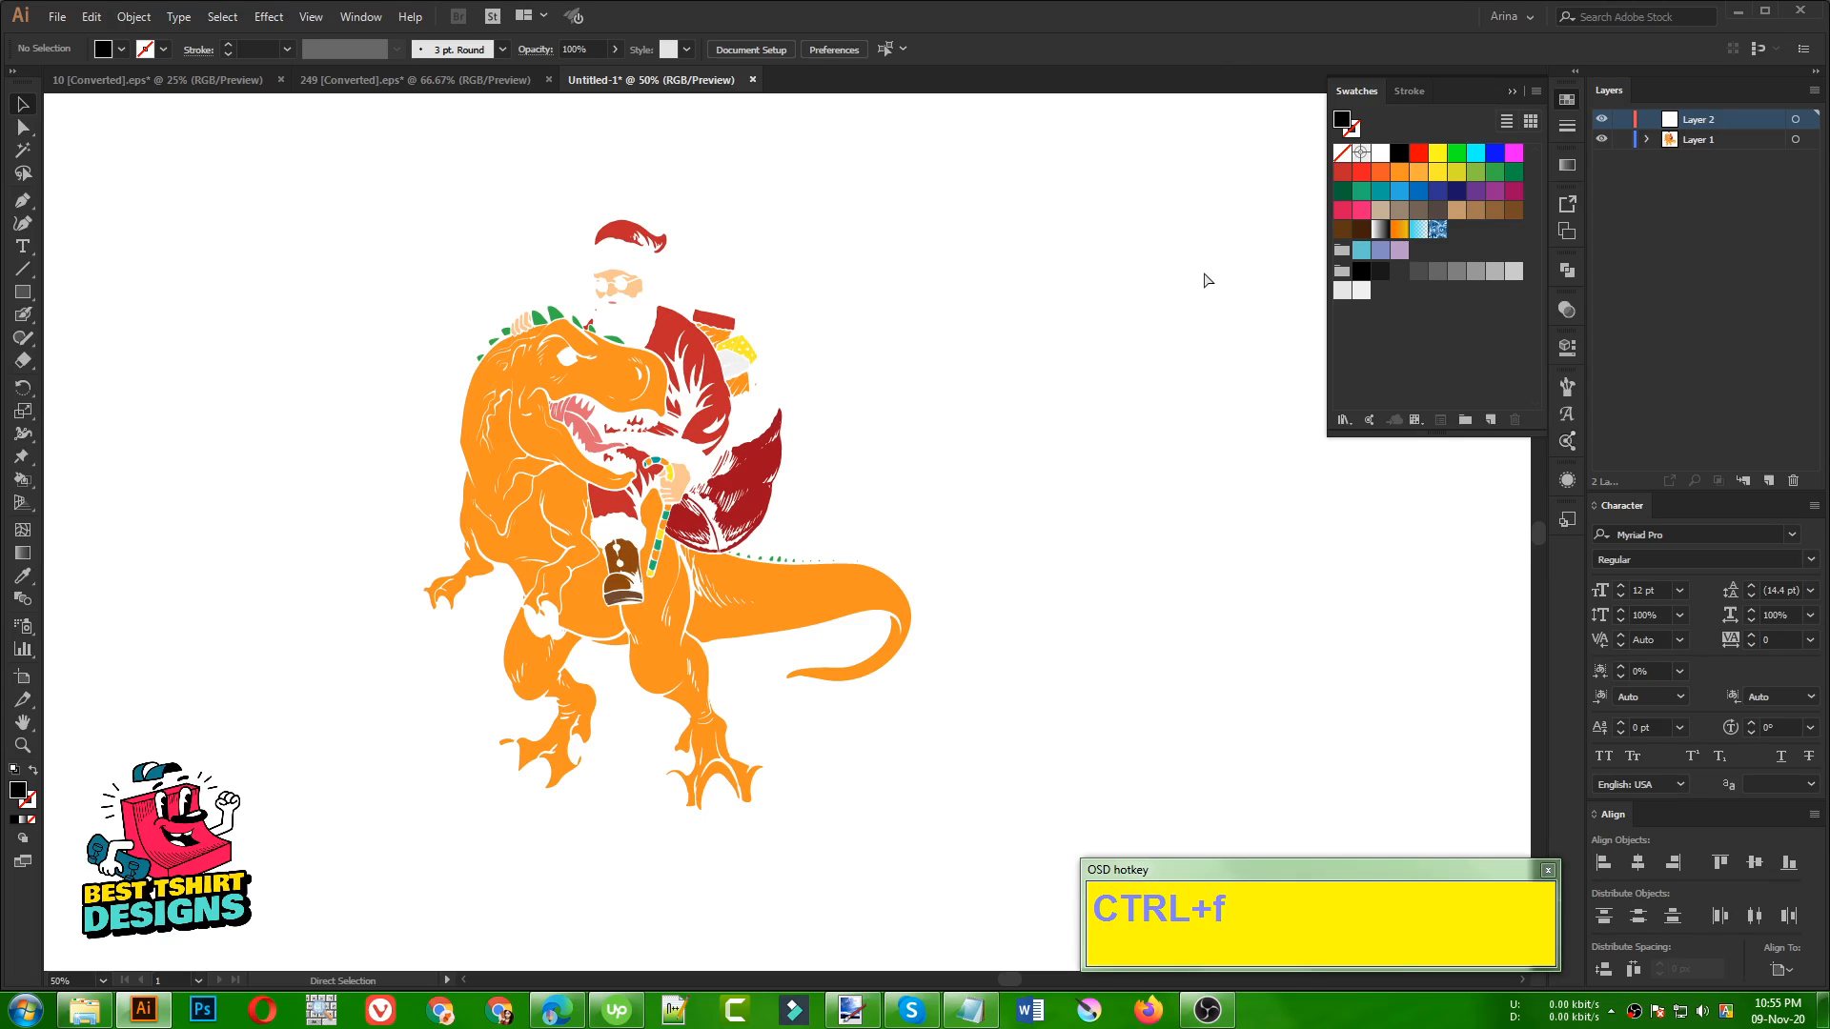
pyautogui.hotkey('ctrl', 'f')
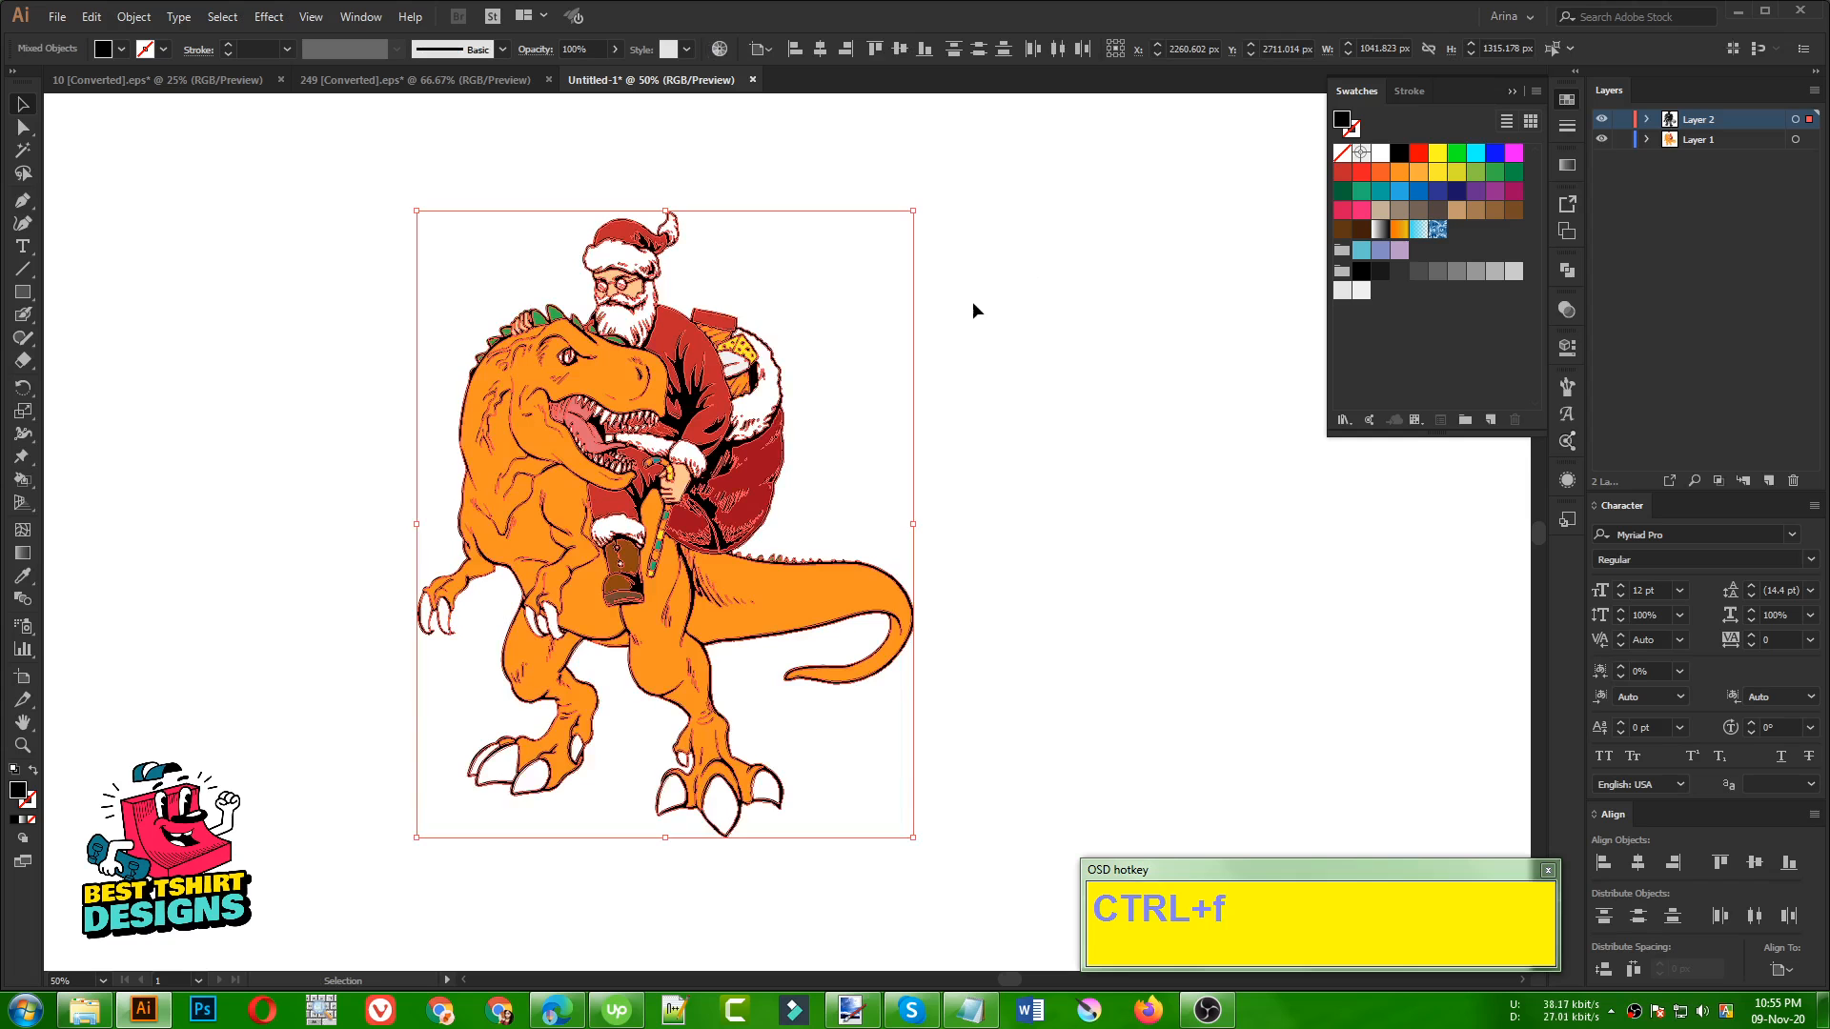
pyautogui.scroll(1, 588, 312)
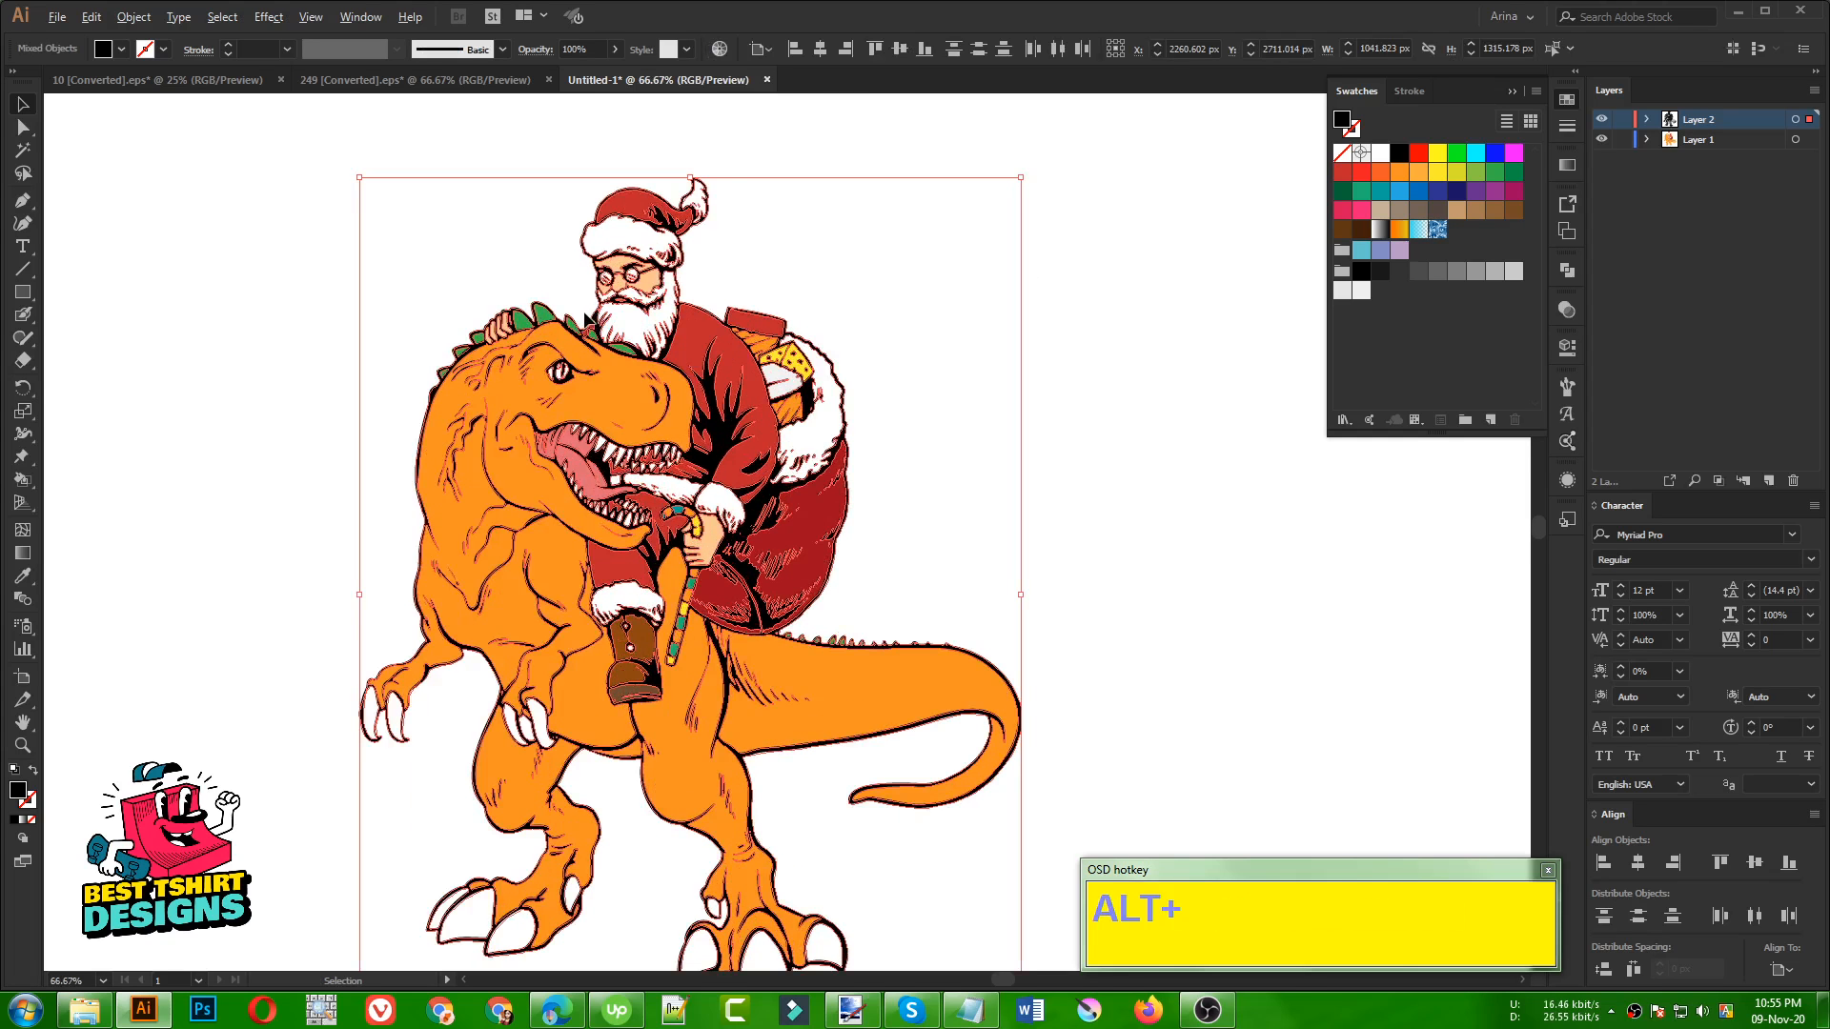
pyautogui.scroll(2, 906, 280)
pyautogui.click(896, 238)
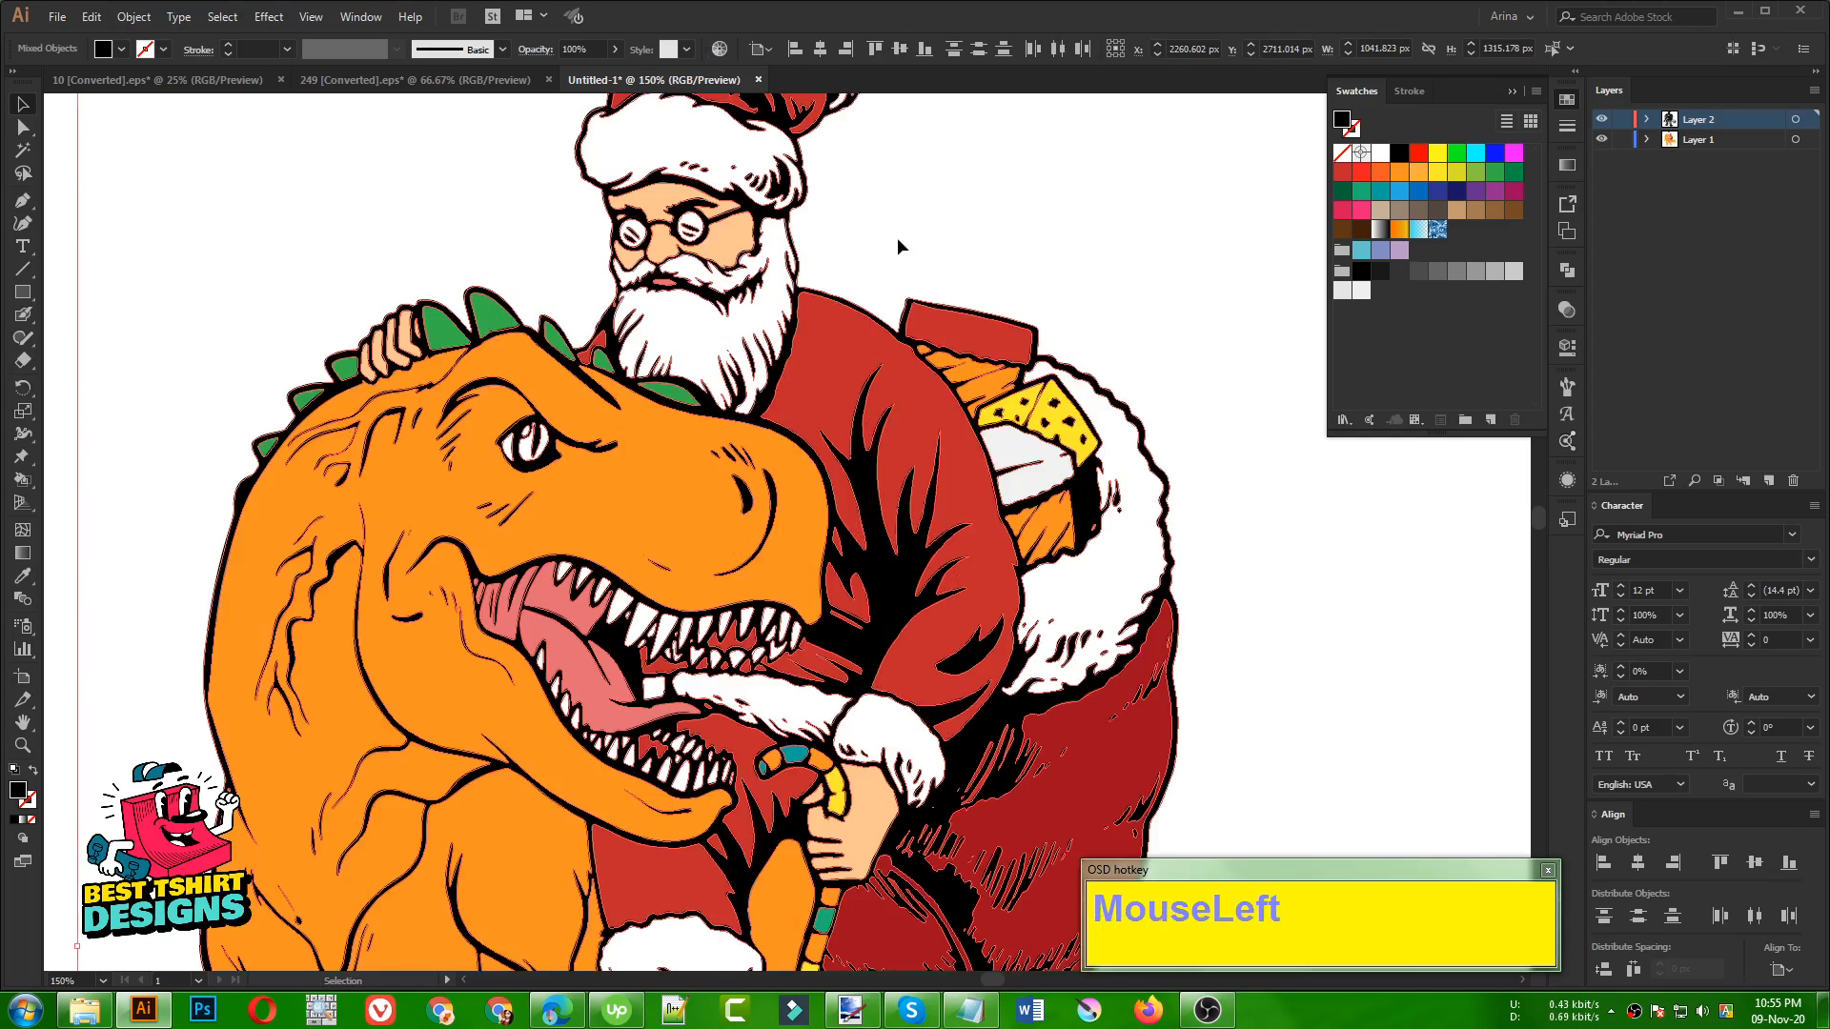
# Hide and show the line art layer and the colour layer in turn to check how the artwork is separated
pyautogui.scroll(-2, 441, 380)
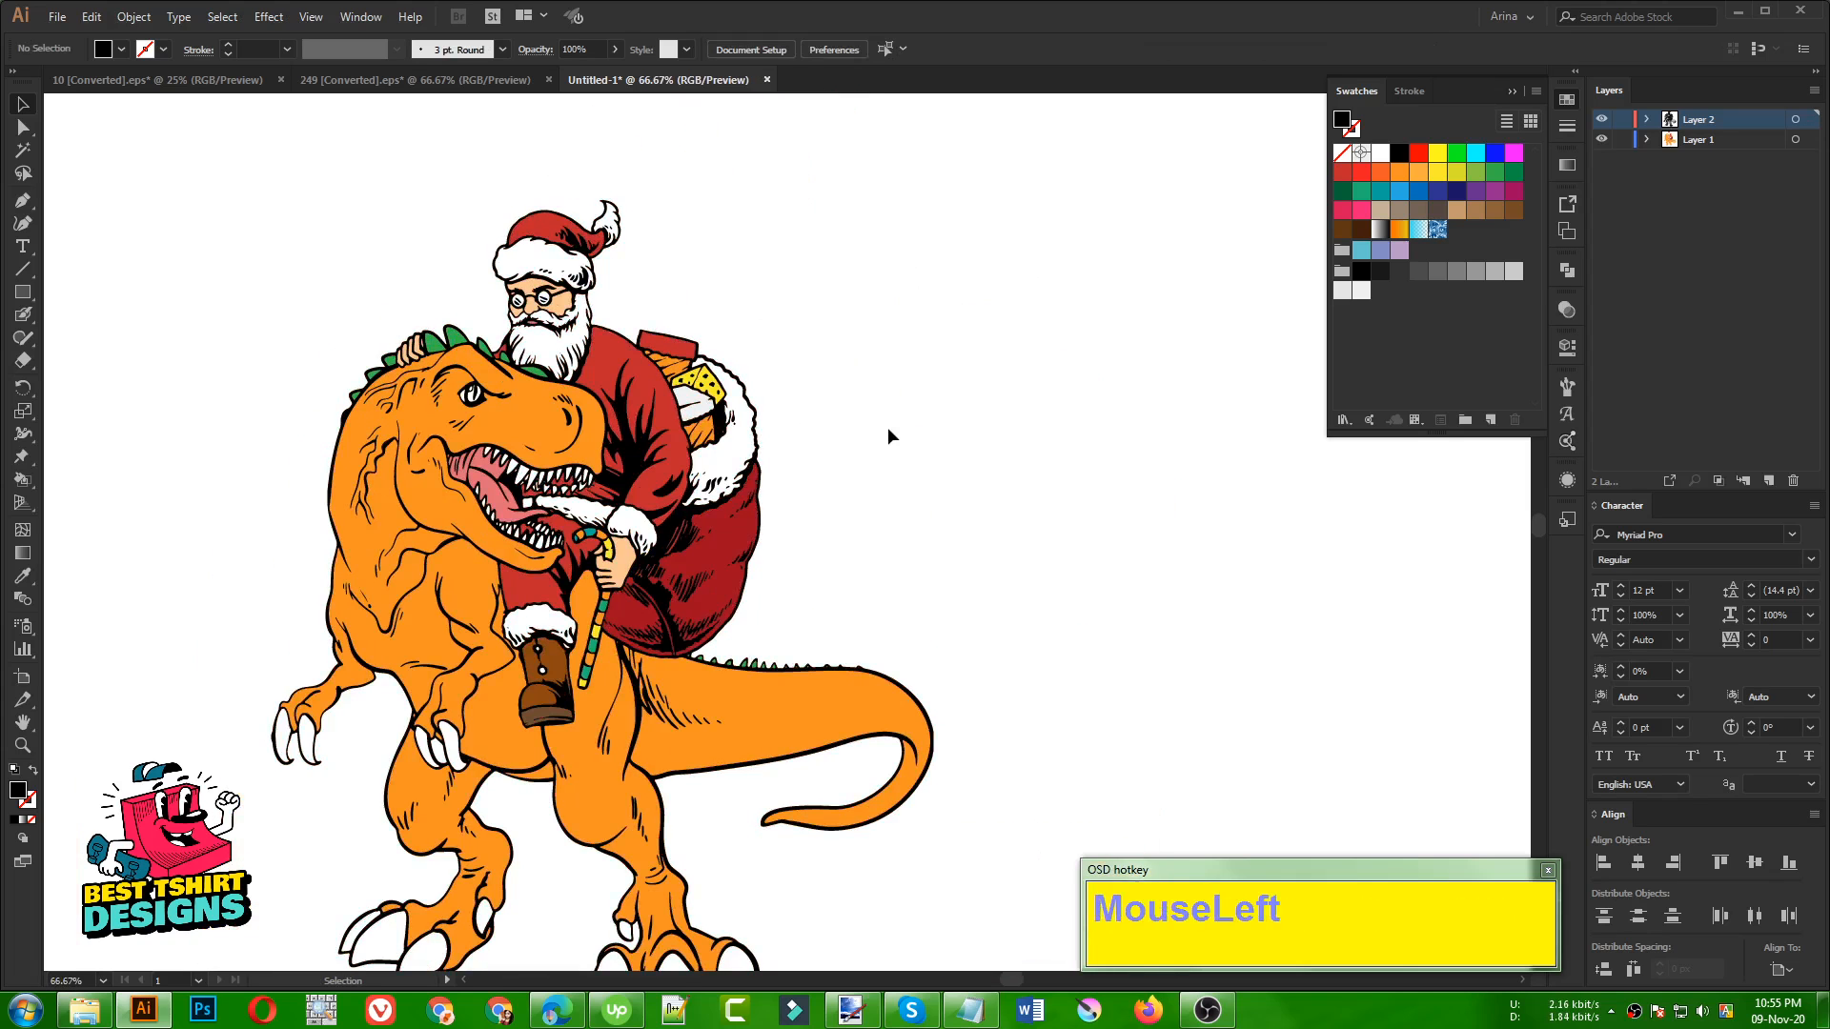
pyautogui.click(1602, 119)
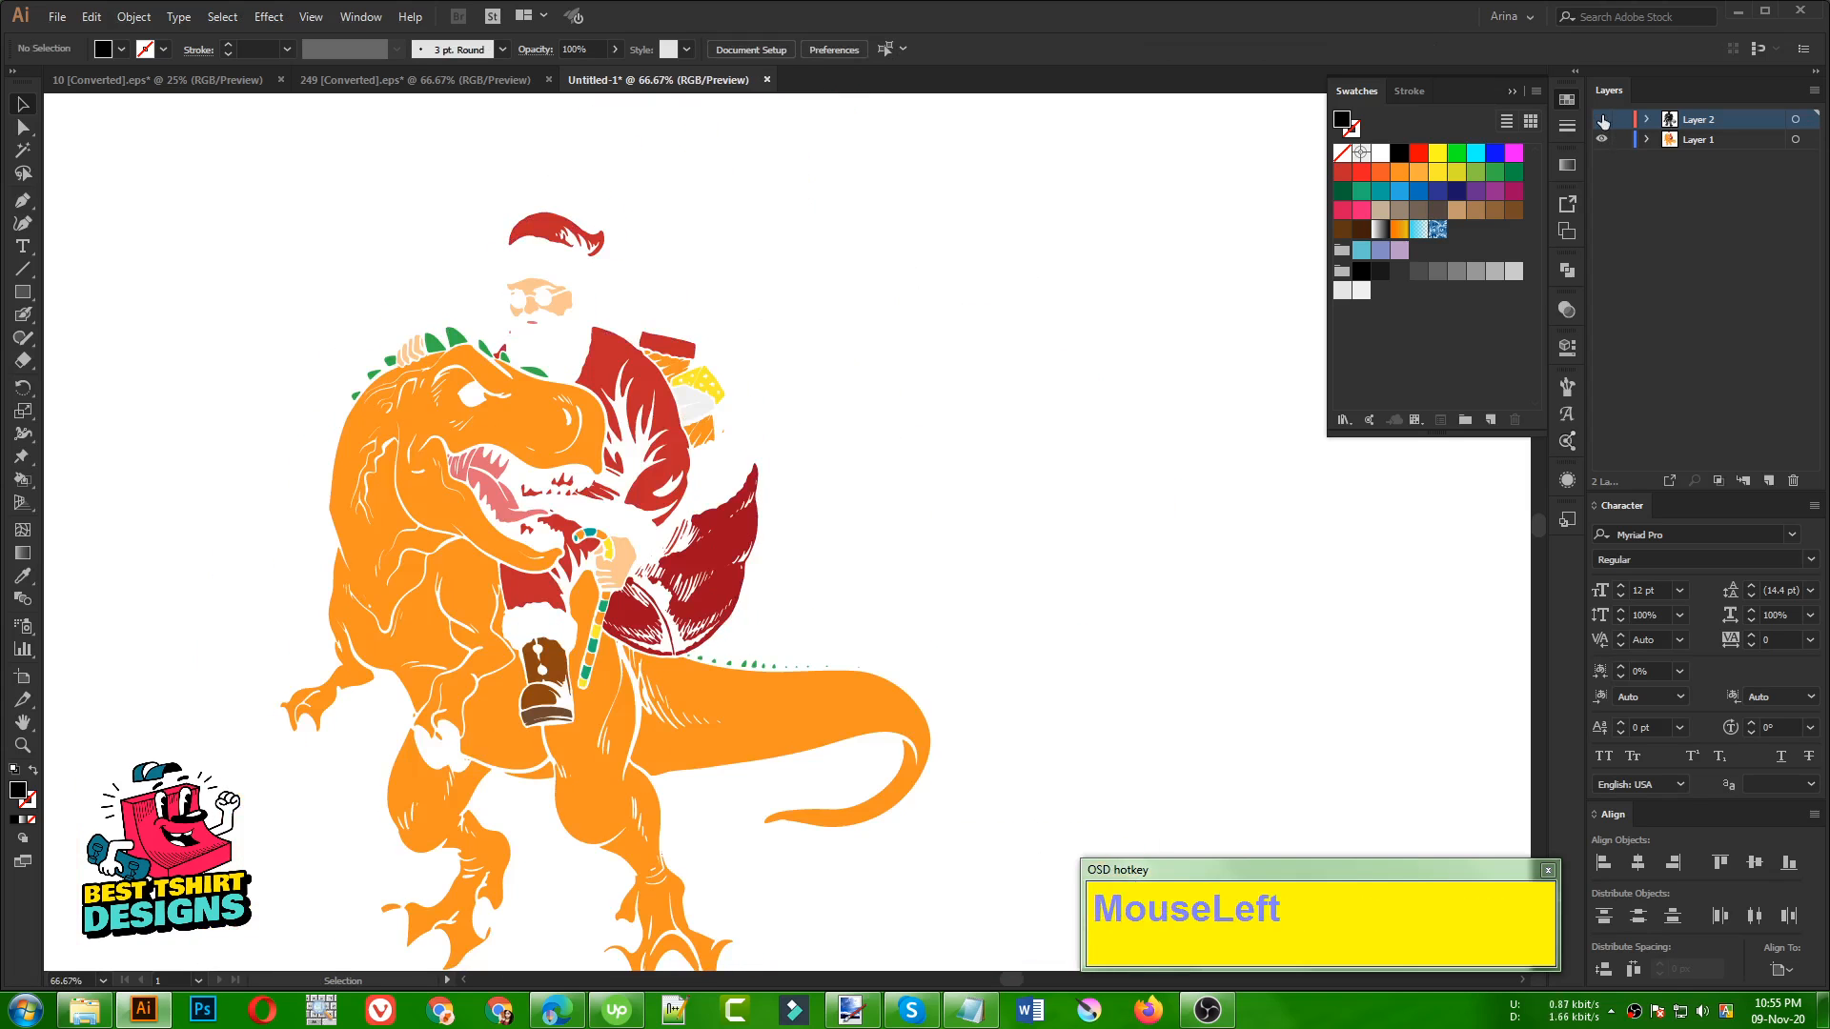
pyautogui.click(1602, 119)
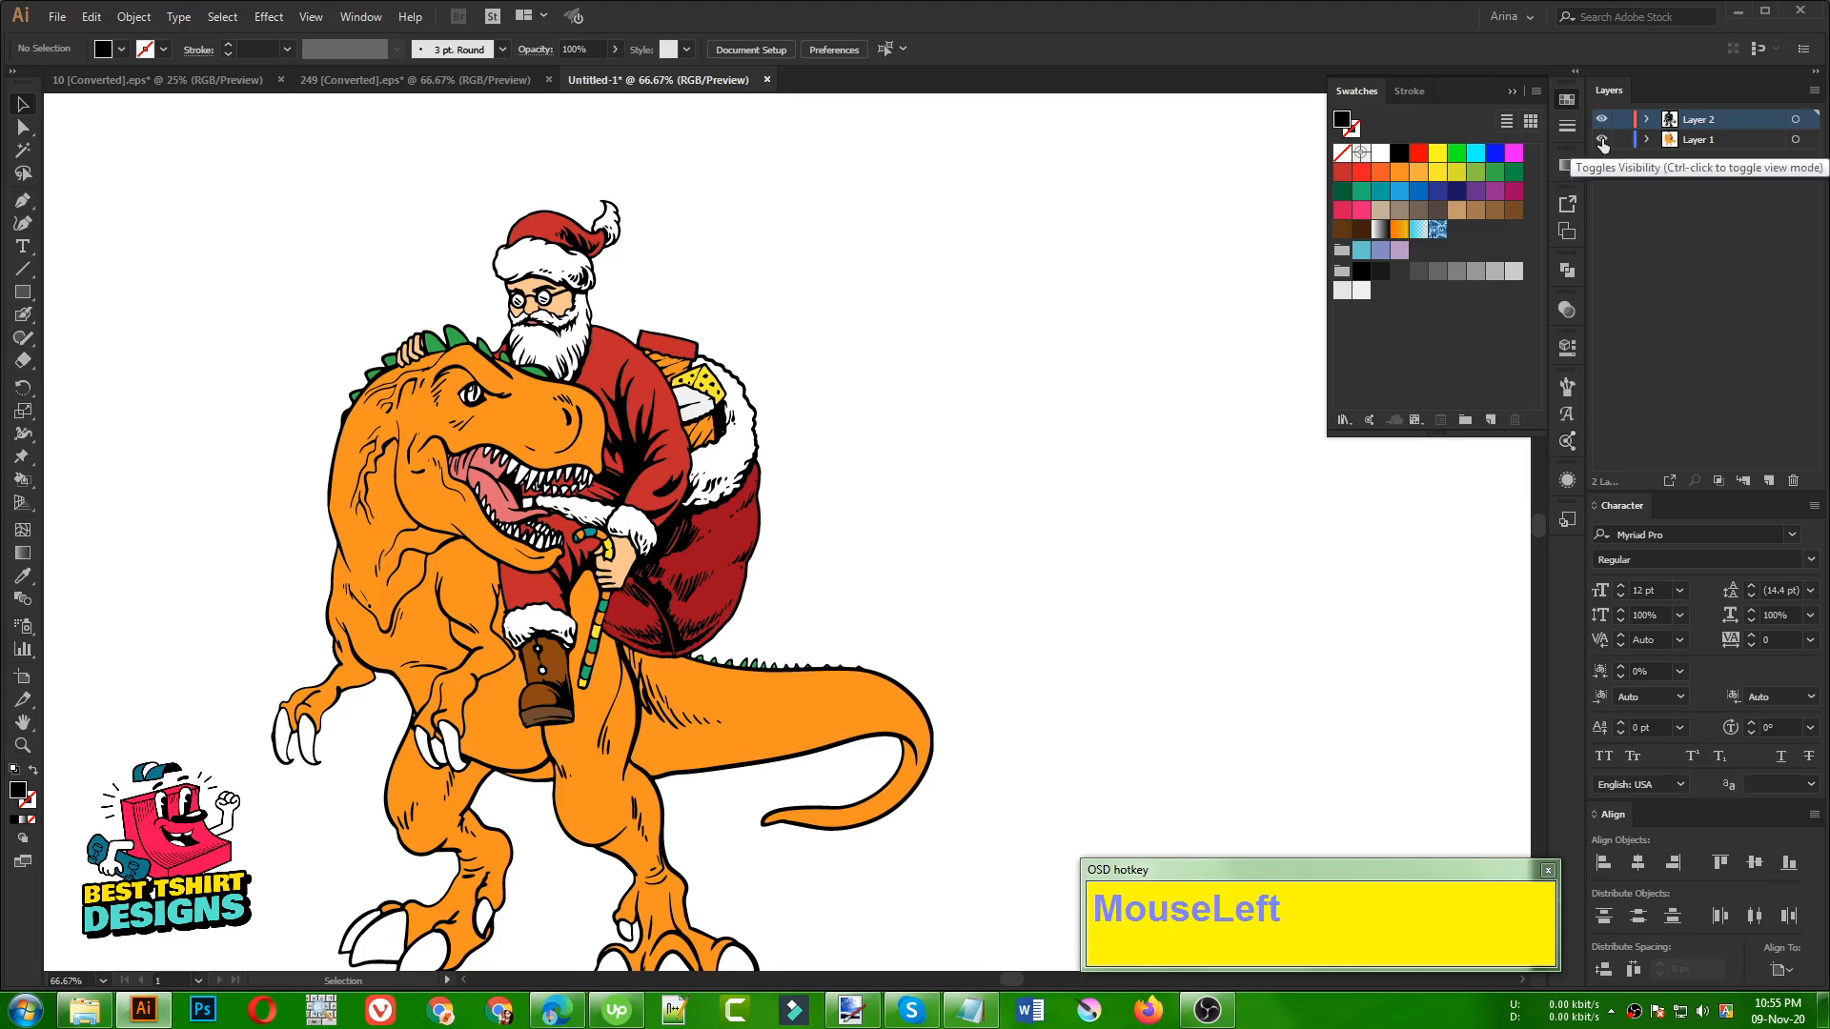
pyautogui.click(1602, 139)
pyautogui.click(1602, 140)
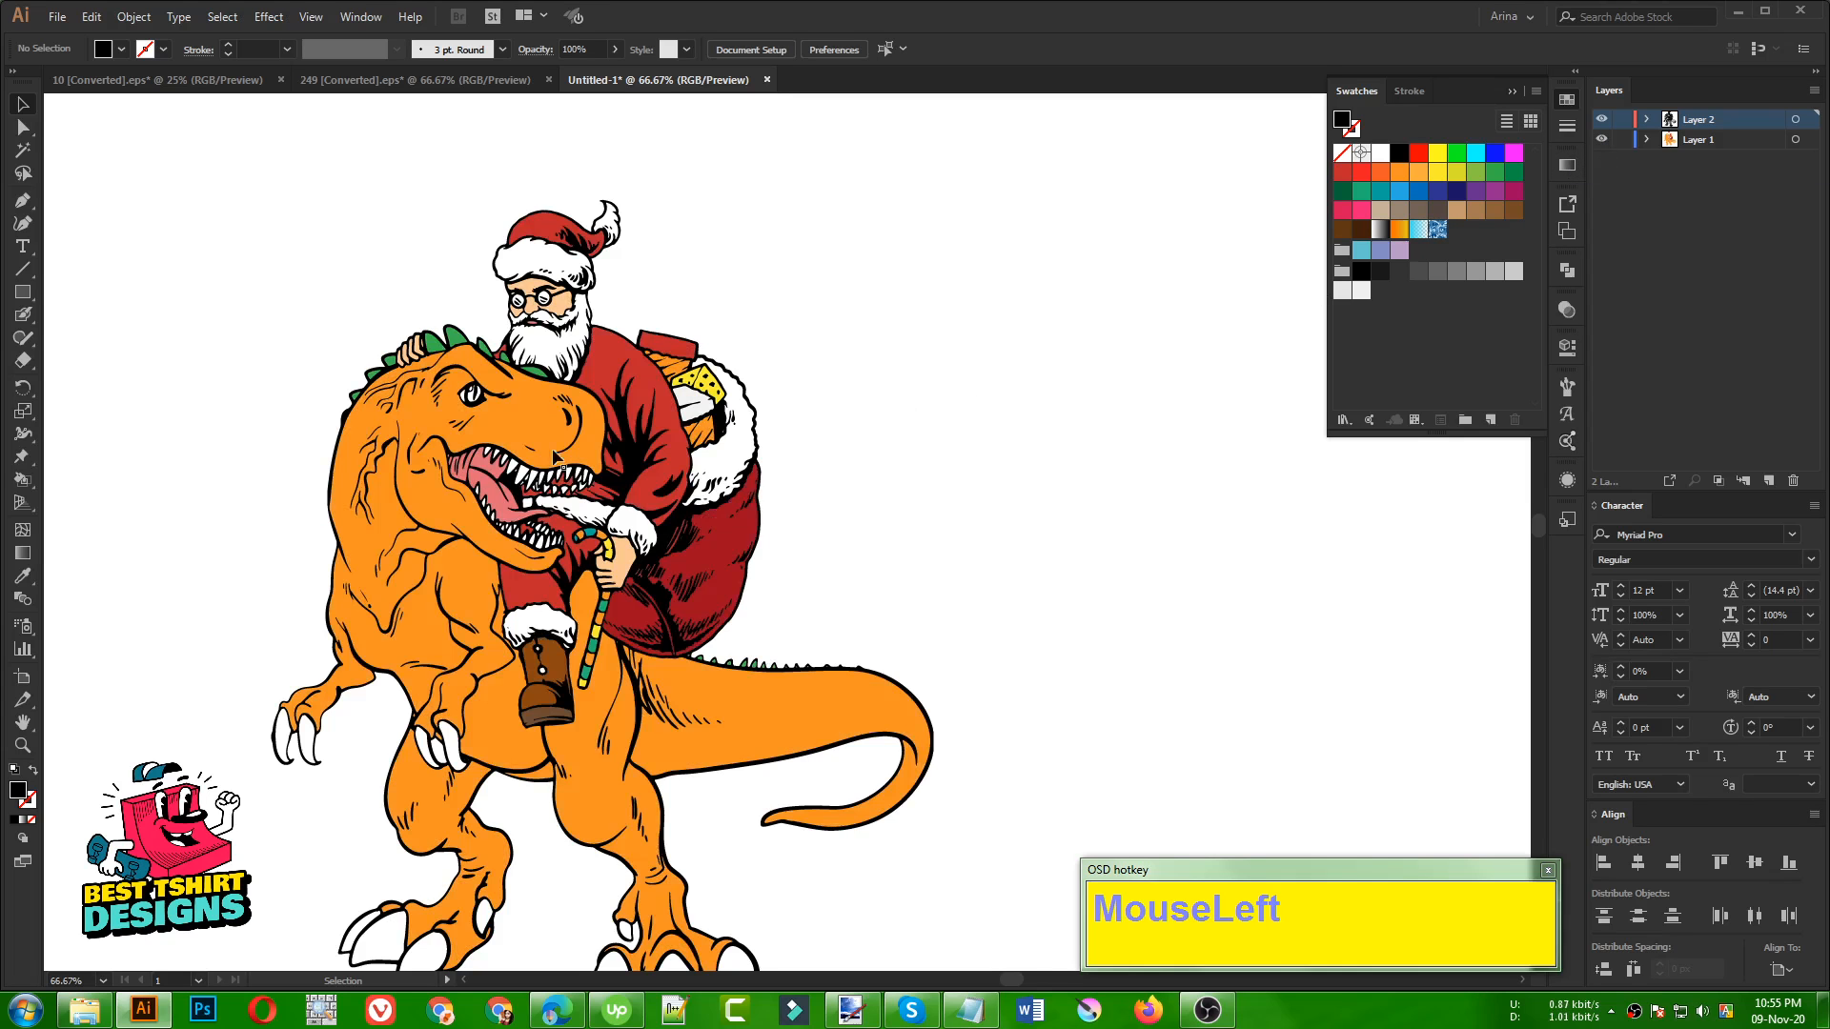
pyautogui.scroll(-1, 557, 458)
pyautogui.click(885, 465)
pyautogui.scroll(1, 314, 667)
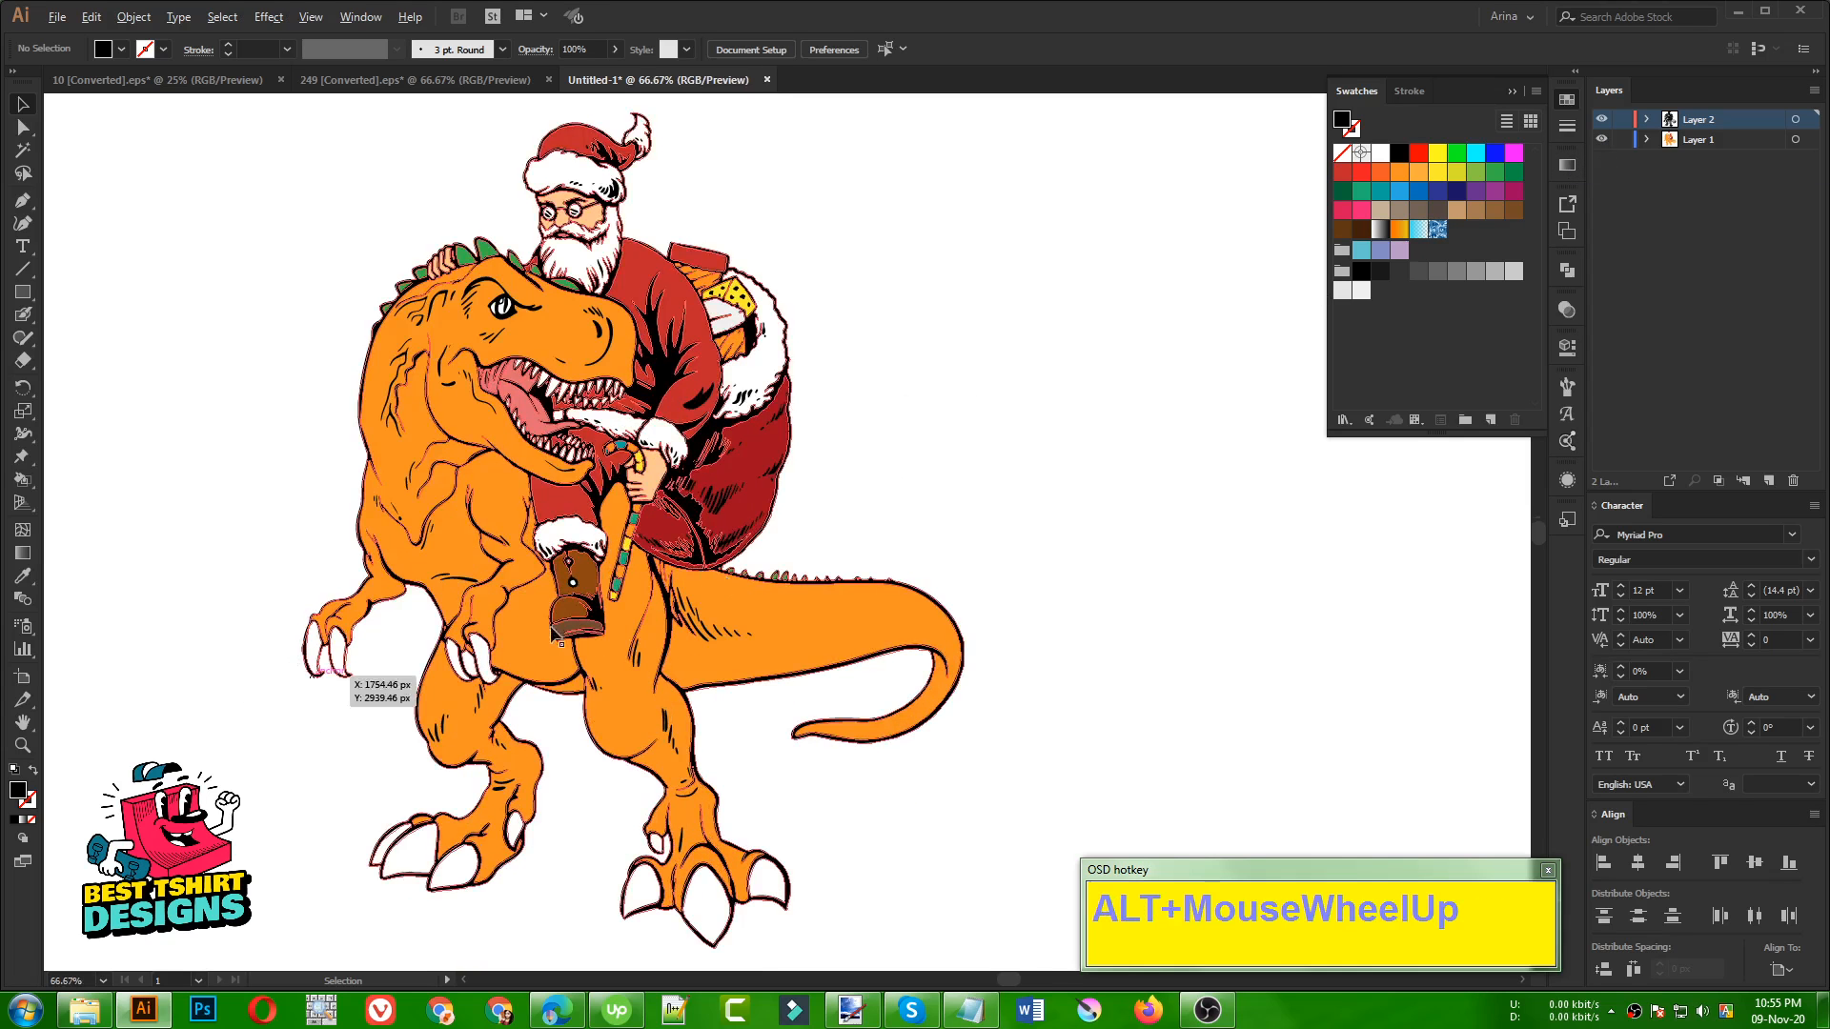
pyautogui.click(1065, 415)
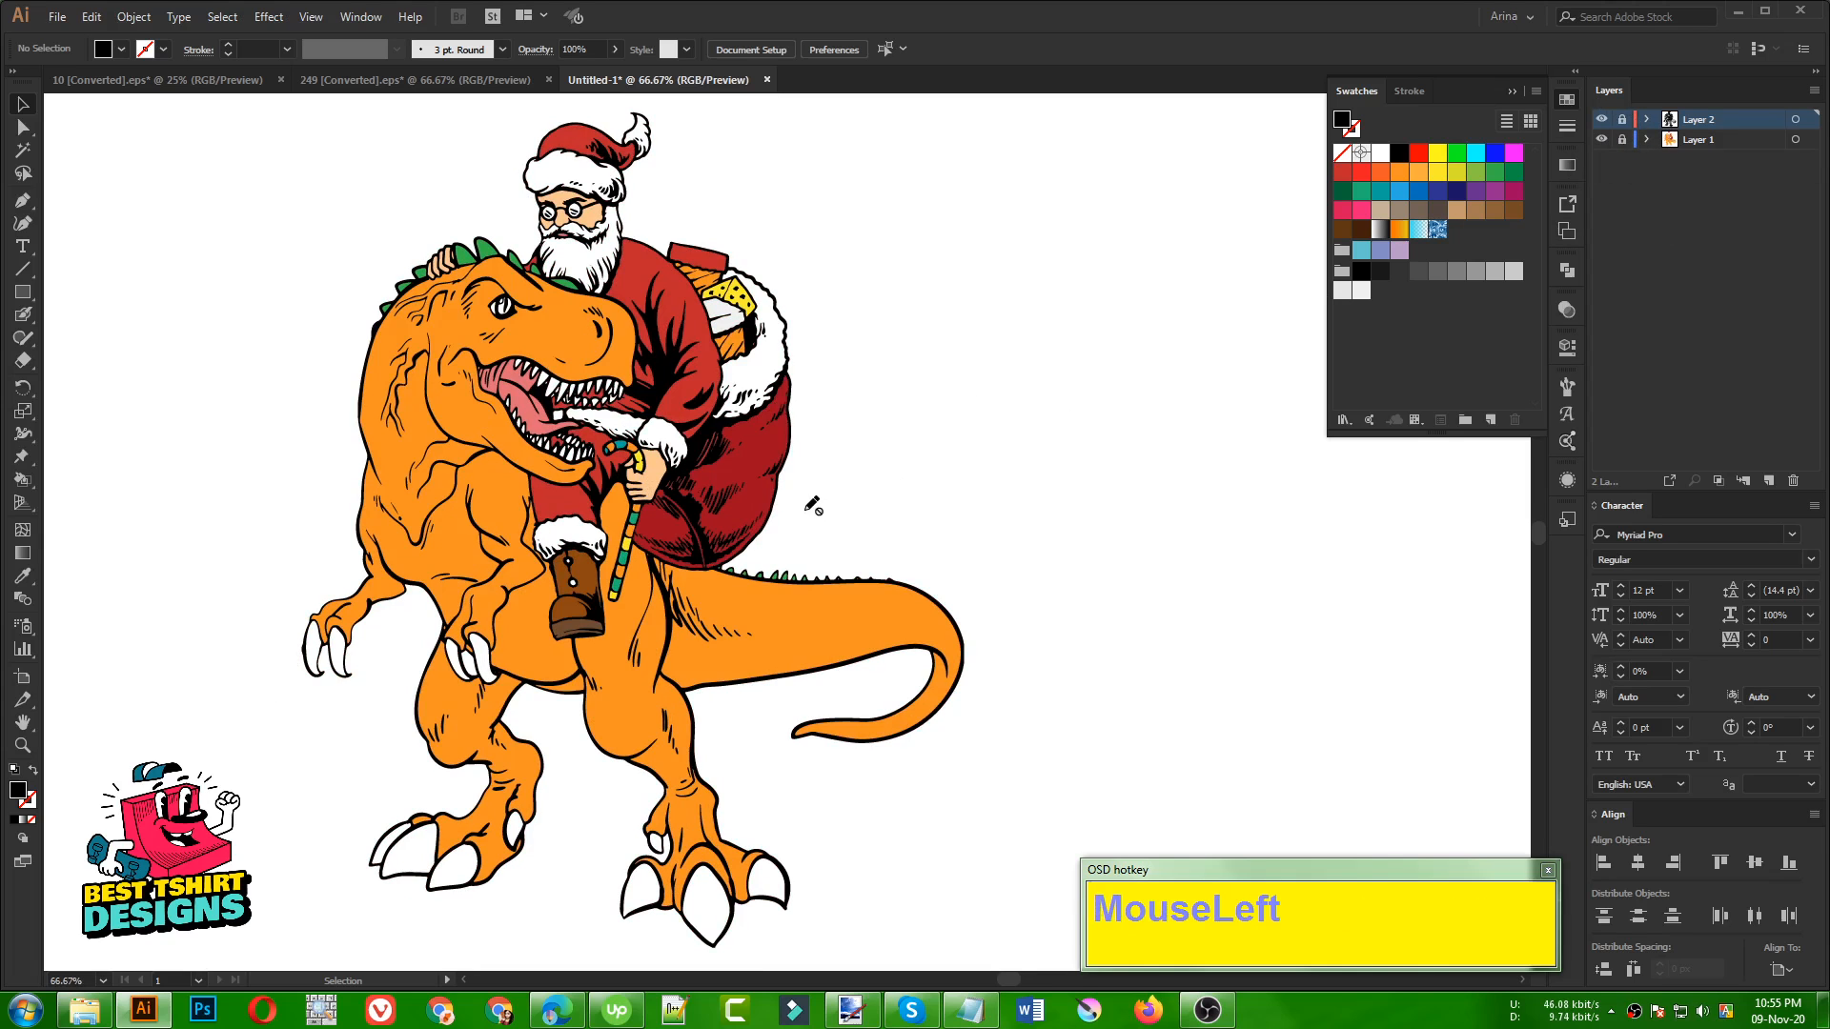
# Add a new layer and place it between the line art layer and the colour fill layer
pyautogui.moveTo(585, 477); pyautogui.dragTo(1034, 640)
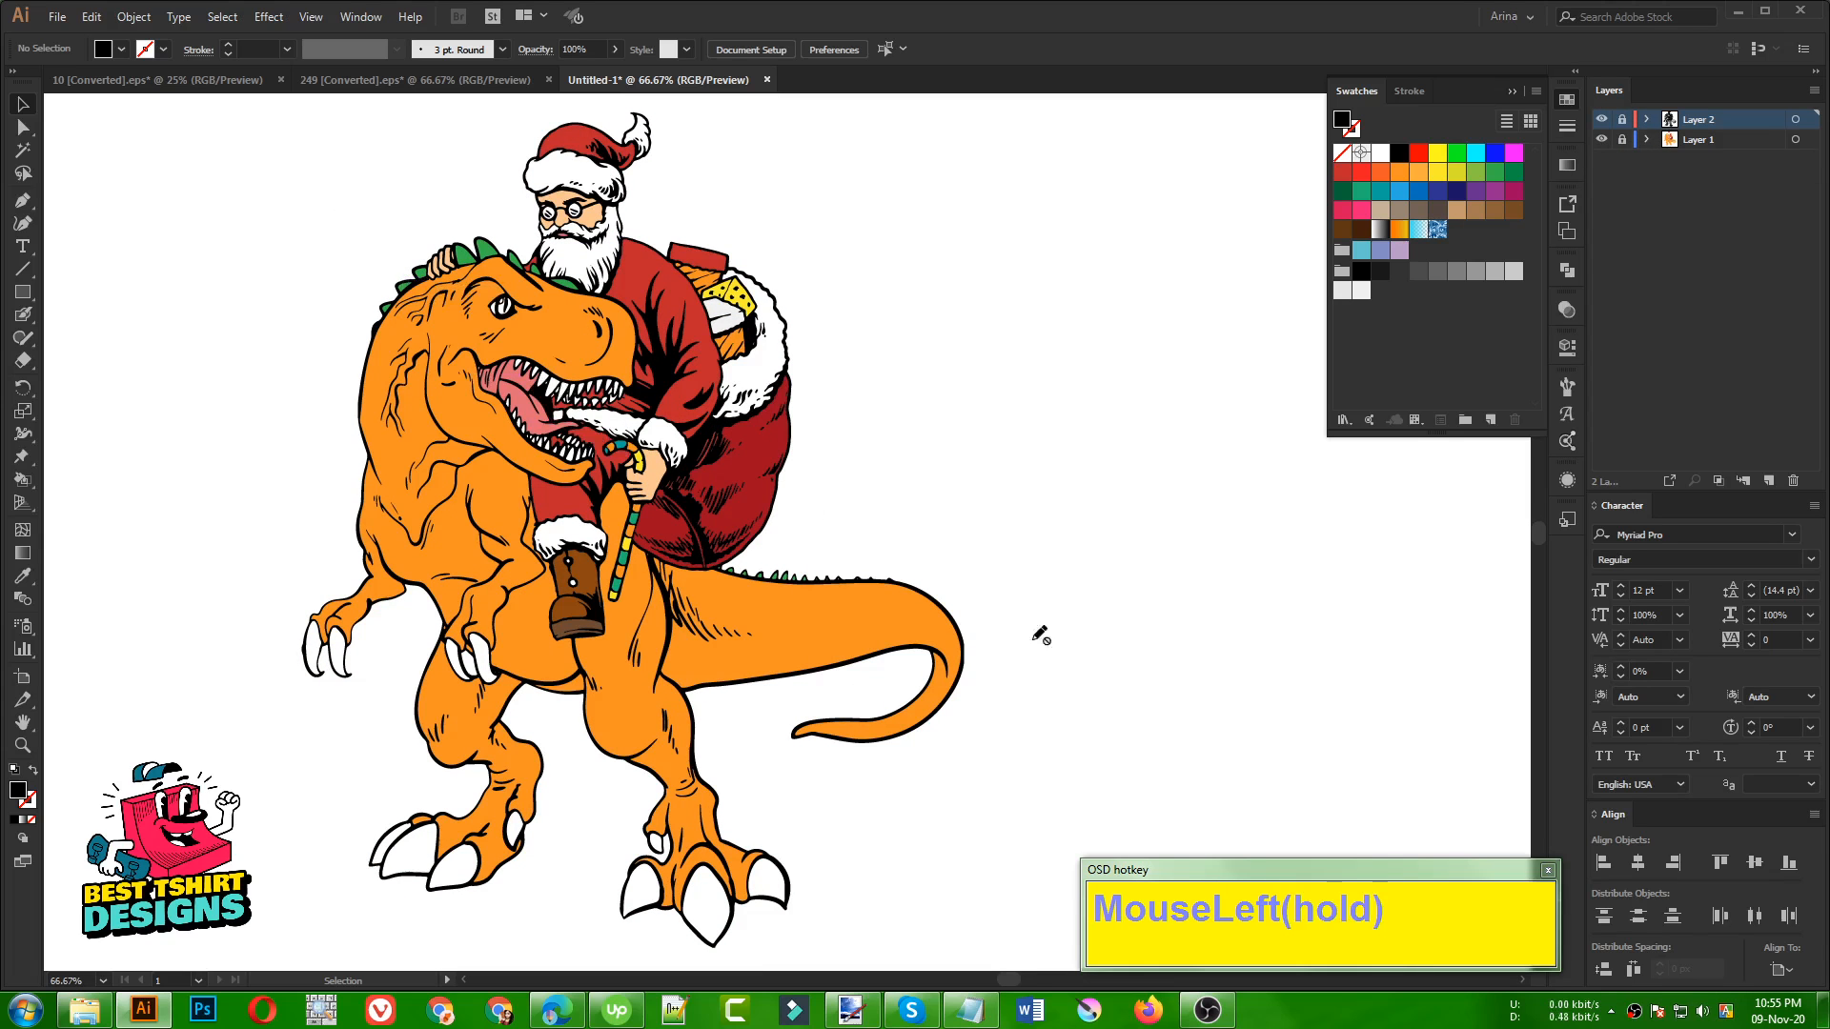
pyautogui.click(1765, 480)
pyautogui.moveTo(1688, 127); pyautogui.dragTo(1688, 149)
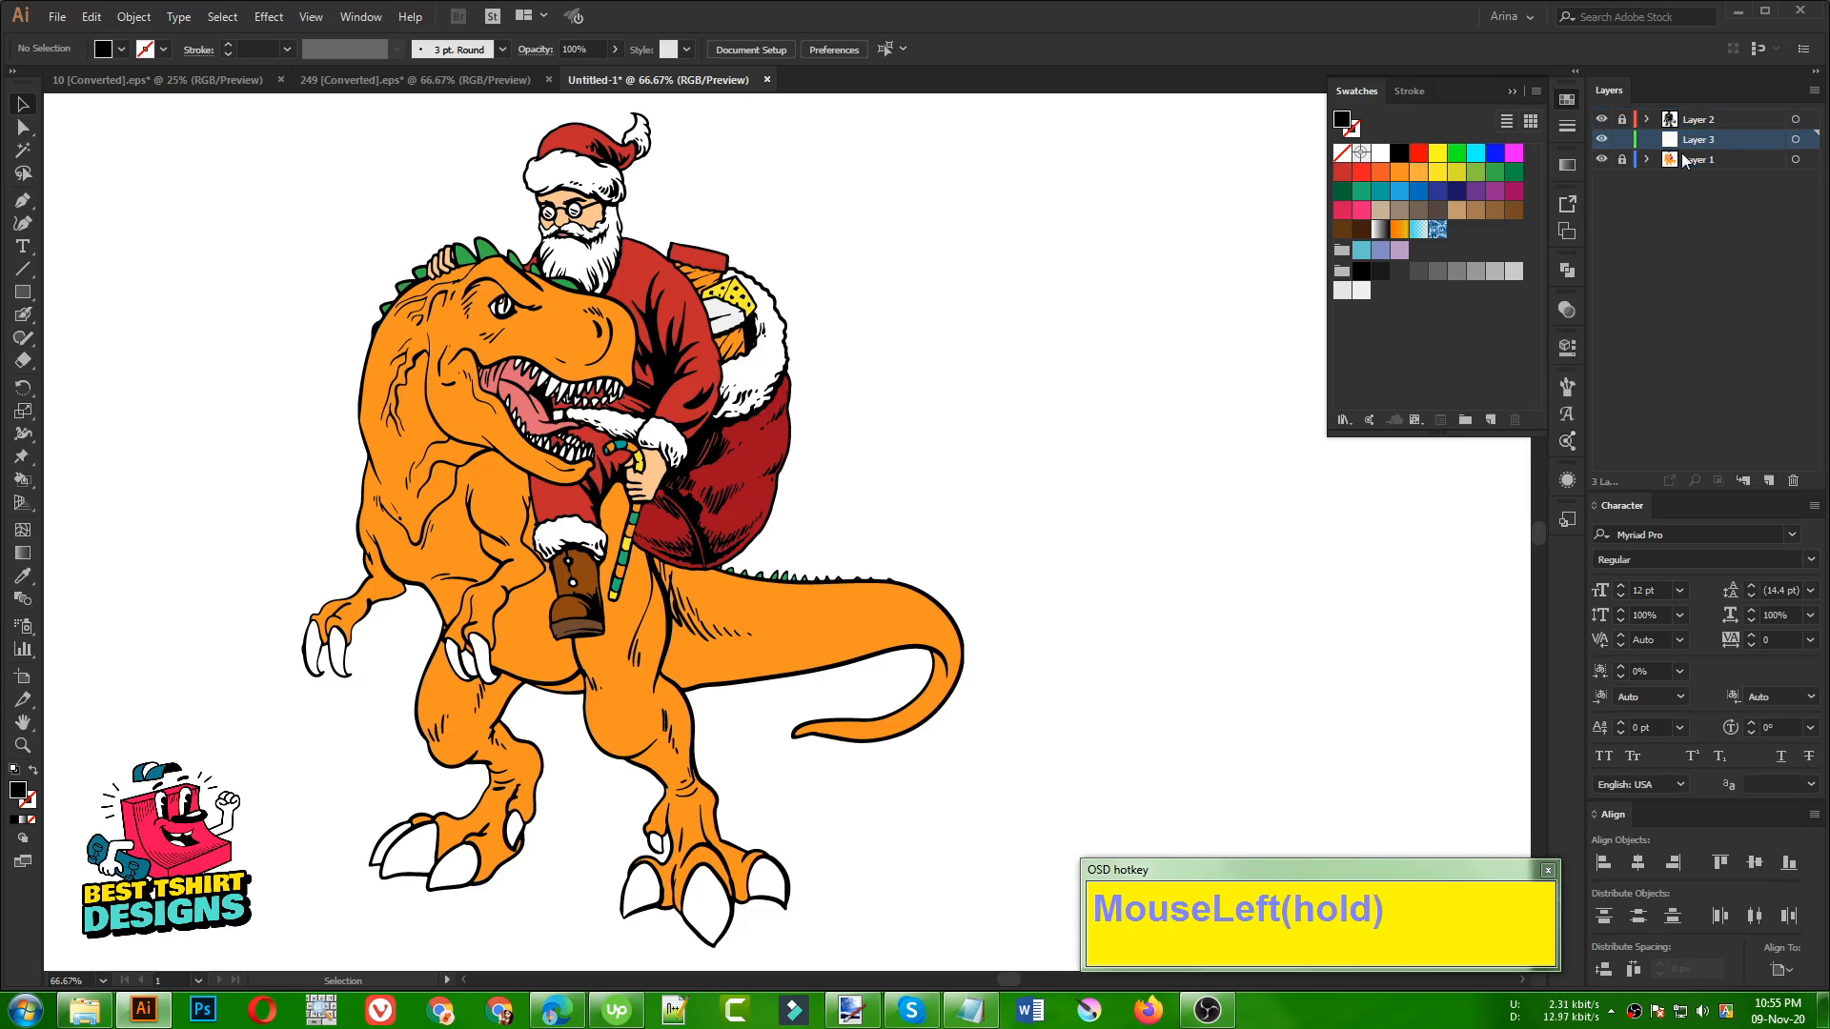
# Sample the dinosaur's orange with the Eyedropper and darken the fill colour to #b76716 for shading
pyautogui.scroll(3, 393, 419)
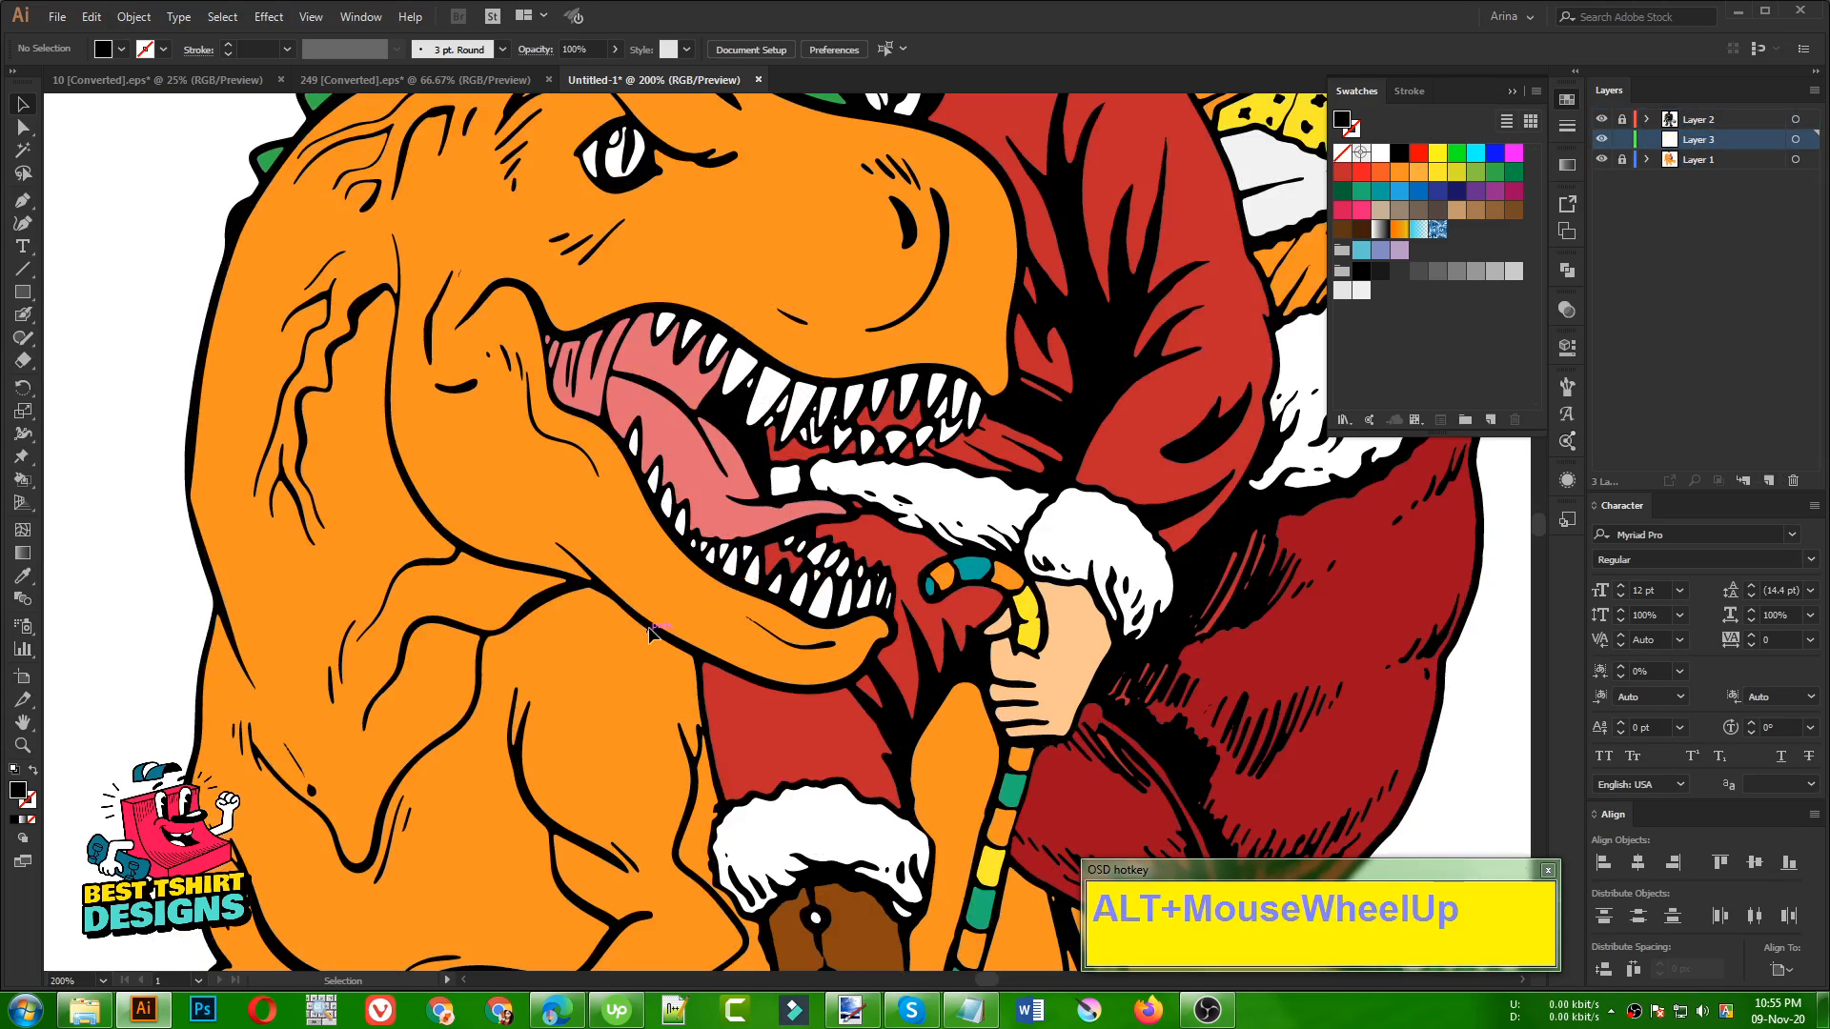
pyautogui.press('n')
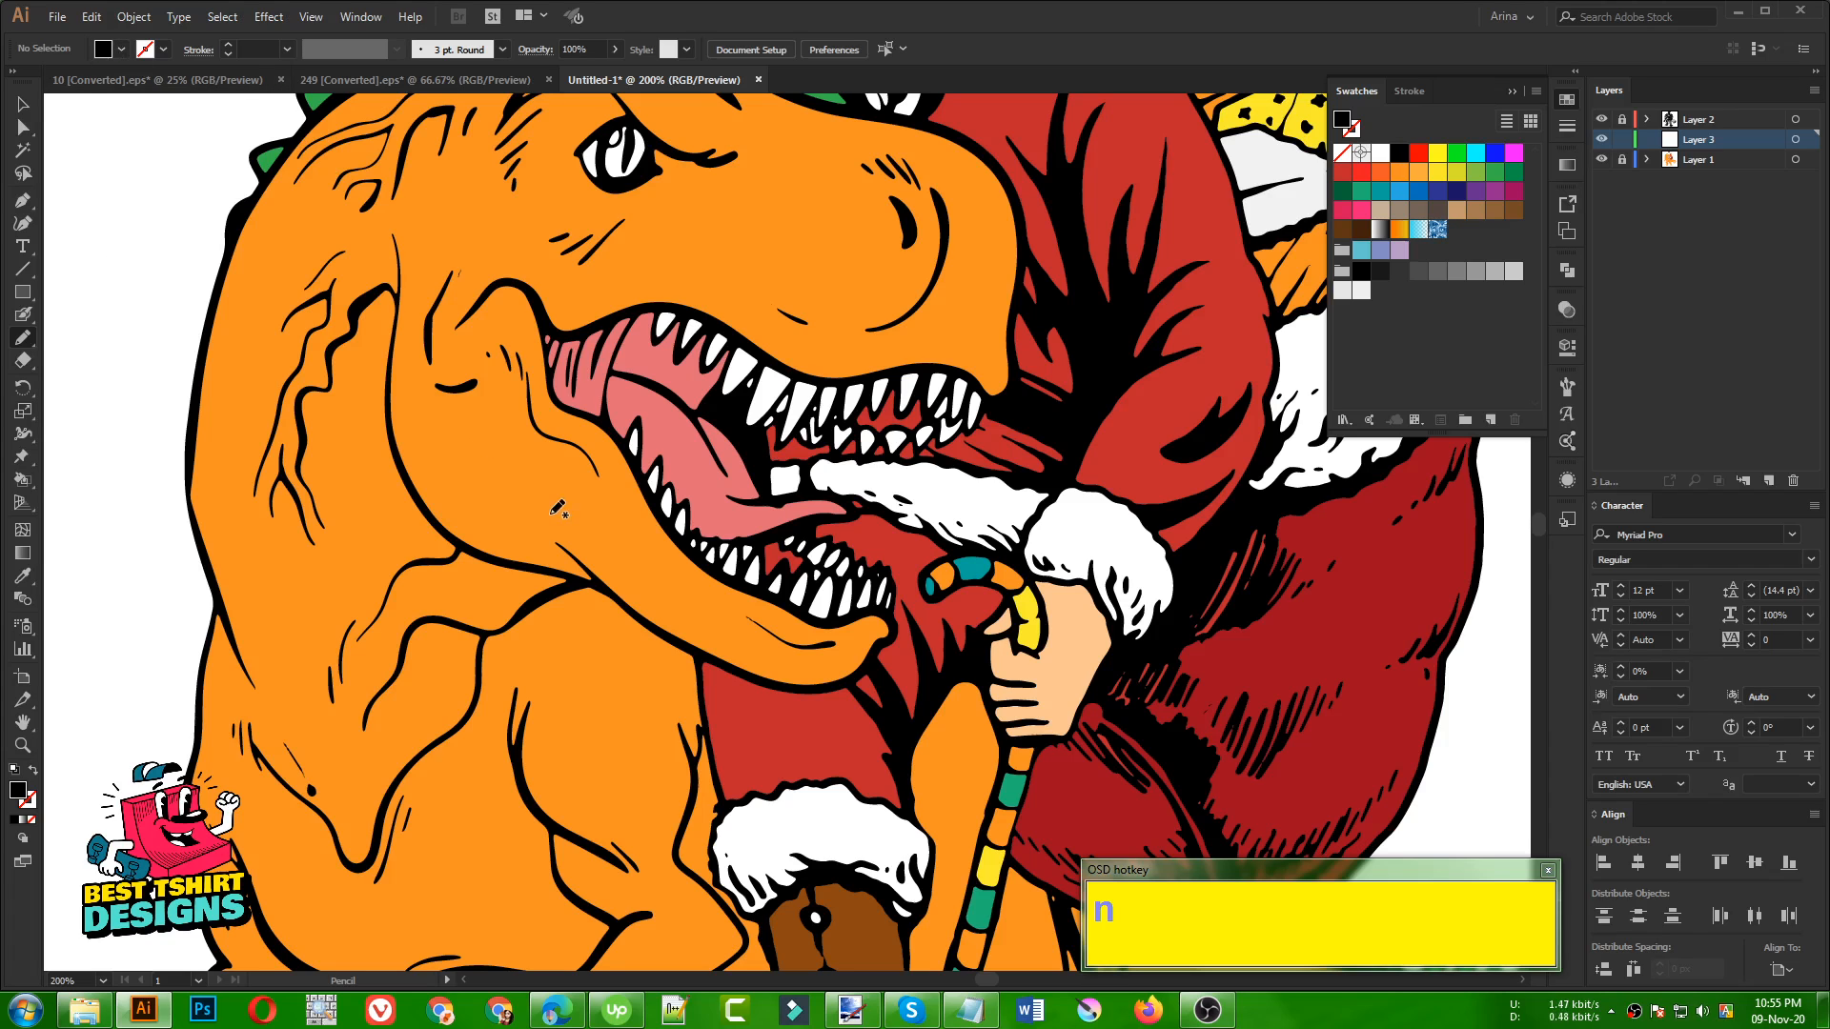
pyautogui.press('i')
pyautogui.click(483, 460)
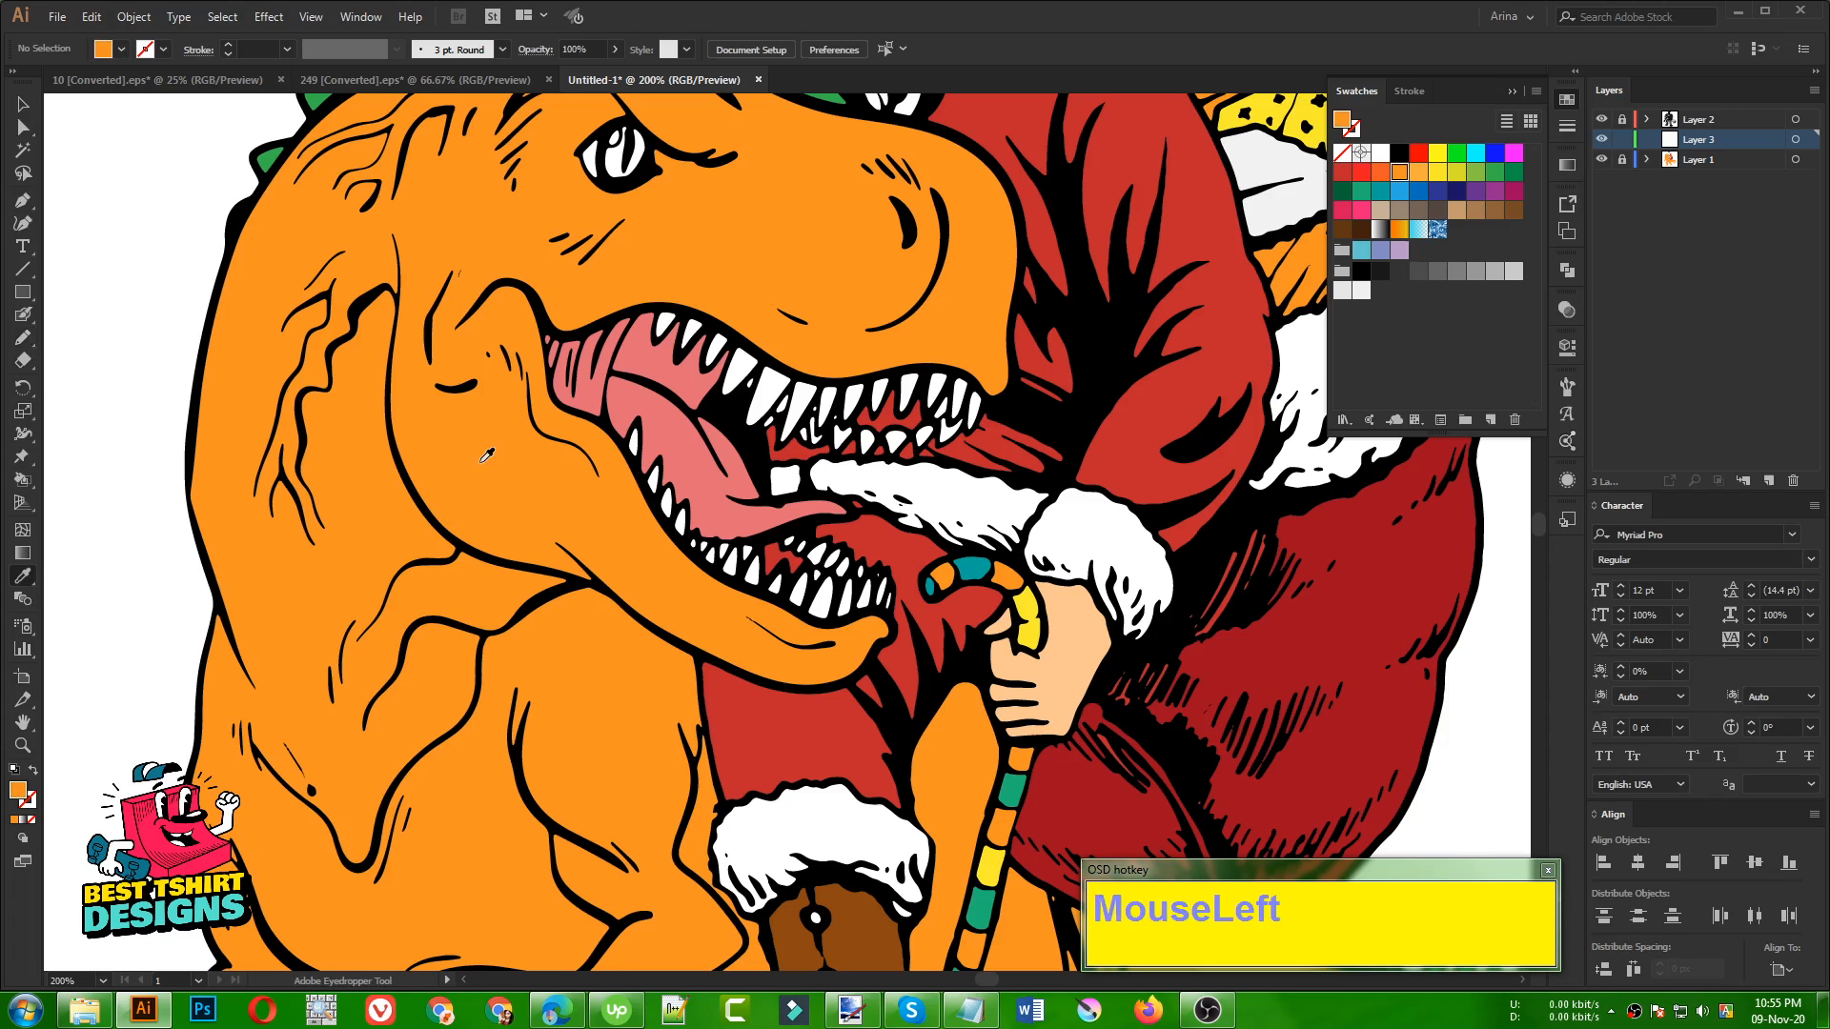
pyautogui.doubleClick(19, 791)
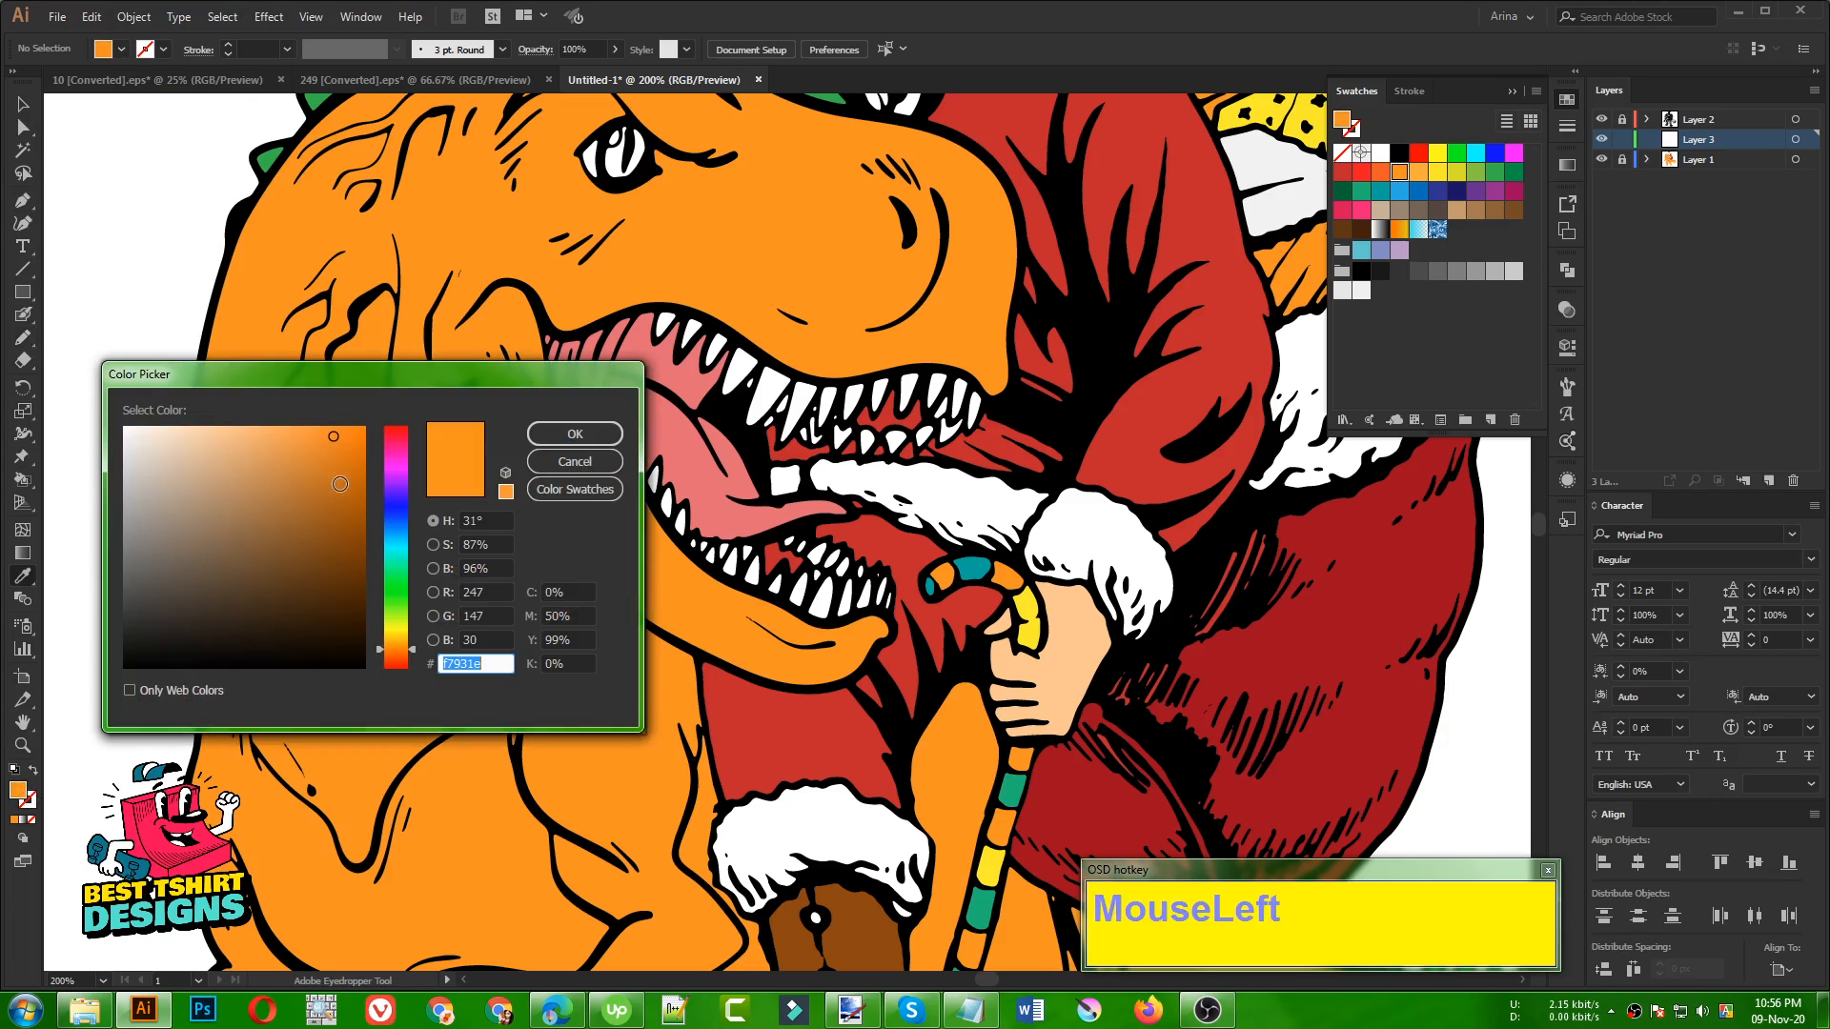
pyautogui.click(334, 475)
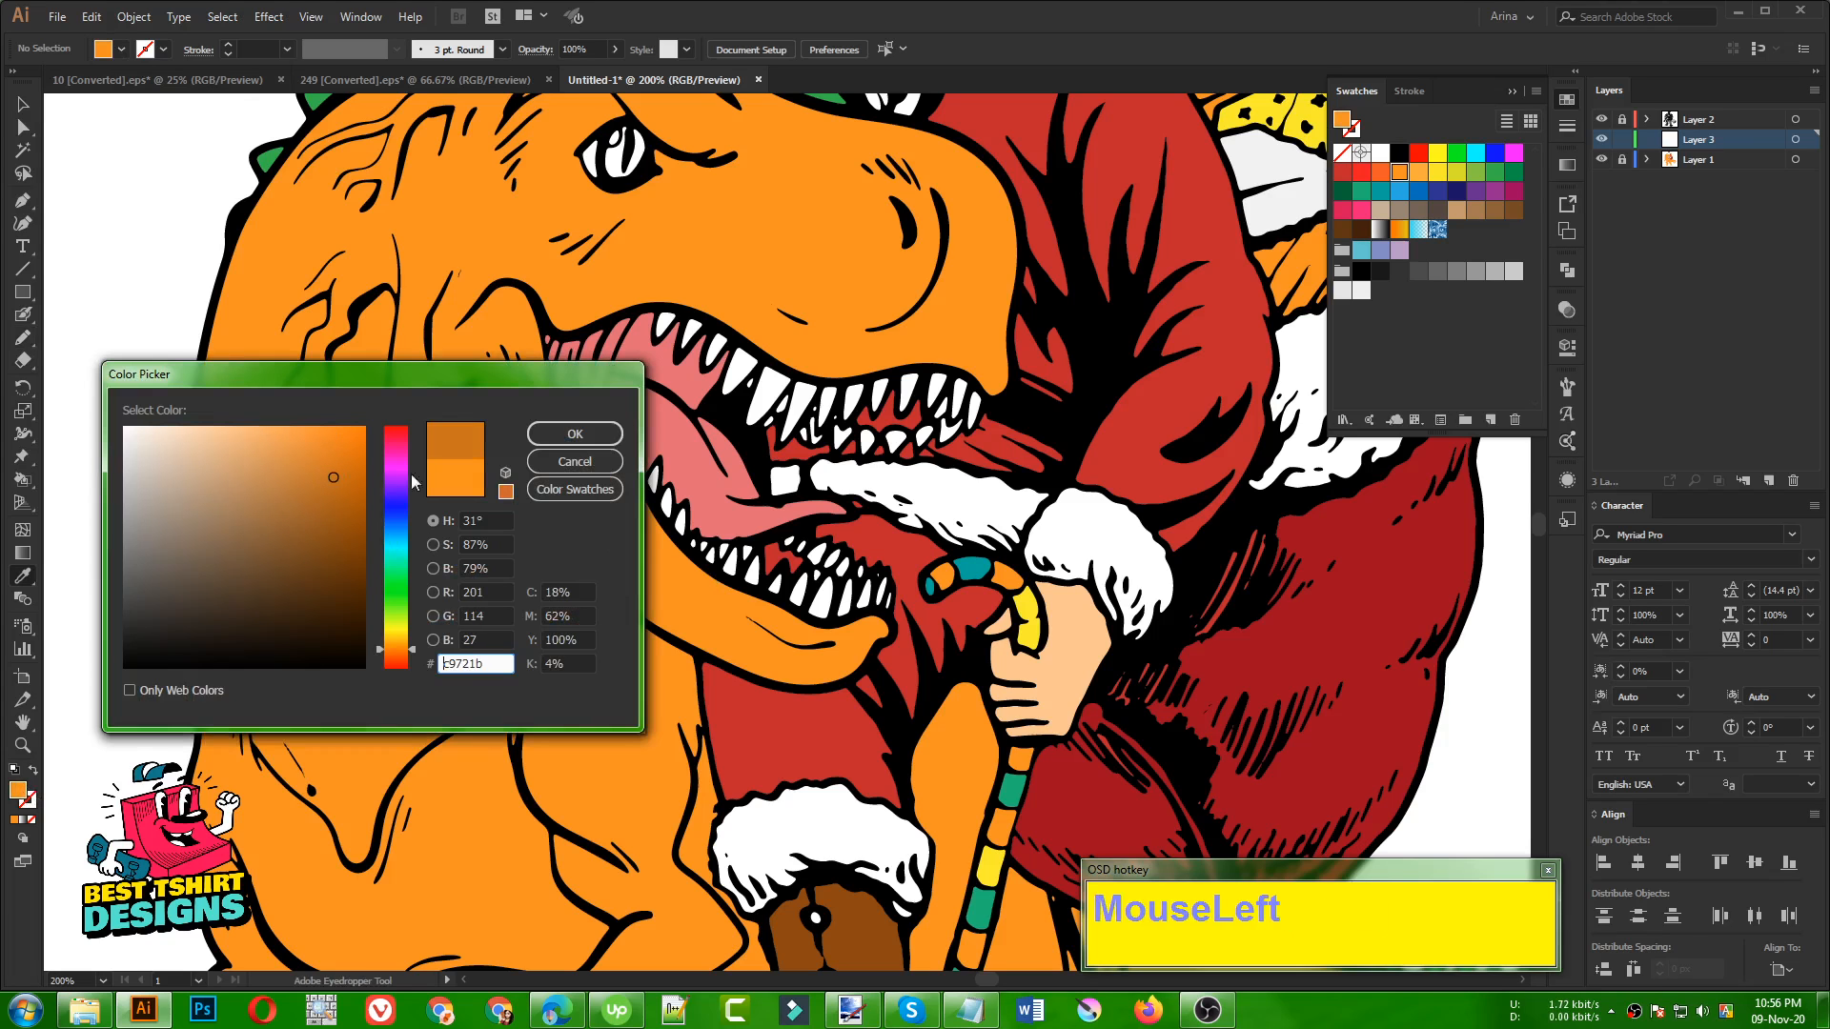
pyautogui.click(574, 440)
pyautogui.click(336, 493)
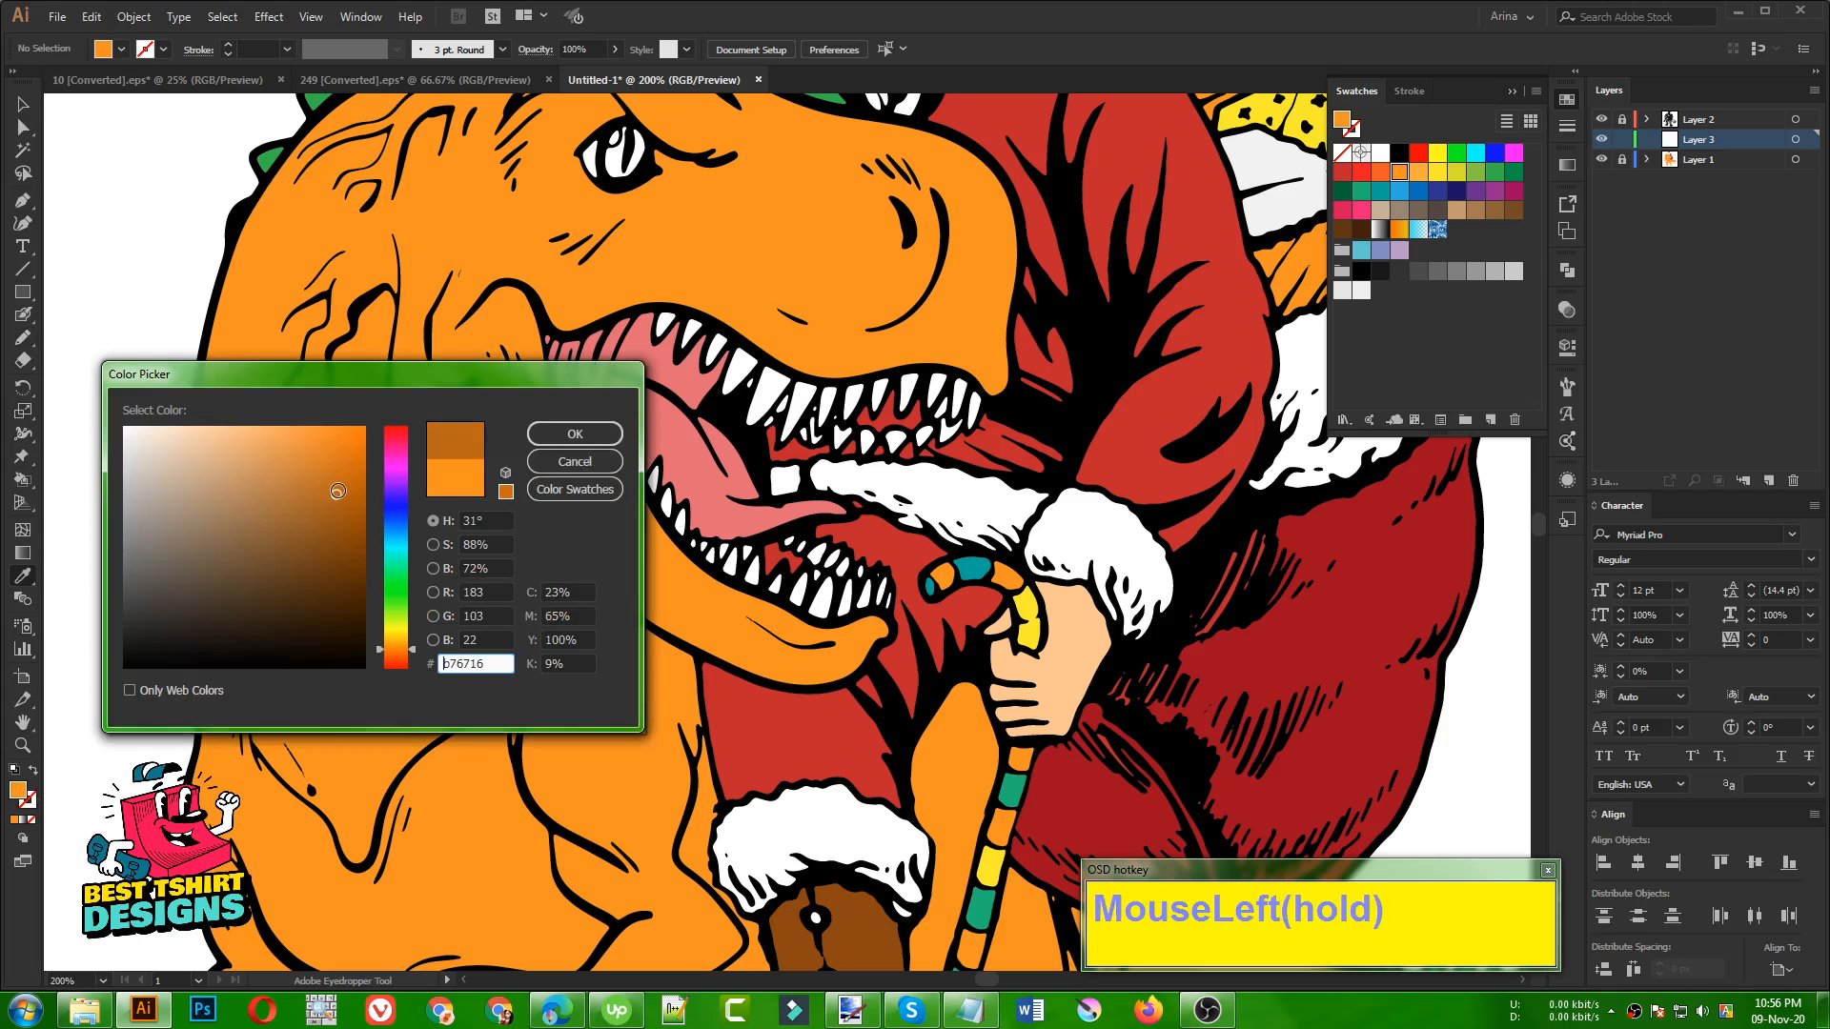
pyautogui.click(565, 440)
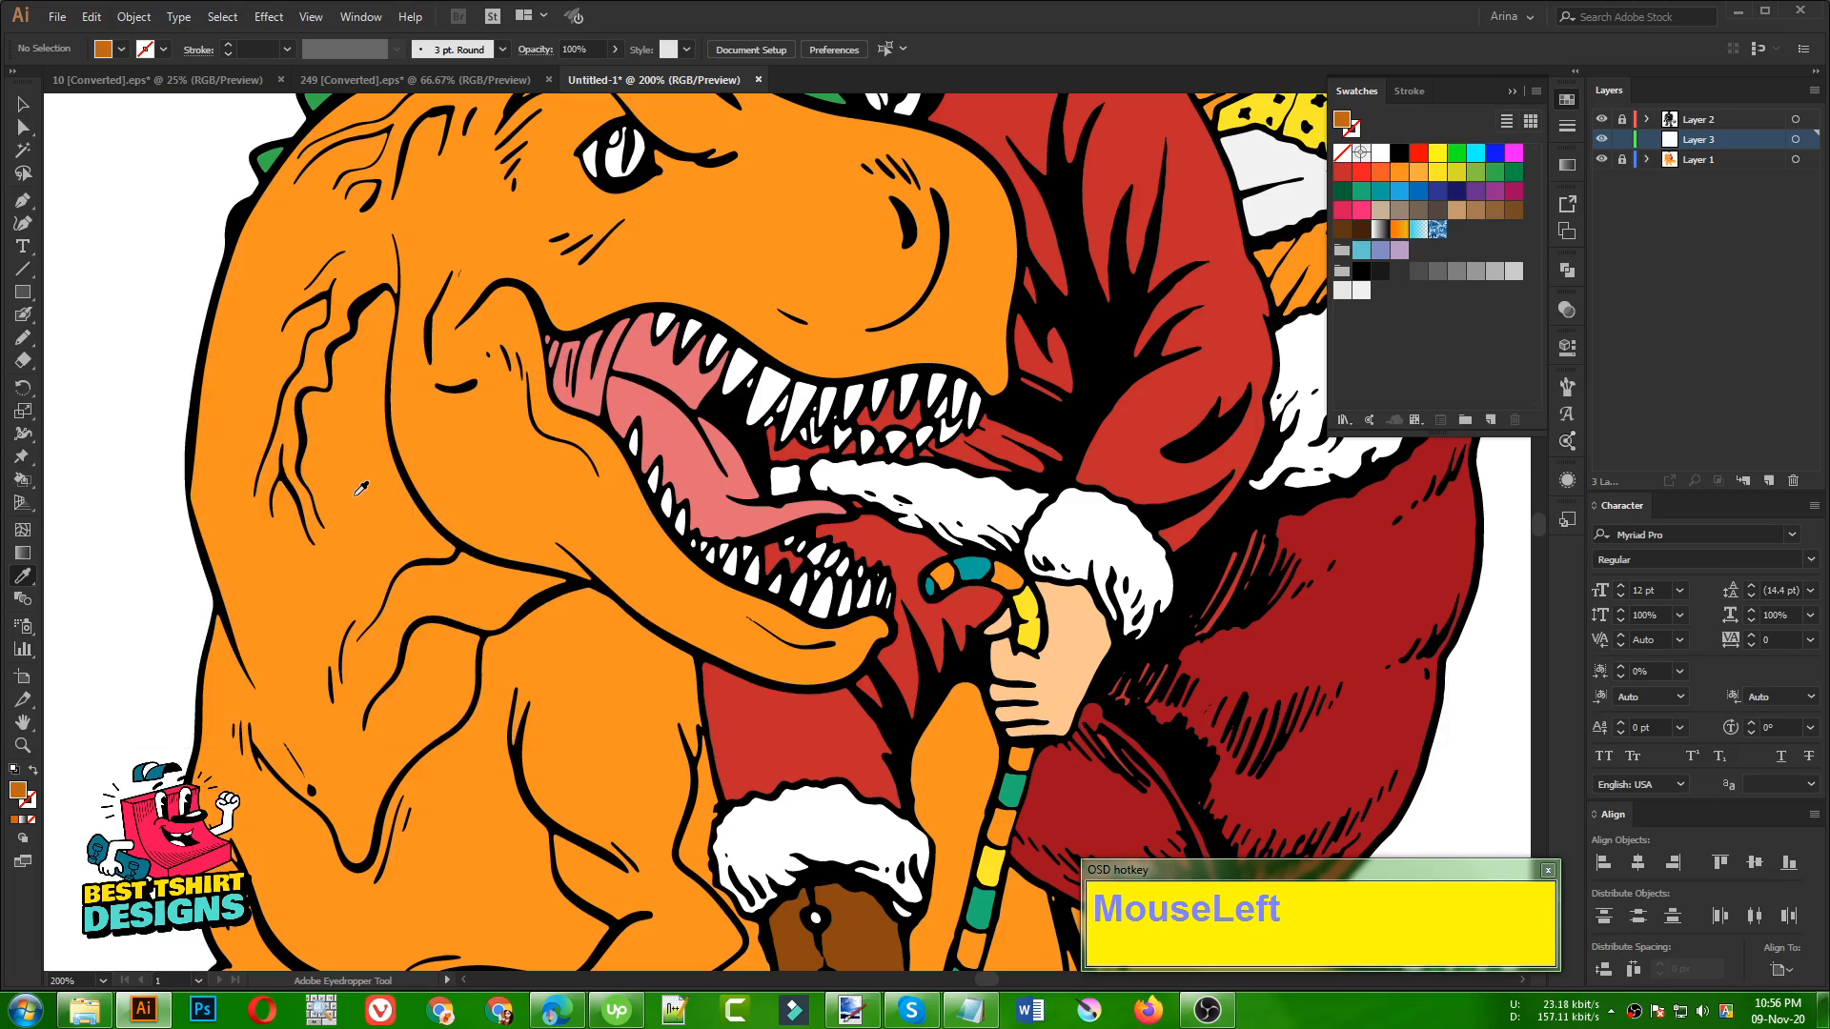
# Draw a freehand shadow shape with the Pencil tool on the dinosaur's neck and chest beneath the lower jaw
pyautogui.press('n')
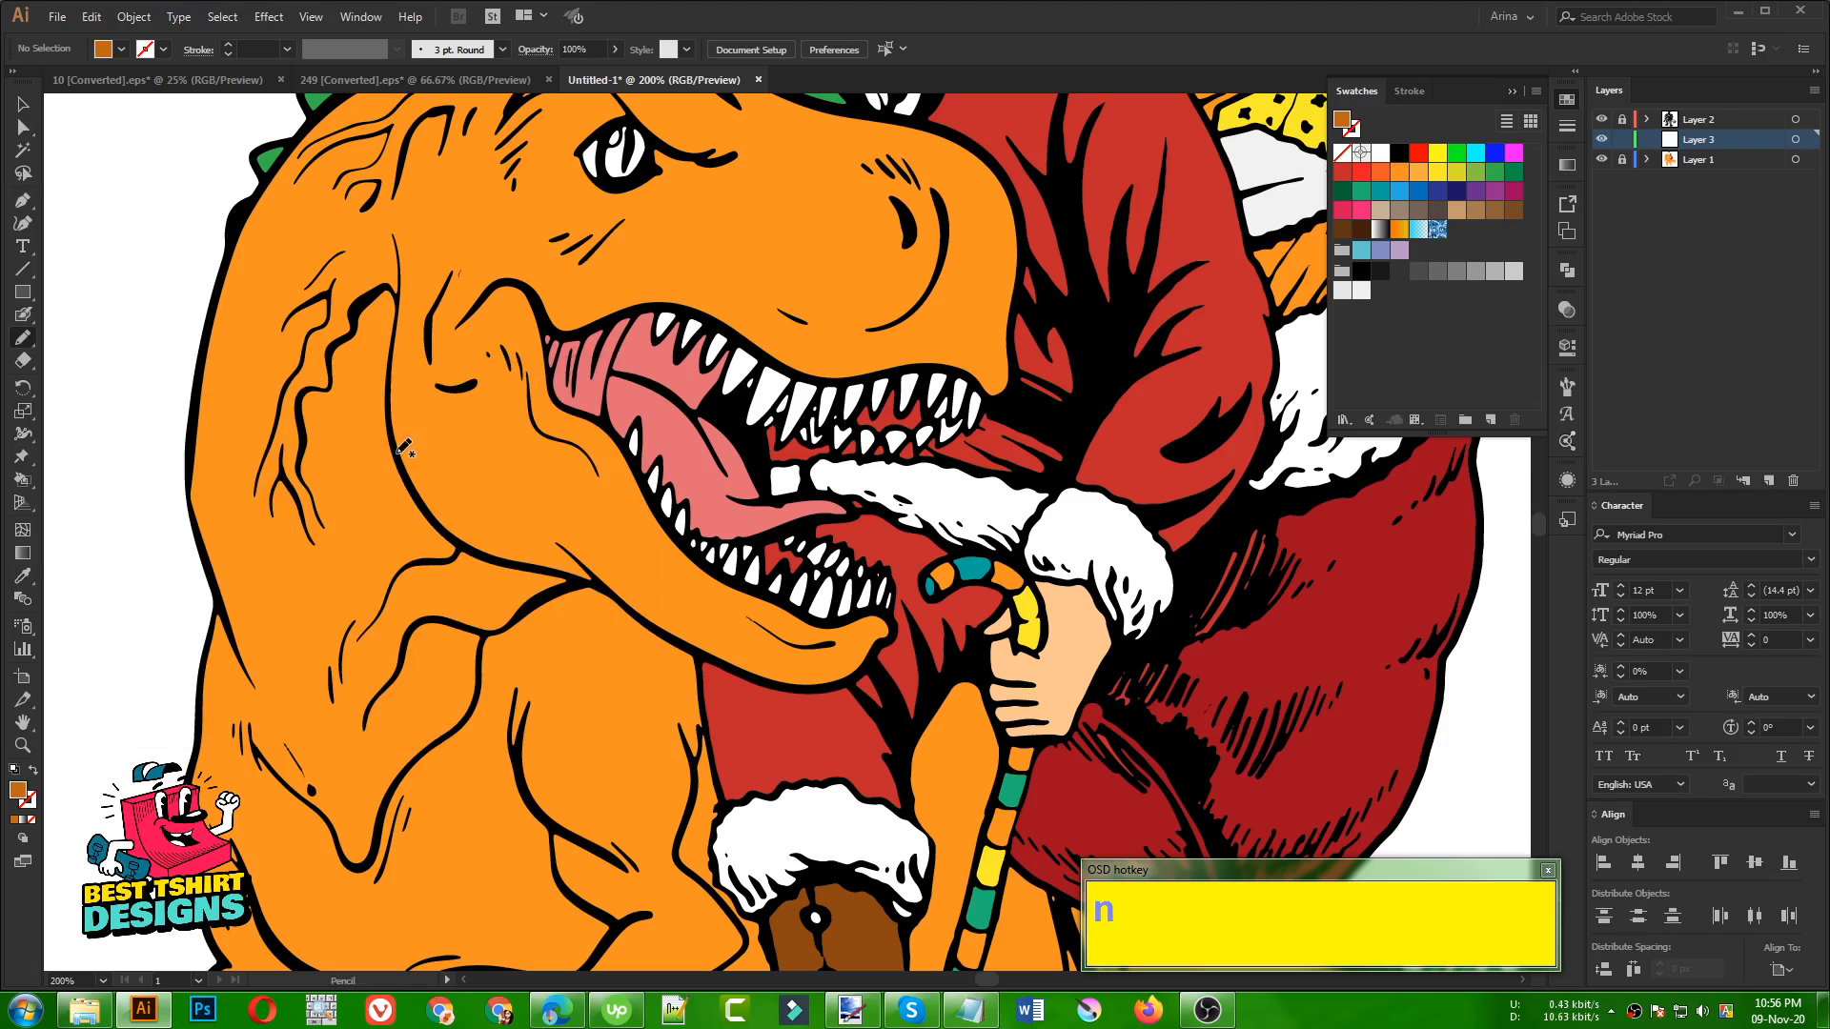
pyautogui.scroll(-1, 530, 511)
pyautogui.scroll(2, 610, 667)
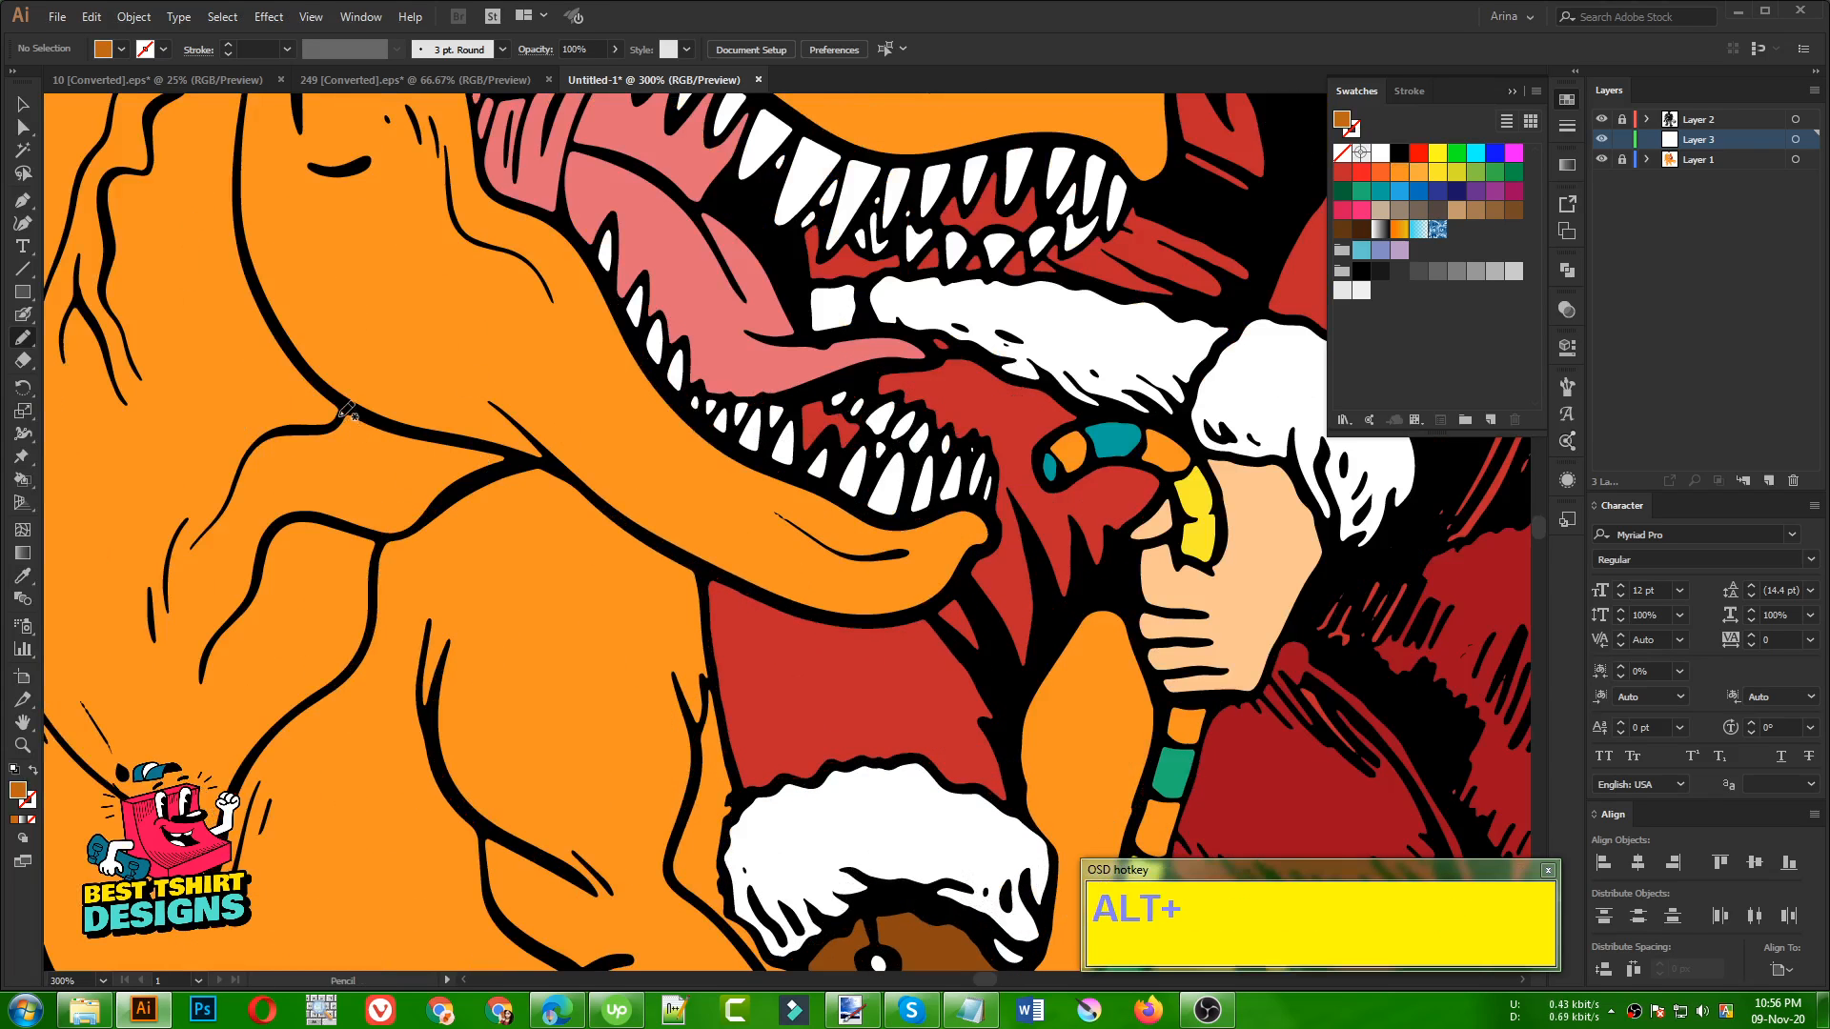
pyautogui.moveTo(346, 411)
pyautogui.mouseDown()
pyautogui.moveTo(324, 429)
pyautogui.moveTo(442, 467)
pyautogui.mouseUp()
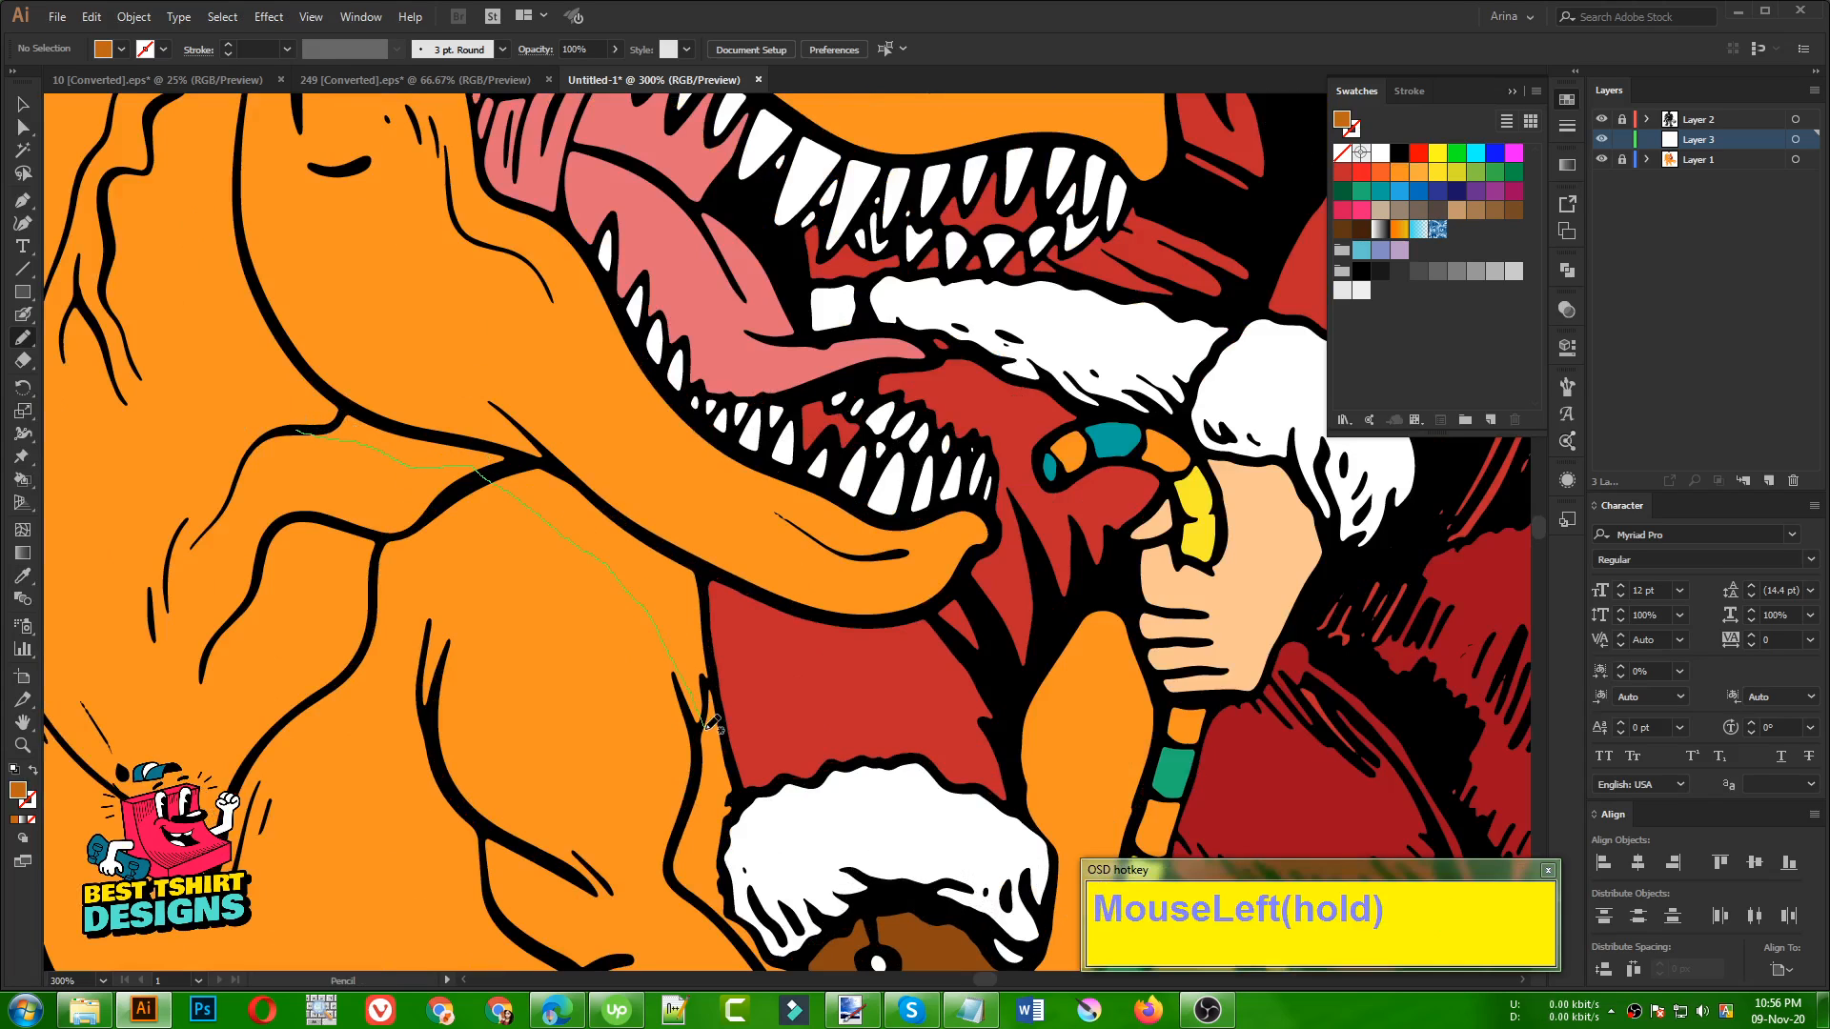
pyautogui.moveTo(706, 724)
pyautogui.mouseDown()
pyautogui.moveTo(701, 568)
pyautogui.moveTo(537, 459)
pyautogui.moveTo(349, 406)
pyautogui.moveTo(303, 427)
pyautogui.mouseUp()
pyautogui.scroll(-3, 634, 491)
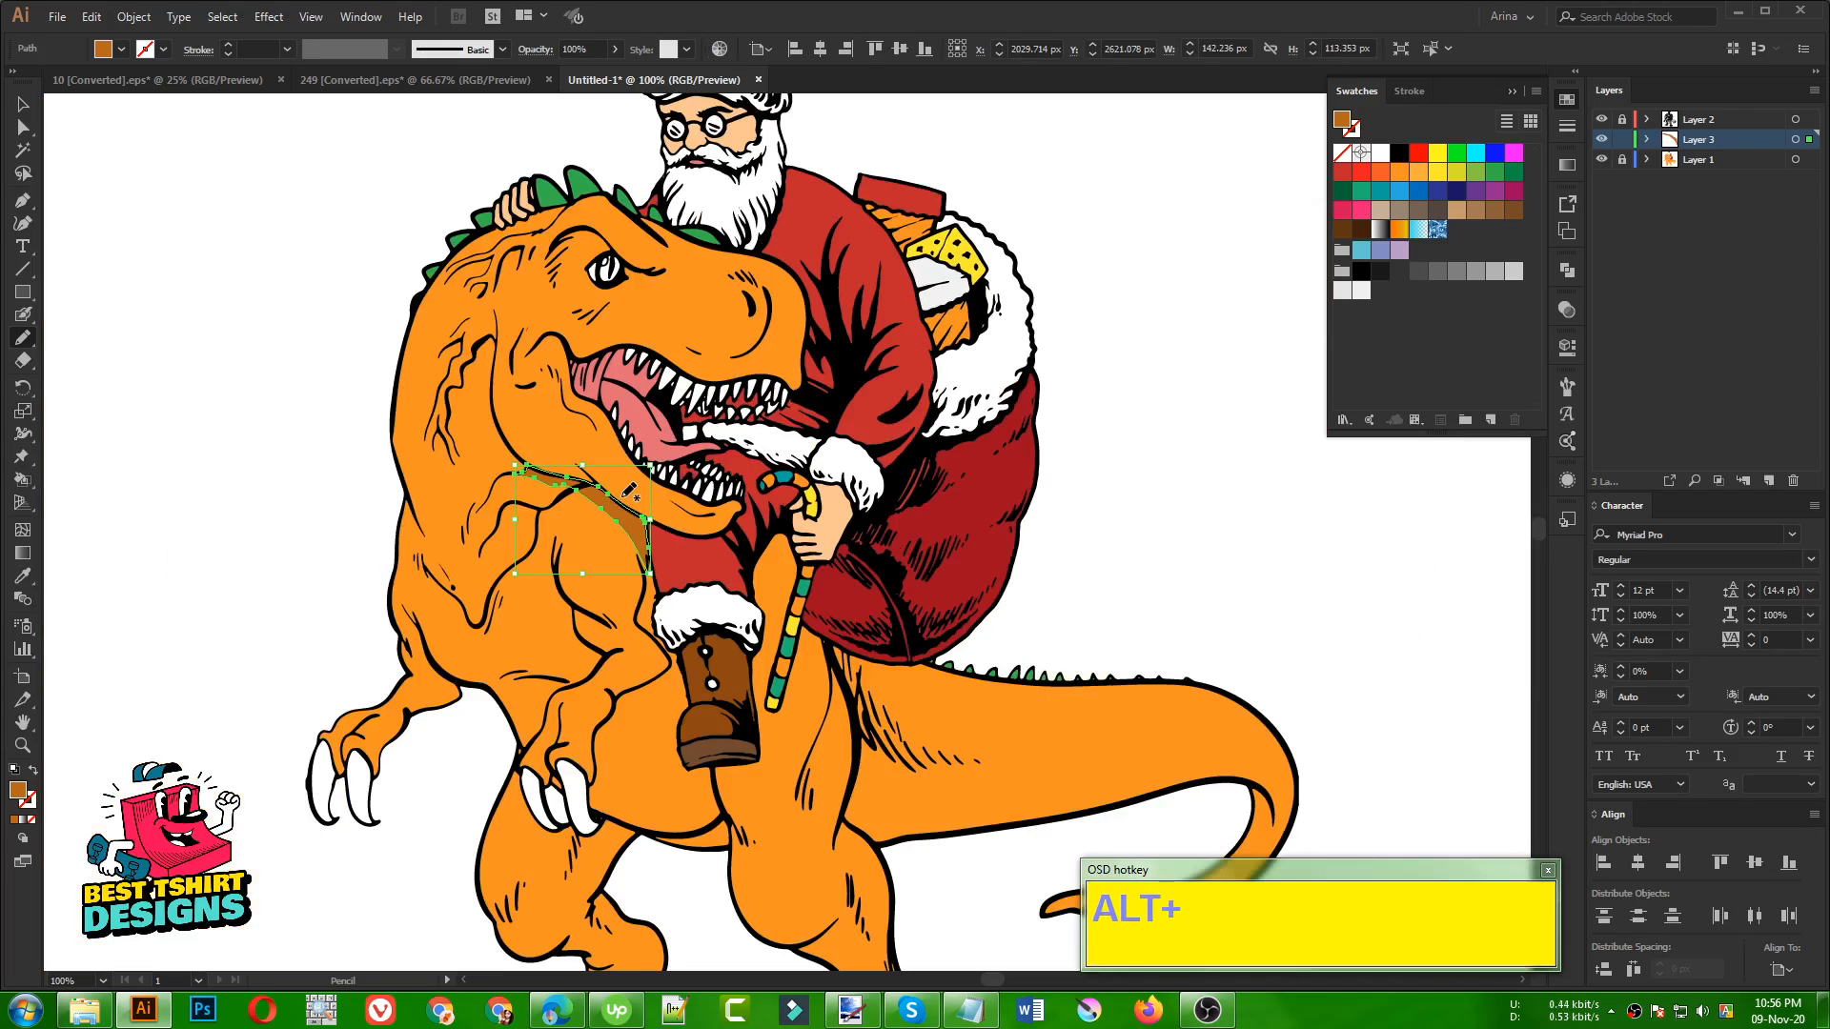
# Draw a jagged-edged shadow shape at the base of the tail, behind the dinosaur's thigh
pyautogui.scroll(3, 636, 758)
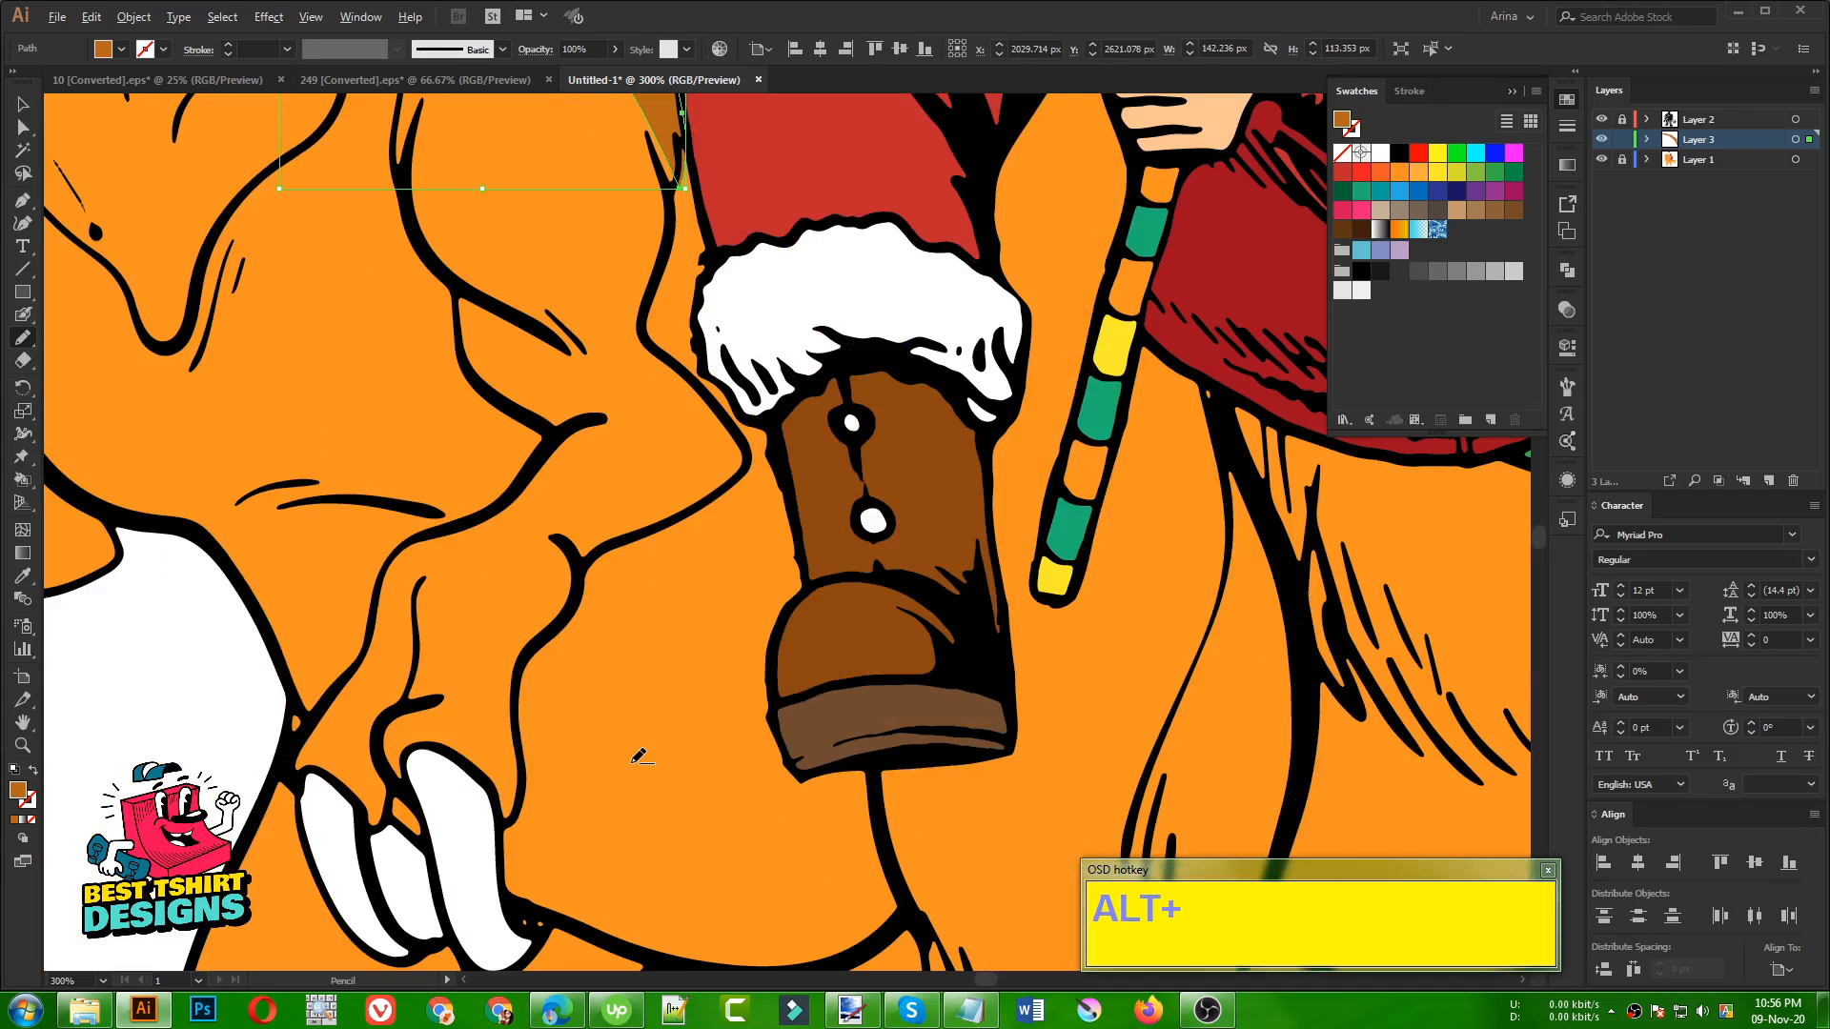
pyautogui.scroll(-2, 650, 658)
pyautogui.scroll(2, 427, 481)
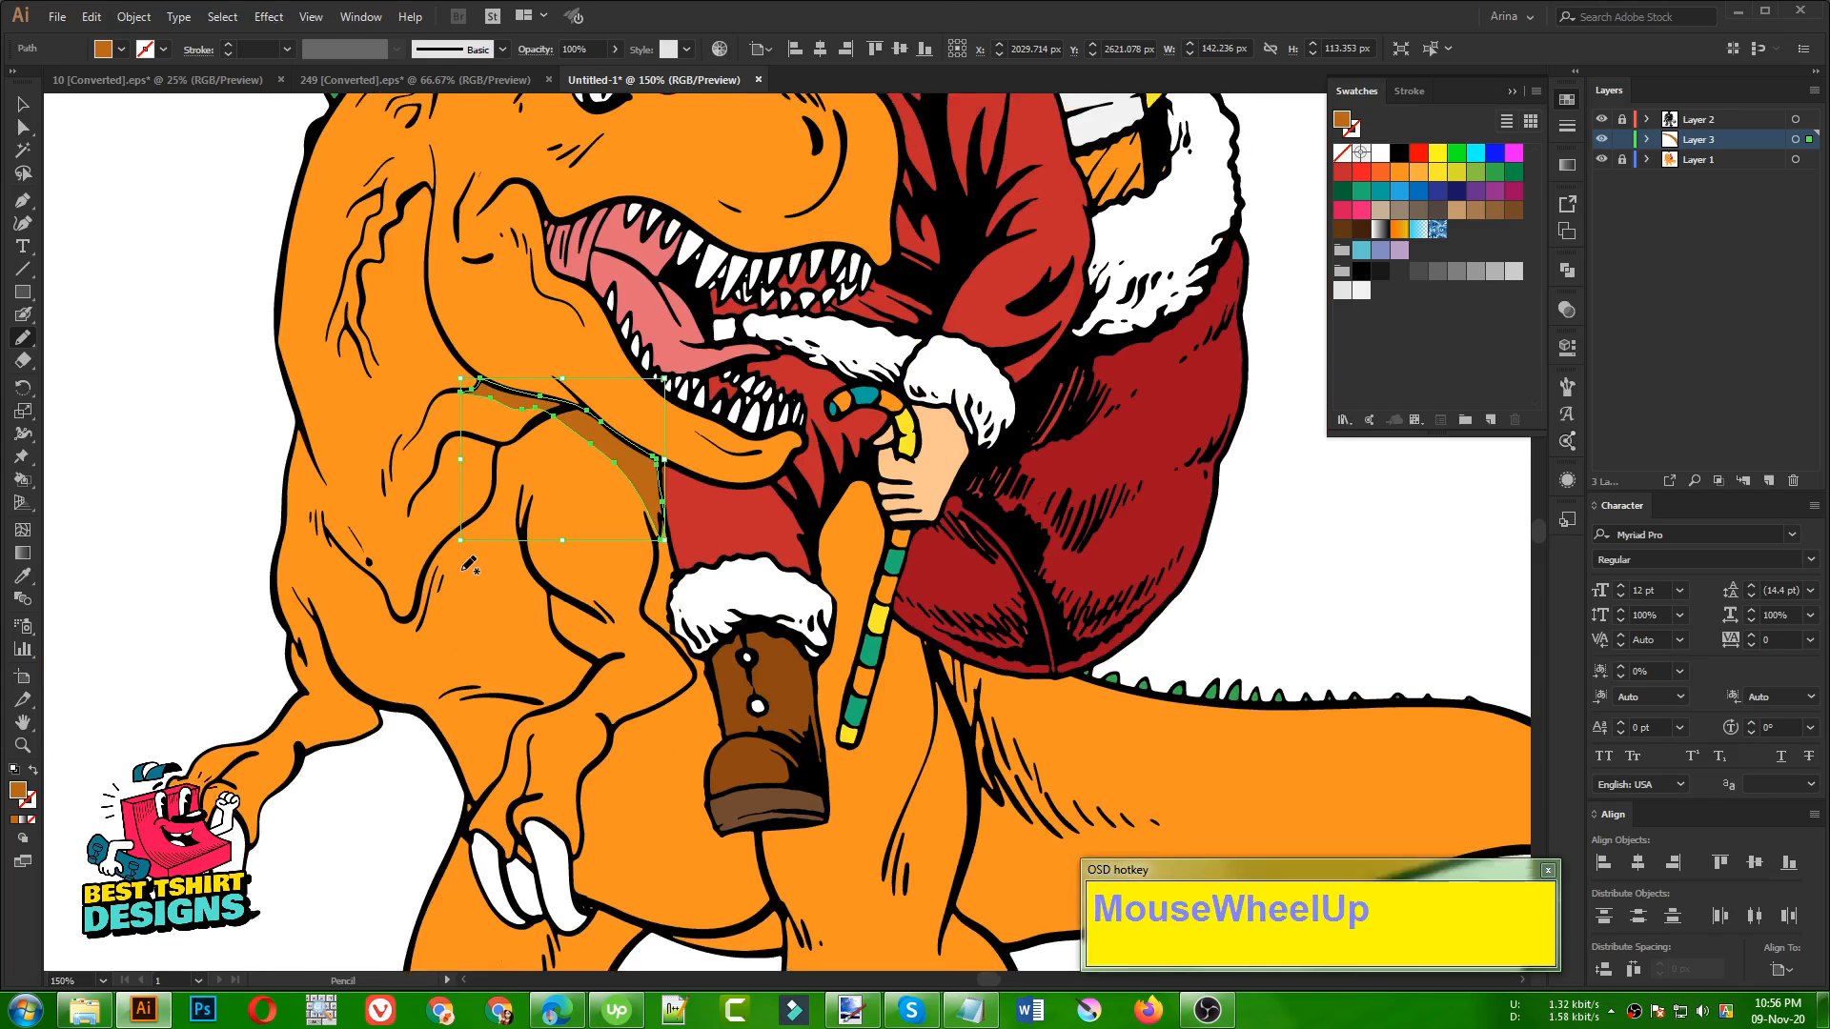
pyautogui.scroll(2, 469, 569)
pyautogui.scroll(-3, 480, 466)
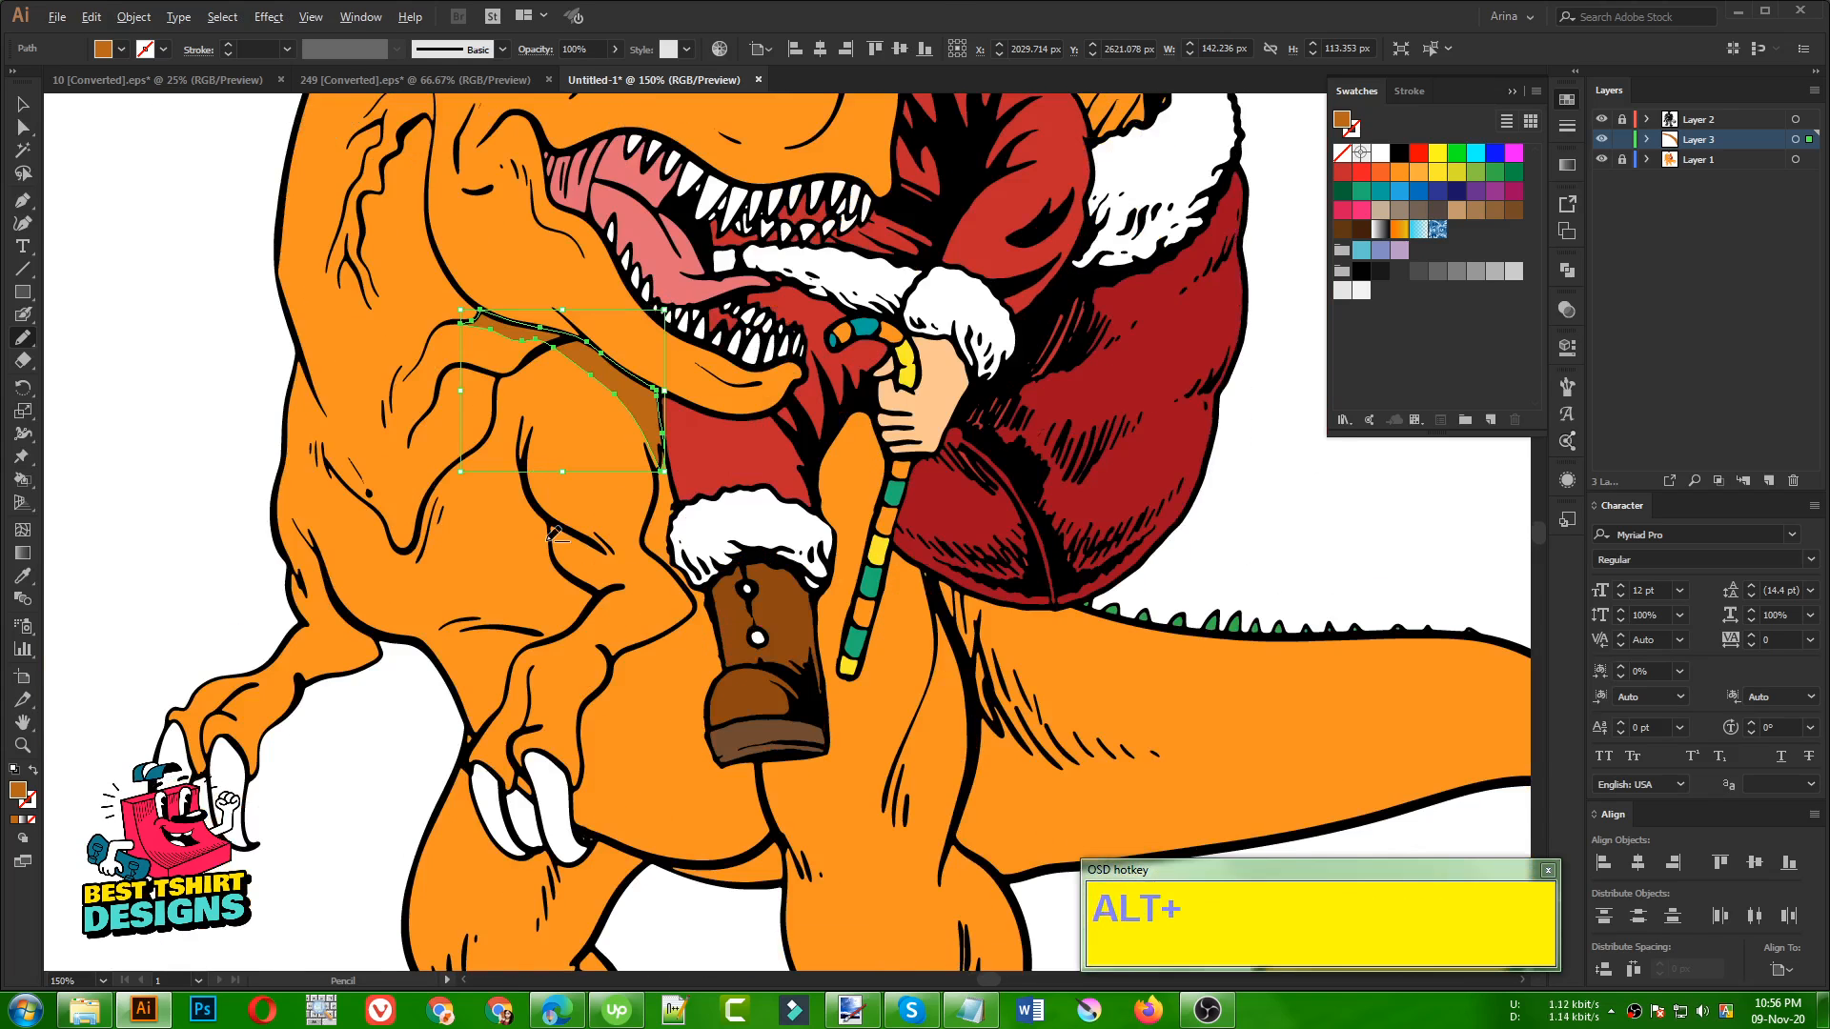
pyautogui.scroll(-2, 801, 658)
pyautogui.scroll(3, 908, 732)
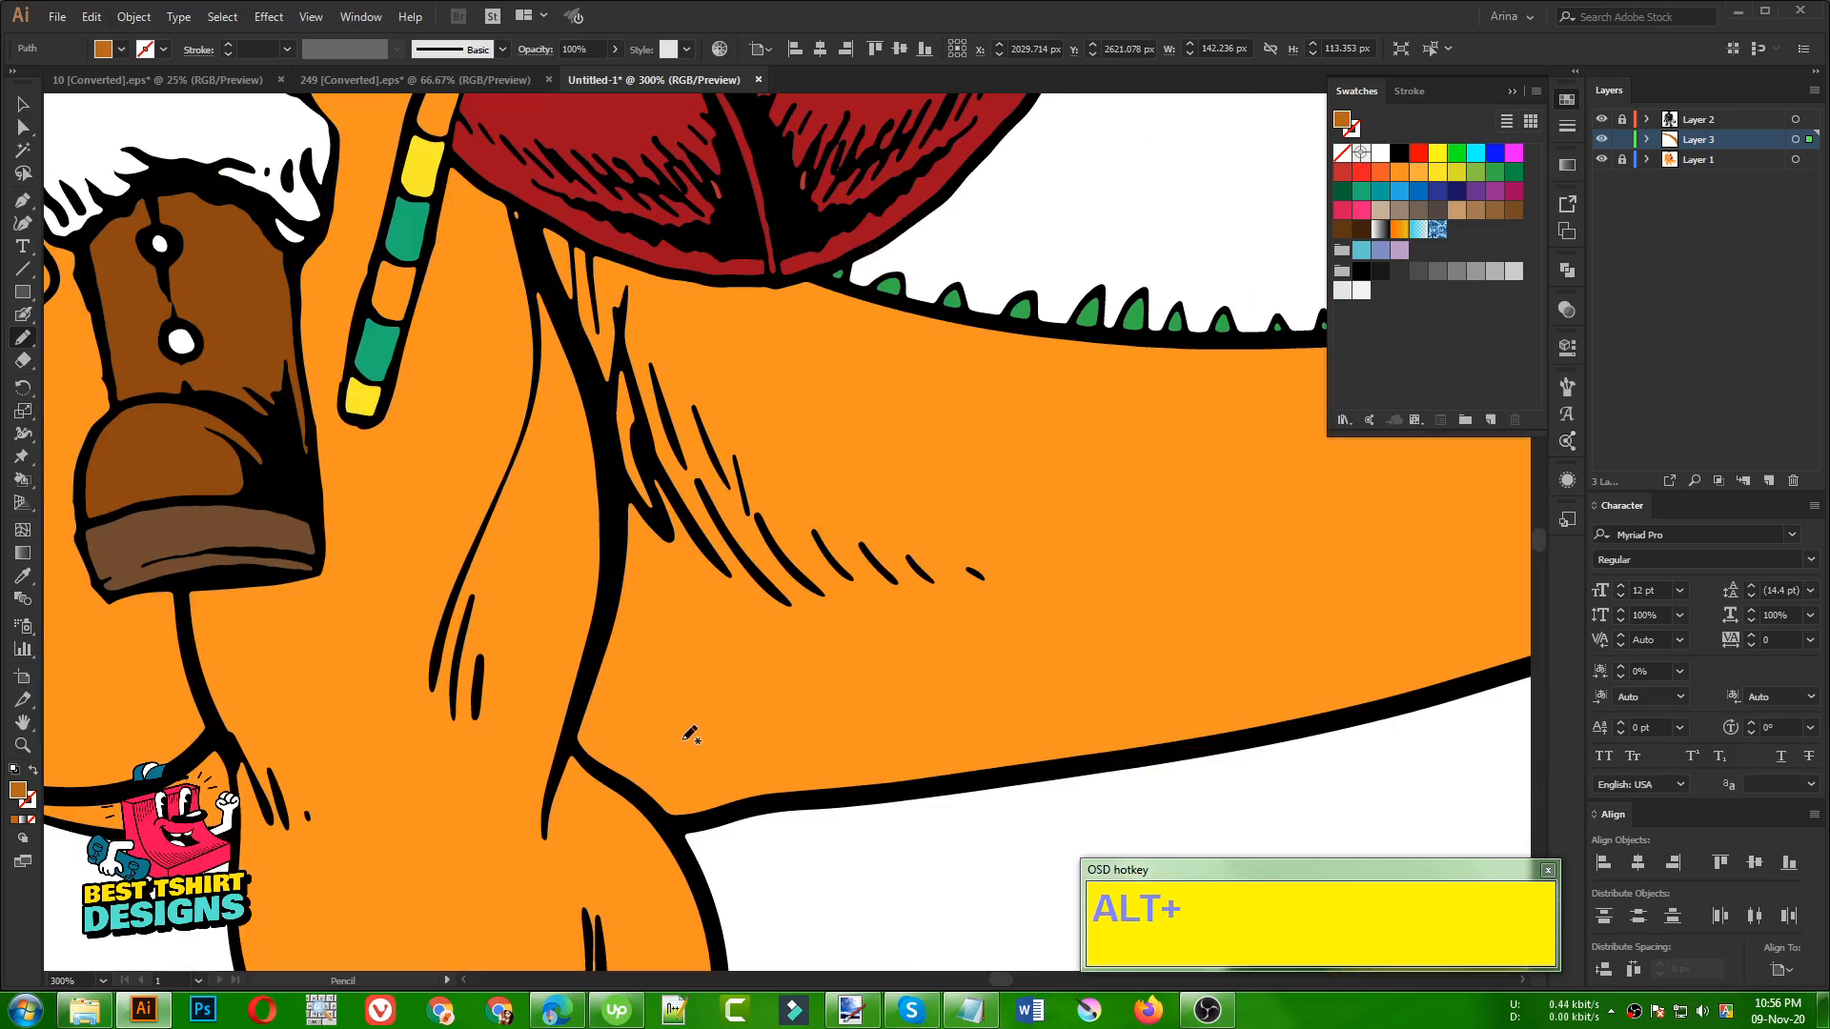
pyautogui.moveTo(679, 831)
pyautogui.mouseDown()
pyautogui.moveTo(591, 771)
pyautogui.moveTo(567, 727)
pyautogui.moveTo(603, 652)
pyautogui.moveTo(629, 500)
pyautogui.moveTo(658, 525)
pyautogui.moveTo(647, 468)
pyautogui.moveTo(757, 610)
pyautogui.mouseUp()
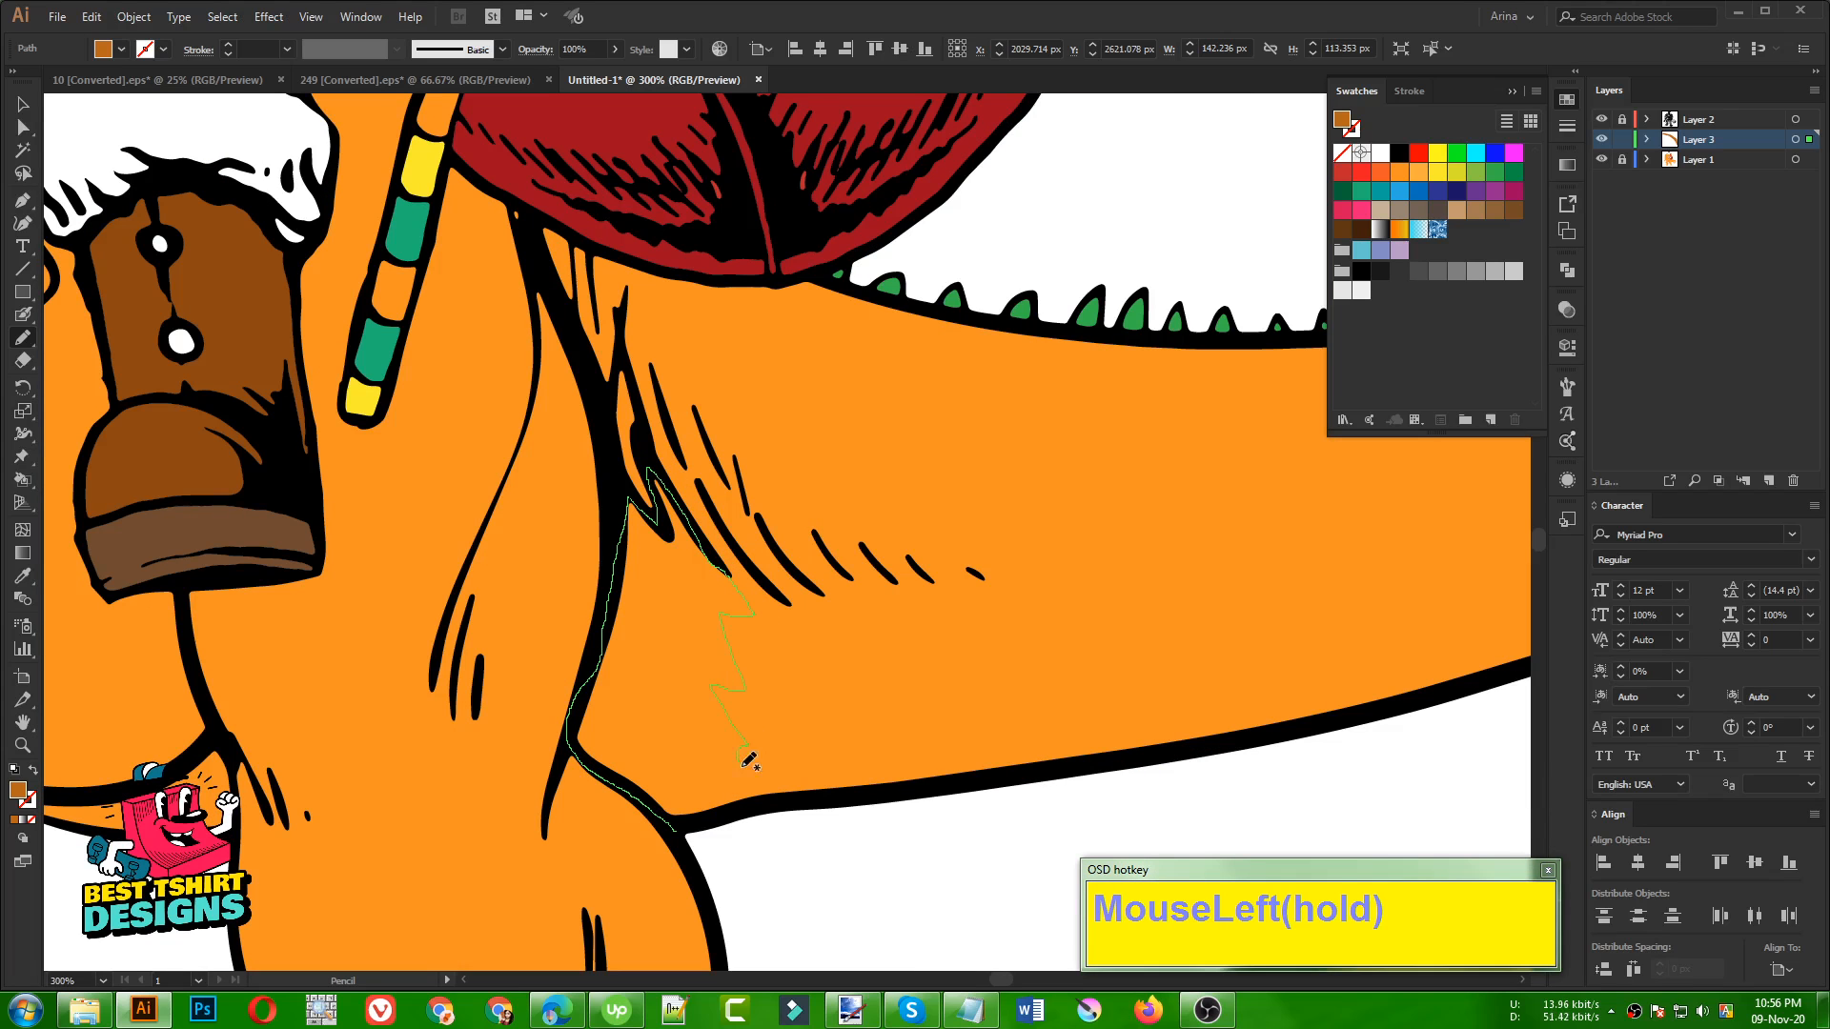
pyautogui.moveTo(700, 821); pyautogui.dragTo(695, 826)
# Draw a shadow shape filling the thin strip under the dinosaur's belly between its legs
pyautogui.keyDown('alt'); pyautogui.scroll(-5, 809, 740); pyautogui.keyUp('alt')
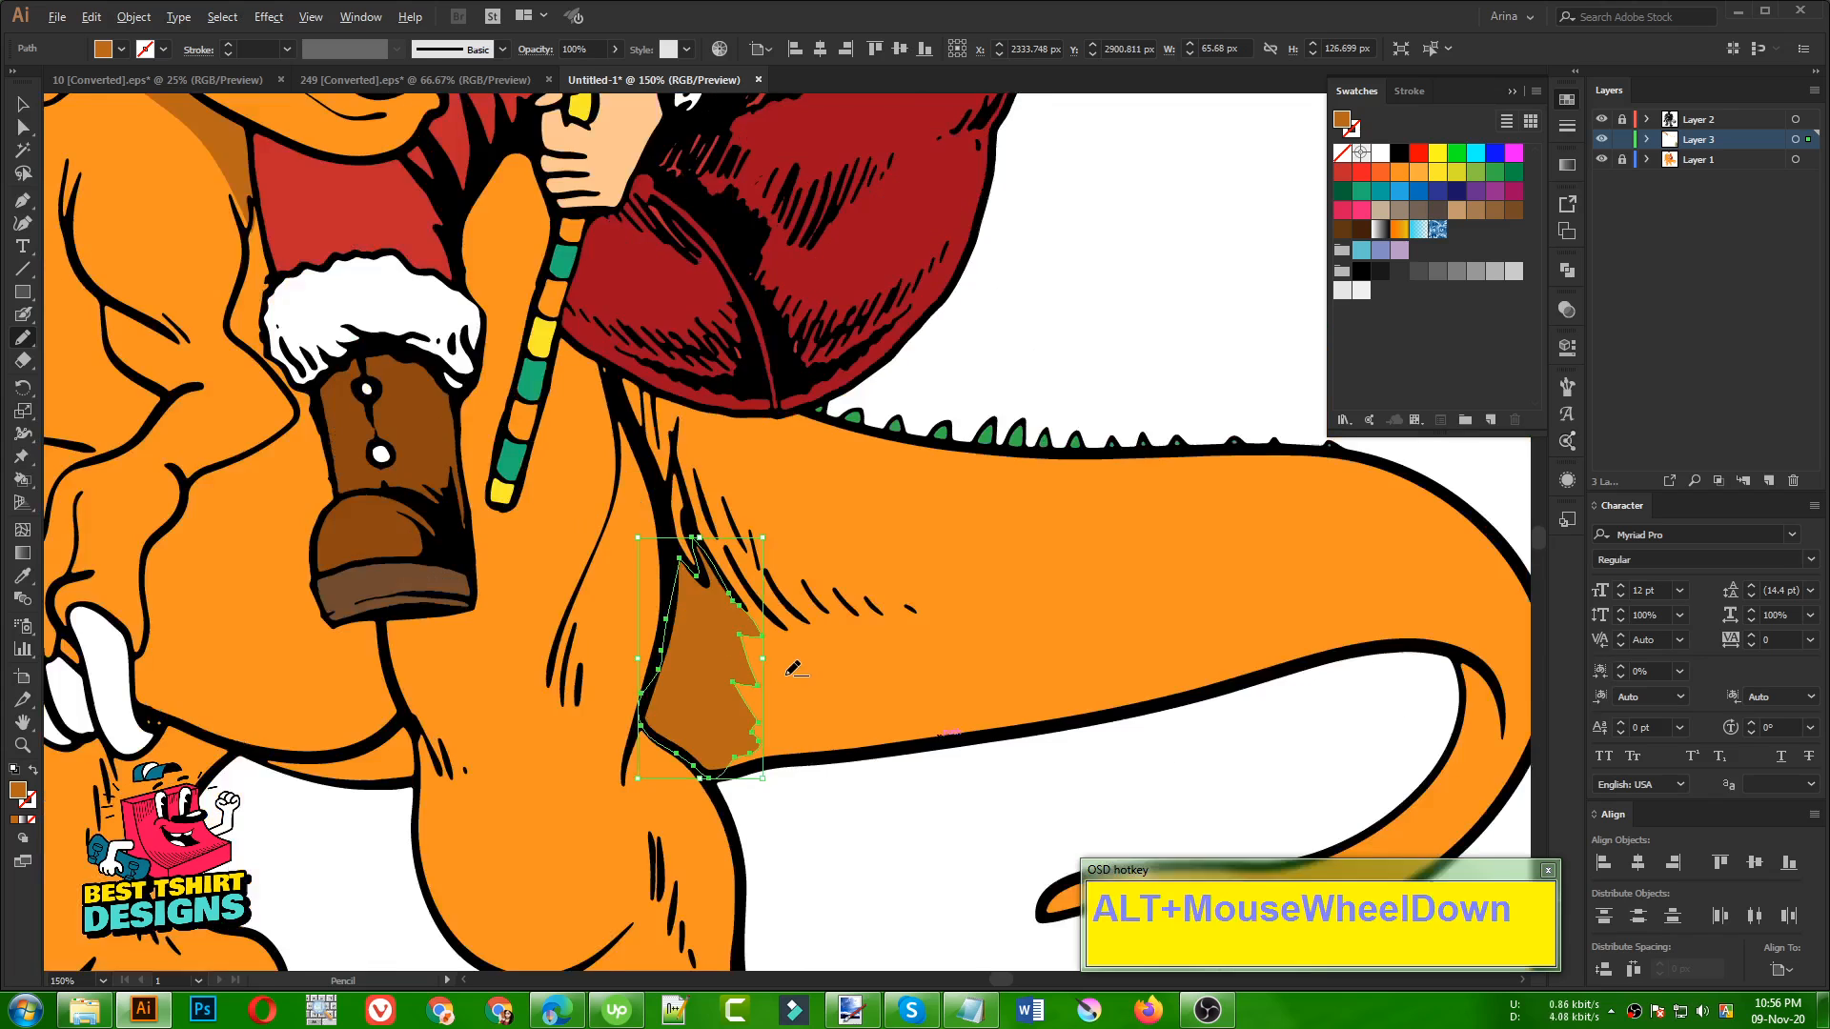
pyautogui.keyDown('alt'); pyautogui.scroll(5, 803, 688); pyautogui.keyUp('alt')
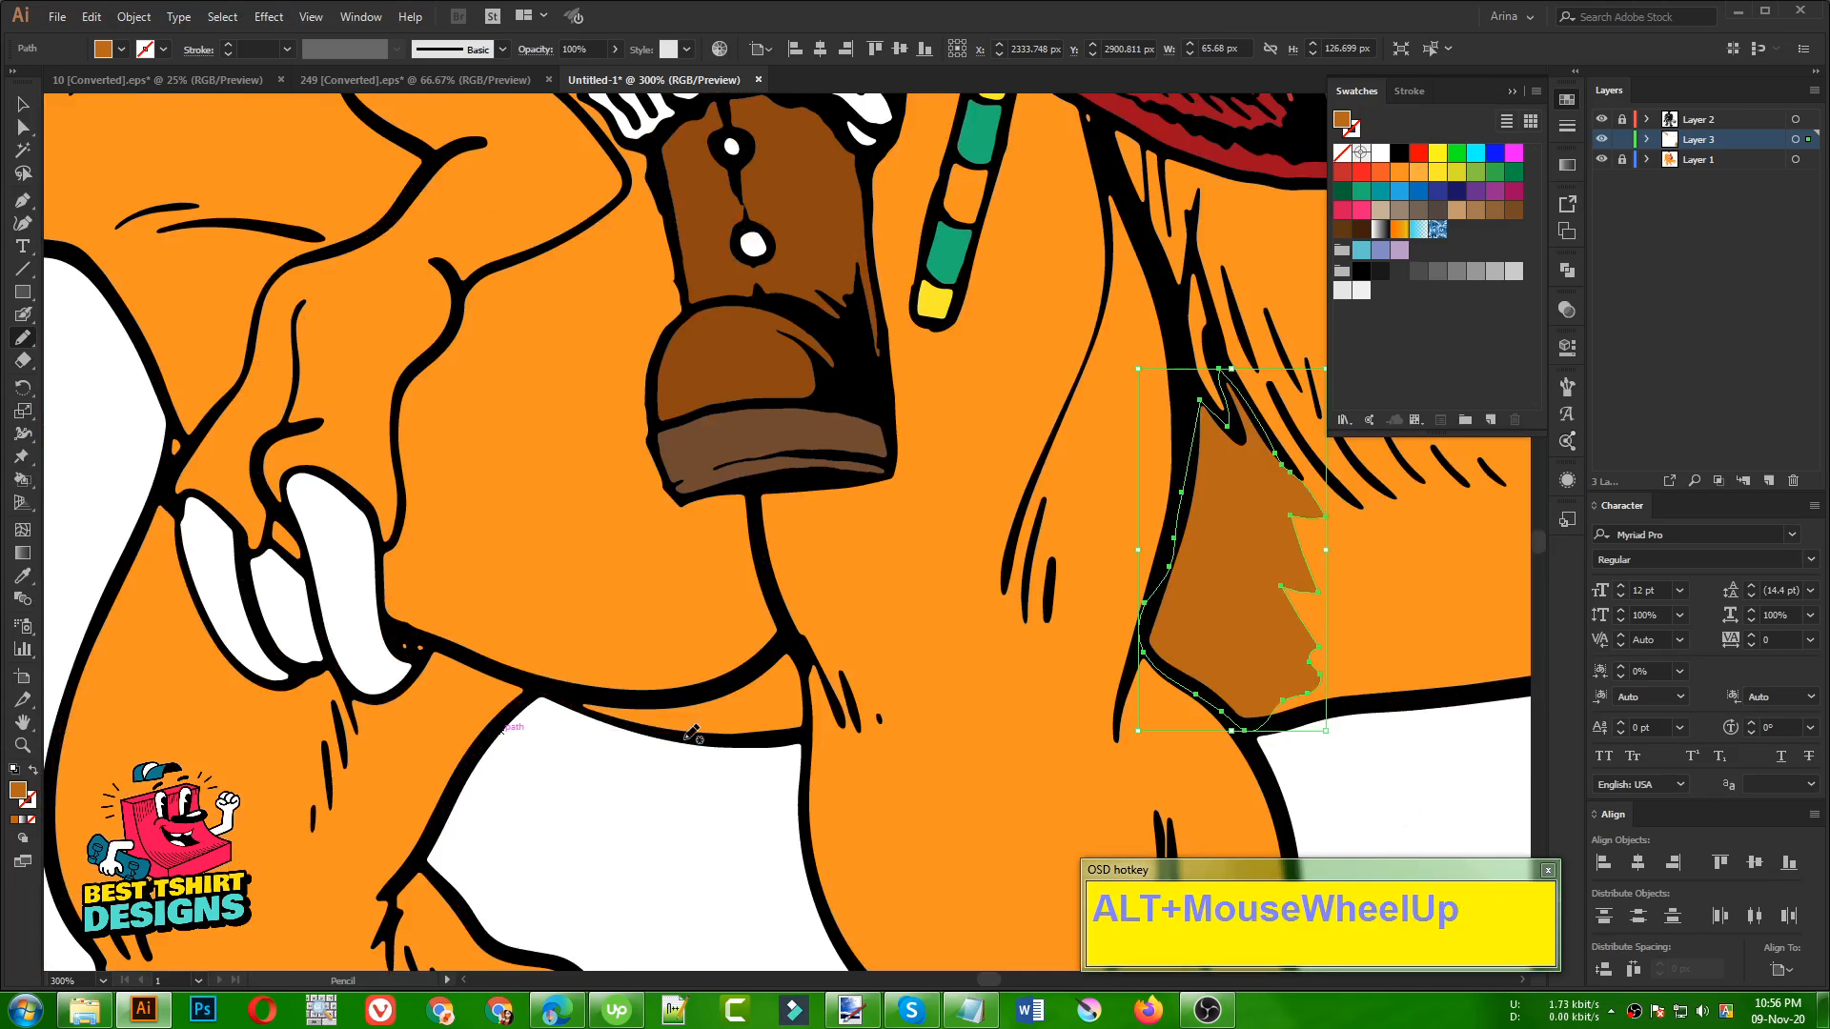
pyautogui.click(783, 651)
pyautogui.moveTo(783, 651)
pyautogui.mouseDown()
pyautogui.moveTo(676, 694)
pyautogui.moveTo(571, 697)
pyautogui.moveTo(647, 734)
pyautogui.moveTo(802, 739)
pyautogui.moveTo(791, 640)
pyautogui.mouseUp()
# Draw a narrow shadow shape along the underside of the dinosaur's front arm, from the elbow towards the claws
pyautogui.keyDown('alt'); pyautogui.scroll(-2, 791, 640); pyautogui.keyUp('alt')
pyautogui.scroll(3, 610, 667)
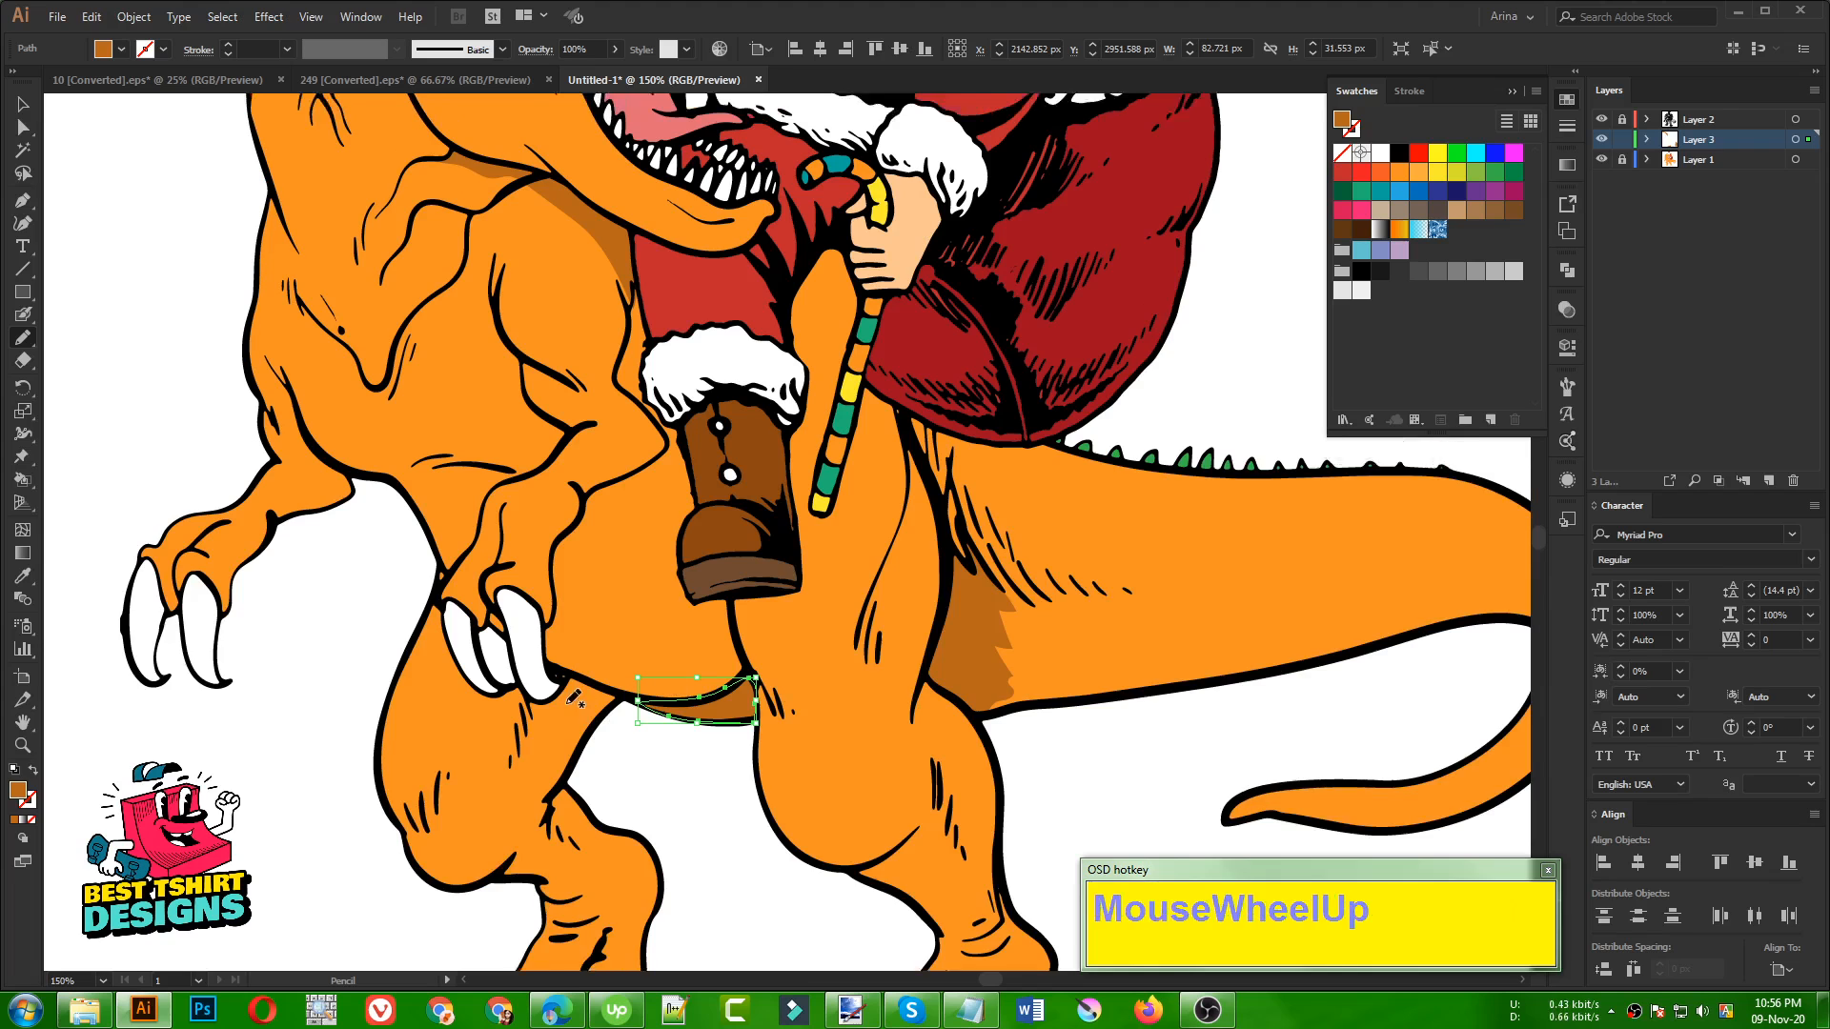
pyautogui.keyDown('alt'); pyautogui.scroll(1, 606, 570); pyautogui.keyUp('alt')
pyautogui.moveTo(542, 692)
pyautogui.mouseDown()
pyautogui.moveTo(605, 604)
pyautogui.moveTo(687, 553)
pyautogui.moveTo(698, 505)
pyautogui.moveTo(684, 537)
pyautogui.moveTo(589, 586)
pyautogui.moveTo(539, 694)
pyautogui.mouseUp()
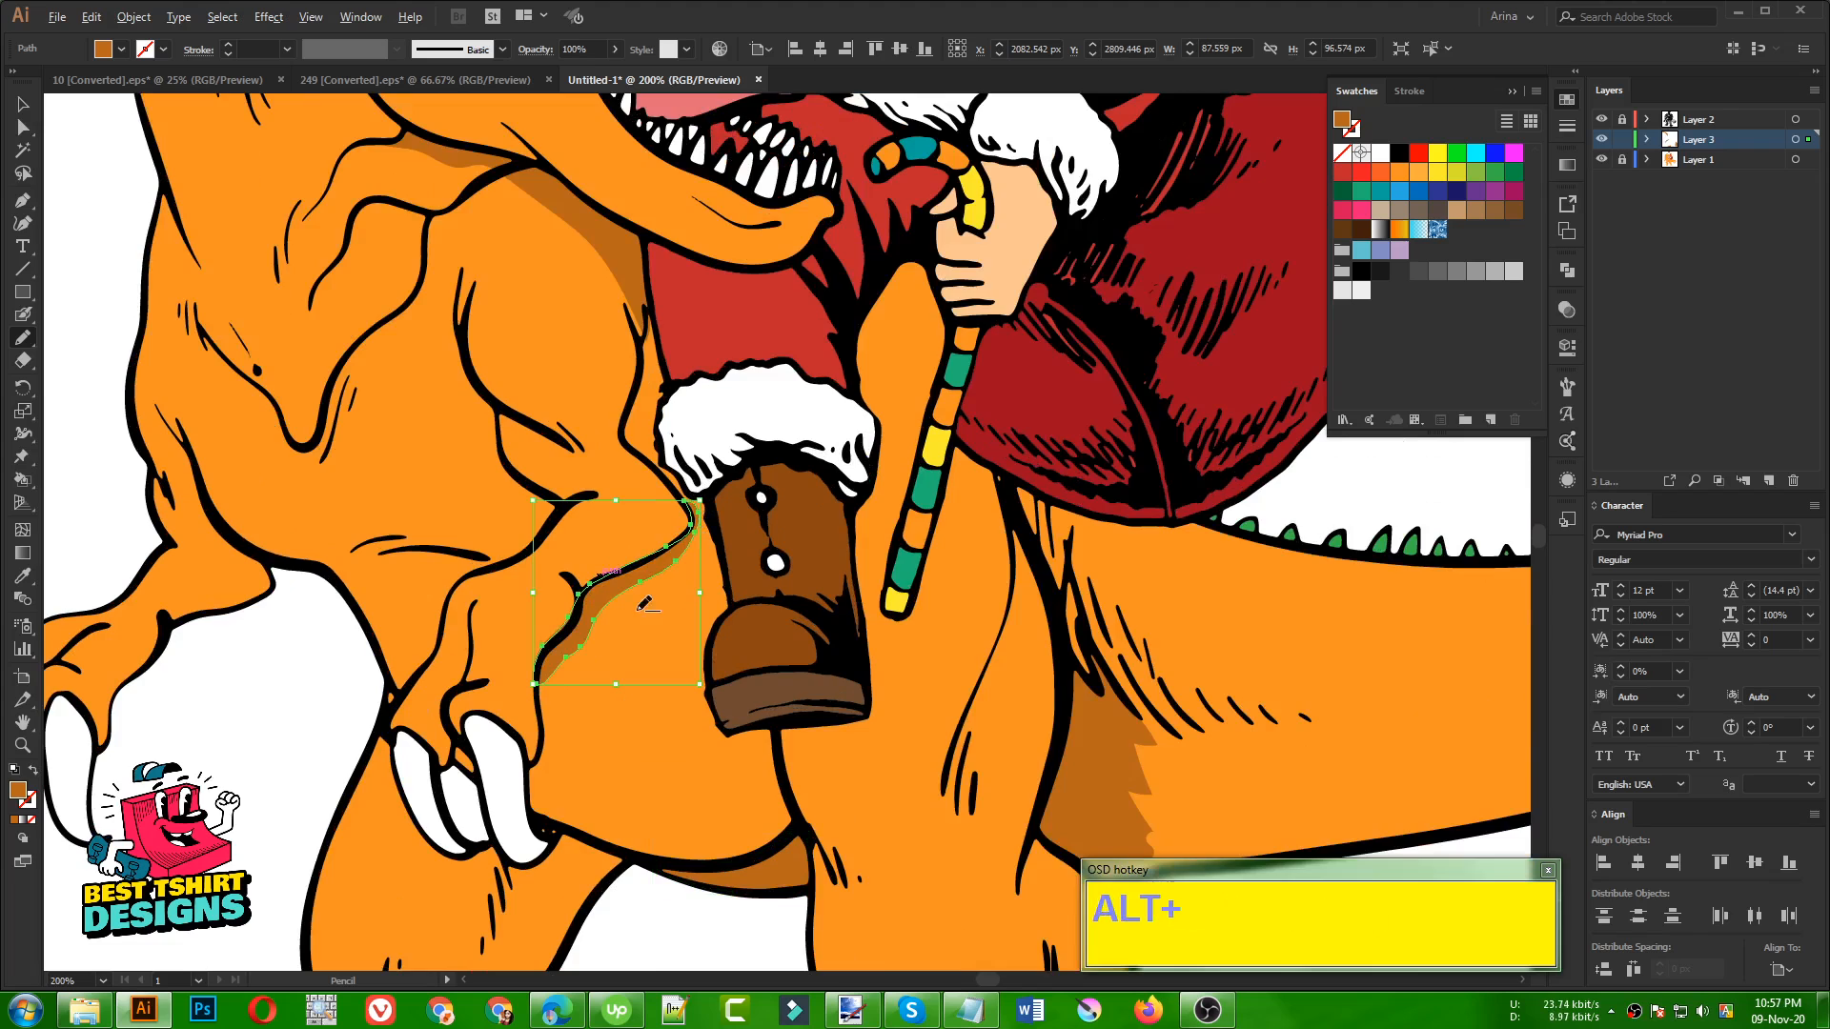
# Erase the part of the arm shadow that spills over the outline onto the forearm
pyautogui.keyDown('alt'); pyautogui.scroll(3, 629, 600); pyautogui.keyUp('alt')
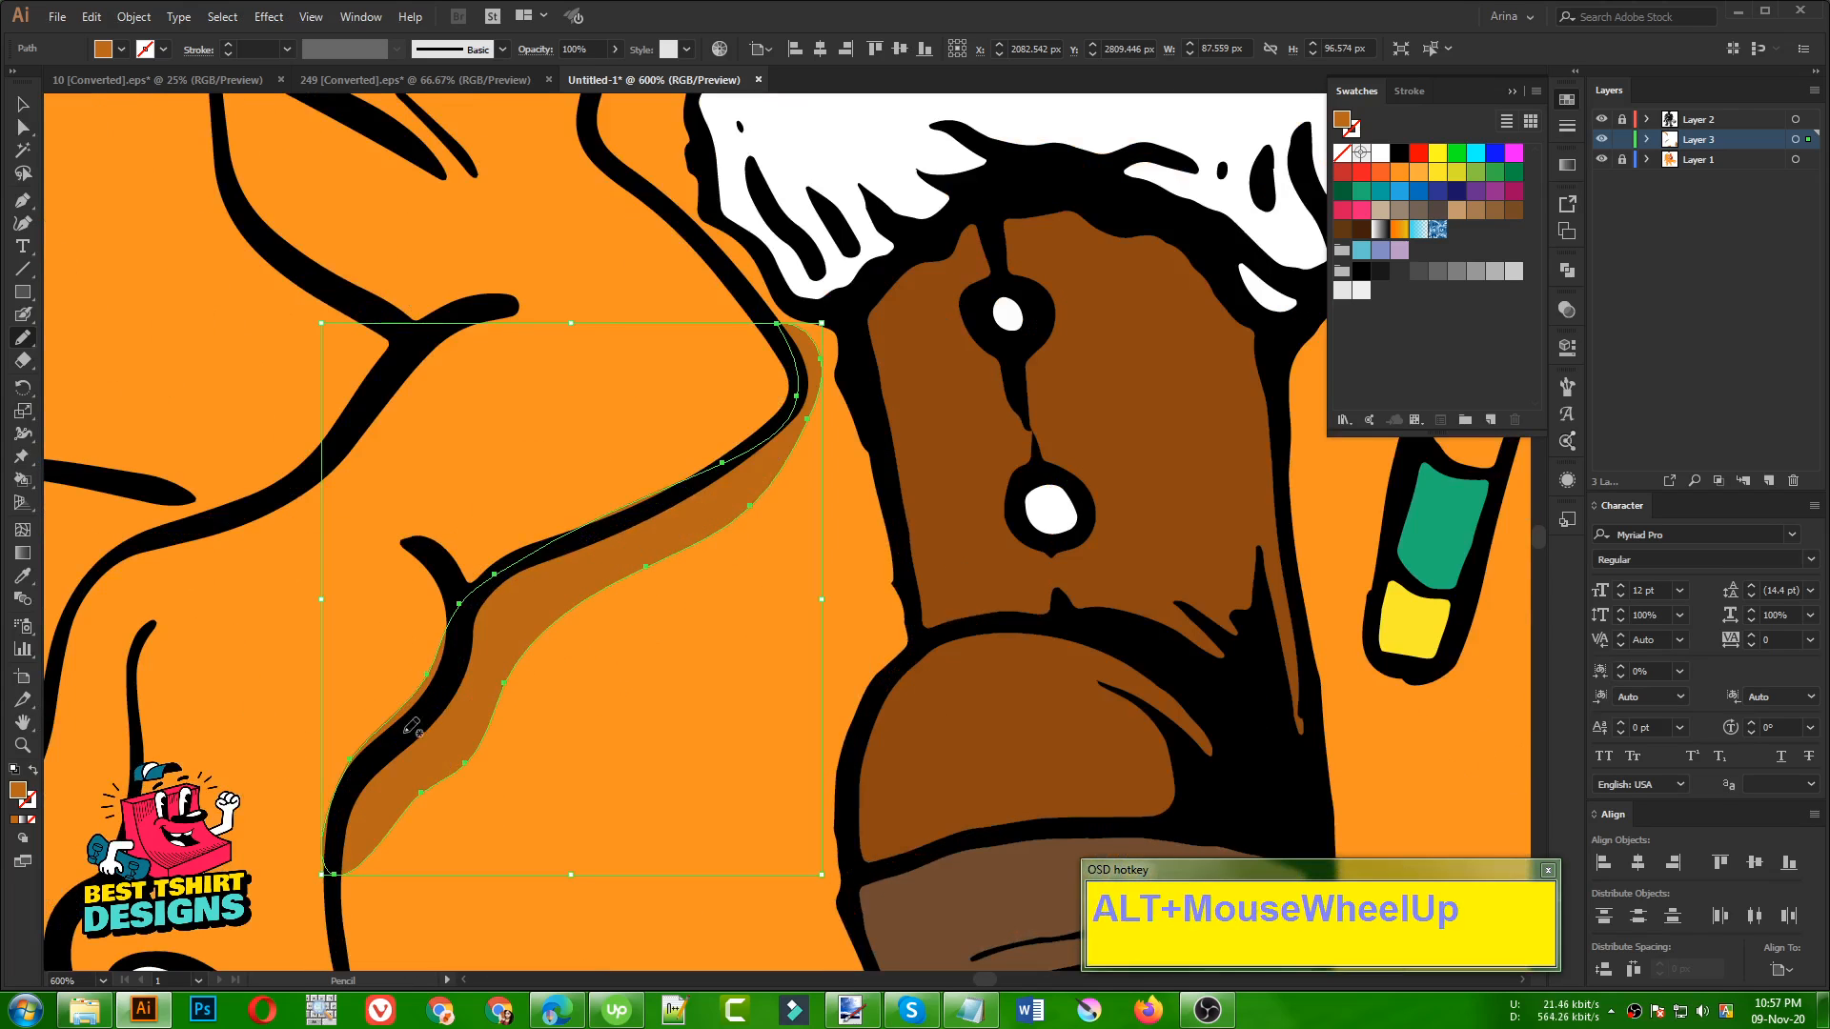
pyautogui.hotkey('shift', 'e')
pyautogui.moveTo(420, 610)
pyautogui.mouseDown()
pyautogui.moveTo(409, 654)
pyautogui.moveTo(298, 747)
pyautogui.moveTo(229, 857)
pyautogui.mouseUp()
pyautogui.keyDown('alt'); pyautogui.scroll(-2, 522, 510); pyautogui.keyUp('alt')
# Deselect the arm shadow and review the new shading on the whole illustration
pyautogui.keyDown('alt'); pyautogui.scroll(-2, 523, 510); pyautogui.keyUp('alt')
pyautogui.press('v')
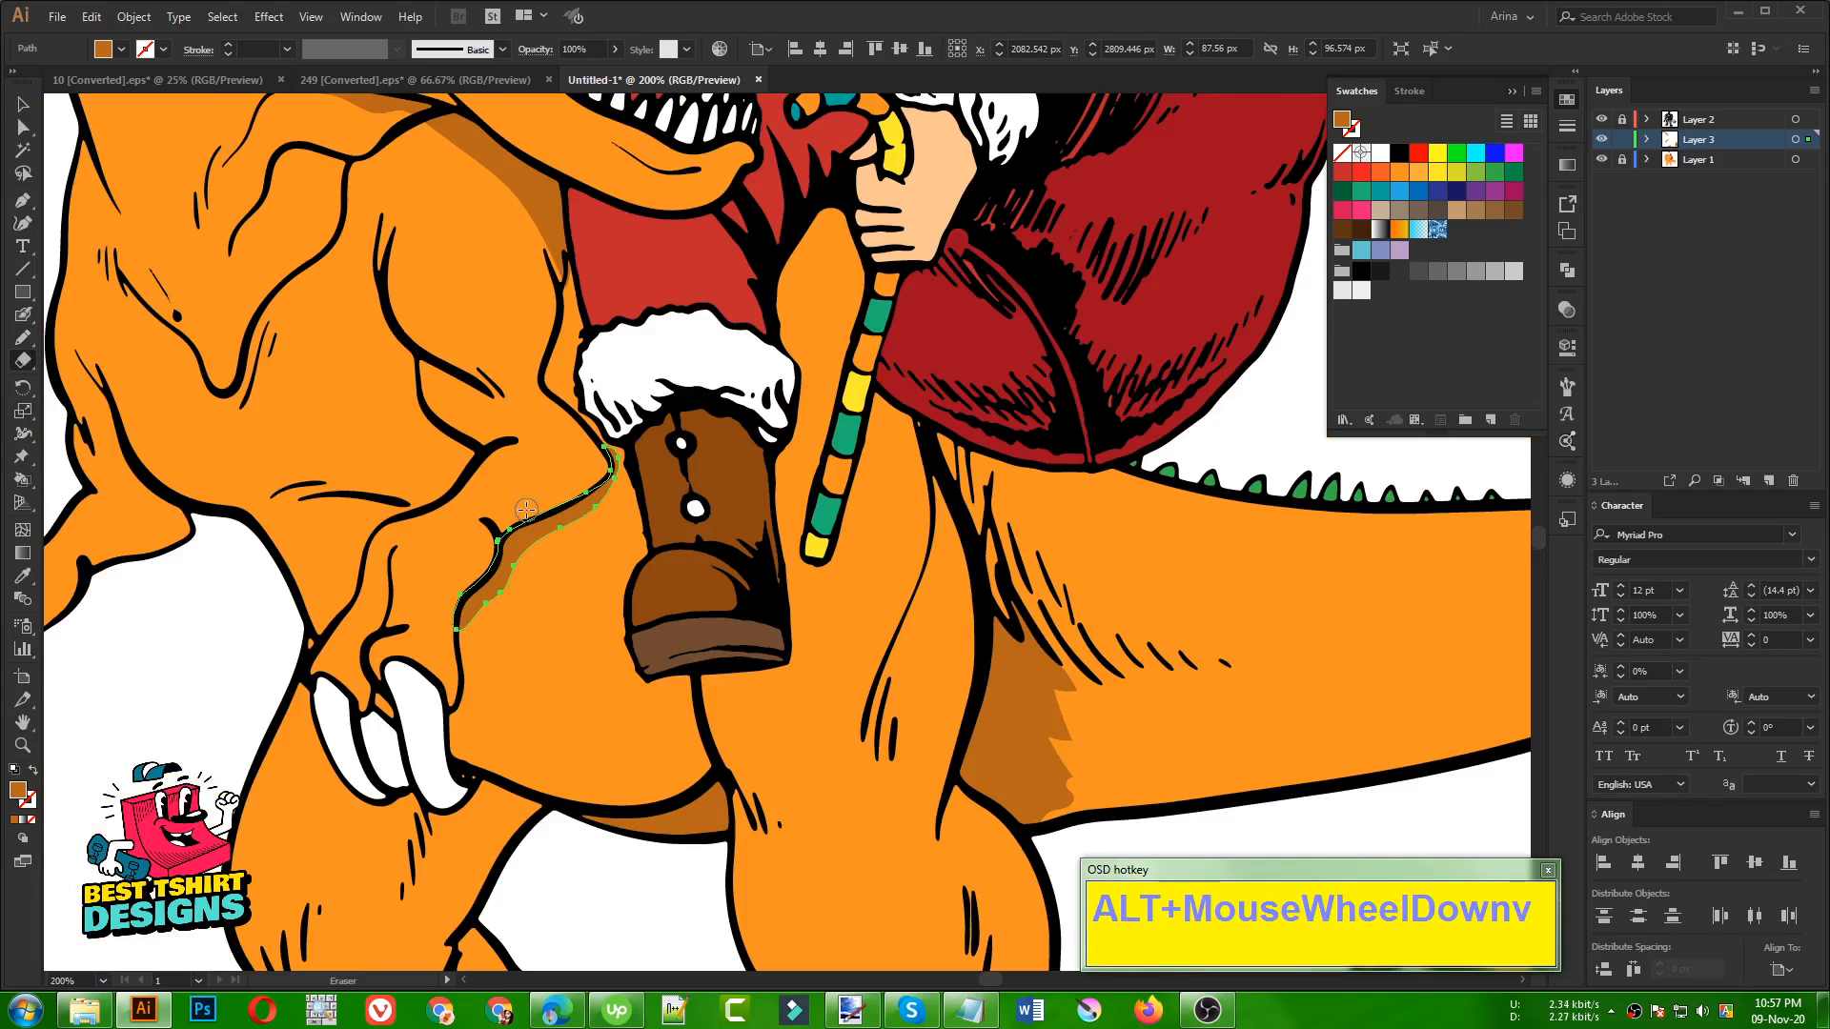
pyautogui.keyDown('alt'); pyautogui.scroll(-1, 557, 478); pyautogui.keyUp('alt')
pyautogui.click(312, 623)
pyautogui.keyDown('alt'); pyautogui.scroll(-1, 644, 707); pyautogui.keyUp('alt')
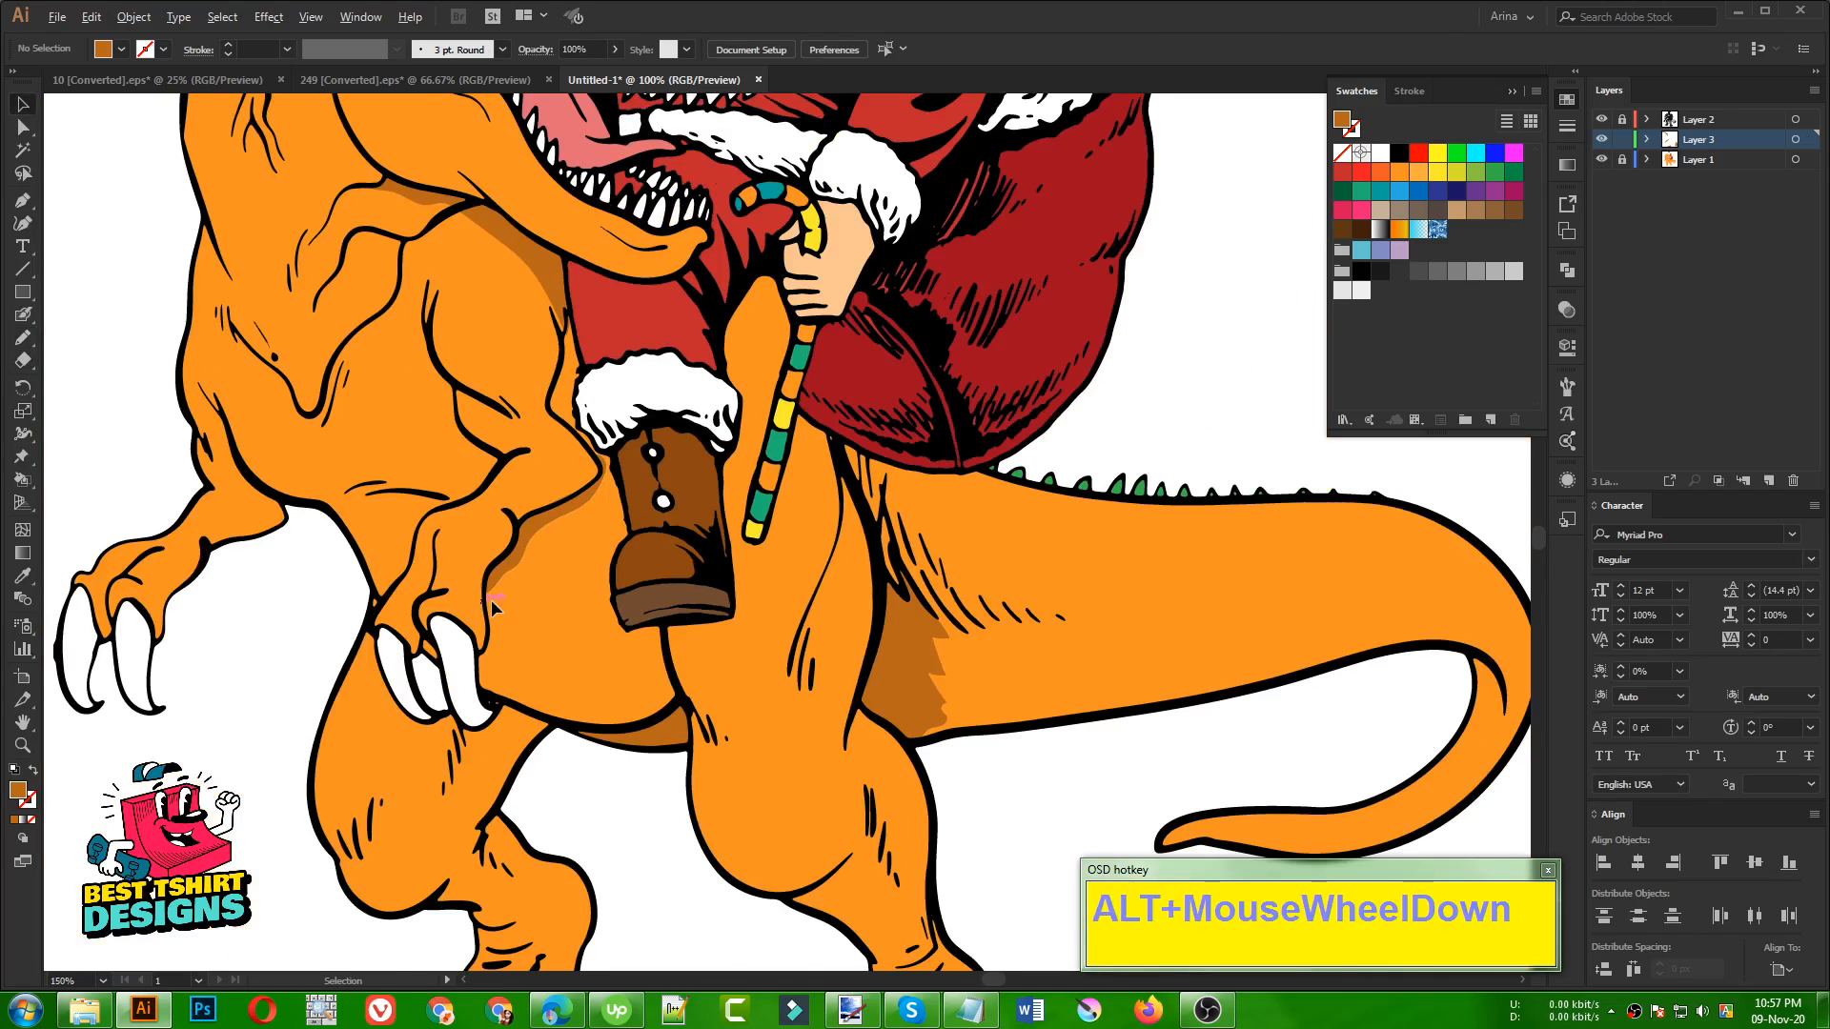
pyautogui.keyDown('alt'); pyautogui.scroll(-1, 905, 763); pyautogui.keyUp('alt')
pyautogui.click(808, 715)
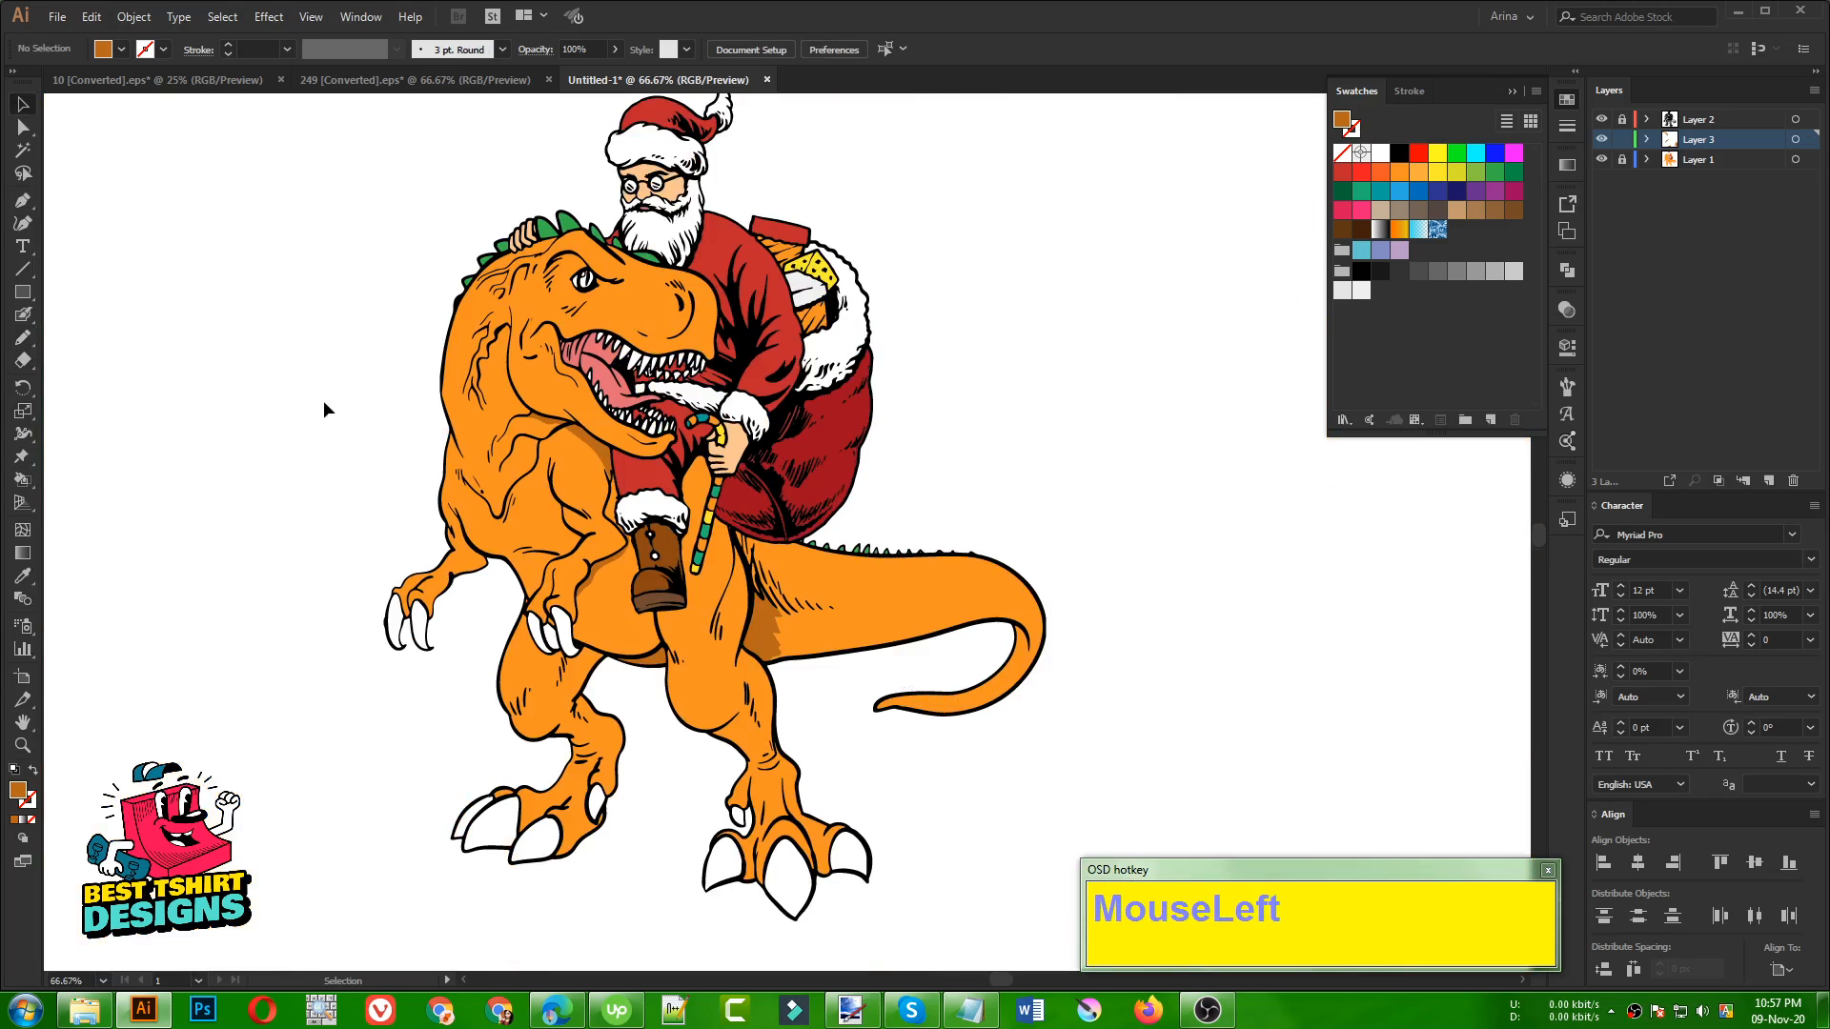
pyautogui.scroll(1, 918, 457)
pyautogui.click(976, 439)
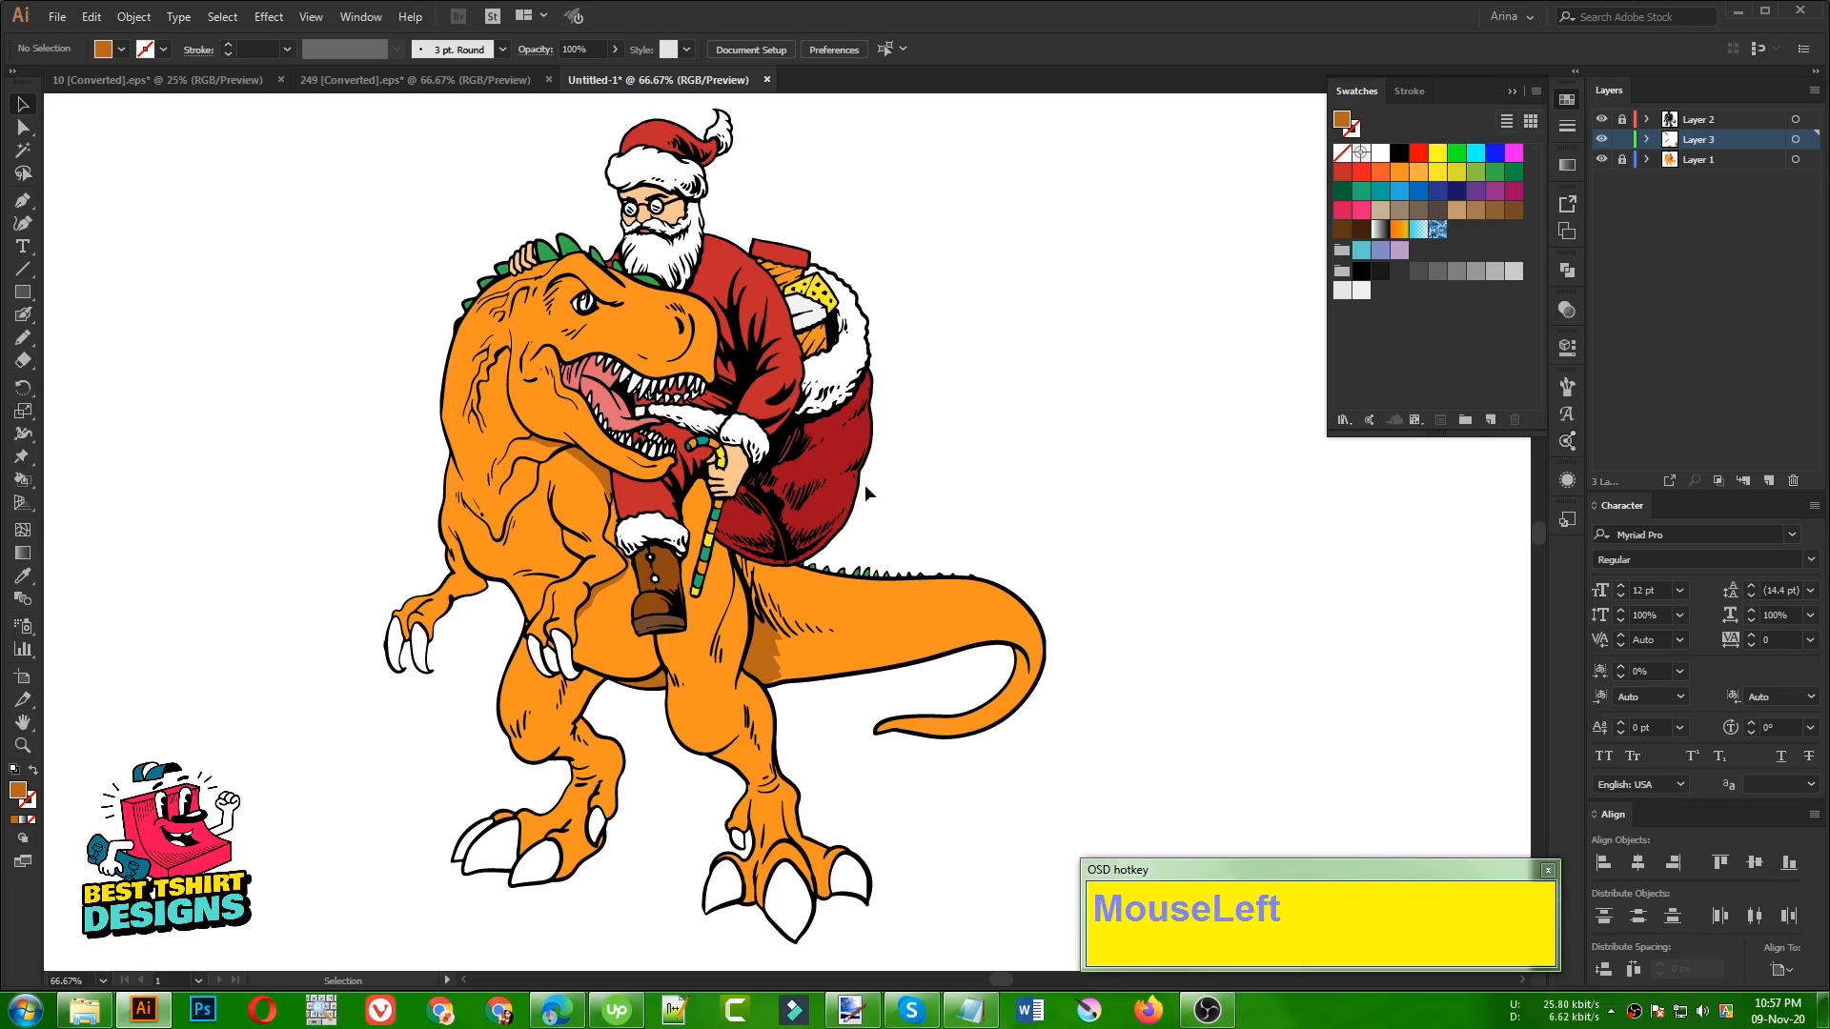
# Unlock the colour fill layer, isolate its artwork group and select the red gap between the dinosaur's upper teeth
pyautogui.scroll(5, 673, 363)
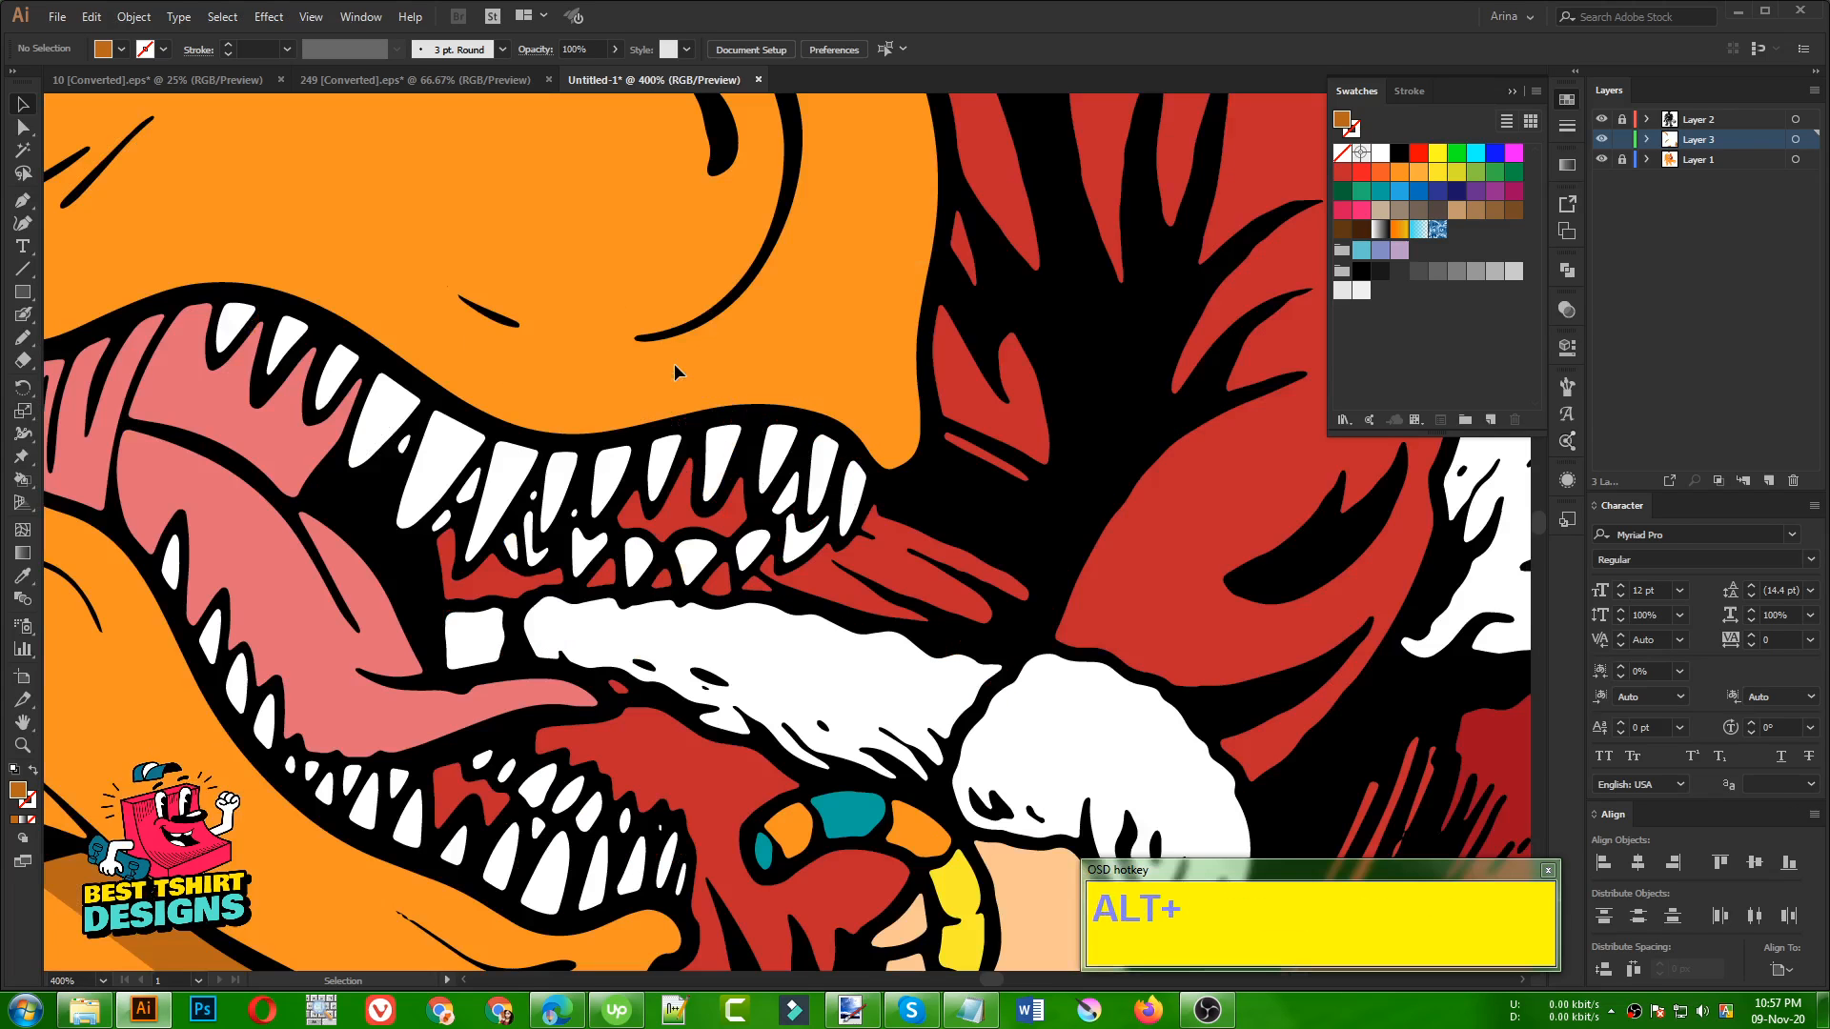
pyautogui.click(680, 523)
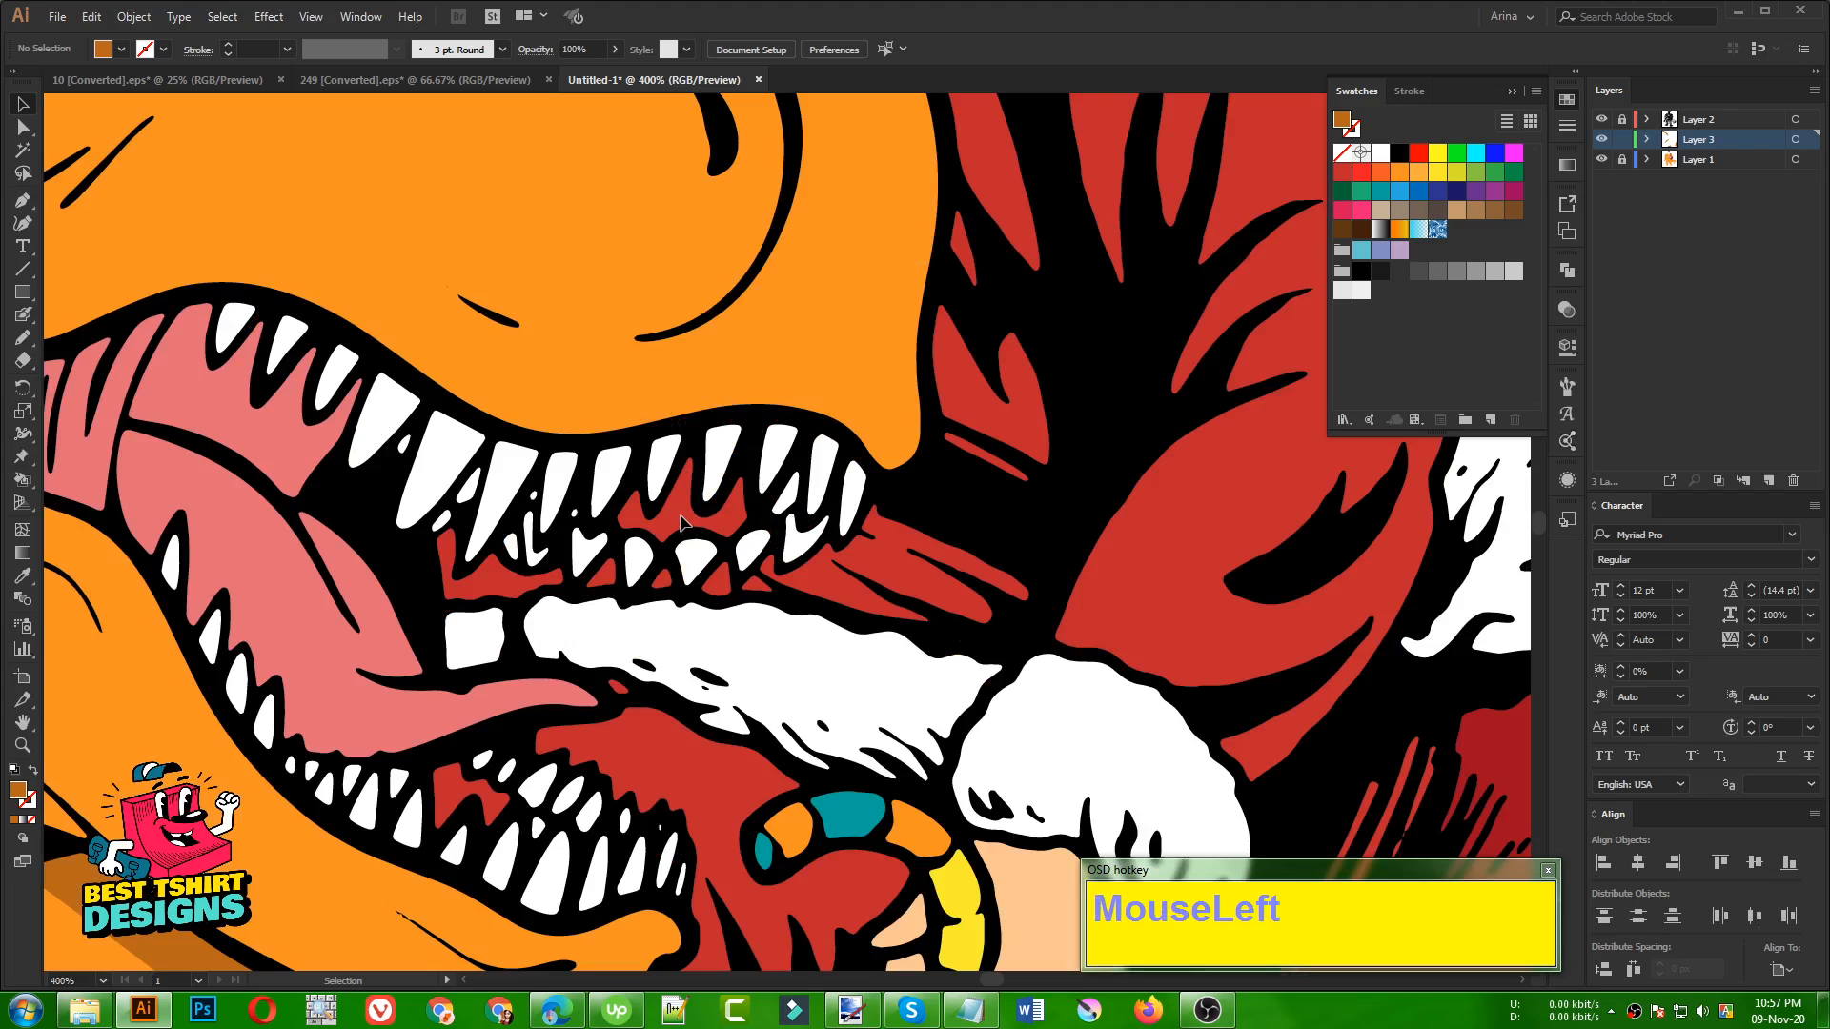
pyautogui.click(1625, 159)
pyautogui.click(682, 520)
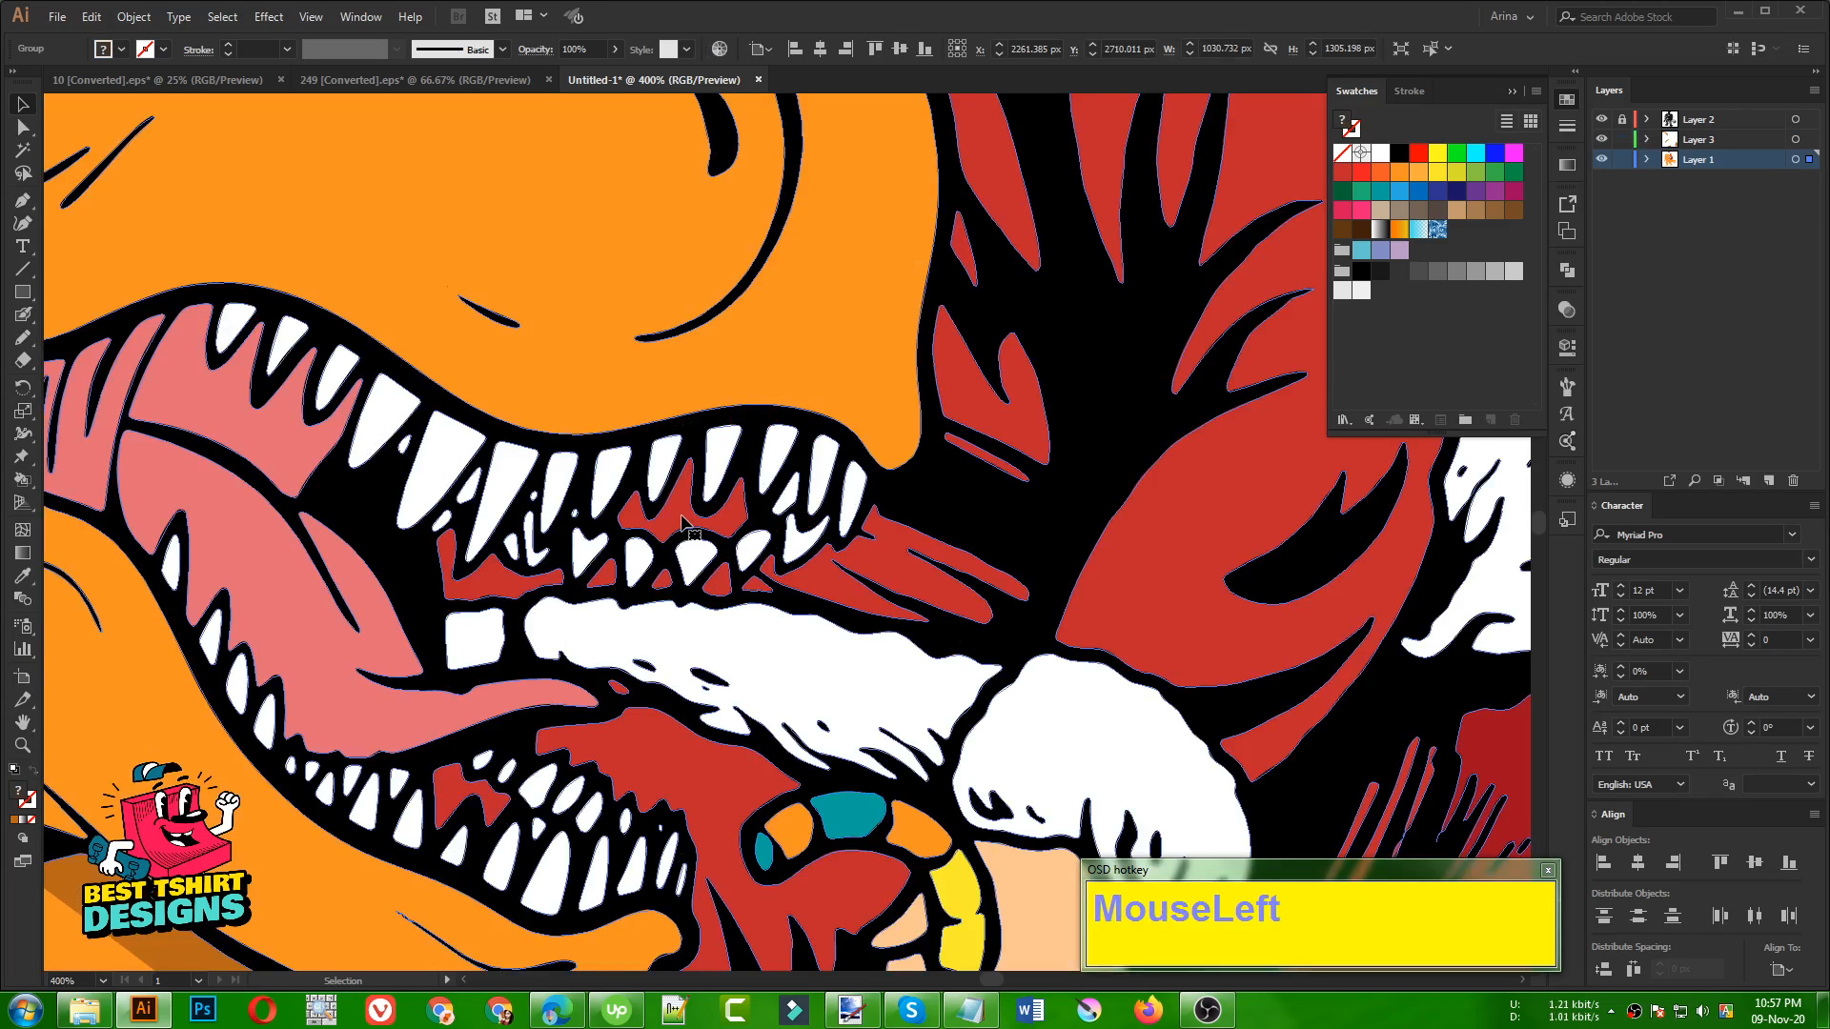
pyautogui.doubleClick(680, 522)
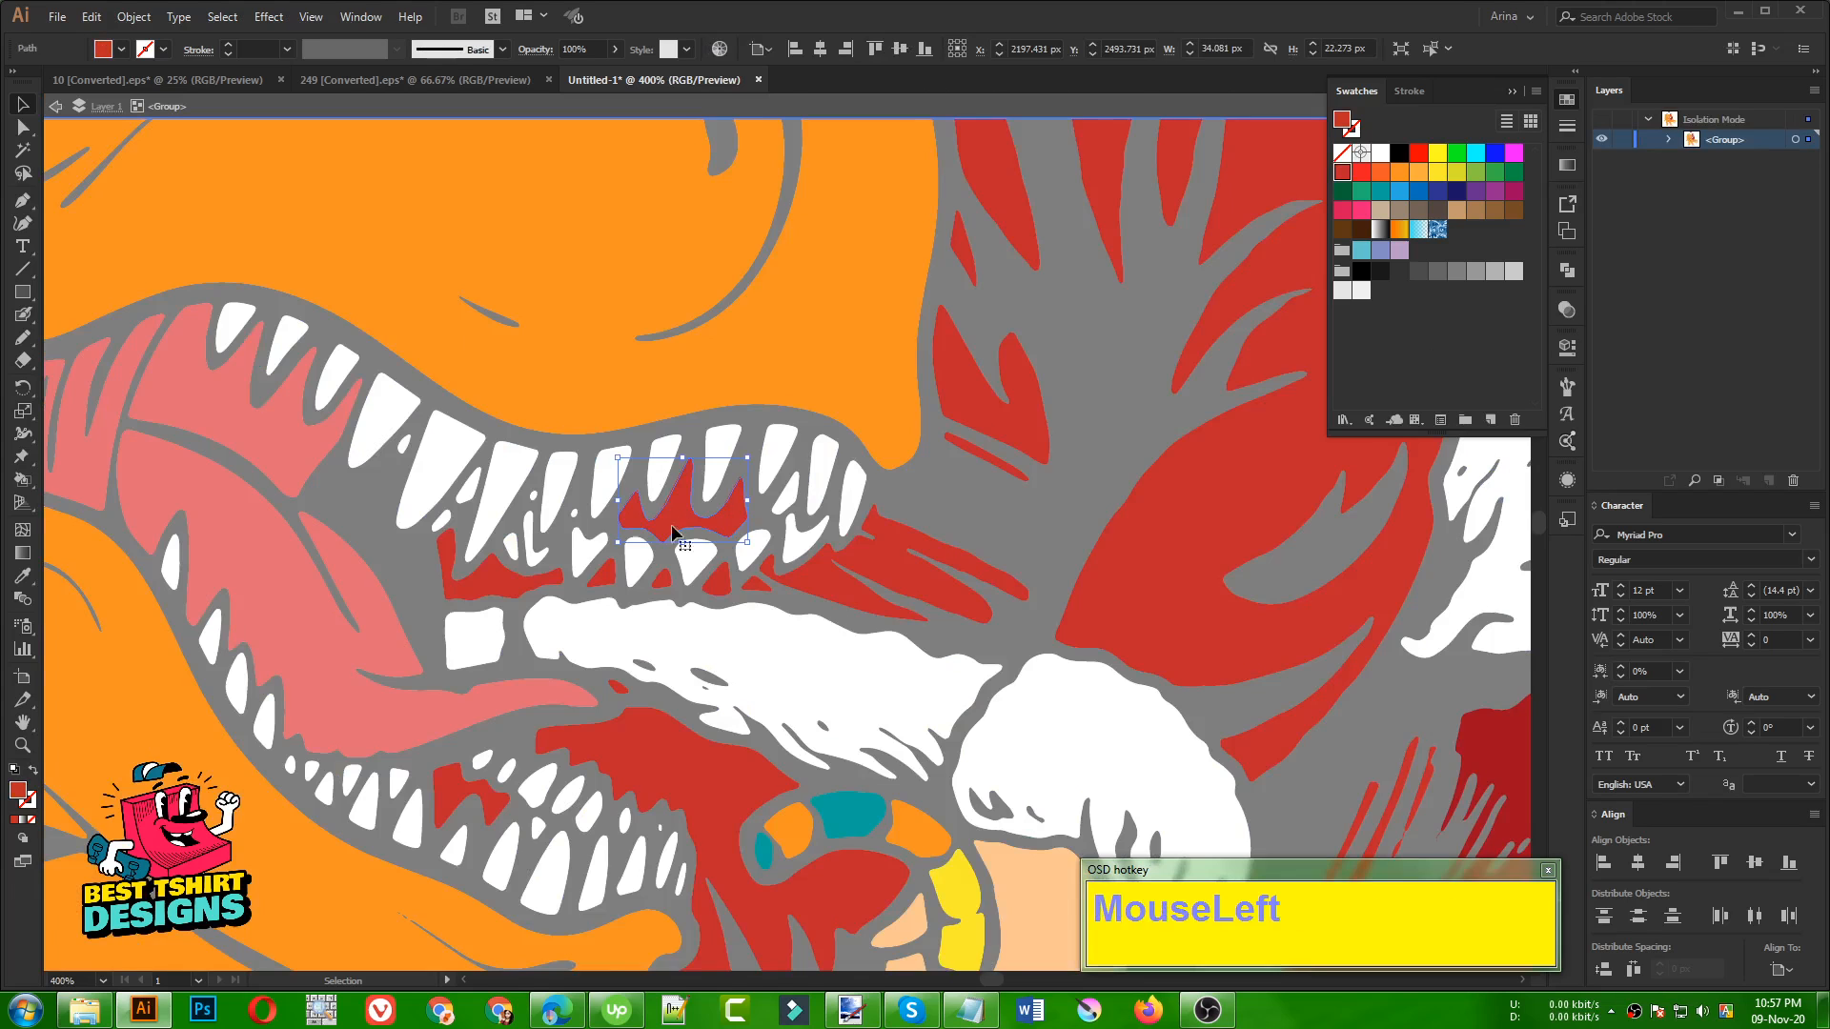
# Add the red gap behind the lower teeth to the selection, recolour both with the tongue's pink and exit the isolated group
pyautogui.keyDown('shift'); pyautogui.click(460, 799); pyautogui.keyUp('shift')
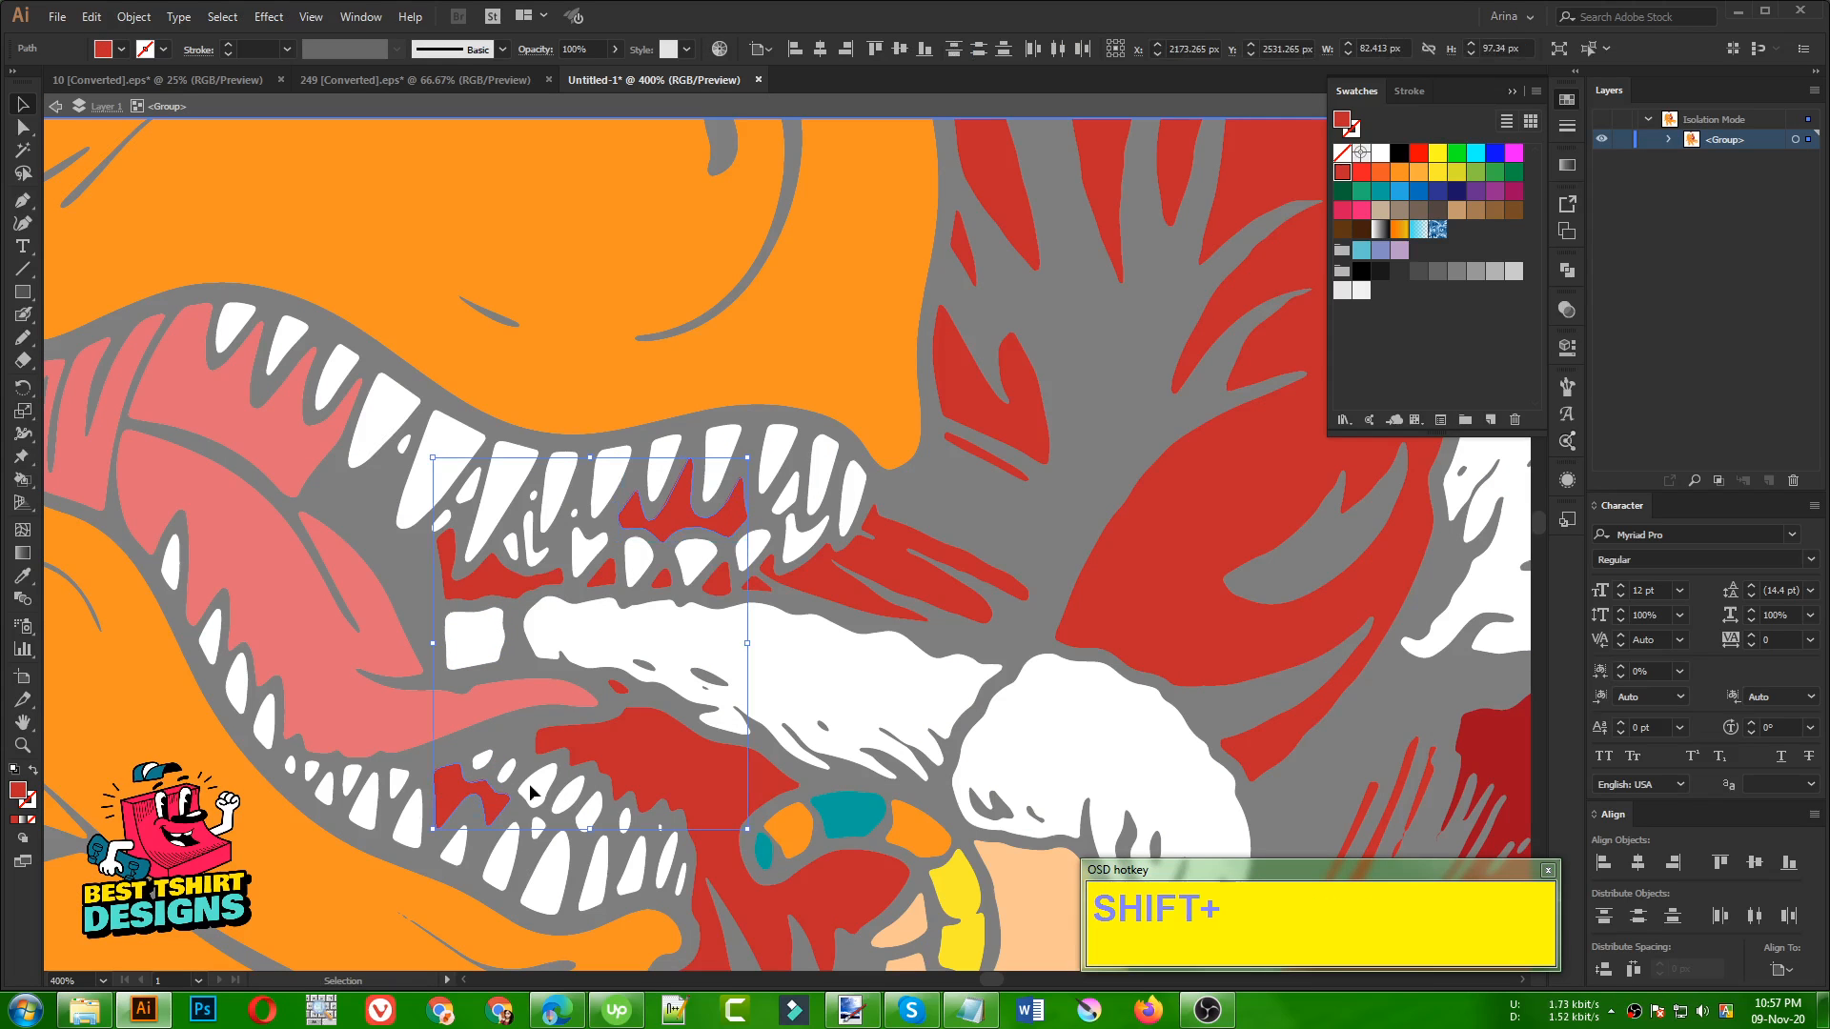
pyautogui.press('i')
pyautogui.click(328, 668)
pyautogui.press('v')
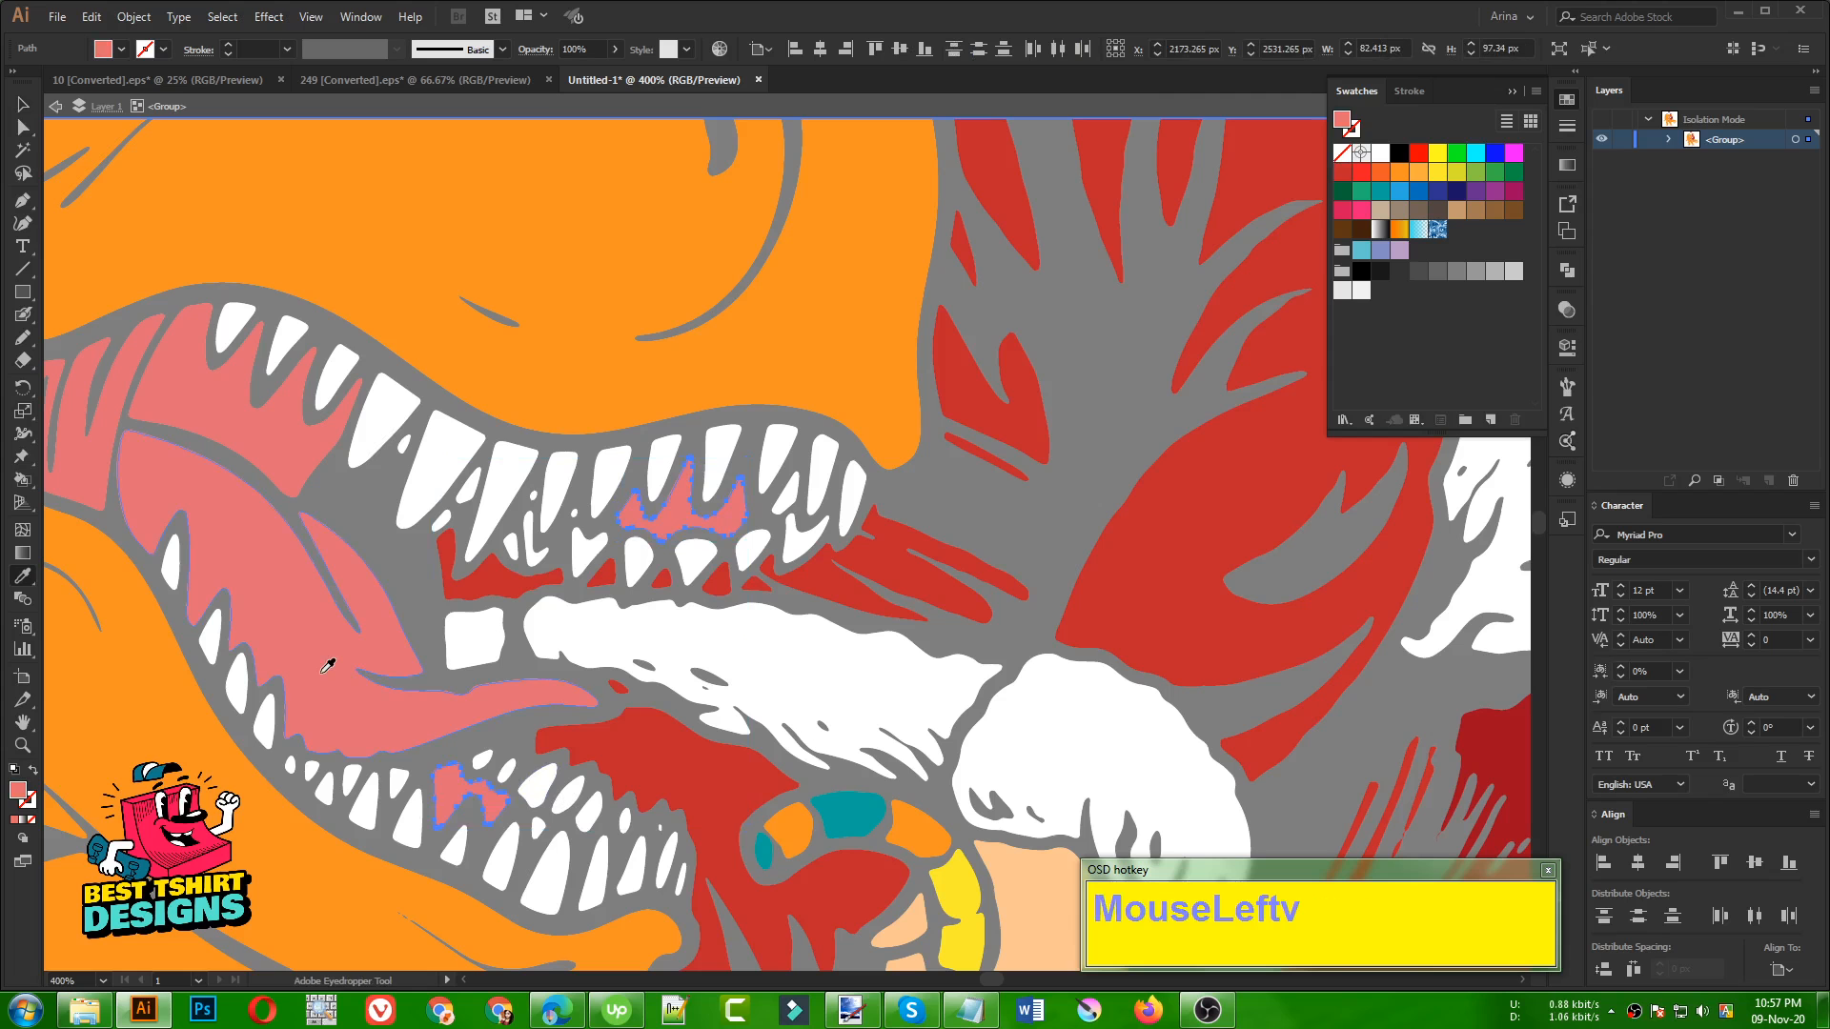
pyautogui.doubleClick(985, 522)
pyautogui.scroll(-2, 633, 477)
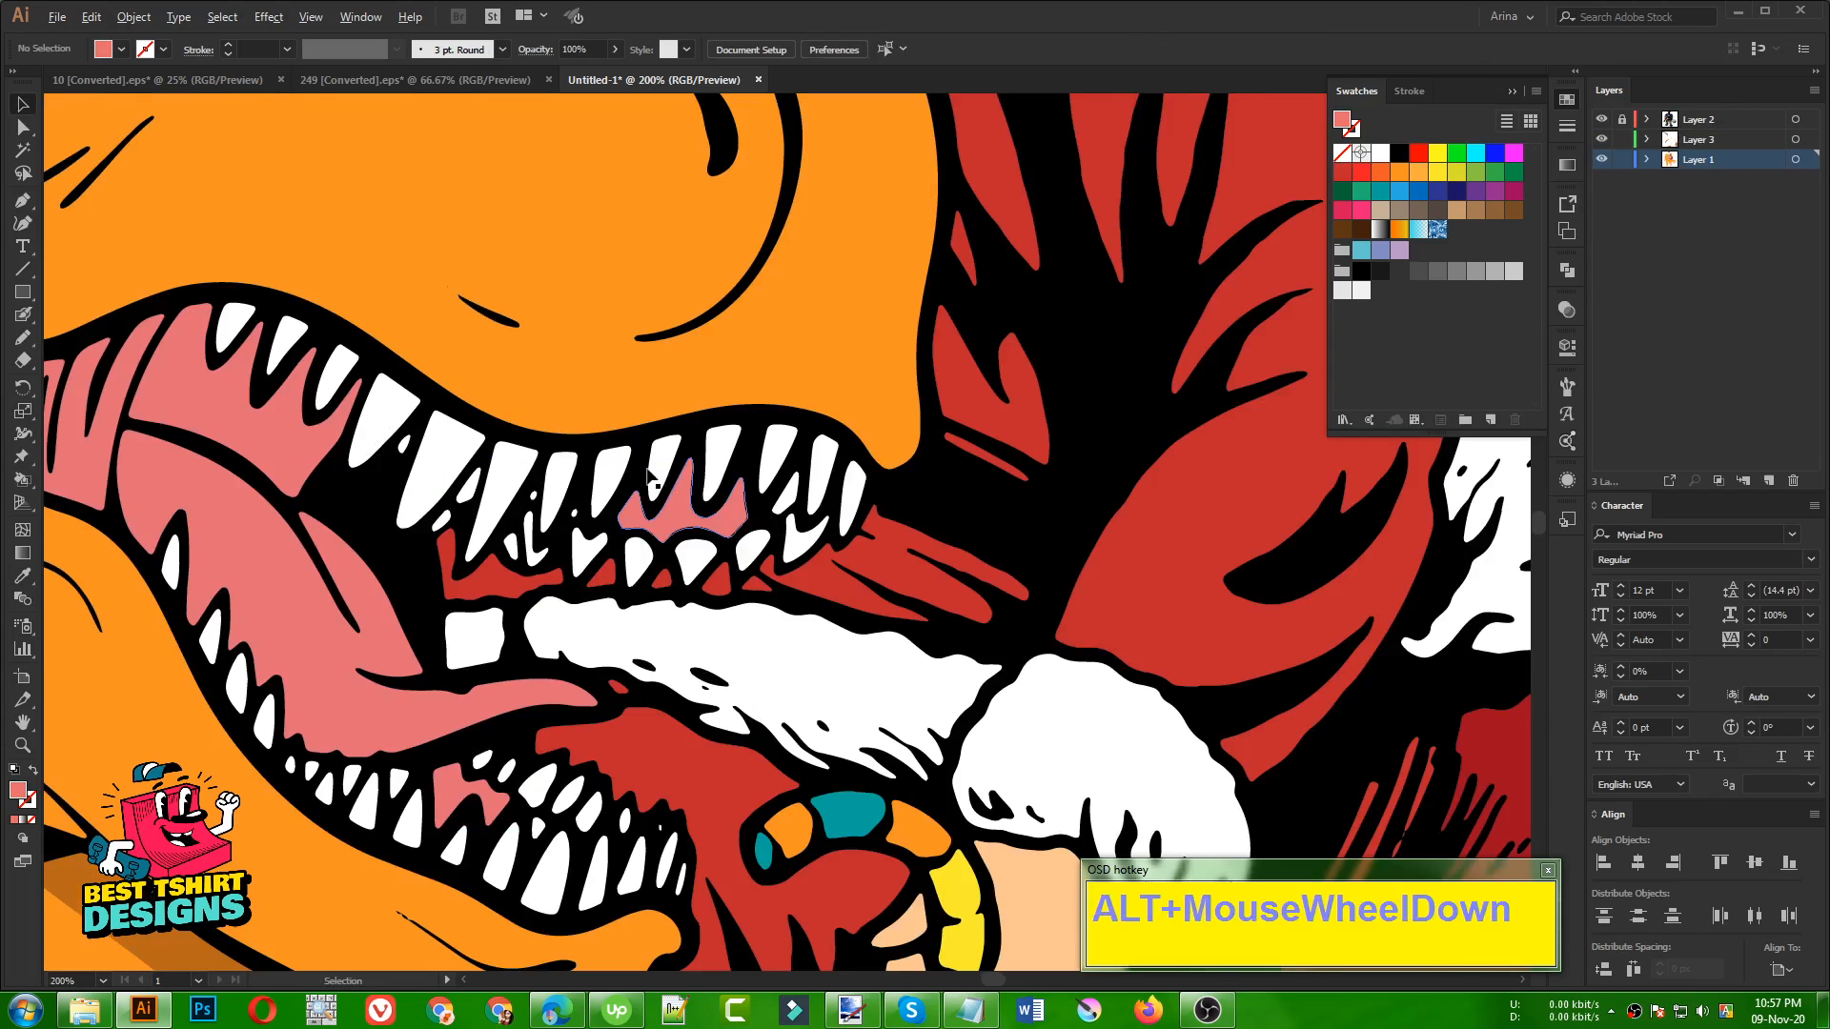
pyautogui.scroll(-1, 629, 648)
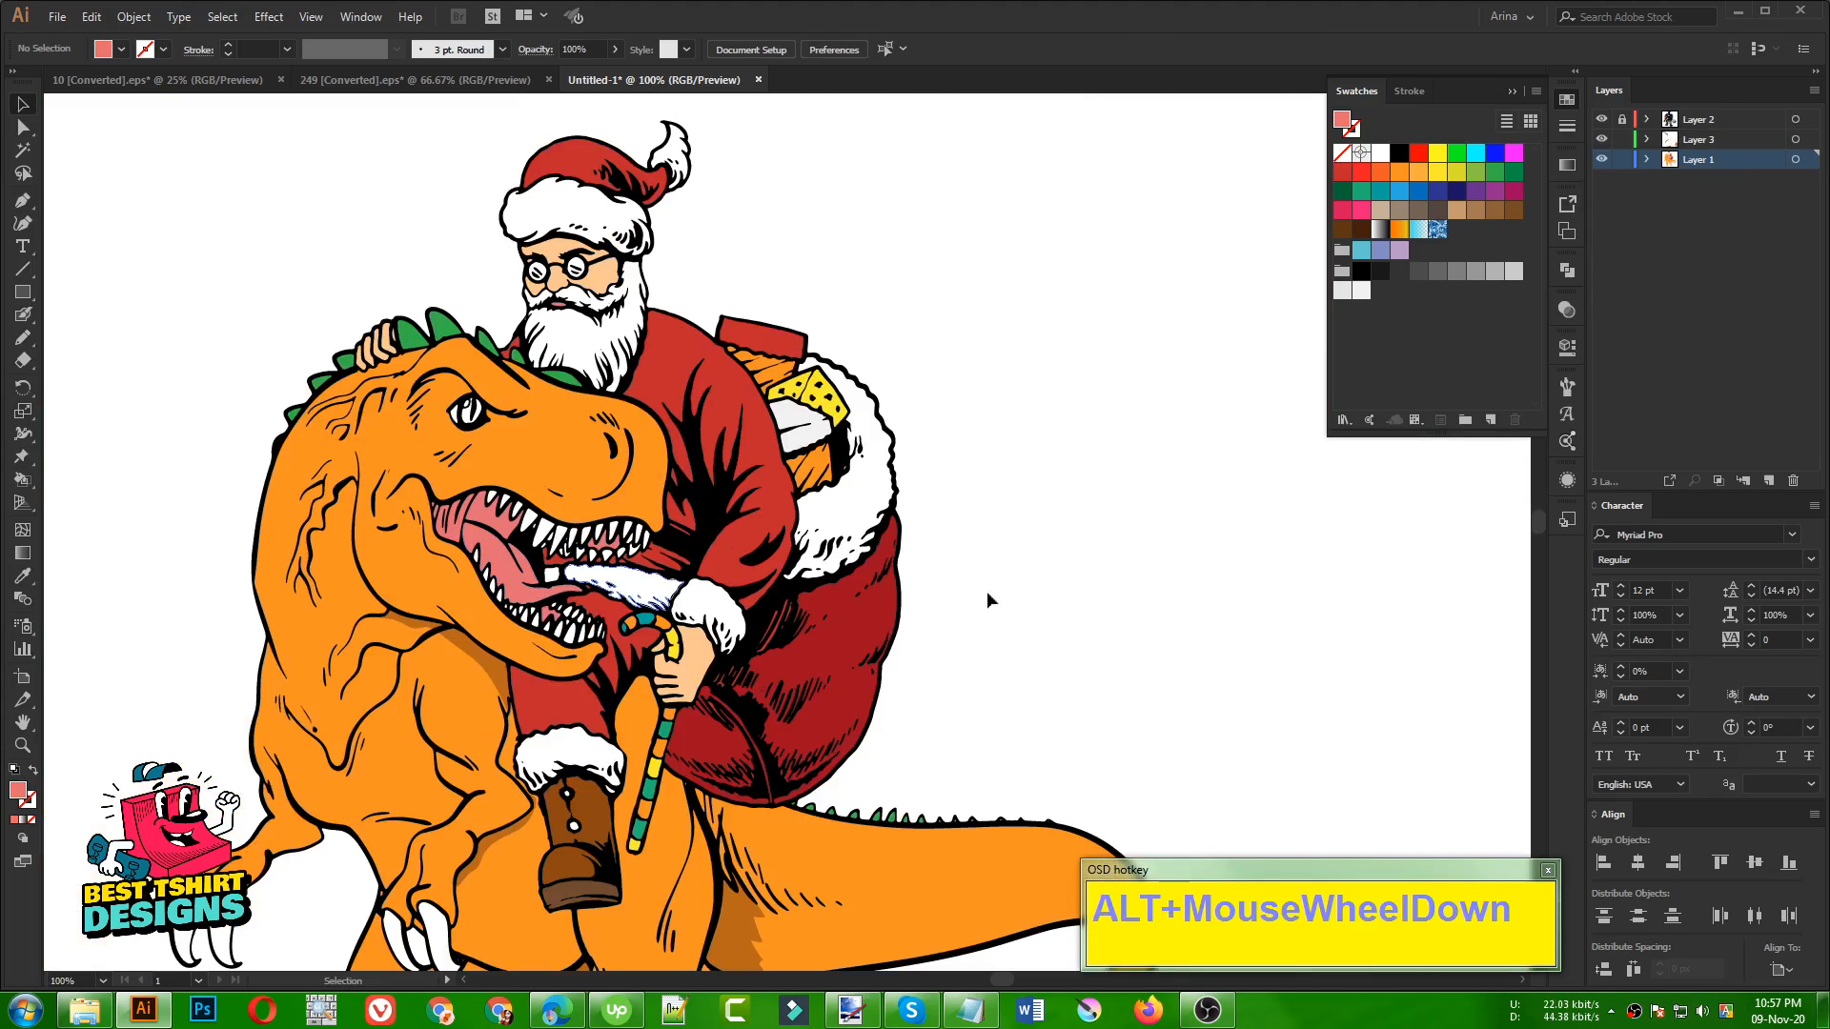
# Examine the recoloured mouth, Santa's suit, sack and boot up close, and check the colouring and shading across the whole illustration
pyautogui.click(1037, 599)
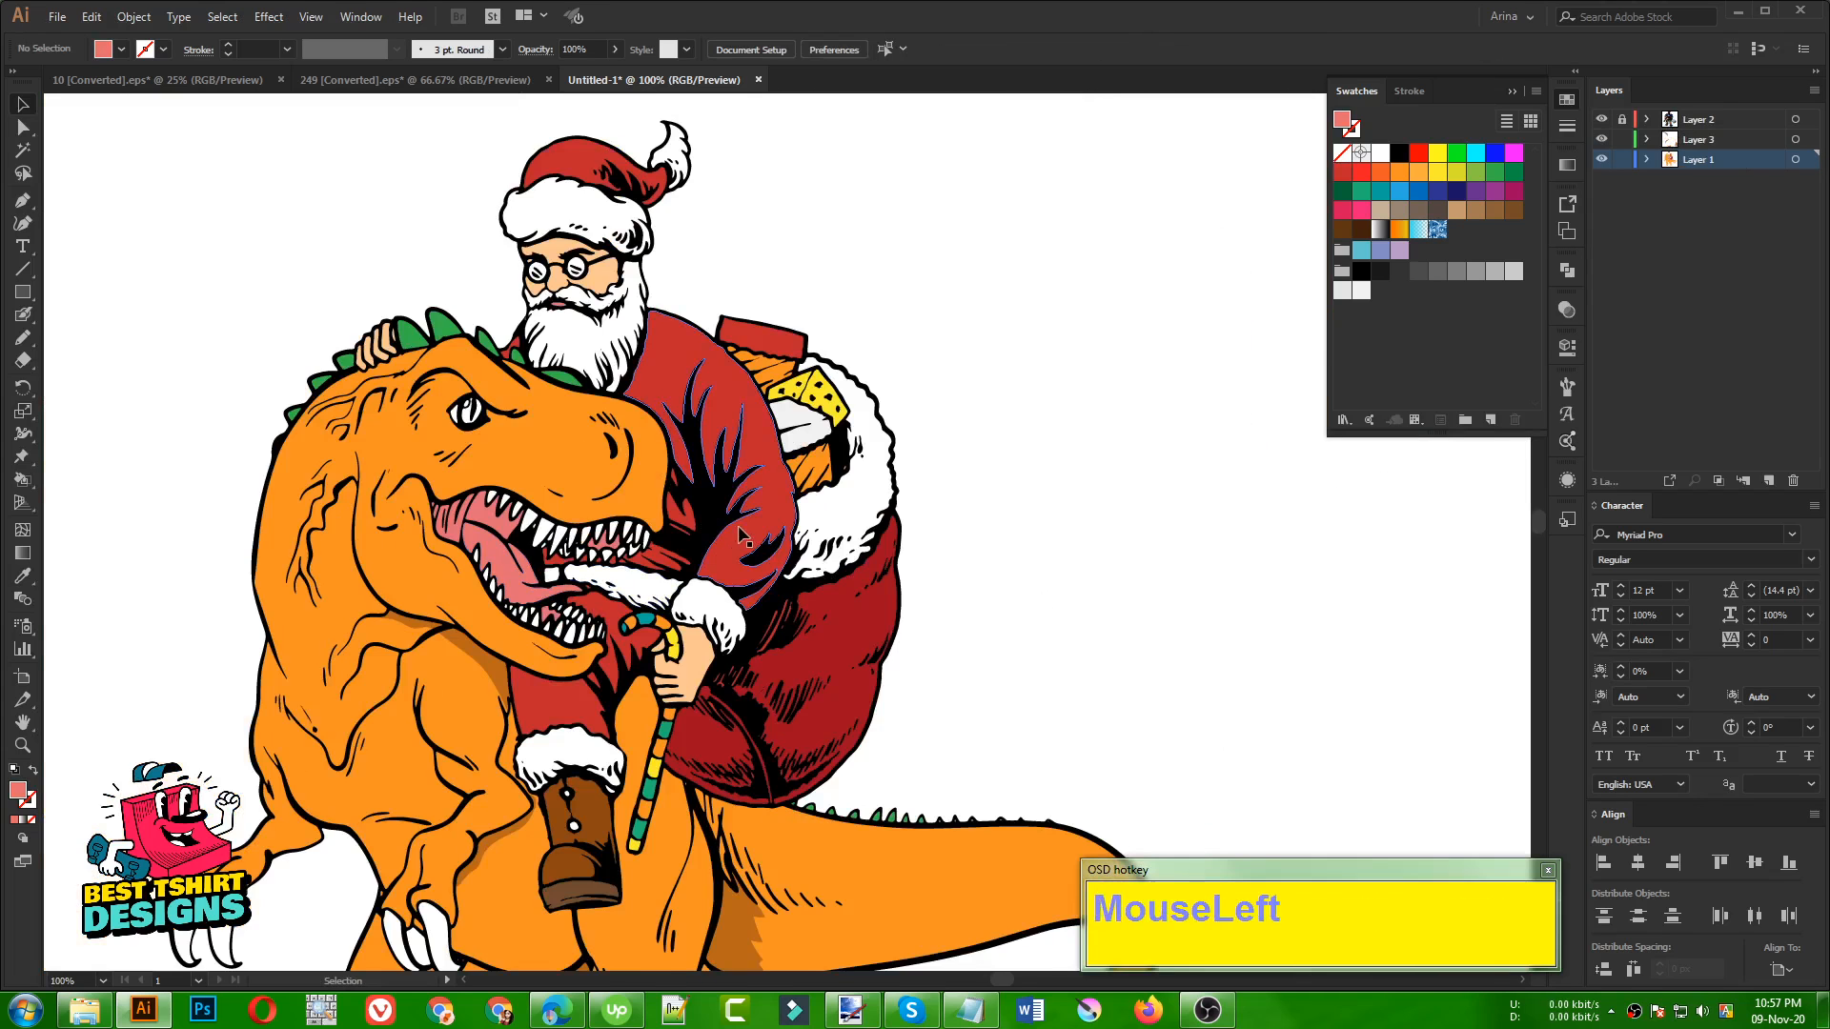
pyautogui.scroll(1, 531, 159)
pyautogui.scroll(-6, 1096, 369)
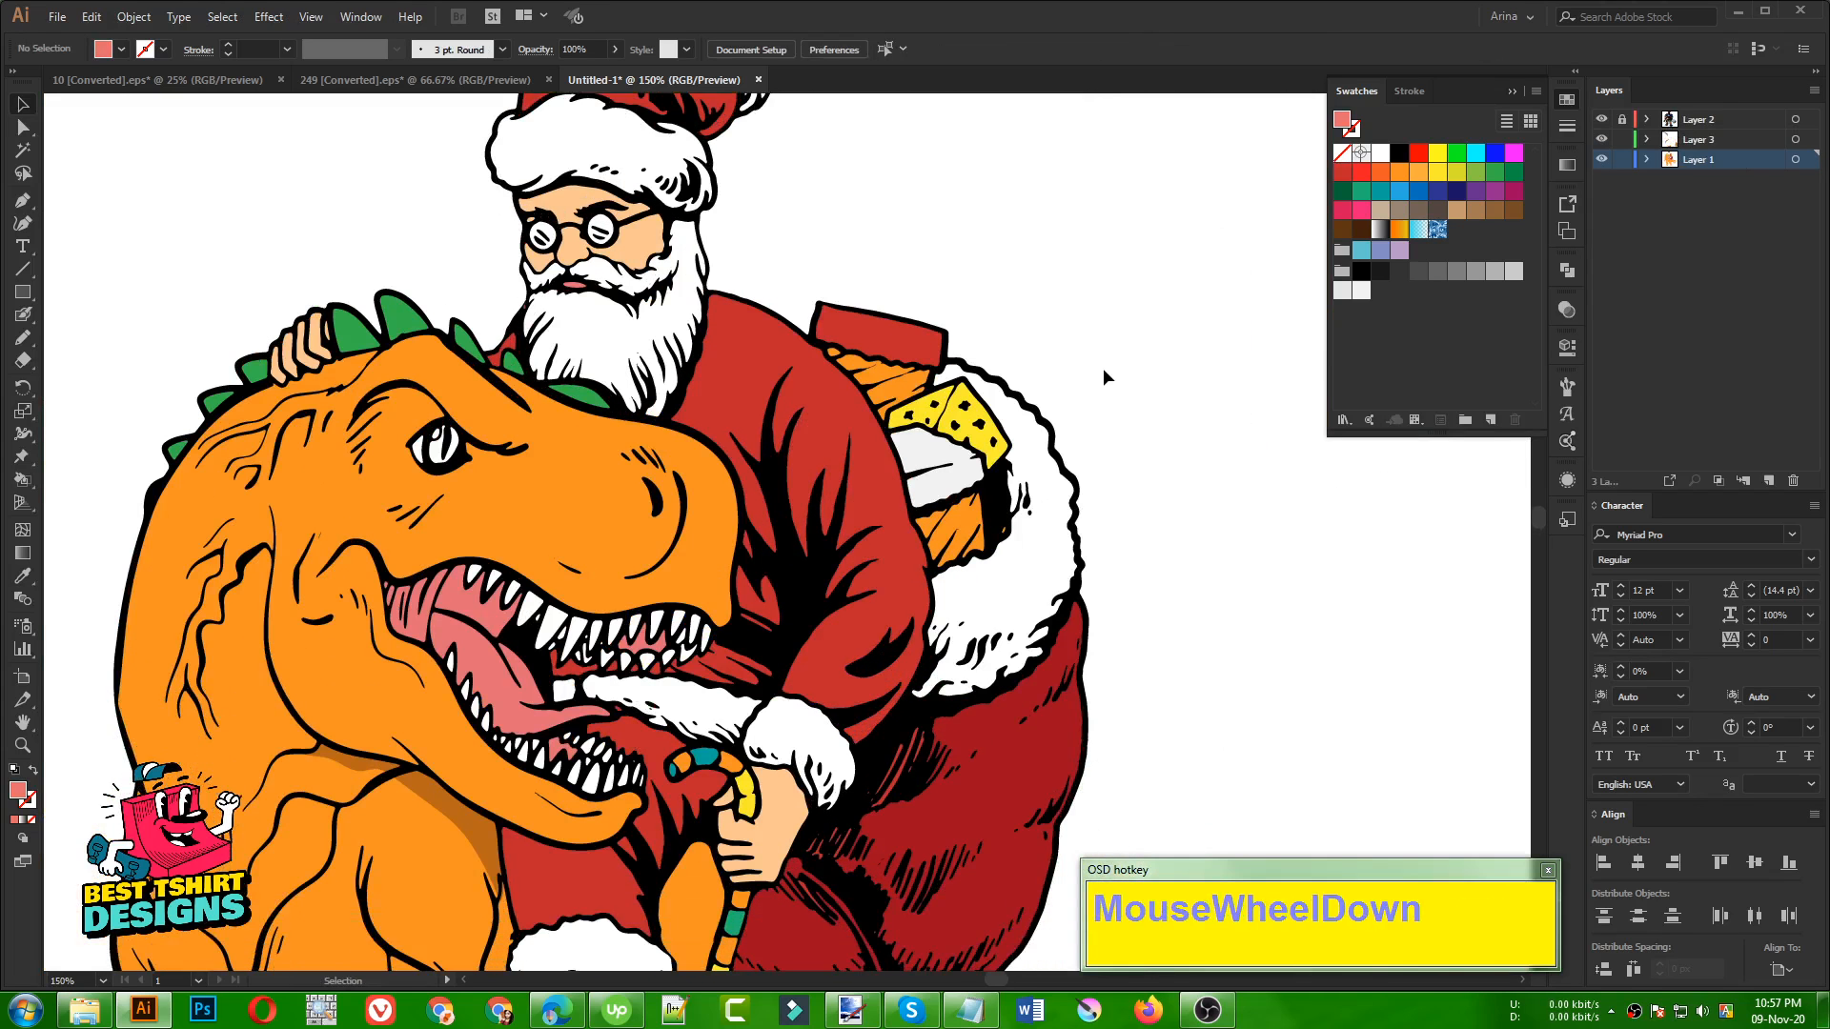
pyautogui.scroll(-1, 1087, 448)
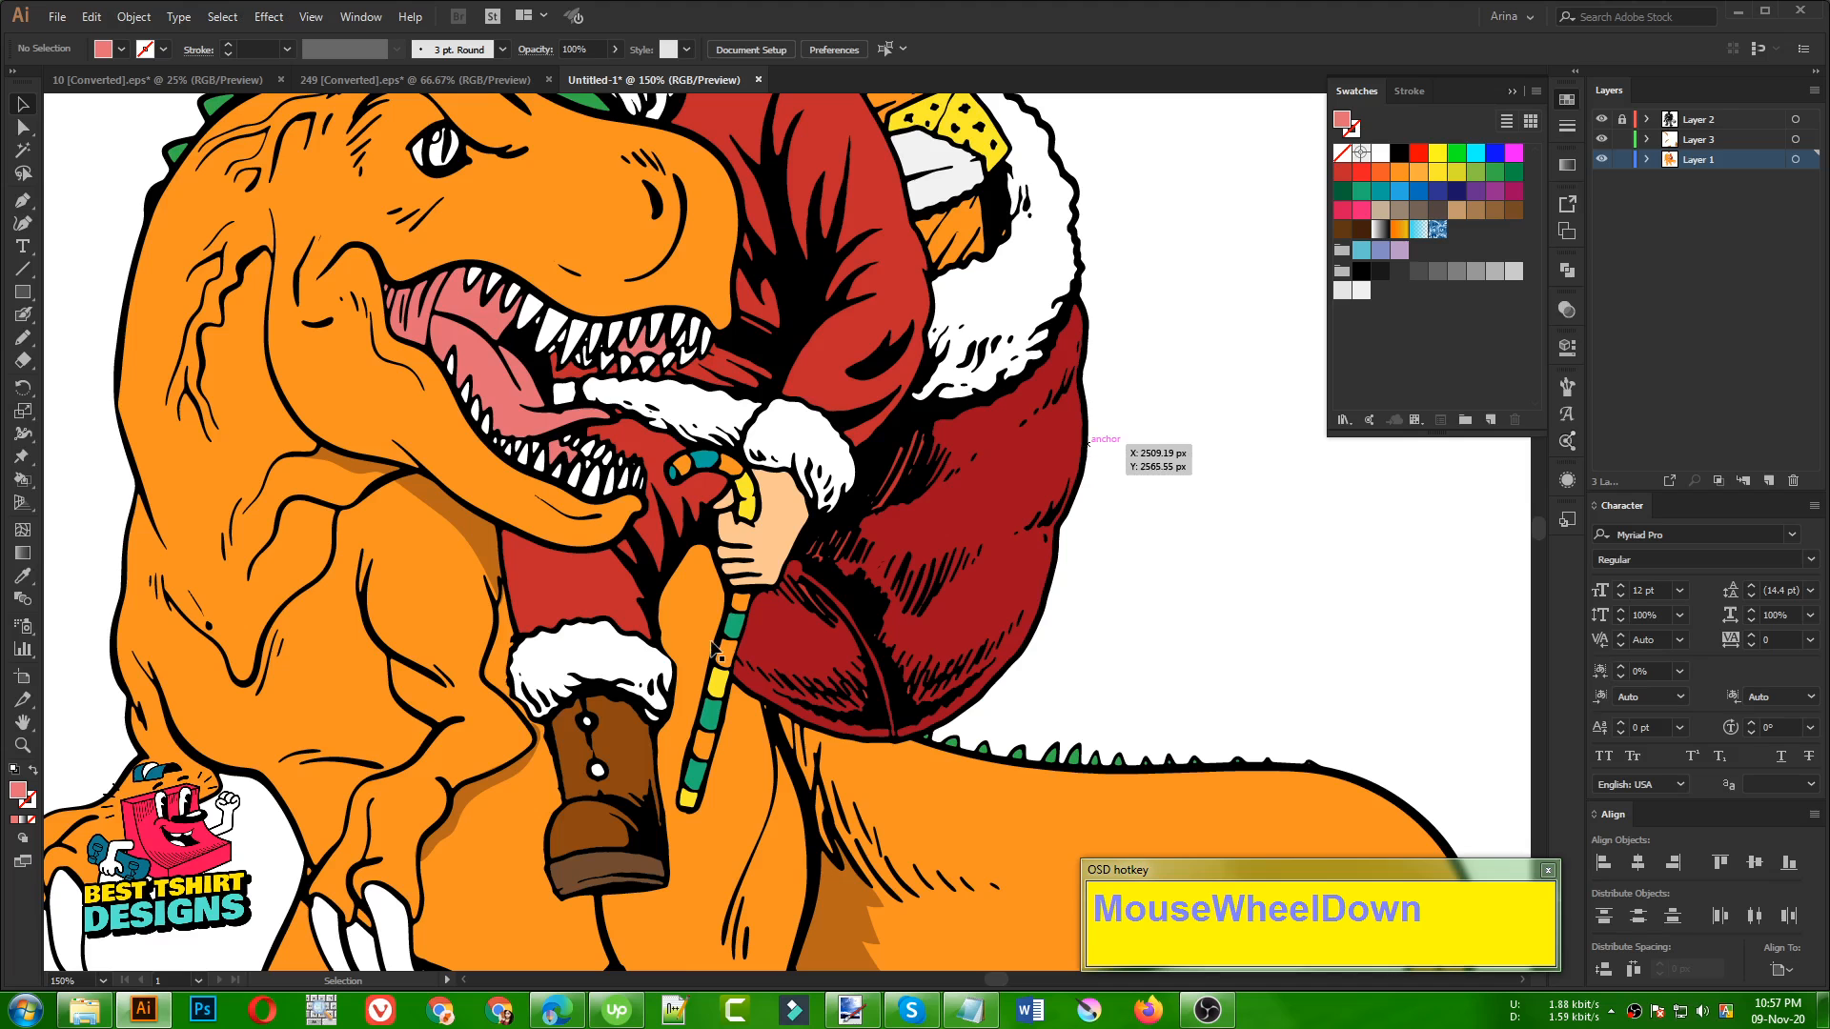
pyautogui.scroll(-2, 722, 591)
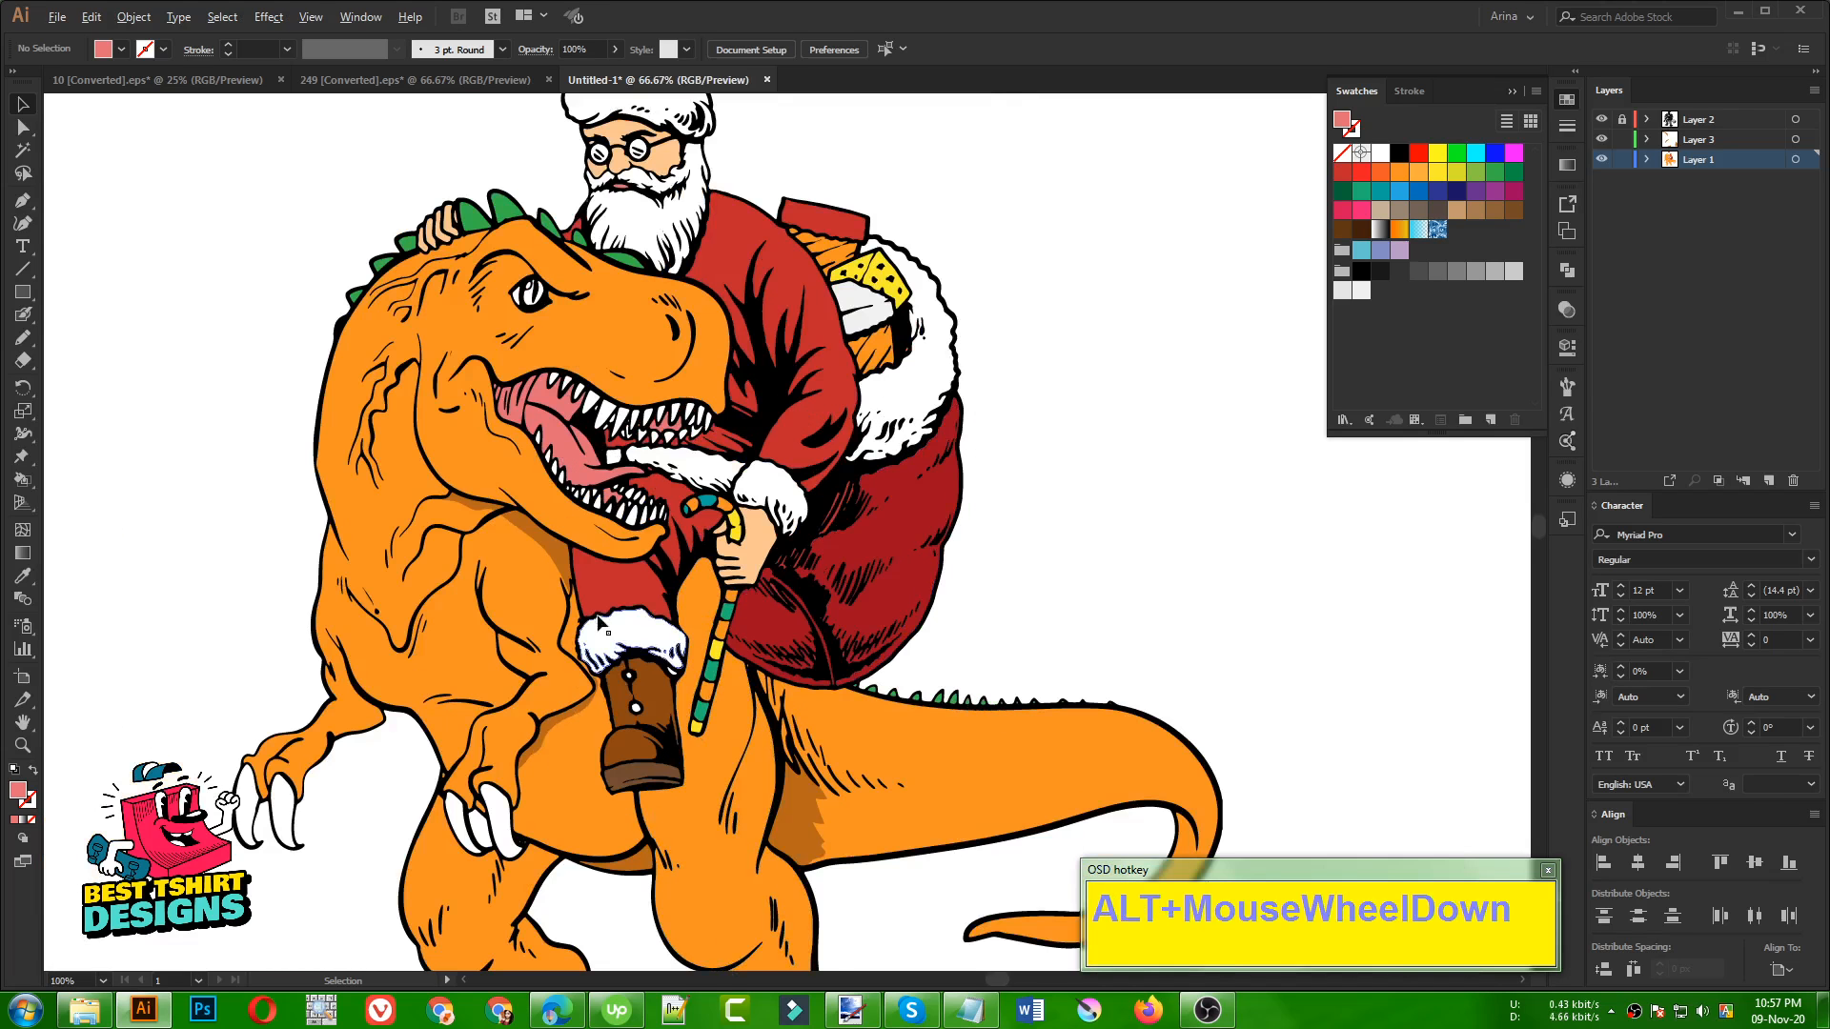
pyautogui.keyDown('alt'); pyautogui.scroll(-1, 599, 622); pyautogui.keyUp('alt')
pyautogui.scroll(-1, 1026, 443)
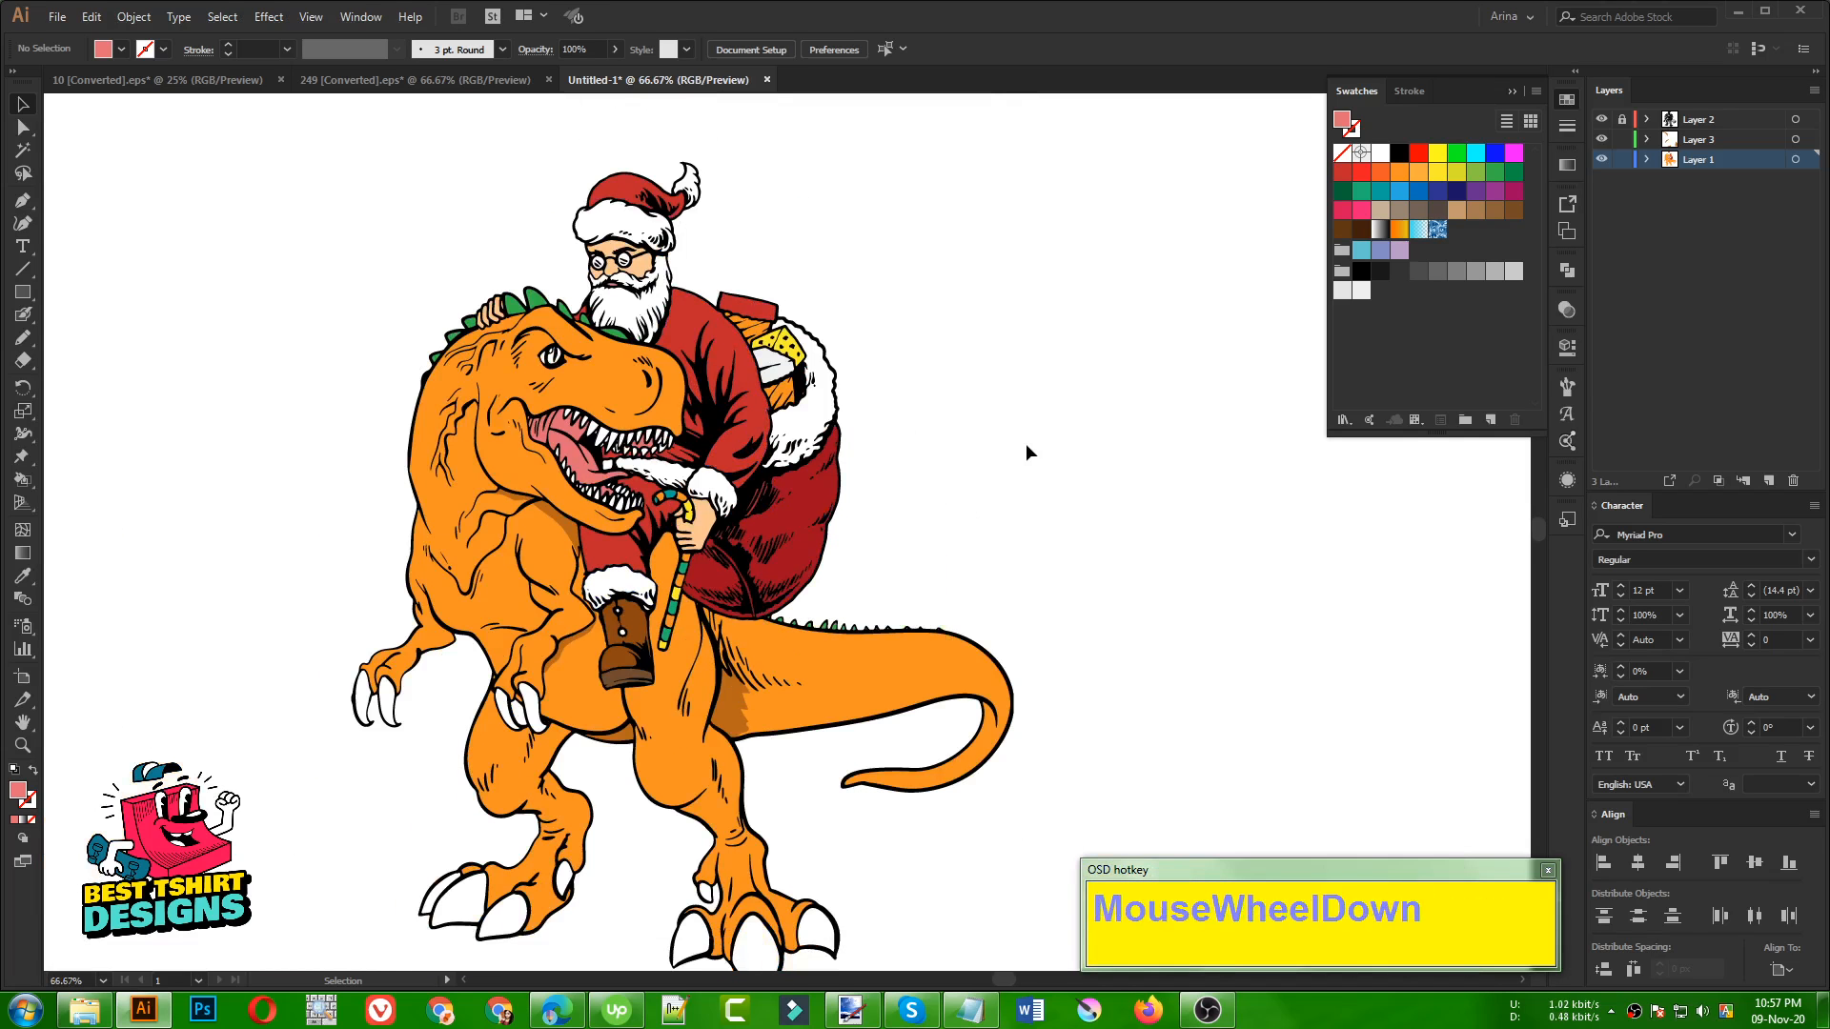
pyautogui.scroll(-1, 1026, 450)
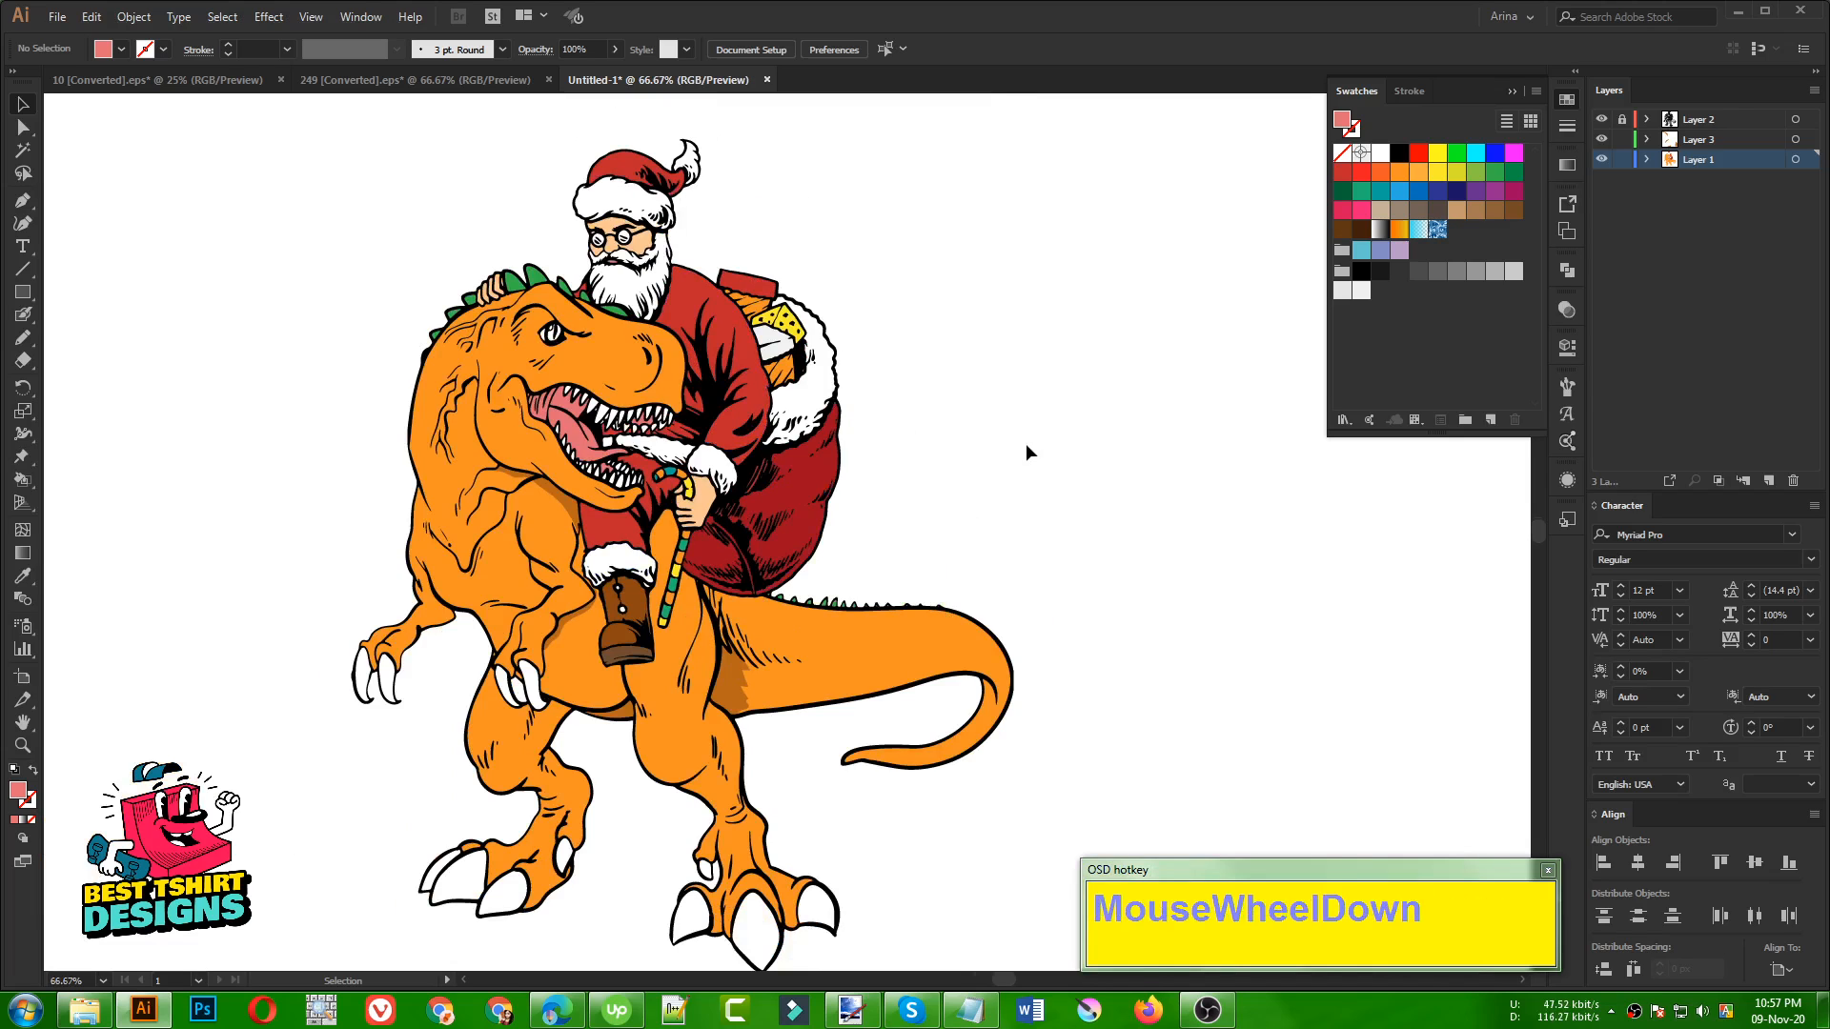
pyautogui.click(1026, 444)
pyautogui.scroll(-1, 1025, 443)
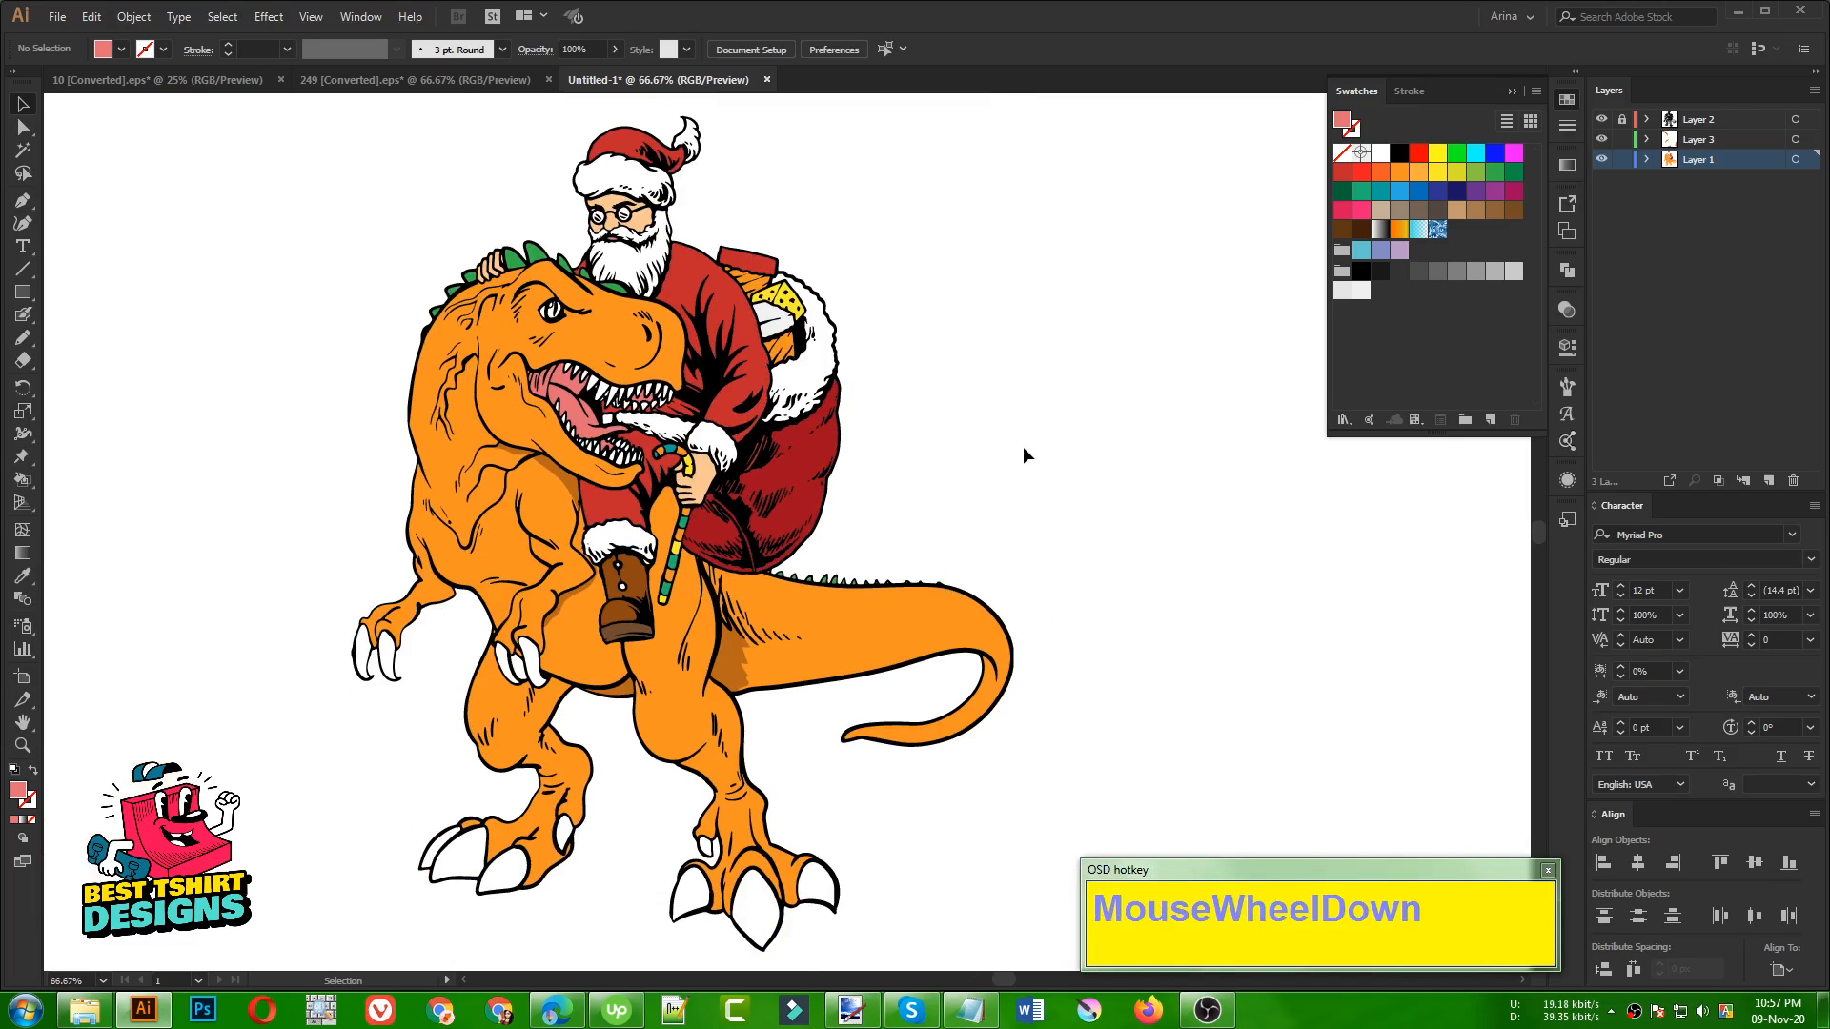